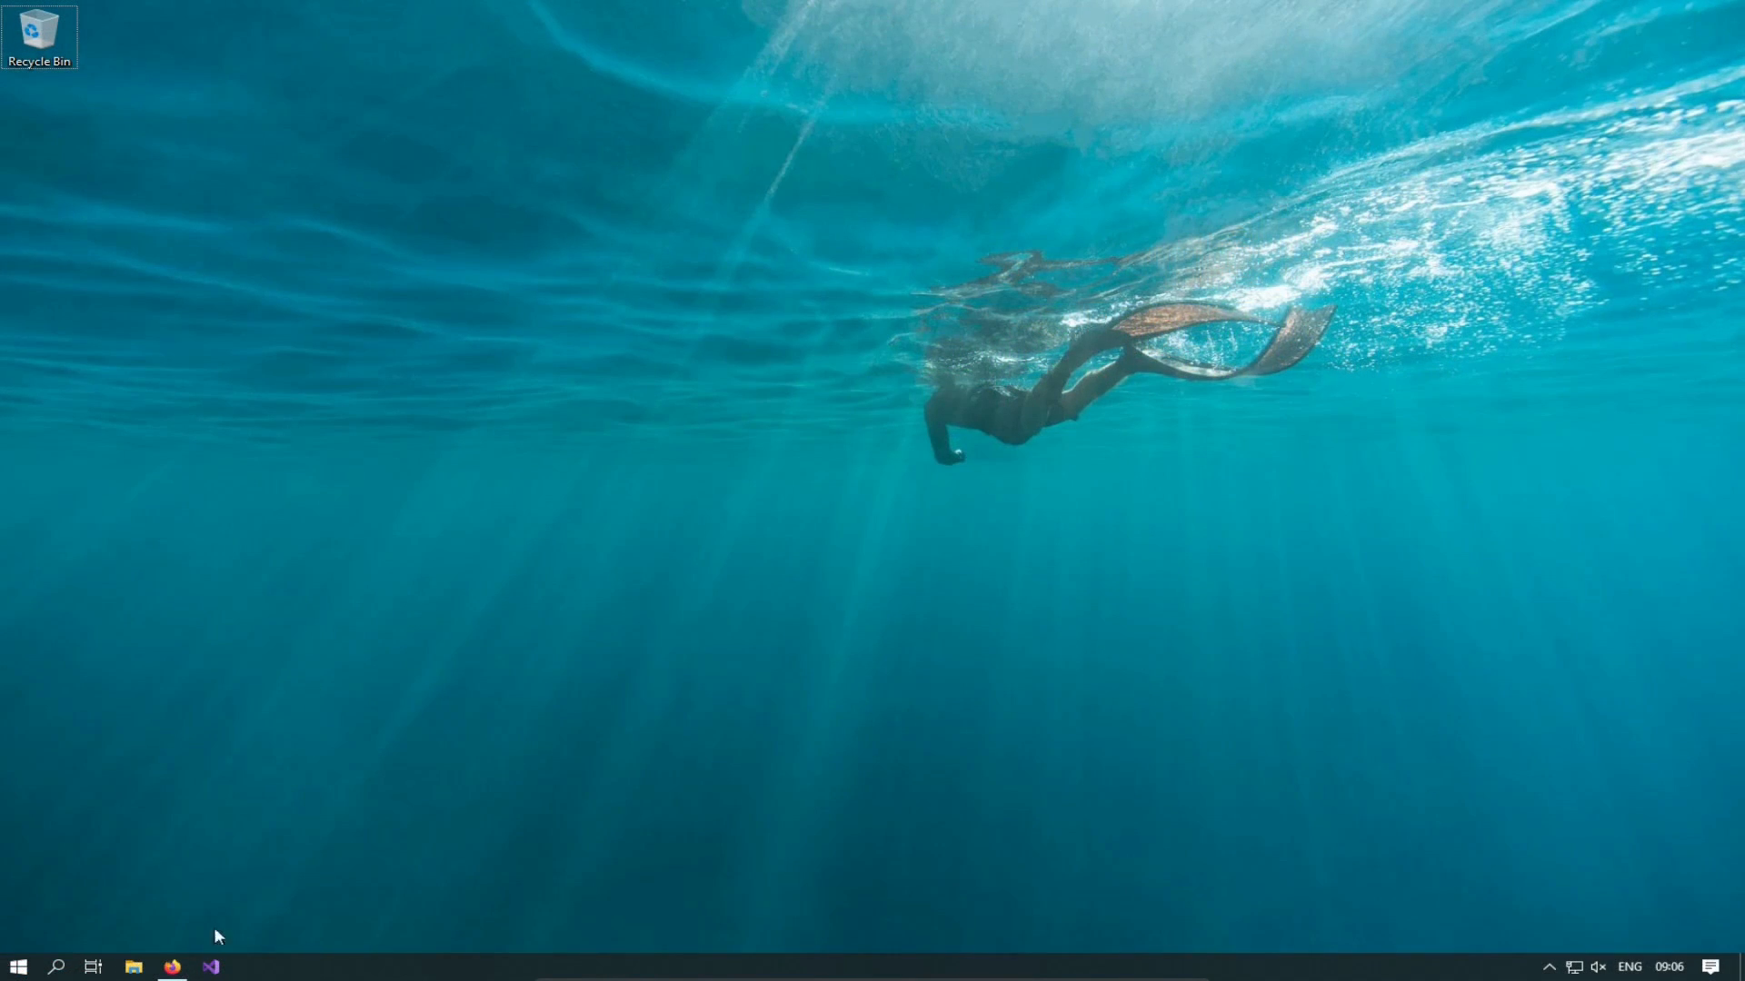
Step: Google 'install sql server' in Firefox and open the 'SQL Server Downloads | Microsoft' result
left_click(172, 967)
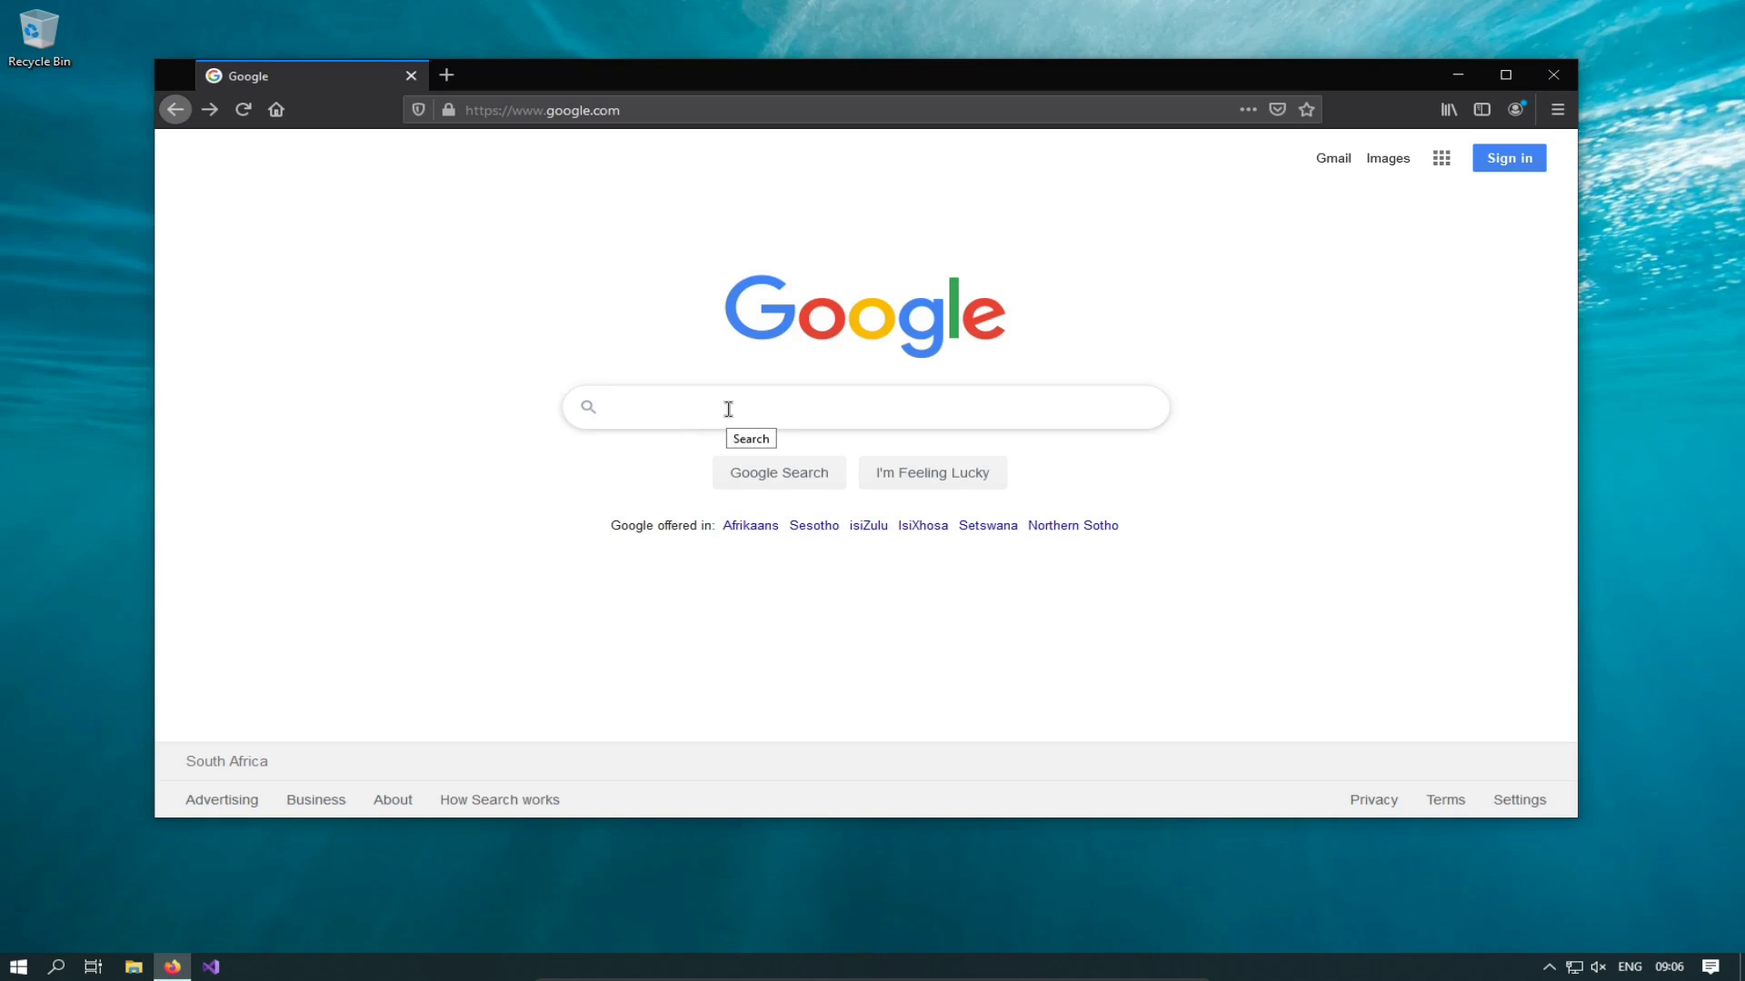
type("install")
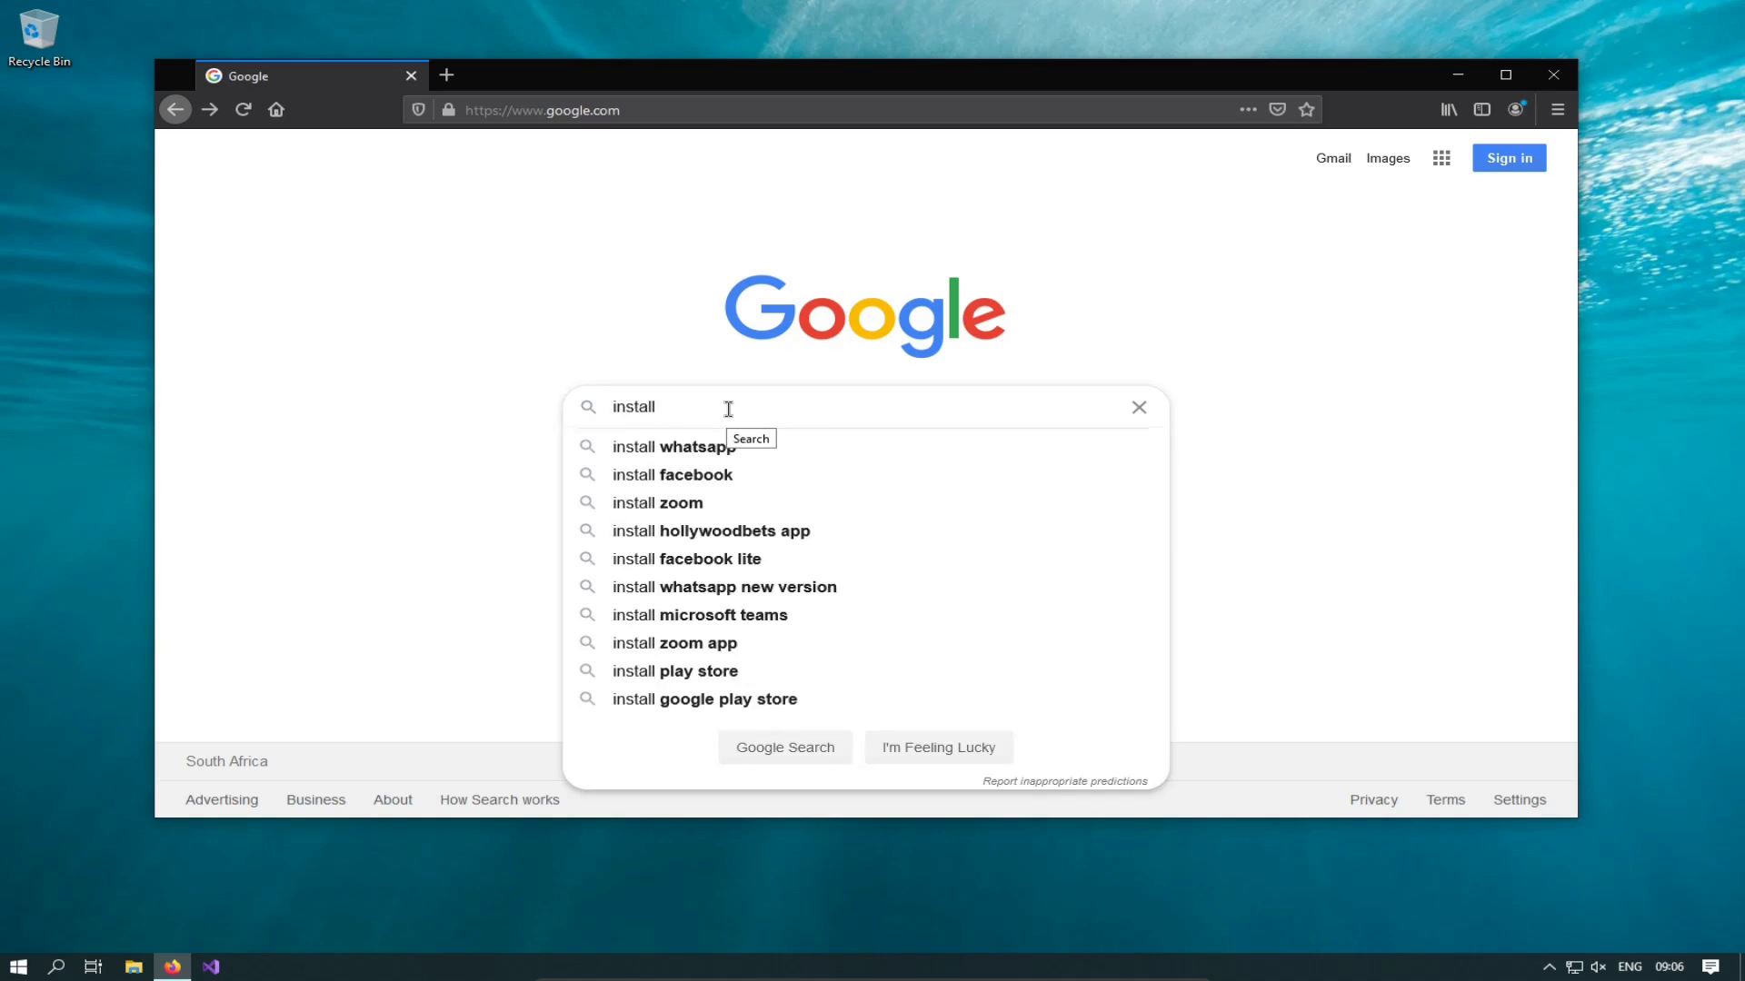
type(" sql server")
key("Return")
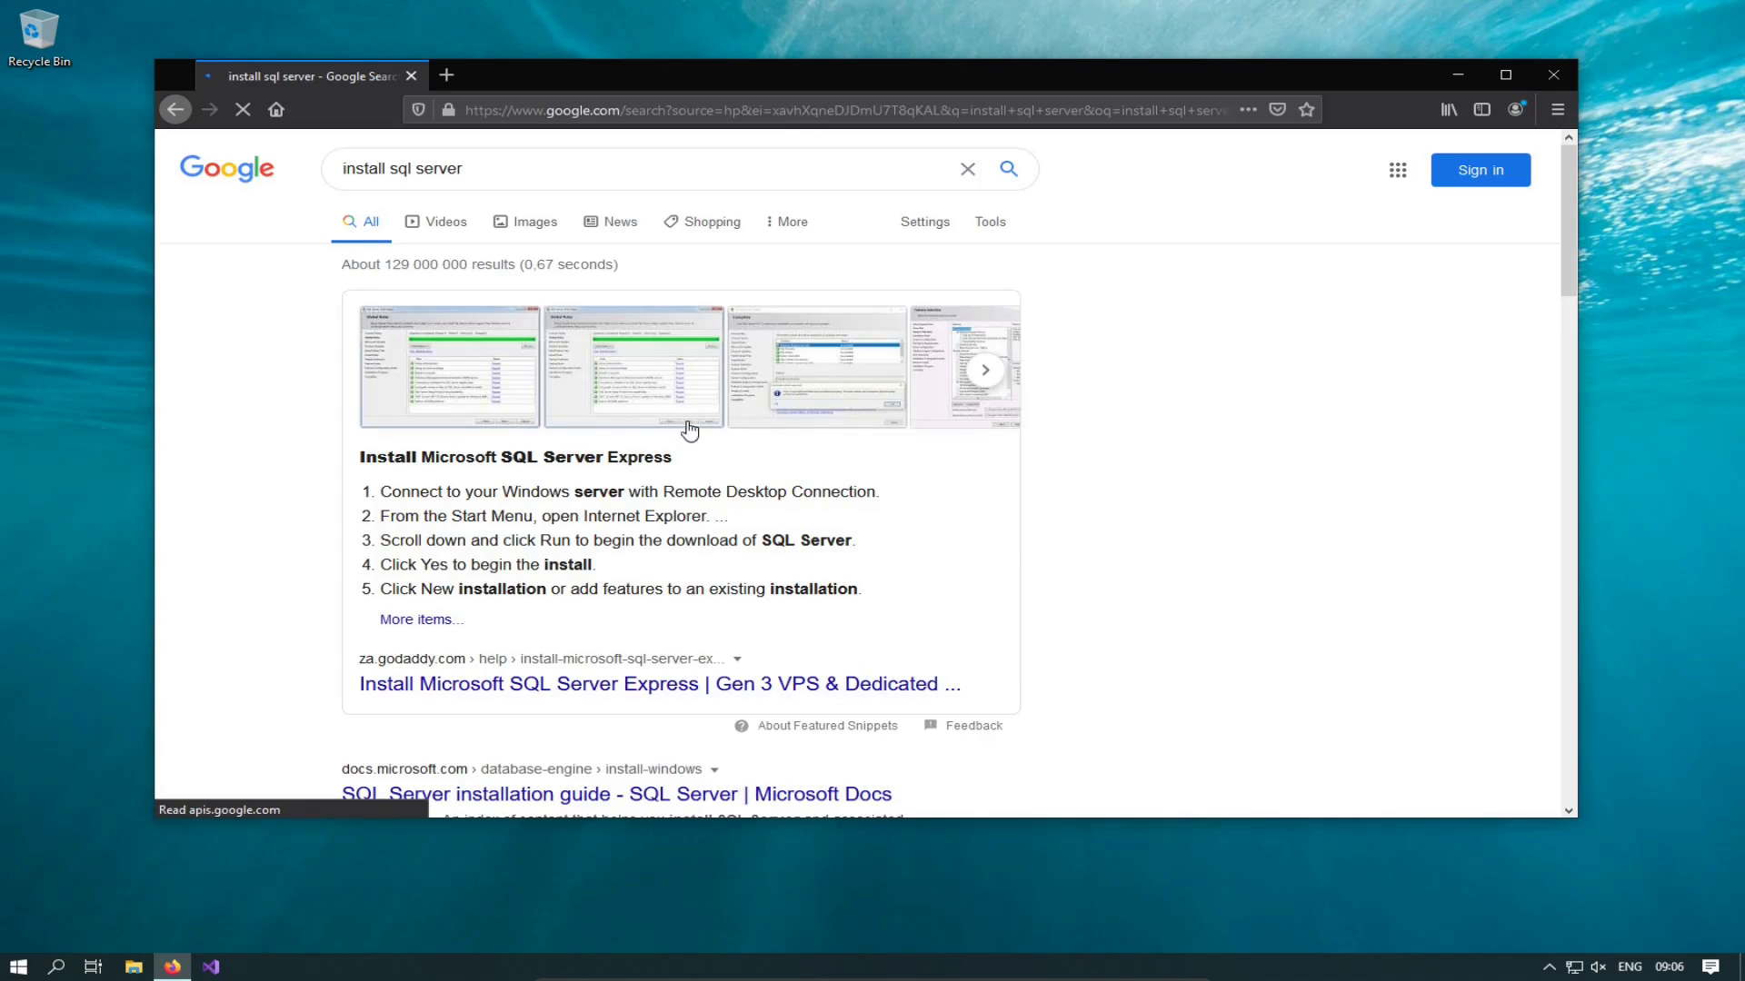
scroll(395, 500, "down", 5)
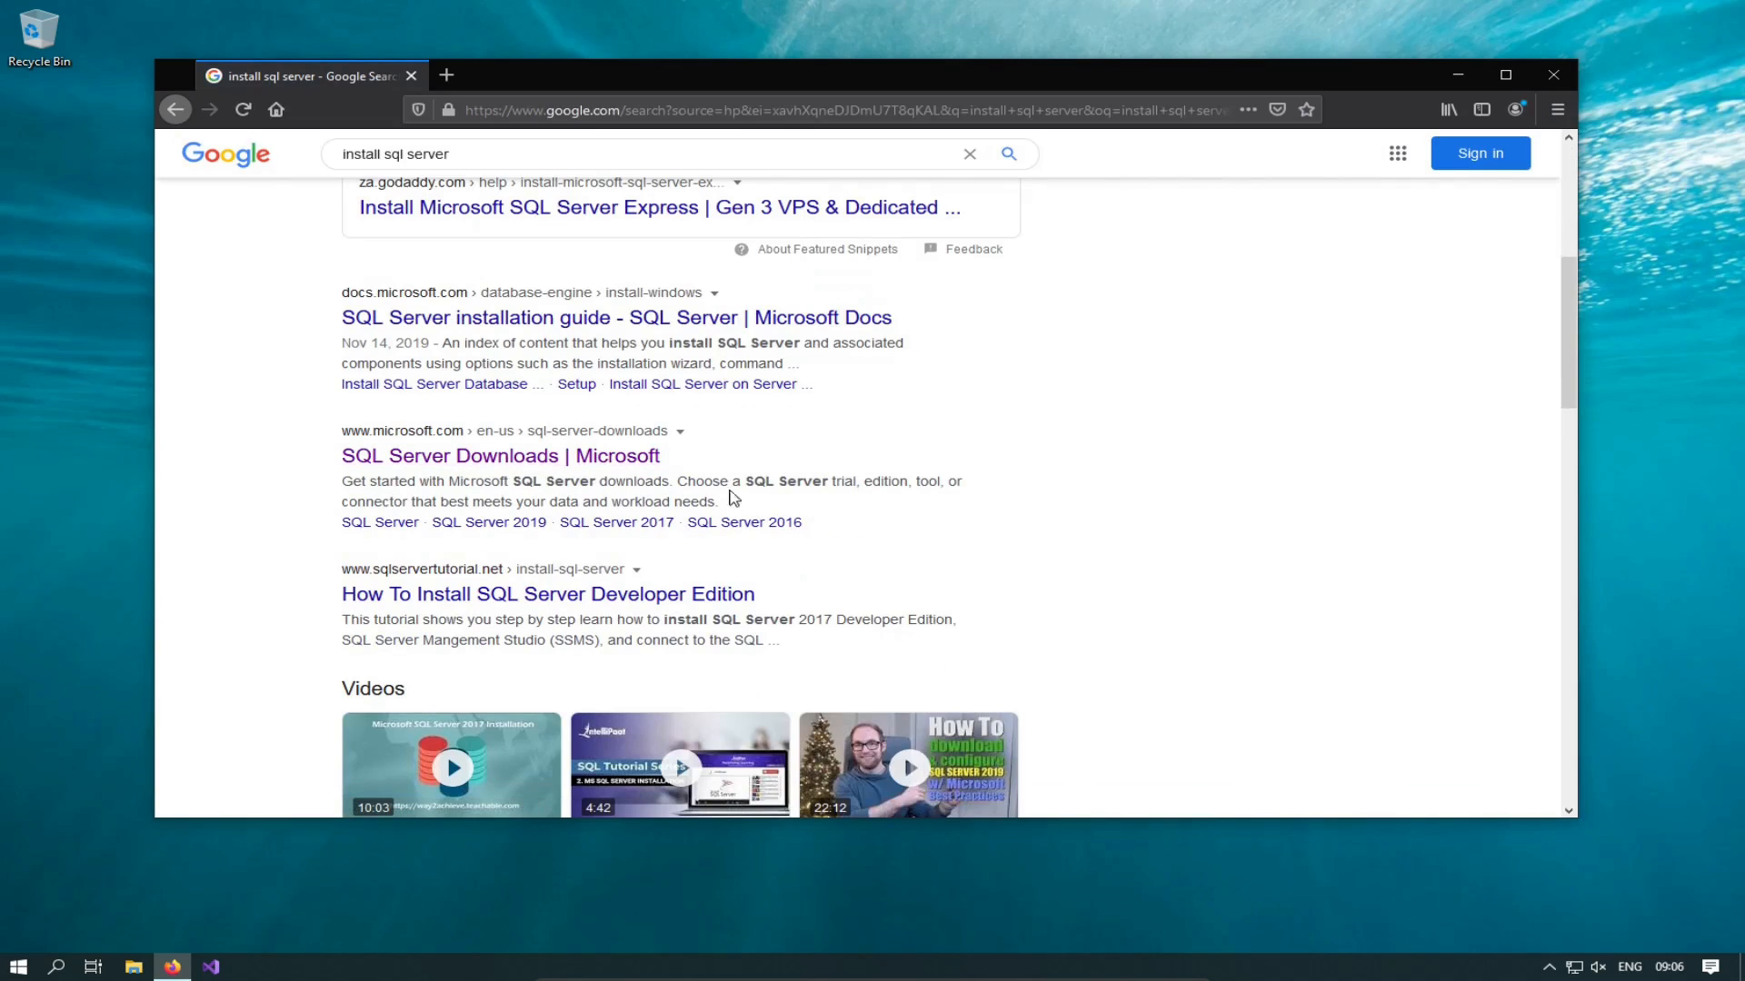
left_click(548, 460)
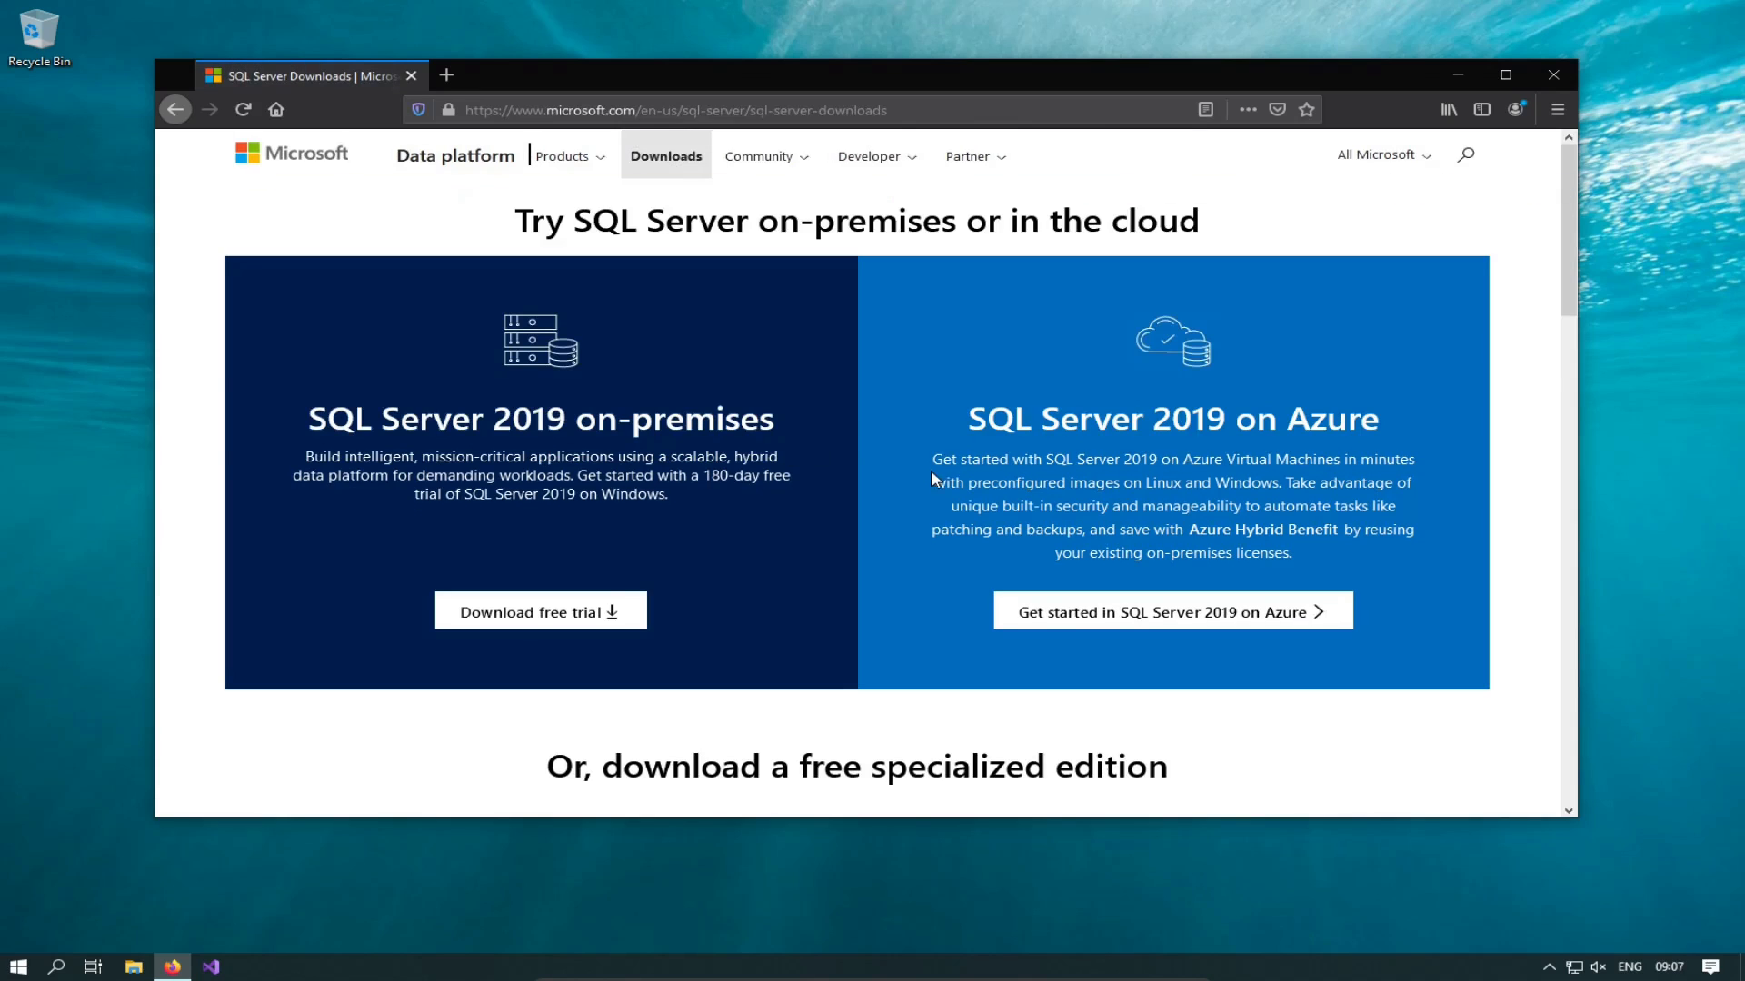
Step: Scroll to the free specialized editions and highlight the Developer and Express descriptions
scroll(929, 482, "down", 5)
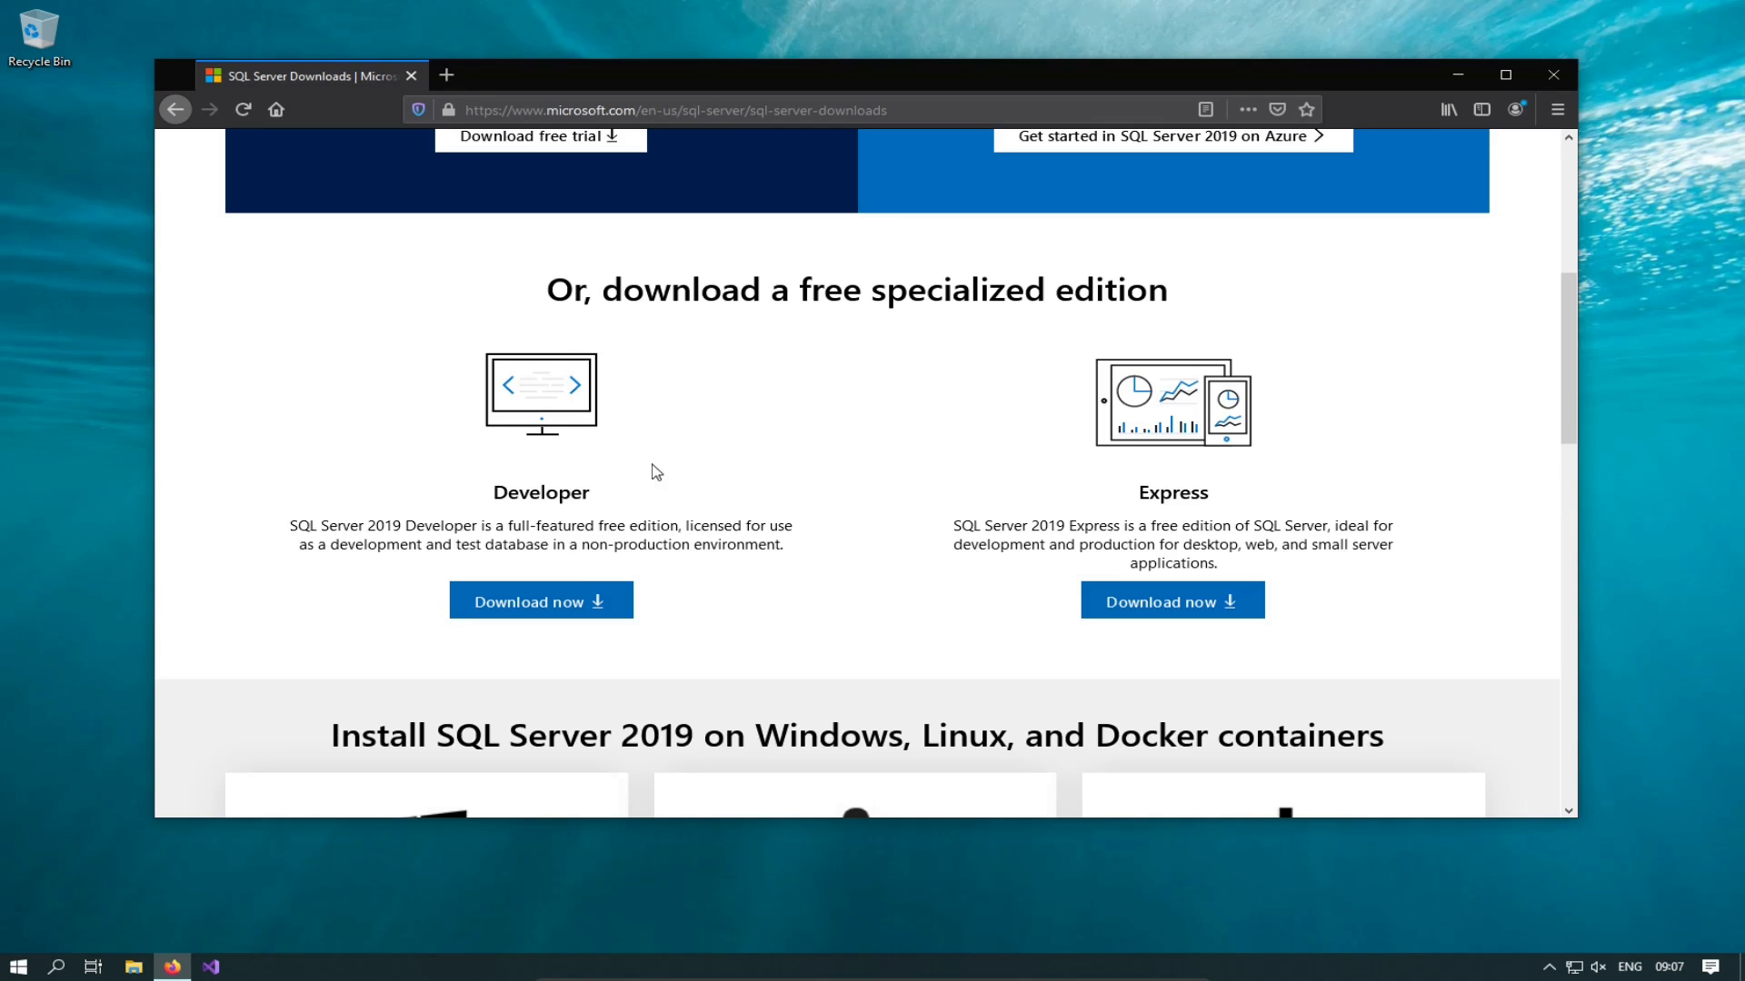
left_click_drag(593, 491, 453, 497)
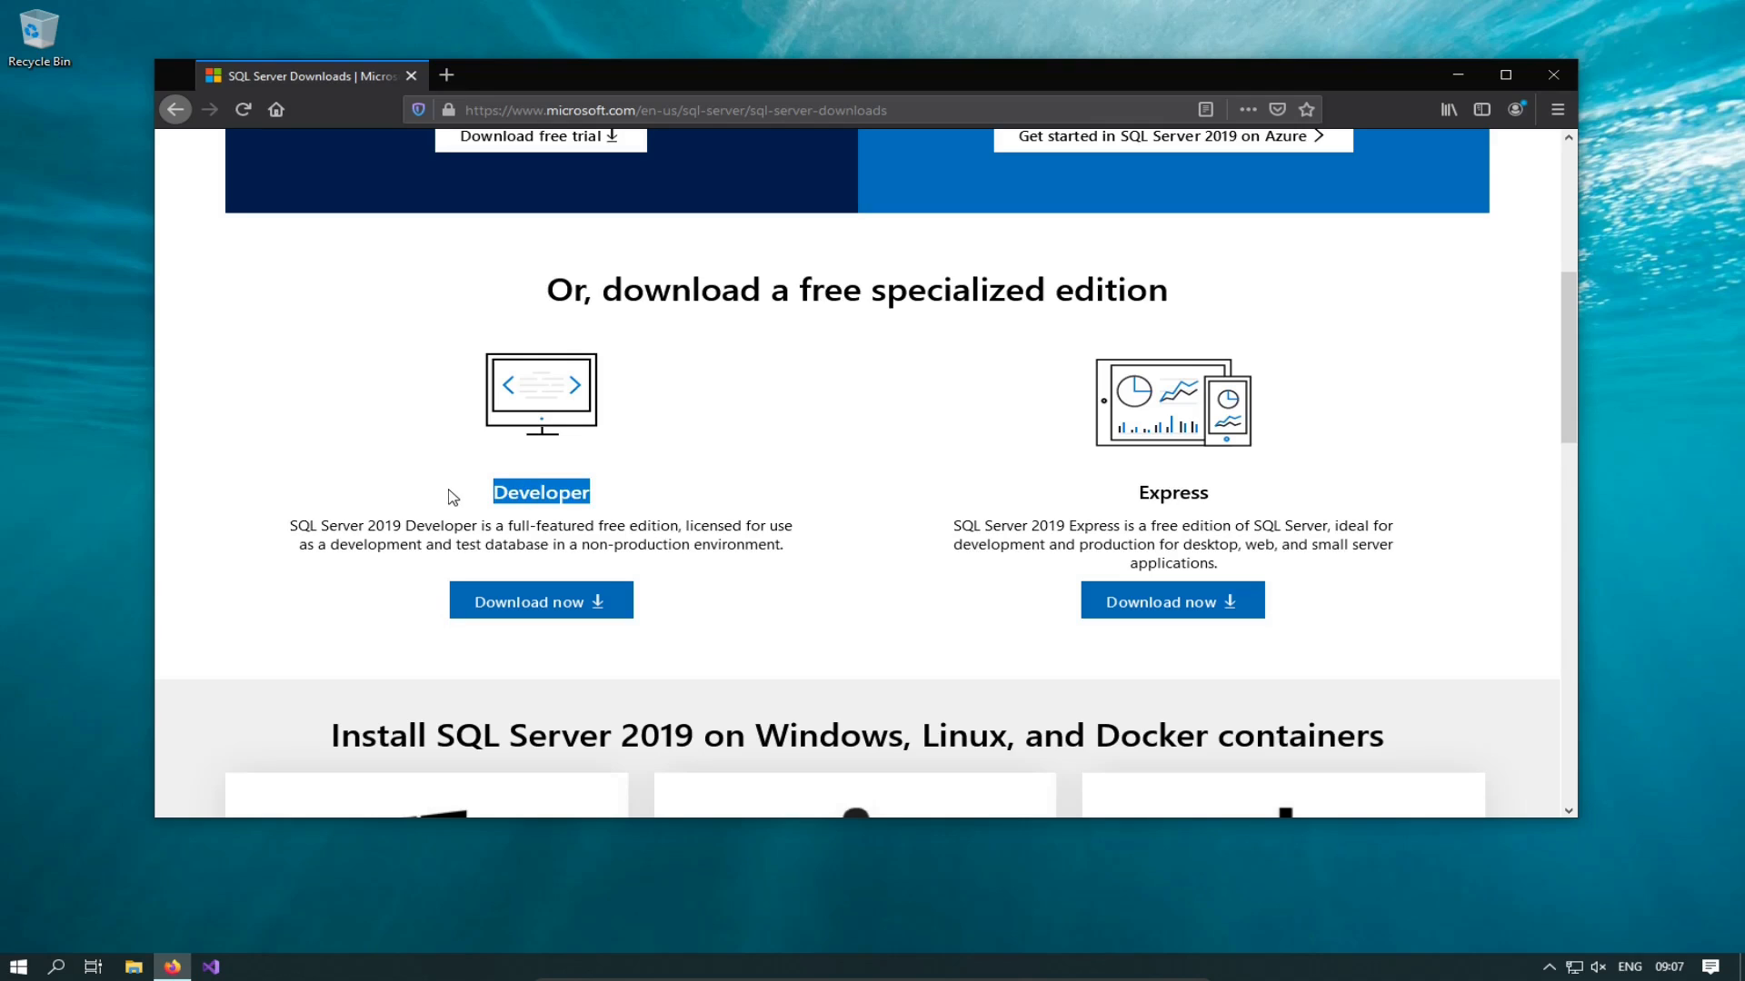
left_click(453, 497)
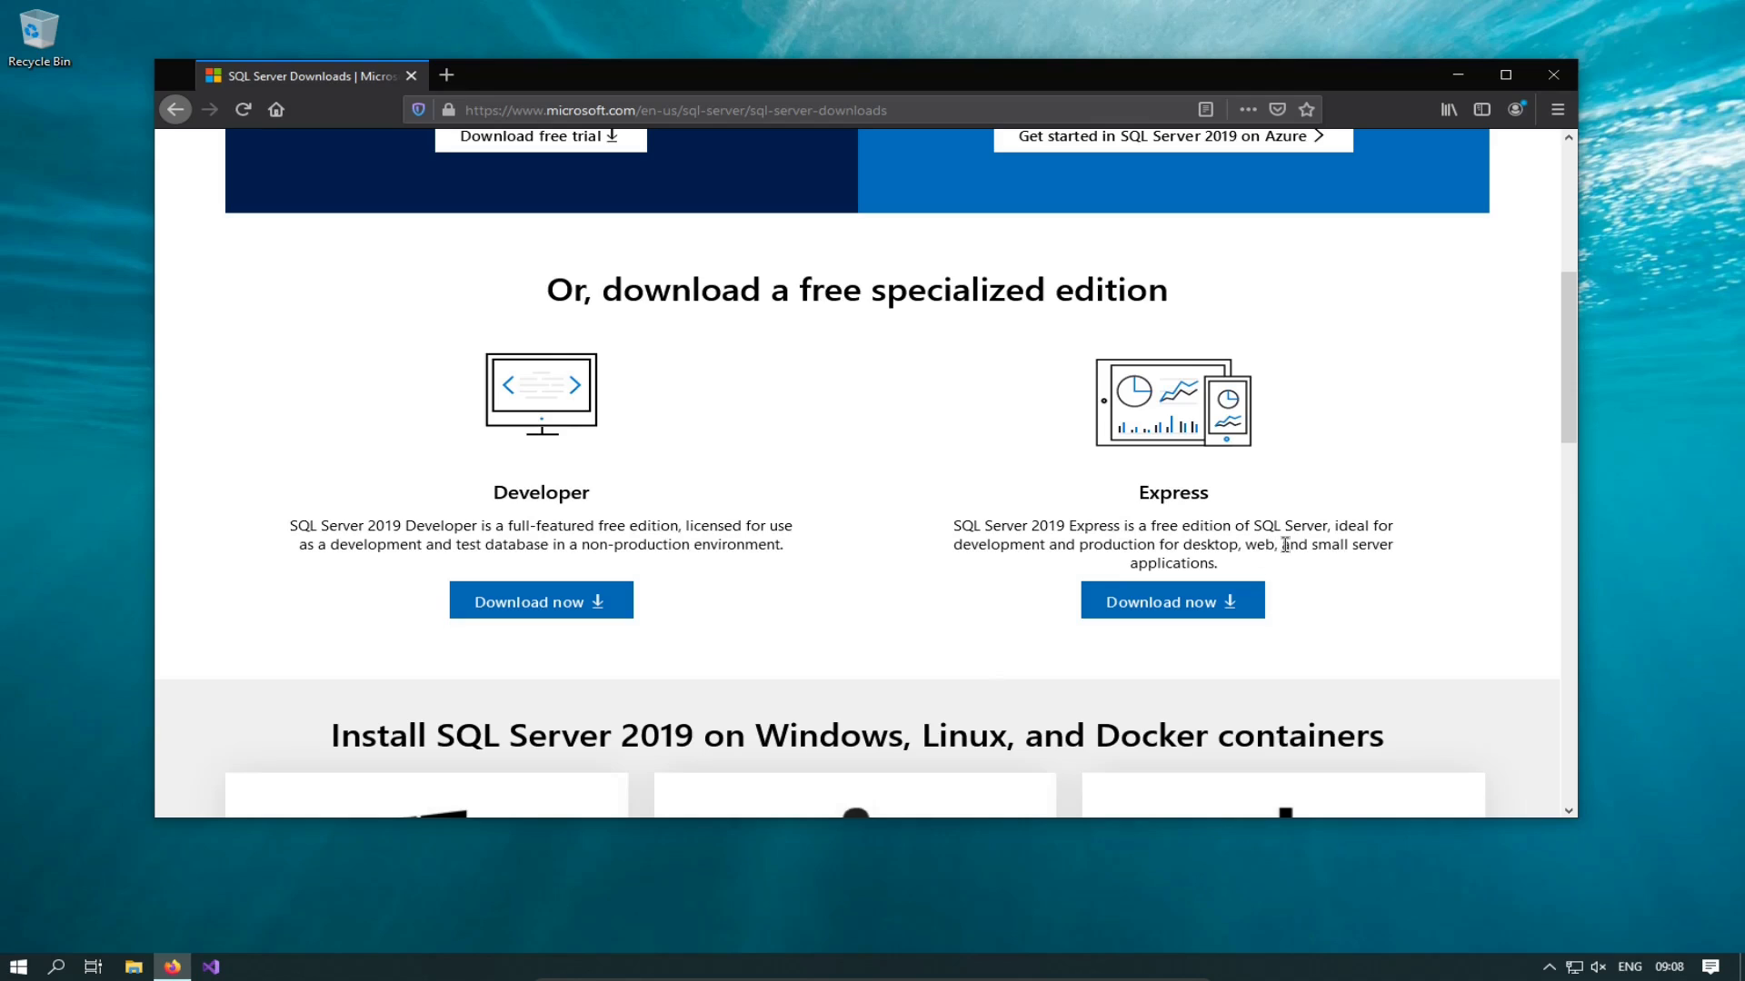
left_click_drag(1282, 544, 1239, 536)
left_click(957, 525)
Step: Save the Express installer and run SQL2019-SSEI-Expr(2).exe from the Downloads library
left_click(1167, 610)
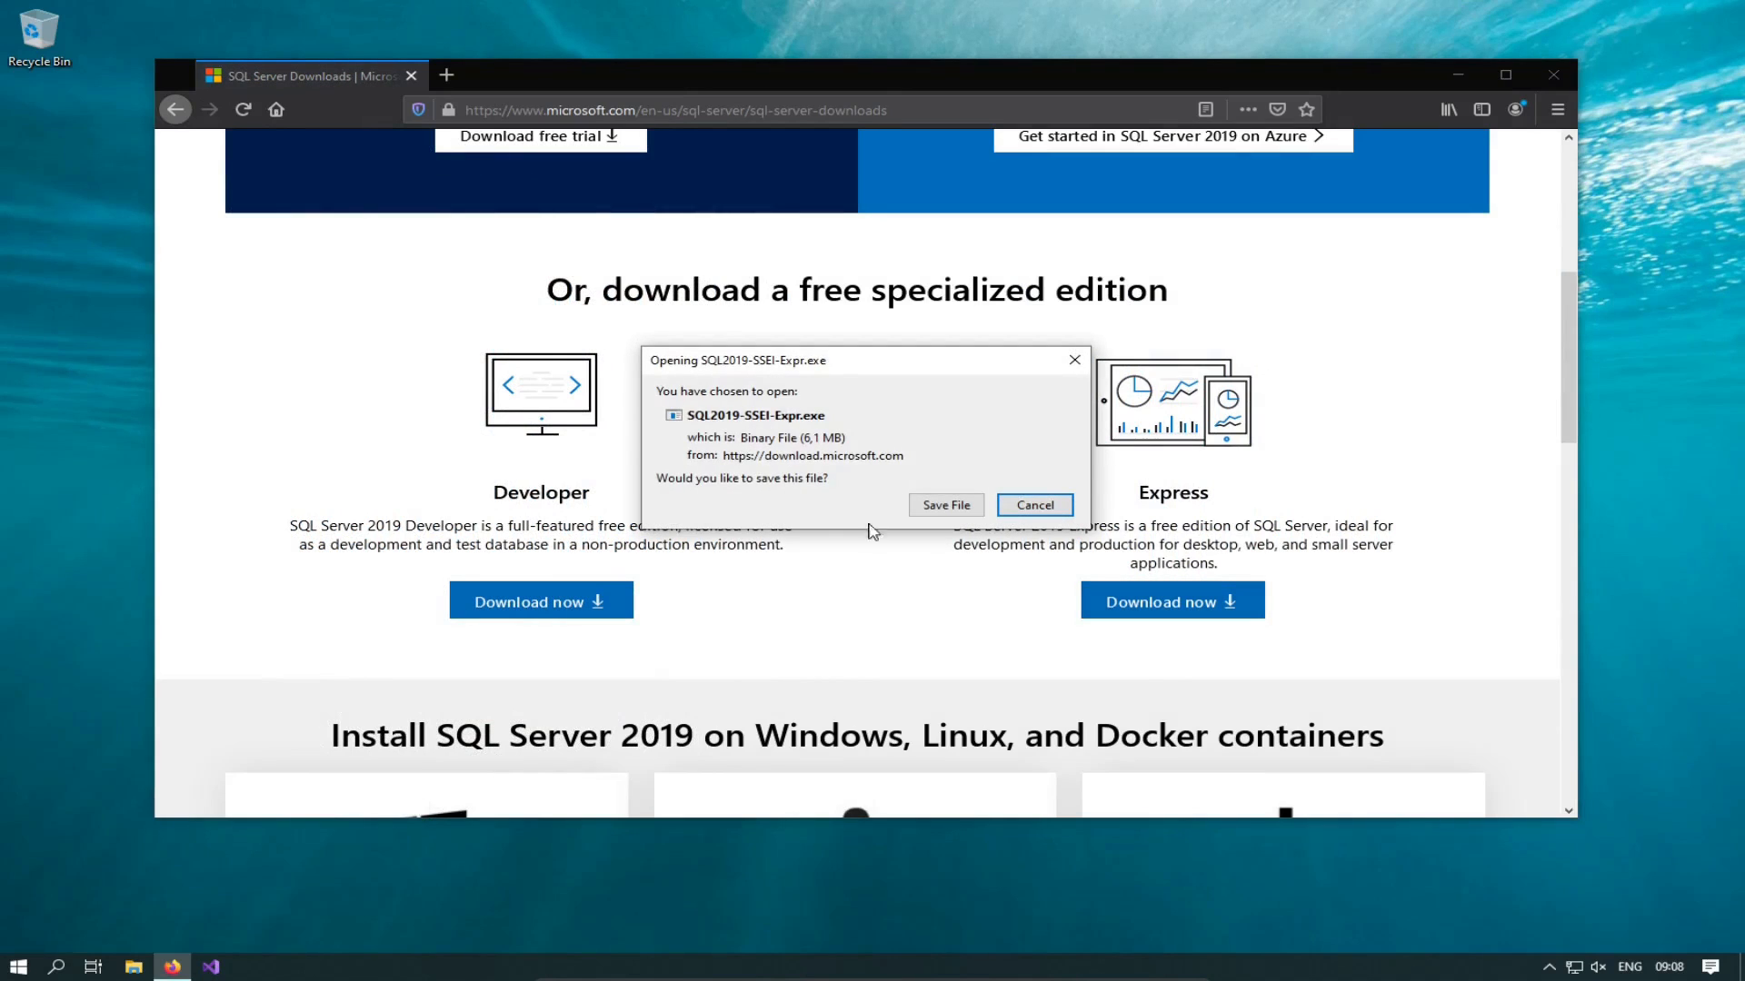
left_click(920, 506)
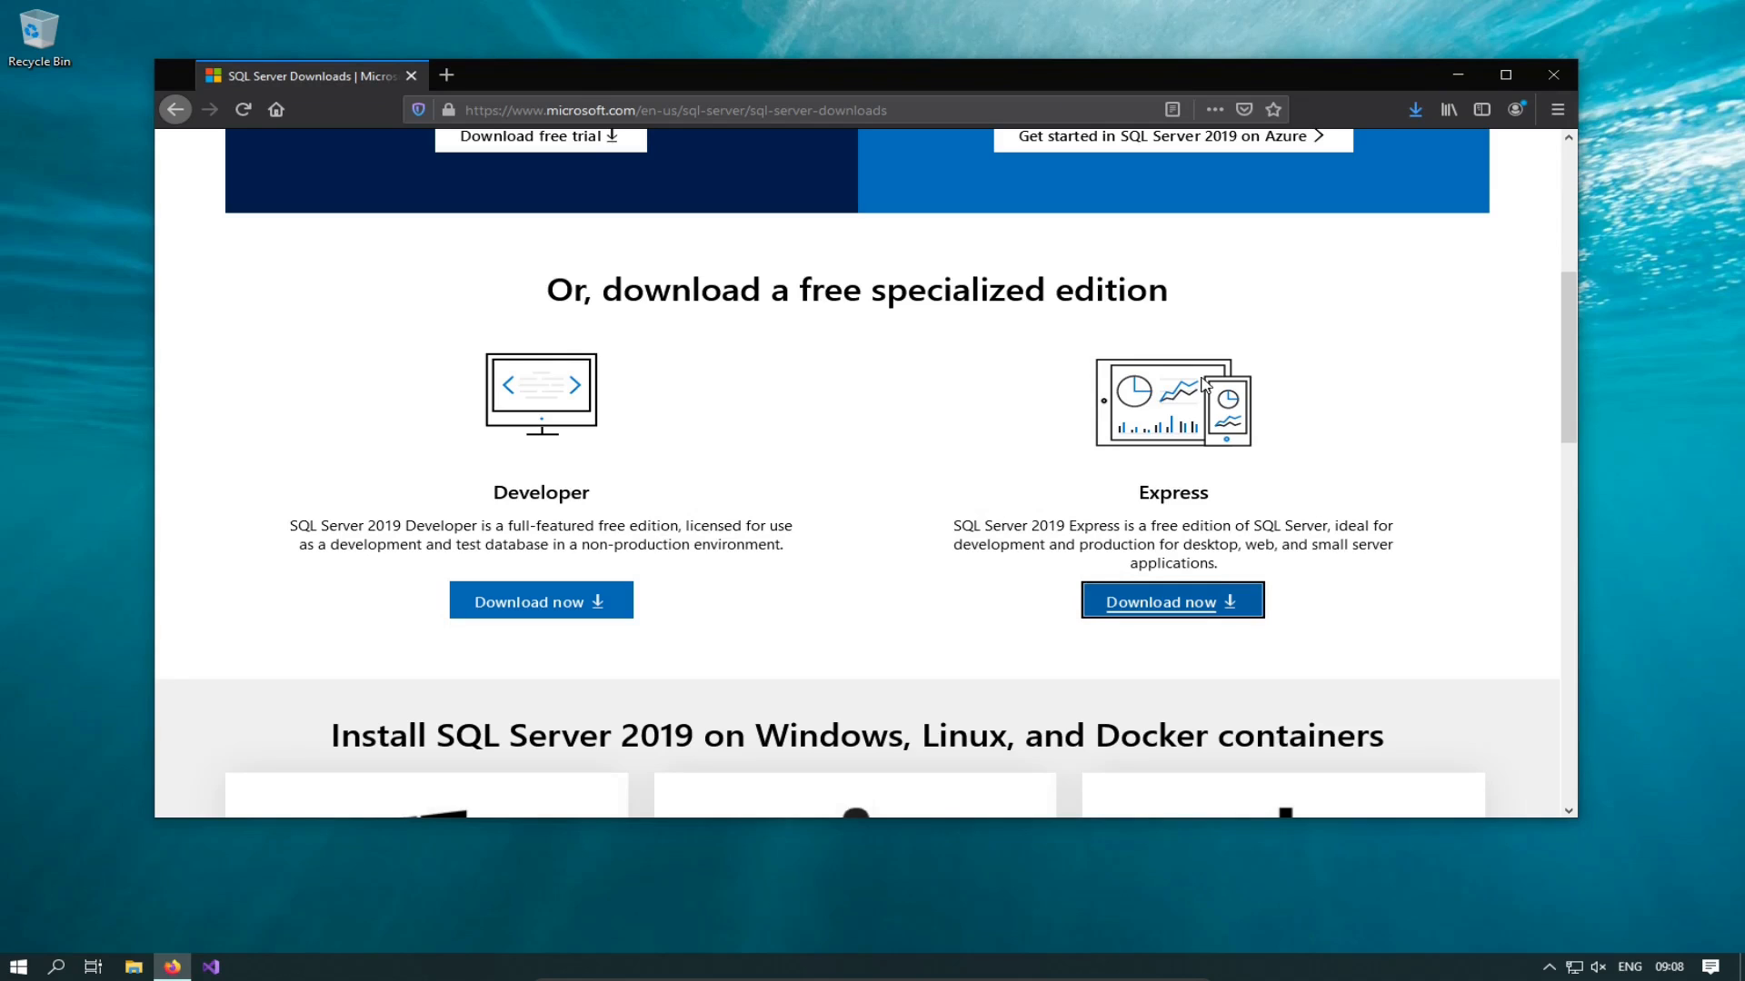
key("ctrl+shift+y")
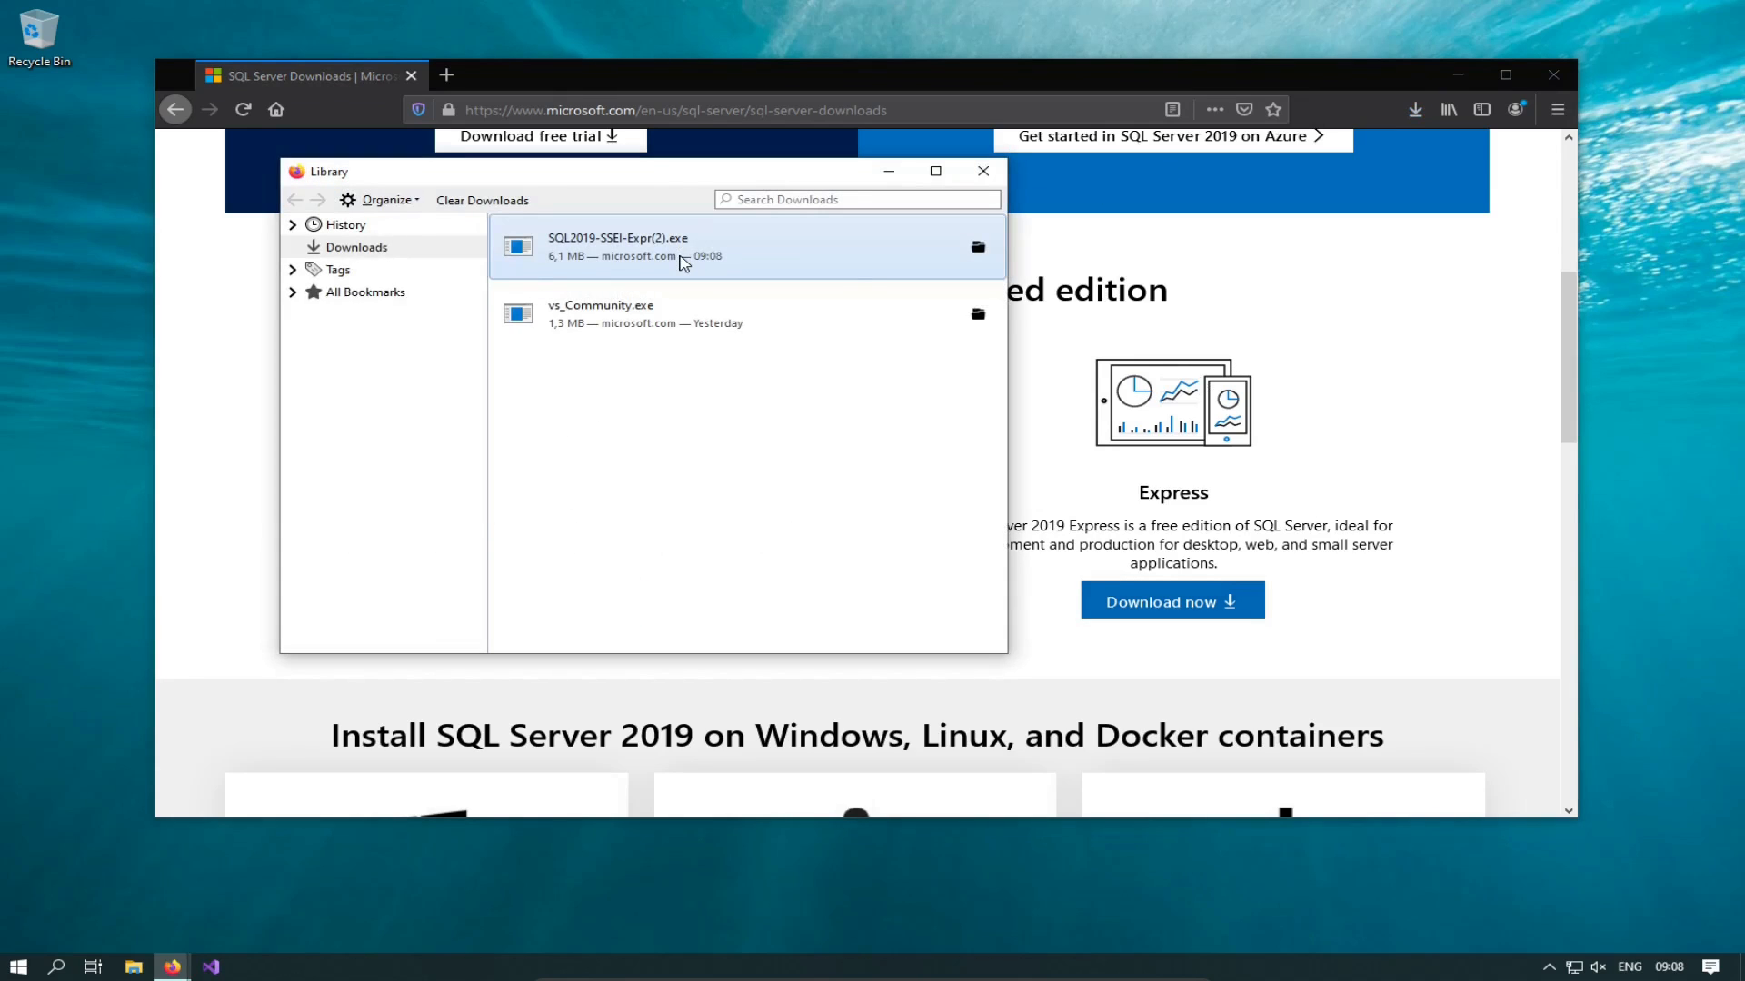
double_click(620, 259)
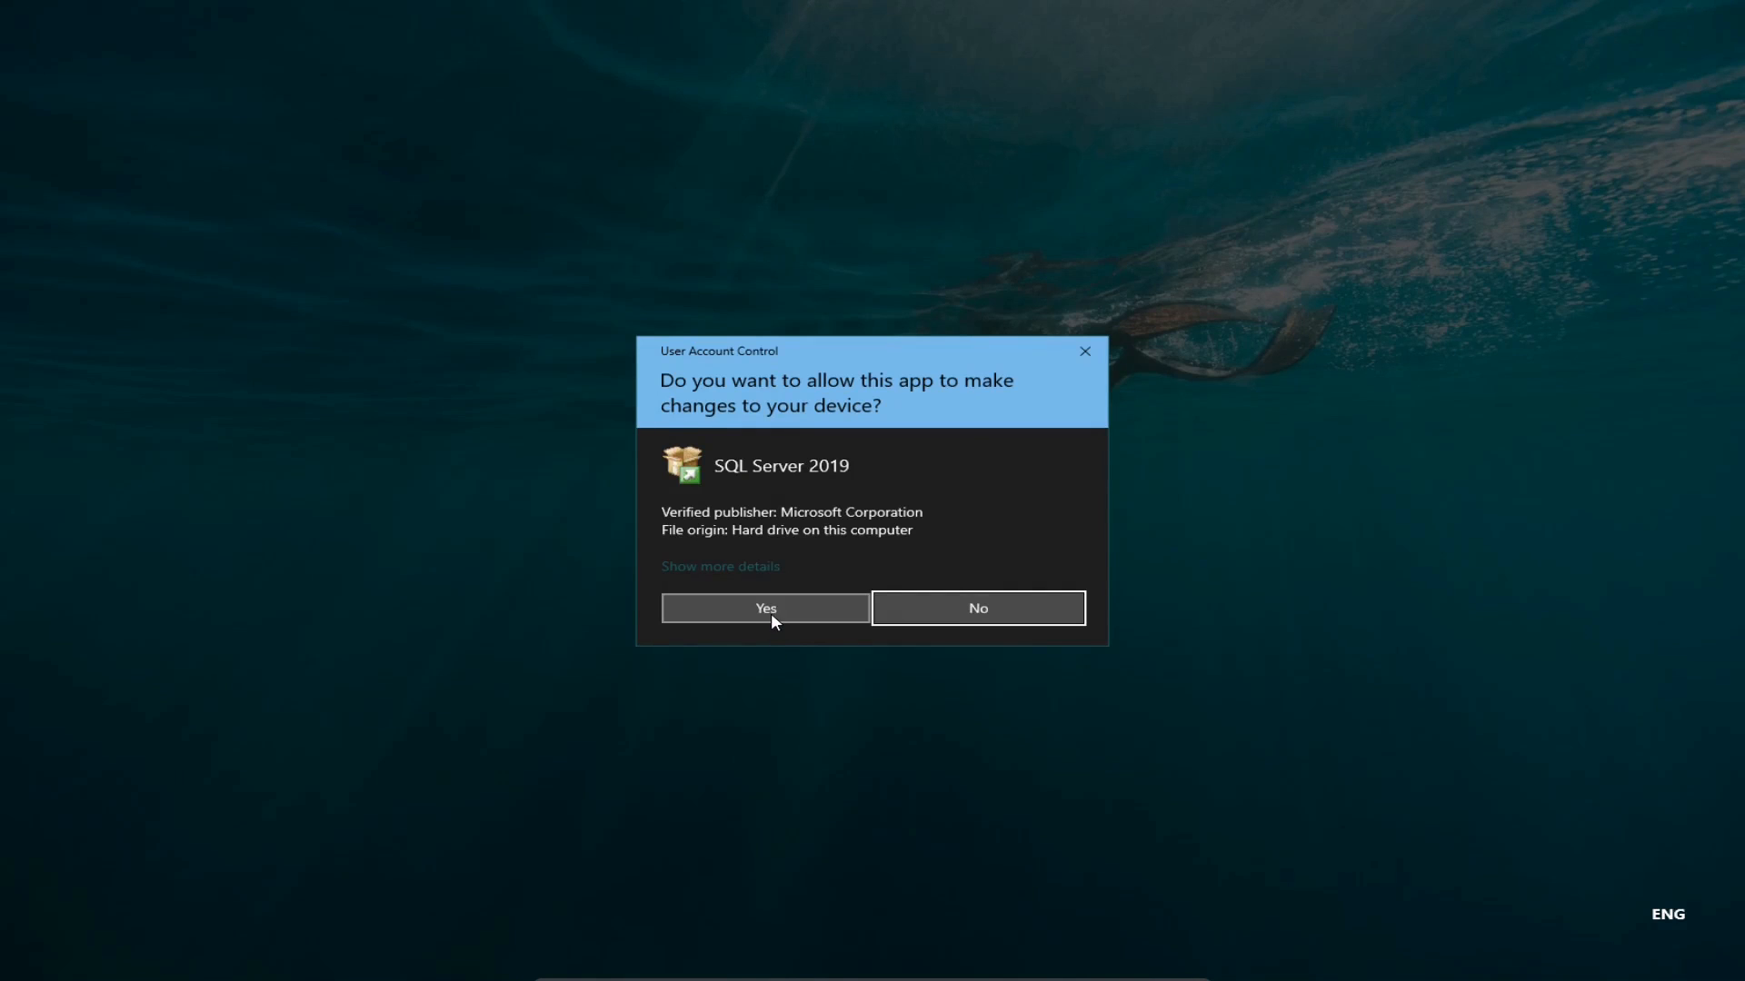
Step: Allow the SQL Server 2019 installer to run, clear Firefox away, and choose Basic installation
left_click(770, 612)
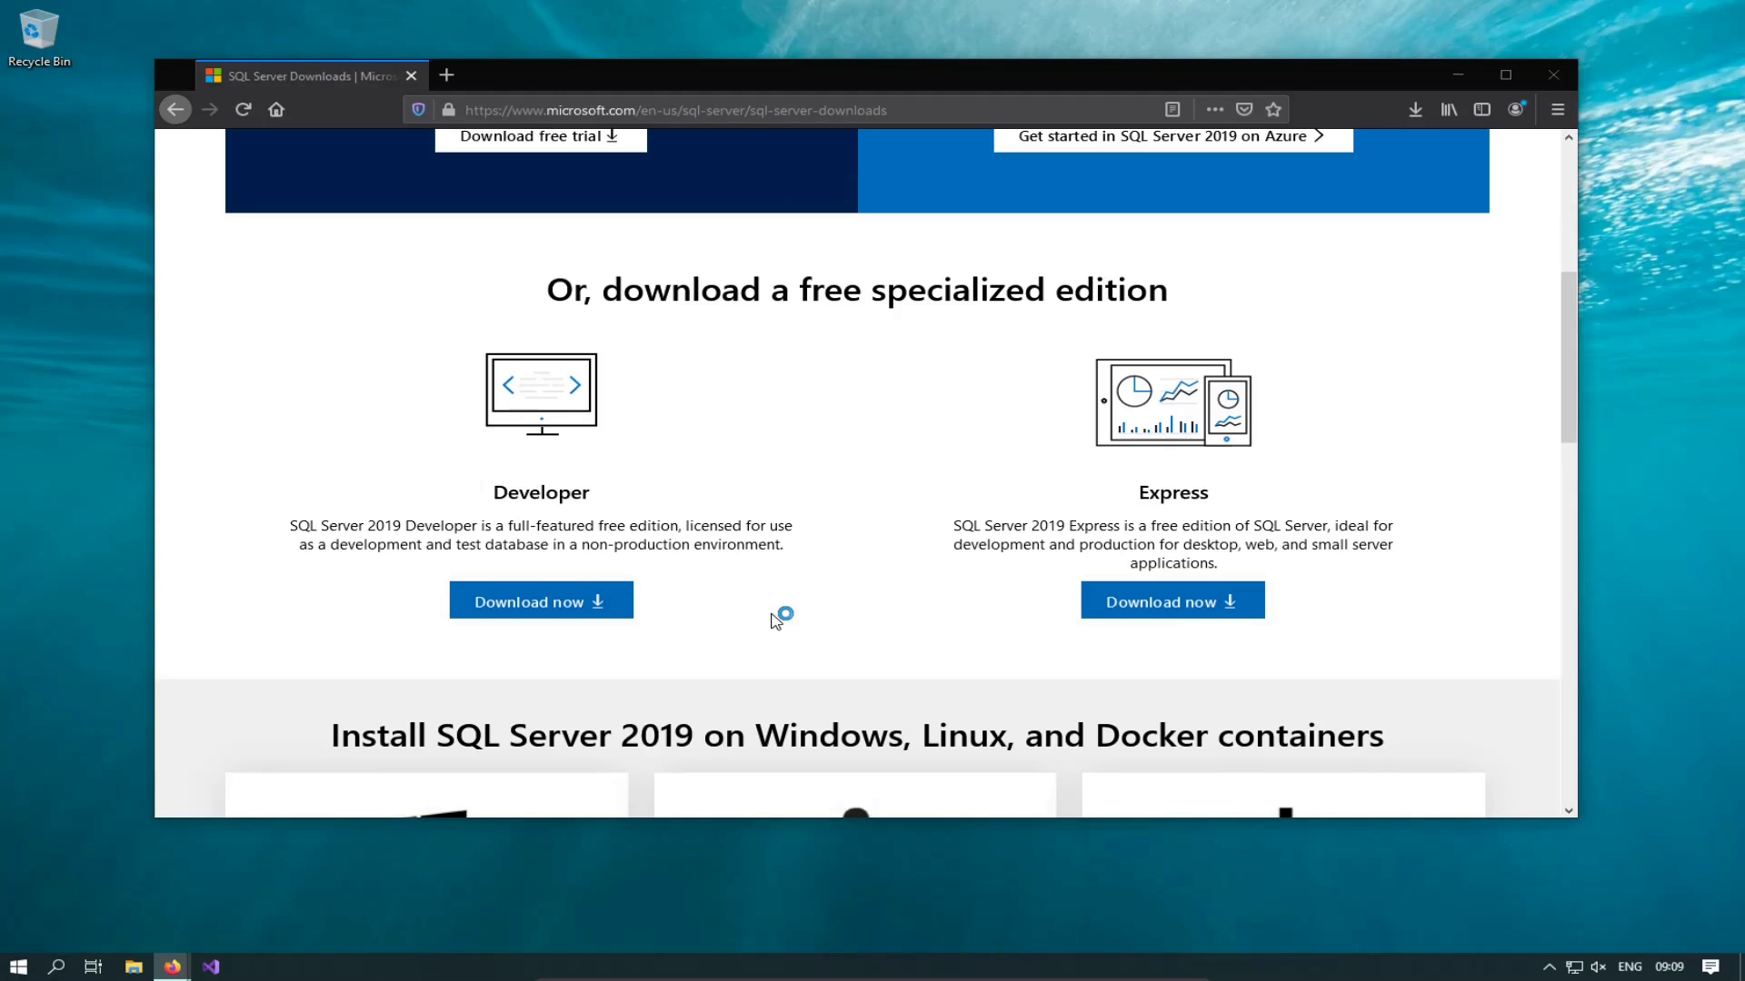
left_click(1461, 74)
left_click(985, 170)
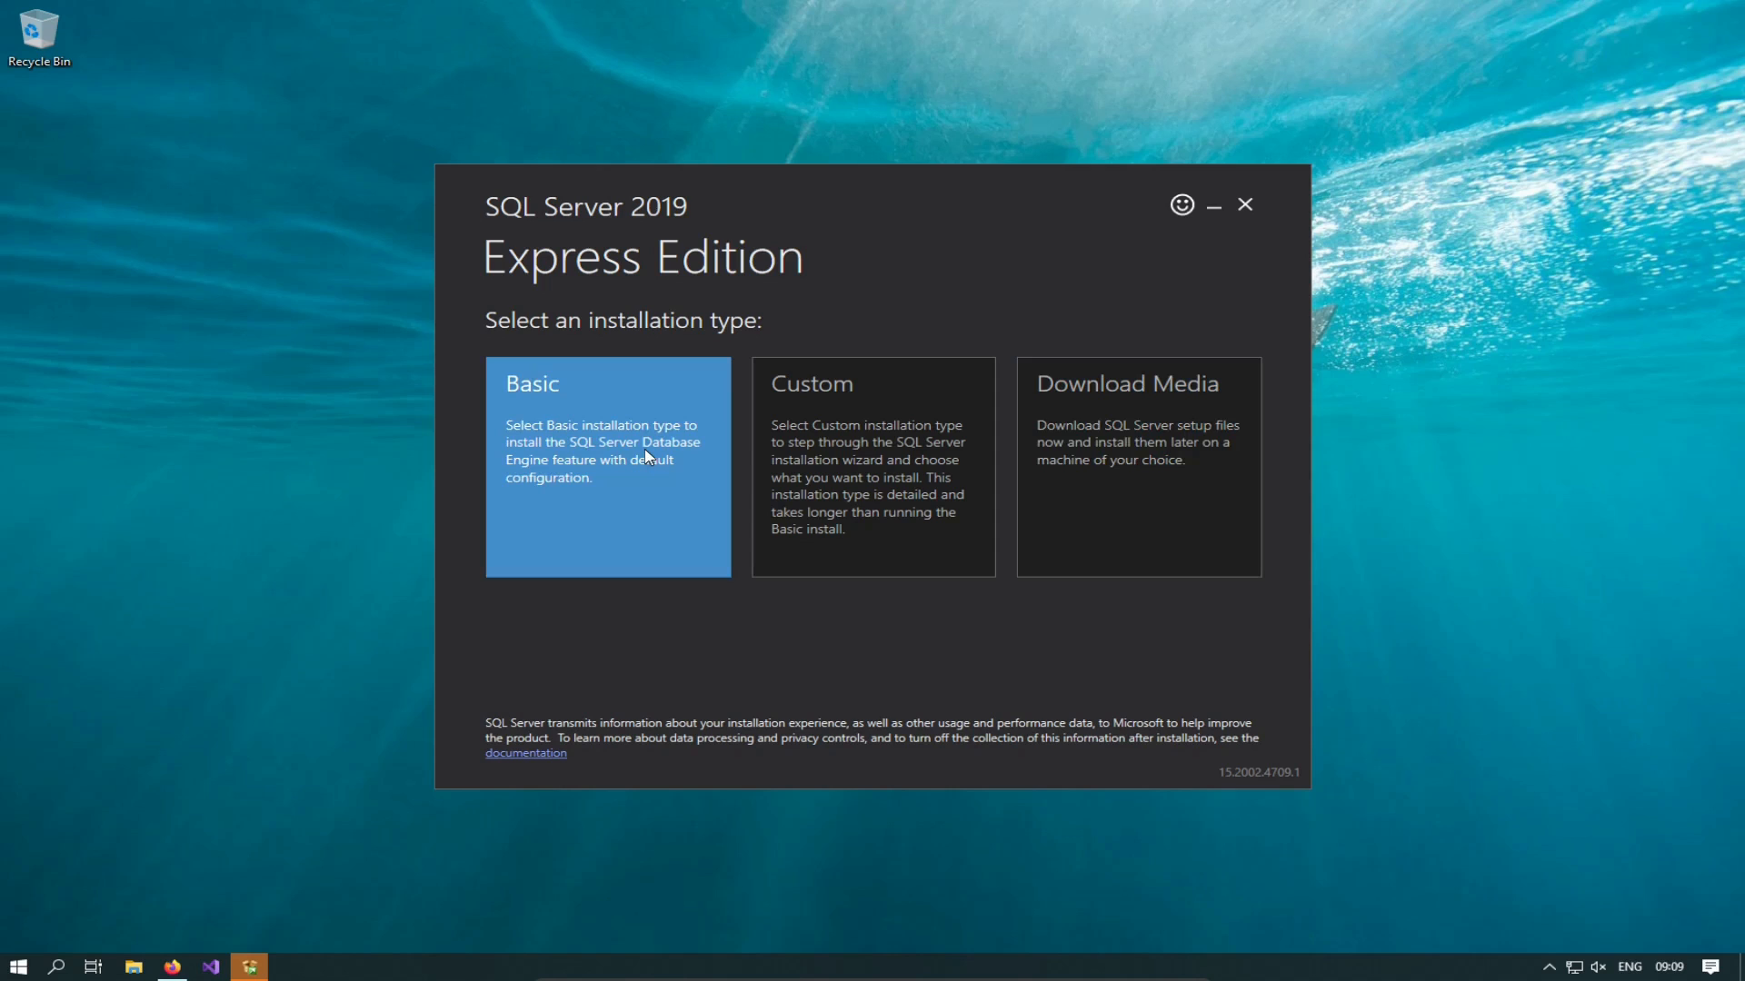
left_click(598, 461)
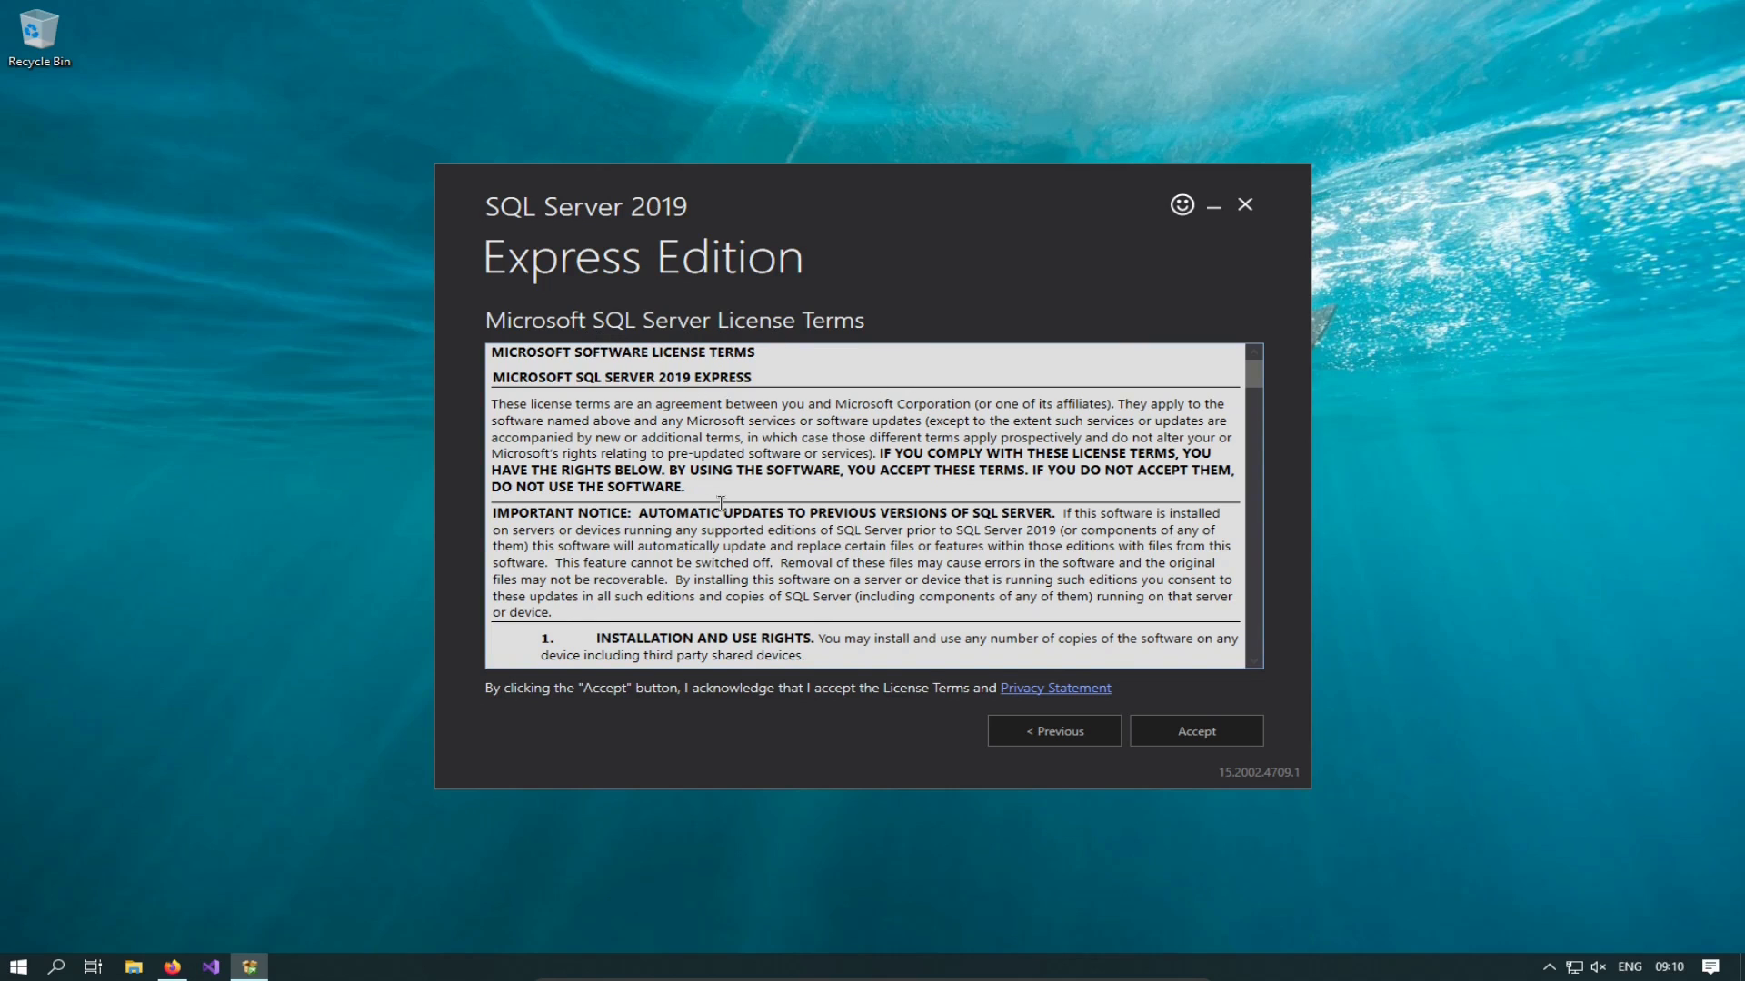
Step: Scroll through the Microsoft SQL Server license terms and accept them
left_click_drag(1250, 364, 1267, 667)
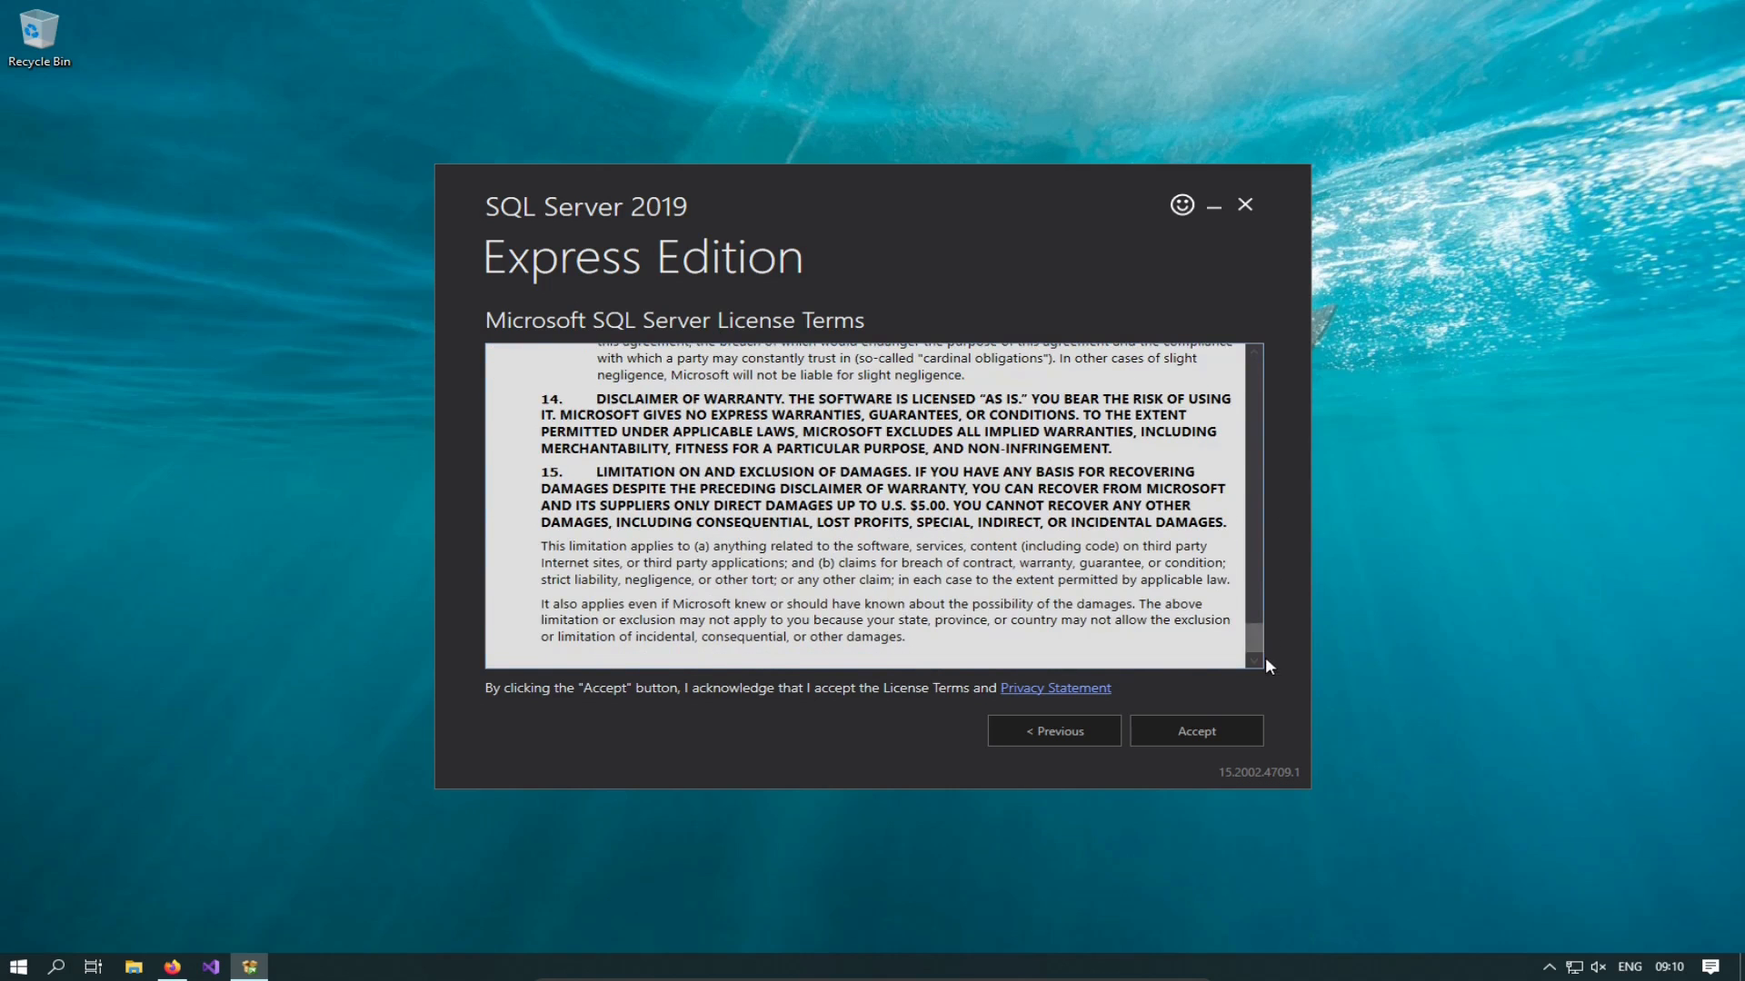
left_click(1193, 732)
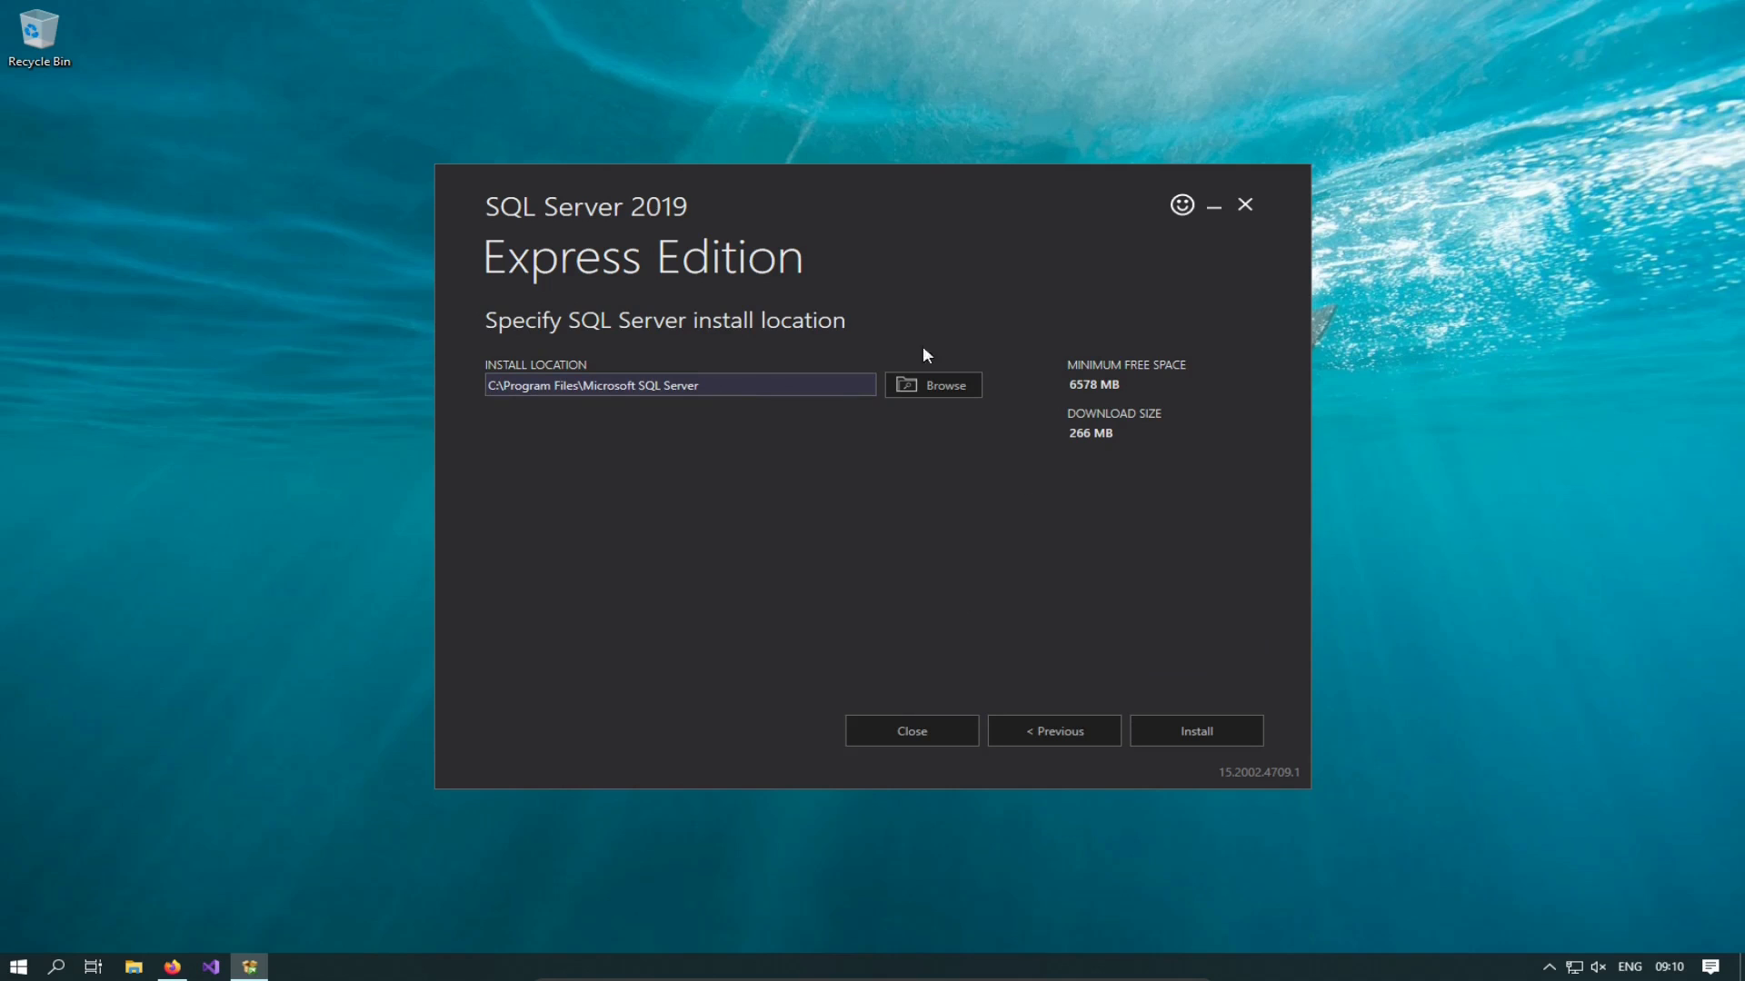
Step: Install SQL Server Express to C:\Program Files\Microsoft SQL Server, then connect to the new instance
left_click(1194, 732)
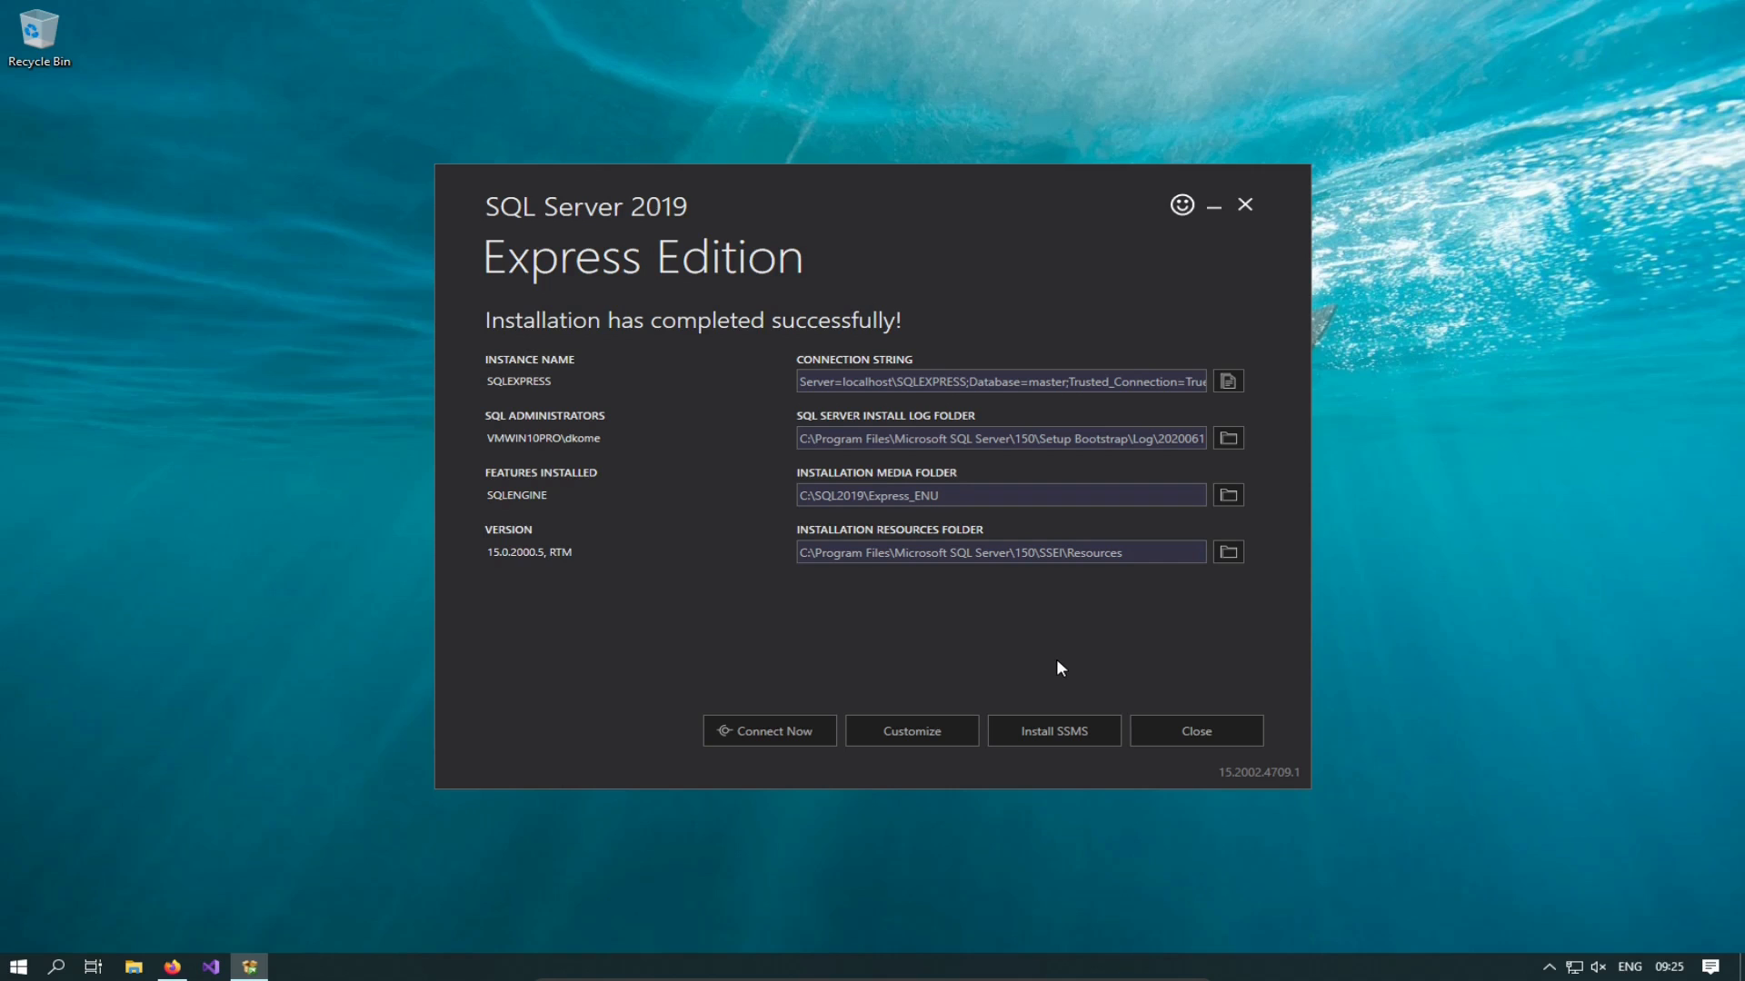
left_click(912, 730)
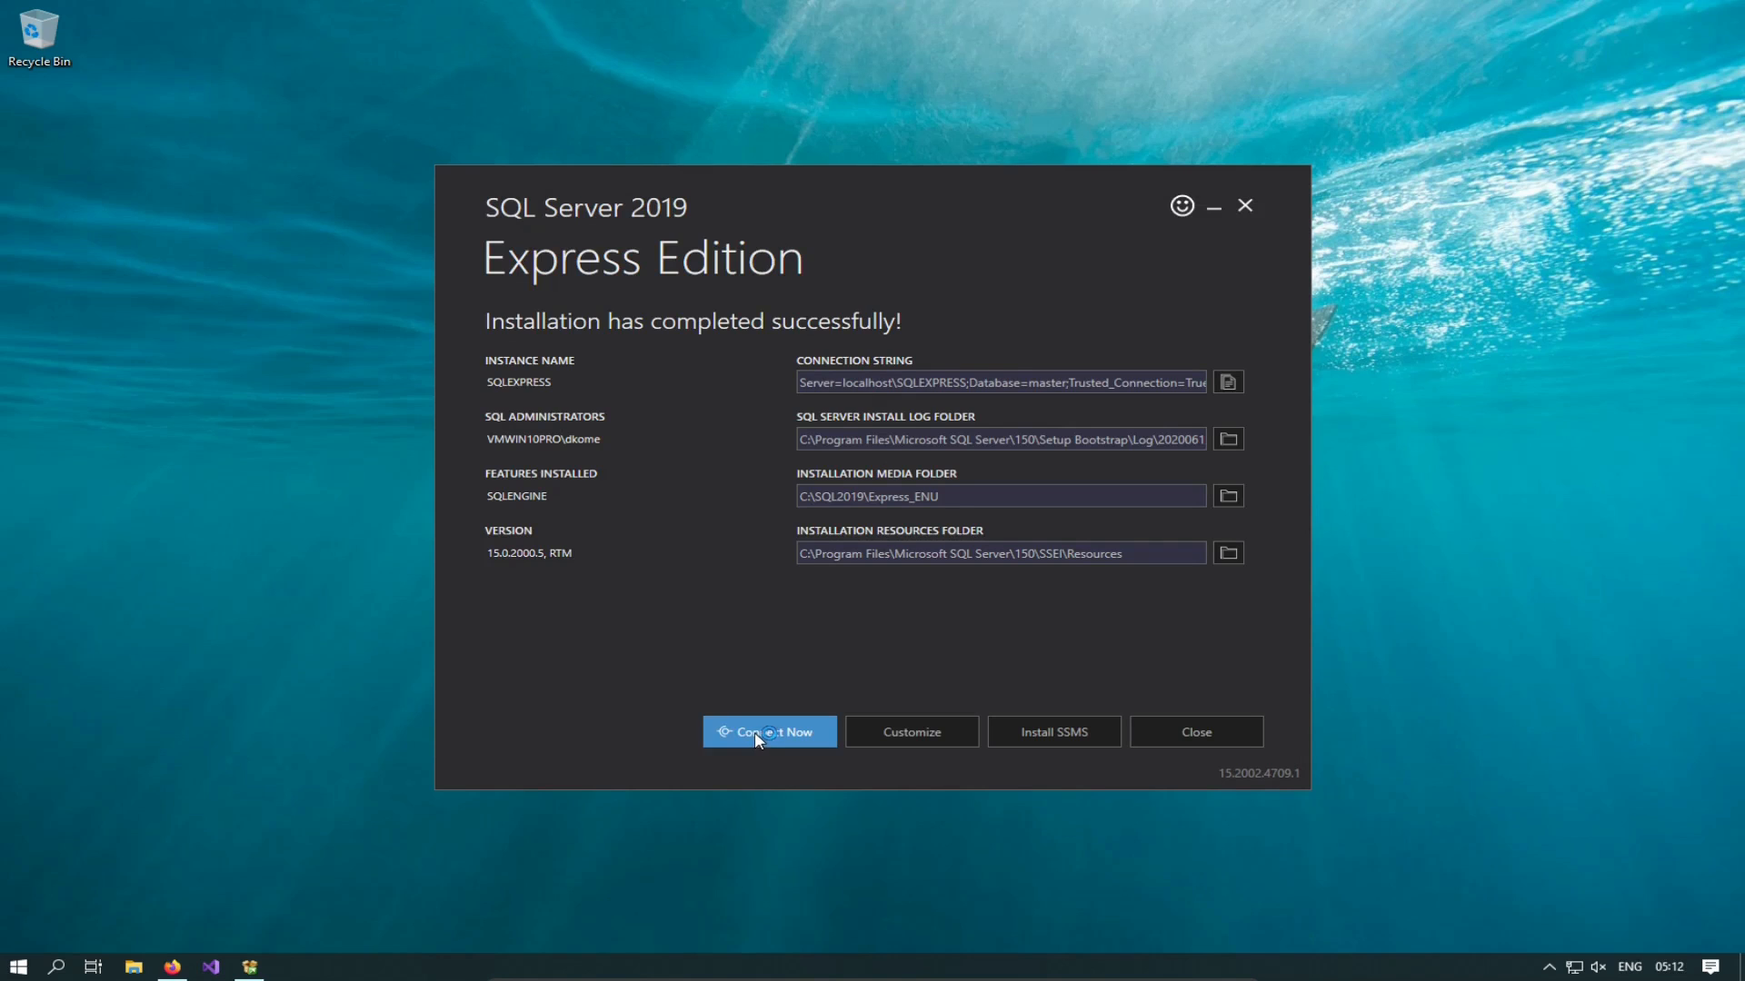
Step: Run the version query against SQLEXPRESS in SQLCMD, close the console, and choose Customize
right_click(373, 423)
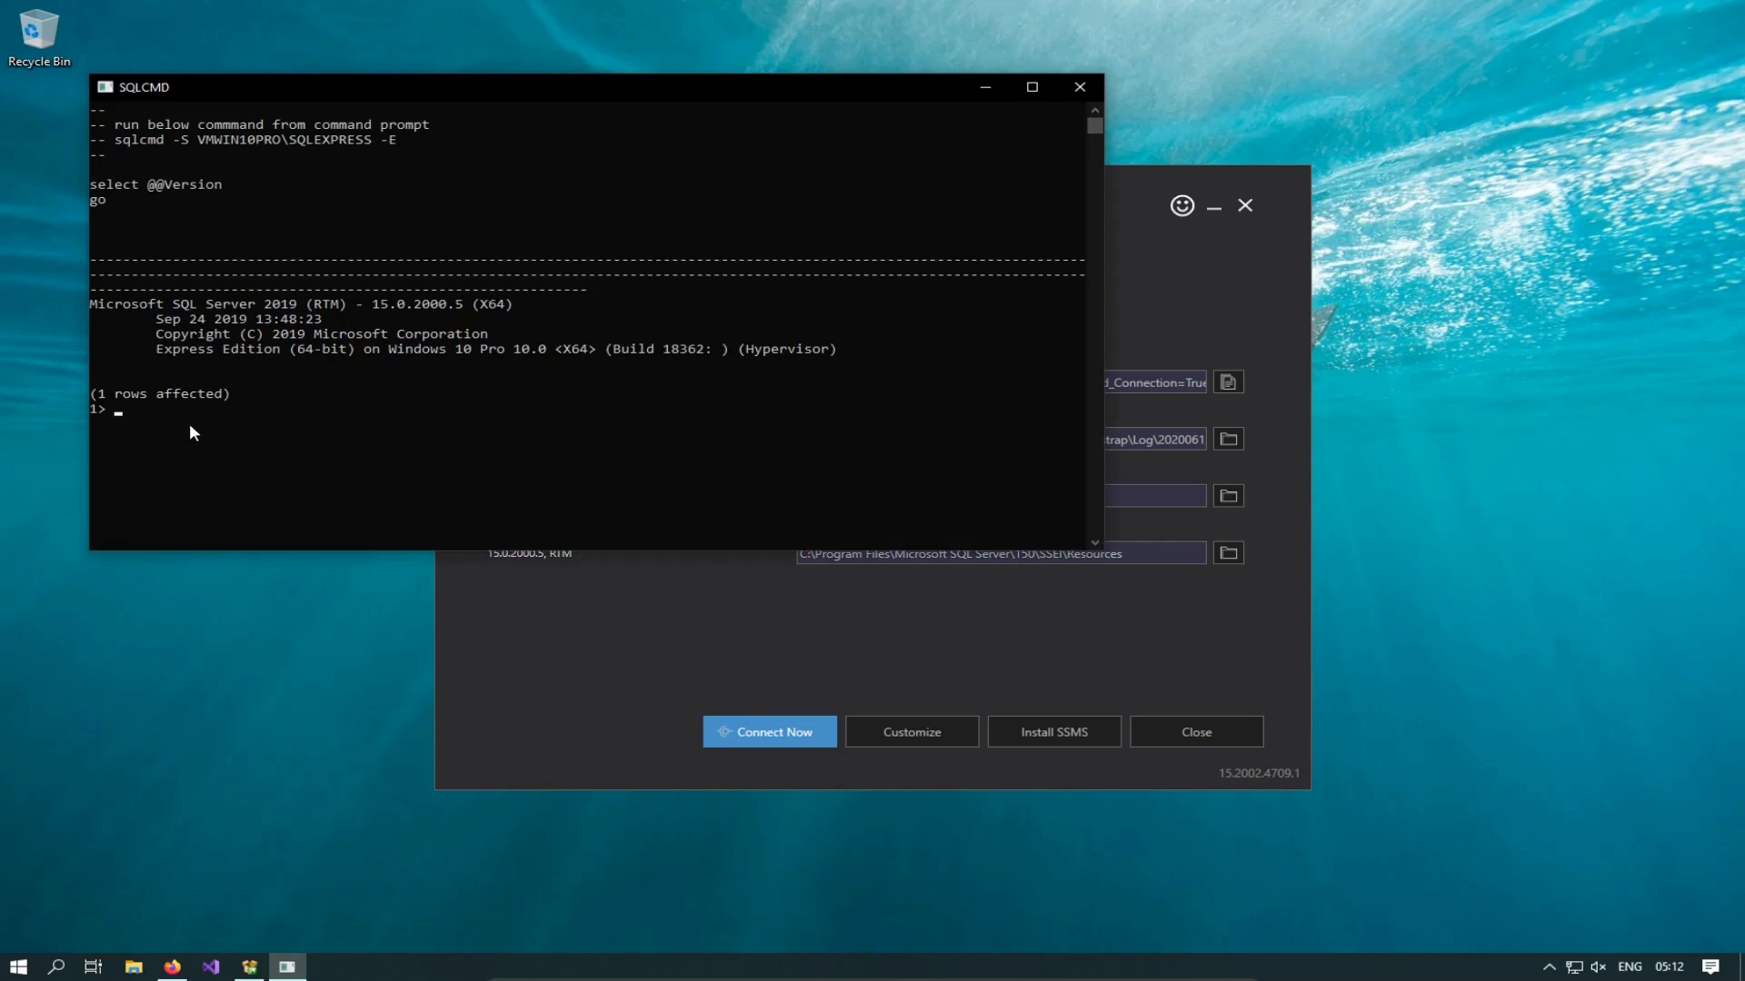
left_click(1080, 84)
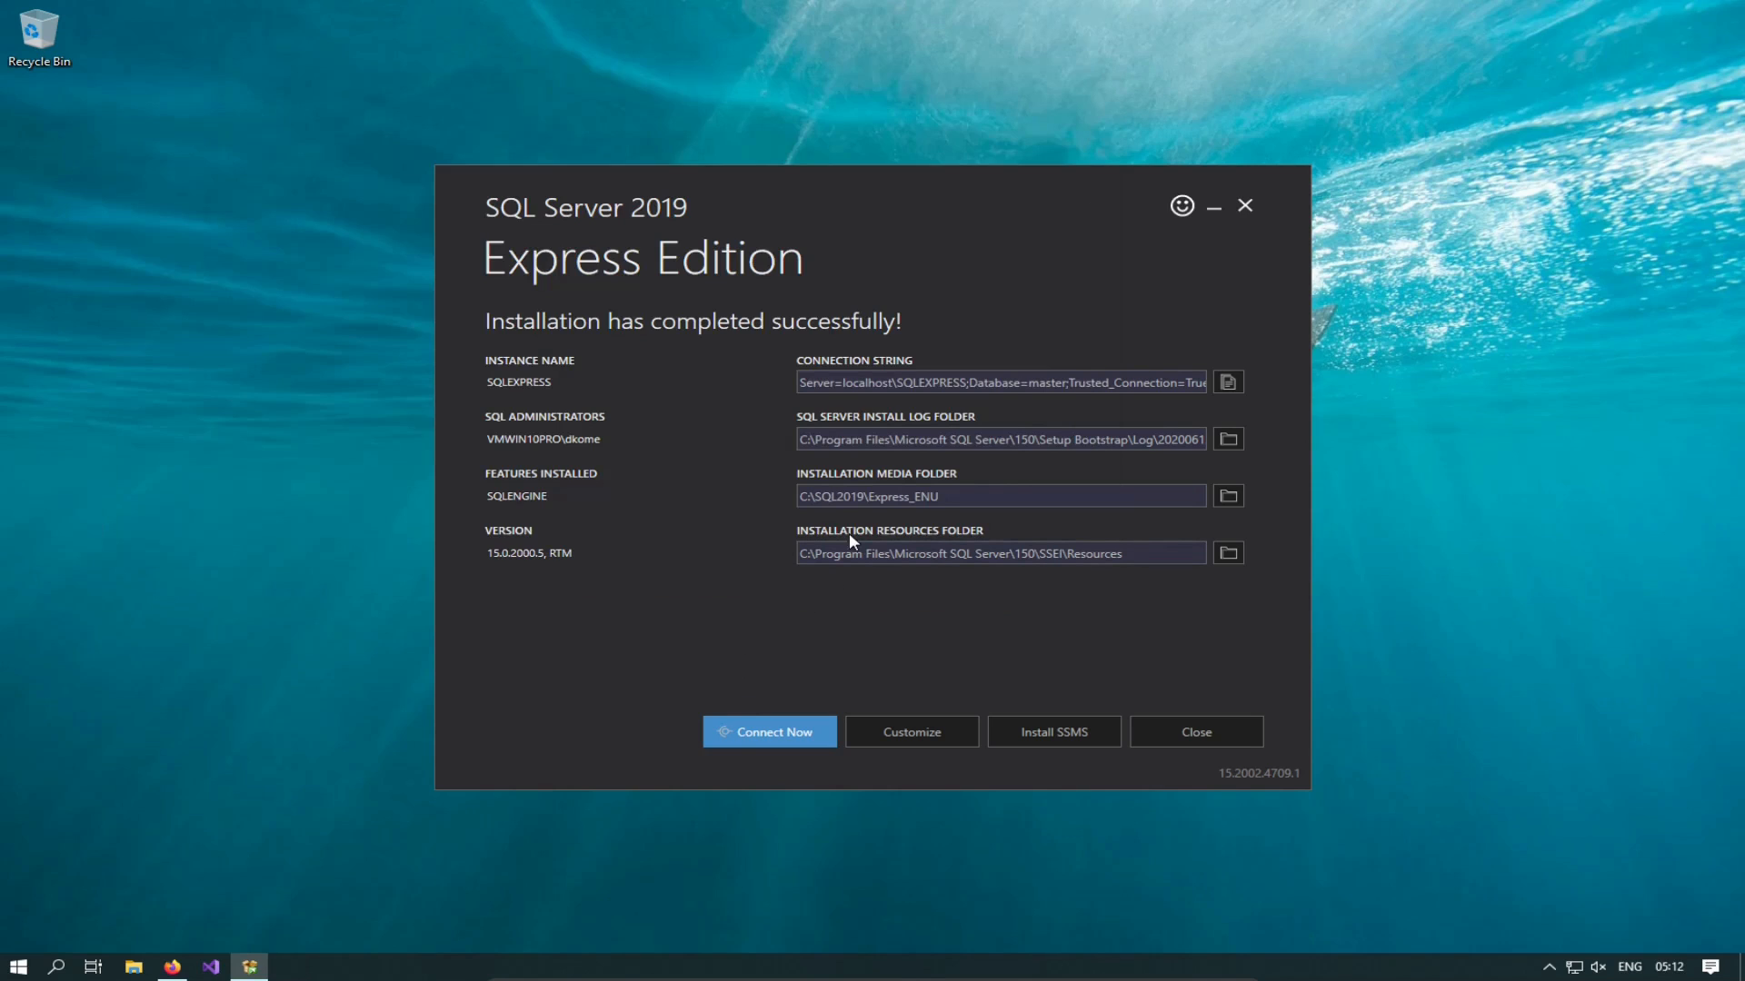
left_click(899, 729)
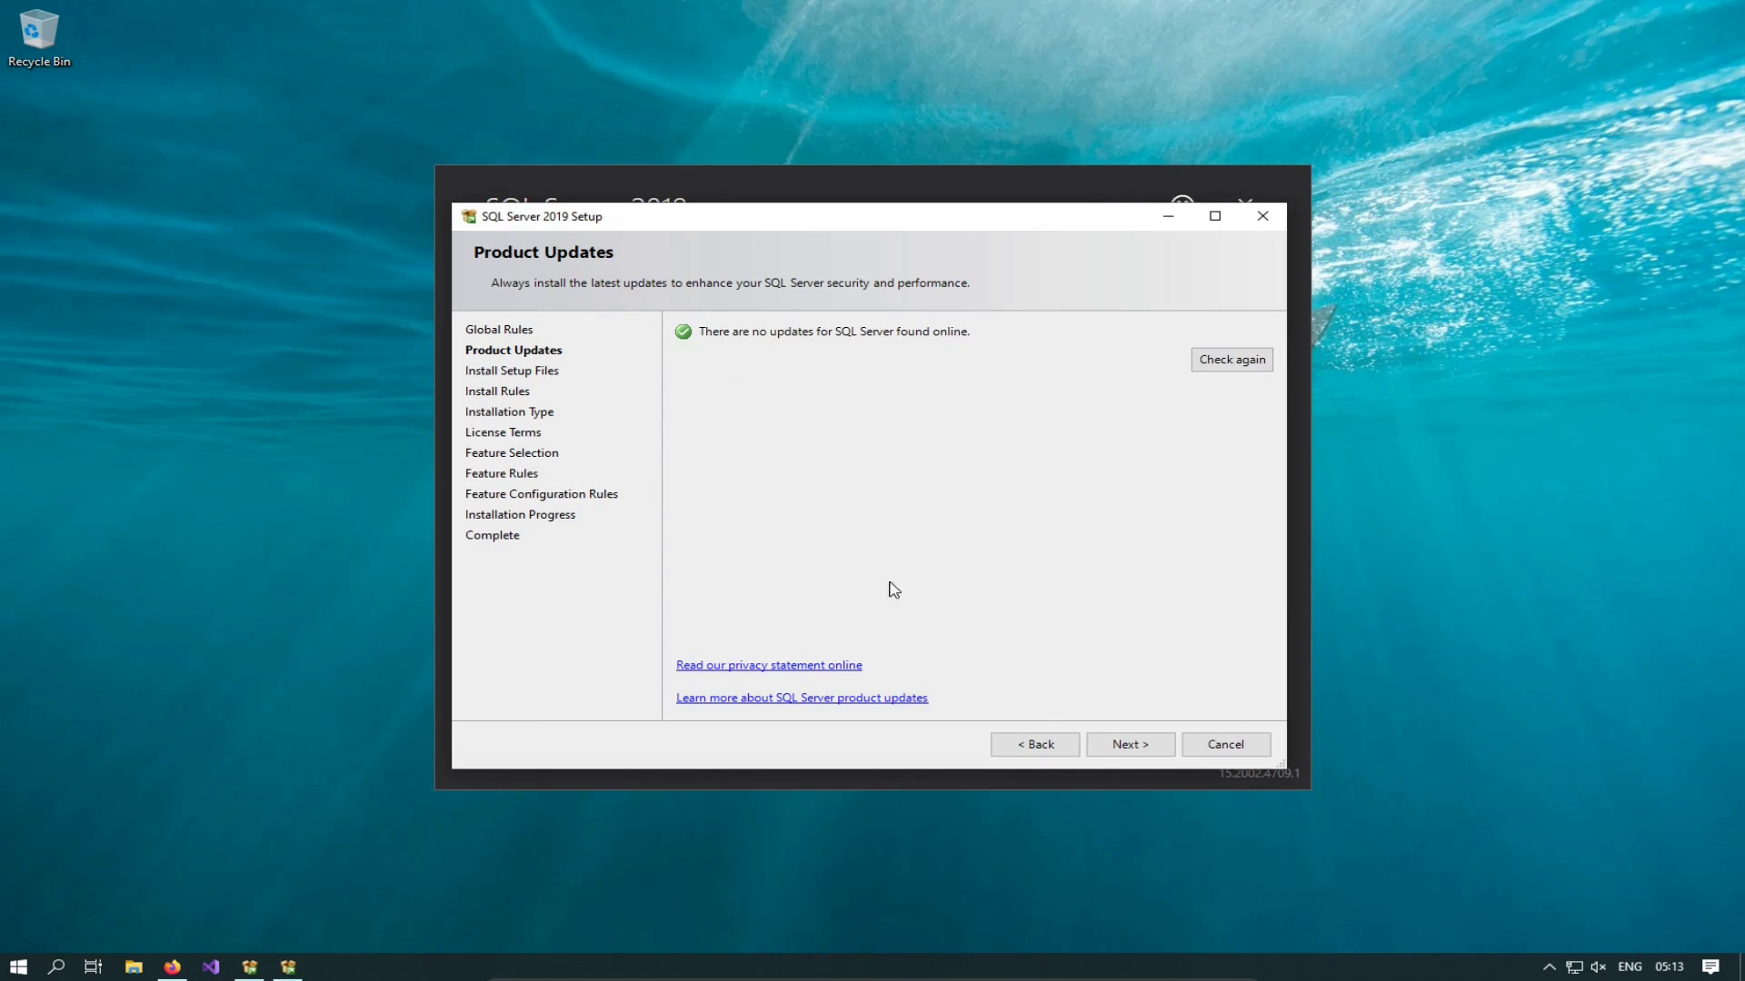
Step: Continue past Product Updates so setup files install and the Install Rules check runs
left_click(1132, 749)
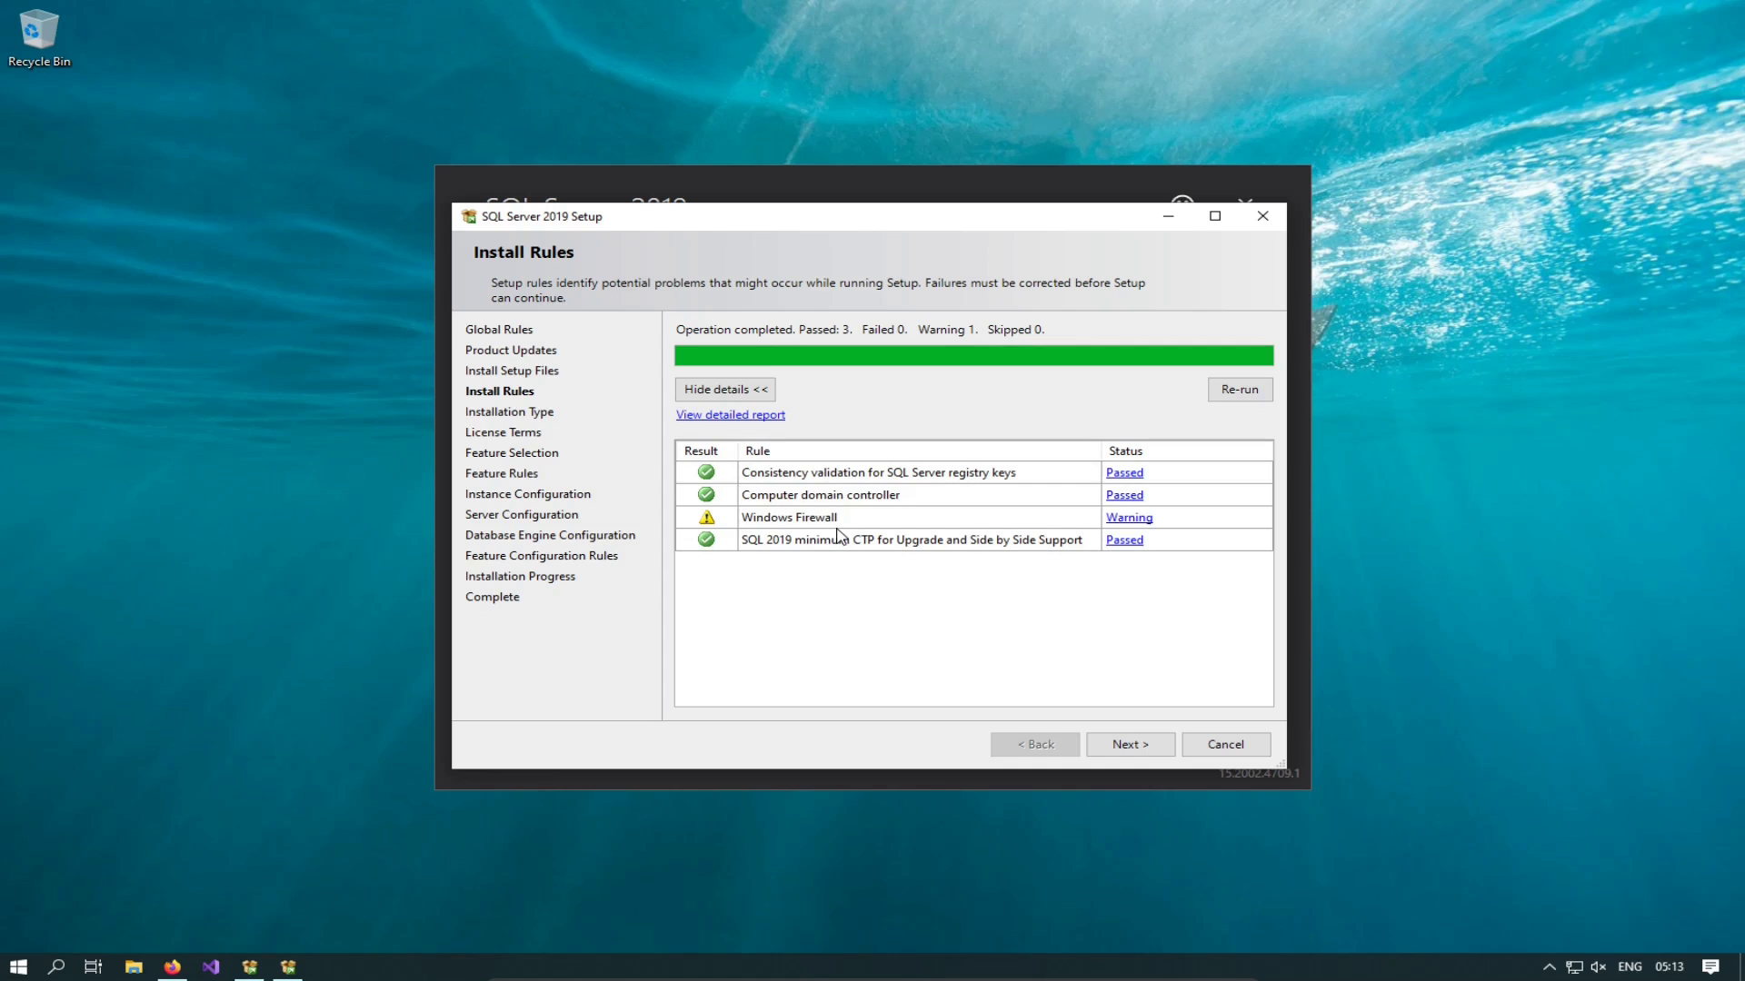
Step: Review and dismiss the Windows Firewall rule warning, then continue to Installation Type
left_click(1107, 524)
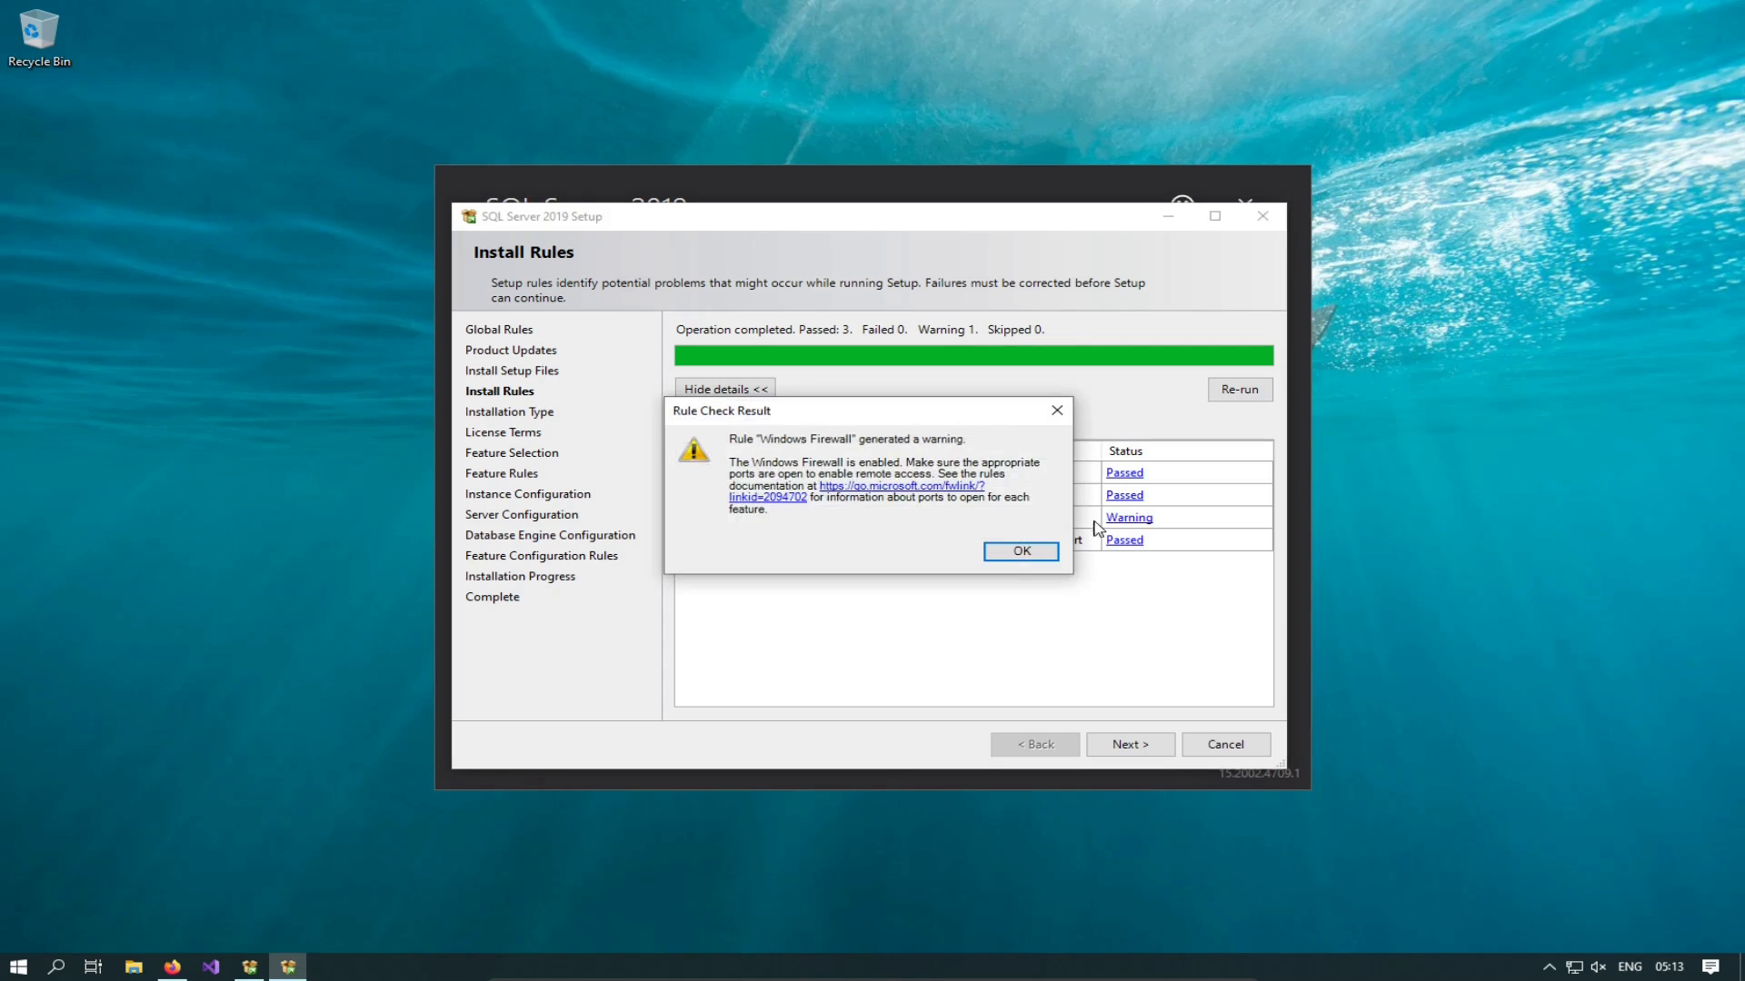
left_click(1024, 551)
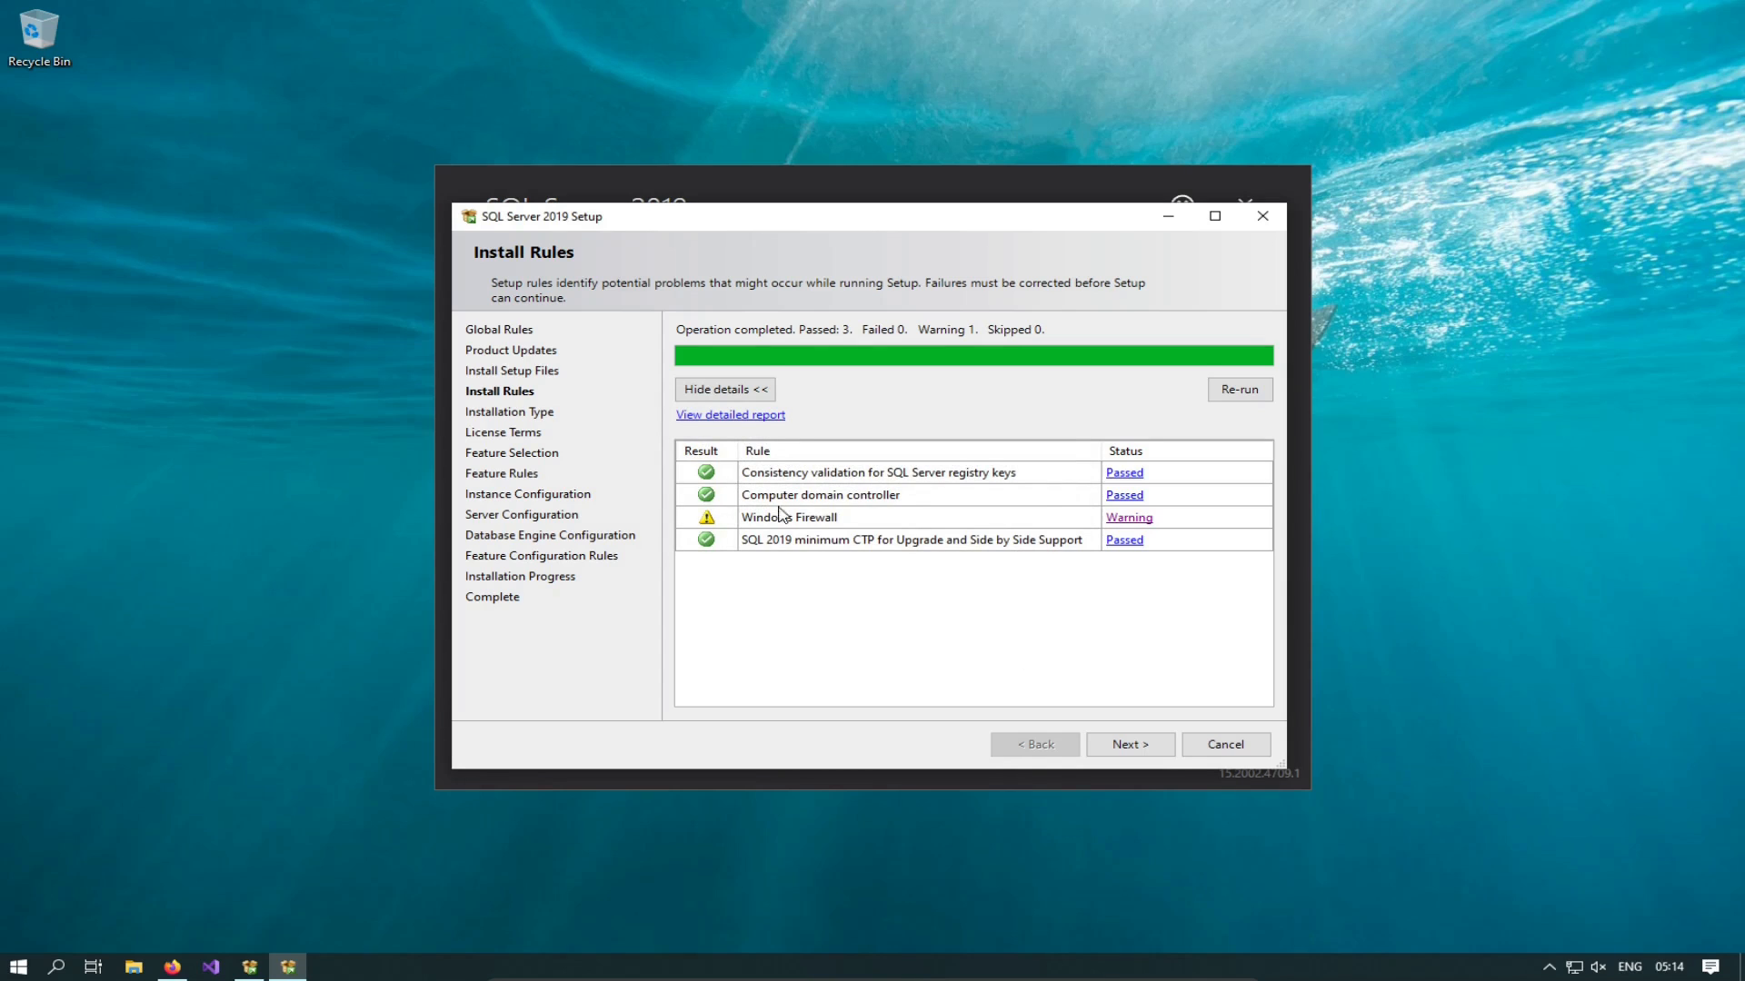
left_click(1132, 749)
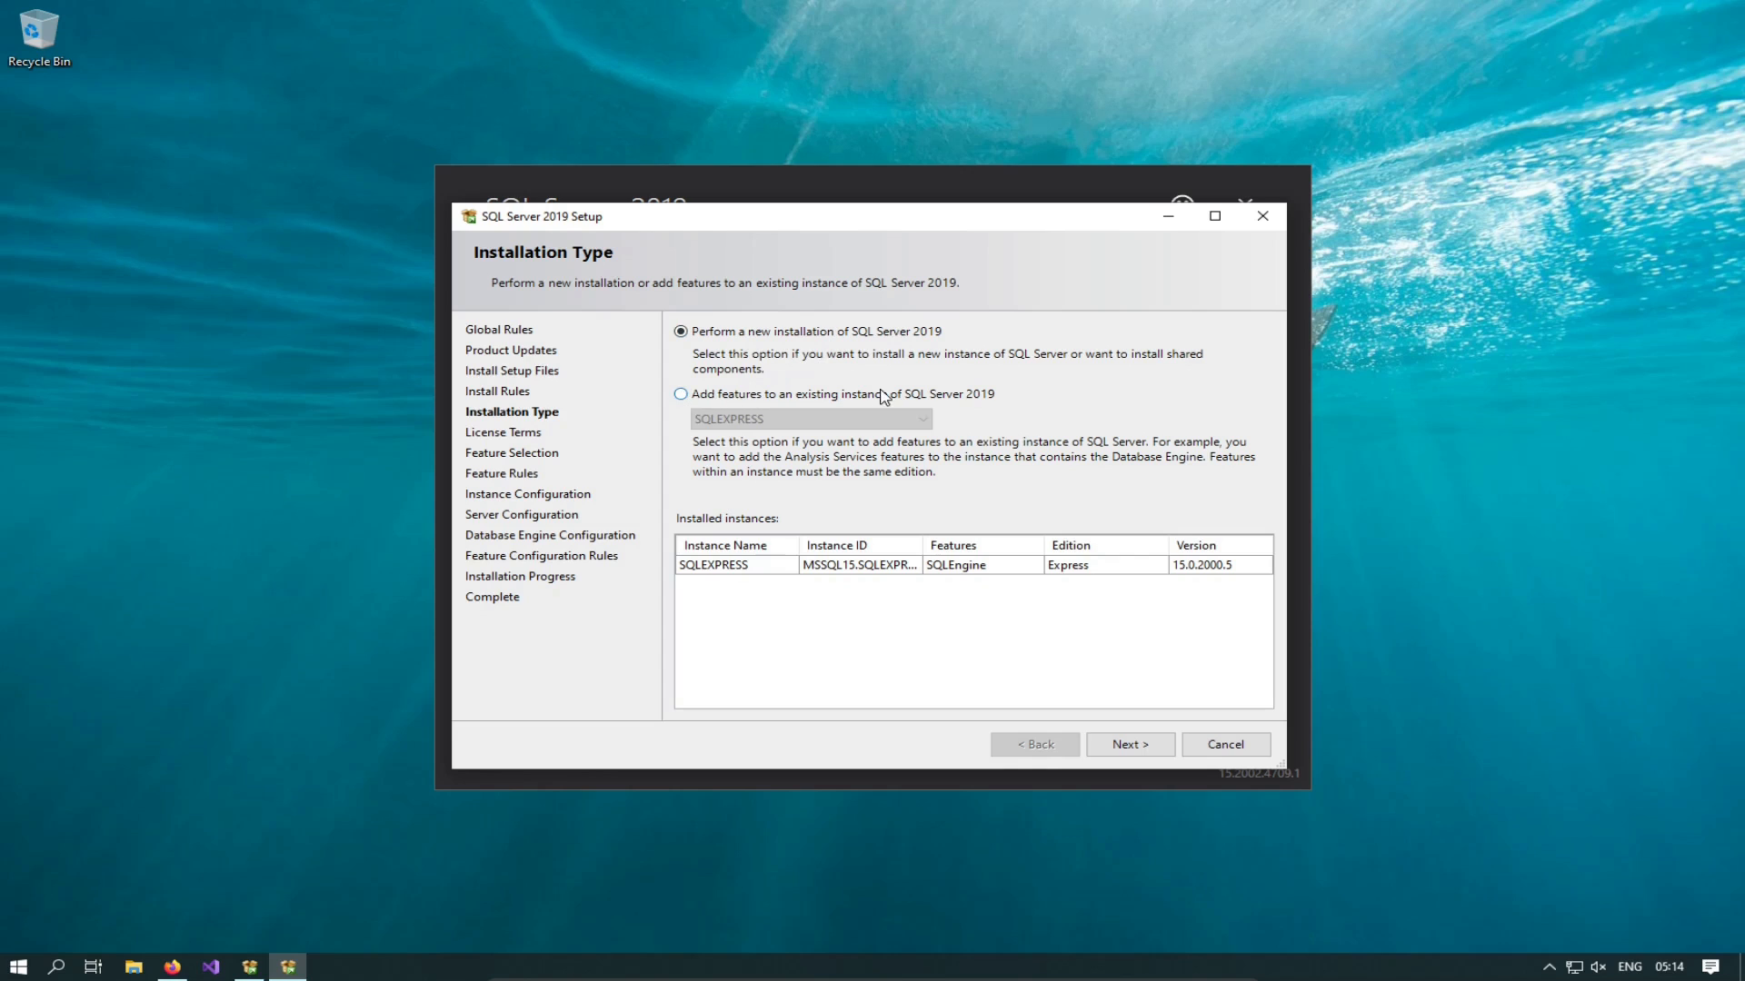
Step: Add features to the existing SQLEXPRESS instance and try continuing past Feature Selection
left_click(681, 395)
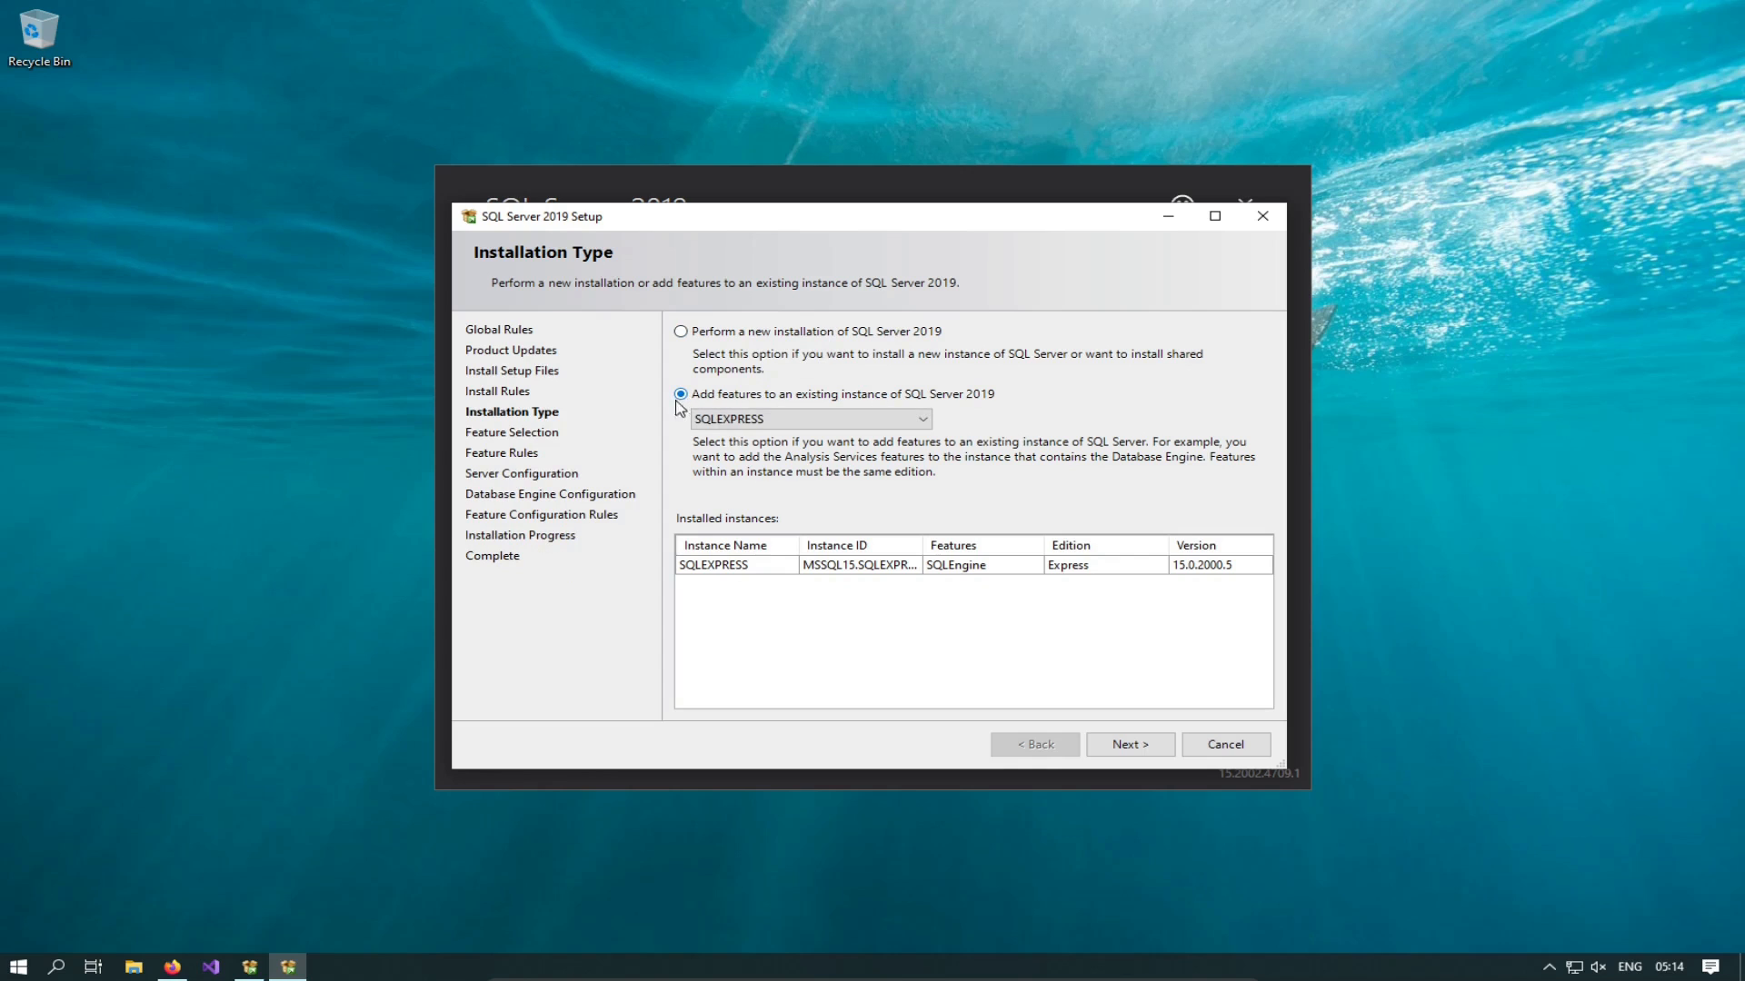
left_click(751, 420)
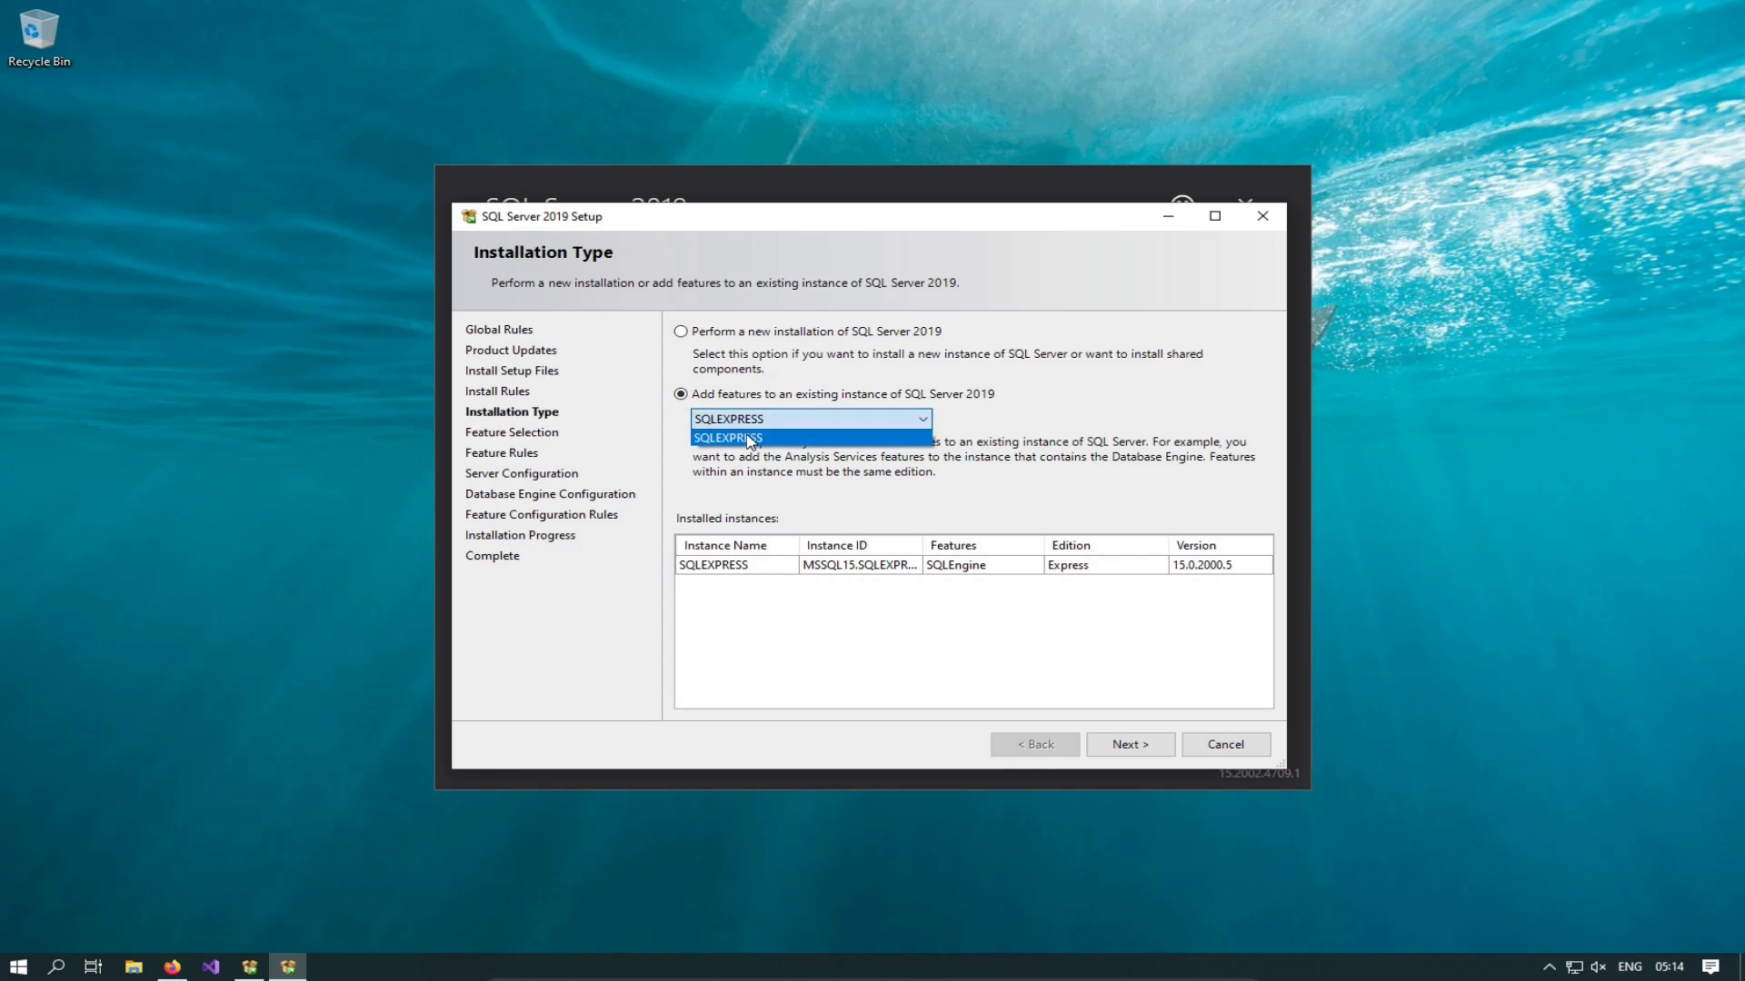
left_click(750, 439)
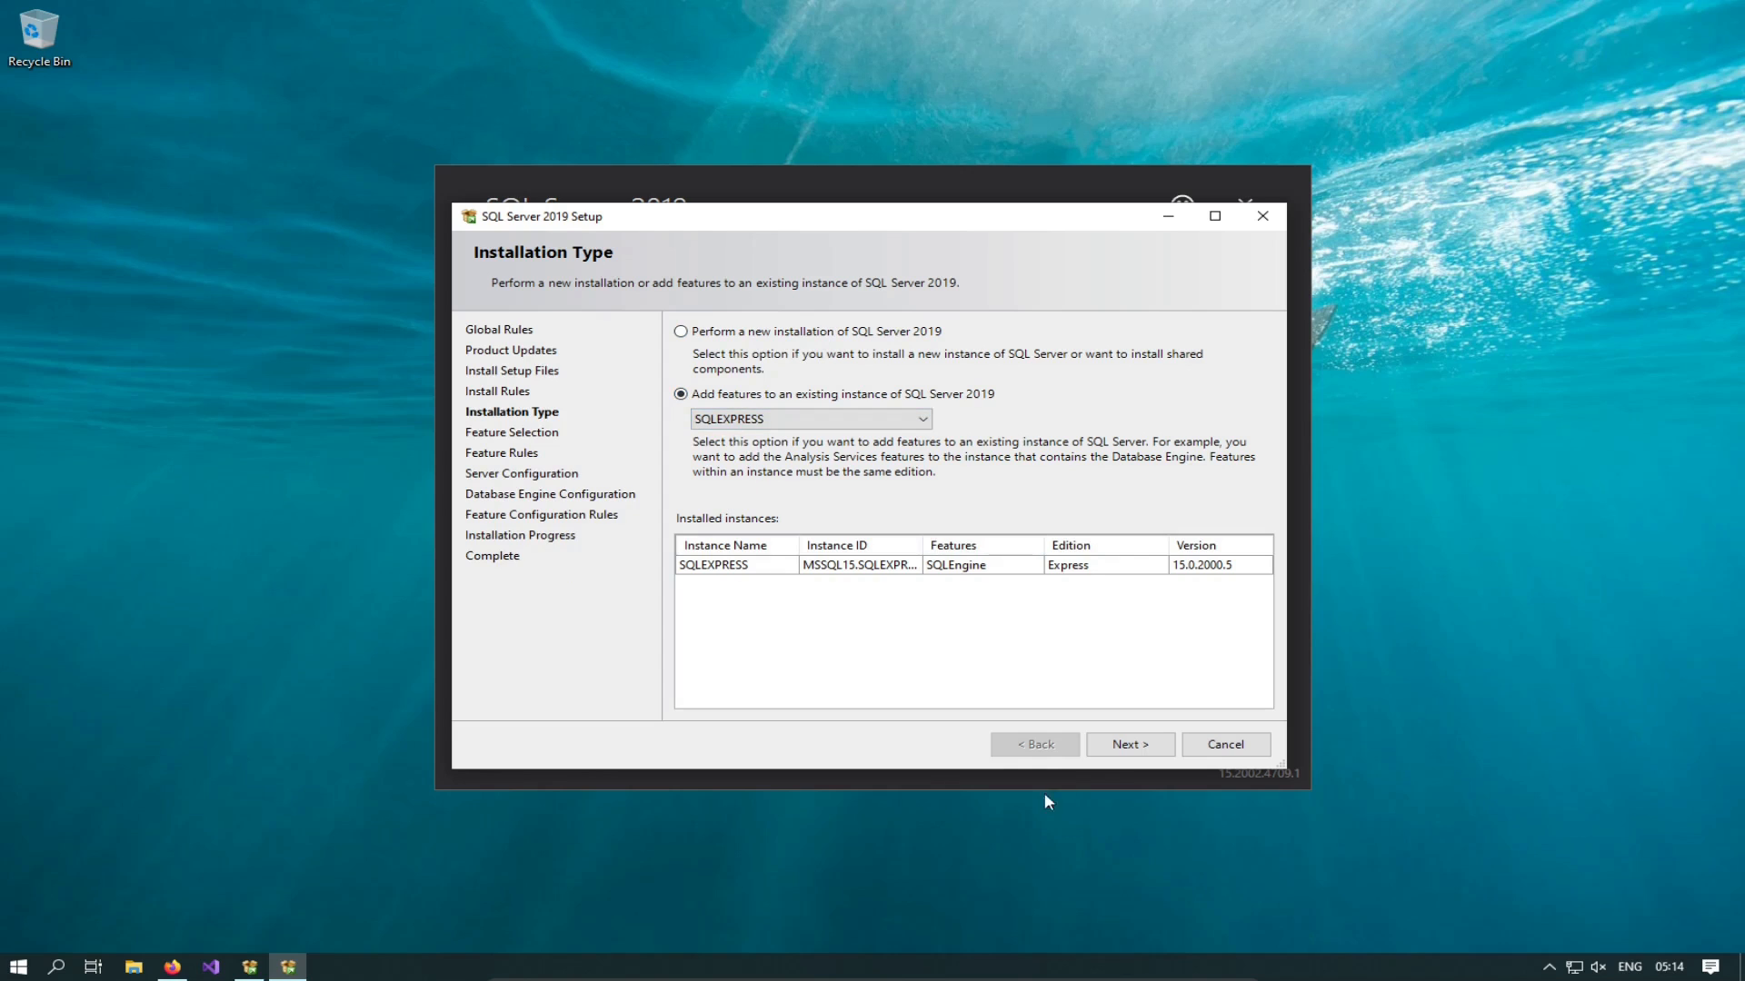
left_click(1123, 745)
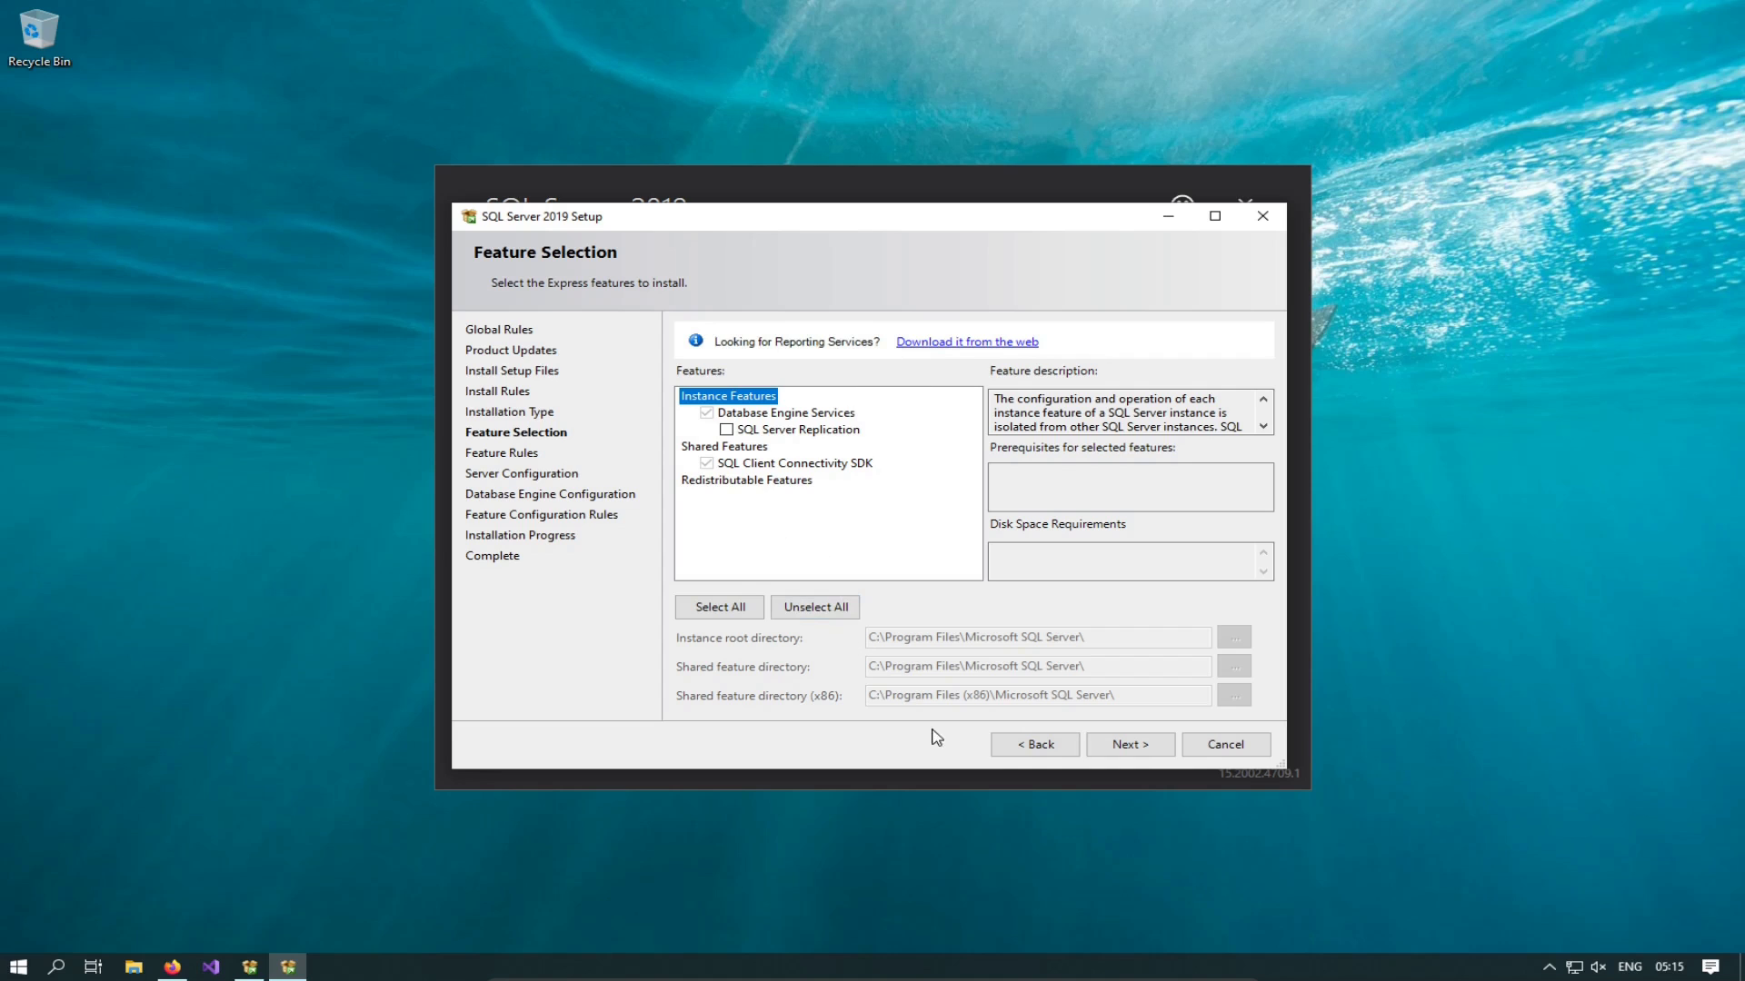
left_click(1131, 744)
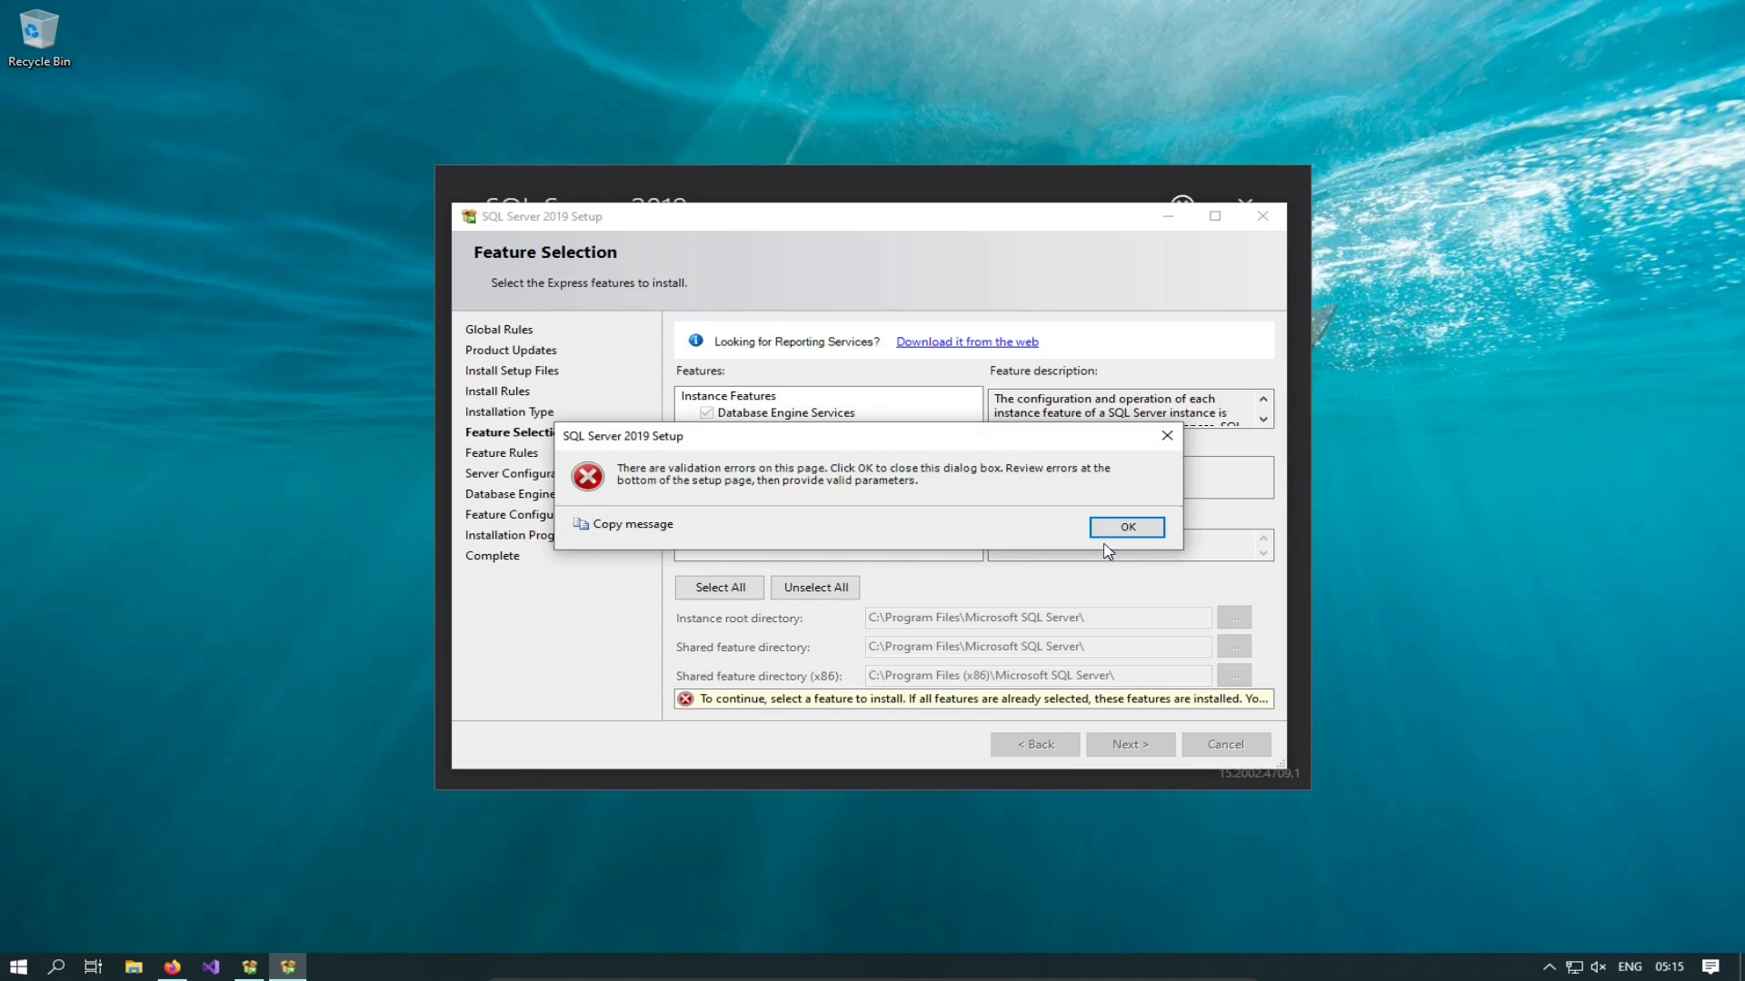
Step: Dismiss the validation error, tick SQL Server Replication and begin its installation
left_click(1126, 527)
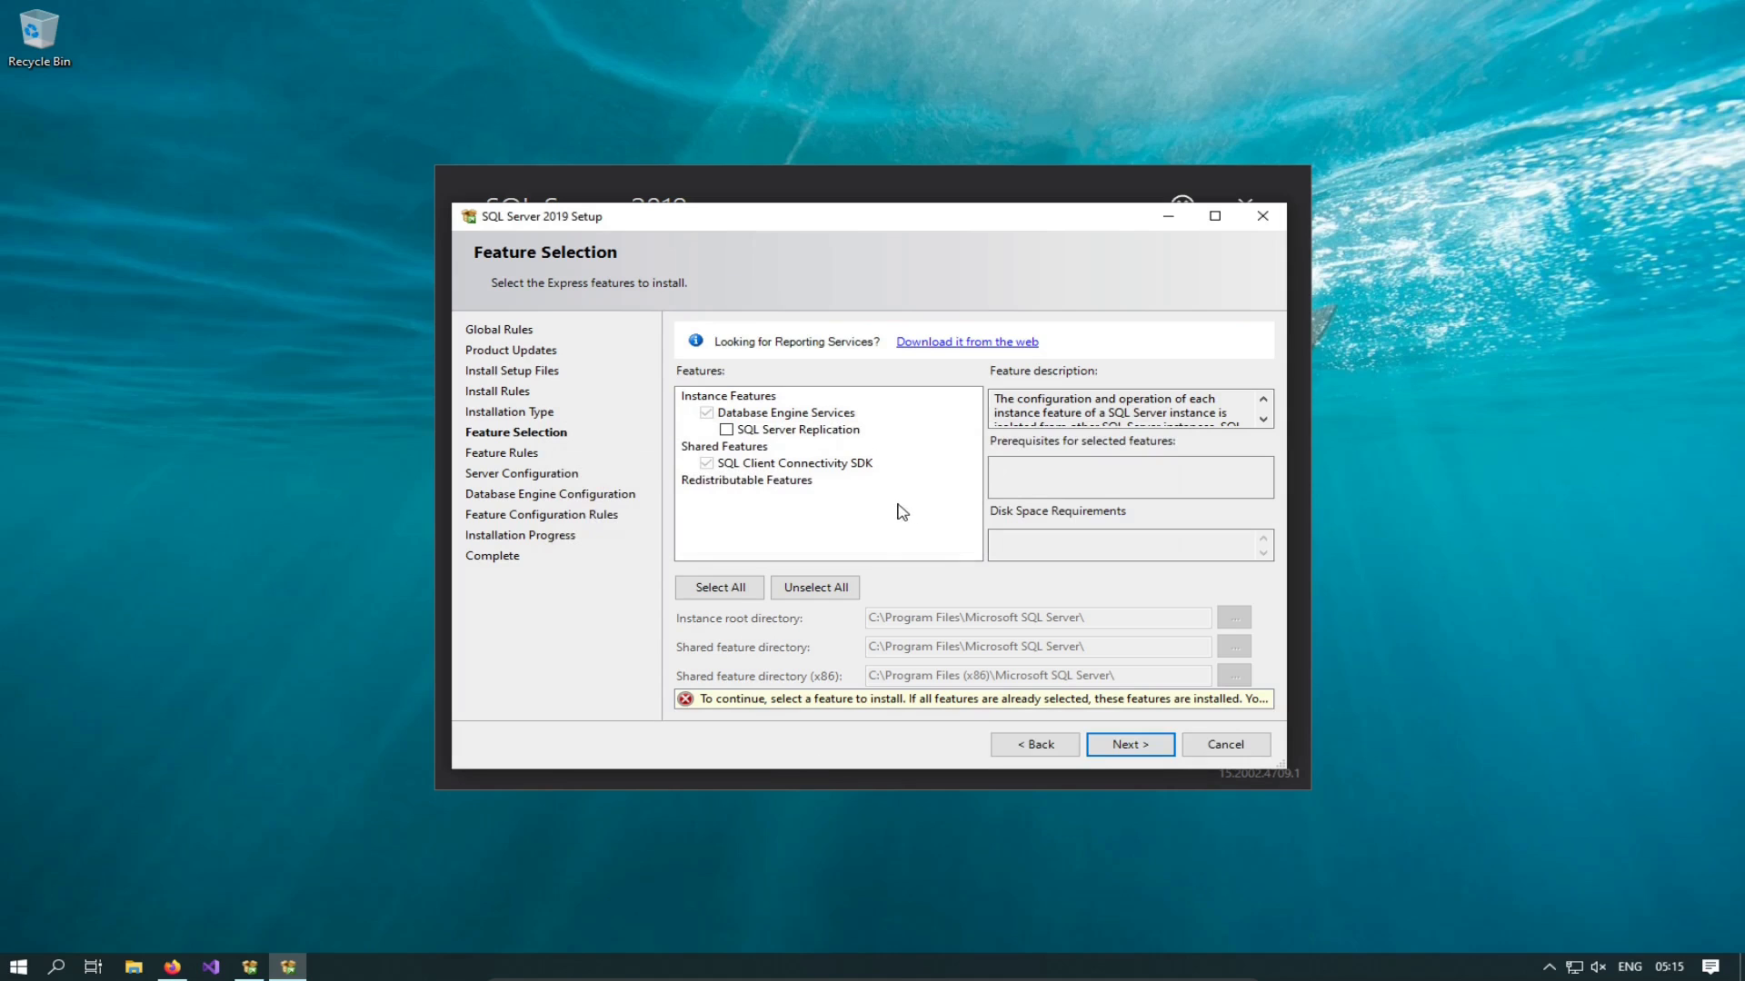
left_click(726, 433)
left_click(725, 431)
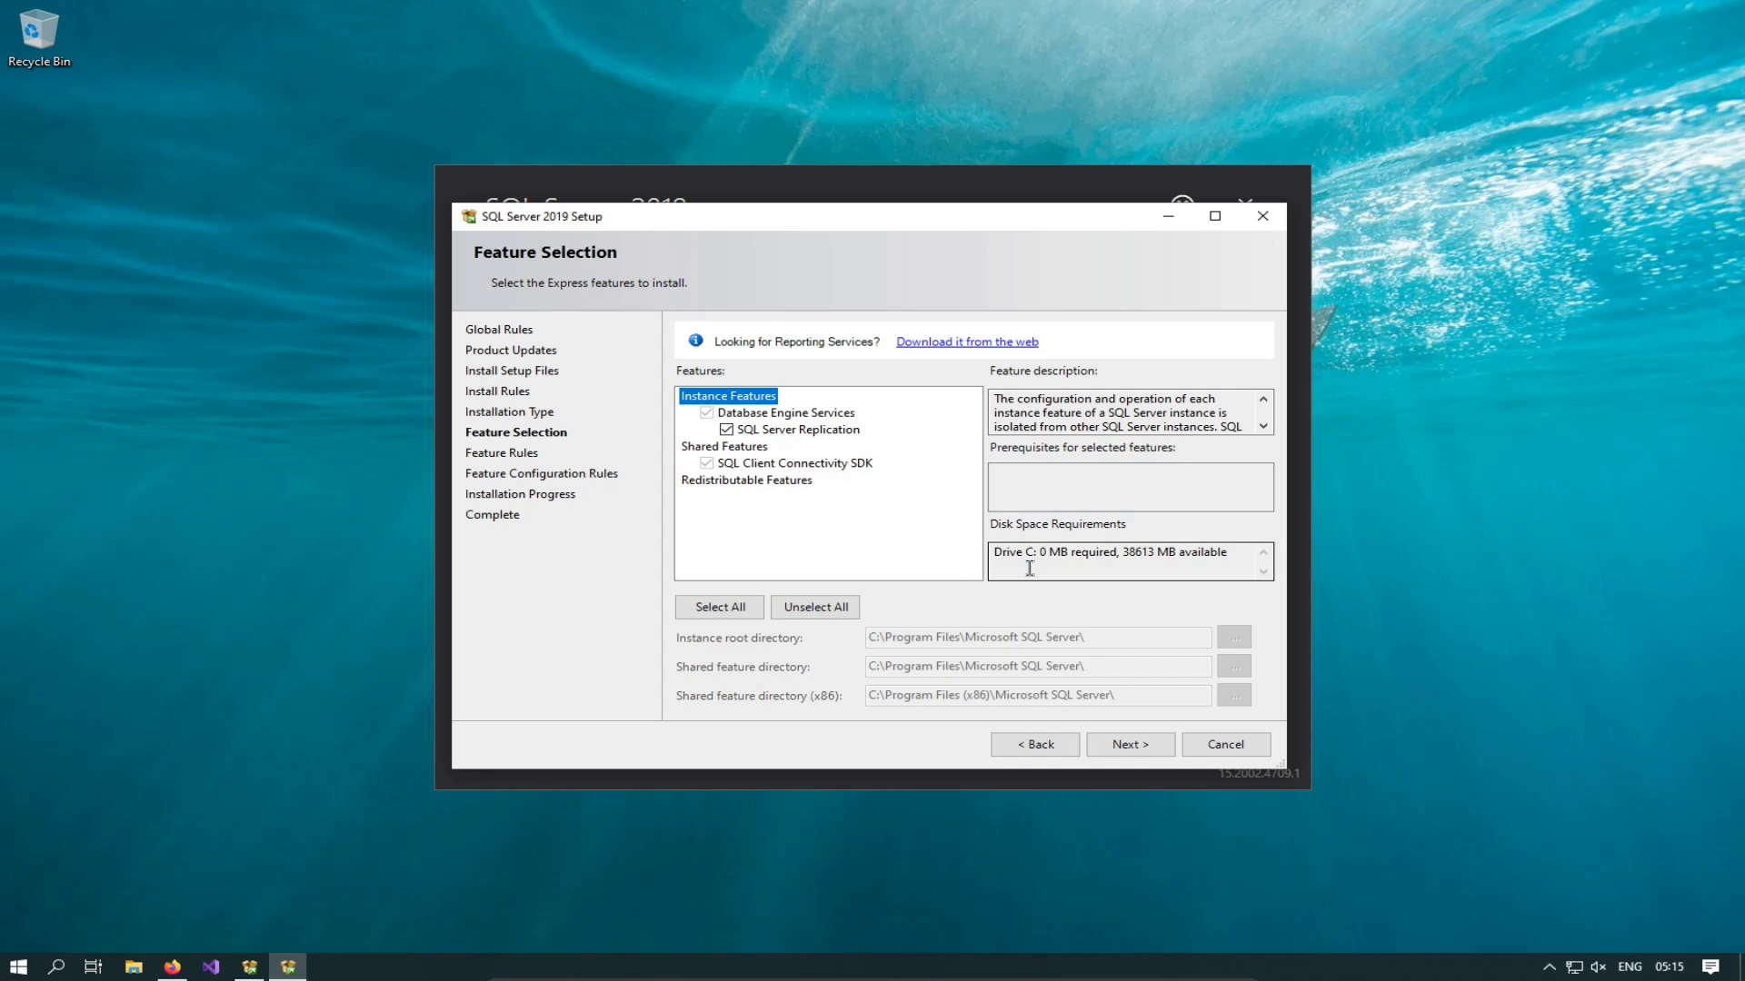
left_click(1128, 742)
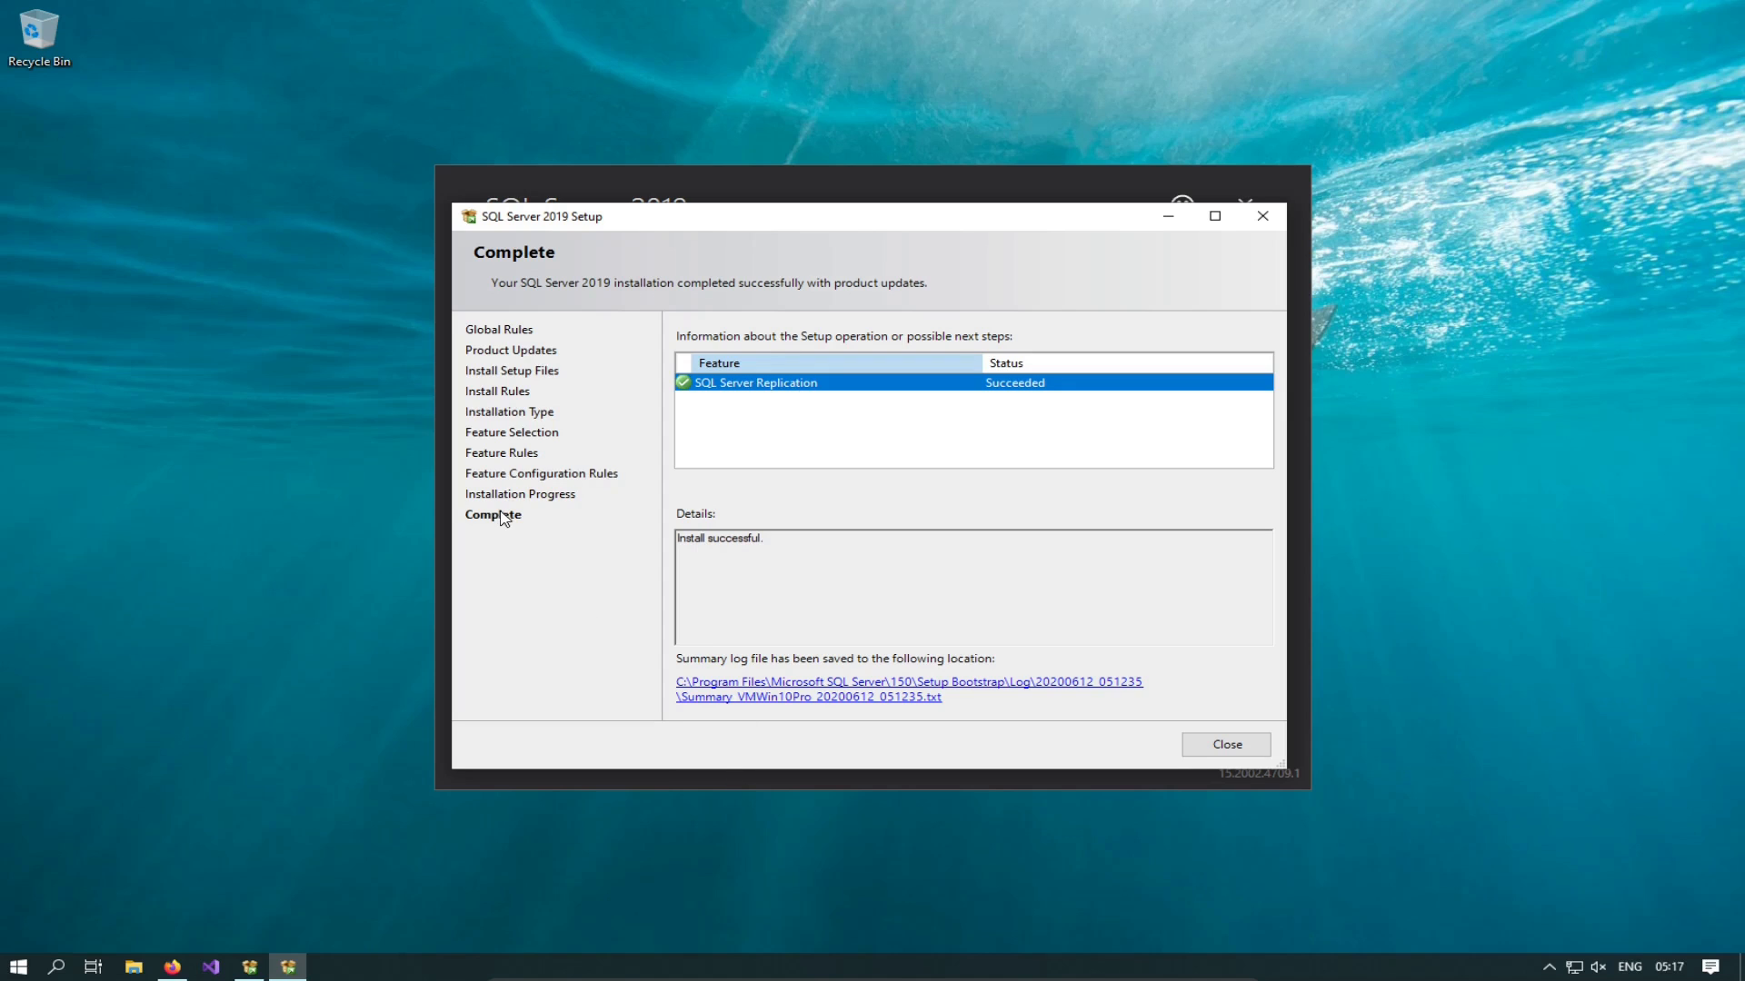
Step: Close the Setup wizard once SQL Server Replication shows Succeeded
left_click(1227, 745)
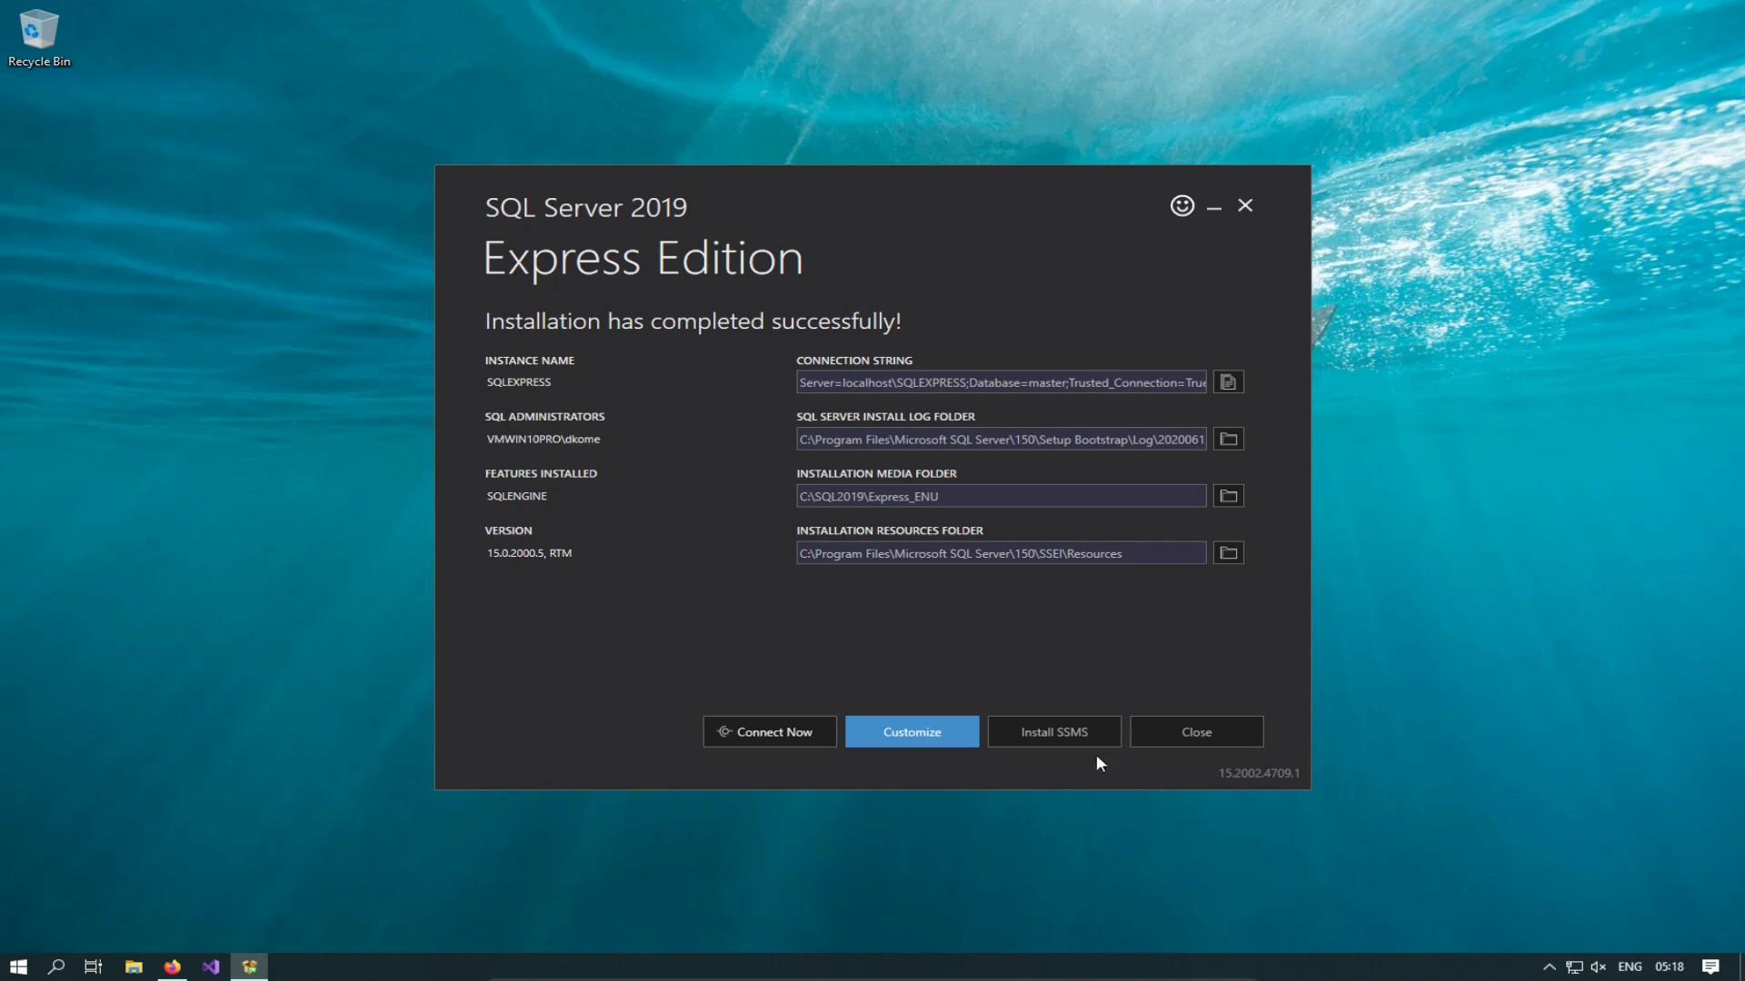
Step: Open the SSMS download page in Firefox via Install SSMS, then view the editions tab
left_click(1075, 734)
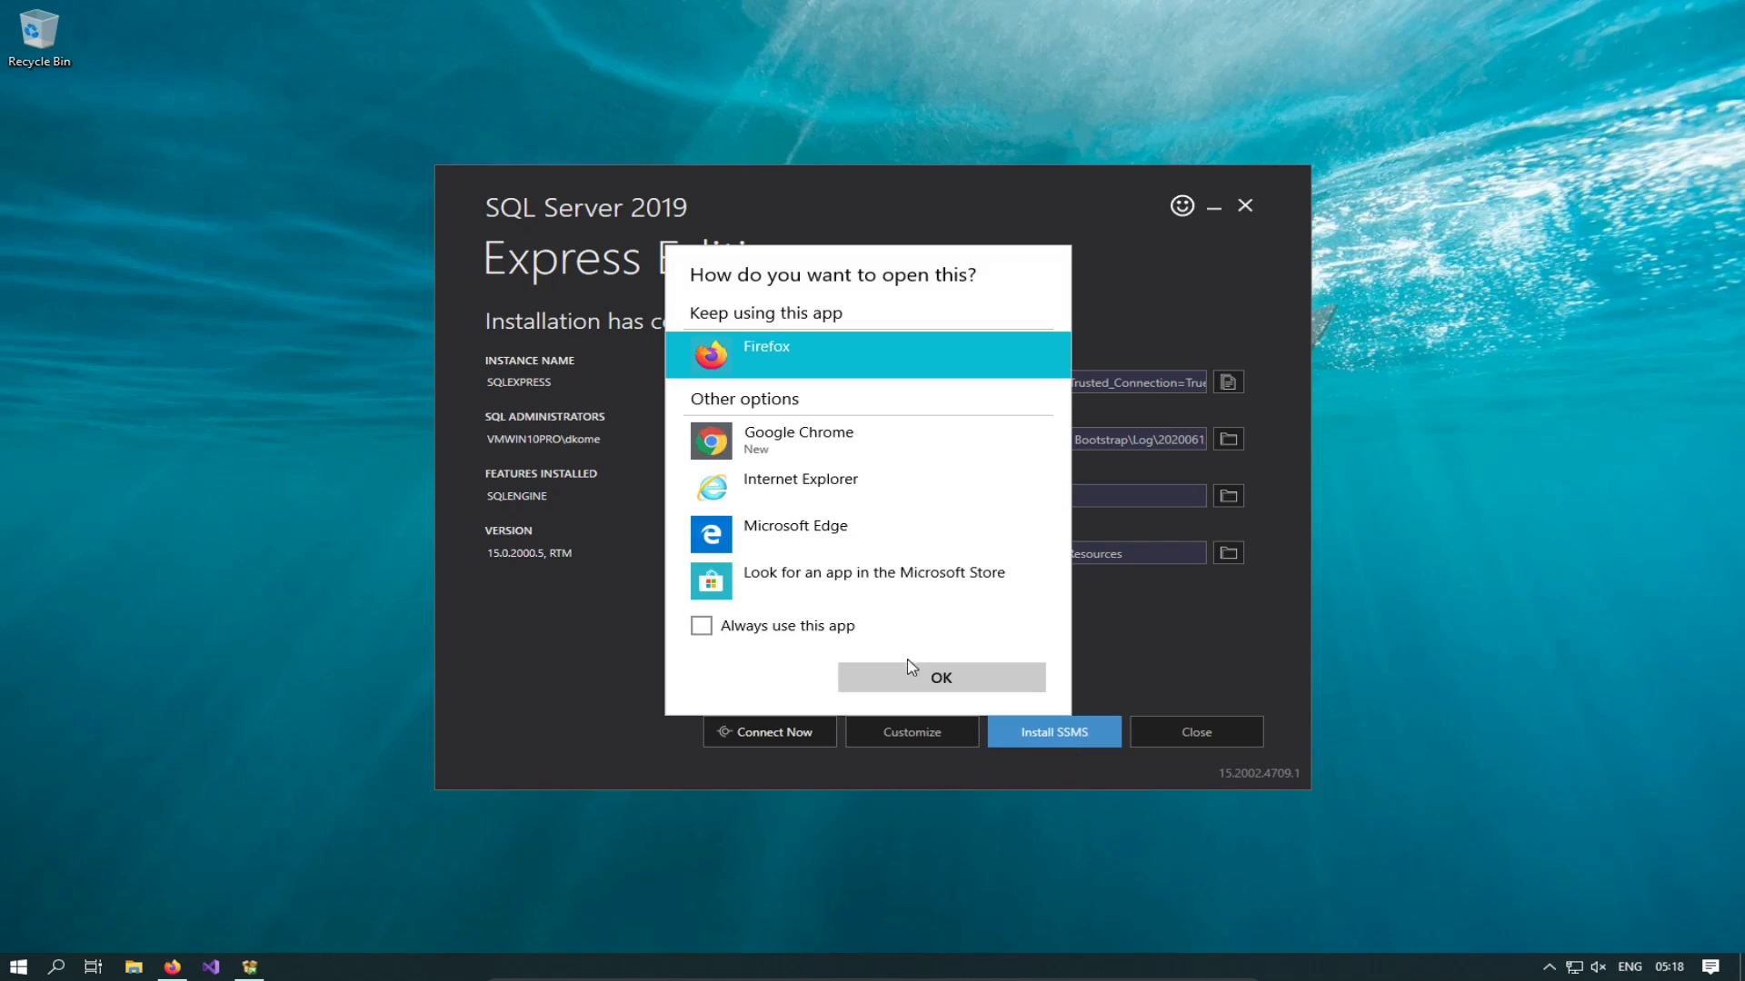
left_click(918, 672)
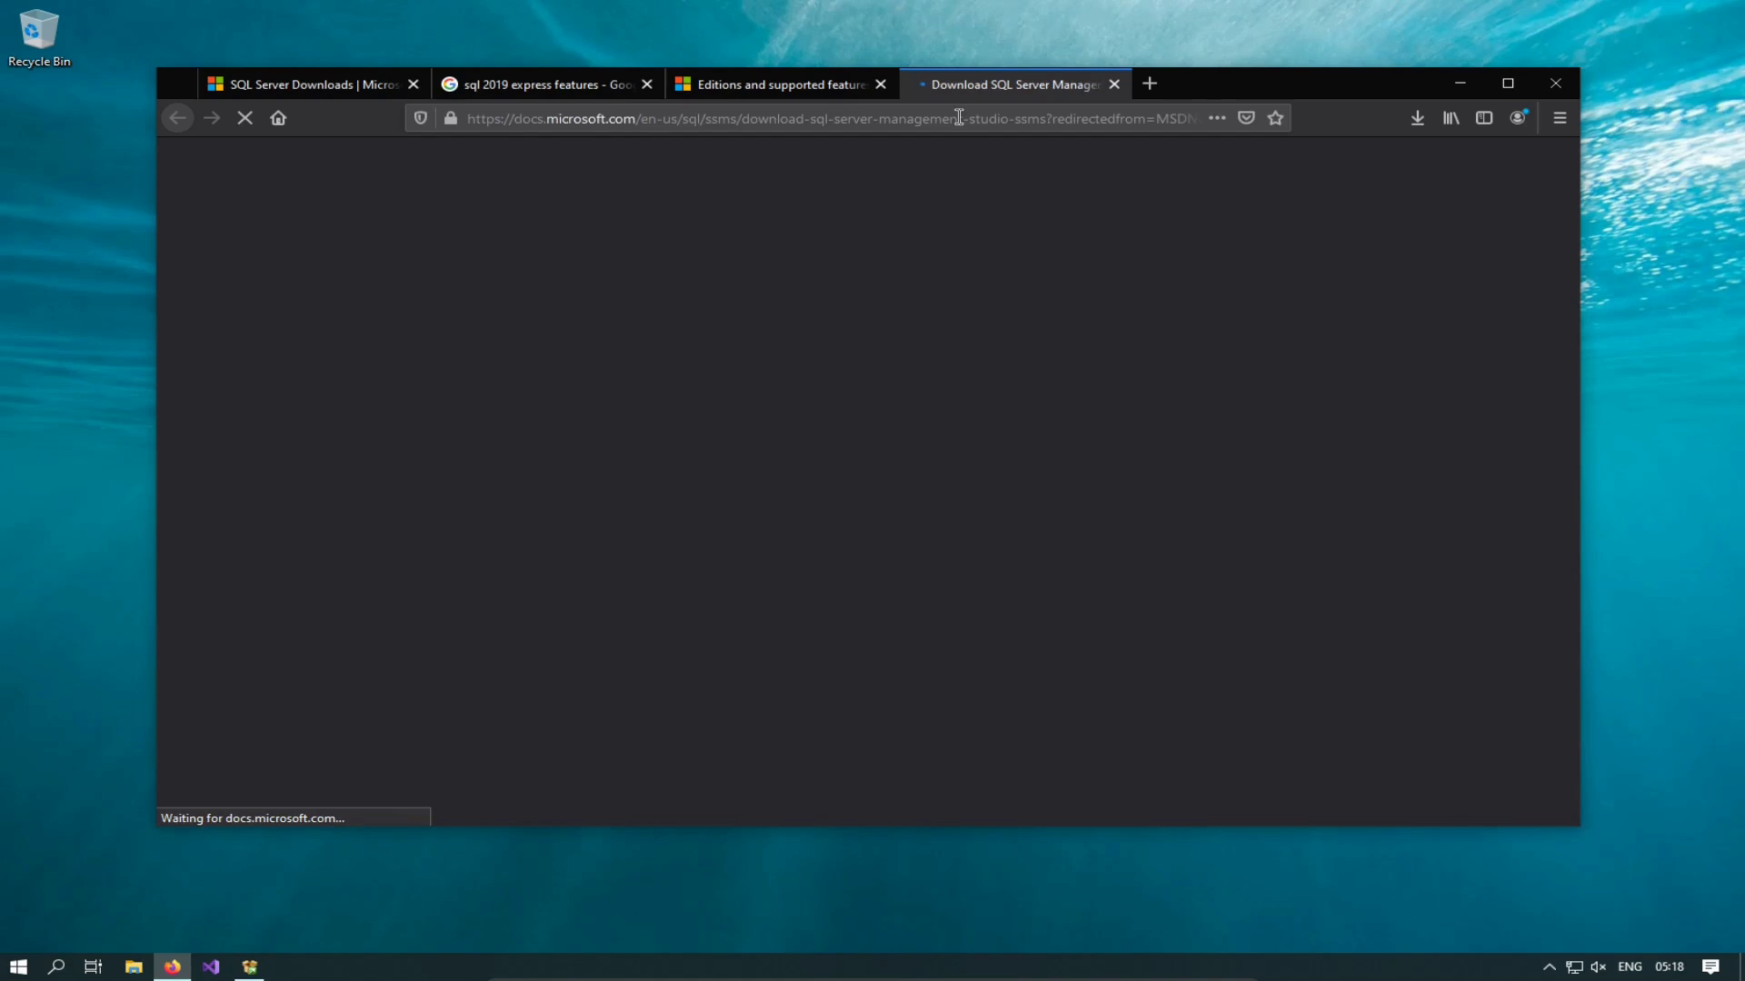
left_click(743, 80)
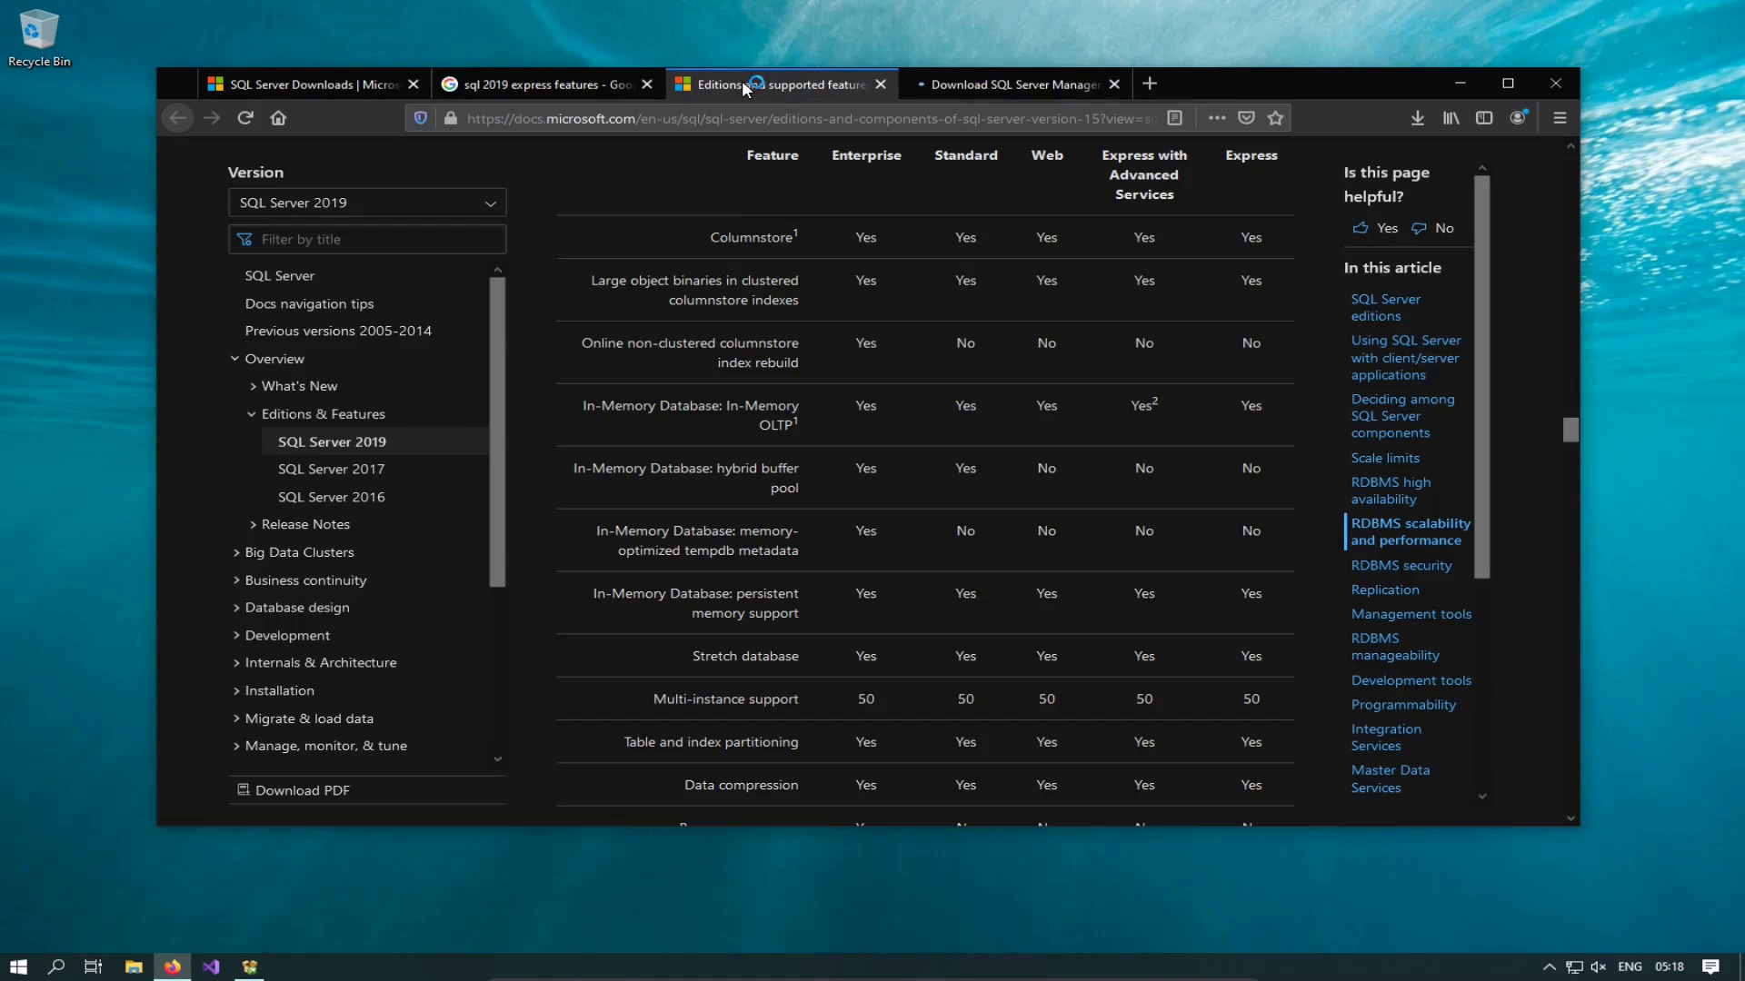
Step: Scroll through the editions and supported features tables for Express's limits
scroll(1303, 572, "up", 1)
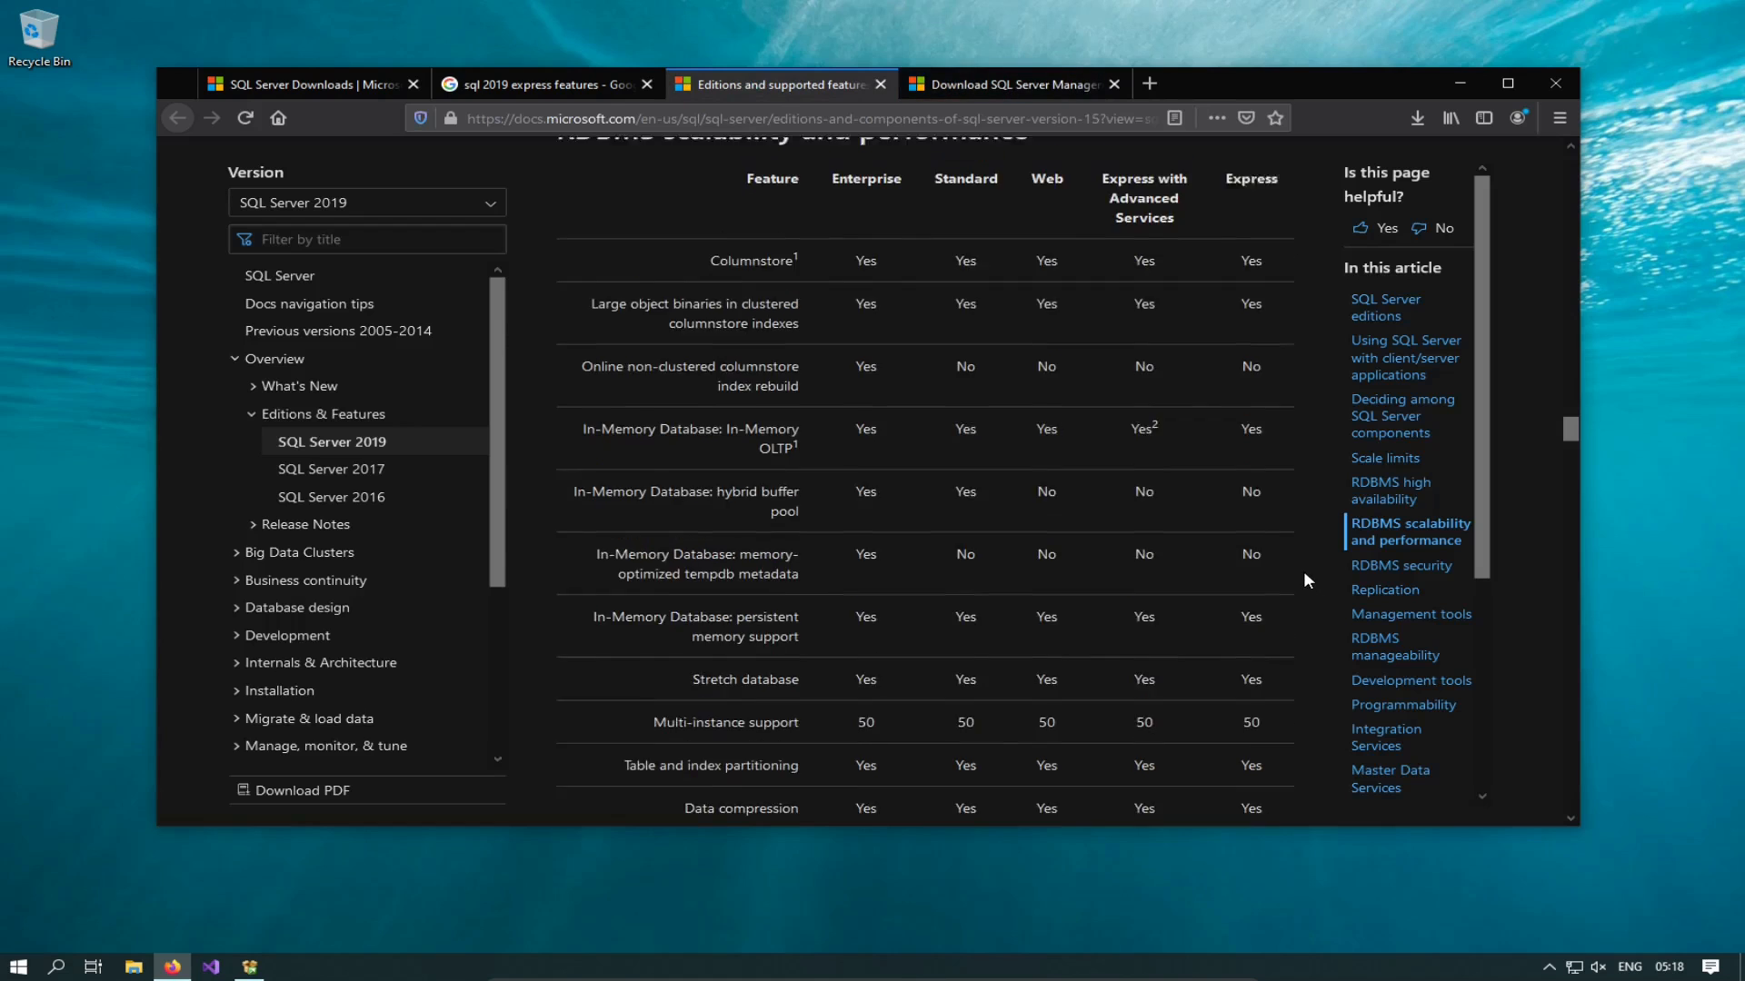
scroll(1303, 572, "down", 4)
scroll(1301, 584, "down", 10)
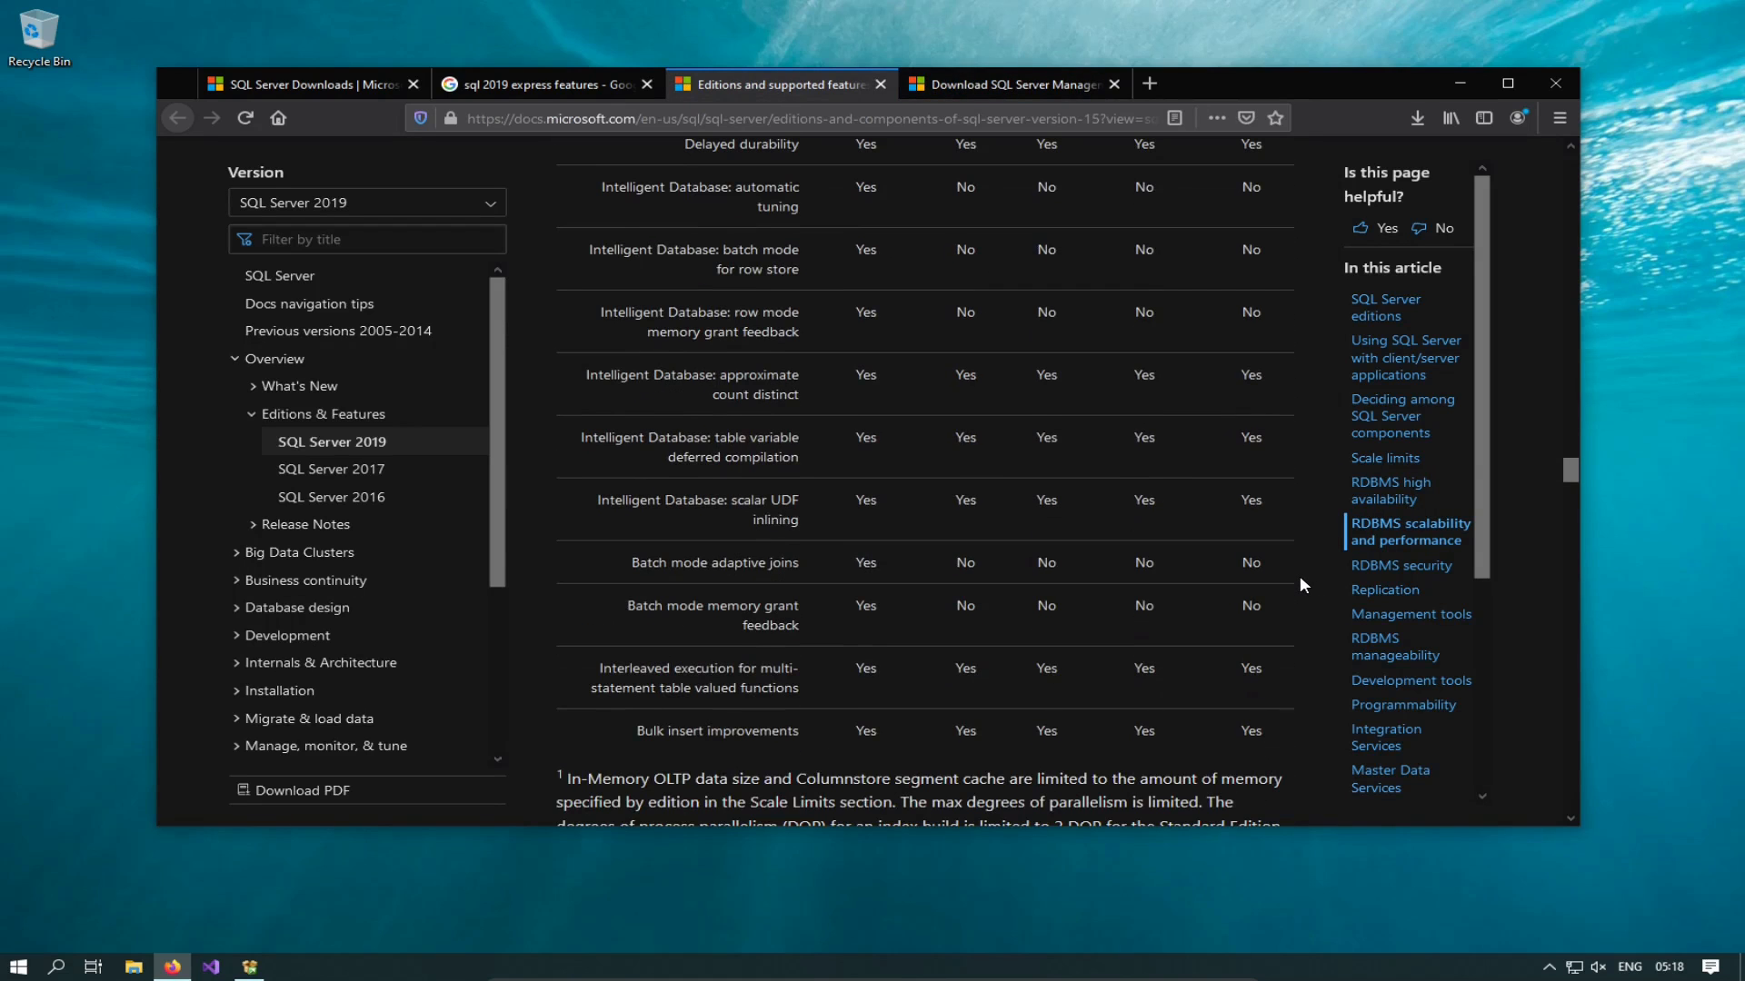
scroll(1301, 584, "down", 6)
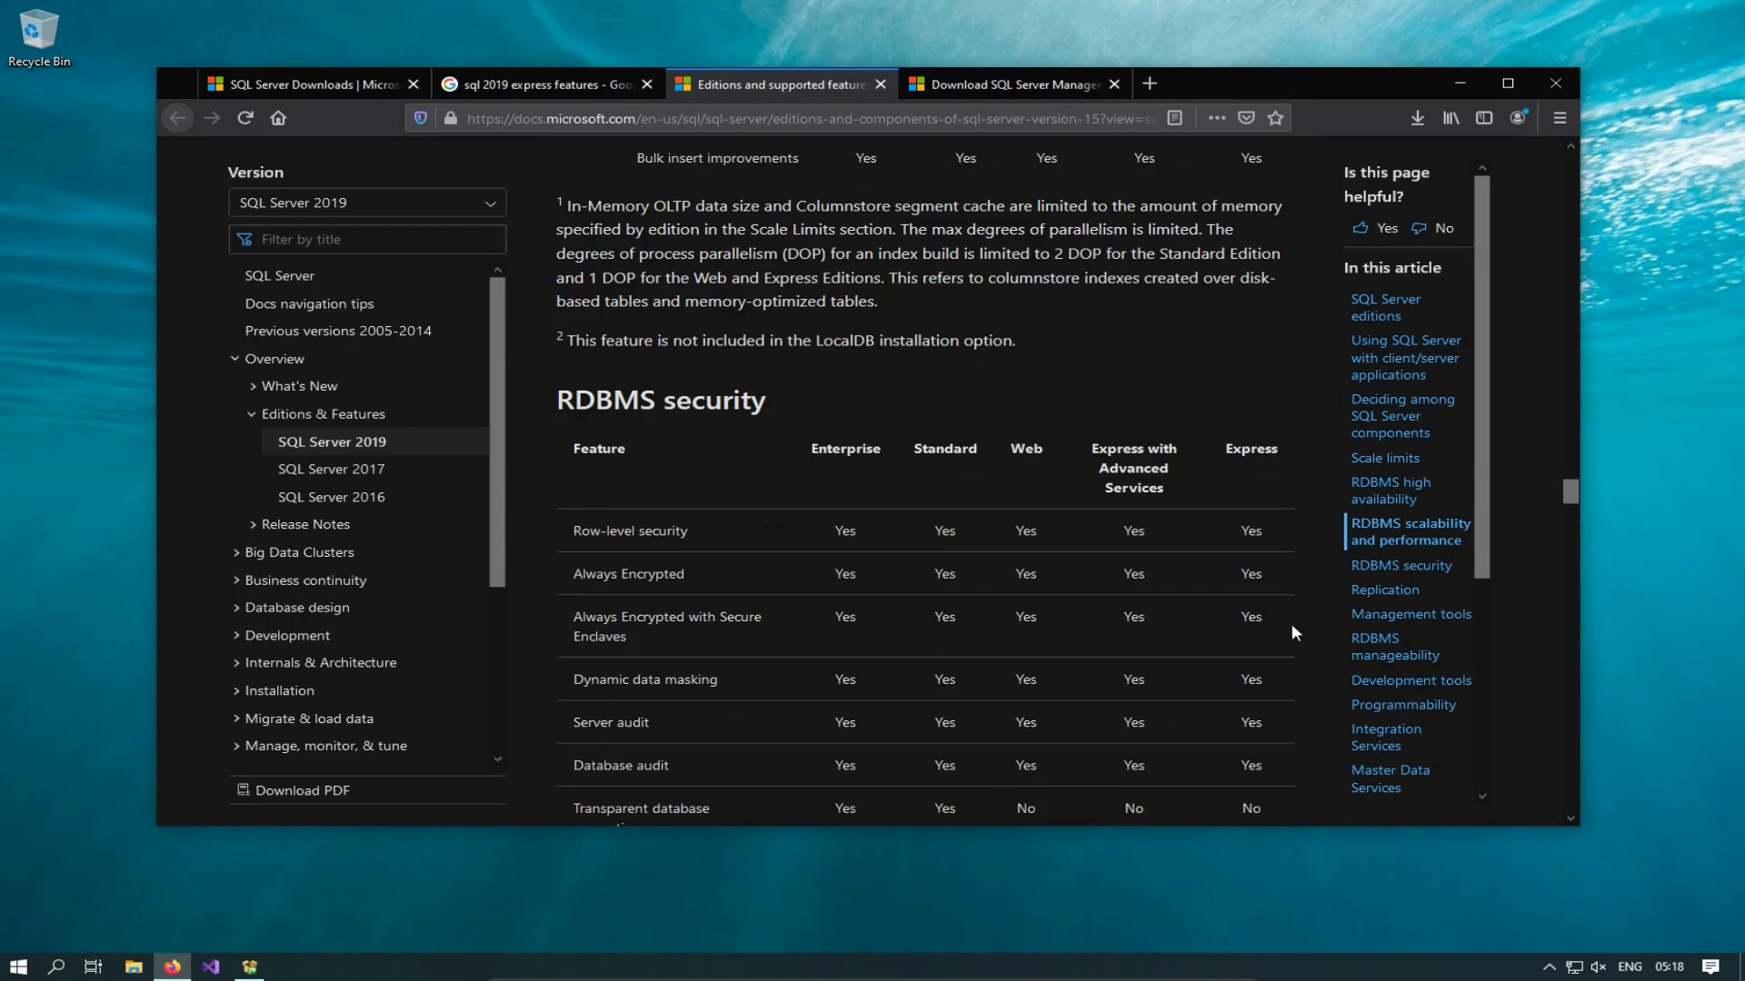
scroll(1289, 631, "down", 6)
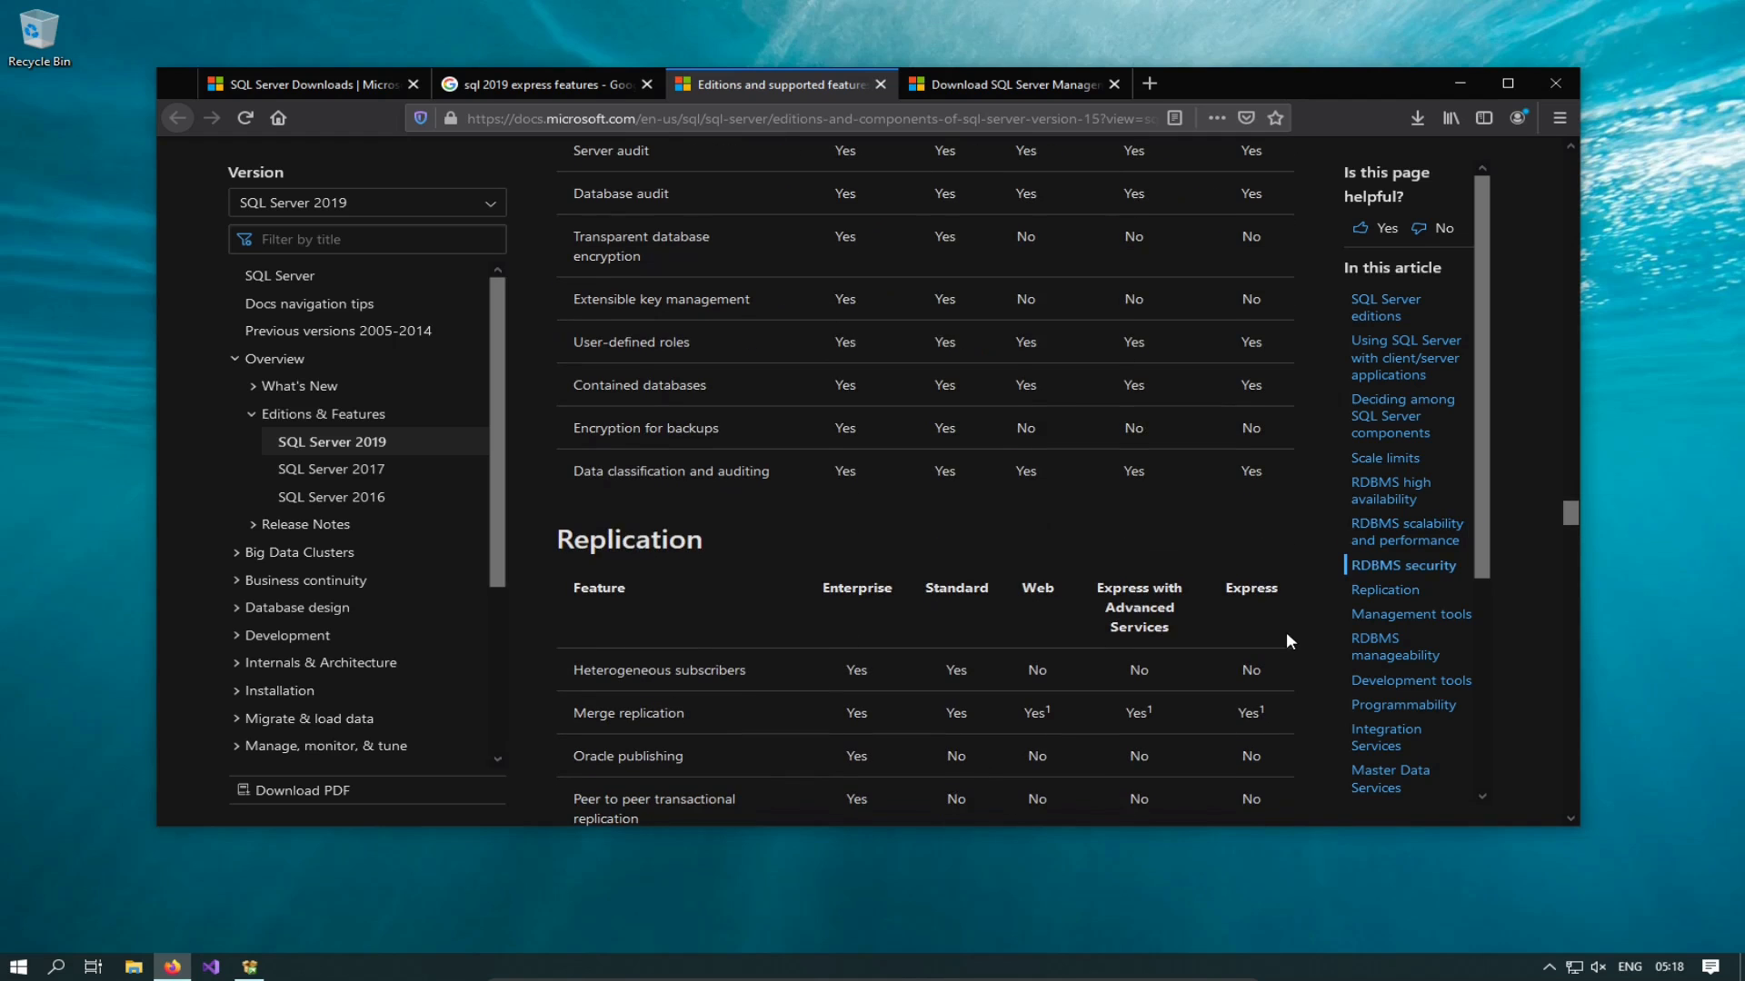
scroll(1286, 636, "down", 7)
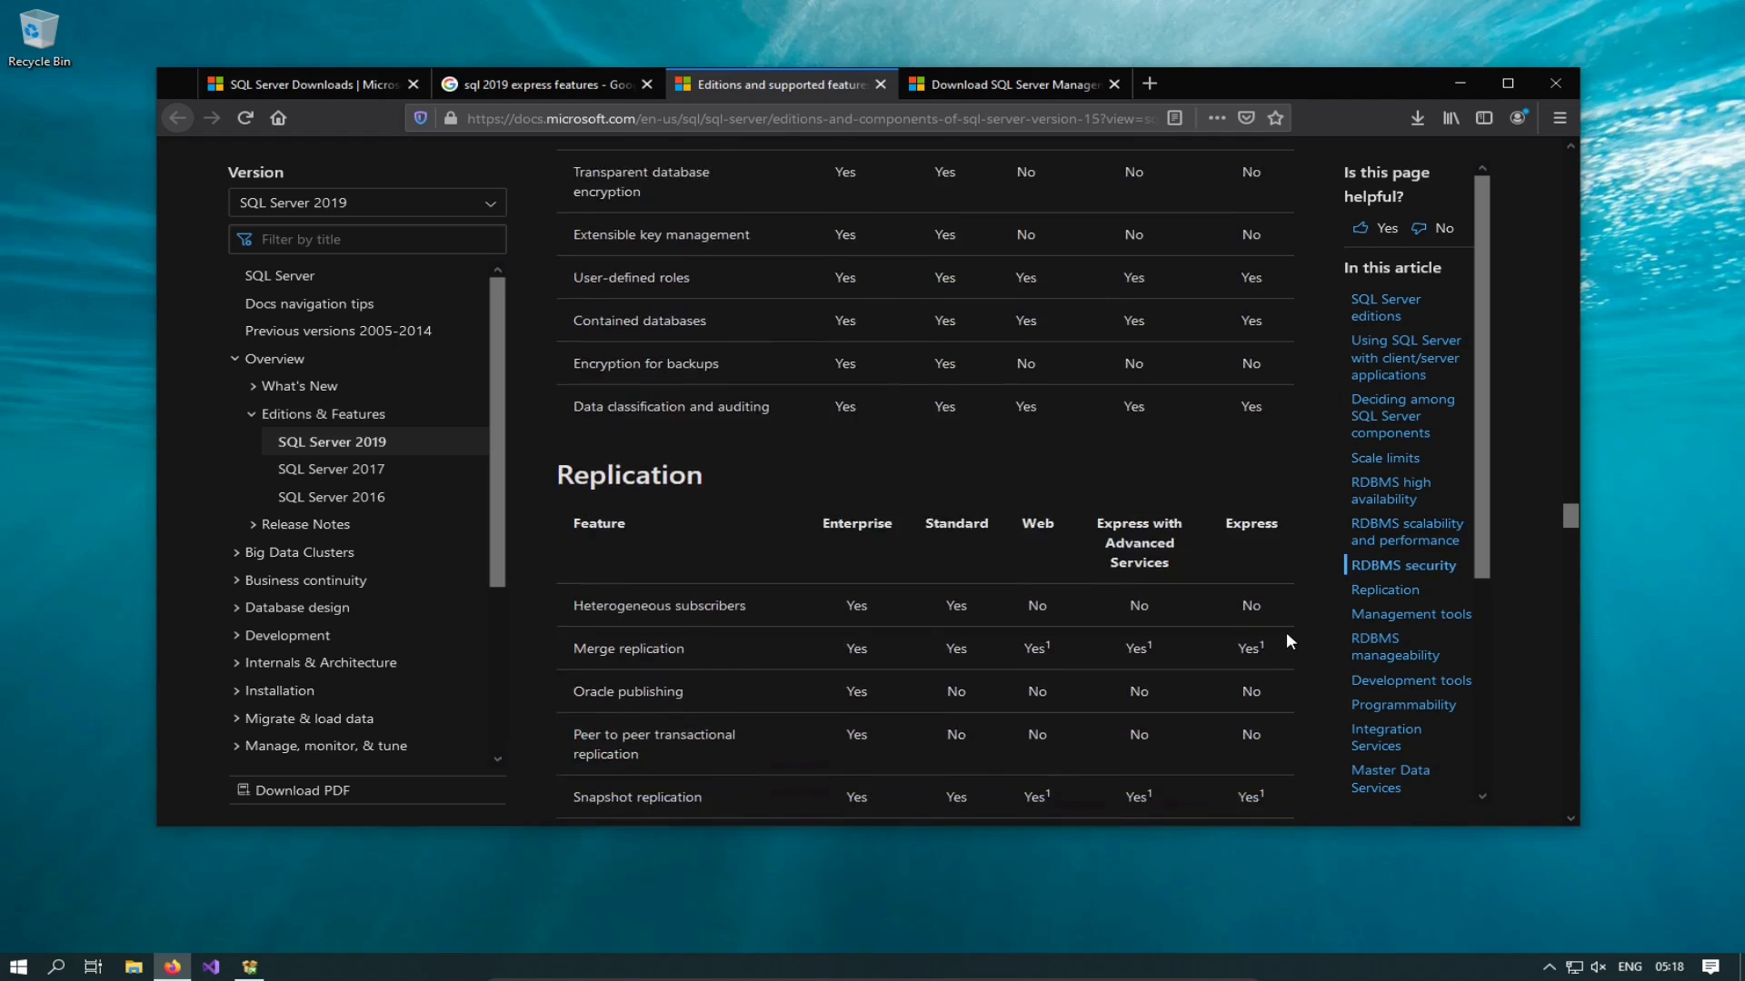
scroll(1279, 631, "up", 20)
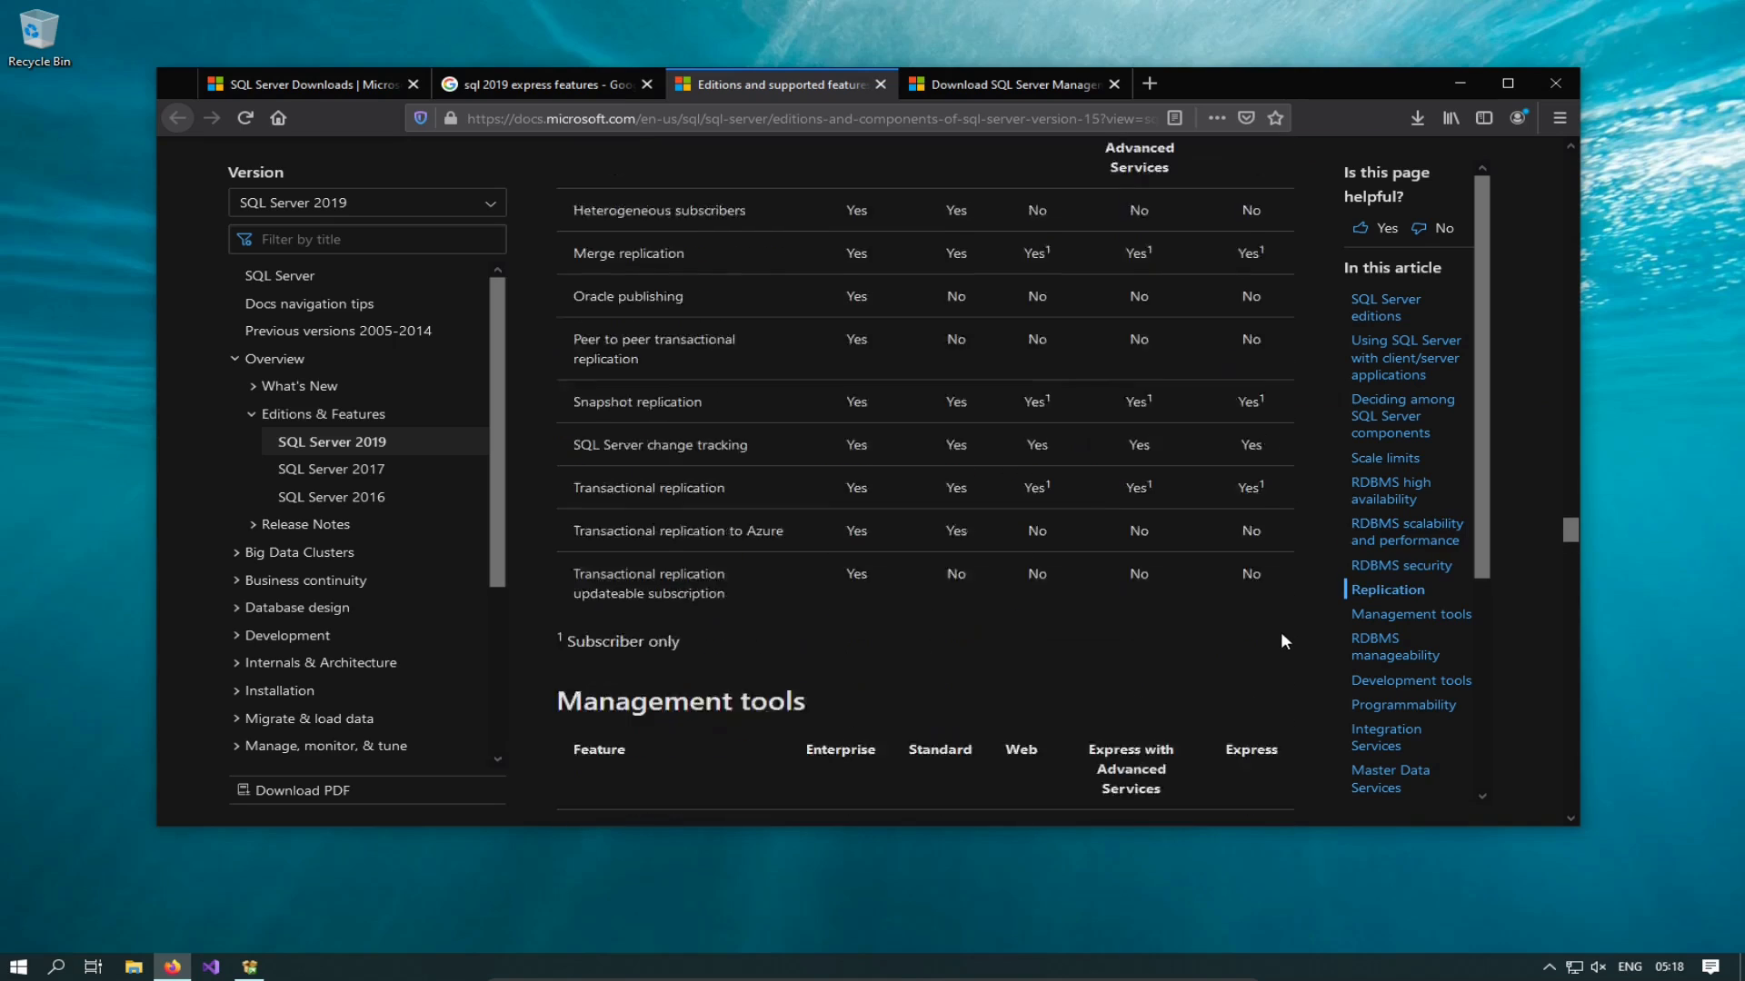
scroll(1277, 643, "up", 15)
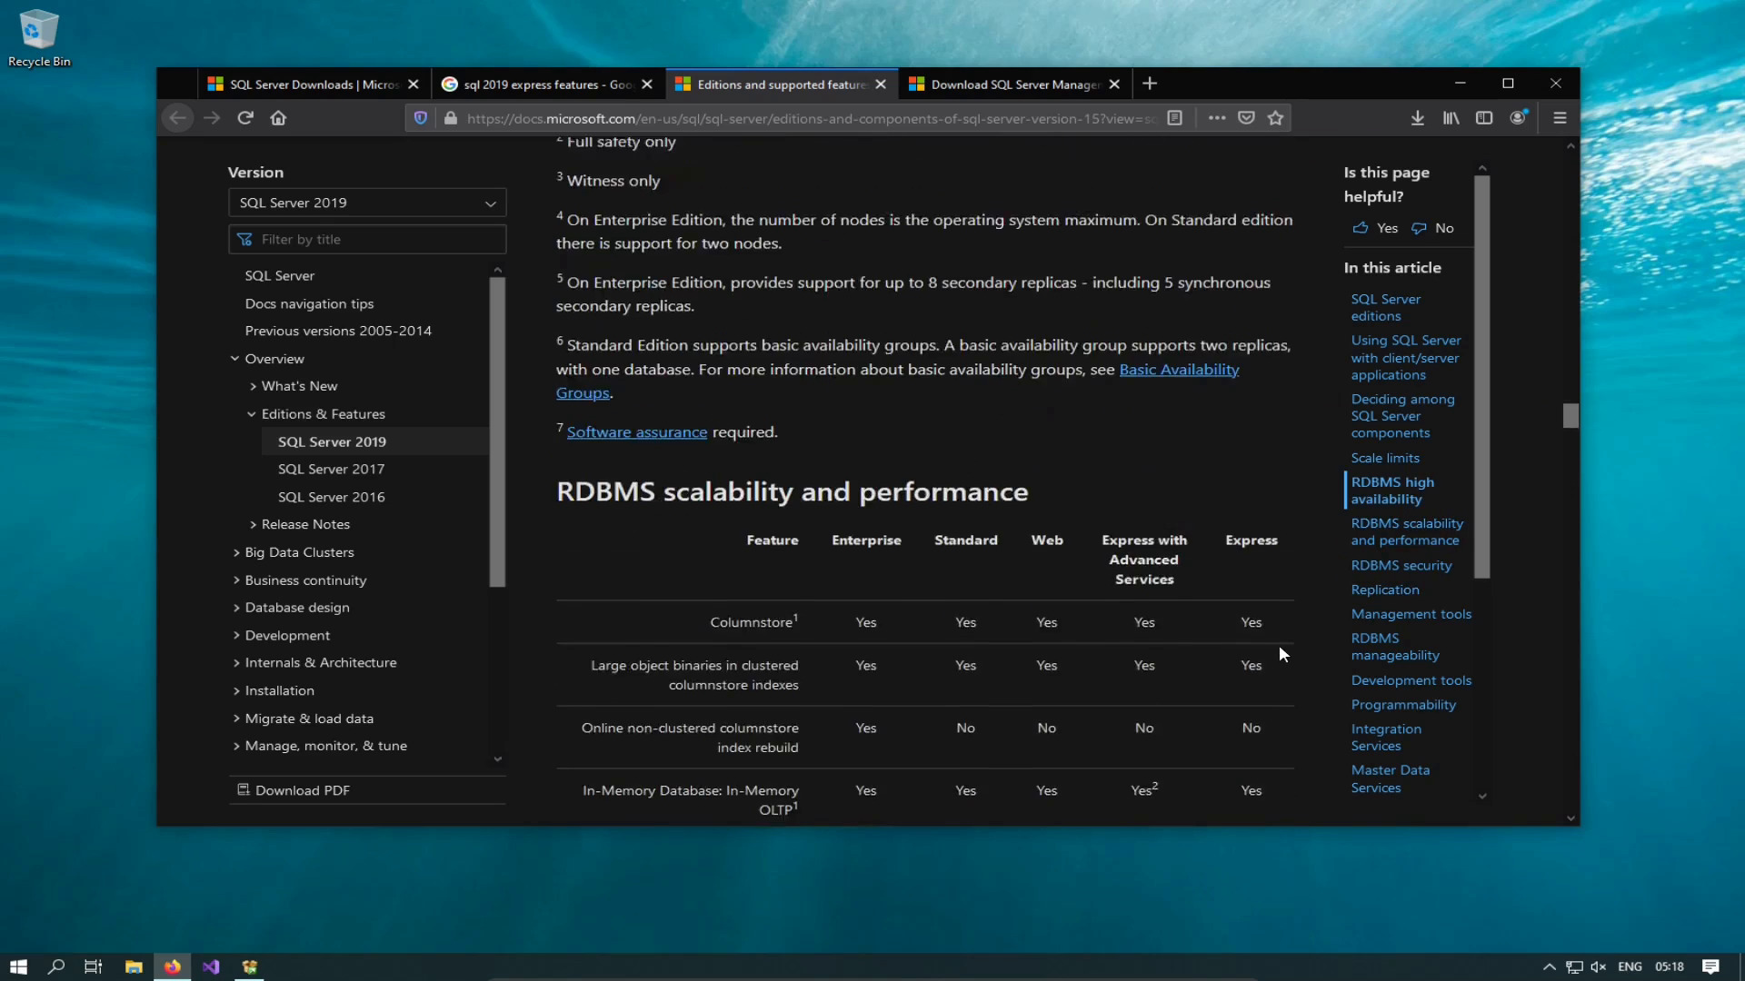
scroll(1278, 644, "up", 12)
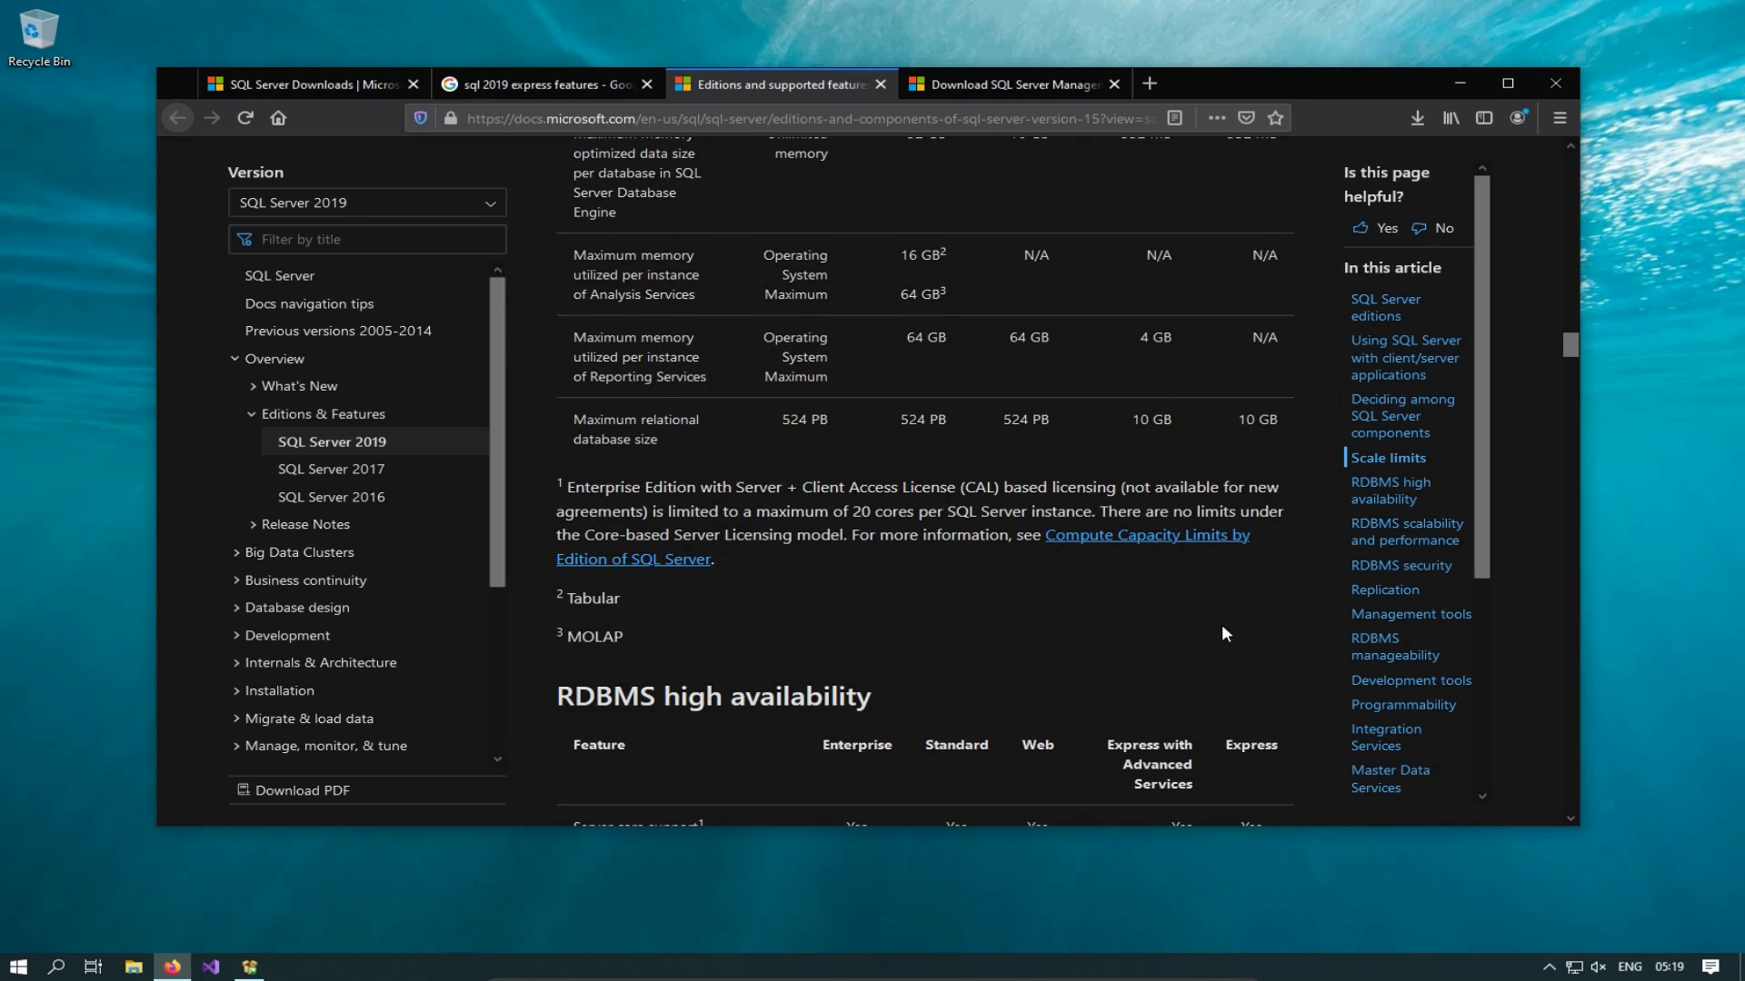
scroll(1221, 624, "up", 3)
Step: Highlight Express's 10 GB maximum database size, then return to the SSMS download page
left_click_drag(1236, 607, 1281, 604)
left_click(1257, 671)
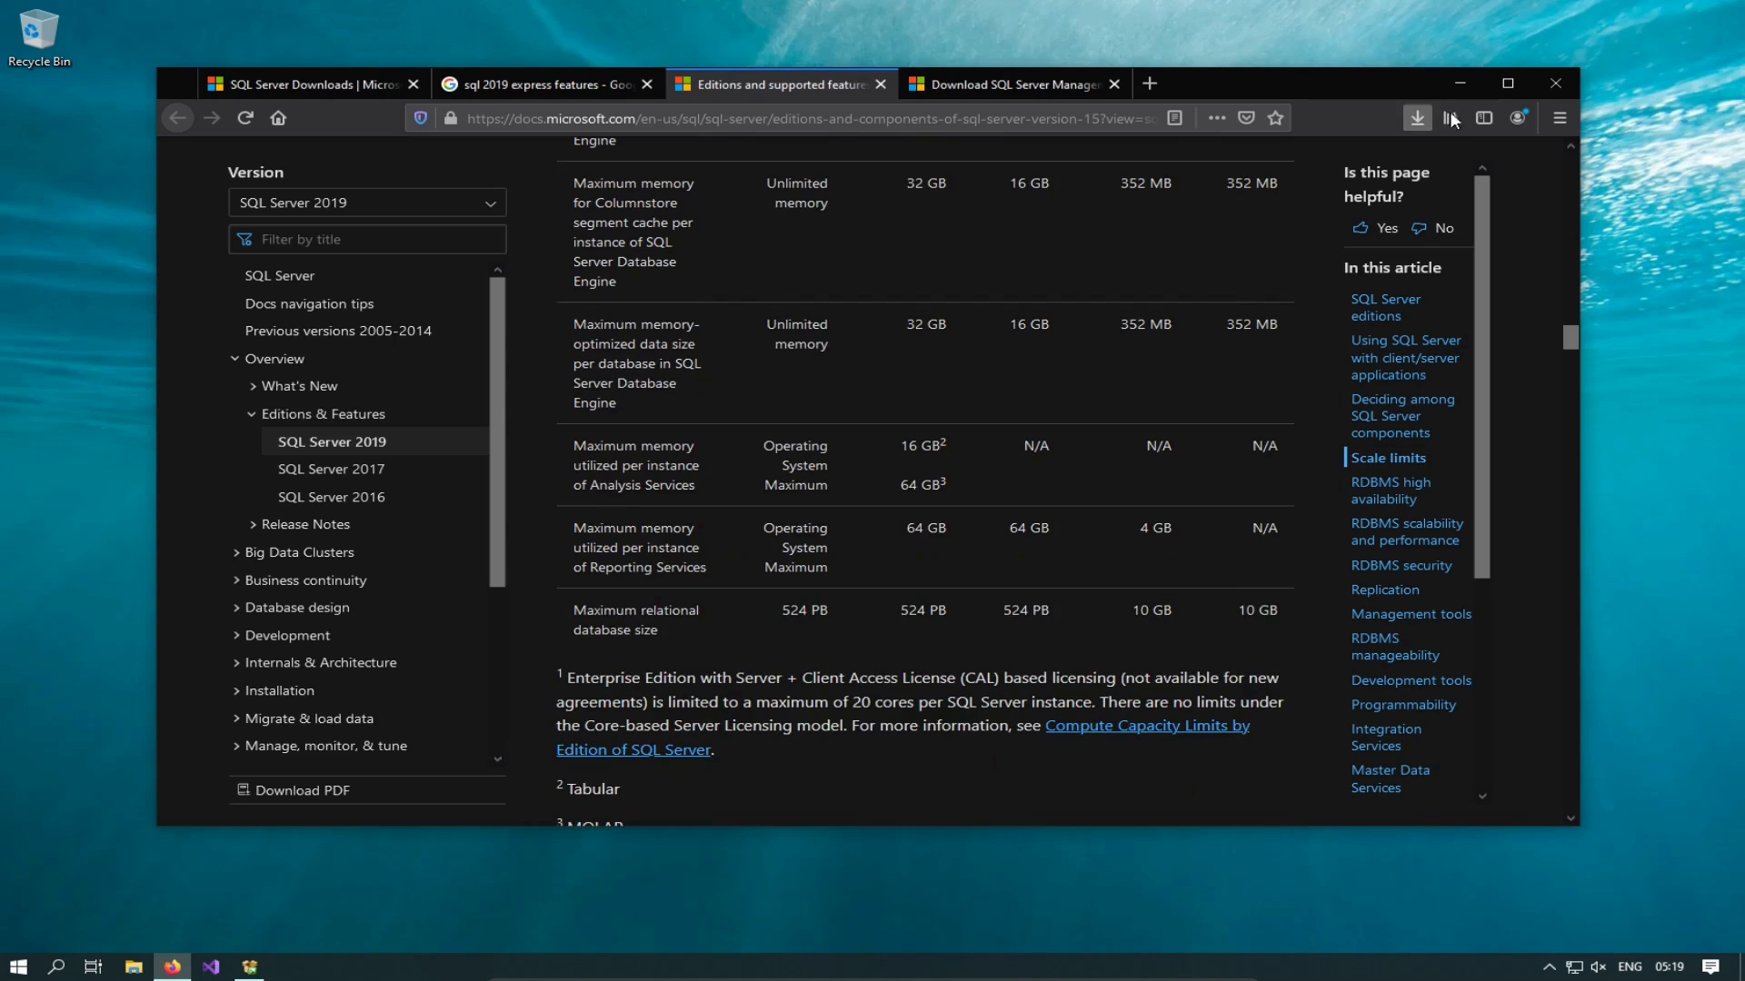
left_click(1015, 83)
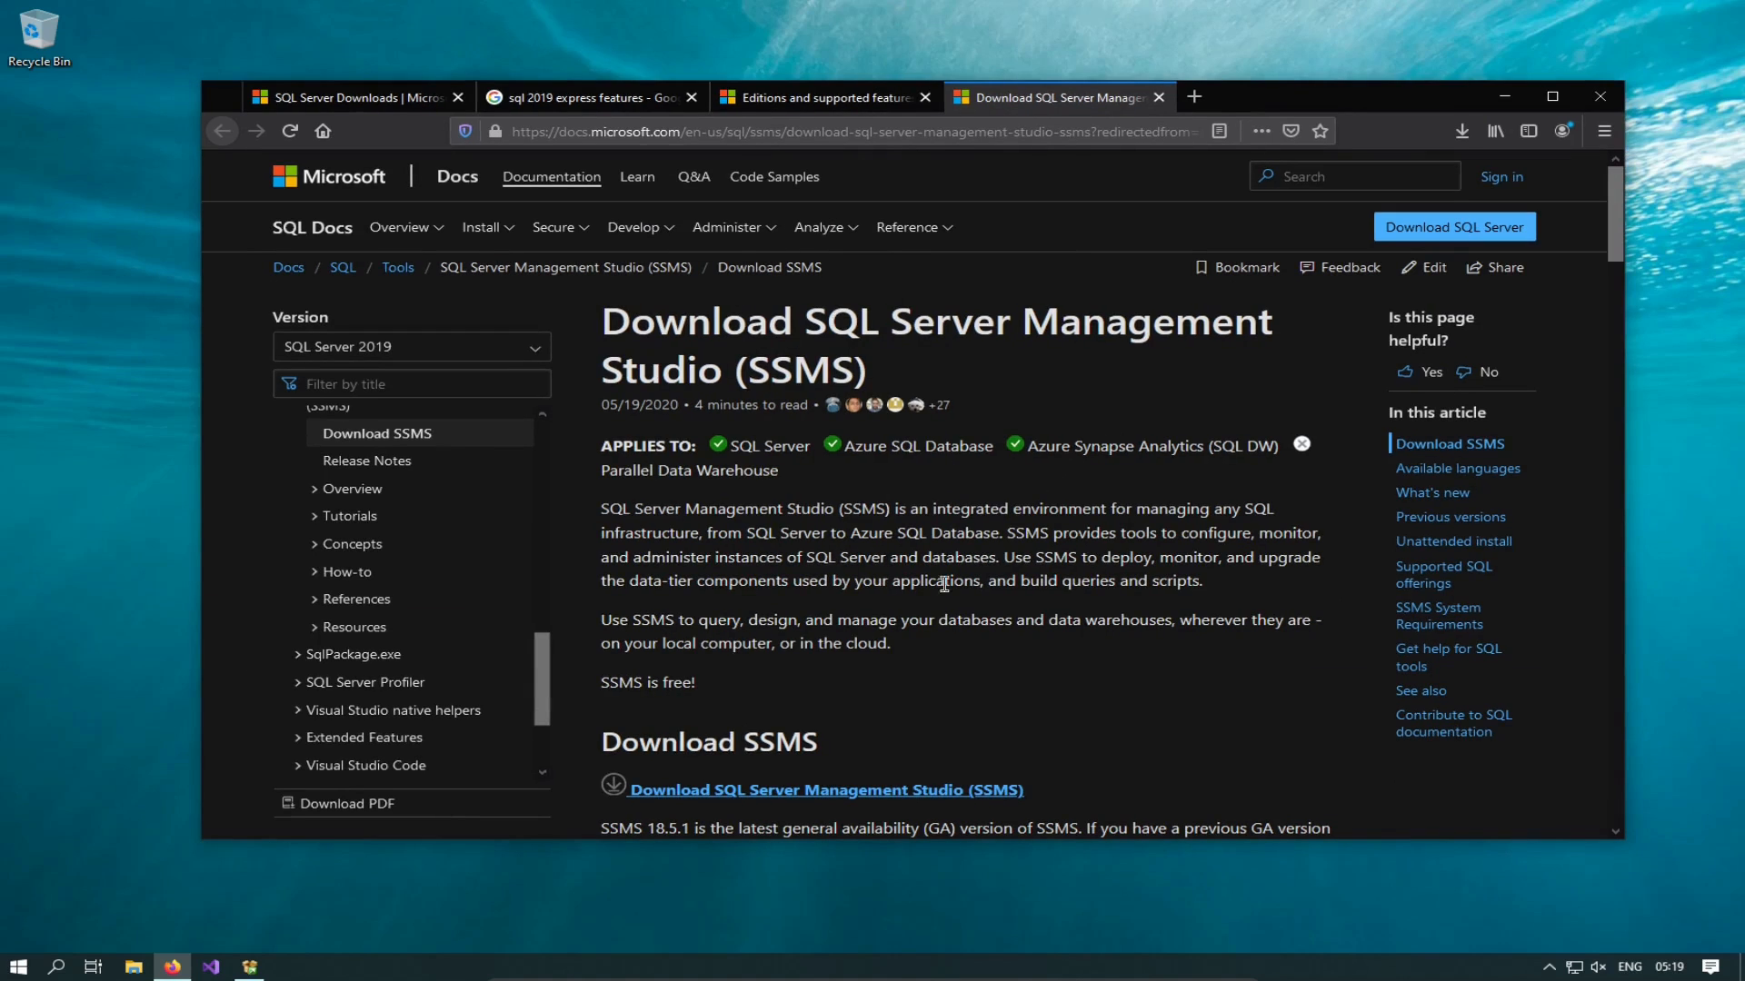
Step: Download and save SSMS-Setup-ENU.exe, then run it from the Firefox downloads list
scroll(971, 614, "down", 5)
scroll(689, 698, "up", 4)
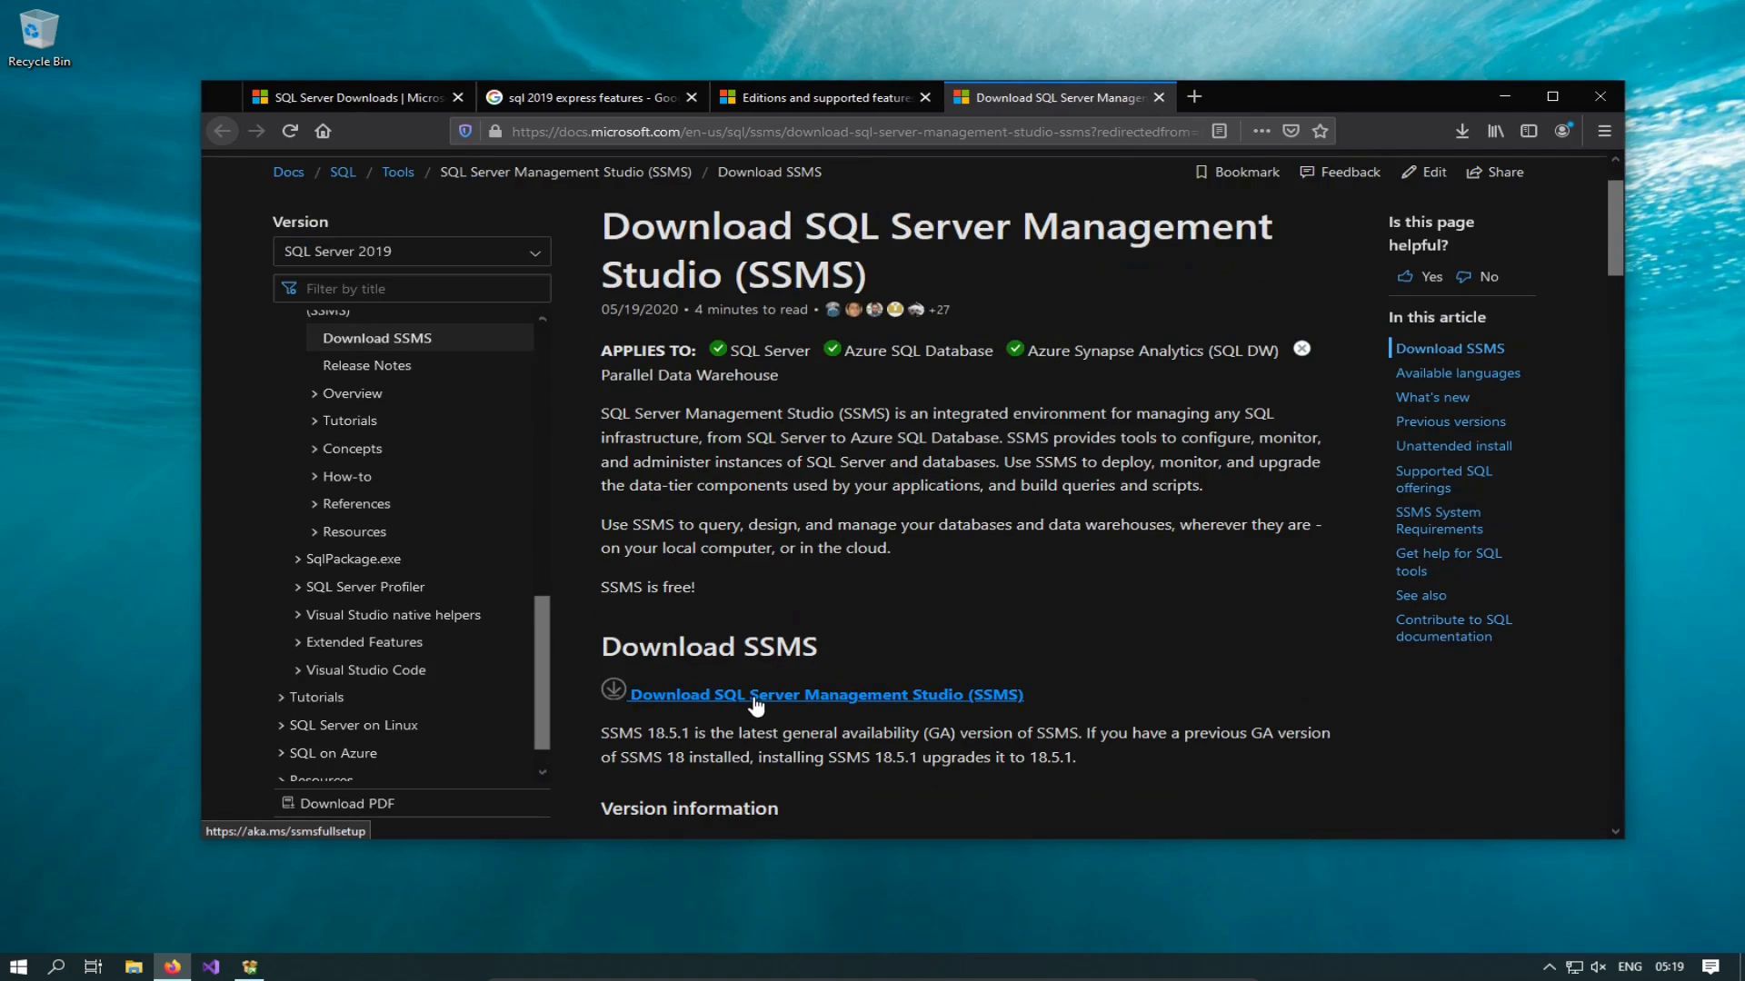
left_click(910, 706)
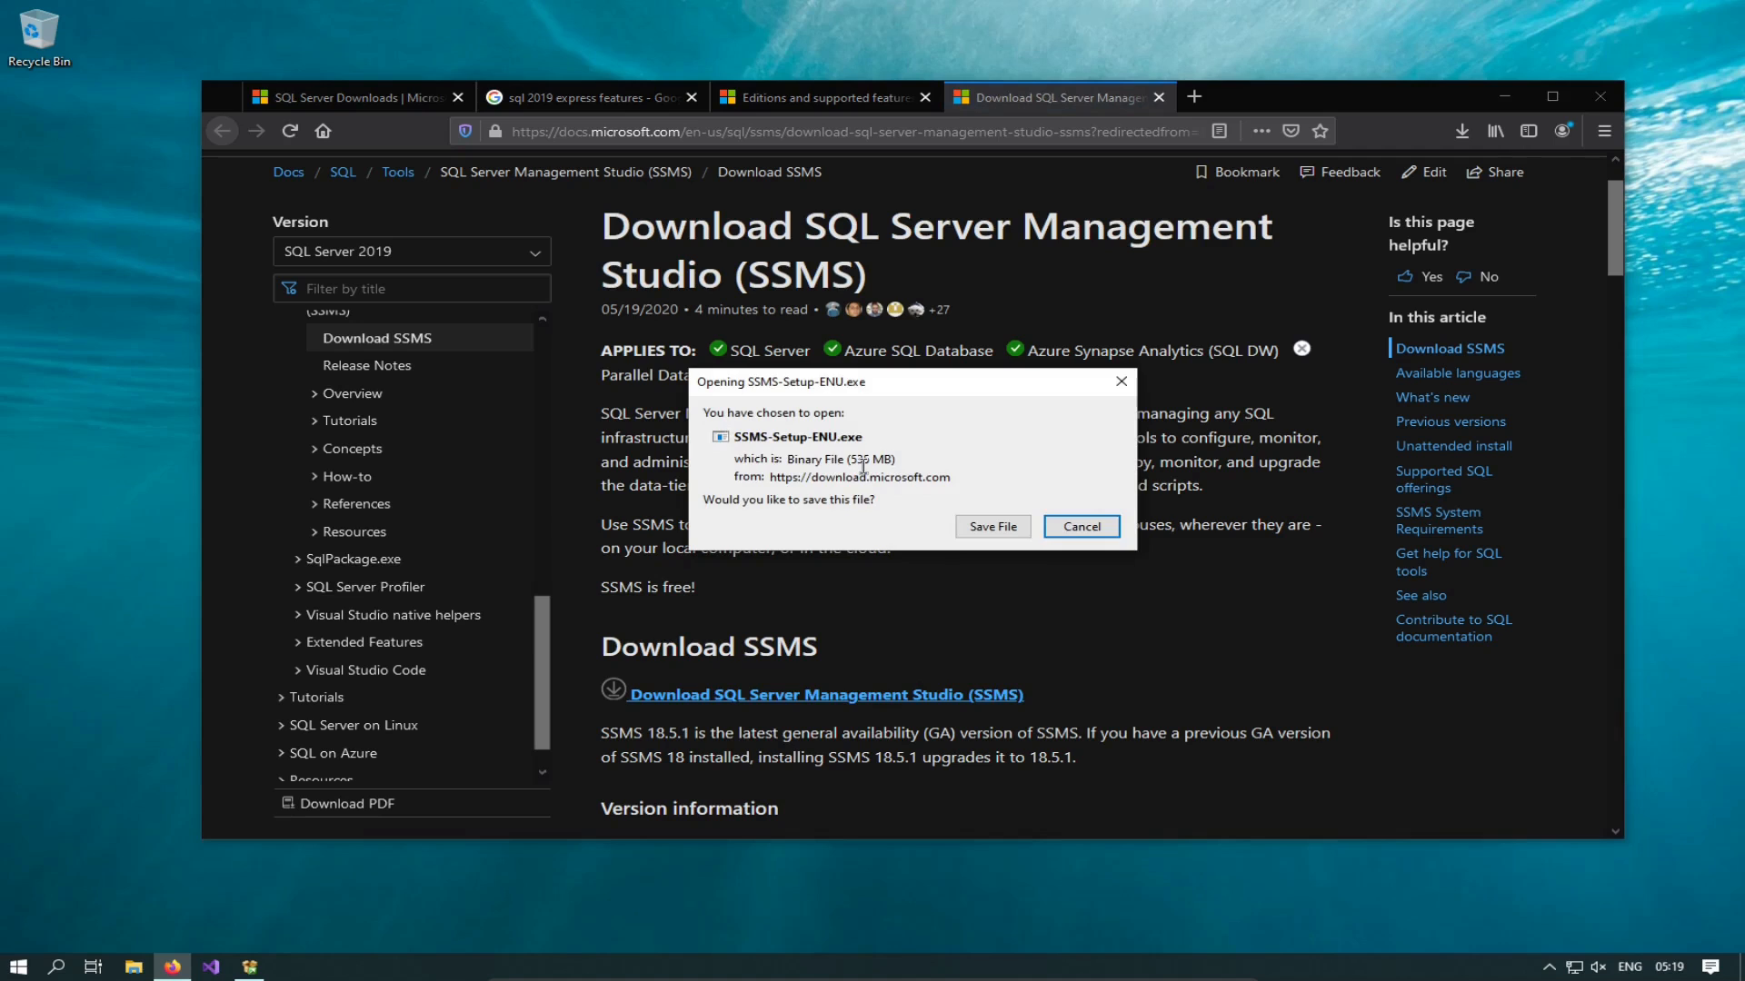
left_click(1005, 528)
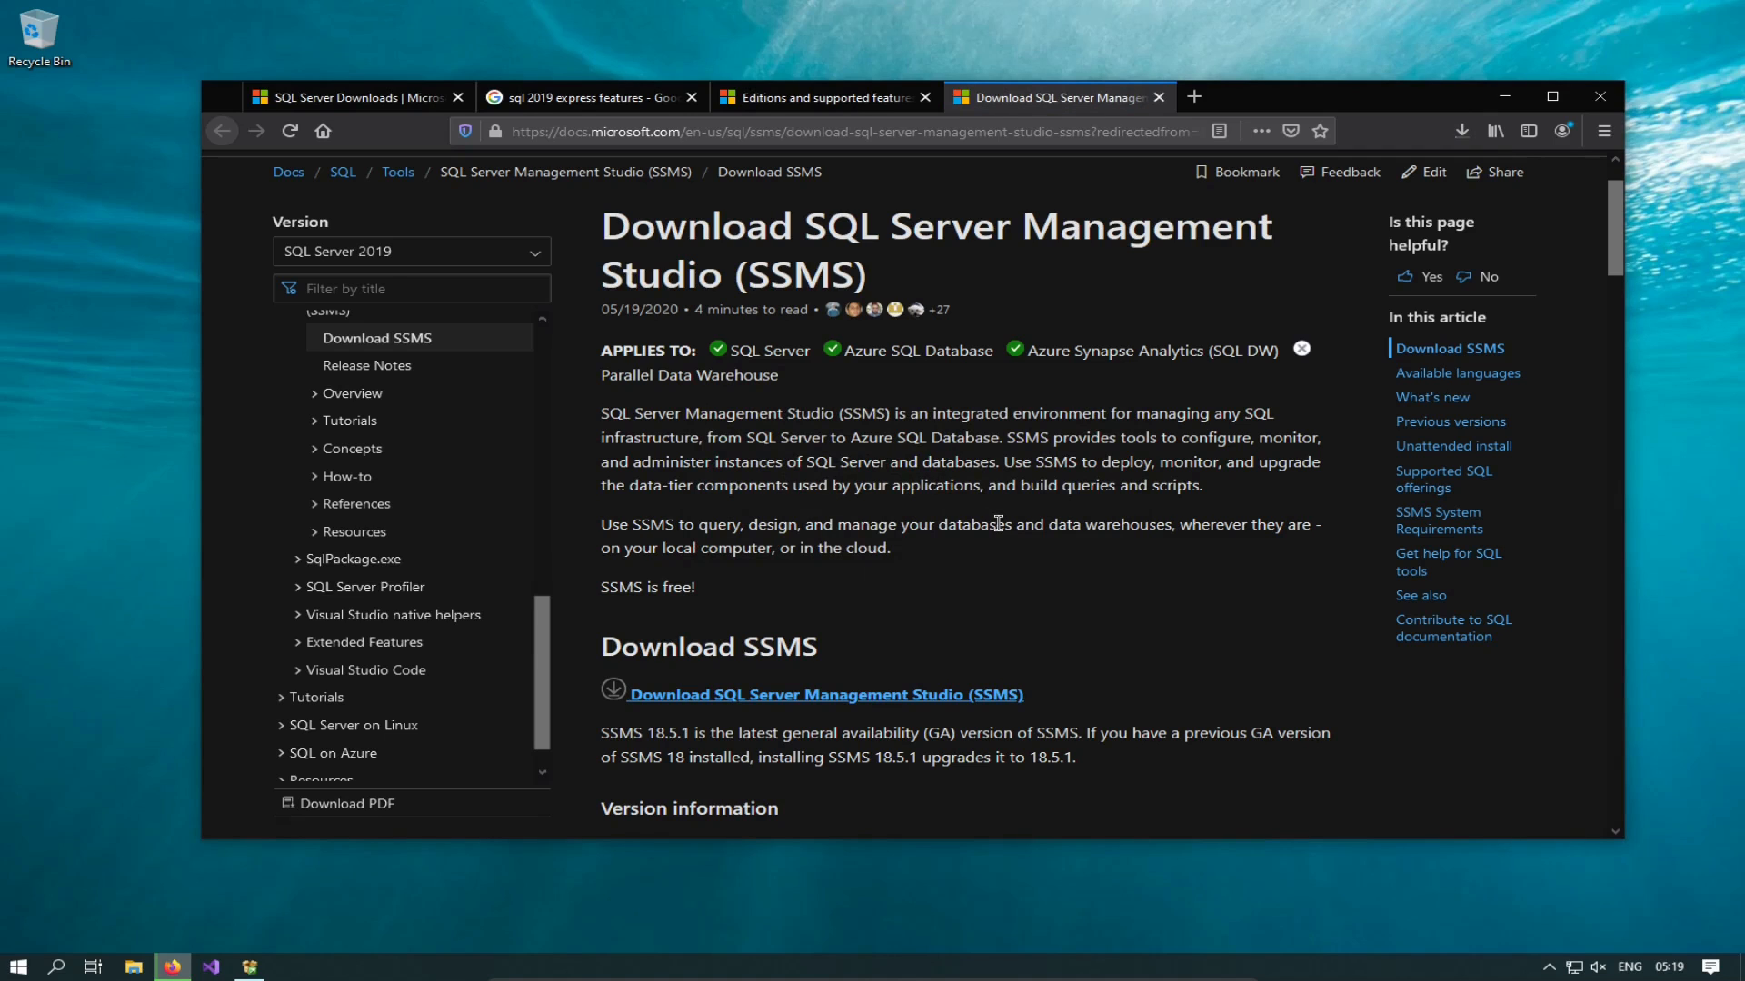
key("ctrl+shift+y")
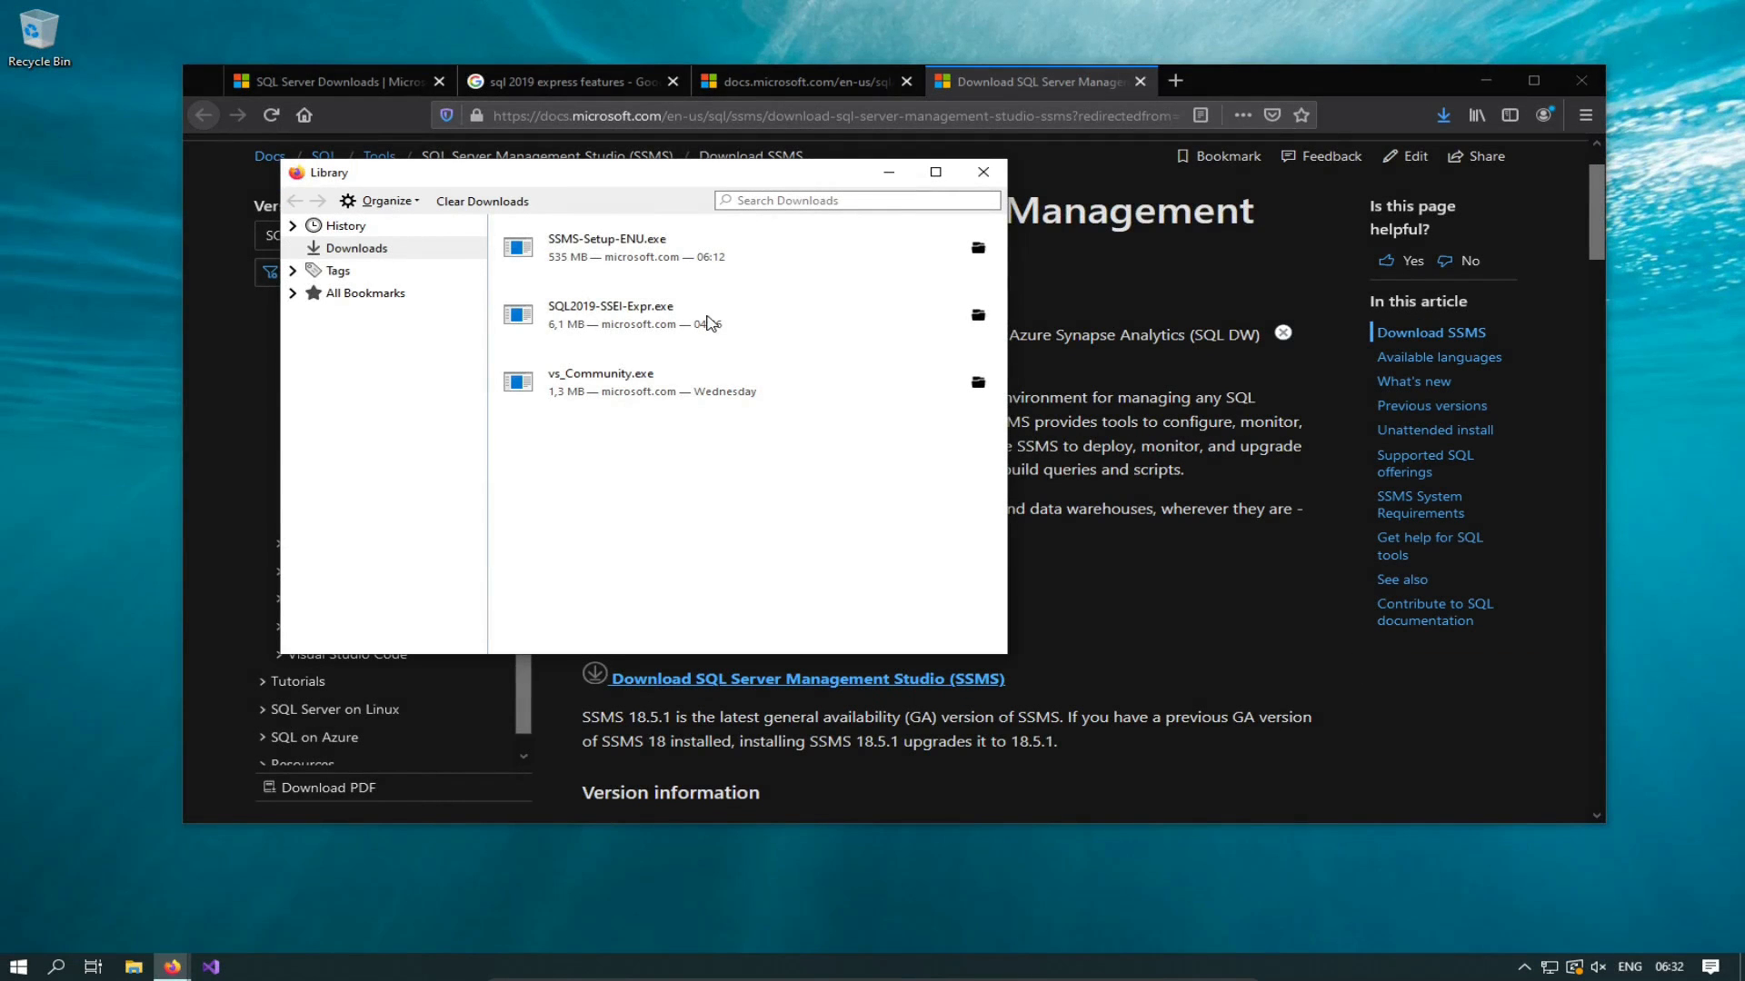
double_click(630, 253)
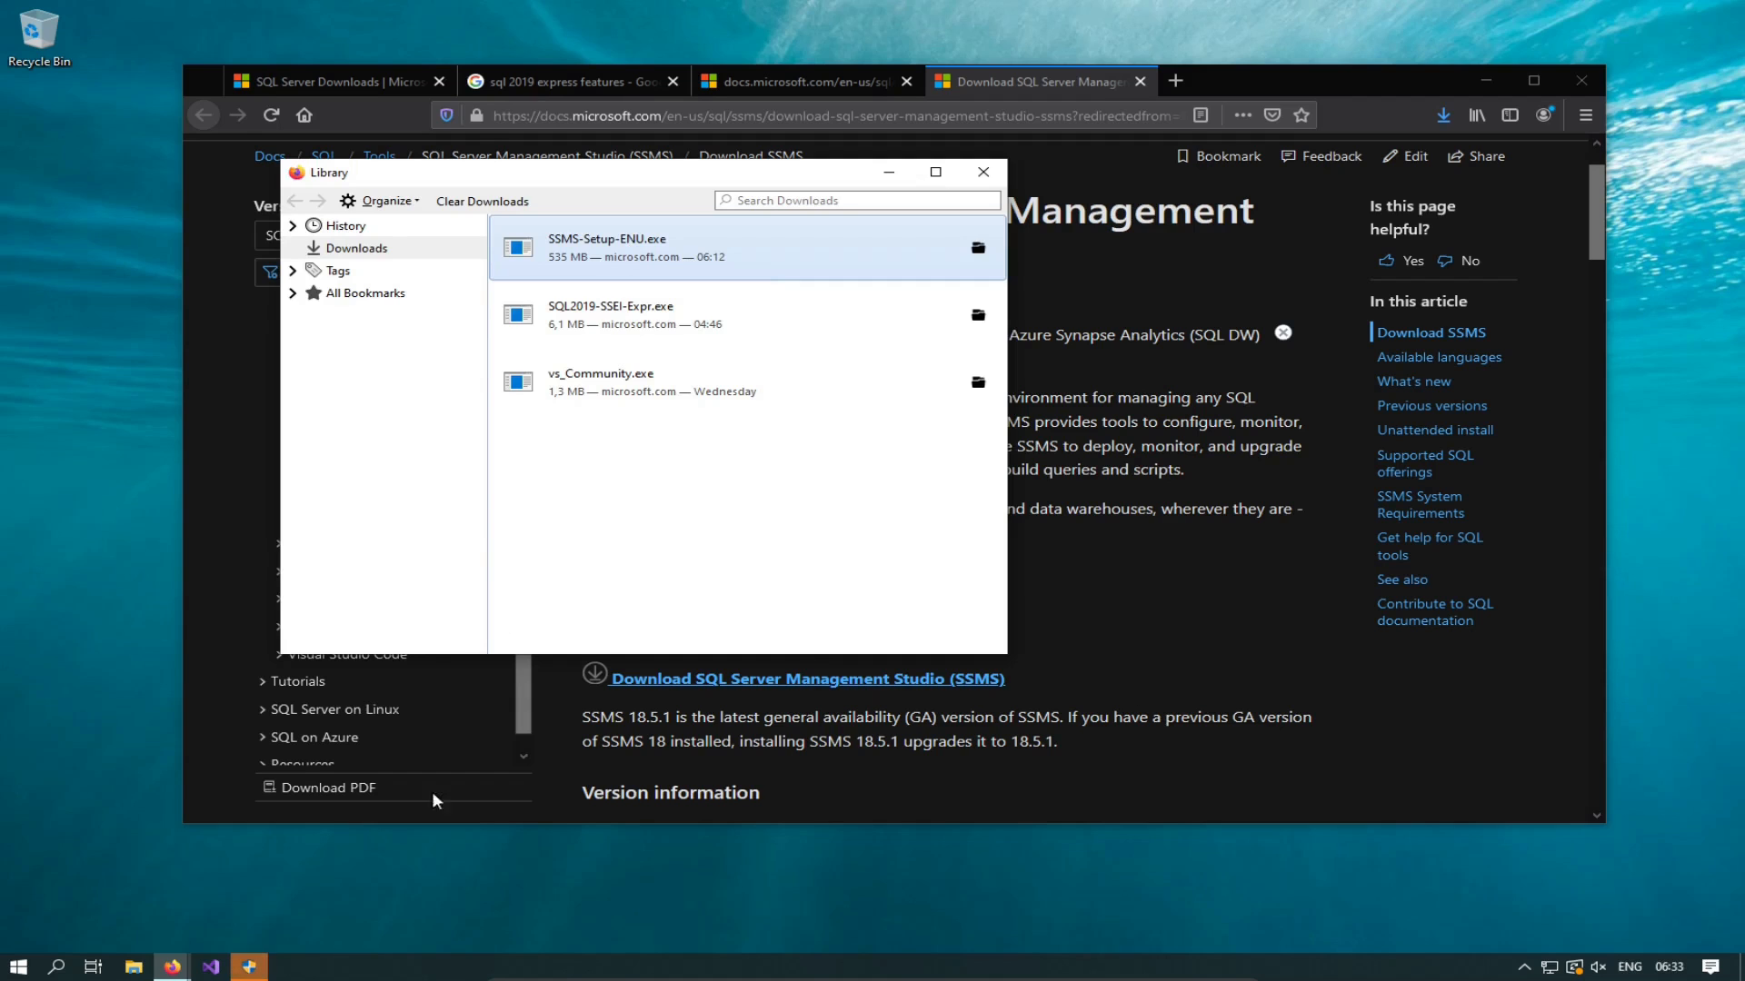
left_click(253, 969)
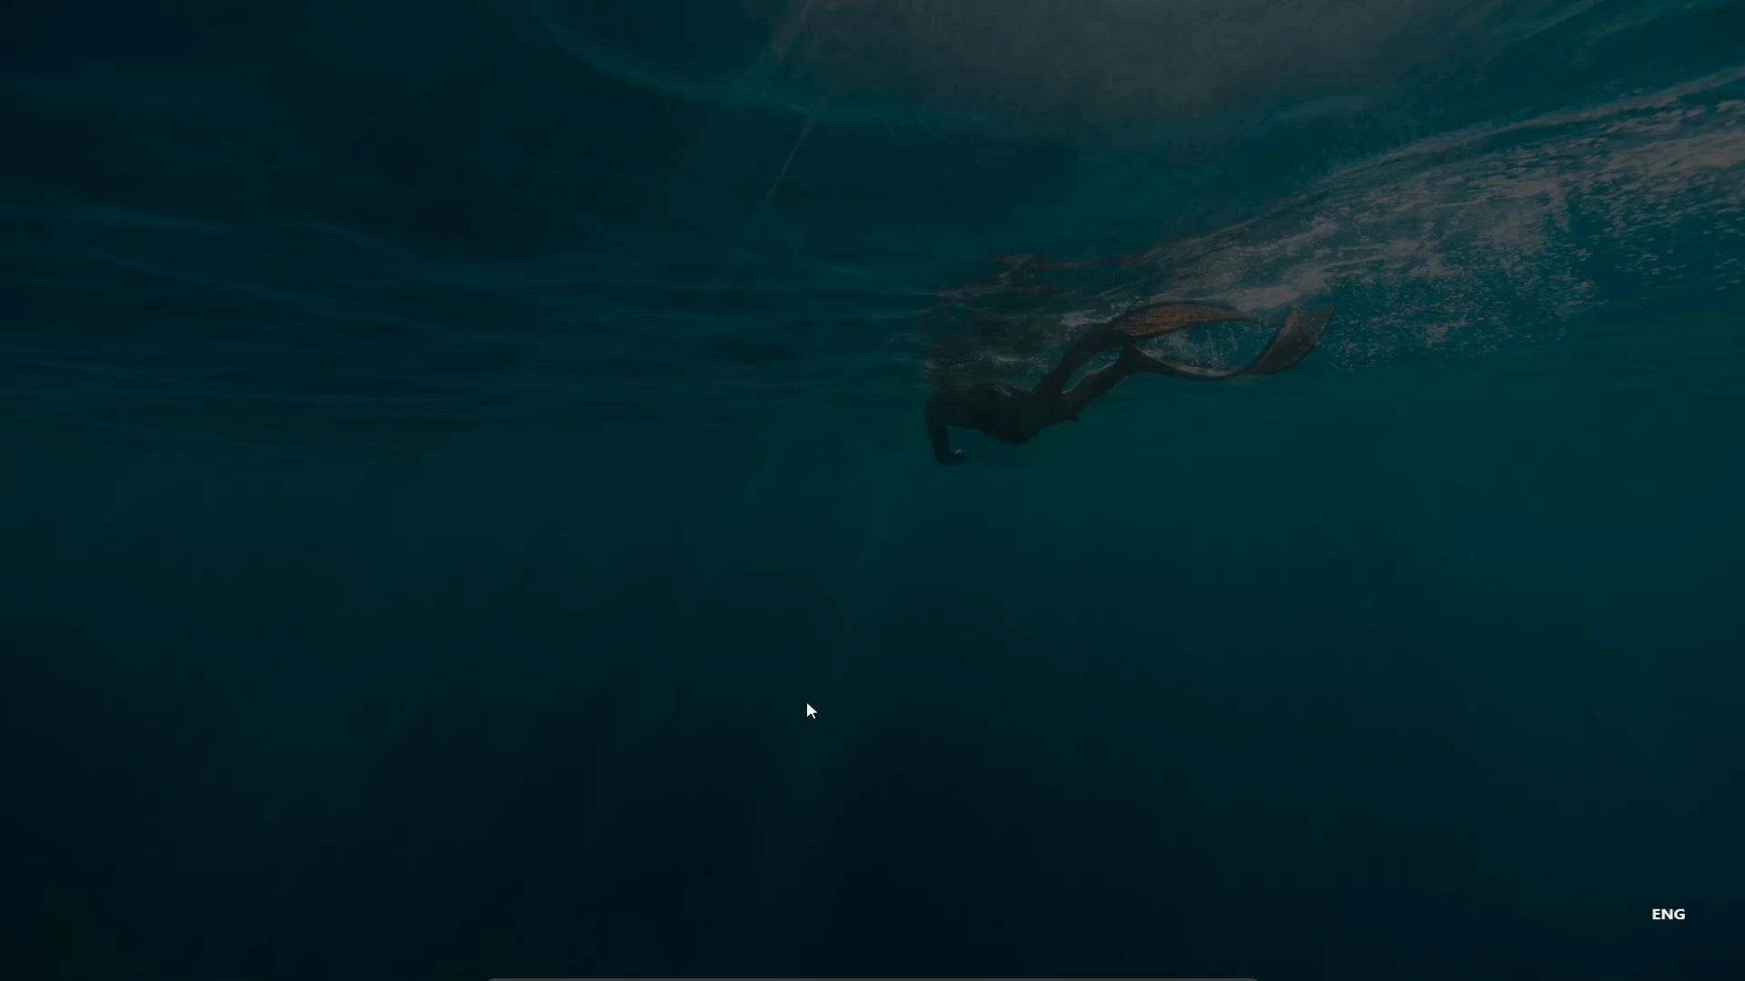
left_click(761, 603)
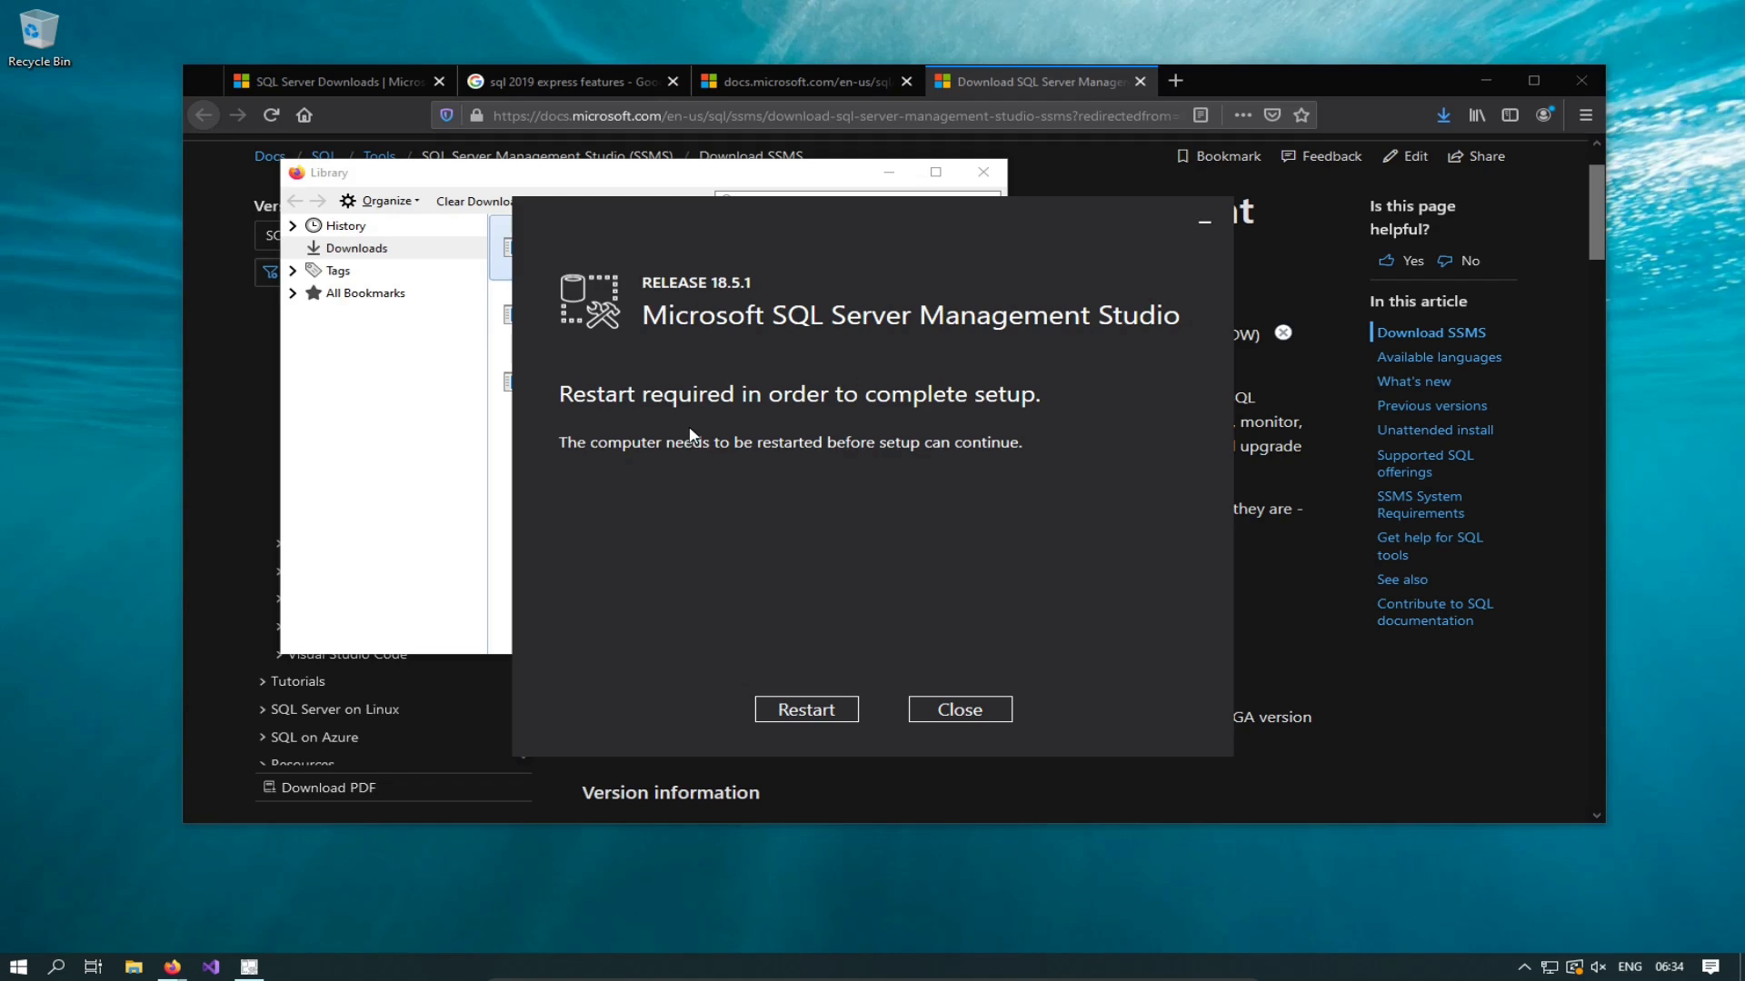
left_click(793, 709)
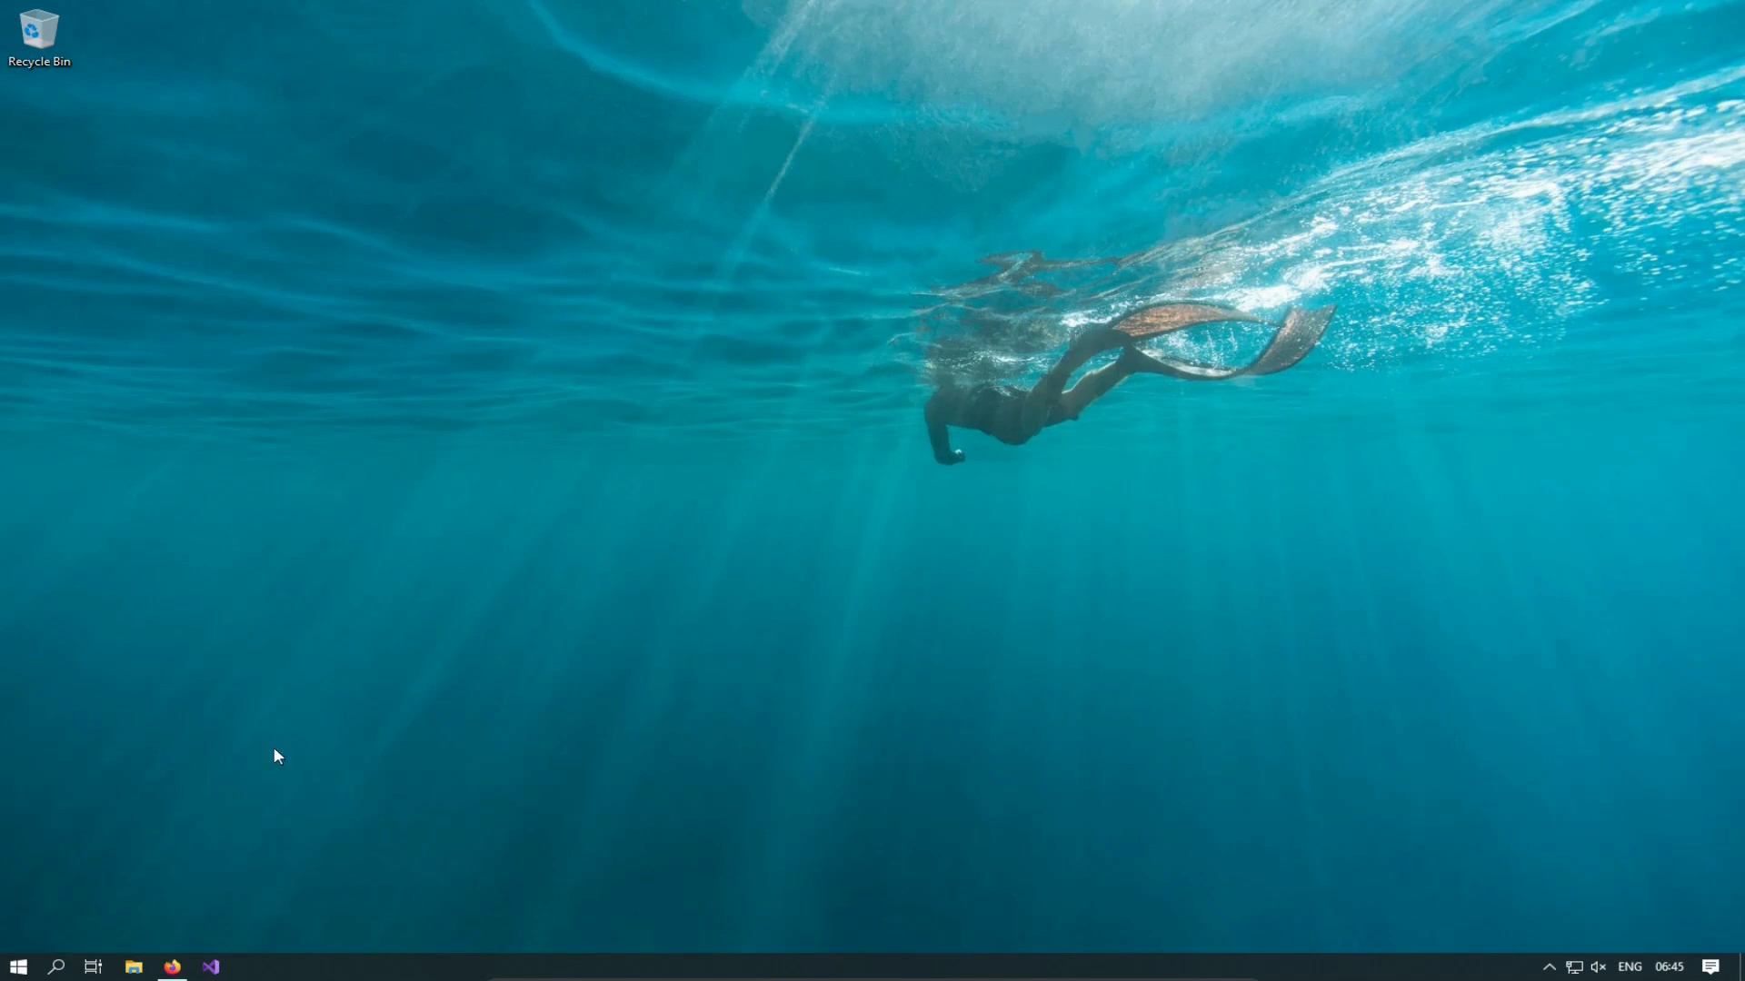
left_click(172, 967)
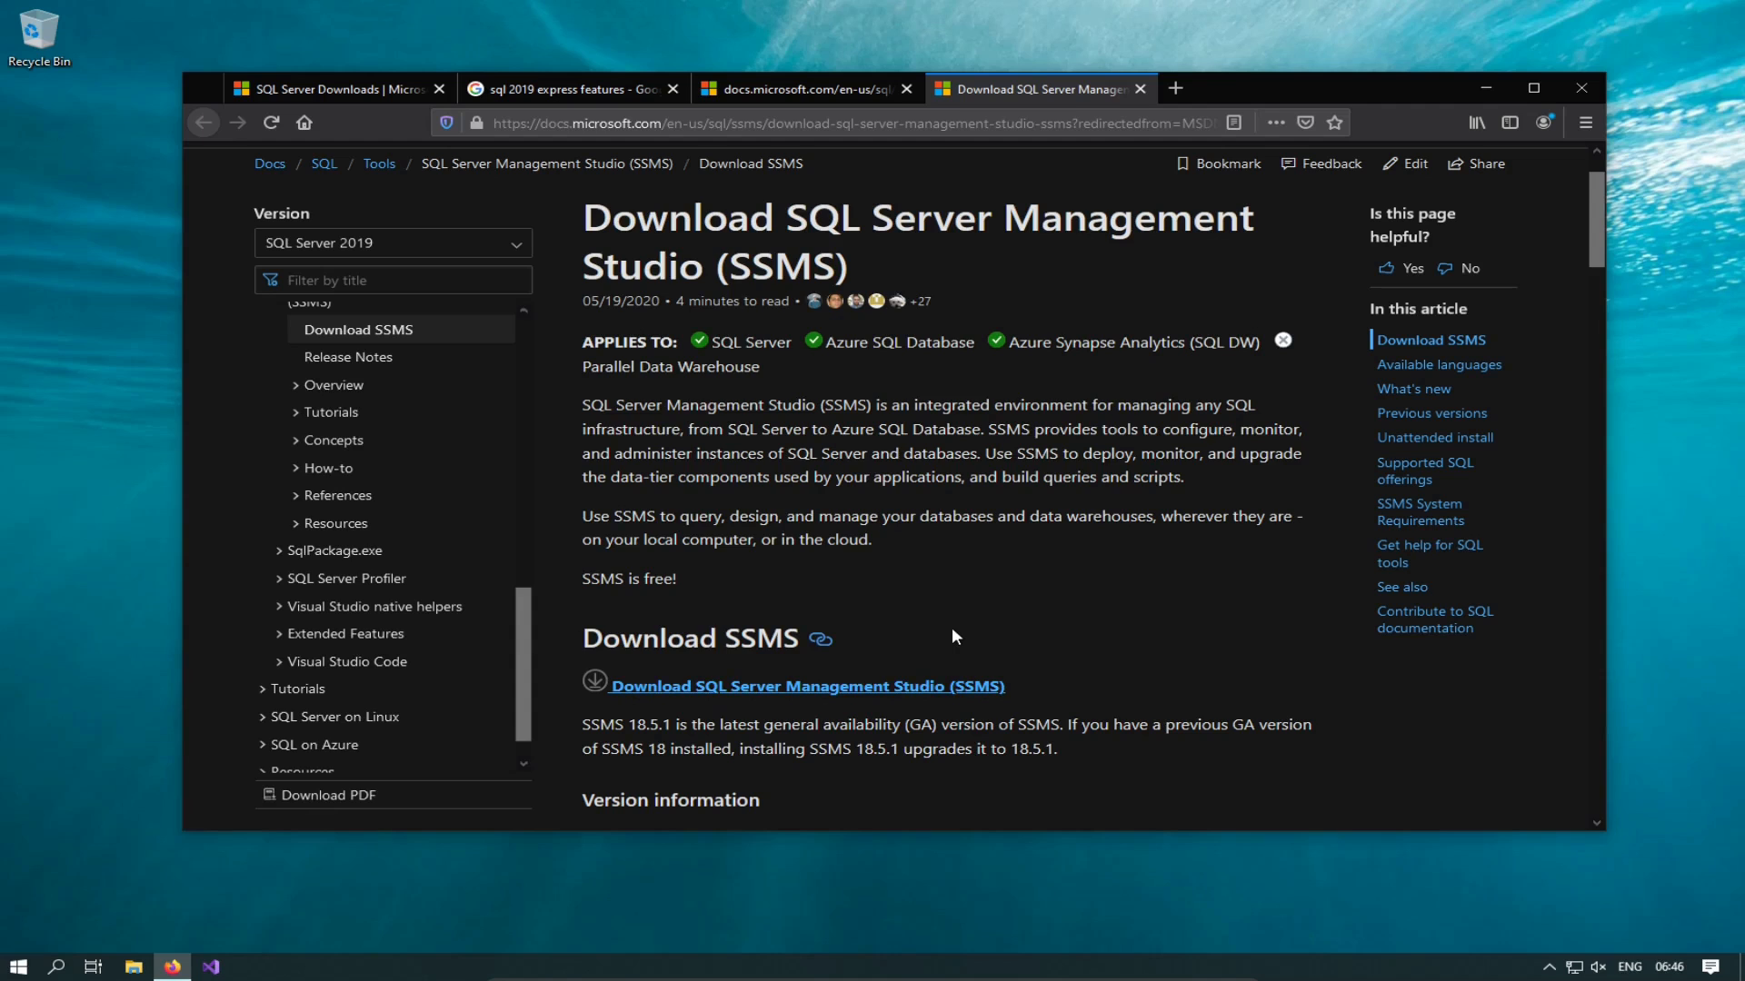
Step: Launch SSMS-Setup-ENU.exe from the Firefox downloads library and minimize Firefox
key("ctrl+shift+y")
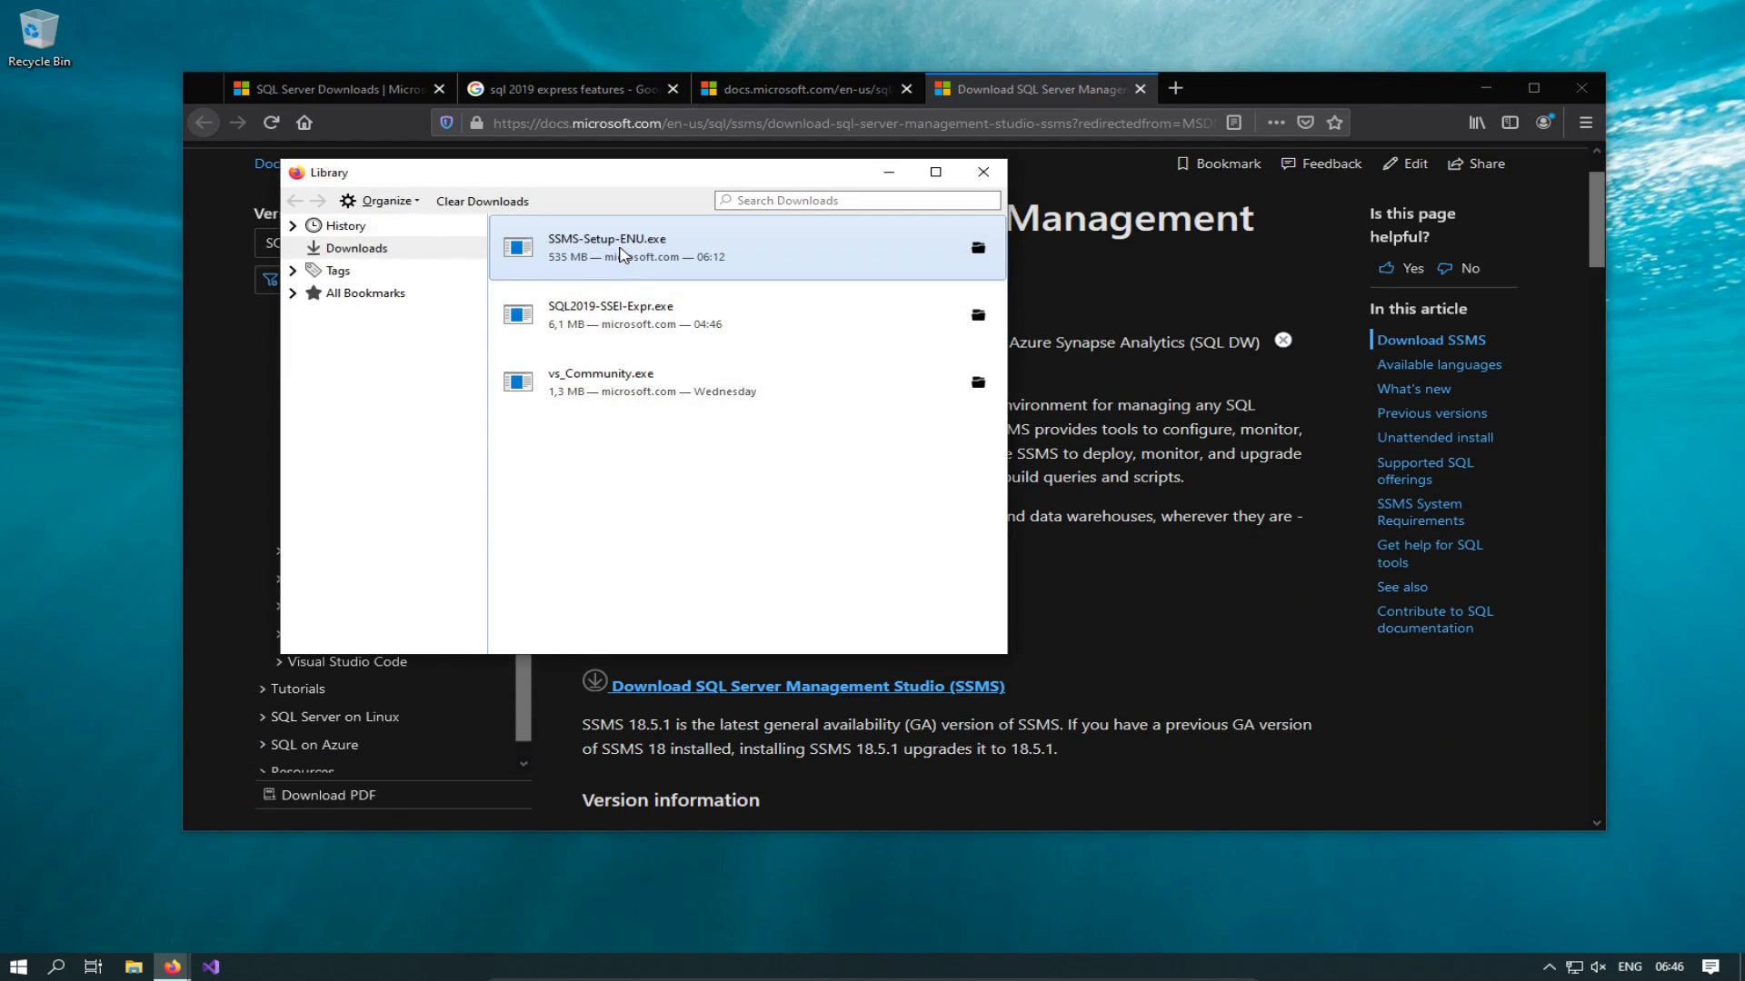
double_click(621, 255)
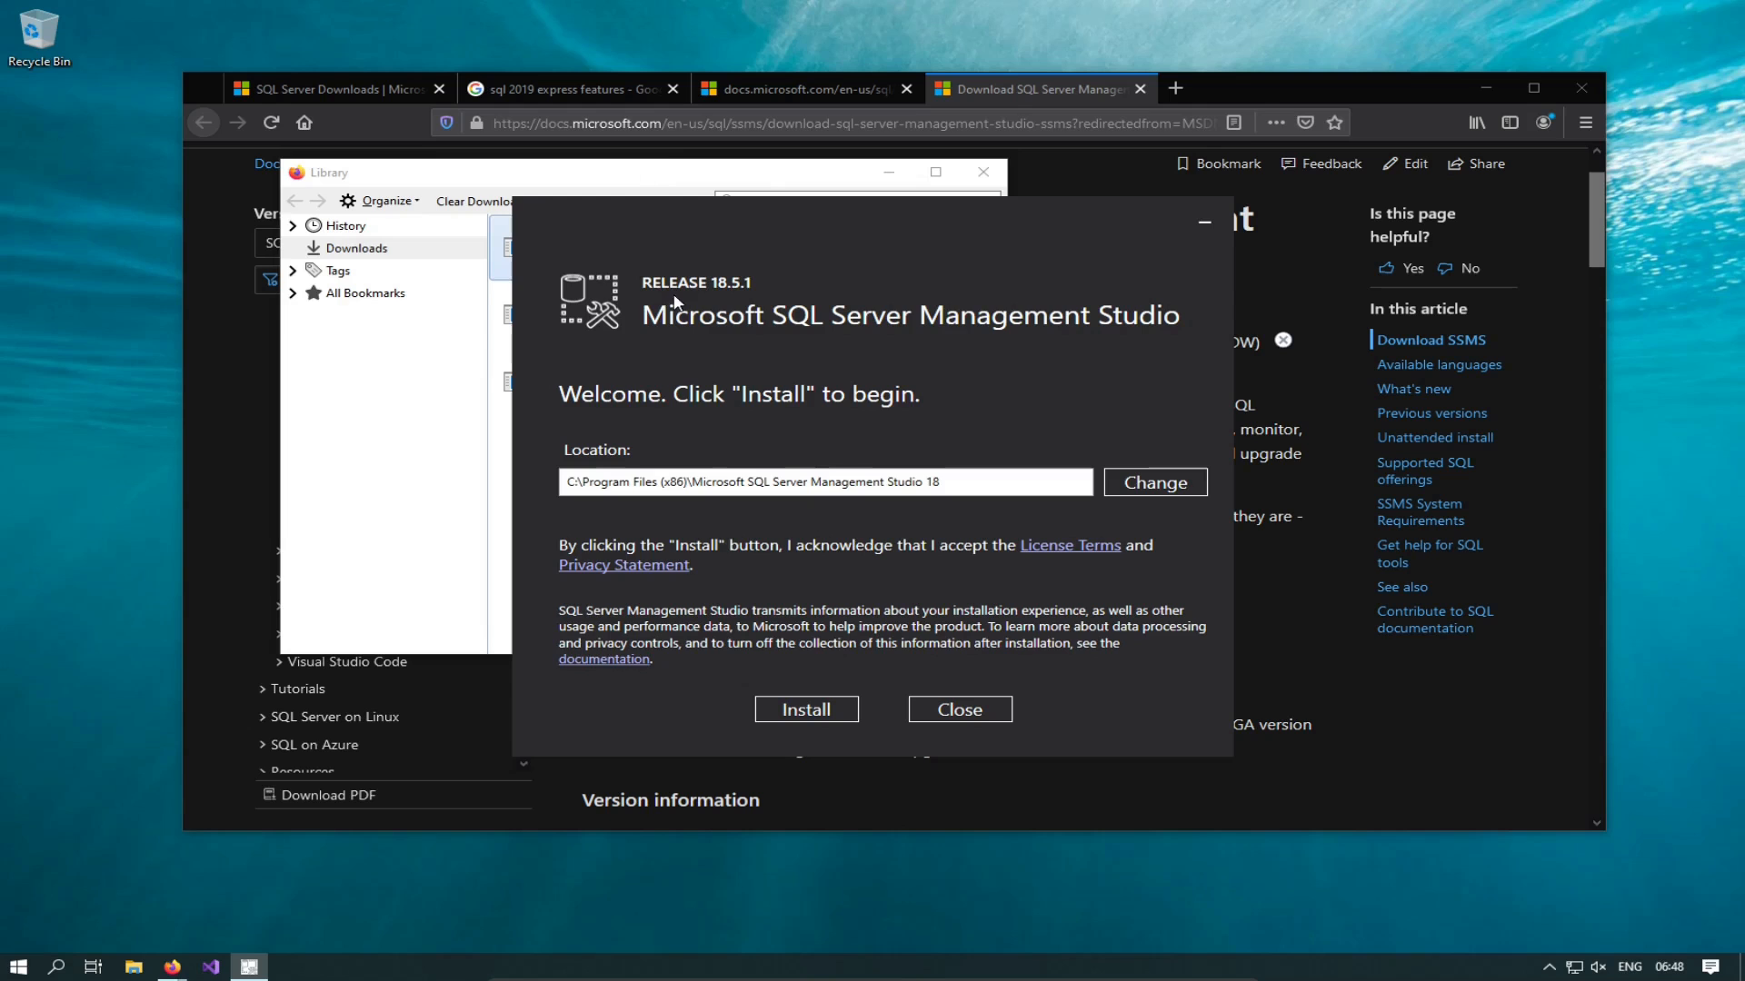
left_click(983, 172)
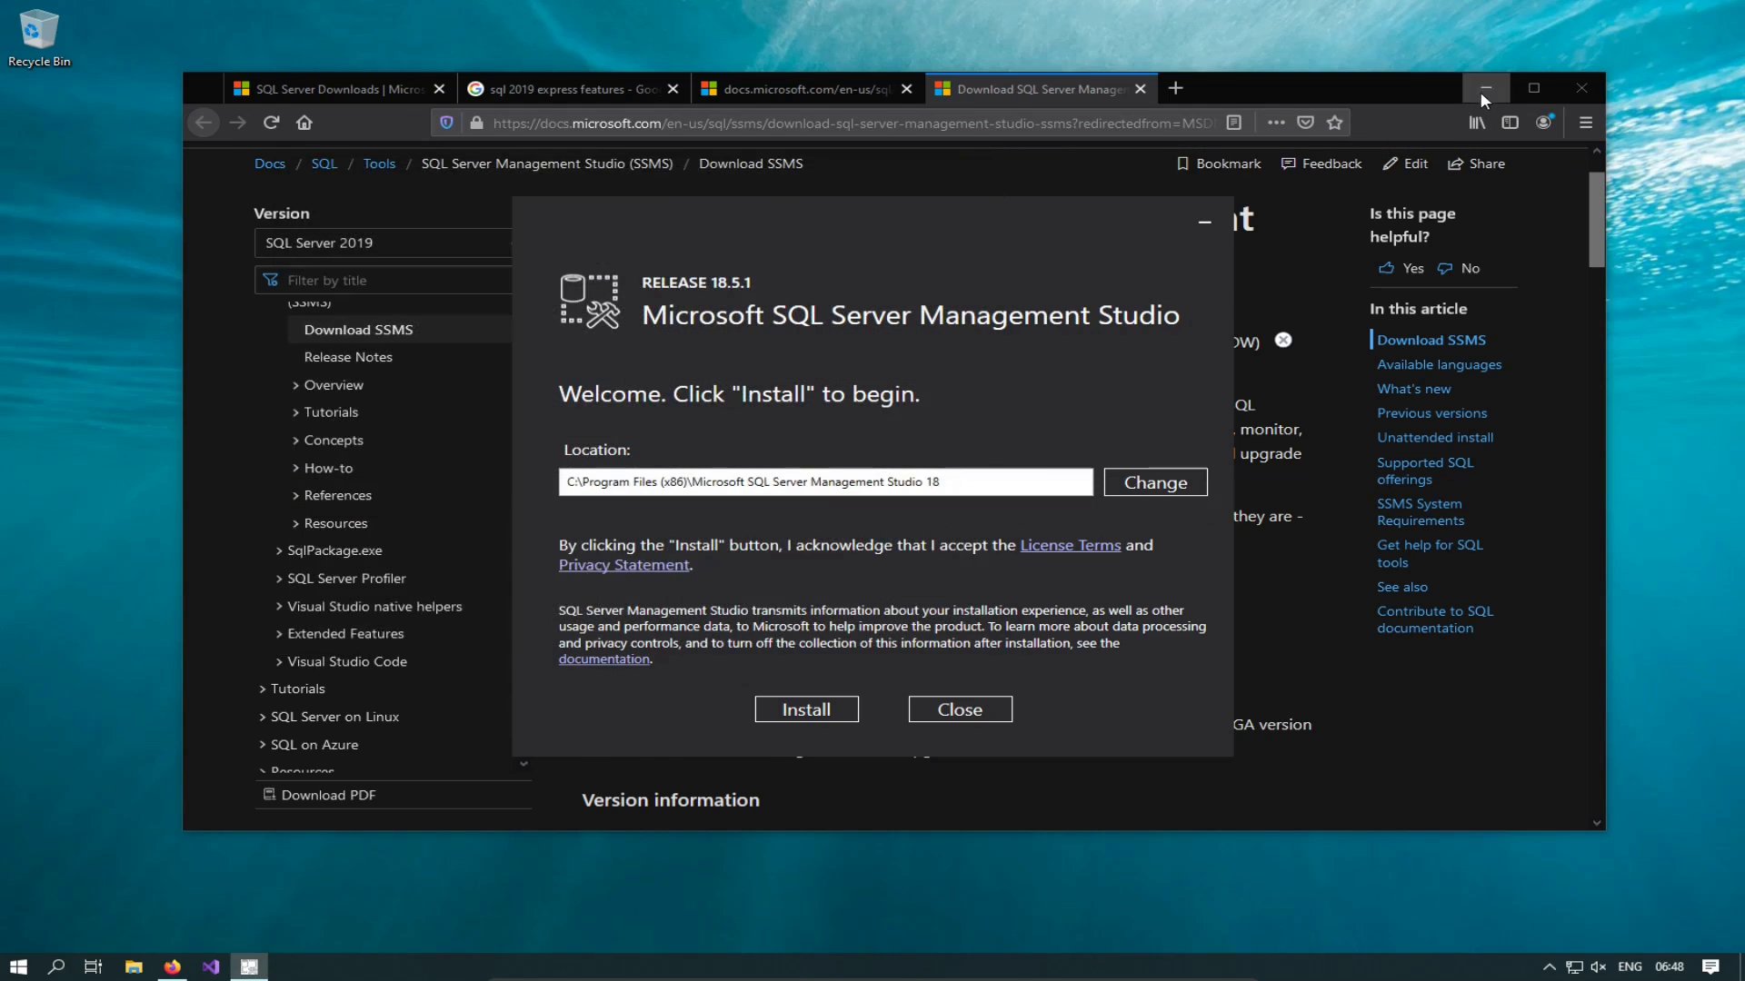
left_click(1485, 88)
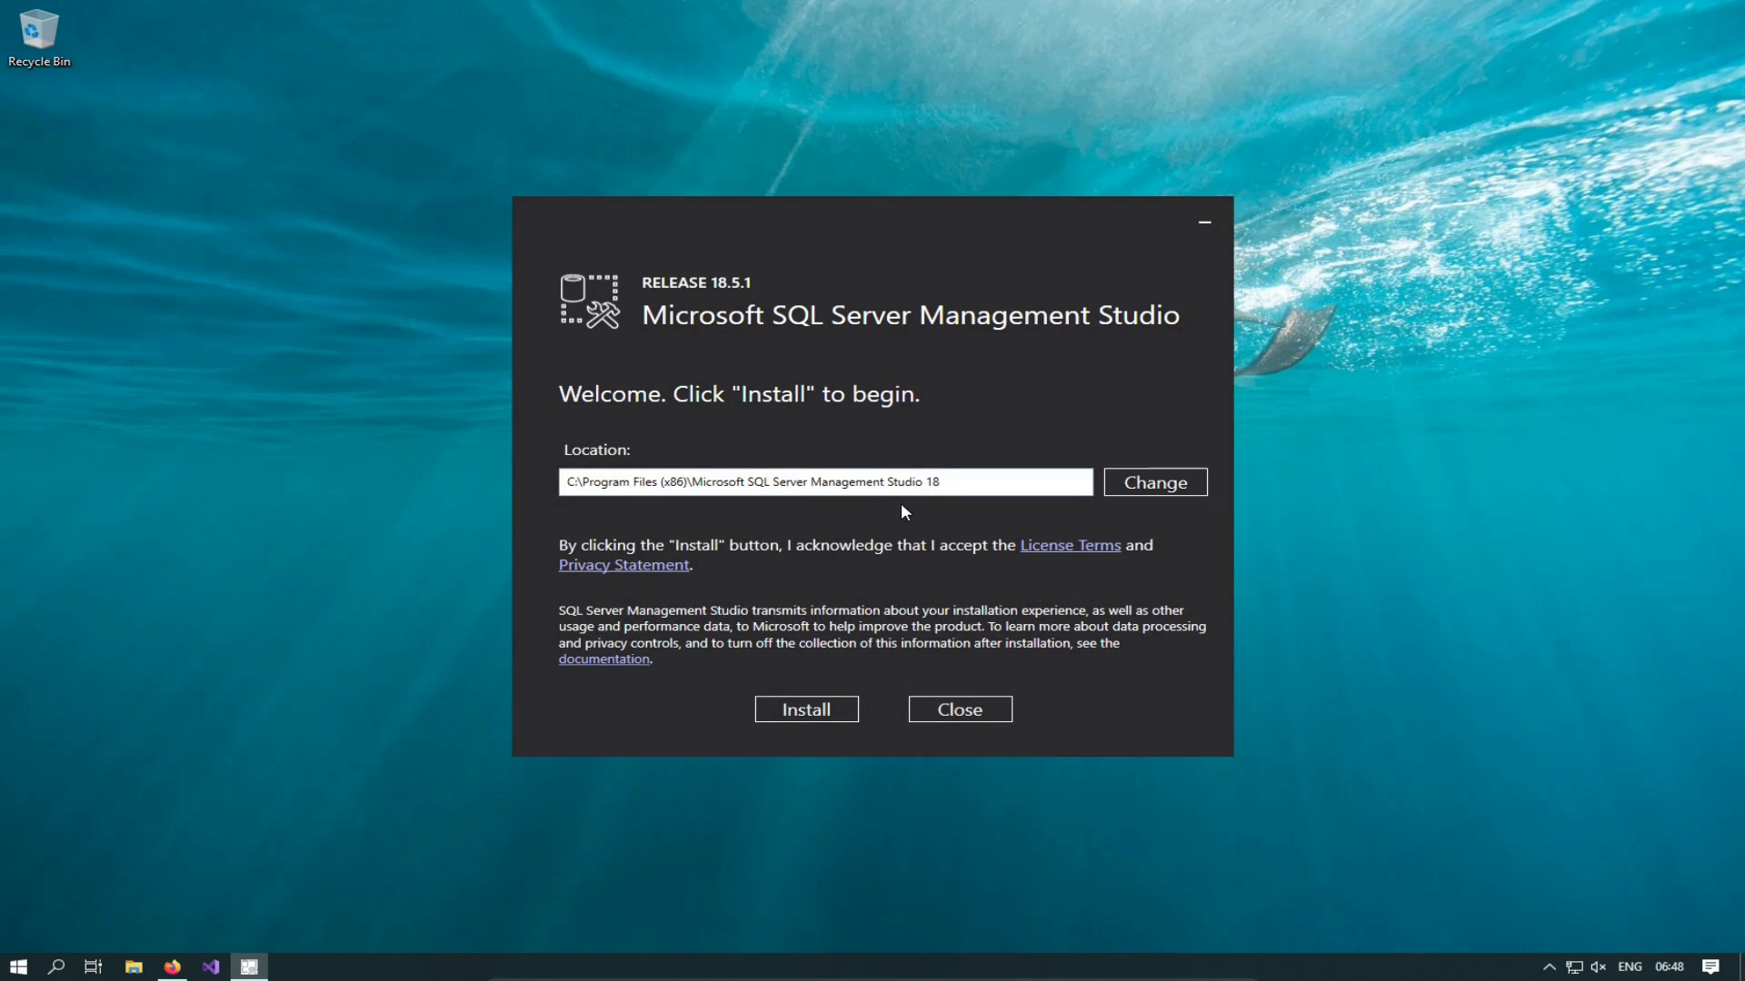
Step: Install SSMS 18.5.1 and close the finished setup window
left_click(807, 709)
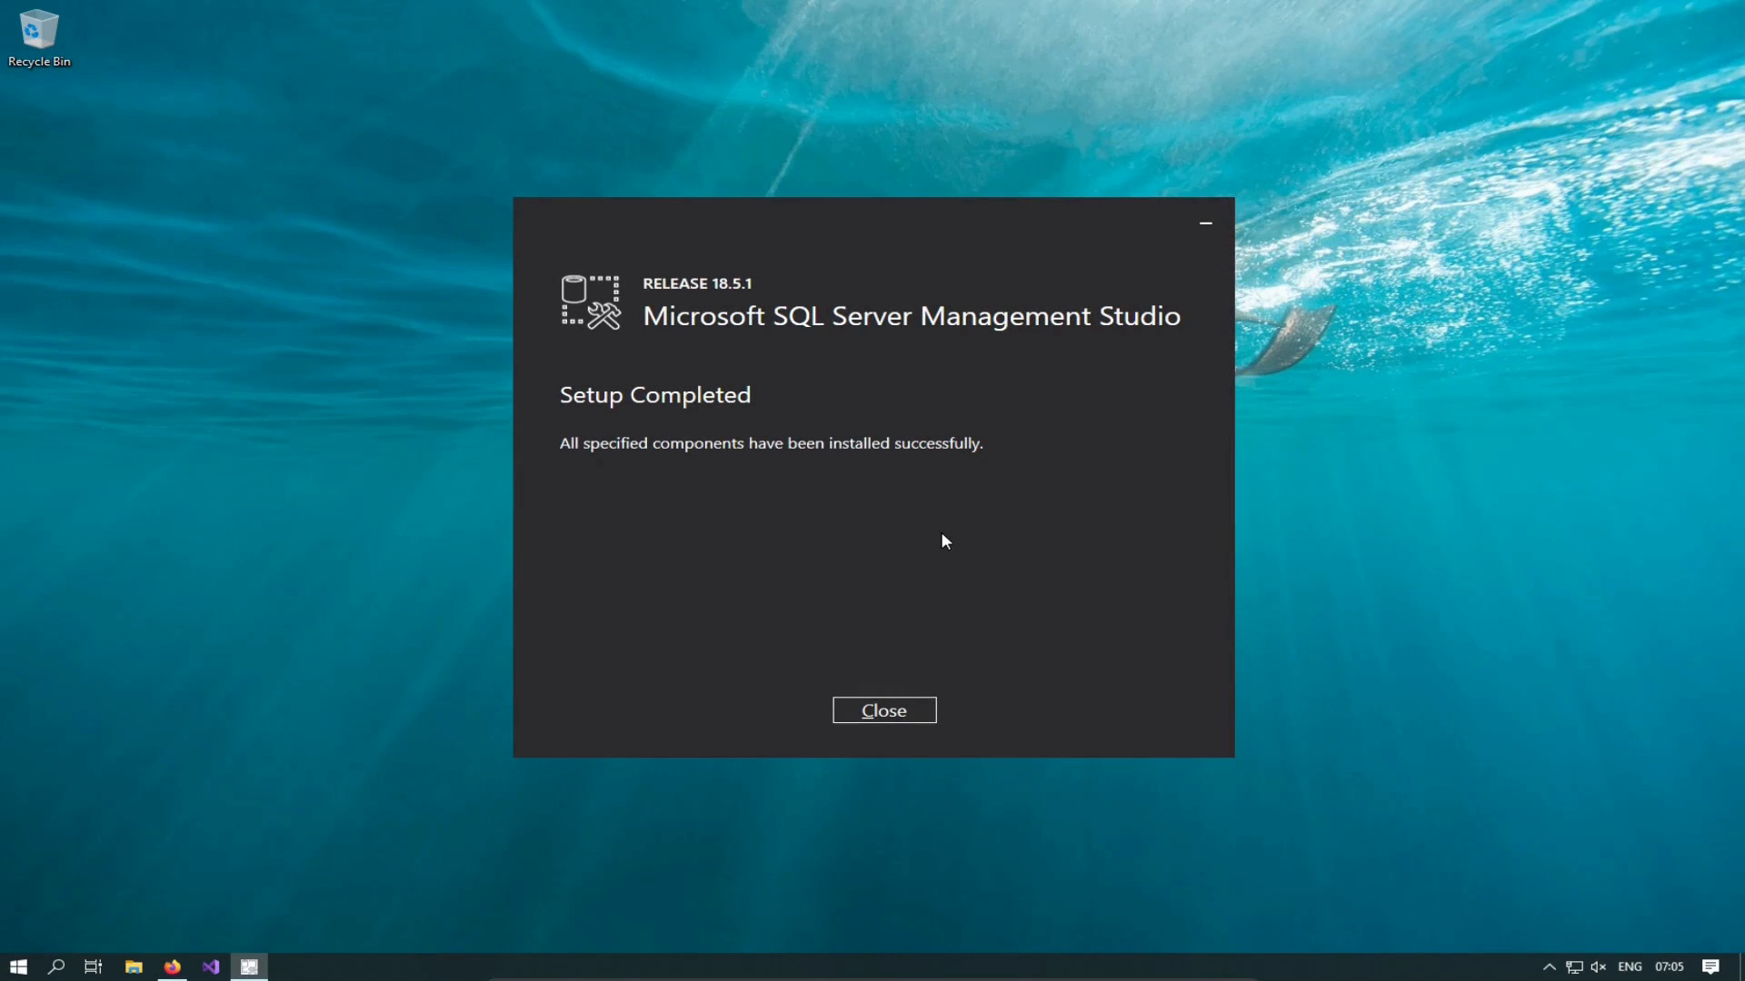
left_click(899, 710)
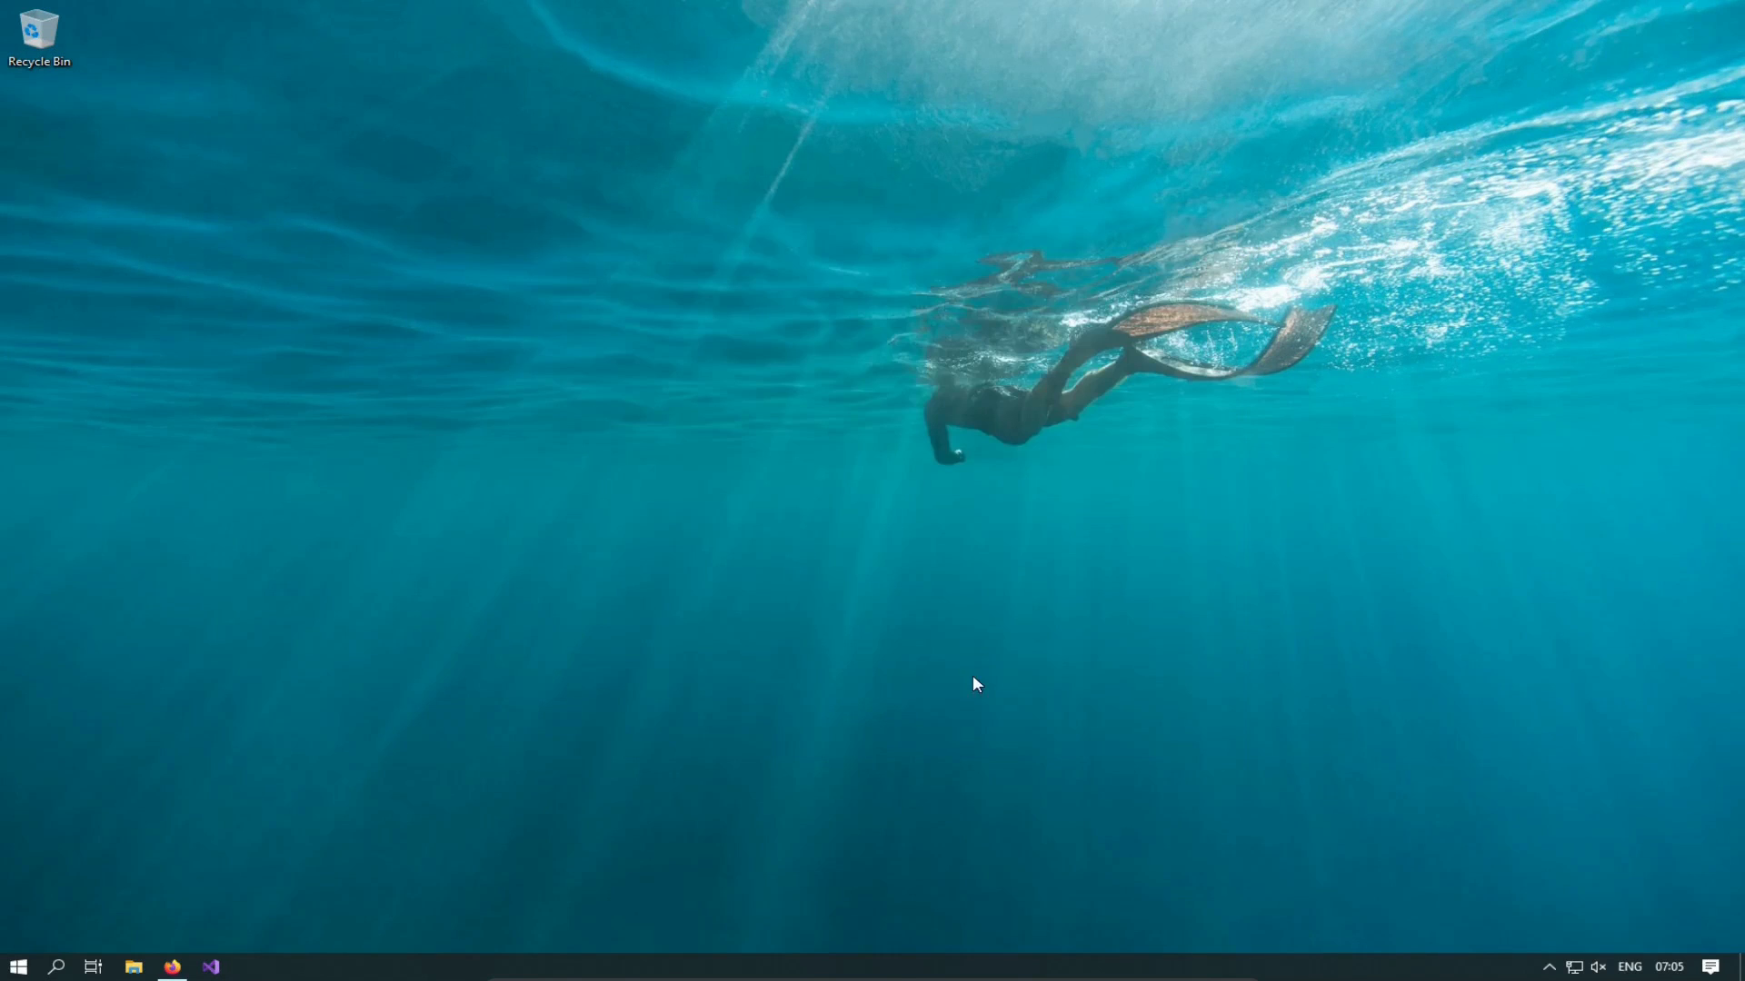
left_click(18, 969)
Step: Search 'sql' in the Start menu and launch Microsoft SQL Server Management Studio 18
type("sql")
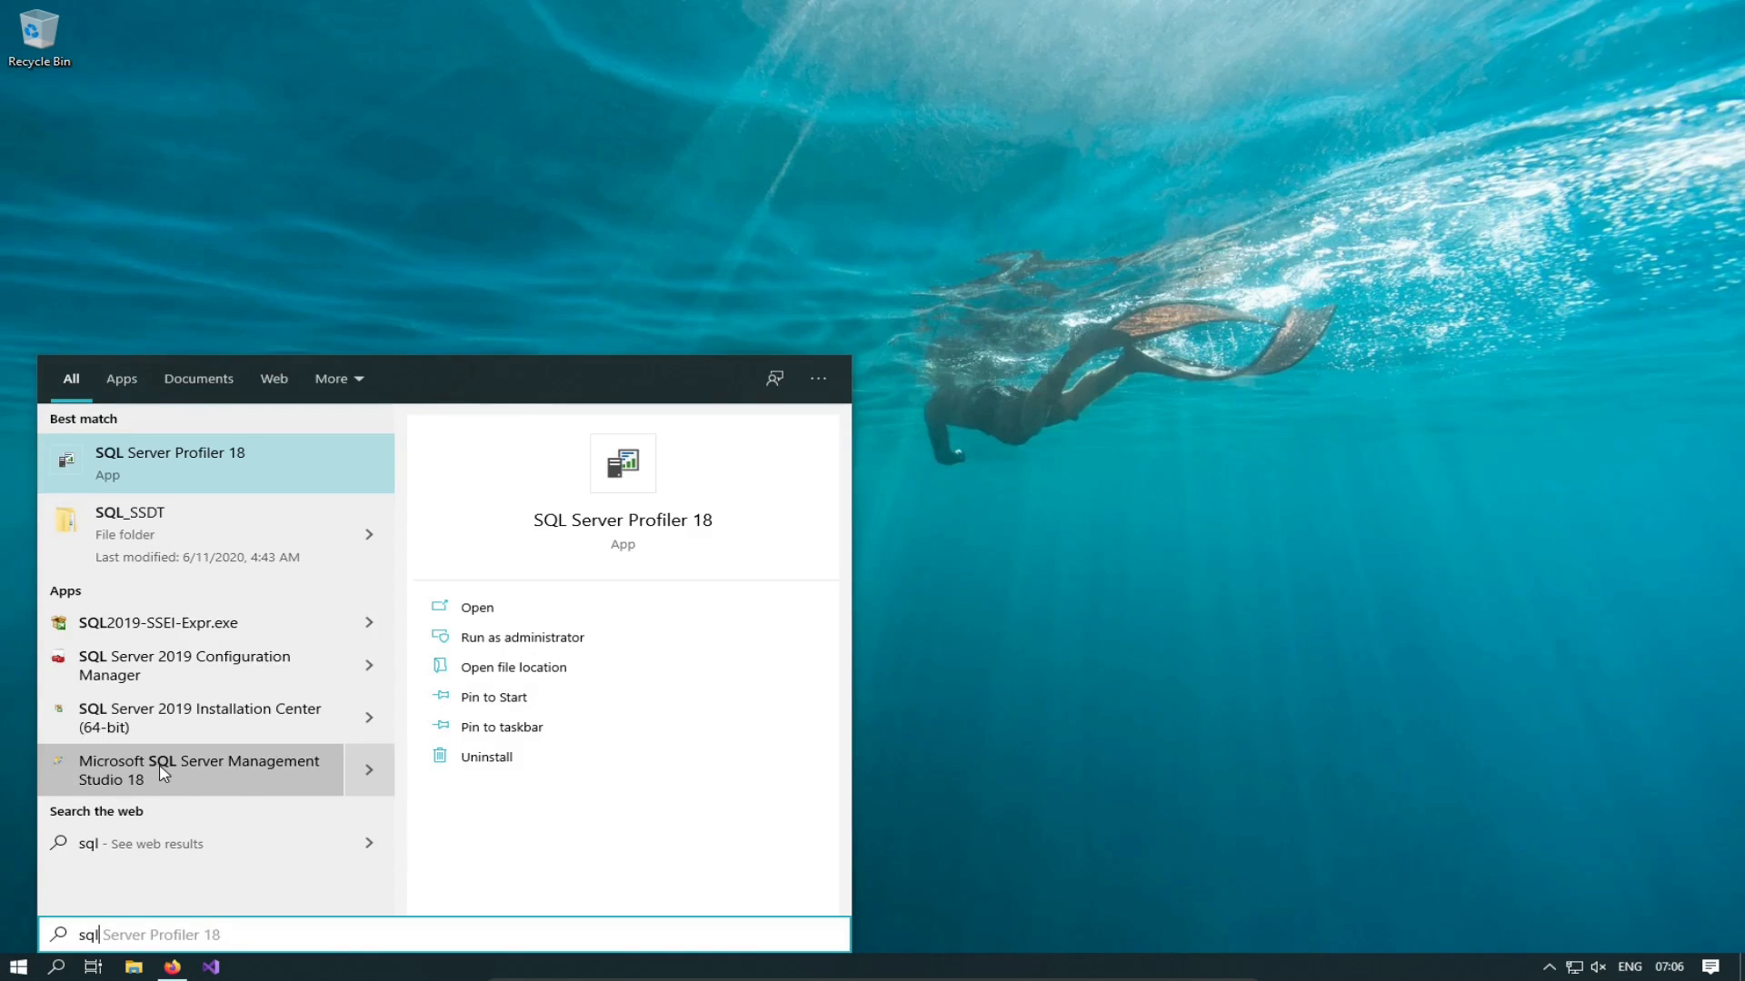
left_click(214, 783)
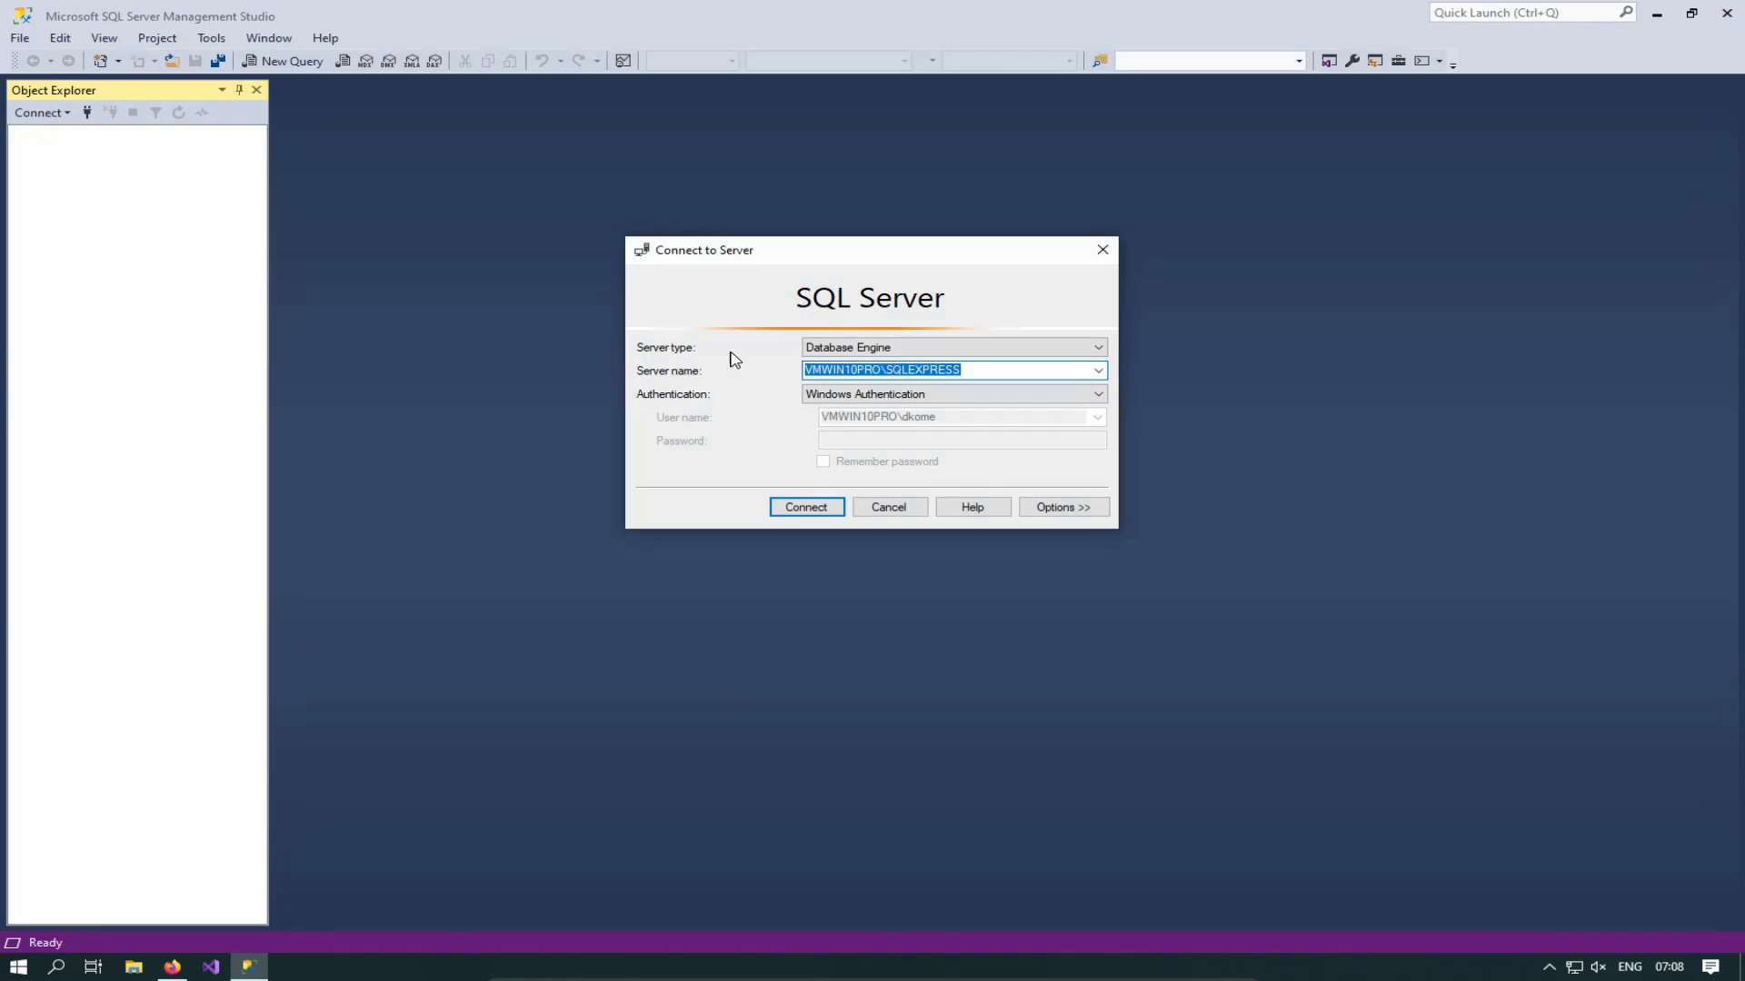
Step: Keep Database Engine as server type and verify the server name VMWIN10PRO\SQLEXPRESS
left_click(896, 349)
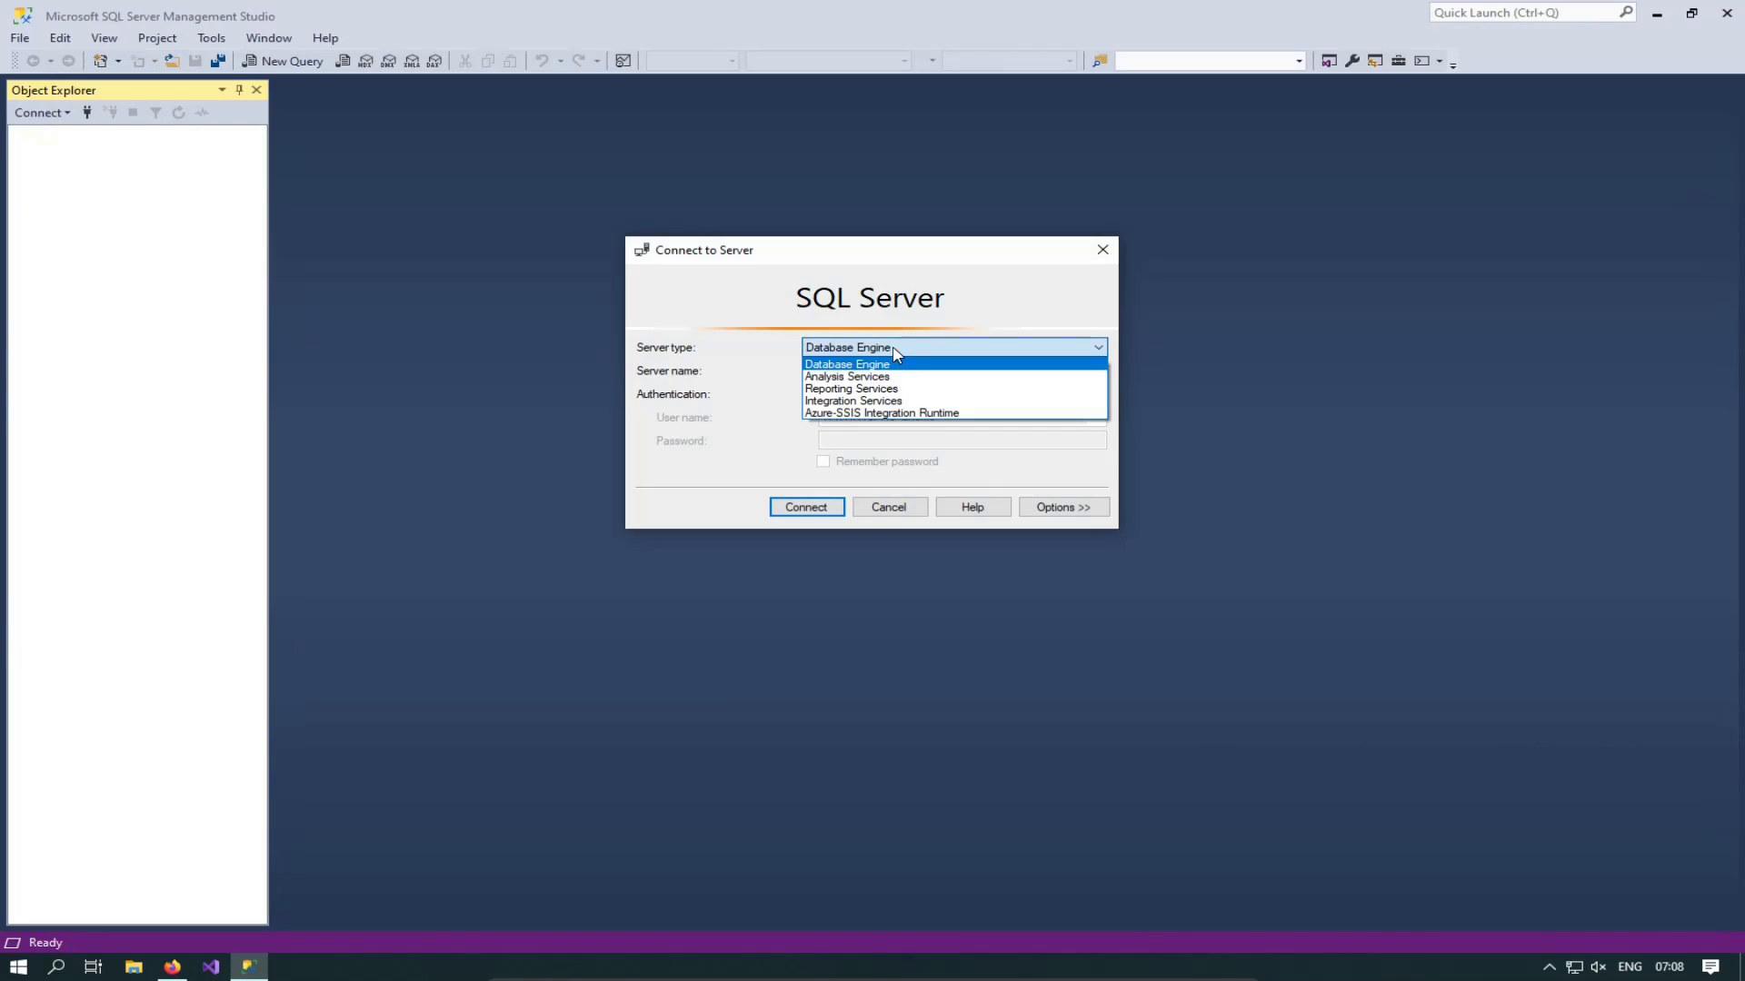
left_click(893, 349)
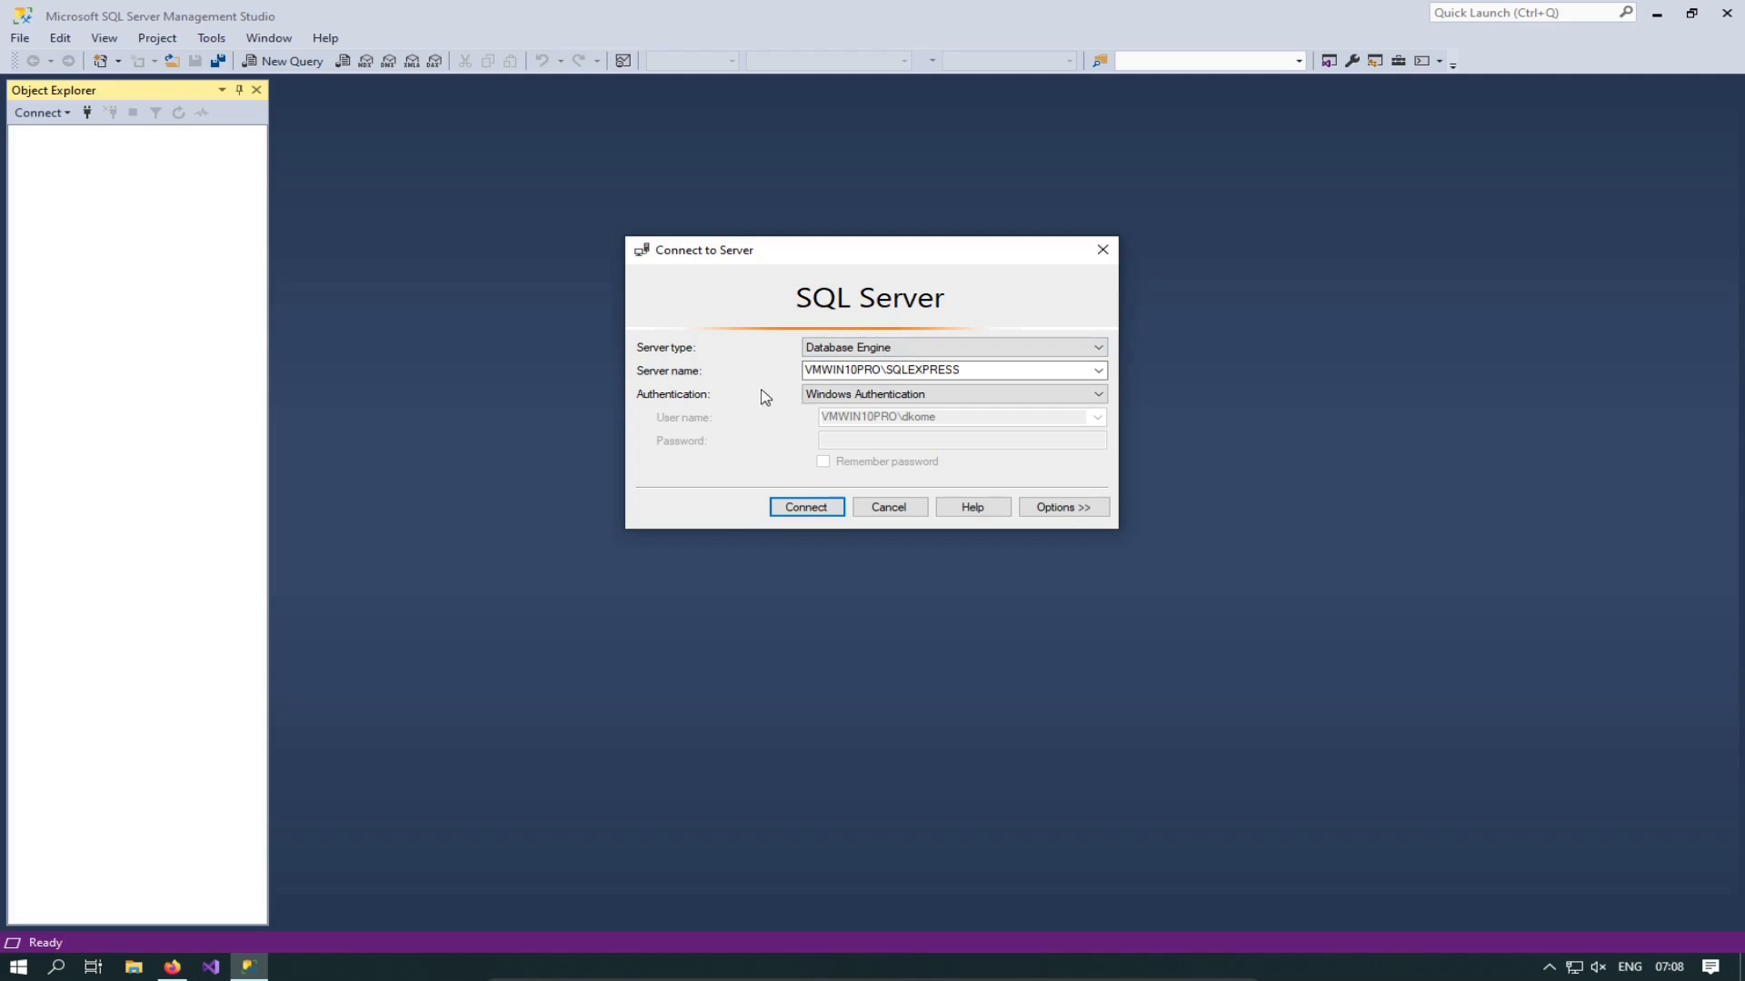
double_click(809, 370)
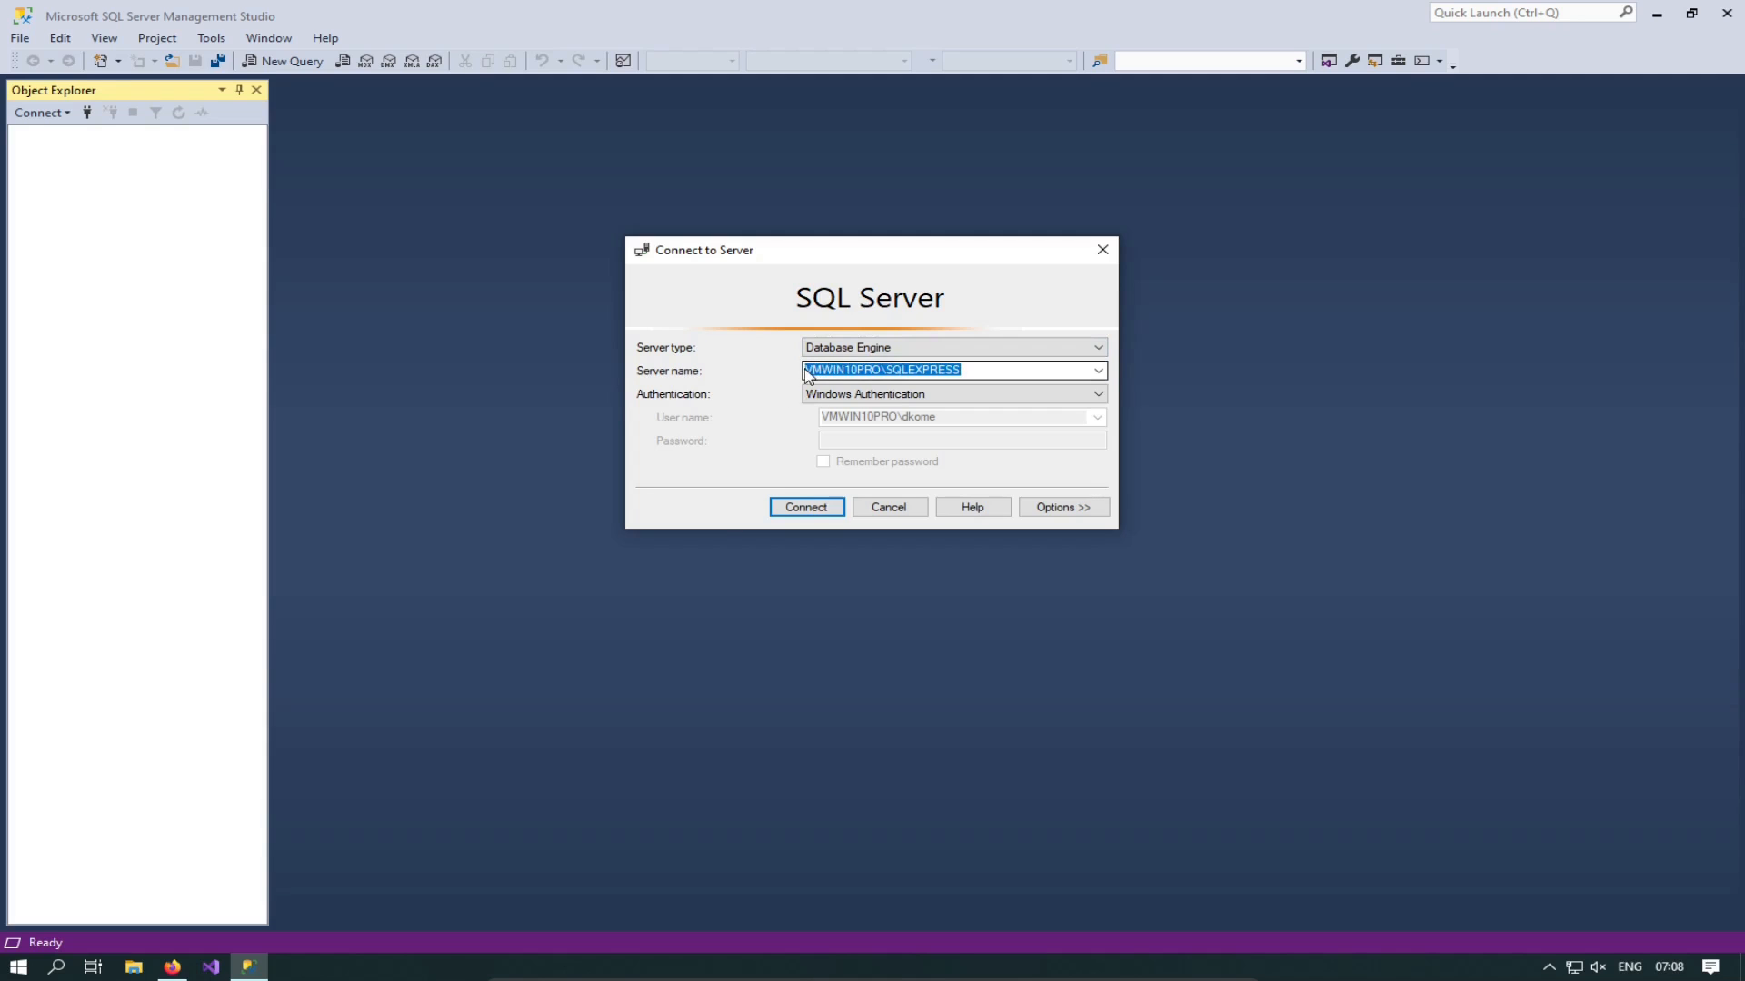
left_click(881, 369)
left_click_drag(880, 370, 805, 371)
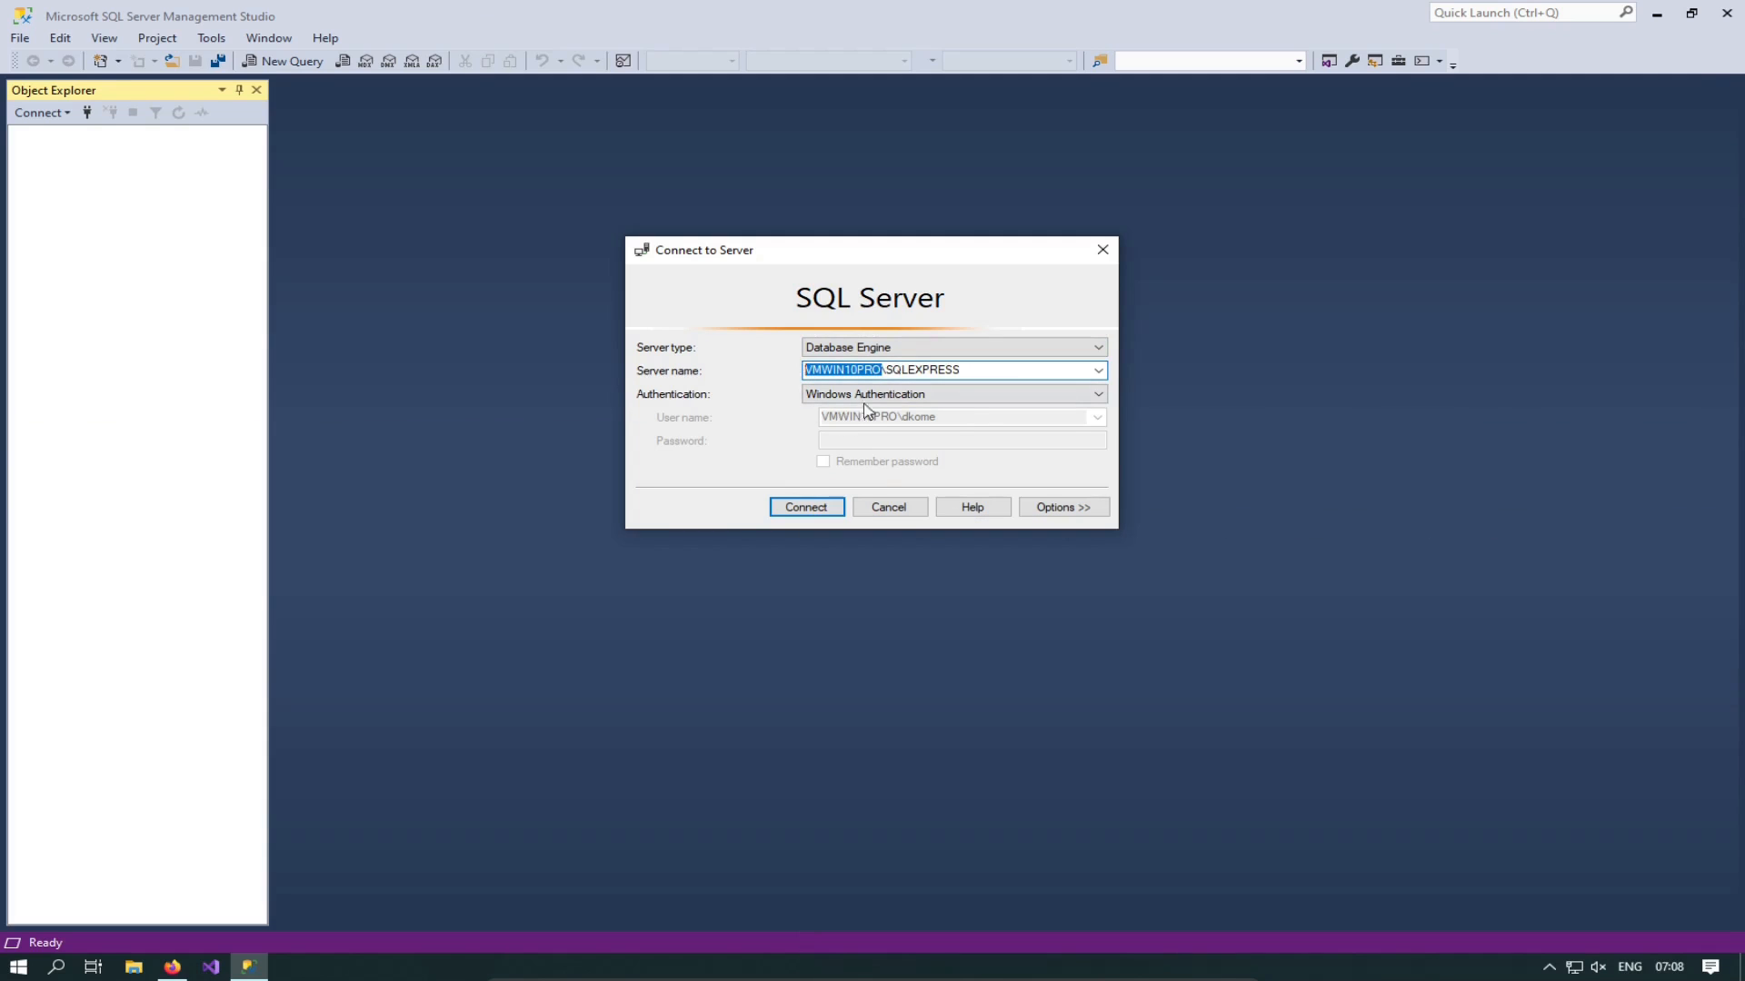
left_click(919, 369)
left_click_drag(888, 369, 971, 366)
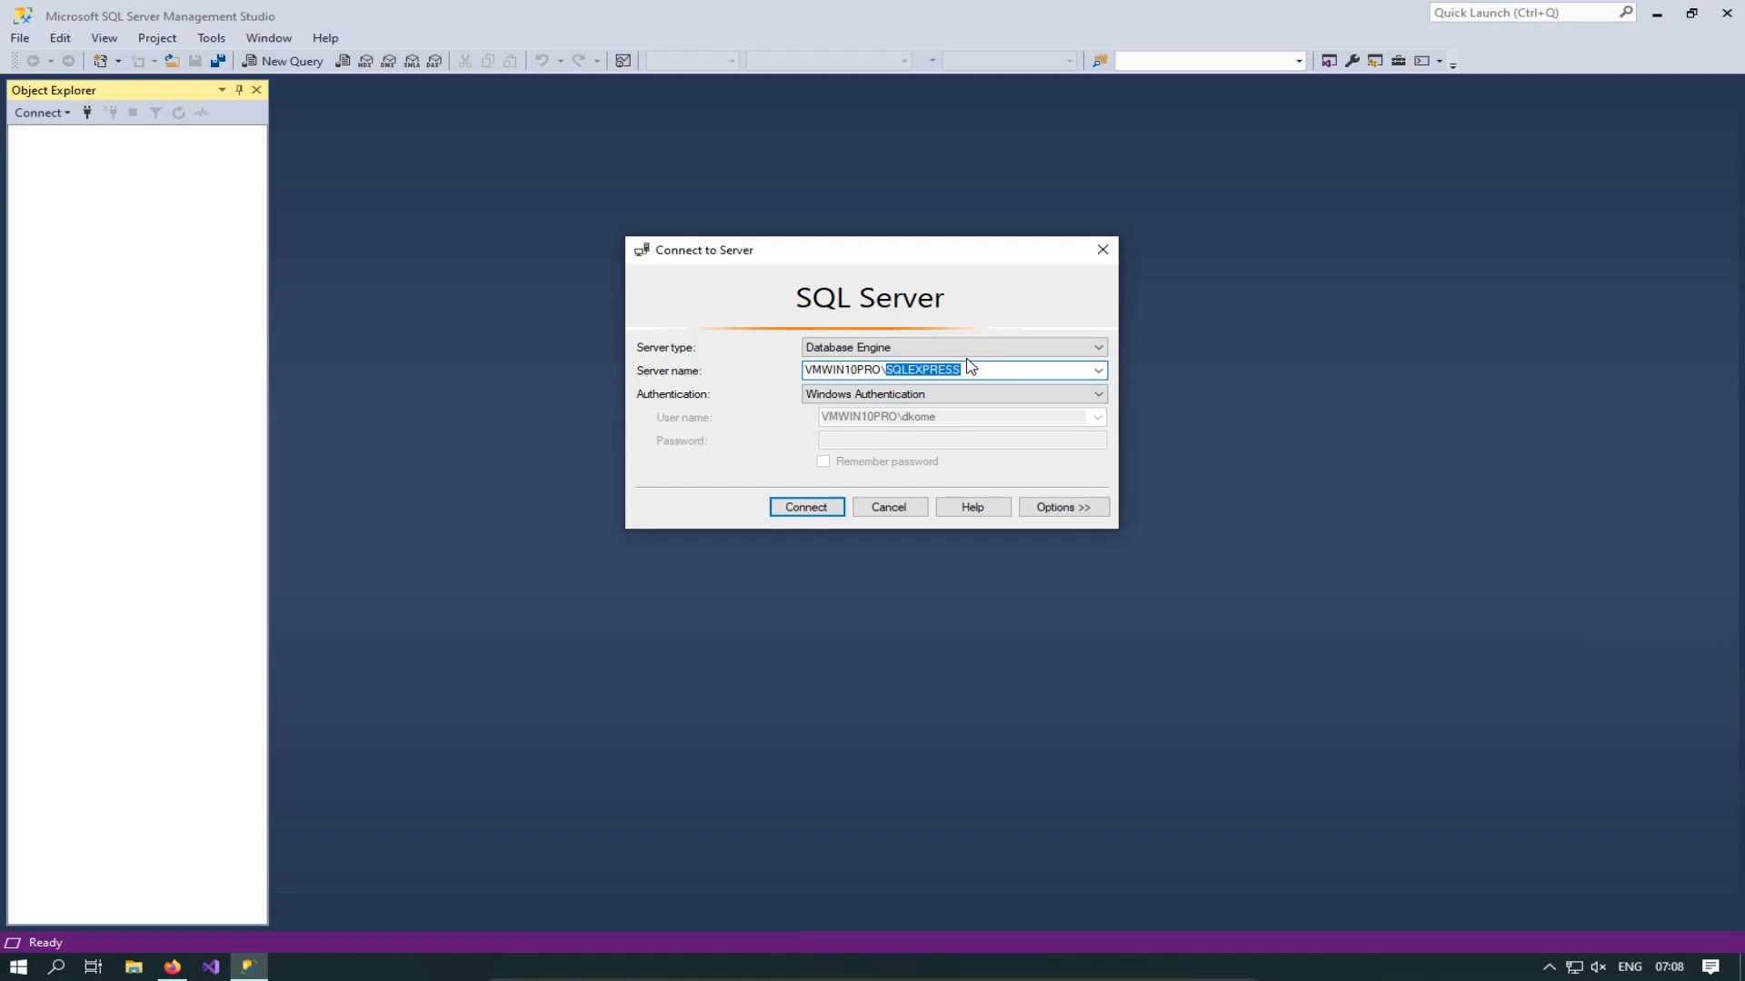
left_click(979, 368)
left_click_drag(972, 368, 886, 368)
left_click(886, 368)
Step: Keep Windows Authentication and connect to VMWIN10PRO\SQLEXPRESS
left_click(838, 396)
left_click(838, 405)
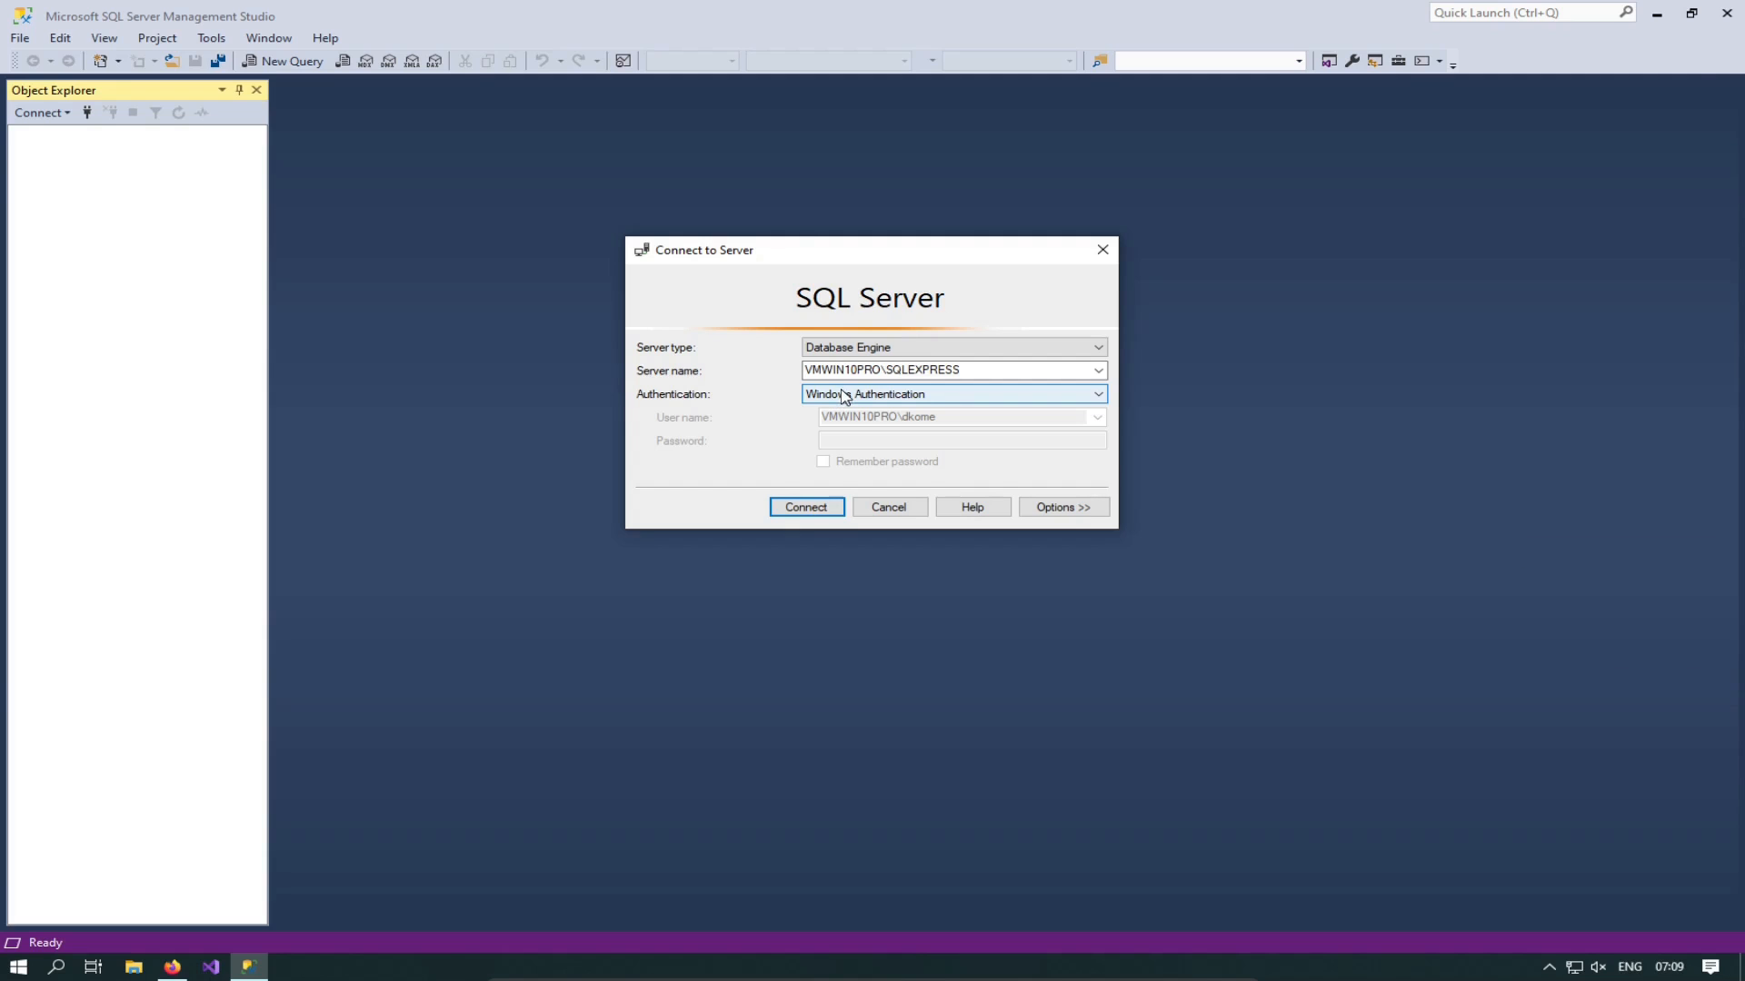
left_click(807, 509)
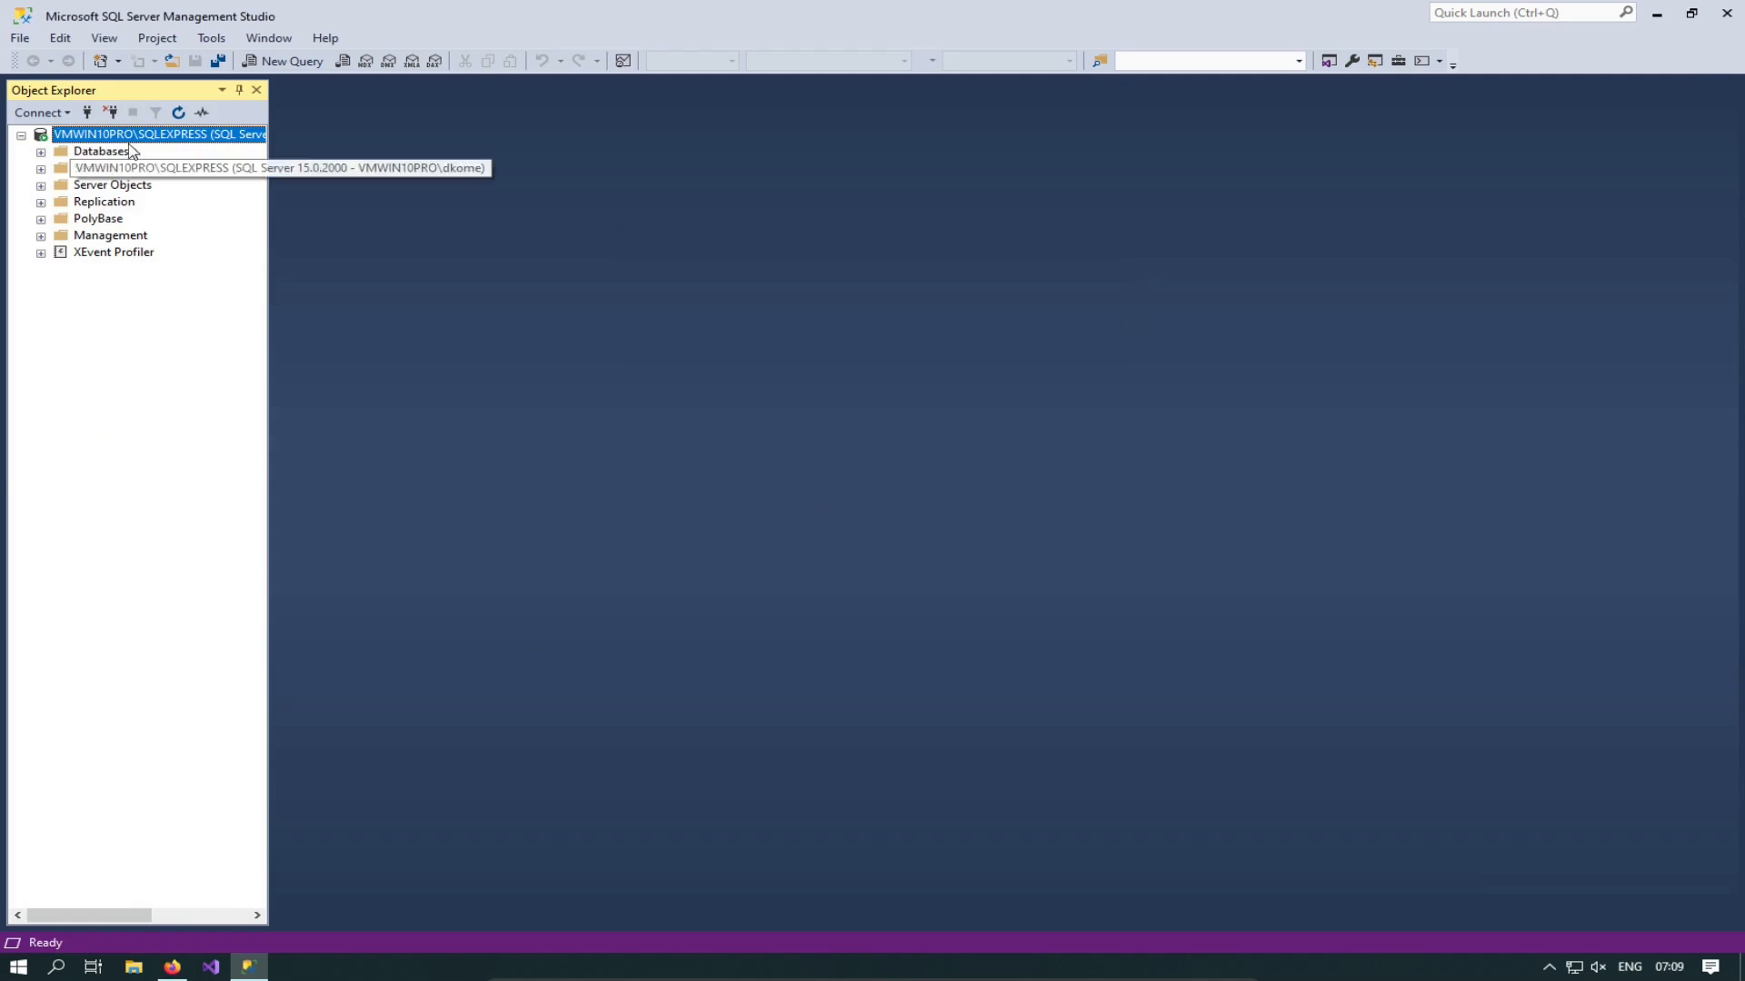
Step: Expand the Databases node under VMWIN10PRO\SQLEXPRESS in Object Explorer
left_click(40, 153)
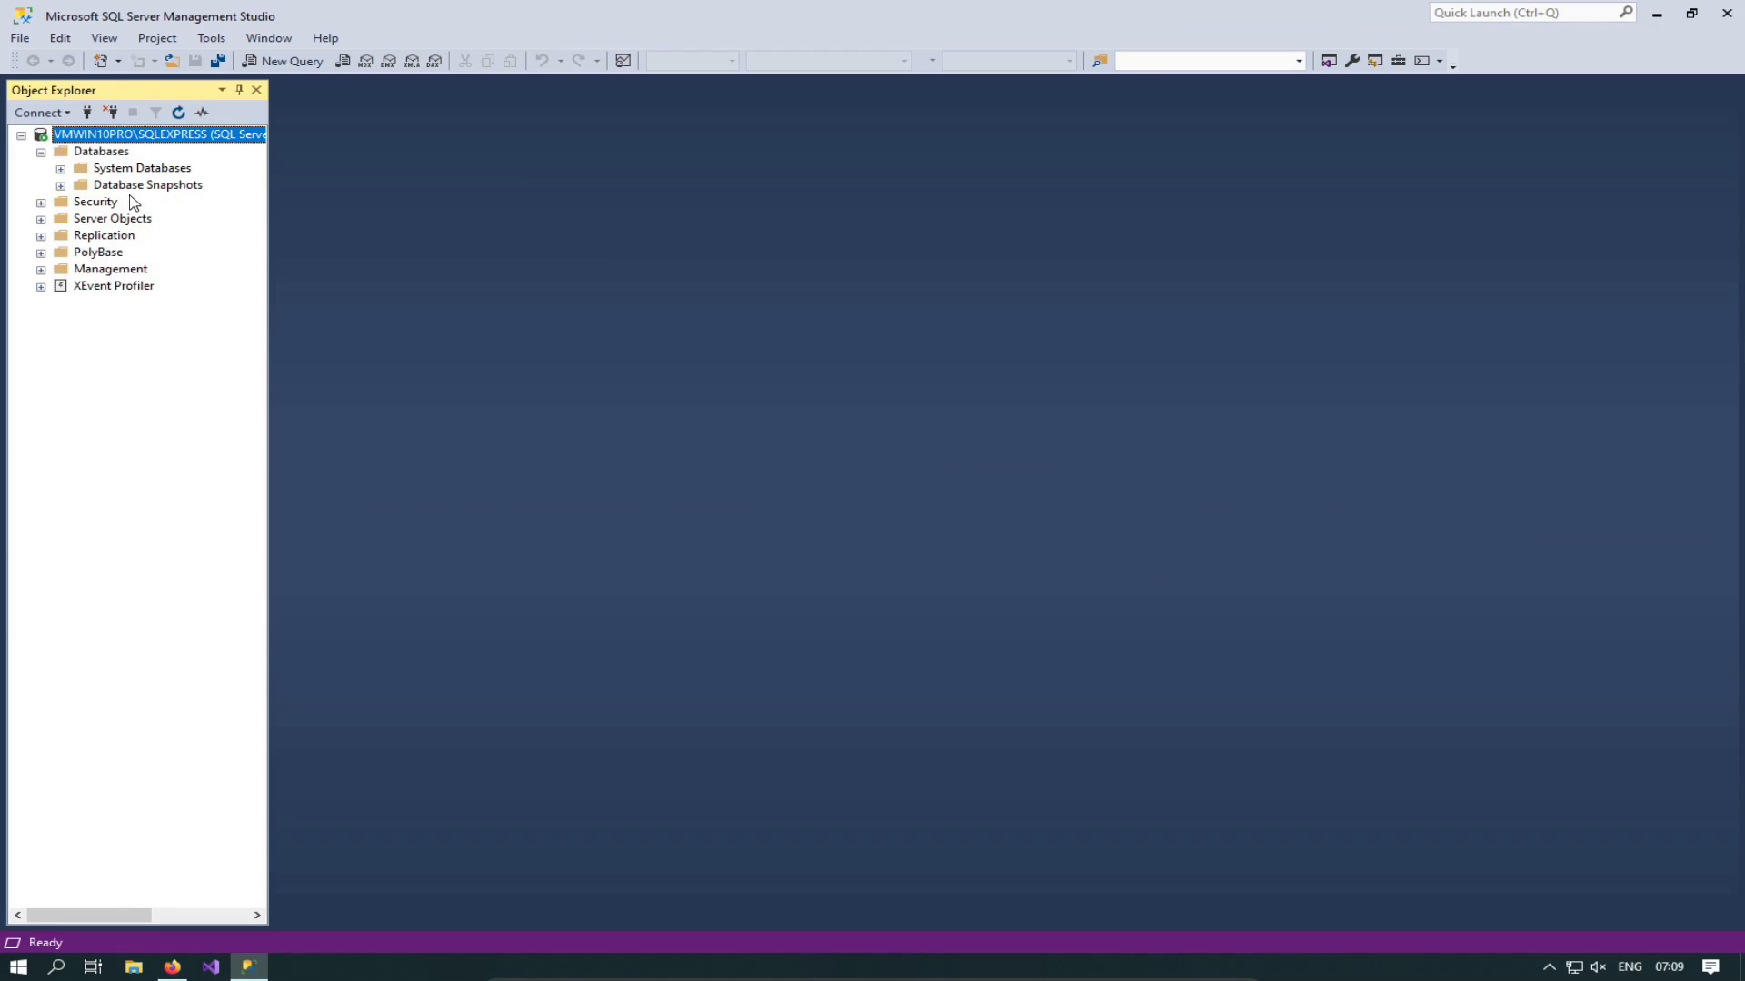
left_click(40, 152)
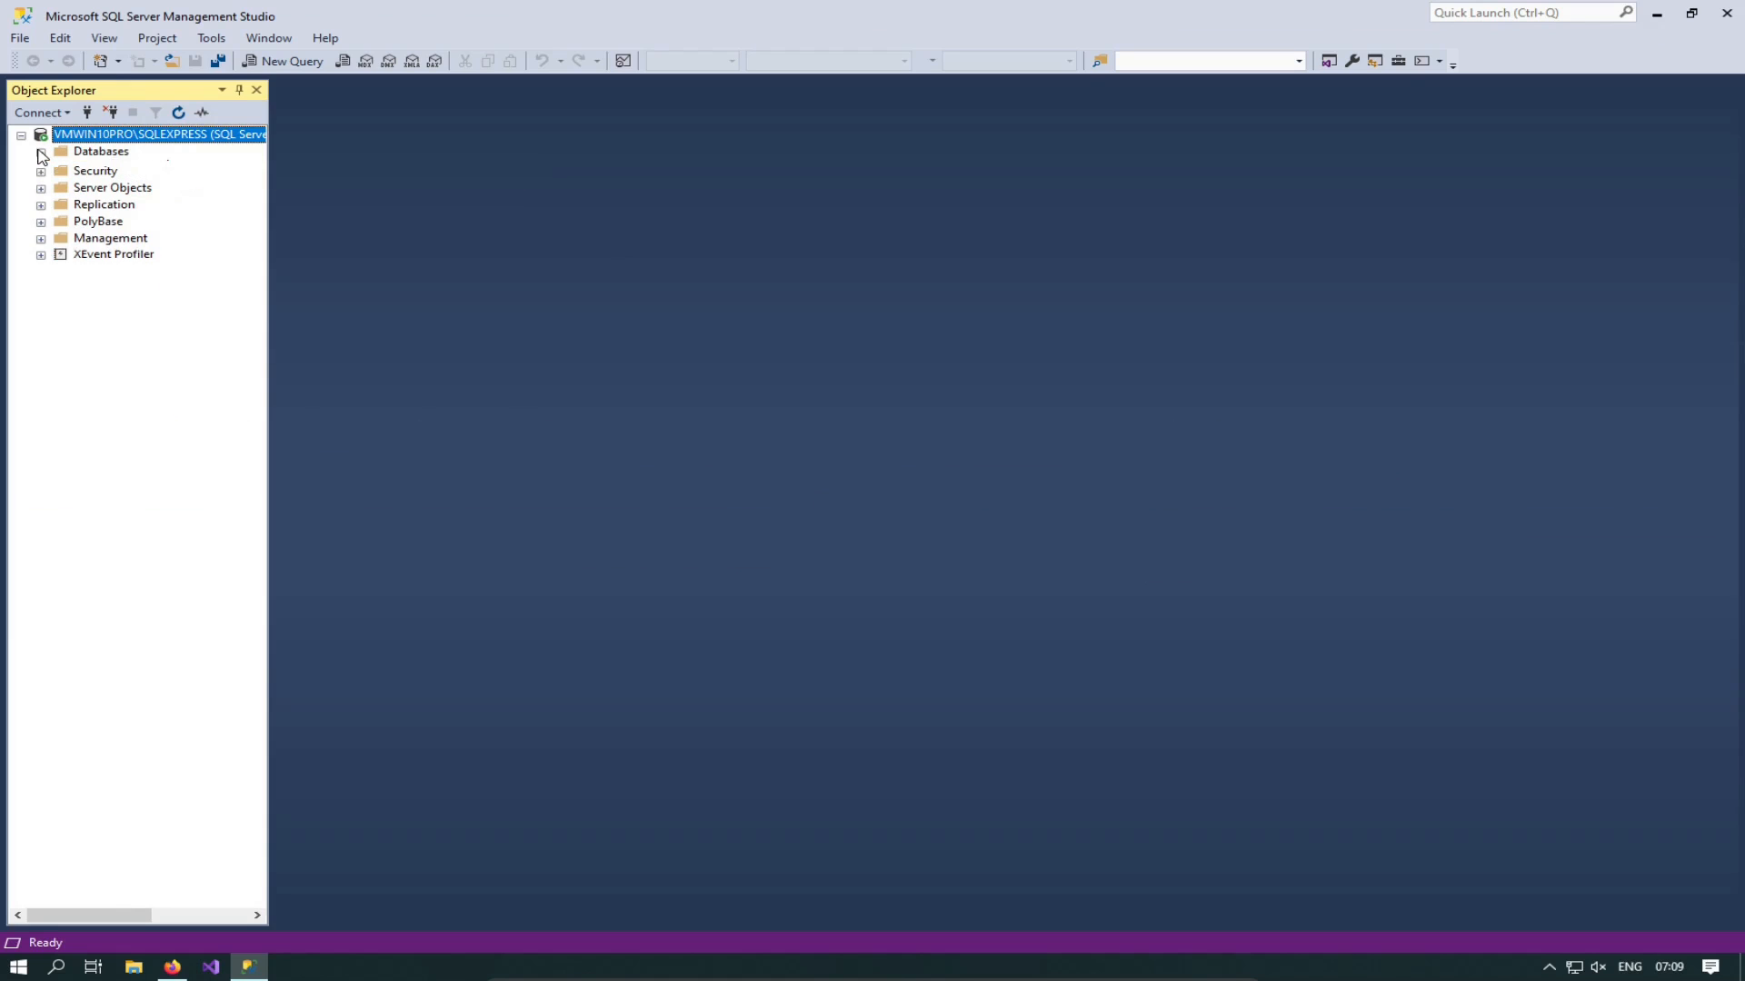
left_click(40, 153)
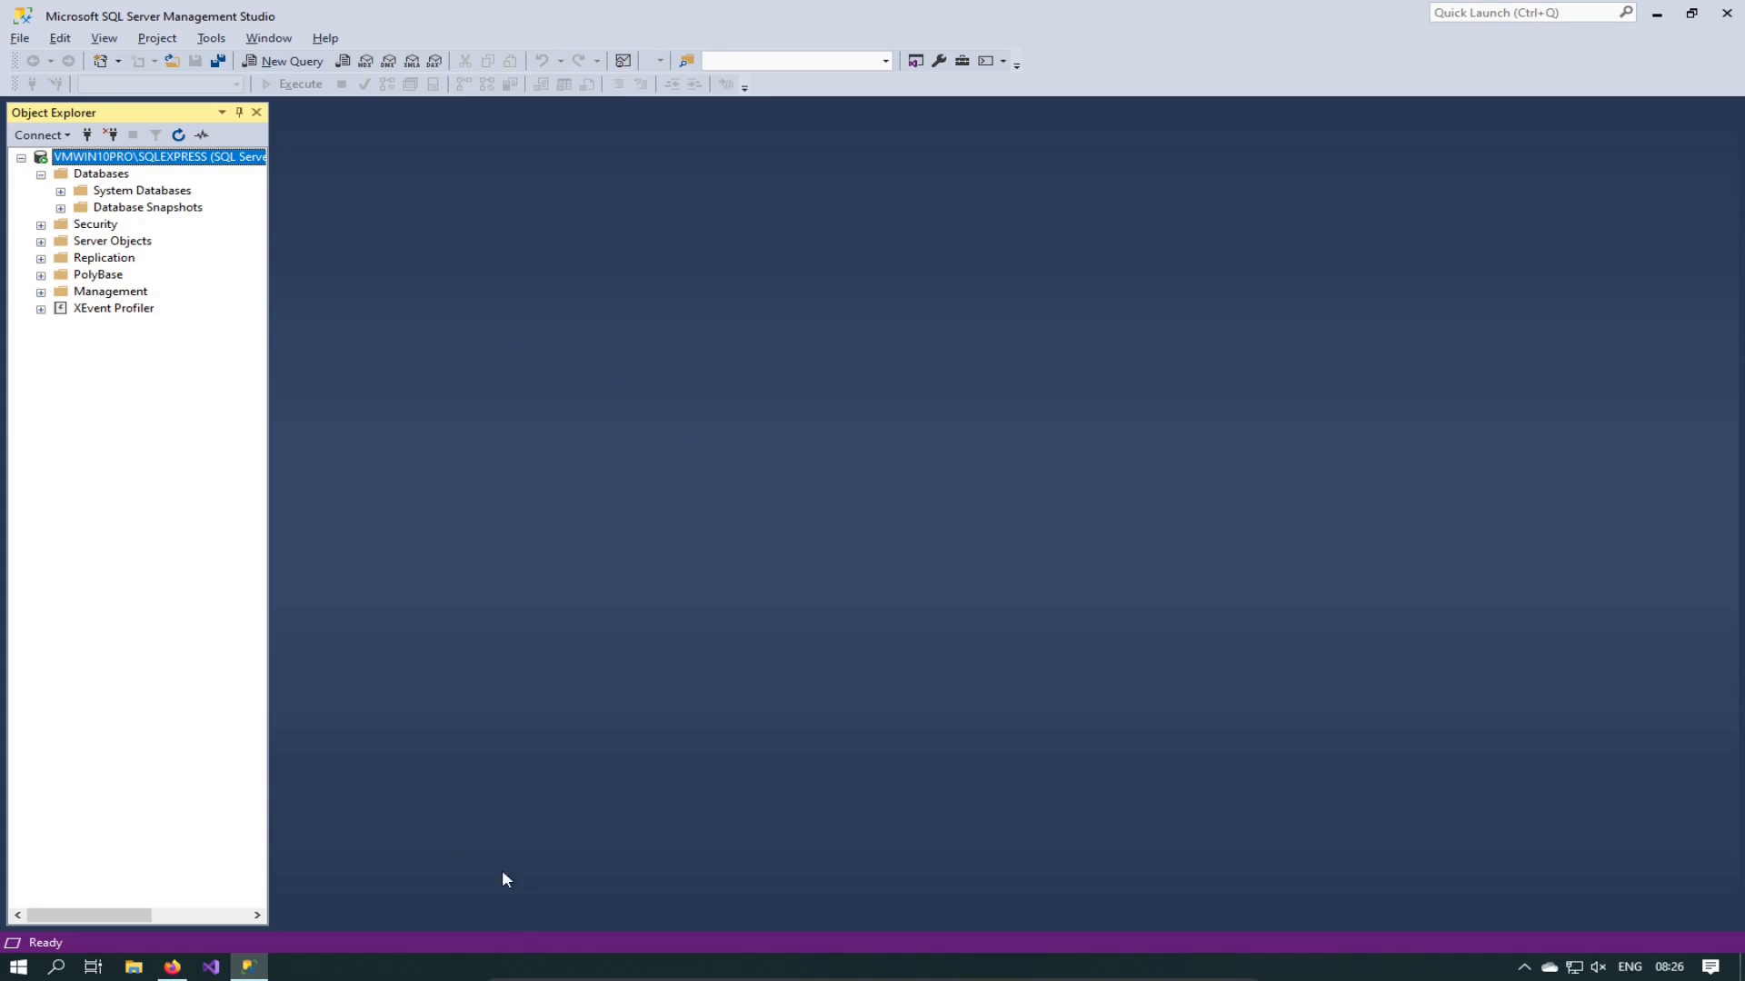
Step: Exit VirtualBox fullscreen with Right Ctrl+F and minimize the virtual machine window
left_click(247, 969)
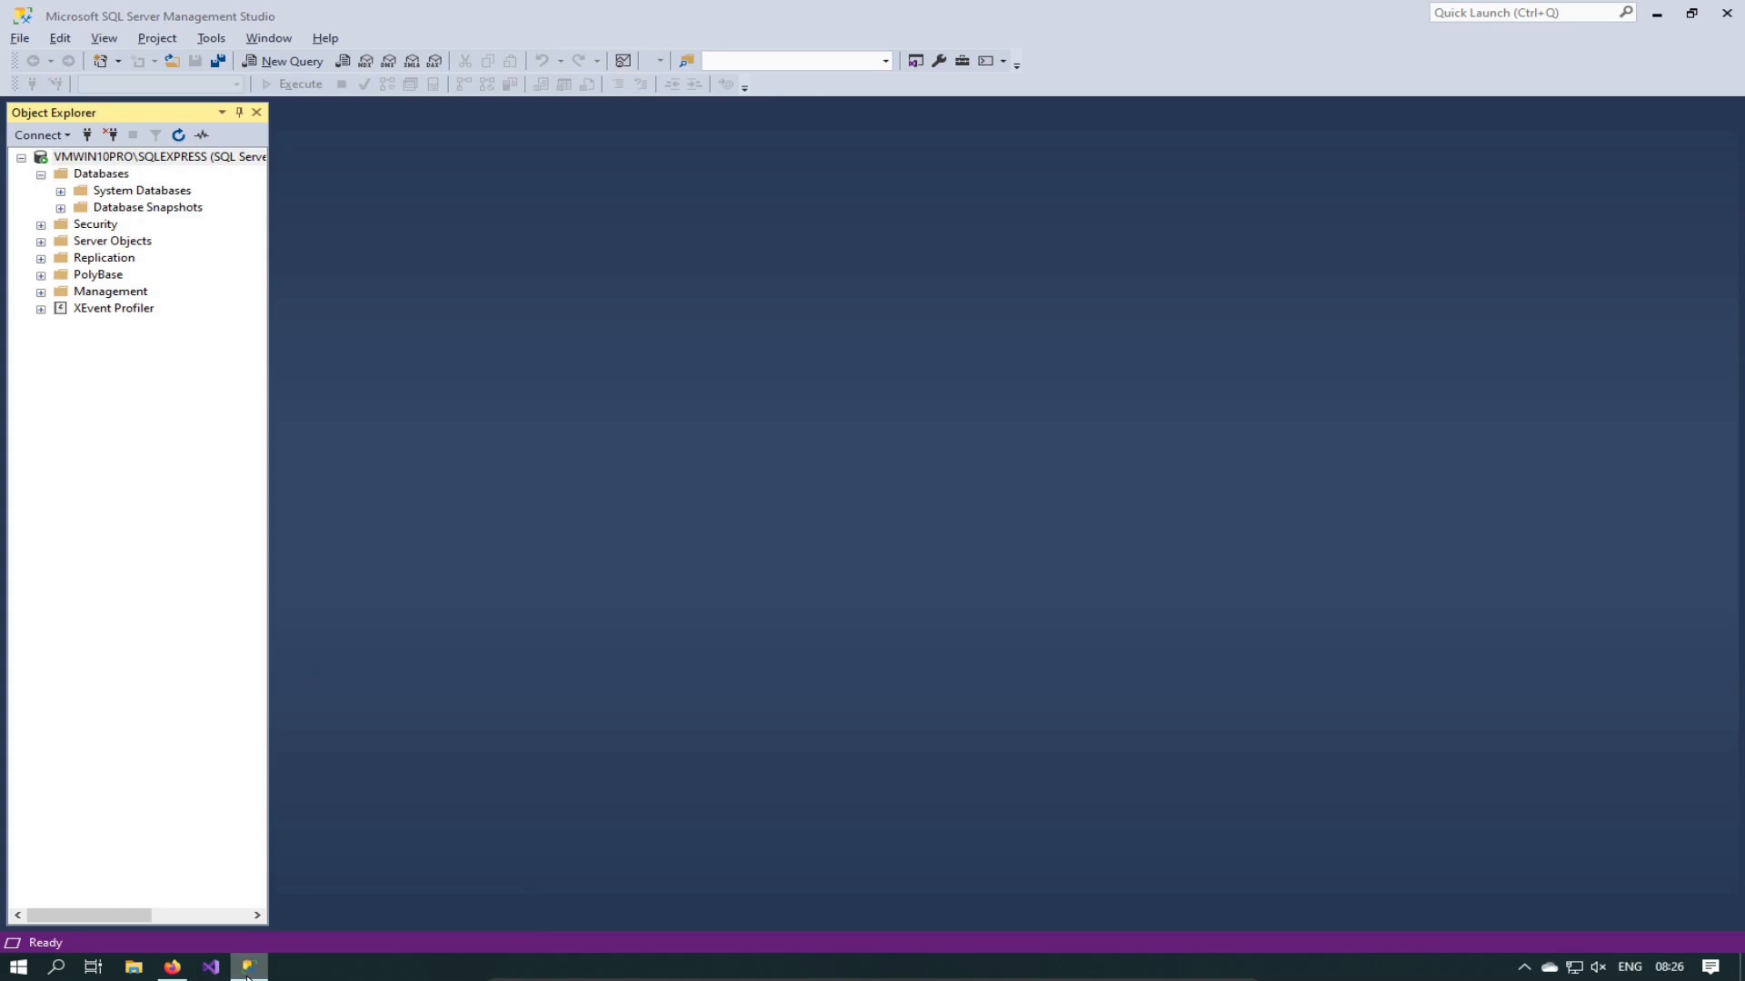
right_click(247, 976)
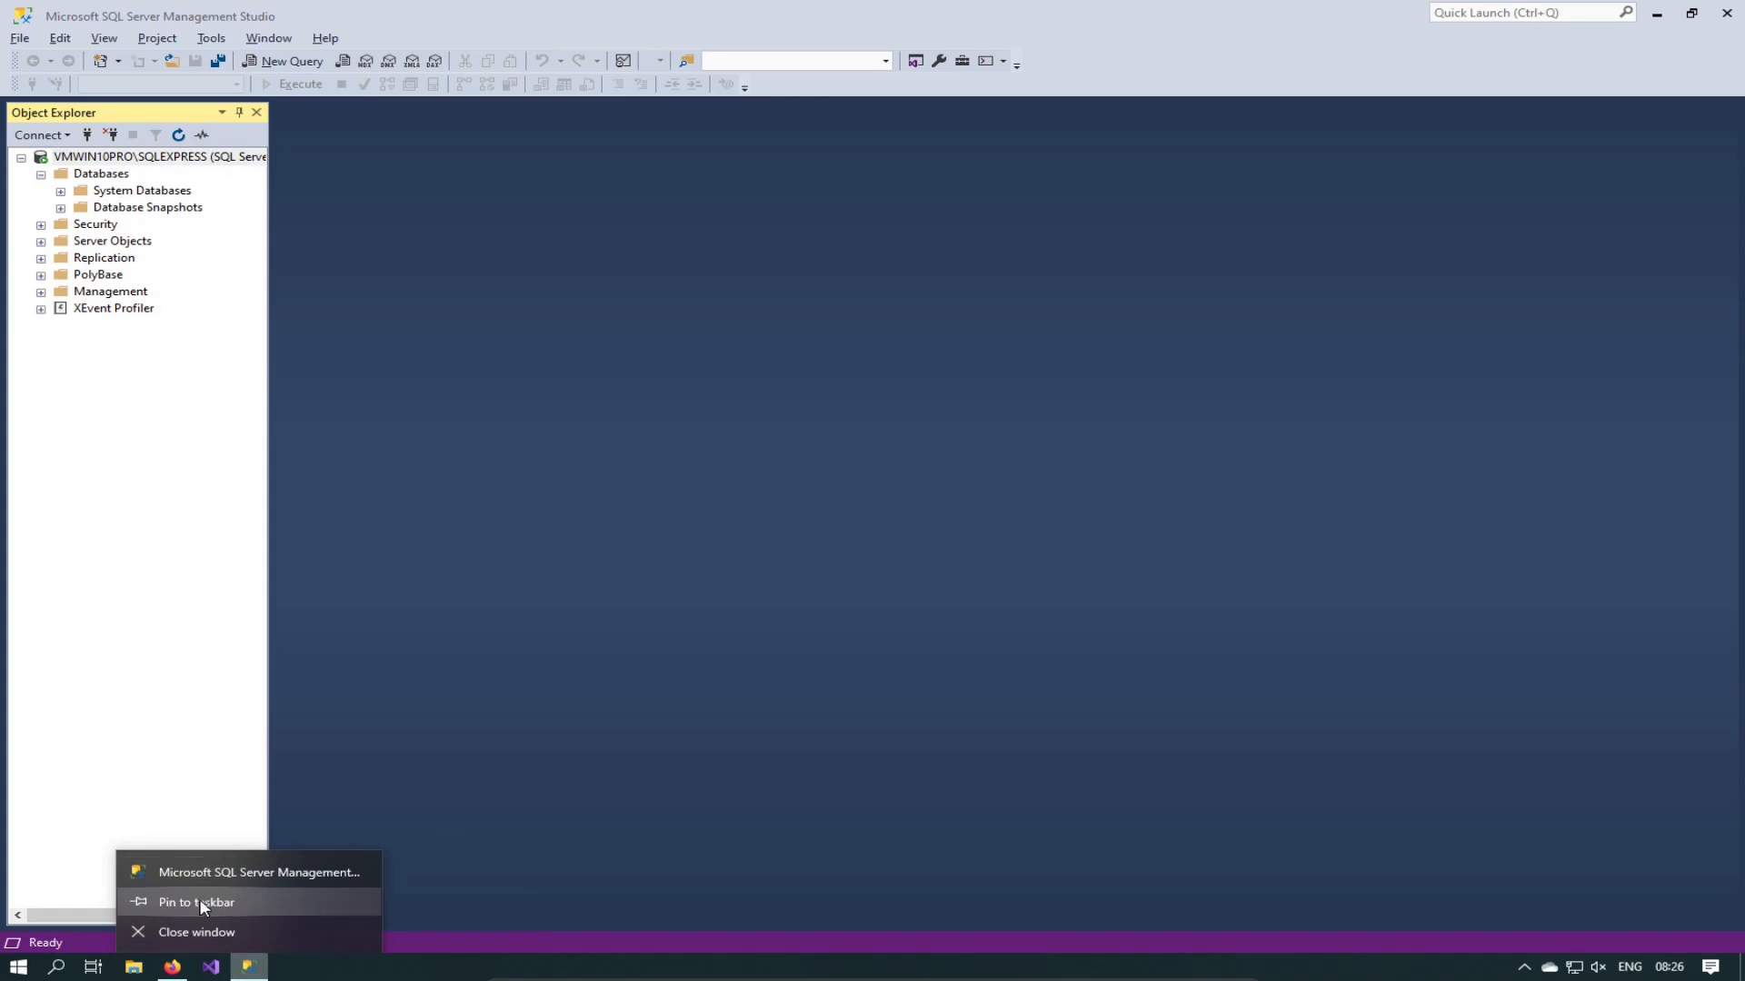
left_click(683, 599)
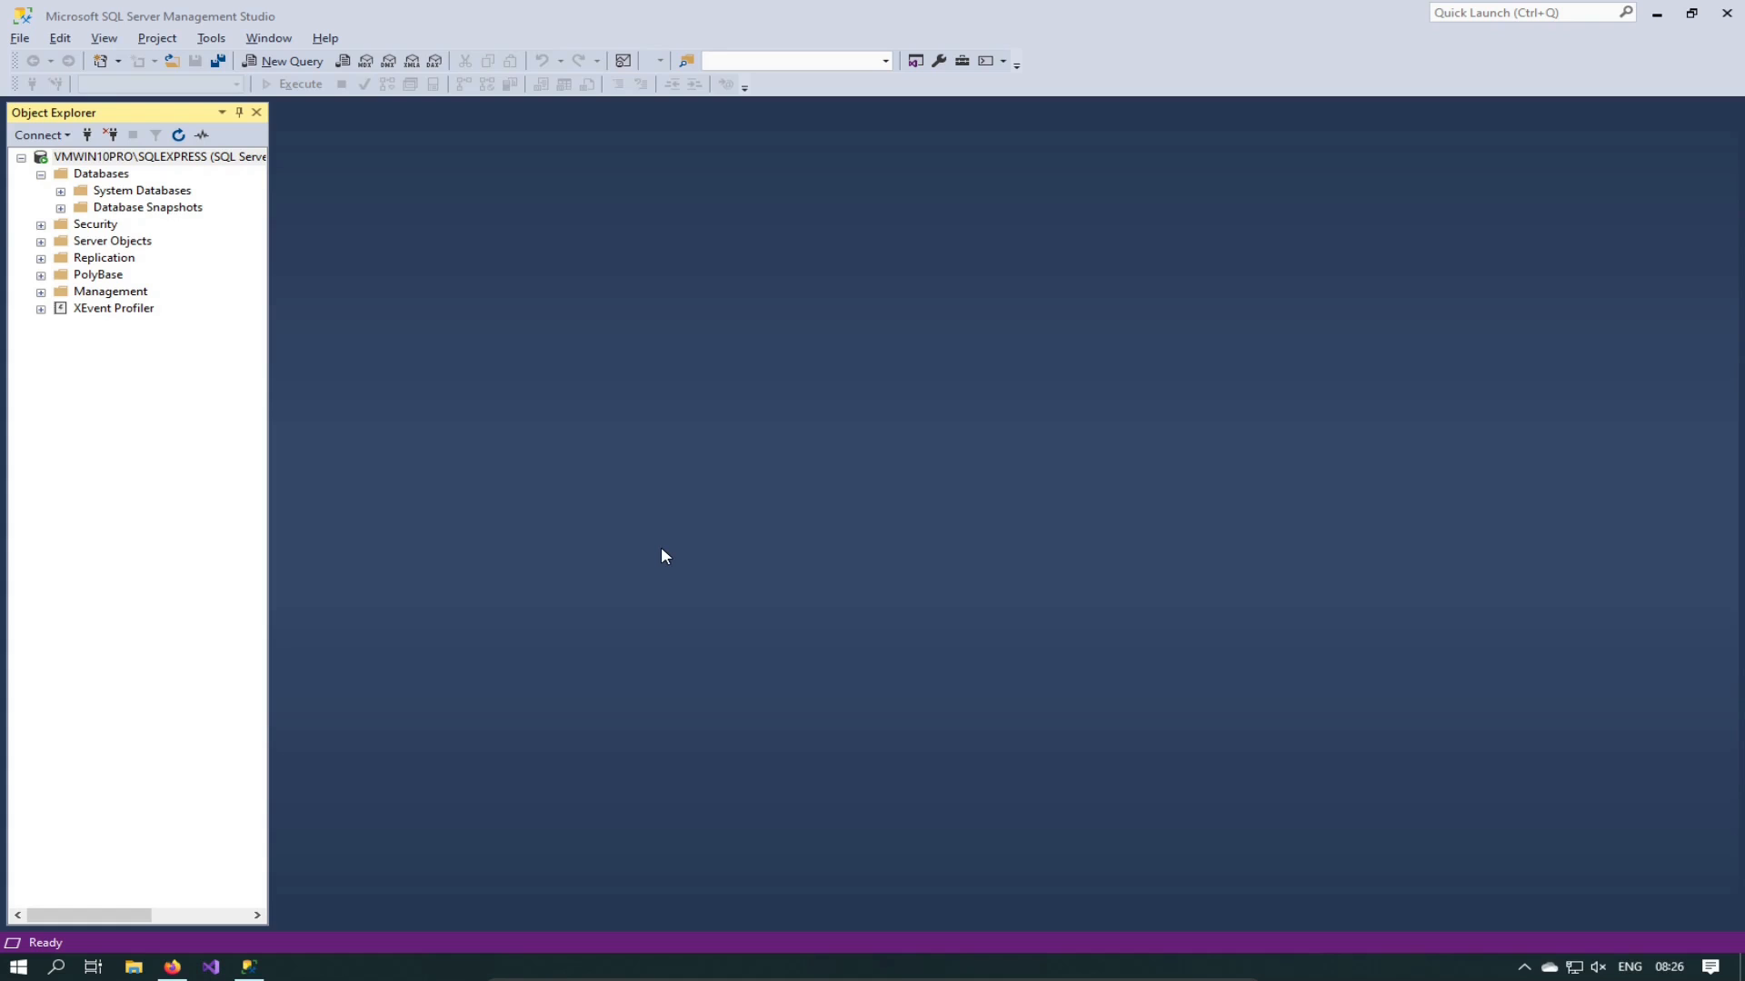
key("Control_R+f")
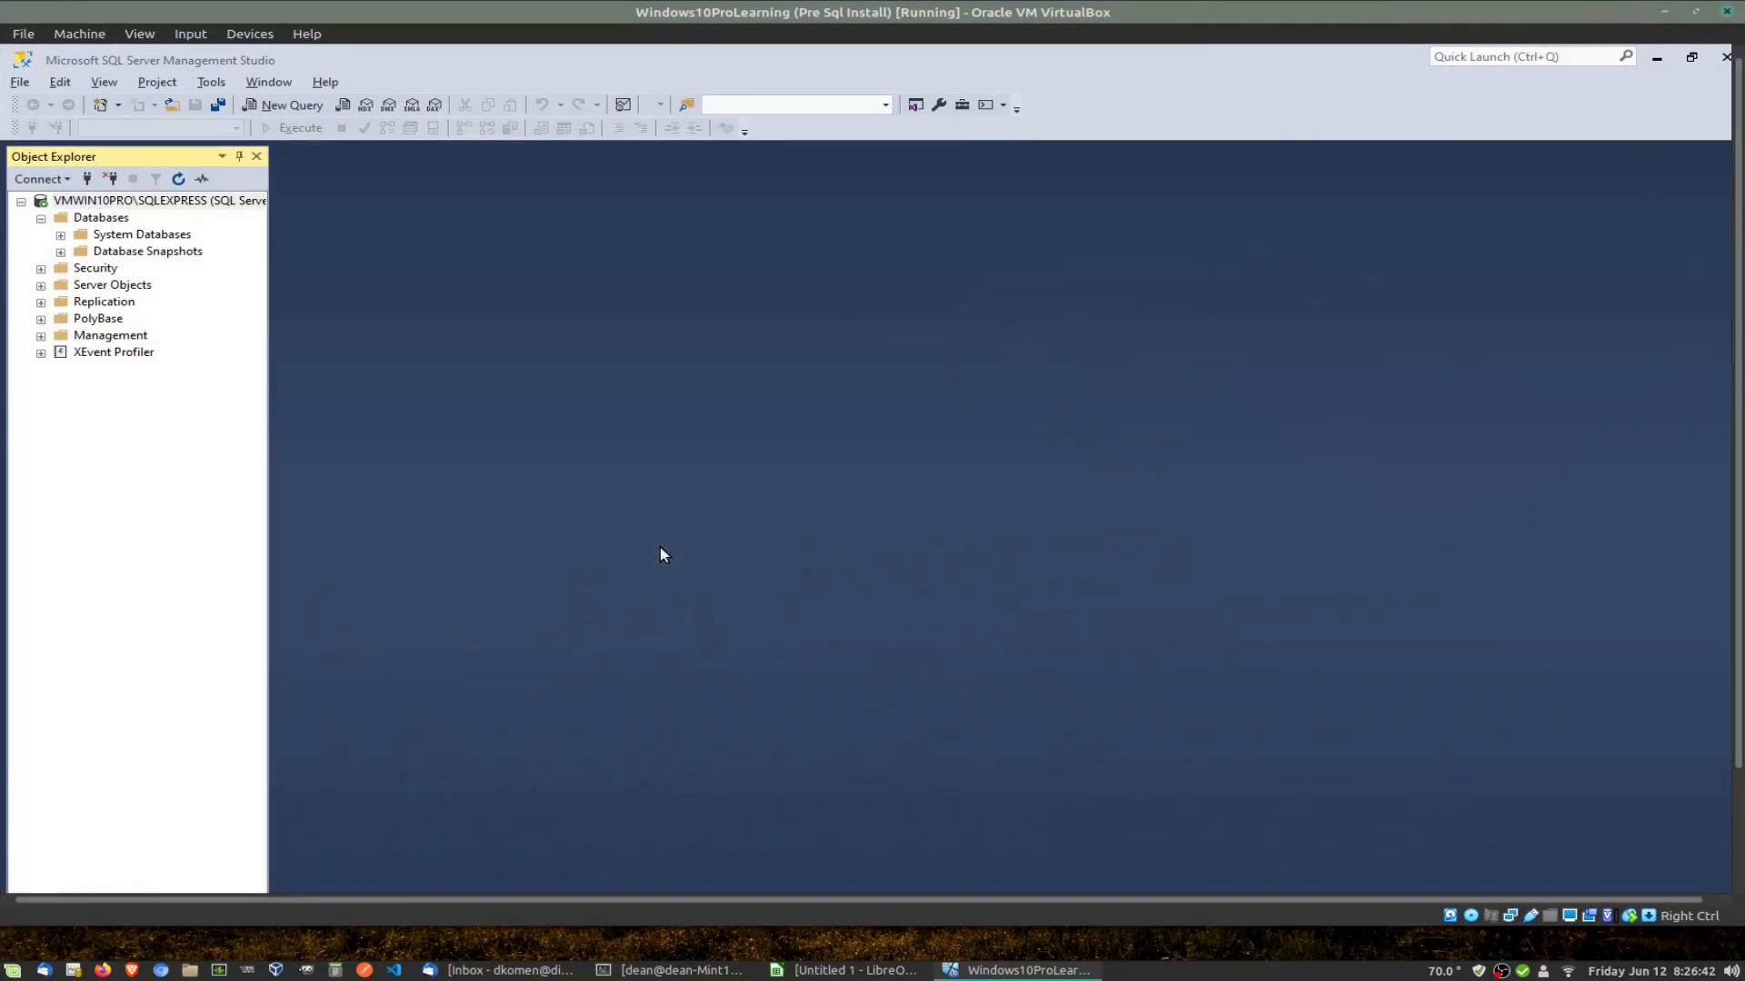
left_click(1025, 970)
Step: Restore the blank Untitled 1 LibreOffice Calc window from the host taskbar
left_click(894, 974)
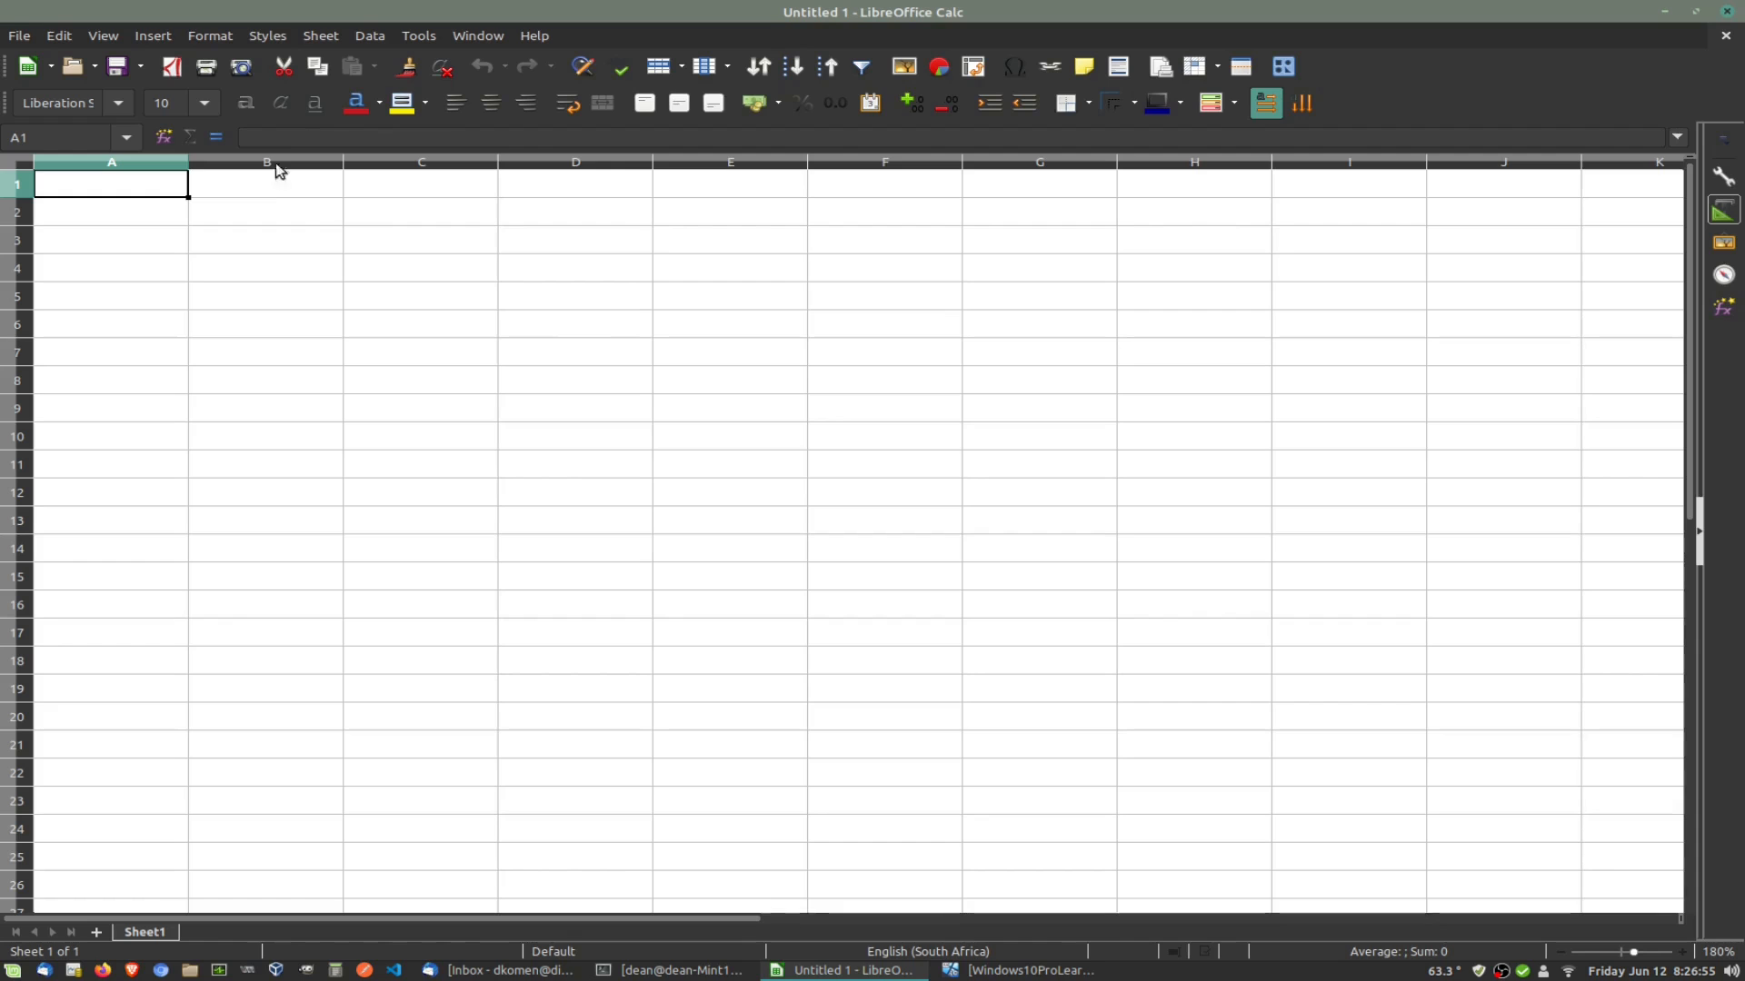
scroll(218, 300, "up", 4, "ctrl")
scroll(218, 299, "down", 3, "ctrl")
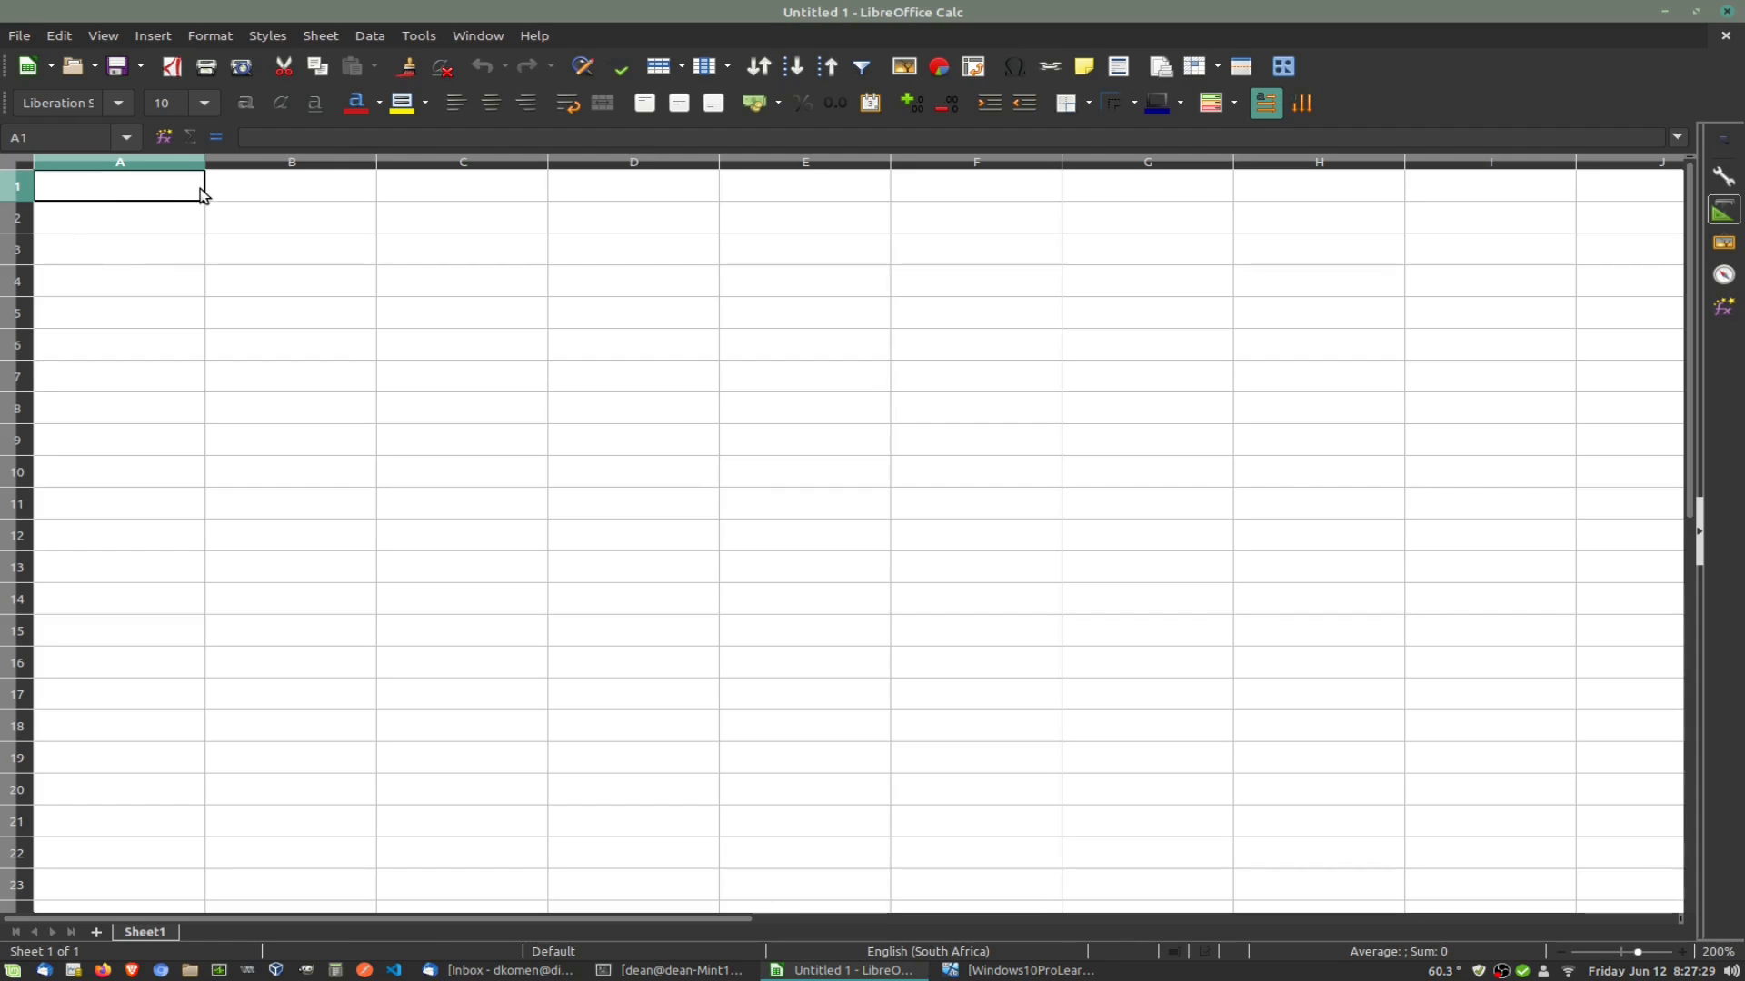
Step: Enter the headers Name, Age and Email into cells B1, C1 and D1
left_click(287, 185)
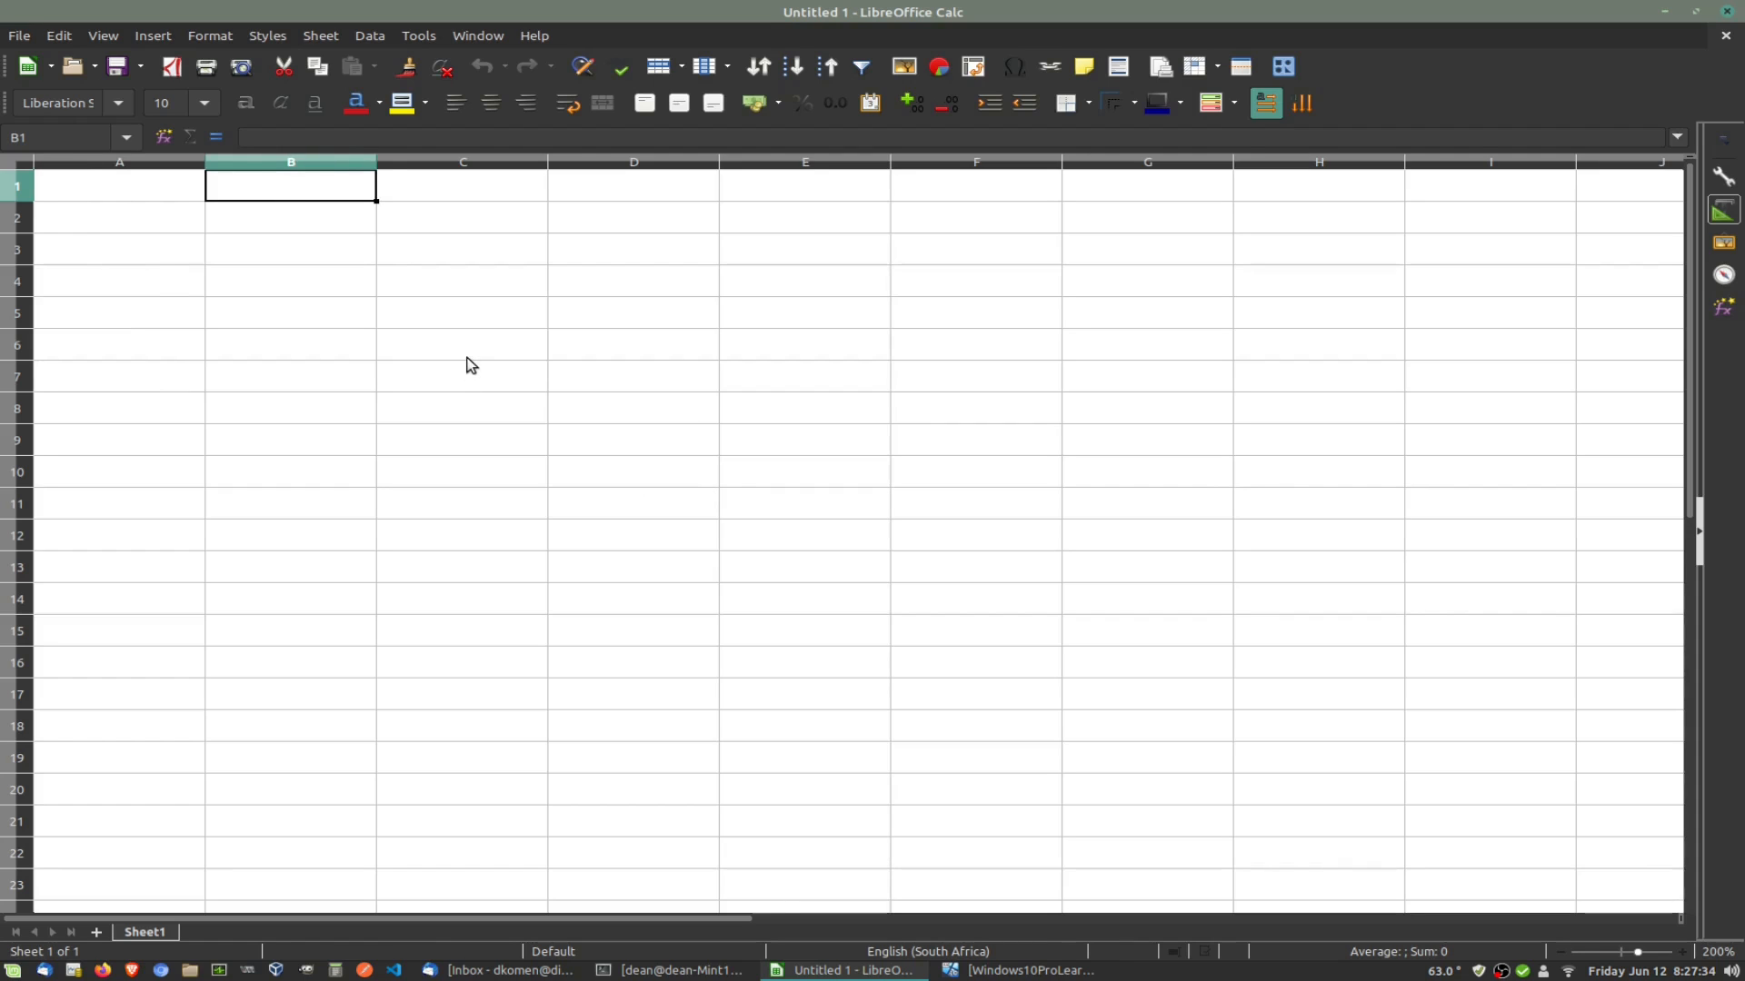
type("Name")
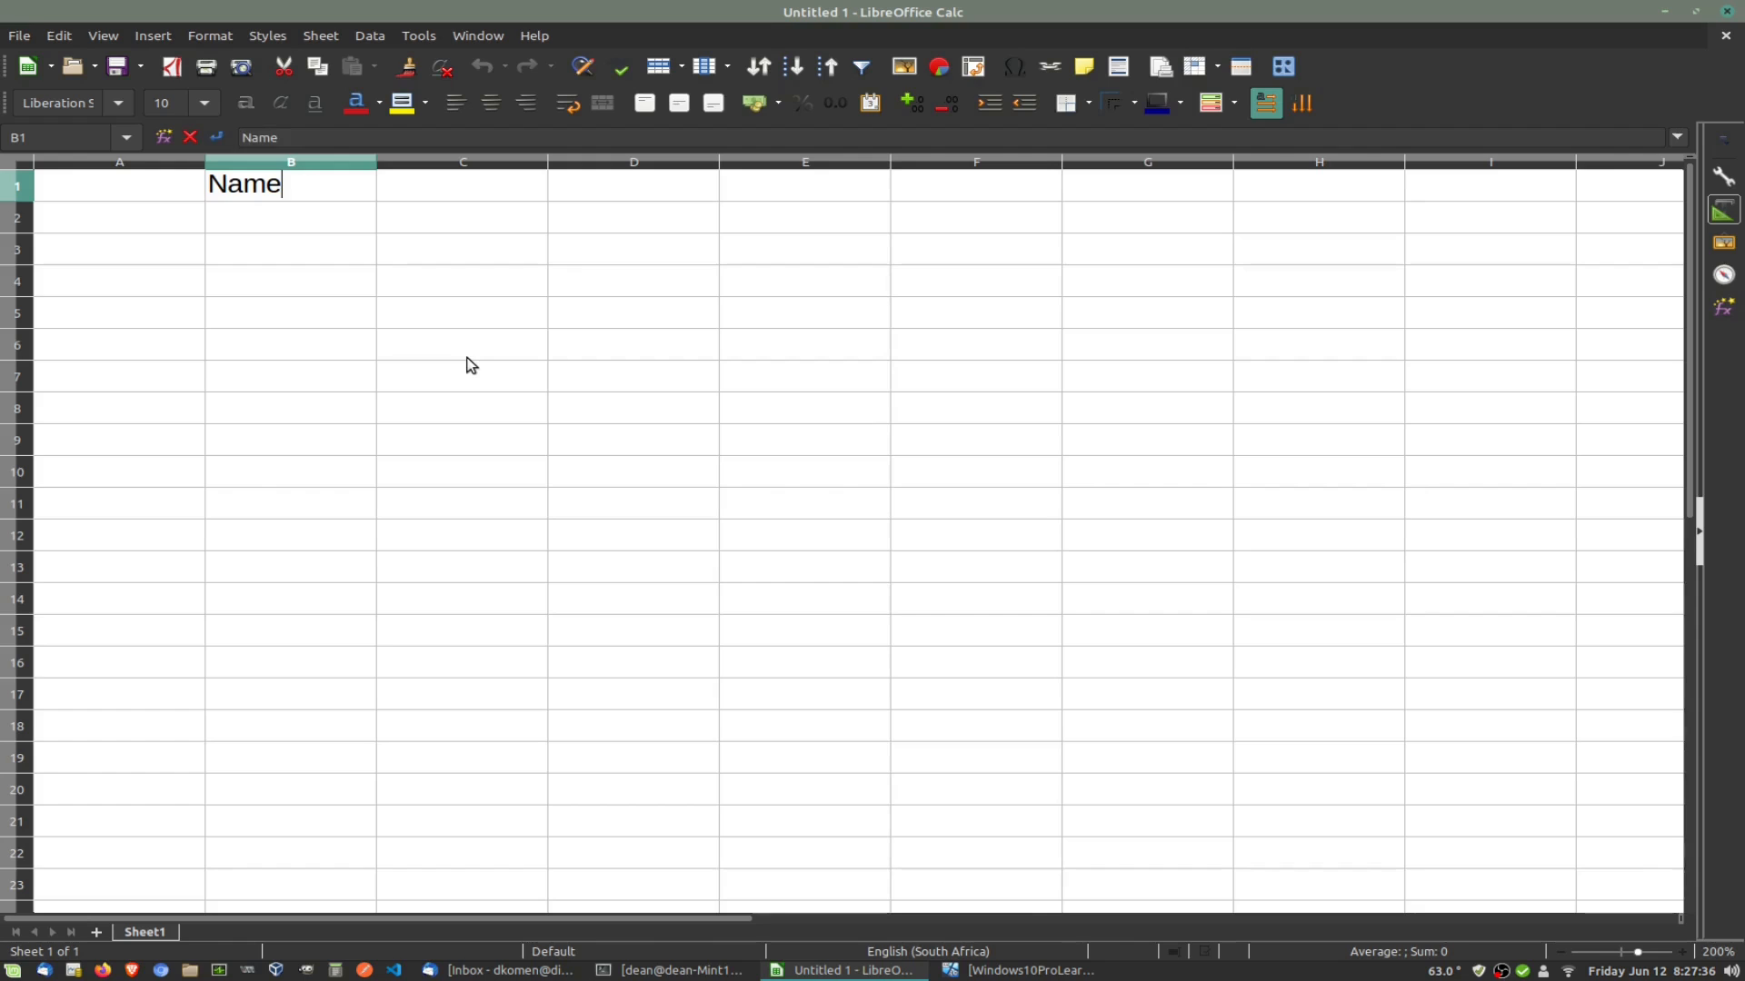
left_click(433, 190)
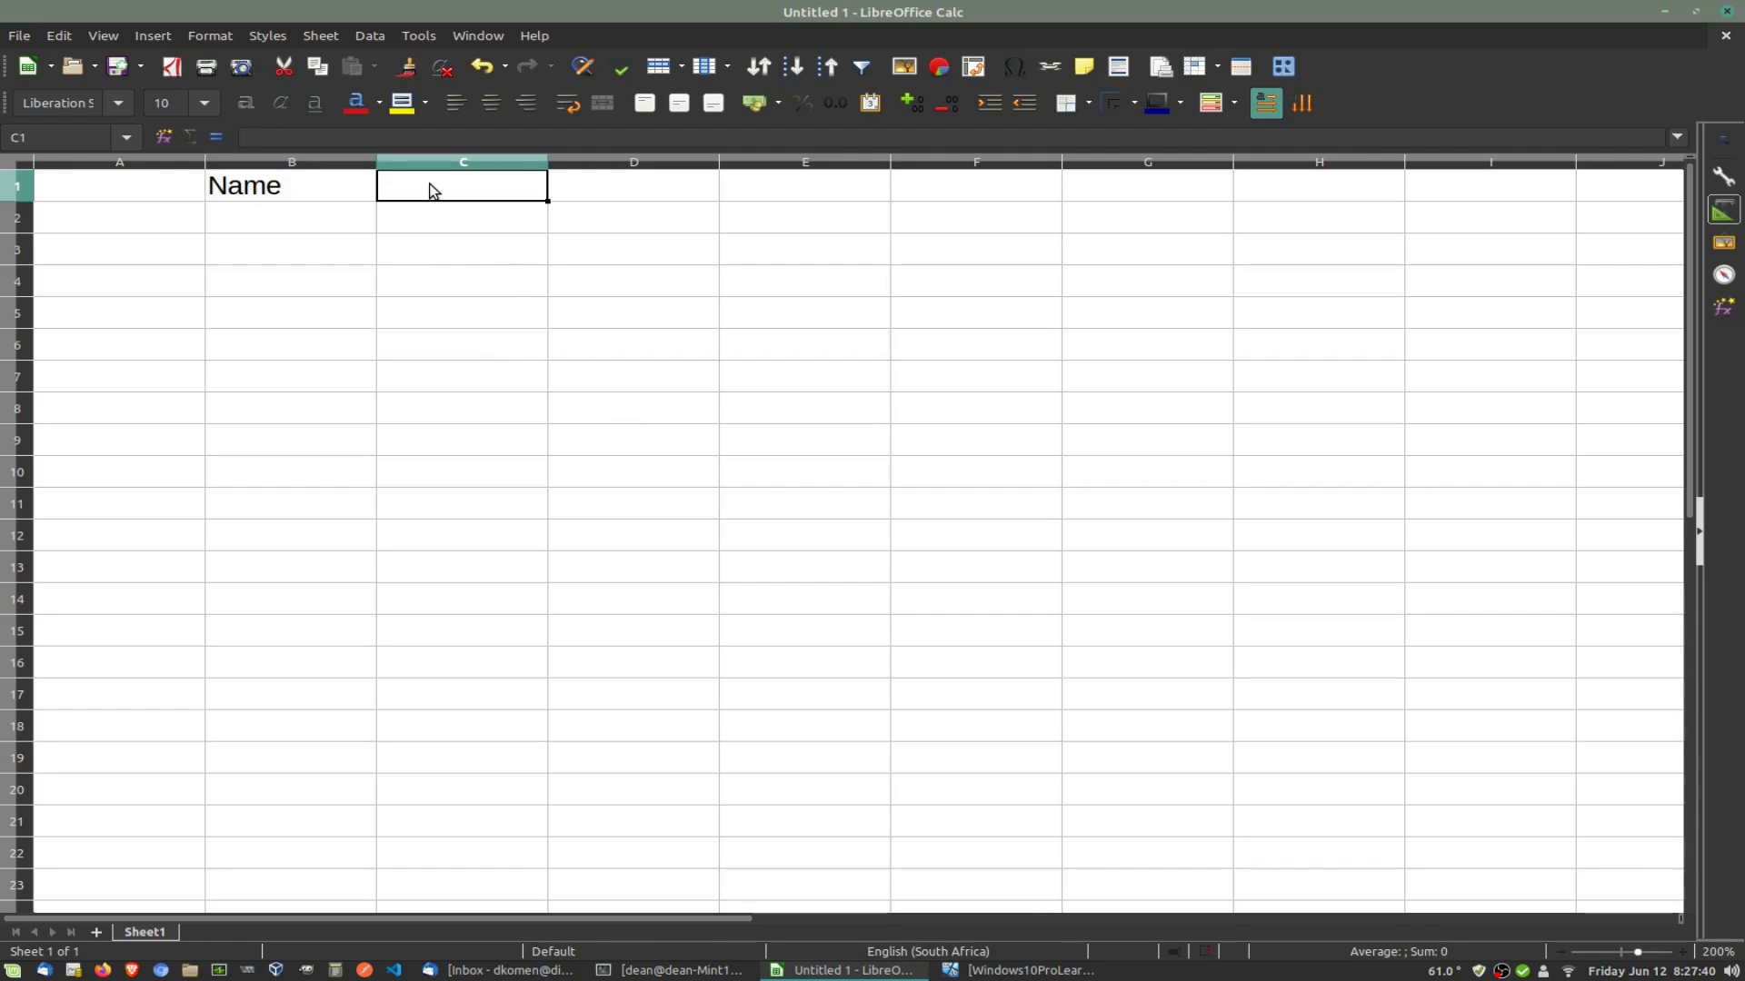
type("Age")
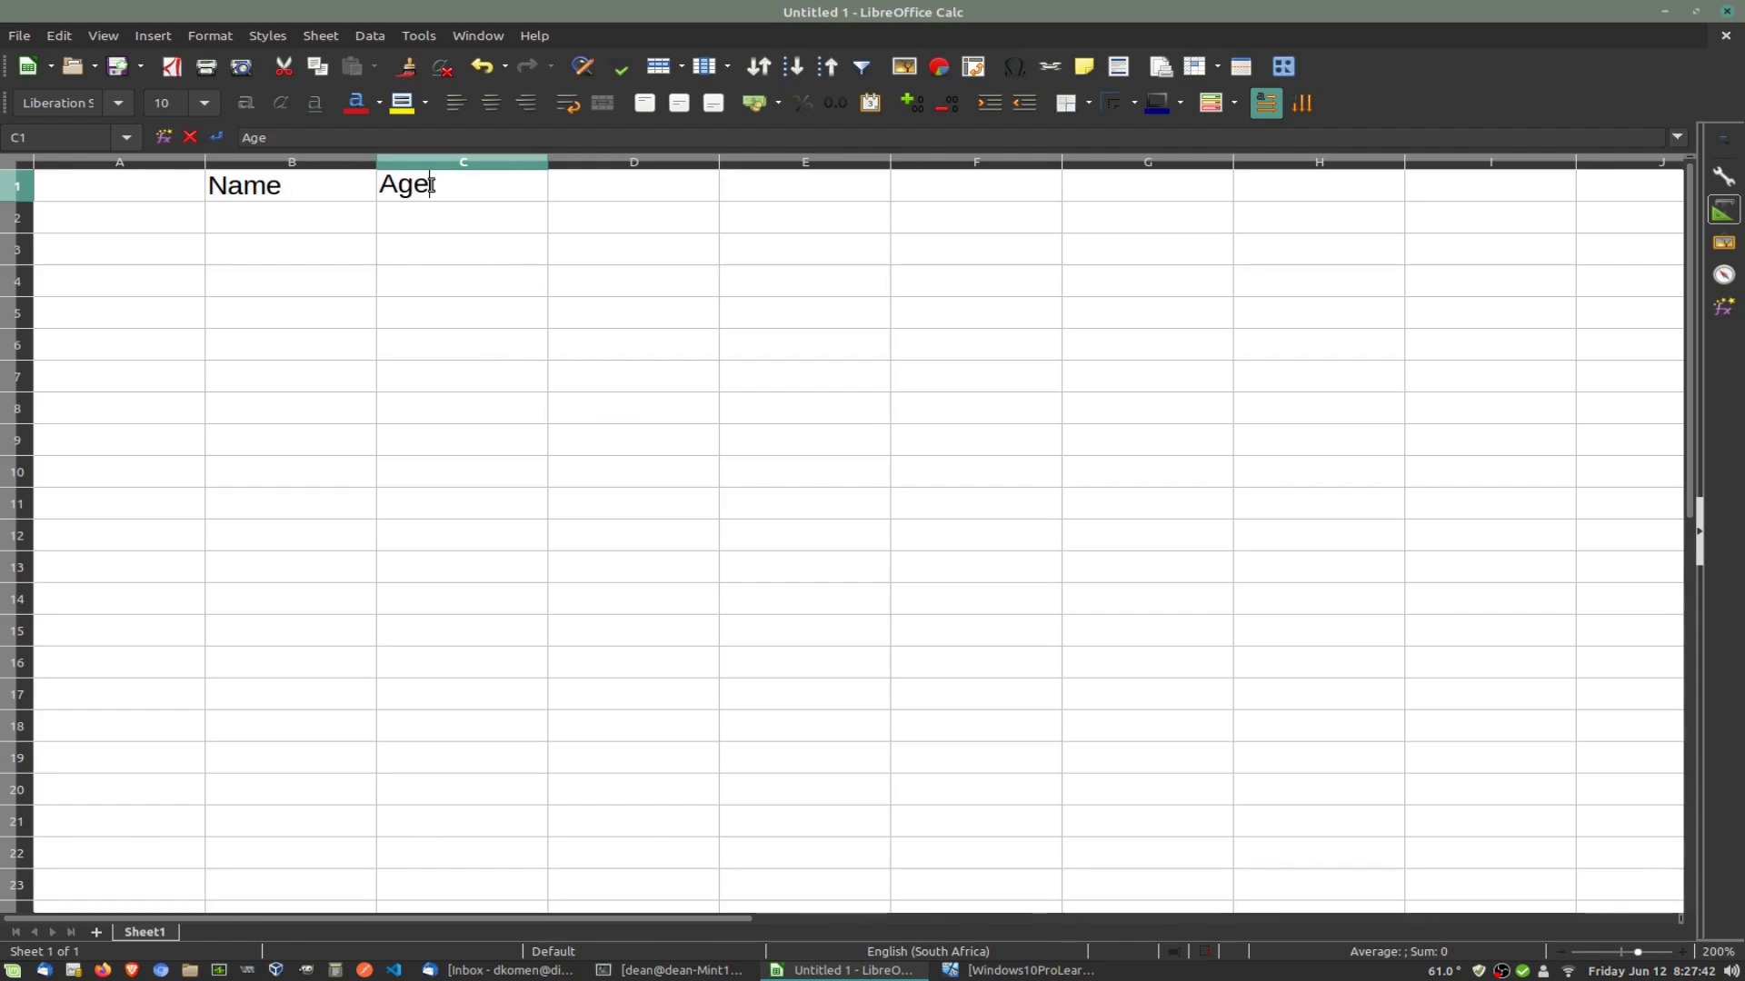
left_click(627, 185)
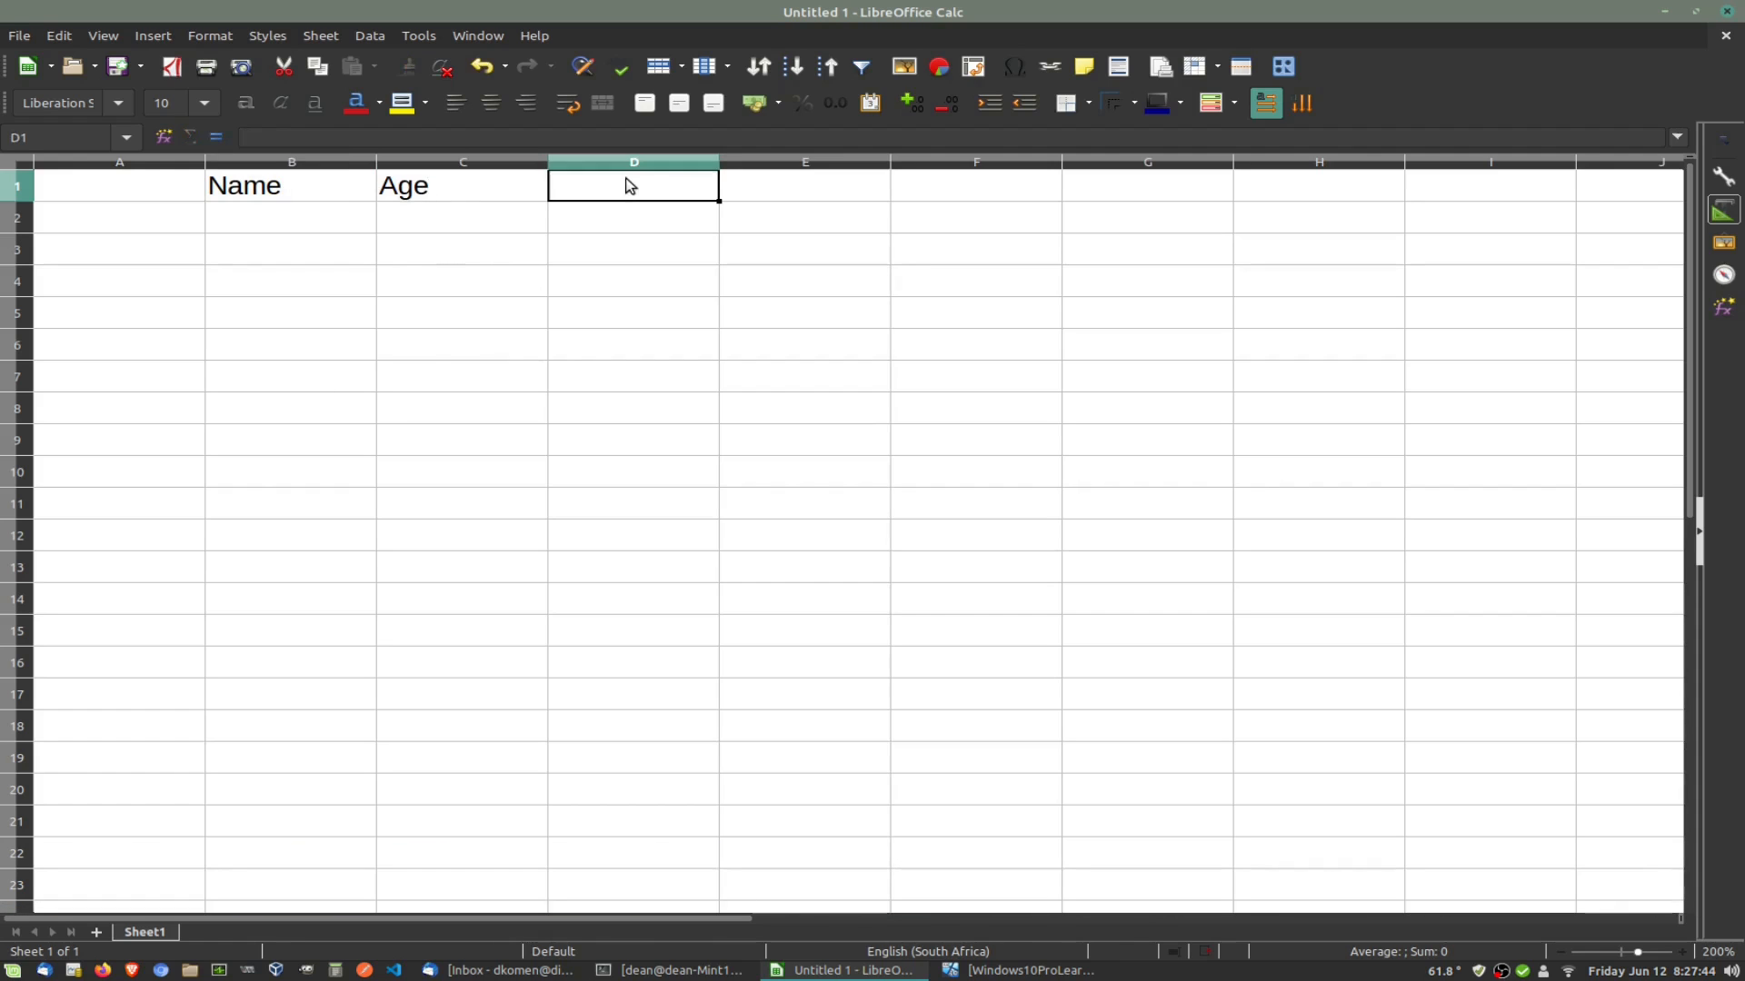
type("Email")
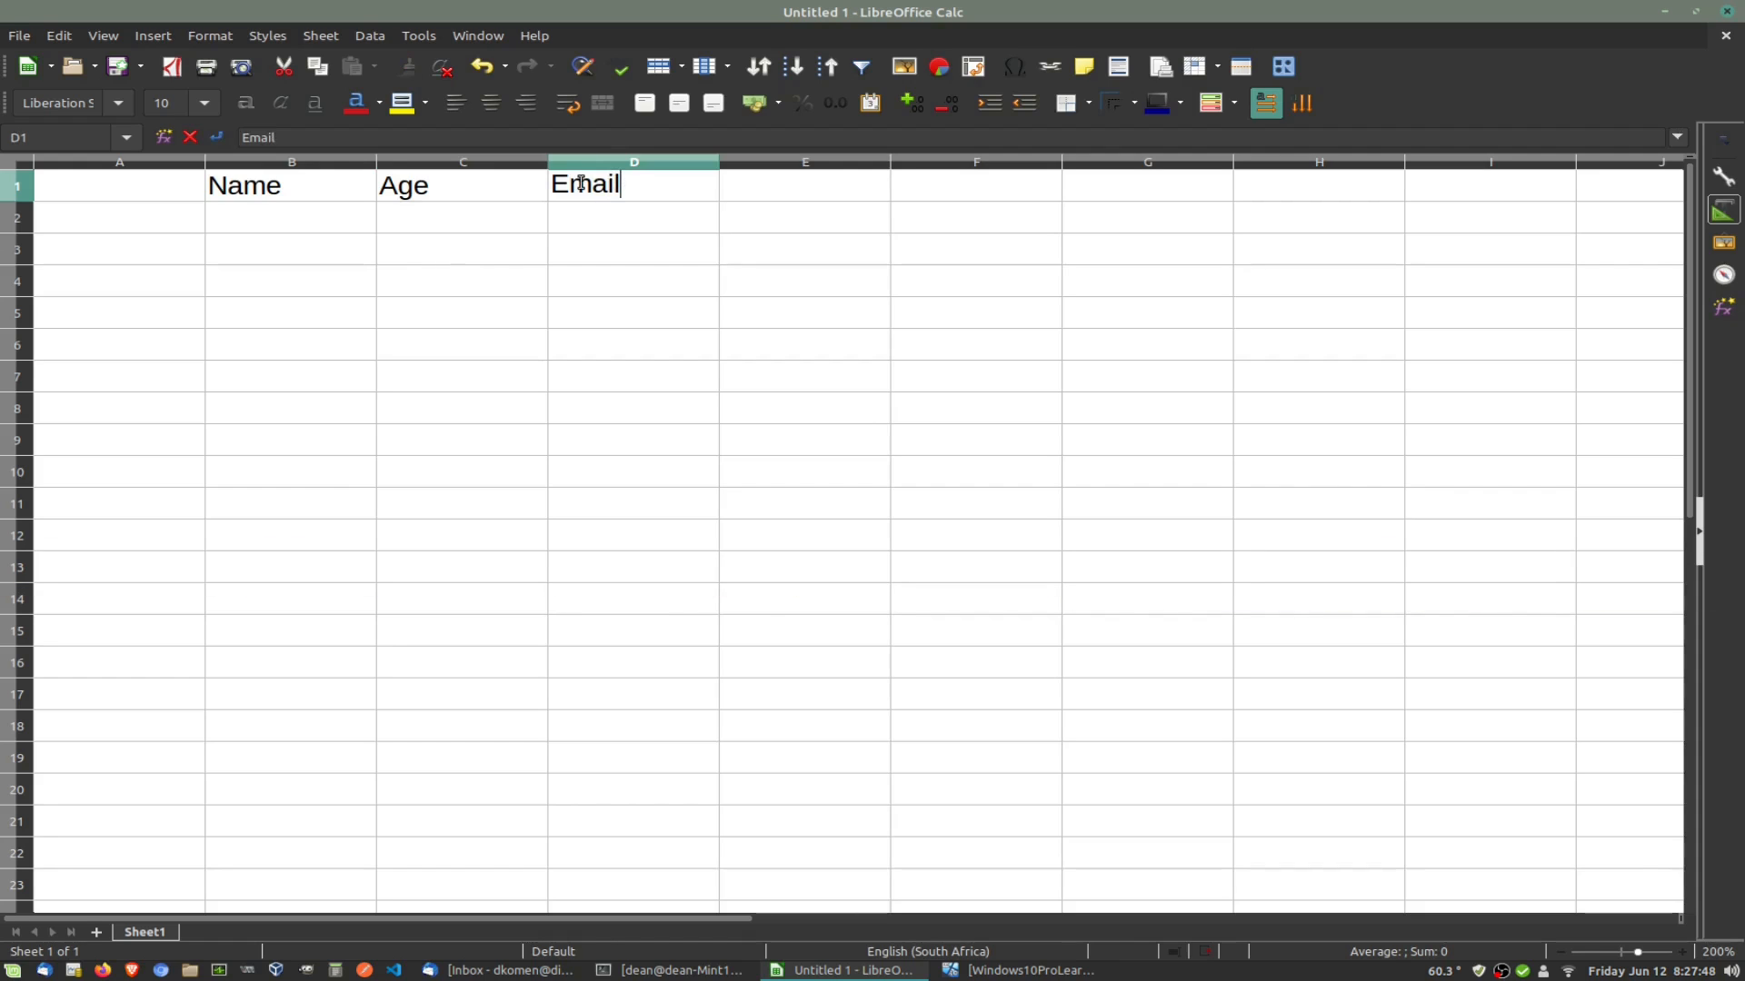
Step: Add the Cell header in E1, correcting the mistyped letters
left_click(770, 187)
type("Cont")
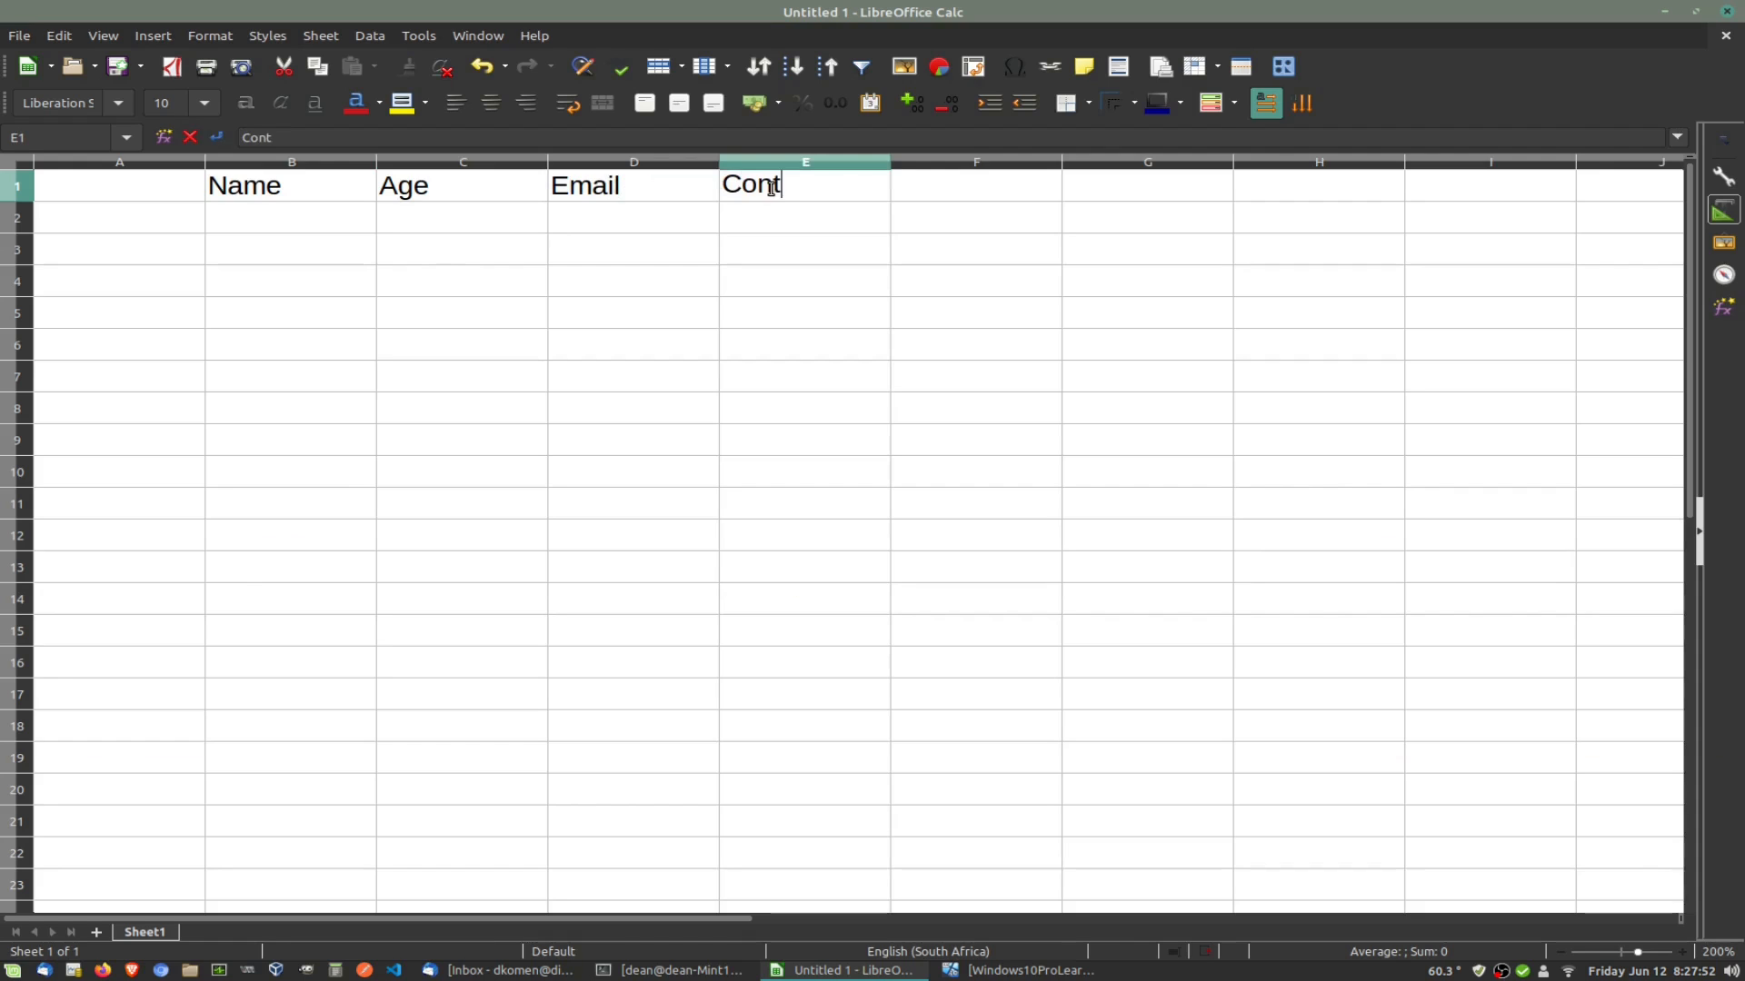
key("BackSpace")
key("BackSpace")
key("BackSpace")
type("ell")
left_click(623, 286)
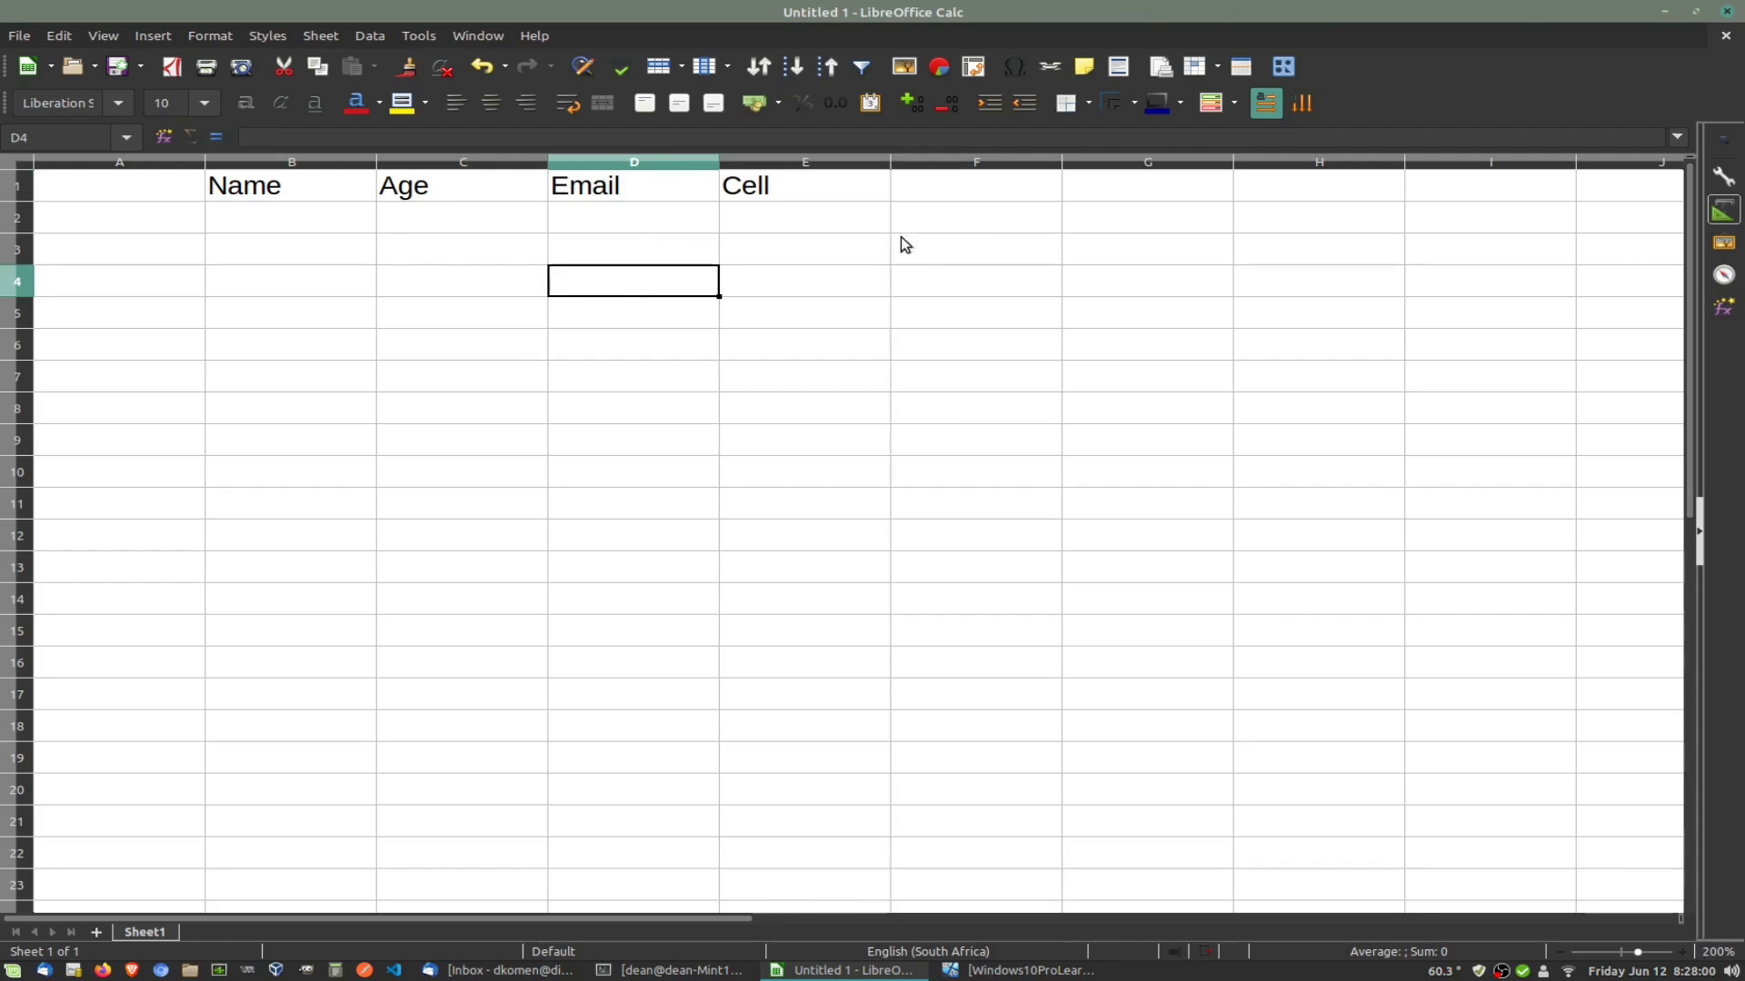
left_click(834, 229)
left_click(692, 387)
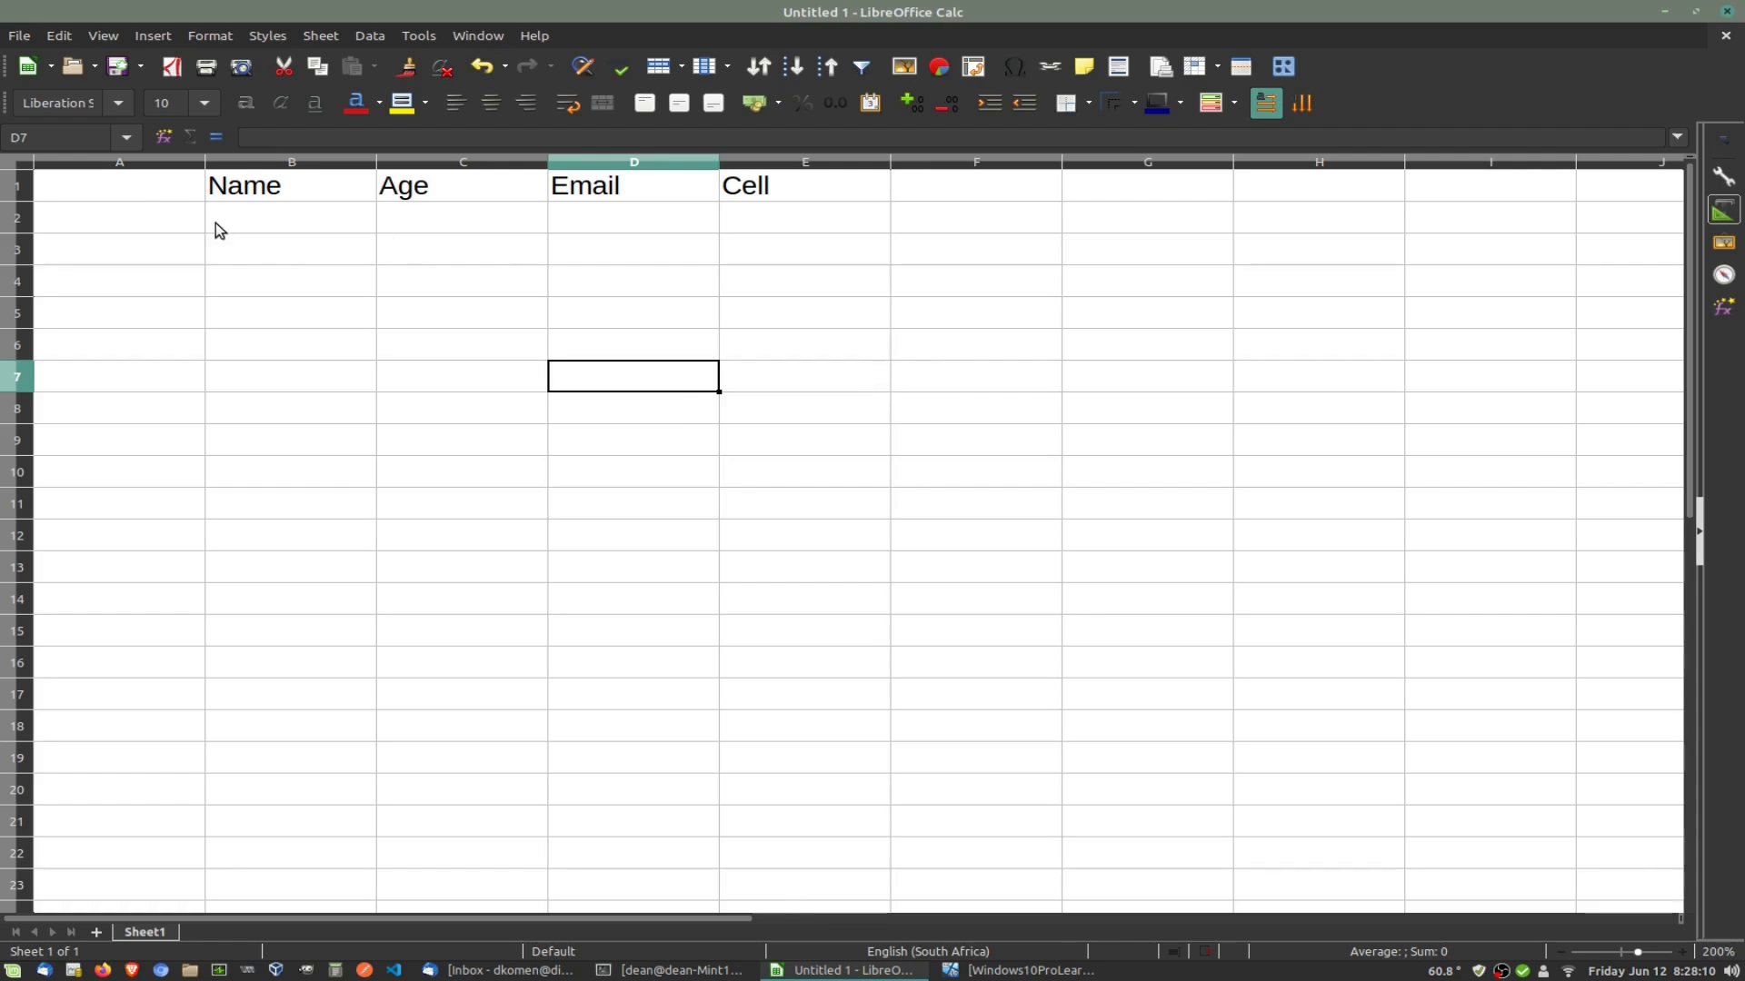
left_click(230, 189)
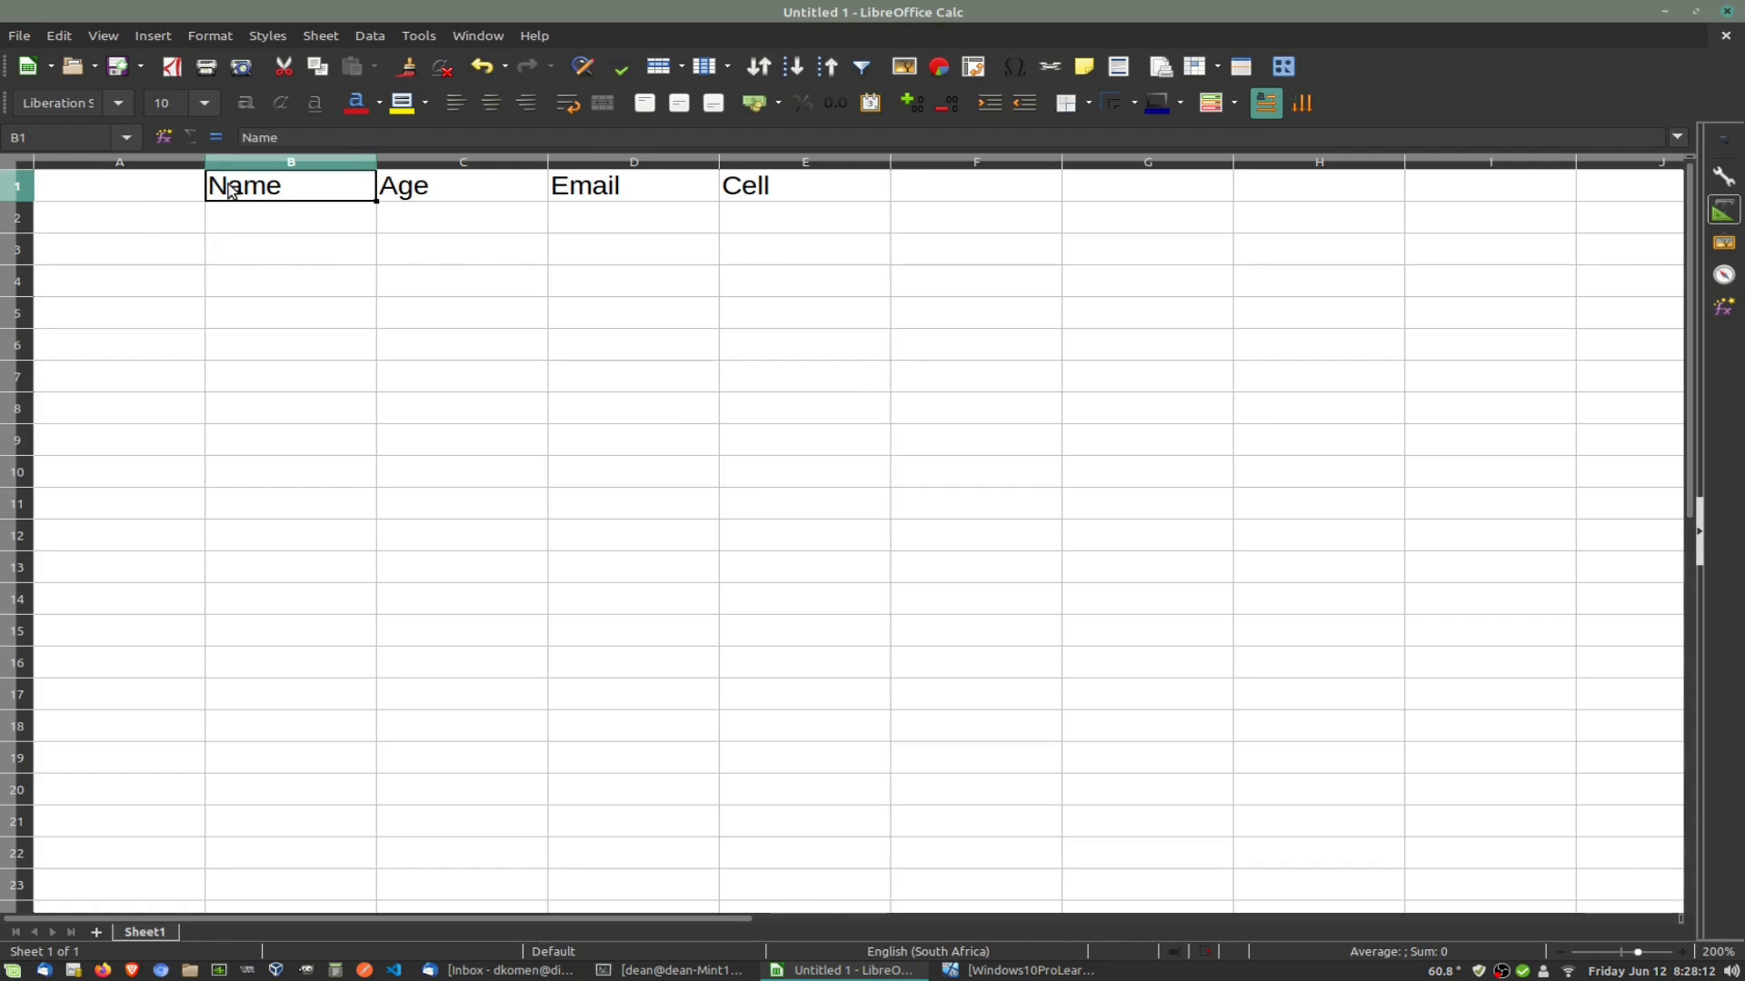
Step: Format the B1:E1 headers with yellow font colour and a dark blue background
left_click_drag(230, 189, 830, 193)
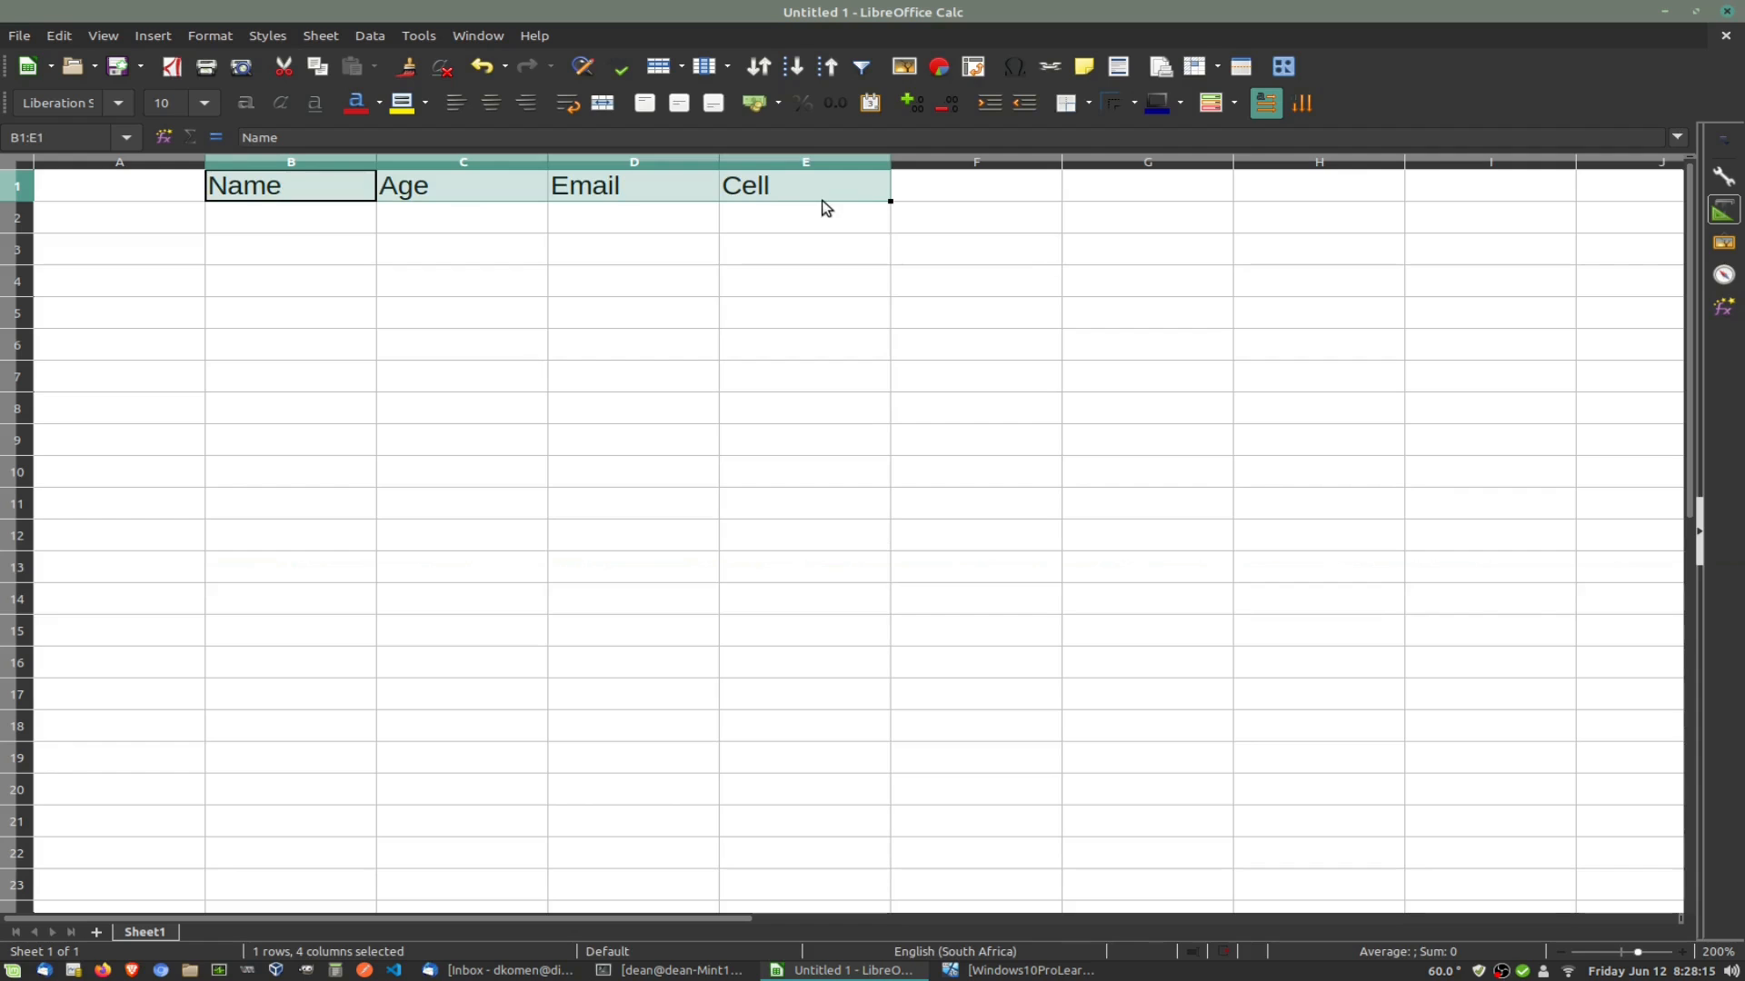
left_click(378, 105)
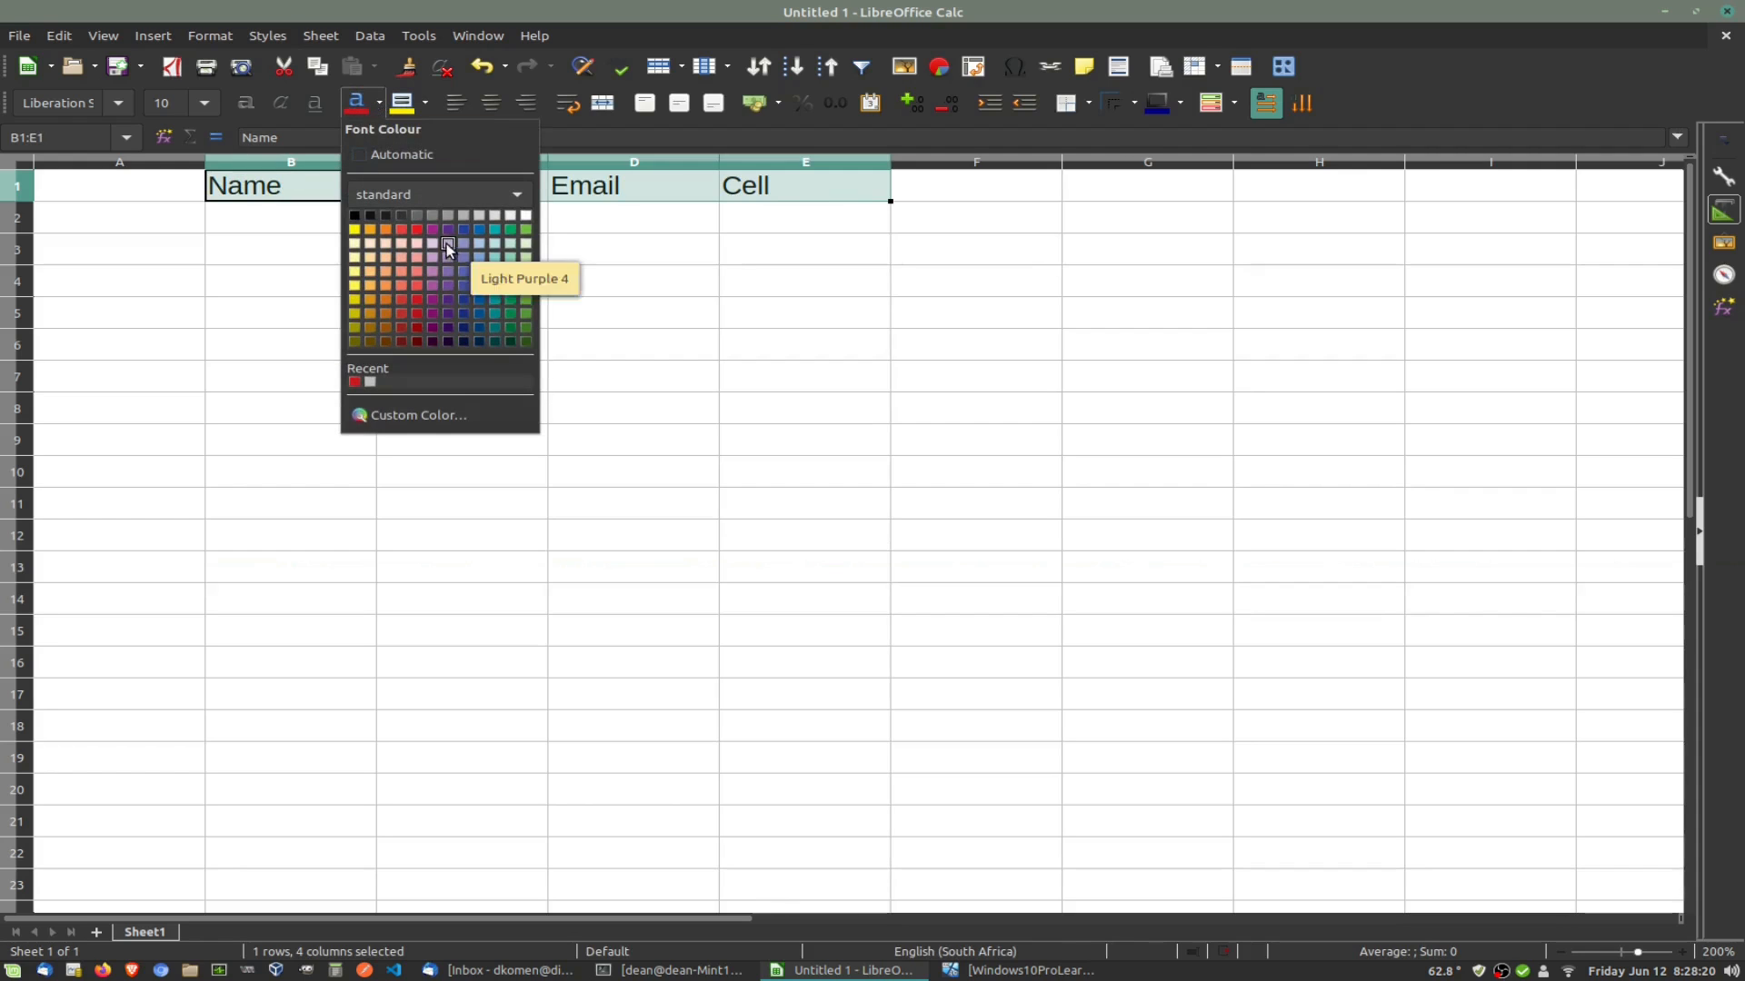
left_click(356, 230)
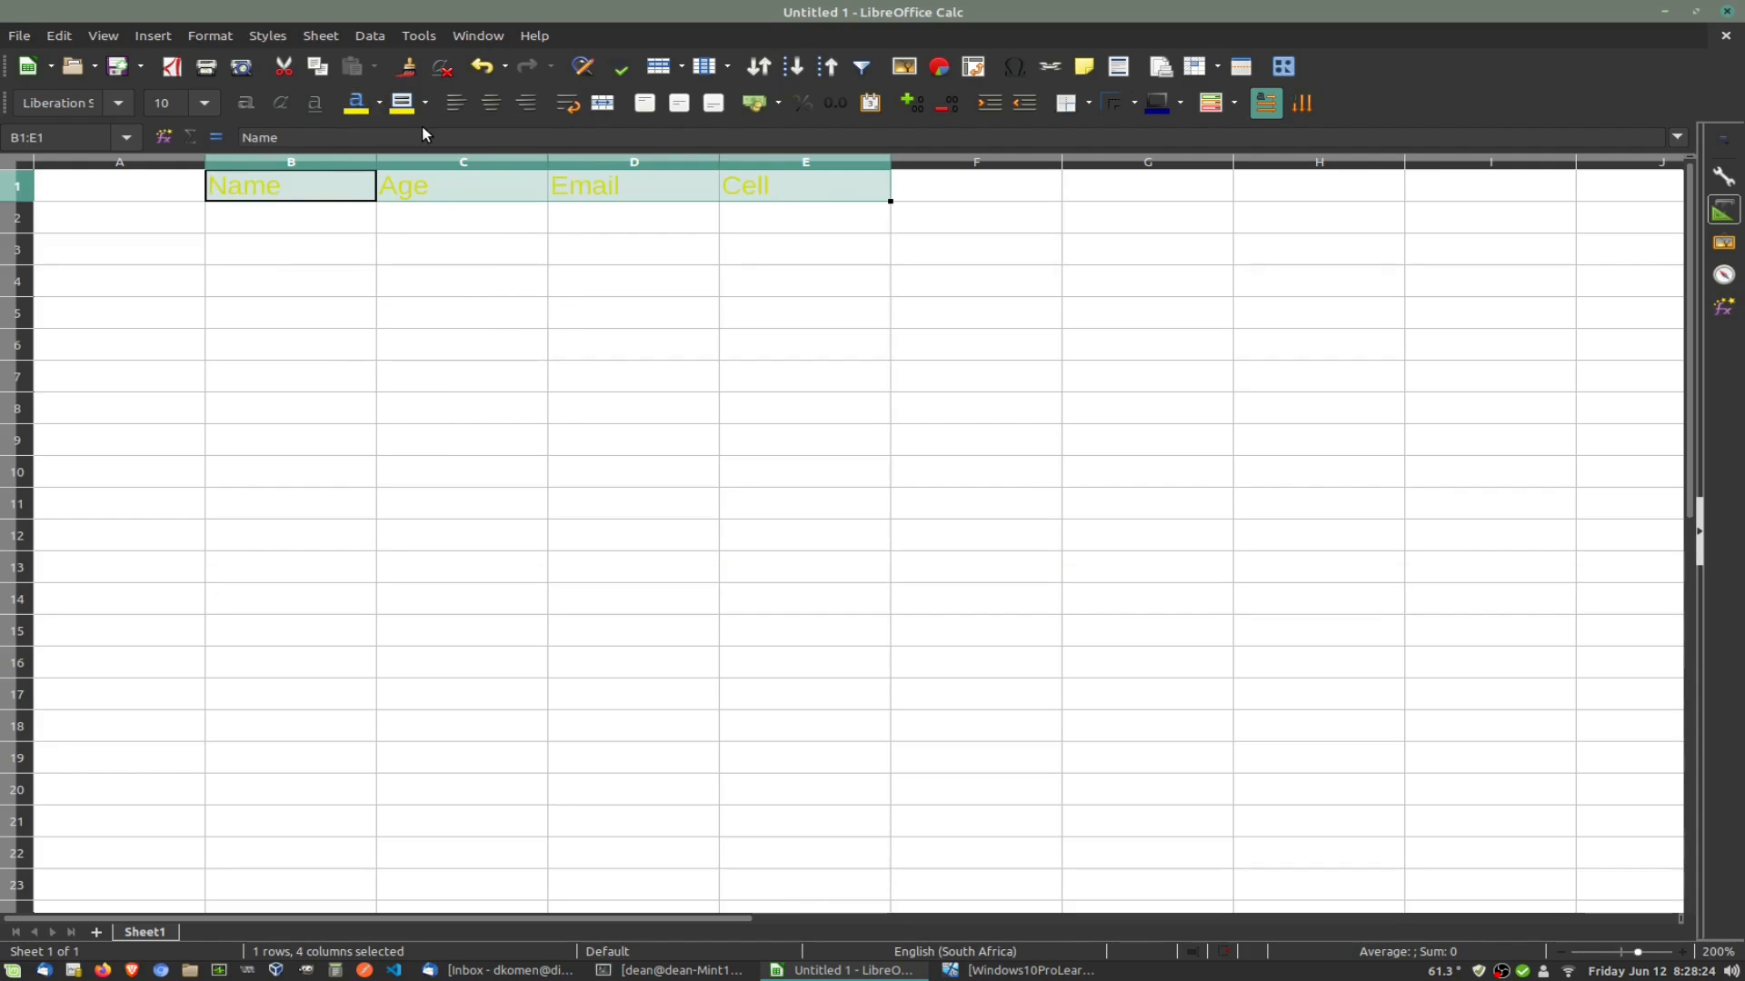
left_click(414, 102)
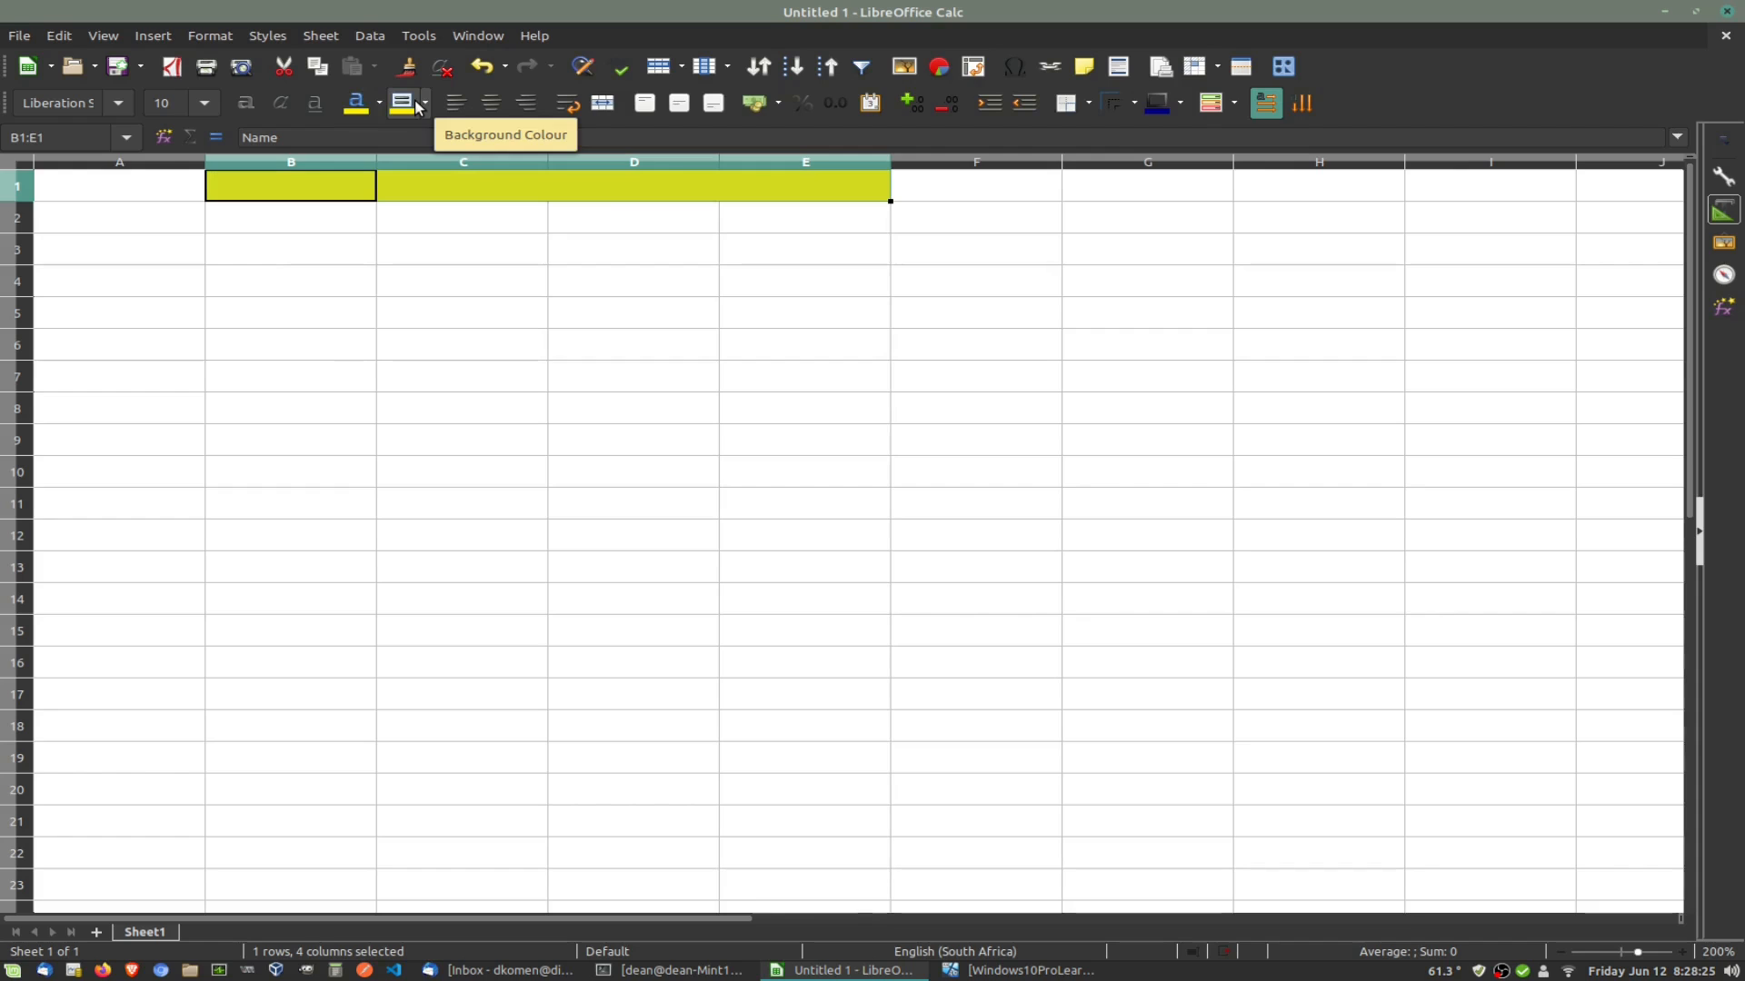
left_click(425, 103)
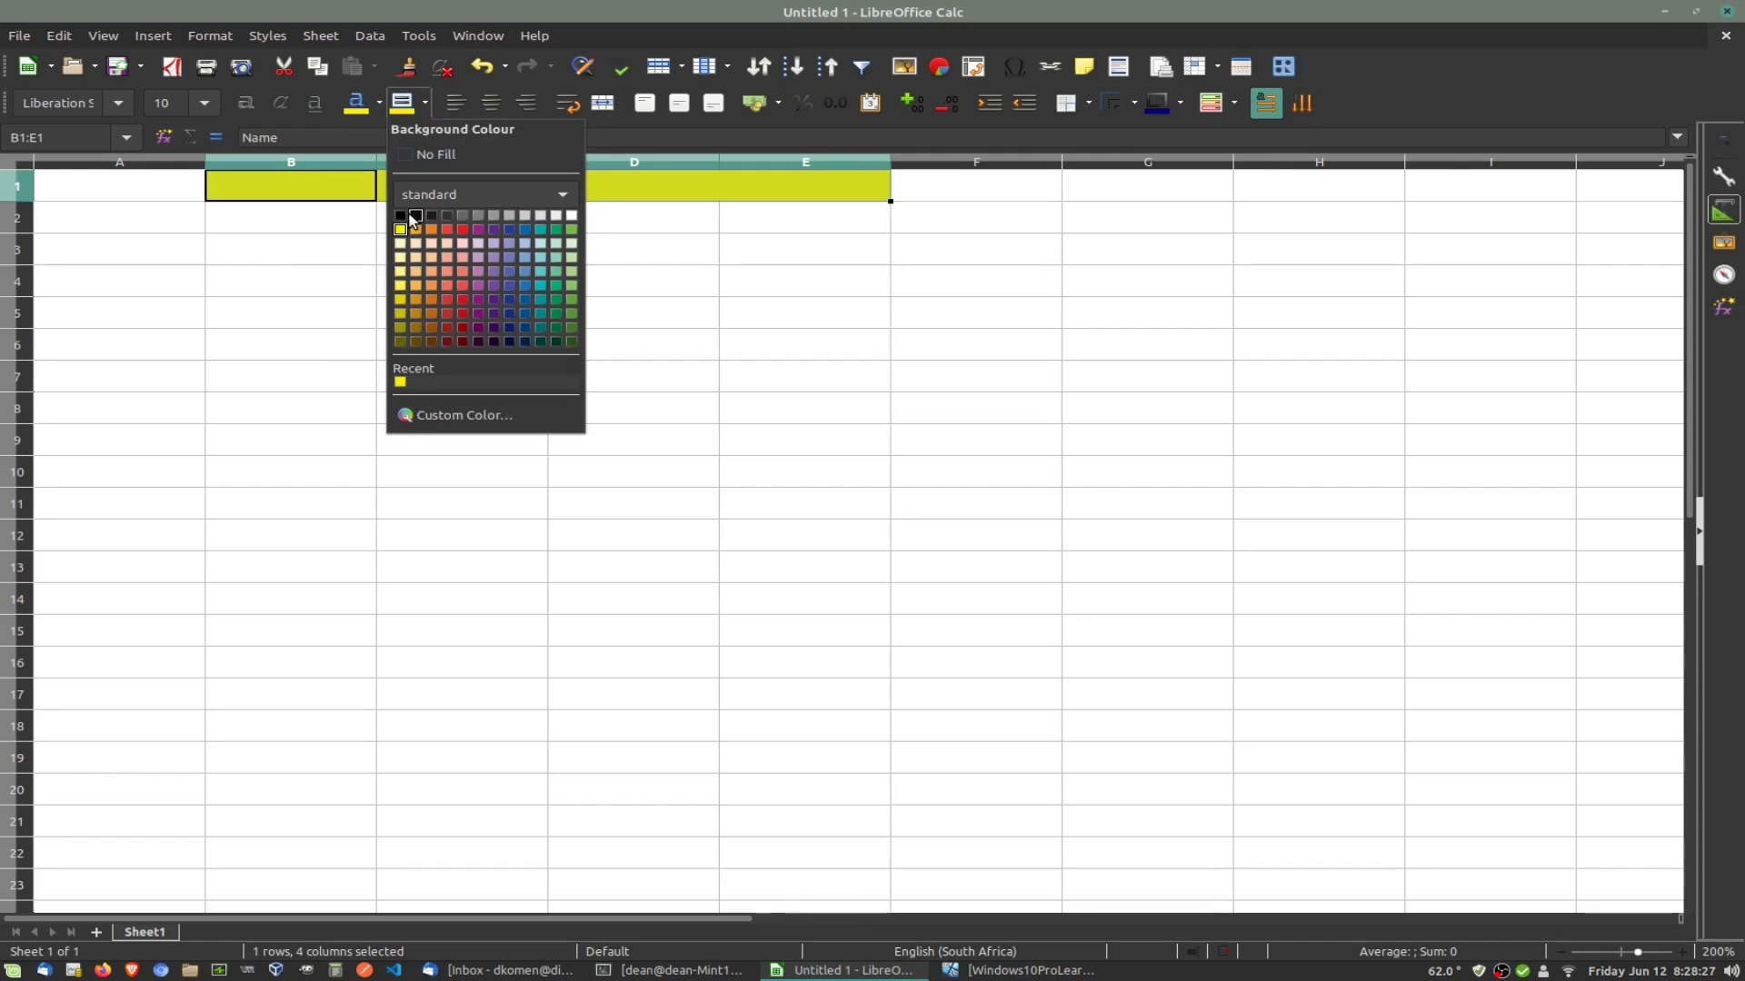
left_click(508, 229)
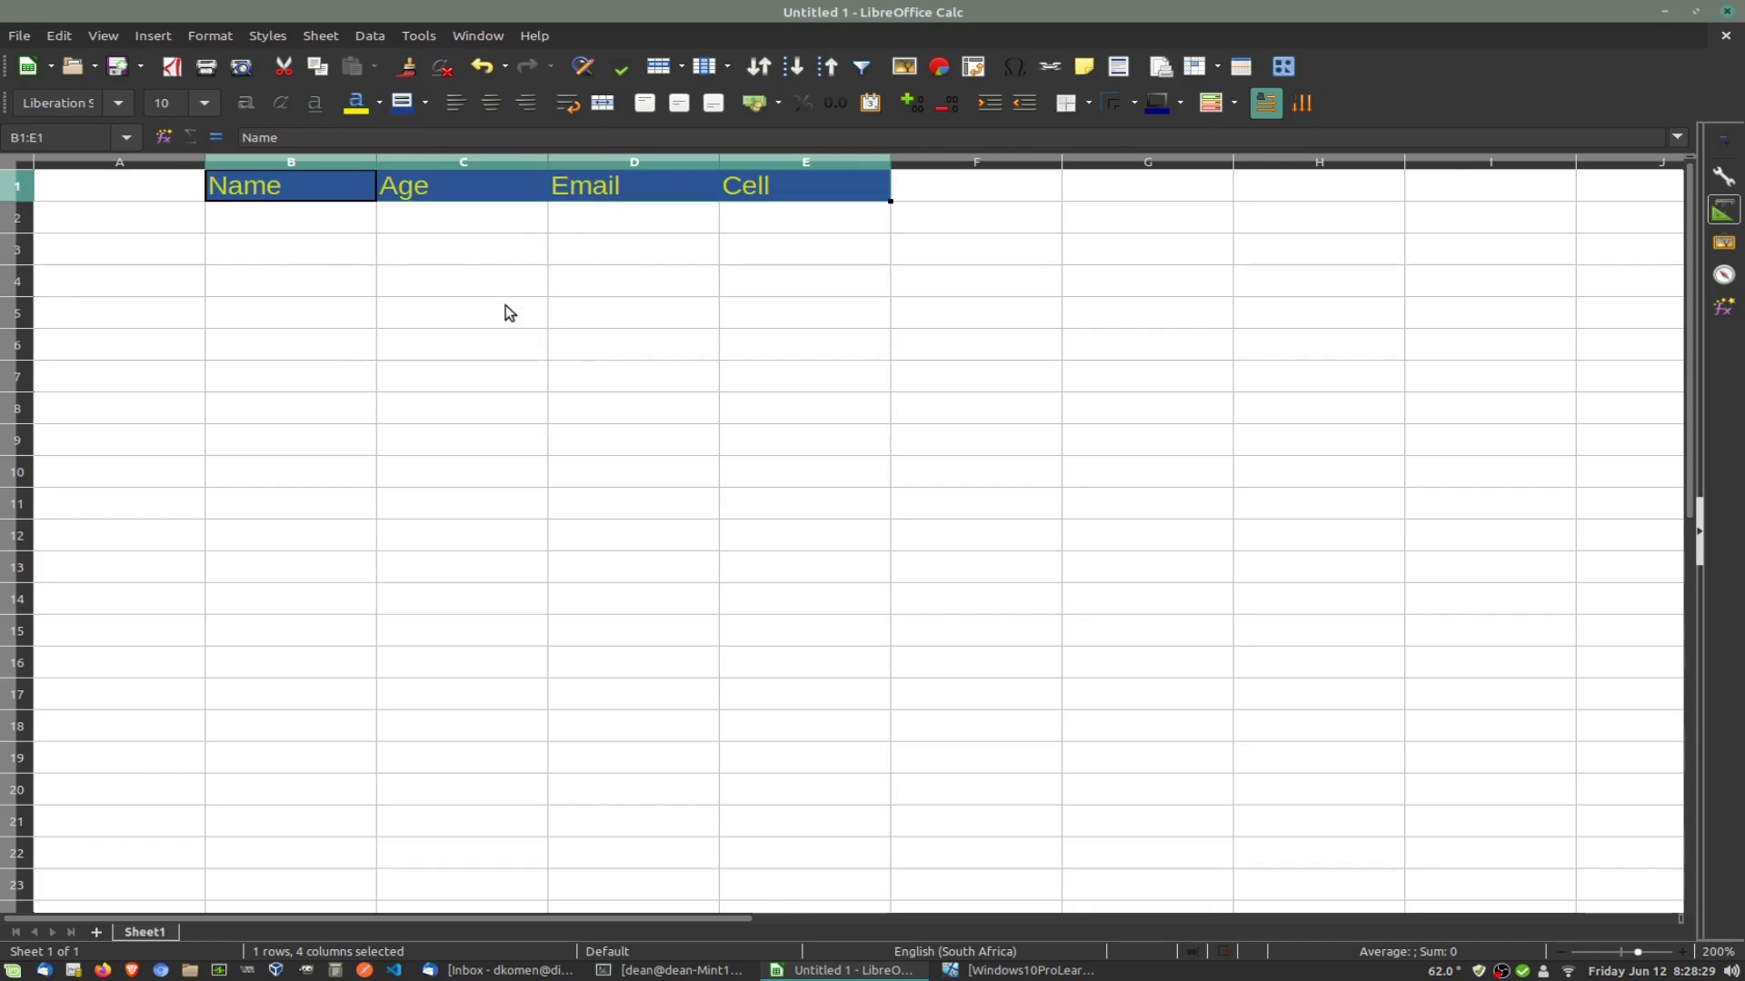
left_click(500, 300)
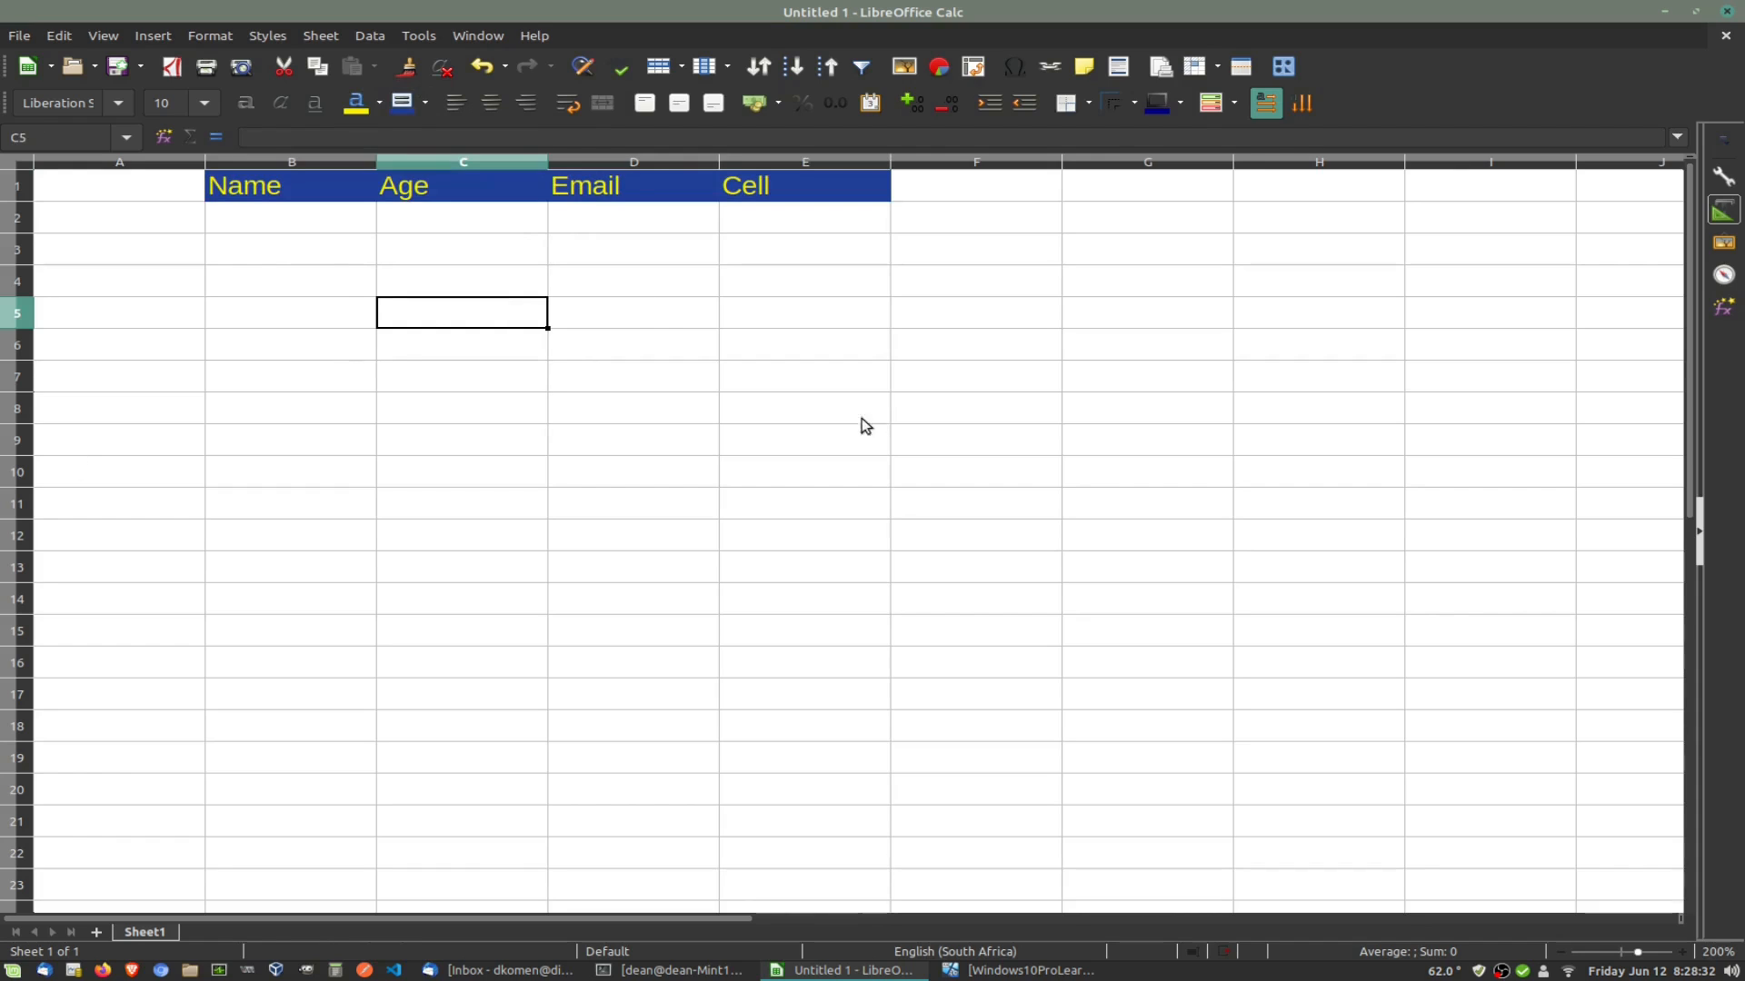
left_click(275, 217)
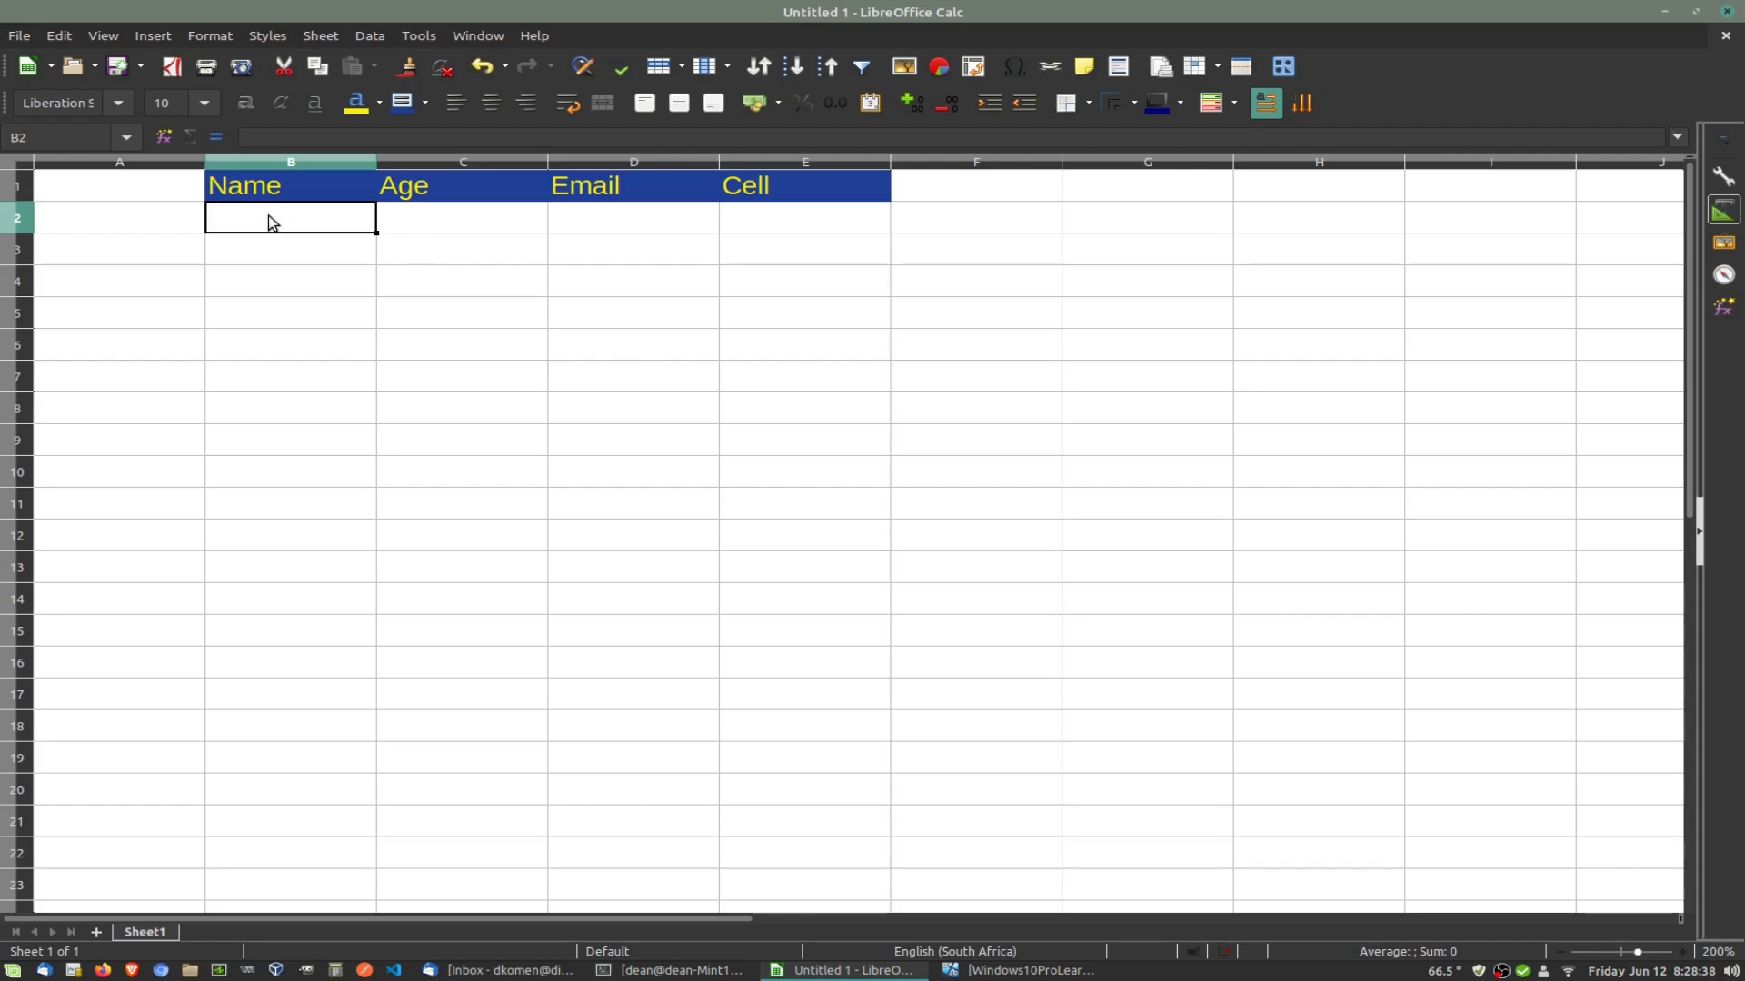
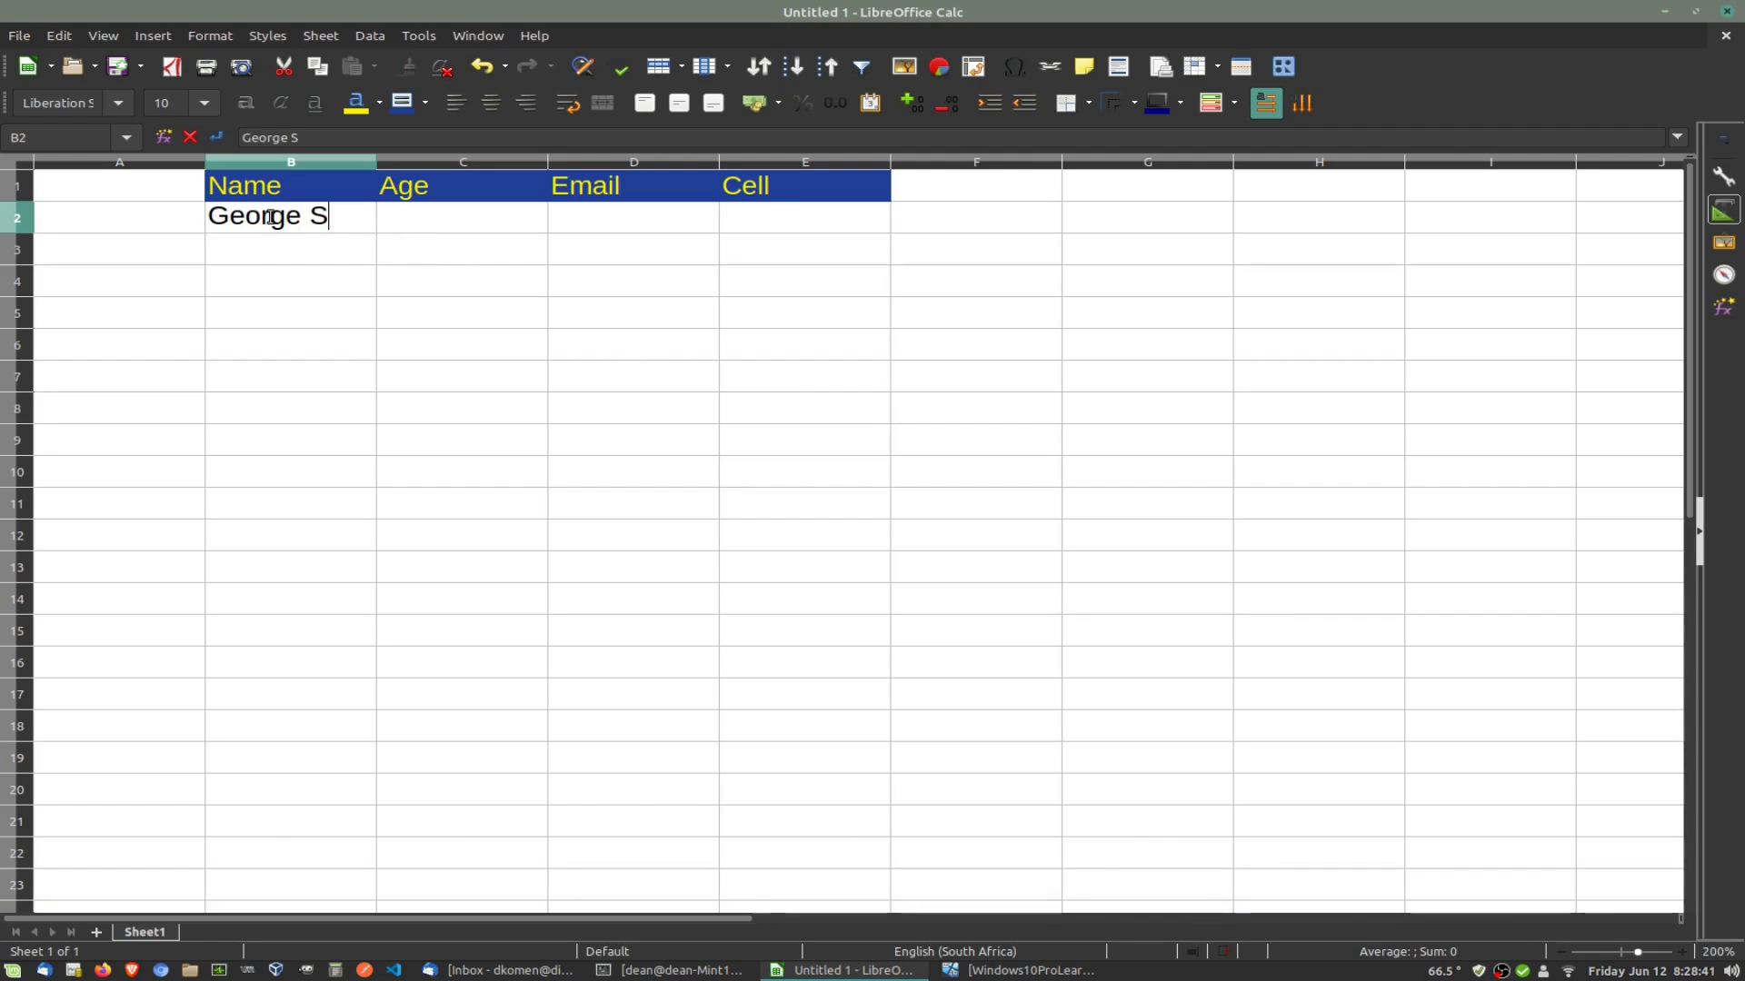
Step: Enter the first person's full name in B2 and widen column B to fit it
left_click(383, 182)
left_click_drag(376, 162, 389, 162)
Step: Enter age 36 in C2 and the person's cell number in E2
left_click(511, 220)
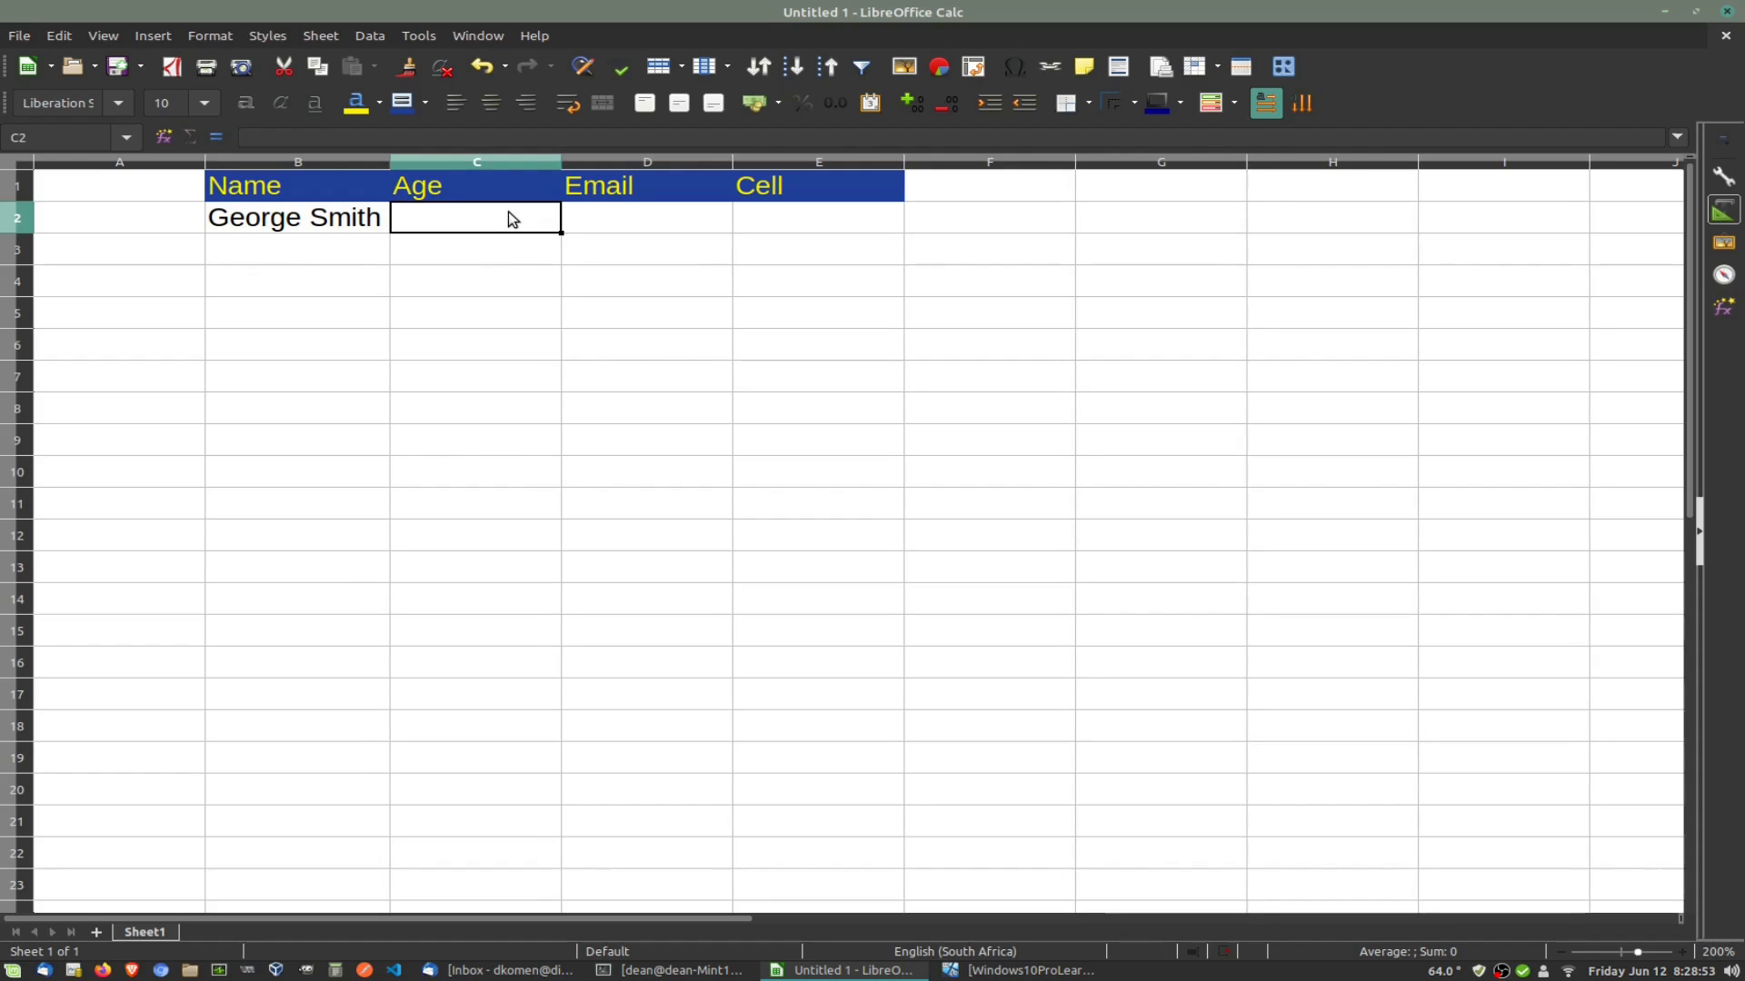
type("36")
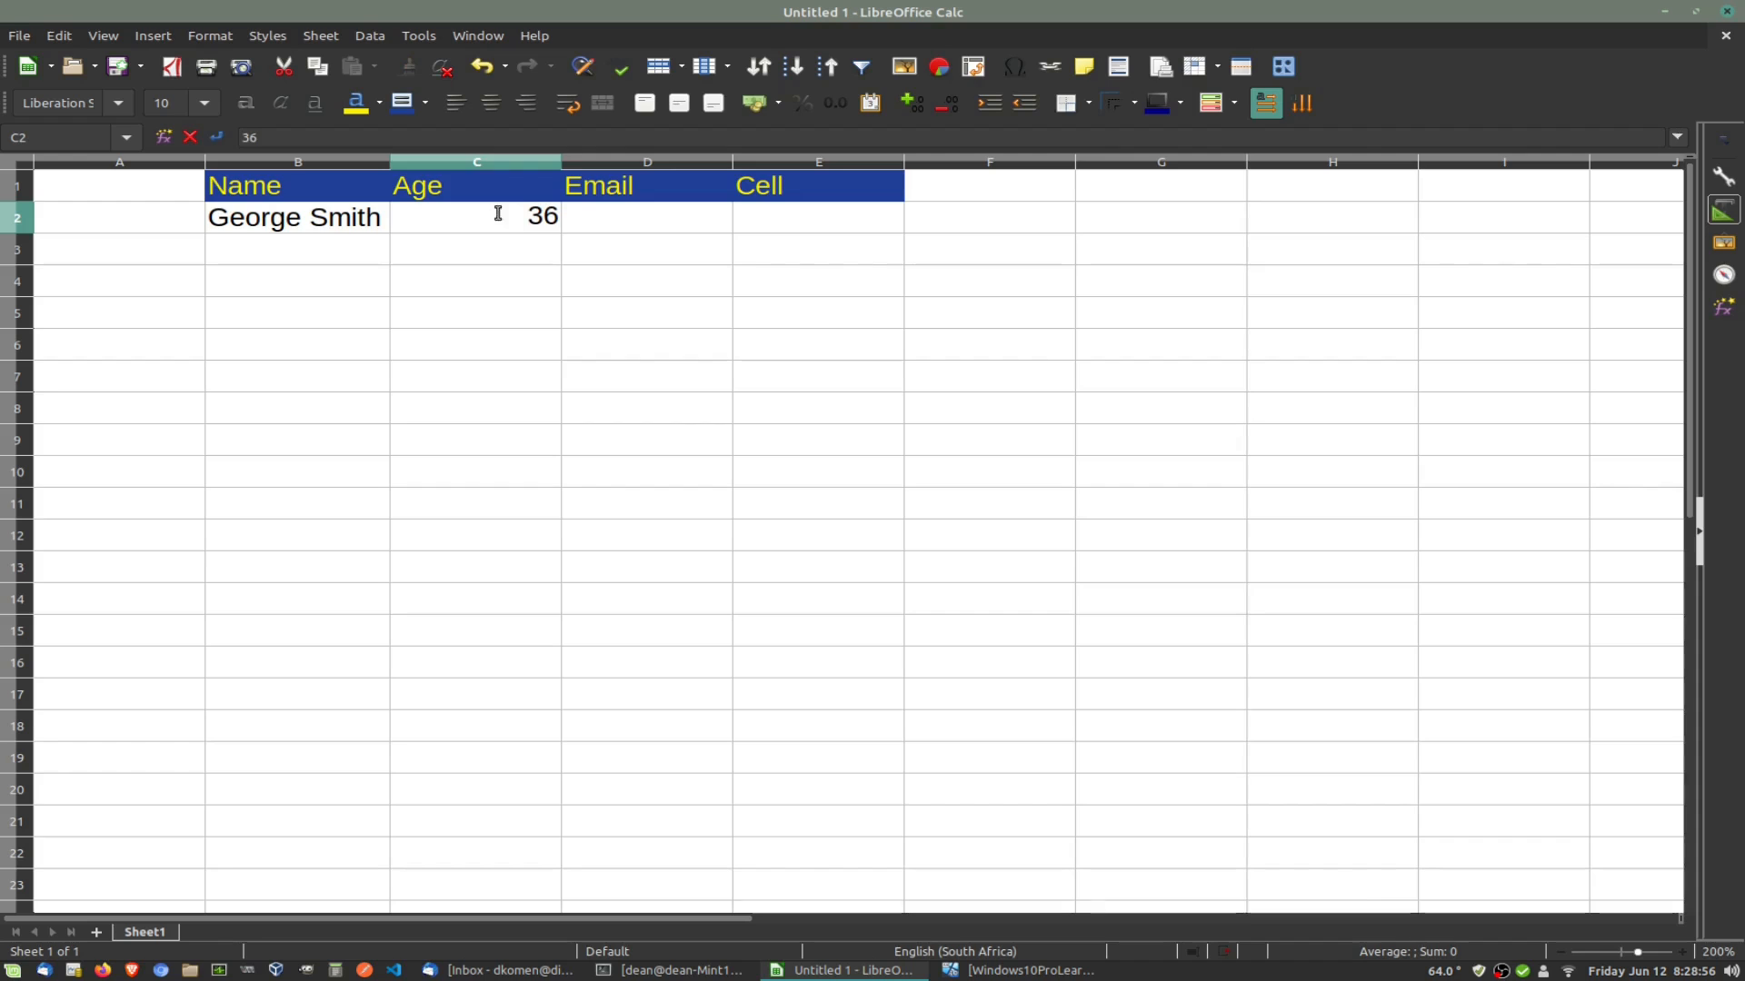
left_click(607, 215)
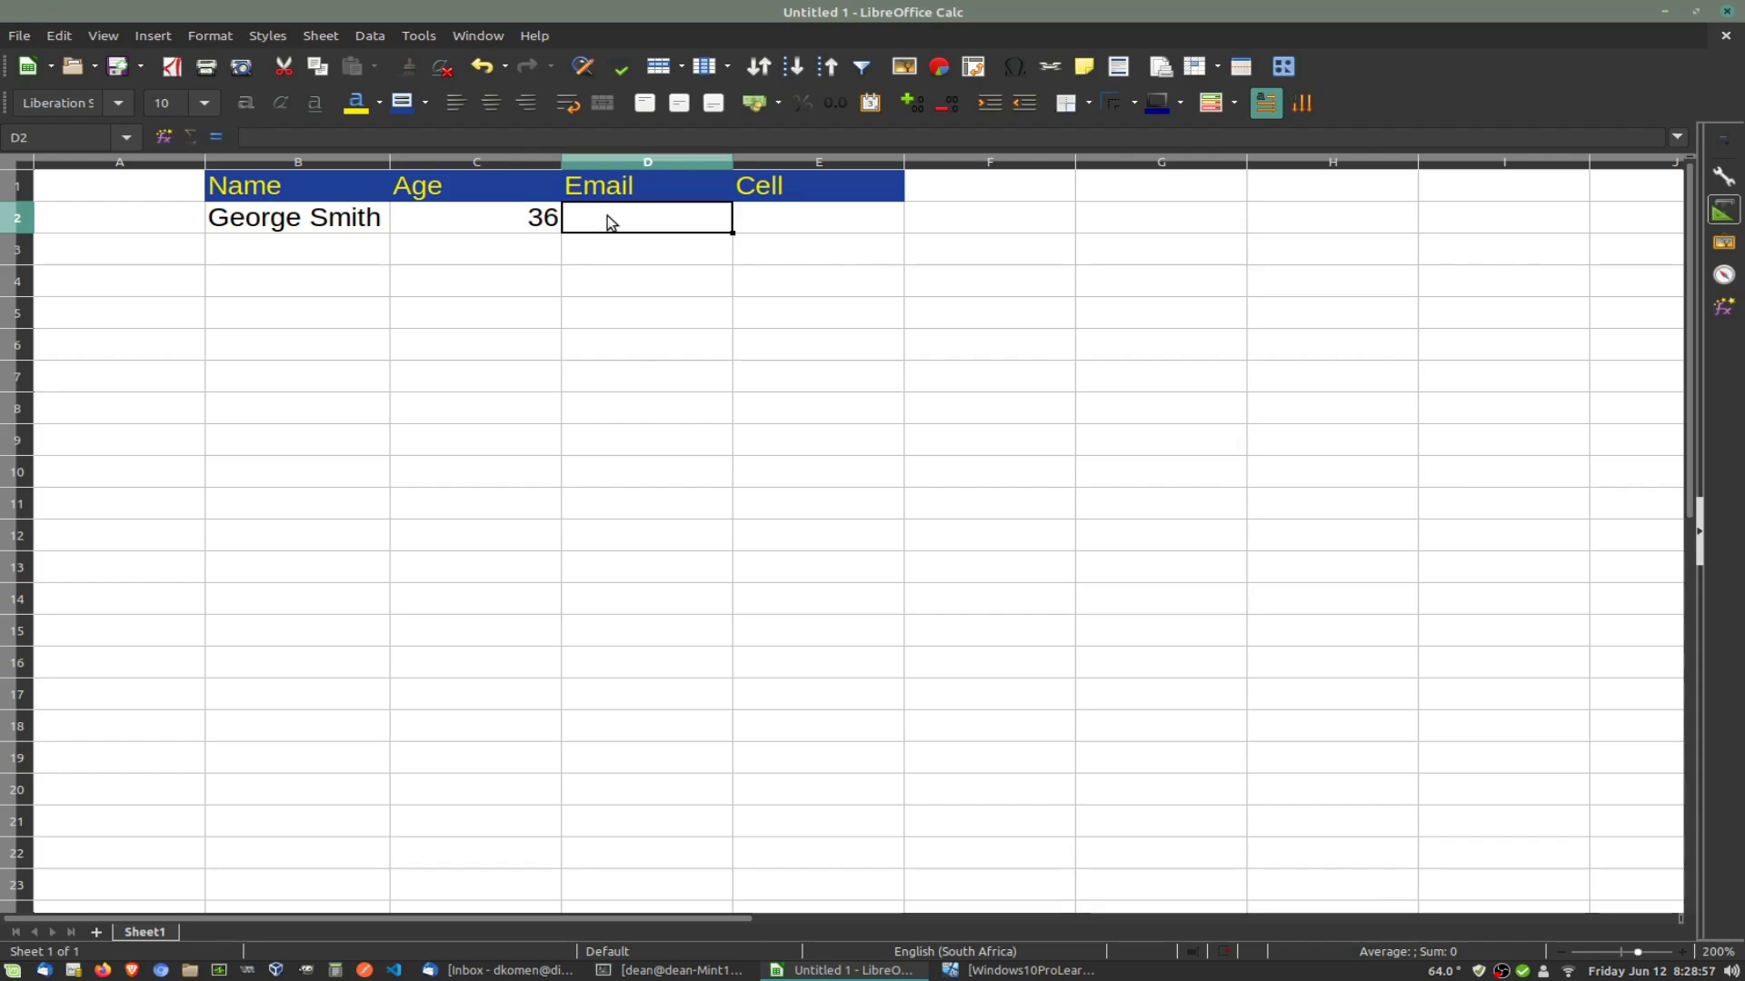
left_click(842, 220)
type("56754675")
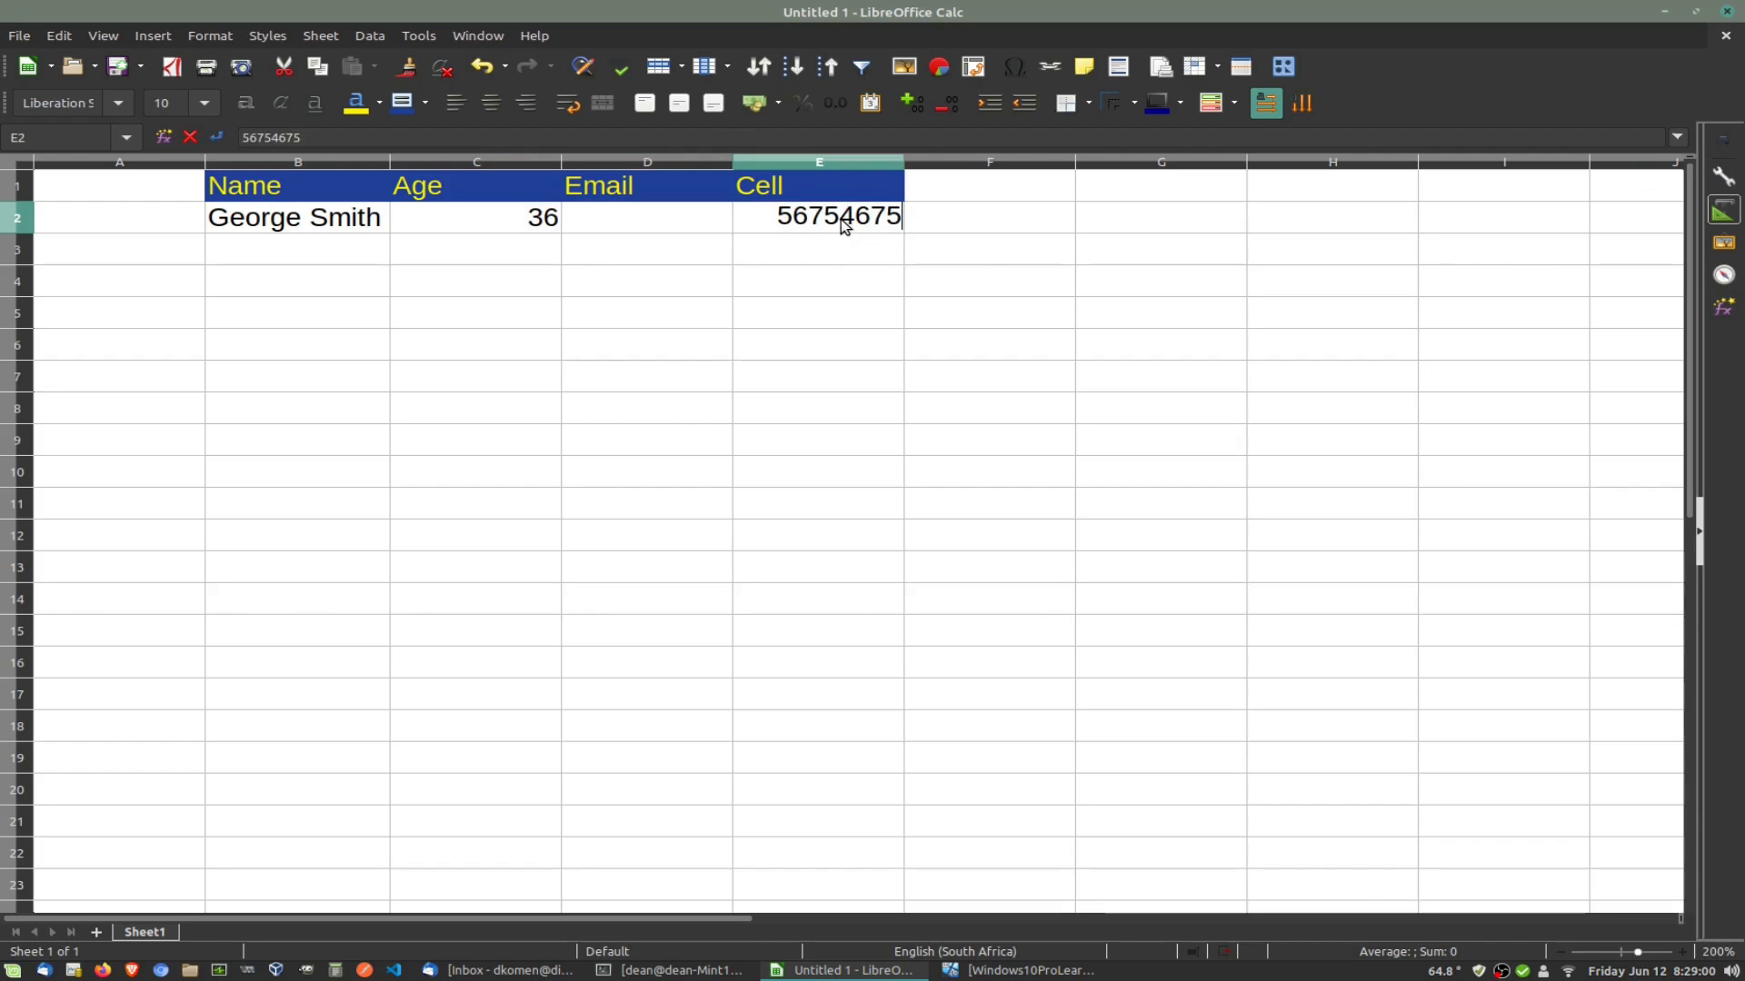
left_click(834, 291)
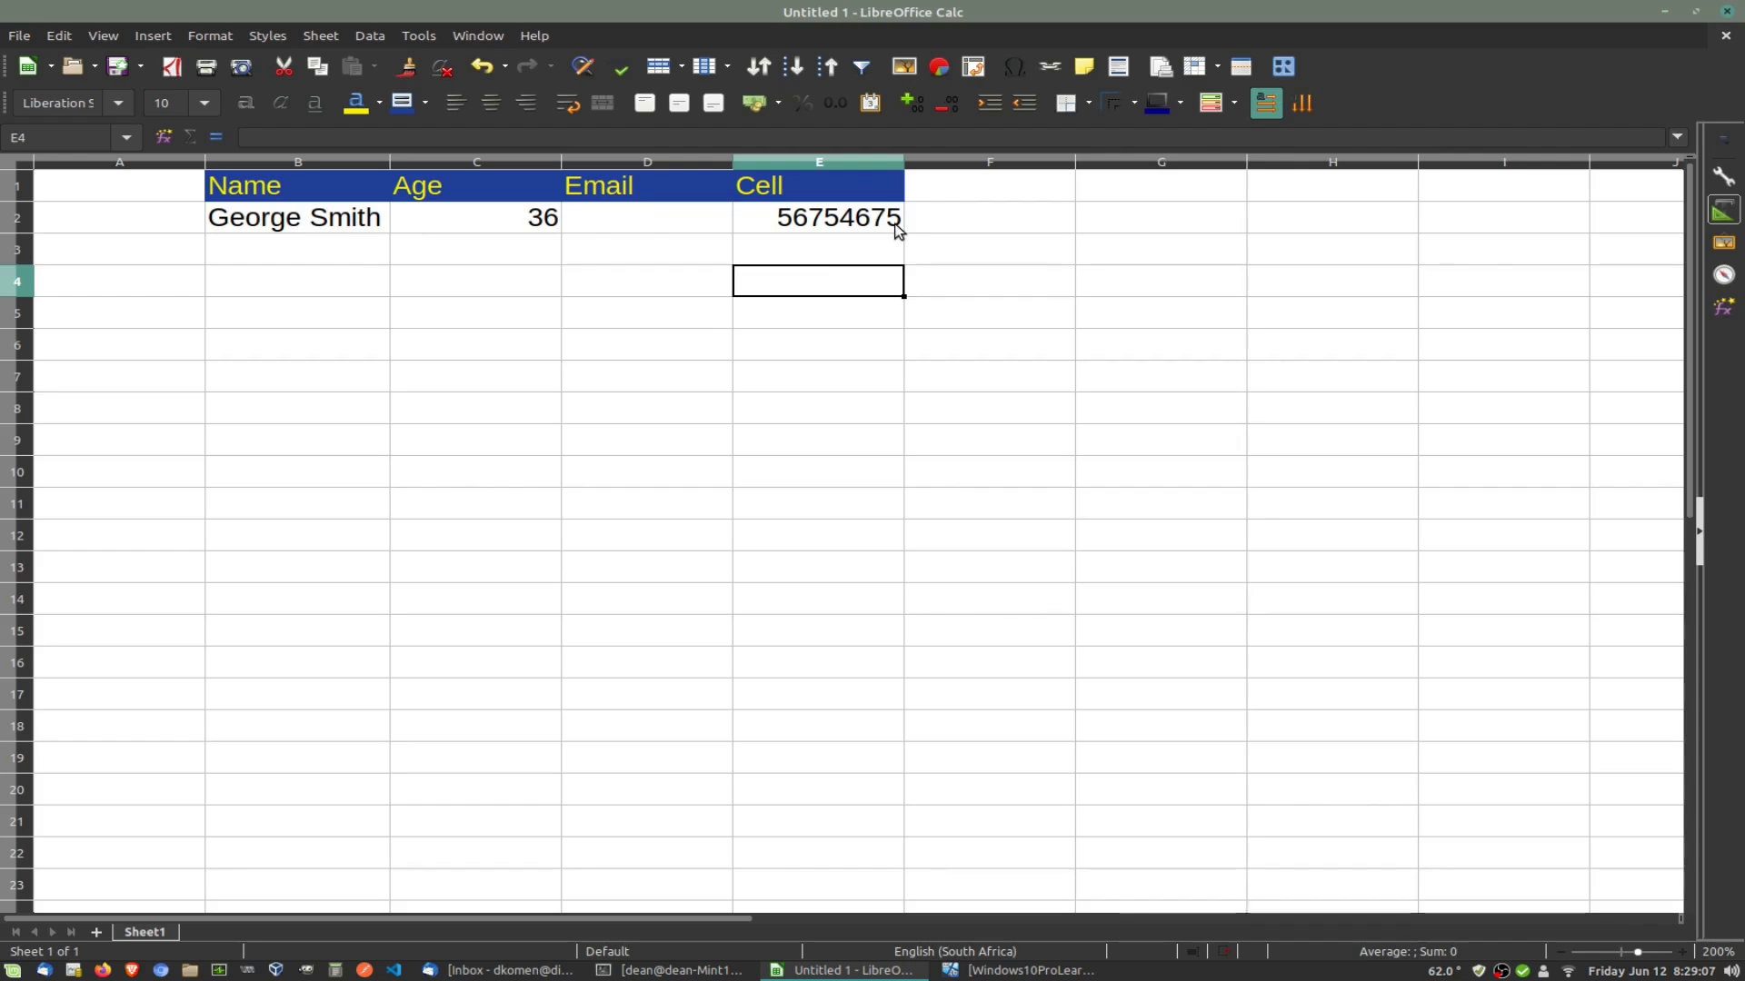
left_click(972, 188)
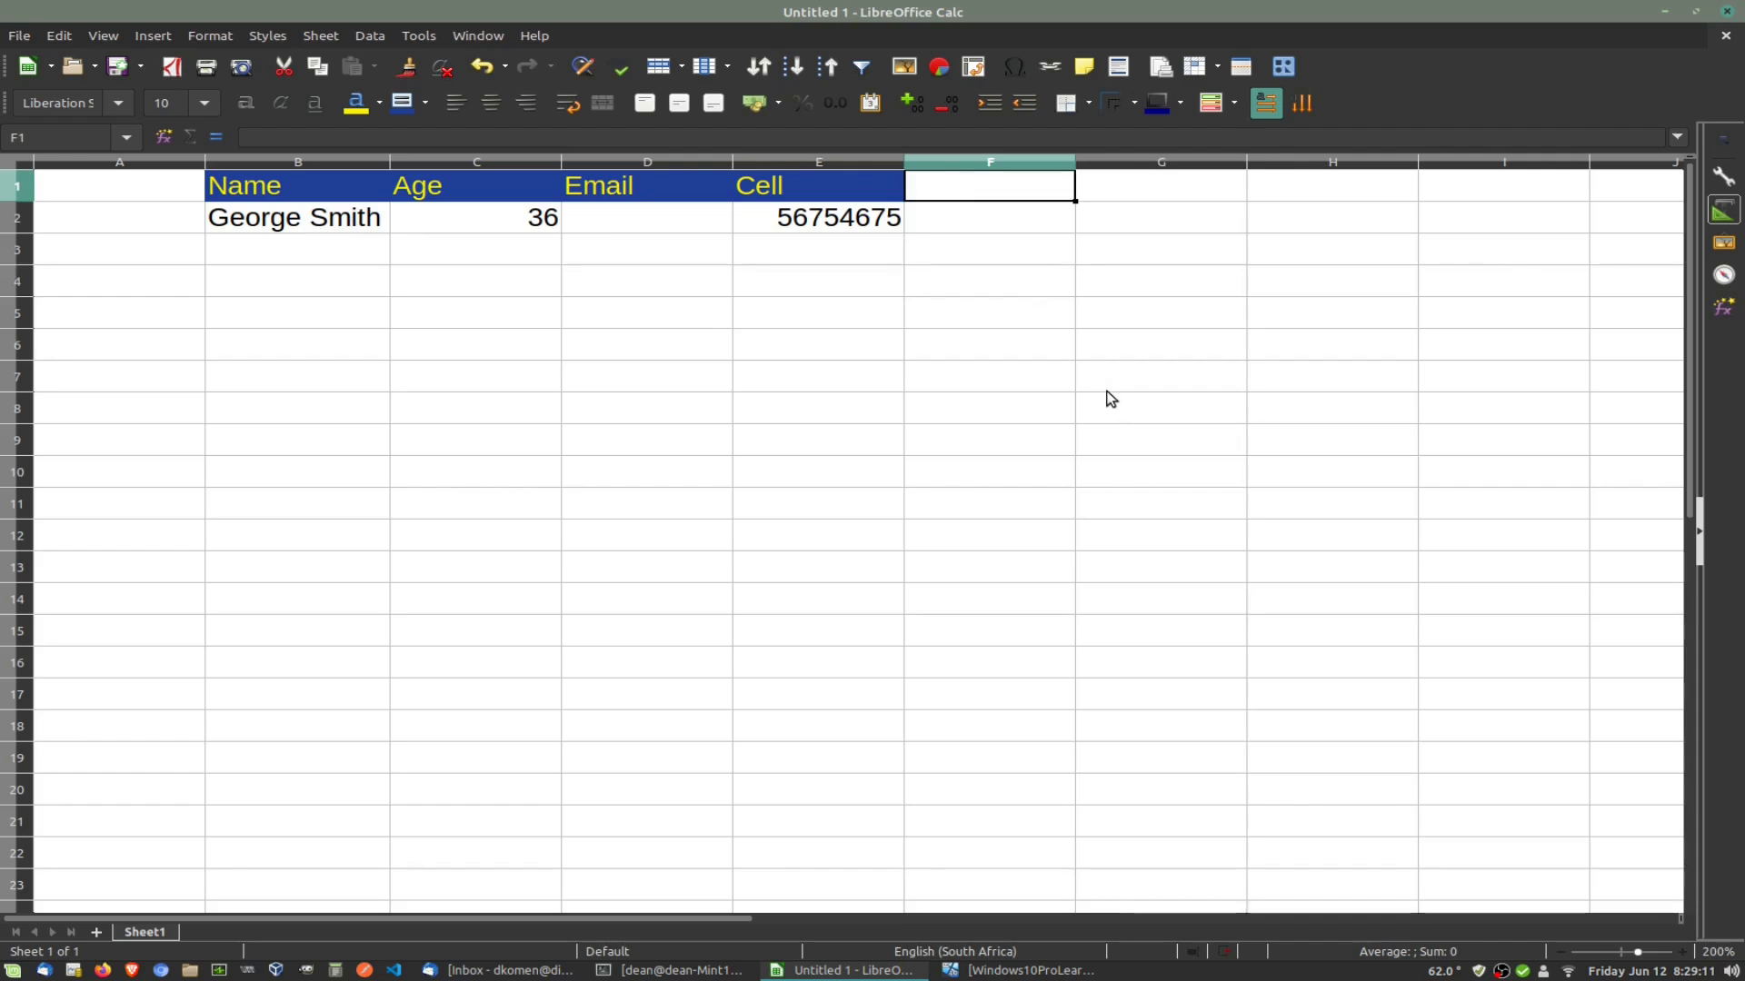
Step: Add the SoftwareName header in F1, widen column F, and enter Chess in F2
type("So")
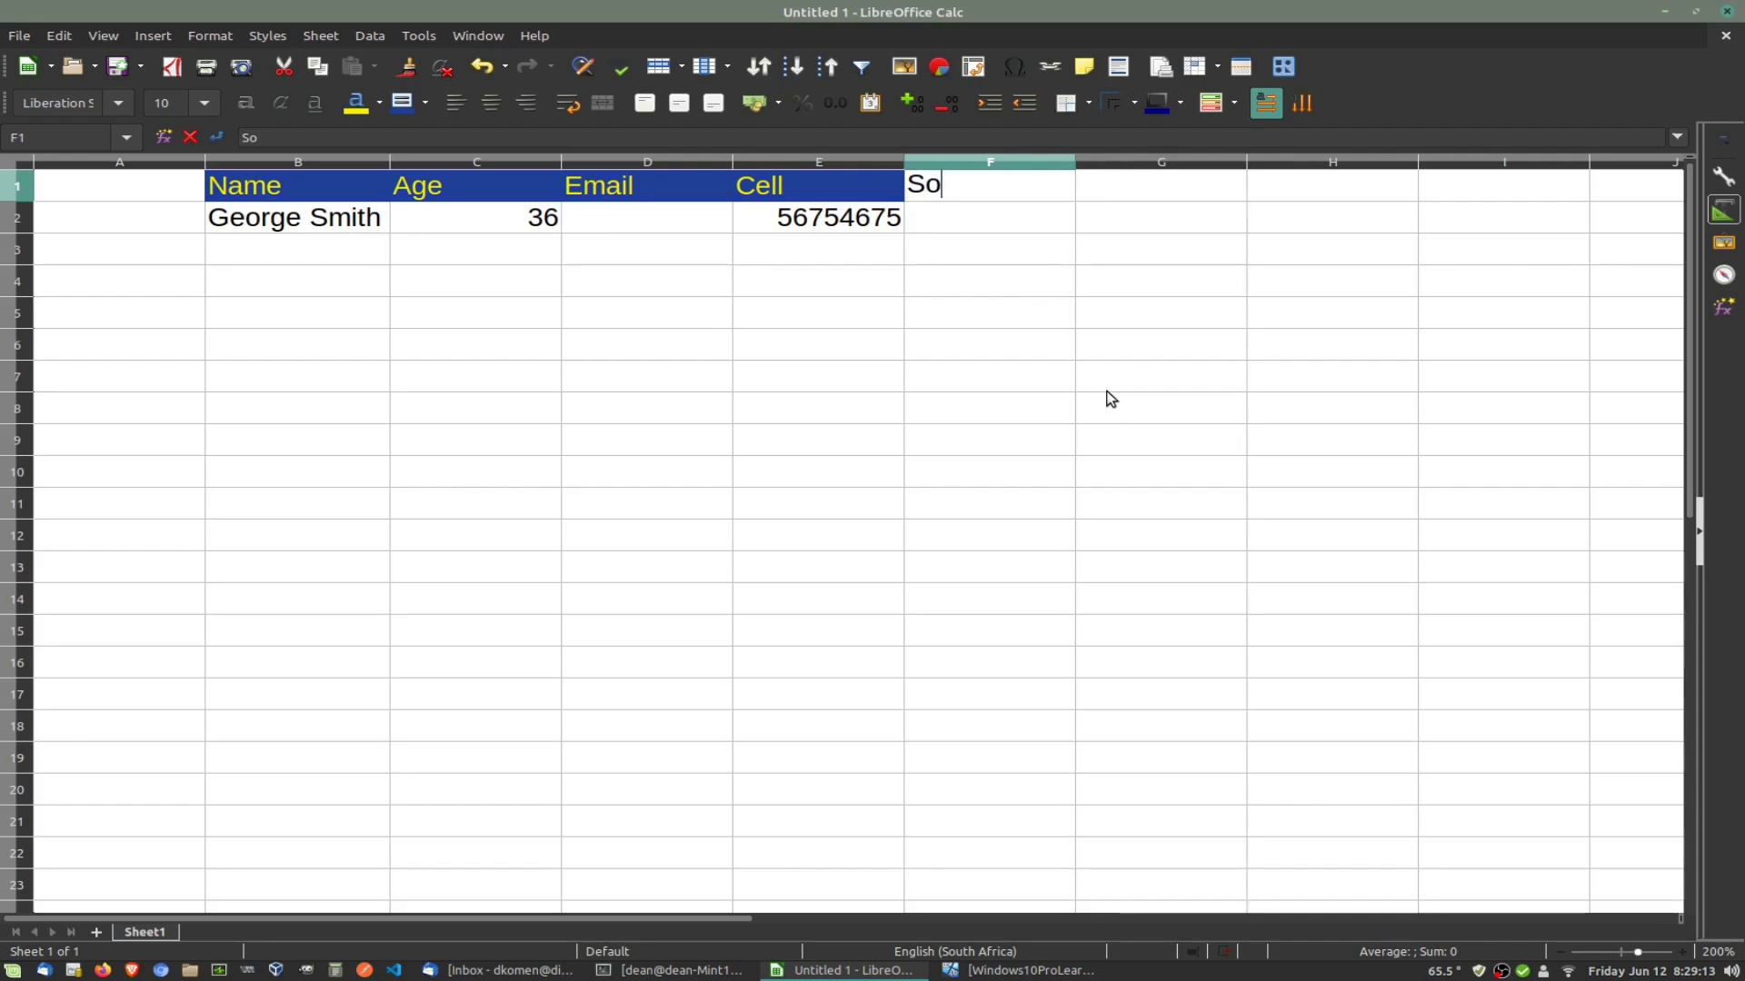
type("ftwareName")
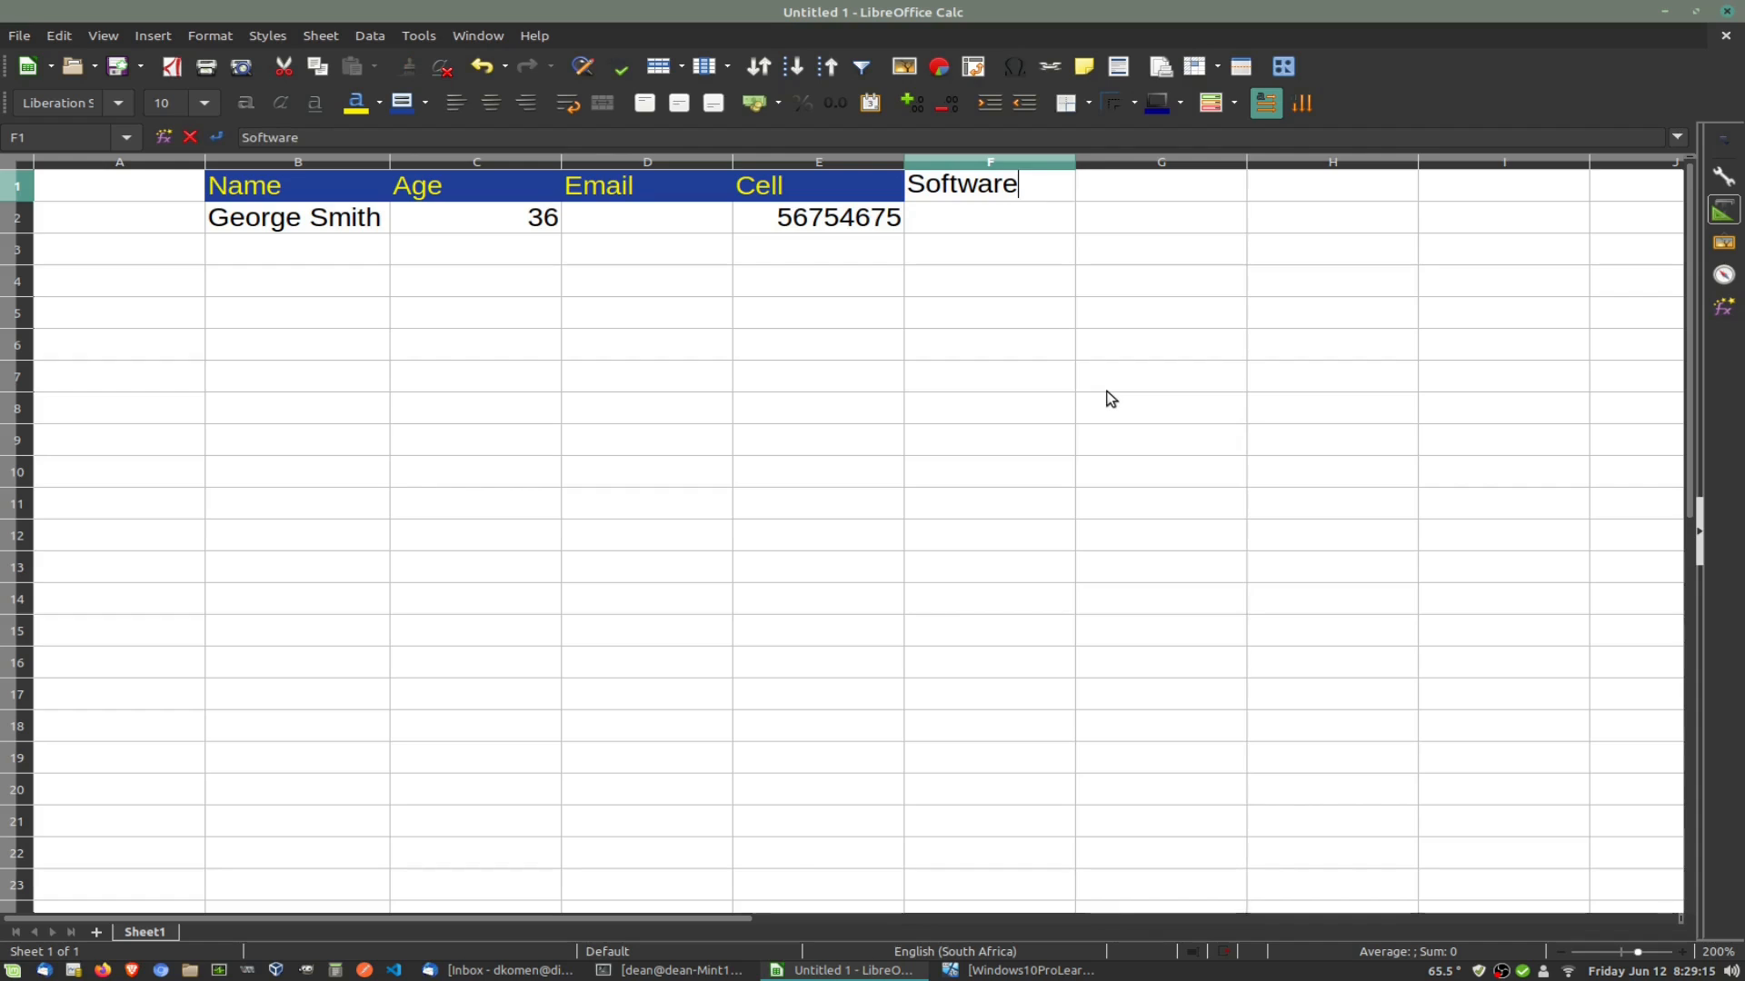
left_click(1078, 161)
left_click_drag(1076, 160, 1095, 157)
left_click(981, 227)
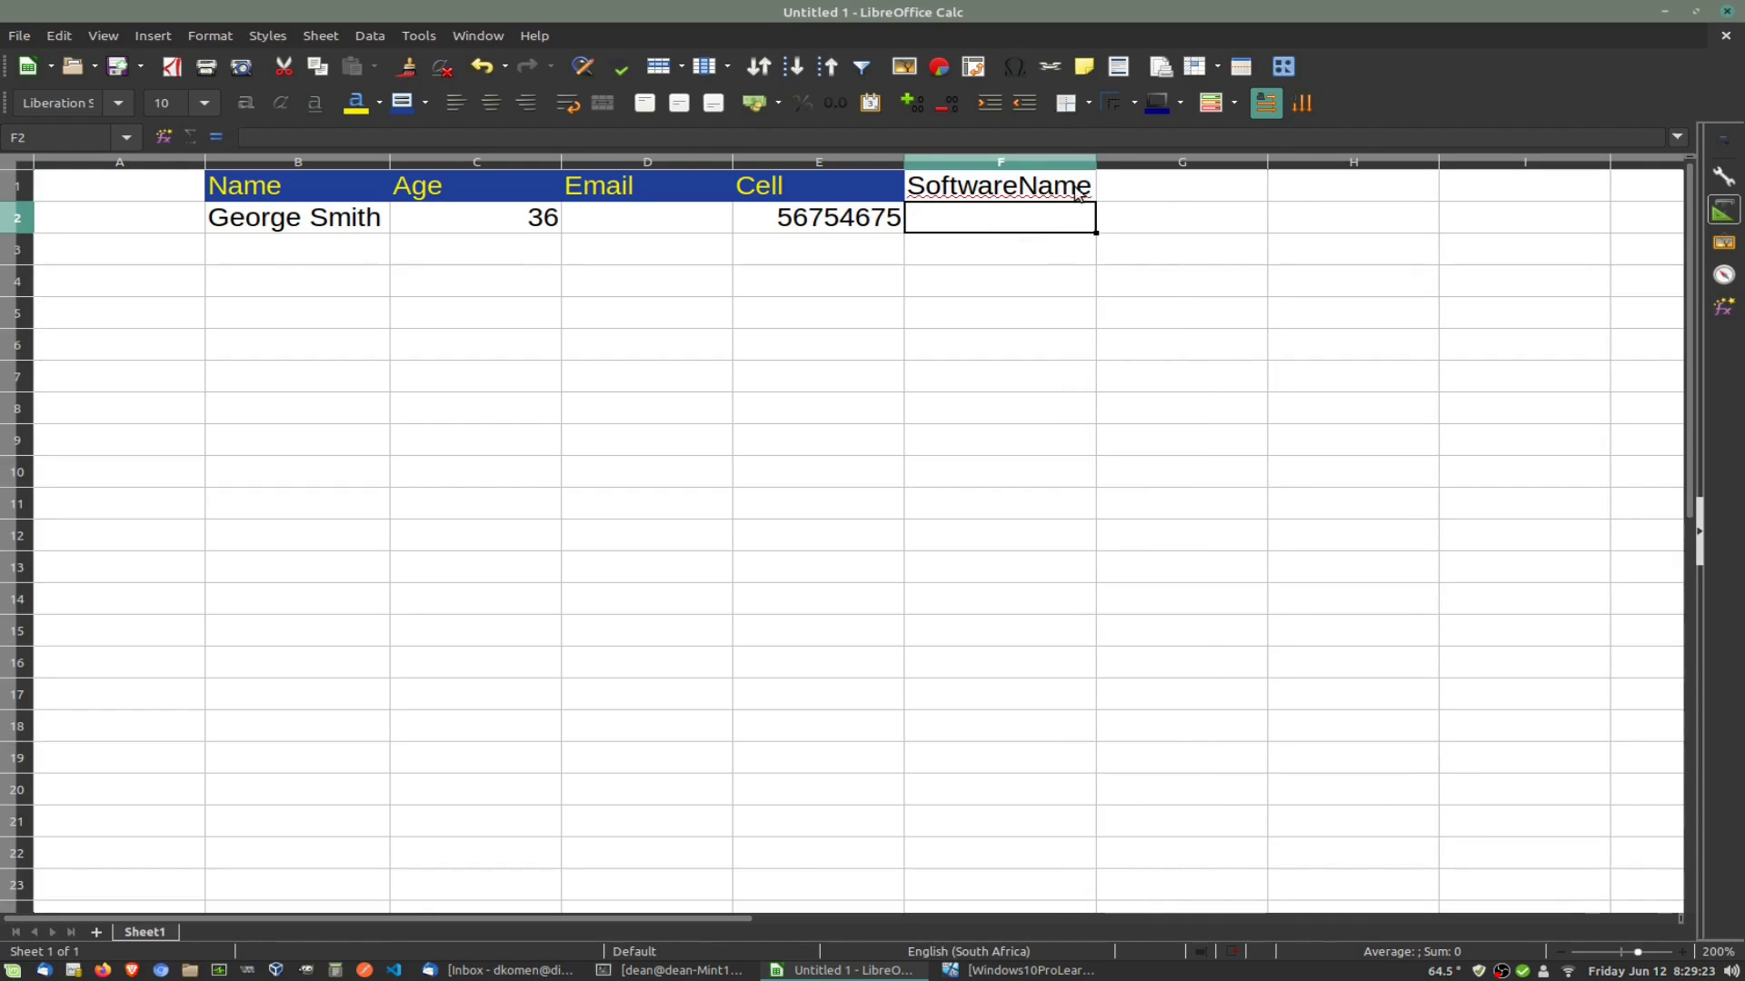
type("ch")
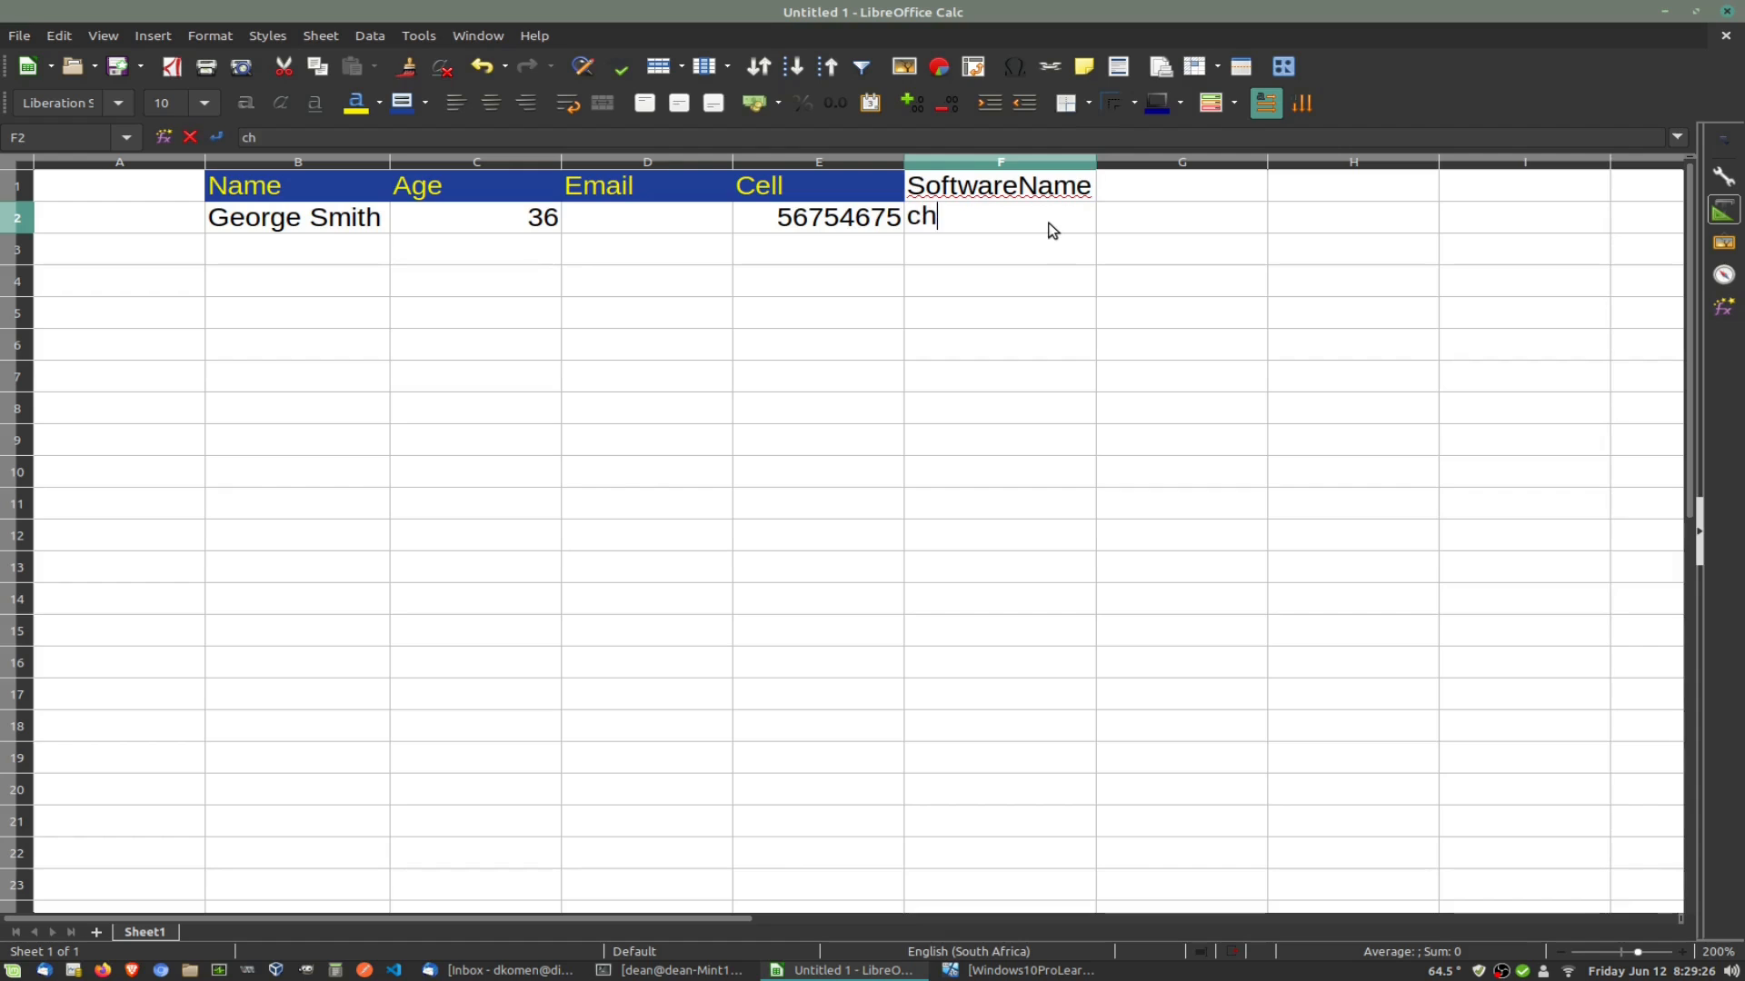
key("BackSpace")
key("BackSpace")
type("Chess")
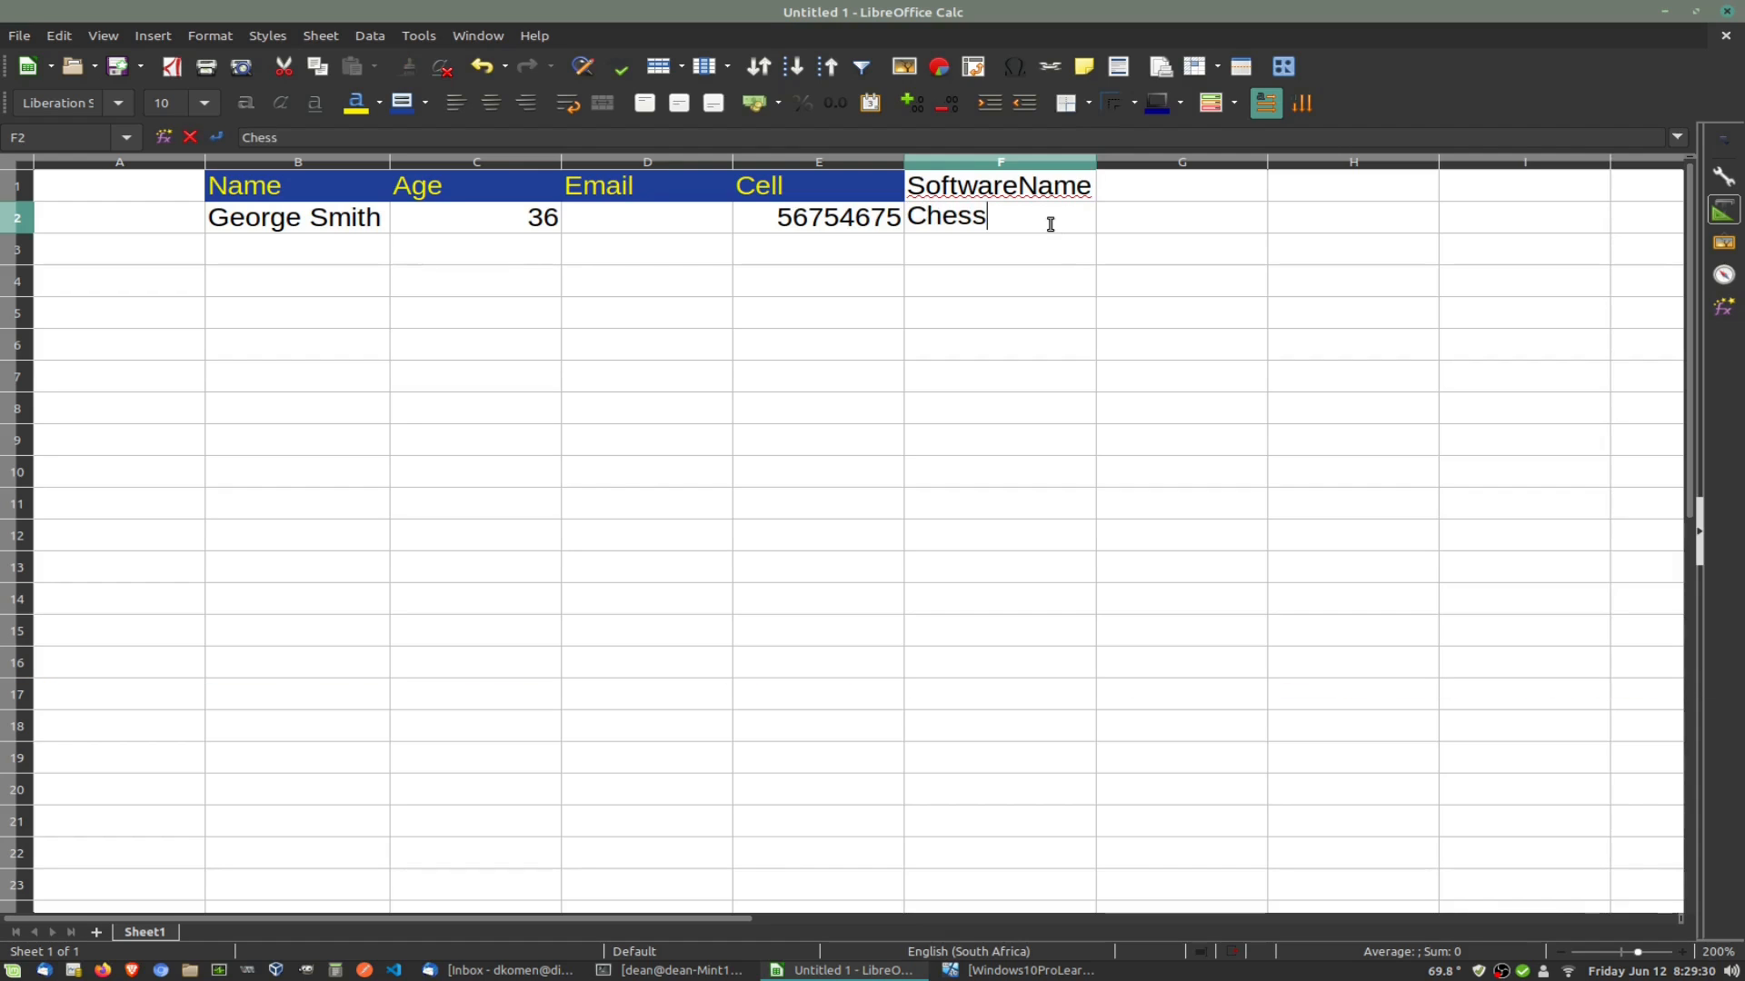
left_click(951, 315)
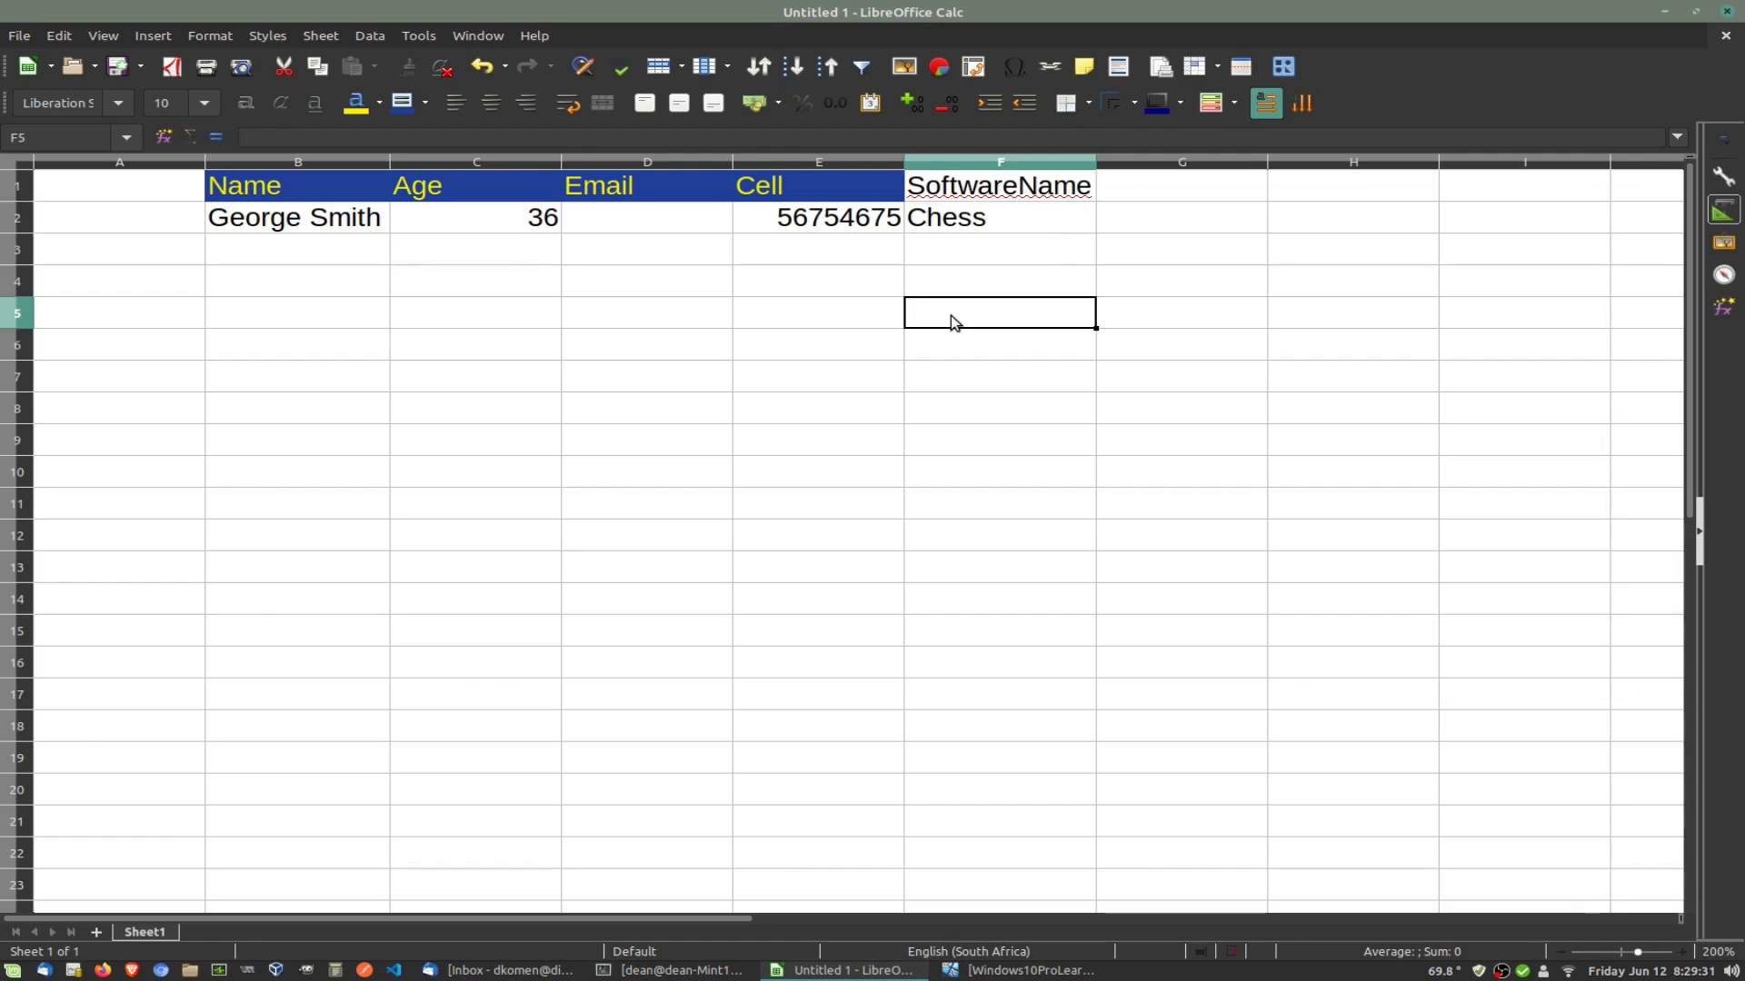
left_click(883, 338)
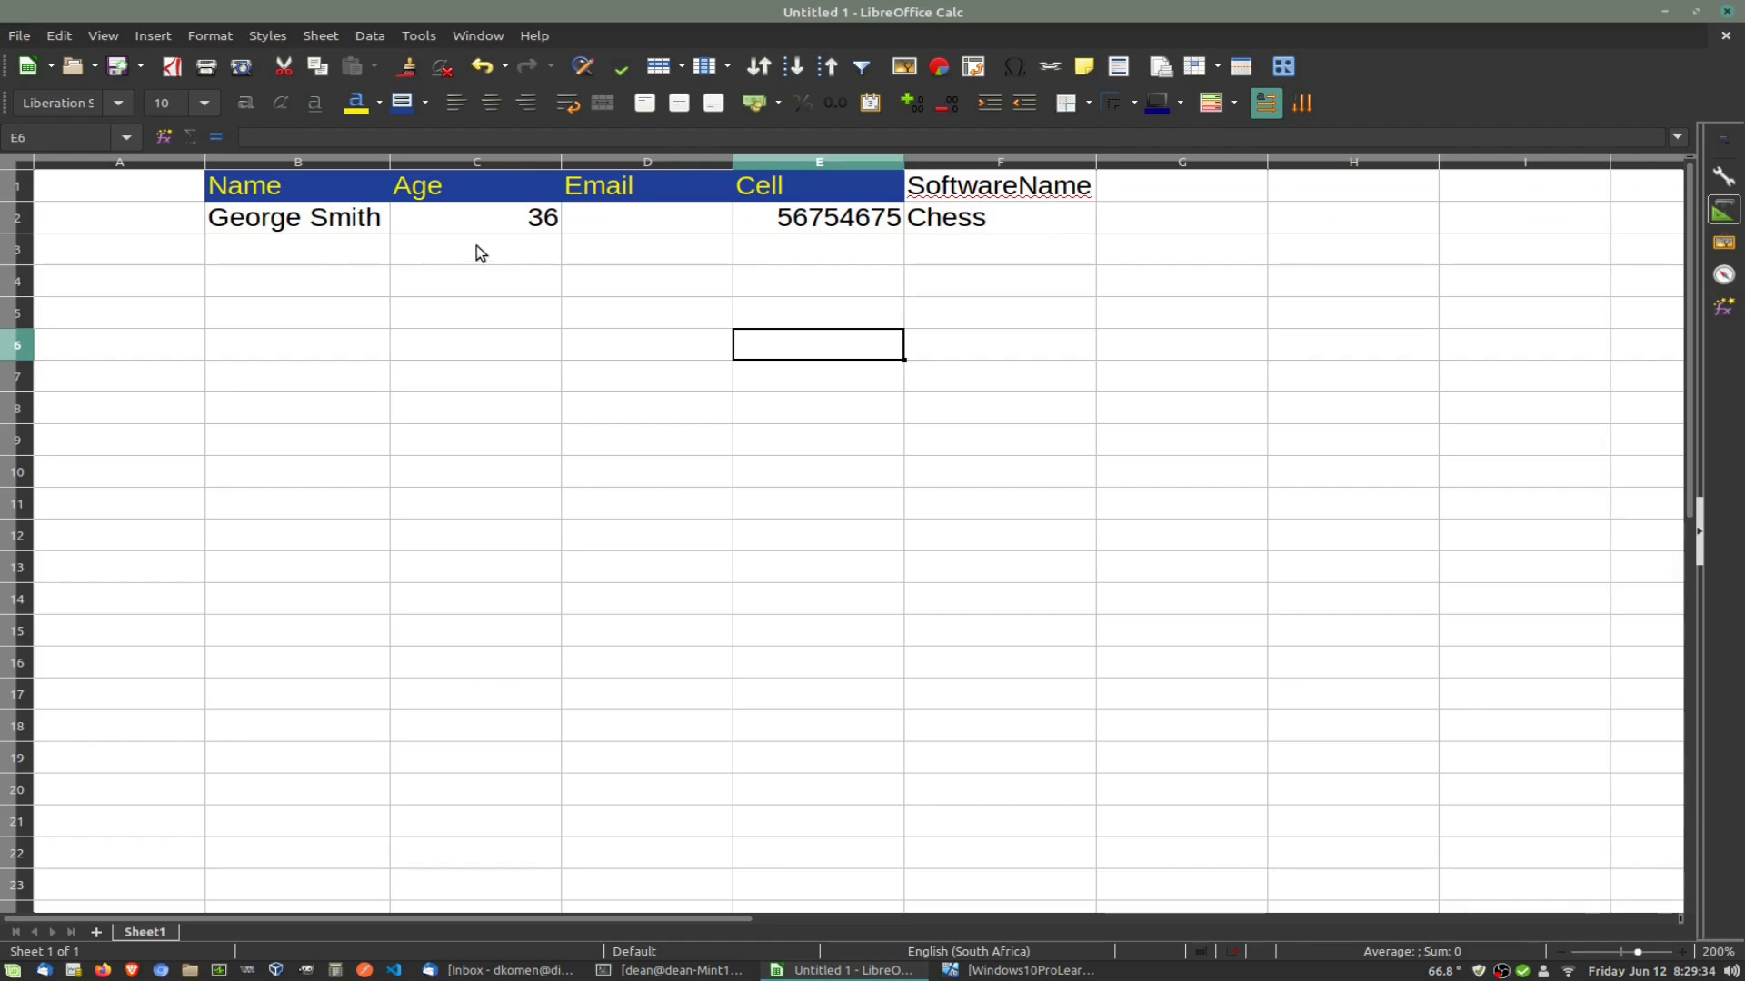
left_click(333, 253)
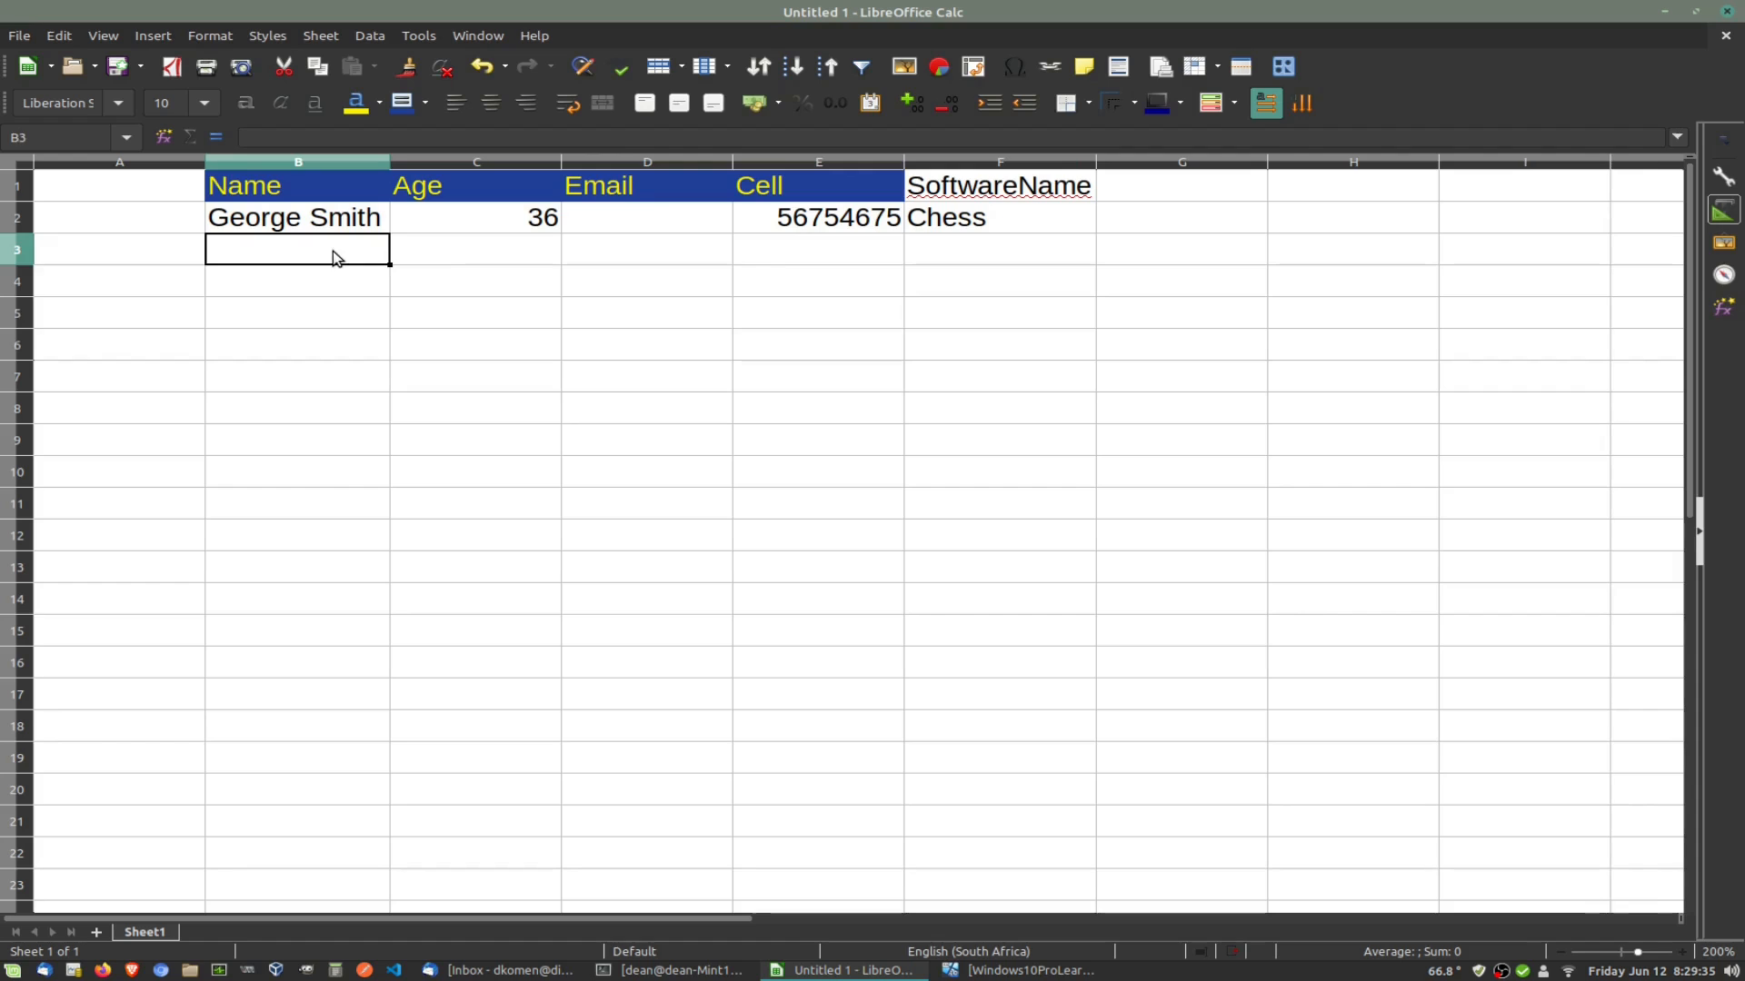
Step: Add the headers DateStamp in G1 and Price in H1
left_click(1133, 196)
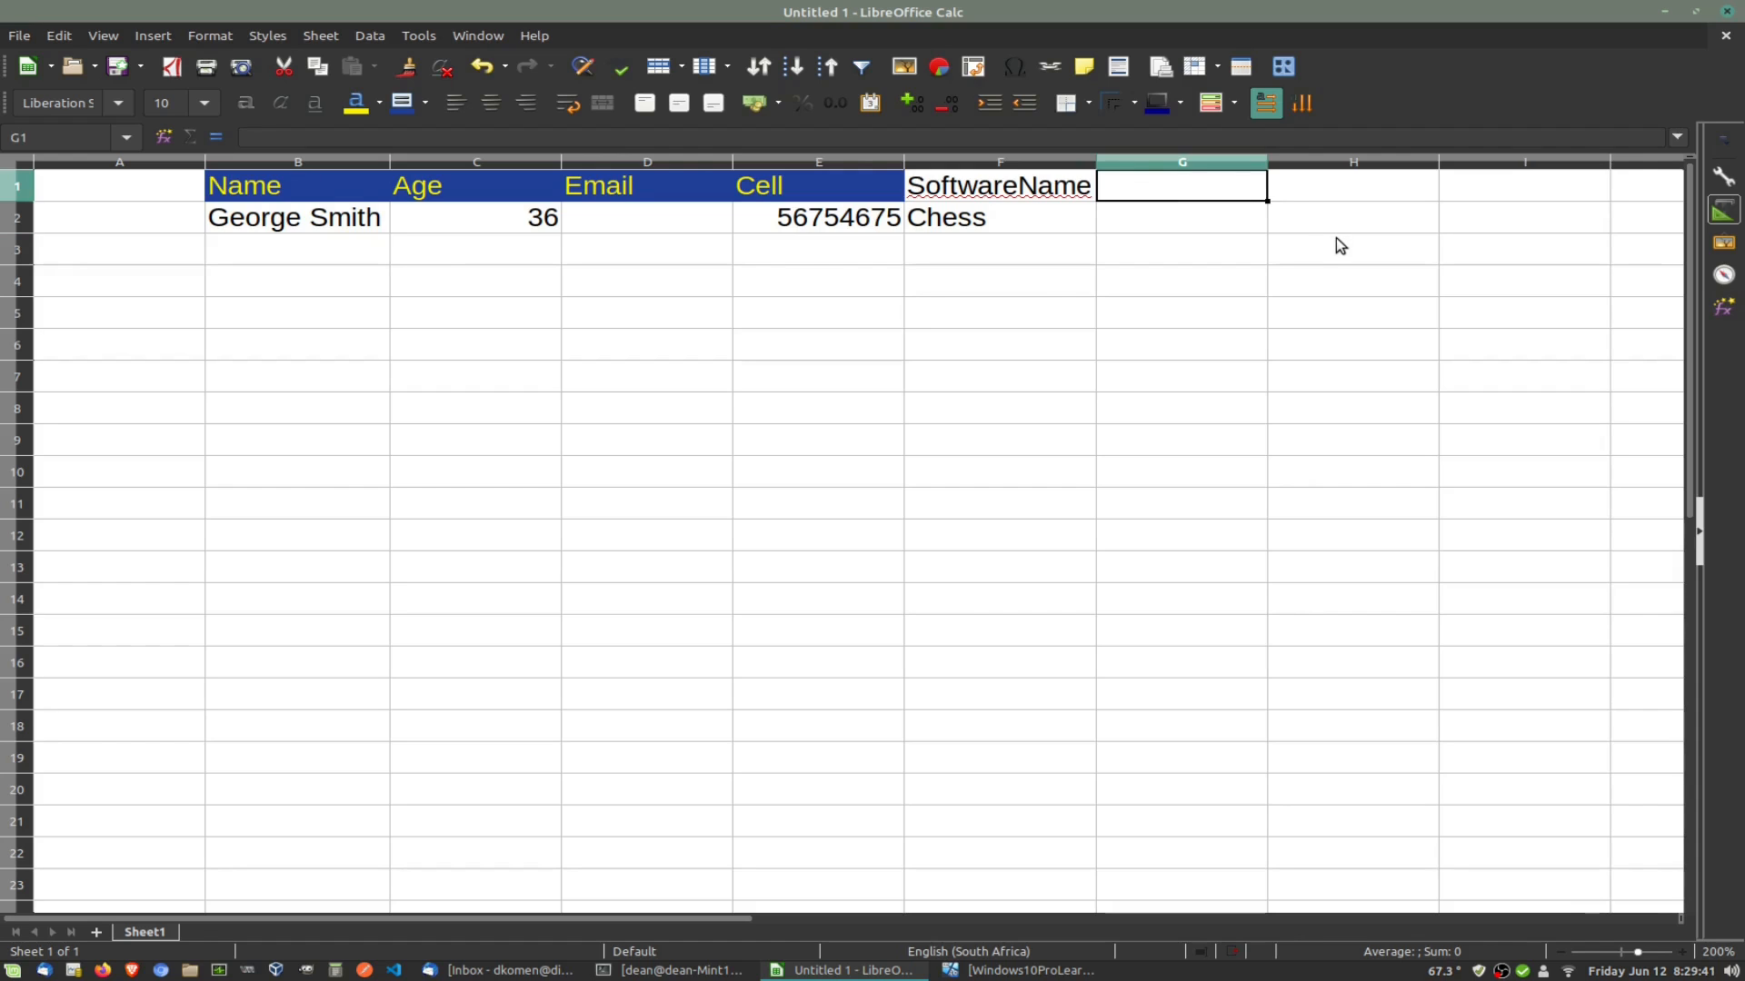
type("Date")
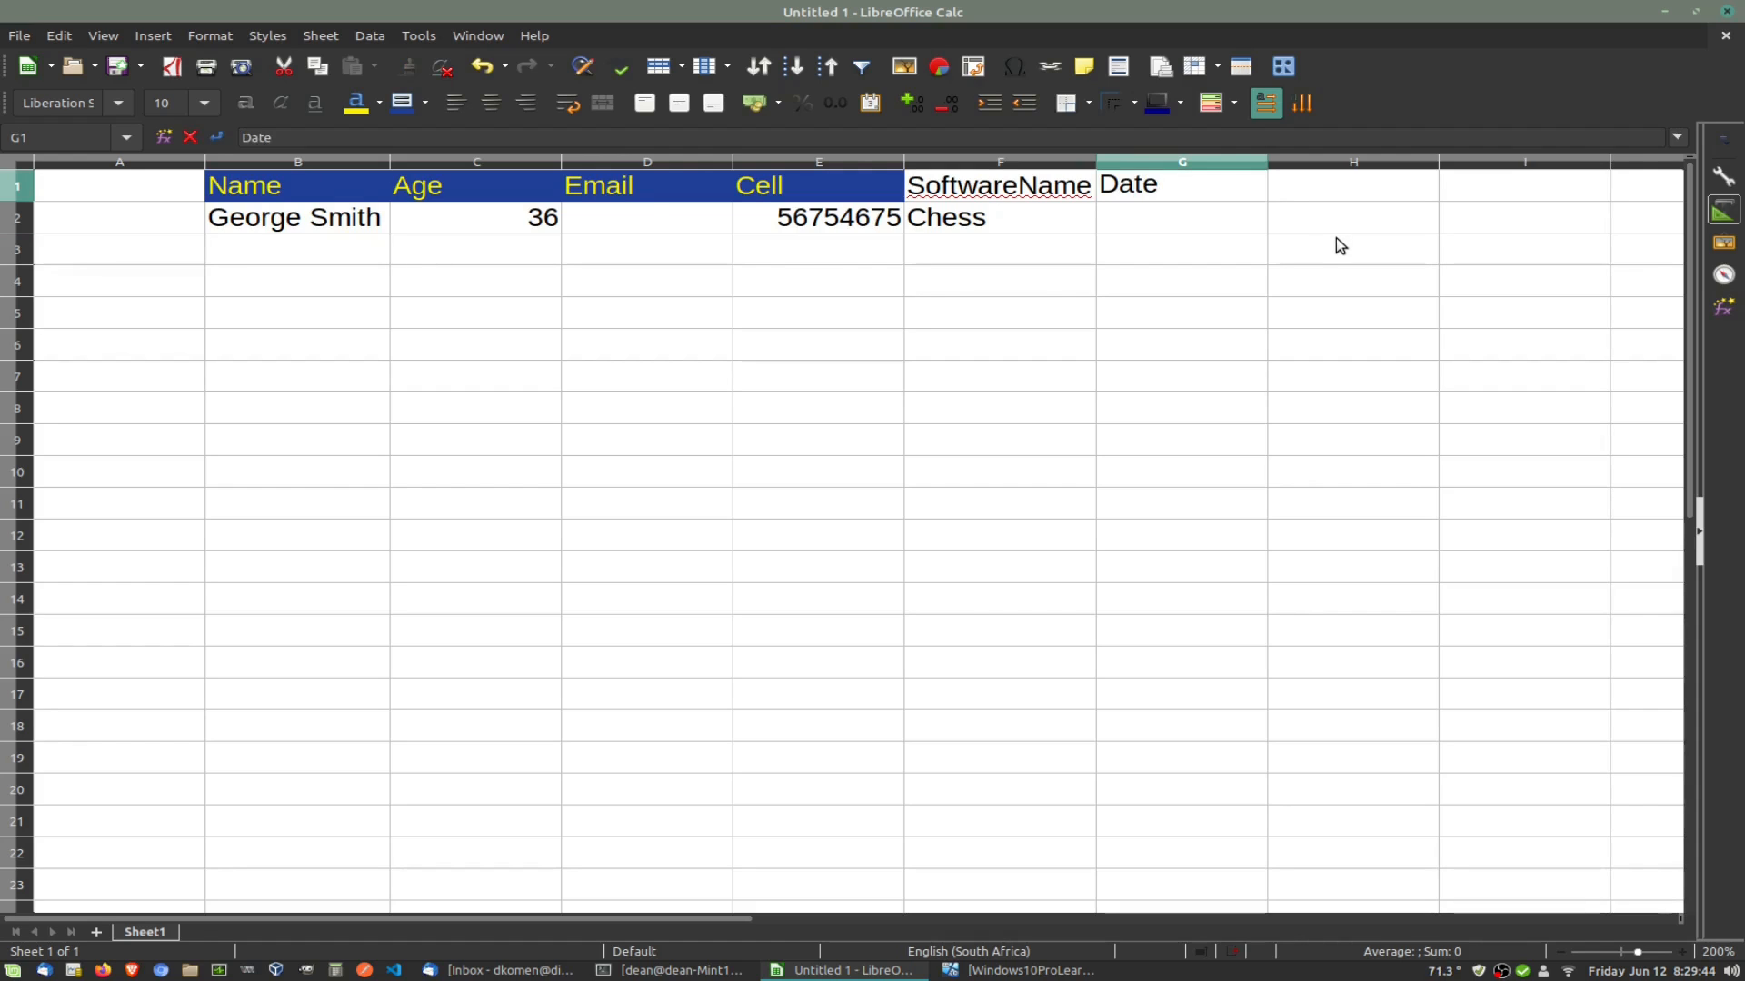
type("Stamp")
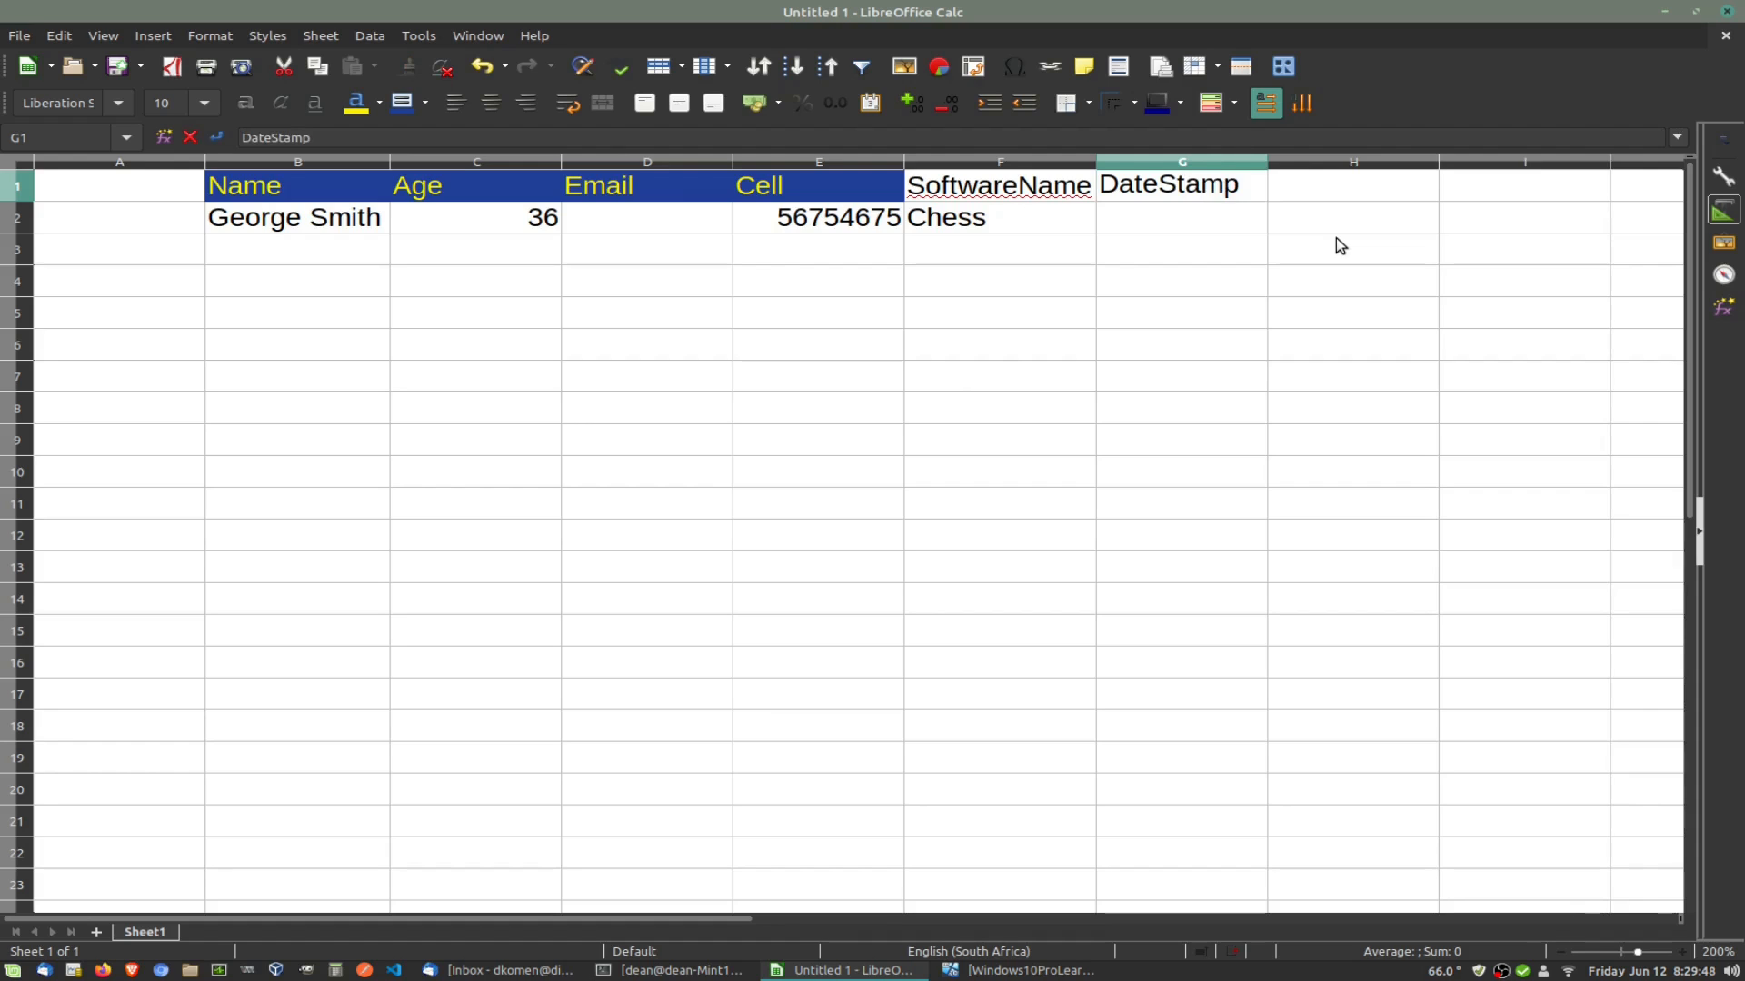
key("Tab")
type("Price")
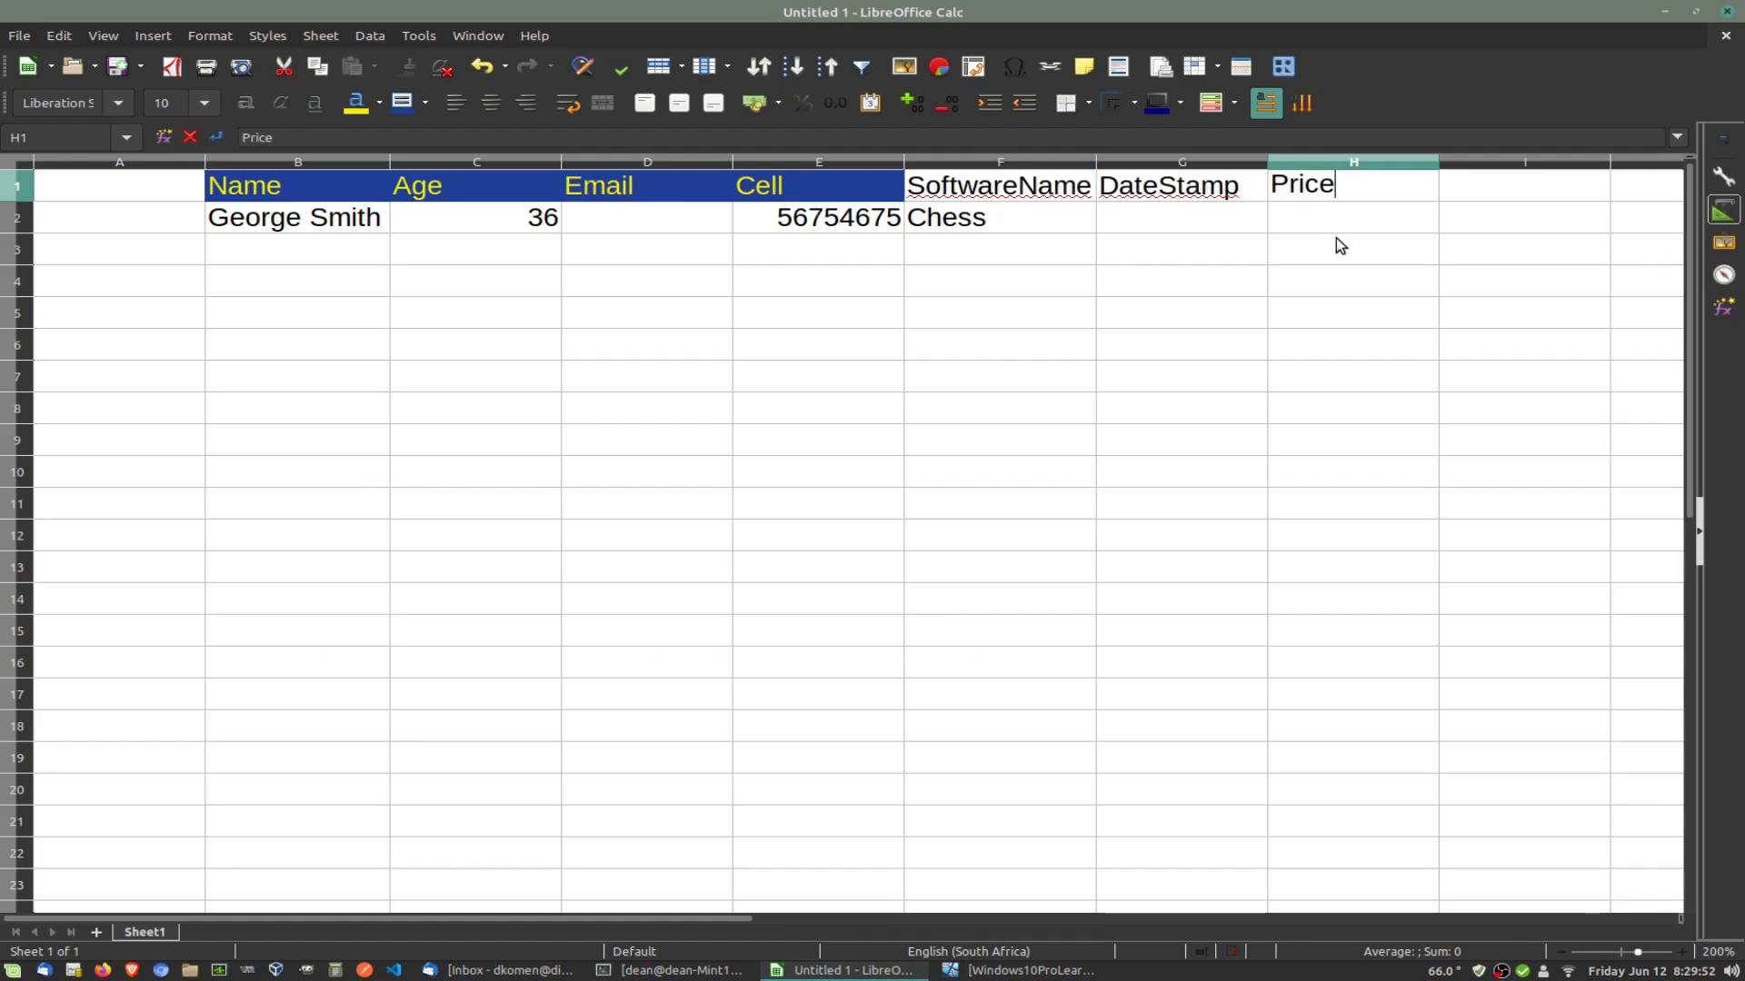
left_click(1327, 225)
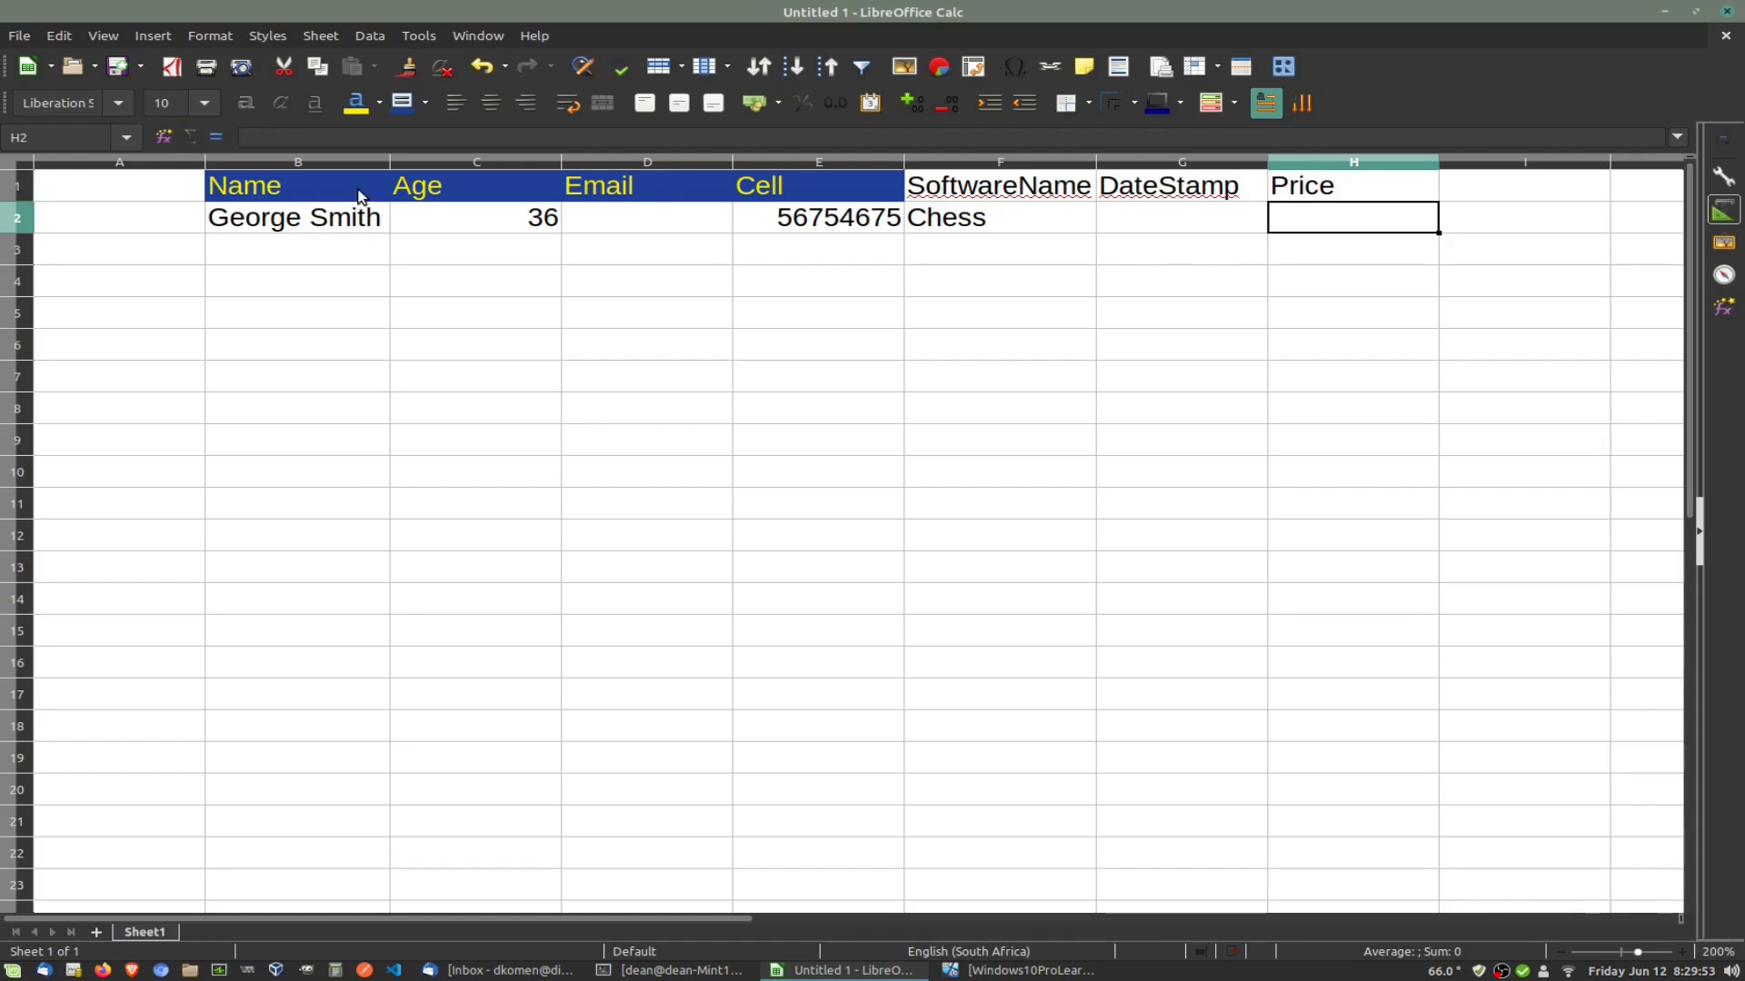
left_click(1045, 192)
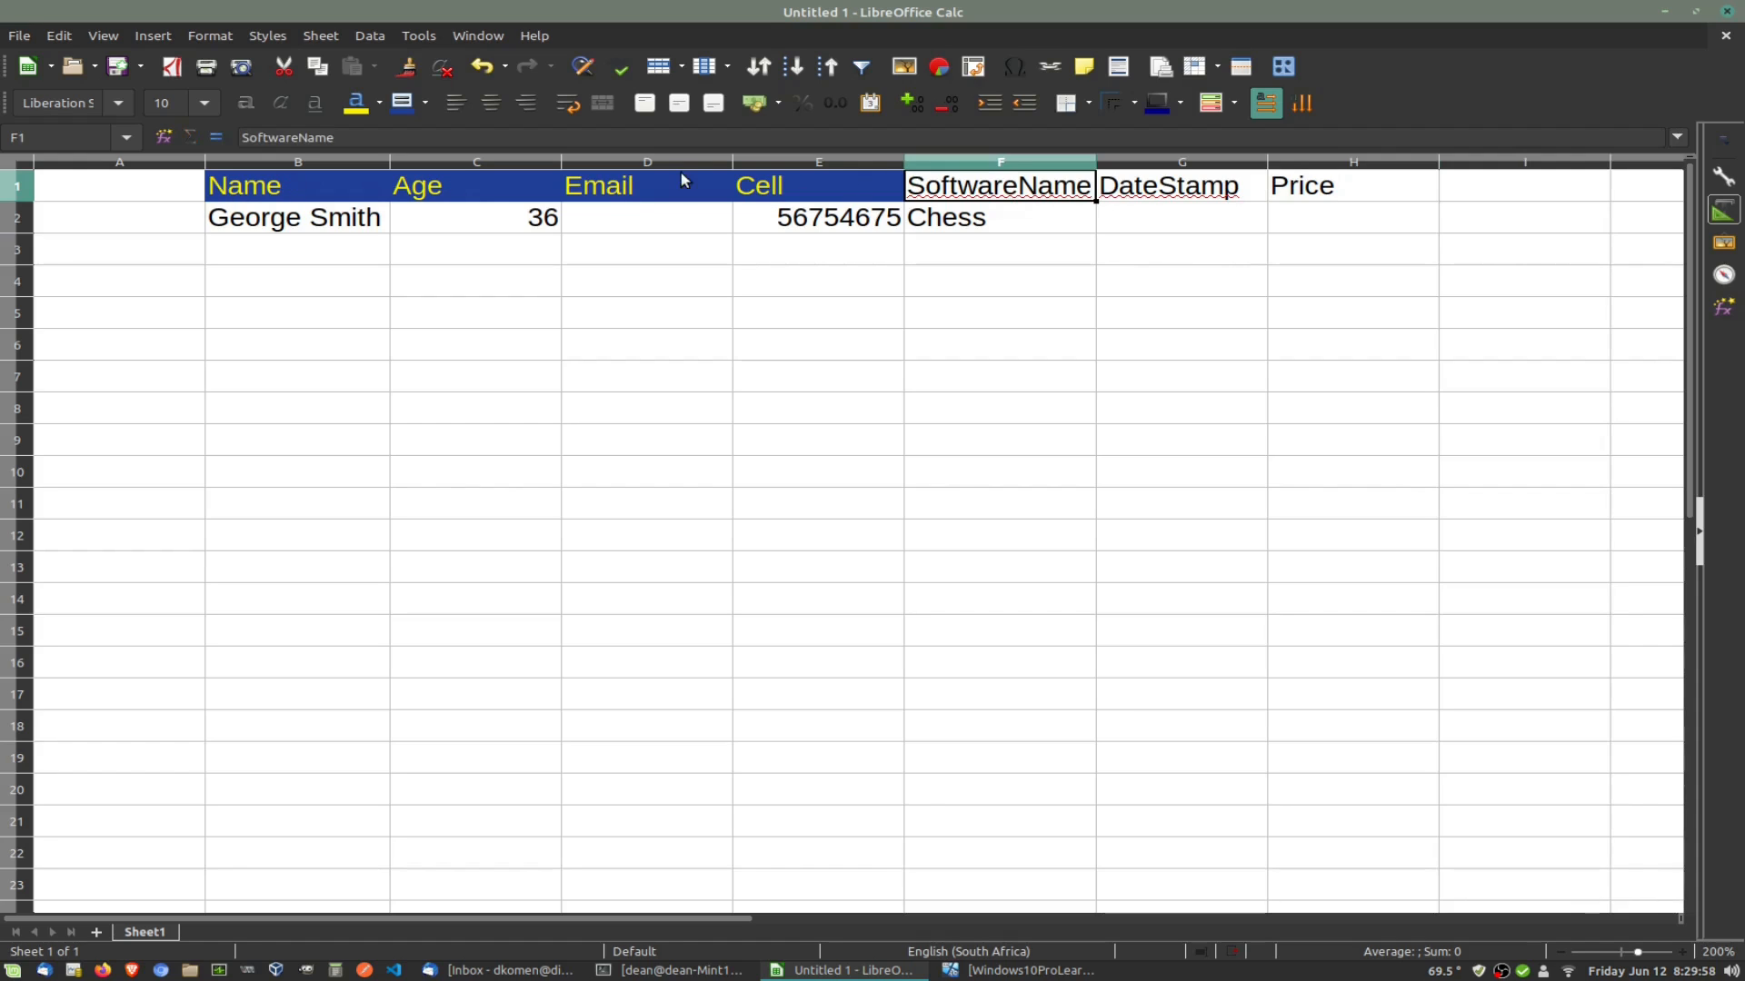
Step: Enter date 21 July 2021 in G2 and price 50.00 in H2
left_click(1073, 229)
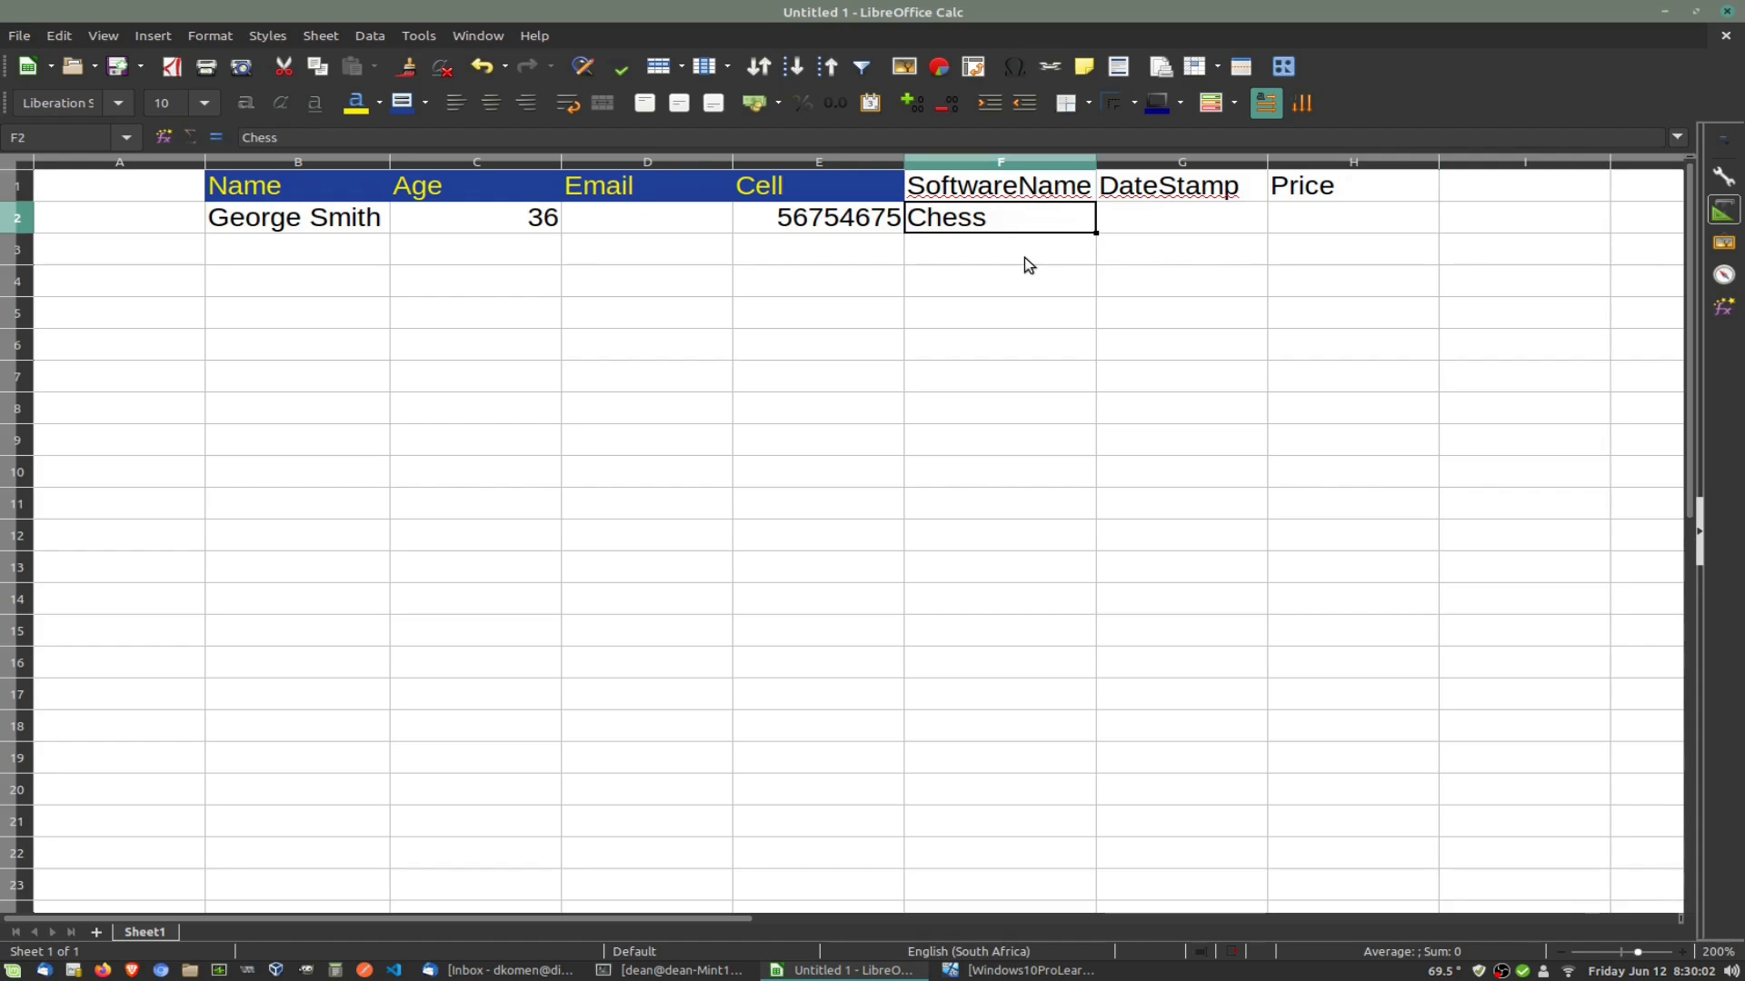
left_click(1162, 218)
type("21 Ju")
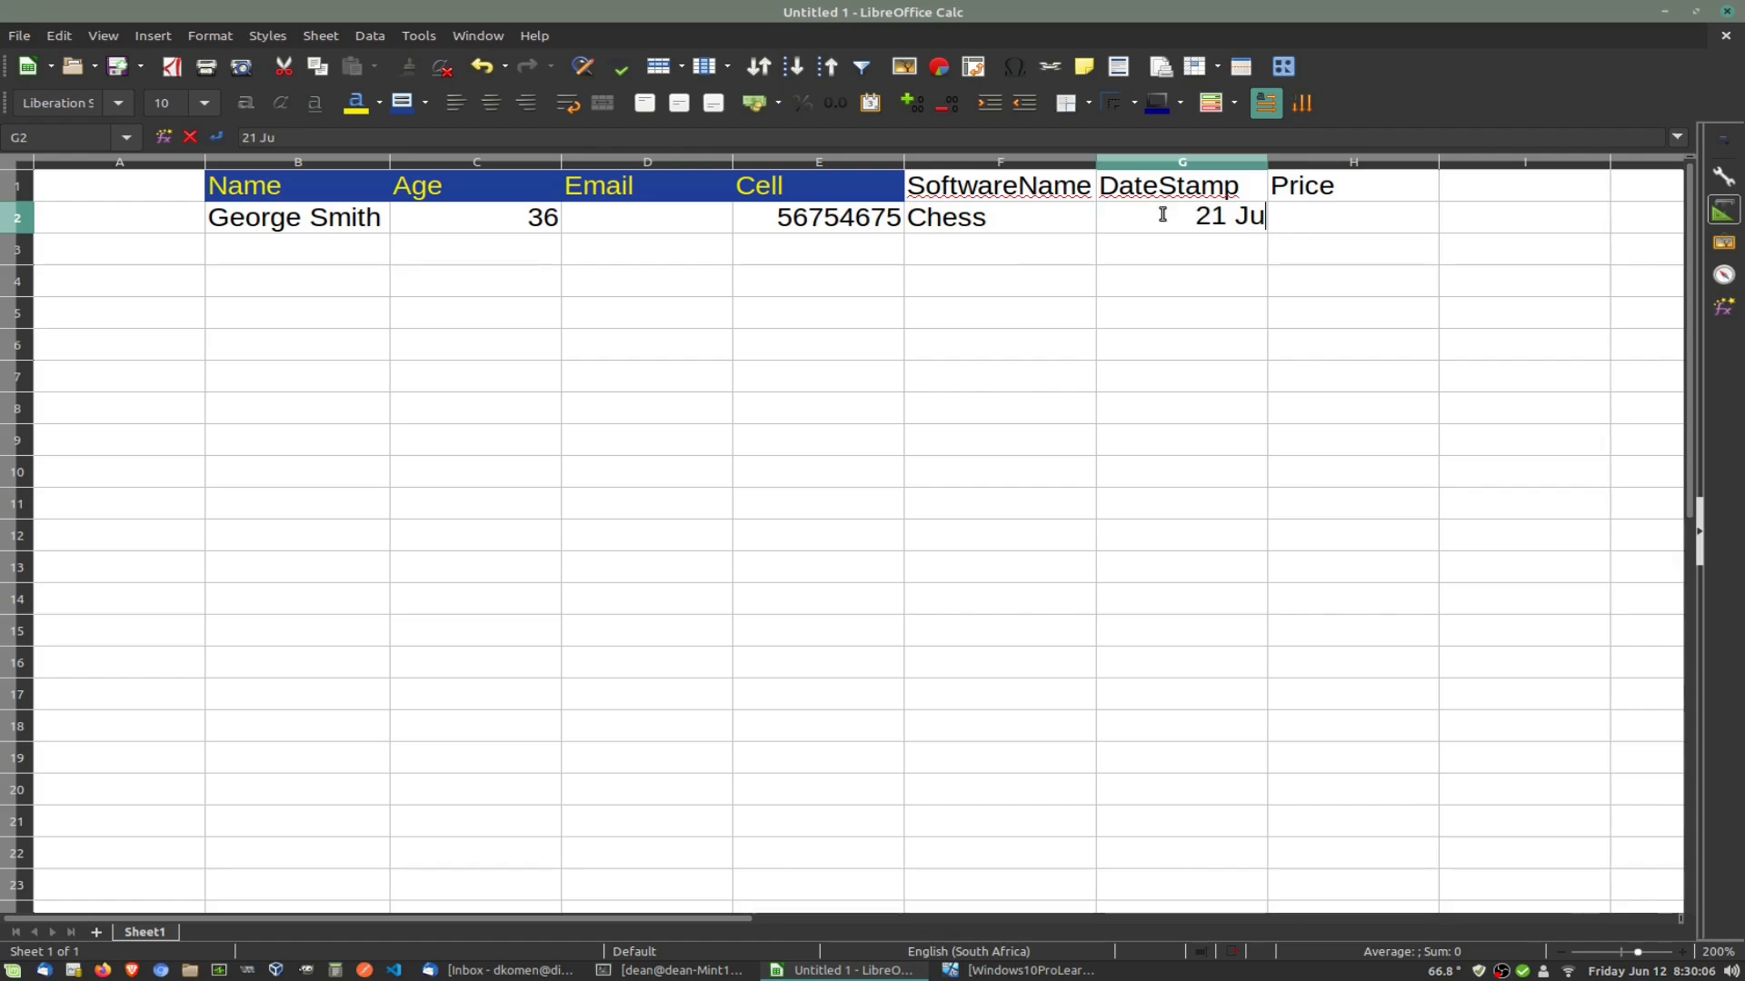
type("ly 20")
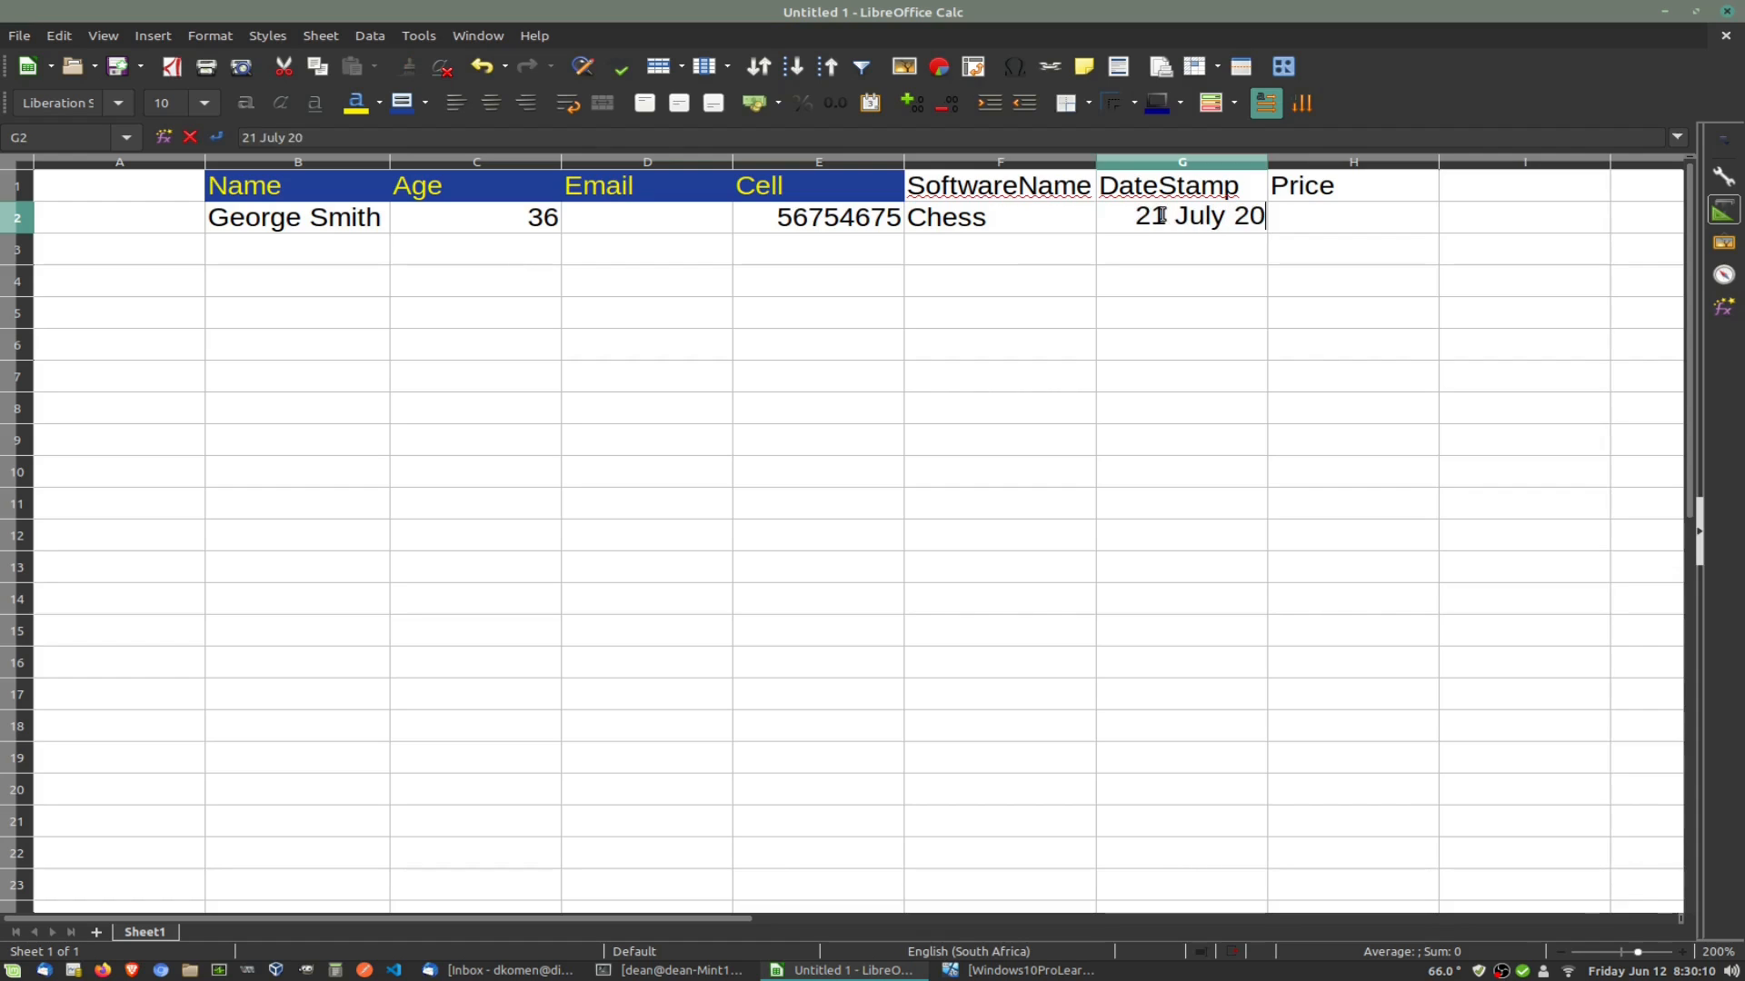
type("21")
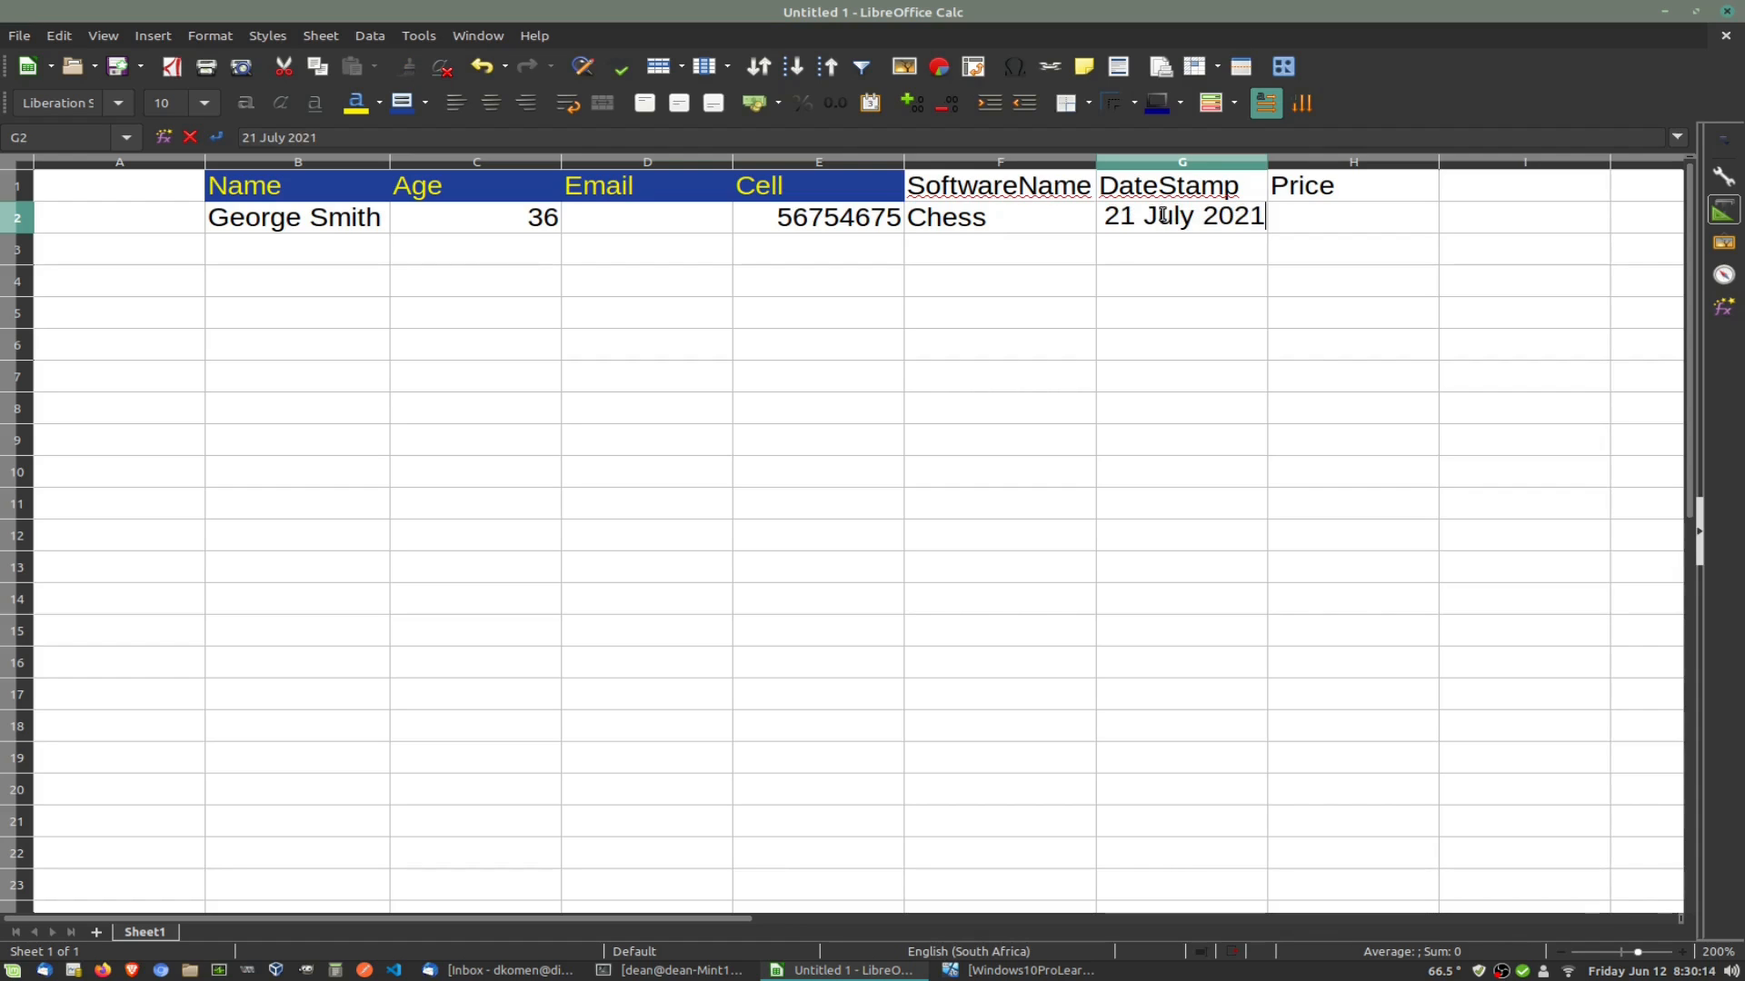
key("Tab")
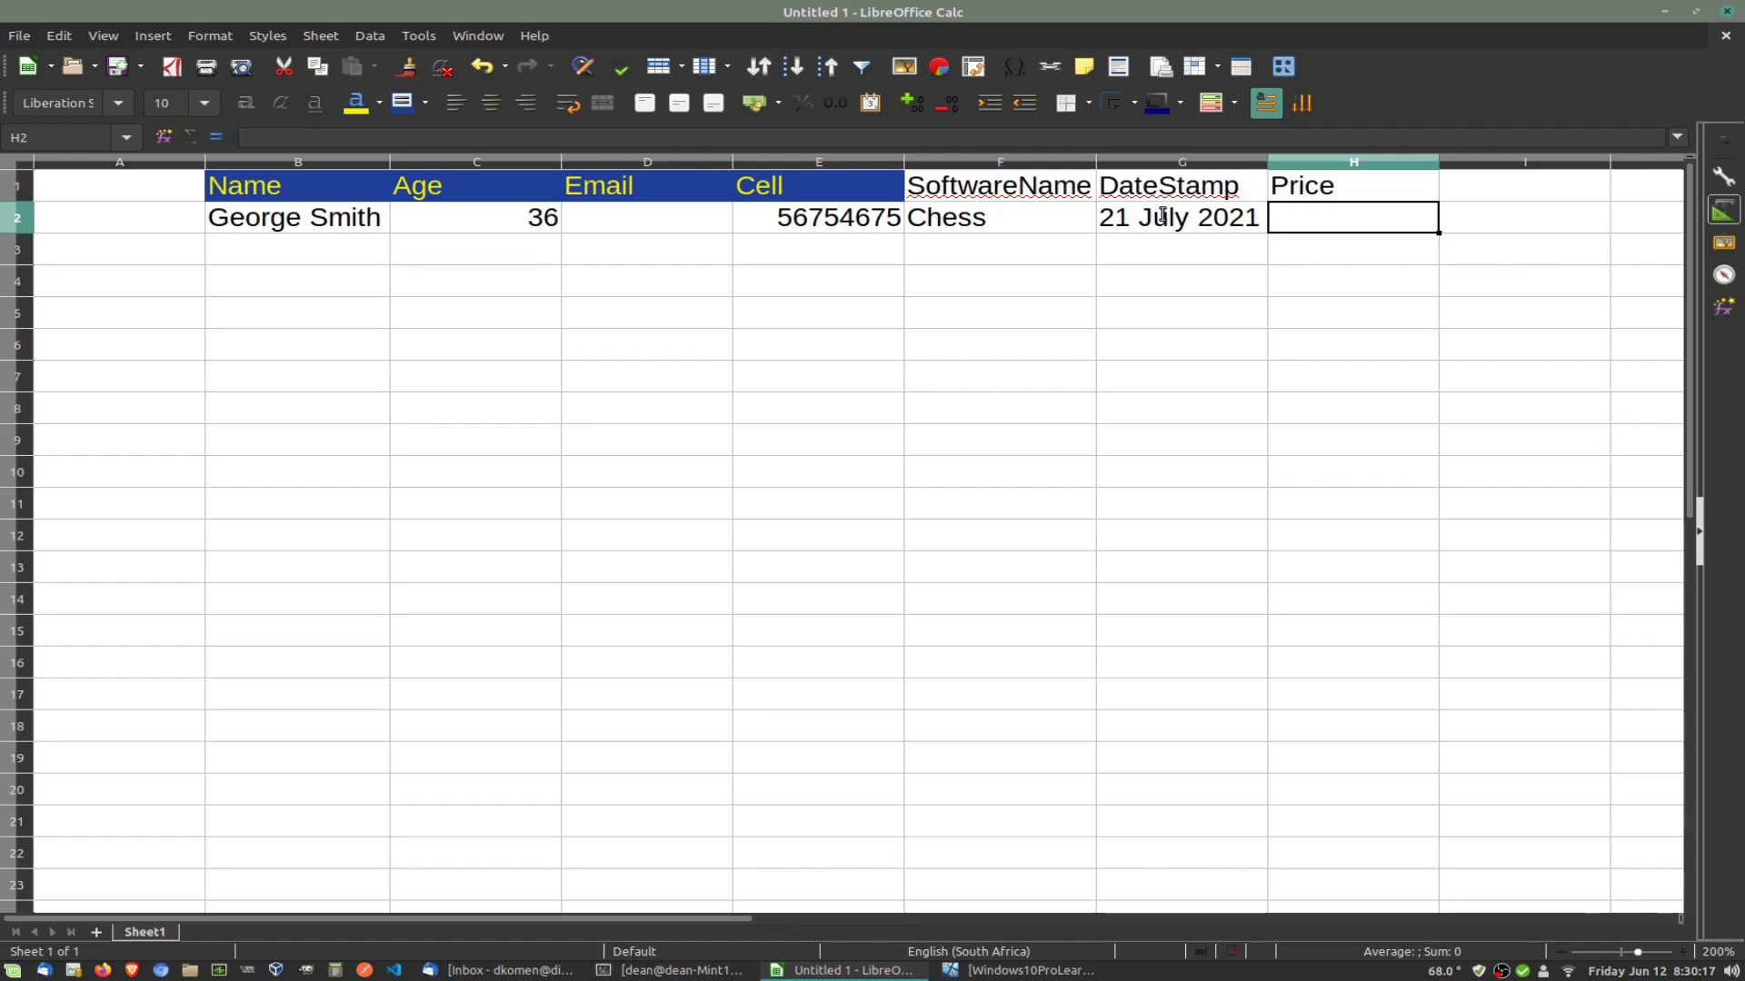
type("50")
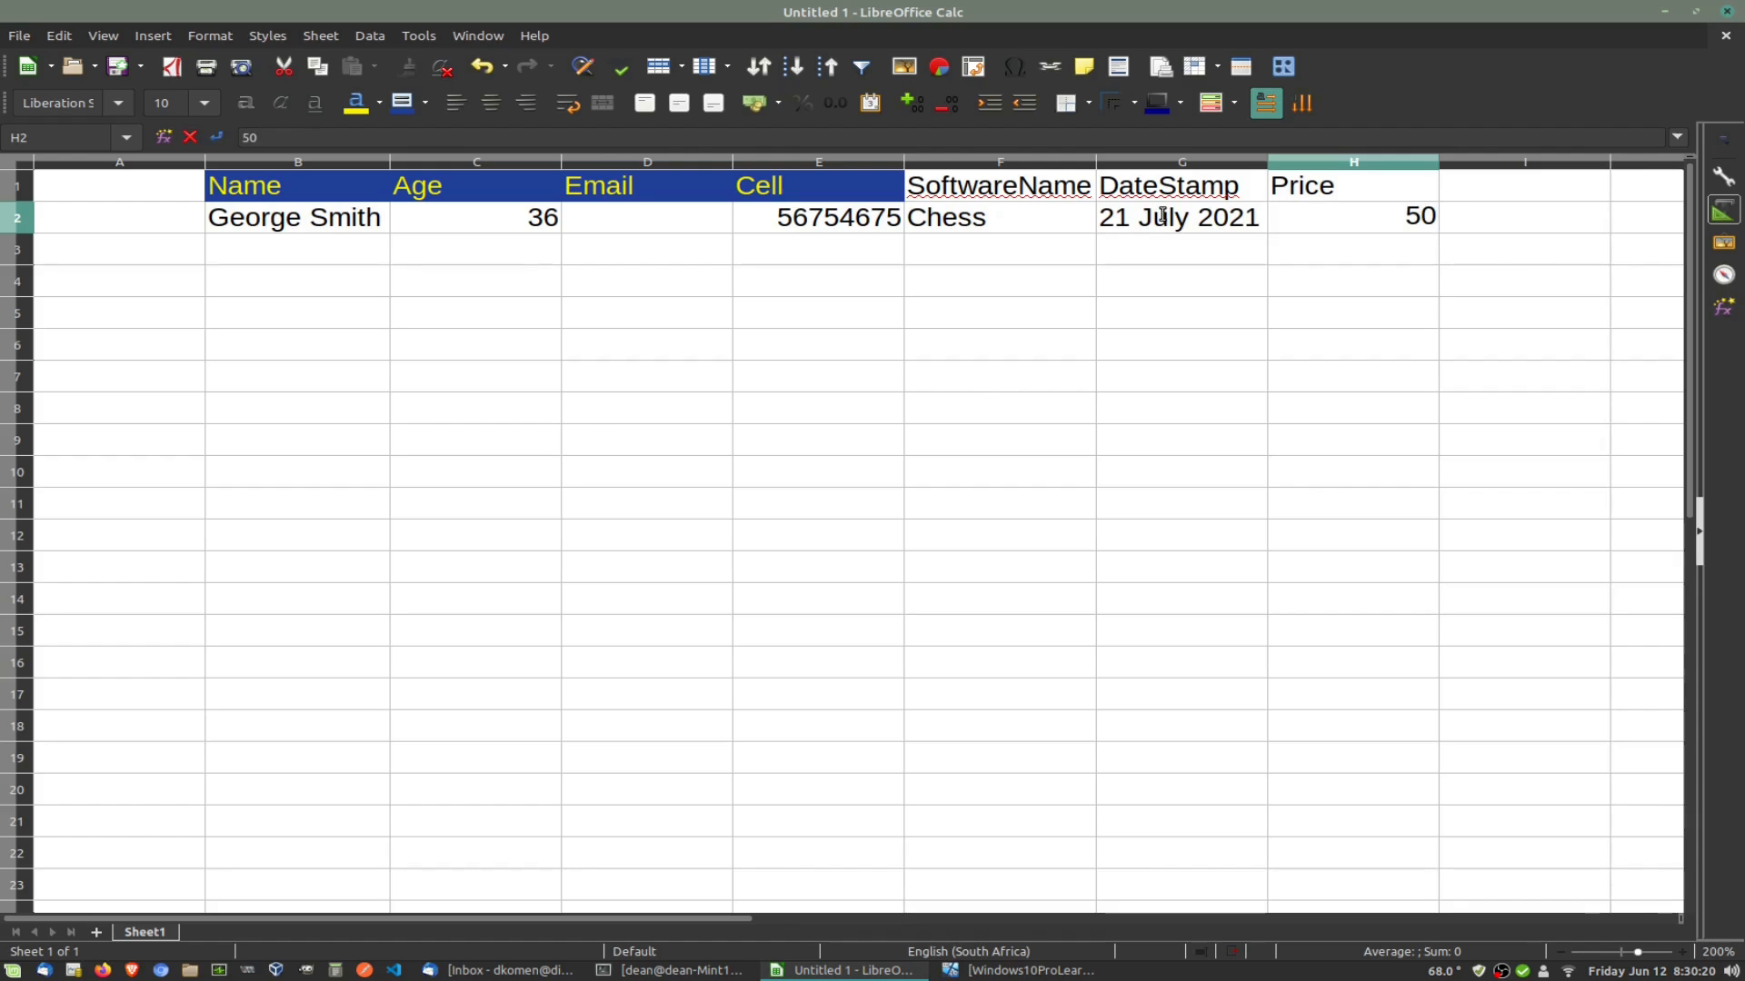
type(".00")
left_click(357, 249)
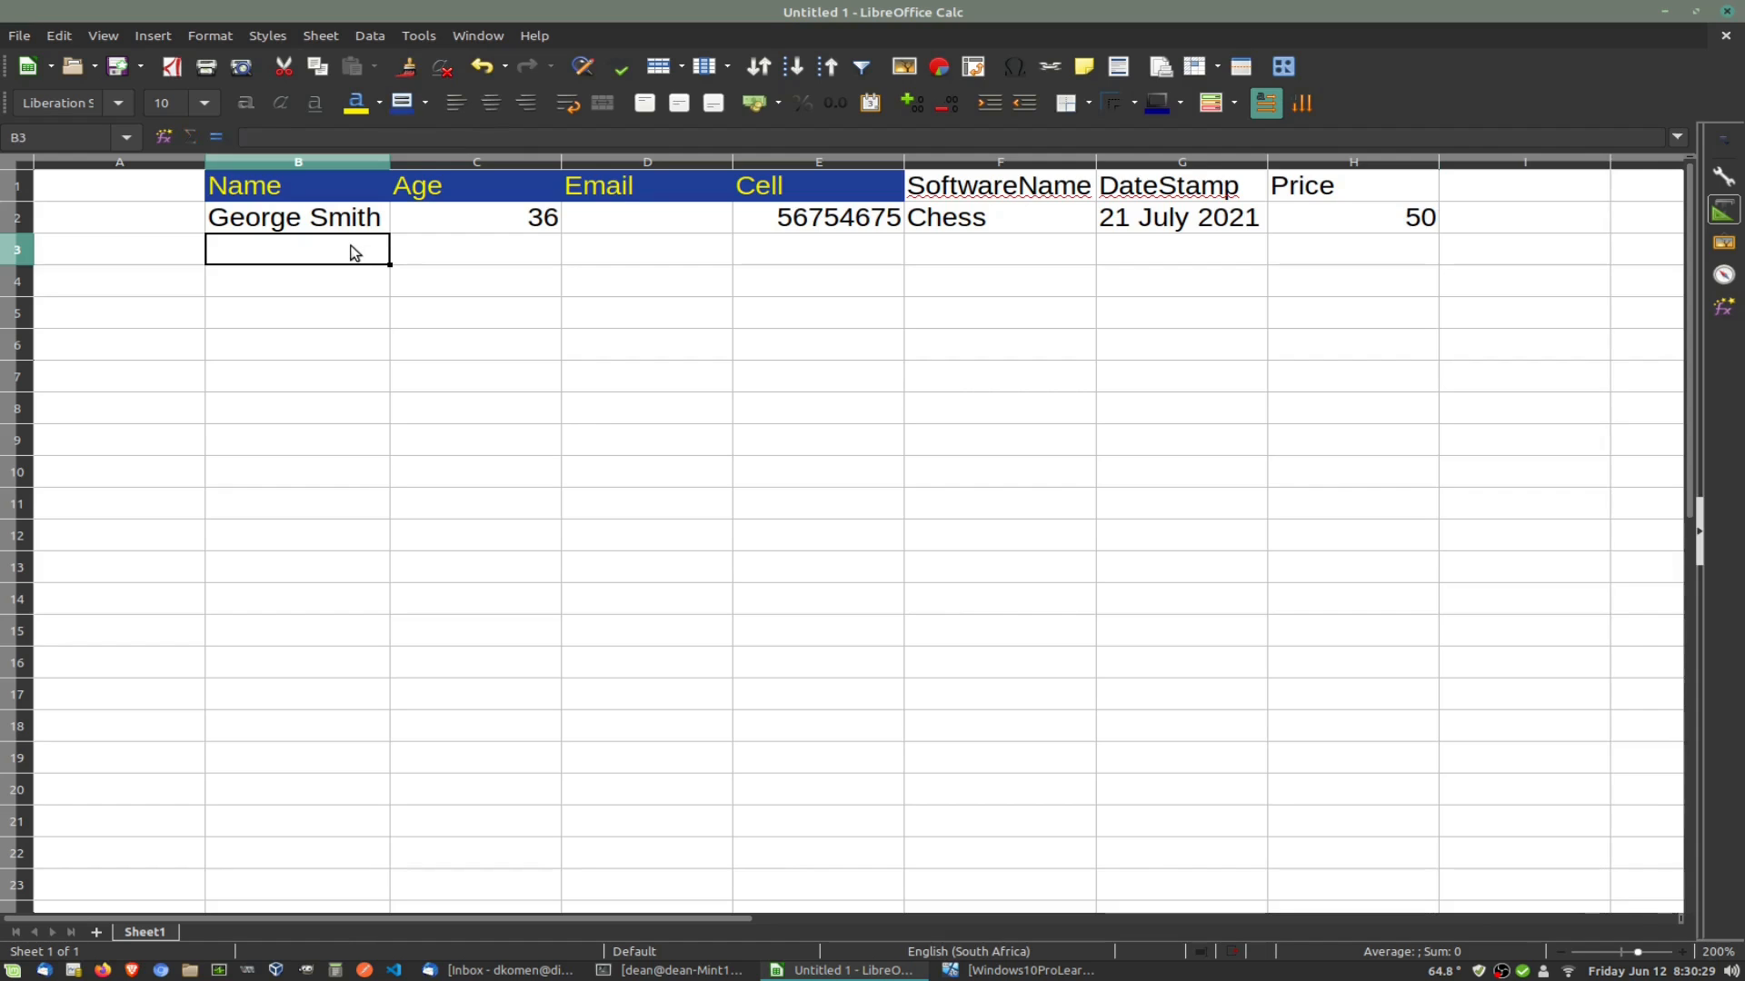
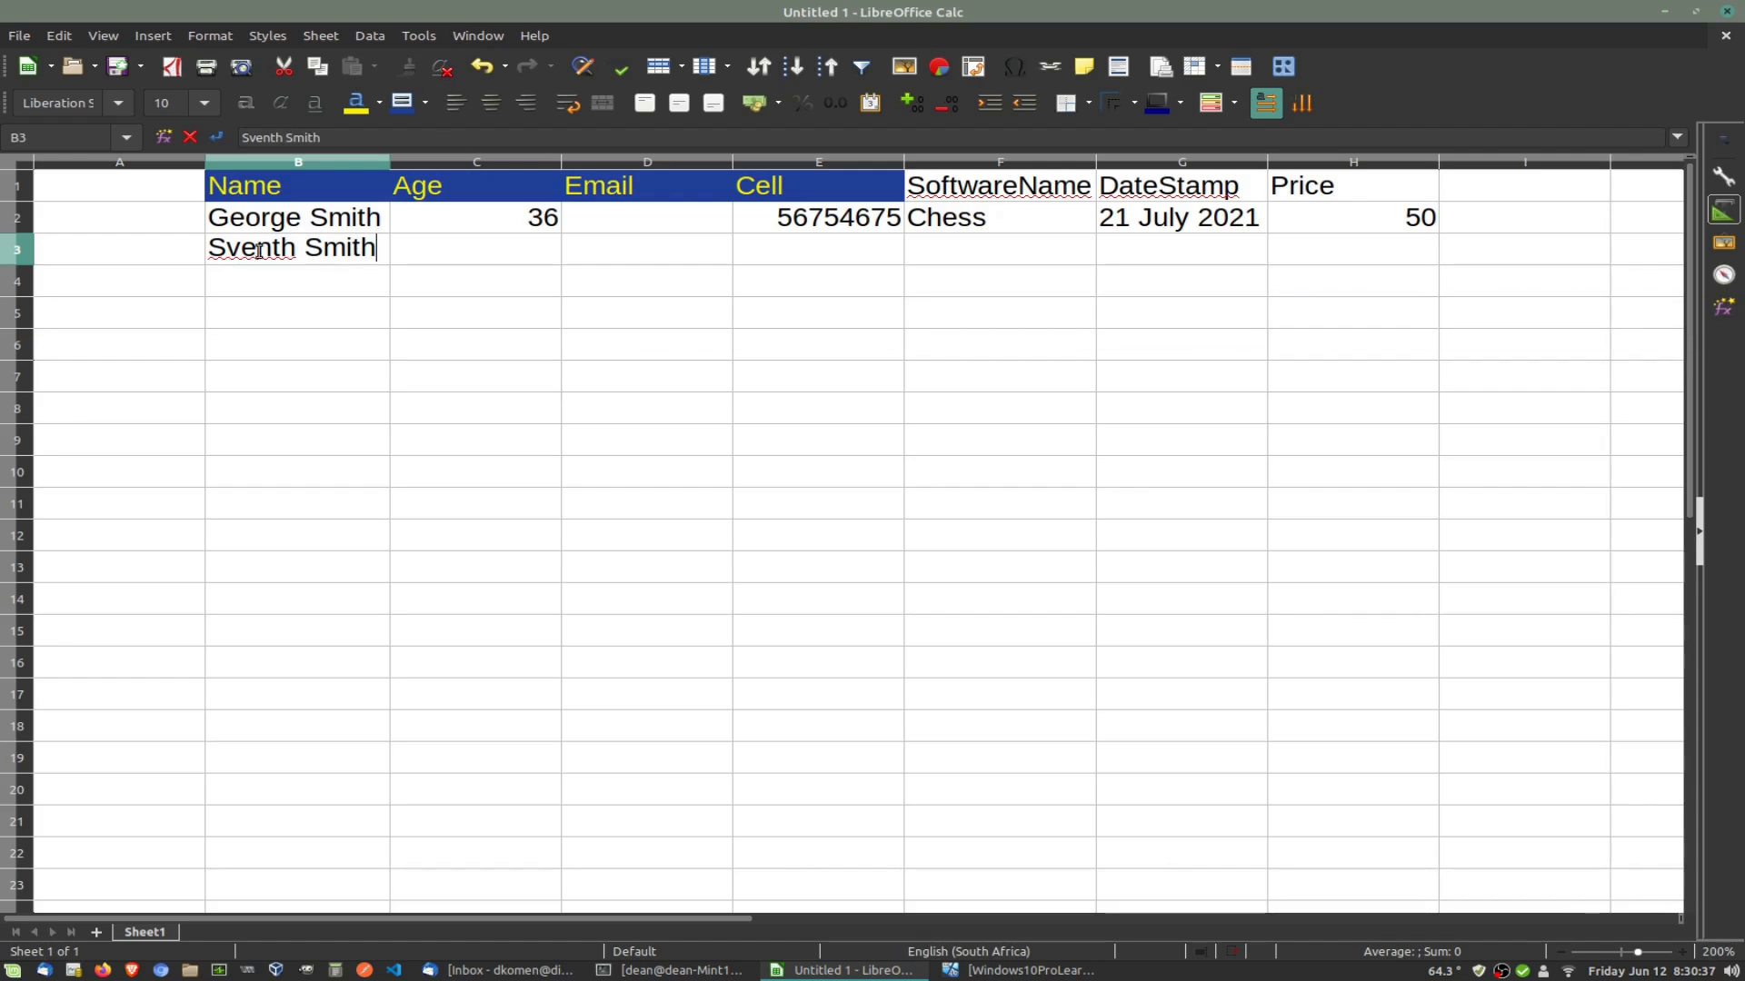
Step: Enter the second person's name in B3, fixing a typo, and age 34 in C3
key("Delete")
key("Delete")
key("Delete")
key("Delete")
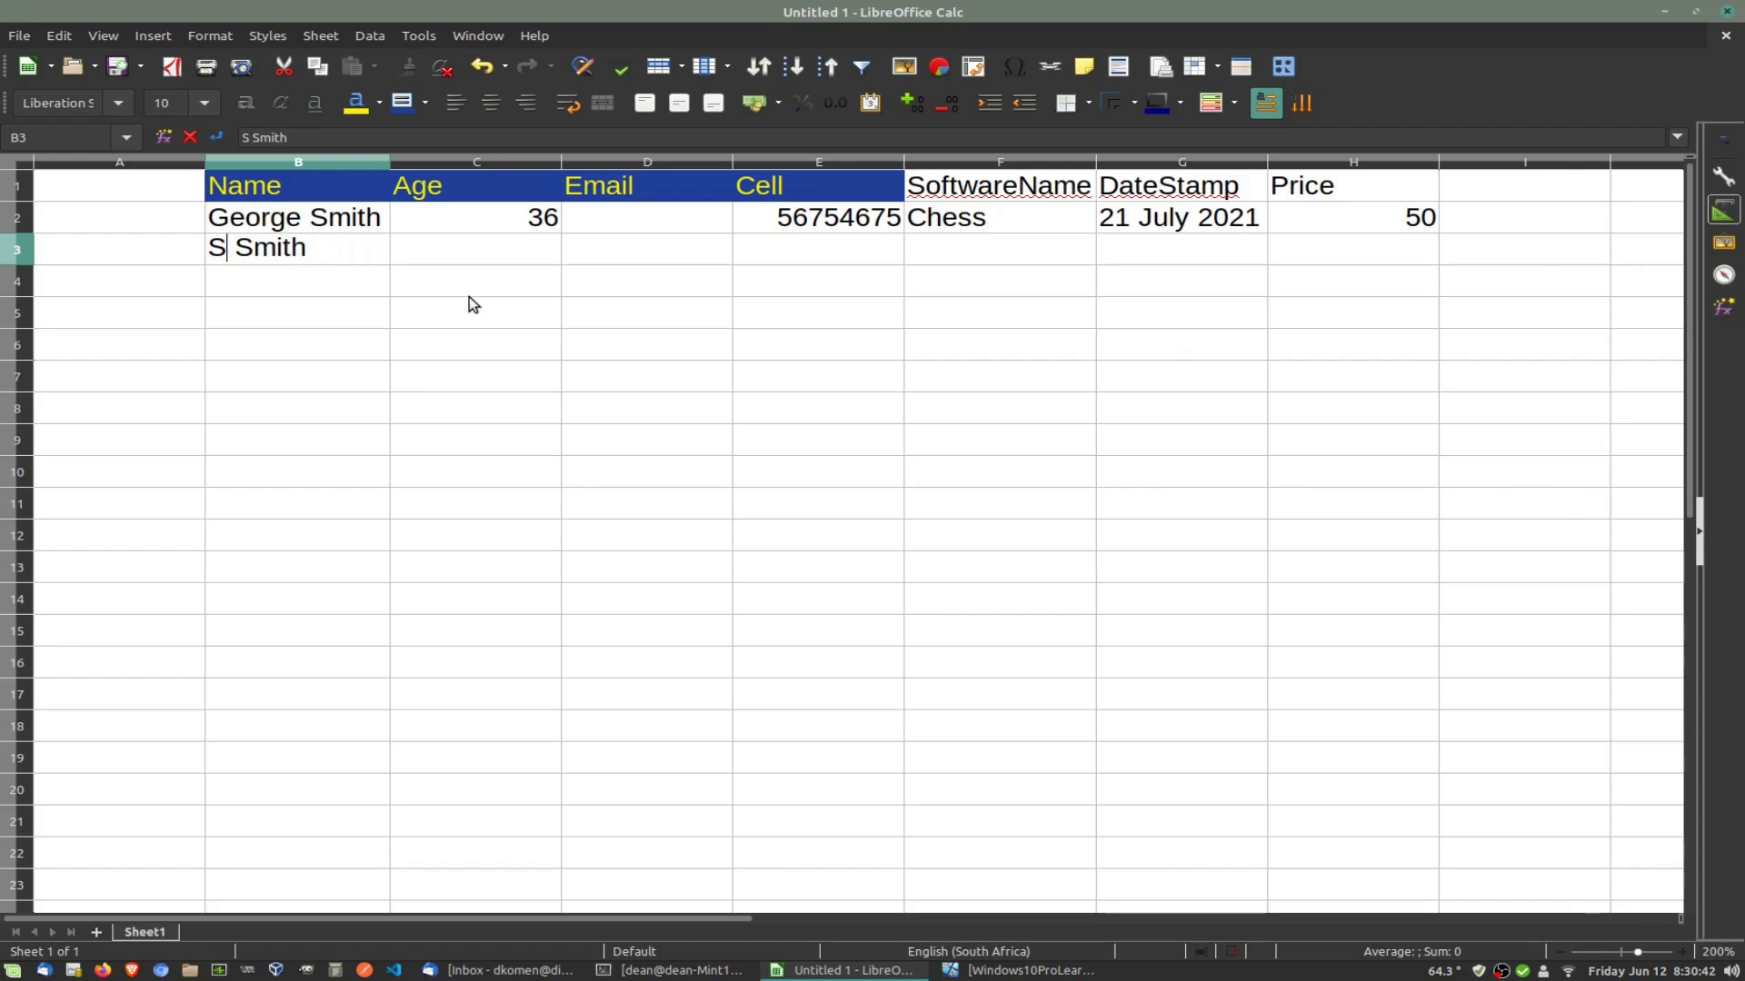
type("teven")
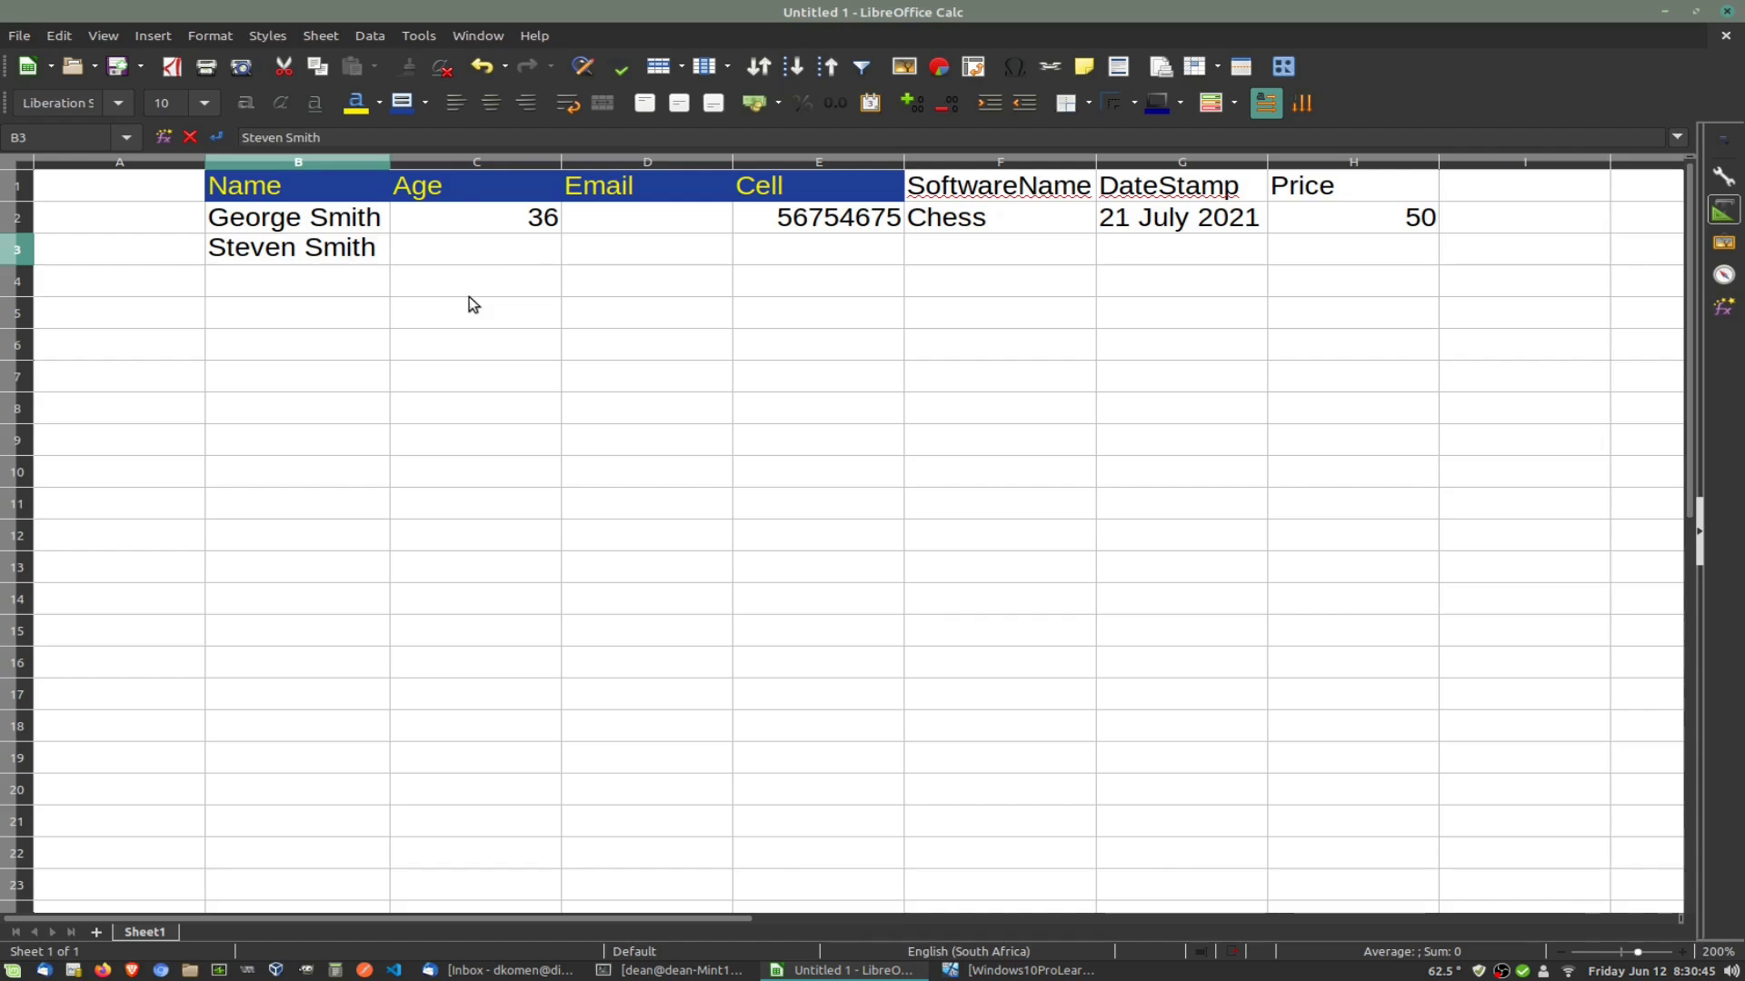
left_click(505, 258)
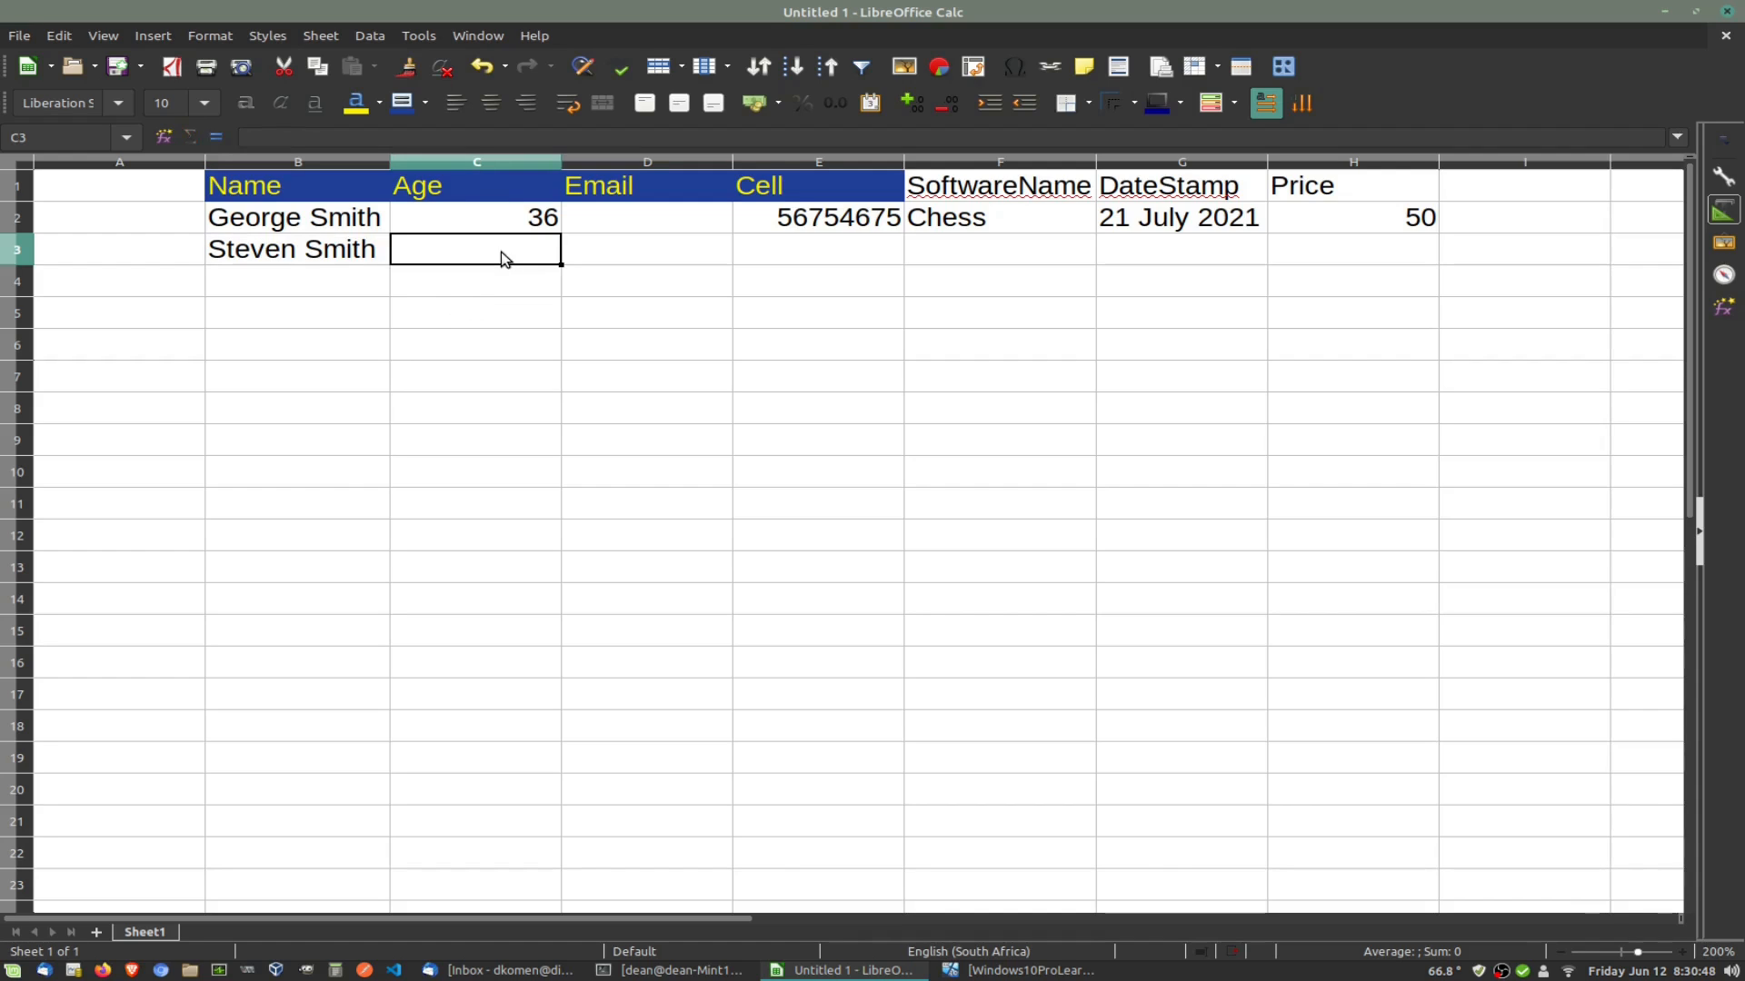
type("34")
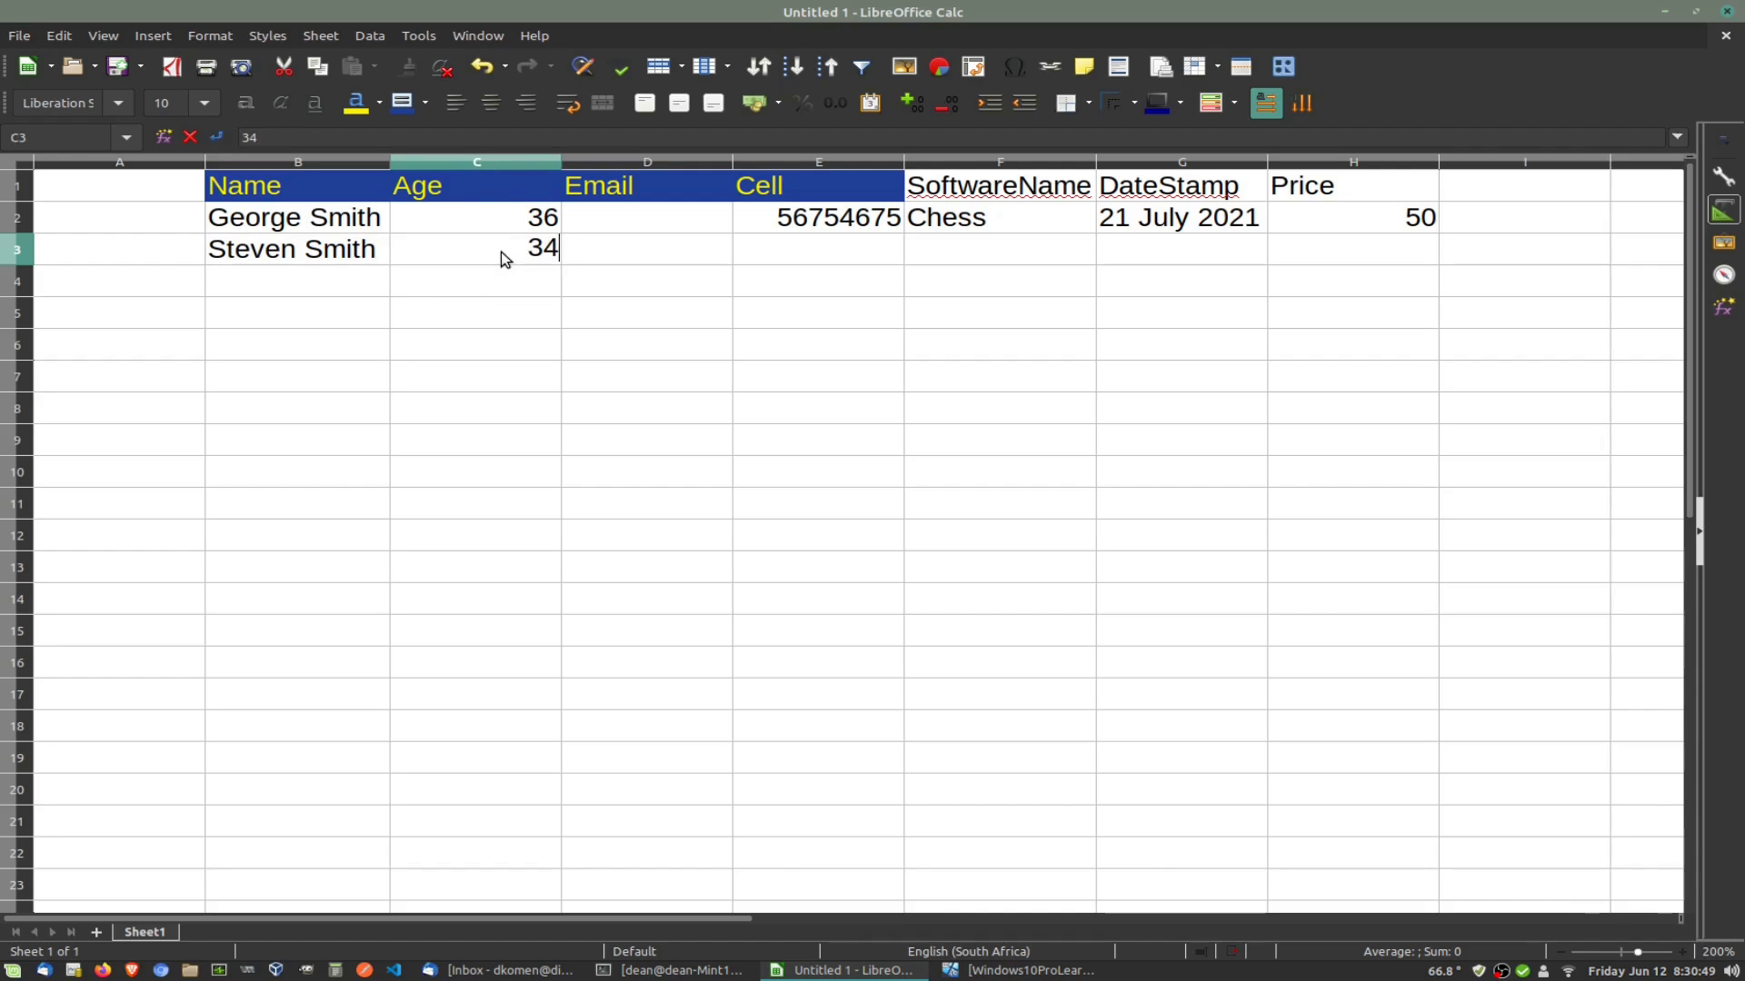
left_click(598, 253)
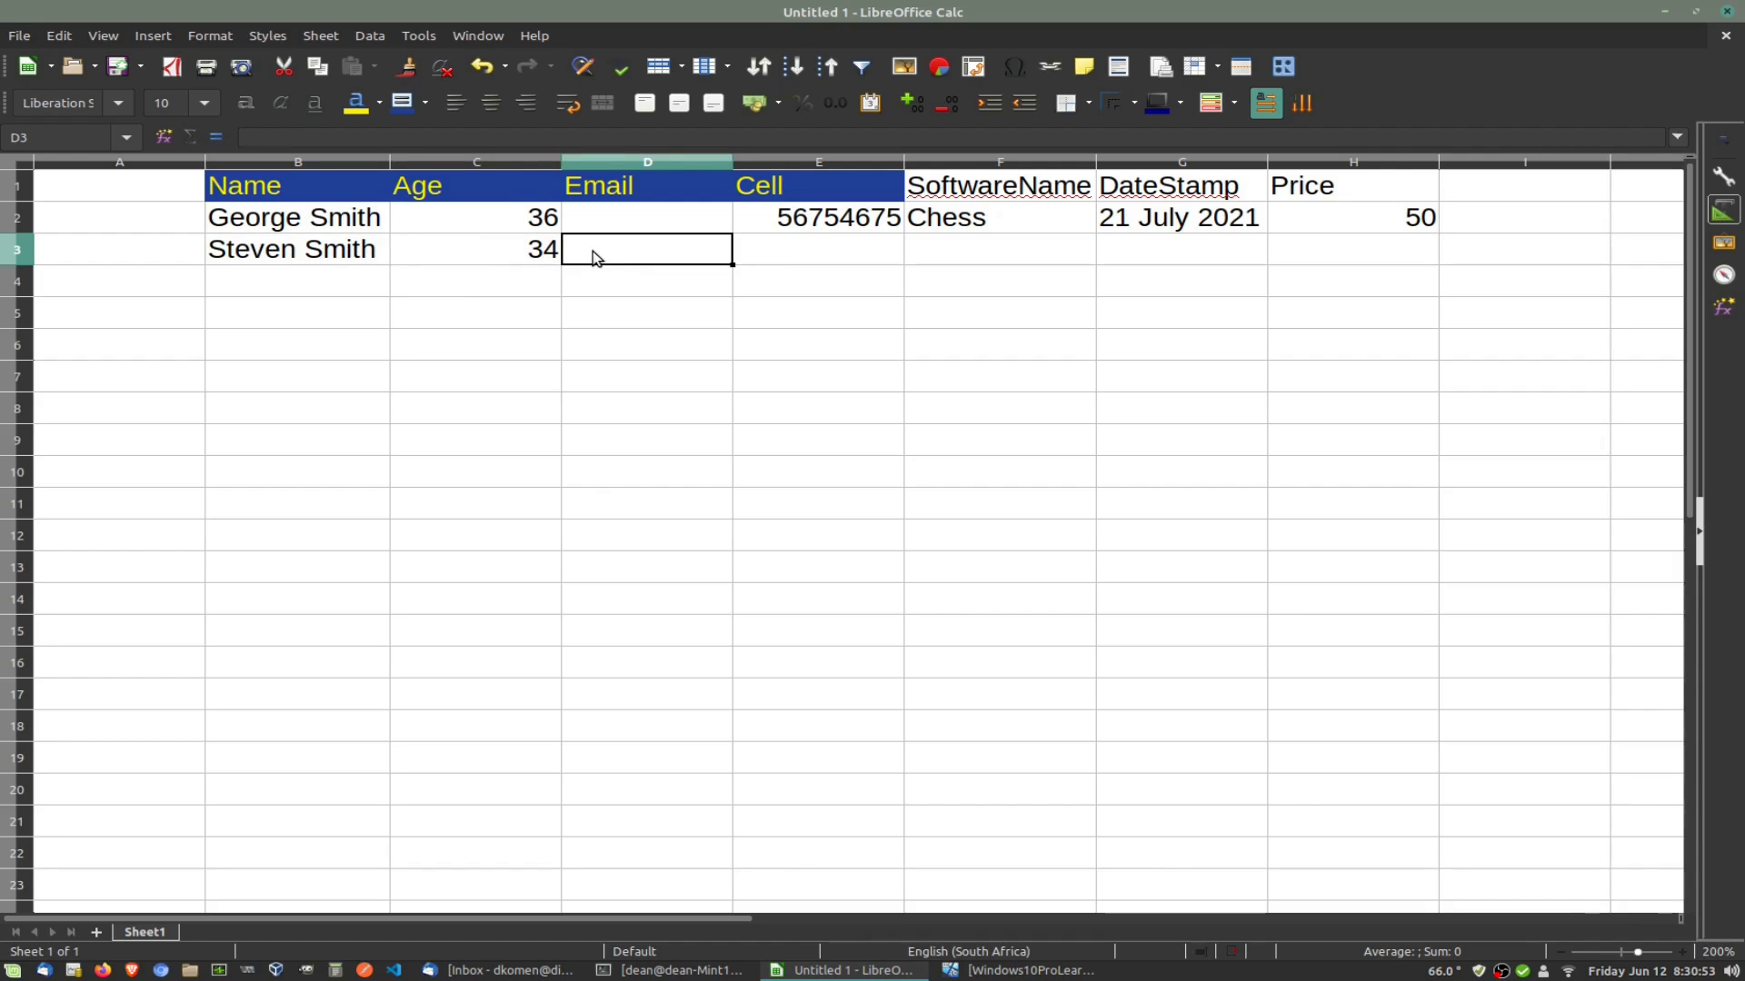
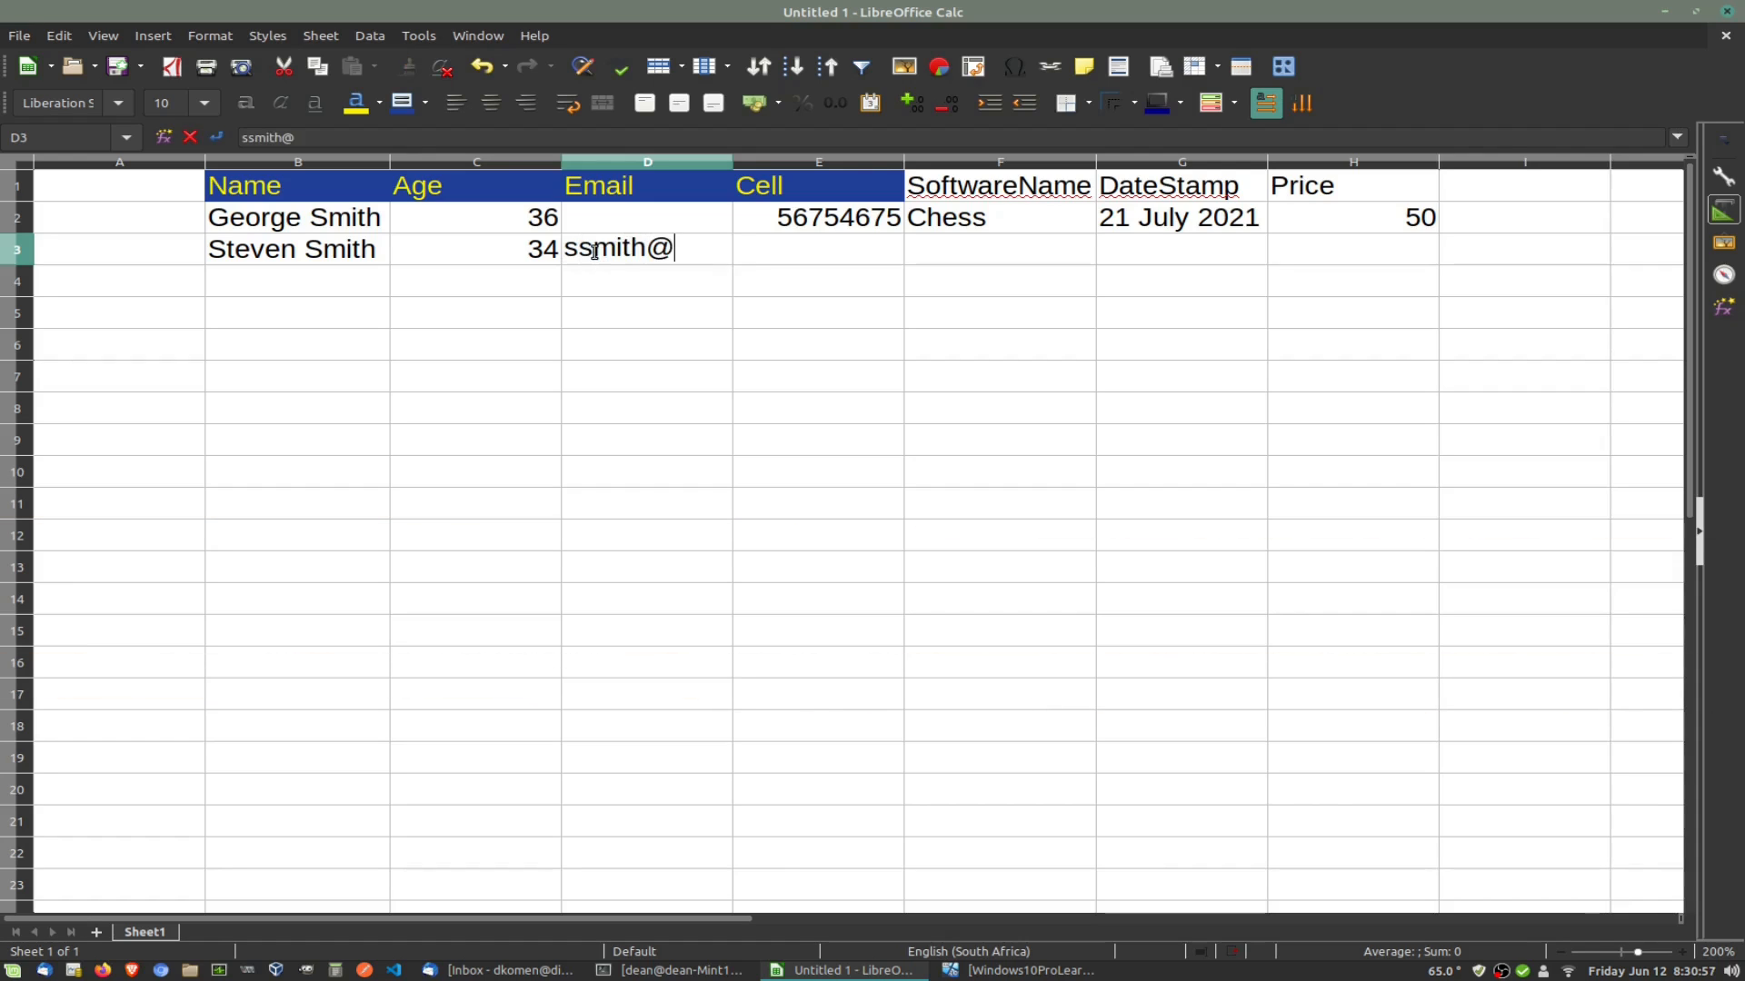
Step: Enter the second person's e-mail address in D3 and widen column D to fit it
key("Tab")
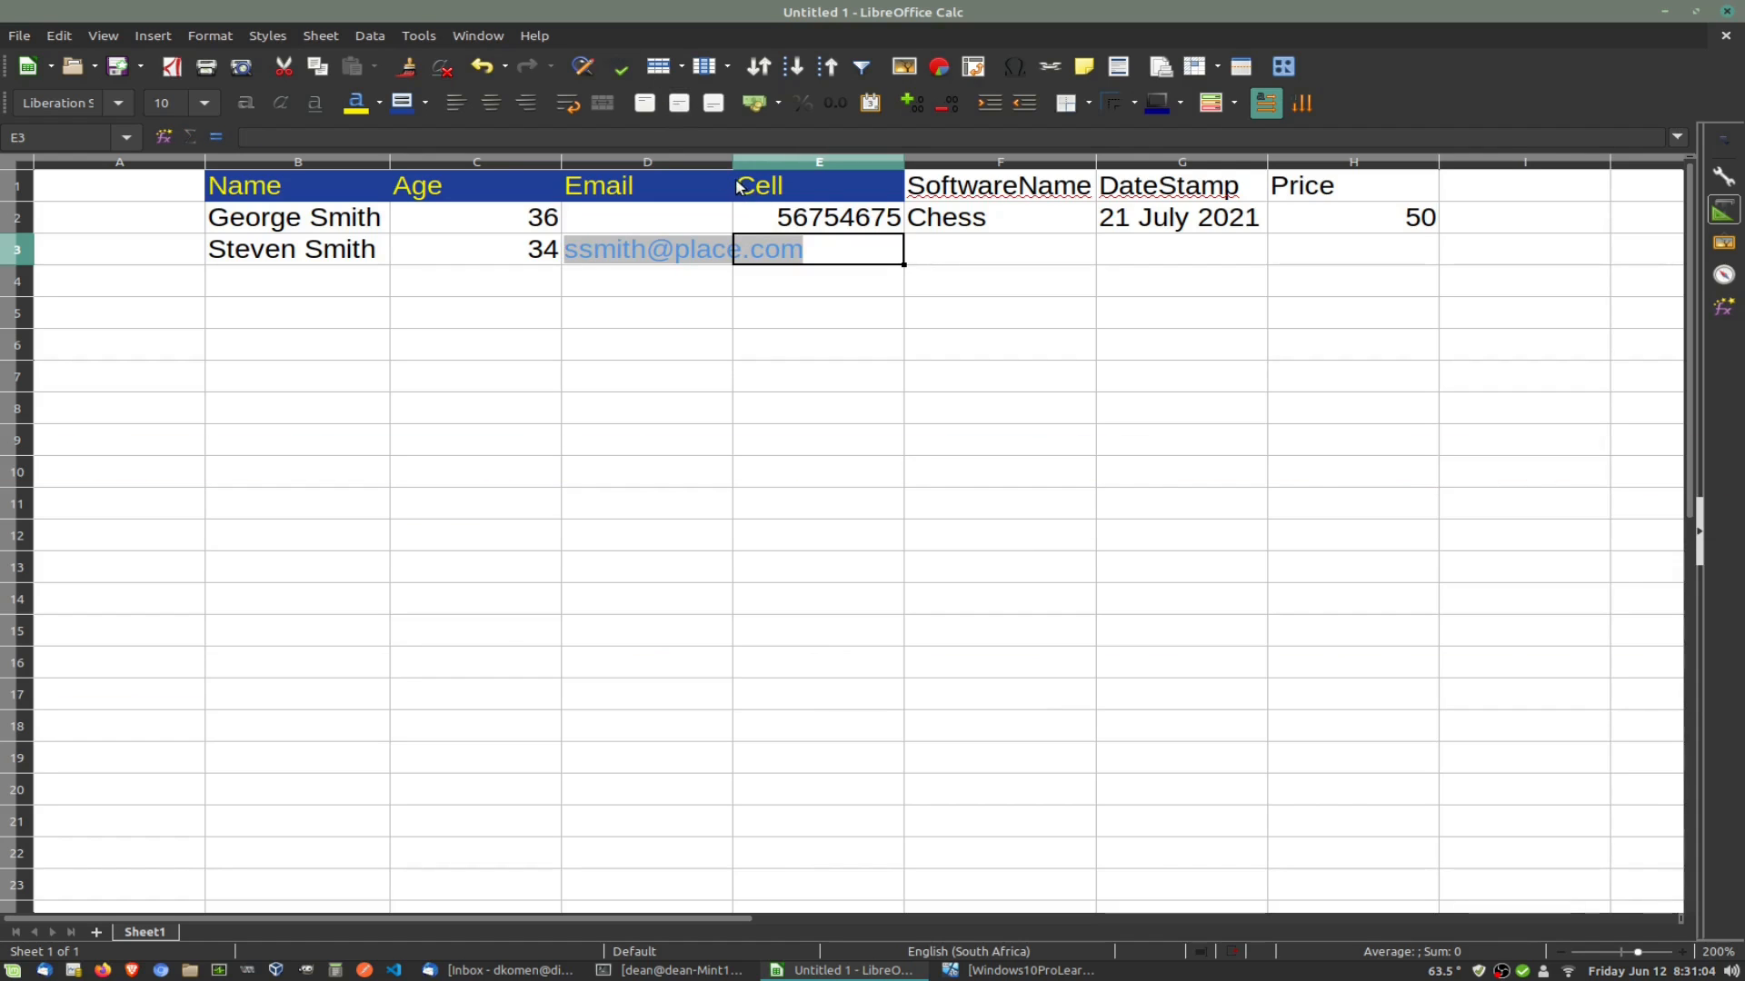
left_click_drag(733, 162, 814, 160)
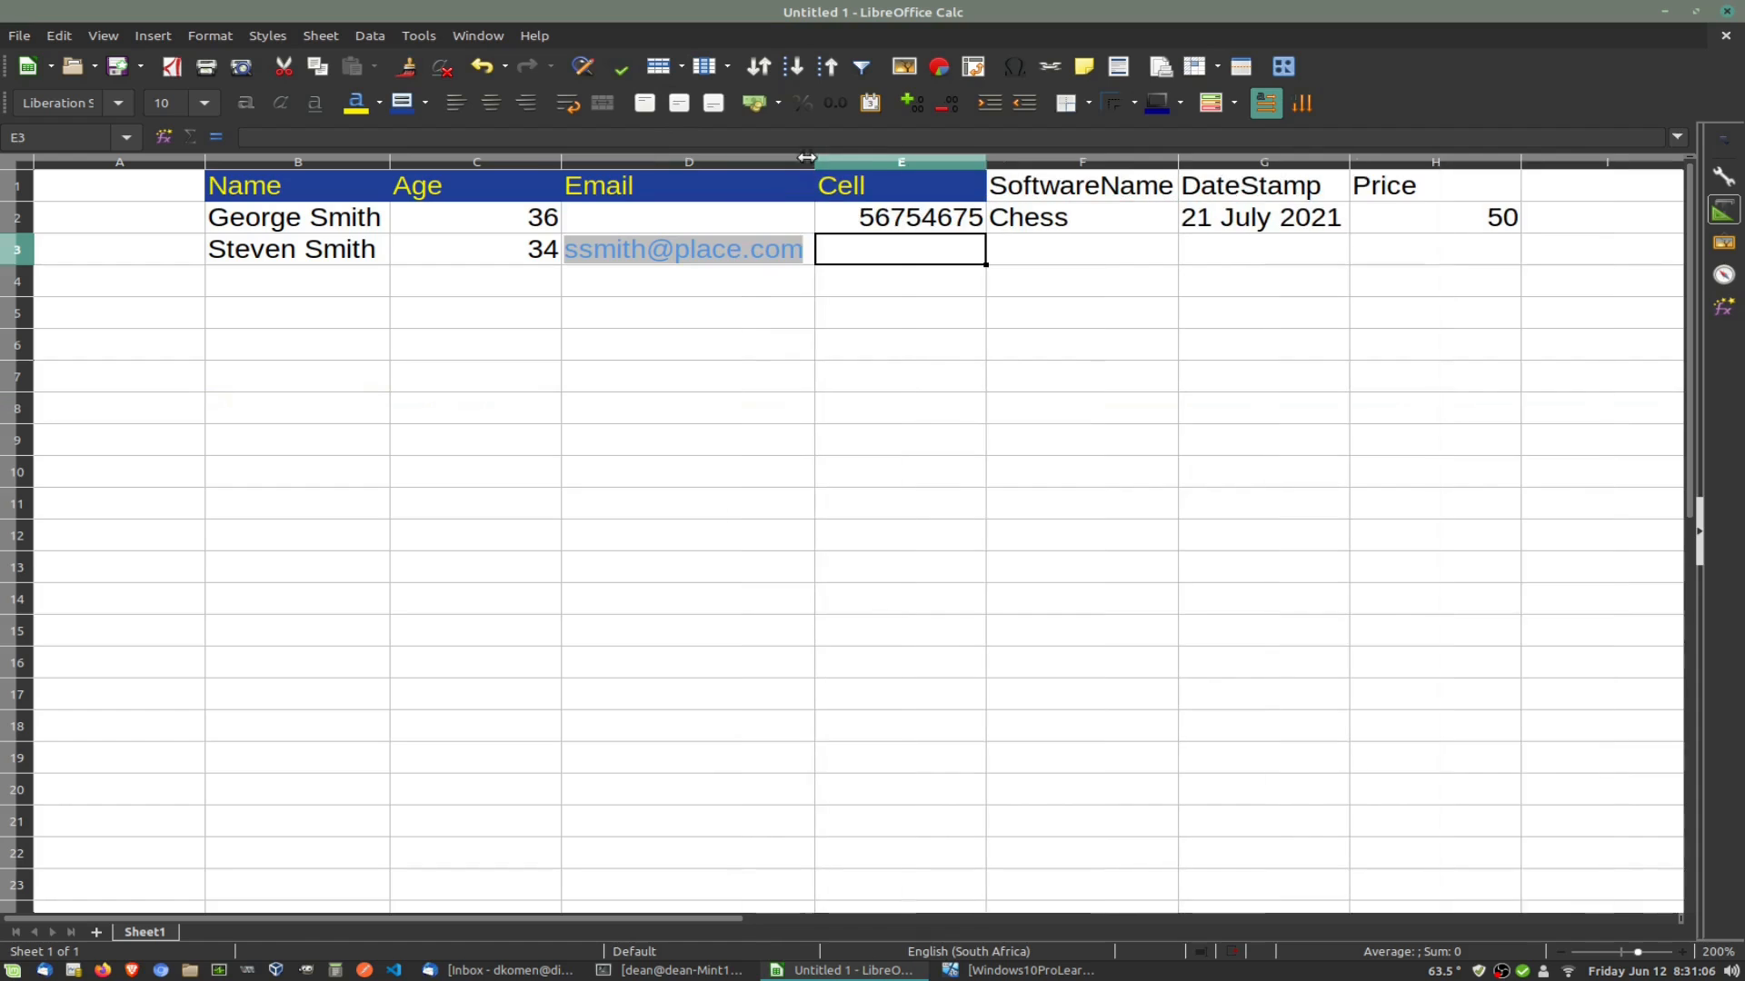
left_click(658, 348)
key("Up")
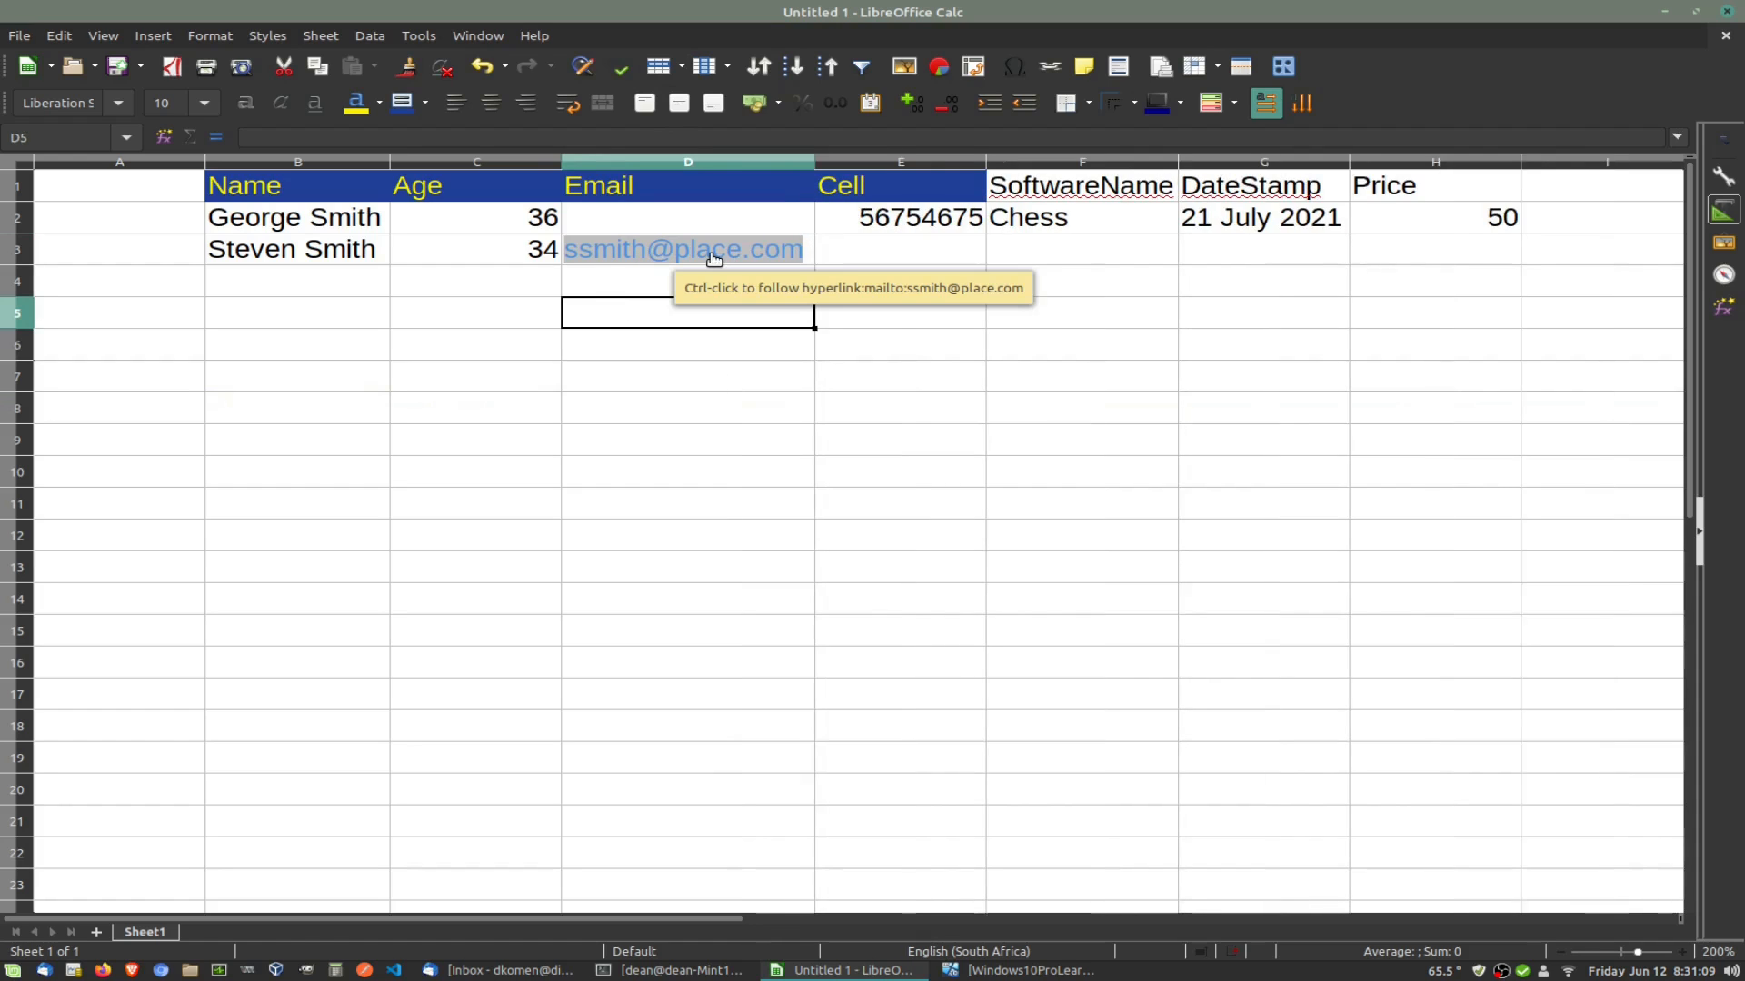
Step: Enter the person's cell number in E3 and BattleChess in F3
left_click(864, 254)
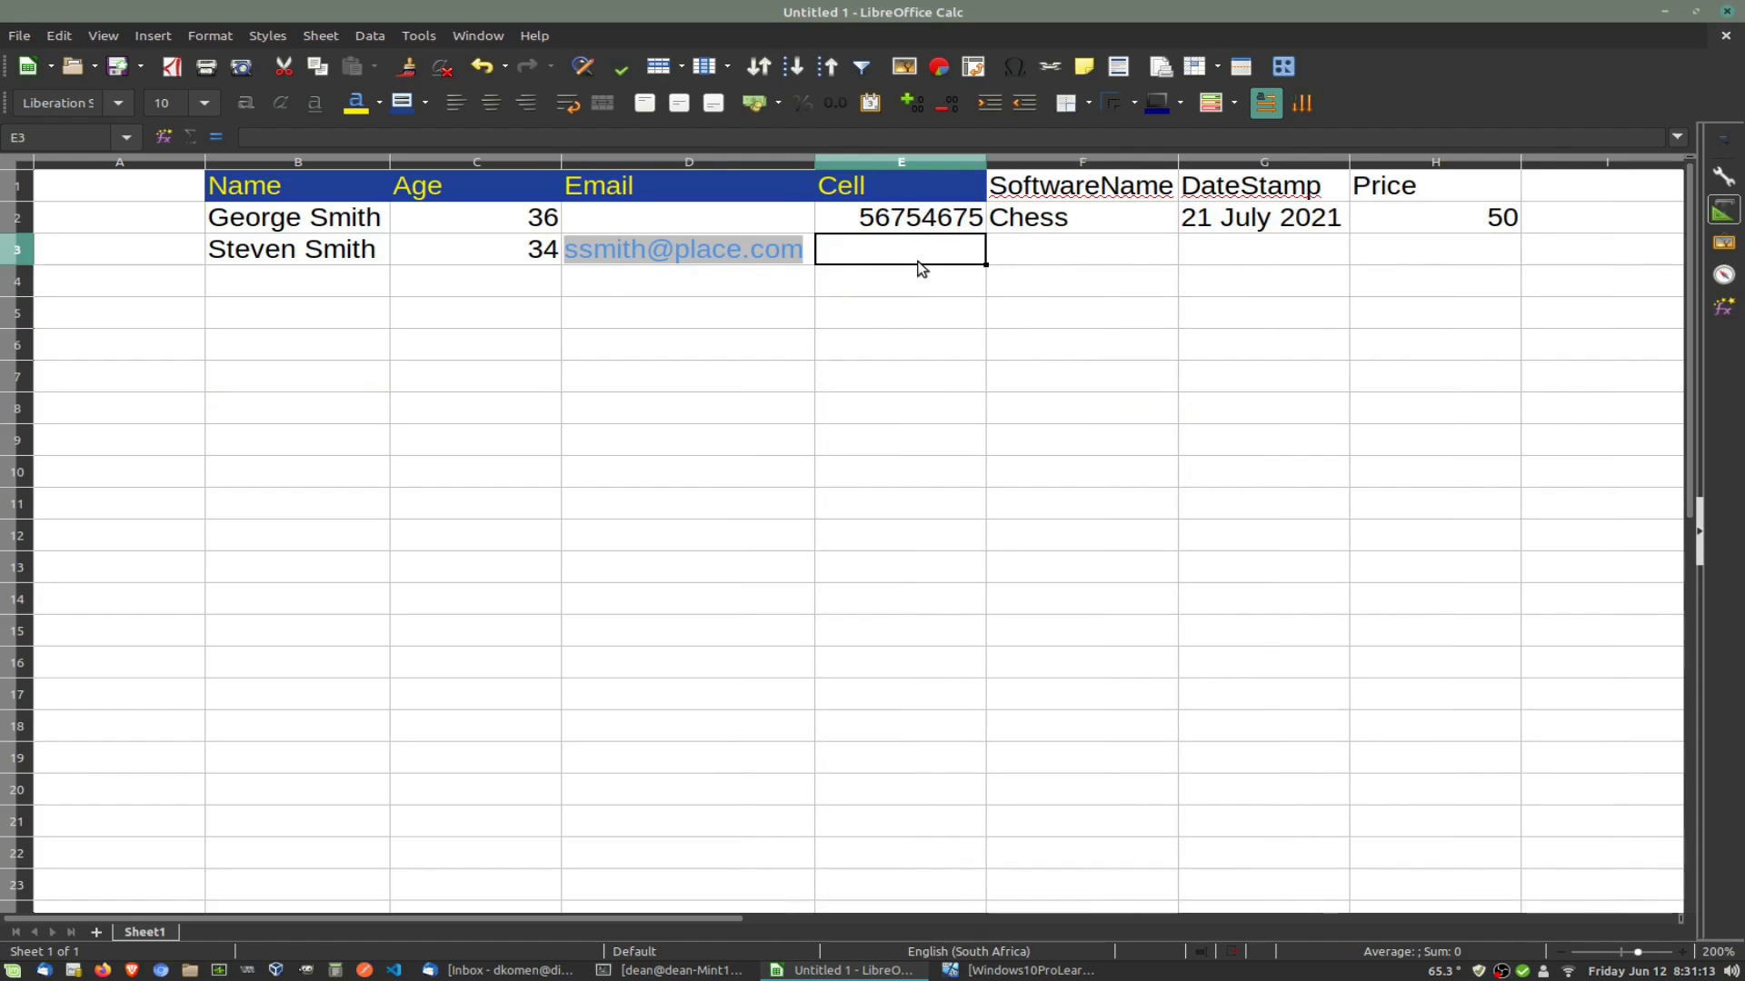
type("345456")
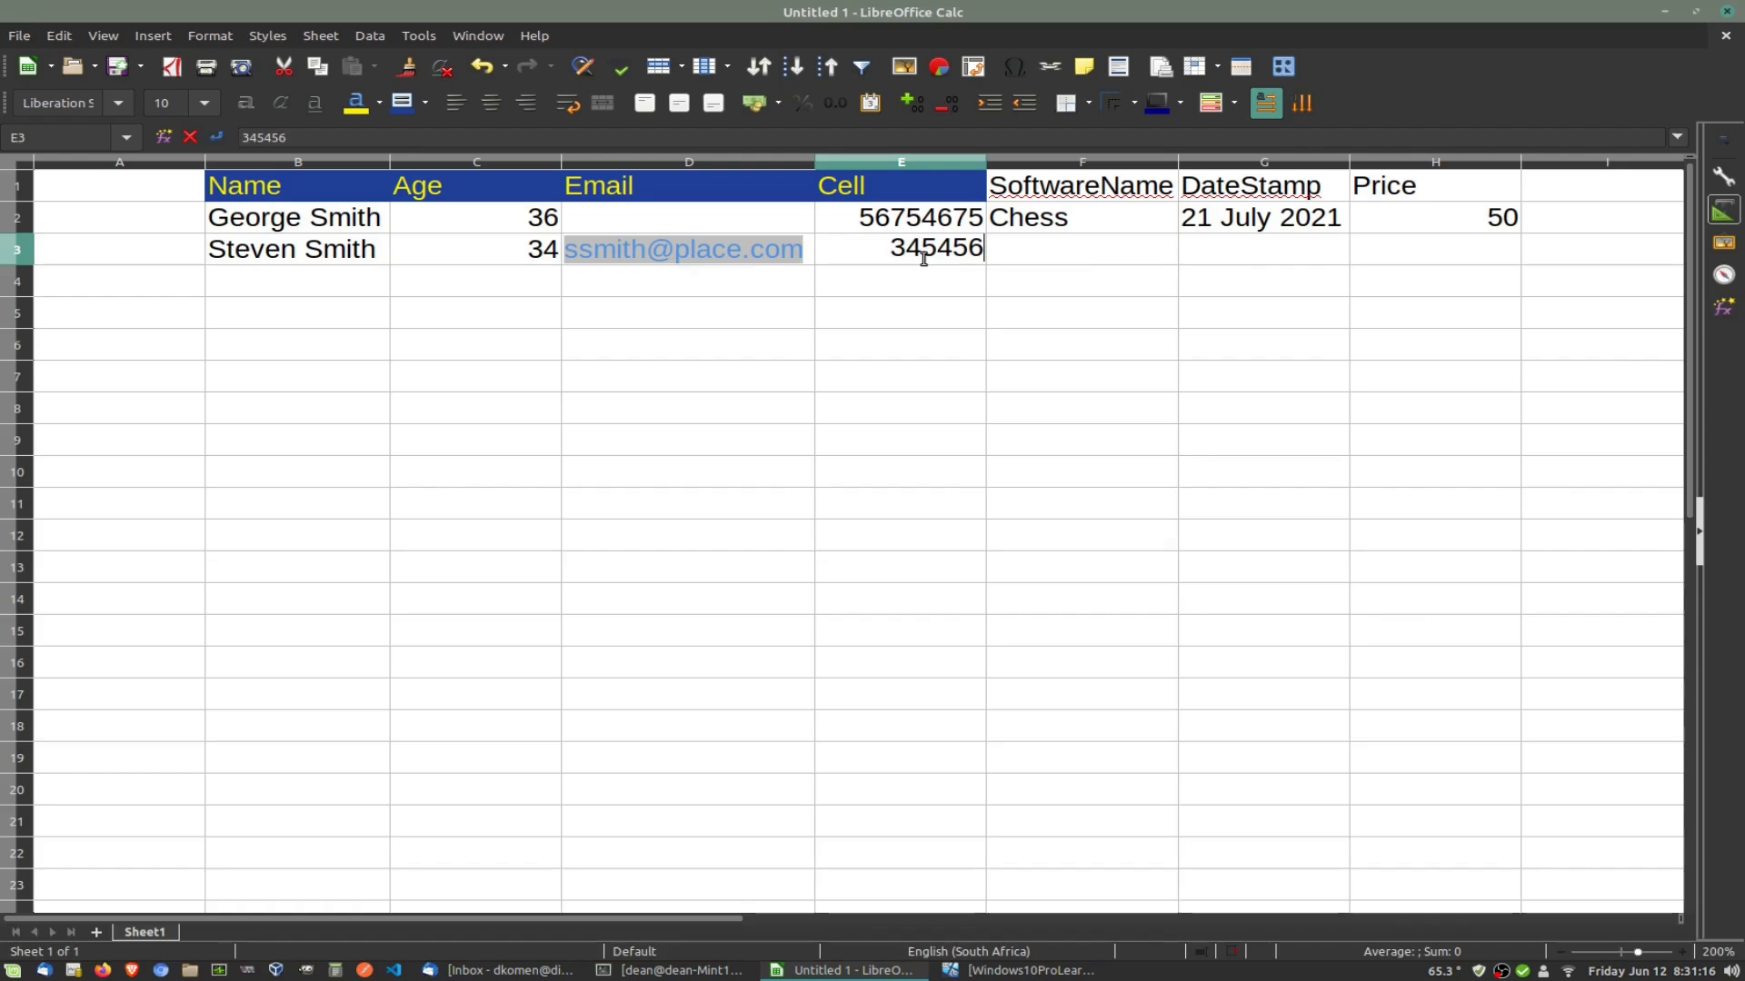
left_click(1064, 251)
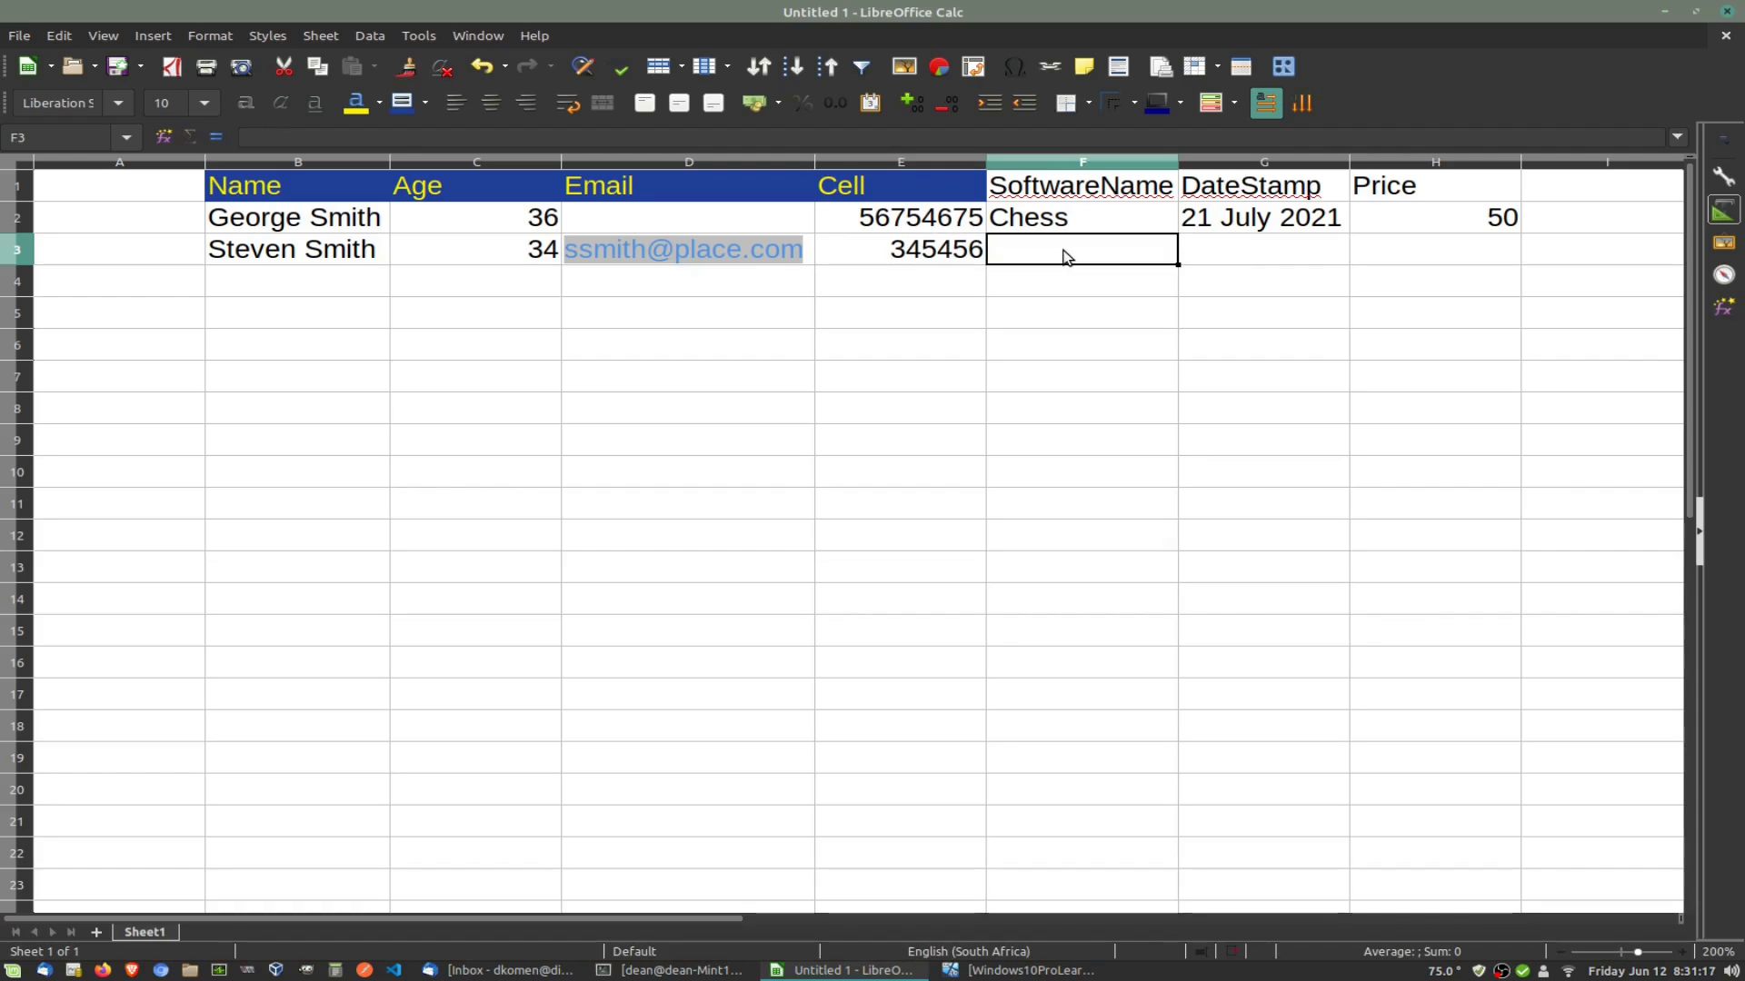
type("Chess")
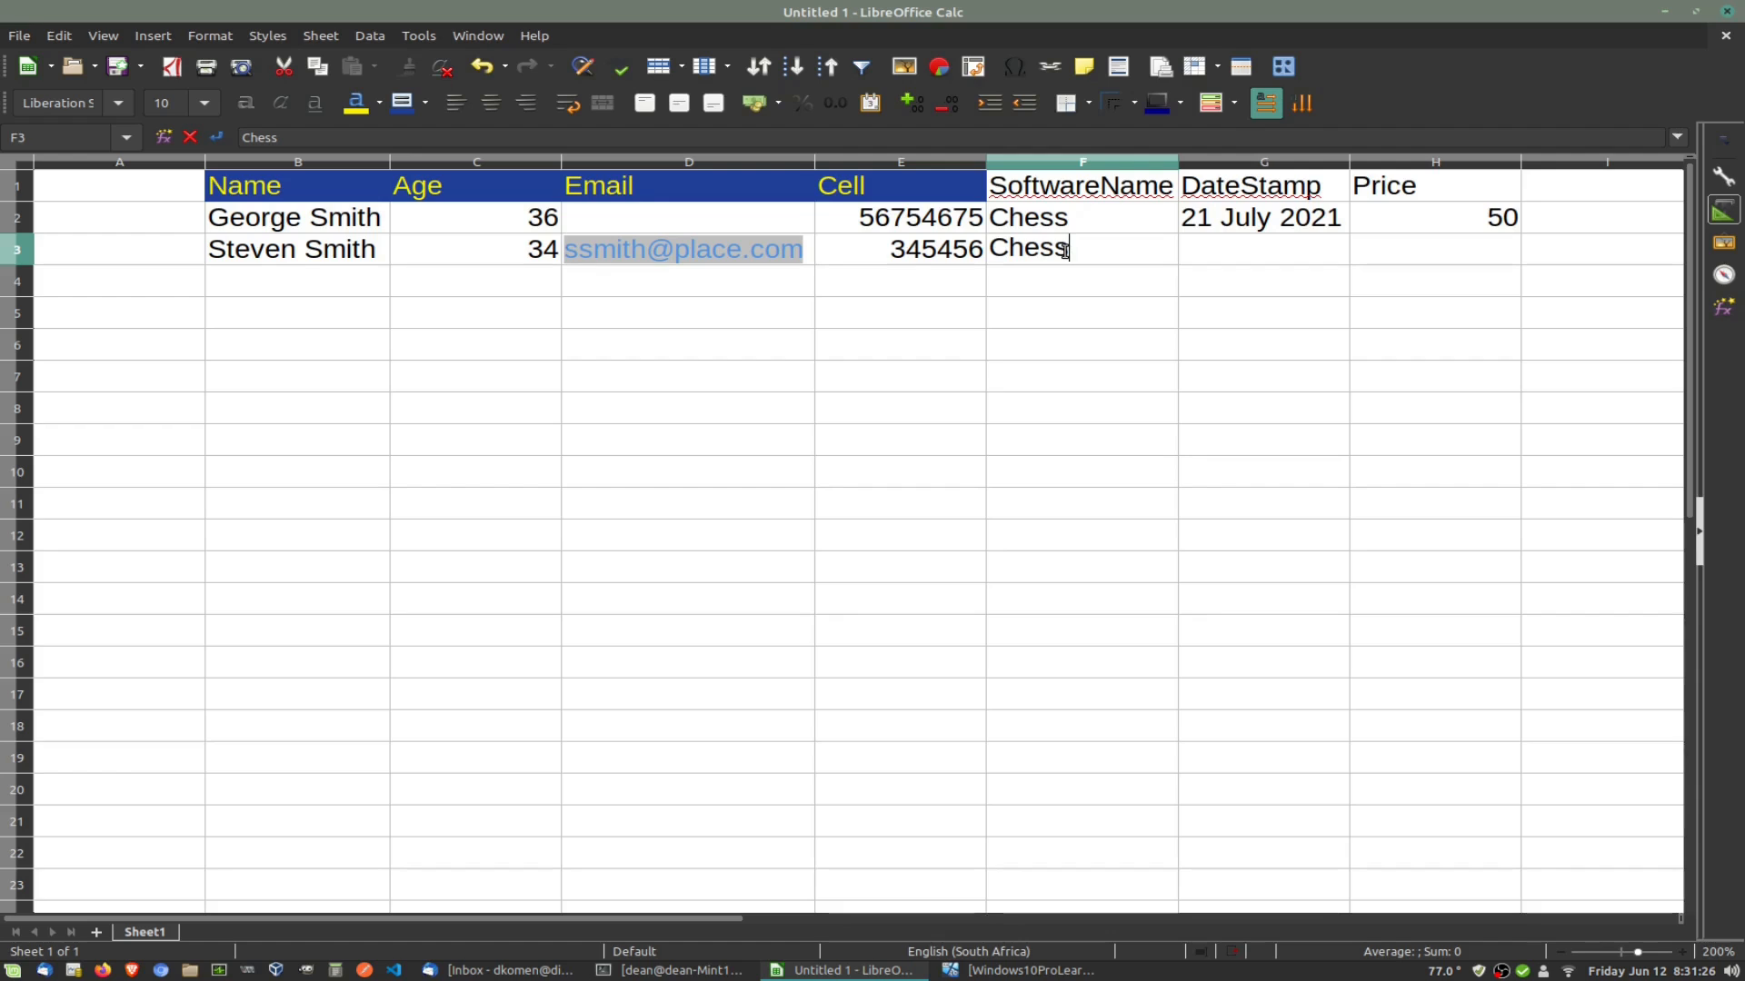
key("Left")
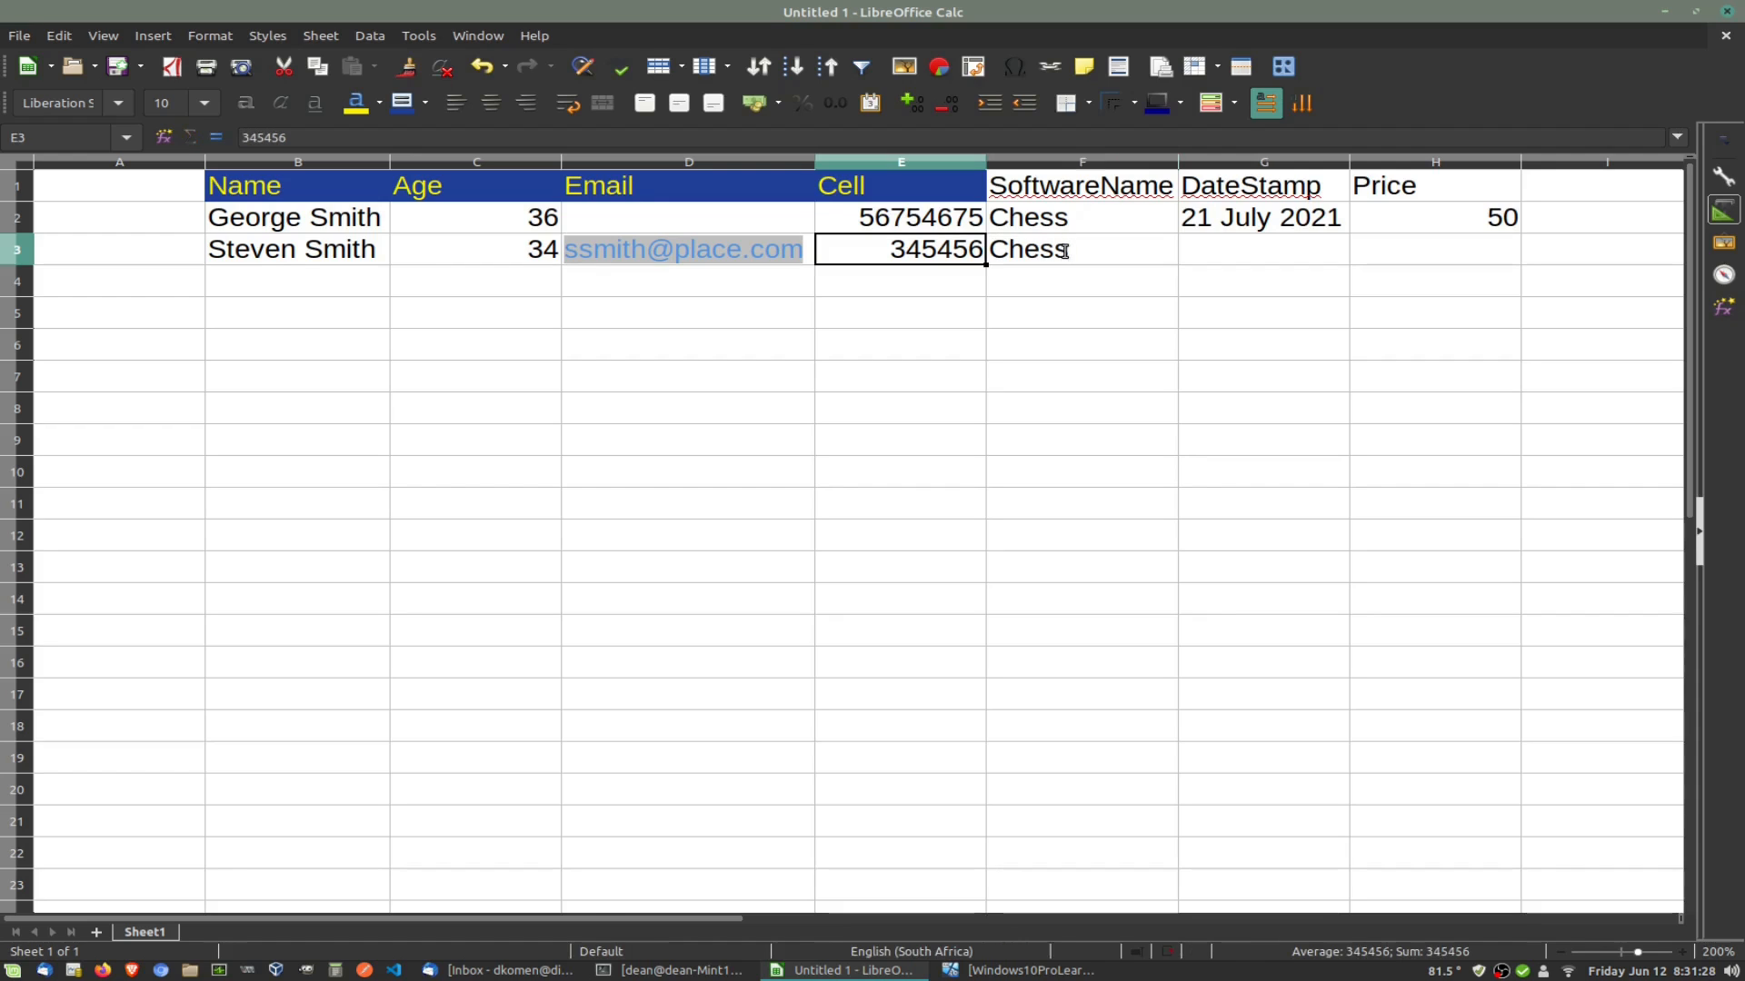
left_click(1036, 254)
double_click(997, 252)
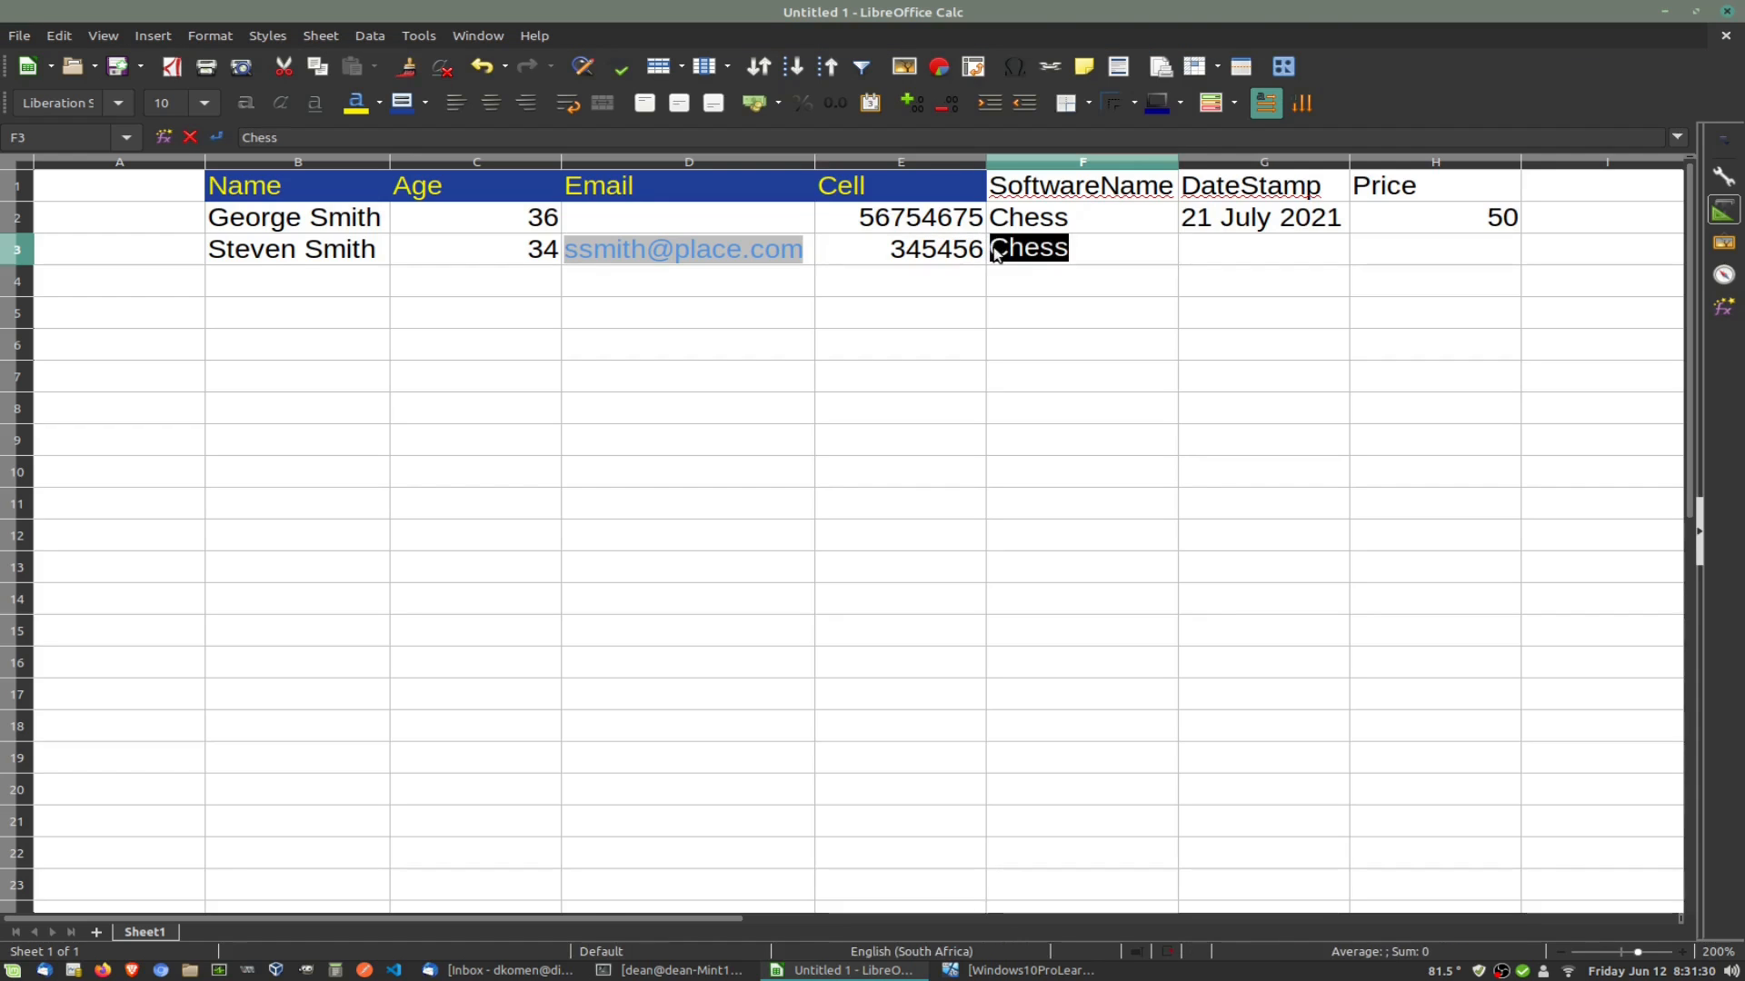
key("Home")
type("Battle")
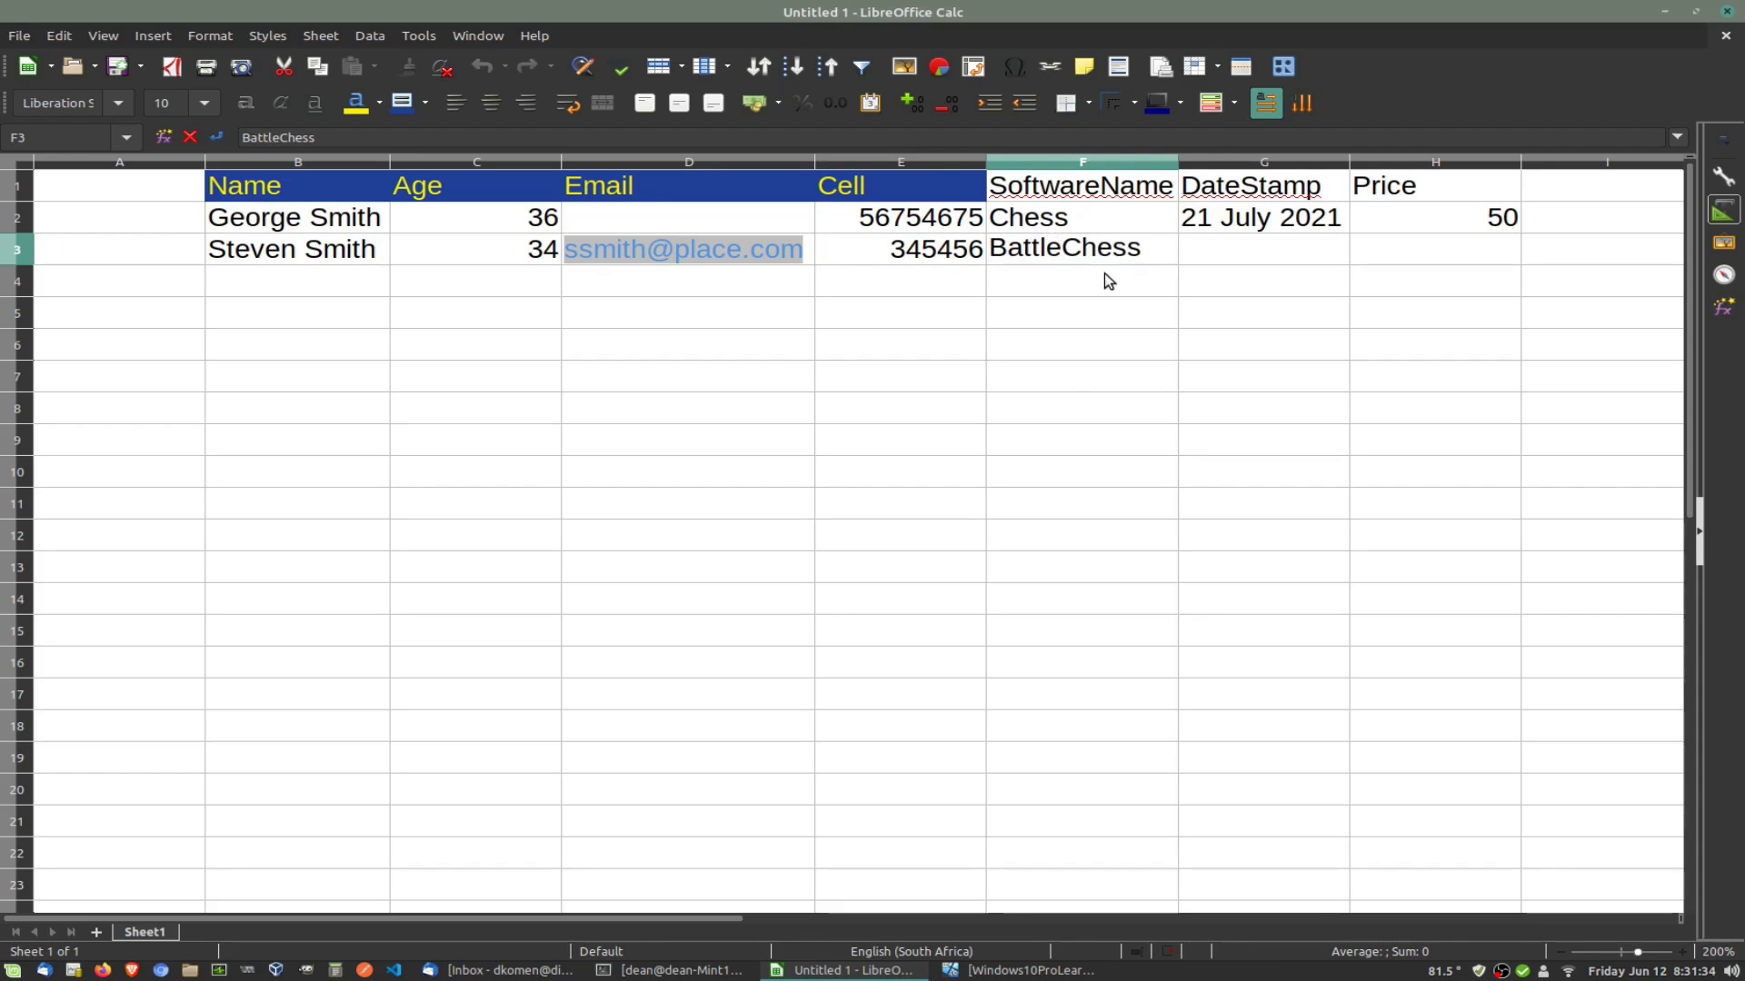
key("Return")
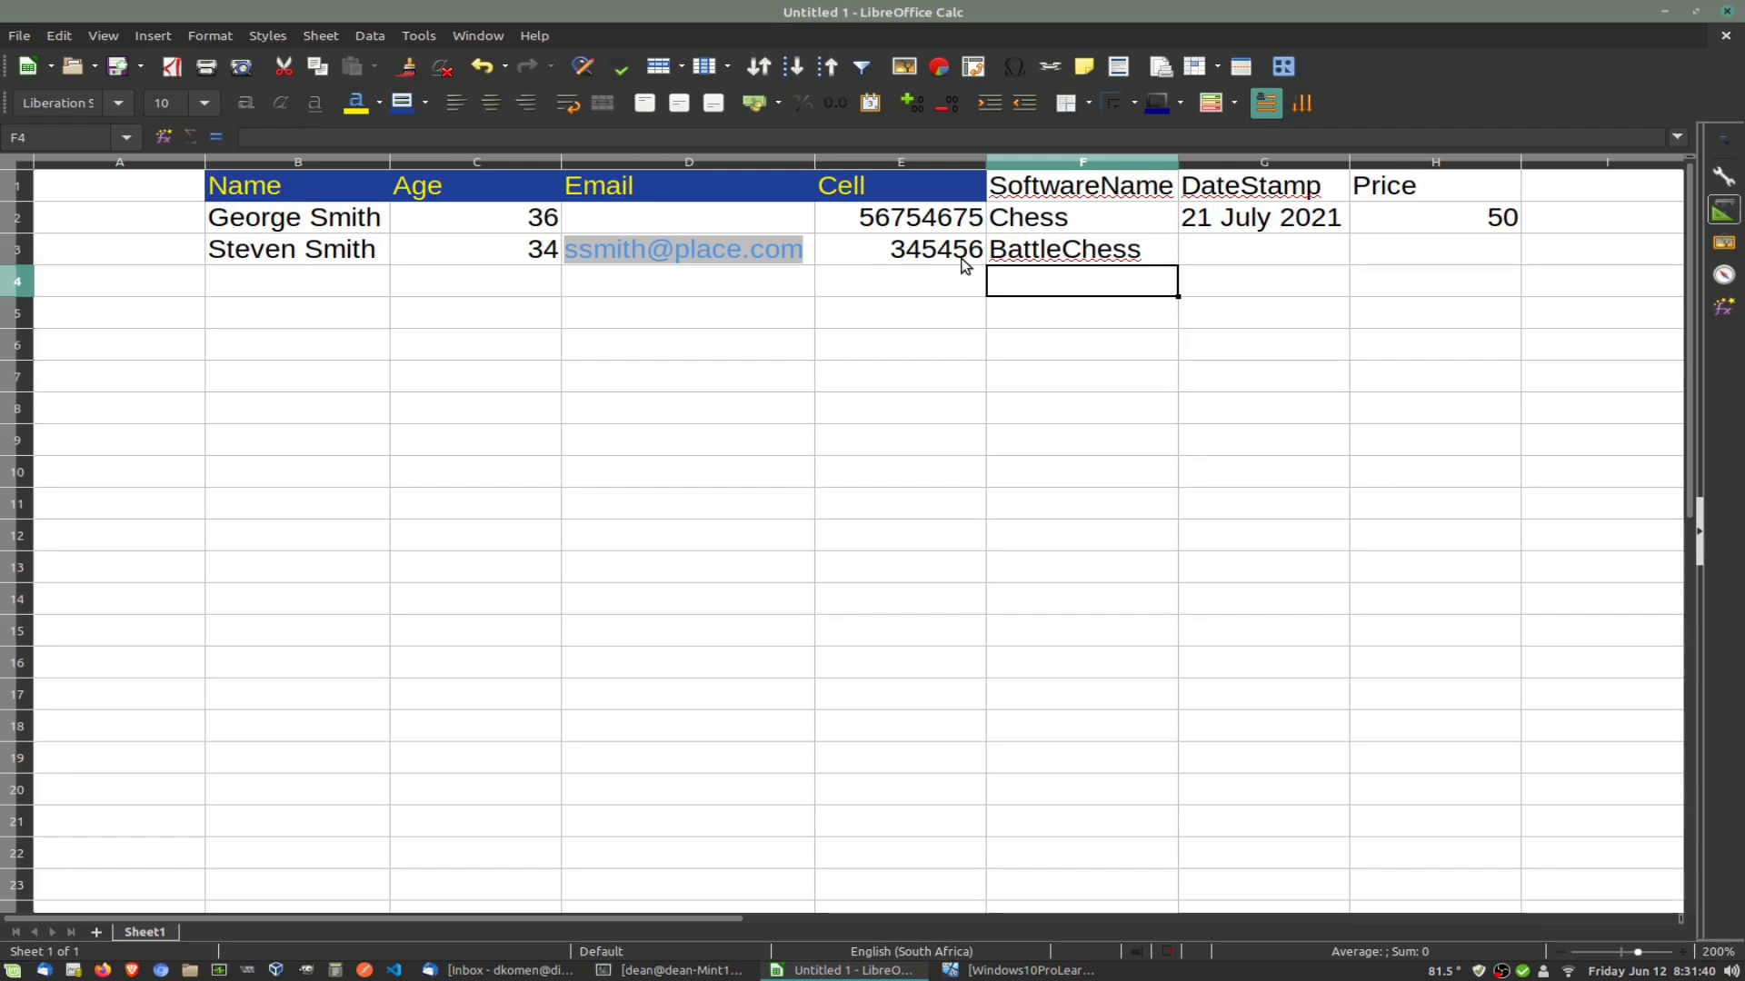
Step: Enter date 22 July 2021 in G3 and price 65 in H3
left_click(1218, 258)
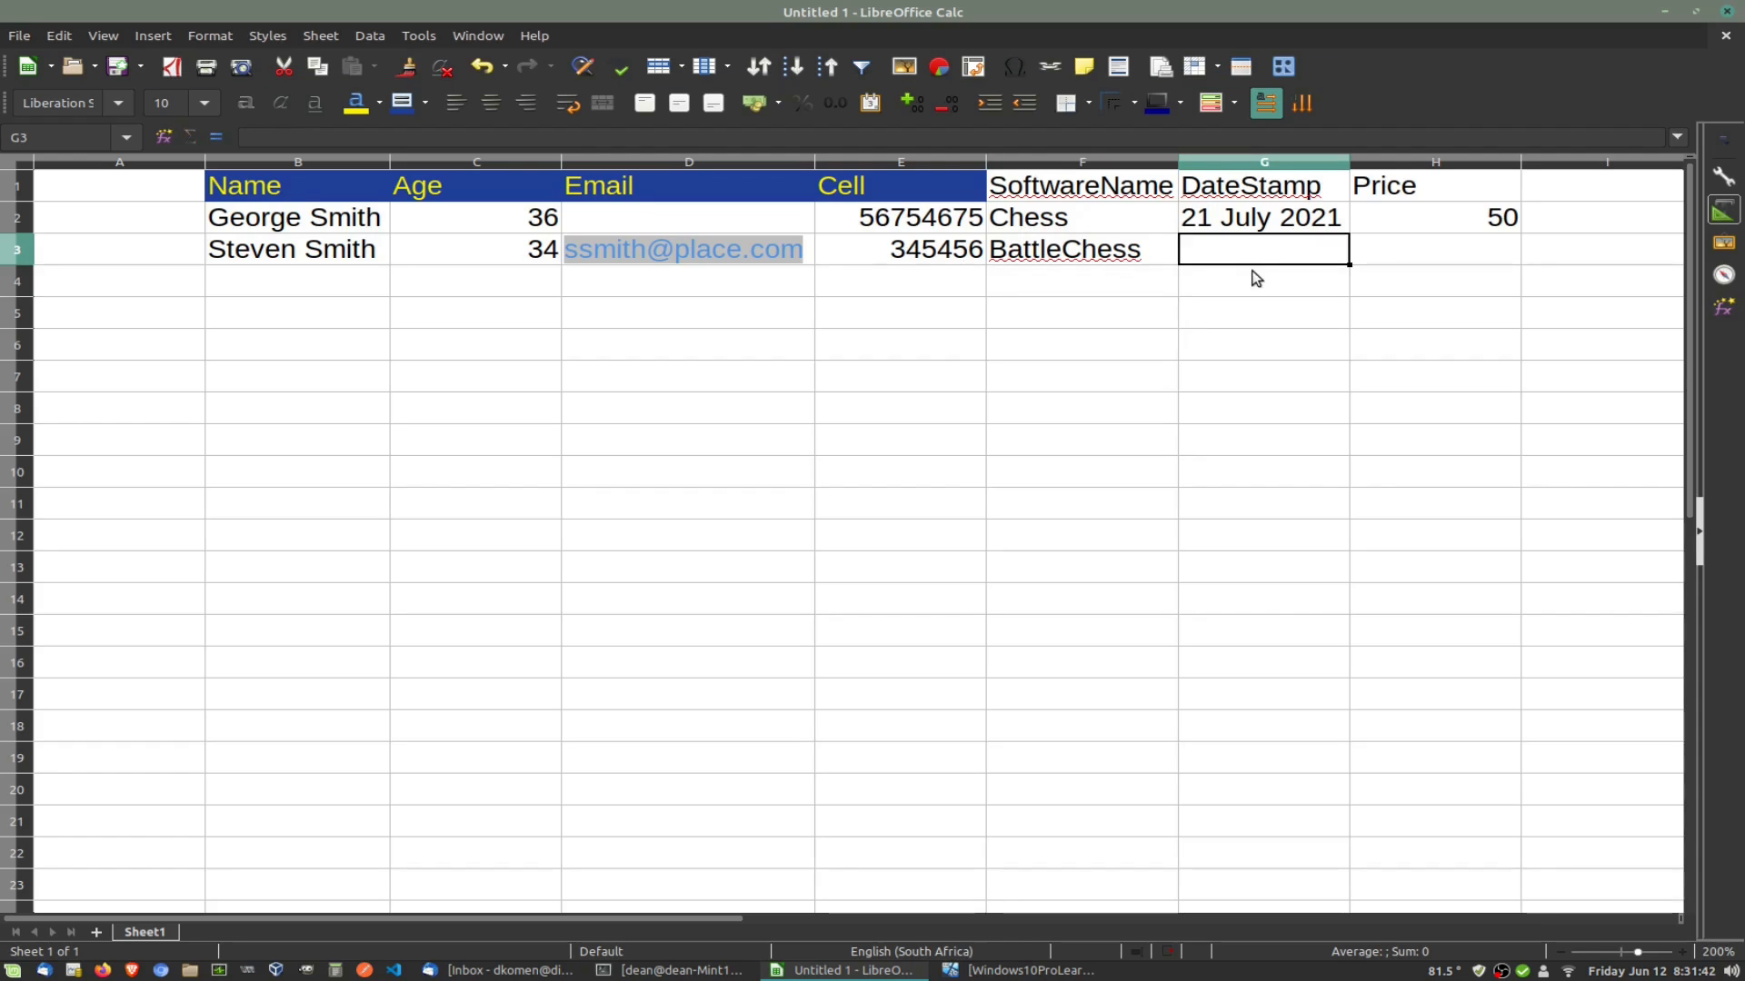
type("22 July")
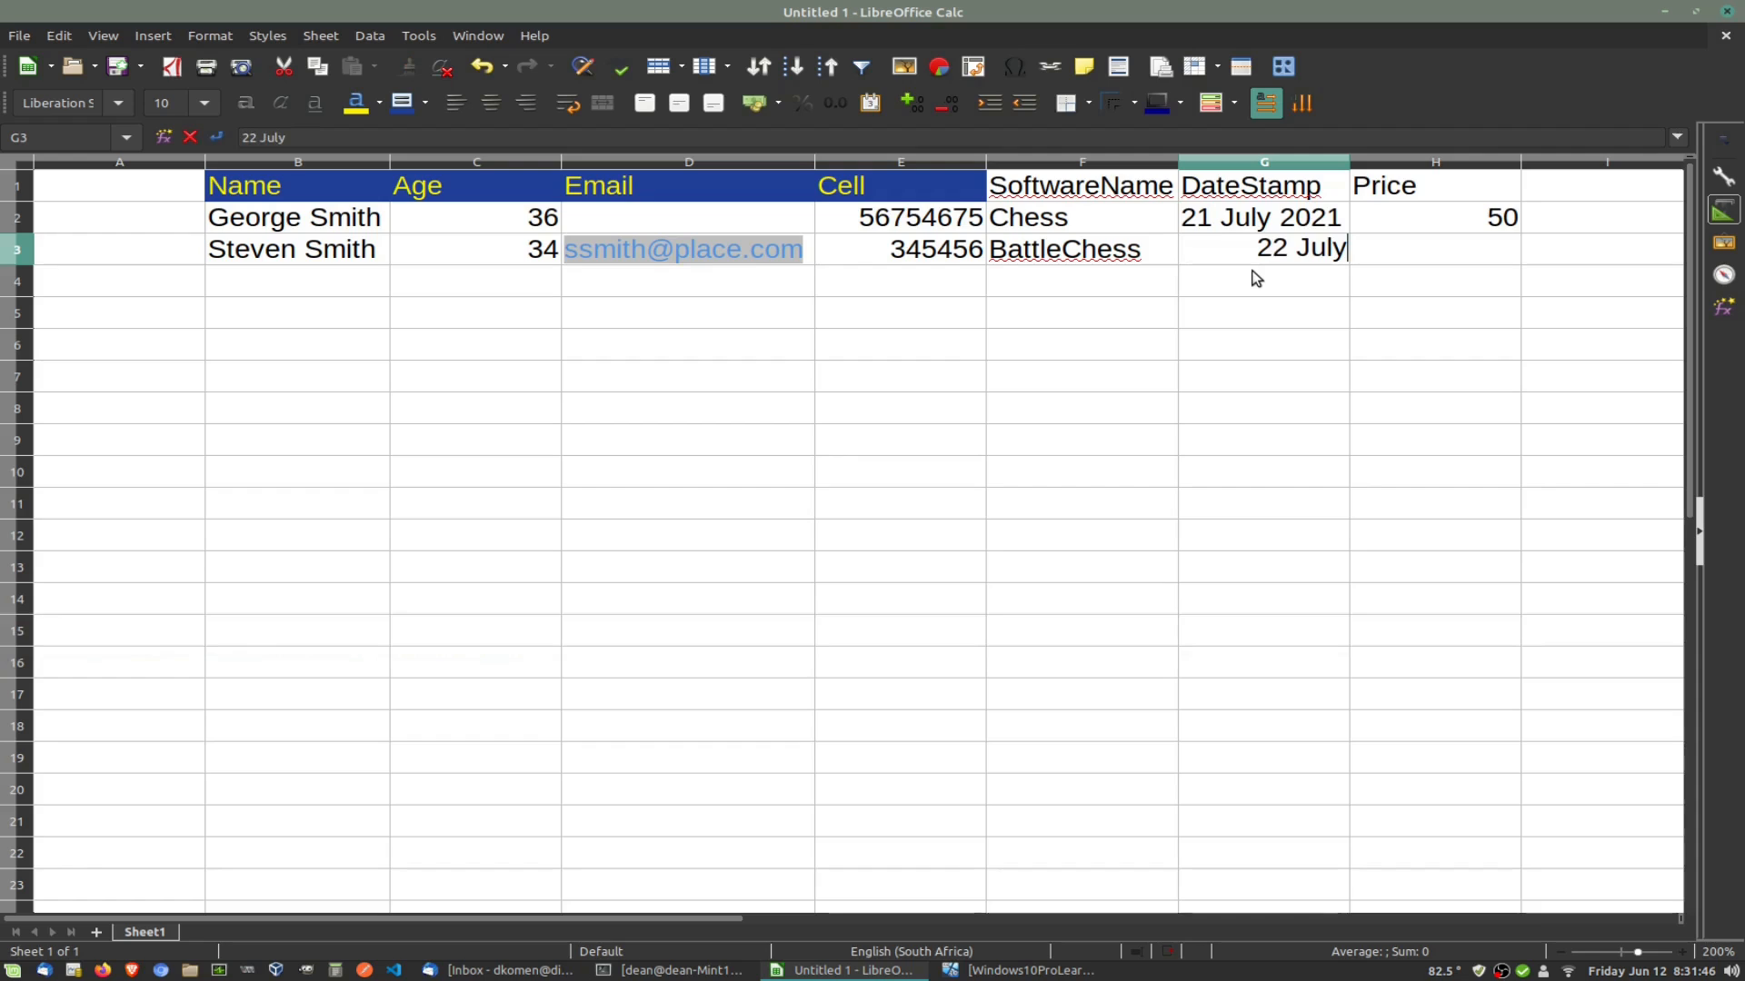
type(" 2021")
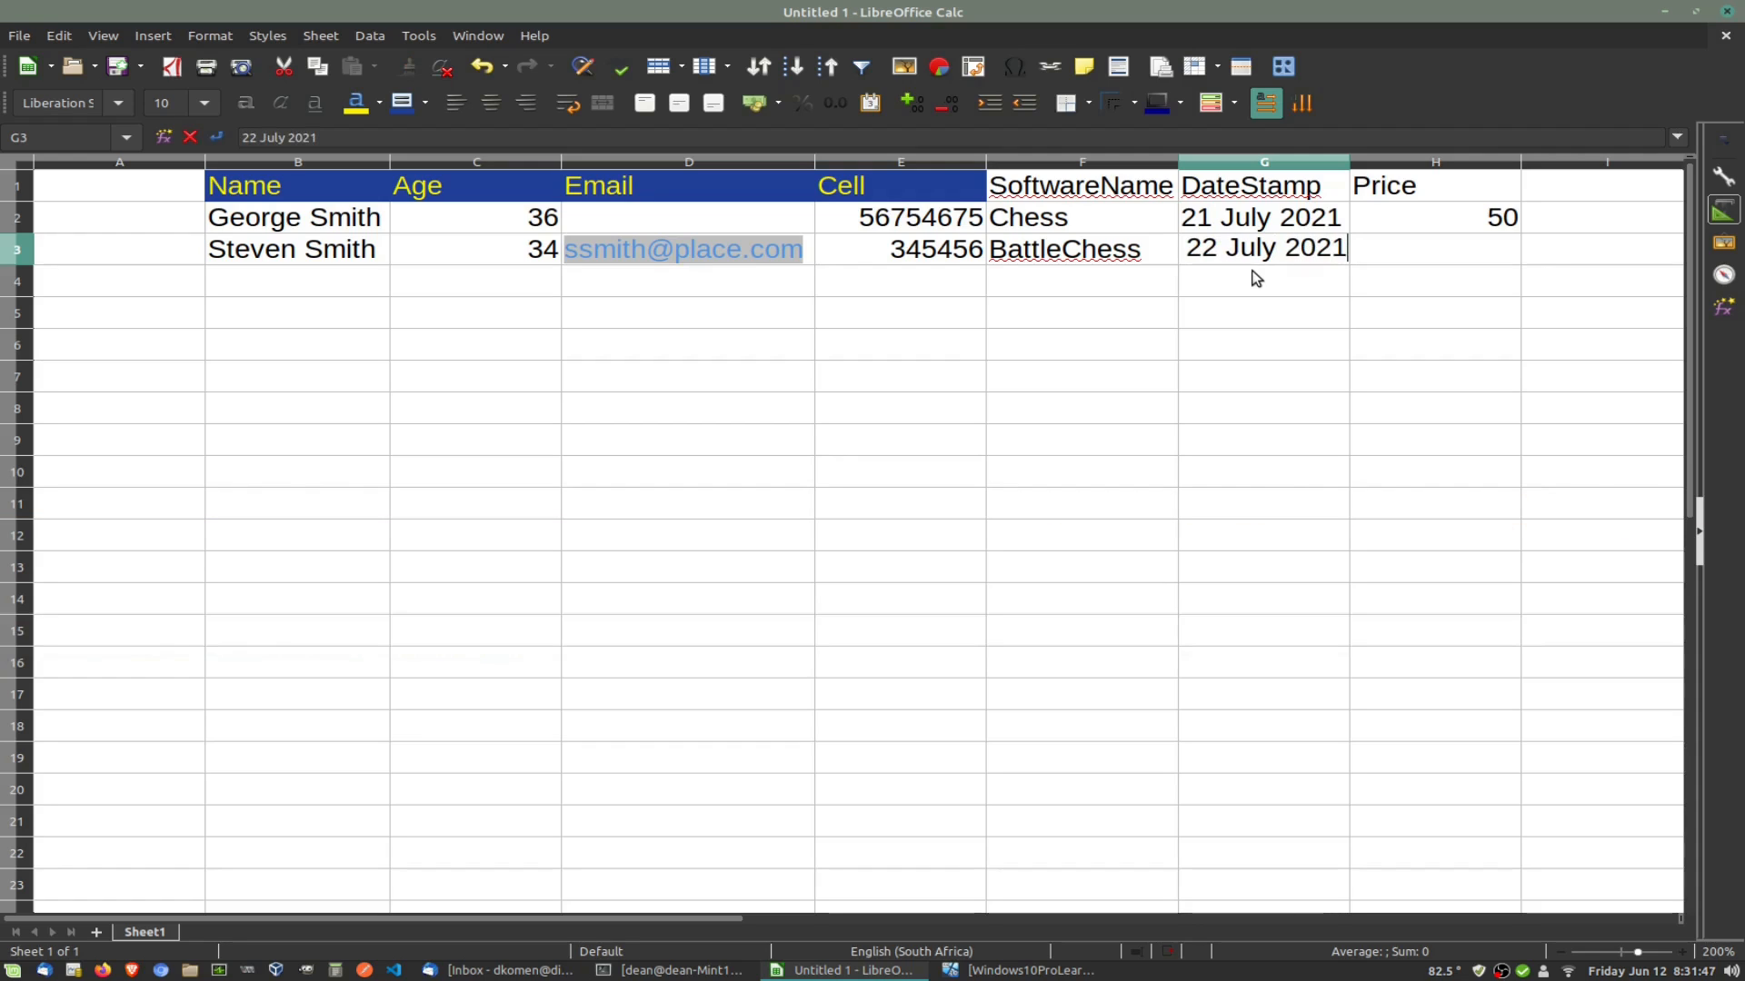
left_click(1443, 247)
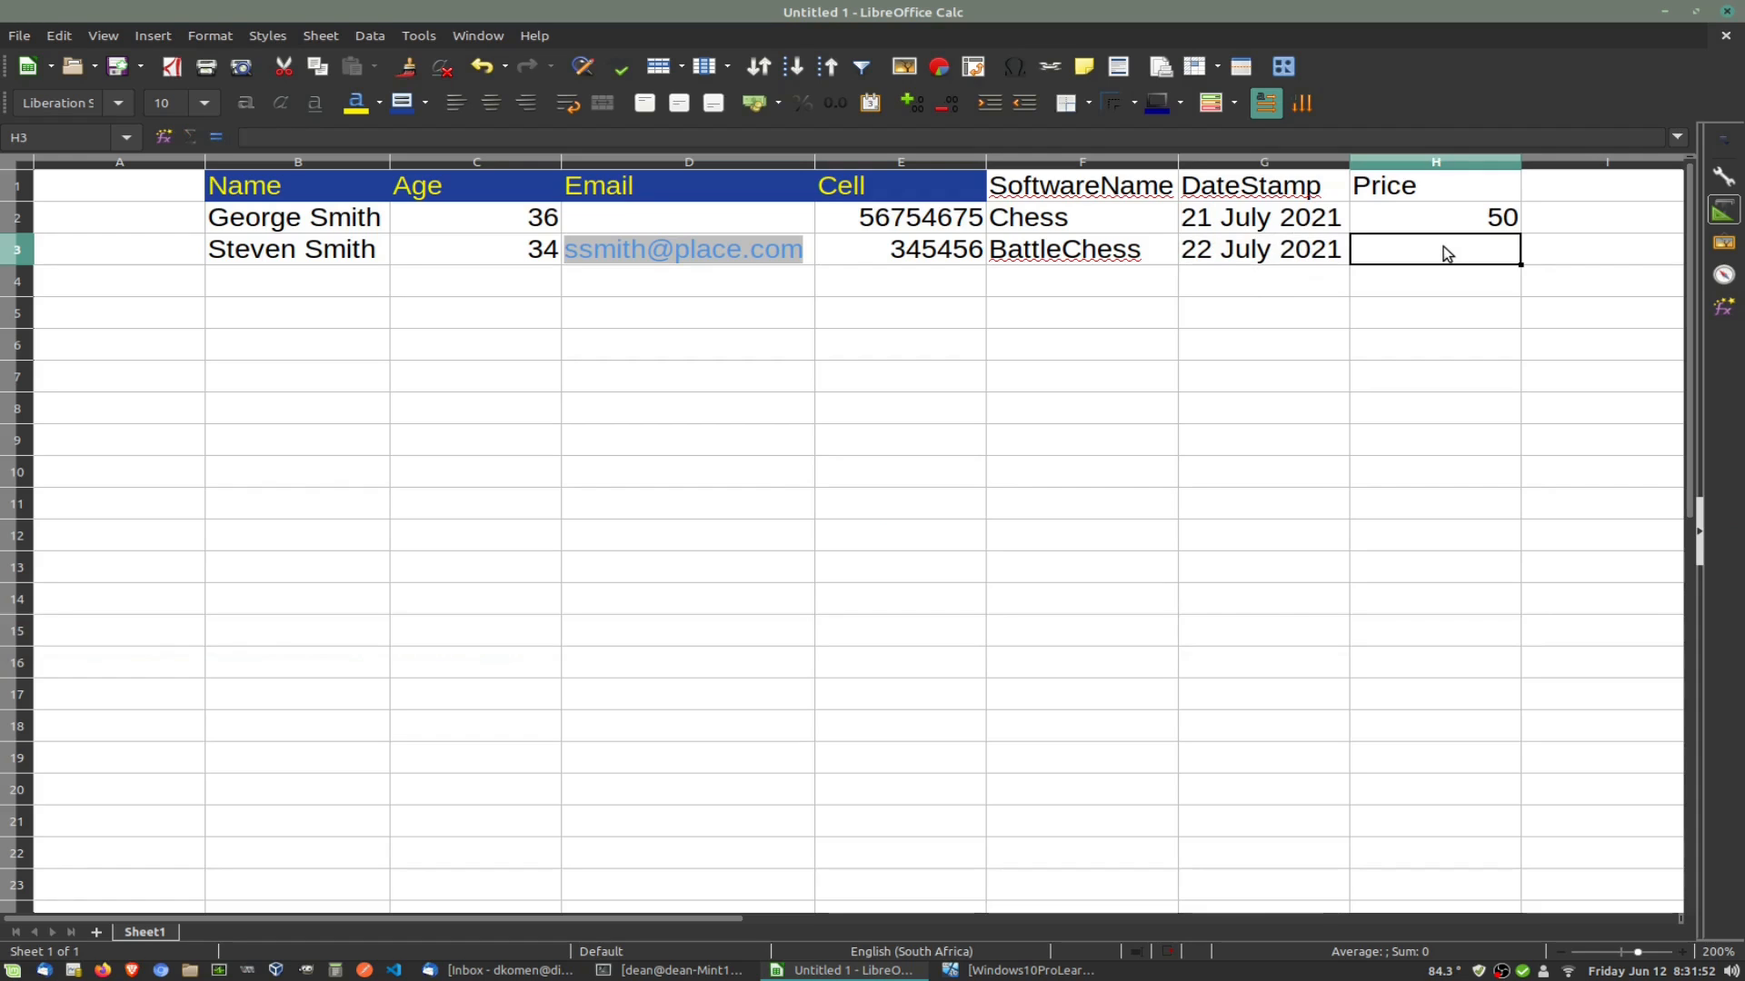
type("65")
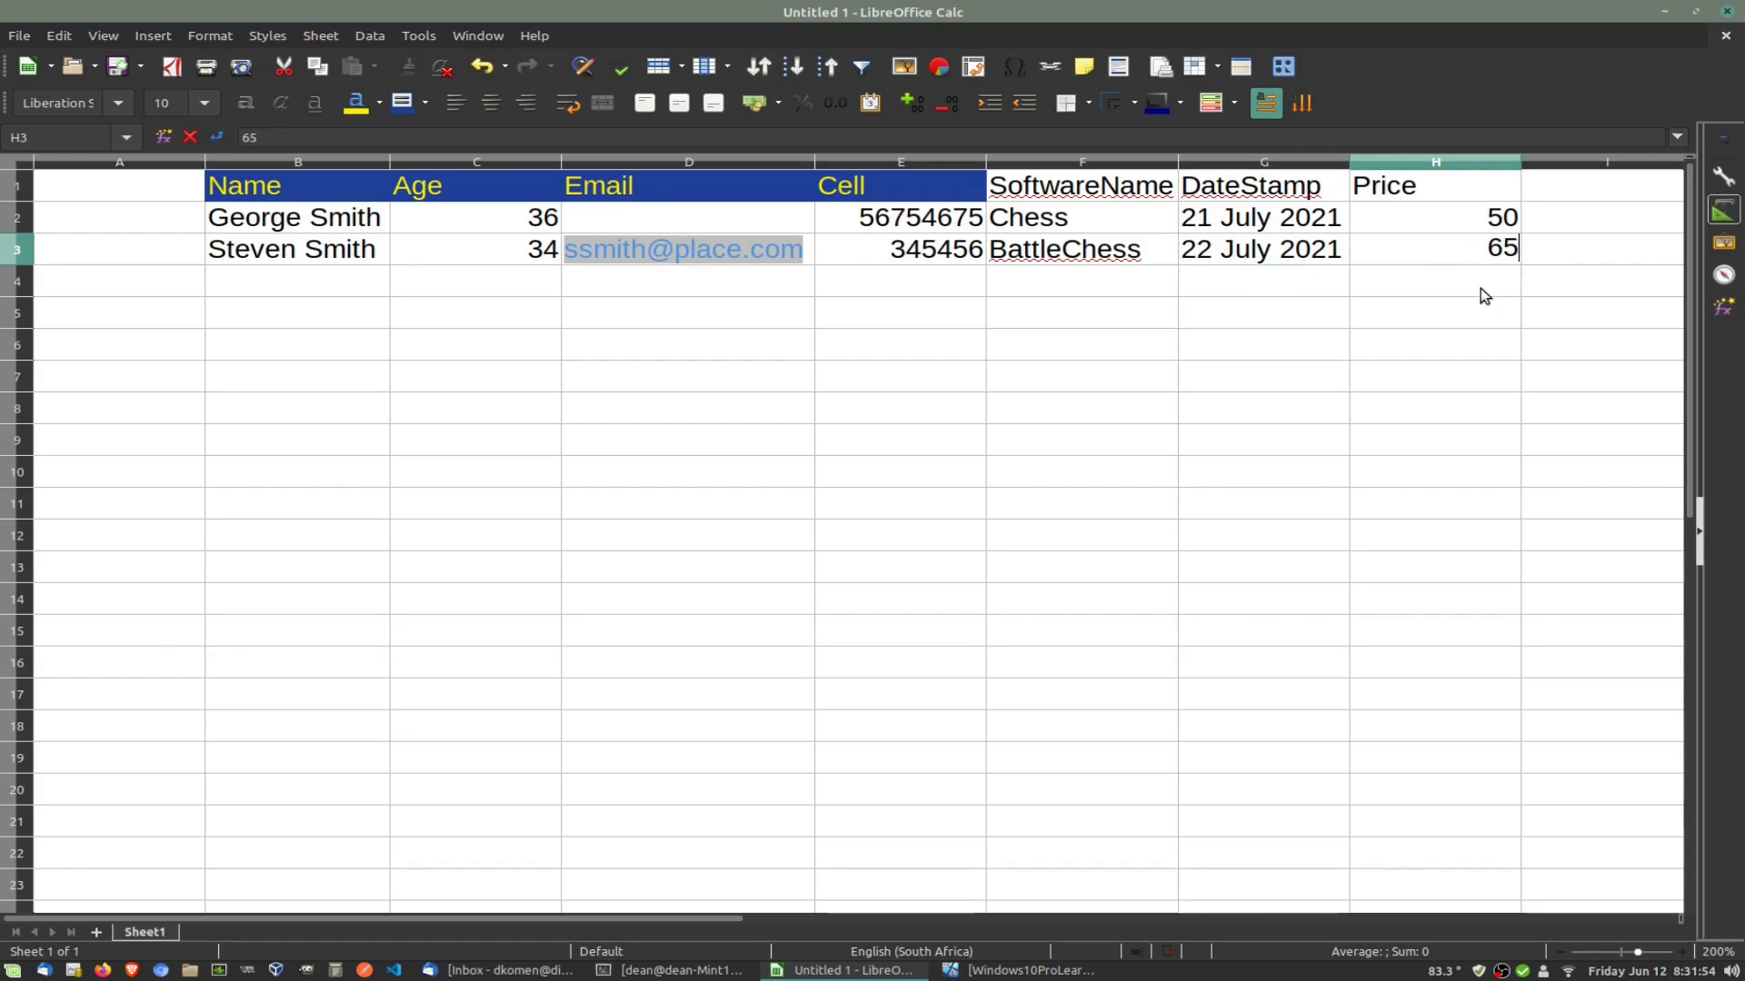
left_click(1485, 295)
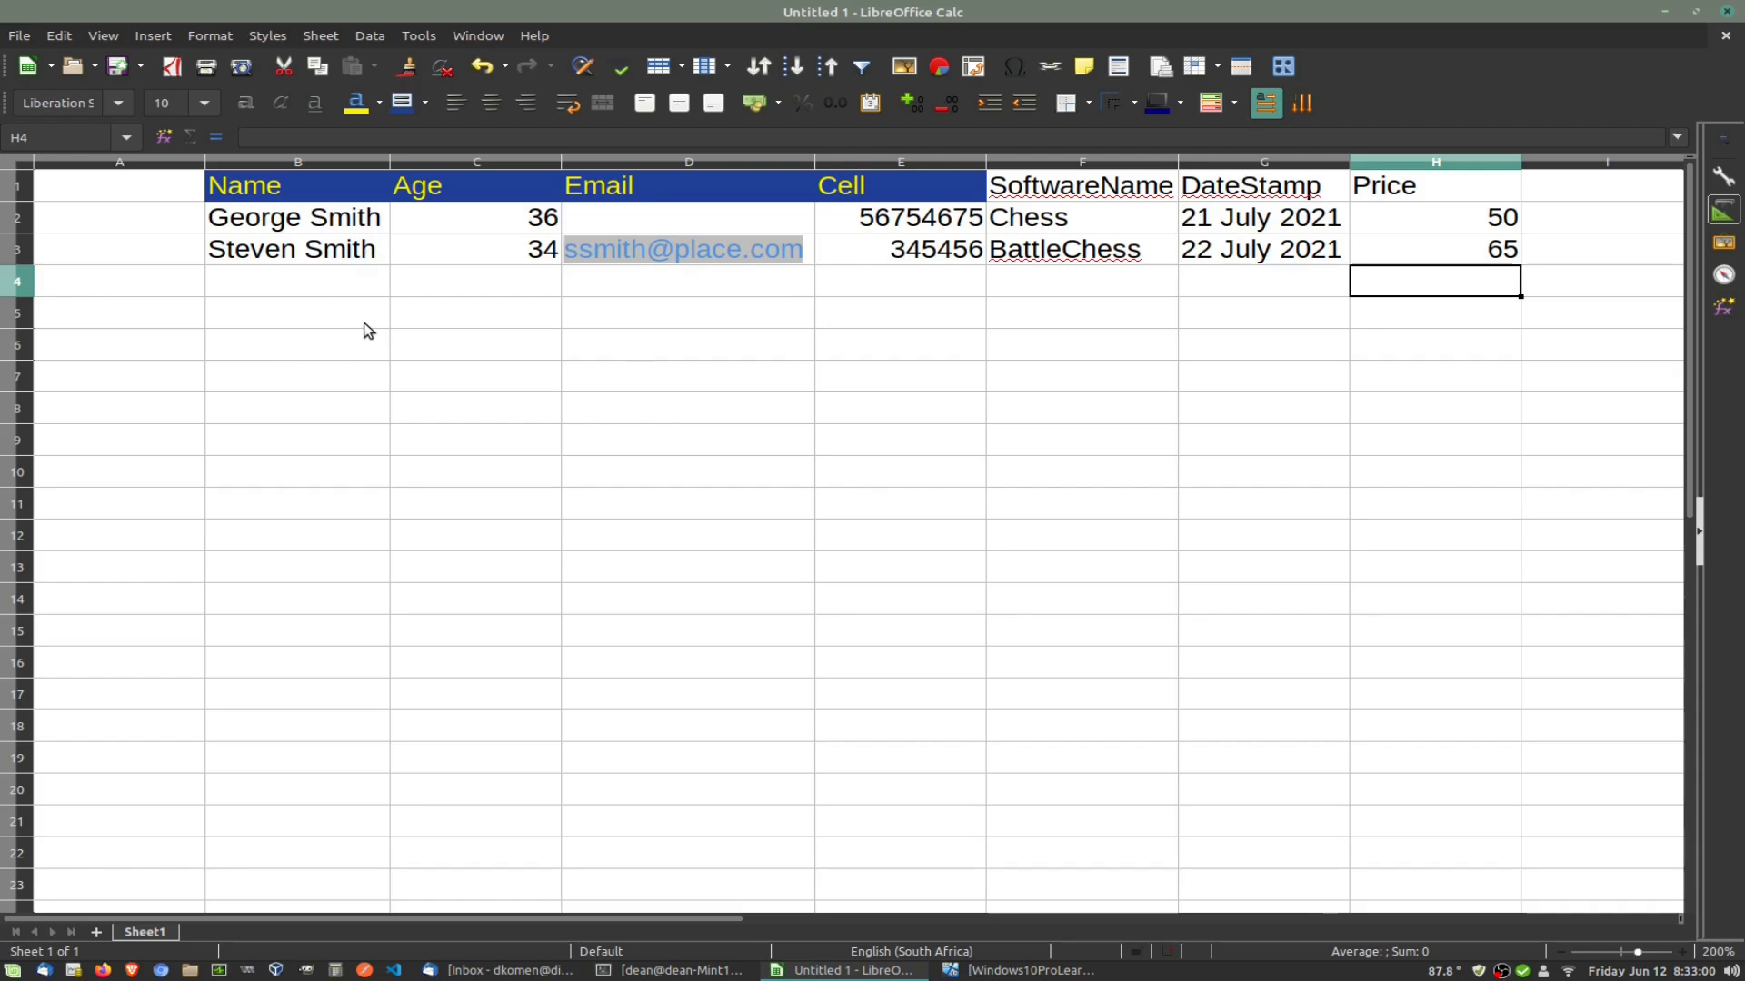
left_click(334, 286)
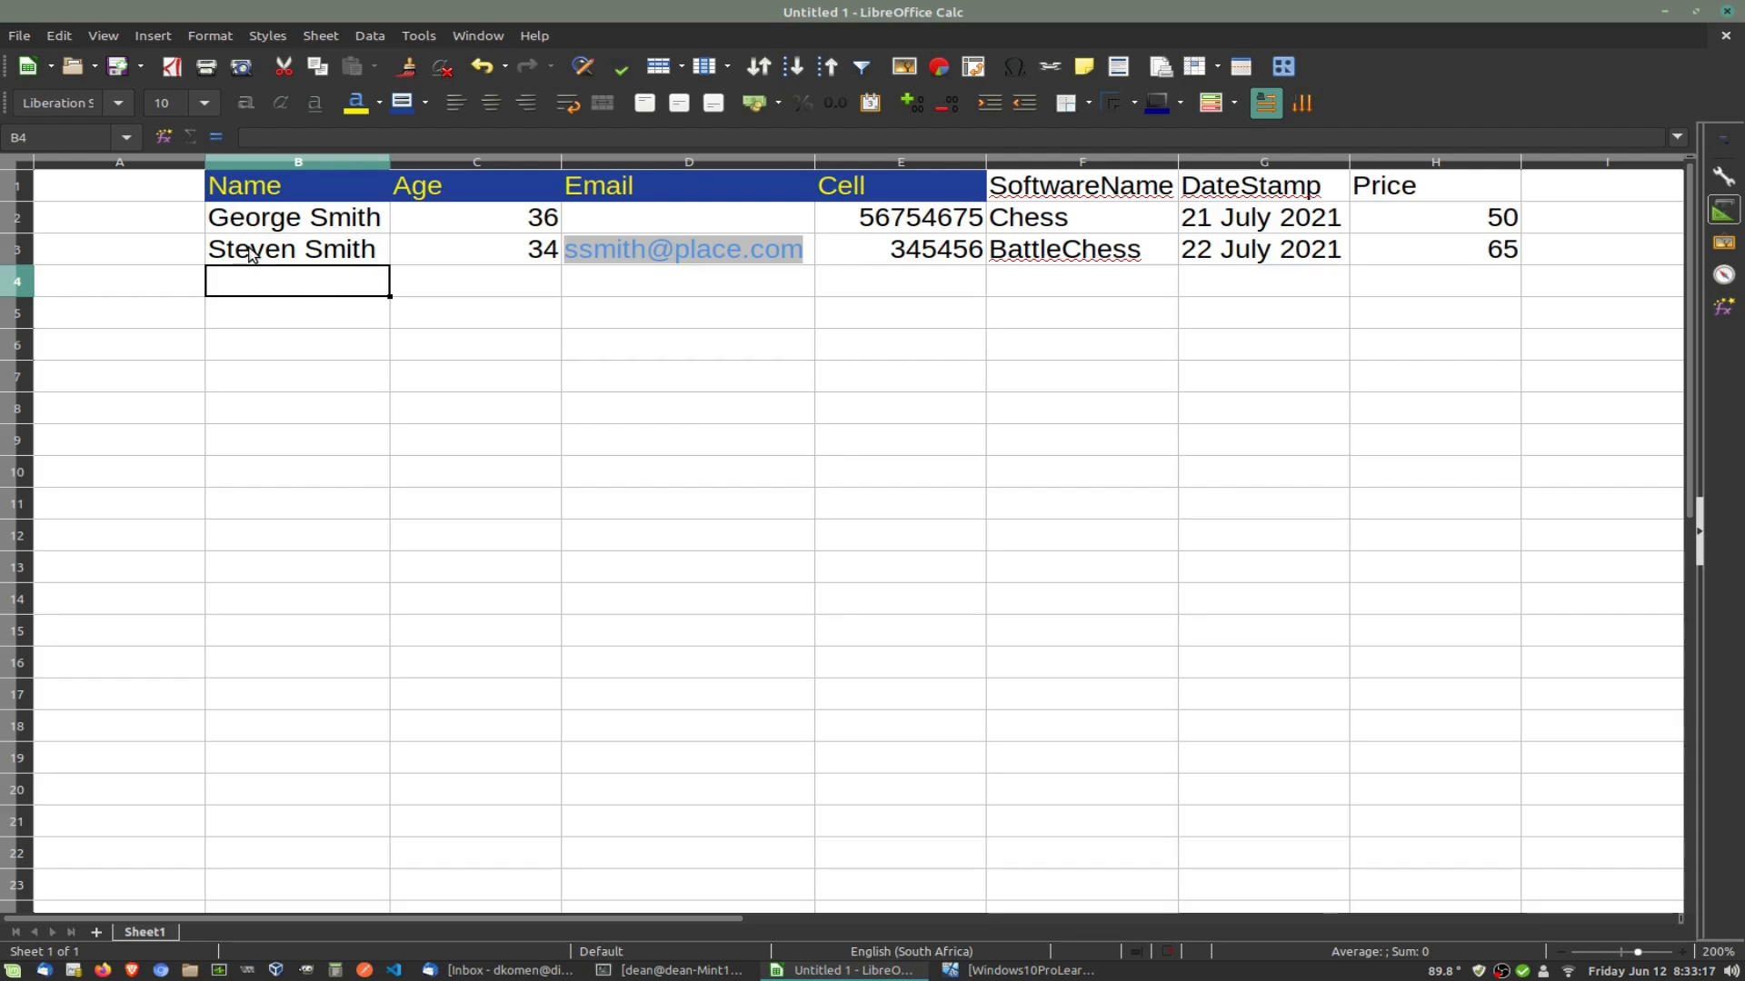
left_click(134, 227)
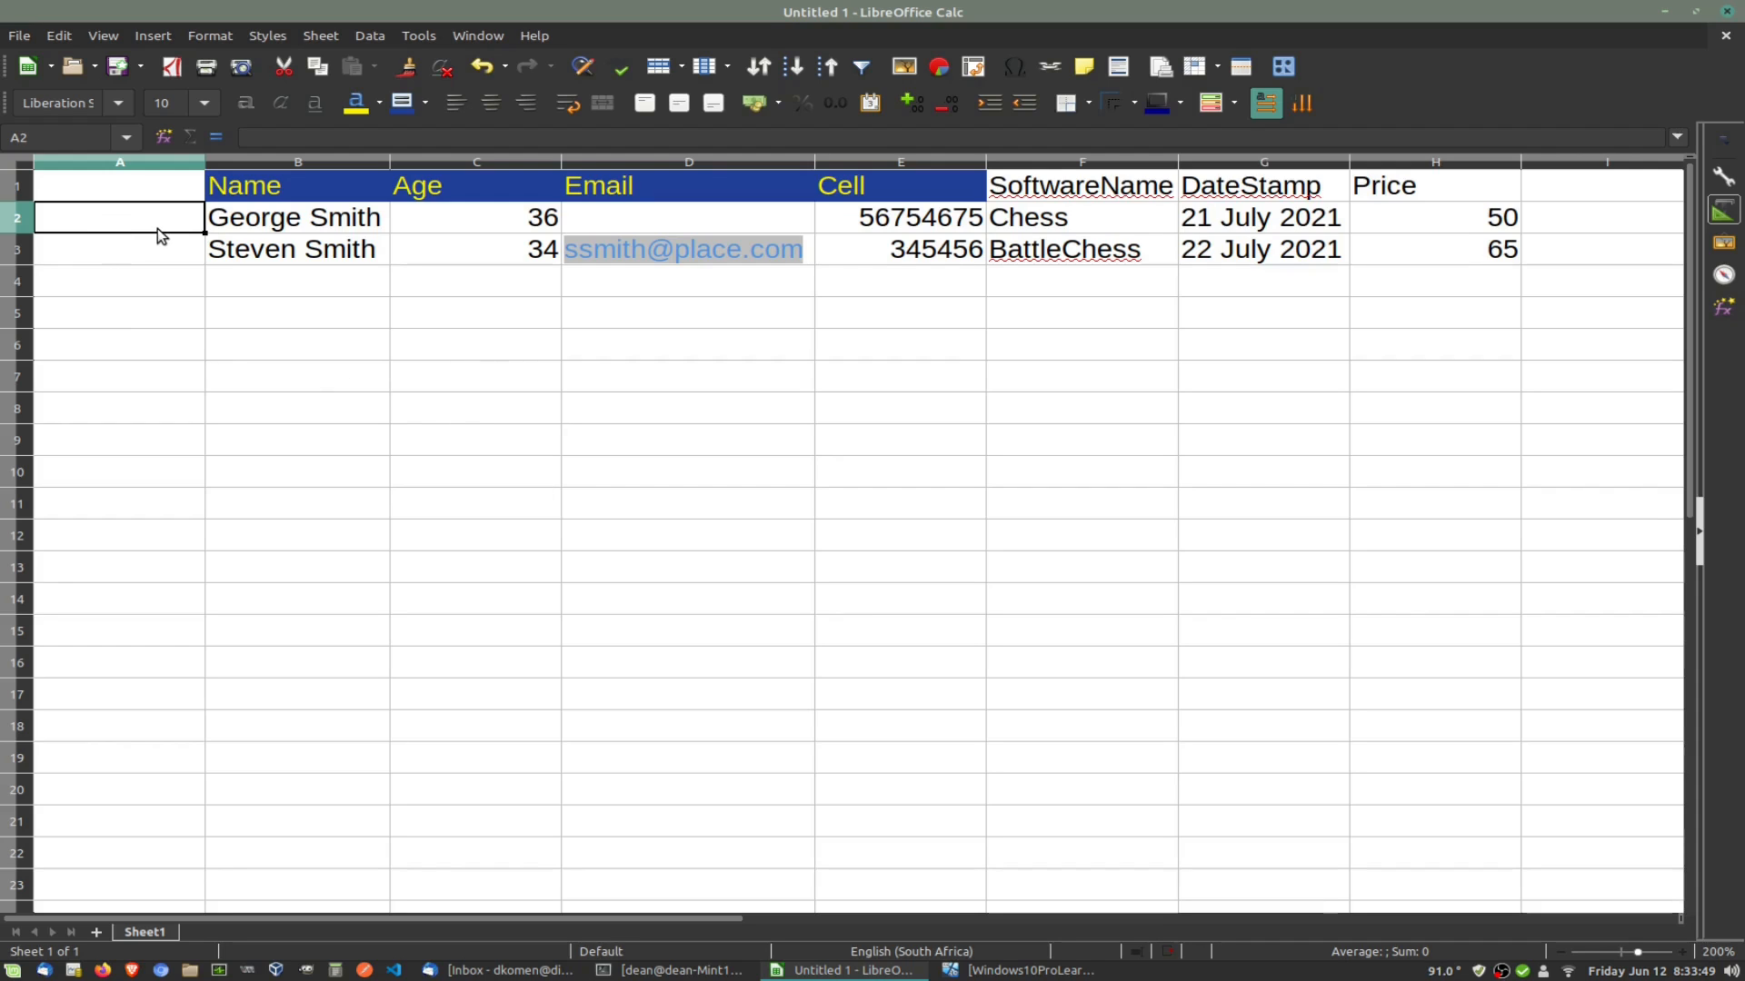
type("1")
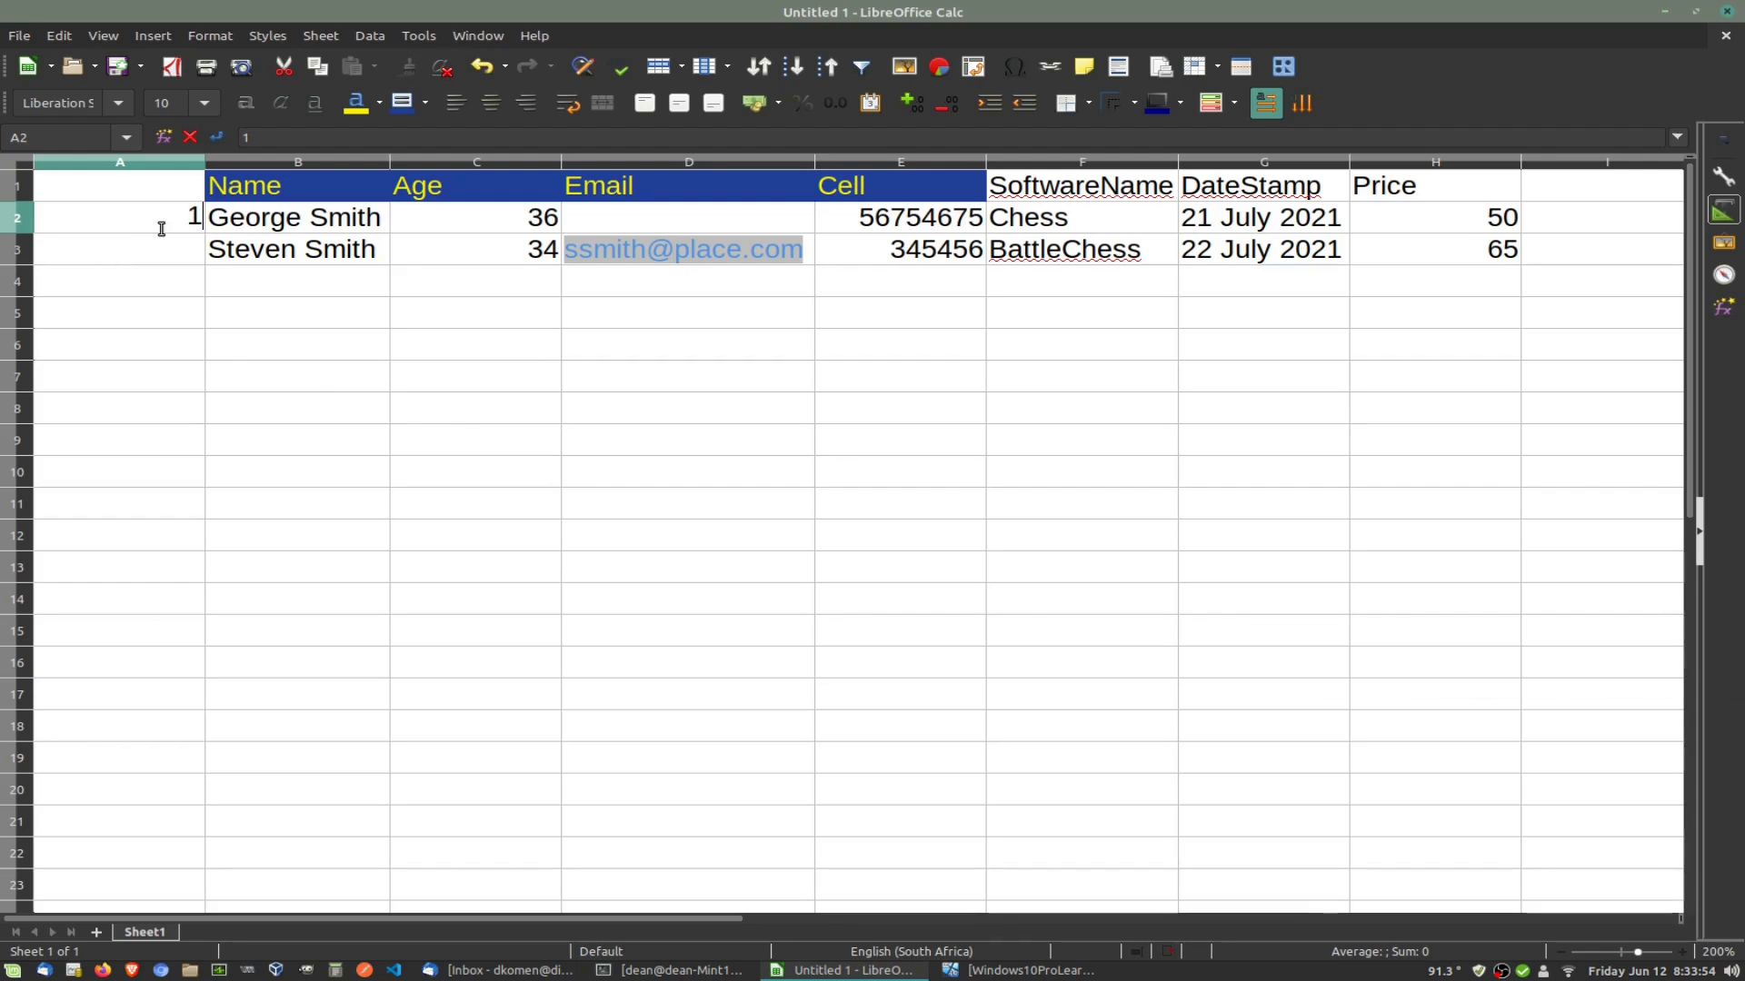
key("Return")
type("2")
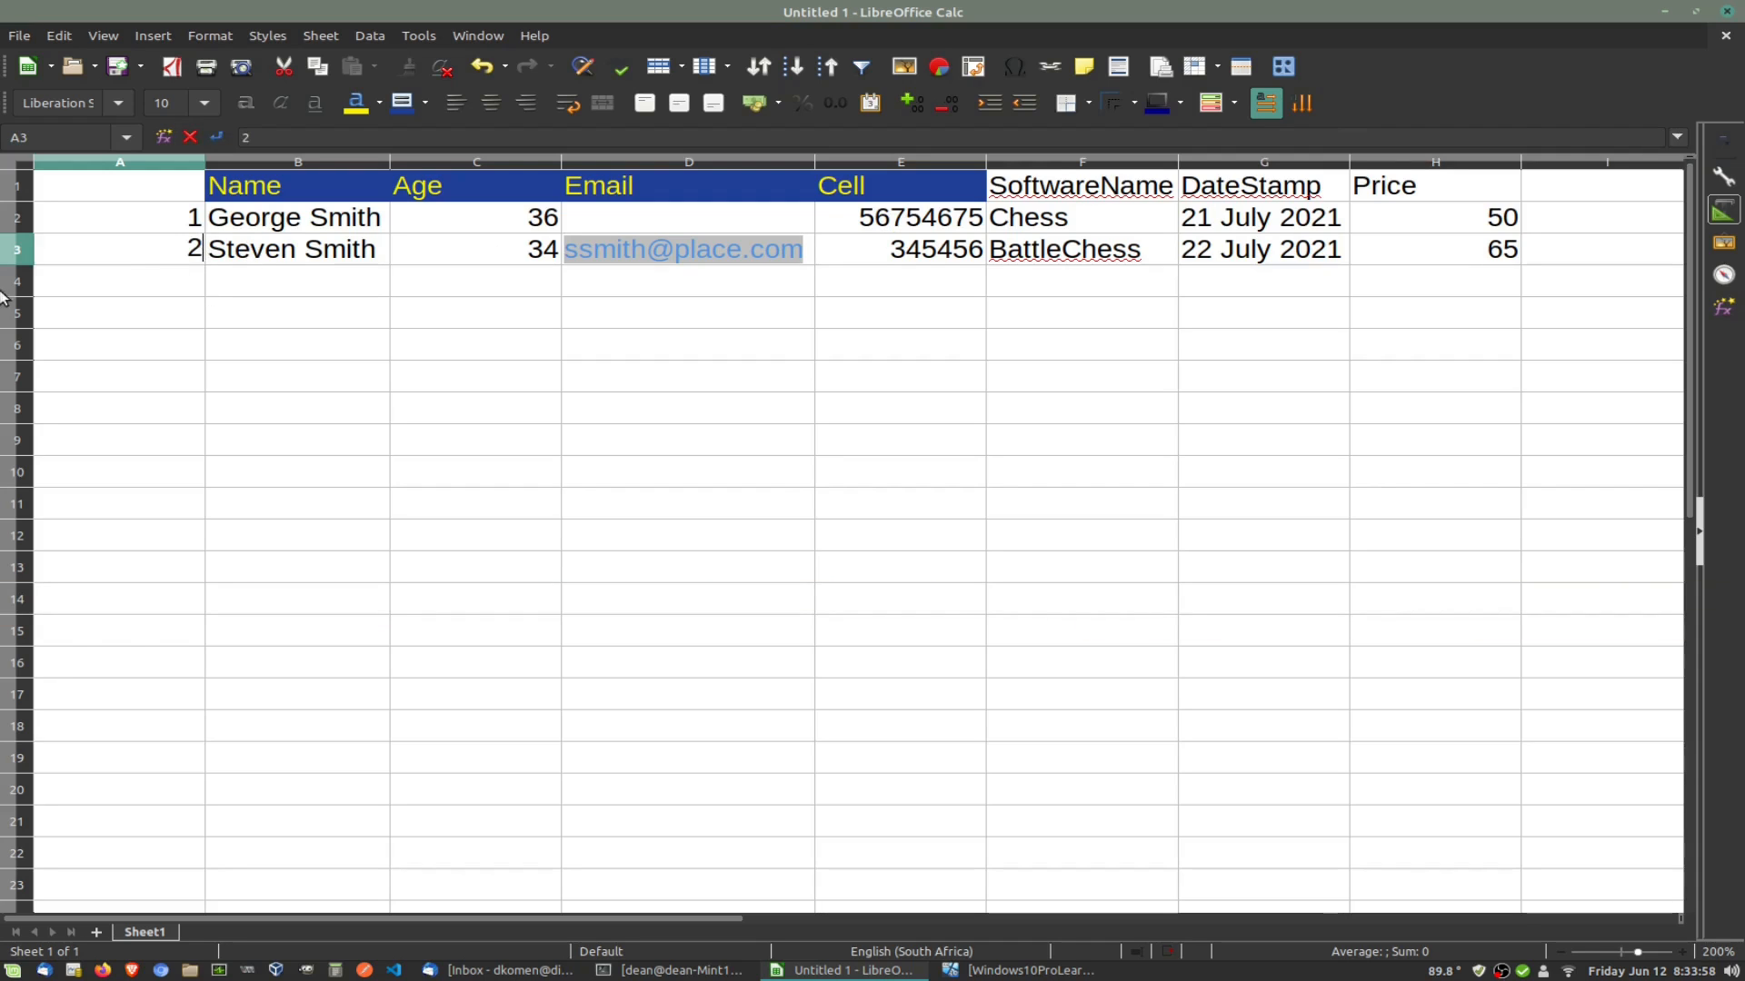
left_click(171, 280)
type("3")
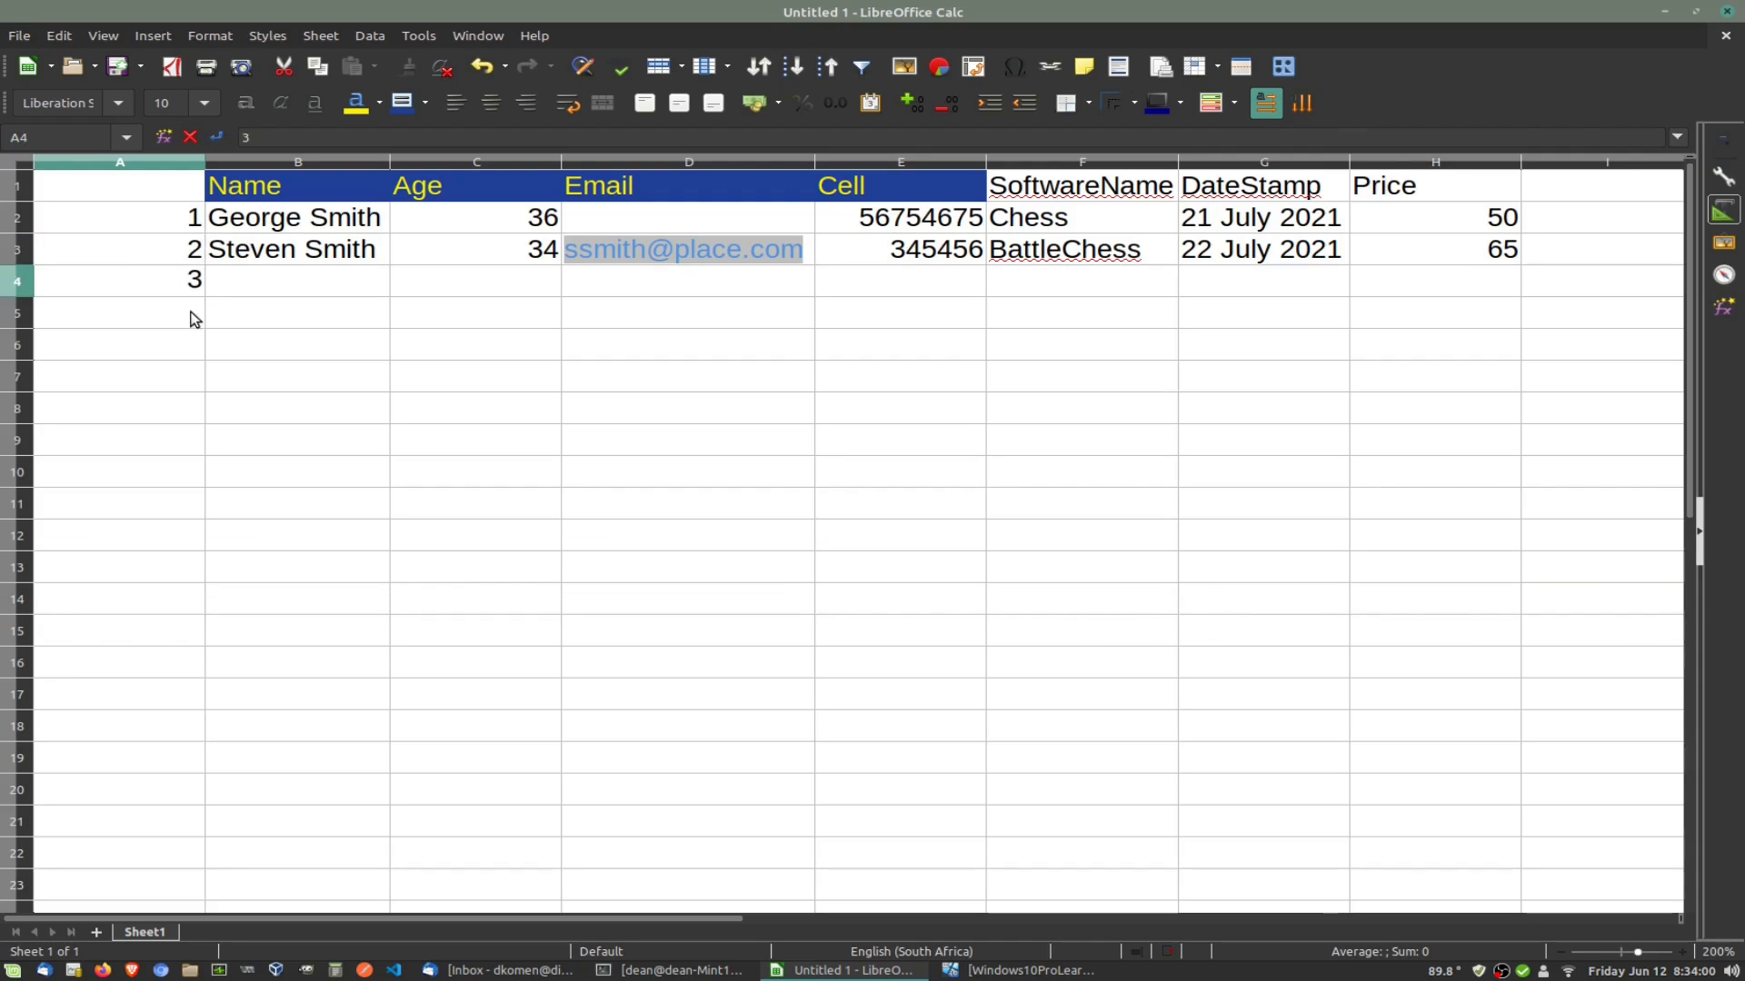
left_click(195, 319)
type("4")
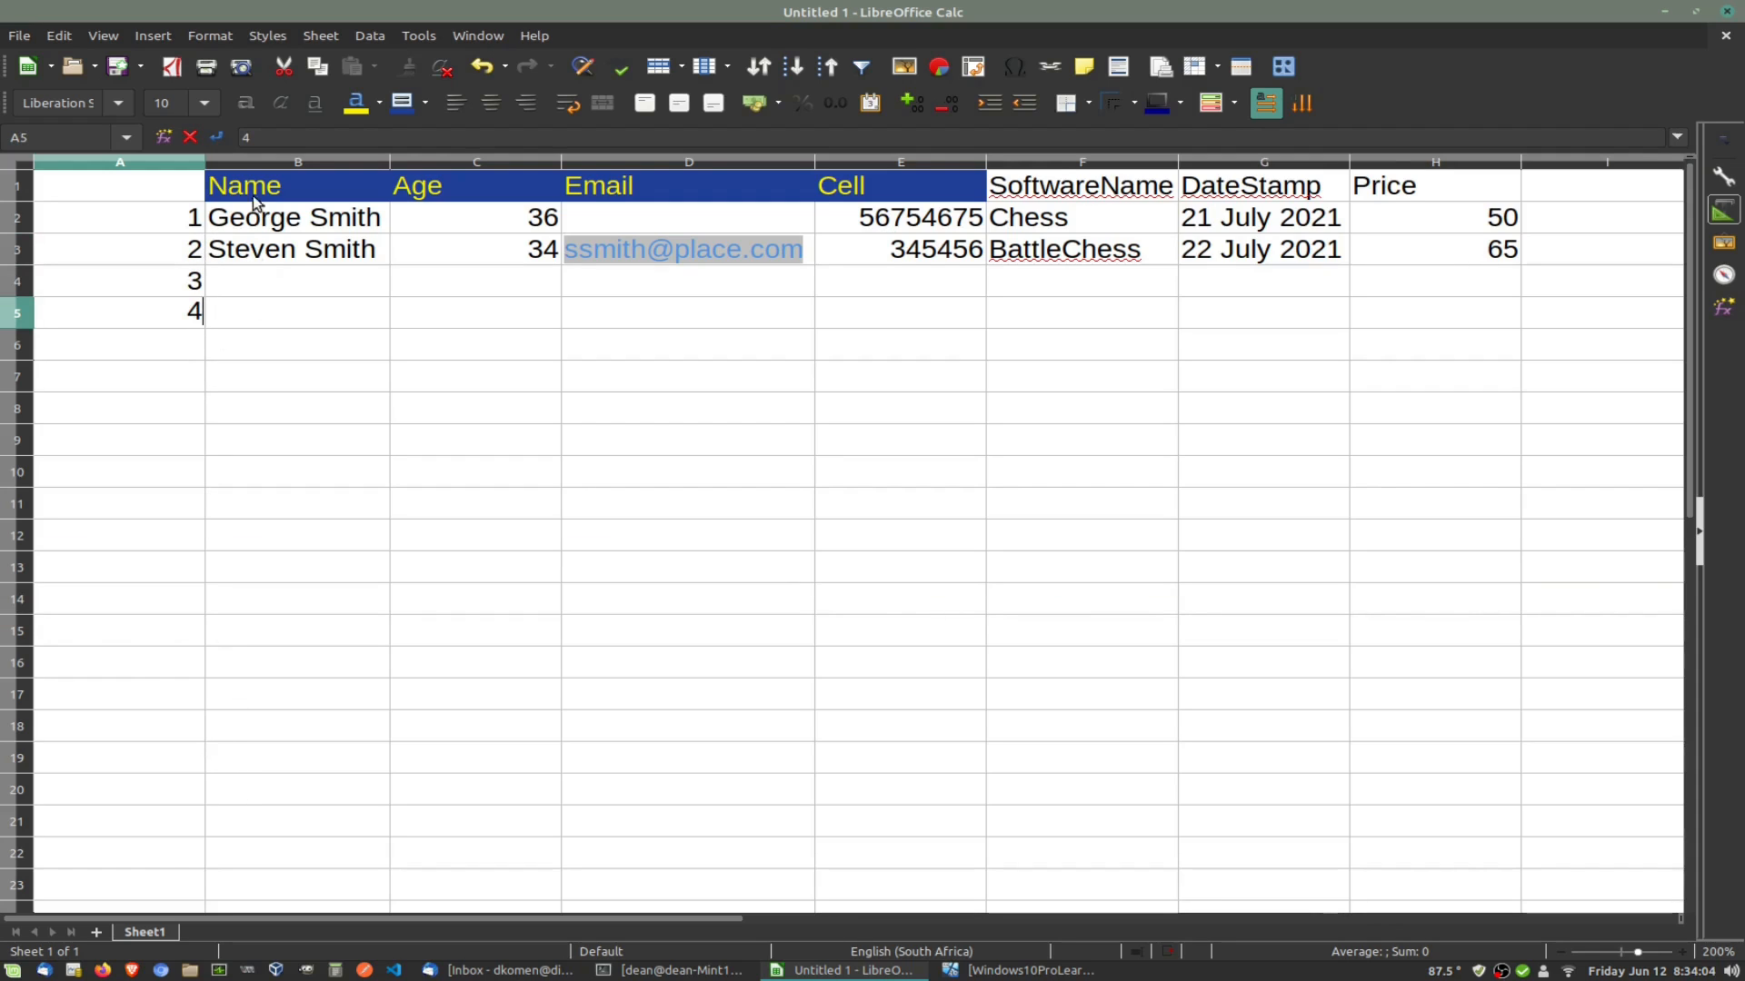
left_click(194, 218)
key("Delete")
key("Down")
key("Delete")
key("Down")
key("Delete")
key("Down")
key("Delete")
left_click(287, 351)
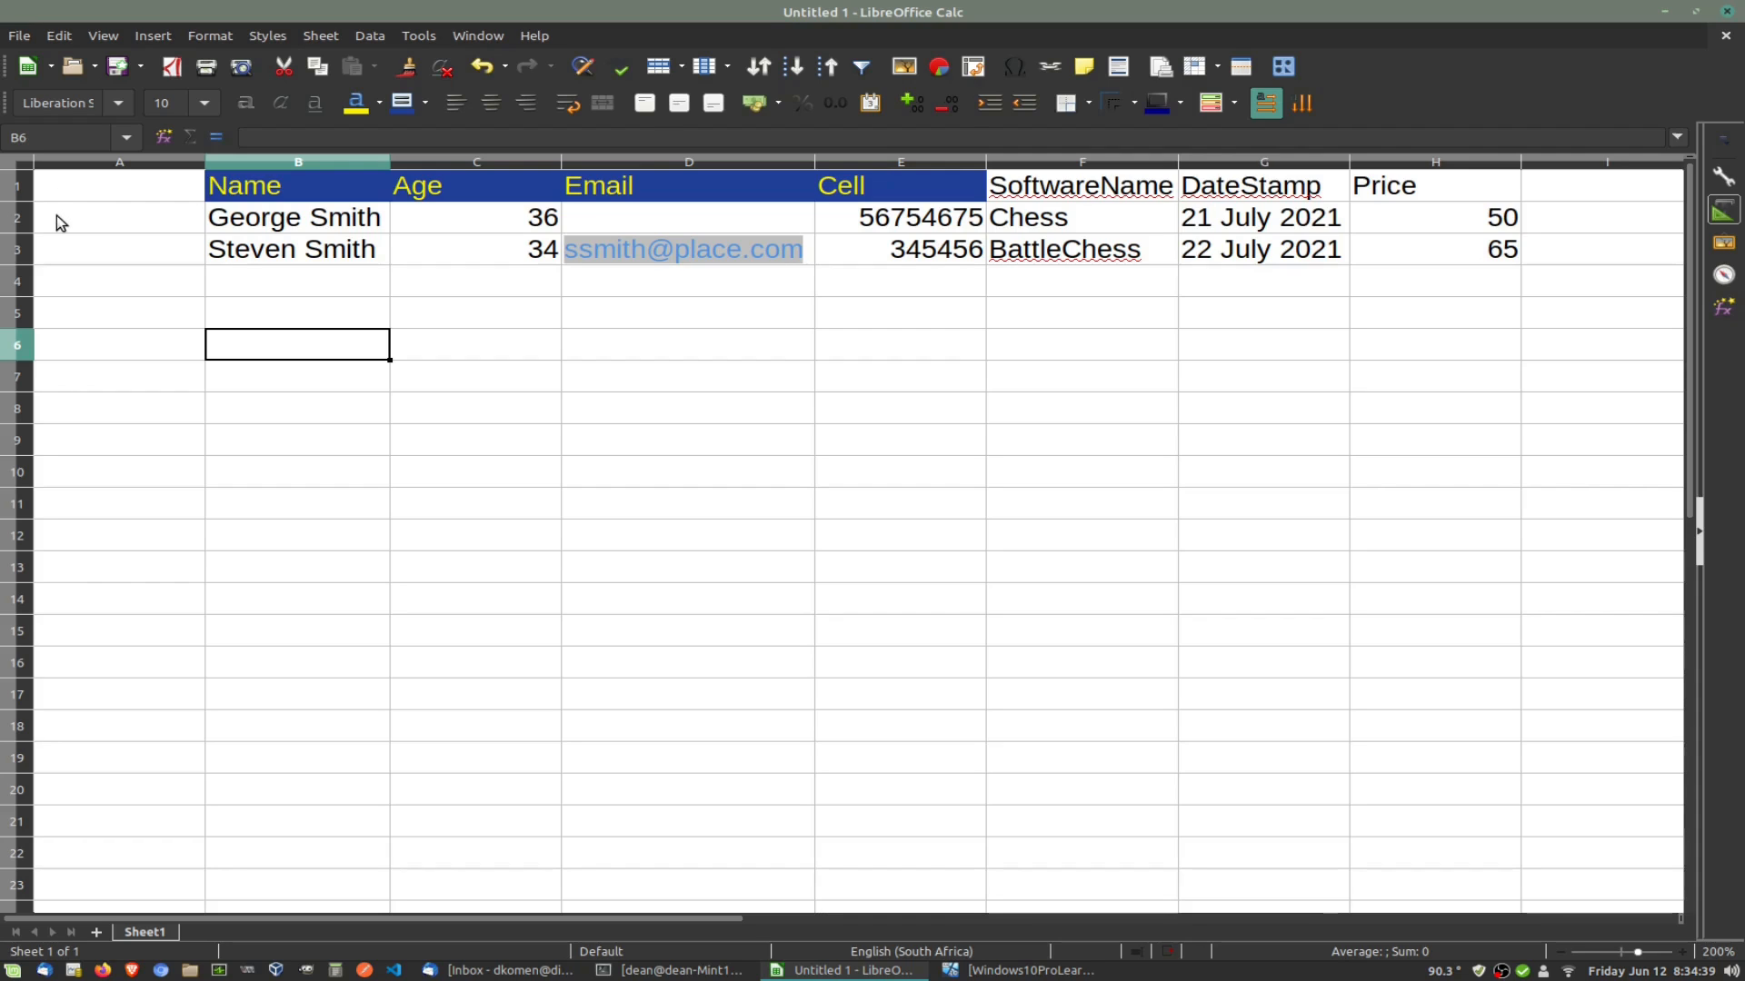
Step: Number the records 1 in A2 and 2 in A3, and save the spreadsheet
left_click(102, 222)
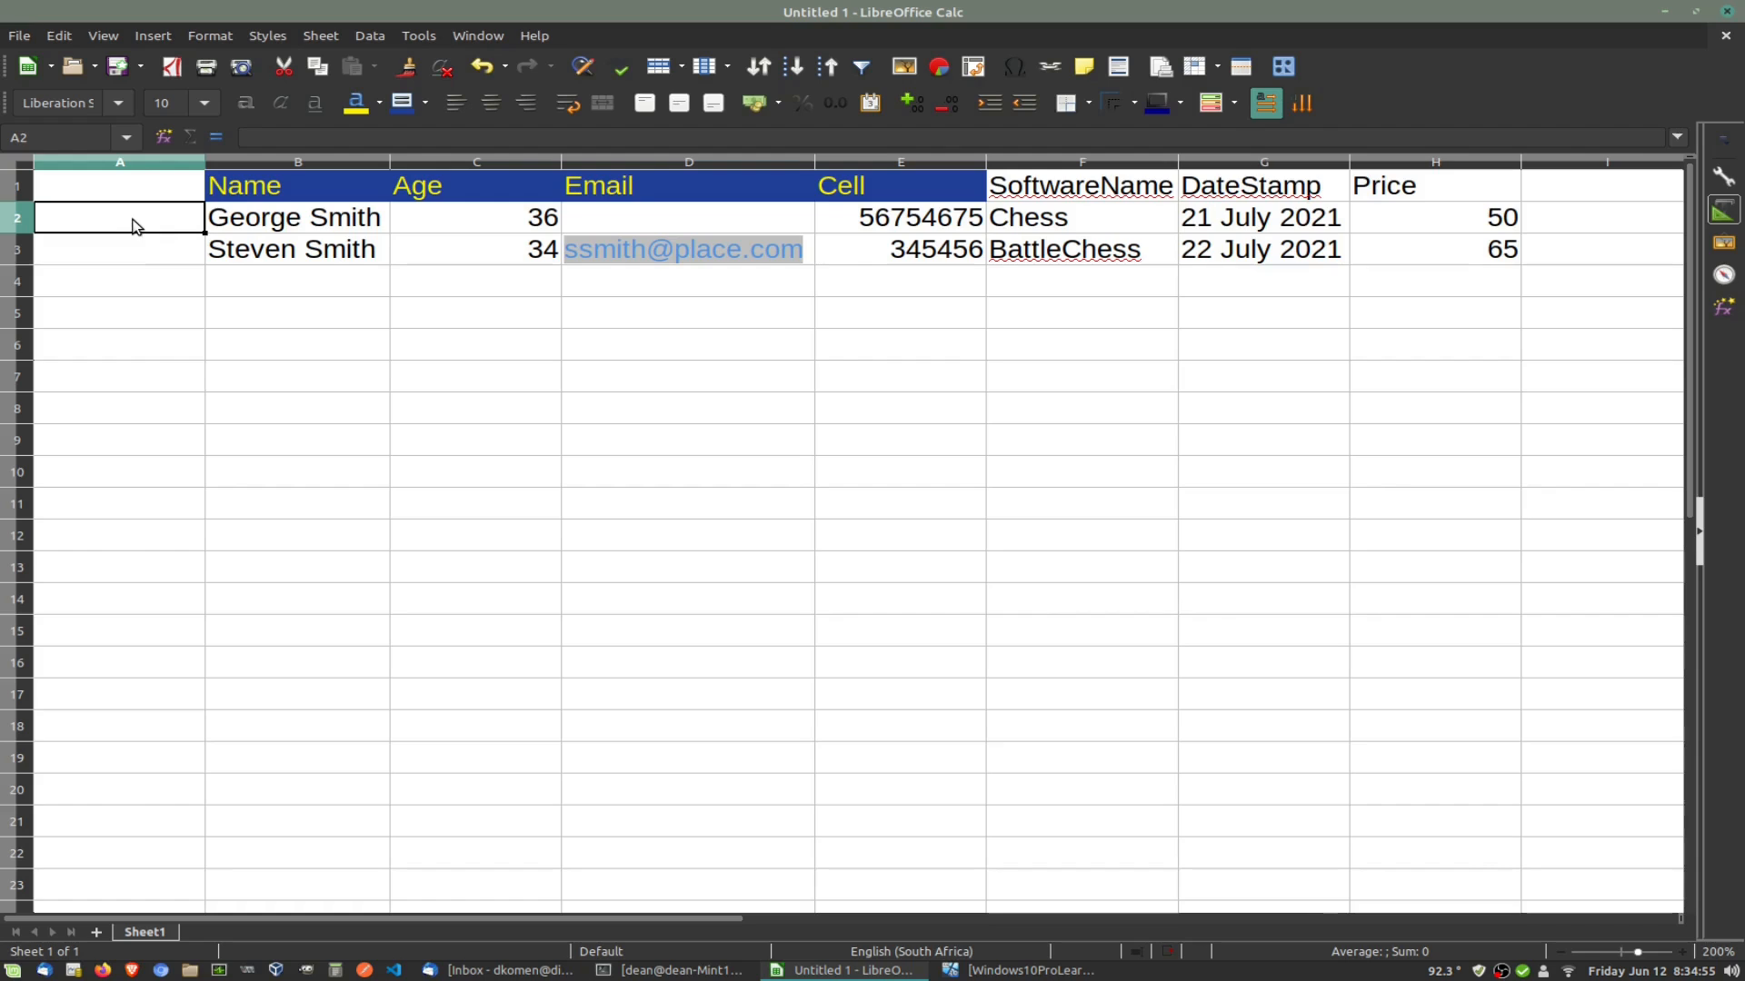
type("1")
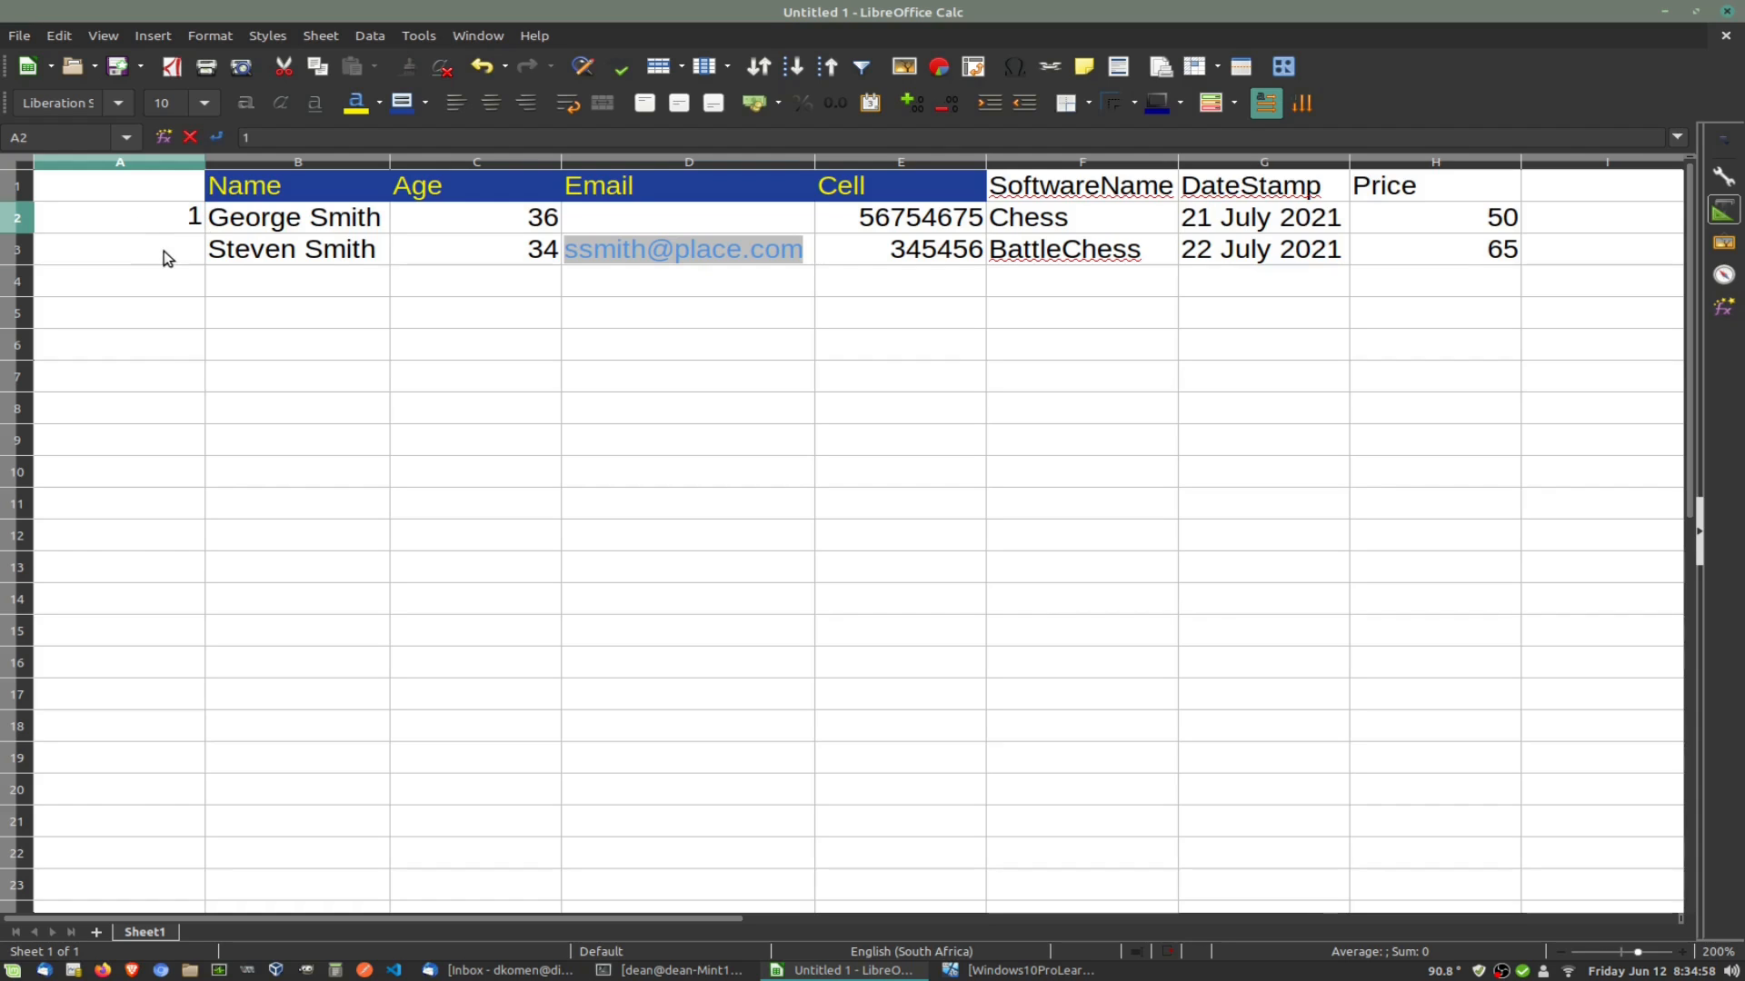
key("Return")
type("2")
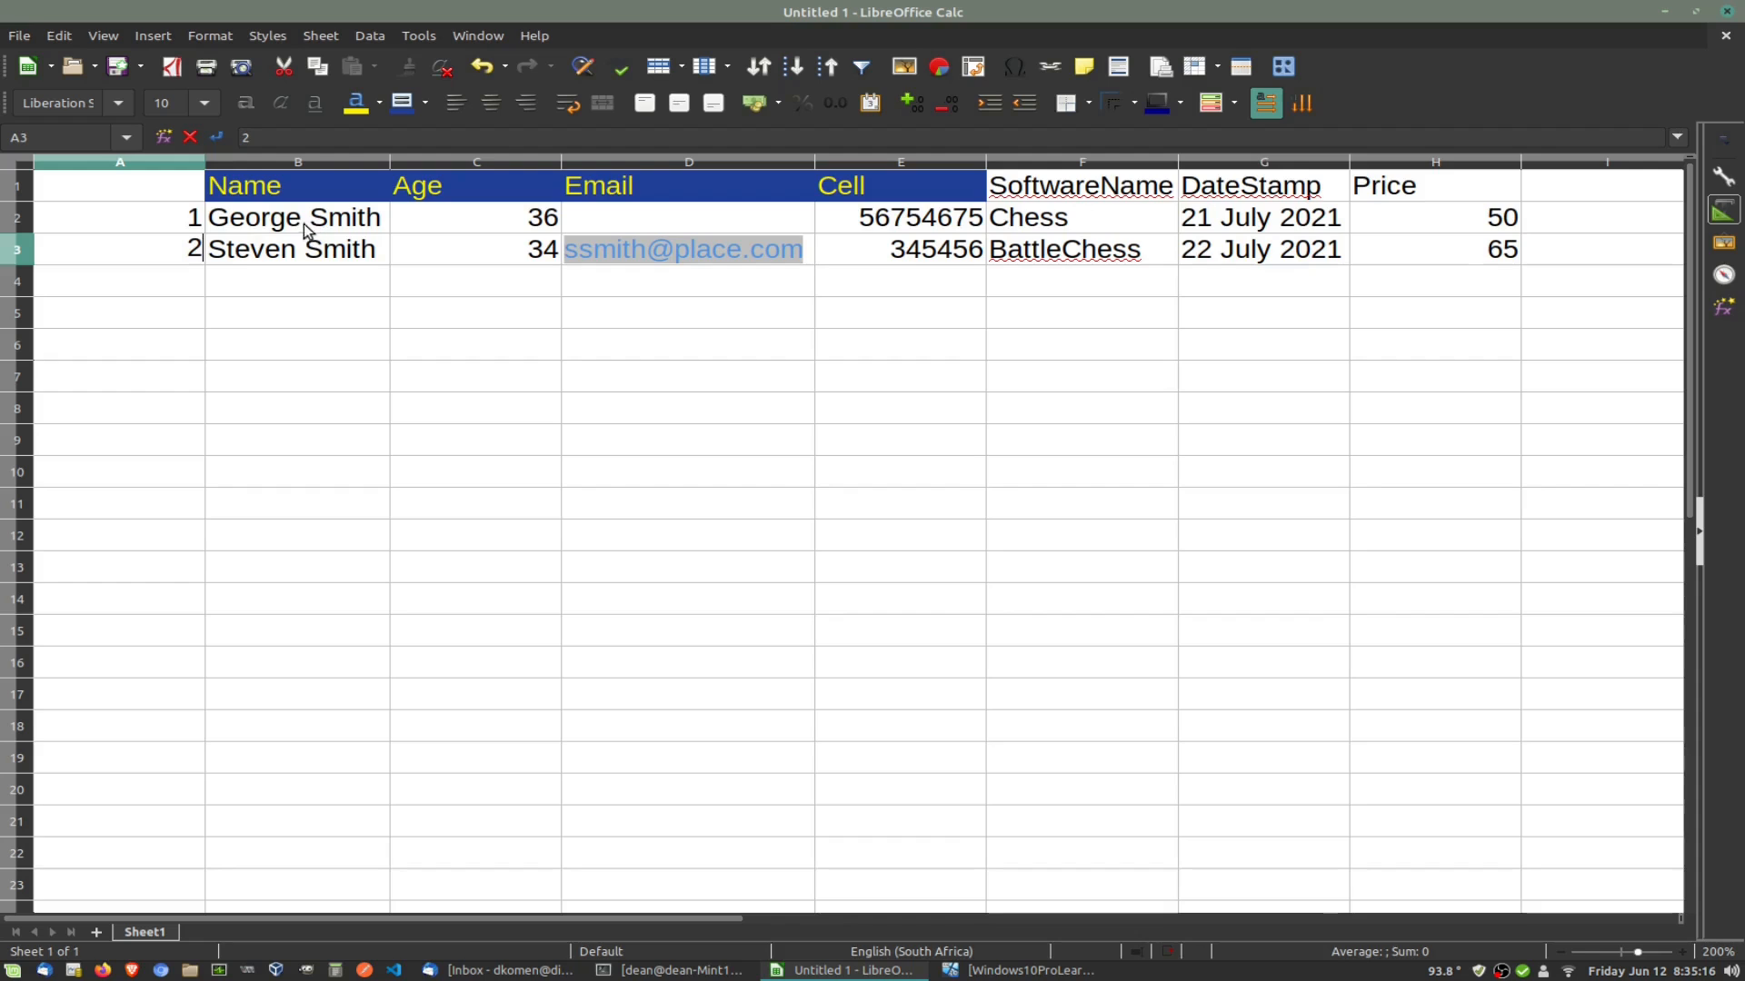
key("ctrl+s")
left_click(165, 189)
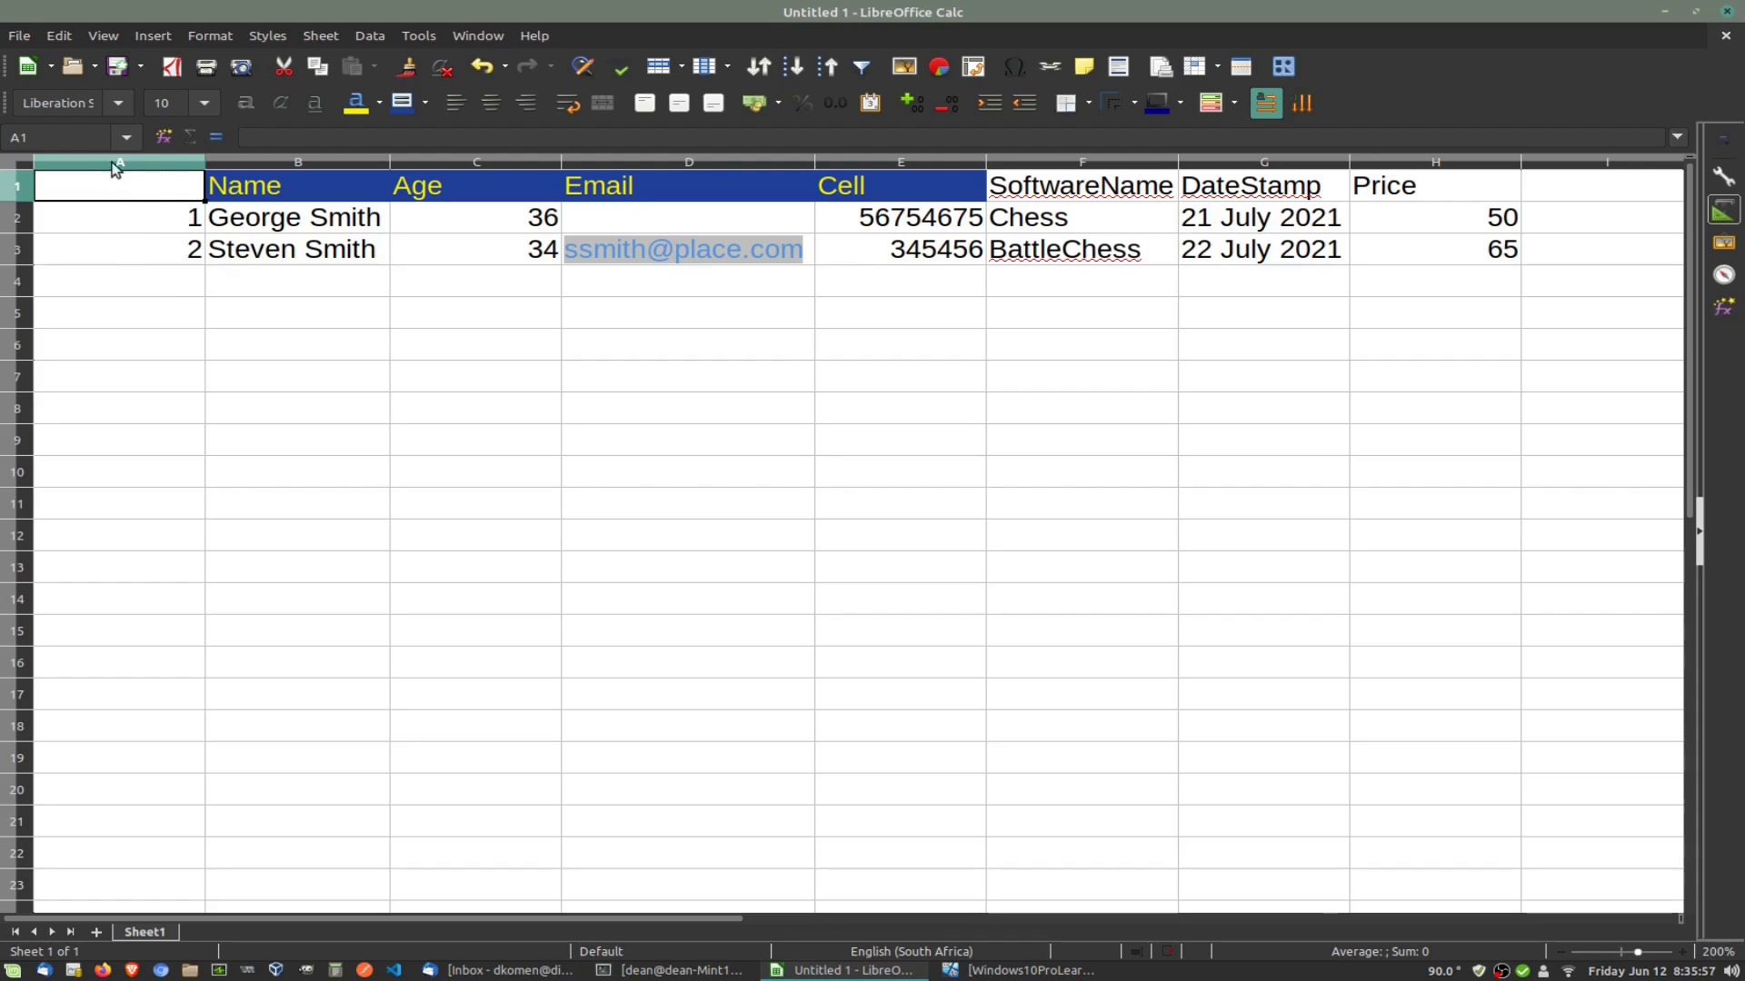
Step: Enter the heading Id in cell A1
type("Id")
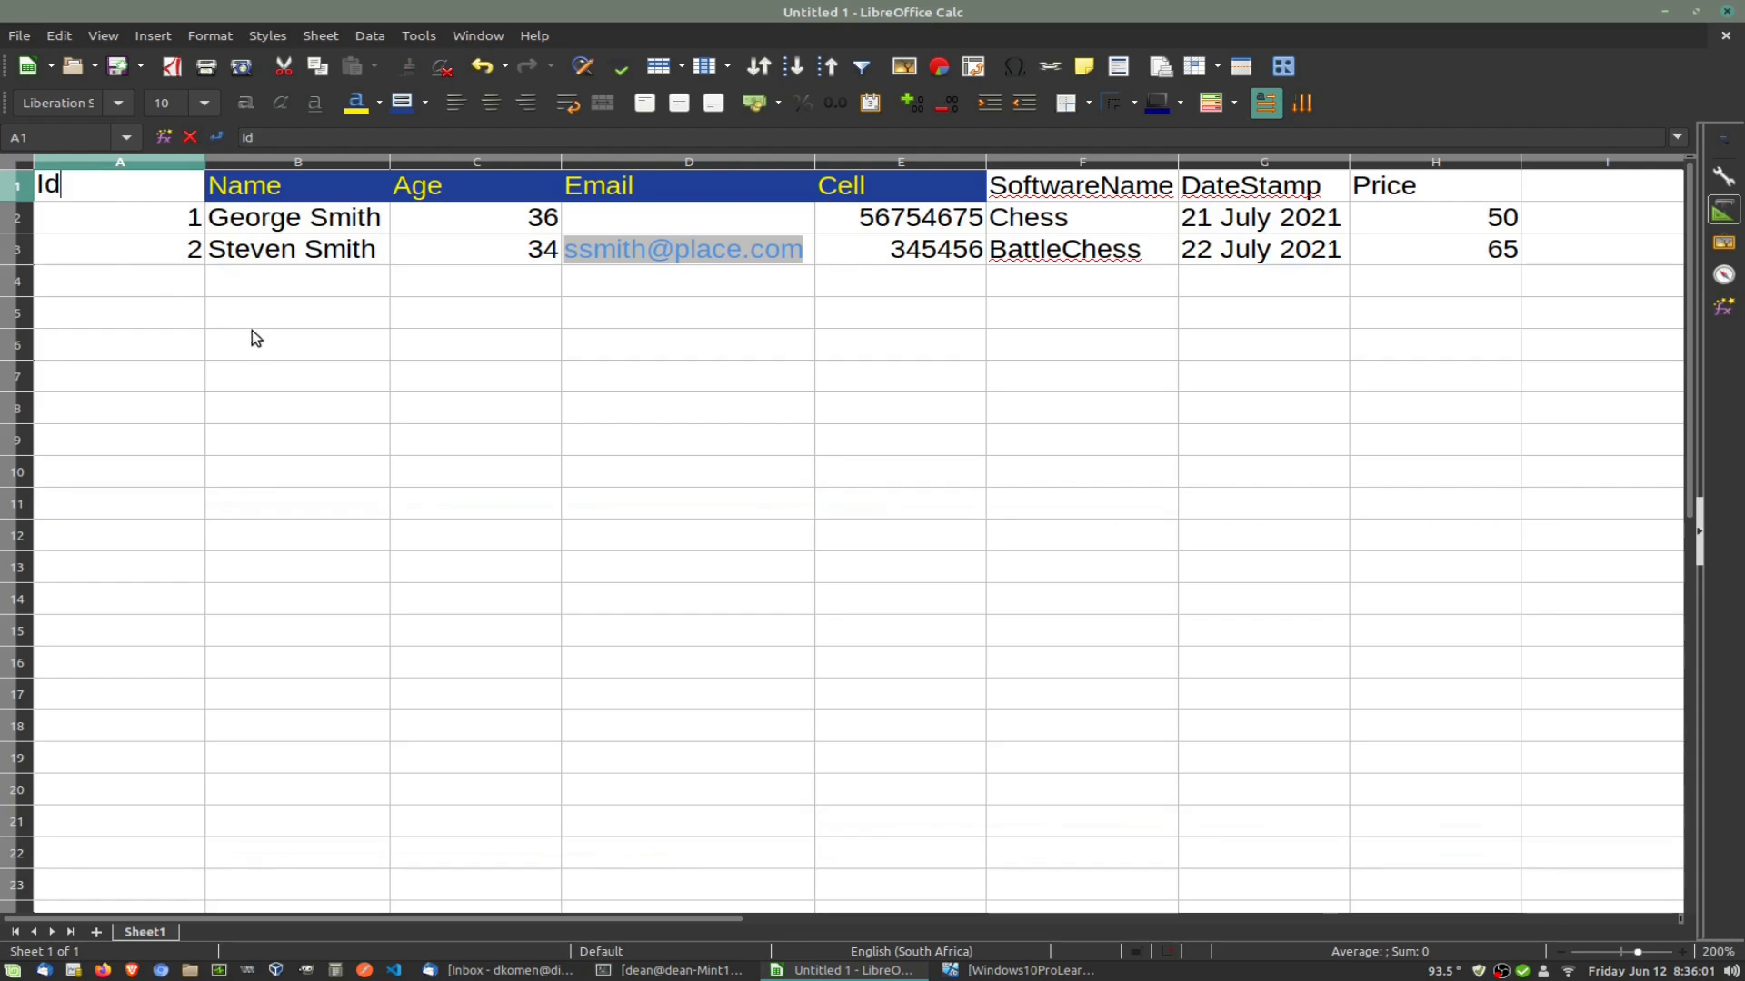
left_click(268, 340)
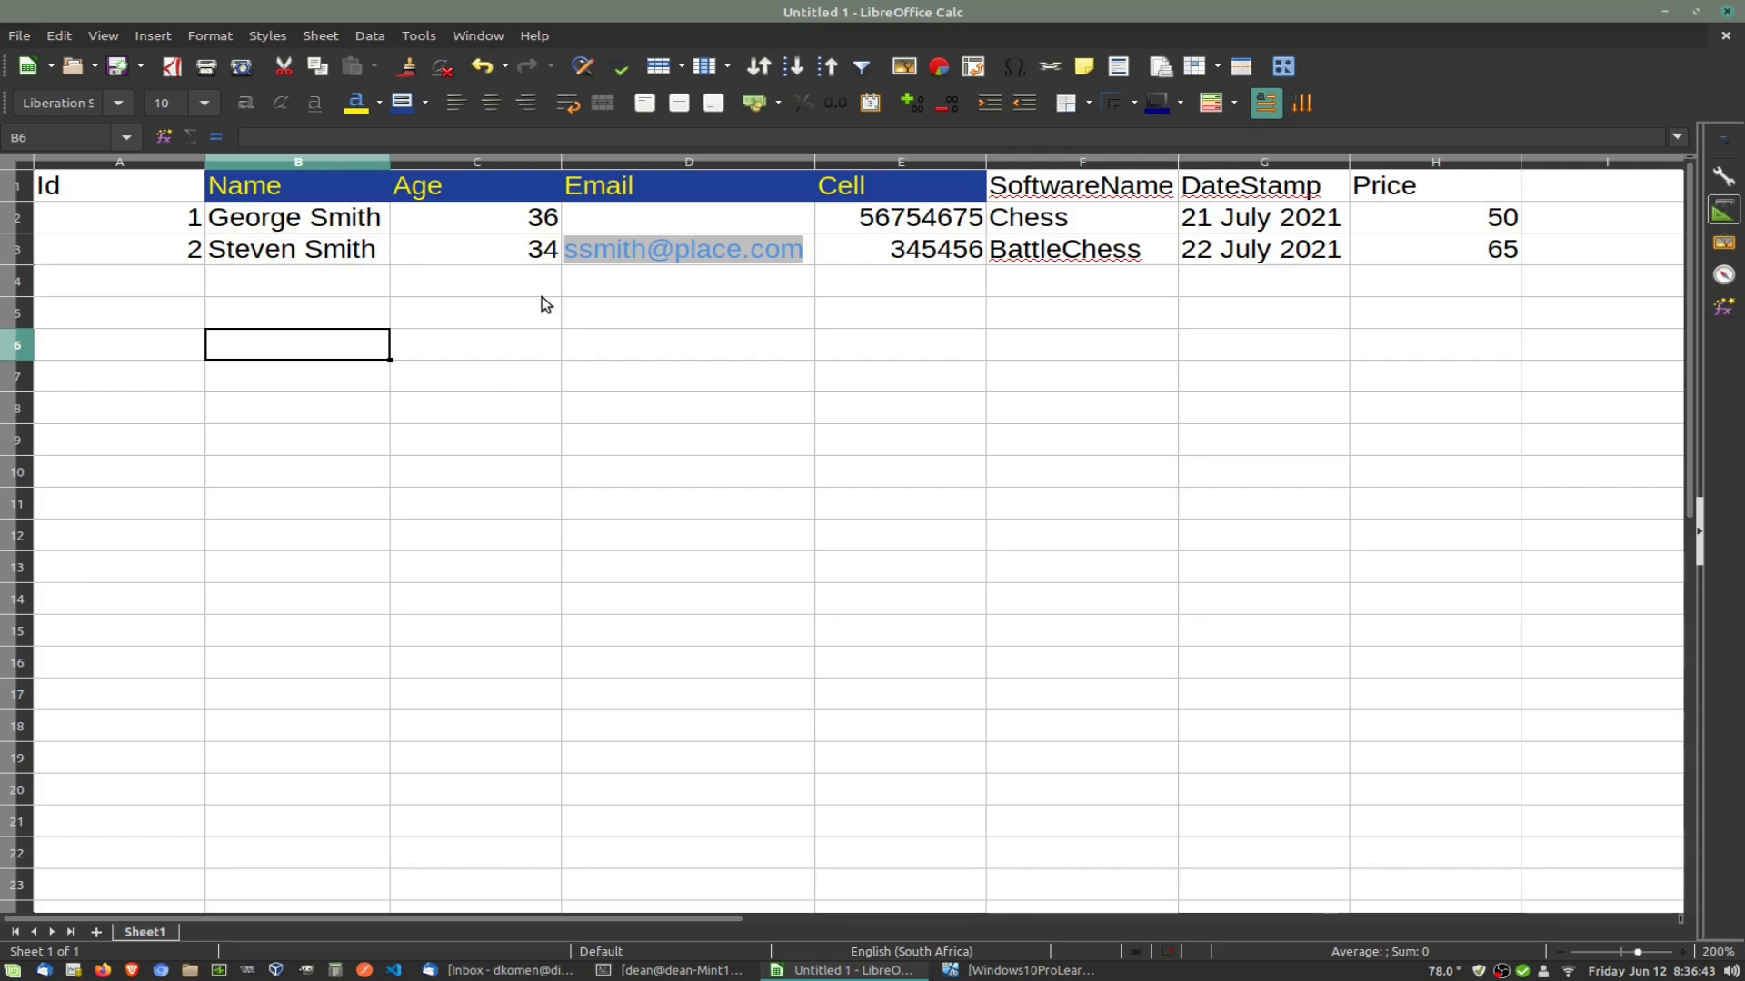
Step: Give the Id header in A1 yellow text on dark blue, then select headers F1:H1
left_click(106, 187)
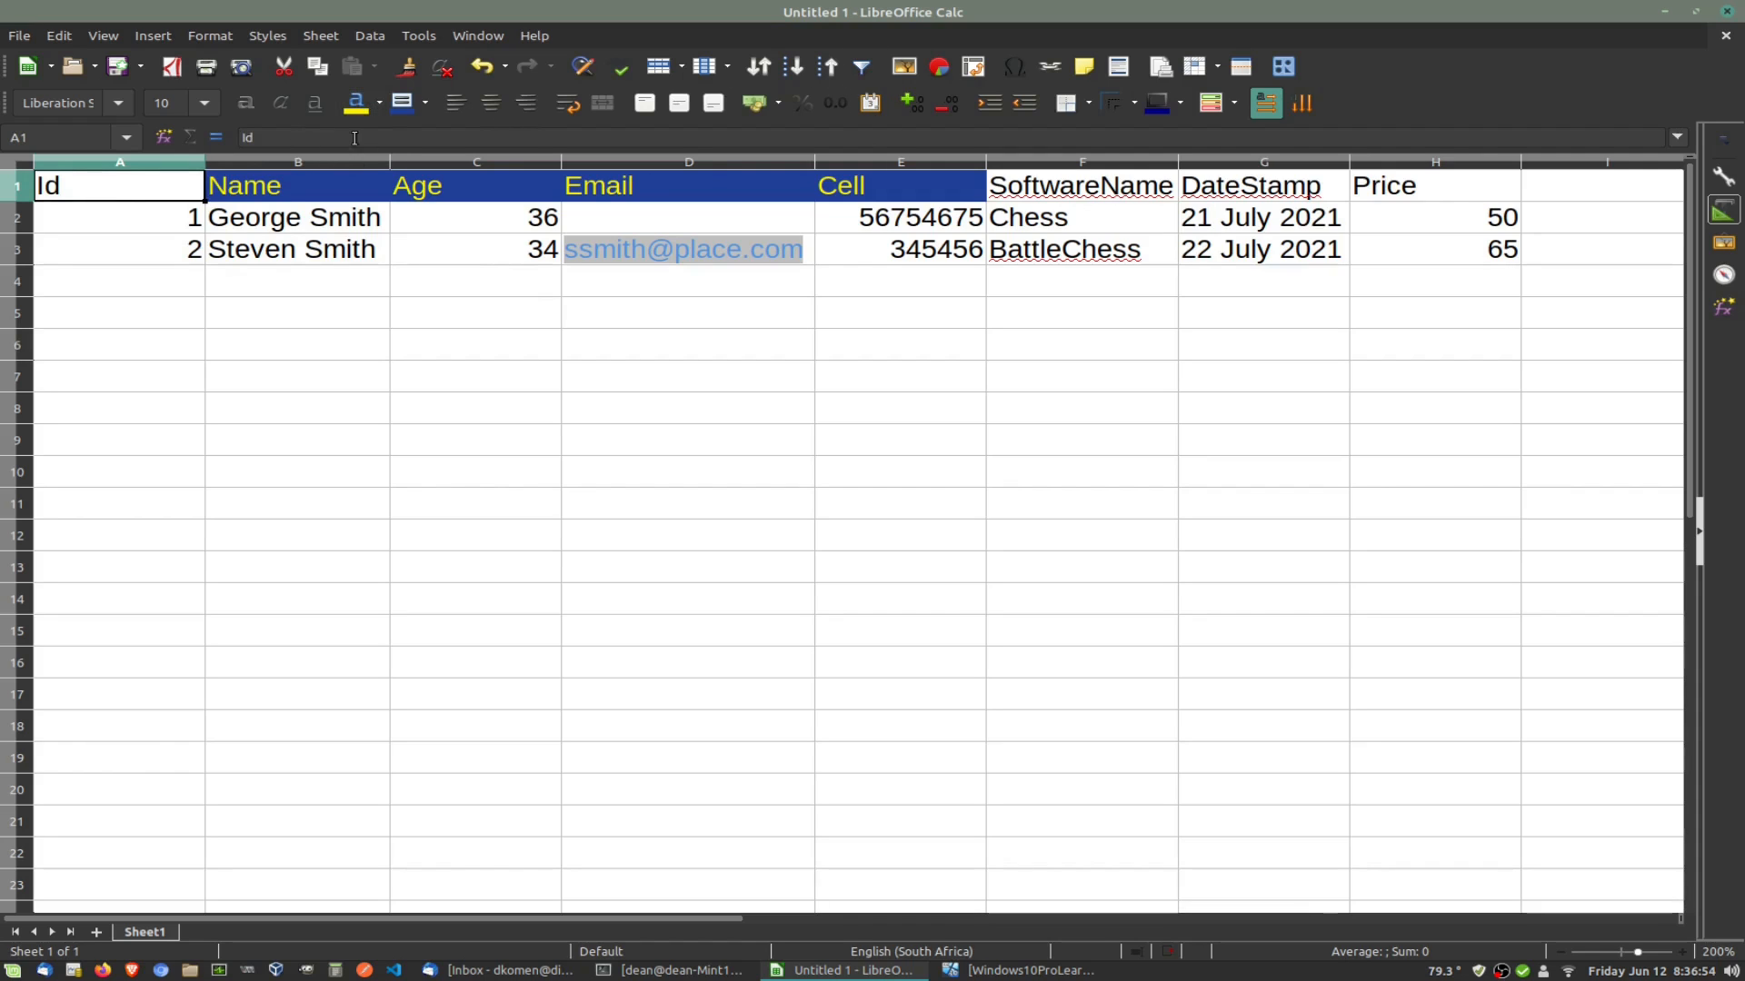
left_click(359, 104)
left_click(400, 104)
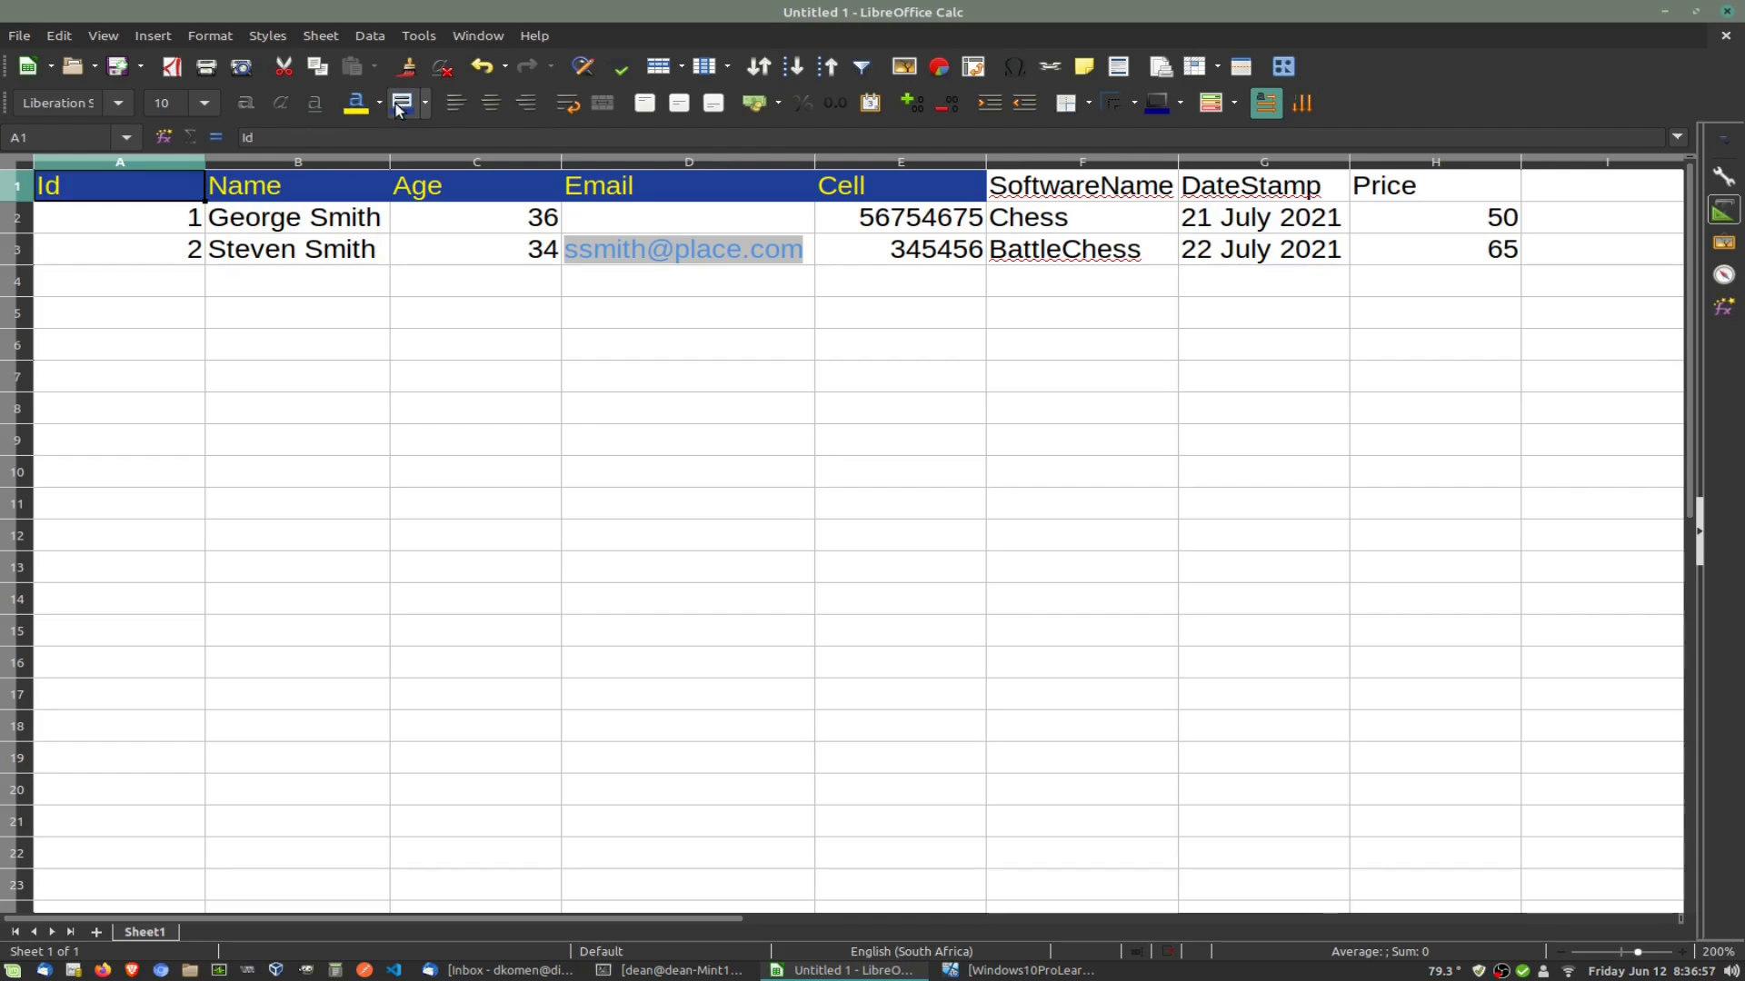
left_click(536, 385)
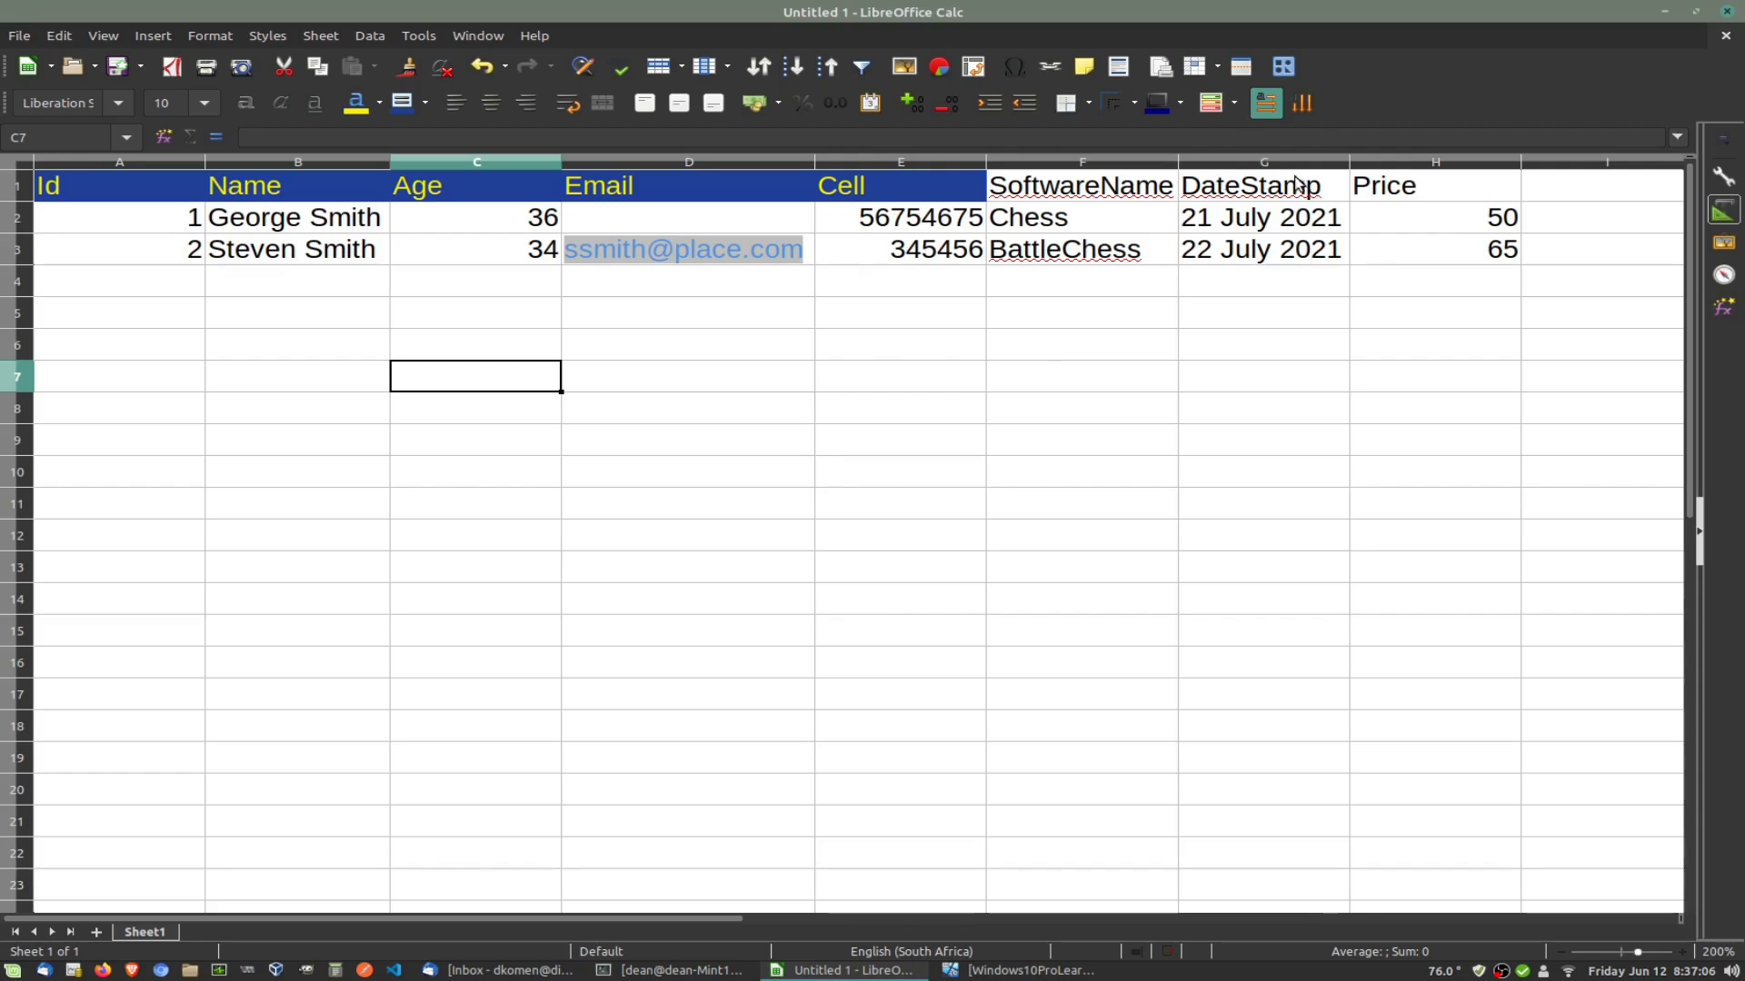
left_click(1036, 186)
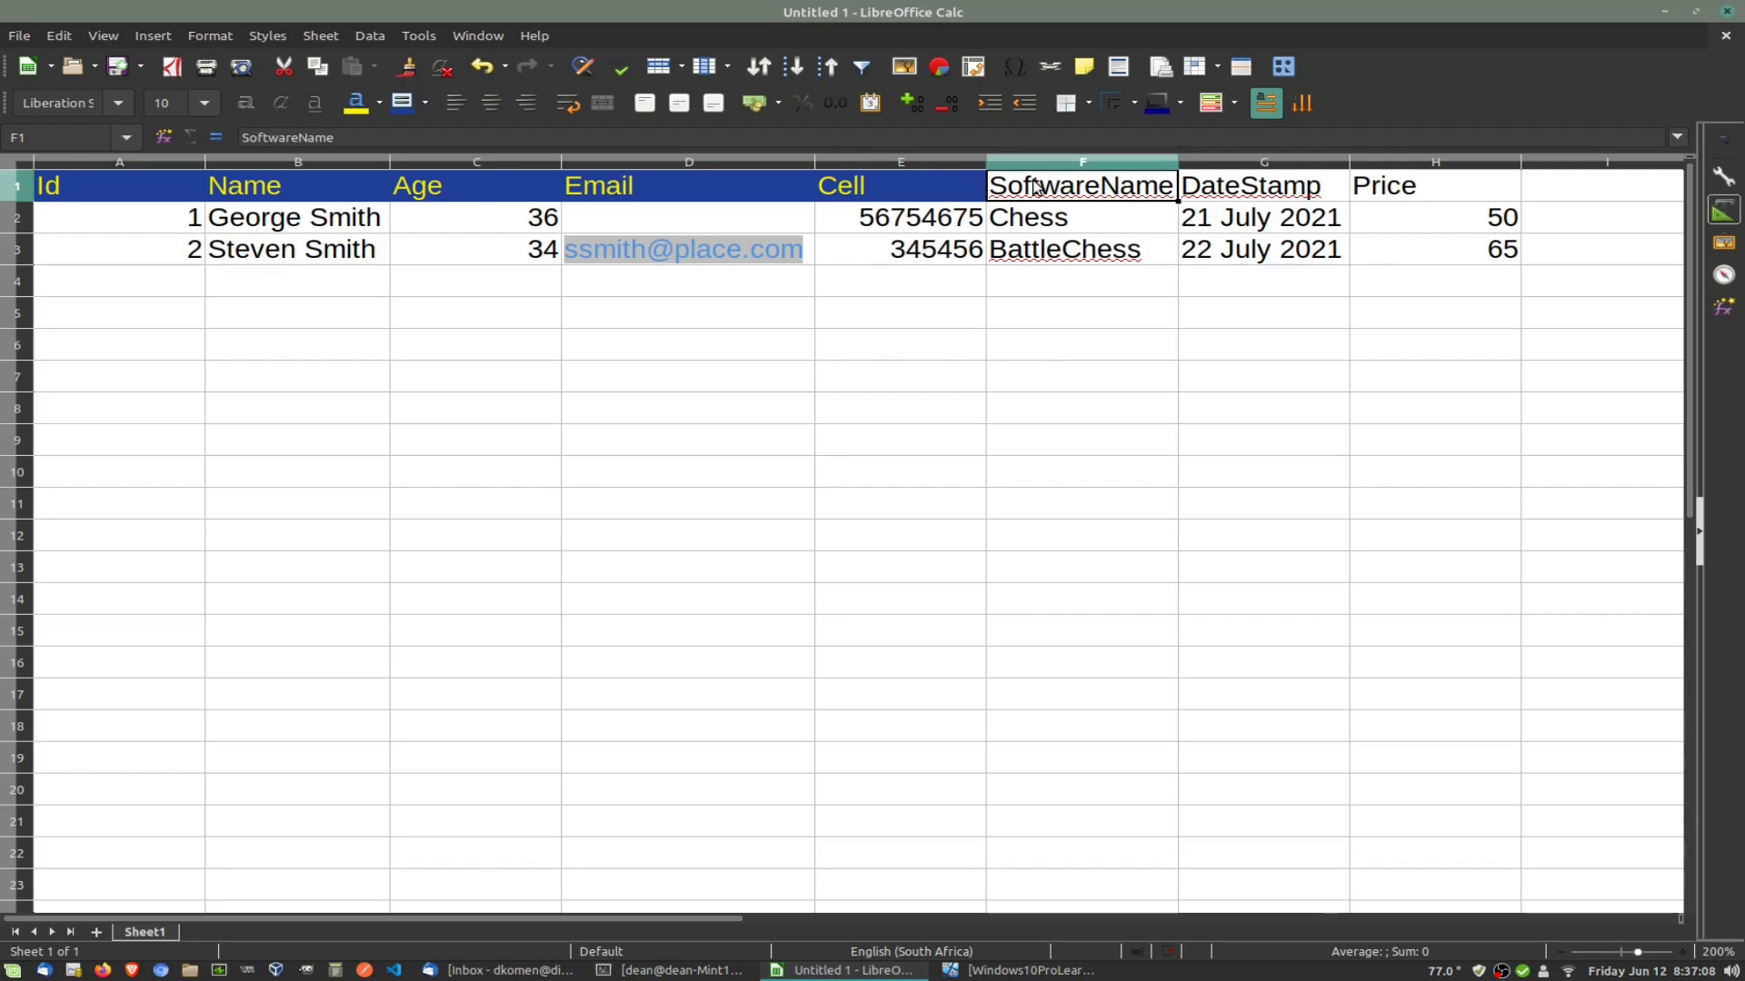
double_click(1430, 185, "shift")
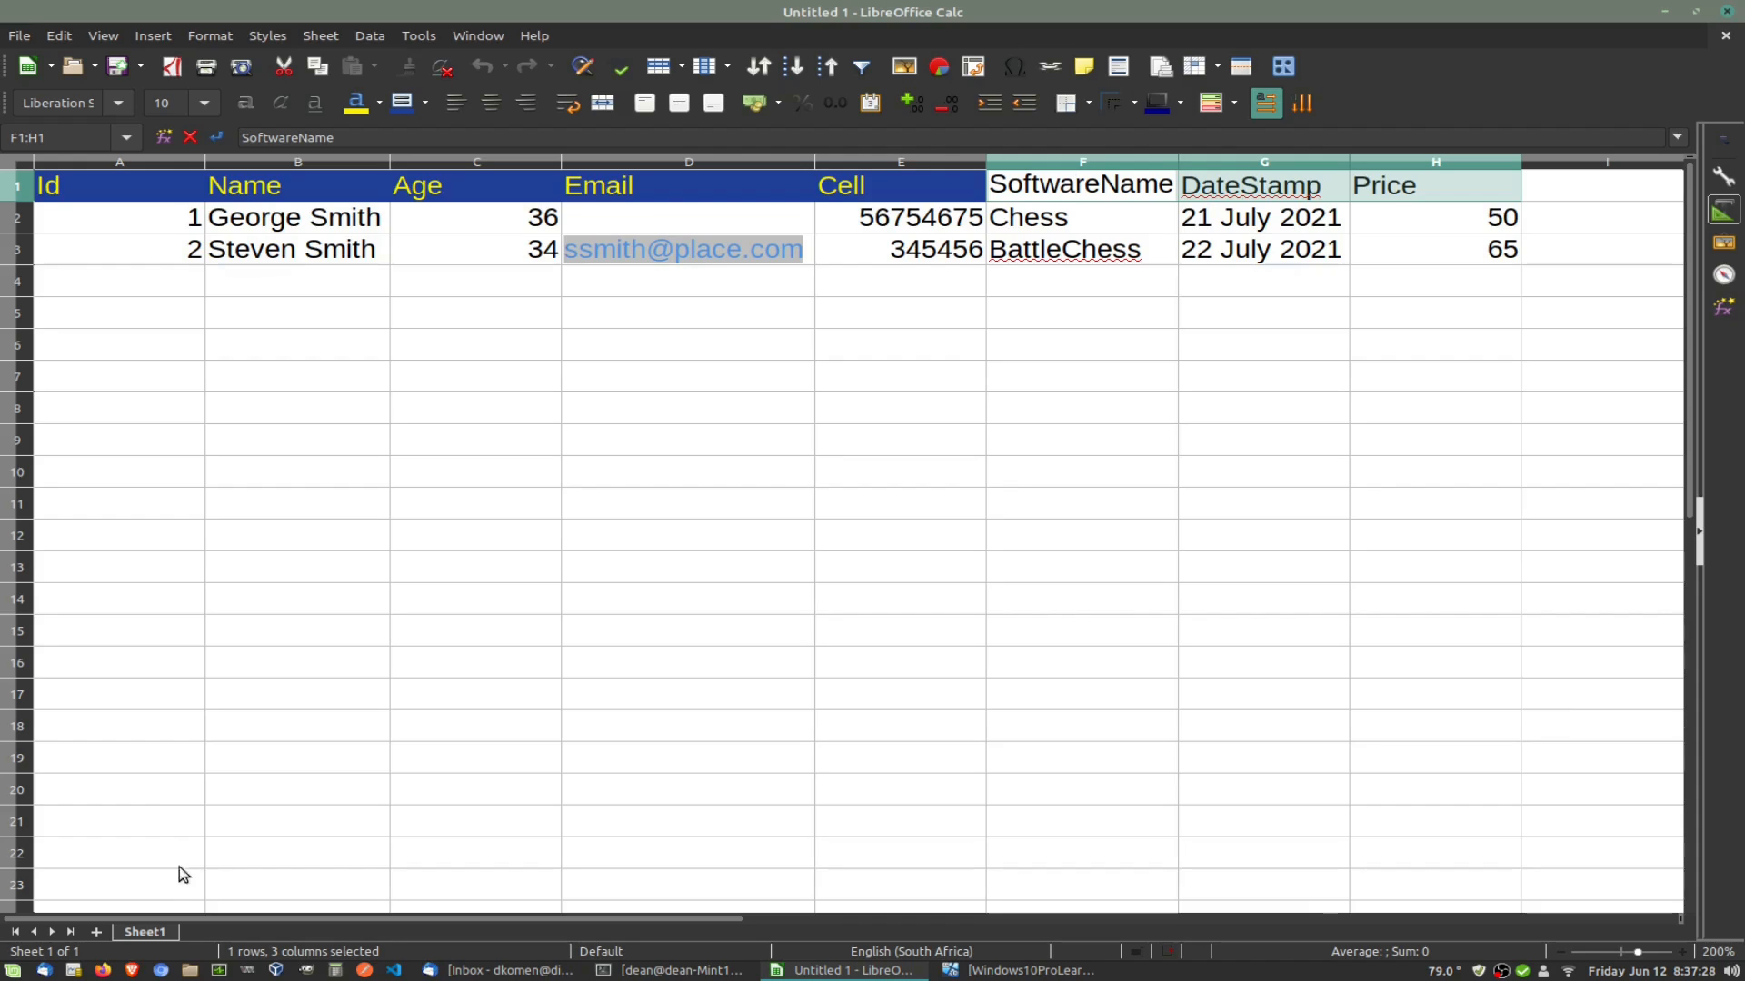
Step: Add a second sheet named Games and type Id in its first cell
left_click(95, 932)
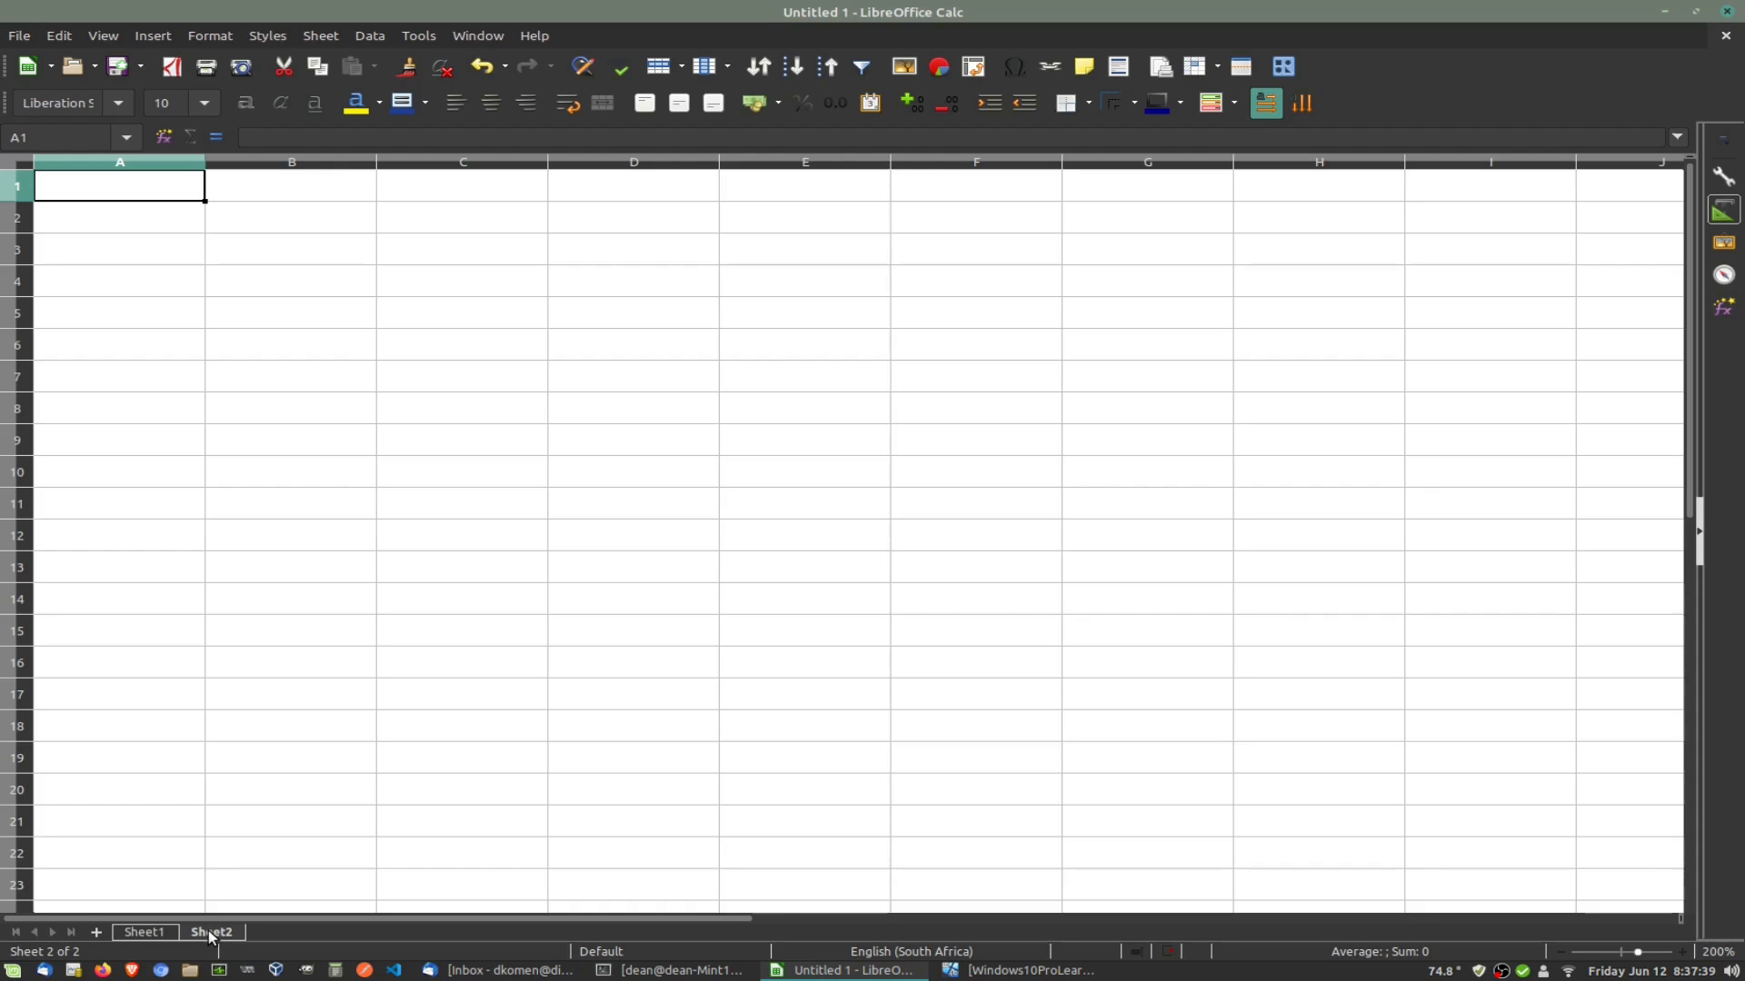
double_click(209, 930)
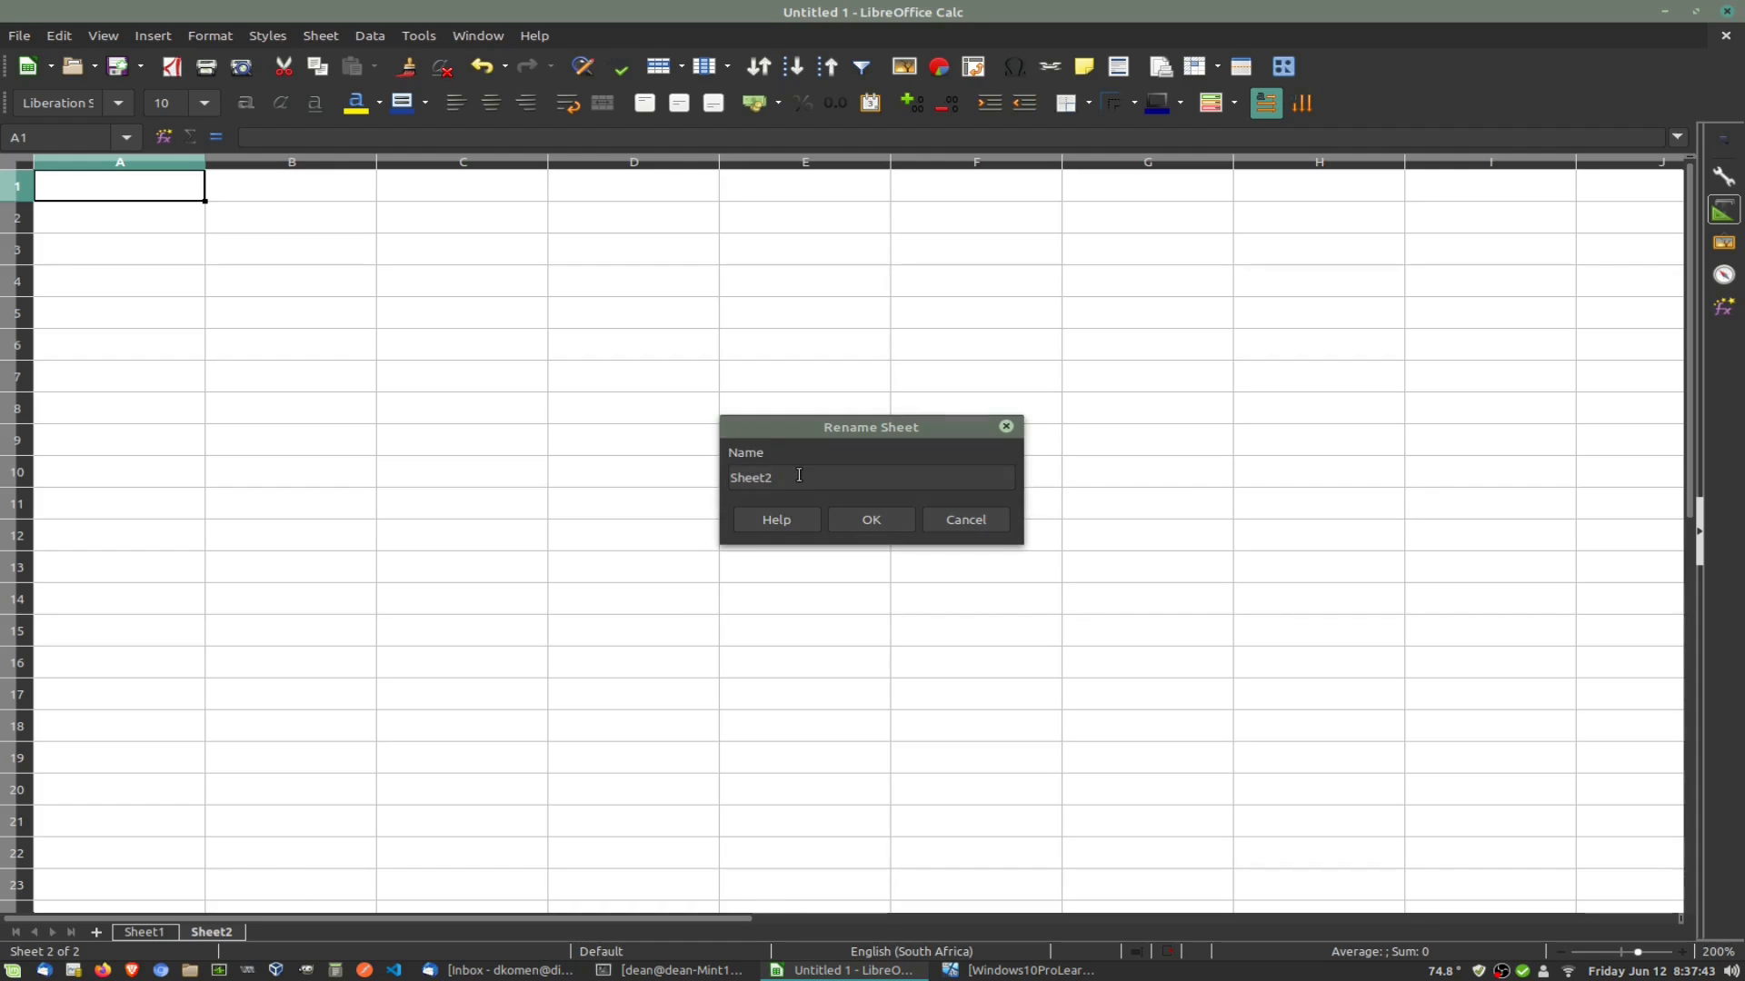
type("Games")
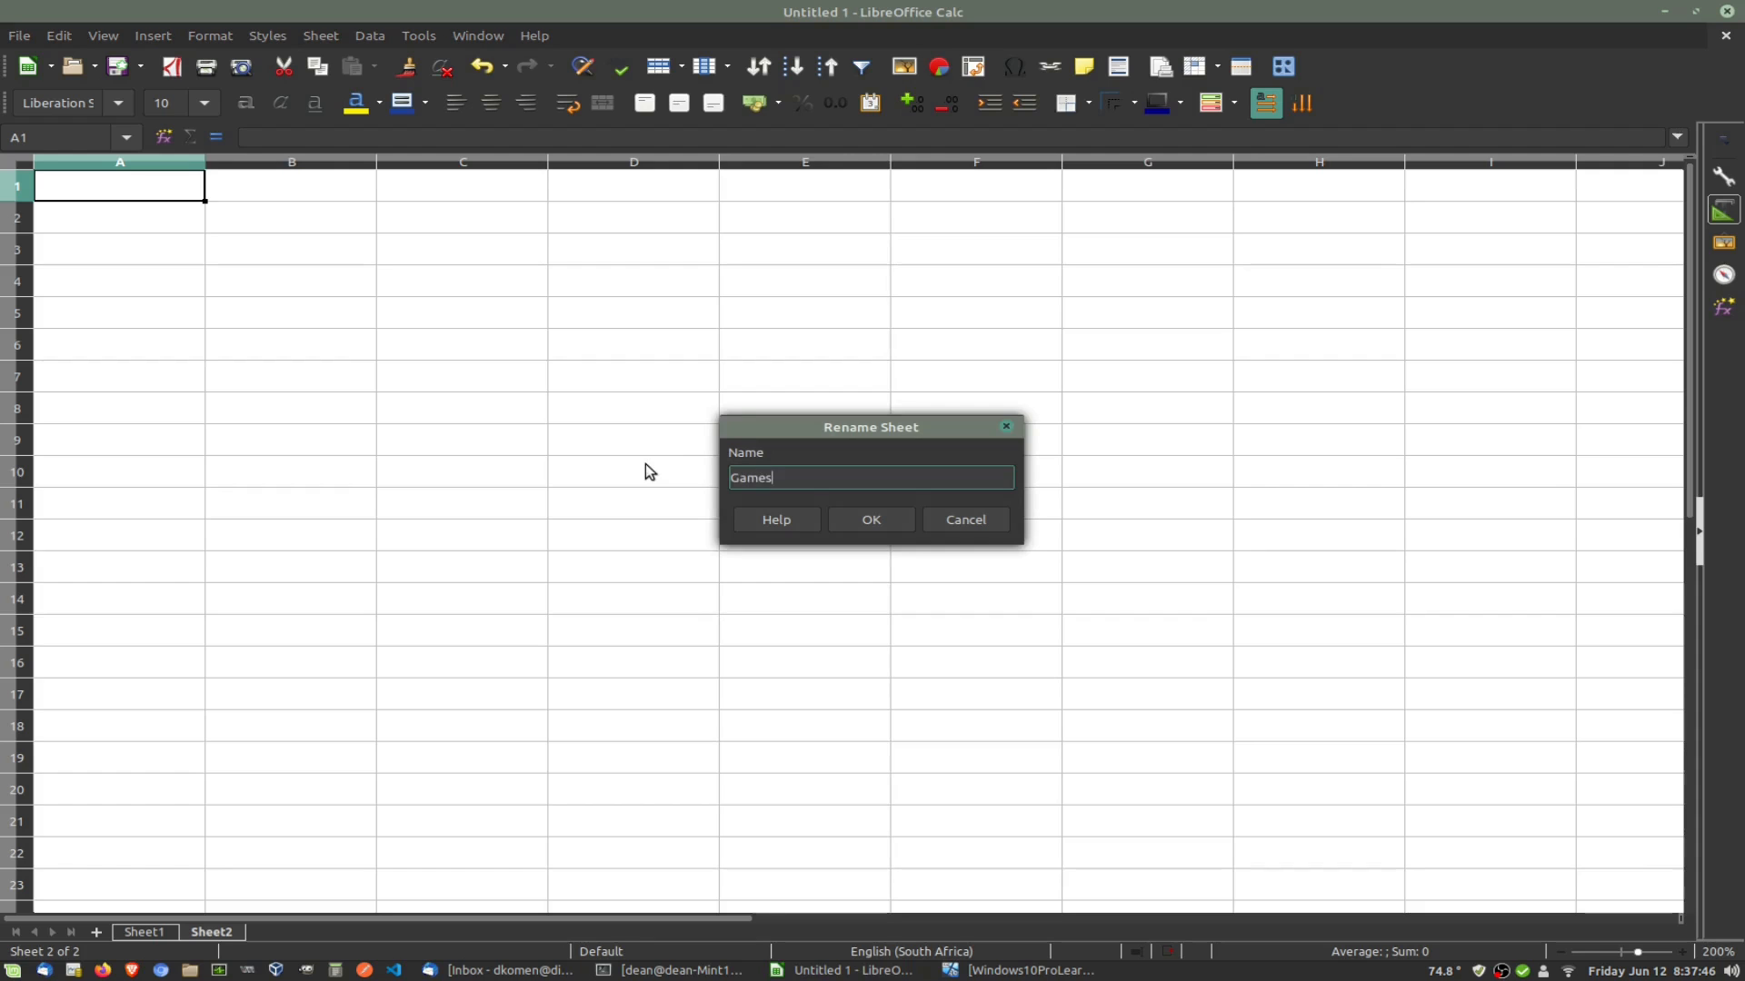
key("Return")
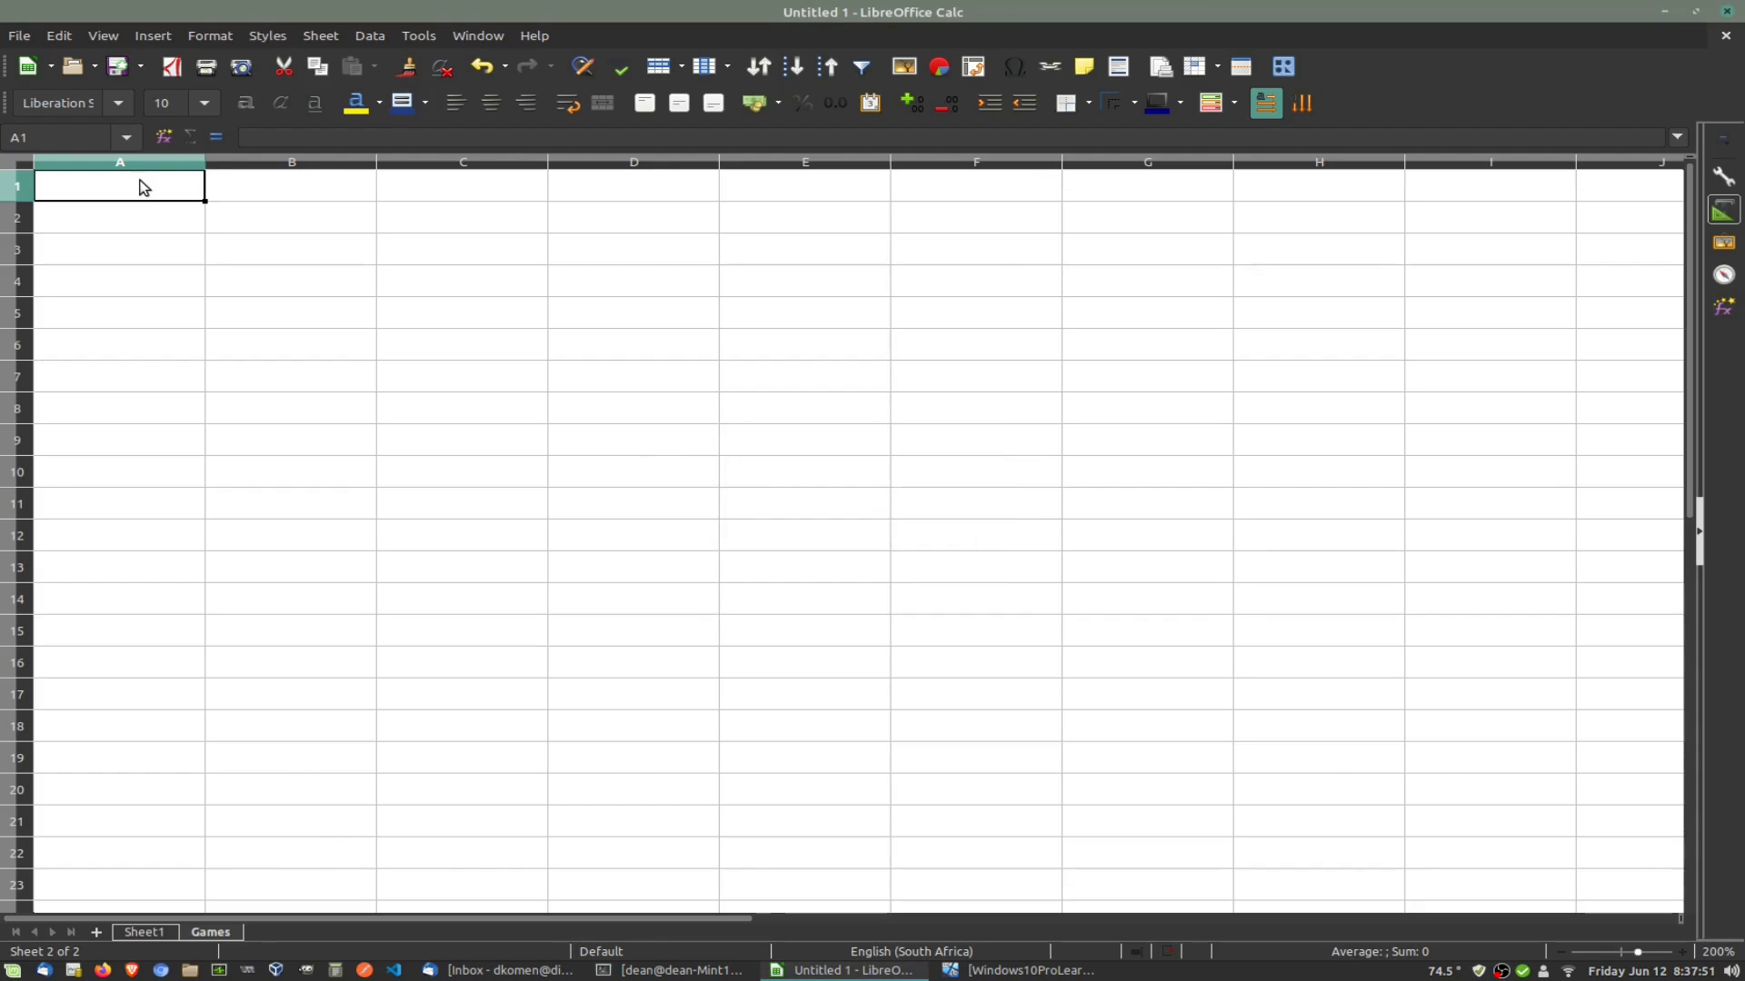
type("Id")
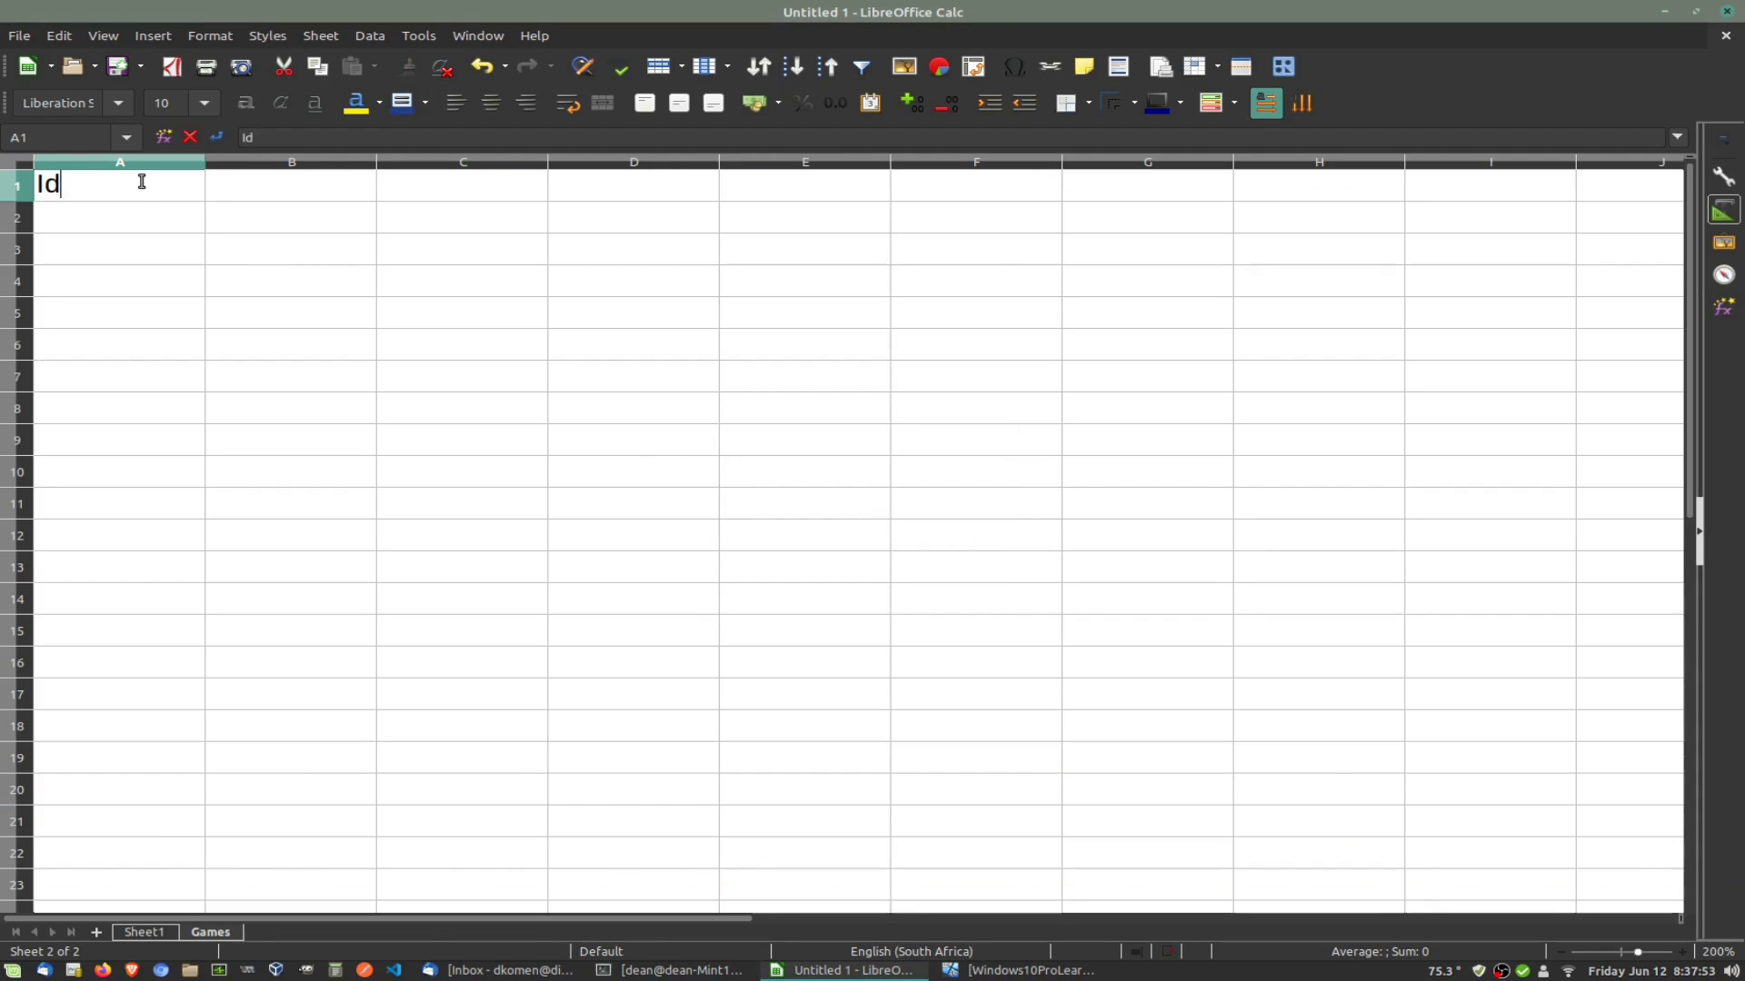
Step: Enter the headers Name and Price beside Id in B1 and C1
key("Tab")
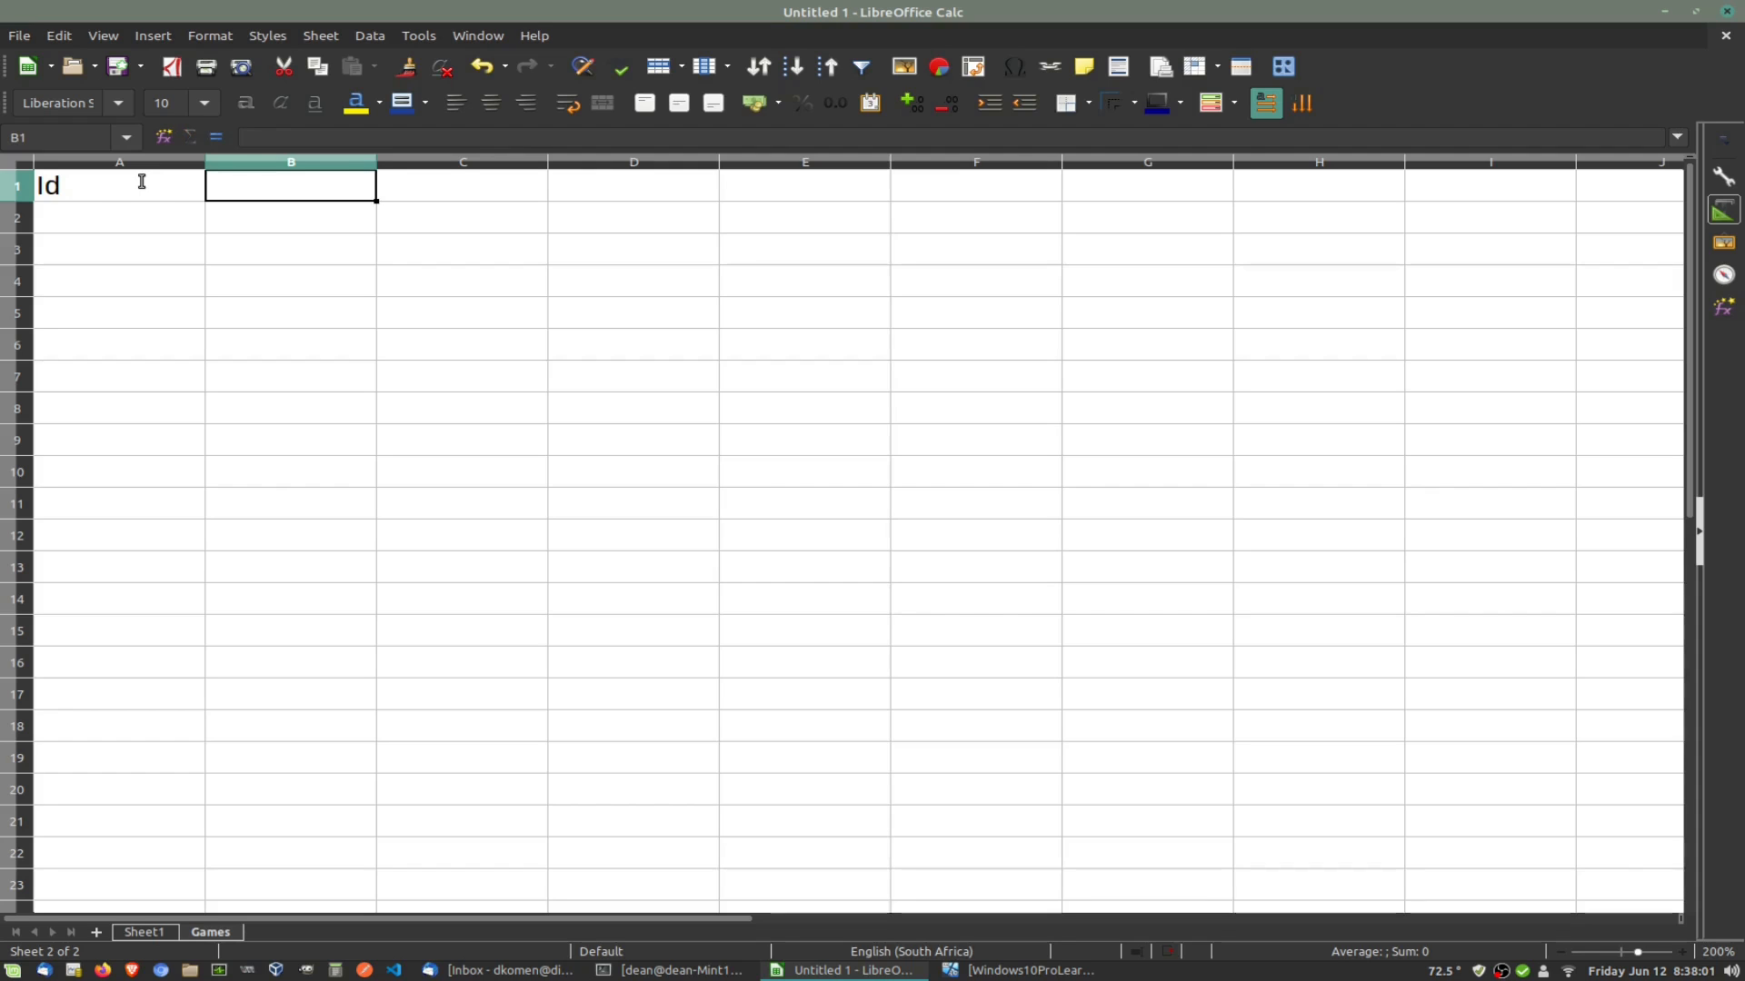
type("Name")
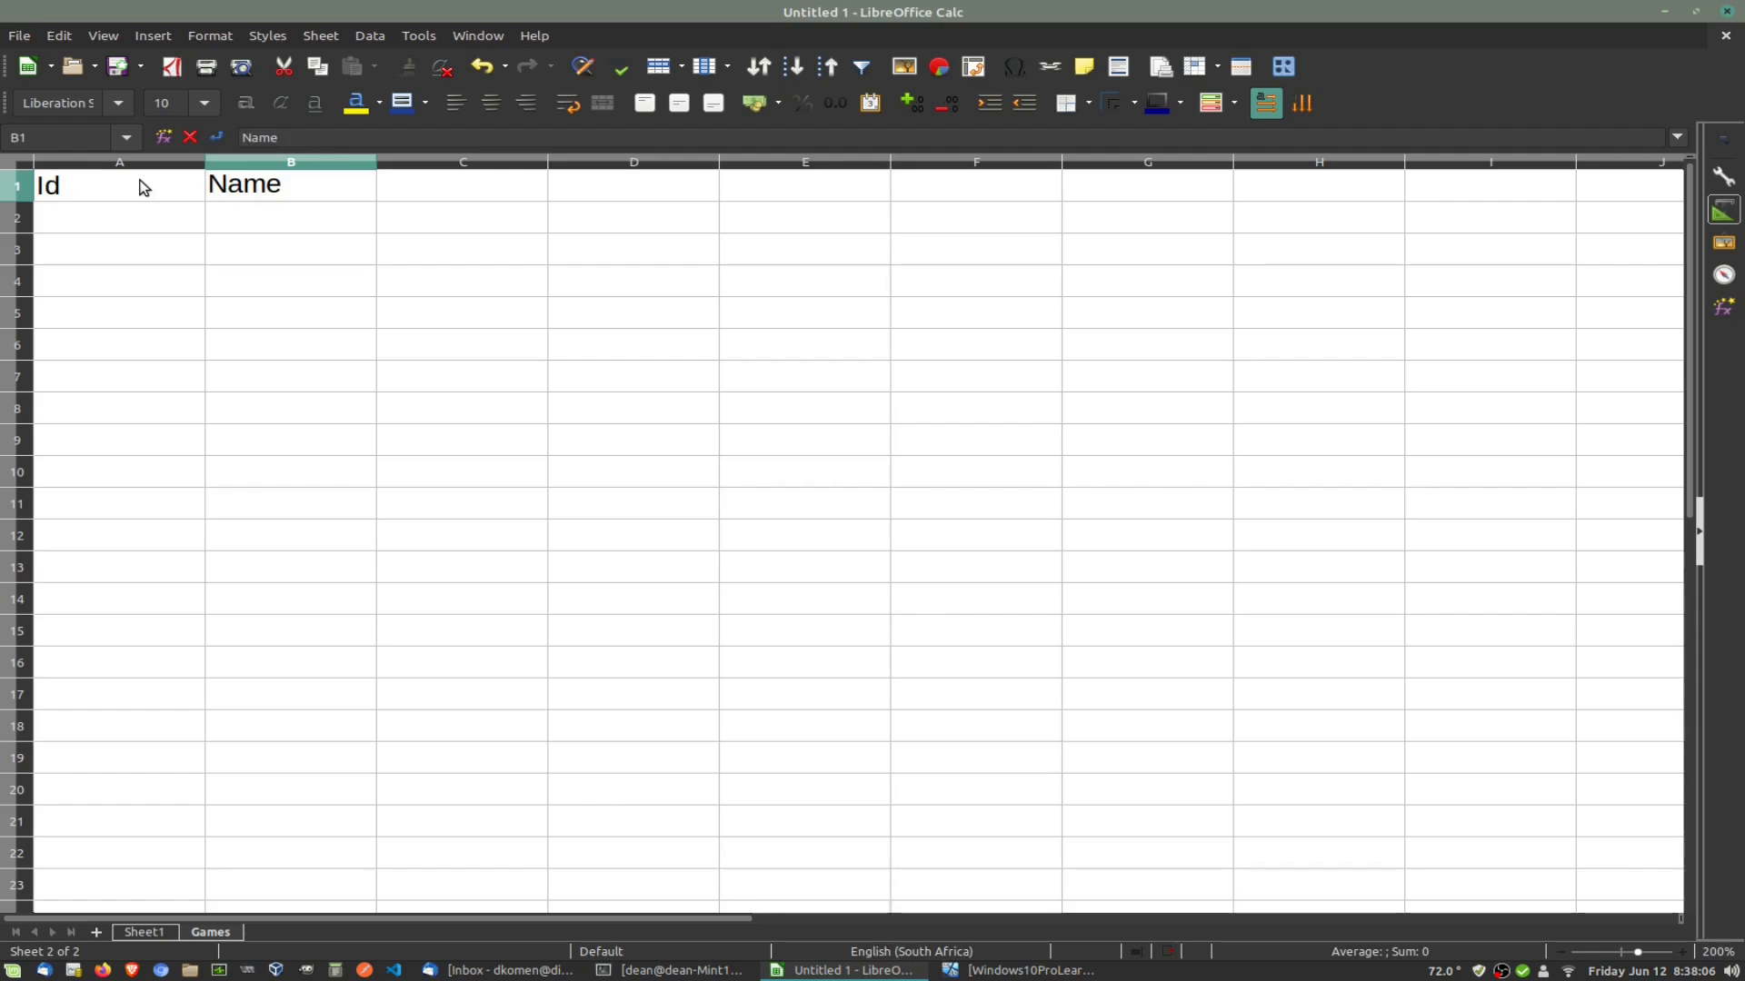
key("Tab")
type("Price")
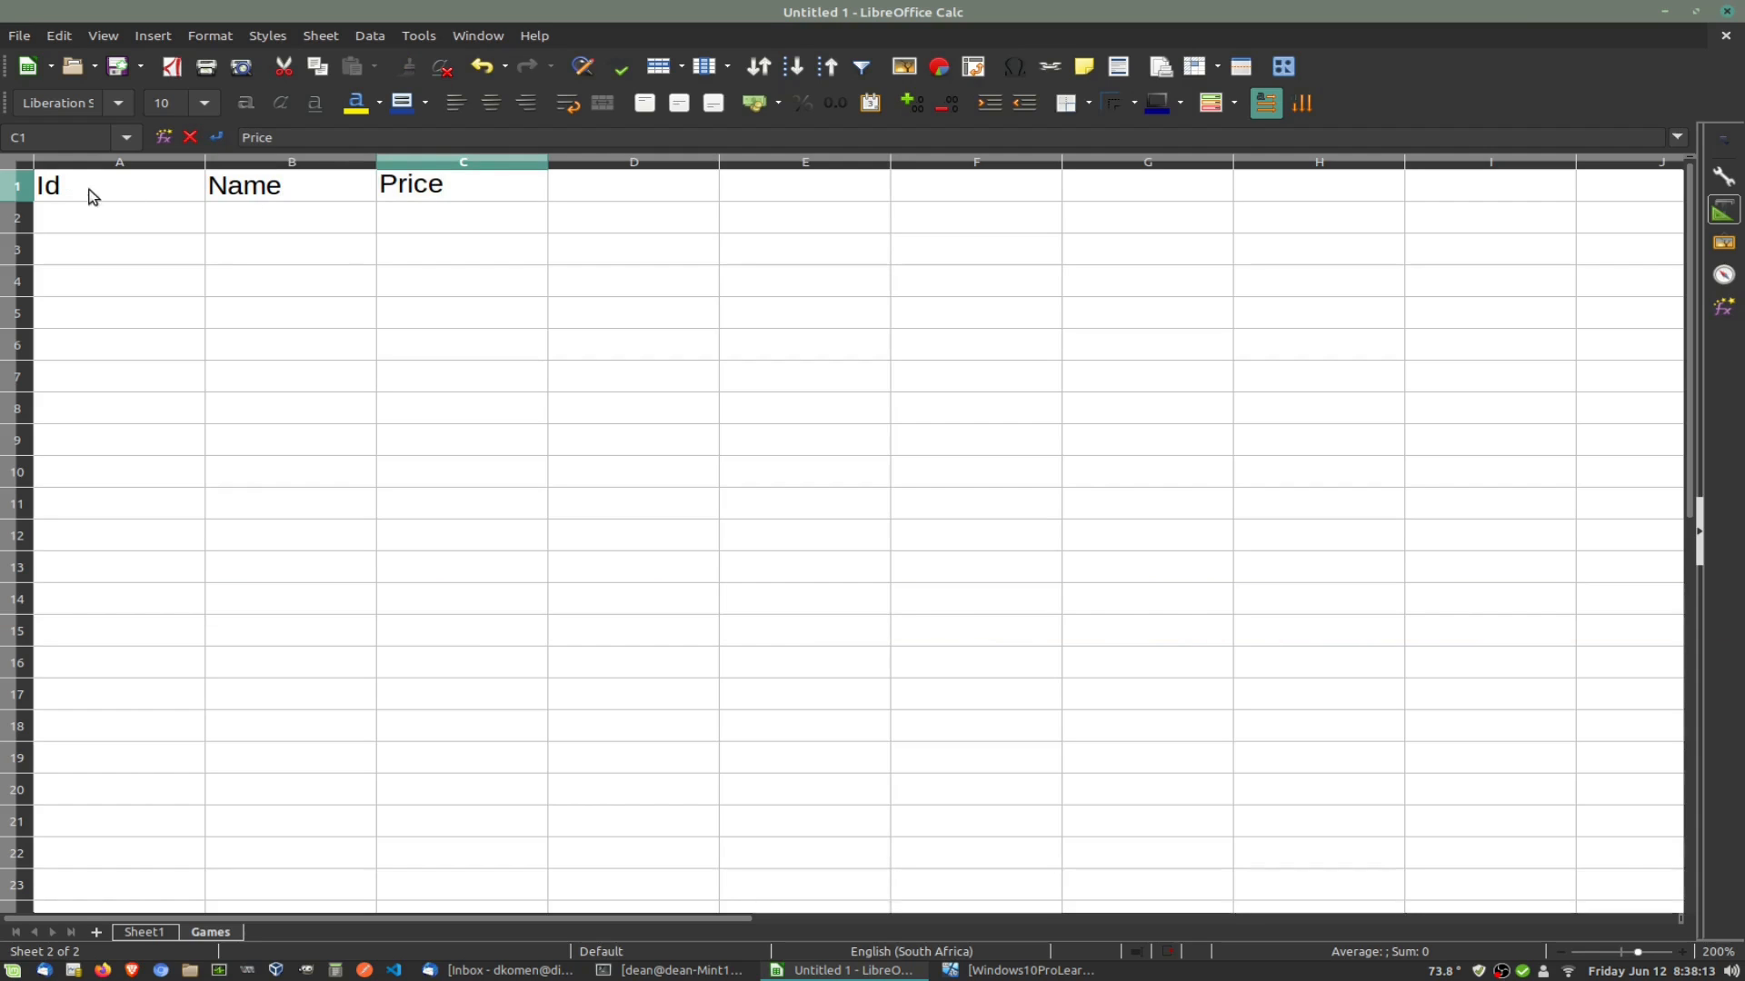
Step: Format the A1:C1 headers with yellow text on a dark blue background
left_click_drag(92, 196, 381, 189)
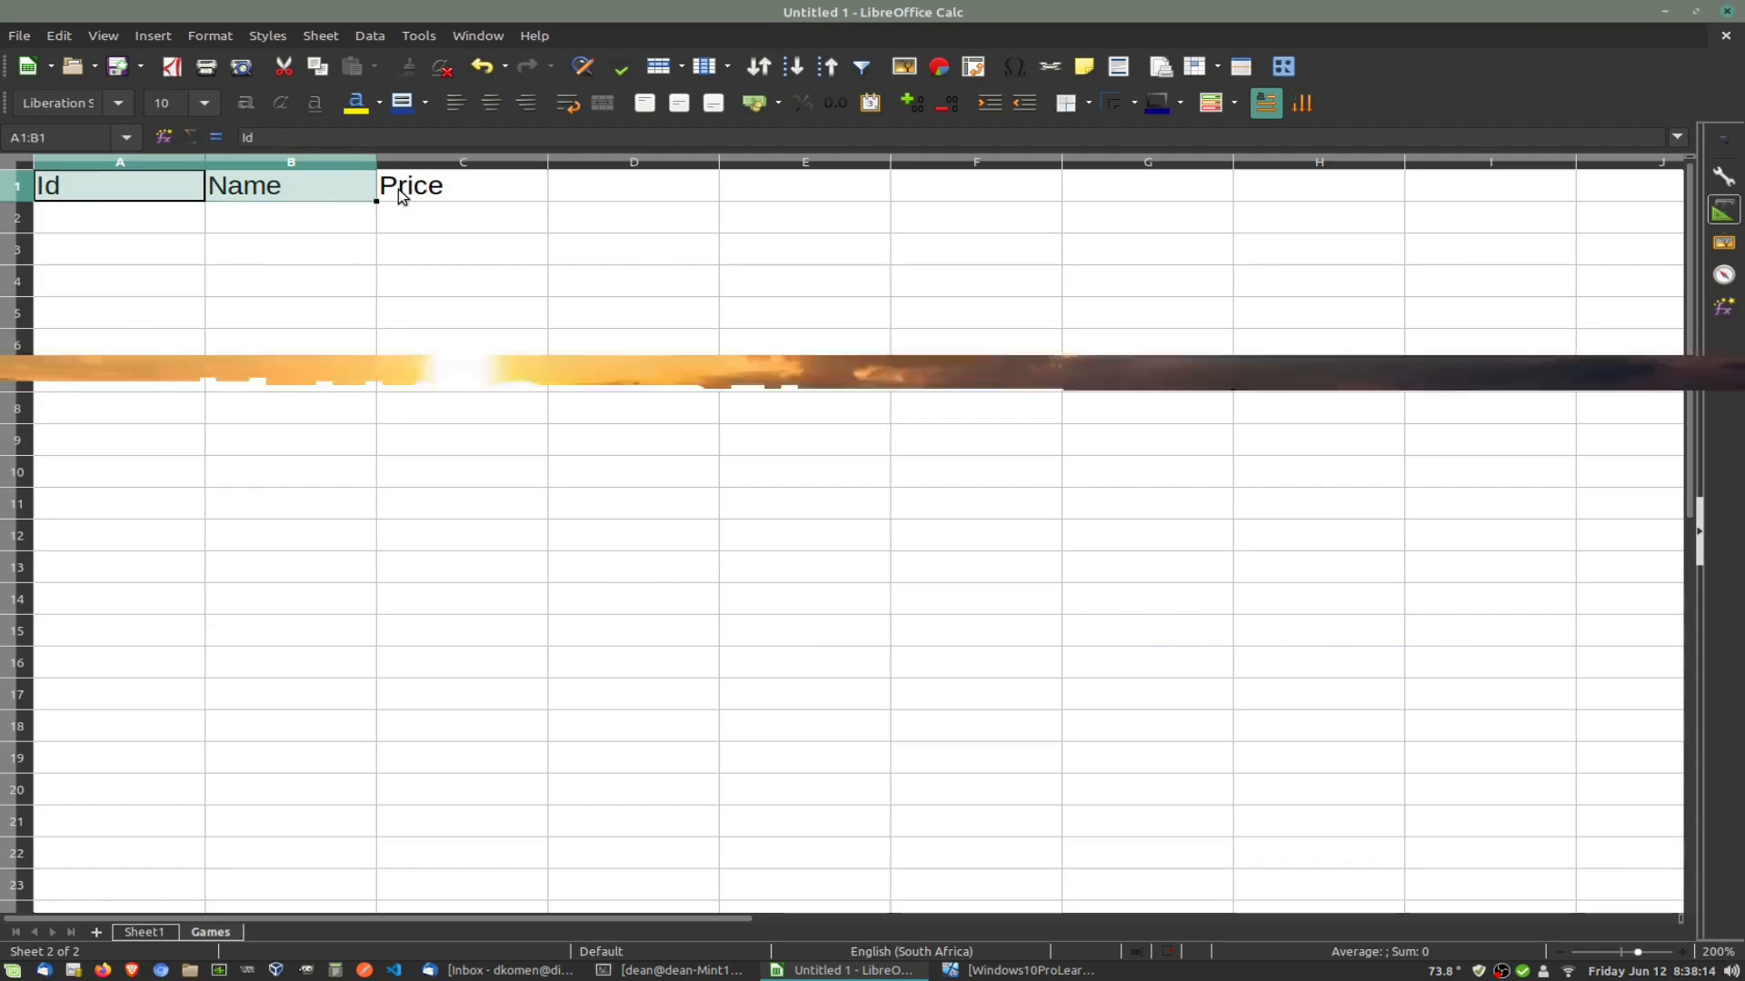
left_click(357, 104)
left_click(403, 103)
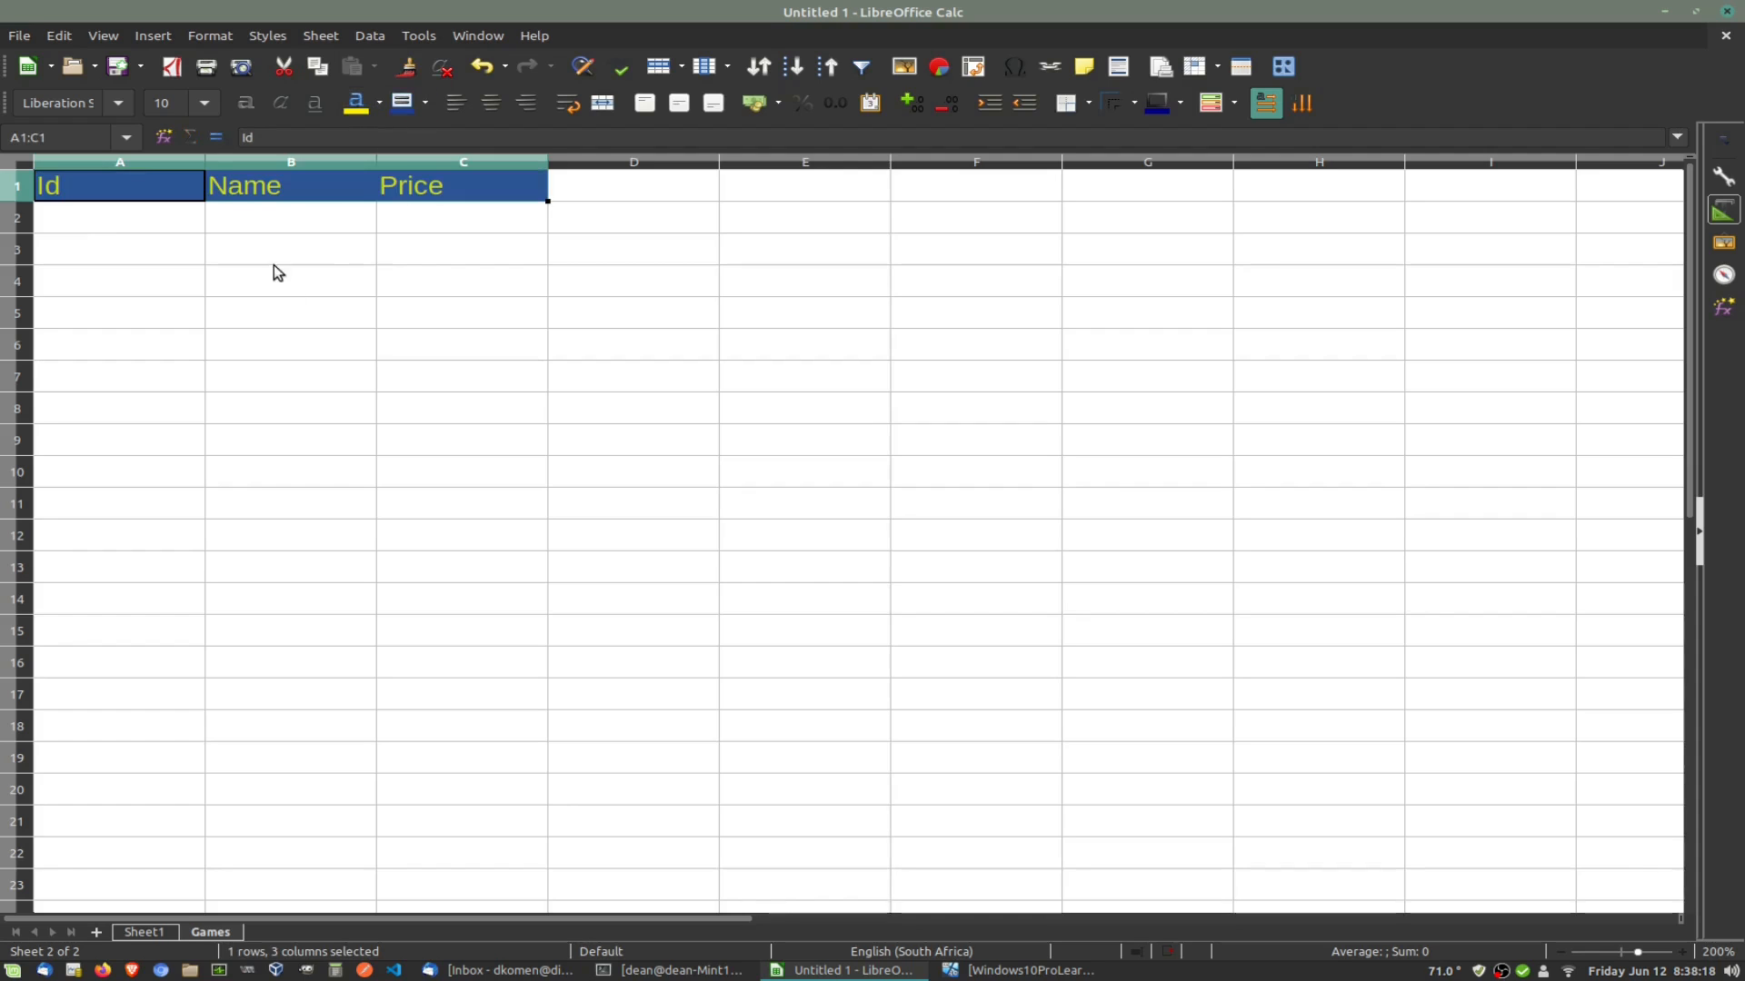
left_click(274, 266)
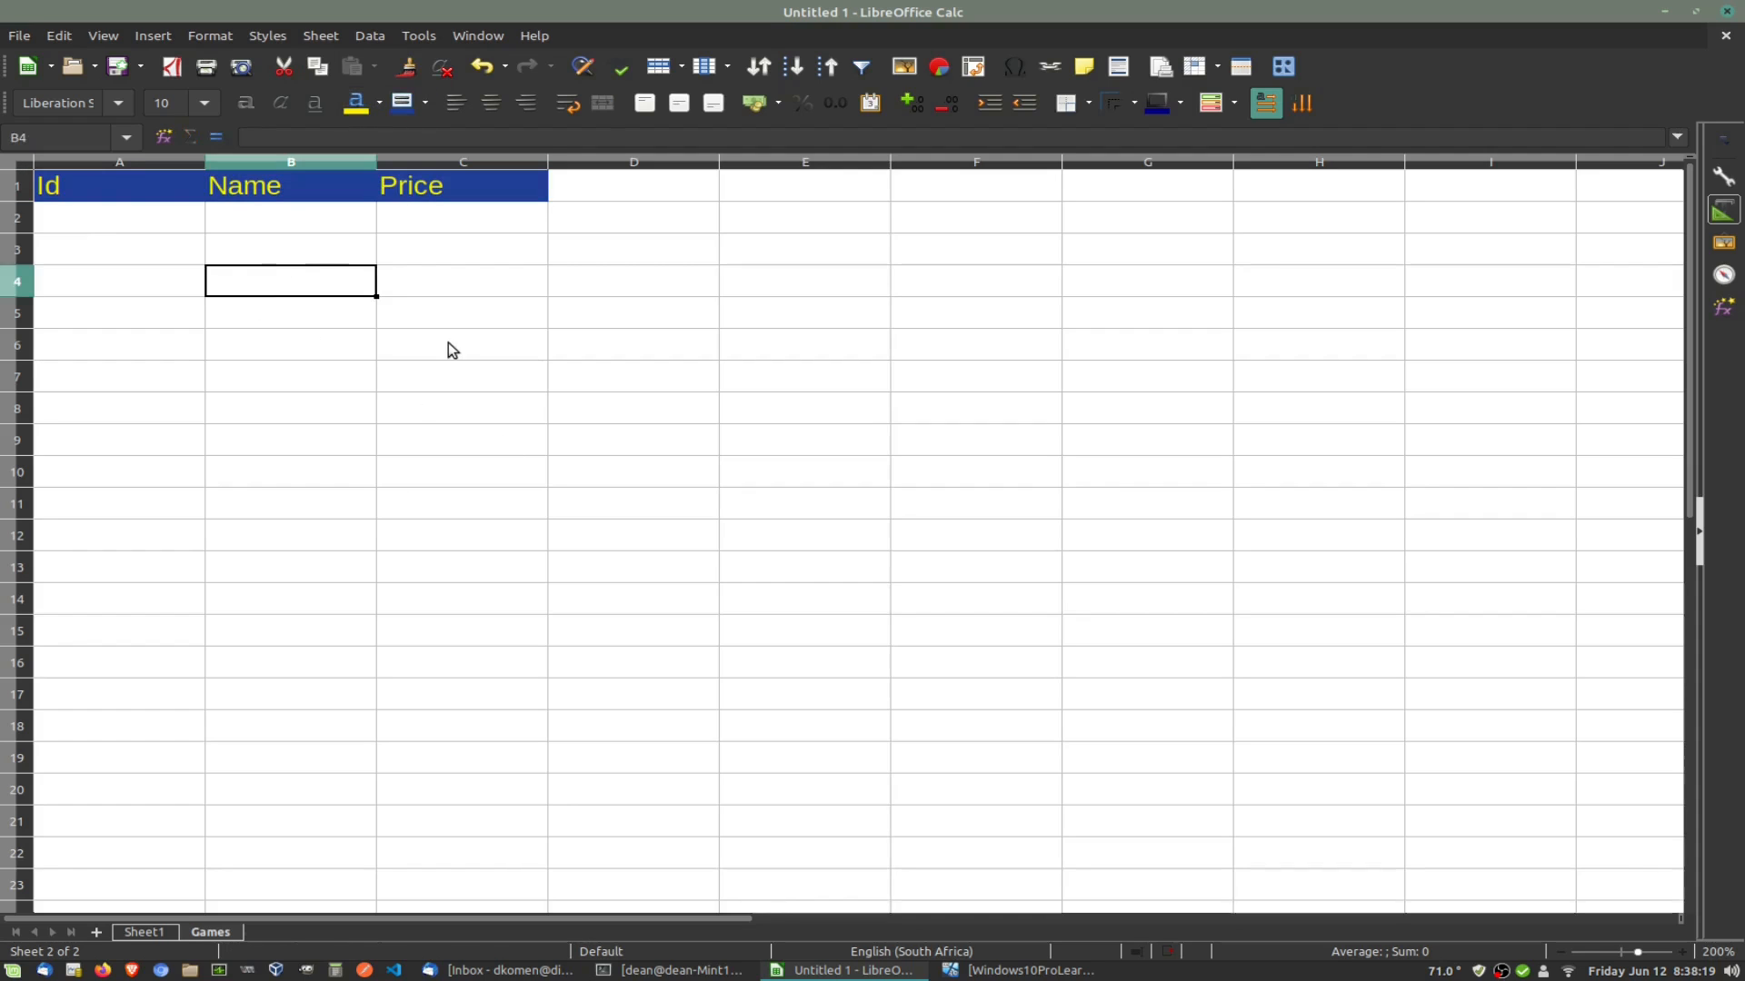
left_click(140, 225)
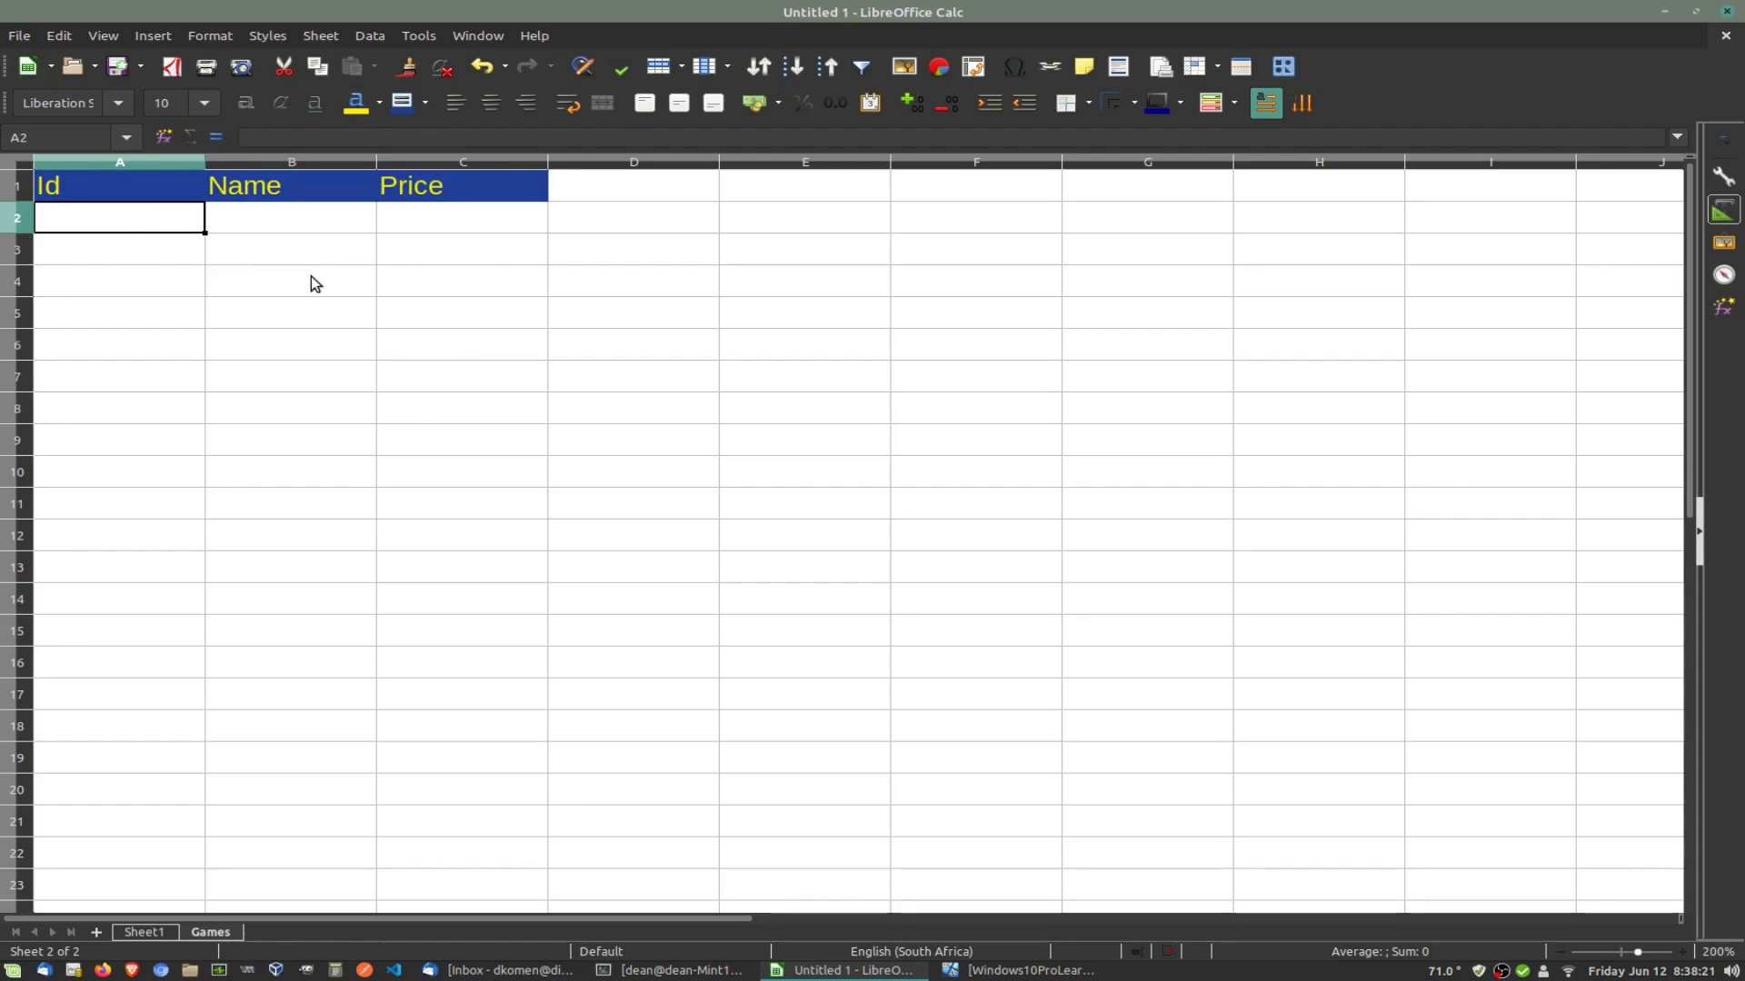
Step: Enter game 1, Chess, priced 50 in row 2
type("1")
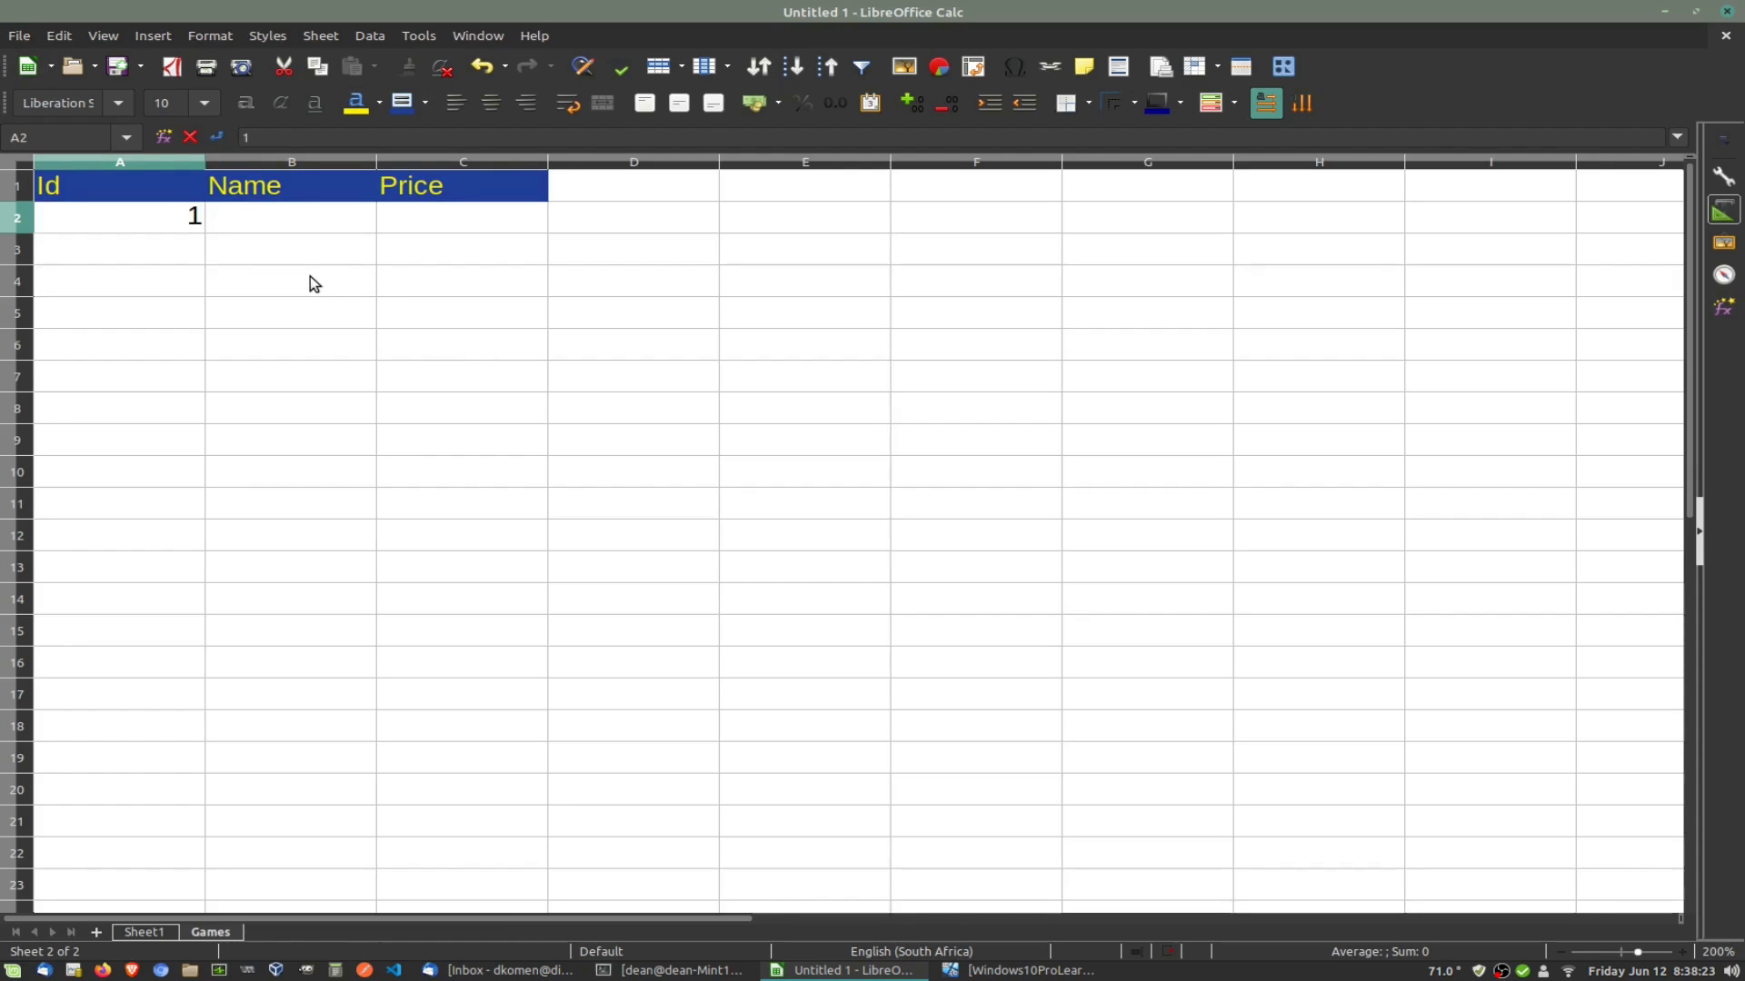
key("Tab")
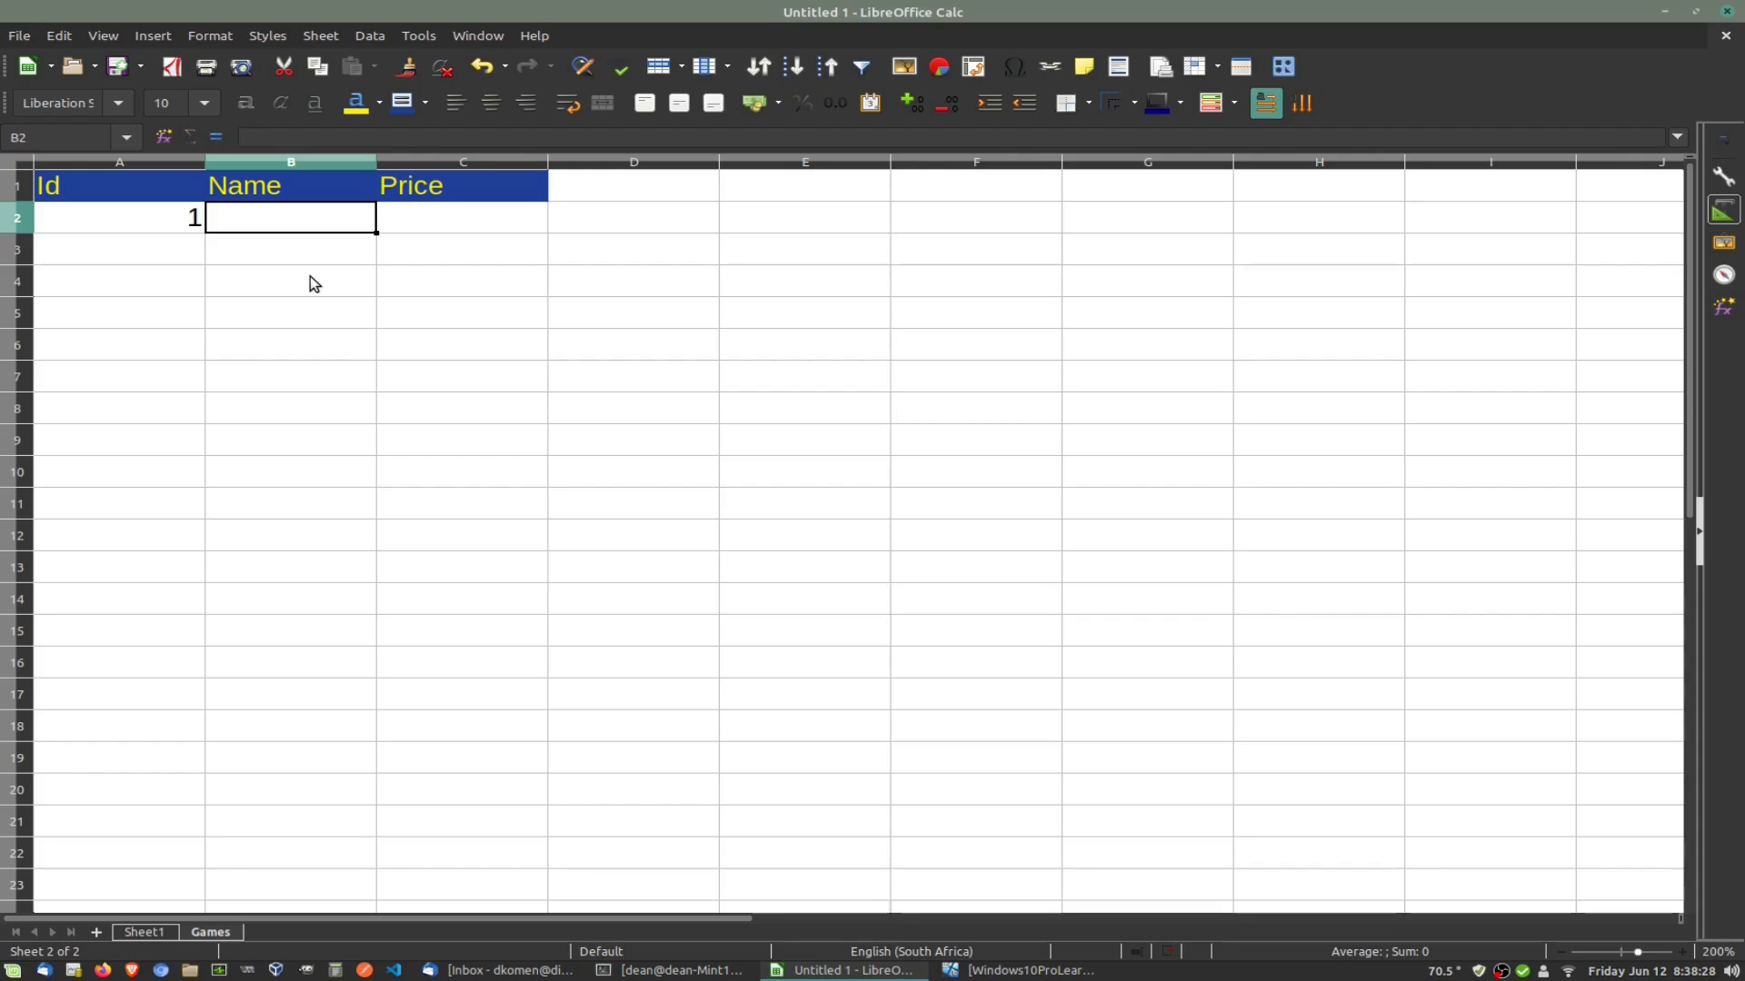
type("Chess")
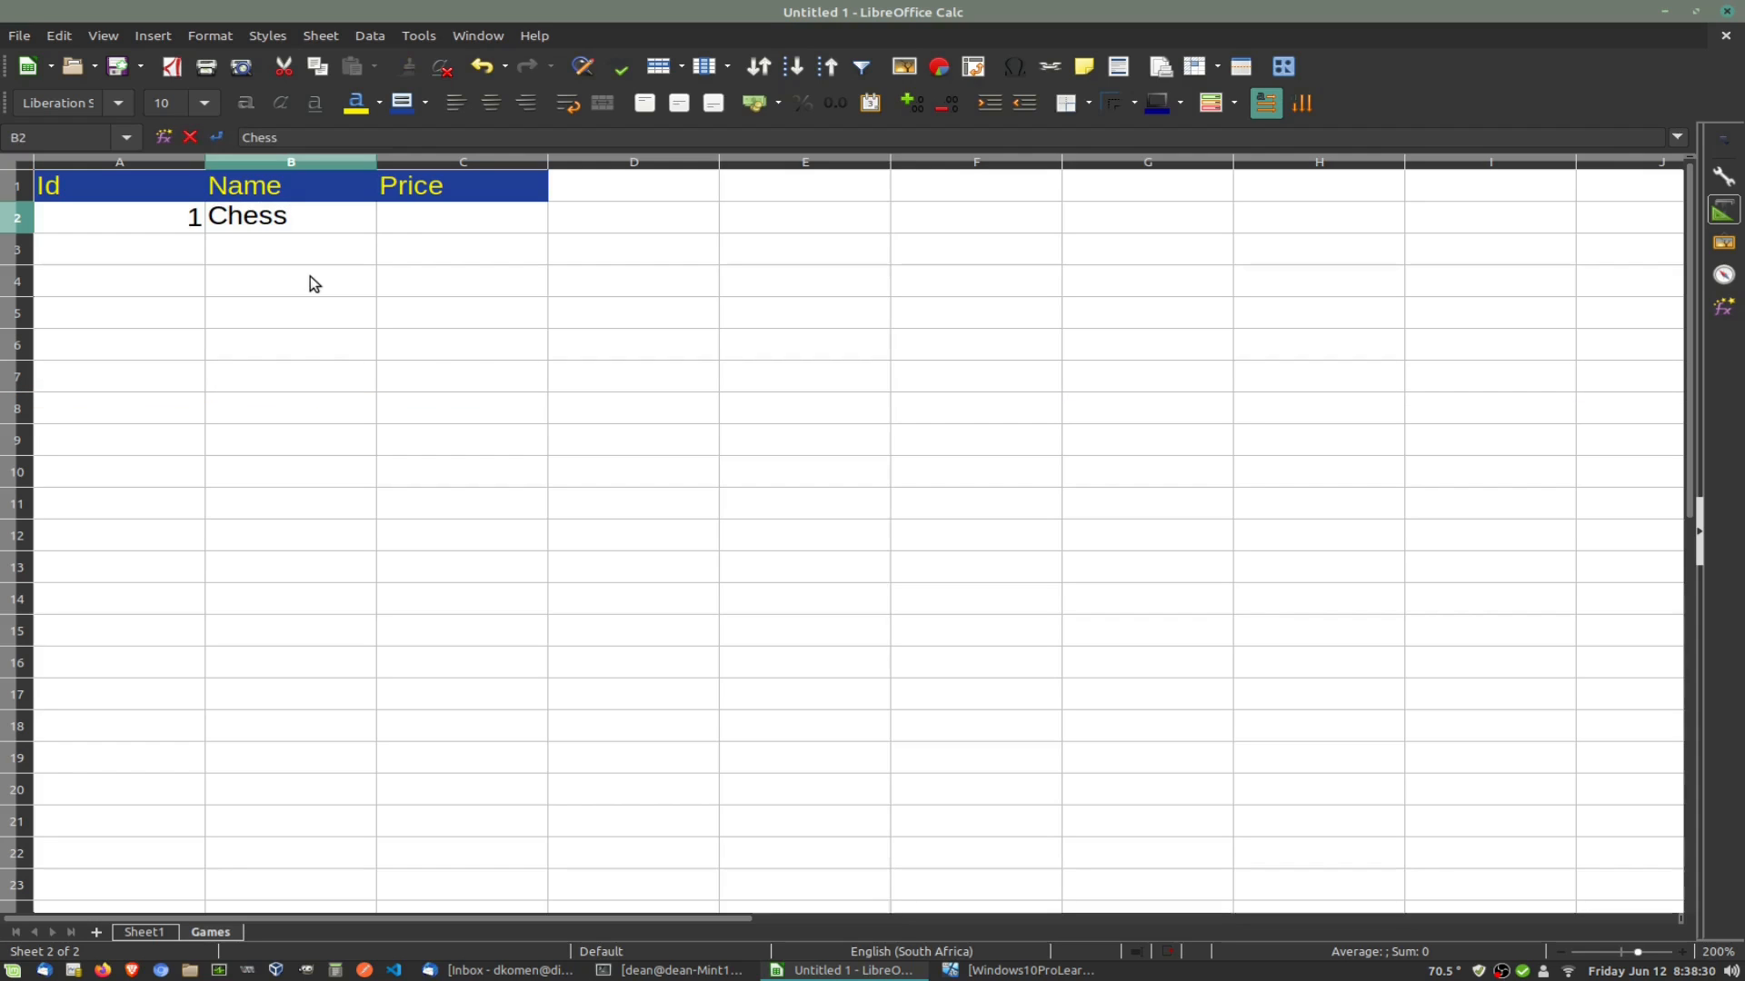
key("Tab")
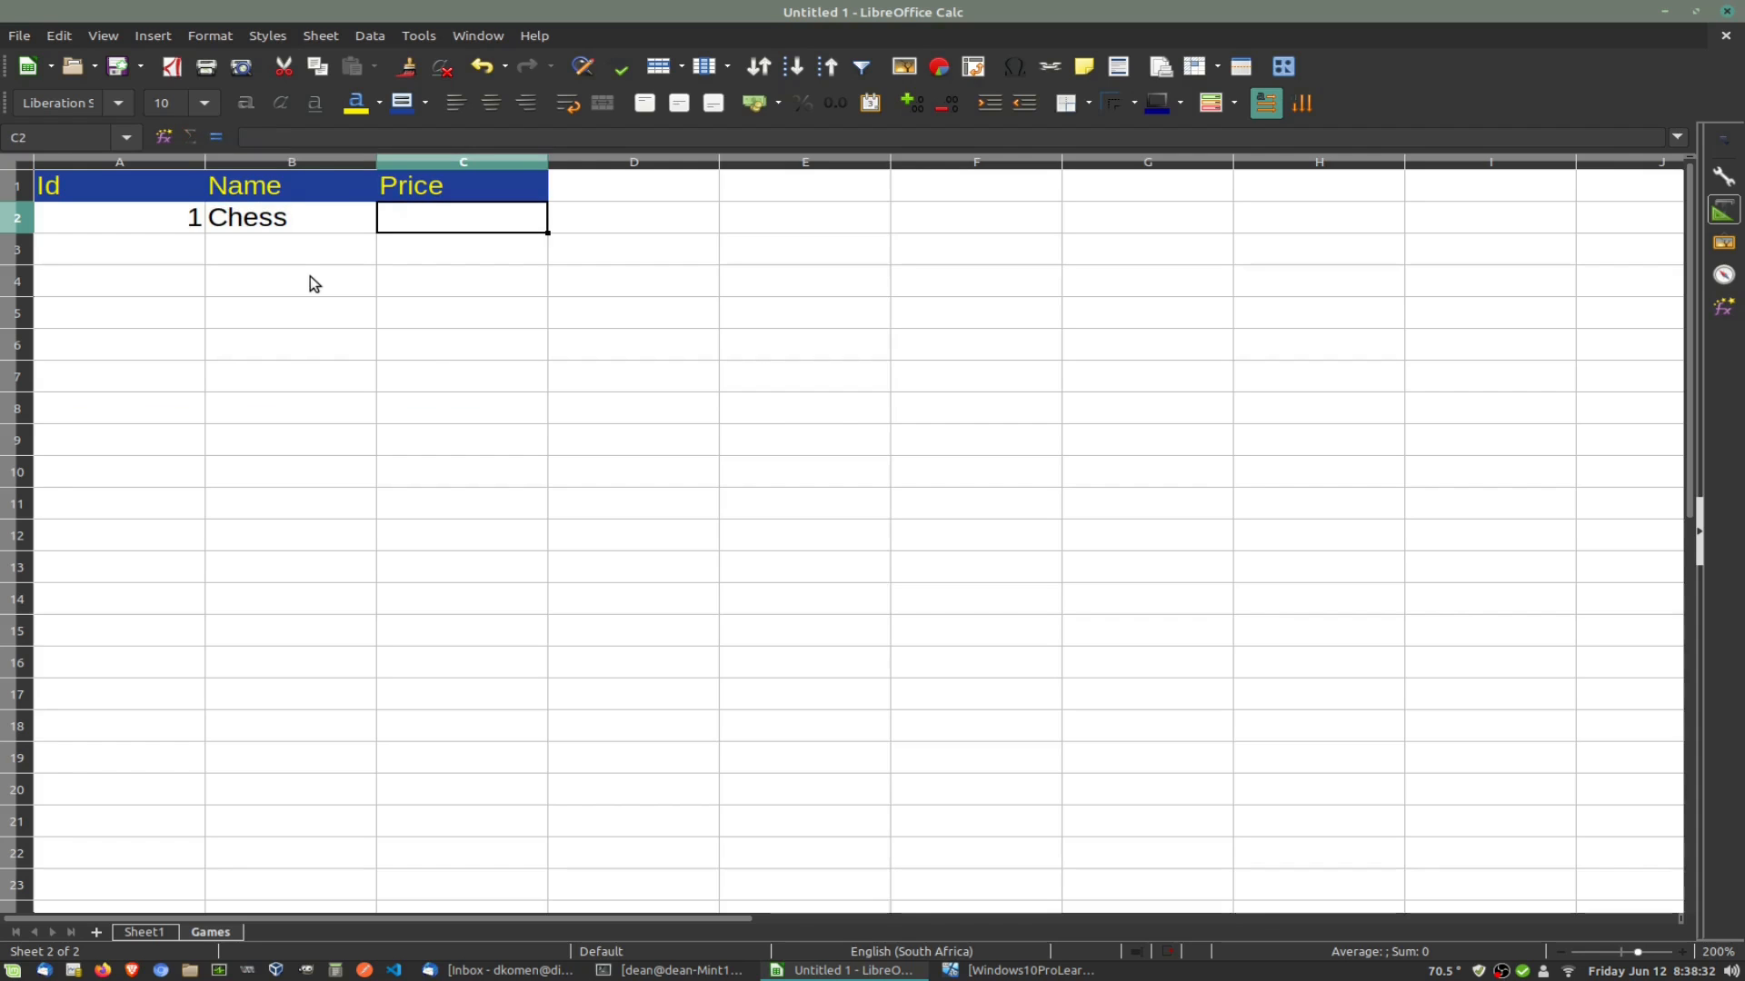
type("50")
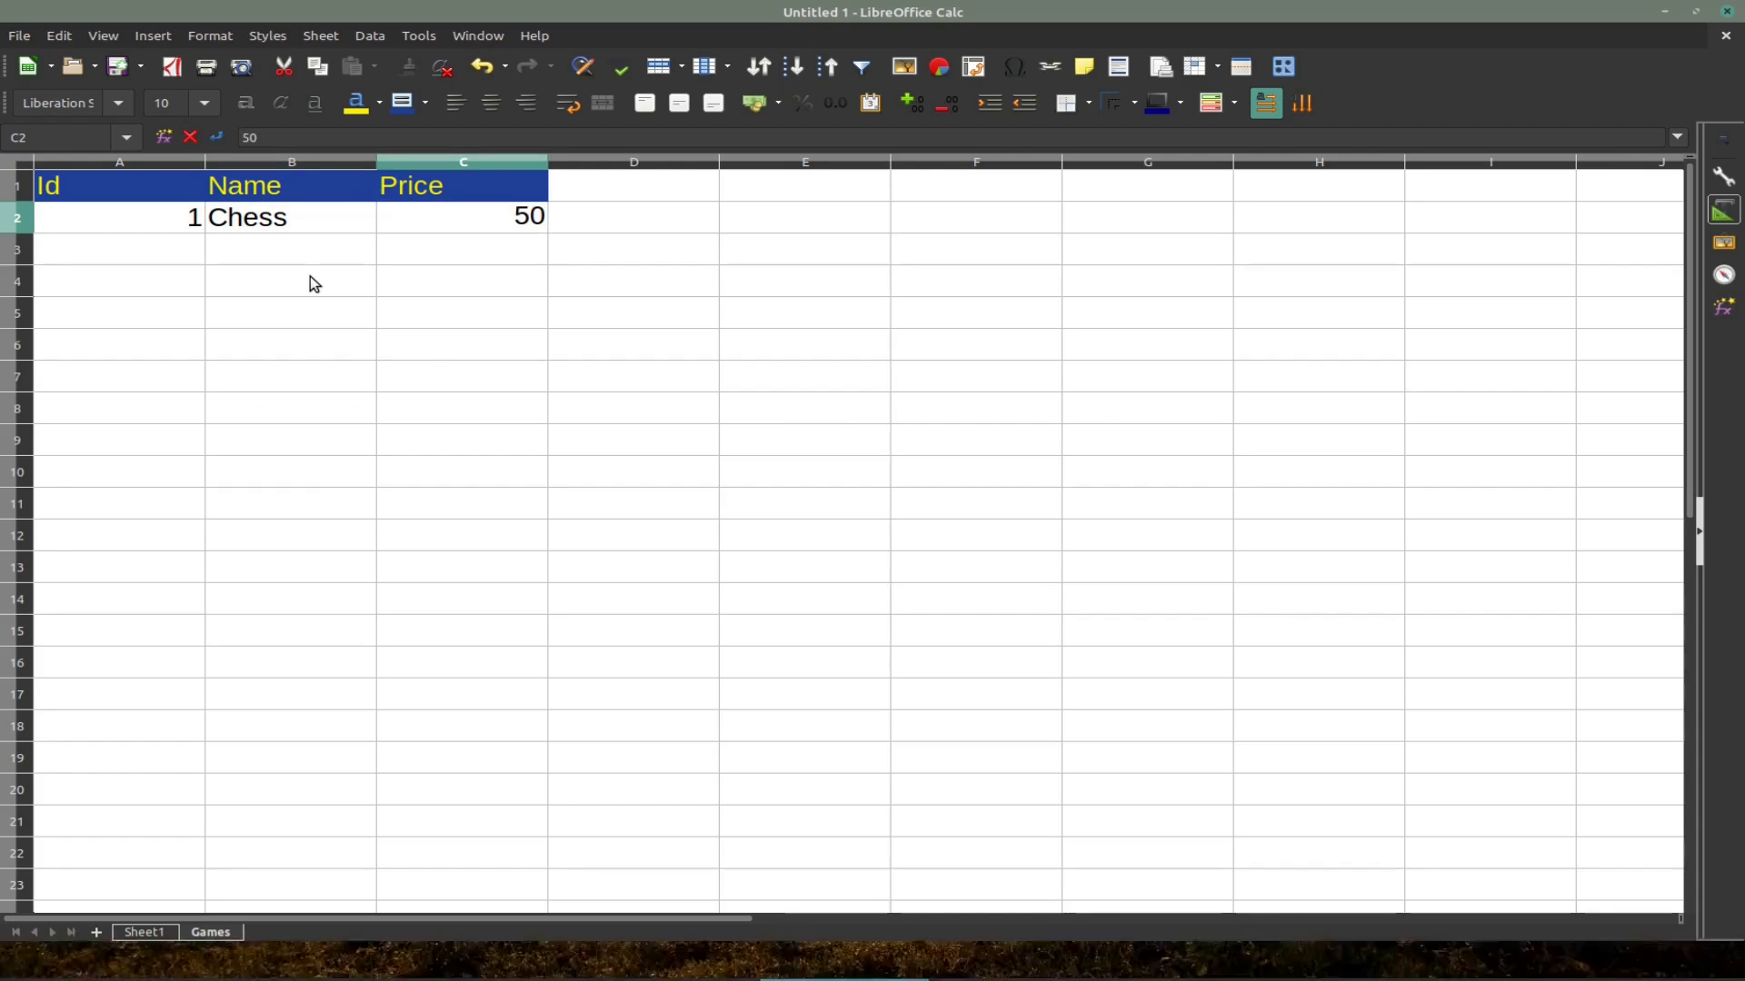
key("shift+Tab")
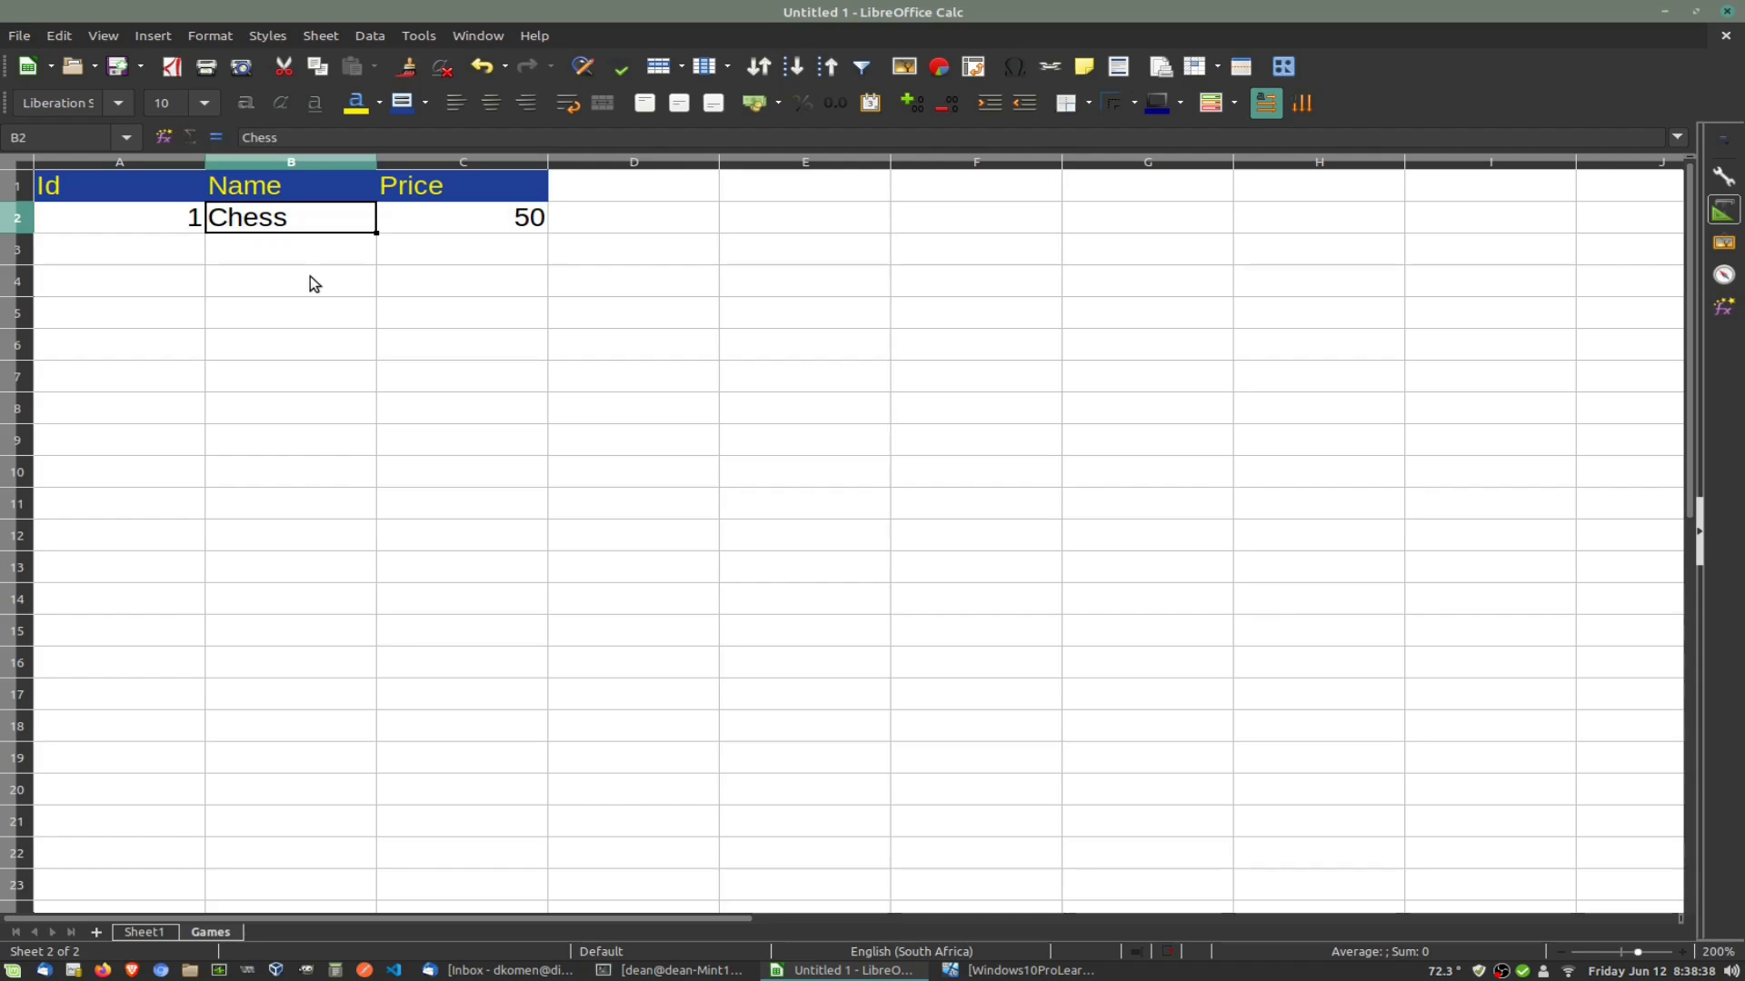
key("Return")
Step: Enter Id 2 with the name Monopoly in row 3
key("Left")
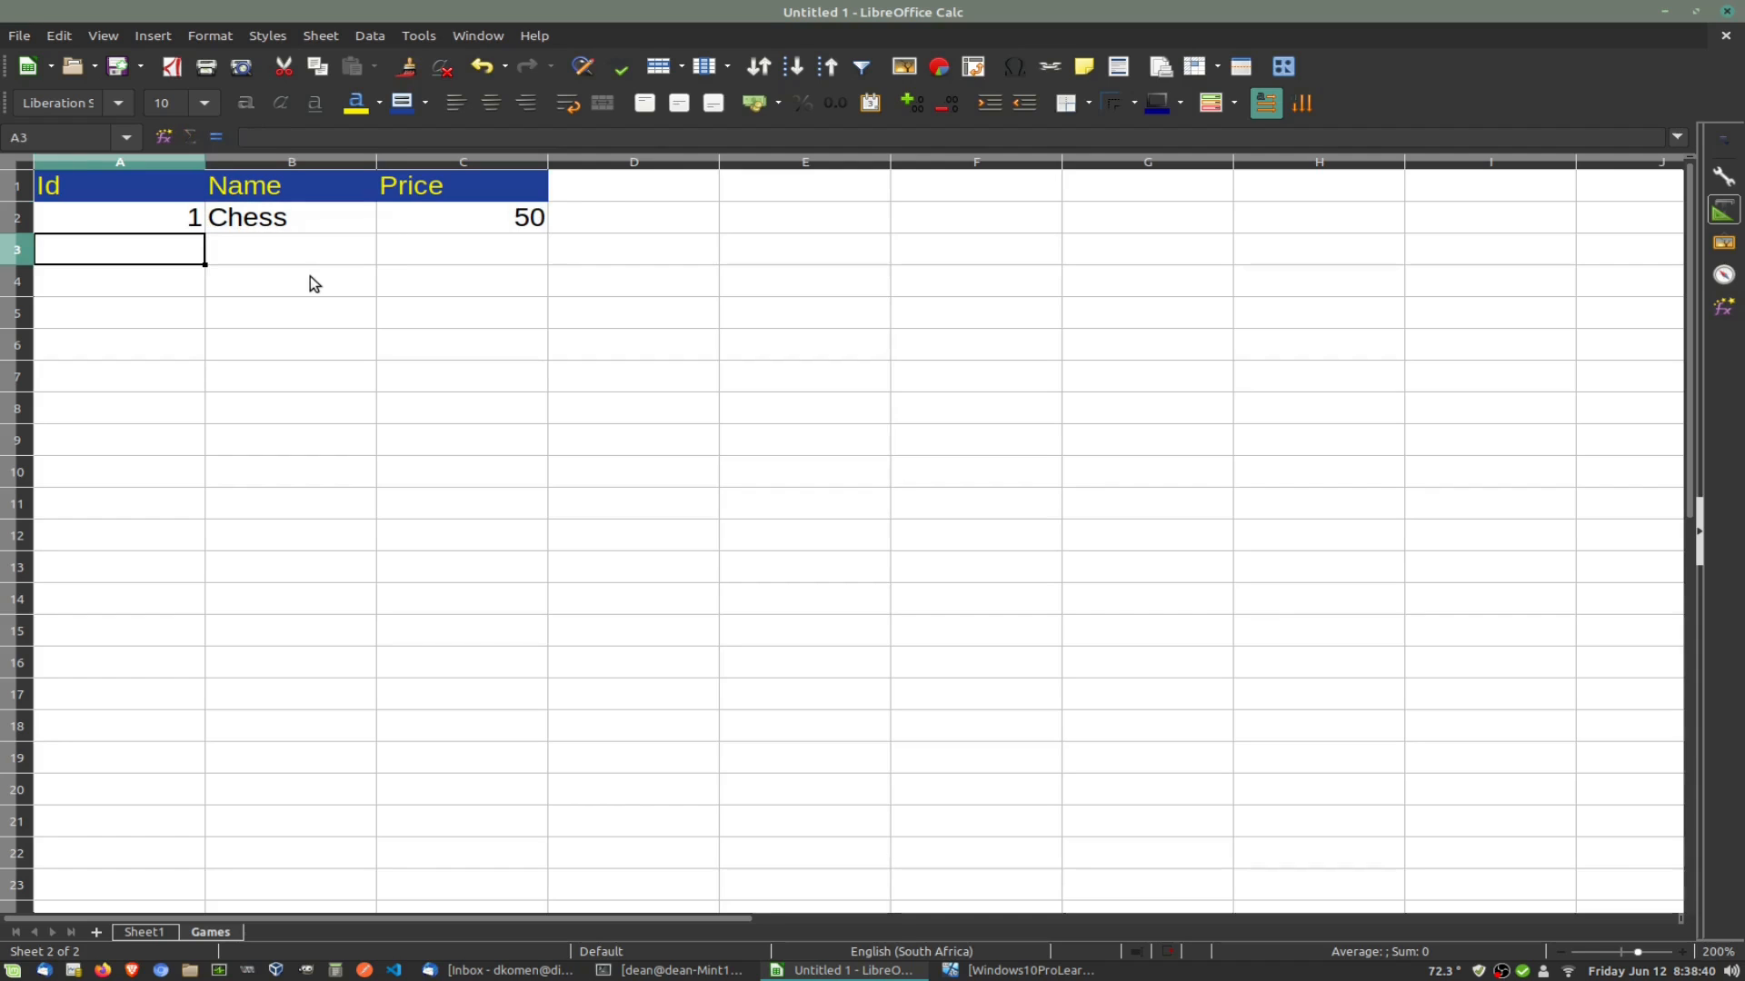
type("2")
key("Tab")
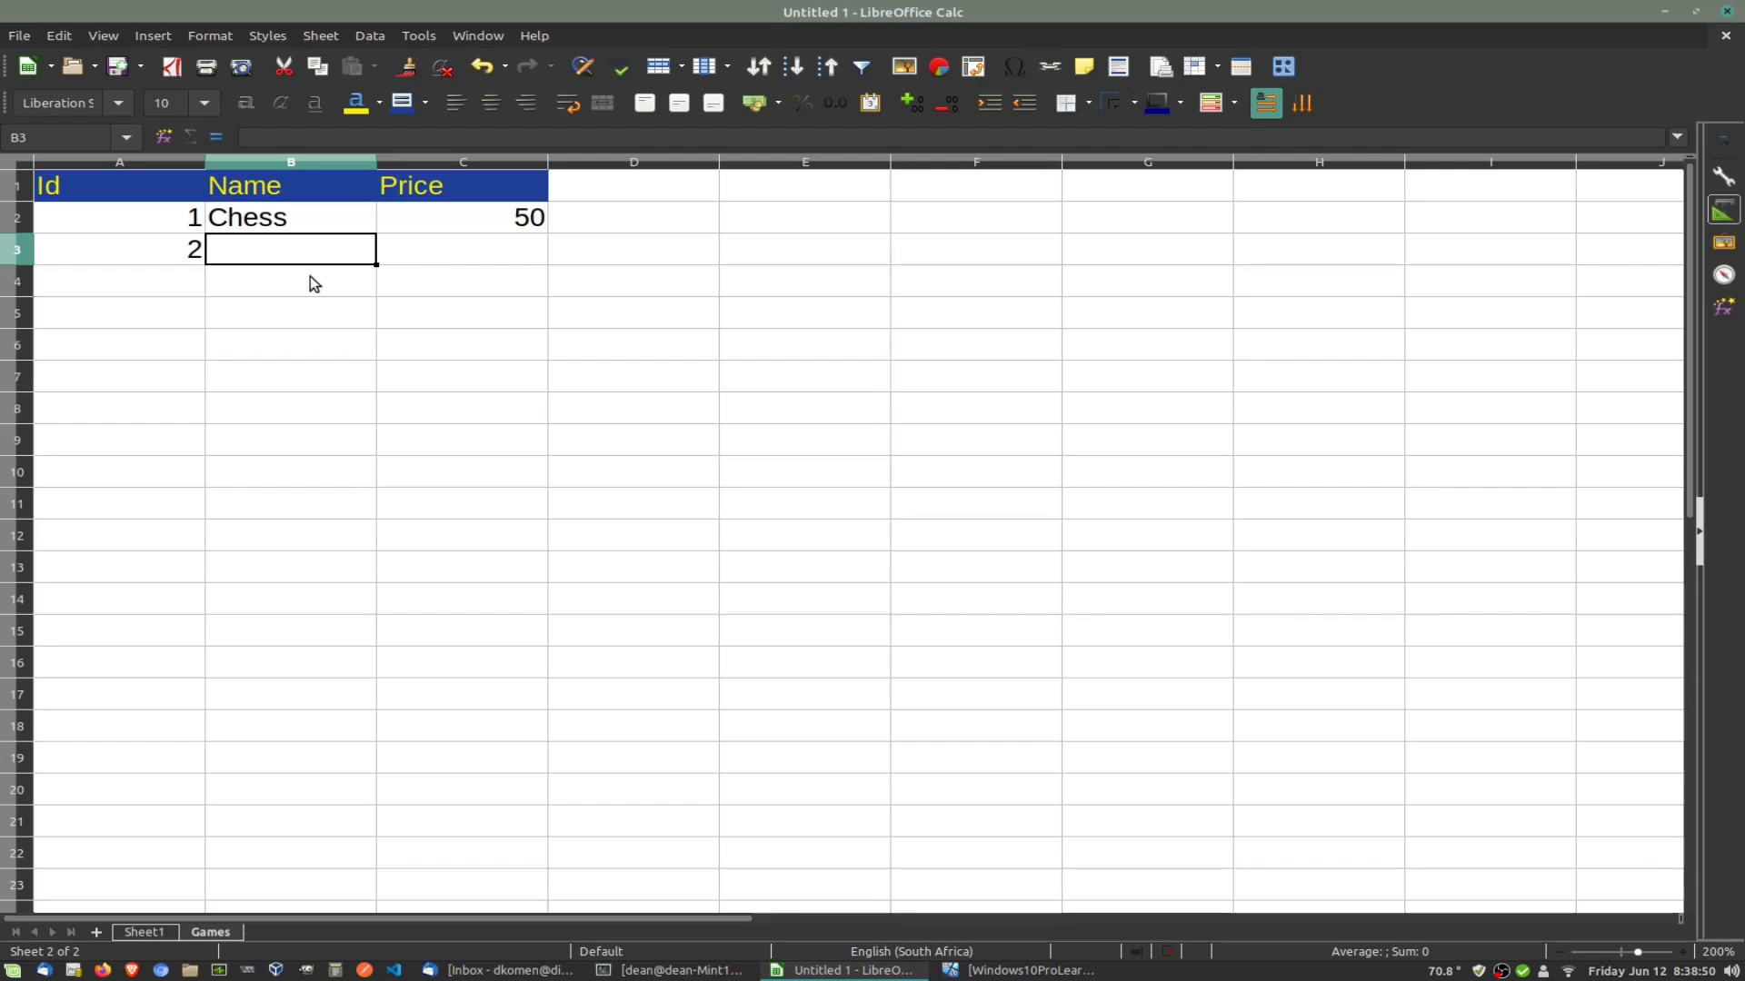
type("Monopoly")
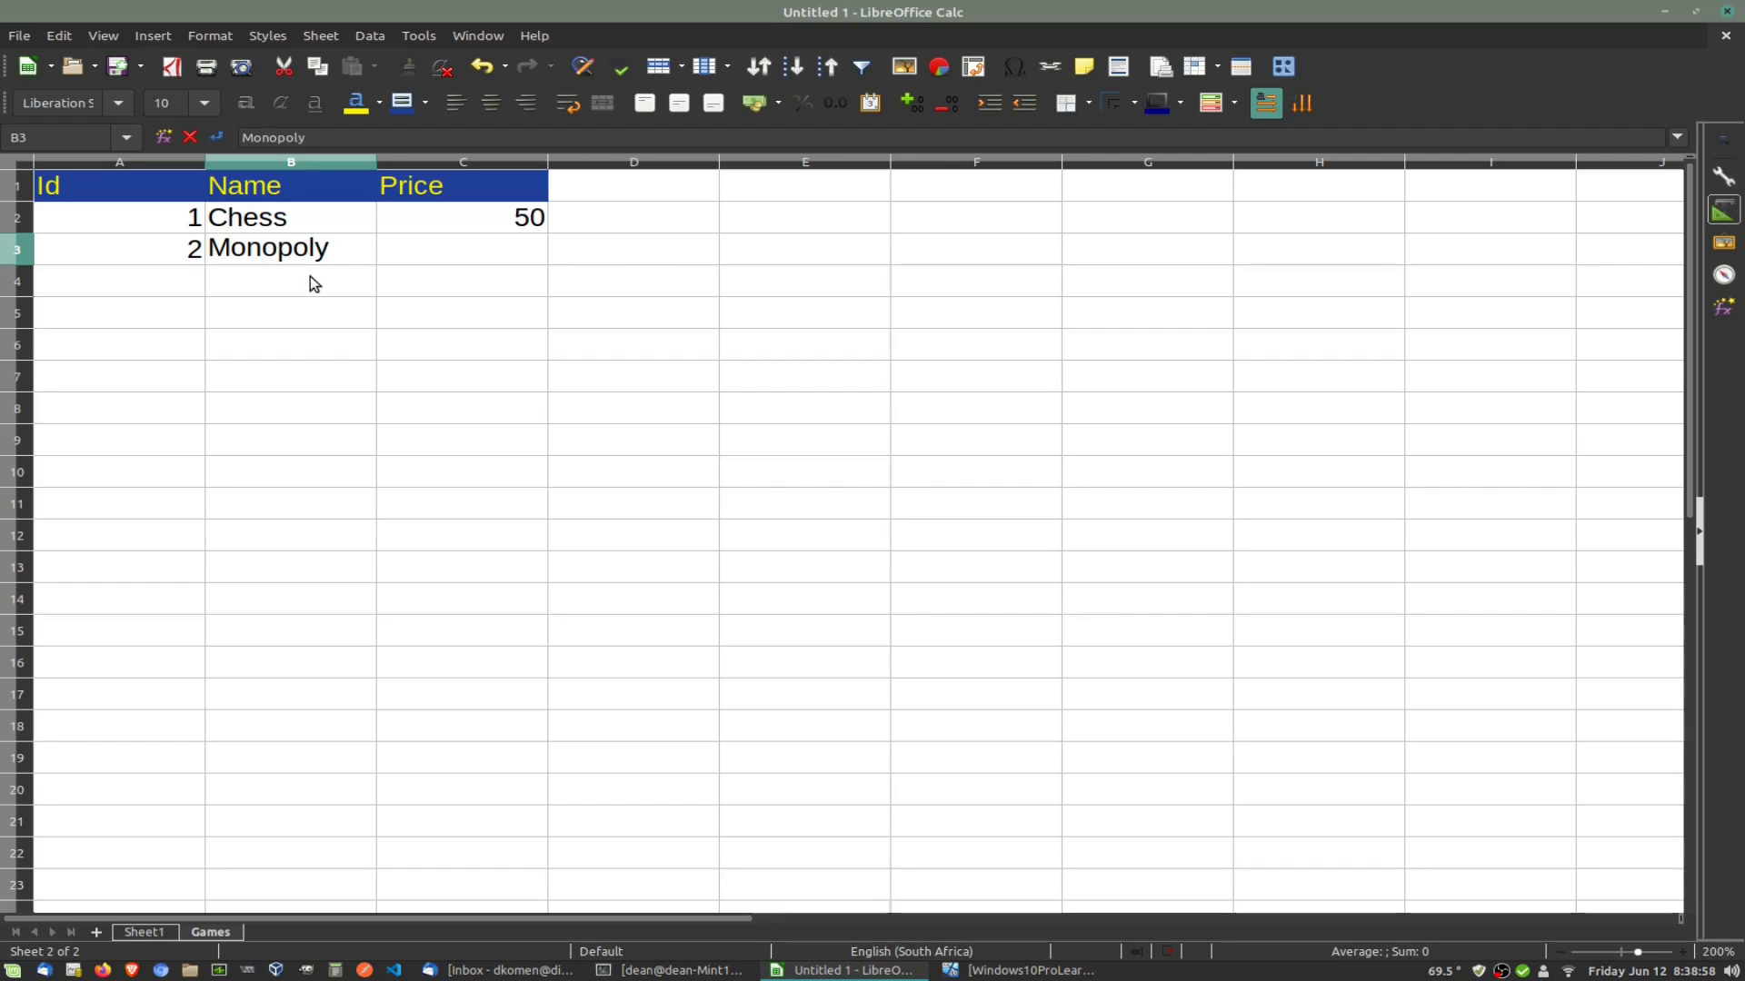
key("Return")
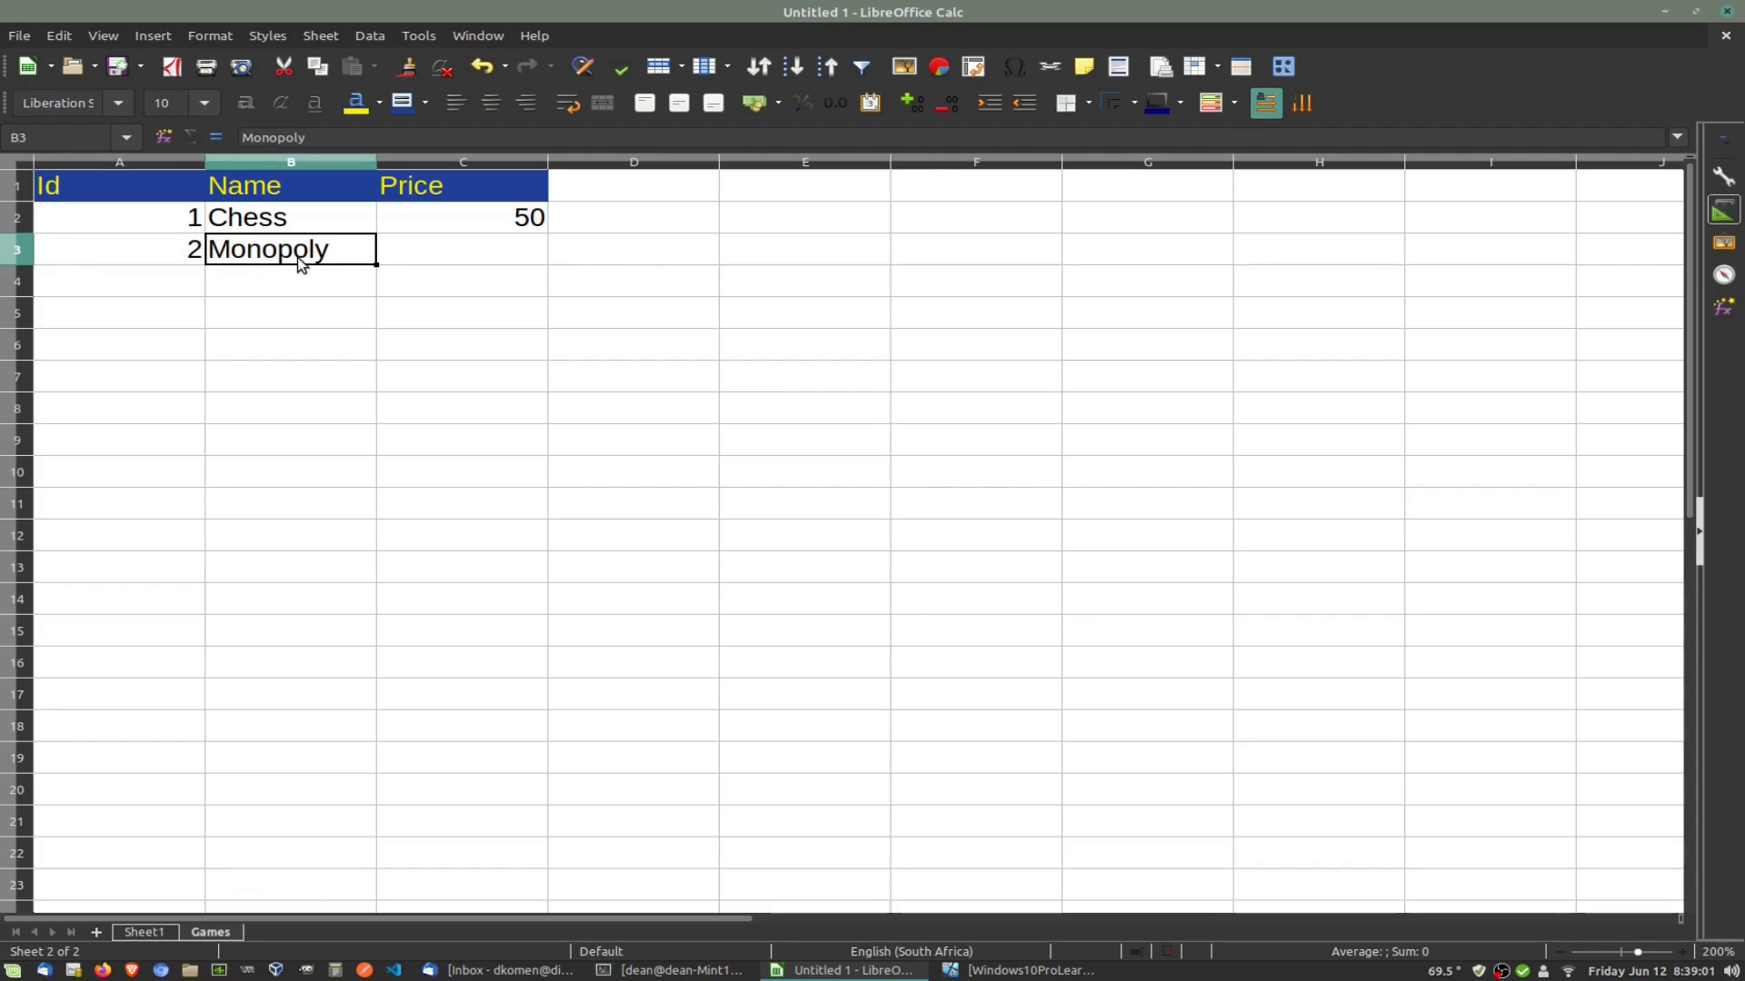
Step: Change the B3 name to MadMonopoly and widen column B to fit it
double_click(297, 256)
left_click(209, 249)
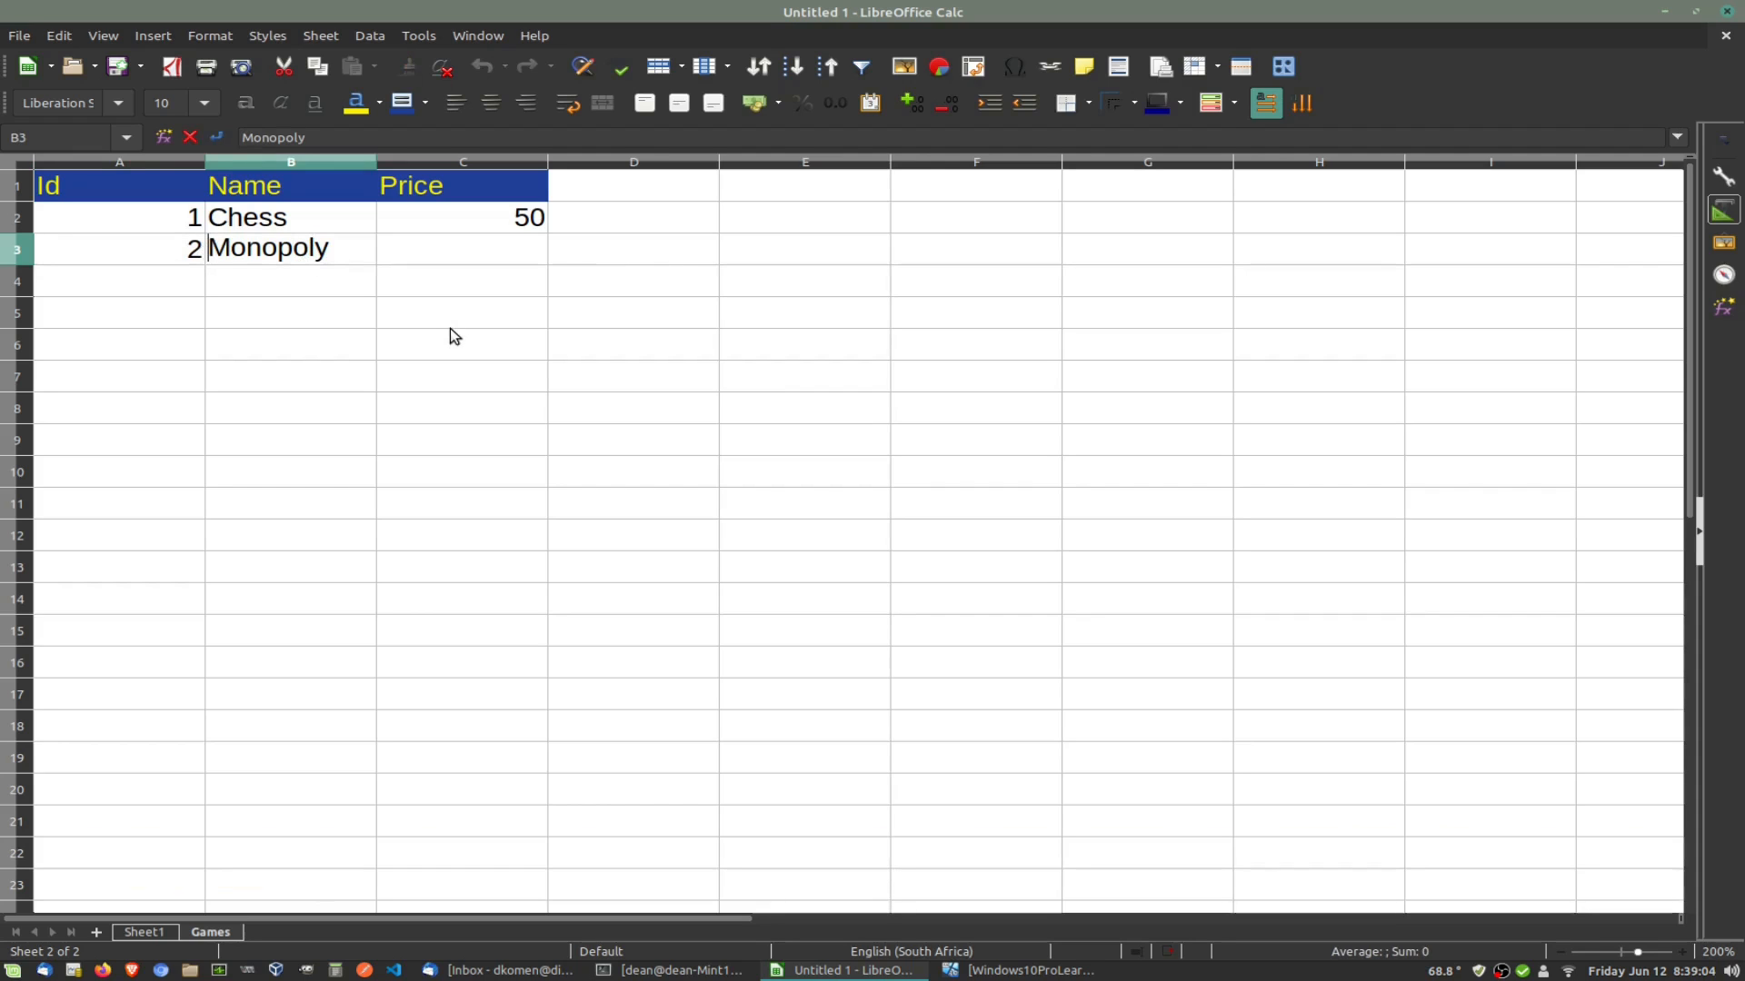
type("Mad")
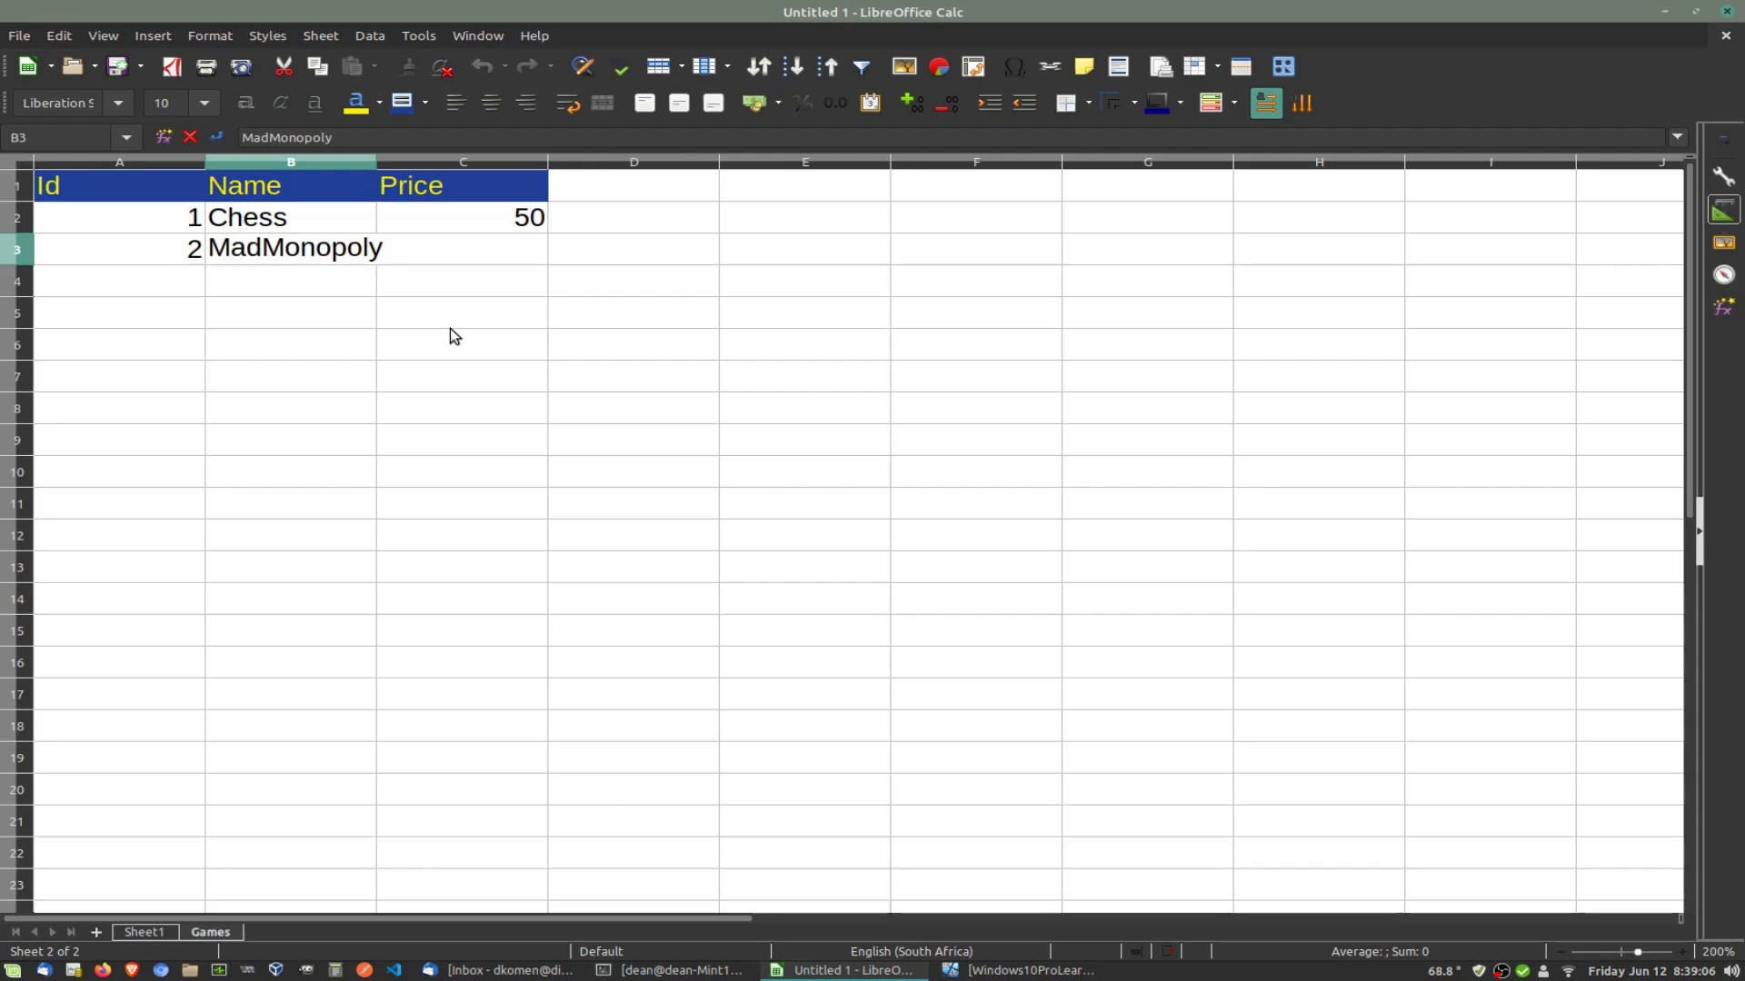
left_click(380, 155)
left_click_drag(376, 161, 388, 161)
Step: Enter the price 45 for MadMonopoly in C3
left_click(532, 259)
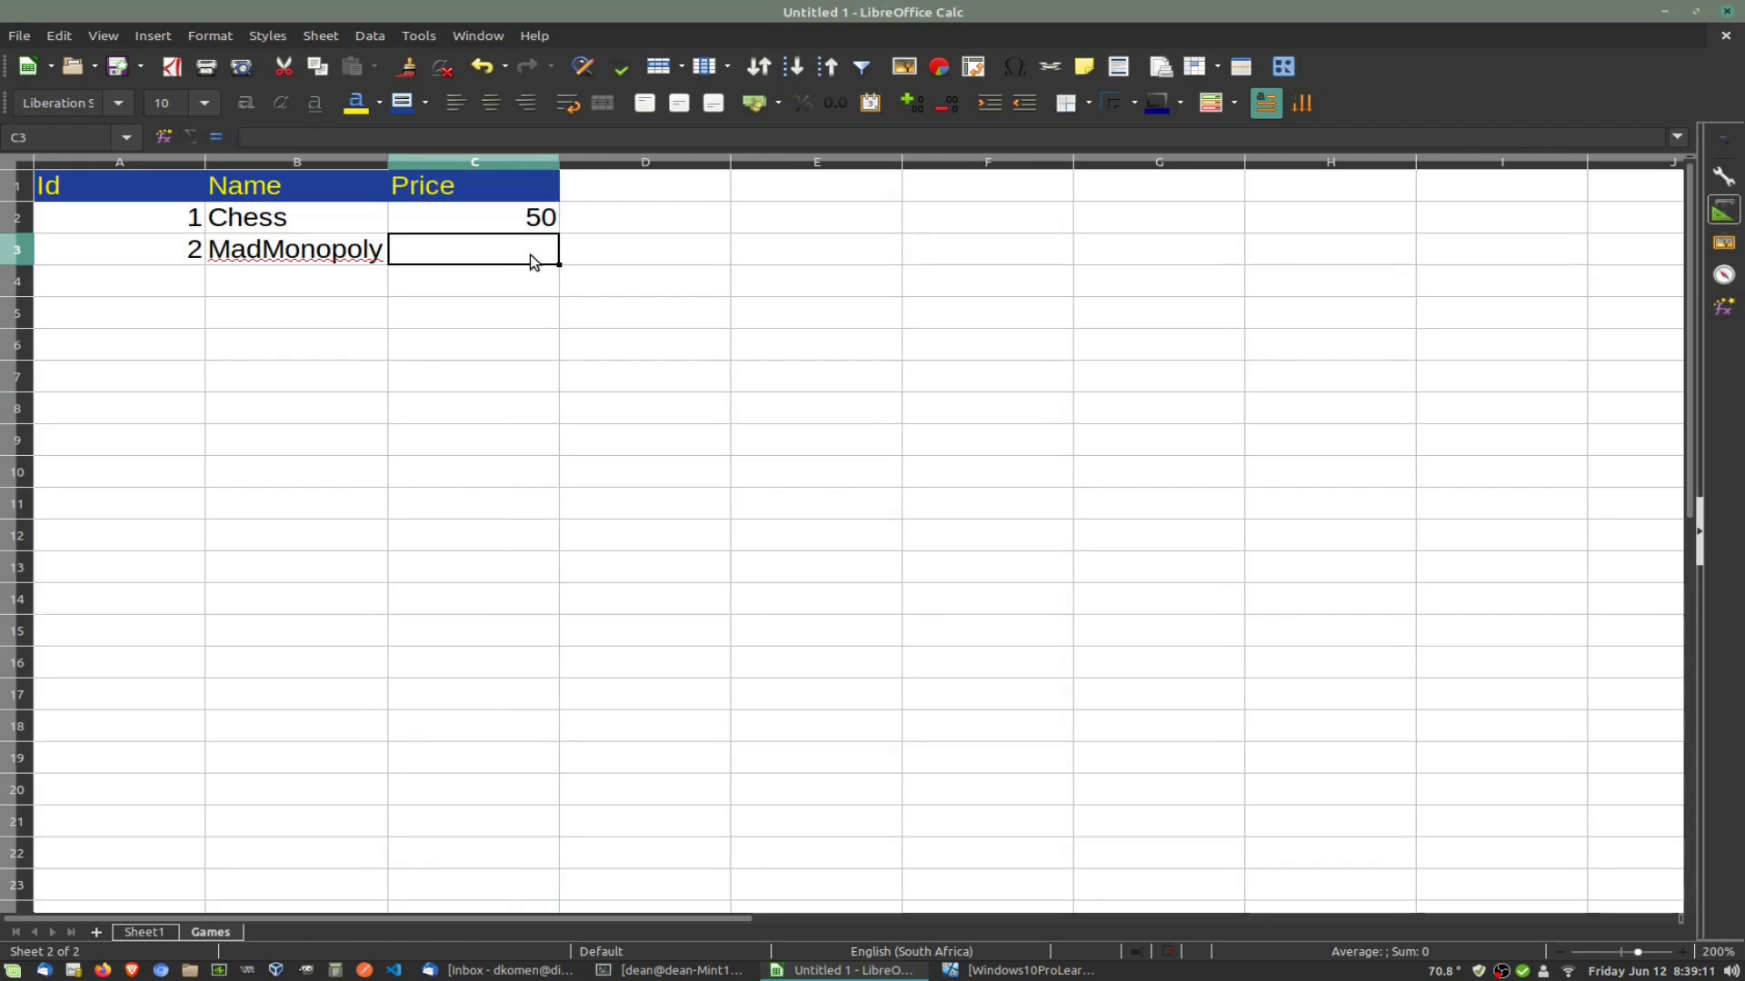
type("45")
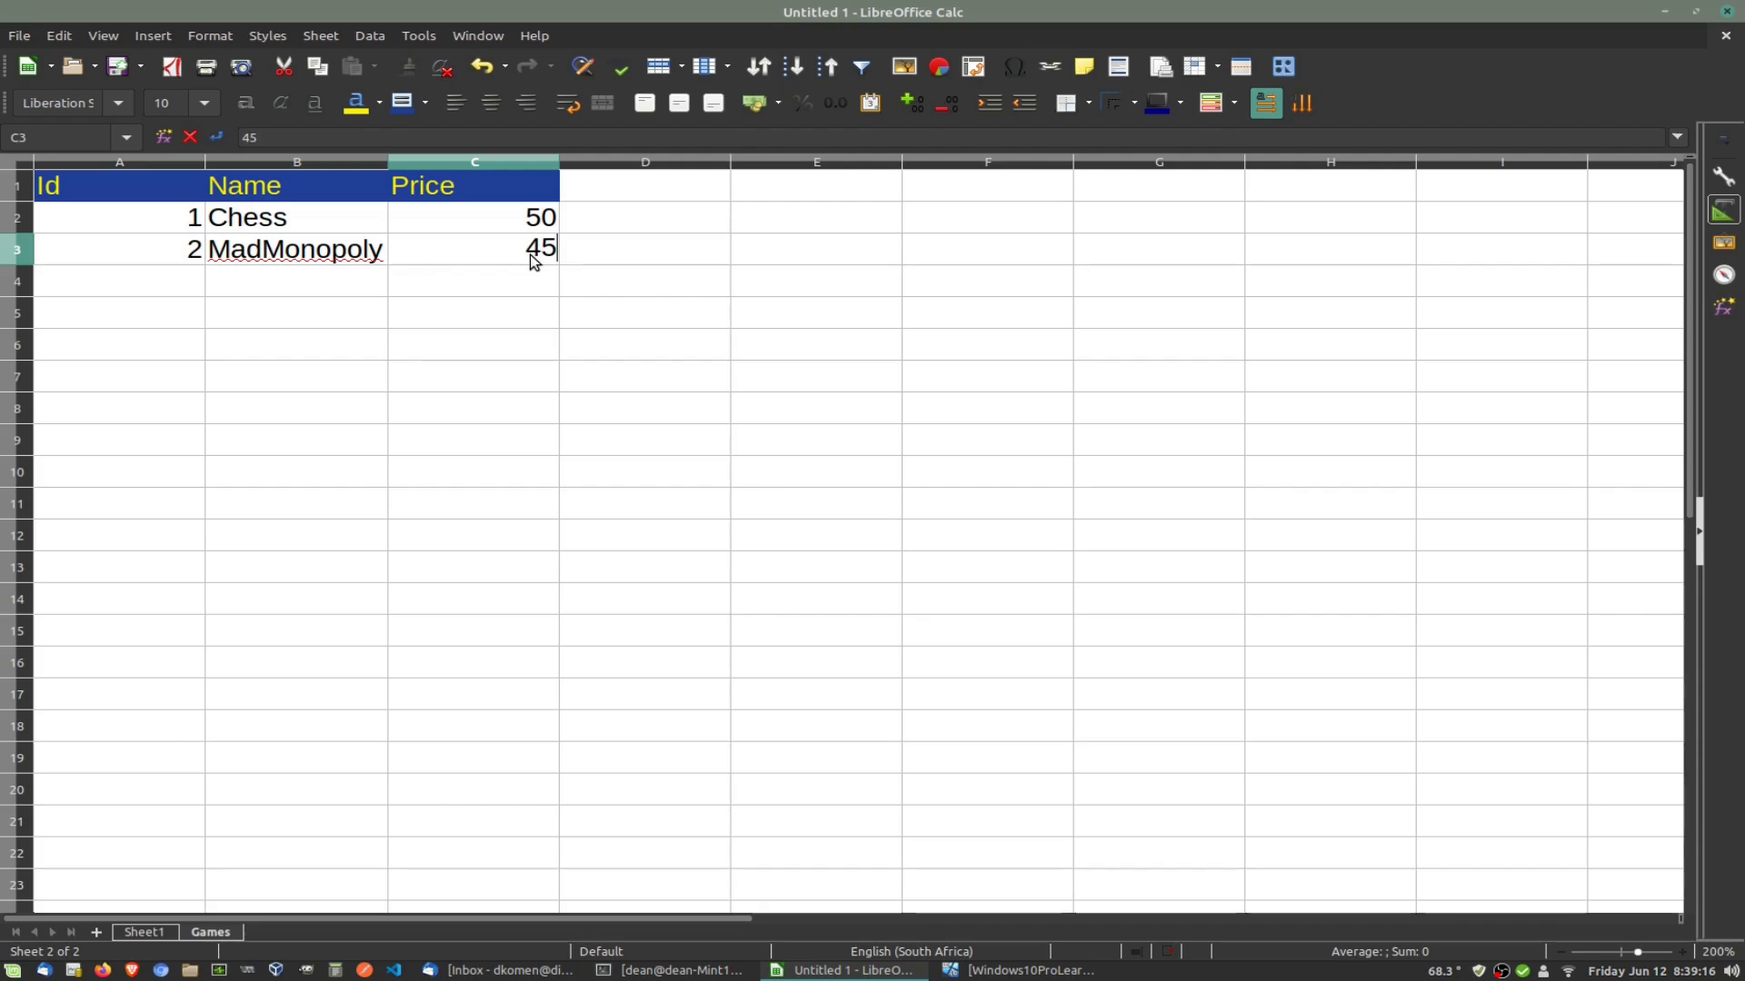
left_click(194, 282)
Step: Add game 3, BattleChess, priced 100 in row 4
type("3")
key("Tab")
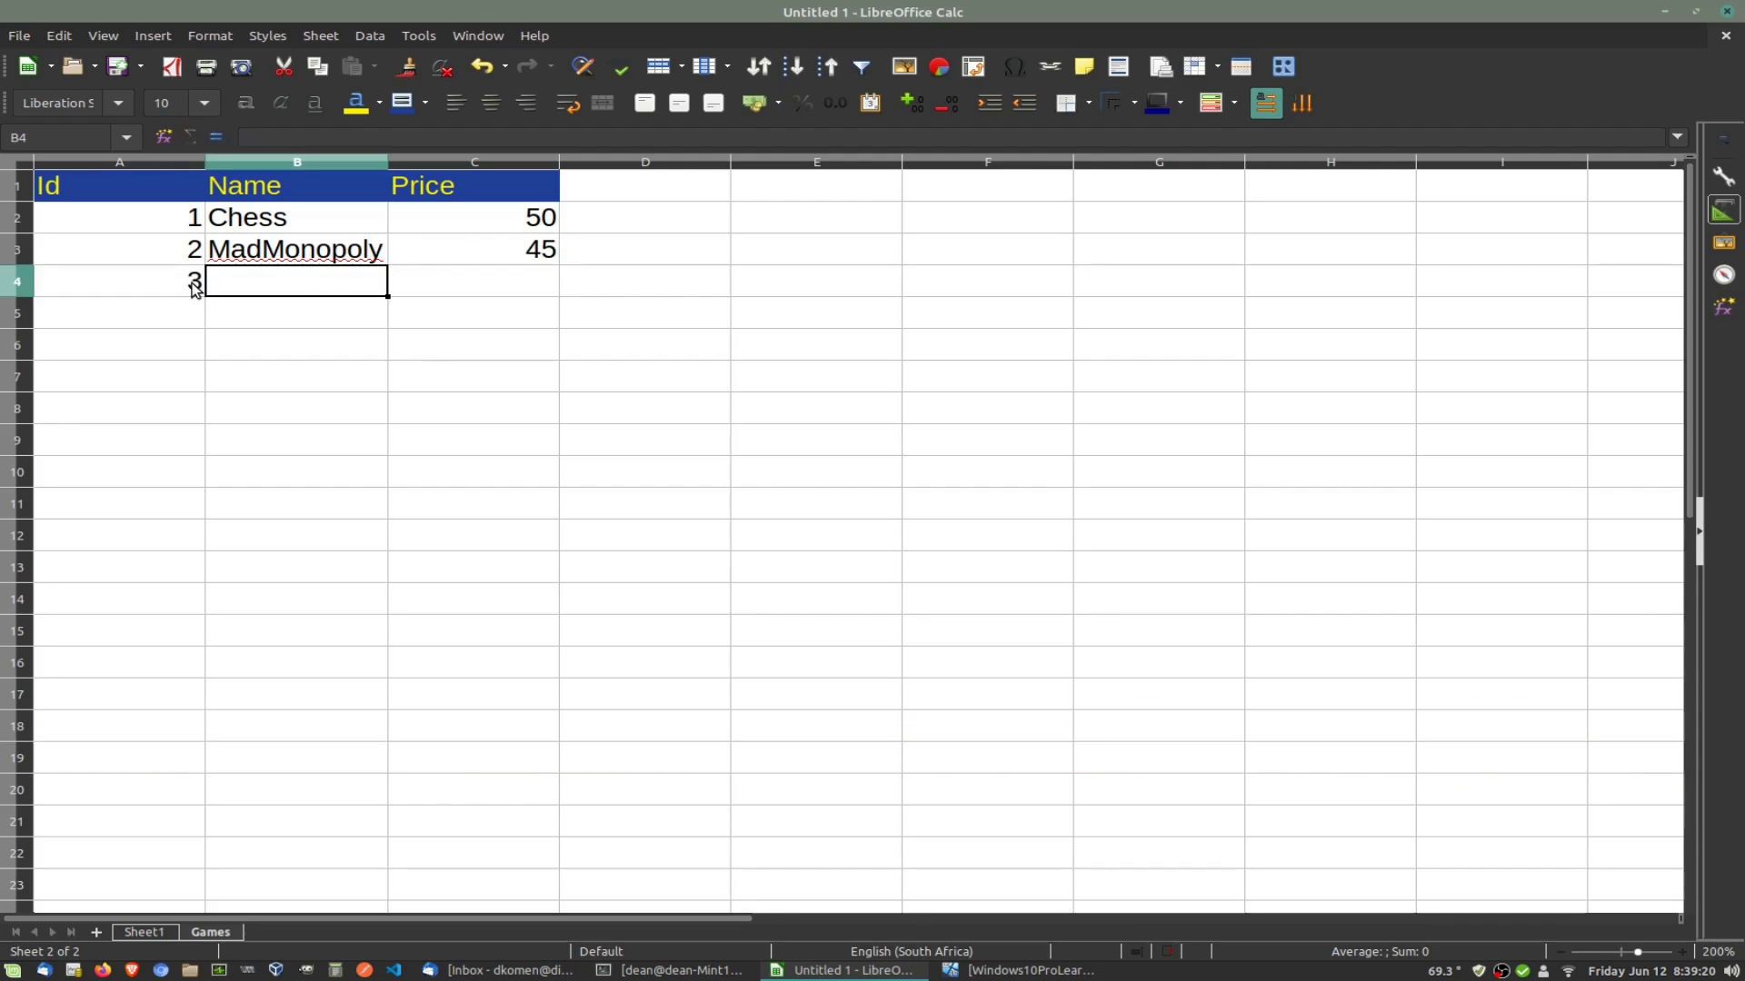
type("Battl")
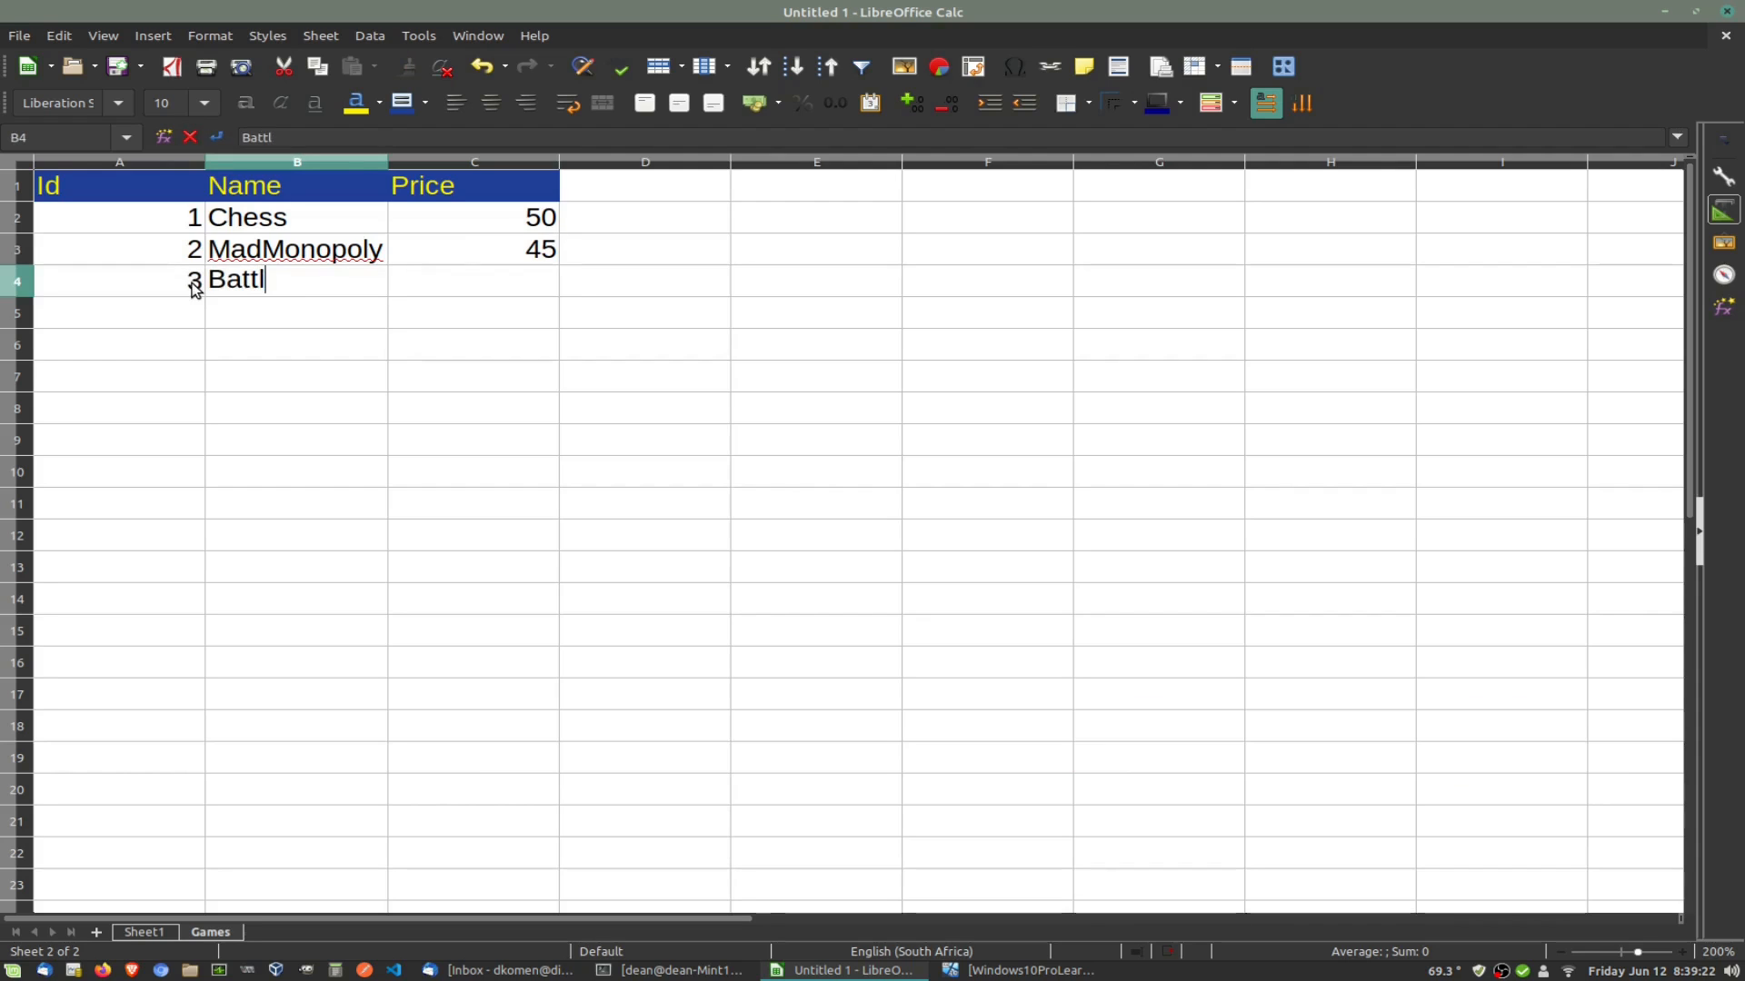
type("eChaess")
key("BackSpace")
key("BackSpace")
key("BackSpace")
key("BackSpace")
type("ess")
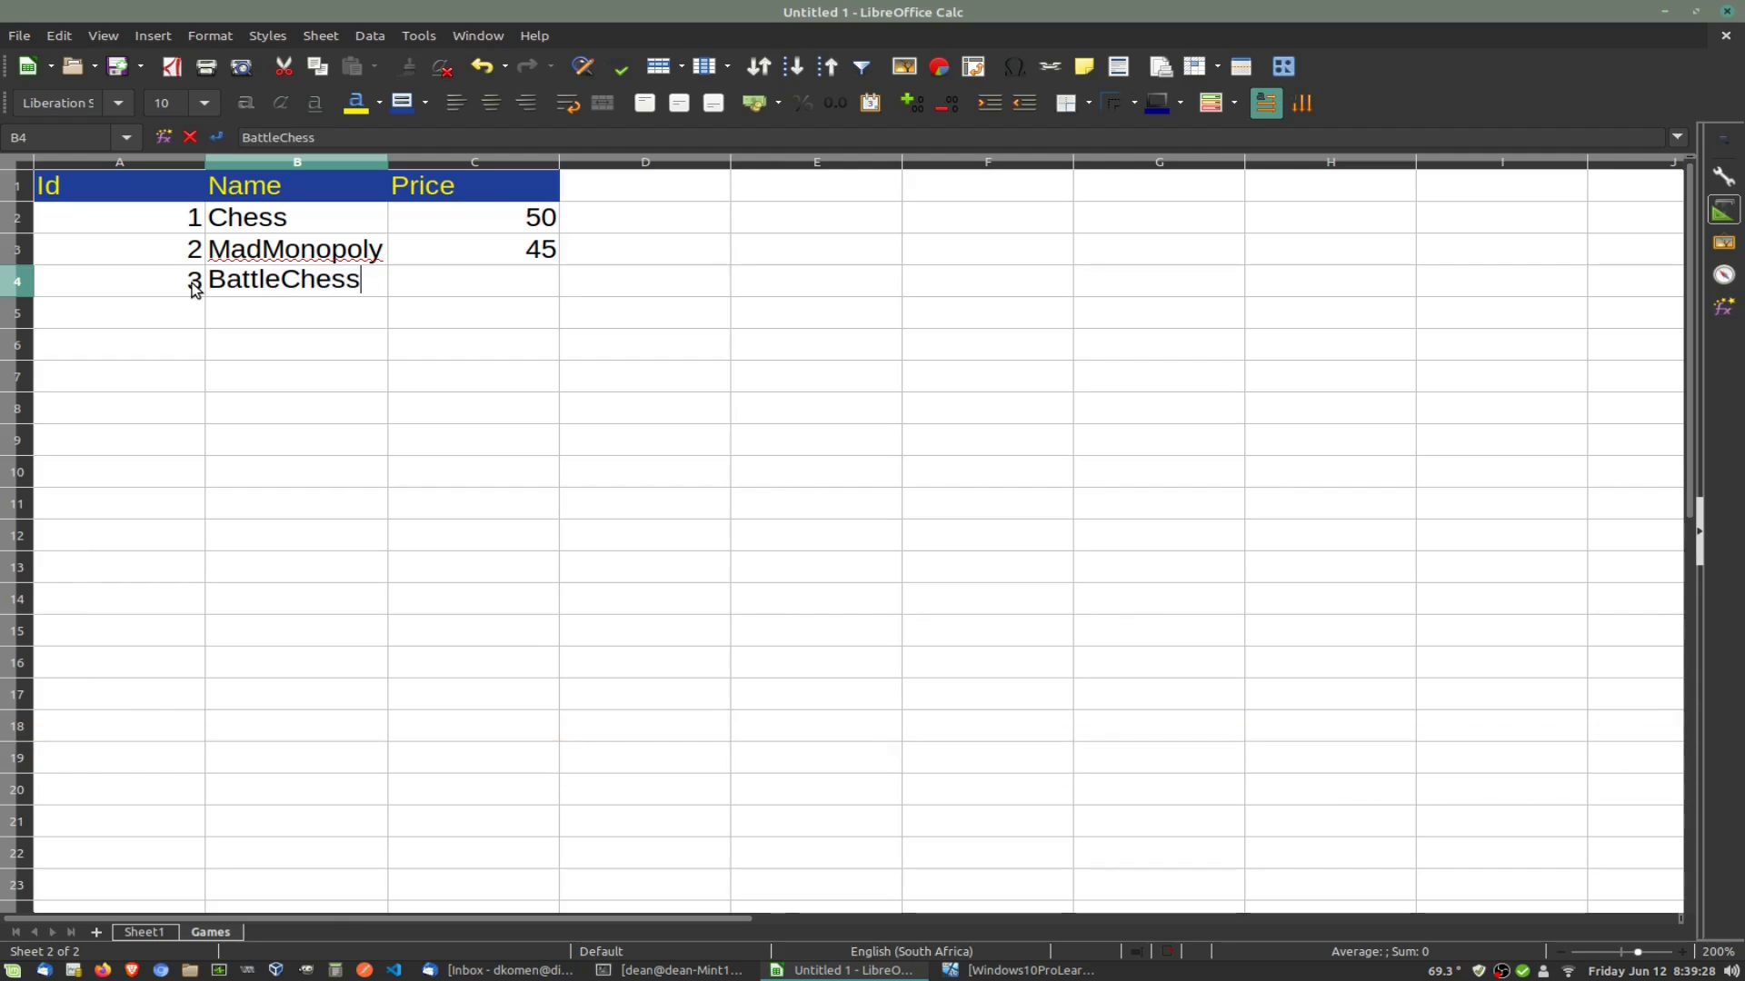
key("Tab")
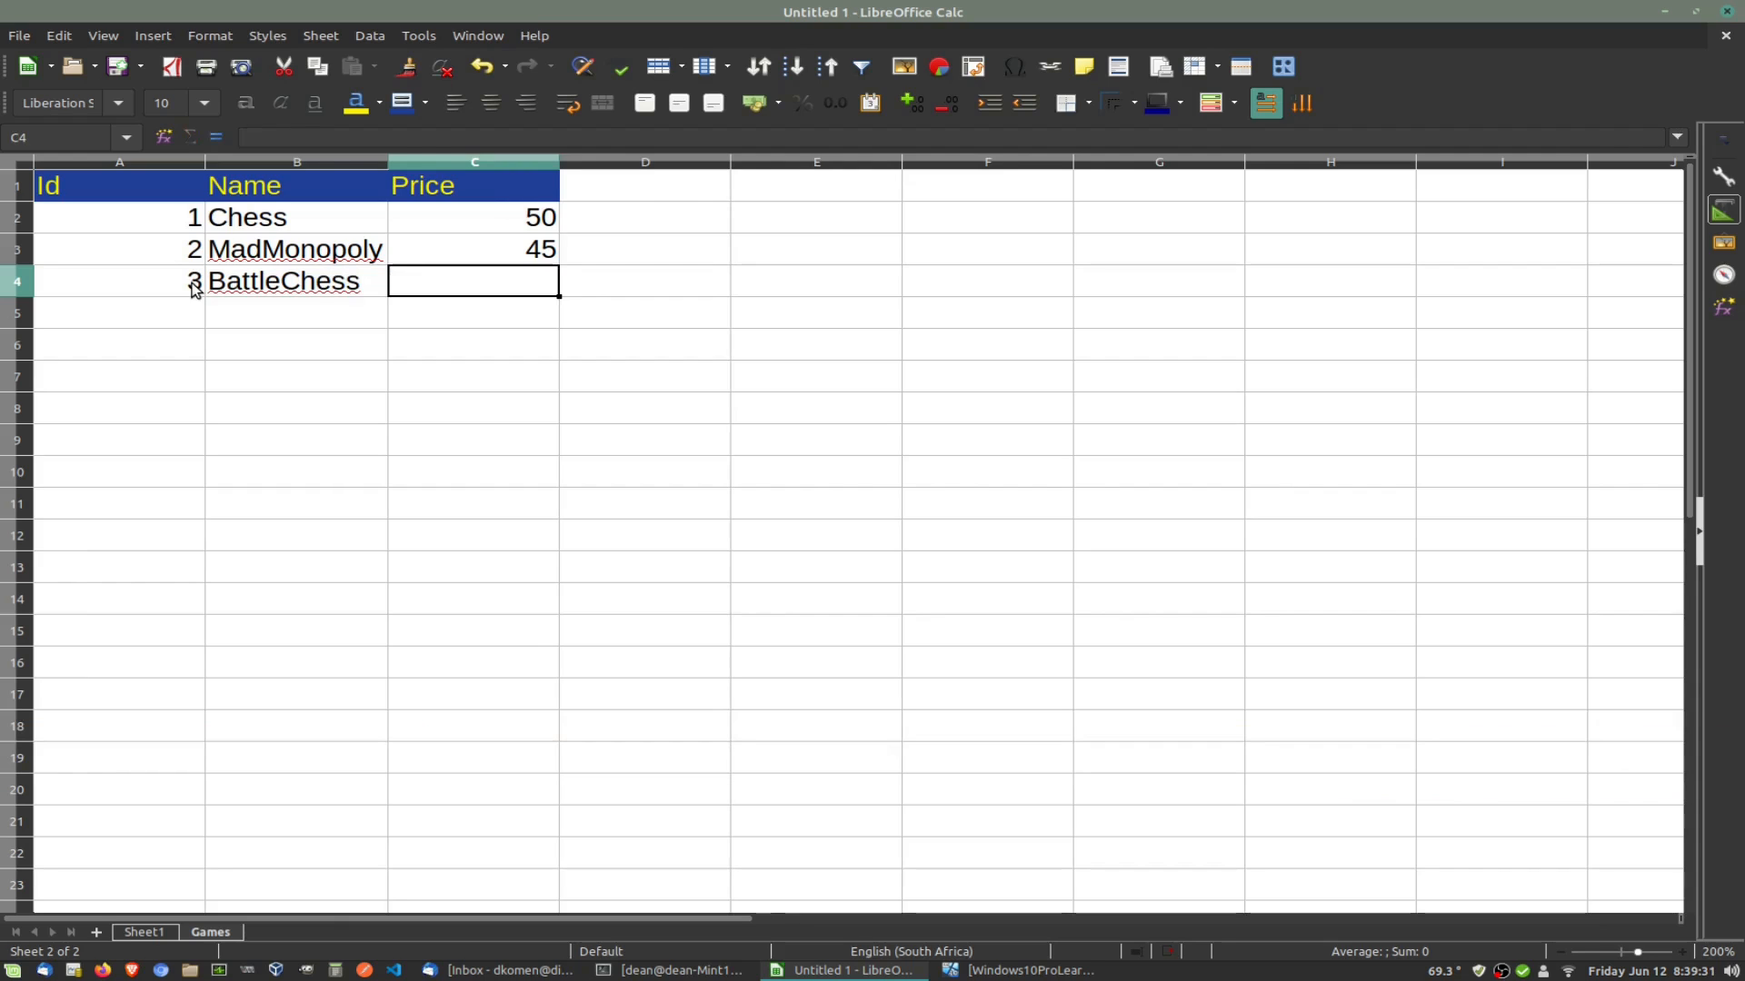
type("100")
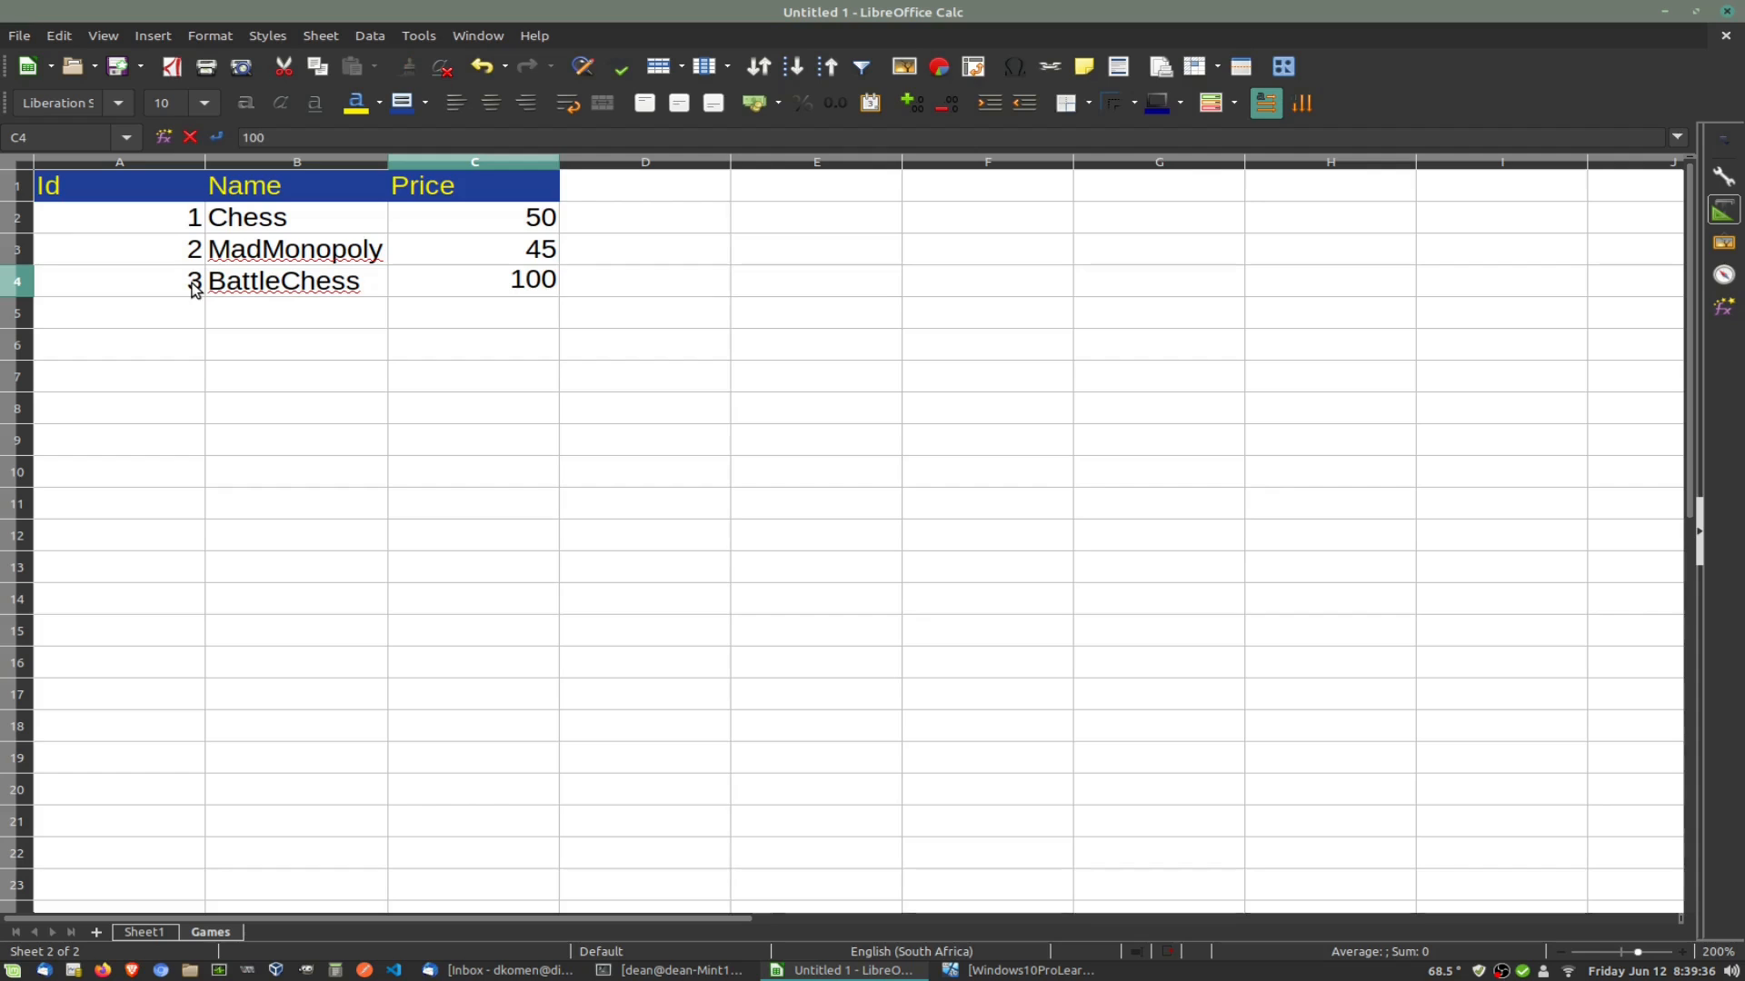
key("Up")
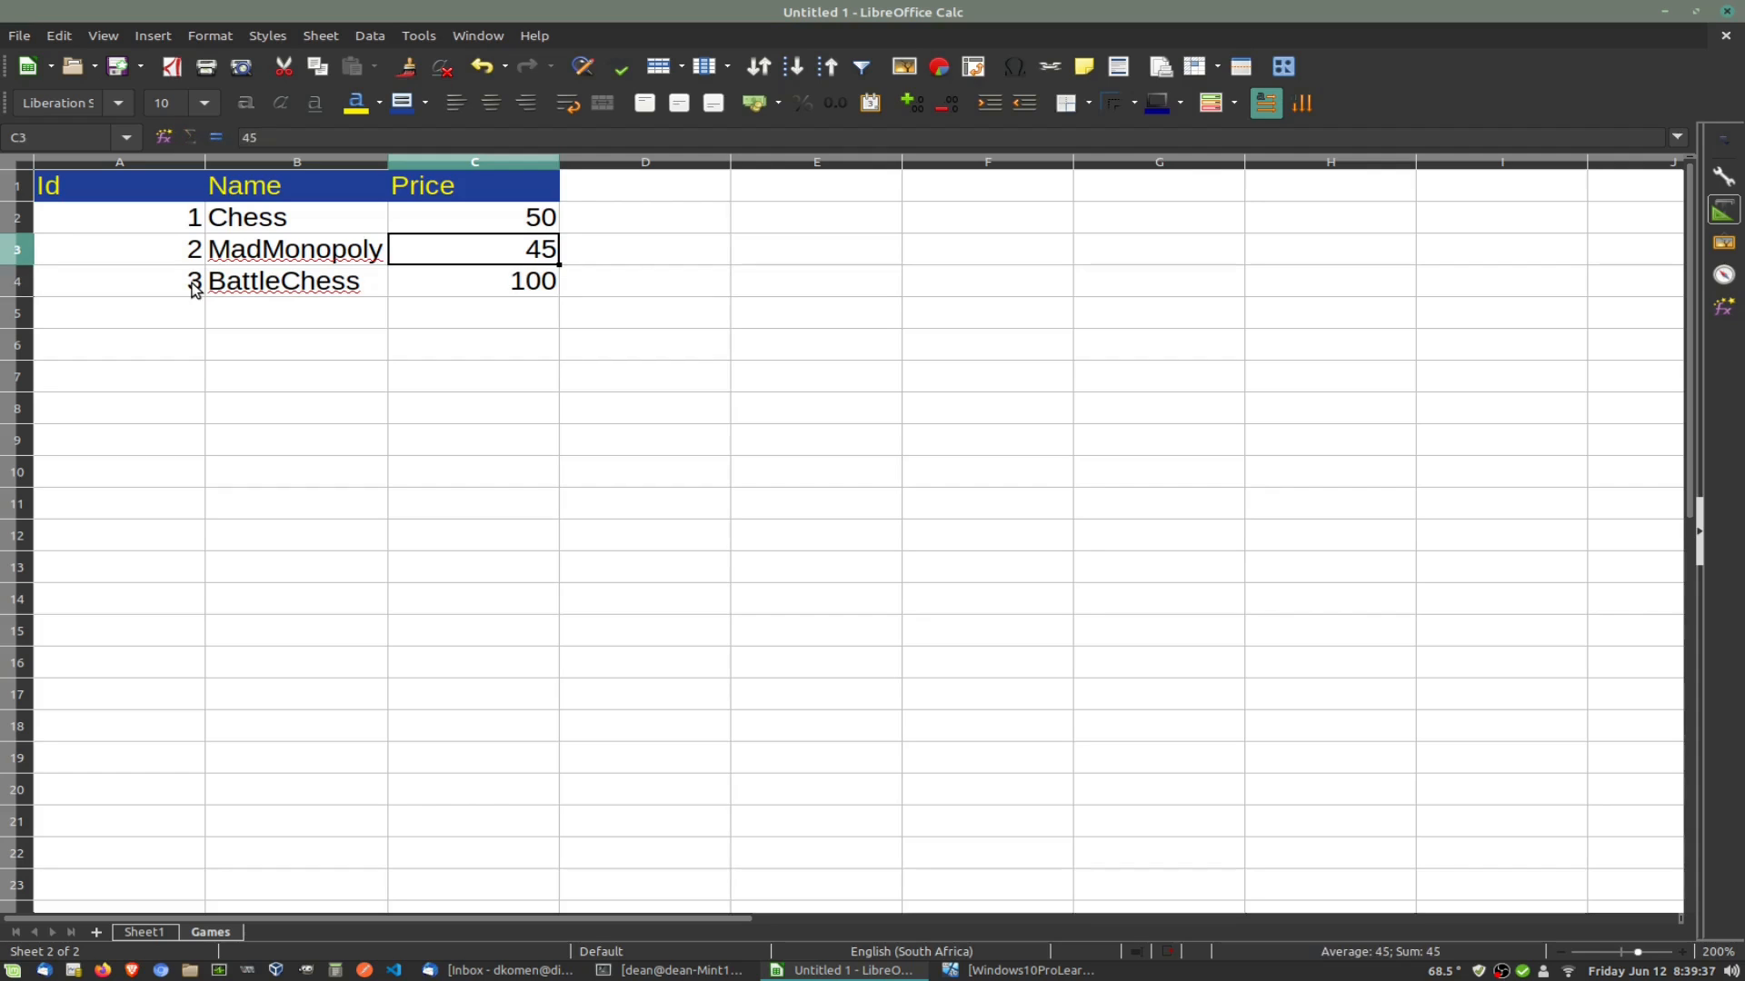
left_click(616, 186)
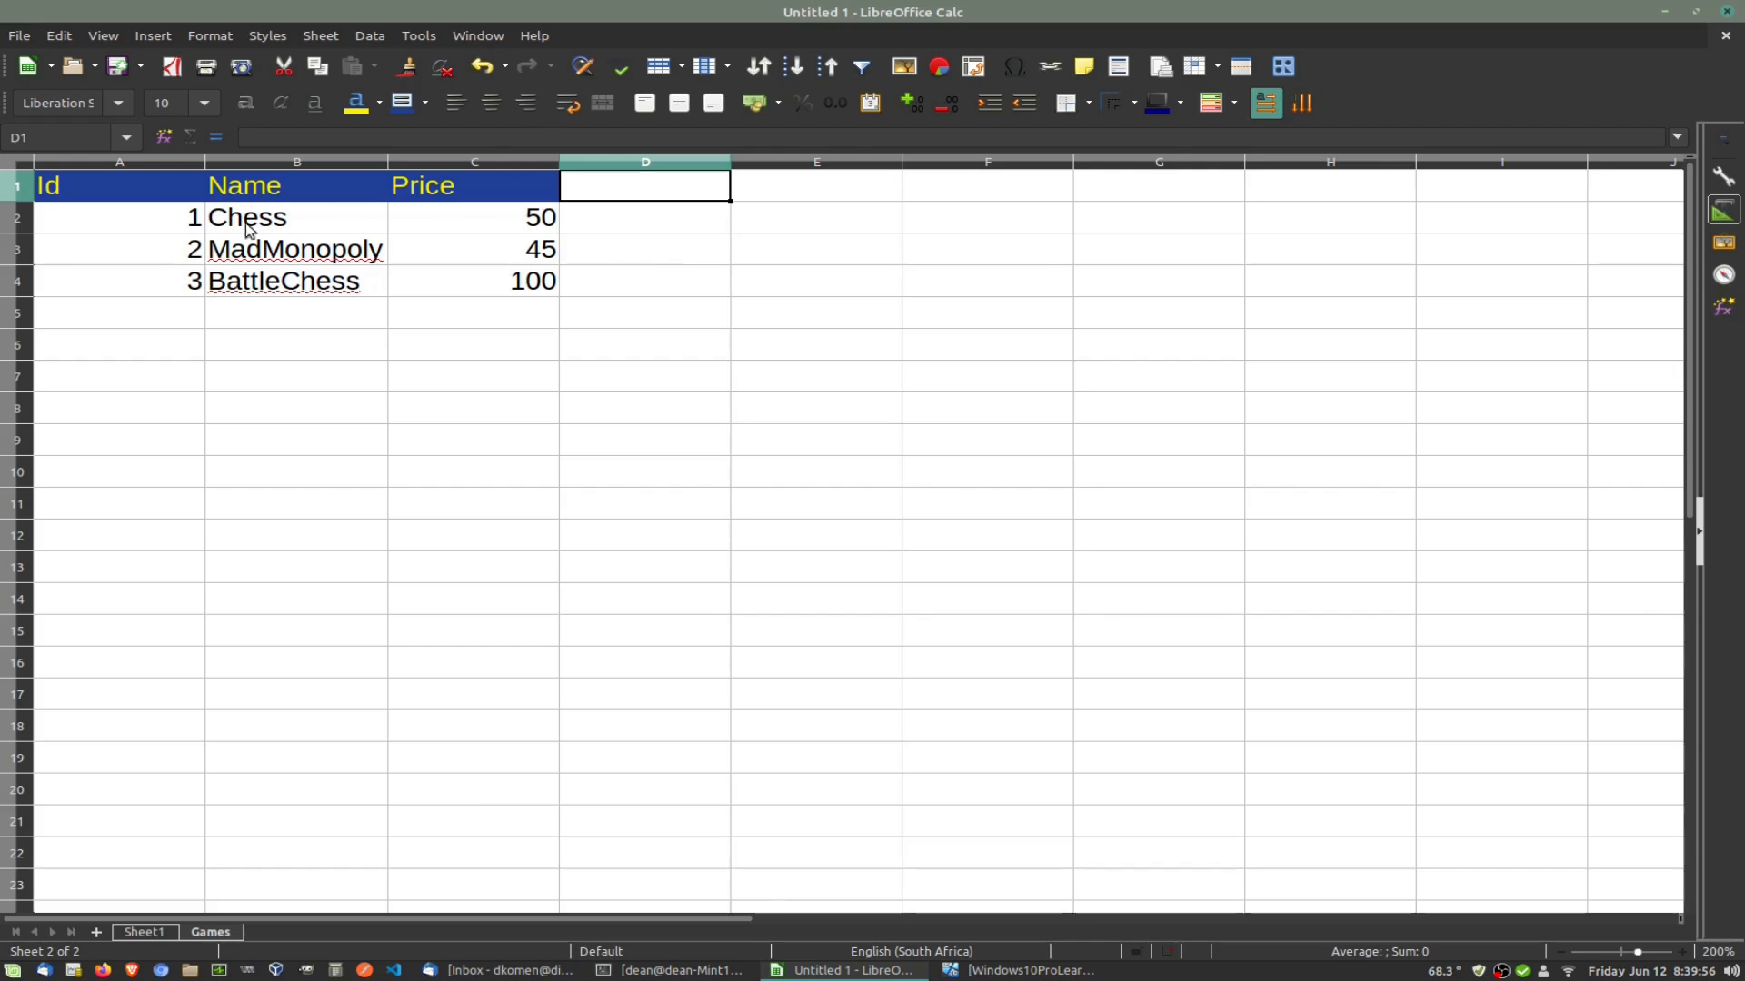
Step: Add game 4, BattleField3, priced 150 in row 5, then return to Sheet1
left_click(192, 319)
type("4")
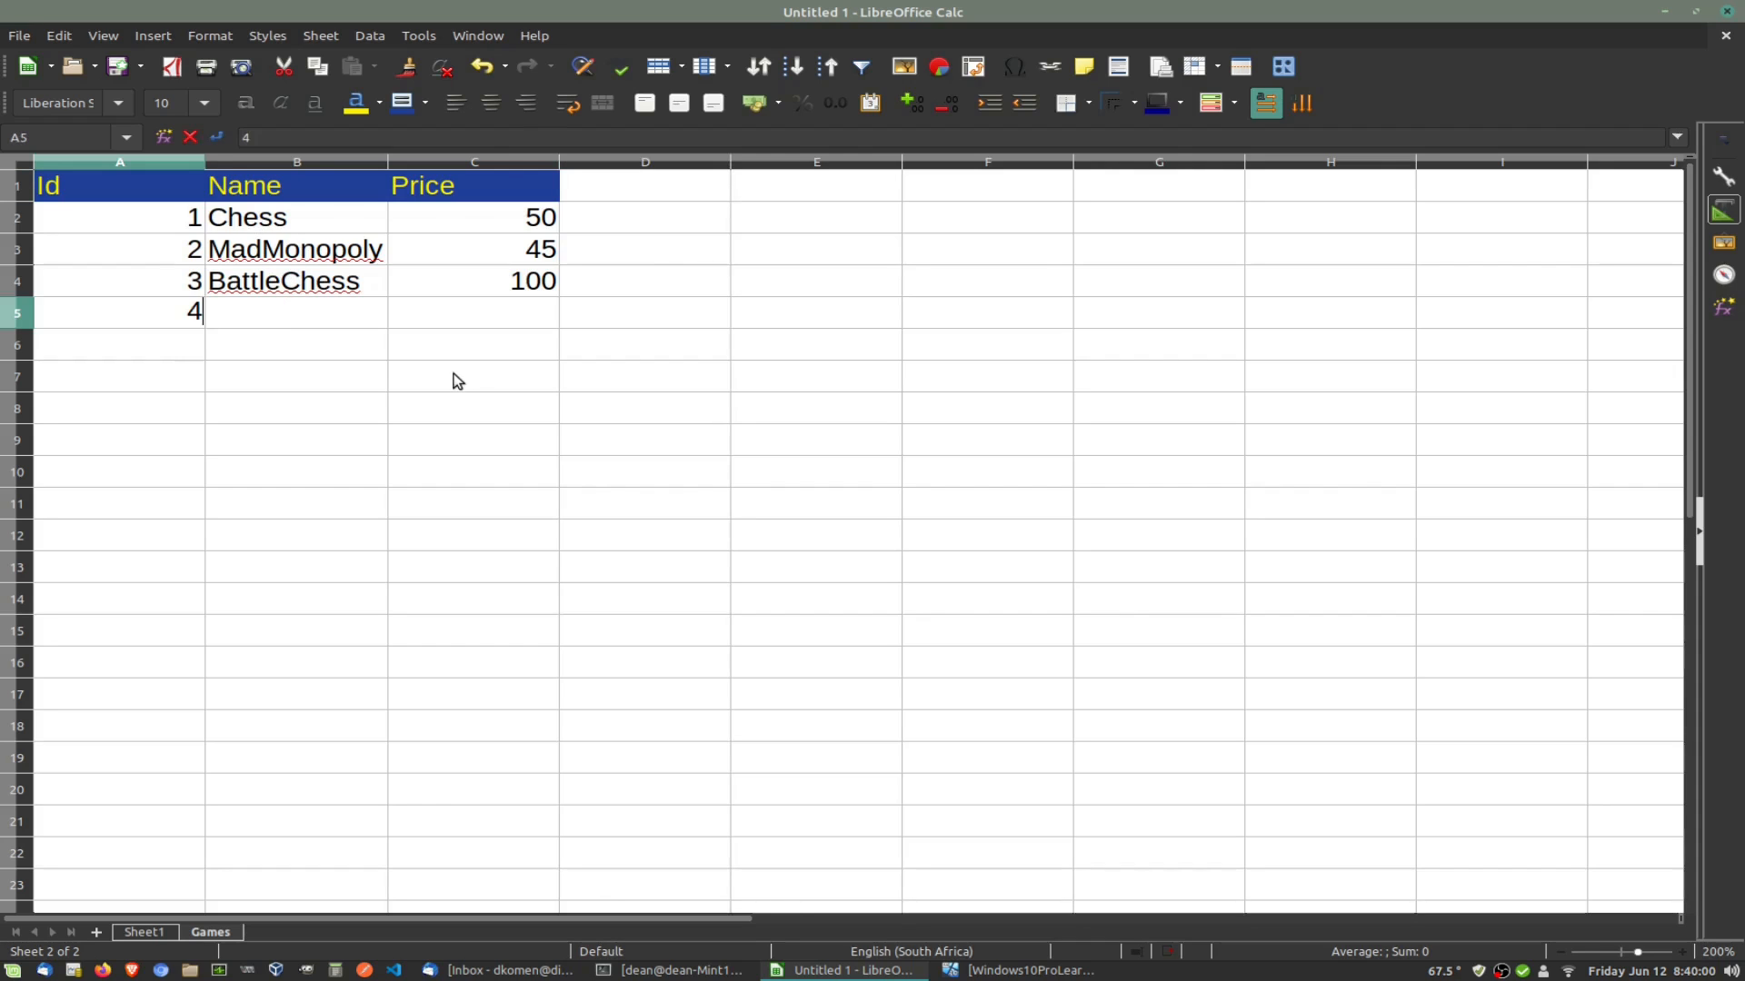
key("Tab")
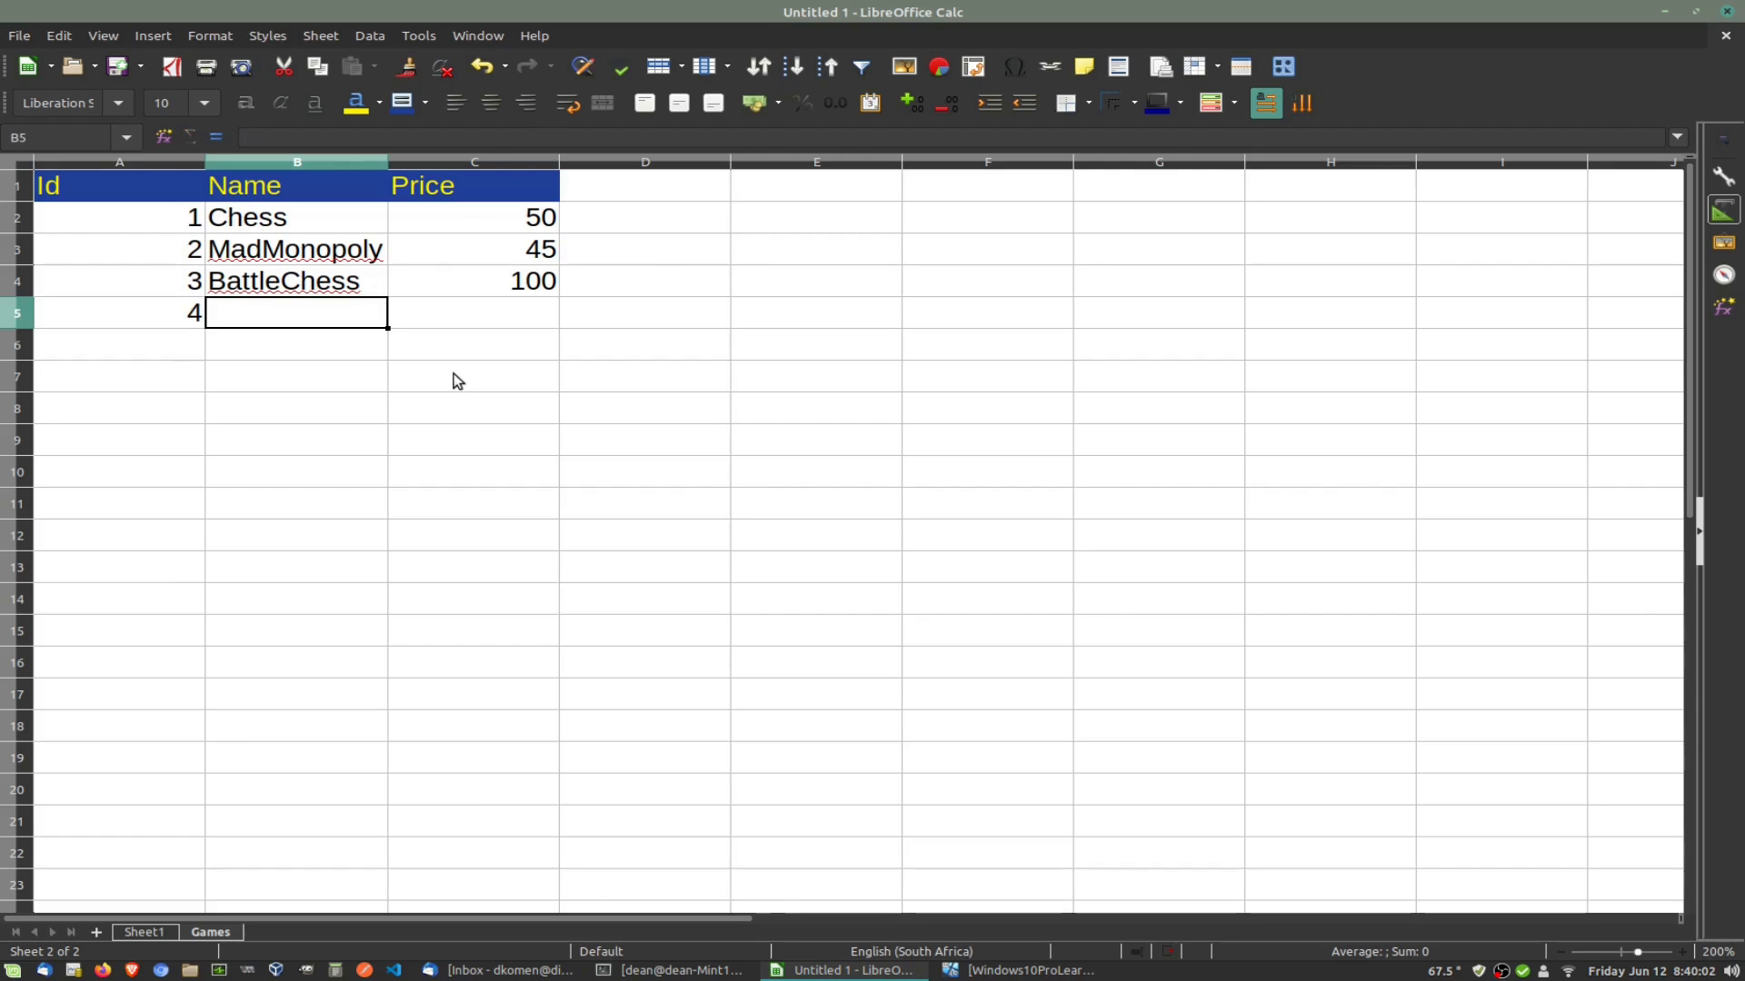
type("B")
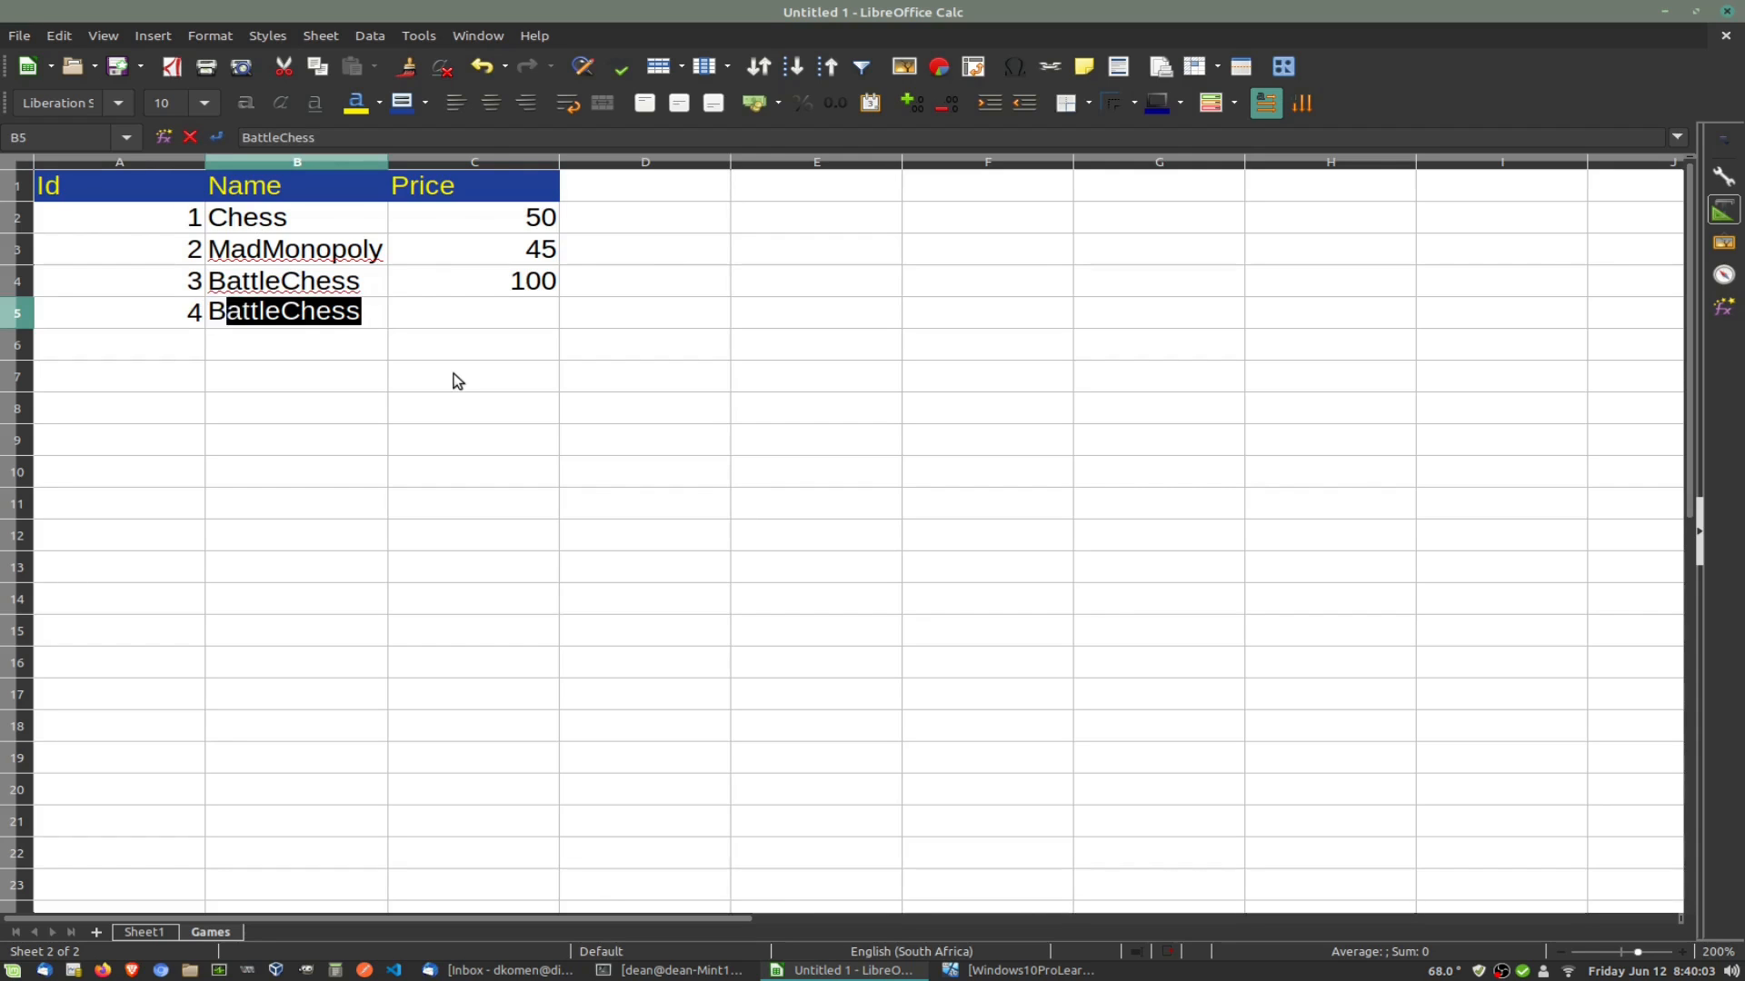
type("attleField")
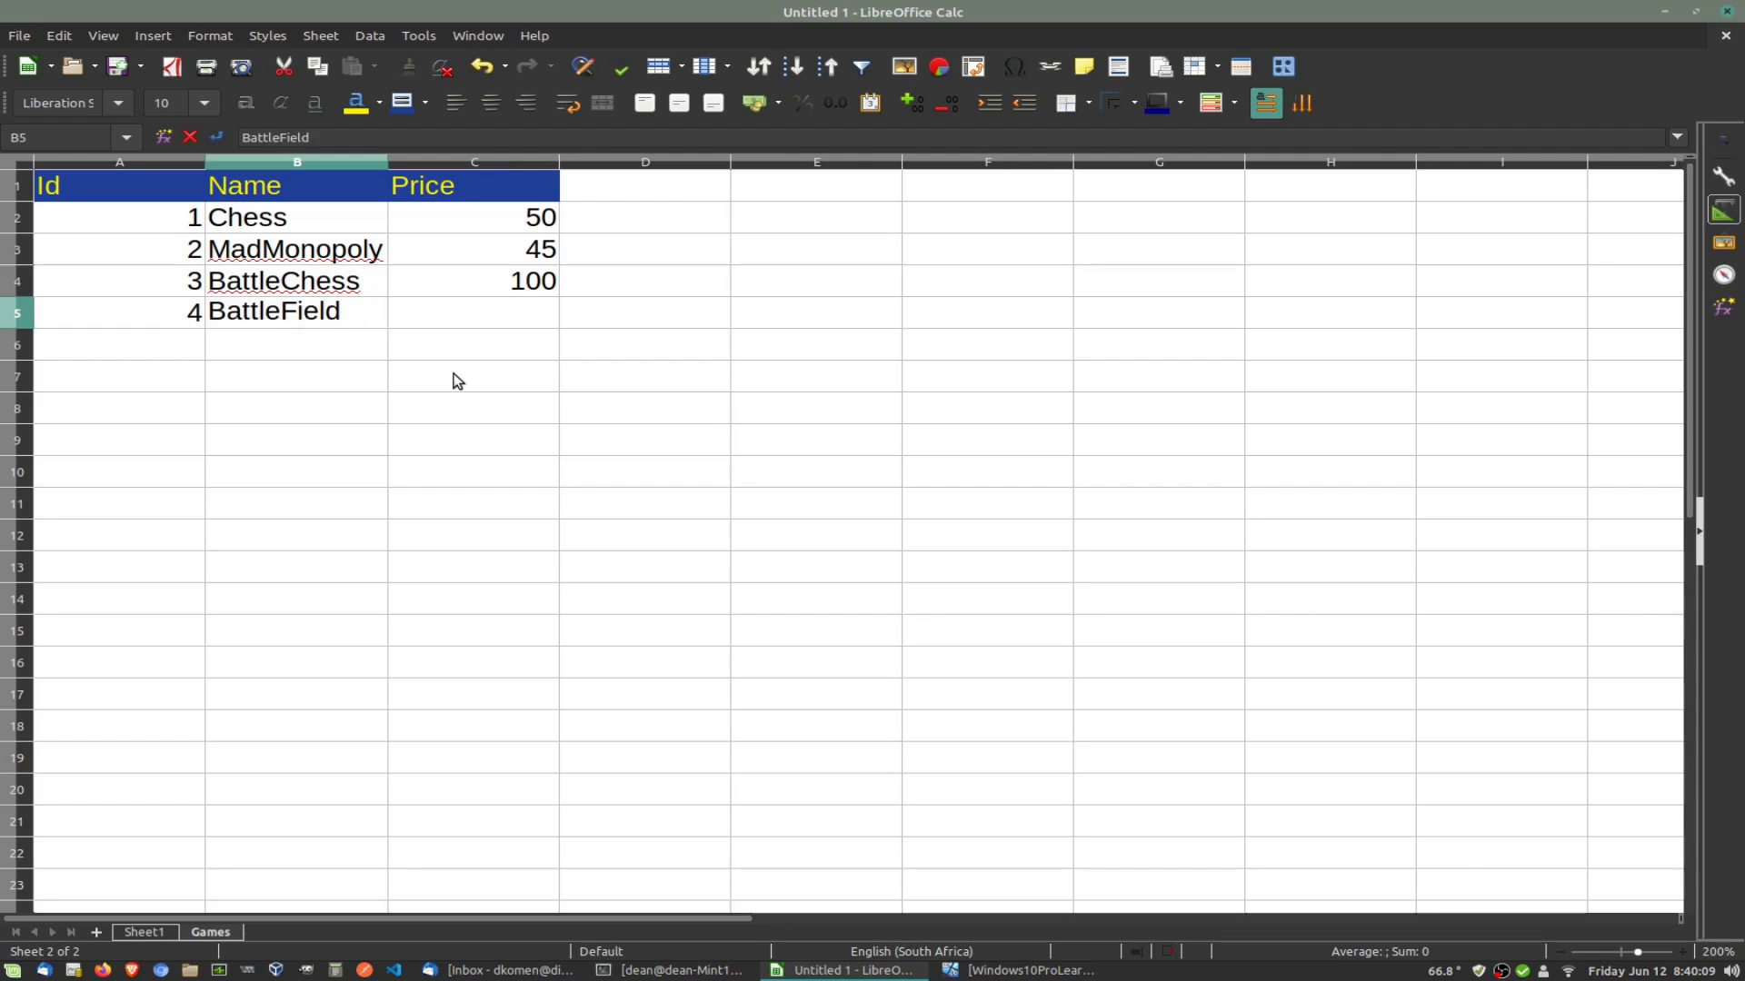
type("3")
left_click(480, 314)
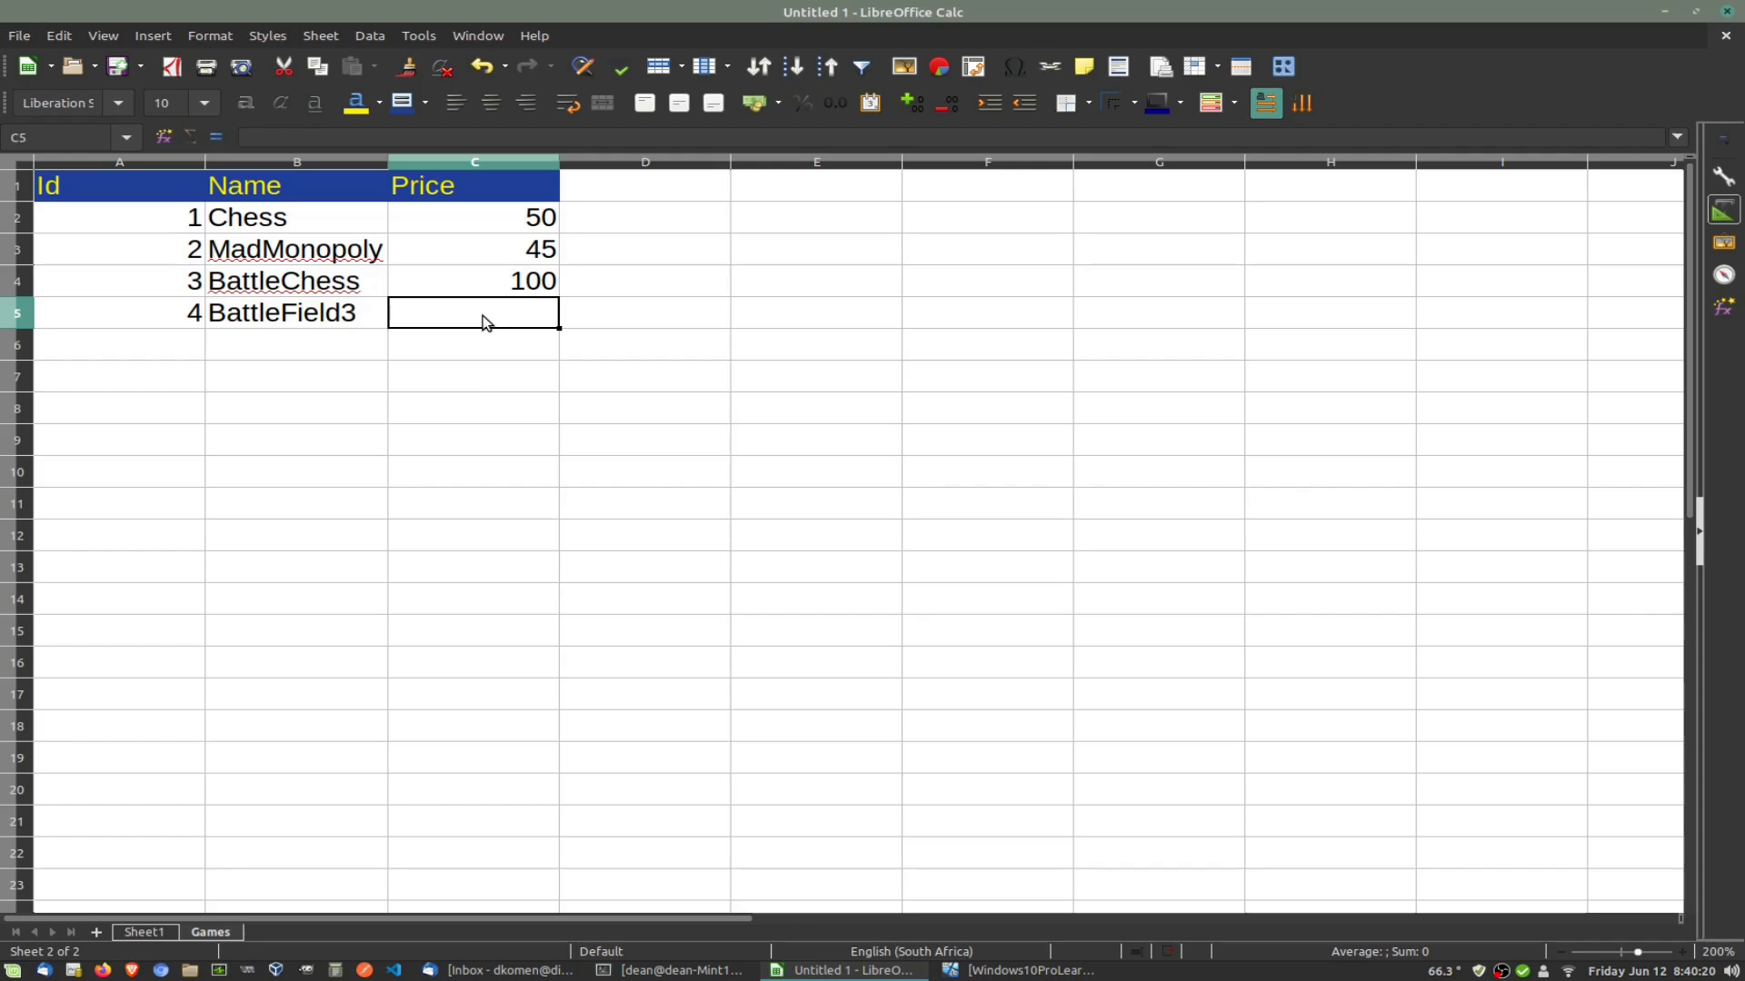
type("150")
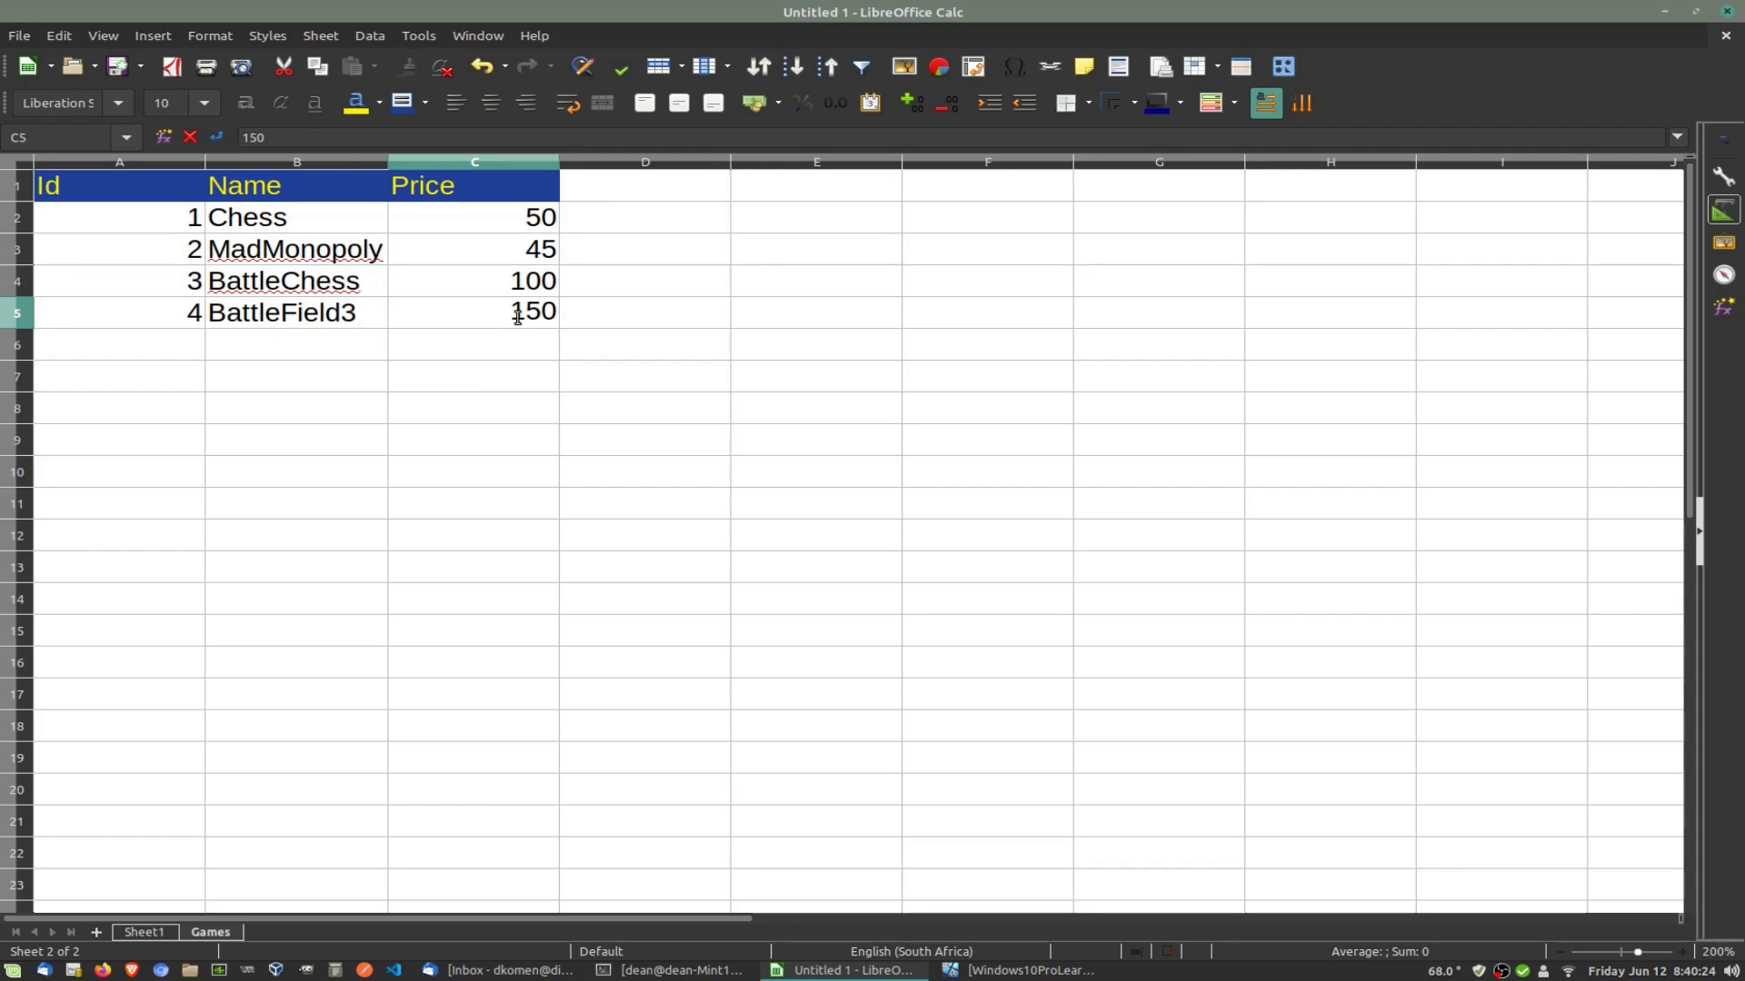
left_click(526, 344)
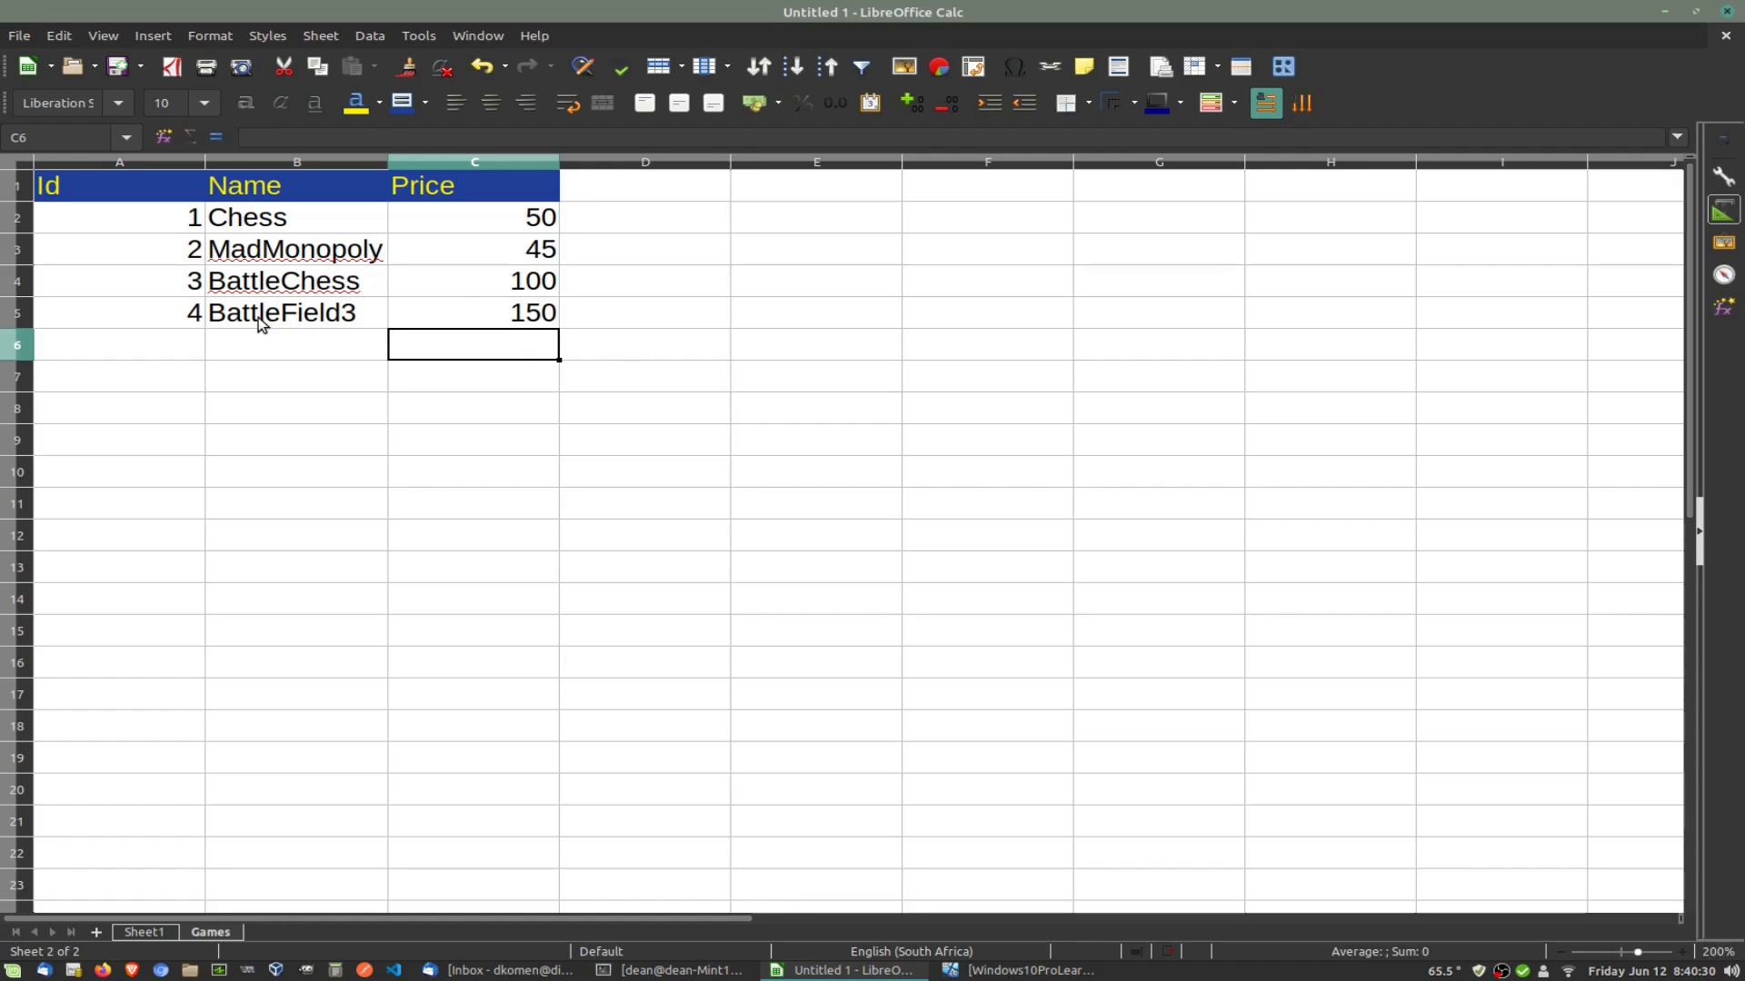
left_click(353, 322)
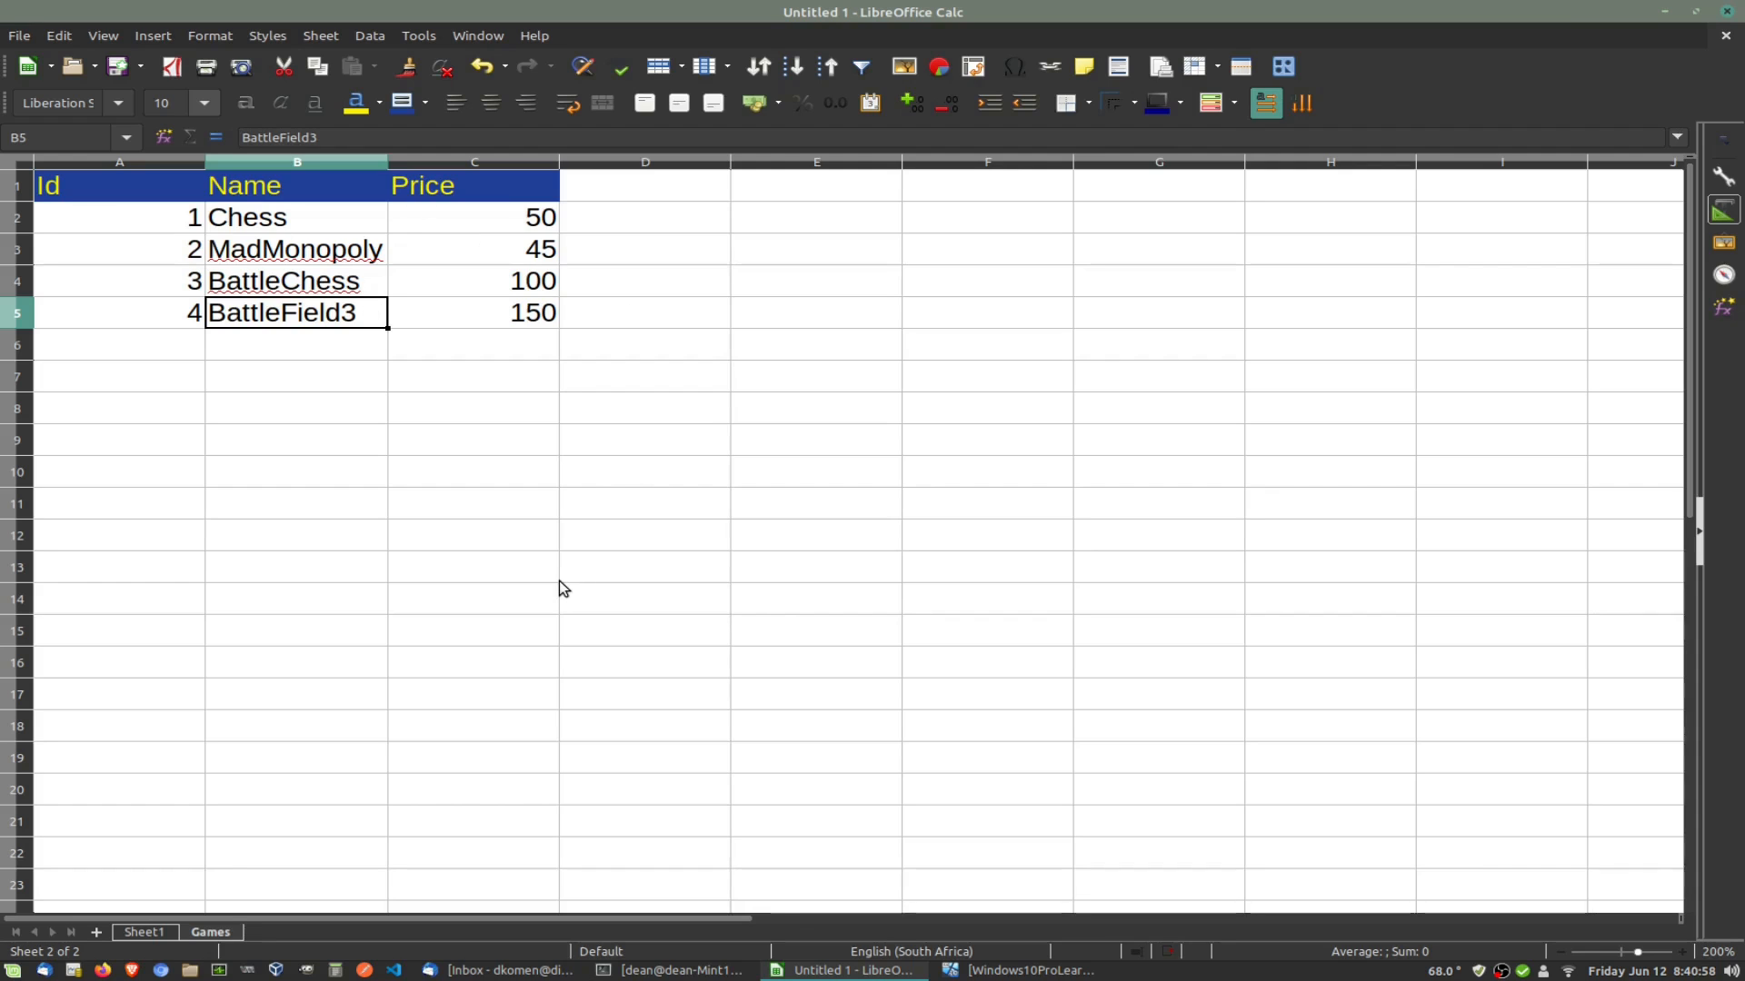
left_click(157, 936)
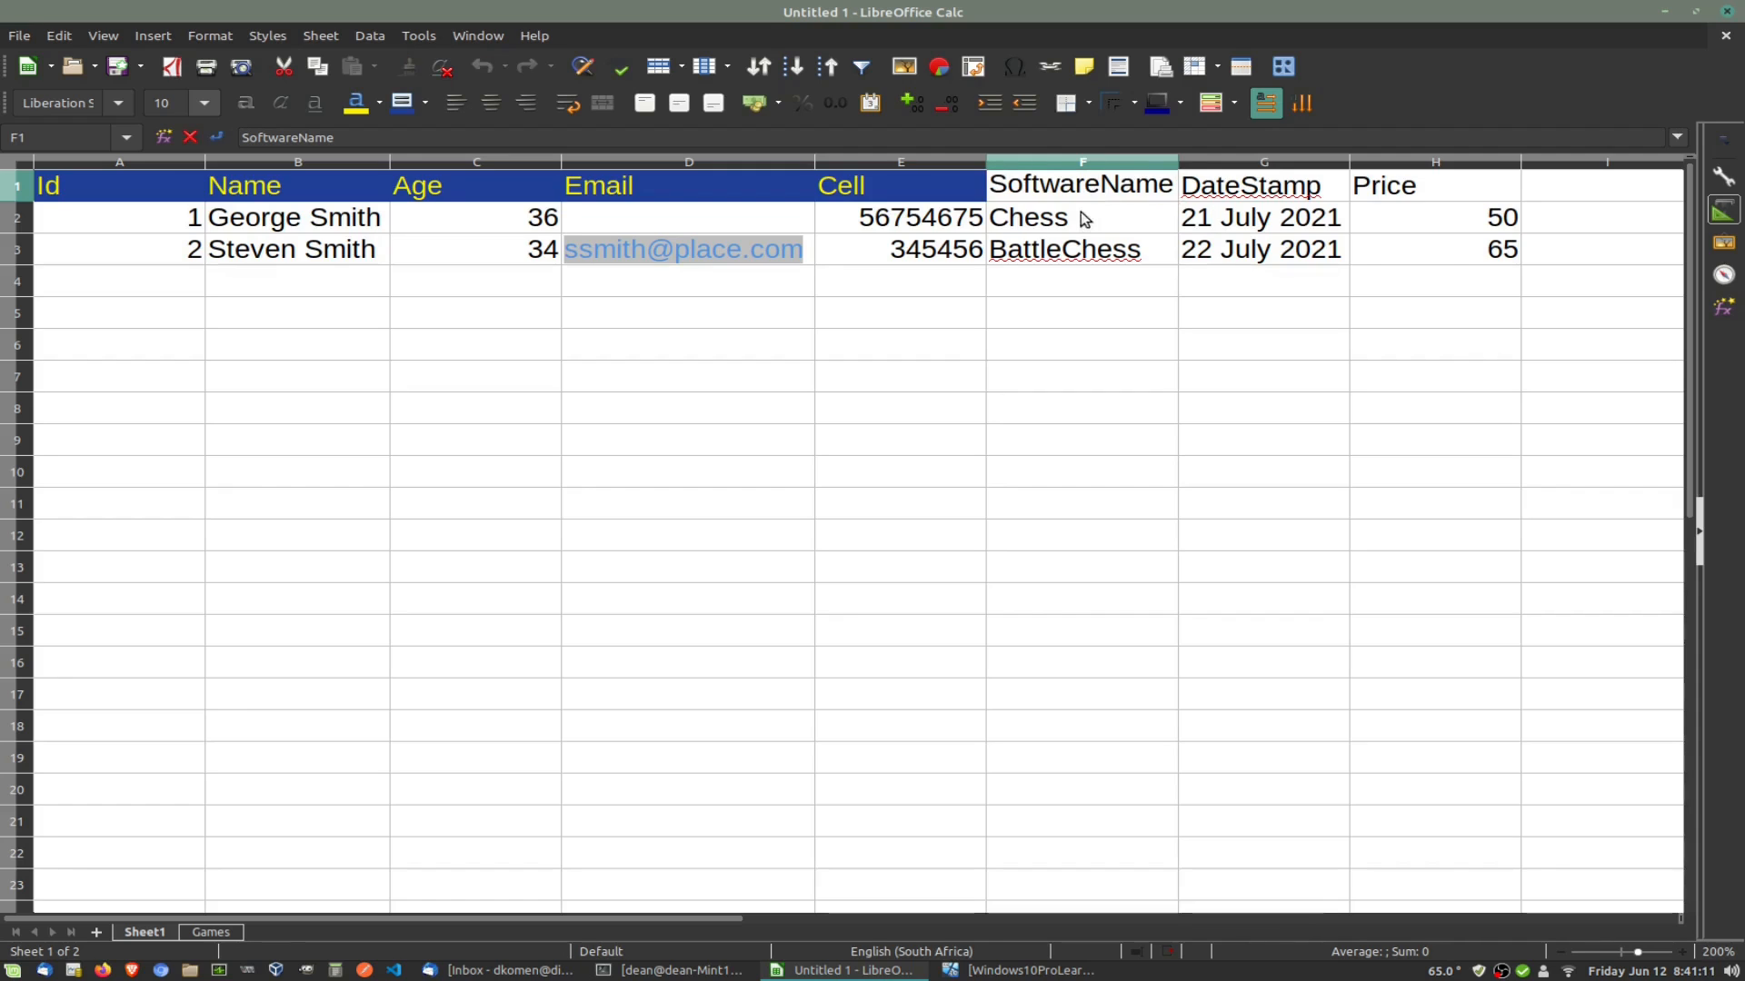
Step: Rename Sheet1's SoftwareName header in F1 to GamesId
left_click(1084, 220)
double_click(1006, 187)
key("Delete")
key("Delete")
key("Delete")
key("Delete")
key("Delete")
key("Delete")
key("Delete")
key("Delete")
key("Delete")
key("Delete")
key("Delete")
key("BackSpace")
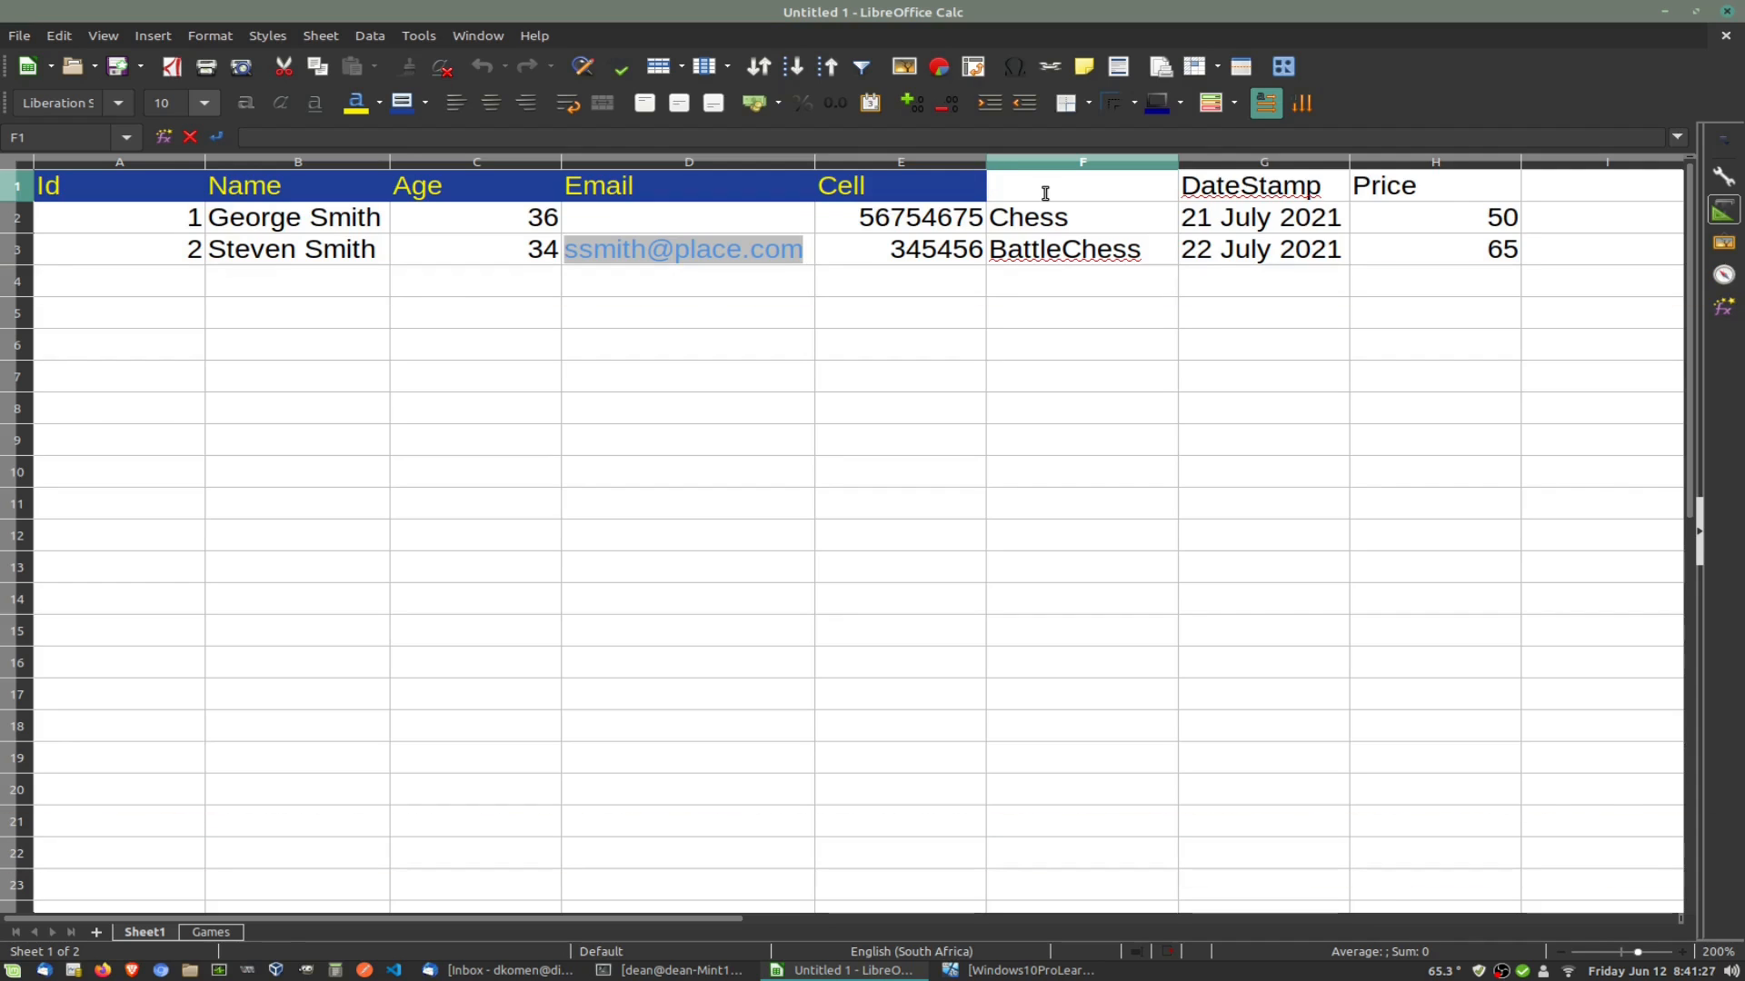
type("GamesId")
left_click(1054, 221)
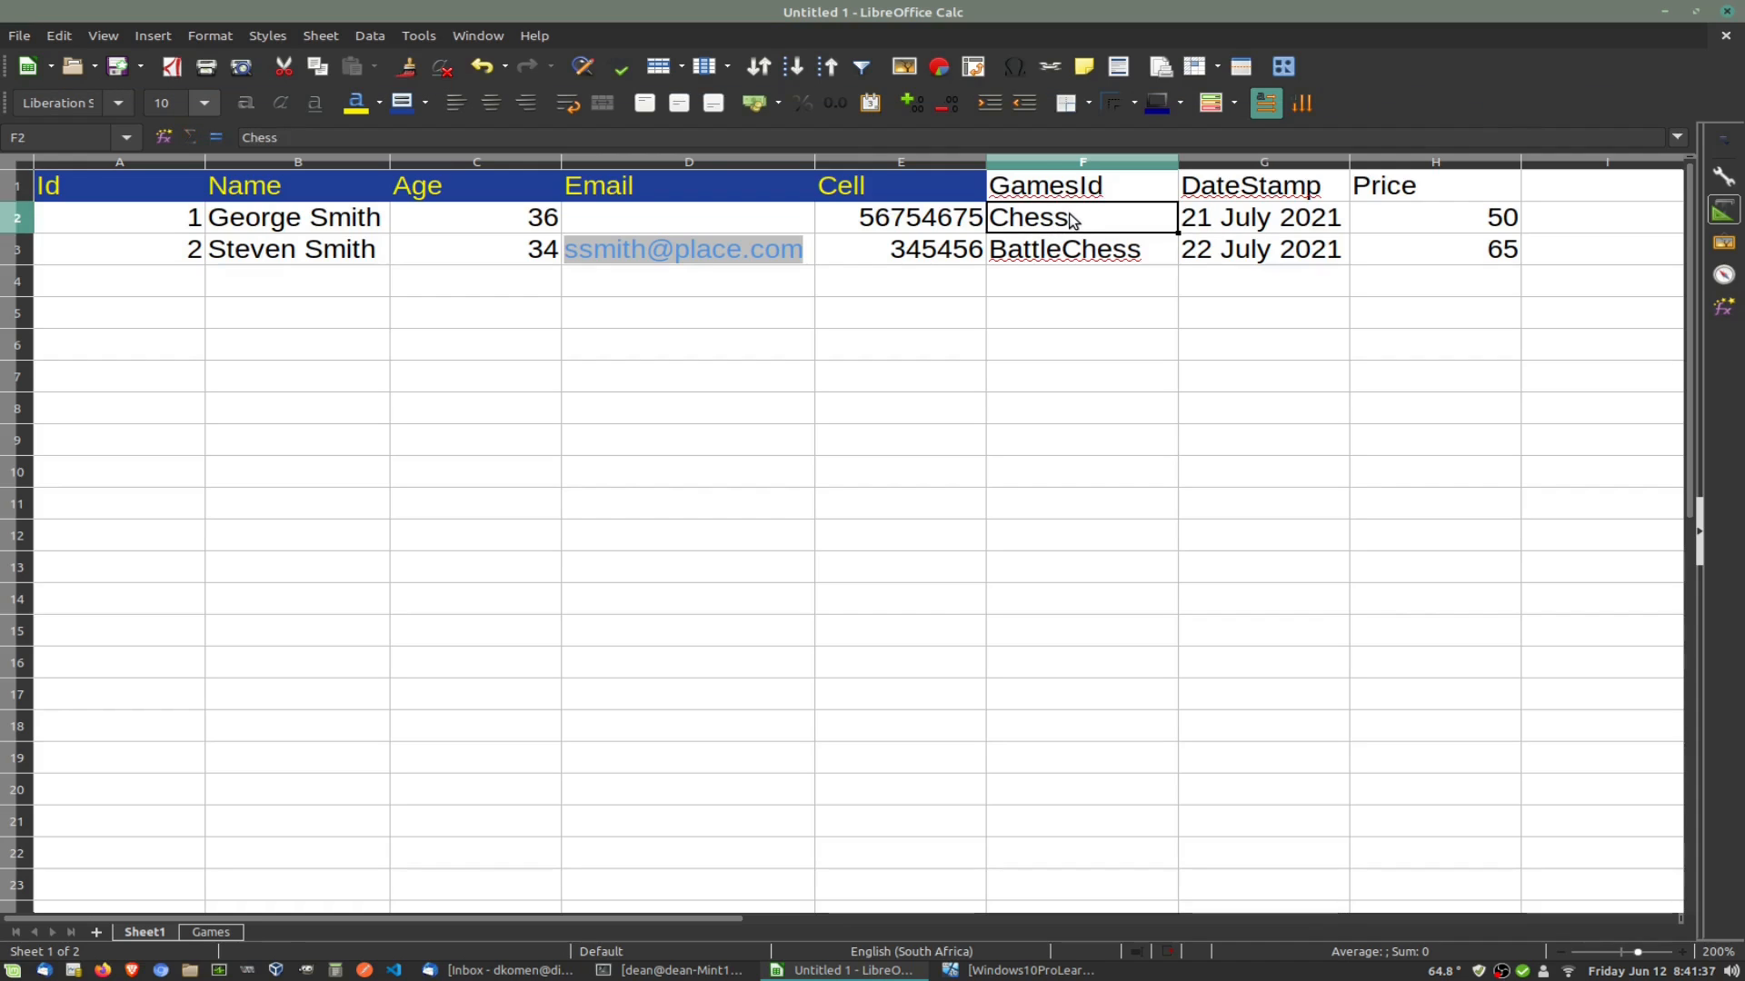
Step: Replace the game names with ids 1 in F2 and 3 in F3
type("1")
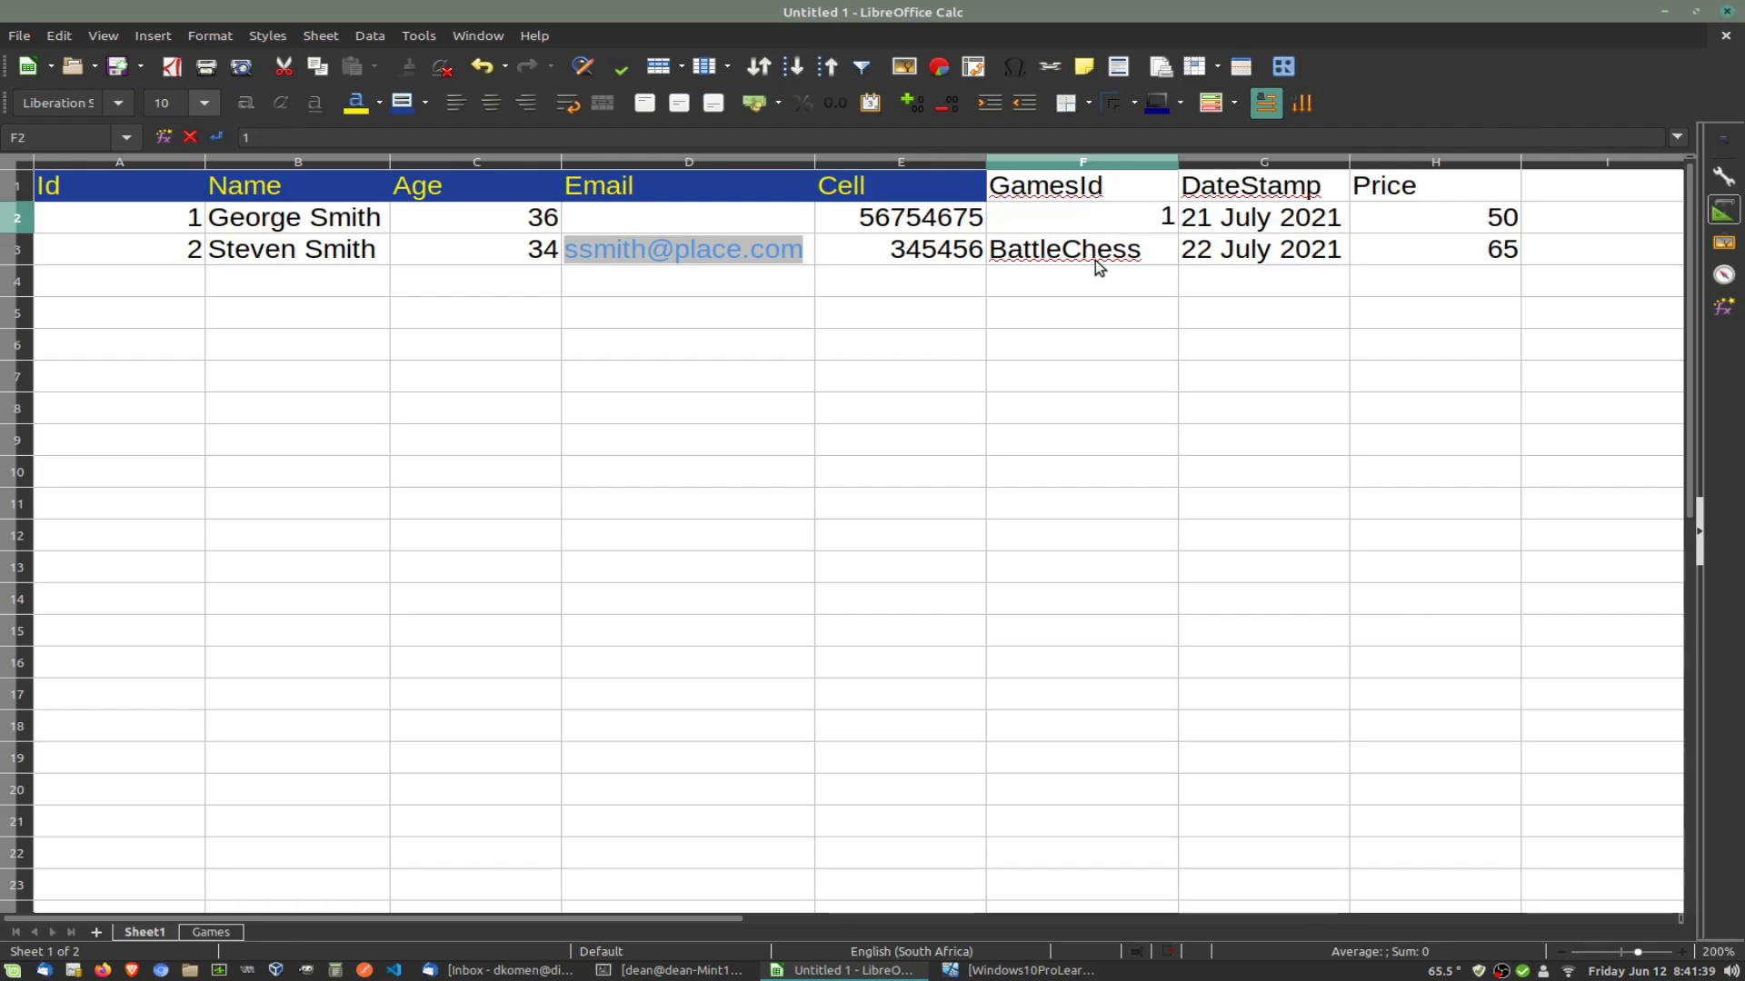
left_click(1097, 261)
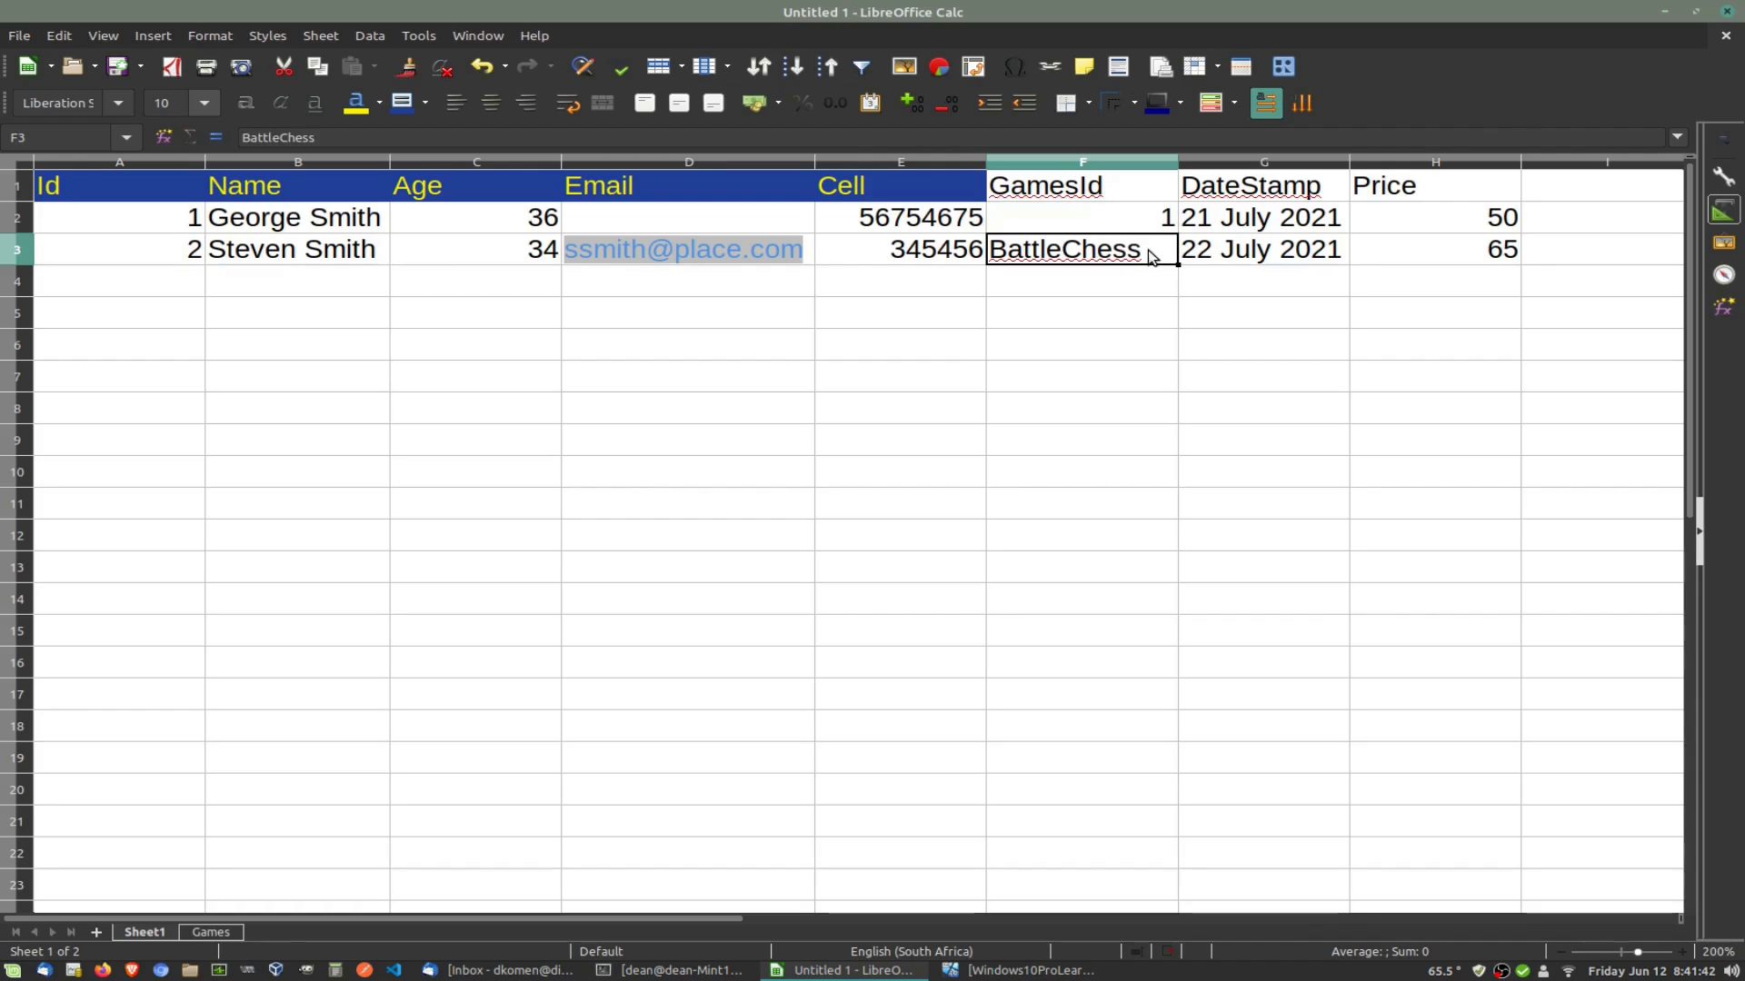
type("3")
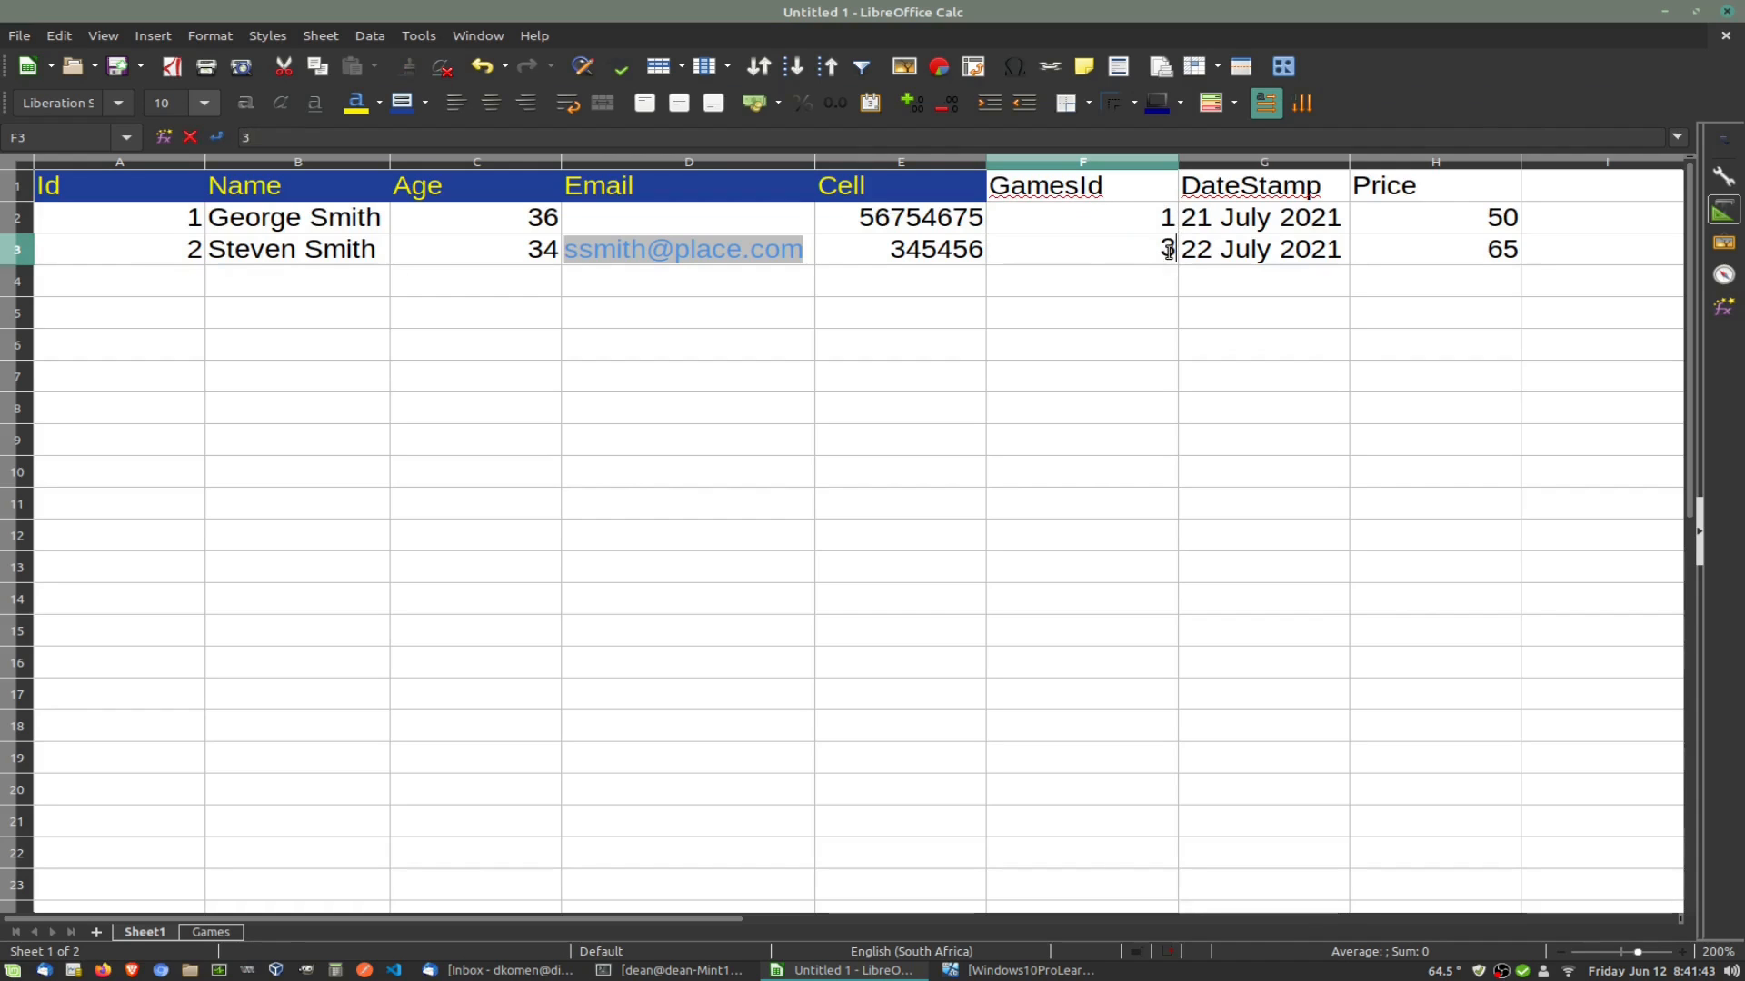
left_click(558, 724)
left_click(210, 930)
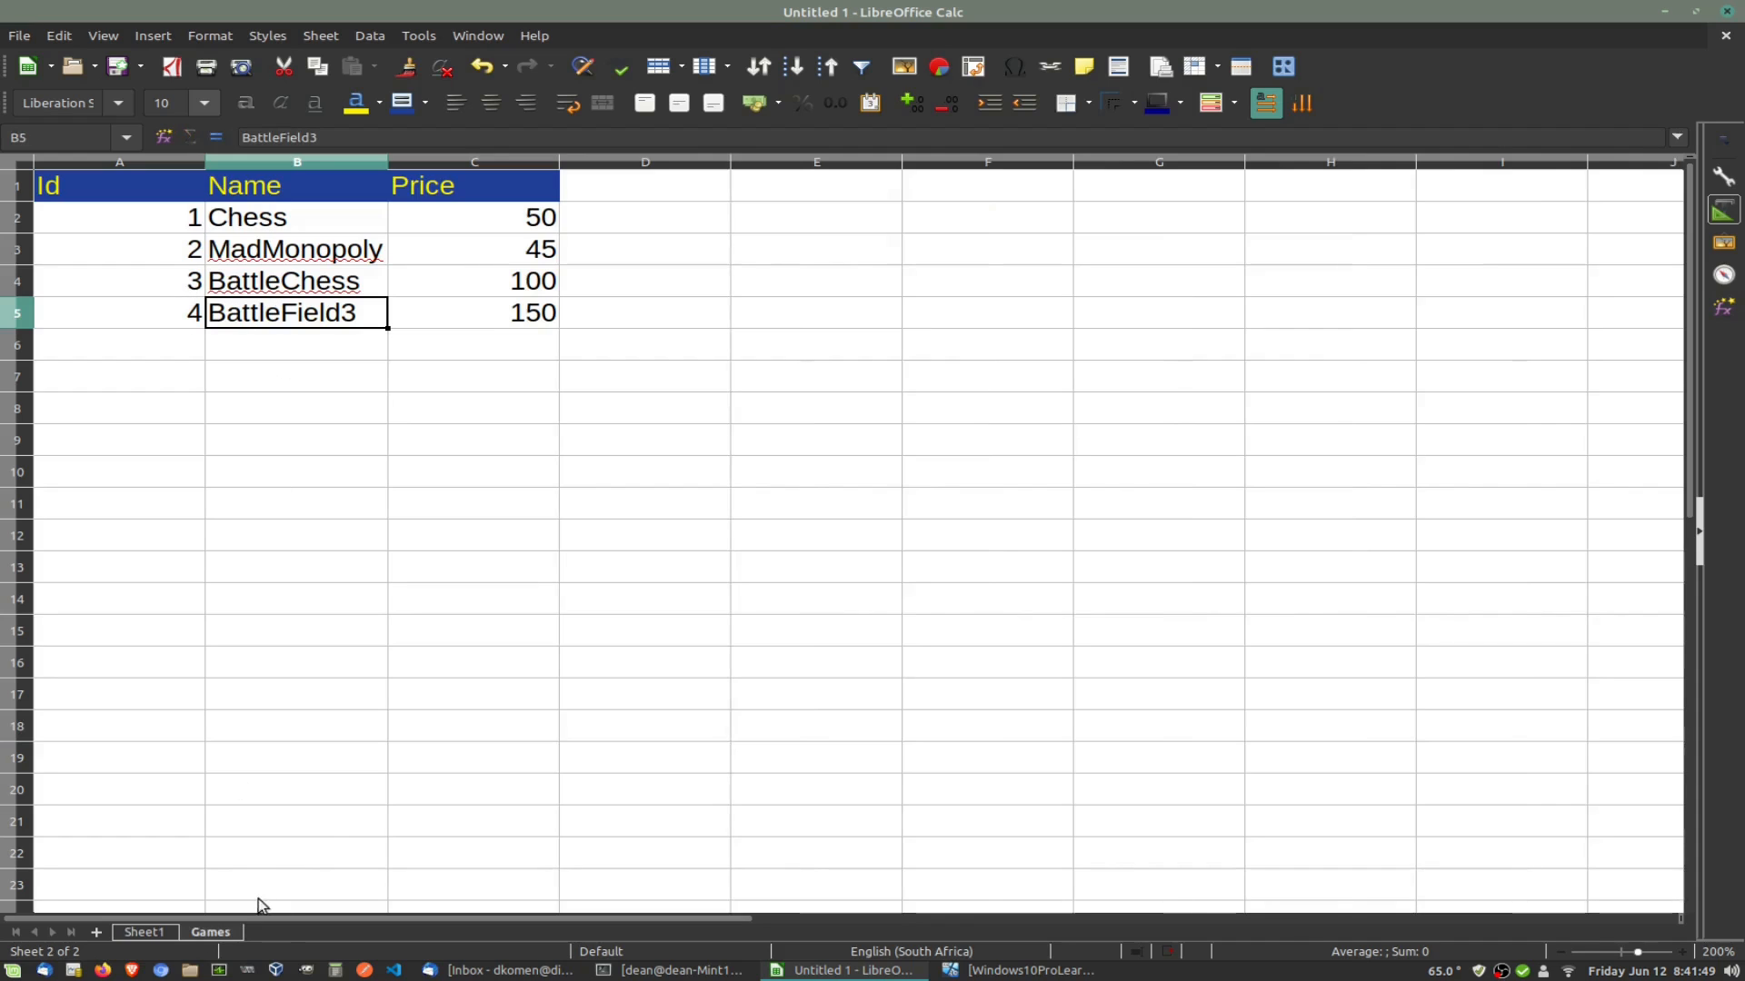
Step: Clear the Price header and its values 50 and 65 from column H of Sheet1
left_click(147, 932)
left_click(1417, 224)
key("Delete")
left_click(1445, 247)
key("Delete")
left_click(1408, 192)
key("Delete")
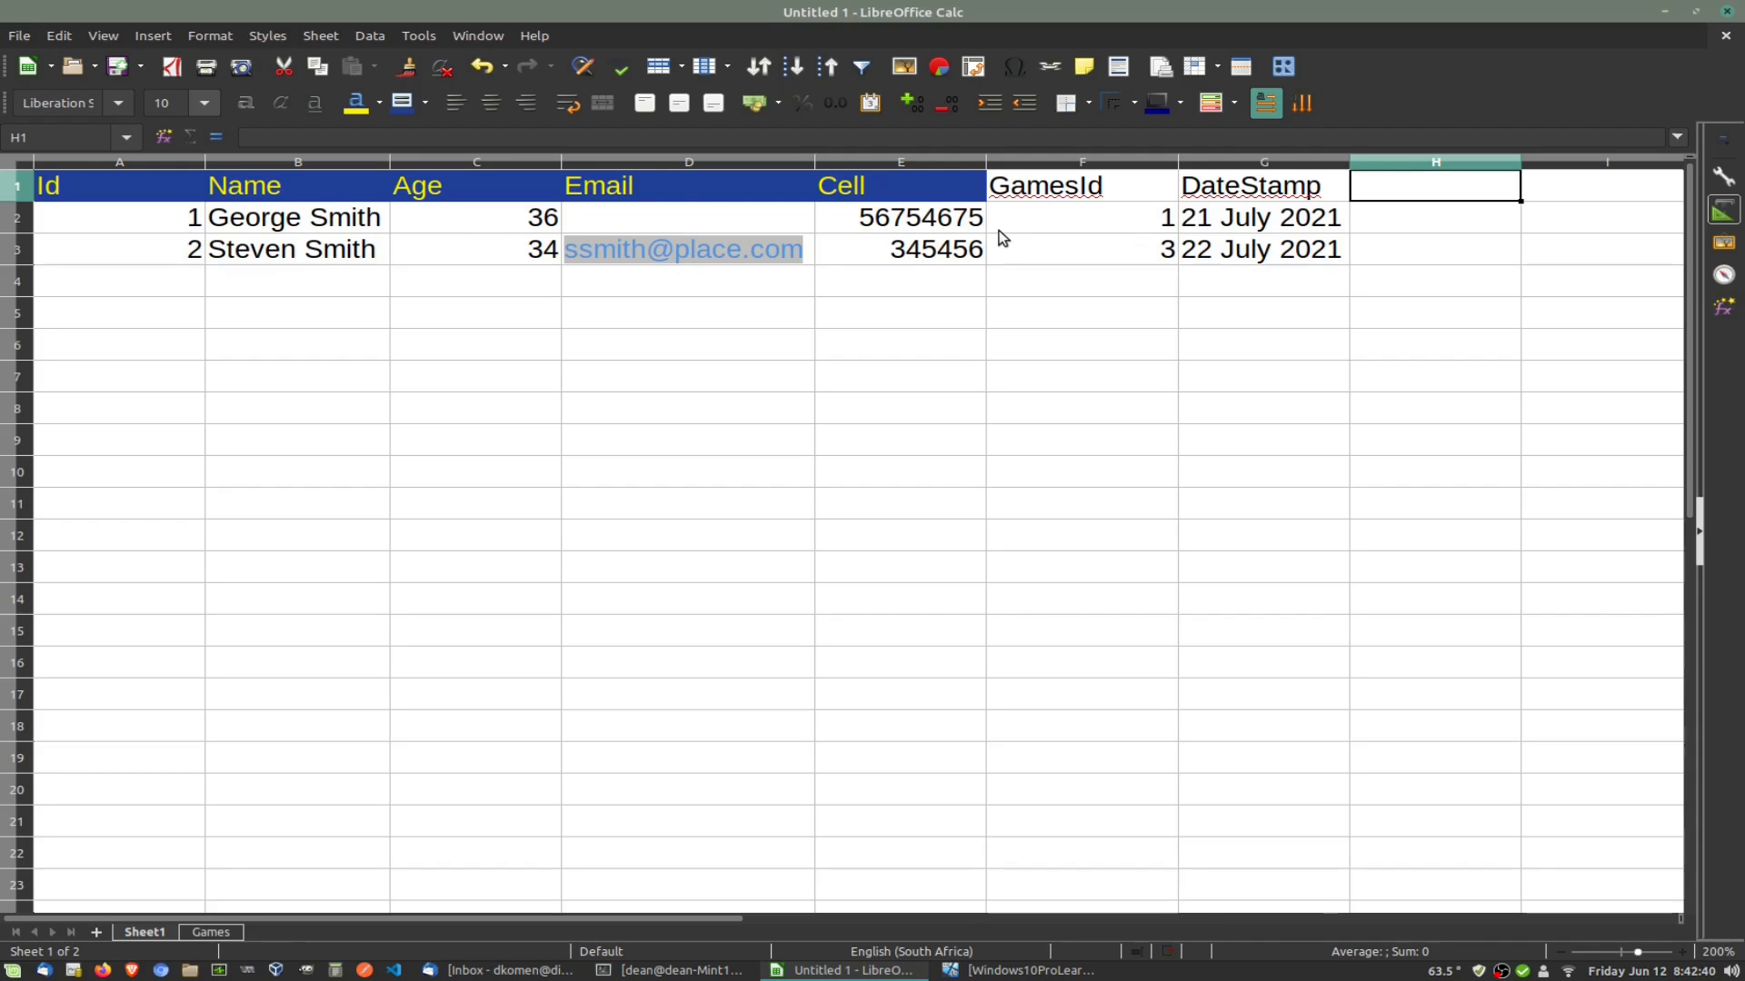
left_click(192, 285)
type("1")
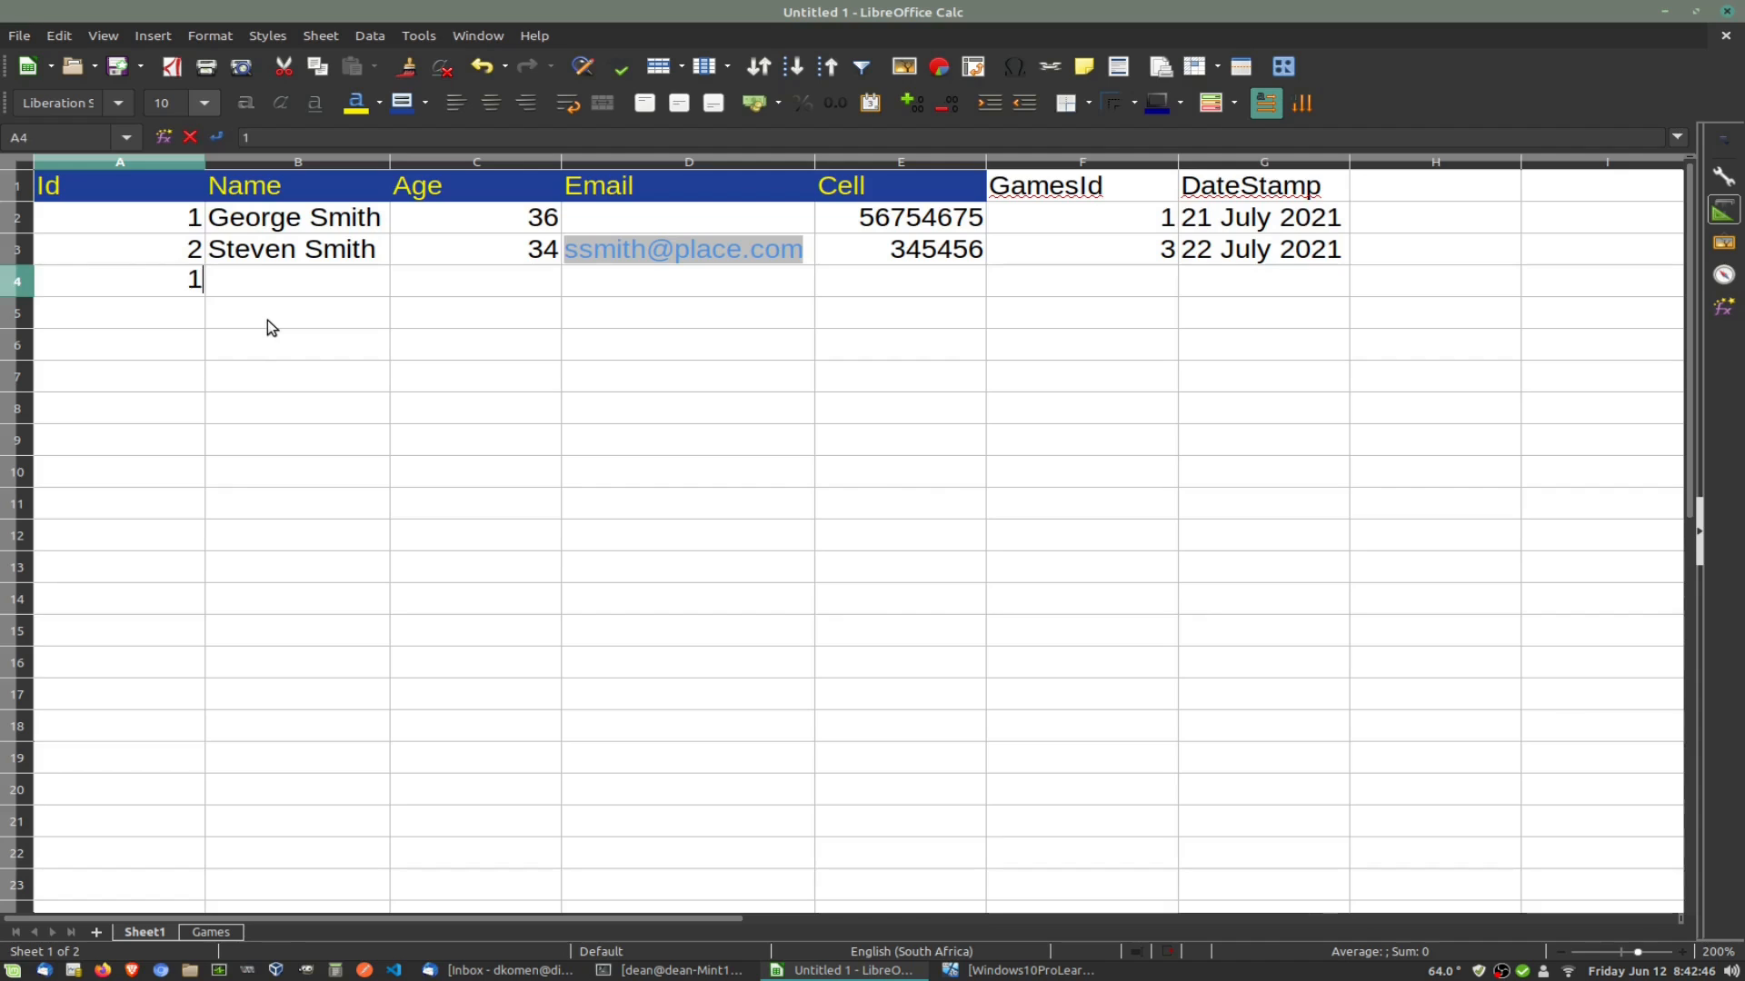
type(" G")
key("BackSpace")
key("BackSpace")
key("Tab")
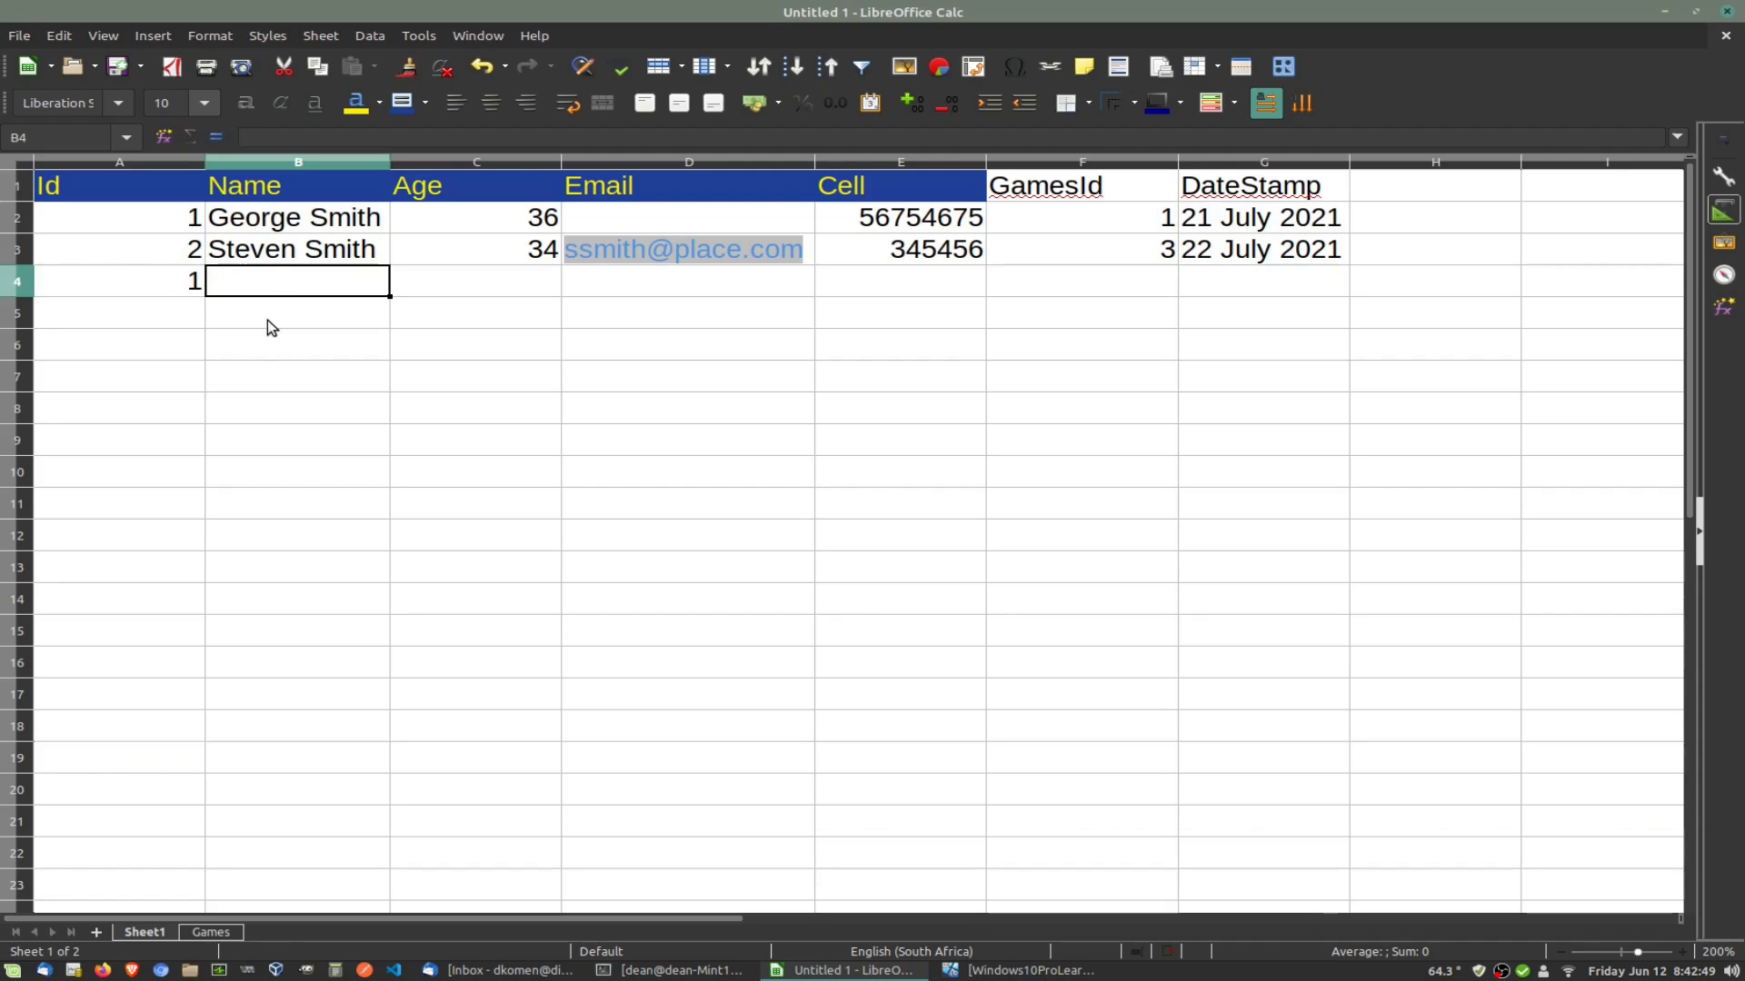
type("Geor")
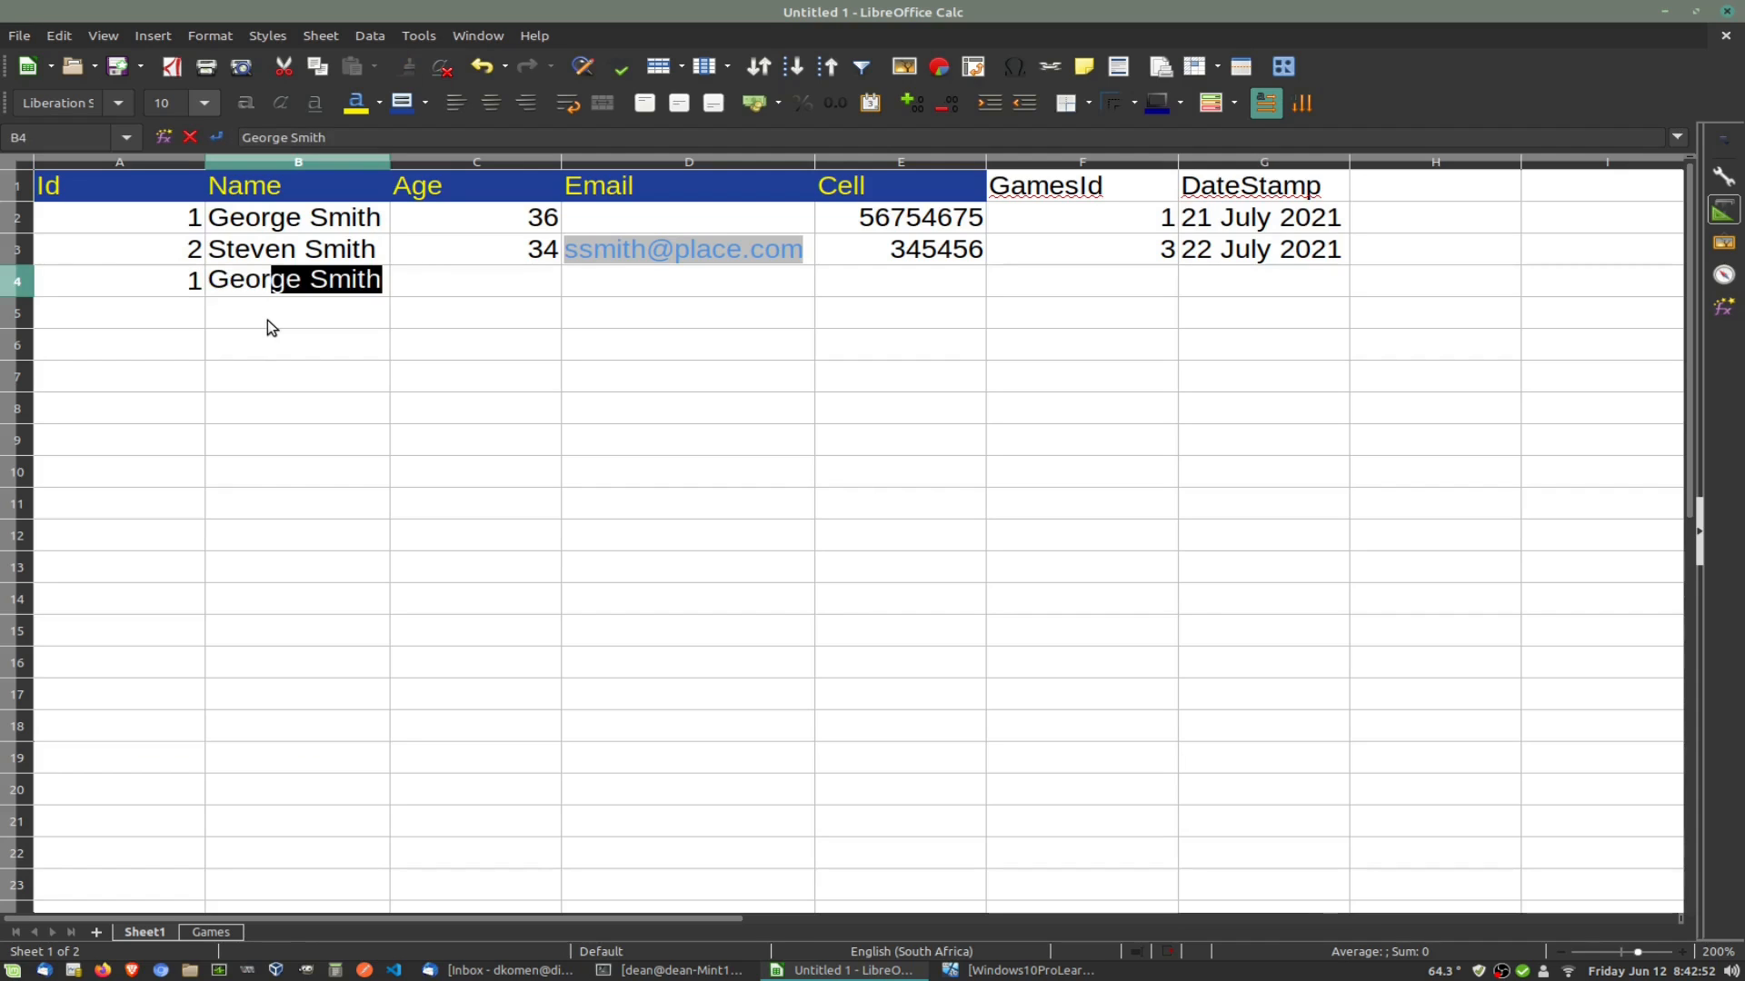
key("Delete")
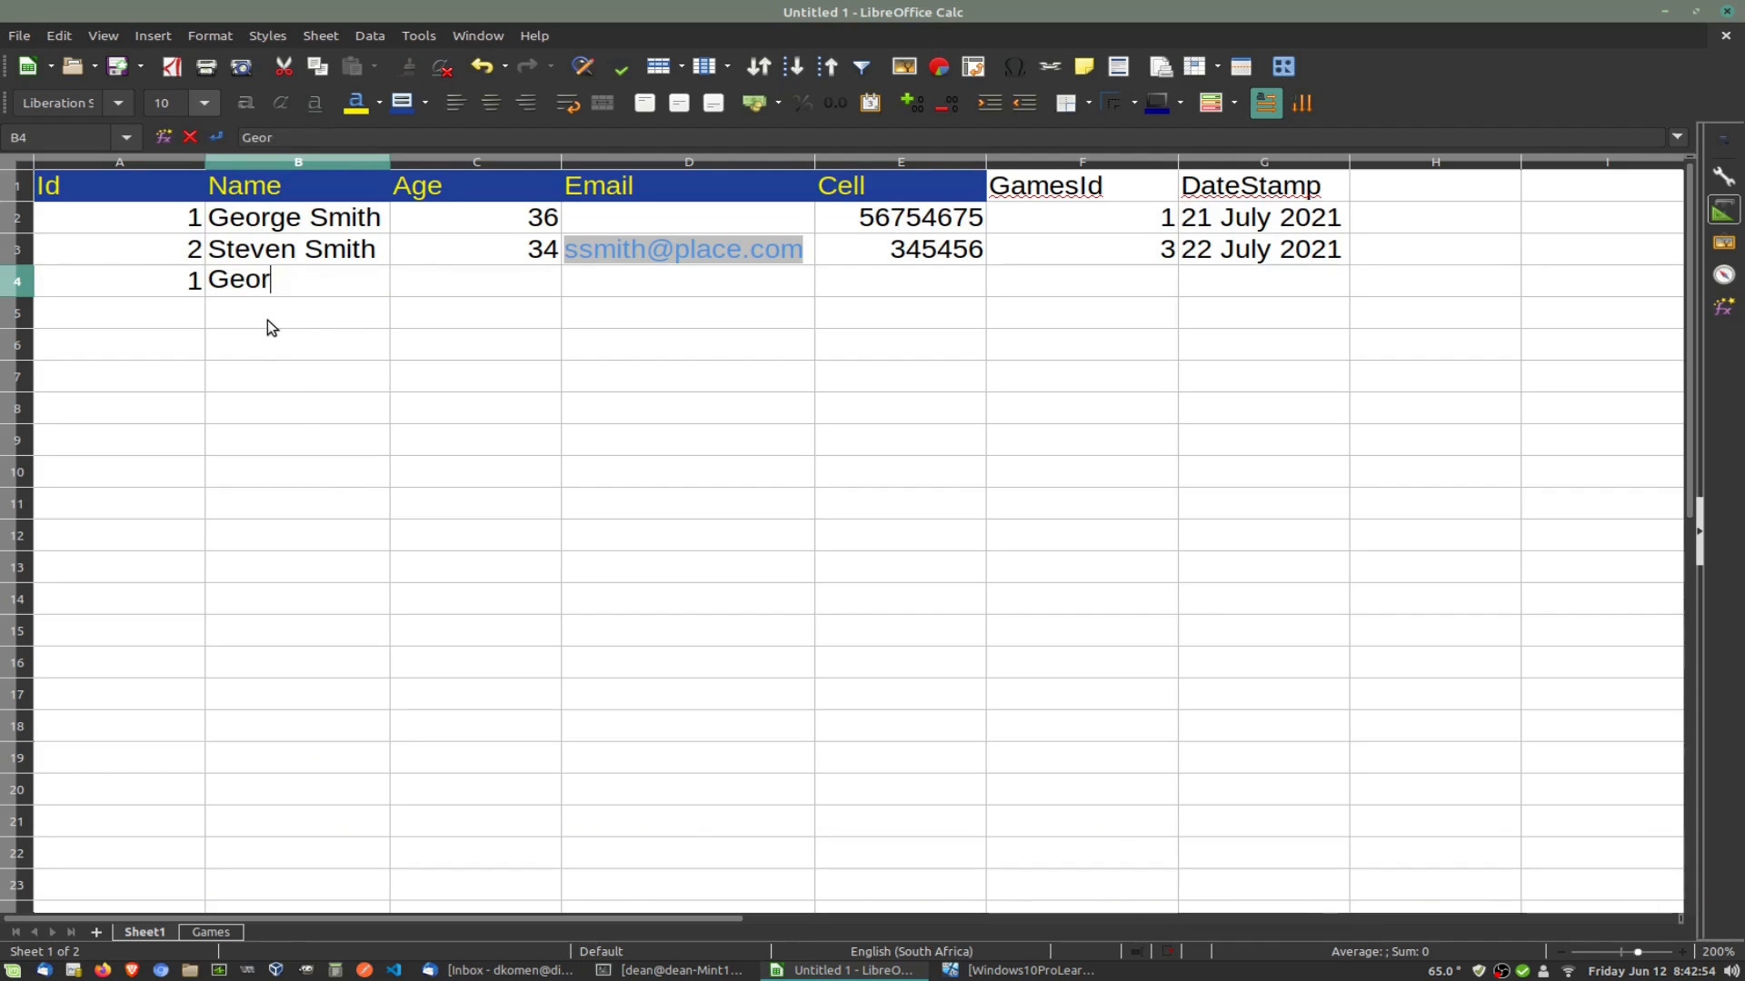
key("shift+Left")
key("Delete")
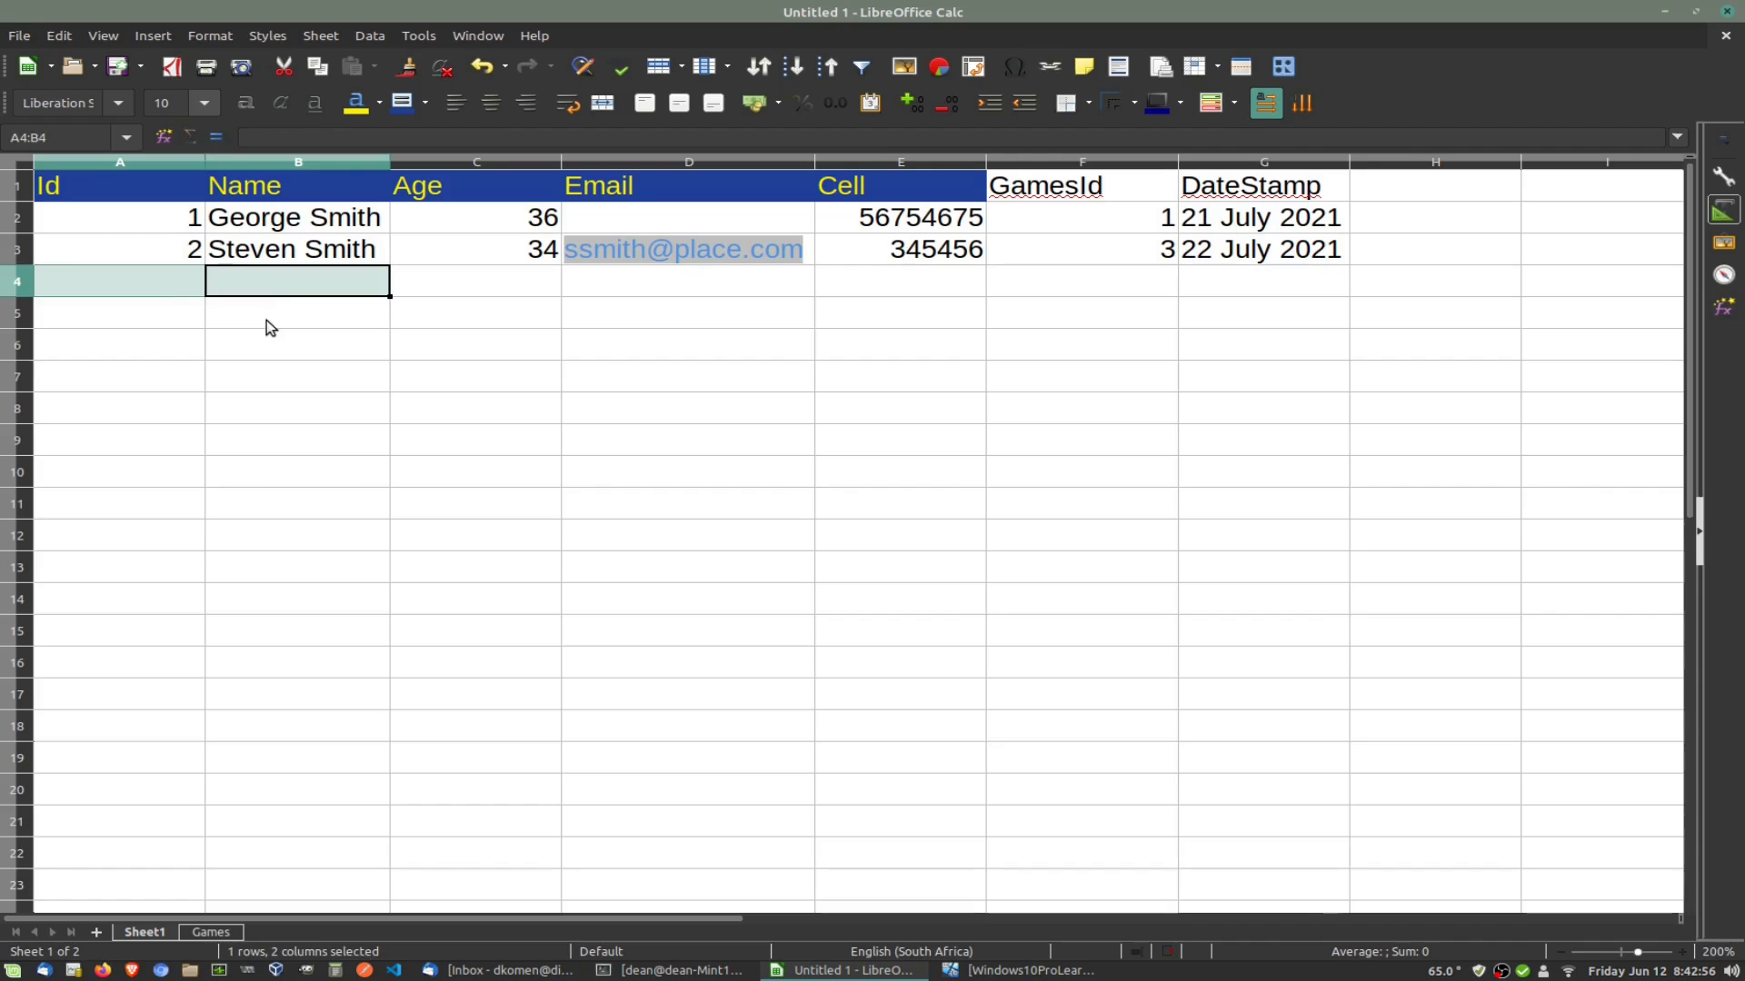
left_click(400, 533)
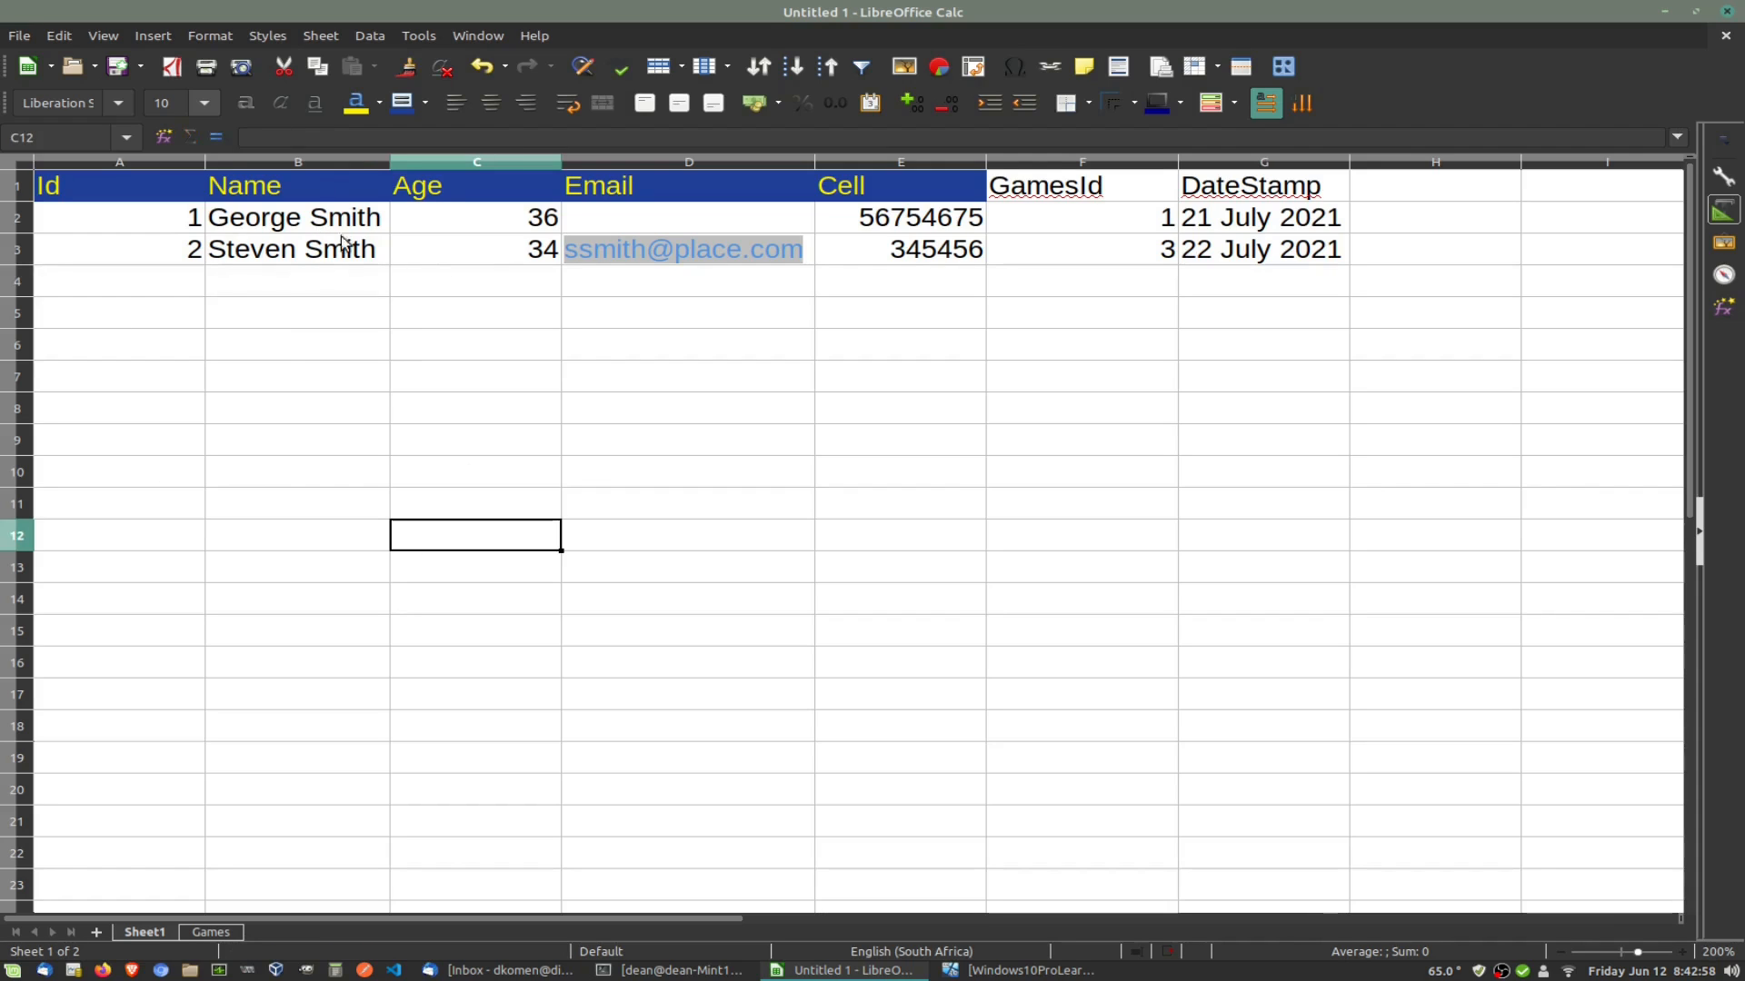
Step: Rename Sheet1 to Clients
double_click(145, 932)
left_click_drag(868, 479, 550, 470)
type("Clients")
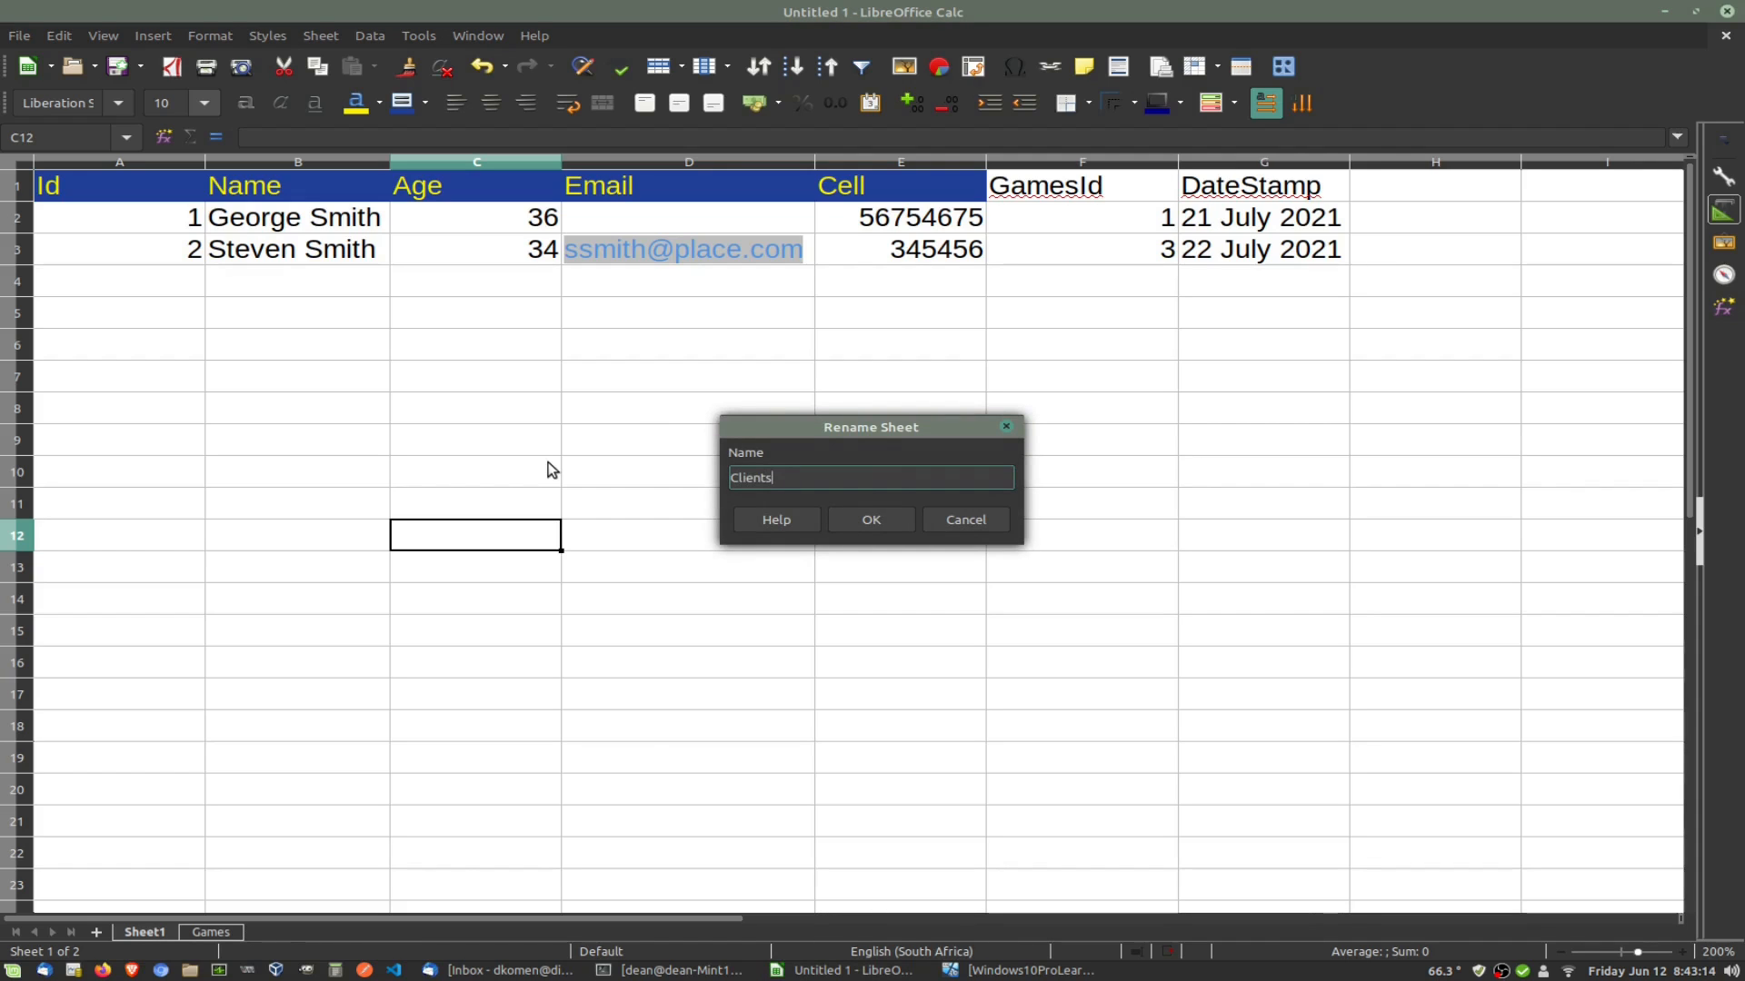
left_click(859, 522)
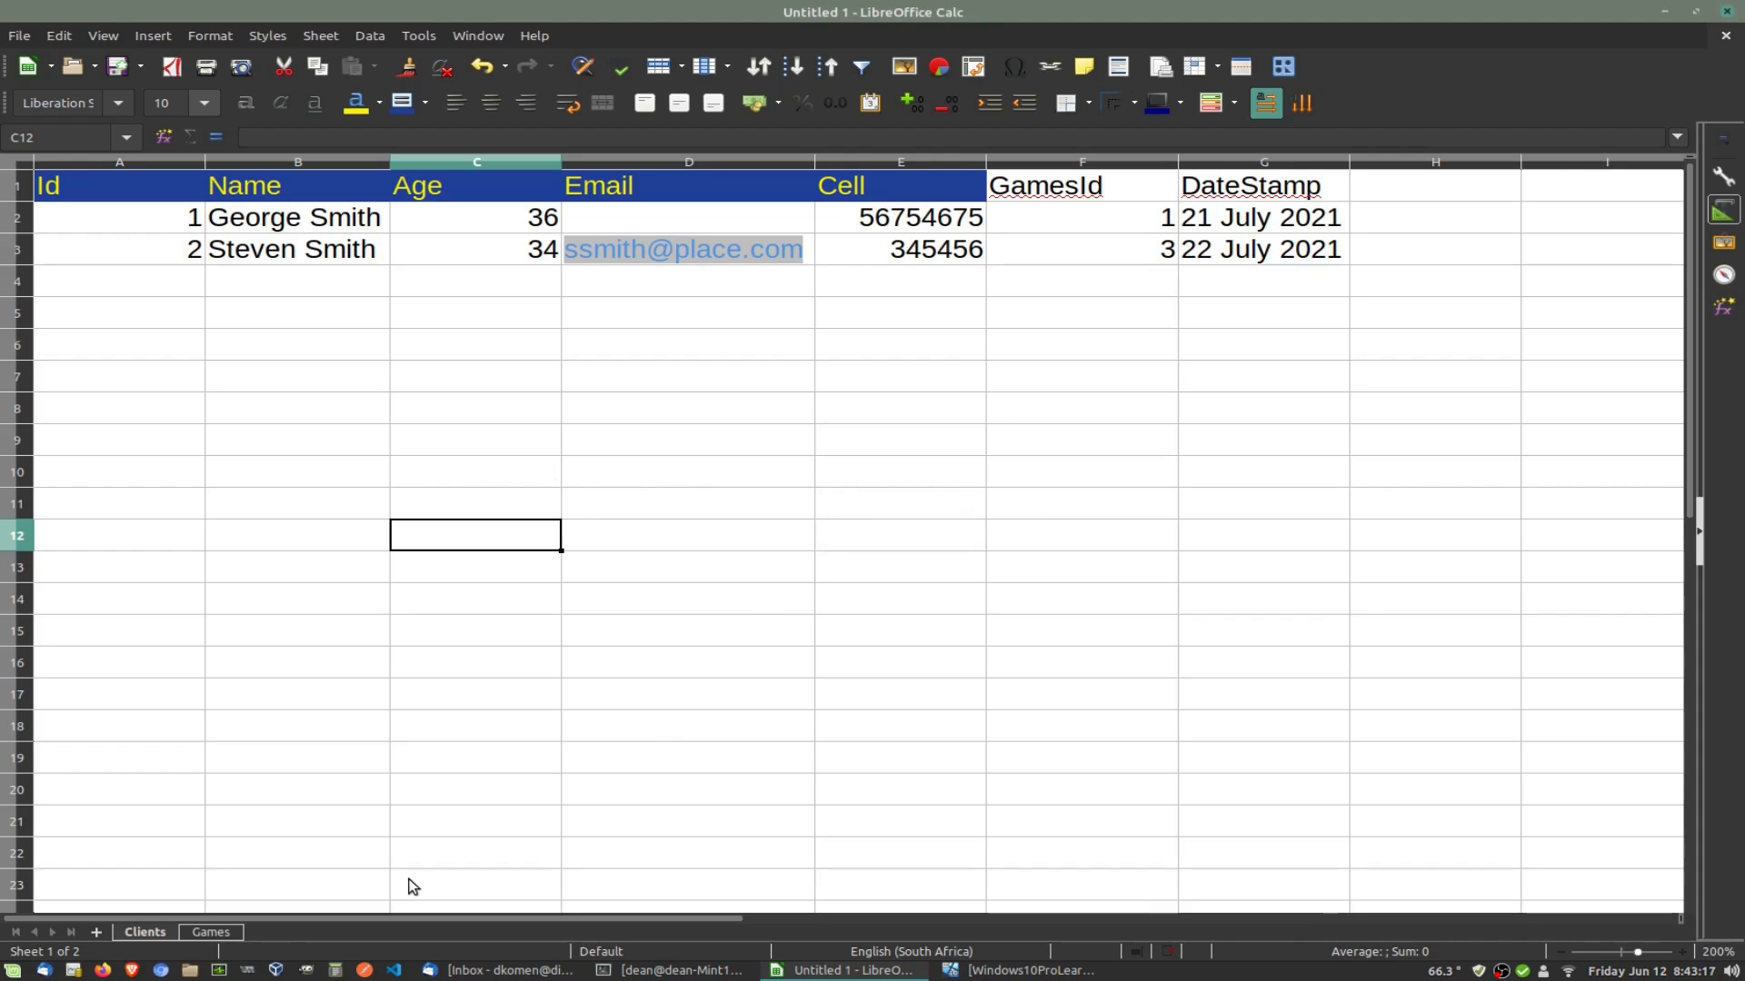
Step: Insert a new sheet named Sales and move it between Clients and Games
right_click(151, 929)
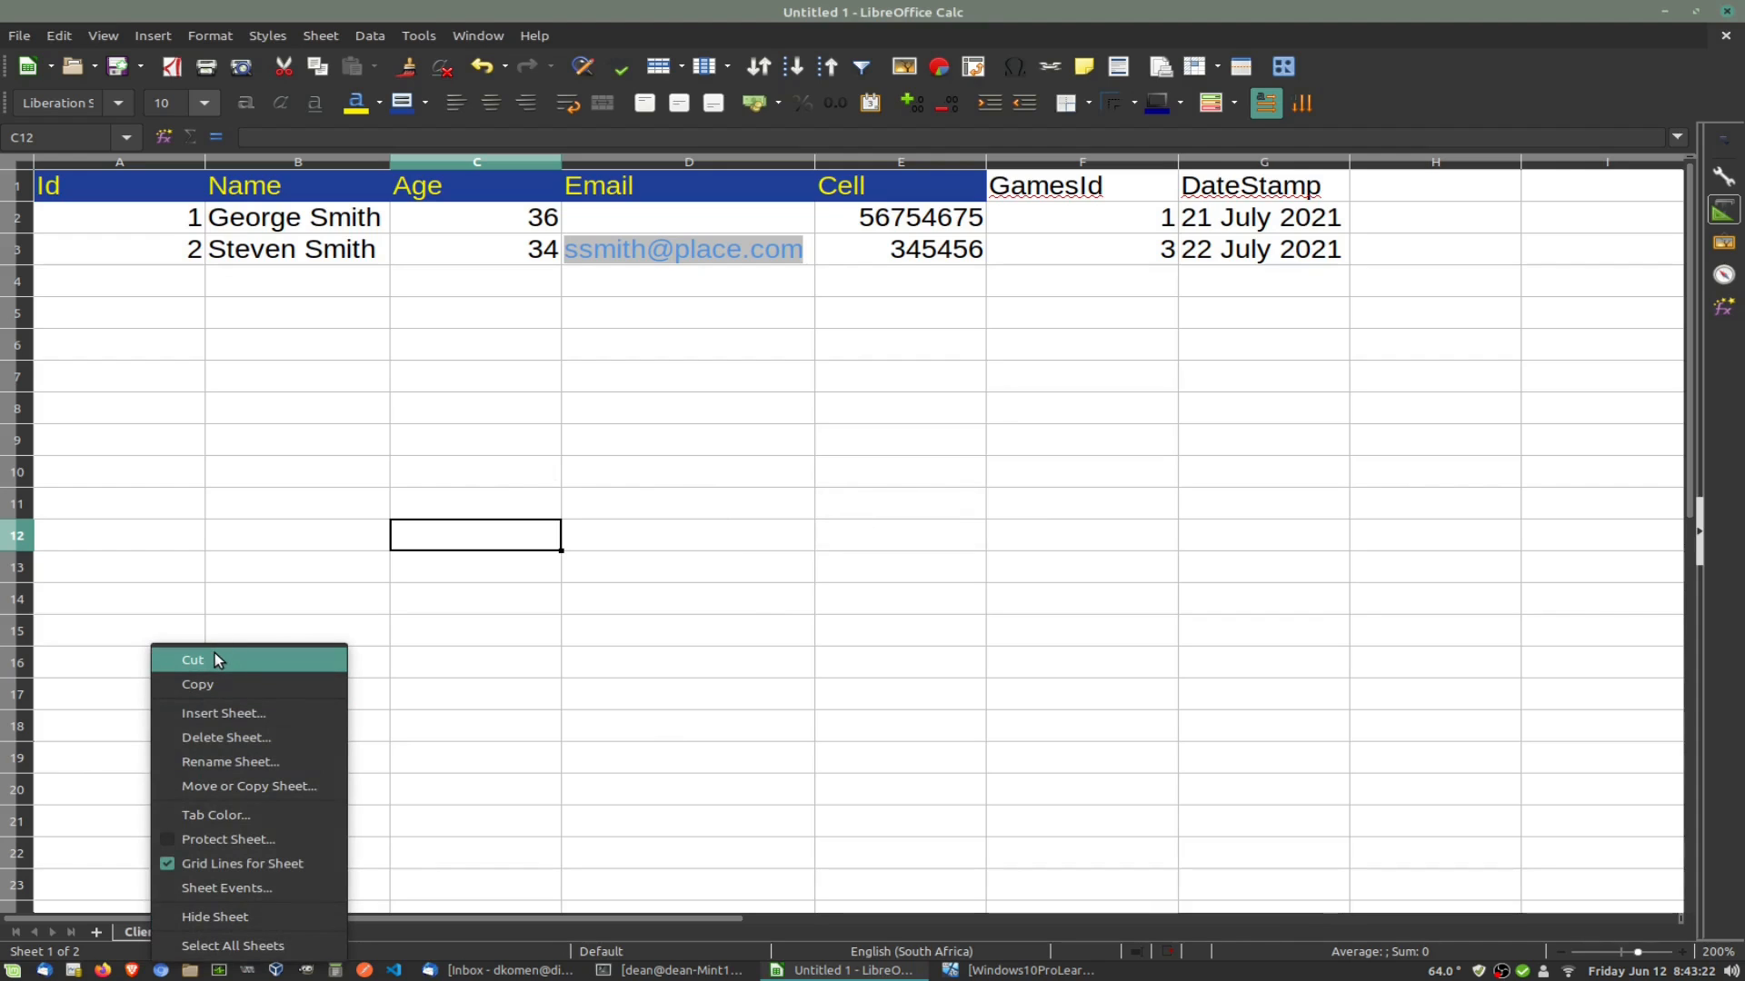
left_click(227, 716)
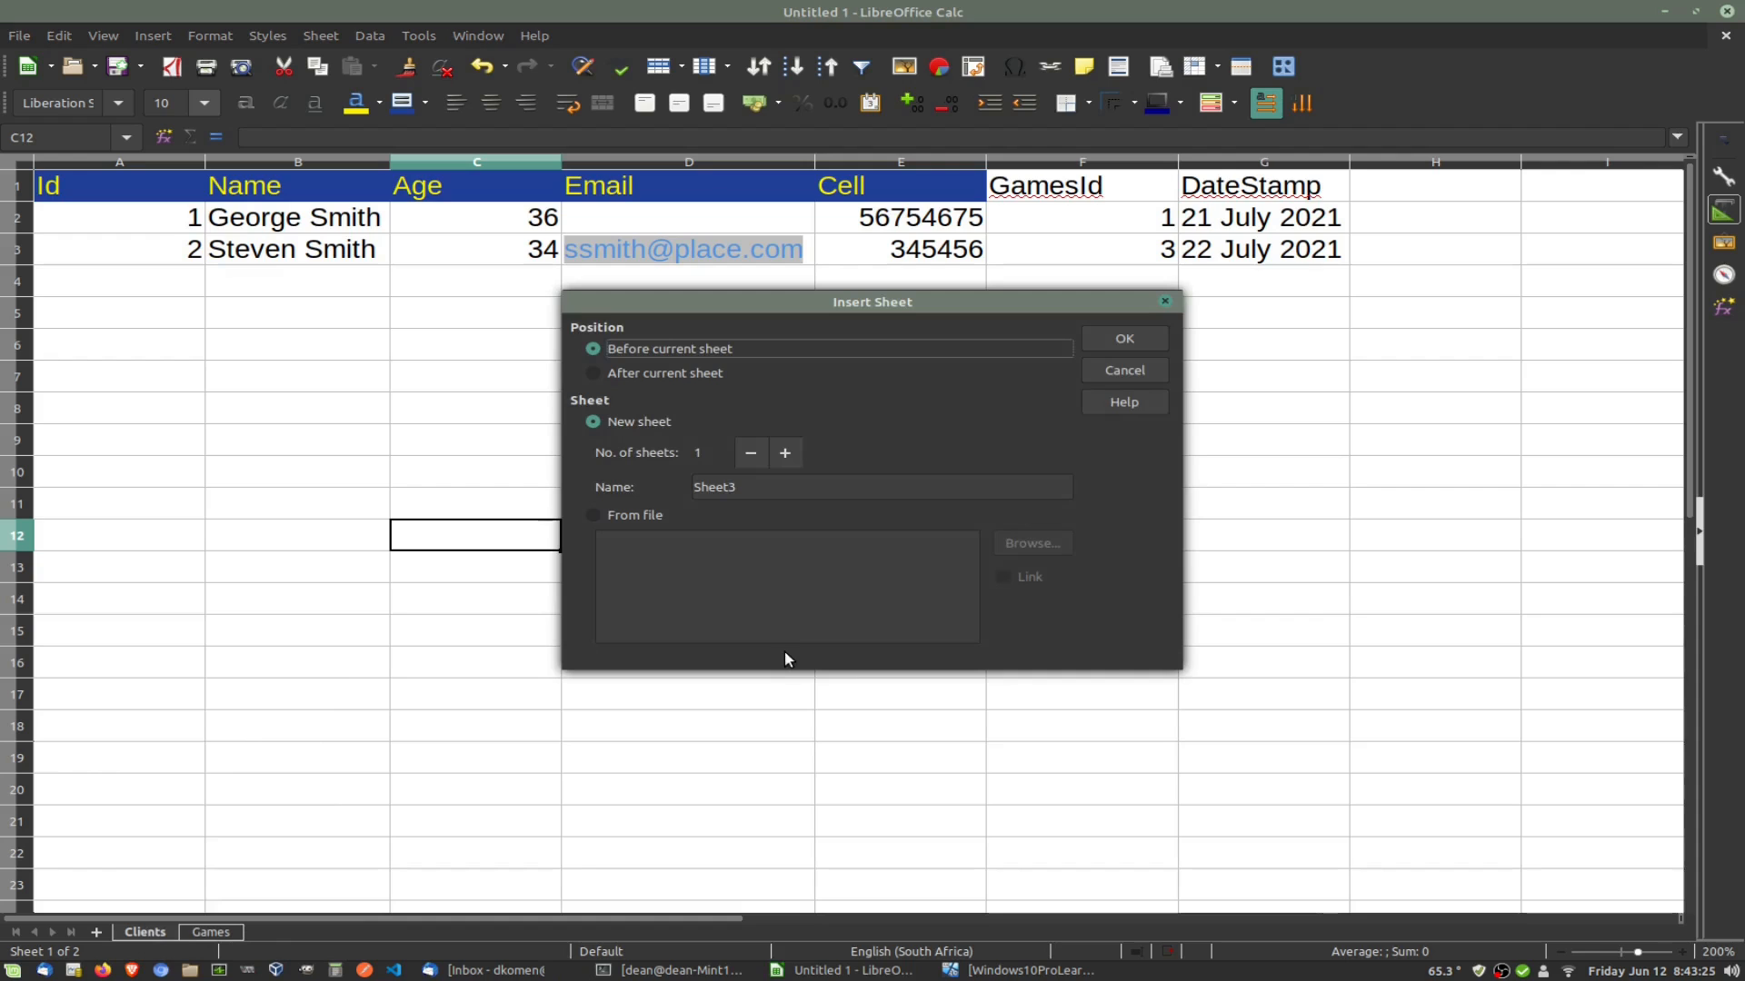
double_click(766, 487)
type("S")
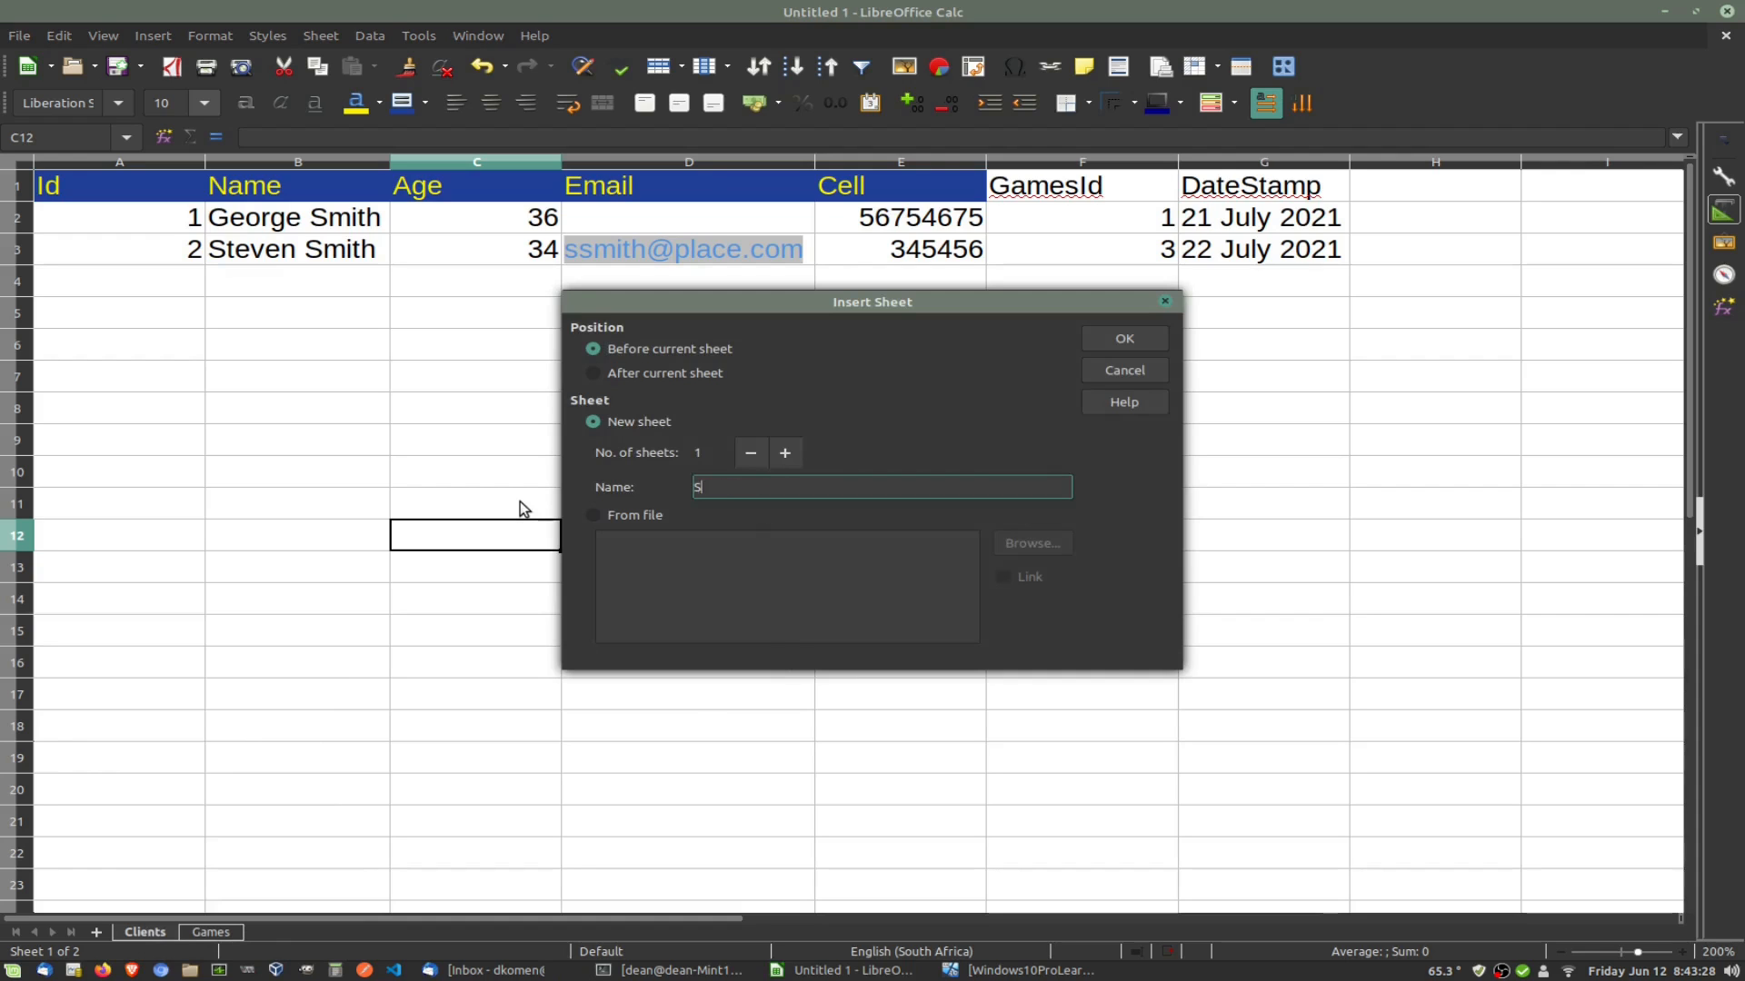
type("ales")
key("Return")
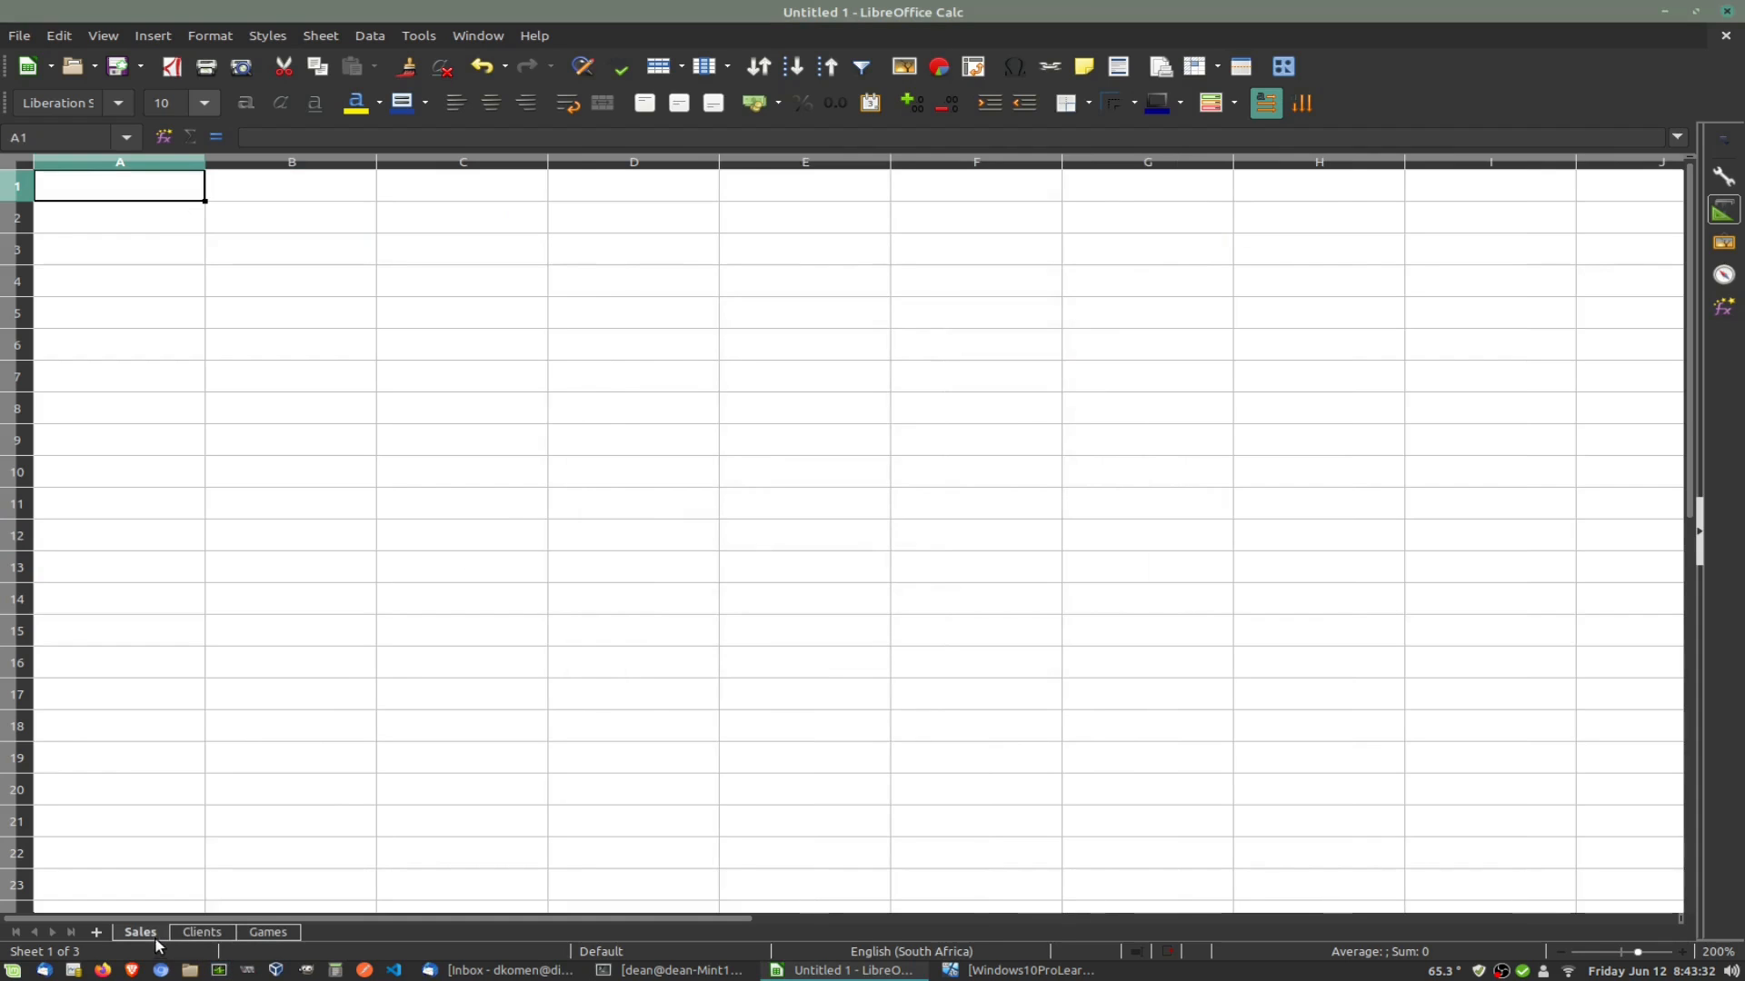
left_click_drag(161, 934, 194, 931)
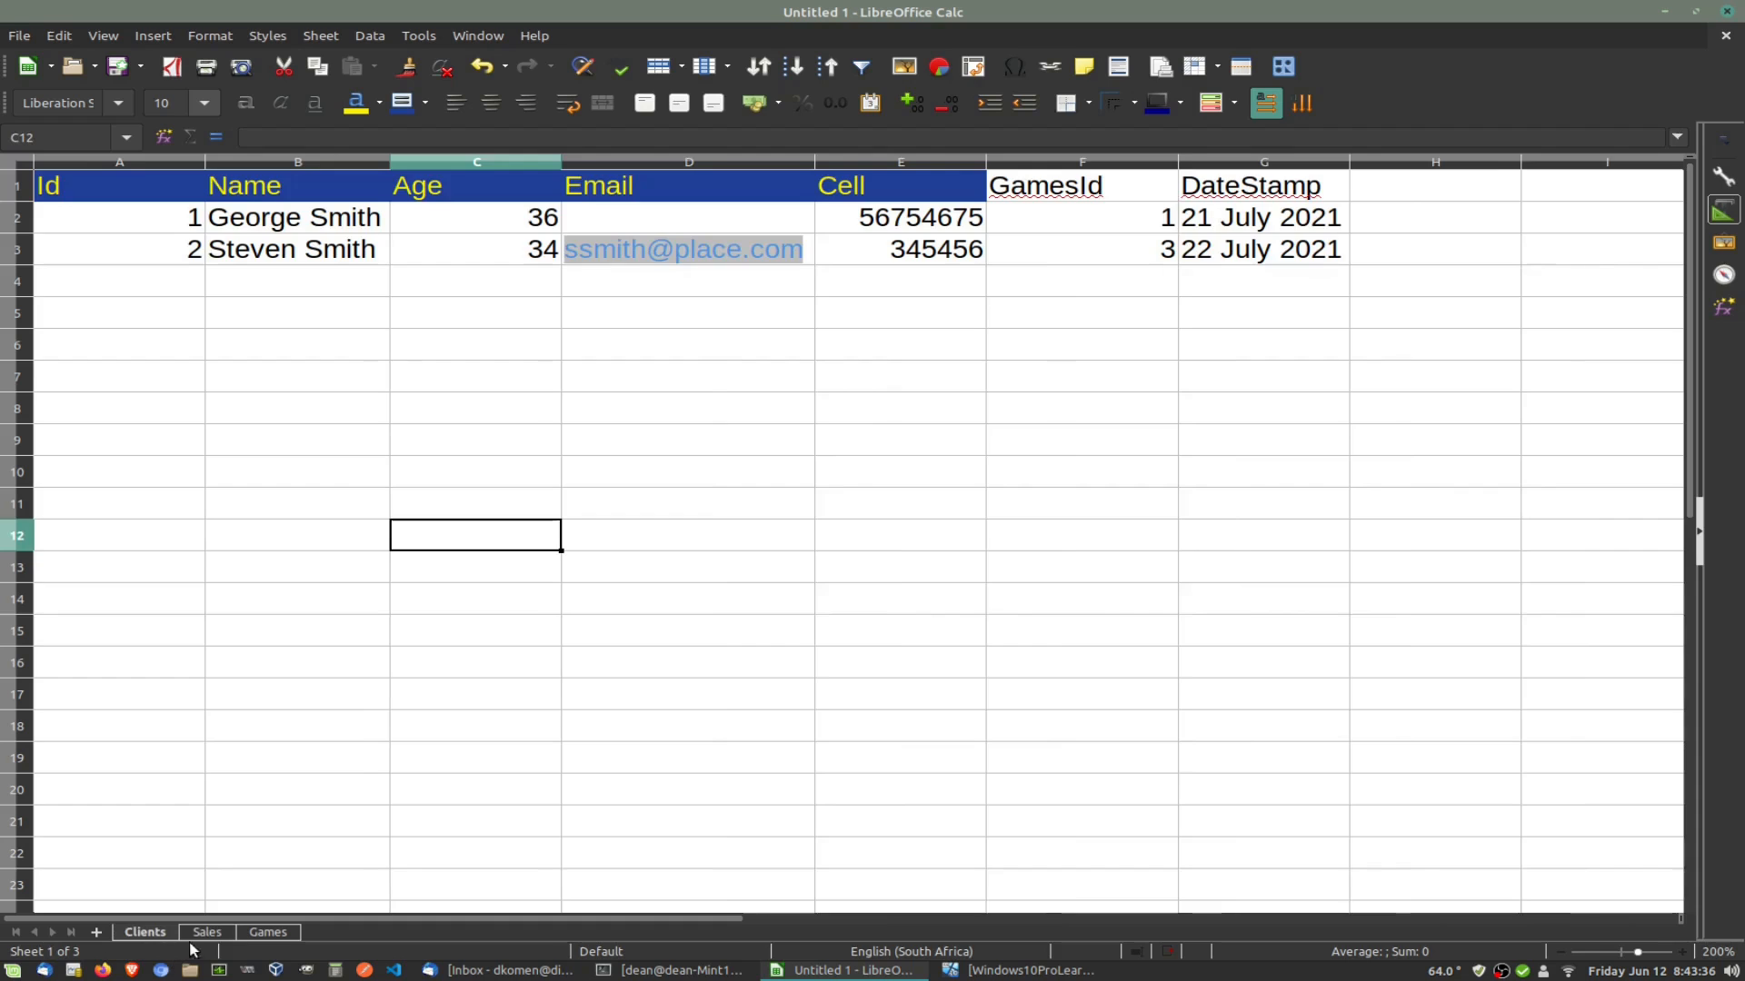
left_click(205, 932)
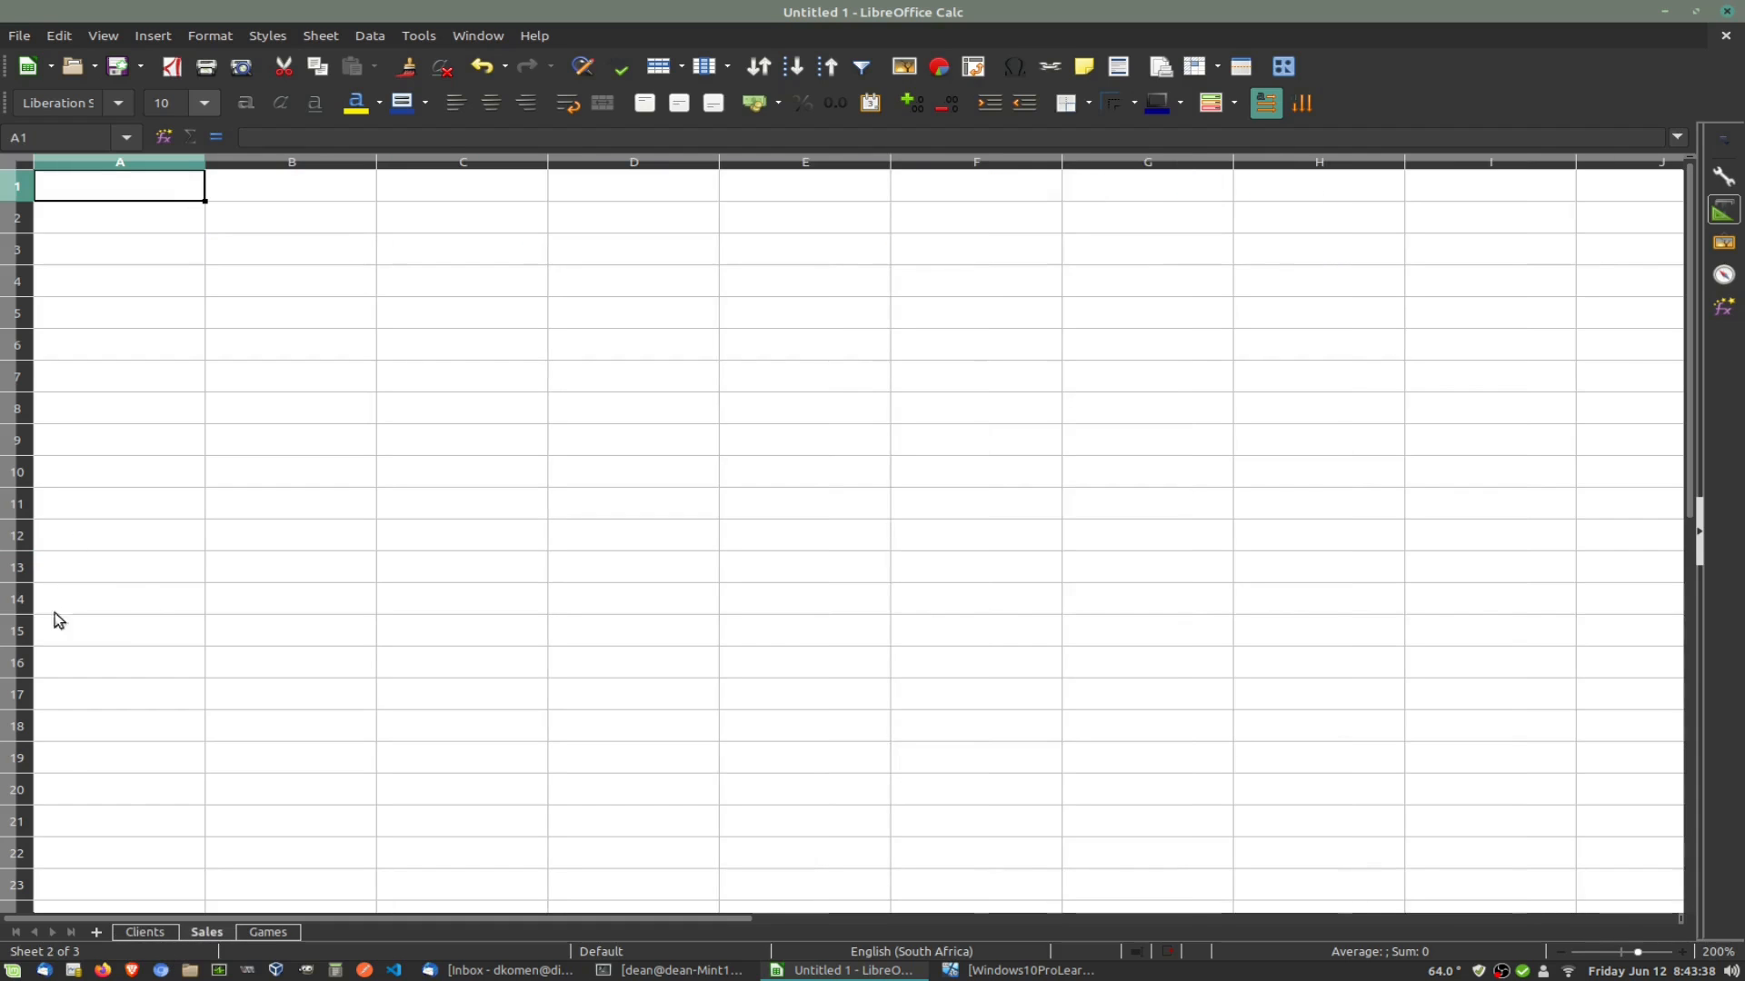
left_click(144, 932)
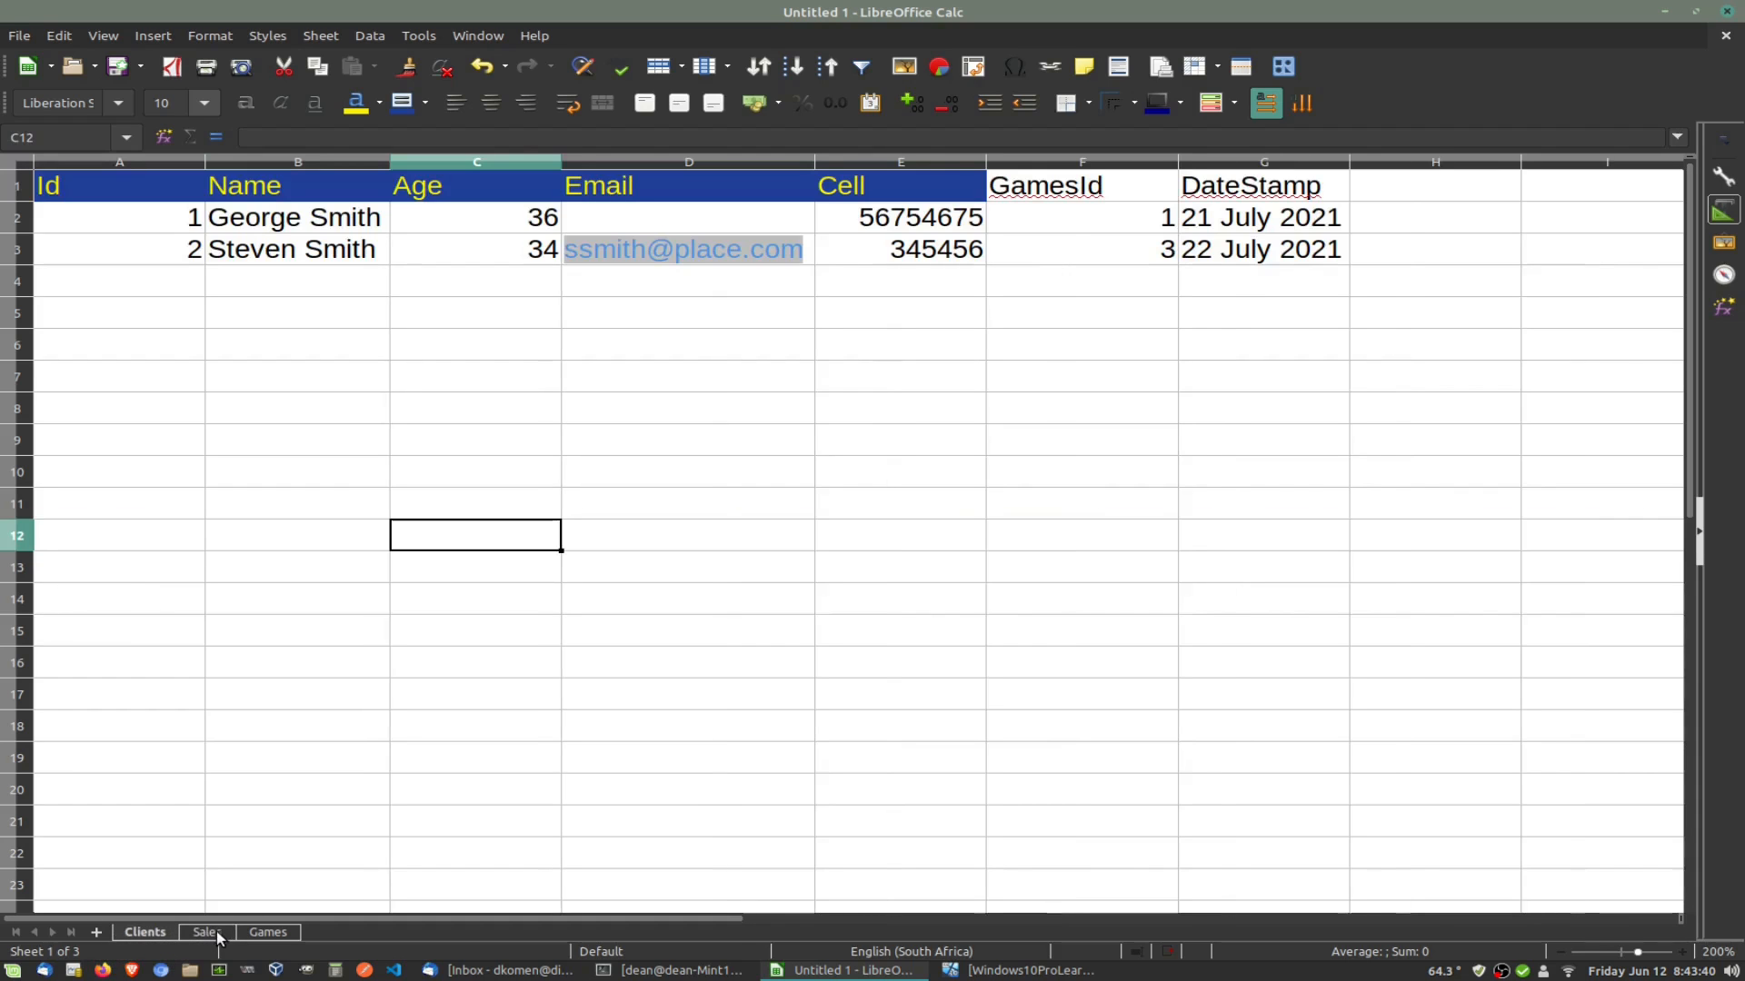
left_click(282, 933)
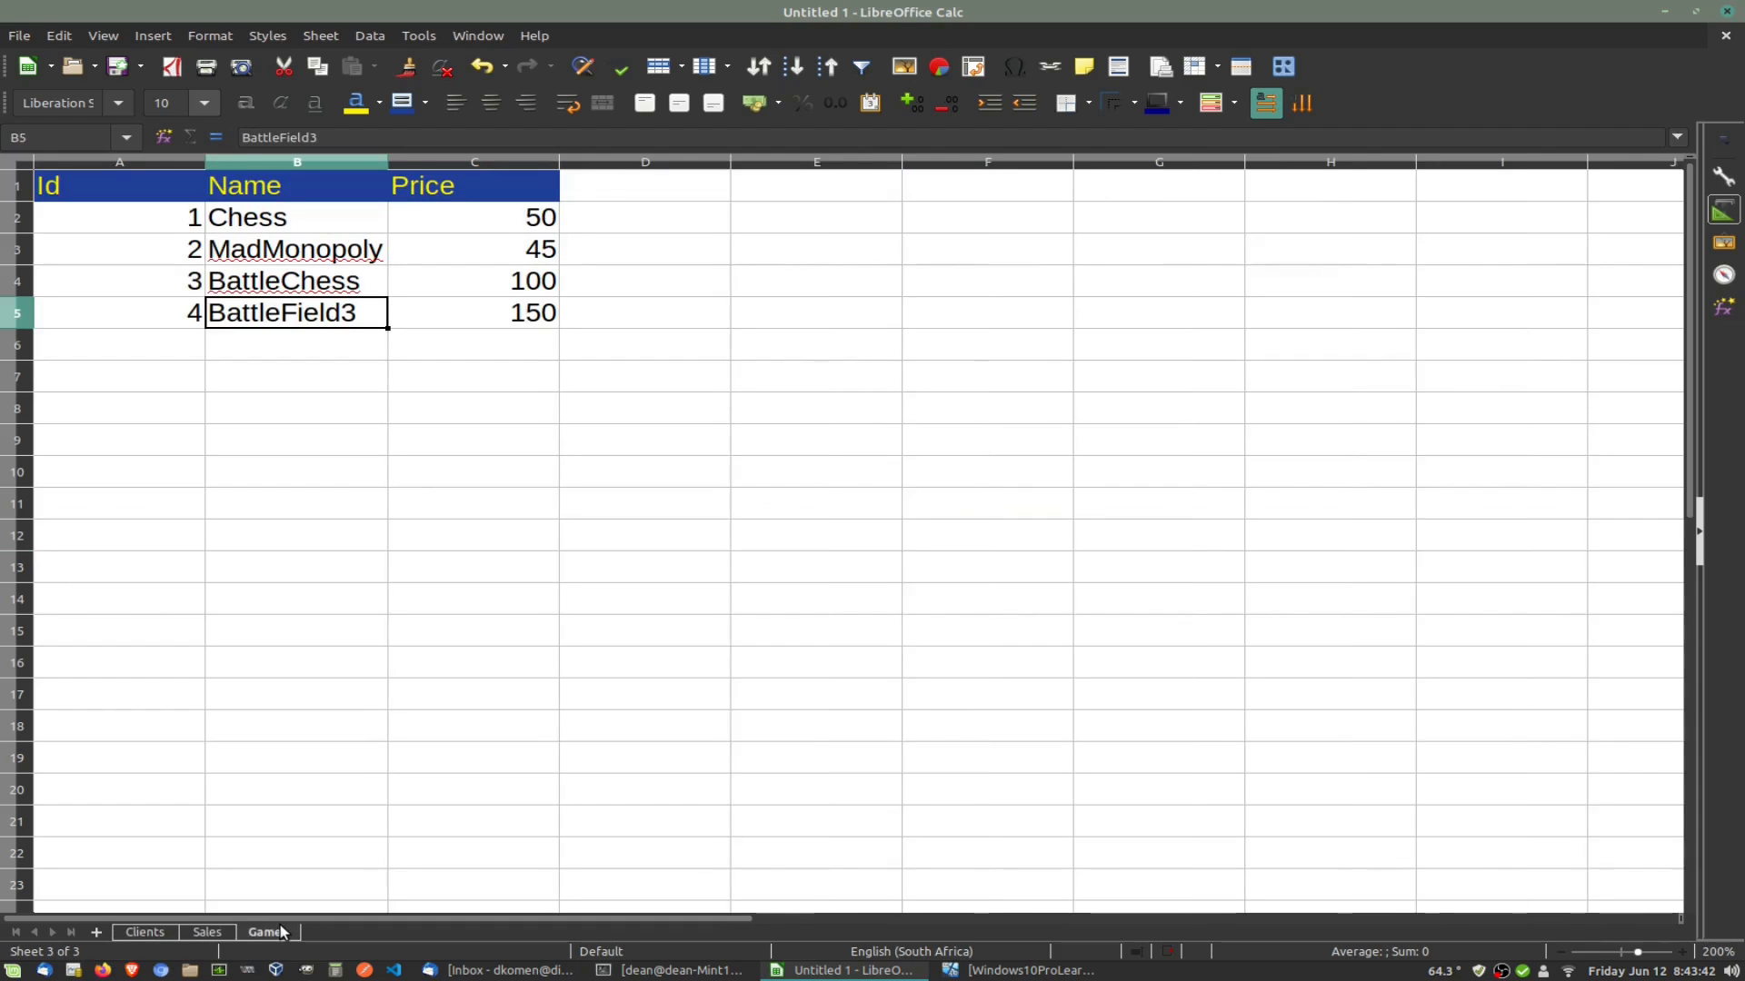
Step: Enter the headers Id and ClientsId in A1 and B1 of the Sales sheet
left_click(204, 935)
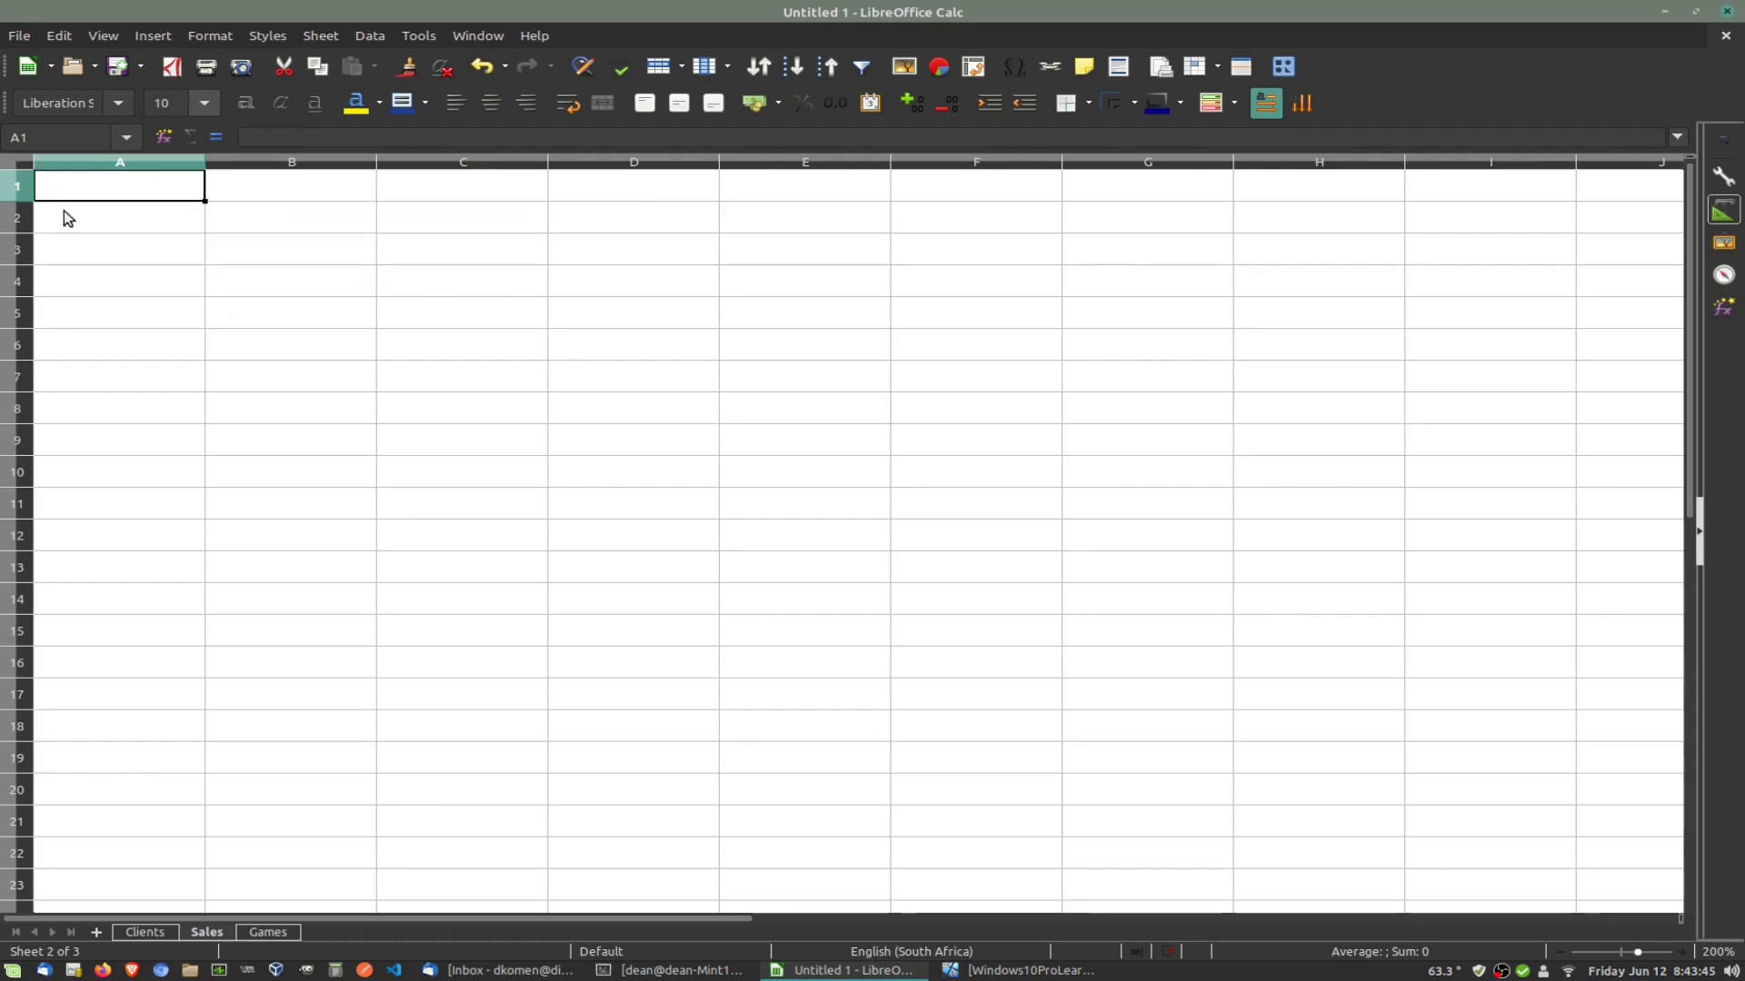
type("Is")
key("BackSpace")
type("d")
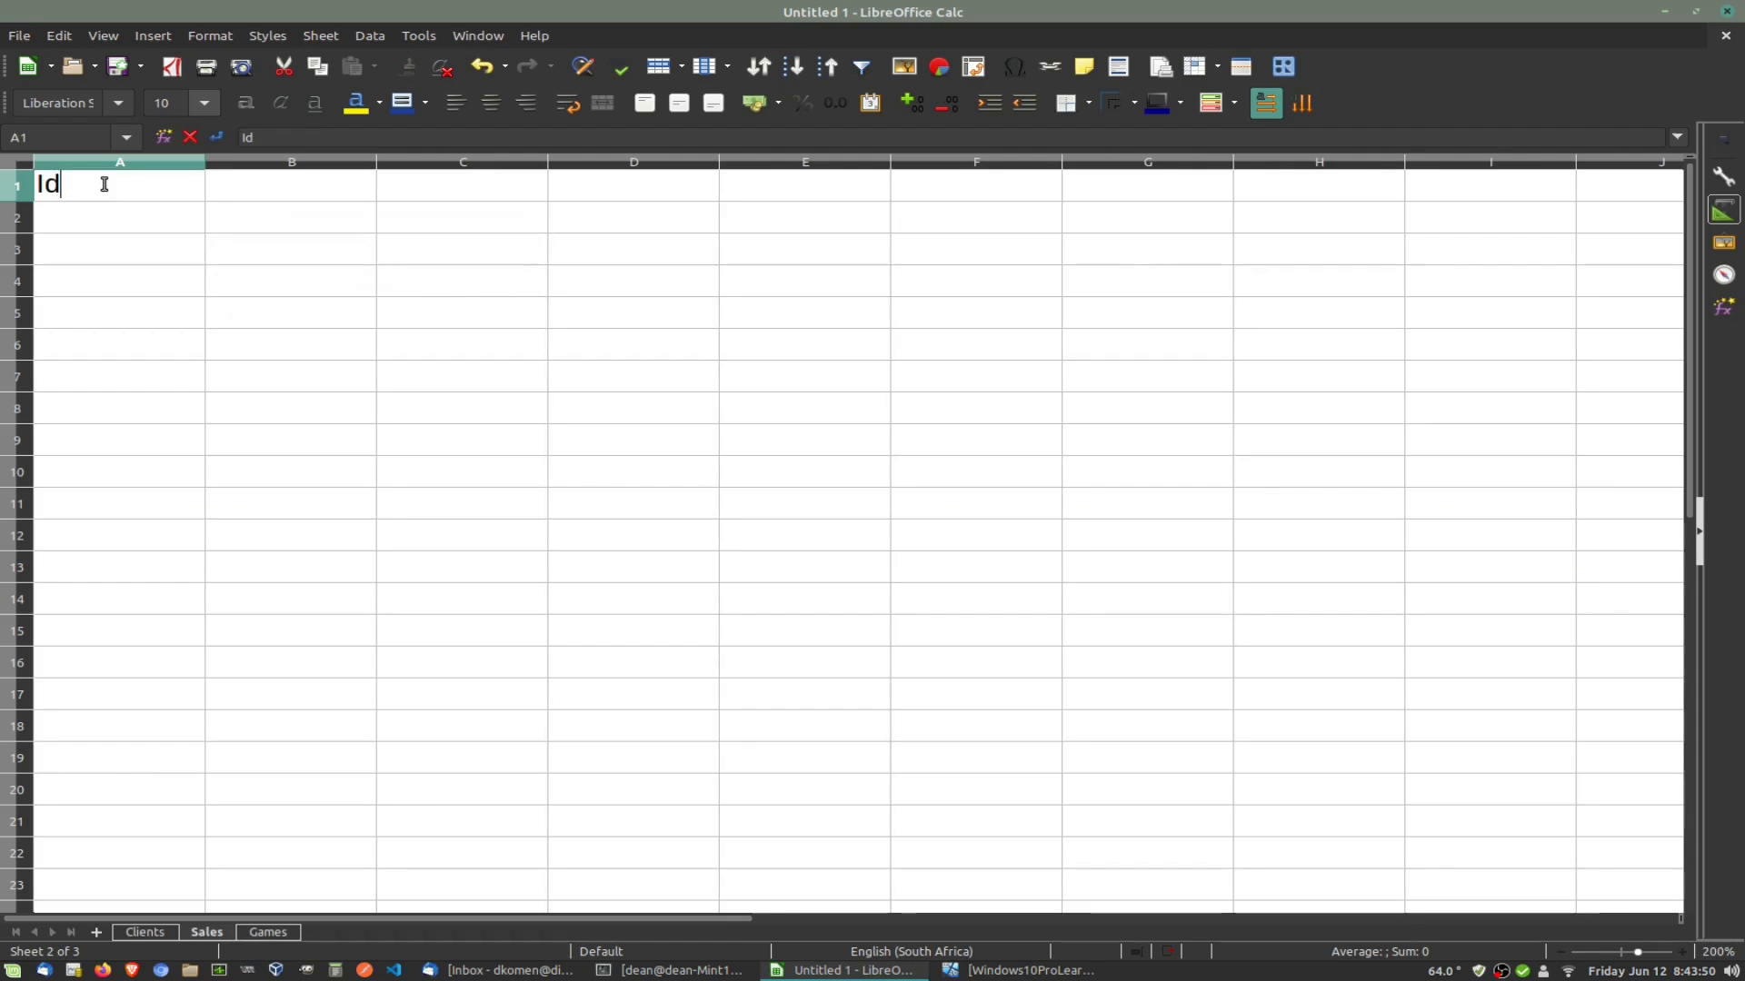
key("Tab")
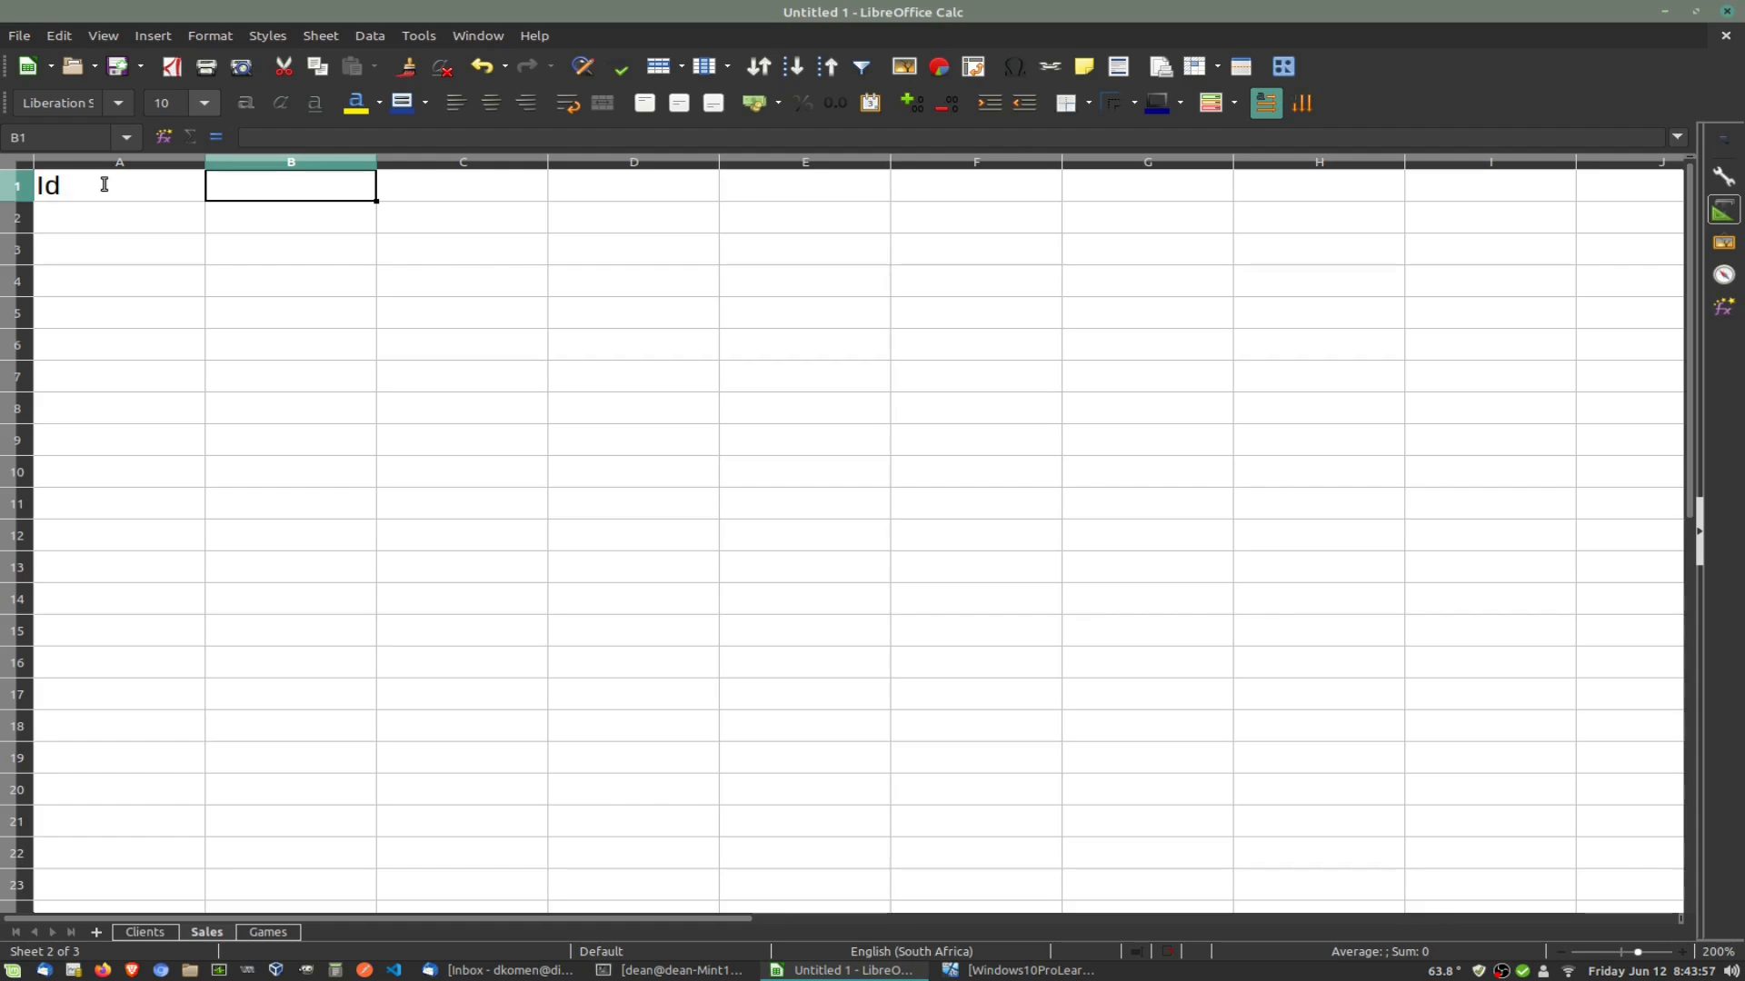
type("ClientId")
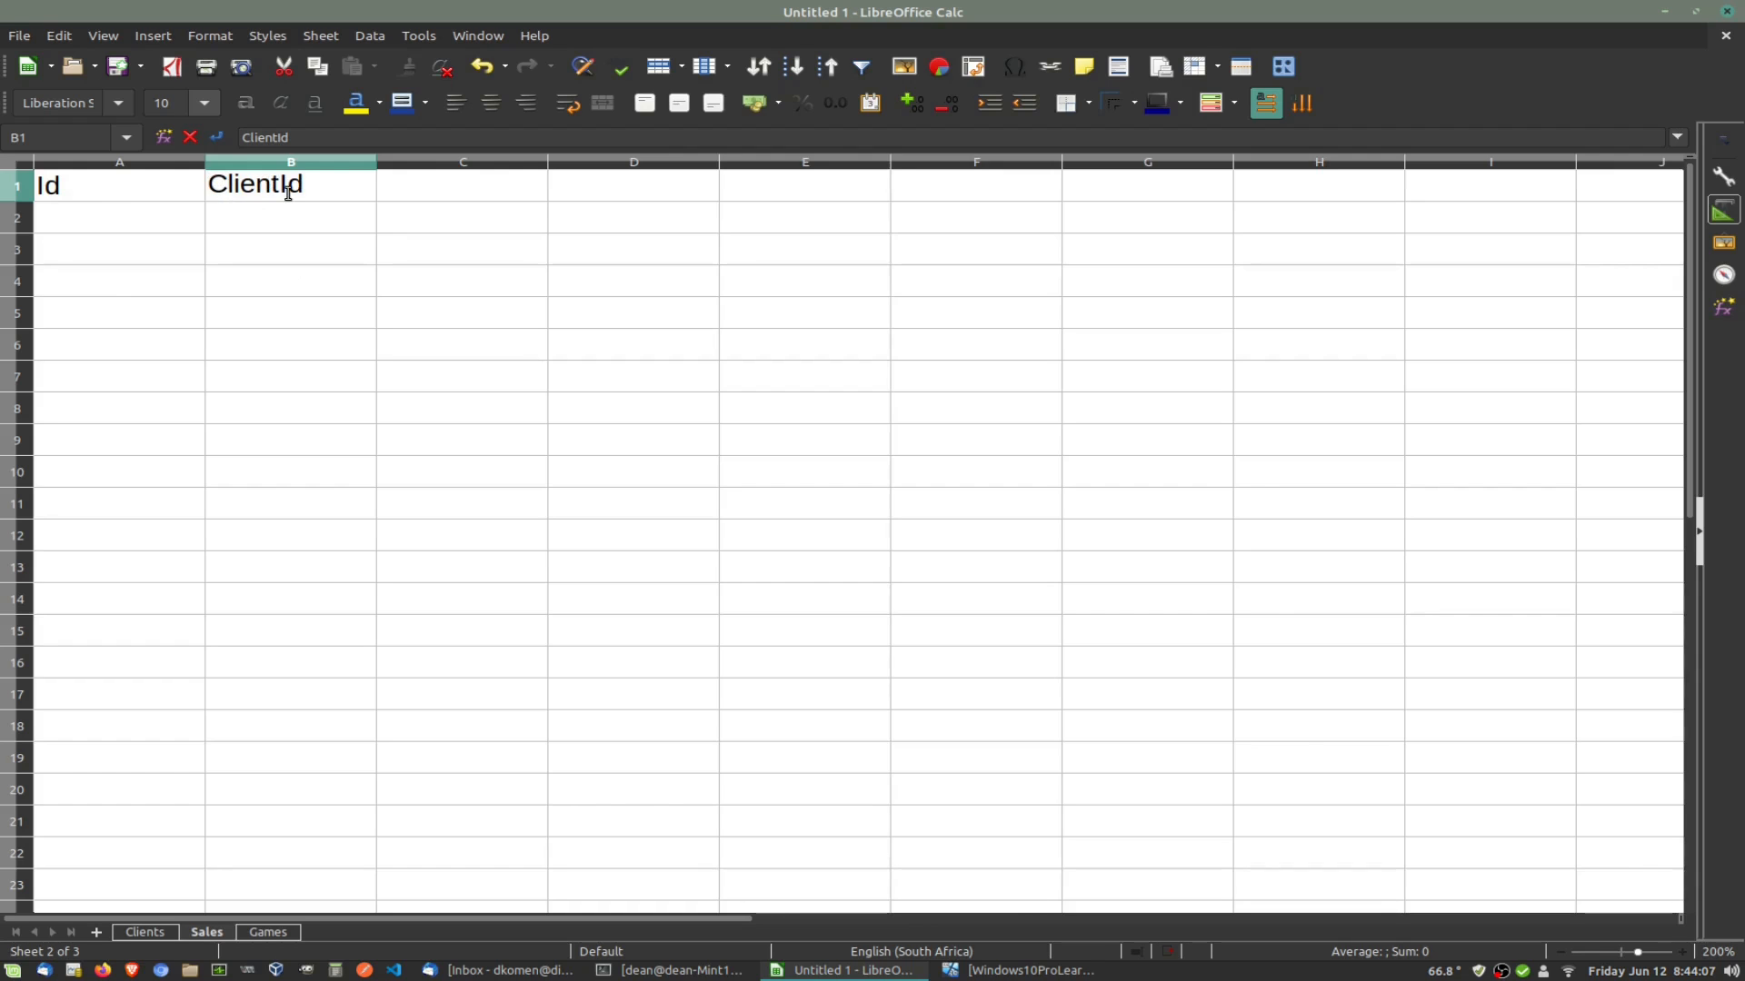
left_click(146, 933)
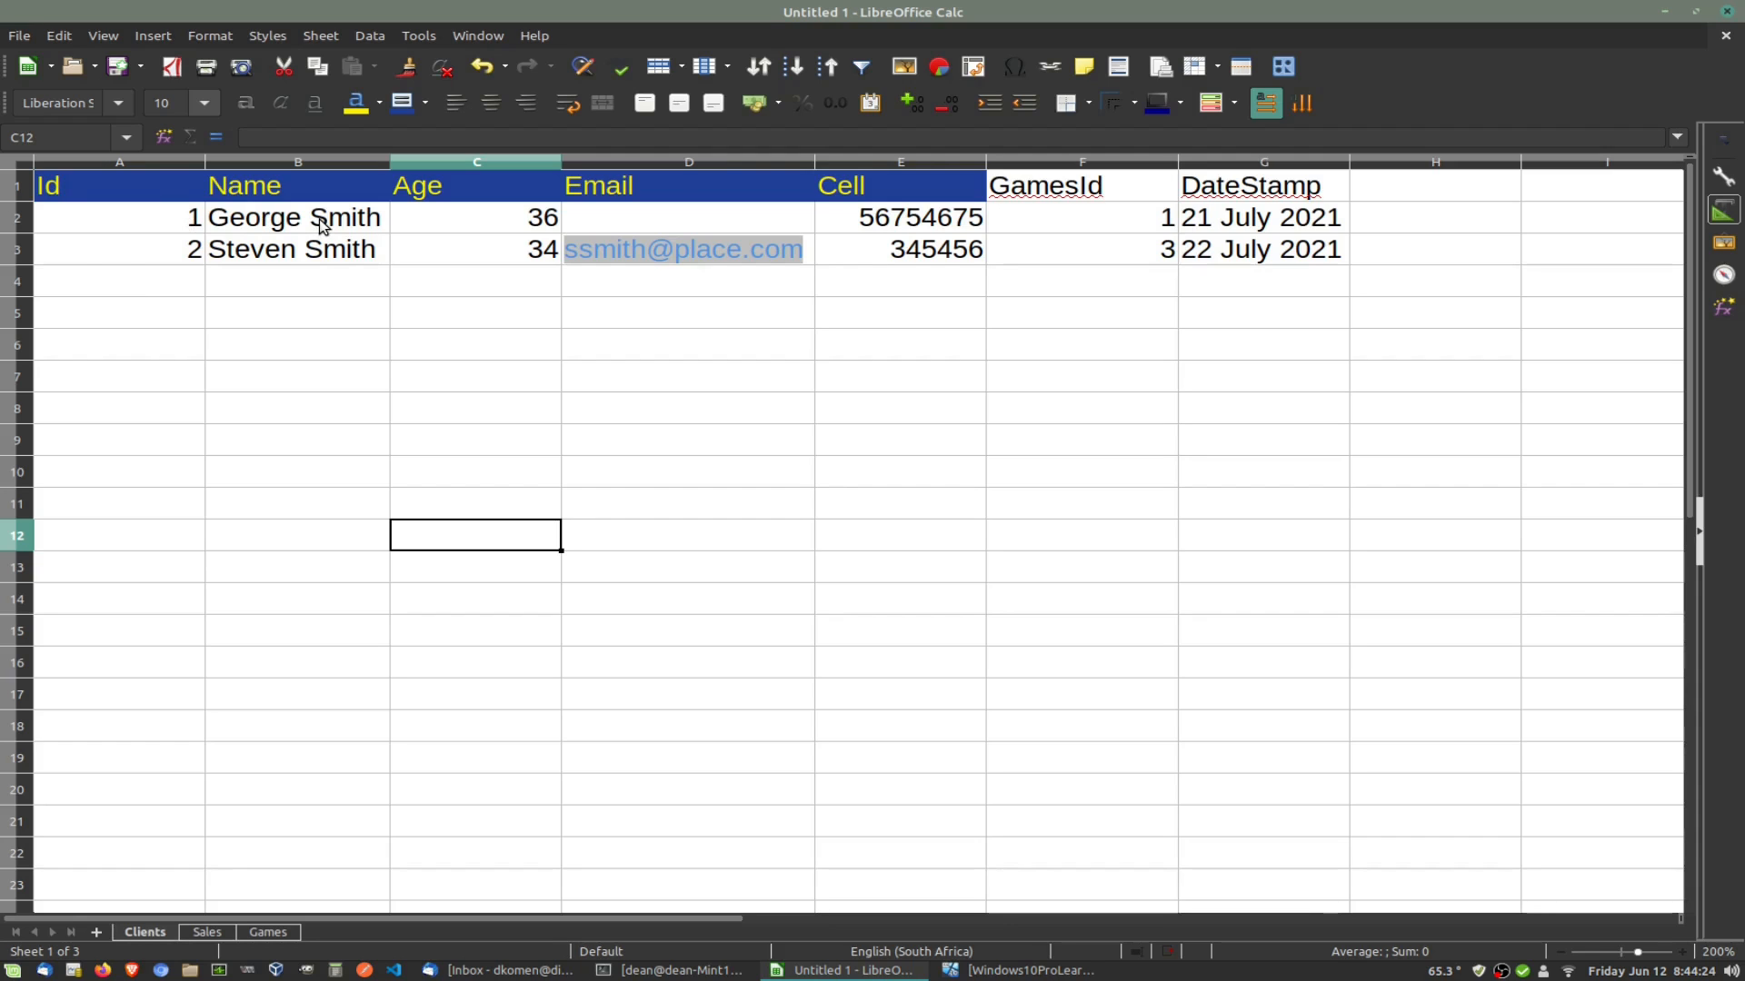
left_click(208, 932)
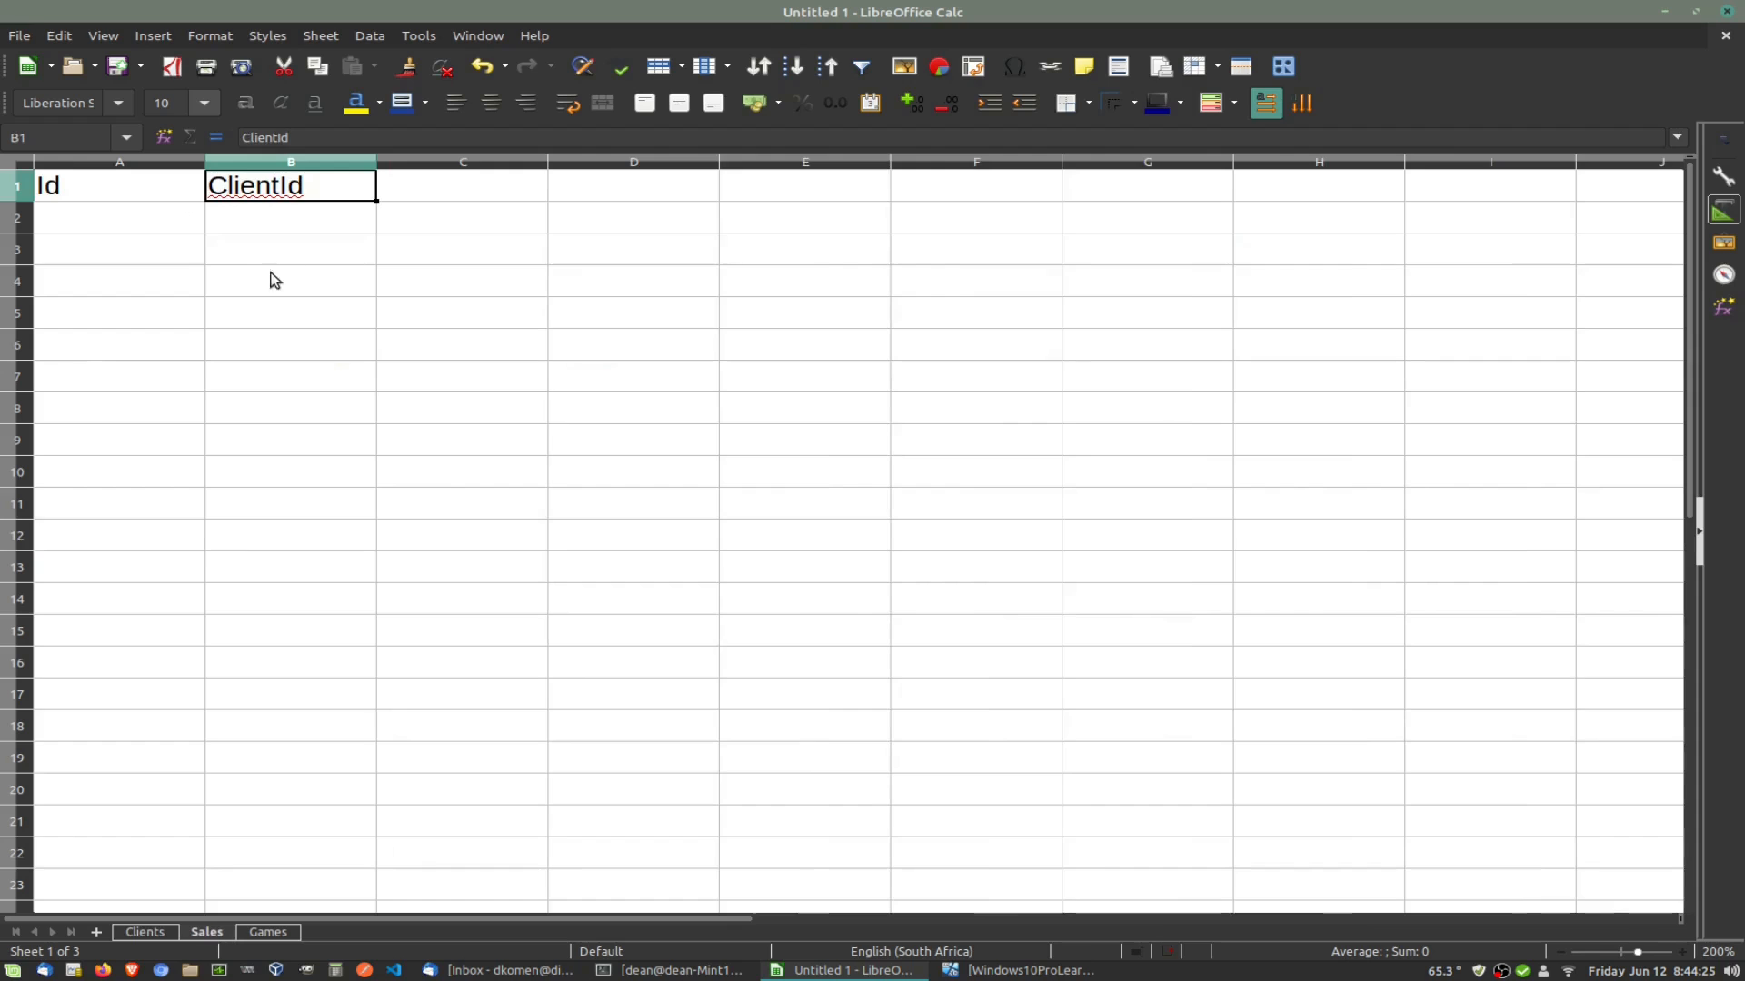
double_click(280, 186)
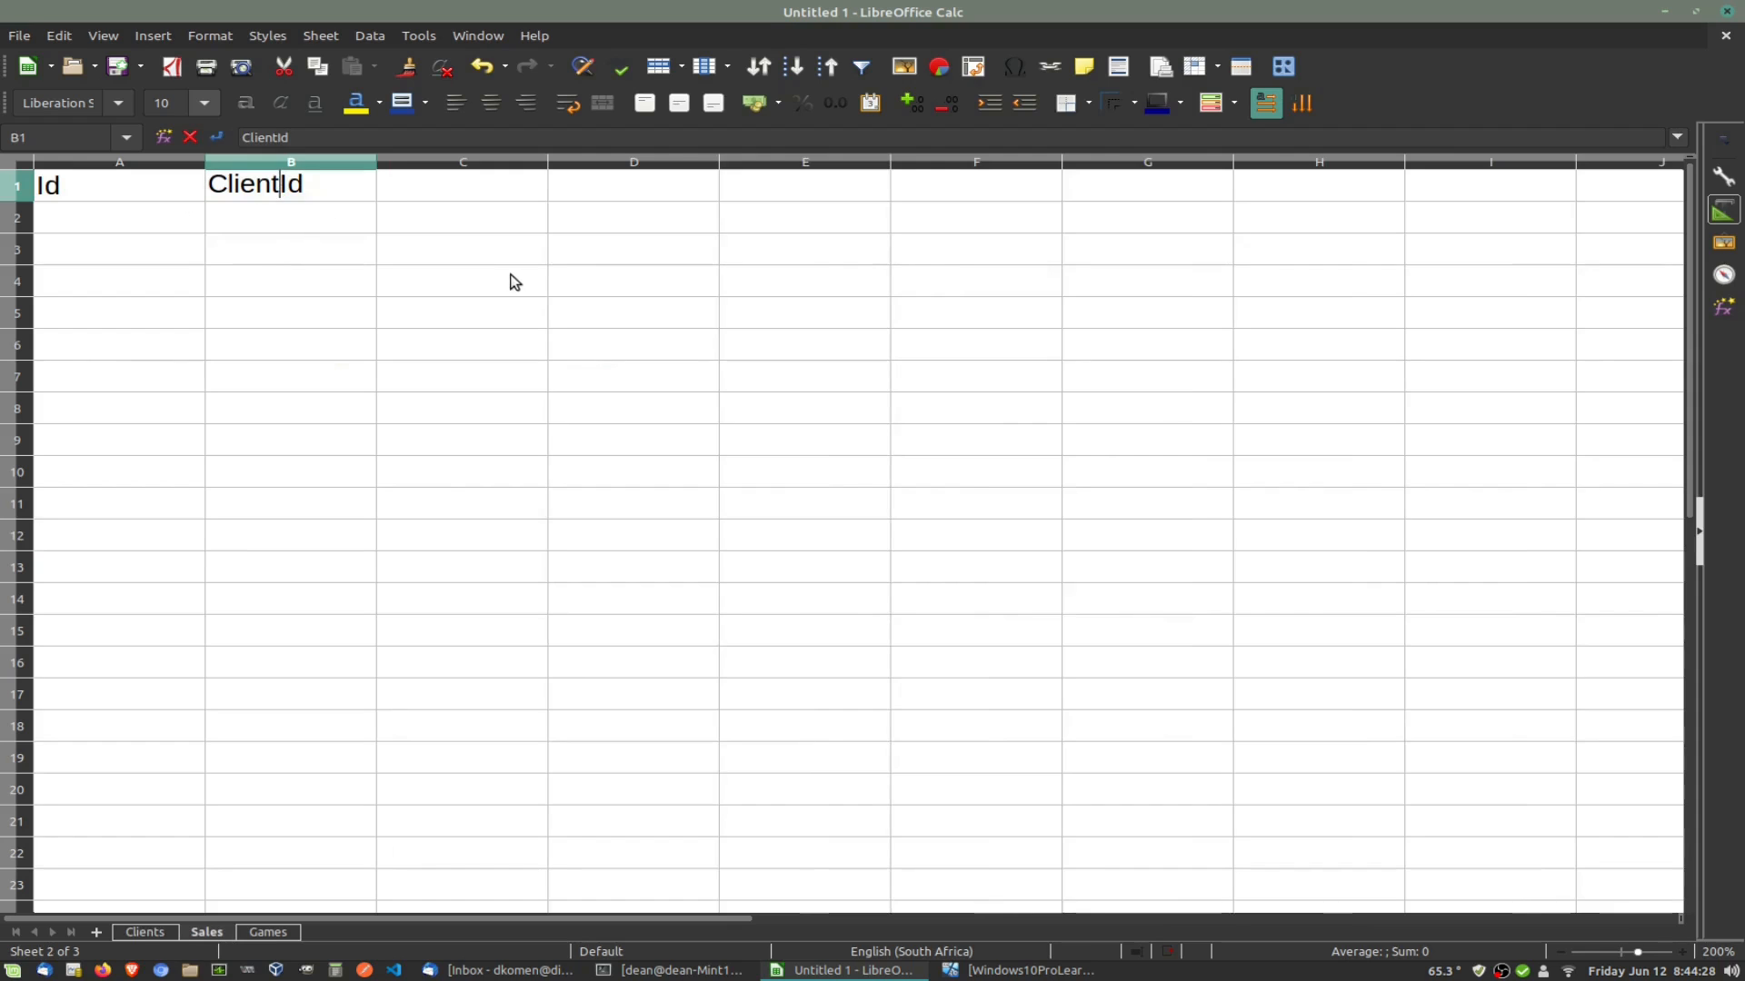
type("s")
left_click(179, 227)
Step: Enter 1 under both Id and ClientsId in row 2
type("1")
left_click(293, 215)
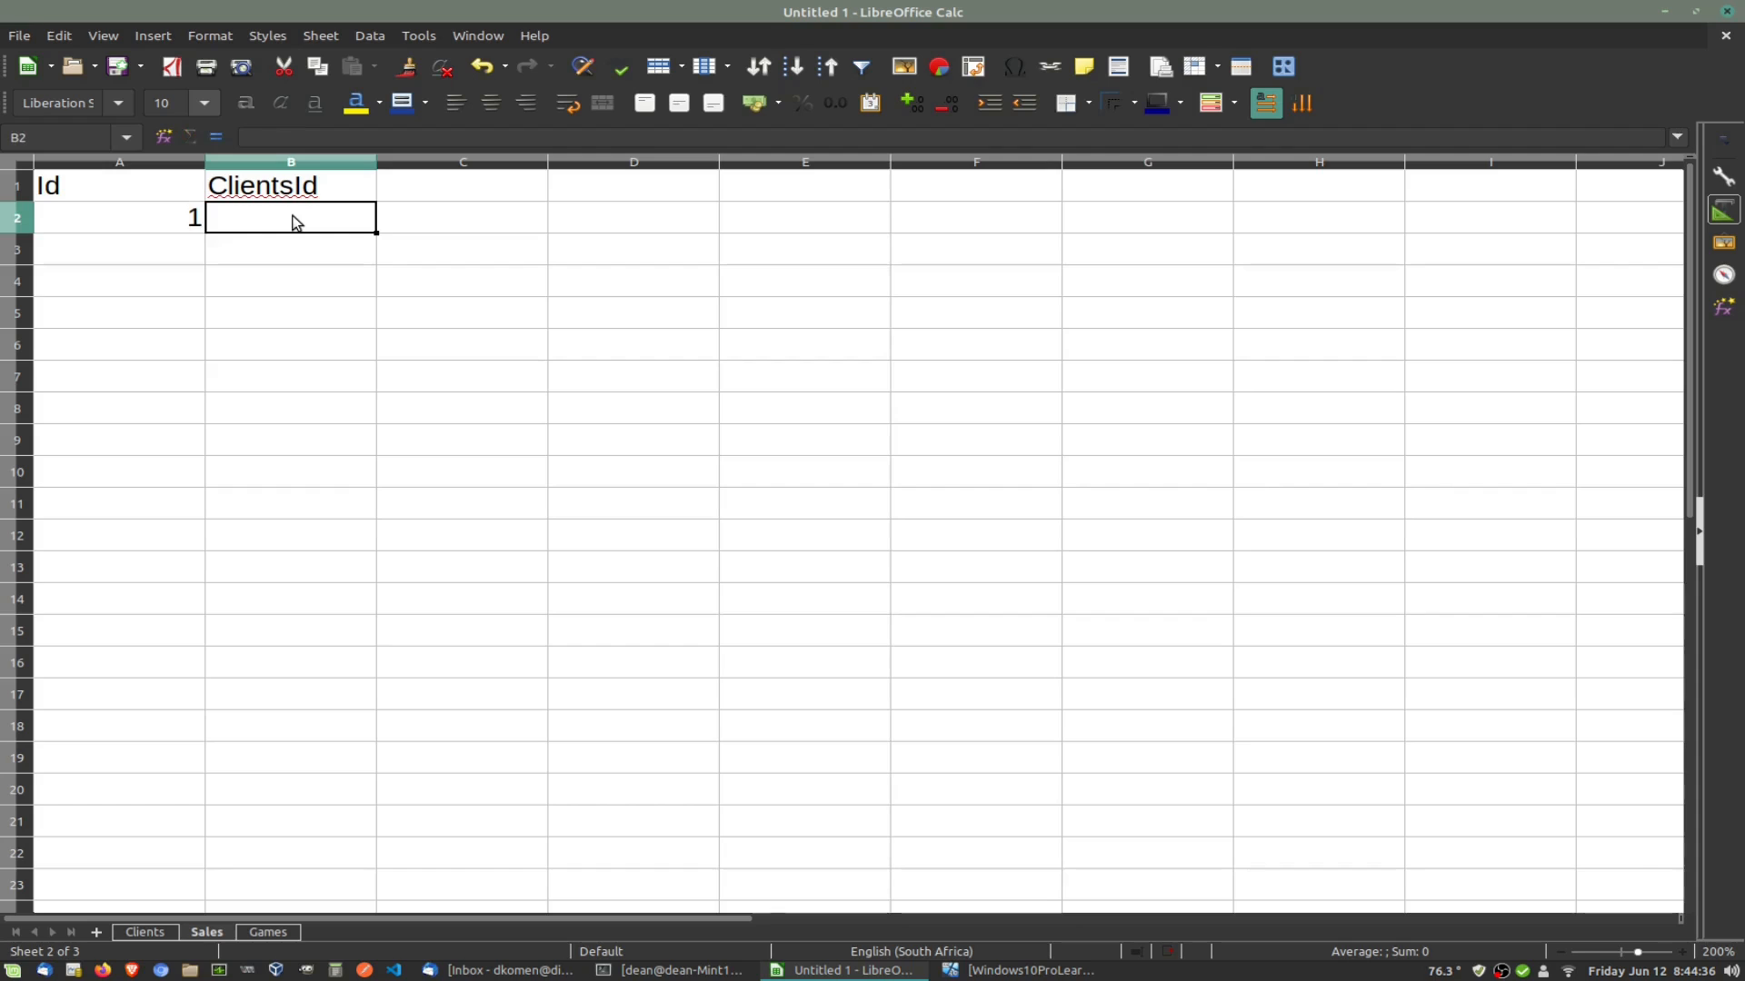
type("1")
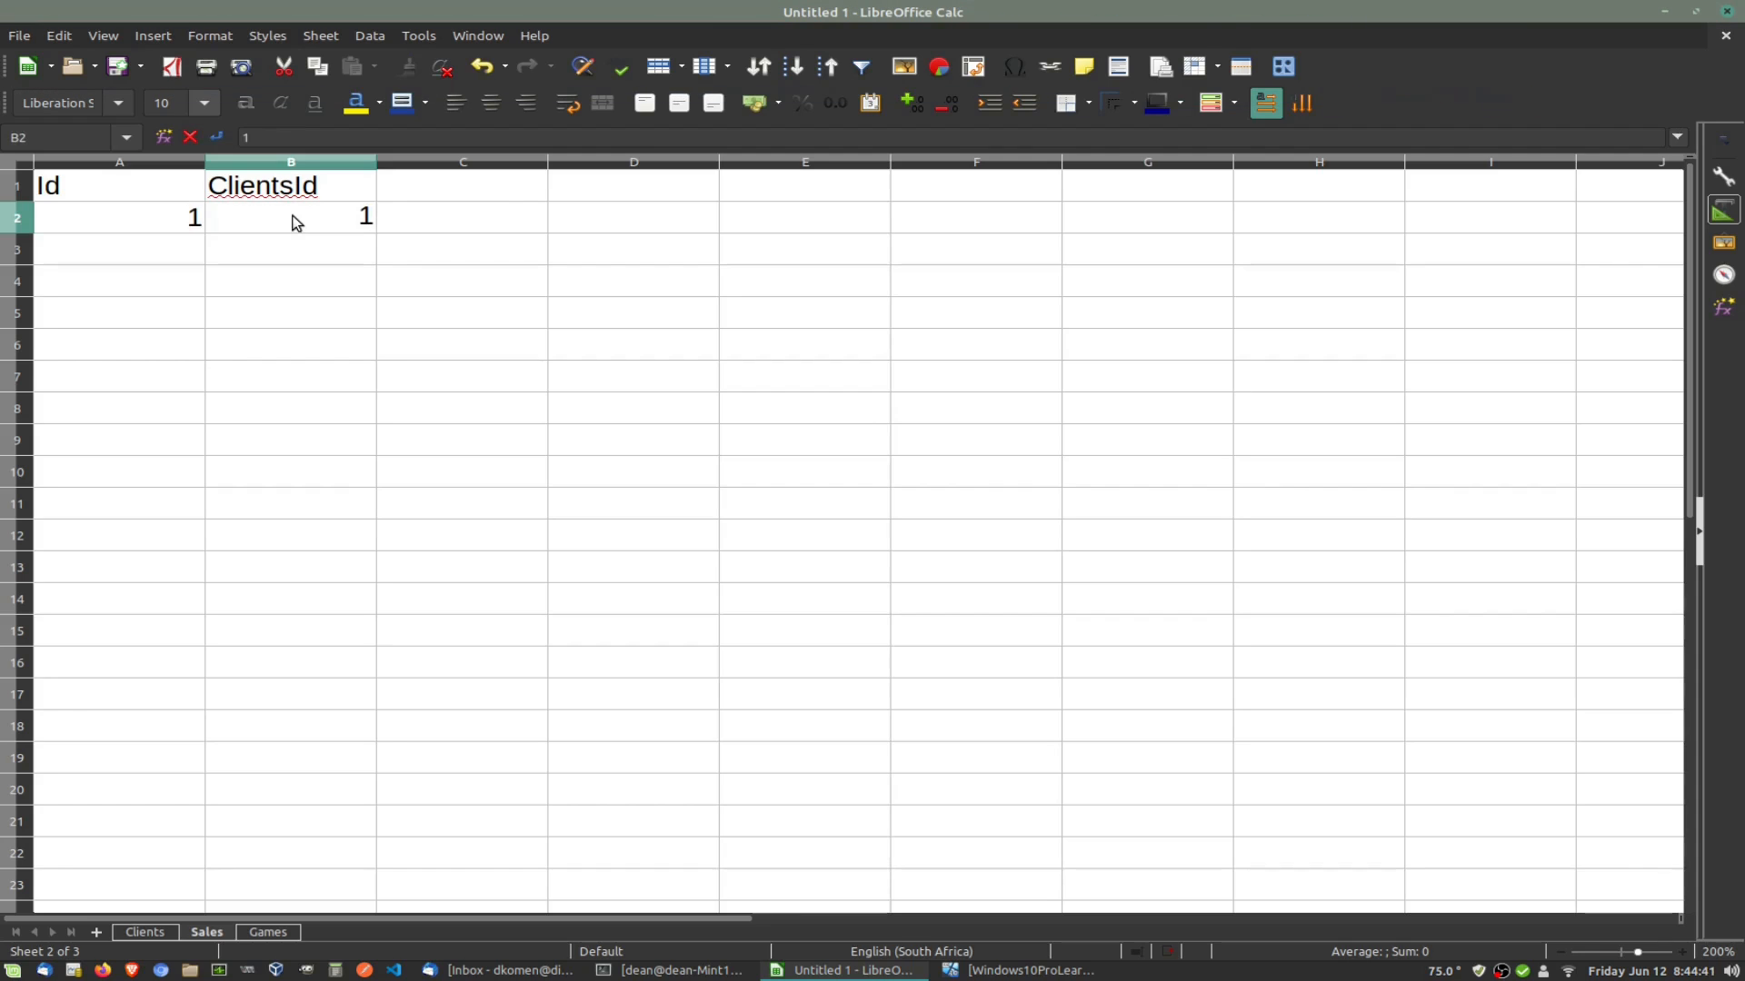
left_click(470, 191)
Step: Add the DateTime header in C1
type("Datetime")
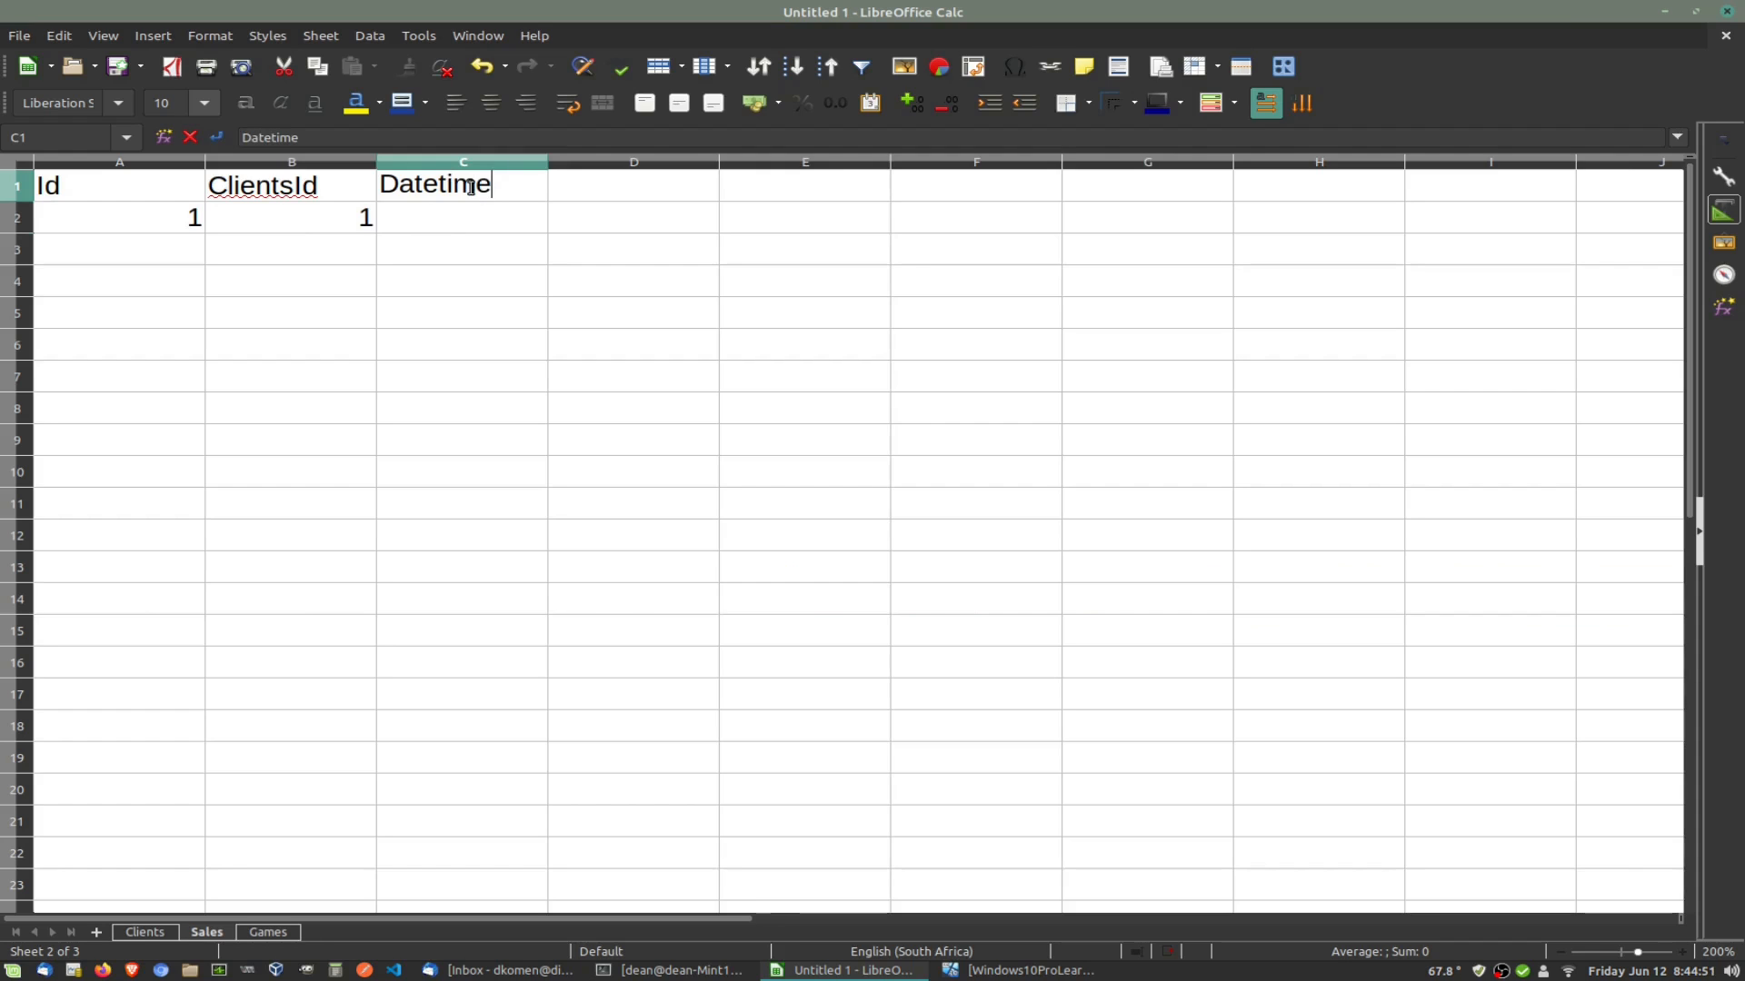
key("BackSpace")
key("BackSpace")
key("BackSpace")
key("BackSpace")
type("Time")
left_click(498, 260)
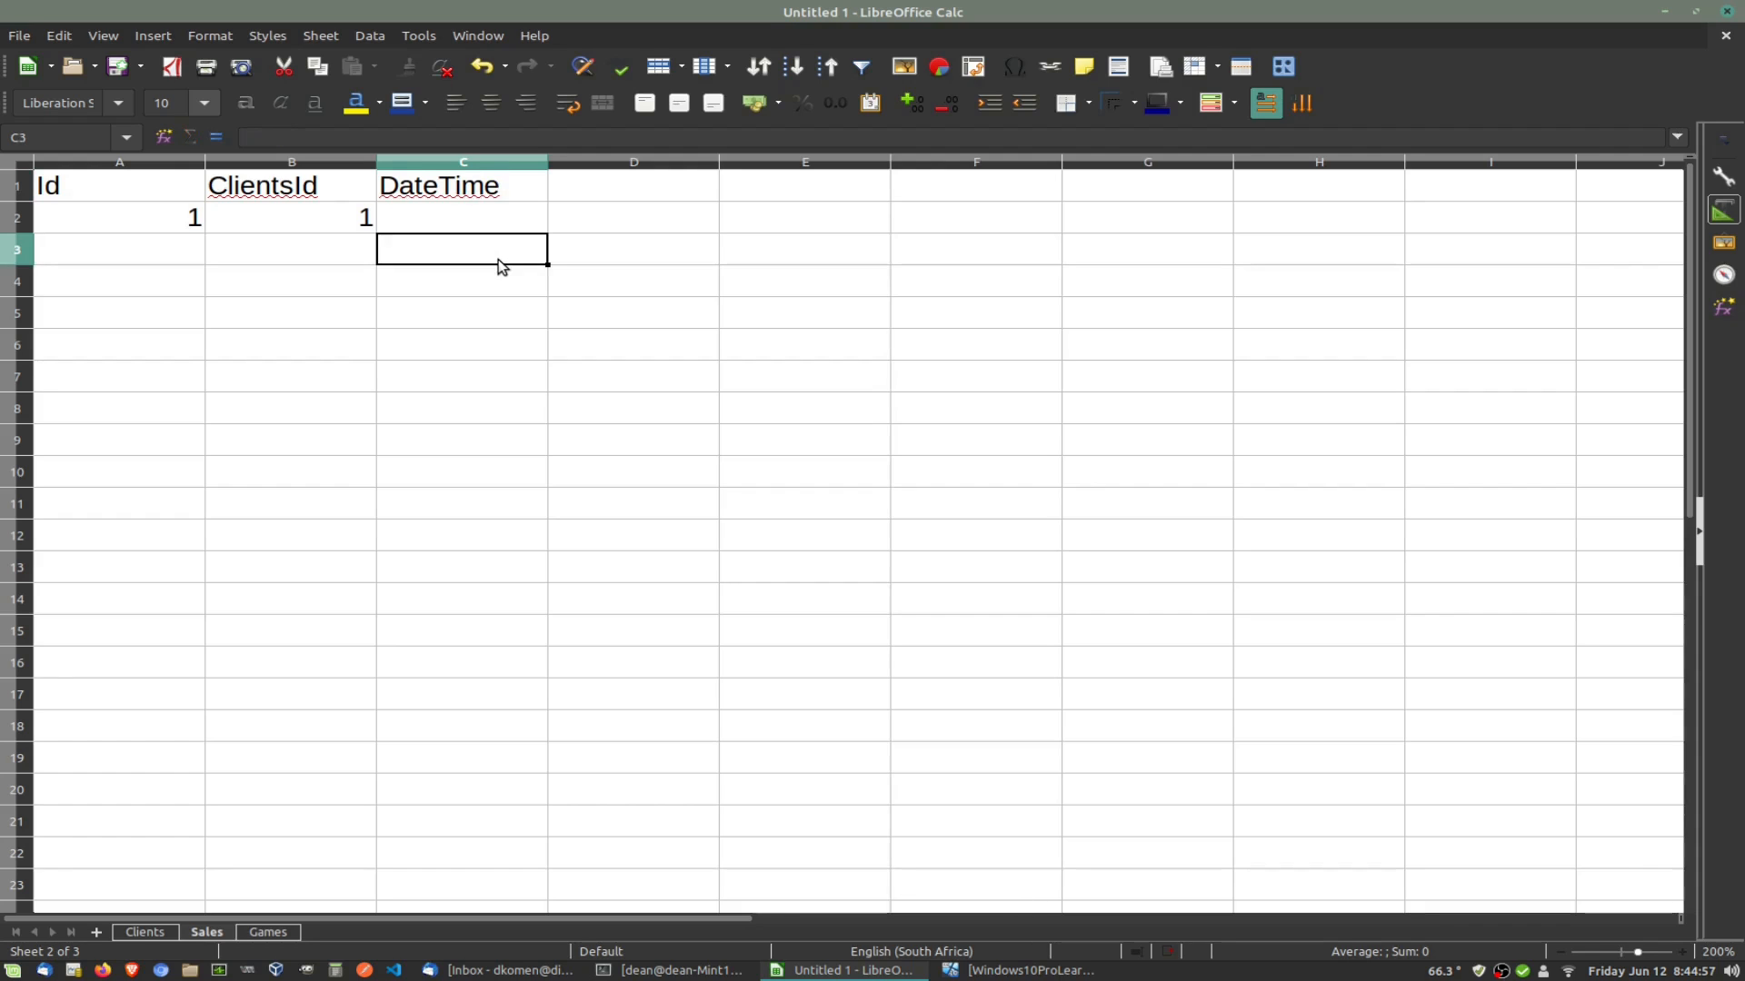
left_click(456, 218)
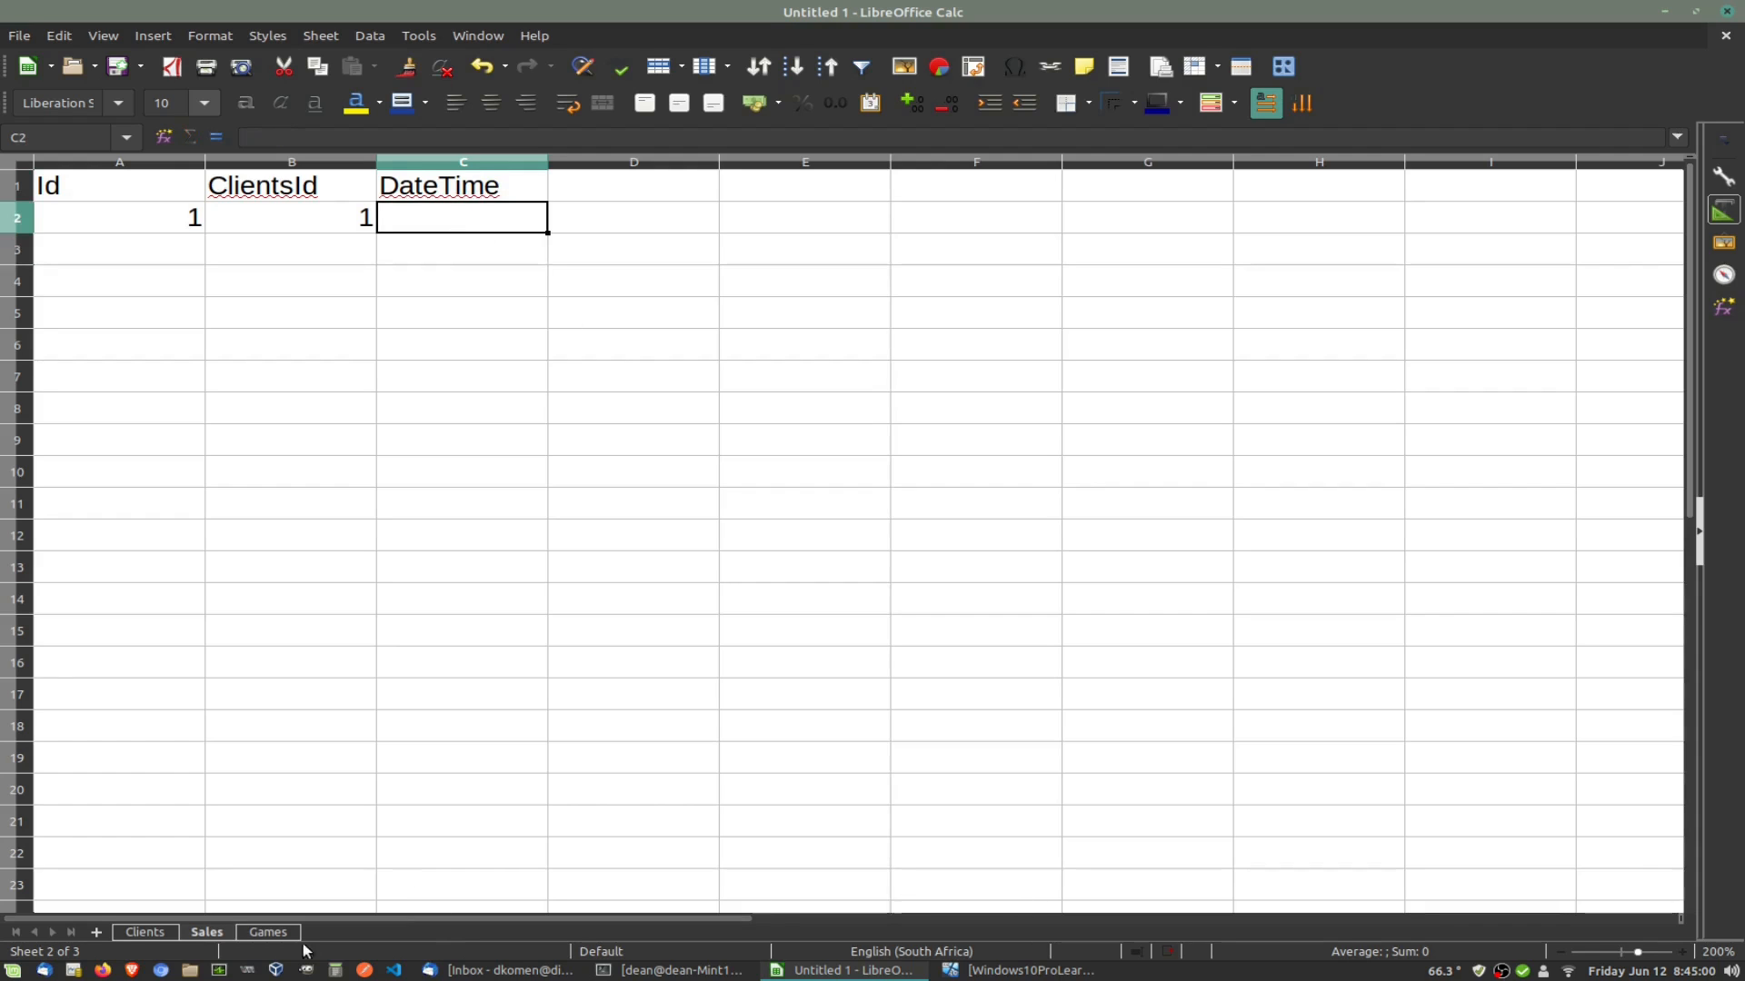
Step: Copy the 21 July 2021 date from Clients G2 into Sales C2
left_click(146, 932)
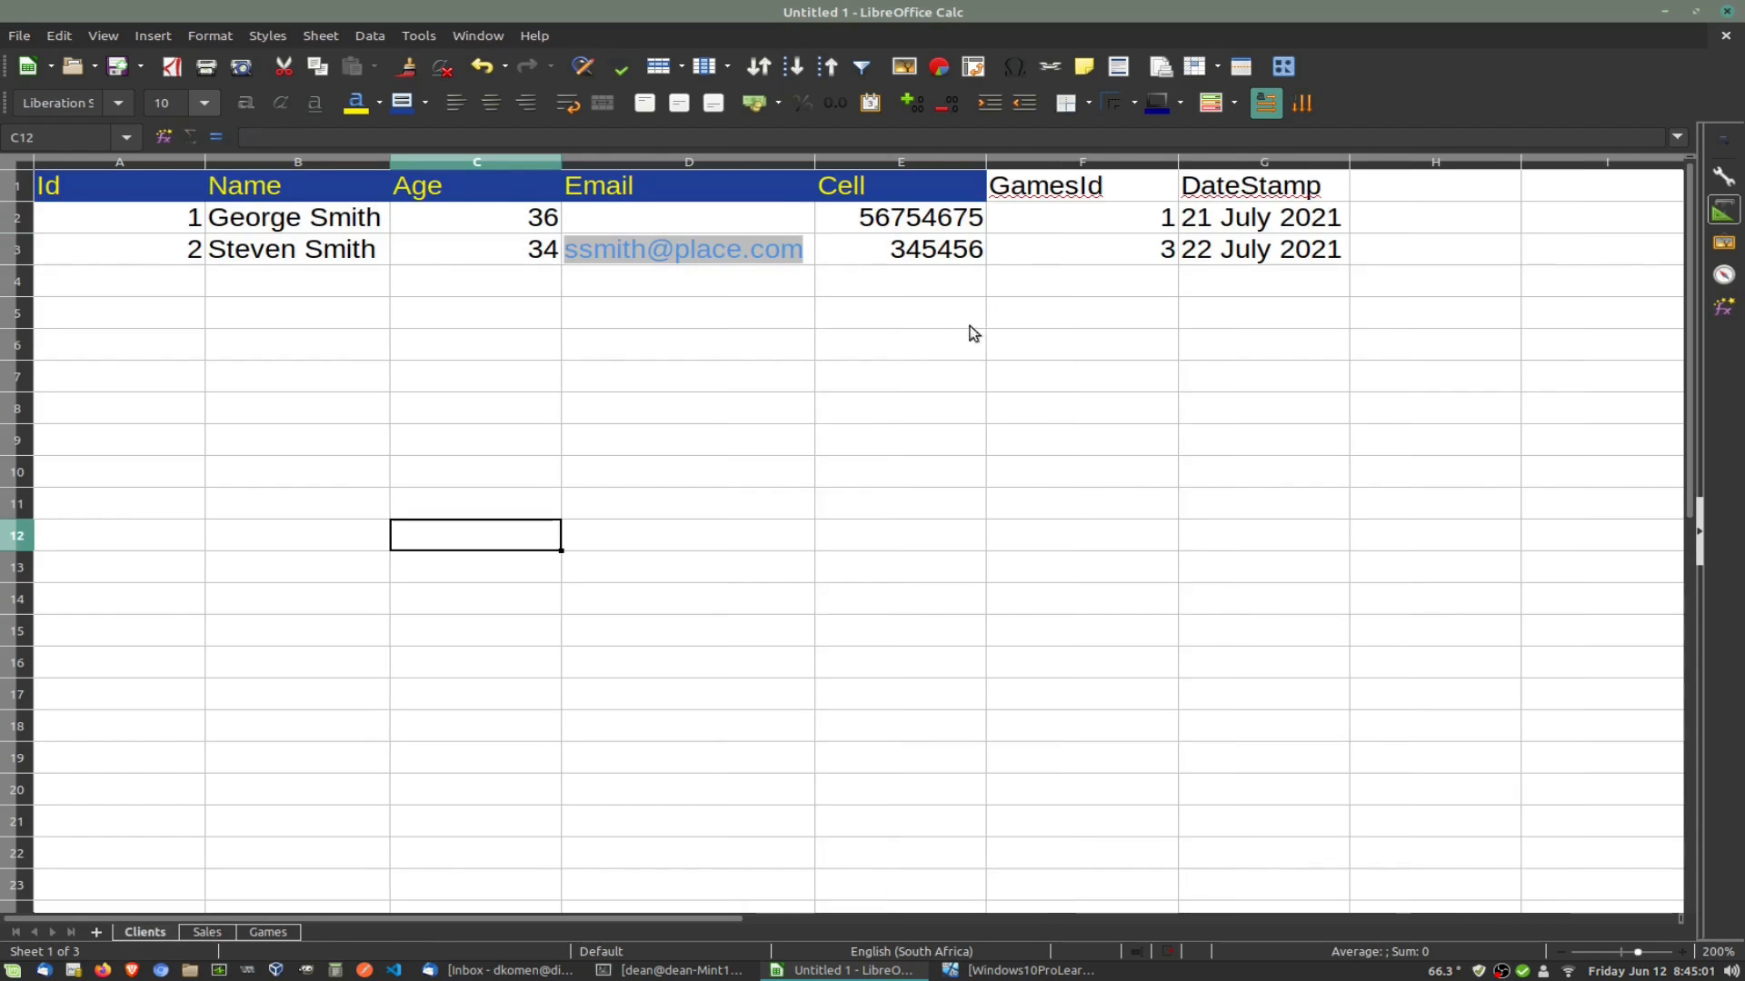
left_click(1269, 229)
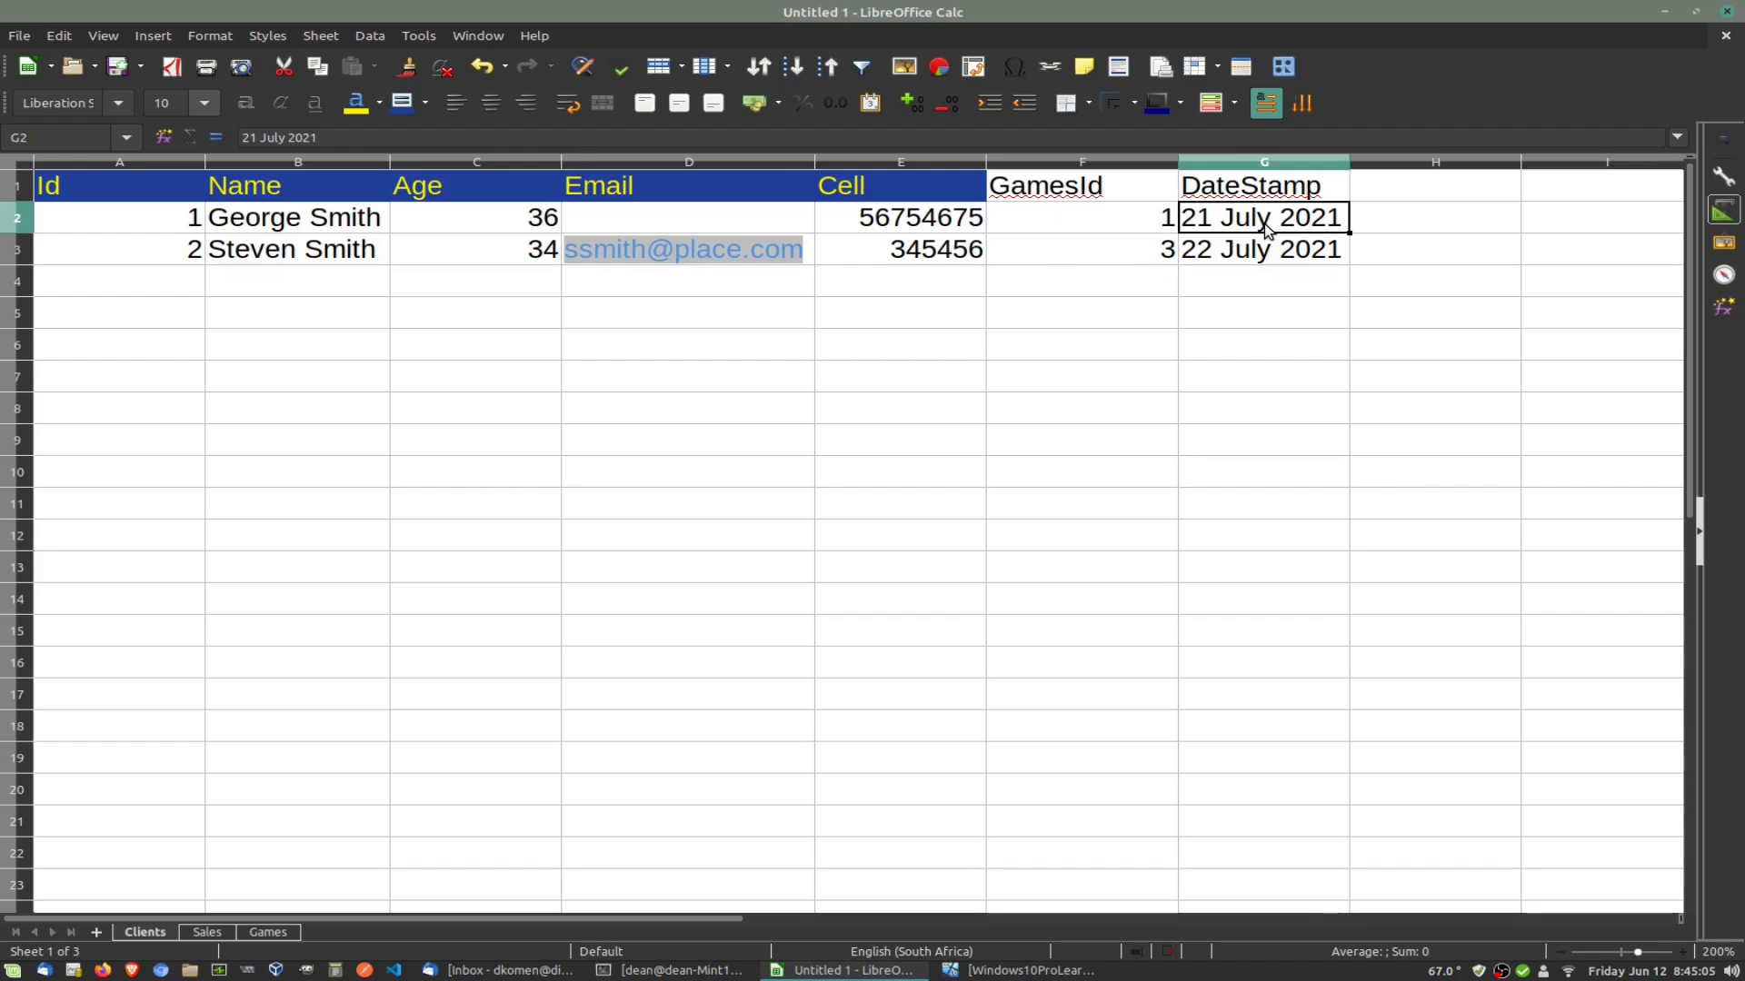
key("ctrl+c")
left_click(1668, 11)
left_click(845, 971)
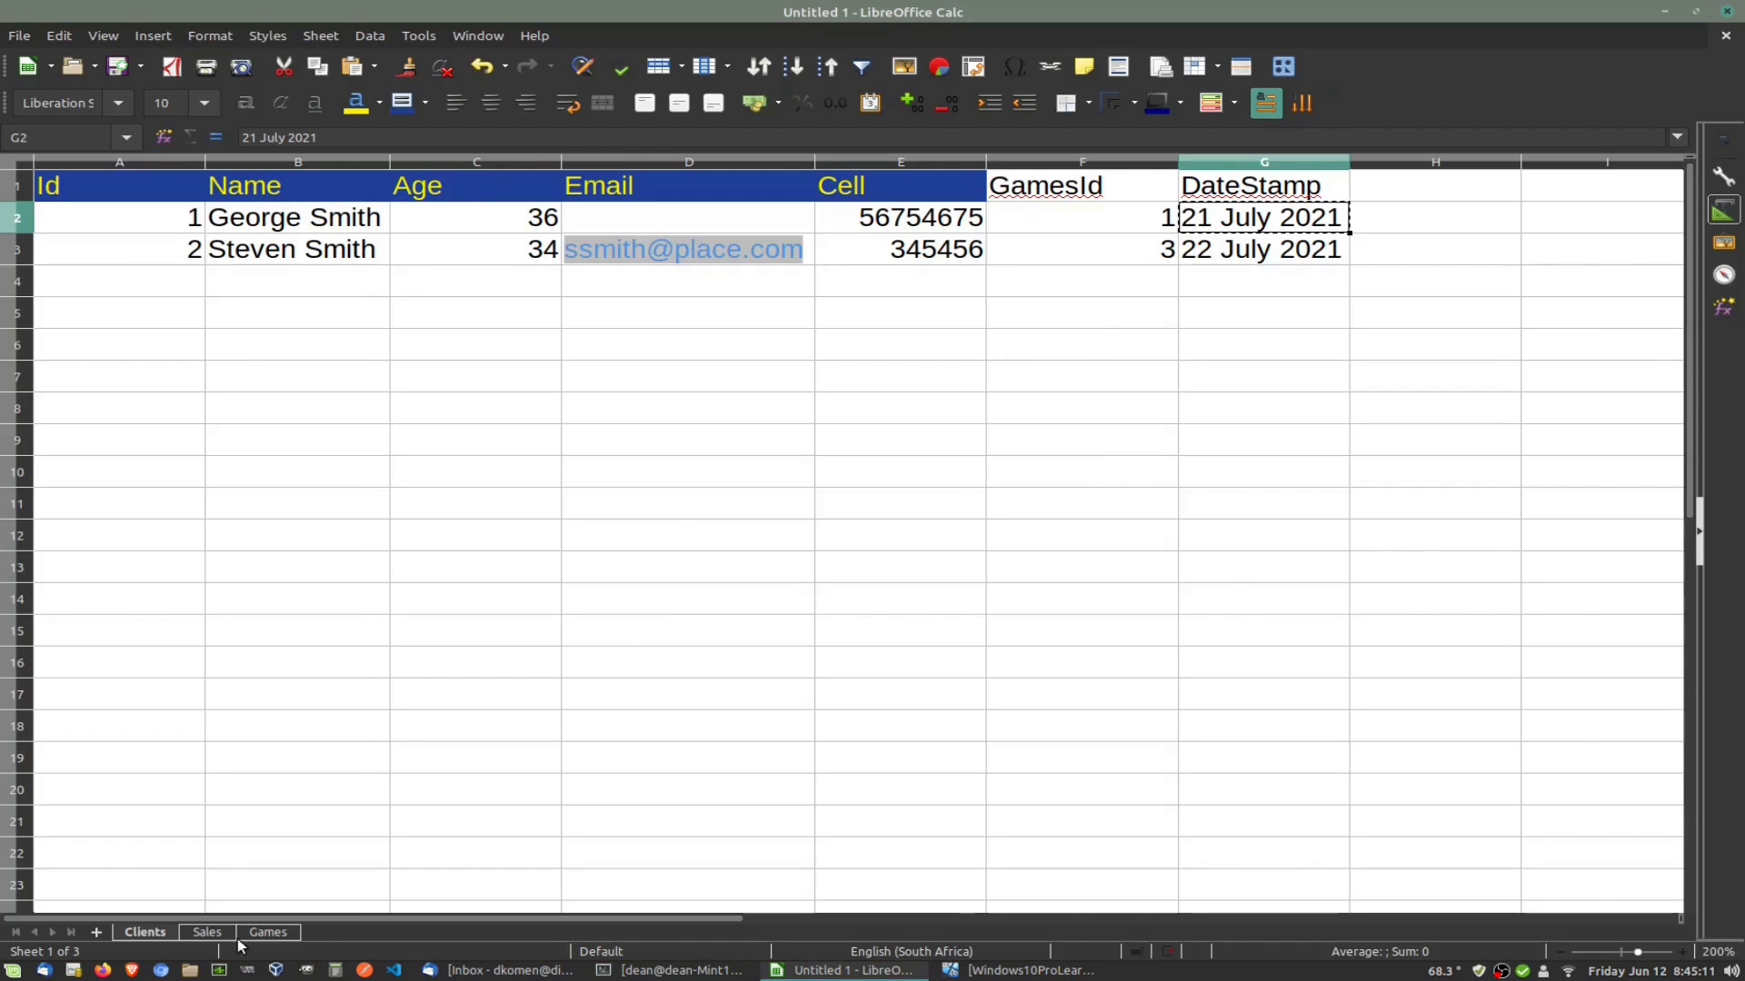
left_click(206, 932)
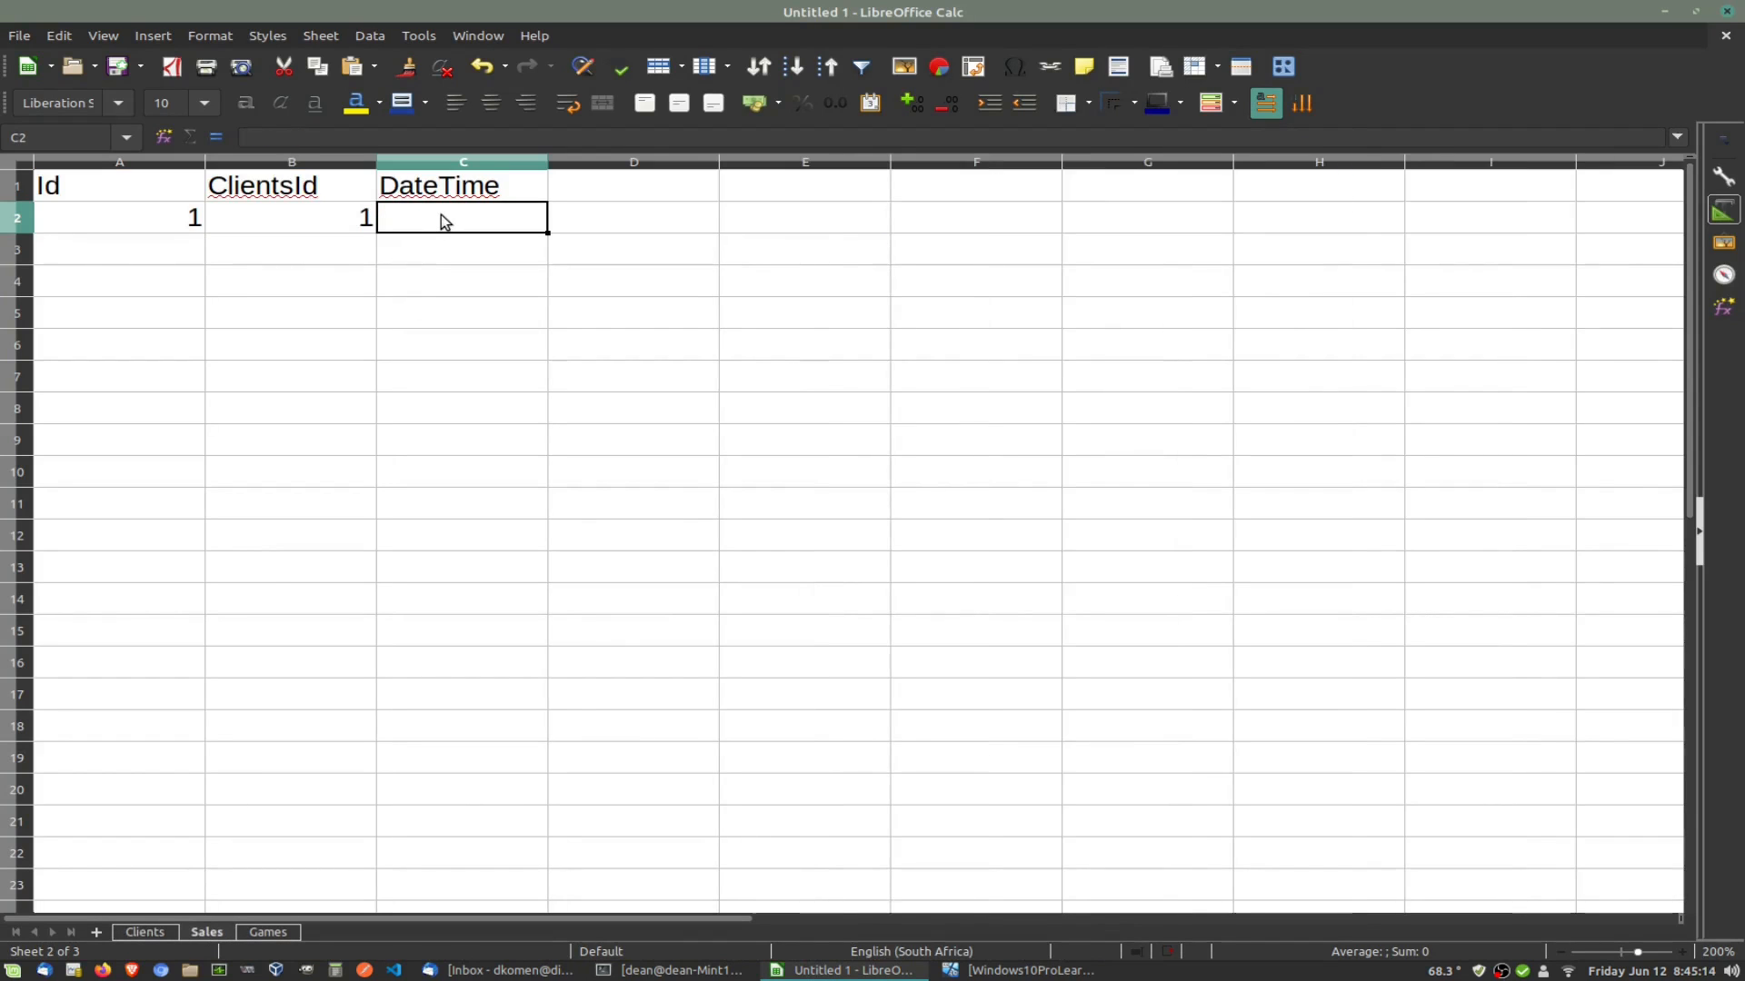
key("ctrl+v")
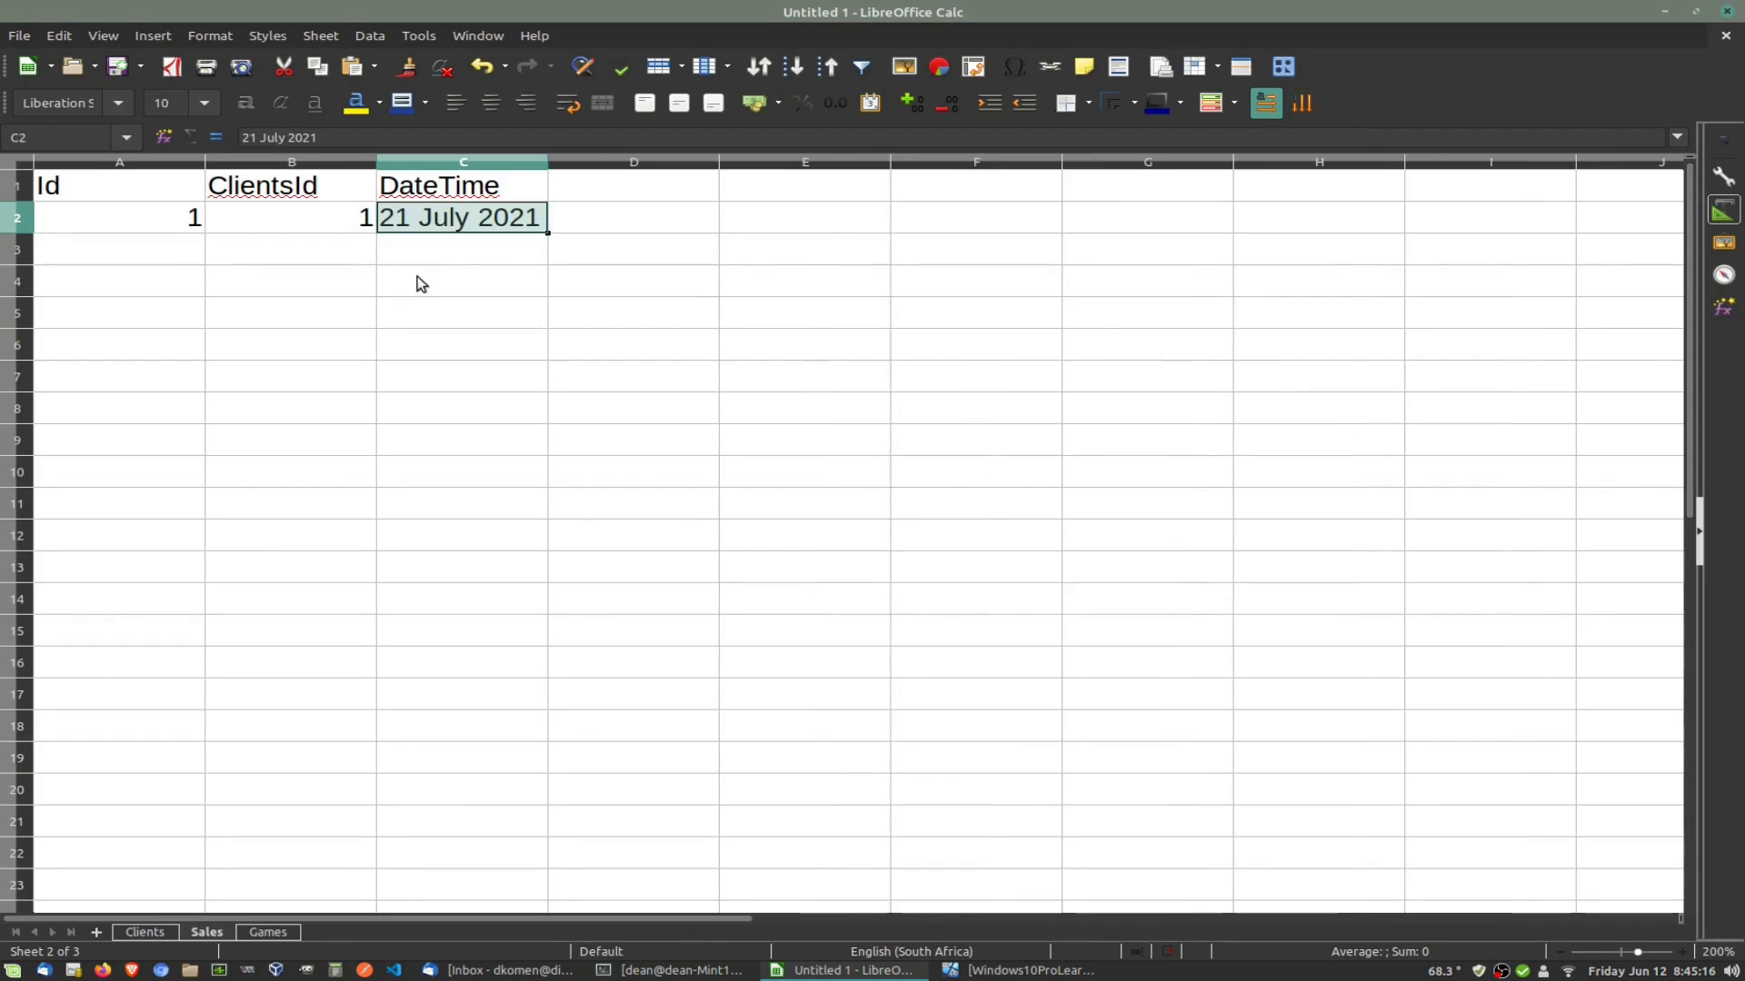
left_click(355, 498)
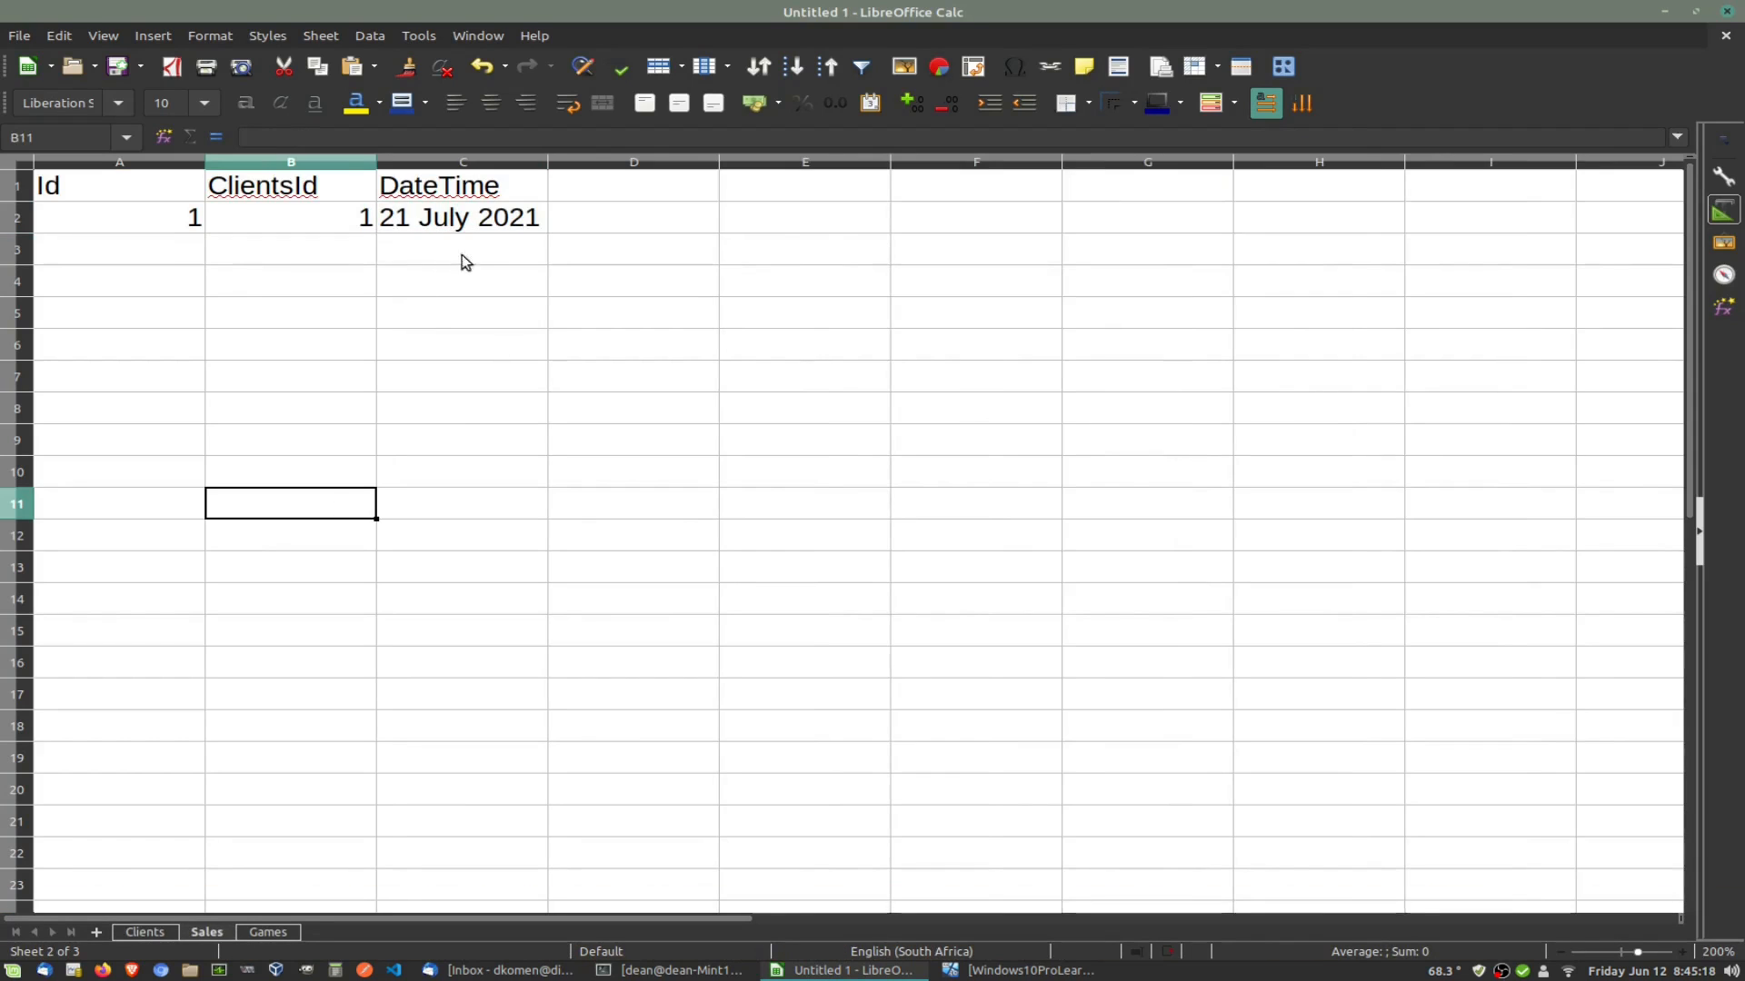
Step: Enter Id 2 and ClientsId 2 in the second Sales row, checking the Clients sheet
left_click(181, 253)
type("2")
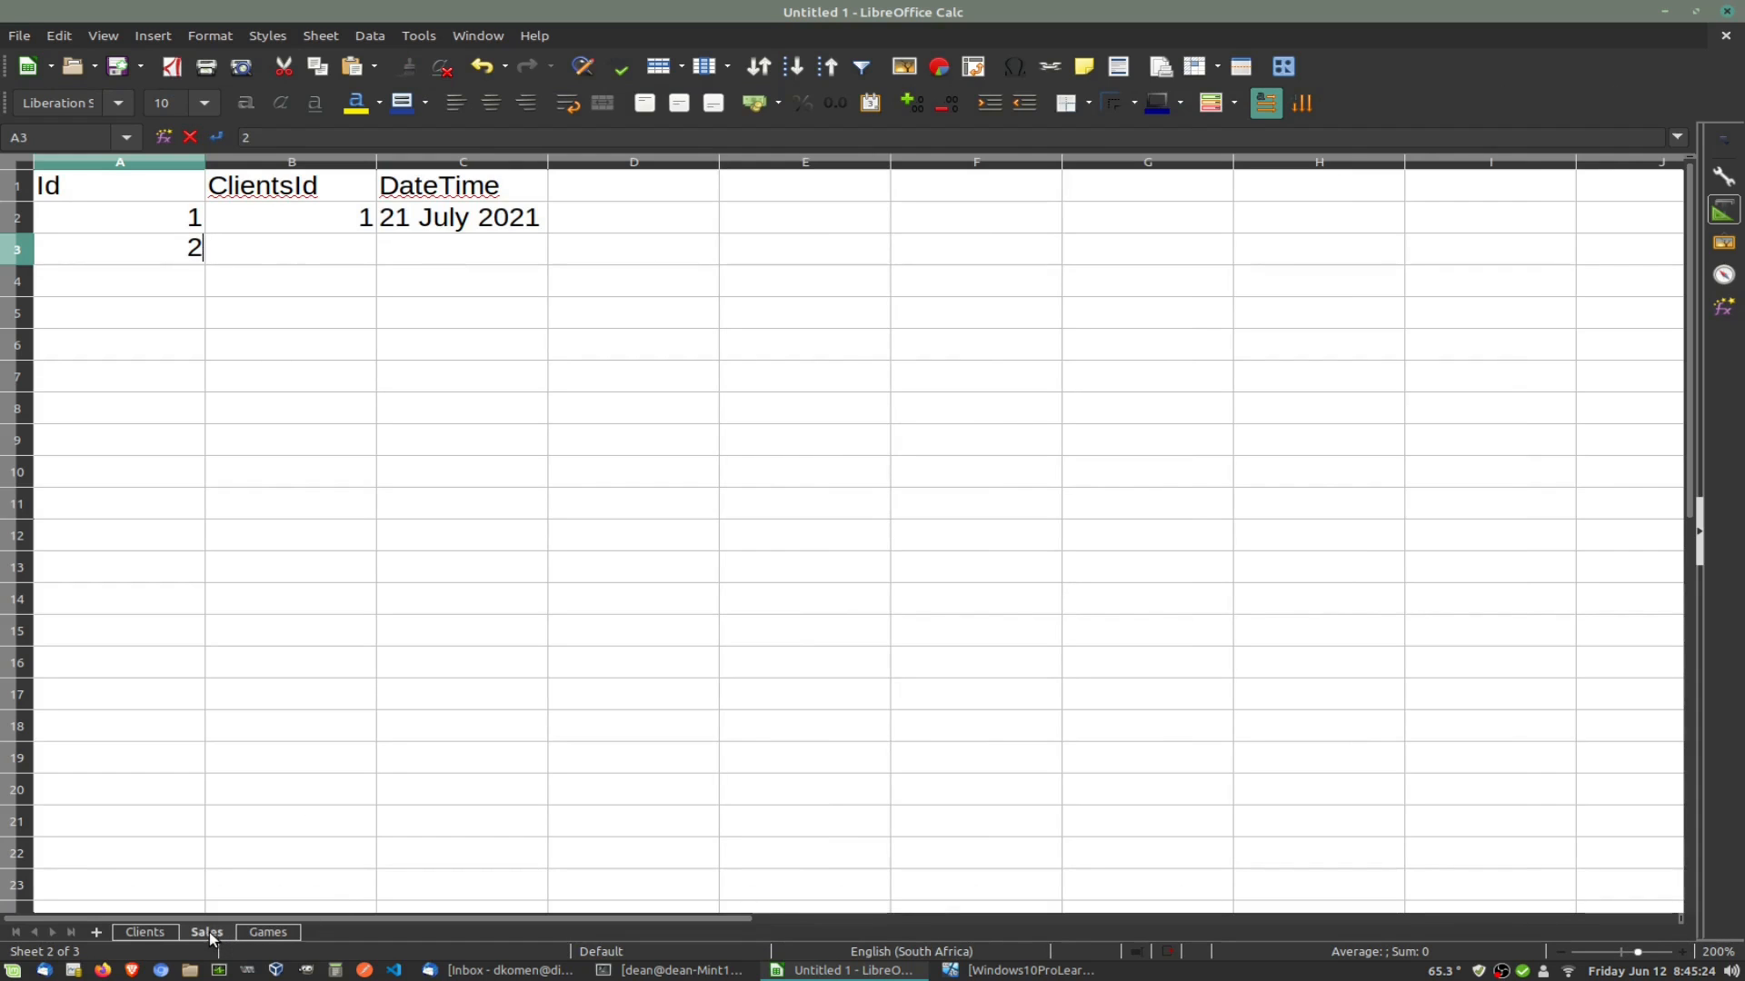
left_click(145, 933)
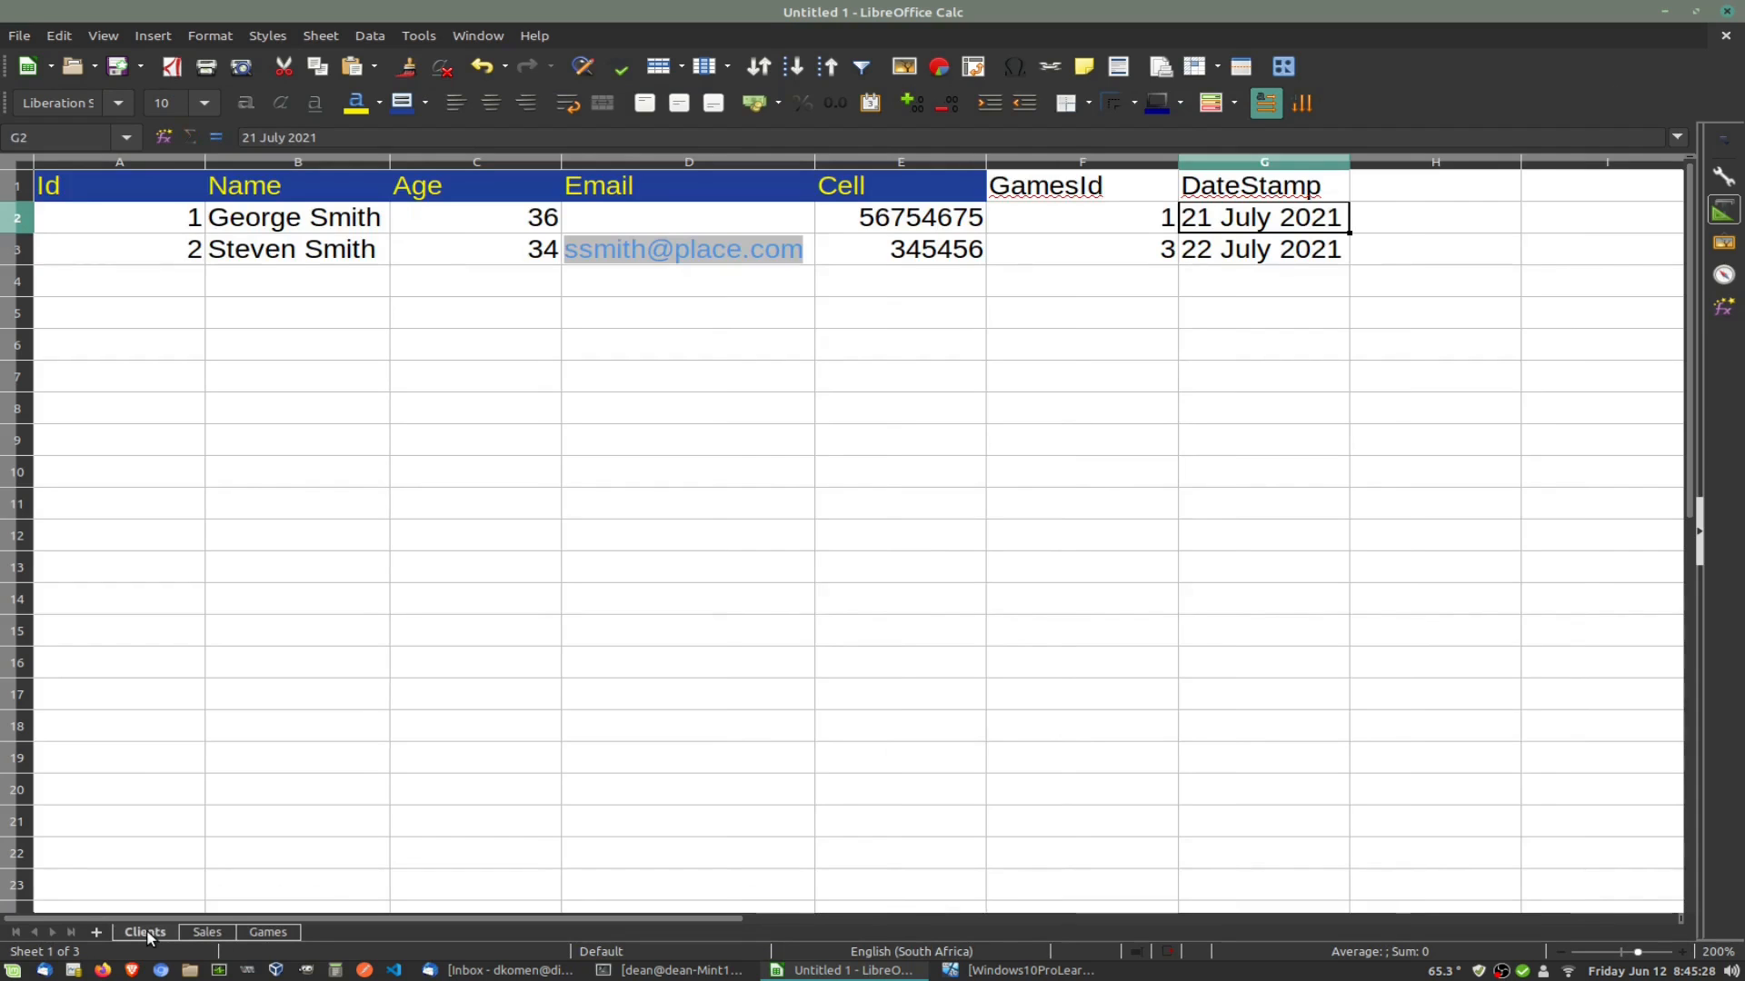
left_click(205, 933)
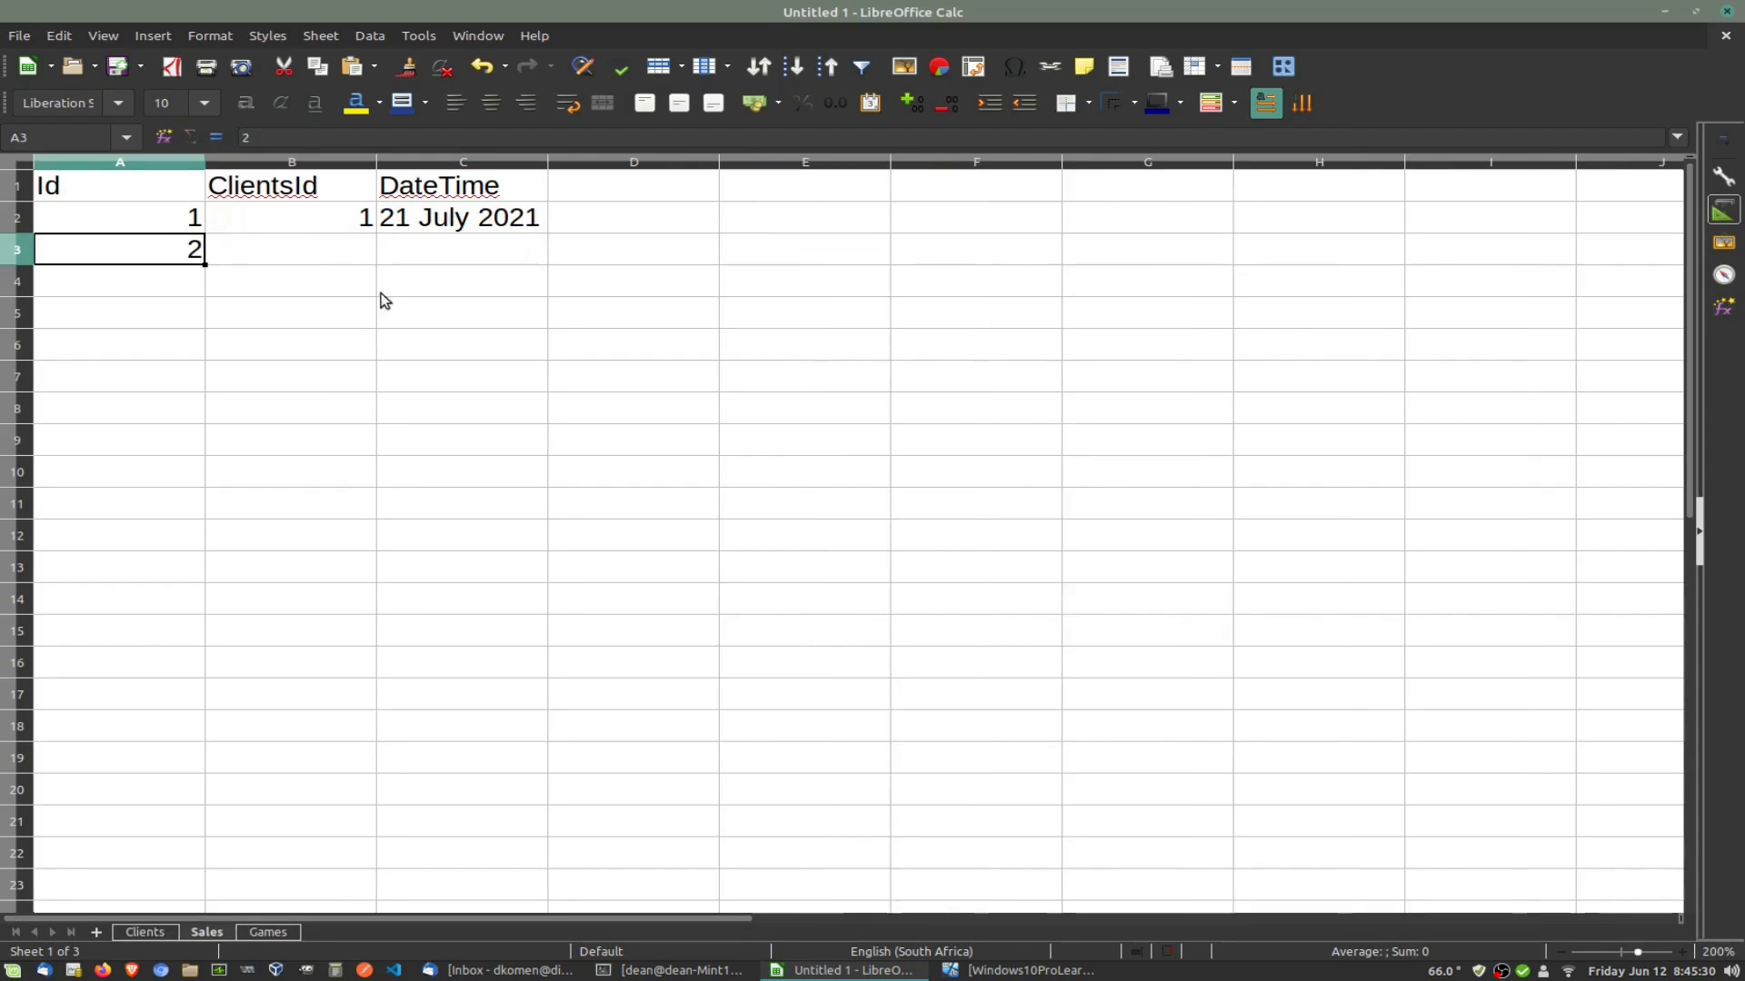
left_click(354, 253)
type("2")
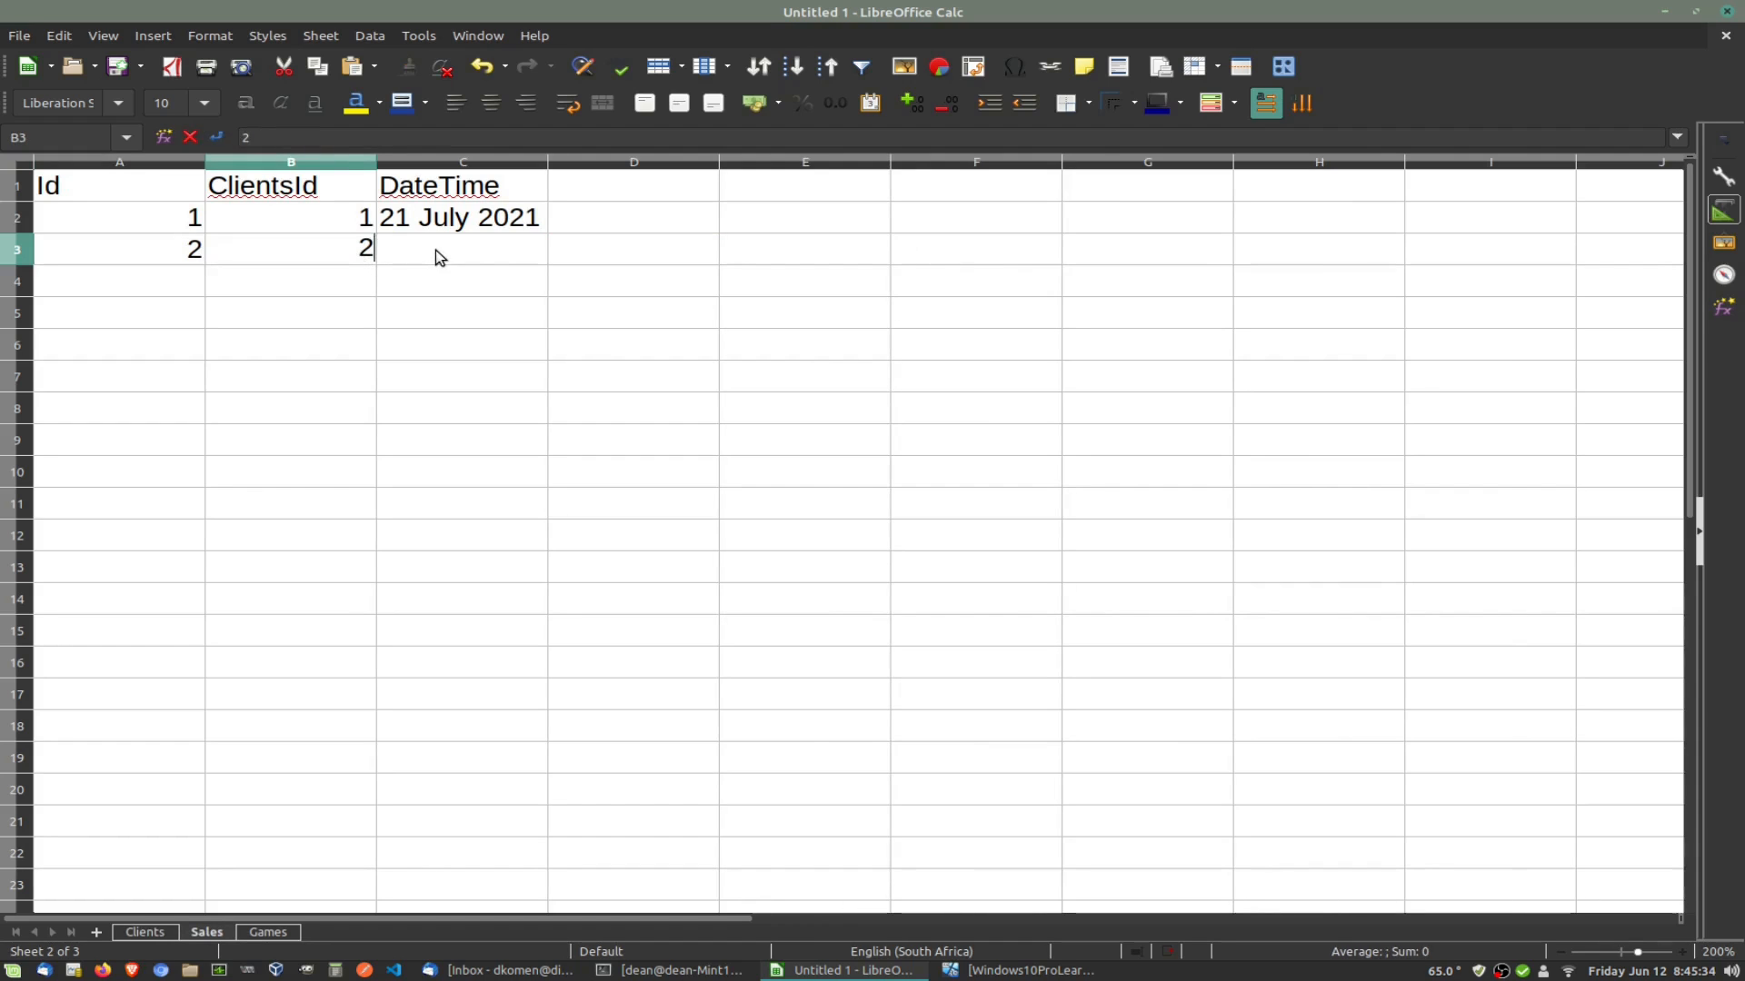
Step: Paste the date into C3 and change it to 22 July 2021
left_click(435, 251)
key("ctrl+v")
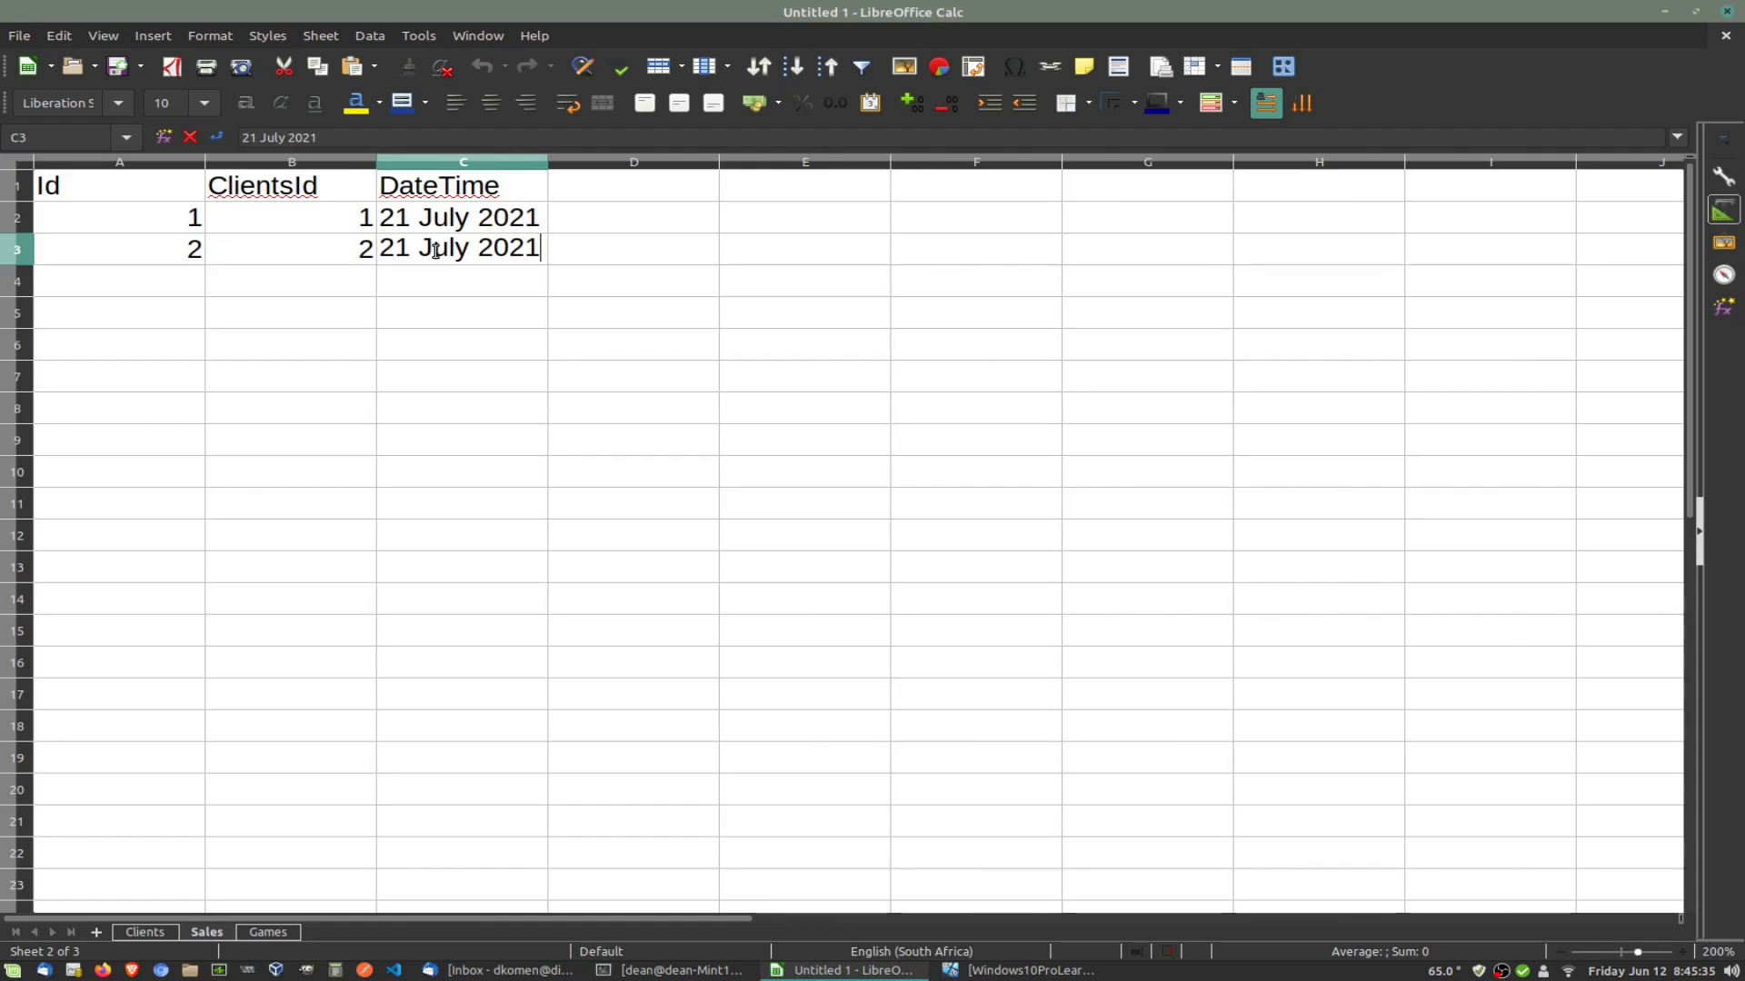
key("Left")
key("Left")
key("Left")
key("Left")
key("Left")
key("Left")
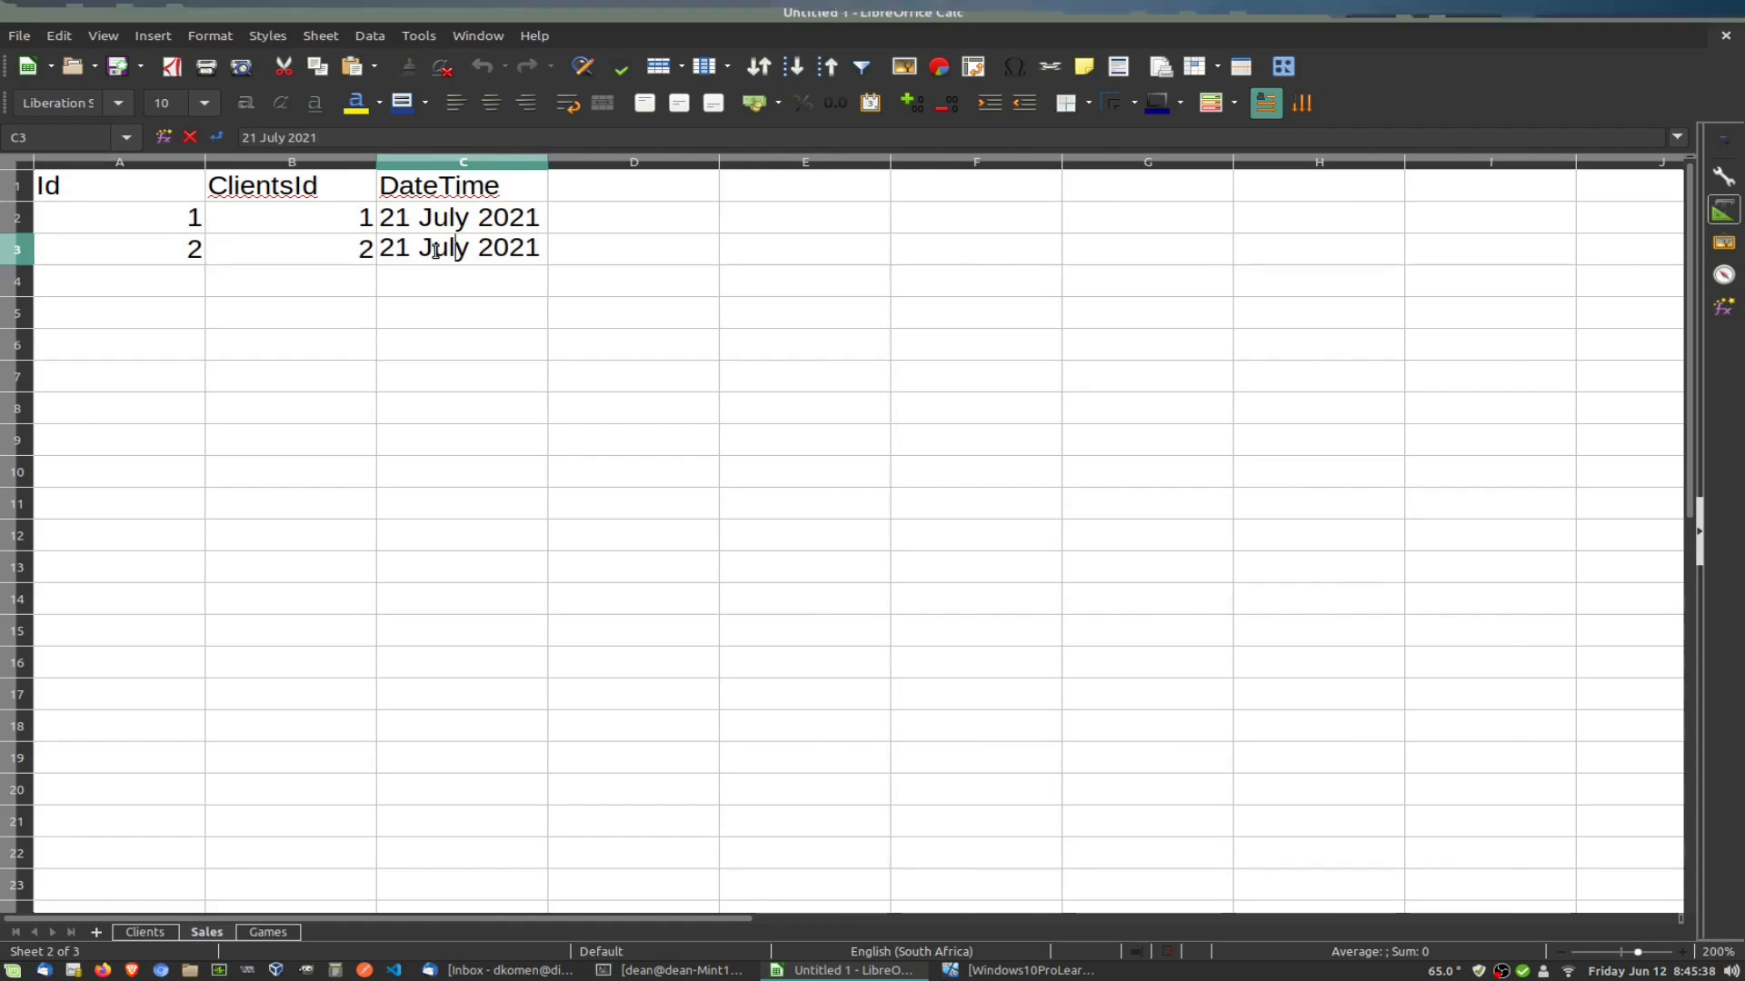
key("BackSpace")
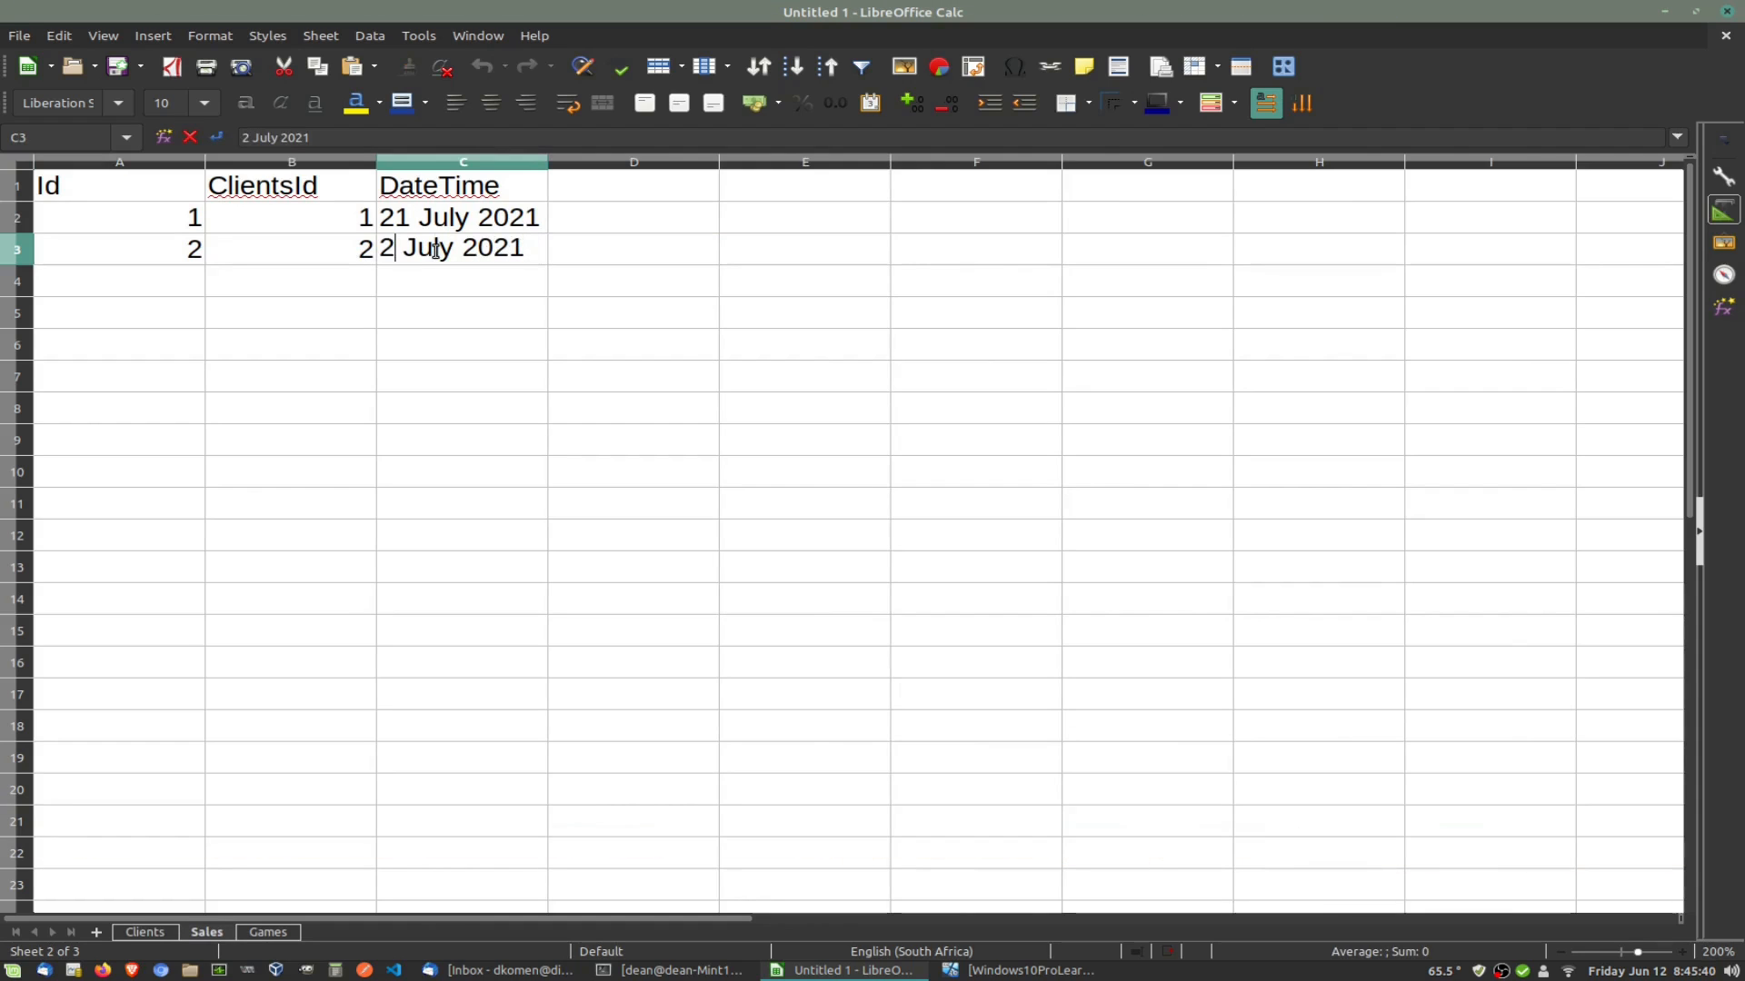
type("2")
left_click(499, 303)
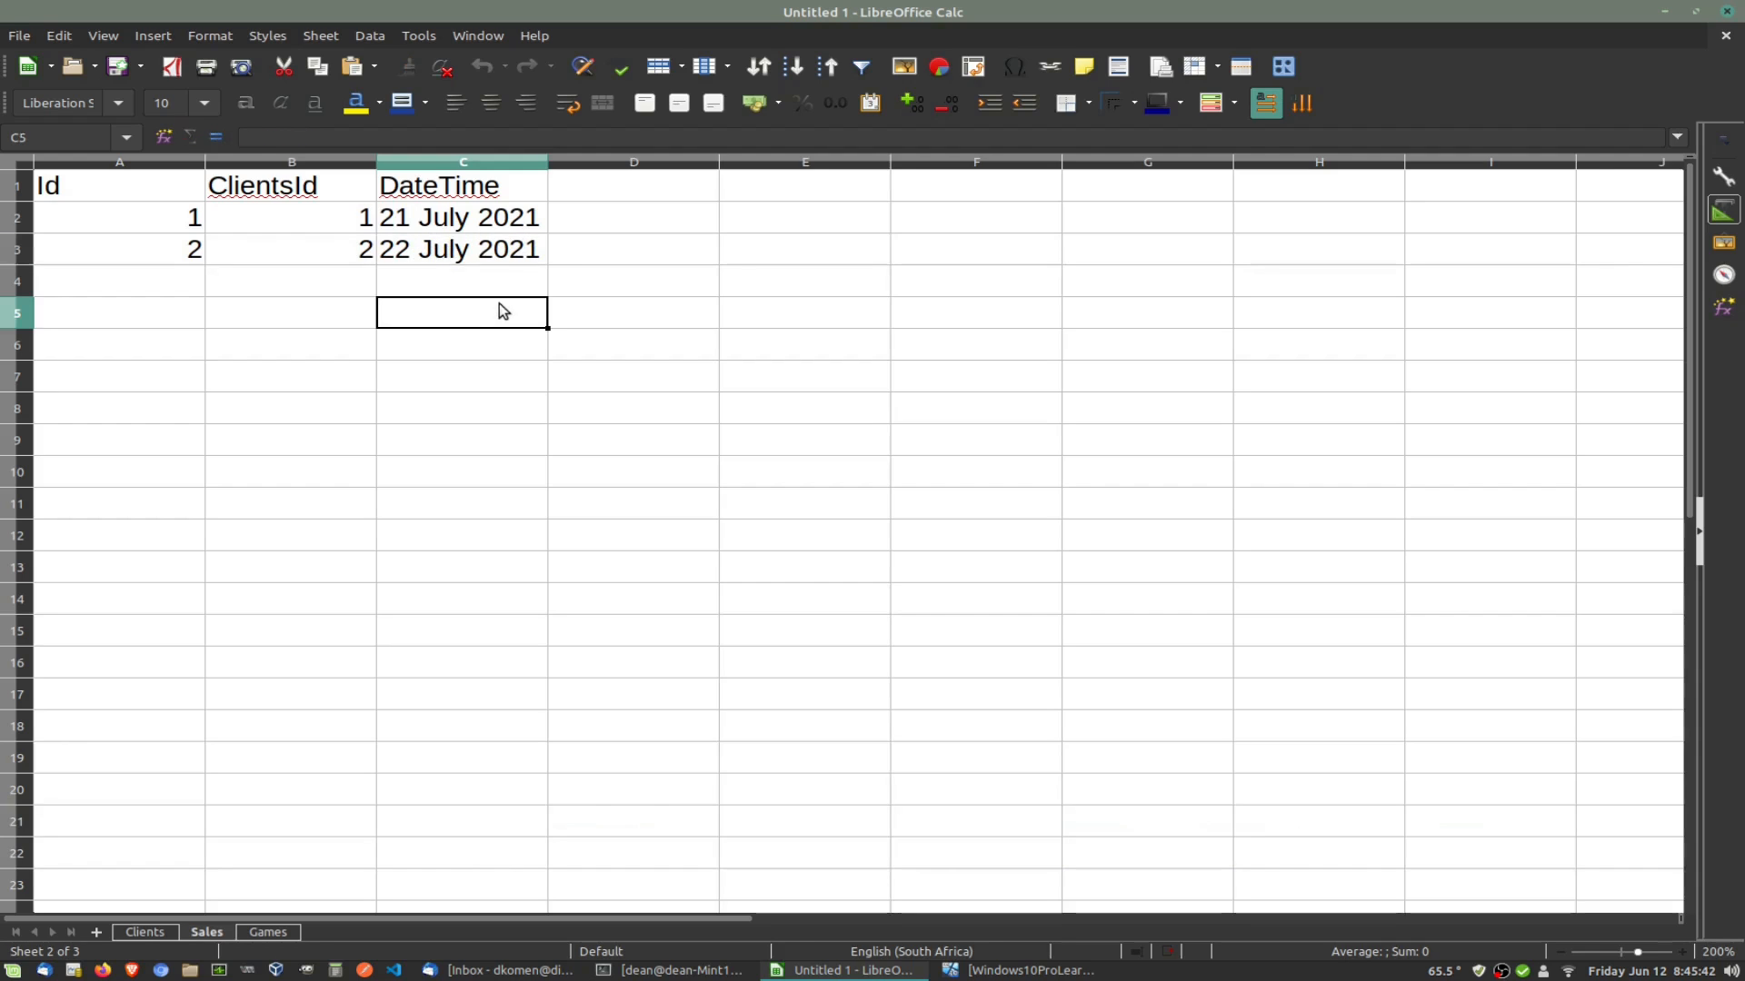
left_click_drag(100, 202, 455, 187)
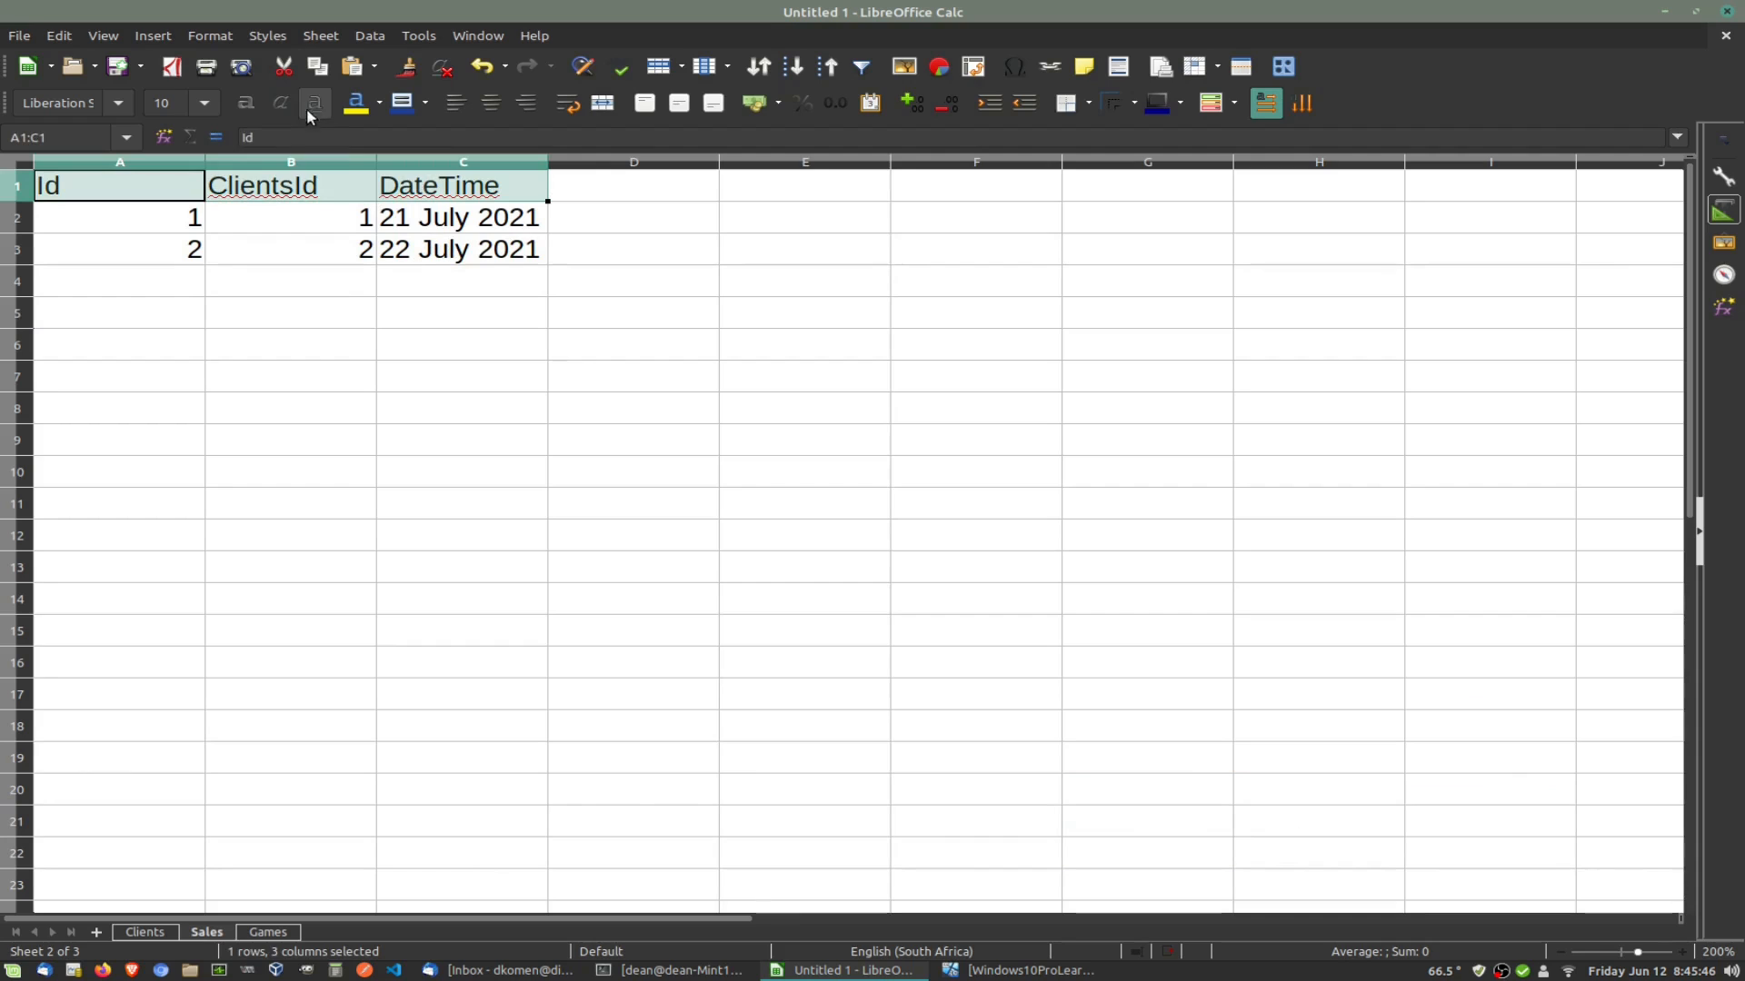
Step: Format the Sales header A1:C1 with yellow font on dark blue, and compare it with the Clients header
left_click(356, 115)
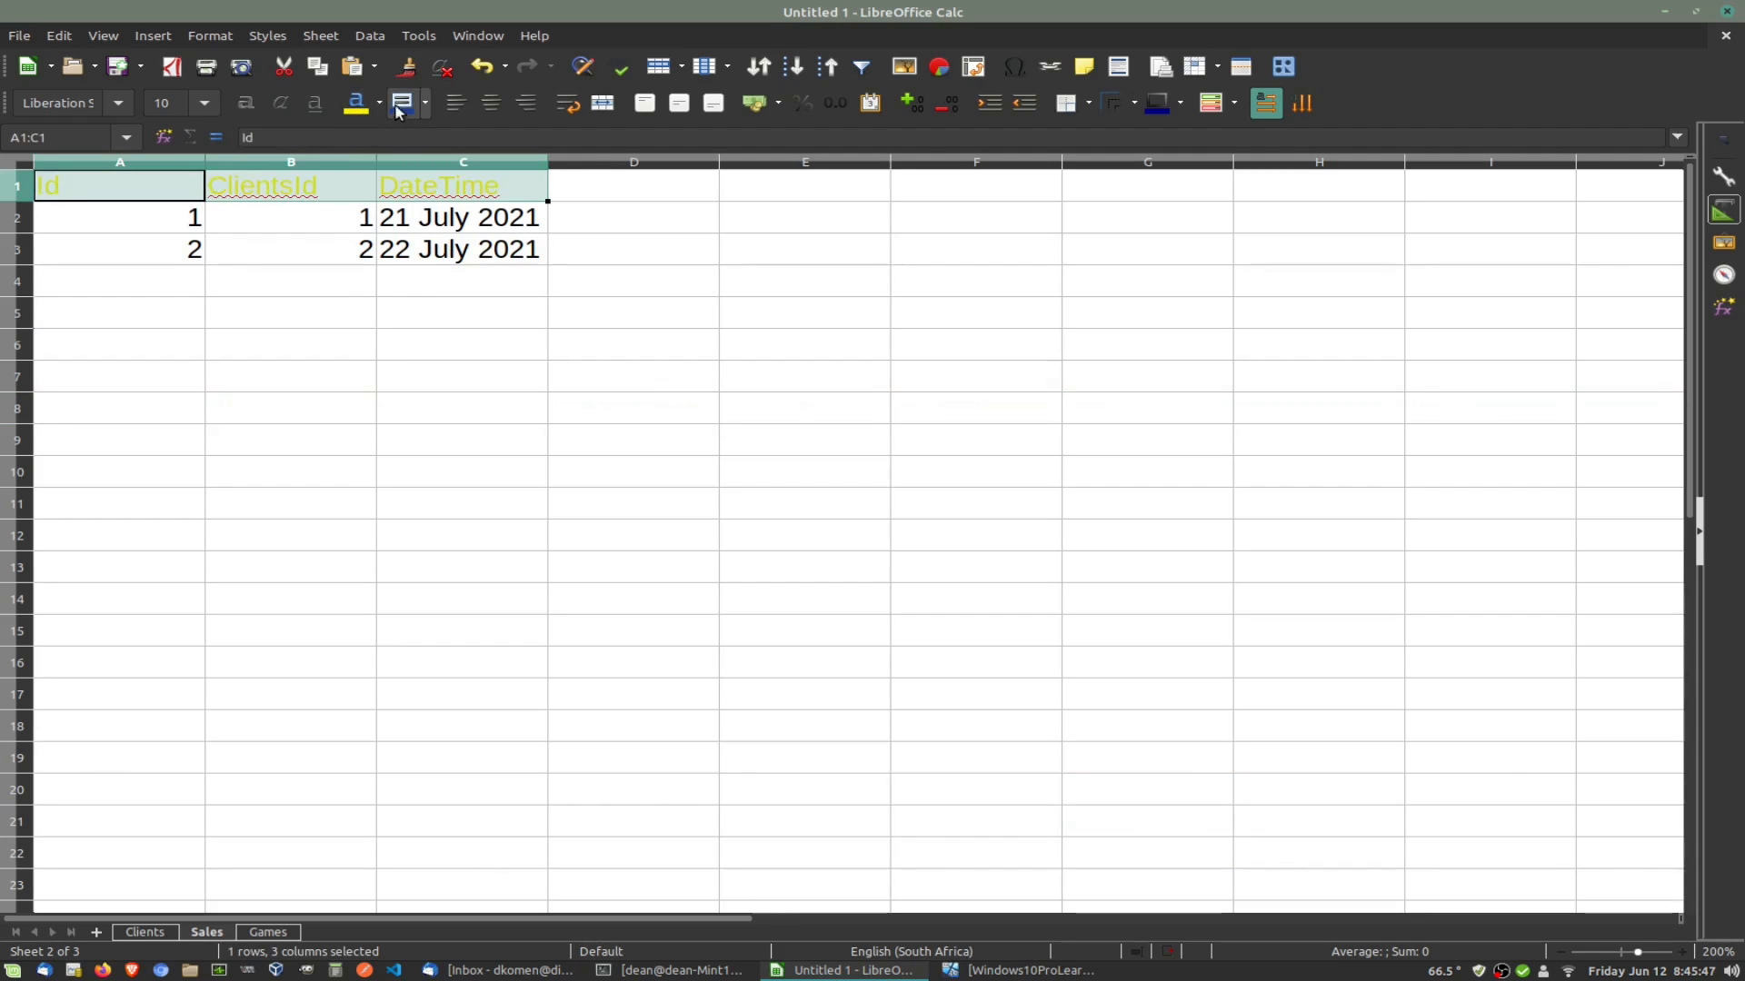
left_click(398, 107)
left_click(449, 416)
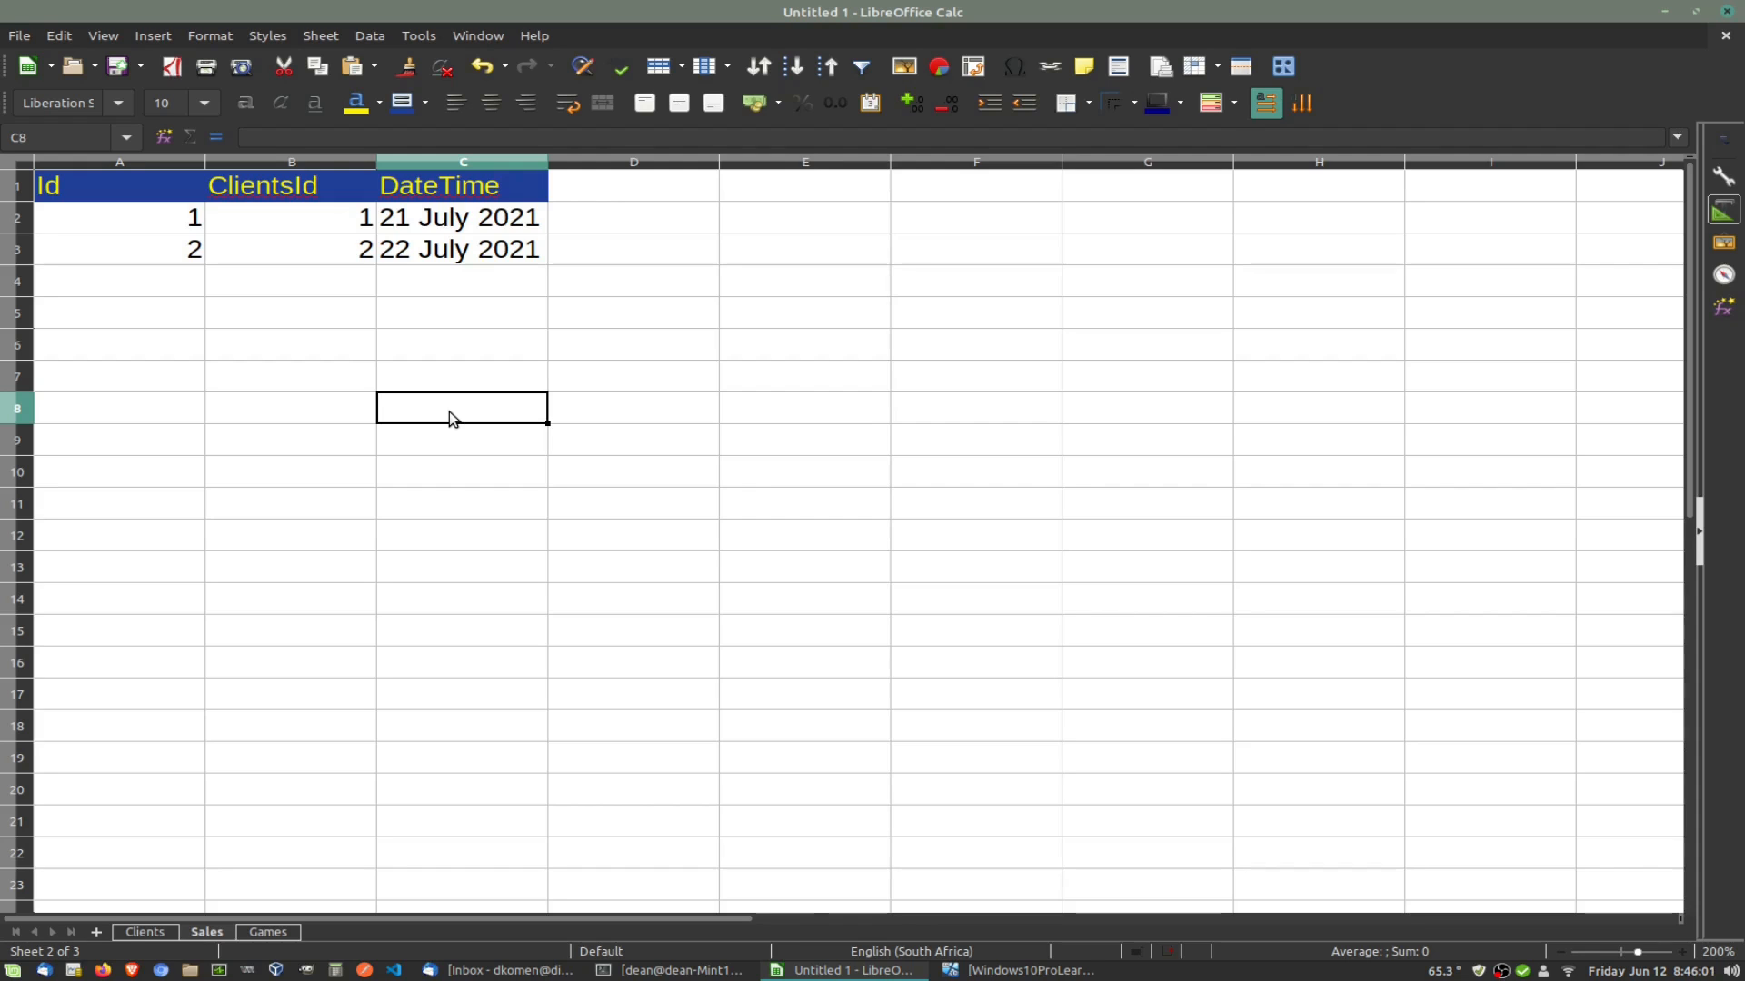
left_click(146, 932)
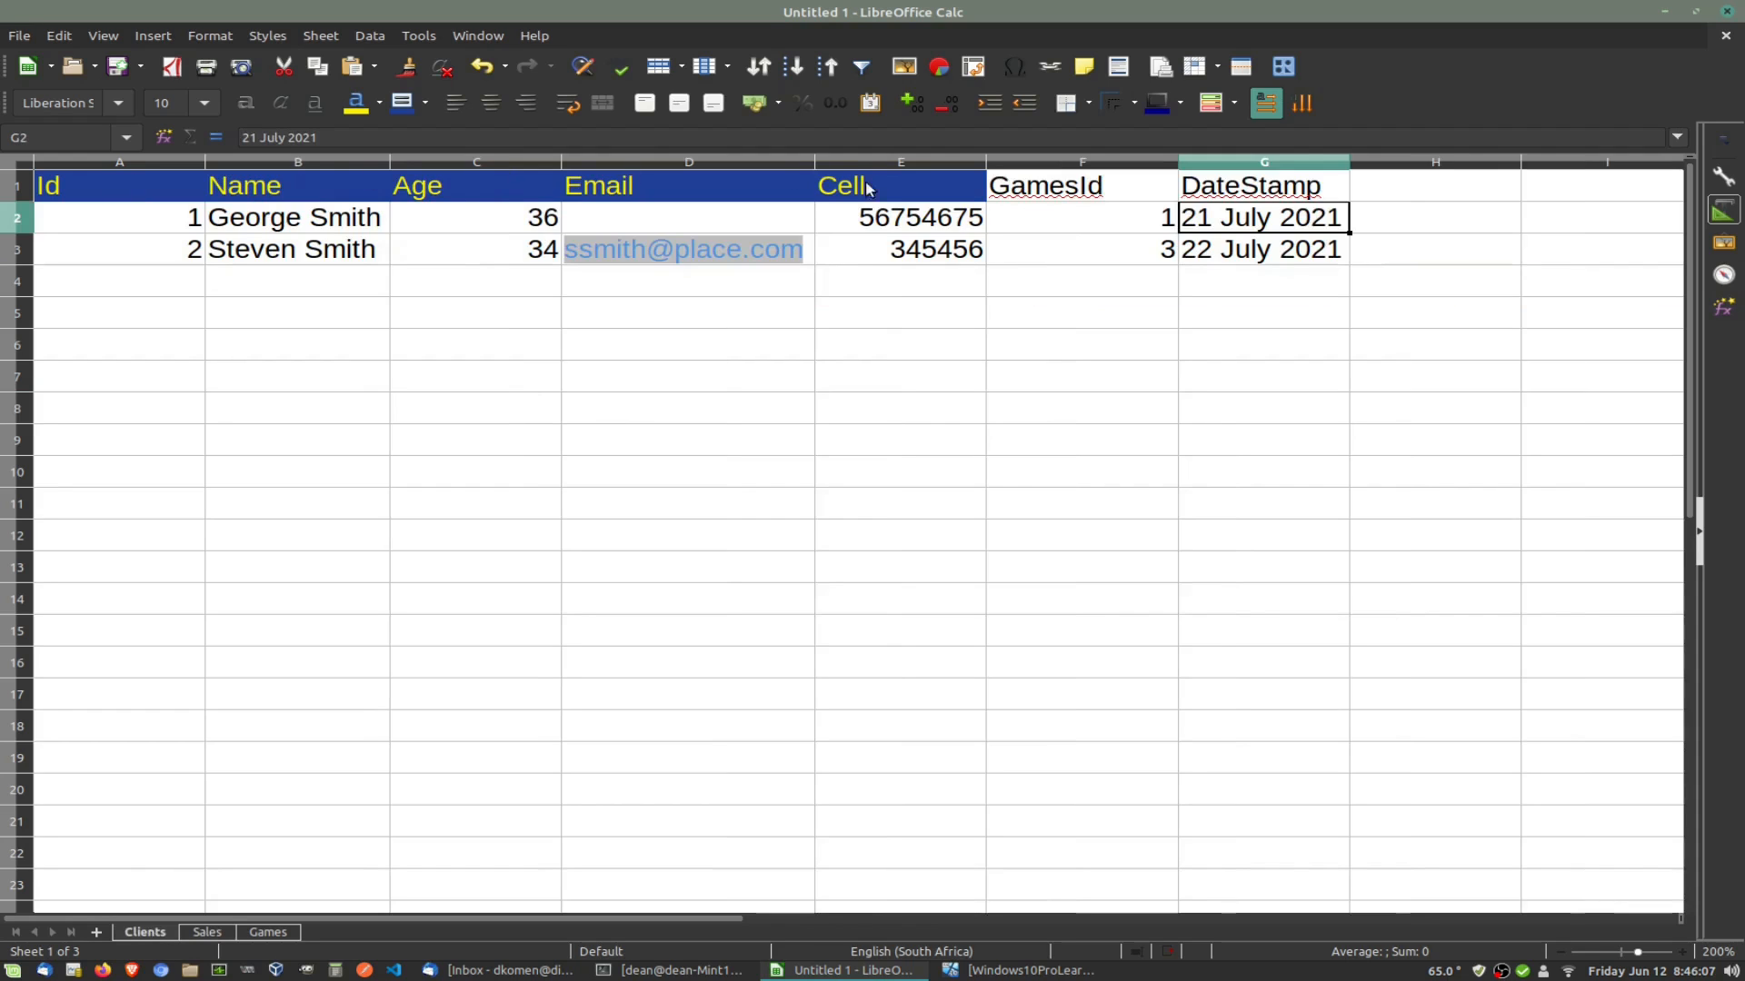
left_click(1055, 192)
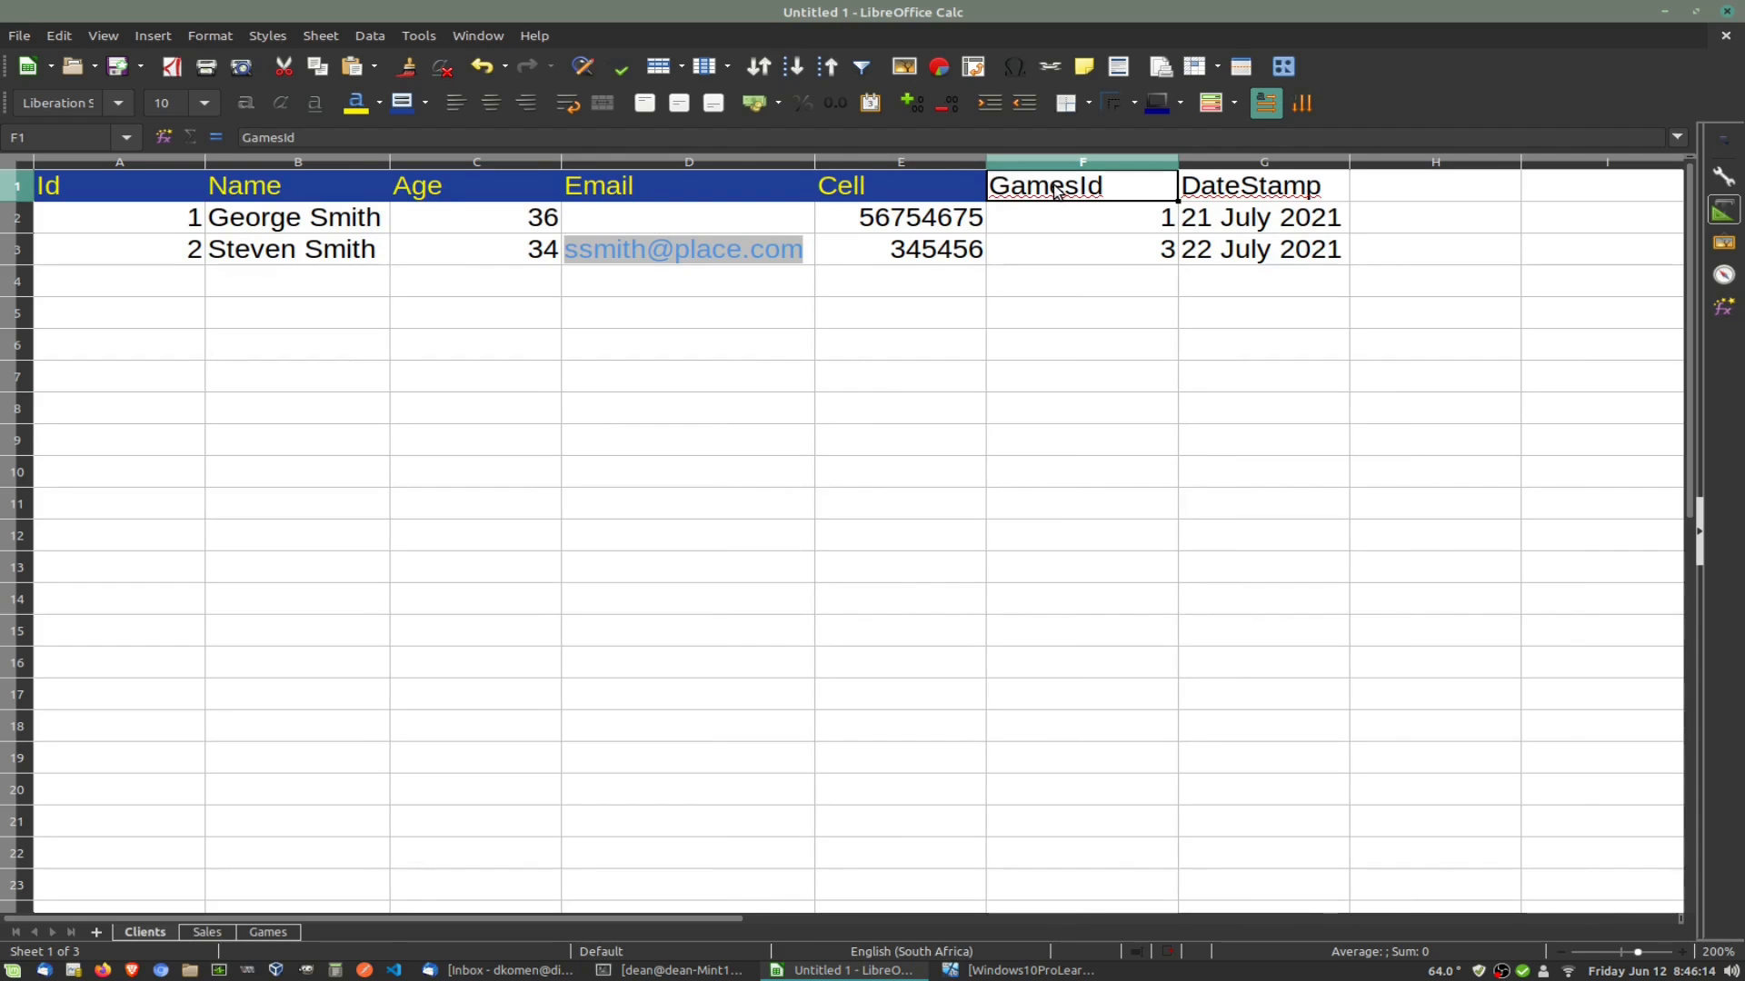
left_click(216, 932)
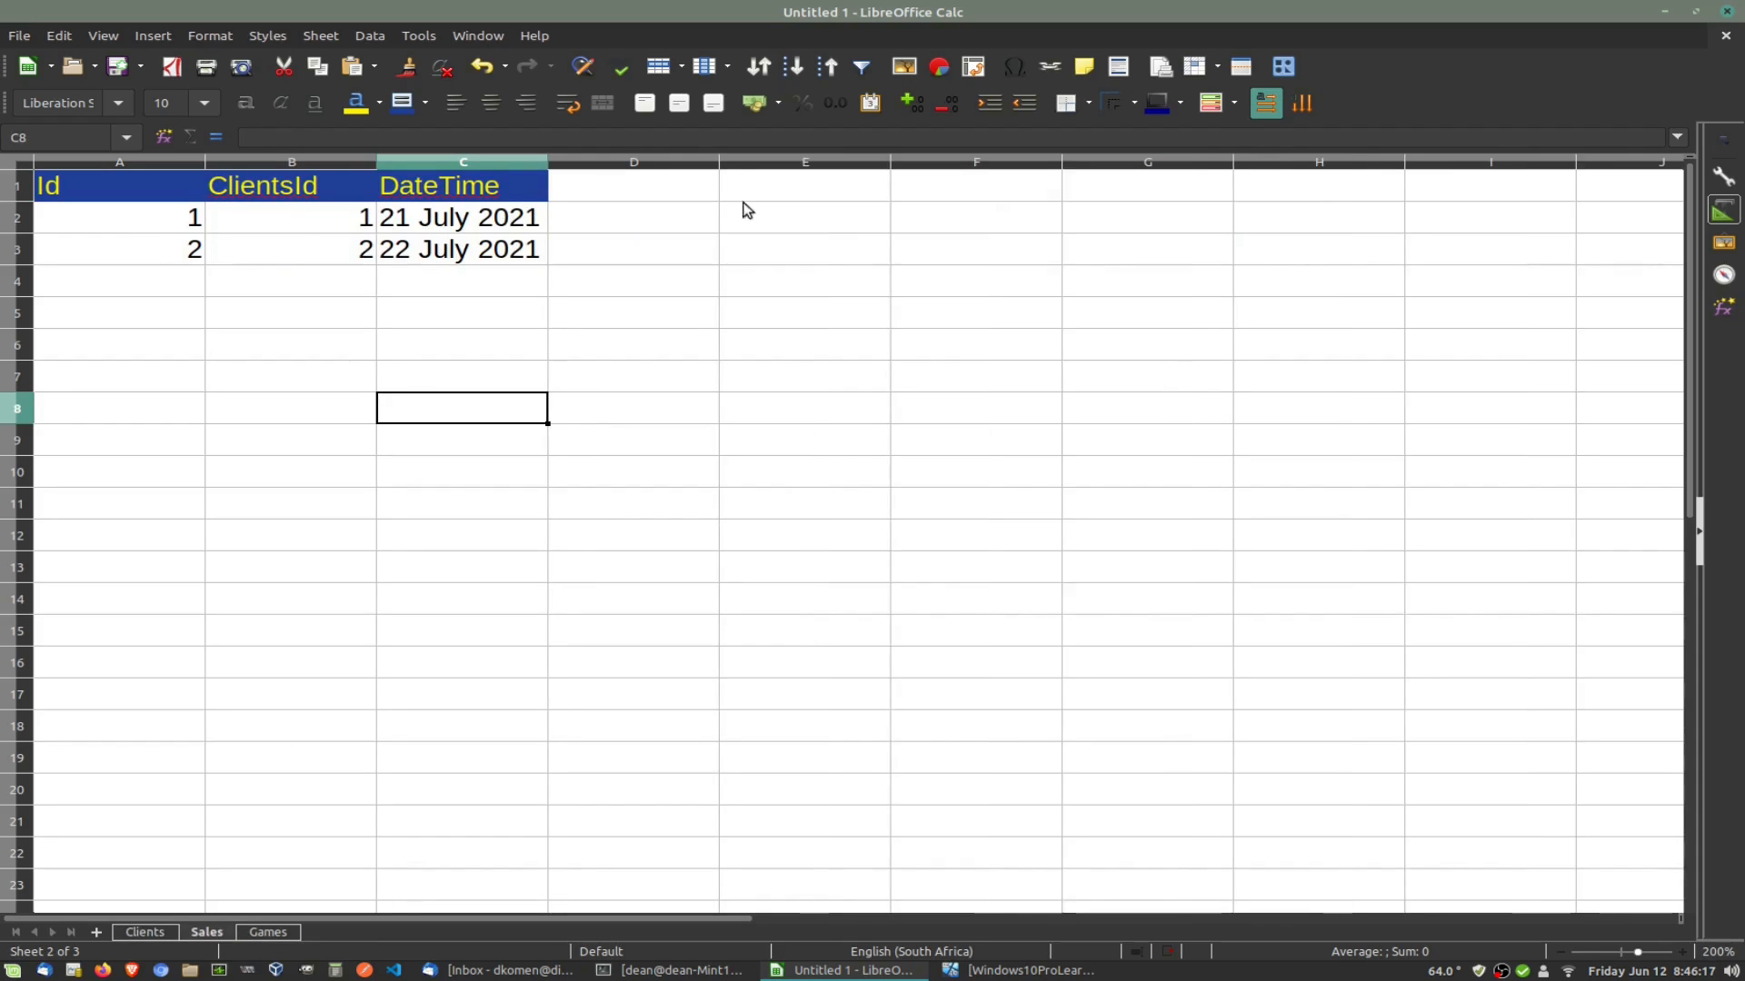
Step: Add a GamesId header in D1 with yellow text on a dark blue background
left_click(646, 192)
type("Gamee")
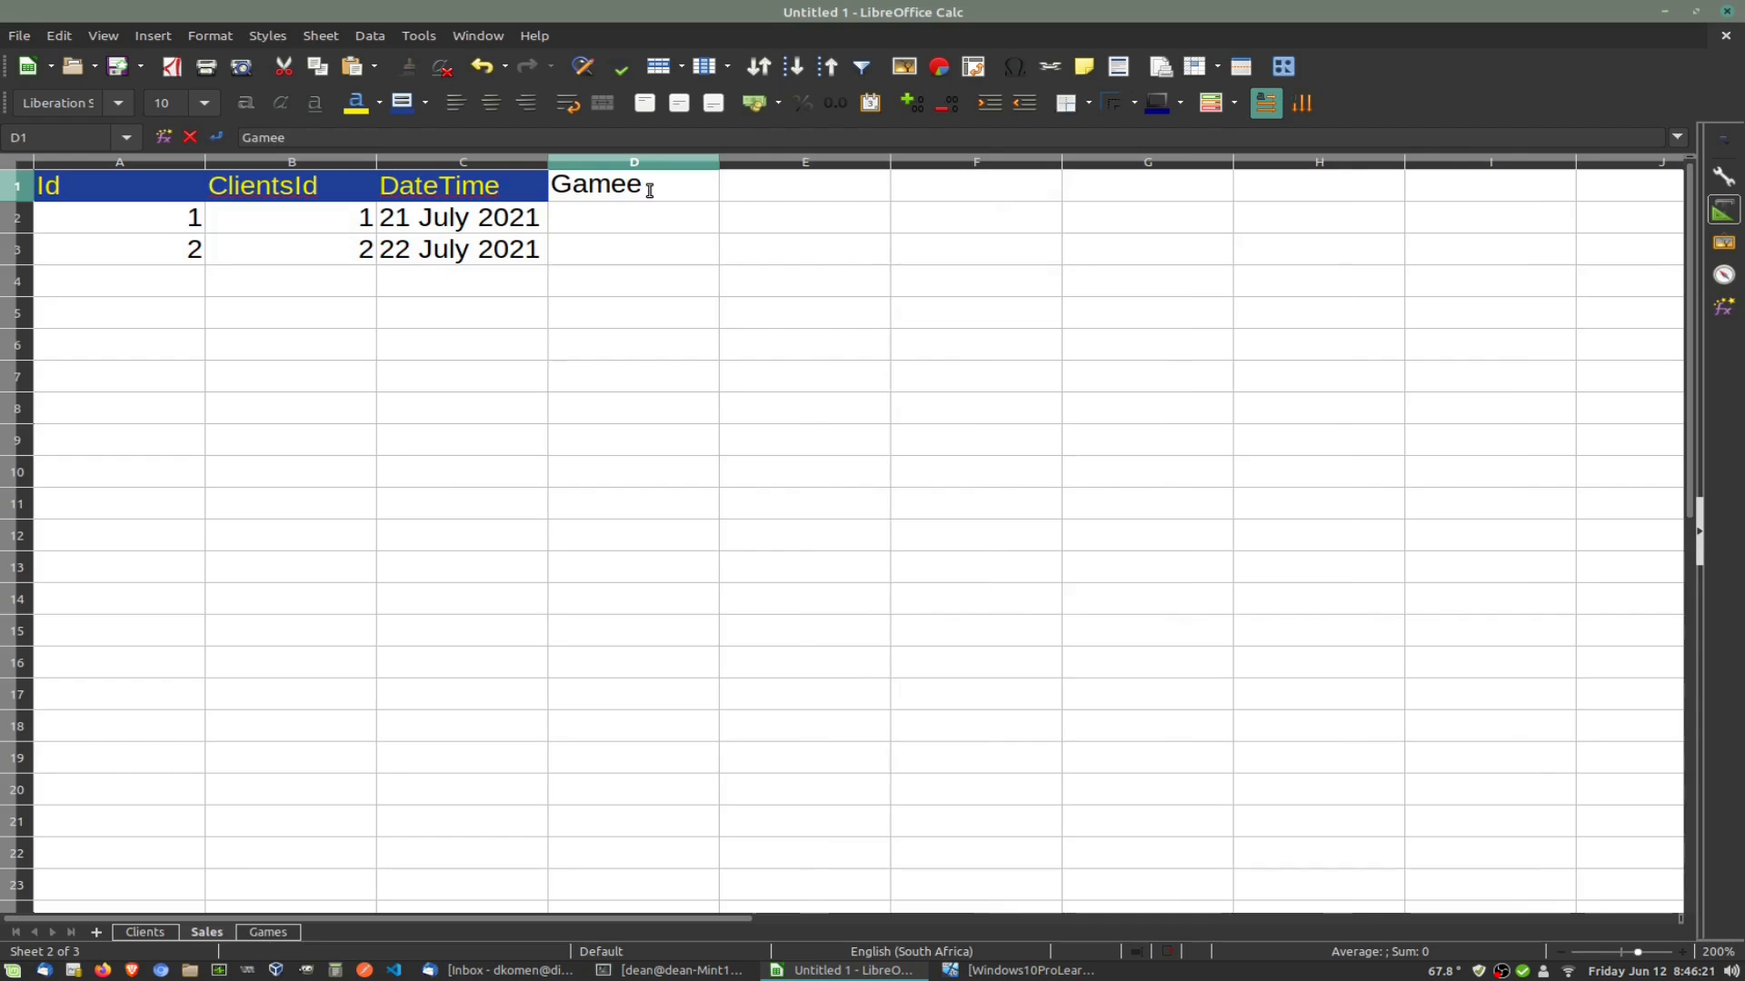
key("BackSpace")
type("sId")
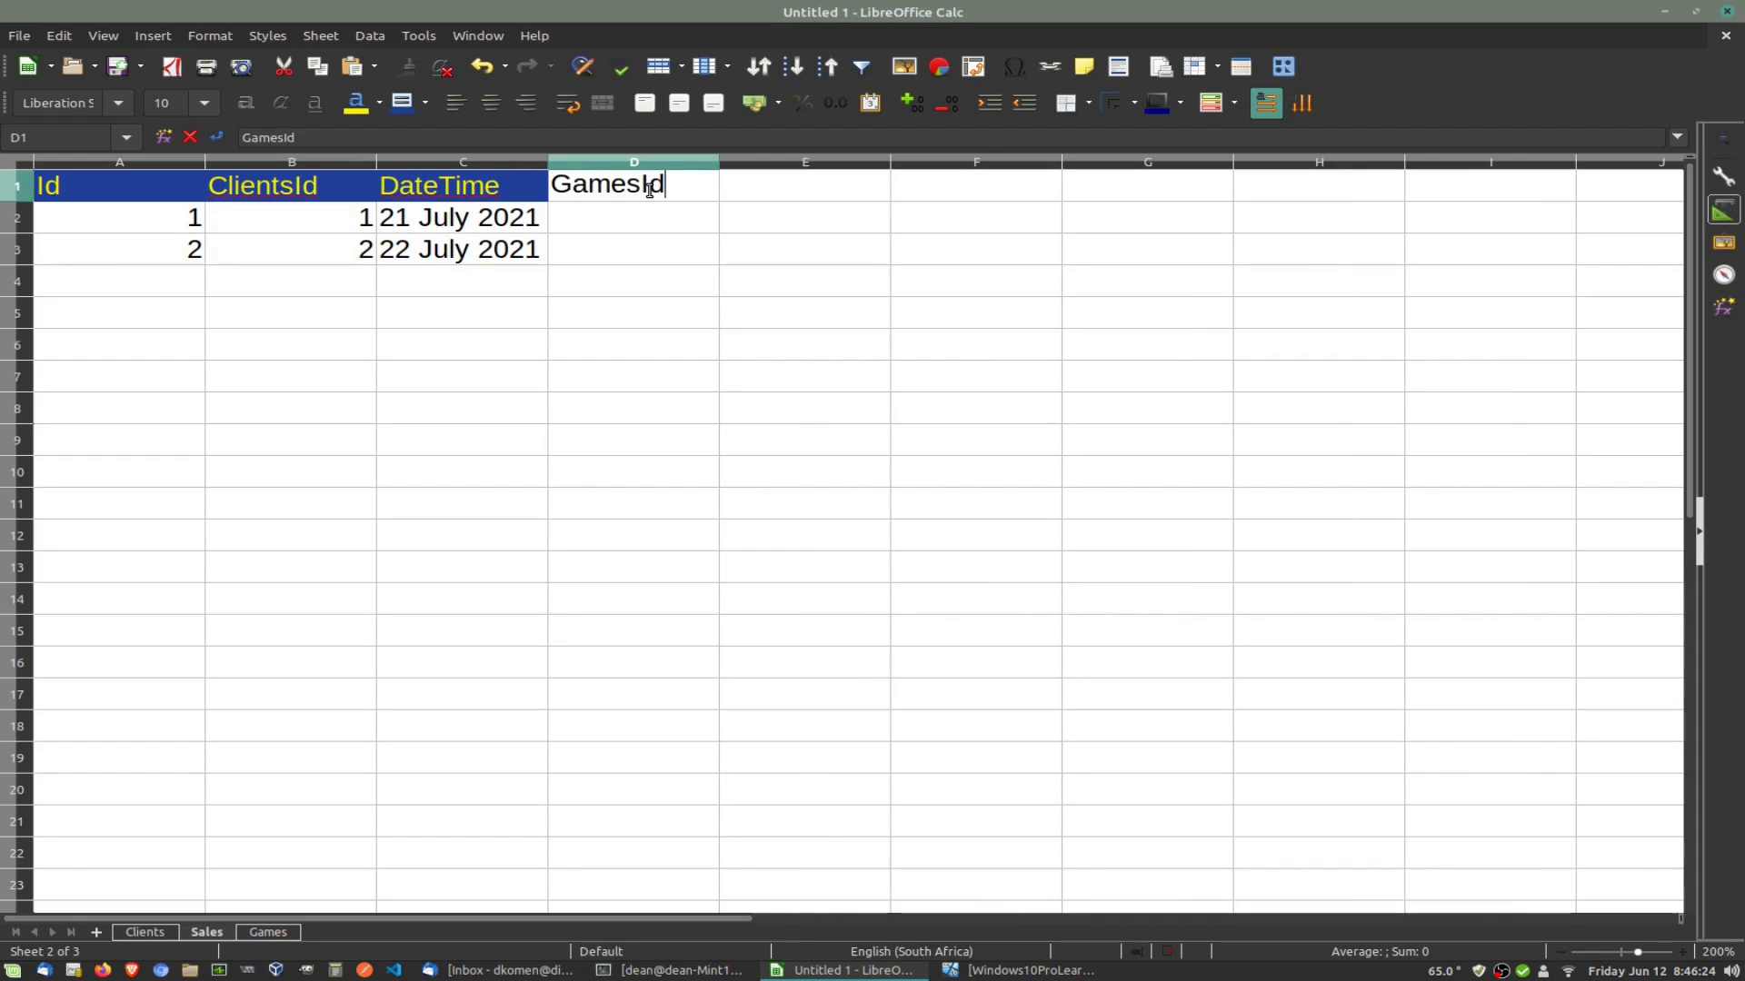
key("Return")
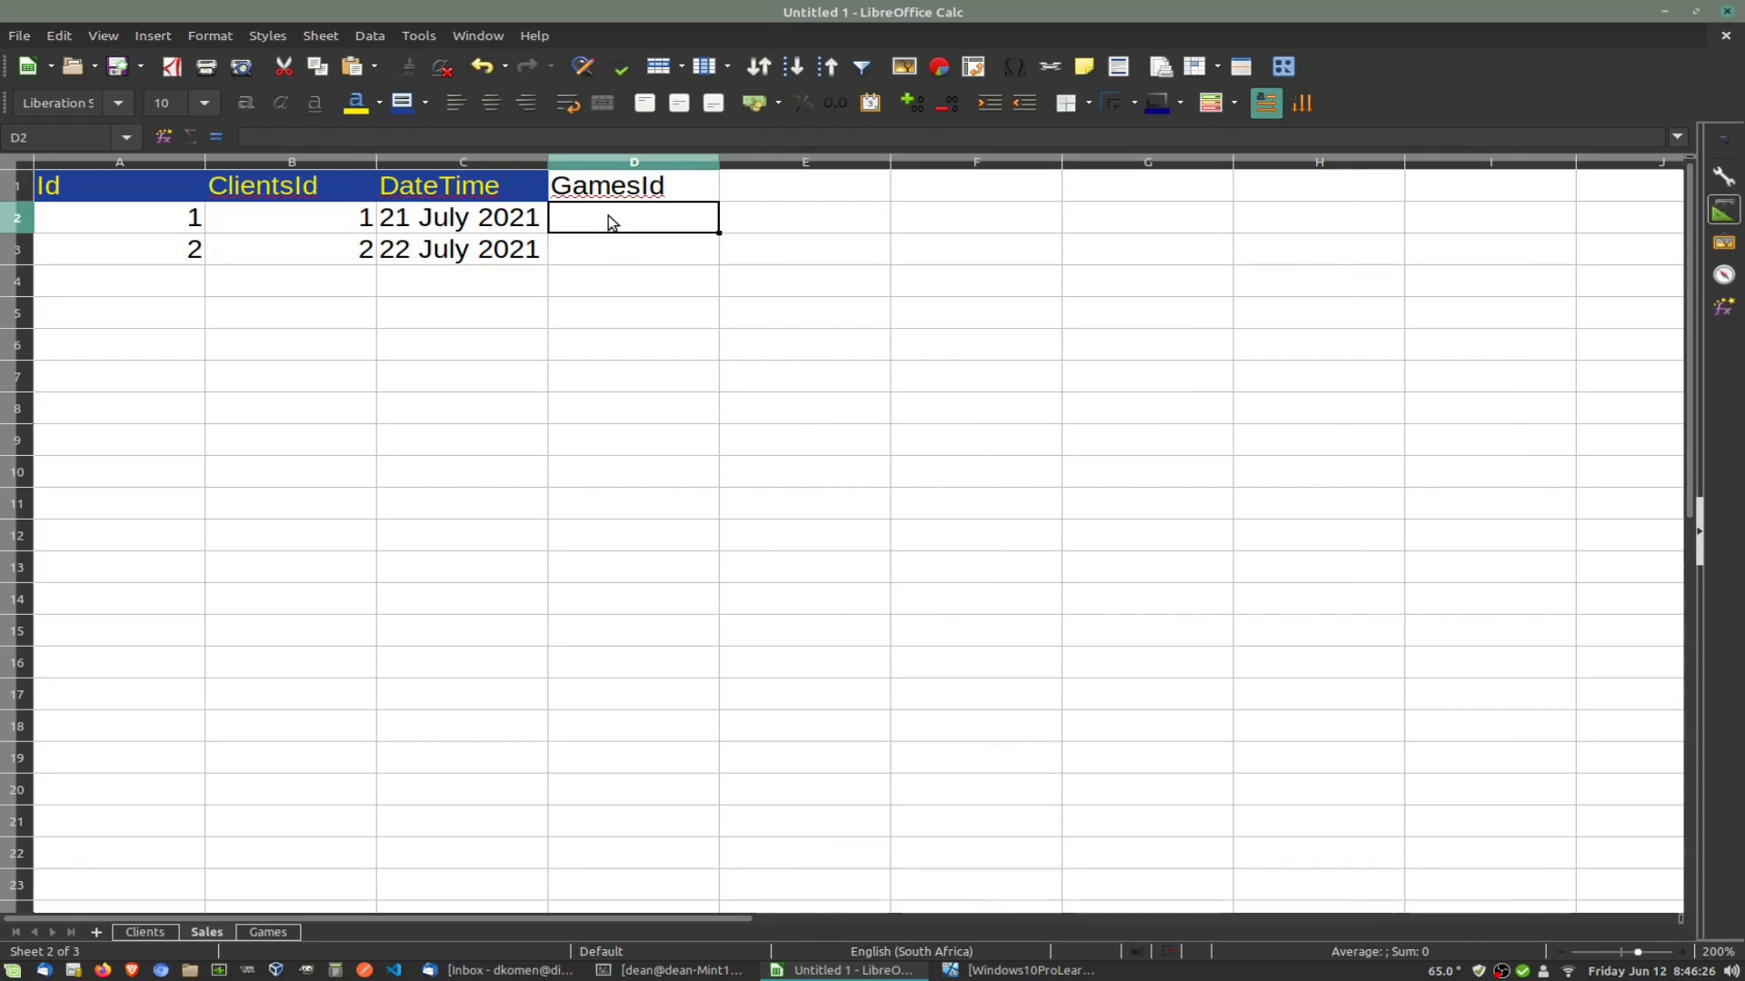
left_click(607, 187)
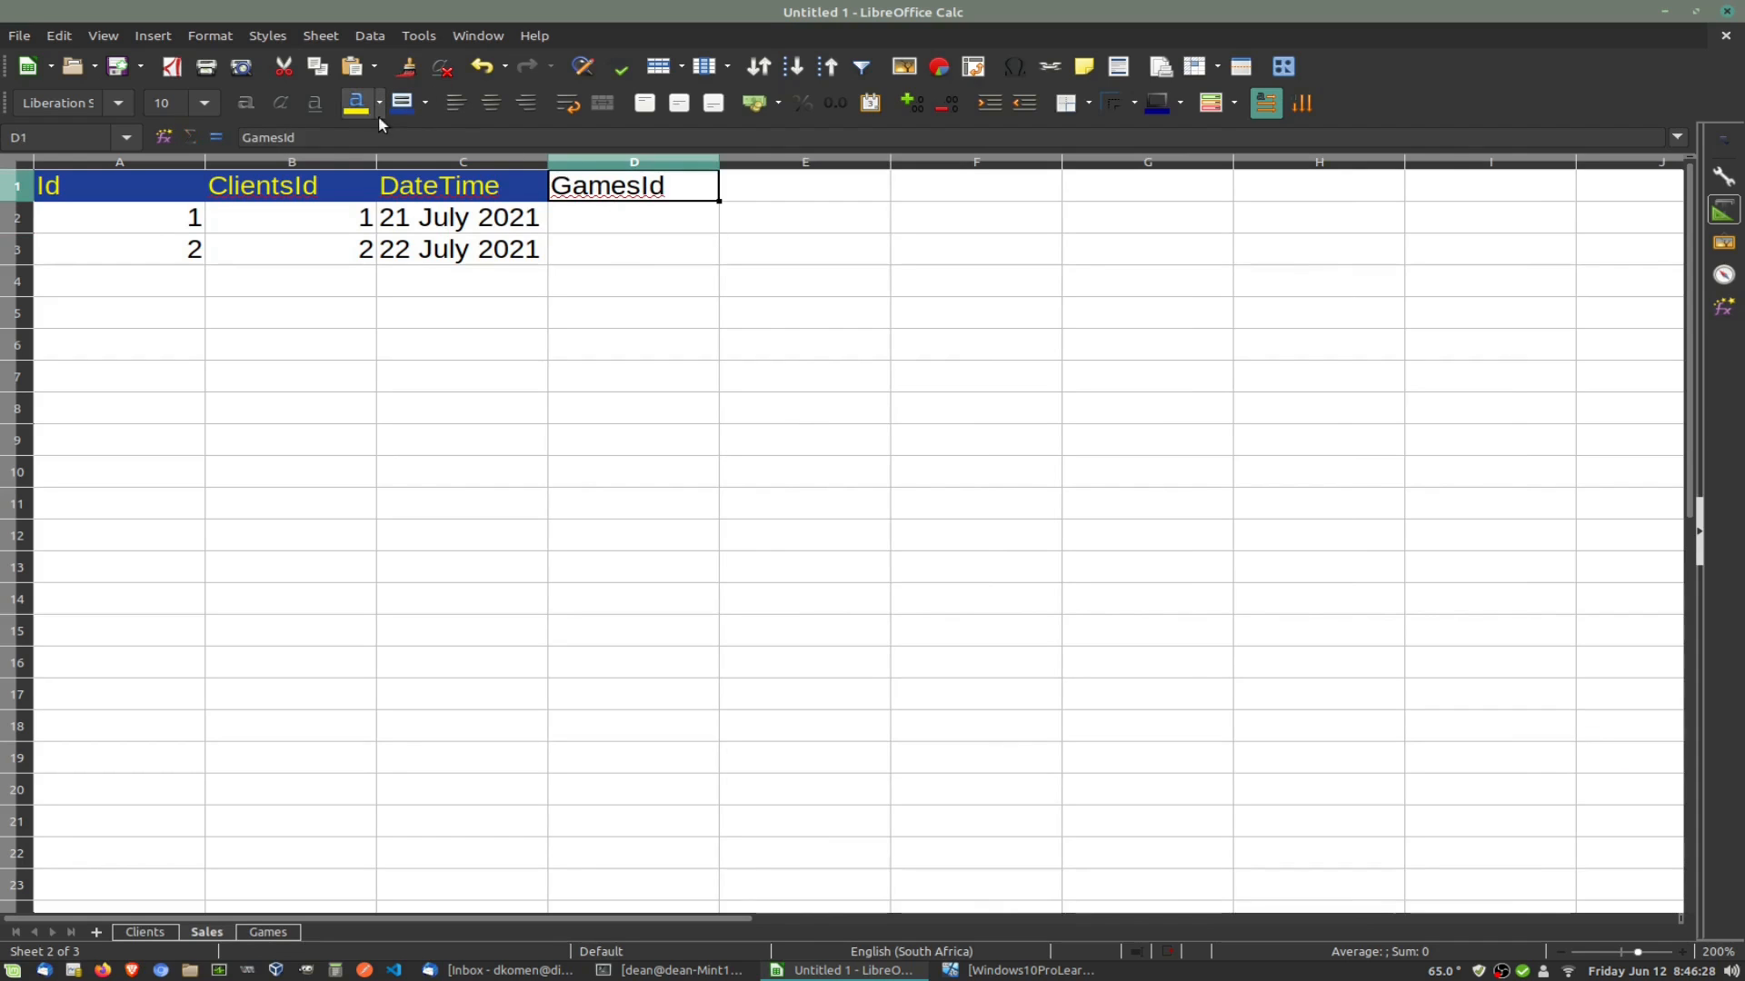
left_click(355, 102)
left_click(400, 104)
Step: Enter game ids 1 in D2 and 3 in D3, checking the Clients and Games sheets
left_click(627, 223)
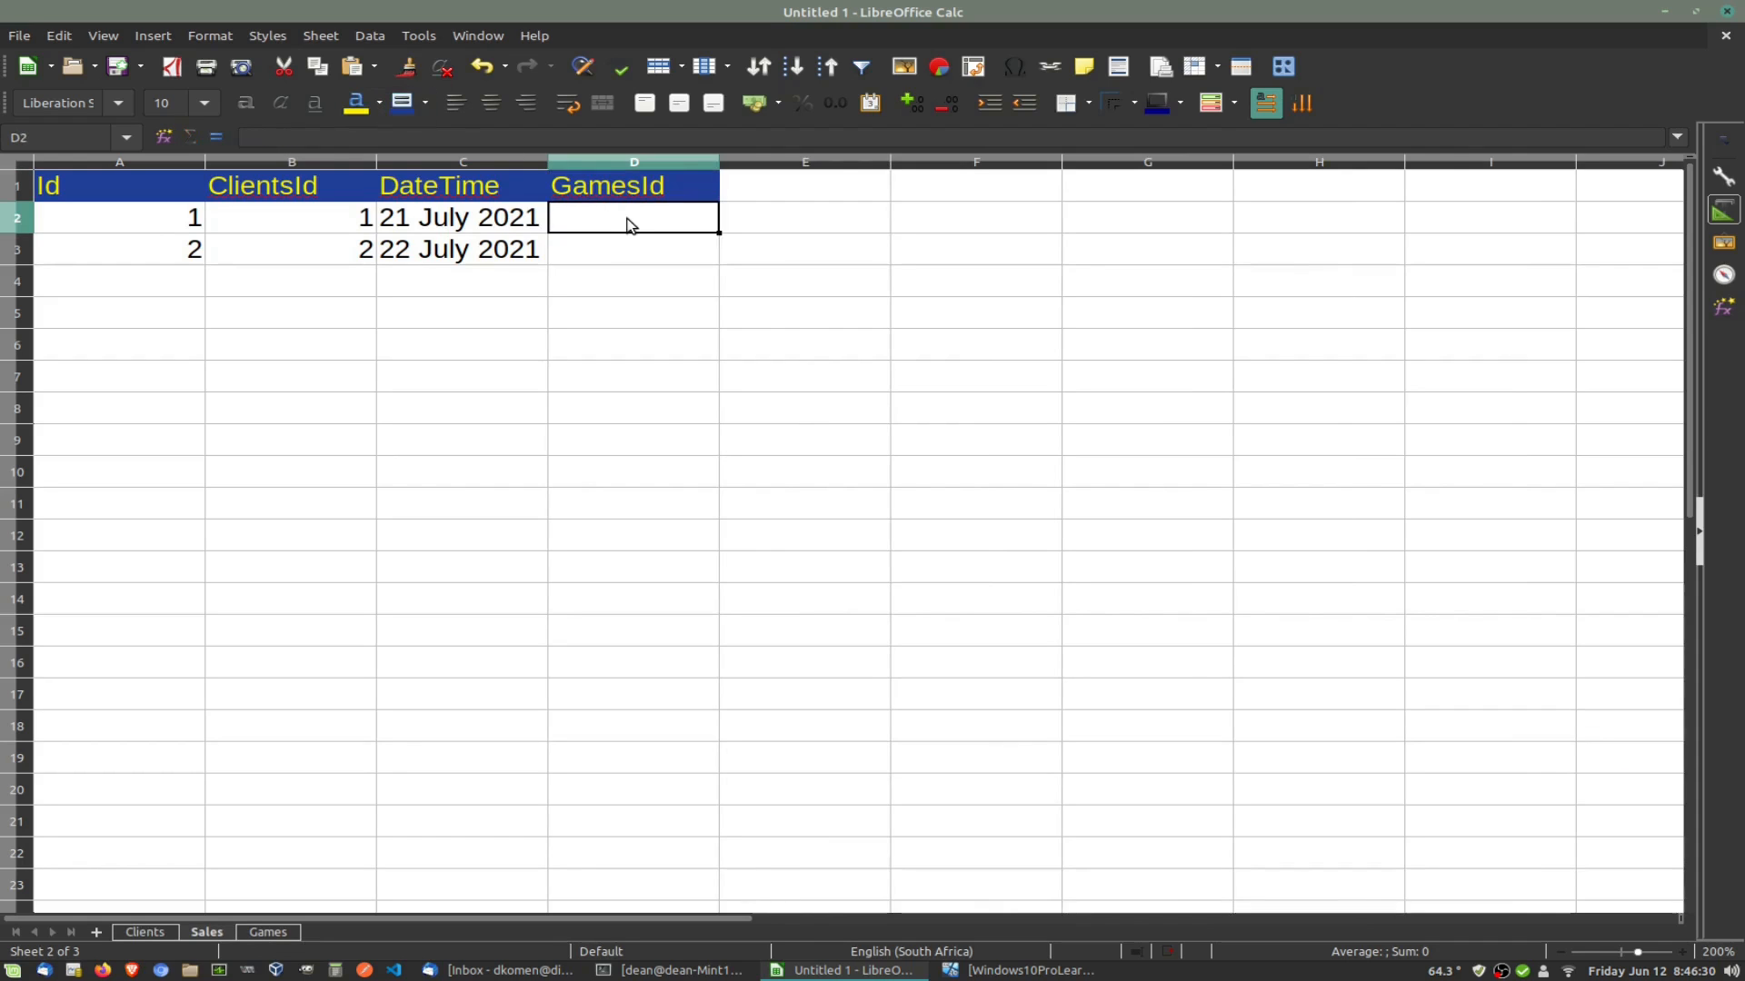
type("1")
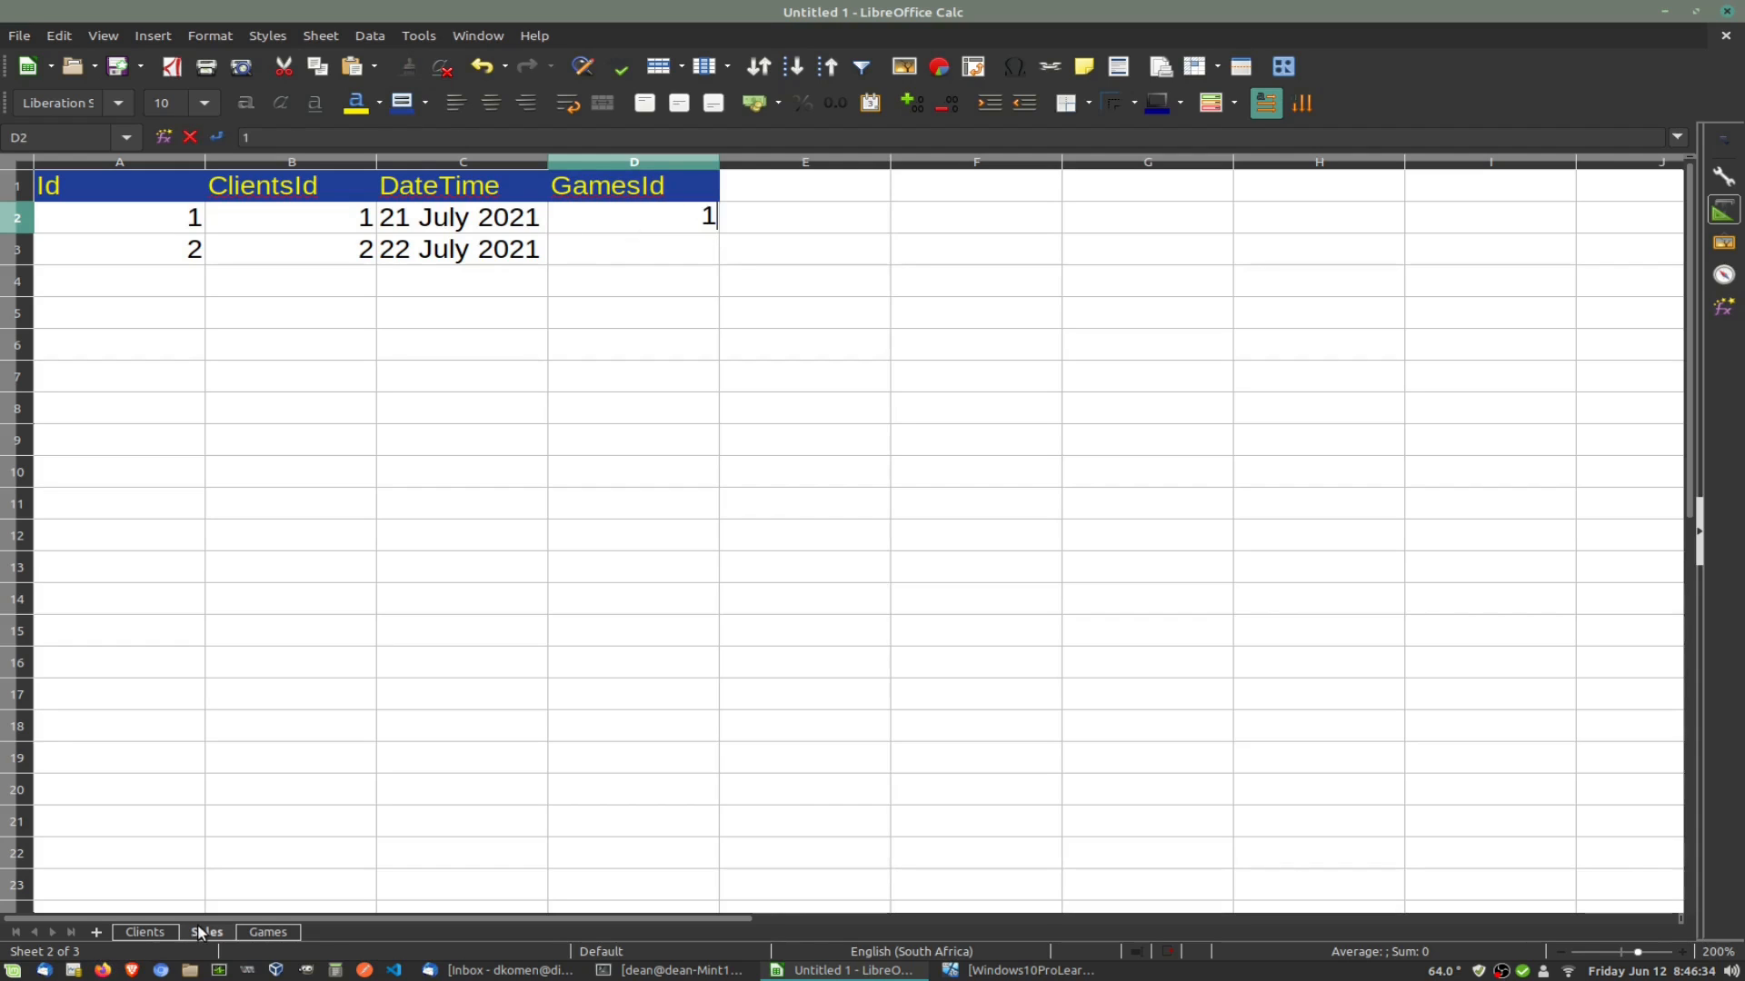
left_click(146, 933)
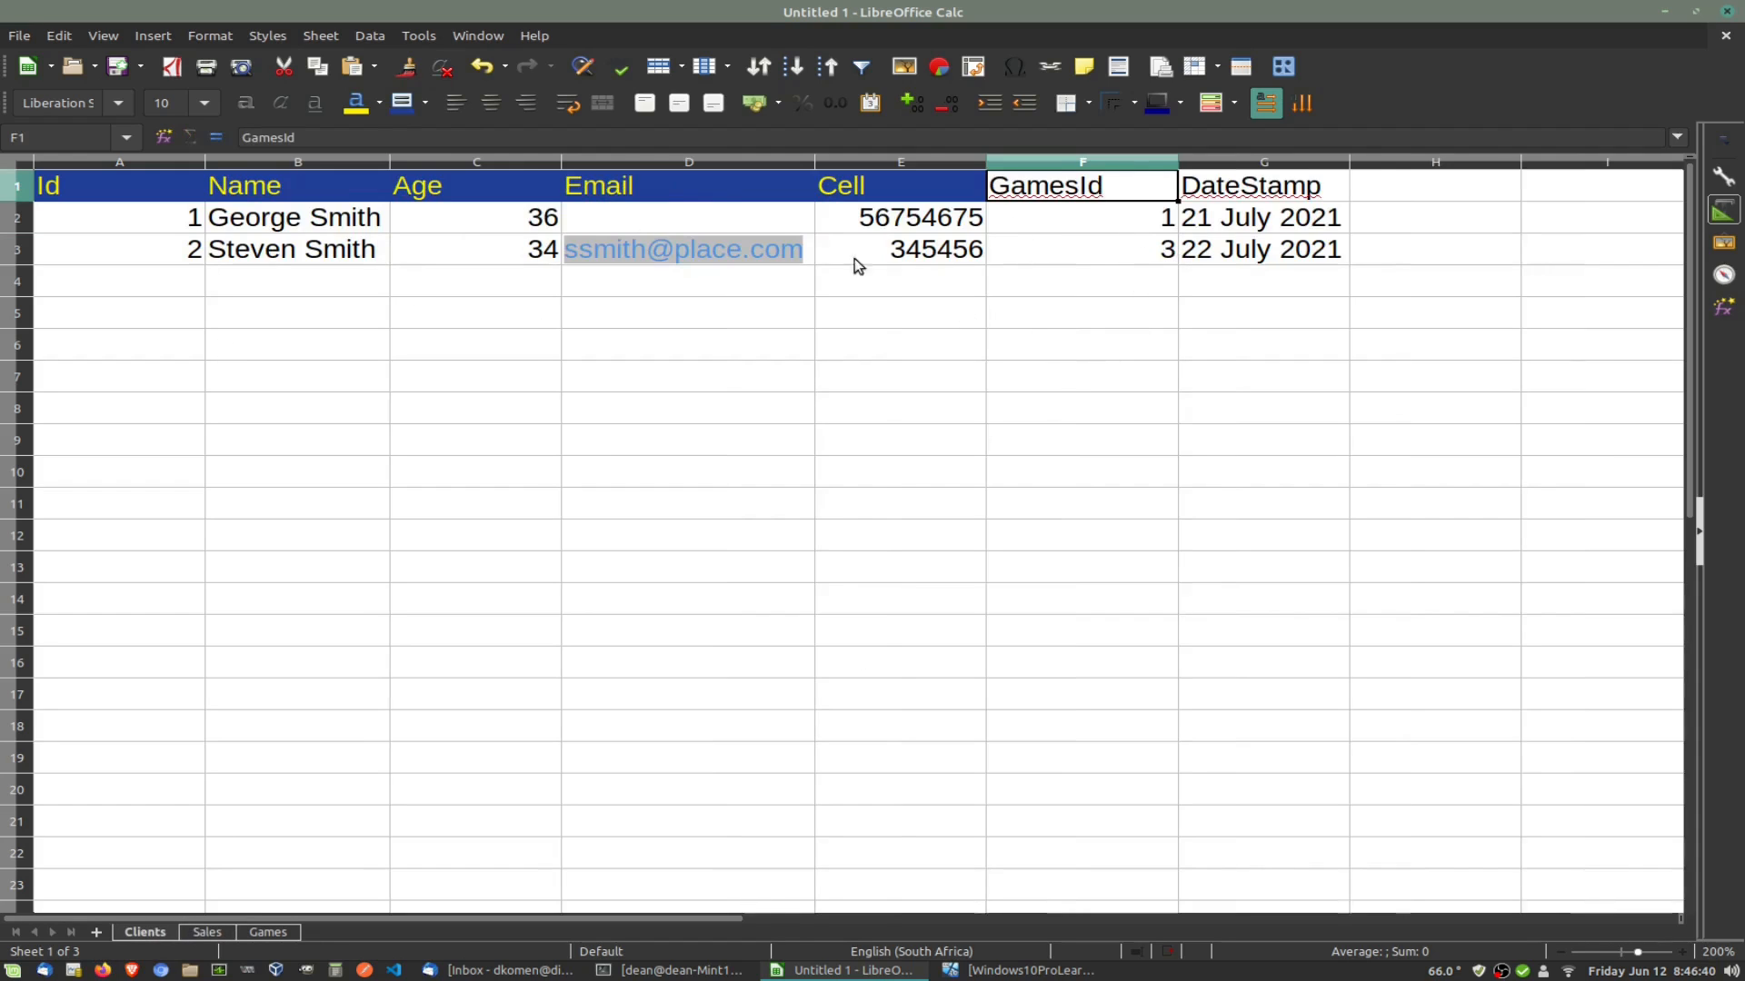
left_click(198, 932)
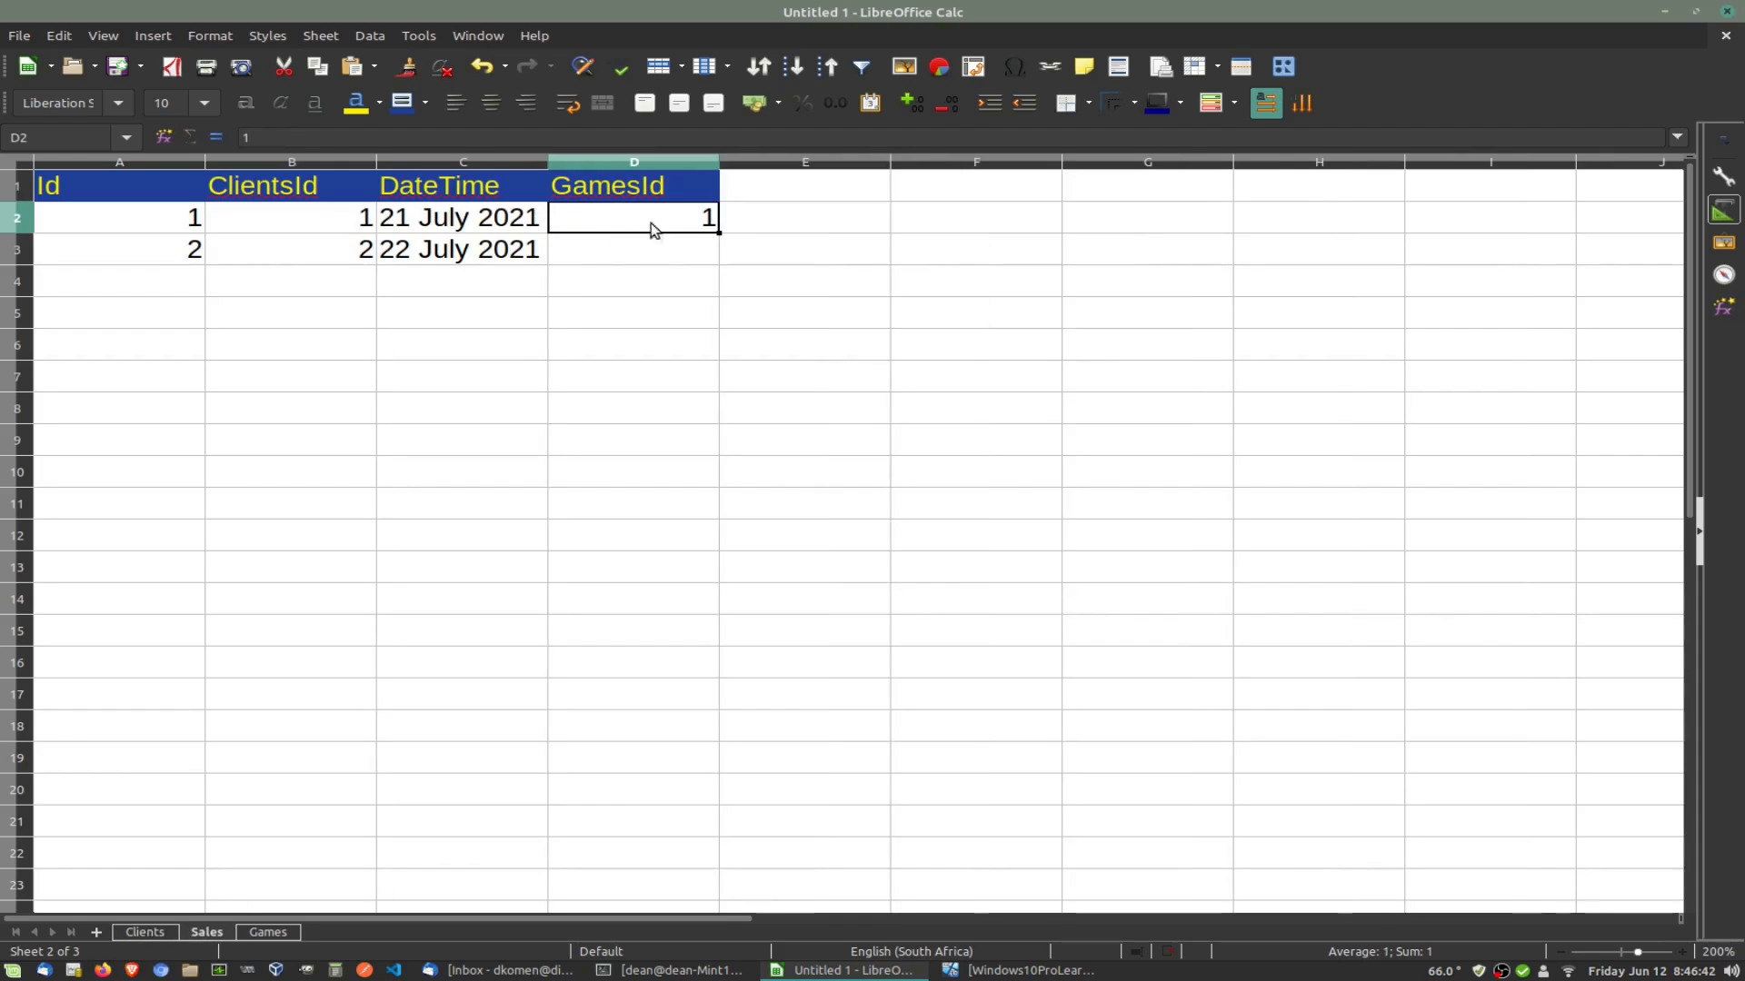
left_click(655, 258)
type("3")
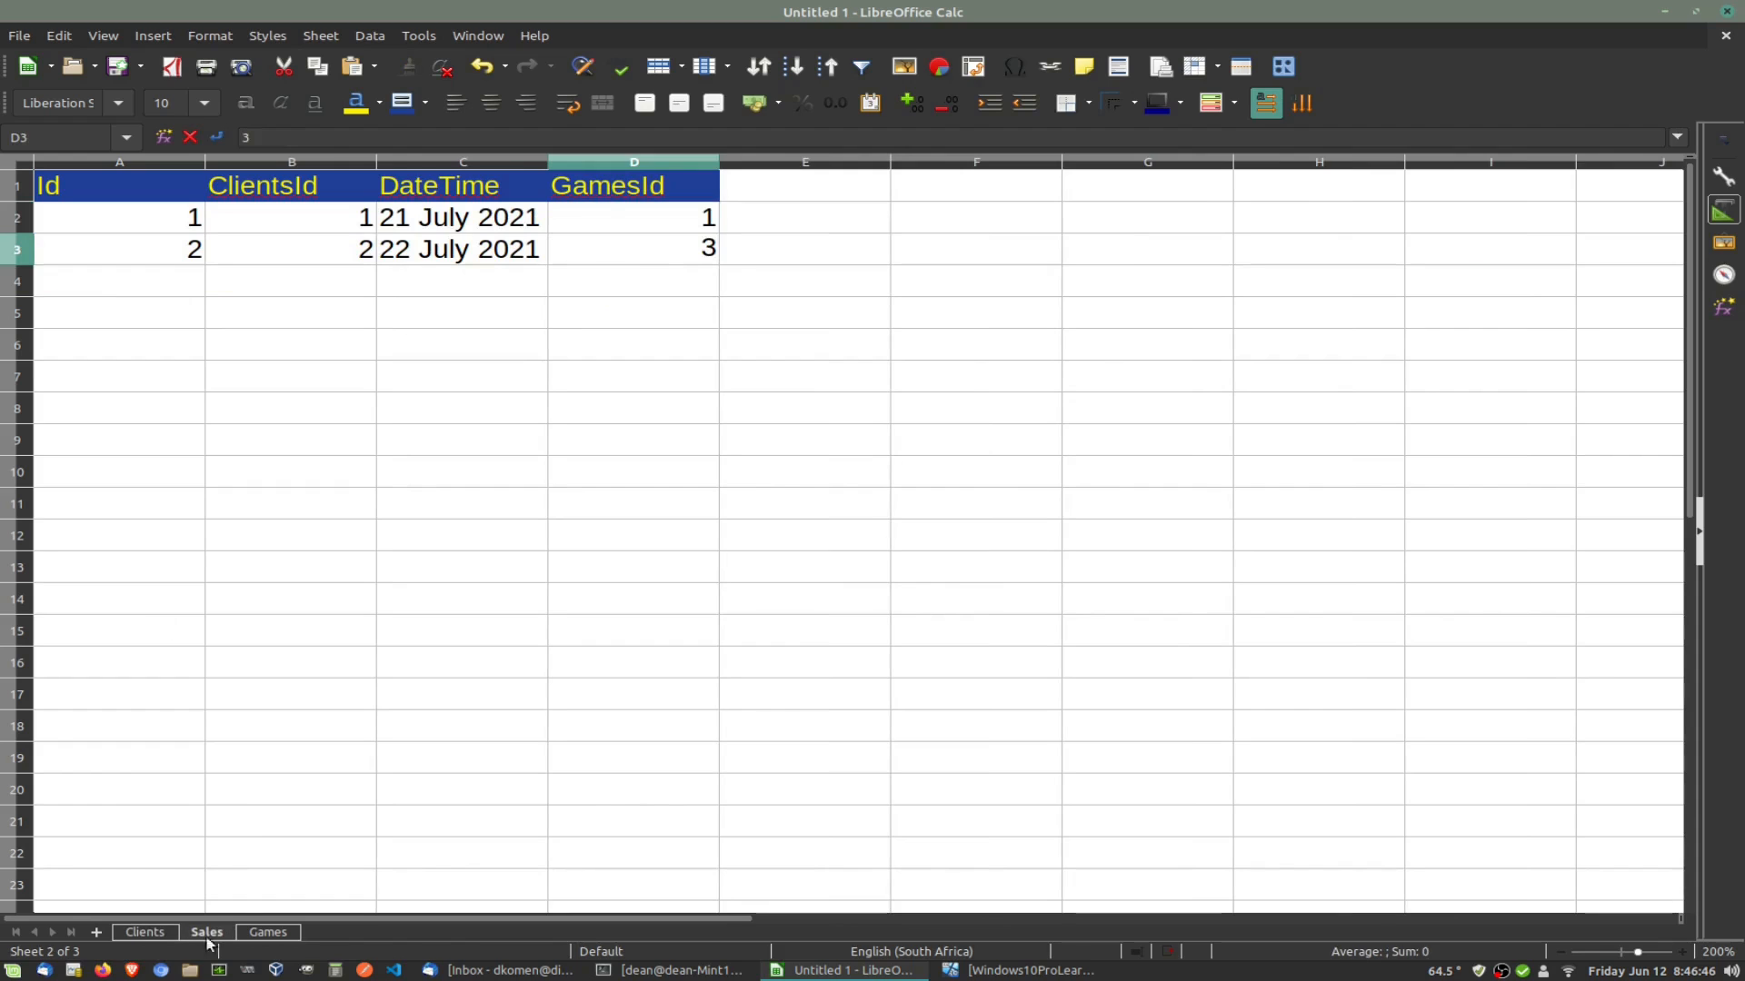
left_click(265, 933)
left_click(138, 933)
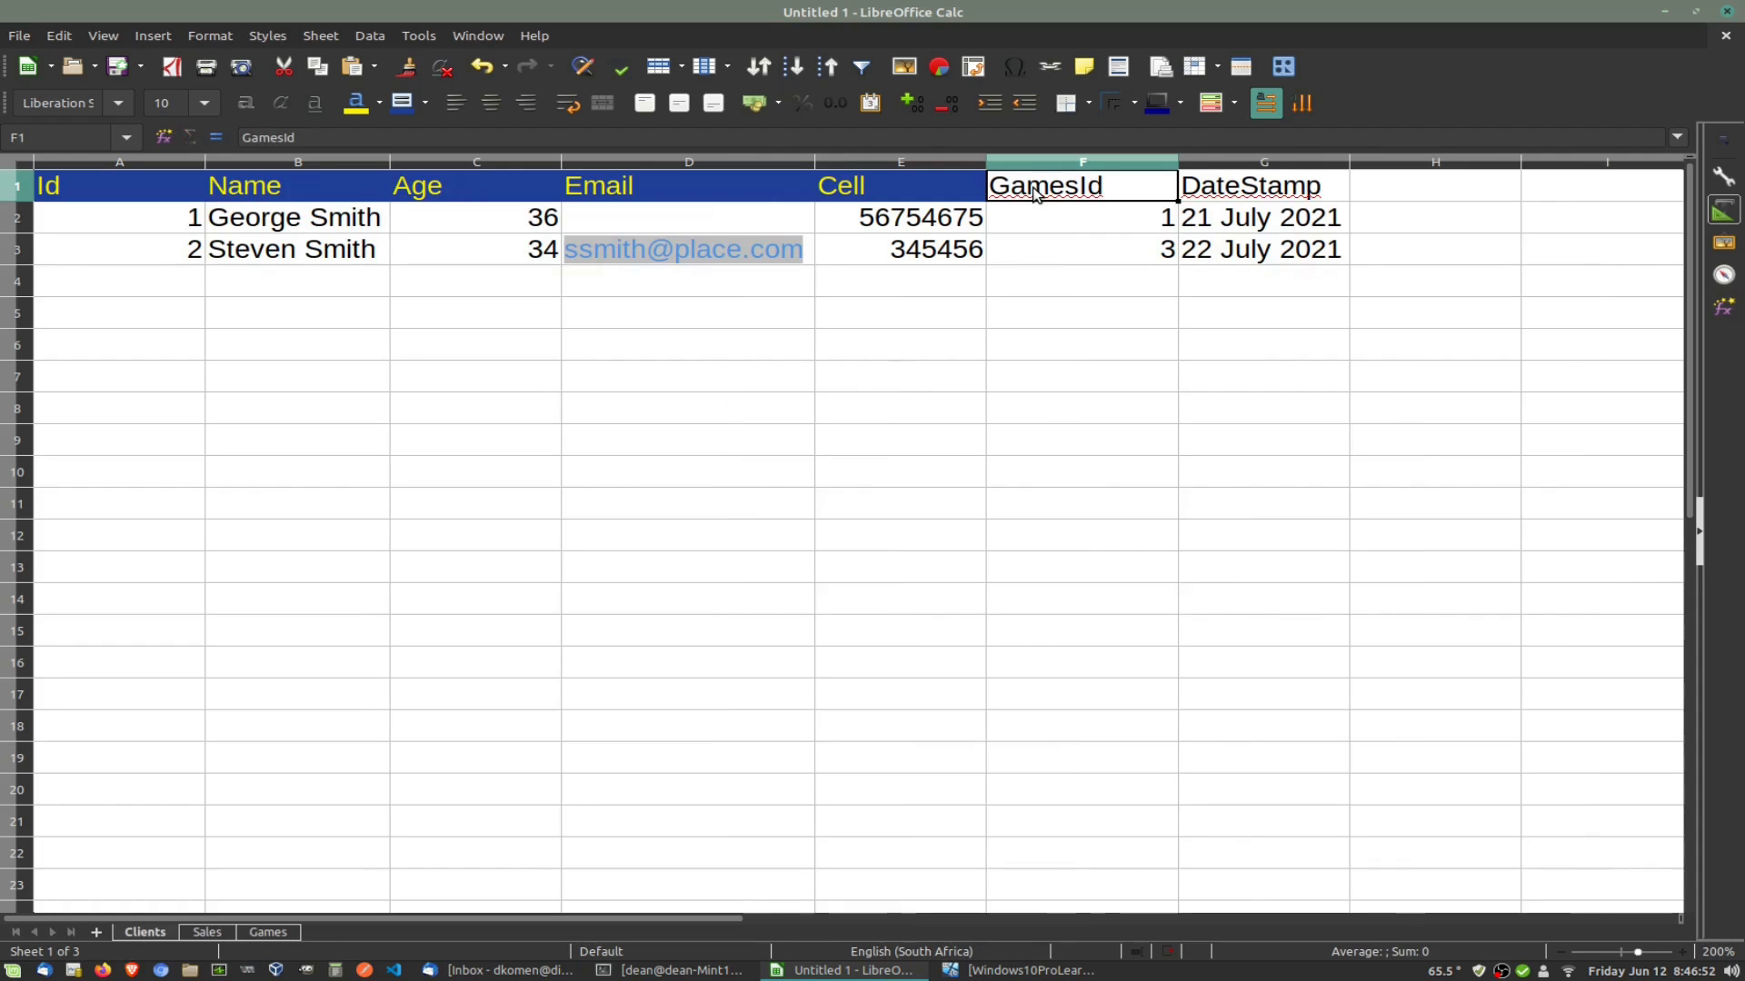
Step: Clear the GamesId column F1:F3 on the Clients sheet
key("Delete")
left_click(1095, 221)
key("Delete")
left_click(1111, 247)
key("Delete")
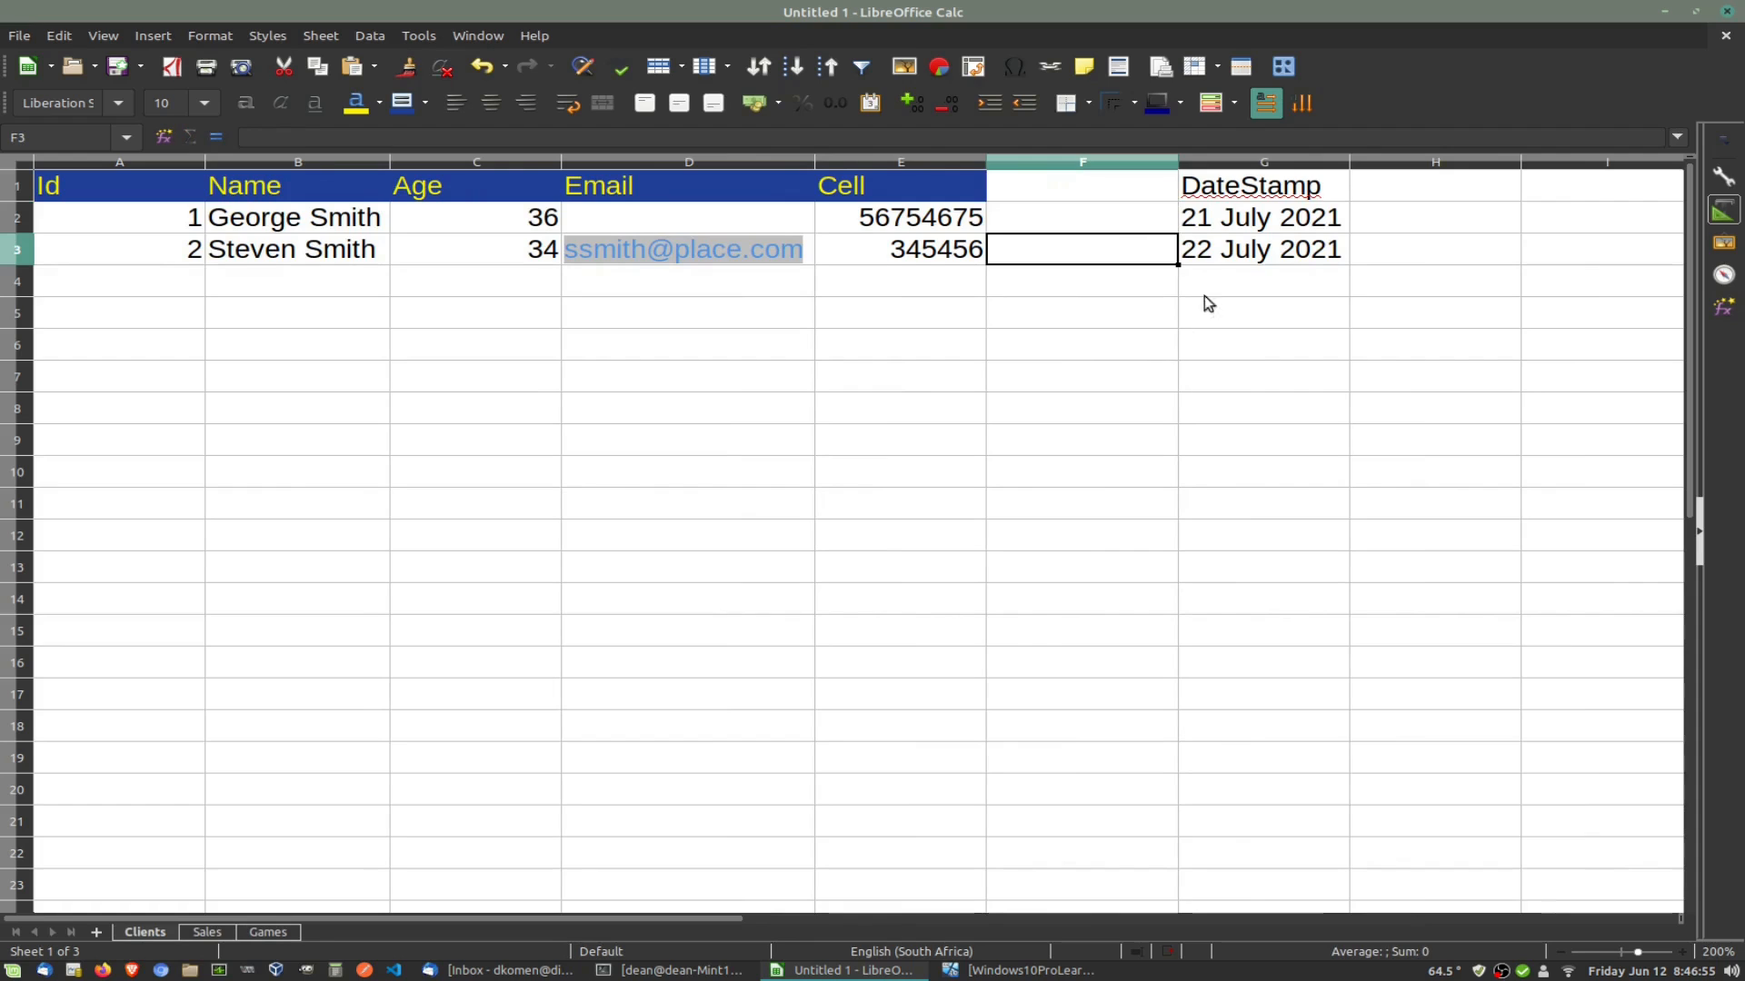
Step: Clear the DateStamp column G1:G3 on the Clients sheet
left_click(1246, 189)
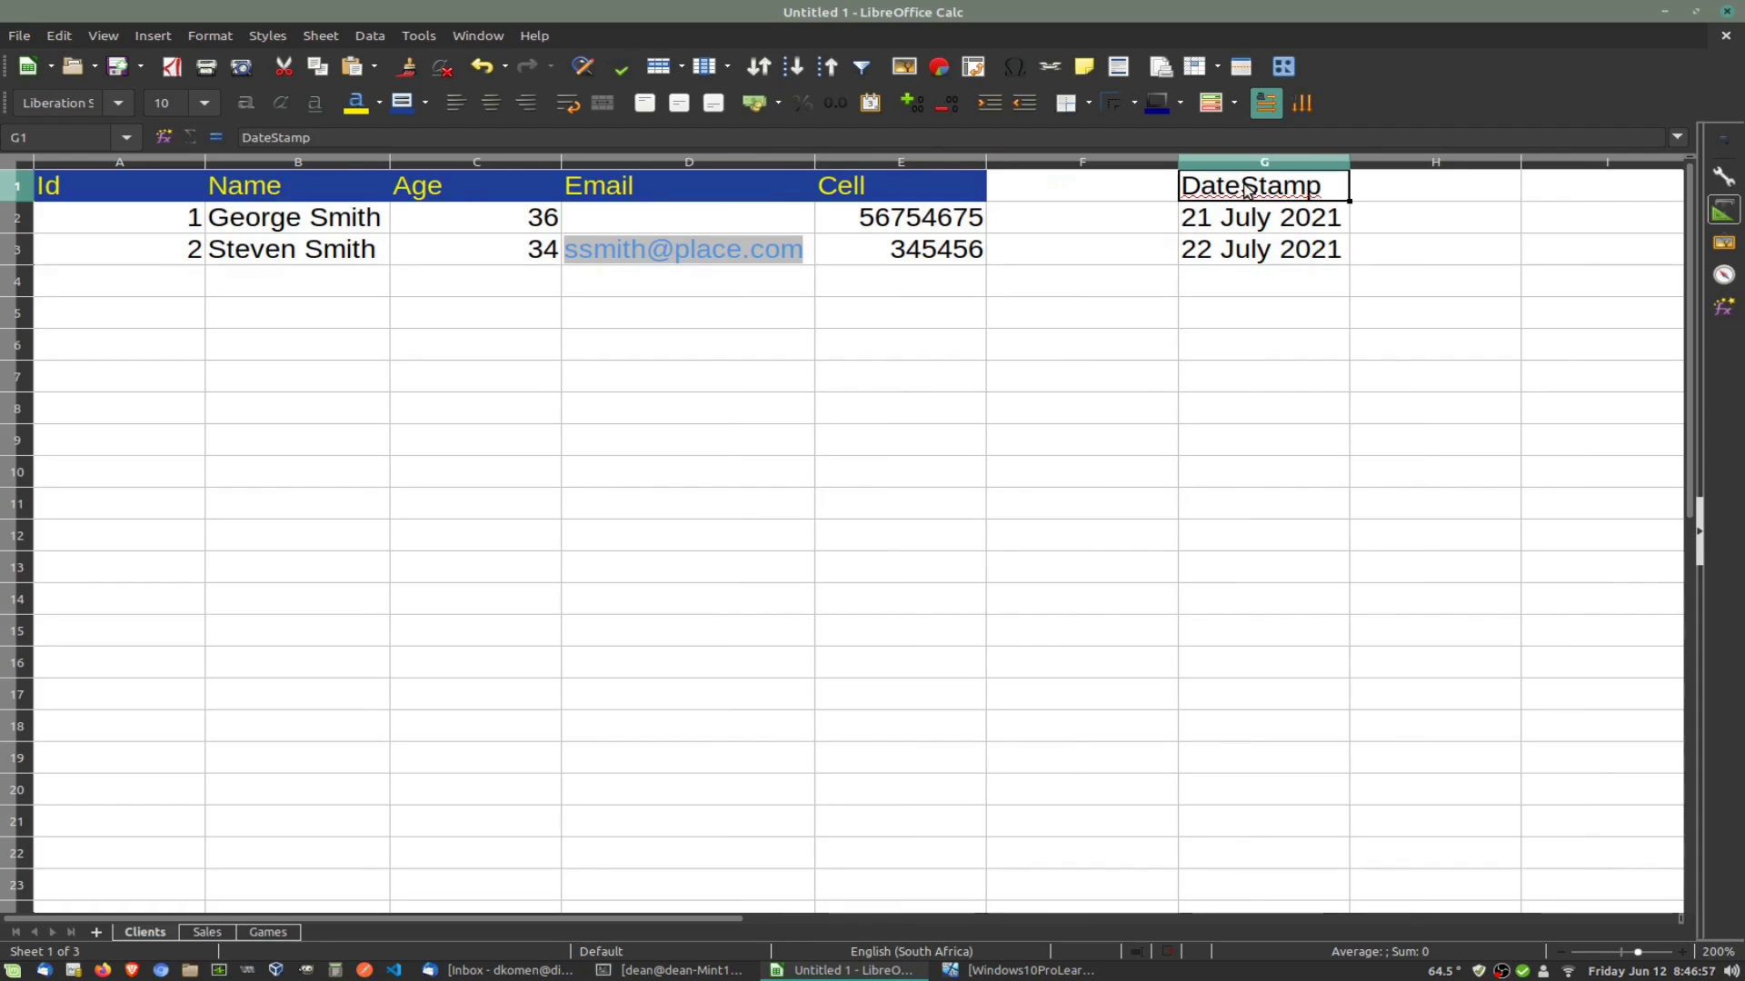
key("Delete")
left_click(1243, 220)
key("Delete")
left_click(1235, 249)
key("Delete")
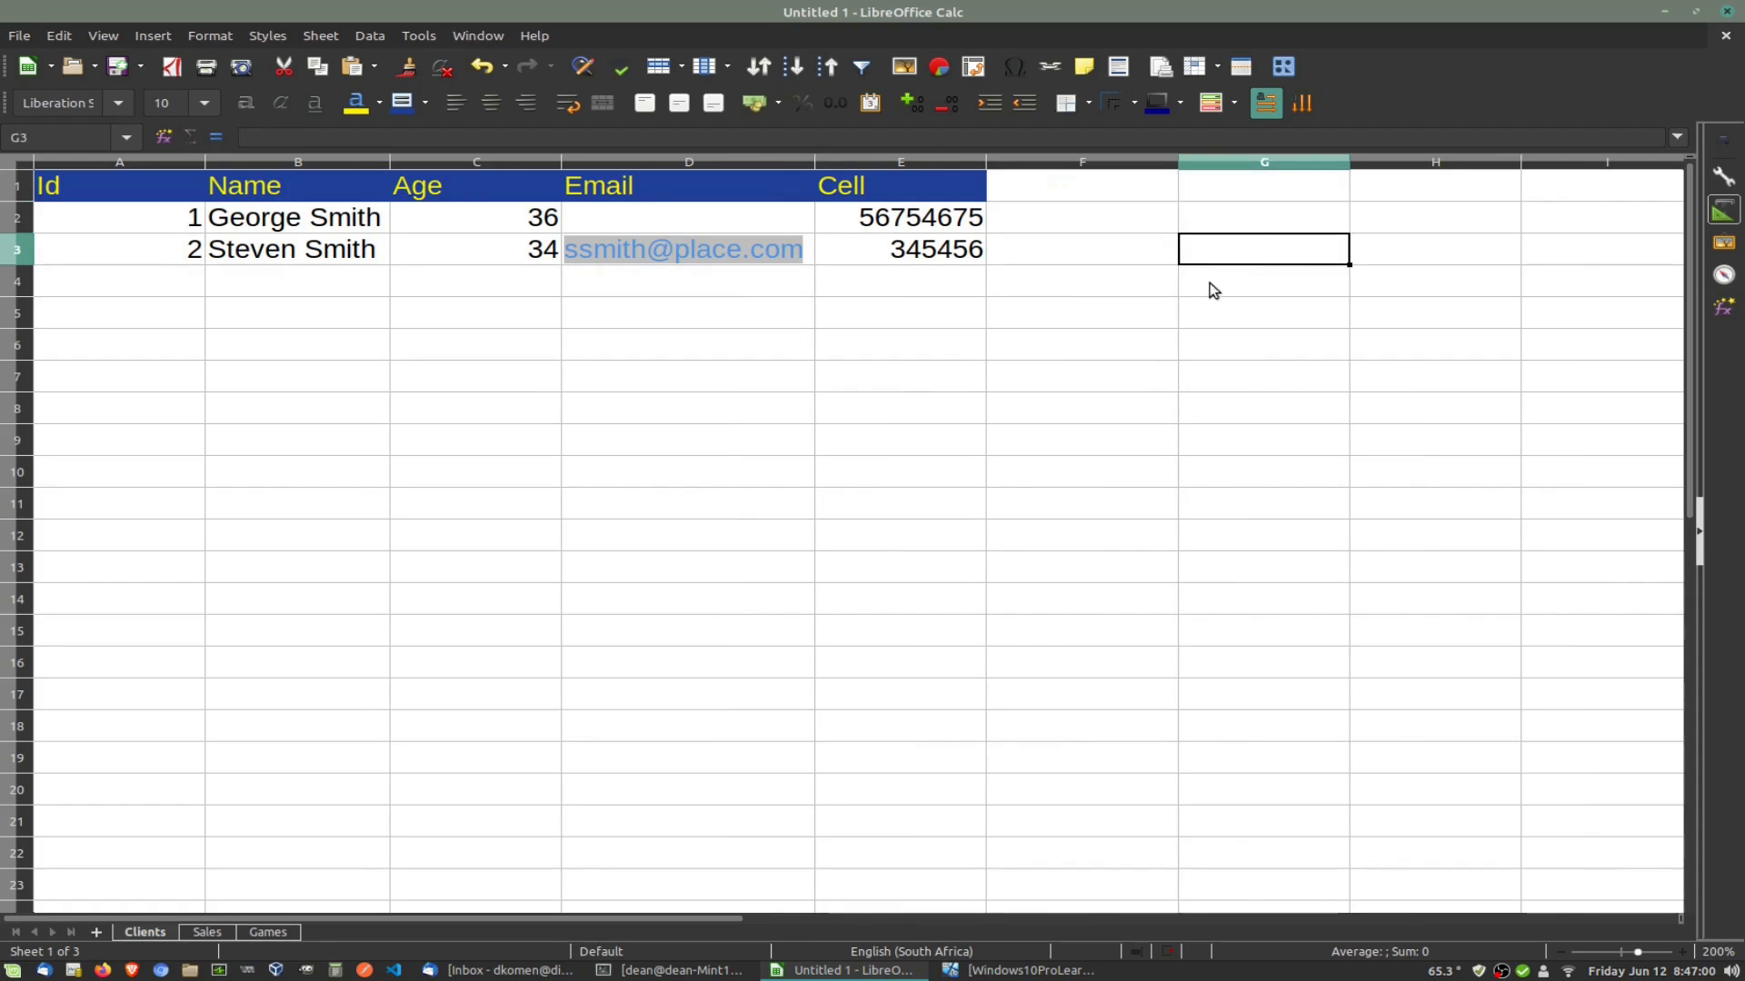
left_click(1095, 414)
left_click(603, 536)
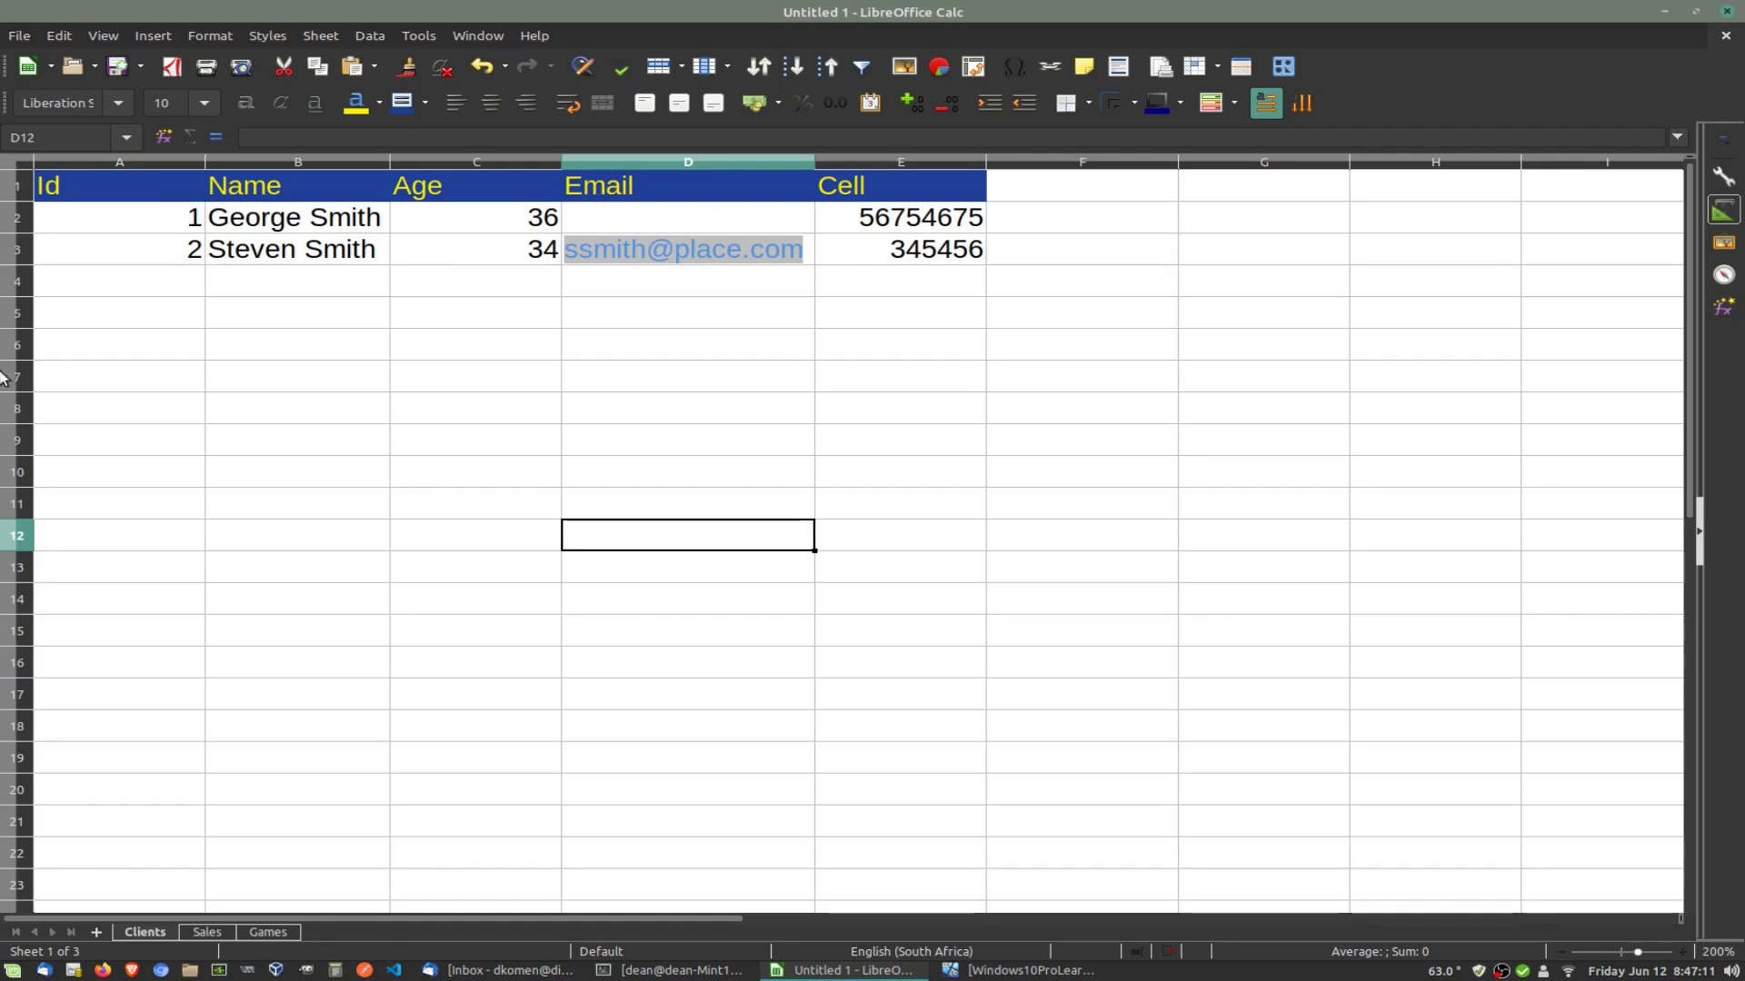
left_click(277, 933)
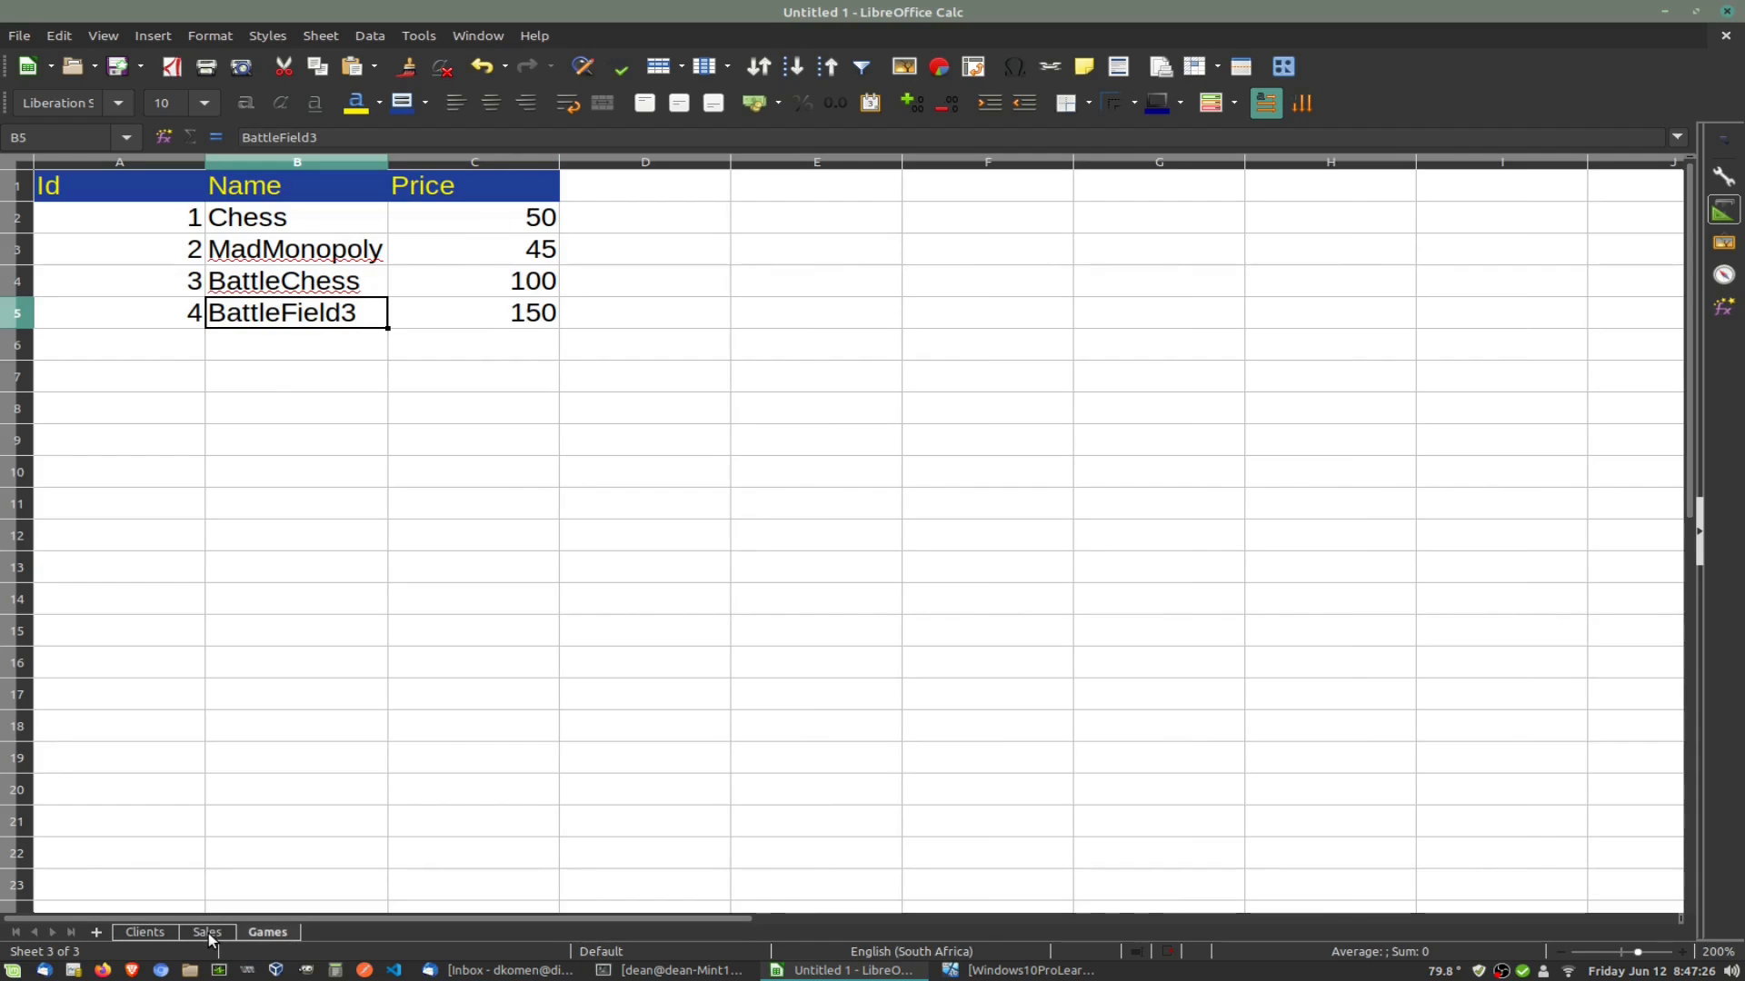
Step: Reorder the sheets to Clients, Games, Sales, review their ids, then switch to the SSMS virtual machine
left_click_drag(271, 934, 195, 942)
left_click(271, 933)
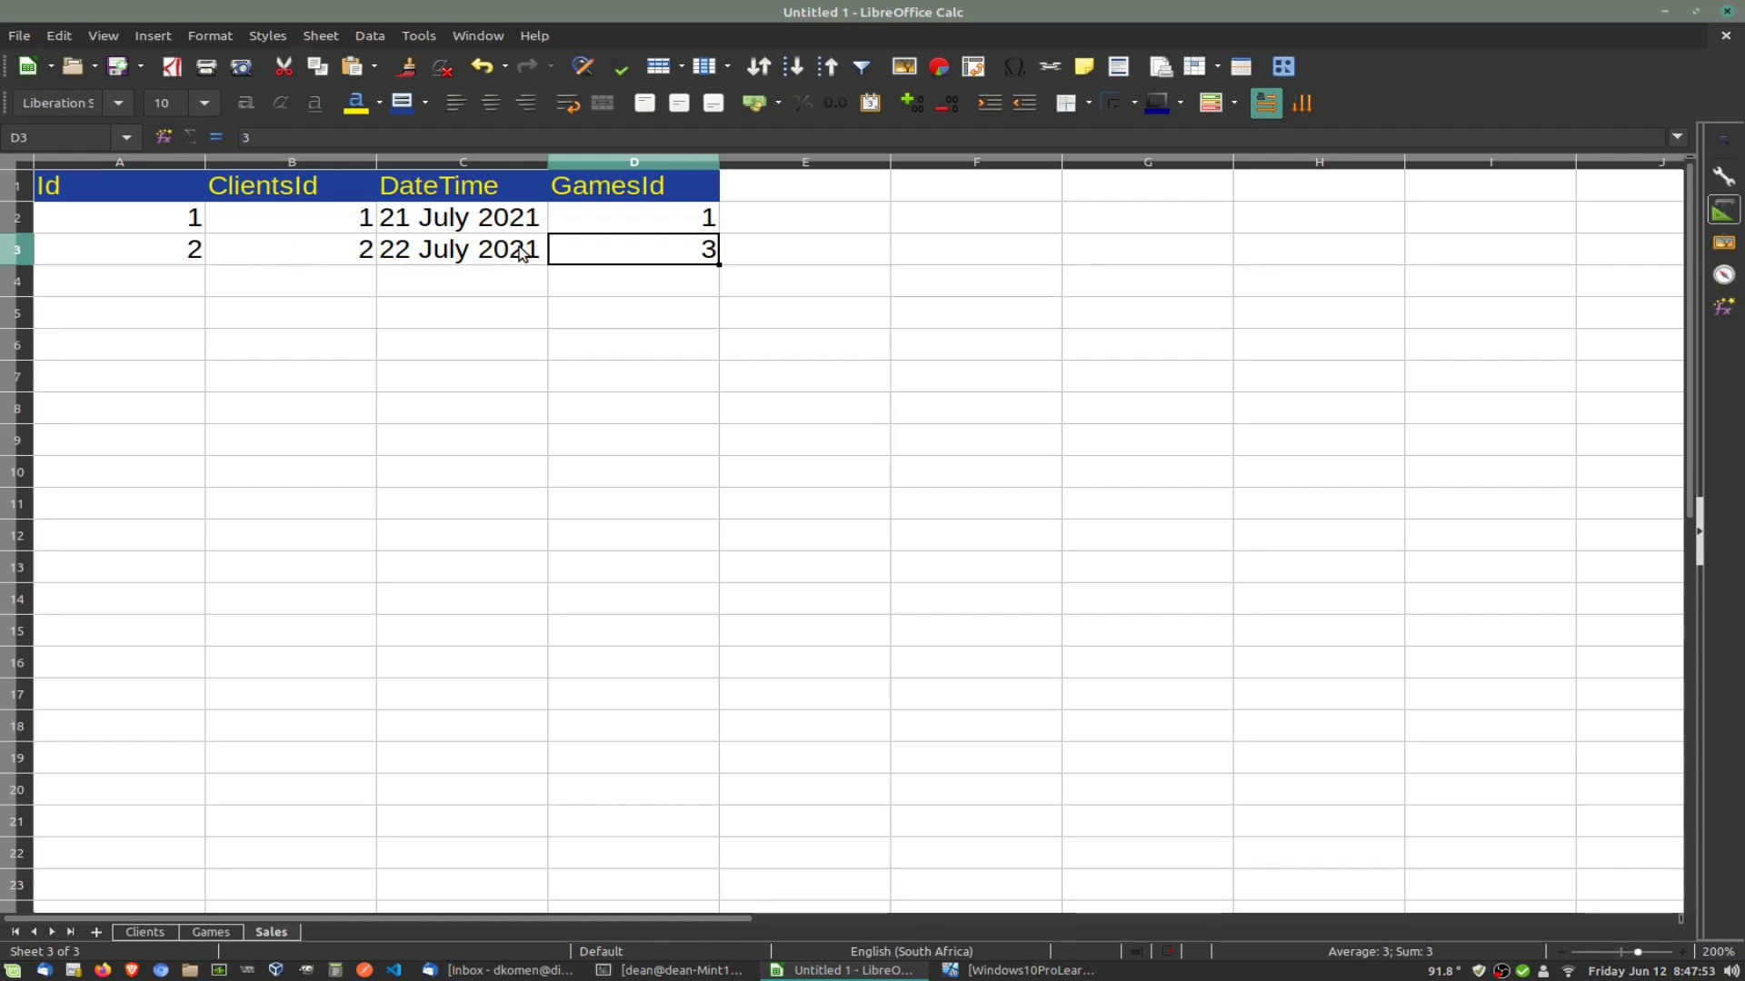
left_click(332, 258)
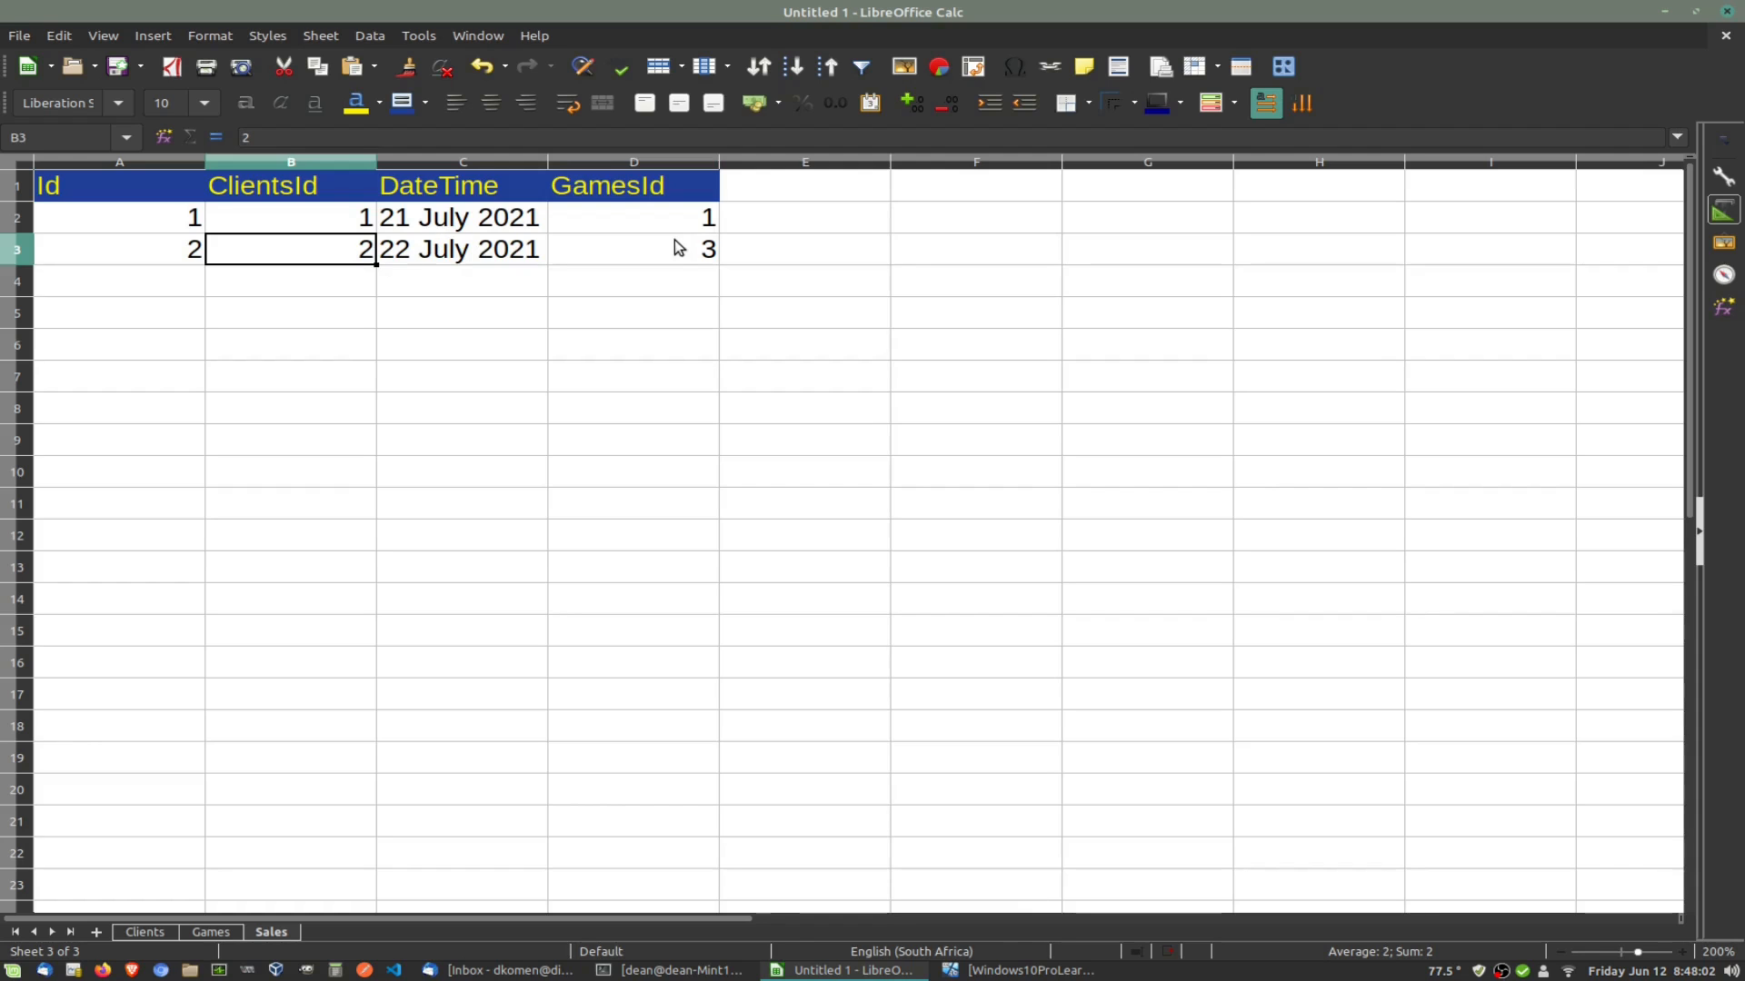
left_click(204, 930)
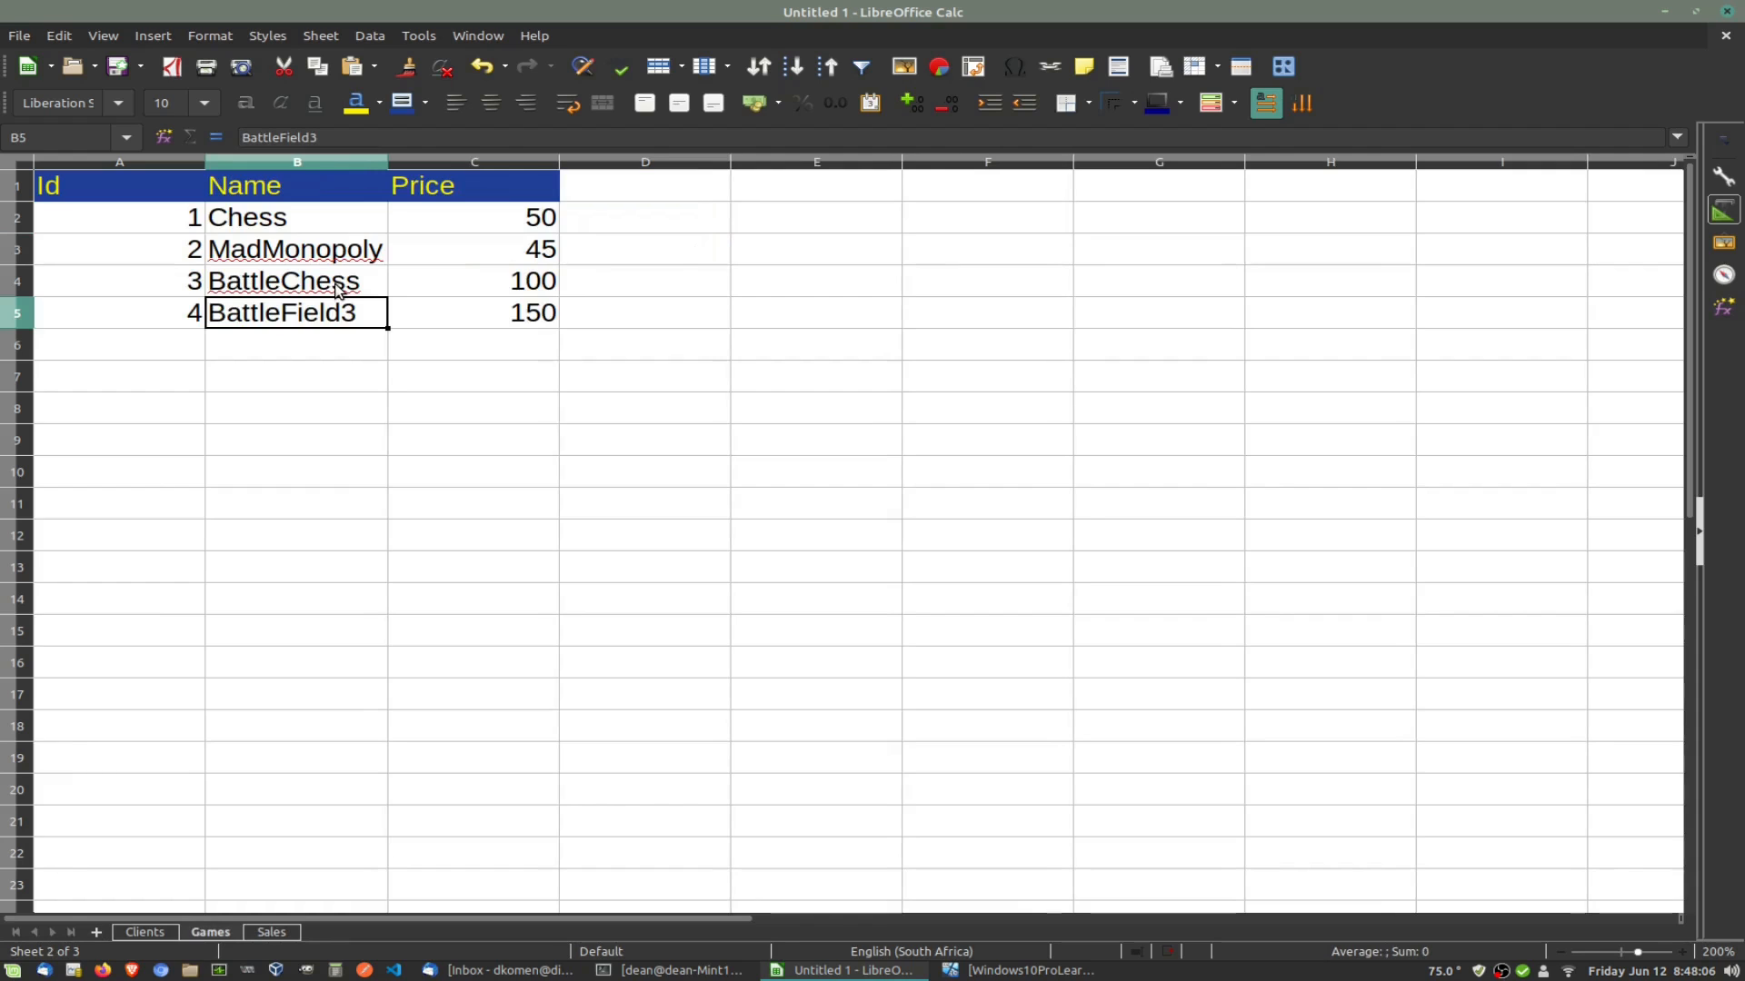
left_click(159, 936)
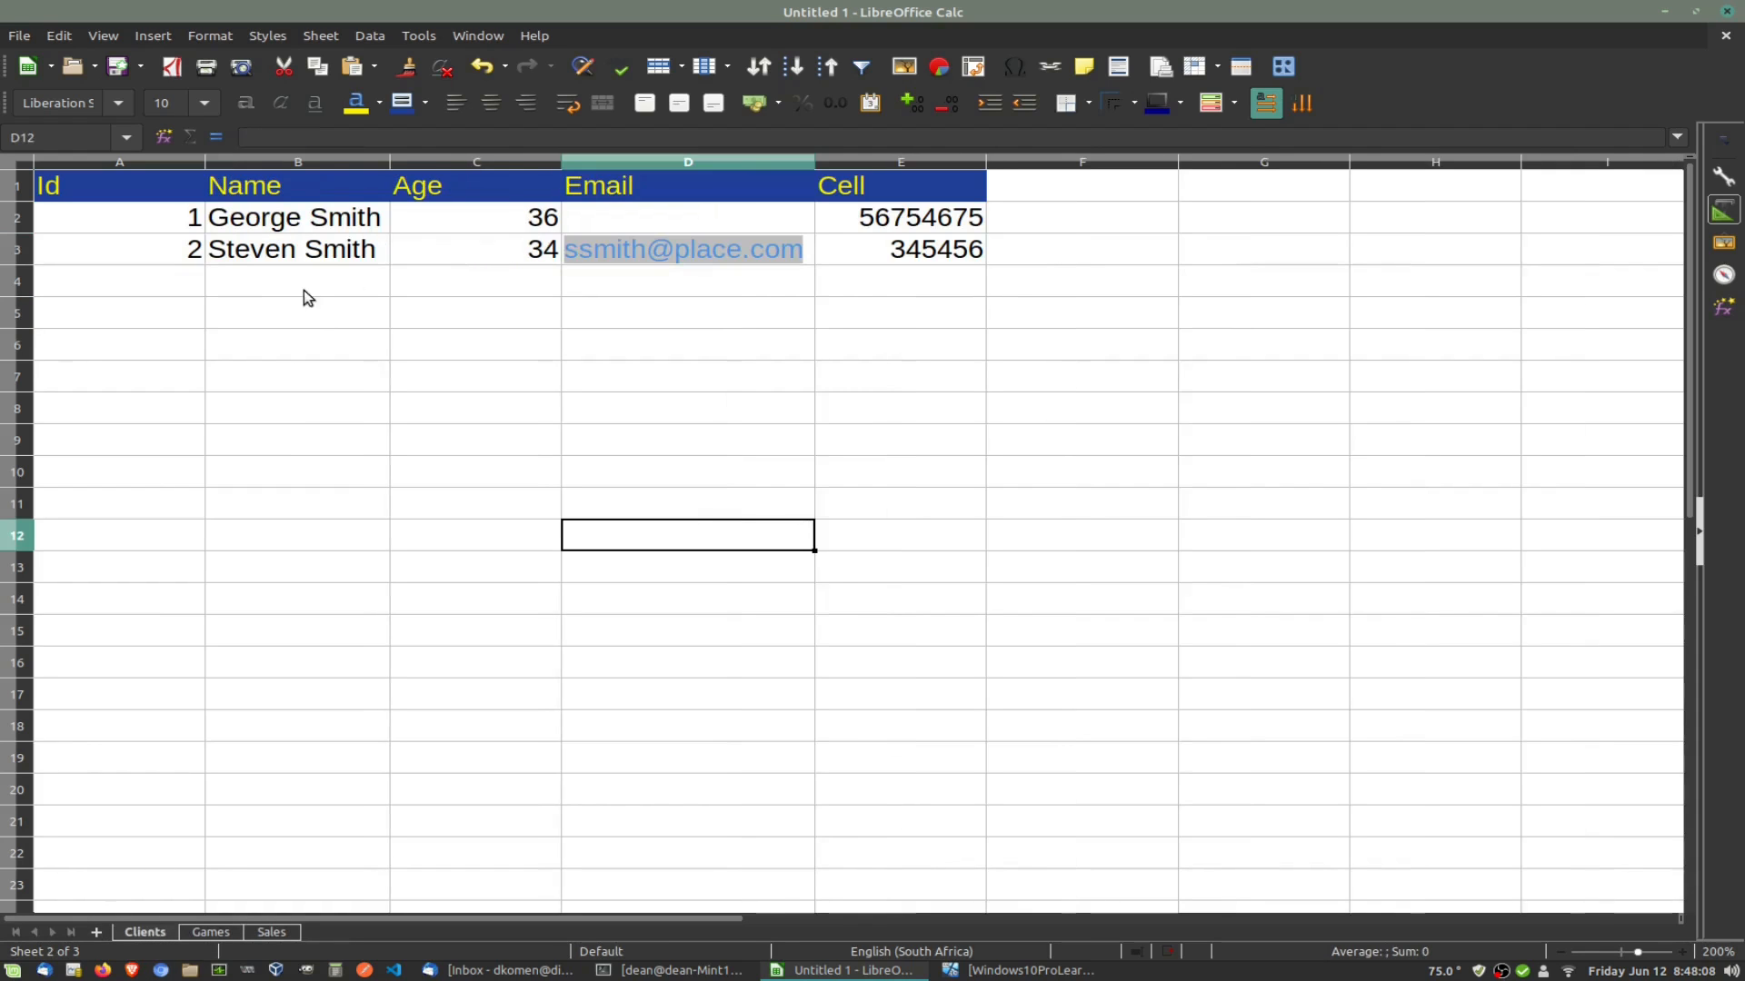
left_click(193, 258)
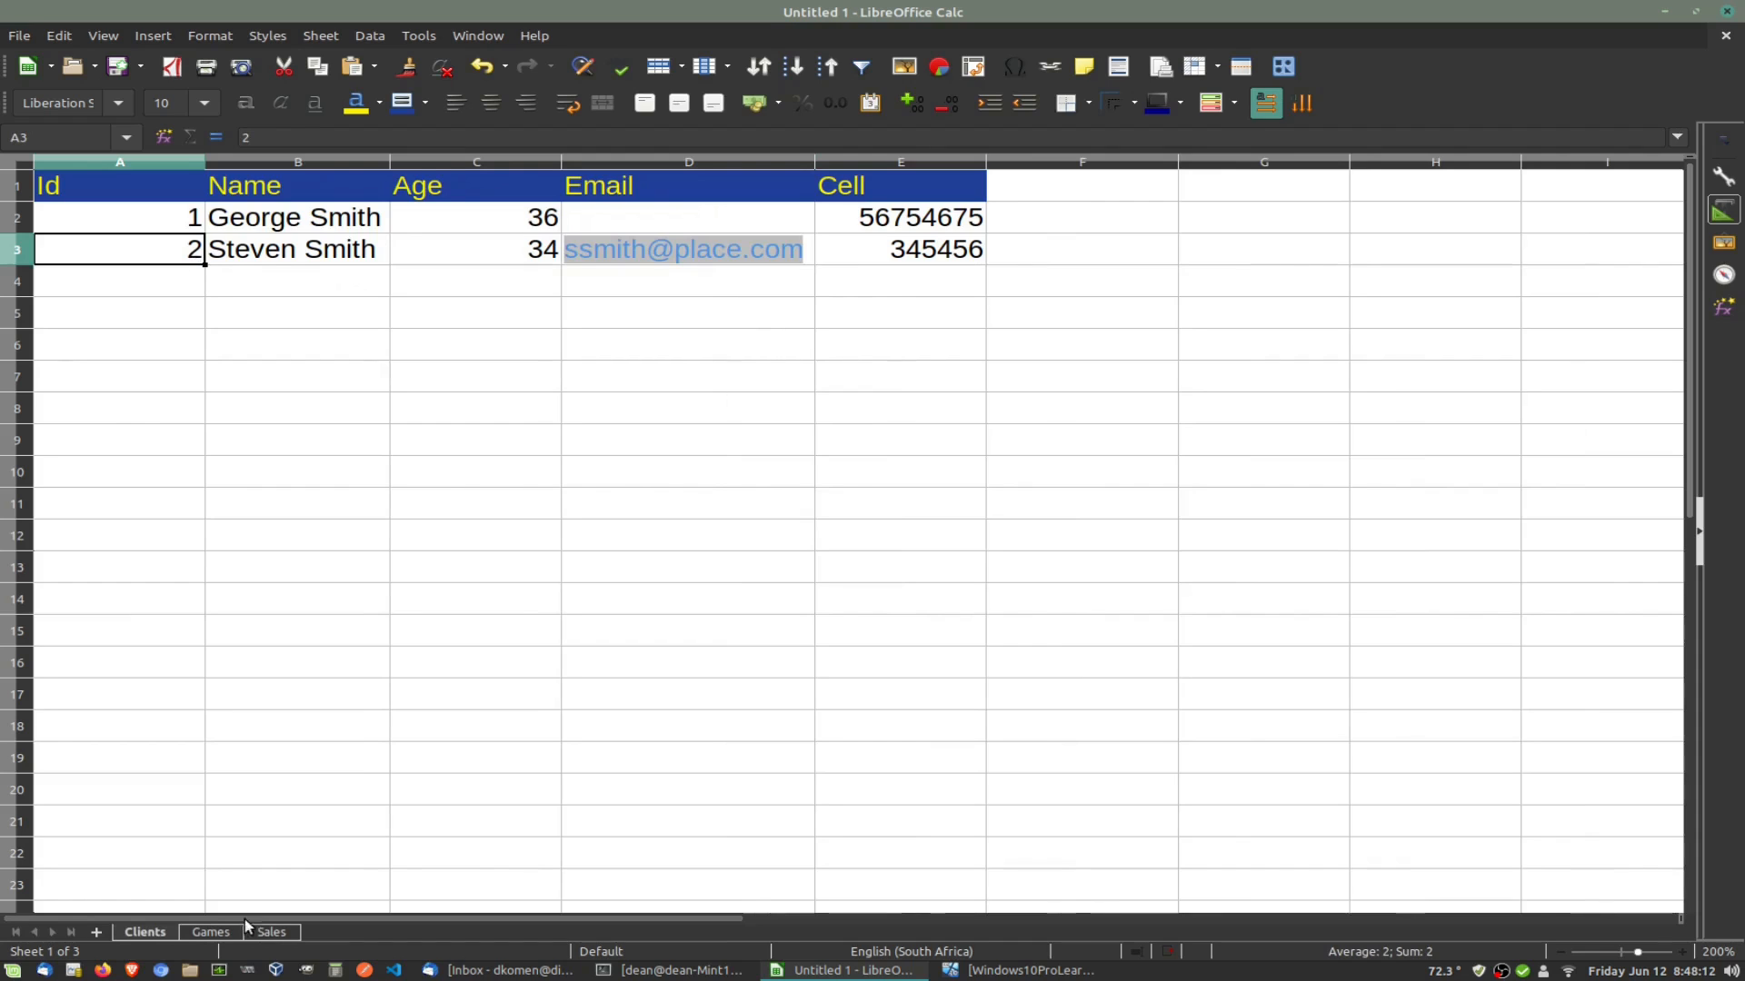
left_click(273, 933)
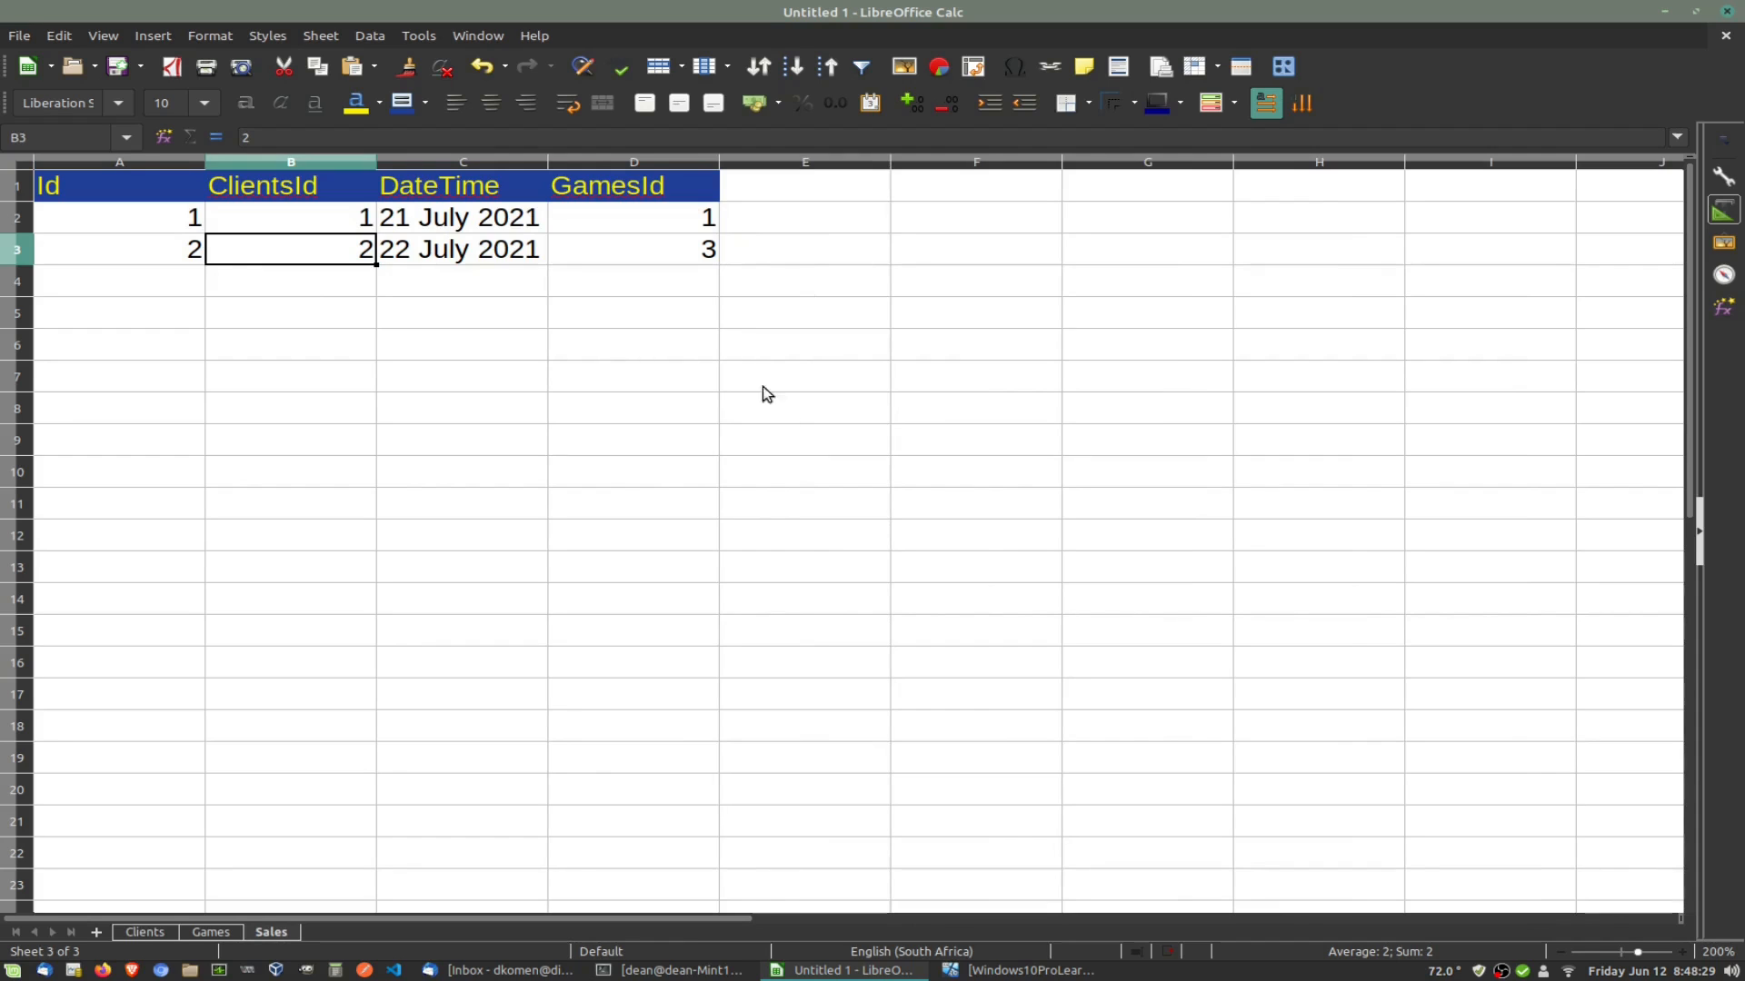
left_click(757, 514)
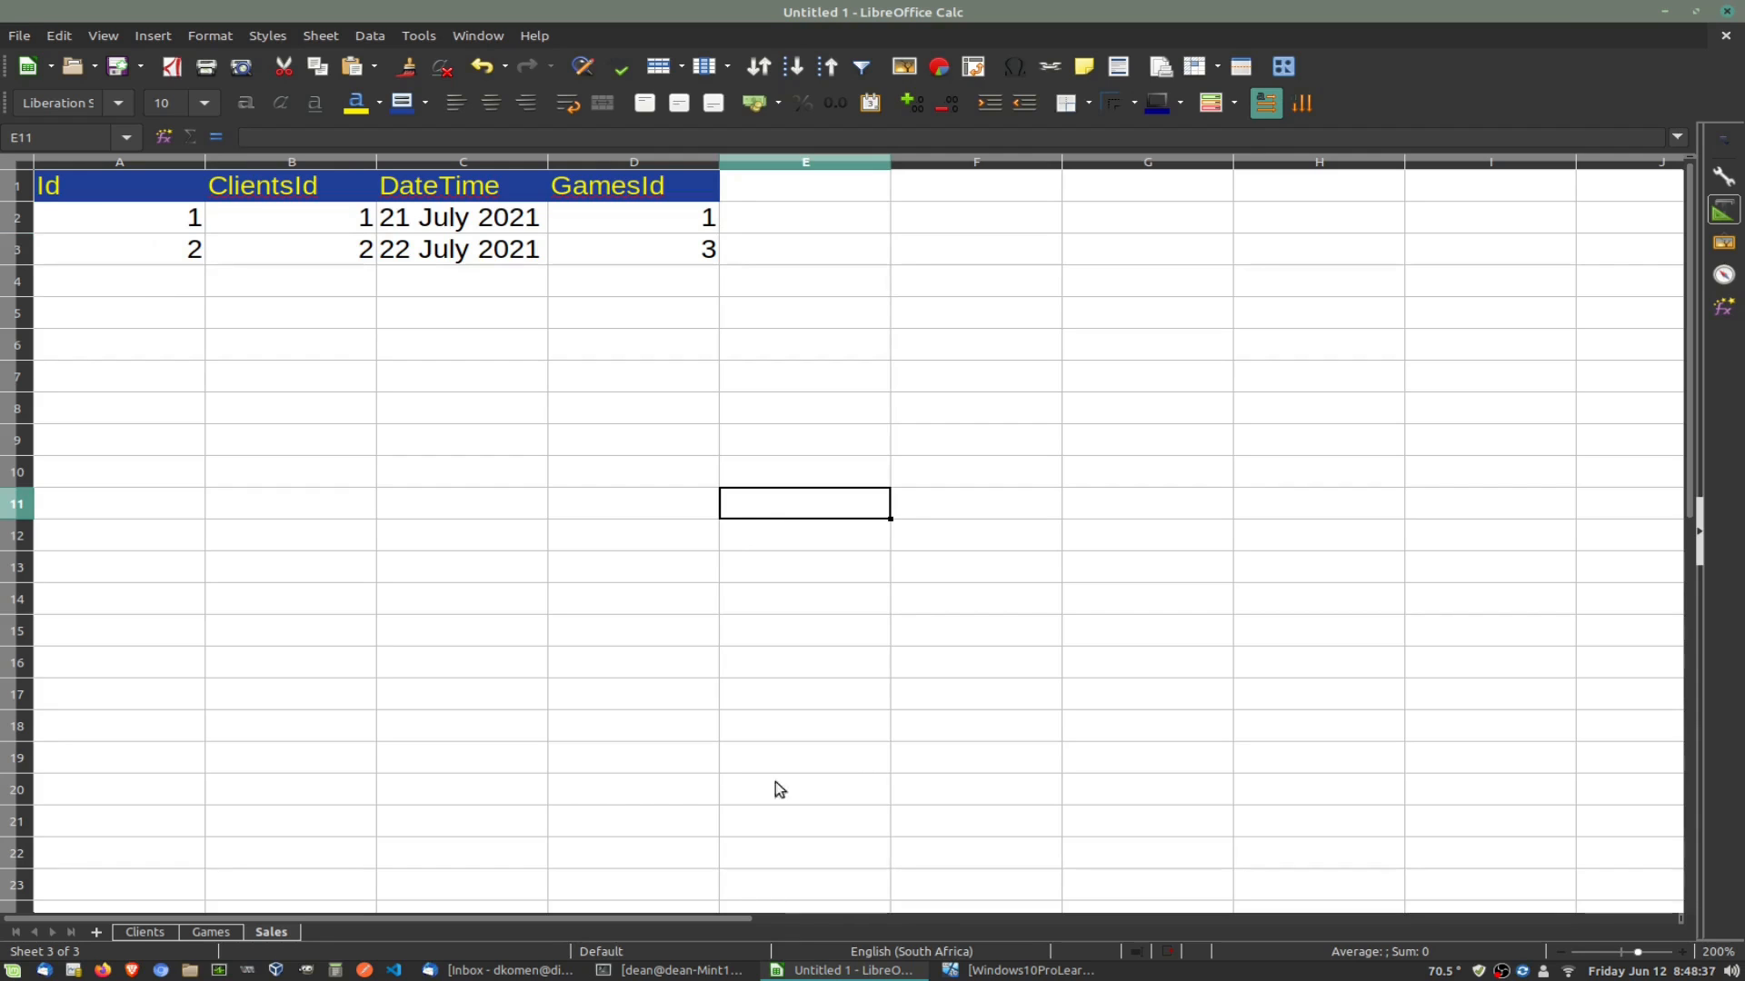
left_click(995, 971)
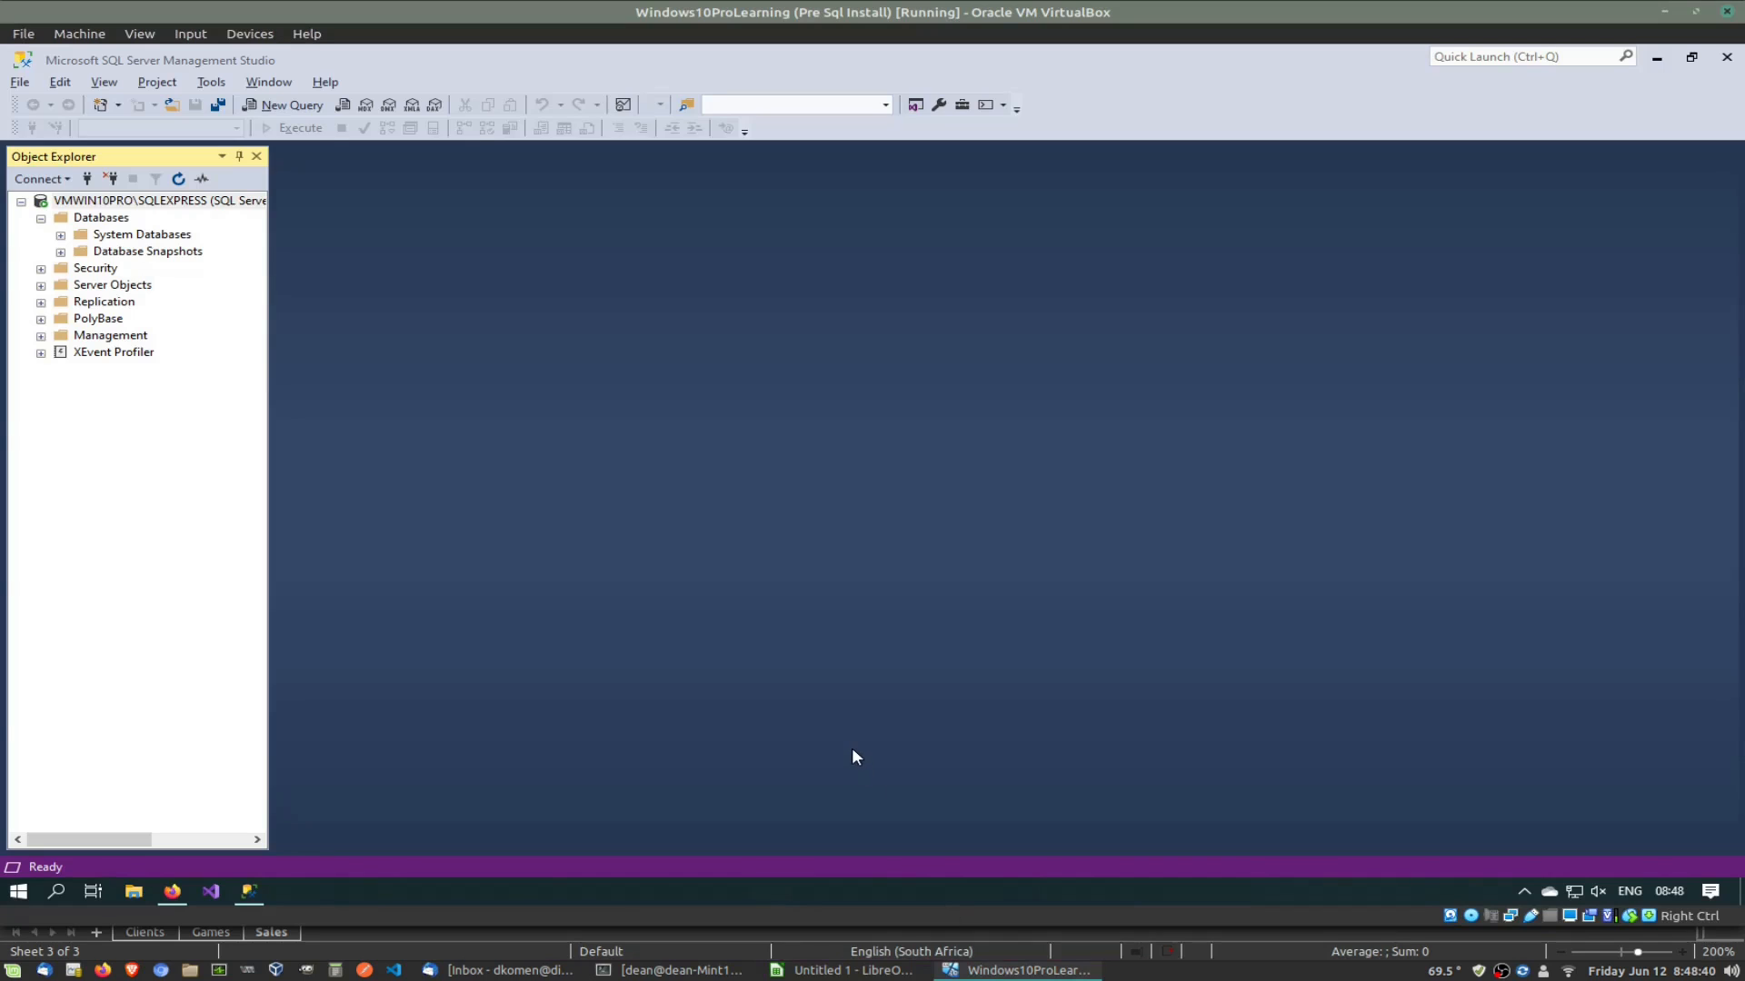
Step: Choose New Database from the Databases context menu, then bring Calc forward
left_click(108, 220)
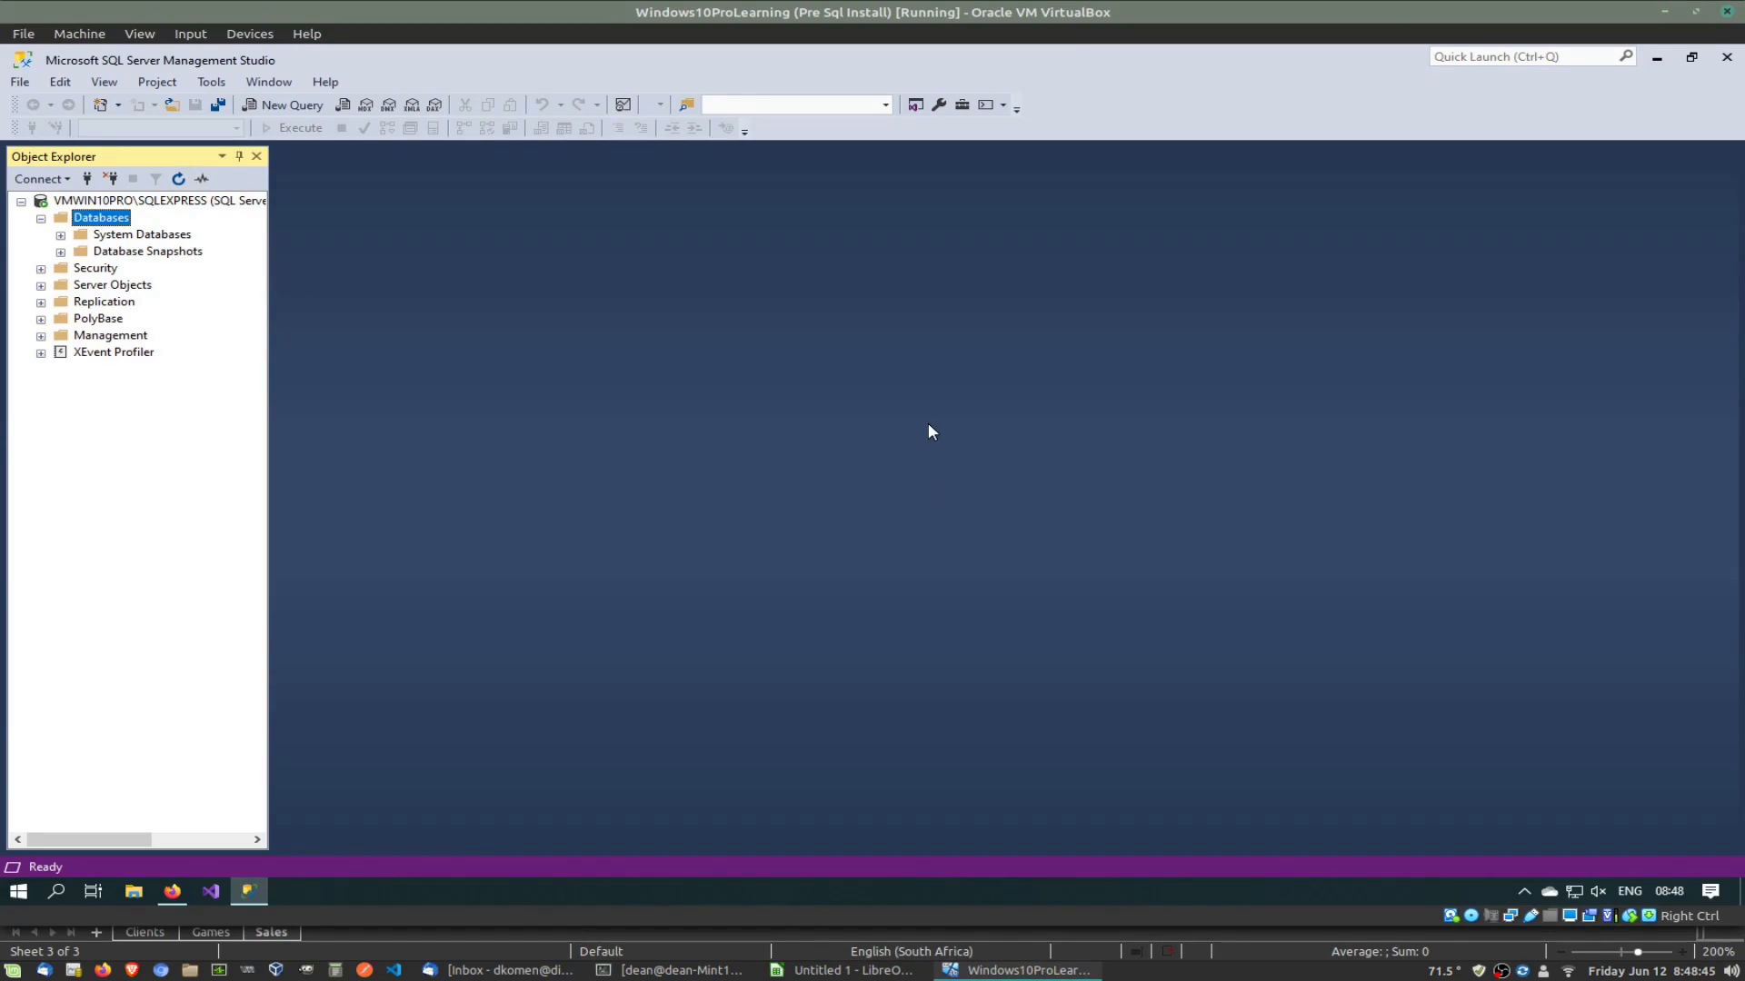
right_click(103, 219)
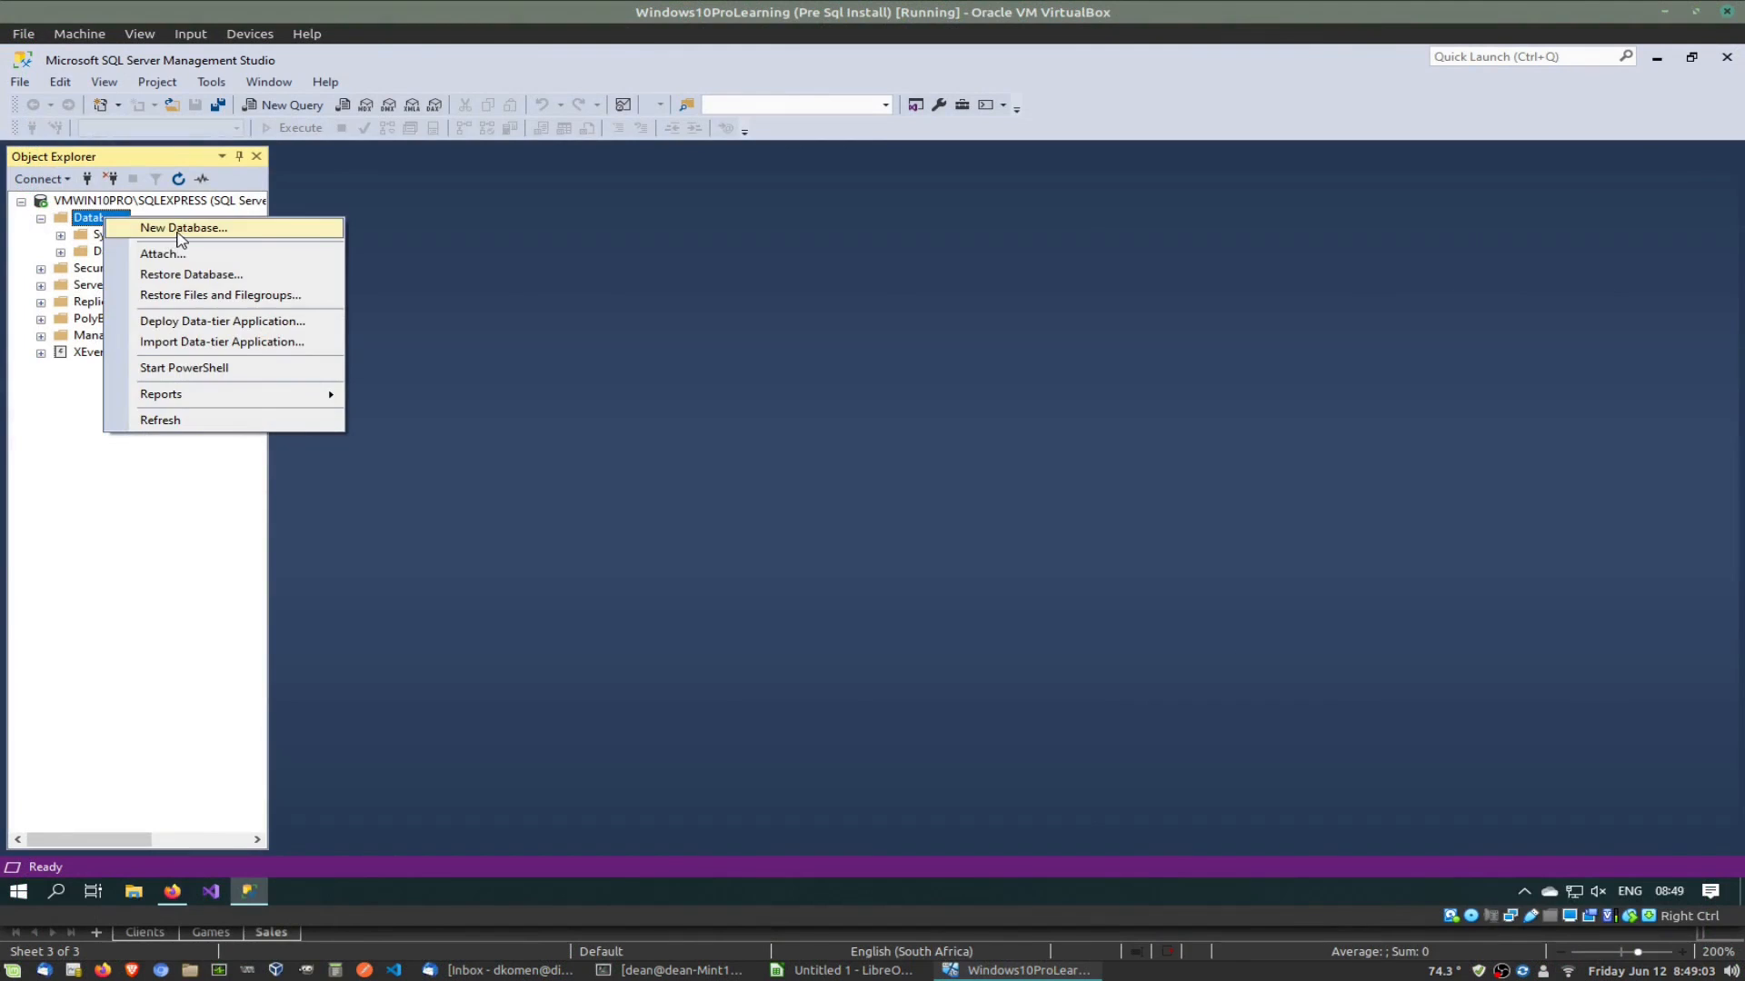
left_click(176, 229)
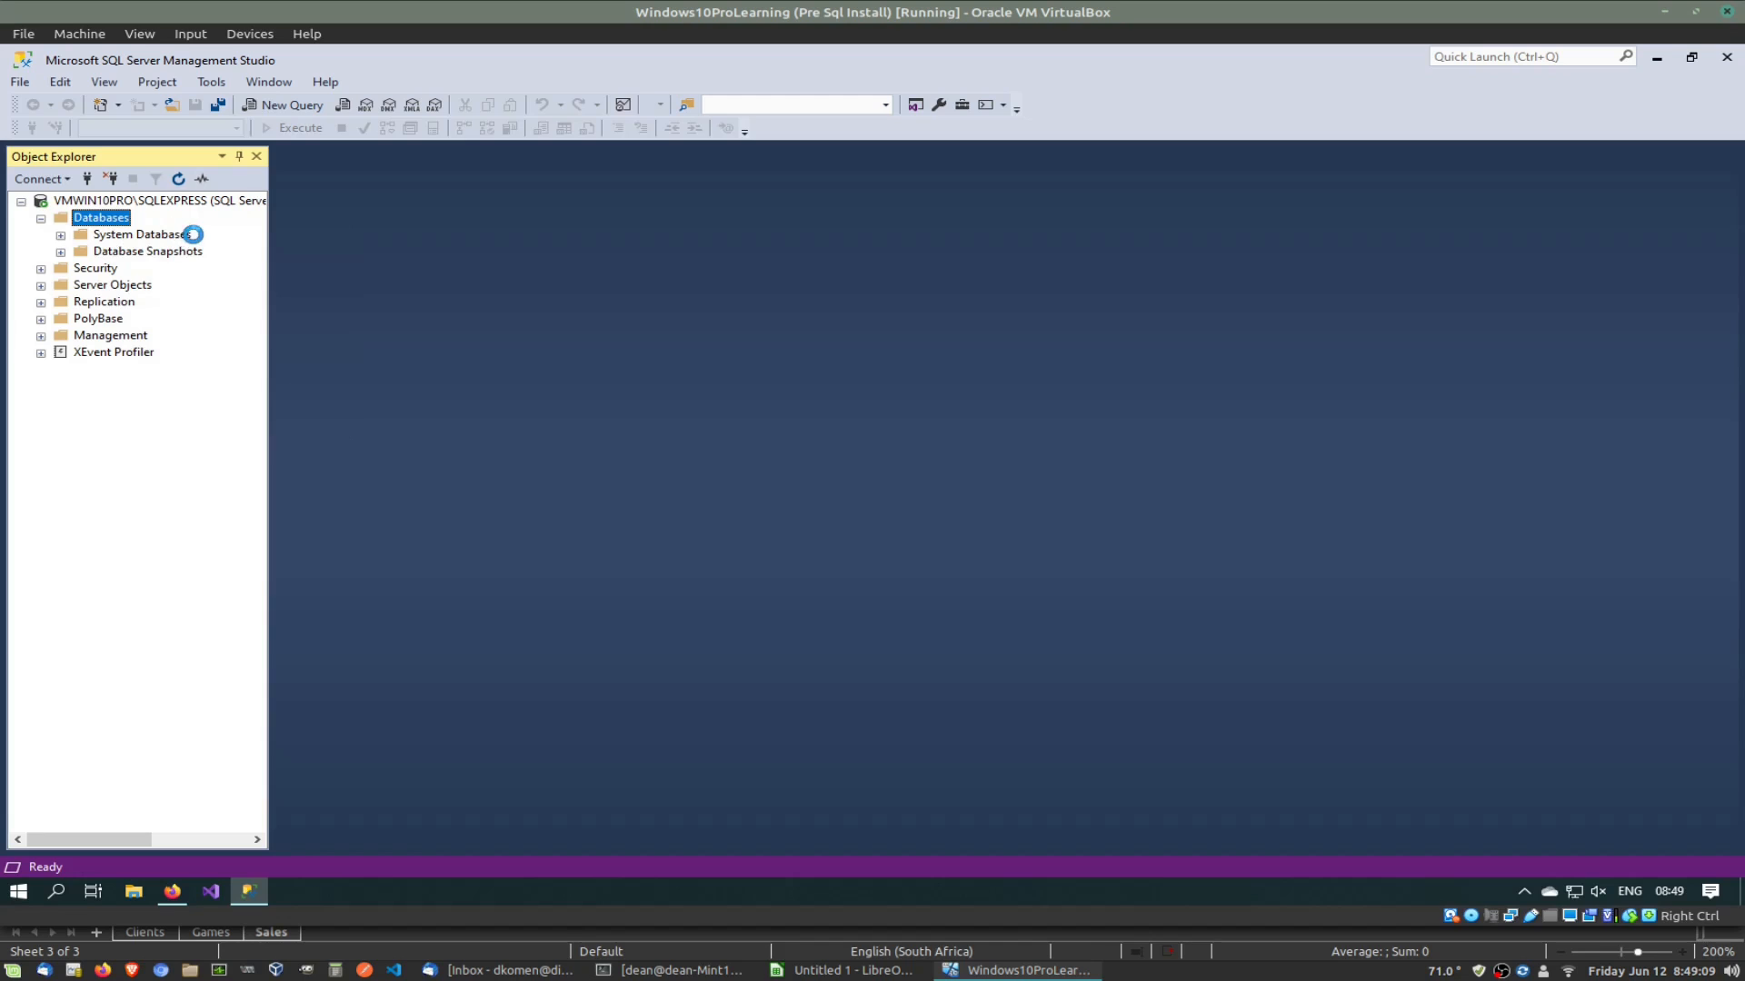
left_click(802, 971)
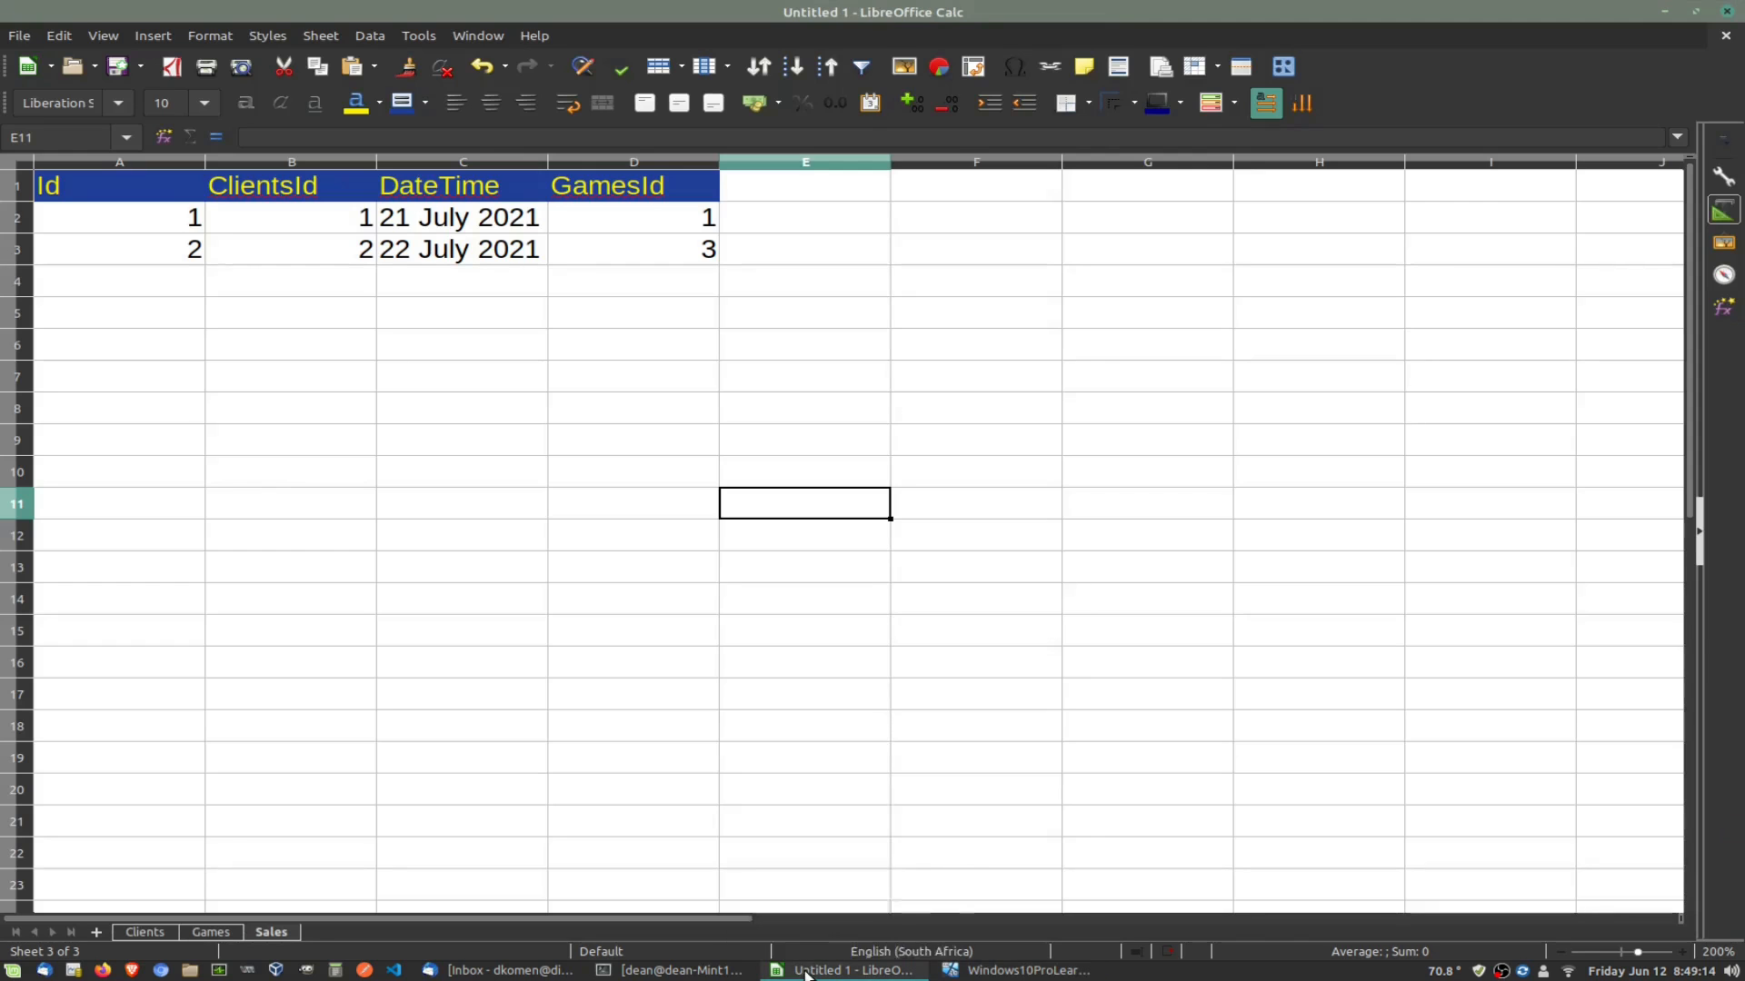
Step: Minimize the LibreOffice Calc window to get back to SSMS
left_click(805, 971)
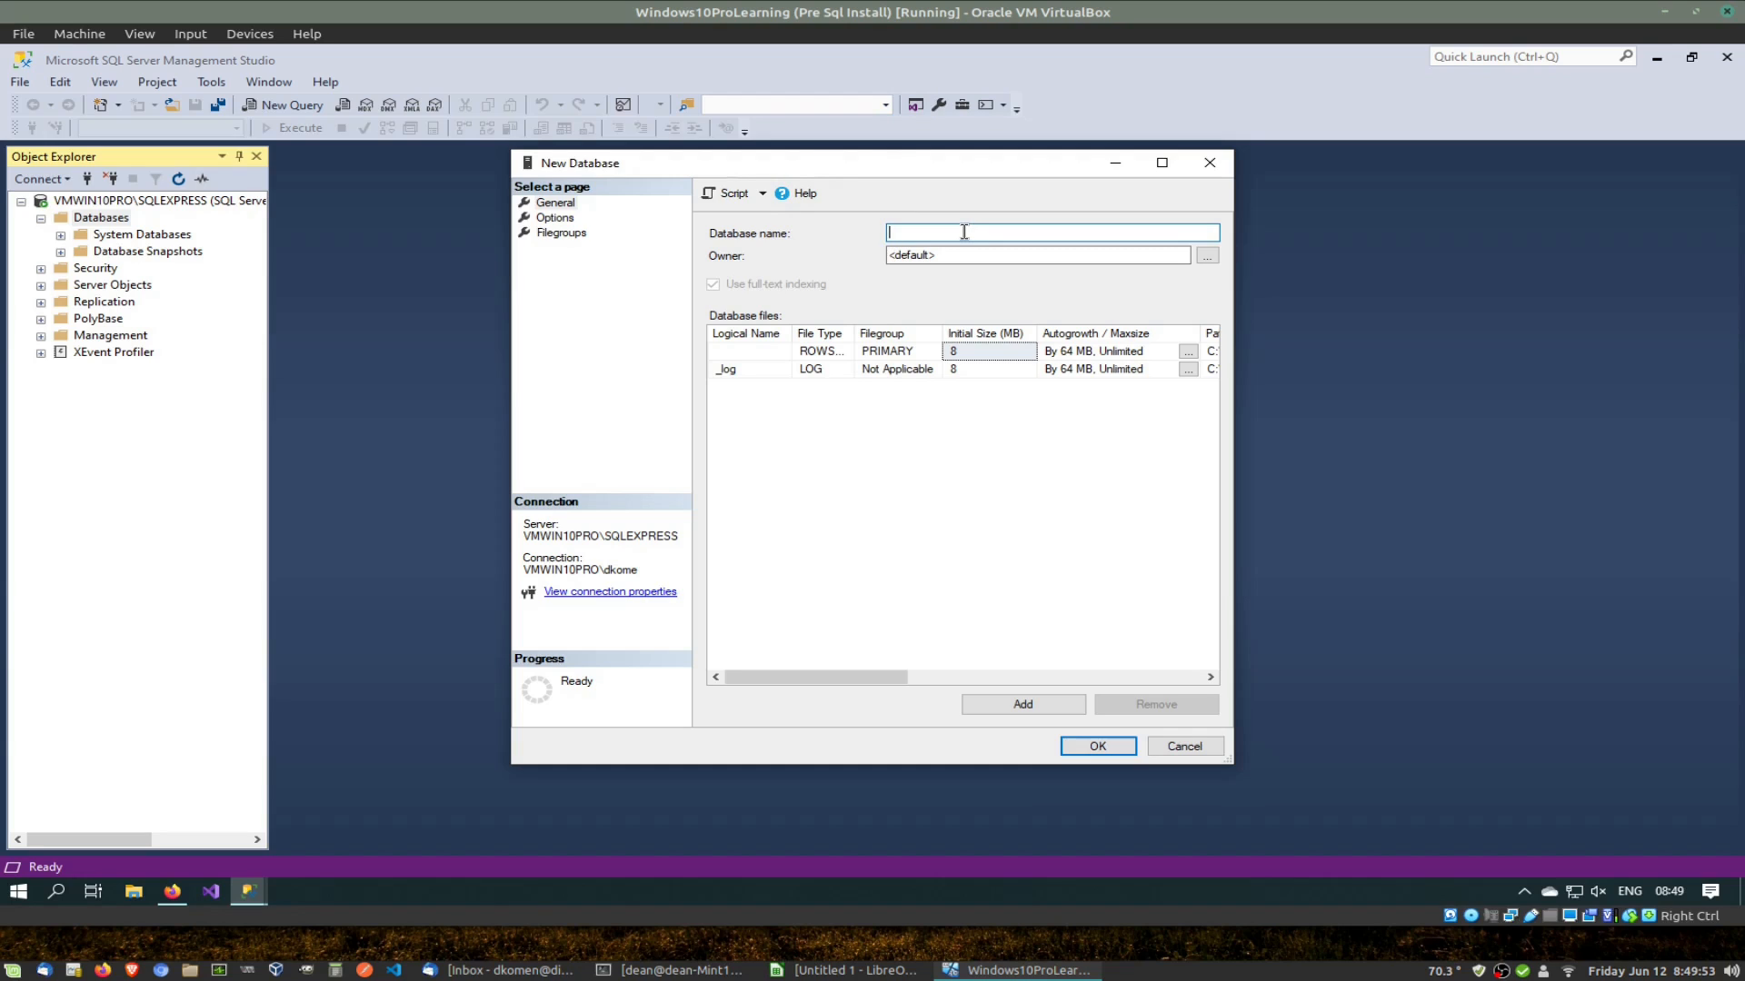
Step: Name the new database MyCompany and confirm with OK
type("MyCompany")
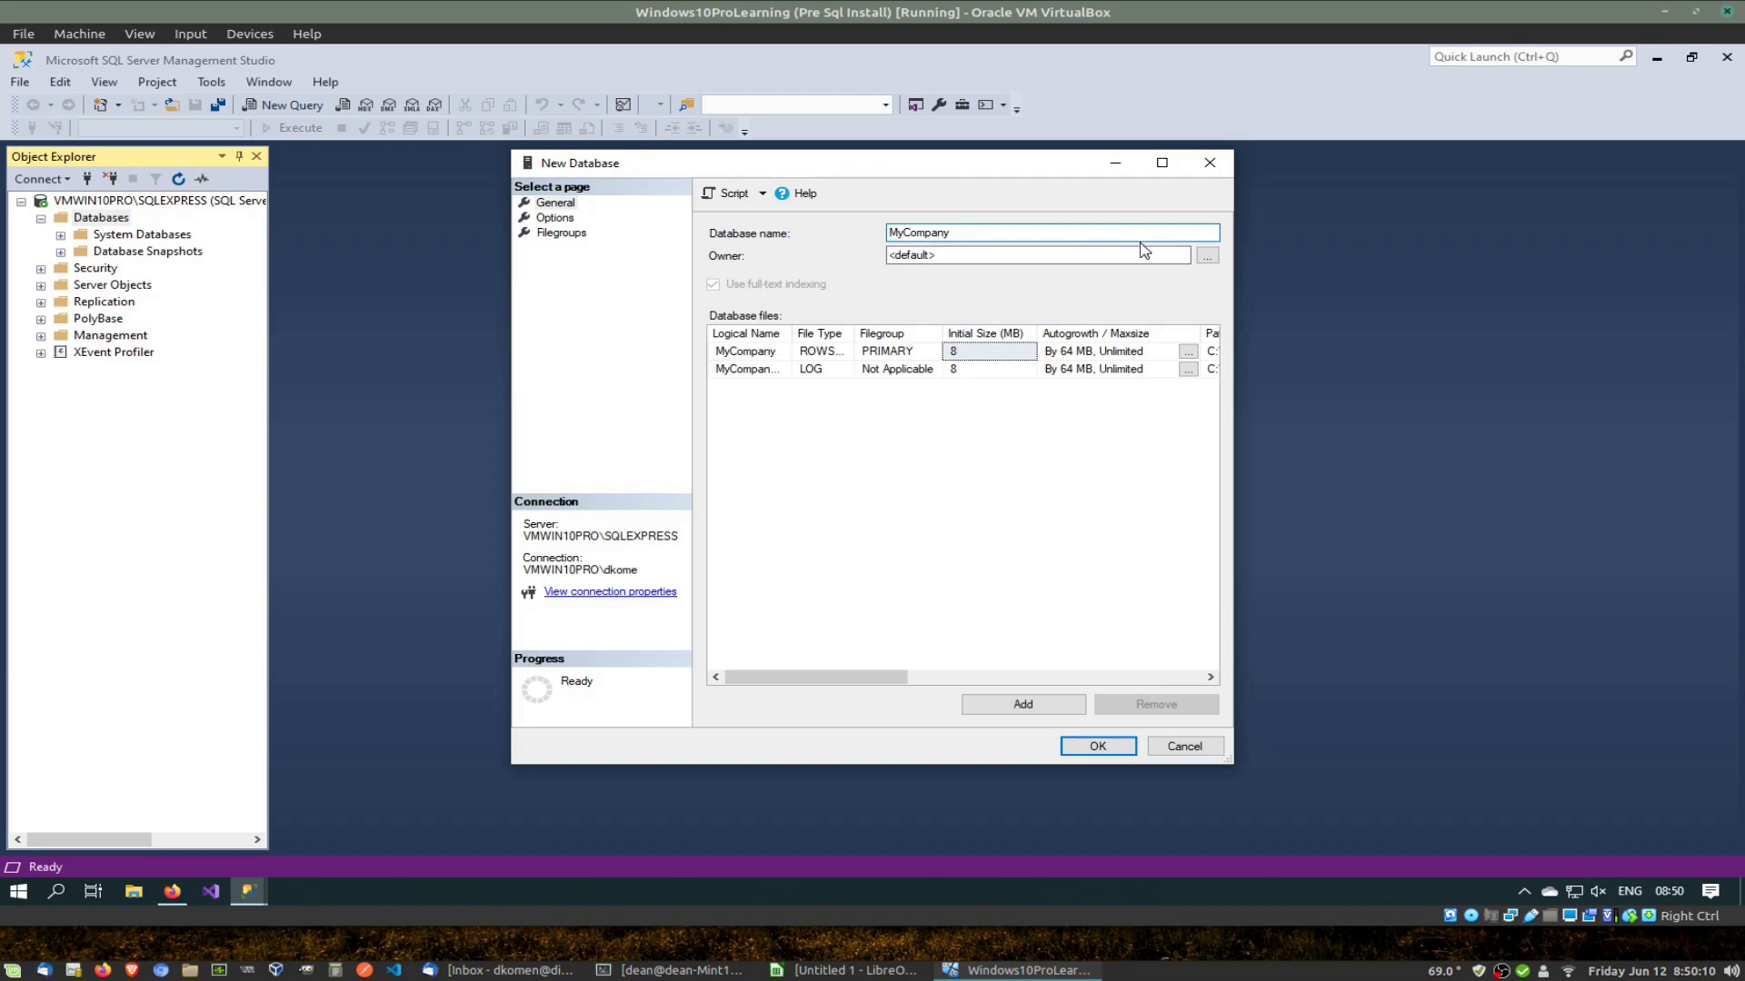
left_click(1098, 747)
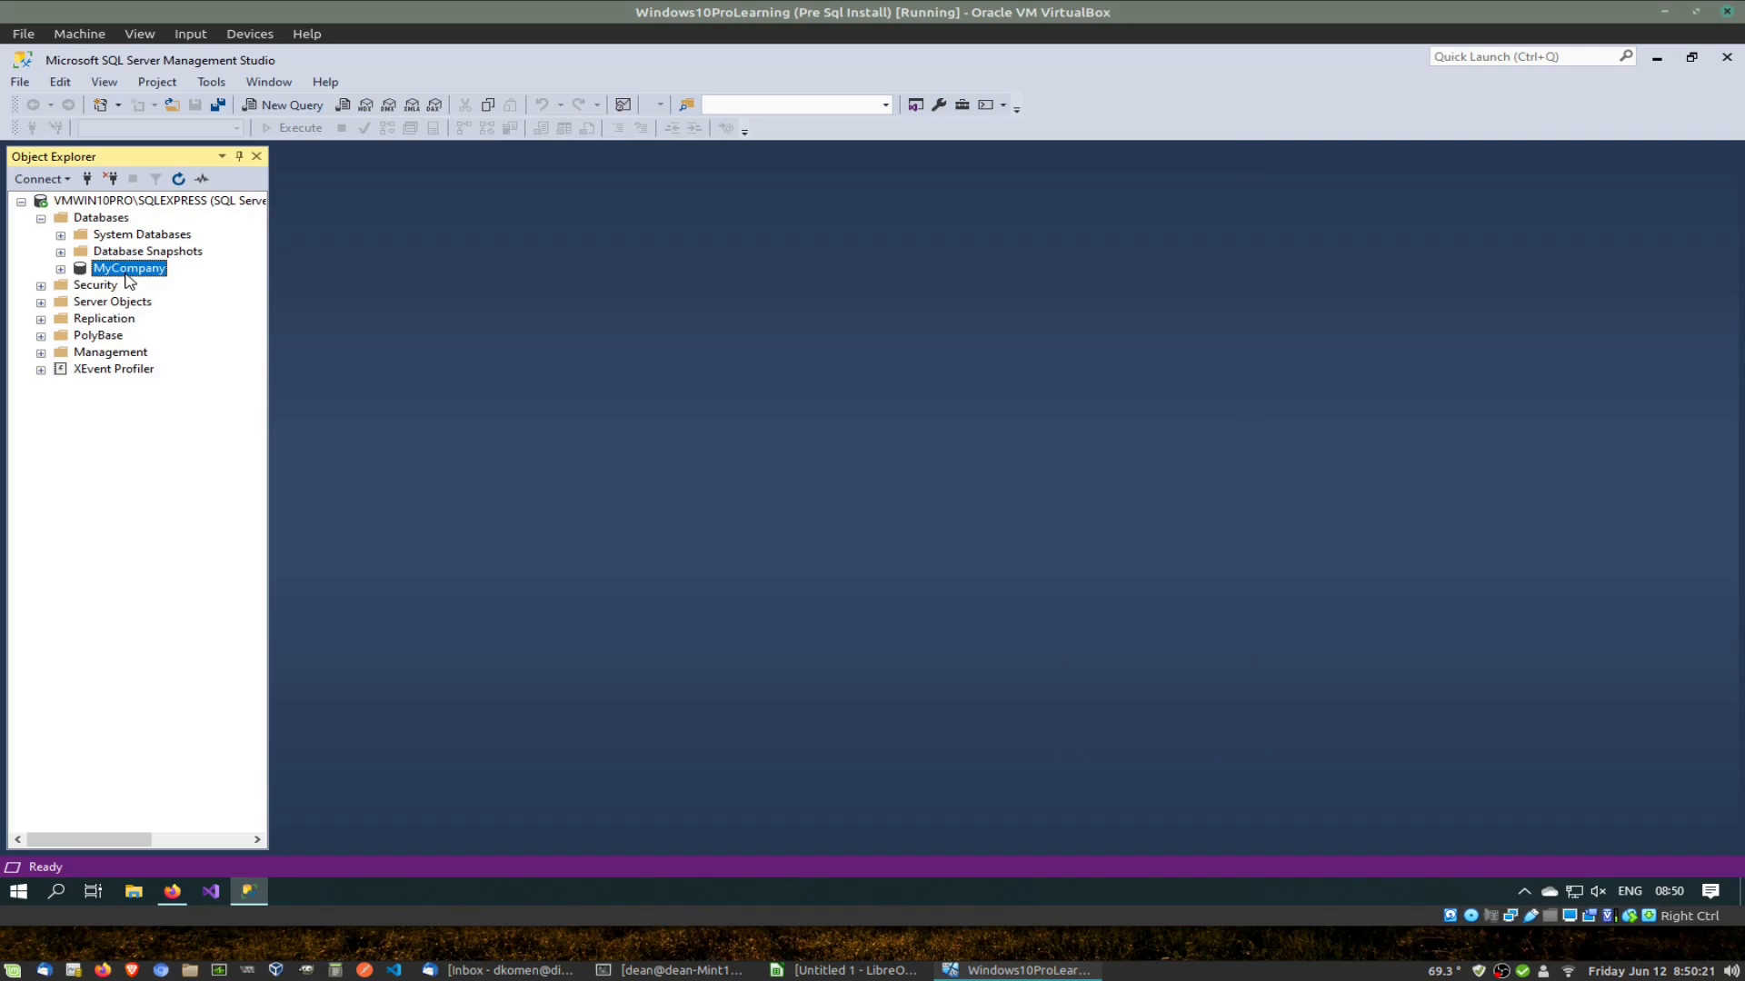
Step: Refresh the Databases list, expand MyCompany and its Tables folder, then bring Calc forward
right_click(112, 224)
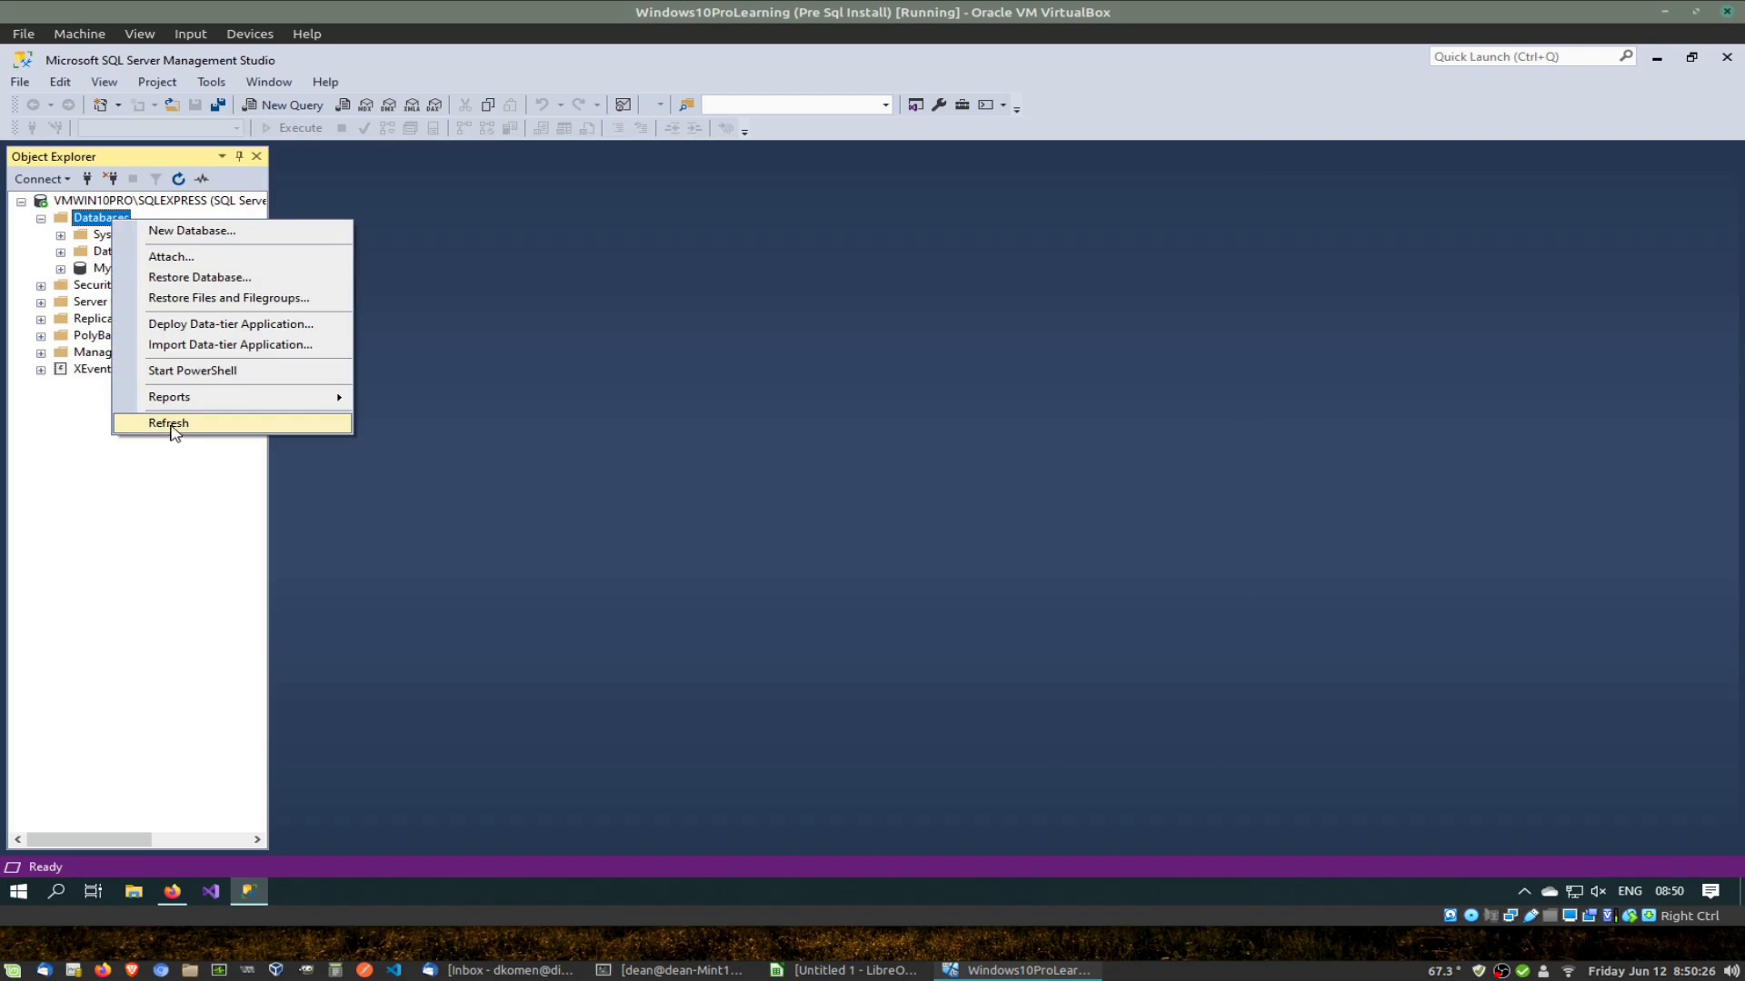
left_click(173, 426)
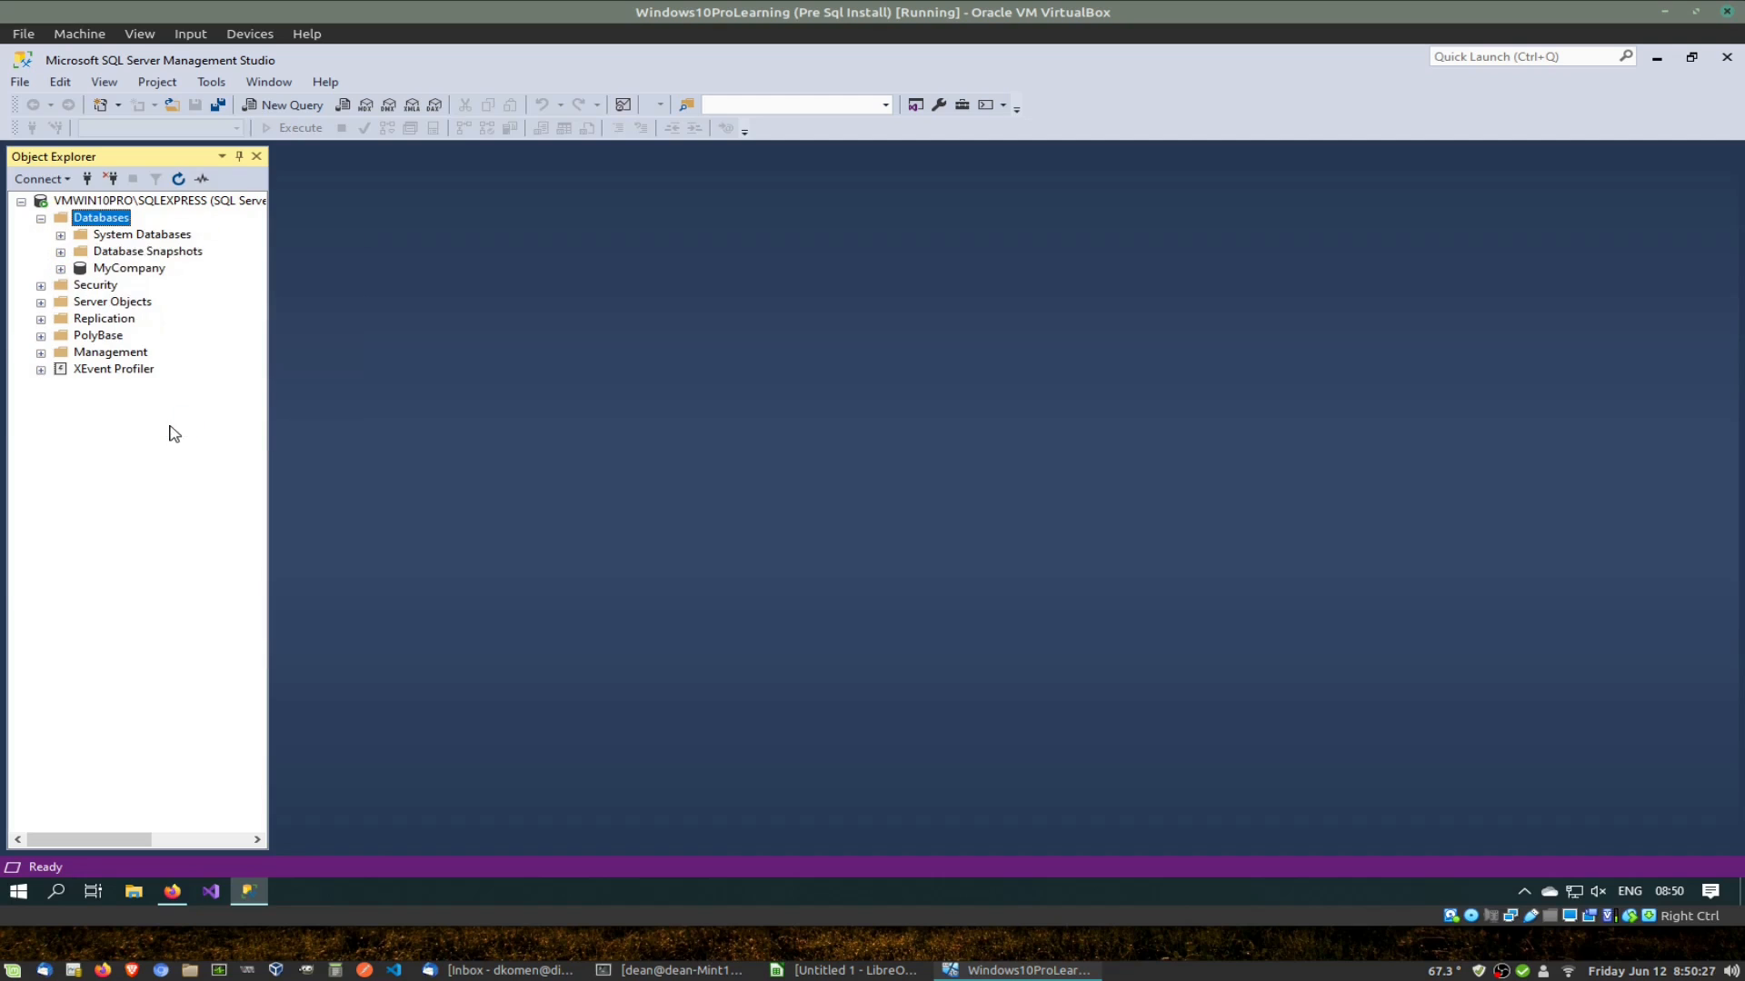
left_click(109, 270)
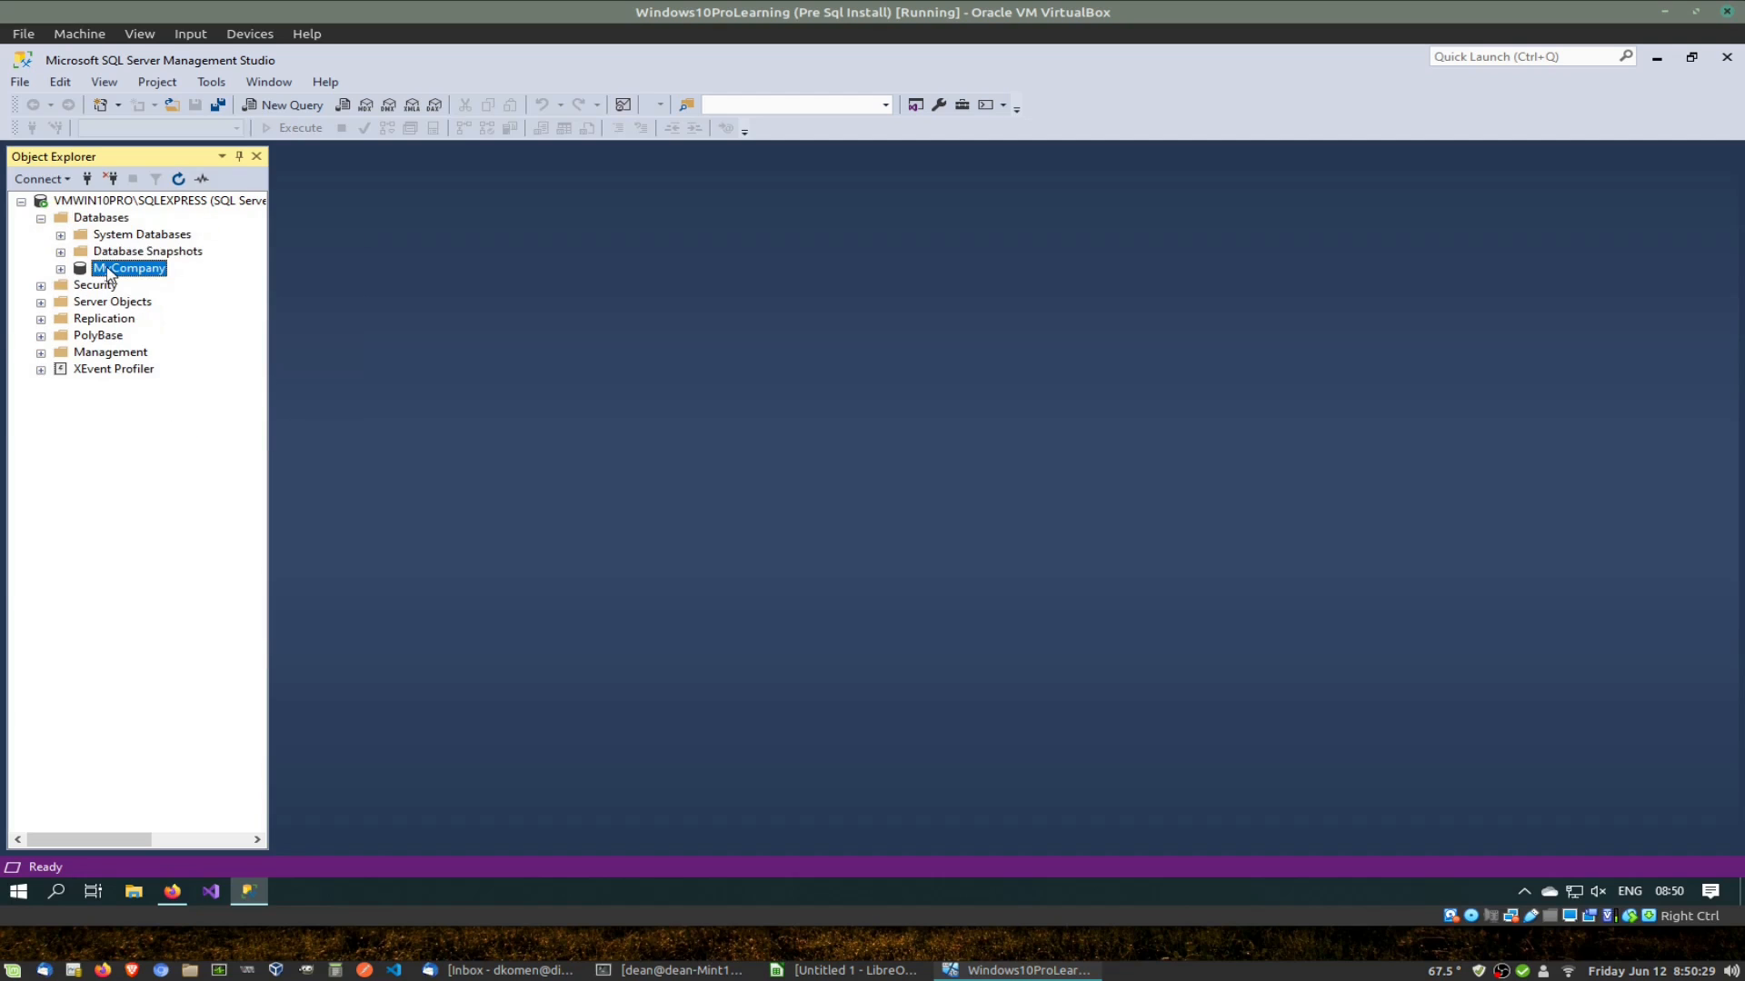
left_click(60, 270)
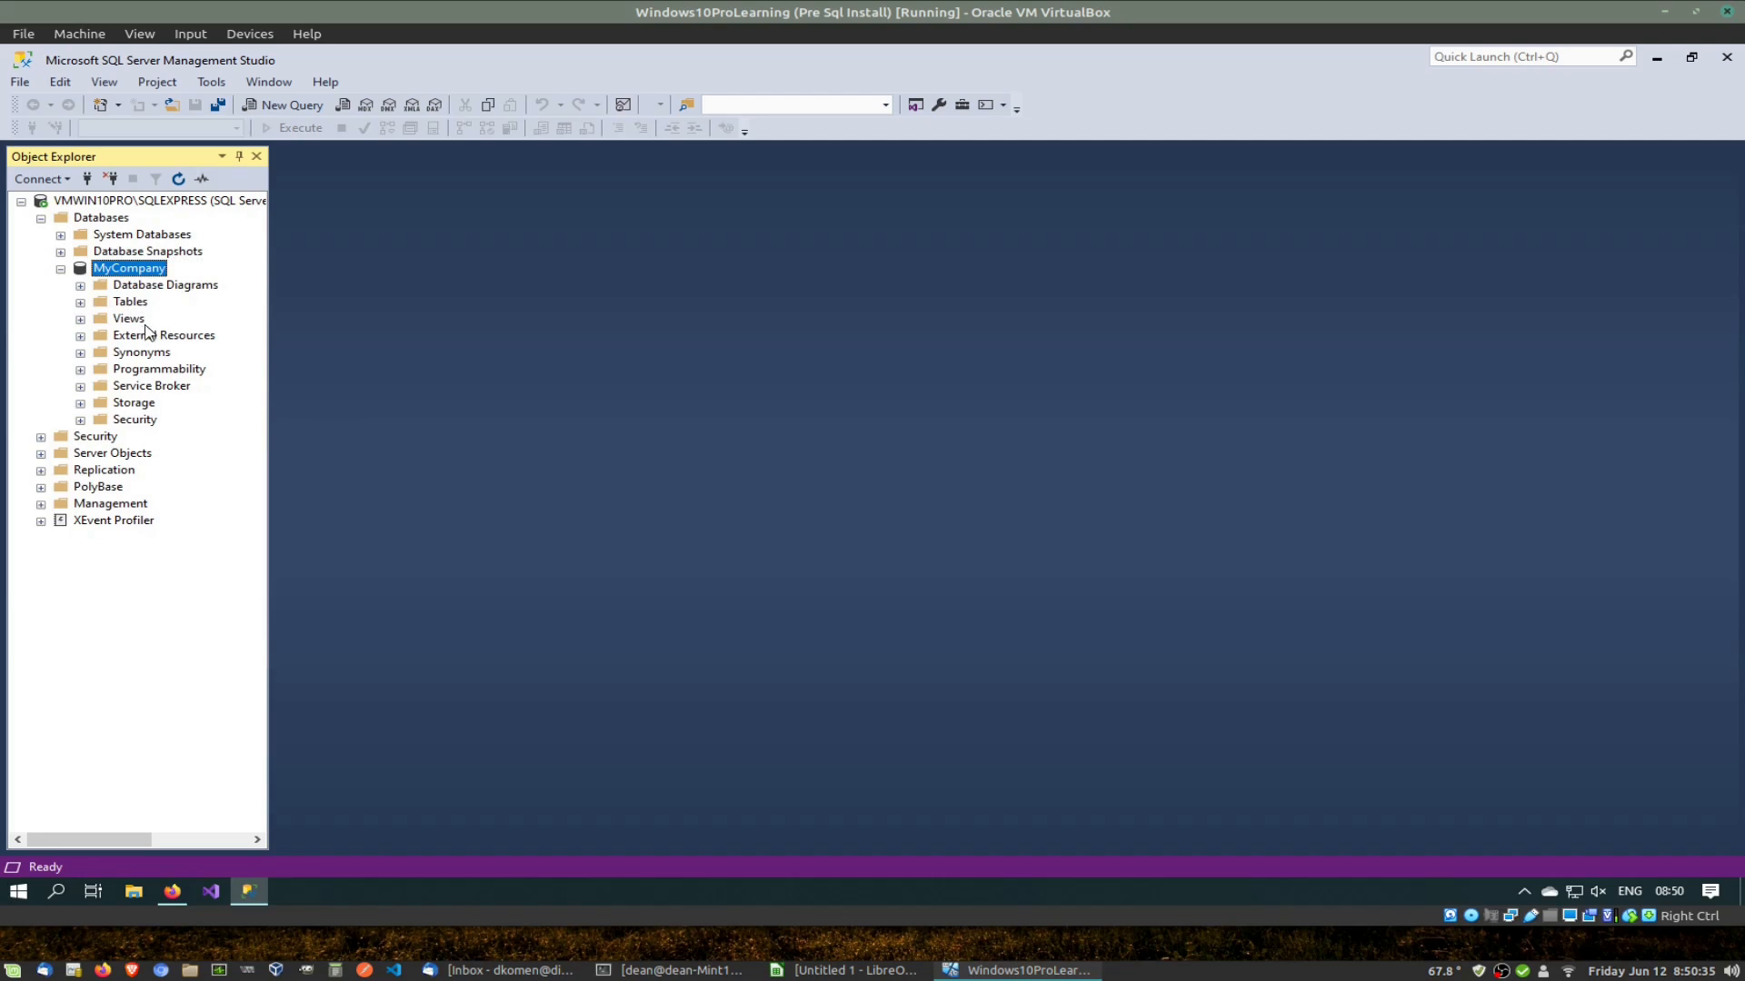
left_click(80, 304)
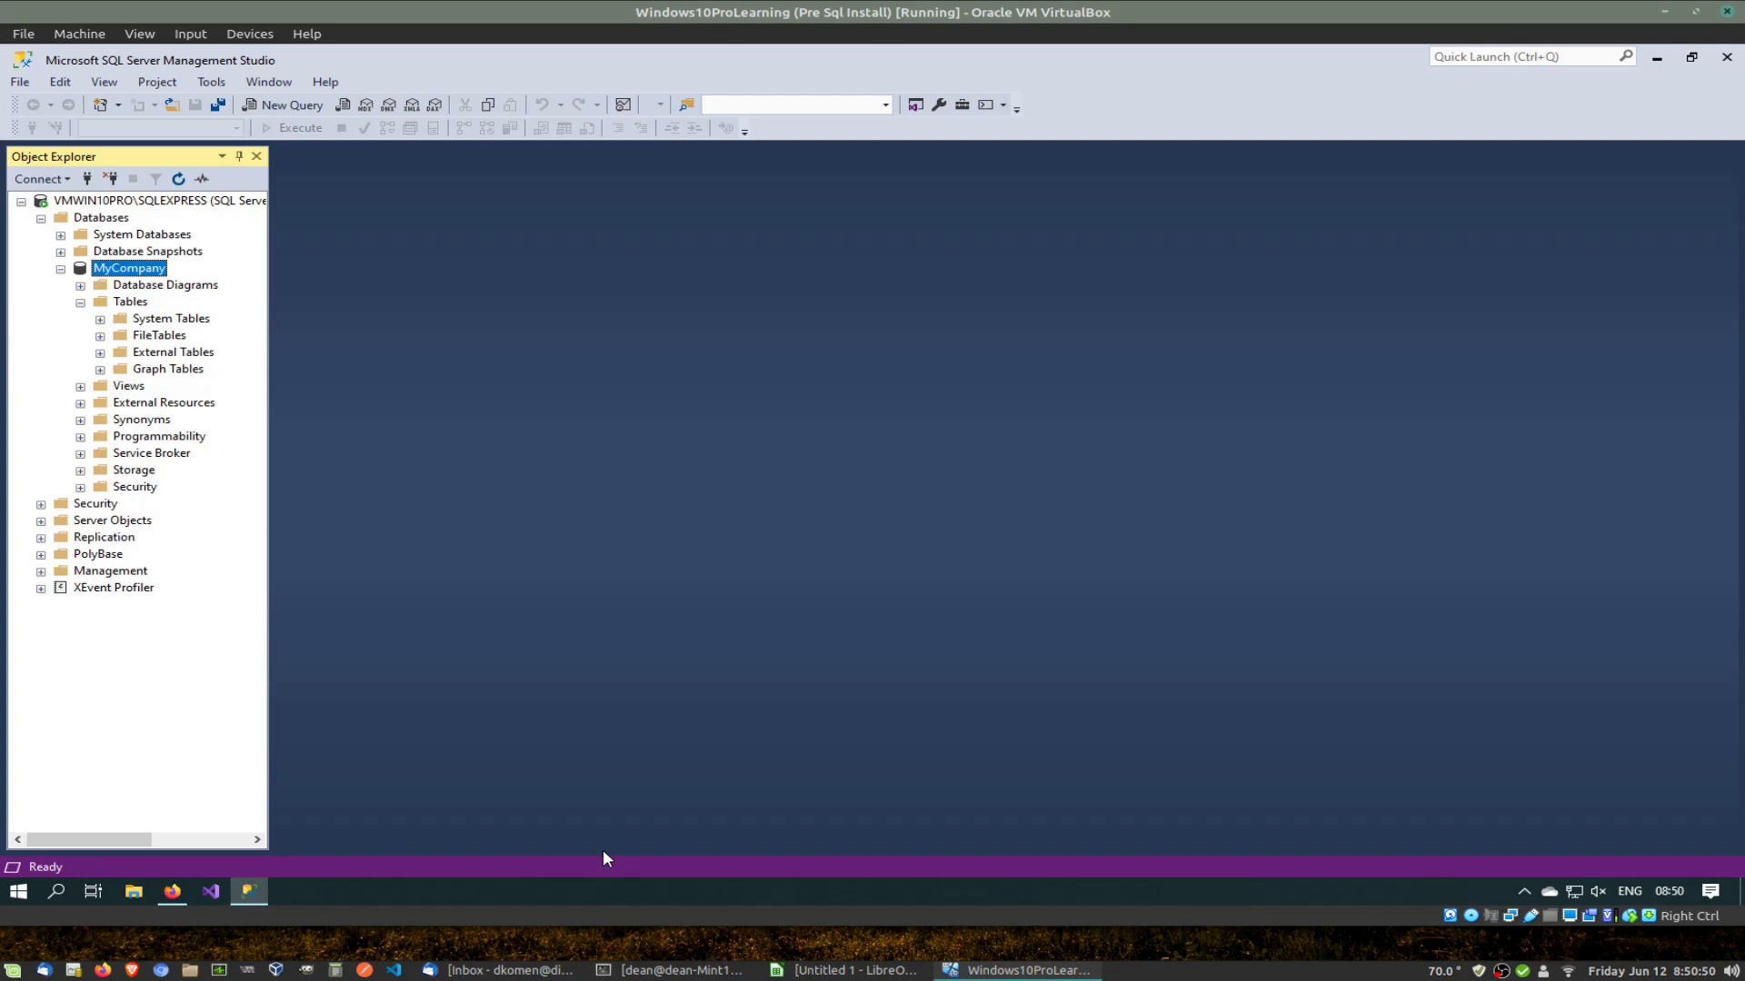
left_click(838, 970)
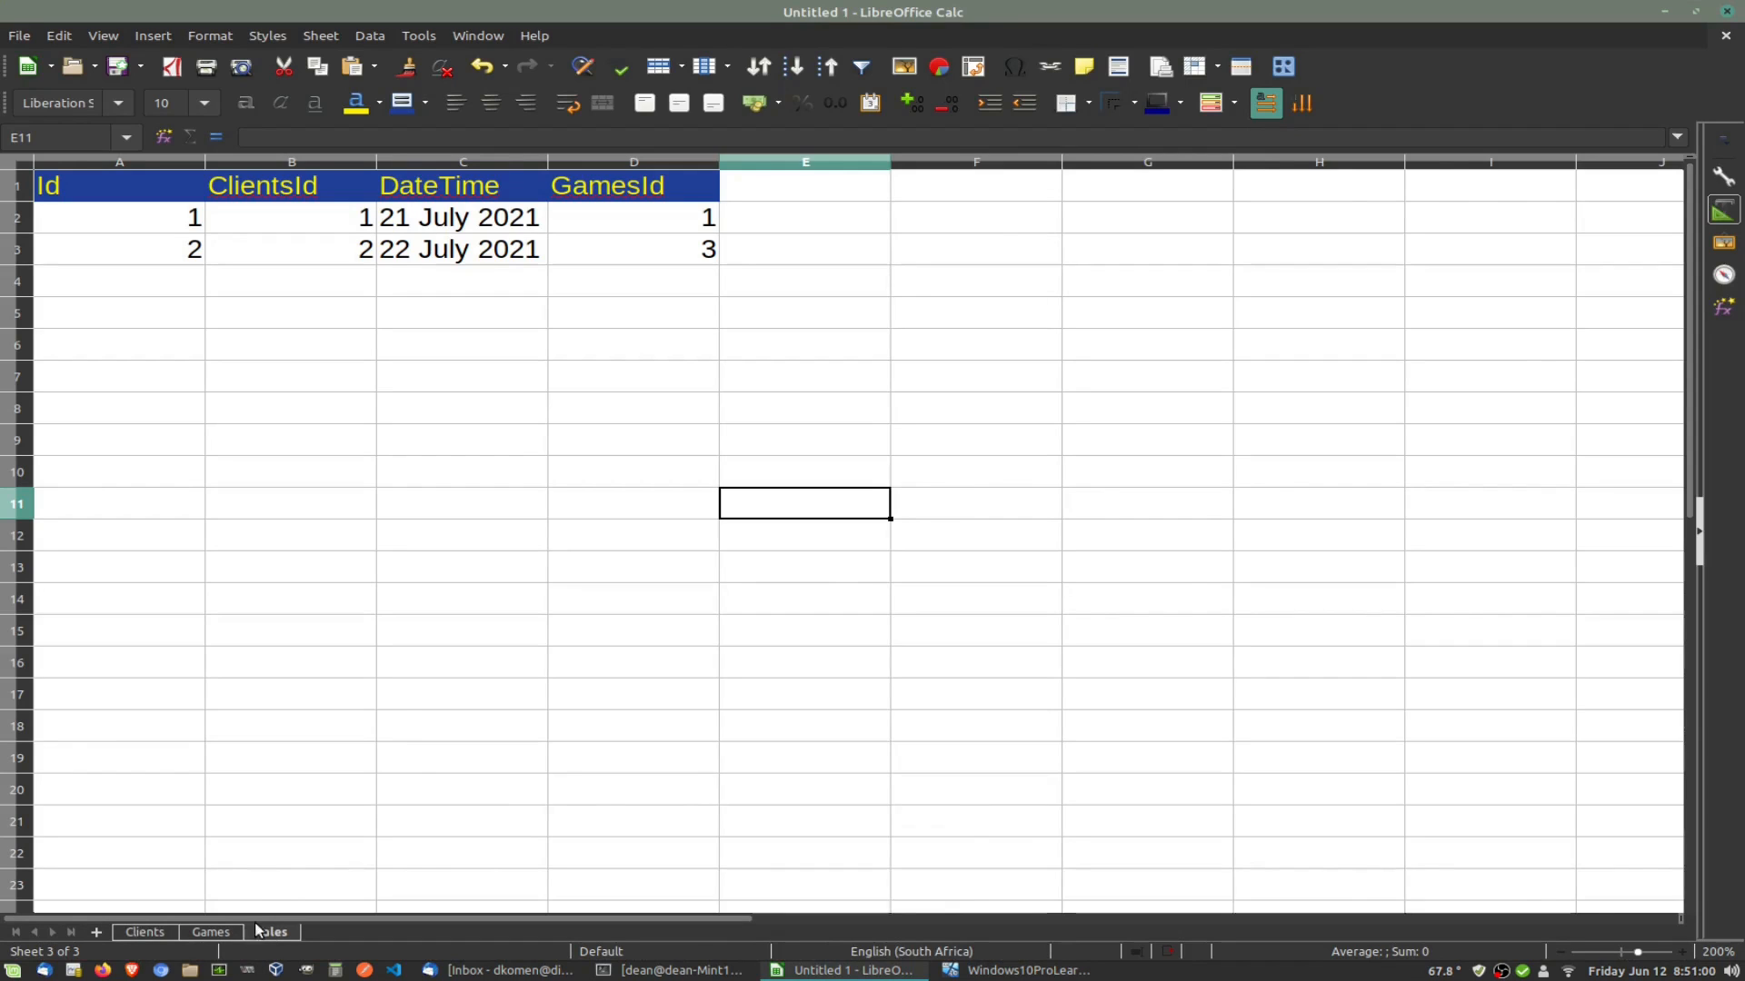
Step: View the Clients sheet's columns in Calc, then go back to SSMS
left_click(142, 933)
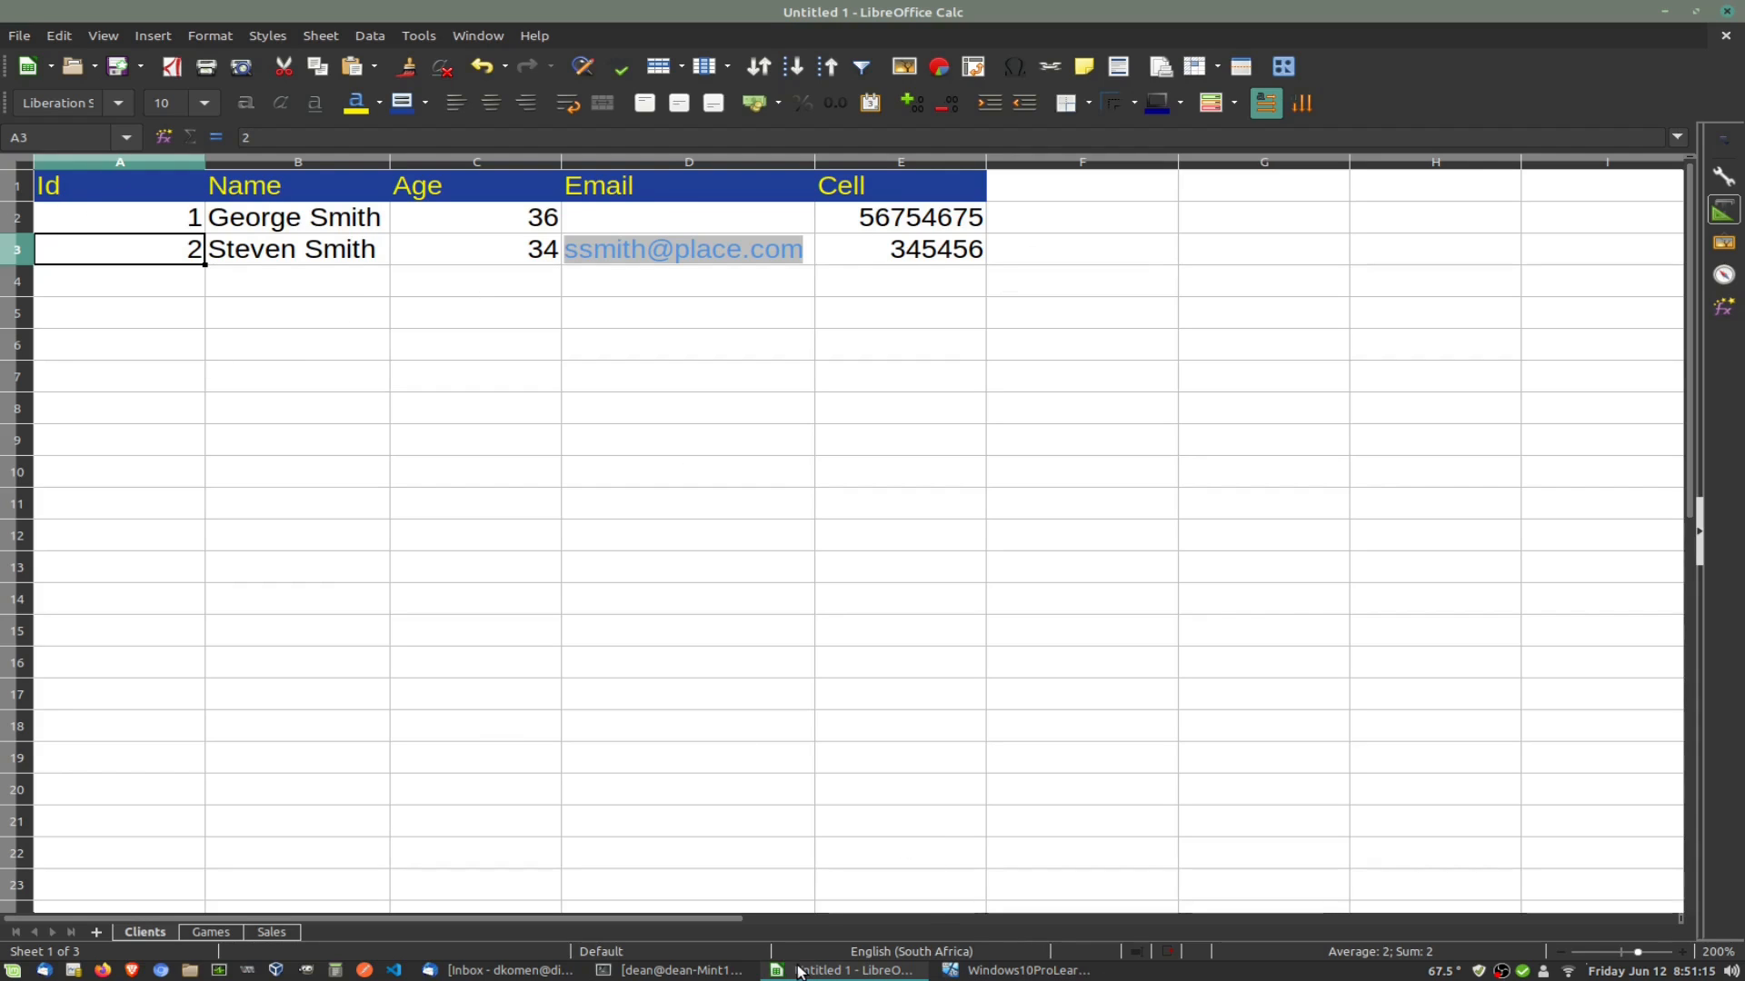
left_click(999, 970)
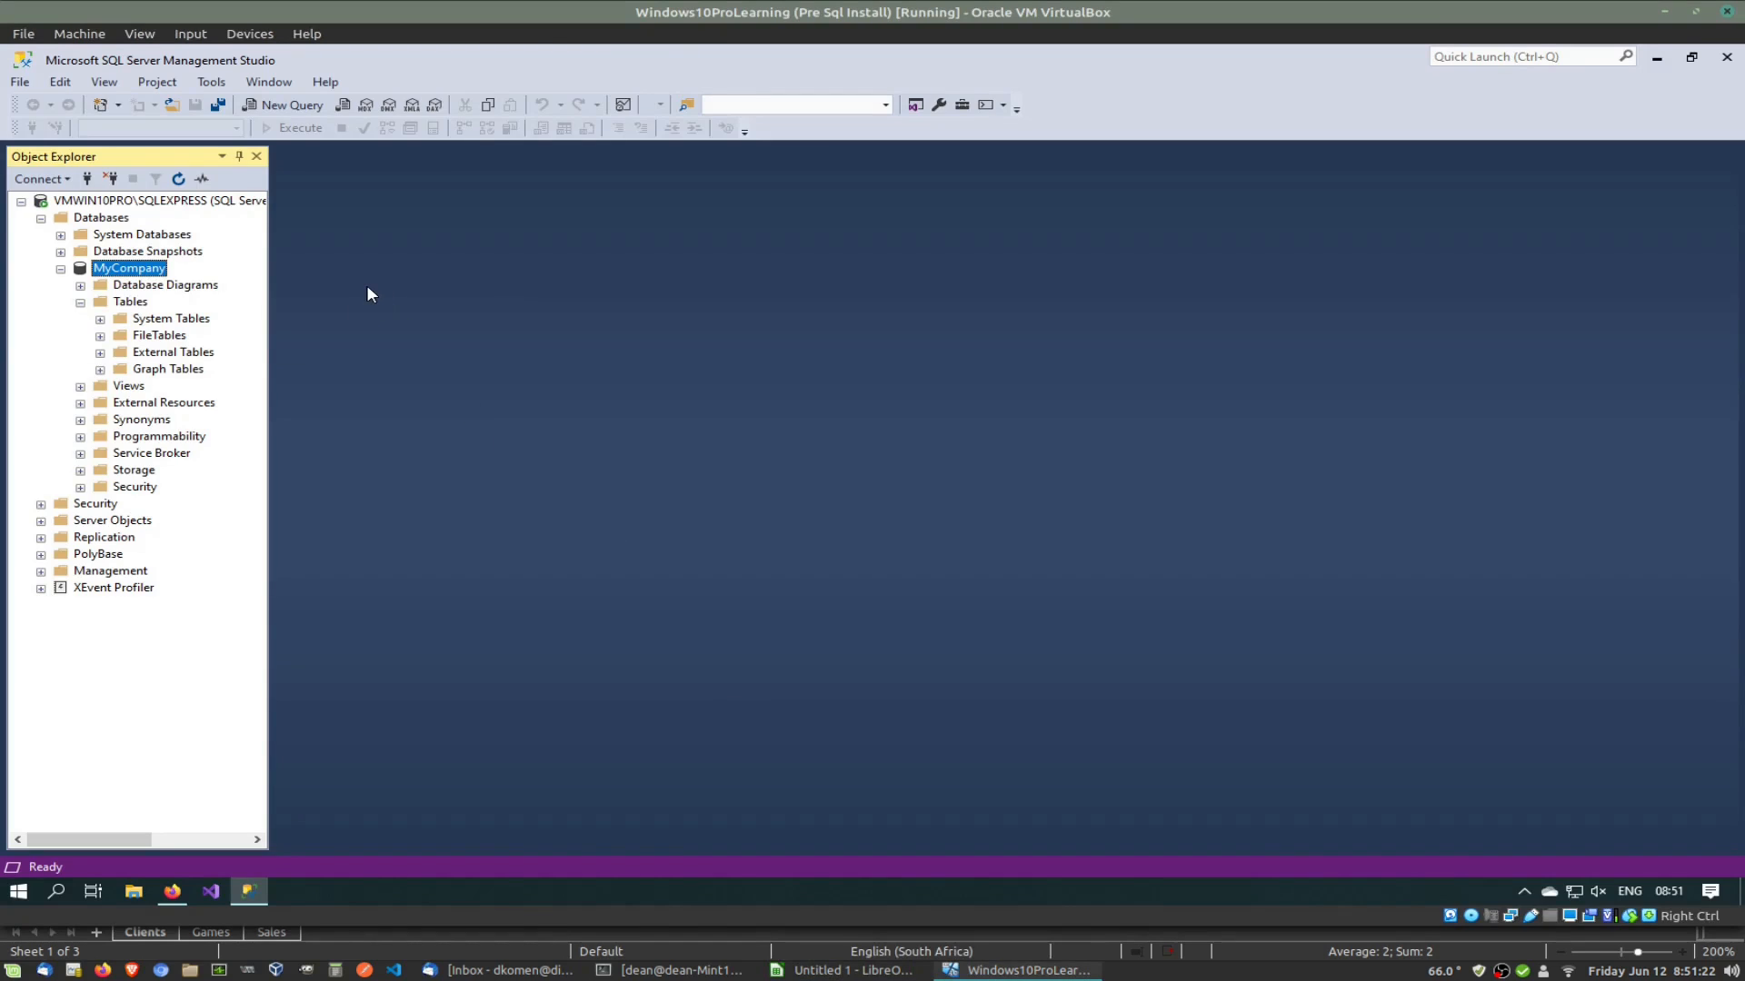
Step: Start a new table design under MyCompany's Tables folder
left_click(133, 306)
right_click(132, 307)
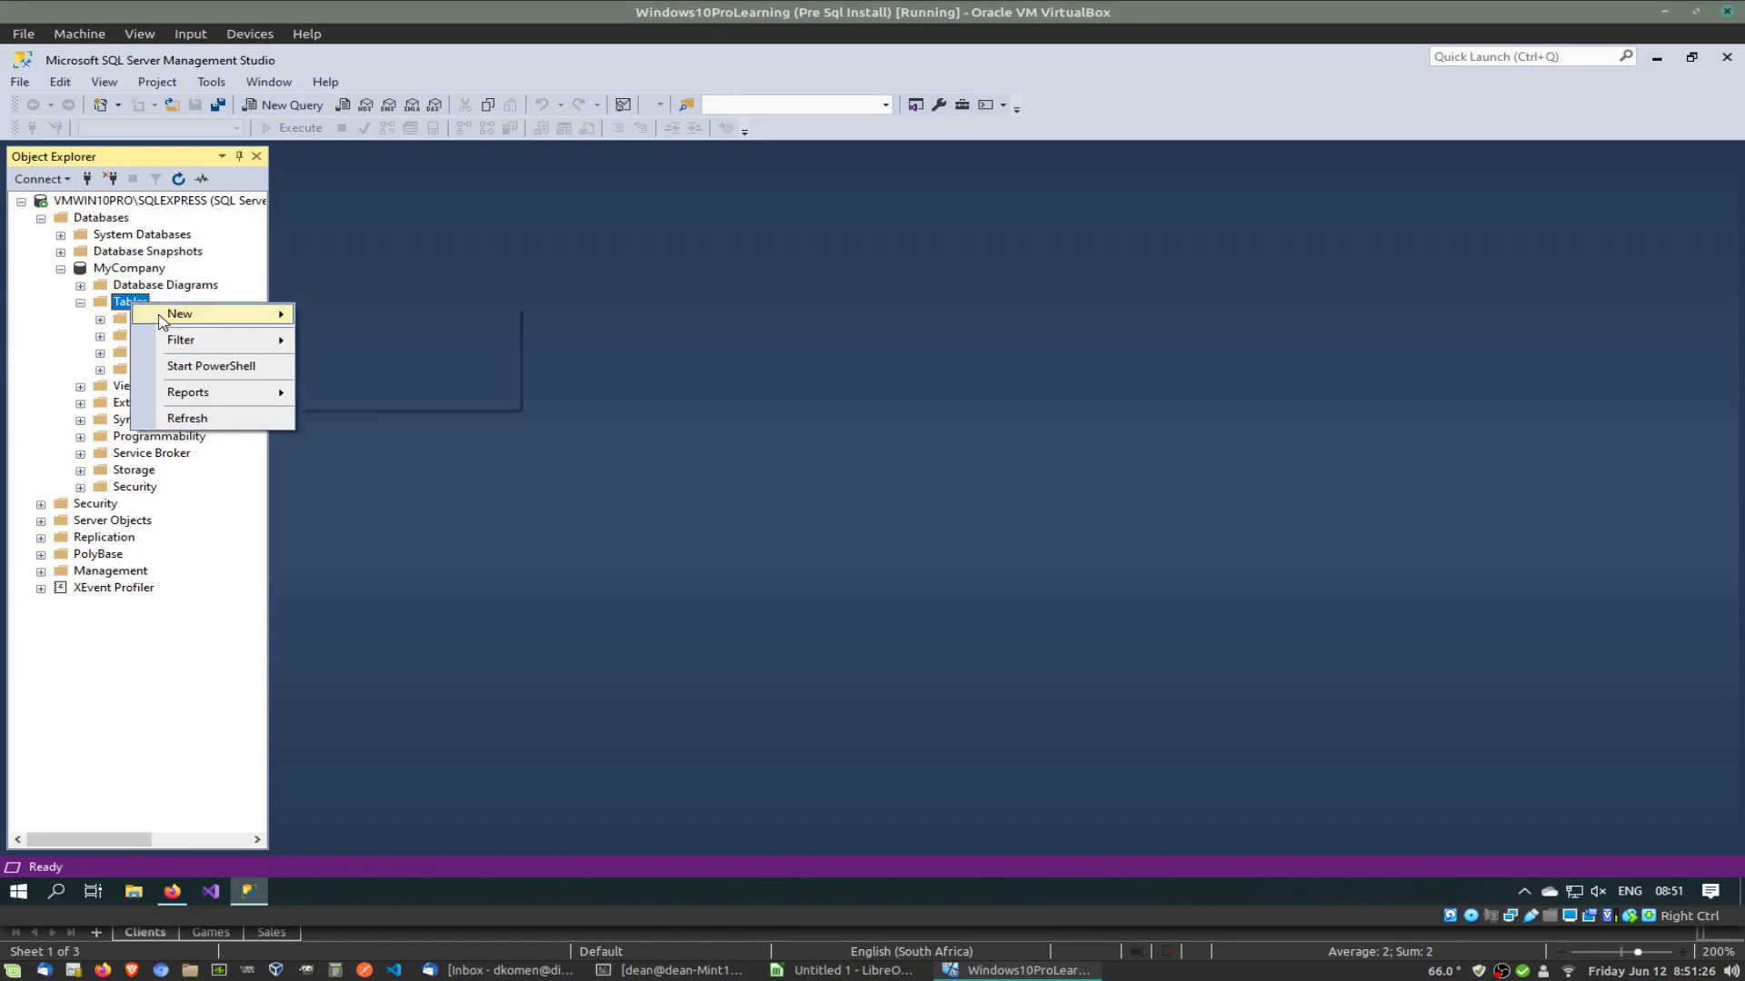
mouse_move(163, 318)
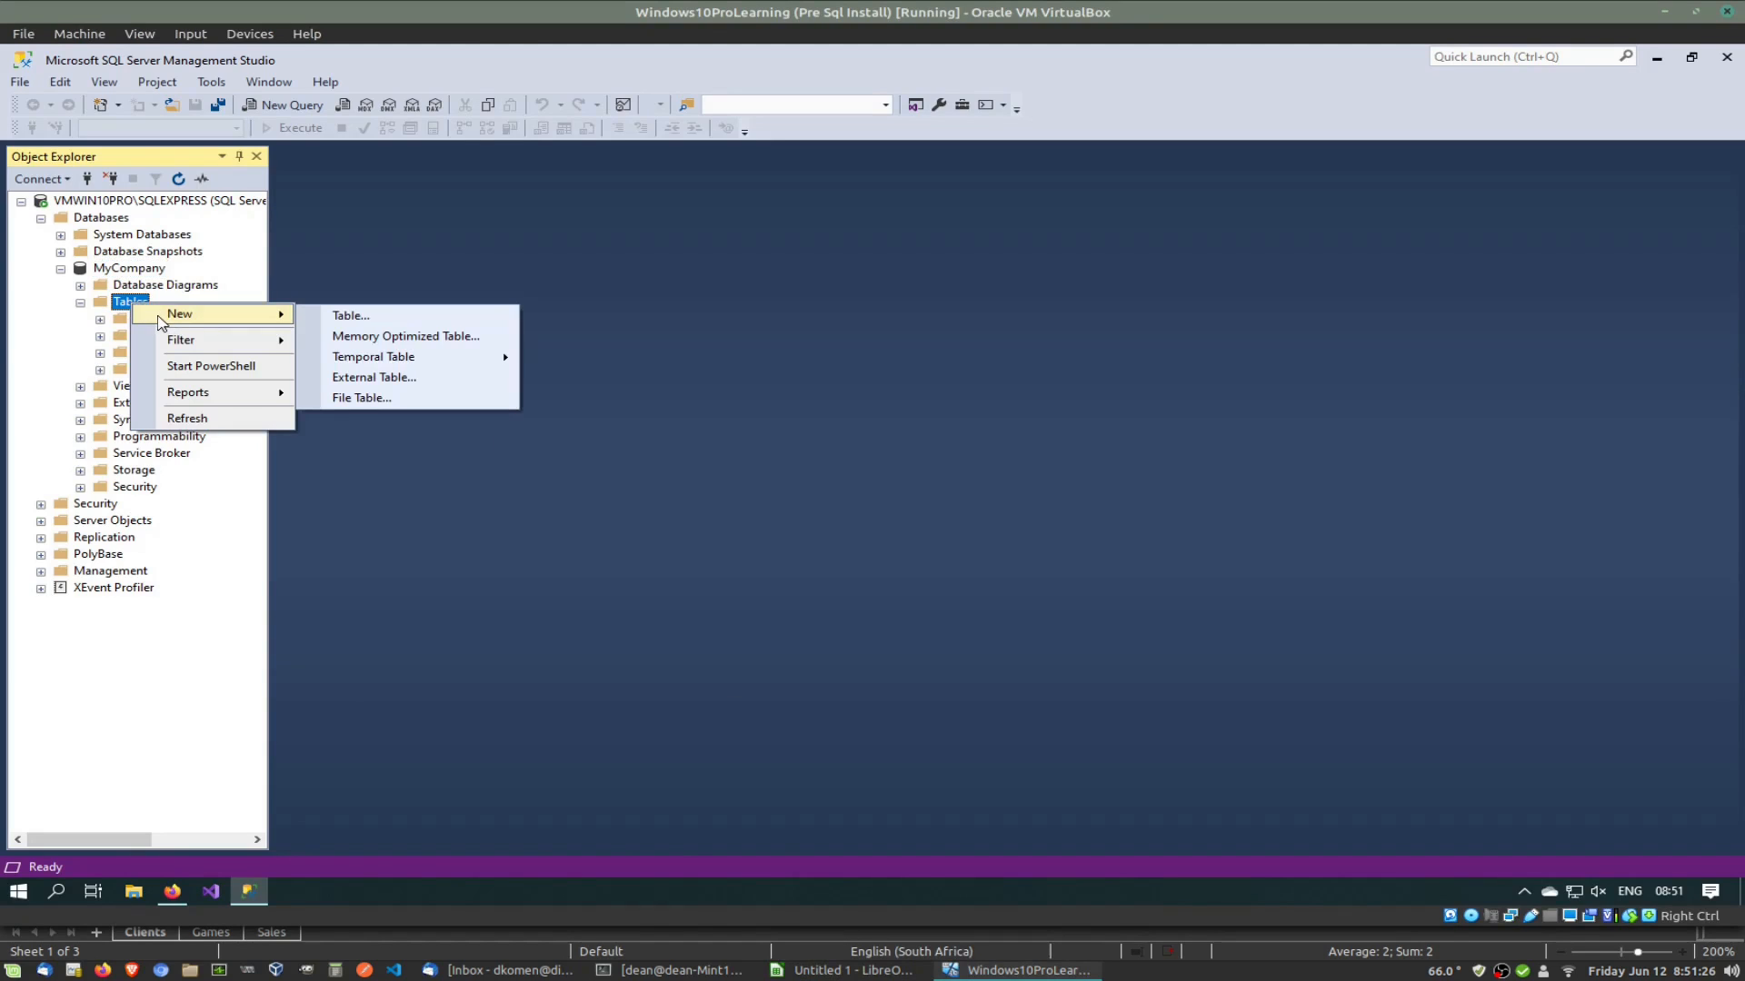
left_click(373, 317)
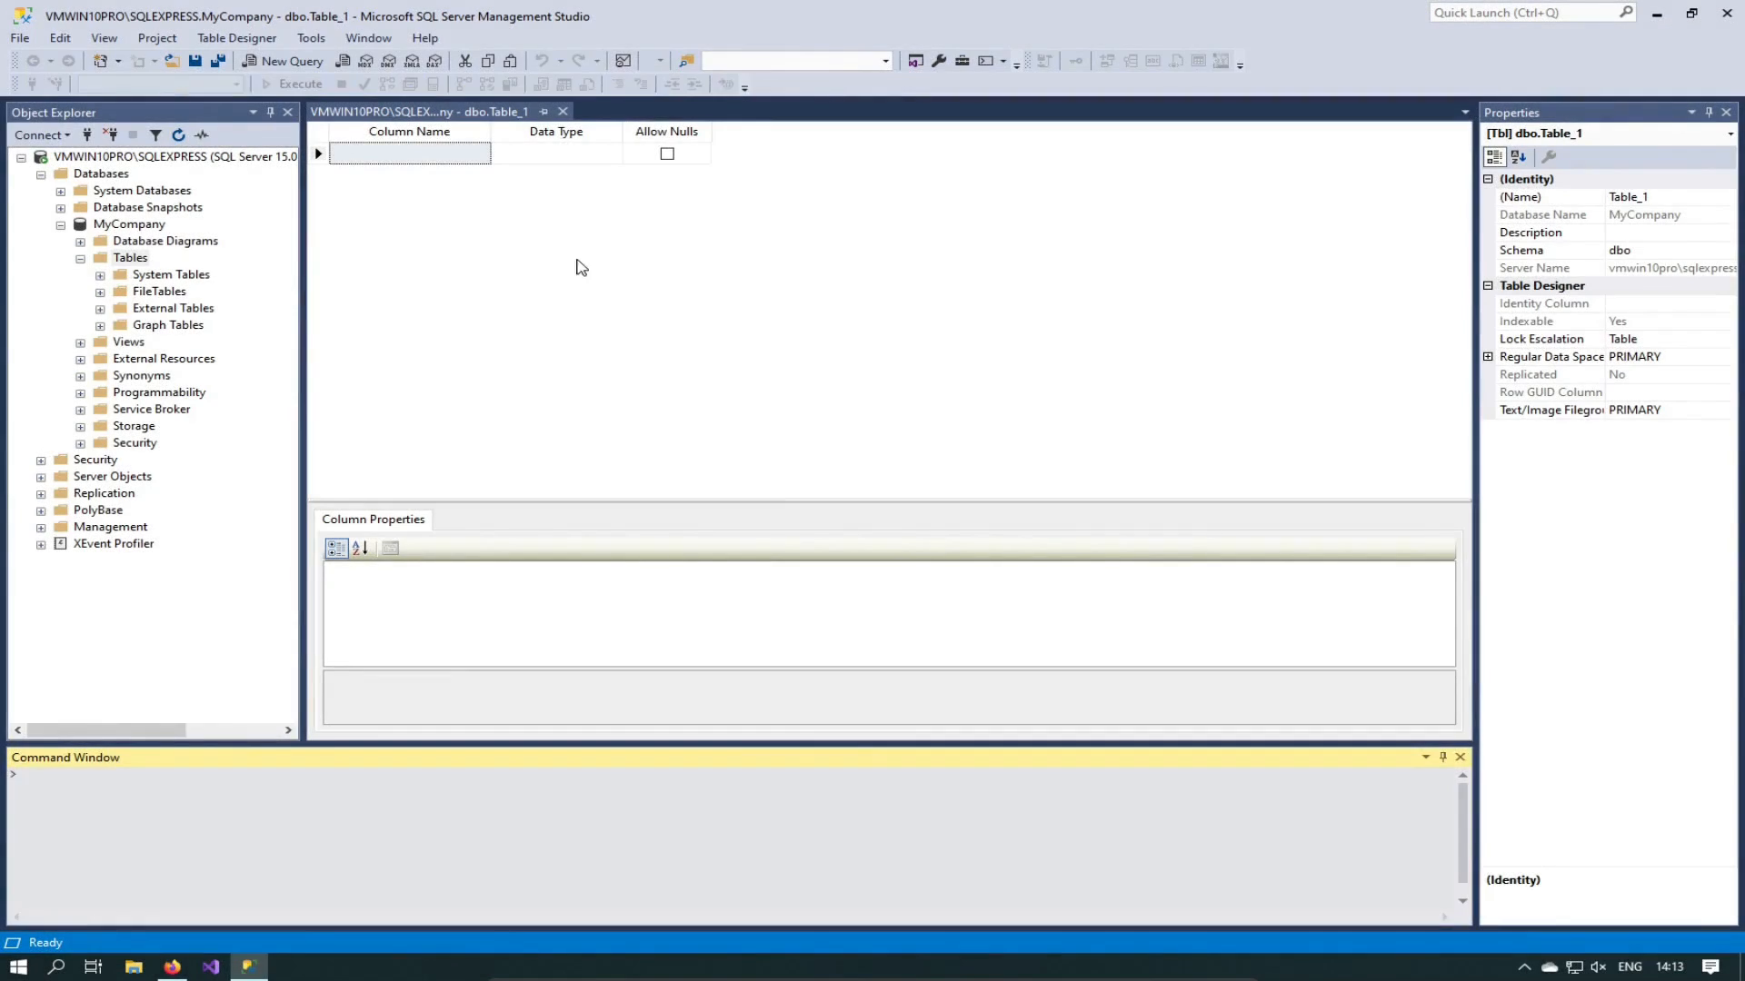
Step: Name the first column Id and give it the bigint data type
left_click(389, 152)
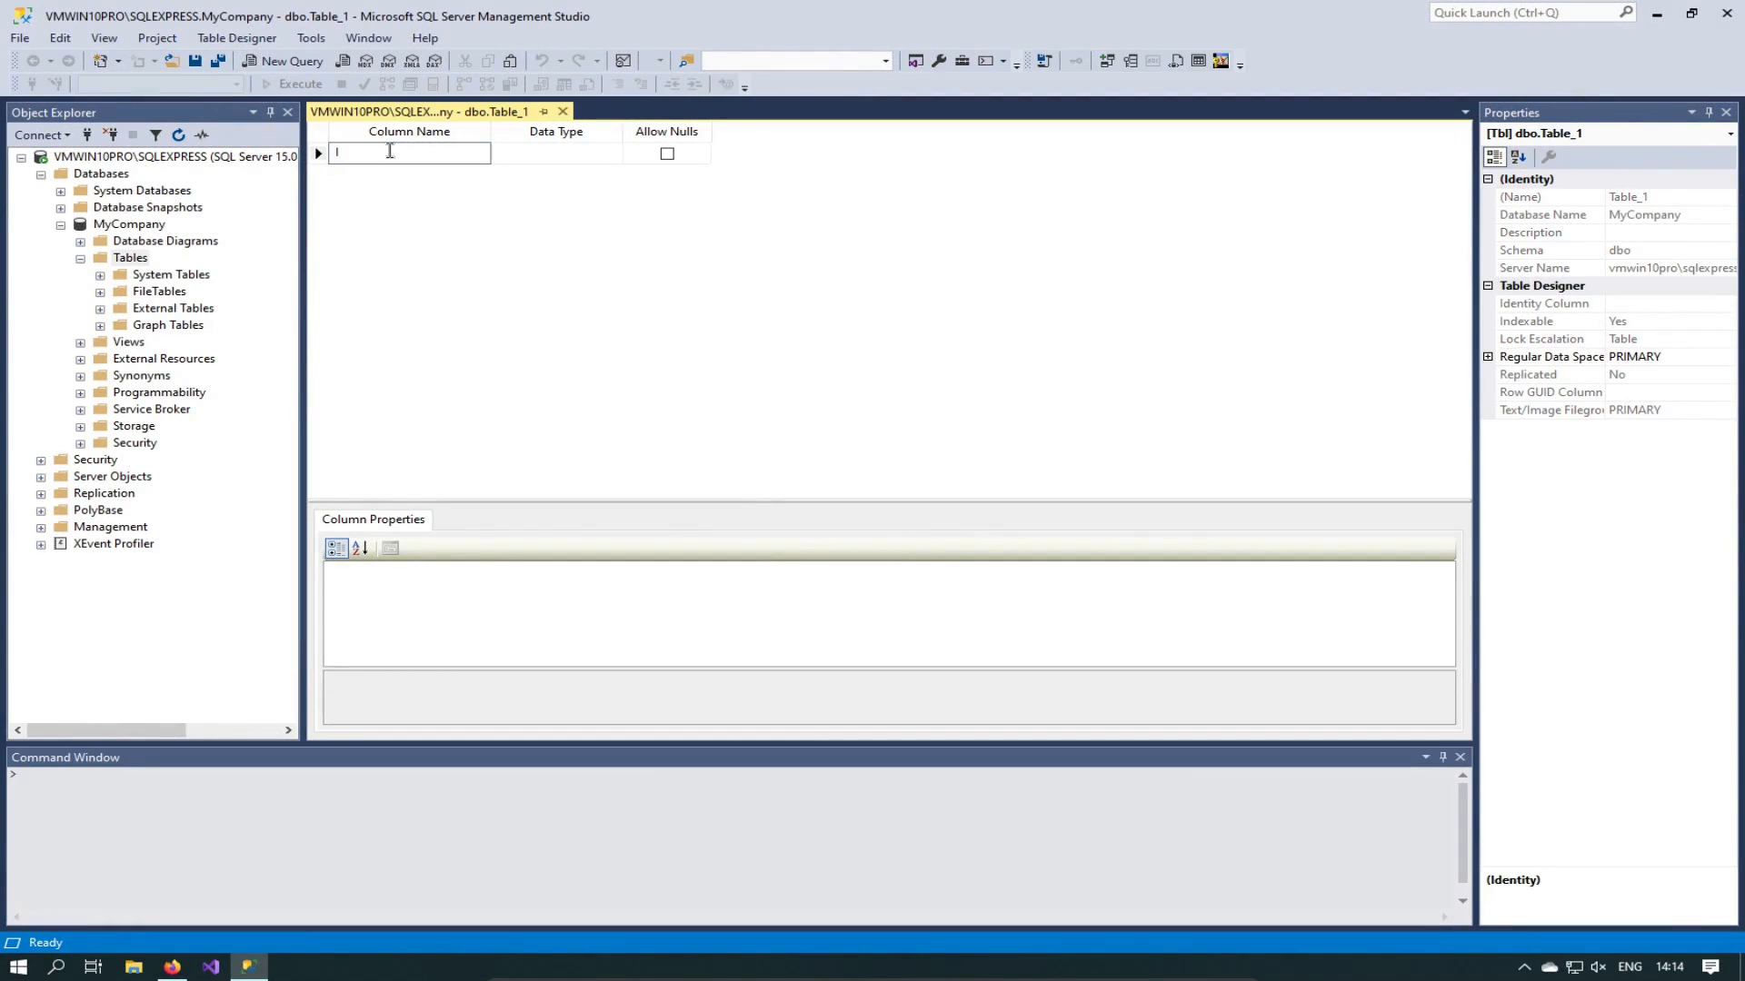
type("Id")
left_click(581, 153)
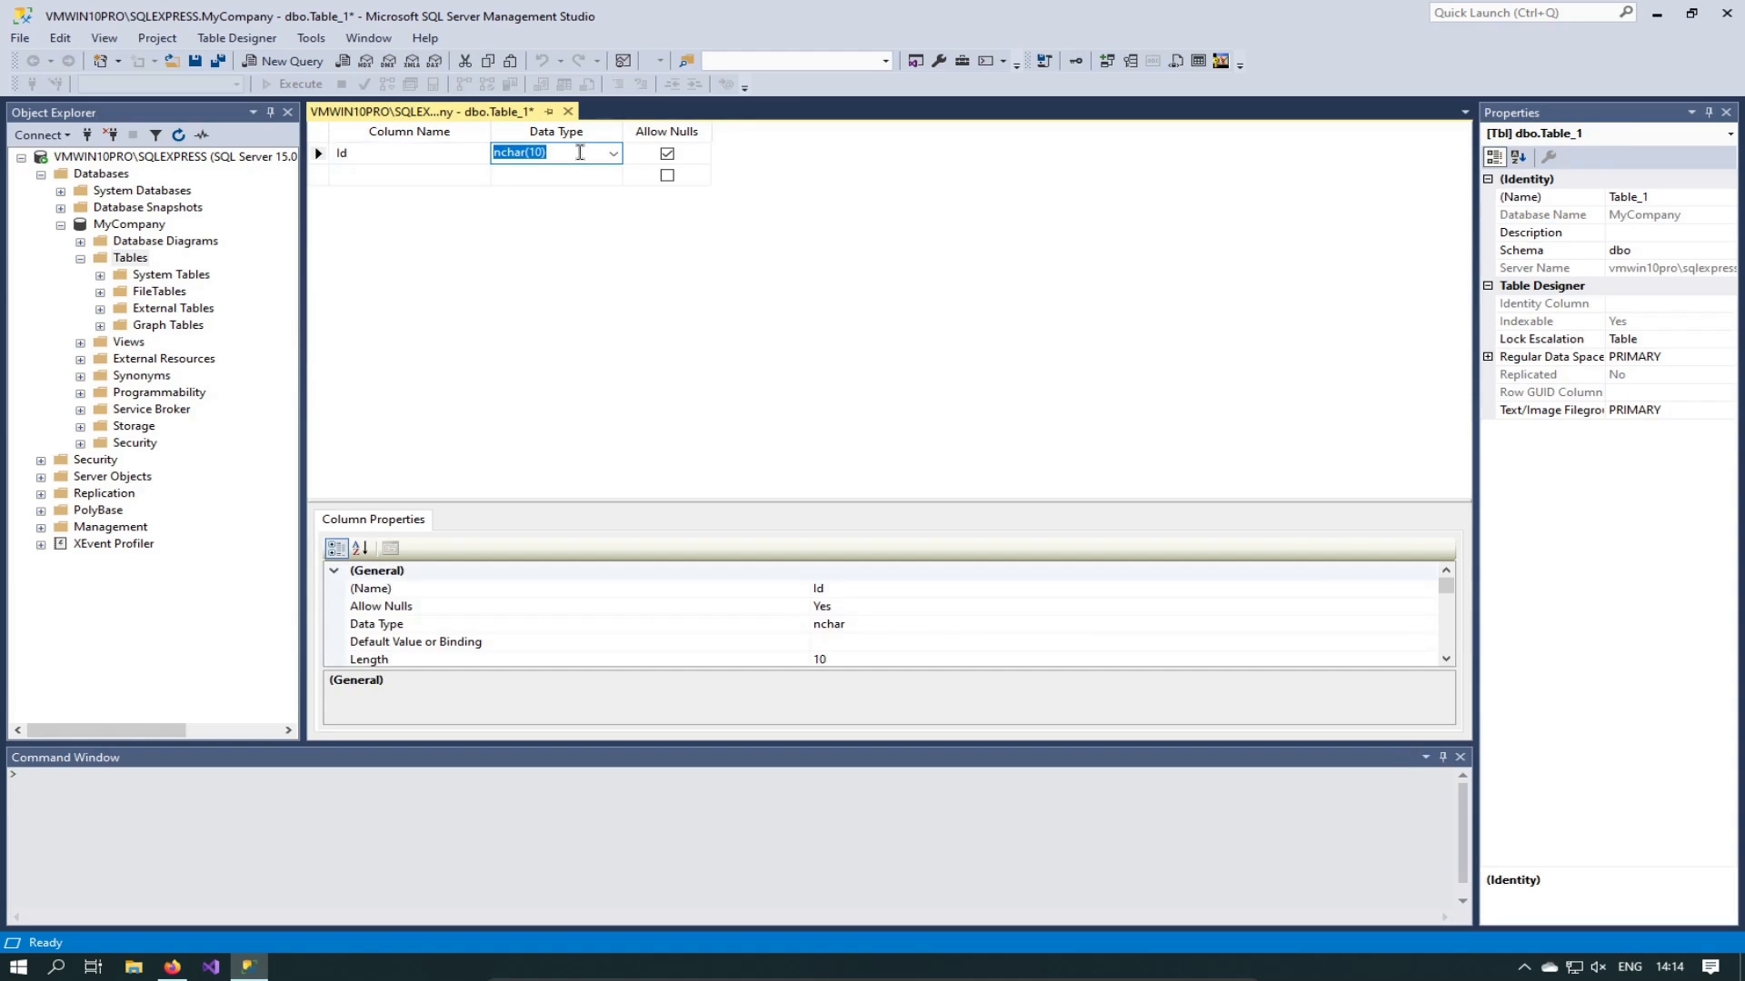
left_click(613, 153)
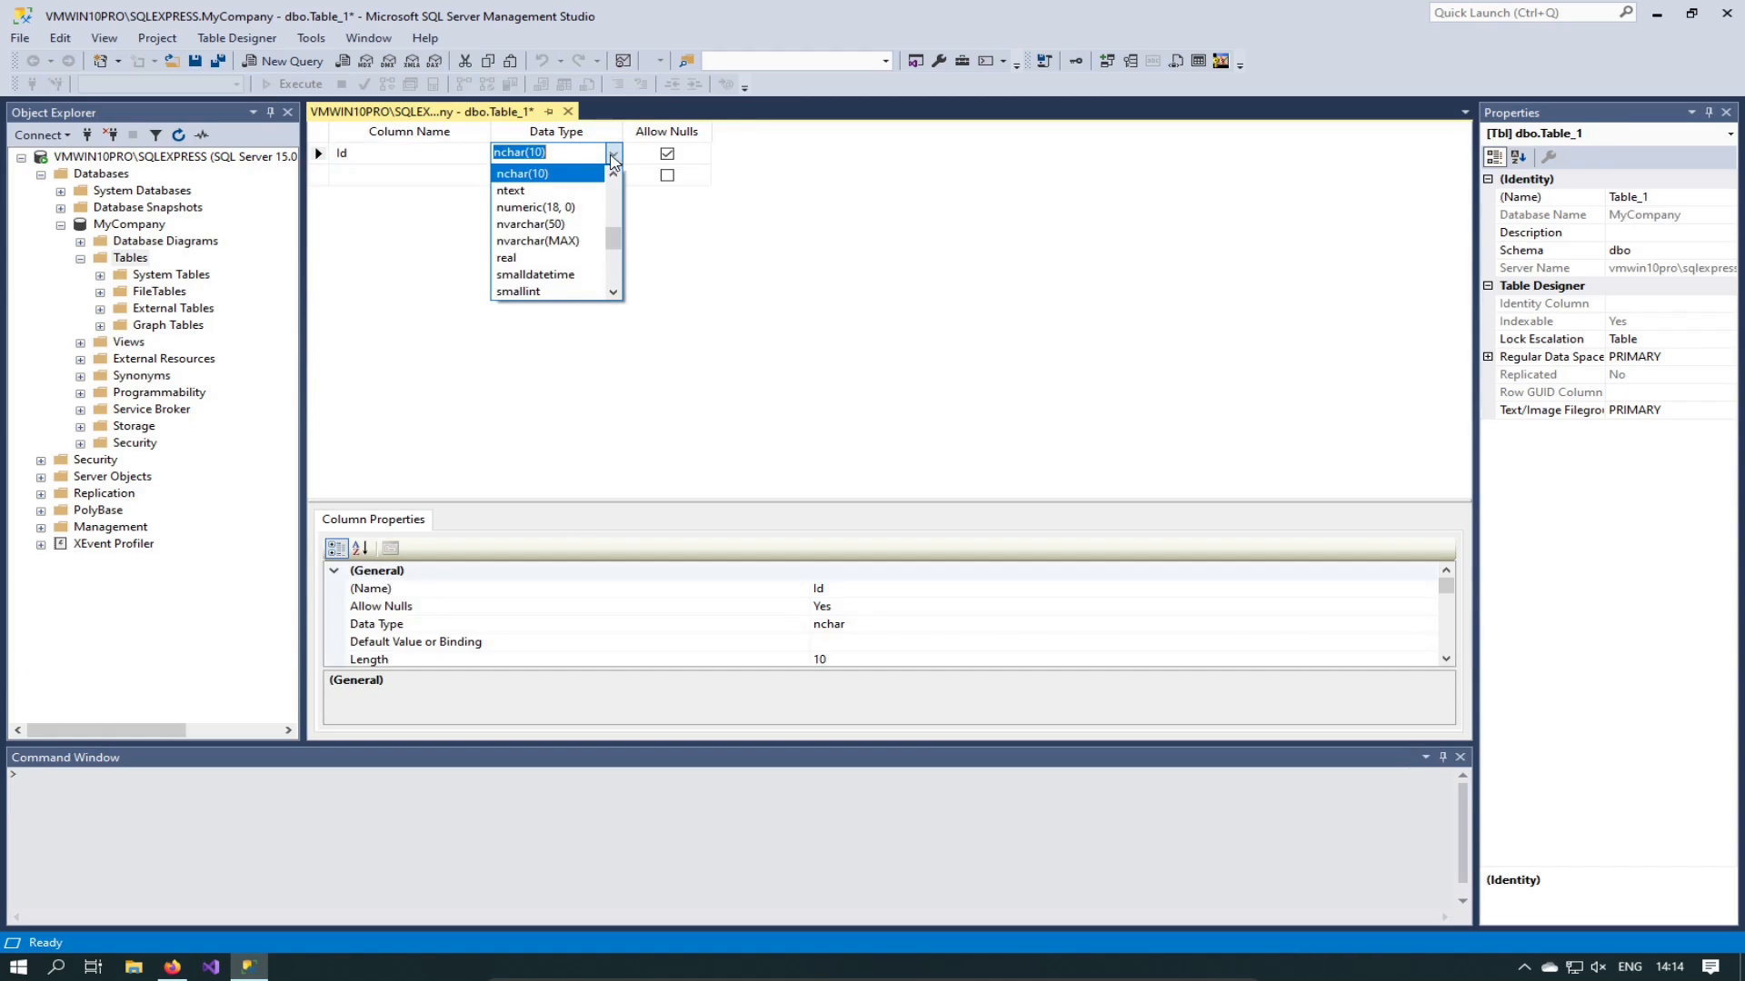
left_click_drag(614, 241, 631, 202)
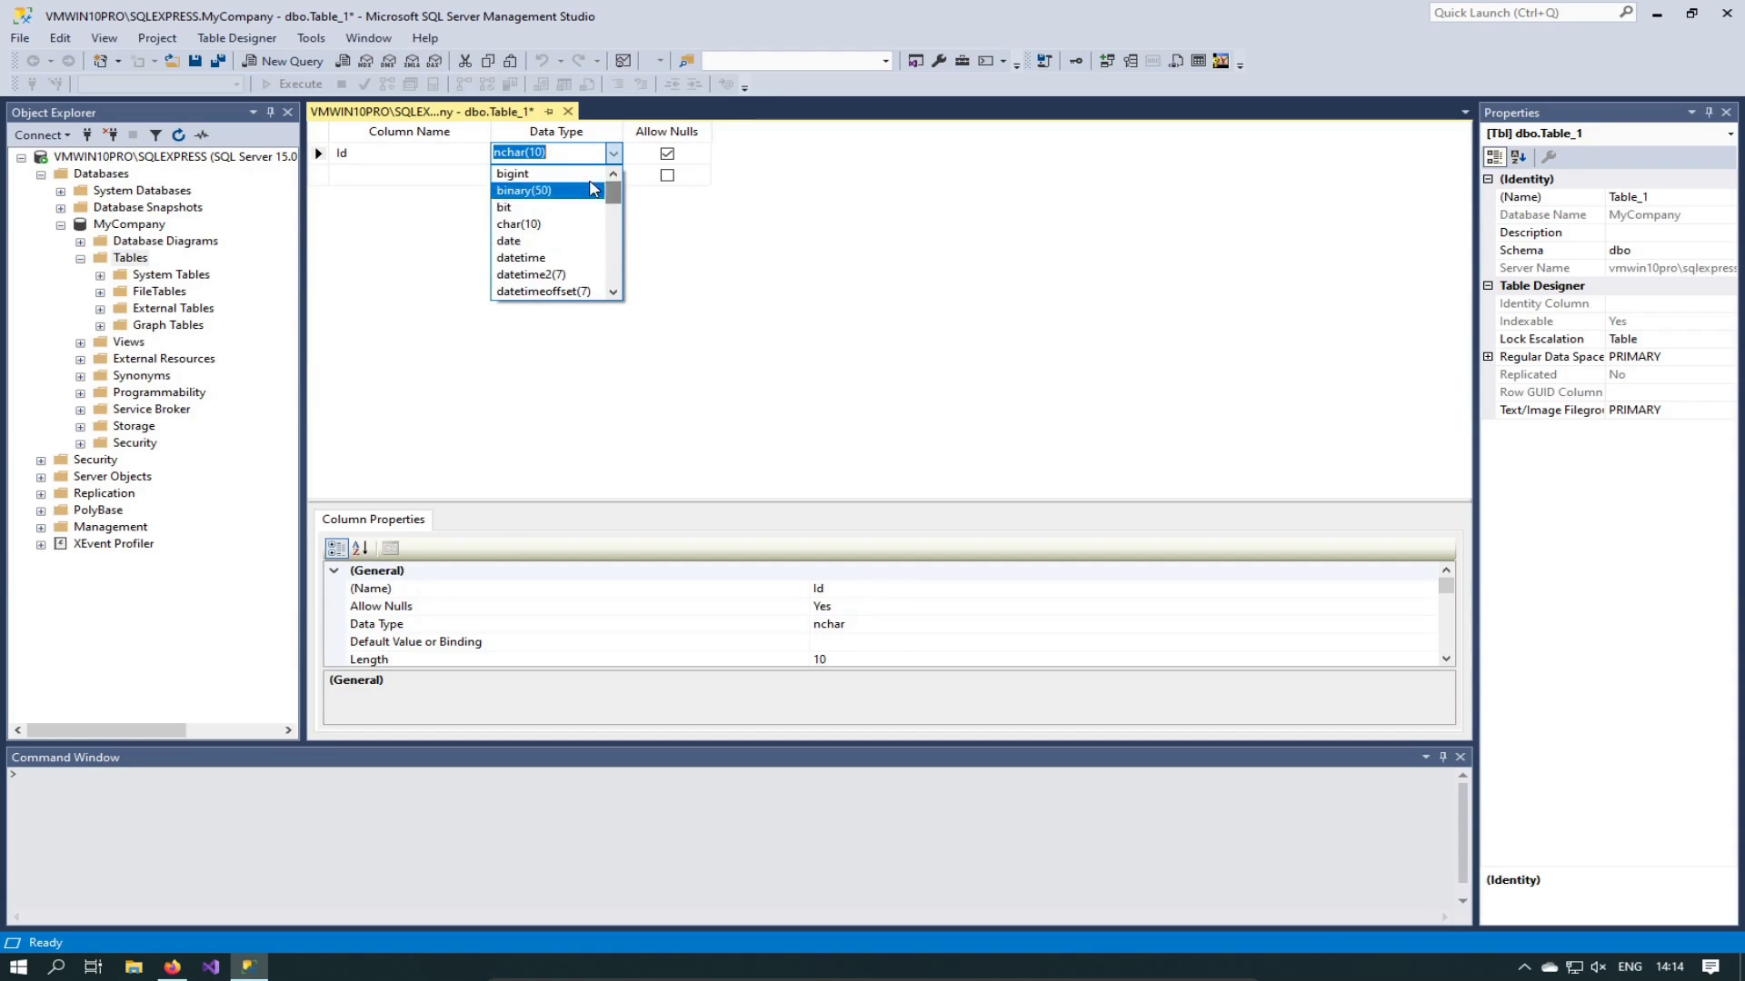
left_click(542, 174)
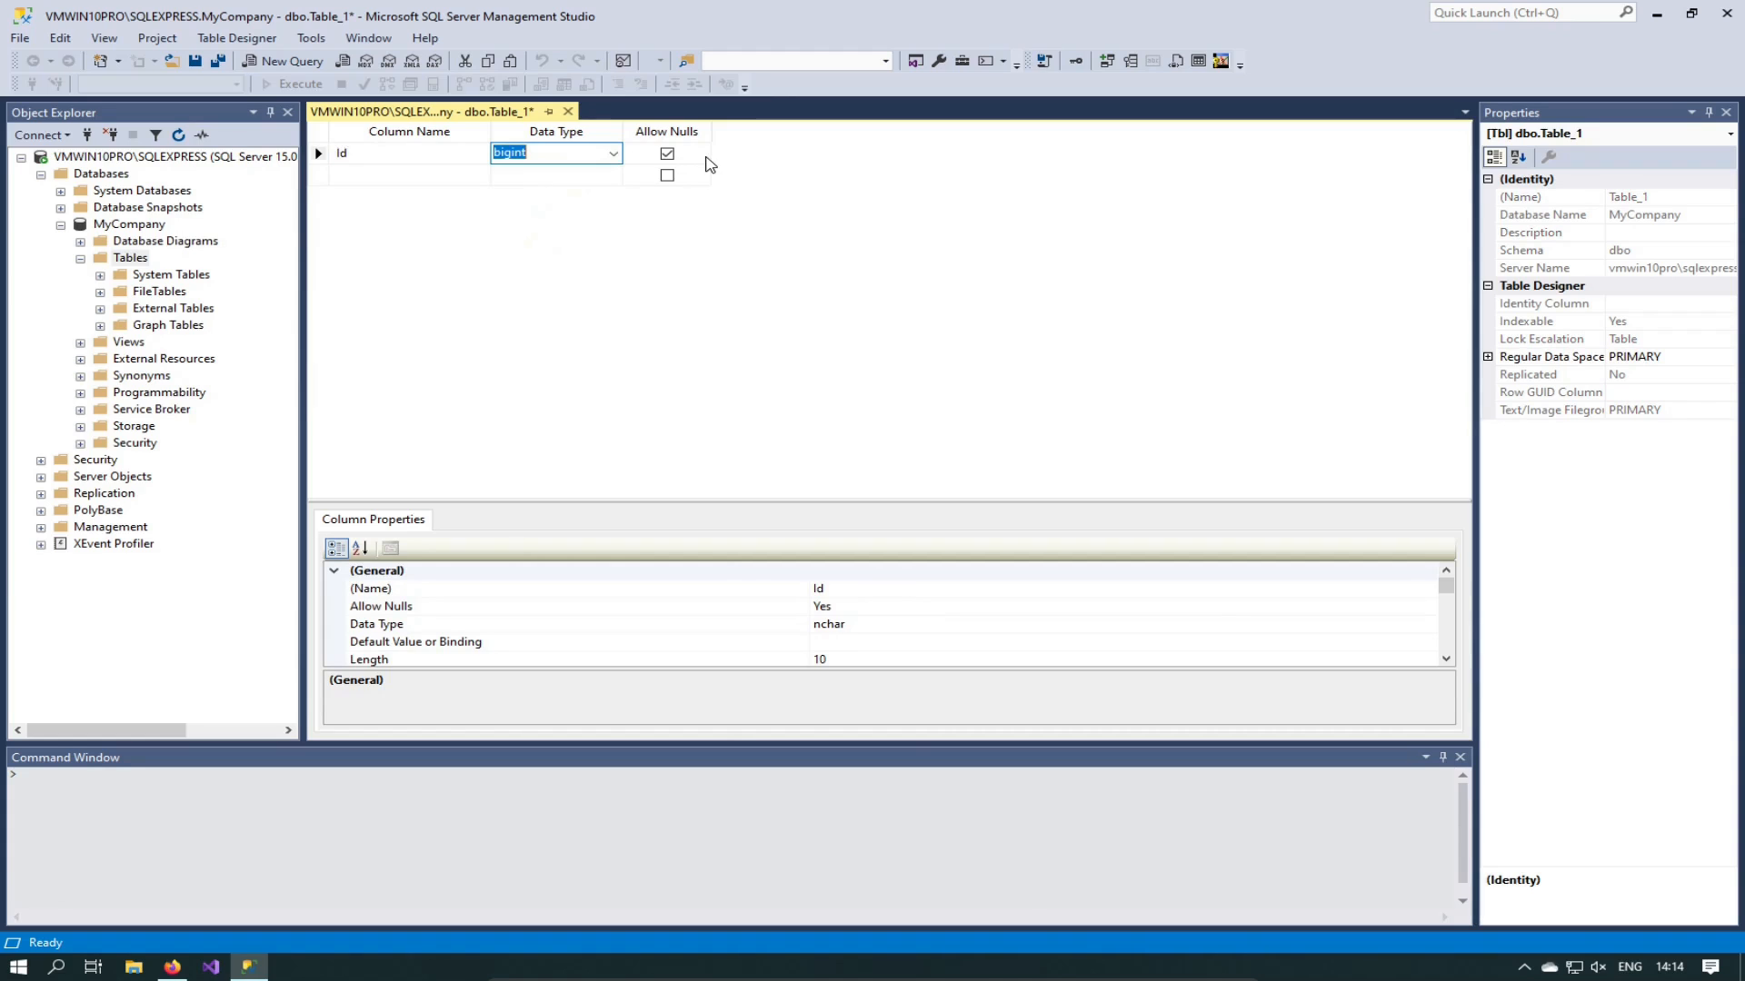
right_click(707, 160)
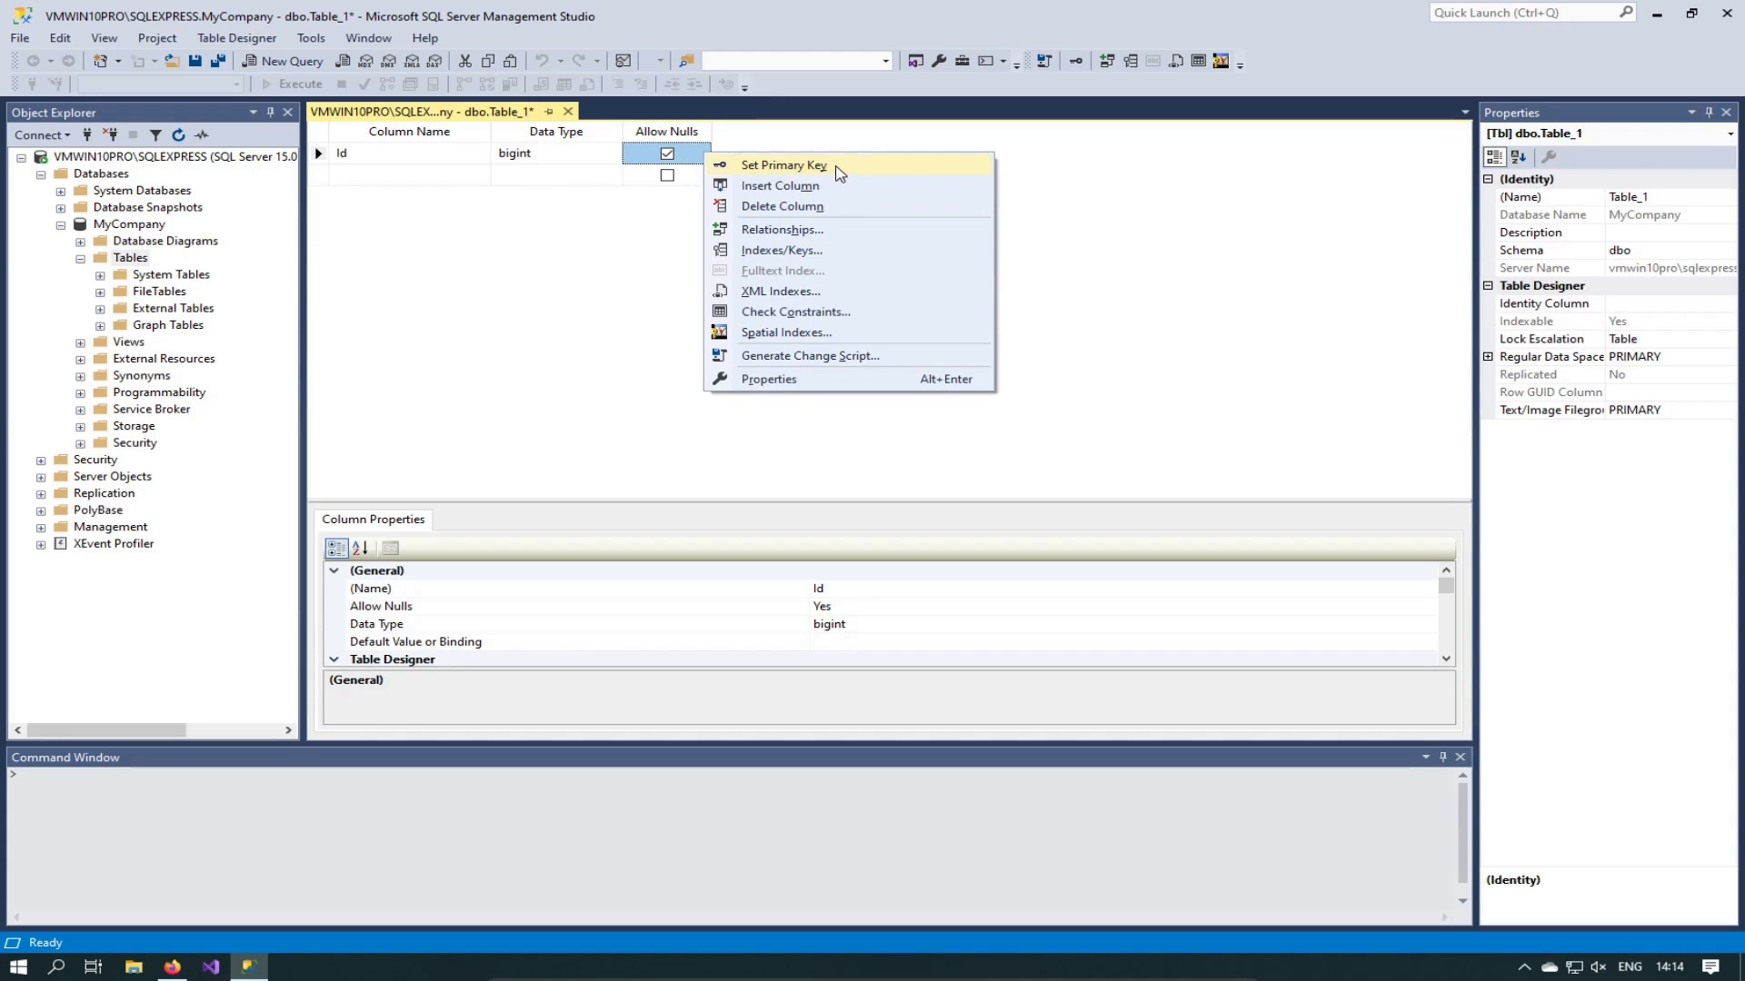
Step: Set Id as the primary key and choose Id as the table's Identity Column
left_click(838, 173)
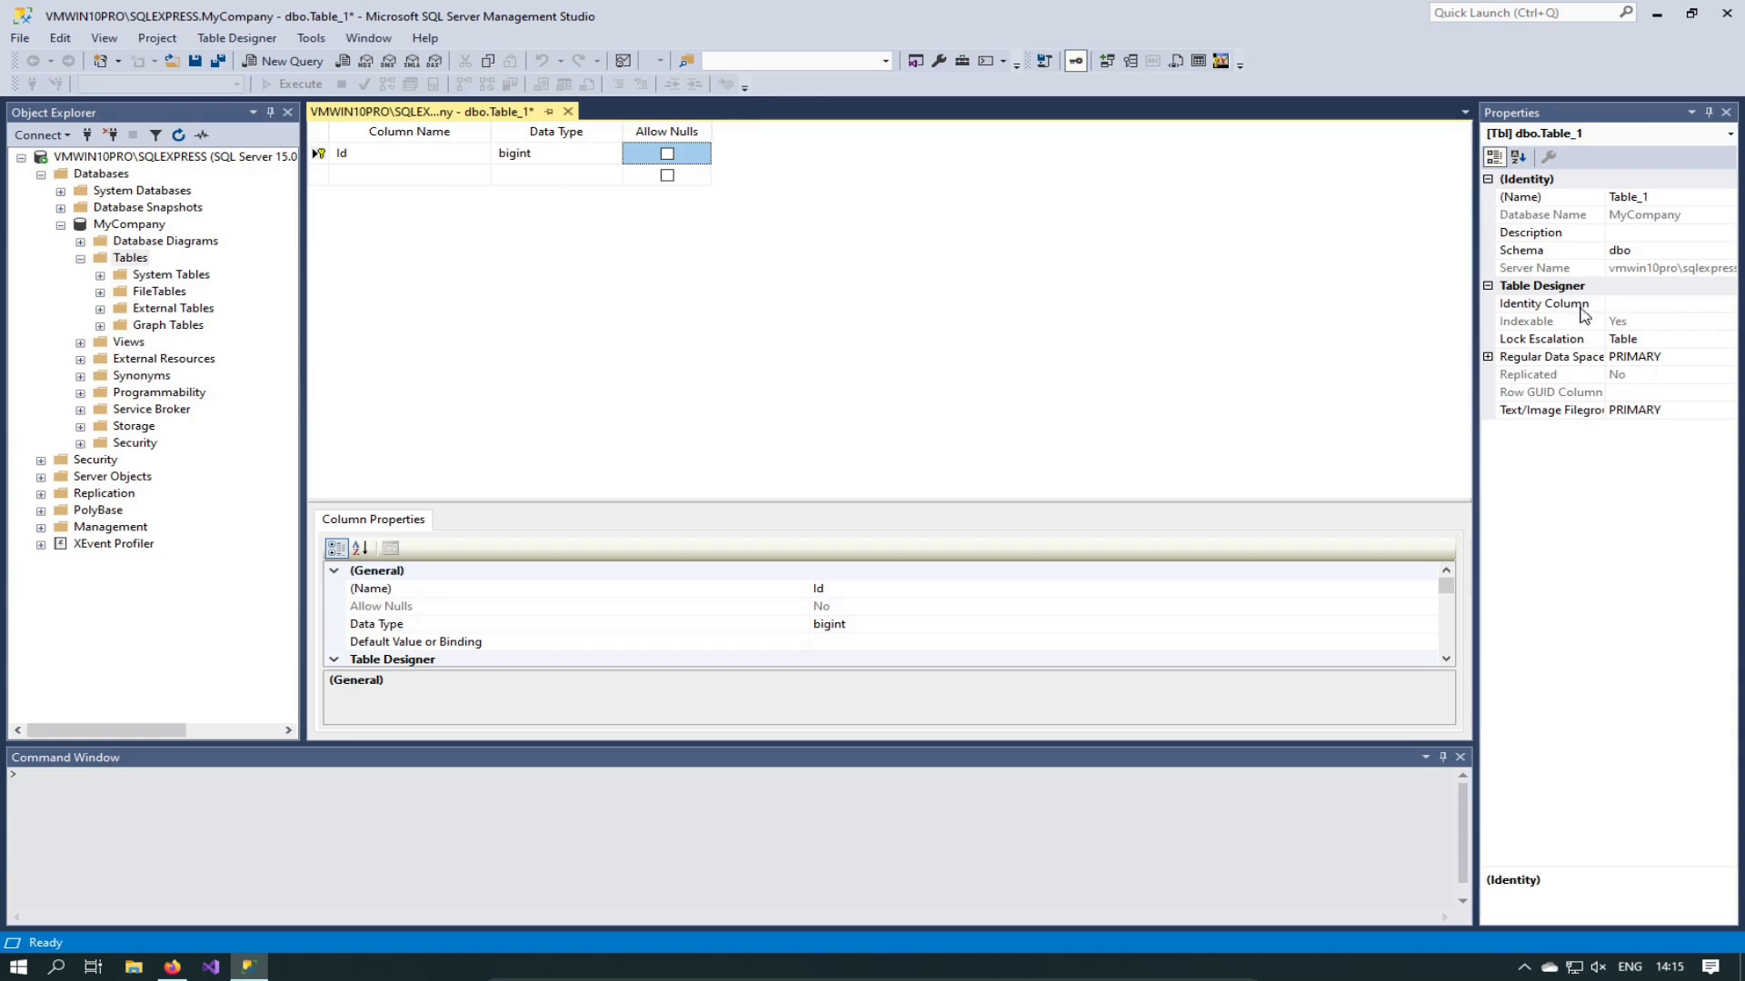
left_click(1639, 304)
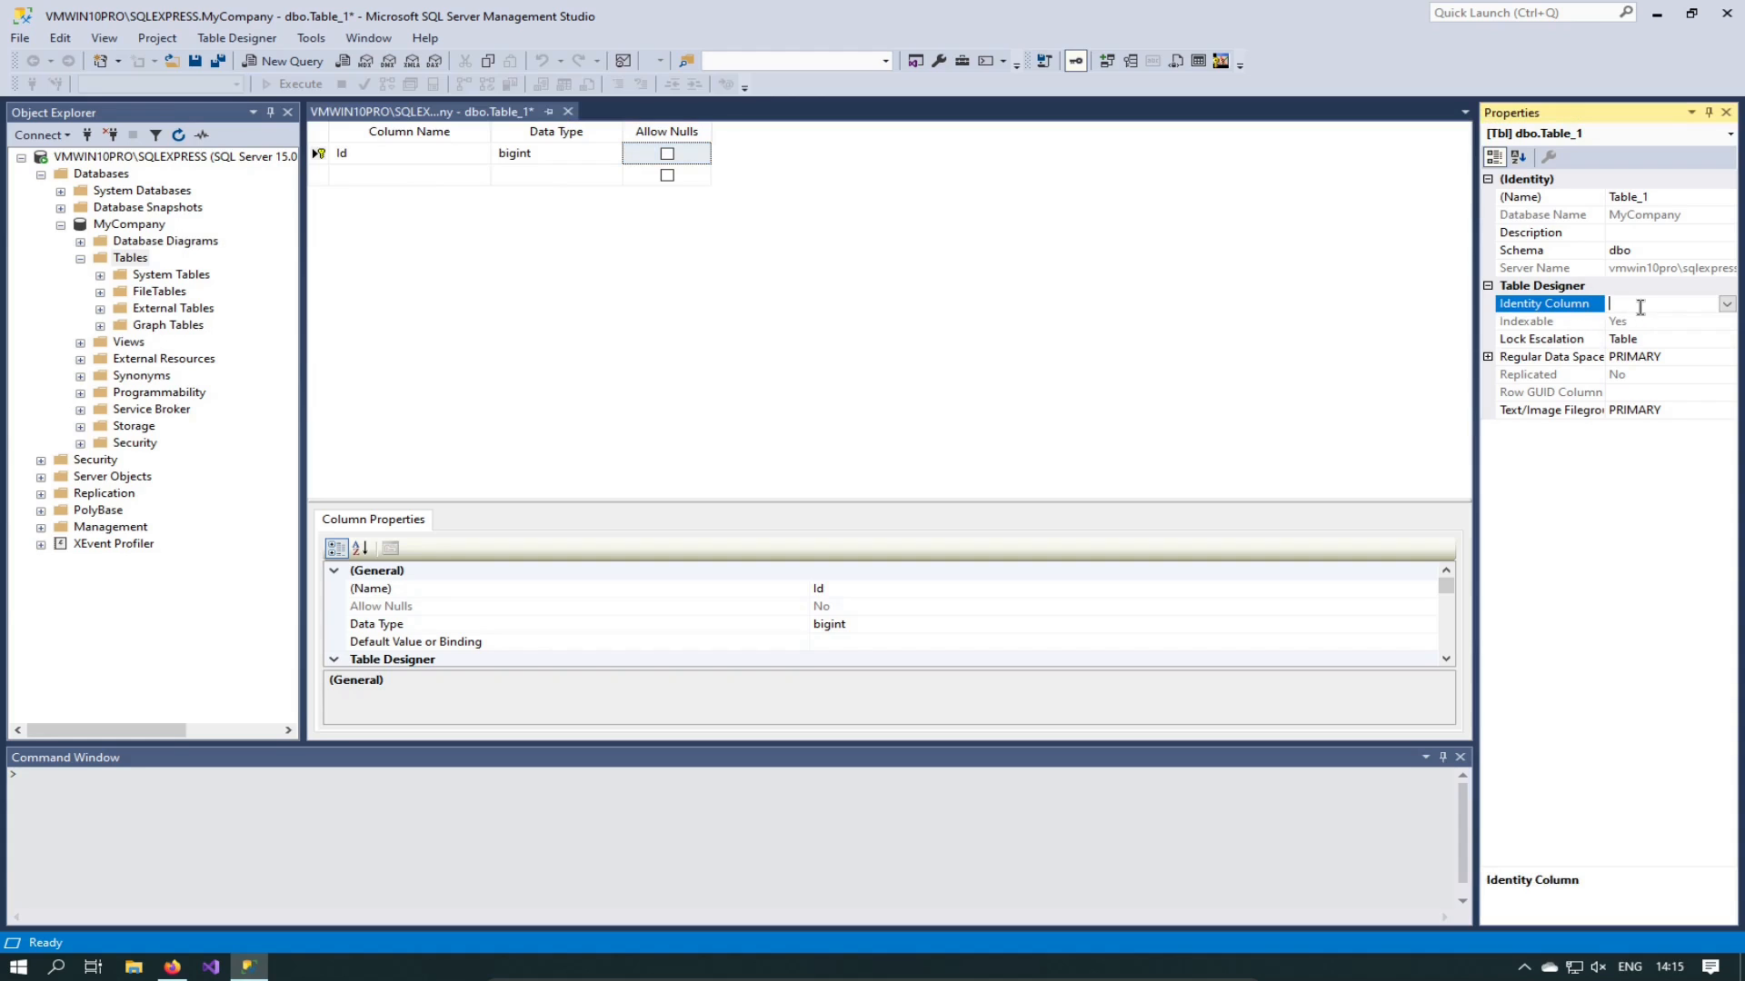
left_click(1726, 304)
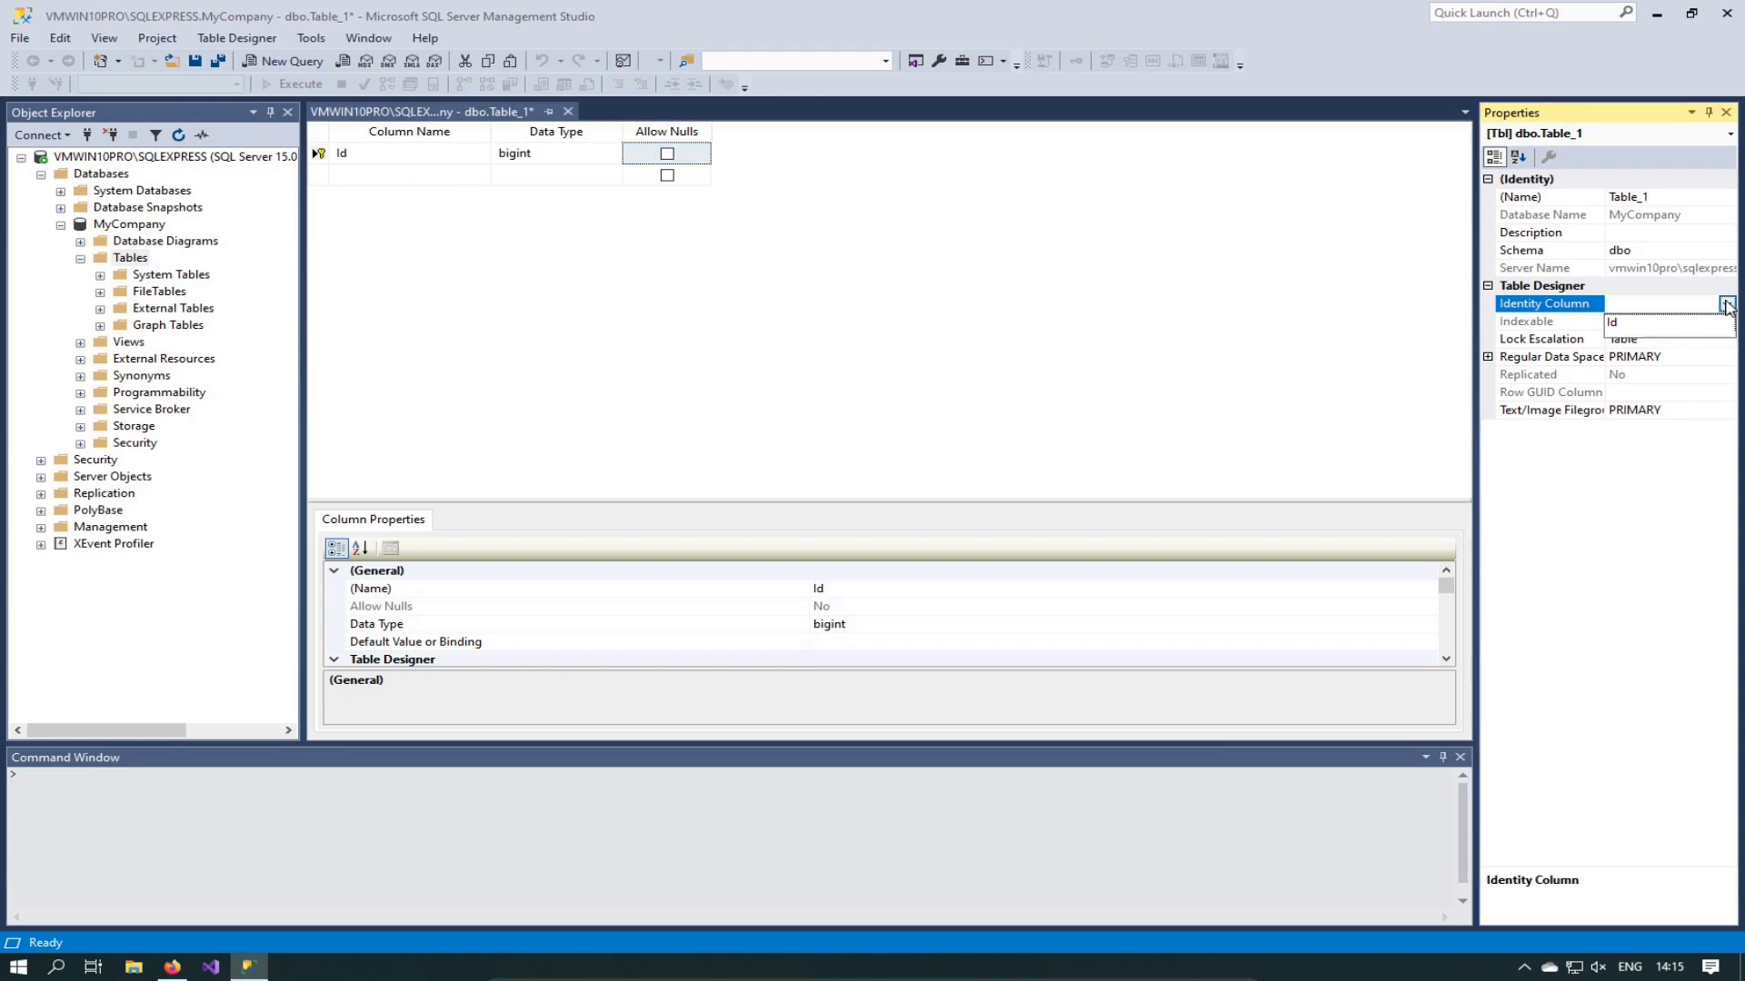
left_click(1614, 324)
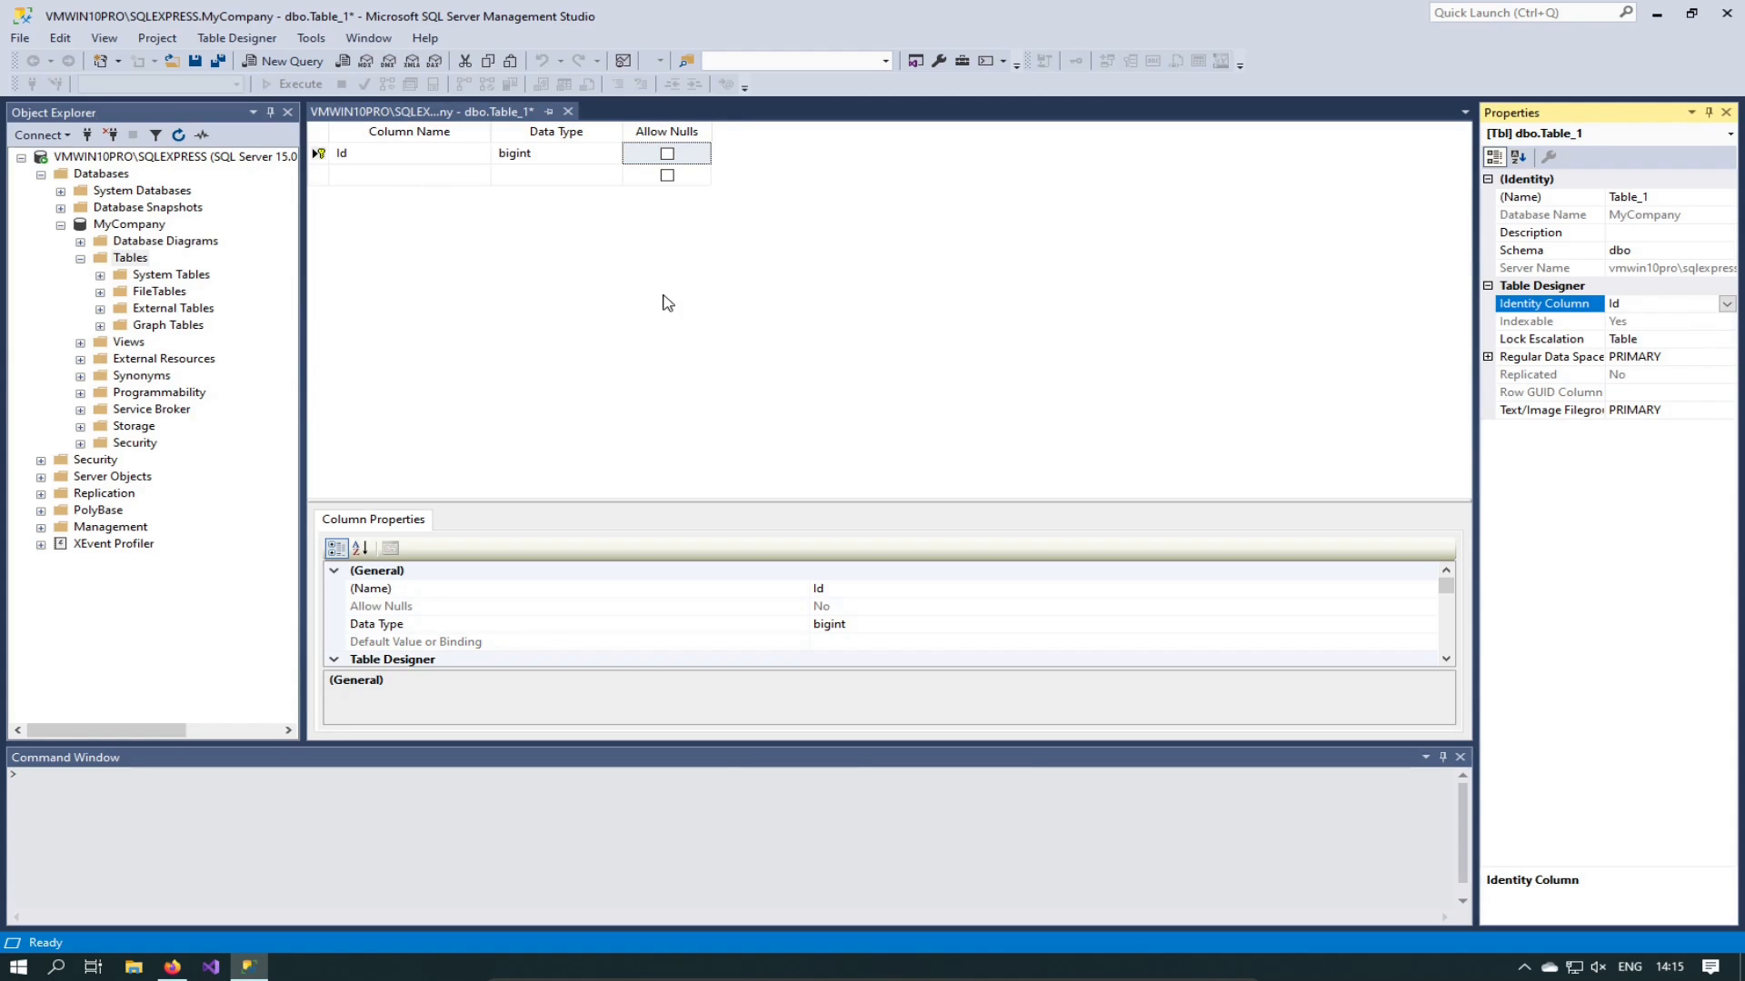
left_click(393, 174)
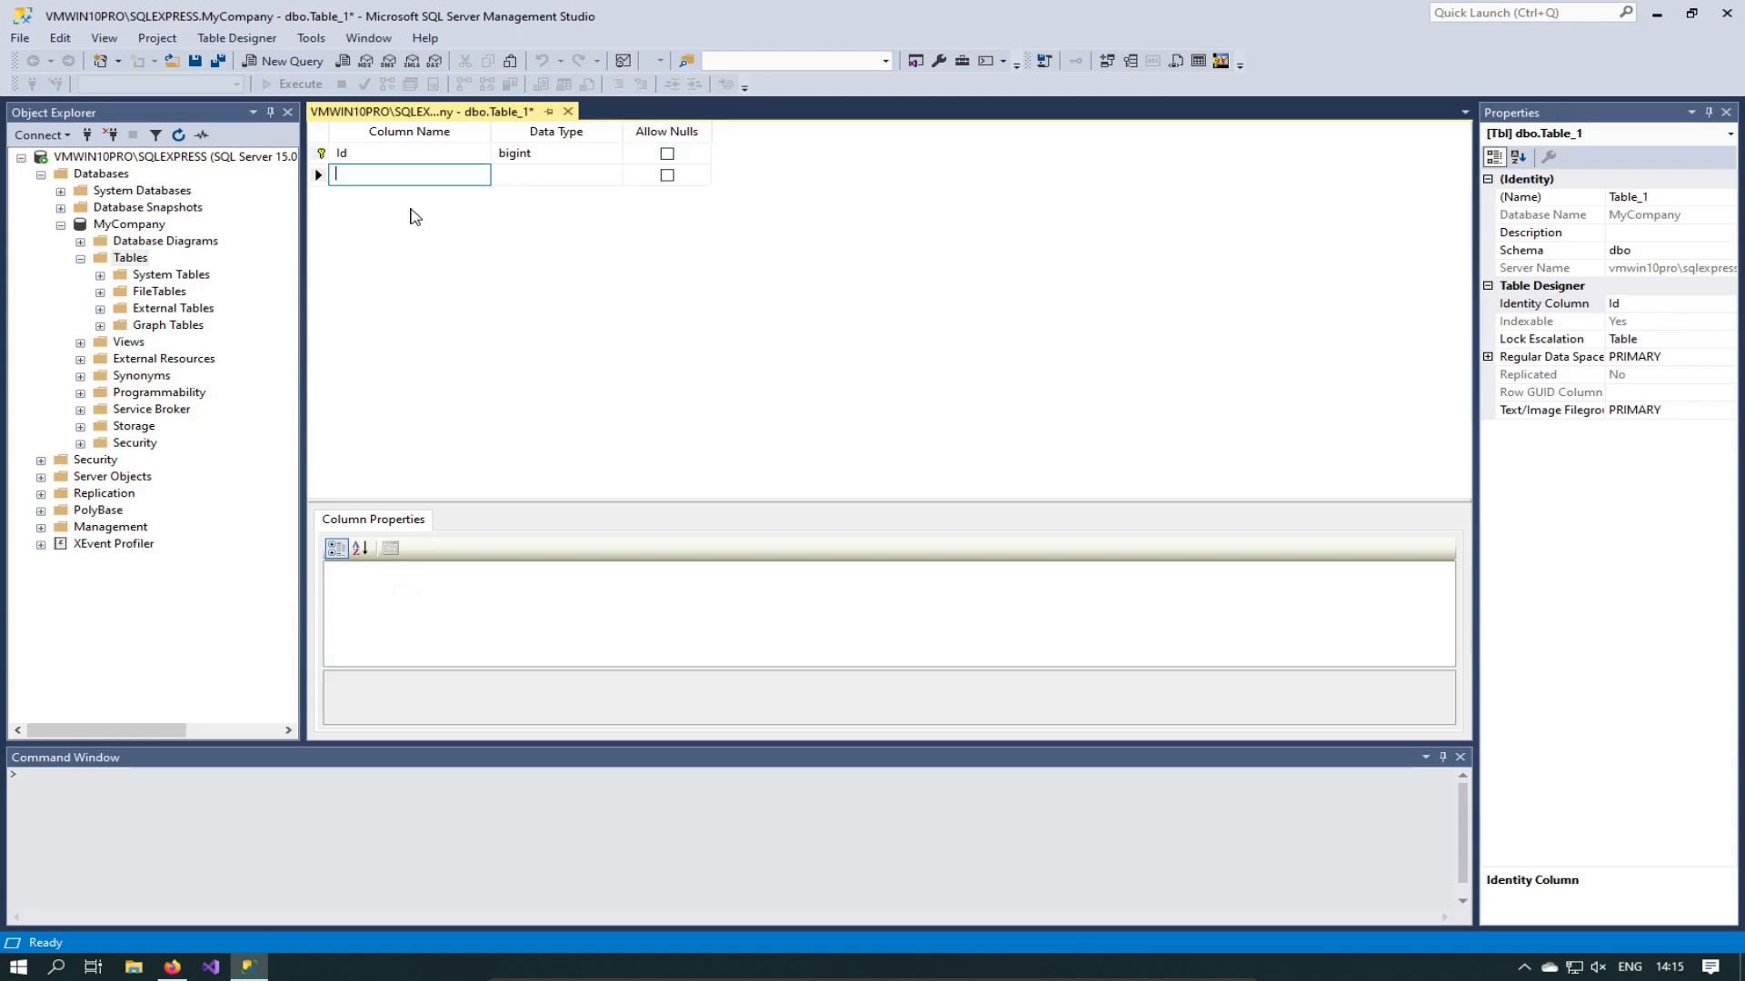
Step: Add the second and third columns, named FirstName and Surname
key("Escape")
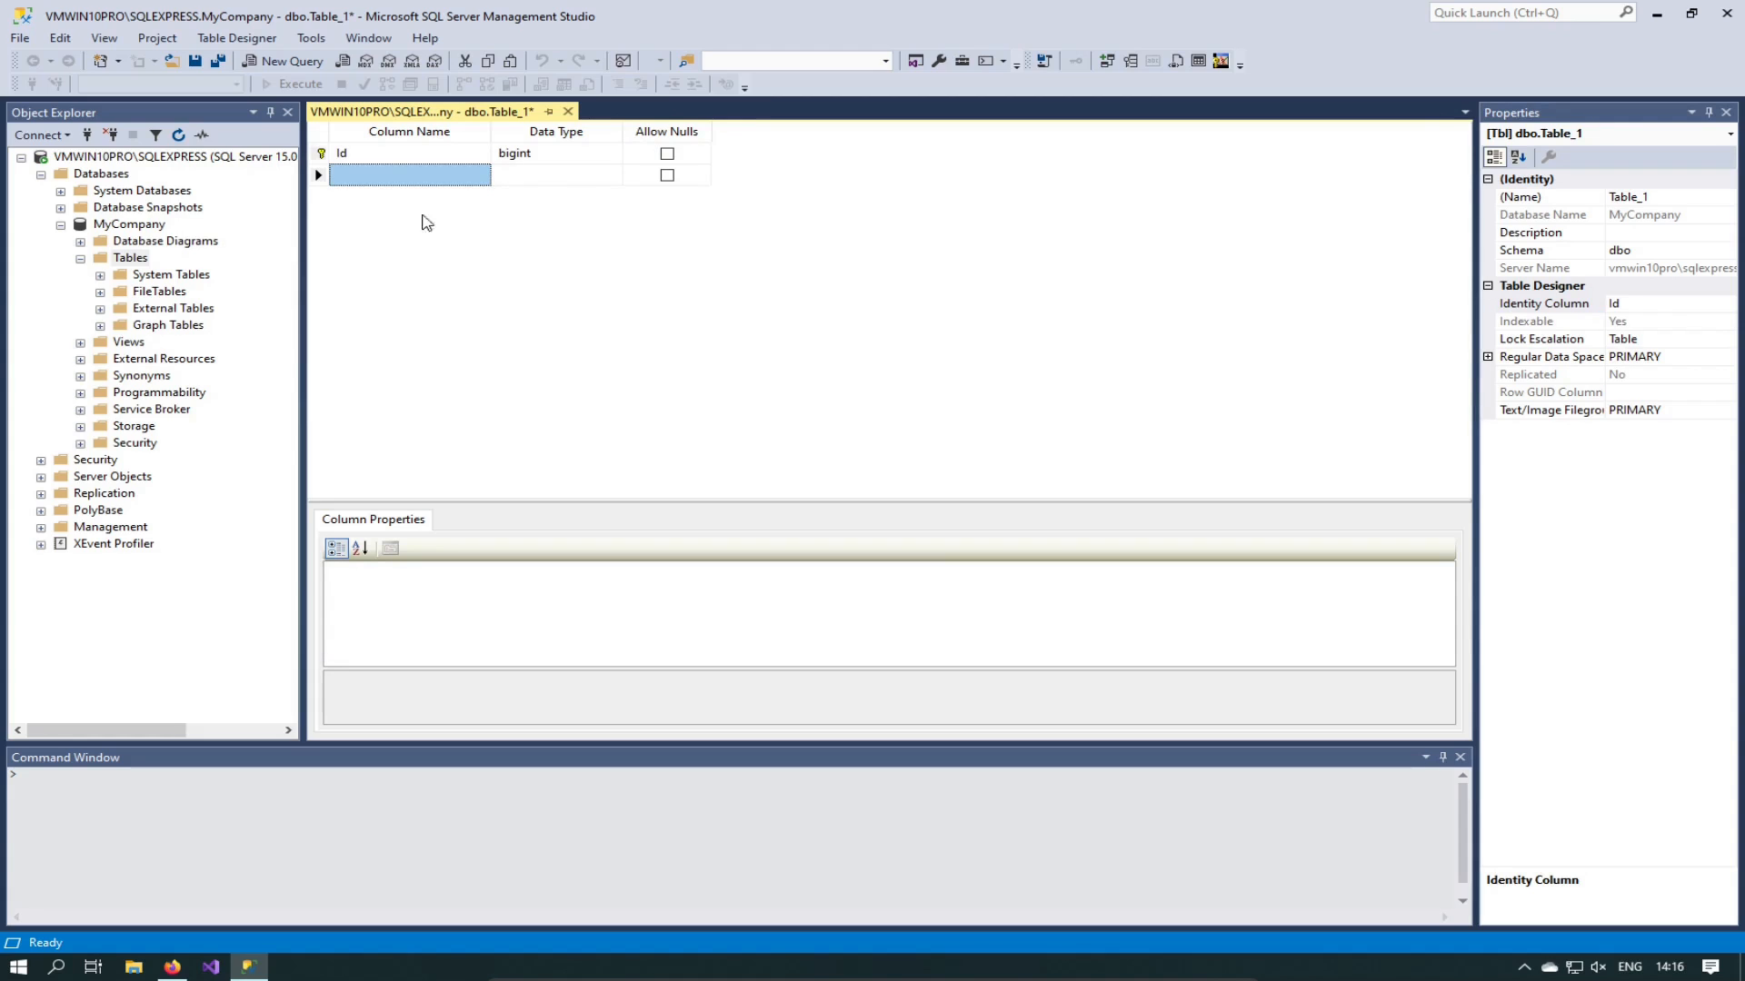
left_click(384, 178)
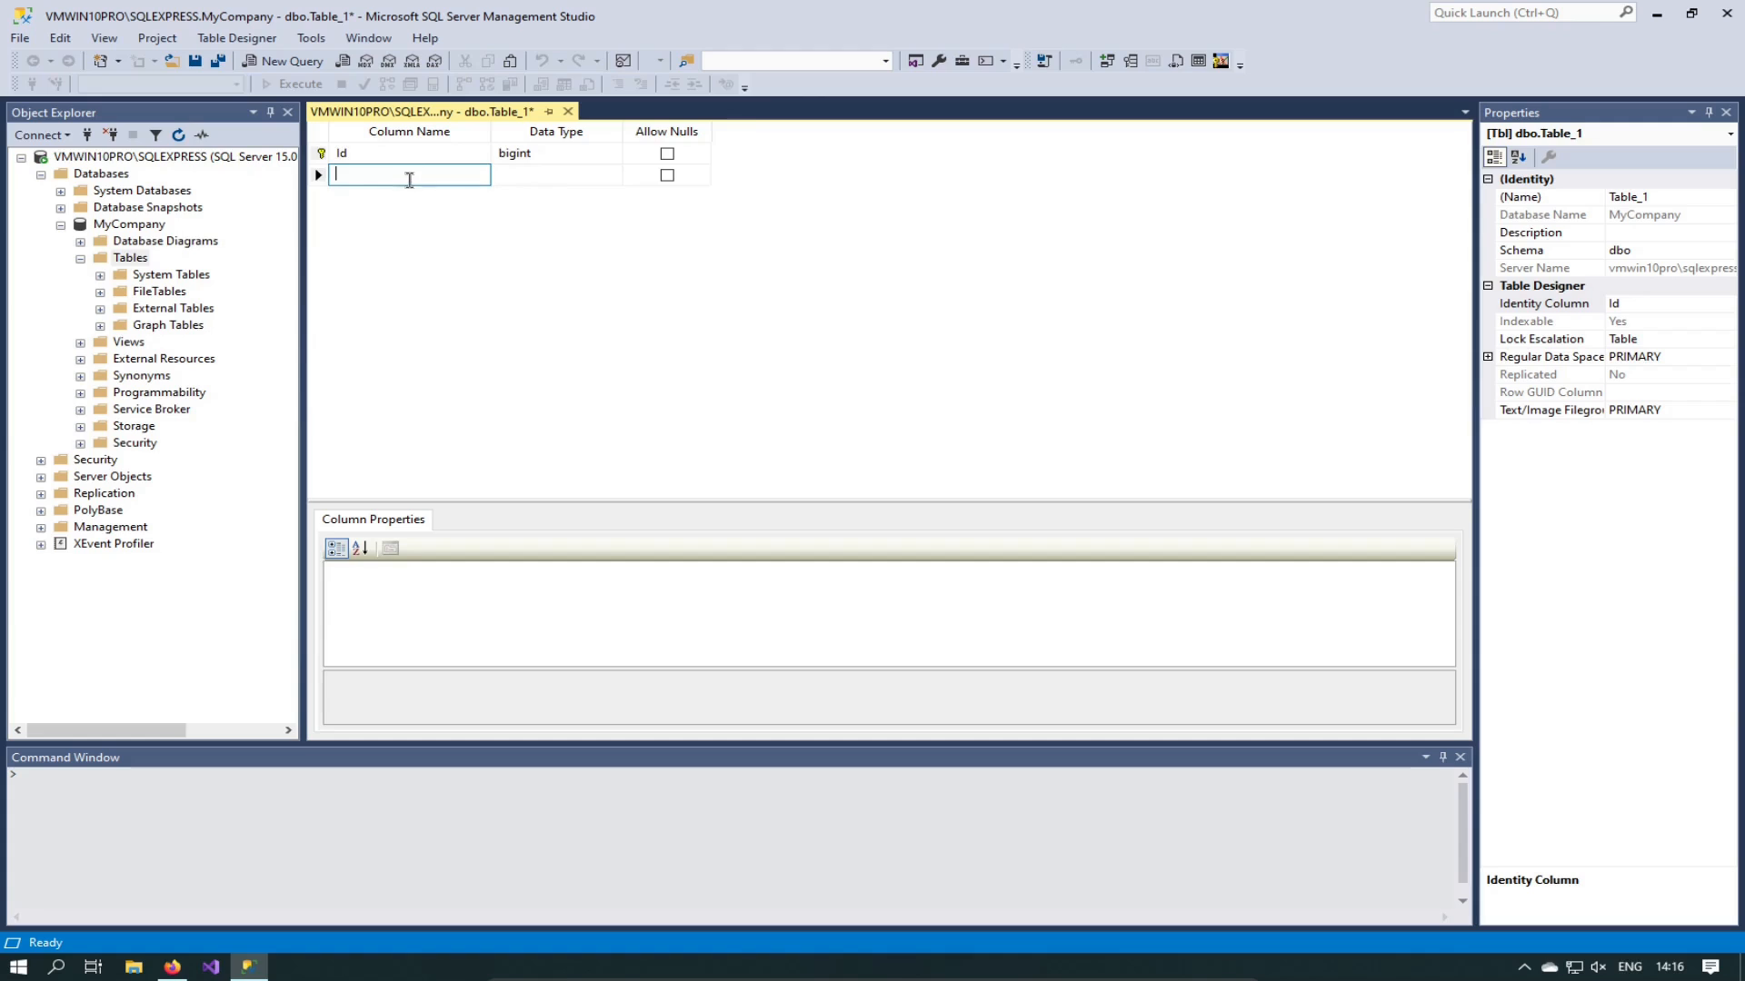
type("Fi")
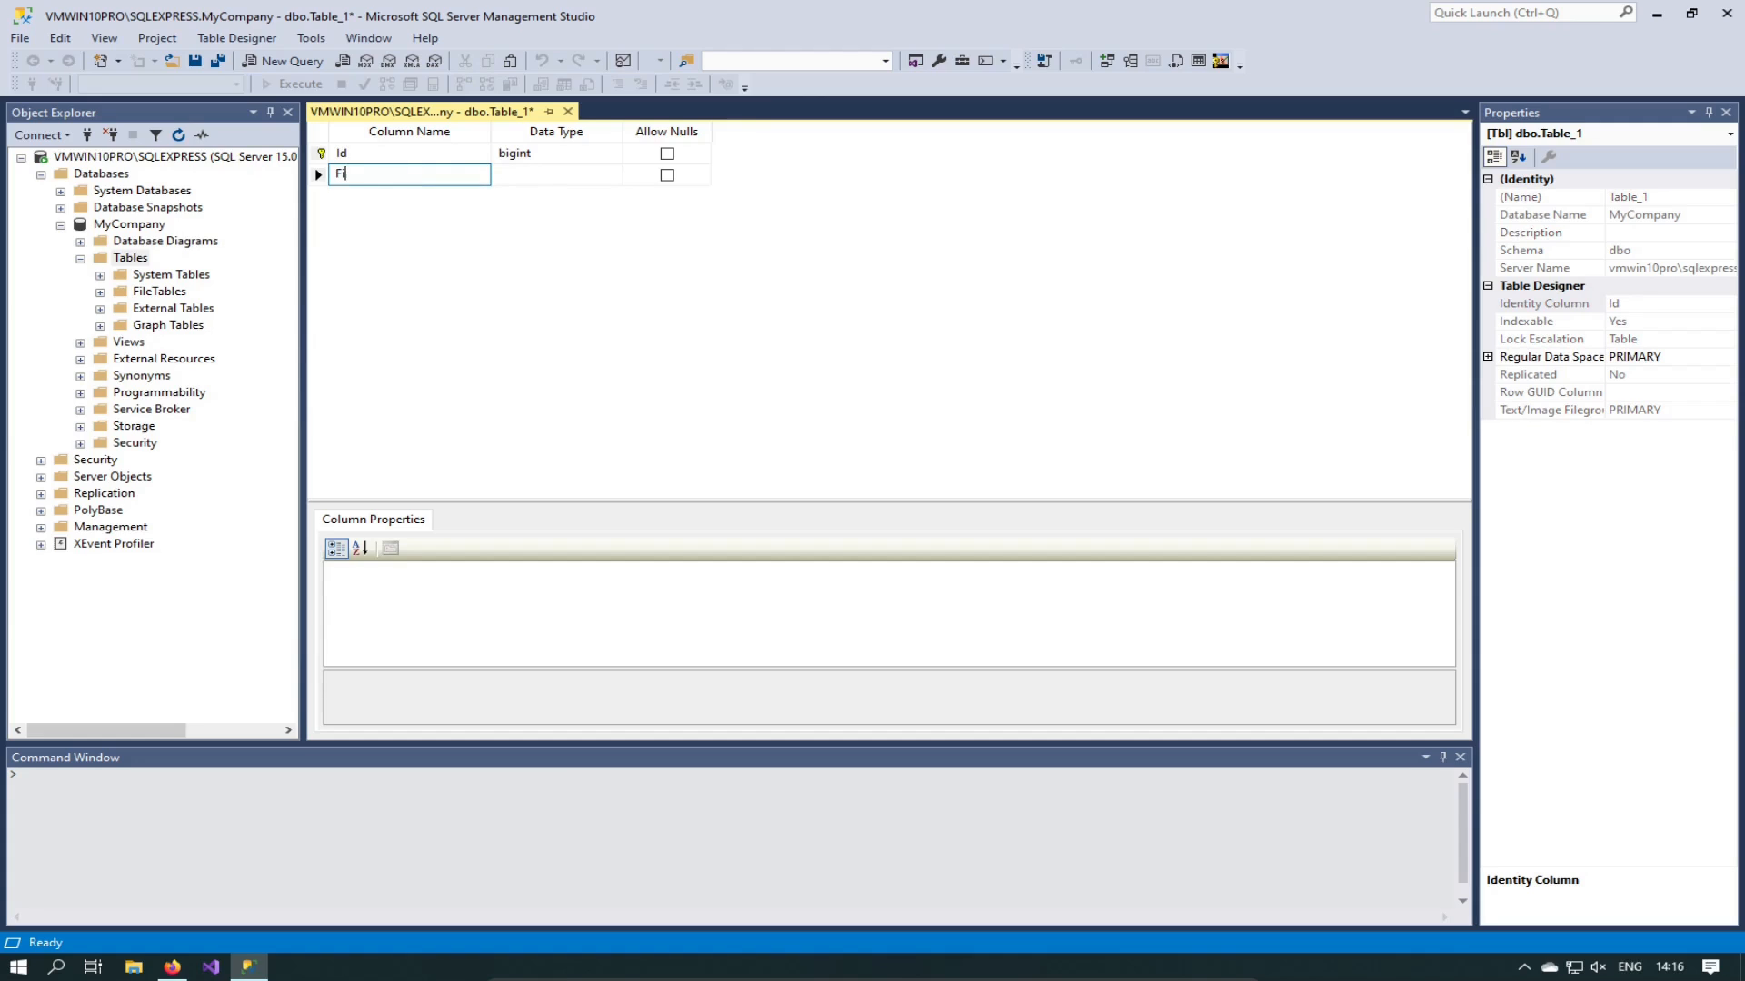
type("rstName")
key("Tab")
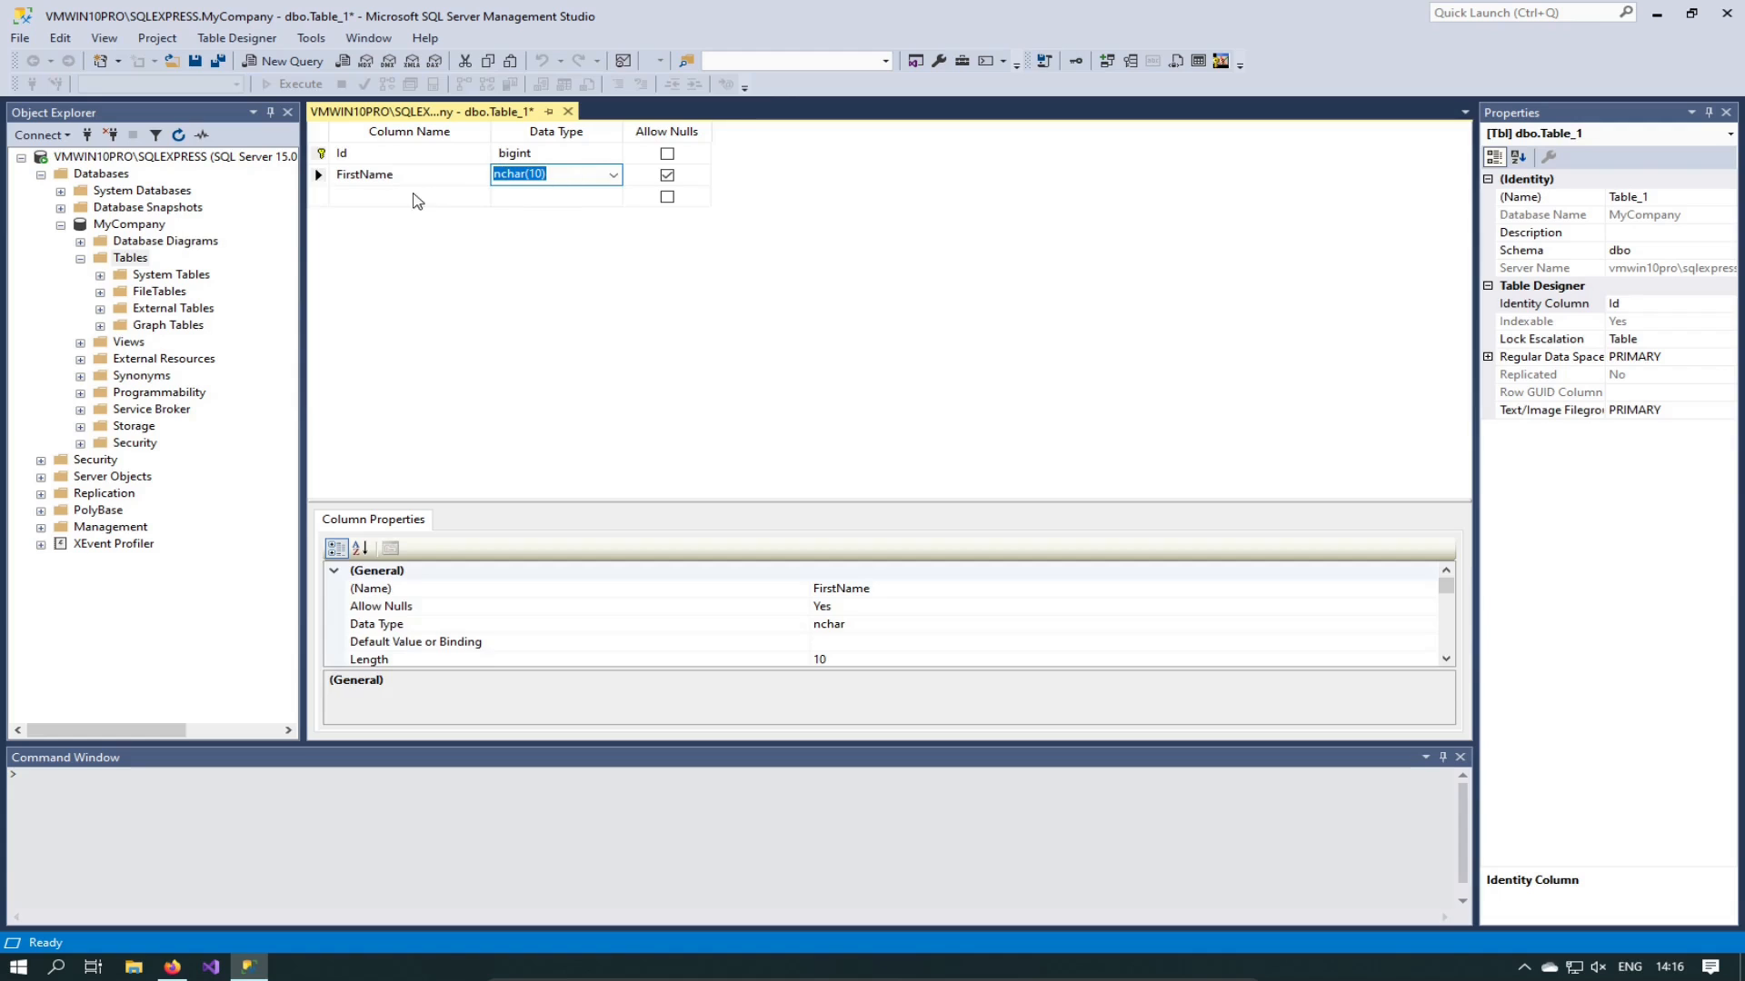
left_click(415, 194)
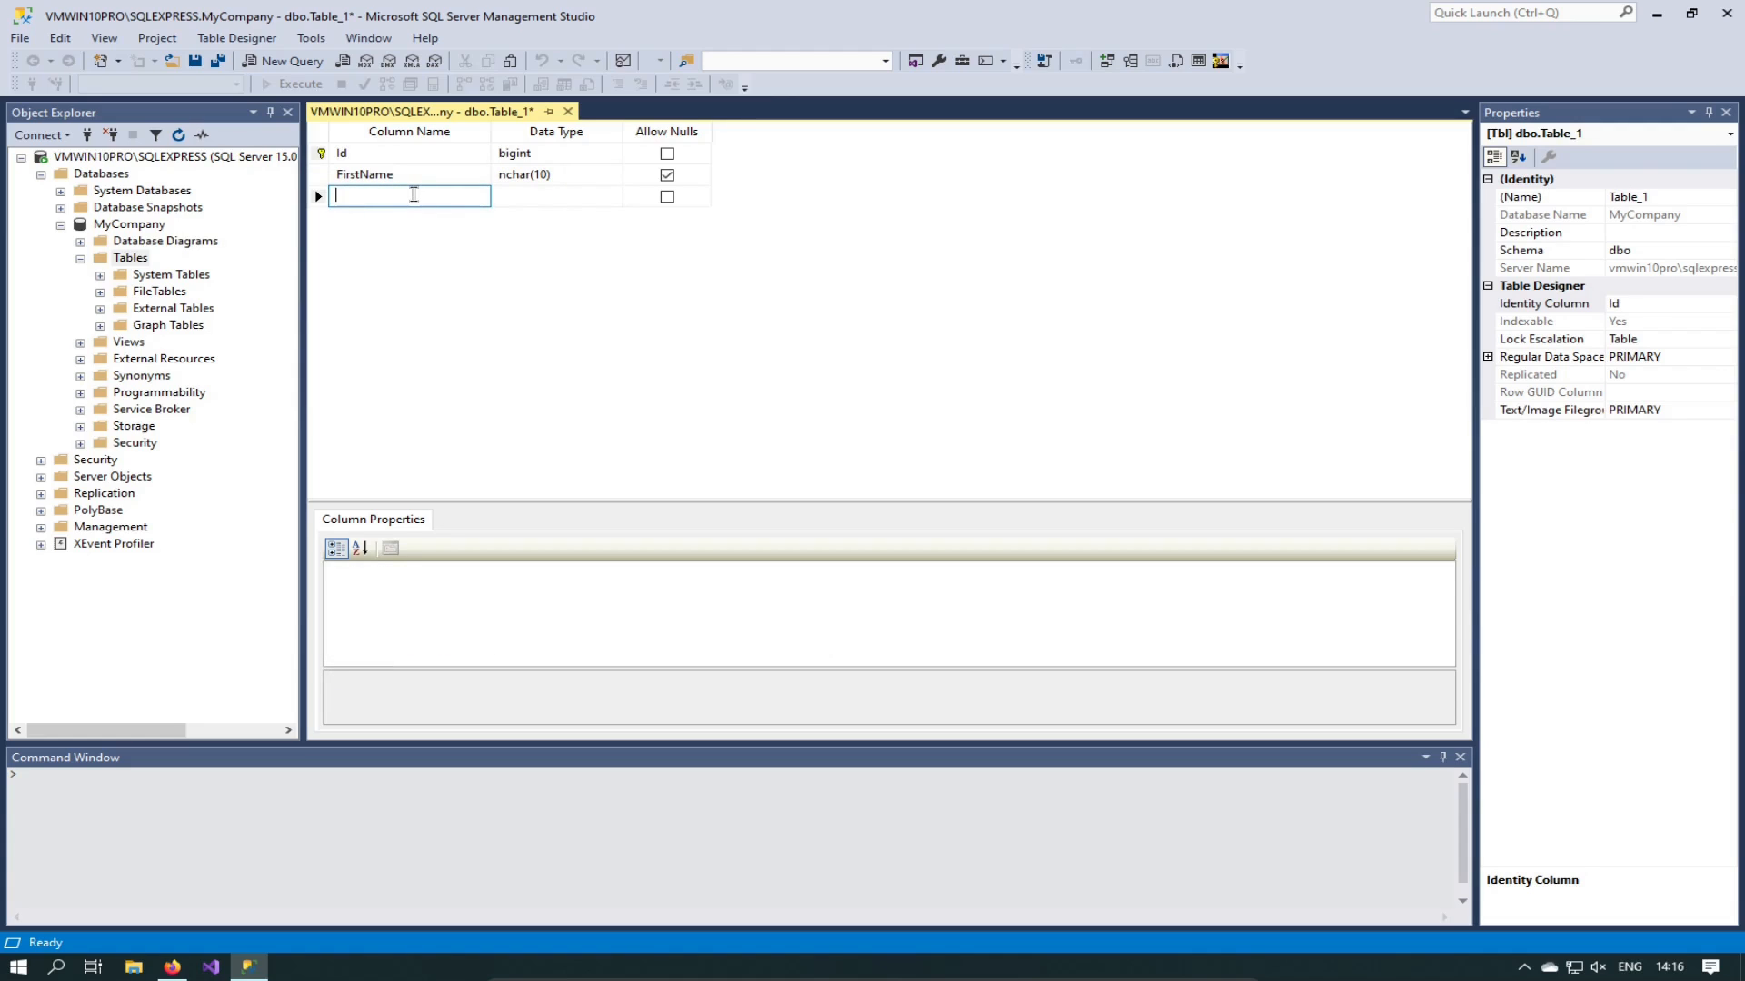
type("Surname")
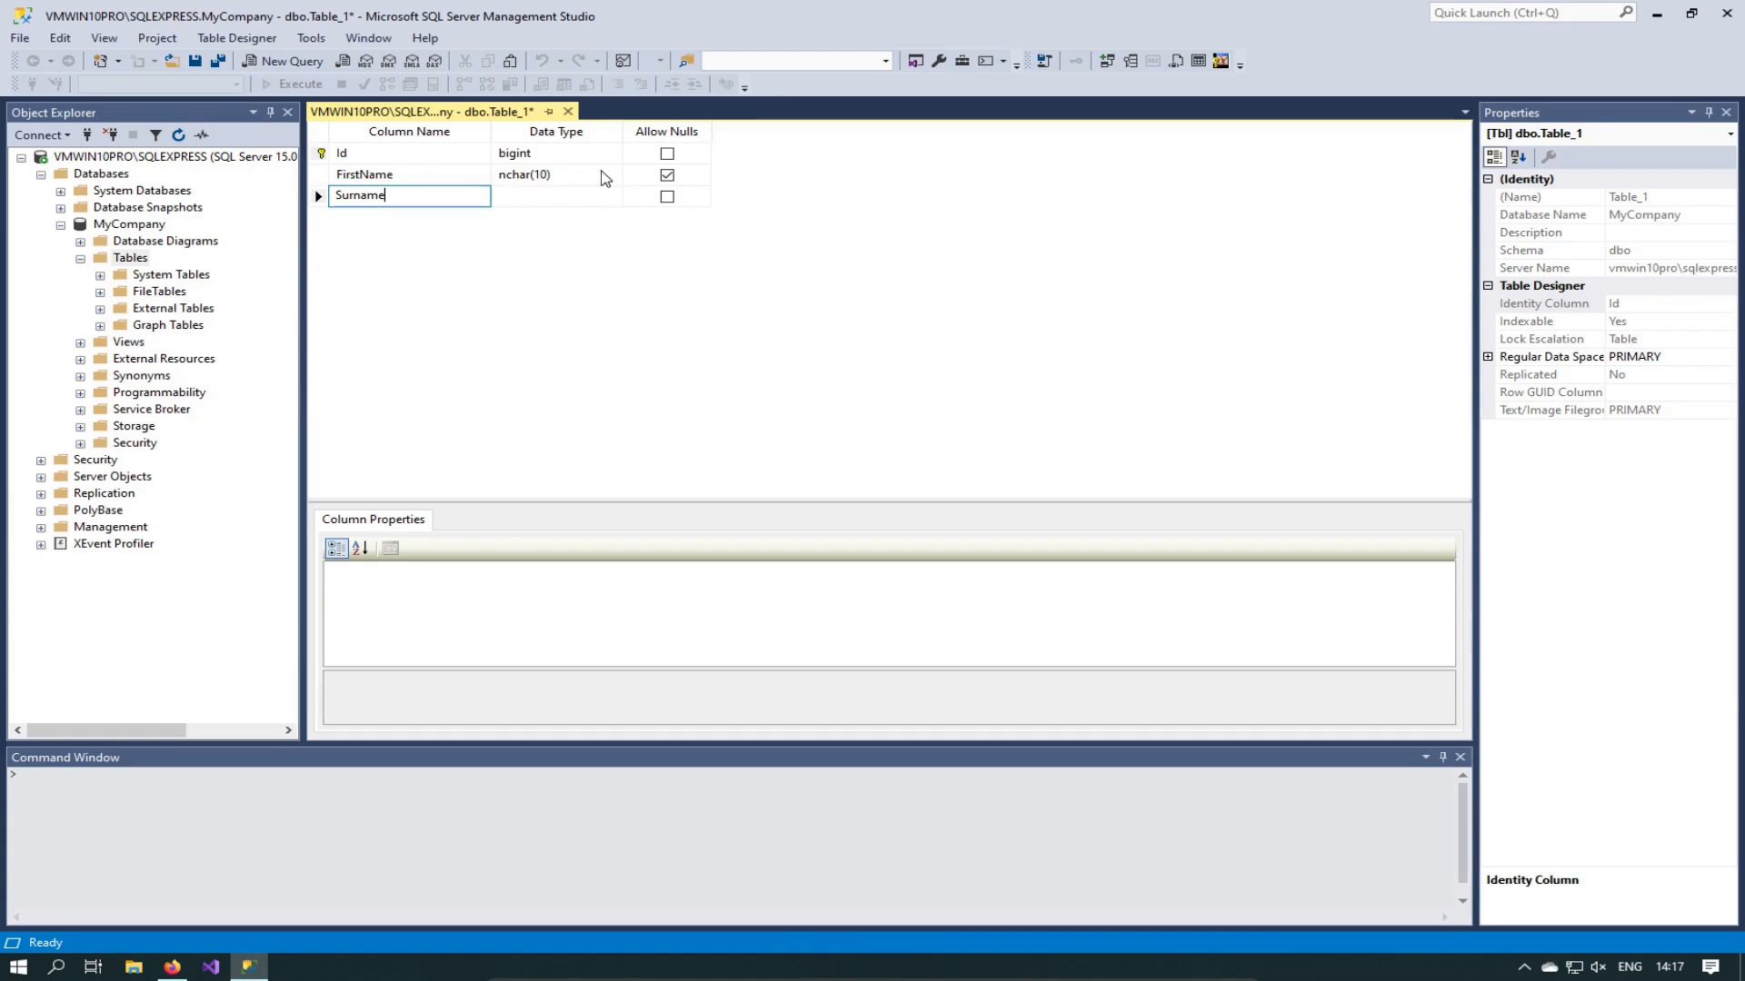
Step: Change FirstName's data type to nvarchar(20)
left_click(615, 180)
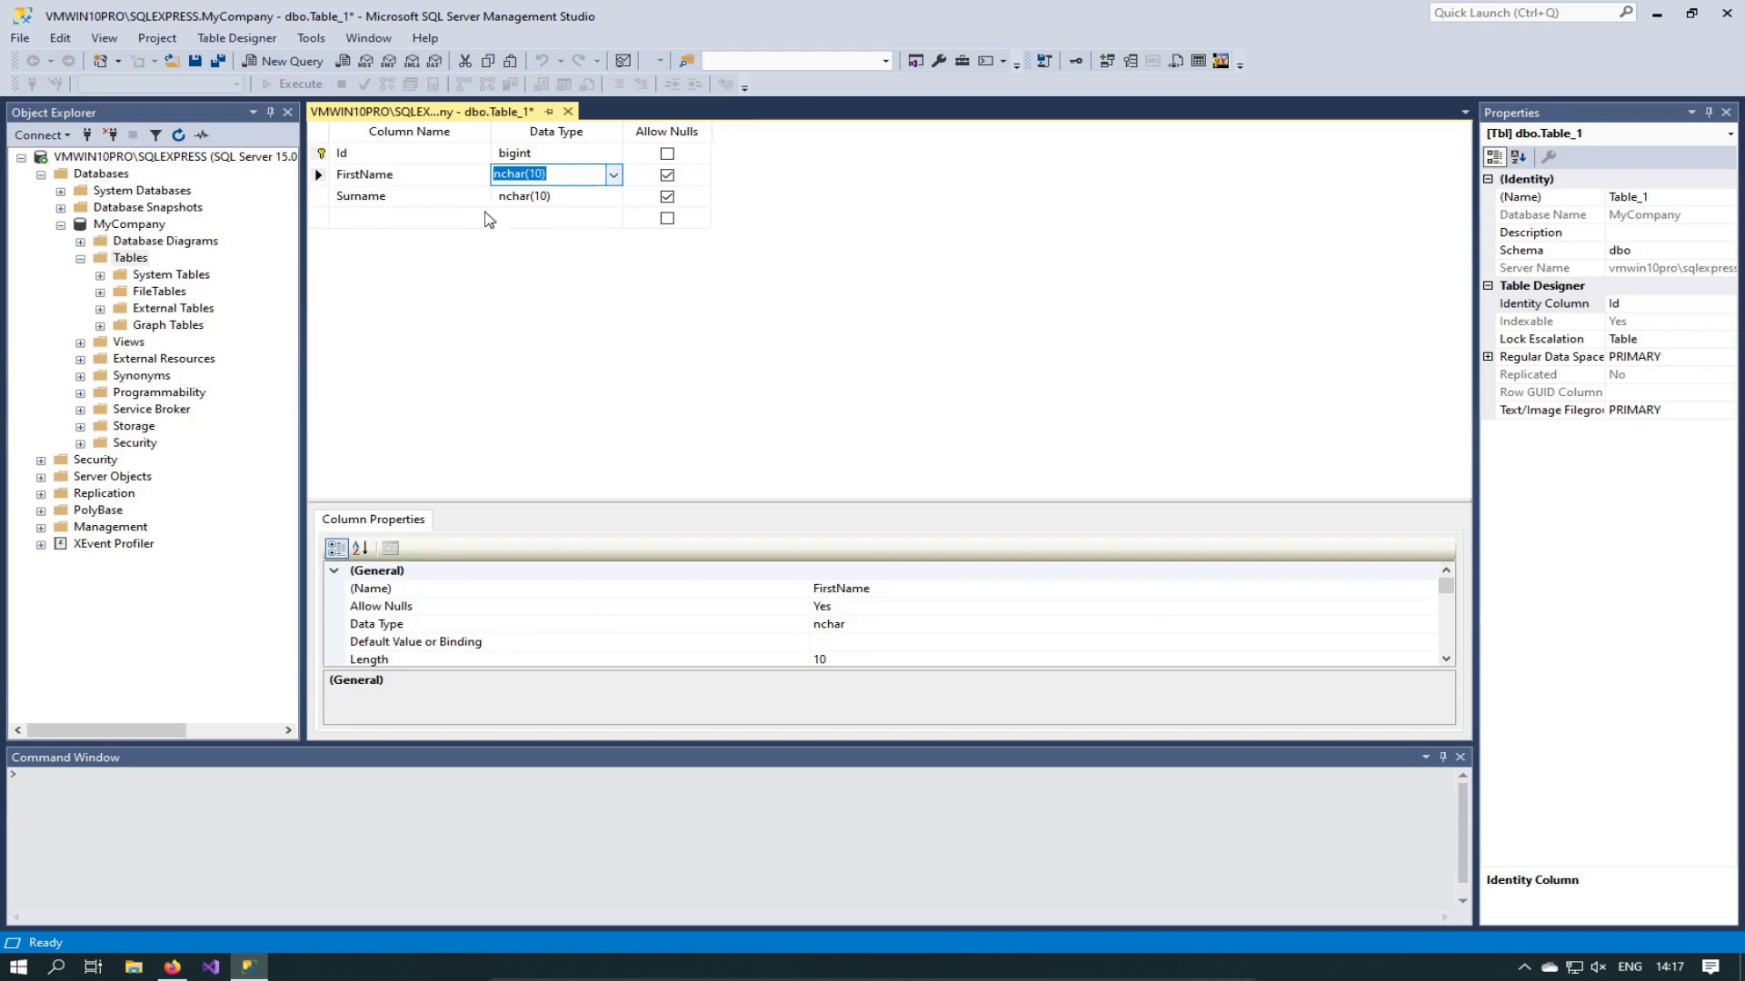
left_click(504, 175)
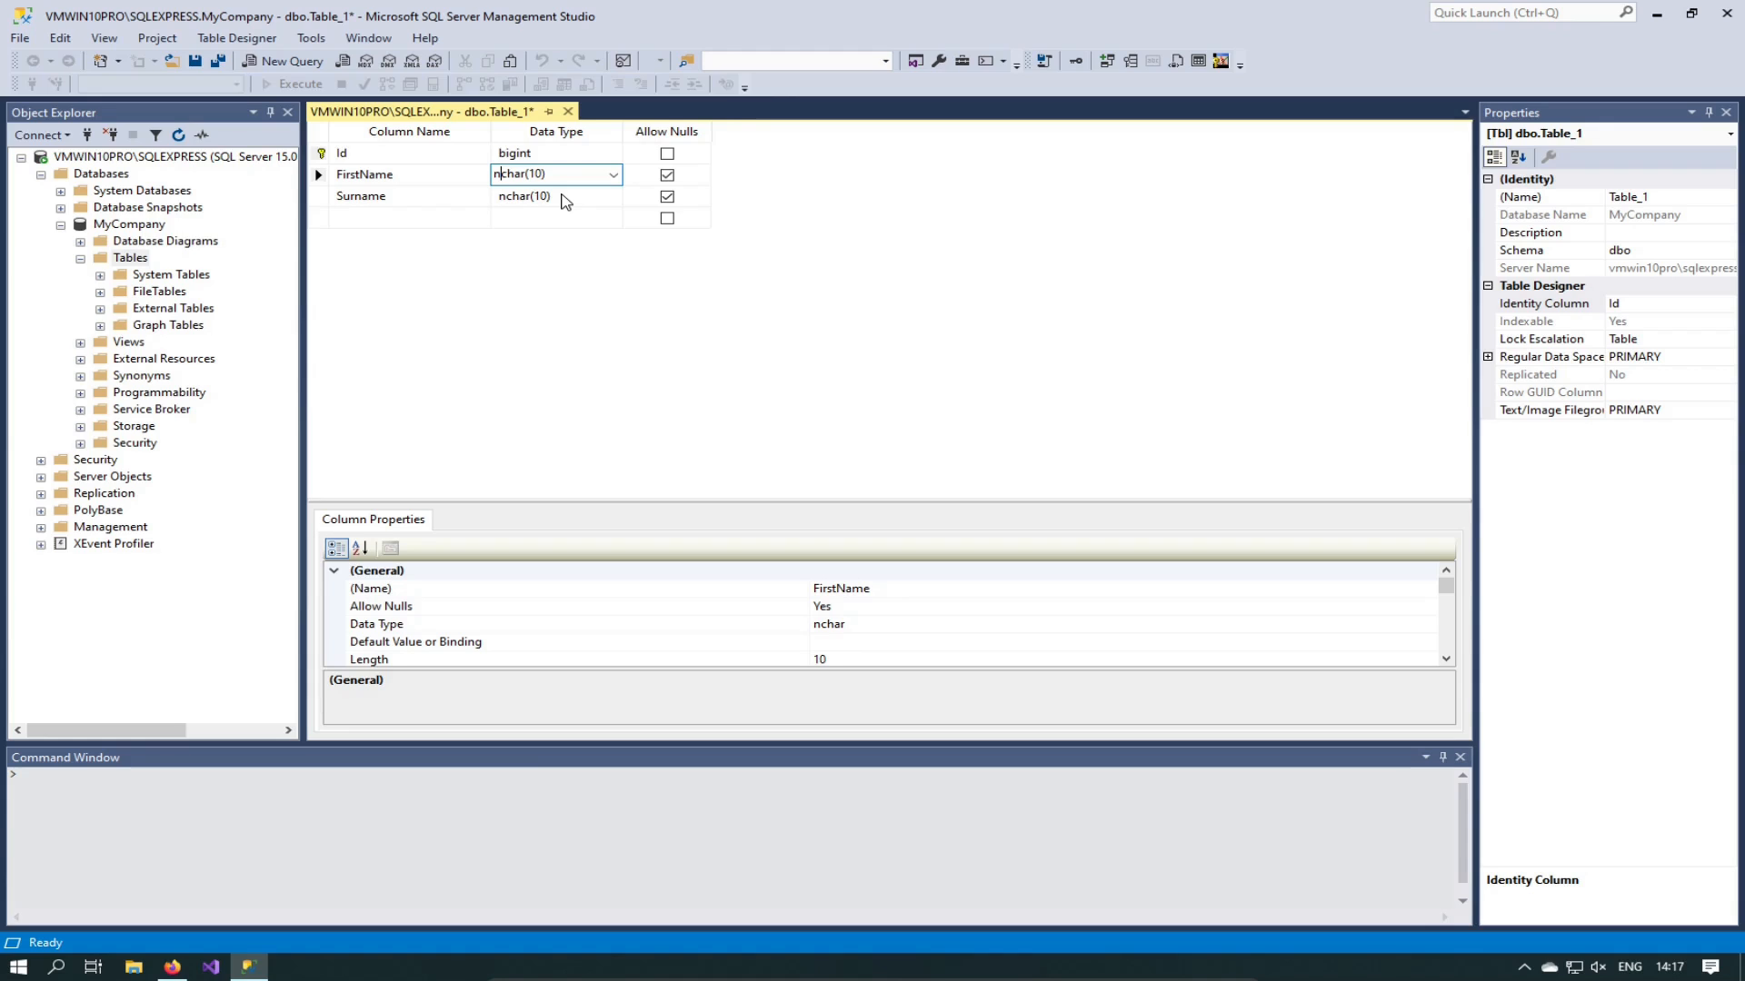
type("var")
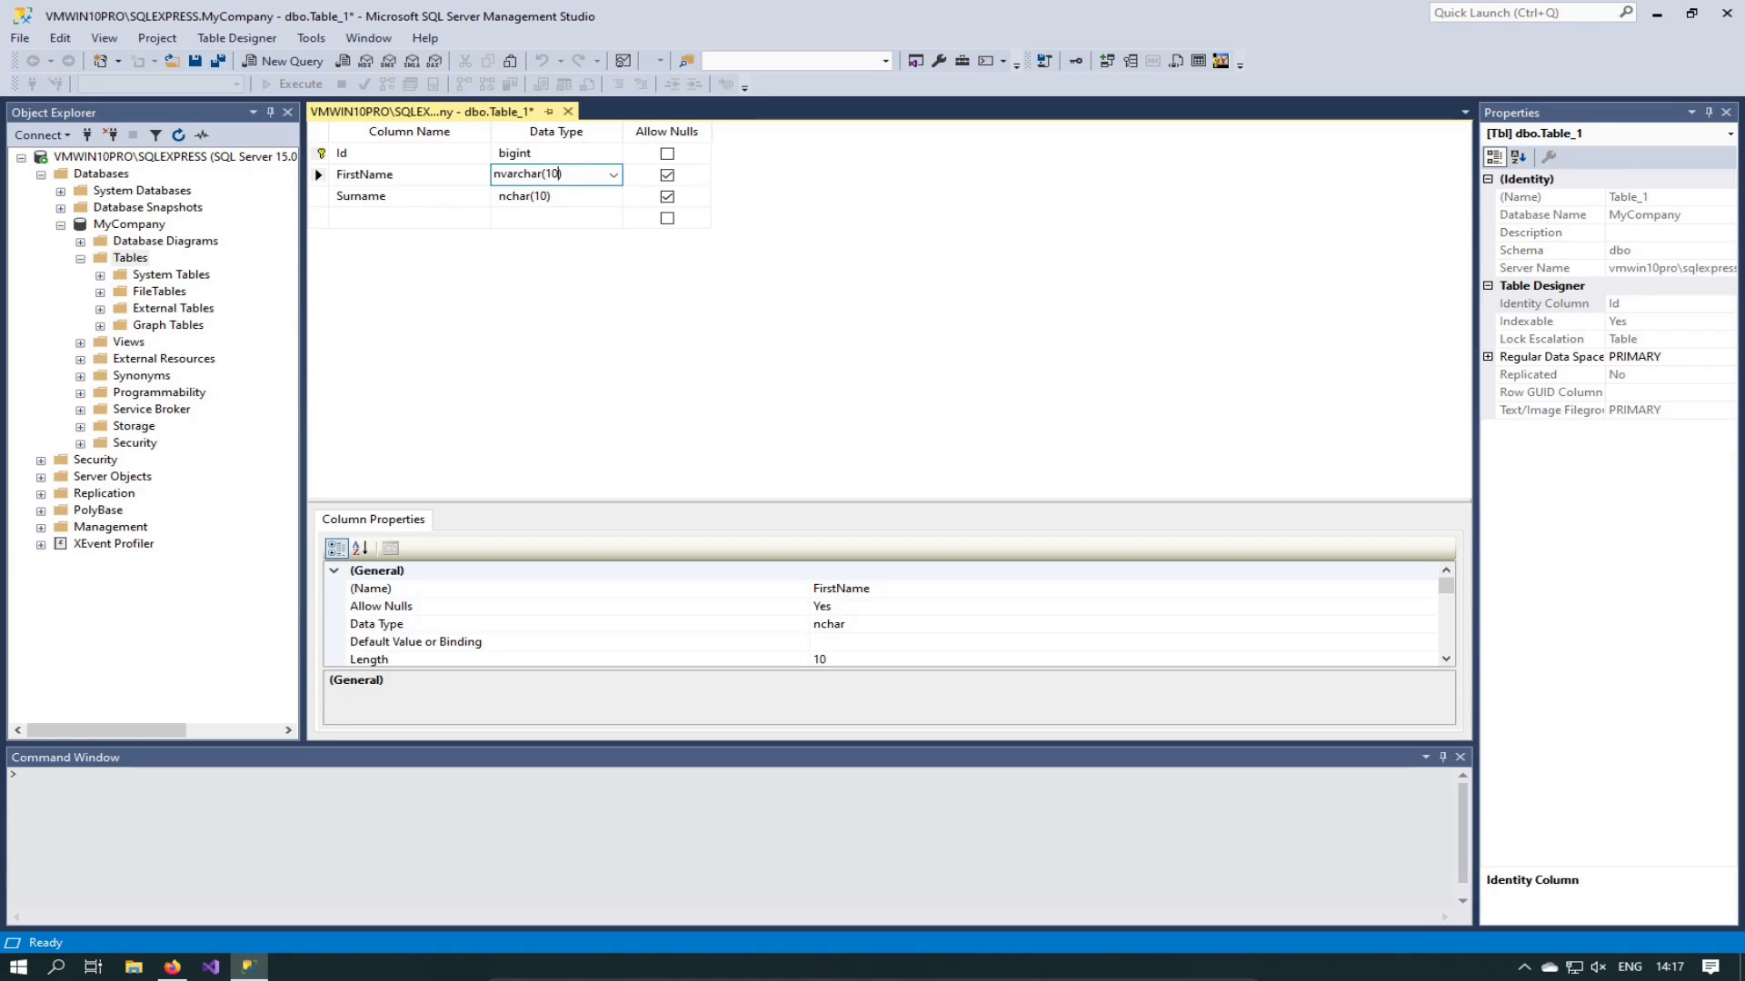
type("00")
key("BackSpace")
key("BackSpace")
key("BackSpace")
type("0")
Step: Disallow nulls on FirstName and Surname, and set Surname to nvarchar(20)
left_click(668, 176)
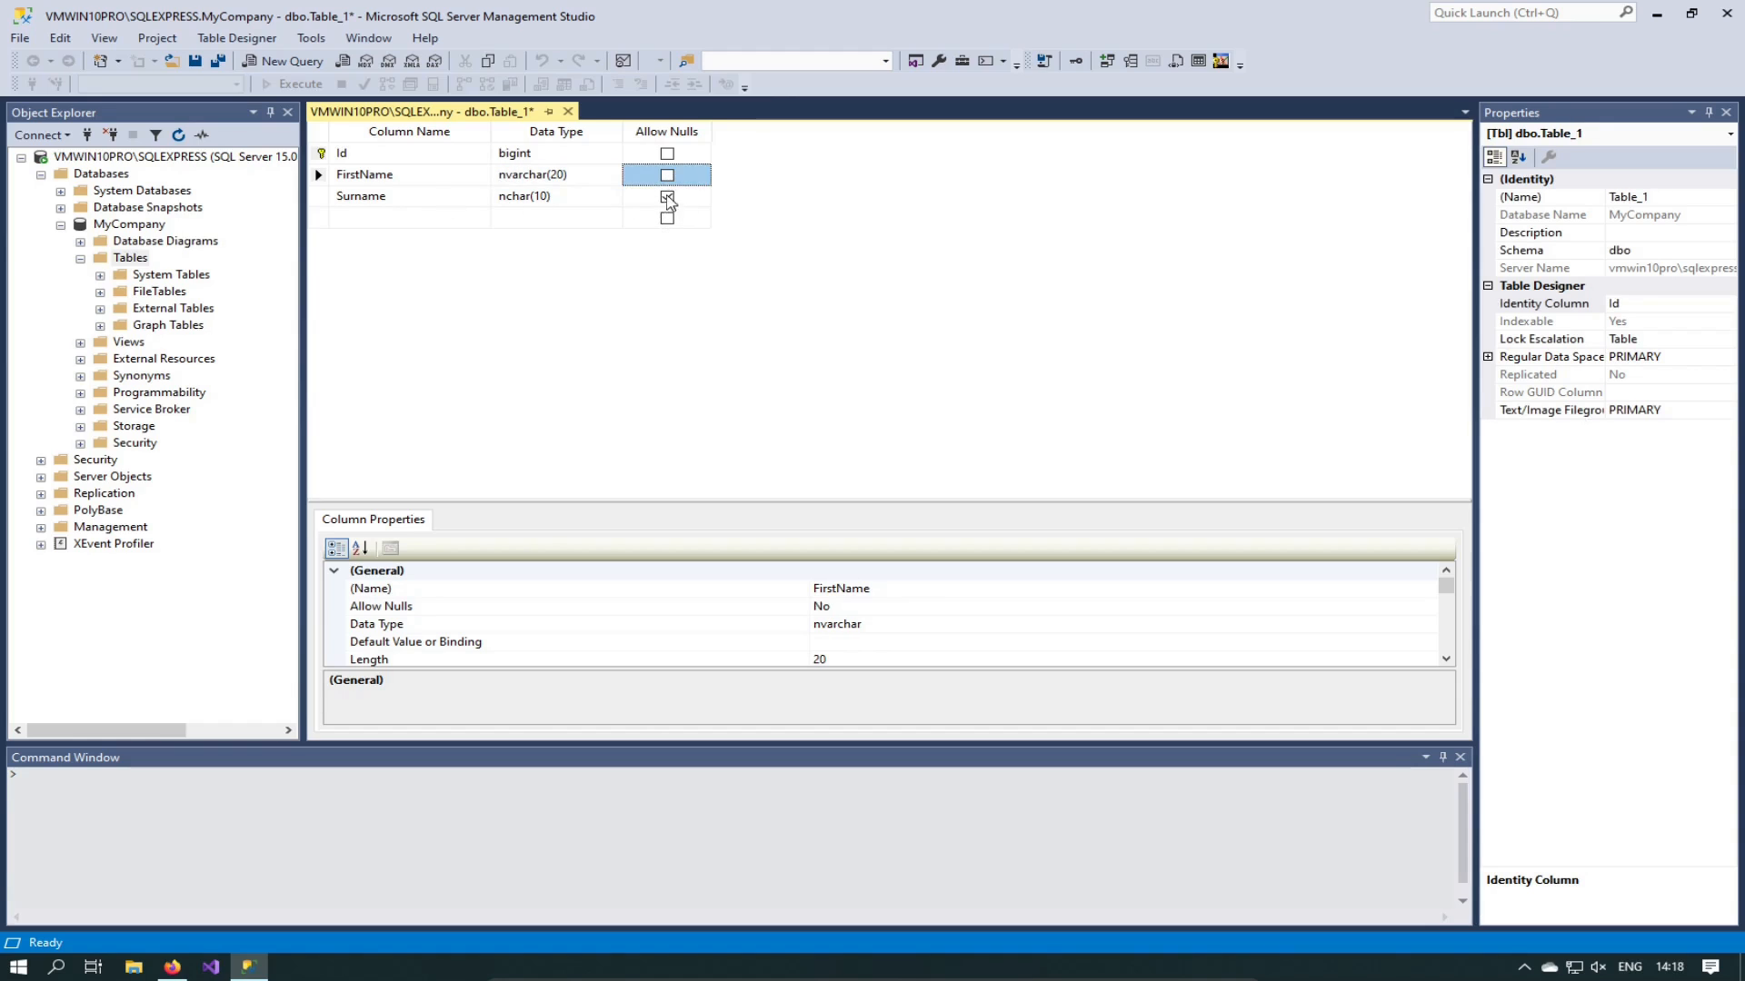
left_click(667, 197)
left_click(568, 192)
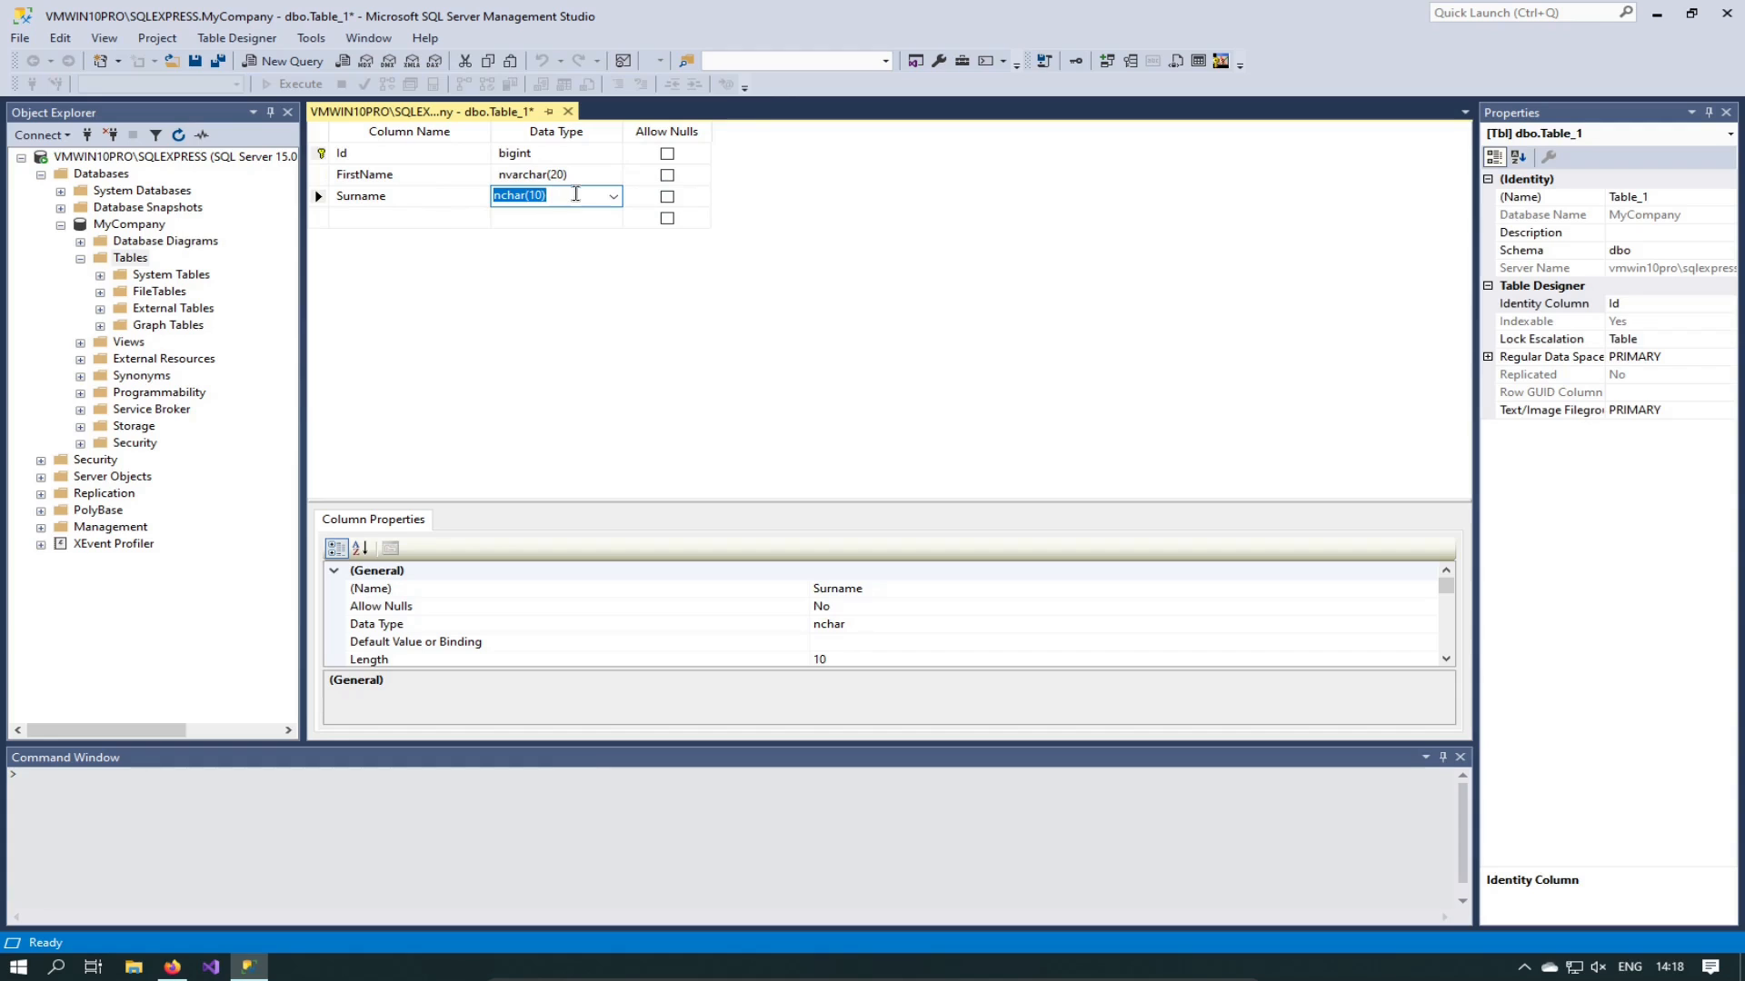
type("nvarchar(")
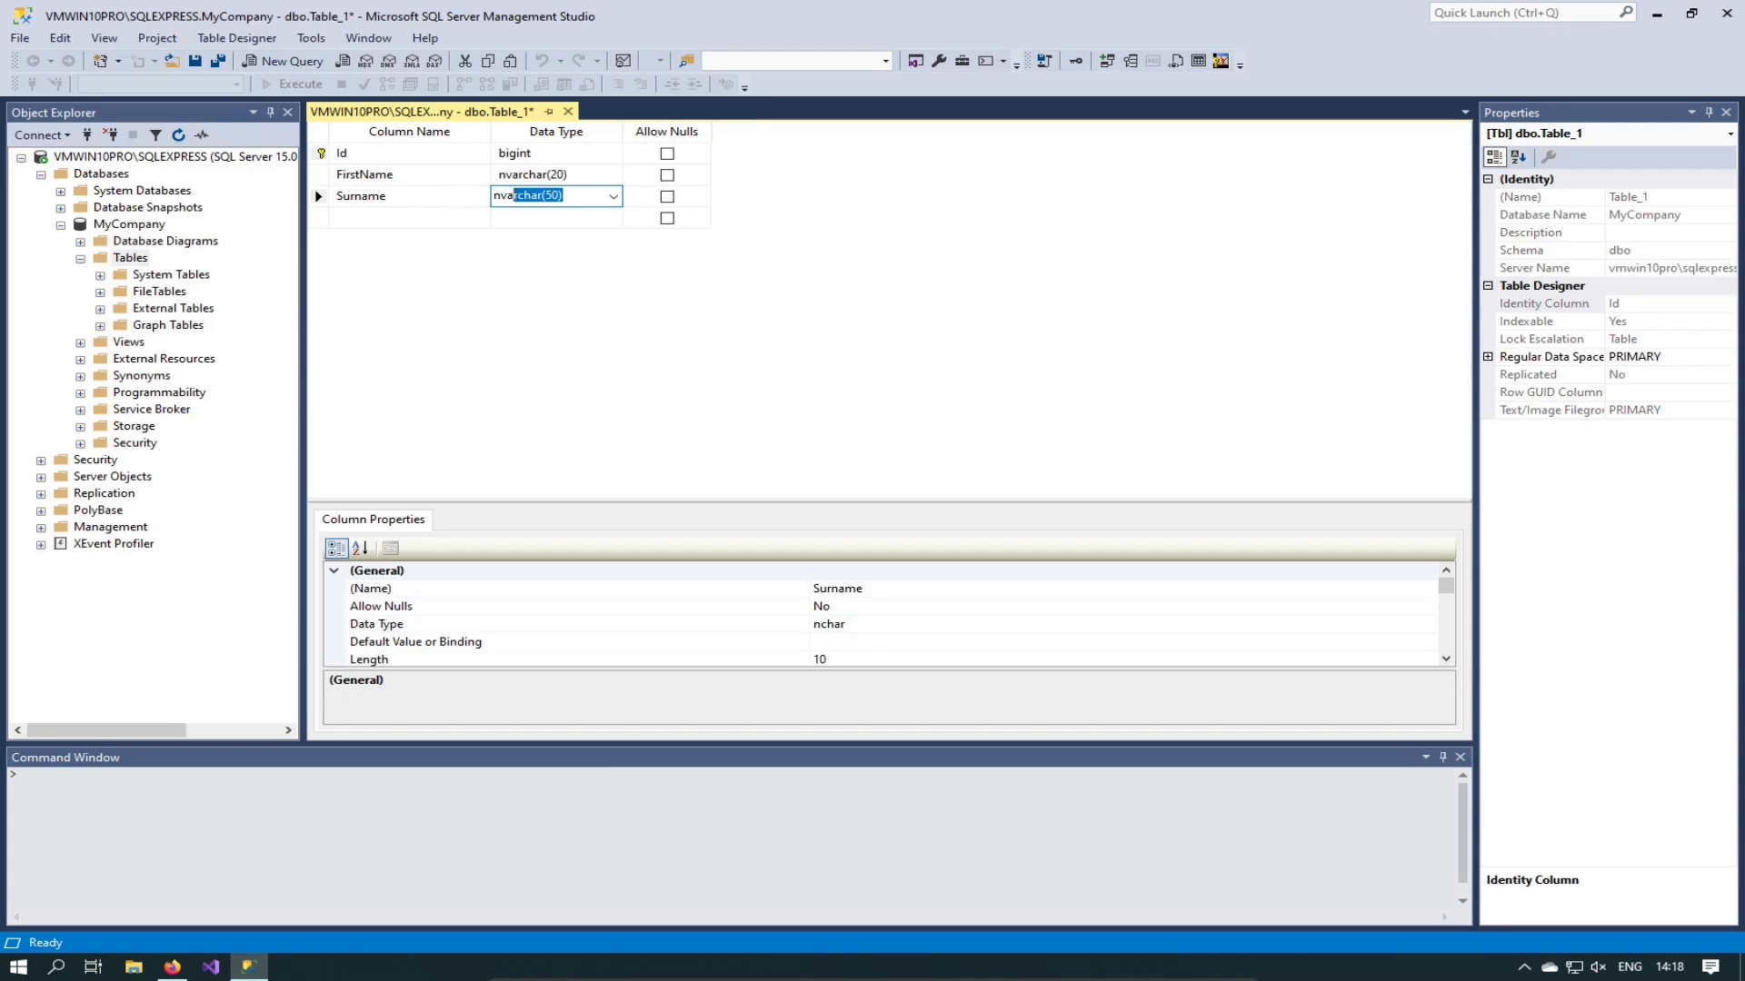
type("20)")
key("Left")
key("Left")
type("(")
left_click(381, 216)
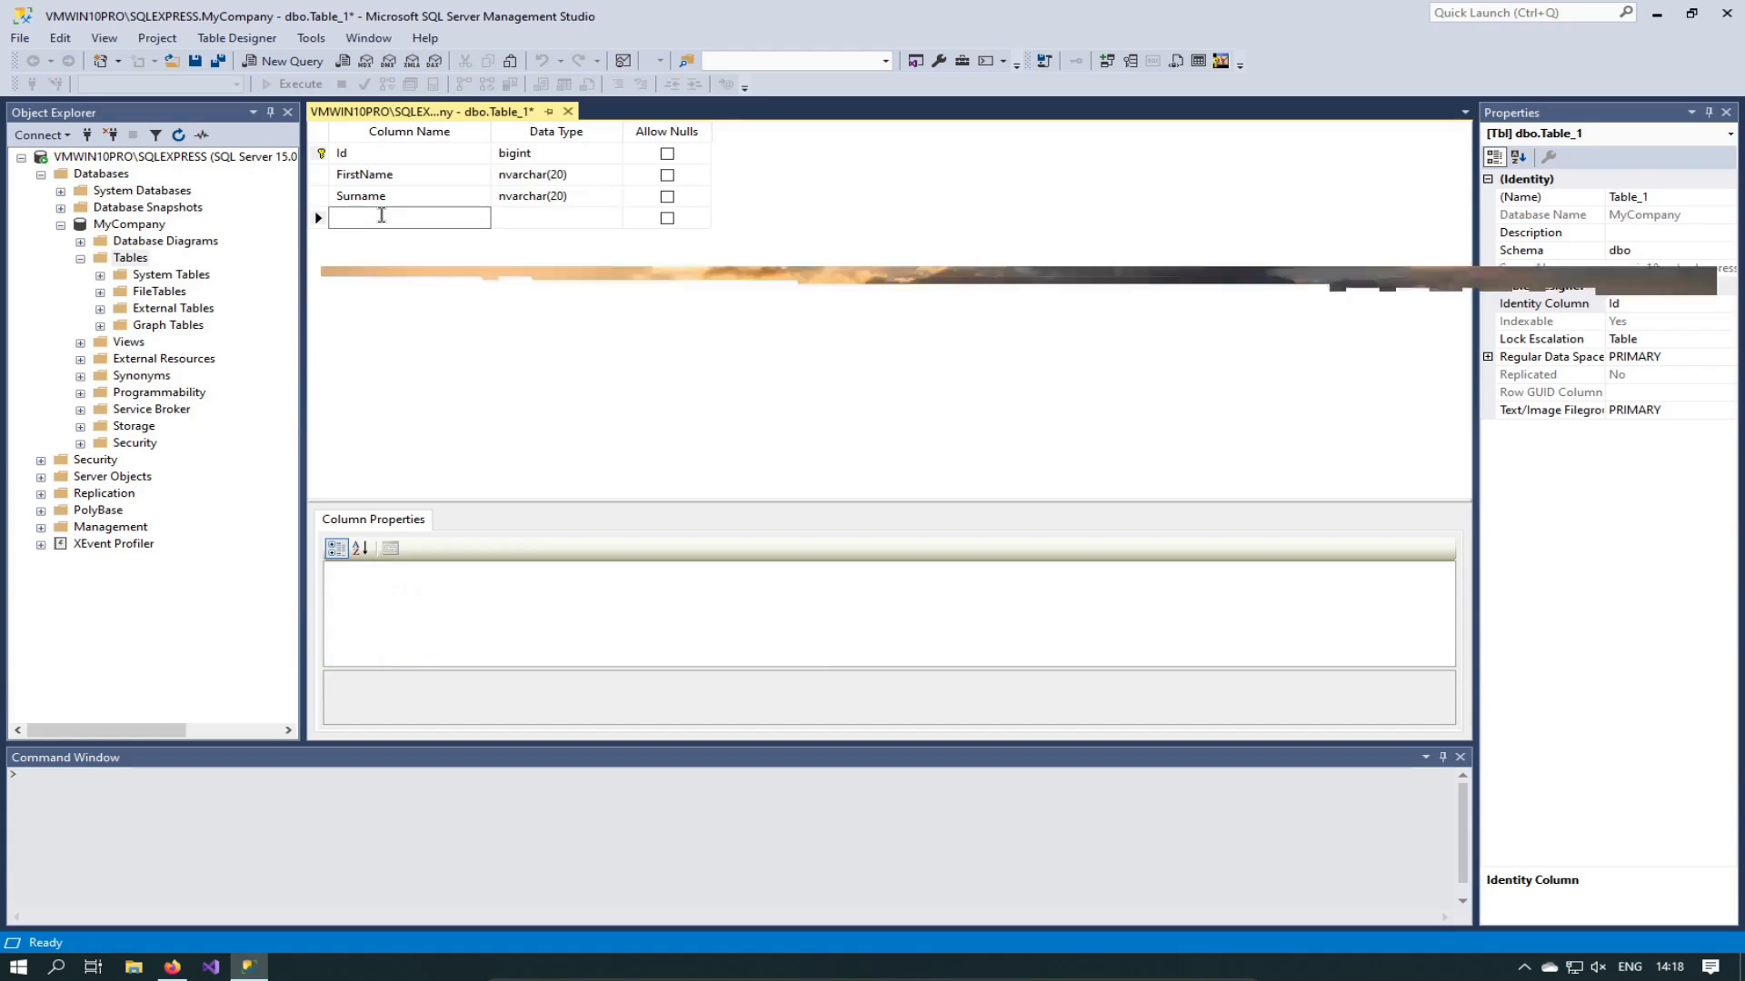
Step: Add an EMailAddress column with data type nvarchar(100)
type("E")
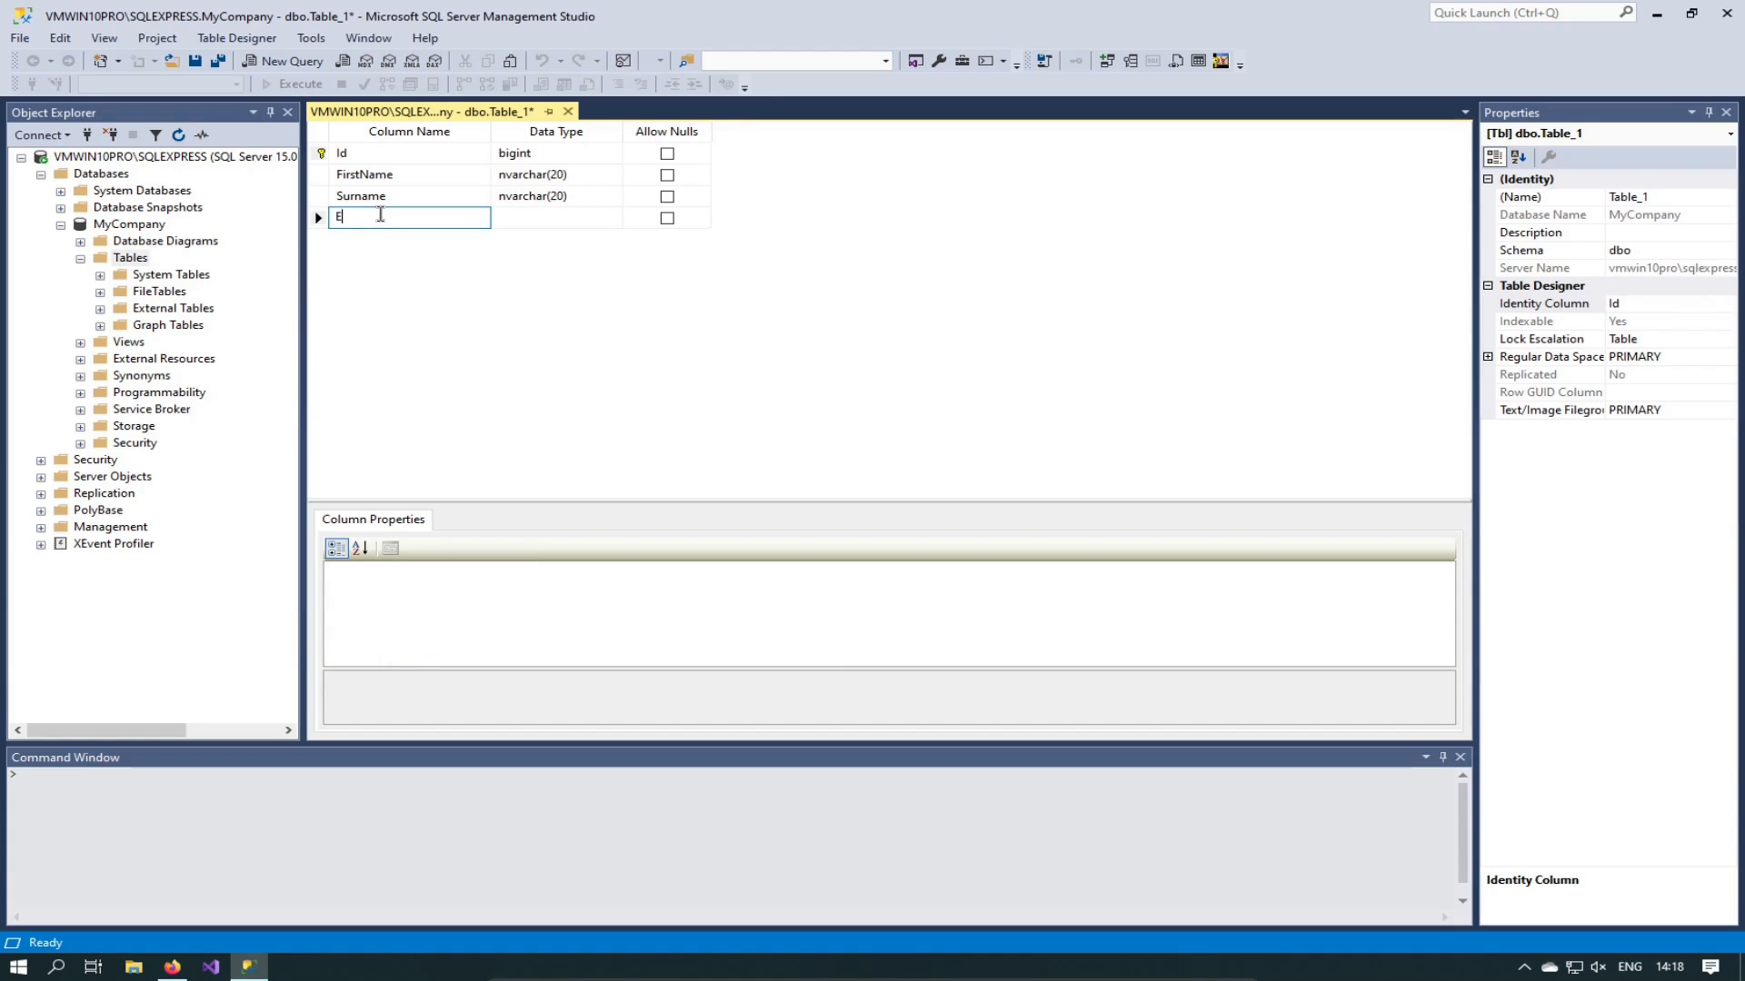
type("MailAddress")
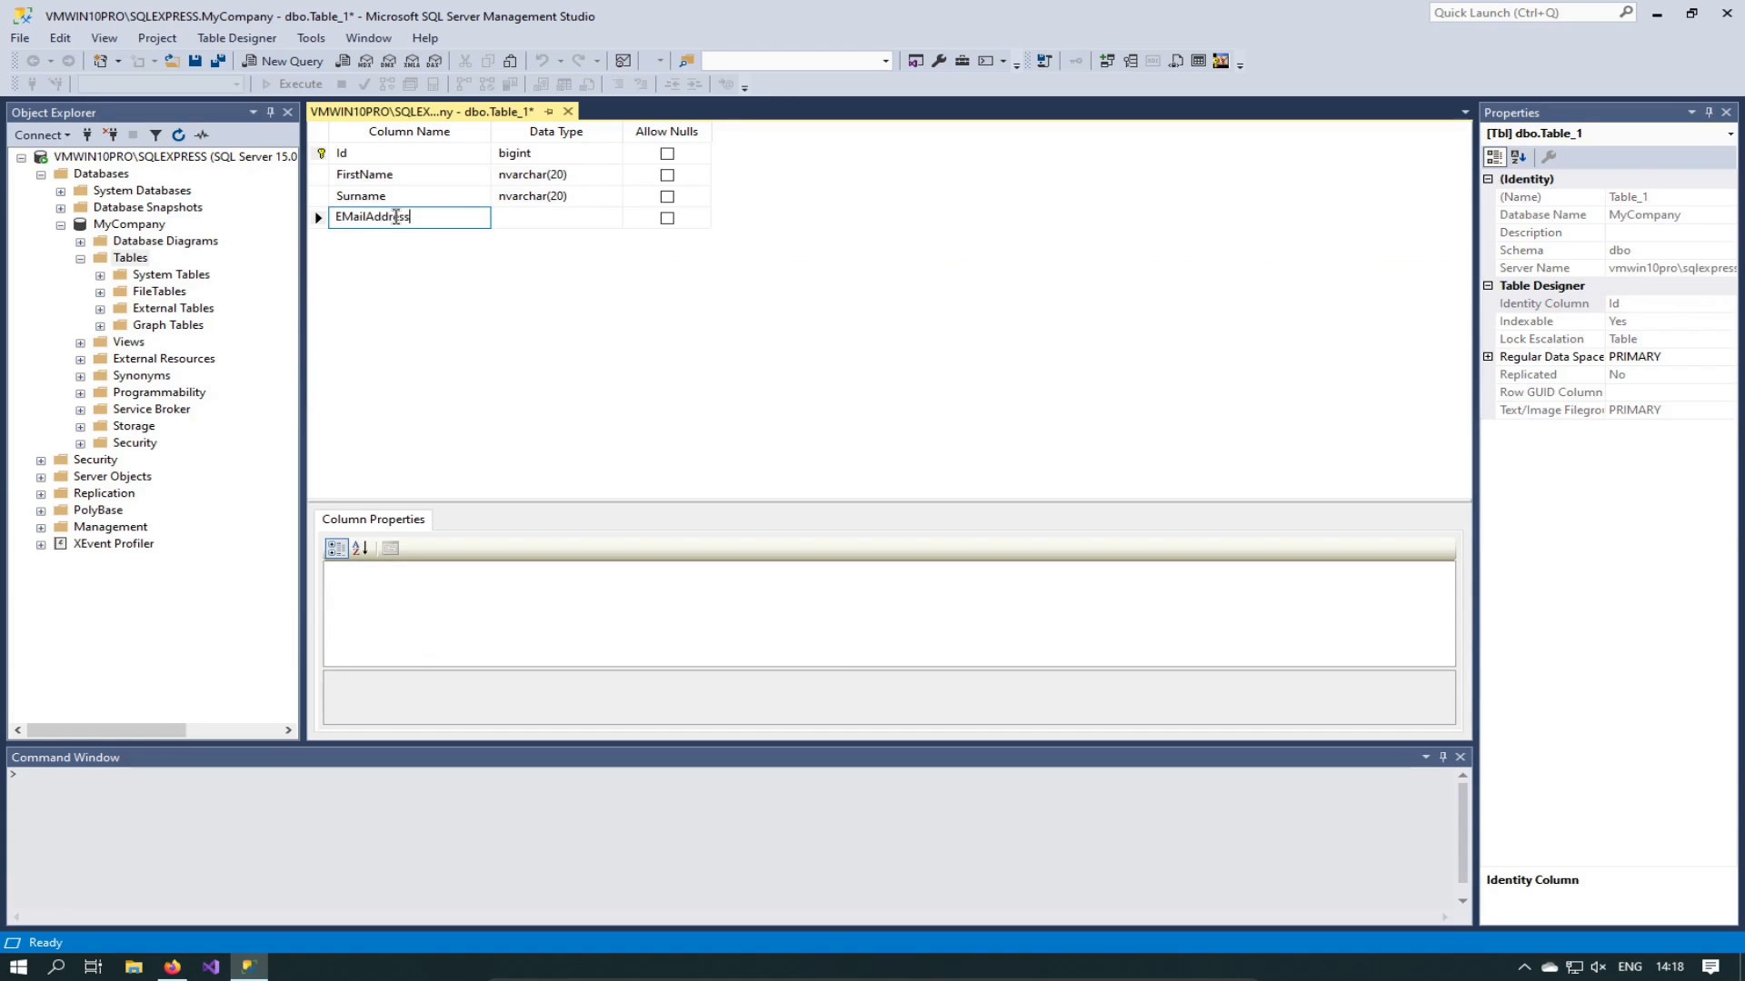
key("Tab")
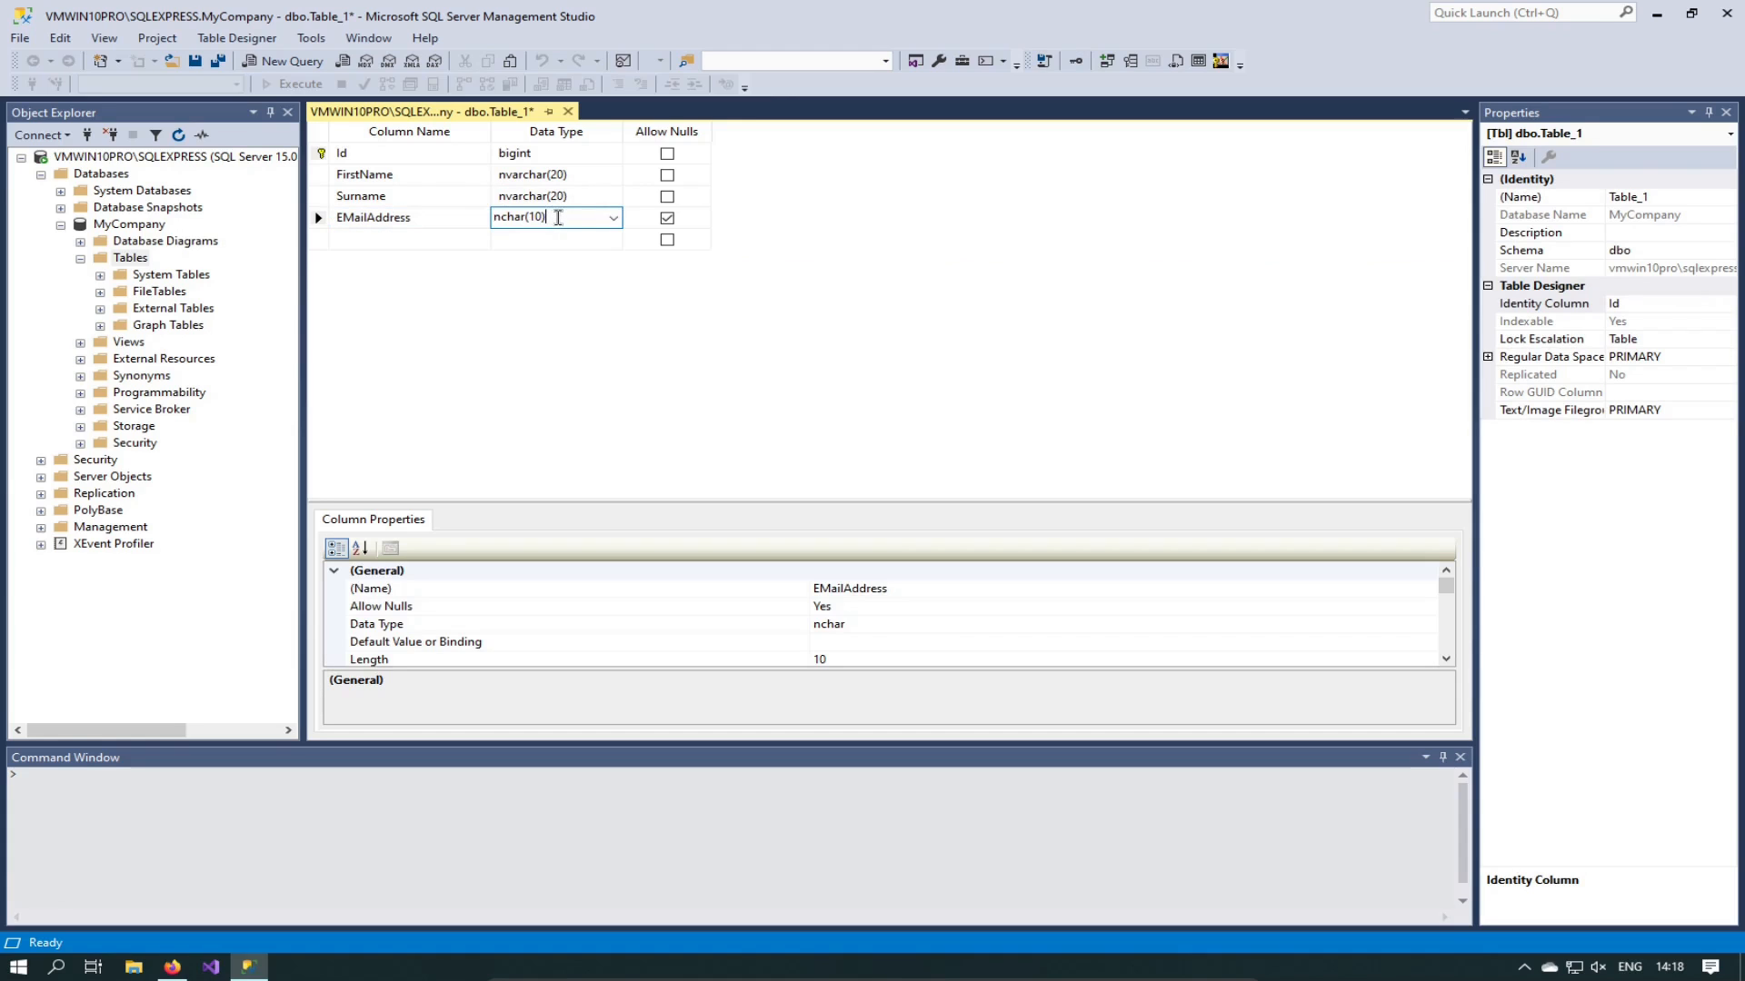
left_click(613, 218)
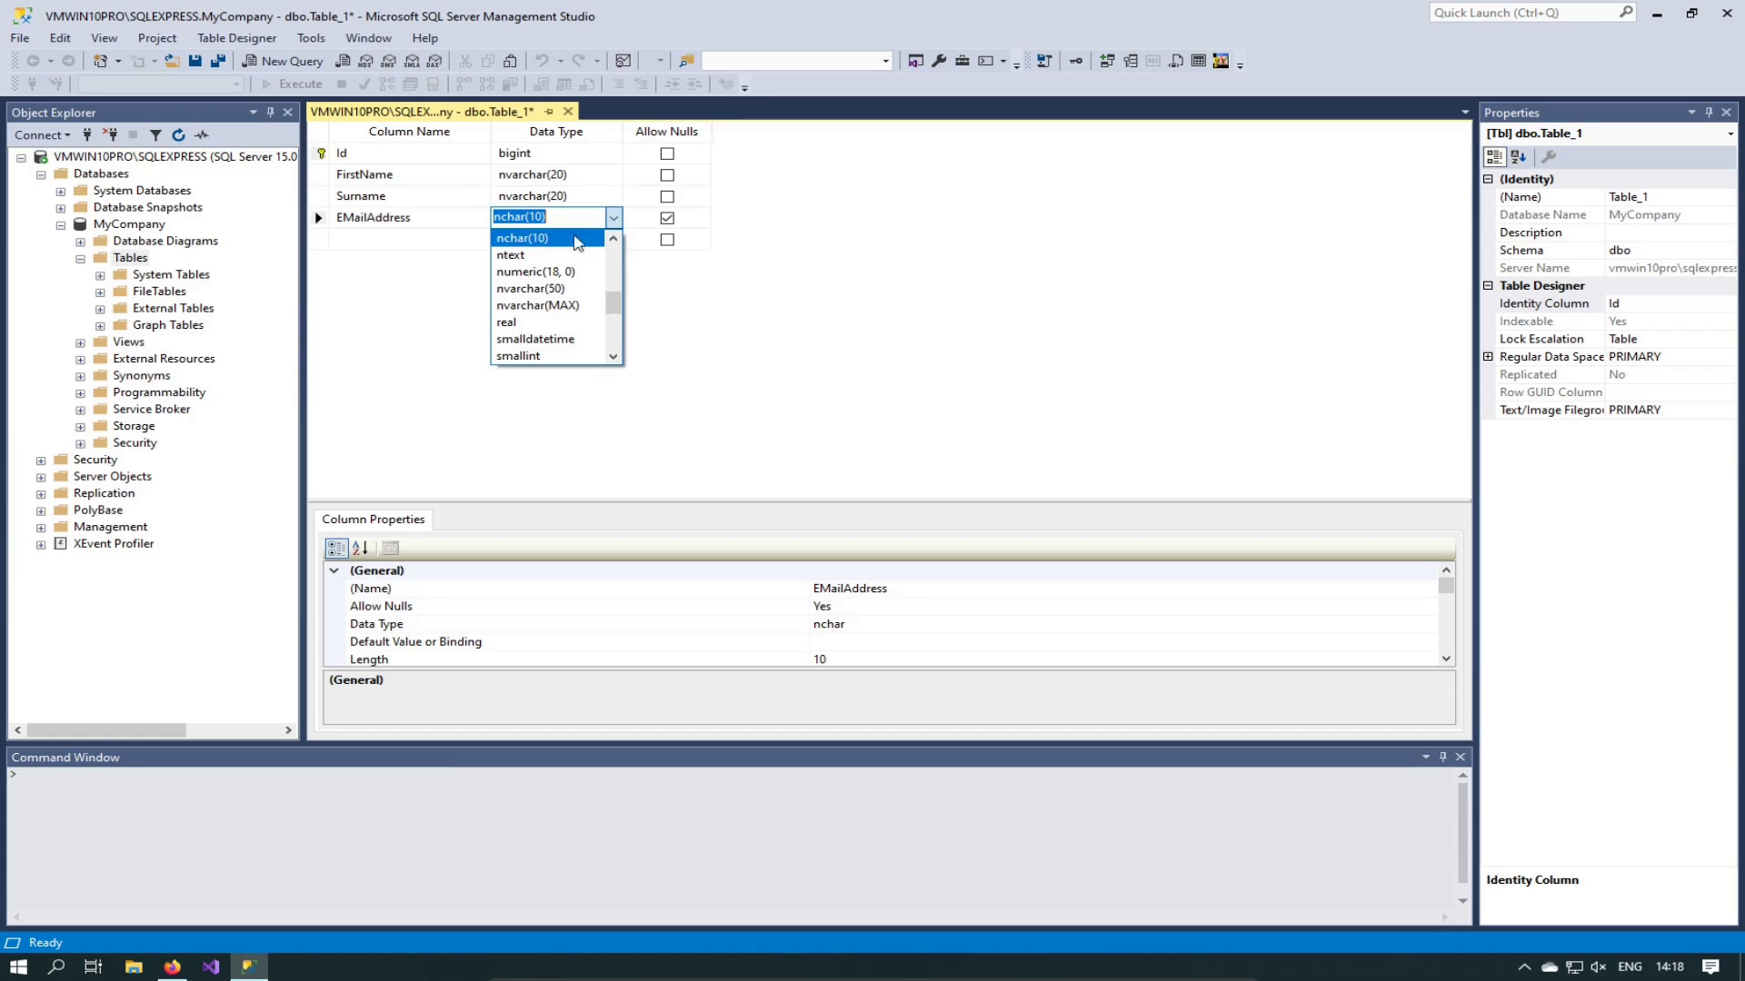
left_click(612, 218)
left_click_drag(582, 215, 447, 214)
type("nvarchar")
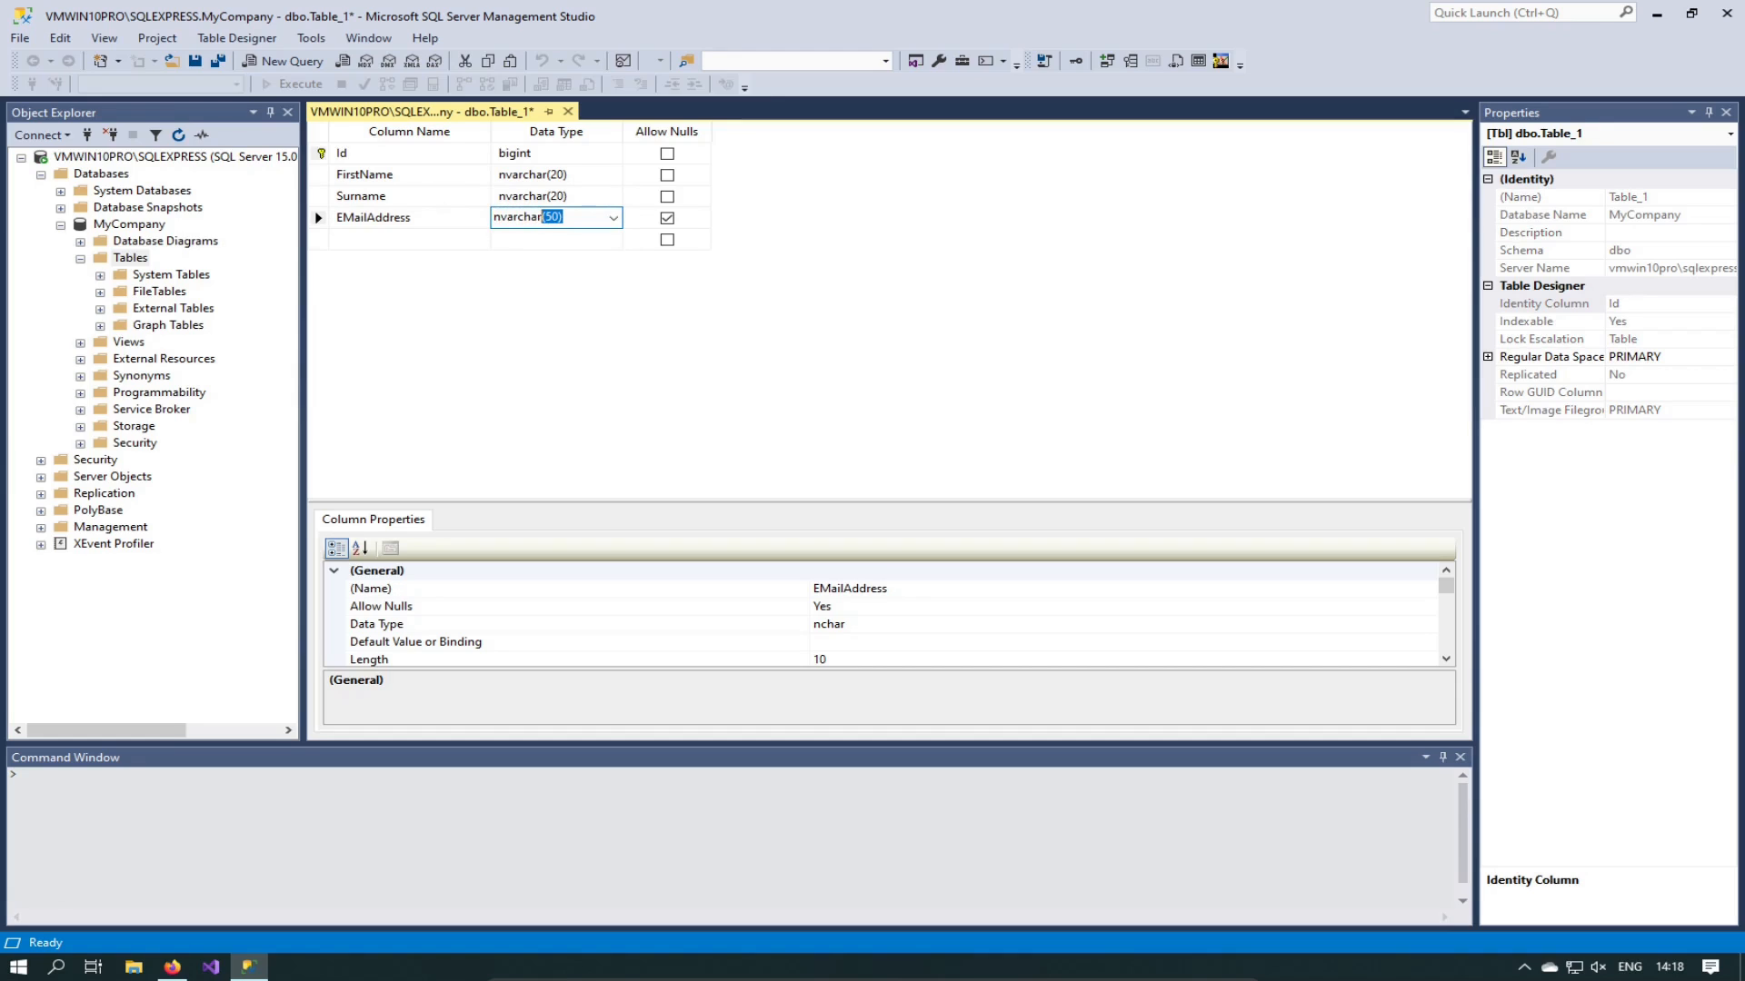
key("End")
key("BackSpace")
key("BackSpace")
type("100")
left_click(368, 216)
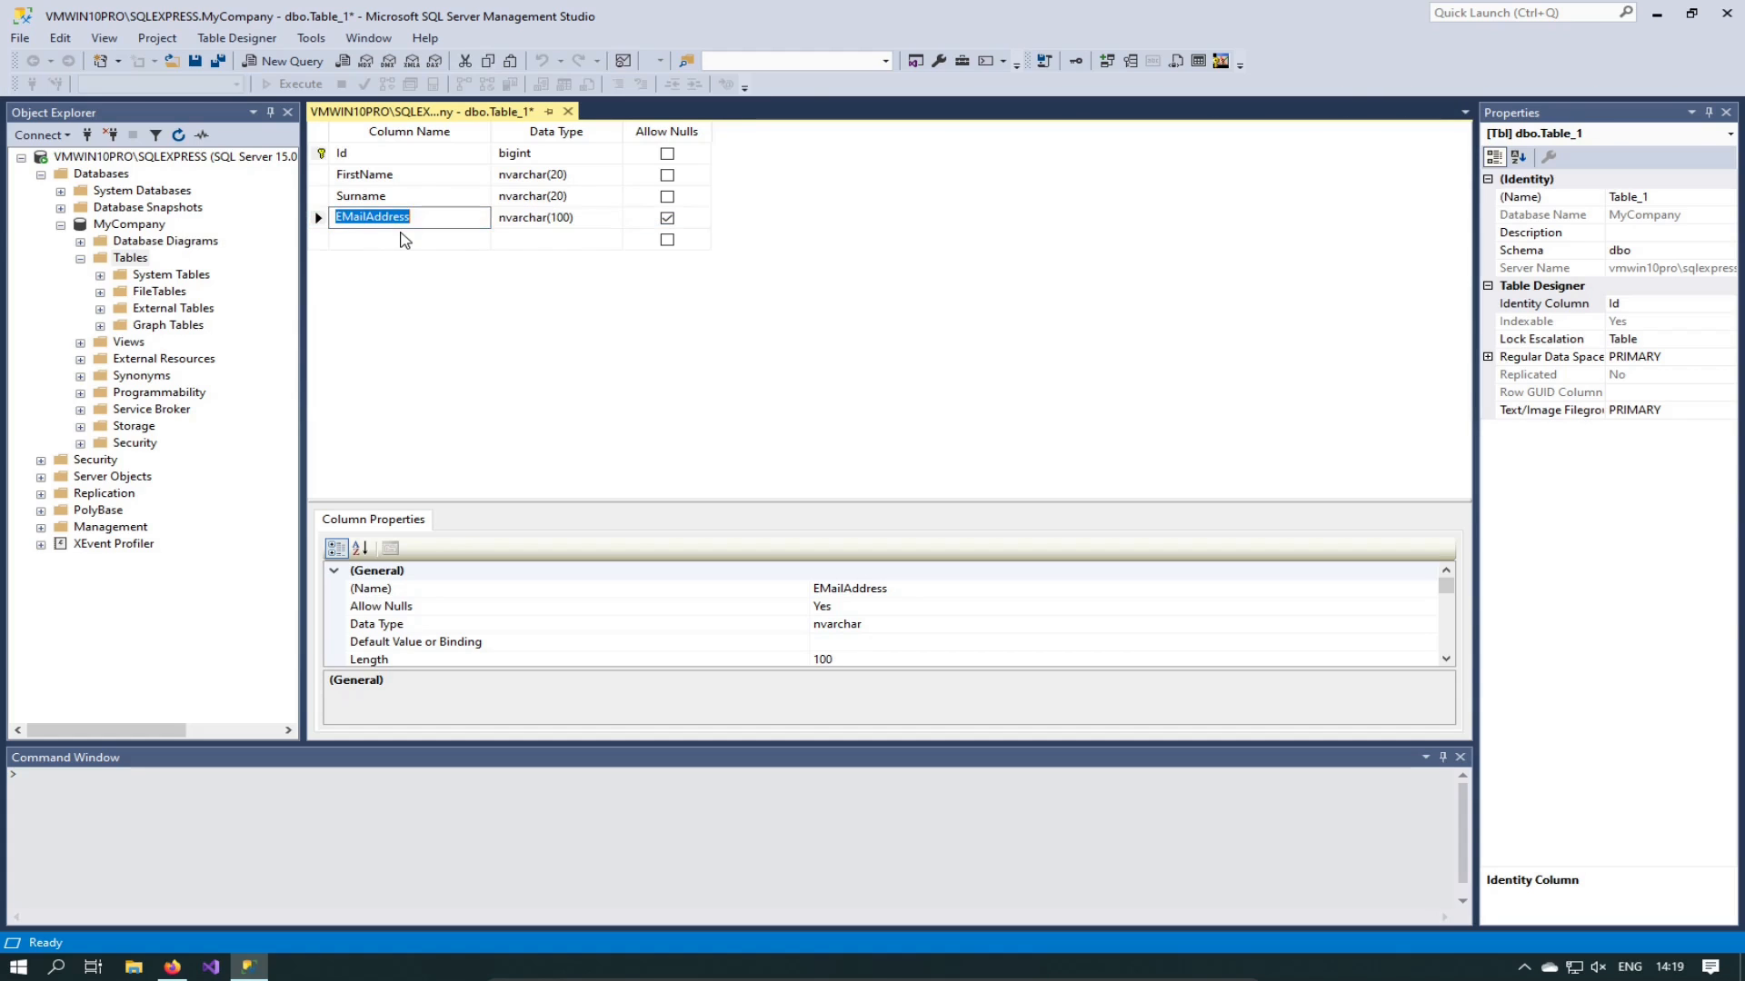
Step: Rename the column to EmailAddress, disallow nulls, and enter CellPhone as the next column
left_click(356, 216)
key("BackSpace")
type("m")
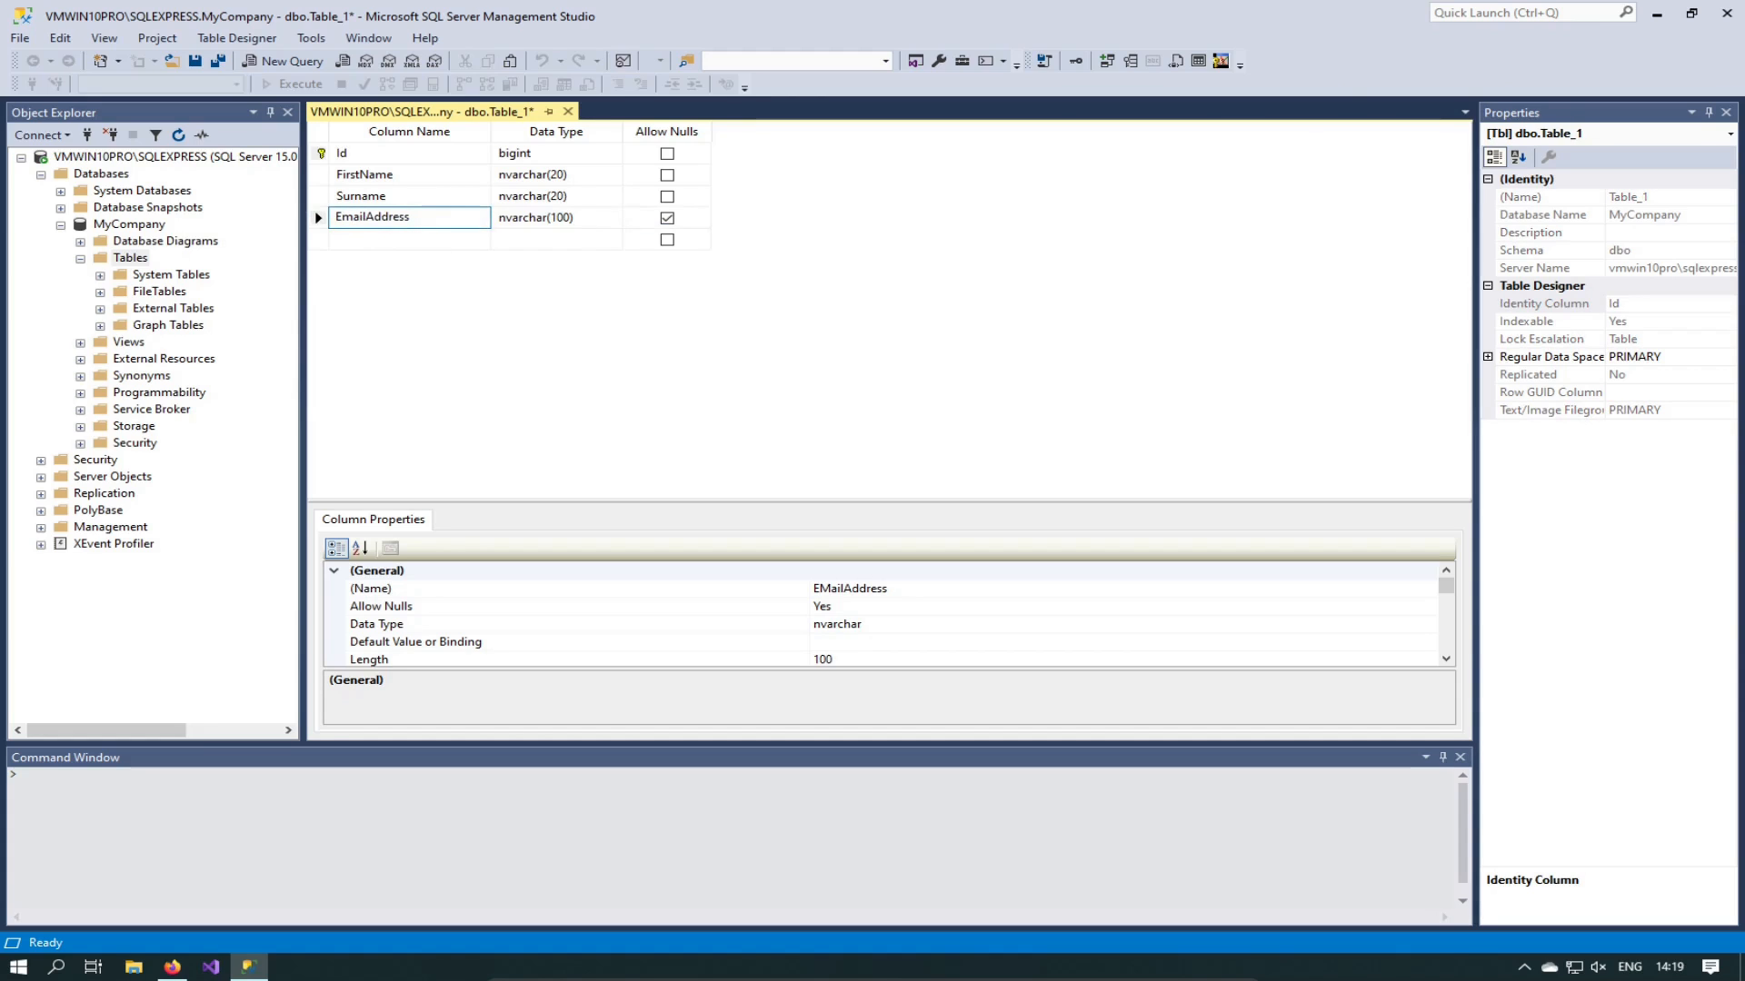
left_click(668, 219)
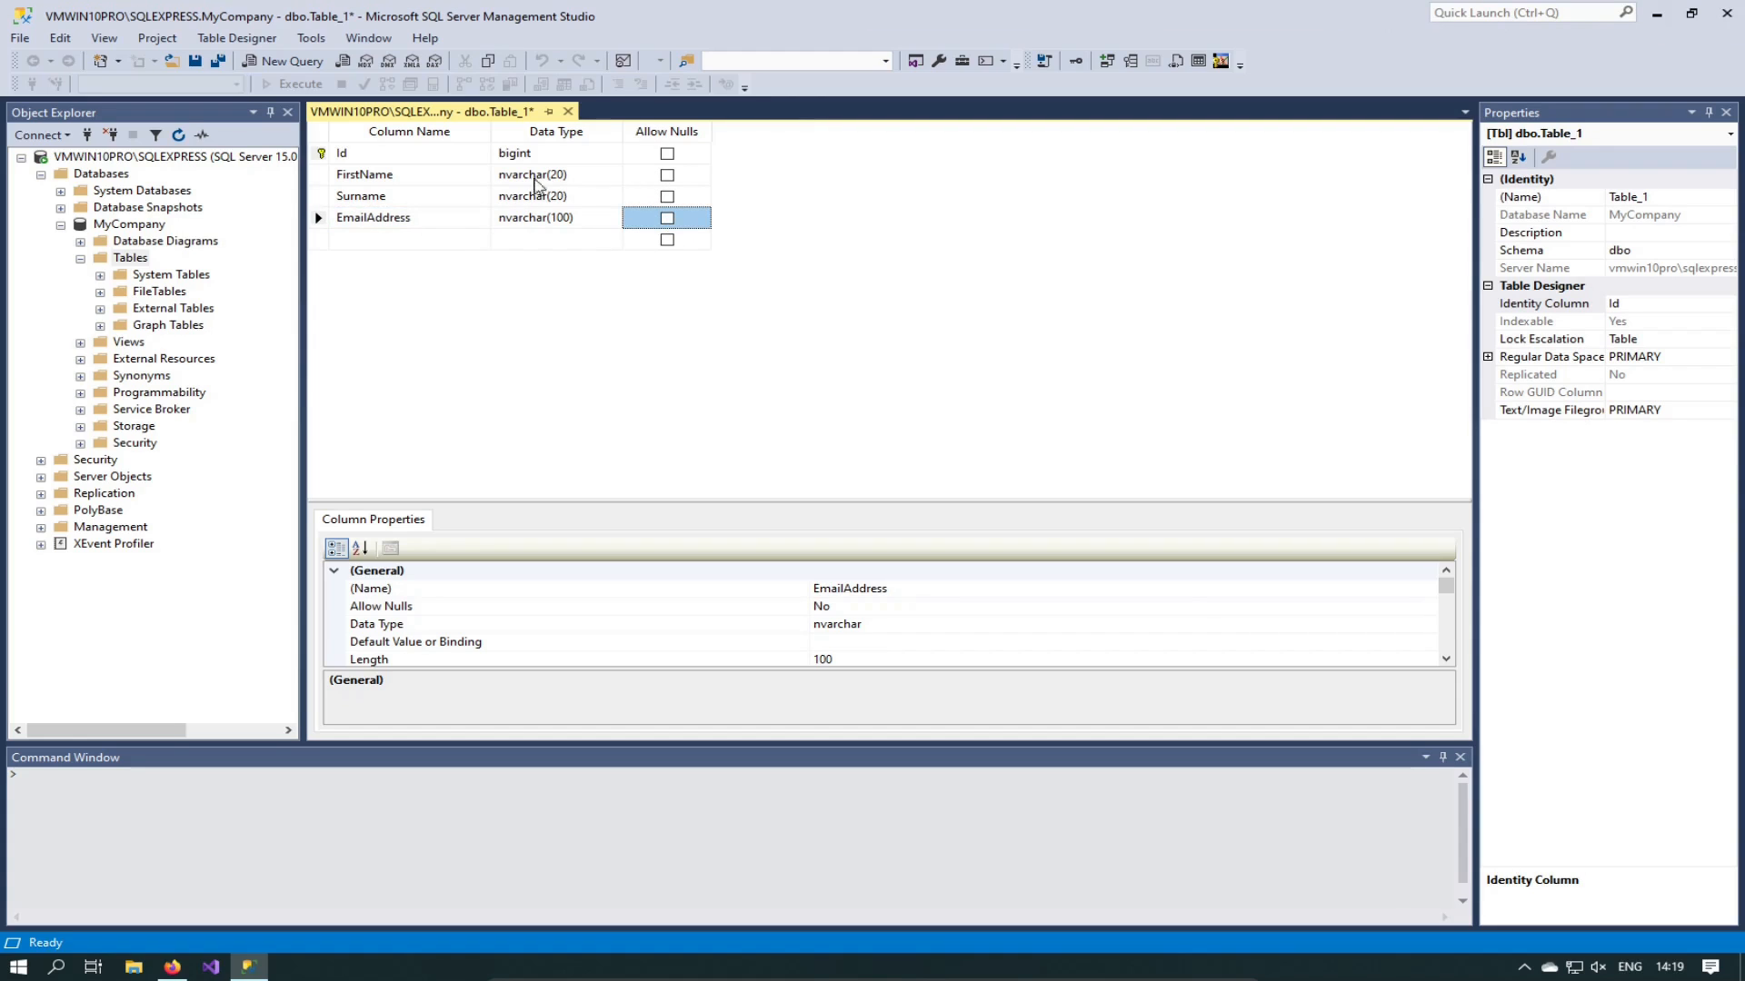
left_click(404, 239)
type("CellPhone")
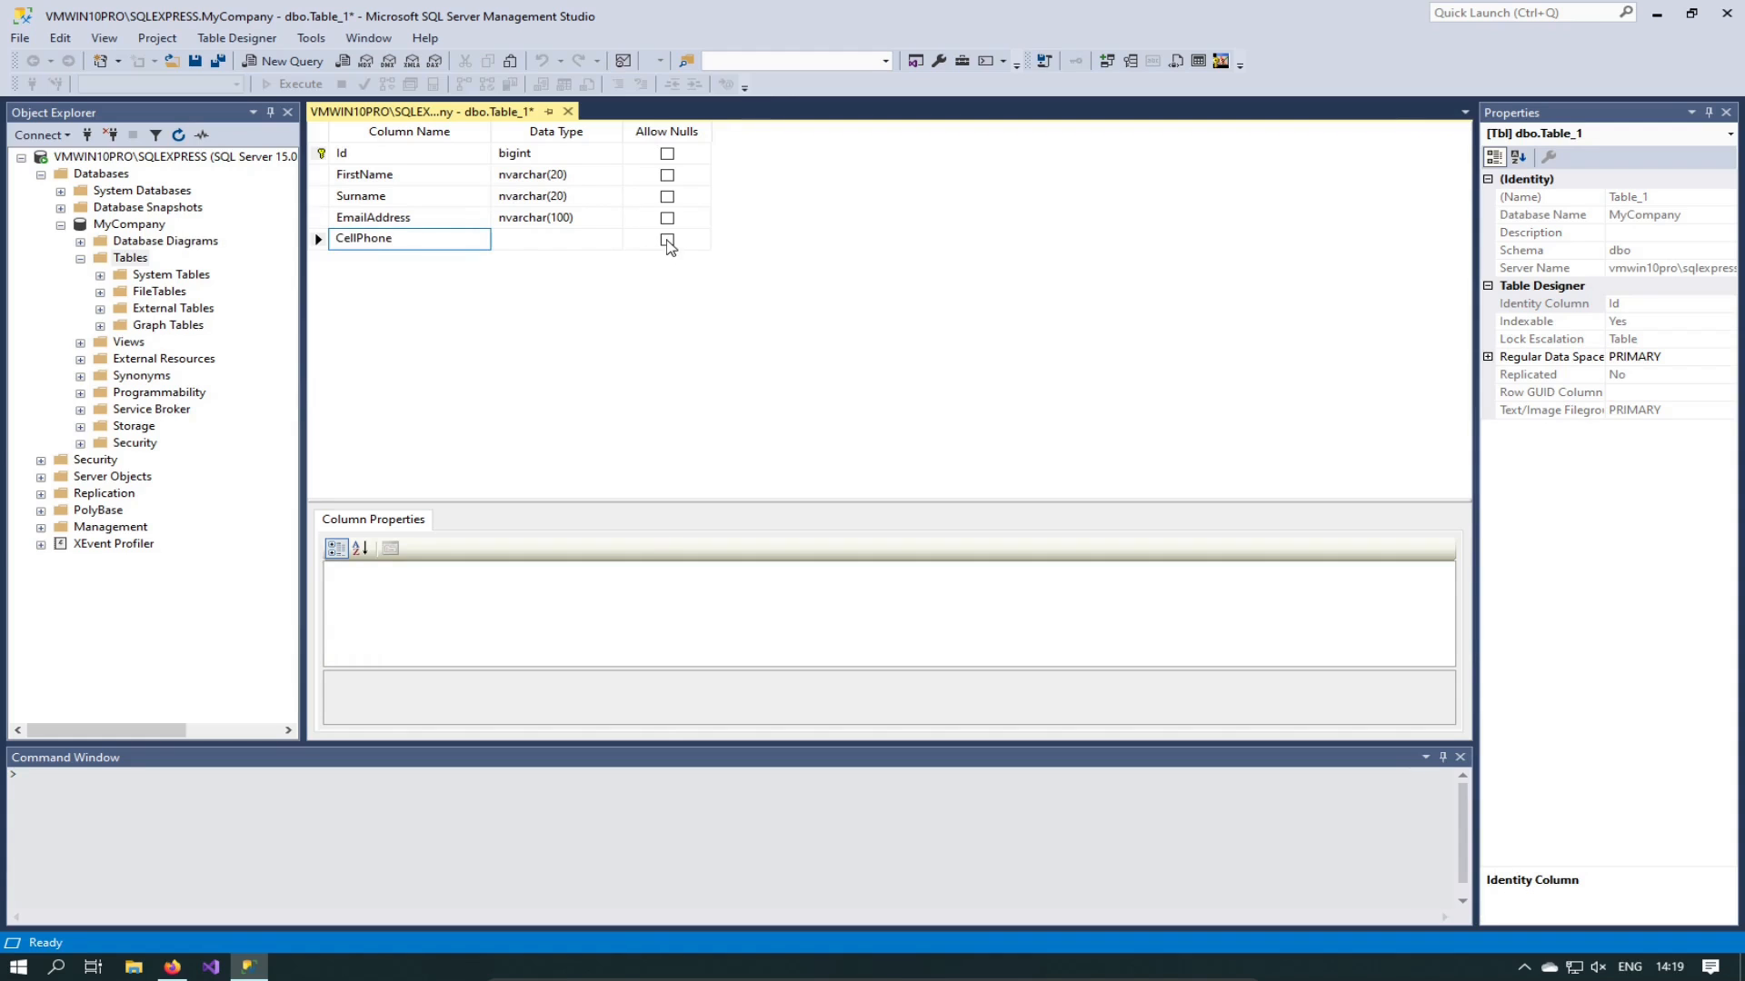
Step: Keep CellPhone nullable and change its type from nchar(10) to nvarchar(13)
left_click(667, 241)
left_click(667, 242)
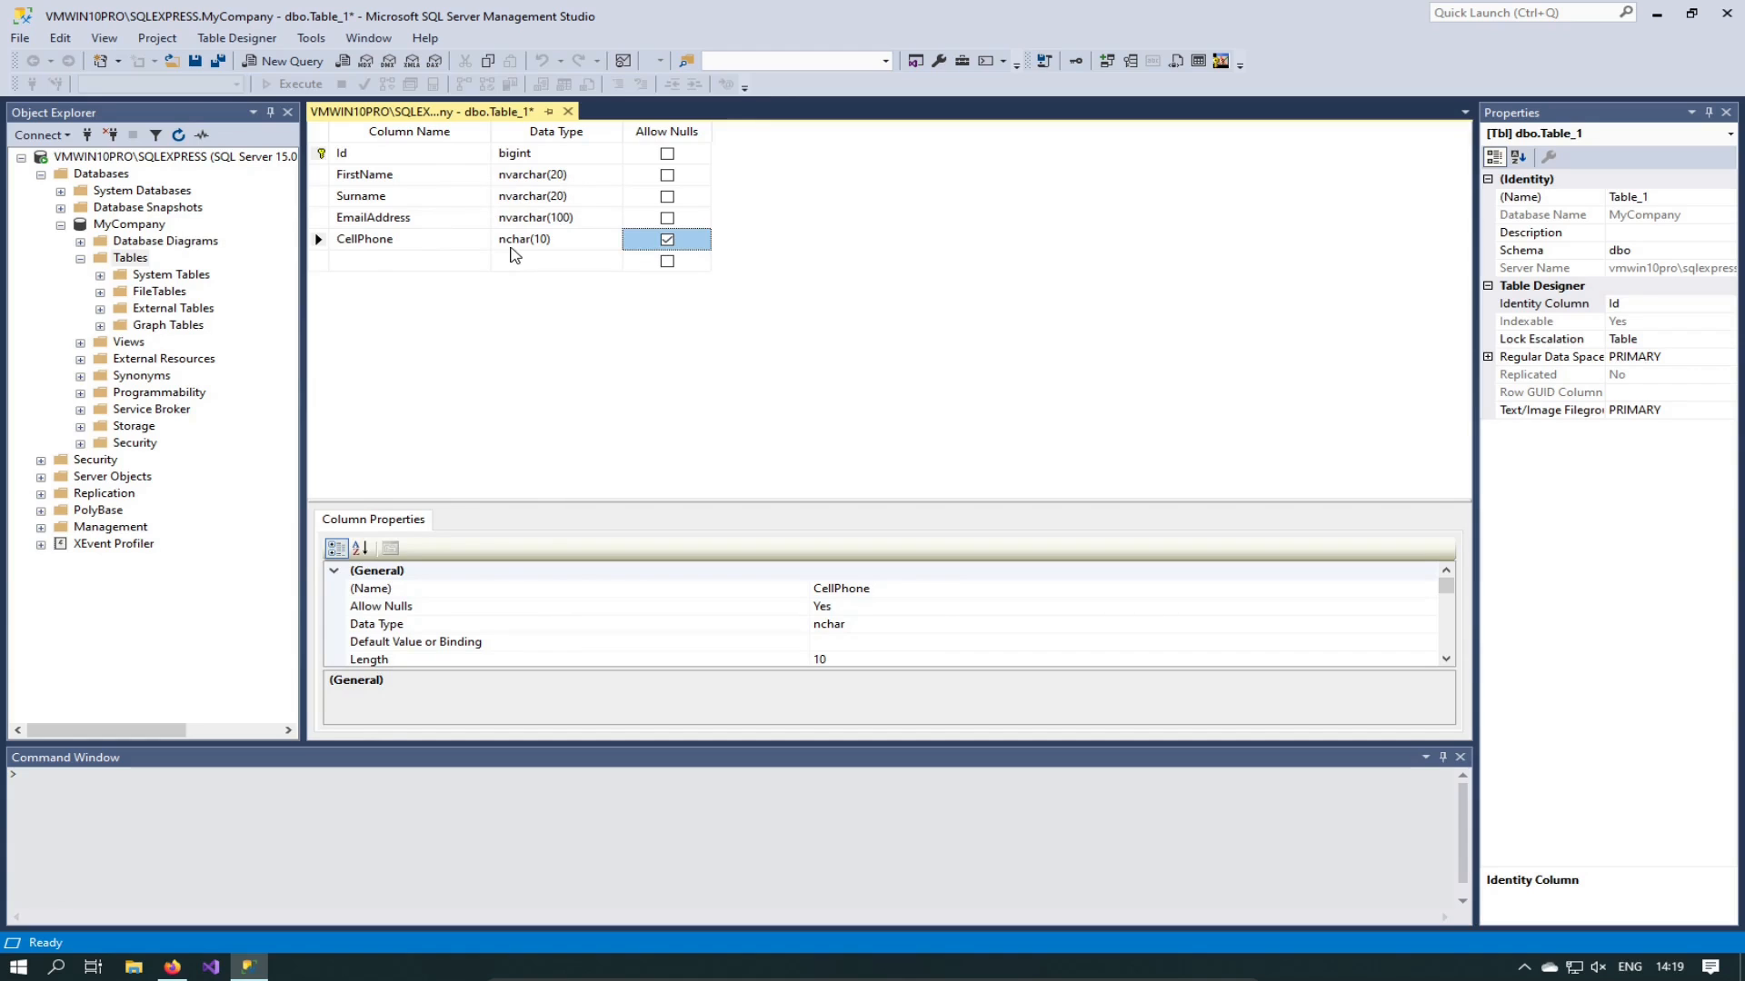
left_click(545, 241)
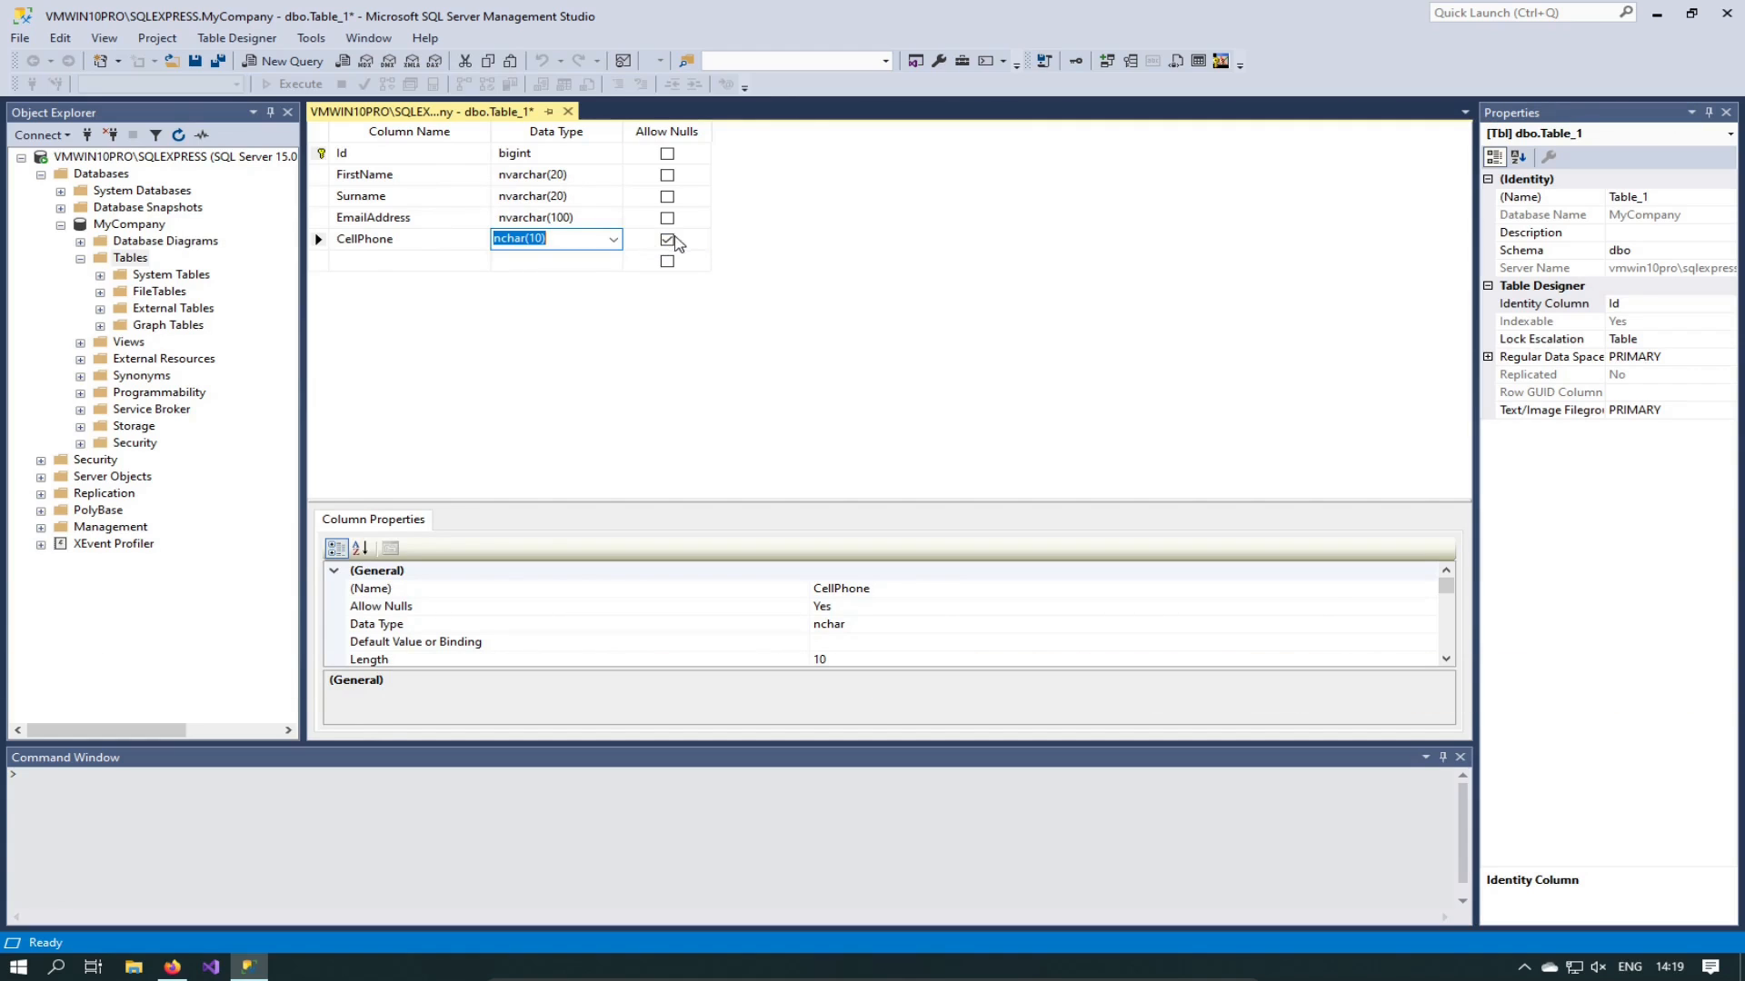
left_click(583, 240)
key("Right")
key("ctrl+shift+Left")
key("ctrl+shift+Left")
type("nvarchar")
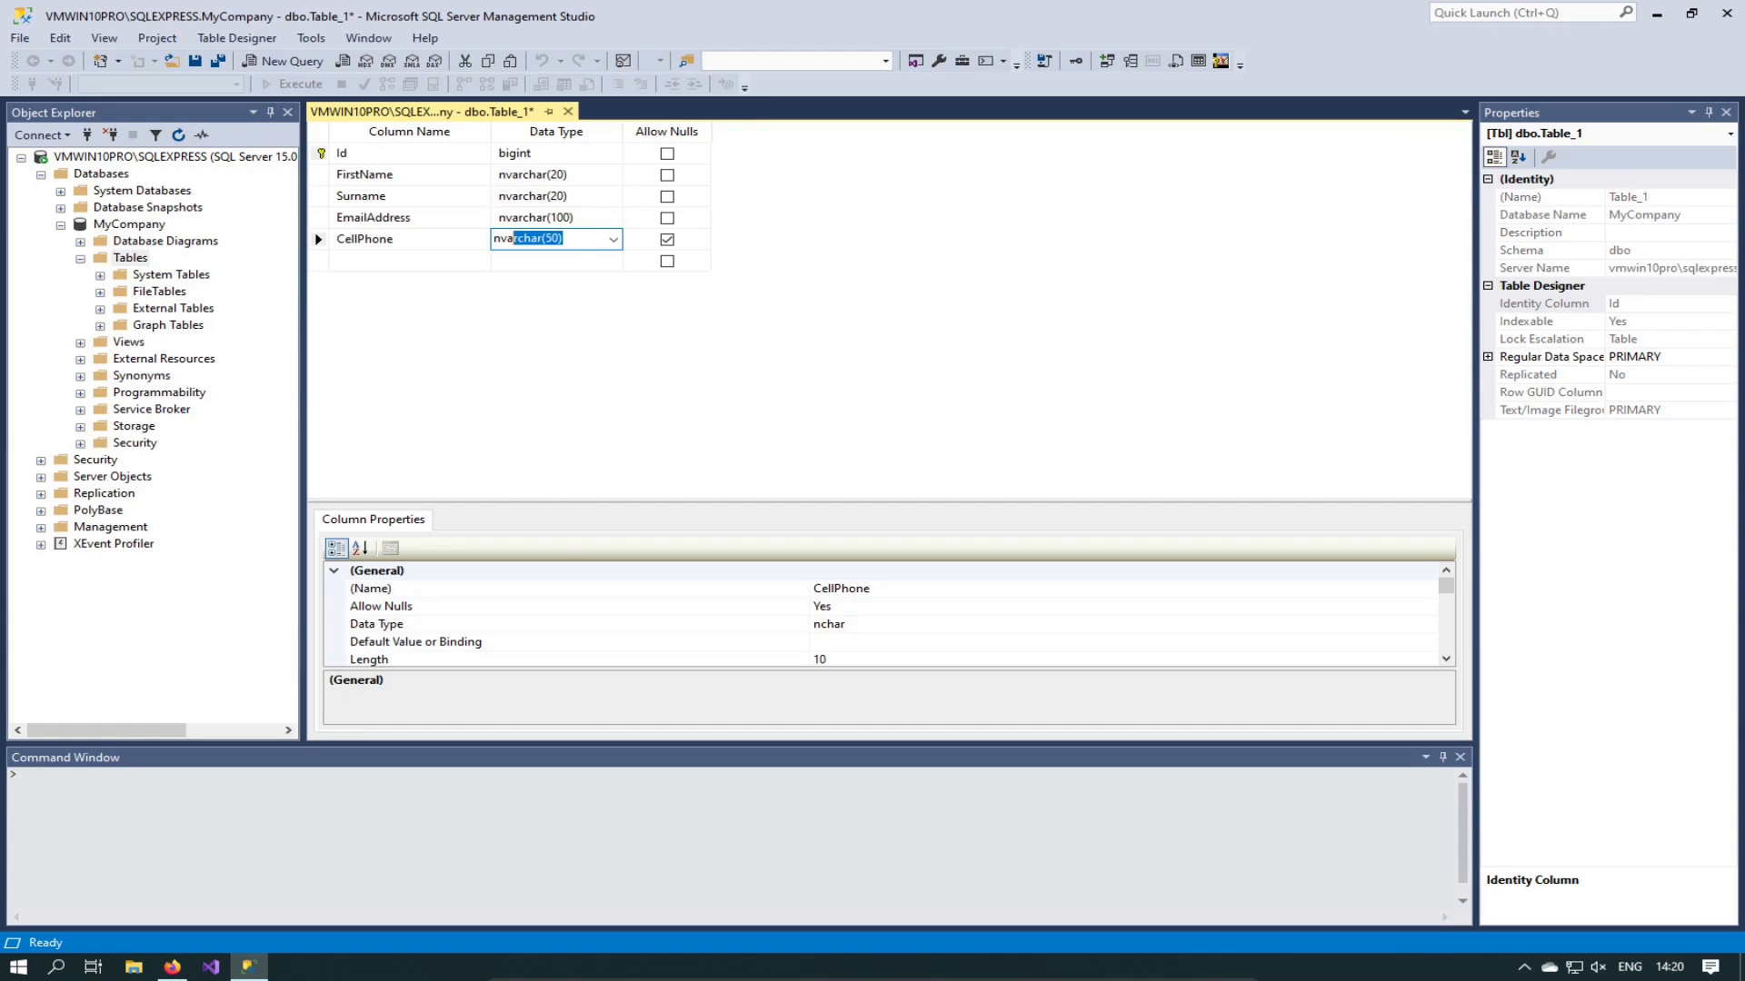
type("(13")
key("Return")
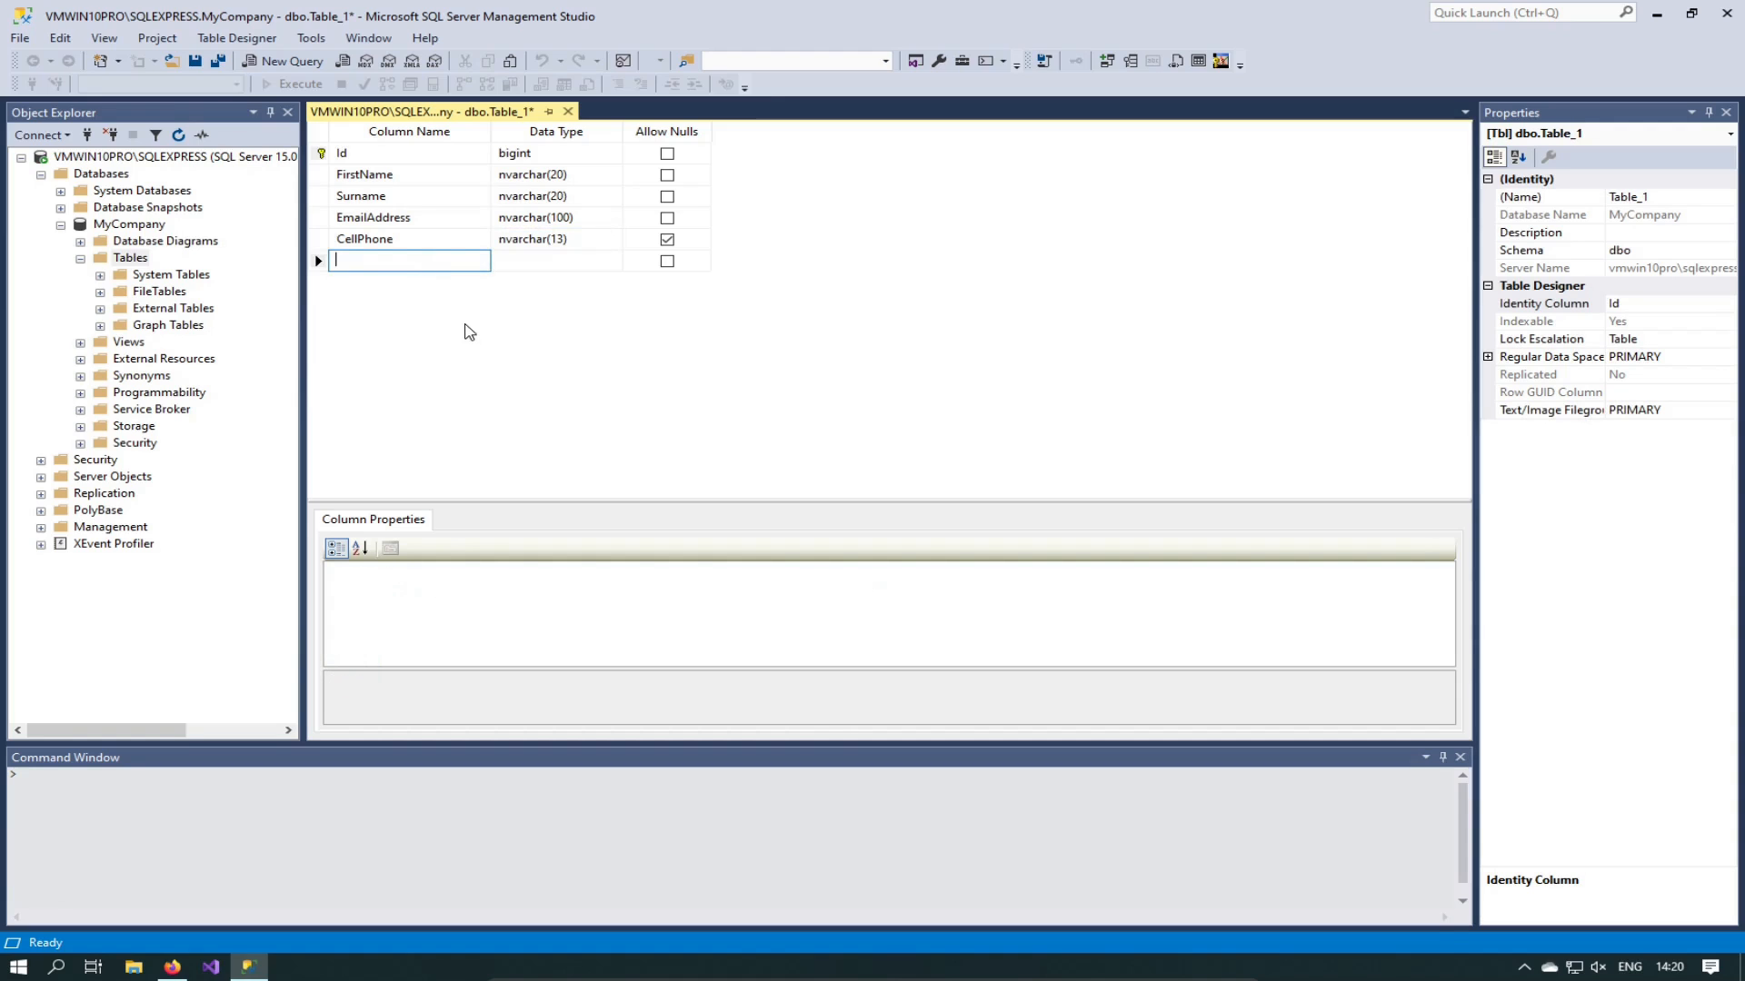
Step: Enter an Age column of type tinyint with Allow Nulls unchecked
type("Age")
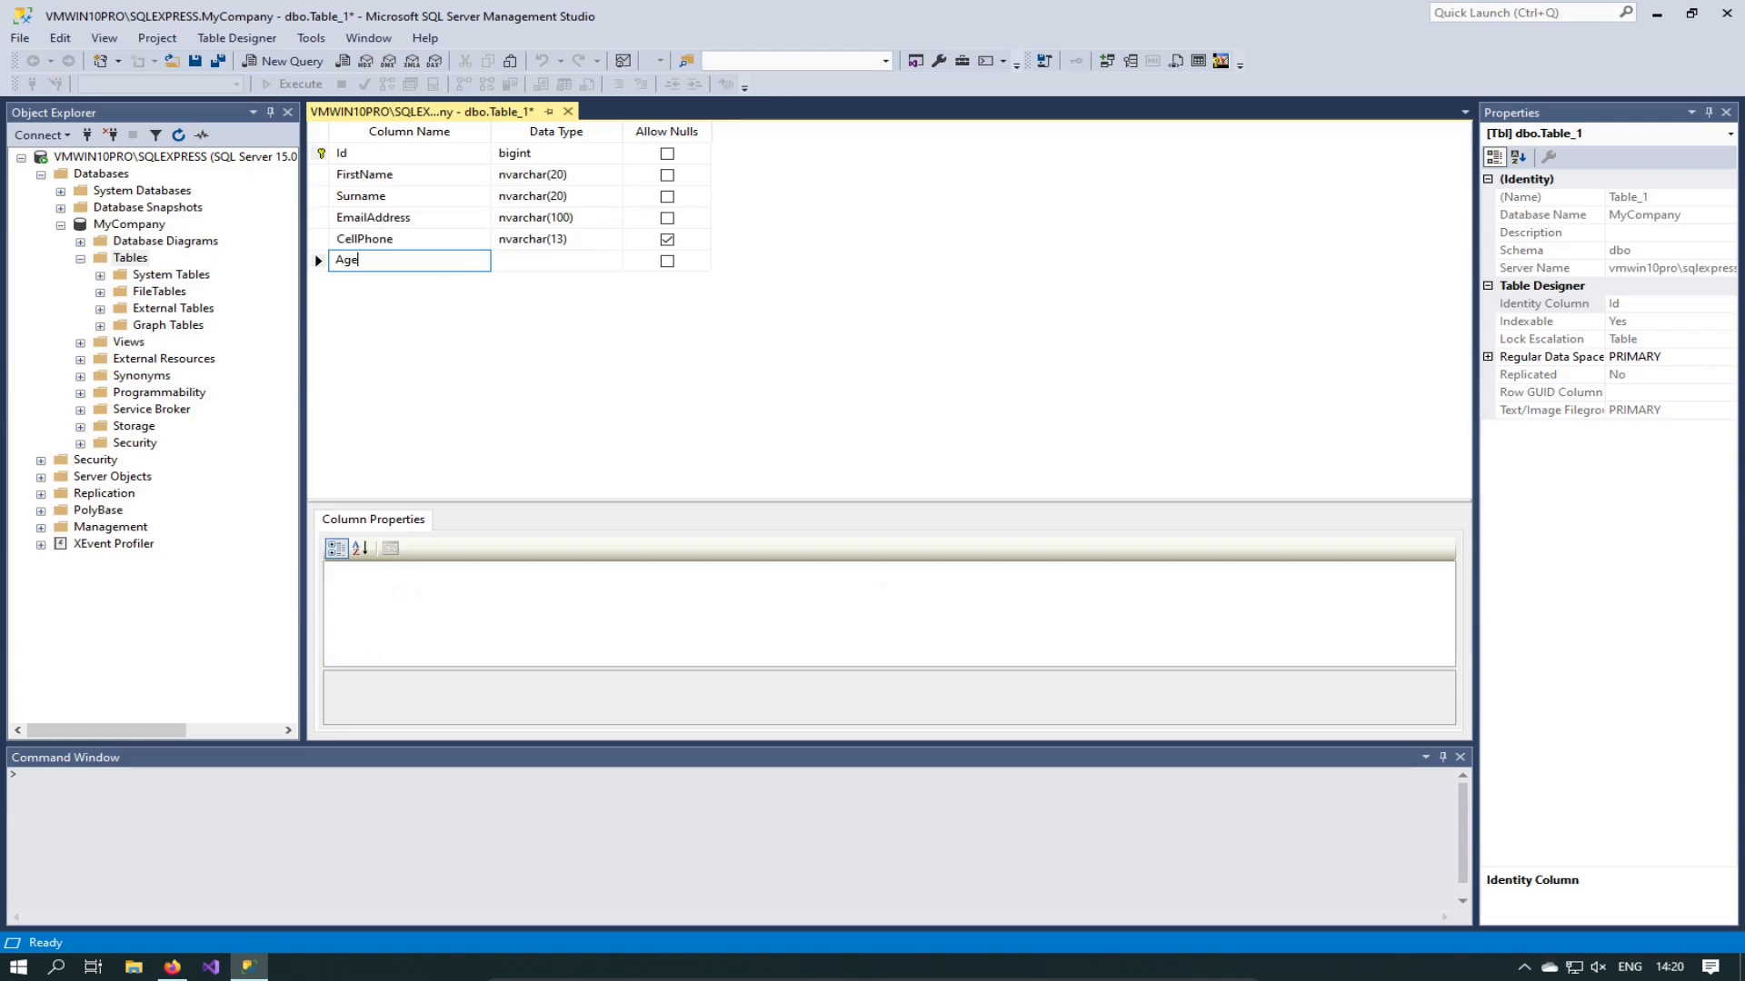
key("Tab")
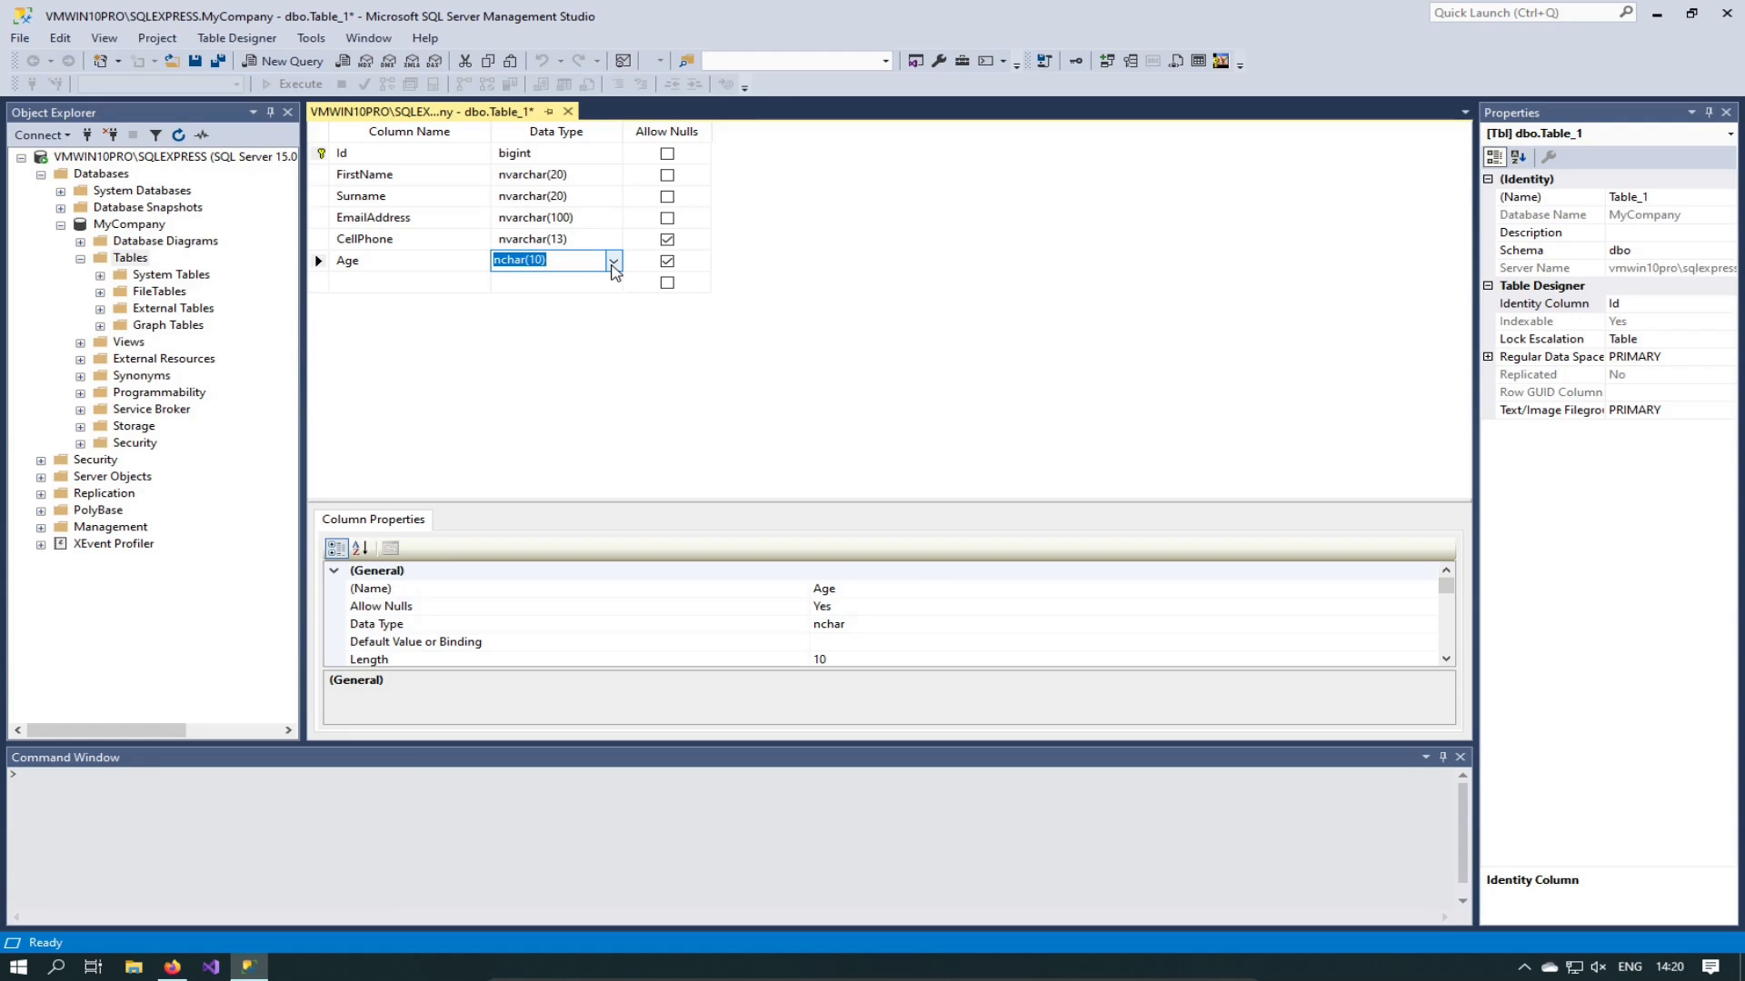
left_click(614, 264)
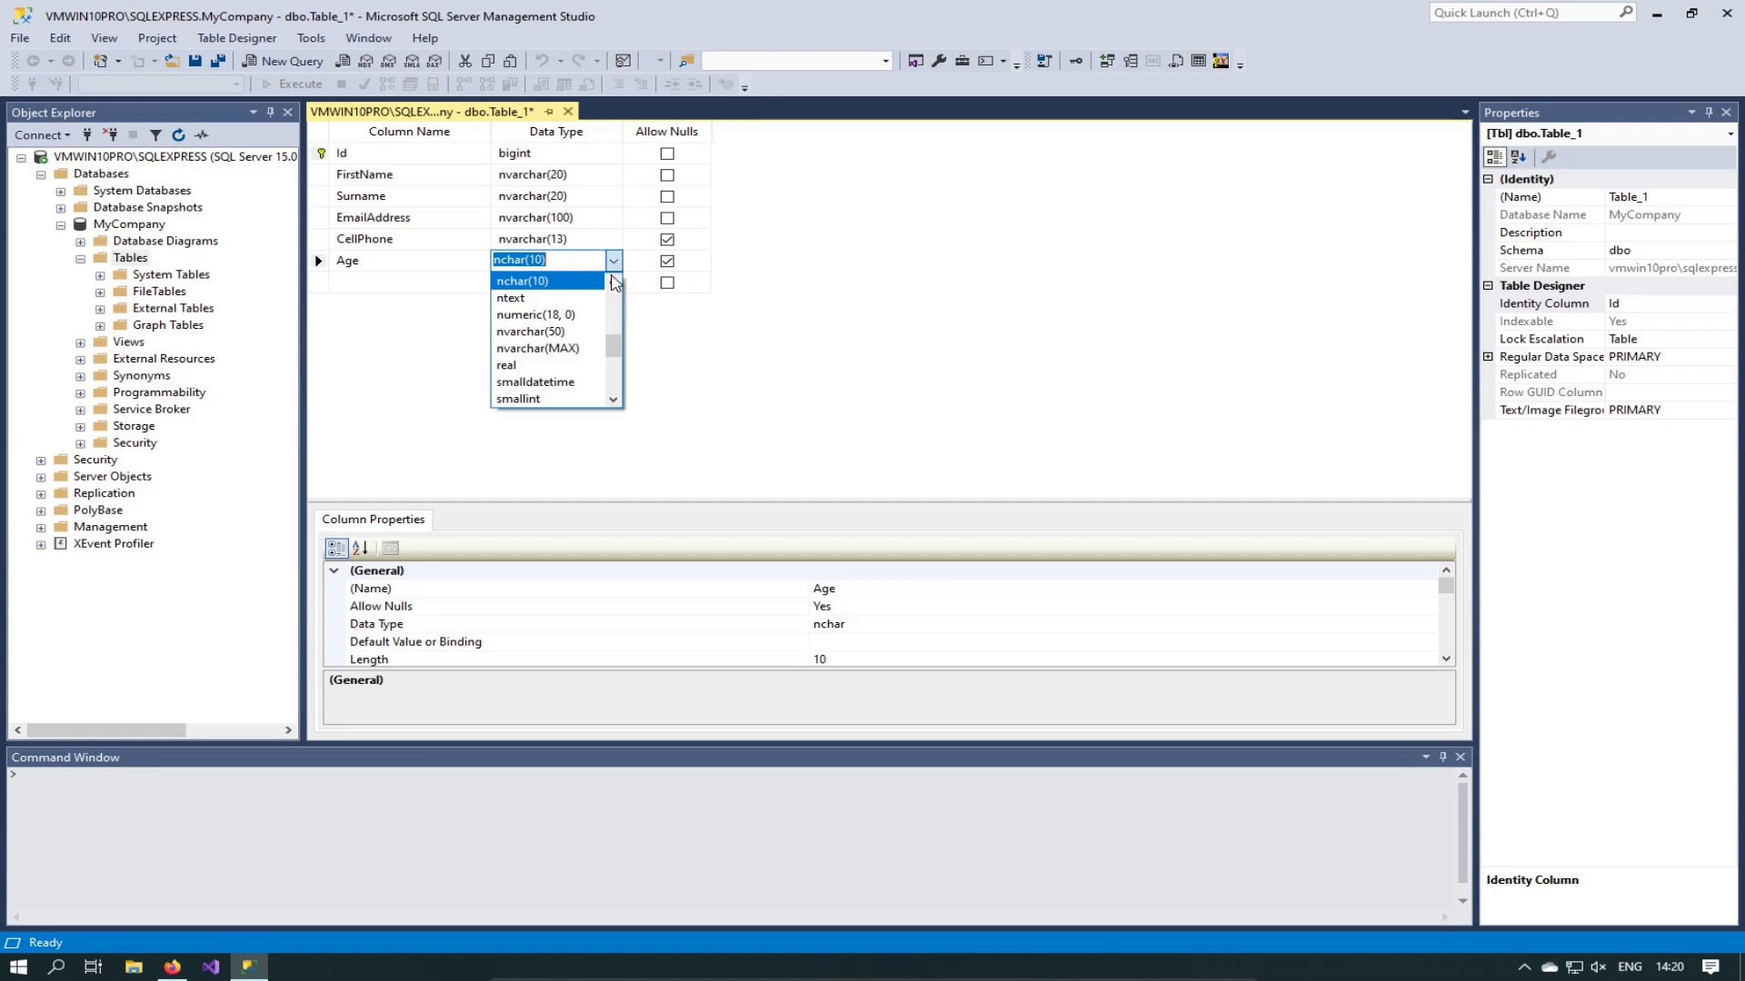
scroll(613, 358, "down", 1)
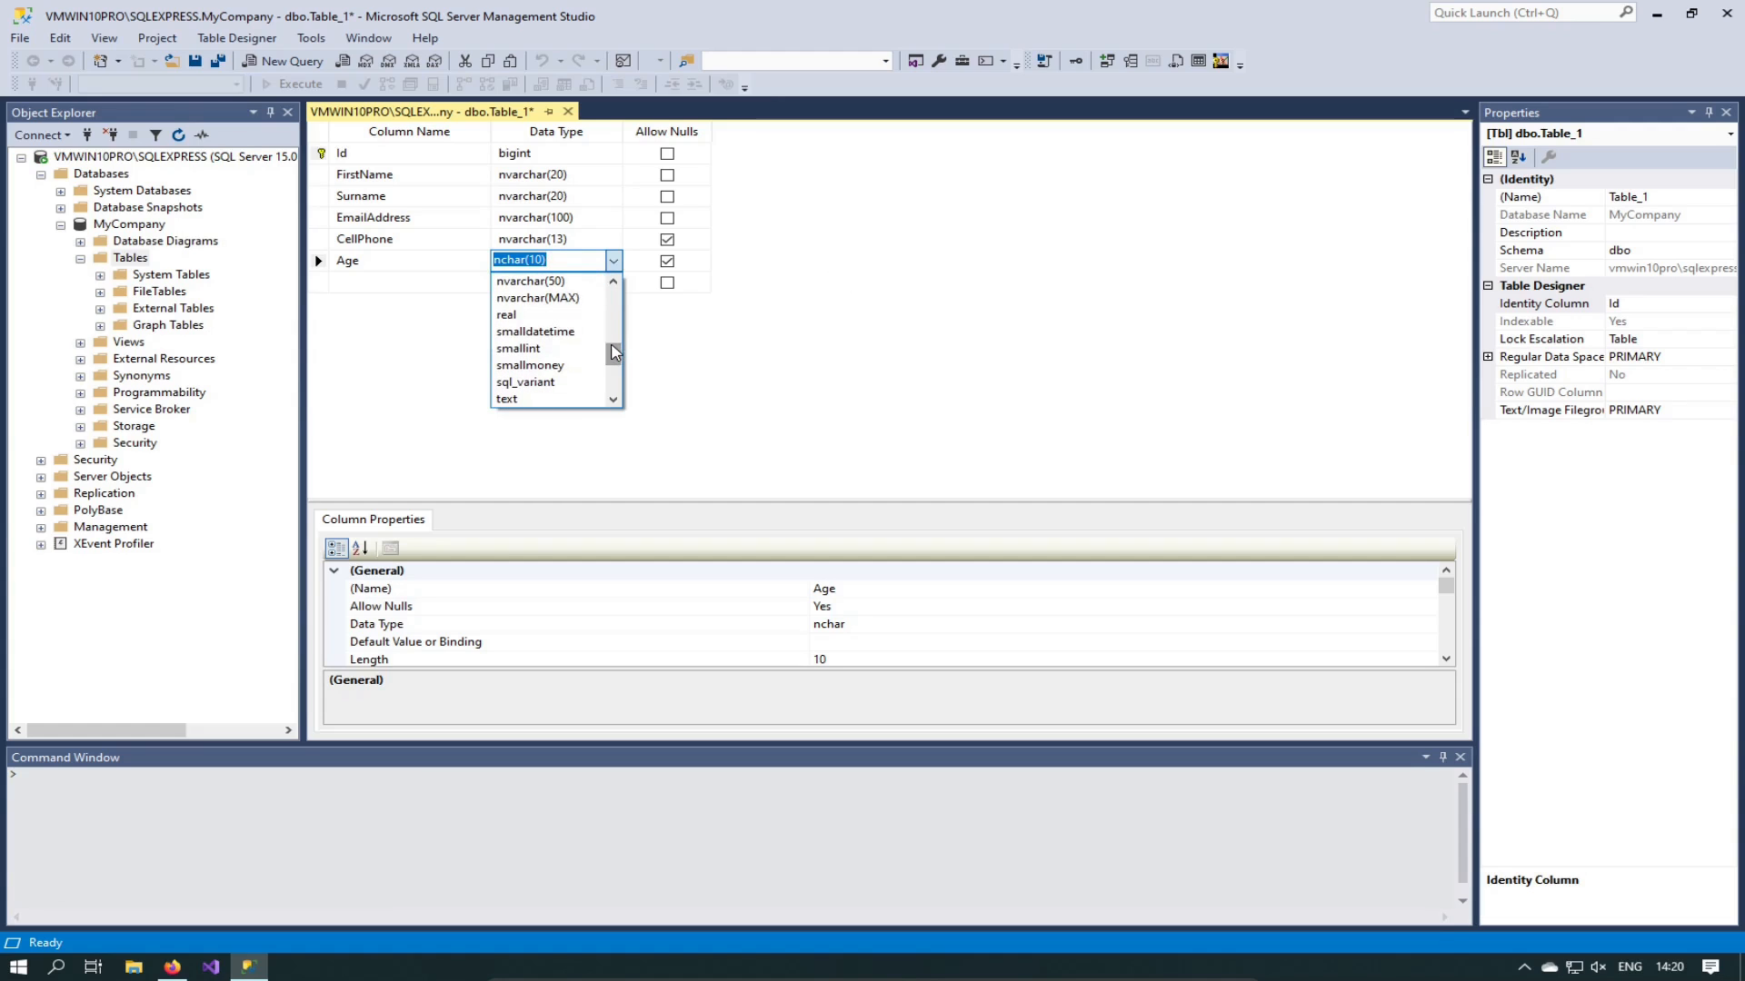
scroll(612, 368, "down", 2)
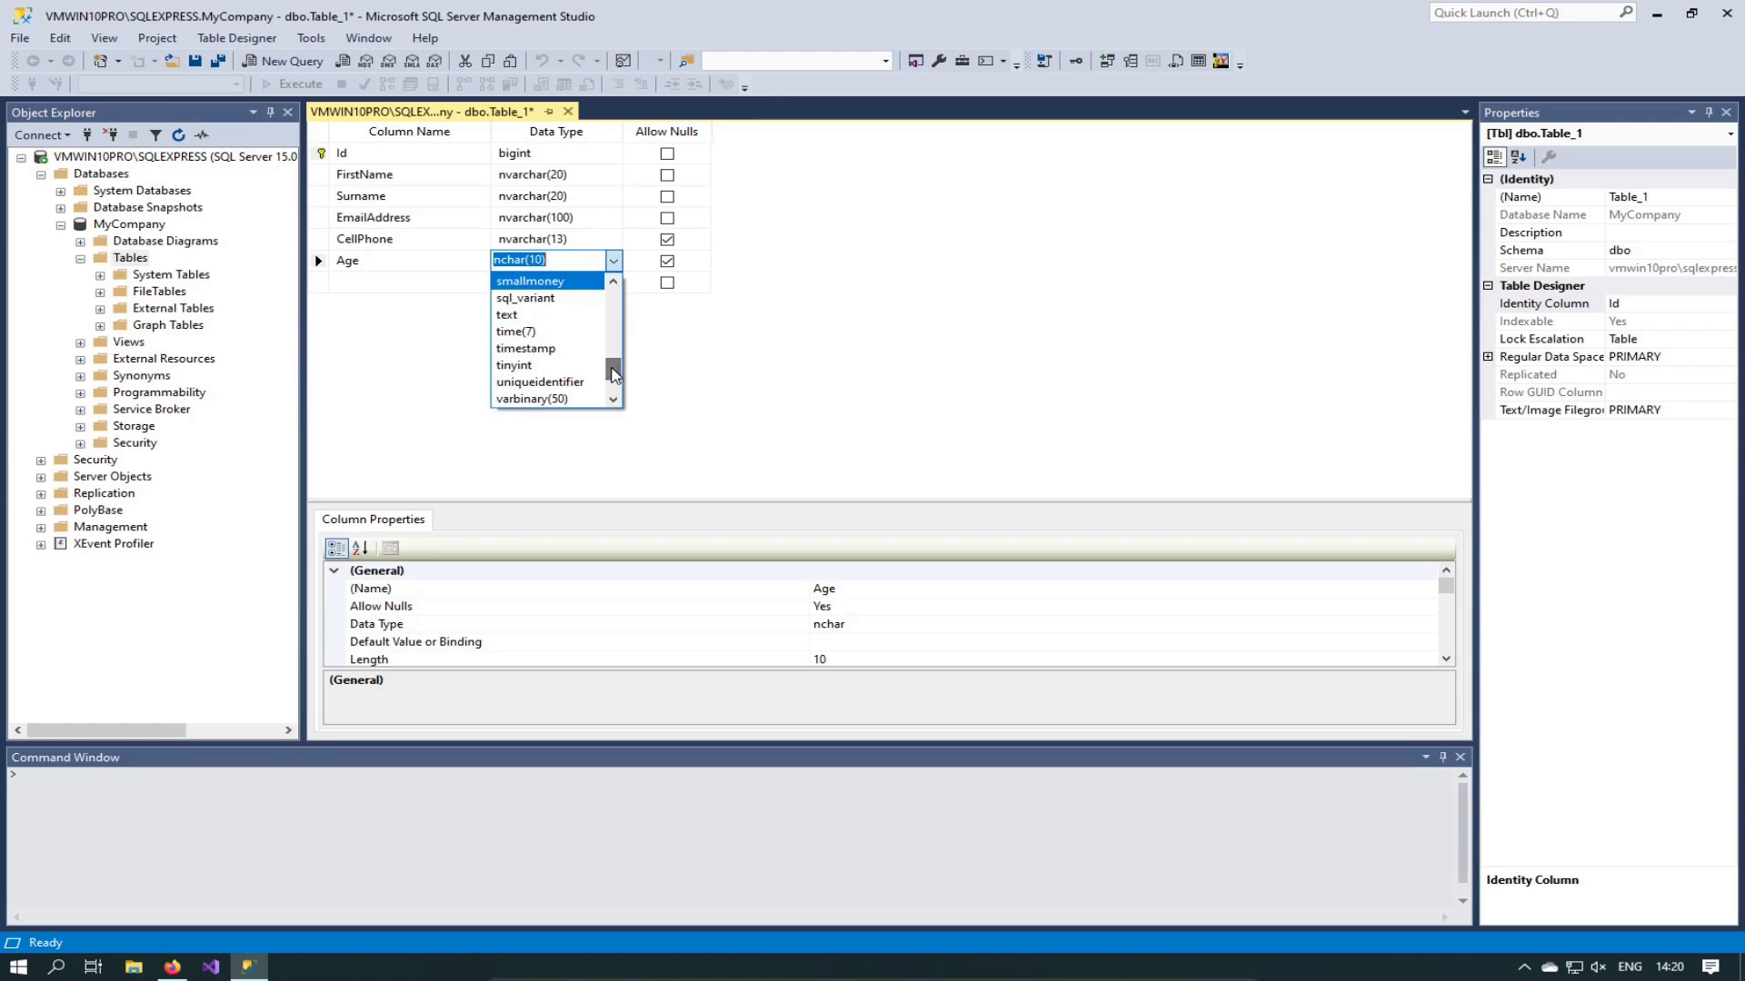
left_click(511, 365)
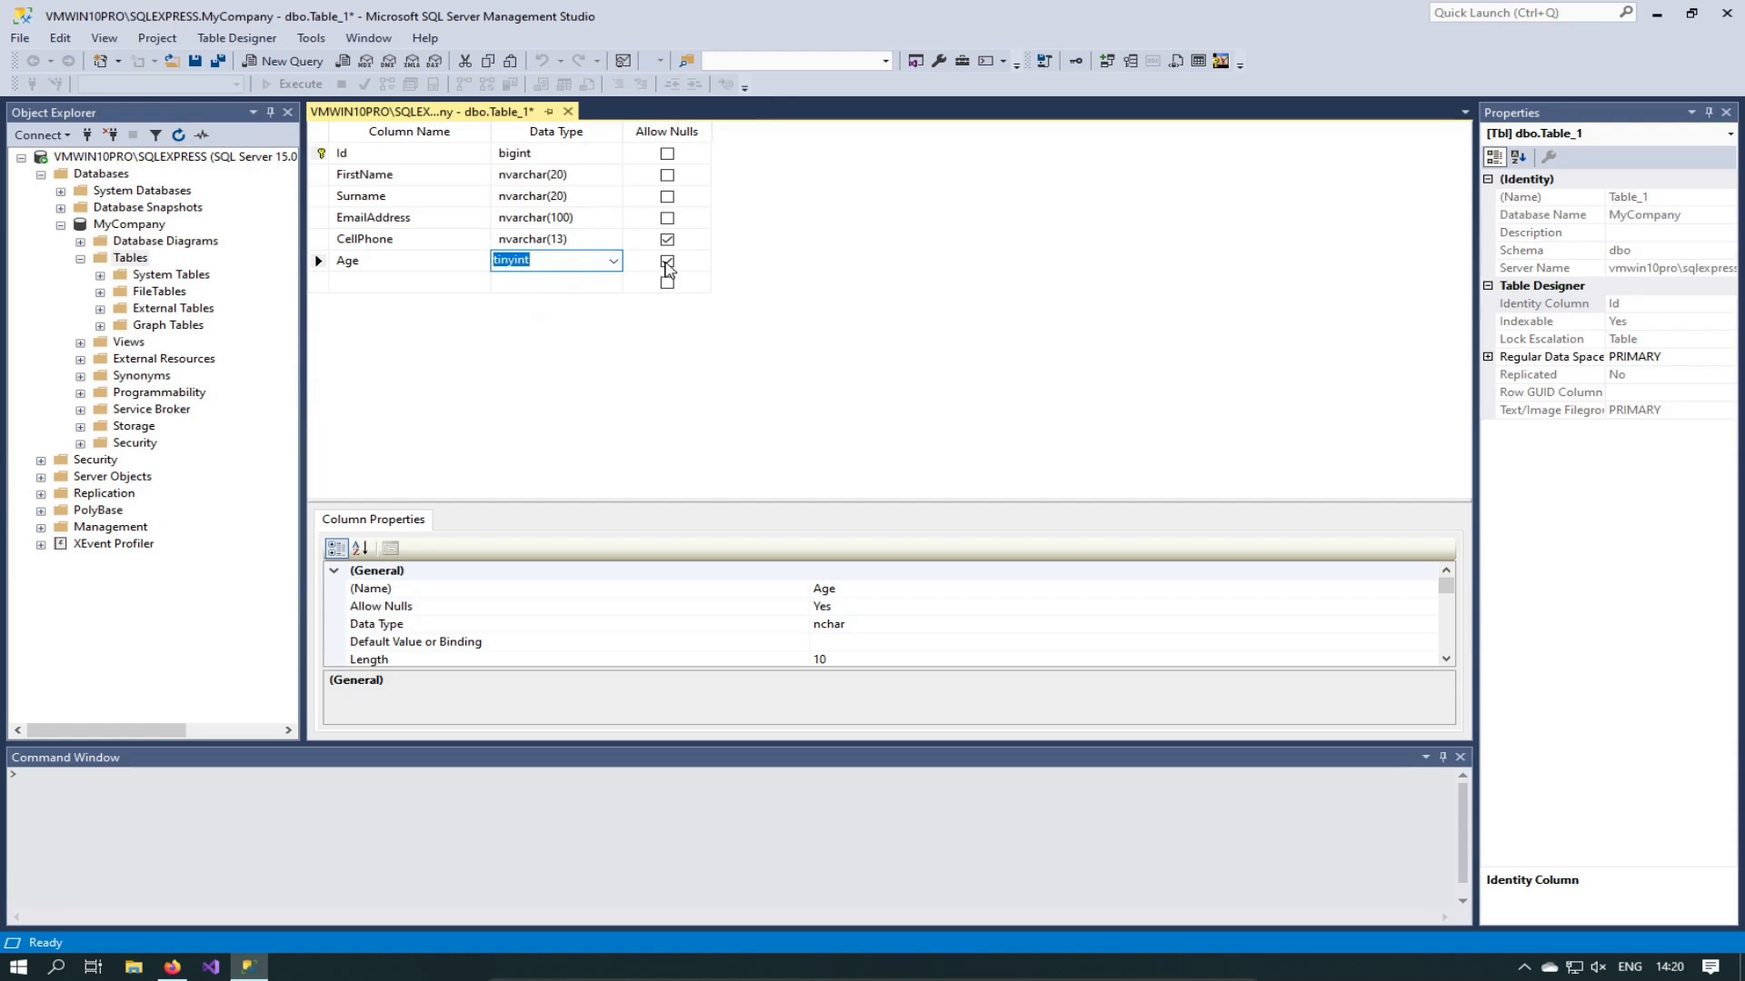
left_click(667, 263)
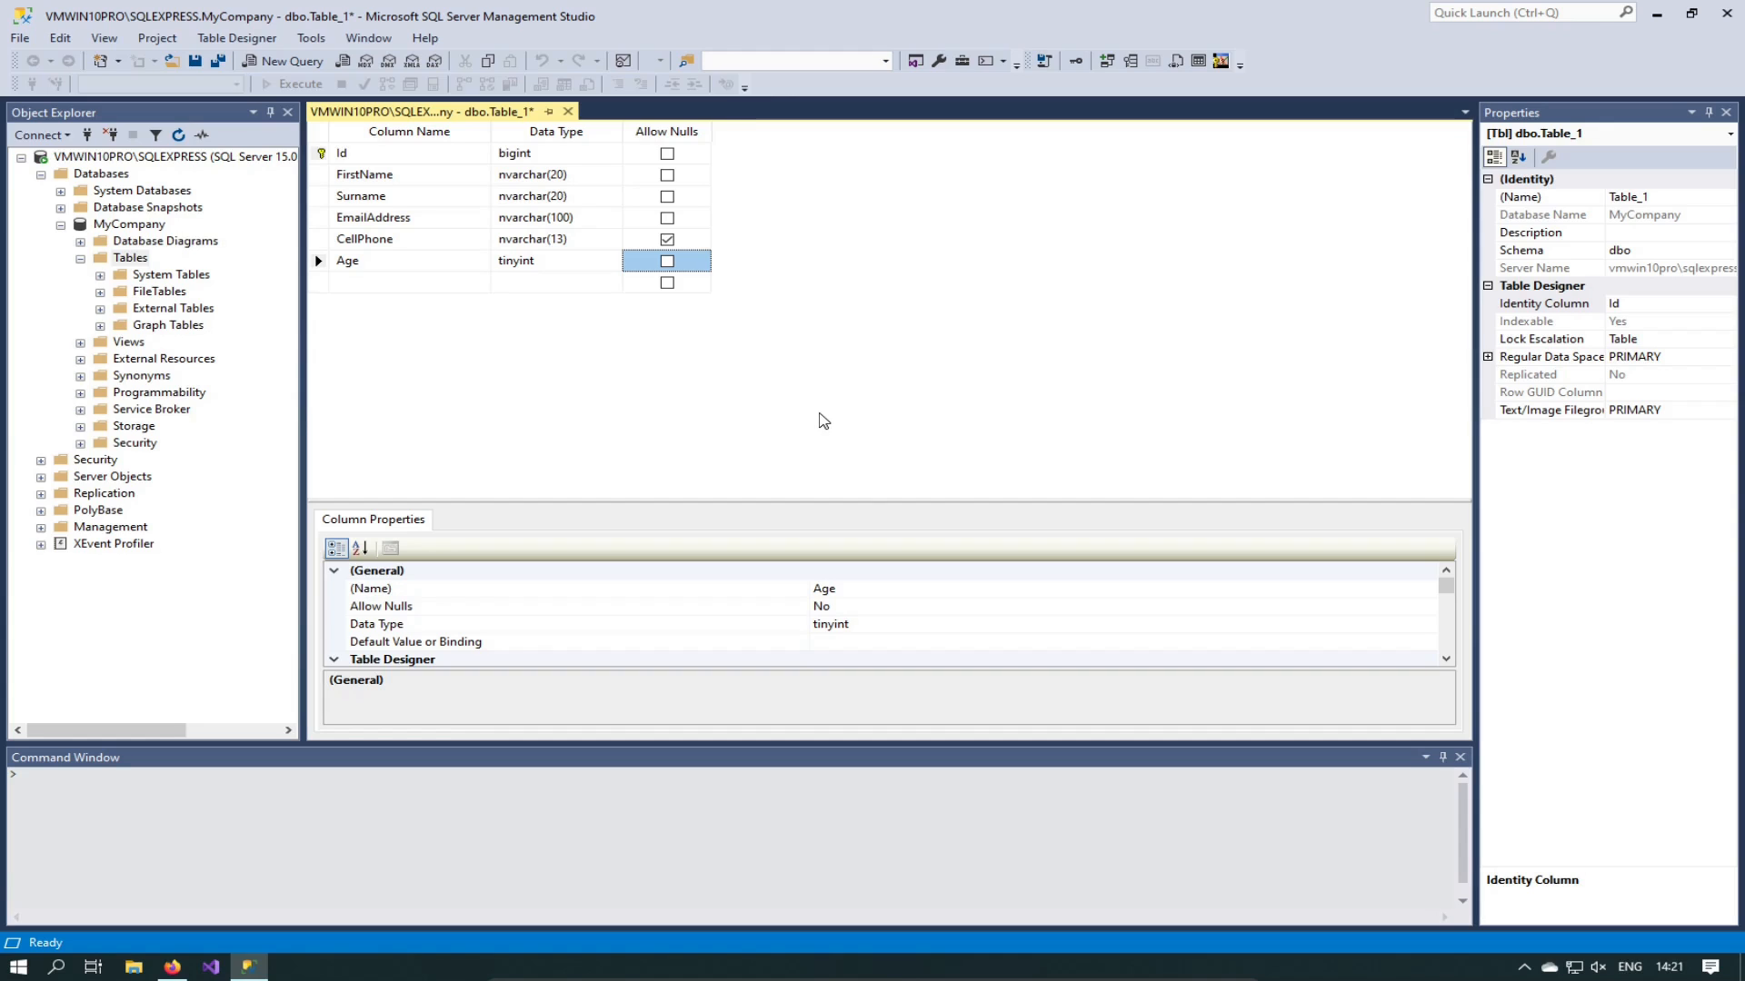
Step: Save the table design as Clients, replacing the default Table_1 name
key("ctrl+s")
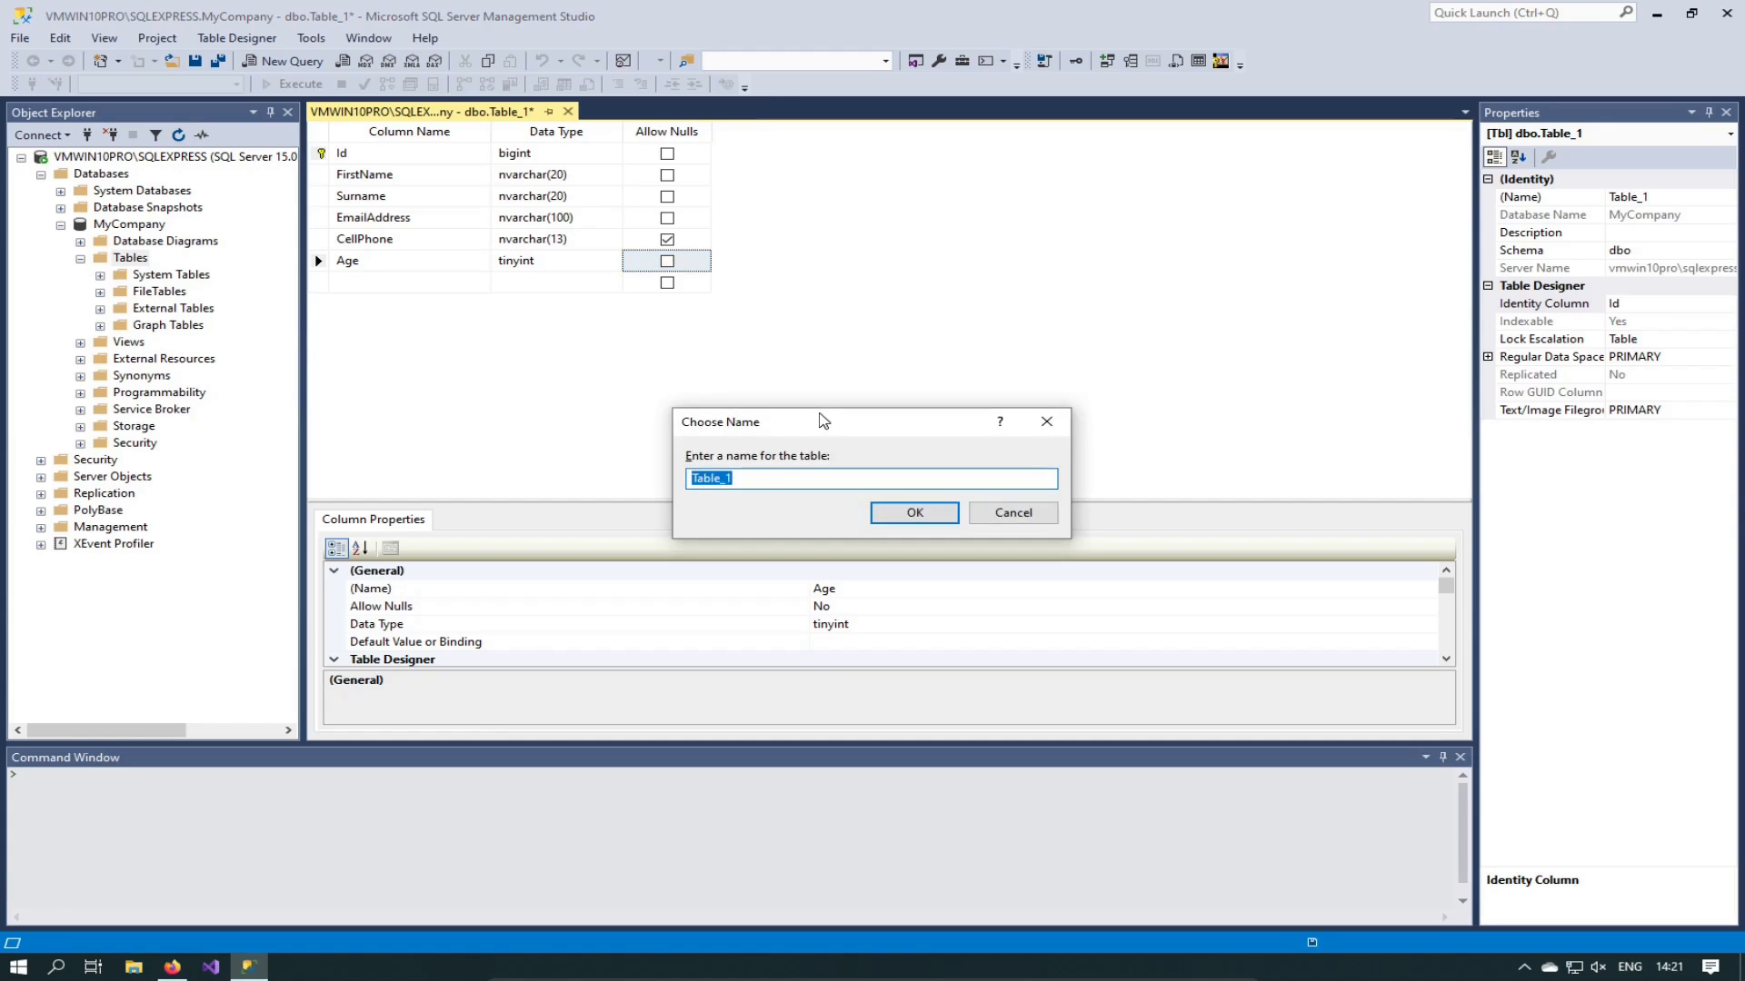
left_click(808, 475)
double_click(807, 474)
type("Clients")
key("shift+Left")
key("shift+Left")
key("shift+Left")
key("shift+Left")
key("shift+Left")
key("shift+Left")
key("shift+Left")
key("Right")
left_click(895, 510)
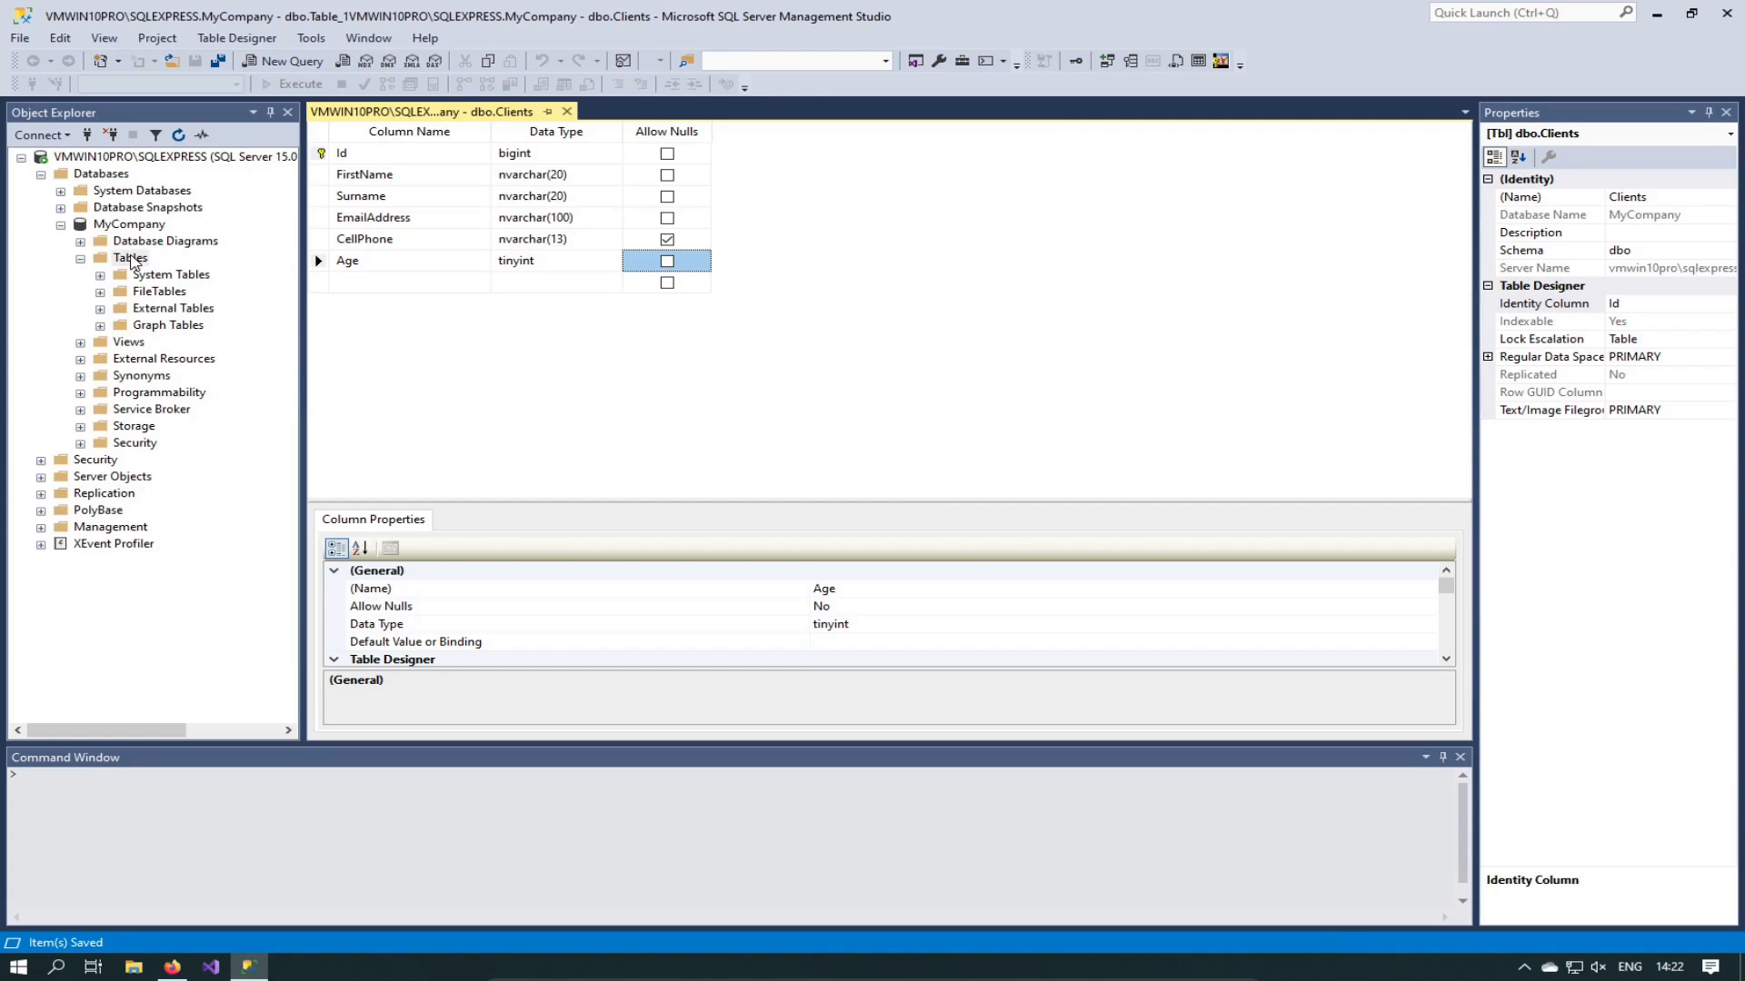
Step: Refresh the Tables folder in Object Explorer so dbo.Clients is listed
right_click(131, 259)
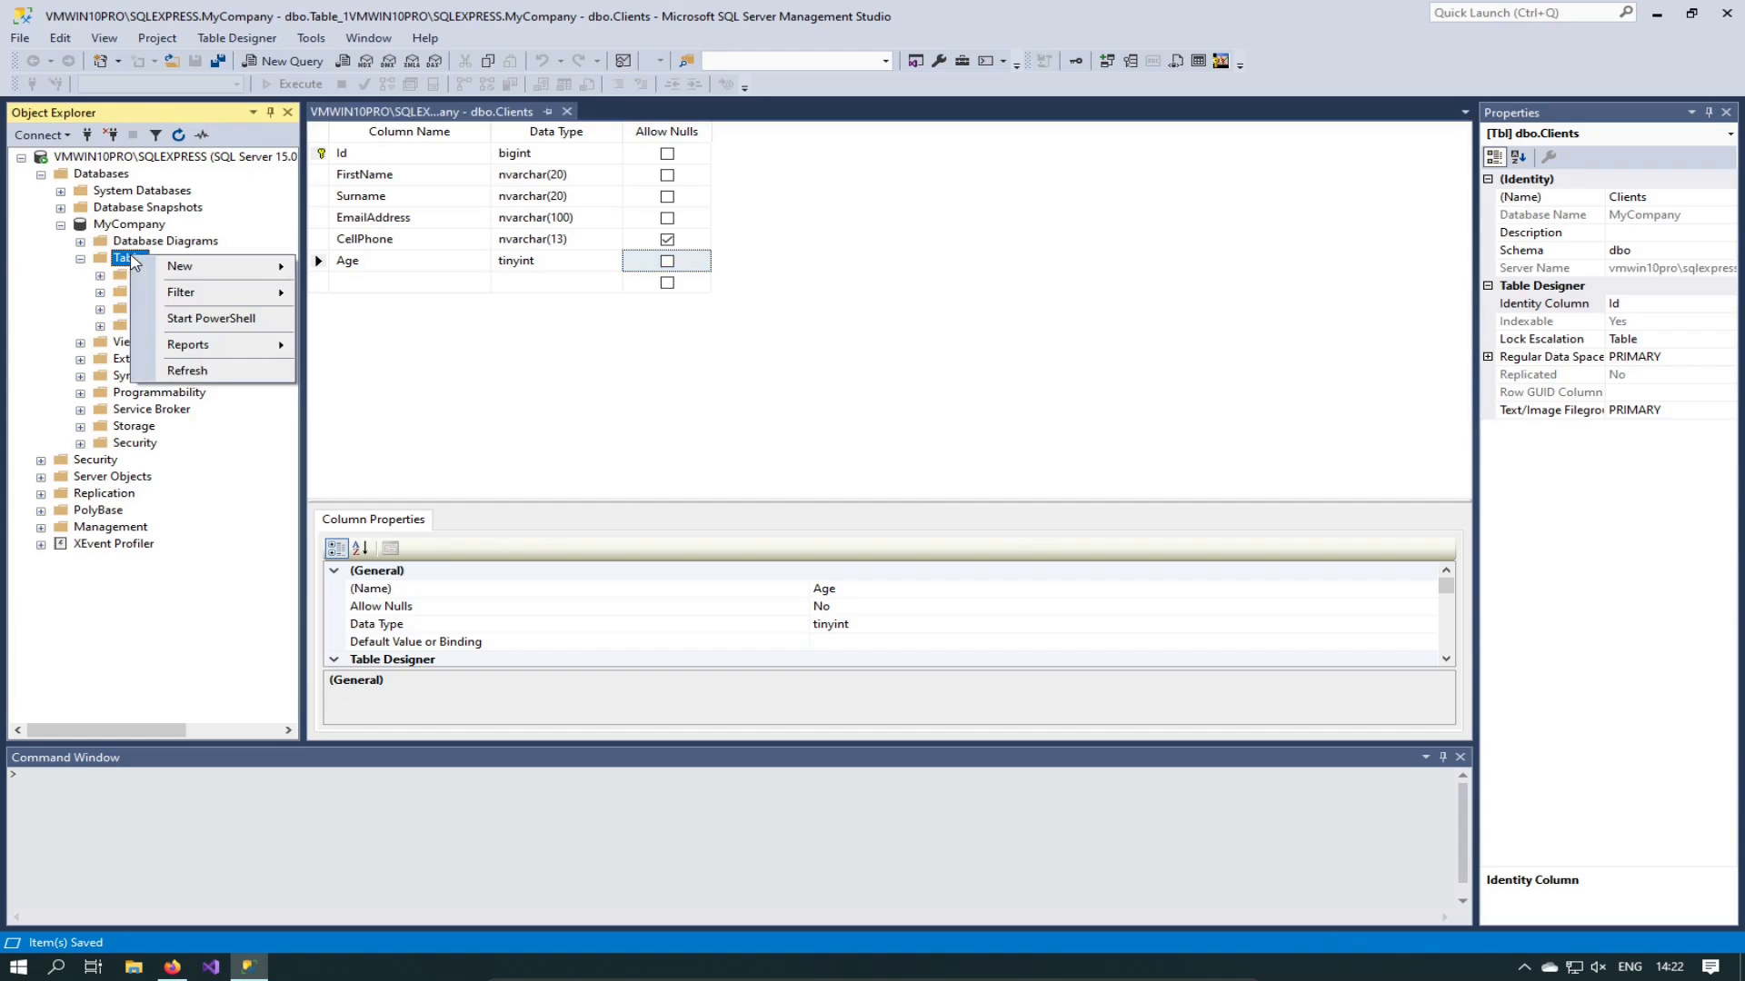
left_click(177, 371)
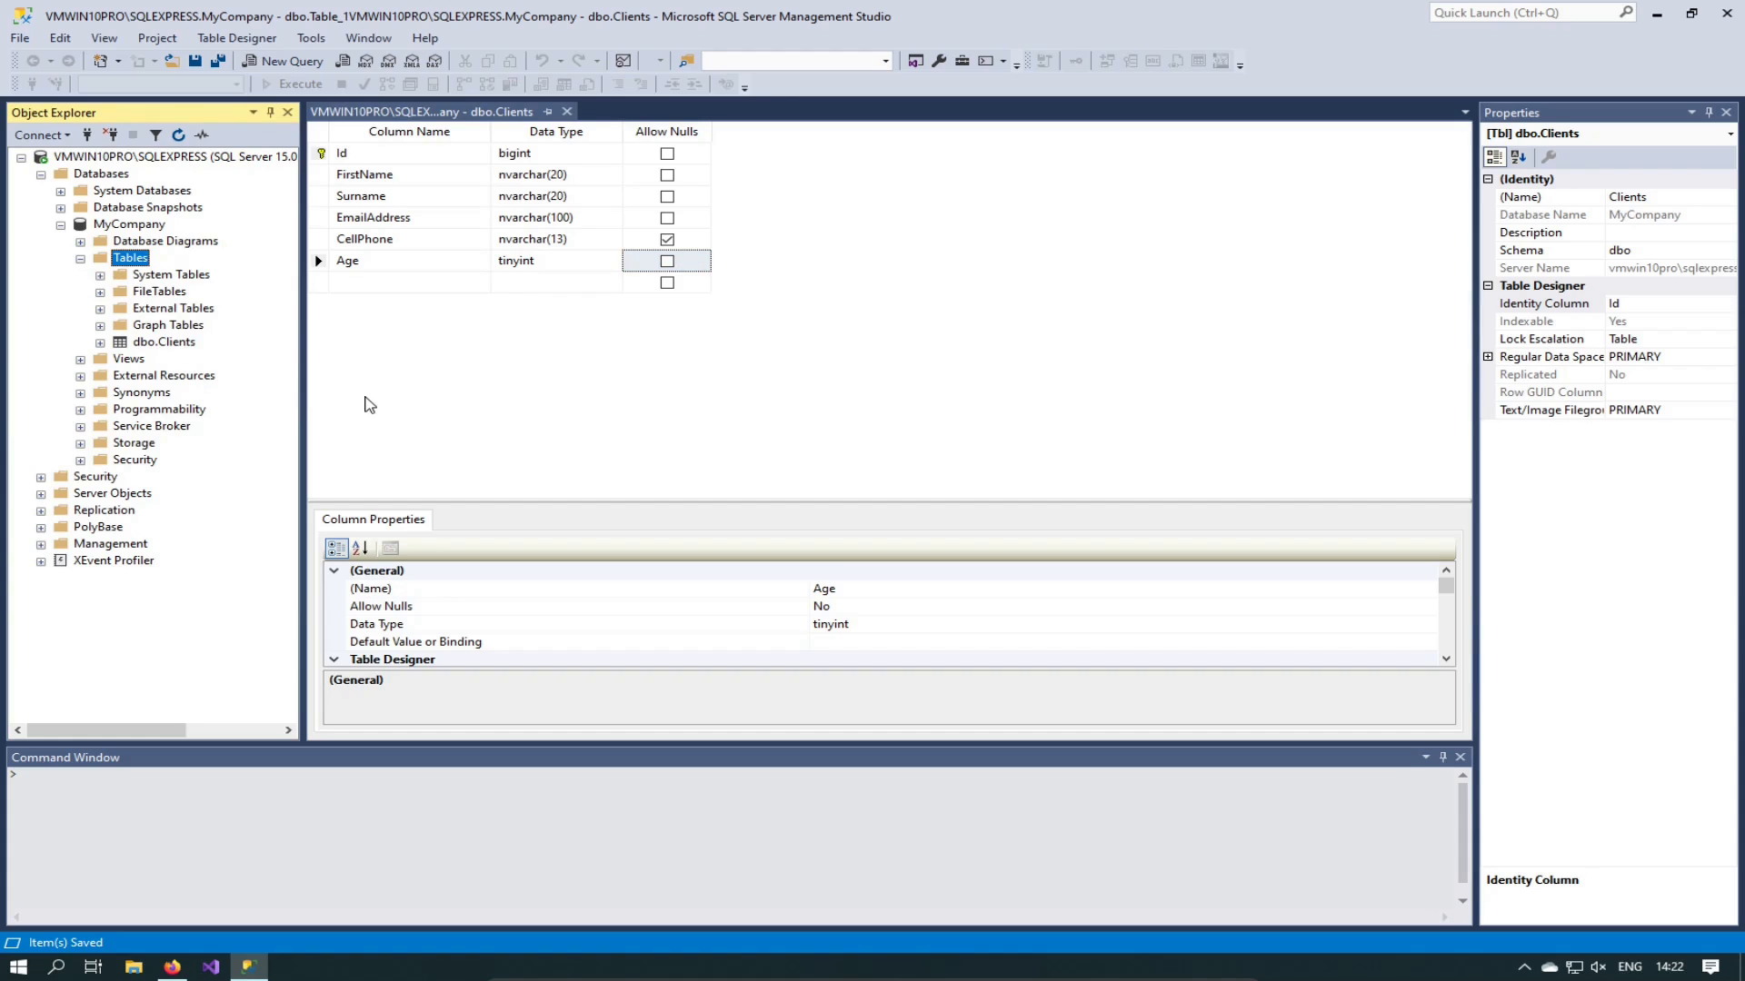
left_click(568, 345)
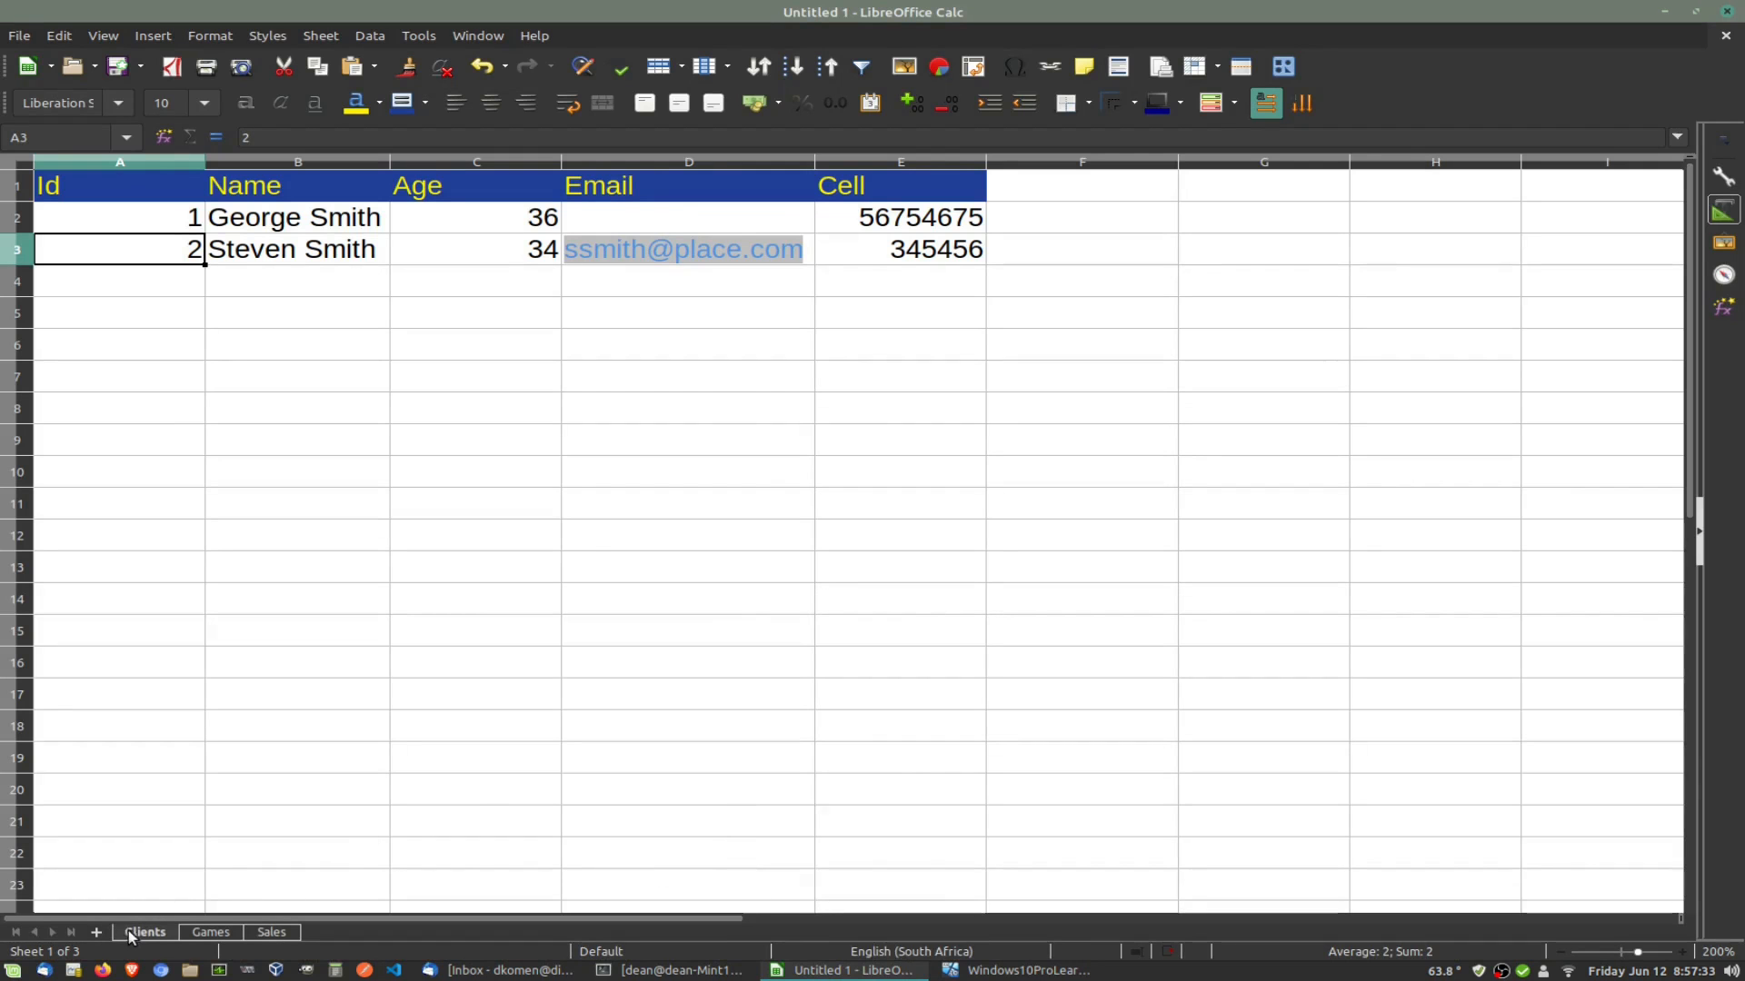
Step: Minimize Calc and start a new table with an Id column of type bigint
left_click(1667, 13)
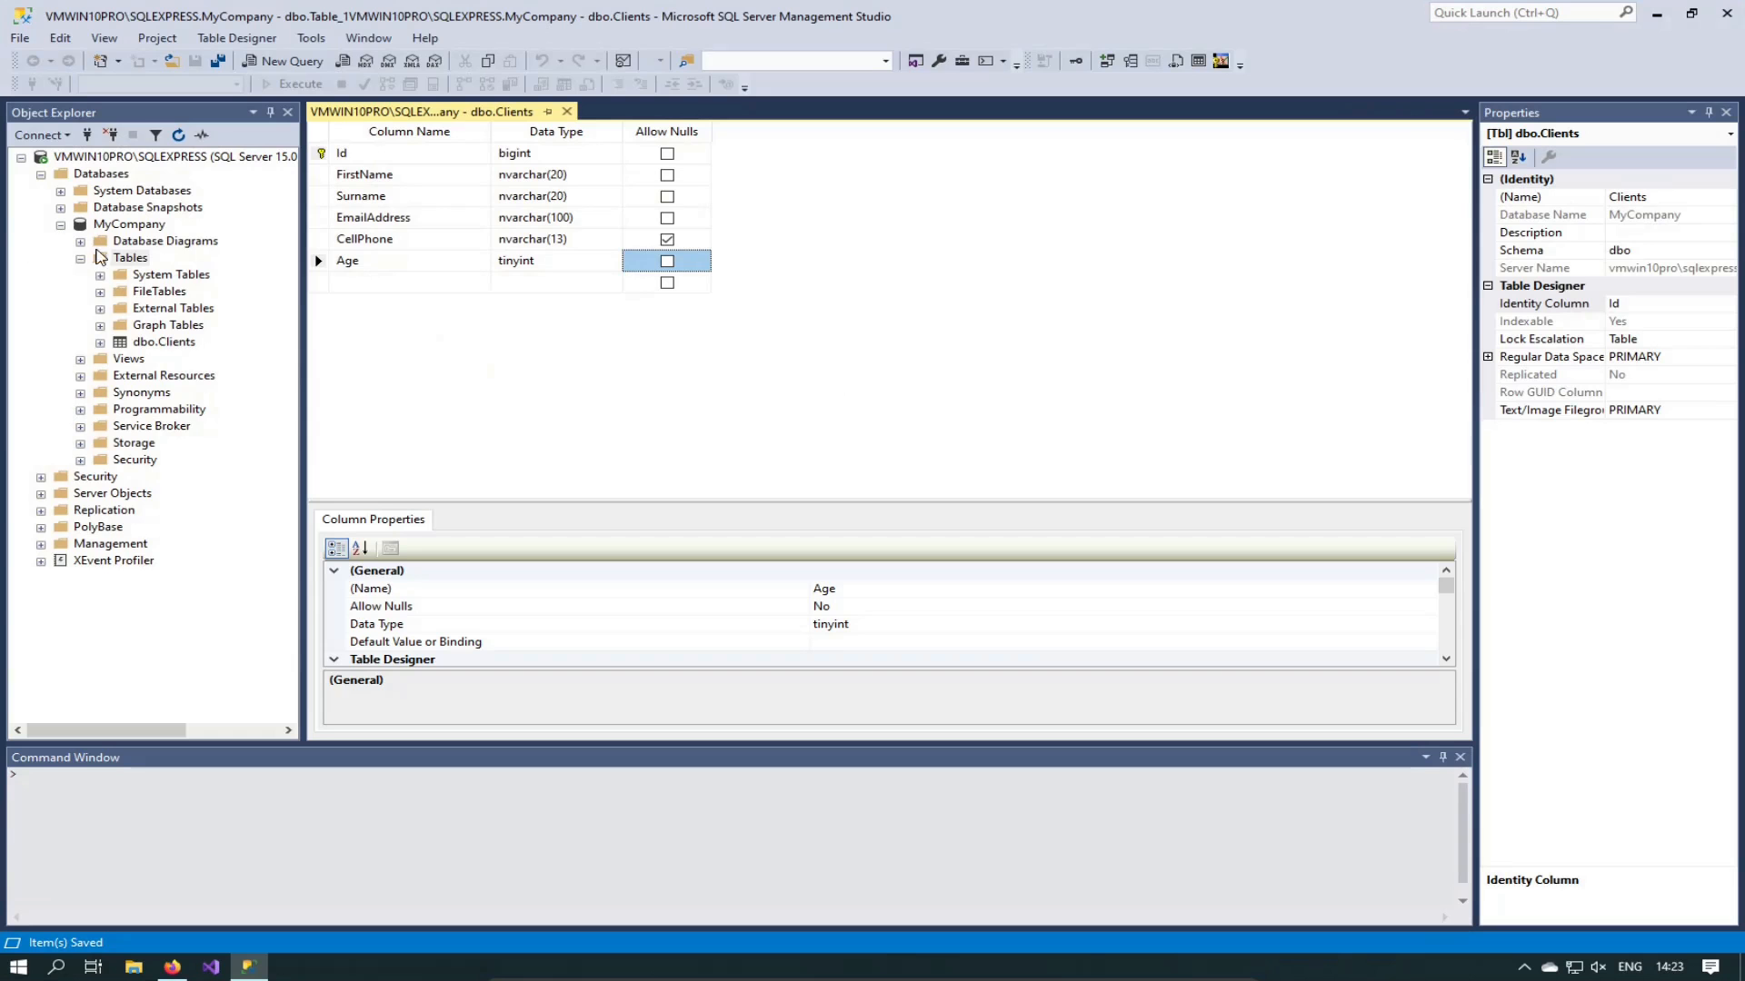
right_click(115, 262)
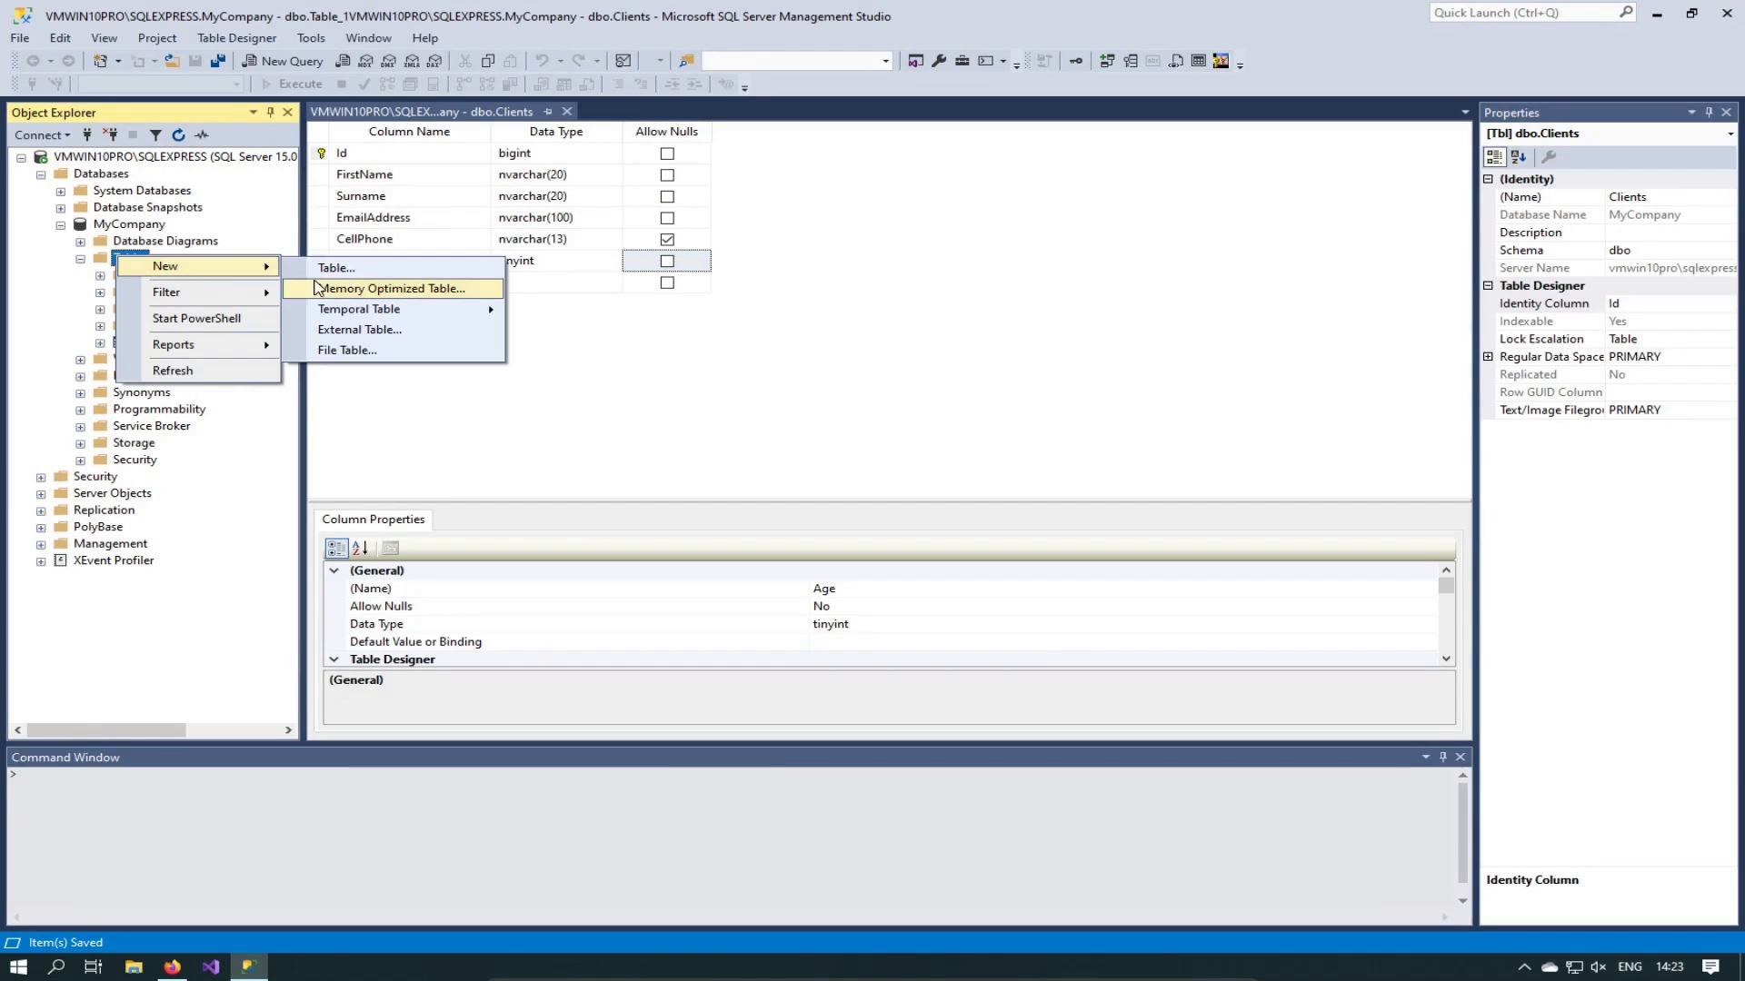
left_click(320, 272)
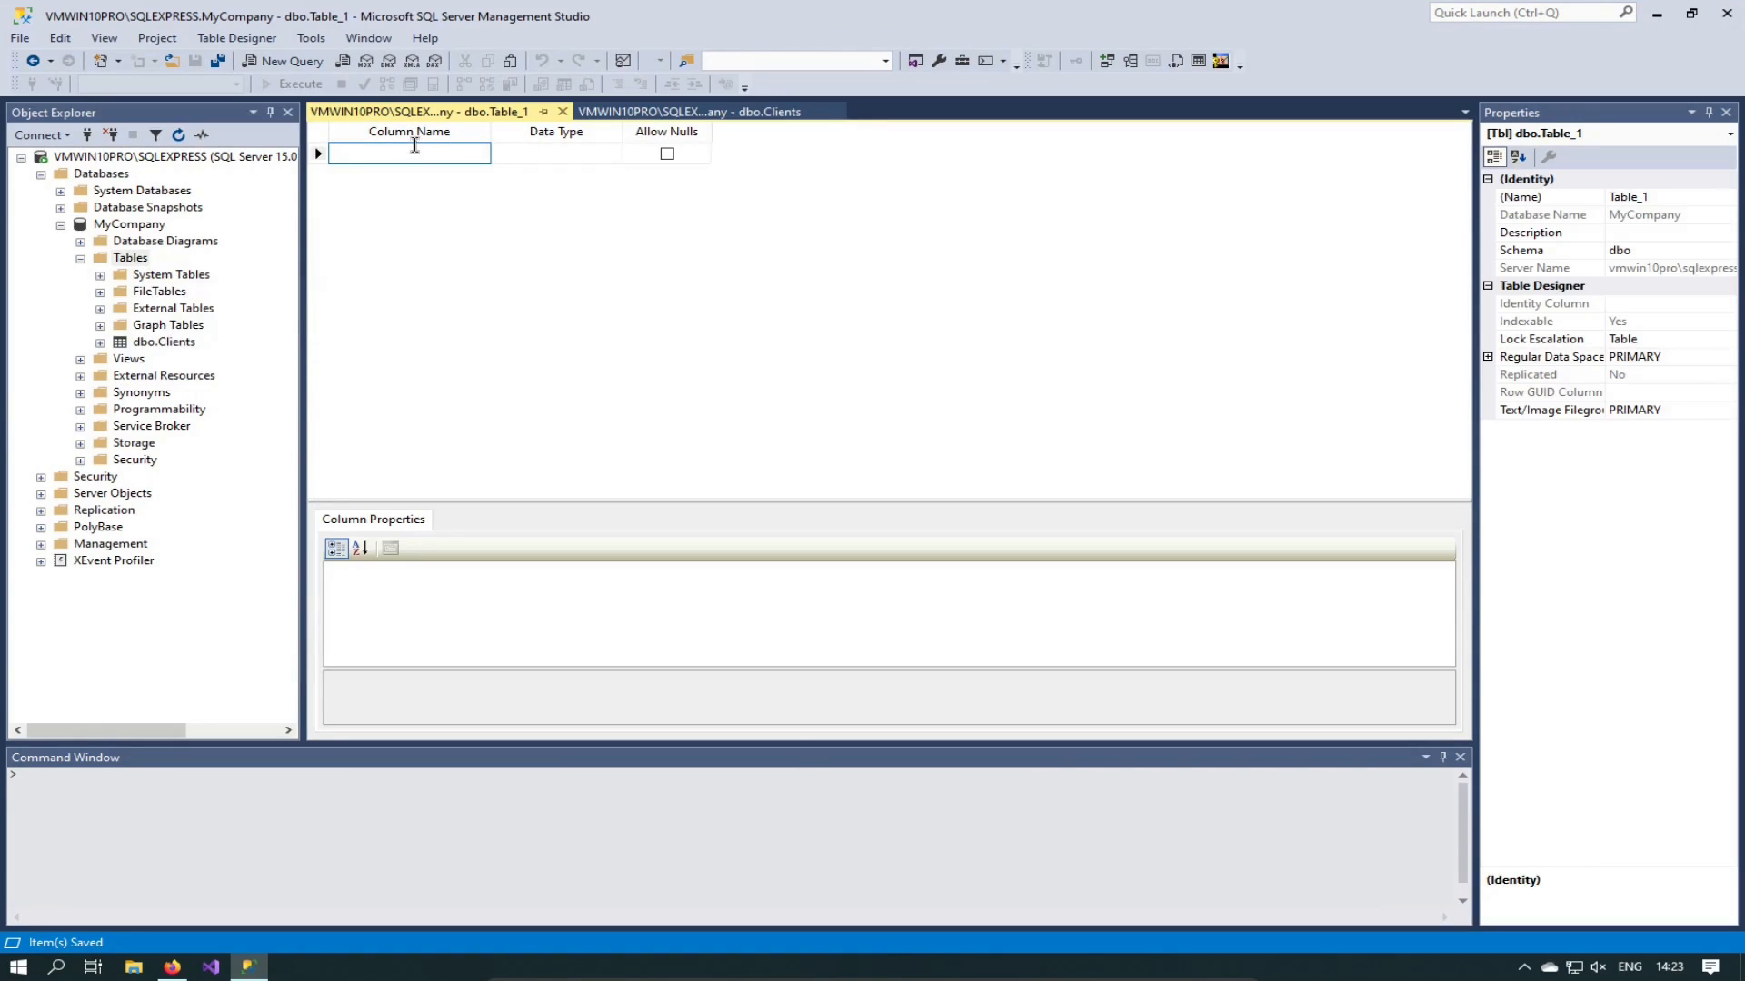
type("Id")
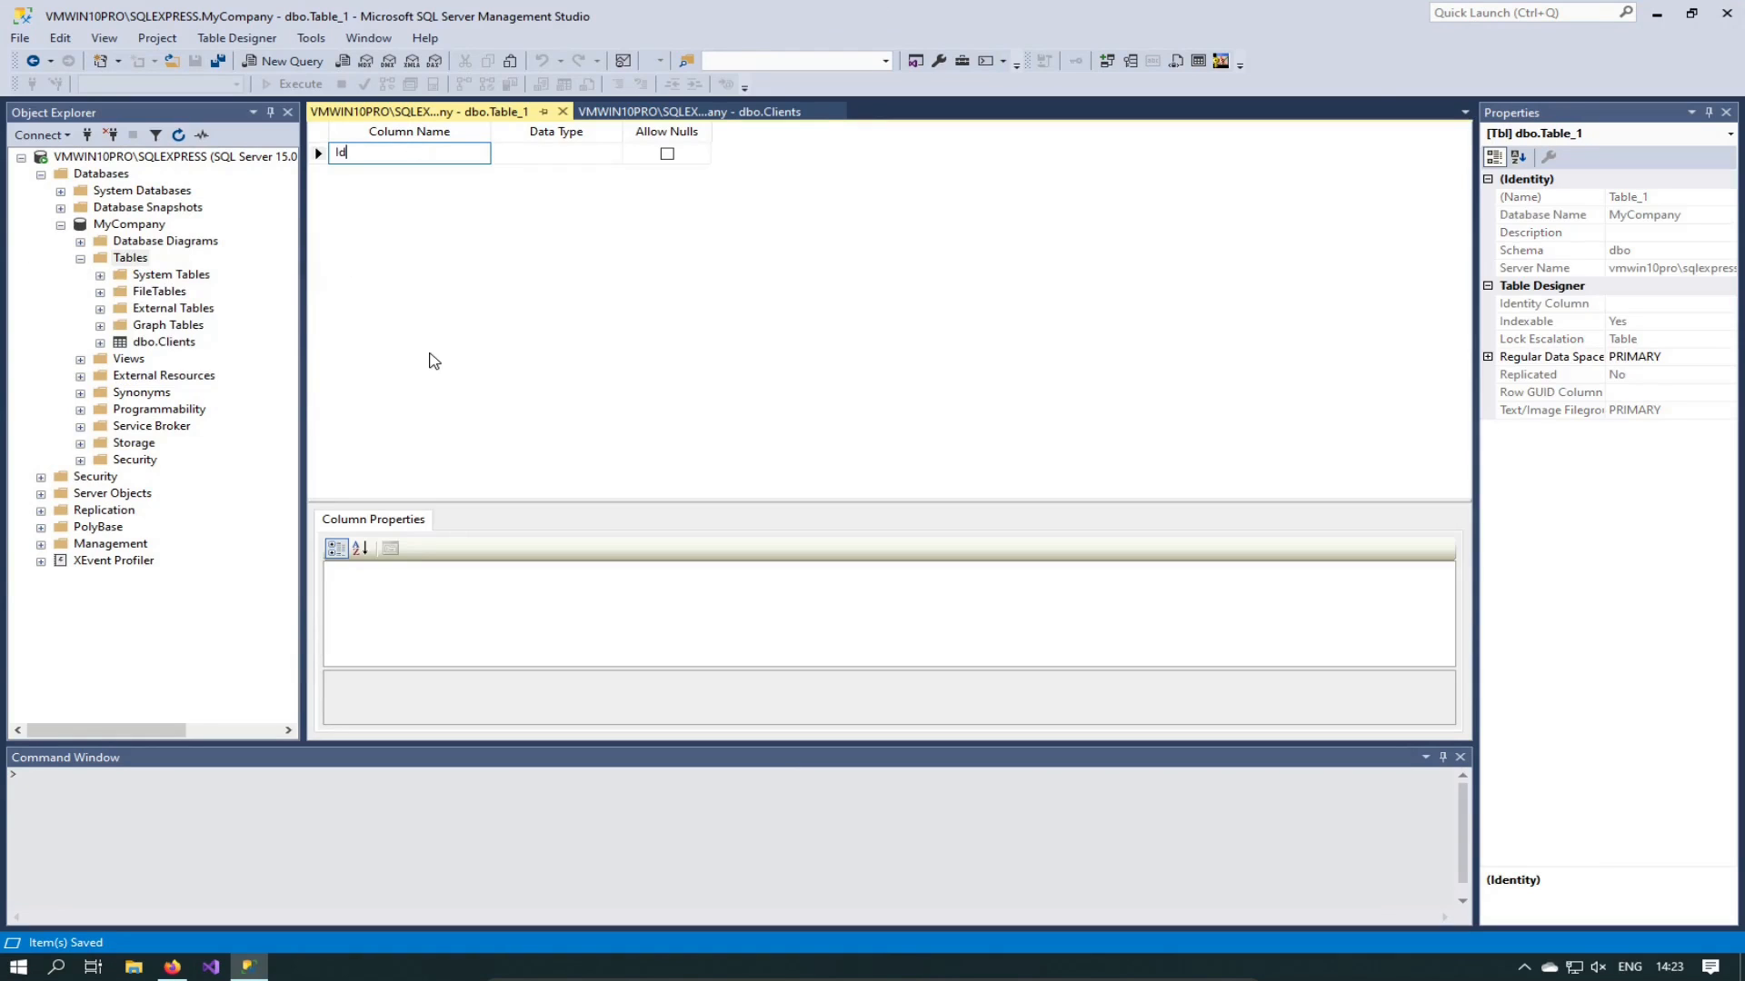
left_click(556, 154)
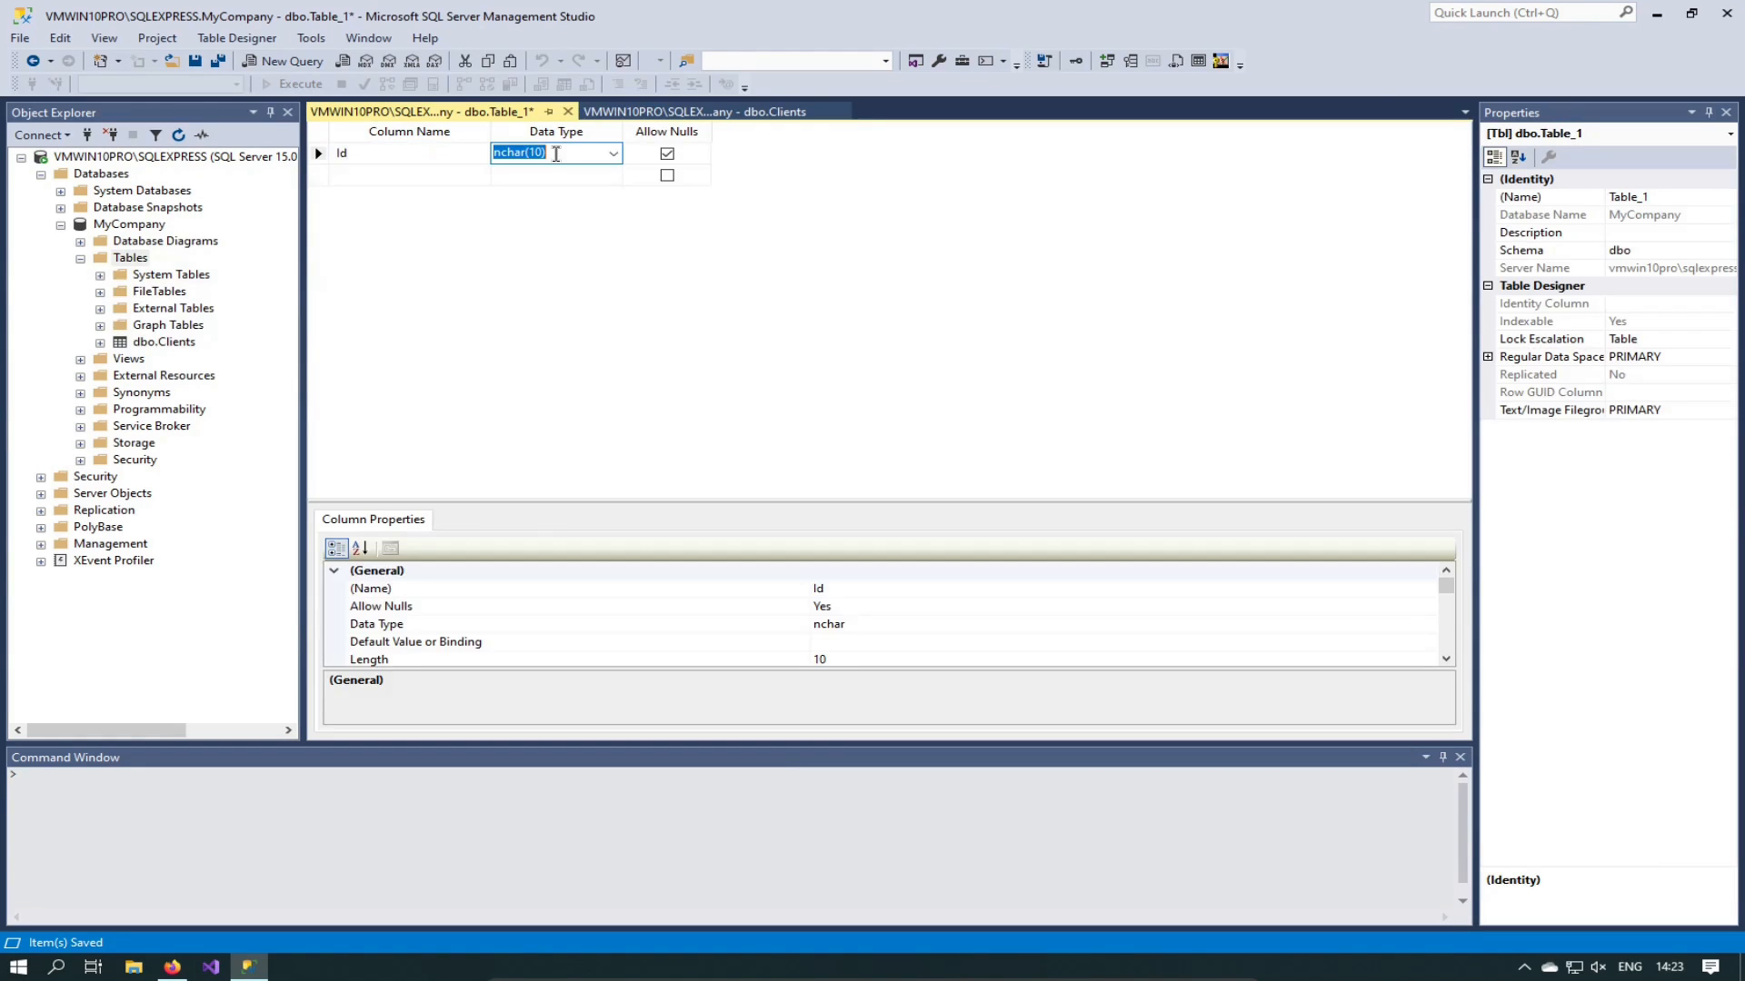
type("bigint")
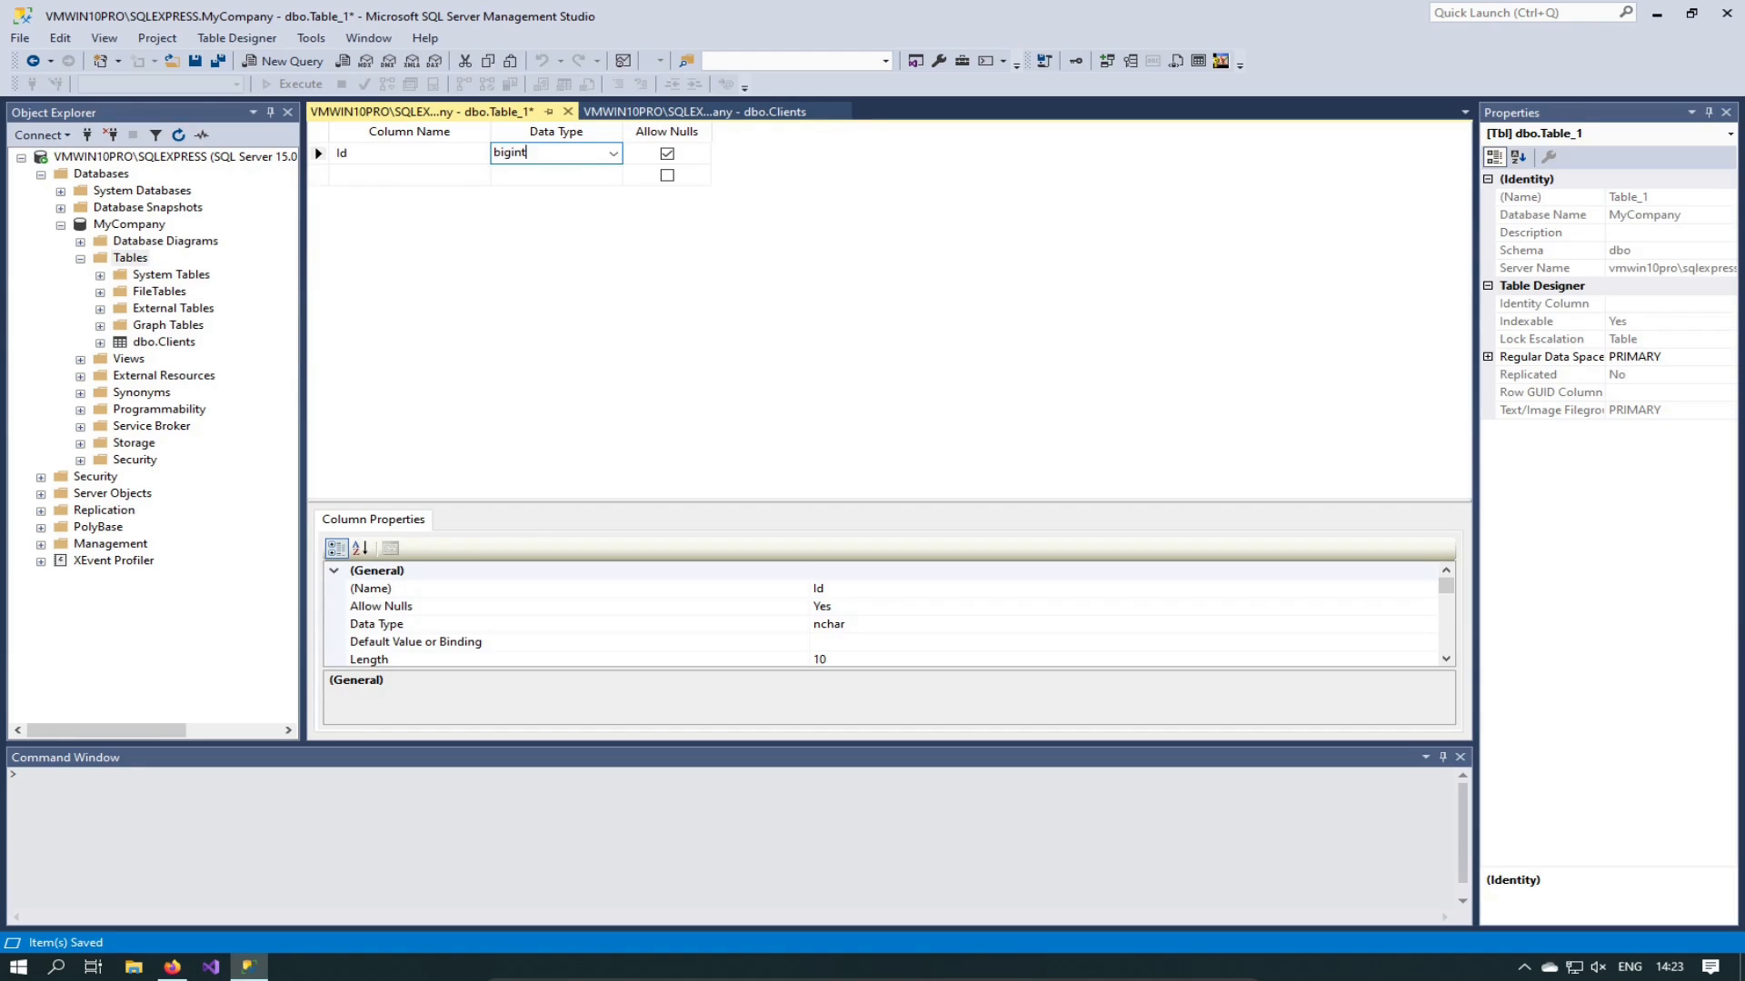
Step: Make Id the primary key and the table's Identity Column
right_click(698, 153)
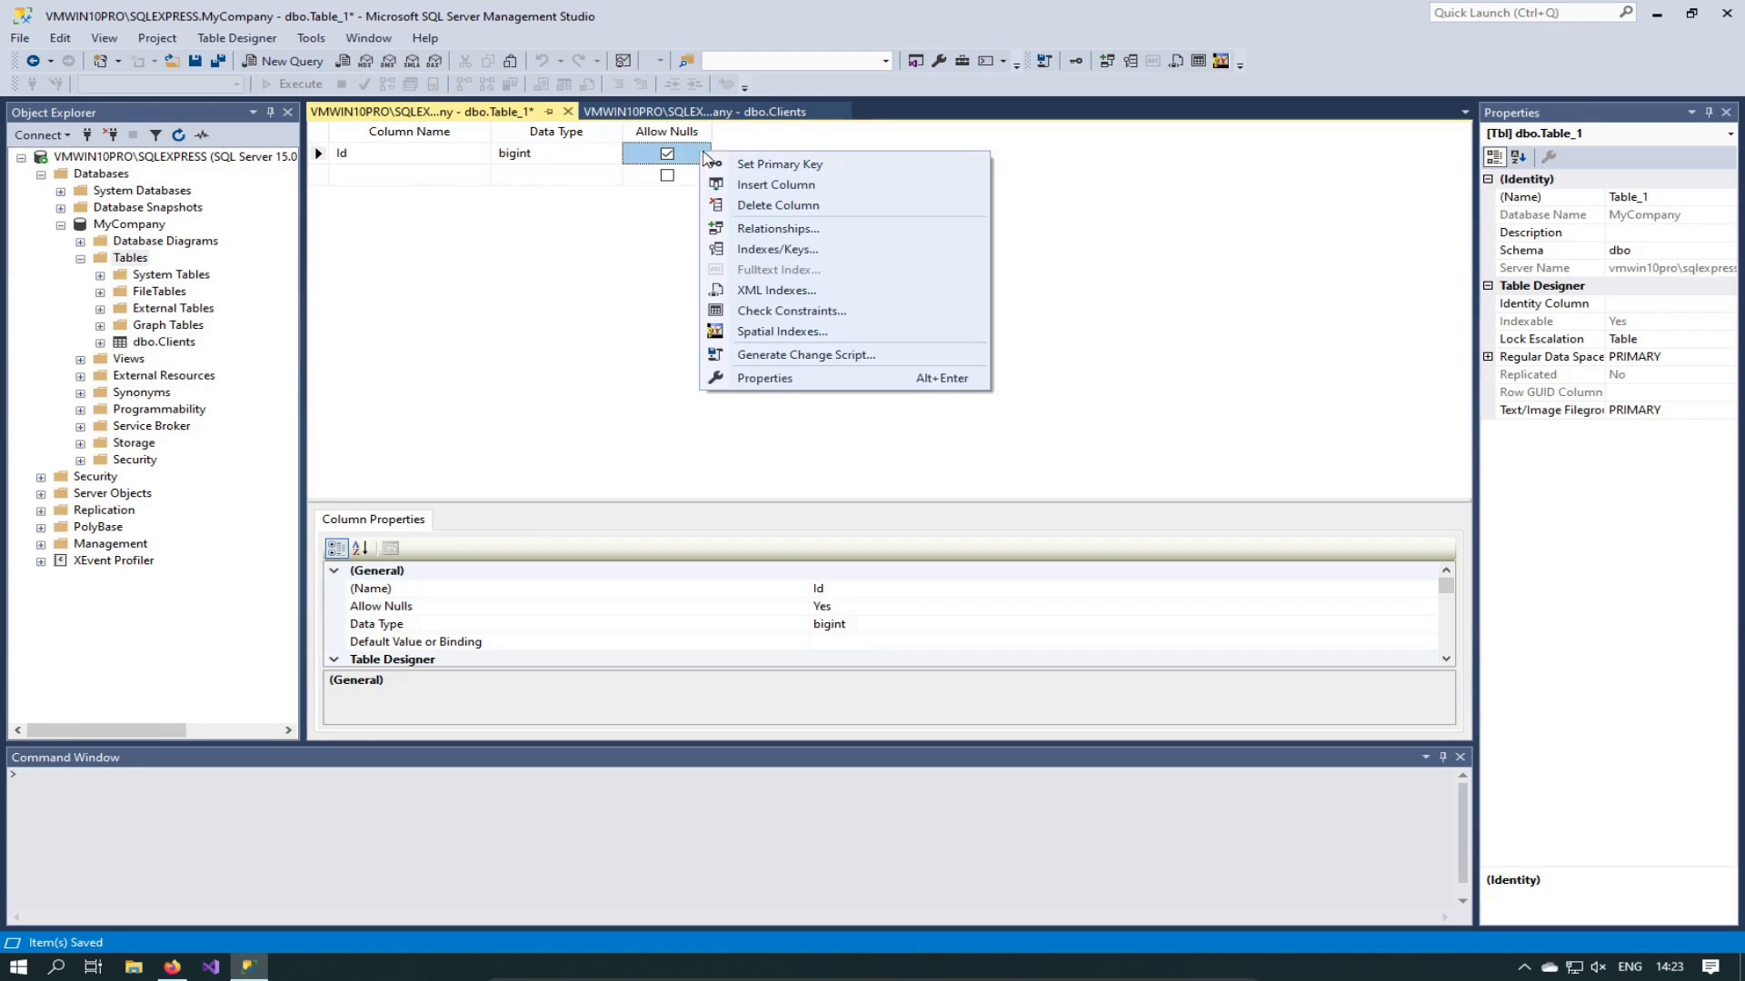
left_click(750, 165)
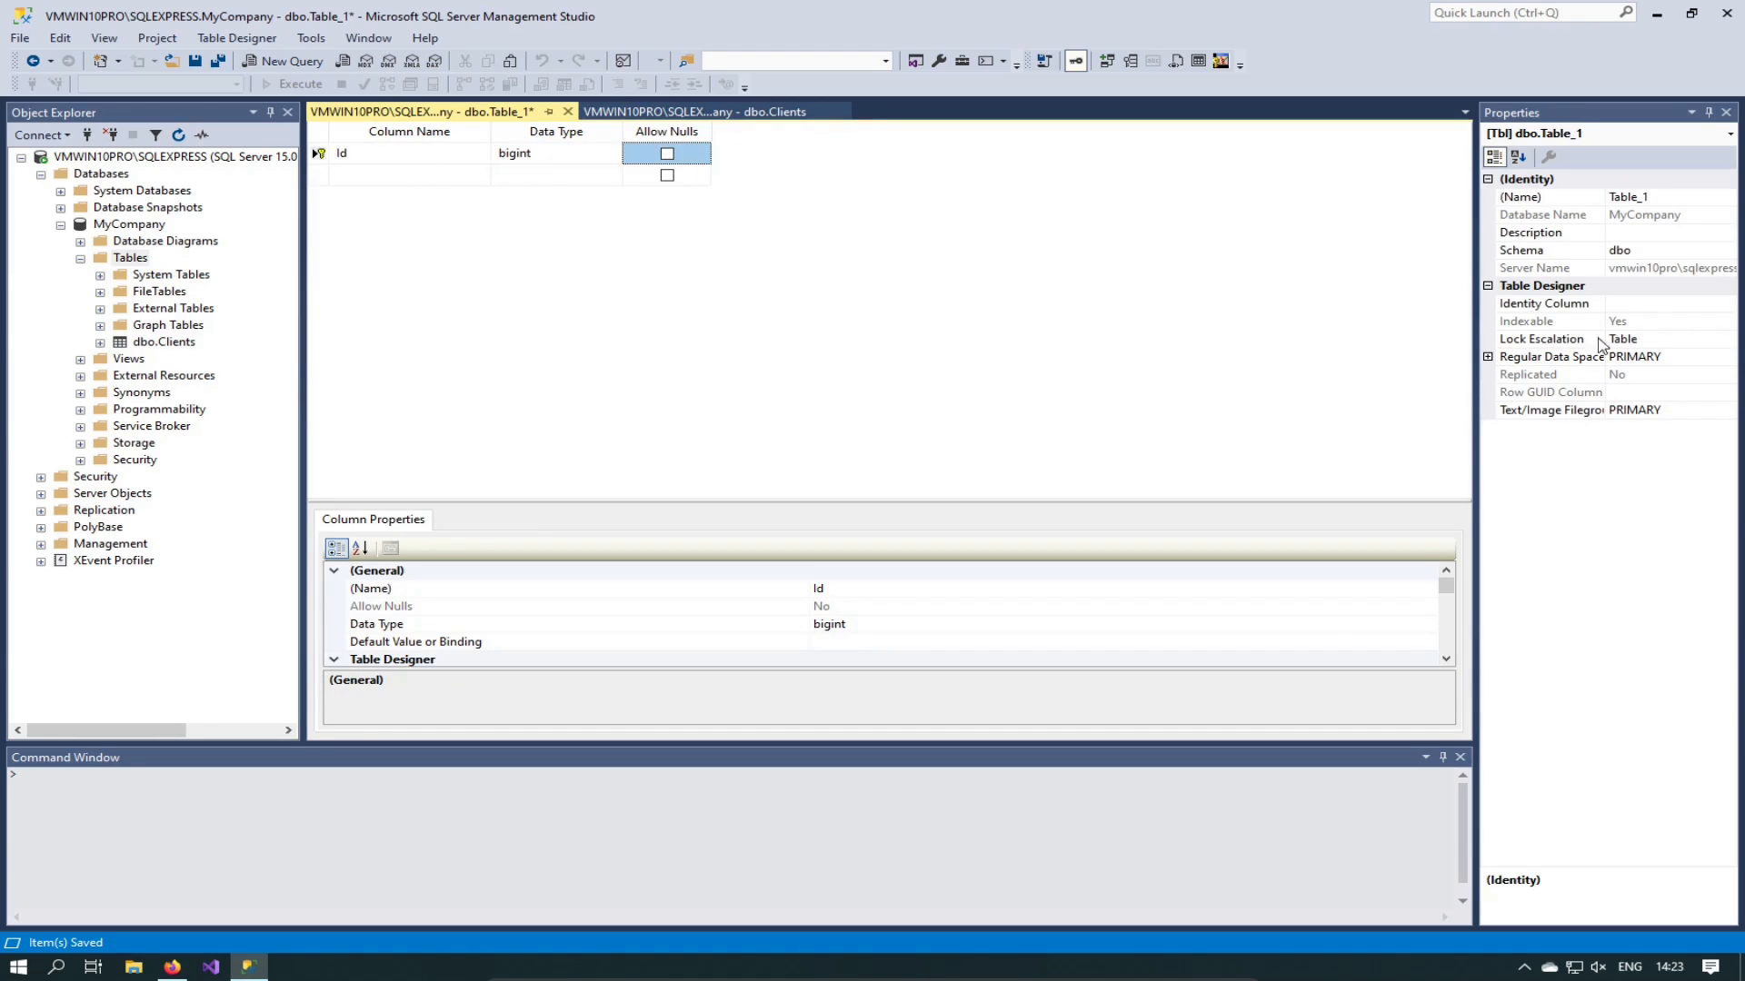
left_click(1667, 304)
left_click(1725, 304)
left_click(1618, 323)
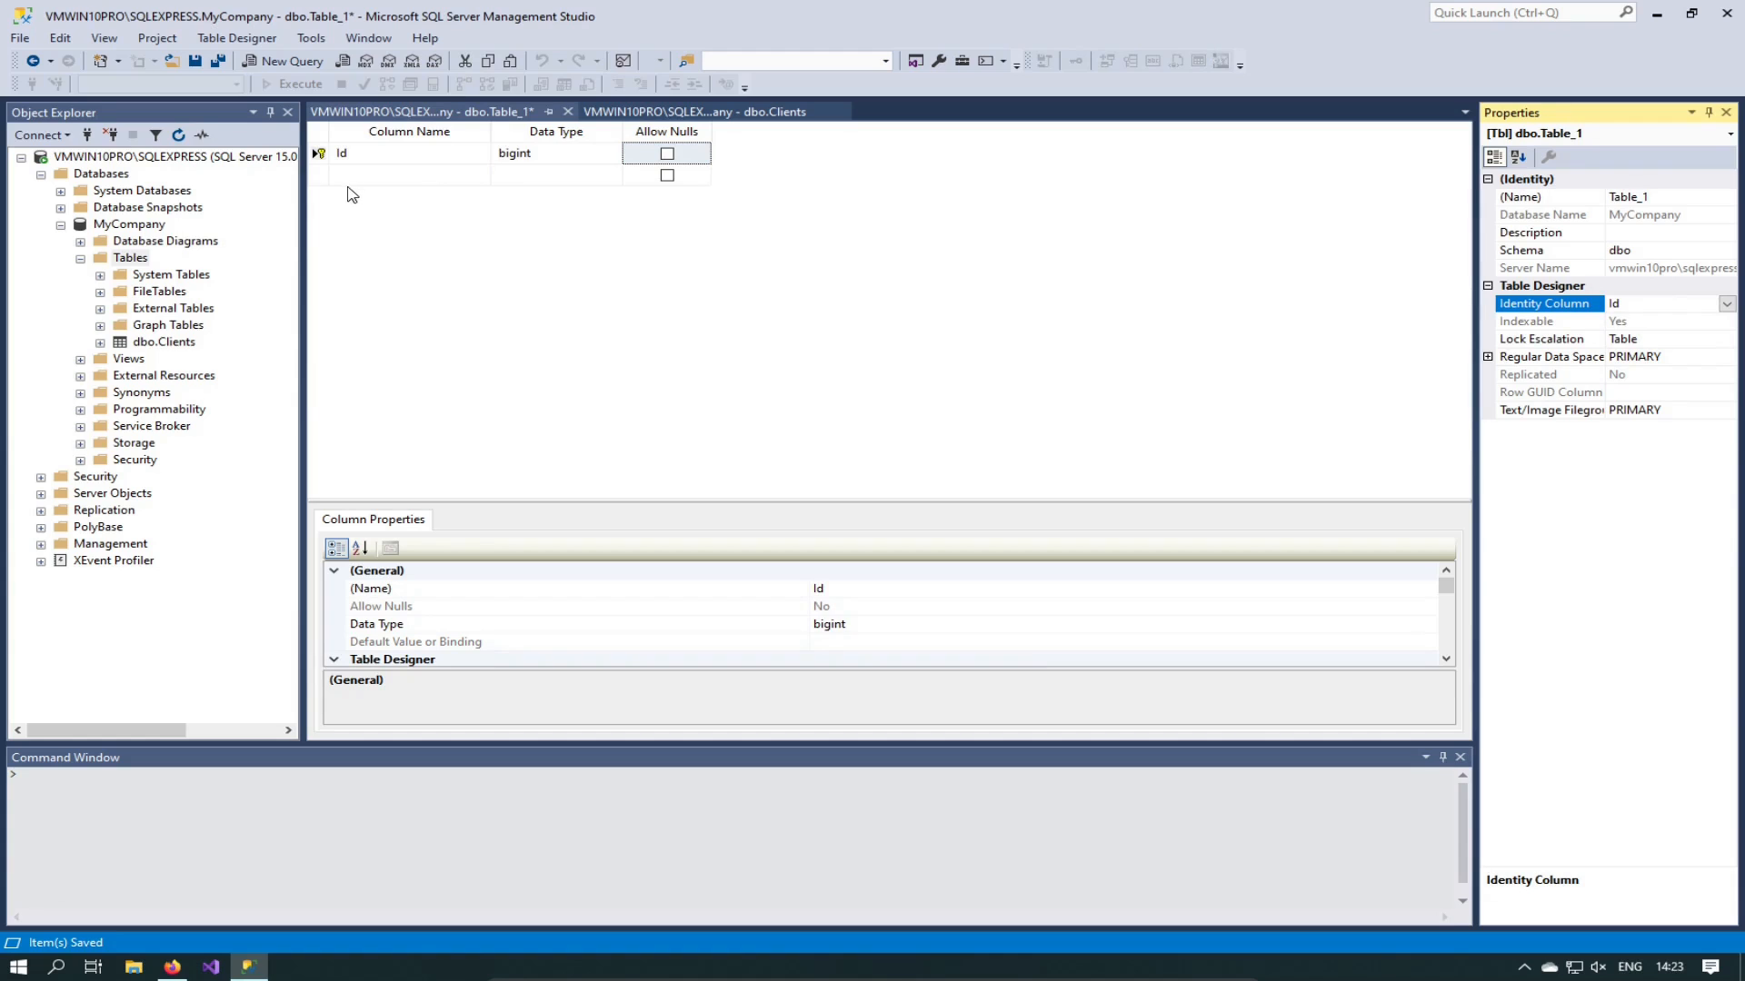
left_click(387, 174)
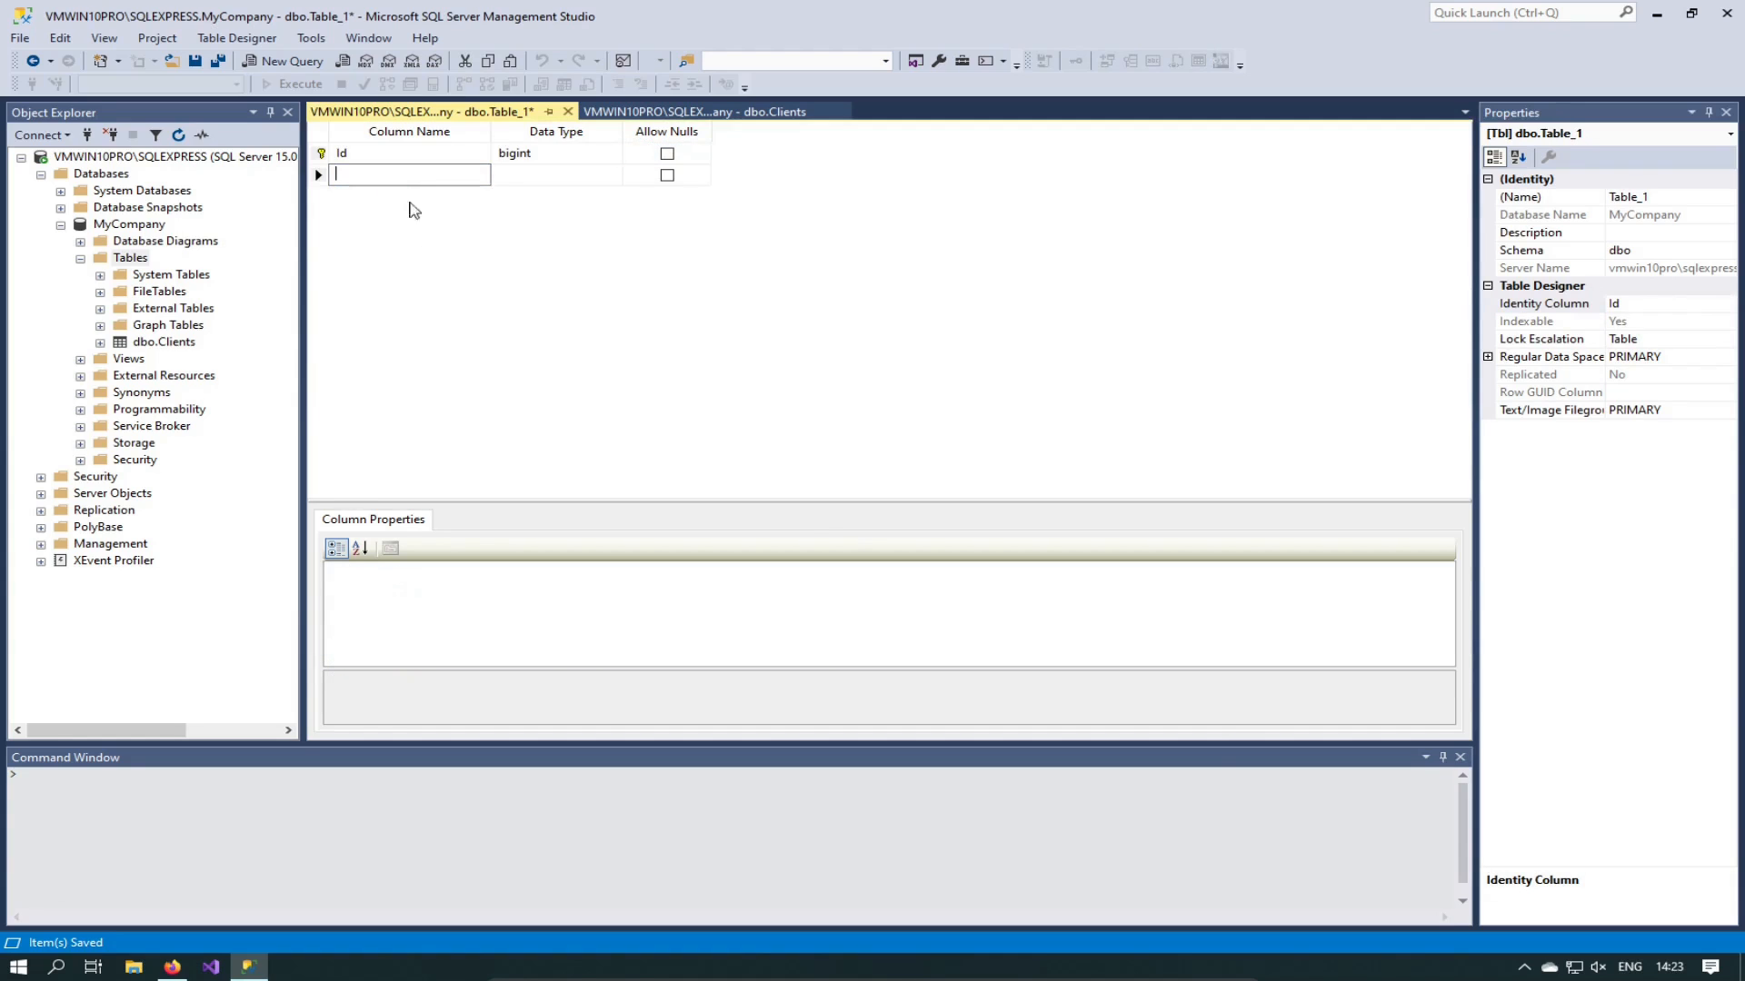
Step: Enter Name in the second row as nvarchar(100) with Allow Nulls unchecked
type("Name")
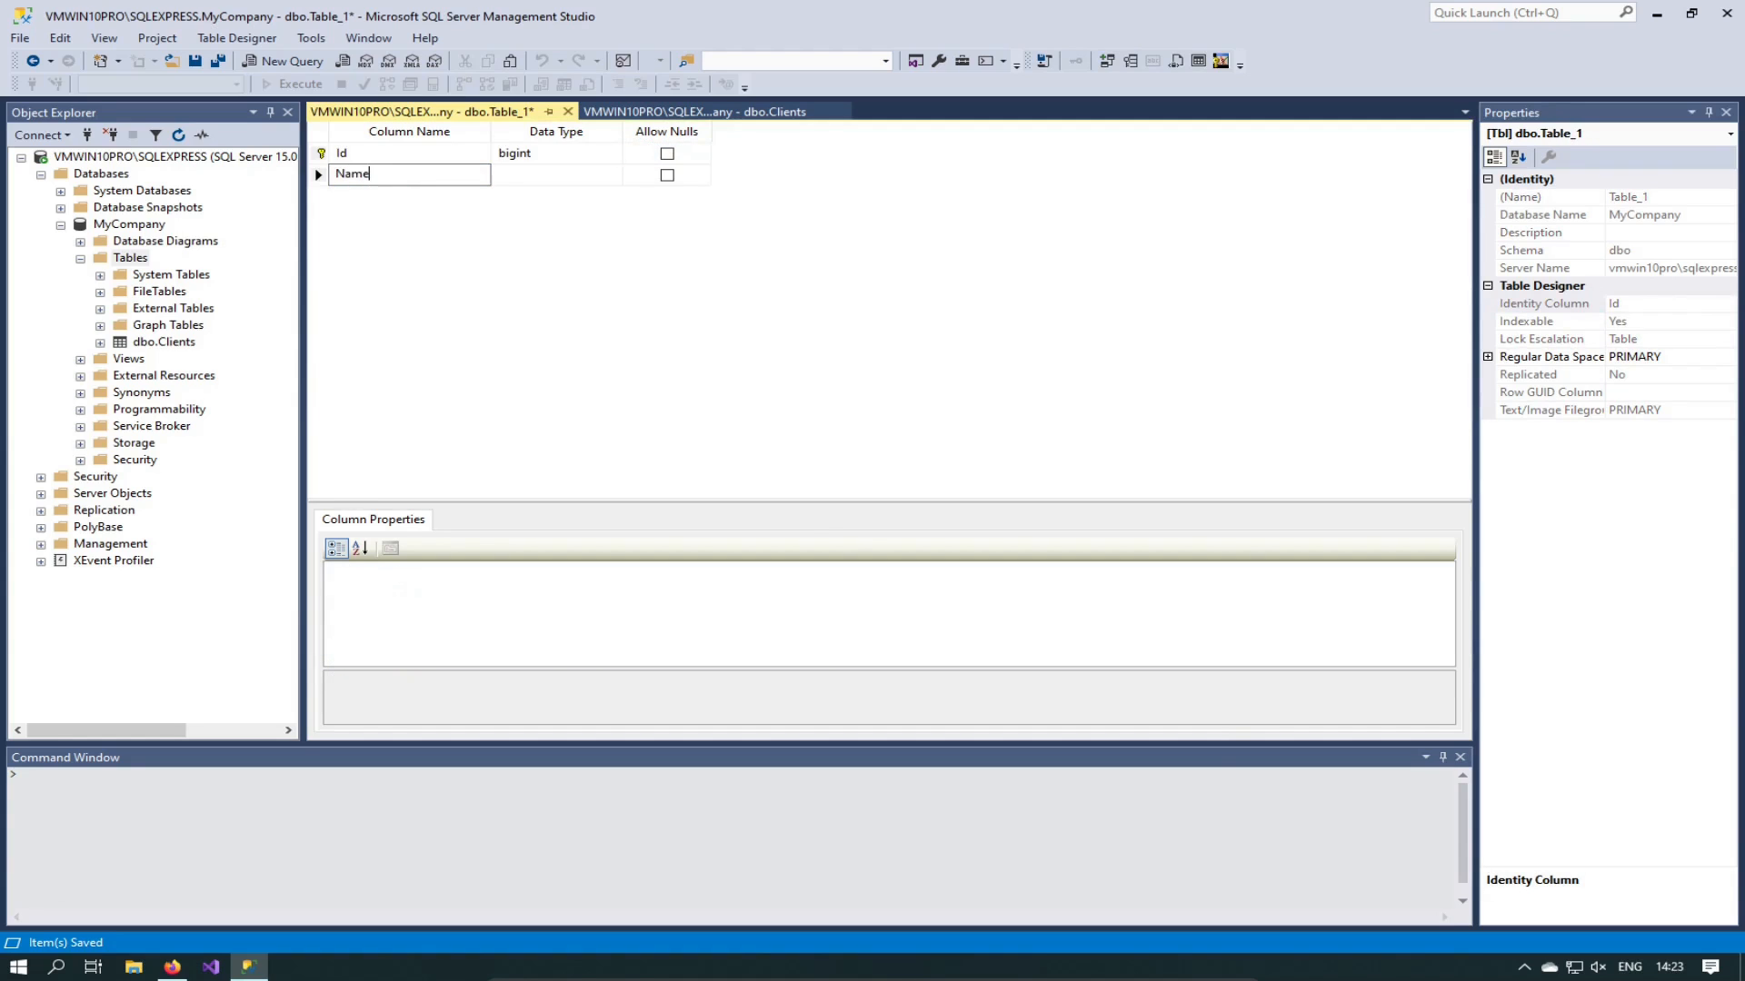
key("Tab")
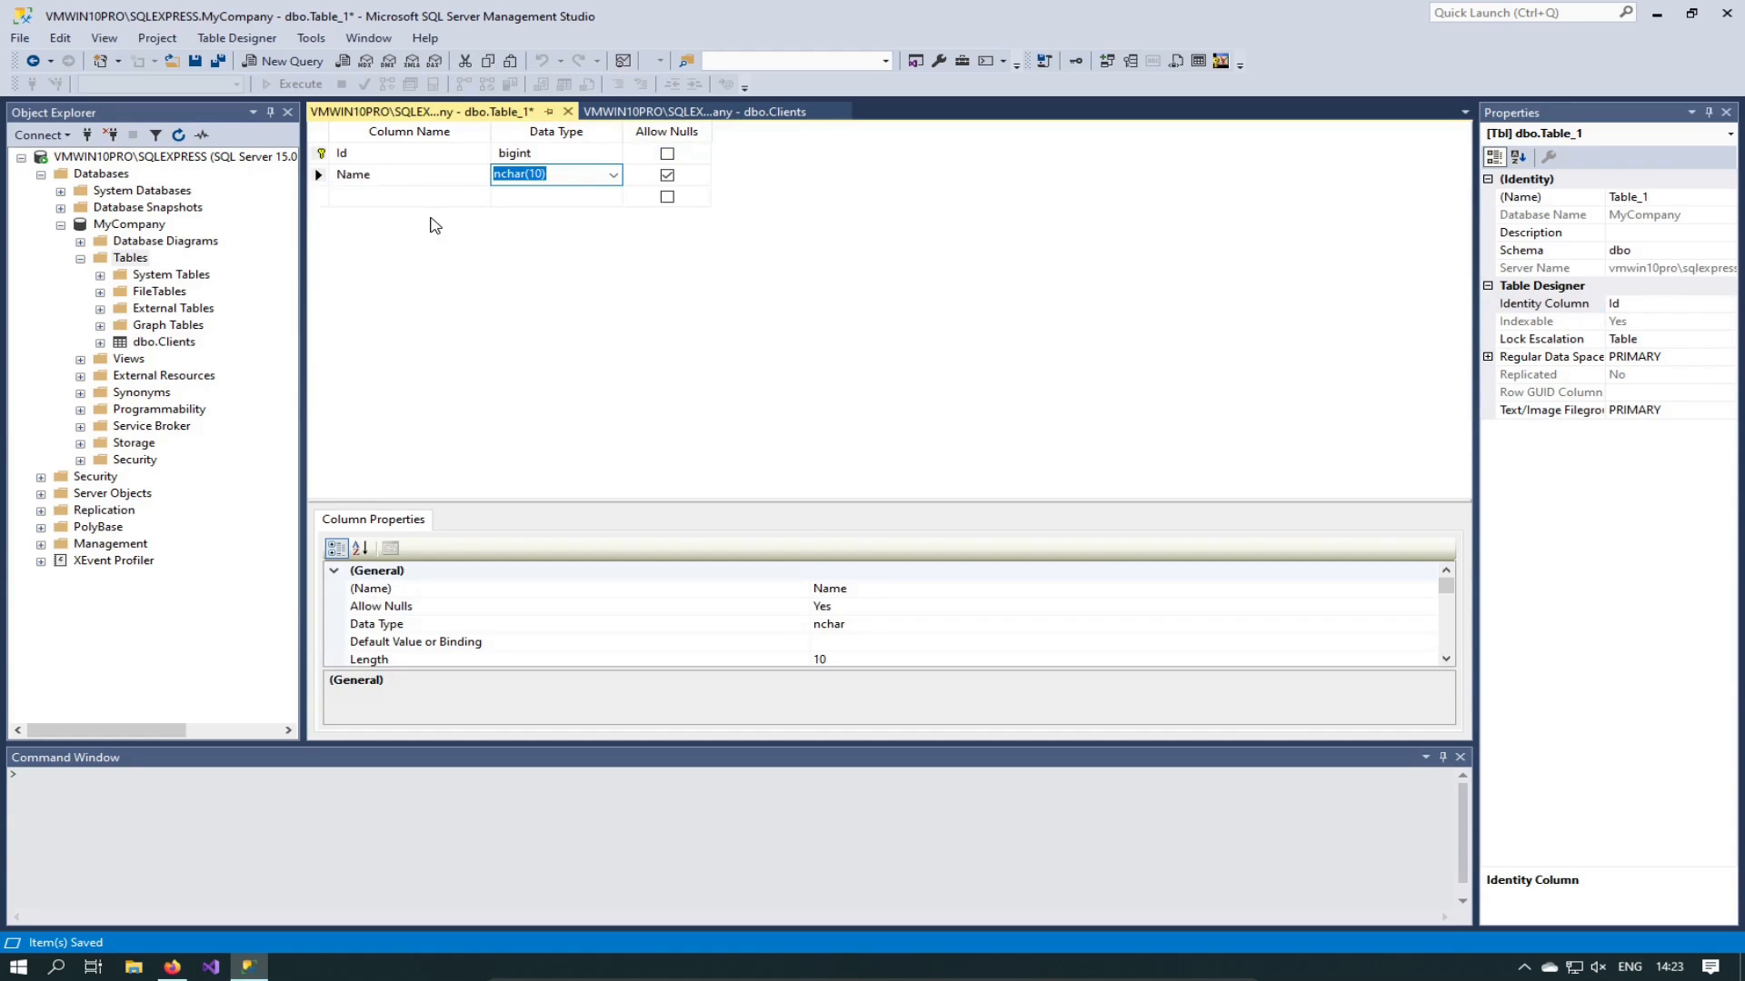
type("nvarcha")
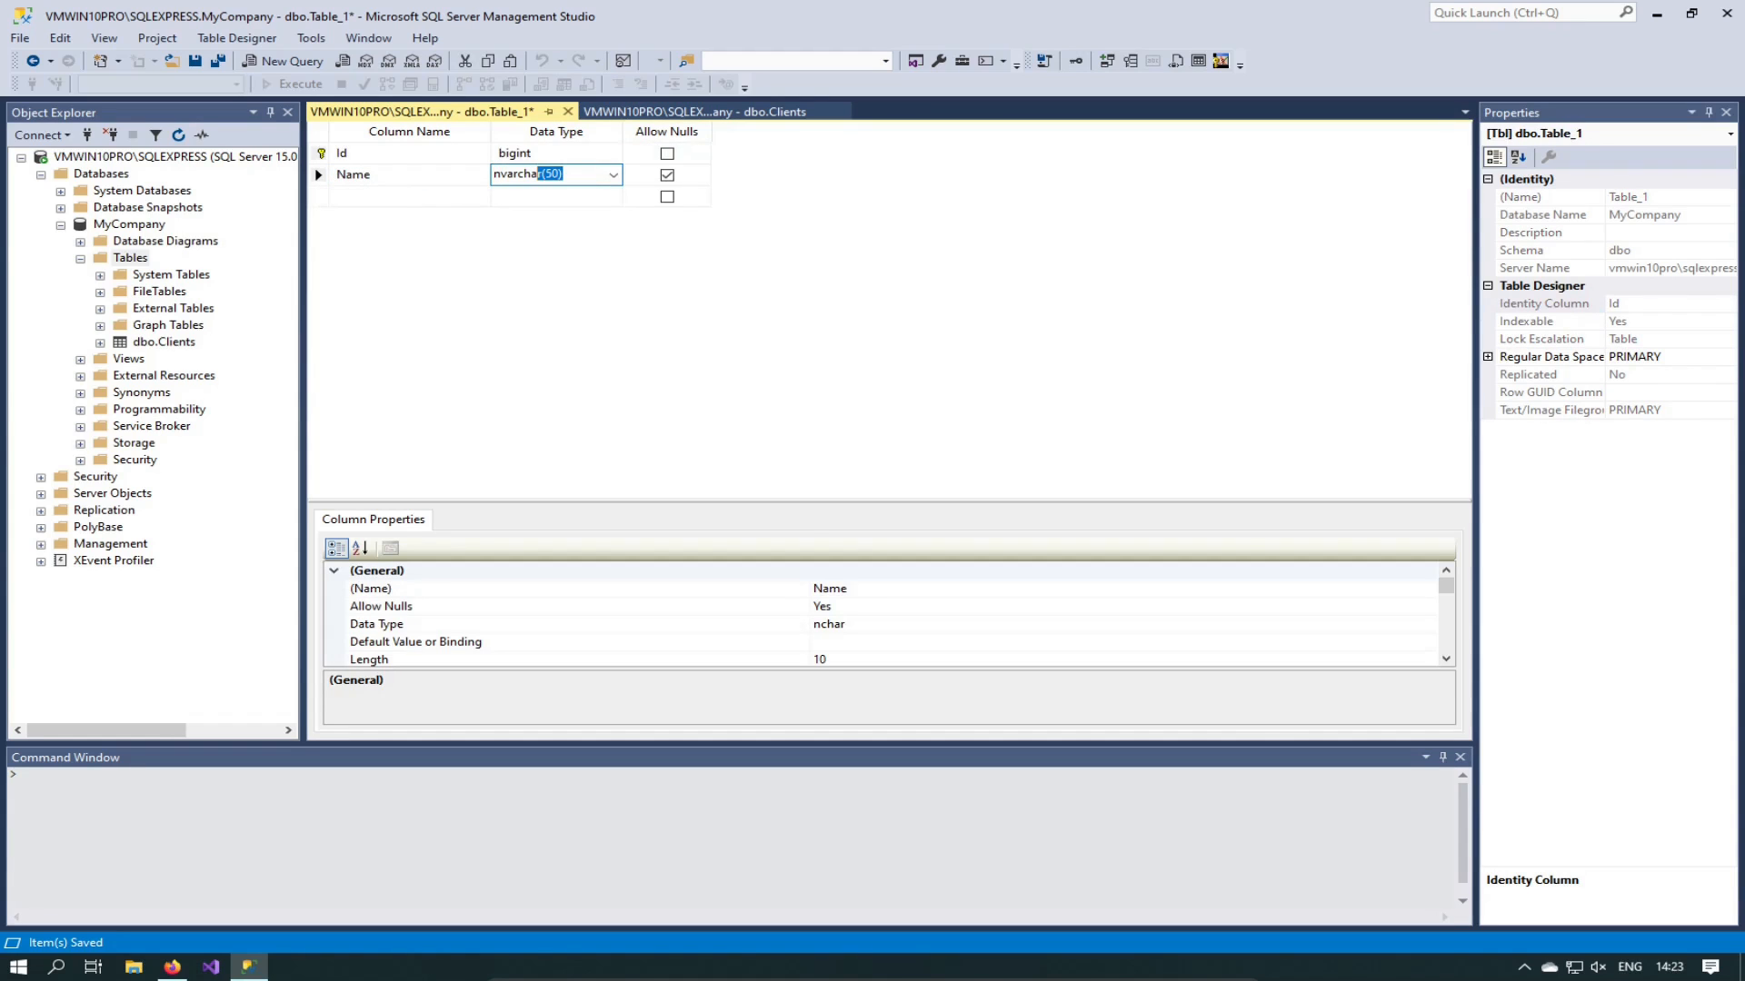
type("r()")
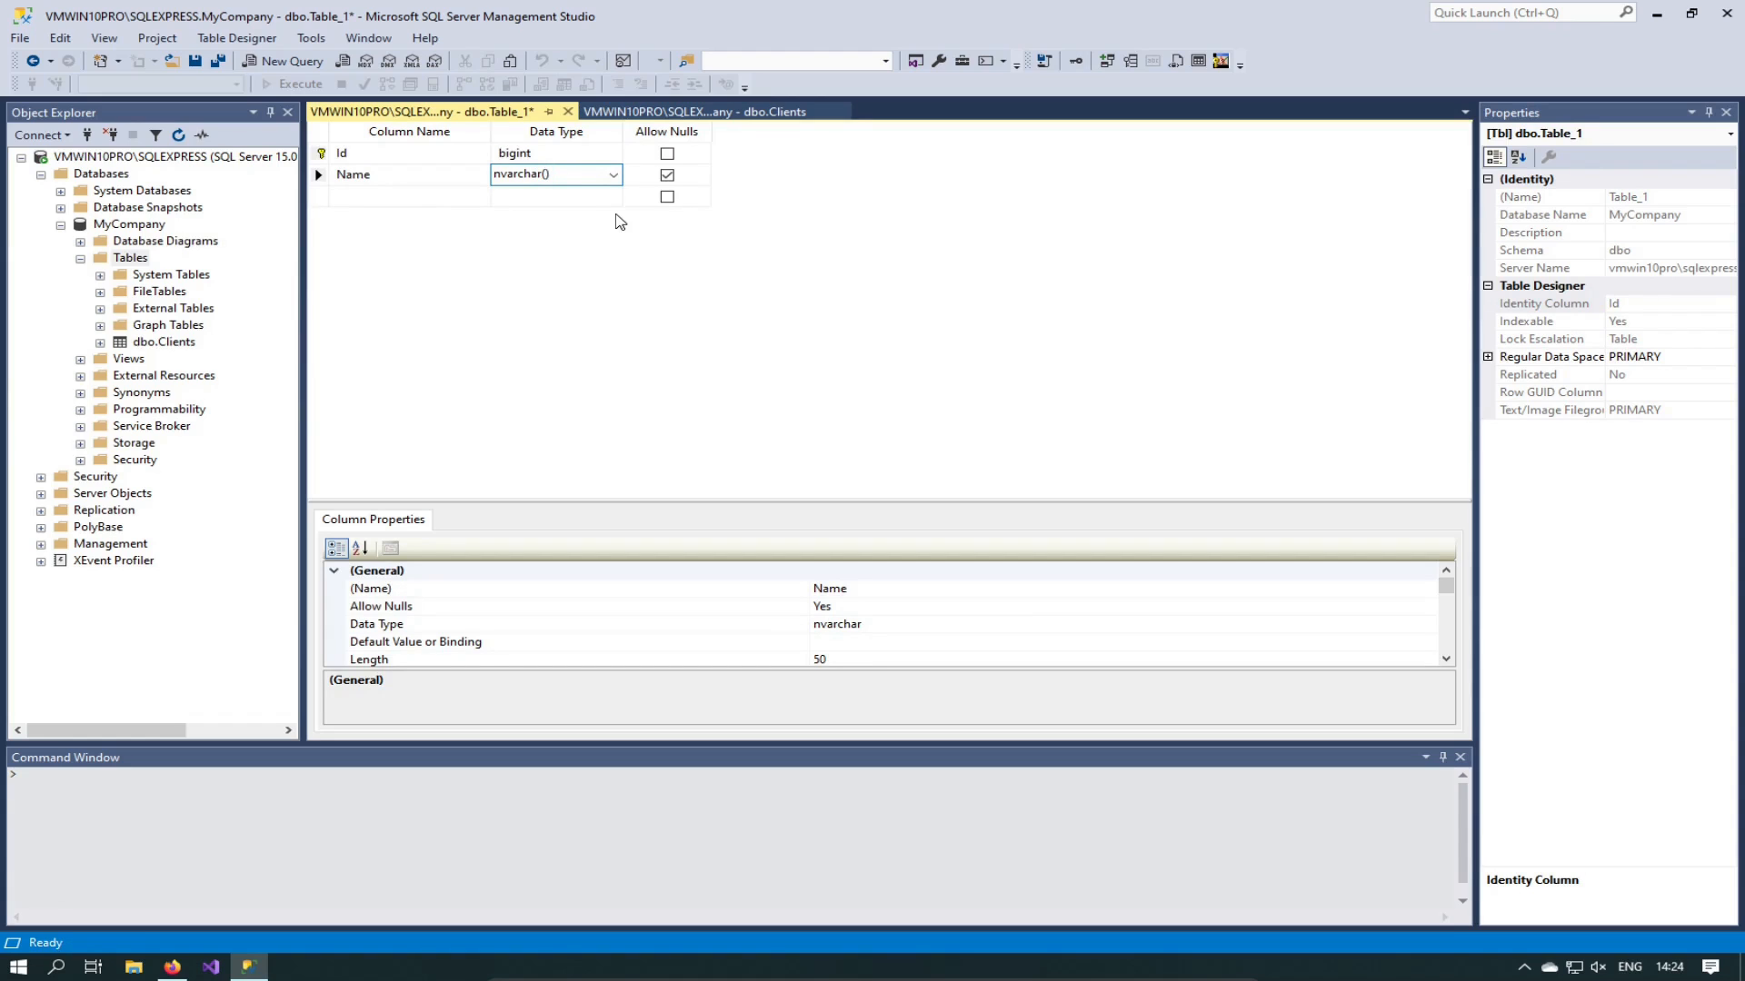
key("Left")
type("100")
key("BackSpace")
left_click(667, 175)
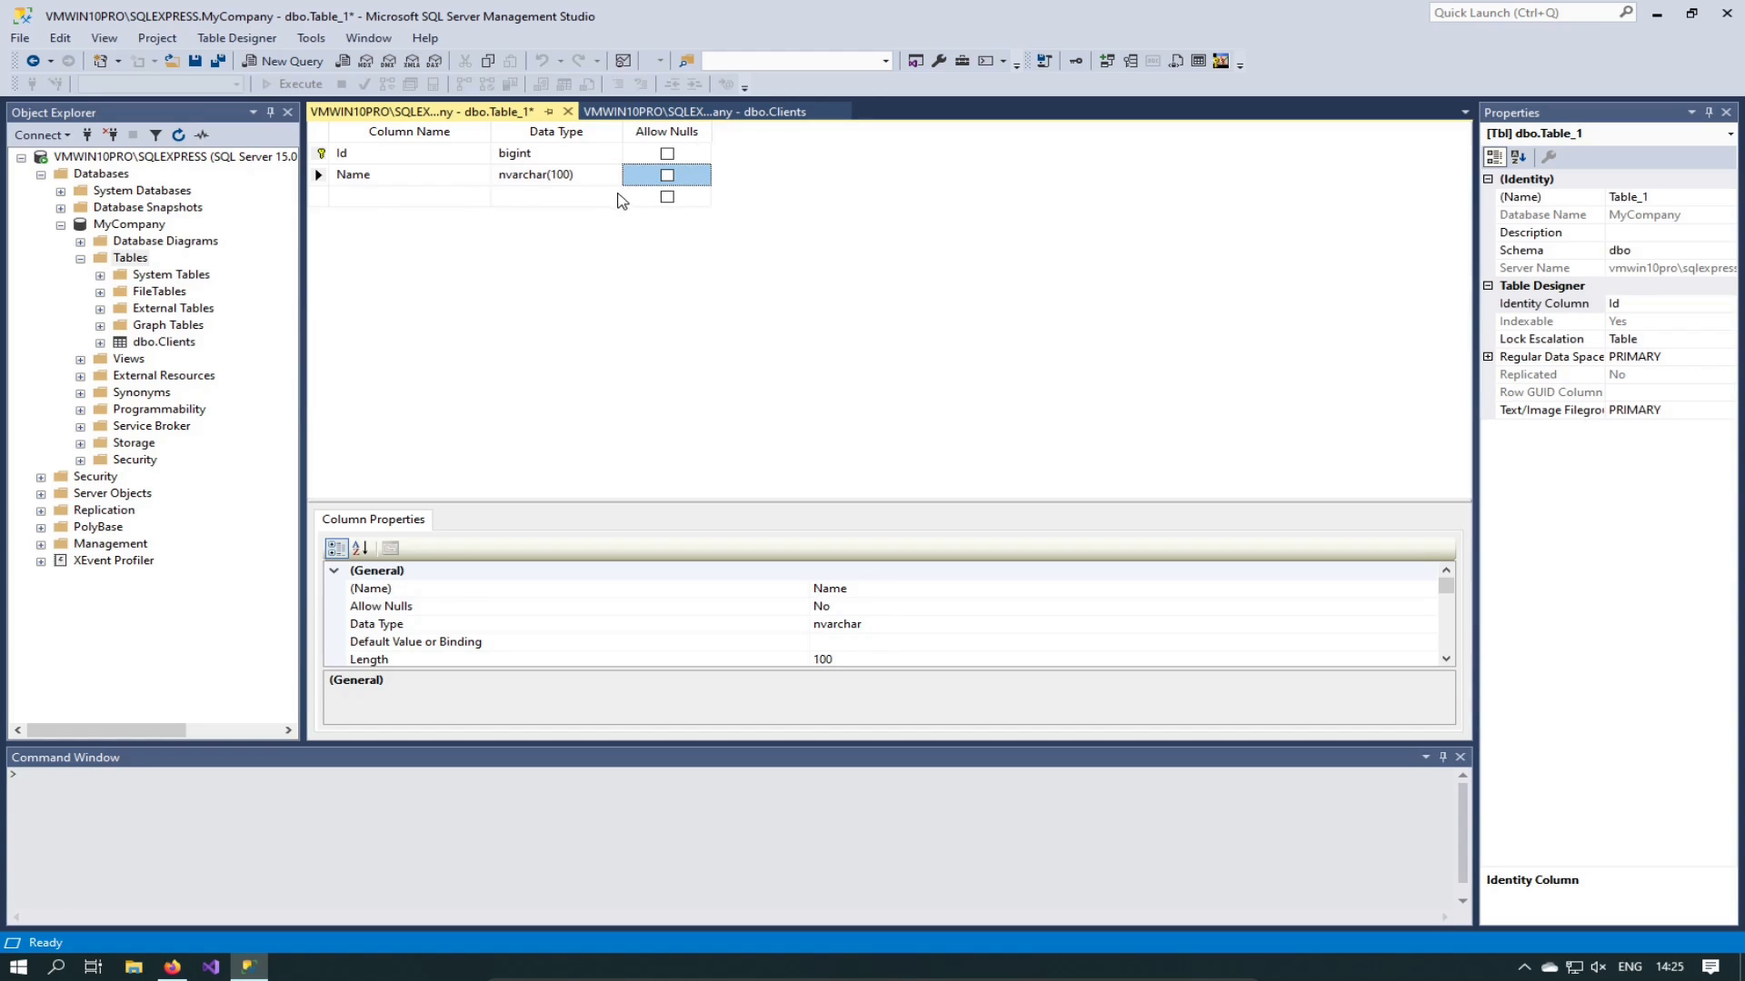
left_click(414, 196)
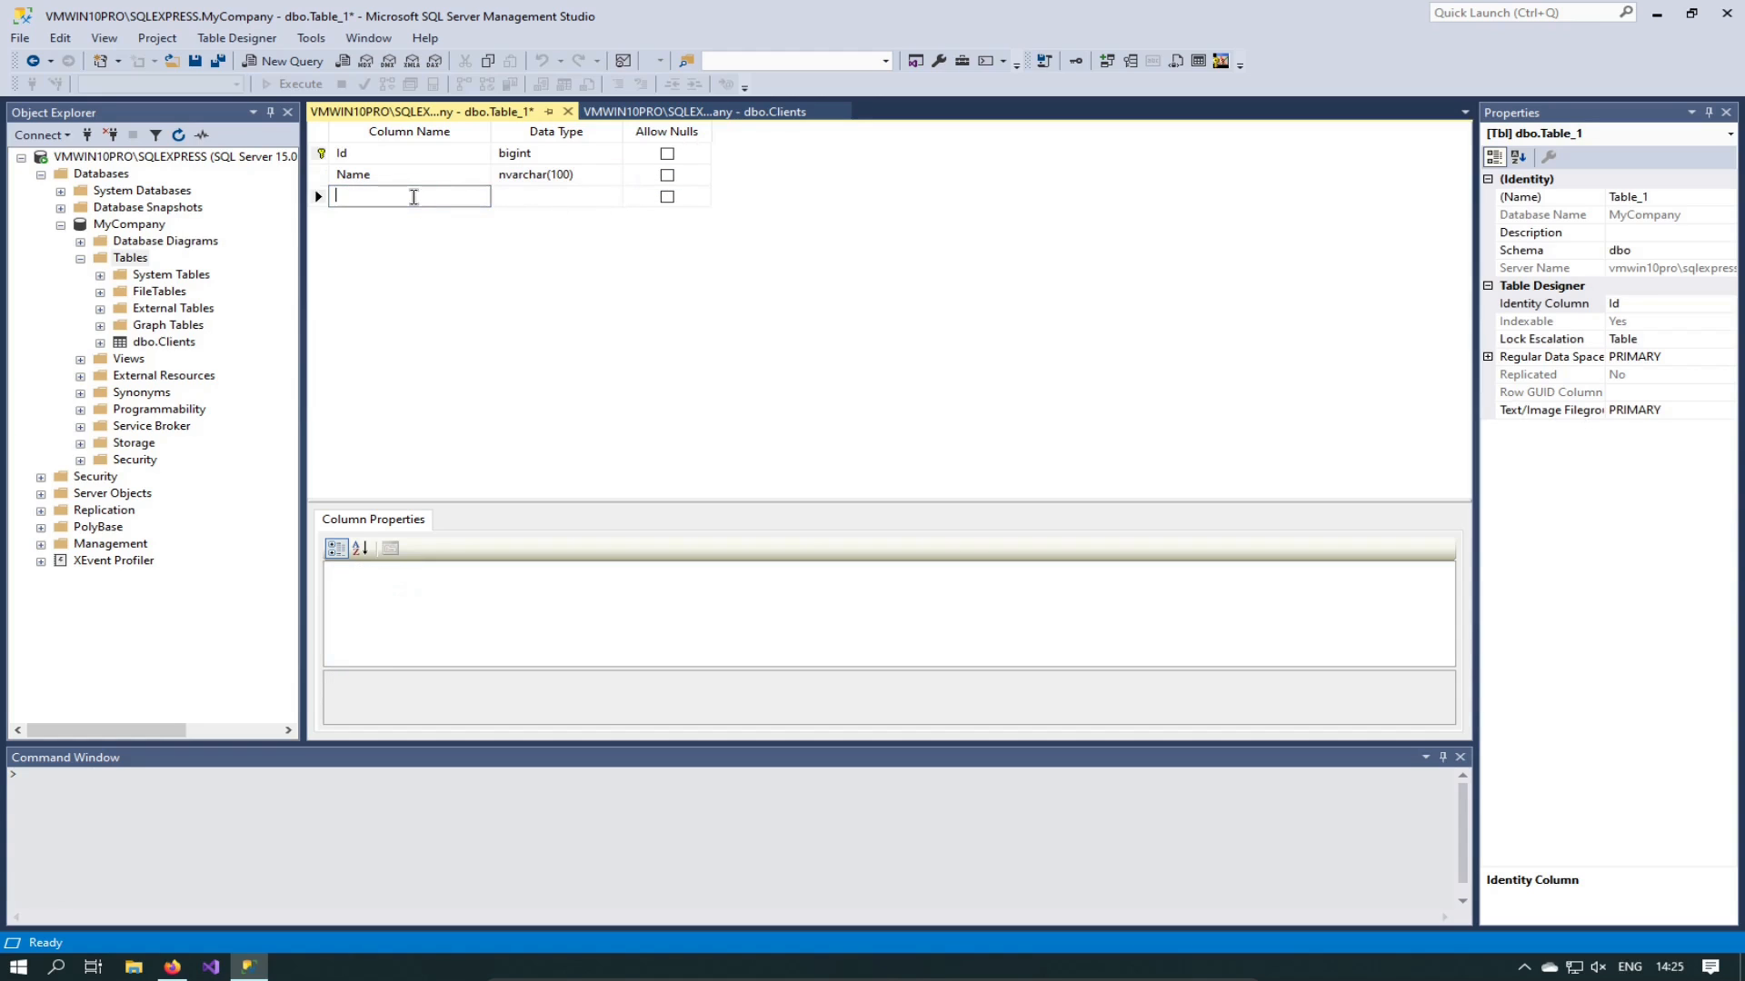
Step: Add a third column Price of type money with Allow Nulls unchecked, then save the table
type("Pric")
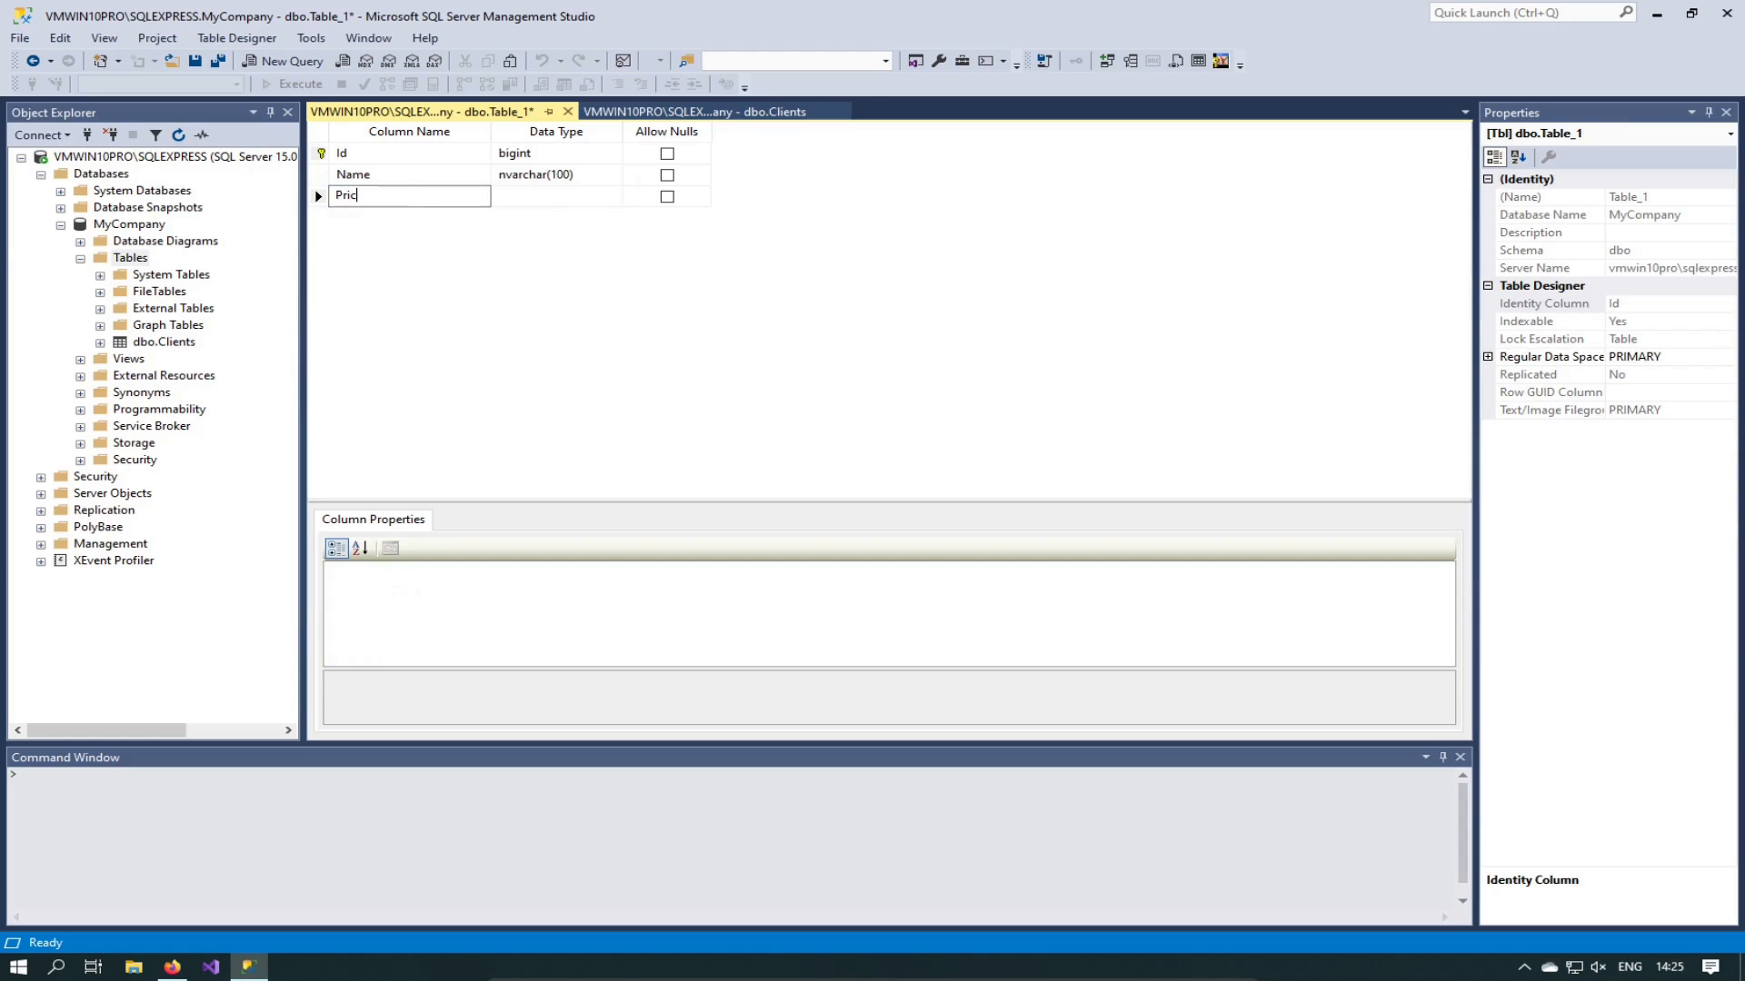
type("e")
left_click(572, 196)
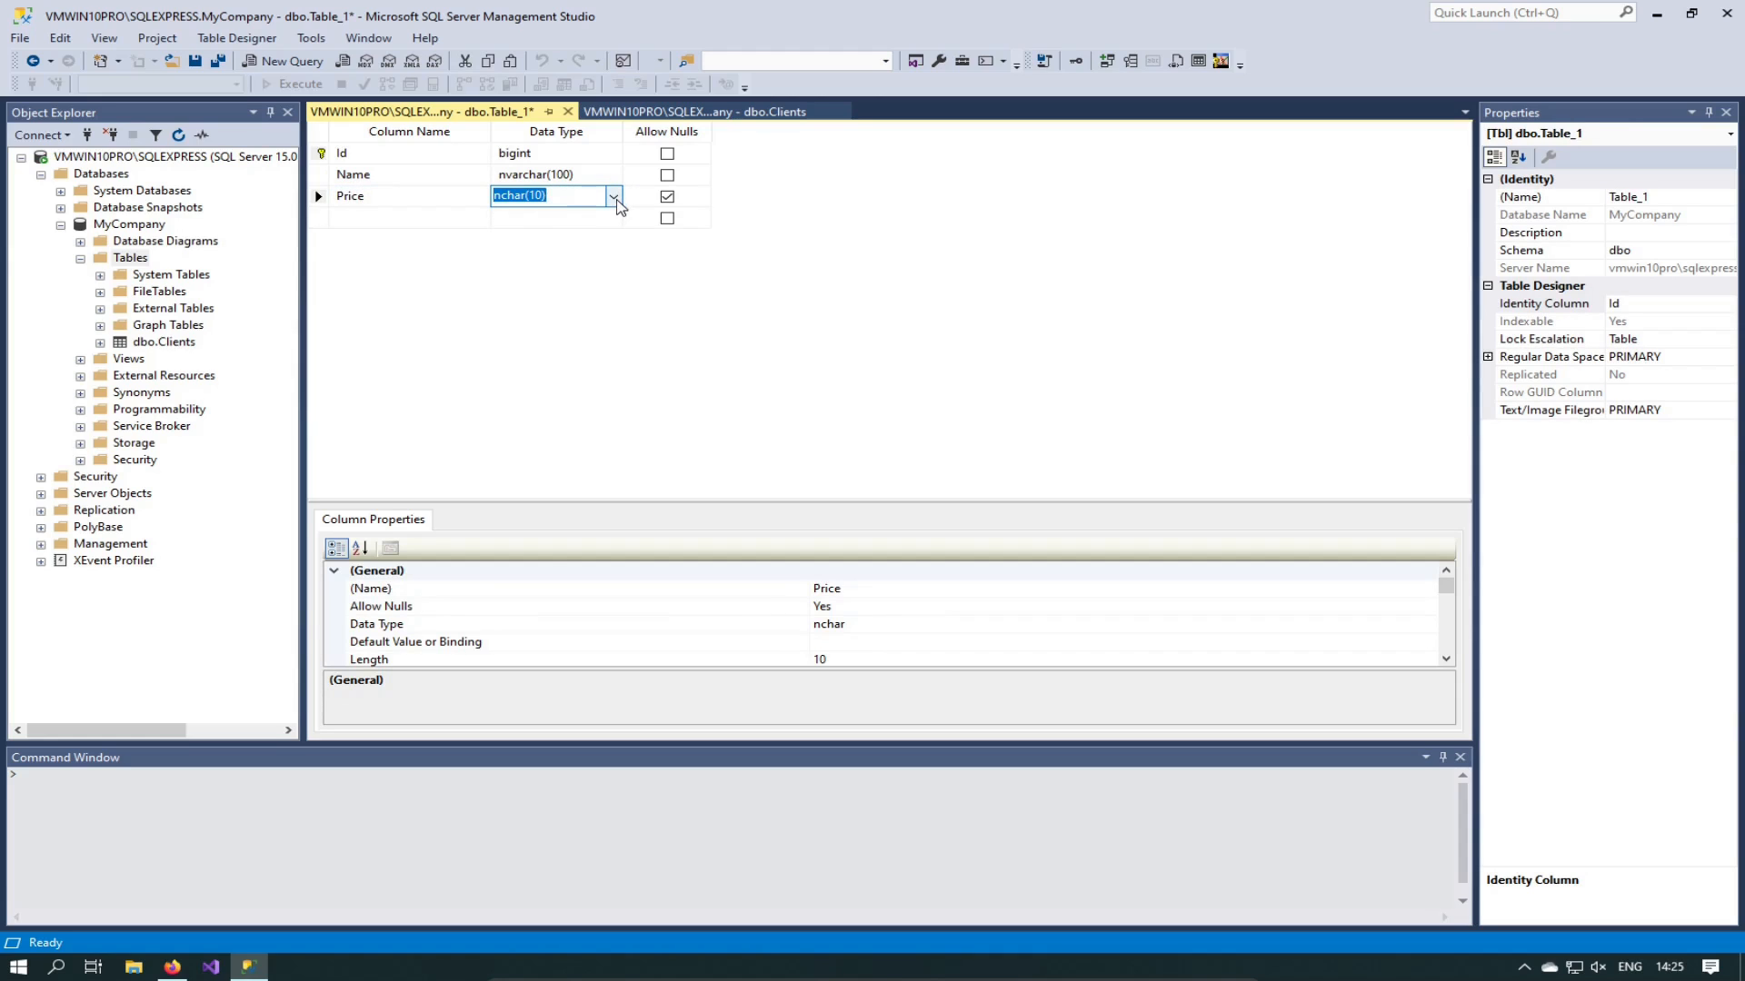
left_click(614, 199)
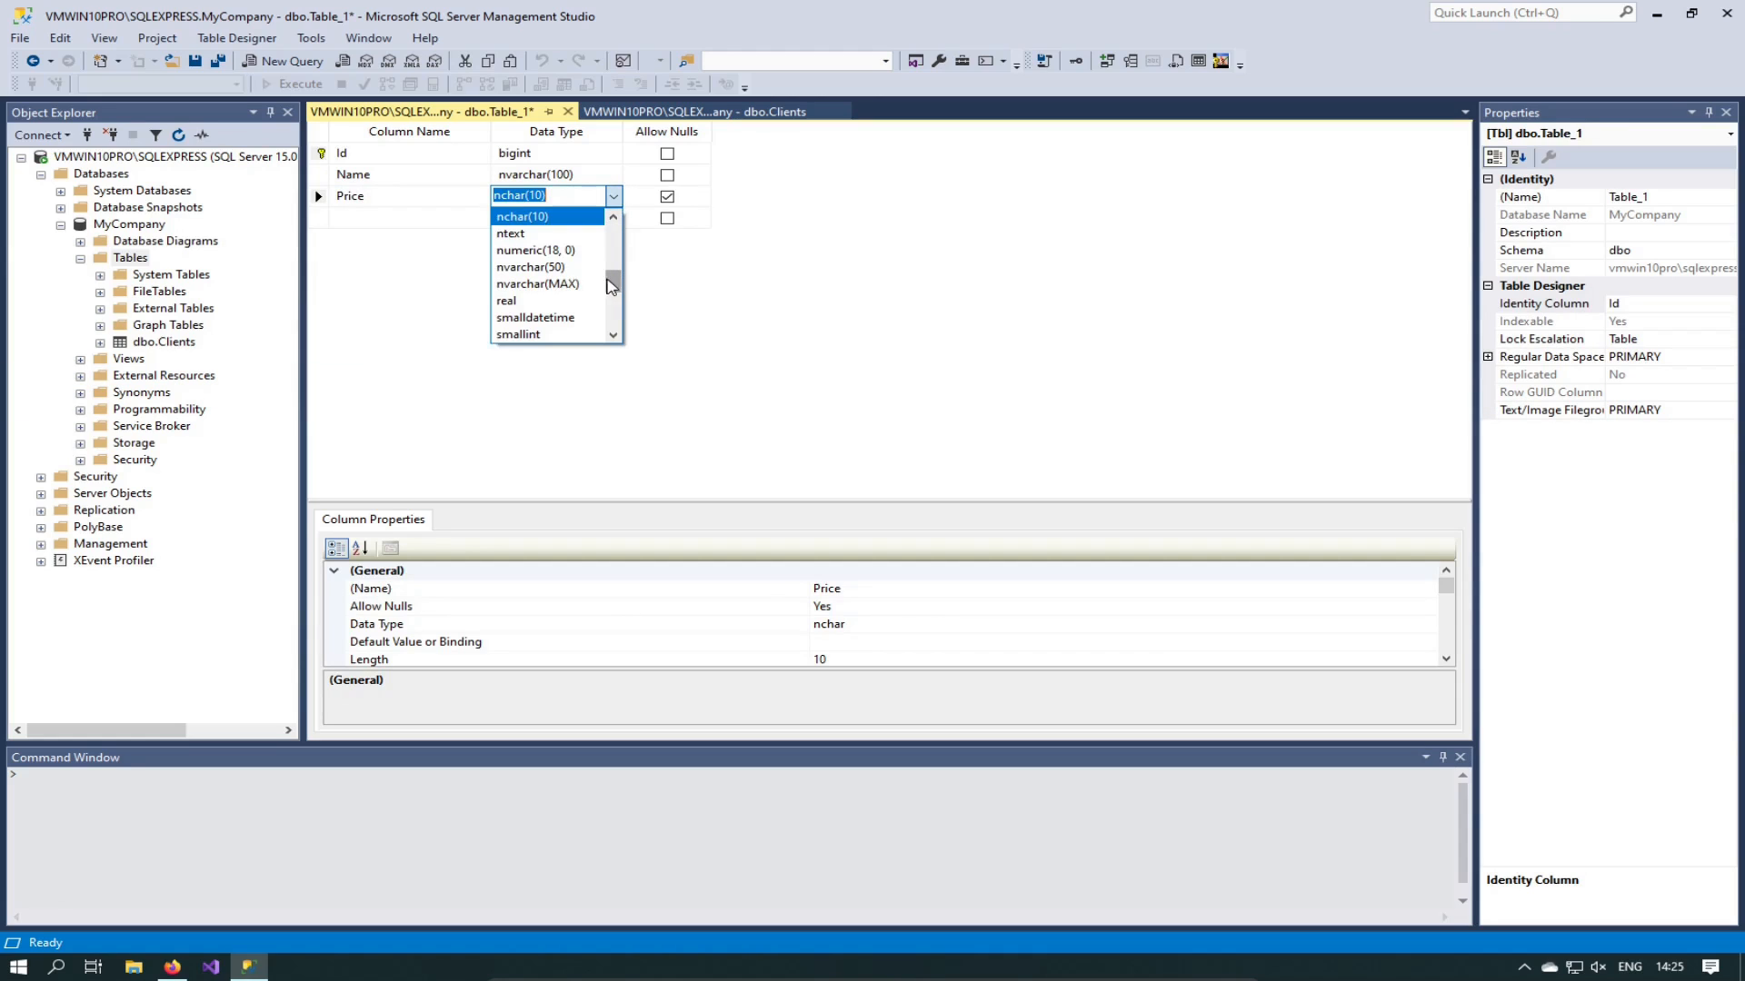
left_click_drag(609, 277, 610, 270)
left_click(535, 235)
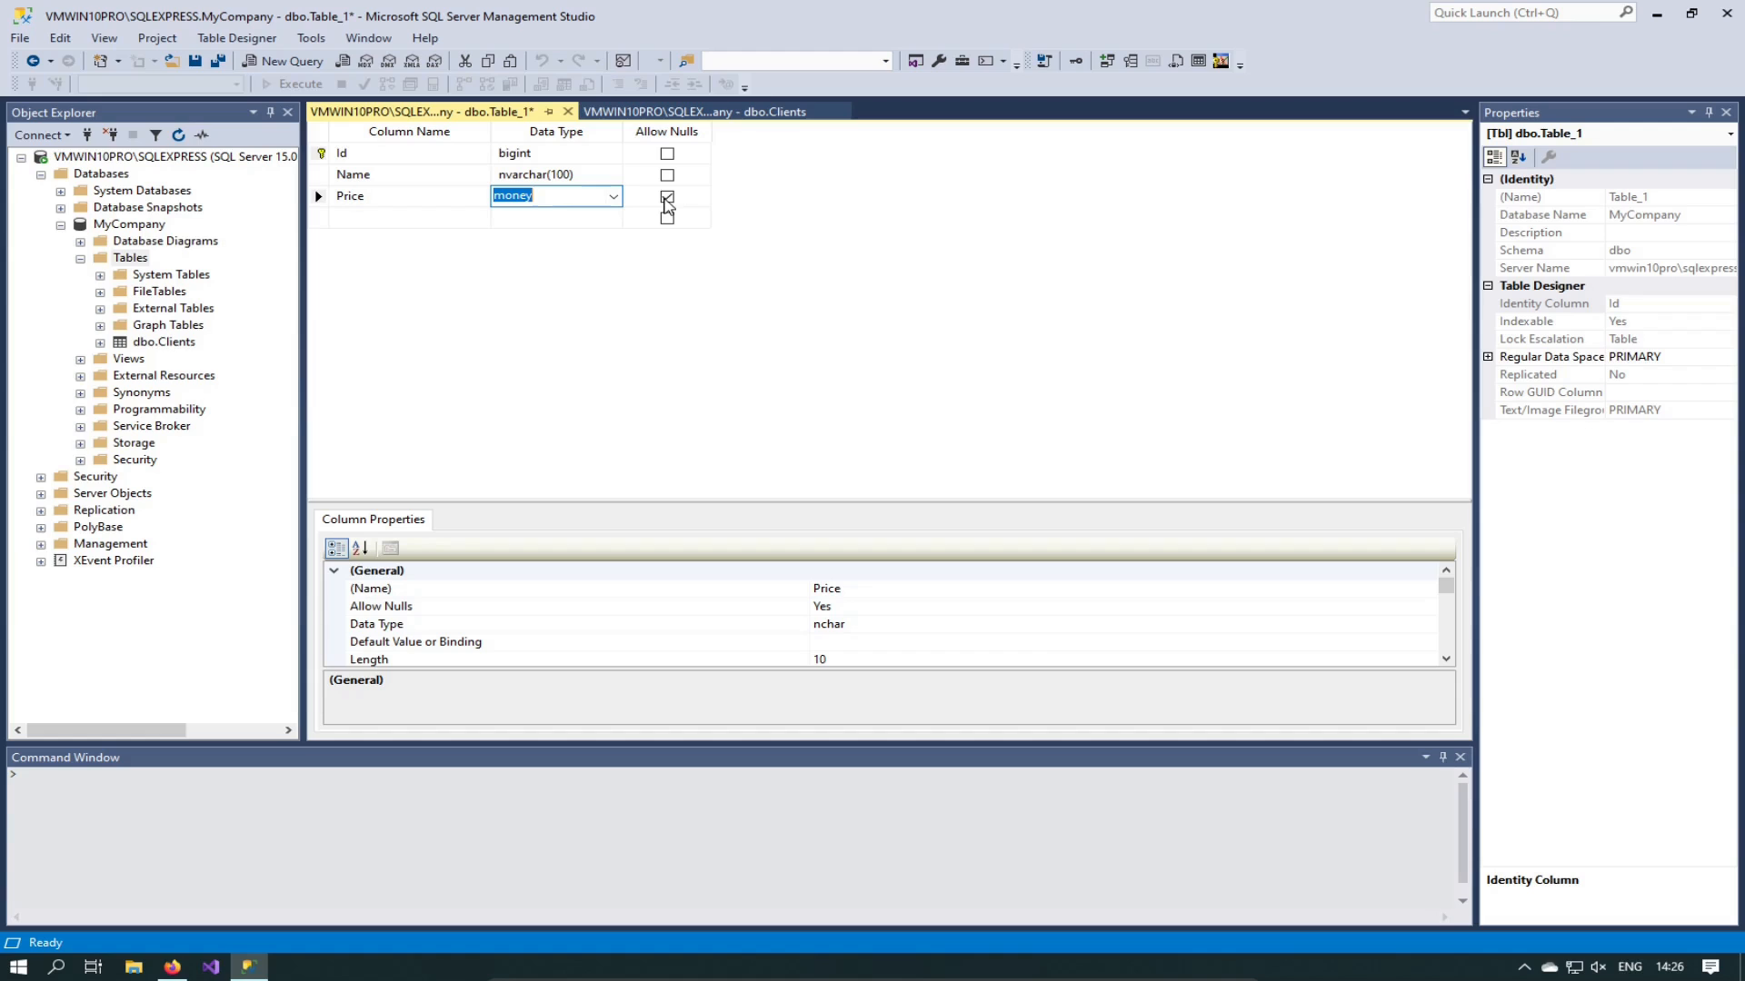
left_click(666, 199)
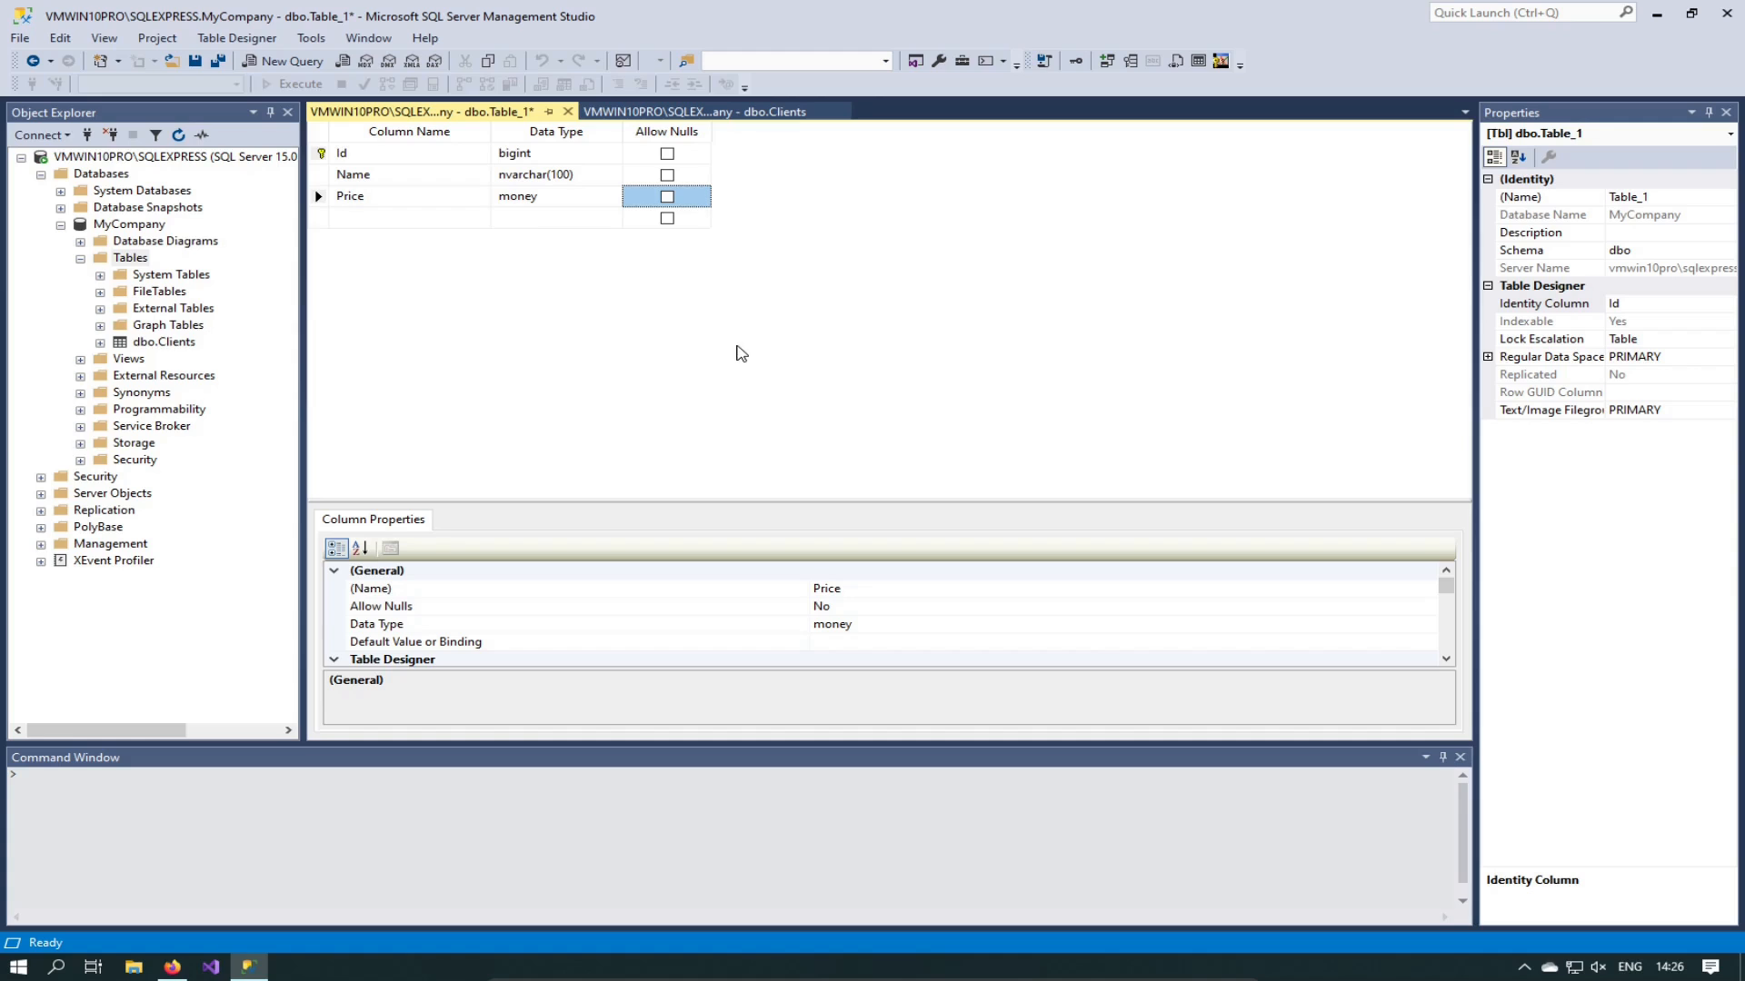
key("ctrl+s")
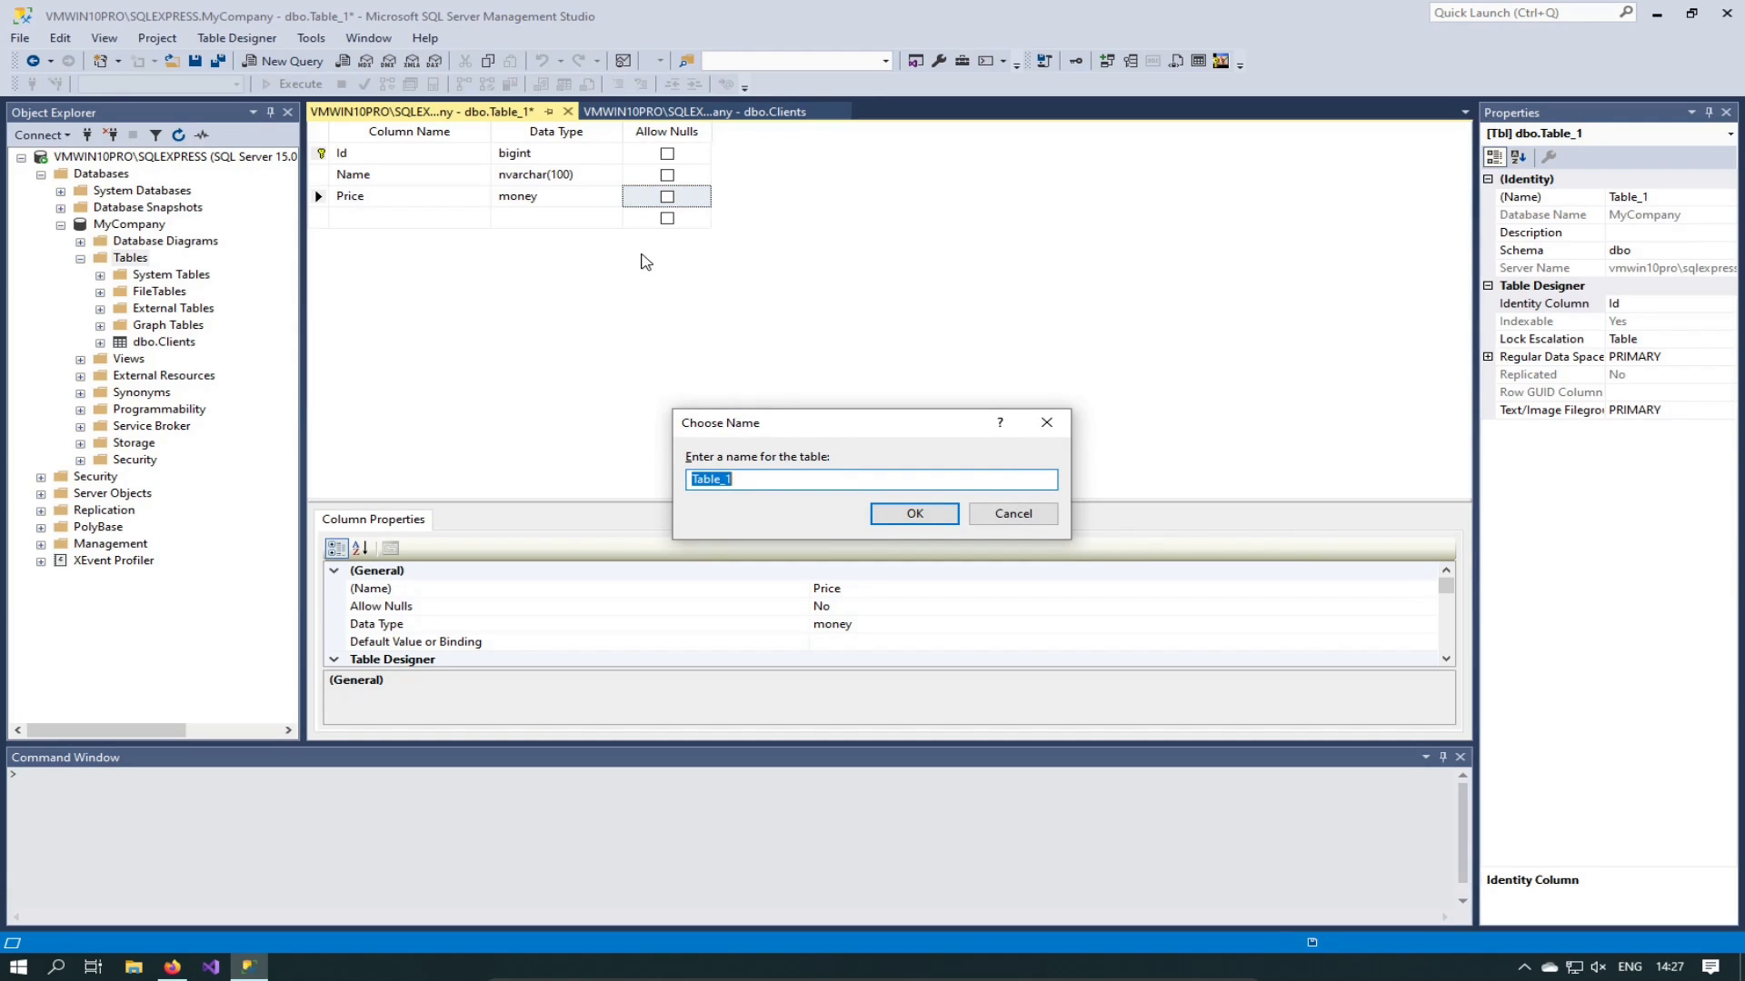
Step: Name the table 'Games' and refresh the Tables folder so dbo.Games appears
left_click_drag(763, 480, 662, 484)
type("Games")
key("Return")
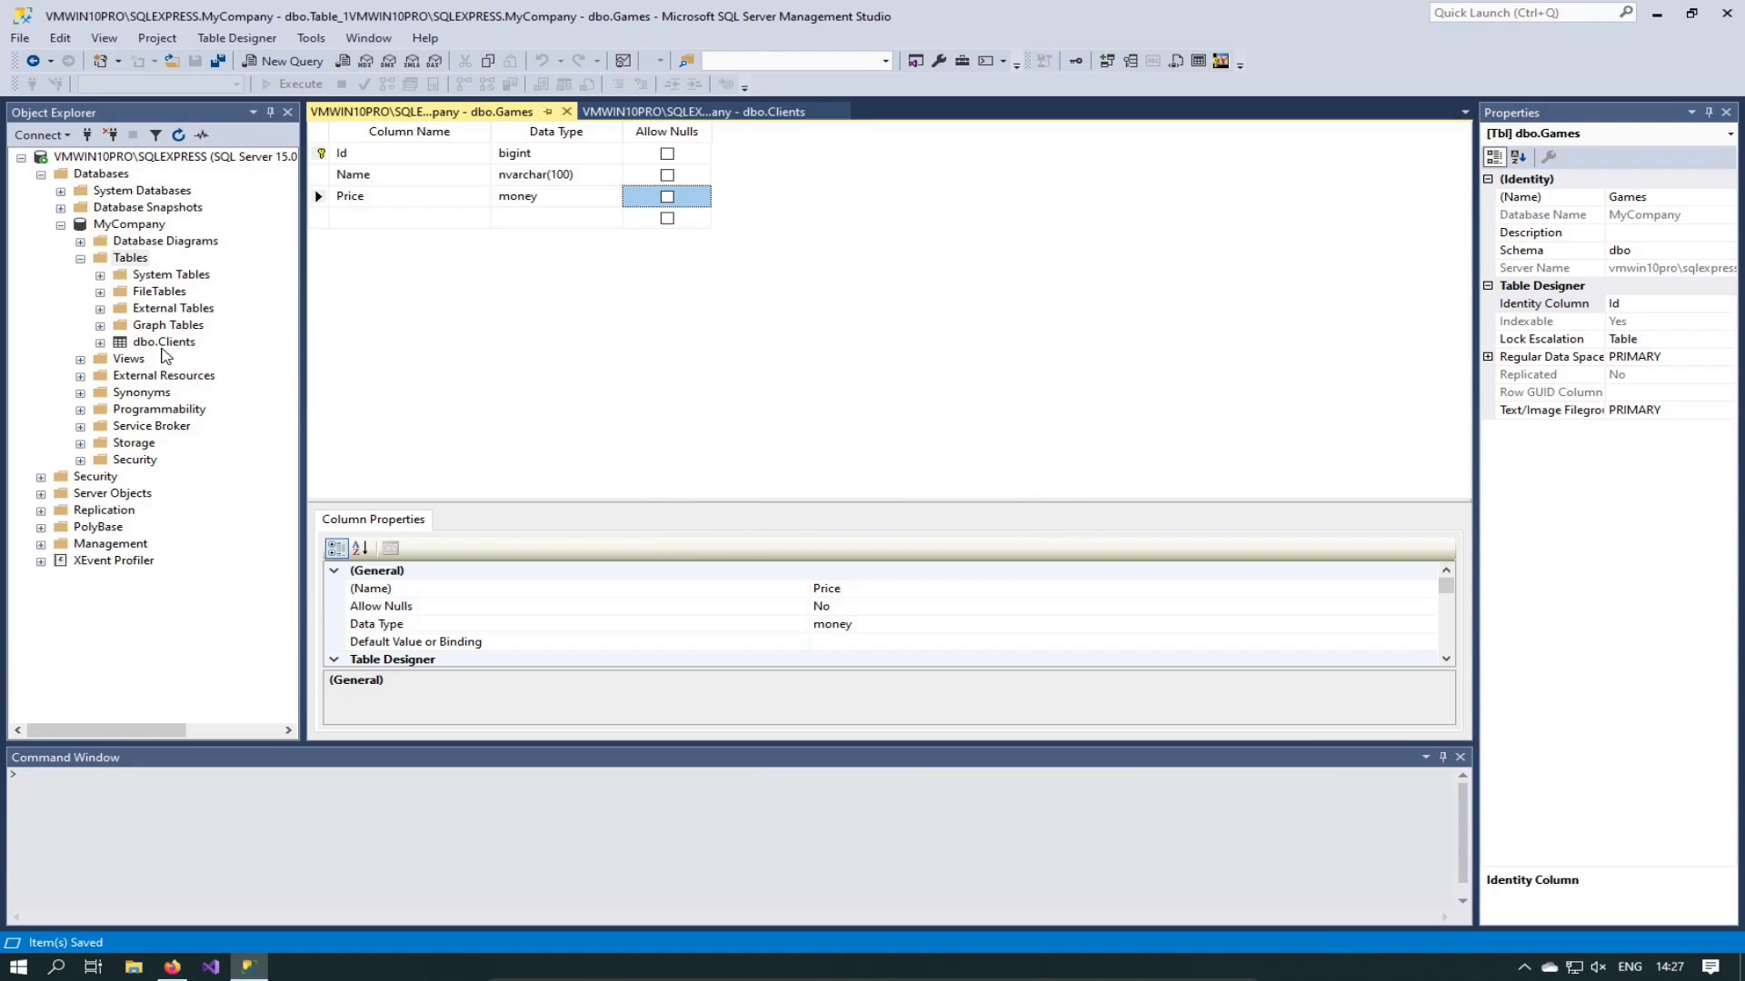
right_click(132, 260)
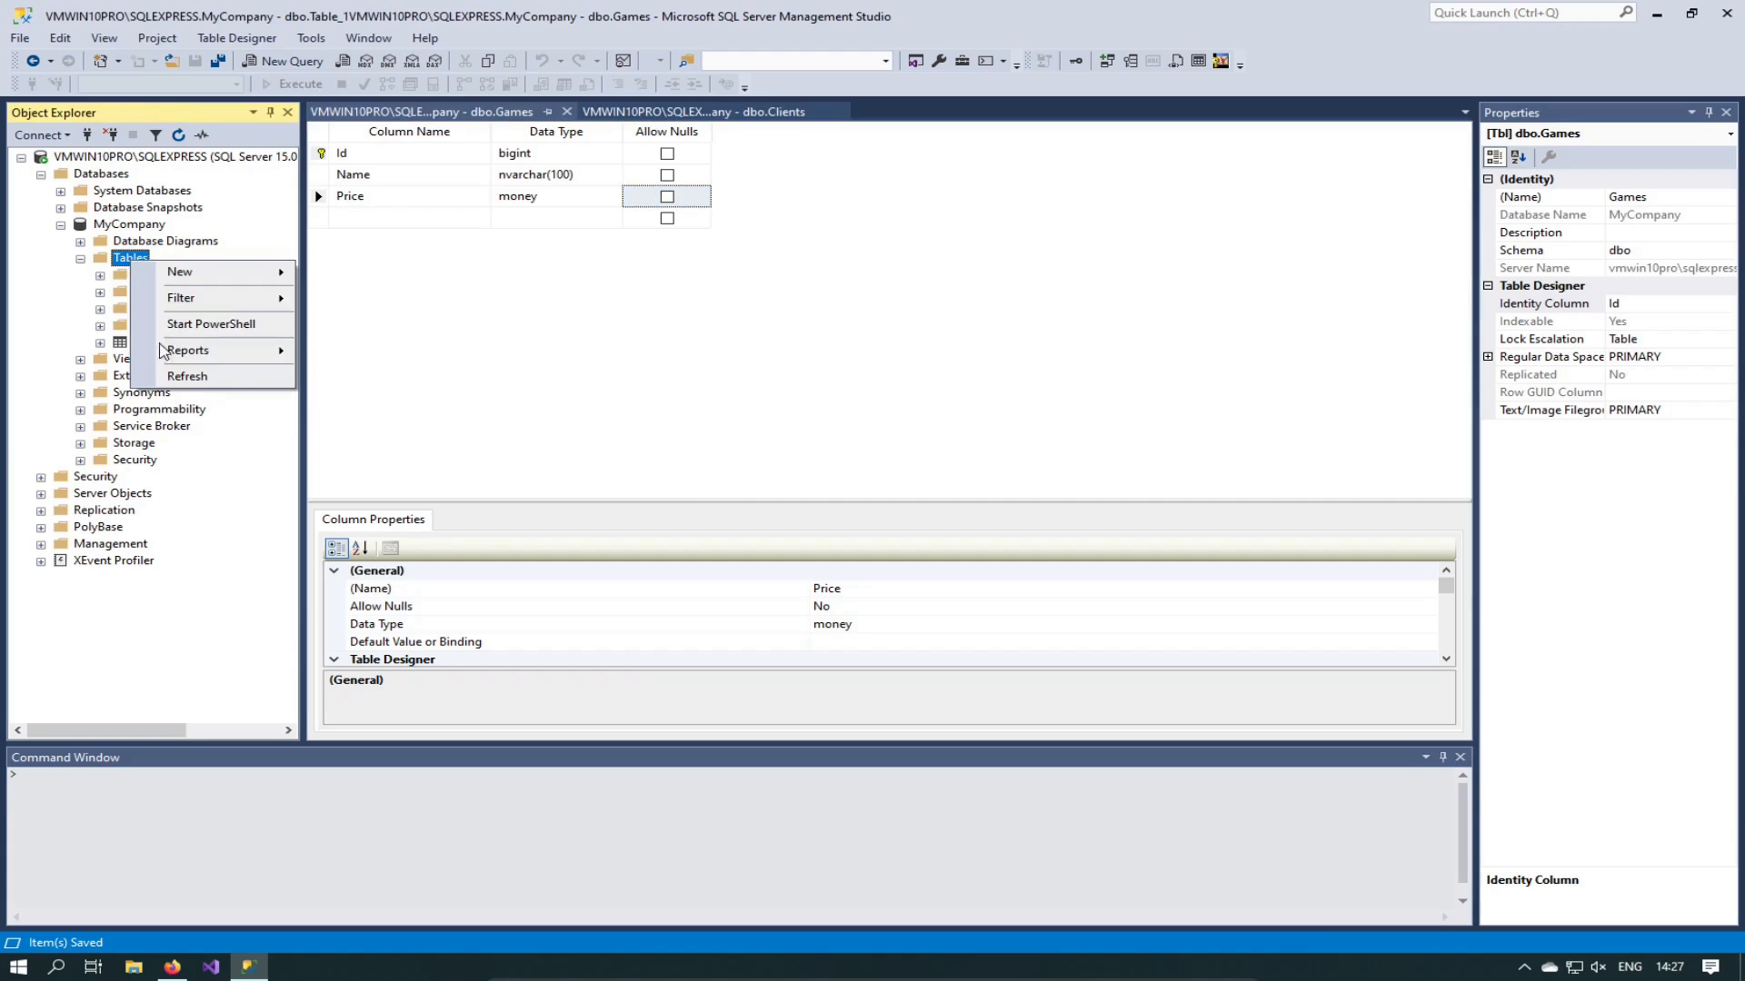
left_click(186, 377)
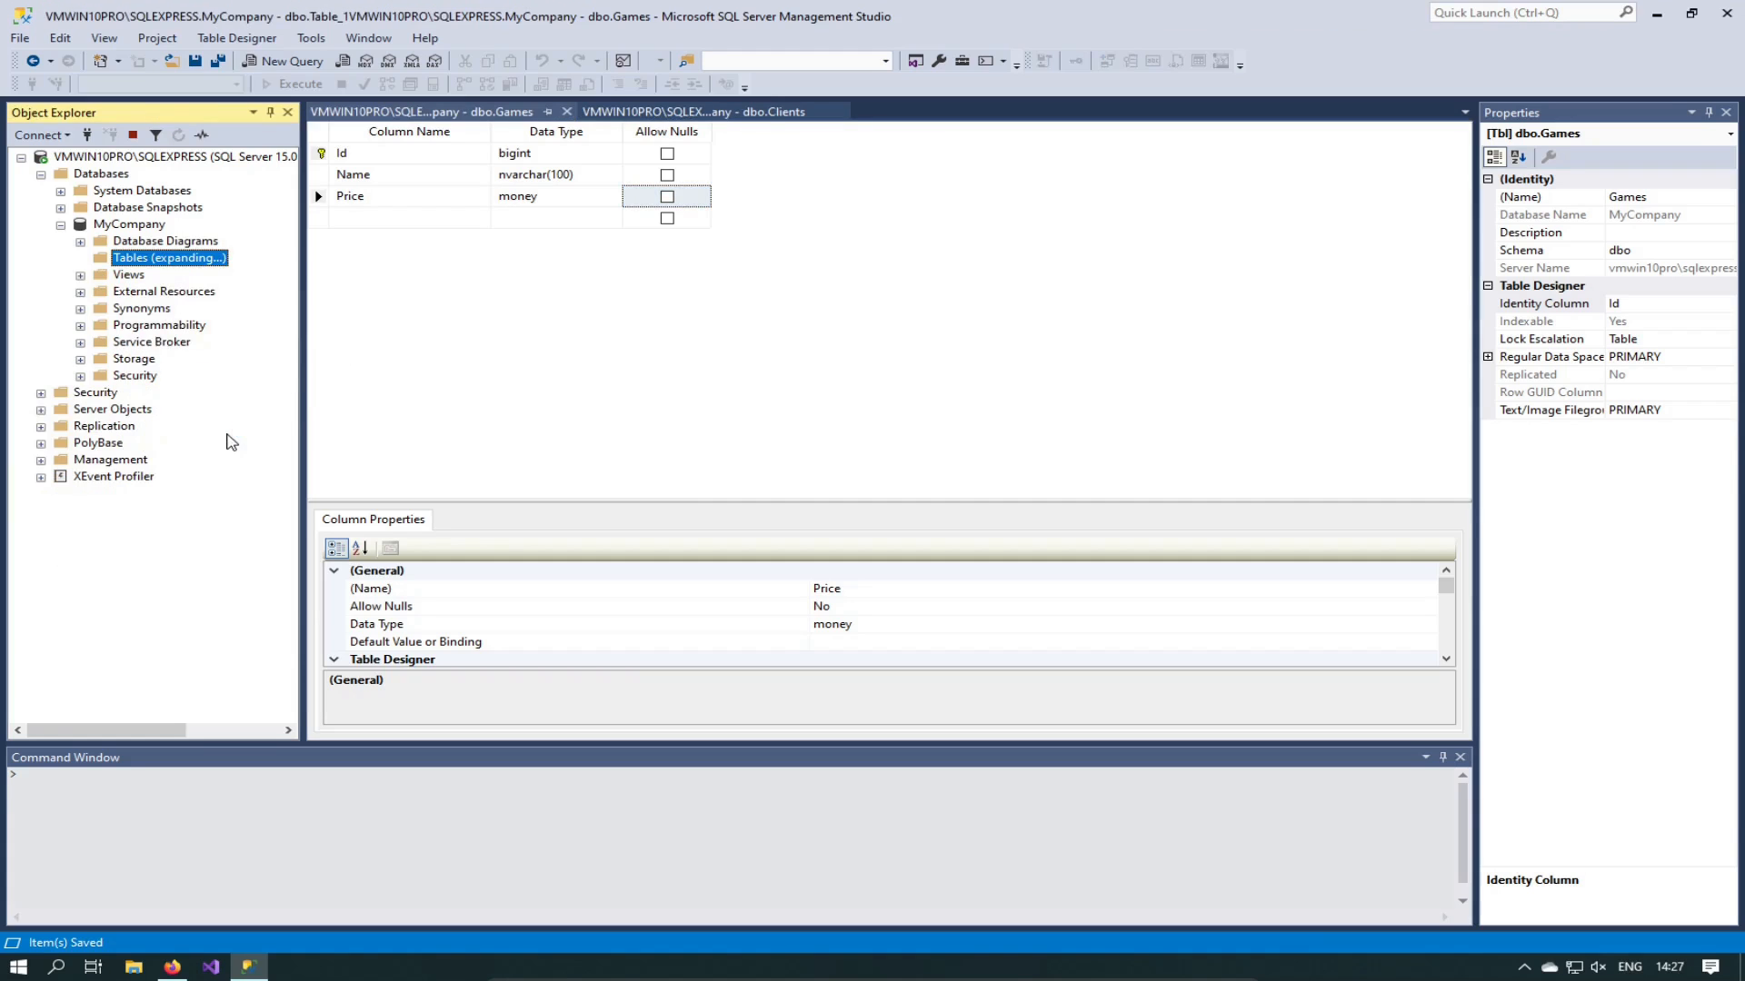
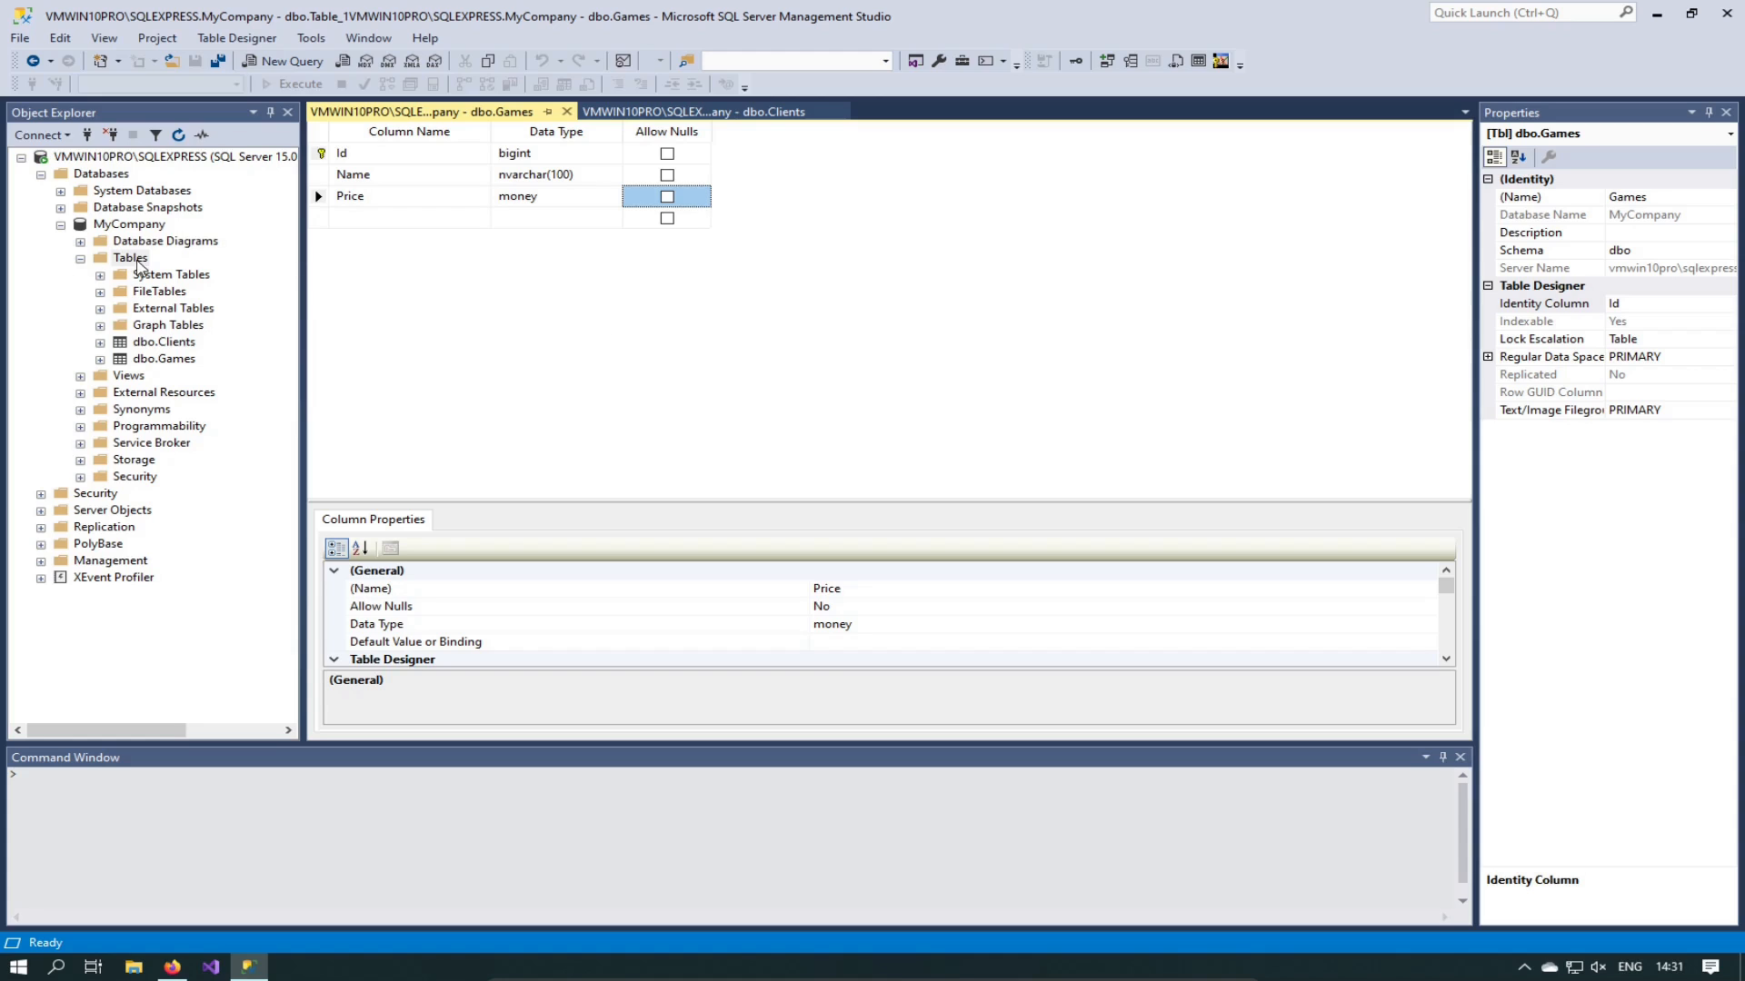
Step: Start a new MyCompany table with an Id column of type bigint
right_click(136, 261)
mouse_move(160, 270)
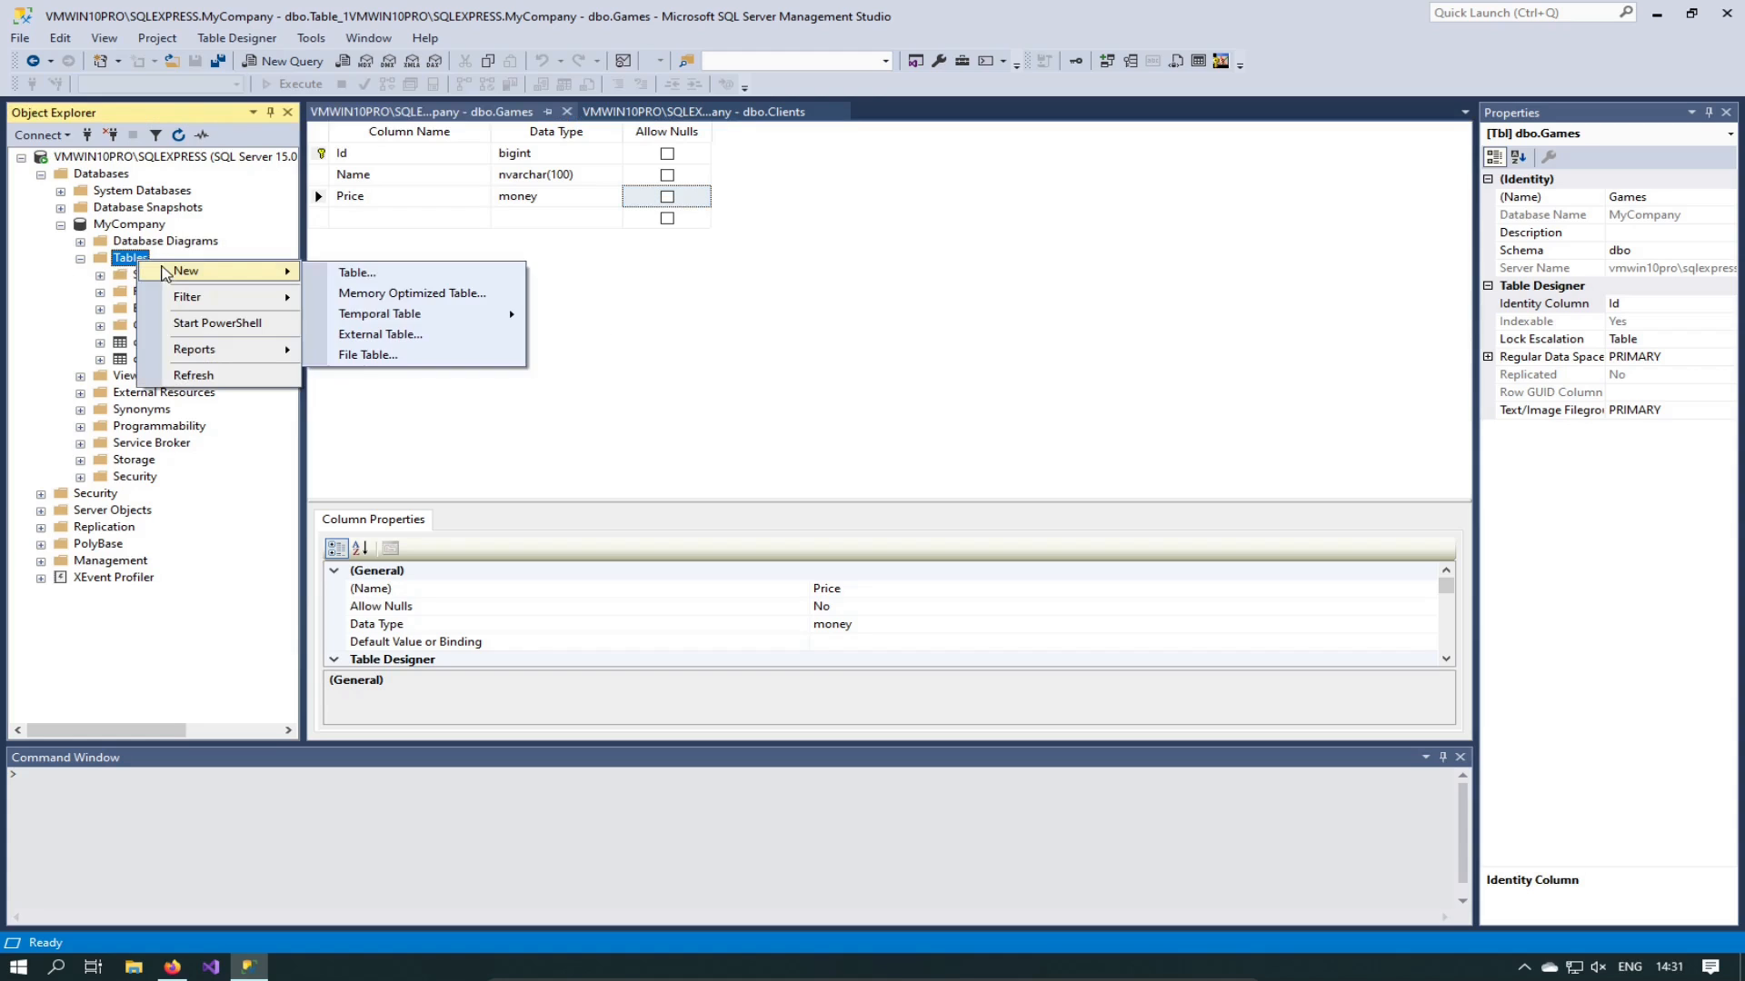
left_click(377, 275)
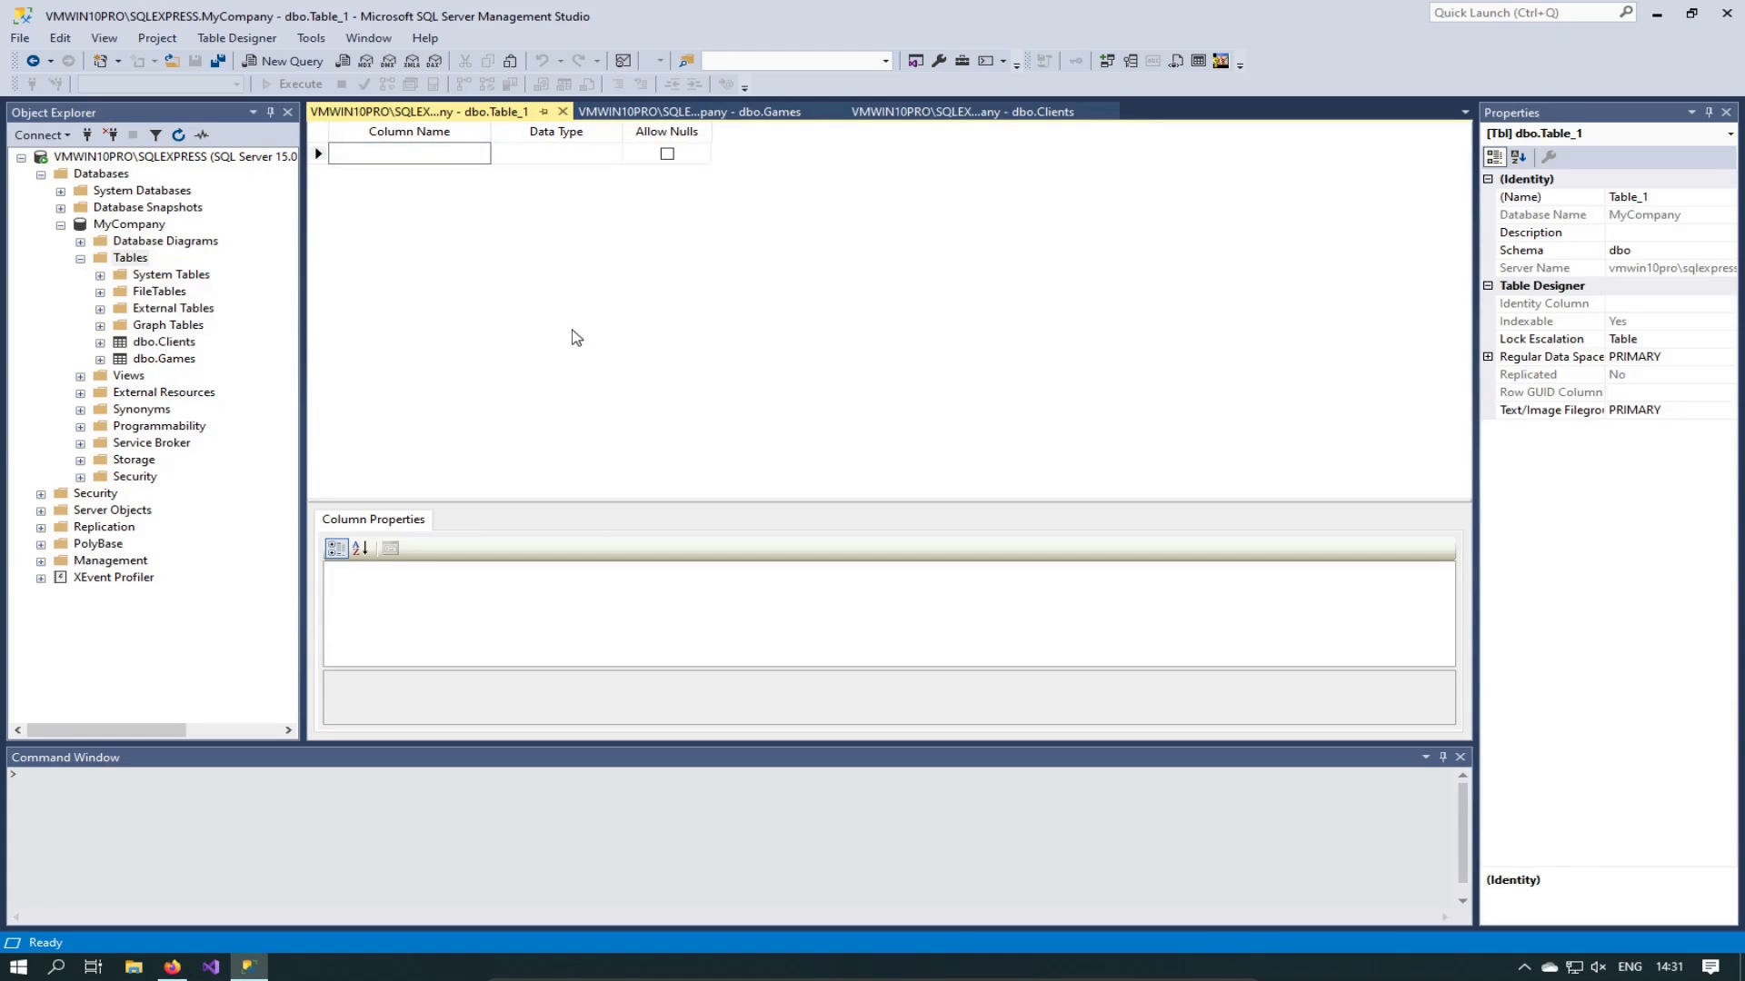
type("Id")
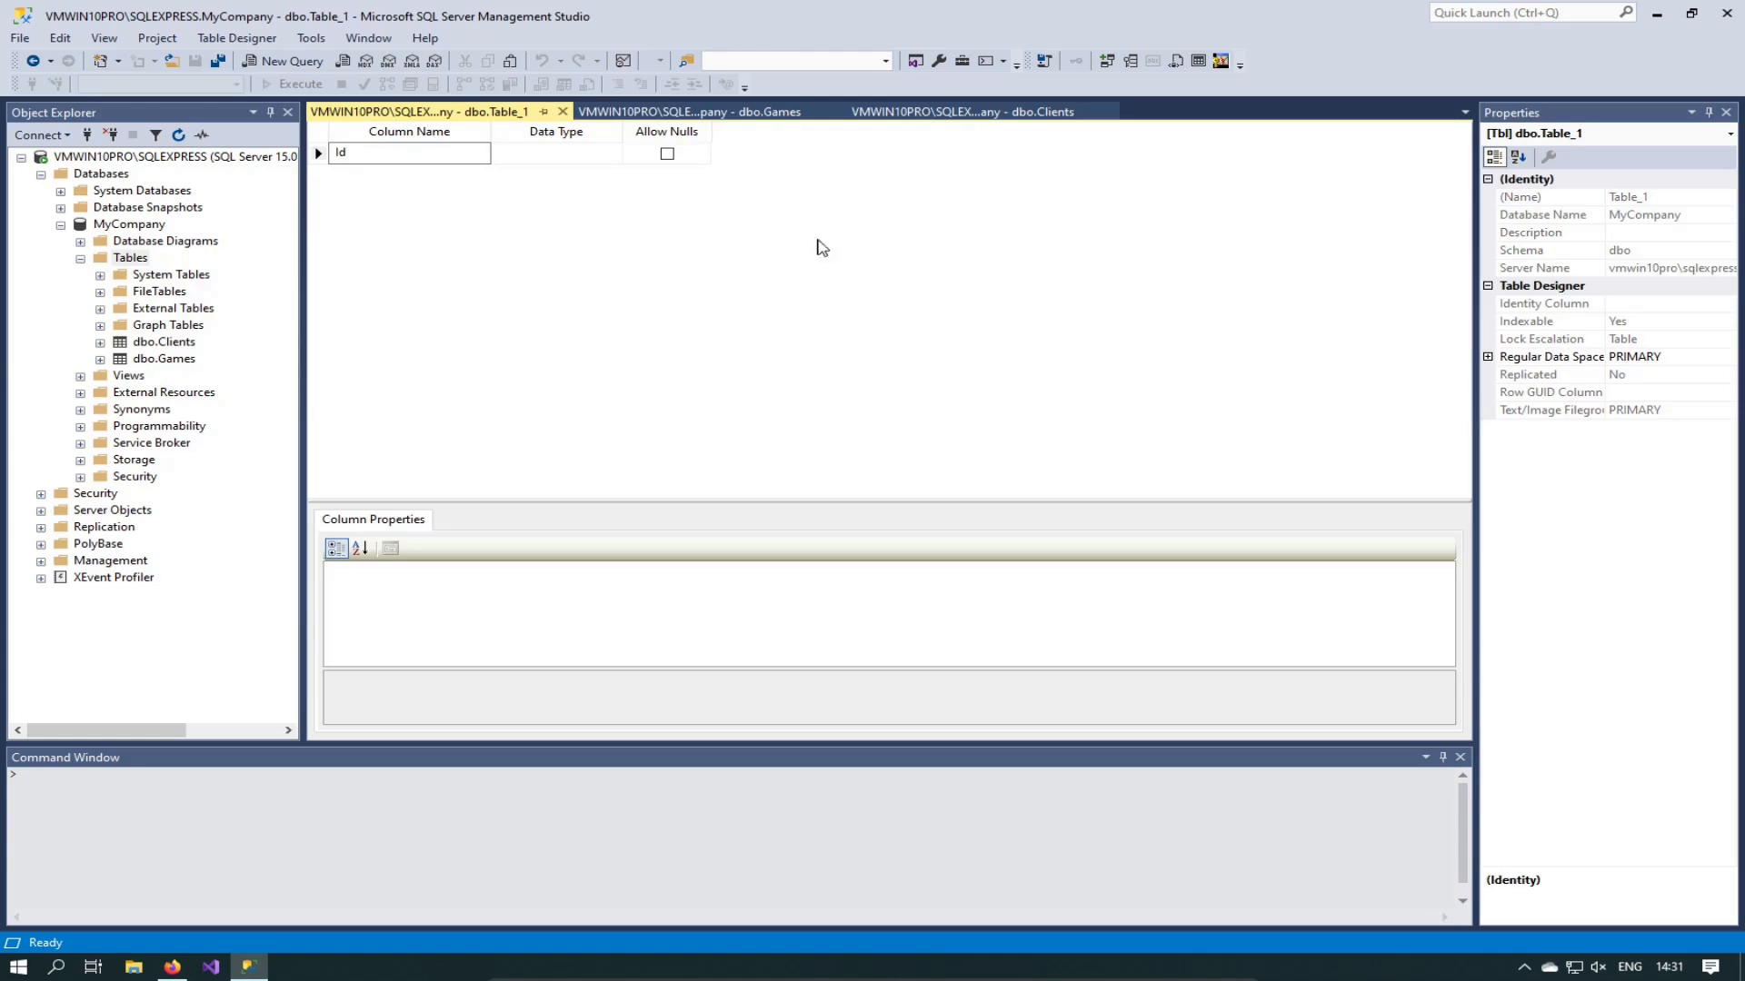
left_click(577, 150)
type("bigint")
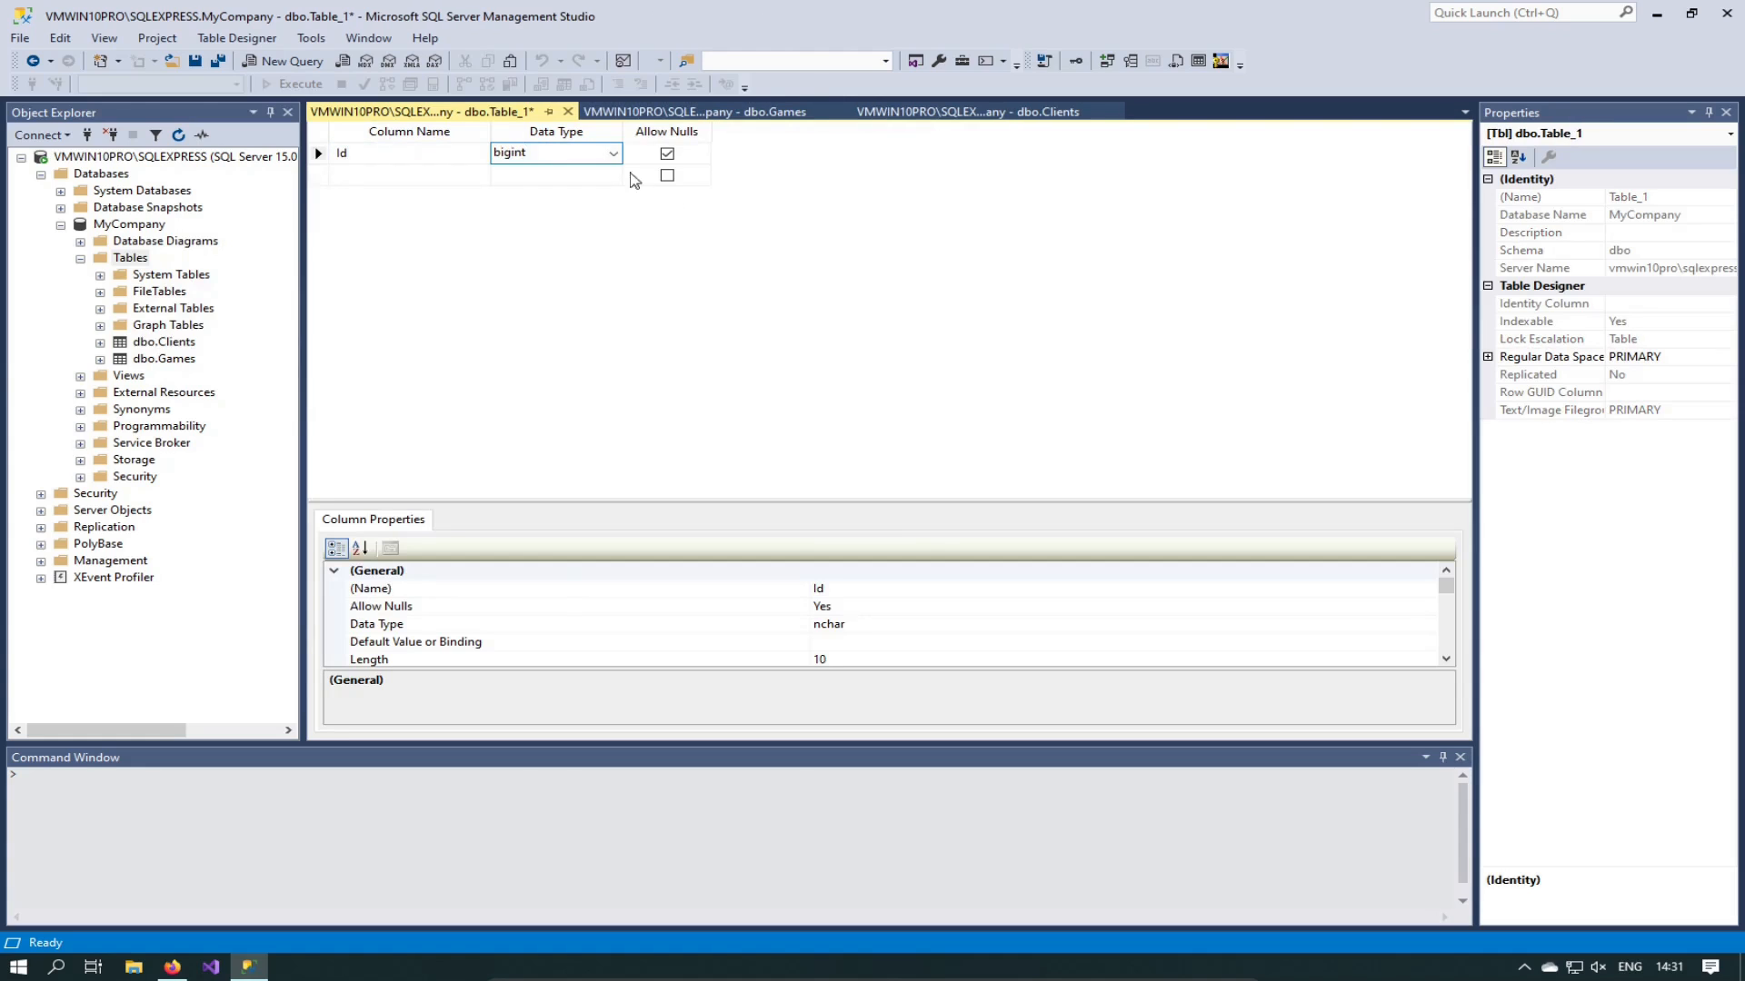
Step: Make Id the table's primary key and its identity column
right_click(696, 154)
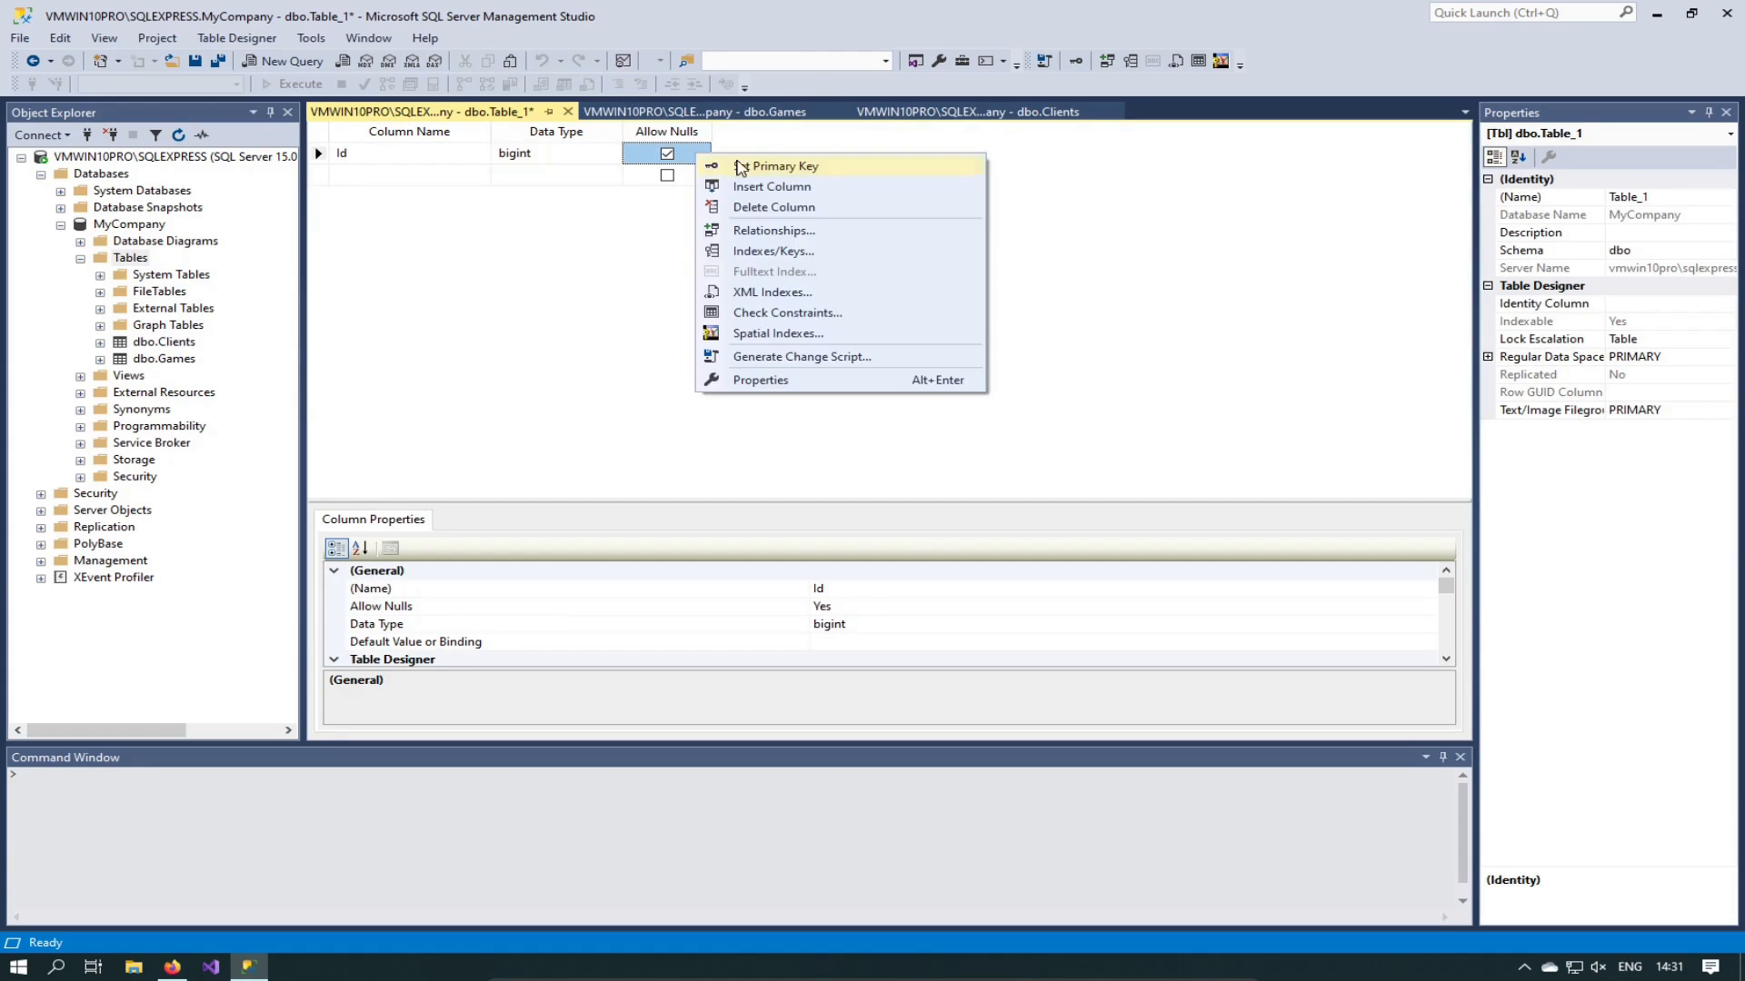
left_click(773, 166)
left_click(1663, 304)
left_click(1723, 304)
left_click(1627, 323)
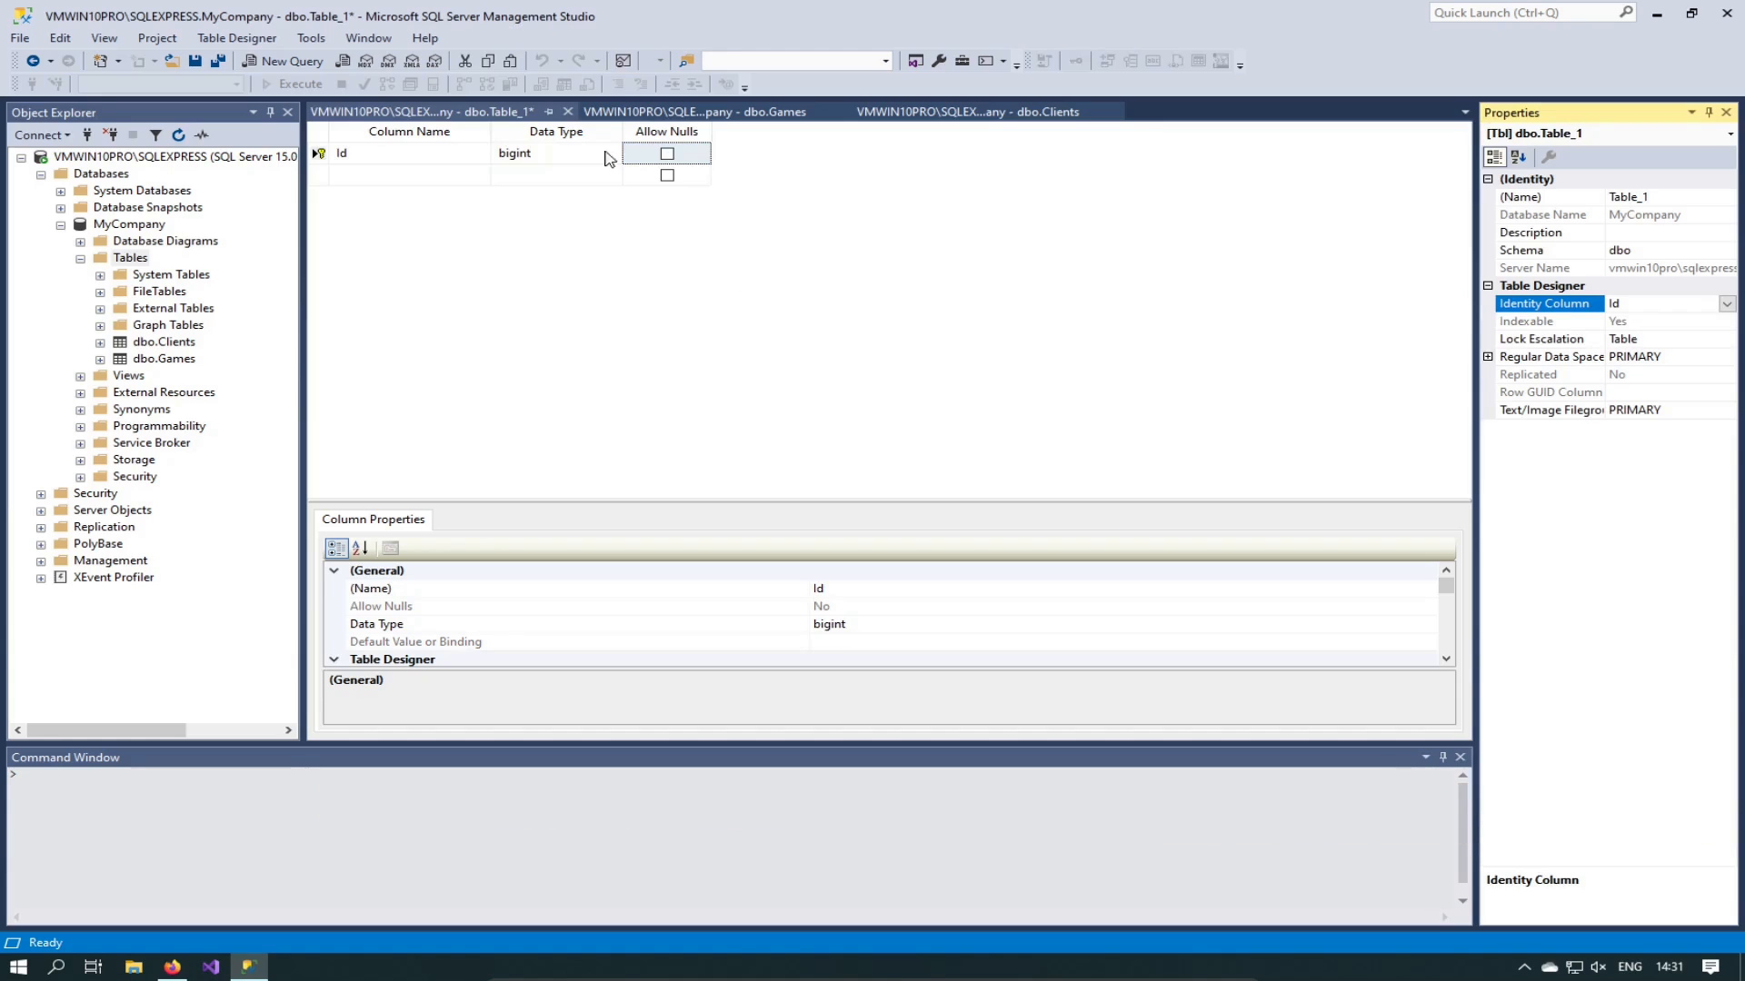
left_click(400, 175)
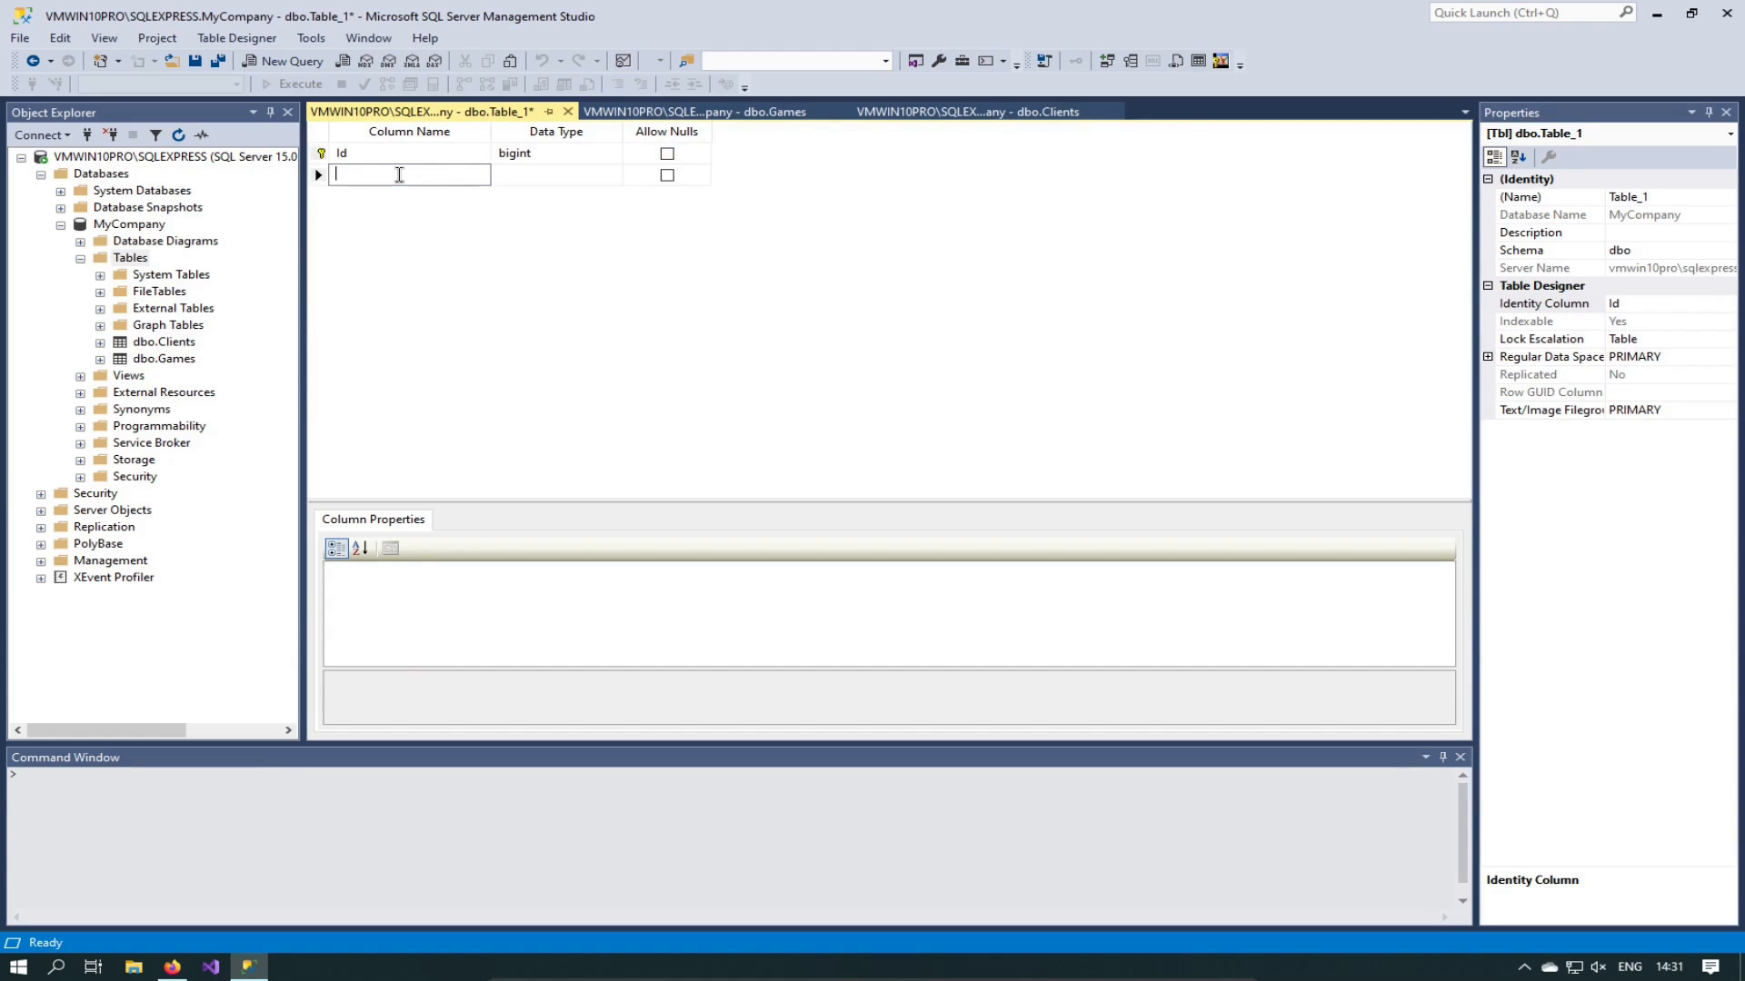
Step: Add Client, Game and DateTimeStamp columns, keeping the default nchar(10) type
type("Cli")
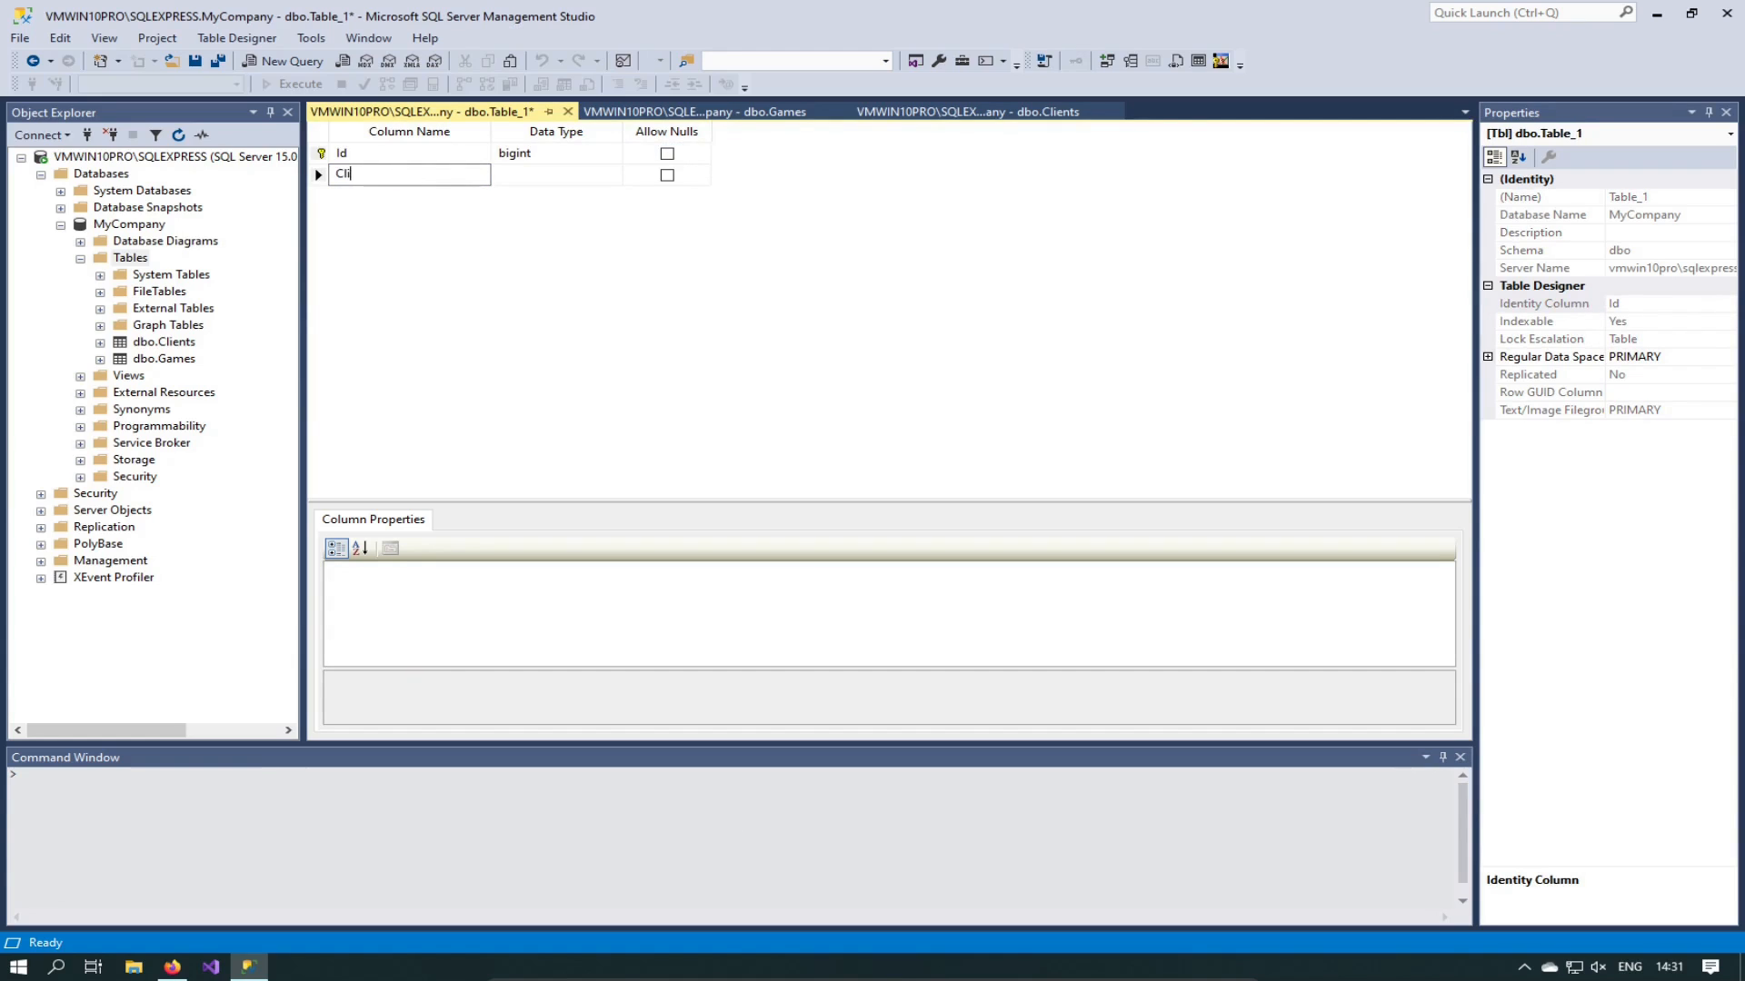
type("nentd")
key("BackSpace")
key("Tab")
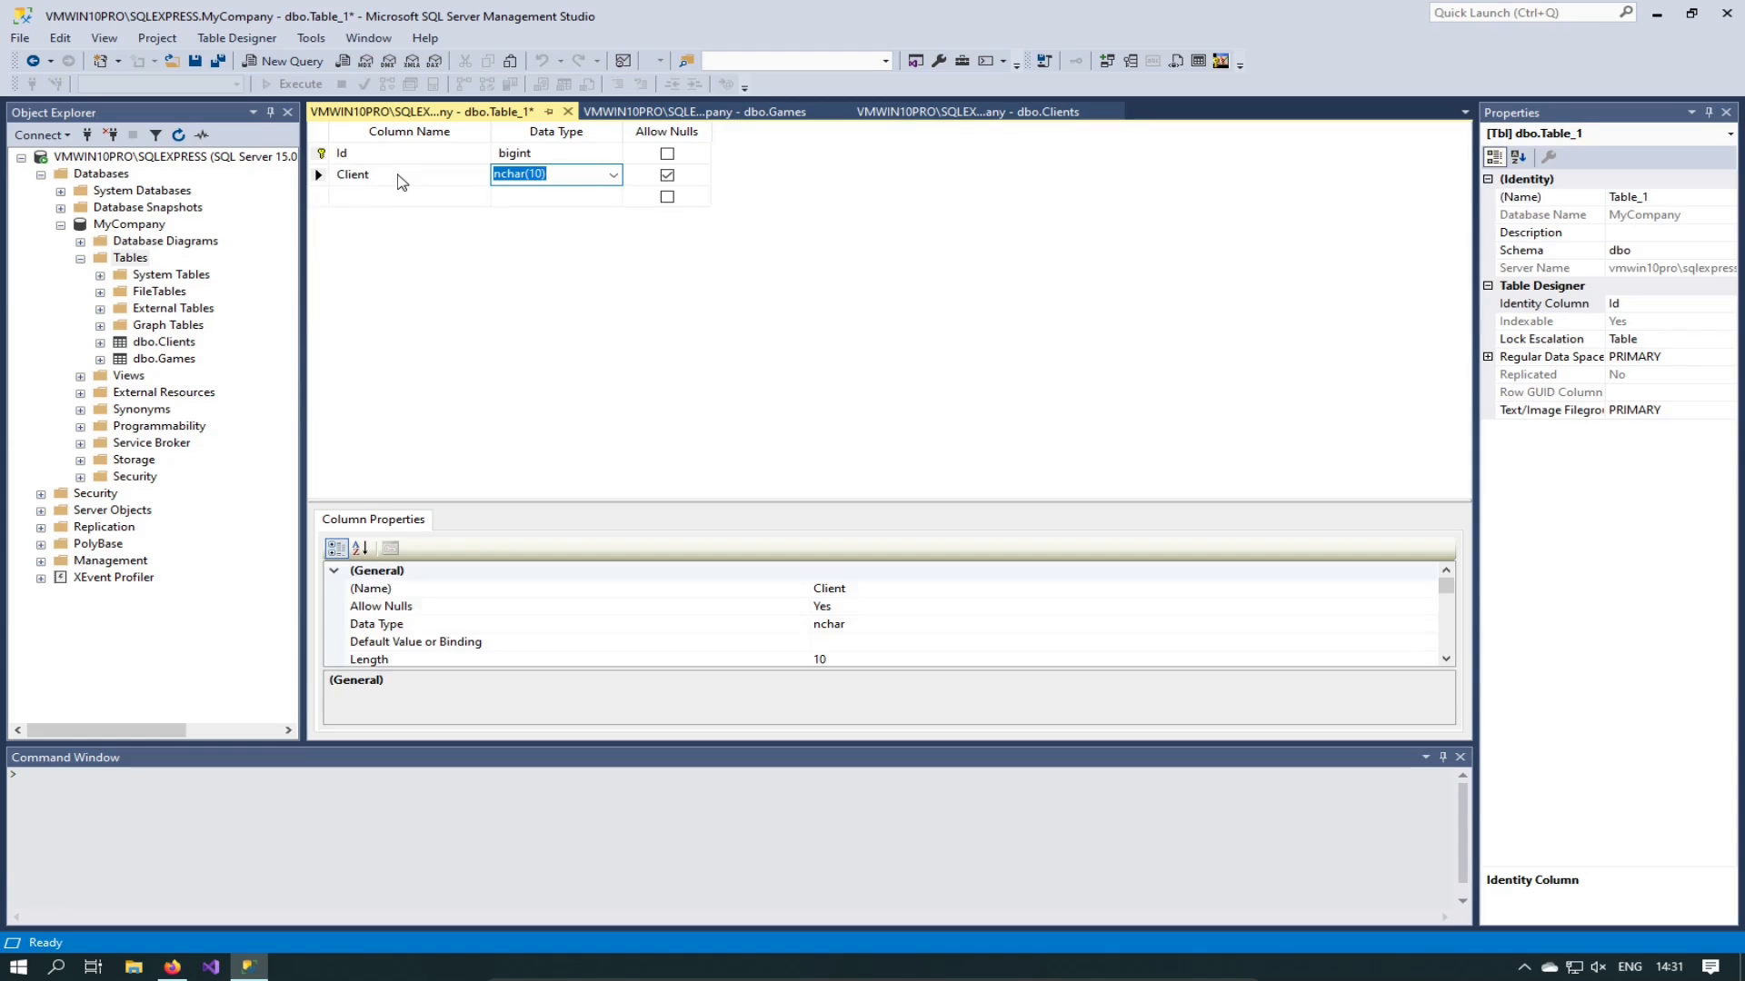
left_click(409, 197)
type("Ga")
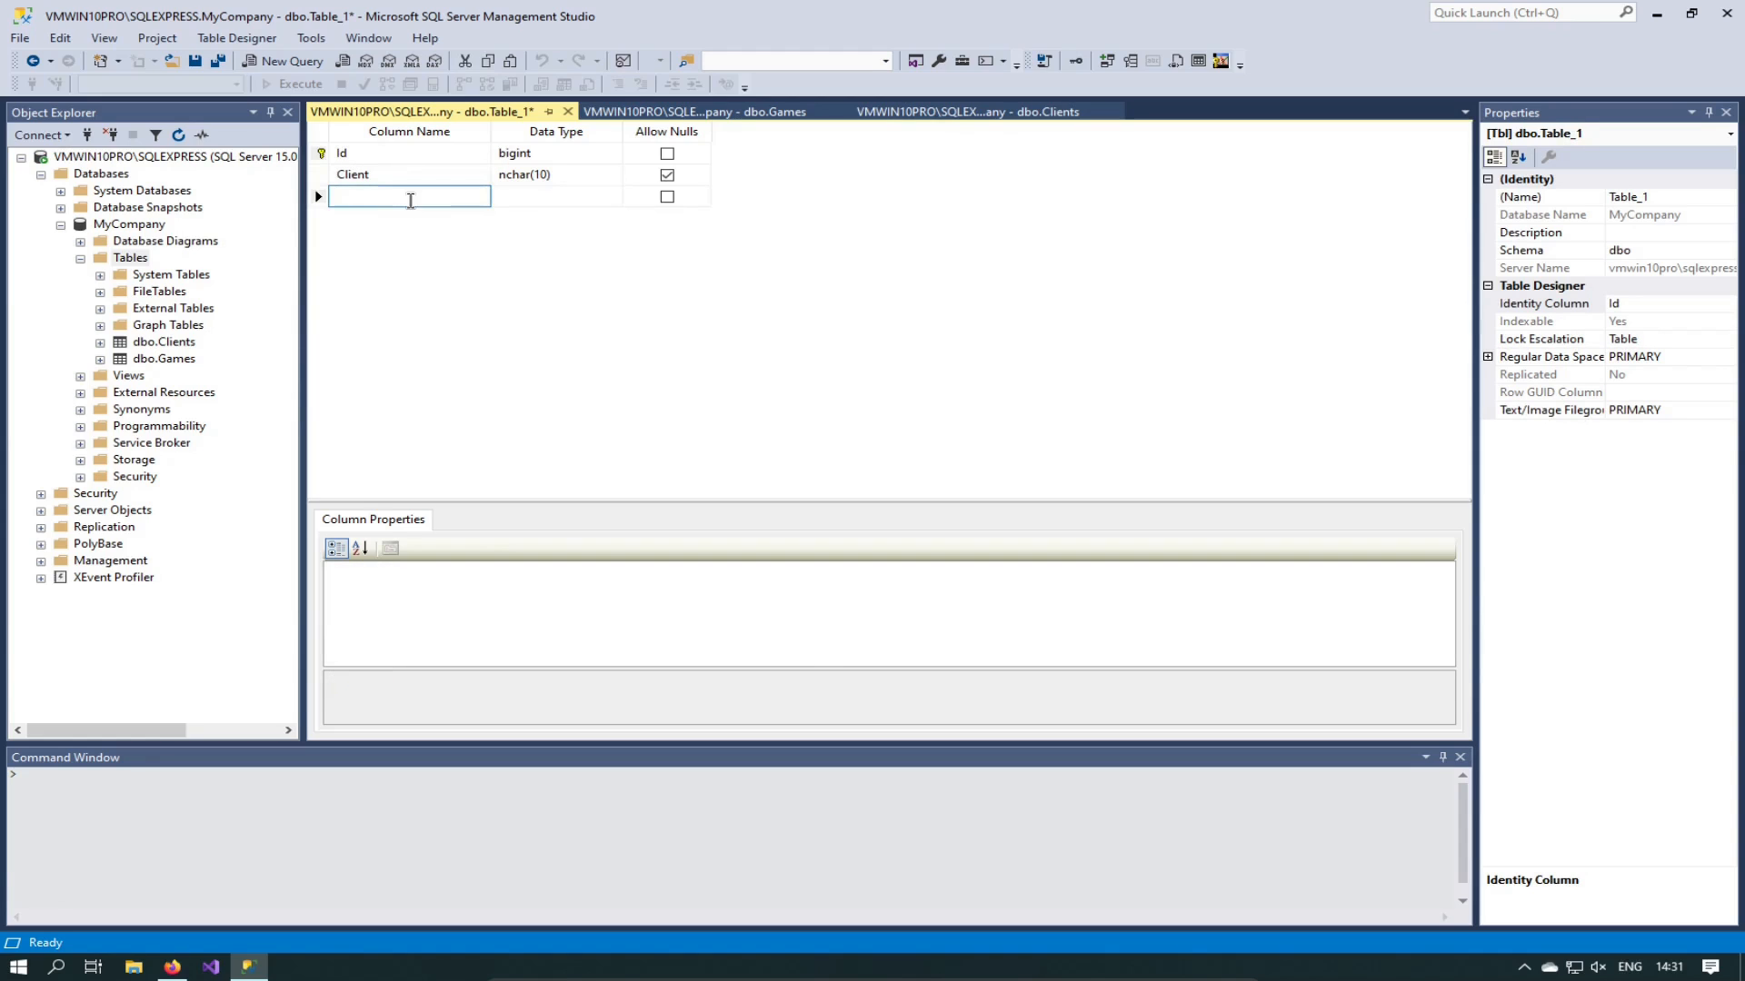
type("me")
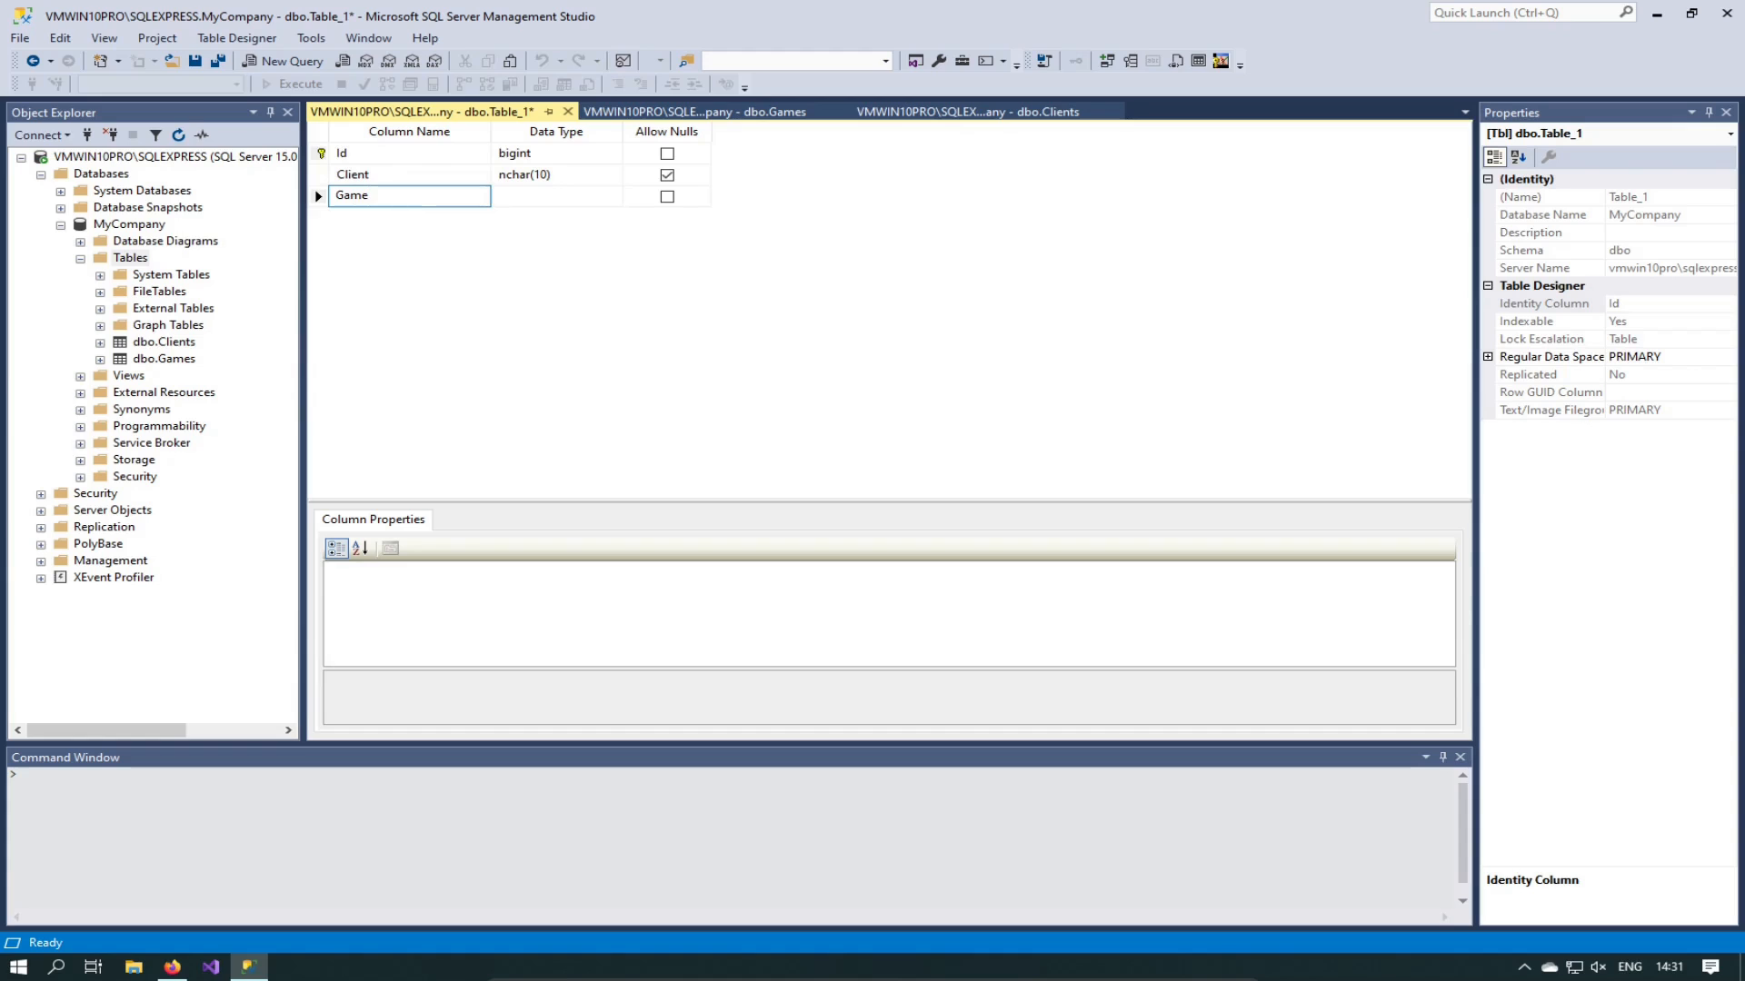
key("Tab")
left_click(395, 218)
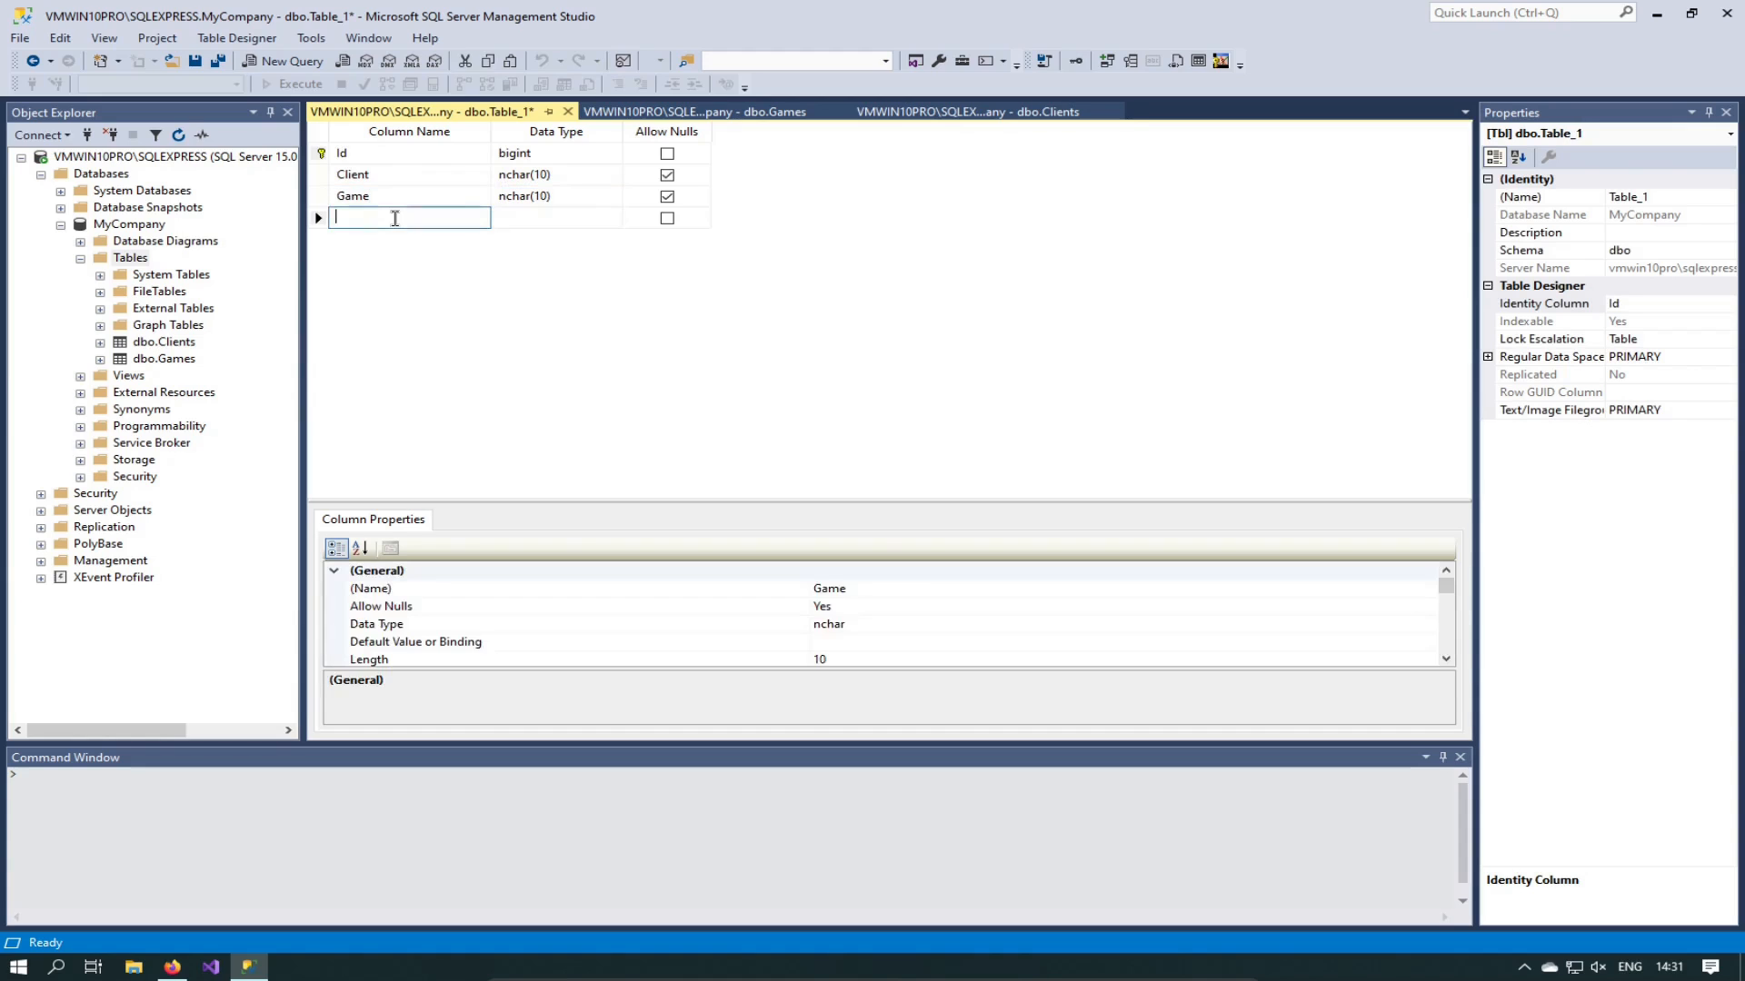
type("Dat")
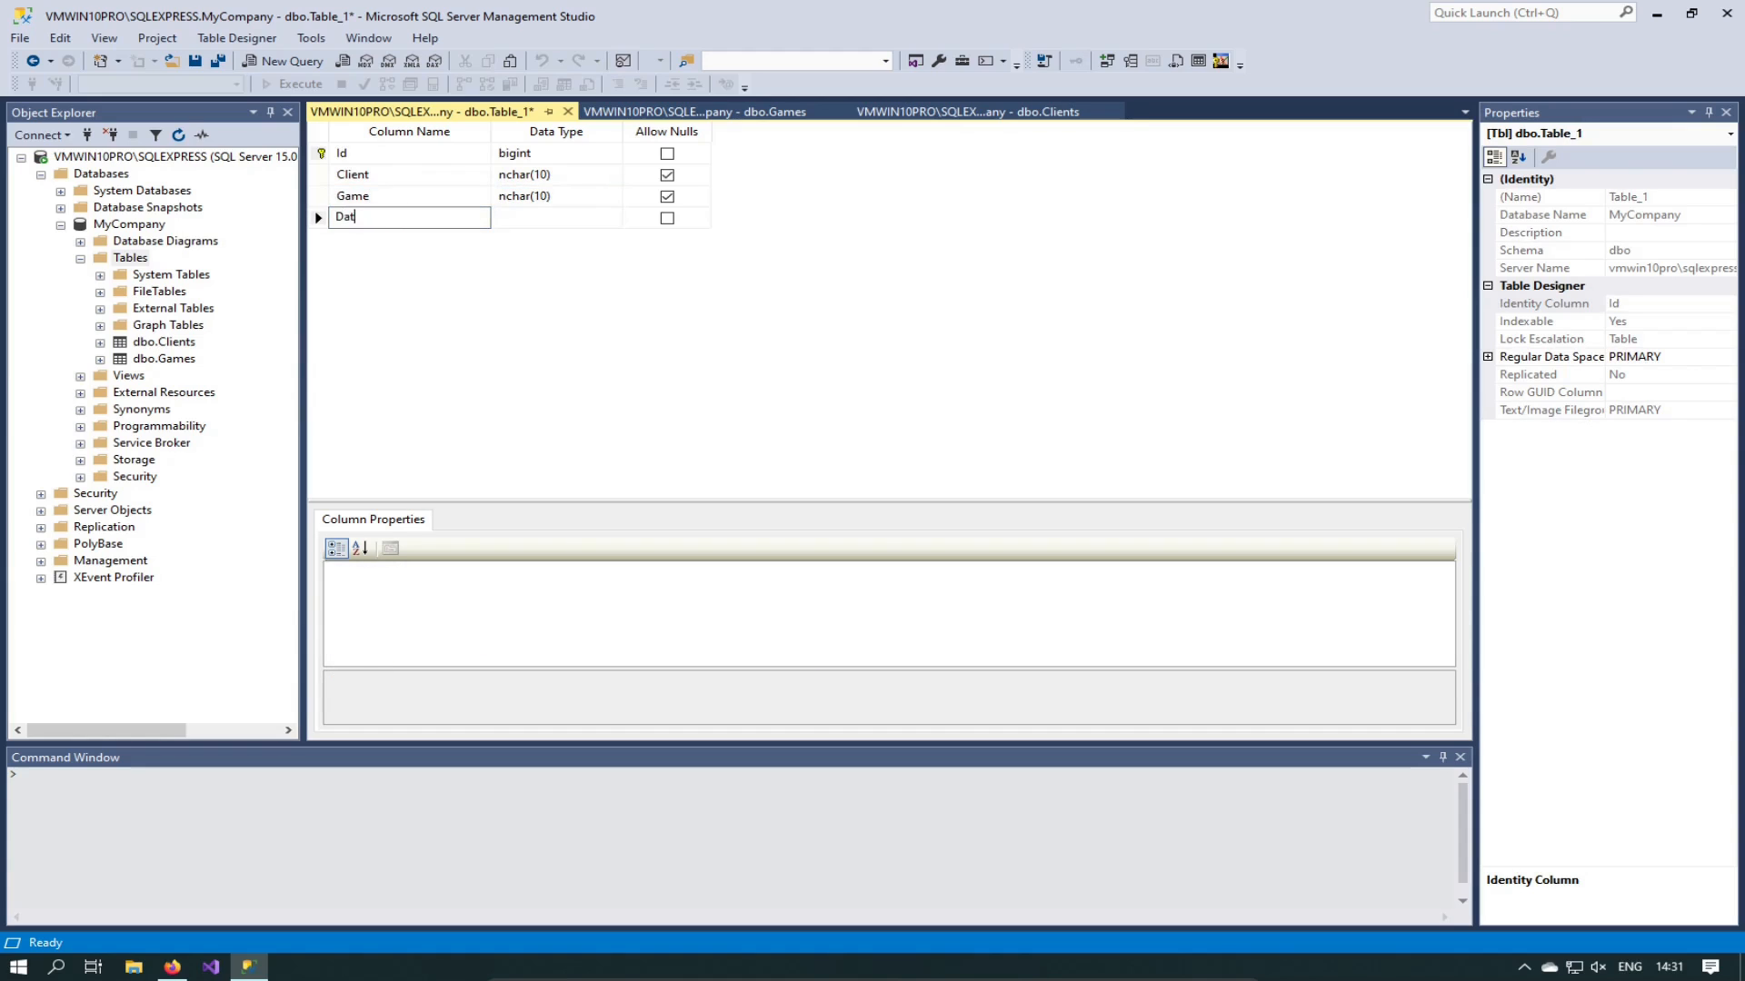
type("eTimeStamp")
left_click(517, 177)
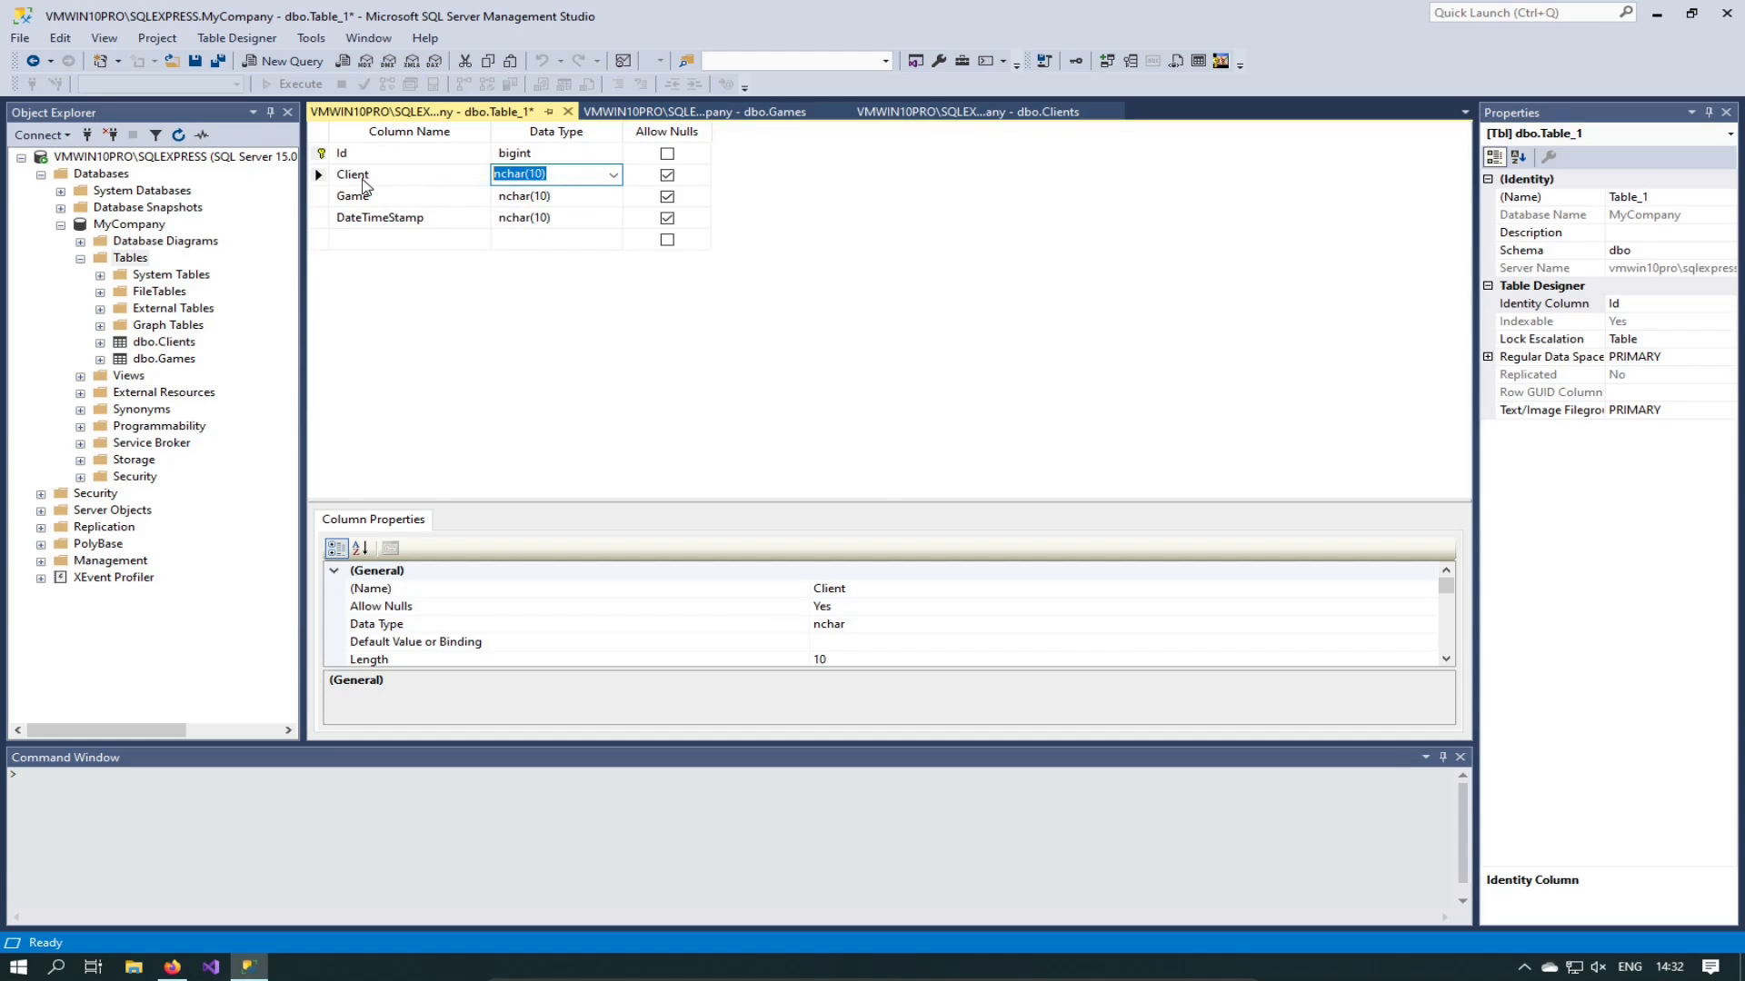
left_click(365, 176)
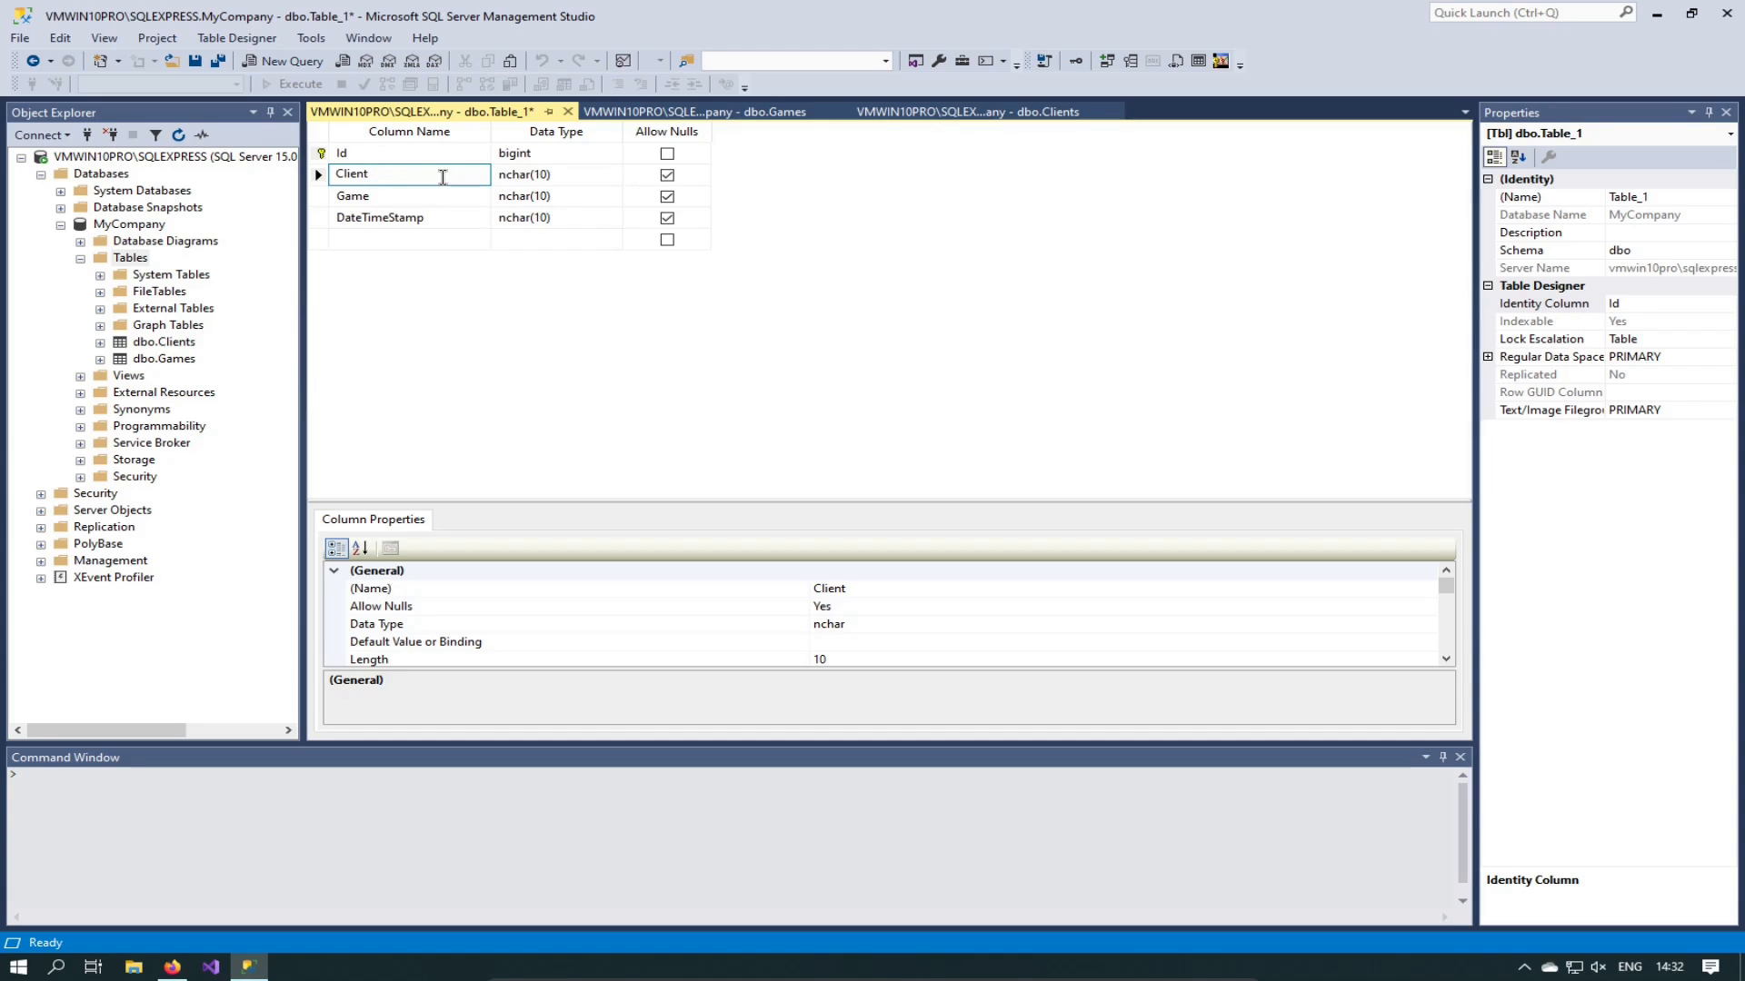
Step: Rename Client to ClientId as bigint, and disallow nulls for ClientId and Game
type("Id")
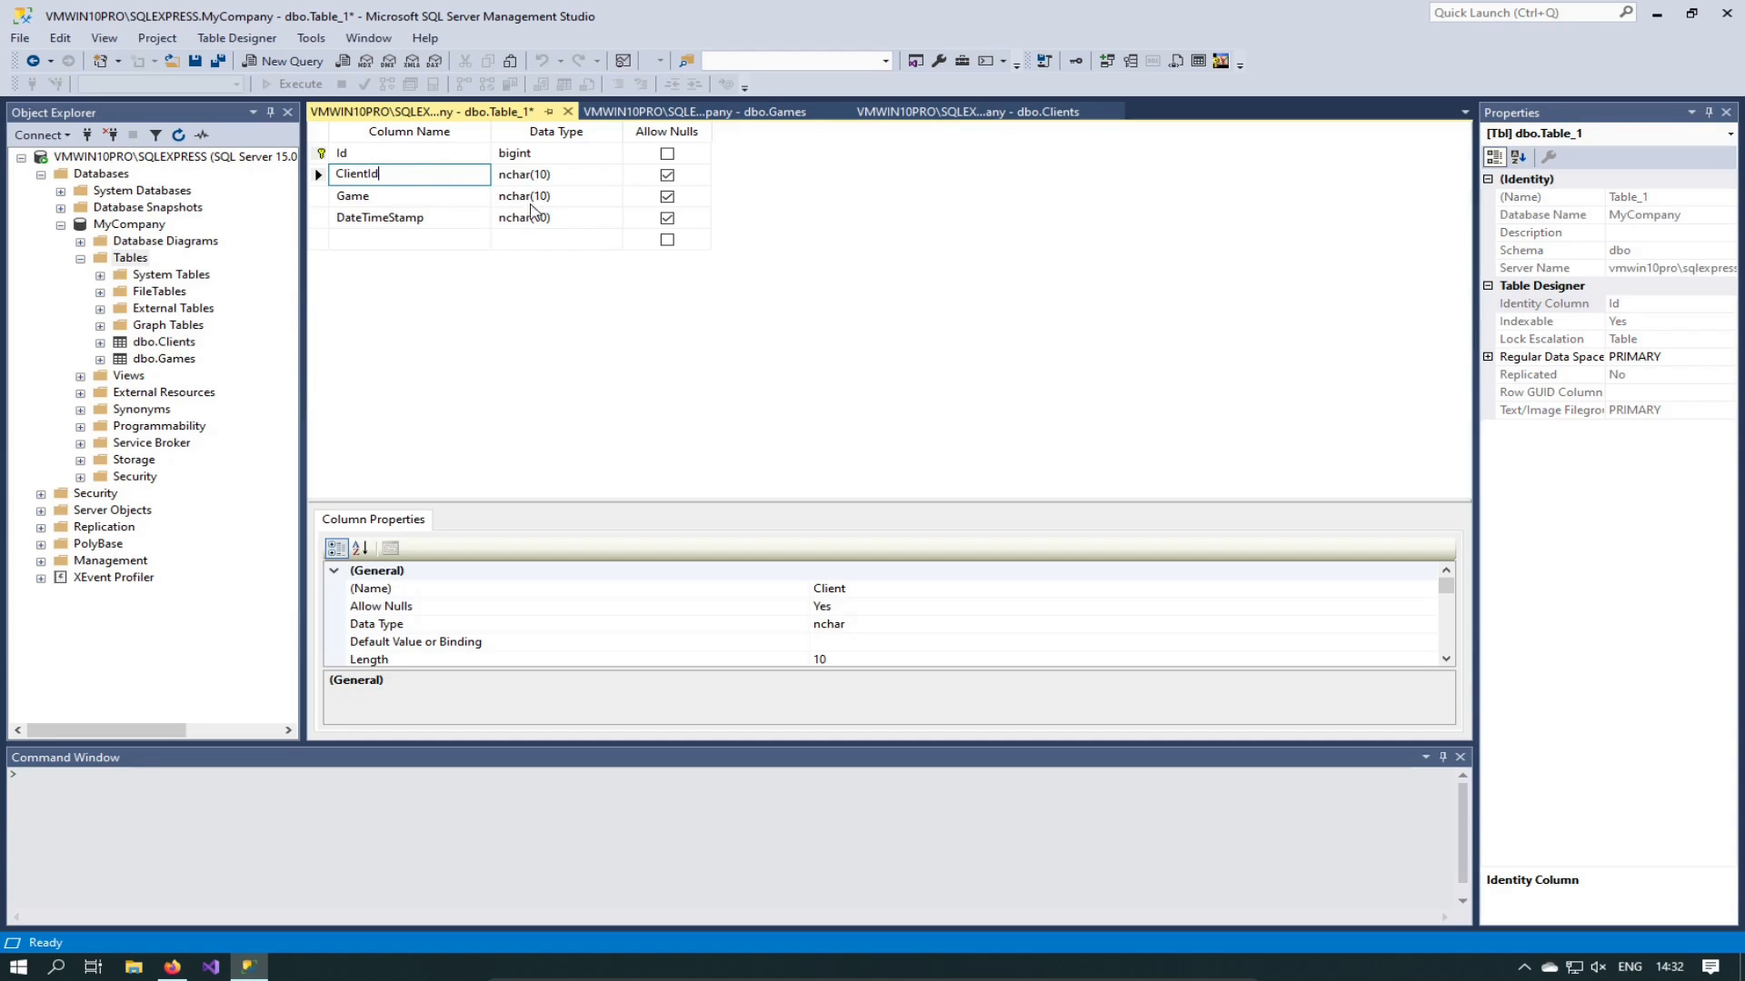
left_click(581, 174)
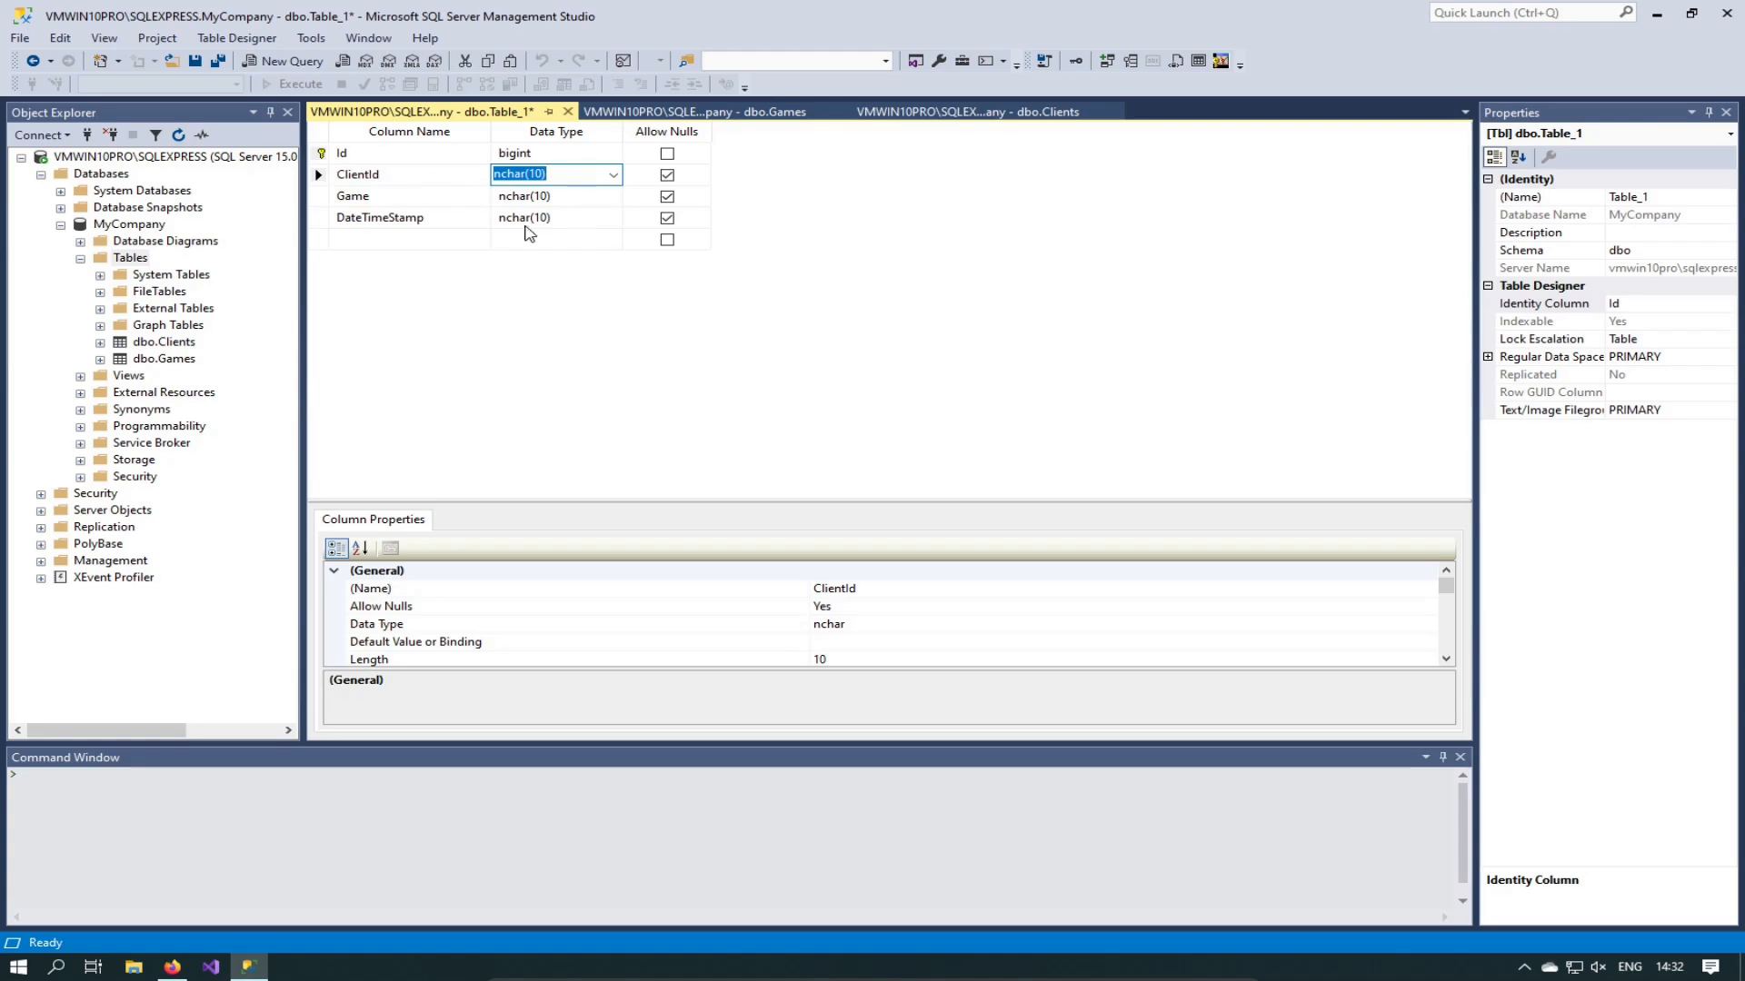
type("bigint")
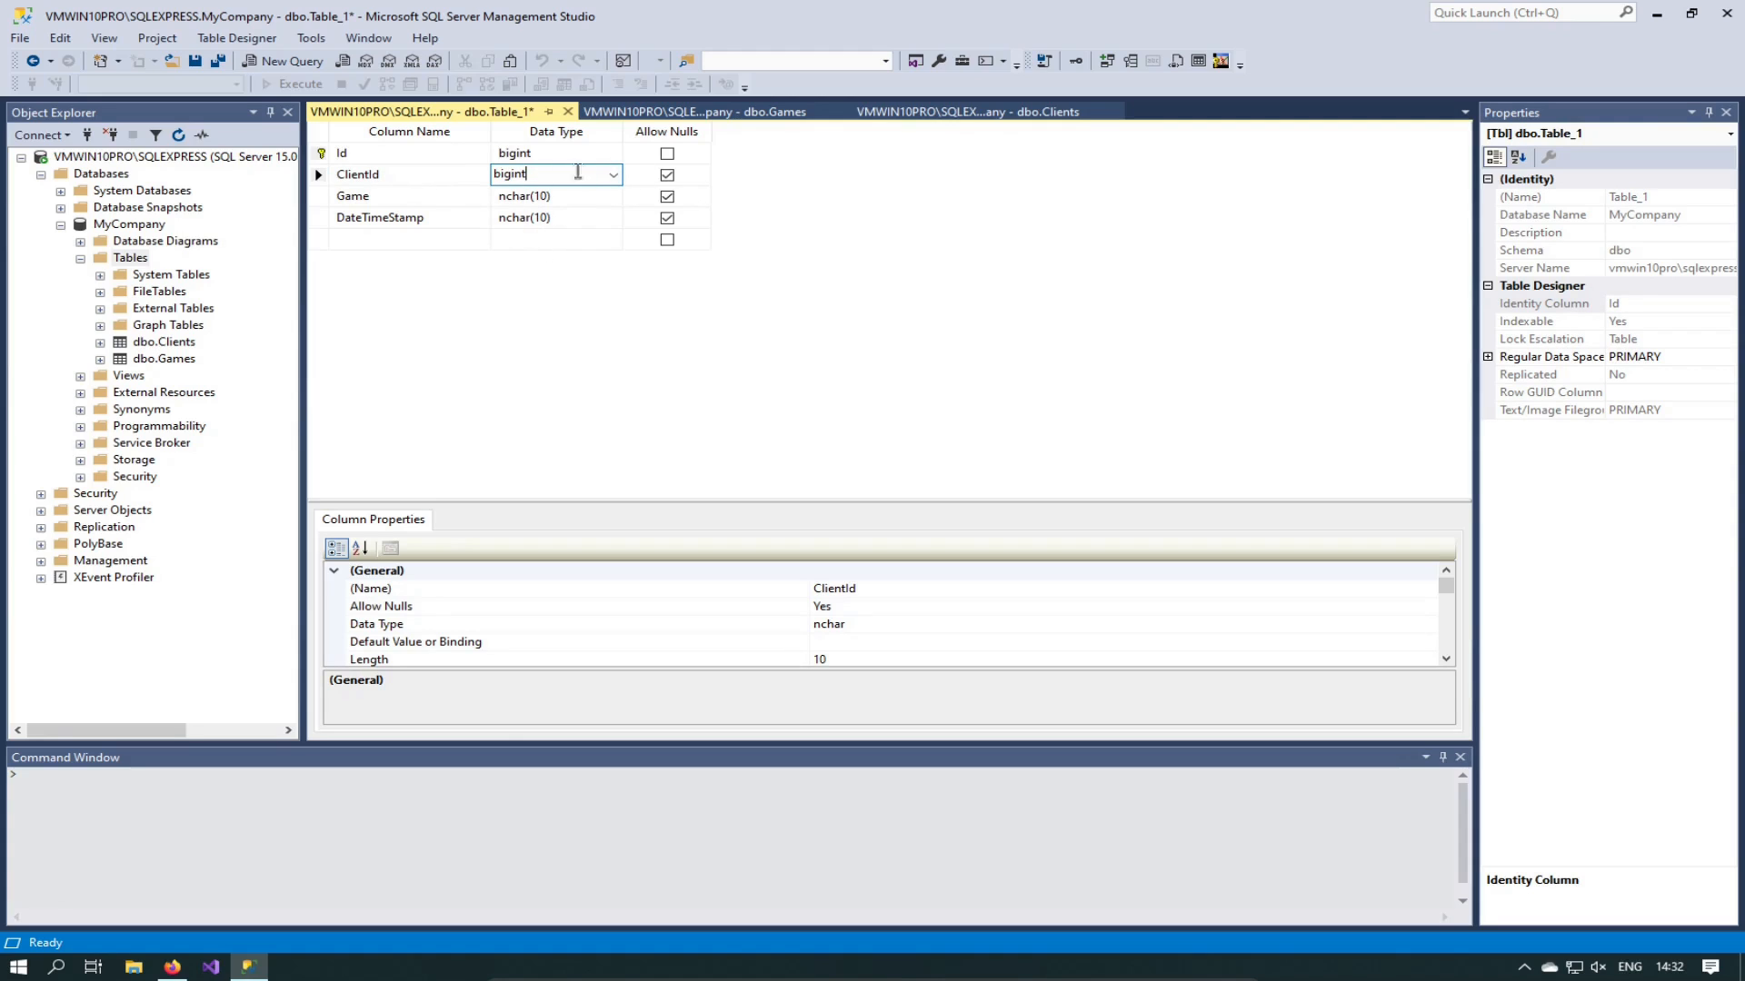
left_click(667, 176)
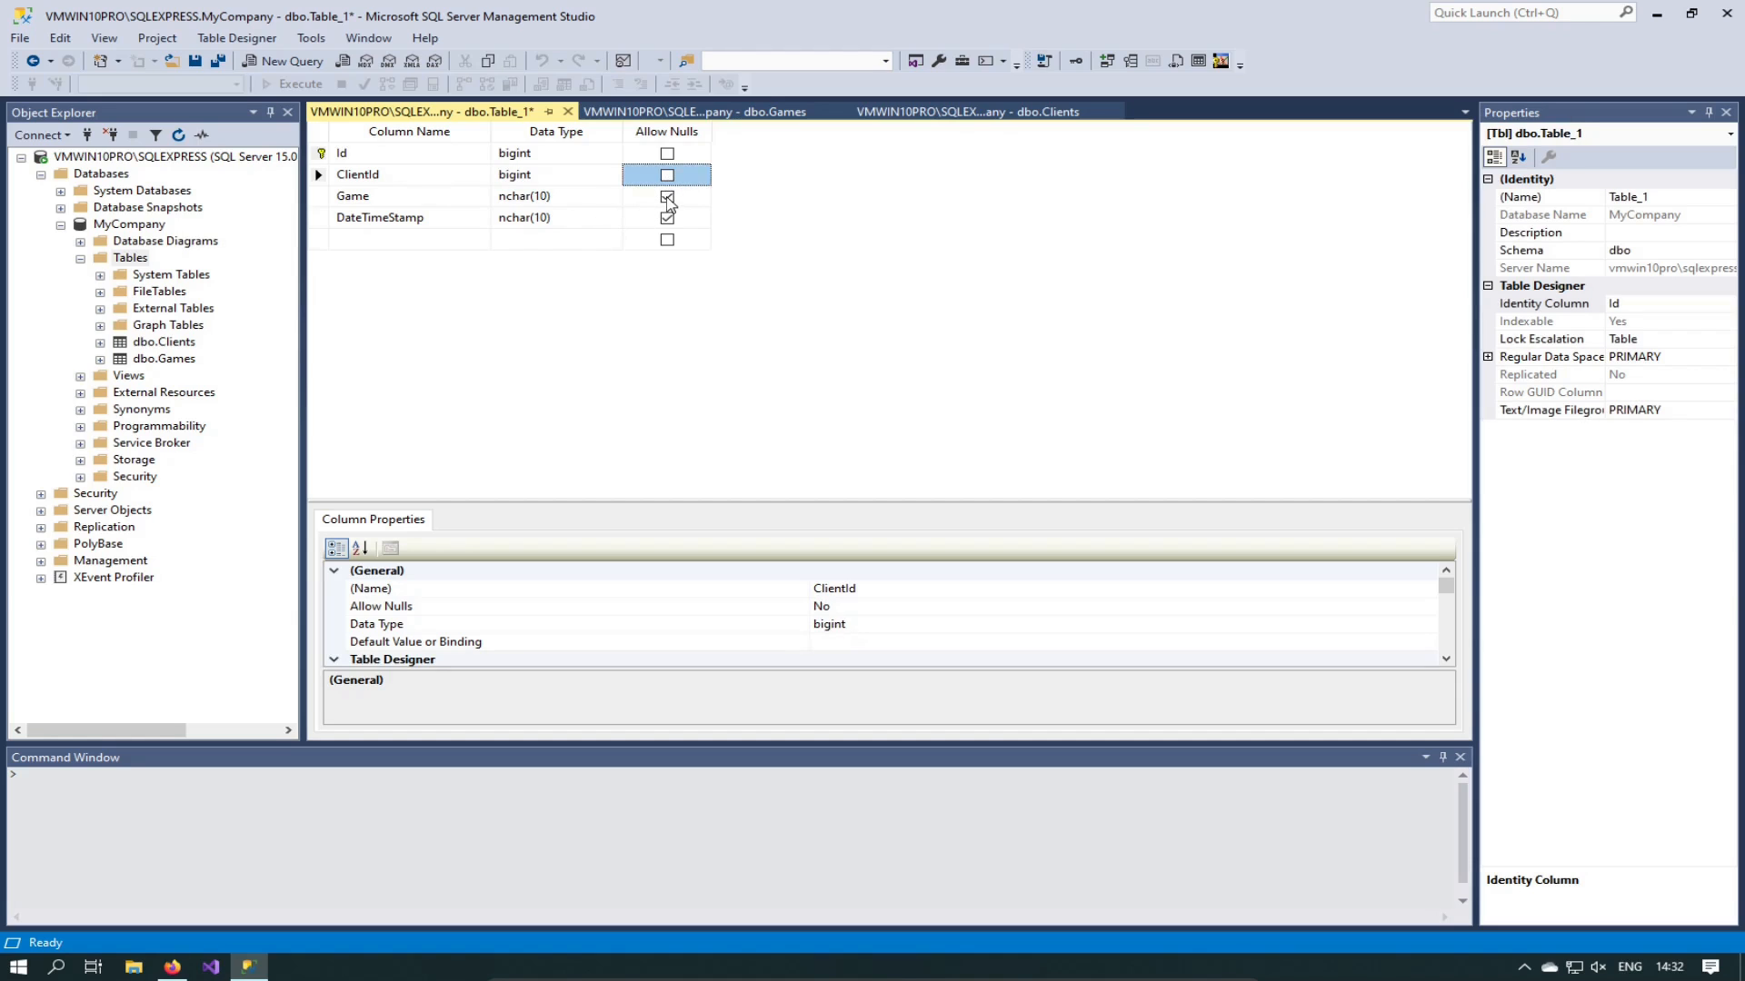
left_click(666, 197)
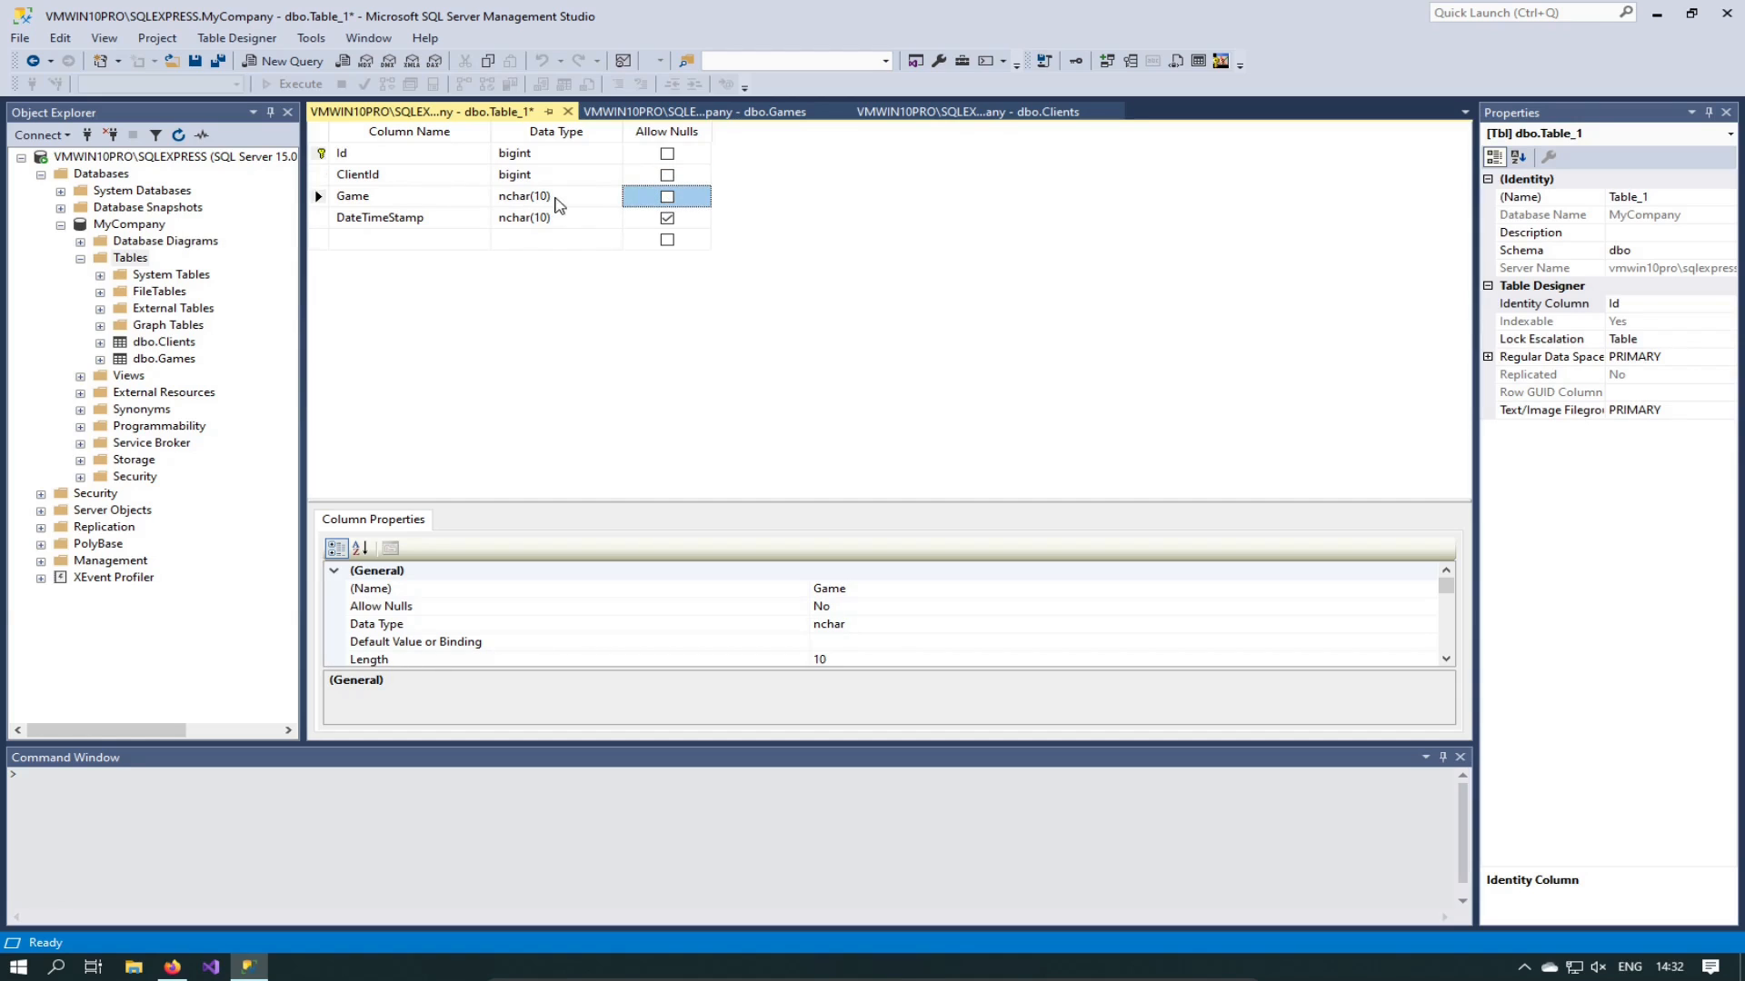
Step: Rename Game to GameId and change its data type to bigint
left_click(561, 202)
left_click(411, 195)
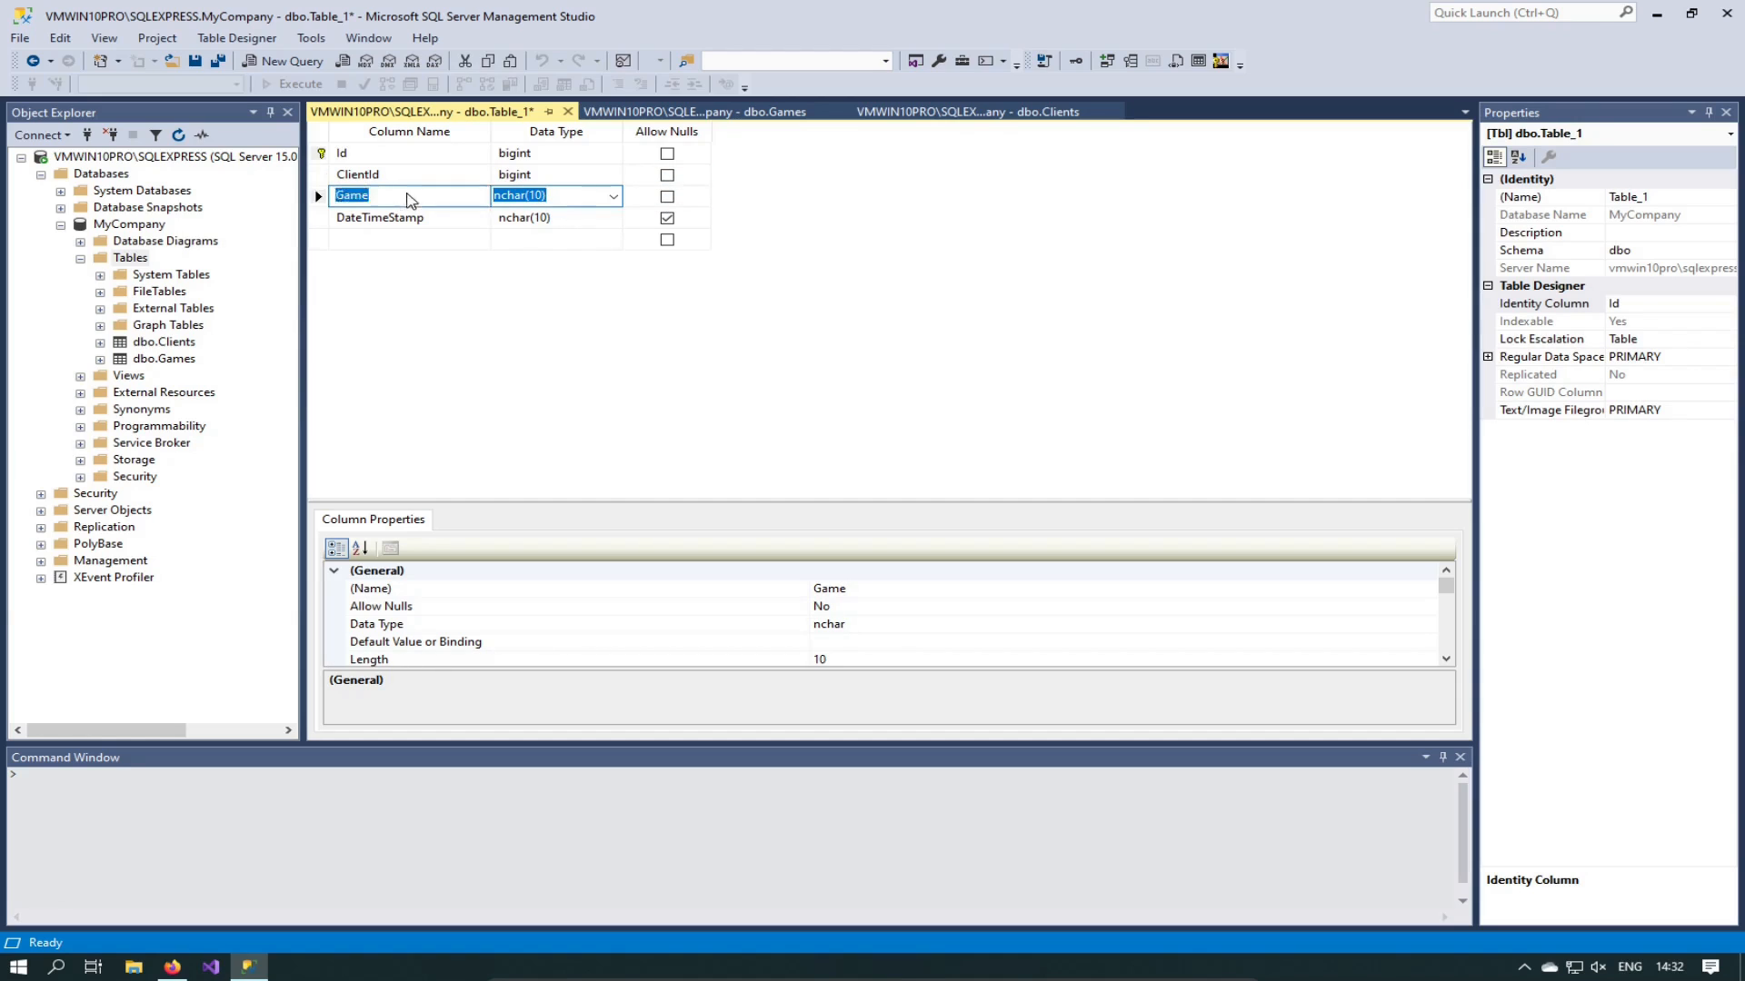
left_click(411, 194)
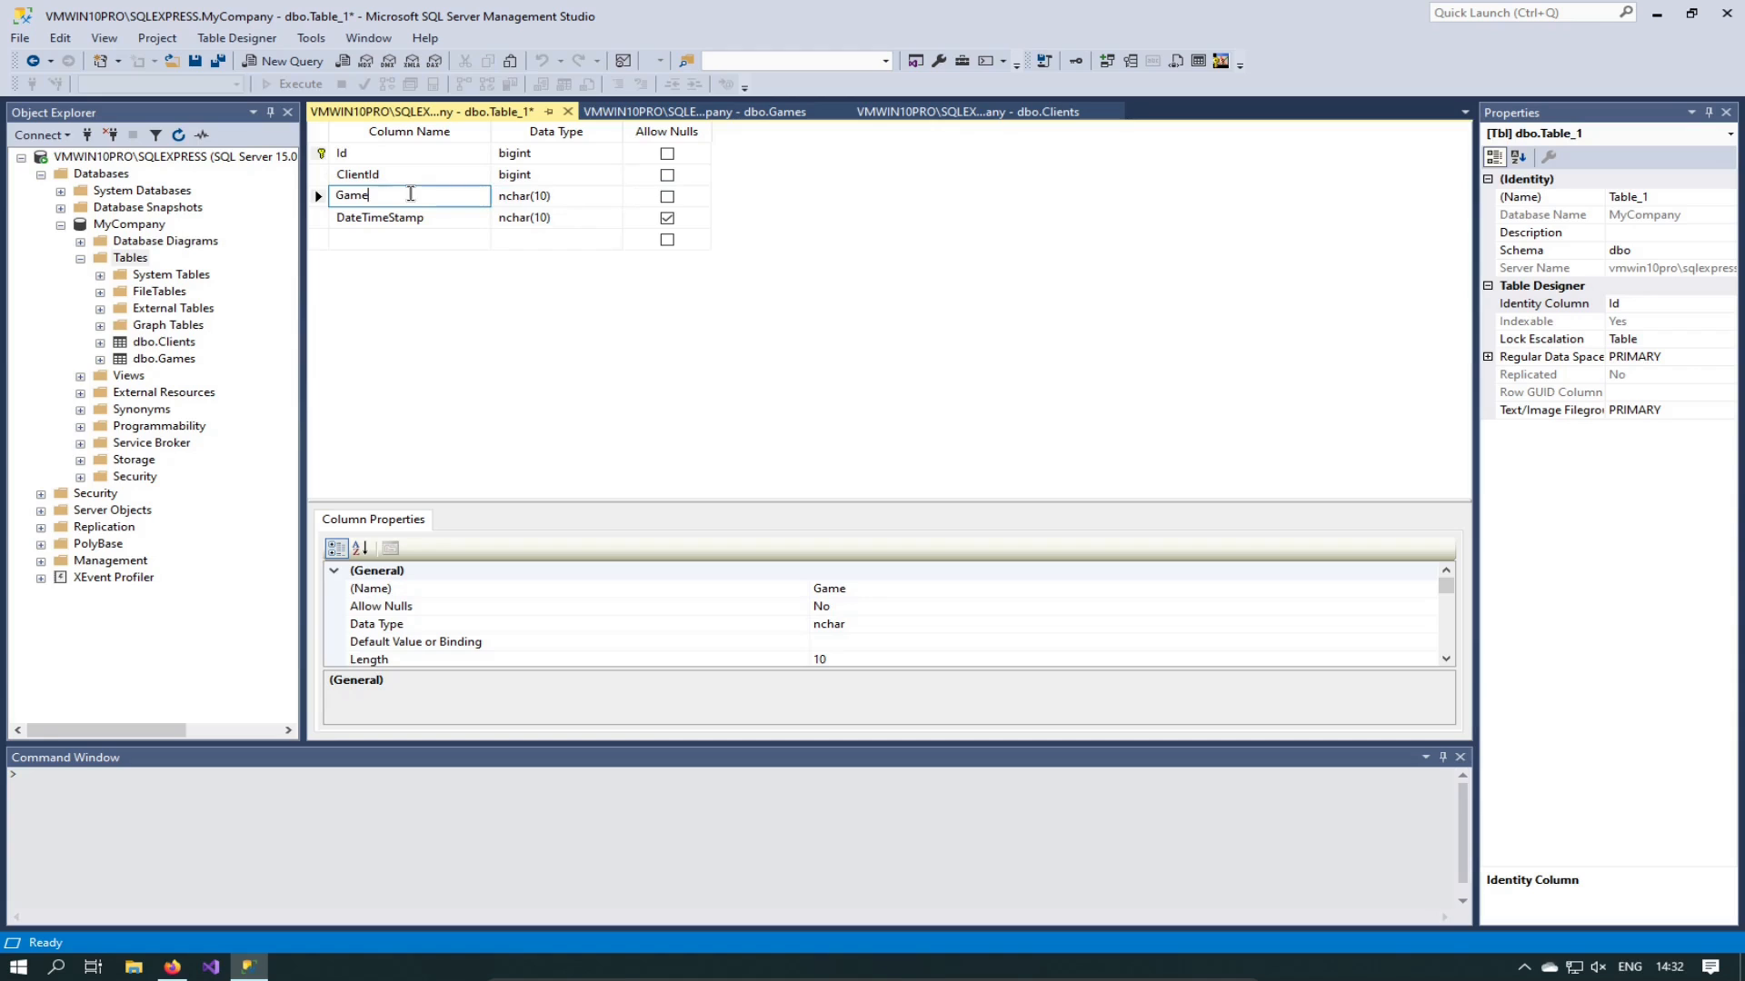
type("Id")
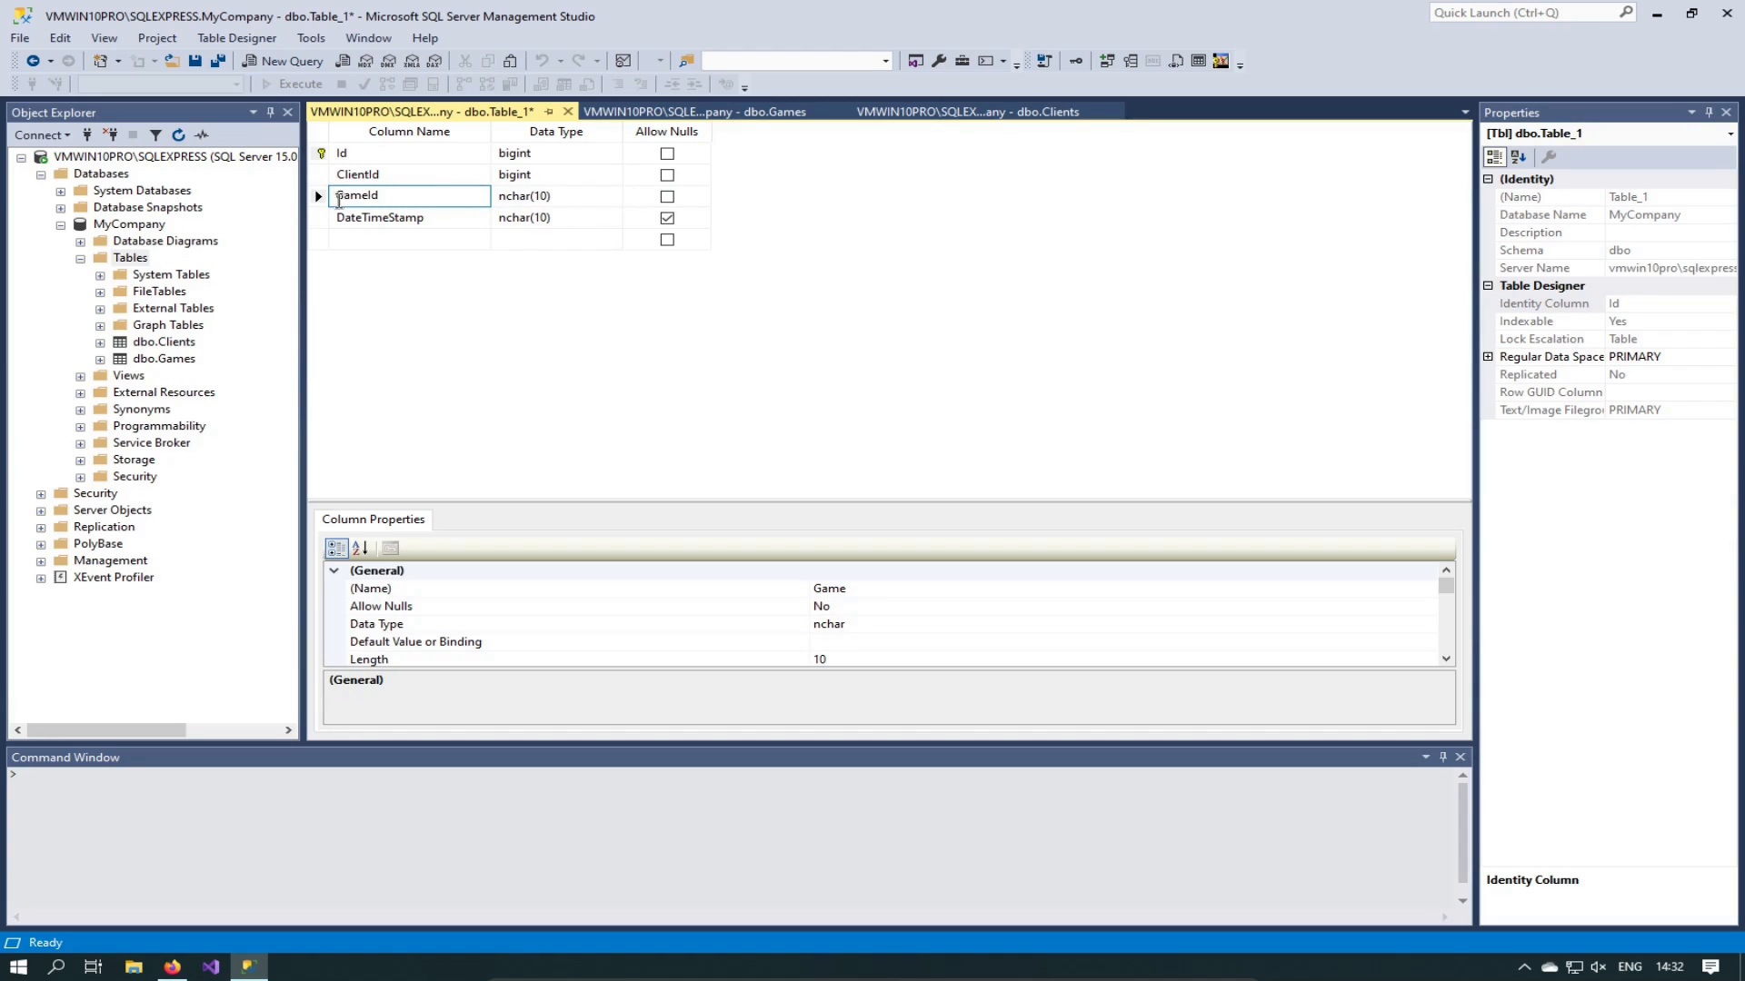
left_click(571, 195)
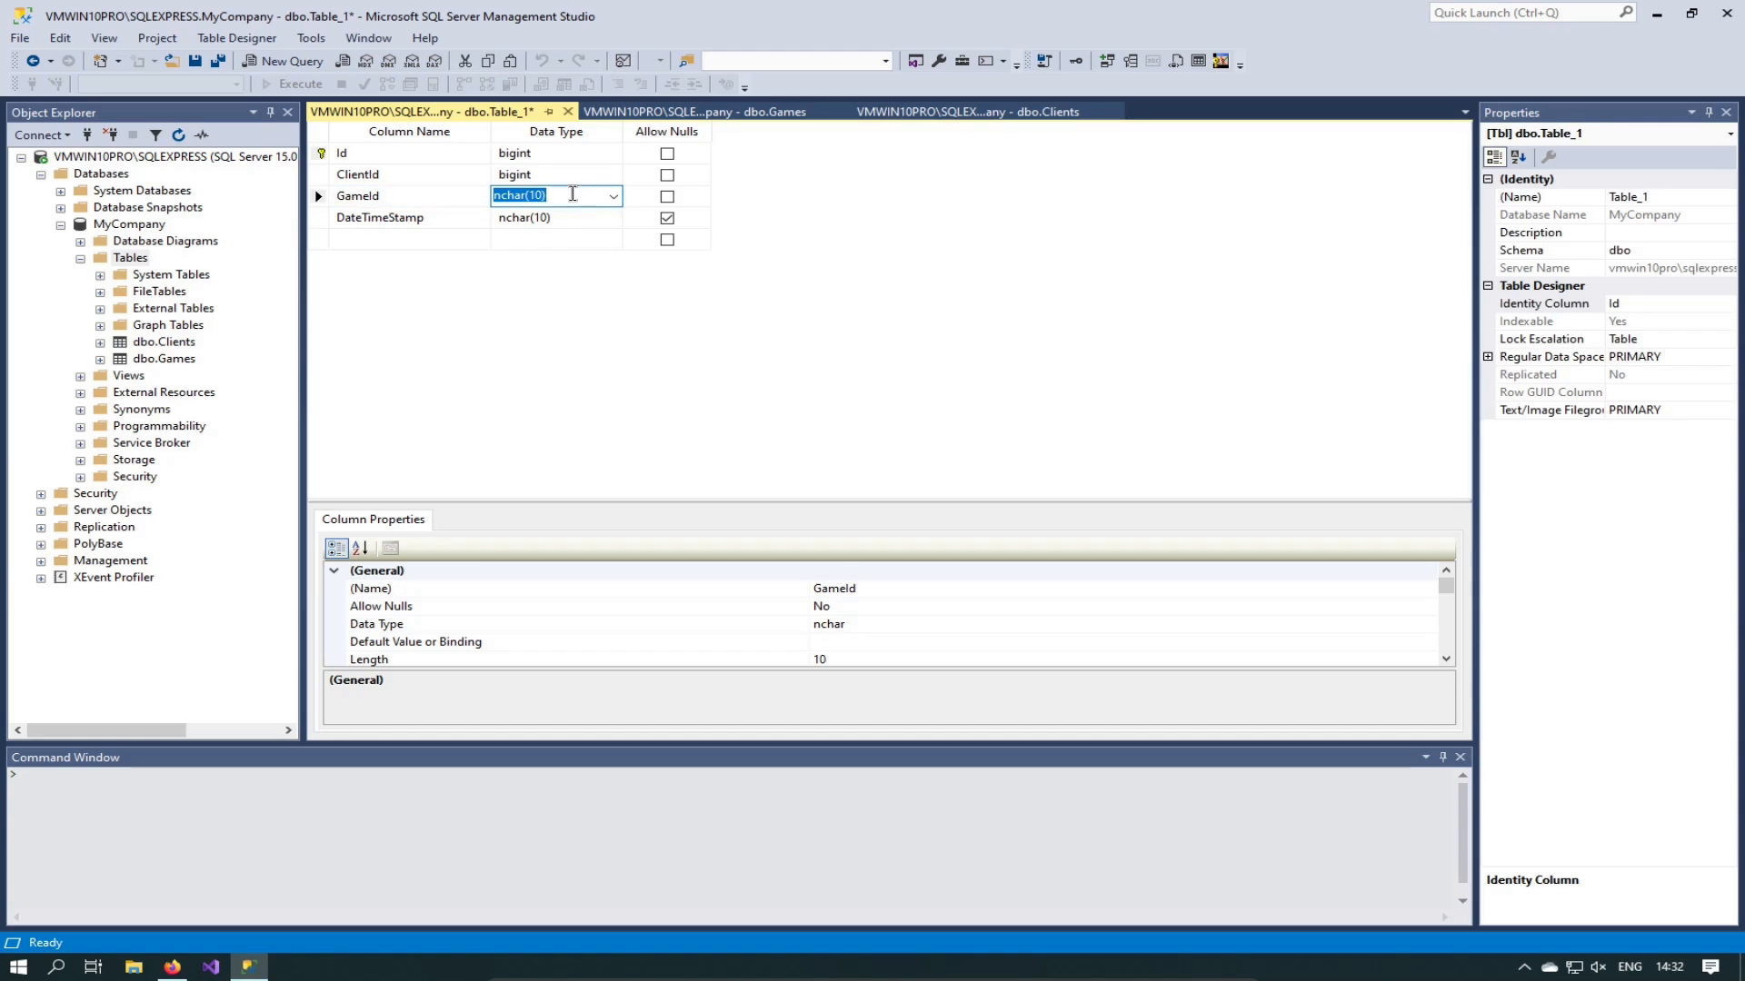
type("bigint")
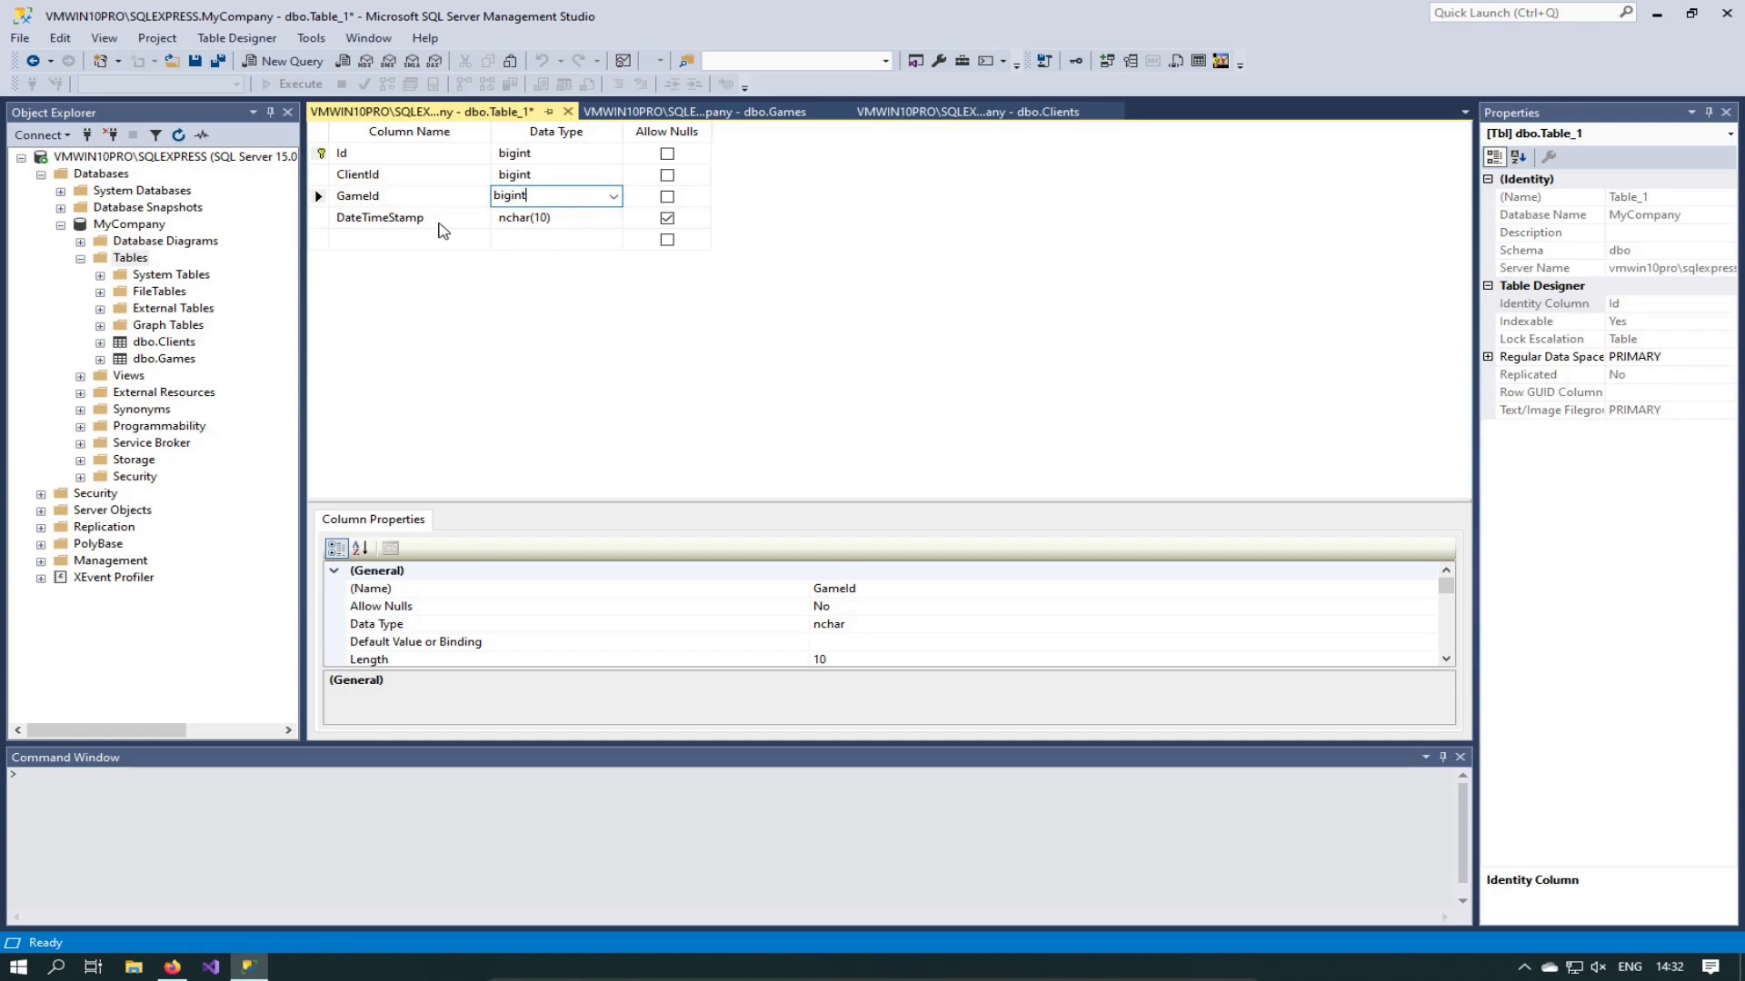
left_click(548, 221)
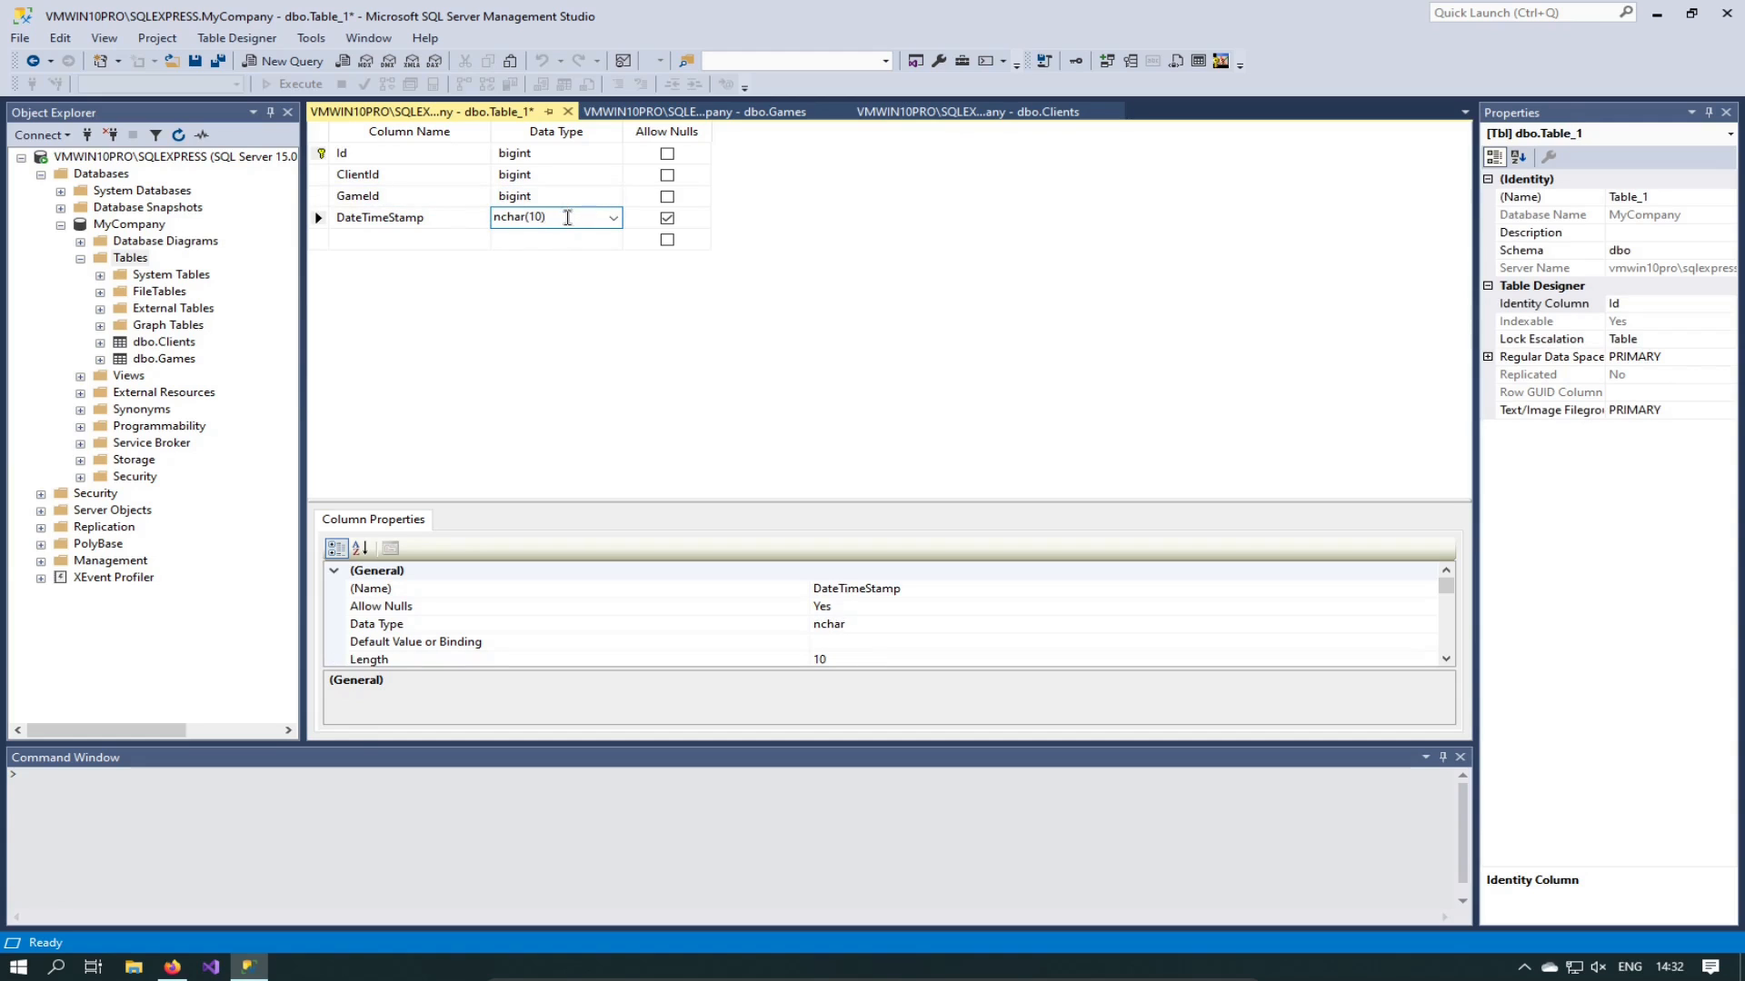
Step: Make DateTimeStamp a non-null datetime column and save the table
left_click(615, 219)
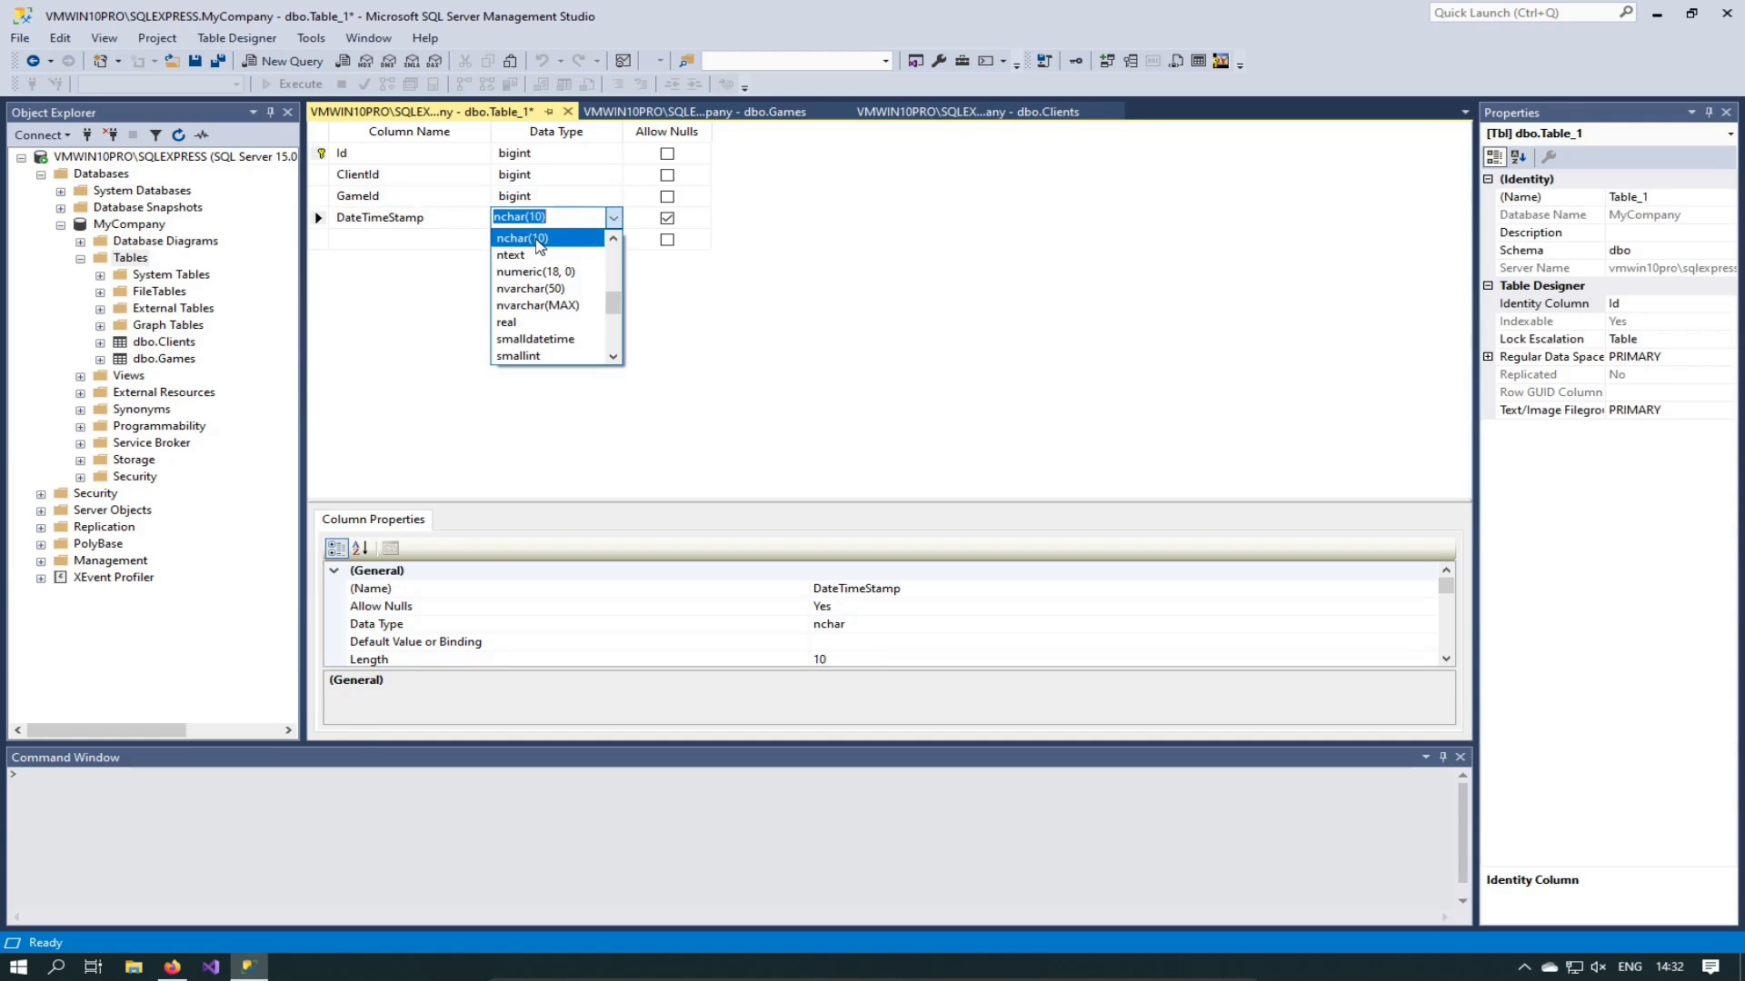
type("date")
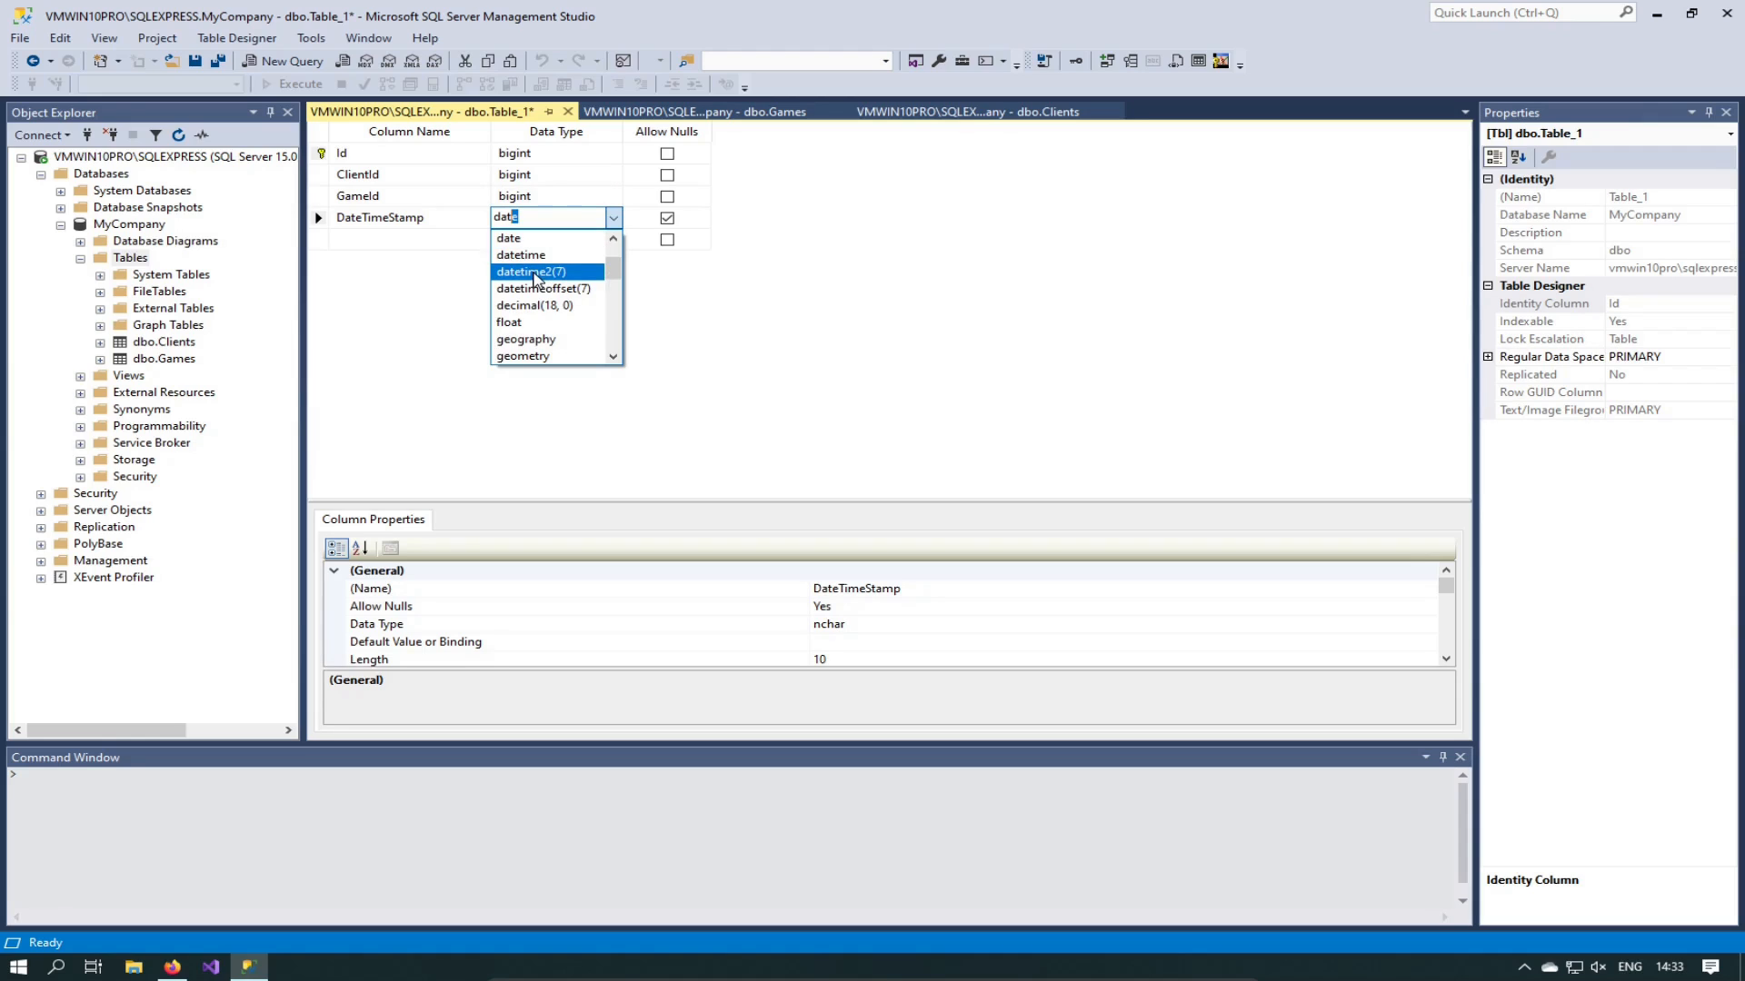
left_click(527, 257)
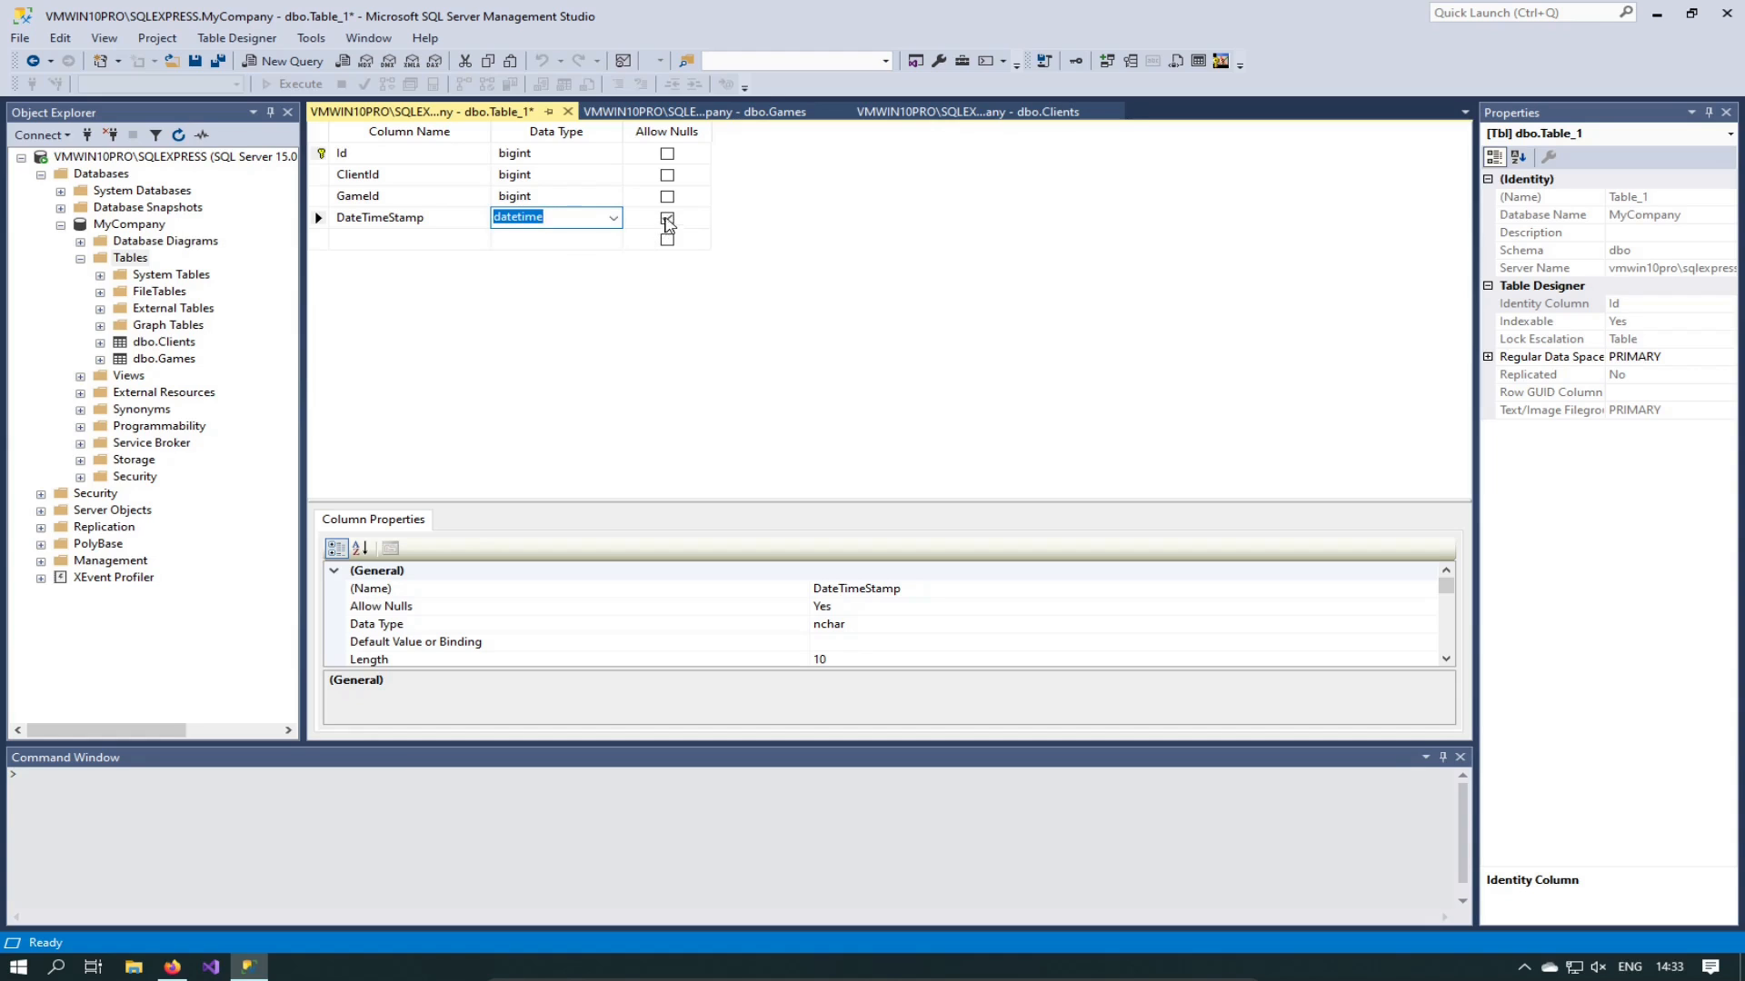
left_click(667, 220)
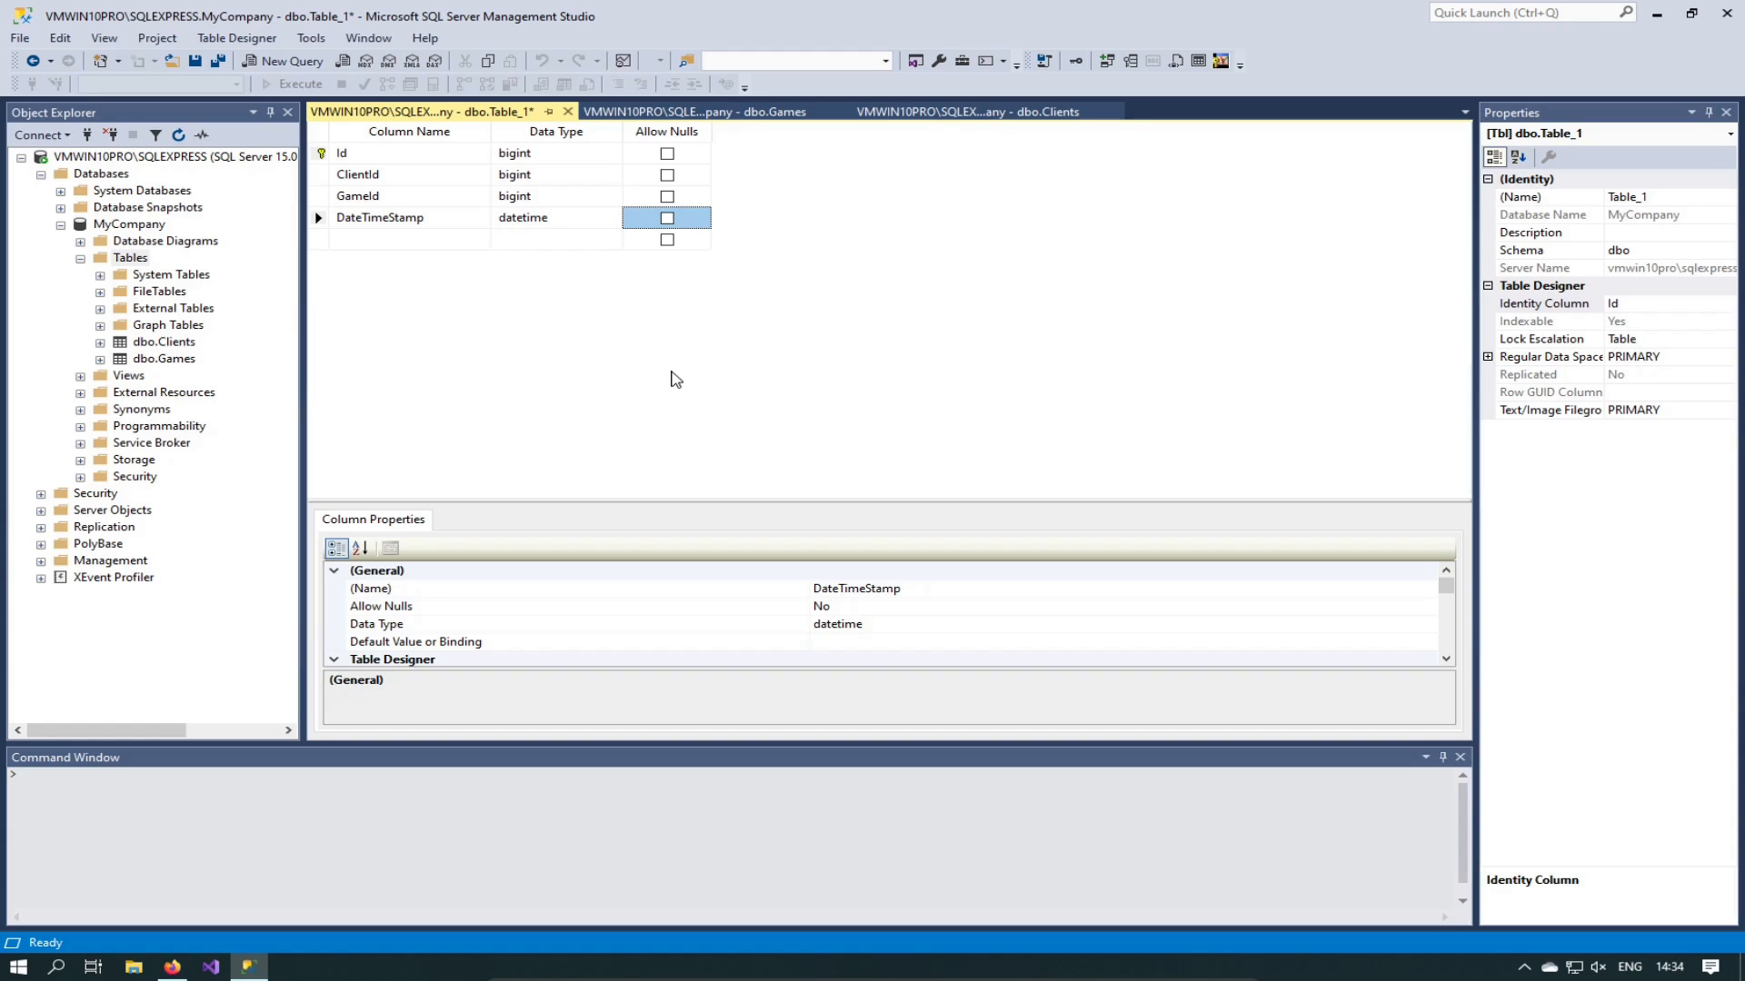
key("ctrl+s")
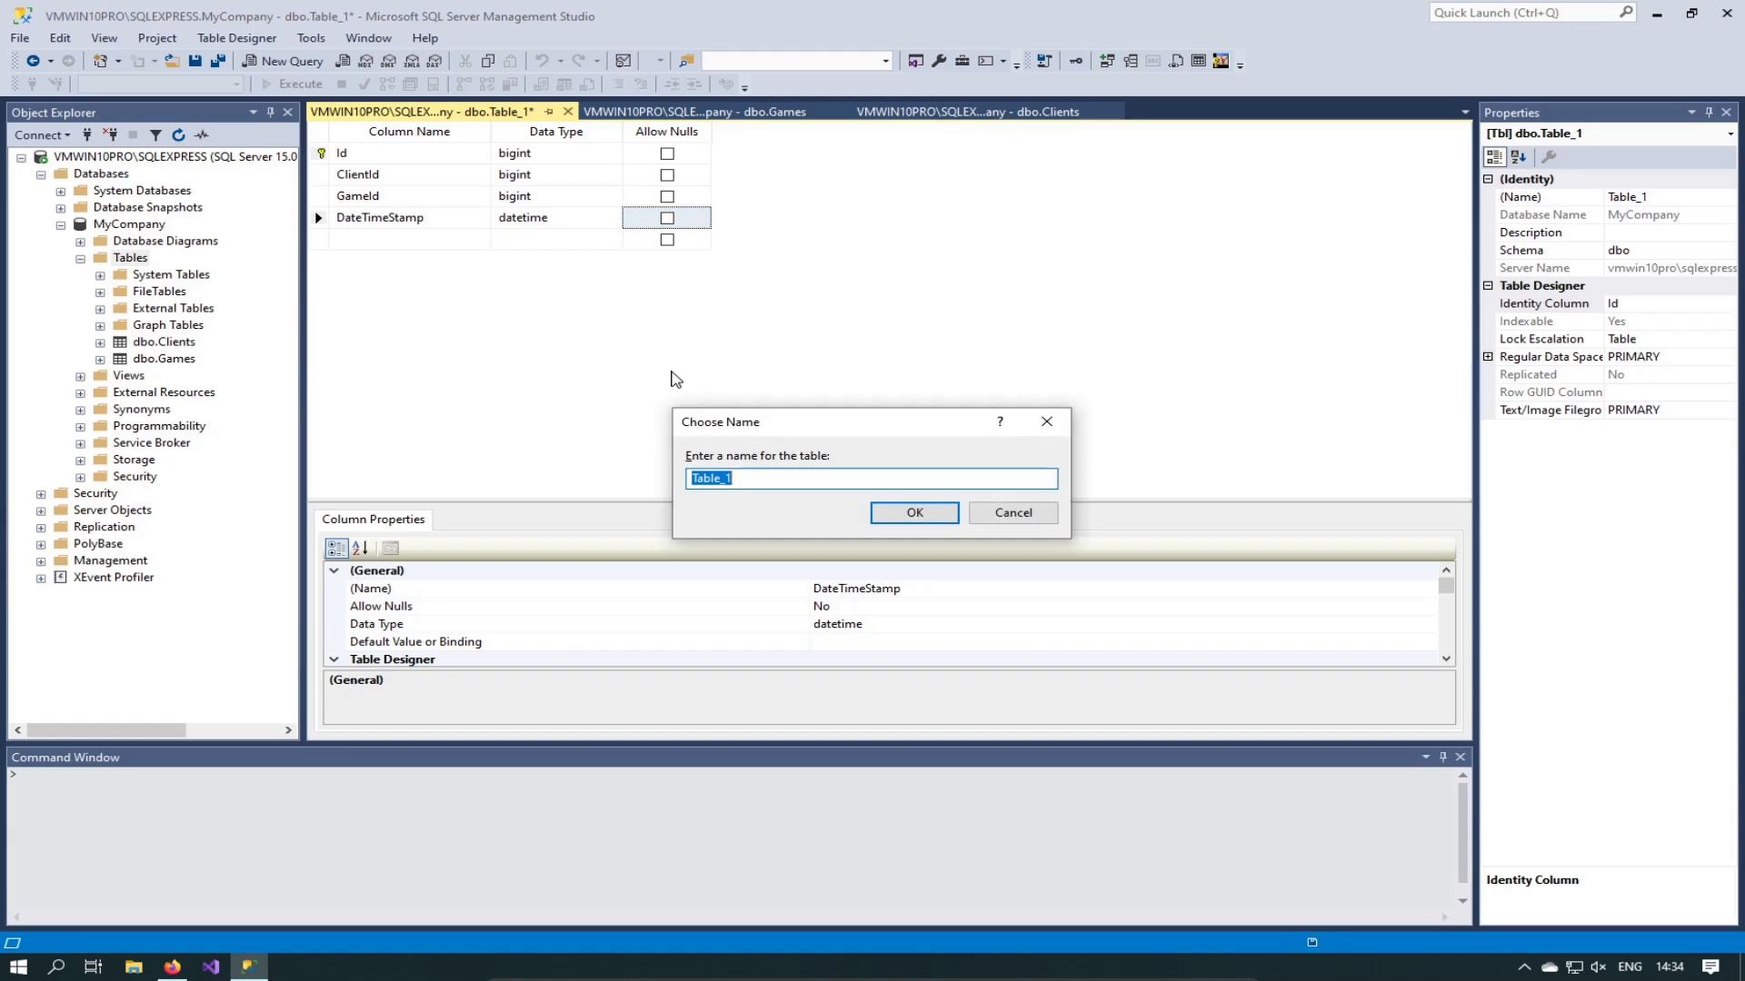
Step: Name the table 'Sales' and refresh the Tables folder so dbo.Sales appears
type("Sales")
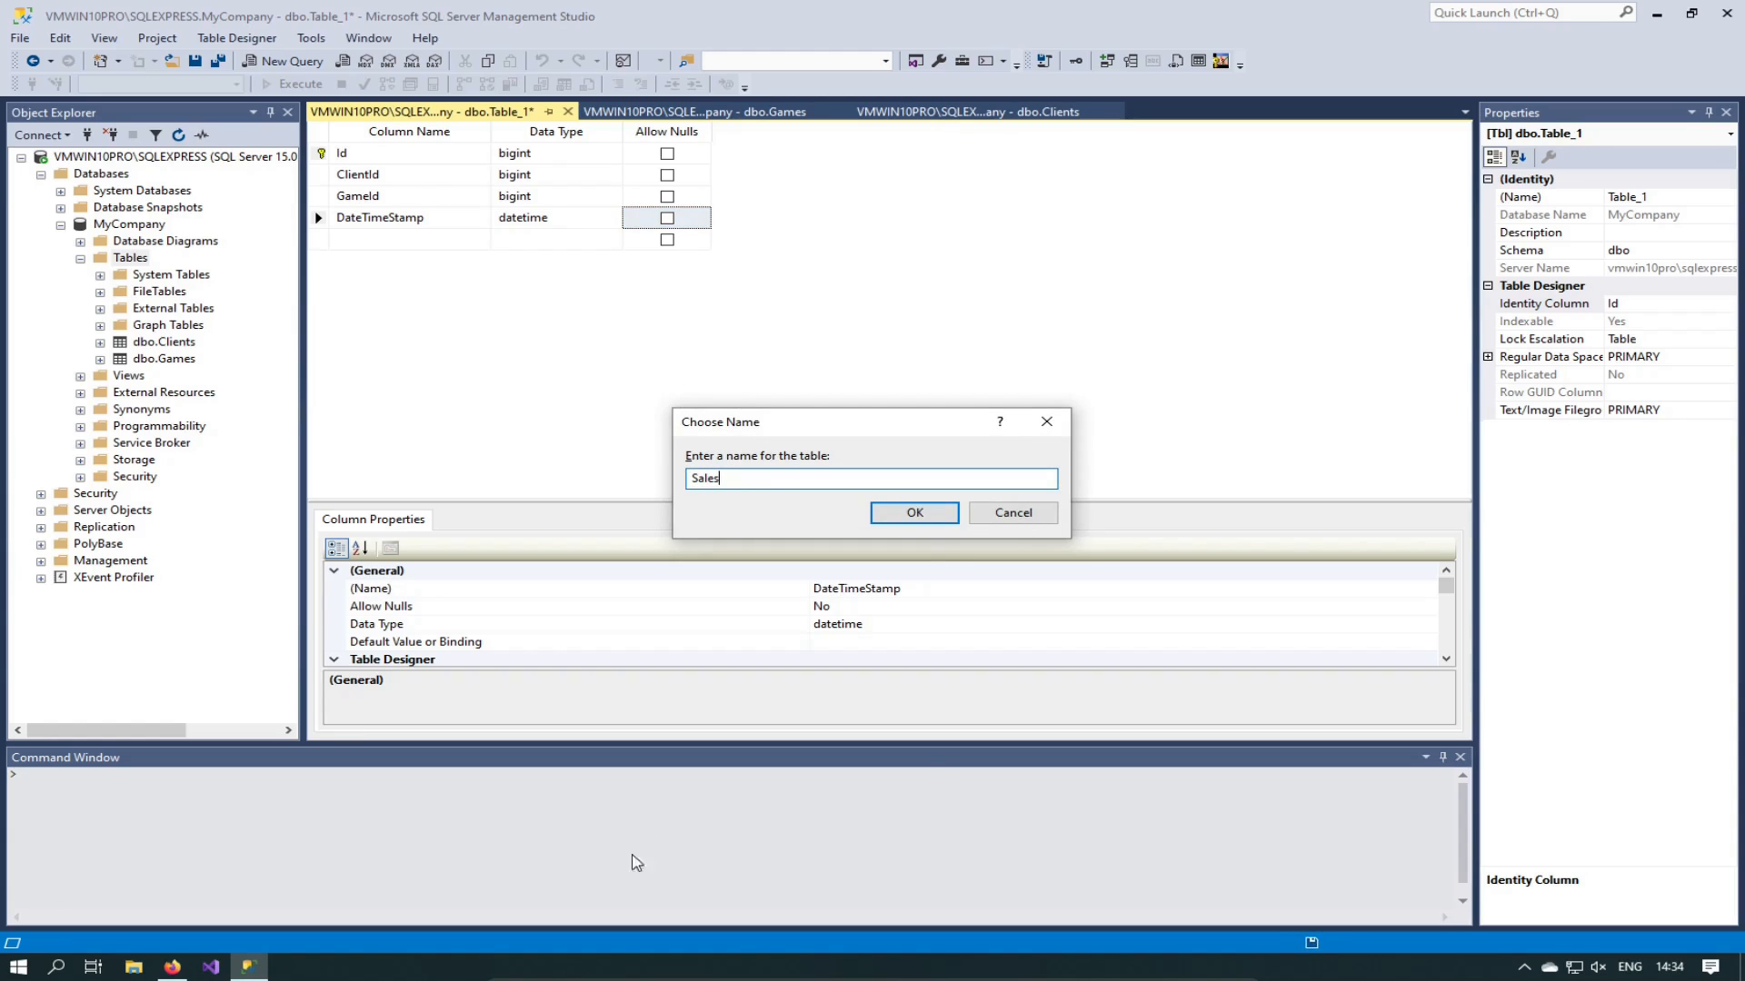
left_click(922, 515)
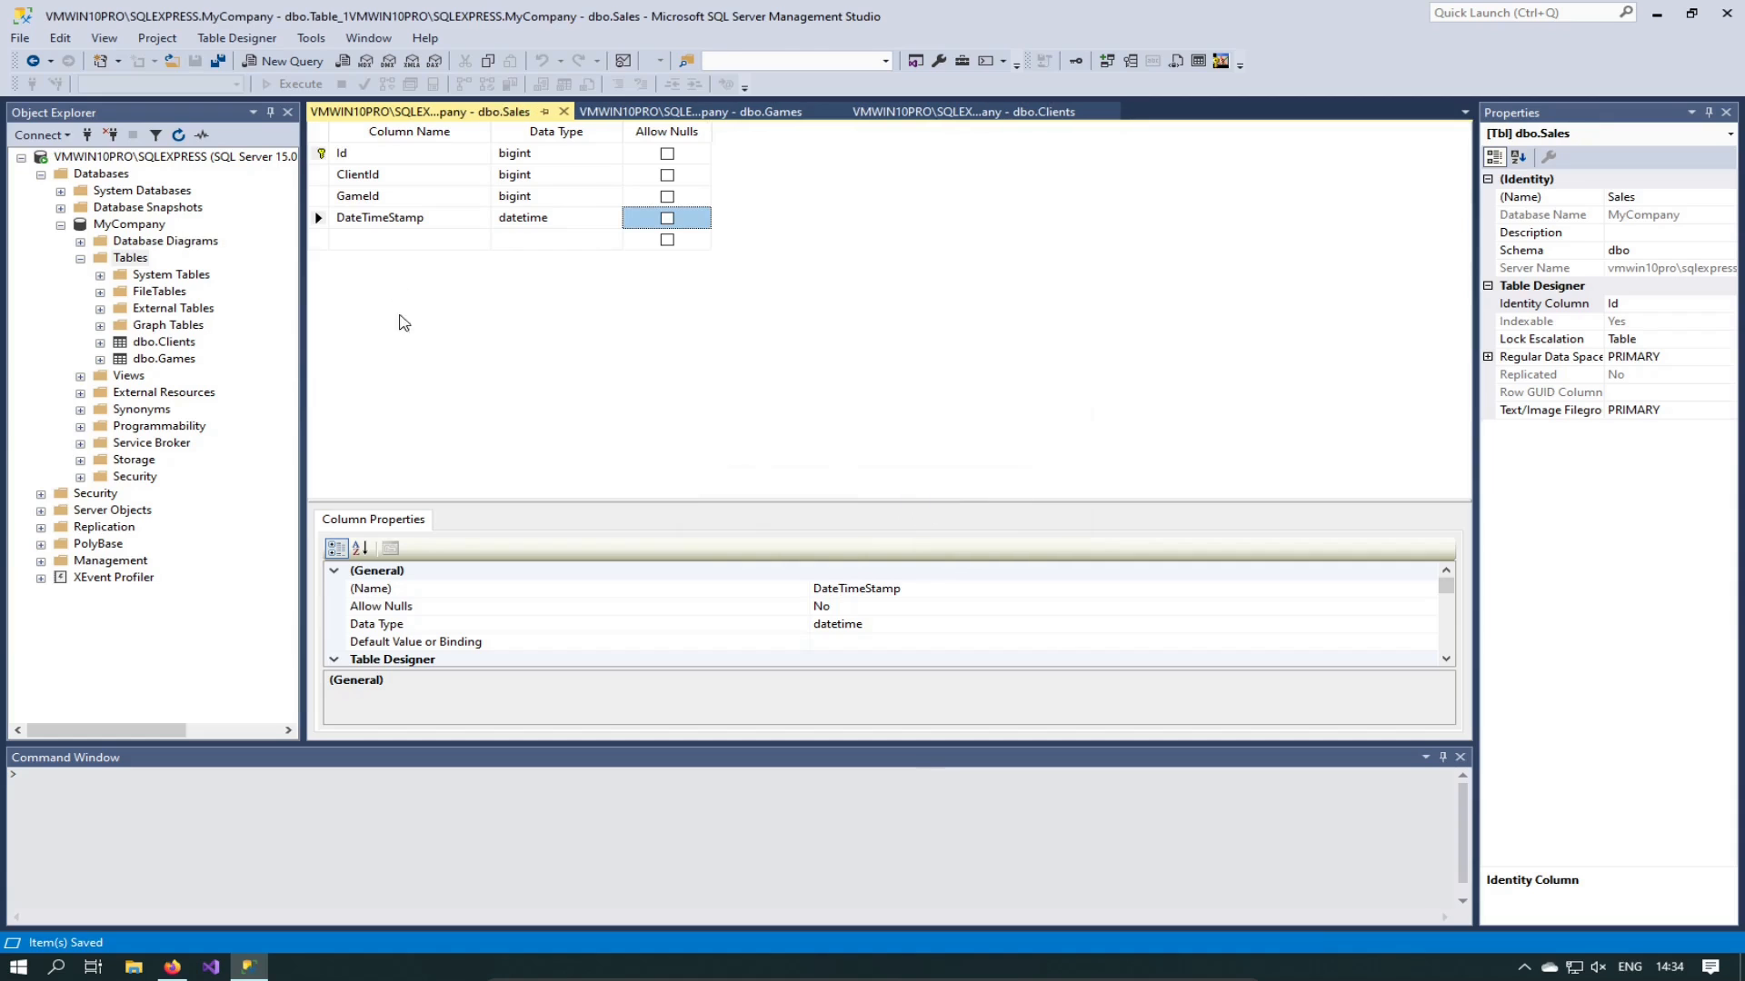
right_click(138, 258)
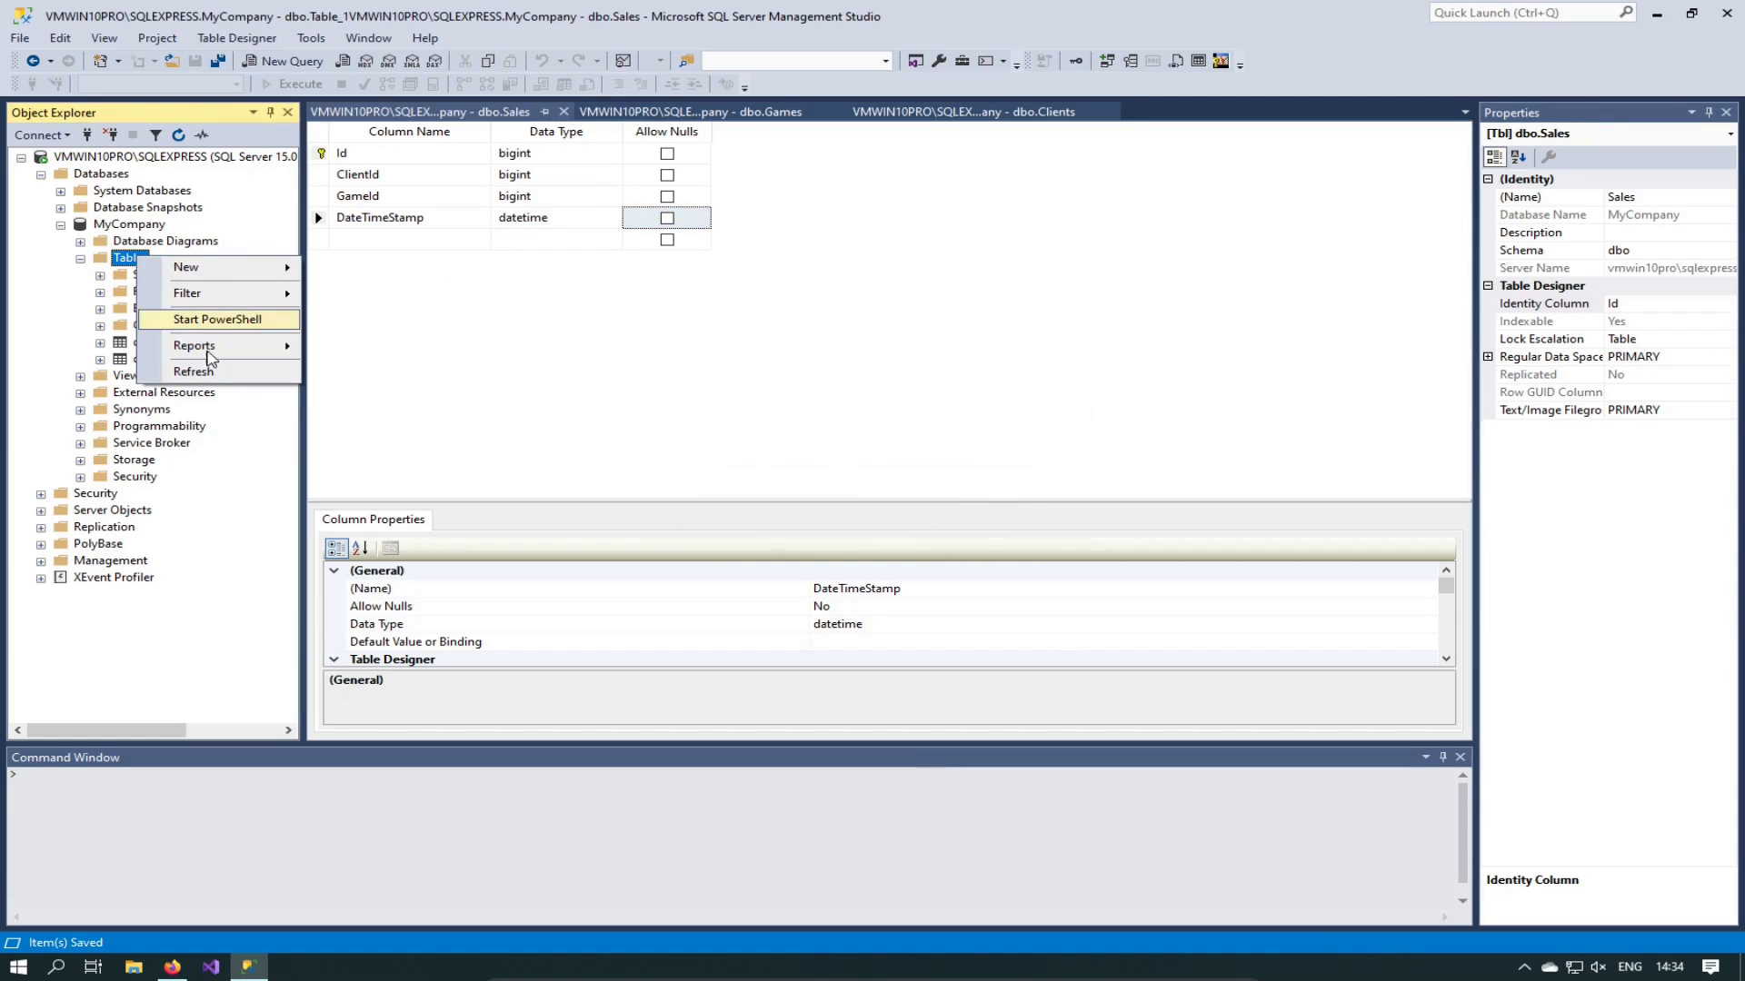
left_click(216, 373)
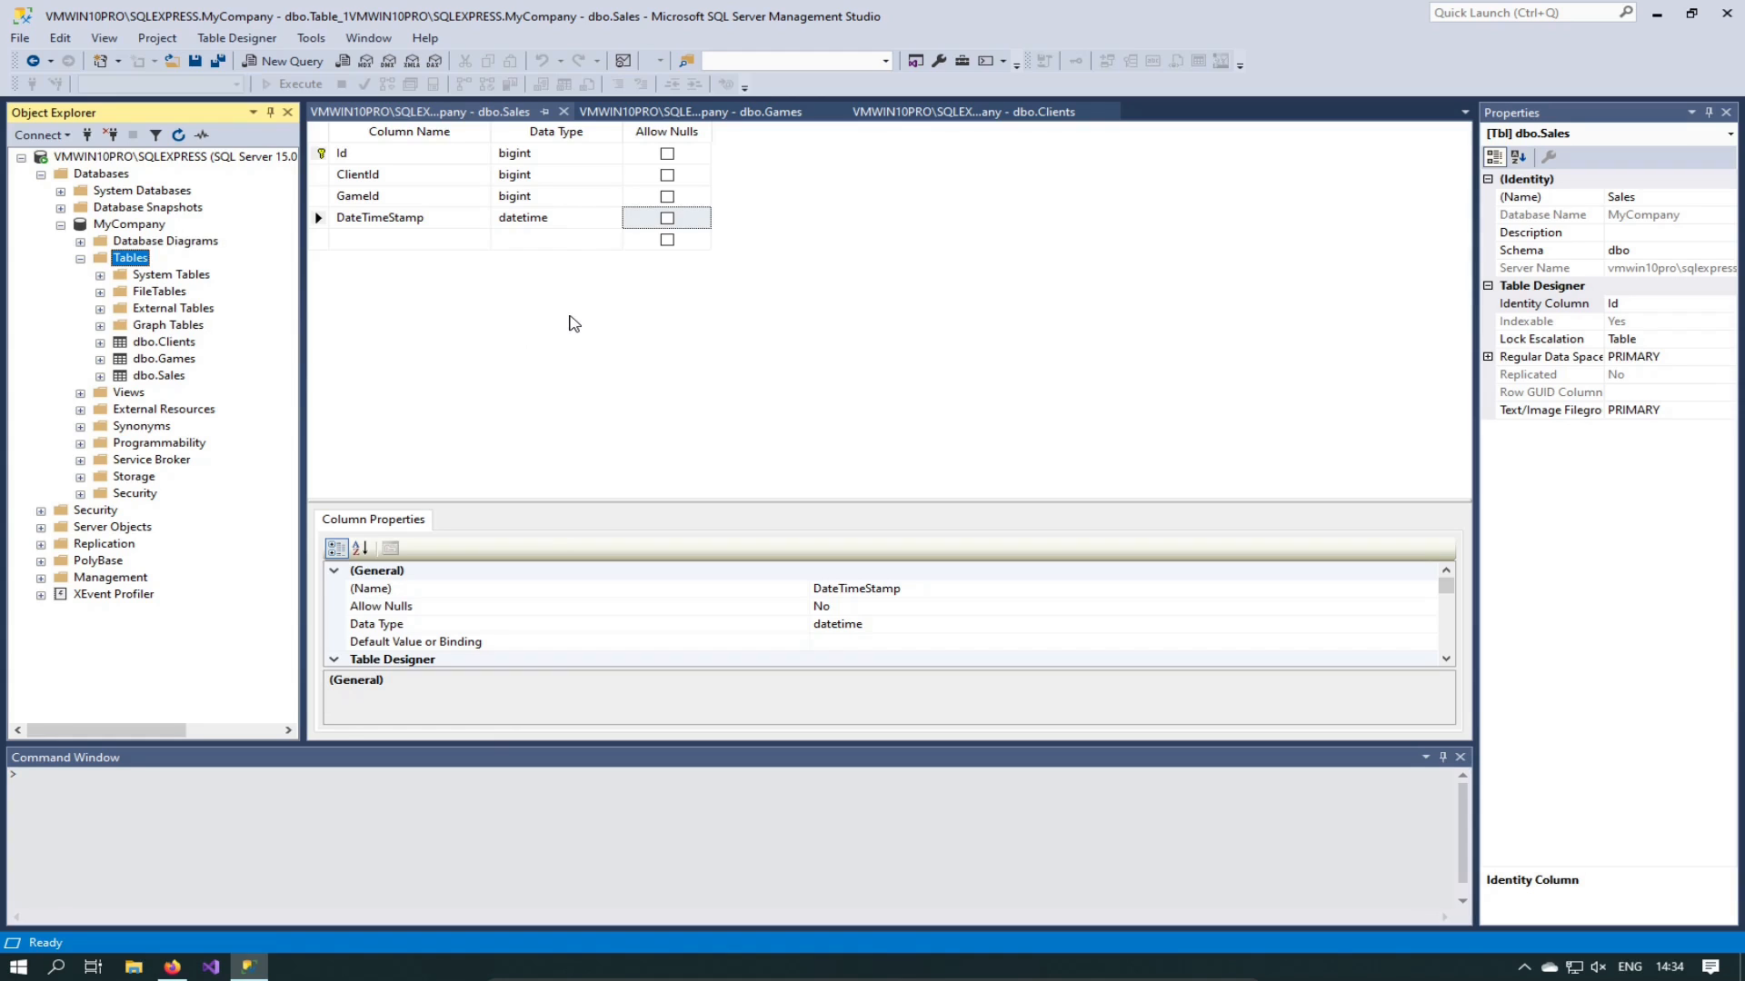
left_click(486, 322)
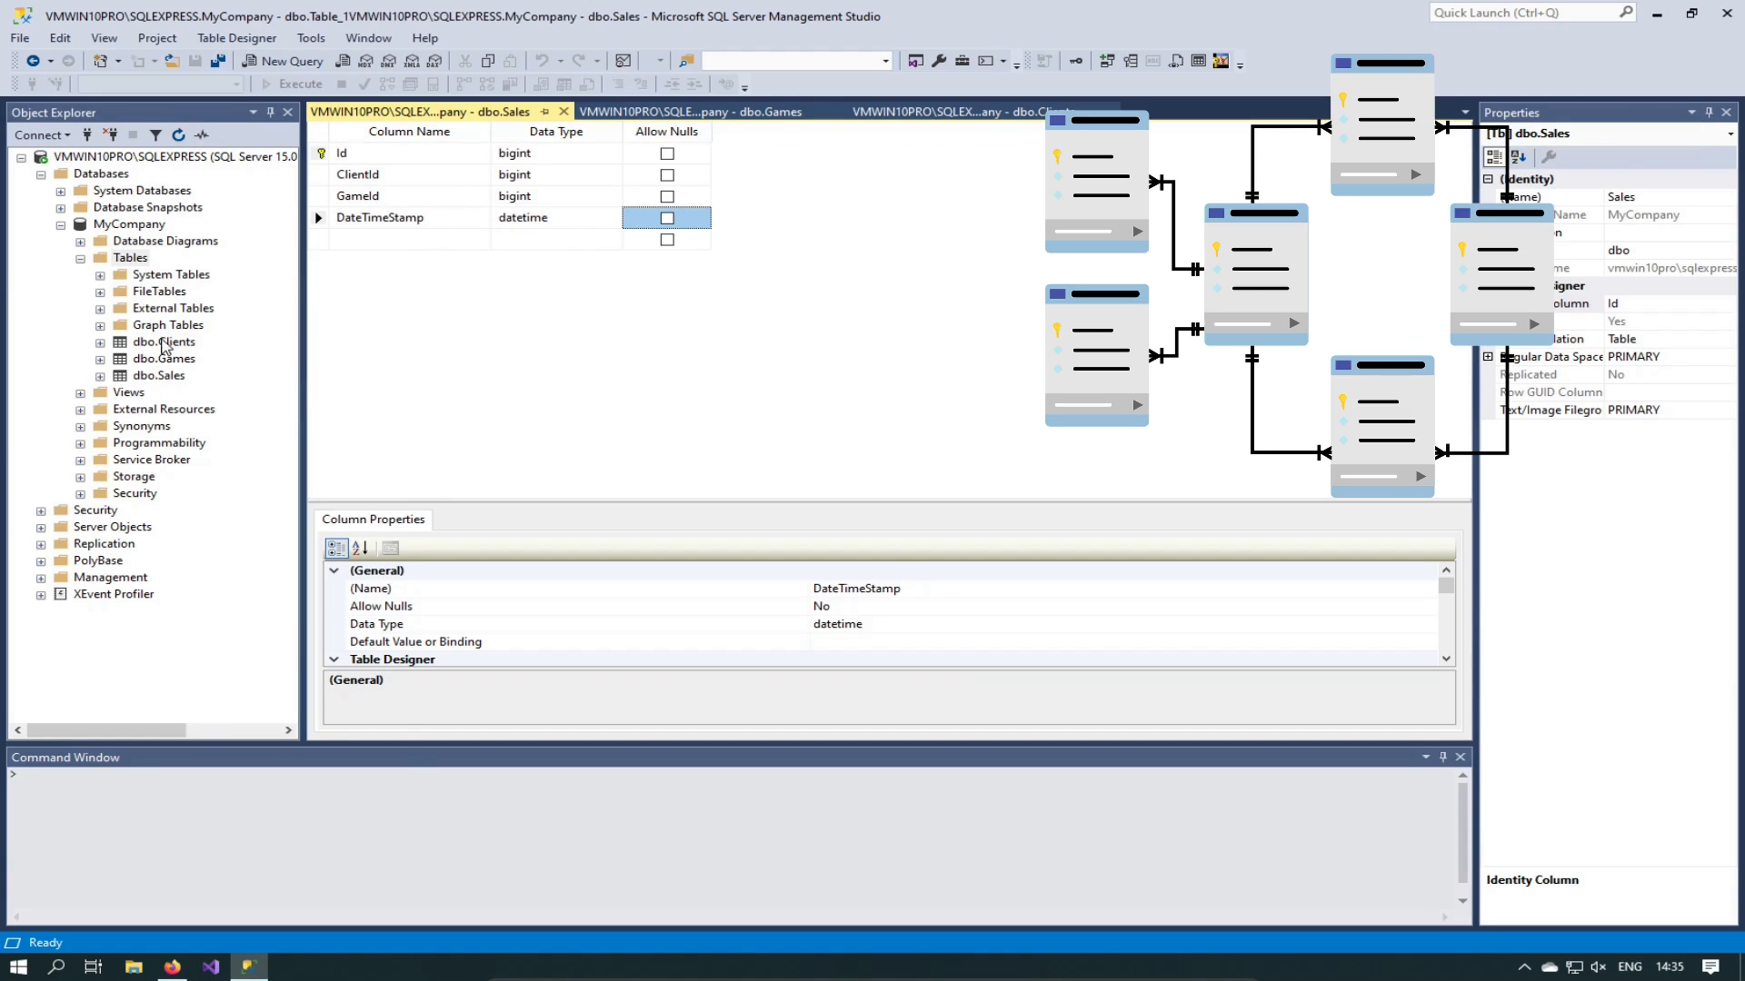
left_click(165, 342)
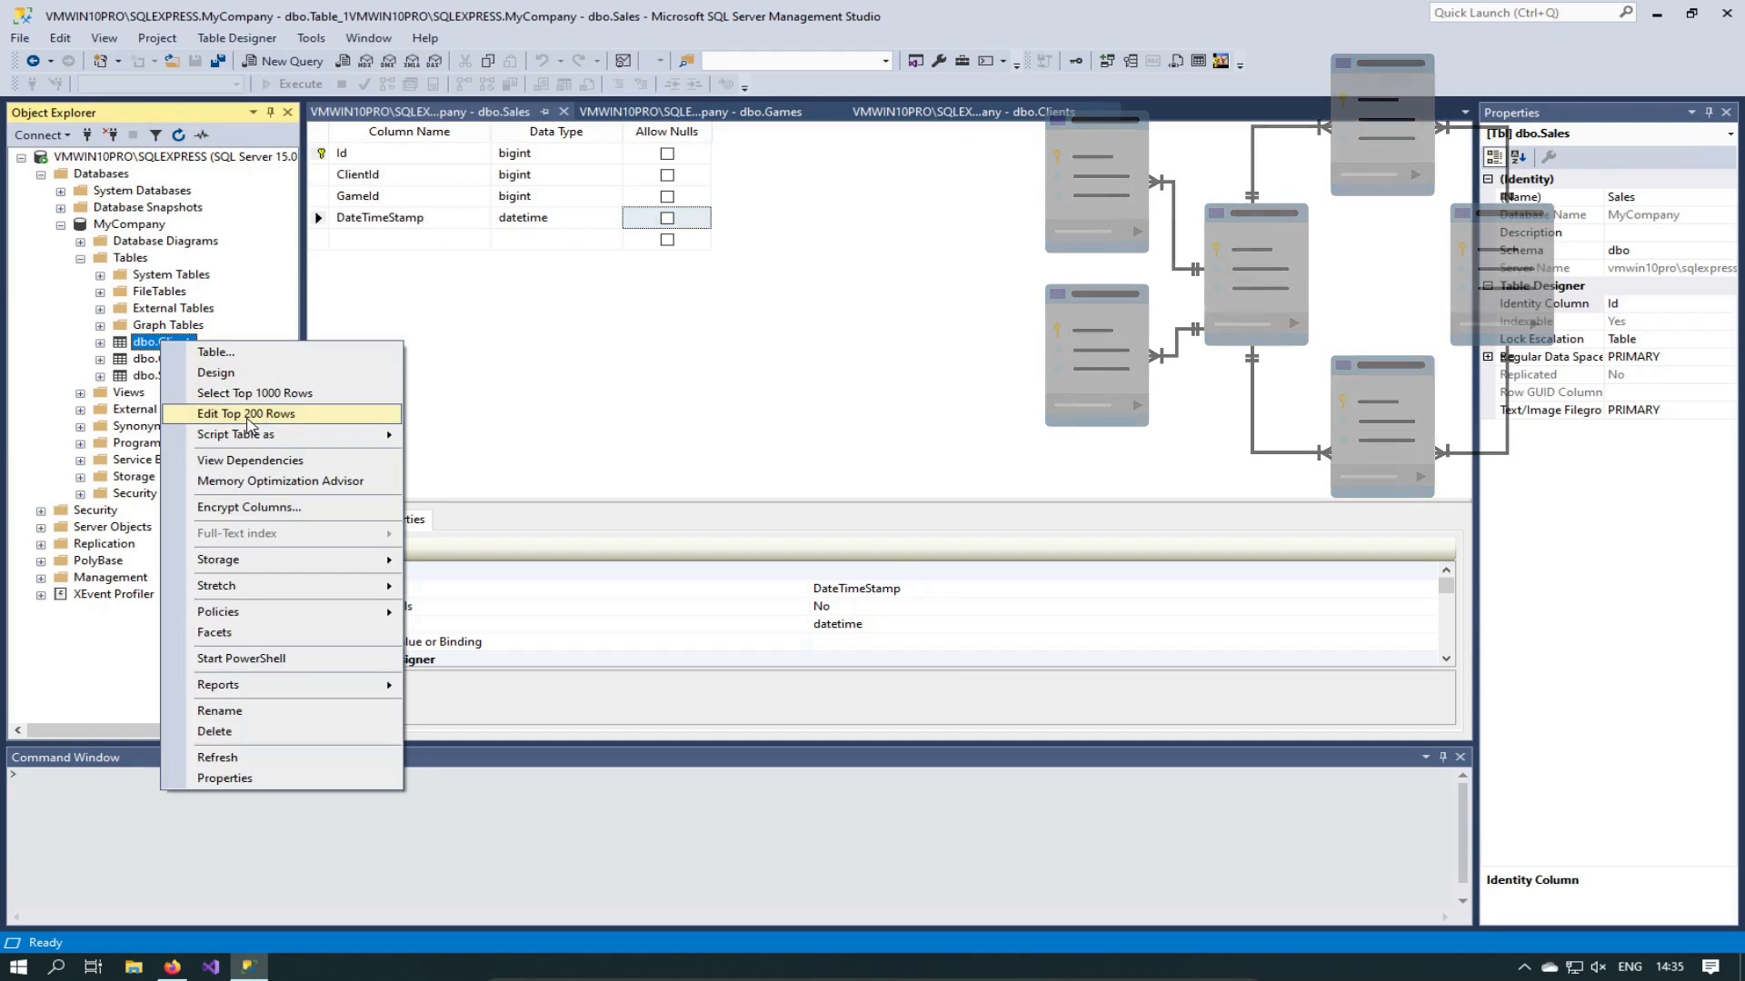
left_click(251, 426)
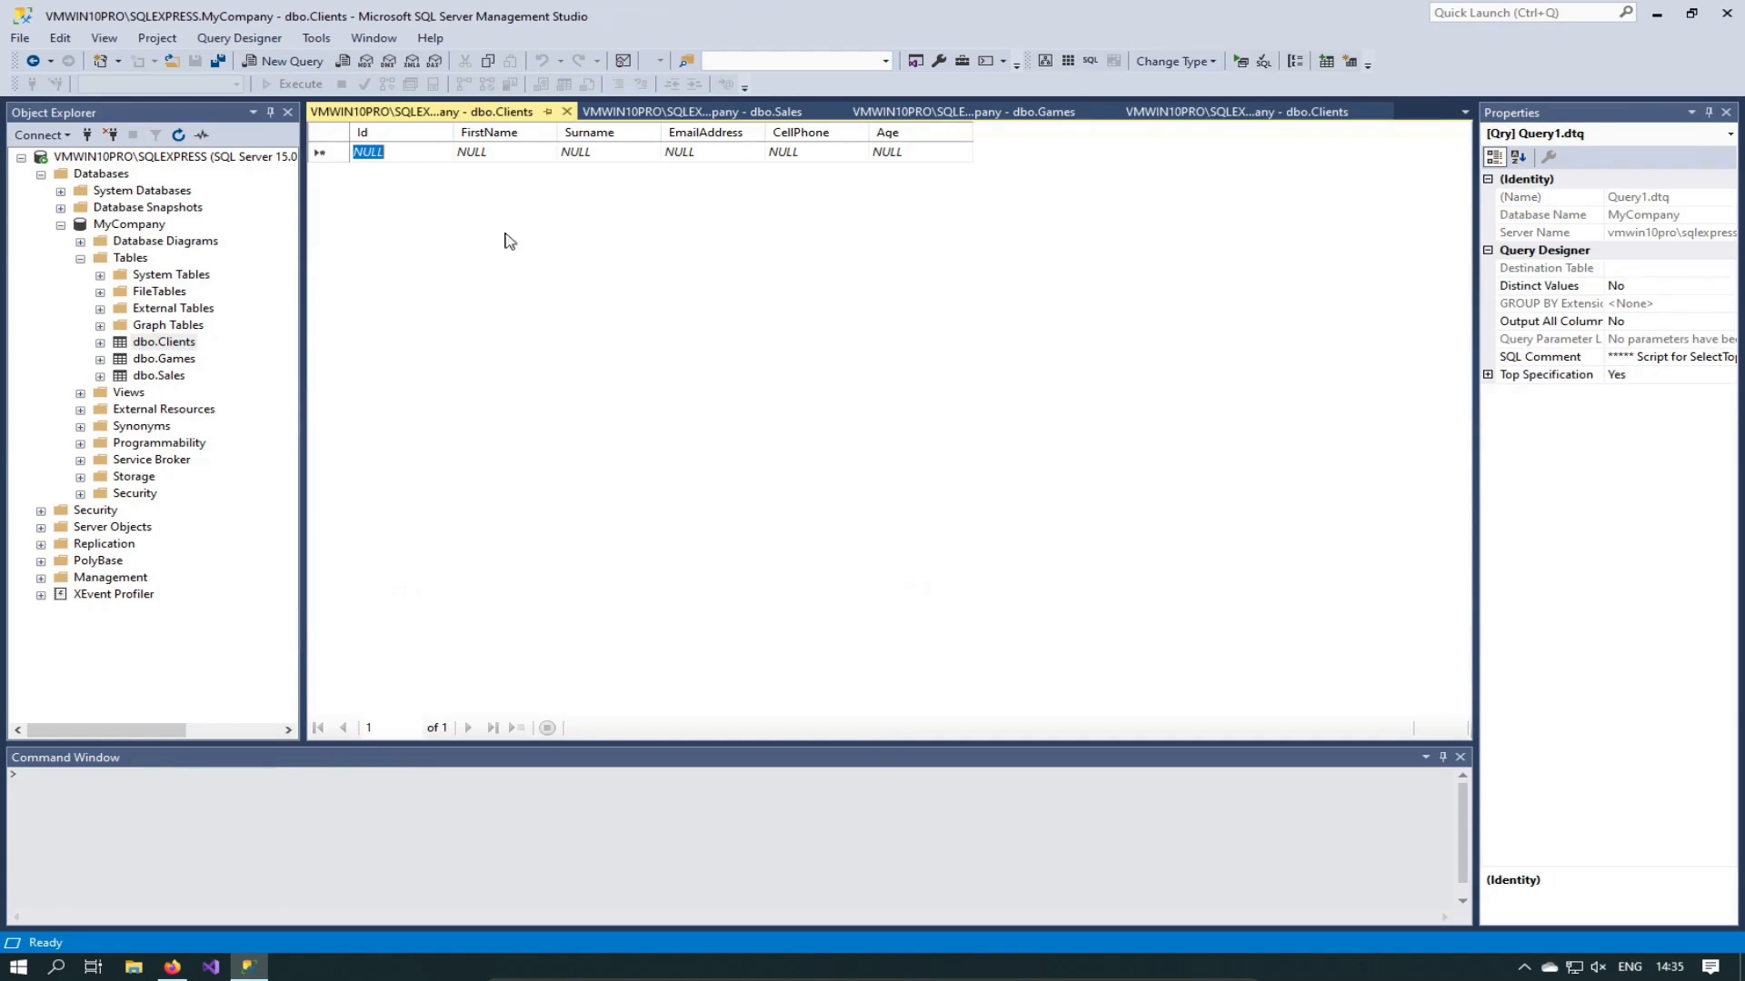
left_click(567, 112)
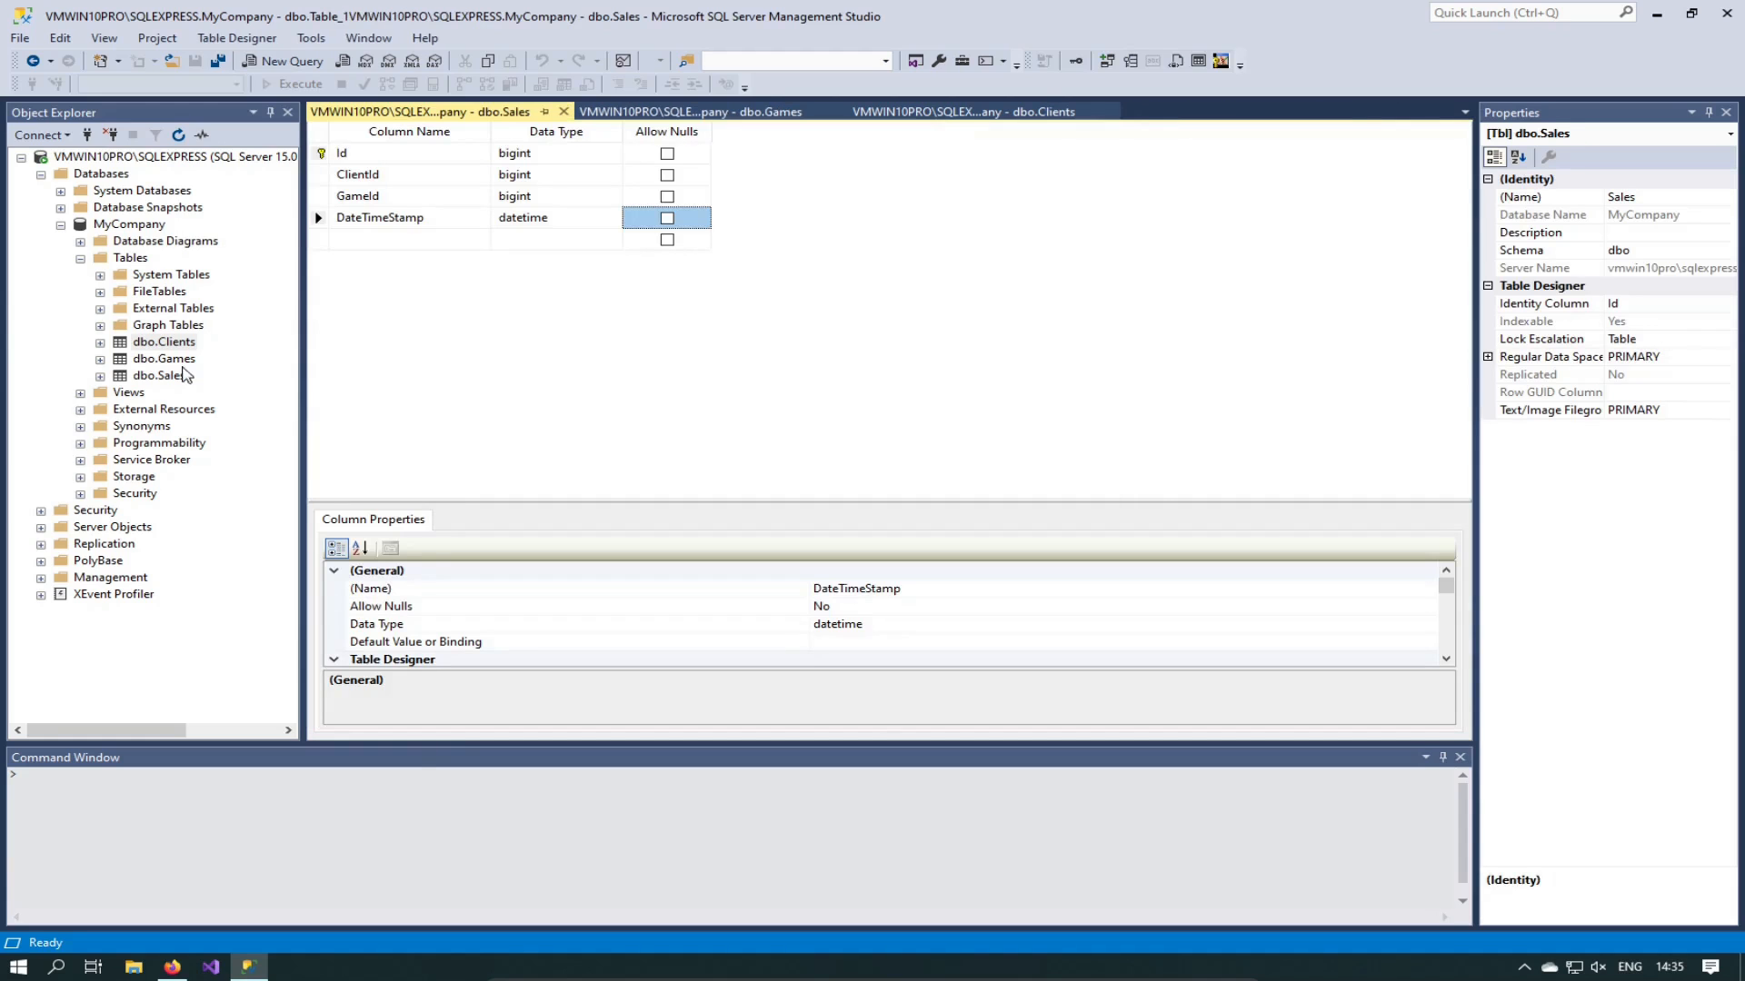
left_click(173, 376)
Step: Add a Sales row with ClientId 1, GameId 2 and DateTimeStamp 2021-07-21
right_click(179, 380)
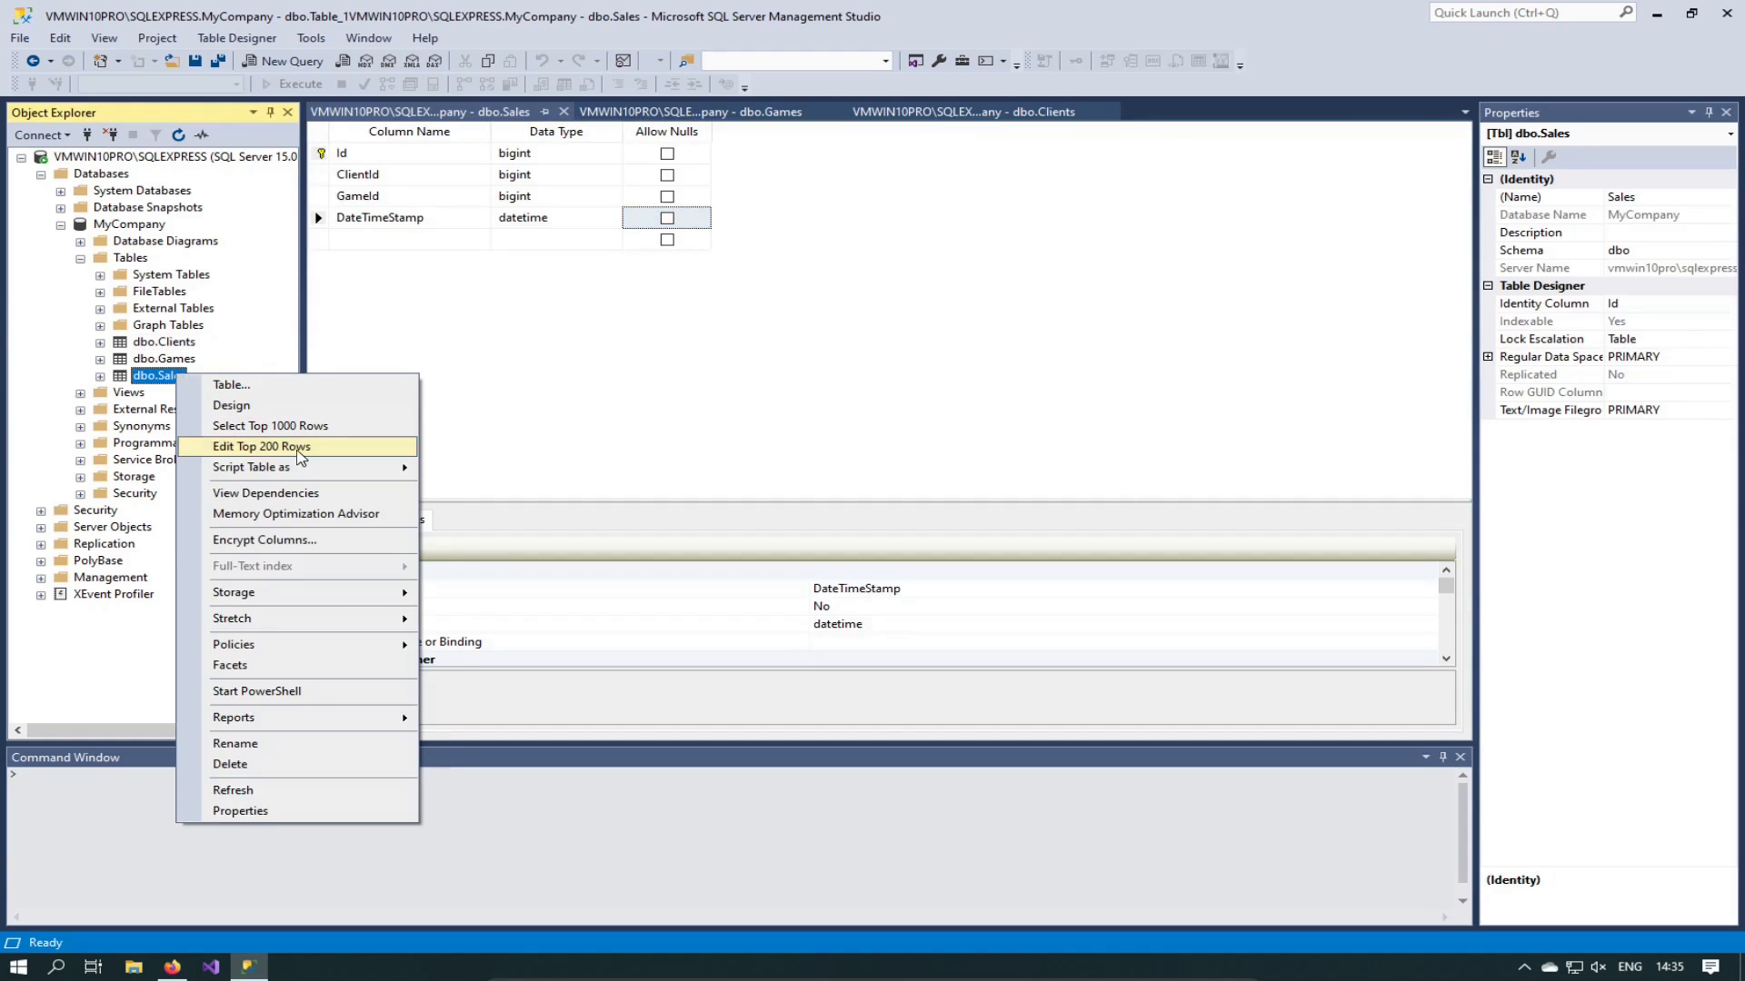
left_click(273, 449)
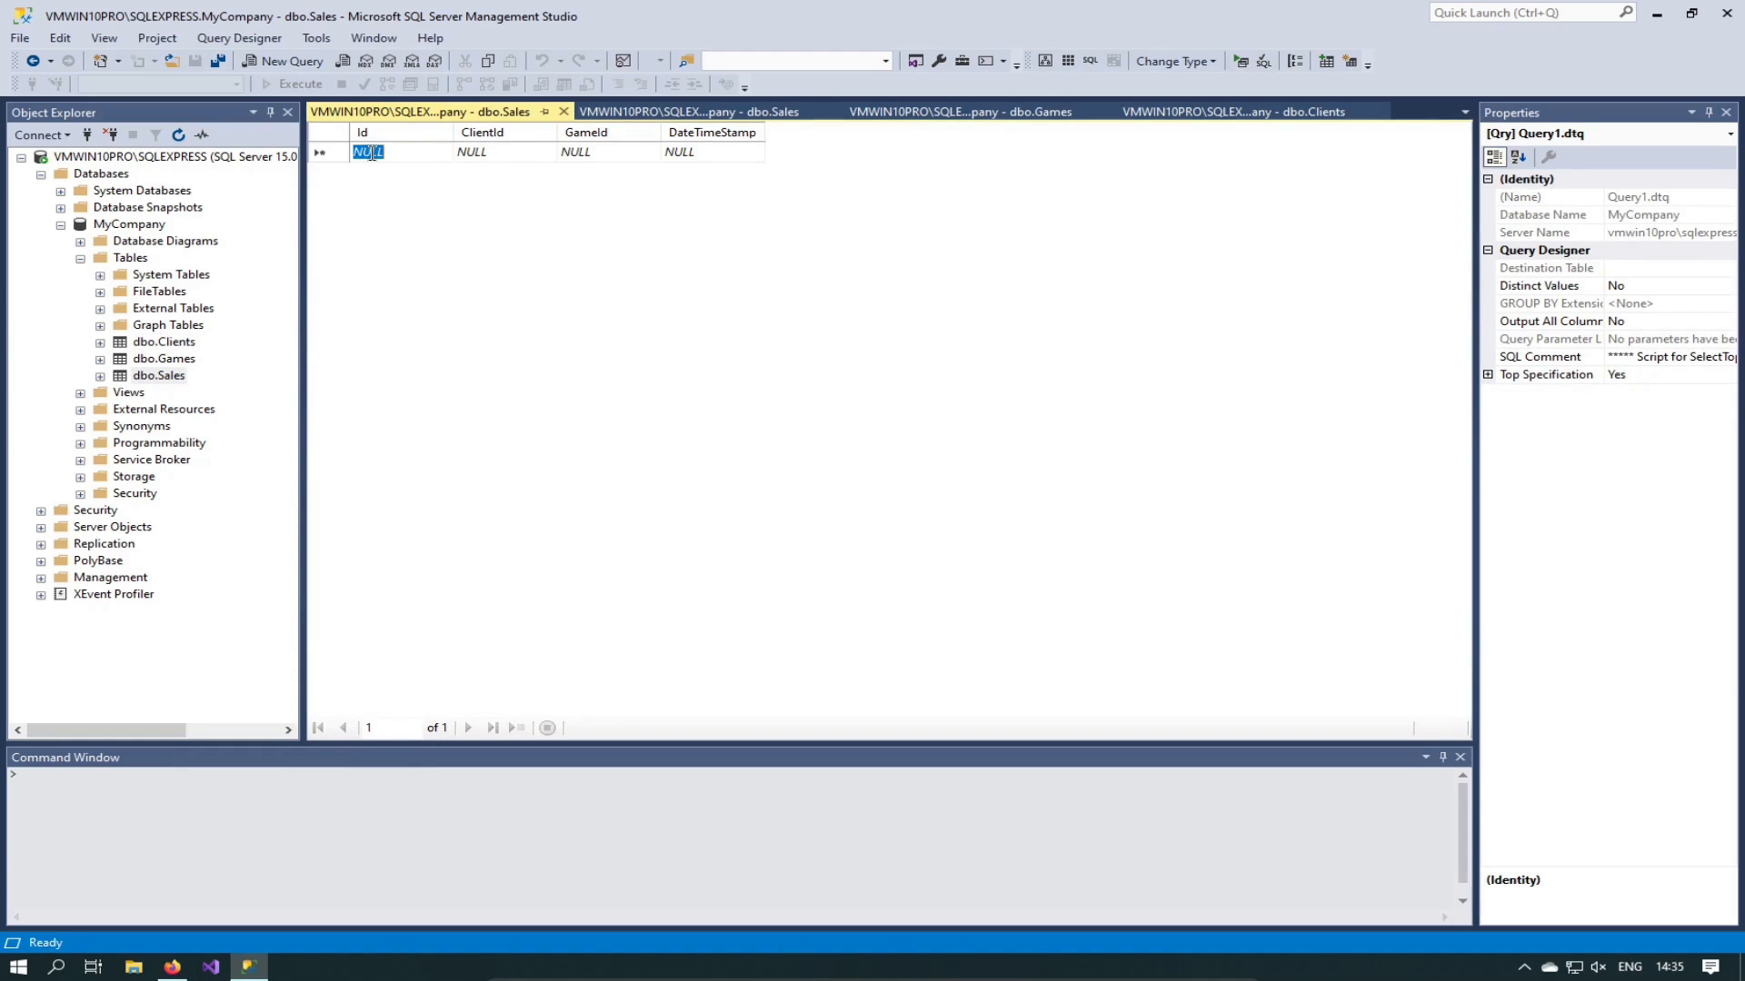
left_click(498, 152)
type("1")
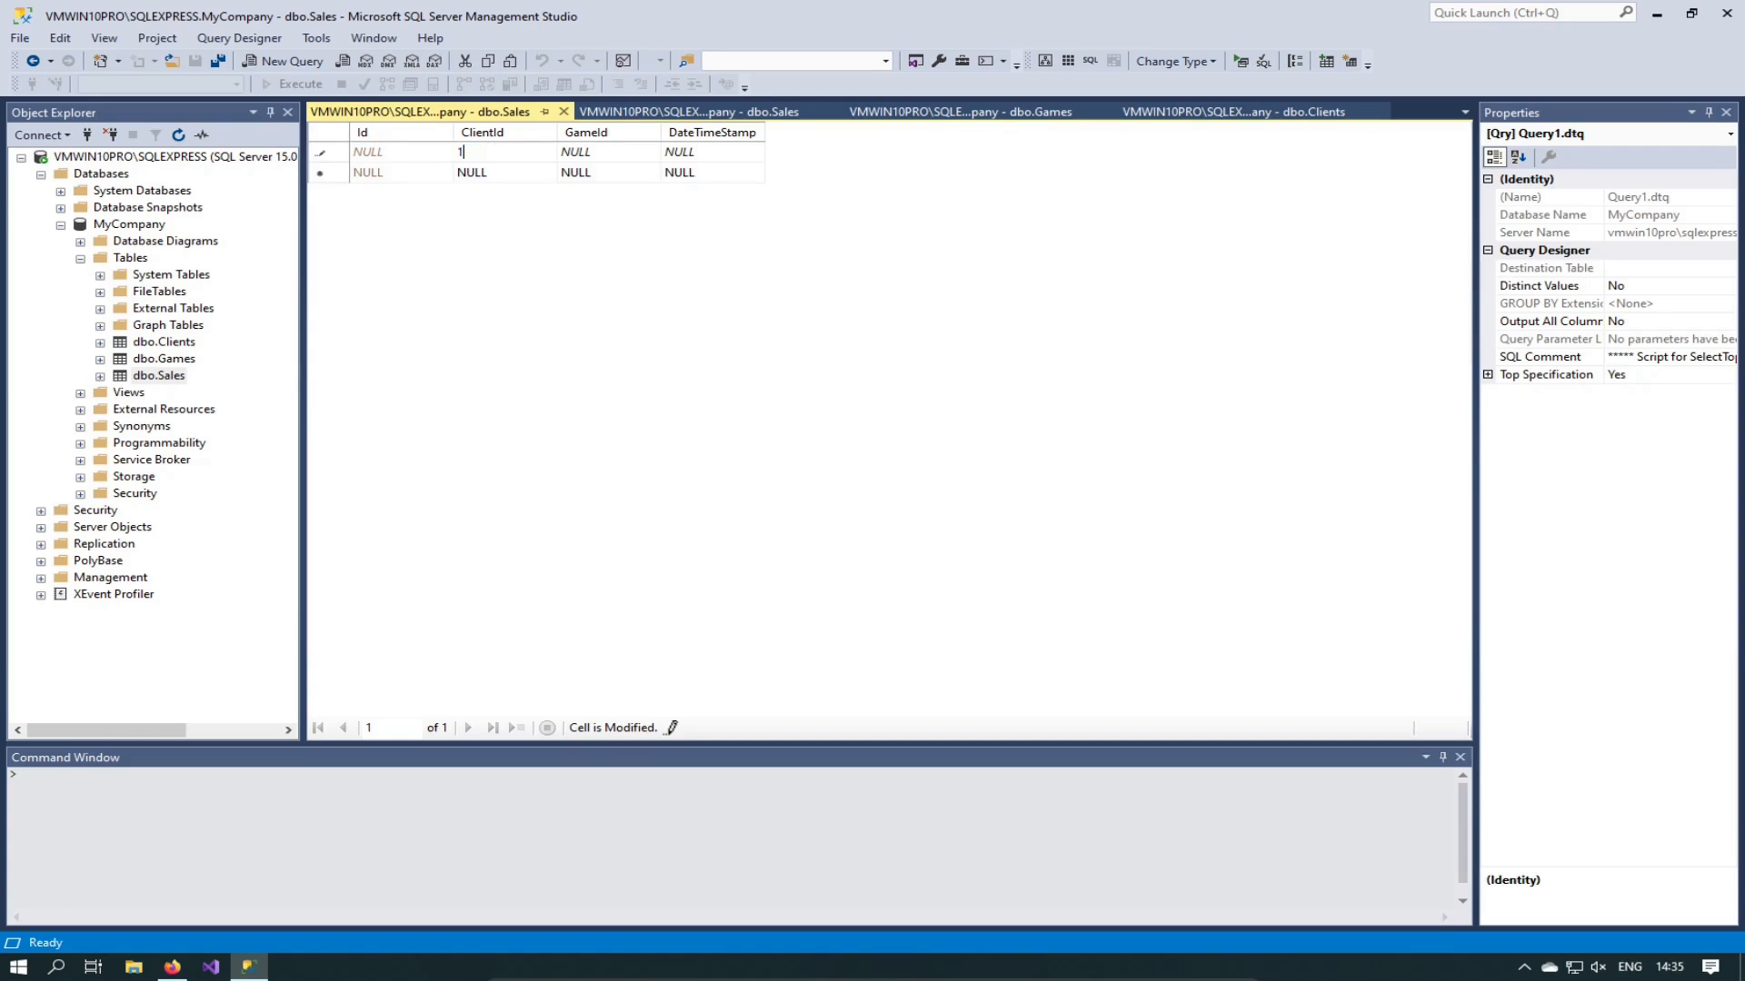
left_click(600, 151)
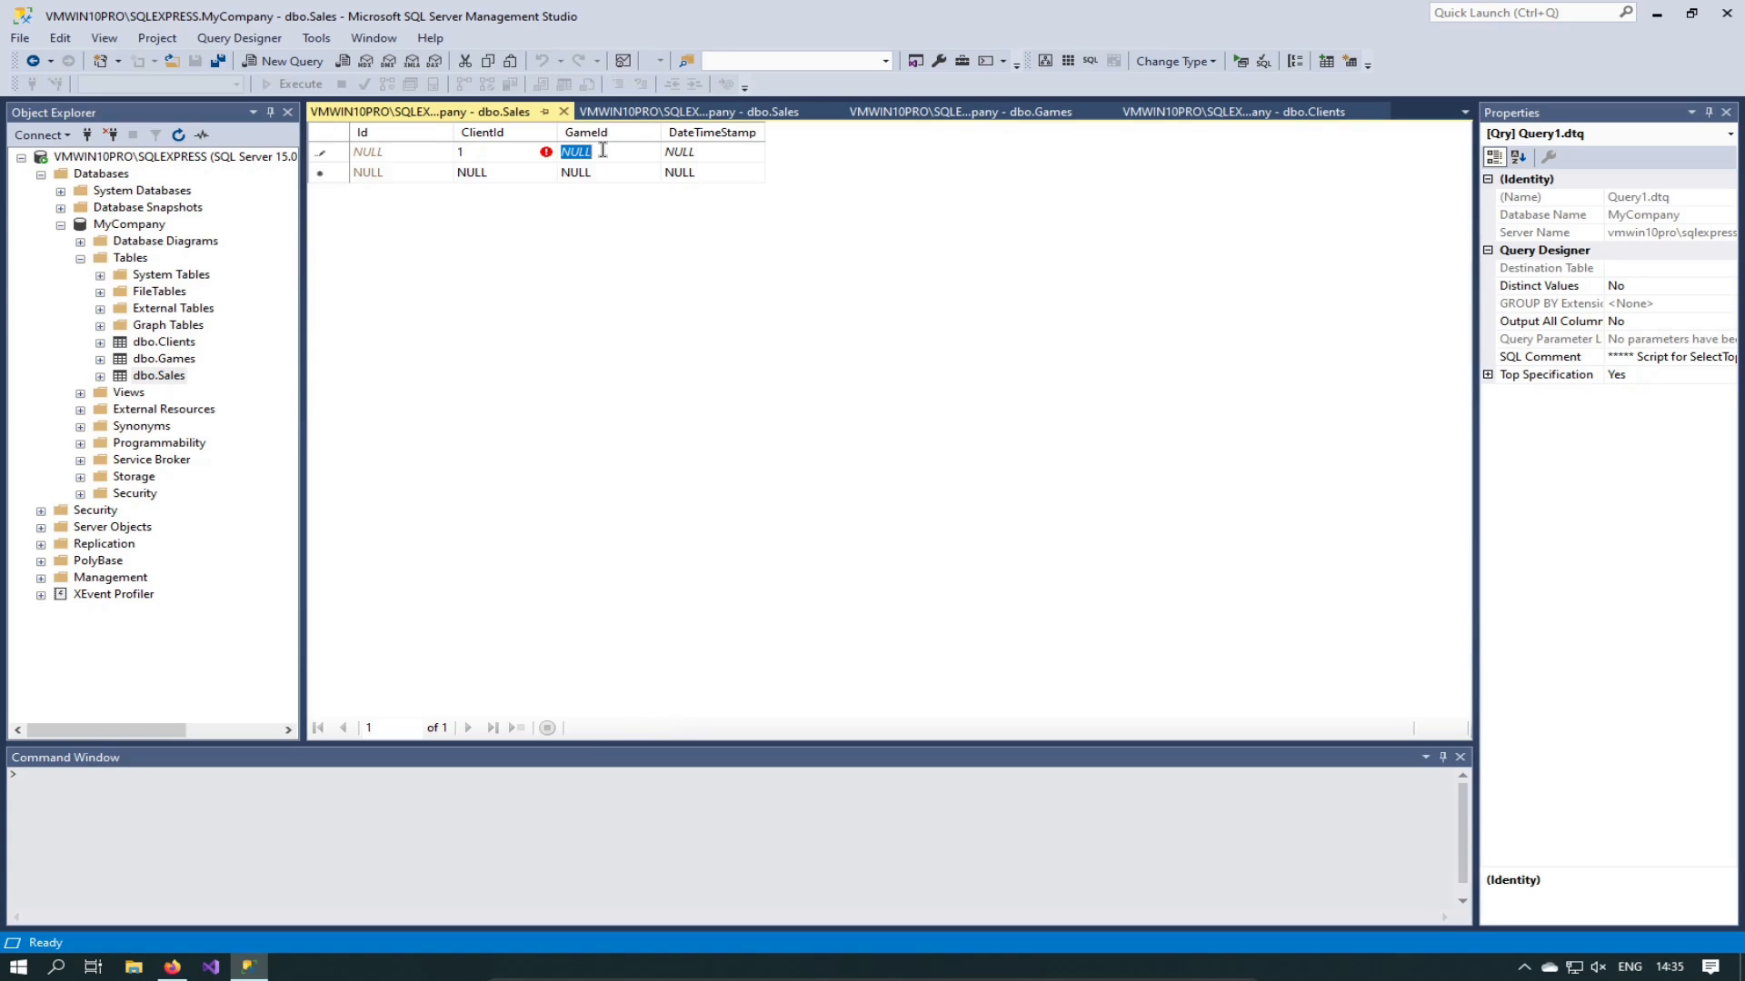
type("2")
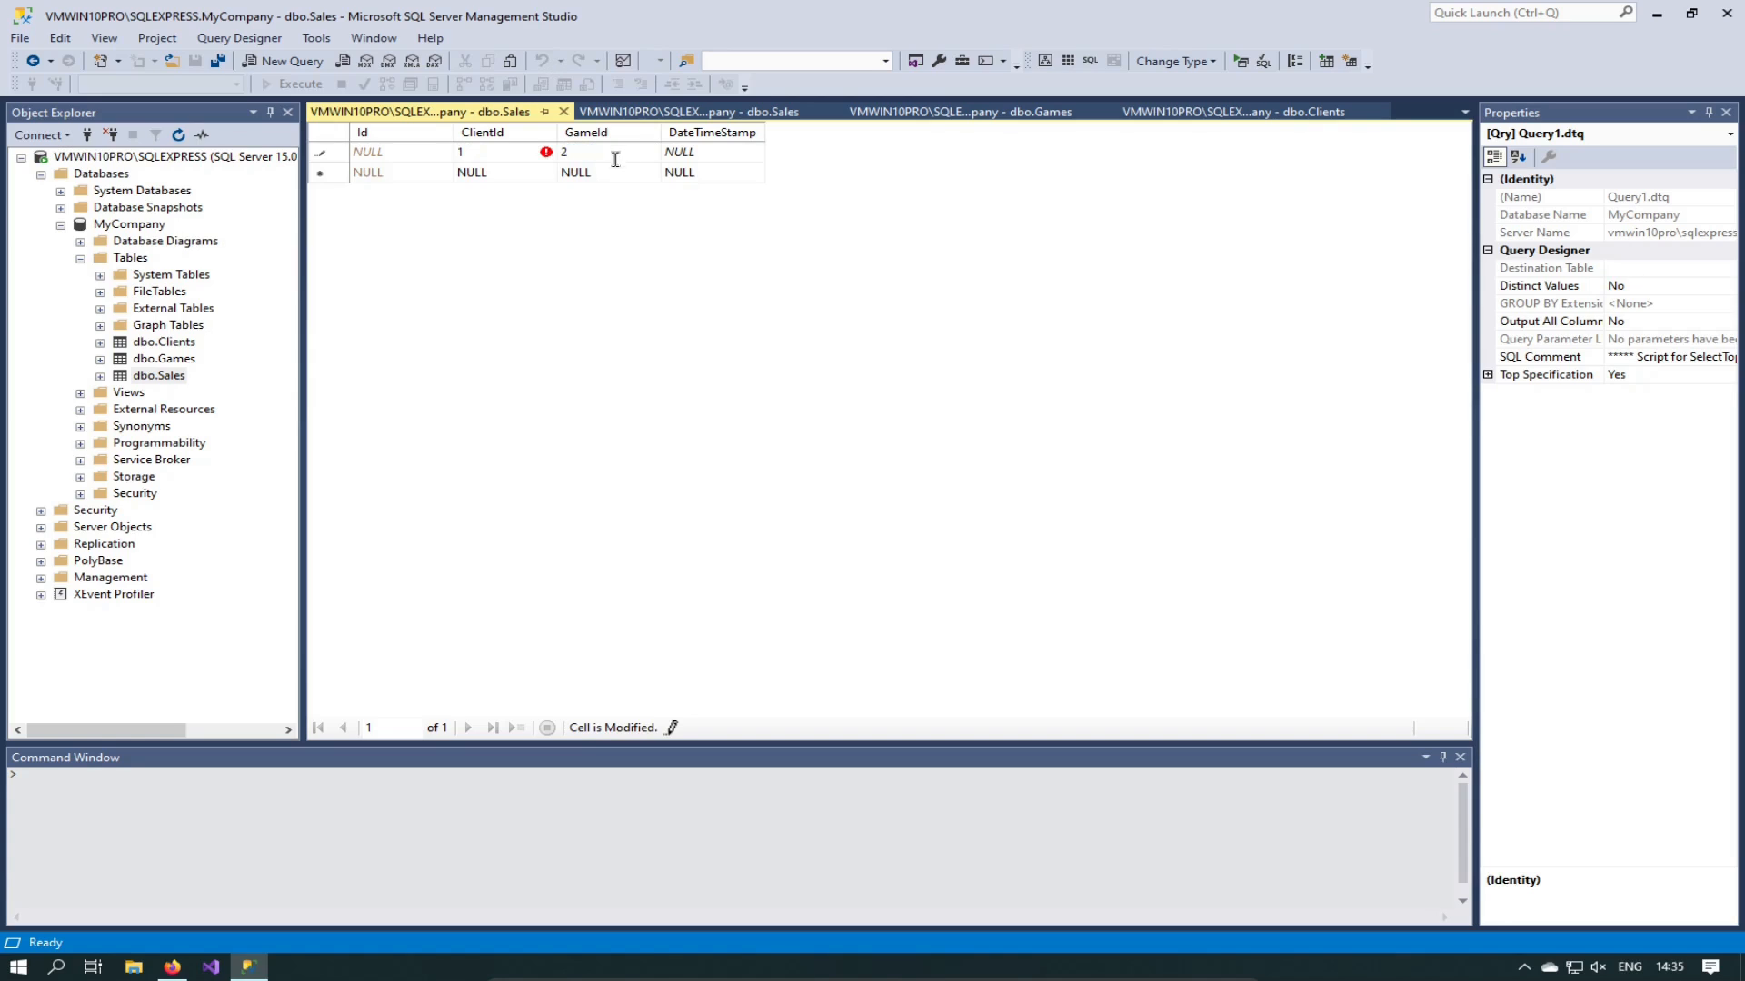
left_click(710, 152)
type("21")
type(" jukl")
type("02")
type("1")
key("Return")
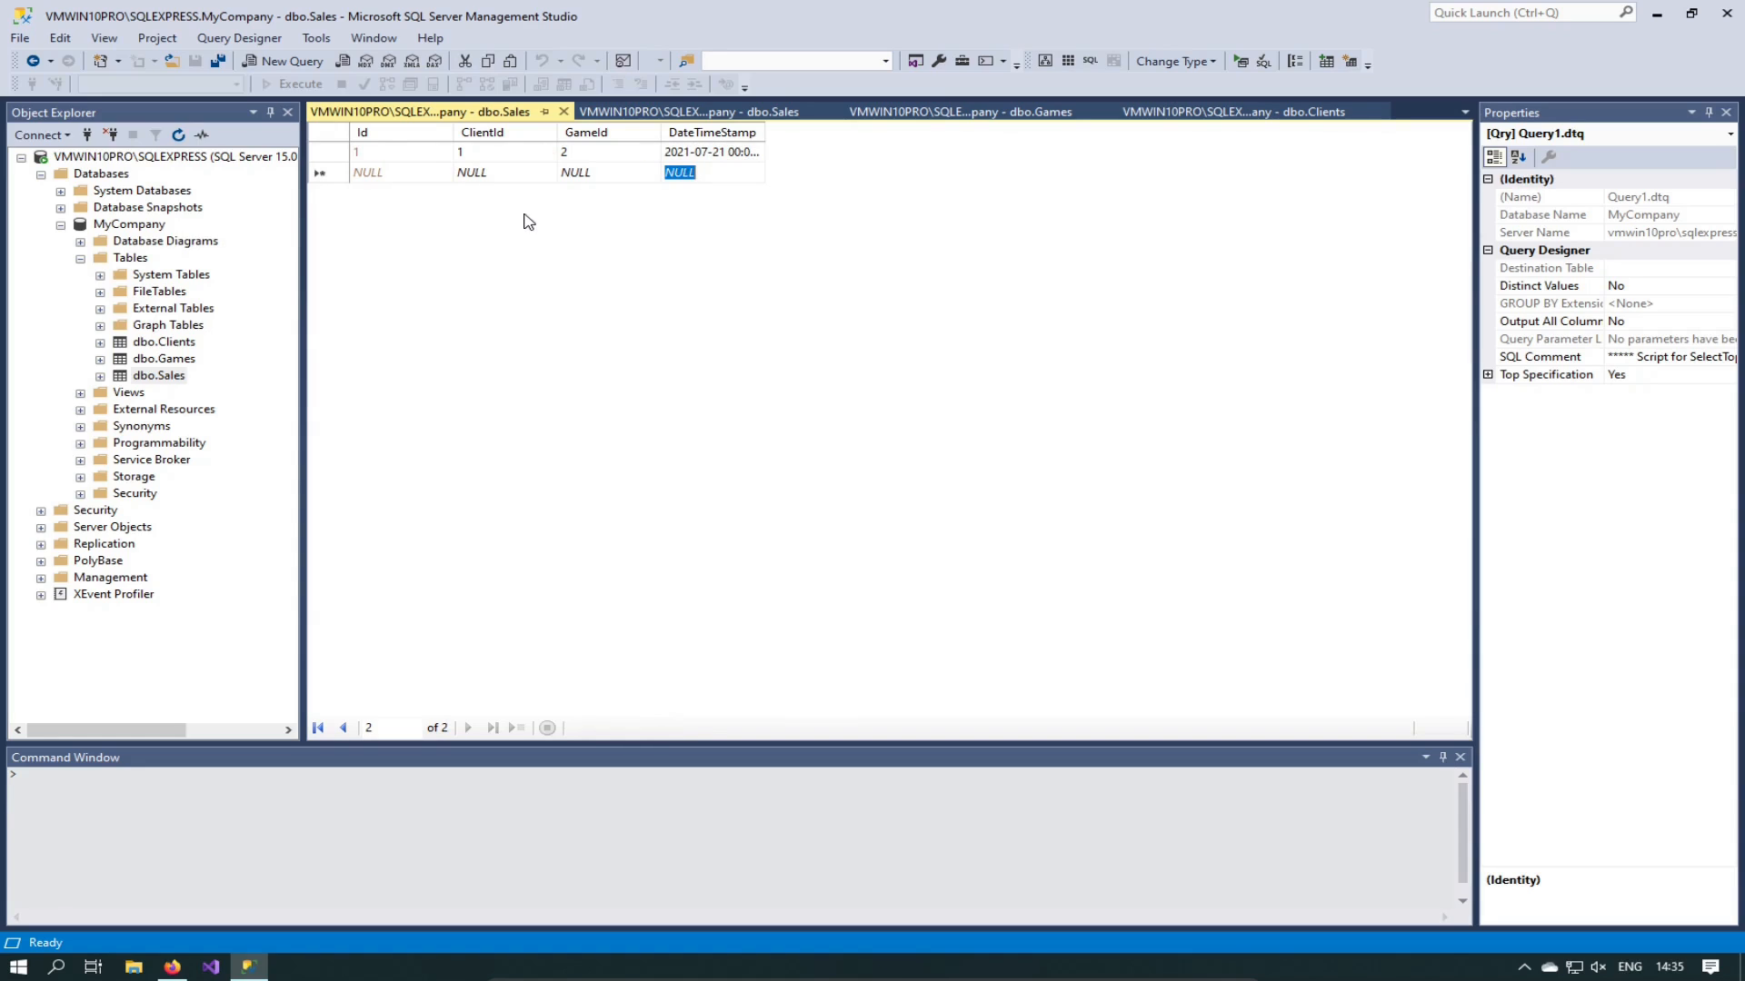
Step: Check the saved row's ClientId and GameId values
left_click(474, 154)
left_click(574, 159)
left_click(472, 154)
right_click(330, 155)
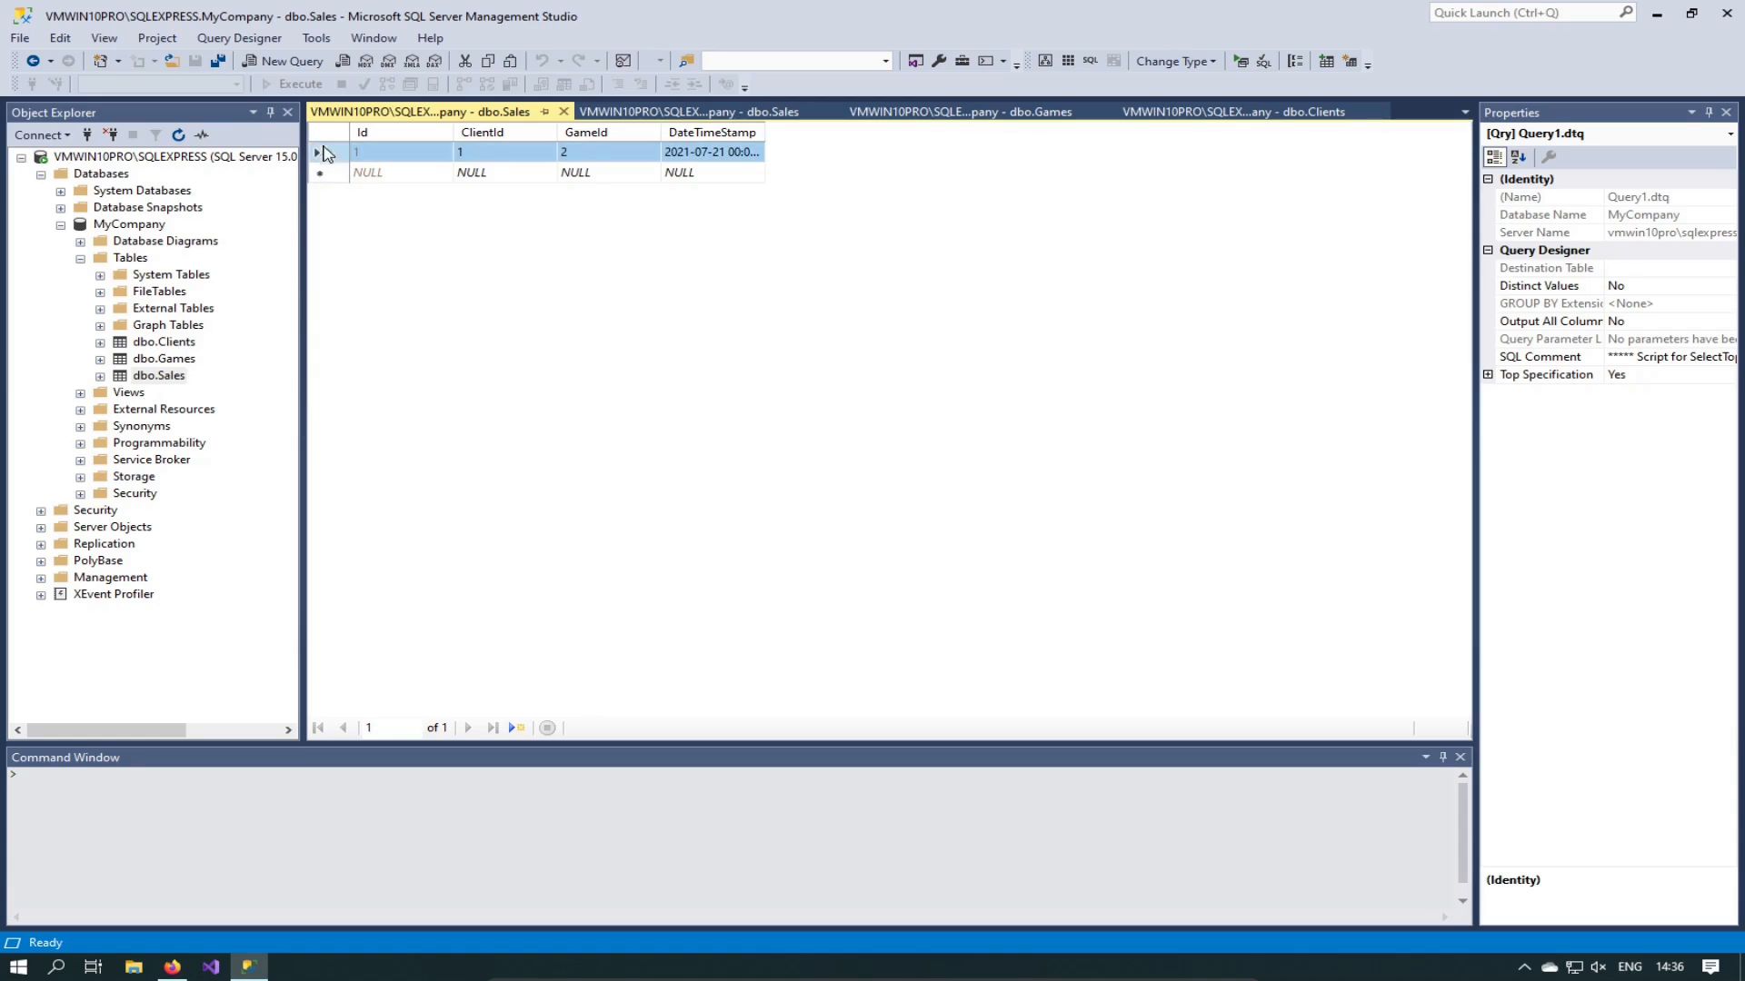
Step: Delete the saved Sales row and close the Edit Top 200 Rows grid
left_click(385, 251)
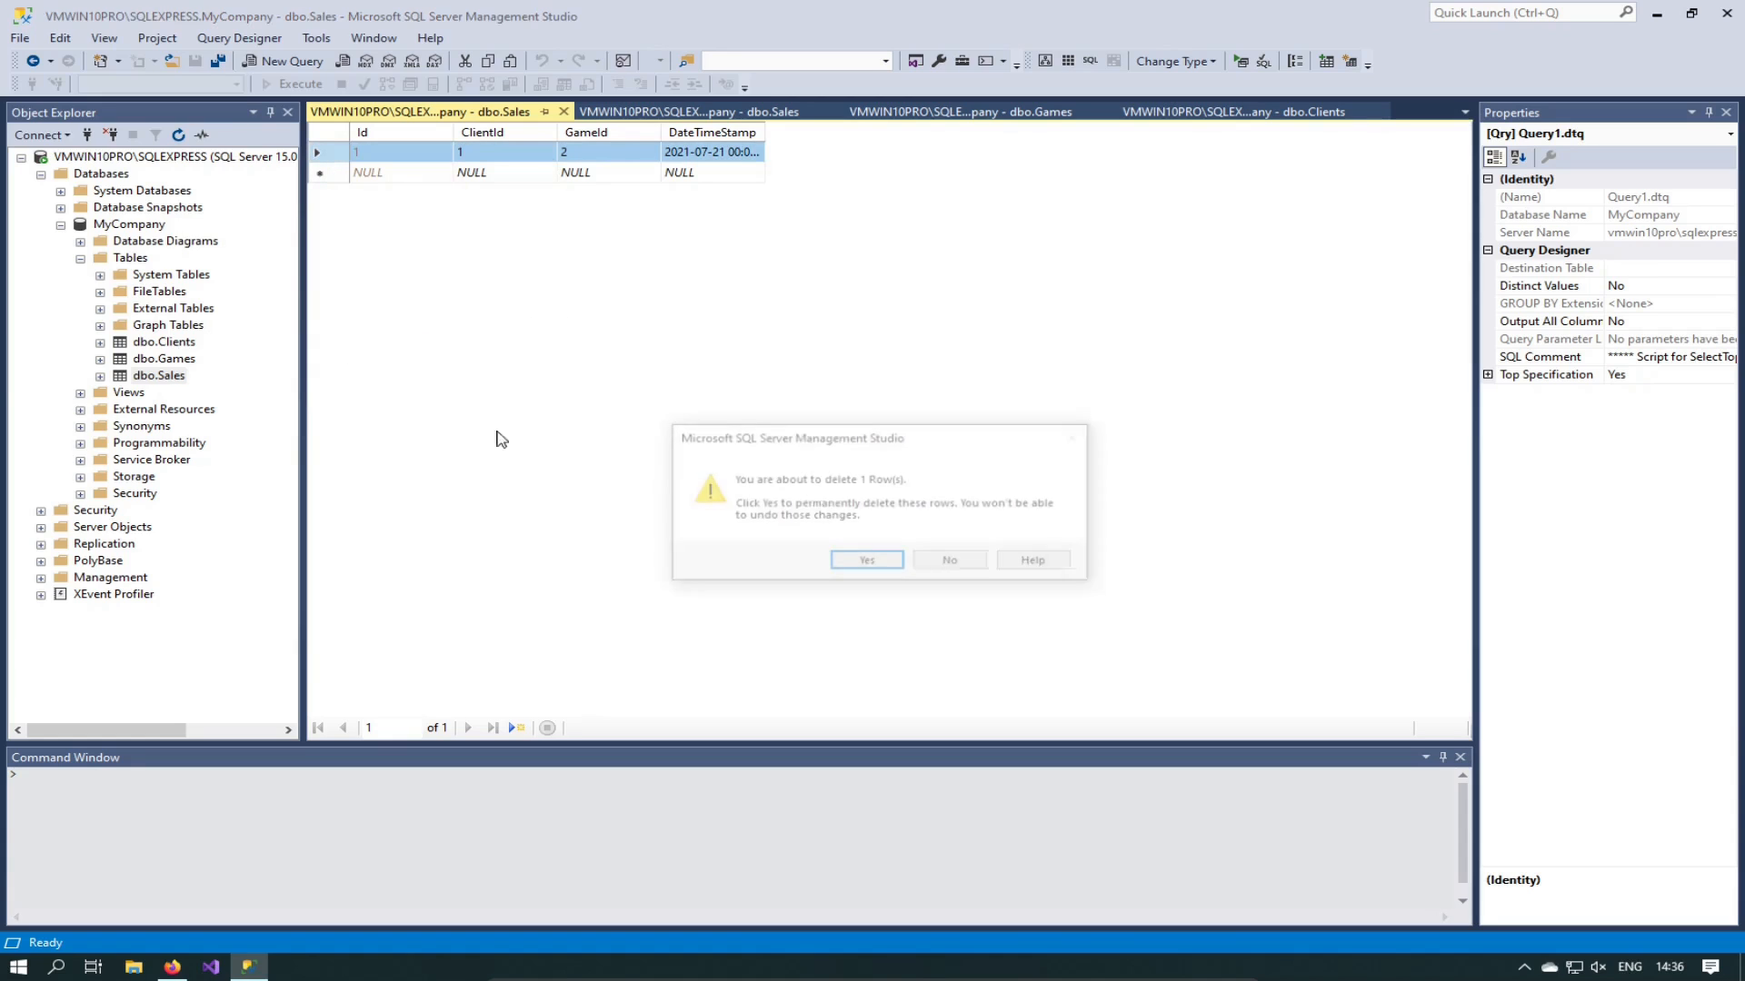
left_click(863, 562)
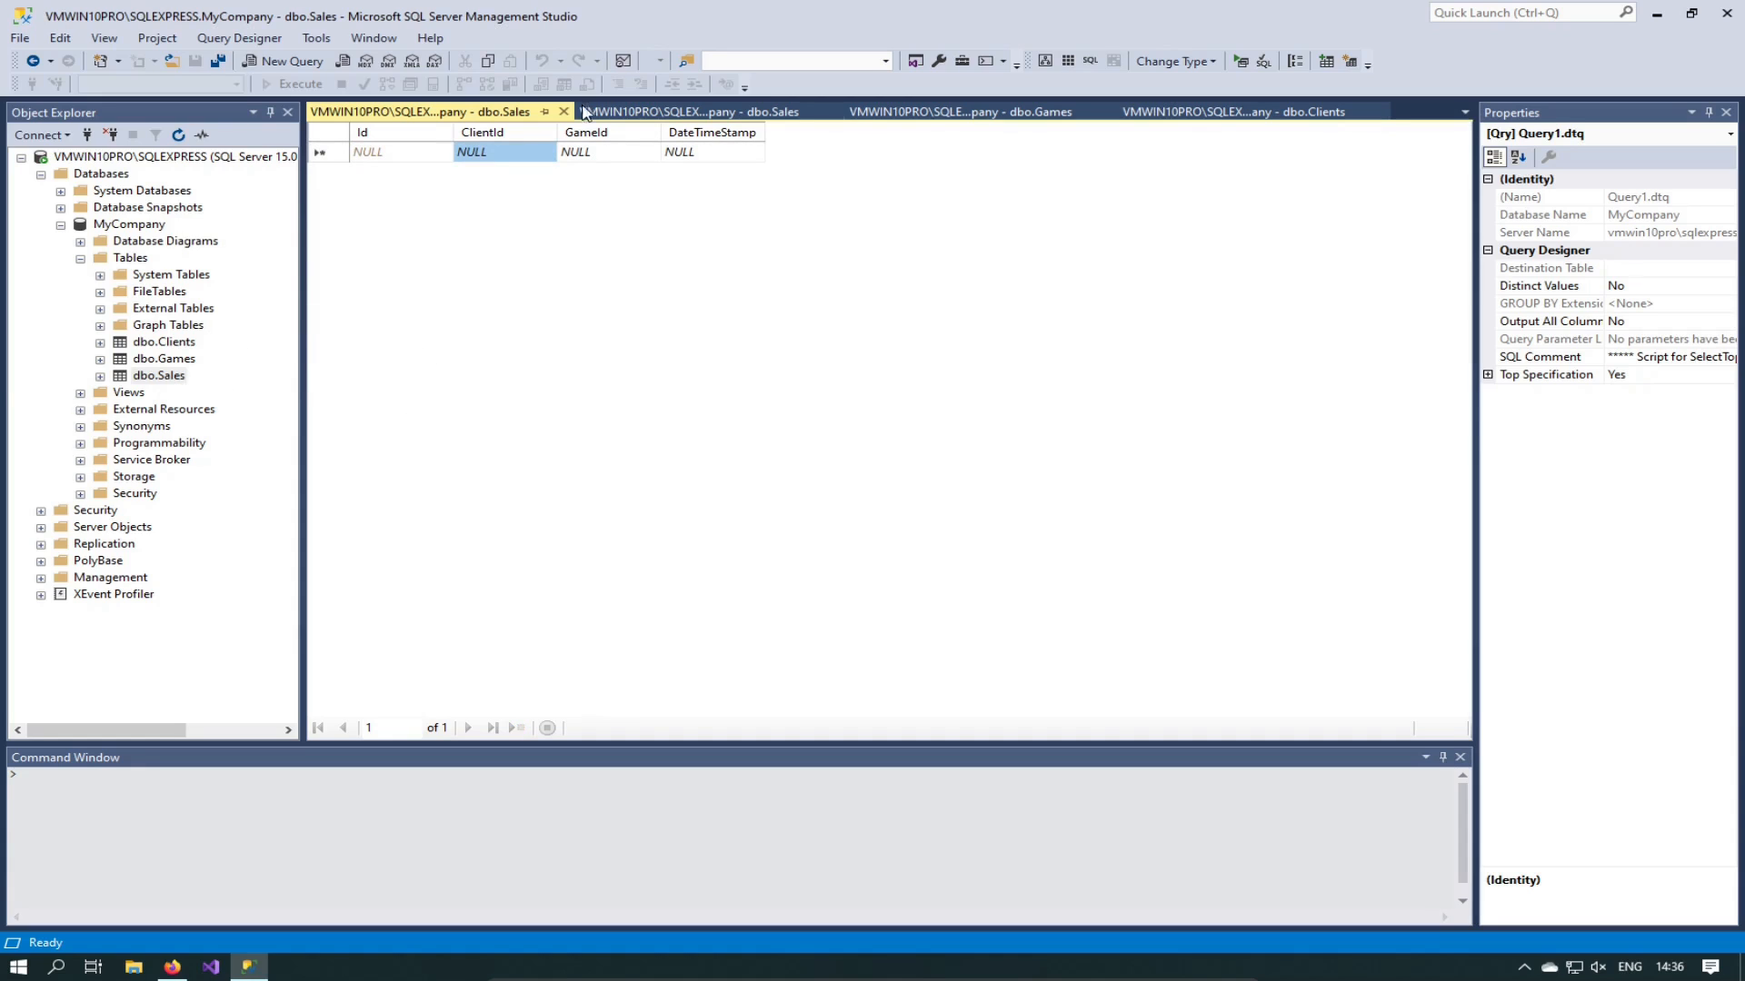
left_click(563, 111)
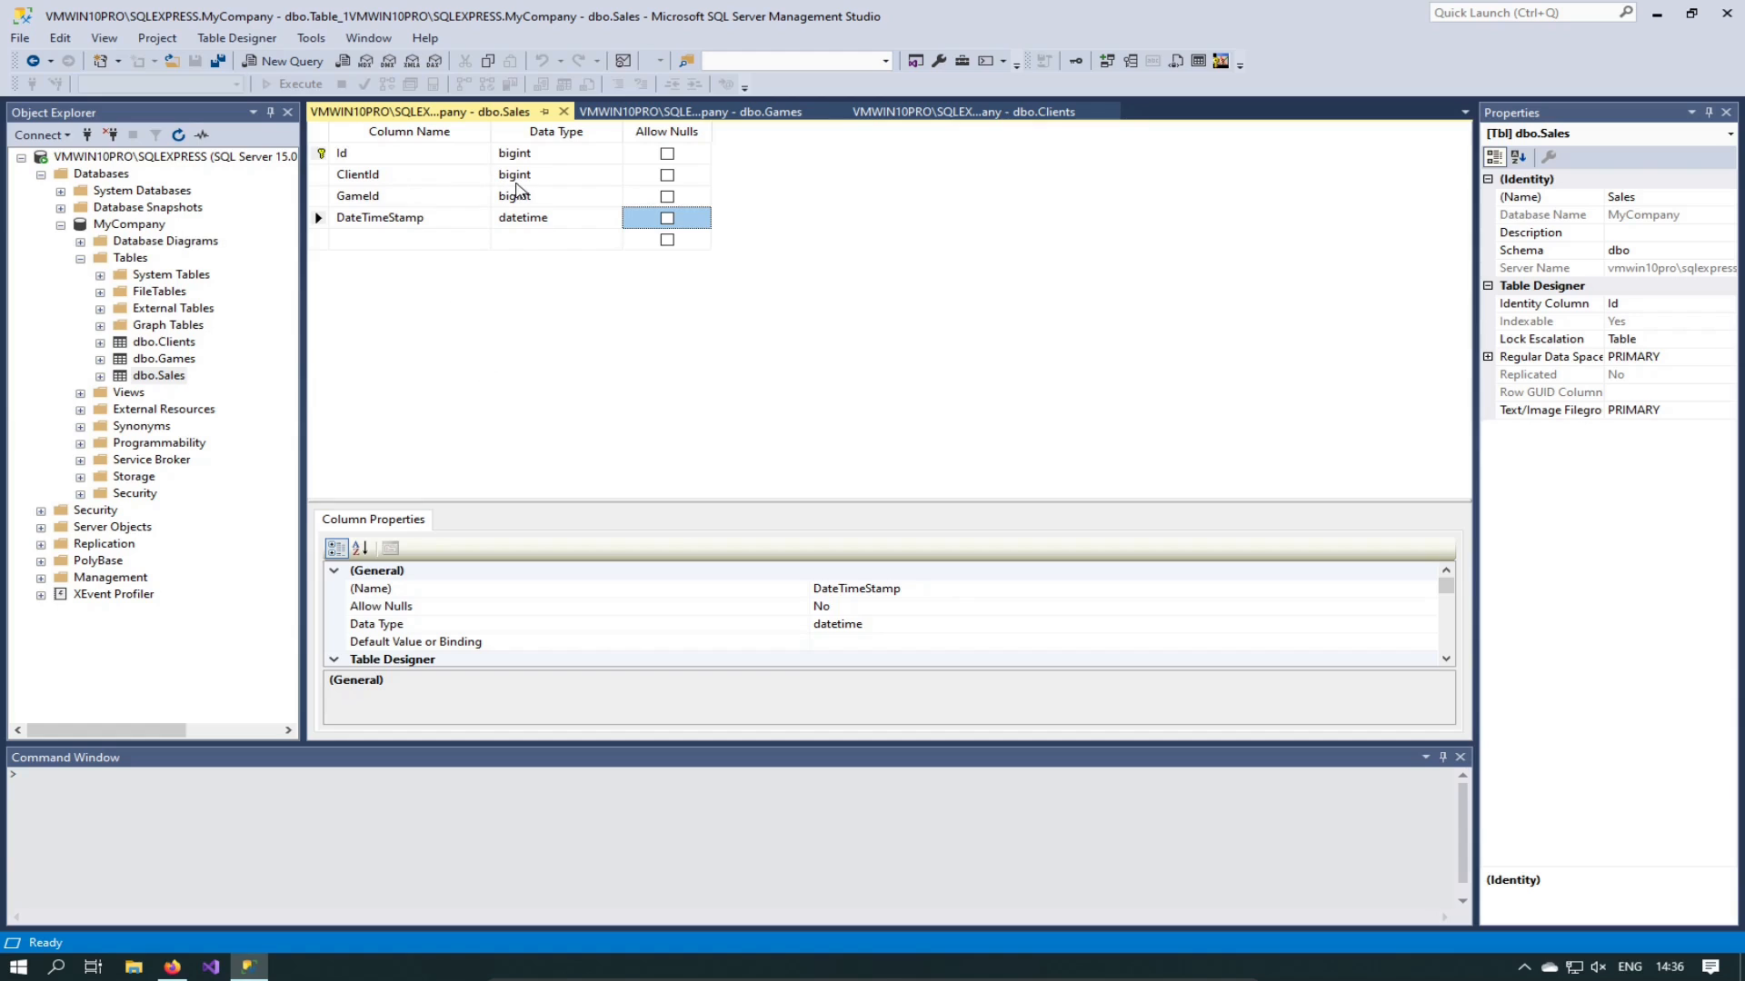
Step: Add a new foreign key relationship on Sales named FK_Sales_Clients
right_click(516, 285)
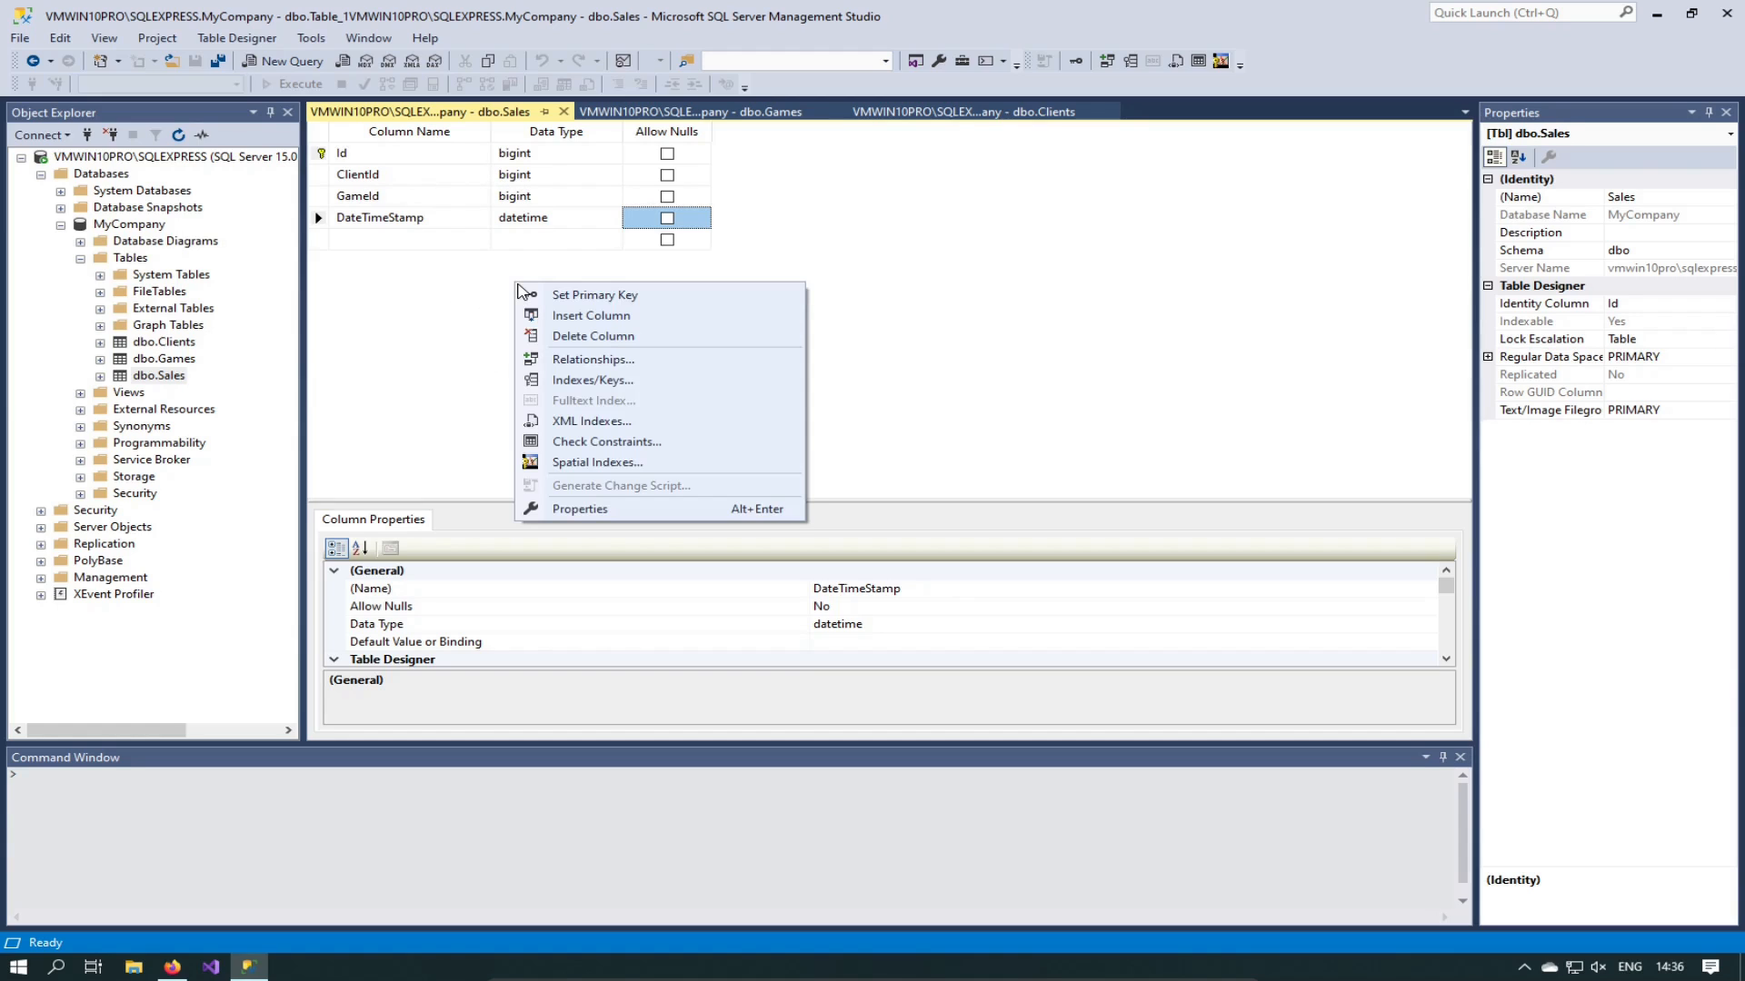
left_click(614, 361)
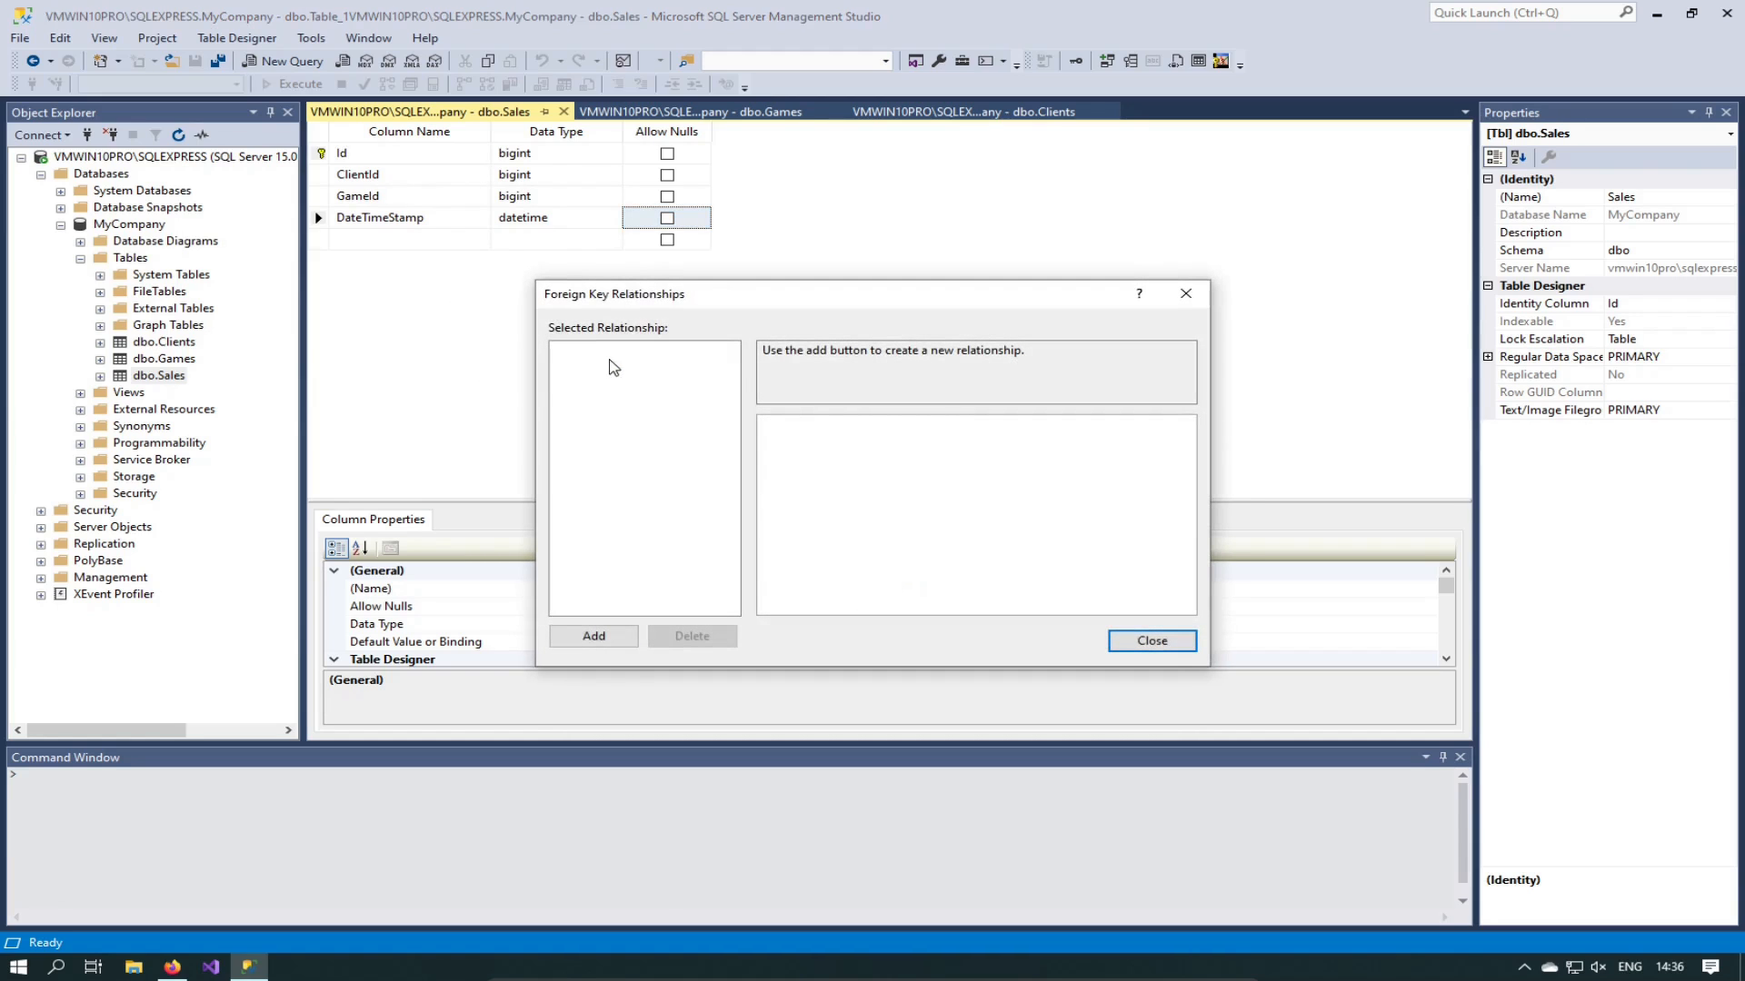
left_click(586, 638)
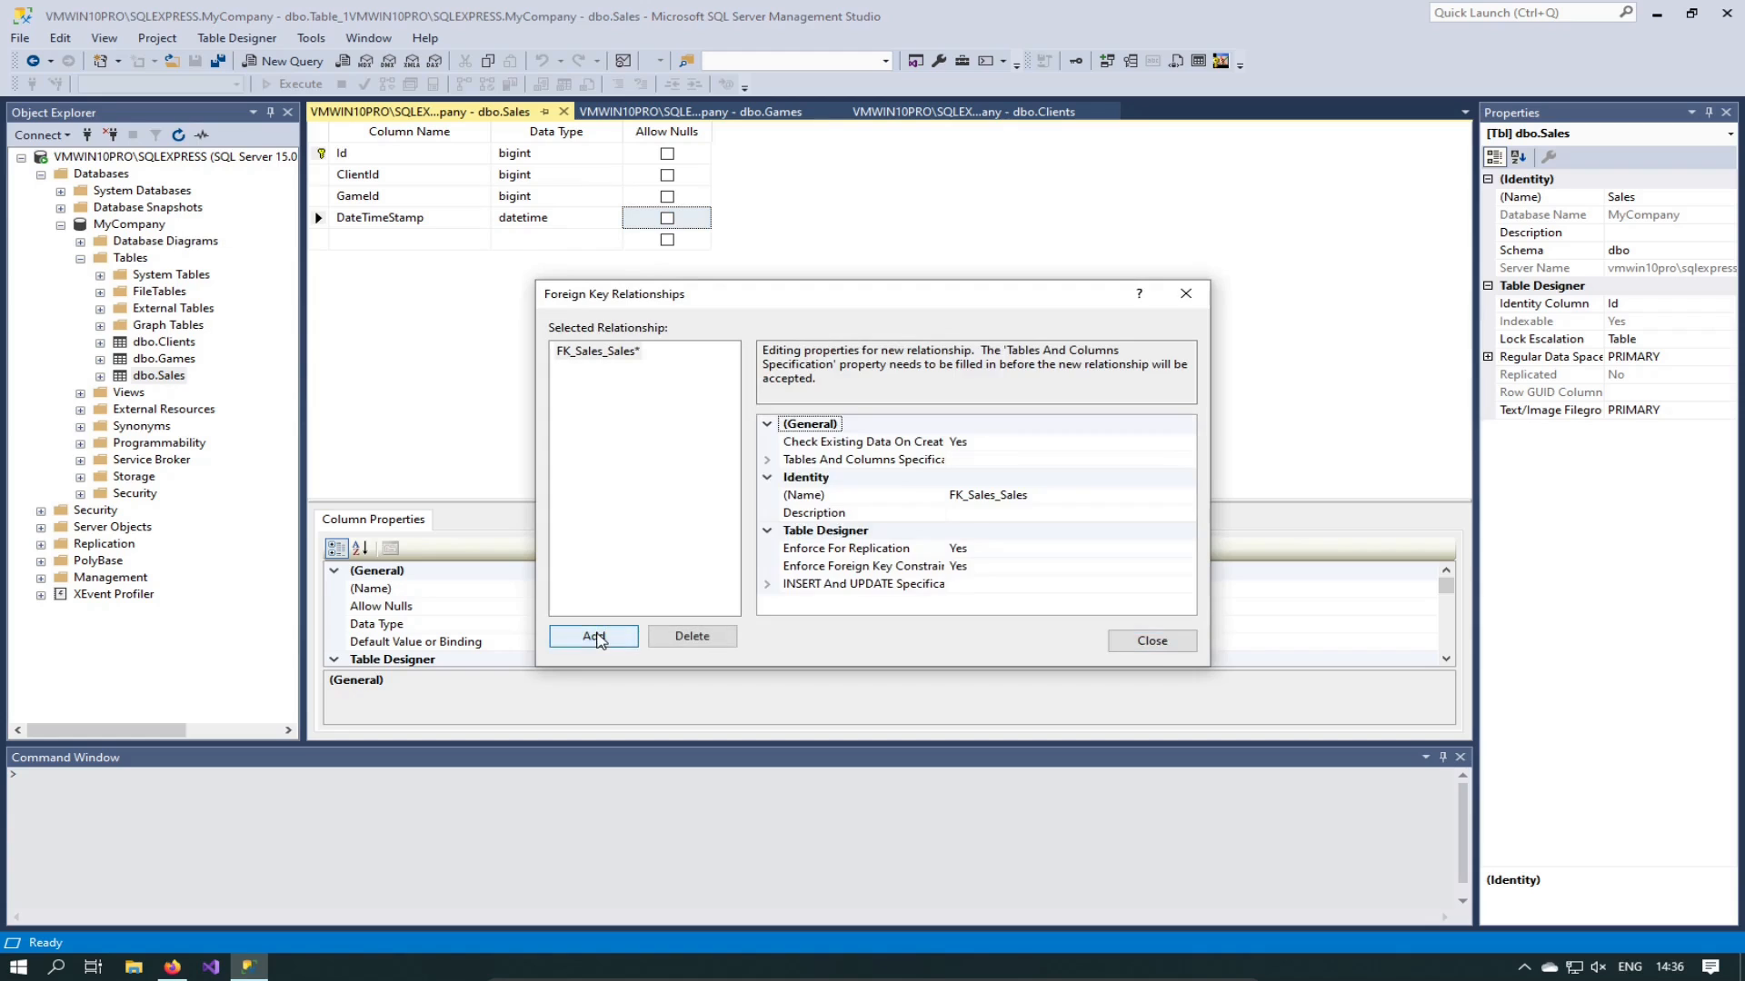
left_click(1009, 500)
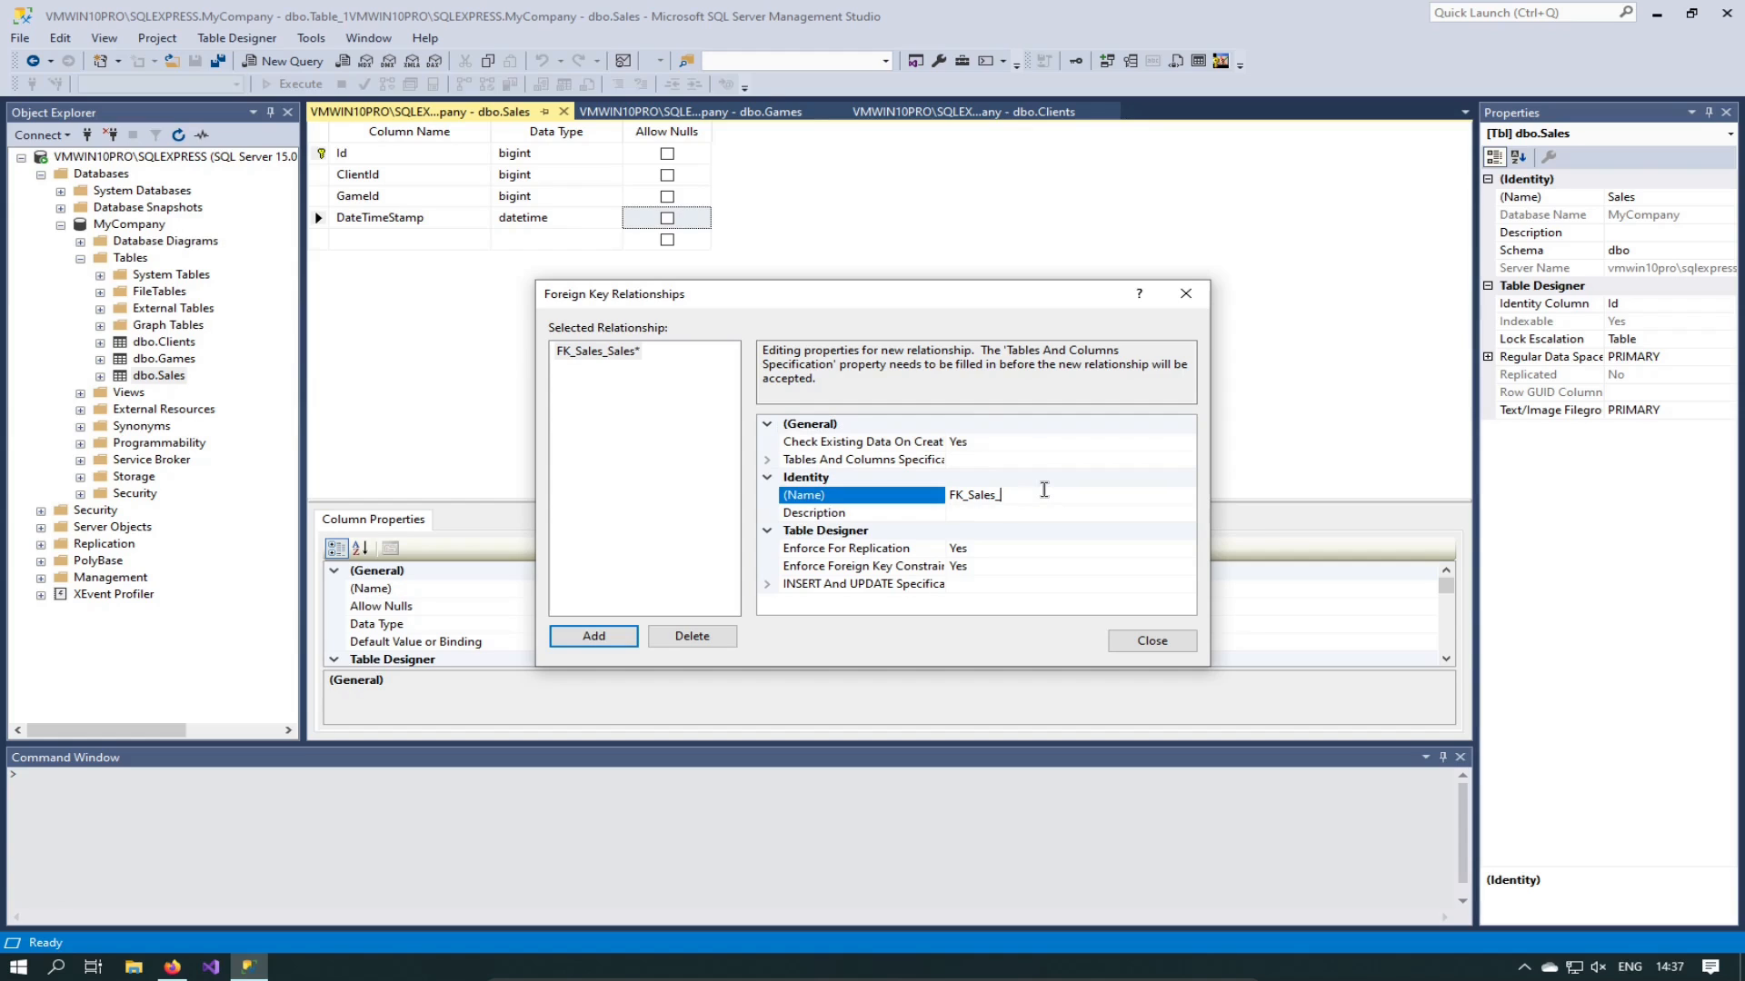
type("Clients")
left_click(995, 461)
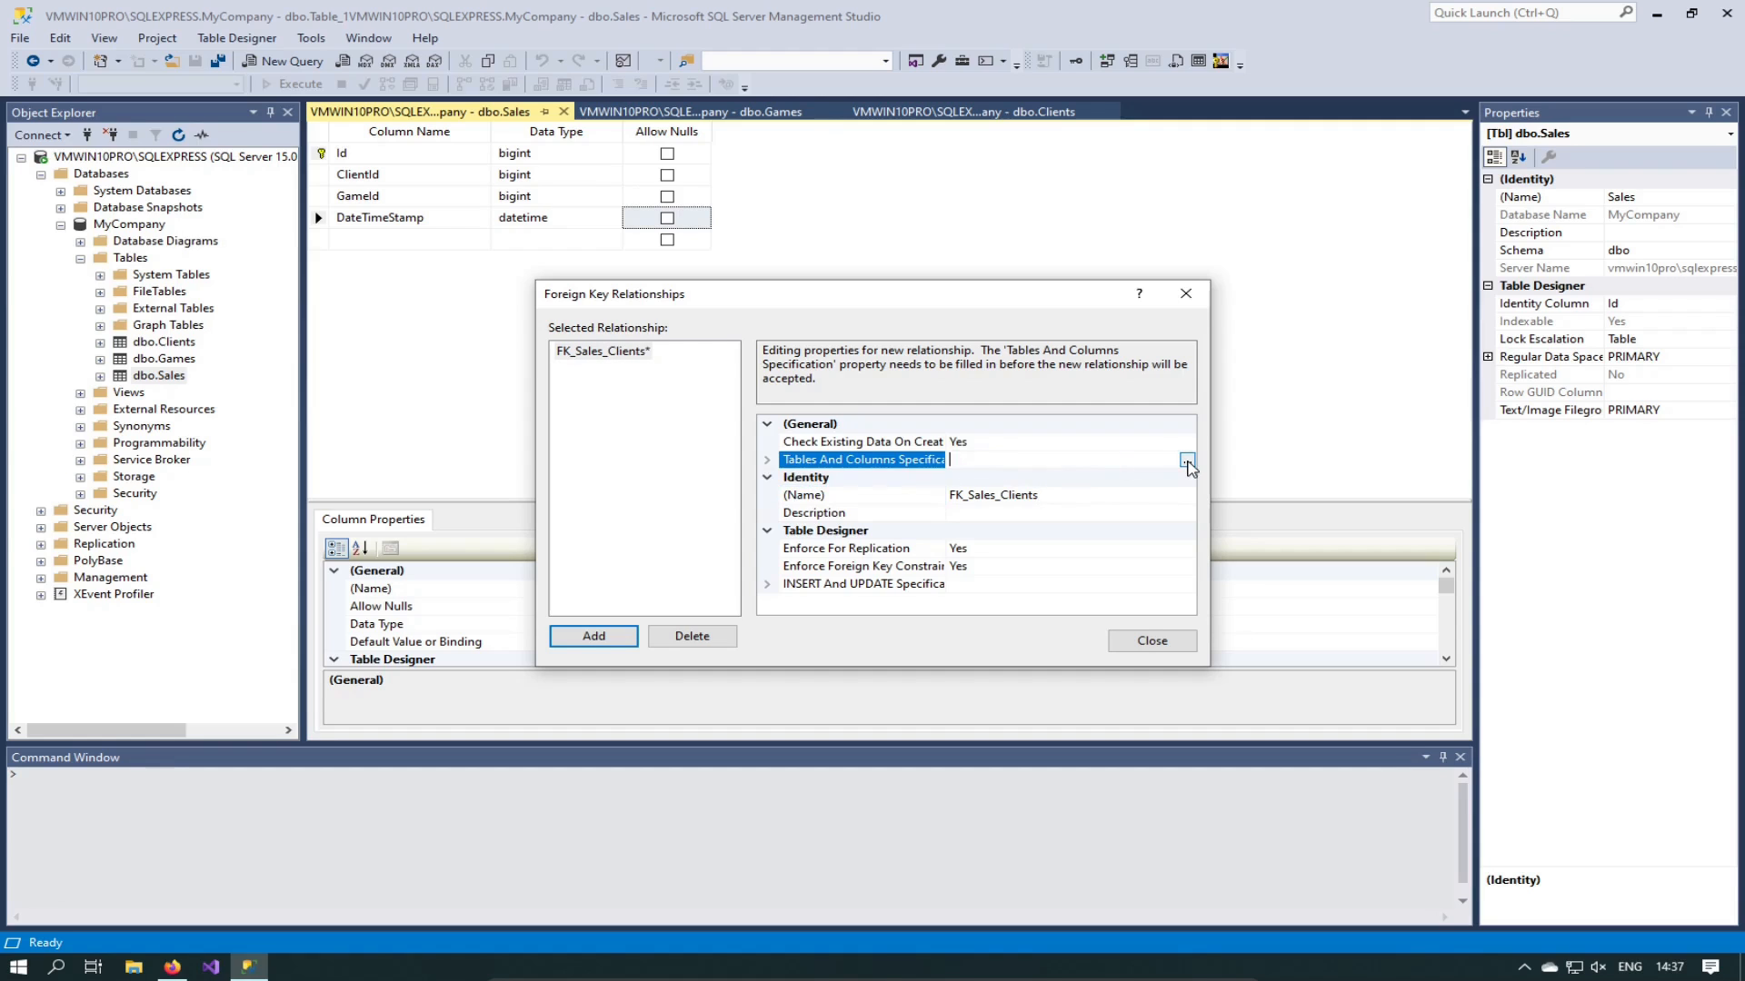
left_click(1188, 461)
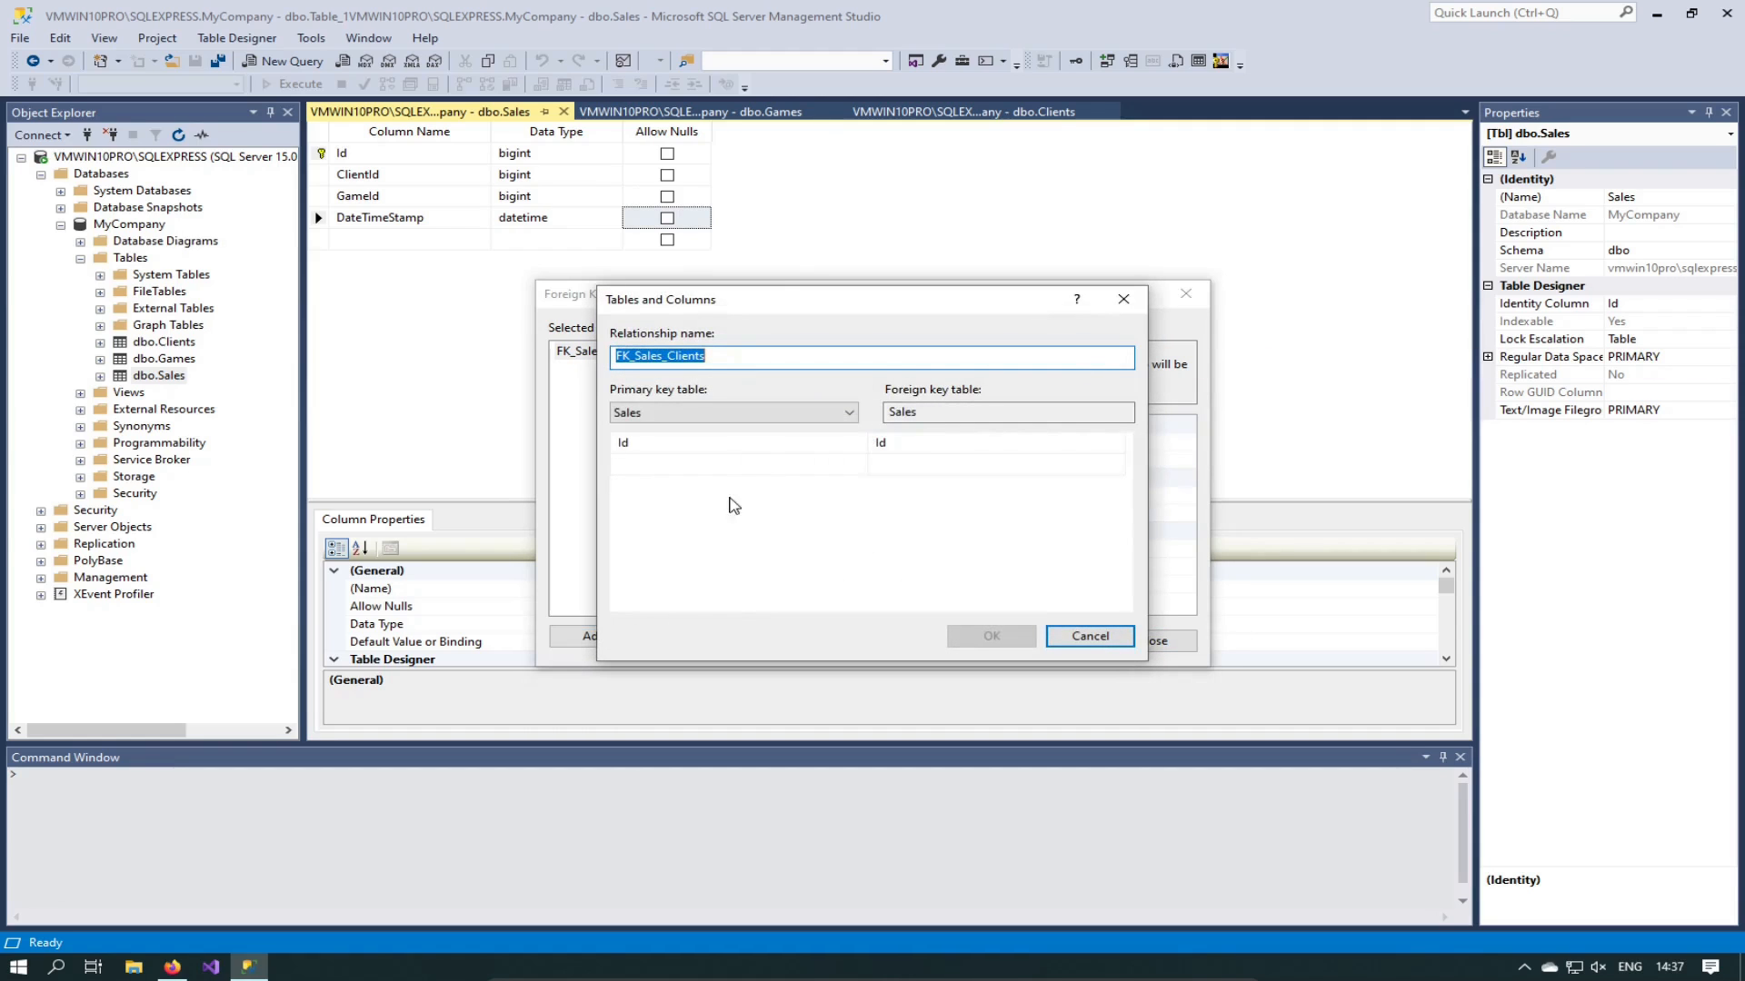
Step: Choose ClientId as the Sales foreign key column in Tables and Columns
left_click_drag(764, 300, 639, 359)
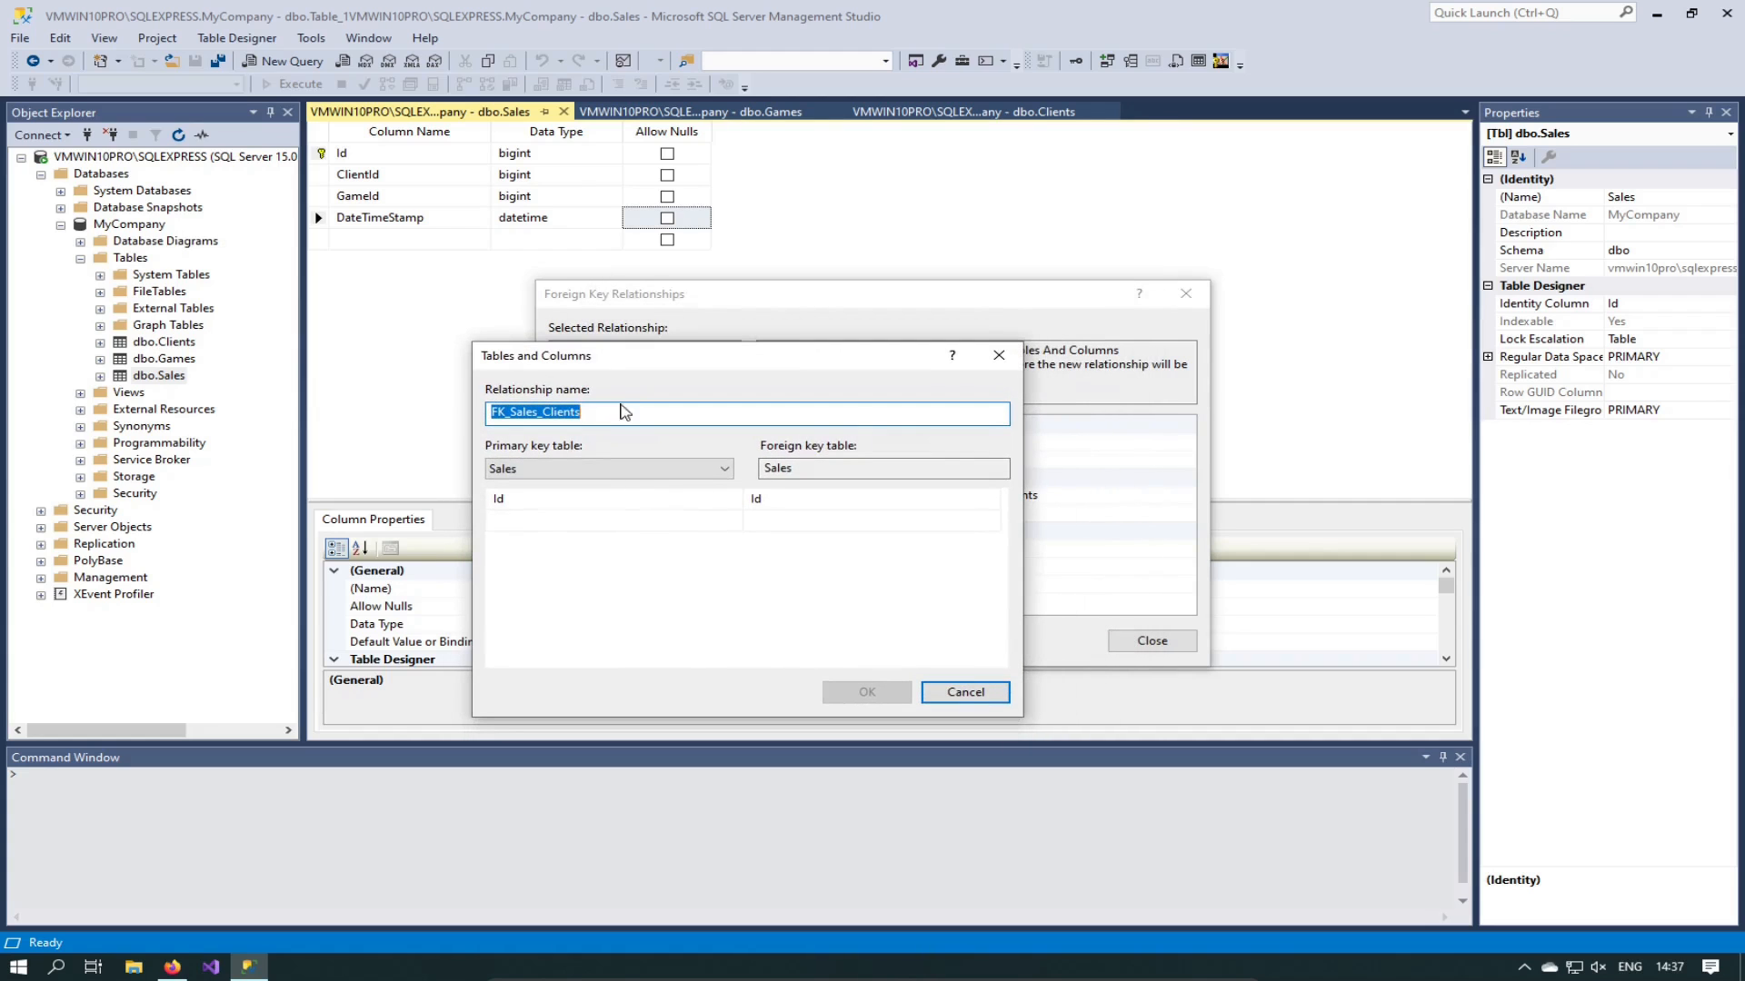
left_click(636, 474)
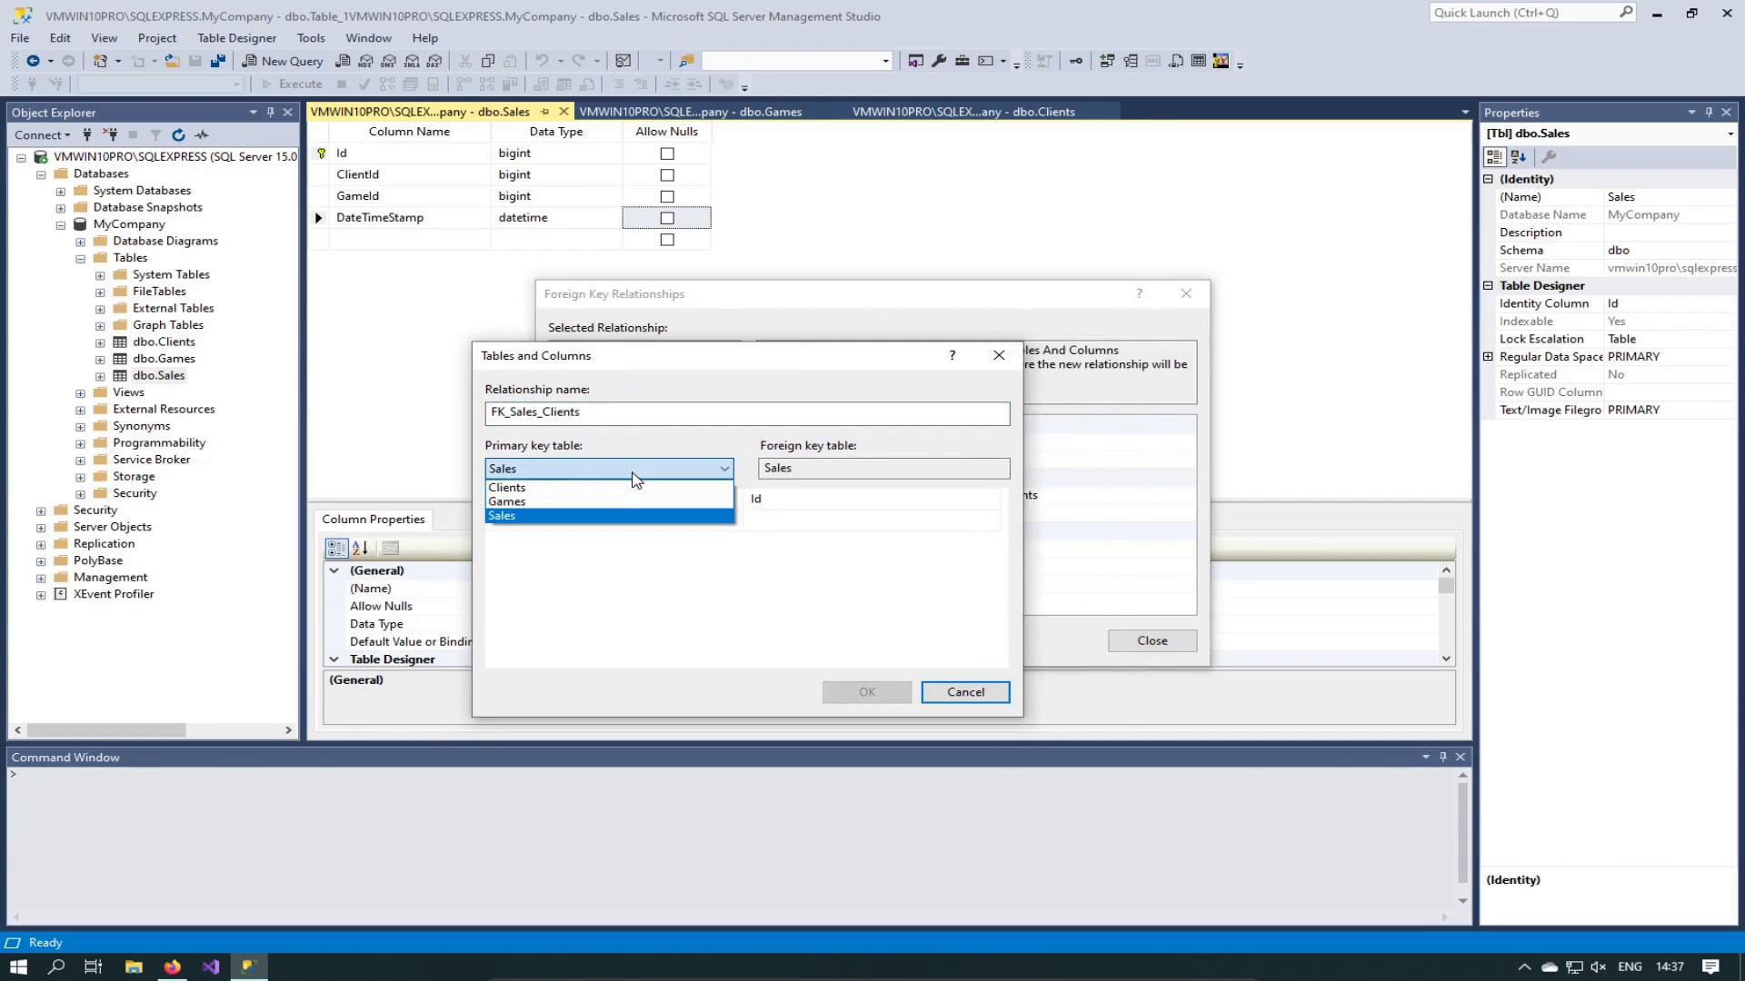
left_click(636, 476)
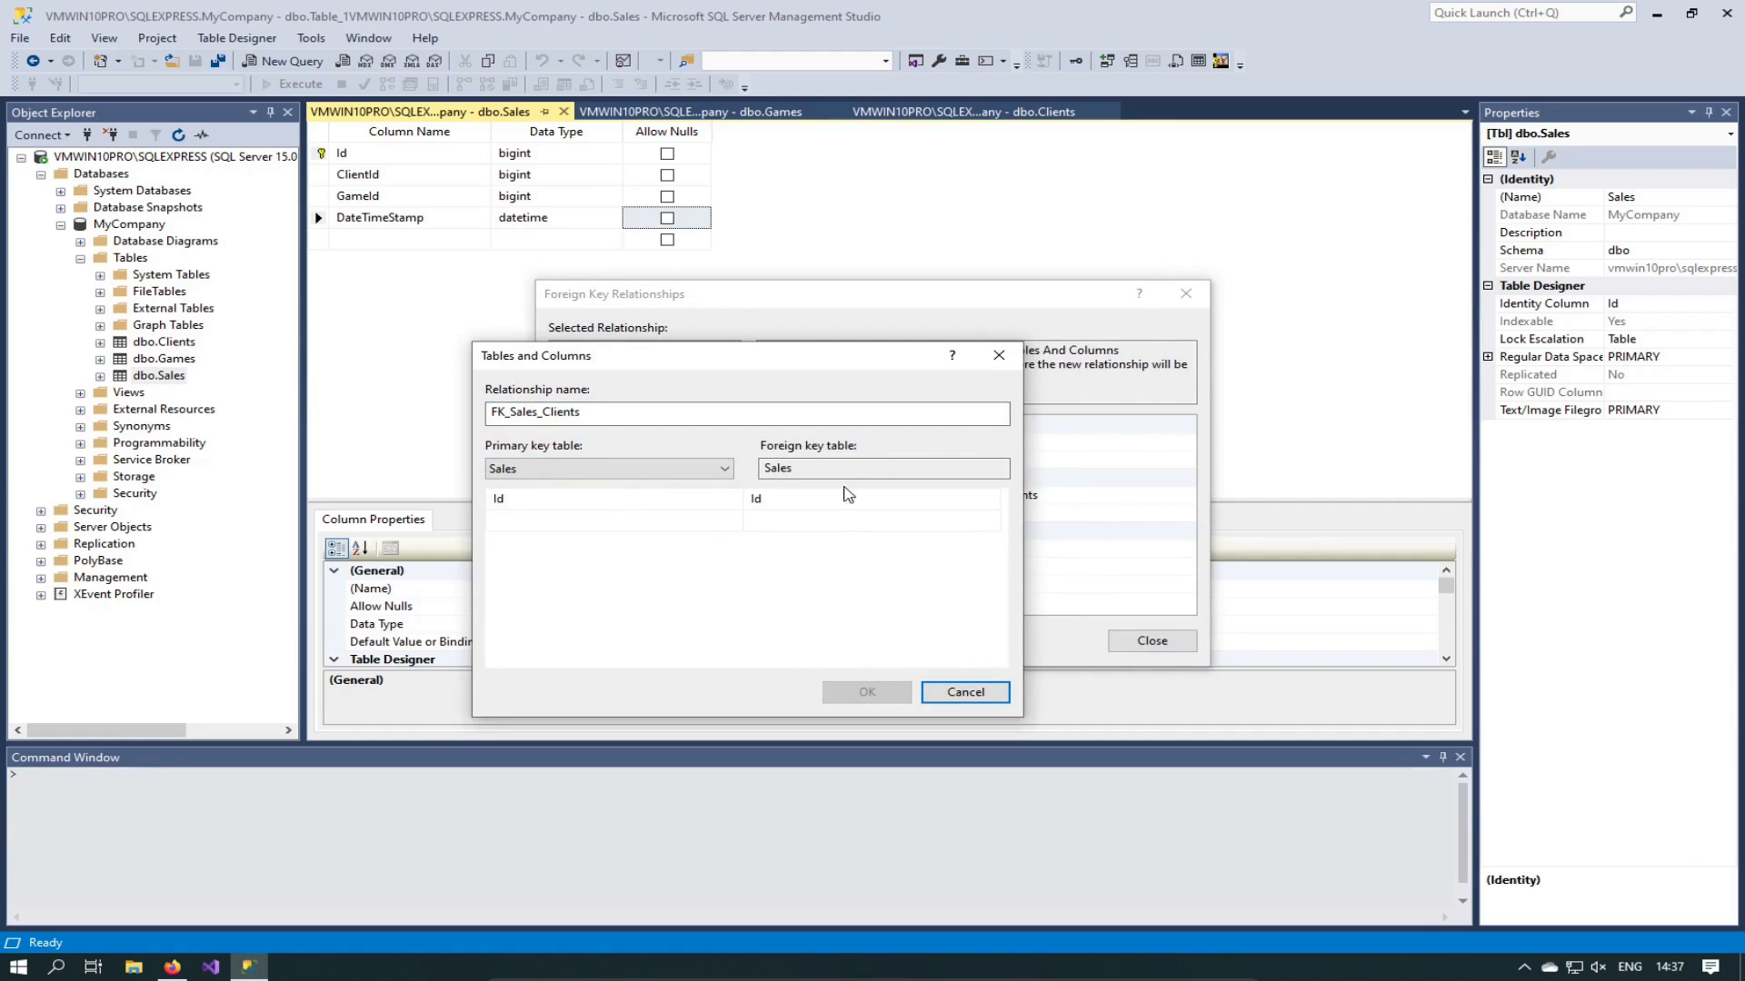
left_click(808, 469)
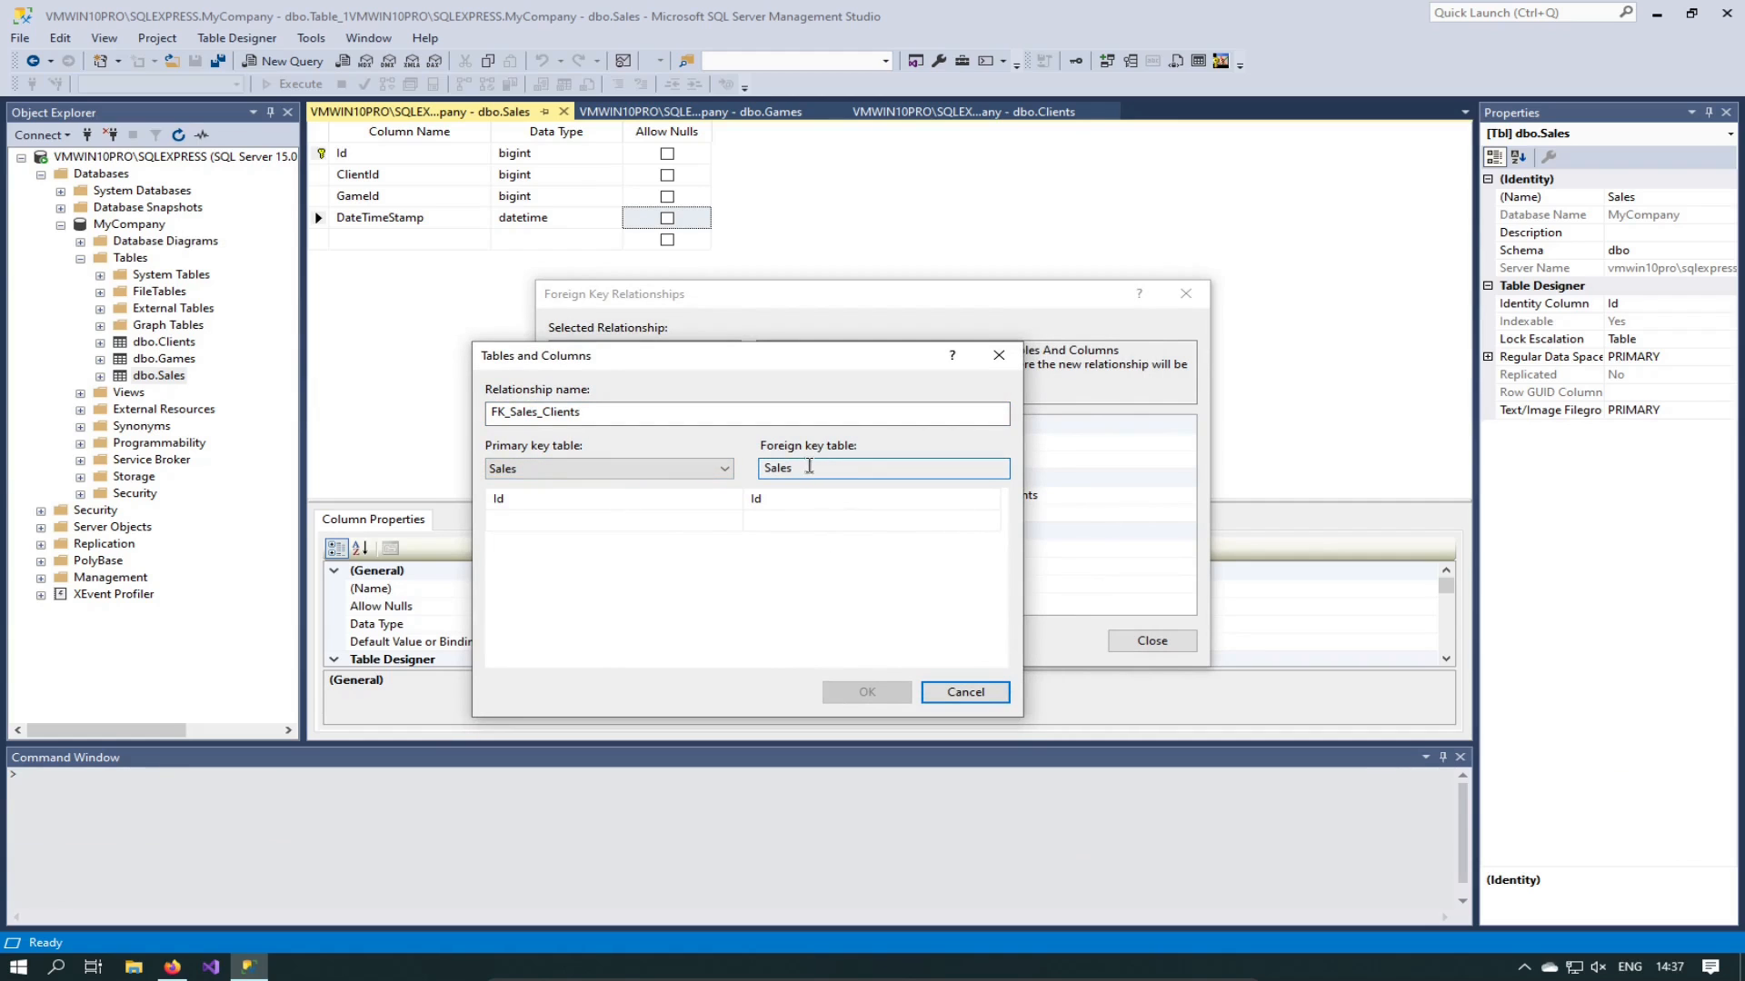
left_click(806, 500)
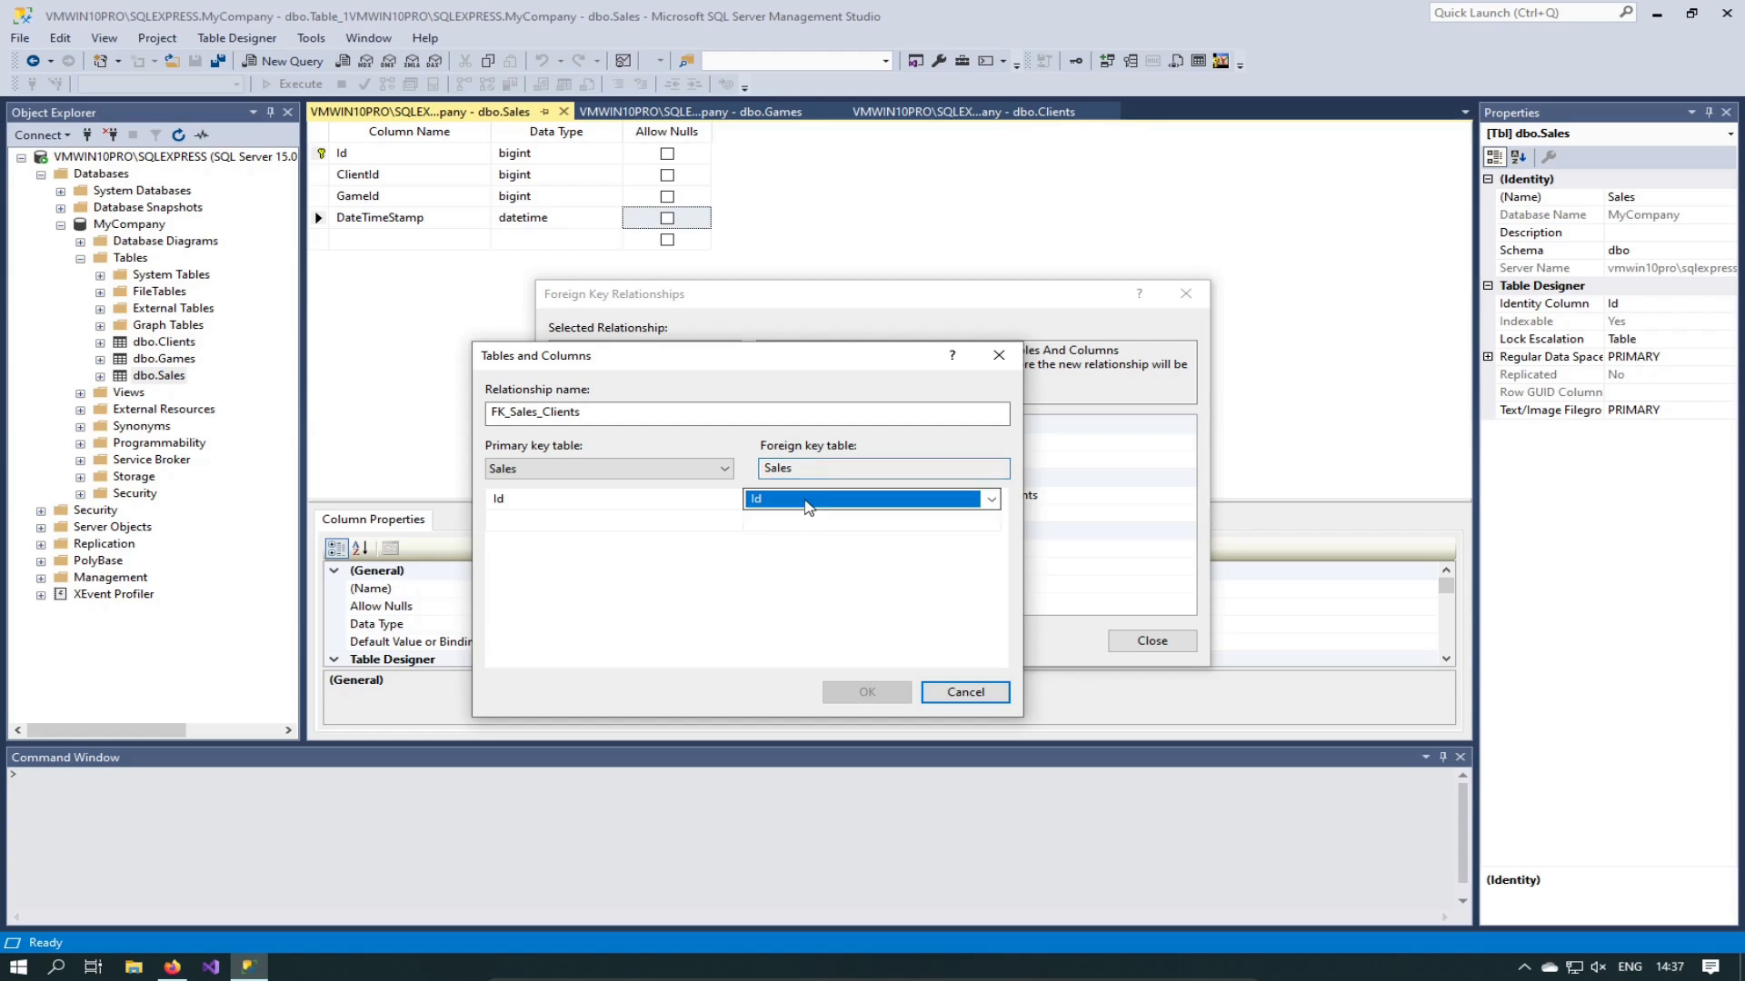
left_click(994, 498)
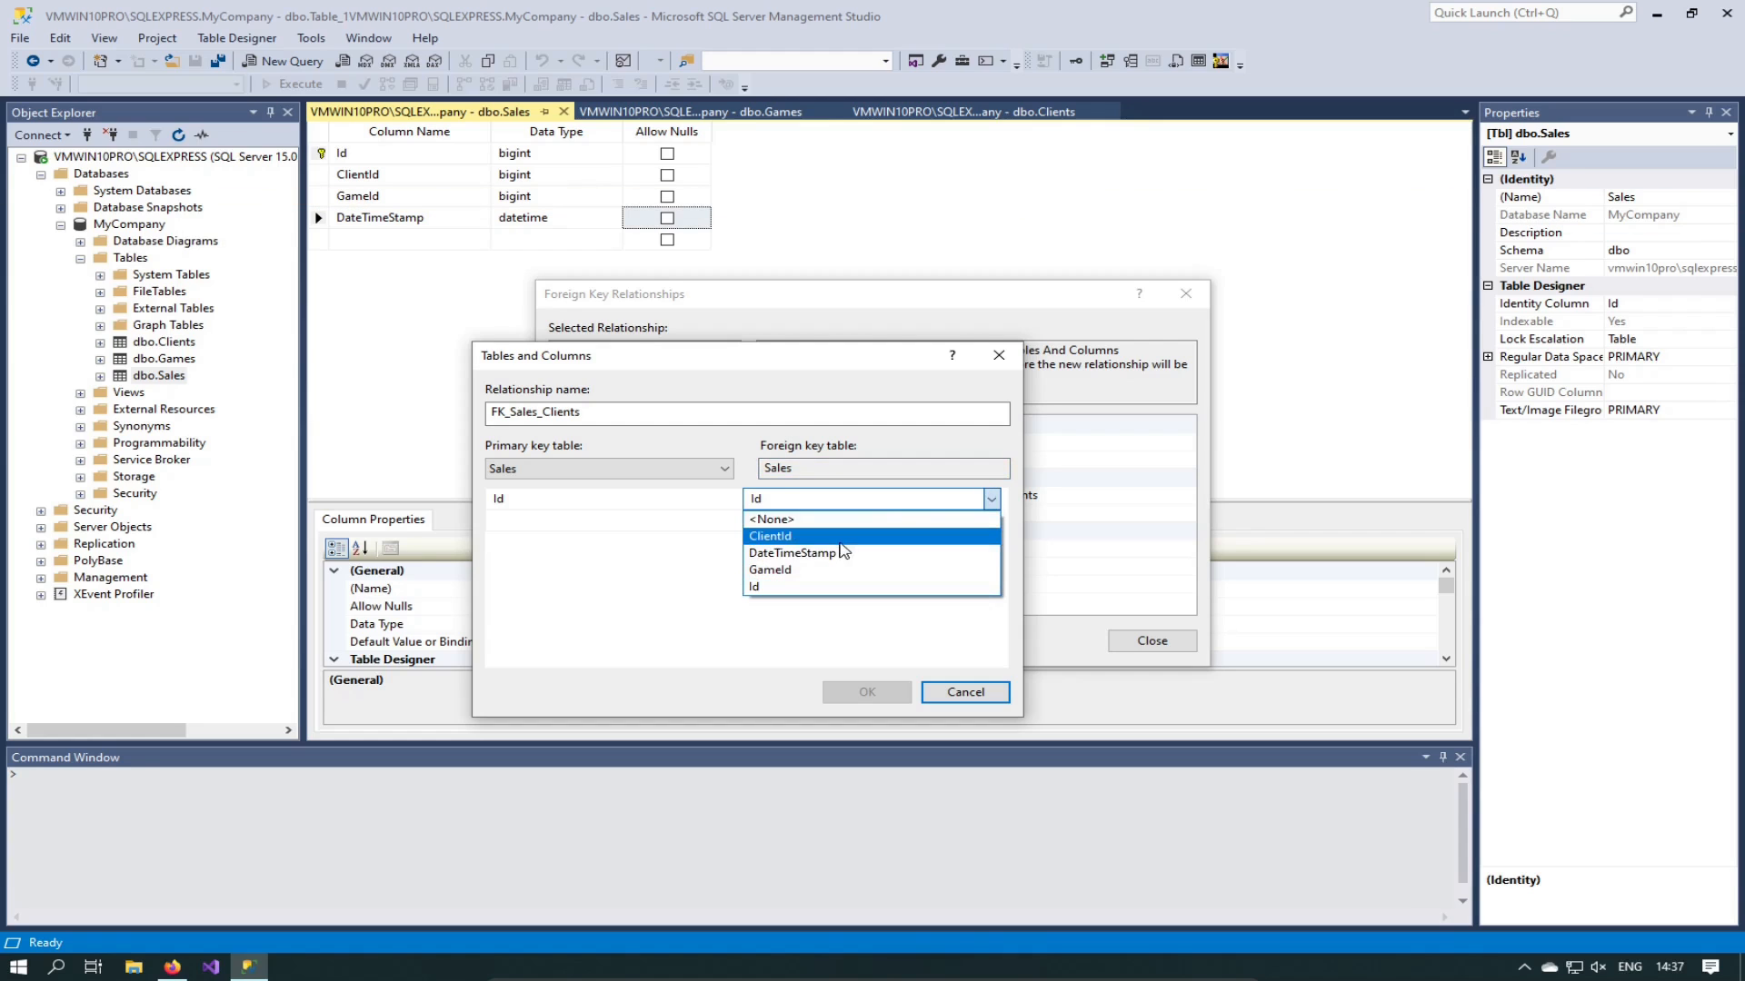
left_click(829, 542)
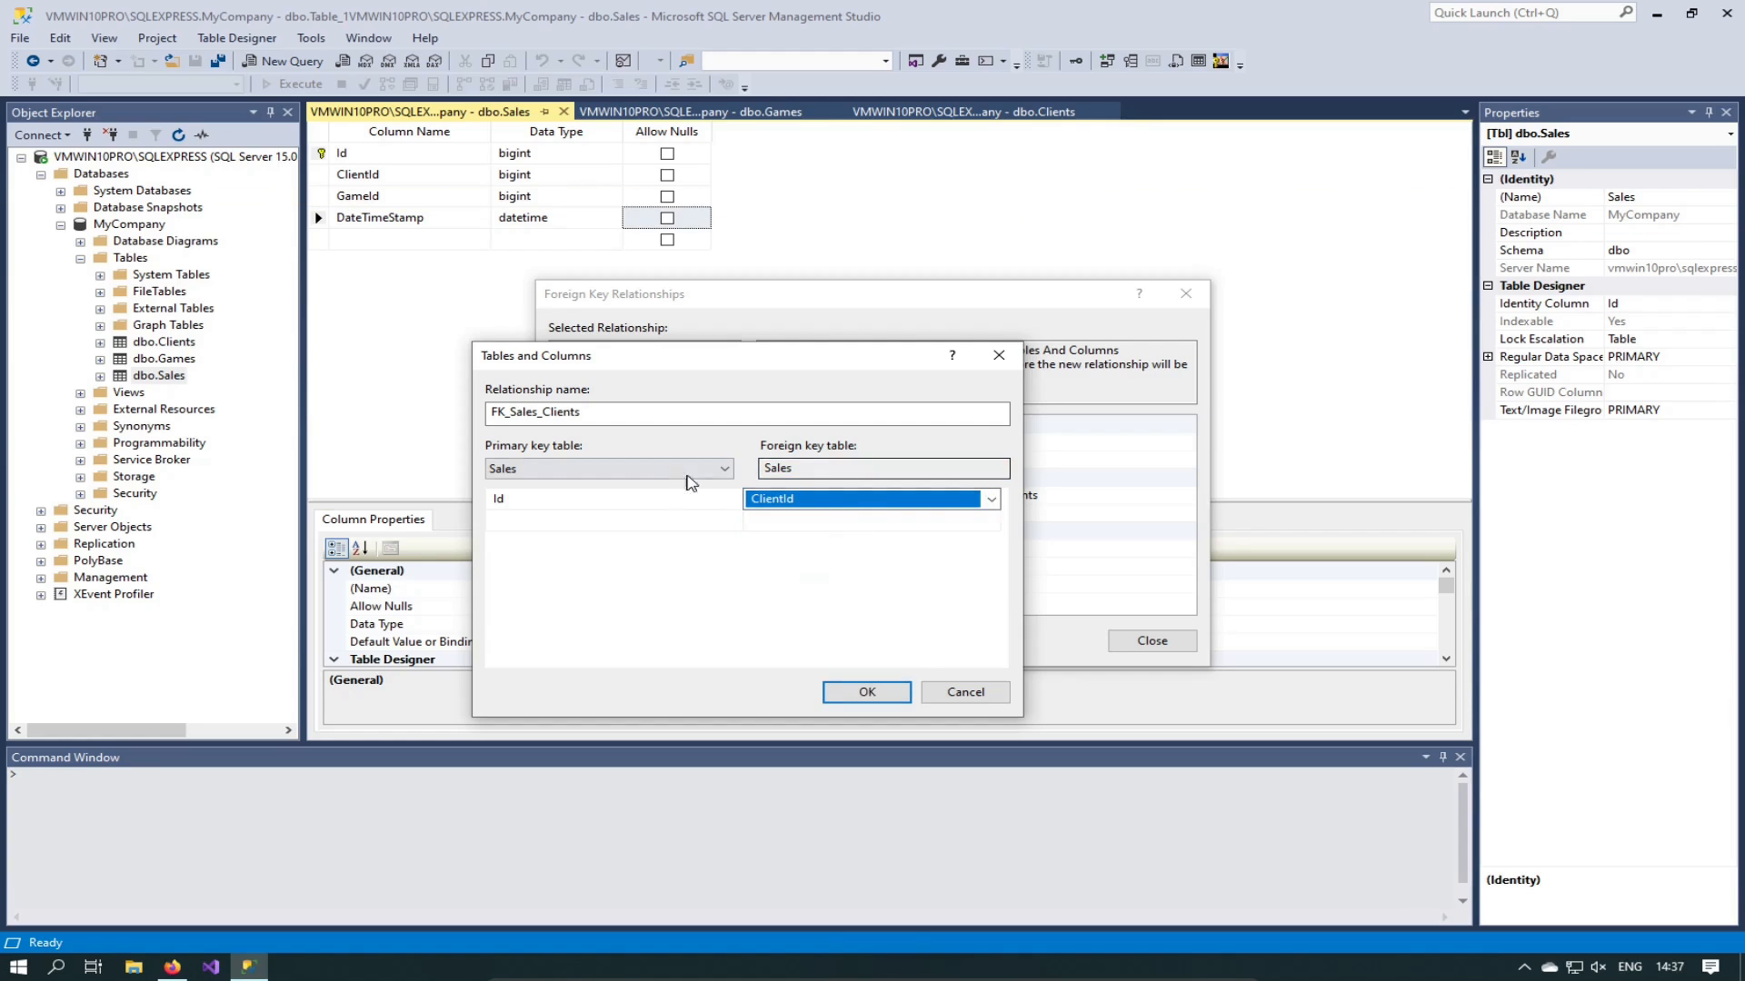
Step: Reference Clients.Id as the primary key and confirm the FK_Sales_Clients mapping
left_click(572, 469)
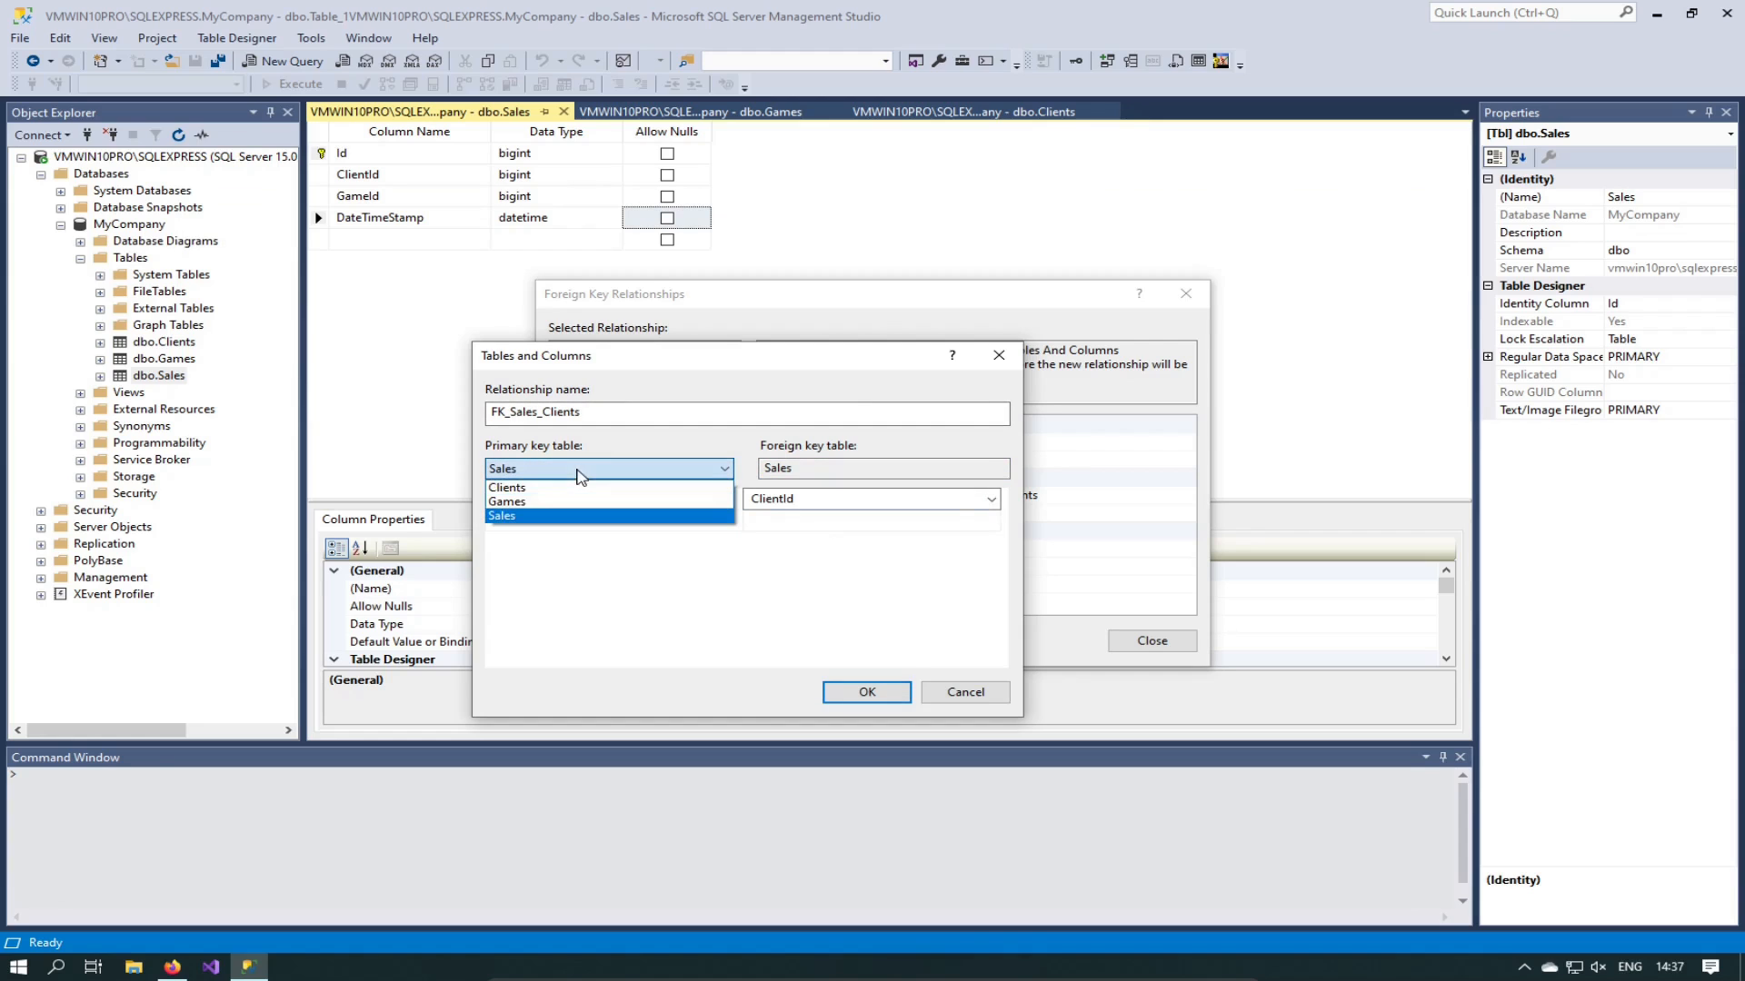
left_click(535, 488)
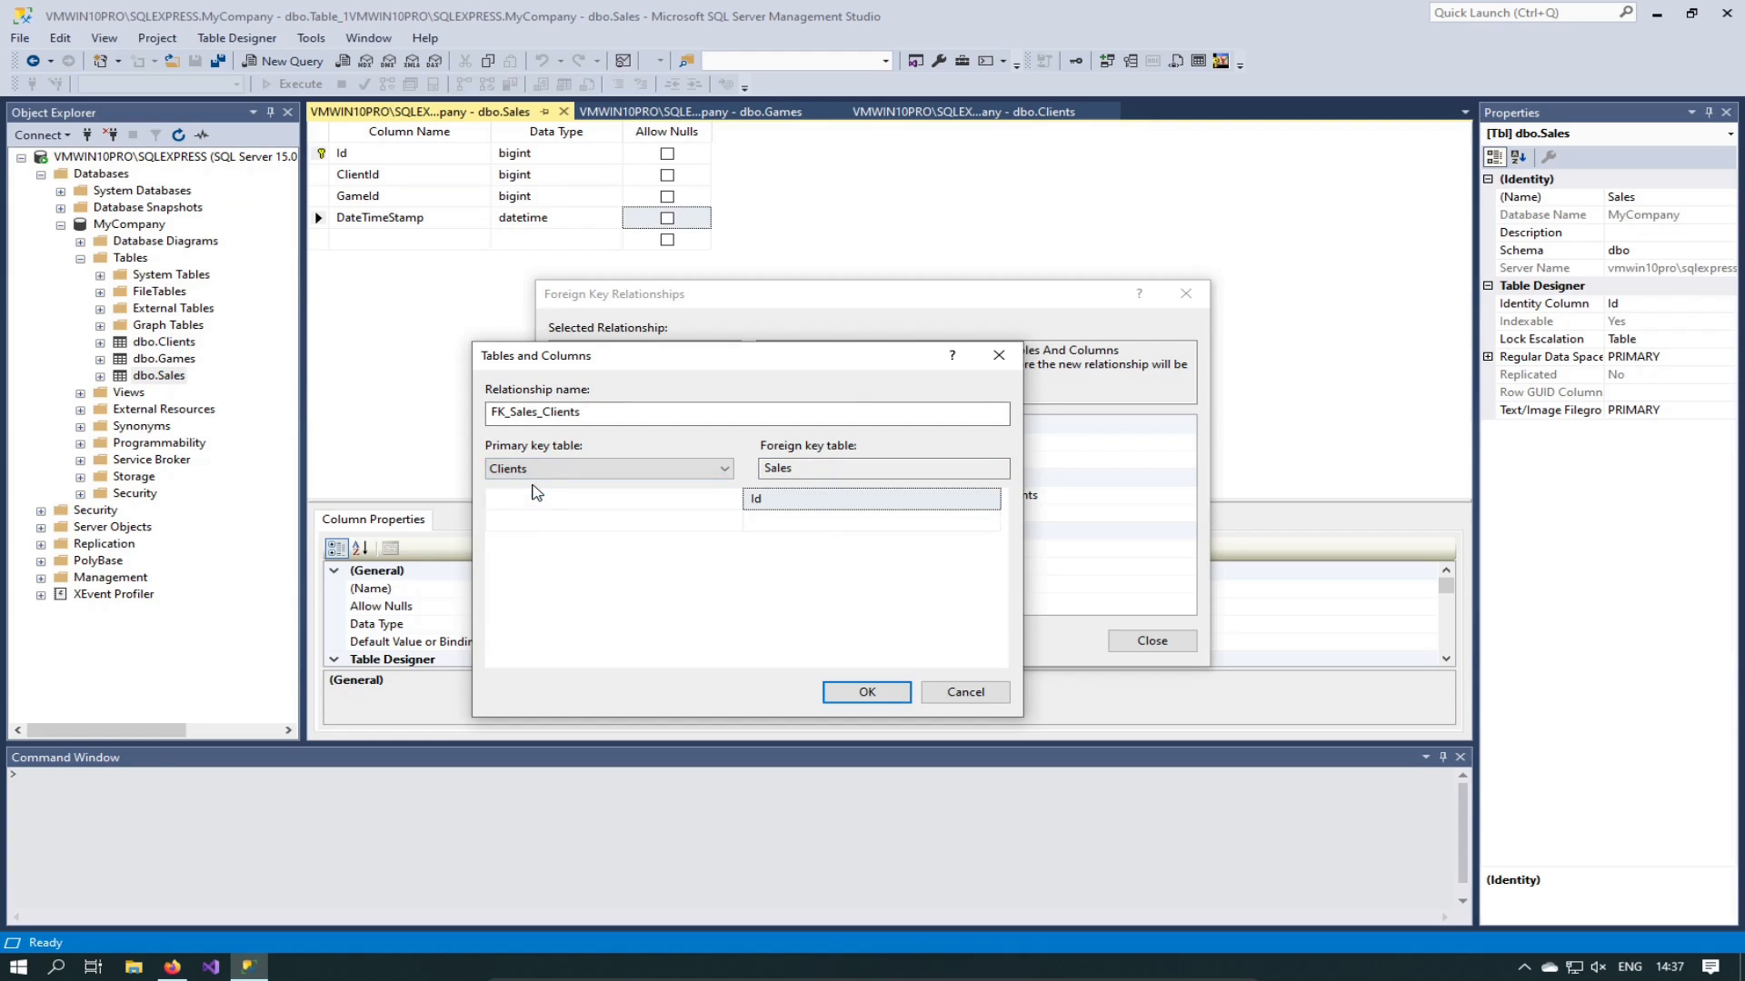
left_click(545, 507)
left_click(557, 505)
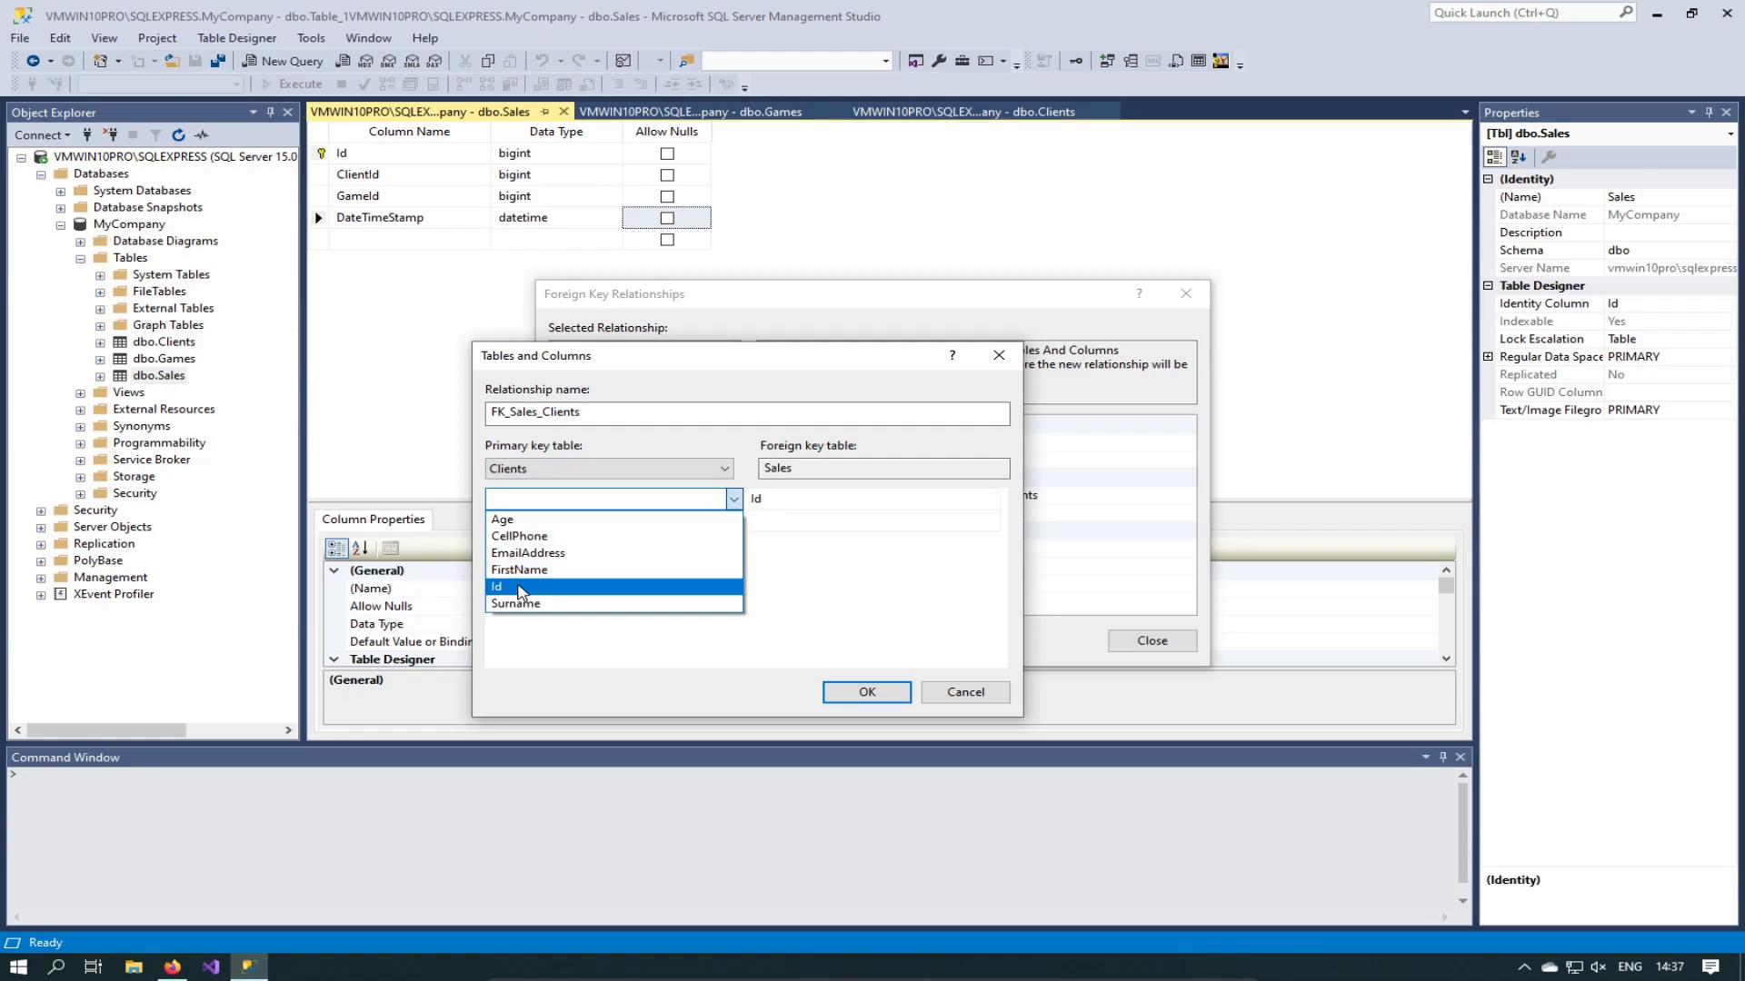
left_click(505, 586)
left_click(803, 502)
left_click(803, 501)
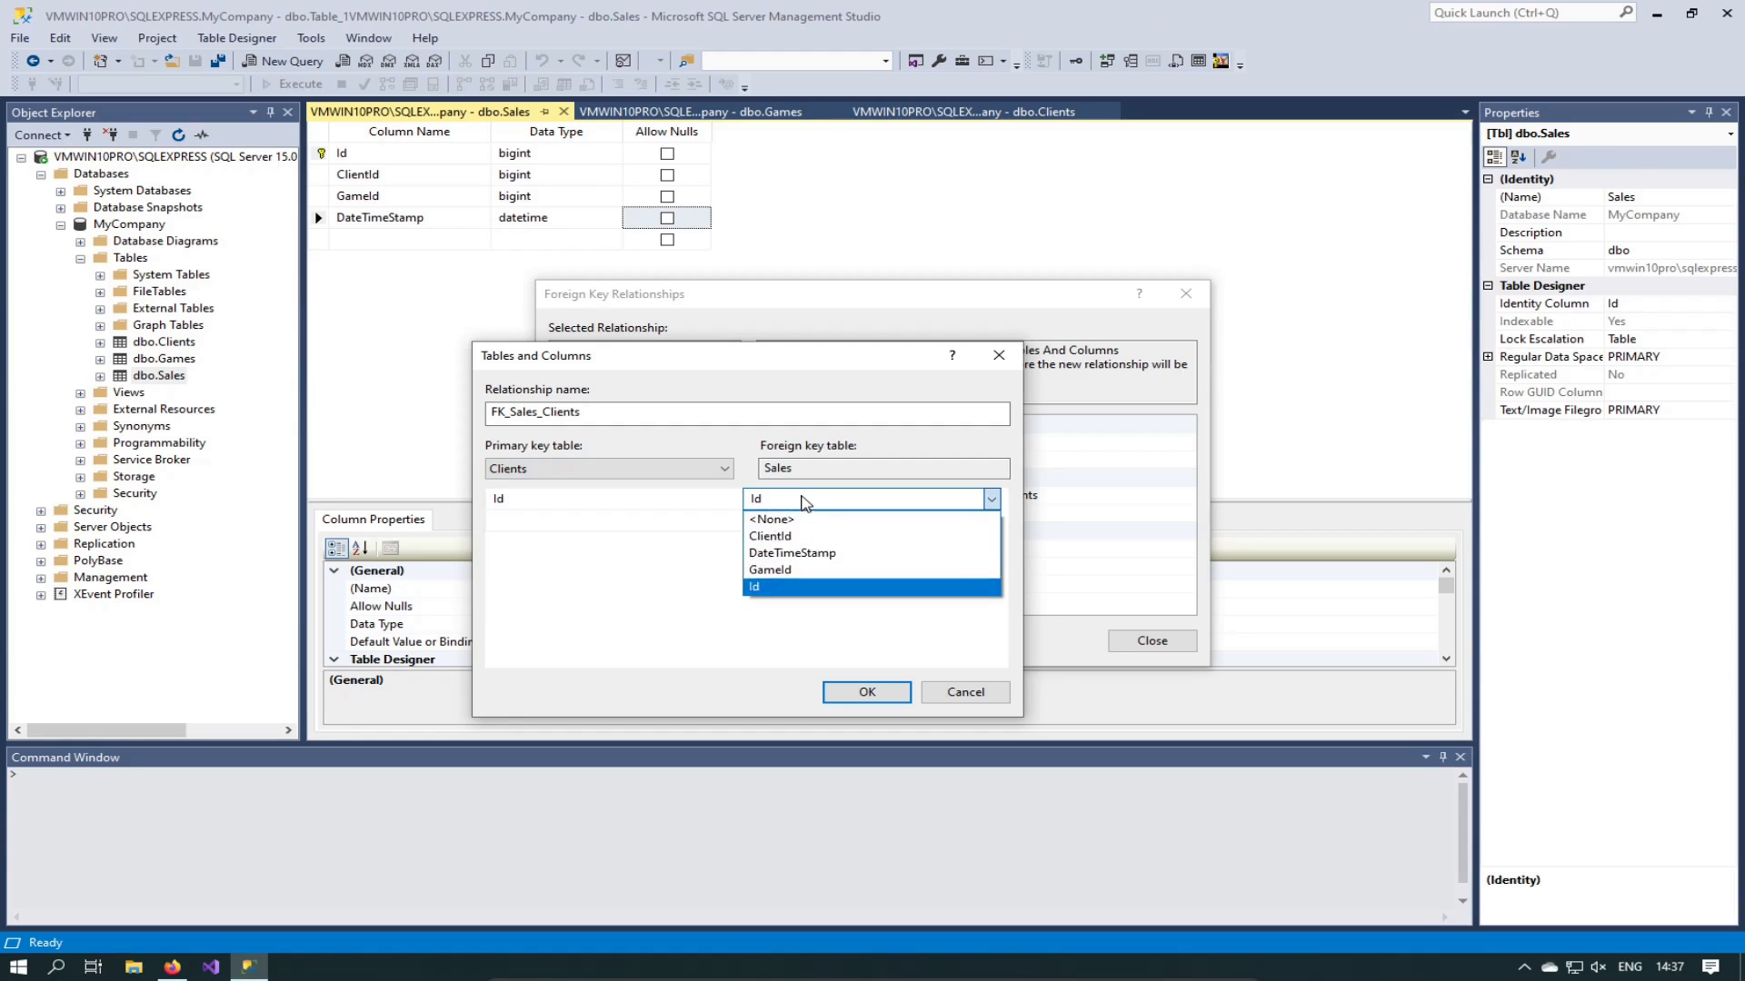
left_click(781, 536)
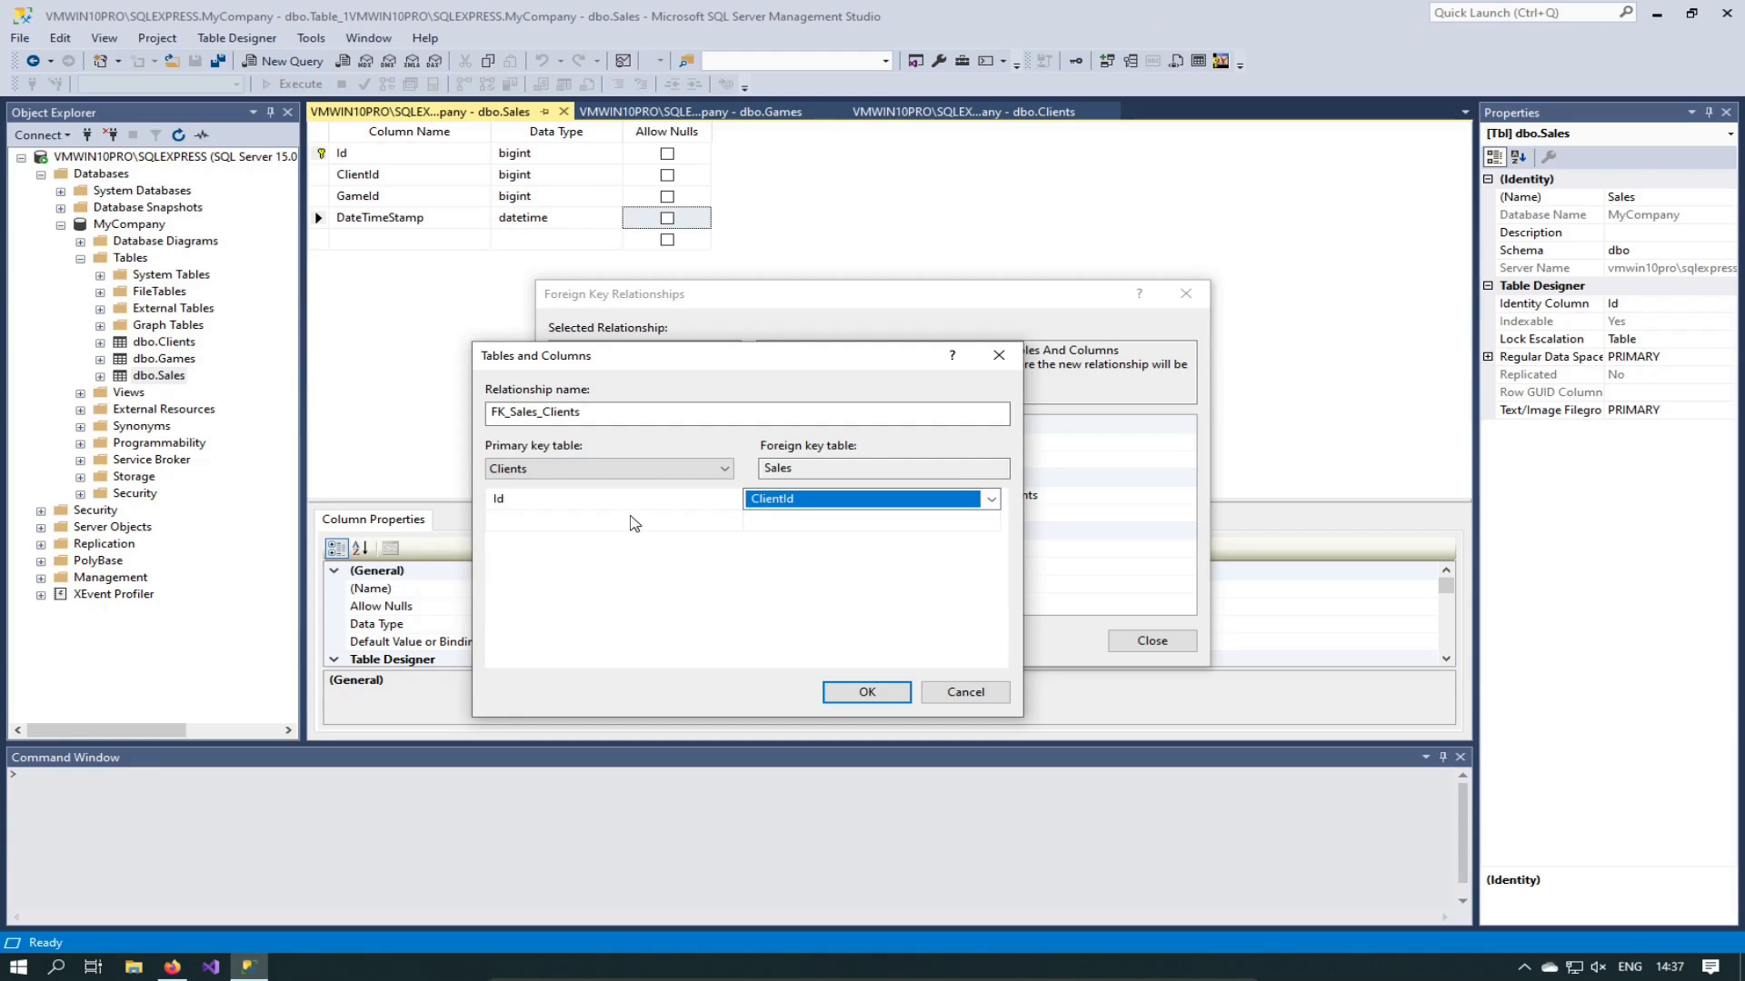
left_click(653, 596)
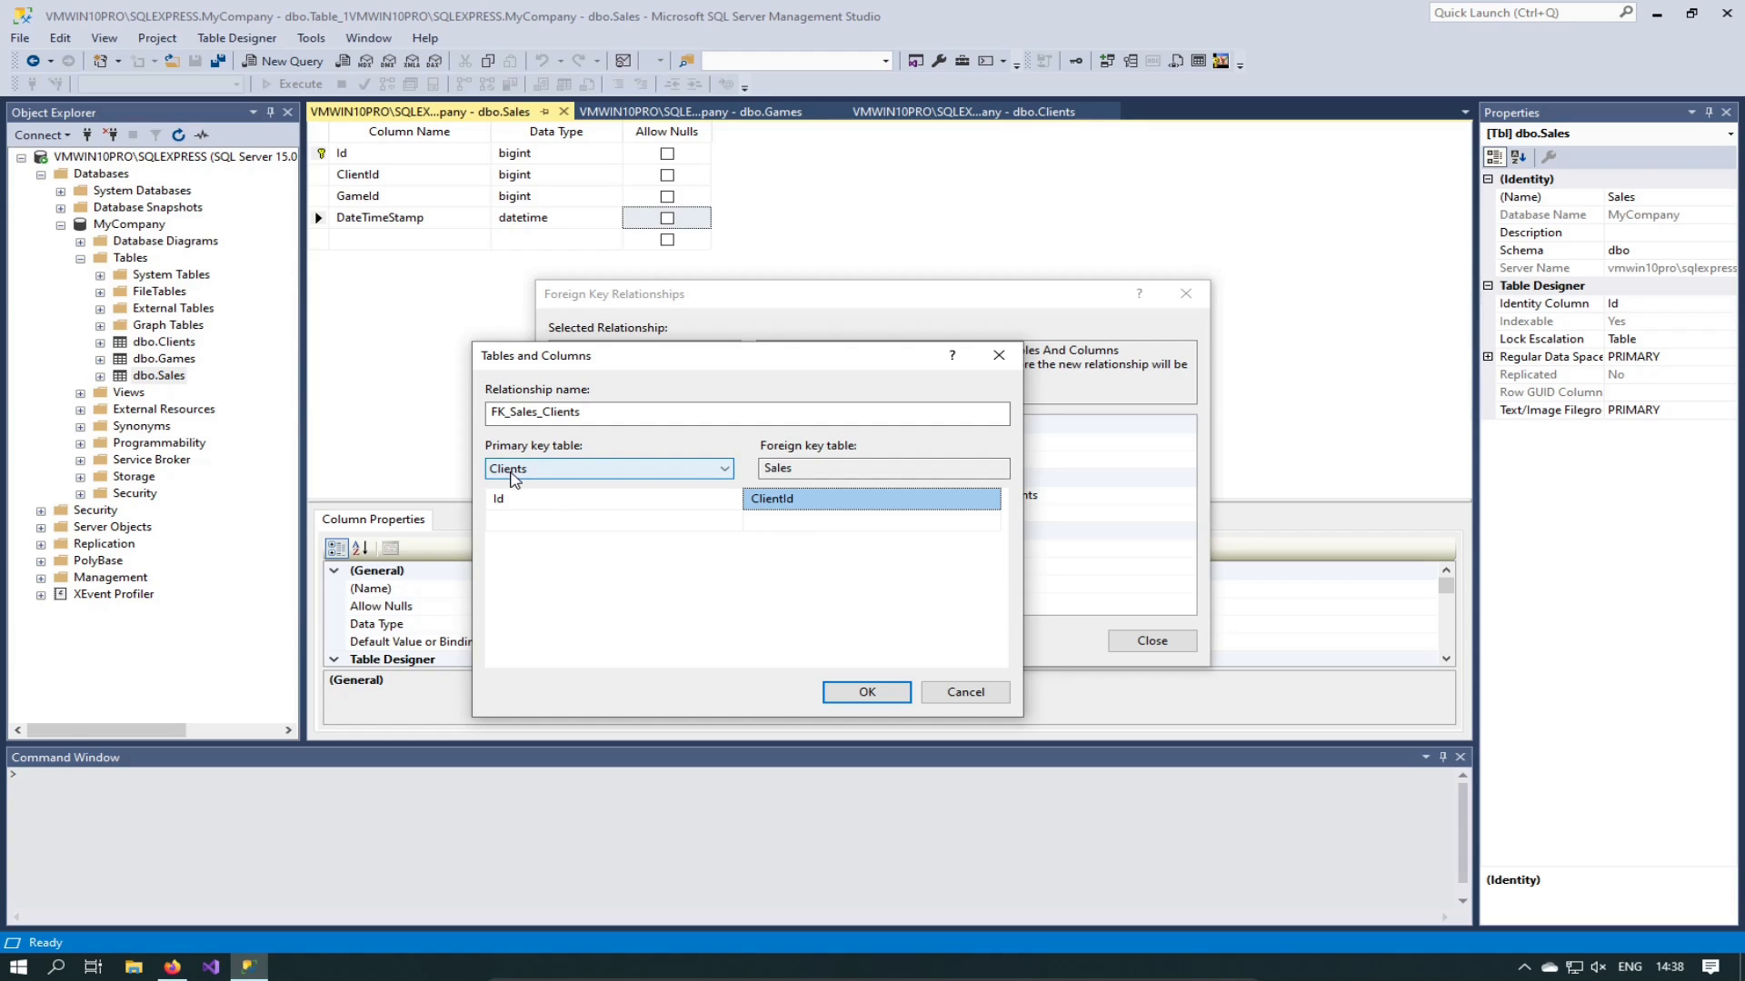
left_click(867, 692)
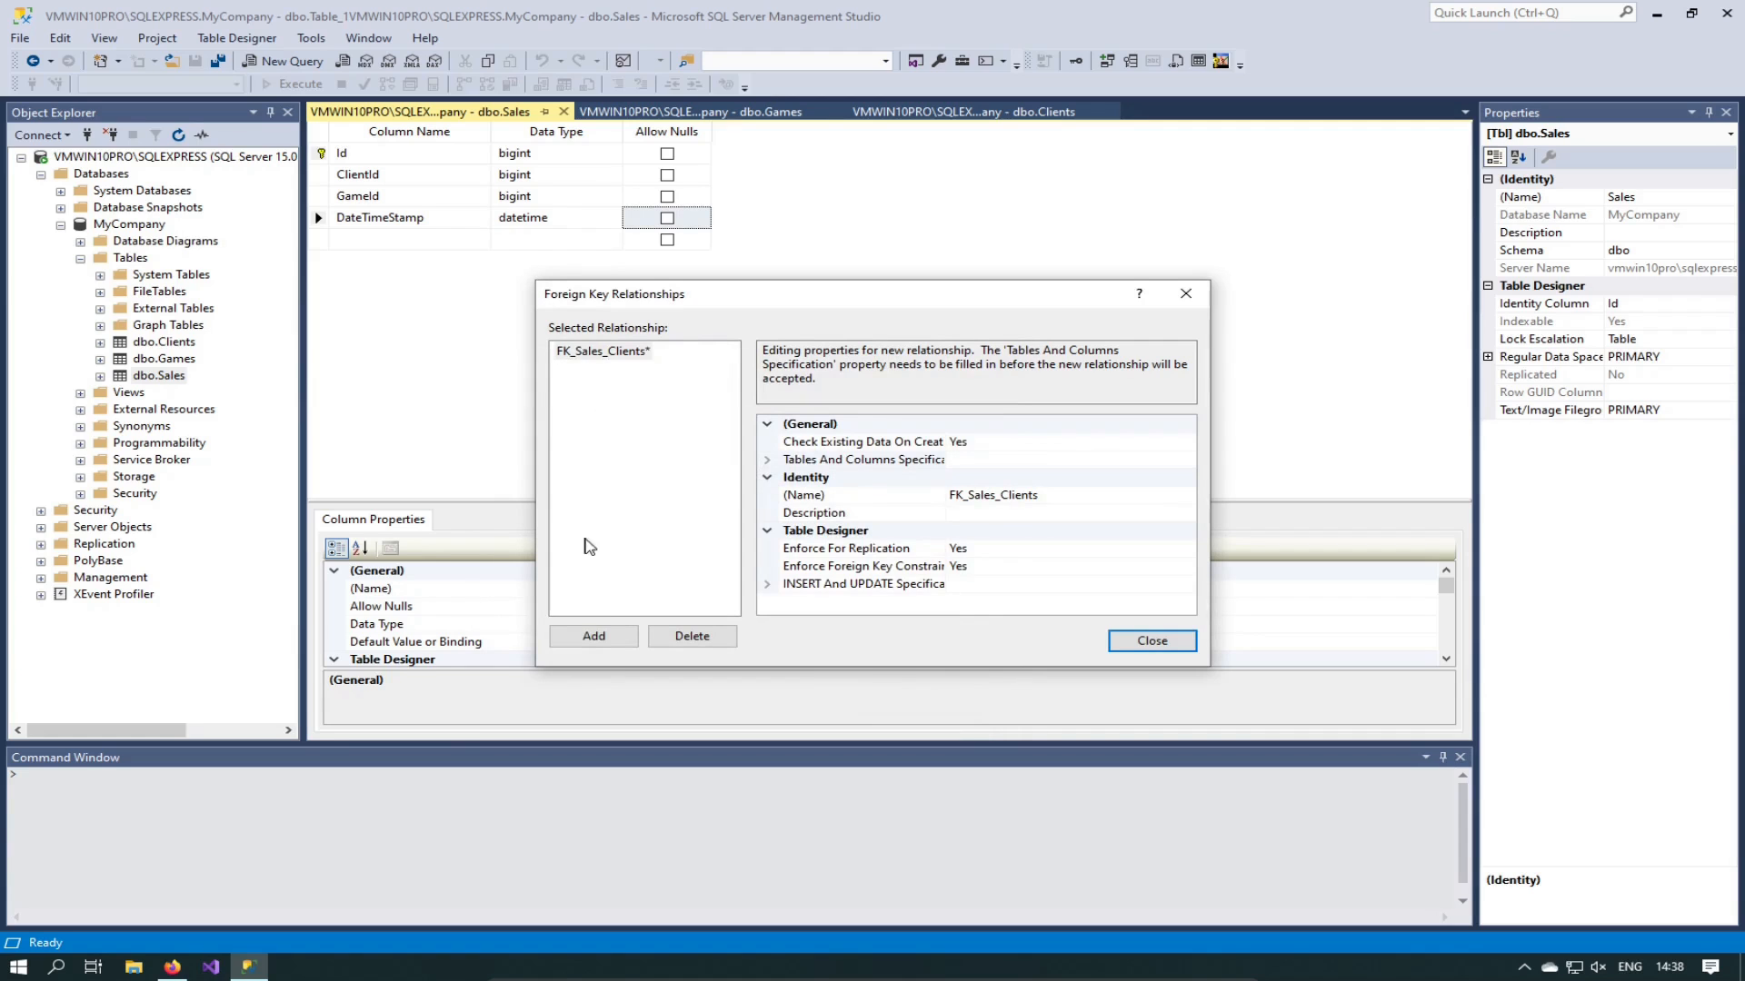
left_click(592, 636)
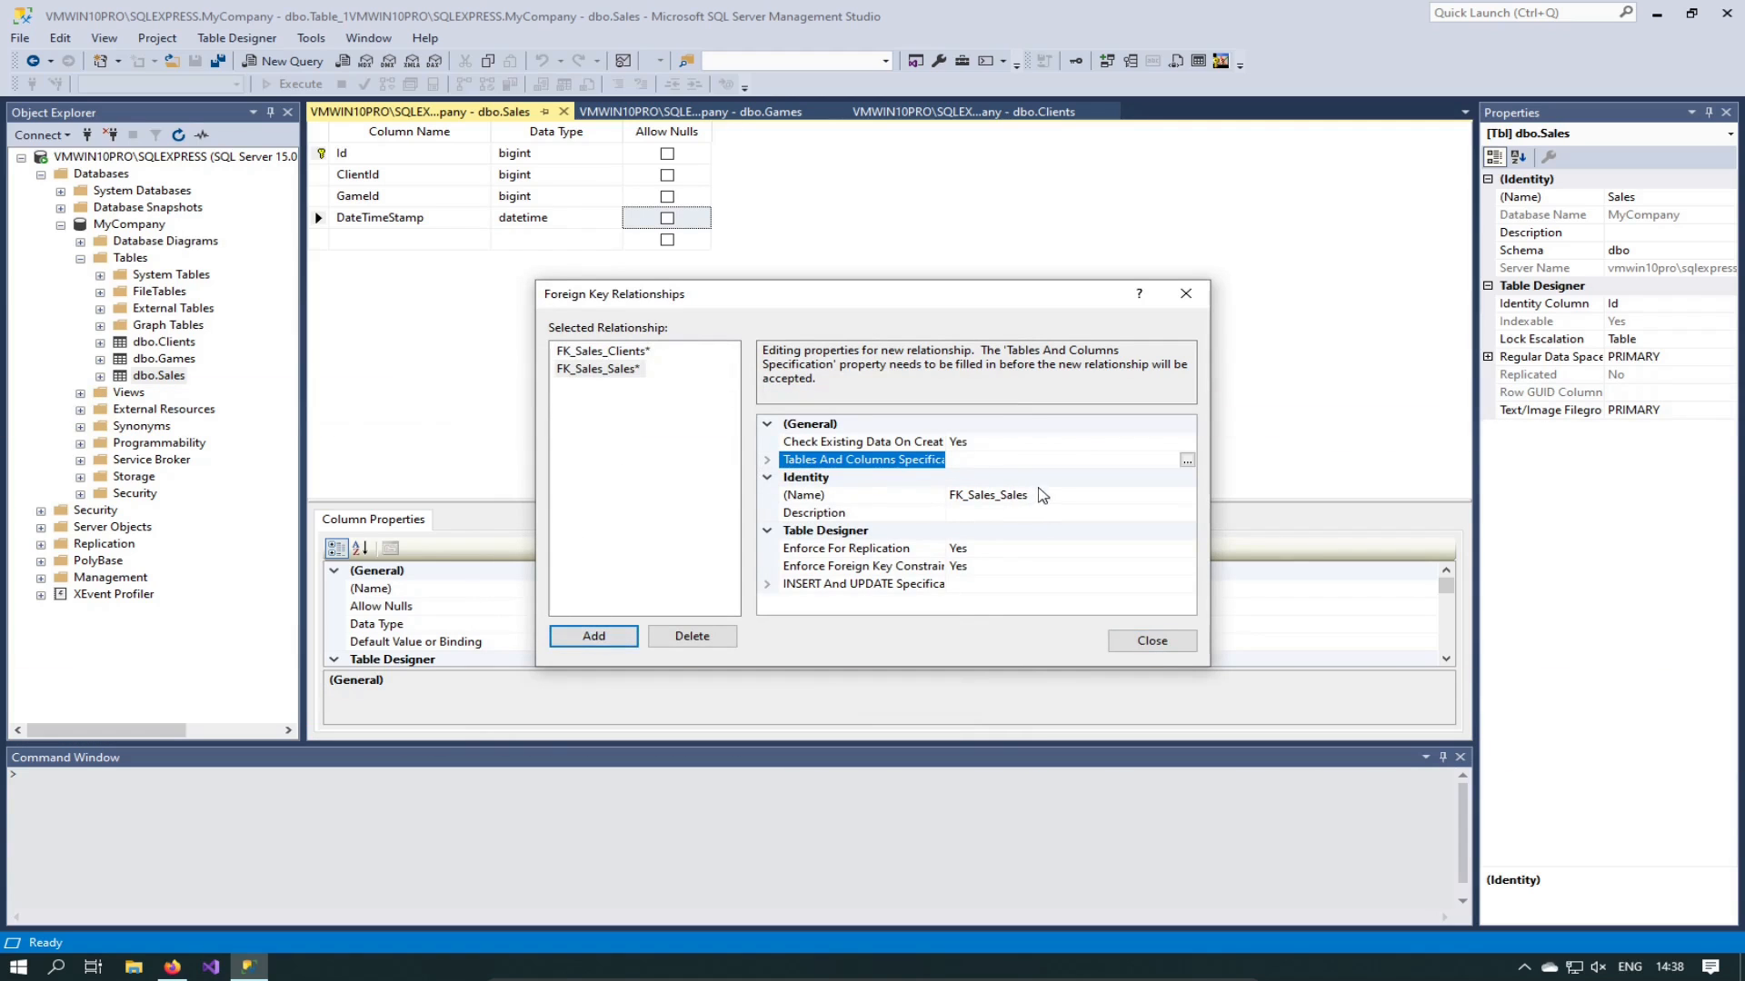
Step: Rename the new relationship FK_Sales_Games and choose GameId as its Sales column
left_click(1048, 498)
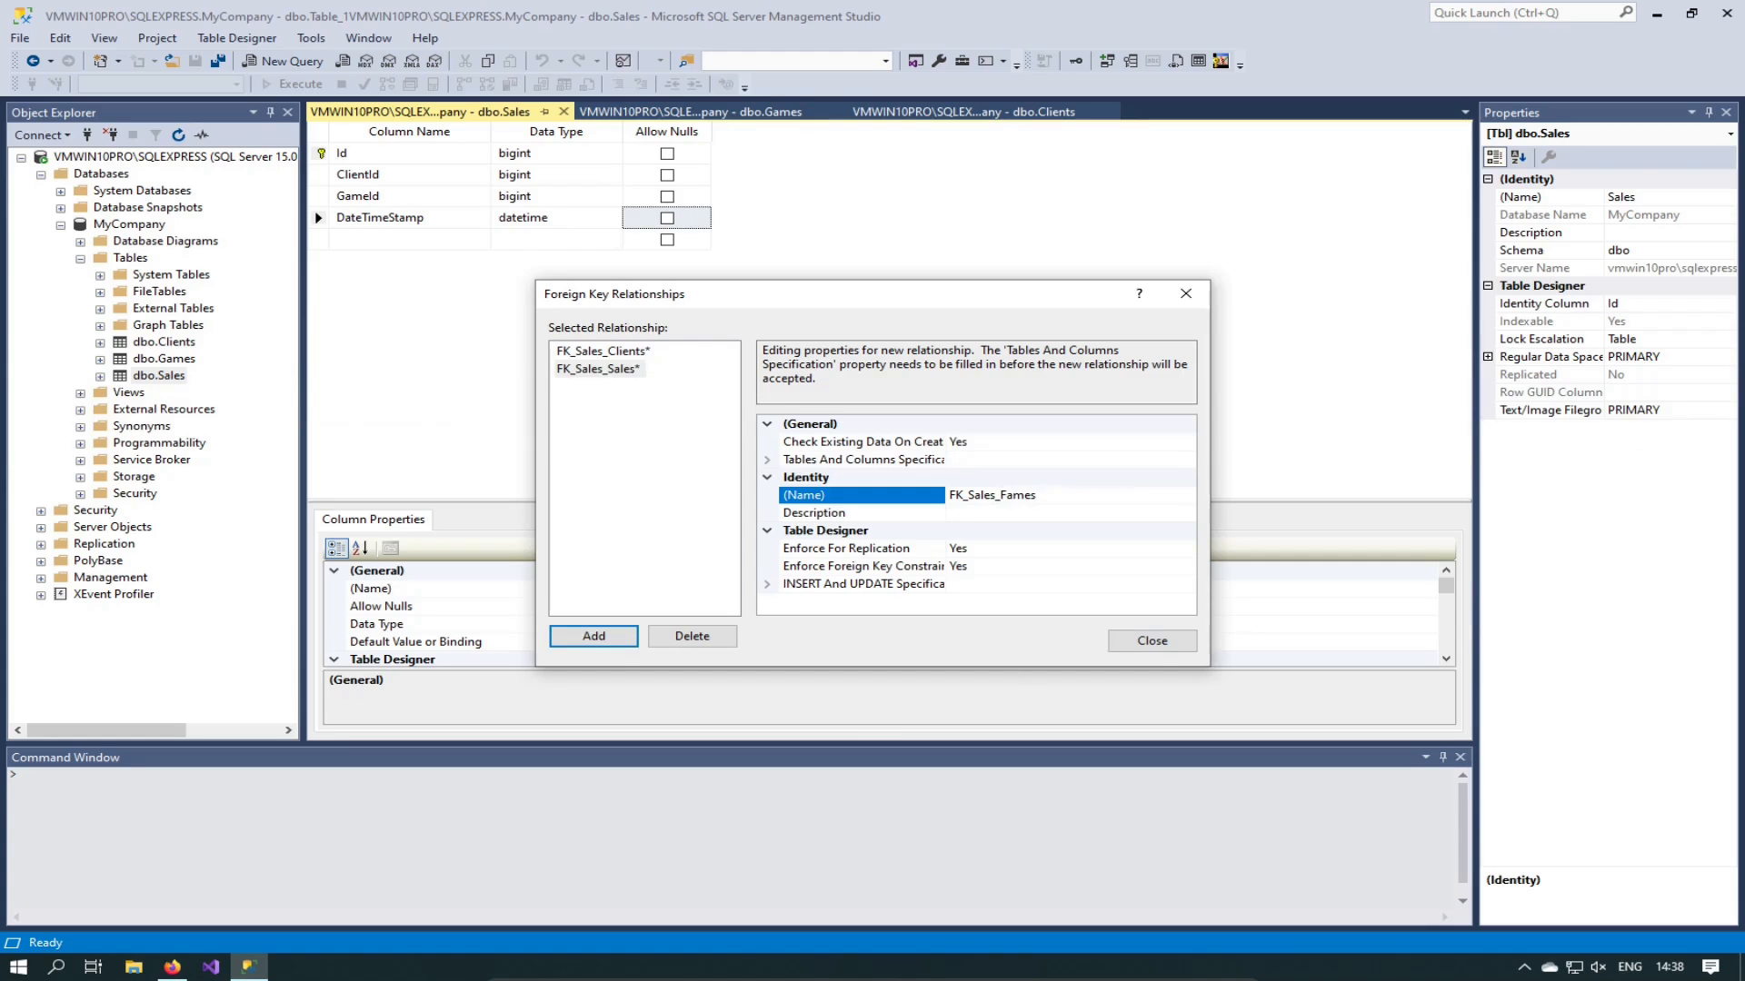
key("BackSpace")
type("G")
left_click(973, 468)
left_click(1193, 468)
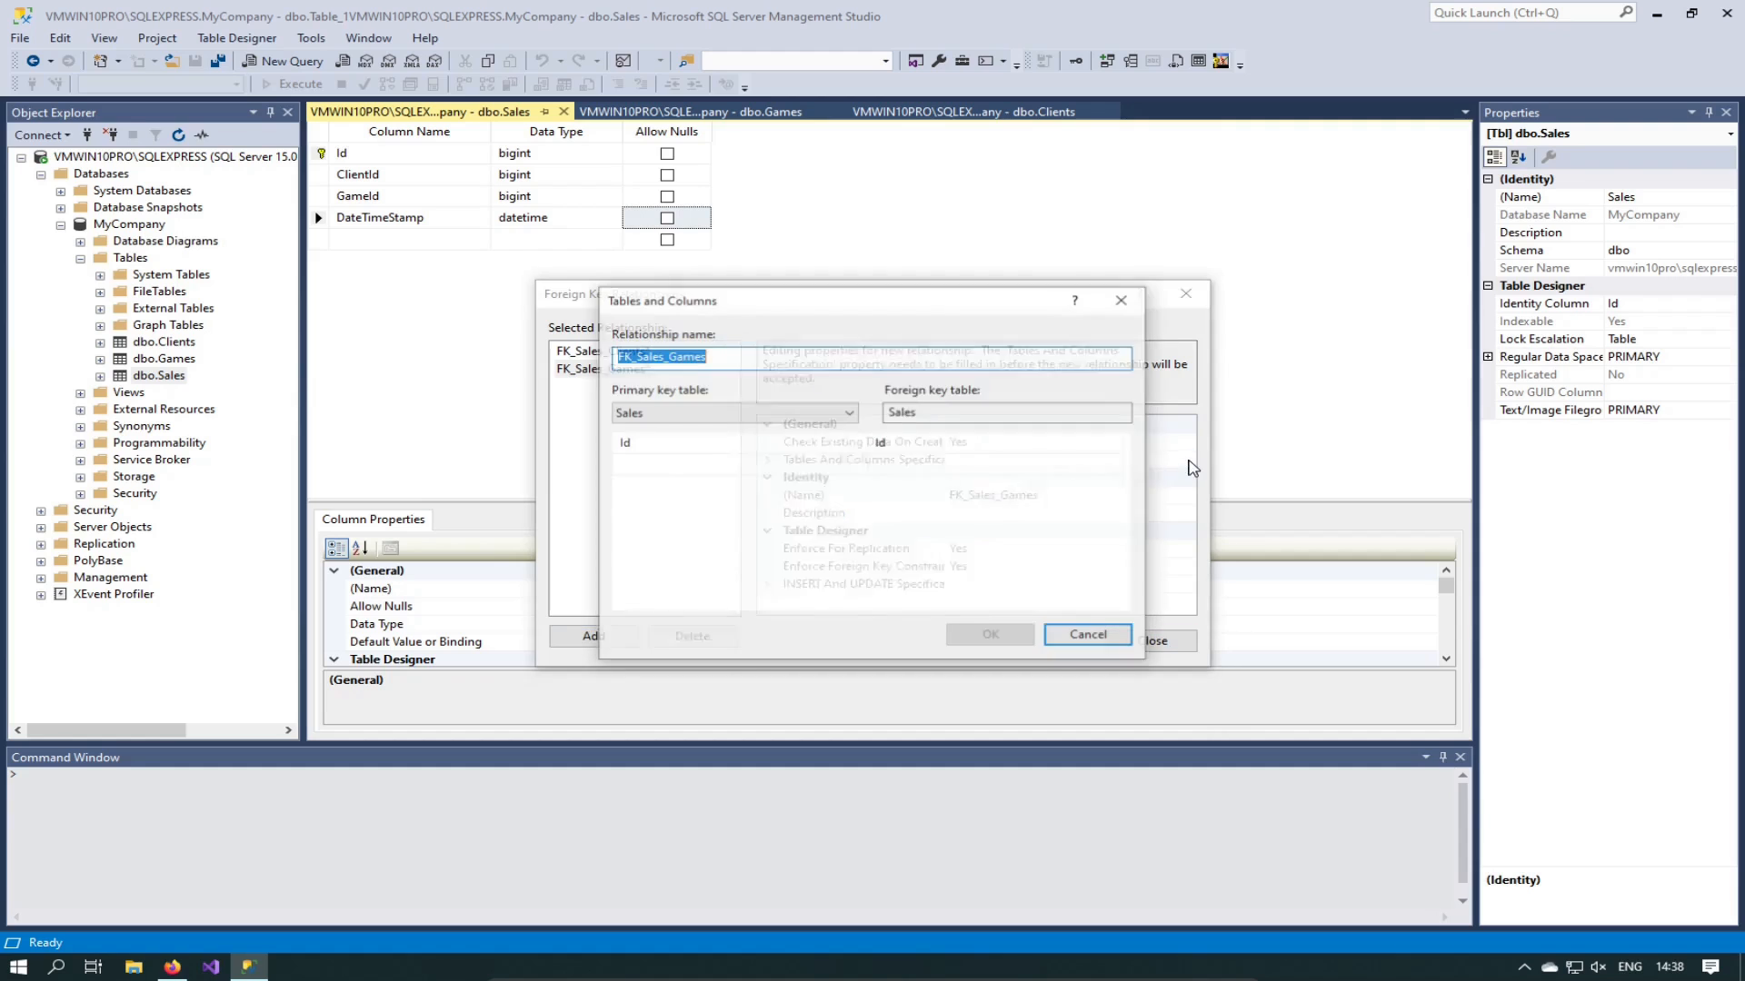
left_click(914, 445)
left_click(914, 449)
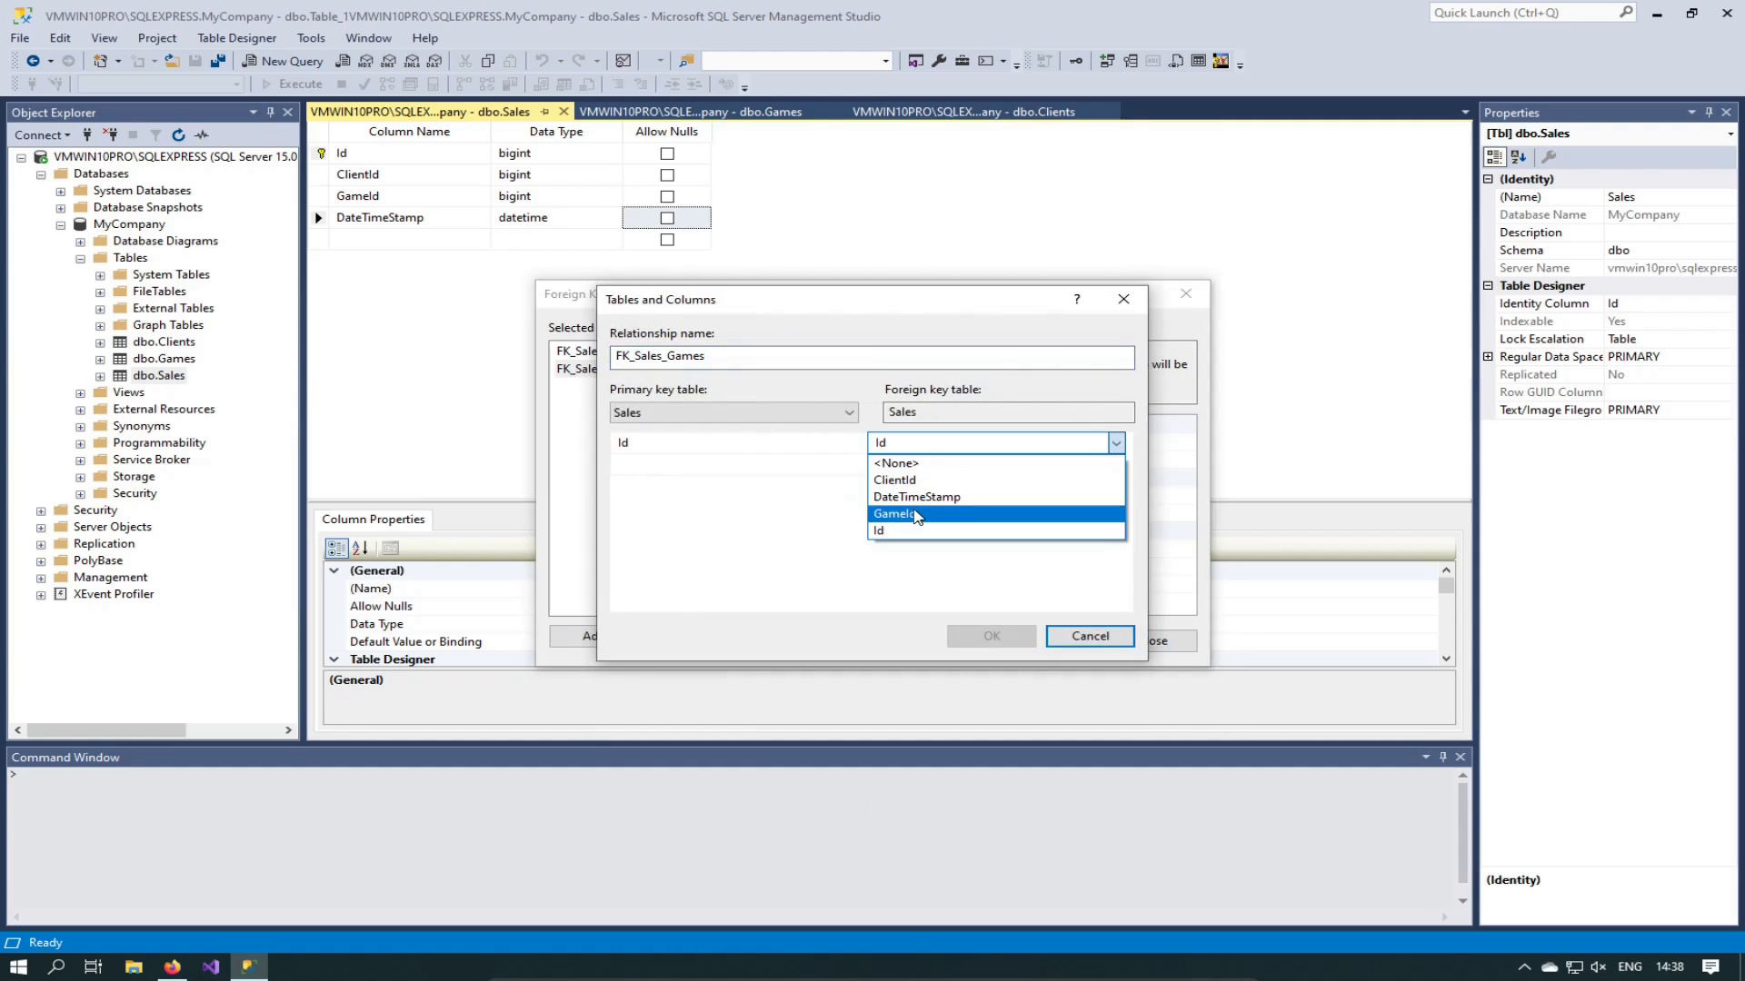
left_click(916, 514)
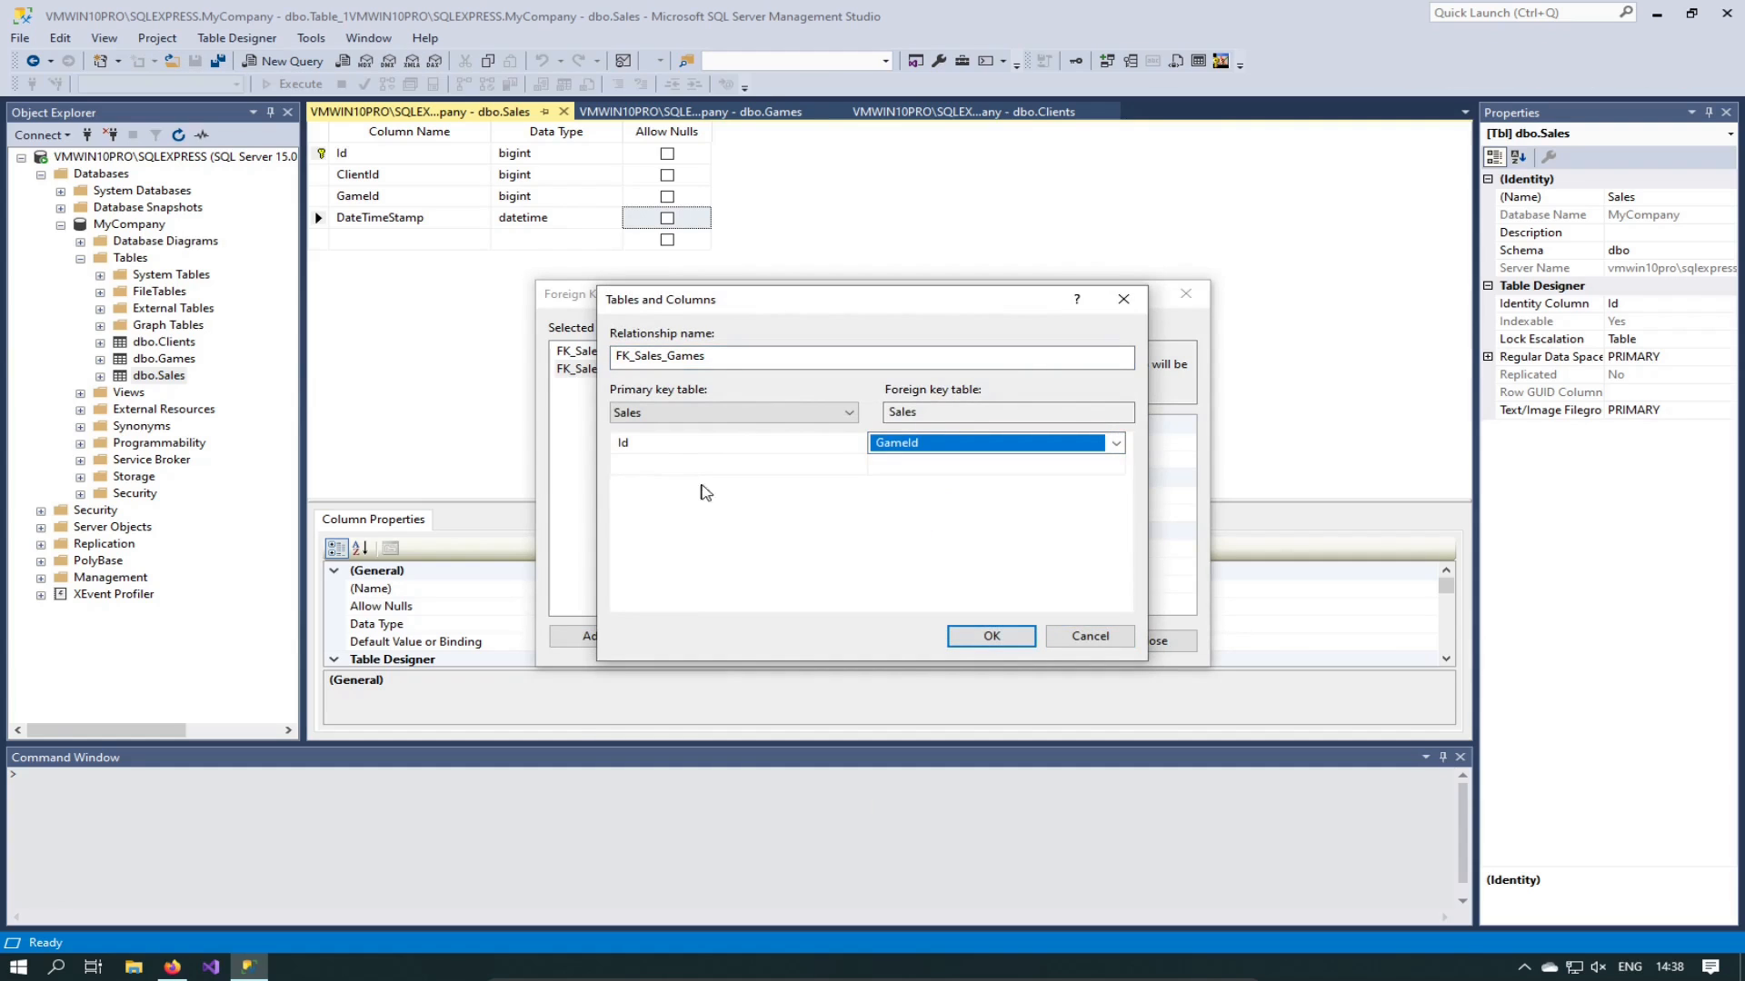
Step: Reference Games.Id as the primary key and confirm the relationship
left_click(658, 448)
left_click(682, 414)
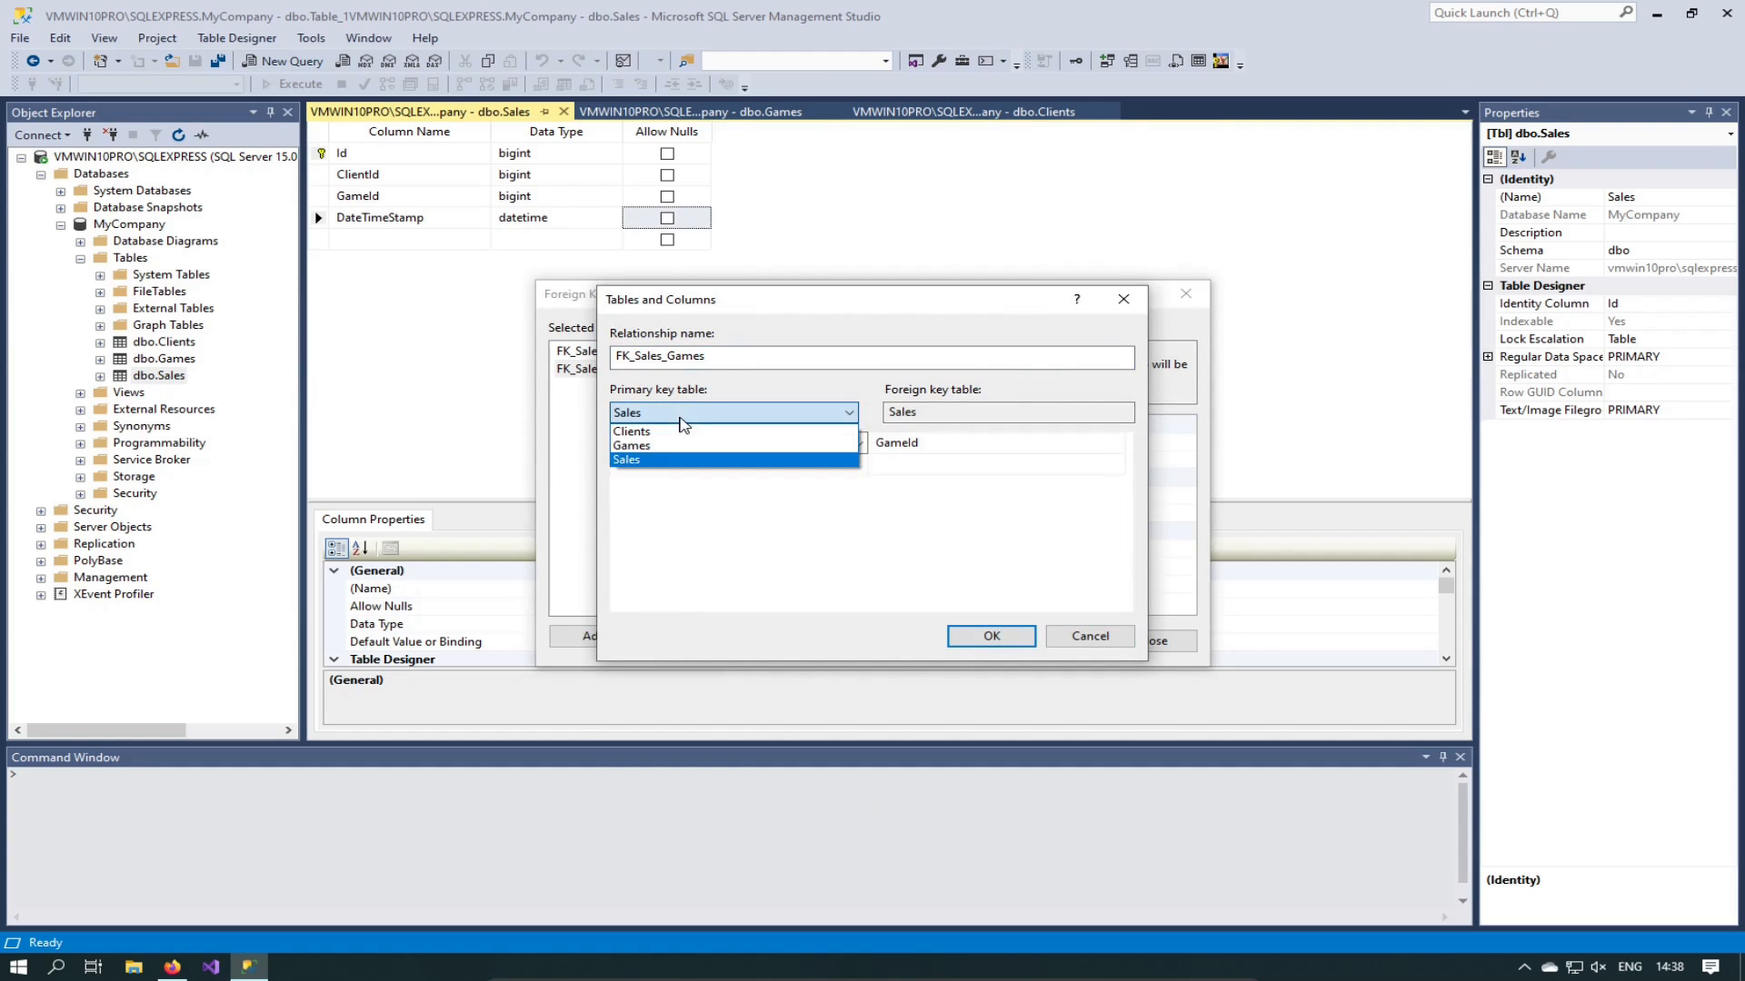
left_click(698, 492)
left_click(651, 413)
left_click(644, 449)
left_click(764, 444)
left_click(641, 463)
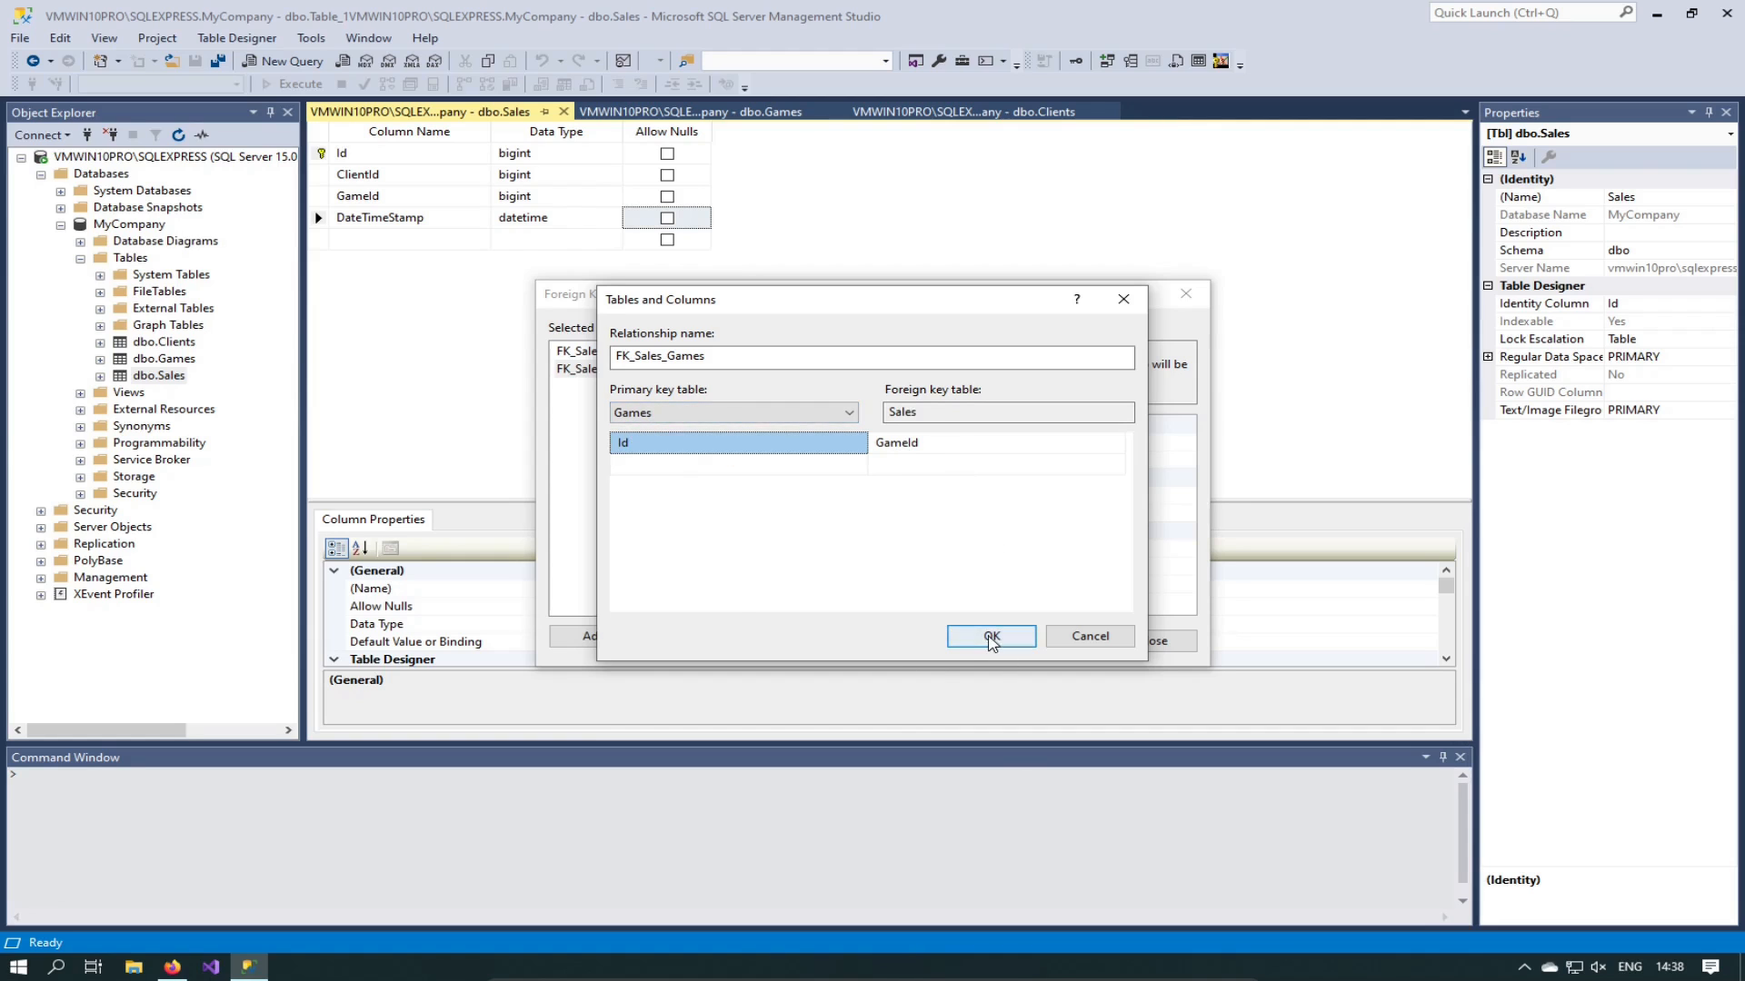
left_click(991, 638)
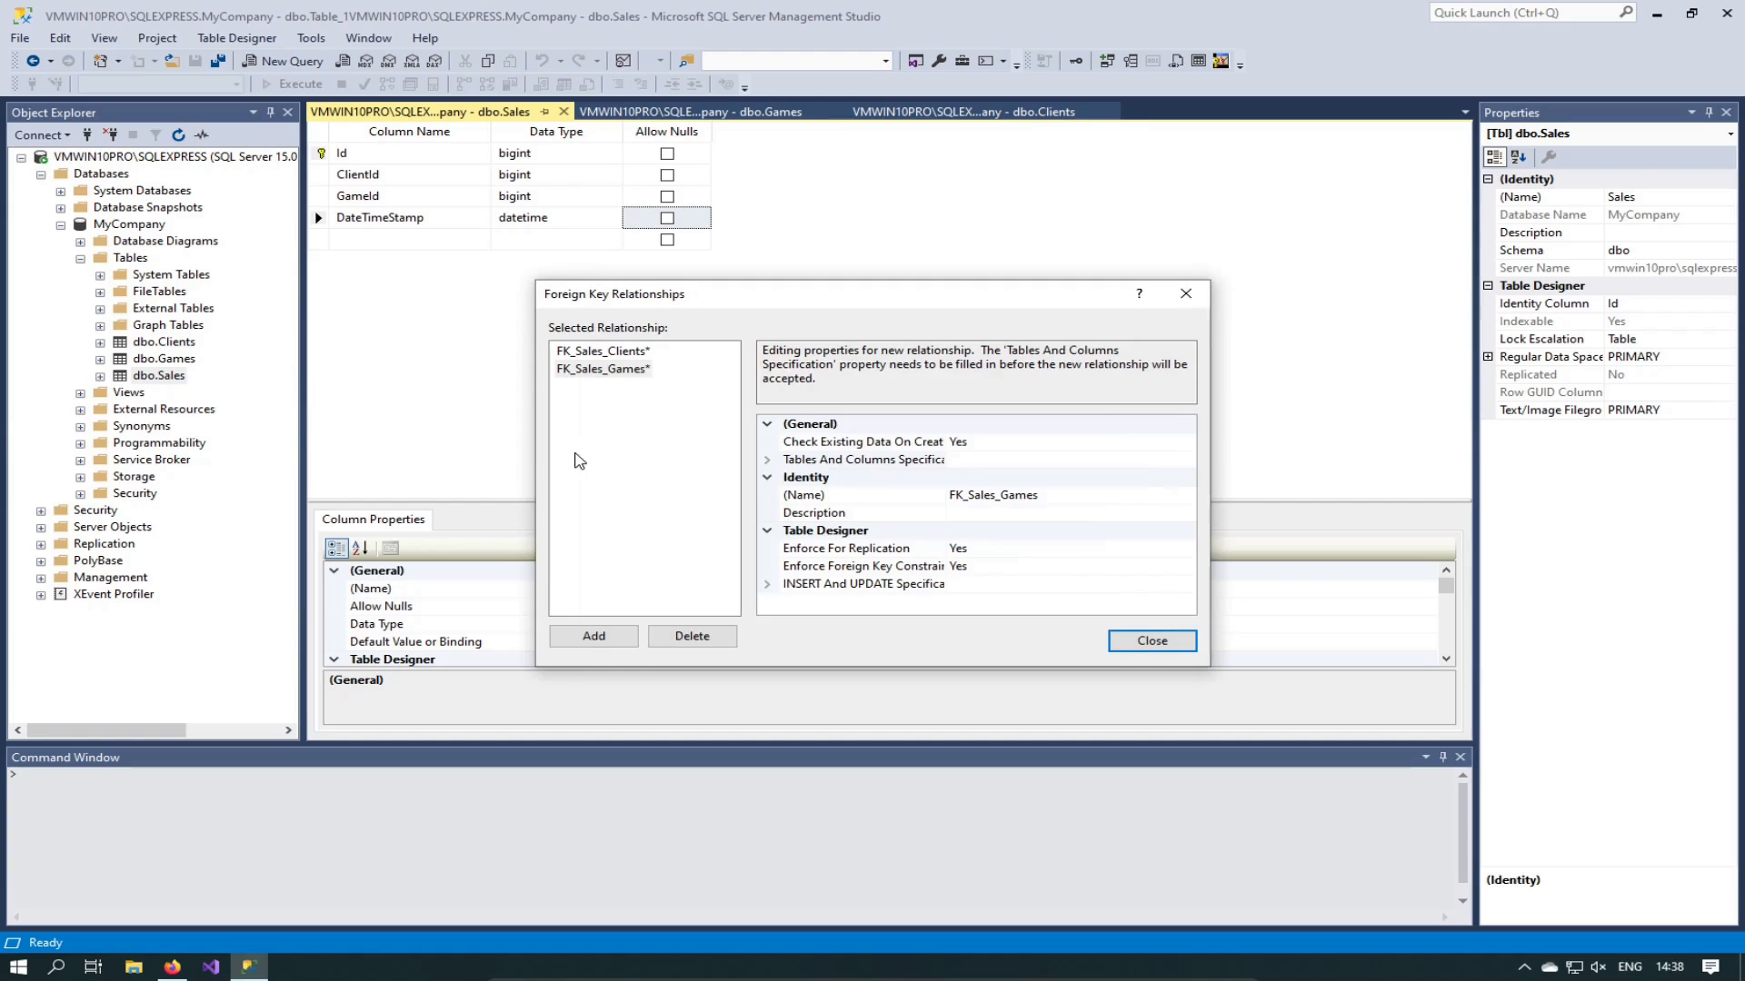
left_click(1152, 642)
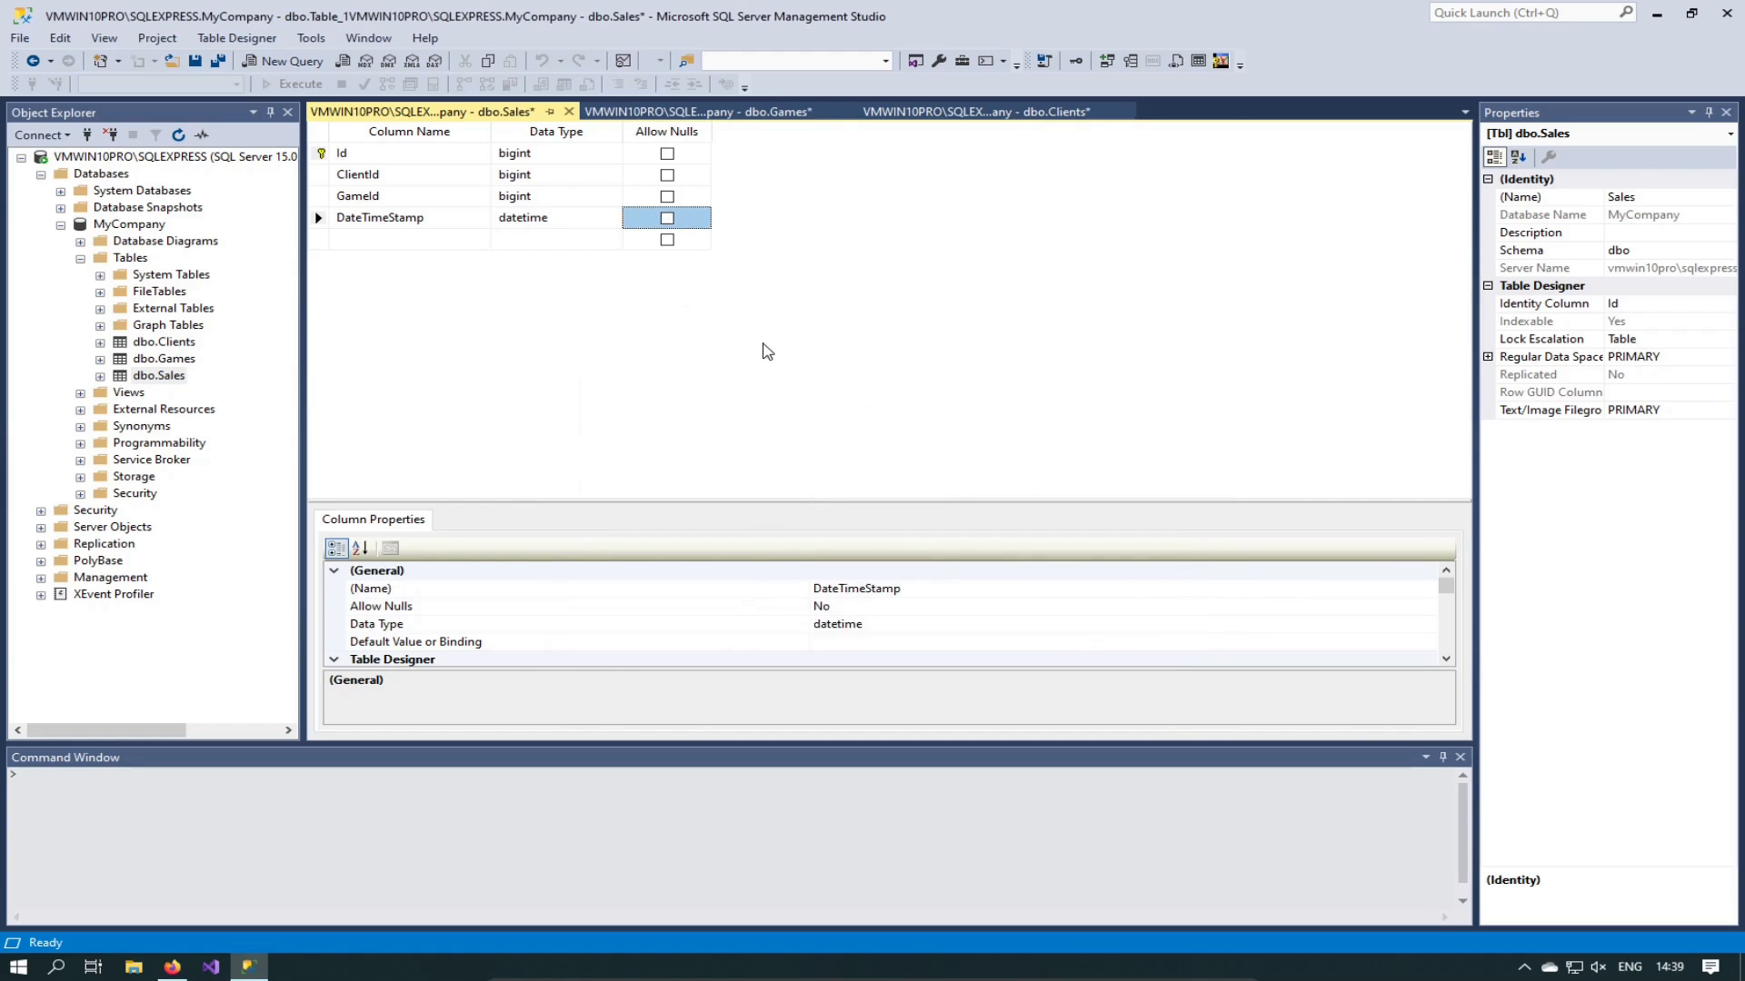
Step: Save the new foreign keys to Games, Clients and Sales, then open dbo.Sales for row editing
key("ctrl+s")
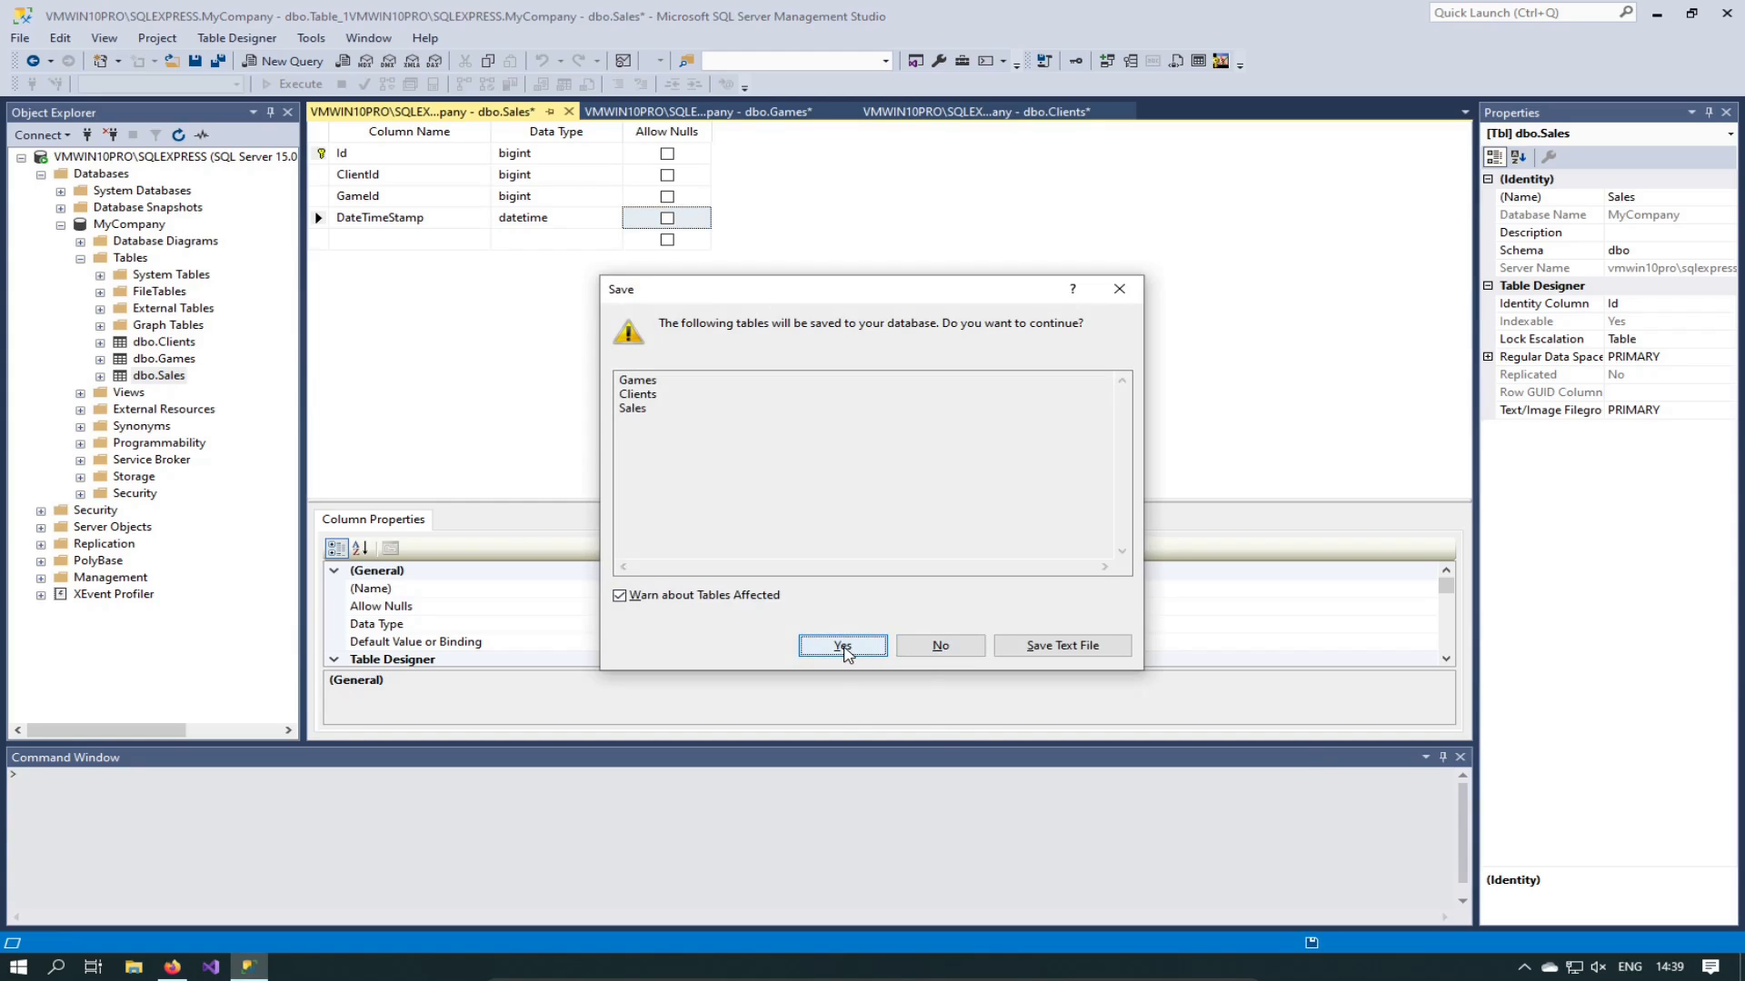
left_click(843, 647)
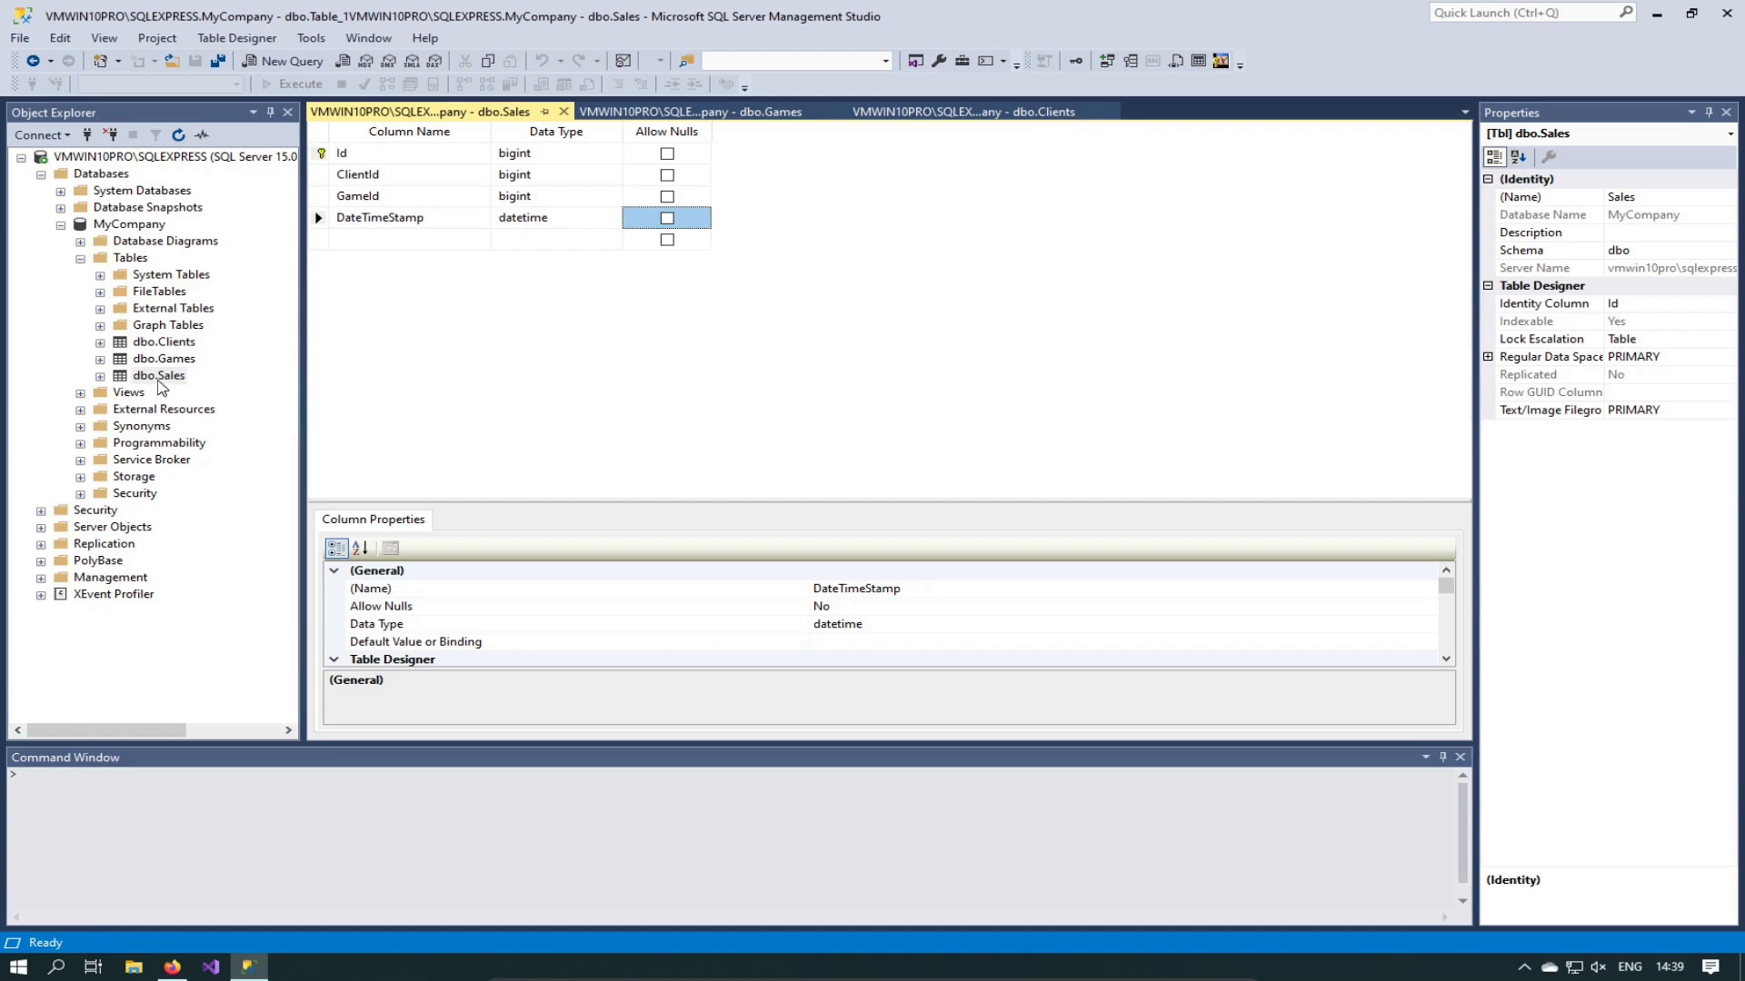
left_click(160, 376)
left_click(160, 377)
right_click(160, 376)
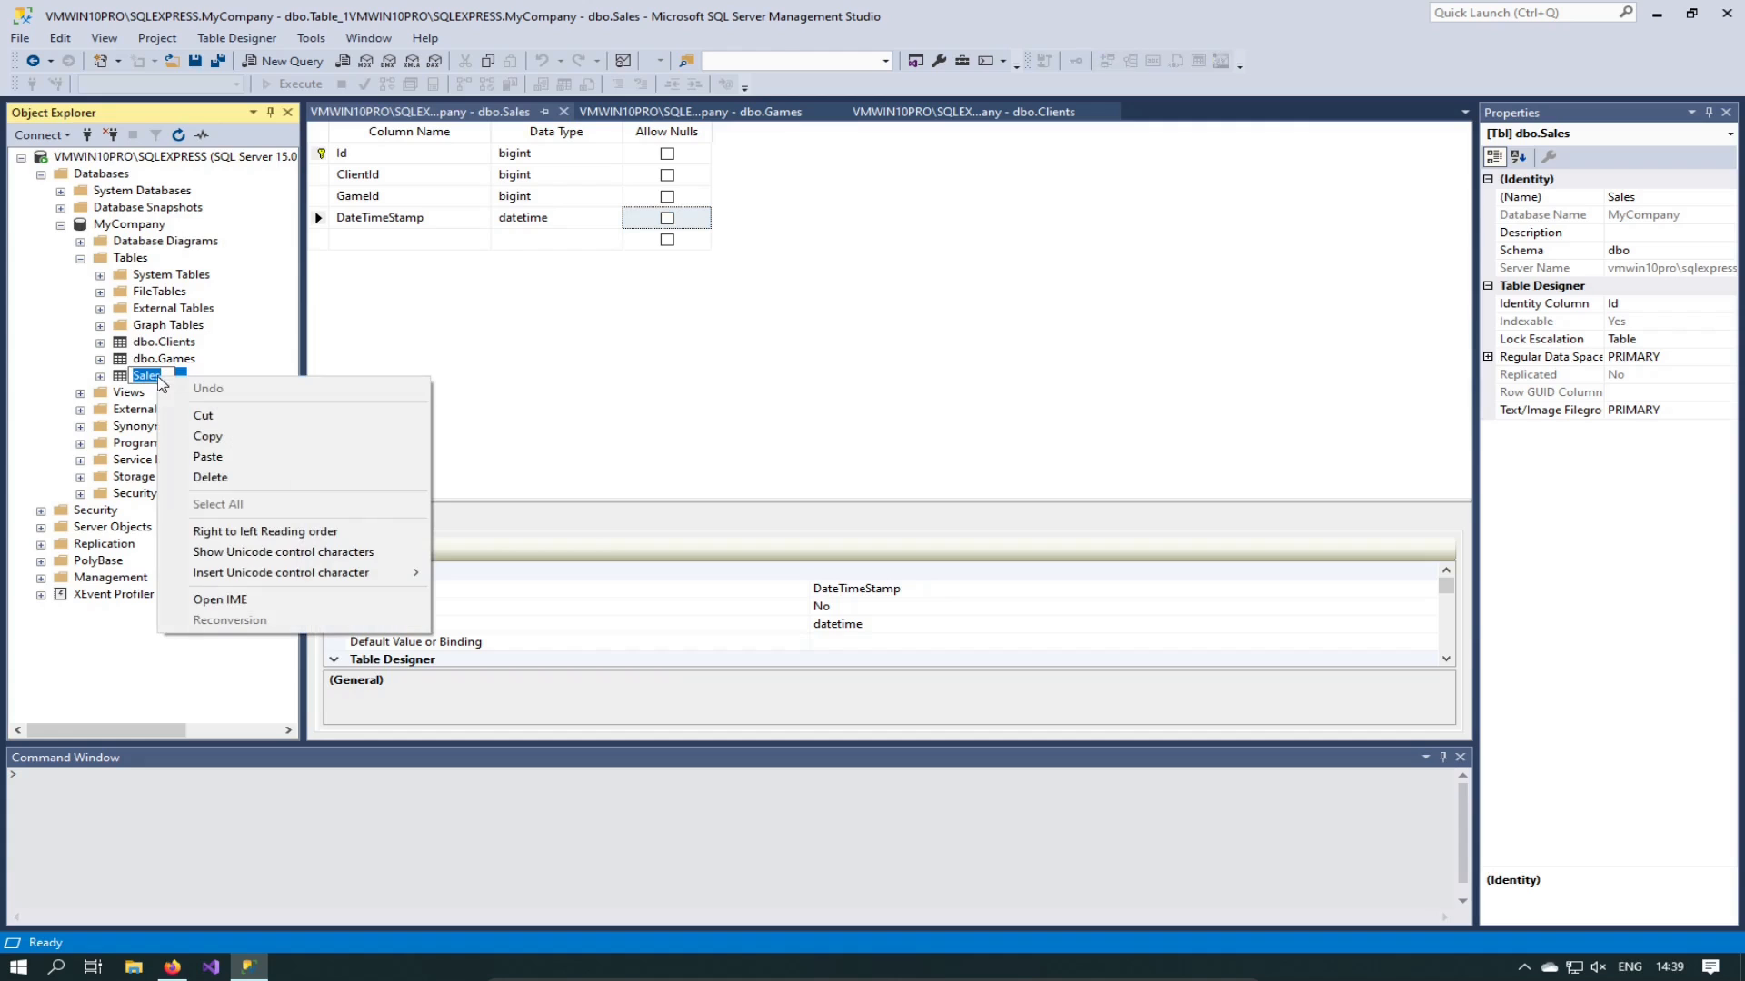
key("Escape")
key("Escape")
right_click(139, 377)
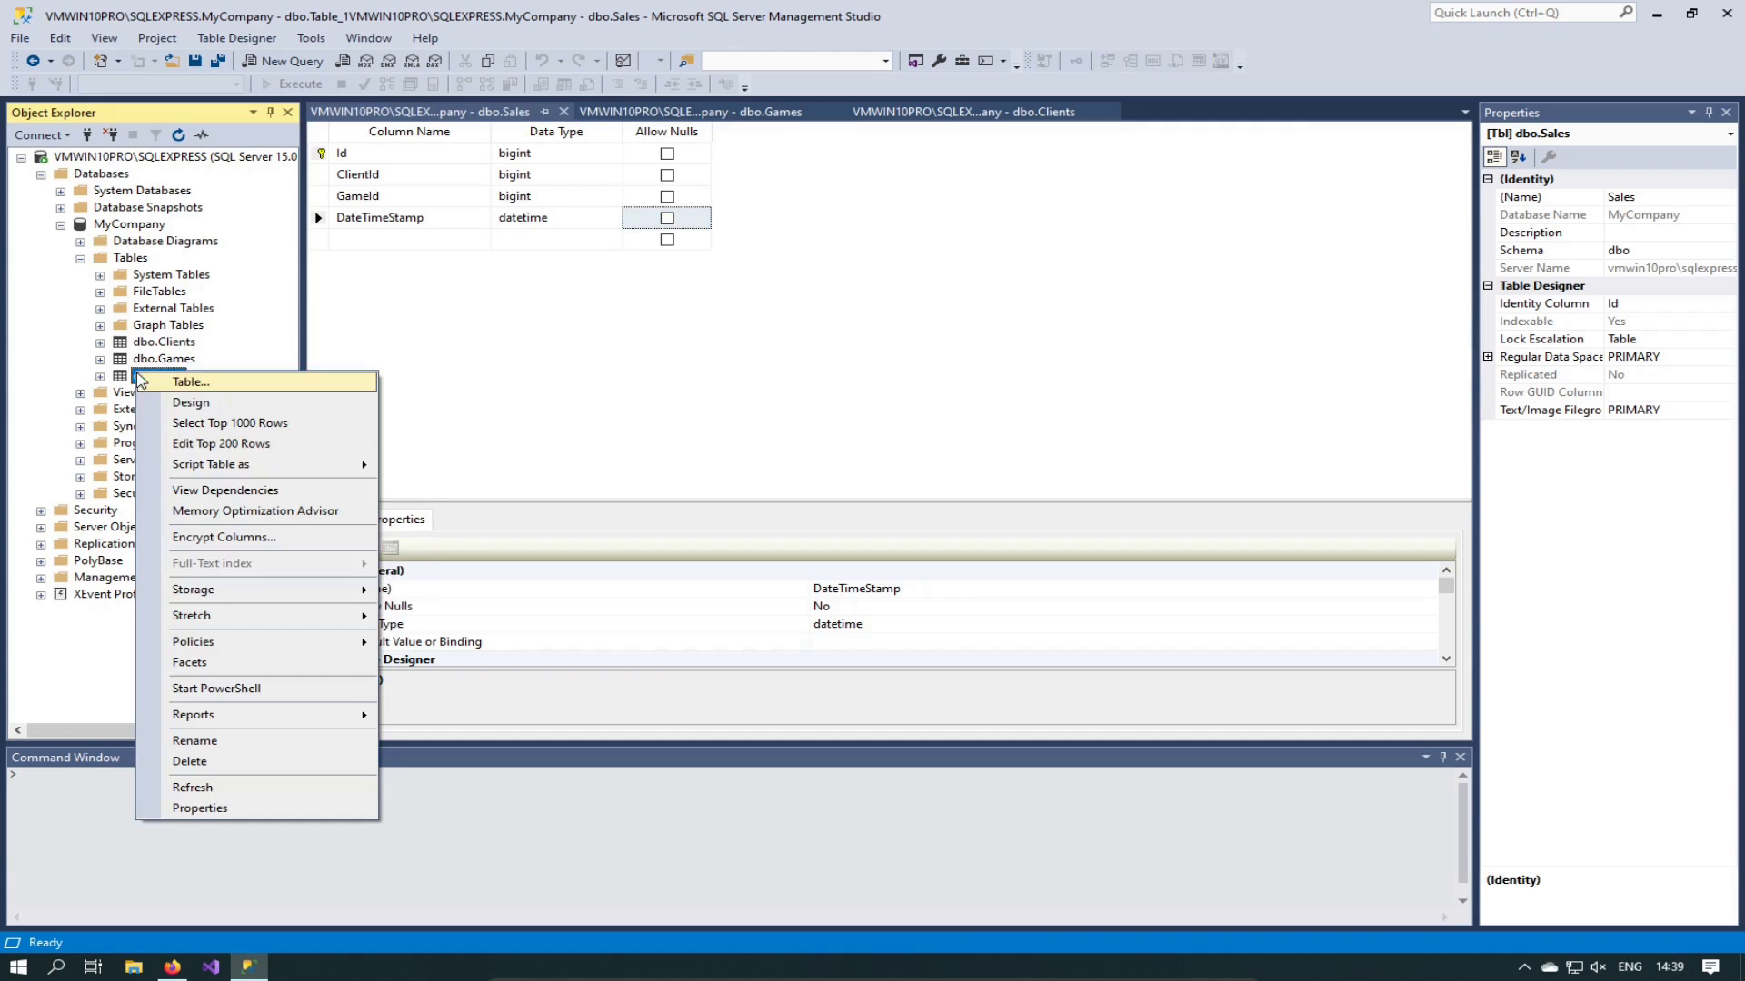
left_click(227, 444)
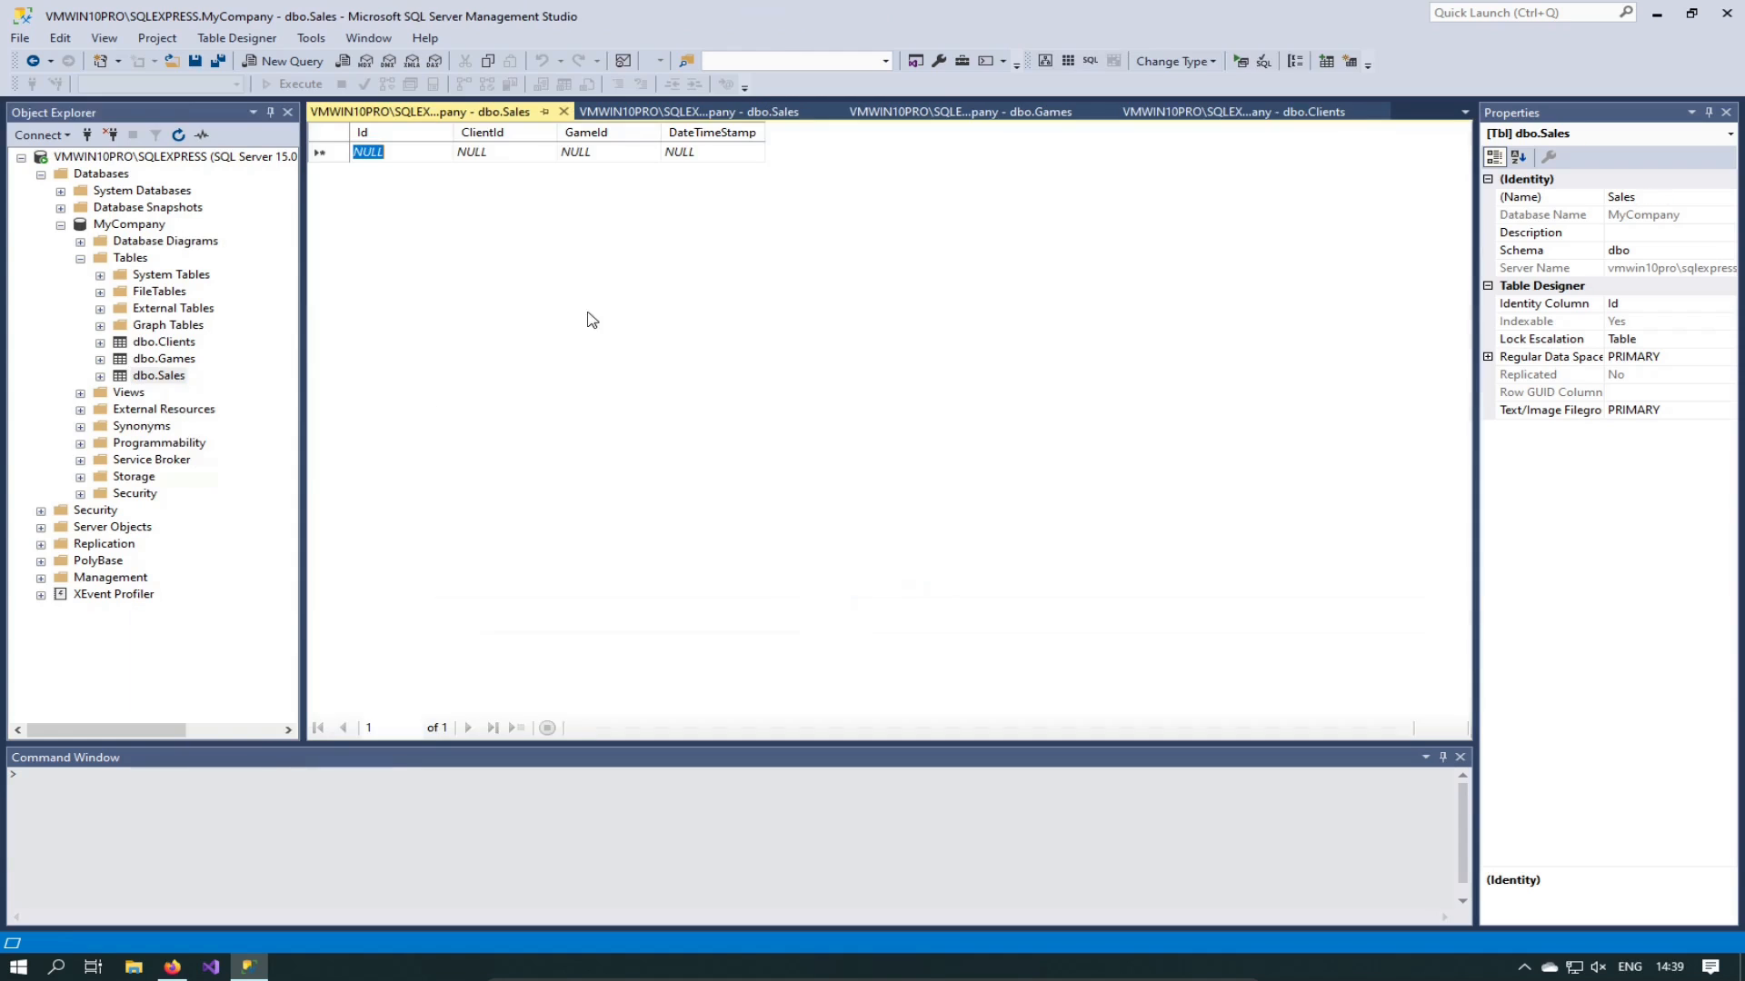
Step: Try a Sales row with ClientId 1, GameId 2, date 21, then discard it after the FK_Sales_Clients error
left_click(507, 150)
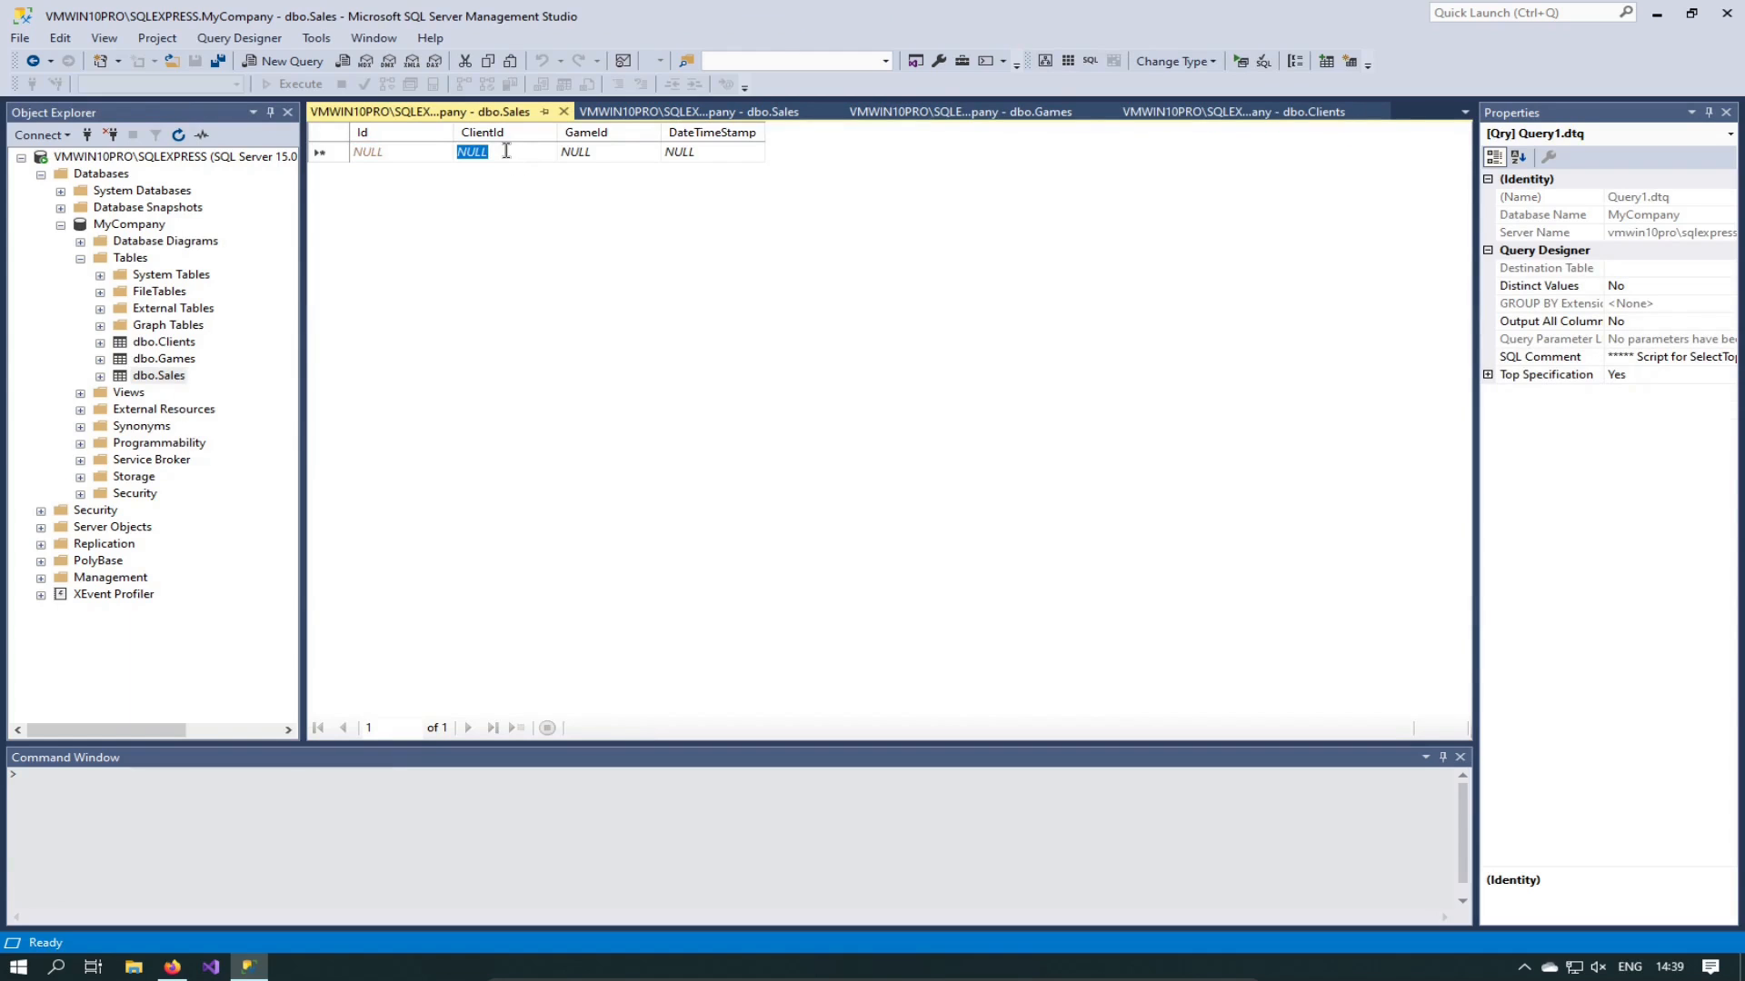
type("1")
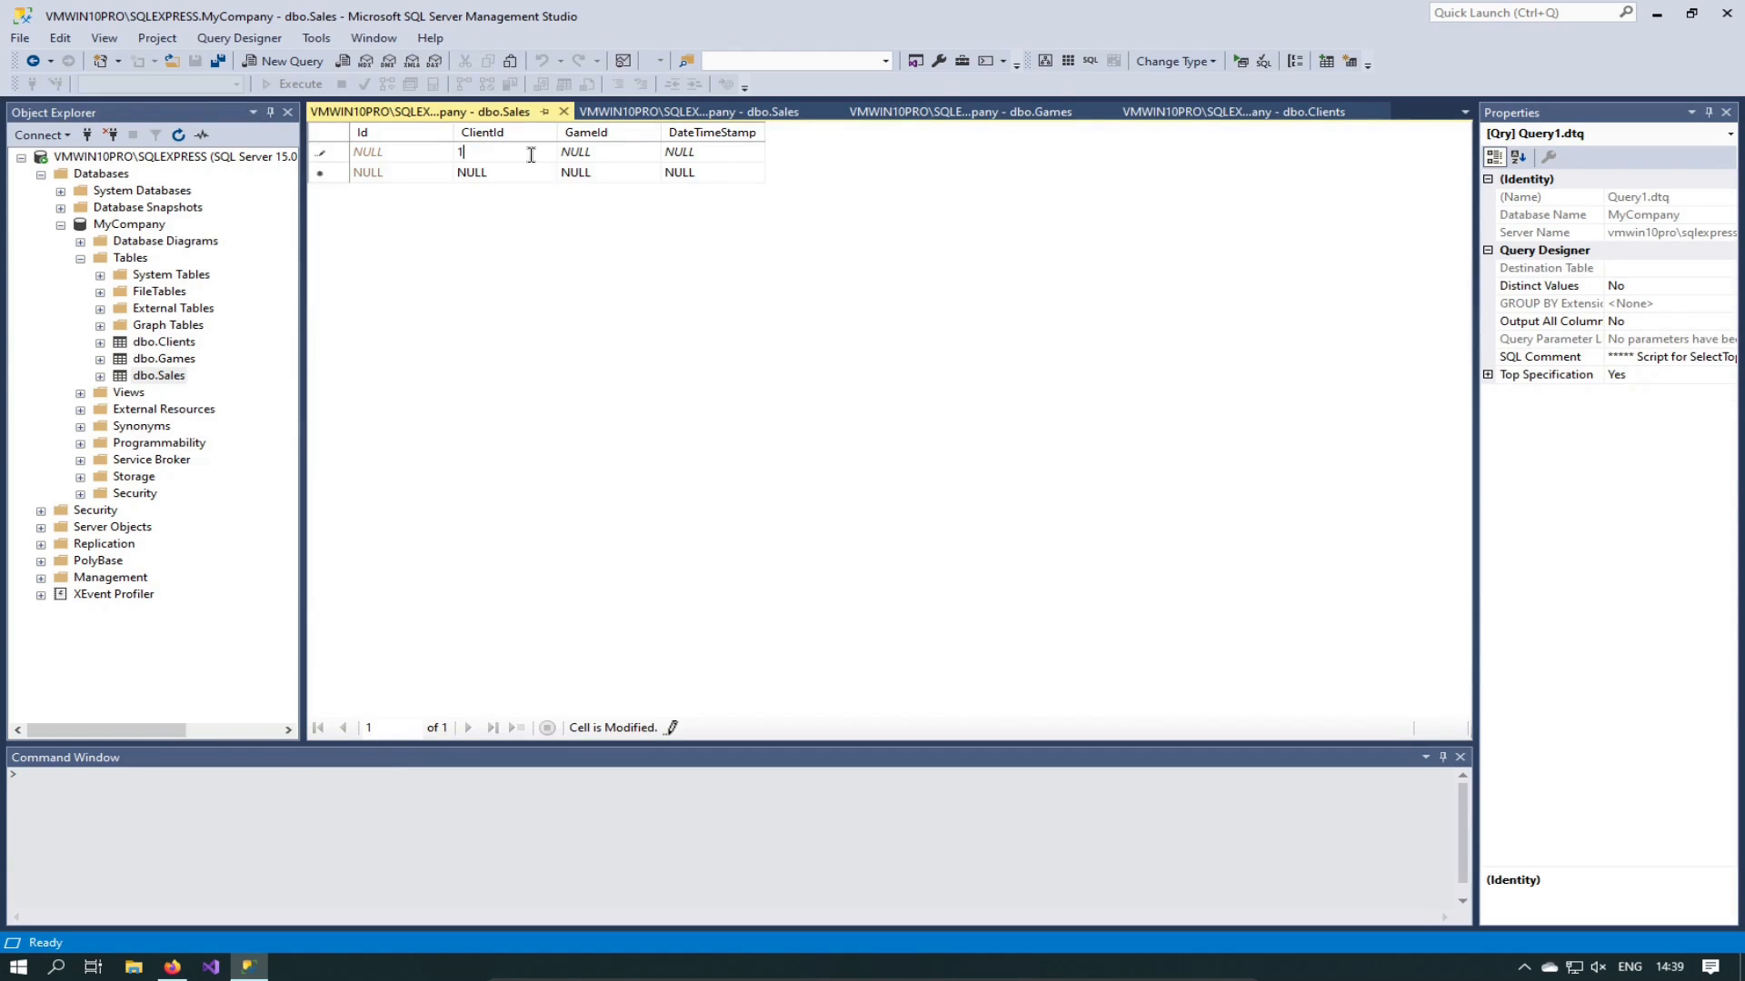
left_click(625, 152)
type("2")
left_click(691, 153)
type("21")
left_click(522, 177)
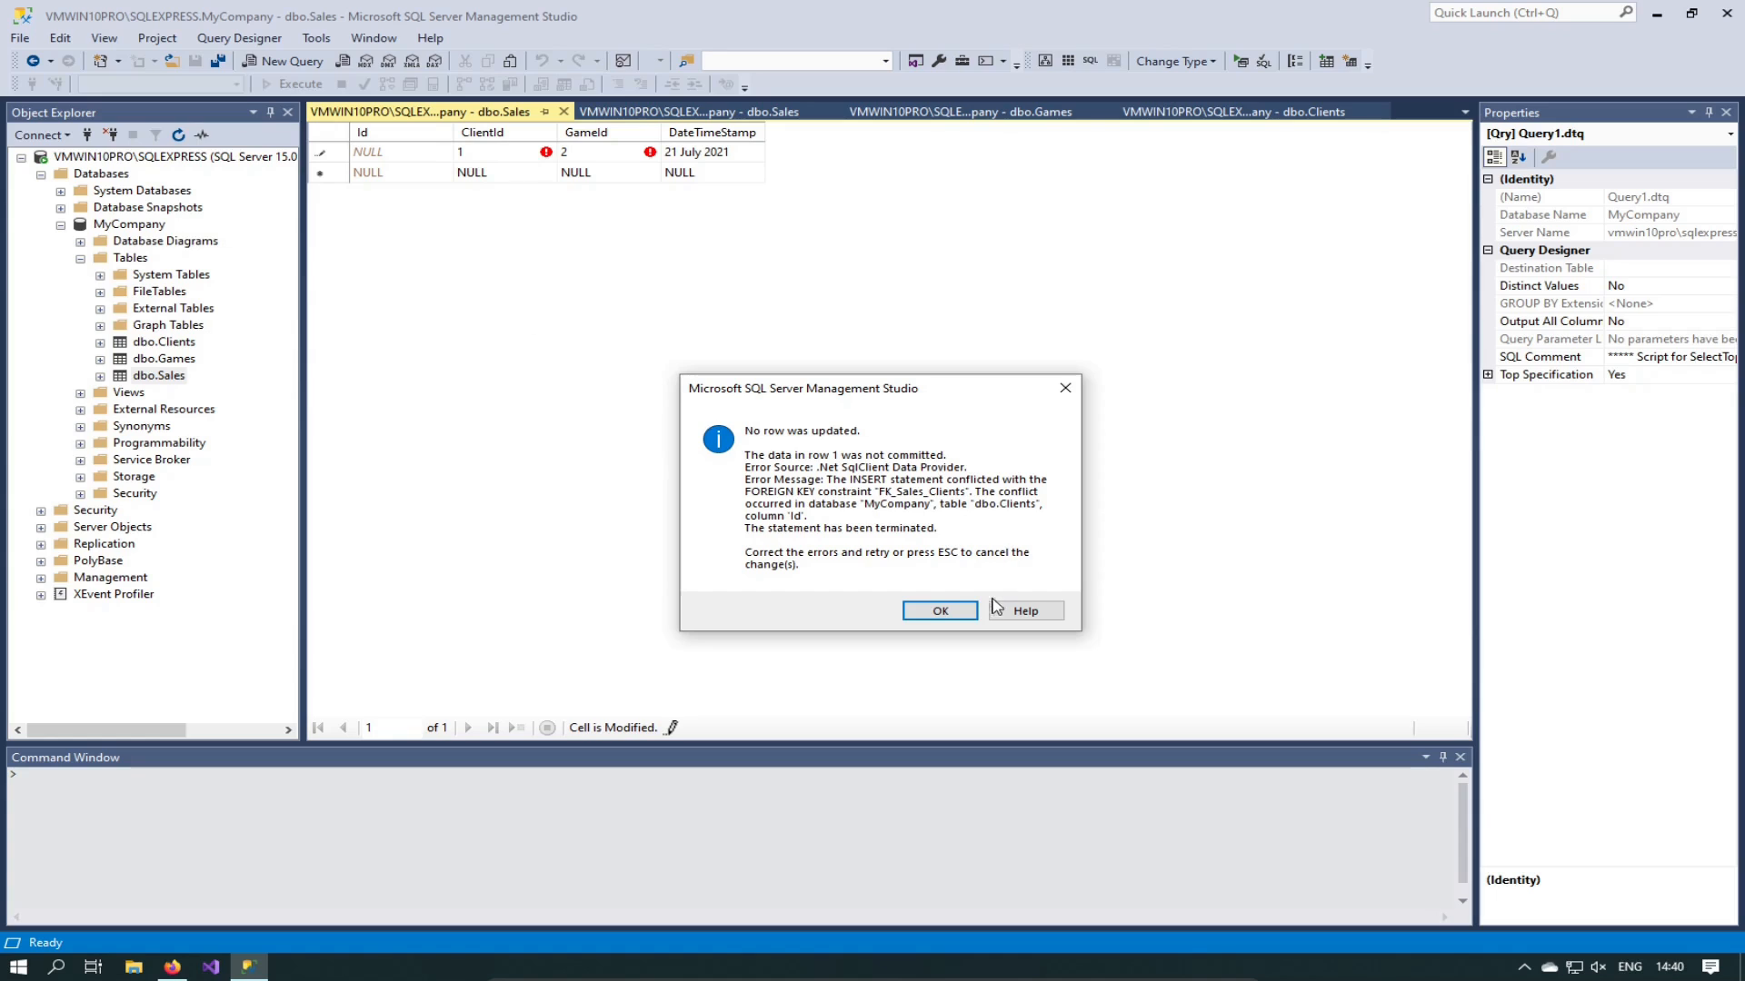
left_click(940, 612)
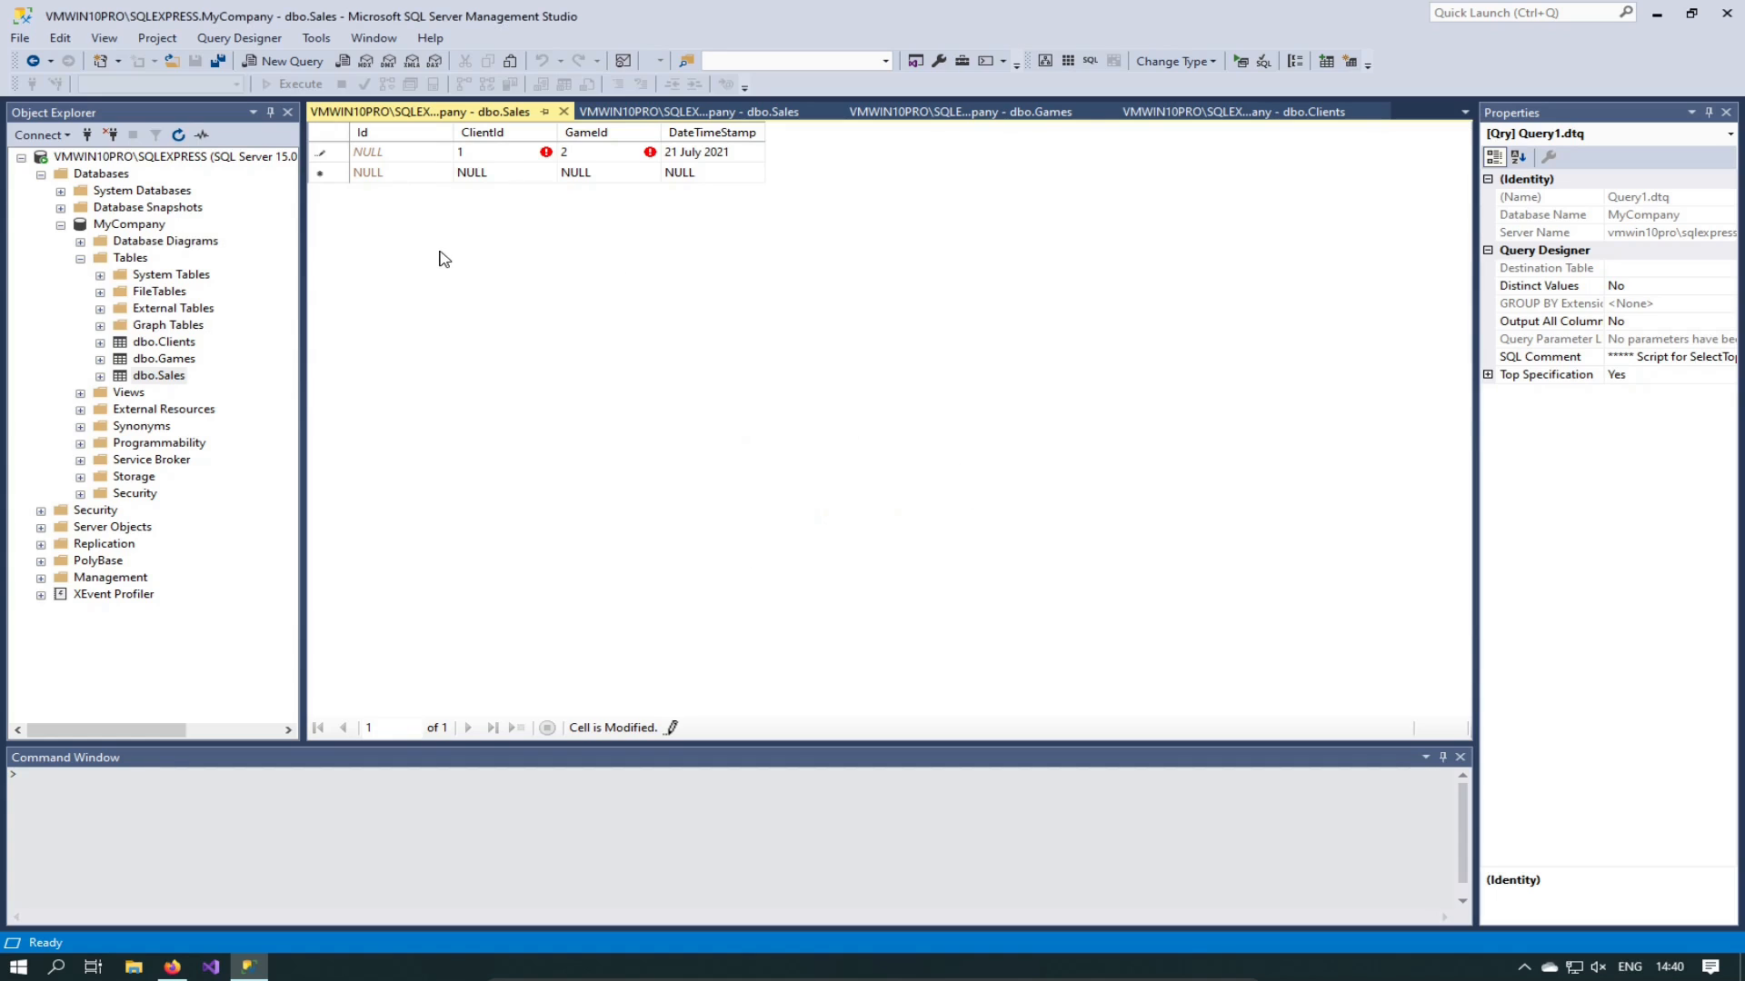
key("Escape")
key("Escape")
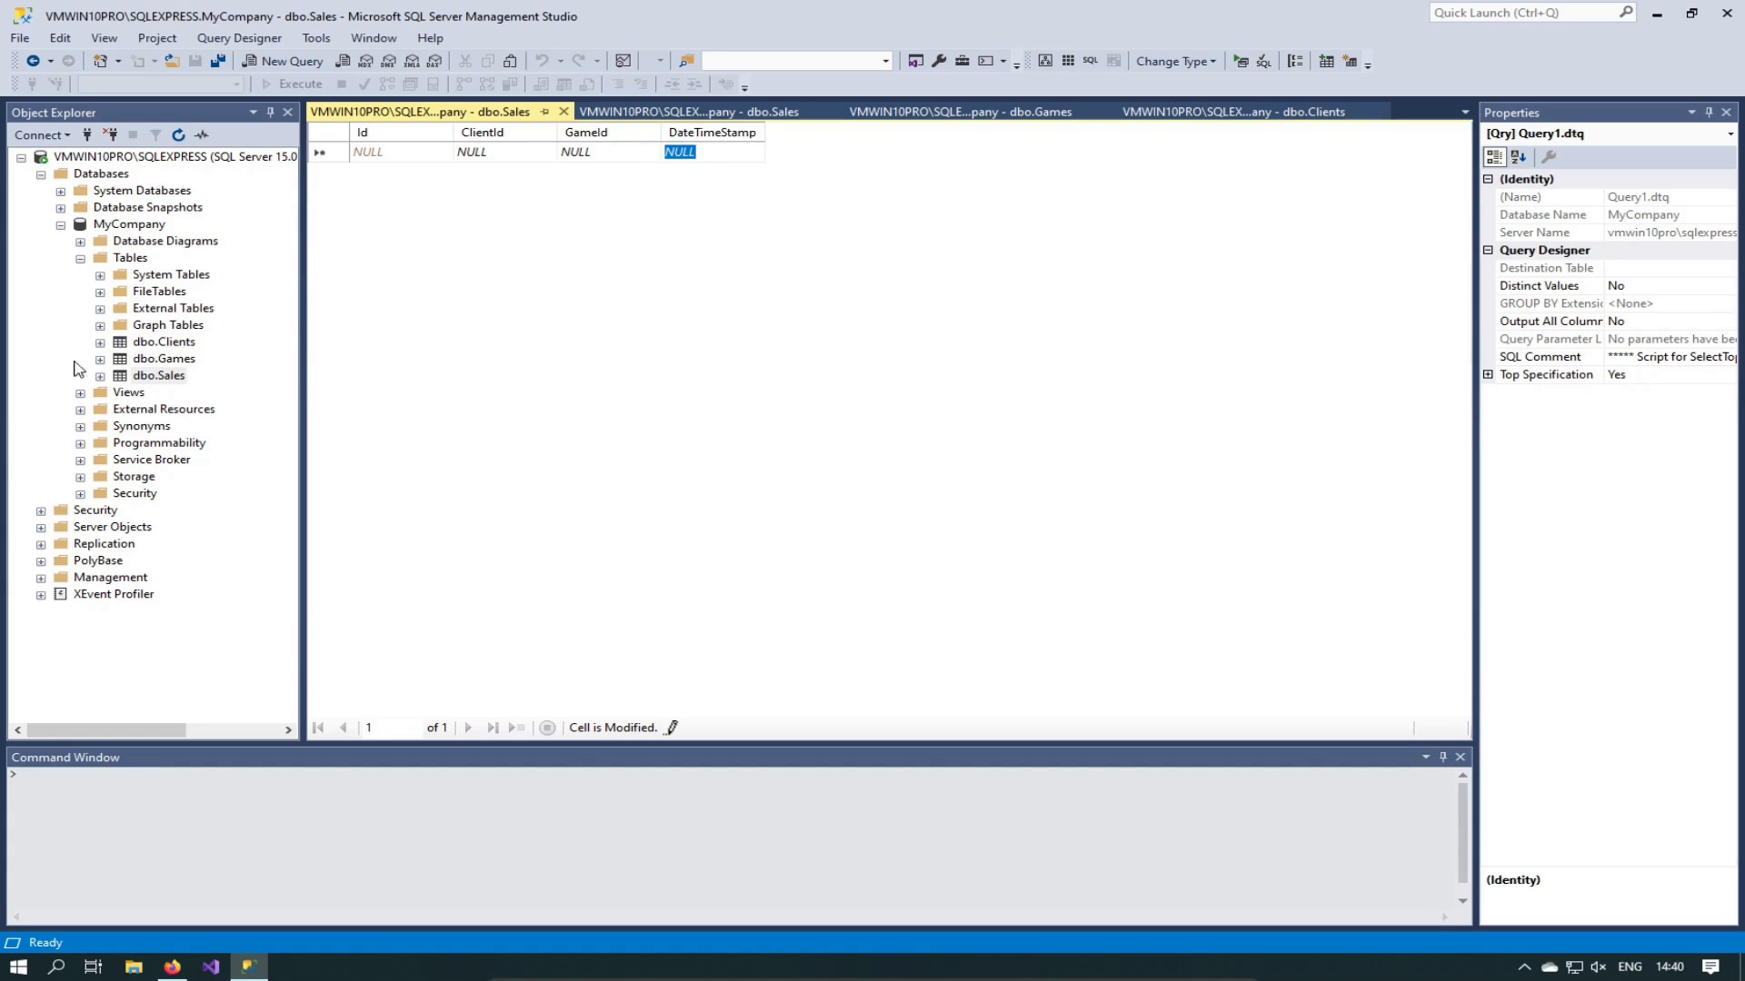
Step: Open dbo.Clients with Edit Top 200 Rows
left_click(167, 345)
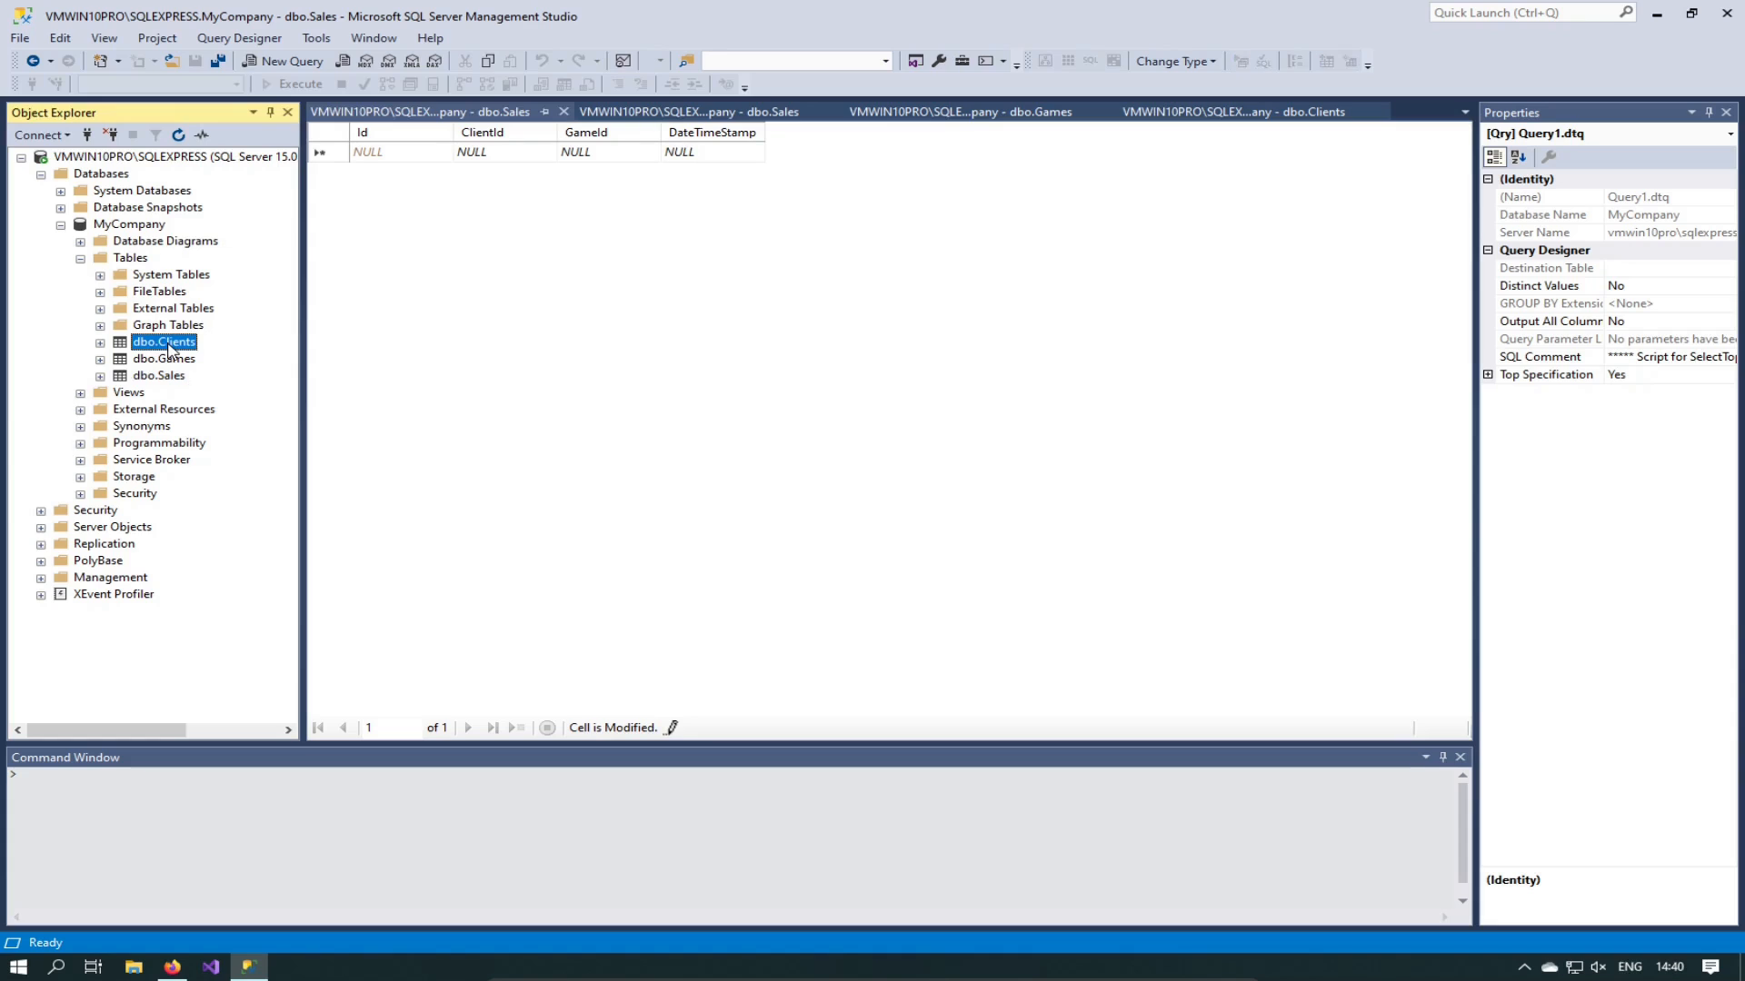
right_click(170, 349)
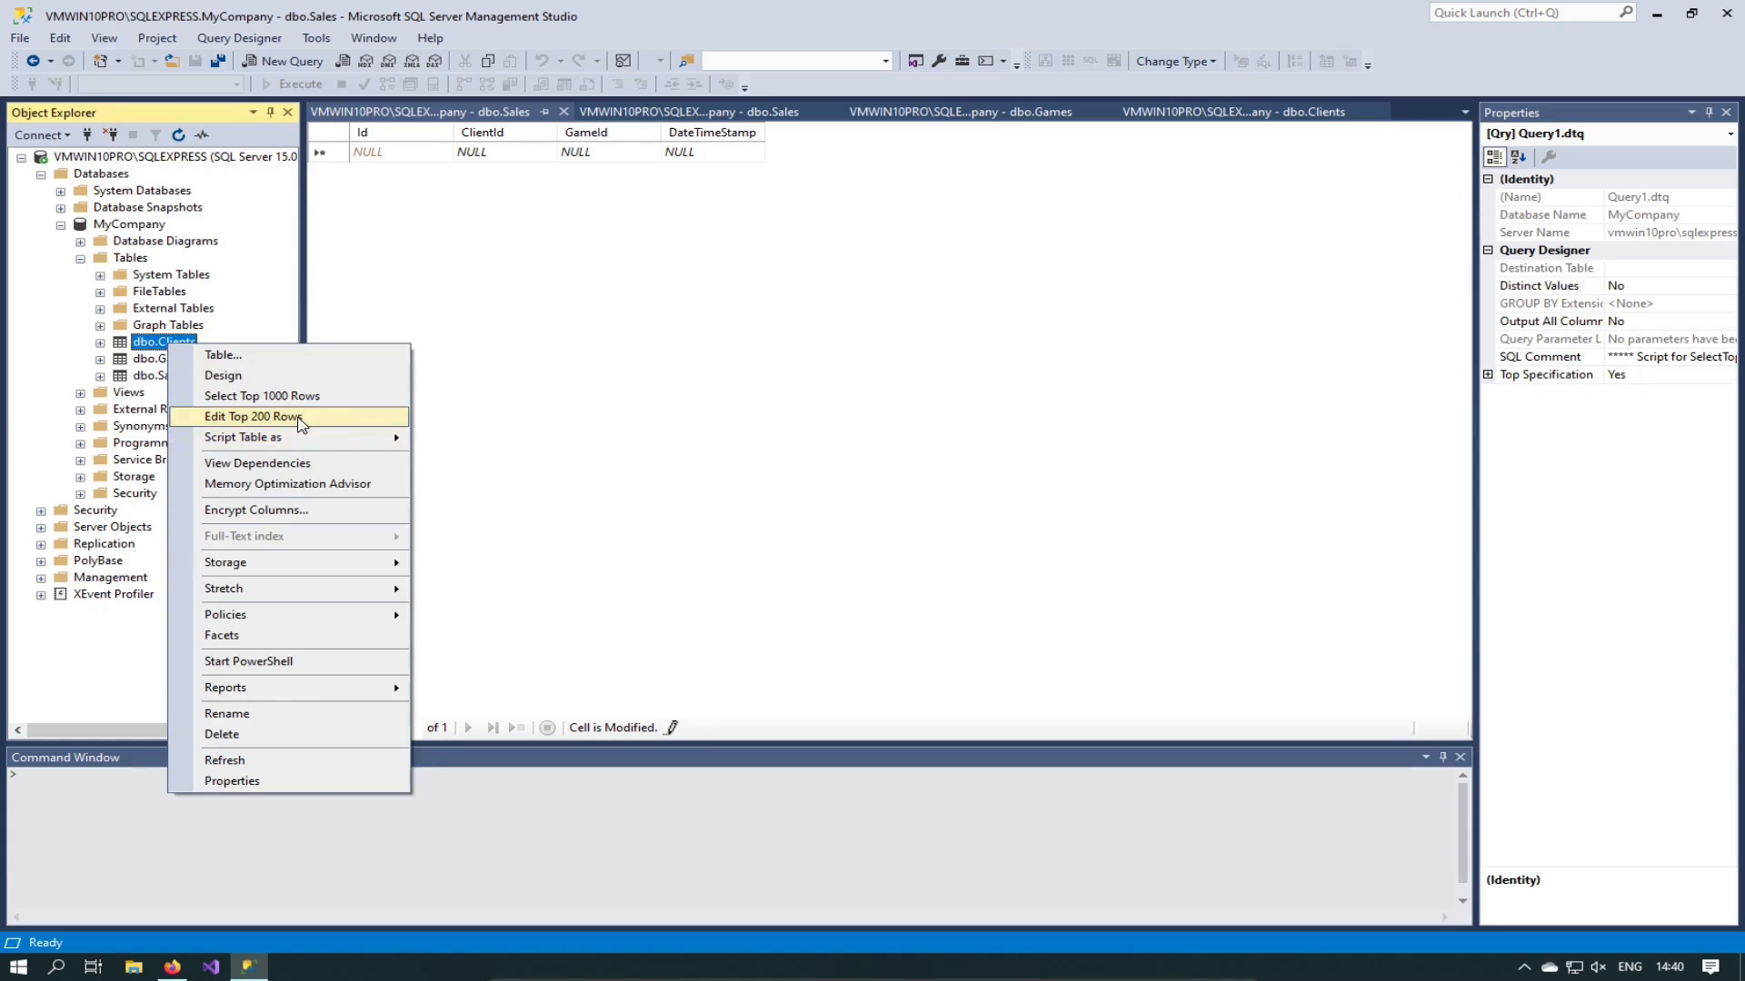
left_click(663, 156)
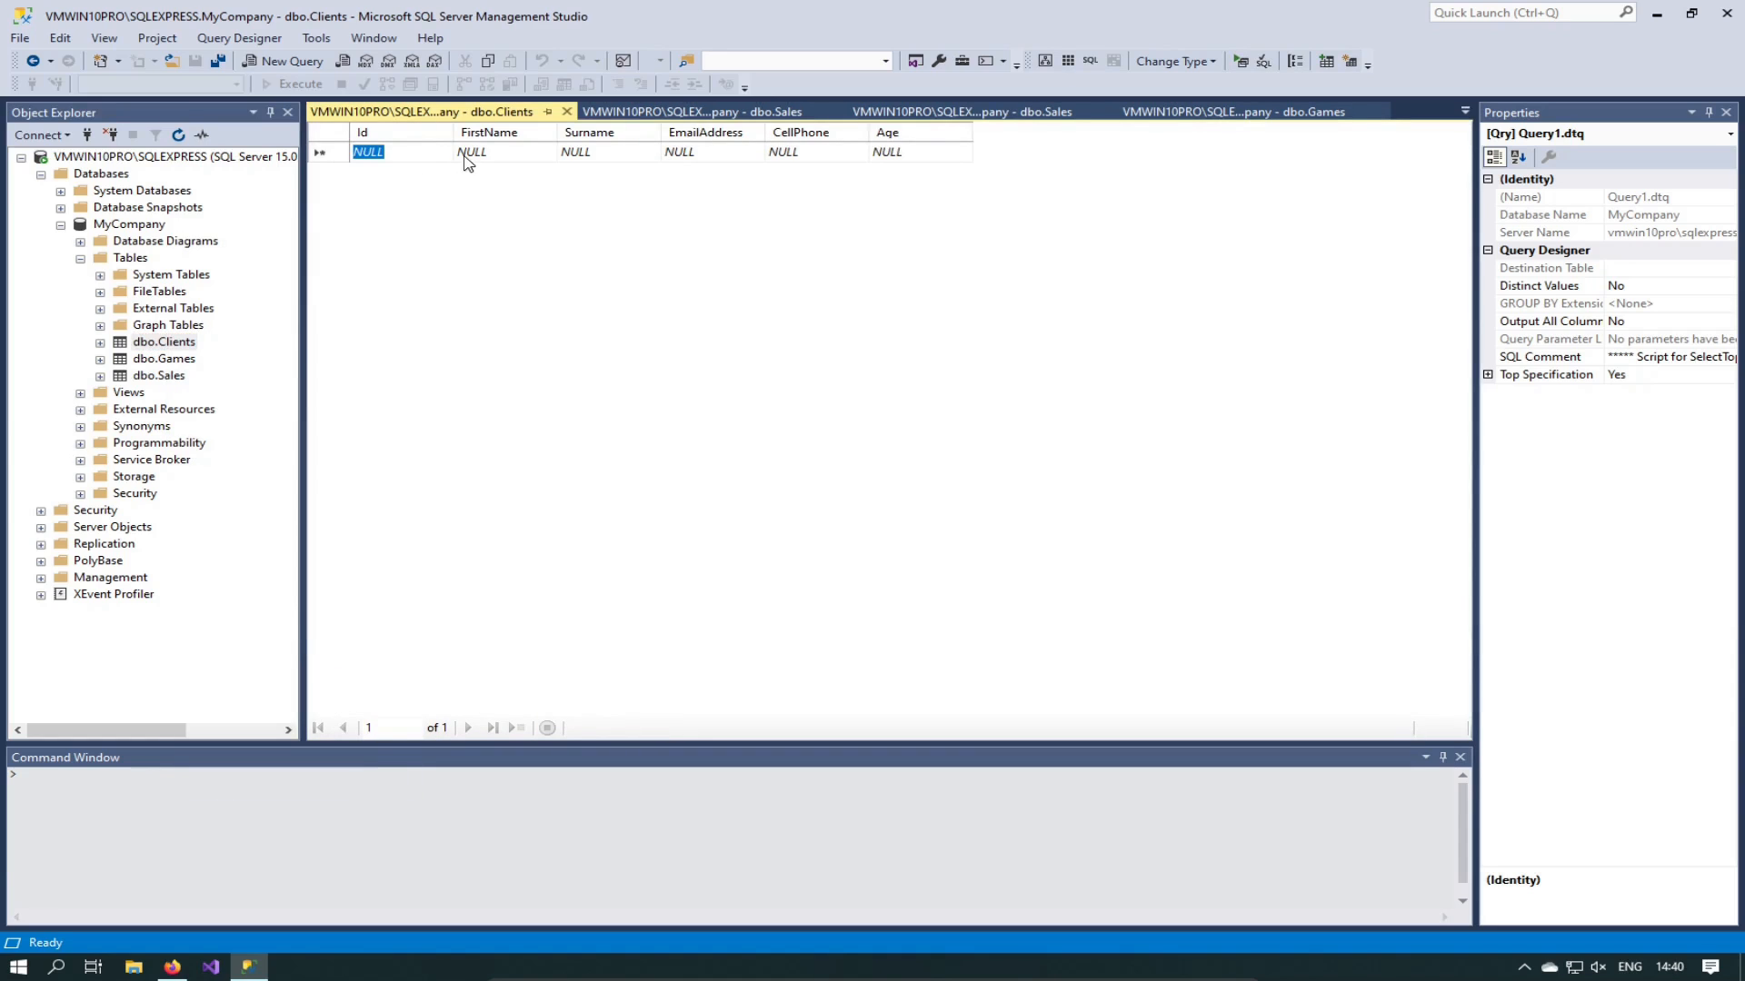
Step: Enter a new client's first name, surname, phone number and age 46
left_click(485, 155)
type("g")
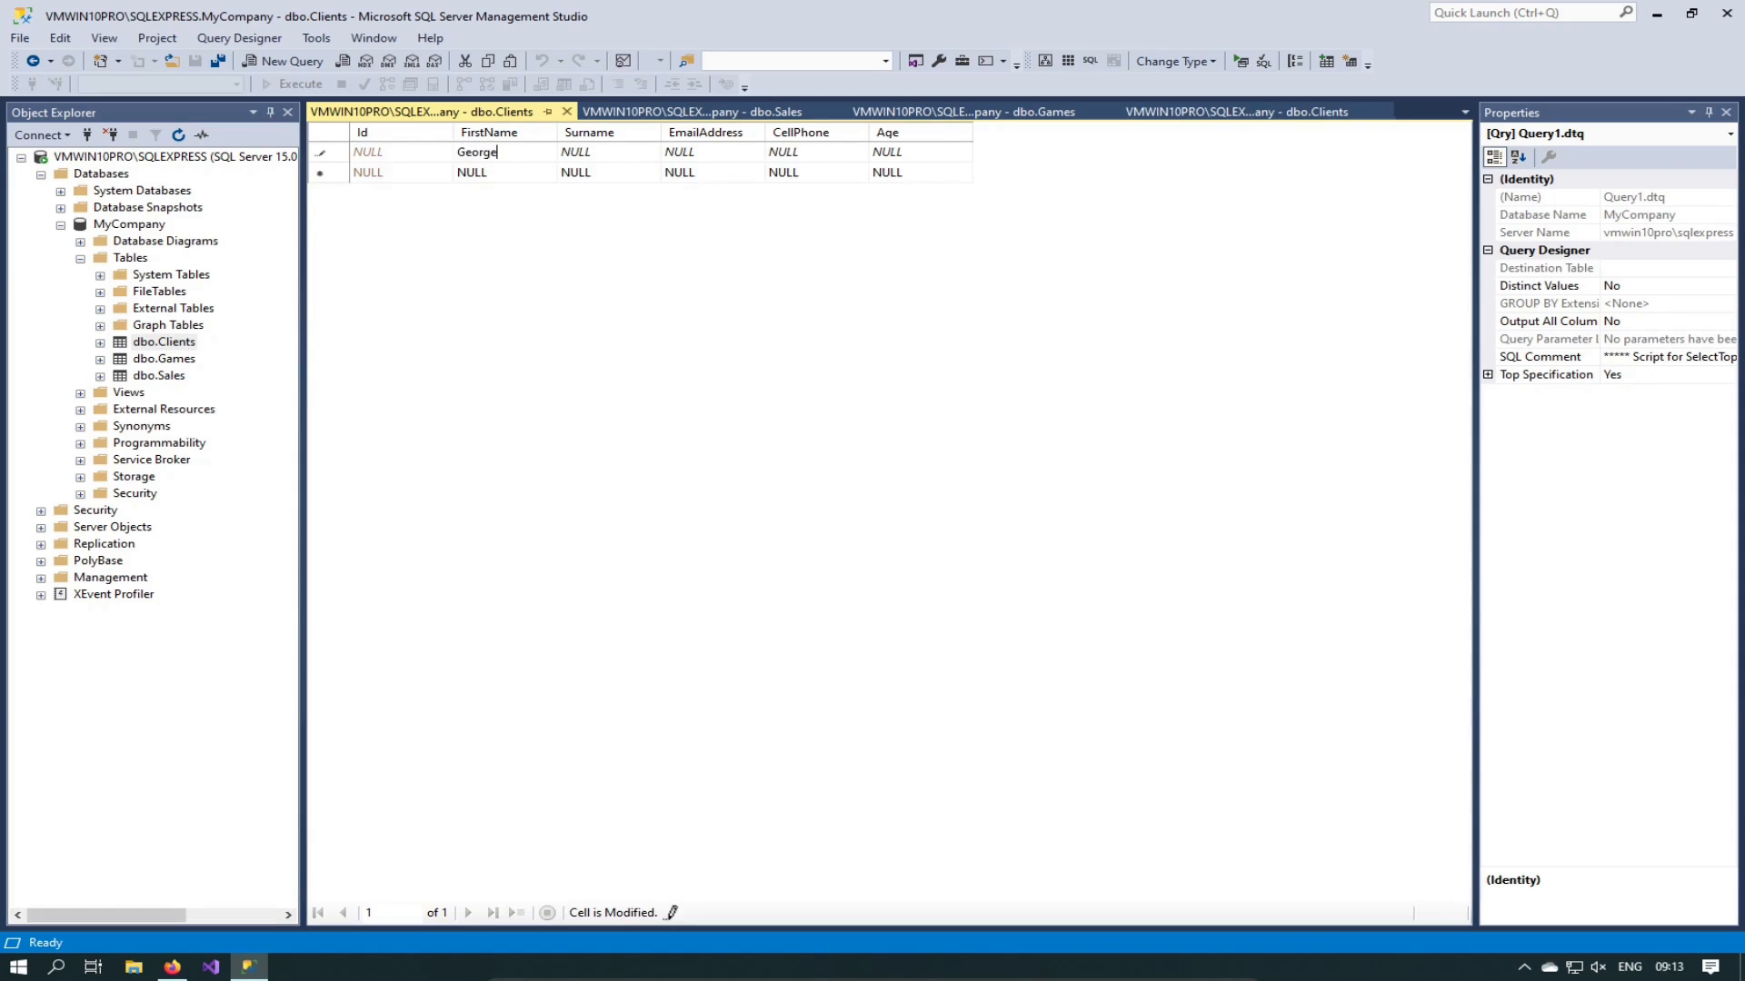
type("e")
key("Tab")
type("M")
left_click(813, 153)
type("56456")
left_click(924, 154)
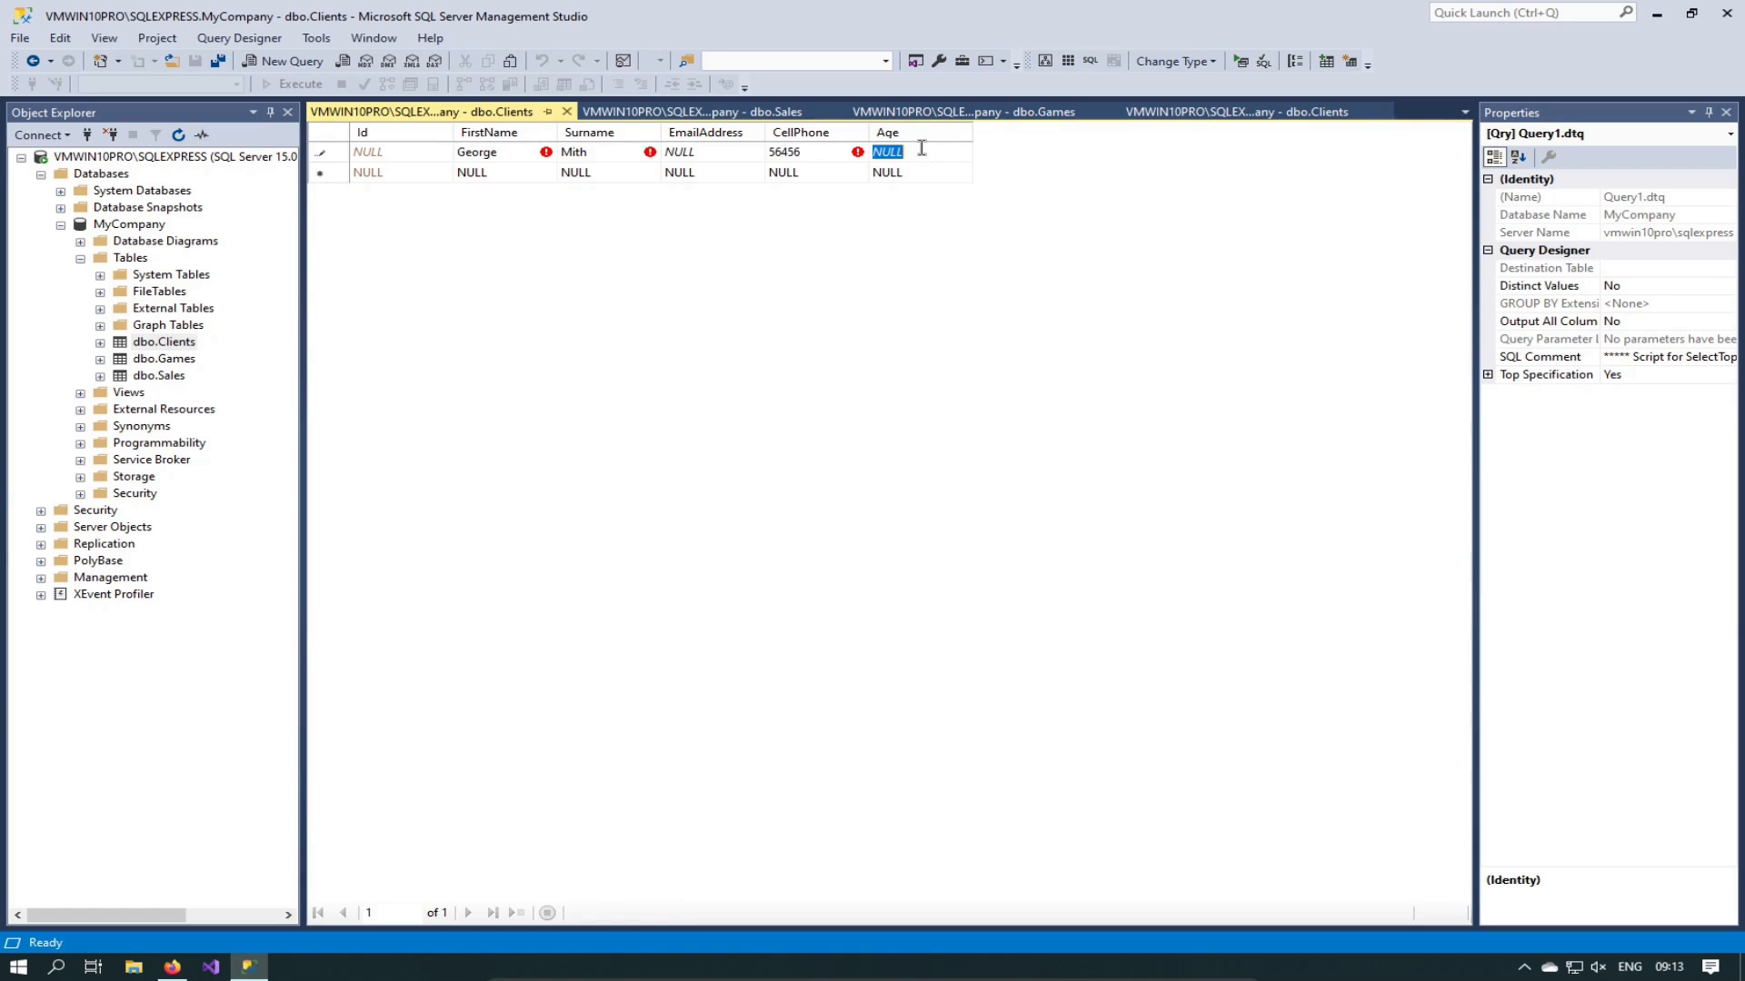
type("46")
Step: Correct the client's surname and attempt to commit, dismissing the EmailAddress NULL error
left_click(600, 159)
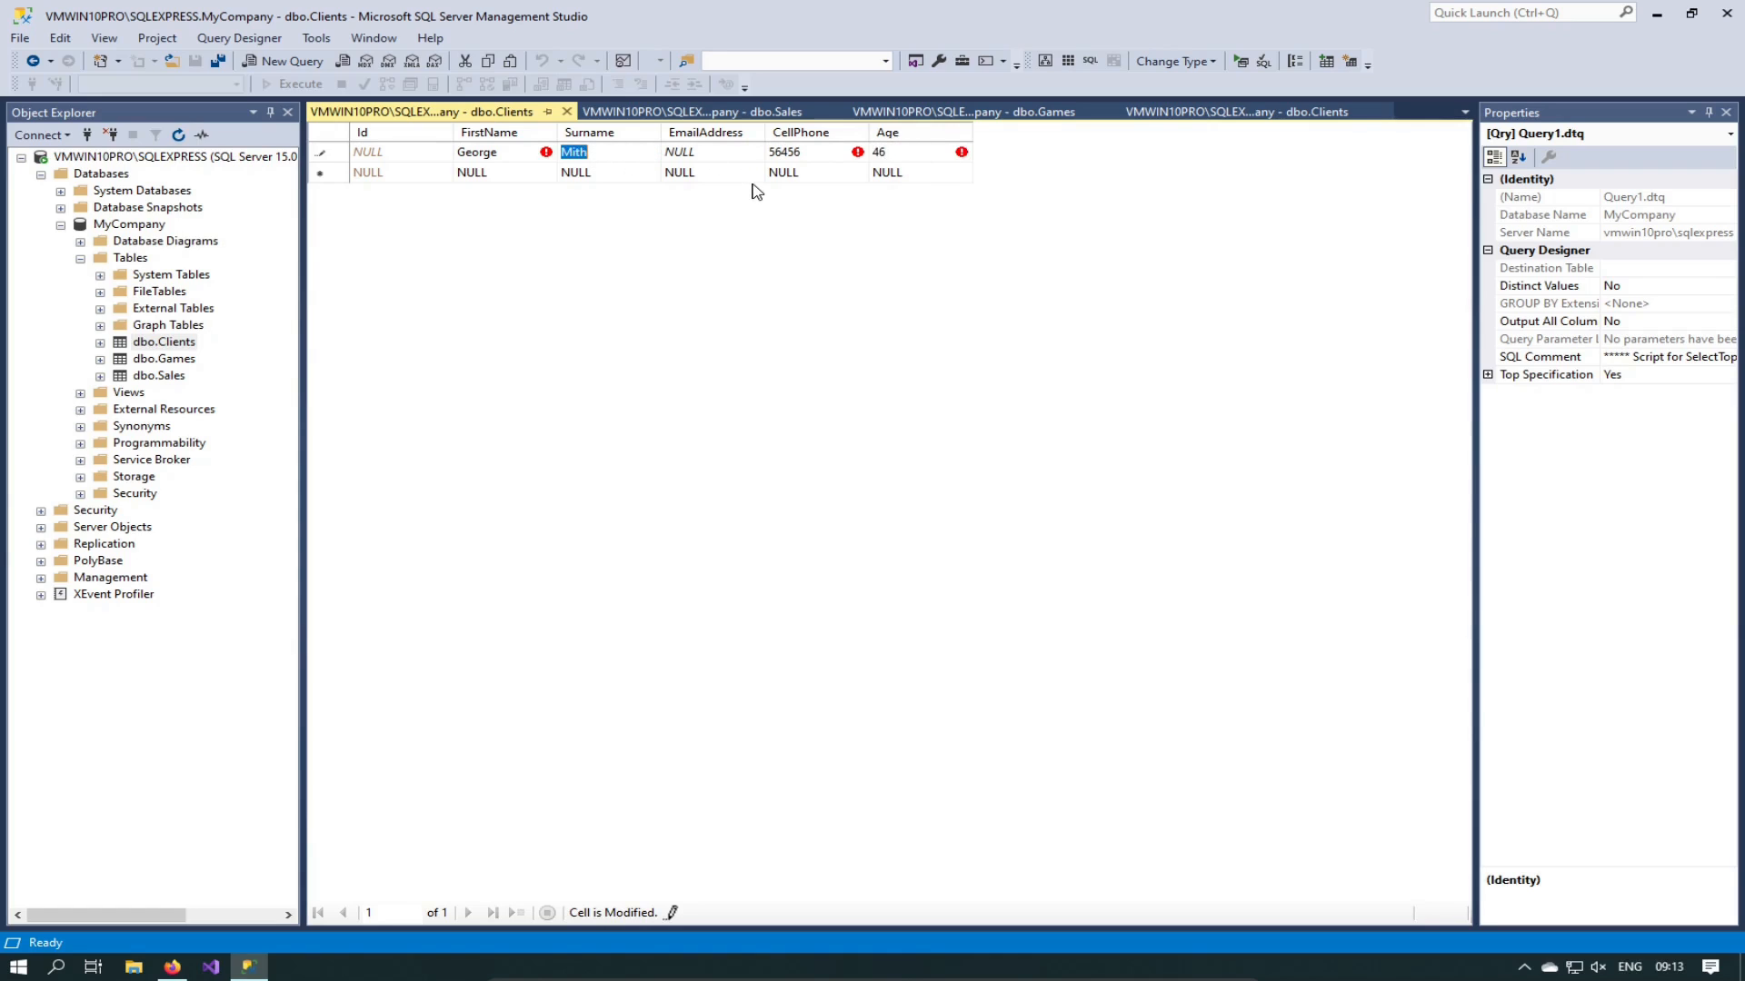
key("BackSpace")
type("Smith")
left_click(509, 179)
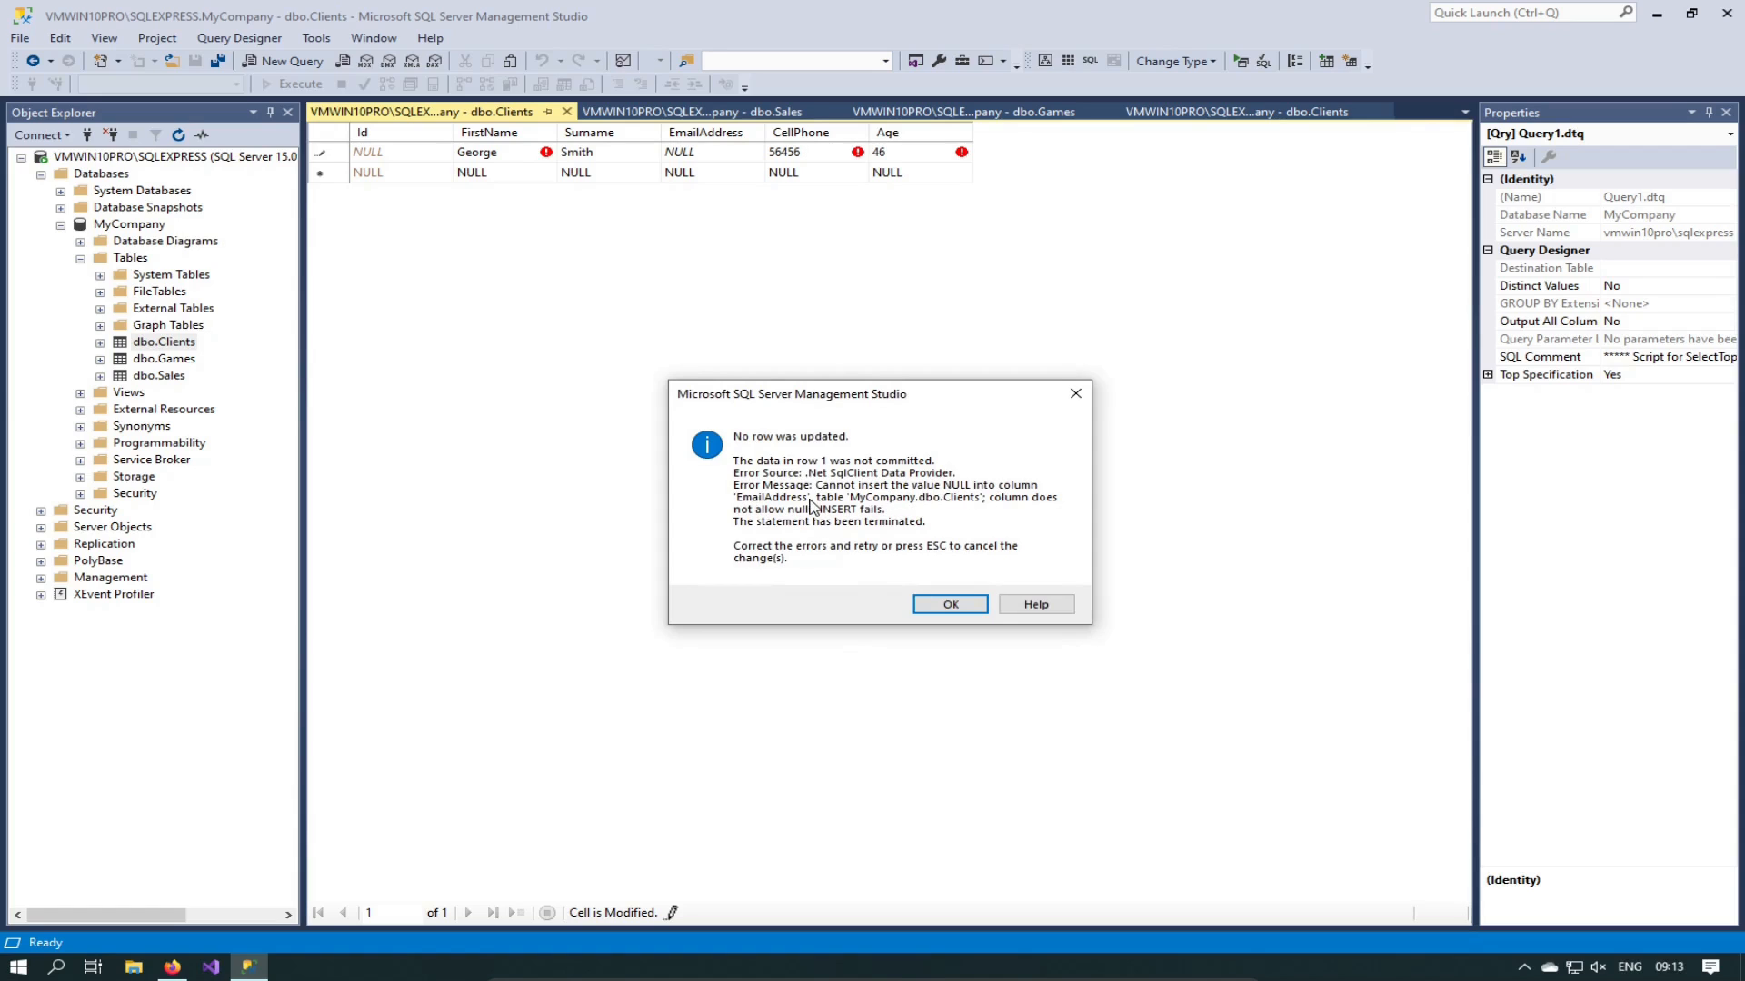
left_click(953, 608)
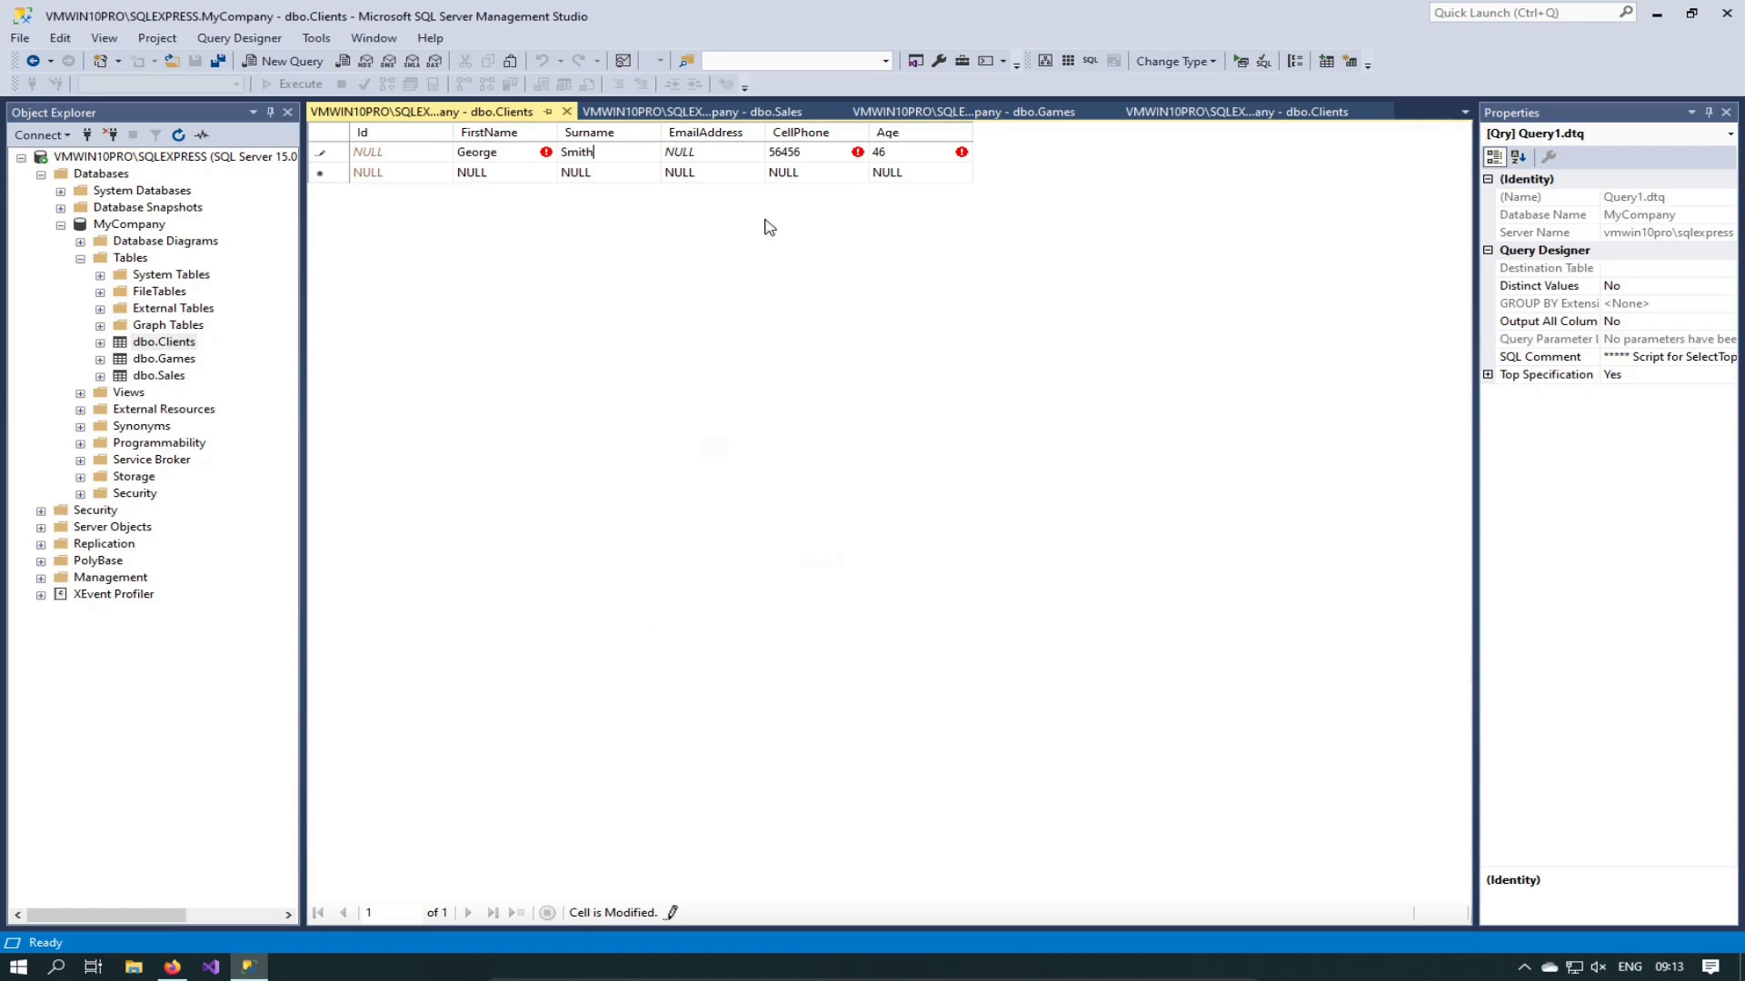
left_click(701, 152)
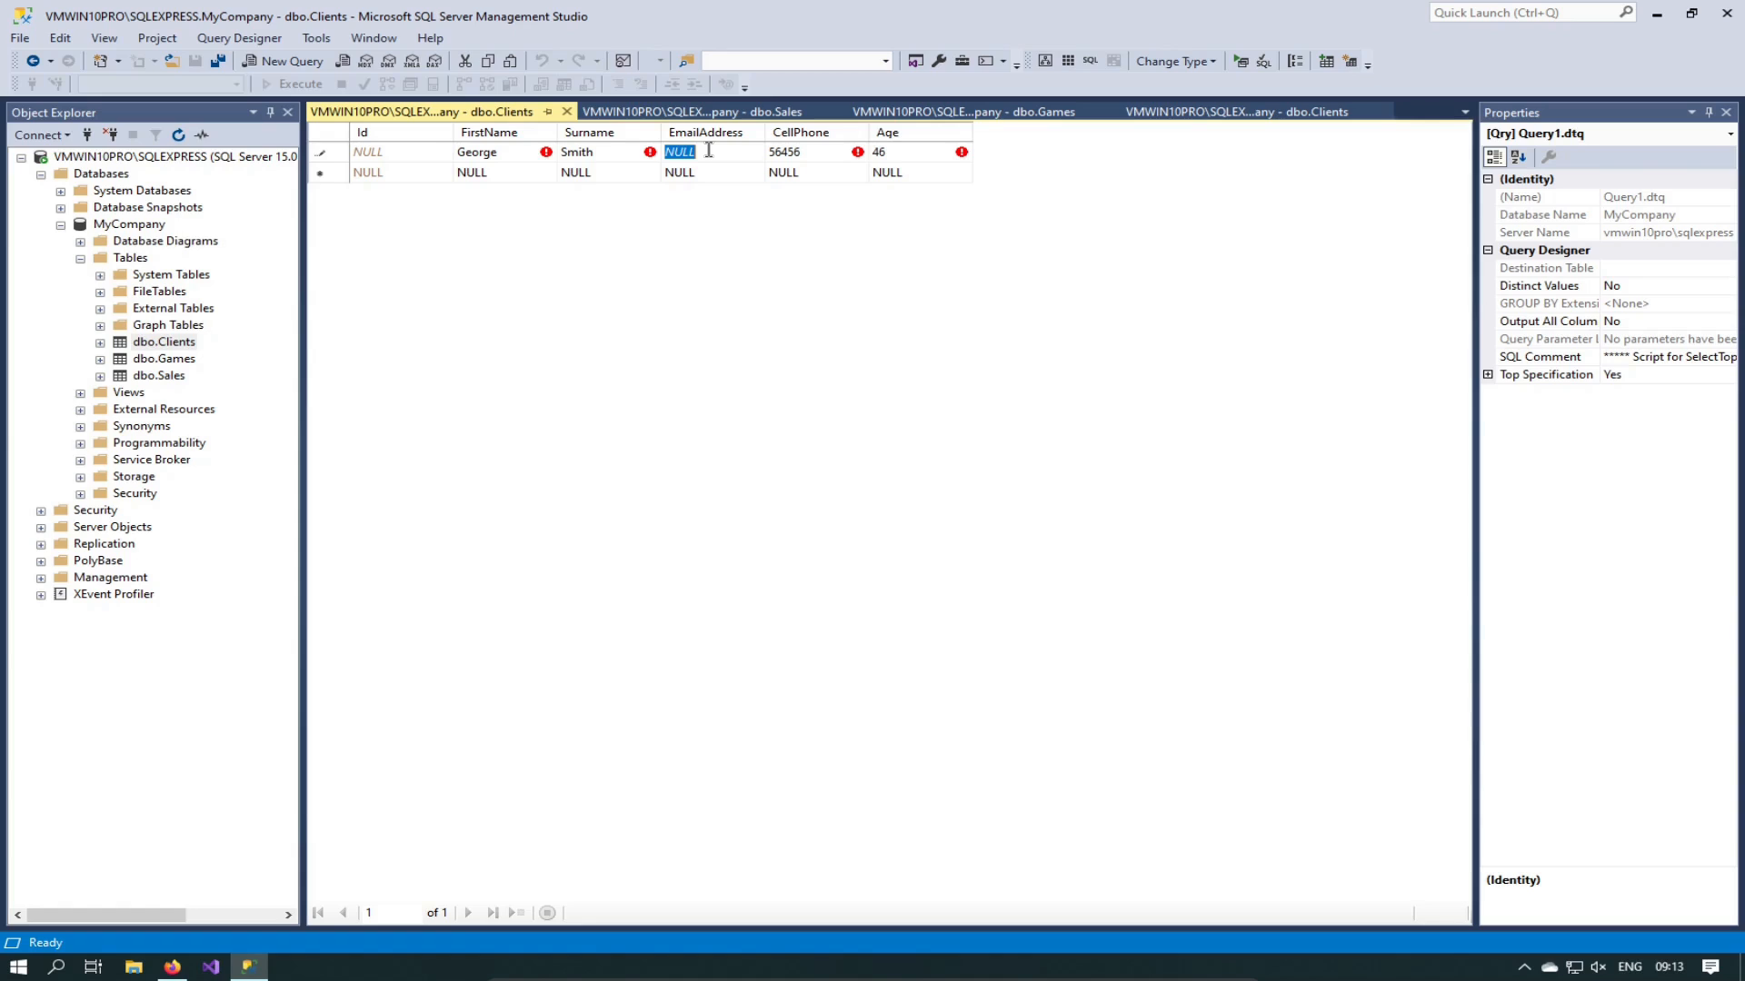
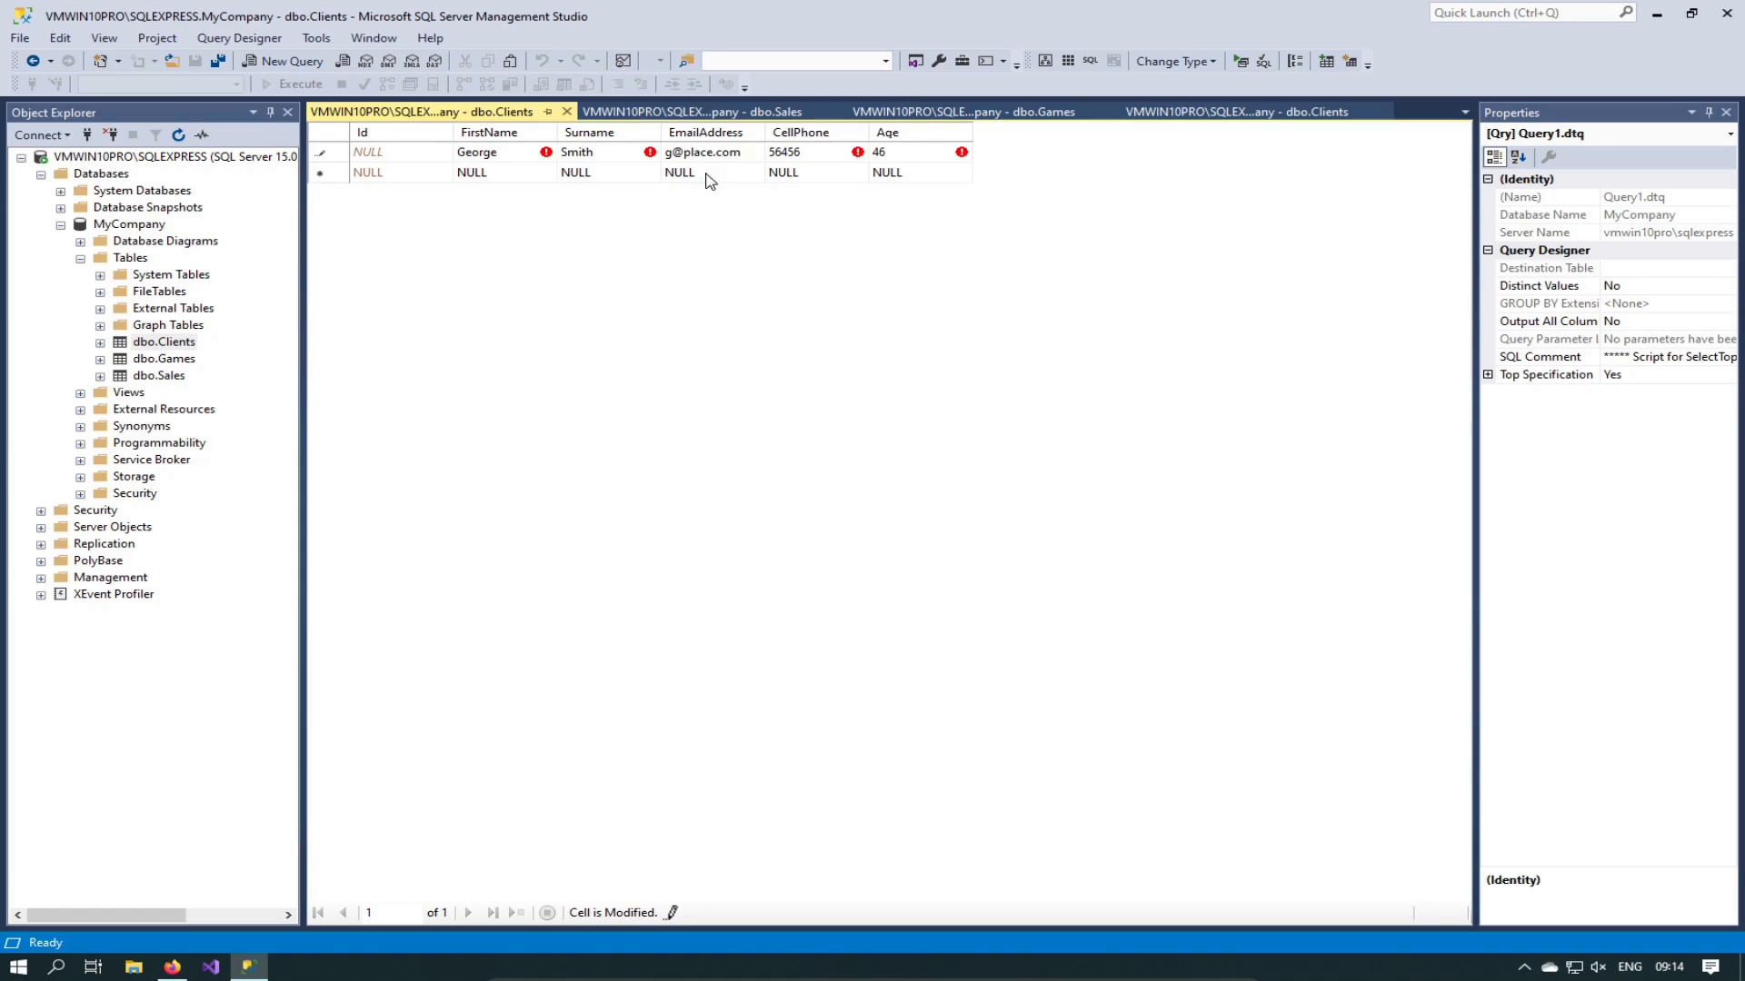
left_click(607, 173)
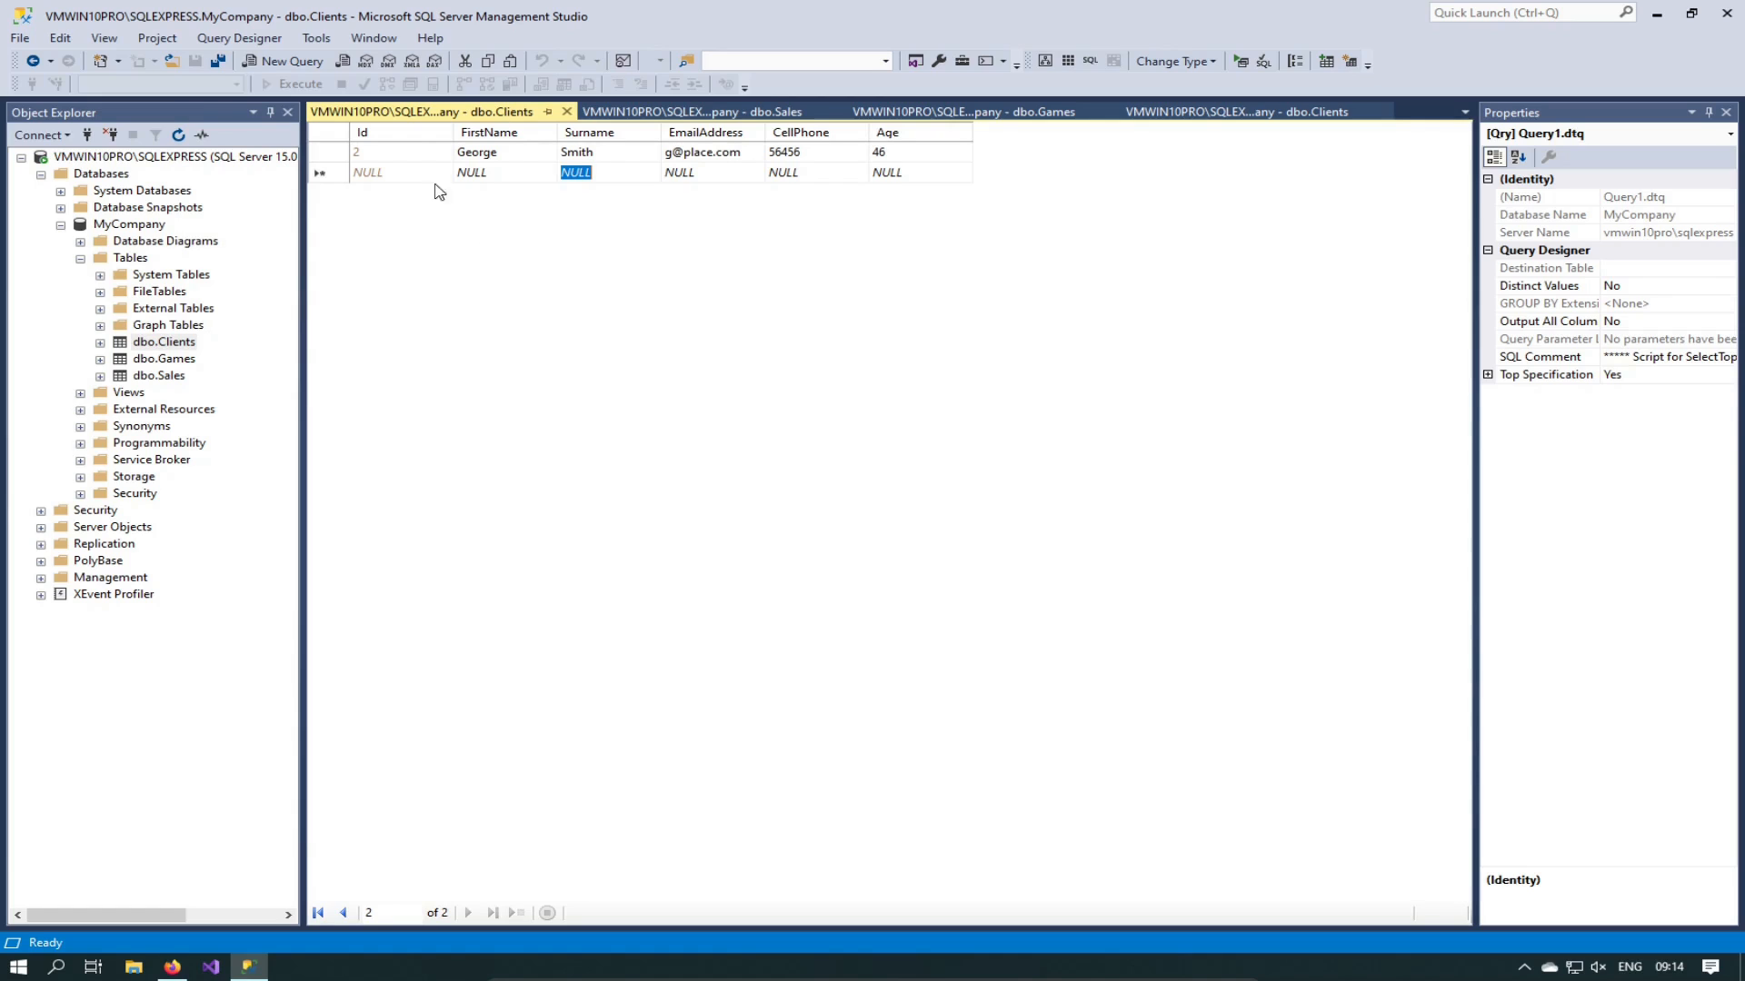
Step: Enter a second client's name and e-mail with no phone, then set its age to 33 after the NULL Age error
left_click(503, 174)
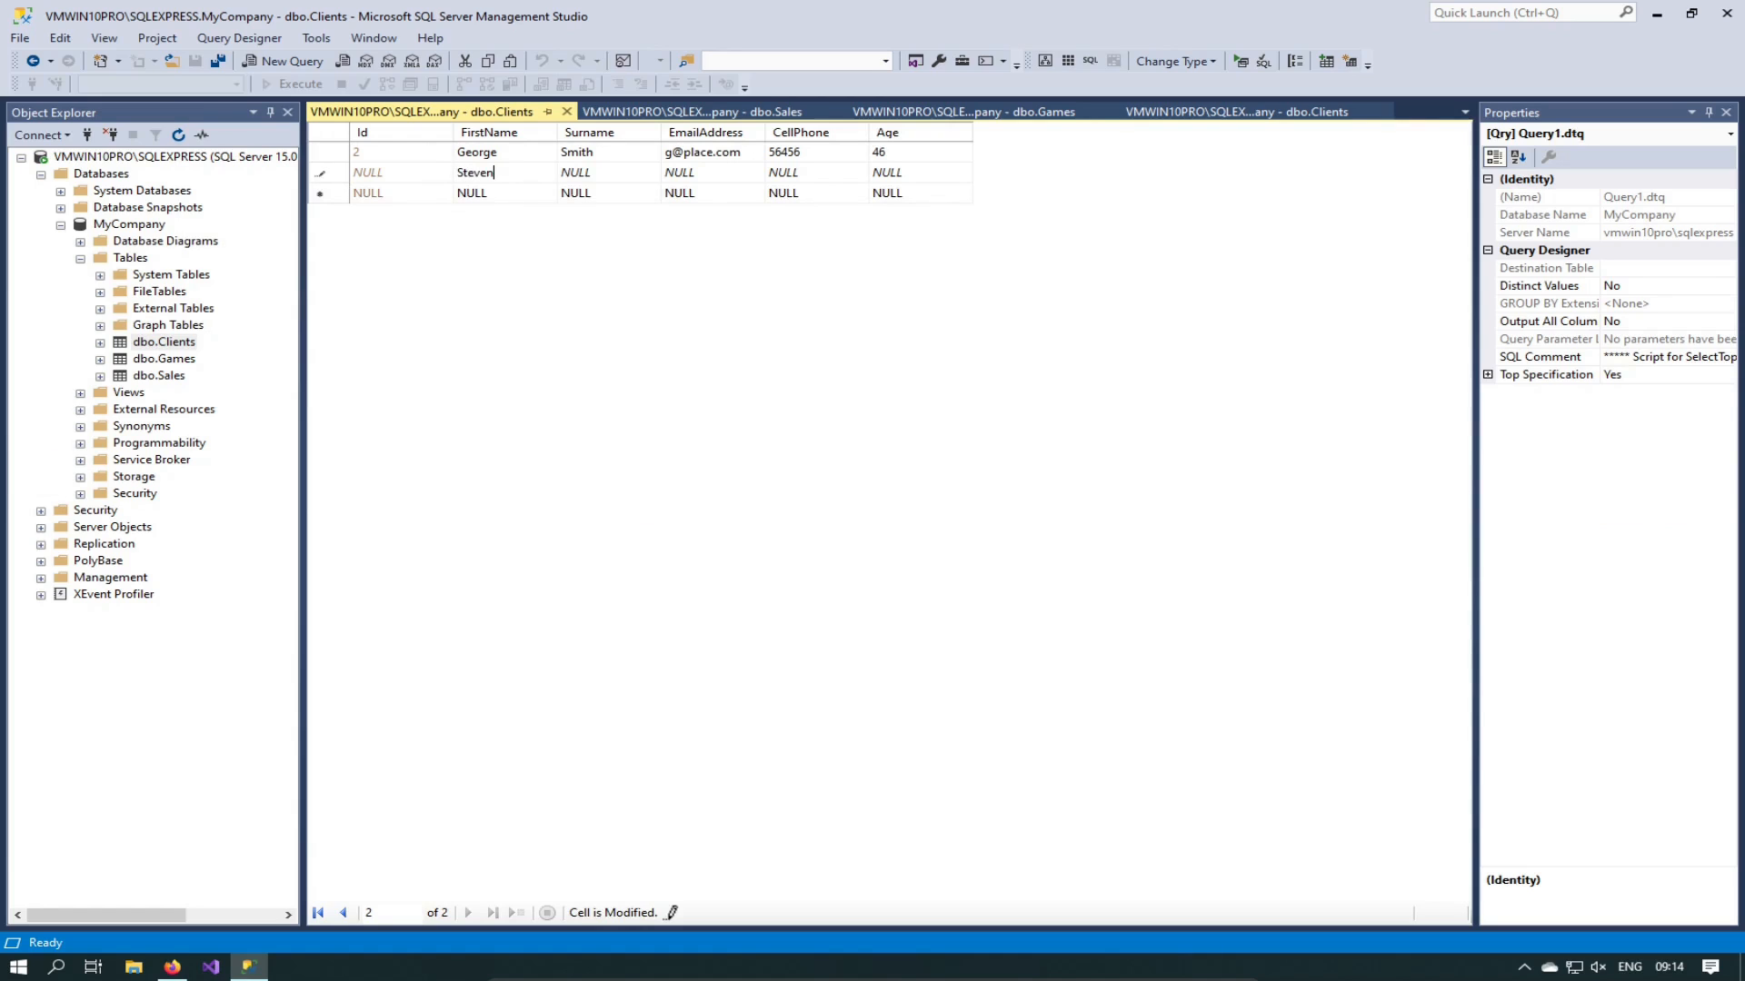
key("Tab")
key("Tab")
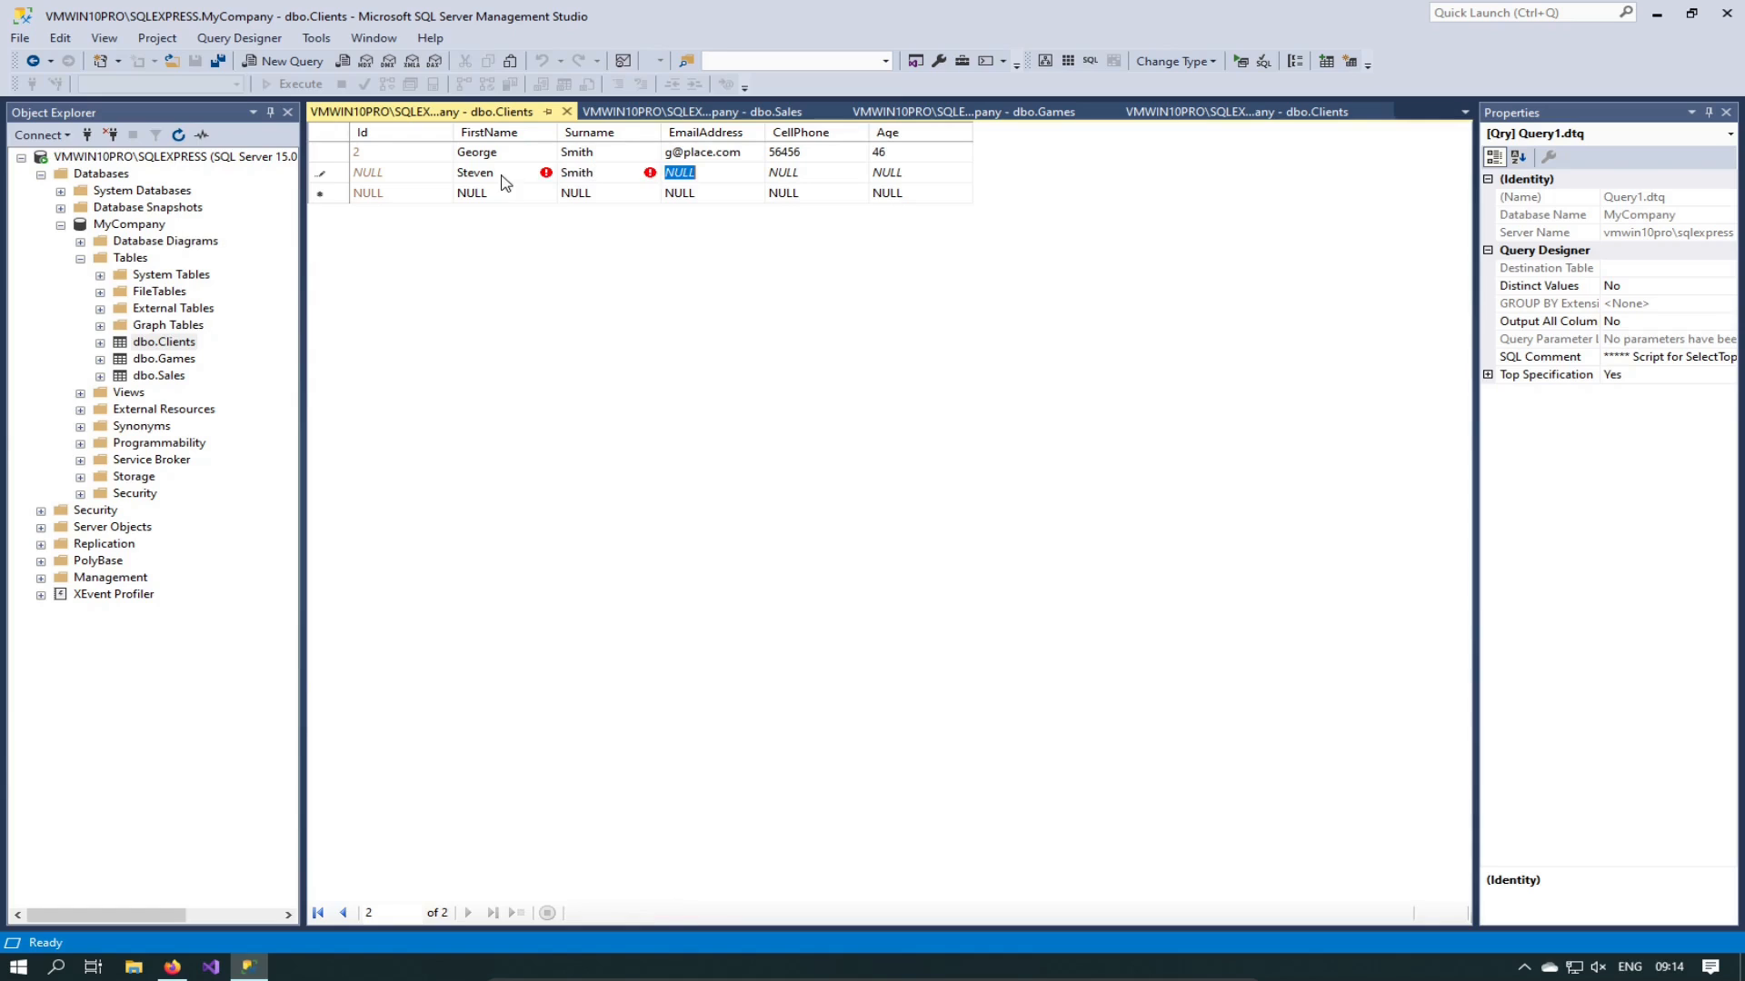
left_click(830, 175)
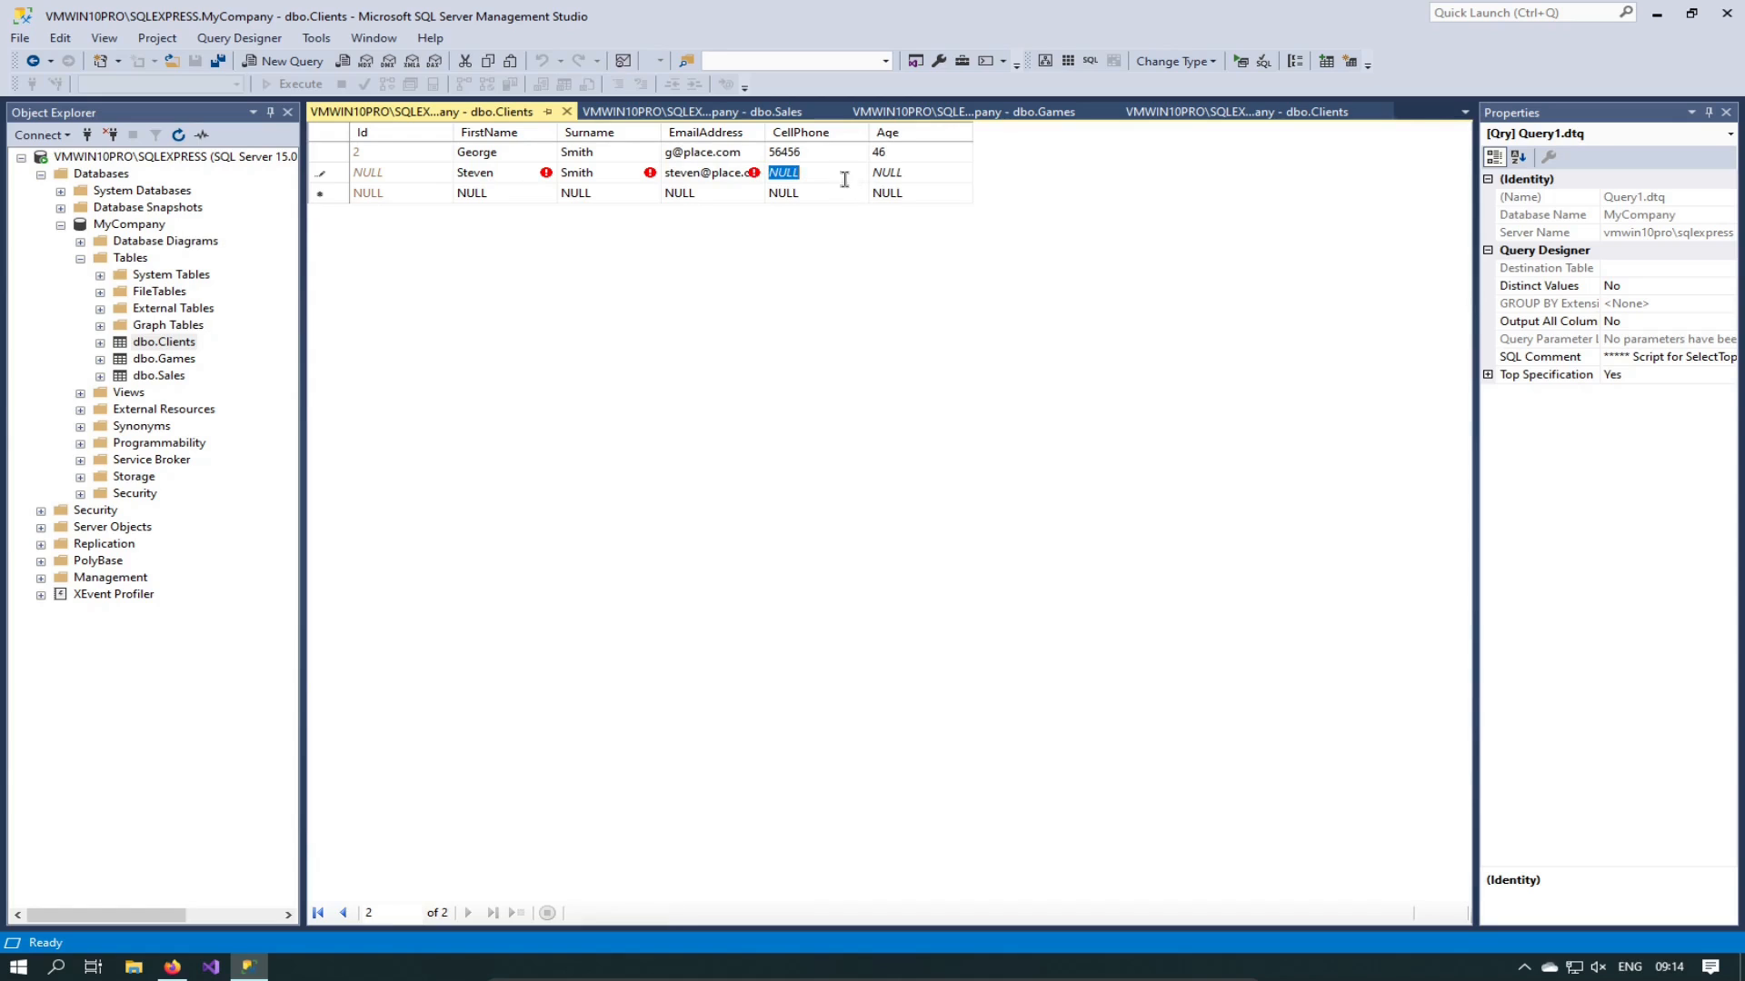
left_click(917, 171)
left_click(901, 153)
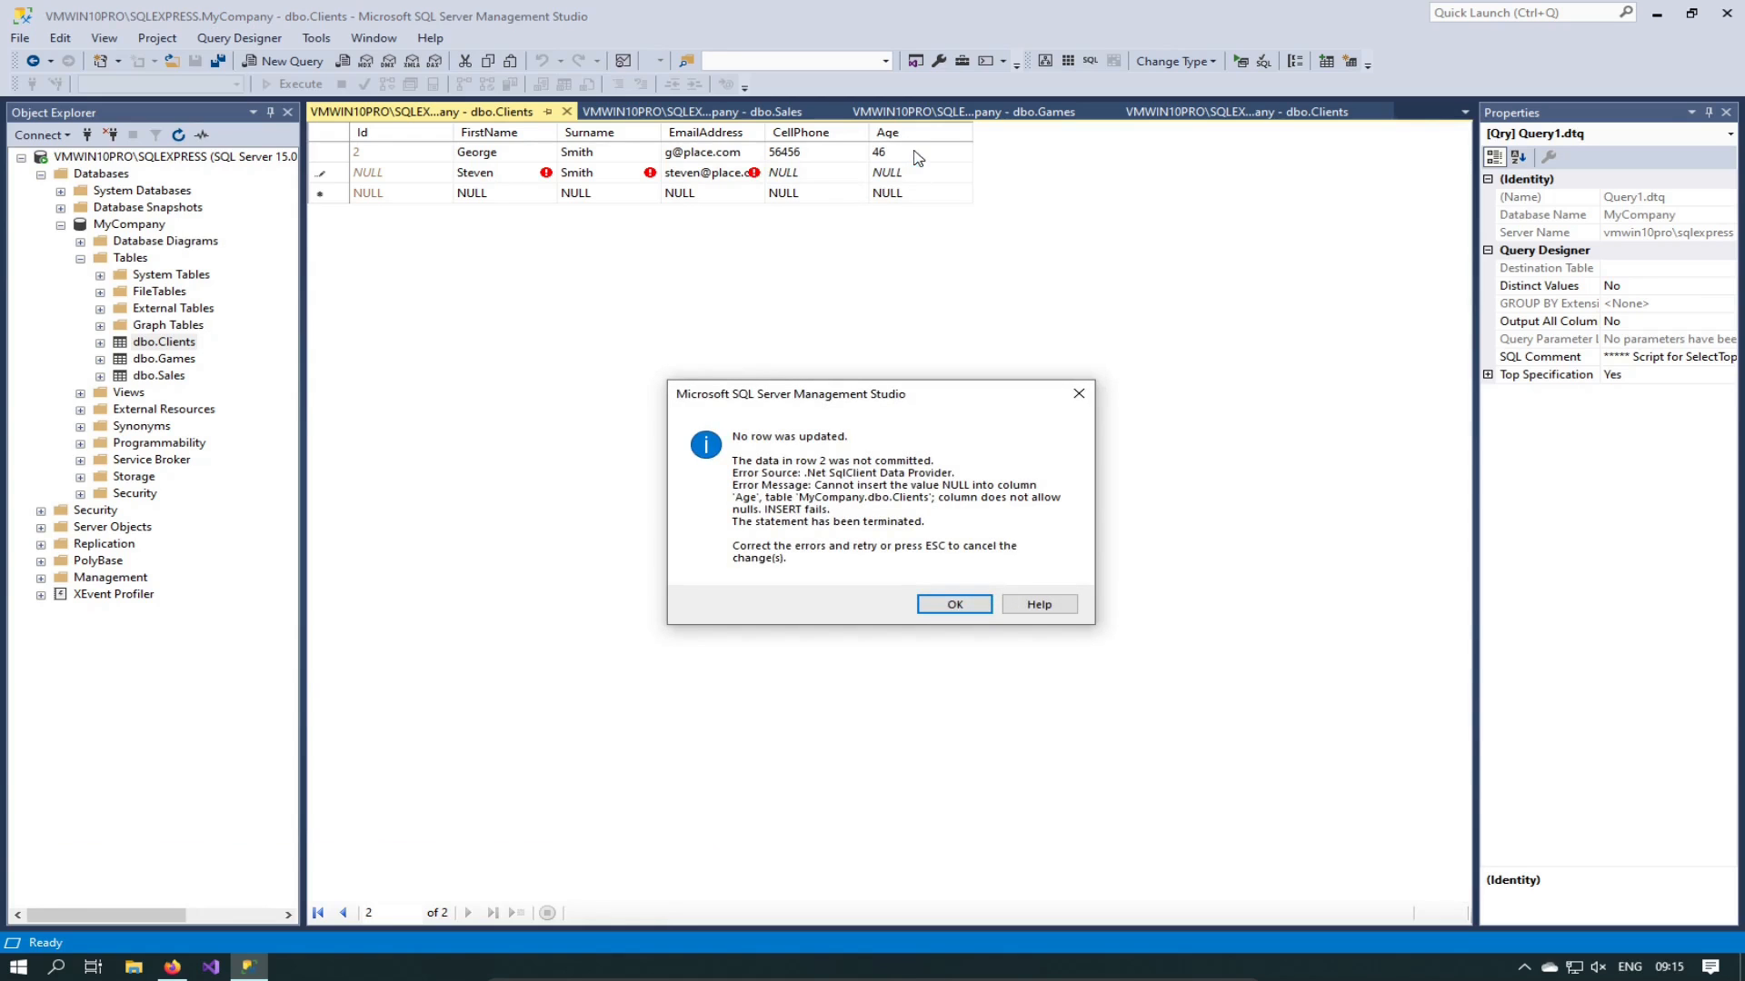
left_click(984, 609)
left_click_drag(921, 175, 872, 180)
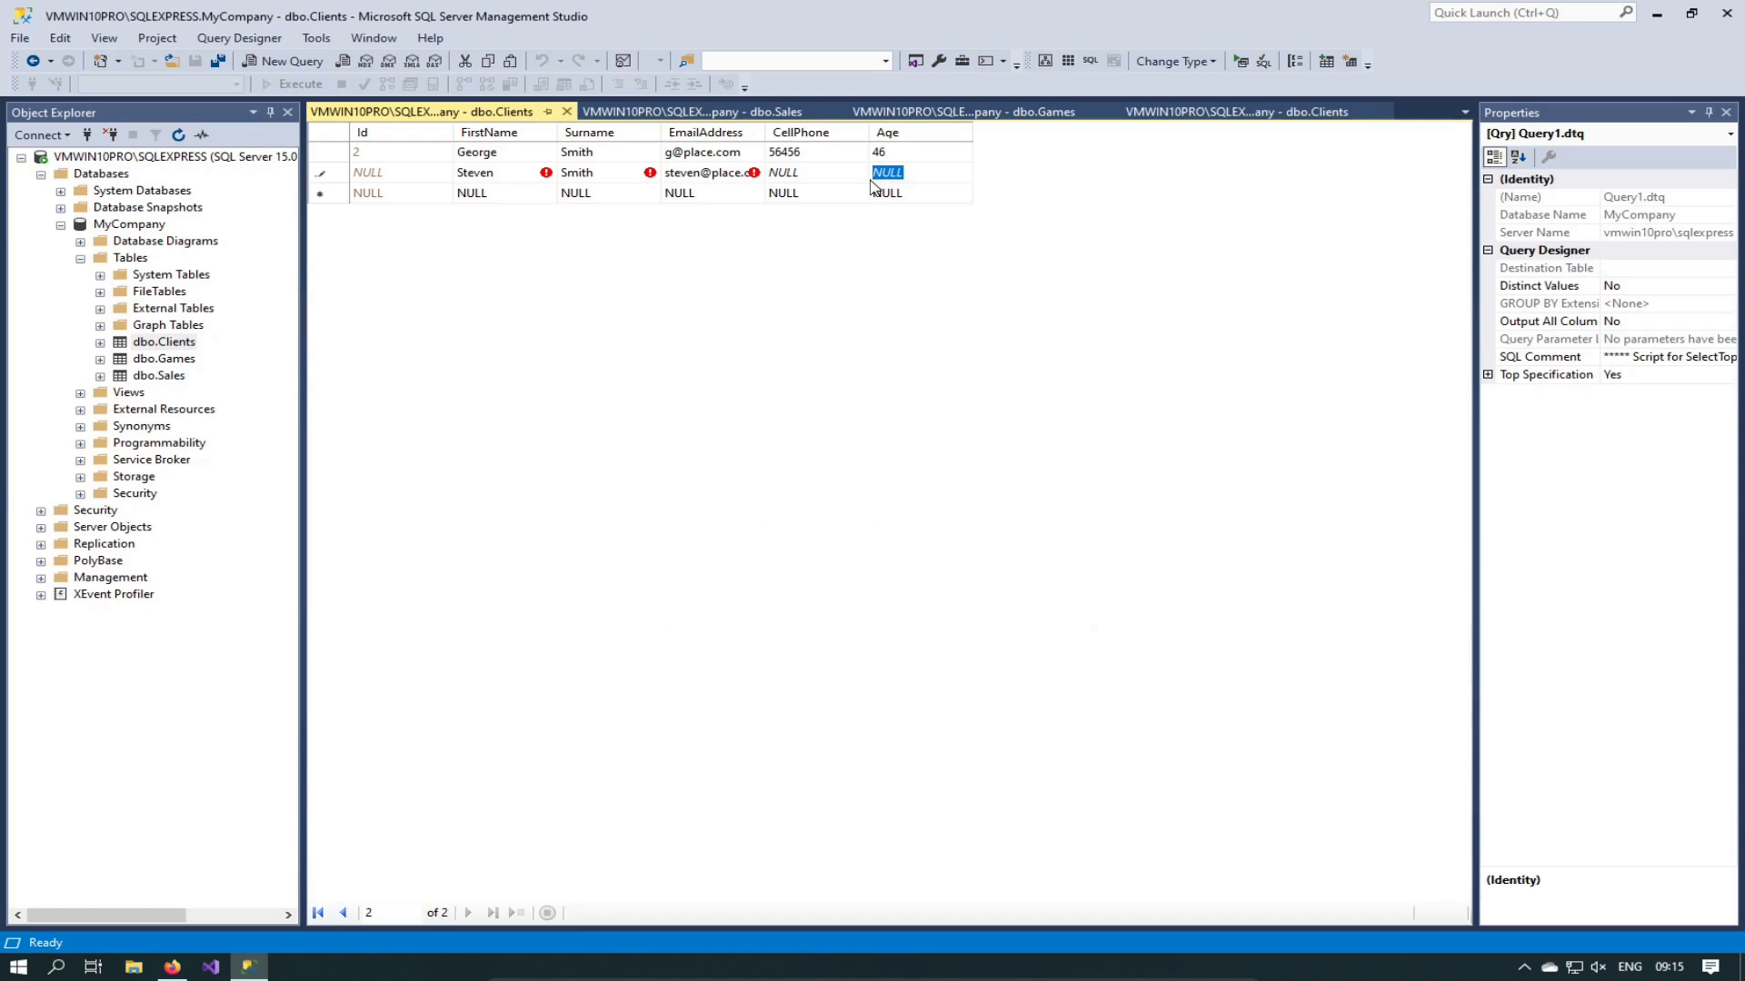
type("33")
Step: Save the second client and change the first client's age to 36
left_click(909, 153)
type("36")
left_click(912, 172)
Step: Open dbo.Games with Edit Top 200 Rows from Object Explorer
right_click(164, 359)
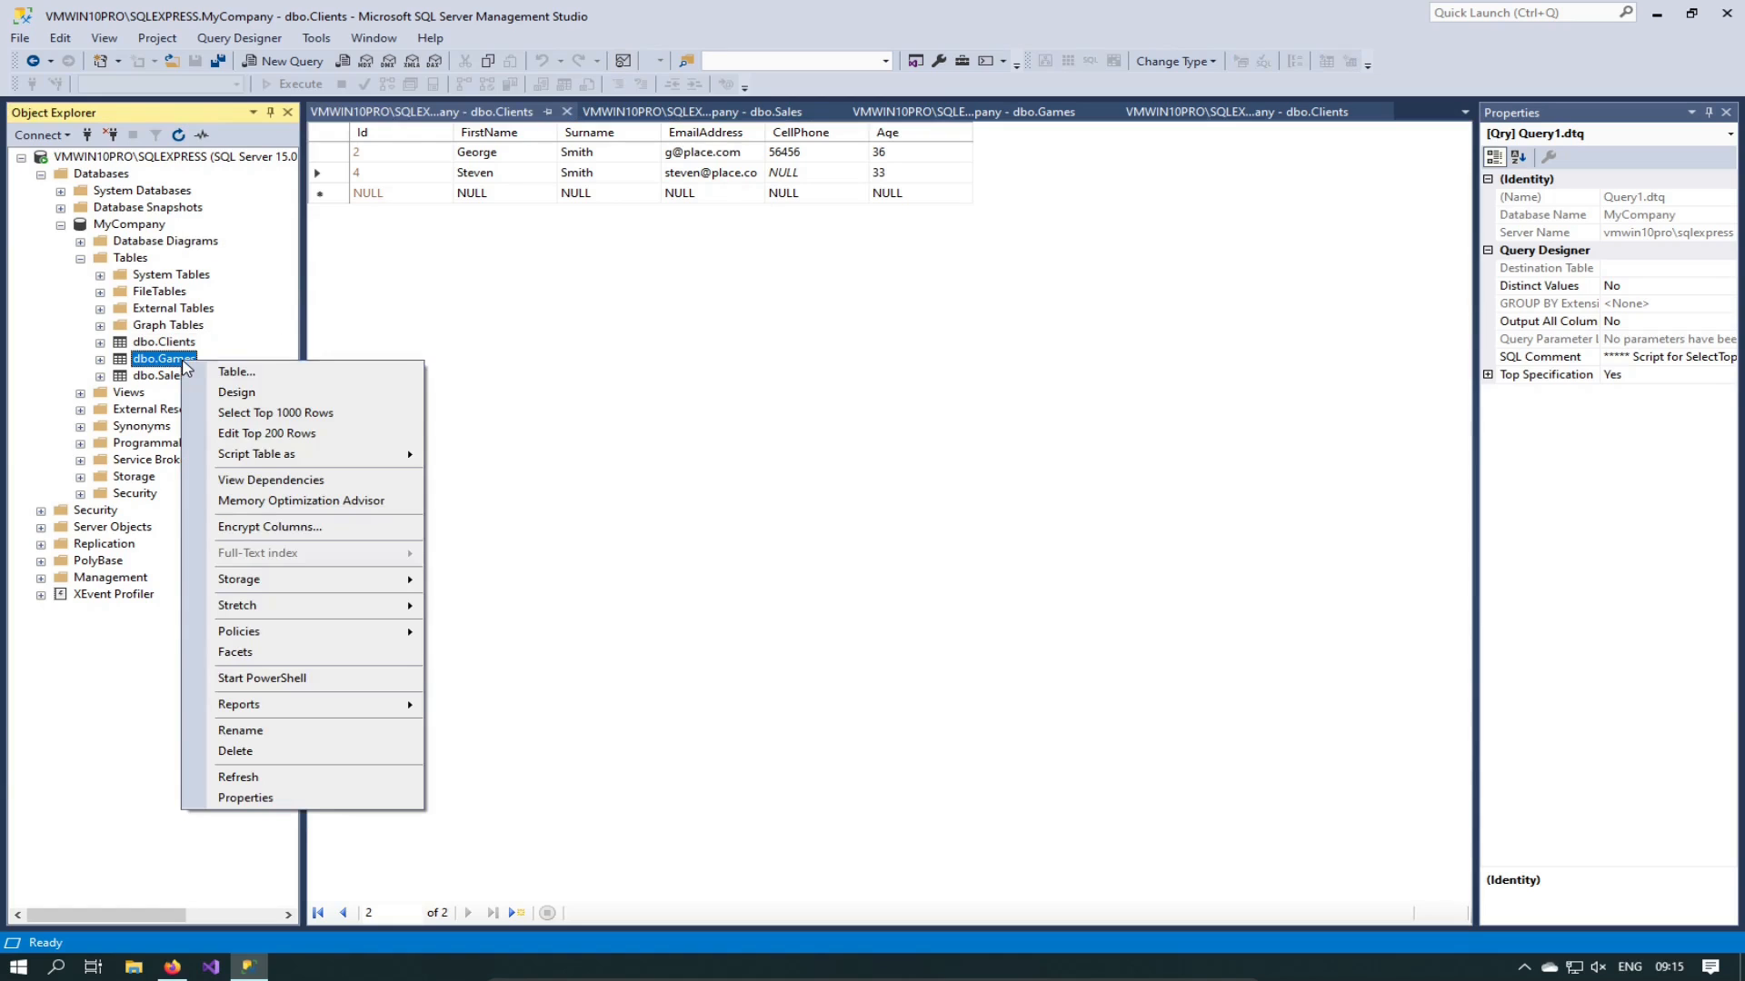
left_click(273, 433)
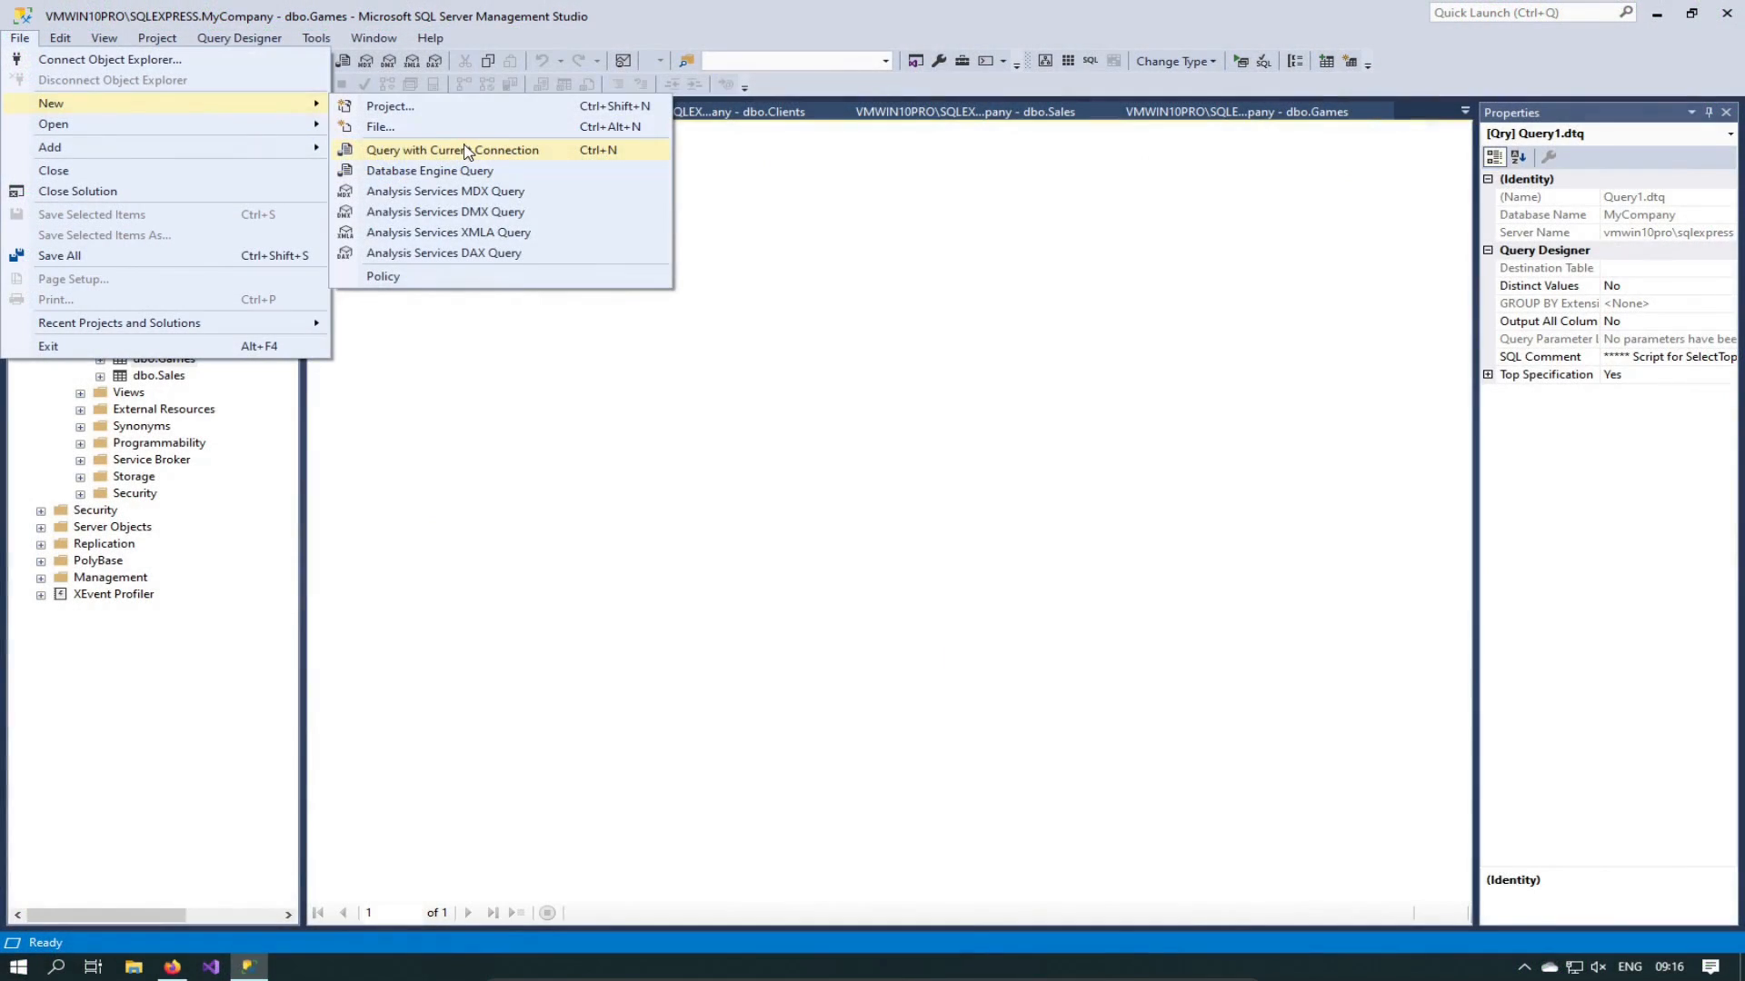
Step: Open a new query on MyCompany and close the dbo.Clients and dbo.Games editing tabs
left_click(465, 150)
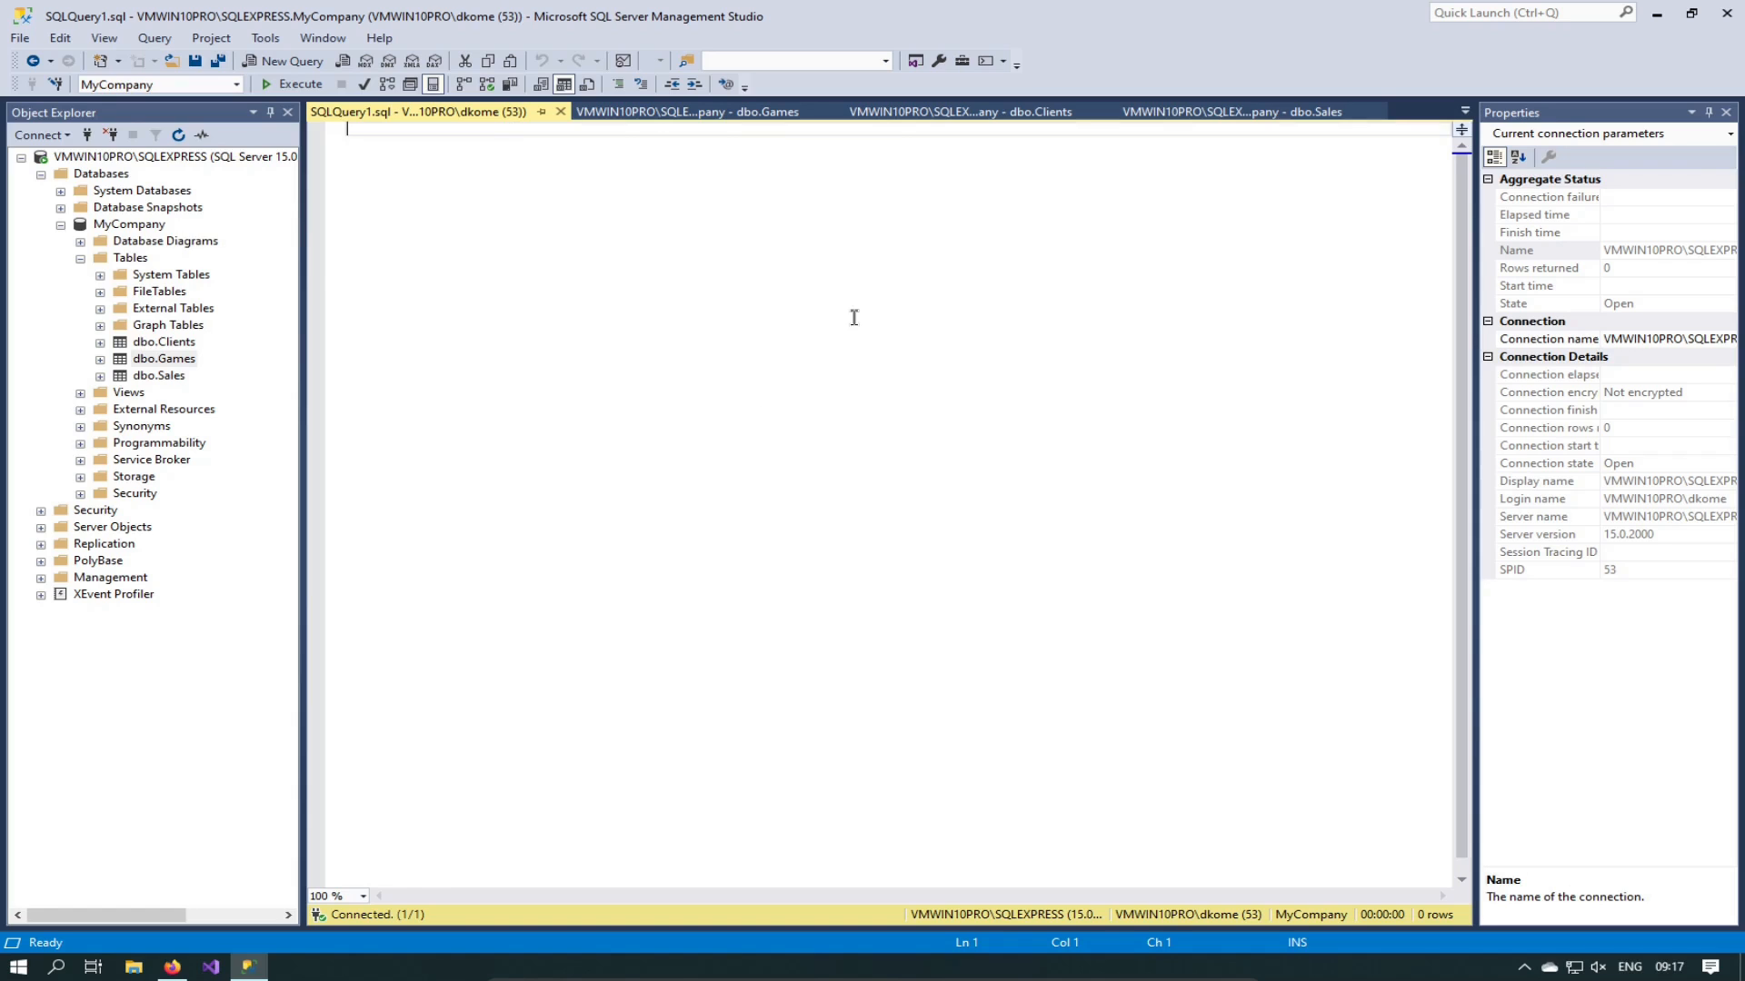
left_click(989, 118)
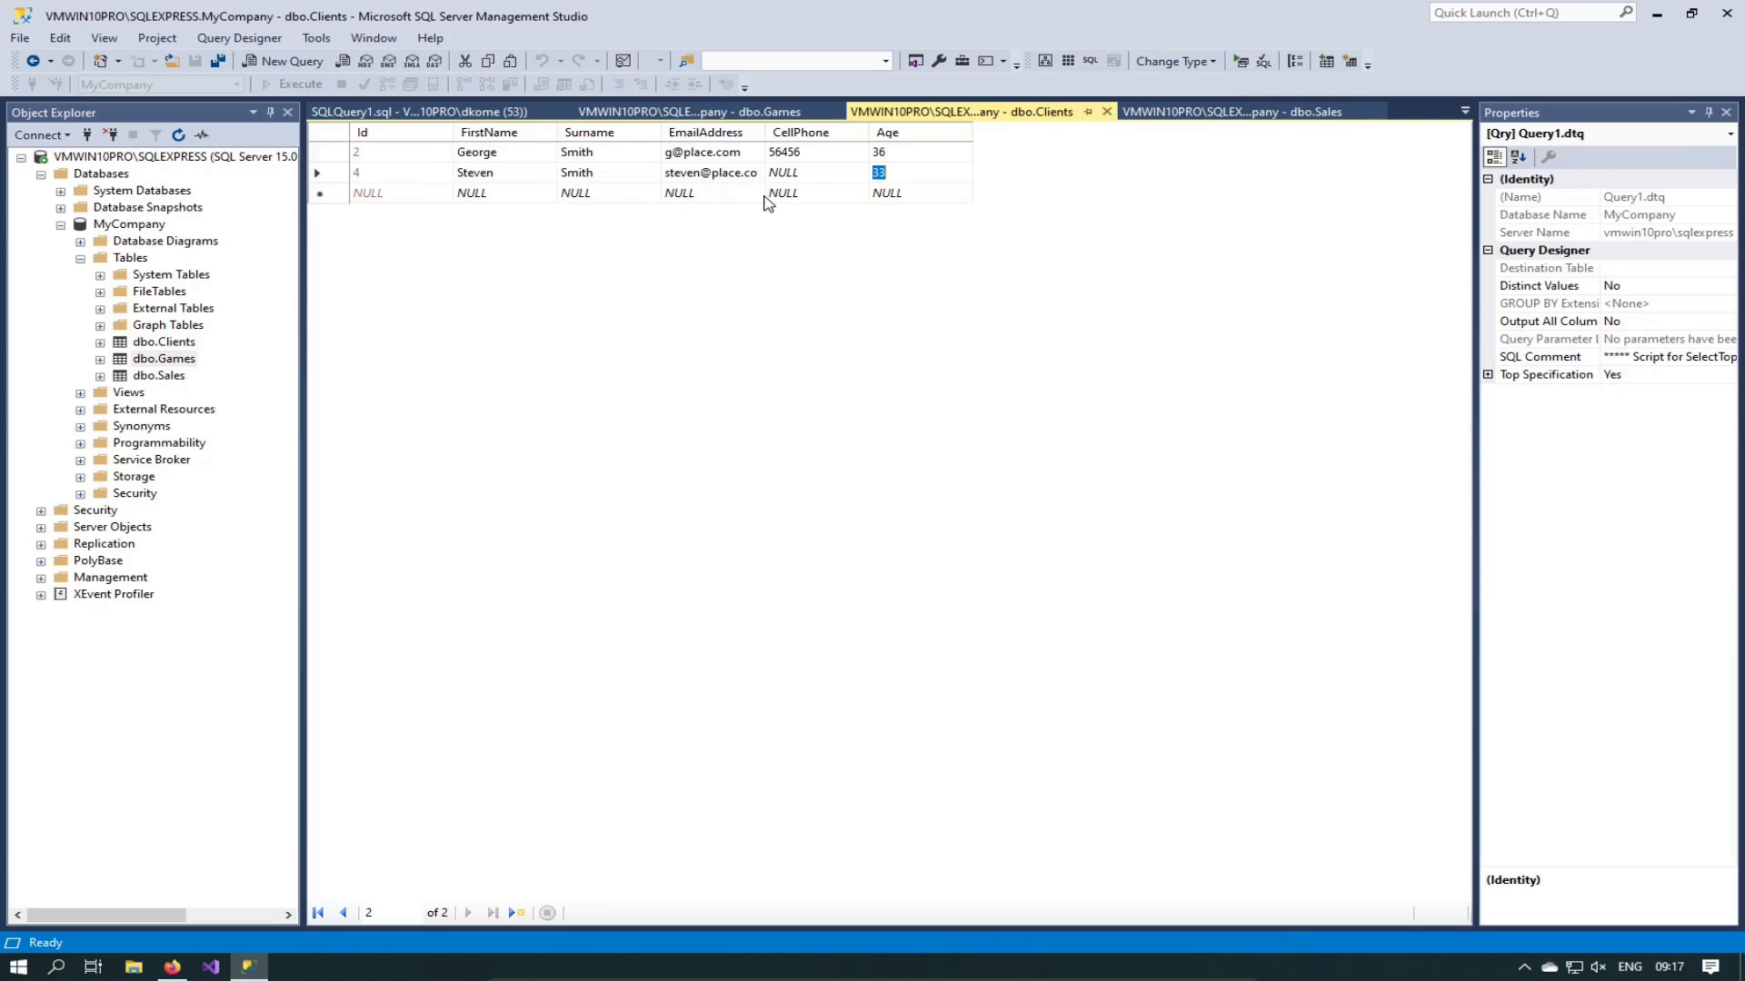
key("ctrl+F4")
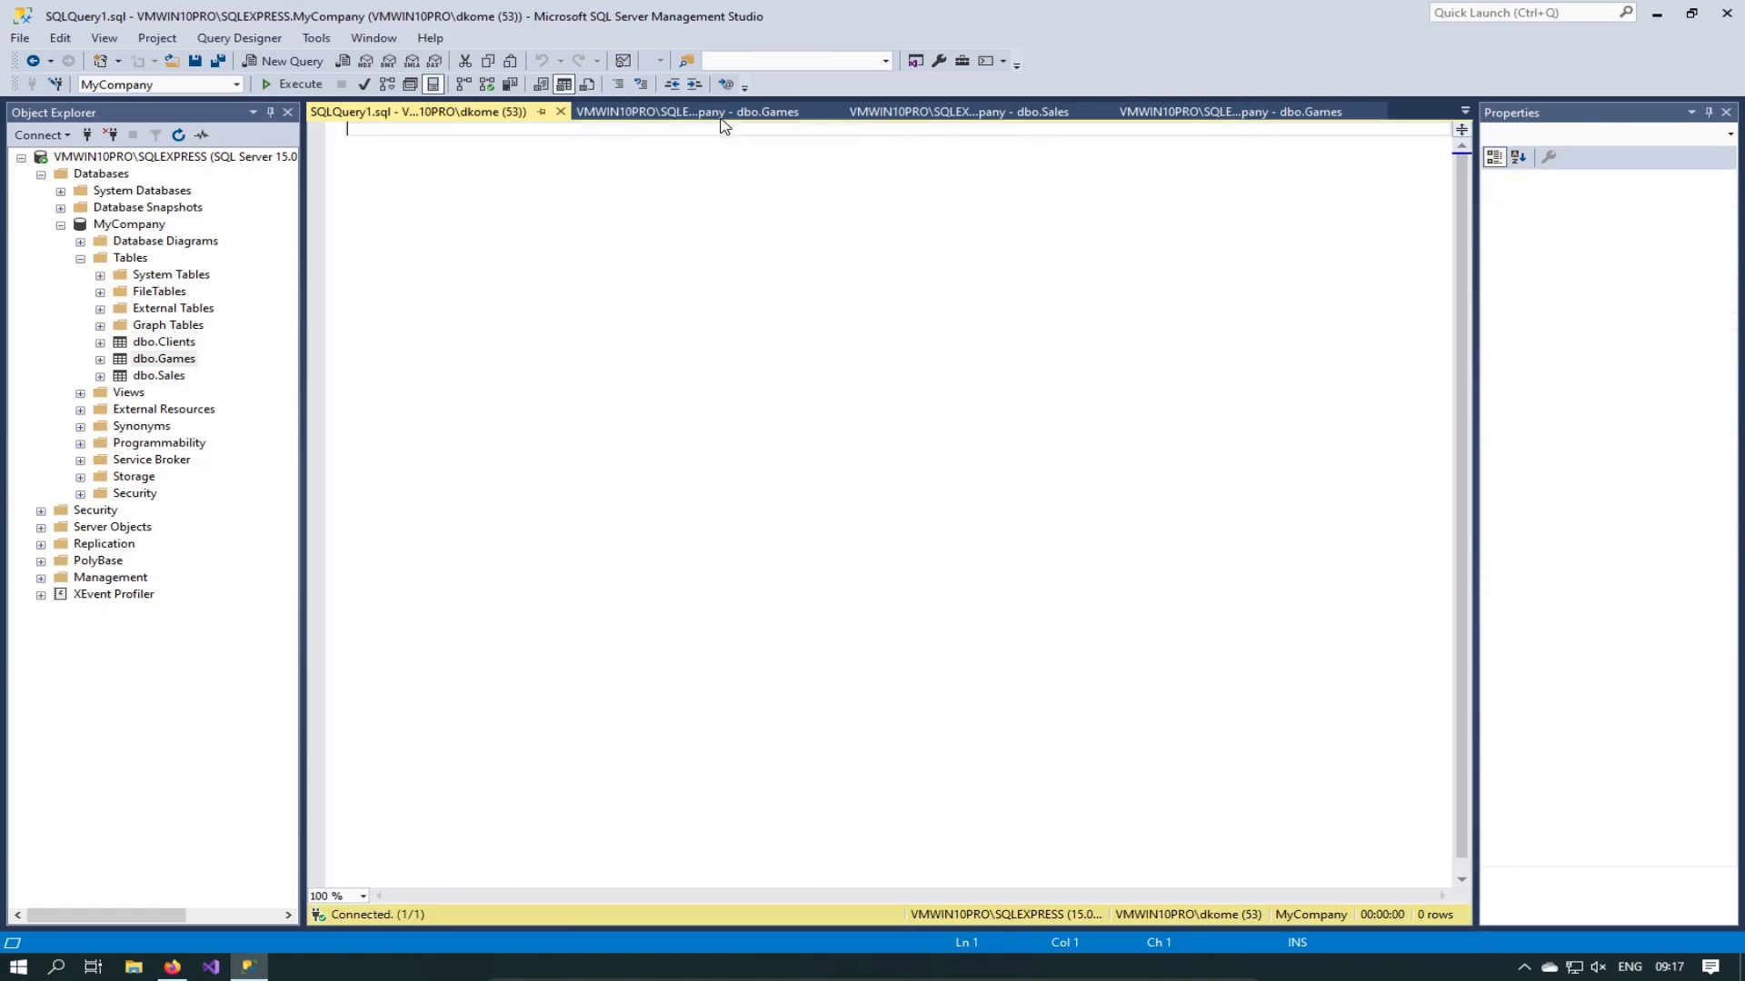
left_click(707, 117)
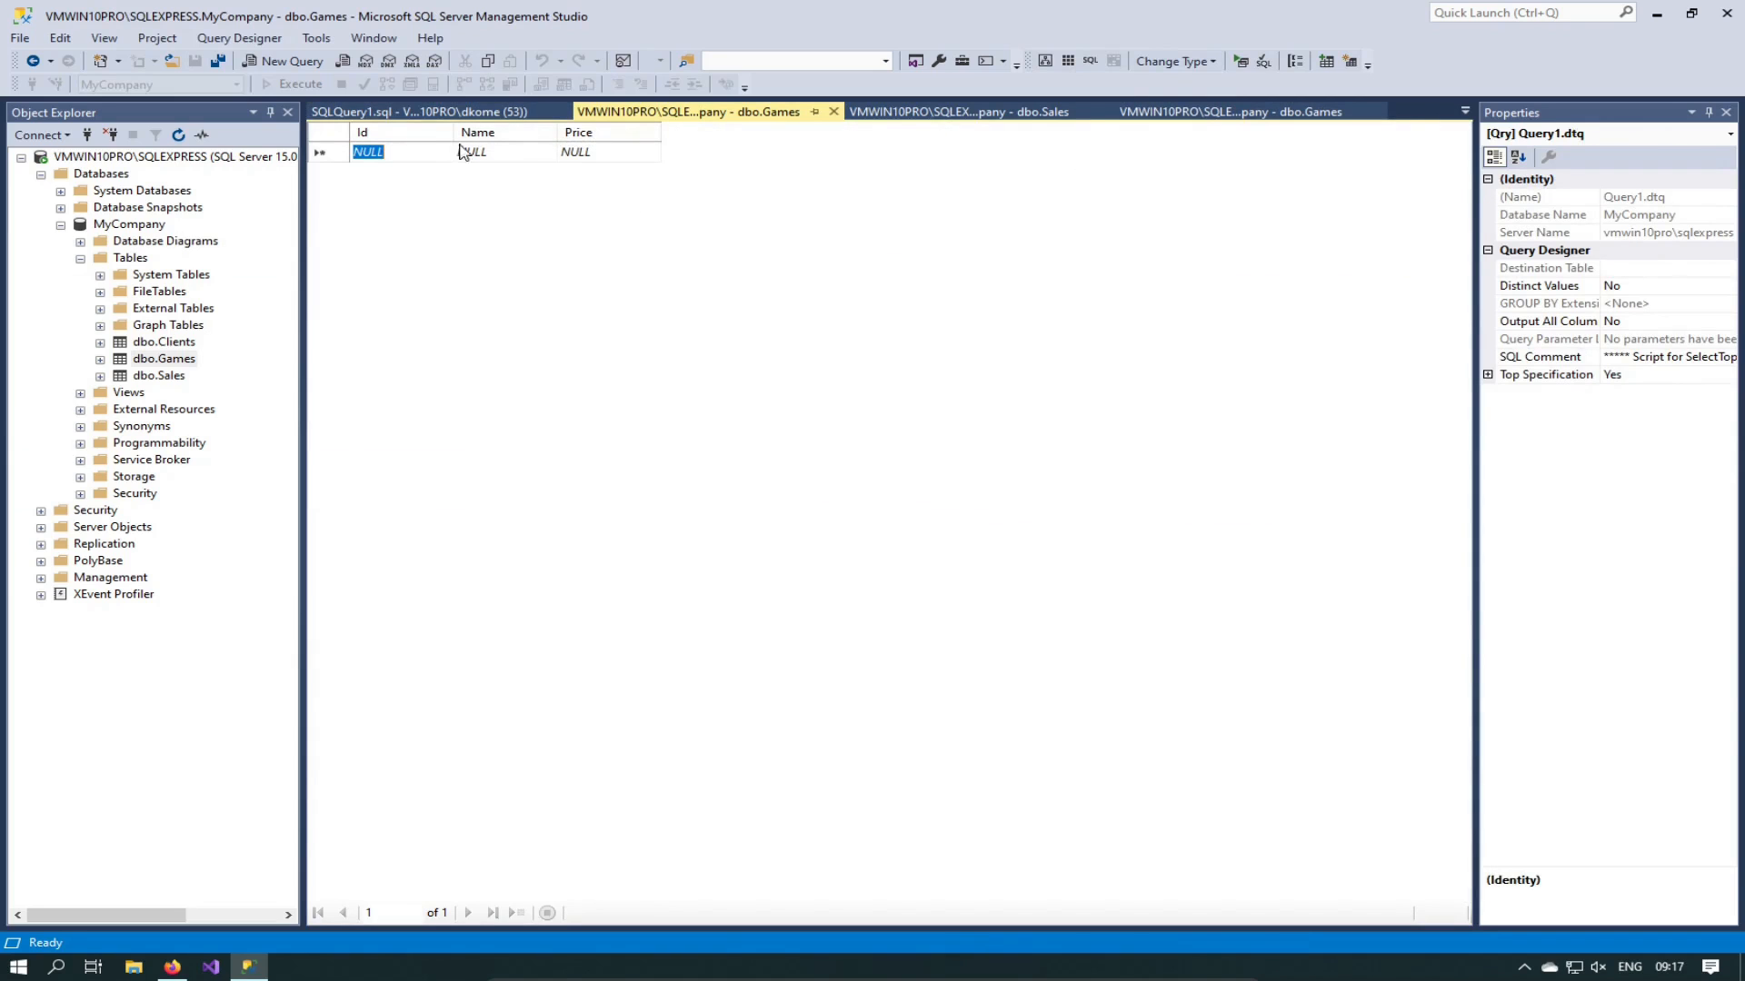
left_click(464, 112)
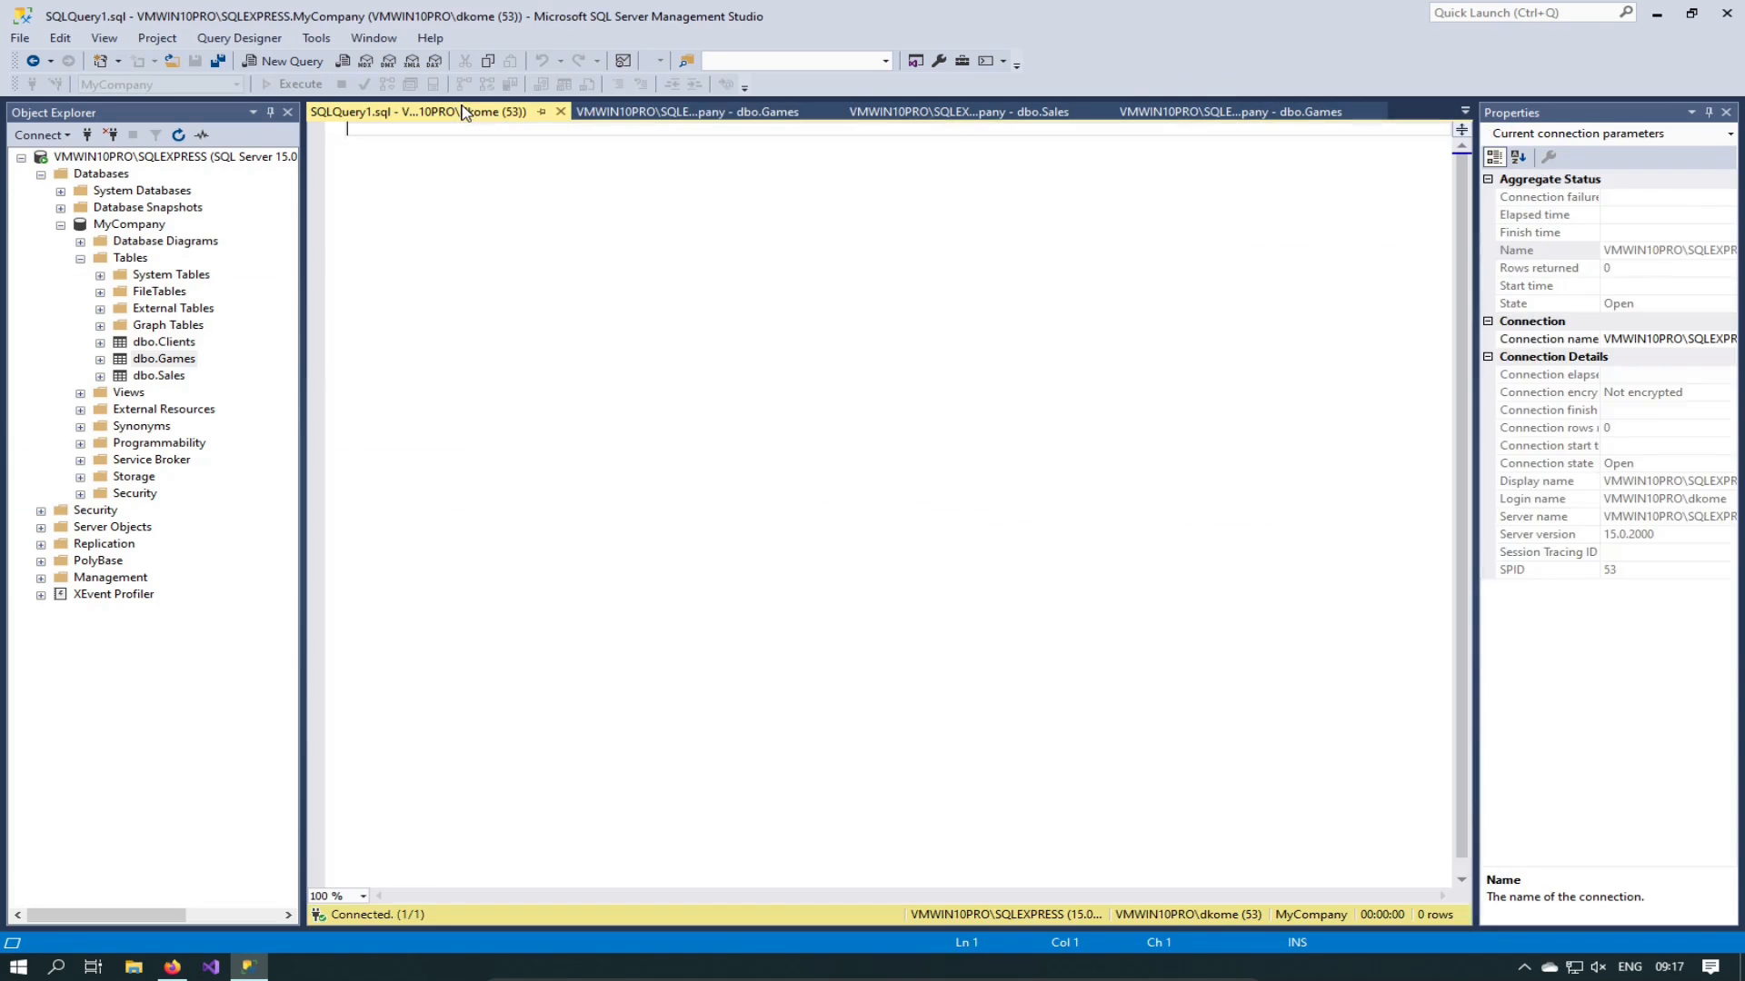
left_click(625, 115)
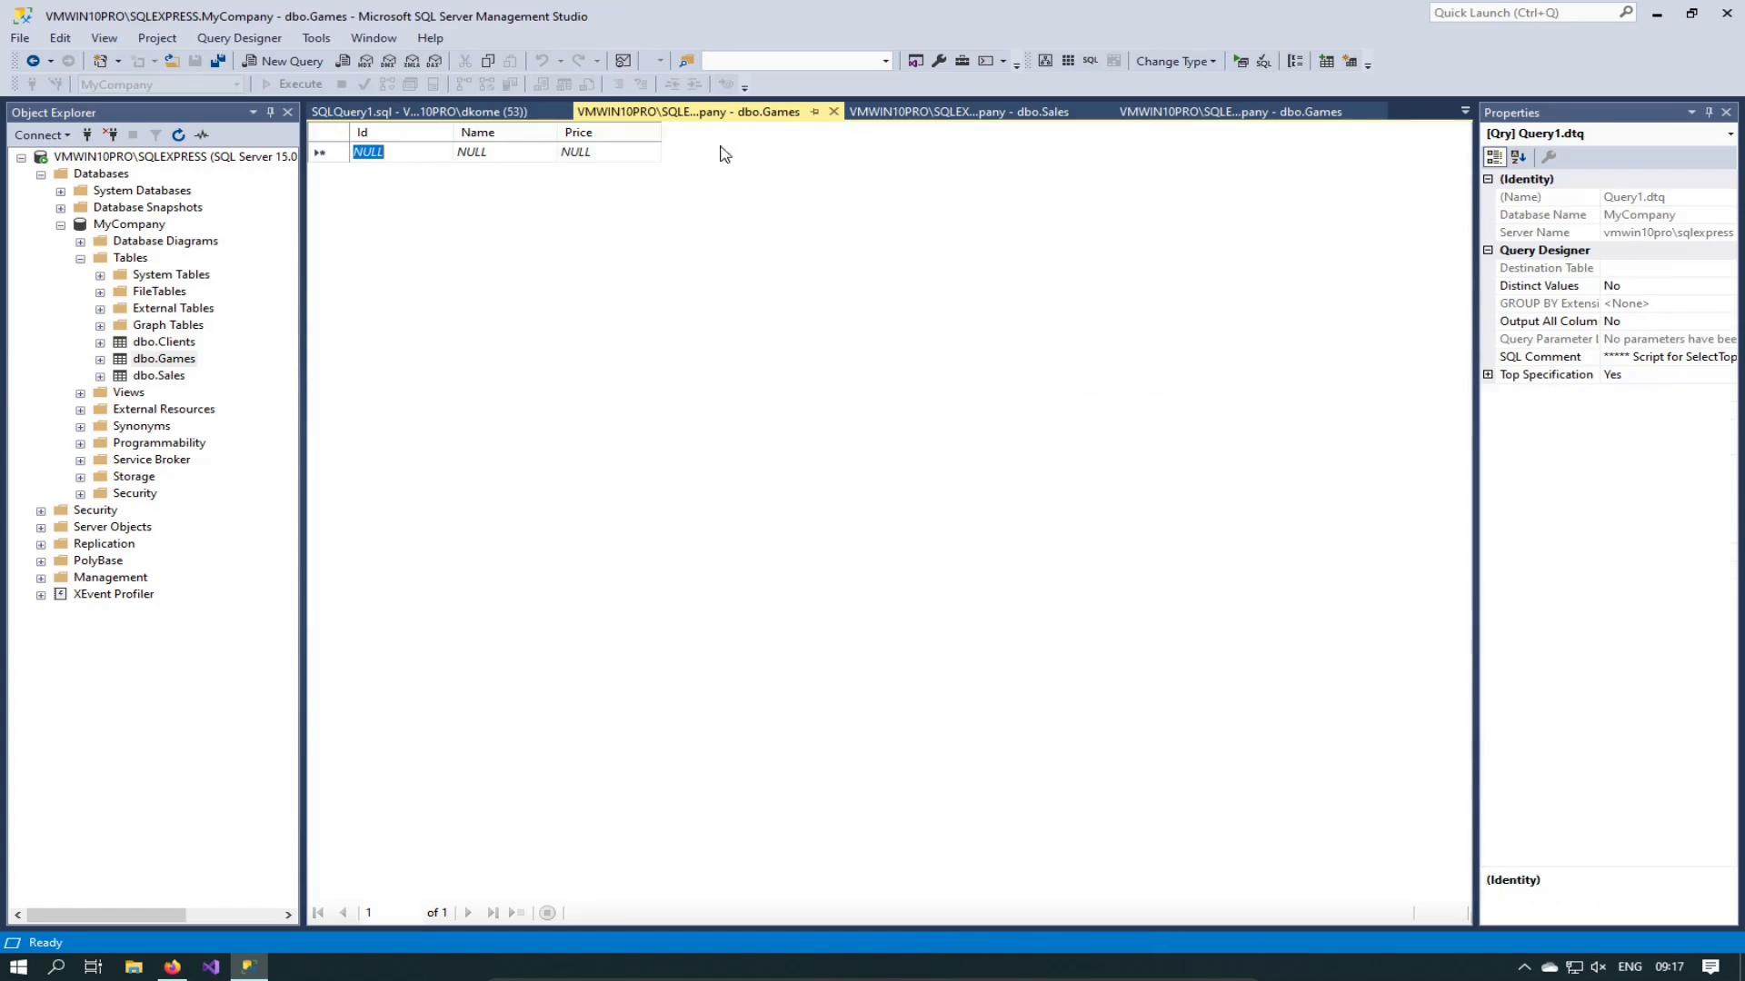
left_click(832, 112)
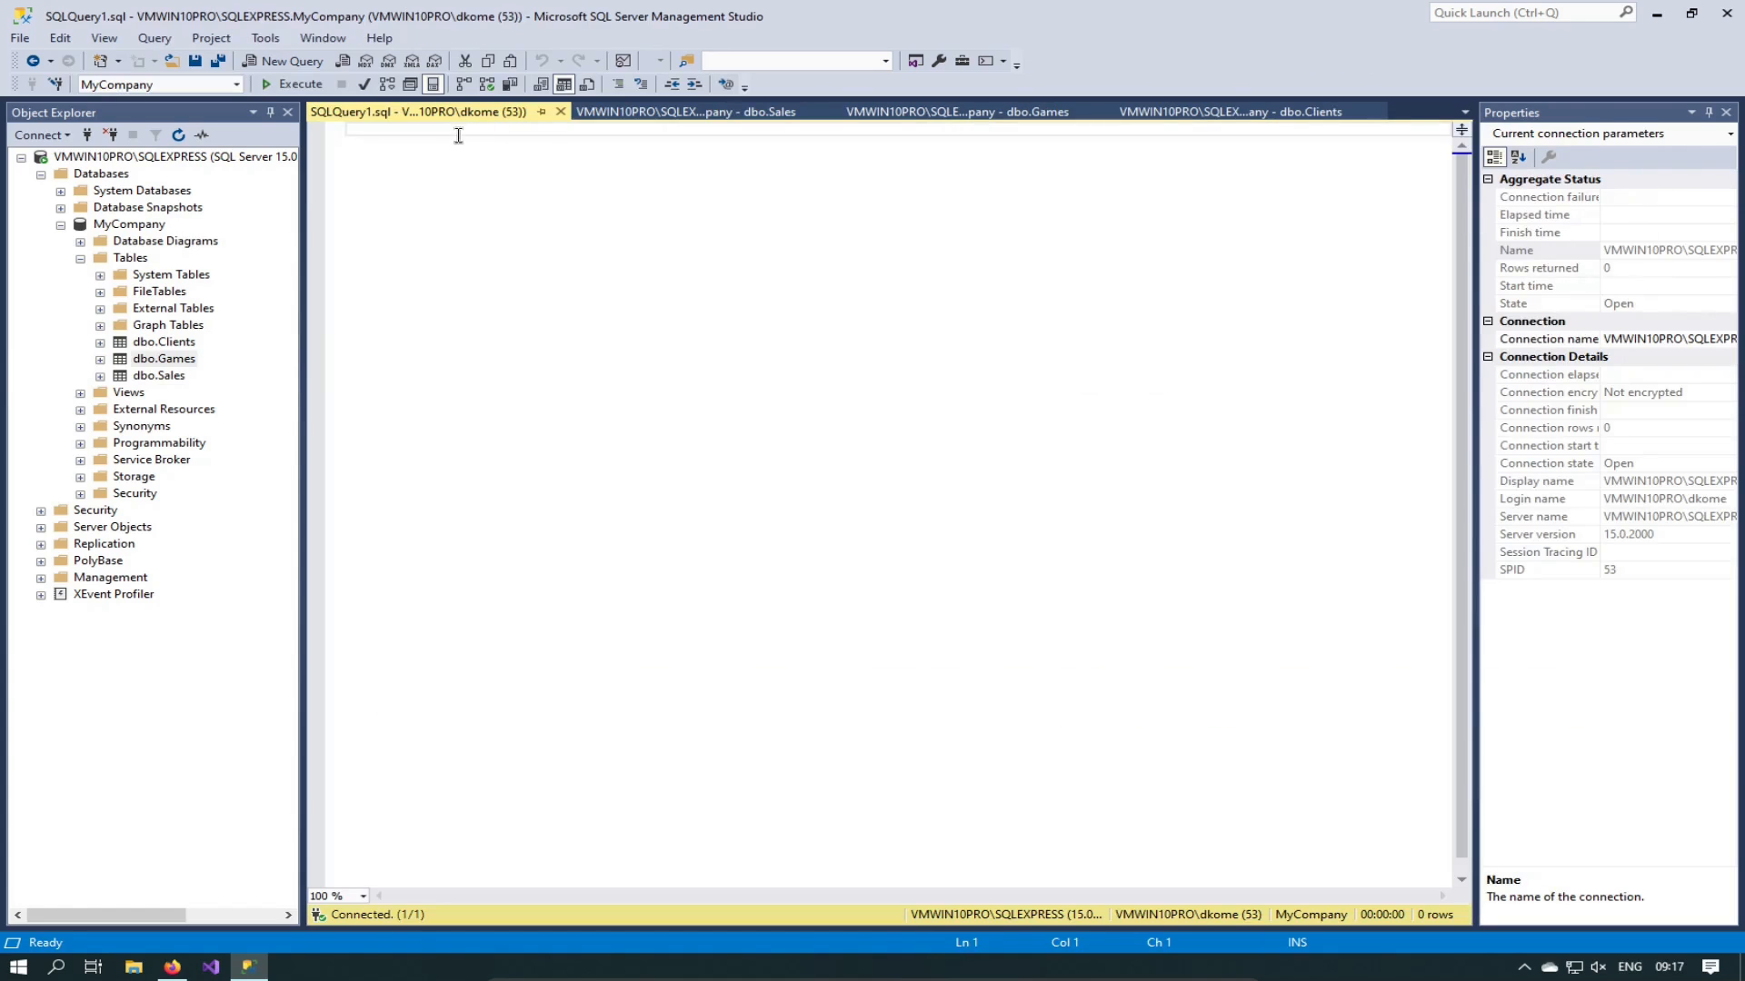
Step: Type INSERT [dbo].[Games] (Name, Price), picking Games from IntelliSense
type("INSERT")
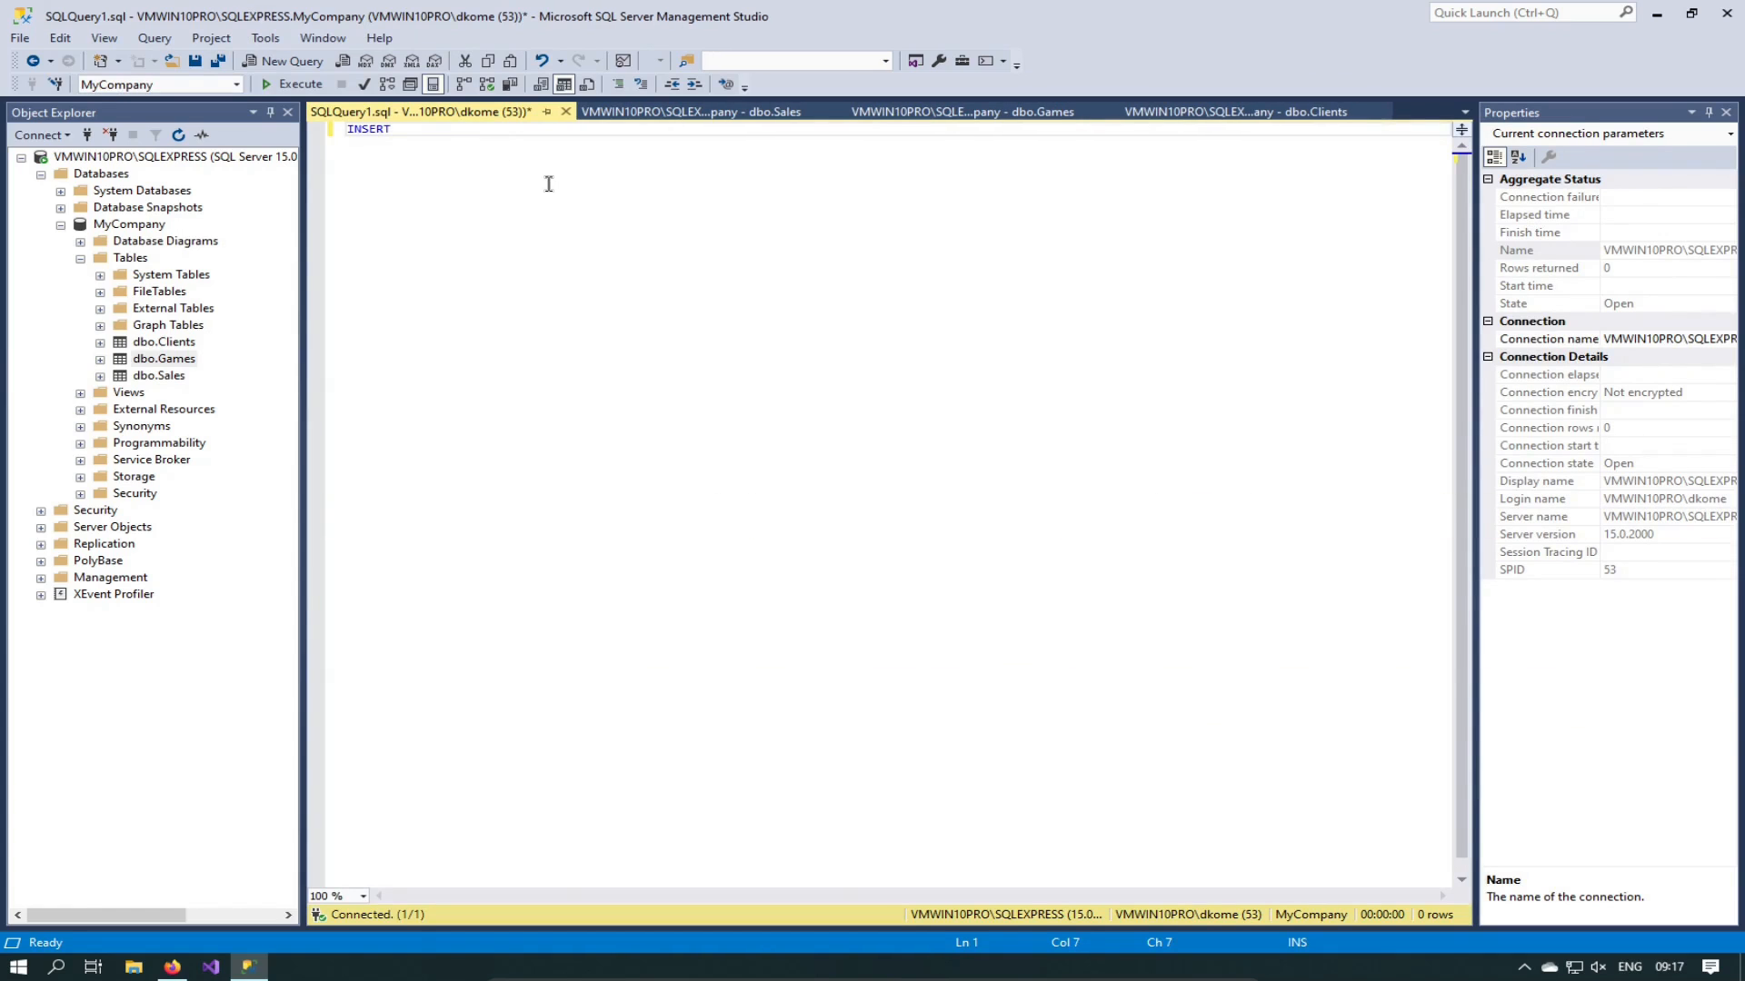
type(" [dbo]")
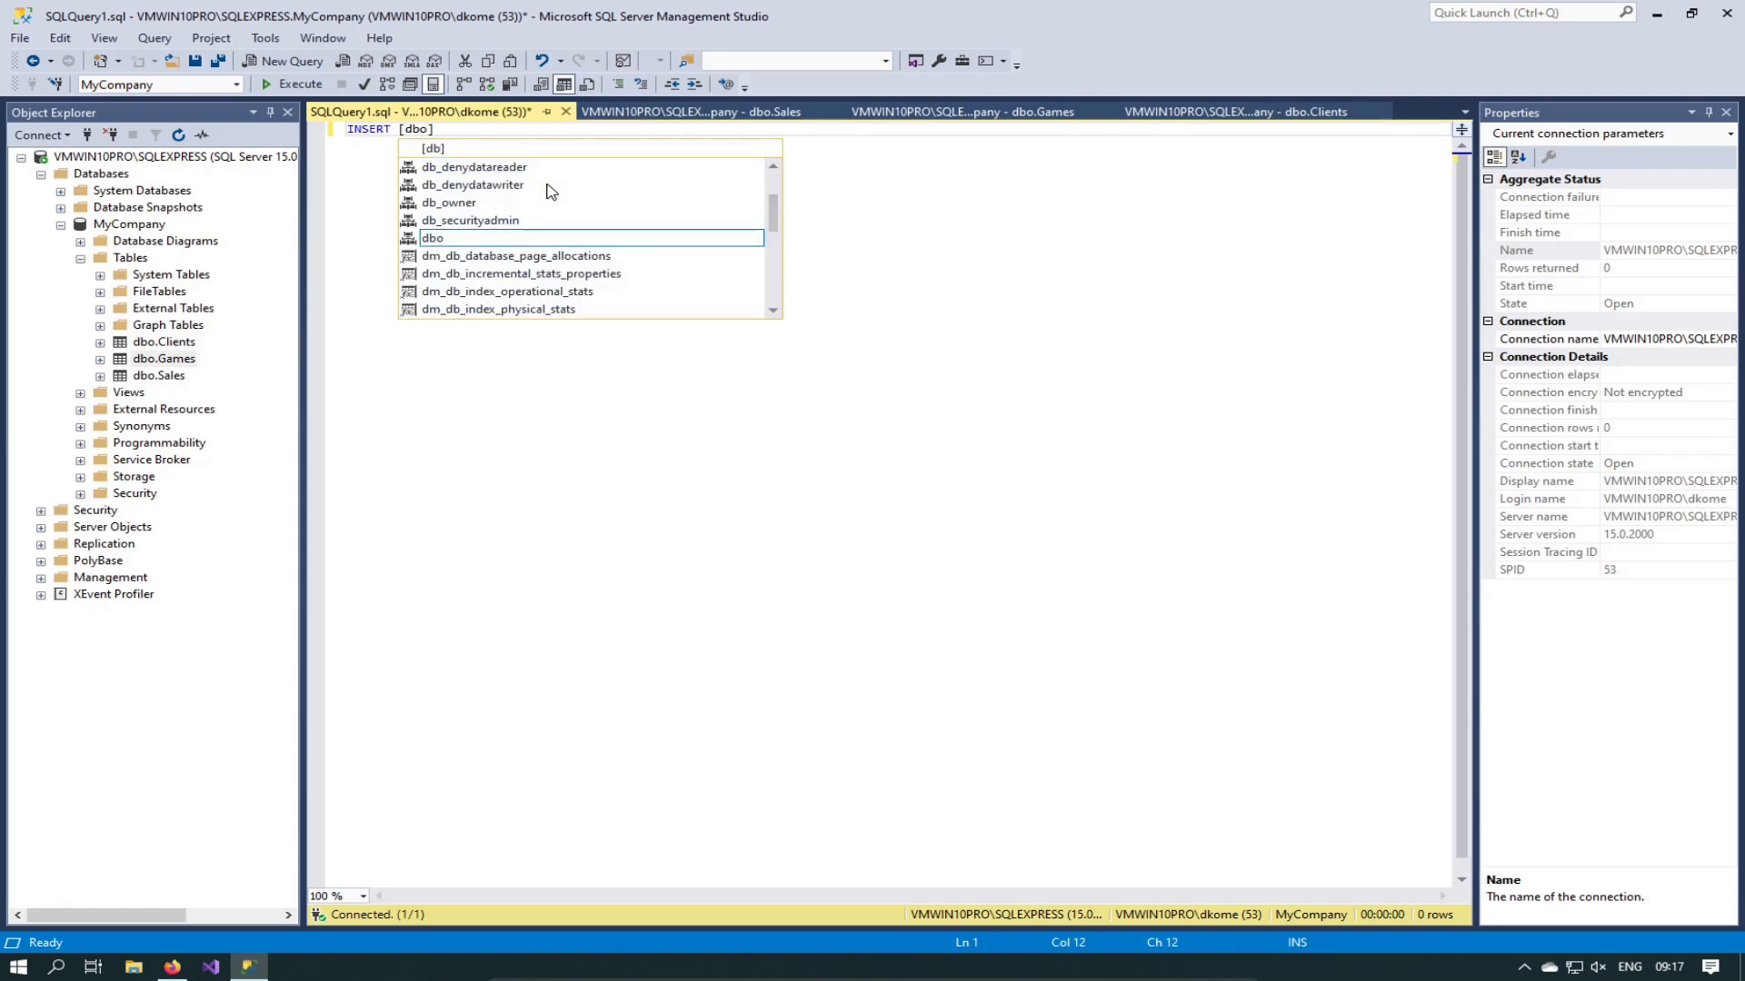
type(".[")
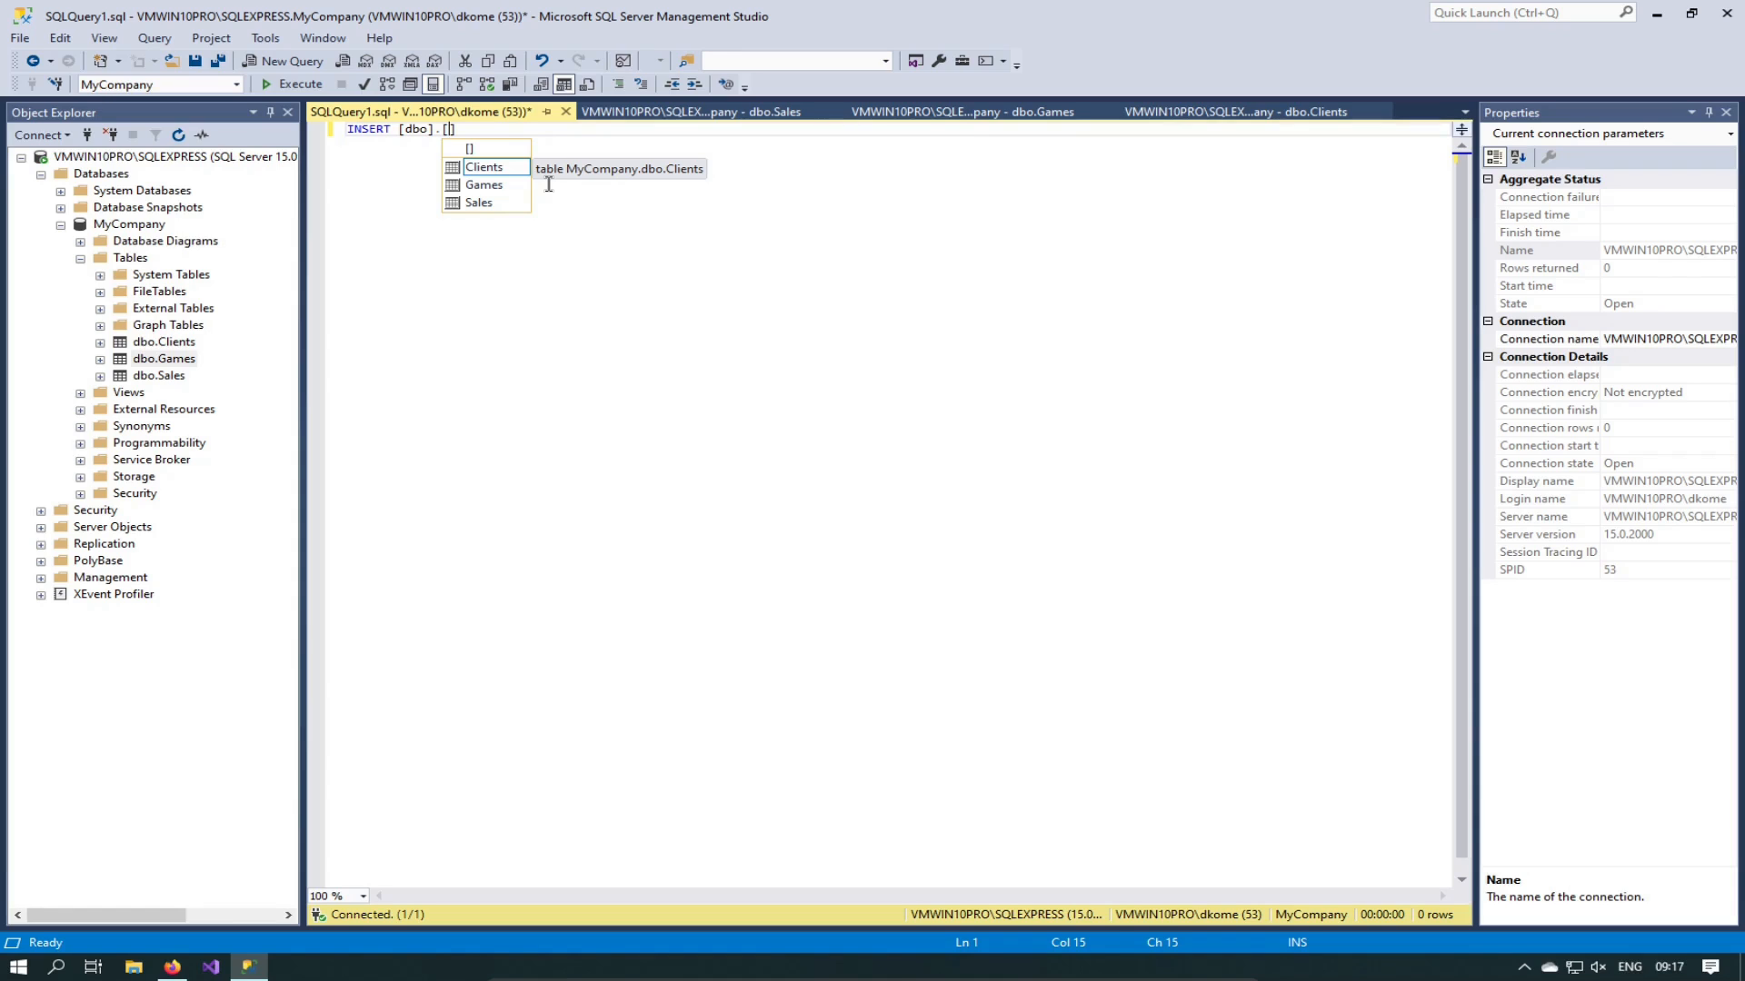
key("Down")
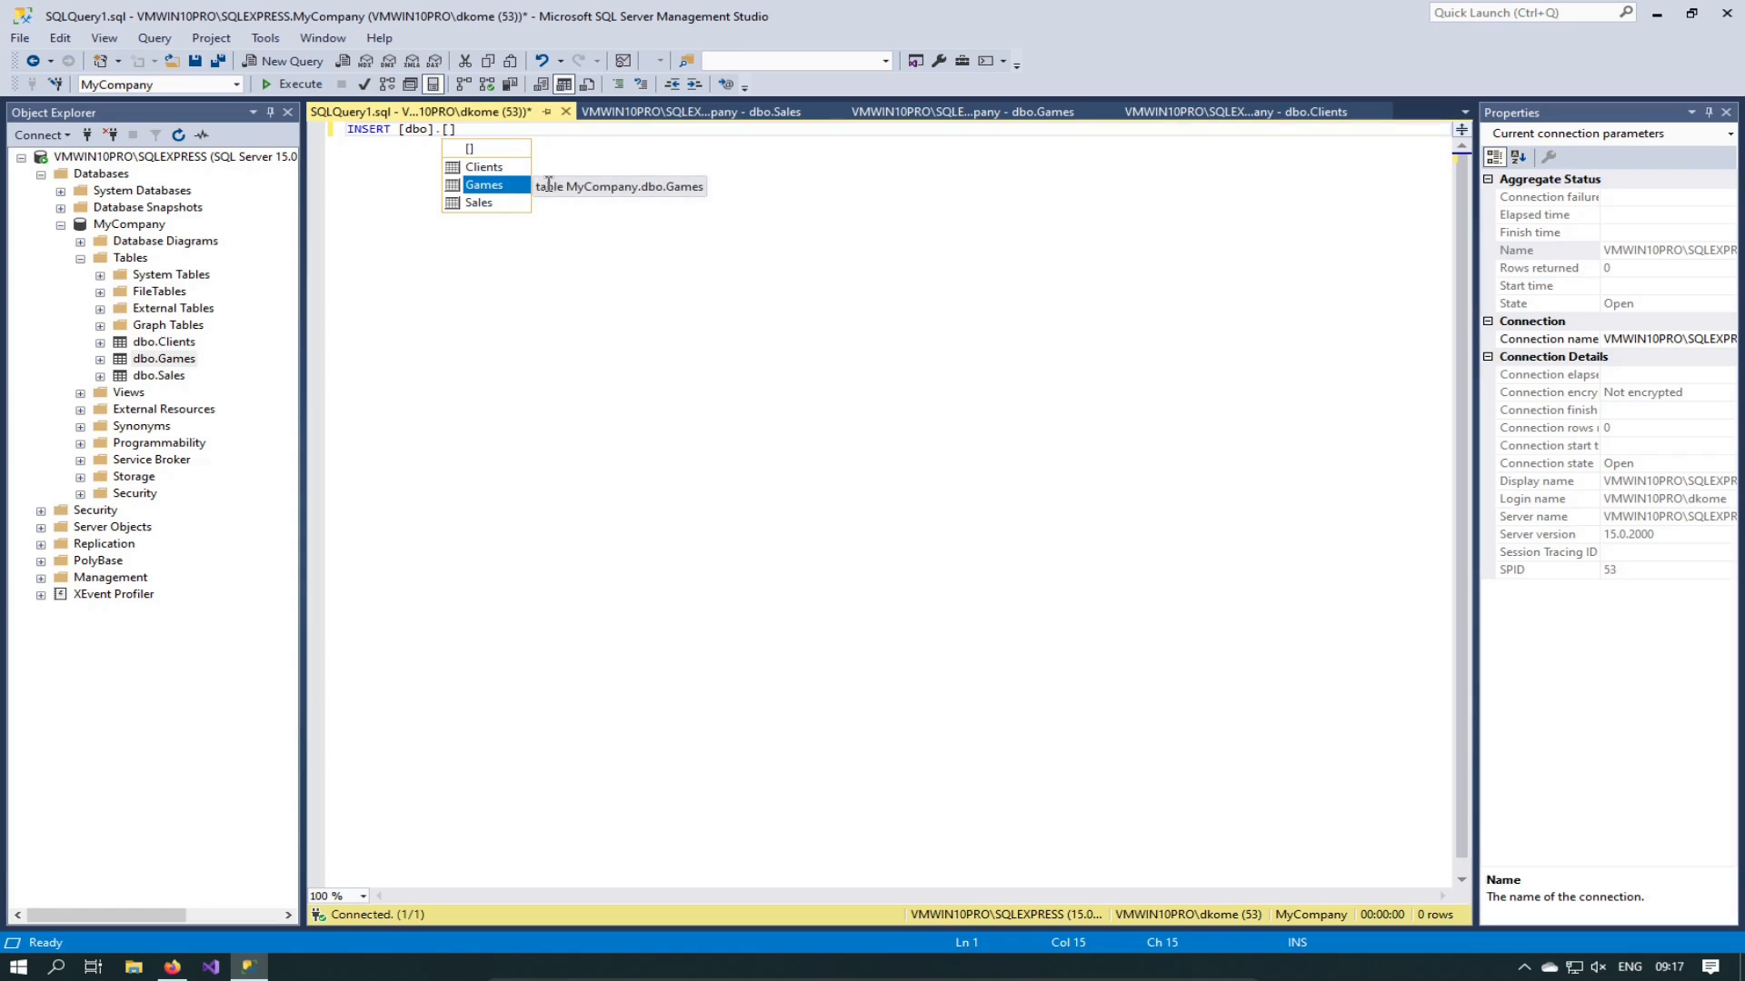
key("Tab")
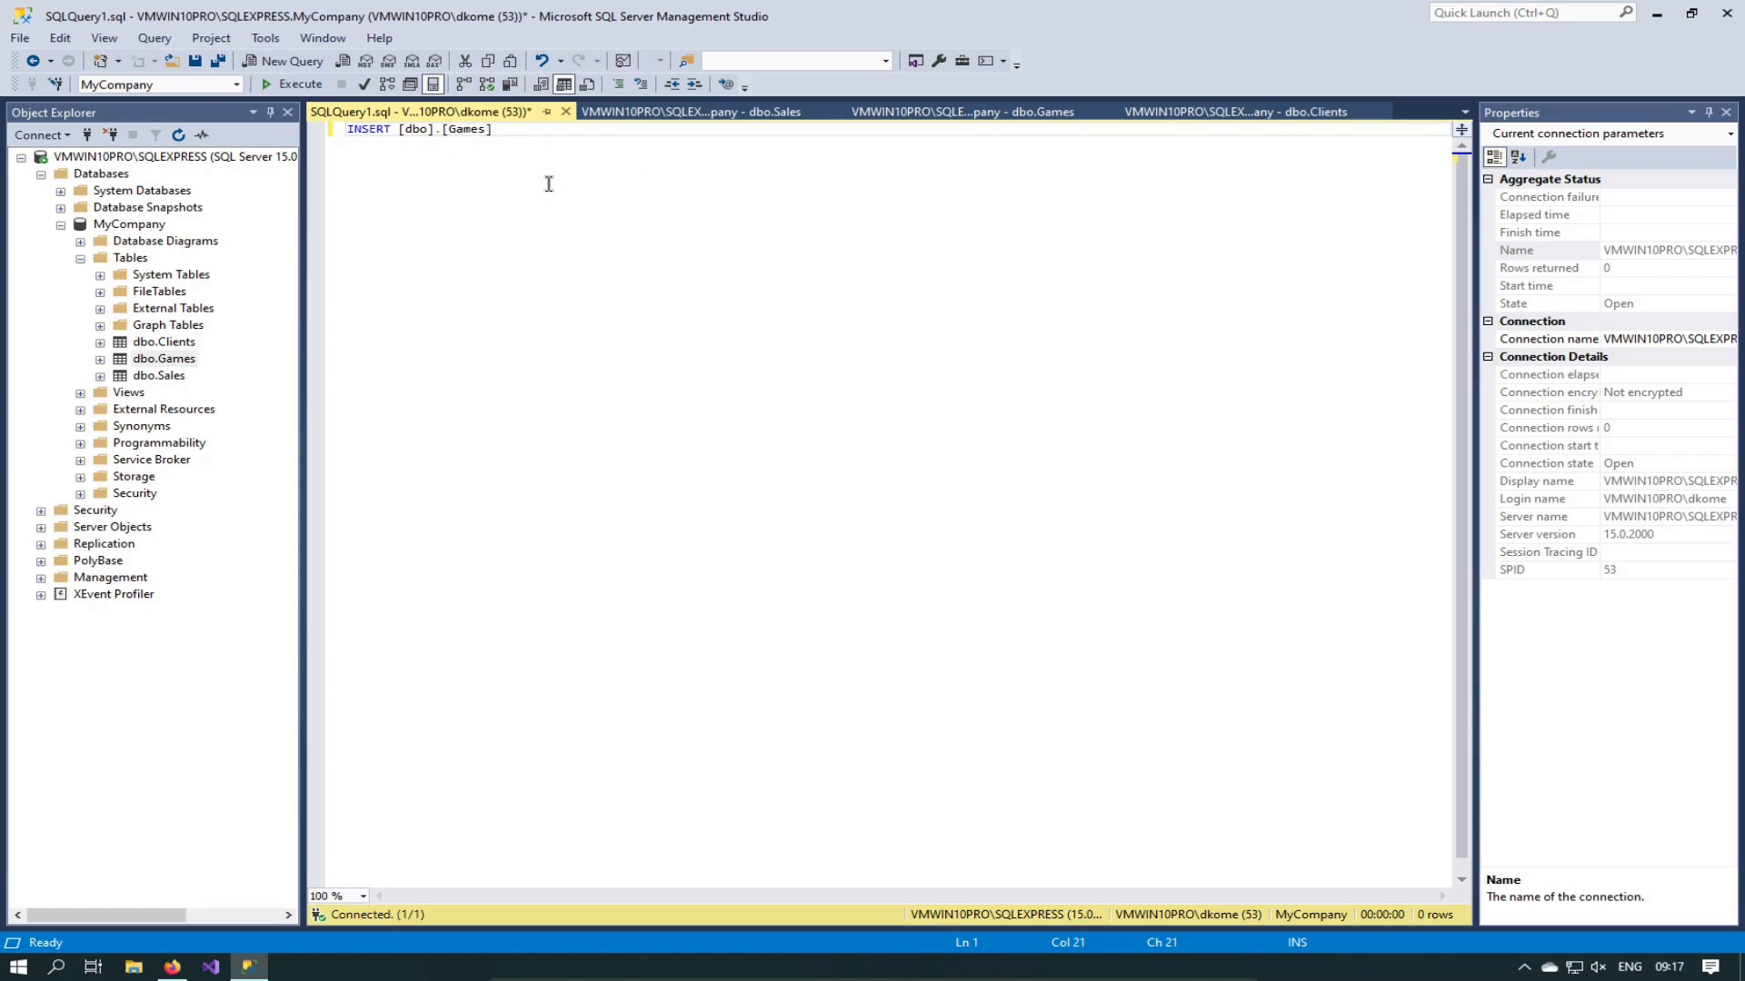
type("()")
type("Name, ")
type("Price")
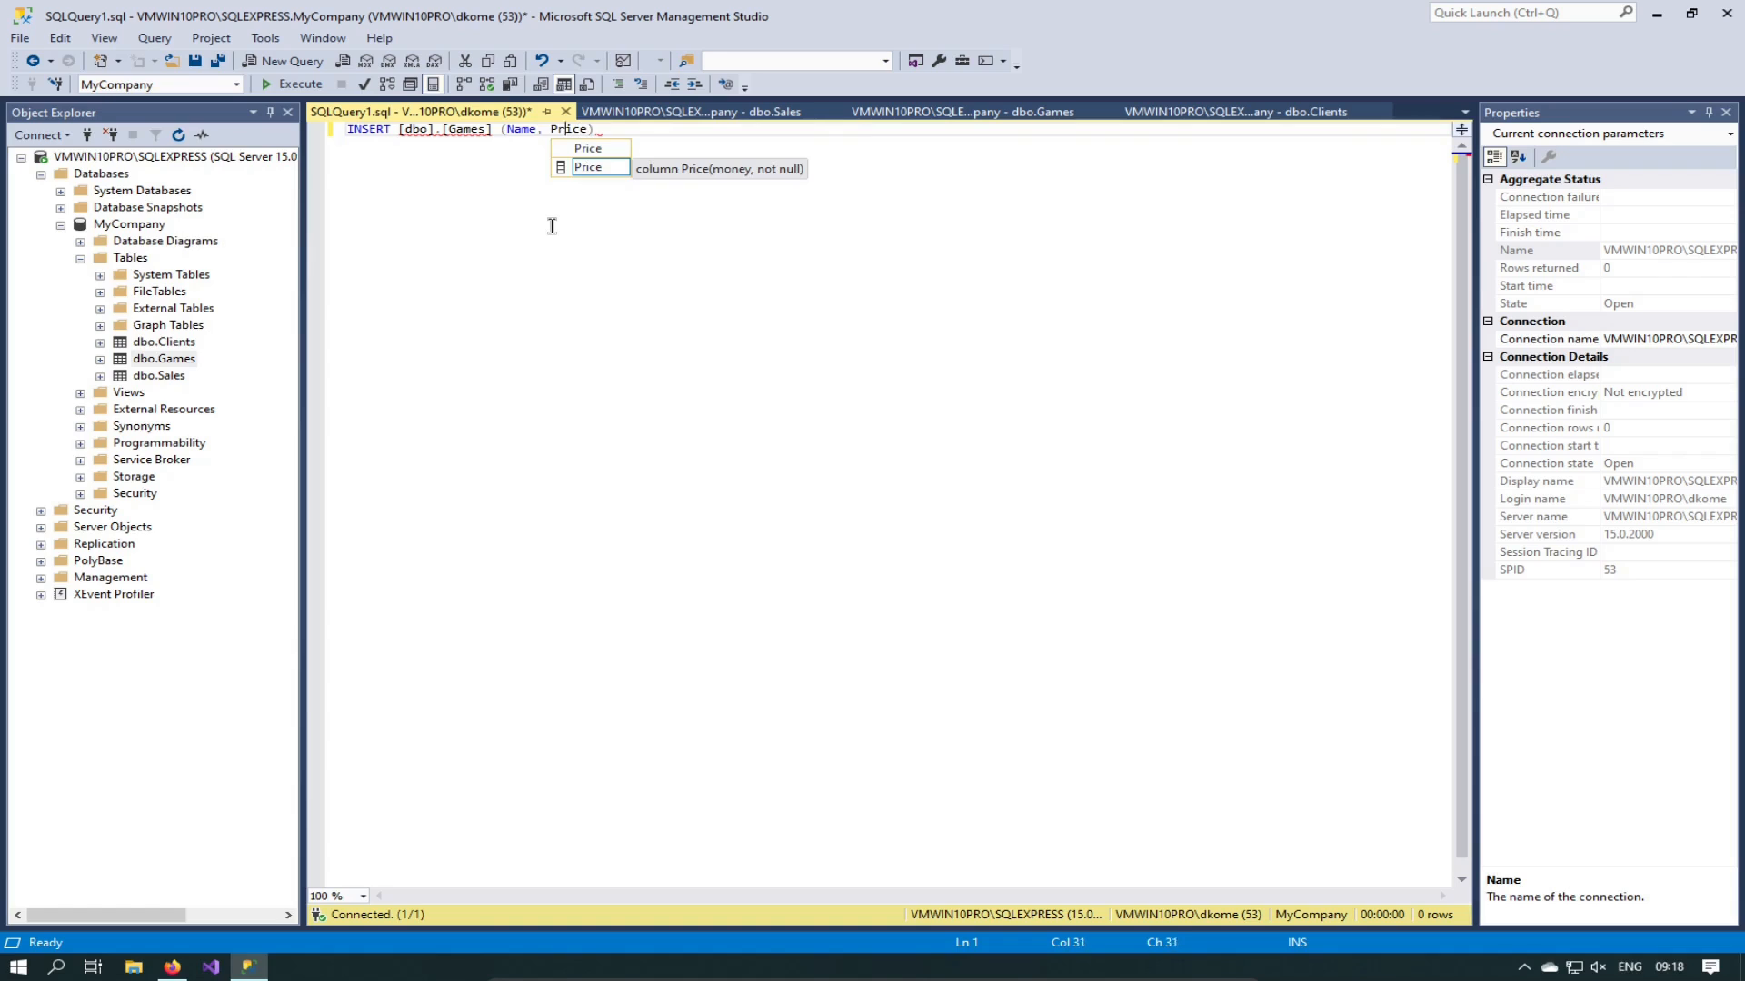
Step: Wrap the Name and Price column names in square brackets
key("Left")
key("Left")
key("Left")
key("Left")
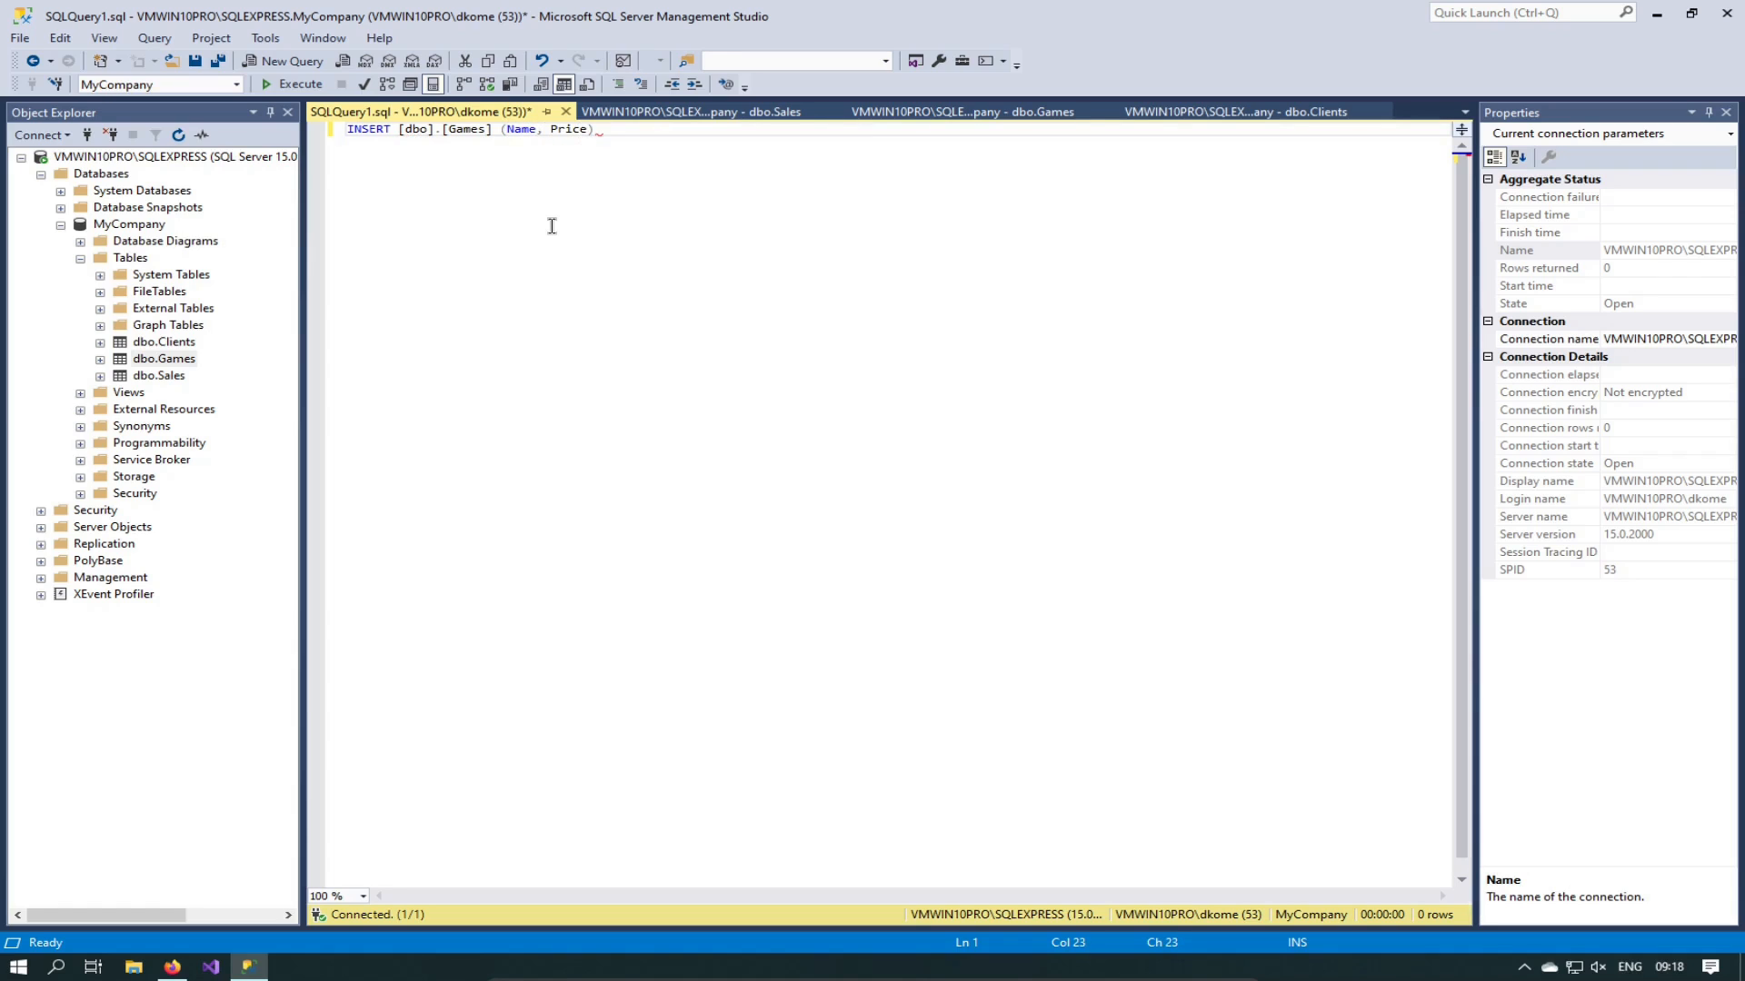
type("[")
key("Right")
key("Right")
key("Right")
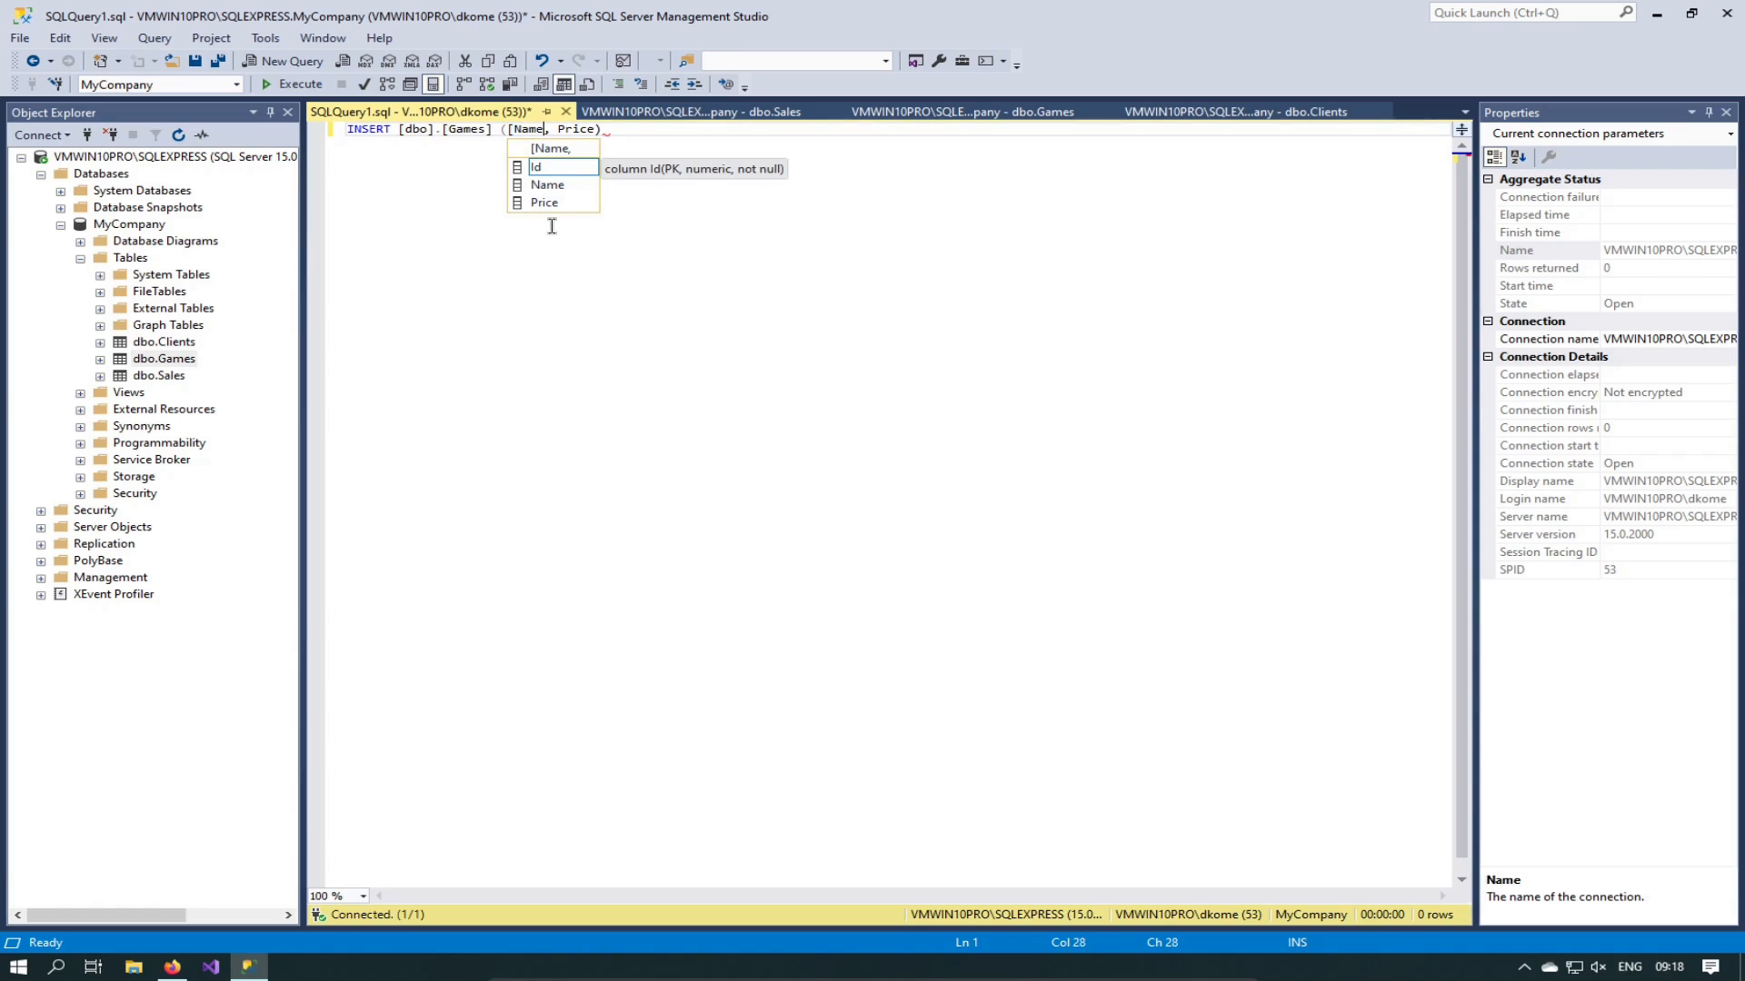
type("]")
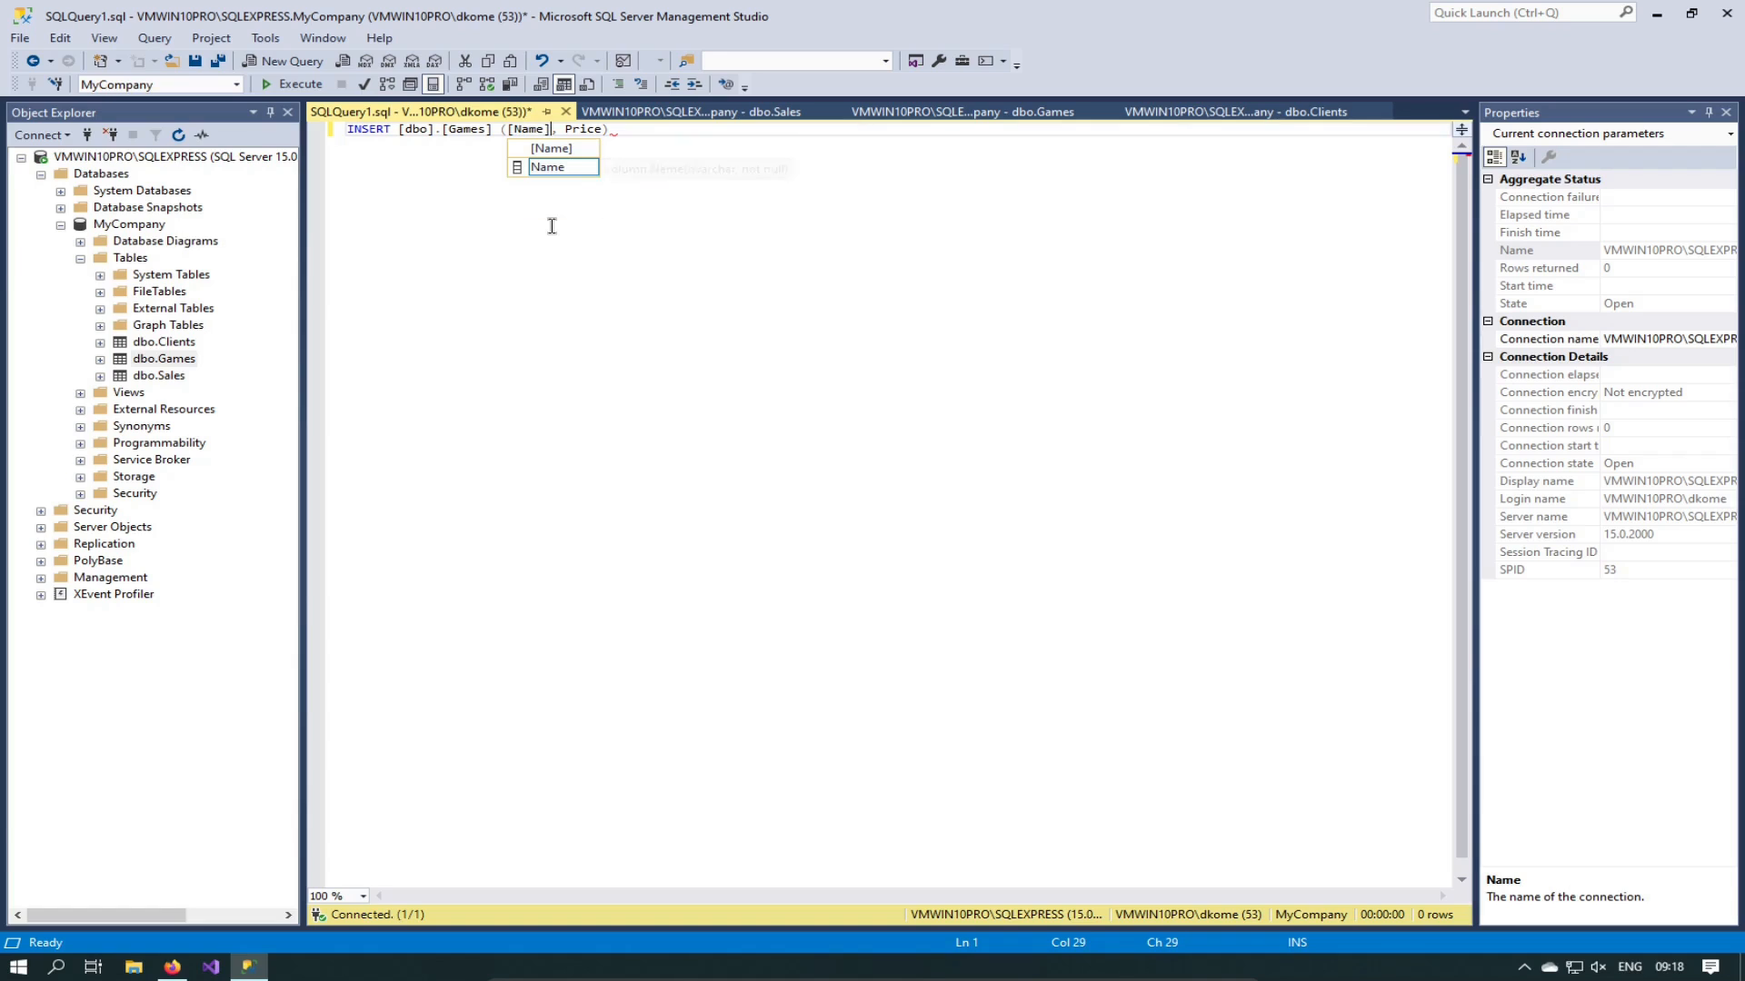
key("Right")
key("Right")
type("[")
key("Right")
key("Right")
key("Right")
key("Right")
key("Right")
type("]")
key("Right")
Step: Add an empty VALUES (); clause after the column list
type("VALUES (")
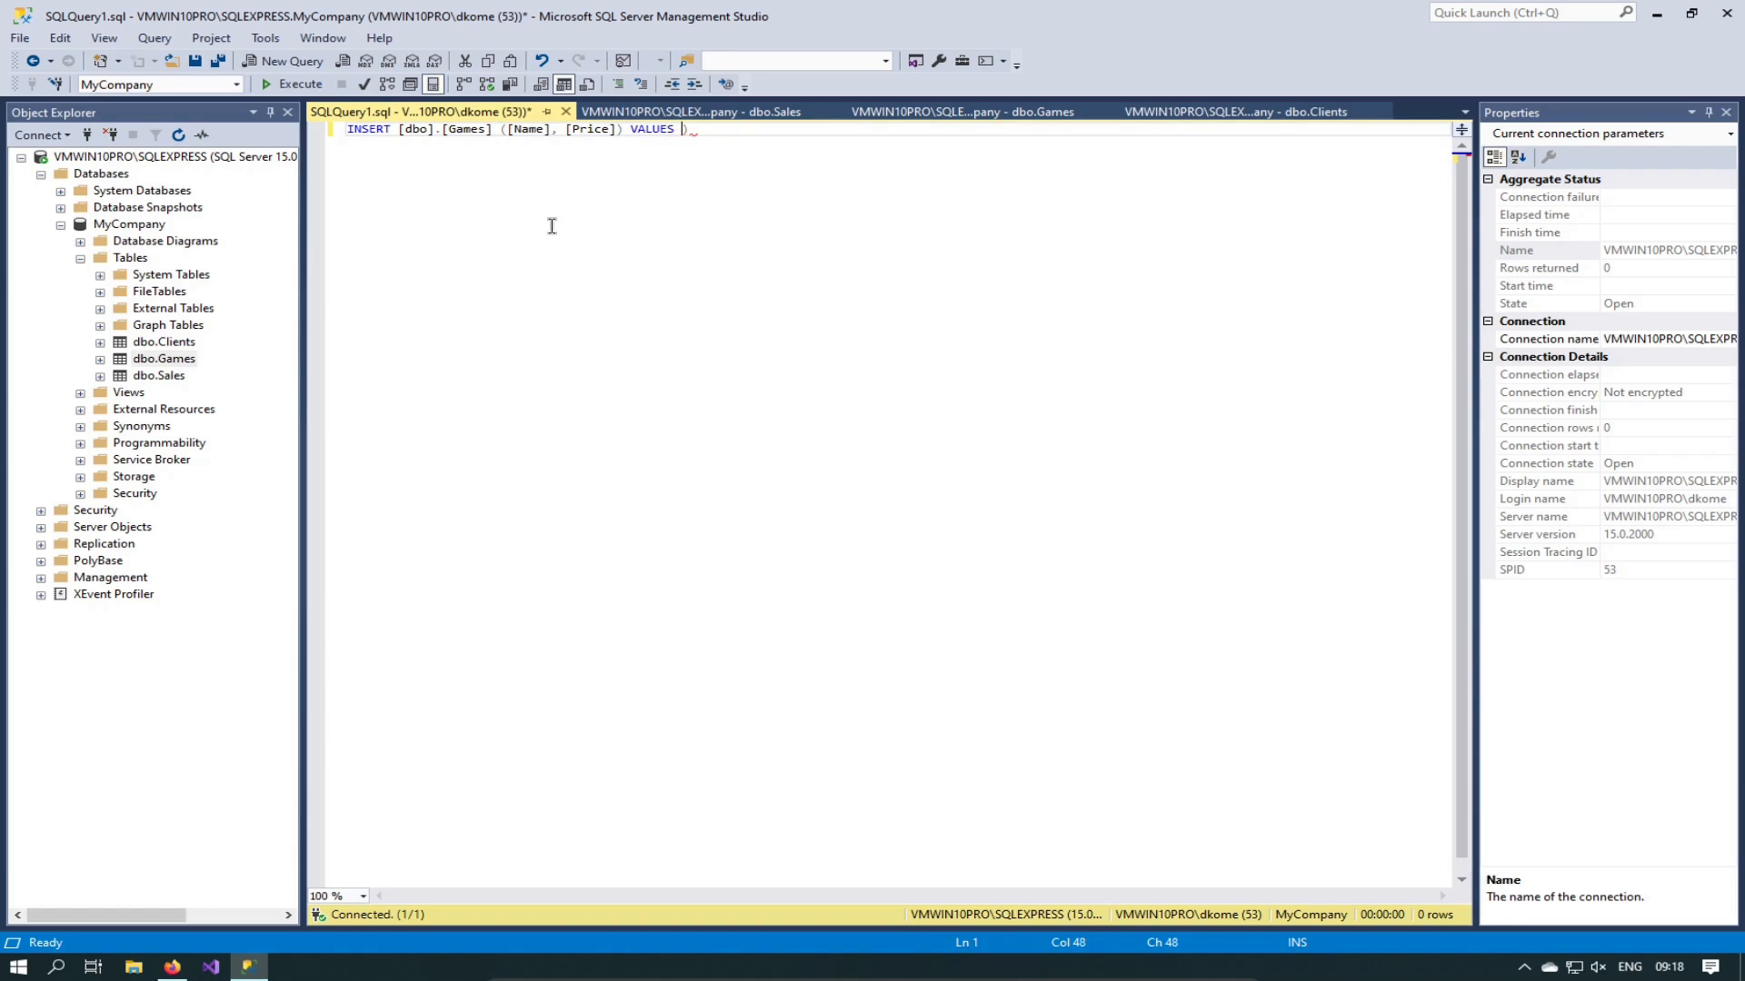
type("();")
key("Left")
key("Left")
type("\"\"")
key("BackSpace")
key("BackSpace")
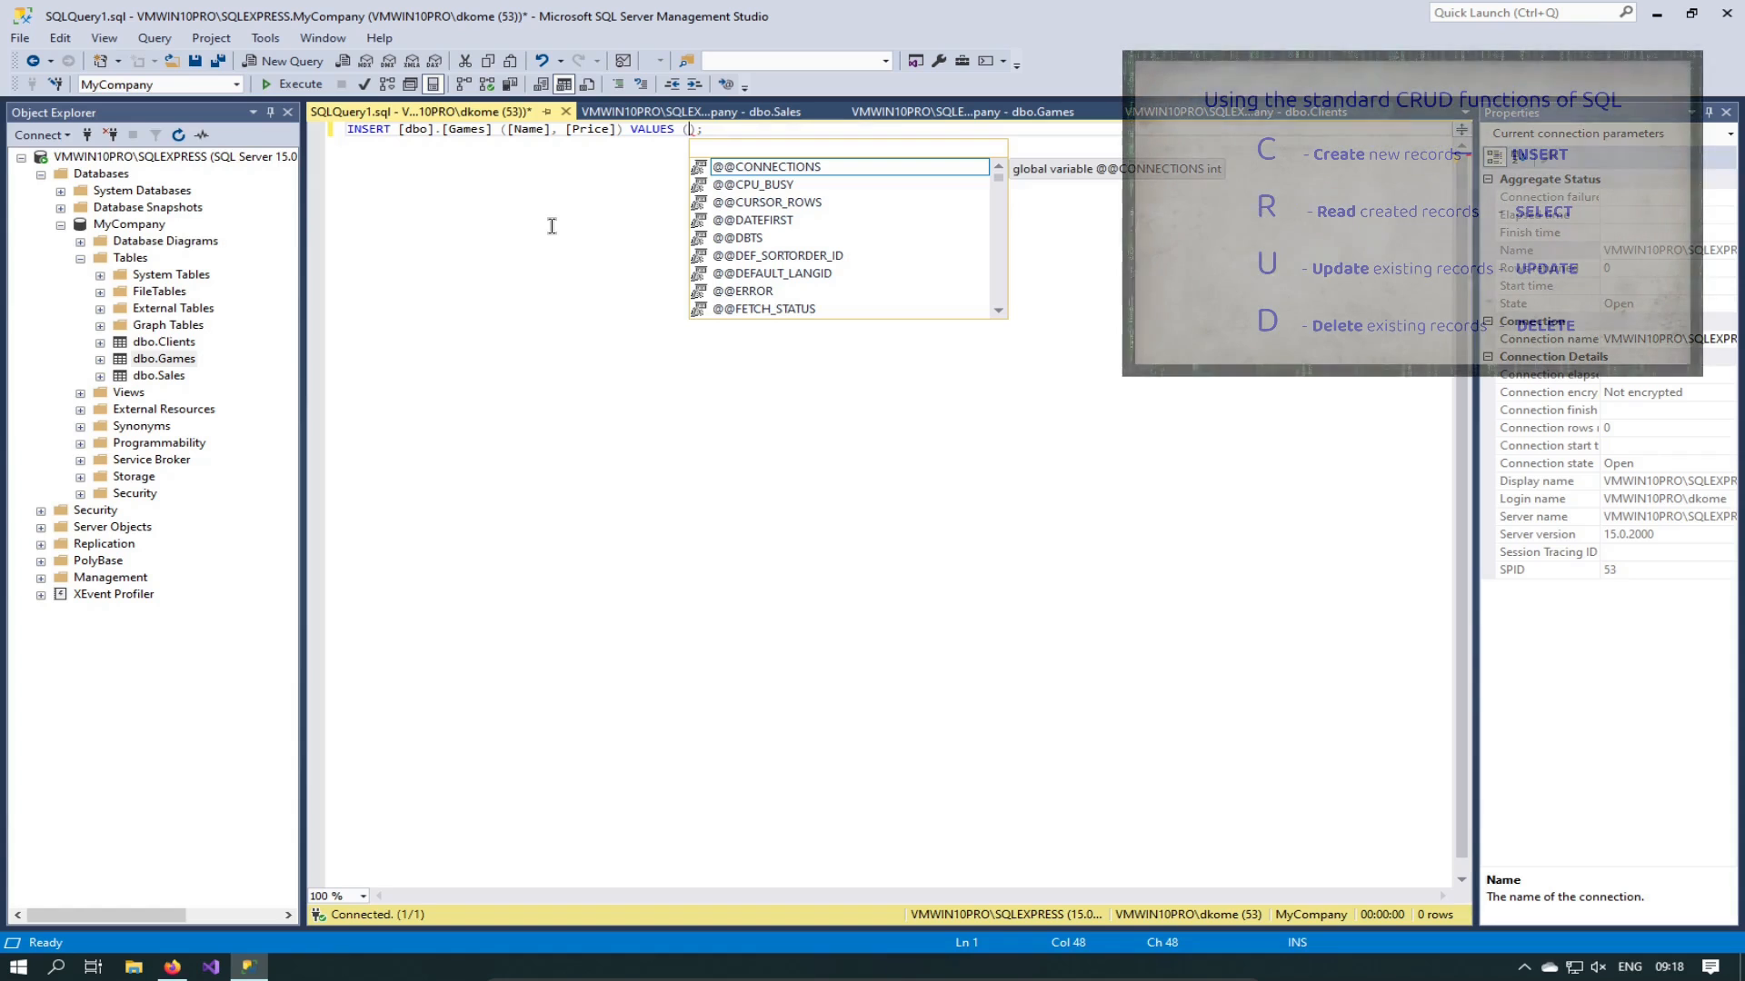
Step: Fill the VALUES list with ('Chess', 50)
type("''")
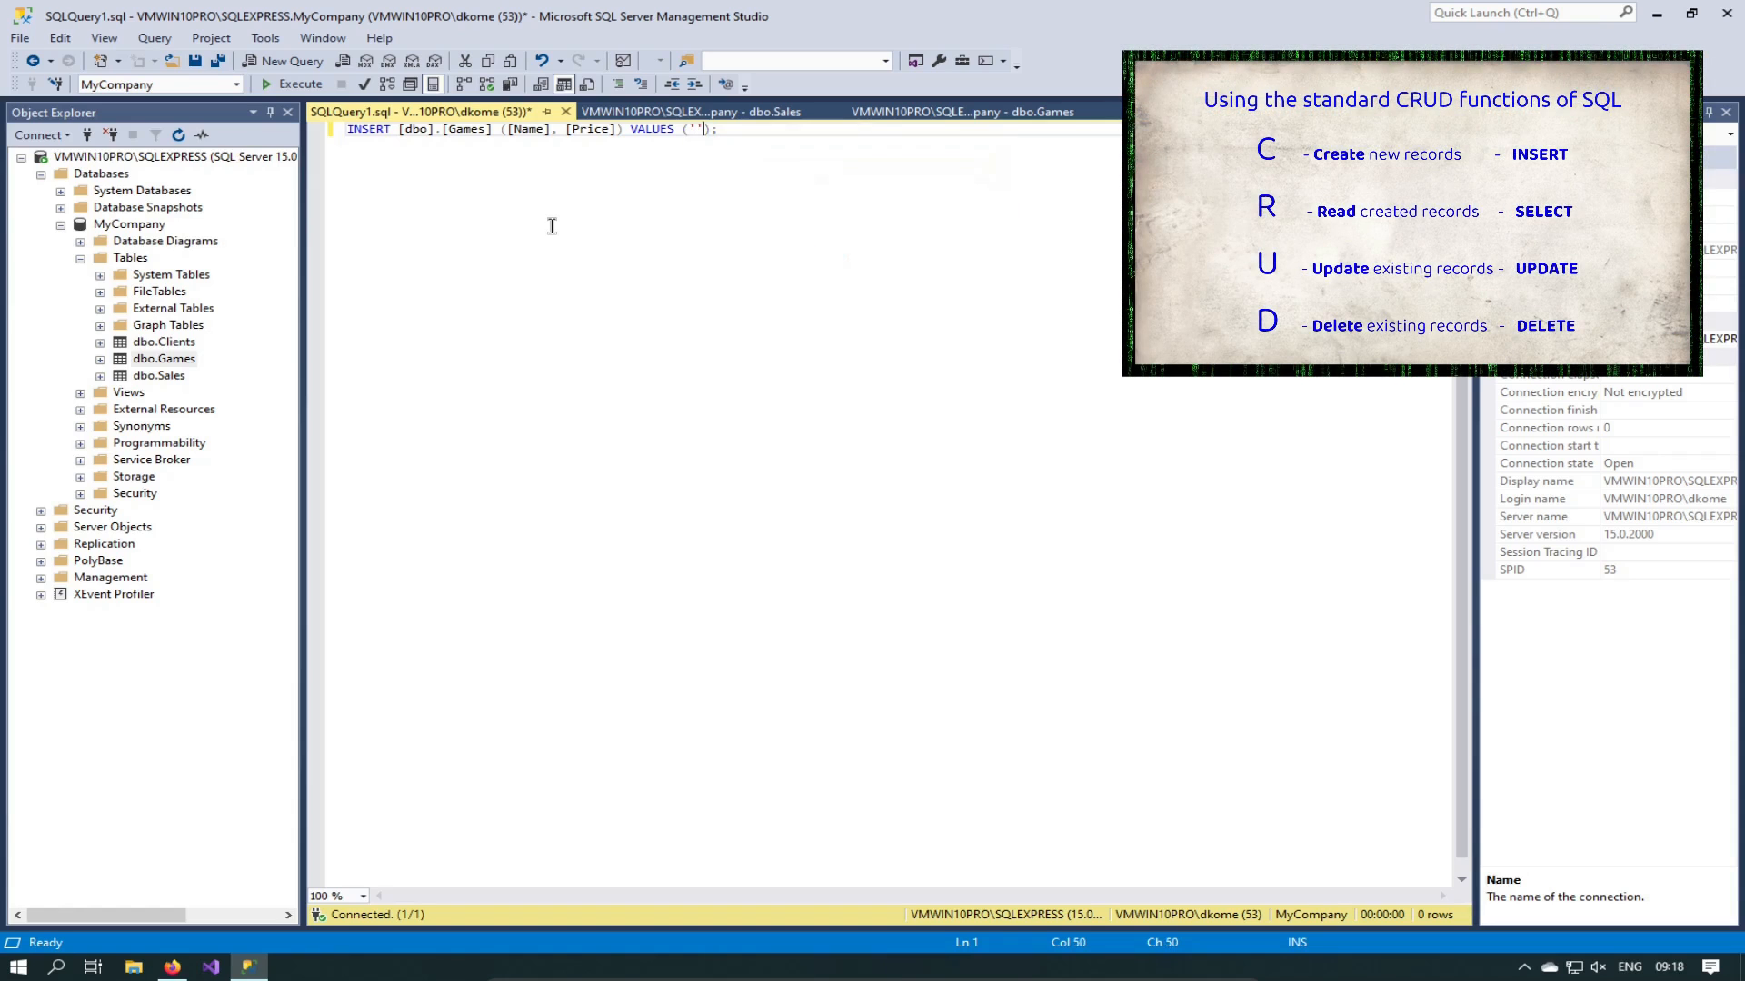
scroll(683, 442, "up", 3, "ctrl")
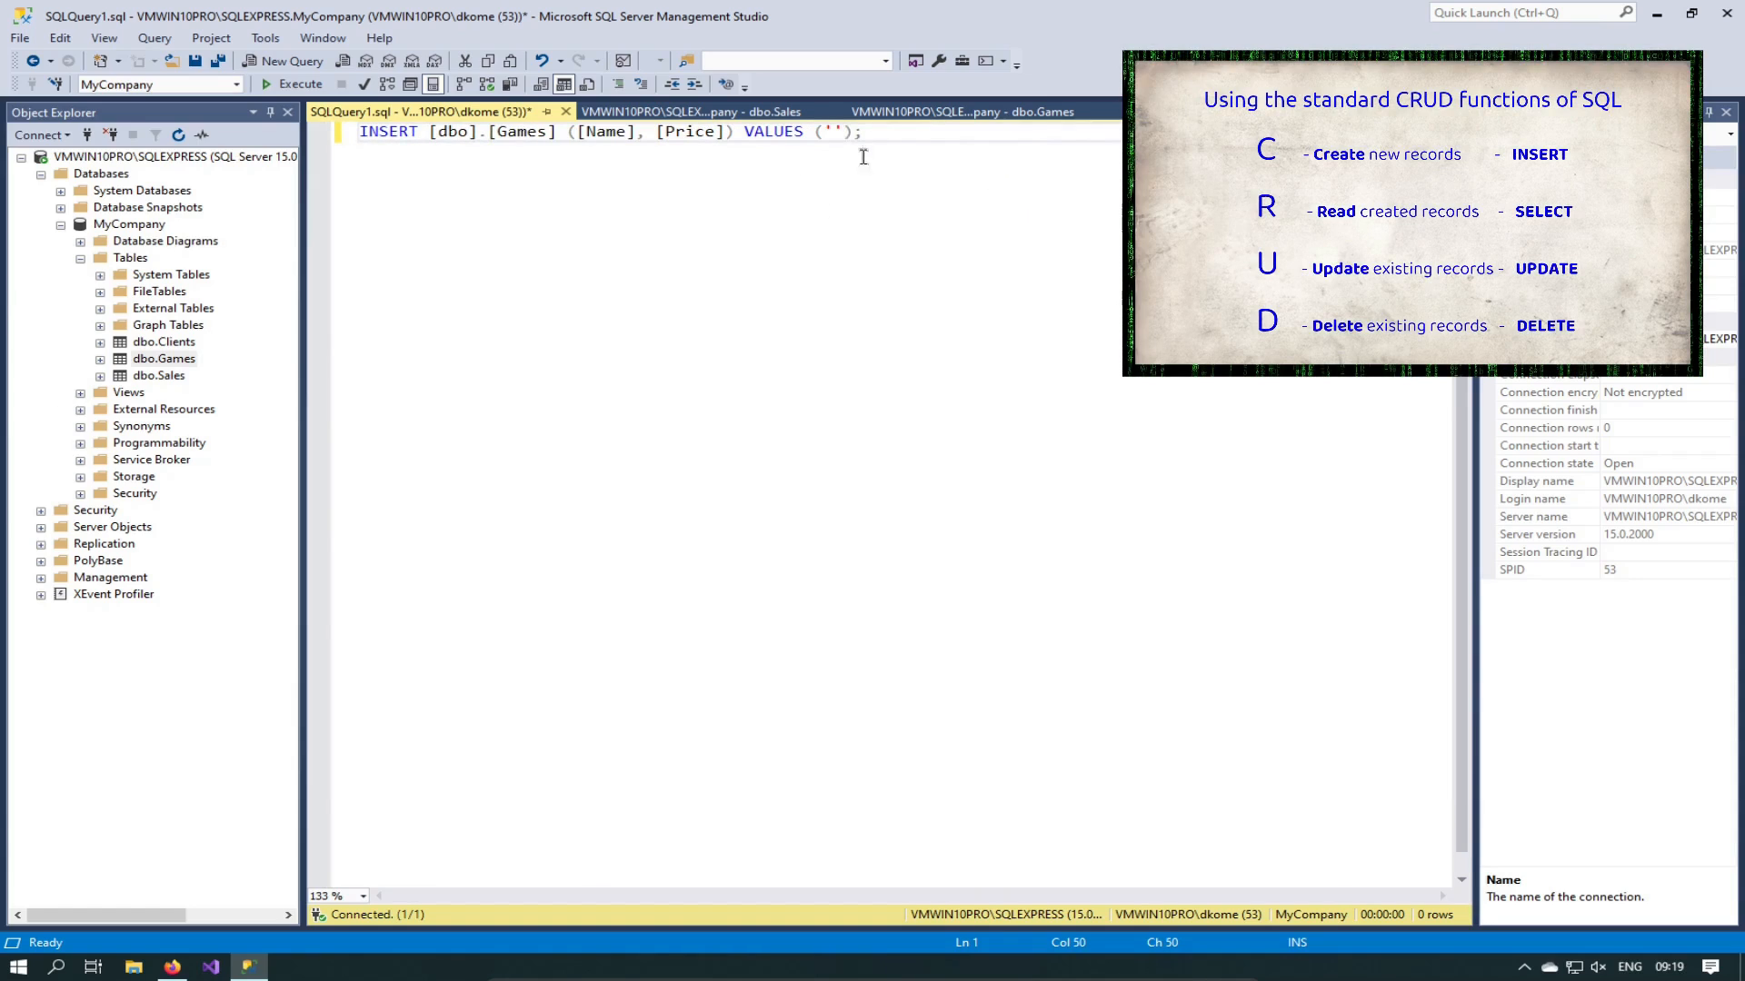
key("Left")
type(", 50")
key("Left")
key("Left")
key("Left")
key("Left")
key("Left")
key("Left")
key("Left")
key("Left")
key("Right")
key("Right")
key("Right")
type("Chess")
Step: Start a SELECT [Name], statement on a new line below the INSERT
key("Home")
key("Return")
key("Return")
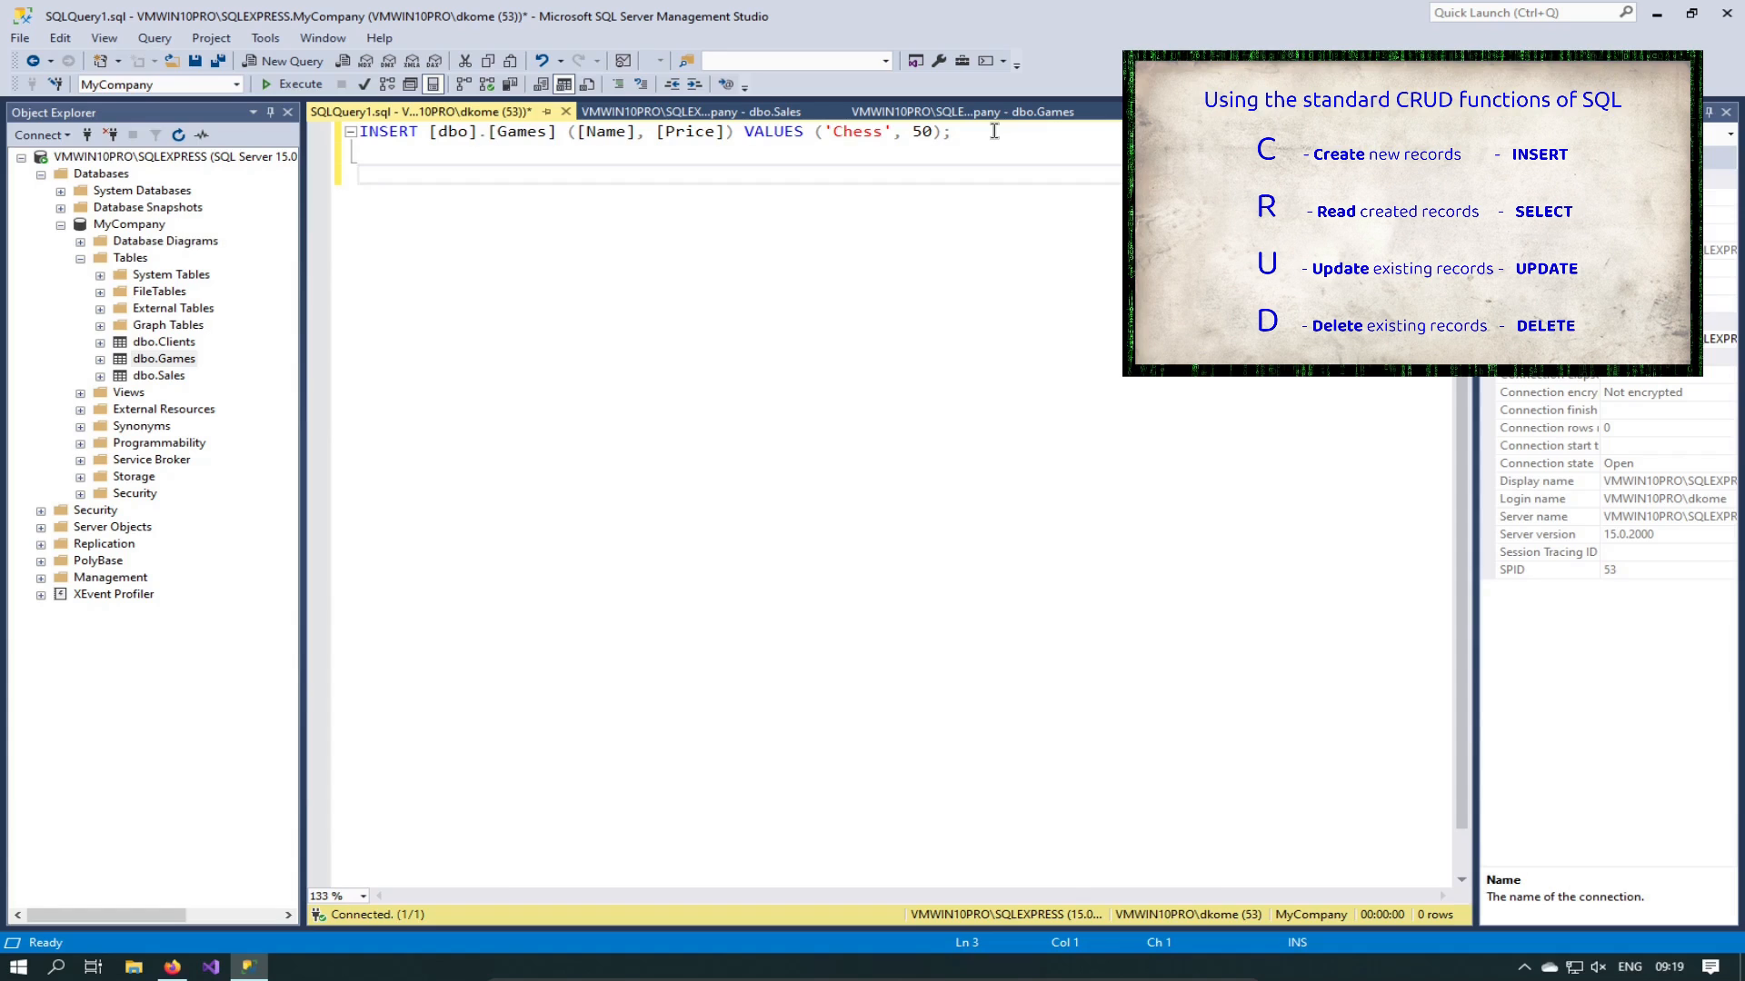
type("SELECT")
type("[")
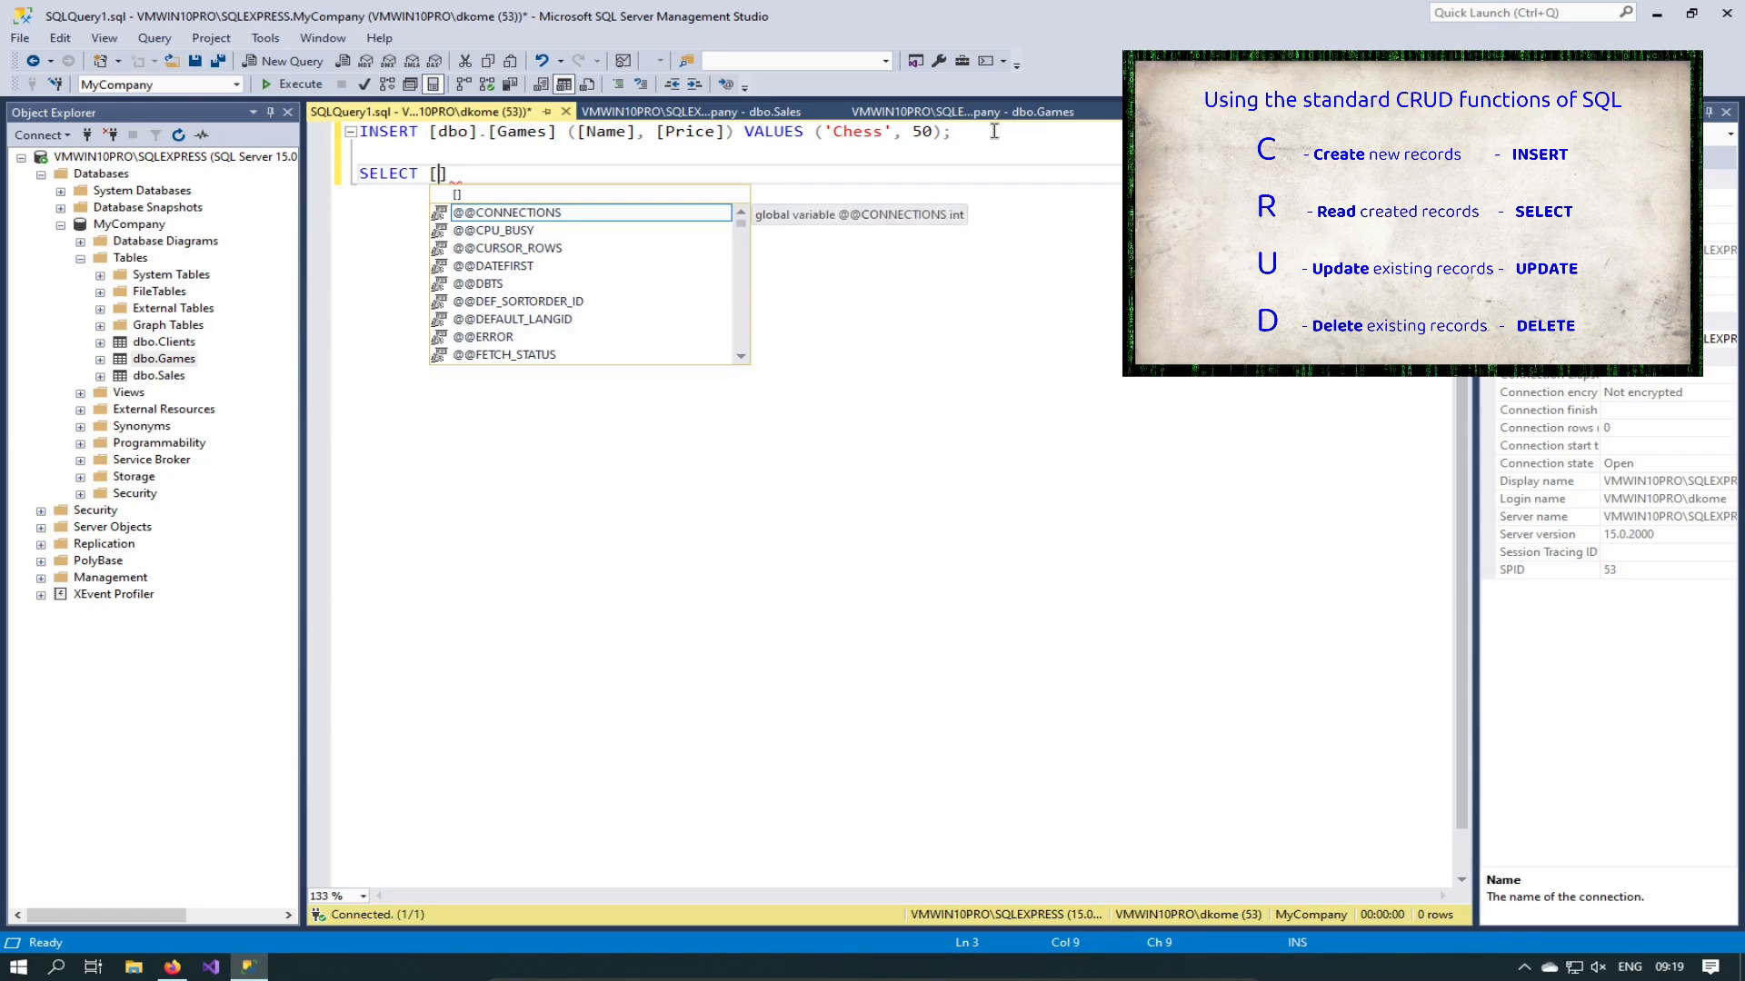
type("Name]")
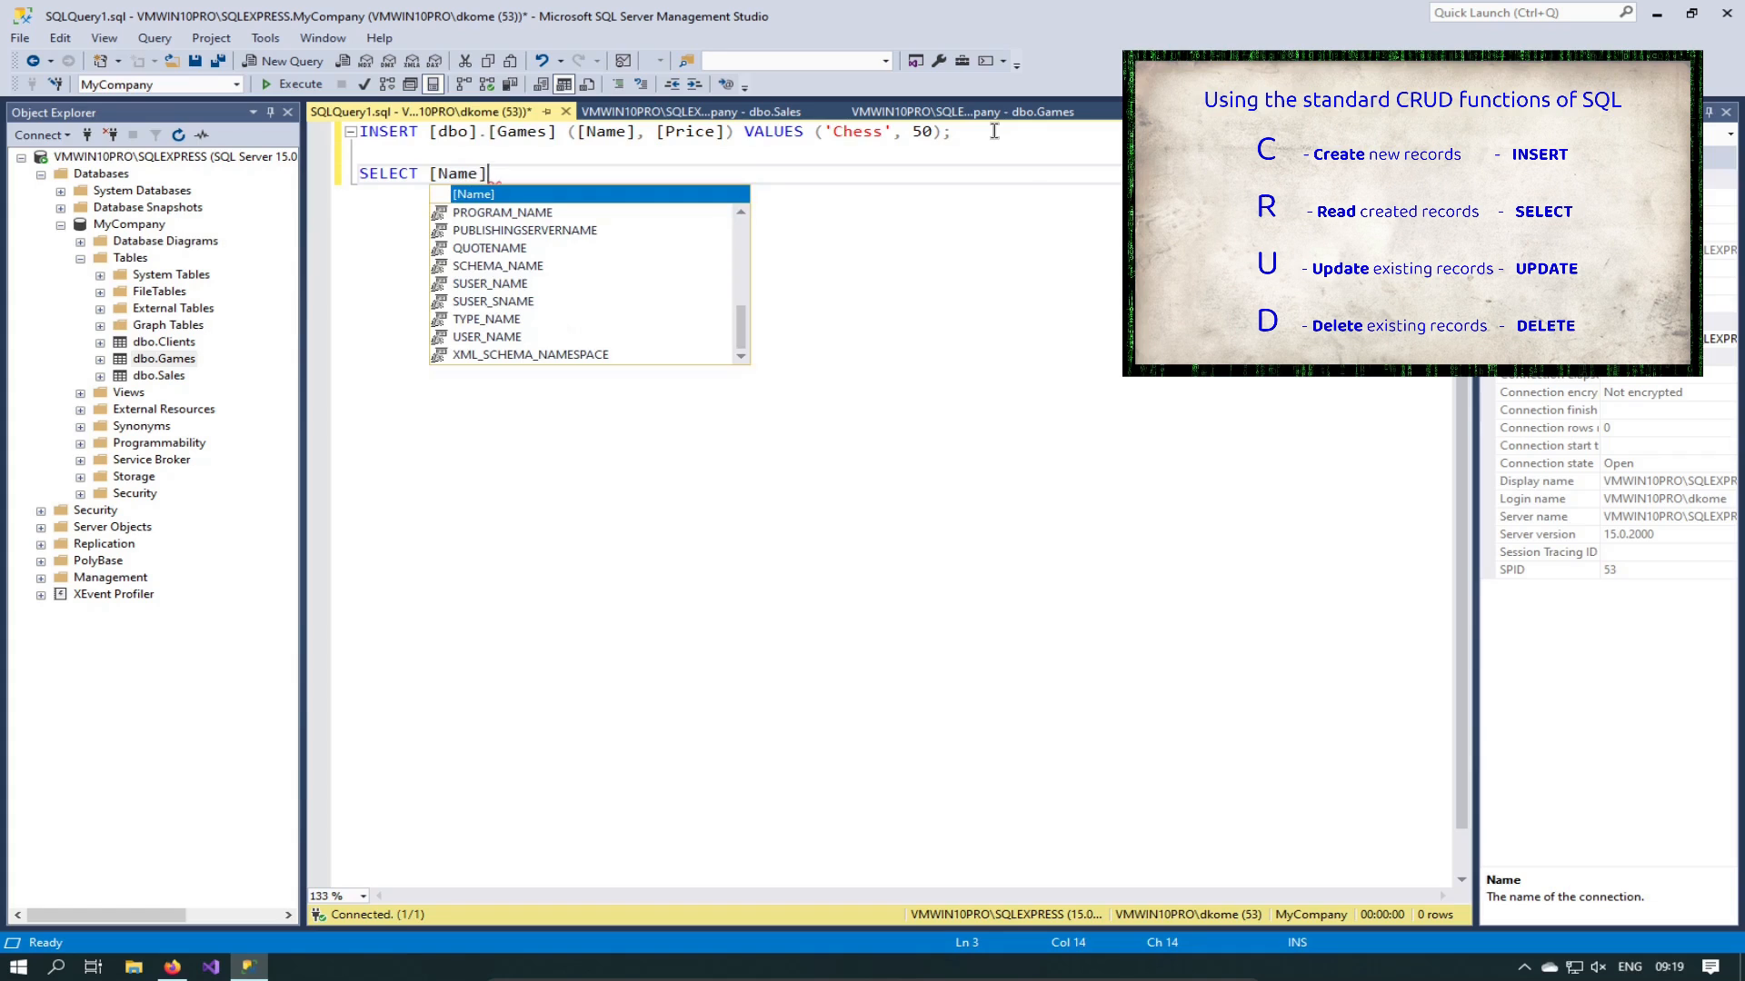
type(",")
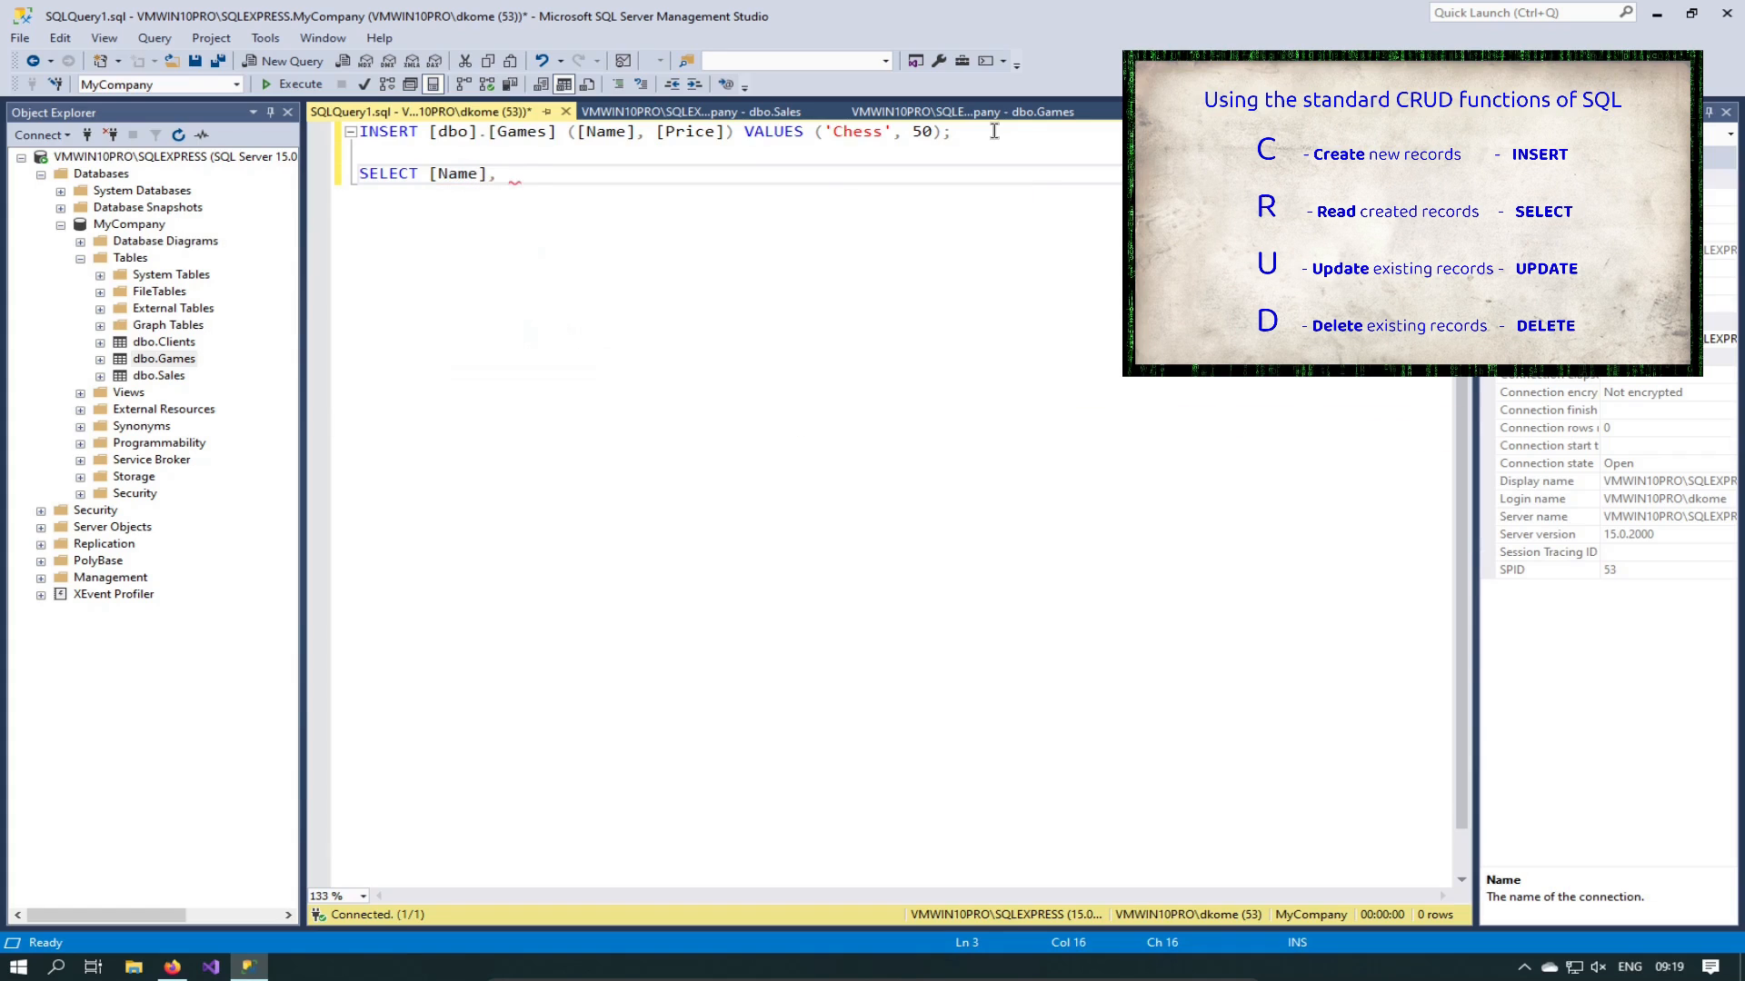
Step: Complete the SELECT column list as [Id], [Name], [Price]
type("[Name], [")
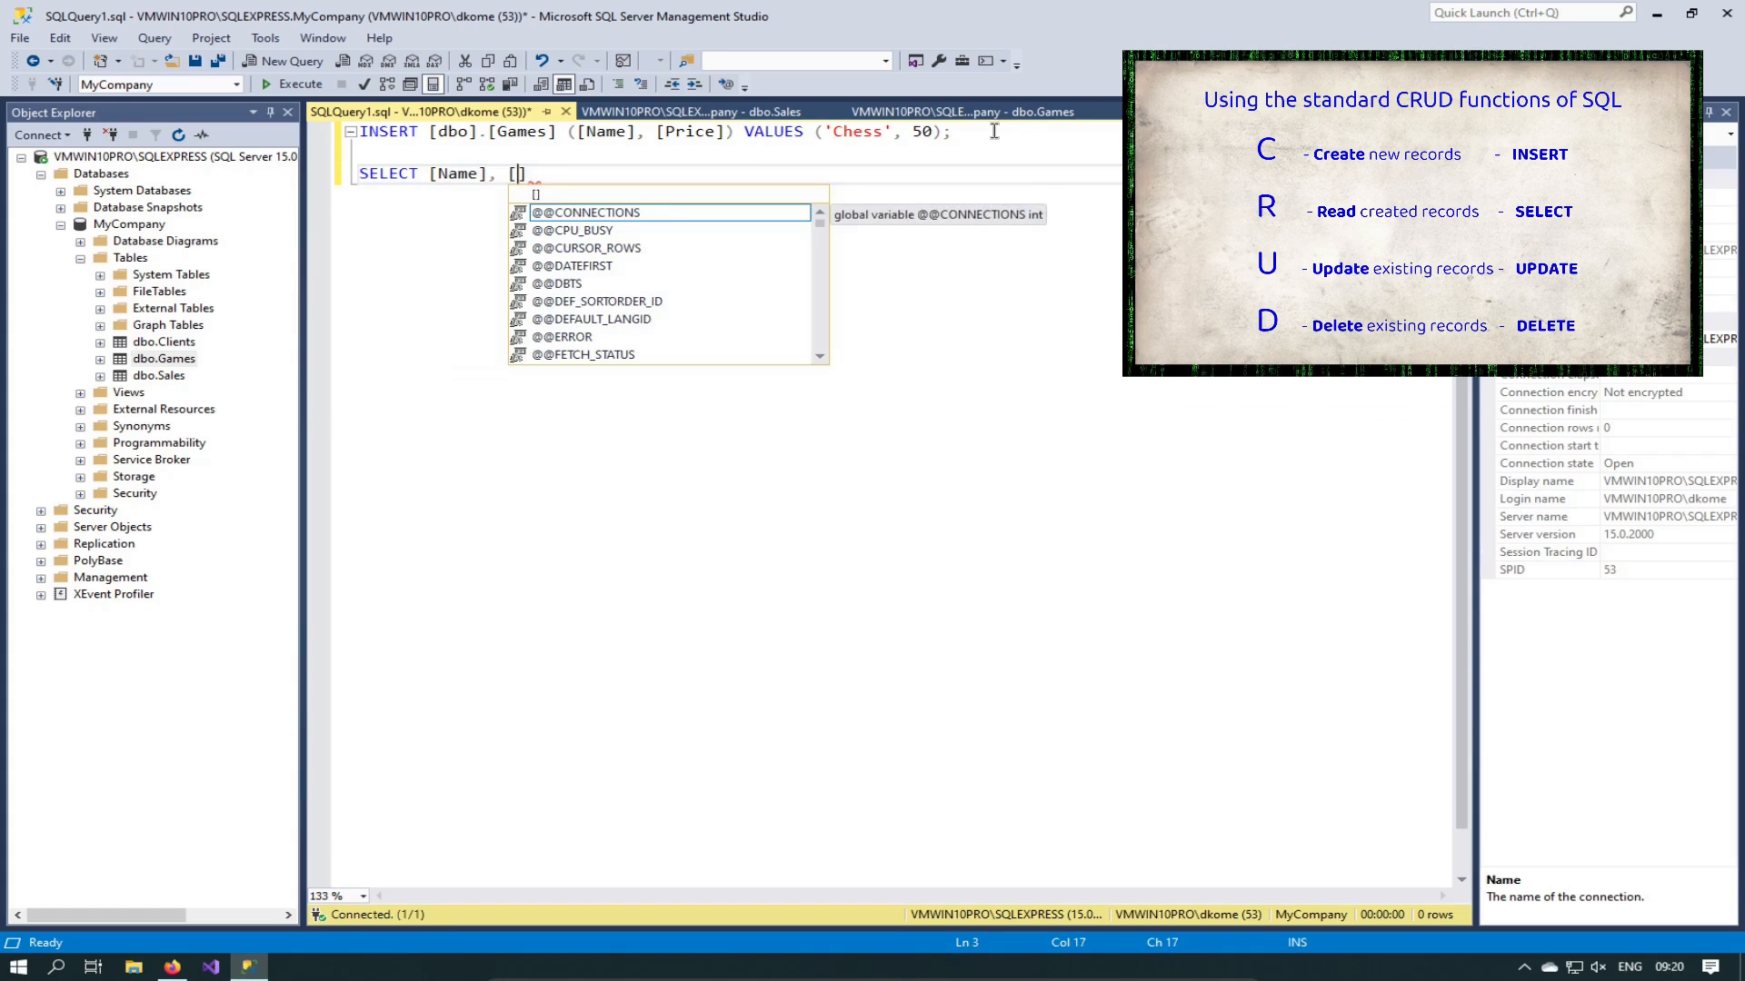
type("Price")
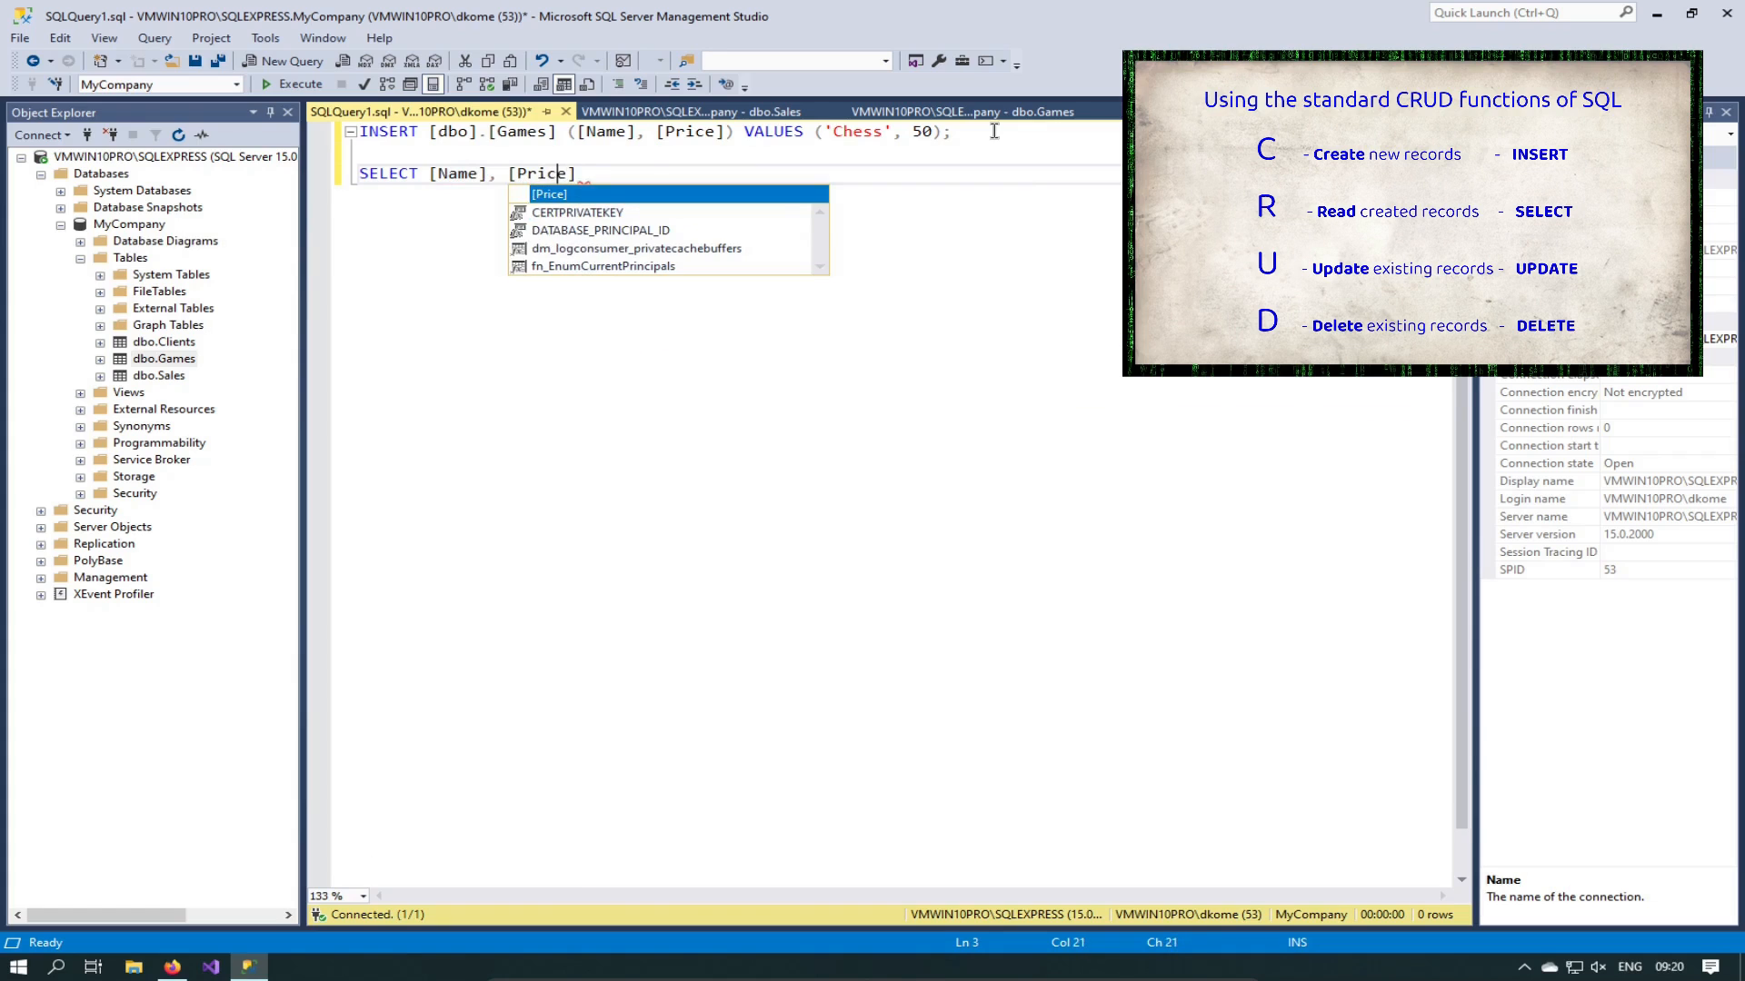
key("Left")
key("Left")
key("Left")
key("Left")
key("Left")
key("Left")
key("Left")
key("Left")
key("Left")
key("Left")
key("Left")
key("Left")
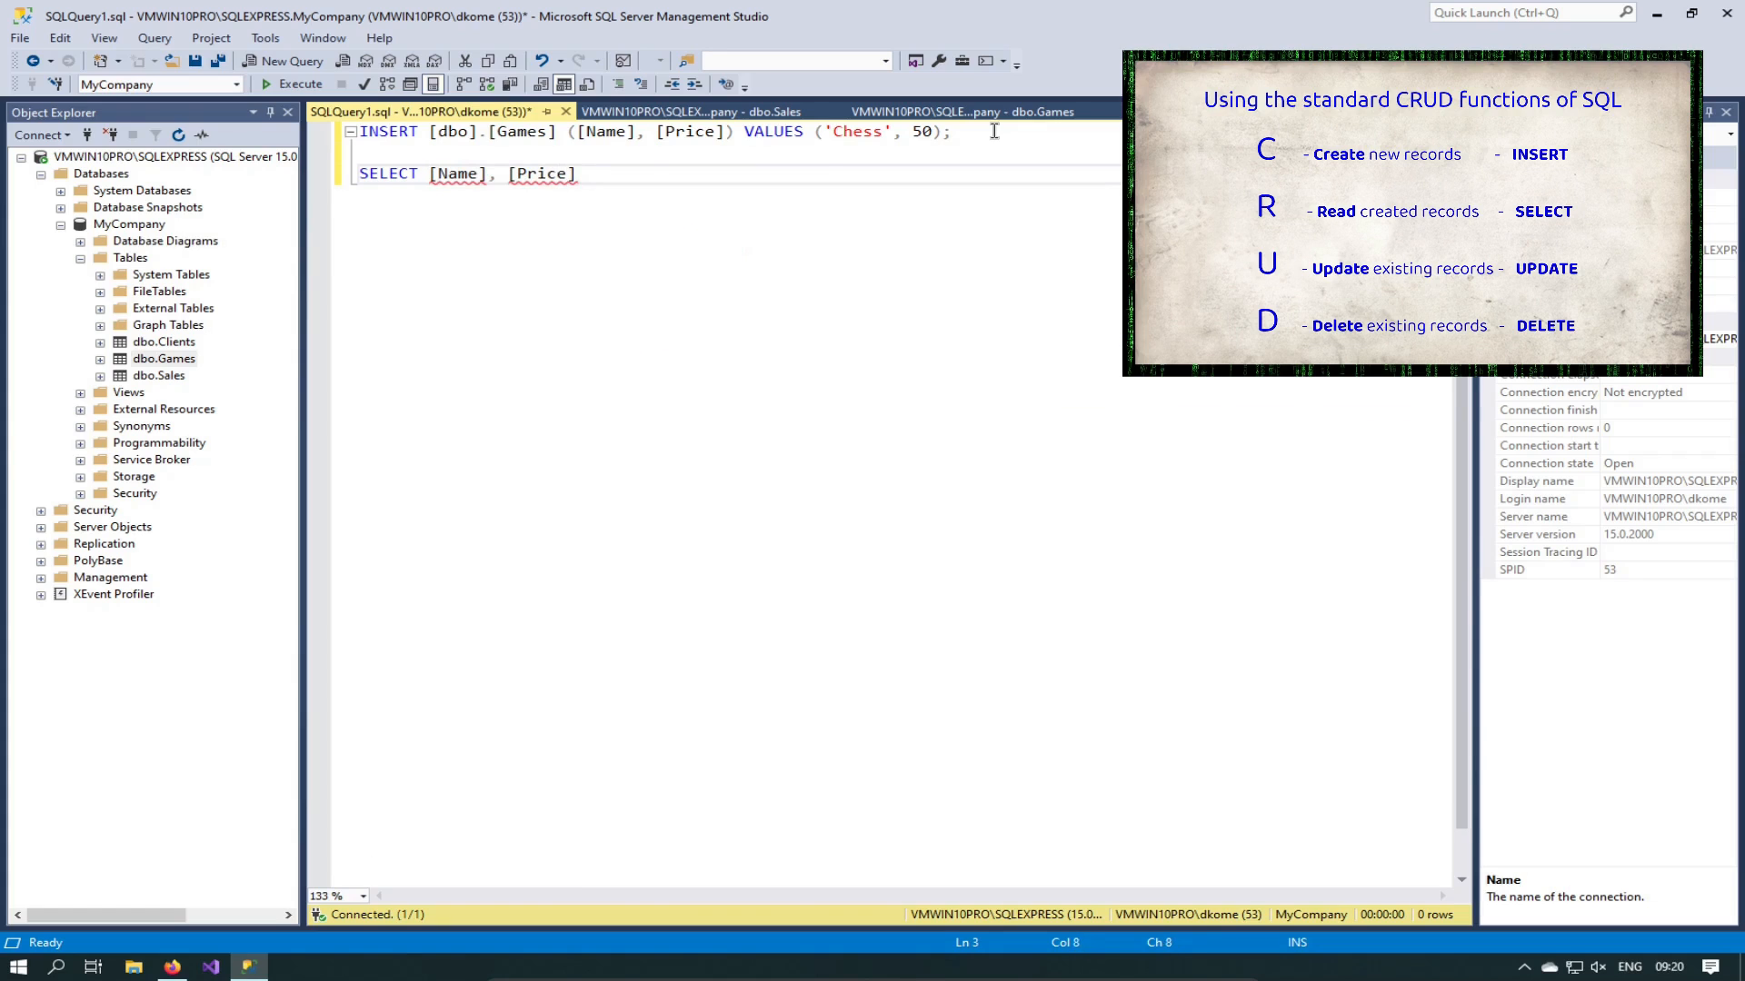
type("[id]")
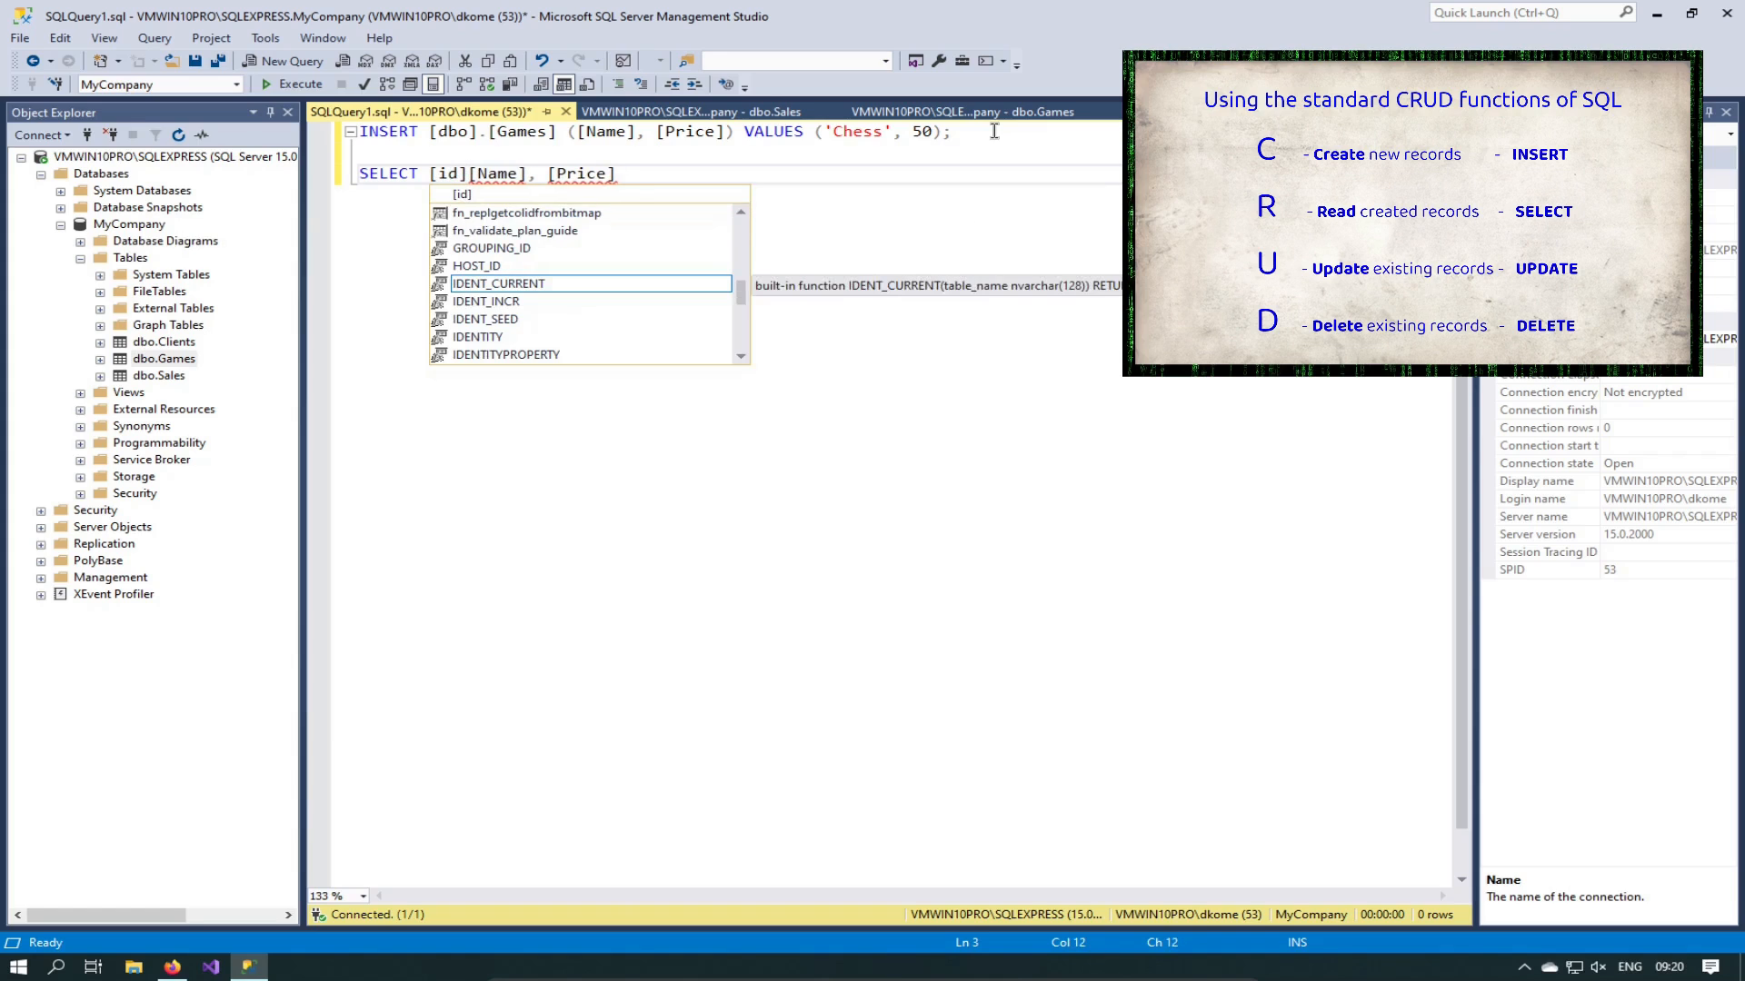
type(",")
key("Left")
key("BackSpace")
type("I")
key("Right")
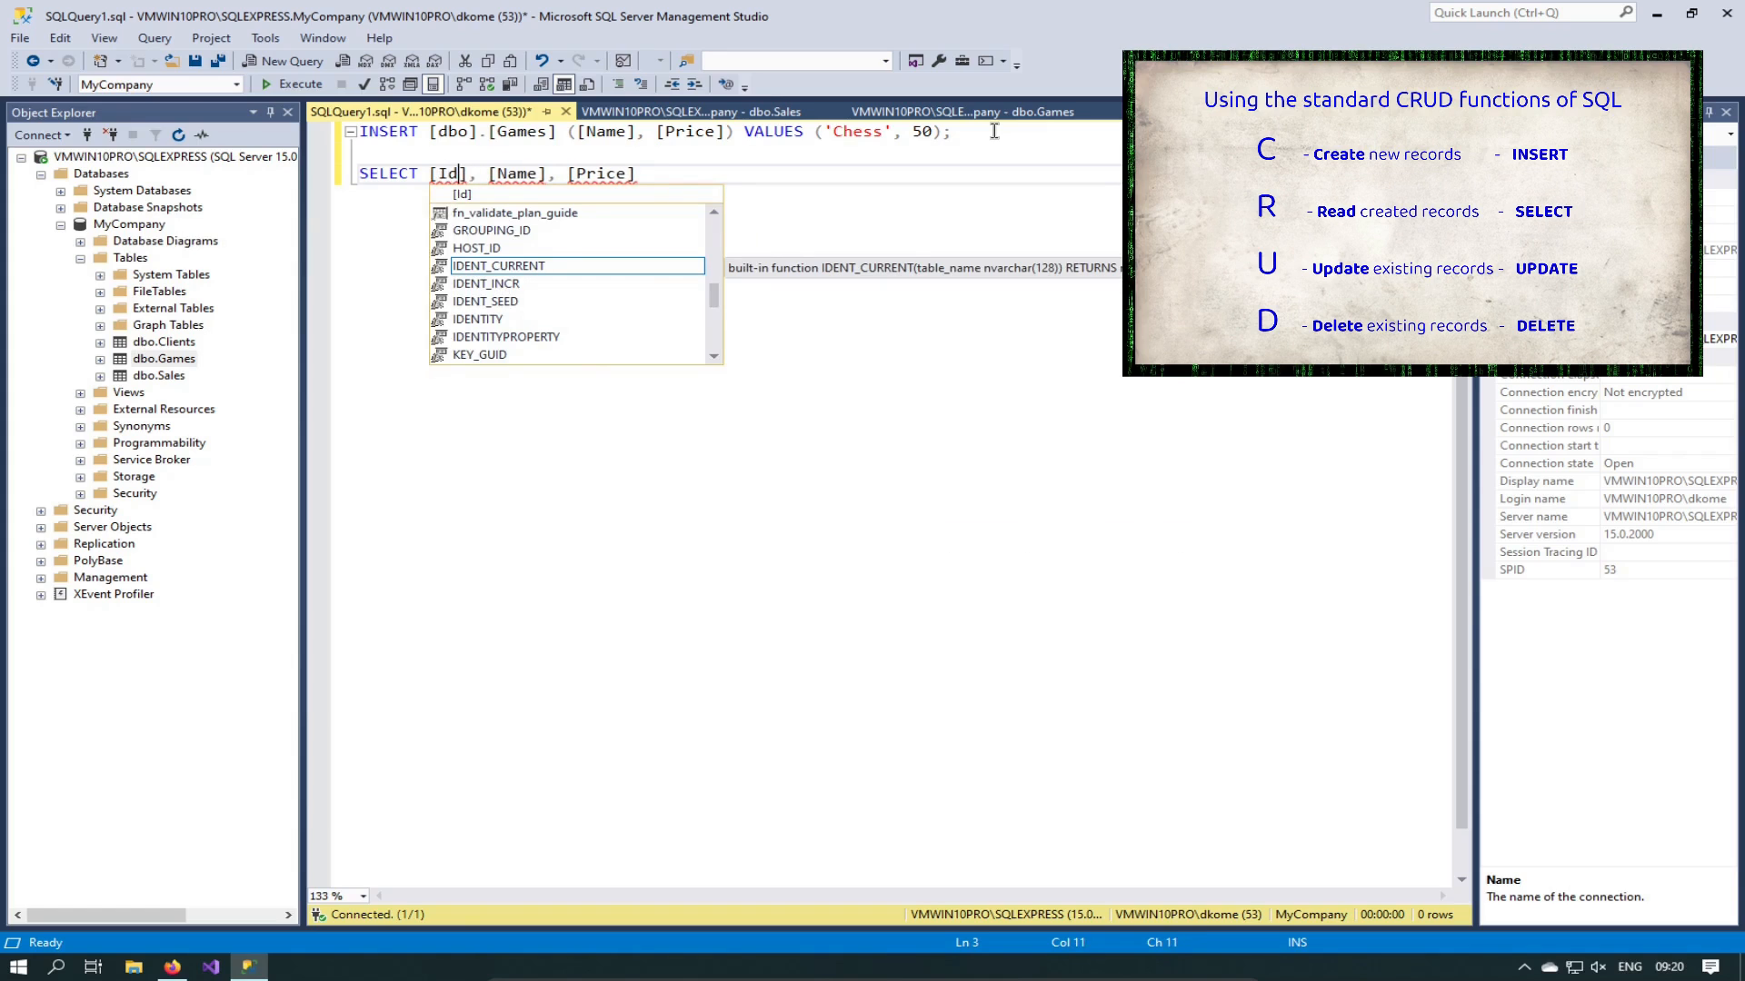
key("End")
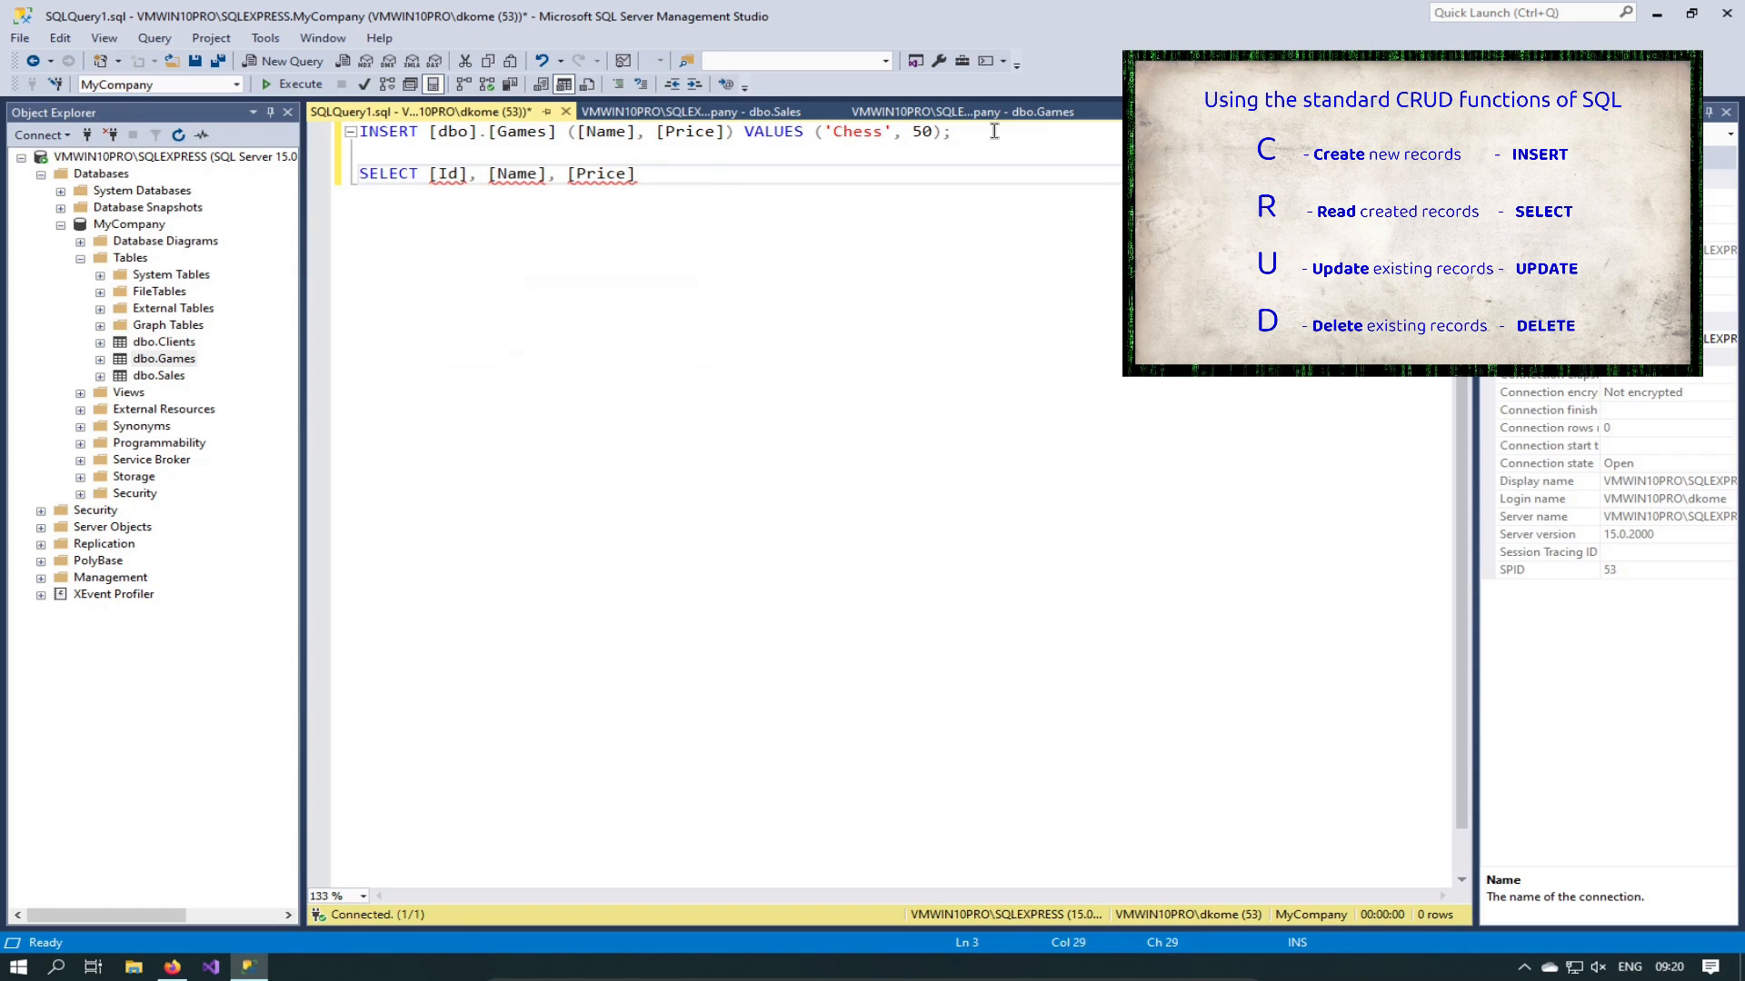
Step: Add FROM [dbo]. after the columns, correcting the schema name typo
type("FROM []")
key("Left")
type("fbo")
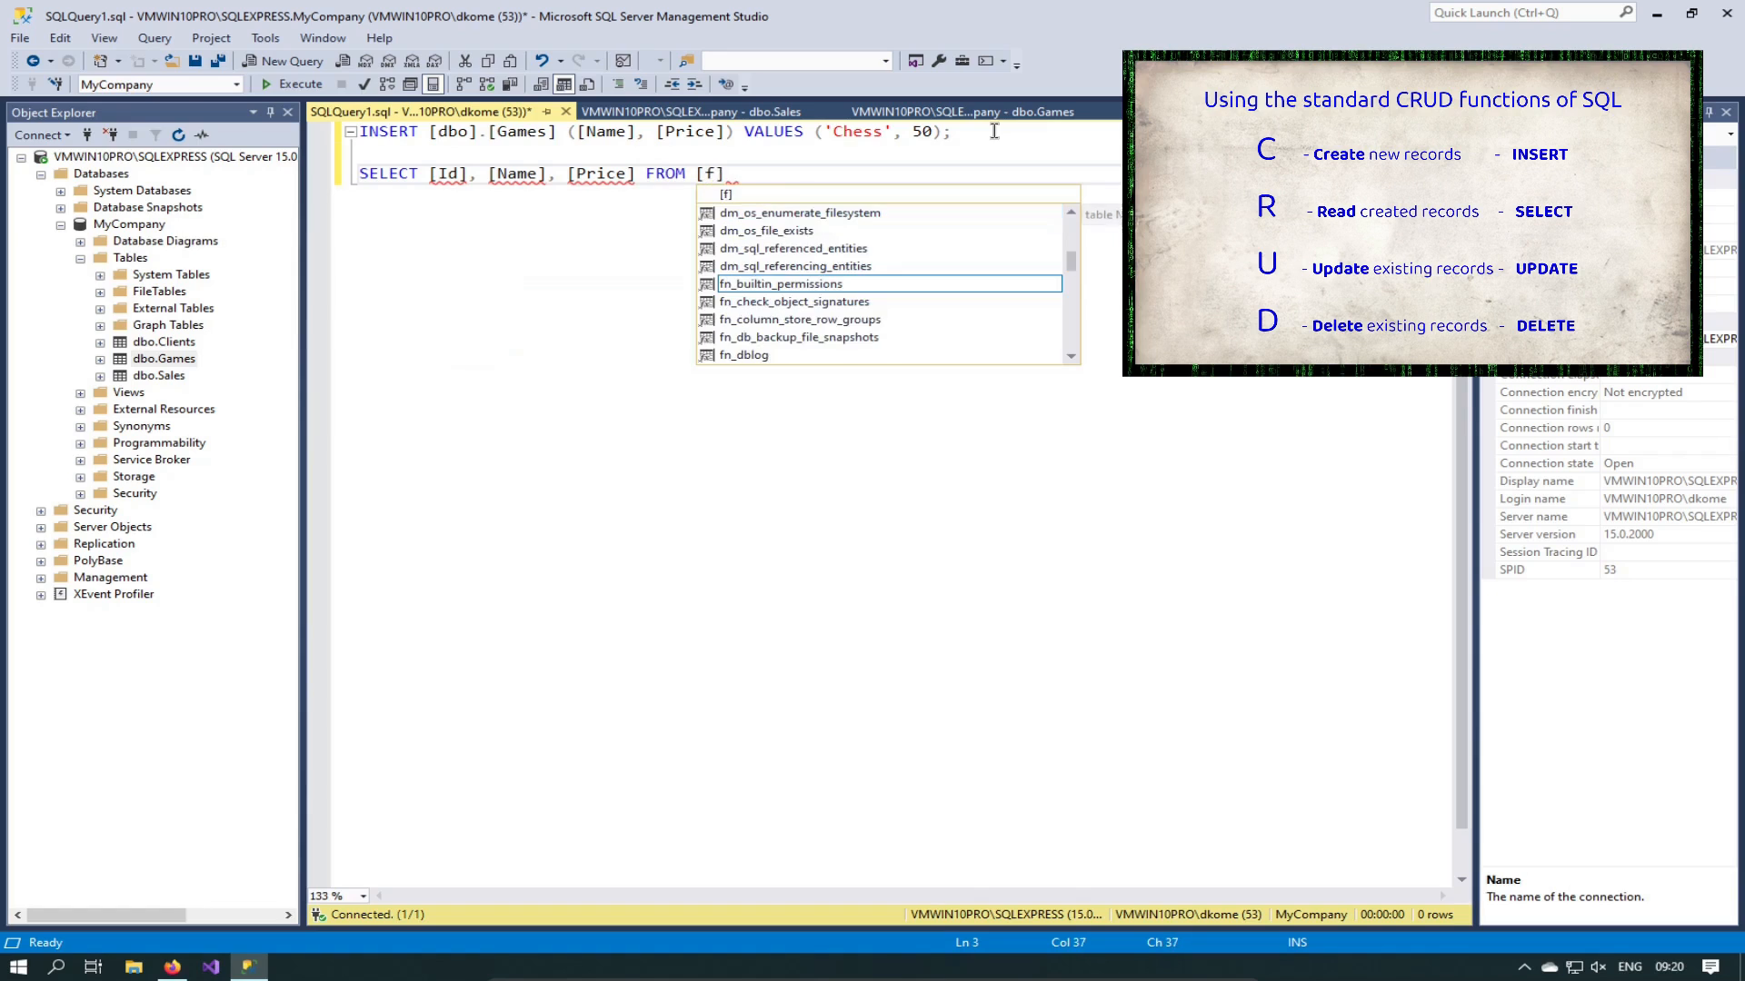
key("Left")
key("Left")
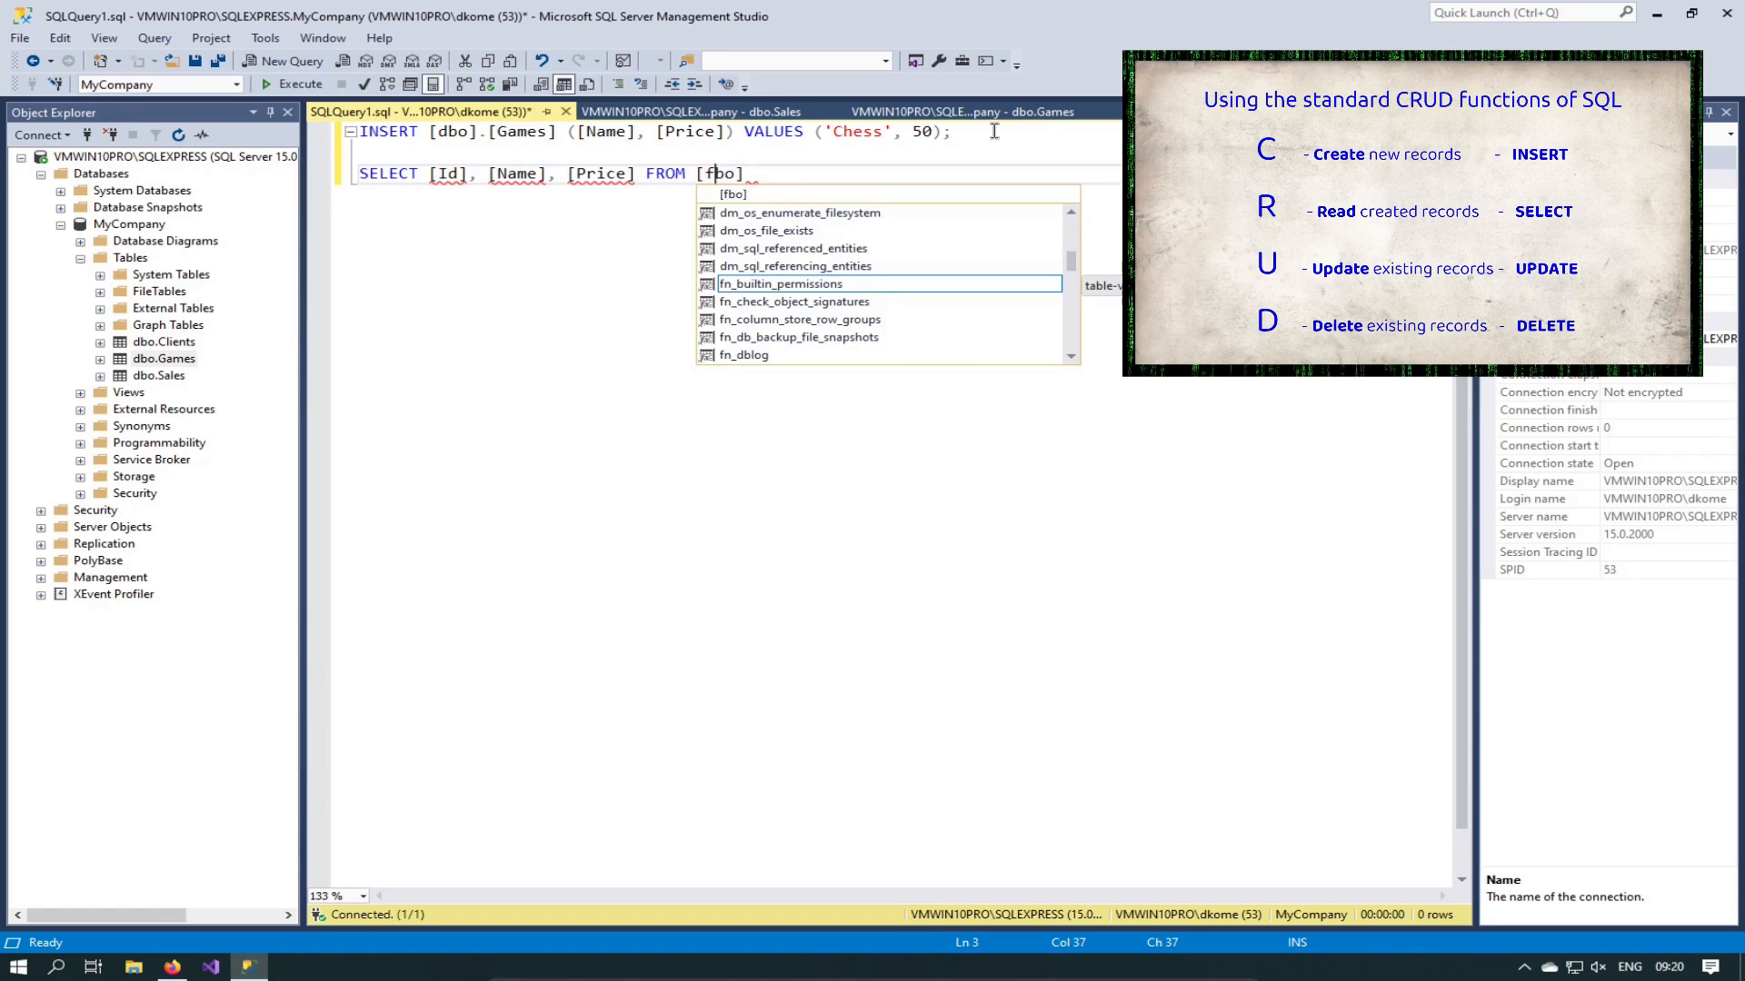
key("Delete")
type("d")
key("BackSpace")
key("BackSpace")
type("d")
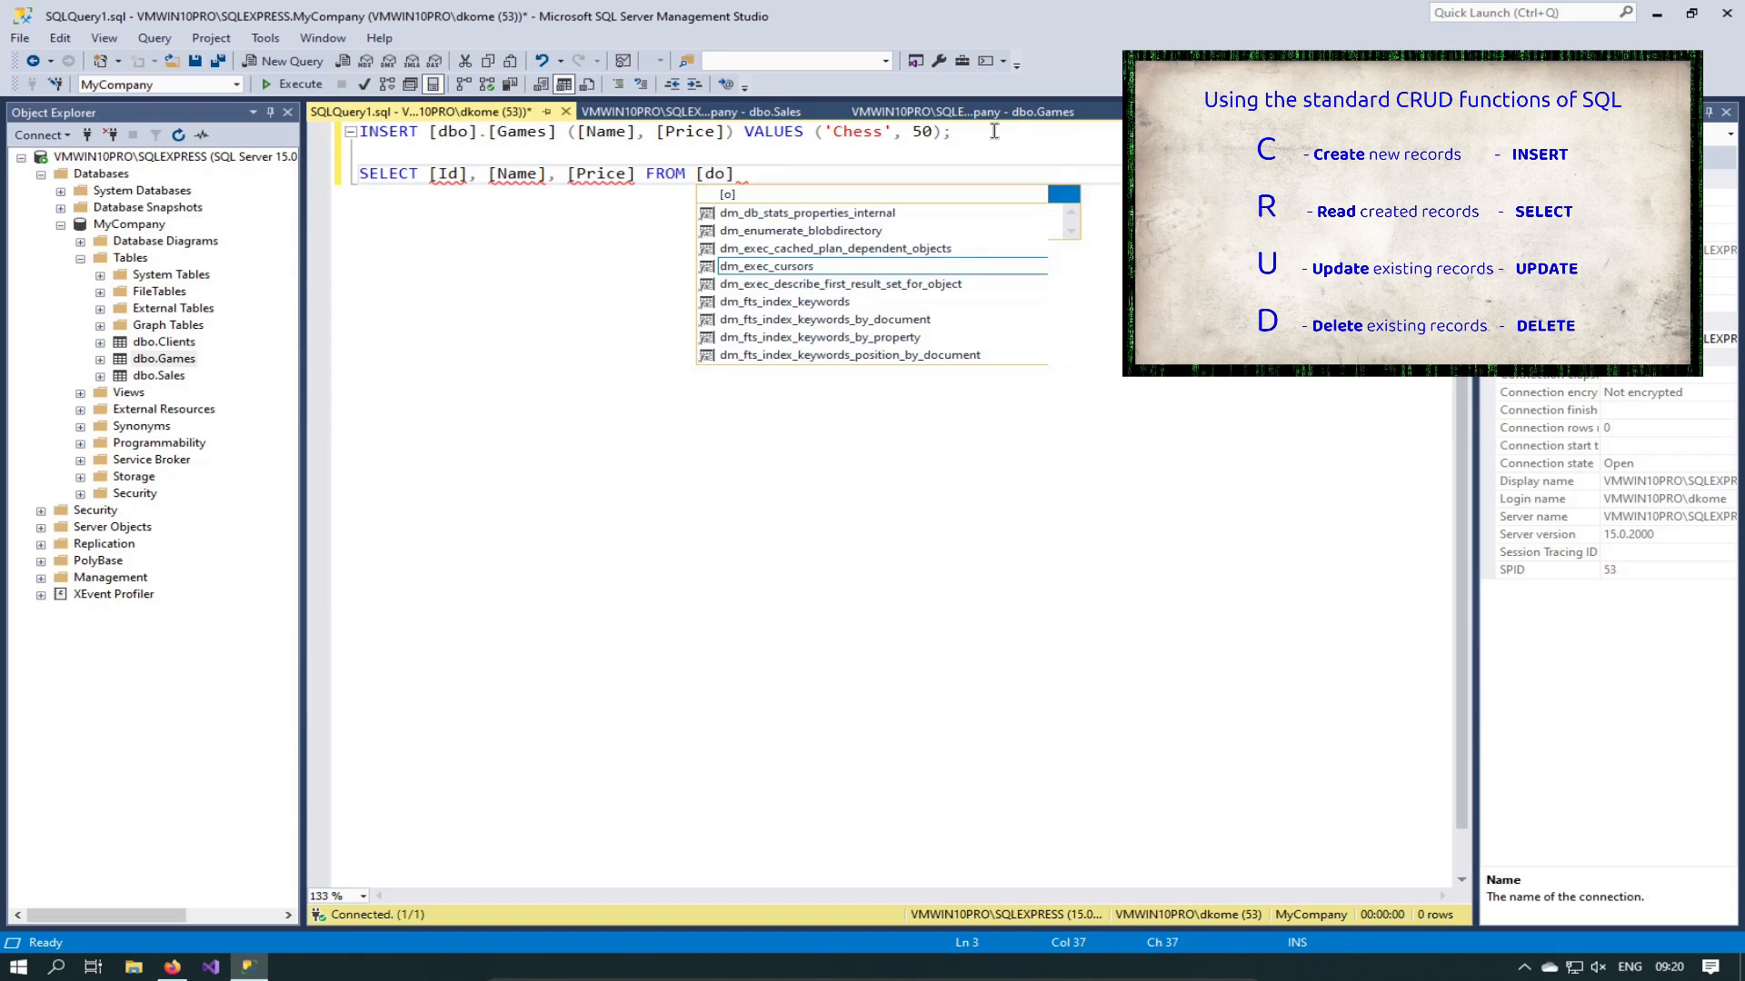
type("b")
key("Right")
key("Right")
type(".")
Step: Choose Games from IntelliSense and end the query as [dbo].[Games];
key("Down")
key("Down")
key("Down")
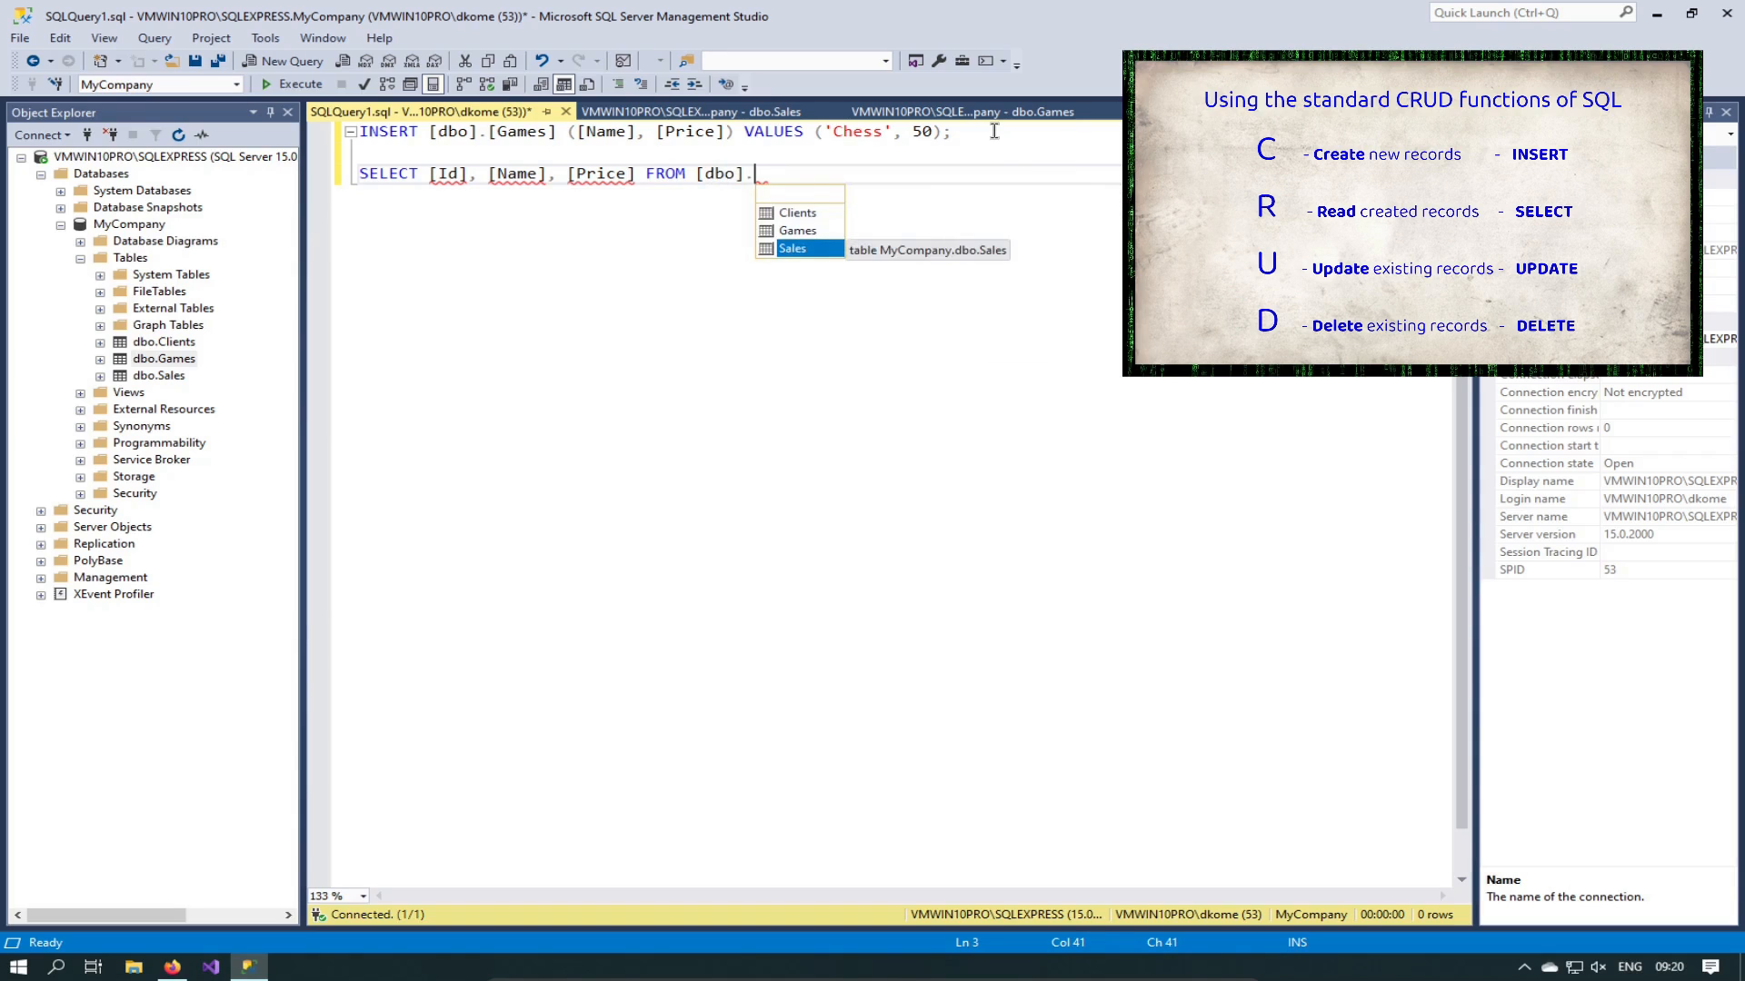
key("Up")
key("Tab")
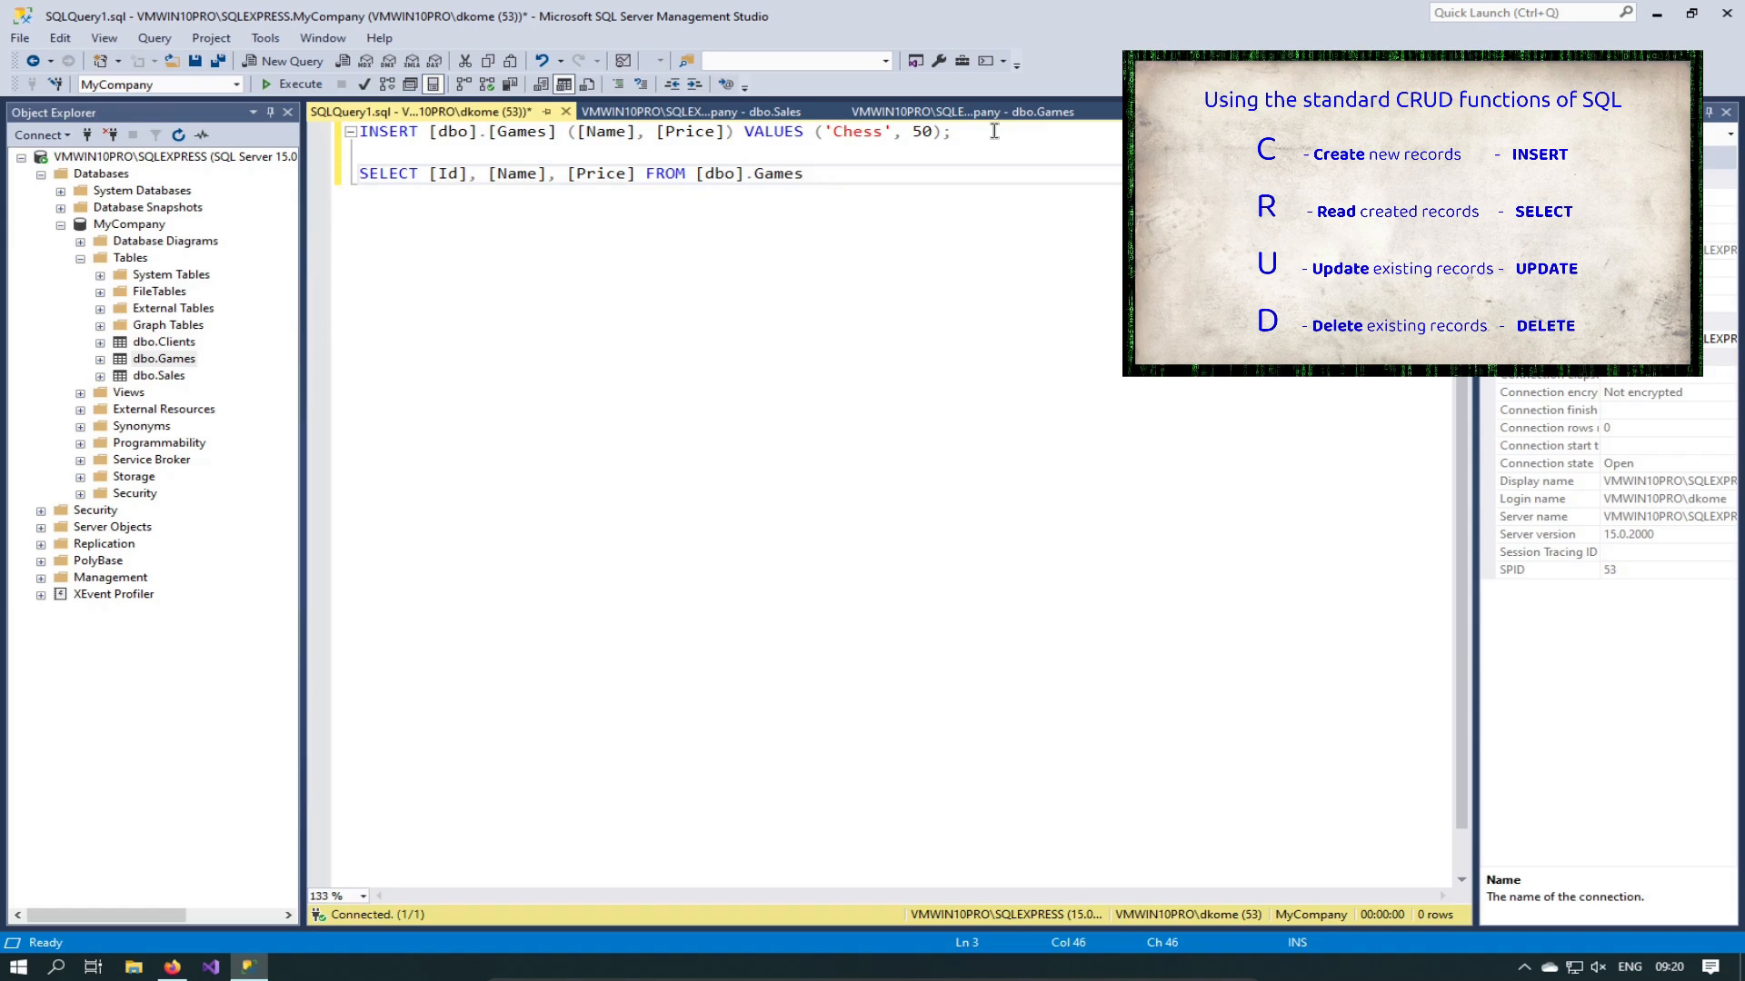
type("[")
key("End")
type(";")
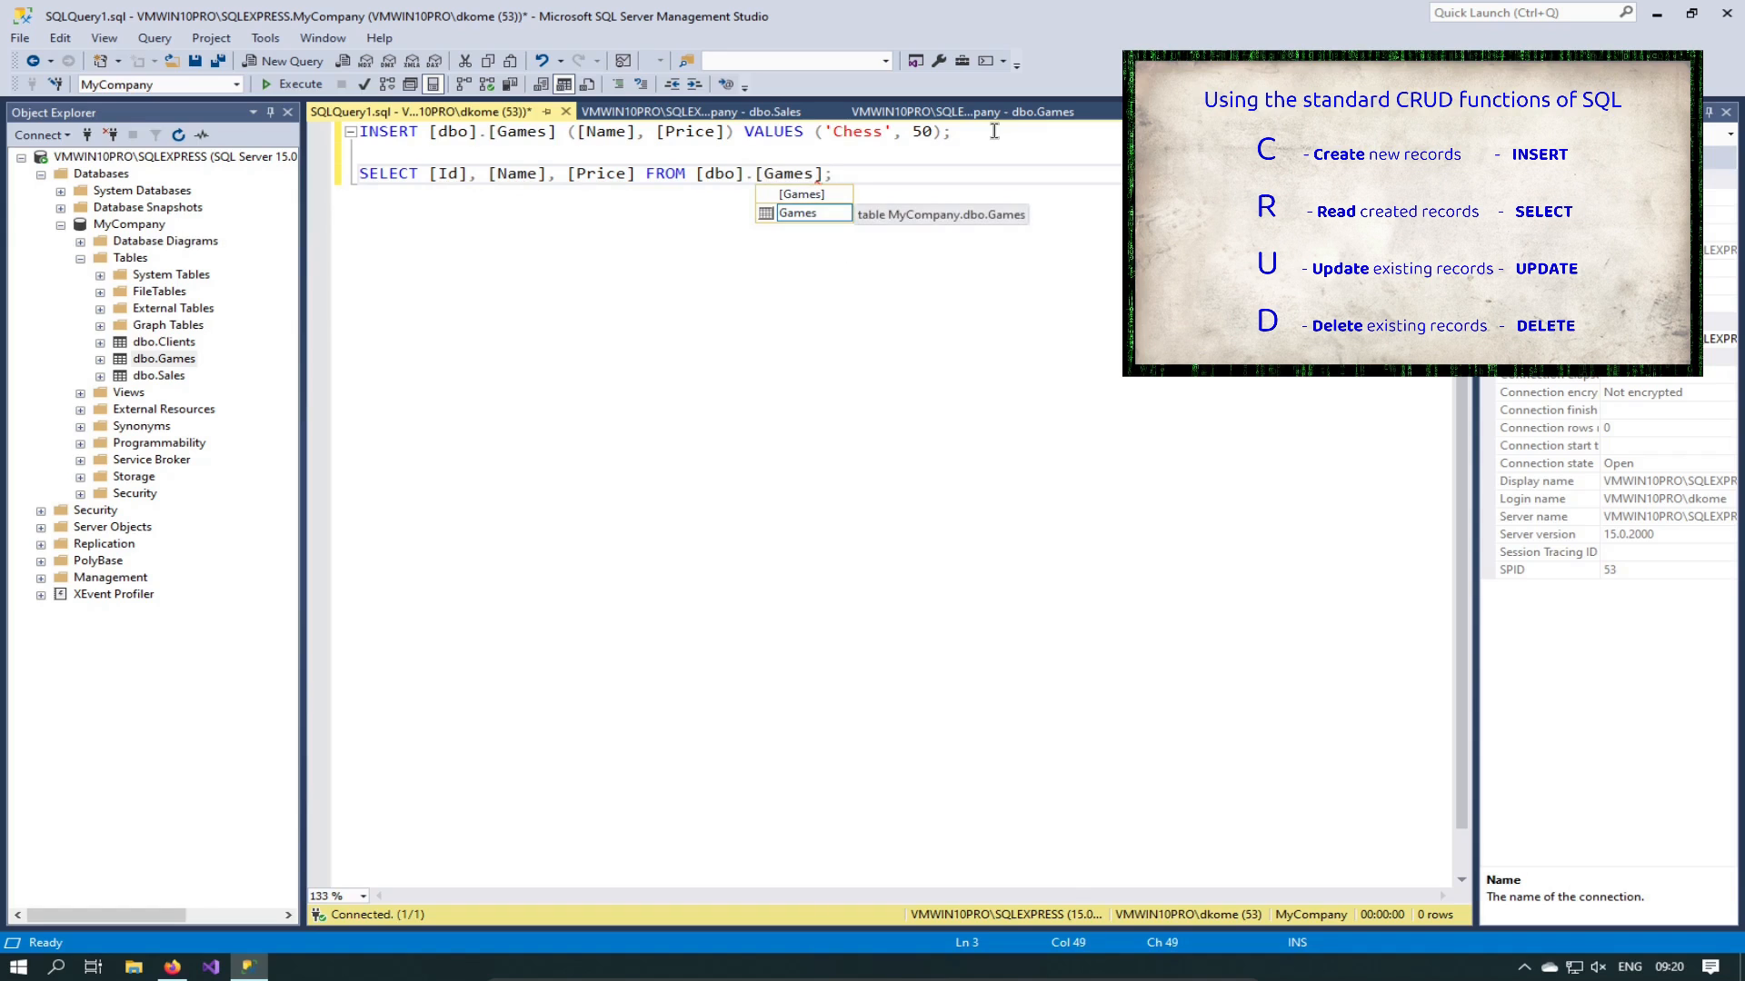
left_click(771, 380)
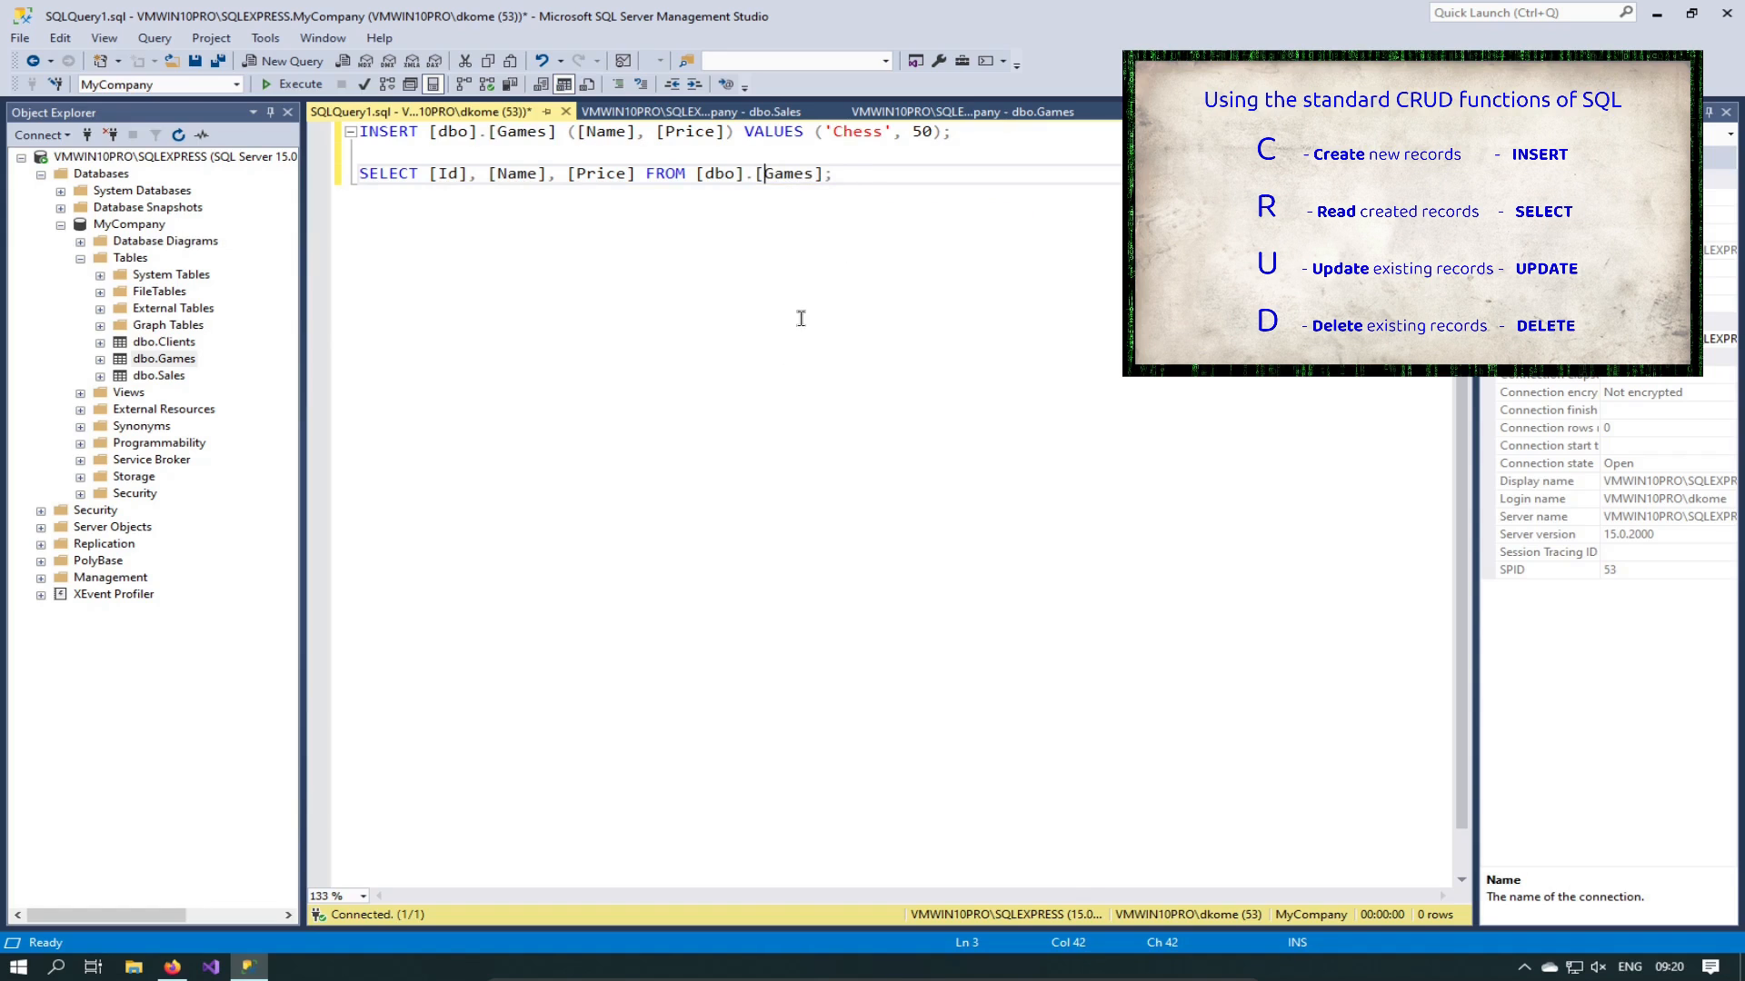
Step: Open the Games table's row-editing view, then close it again
right_click(164, 358)
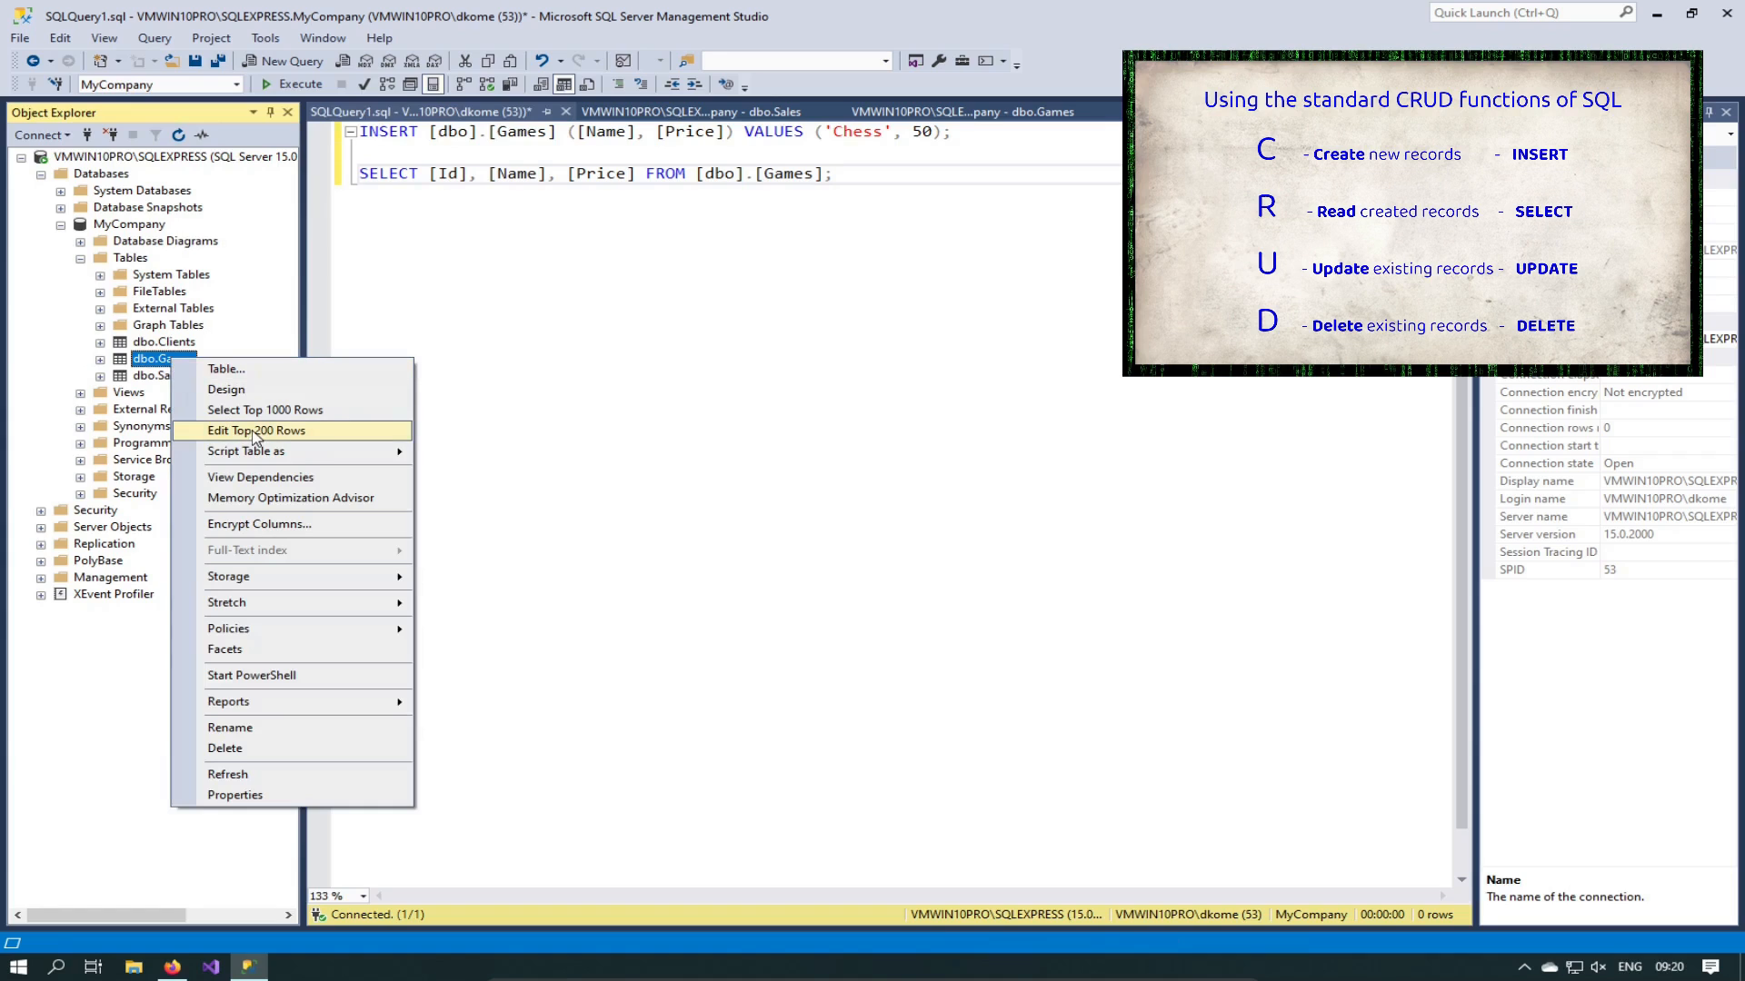
left_click(253, 433)
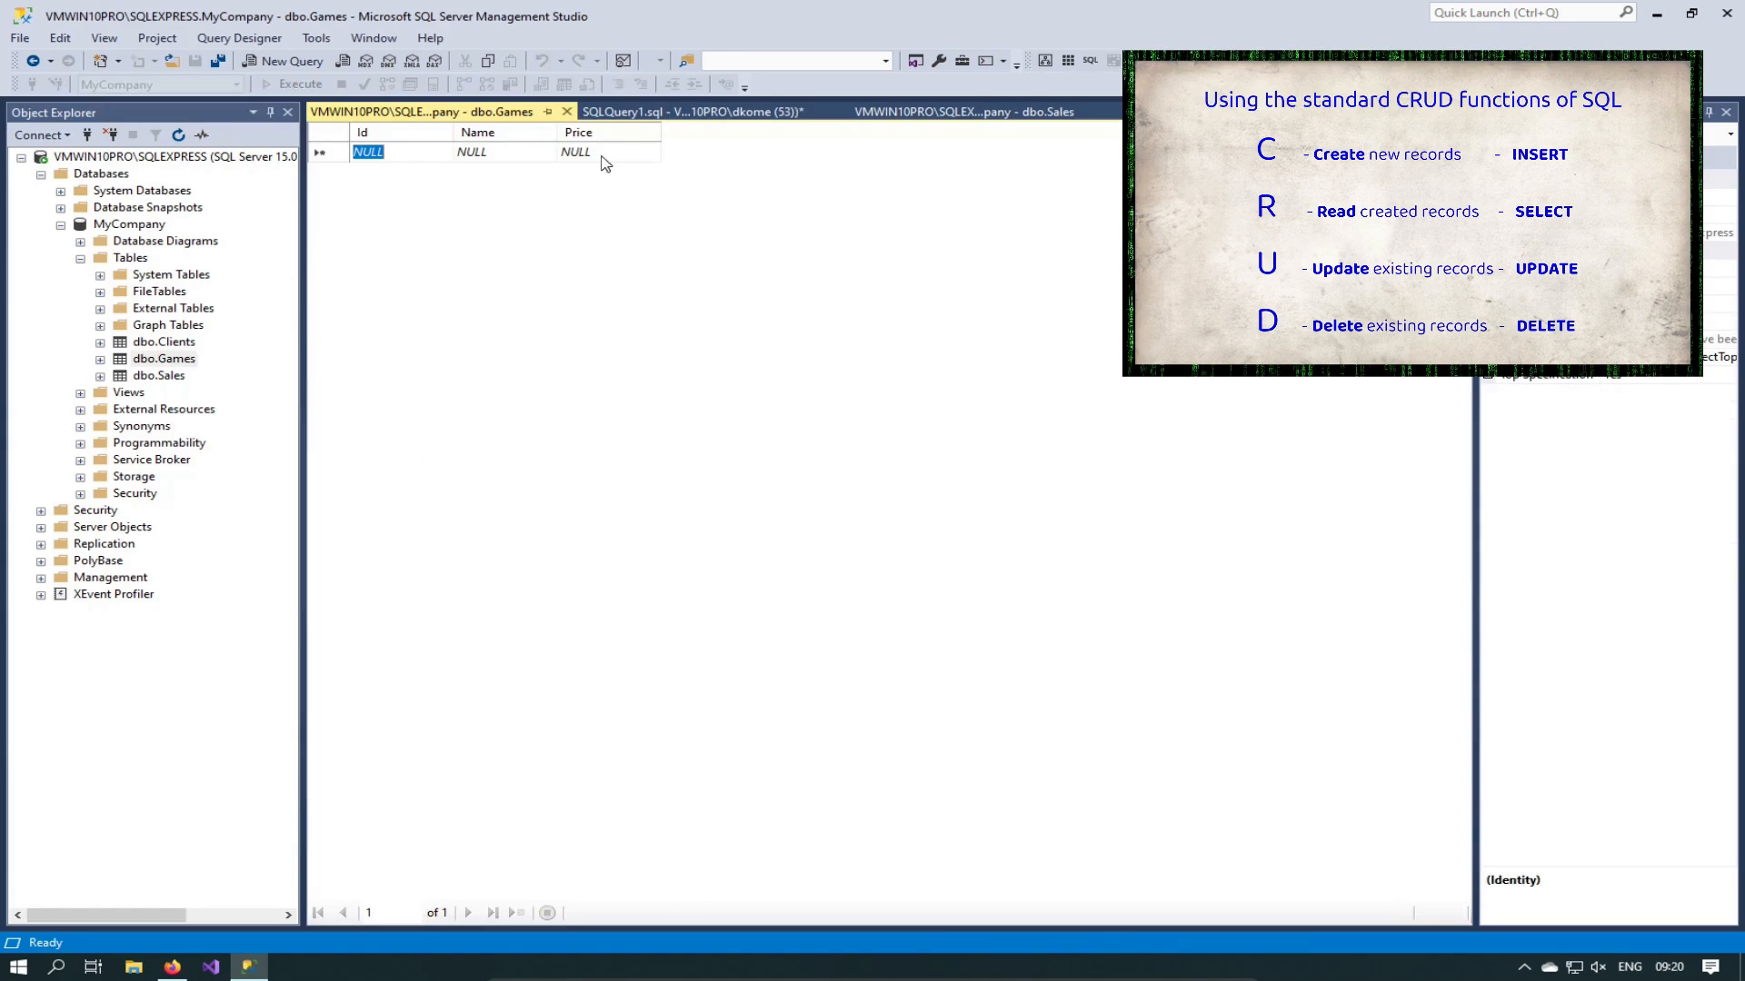
left_click(572, 110)
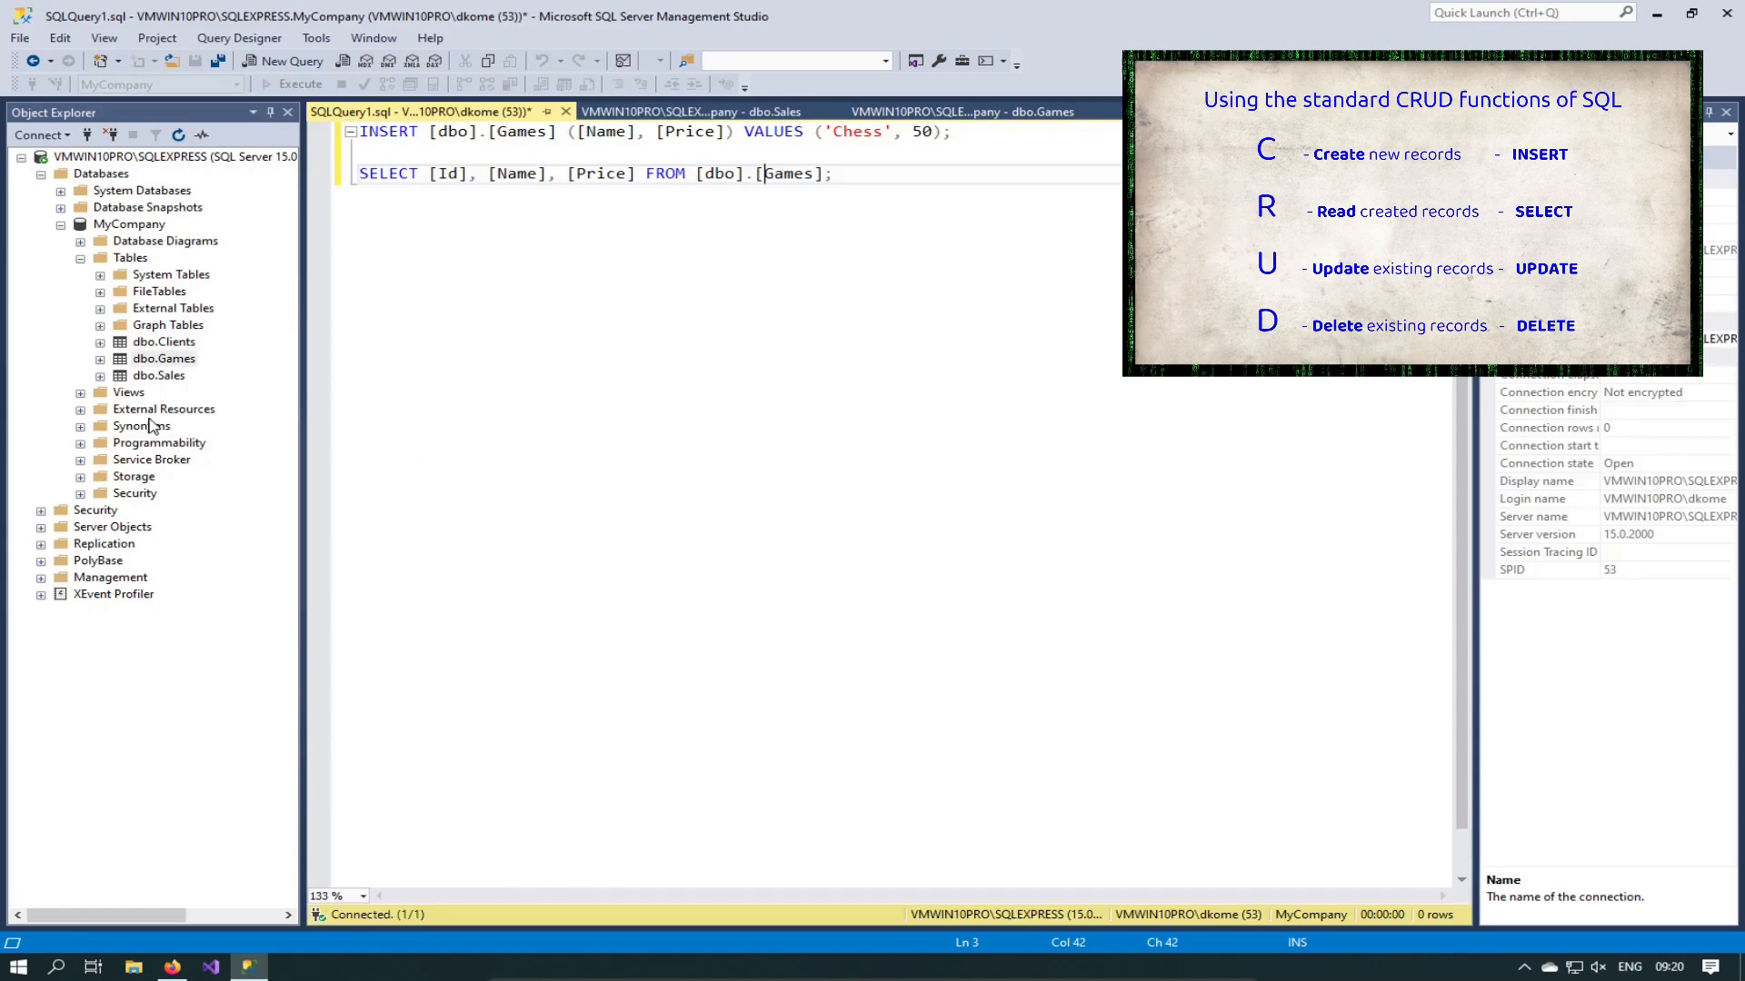
Step: Generate a Select Top 1000 Rows query for Games, point out SELECT and FROM, then close it
left_click(182, 361)
right_click(179, 355)
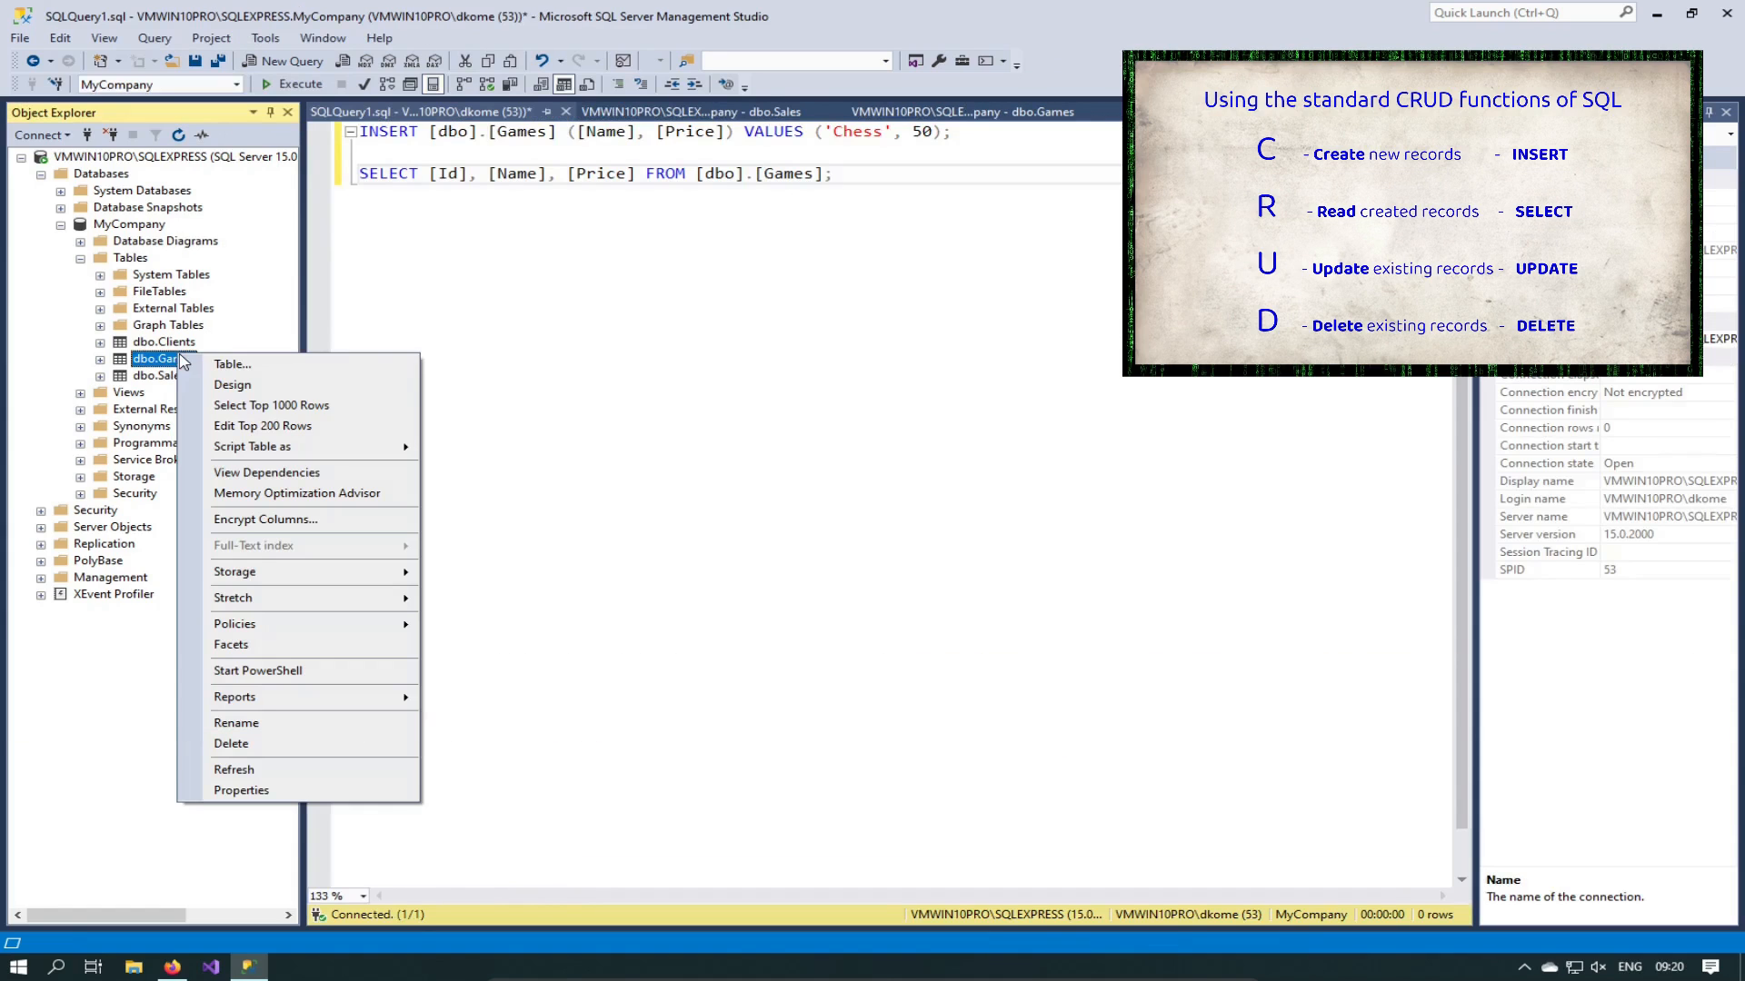
left_click(319, 413)
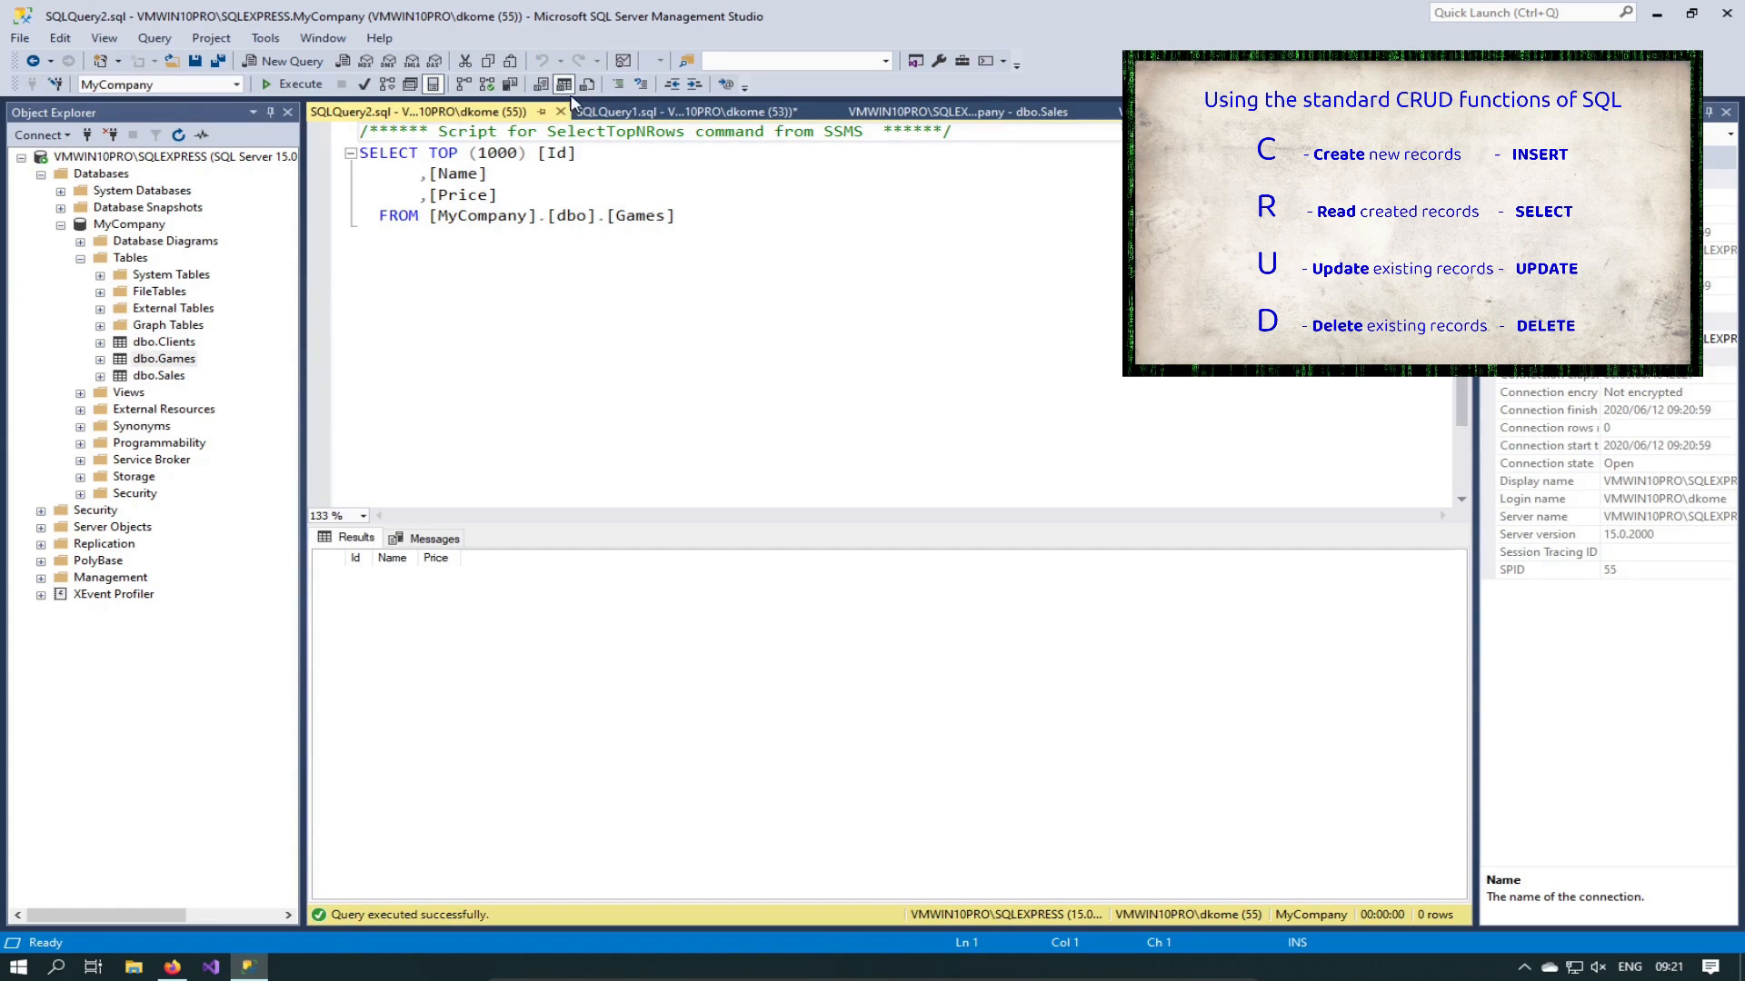
left_click_drag(701, 223, 345, 148)
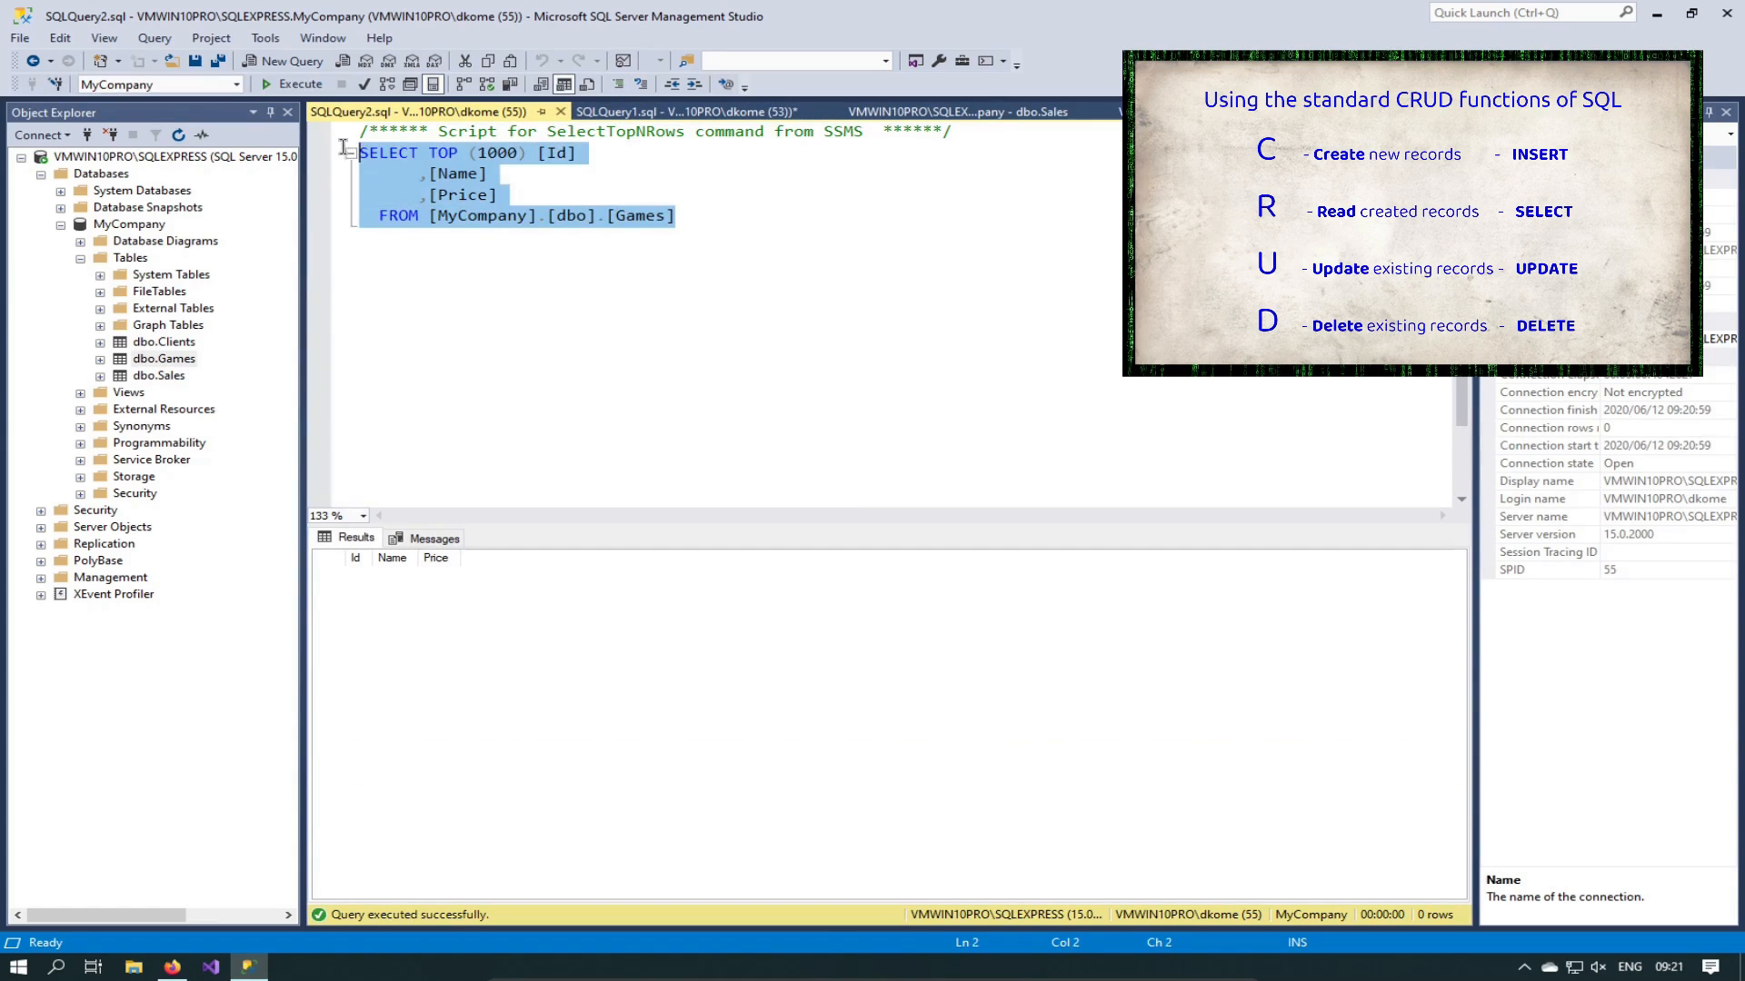
left_click(587, 274)
left_click_drag(360, 152, 454, 148)
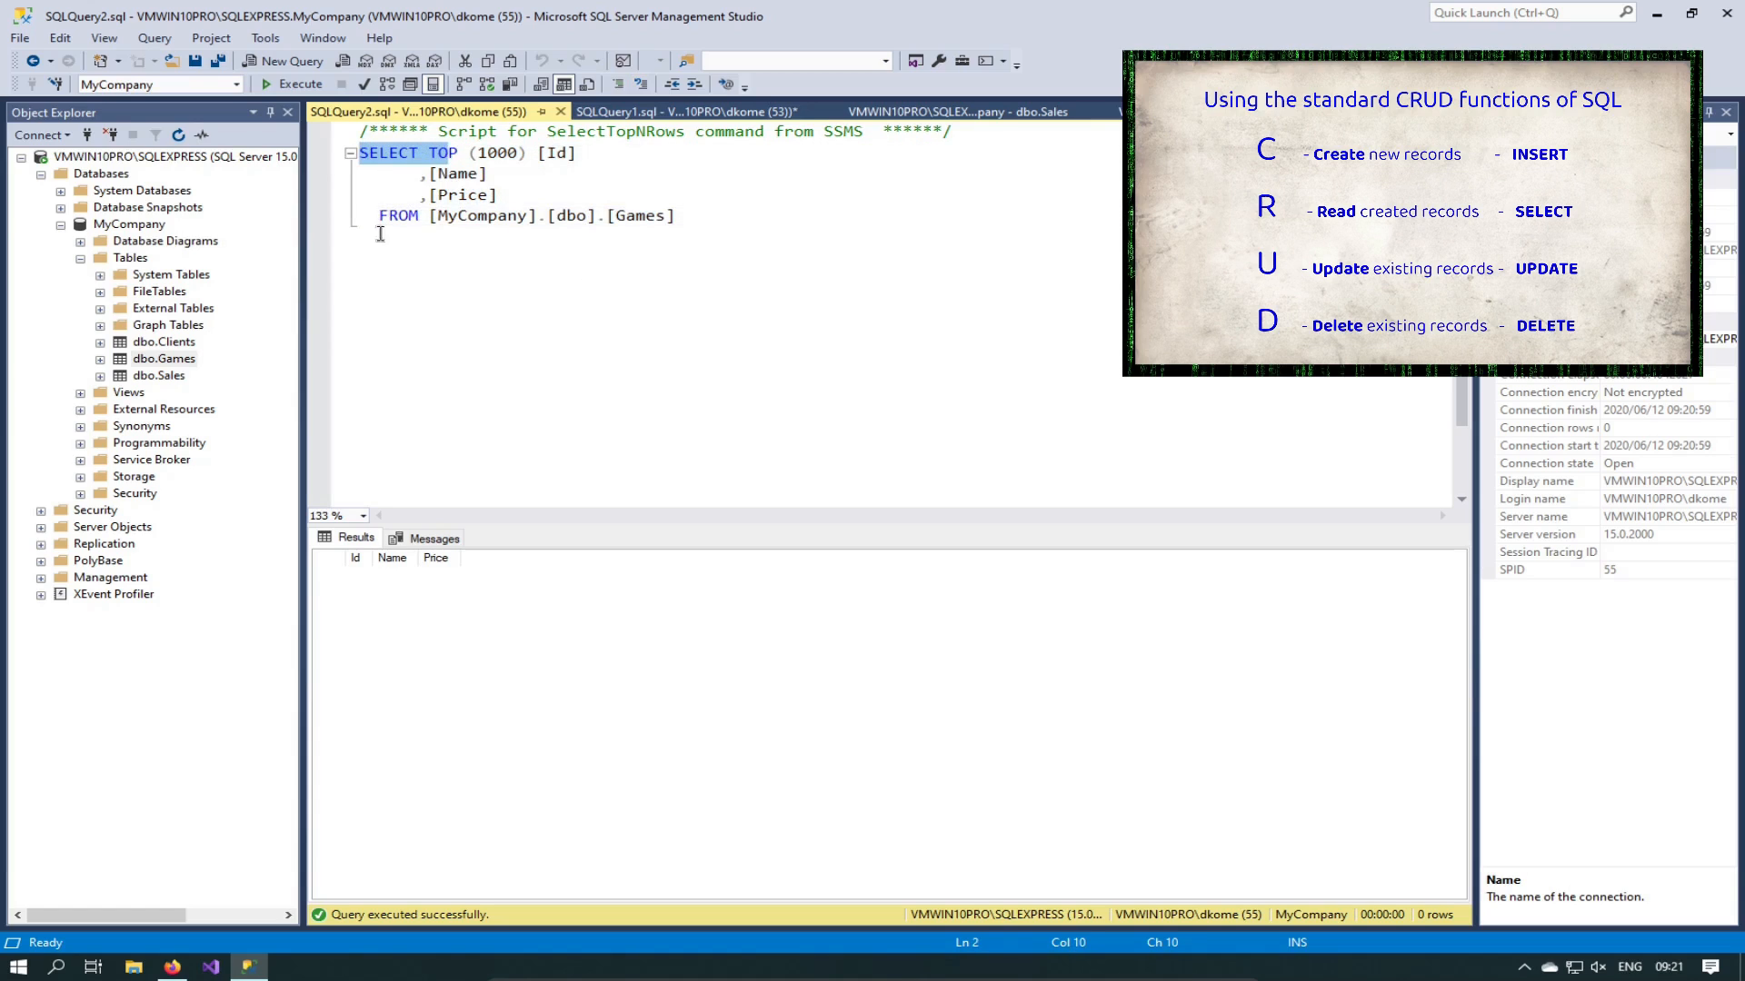
left_click_drag(380, 218, 418, 222)
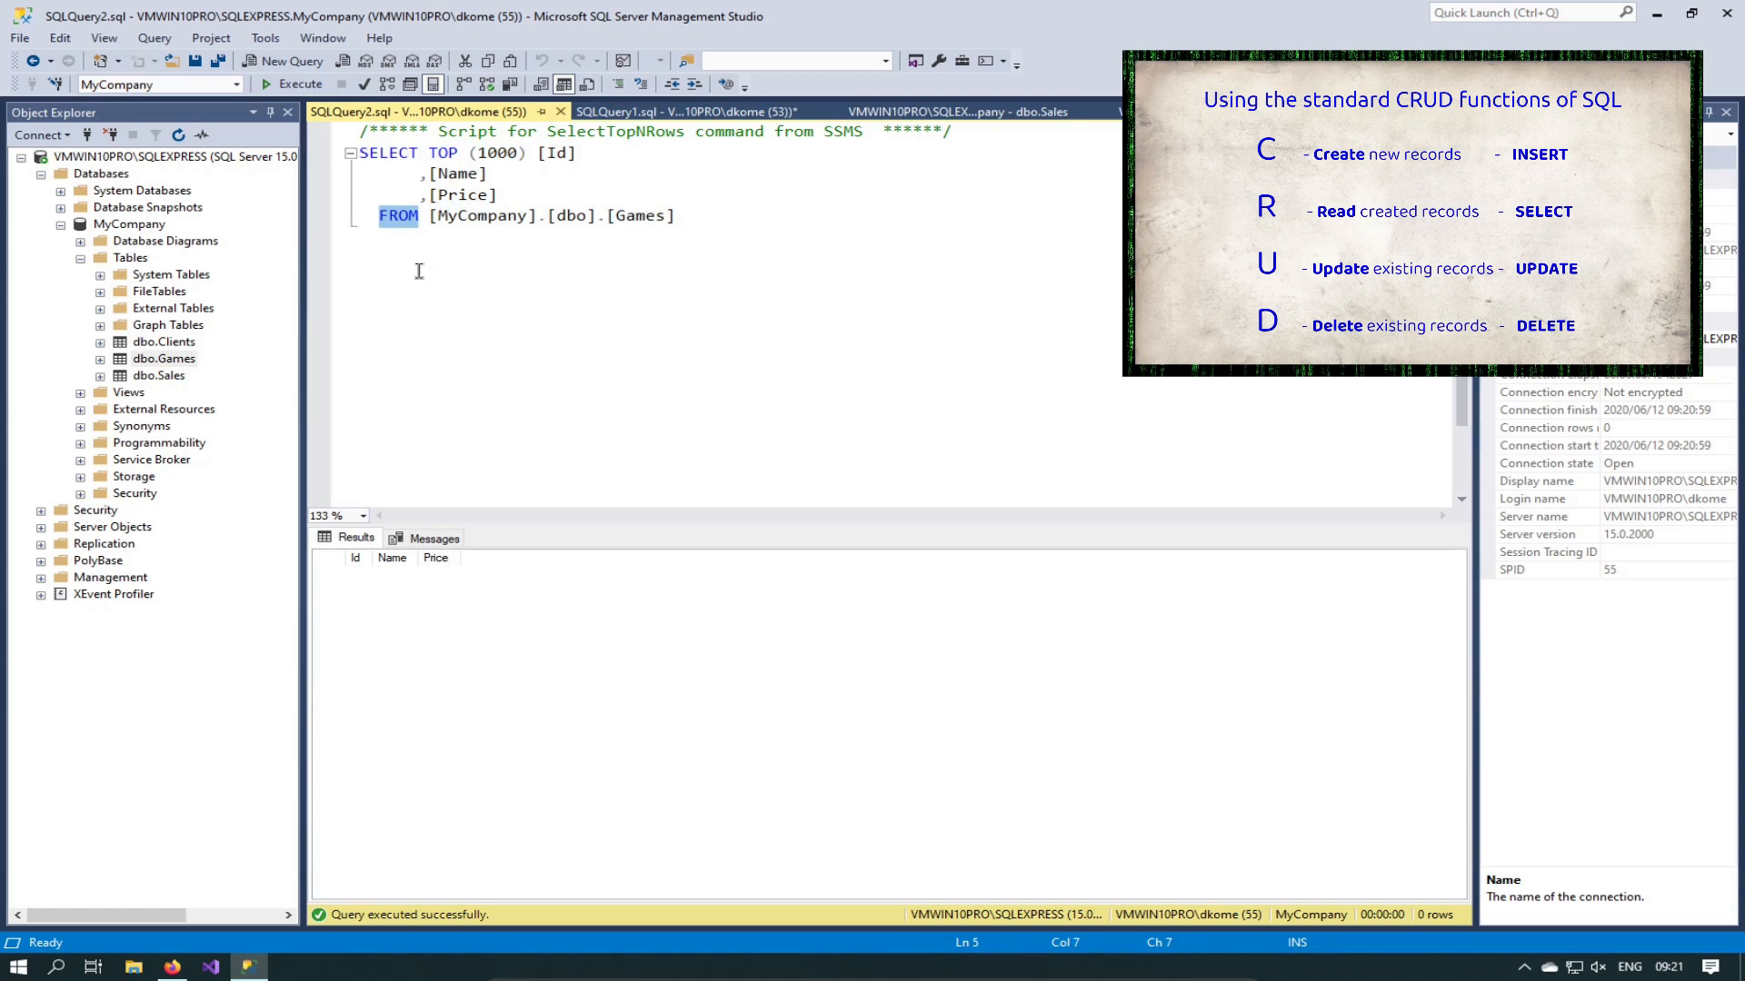
left_click(516, 277)
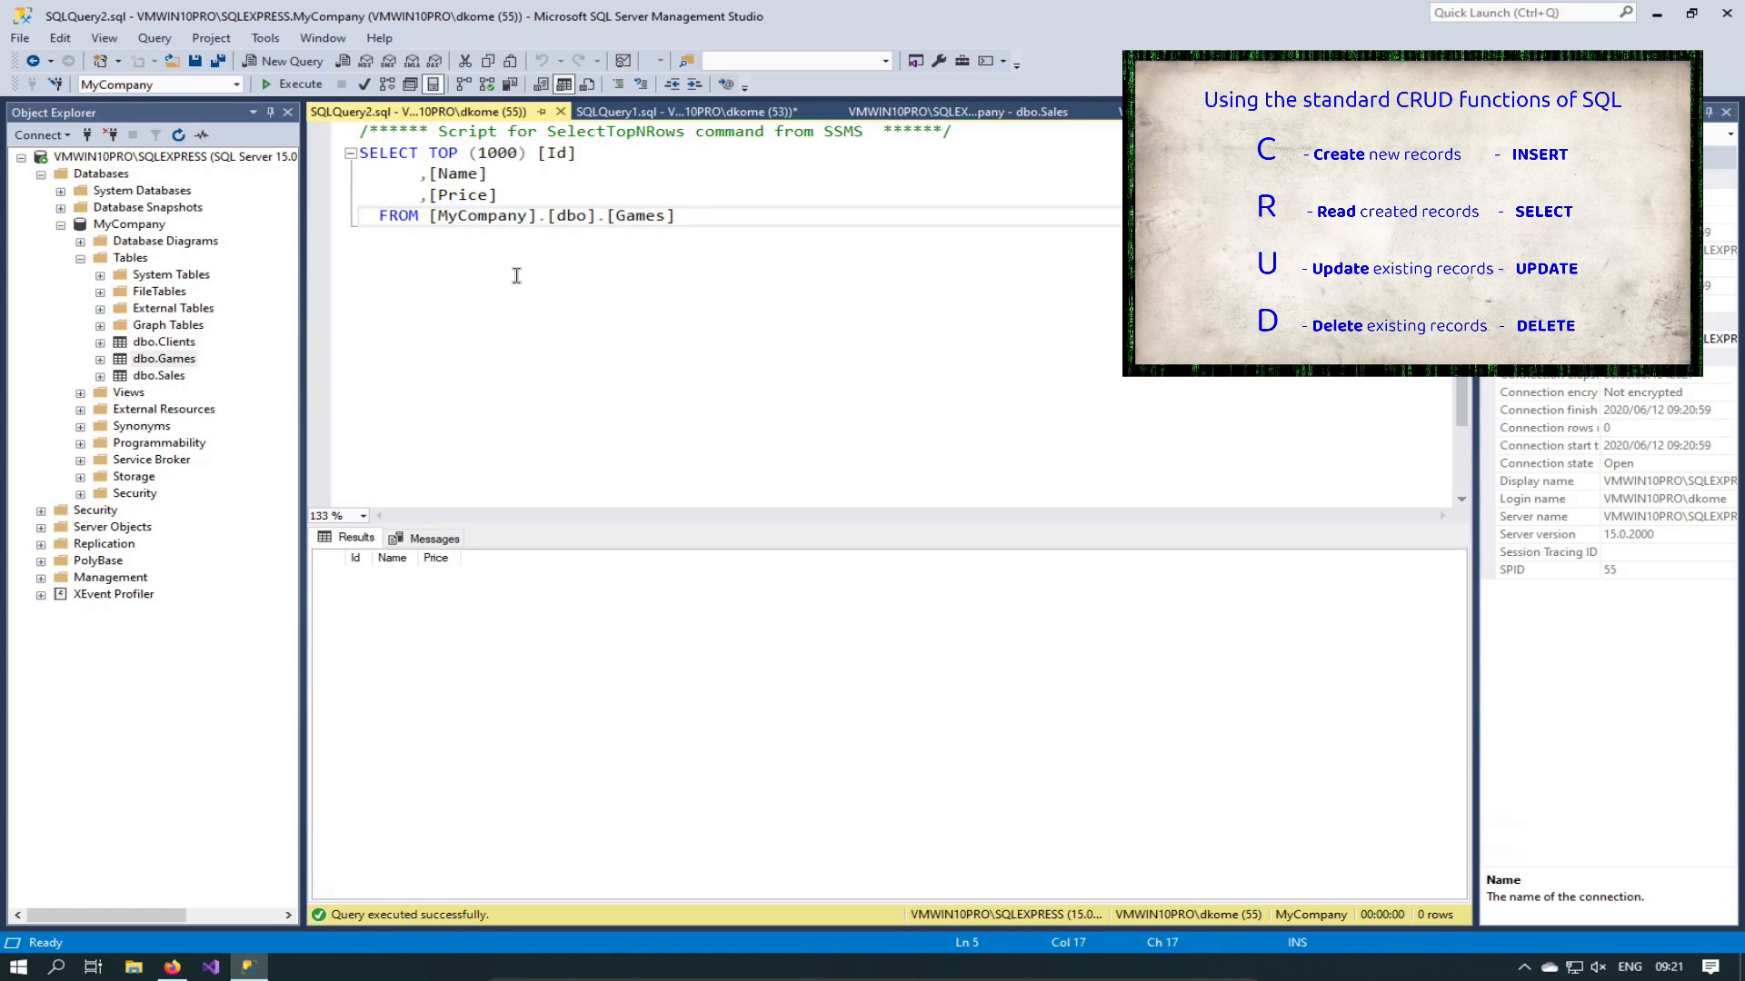
left_click(560, 113)
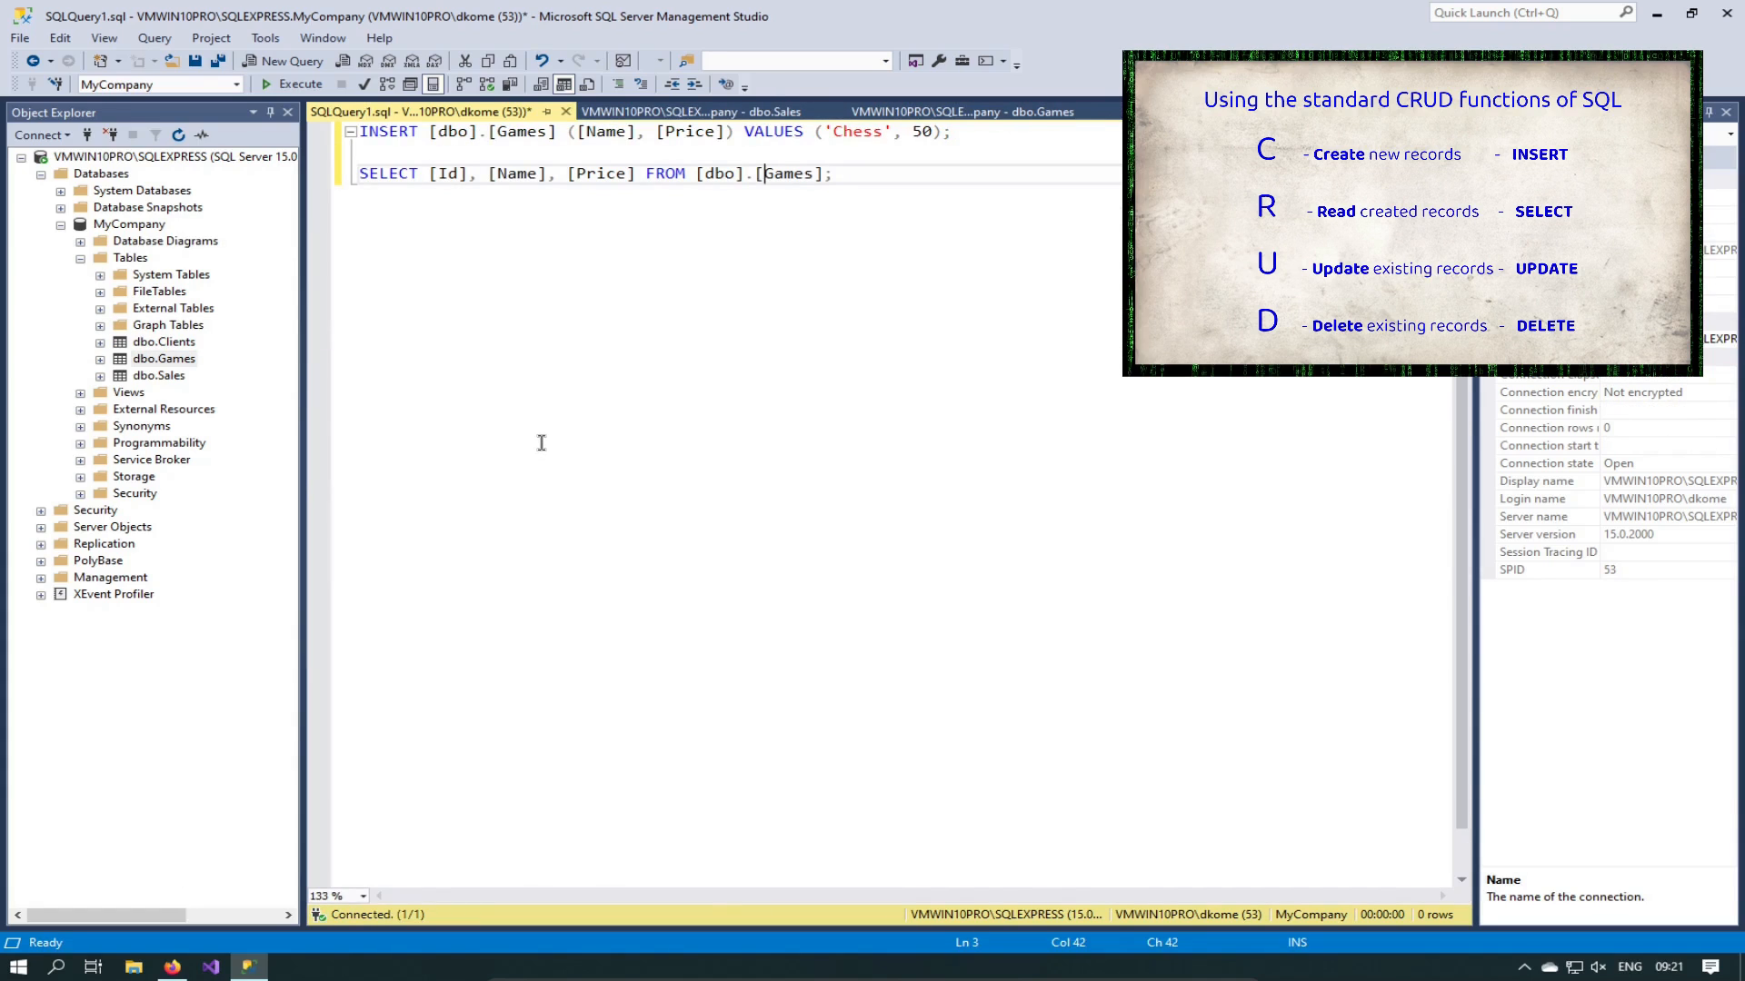
Step: Run only the Games SELECT line, returning an empty grid with Id, Name and Price
left_click(836, 181)
right_click(180, 361)
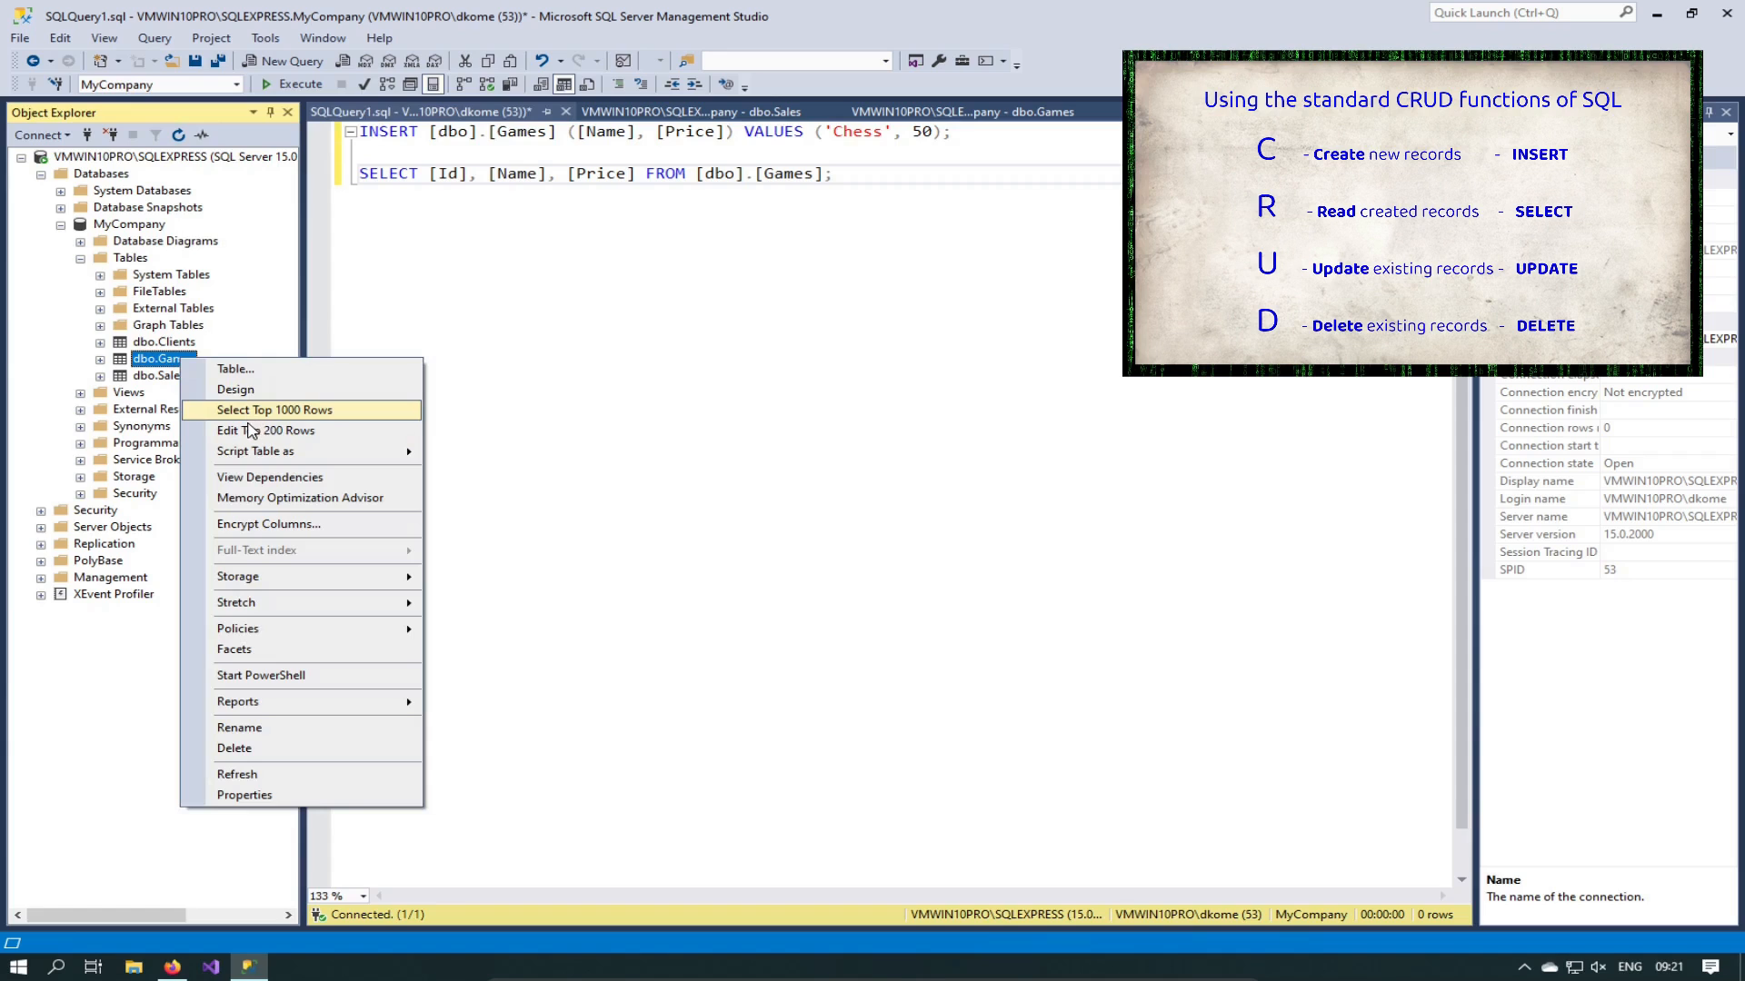
left_click(547, 329)
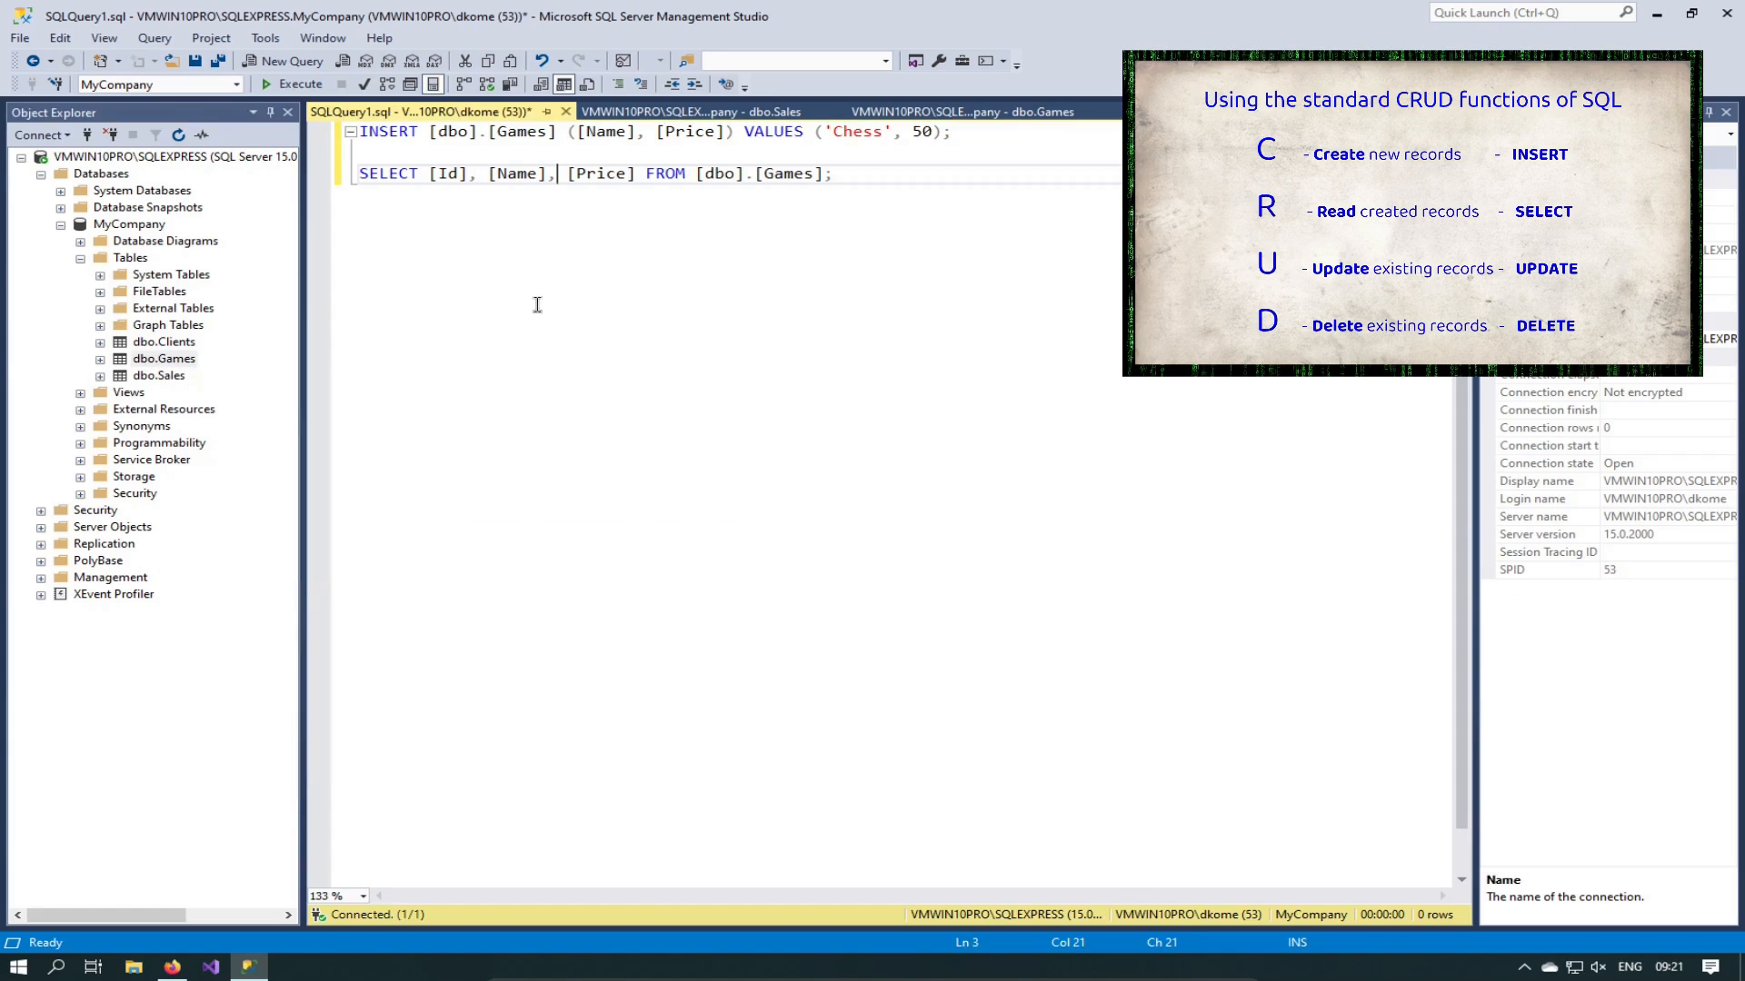
left_click(831, 174)
key("shift+Home")
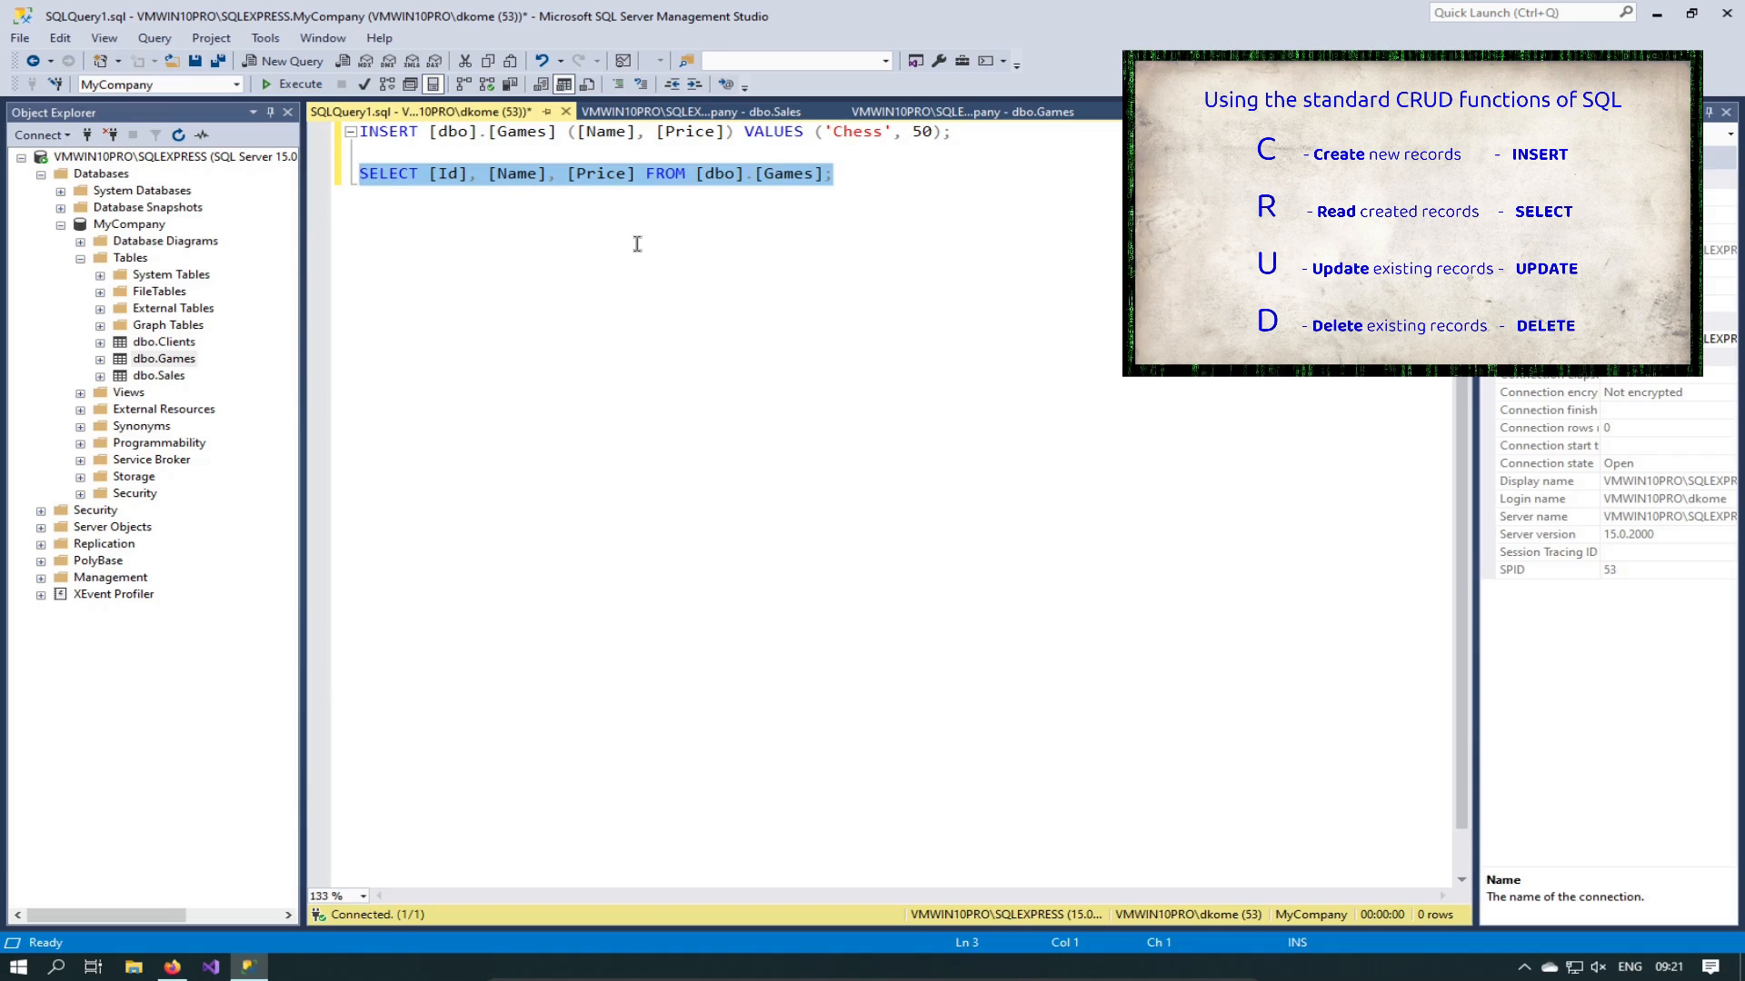
left_click(287, 86)
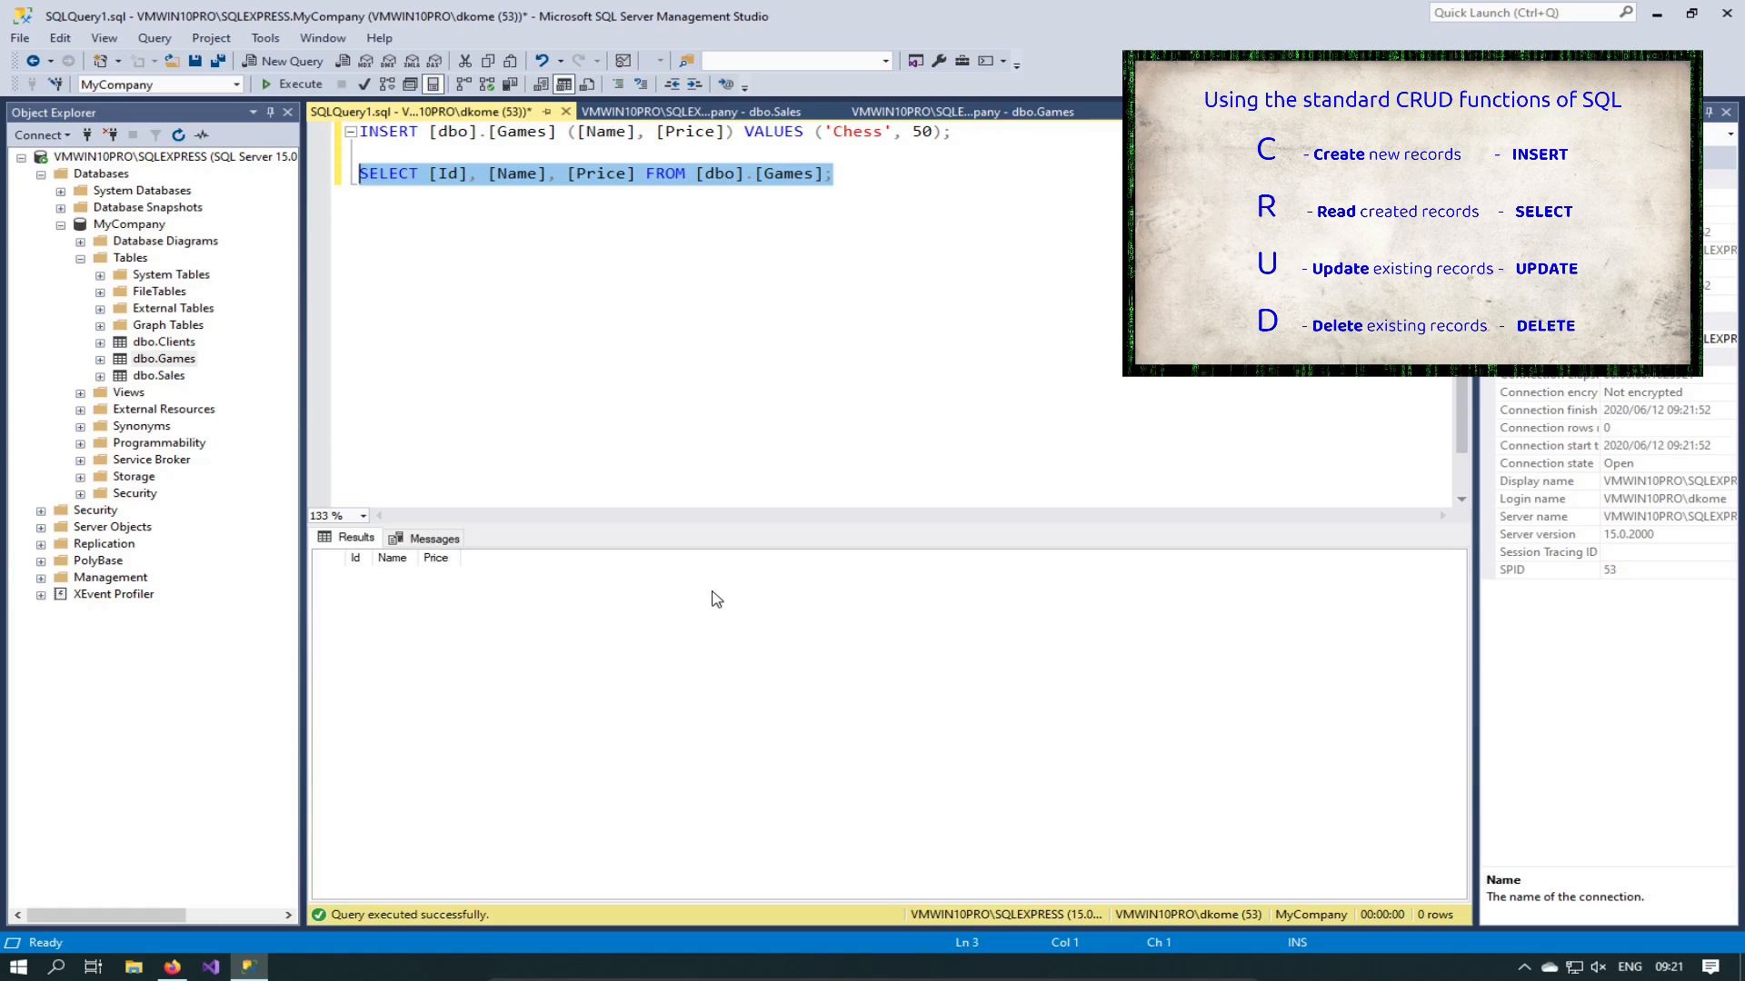
left_click(677, 598)
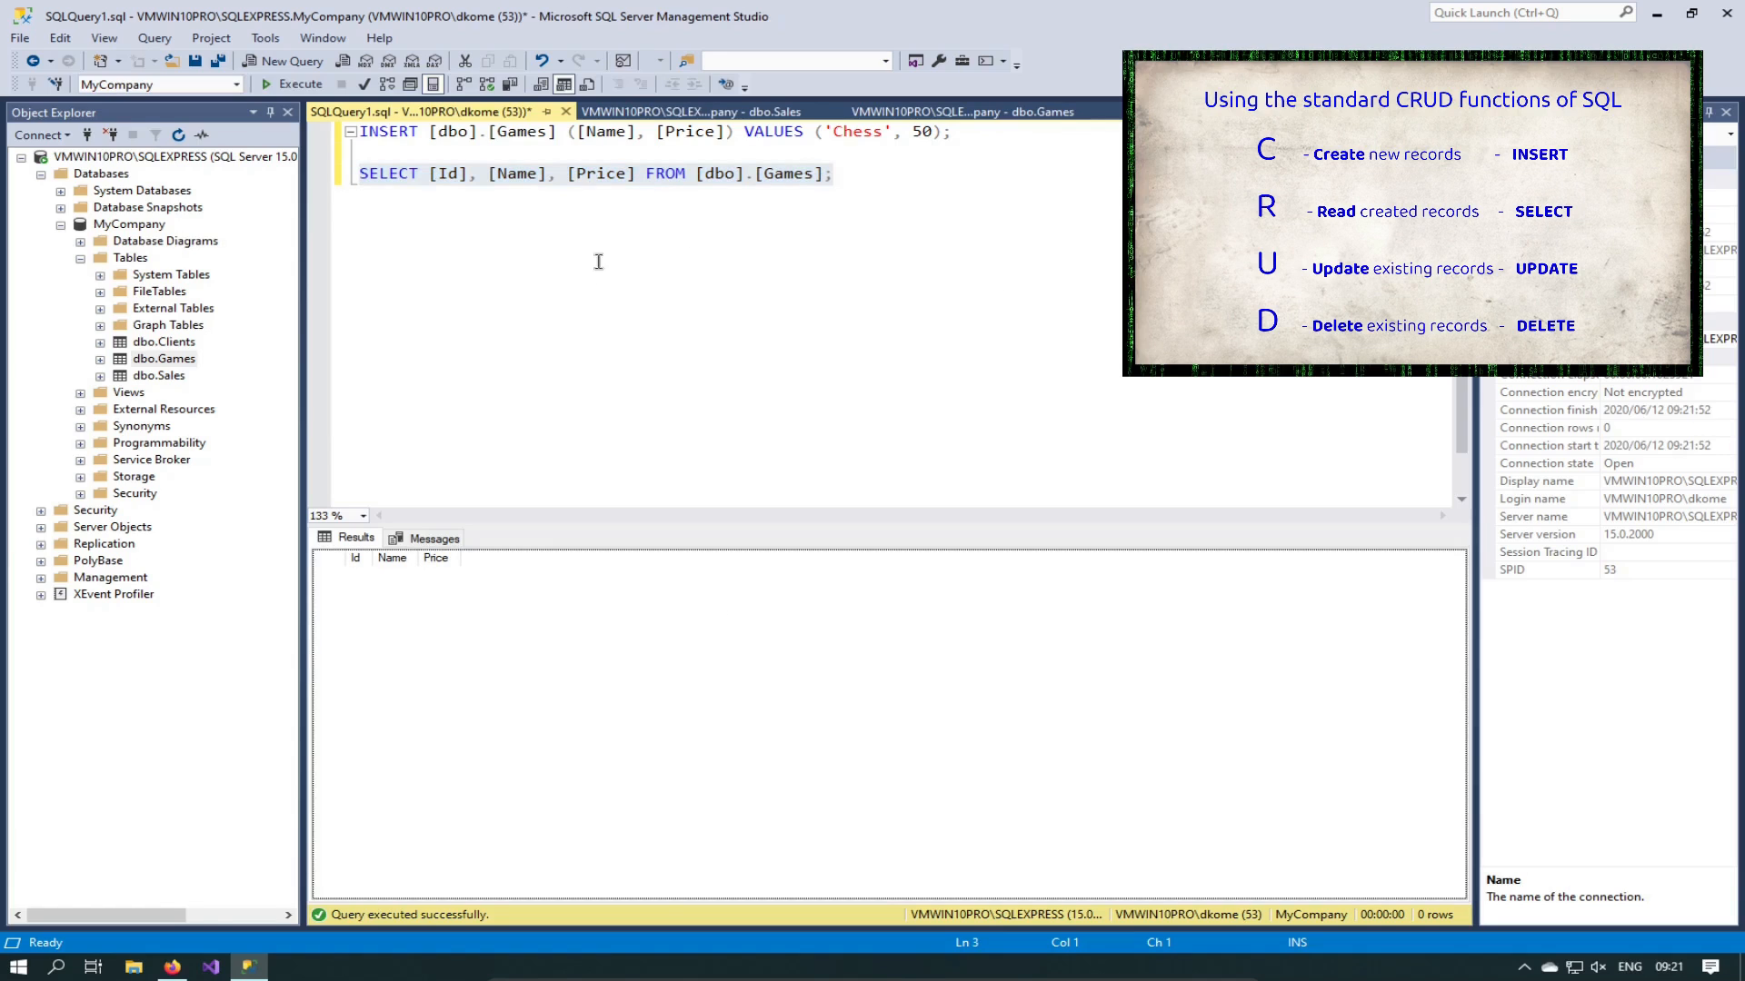
Step: Select just the Chess INSERT statement line
left_click(984, 130)
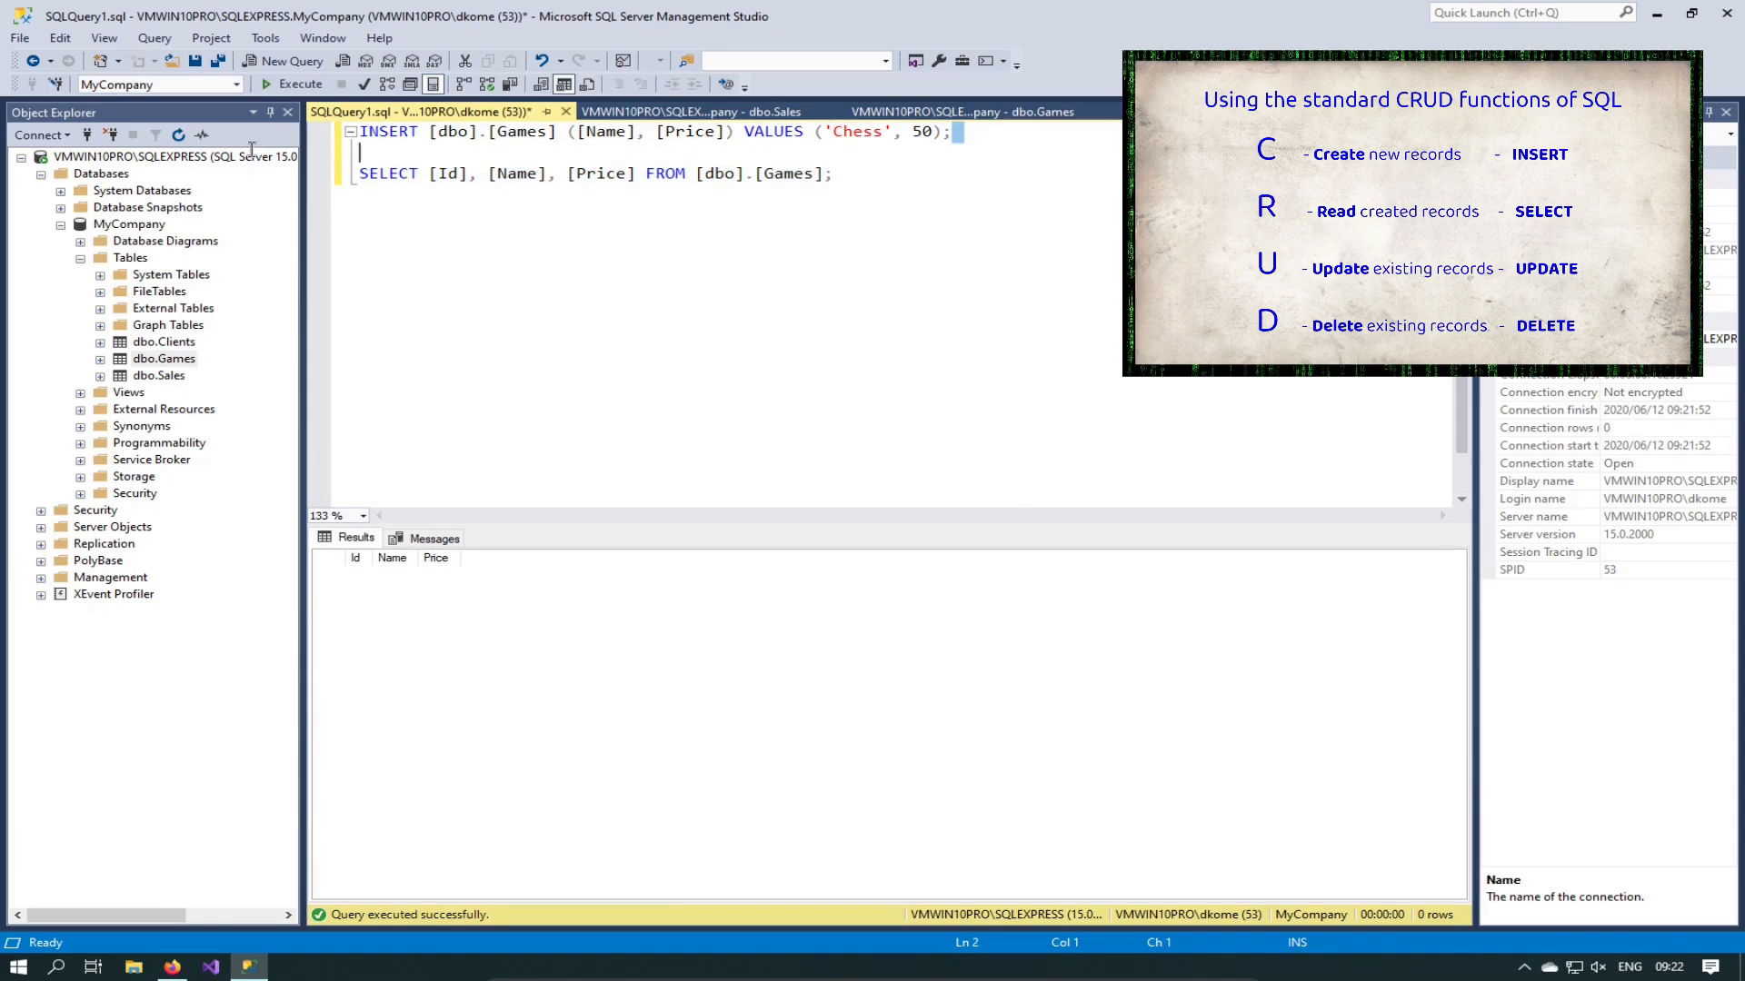
left_click_drag(979, 130, 239, 130)
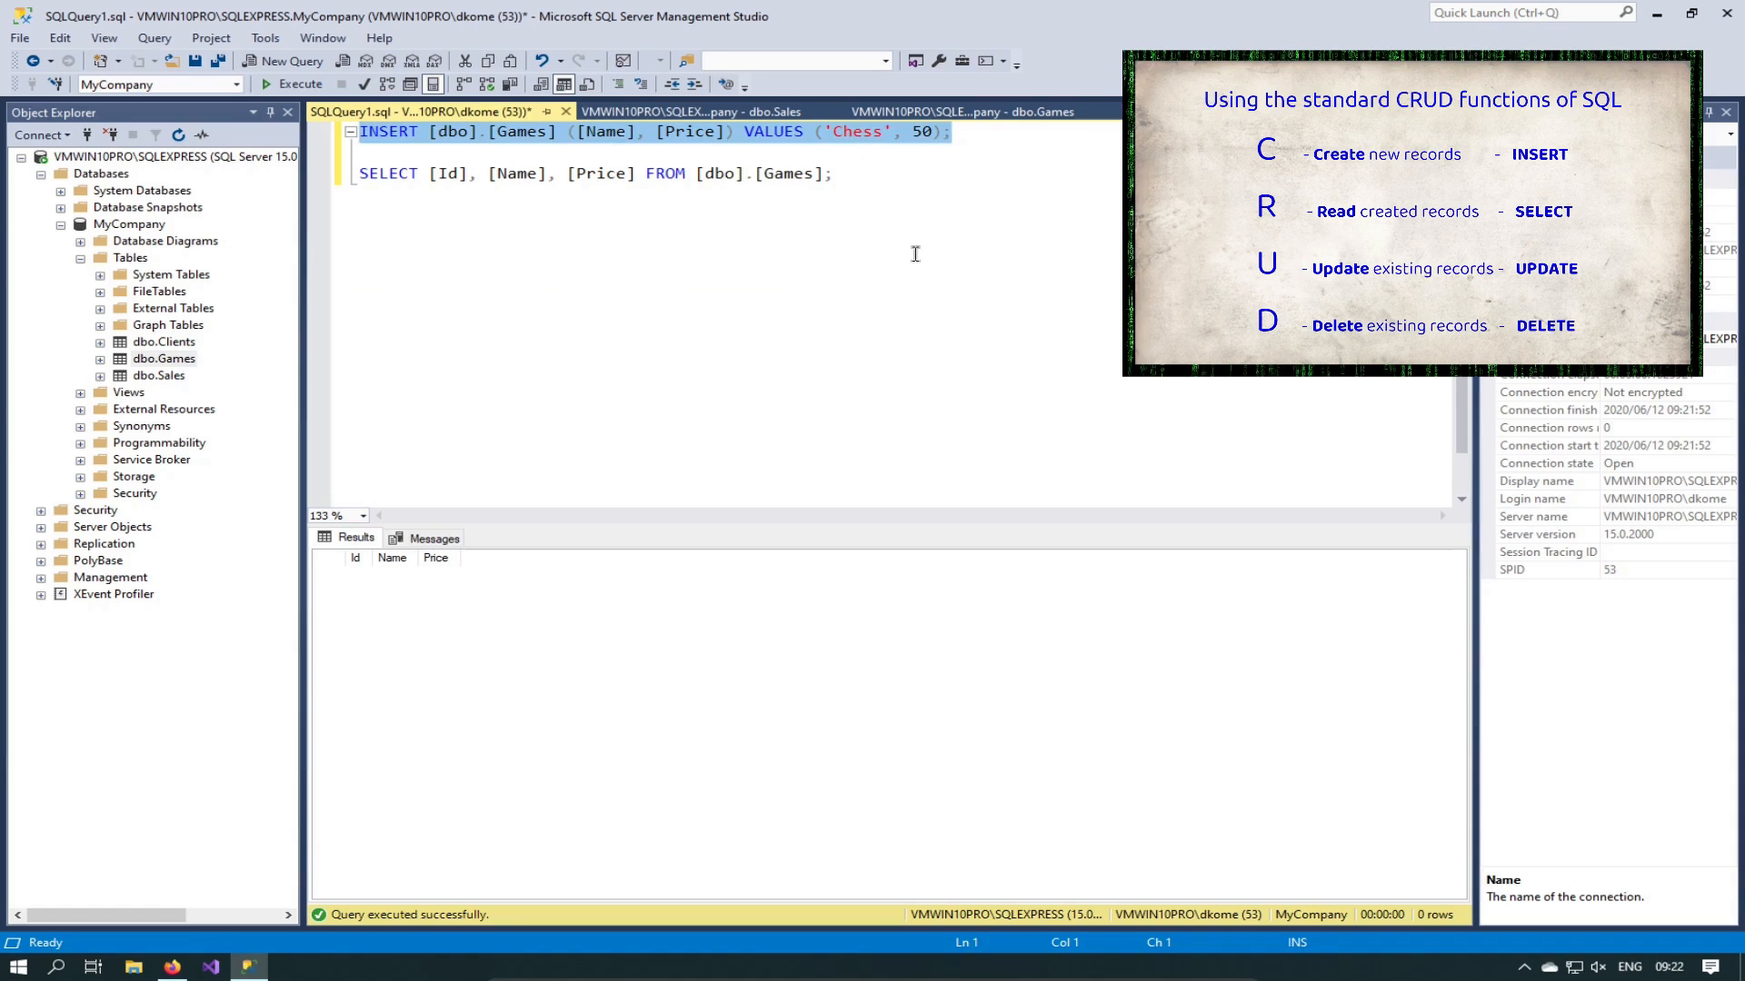
left_click_drag(1007, 130, 318, 136)
left_click(833, 174)
left_click_drag(1089, 192, 343, 142)
left_click(1043, 155)
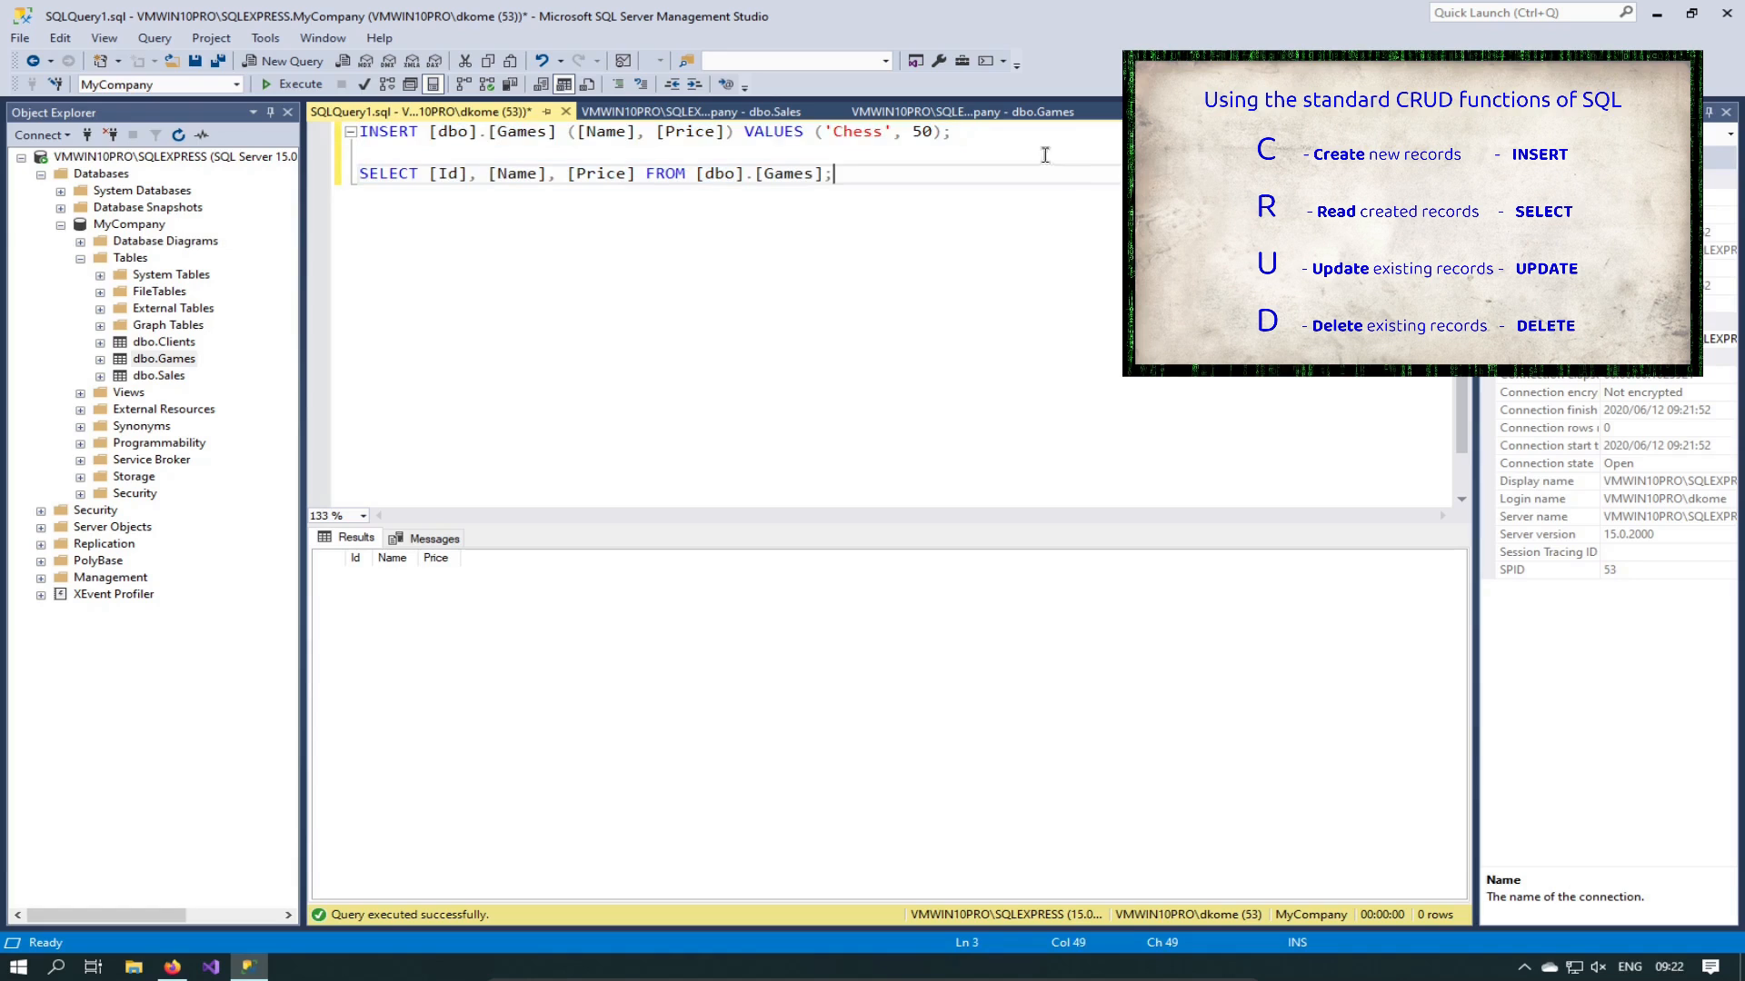
left_click_drag(1000, 134, 316, 119)
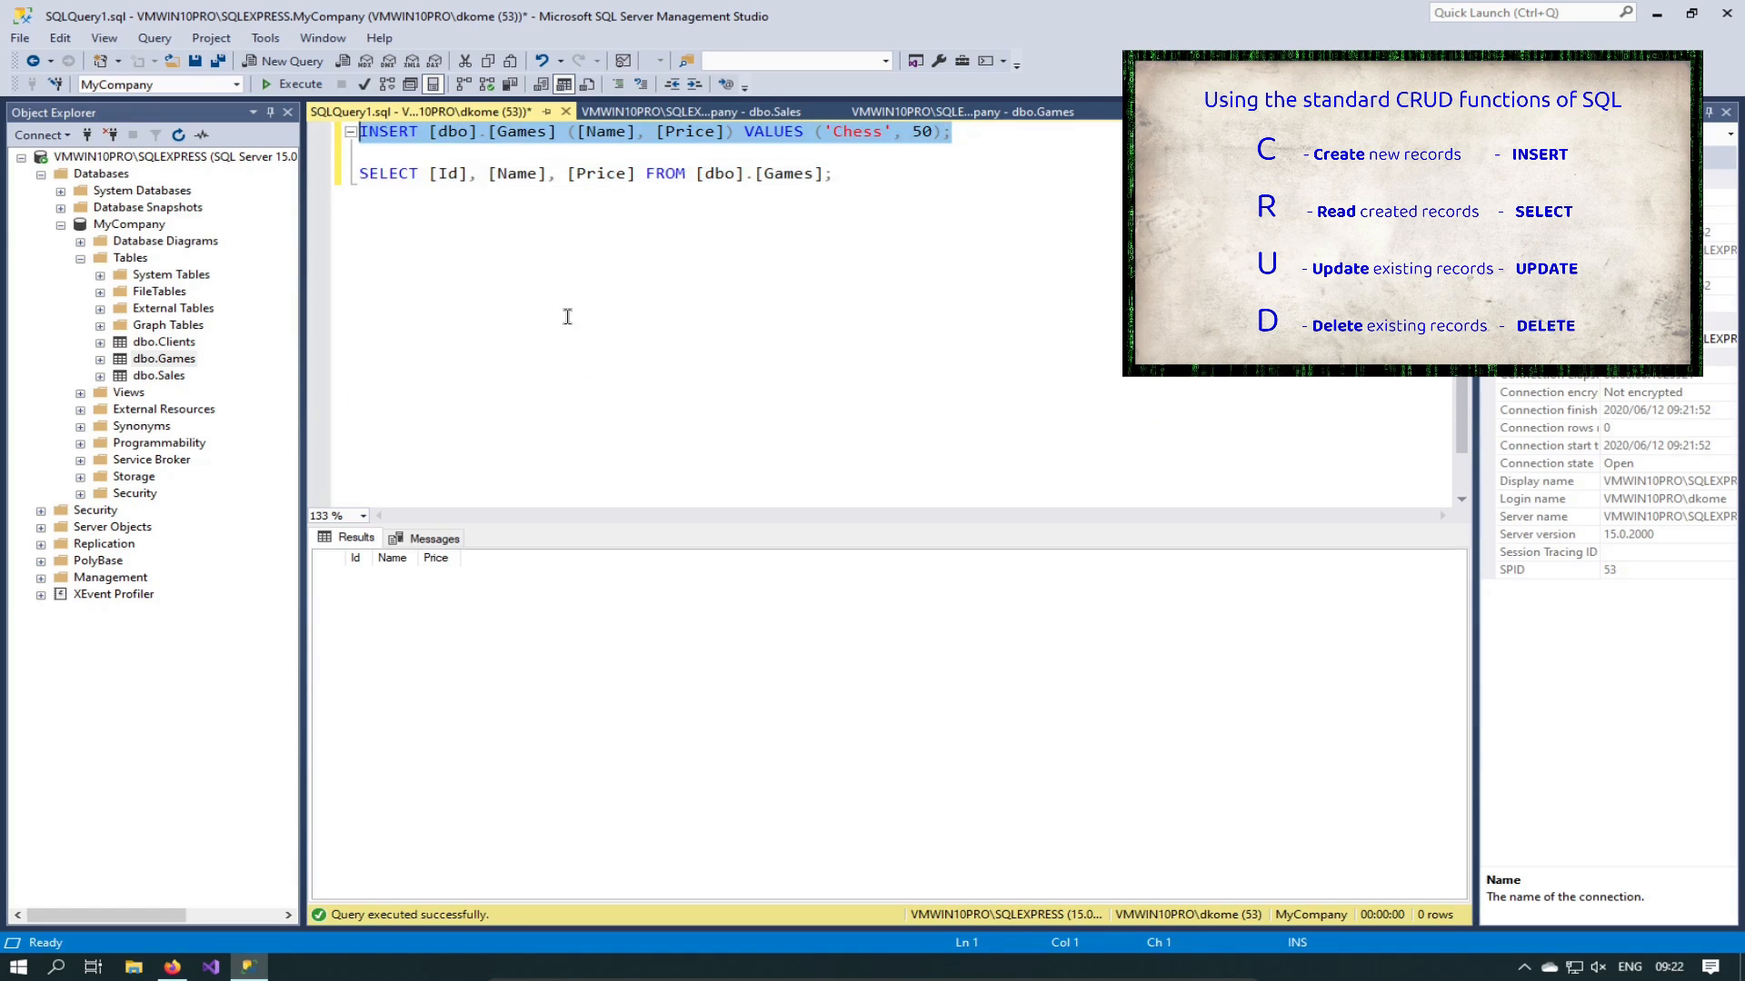
Step: Run the Chess INSERT with F5, then run the Games SELECT showing row 1, Chess, 50.00
key("F5")
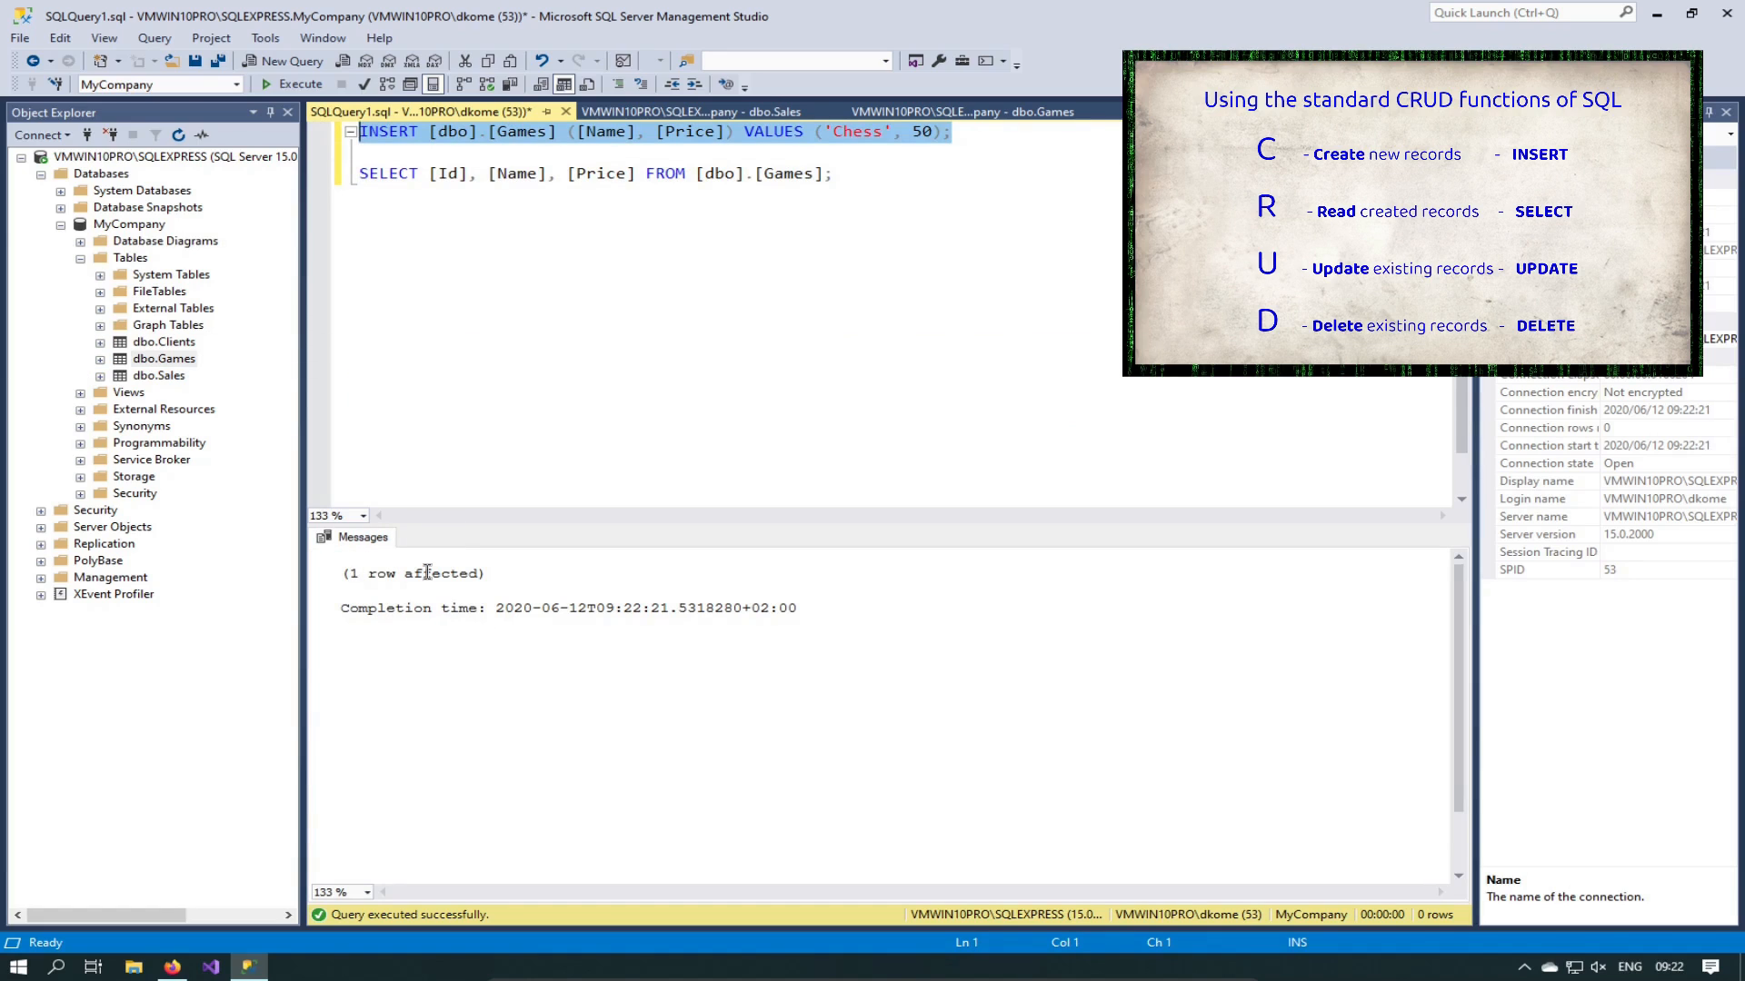
left_click_drag(838, 173, 281, 178)
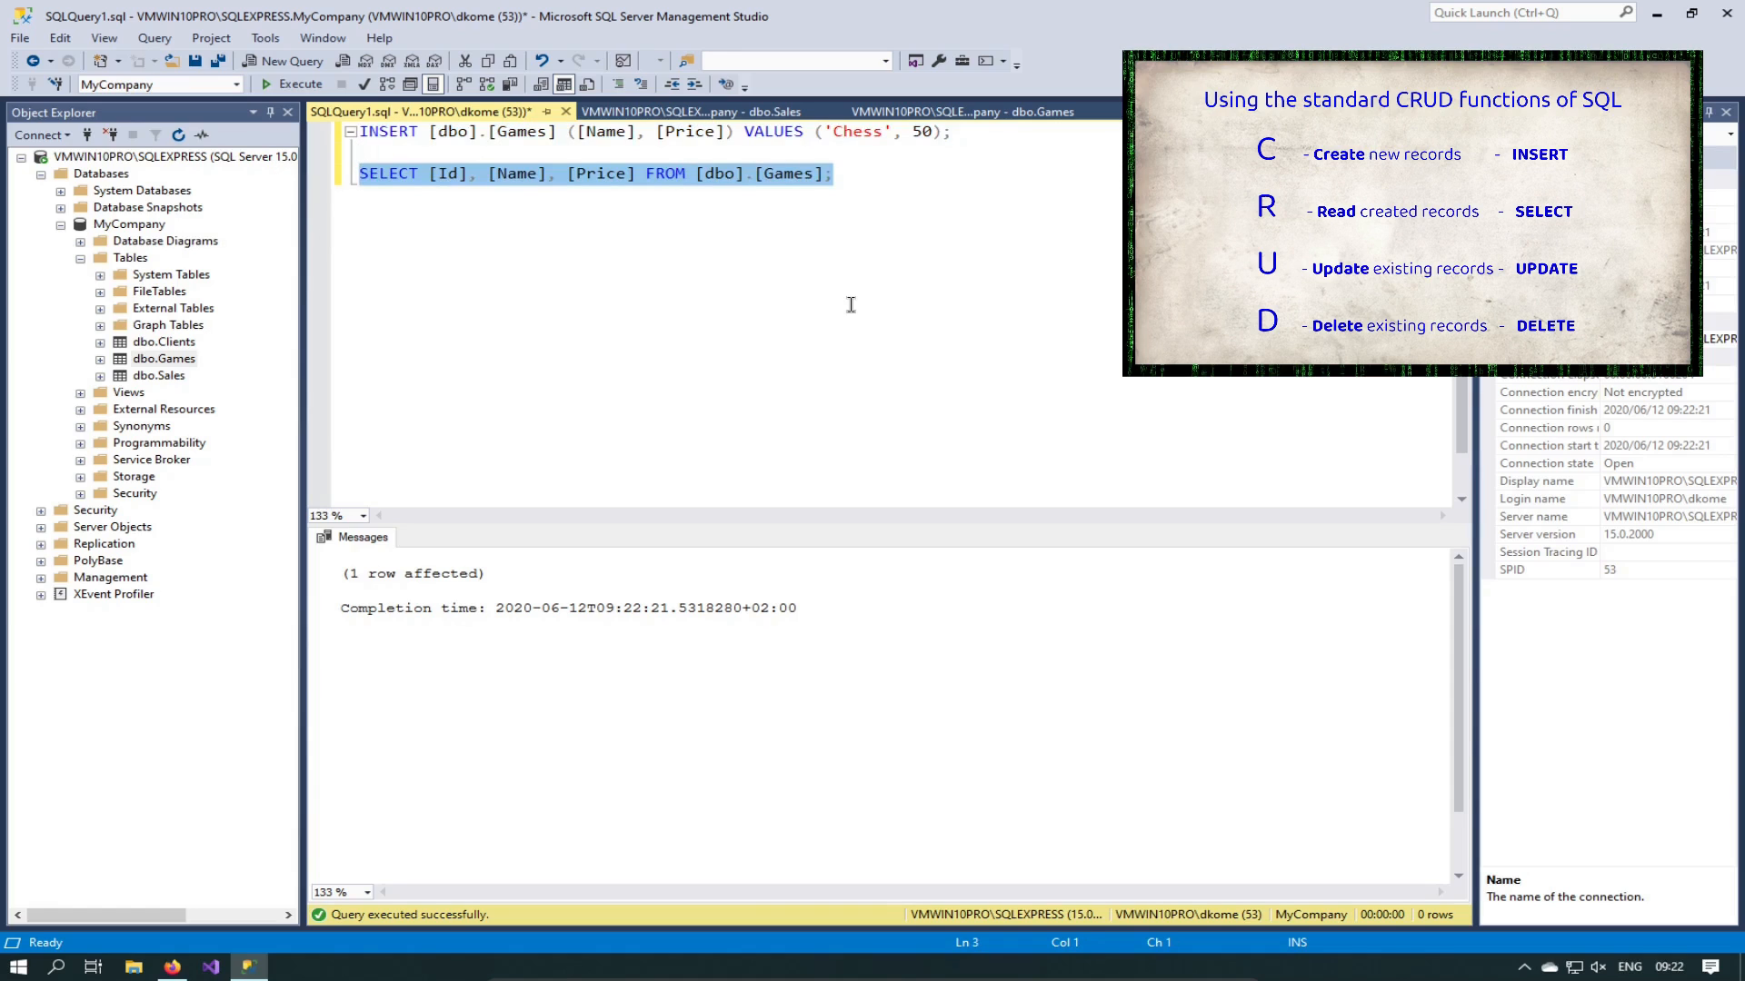
key("F5")
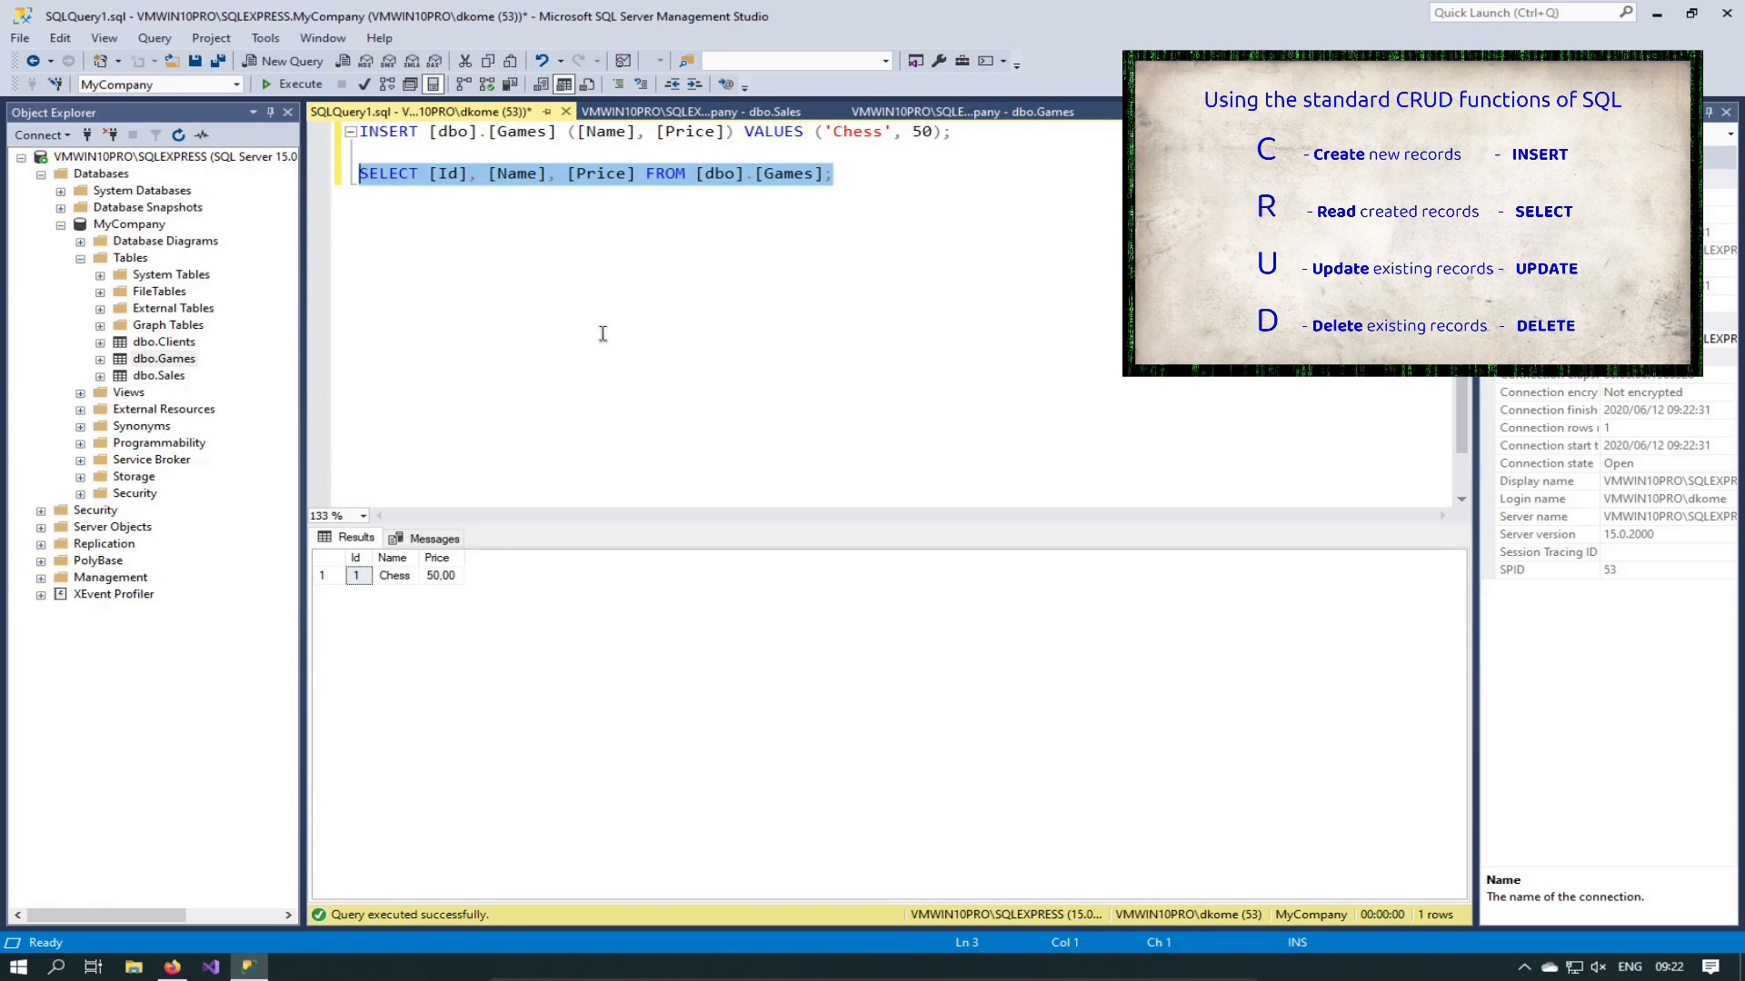
left_click(667, 280)
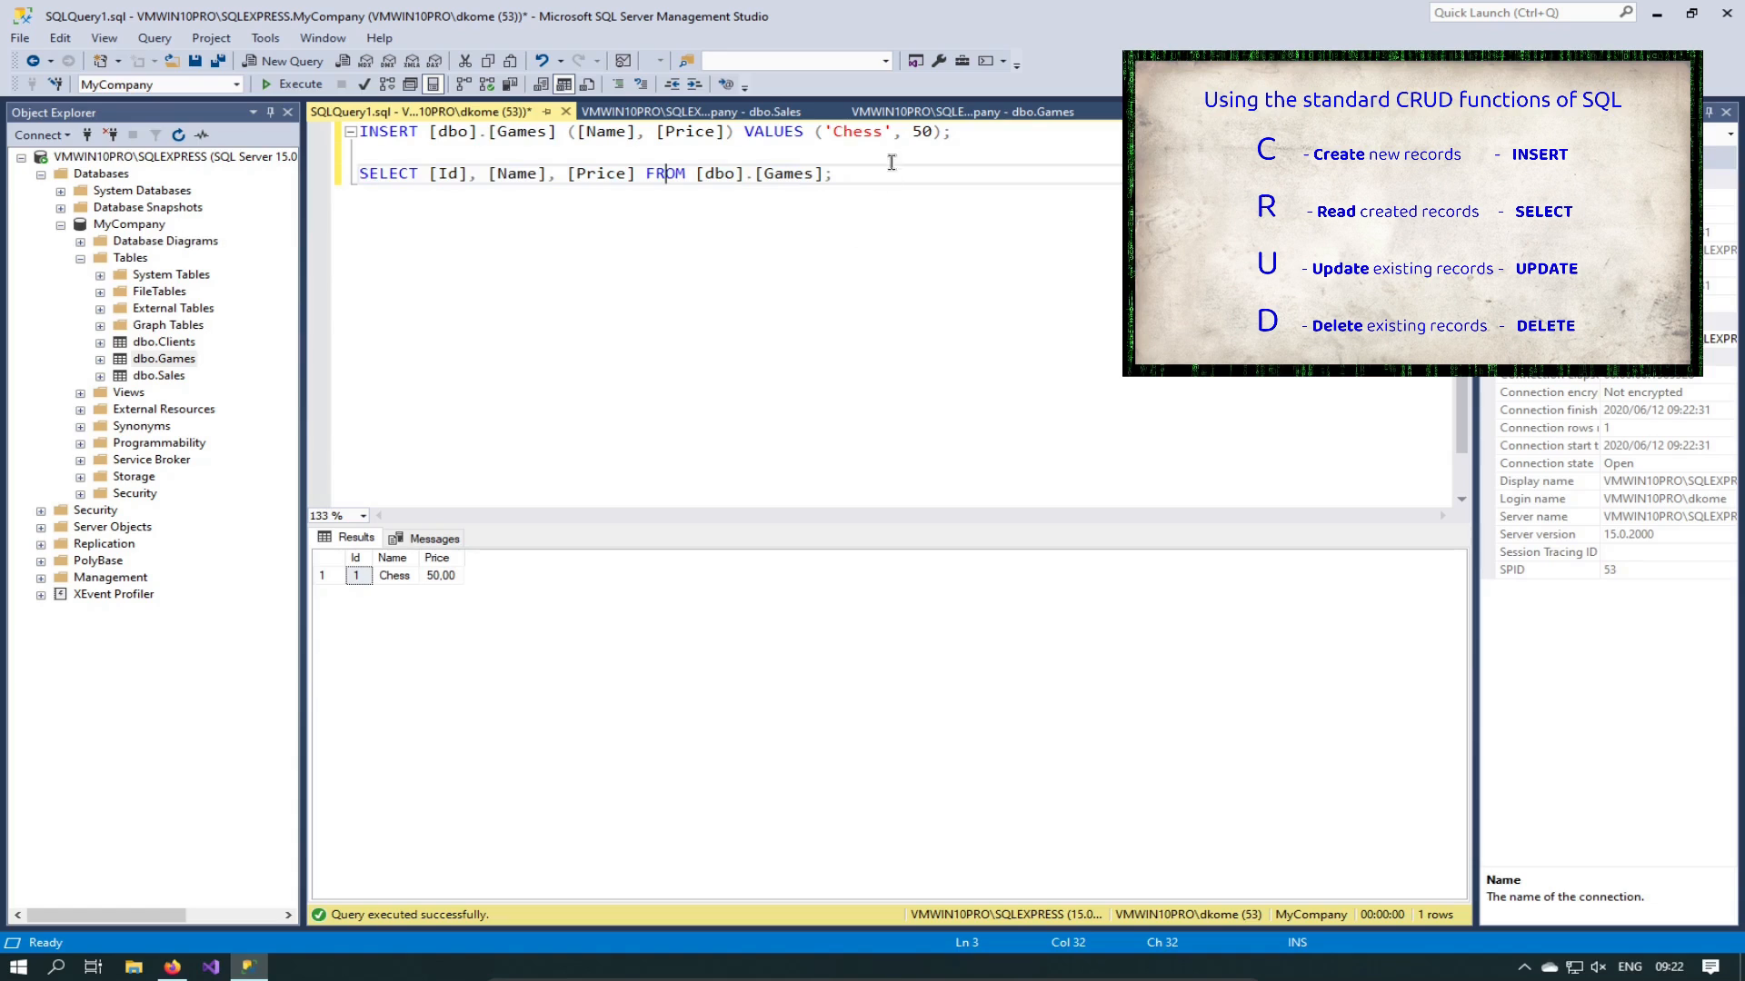
left_click(882, 131)
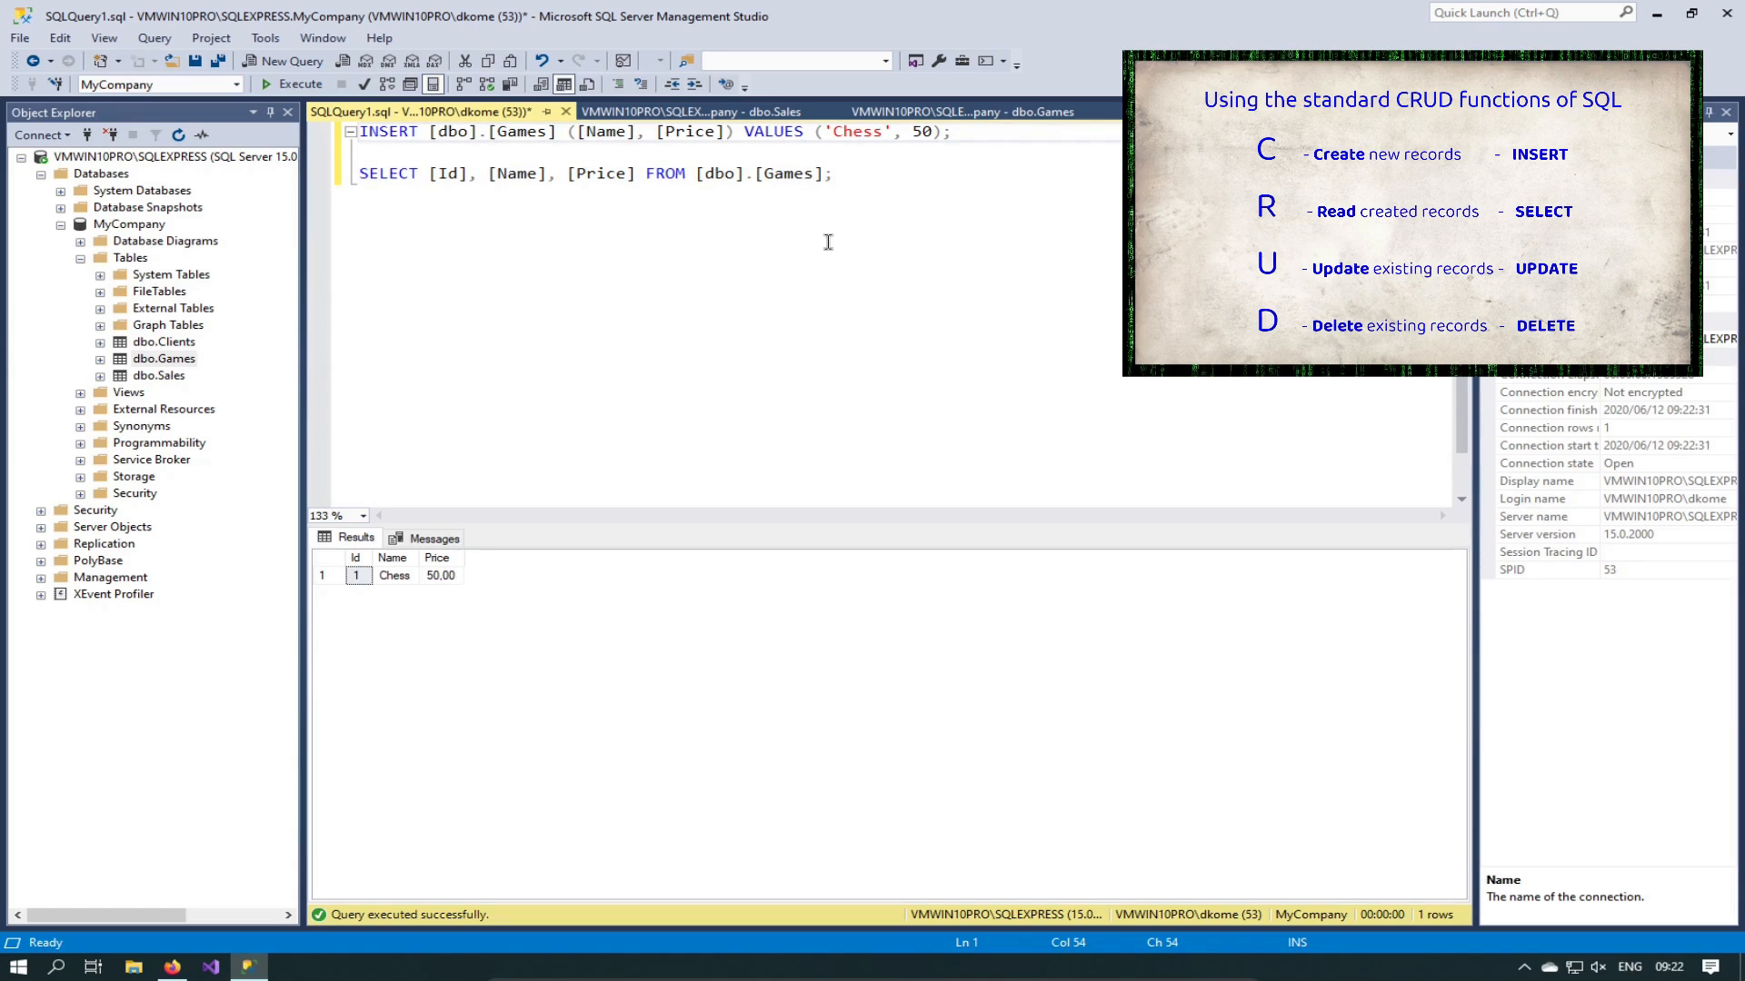
Step: Change the INSERT values from Chess, 50 to MadMonopoly, 40
key("ctrl+shift+Left")
type("MadMonopoly', 4")
key("Left")
key("Left")
key("Left")
key("shift+Left")
key("shift+Left")
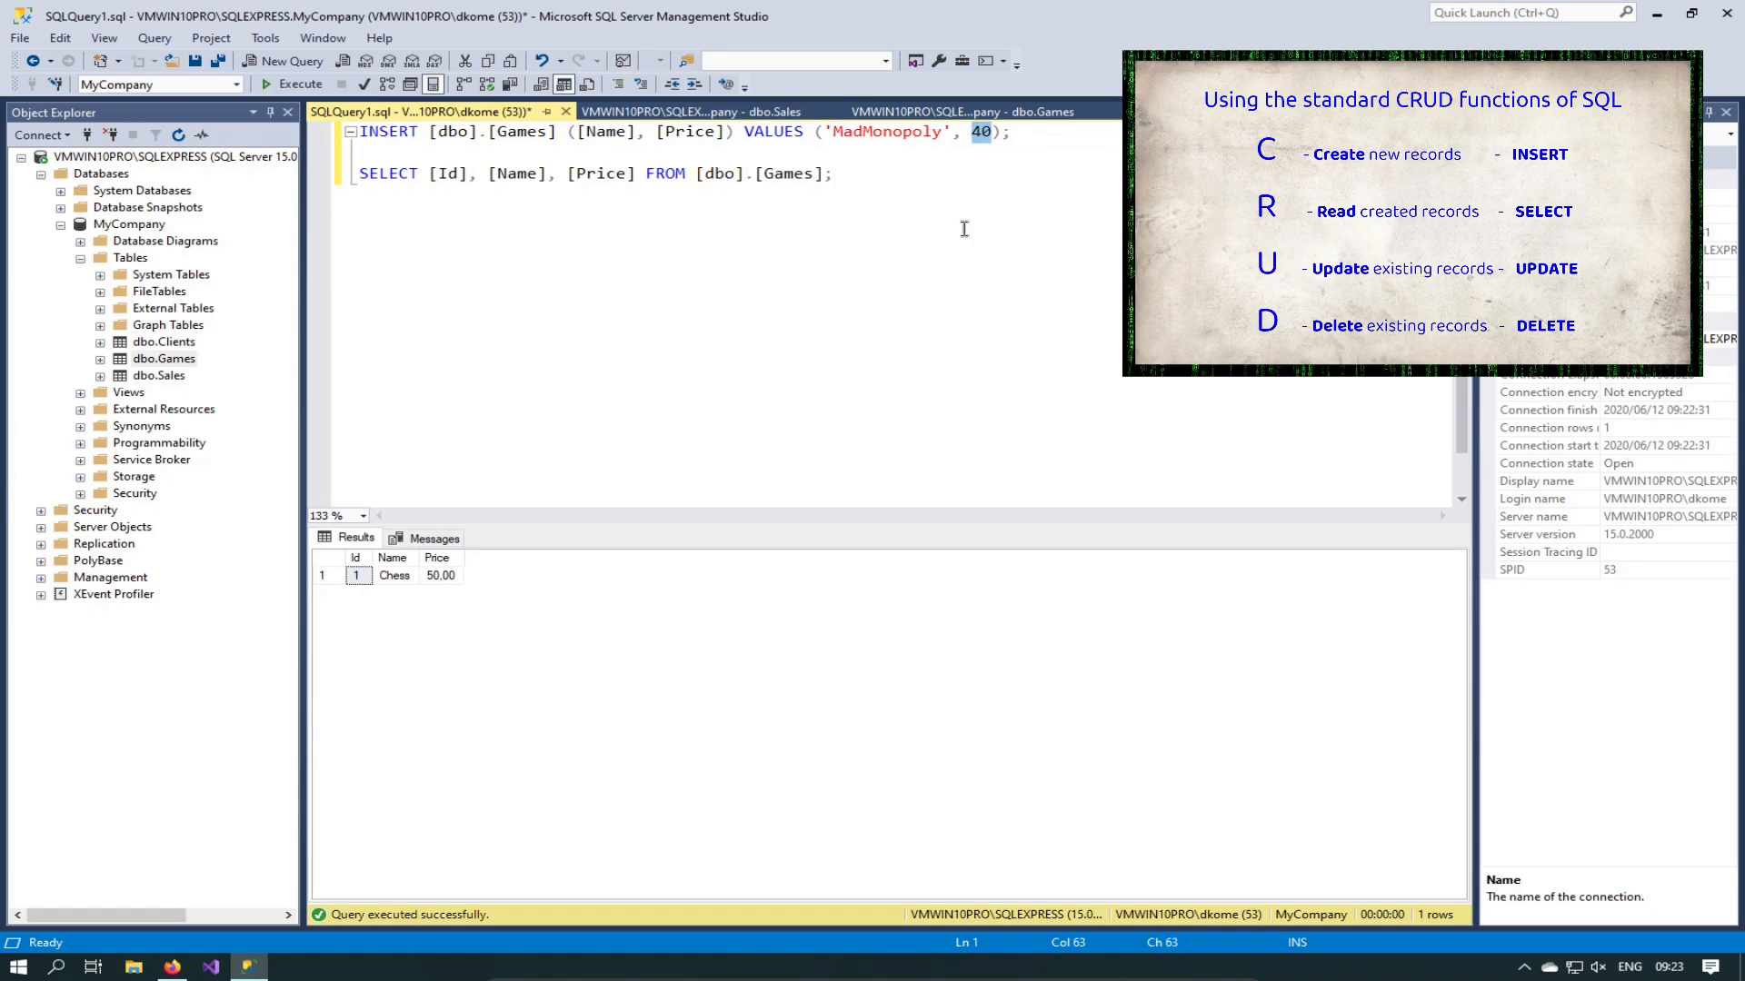
left_click(1015, 133)
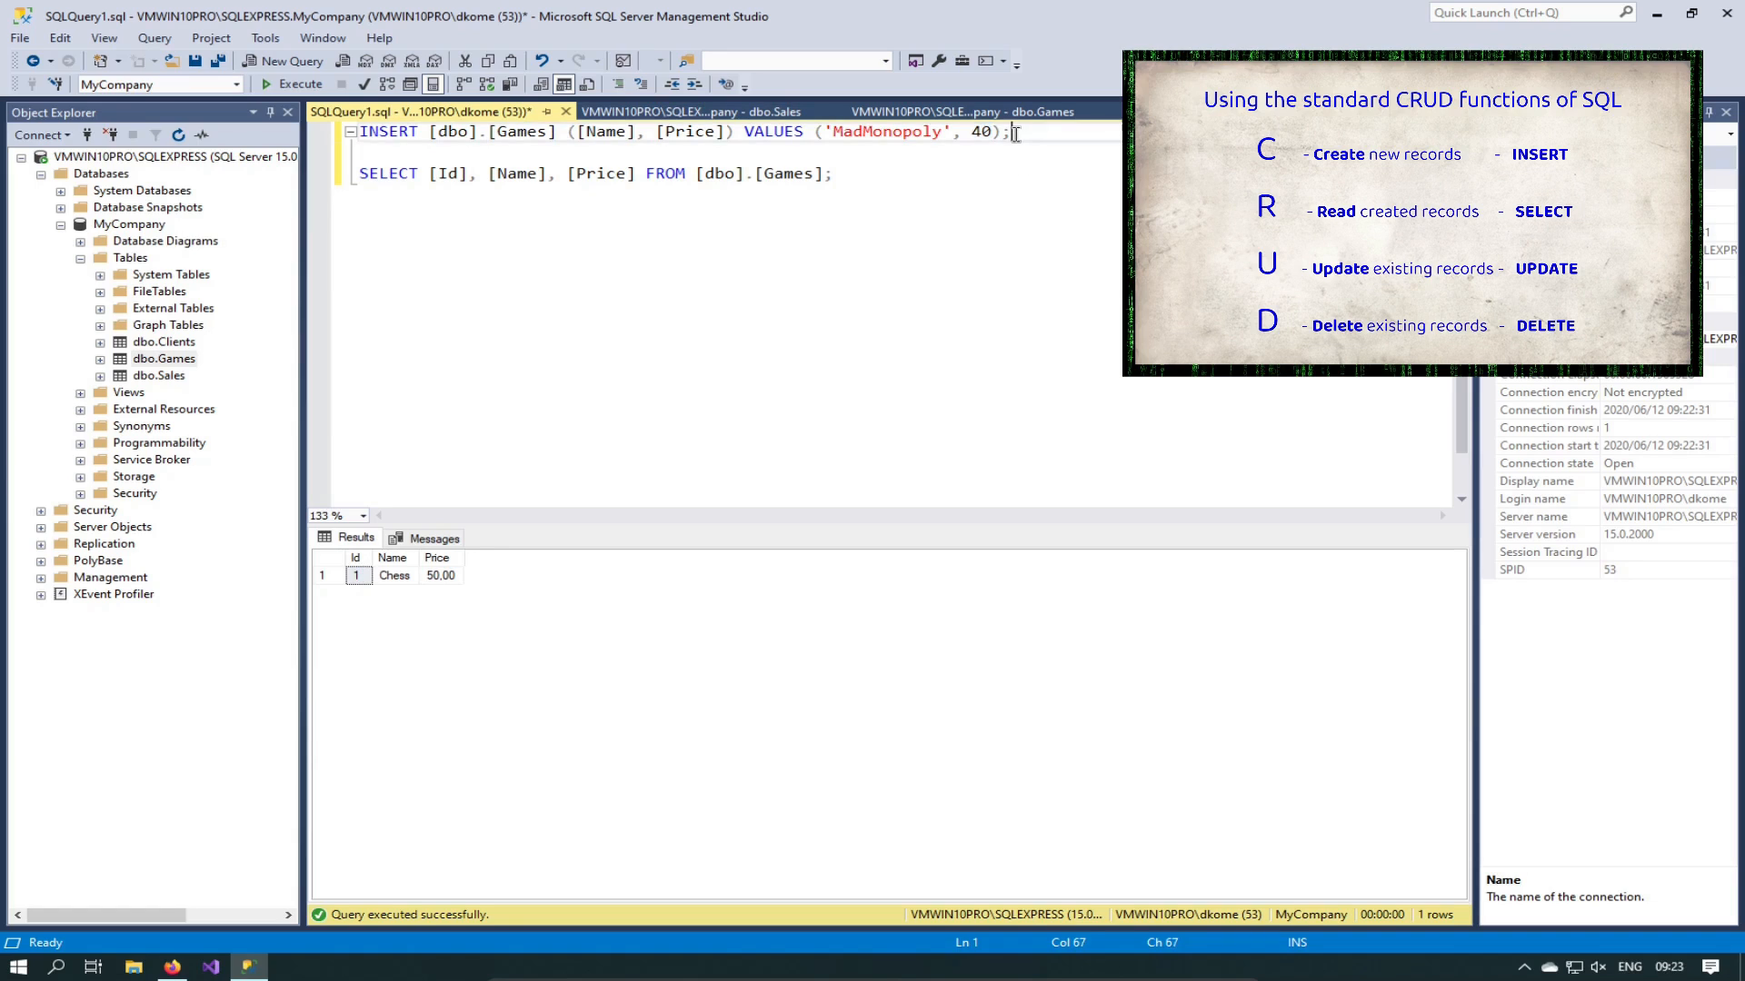
Step: Run the MadMonopoly INSERT and then the Games SELECT, listing Chess and MadMonopoly
key("shift+Home")
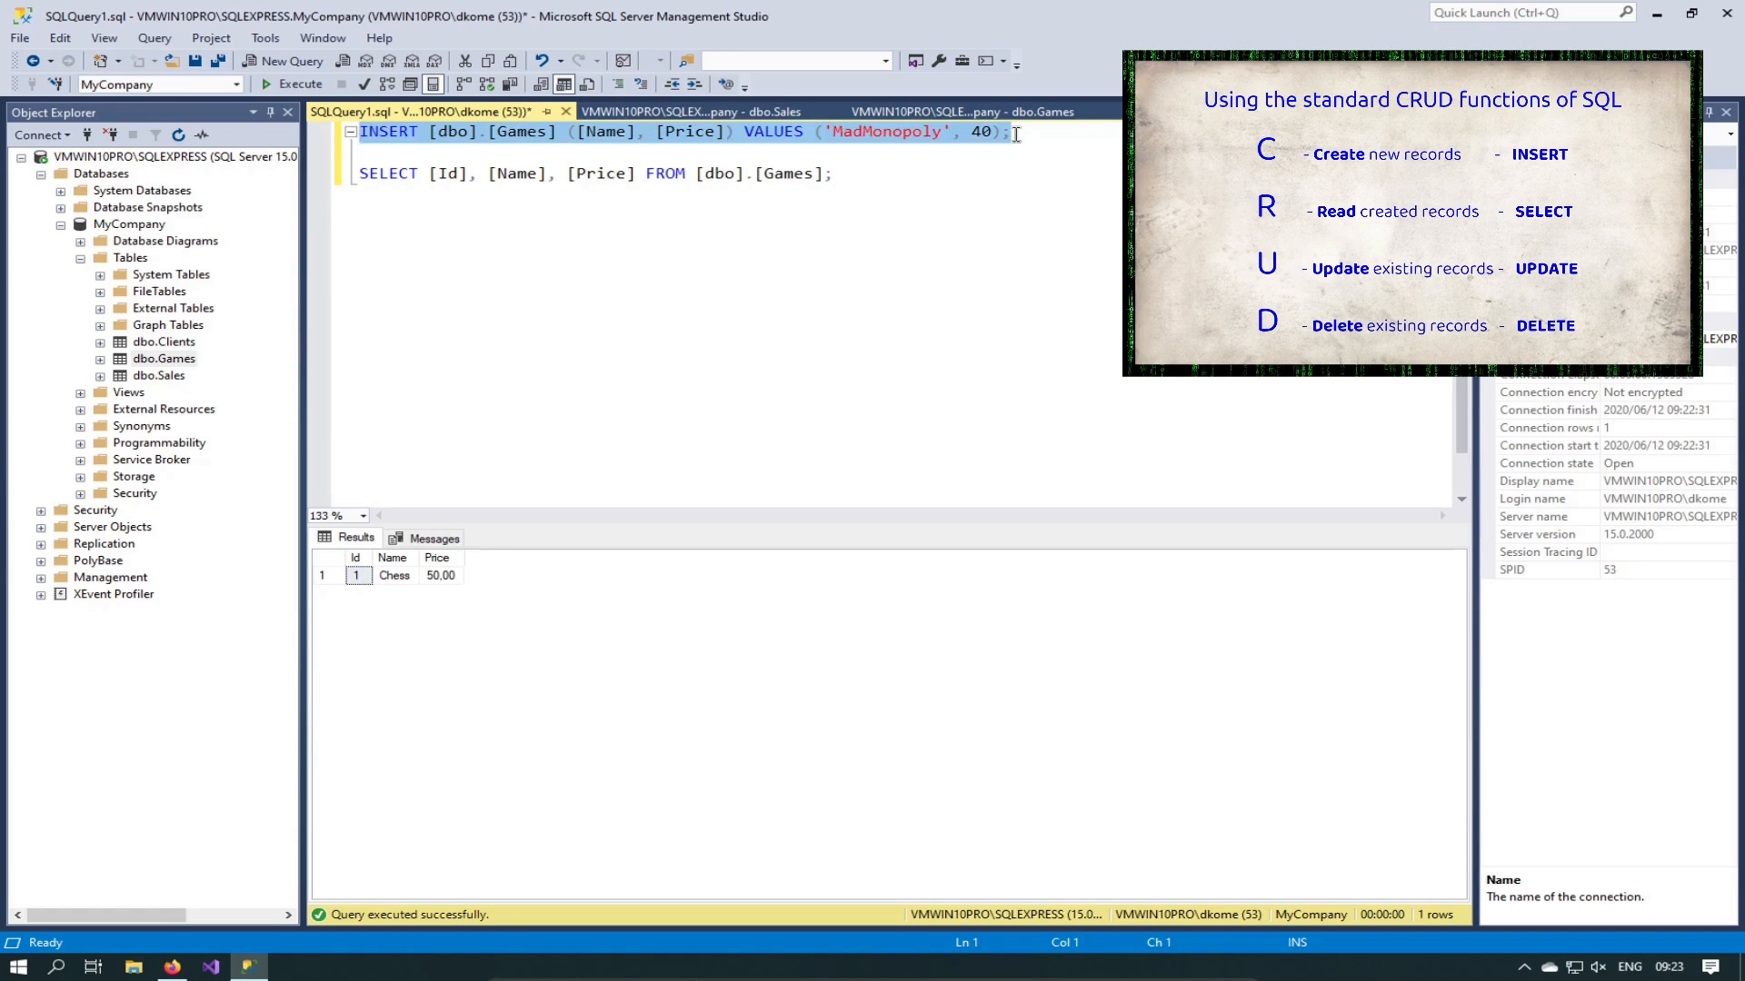
key("F5")
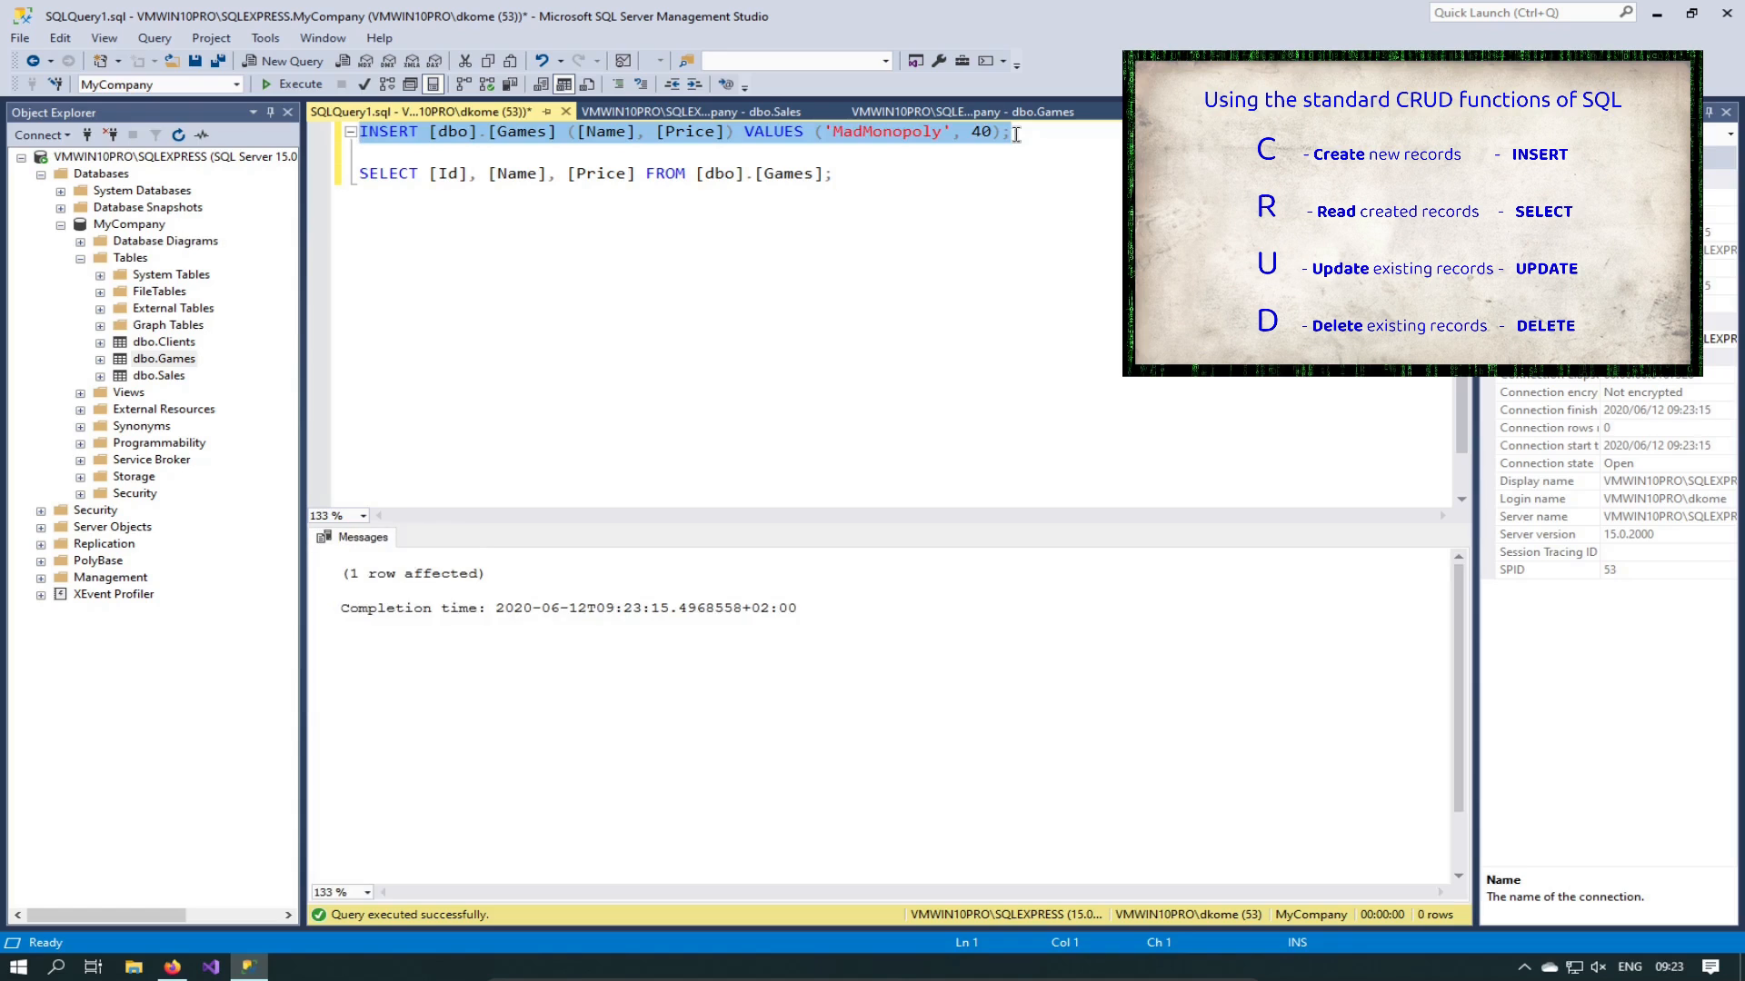
key("Down")
key("Down")
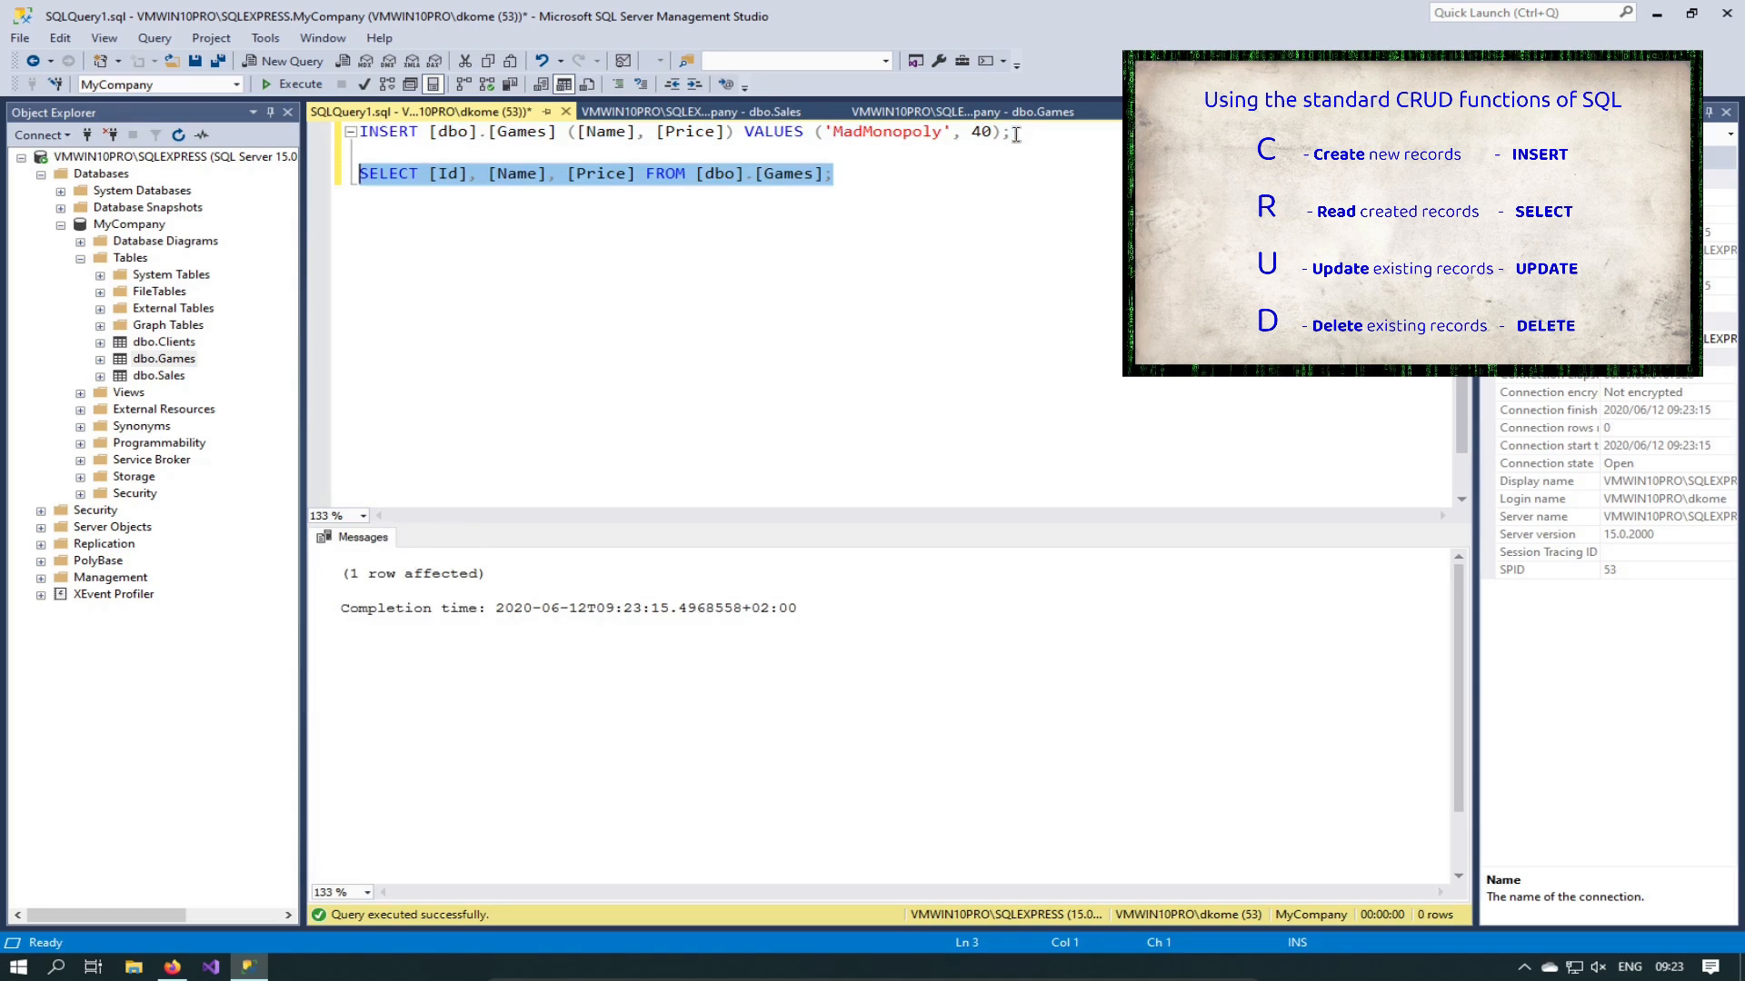
key("F5")
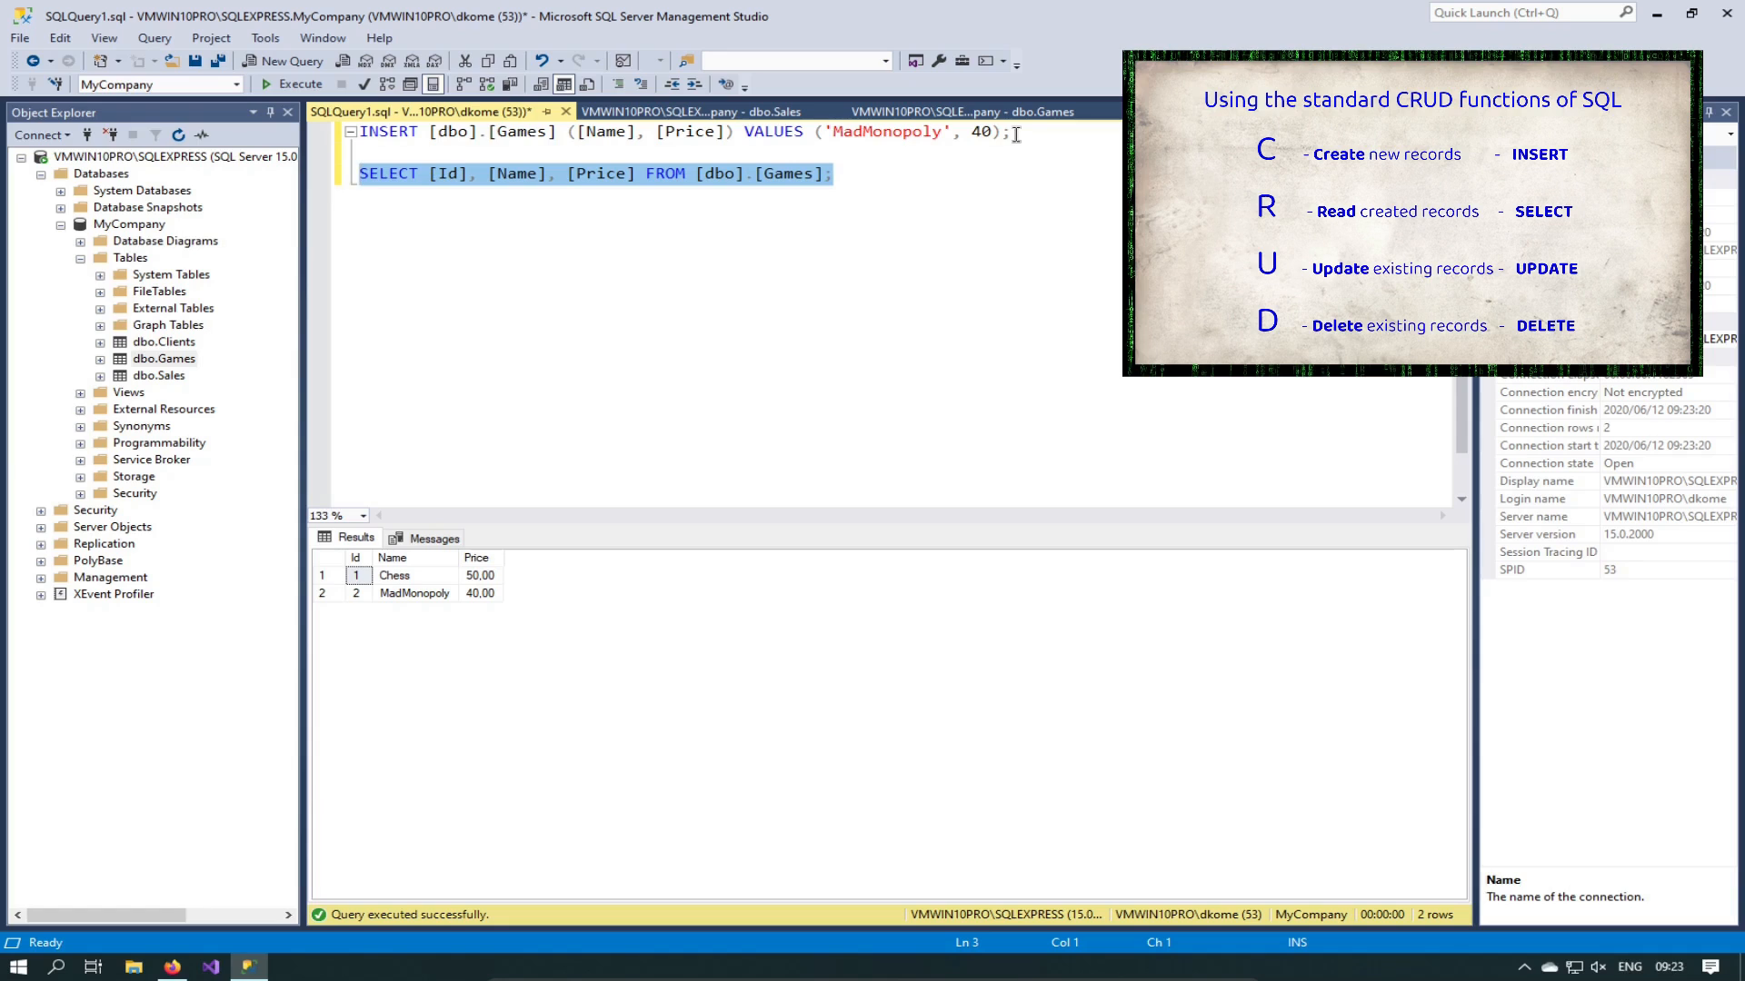
left_click(982, 173)
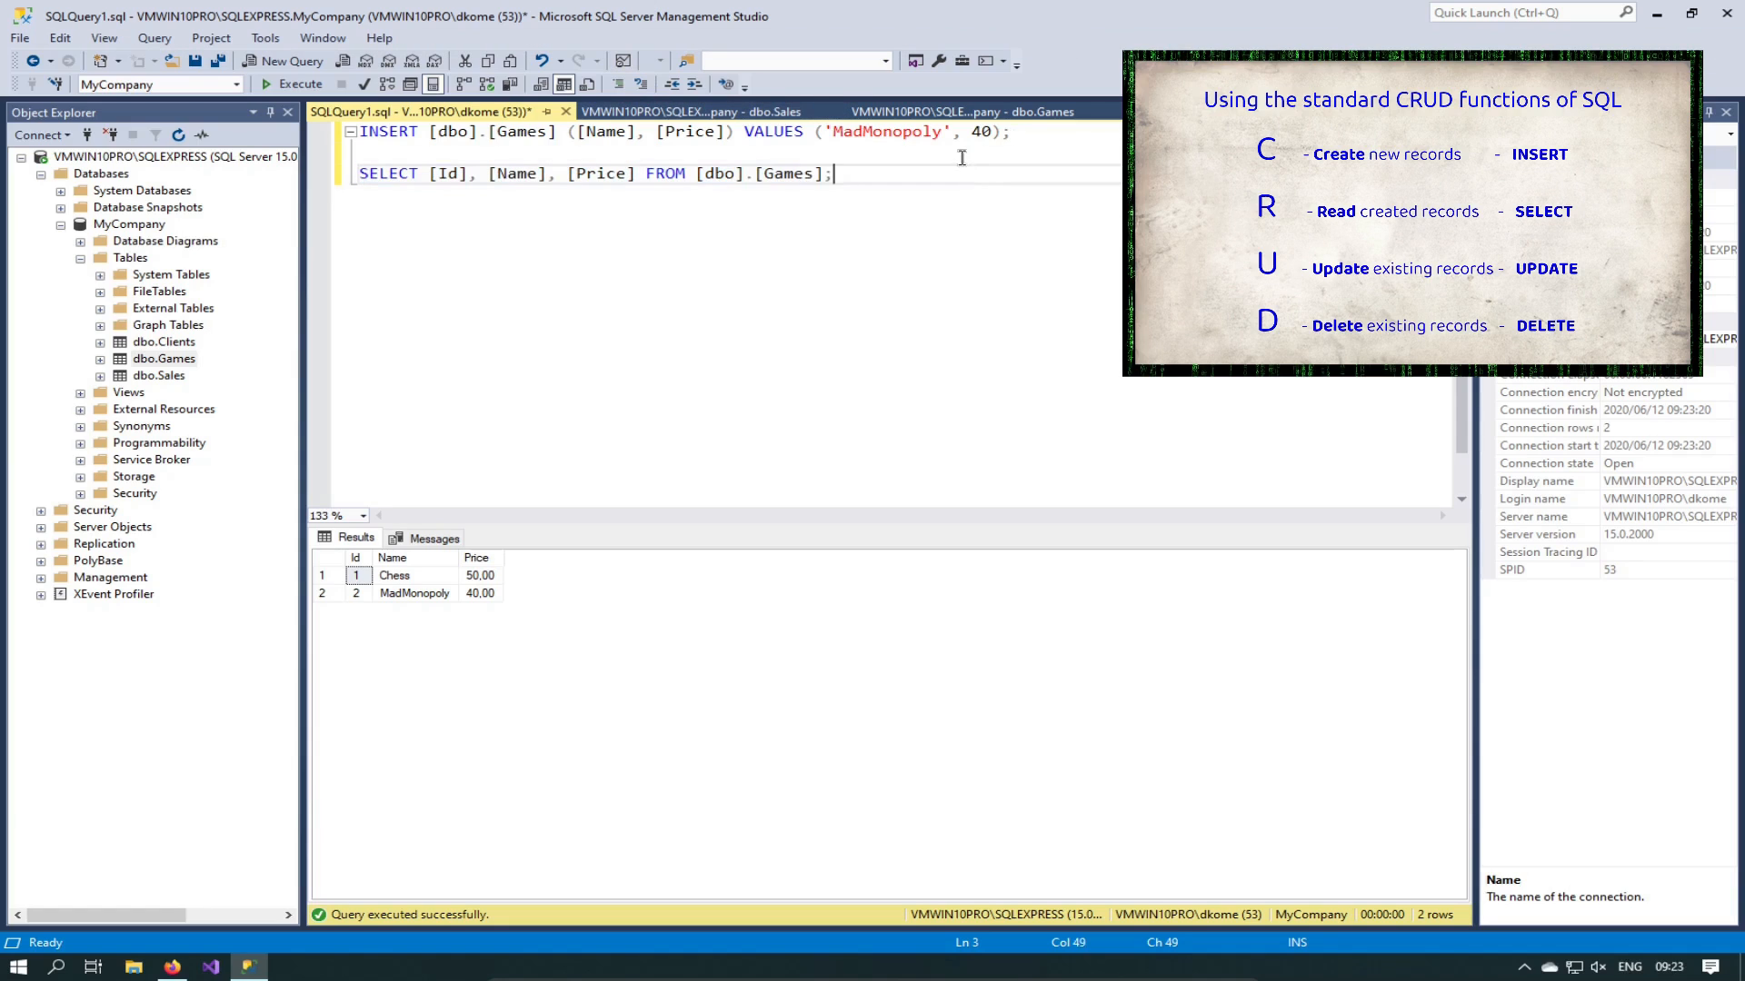
Step: Change the INSERT values to BattleChess with price 100
left_click_drag(832, 133, 942, 137)
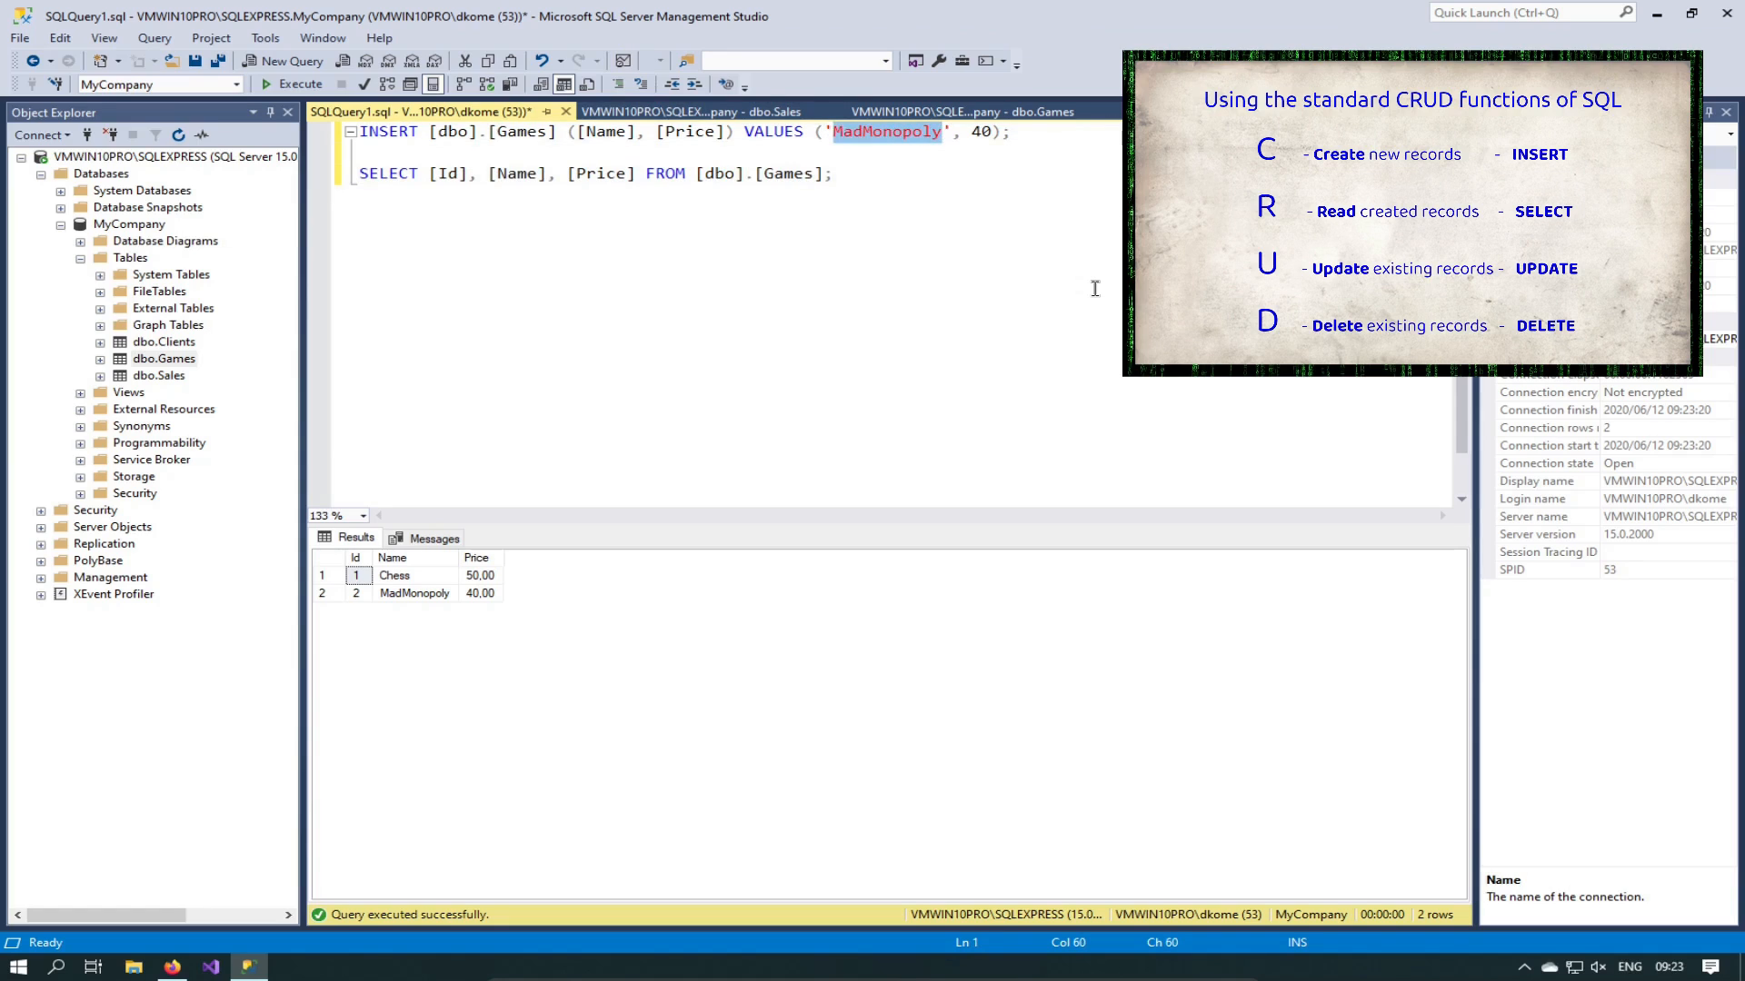
type("BattleChess")
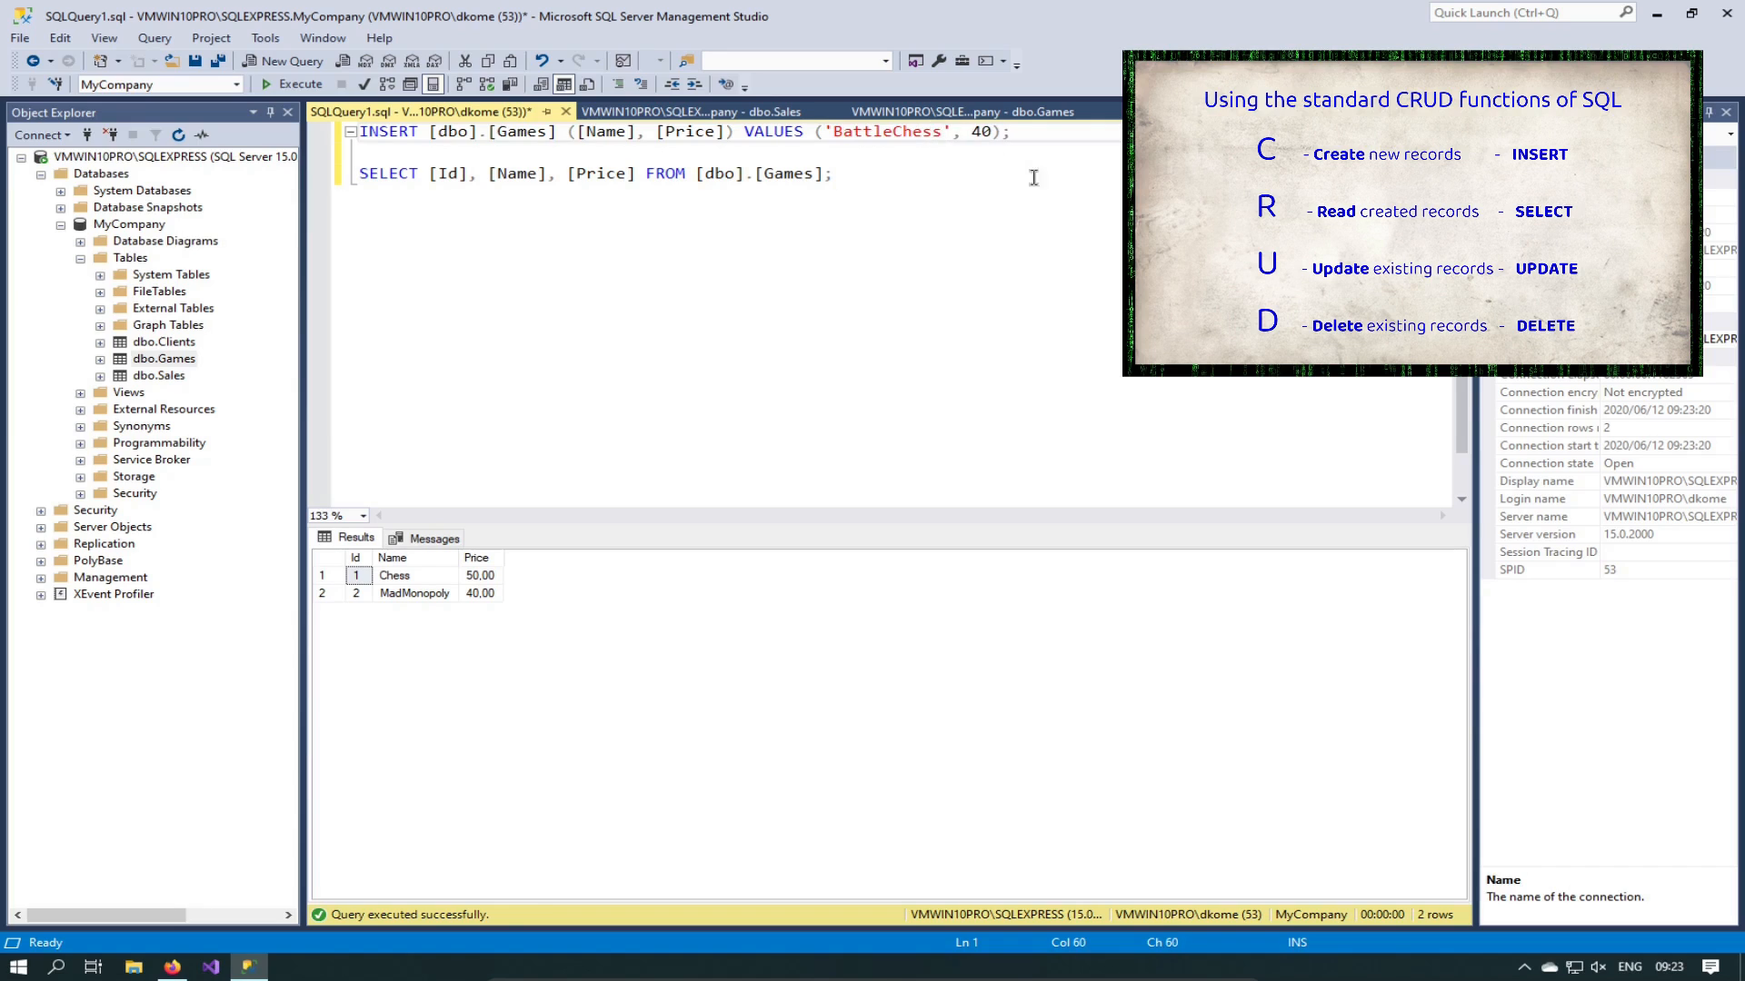
left_click_drag(972, 132, 997, 130)
type("100")
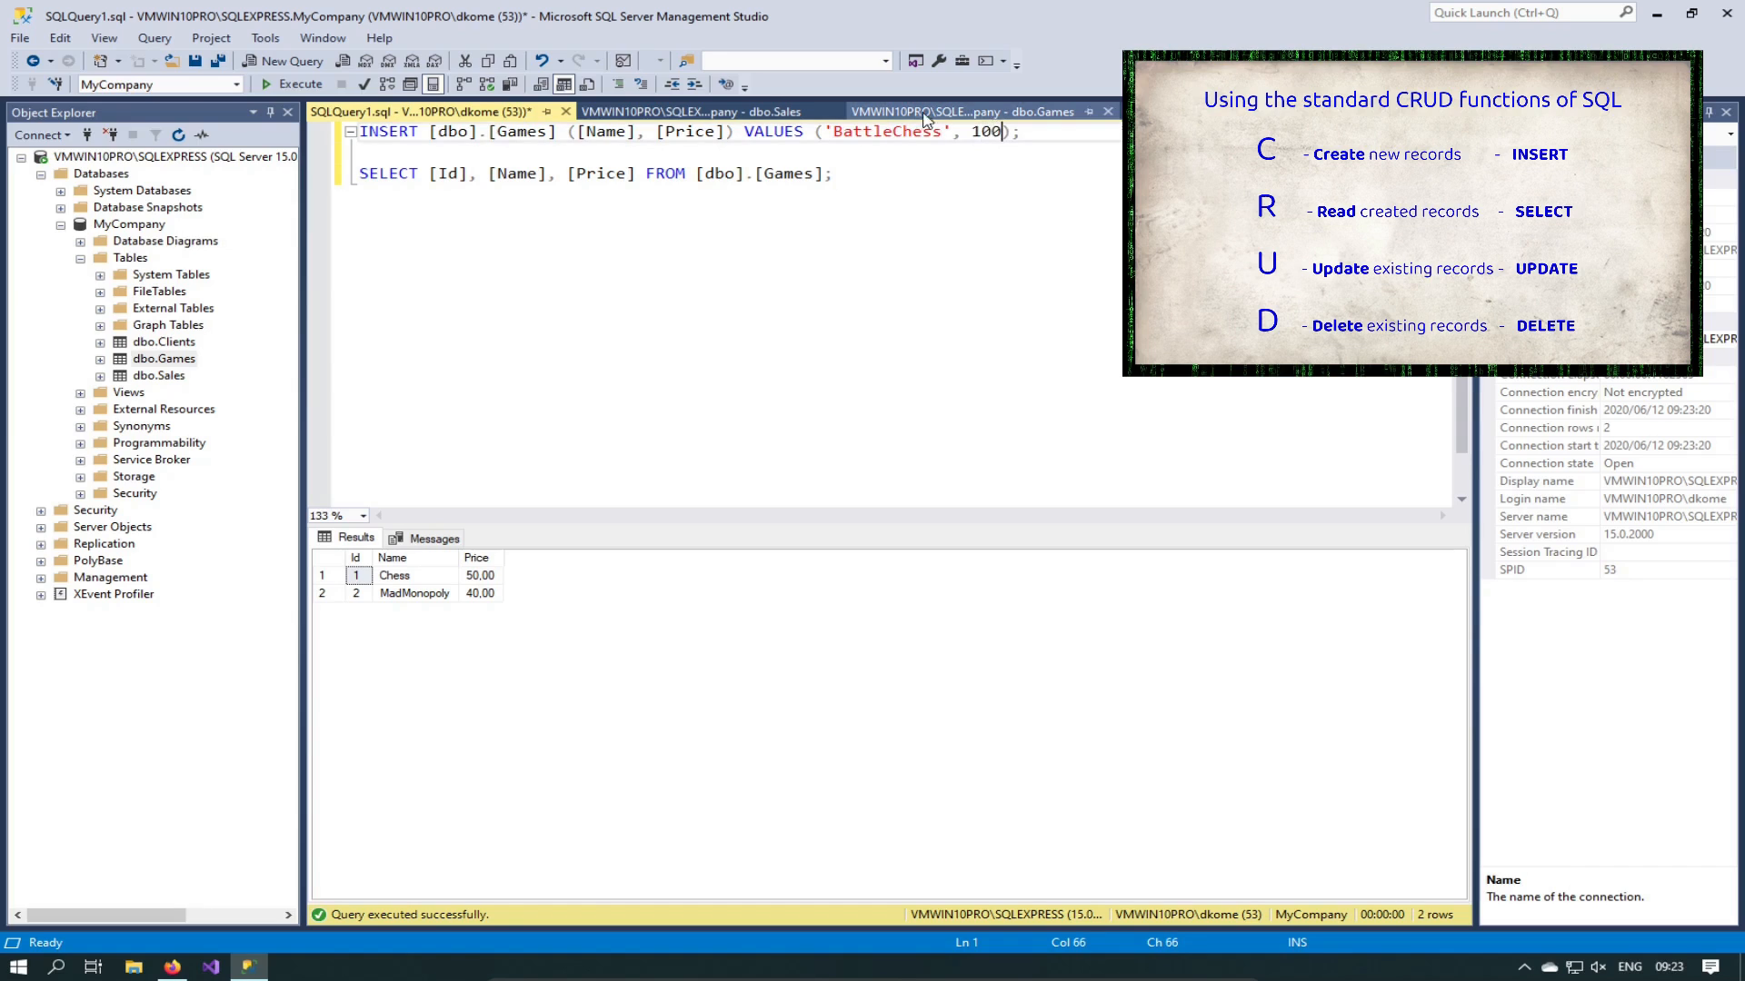
Step: Run the BattleChess INSERT and the Games SELECT, listing all three games
left_click_drag(1045, 132, 197, 115)
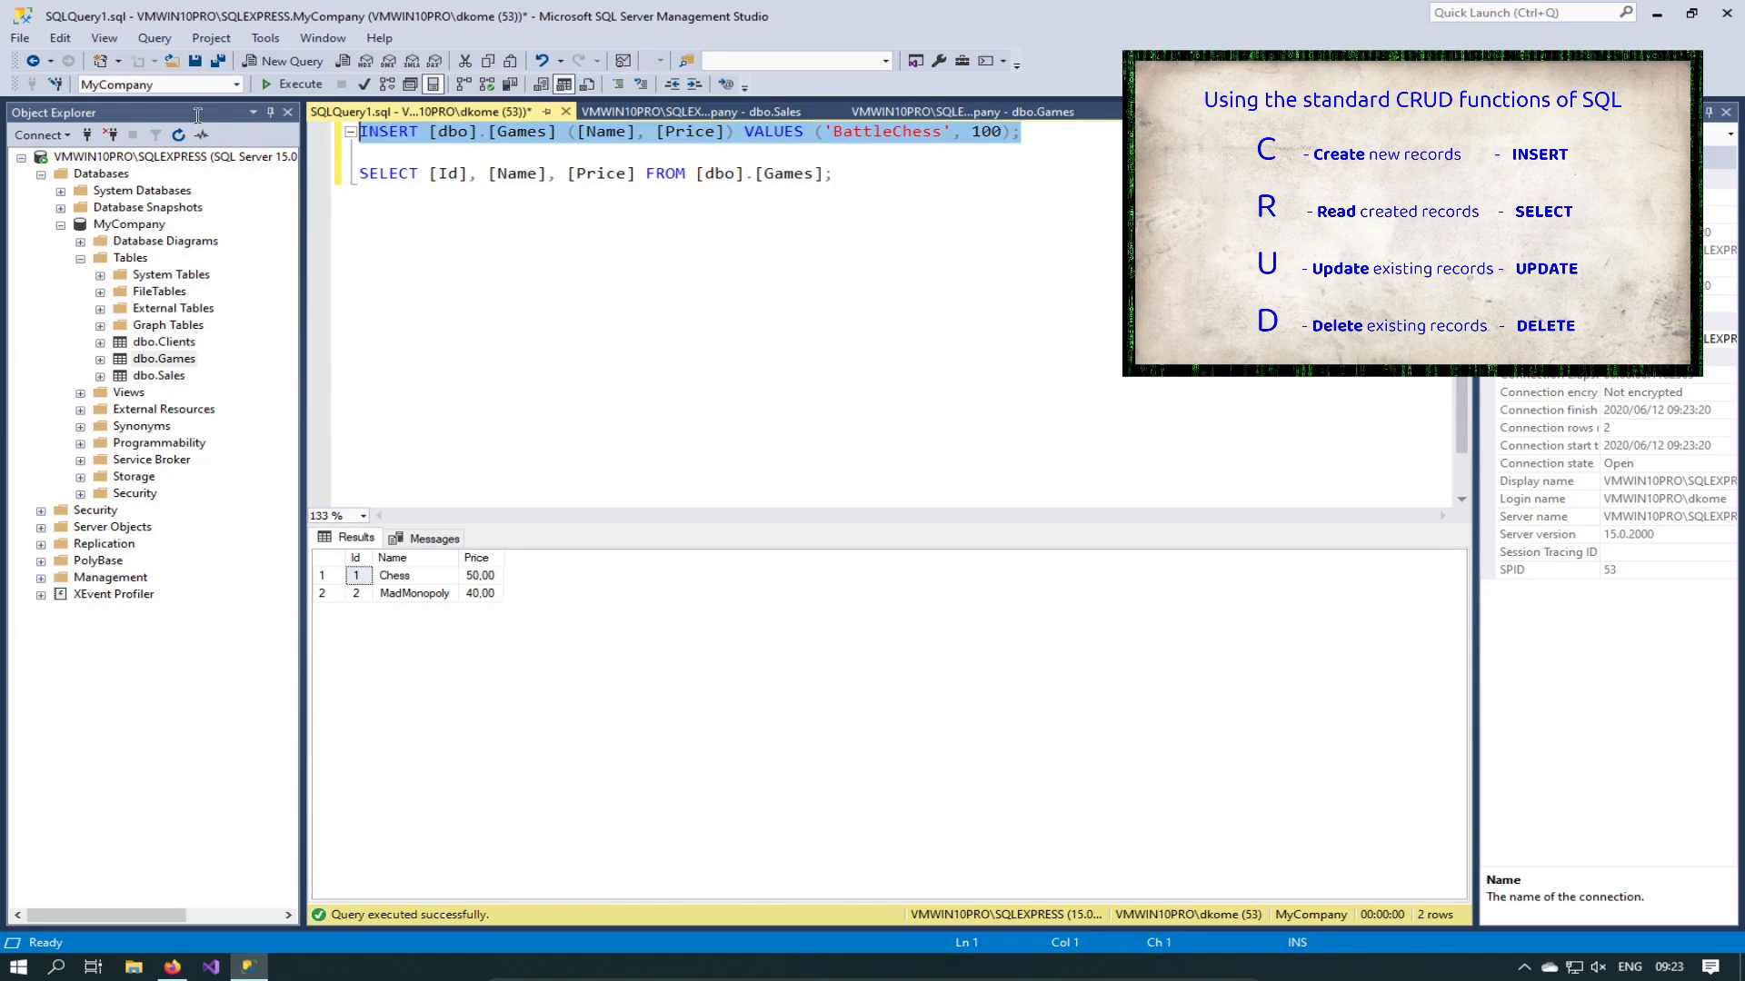
key("F5")
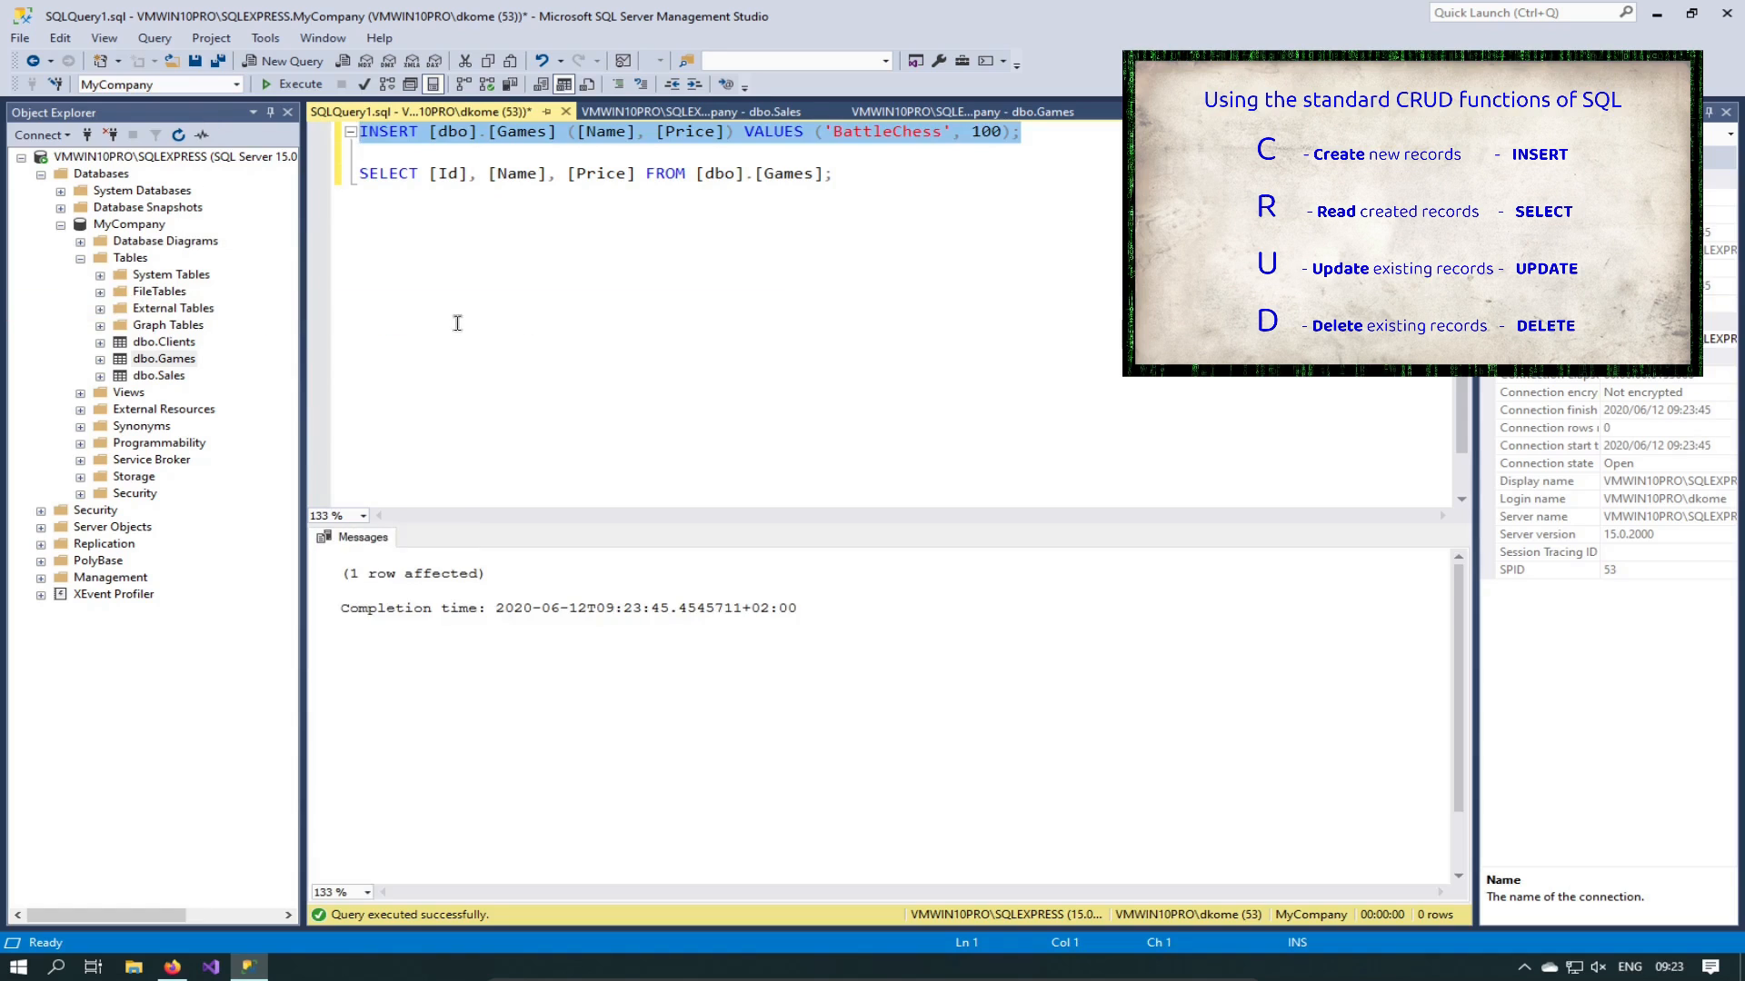
left_click(450, 300)
left_click_drag(913, 176, 222, 173)
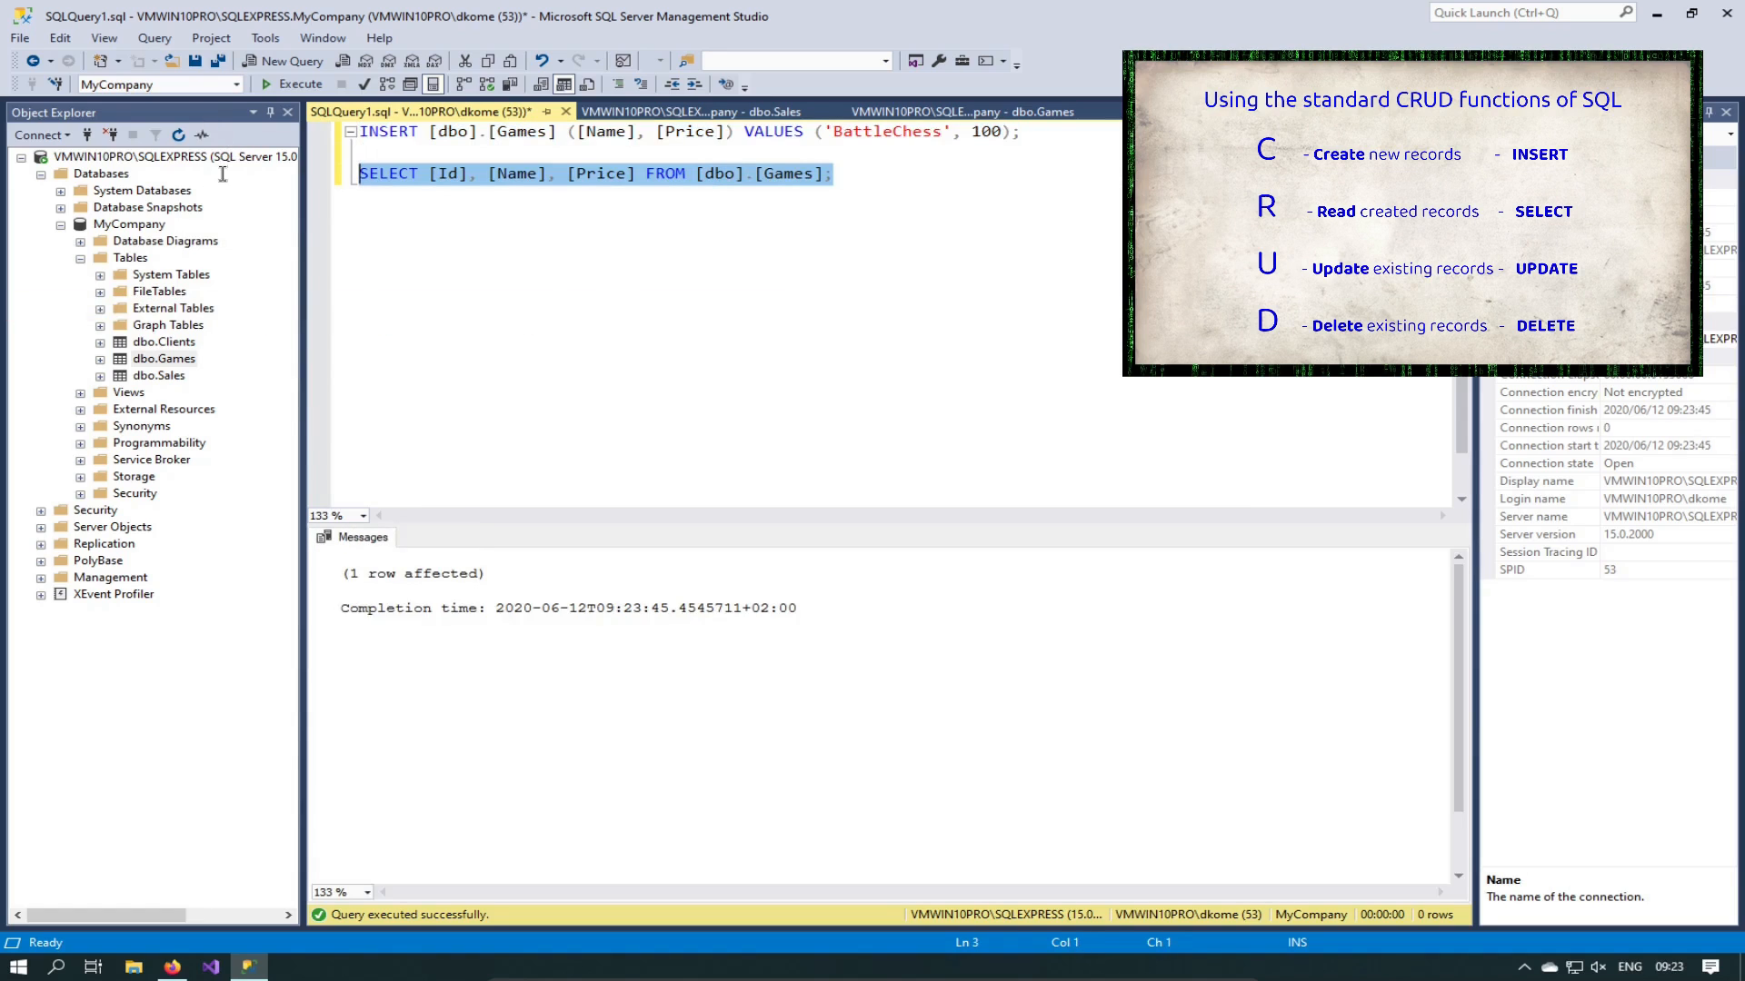
key("F5")
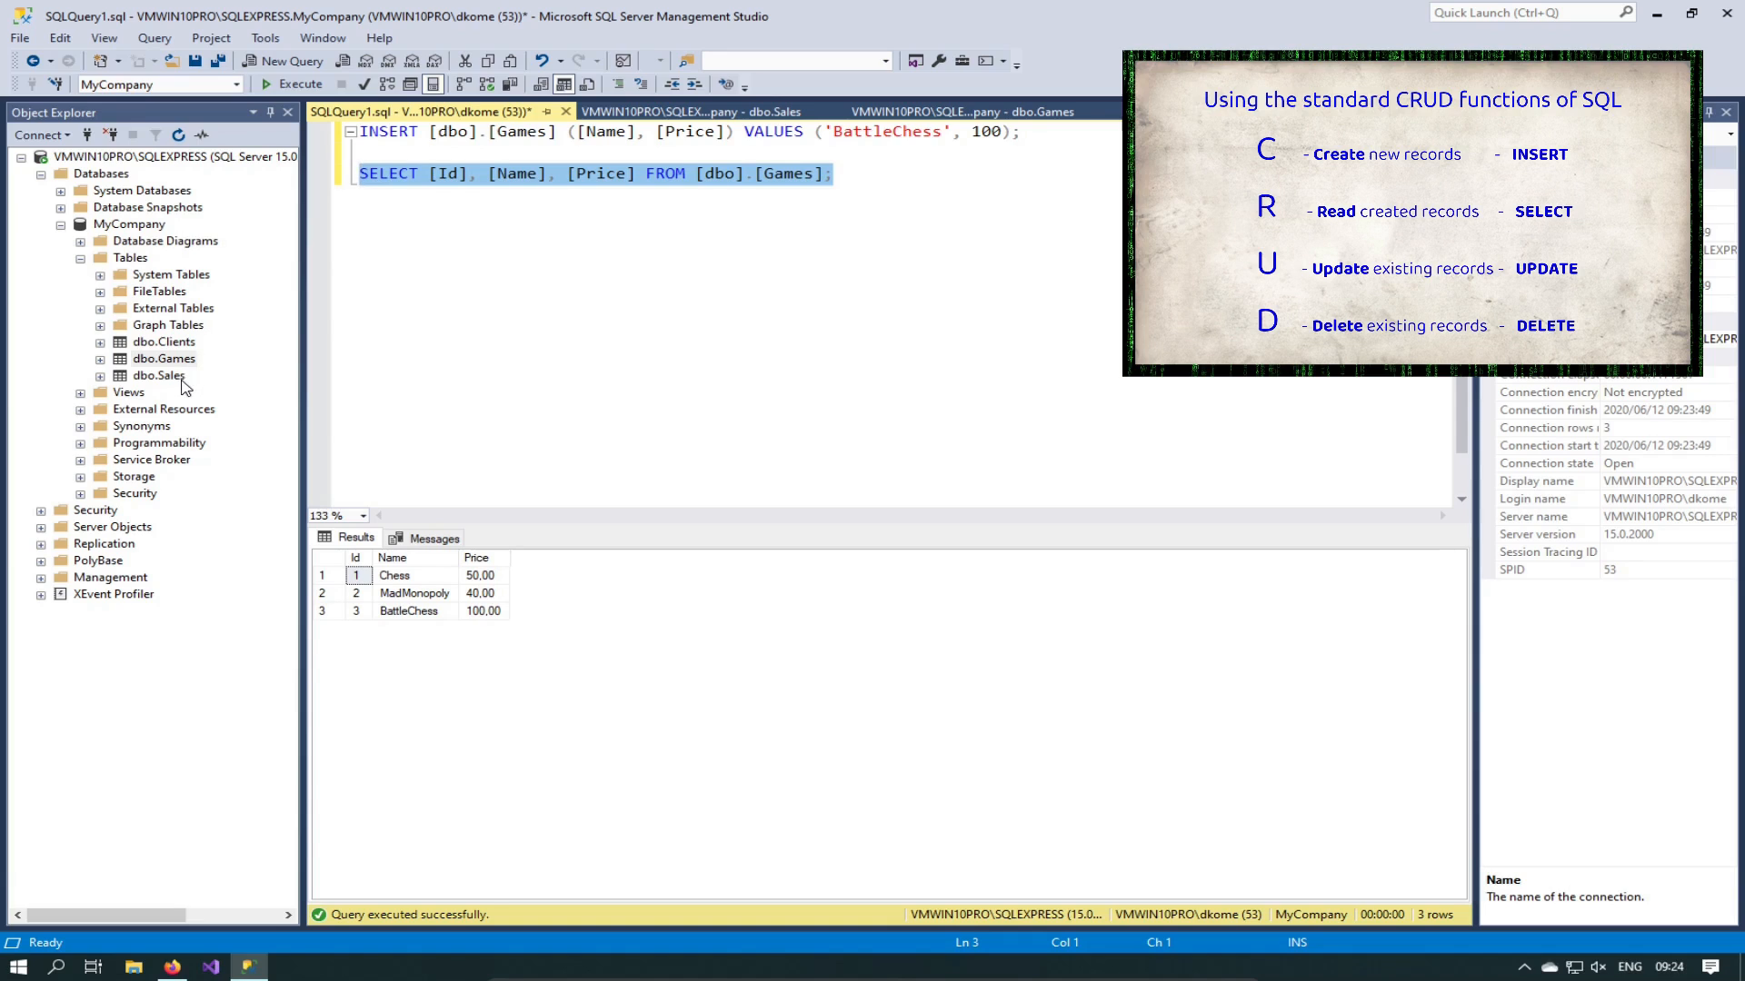
Step: Start a new empty line below the Games SELECT query
left_click(779, 259)
left_click(869, 176)
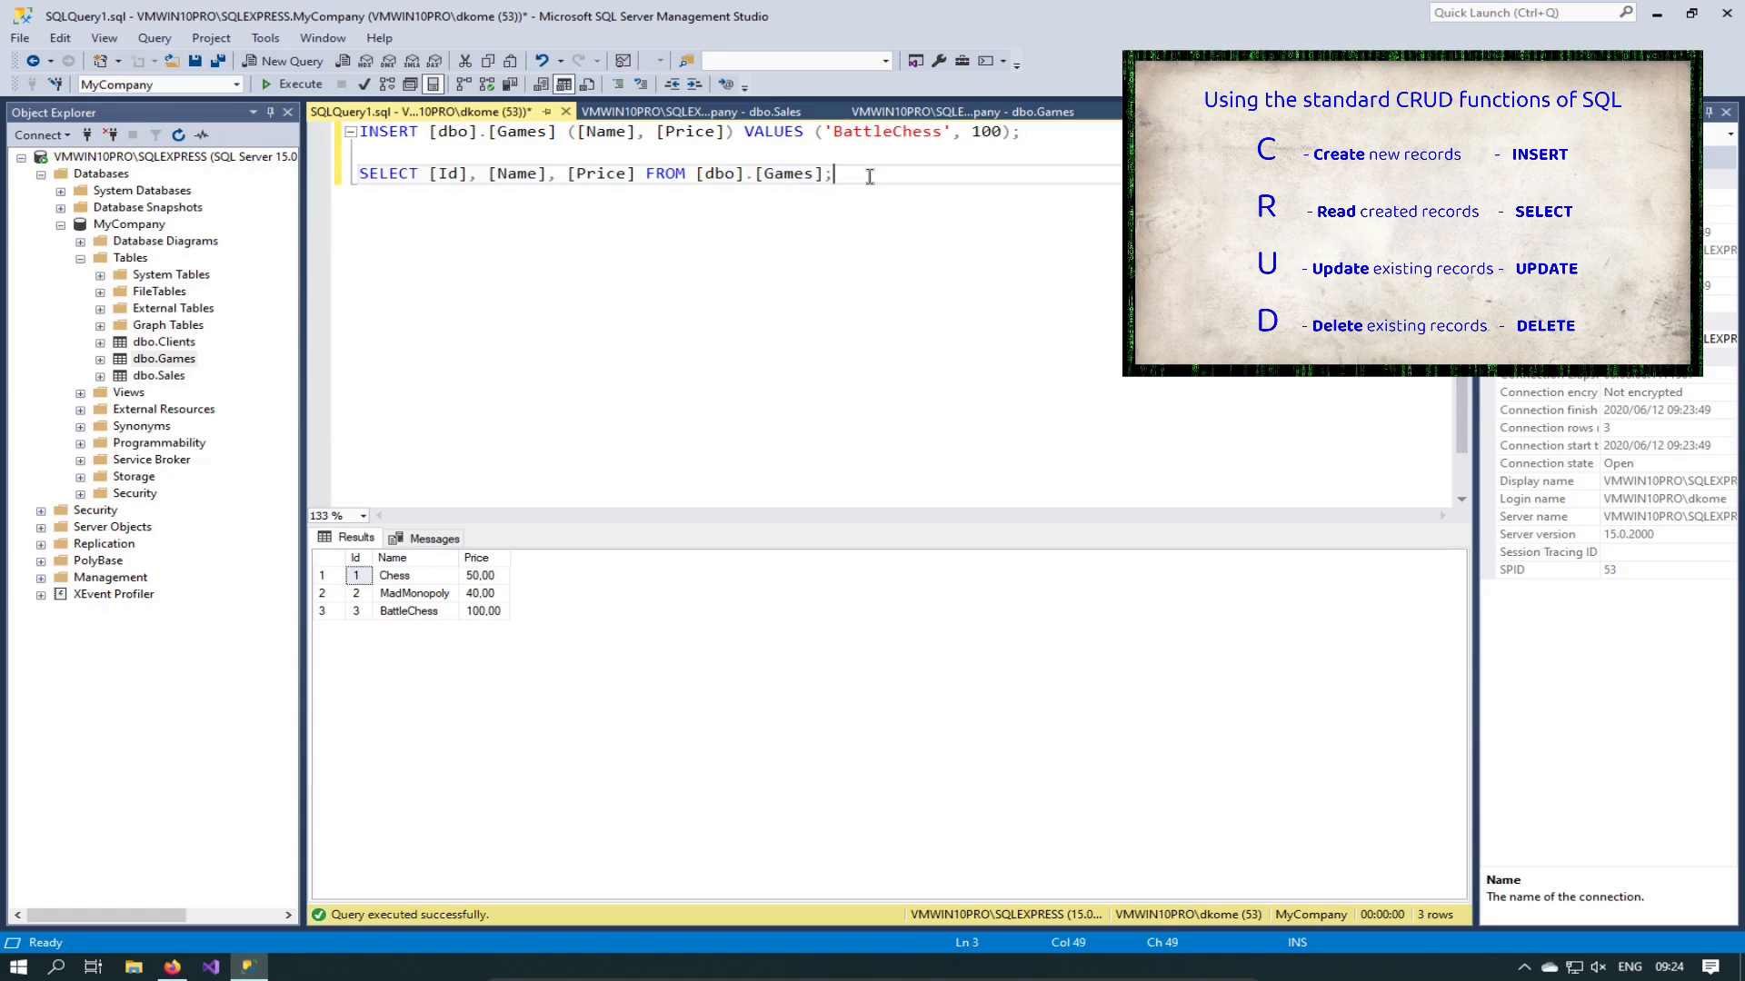
key("Return")
key("Return")
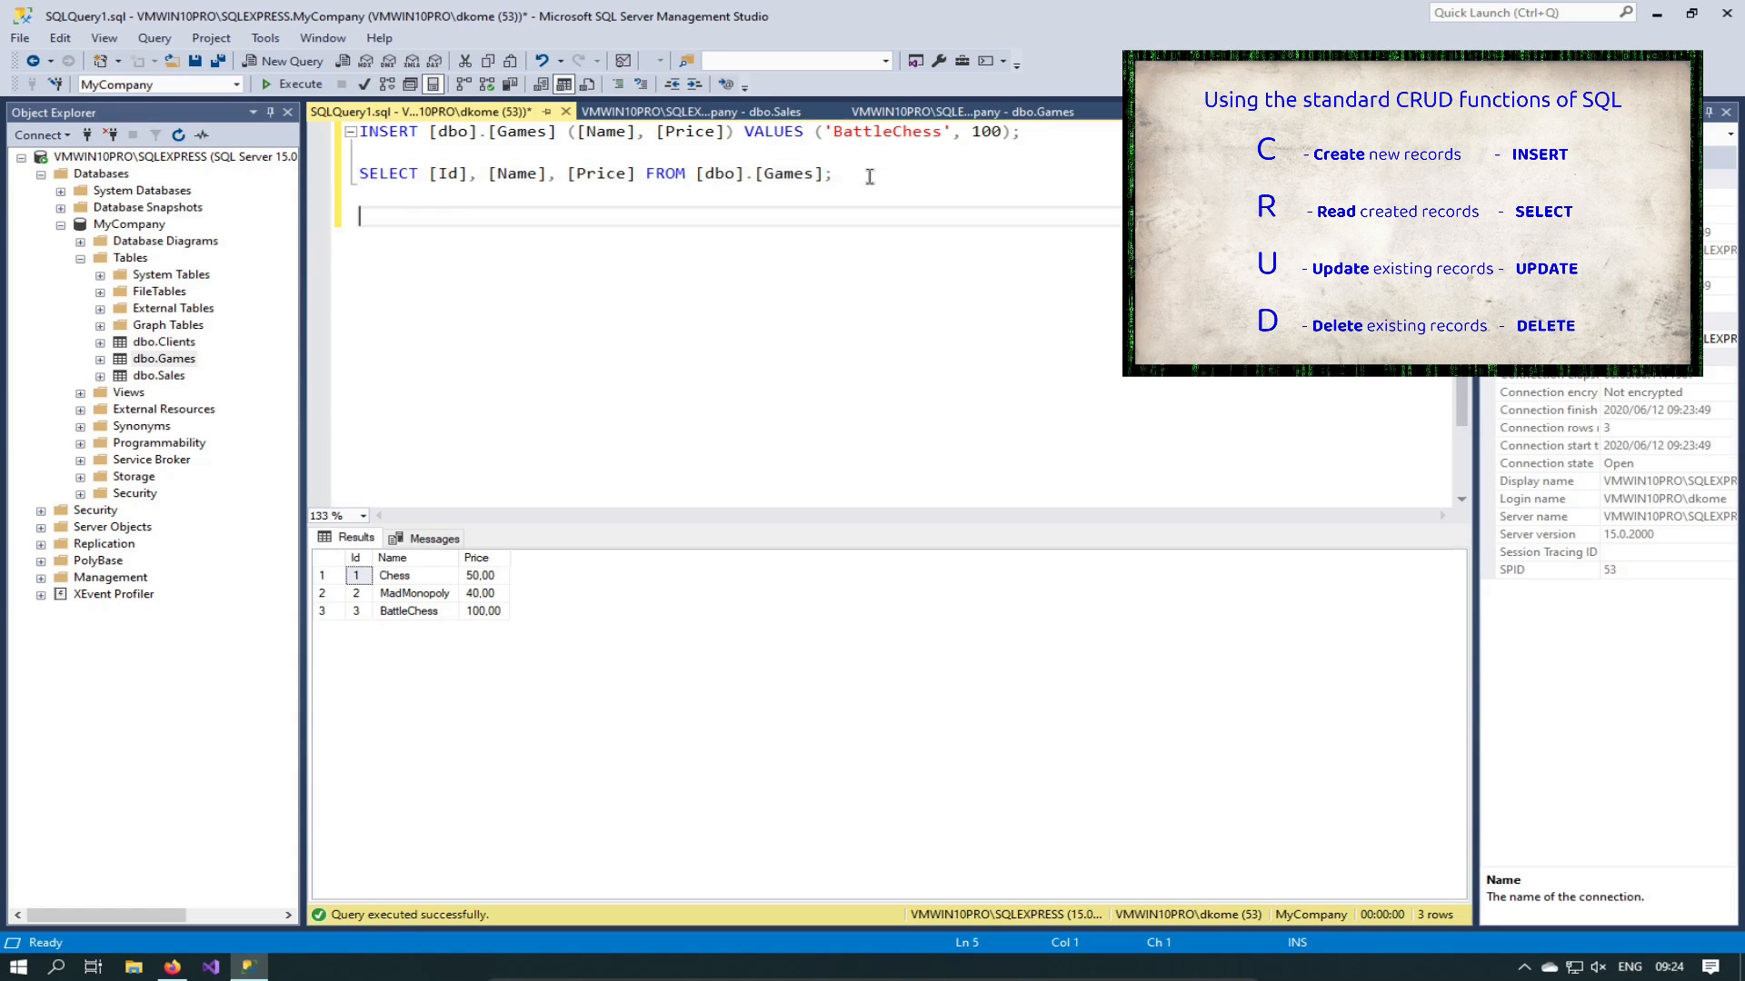
Step: Highlight the column list and FROM clause of the Games SELECT, then add another new line
left_click_drag(431, 173, 636, 173)
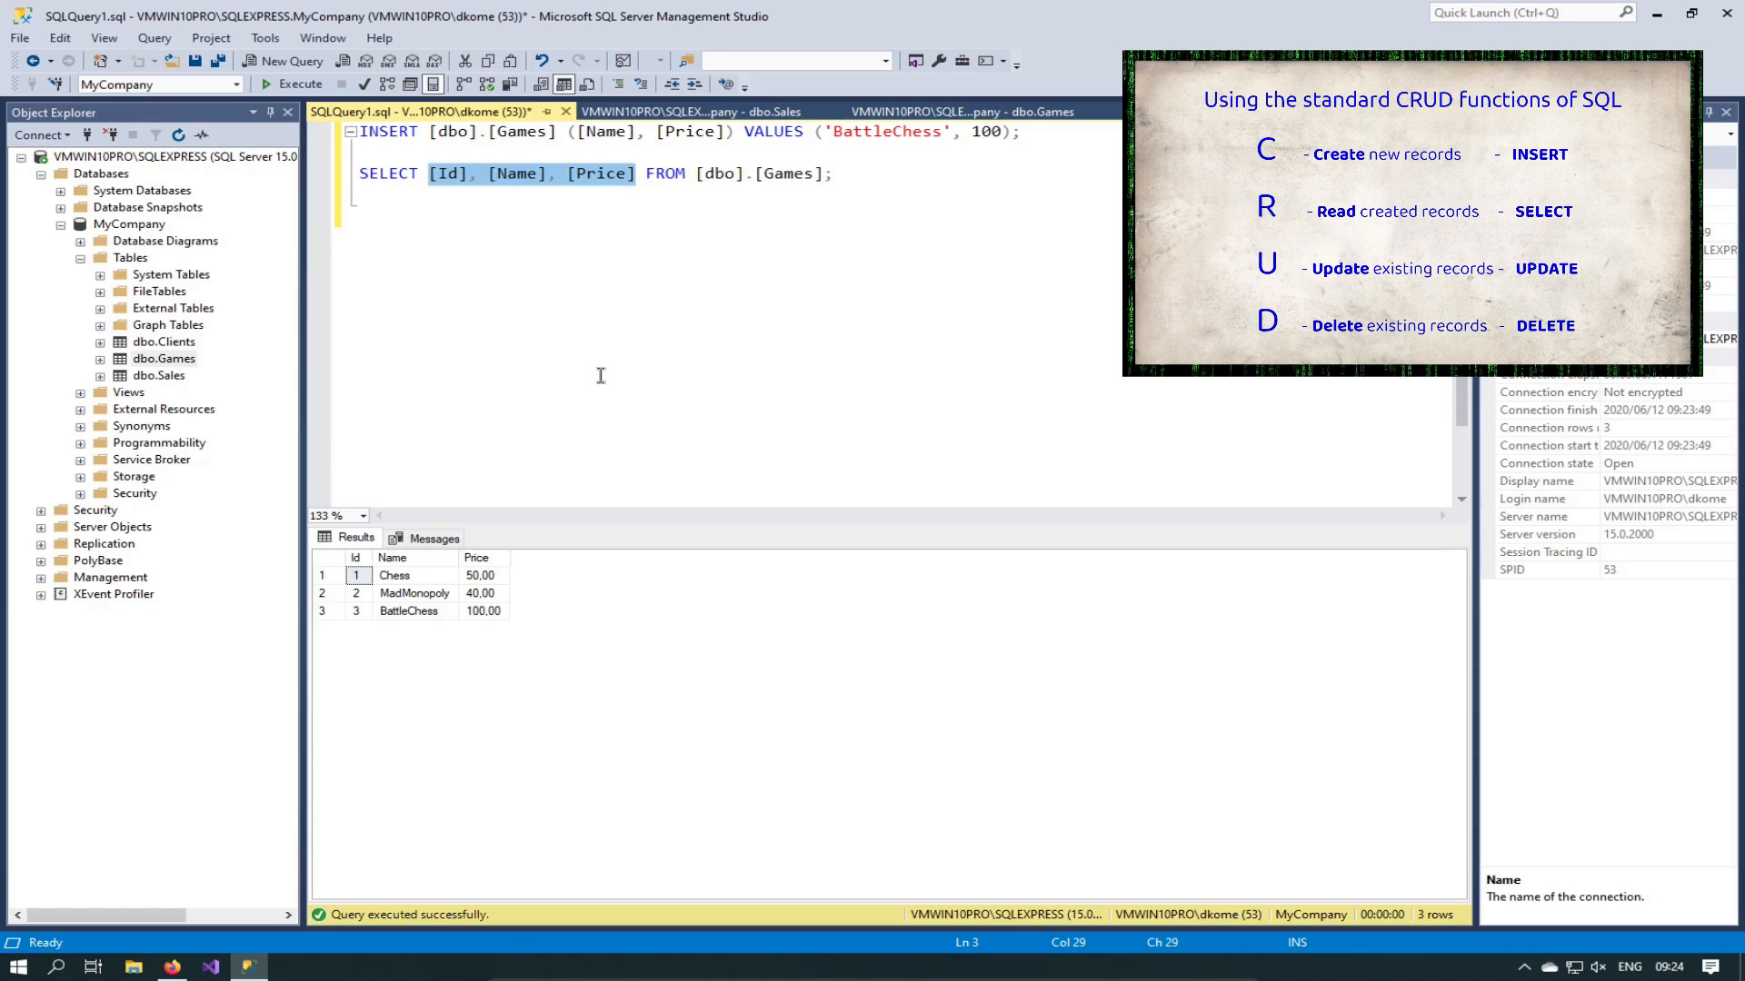
key("End")
key("Left")
key("ctrl+shift+Left")
key("ctrl+shift+Left")
key("ctrl+shift+Left")
key("ctrl+shift+Left")
key("ctrl+c")
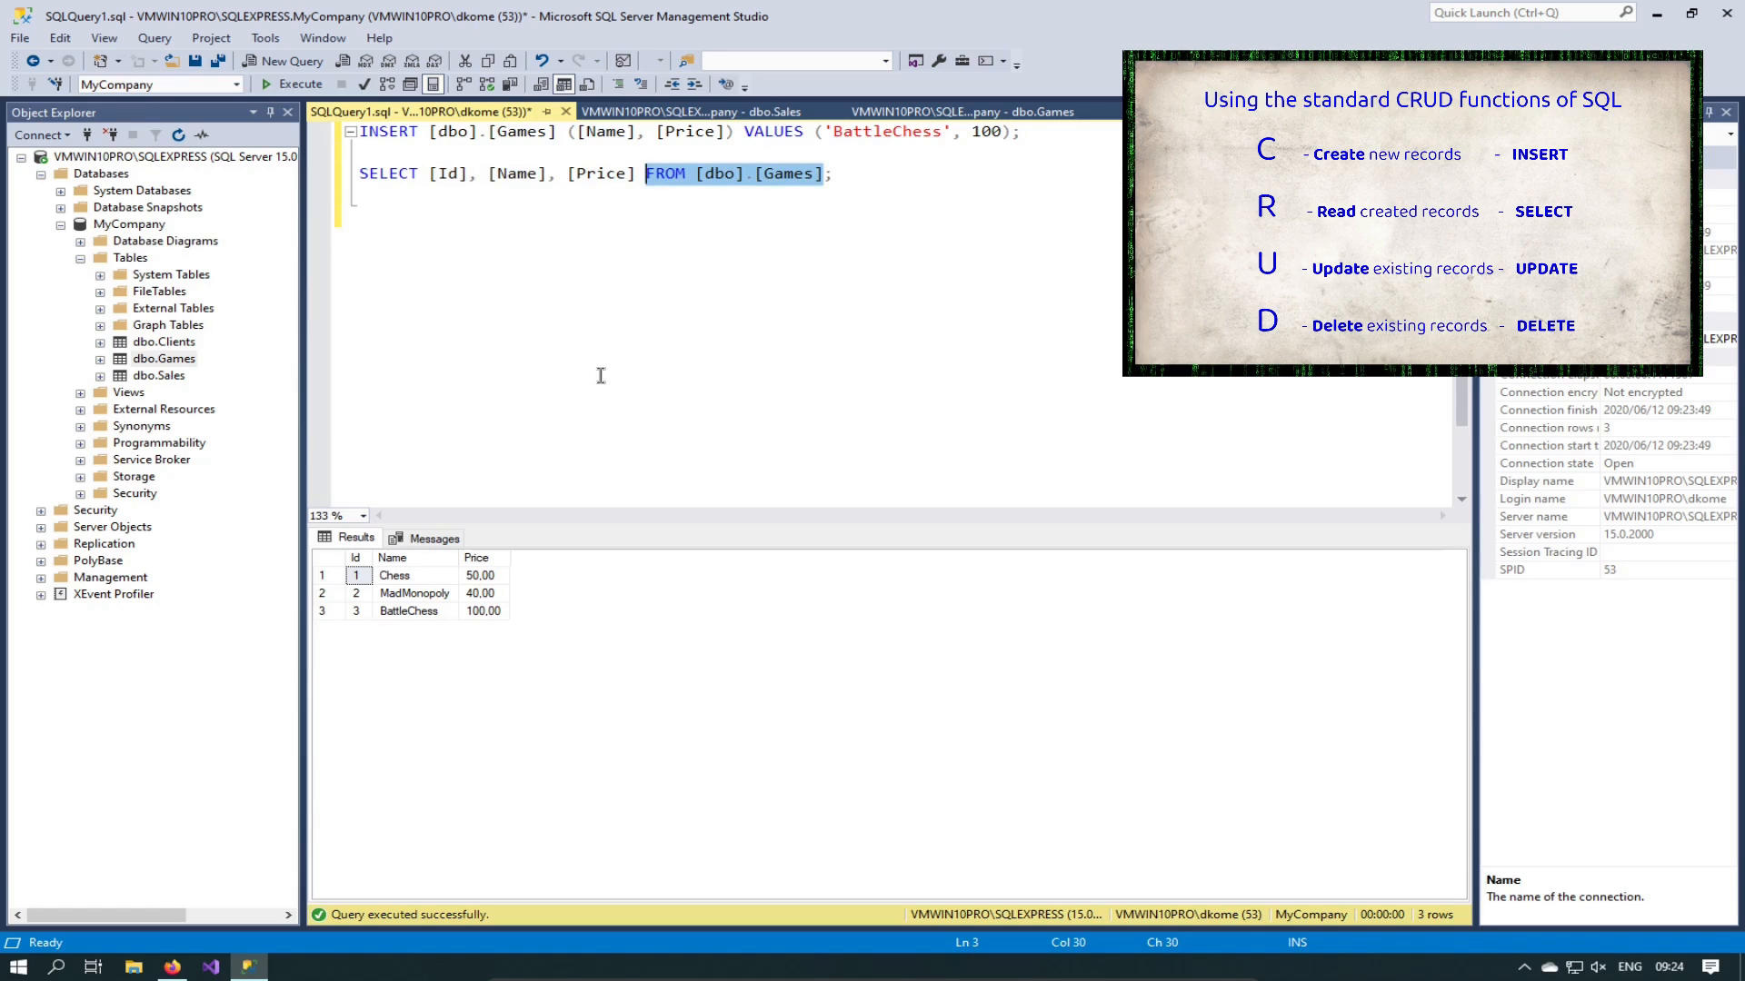
key("End")
key("Return")
key("Return")
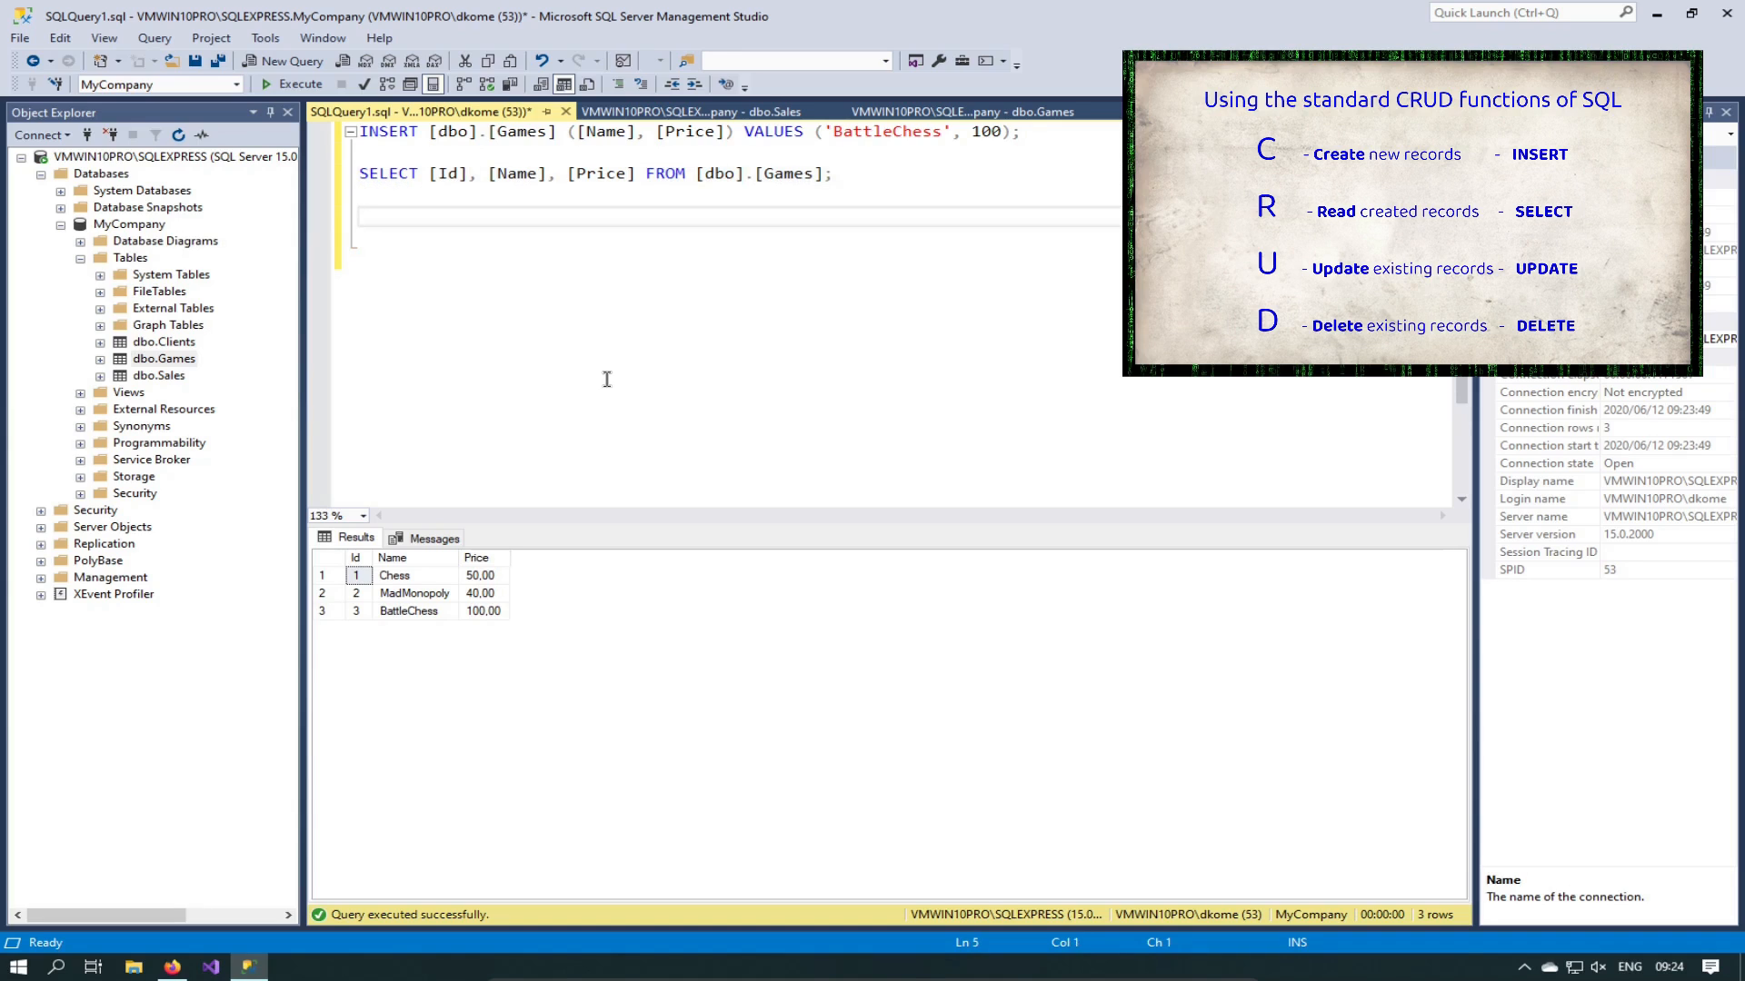
Step: Write SELECT * FROM [dbo].[Games]; on the new line and run it
type("SEL")
type("EXT")
type(" *")
key("Left")
key("Left")
key("Left")
key("Delete")
type("C")
key("End")
type("FROM")
key("ctrl+v")
type(";")
key("Home")
key("ctrl+Right")
key("ctrl+Right")
key("ctrl+shift+Right")
key("Delete")
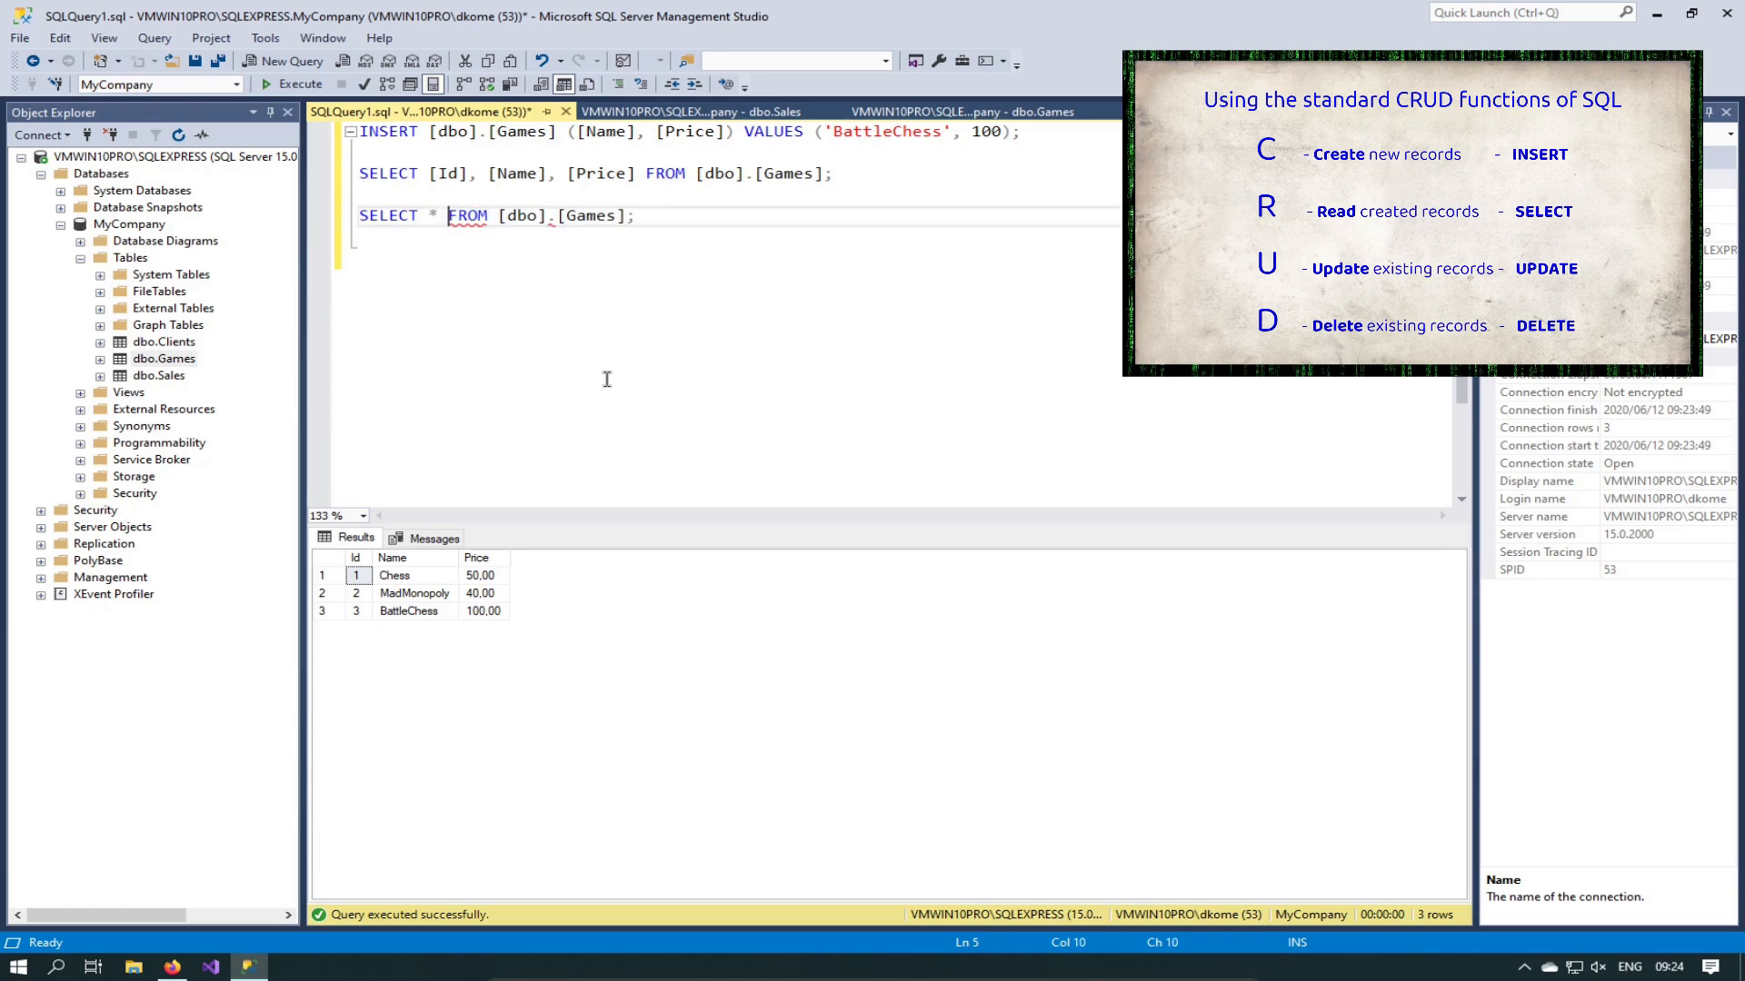
key("End")
key("shift+Home")
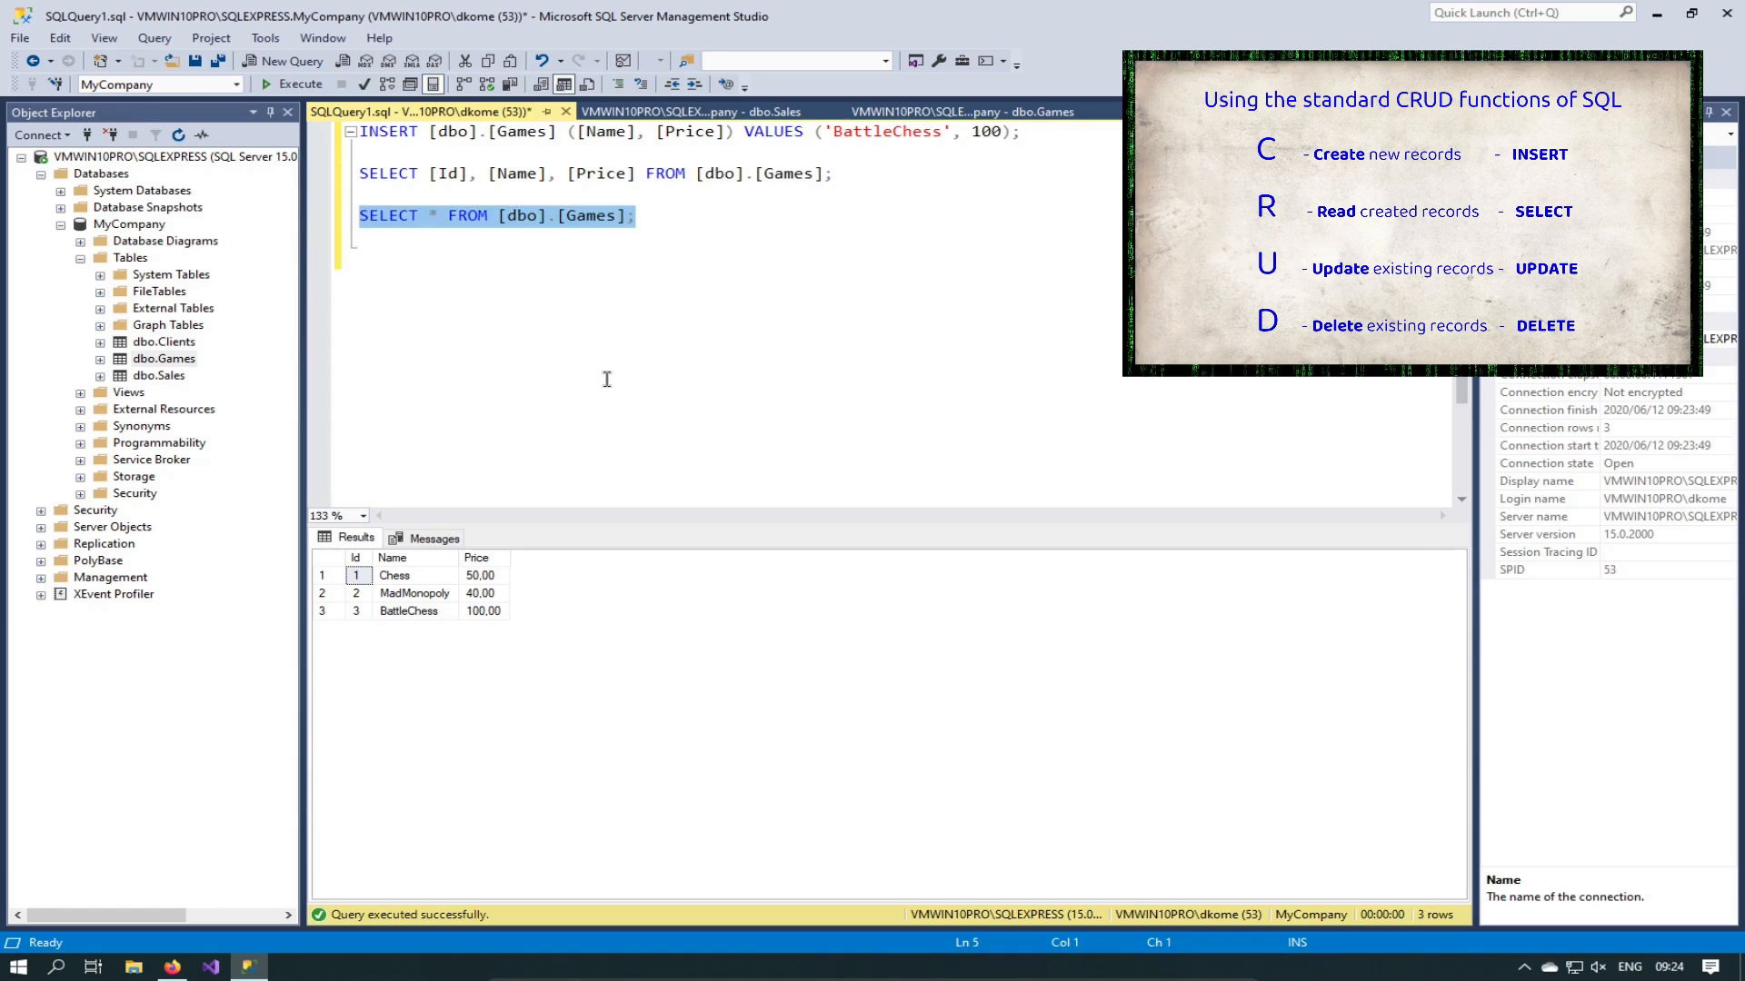
key("F5")
Step: Duplicate the Games query on the next line and select its table name Games
key("End")
key("Left")
key("Left")
key("shift+Home")
key("ctrl+c")
key("End")
key("Return")
key("ctrl+v")
key("Left")
key("ctrl+shift+Left")
Step: Complete the copy as SELECT * FROM [dbo].[Clients]; and run it
type("Clients")
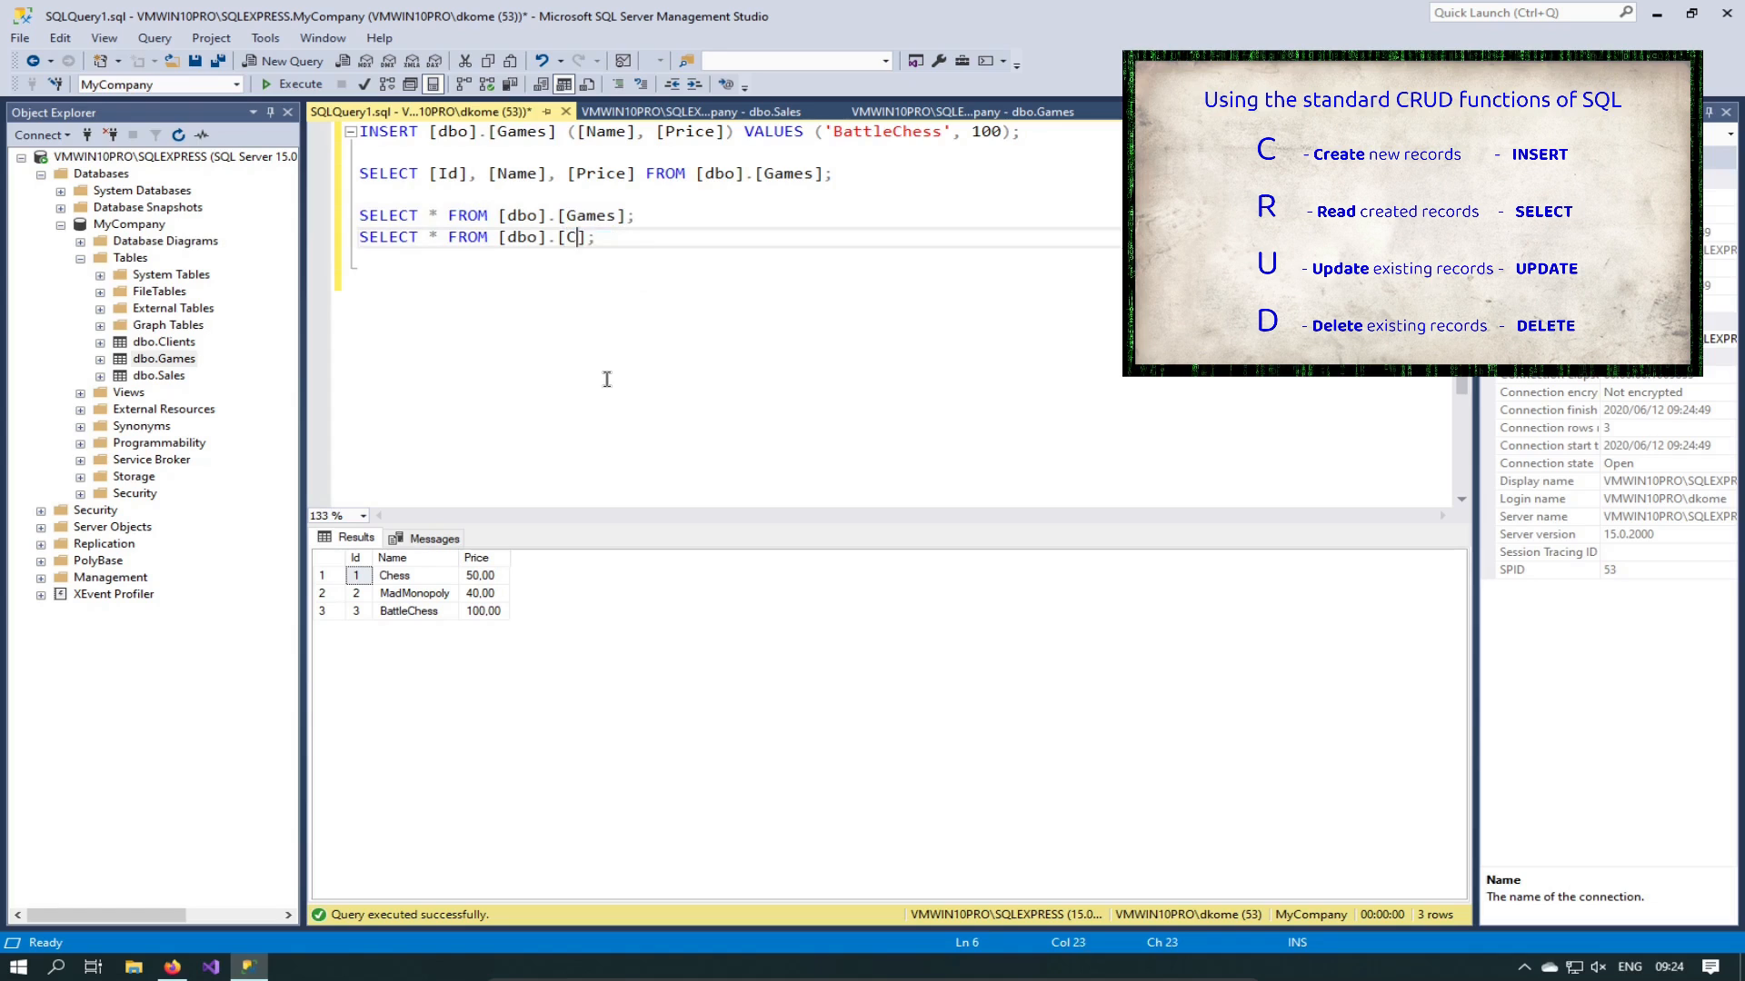
key("Escape")
key("shift+Home")
key("F5")
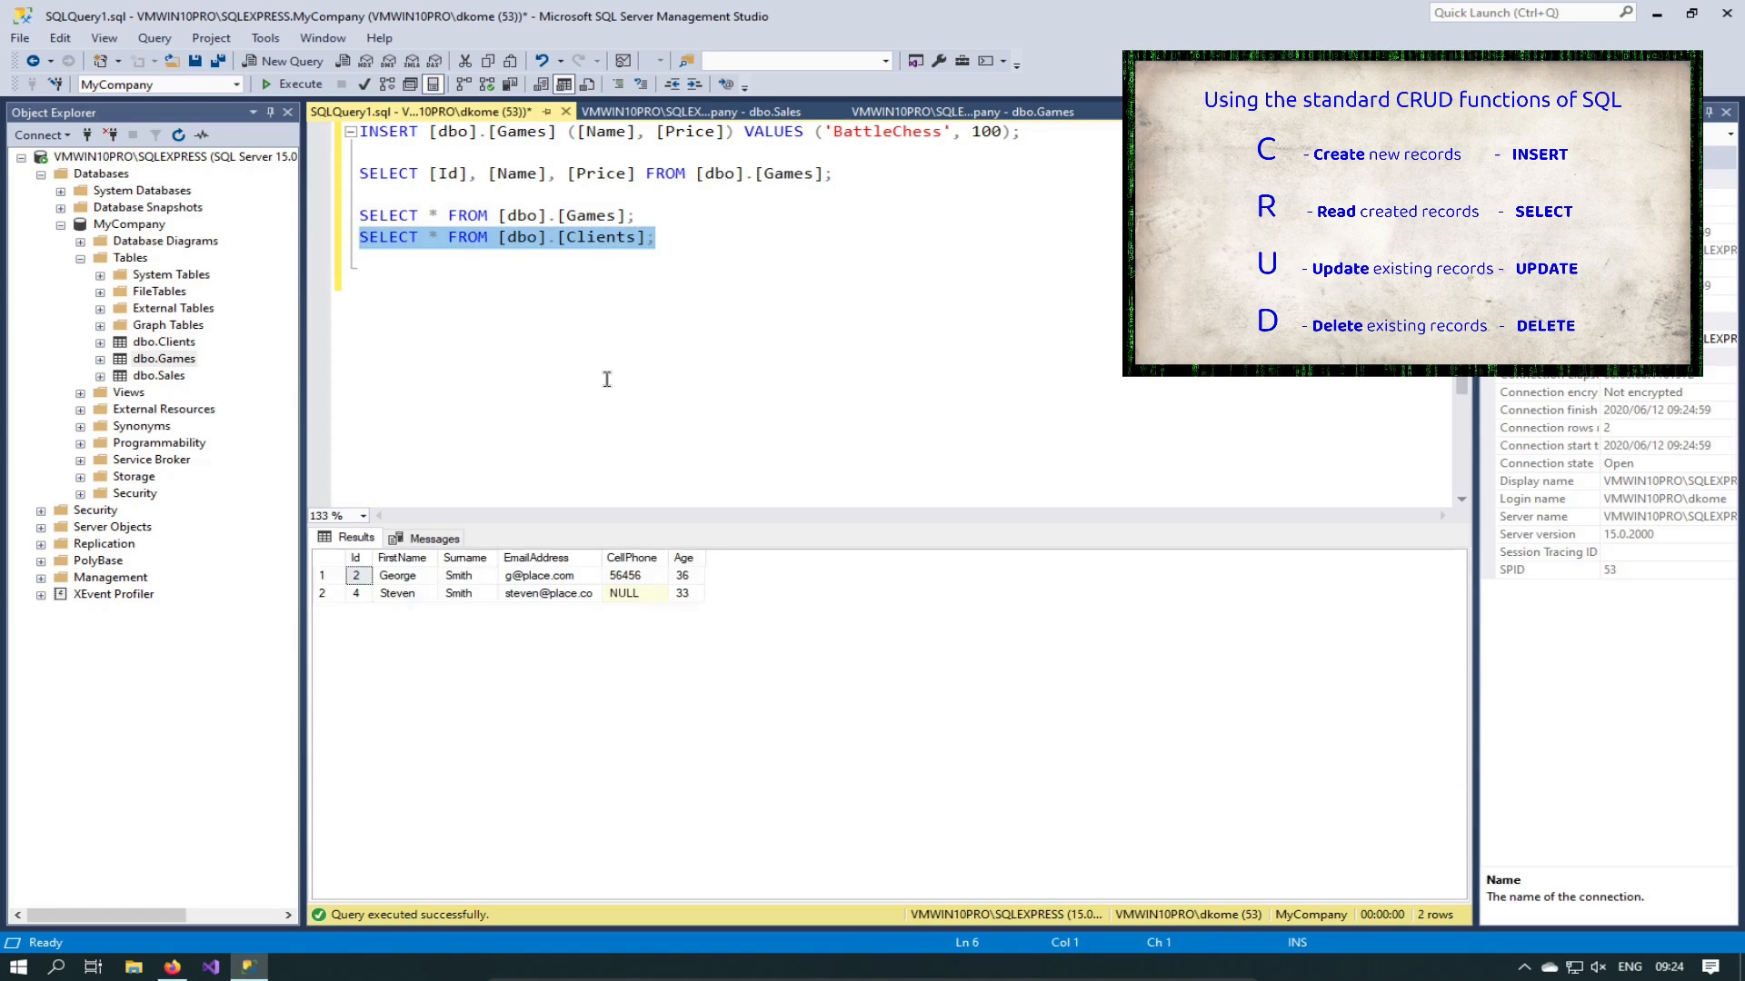
Step: Run the Games and Clients SELECT * queries together for two result grids
key("Up")
key("shift+Down")
key("shift+Down")
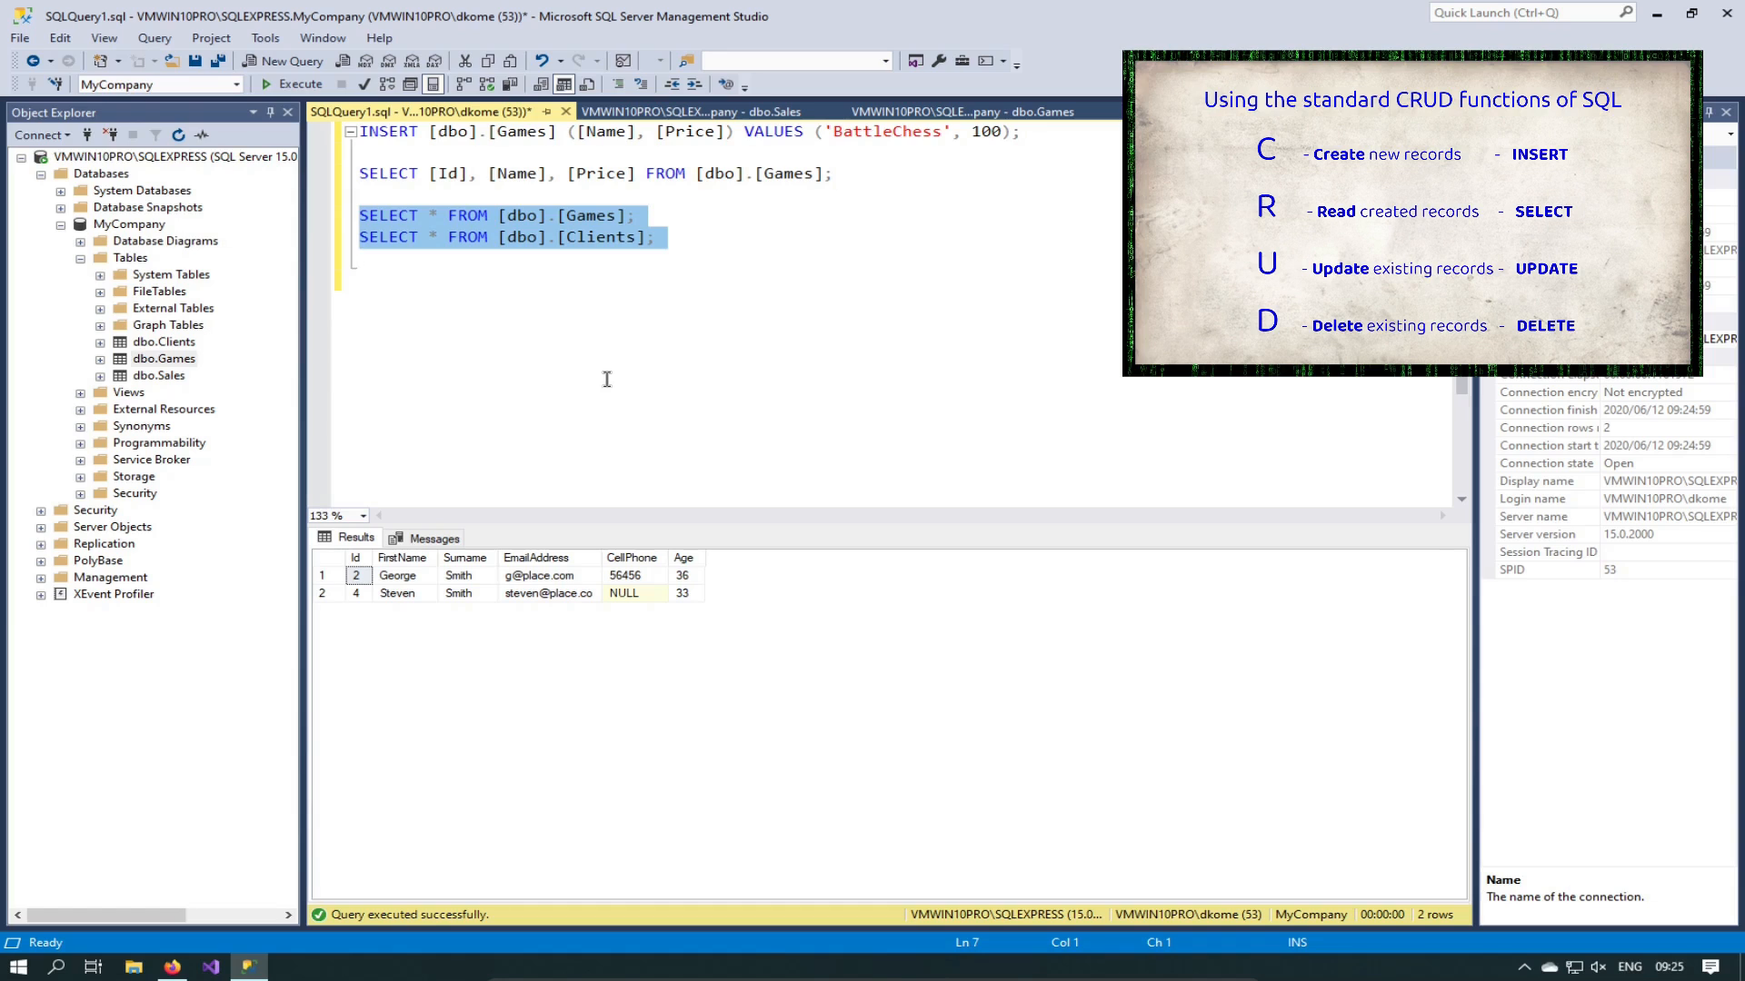
key("F5")
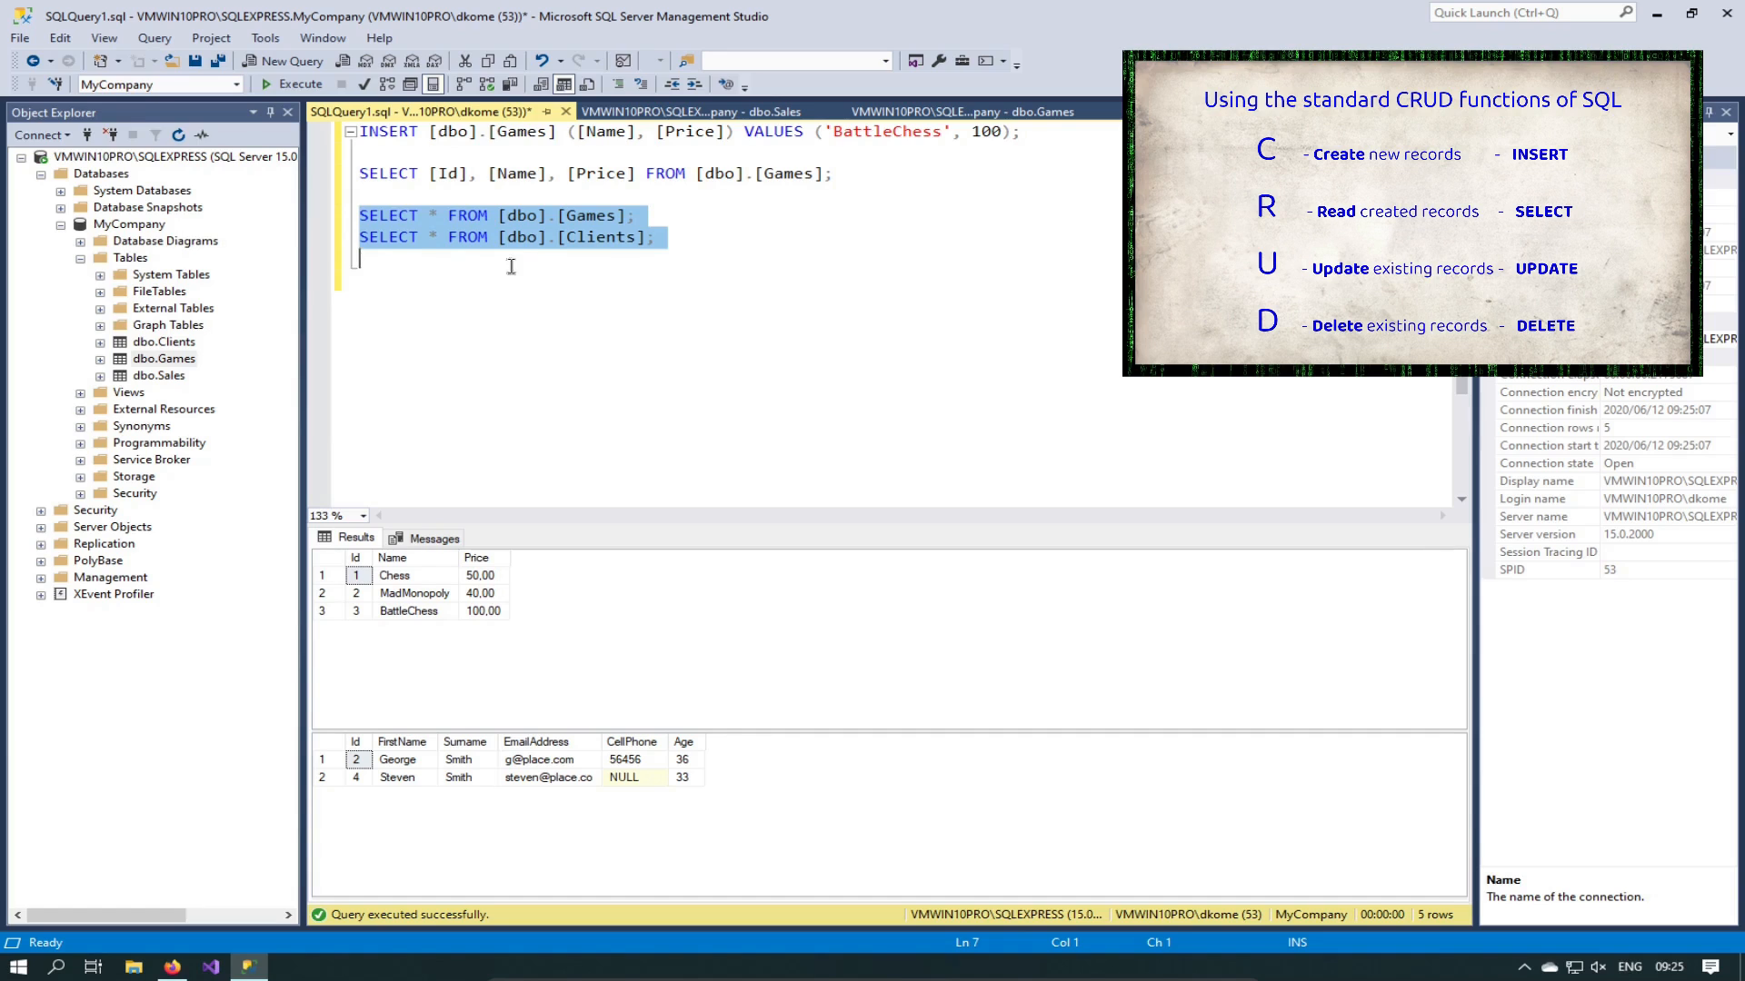
left_click(529, 241)
left_click(669, 236)
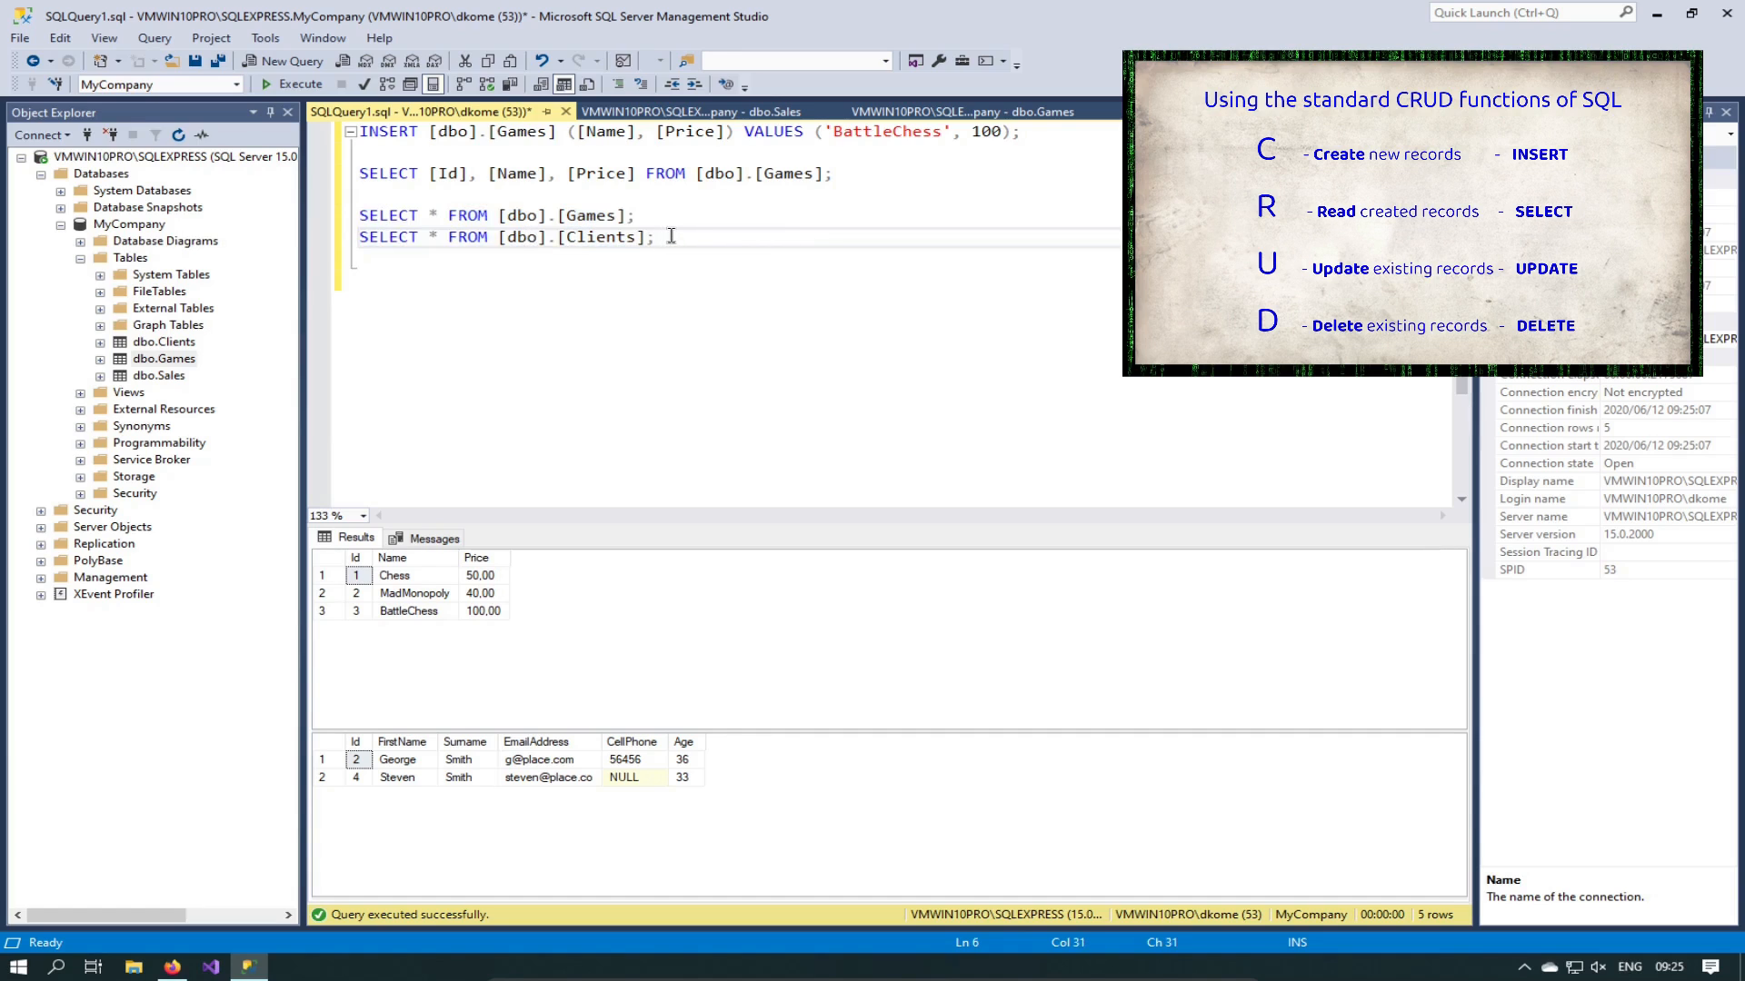
key("Up")
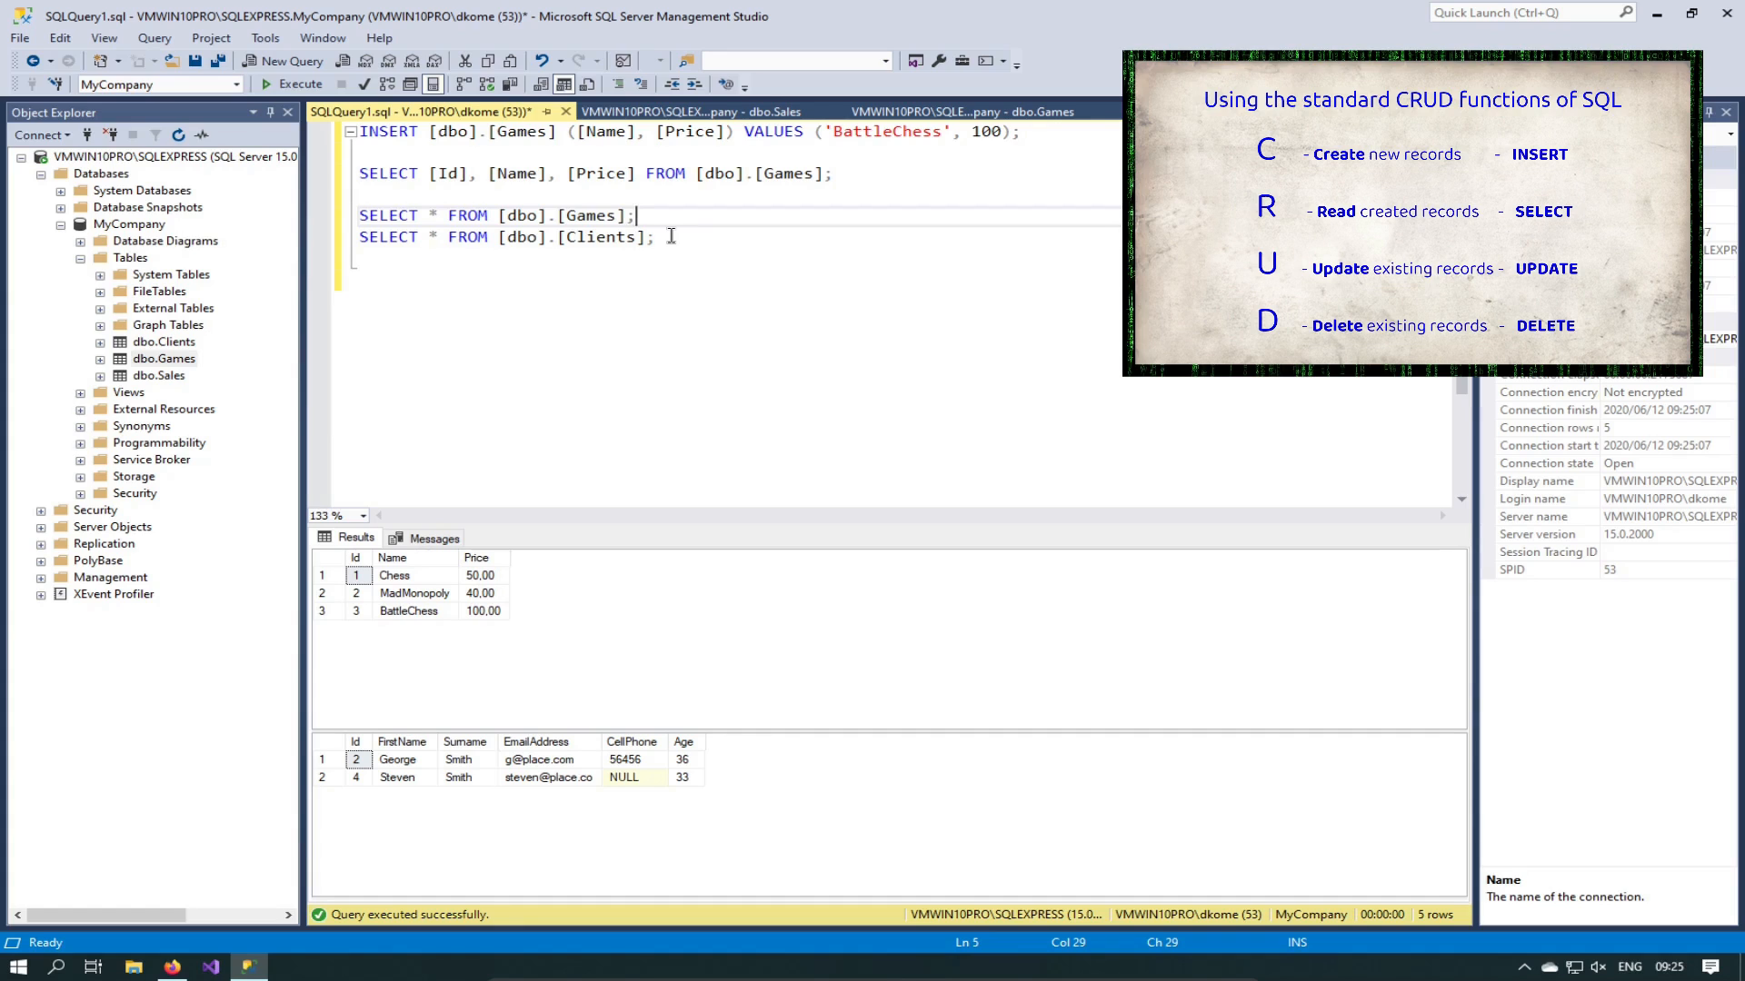
key("Down")
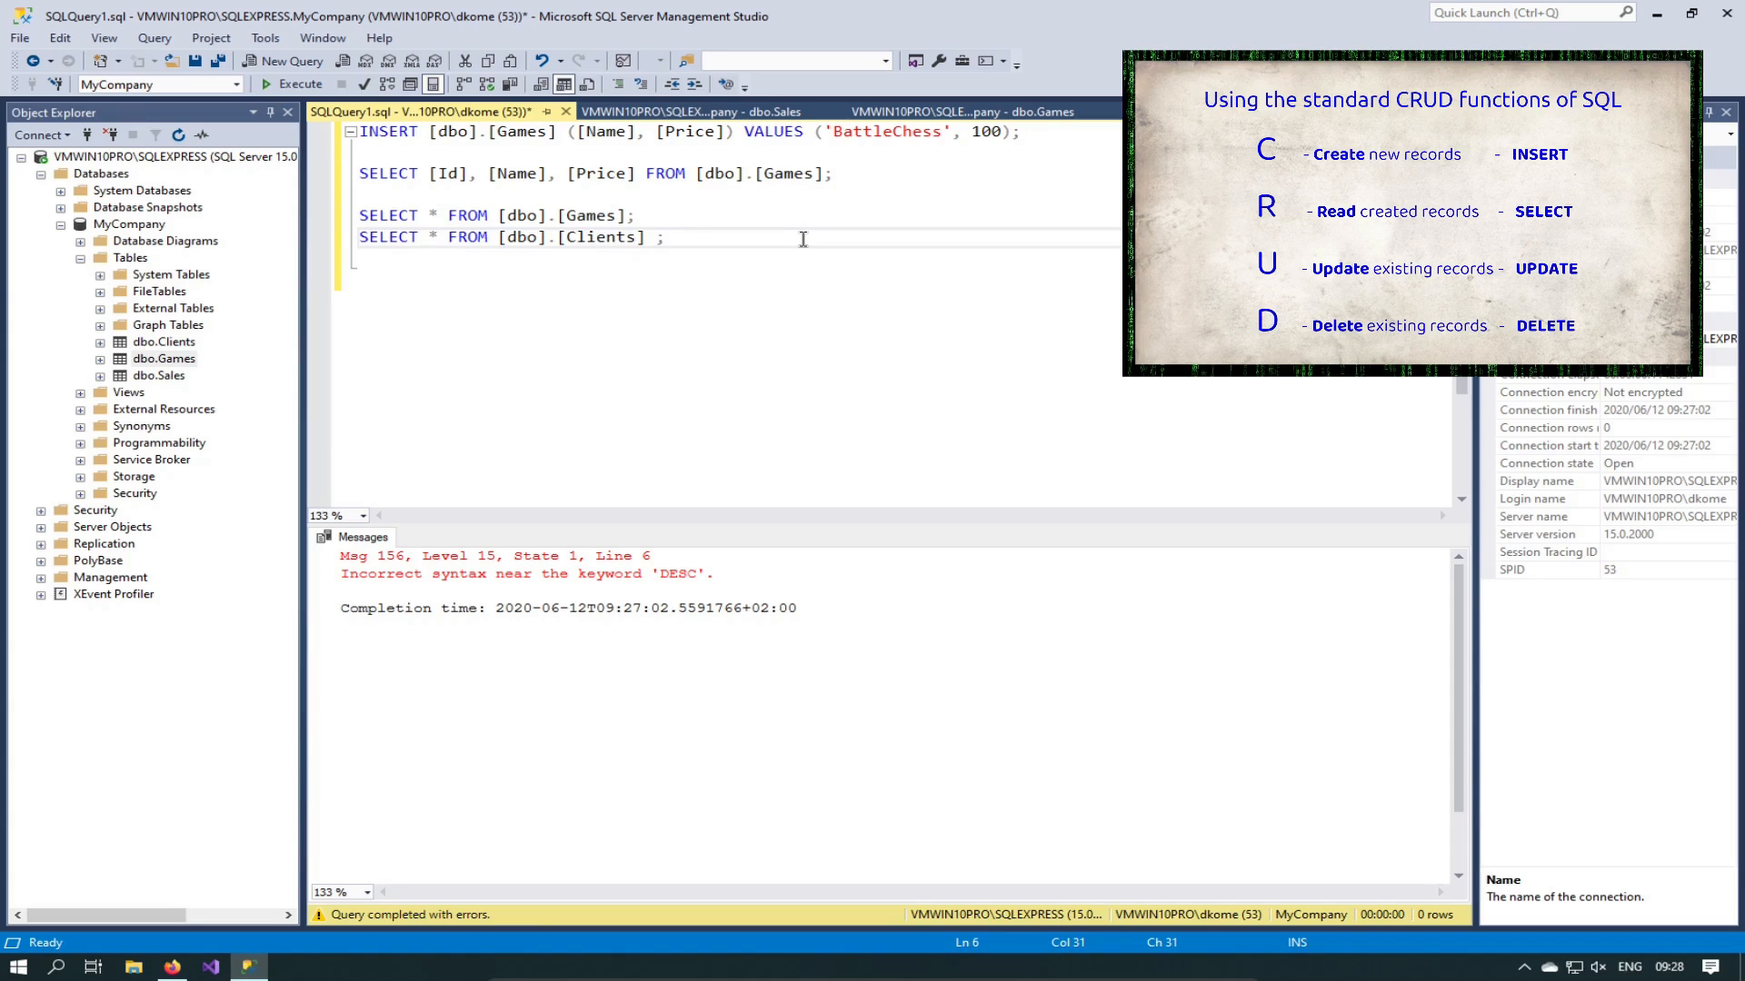
Step: Highlight parts of the Clients query, leaving the caret after the Clients table name
left_click_drag(775, 178, 518, 181)
left_click(540, 225)
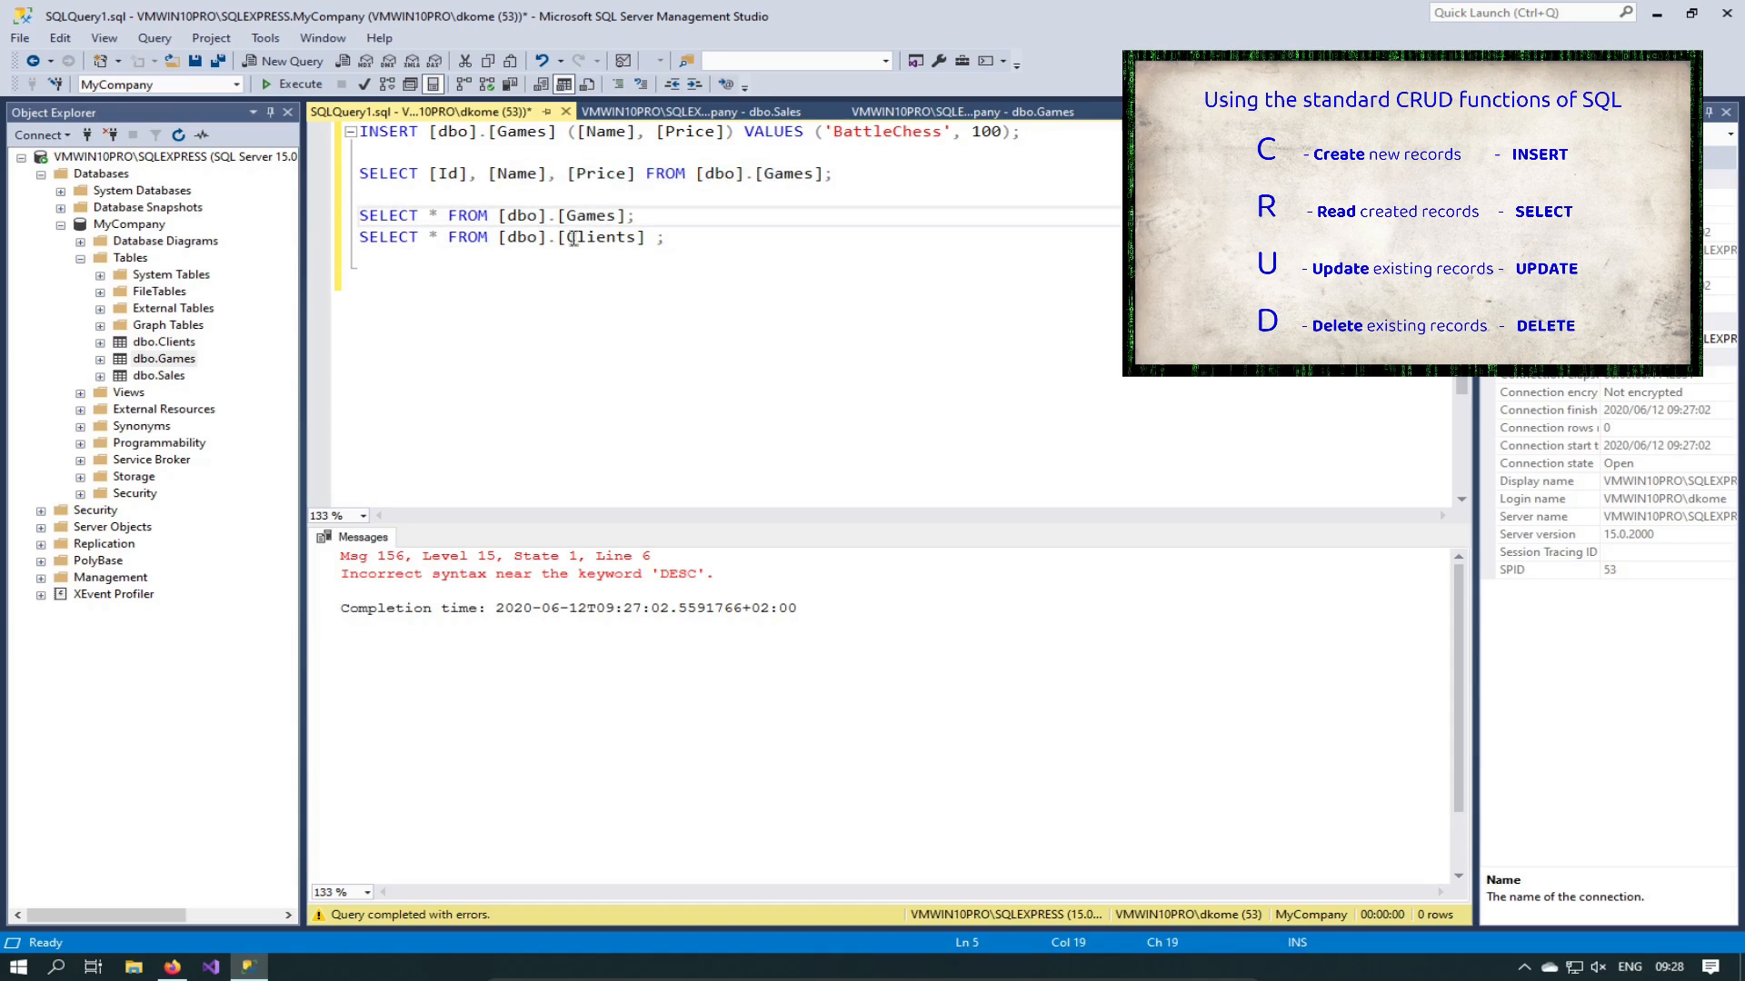
left_click_drag(626, 238, 450, 238)
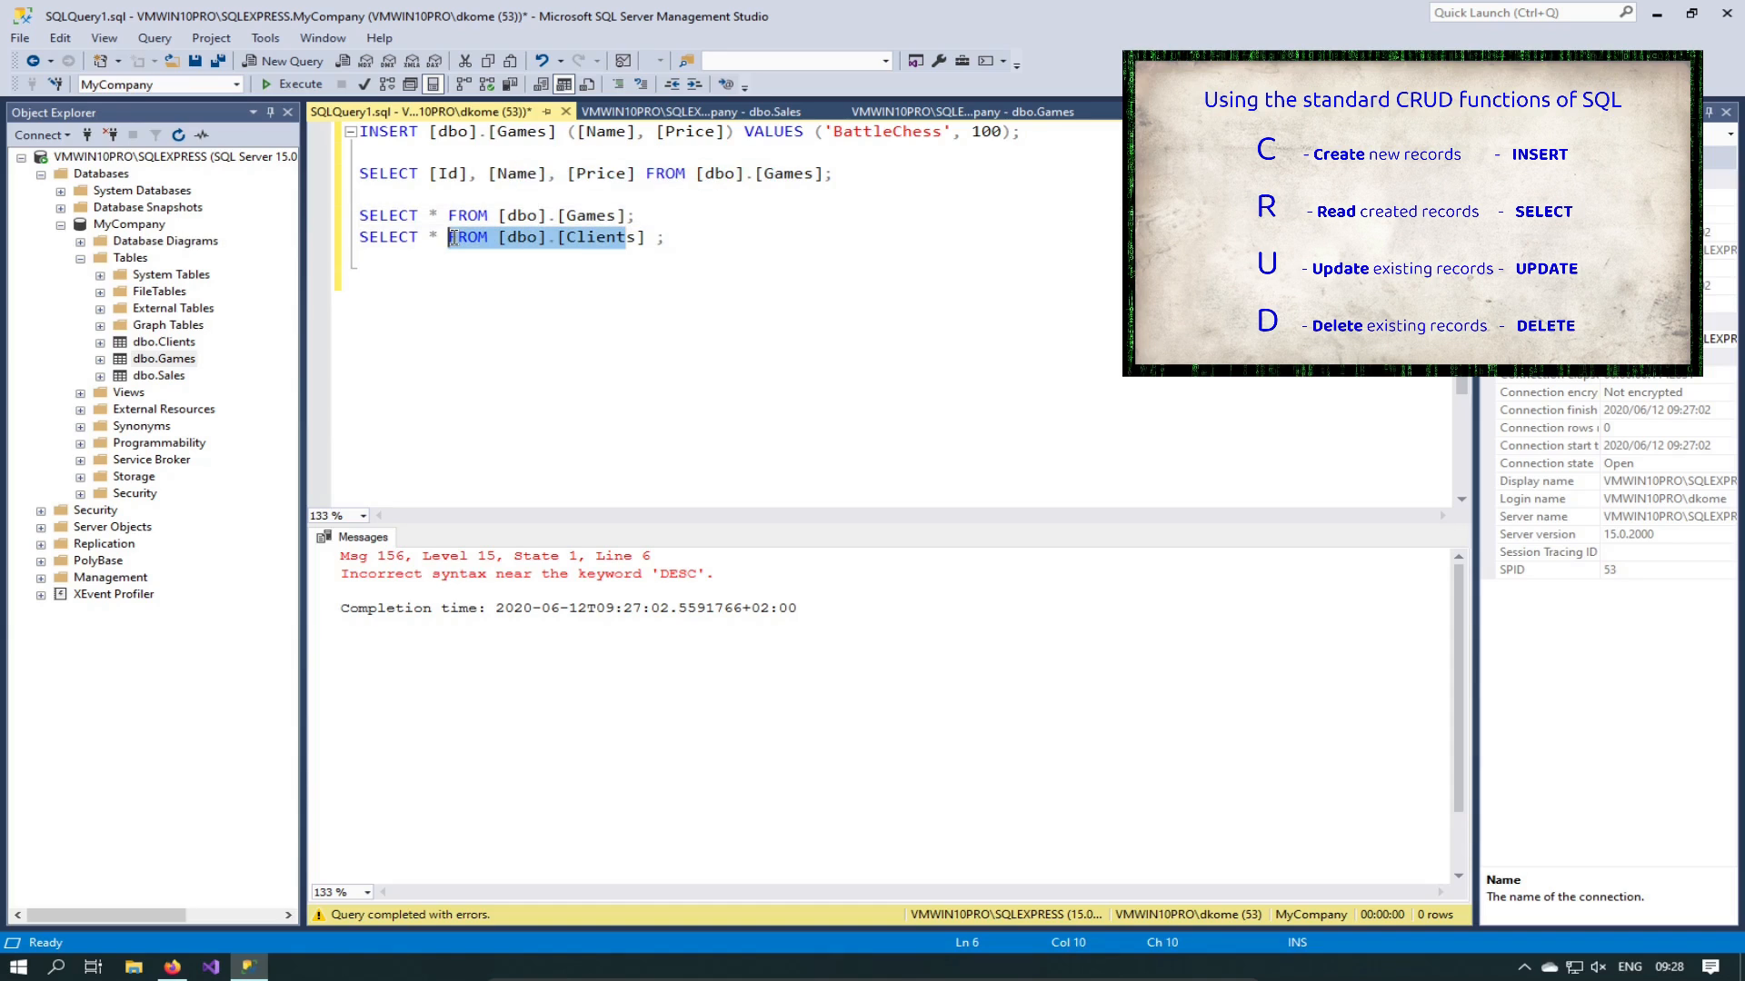
left_click(647, 237)
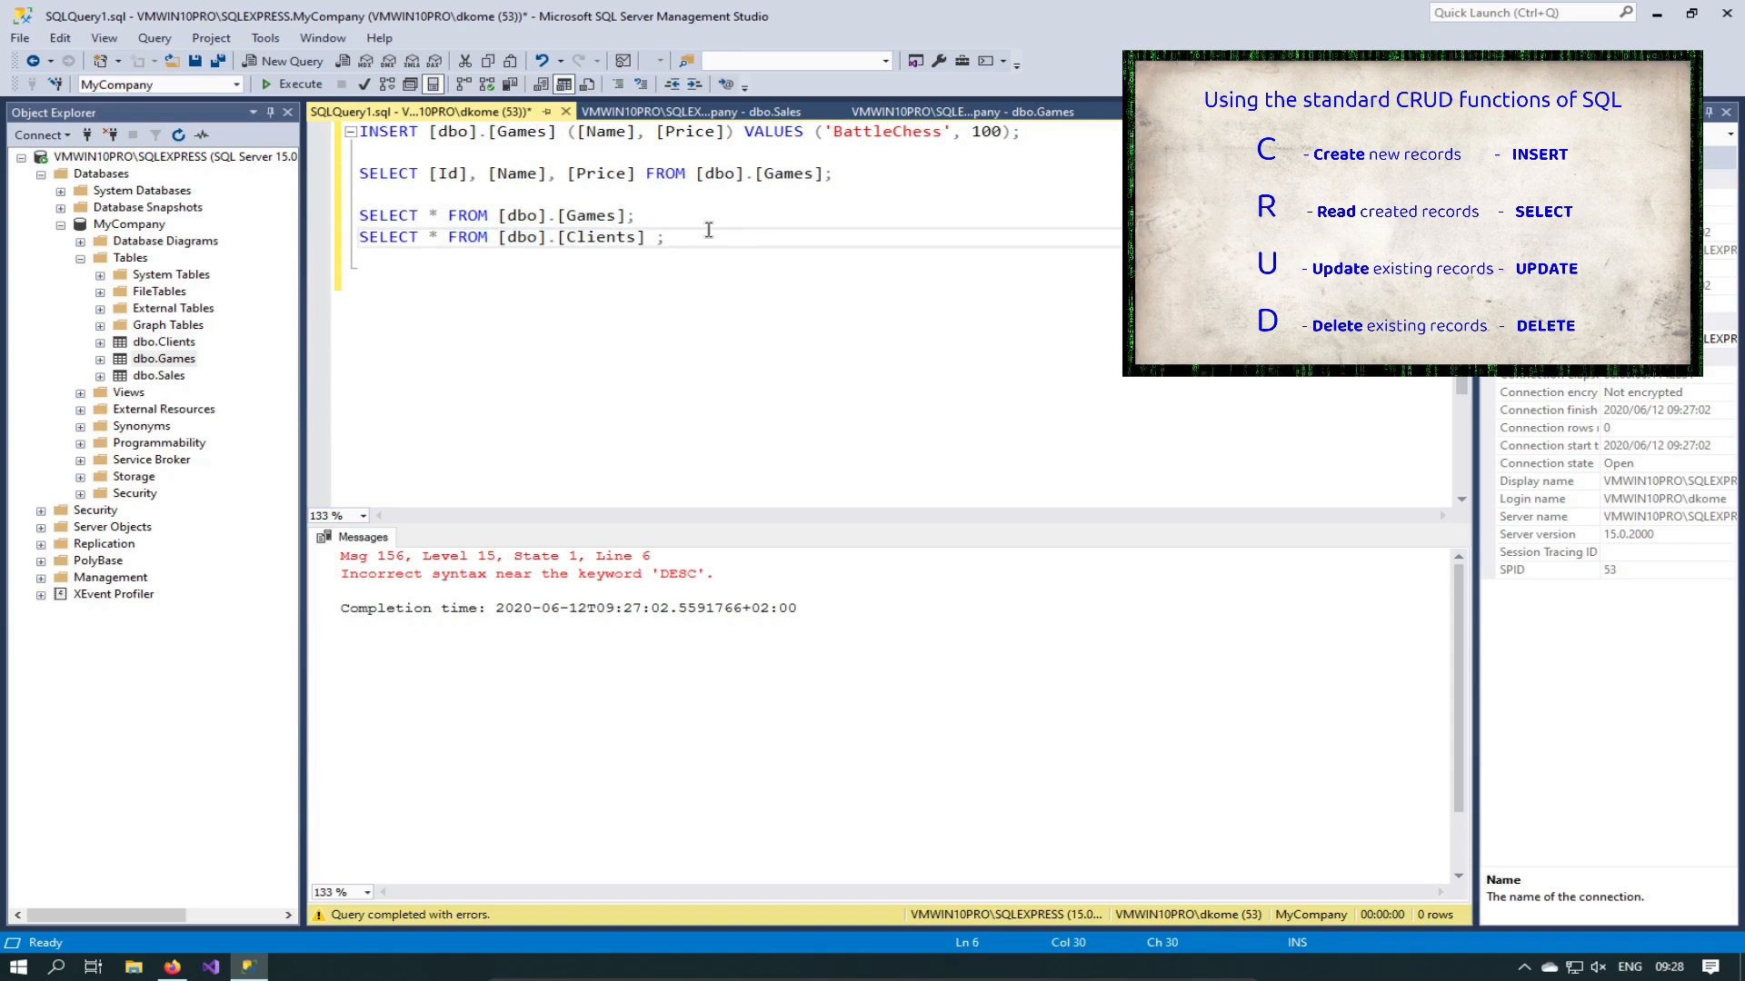
left_click_drag(430, 237, 437, 238)
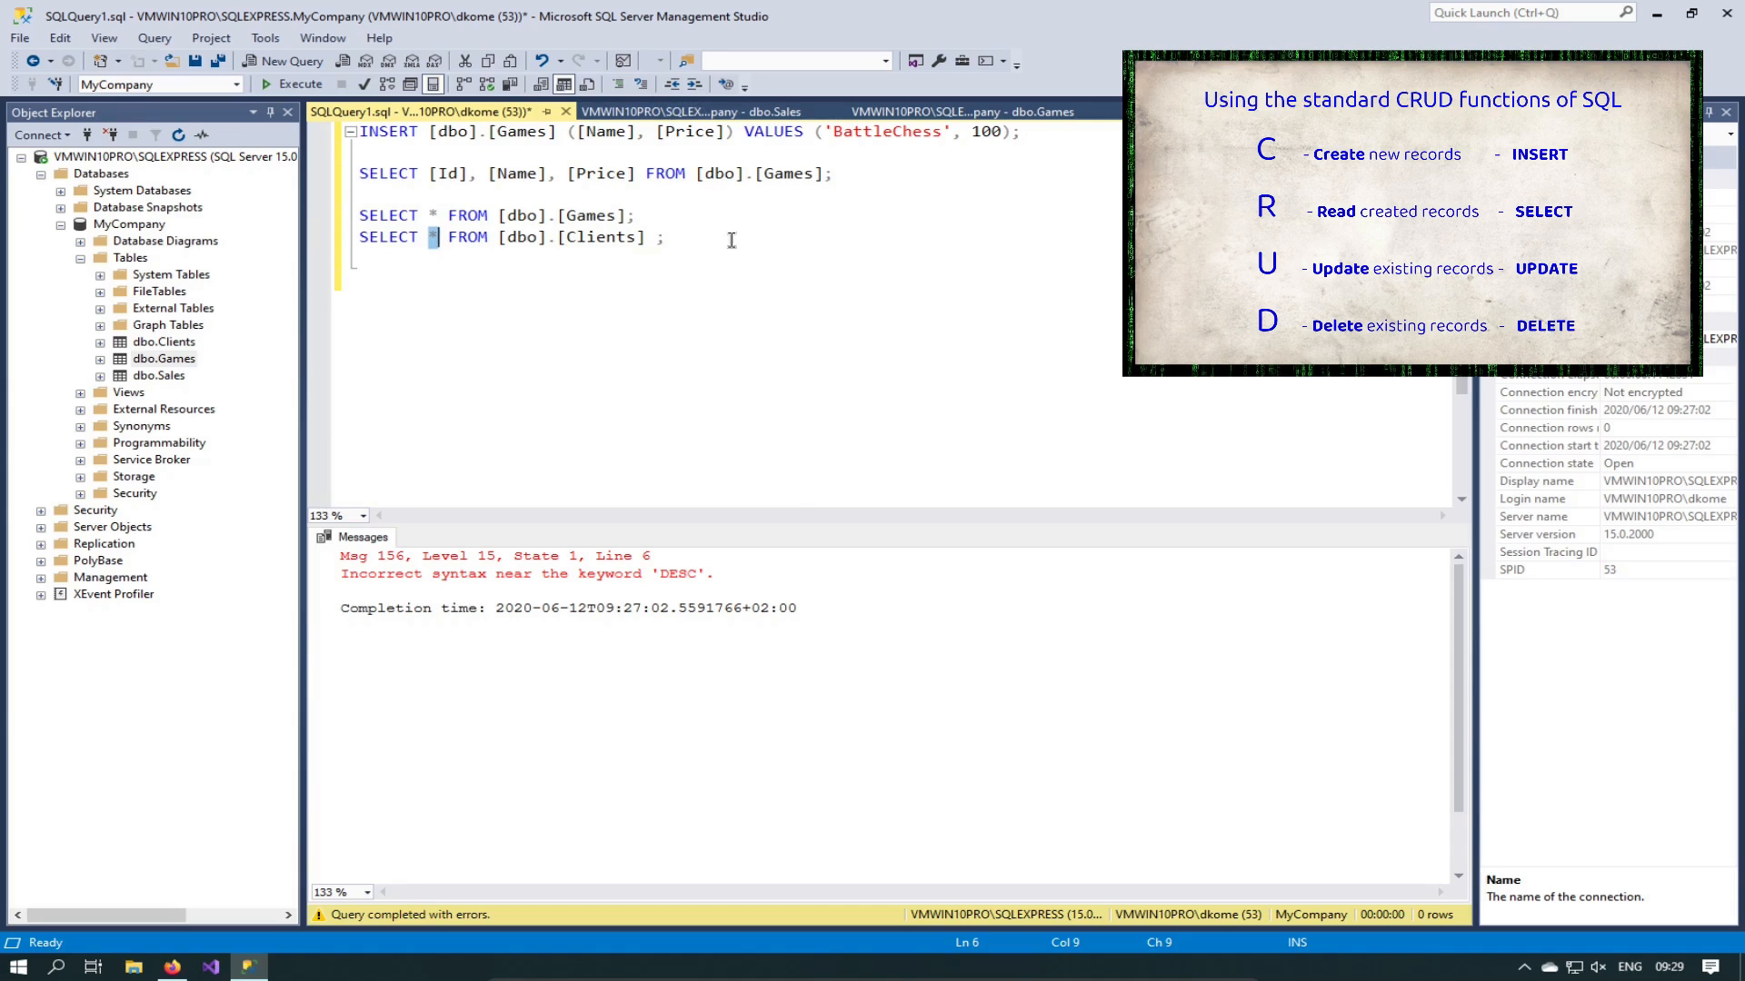
left_click(650, 236)
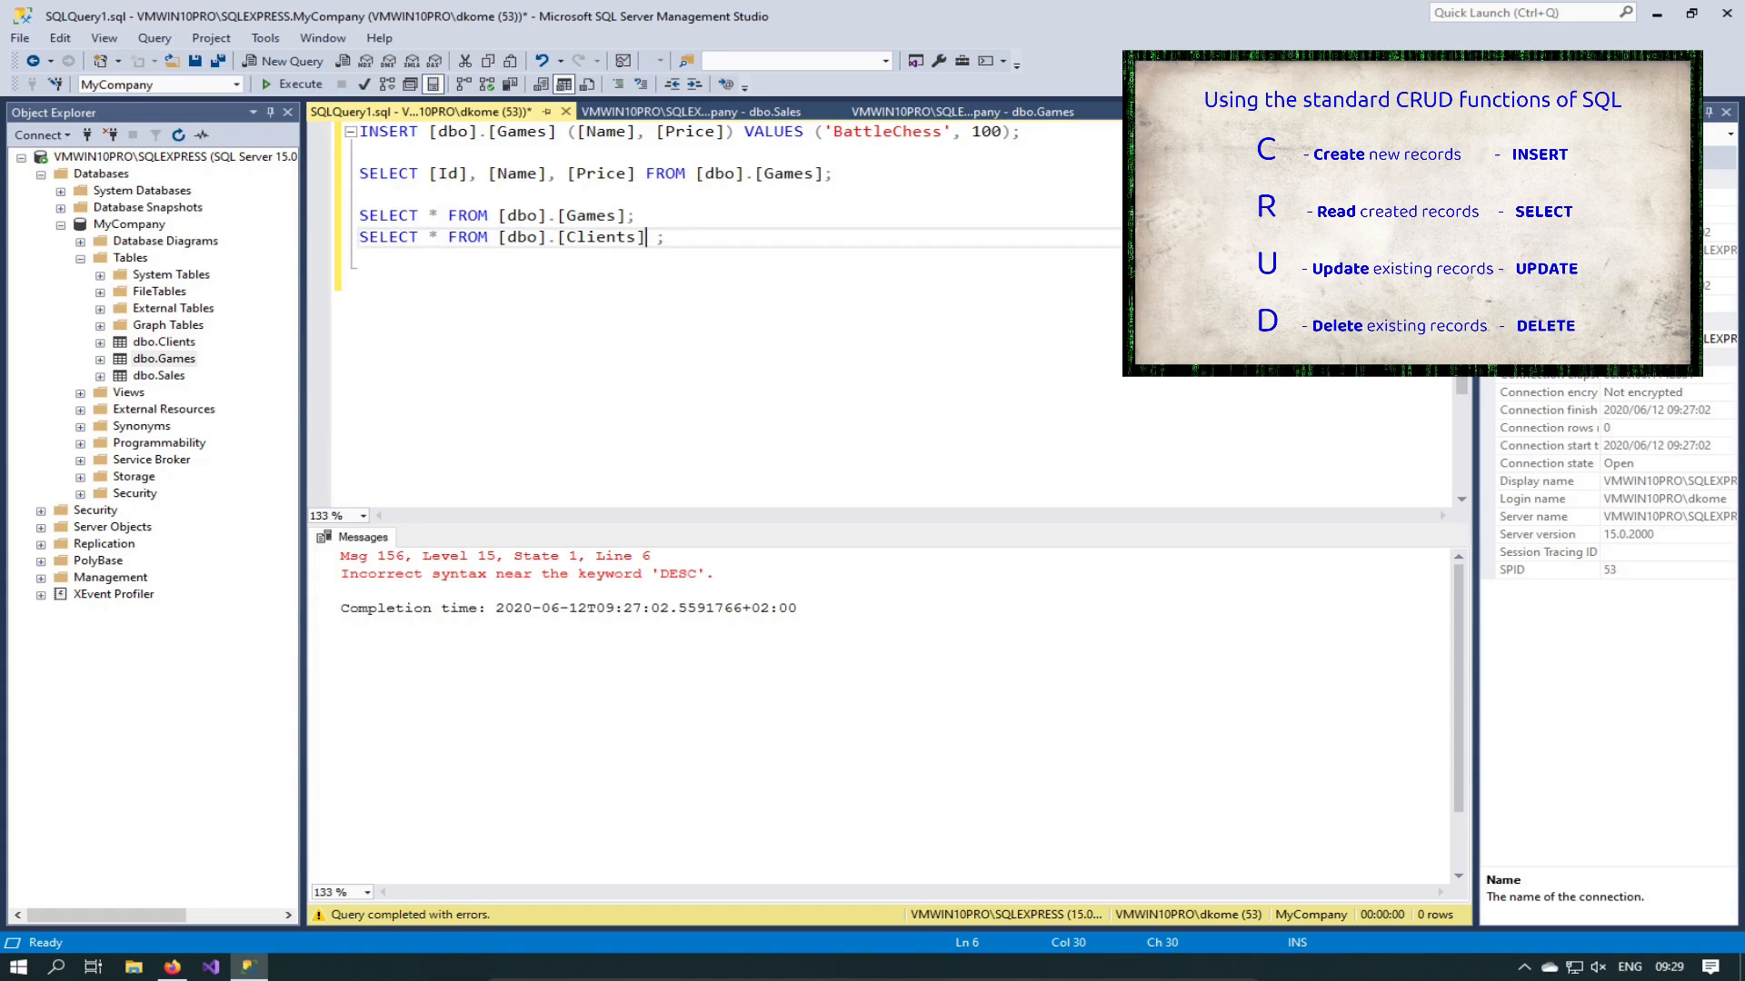
Step: Append ORDER BY [Age] DESC to the Clients query and run it
type("ORDER BY [Age ")
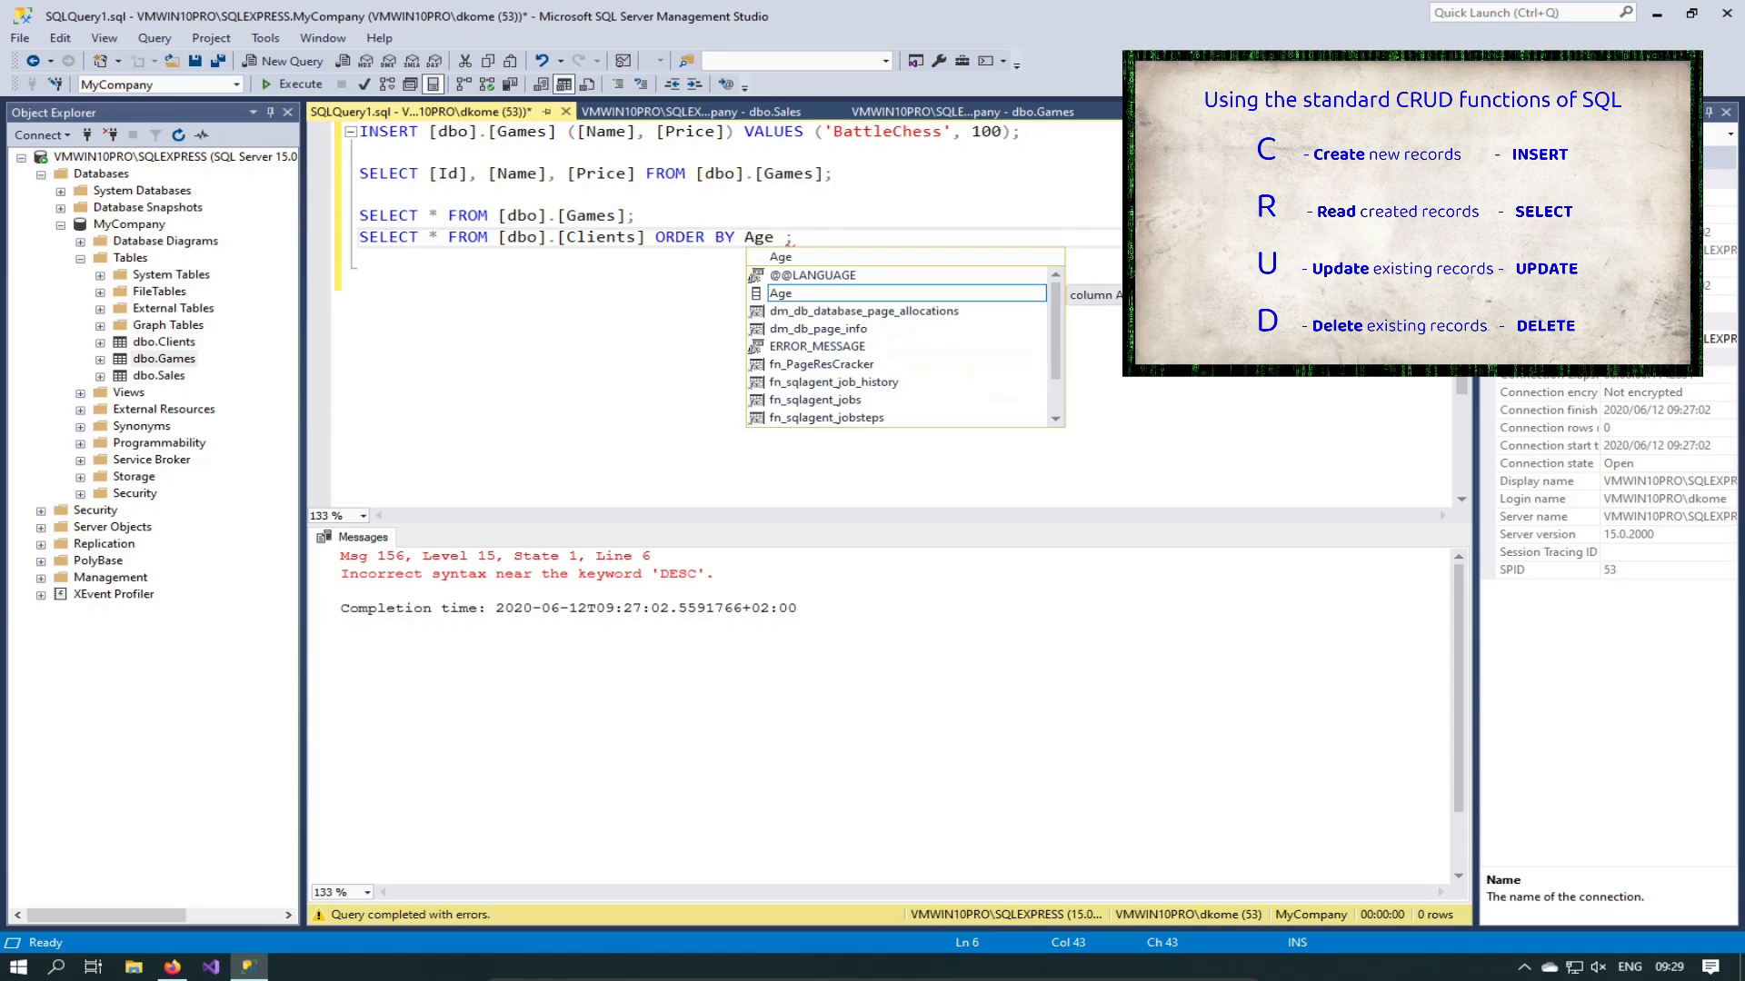
type("]")
key("Left")
key("Left")
key("Left")
key("Left")
type("[")
key("End")
key("Left")
key("Left")
type("DES")
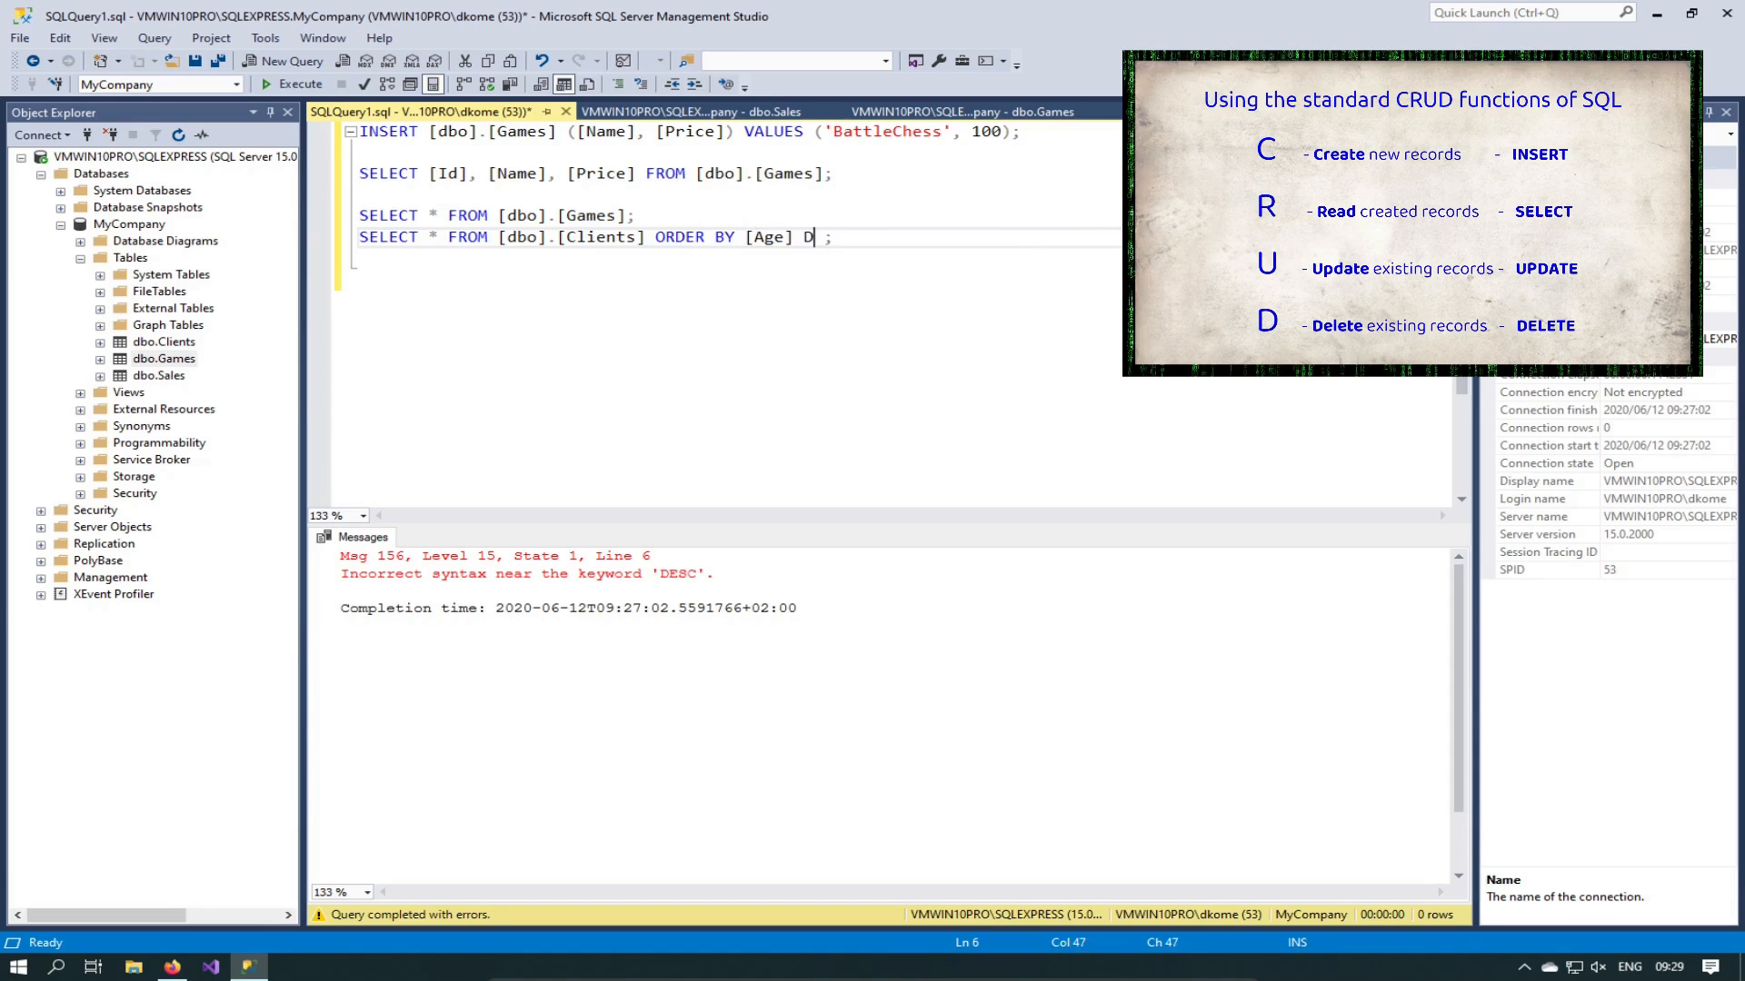
key("End")
key("shift+Home")
key("F5")
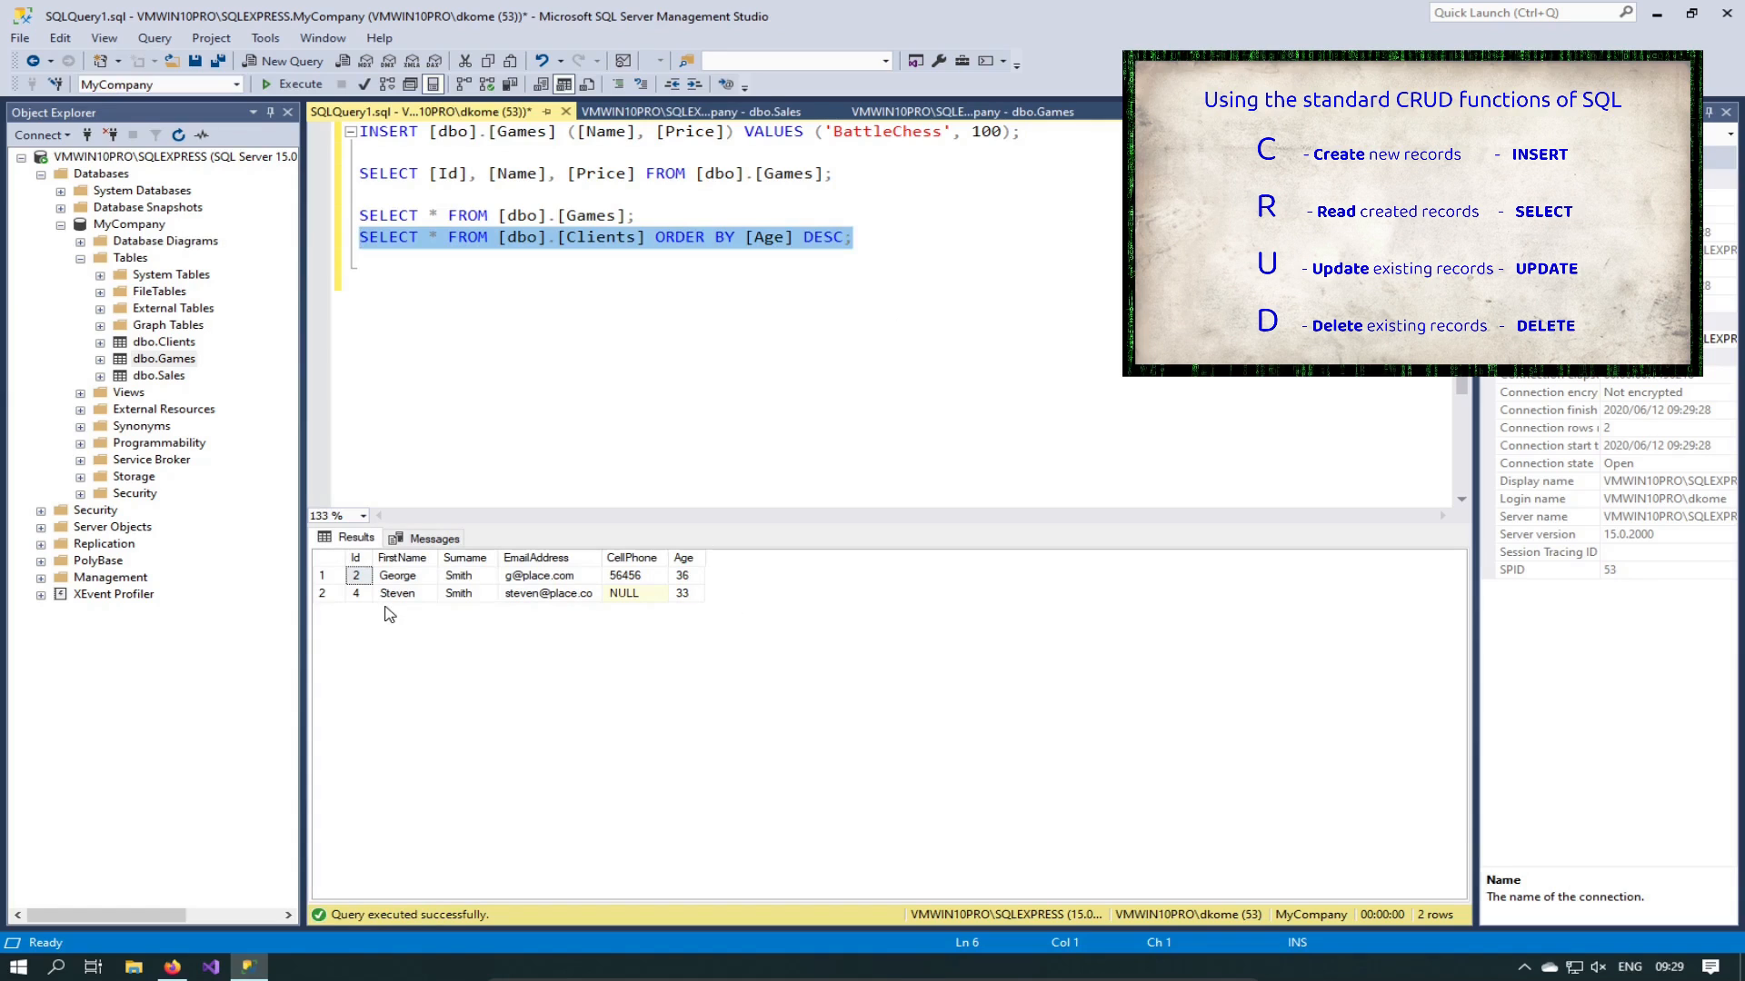
Step: Change the sort to ORDER BY [Age] ASC and rerun, listing age 33 before 36
double_click(827, 242)
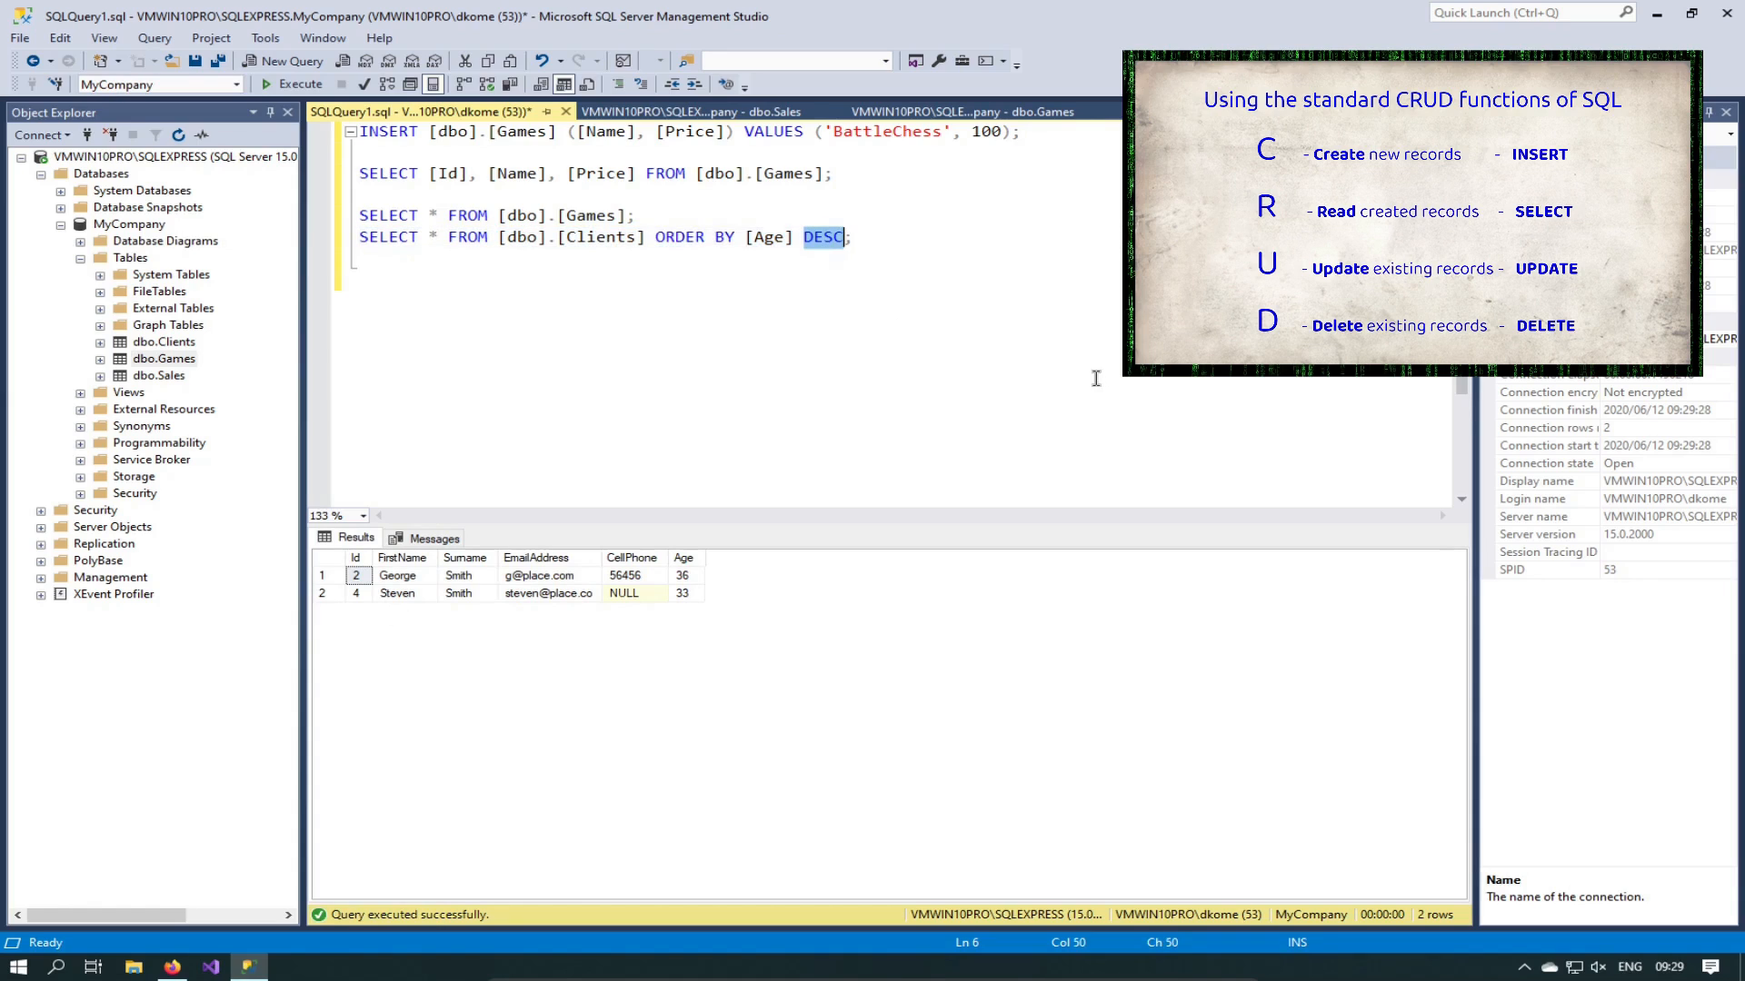
key("BackSpace")
type("ASC")
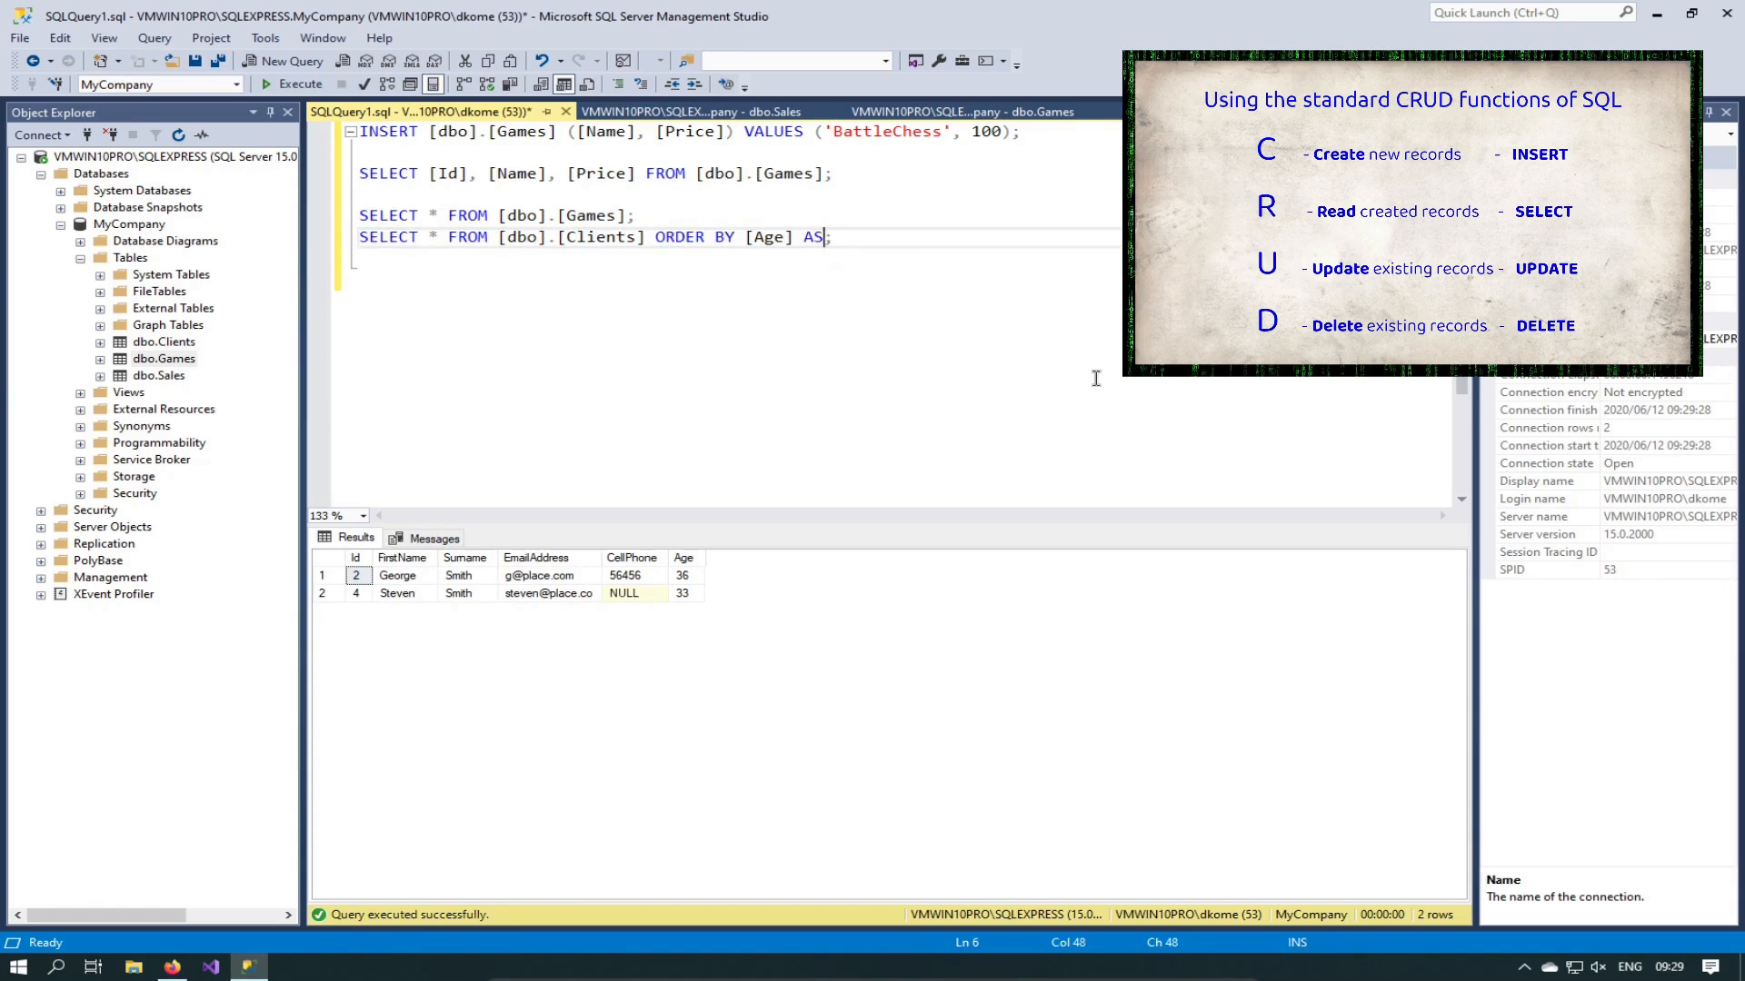
key("End")
key("shift+Home")
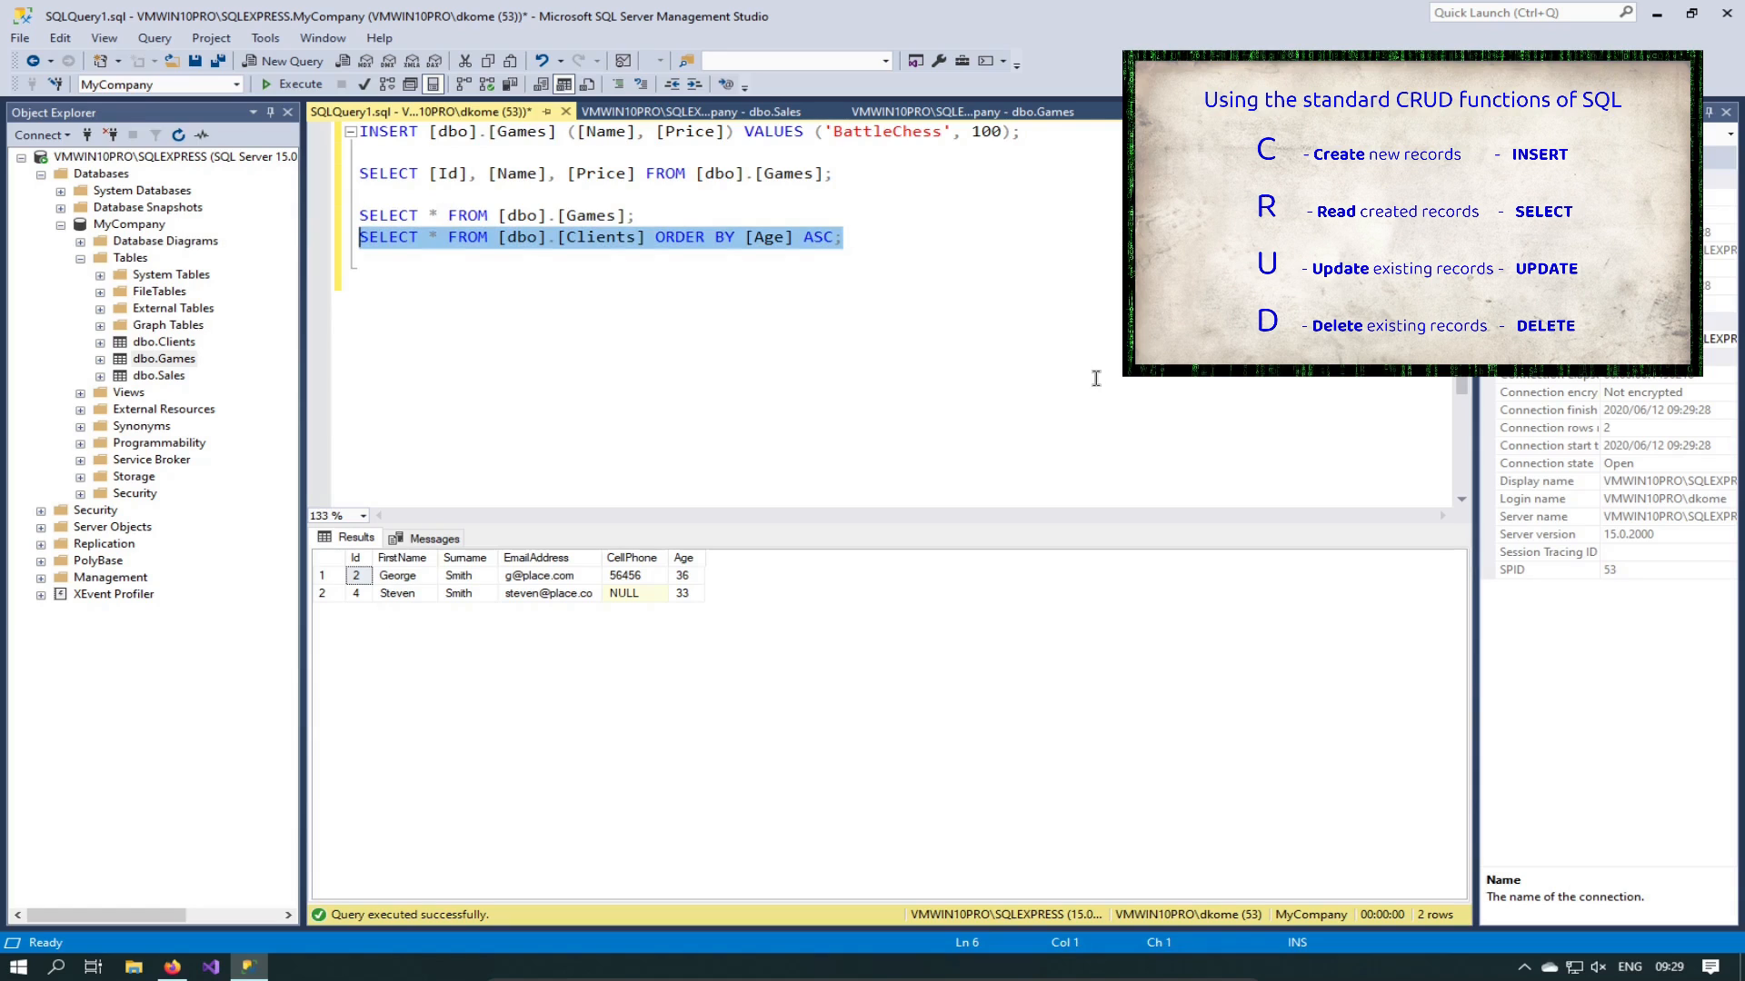
key("F5")
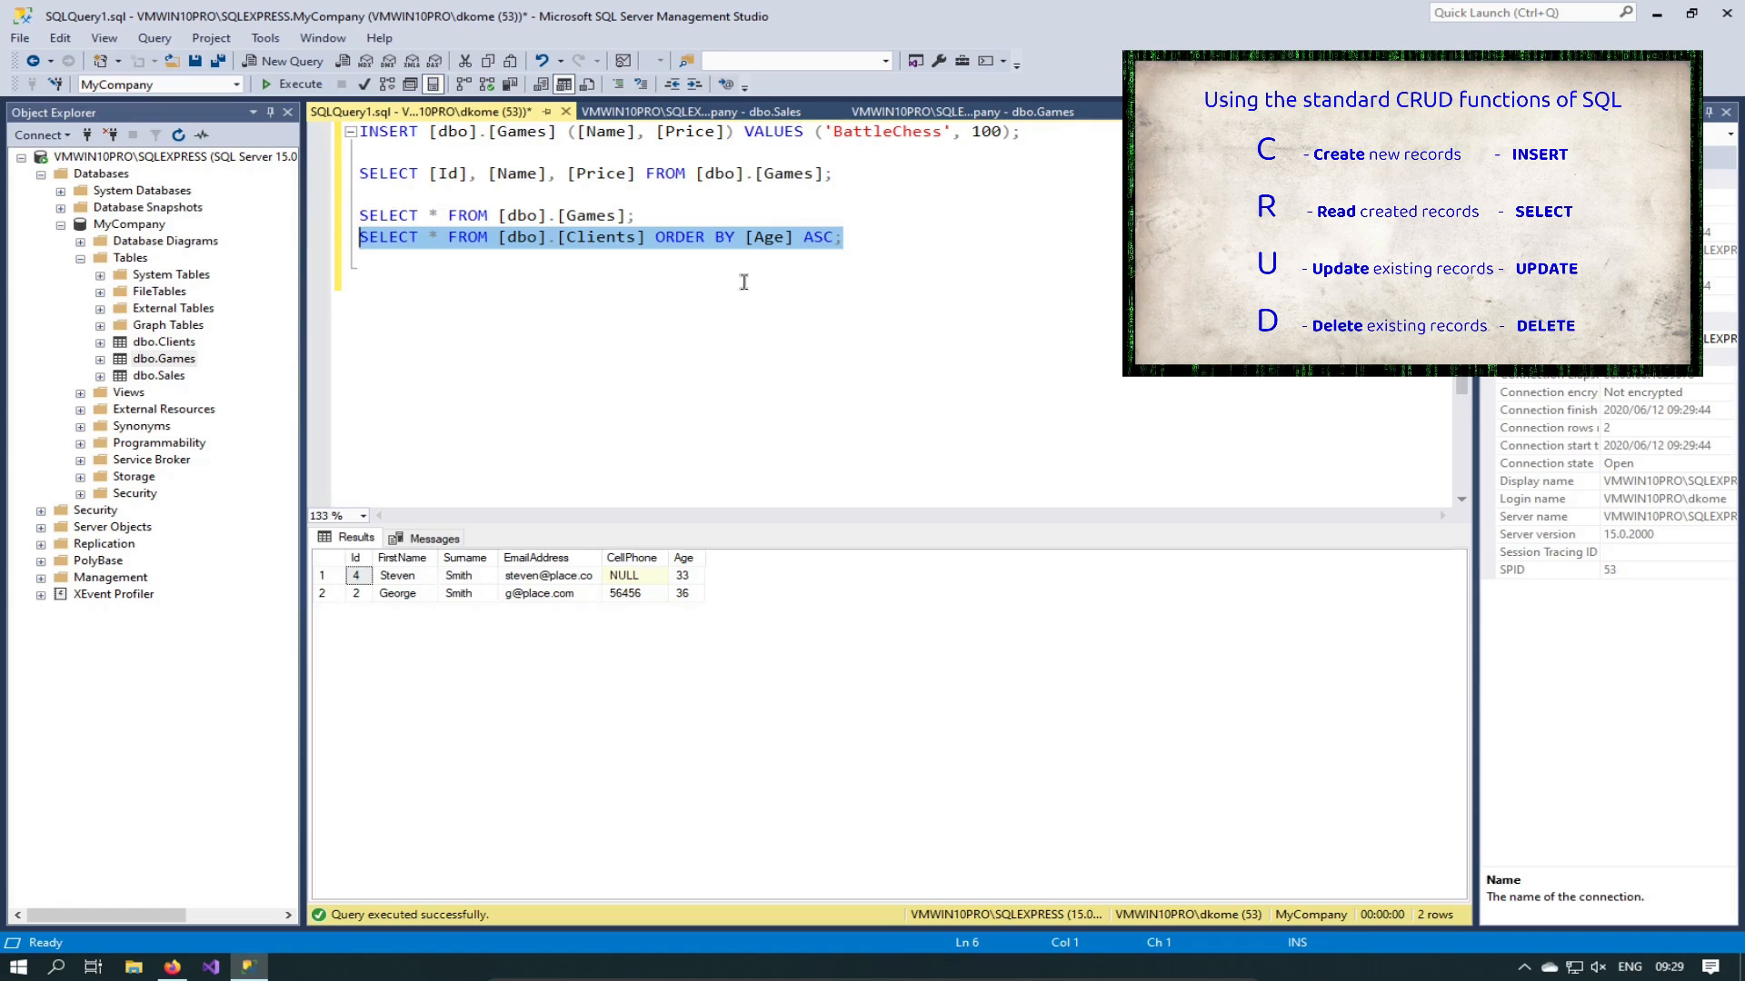
left_click(734, 238)
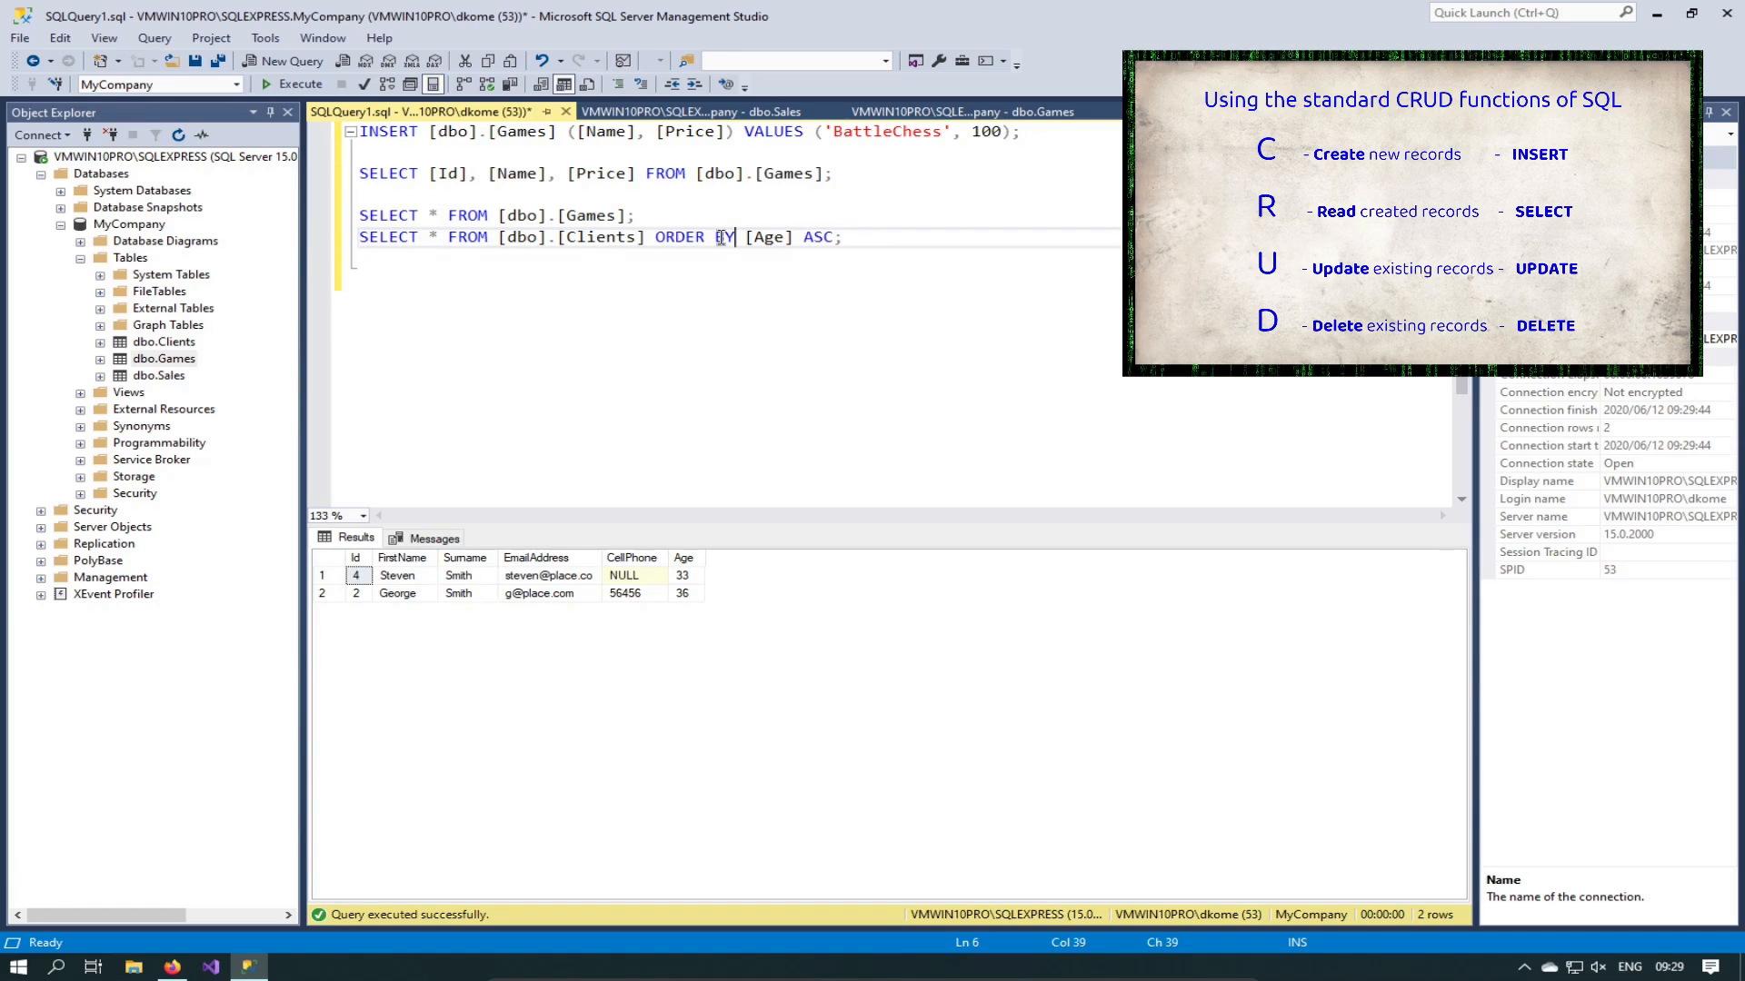
Step: Run SELECT * on Games together with Clients ordered by [Age] ASC
left_click(641, 281)
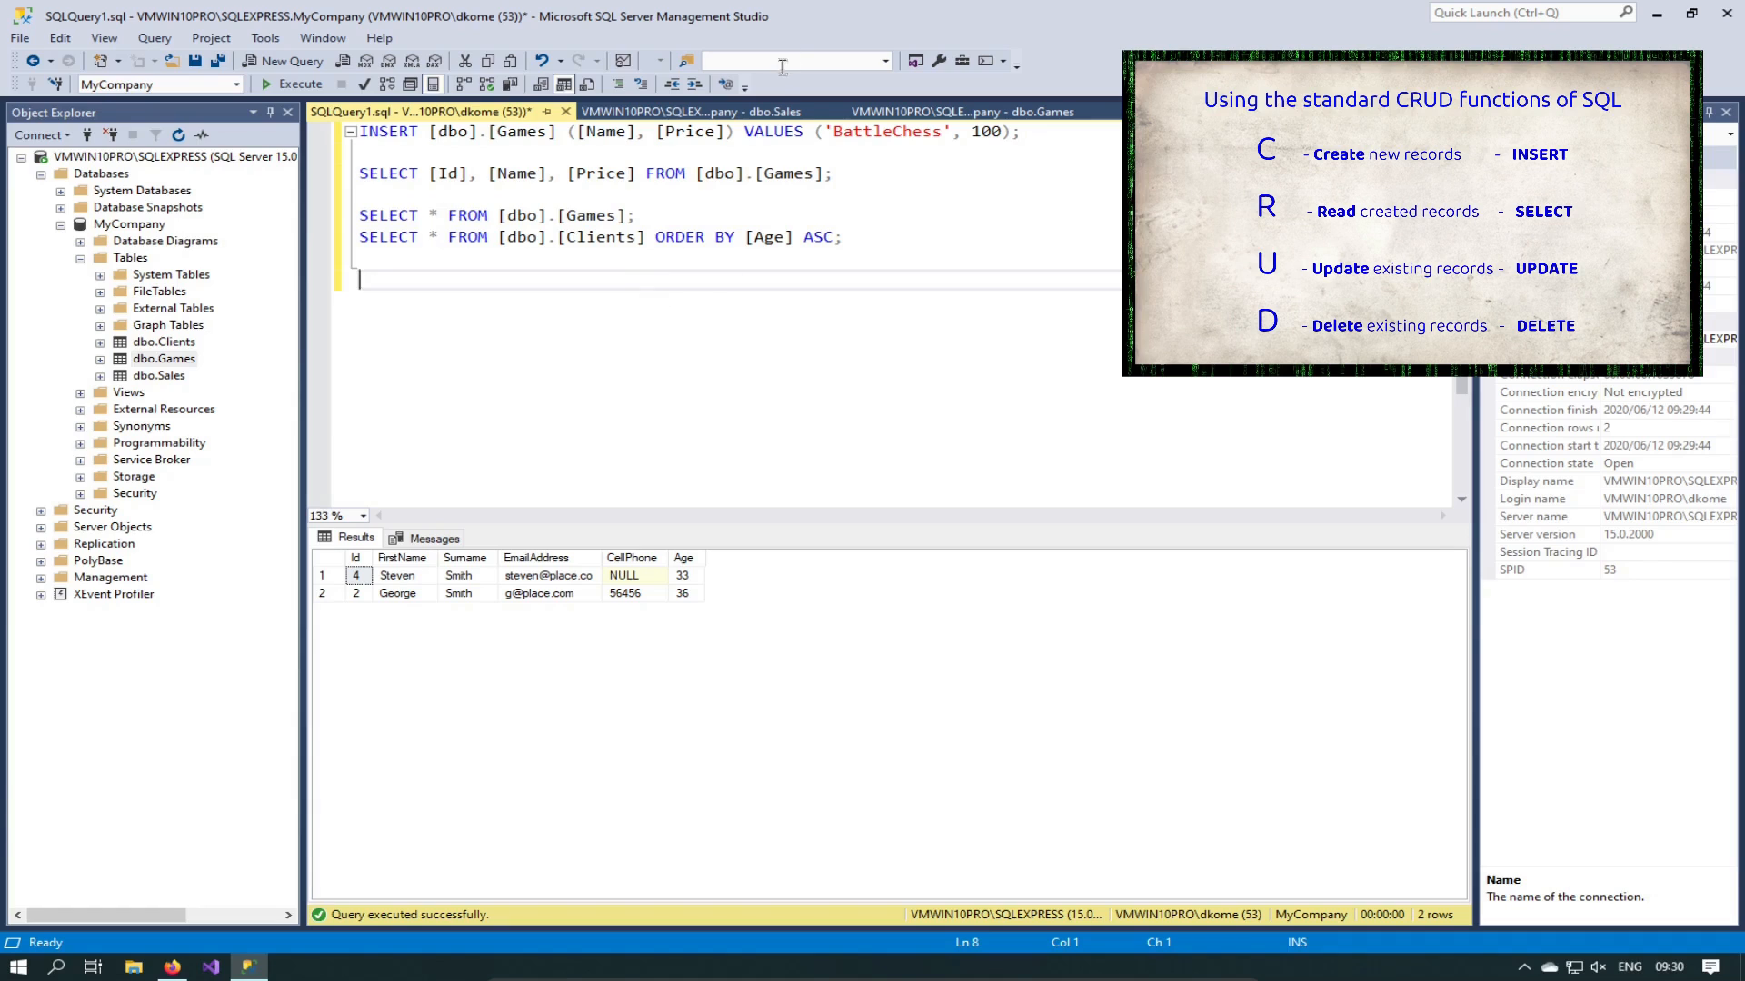
left_click(163, 377)
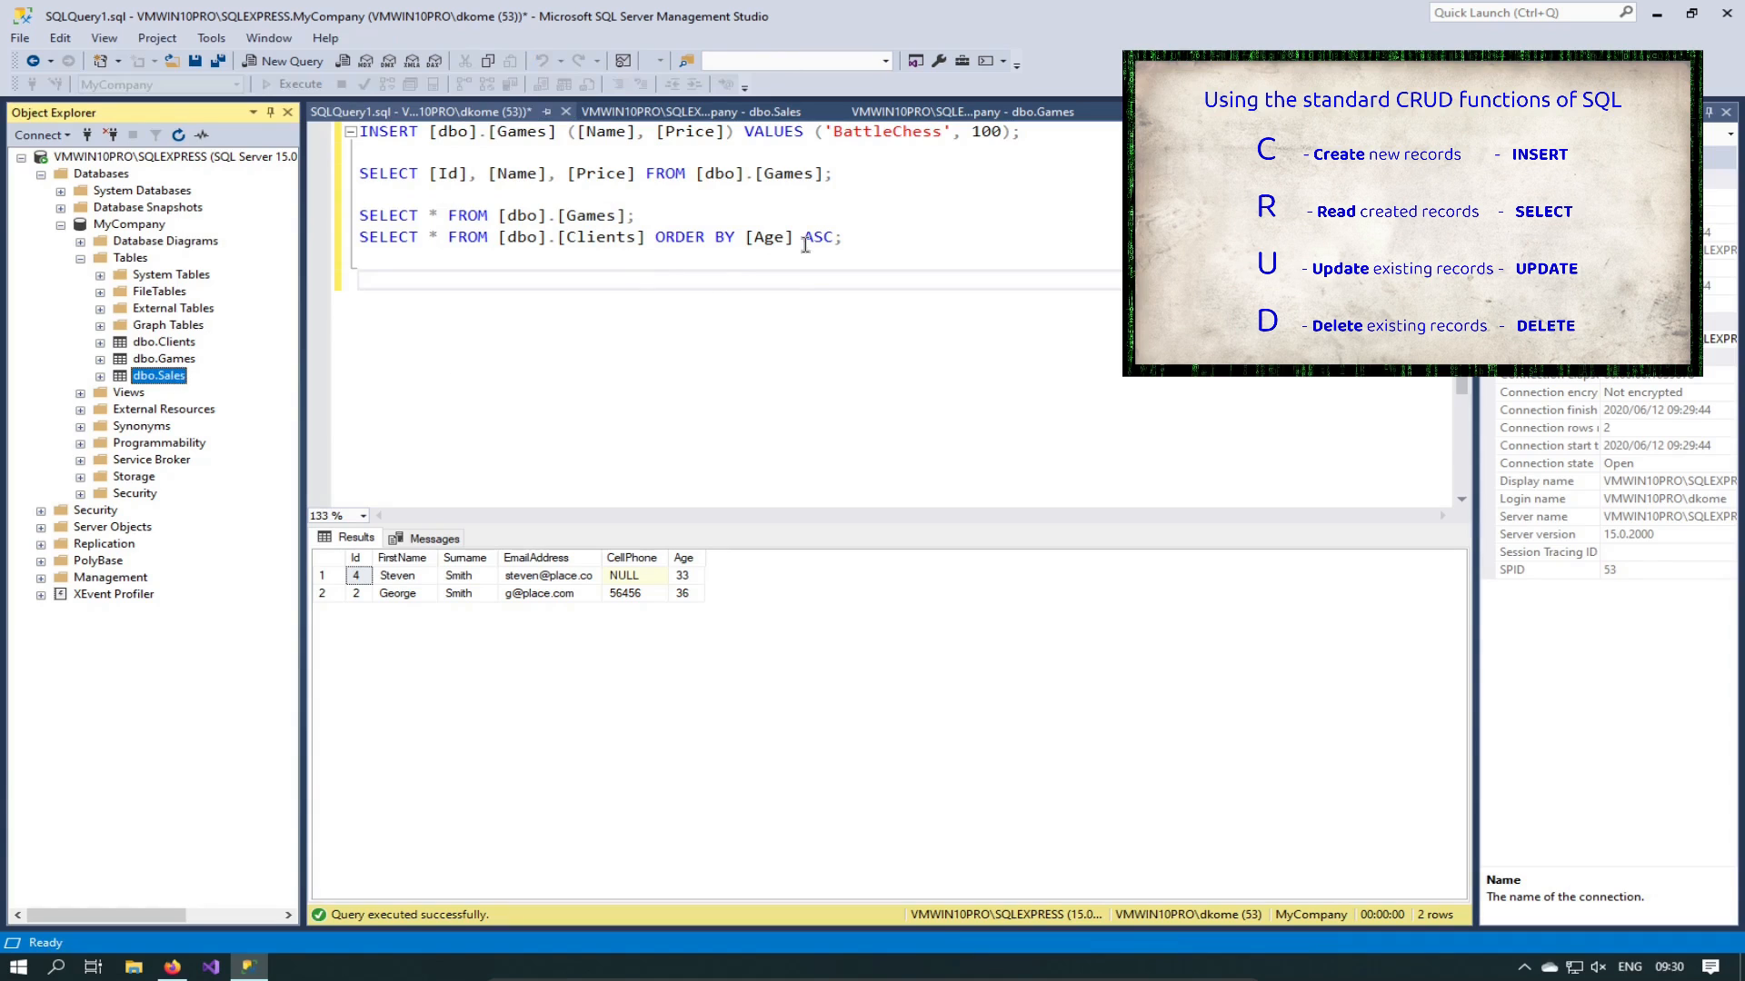
left_click(654, 237)
left_click_drag(863, 242, 216, 201)
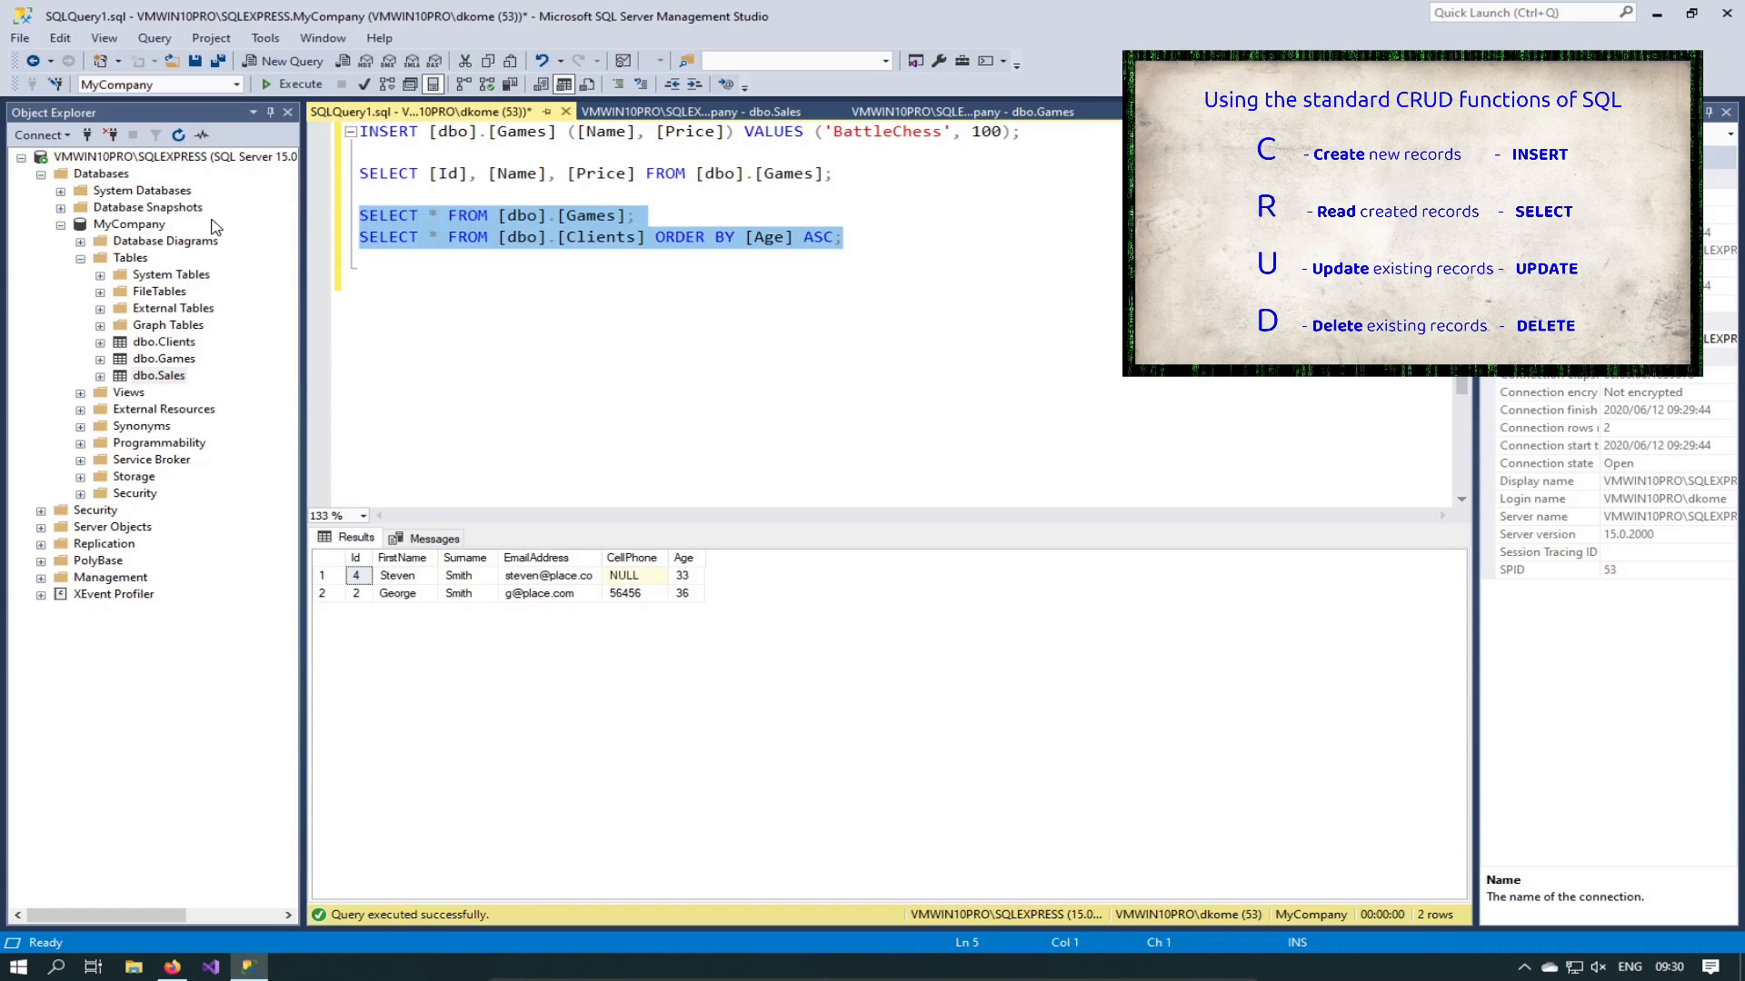
key("F5")
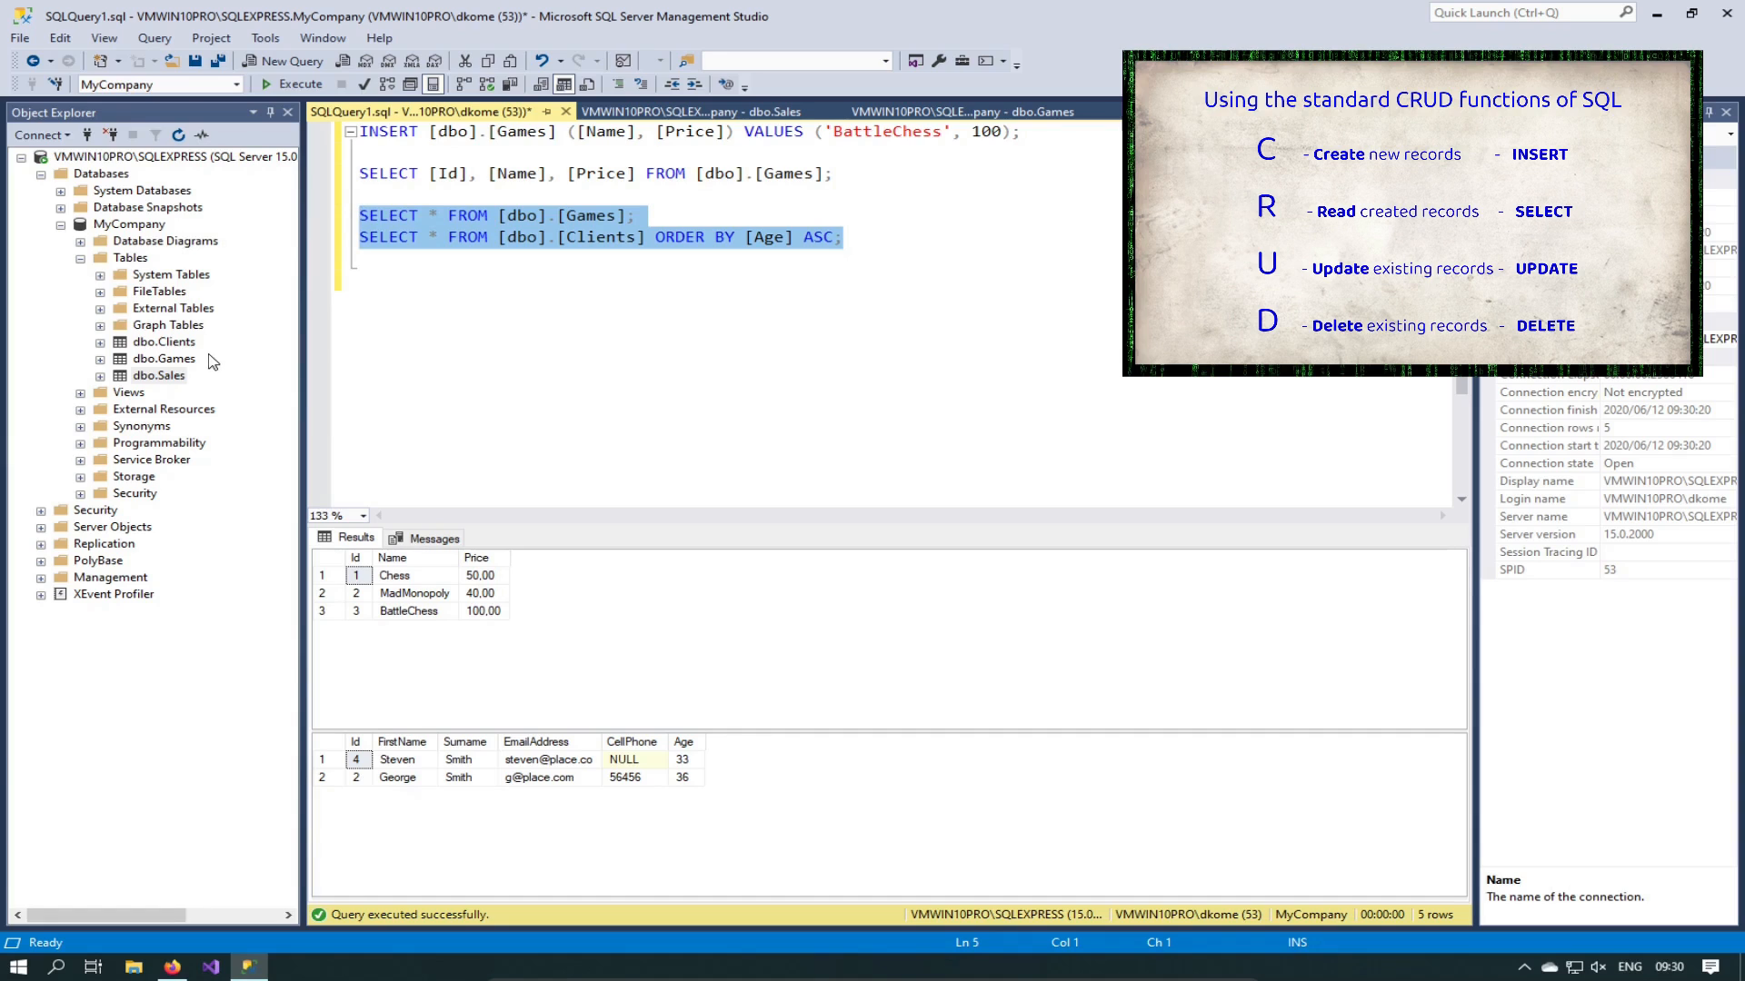
left_click(162, 376)
Step: Open the dbo.Sales table for row editing via Edit Top 200 Rows
right_click(163, 380)
left_click(134, 392)
left_click(142, 371)
right_click(142, 372)
left_click(237, 444)
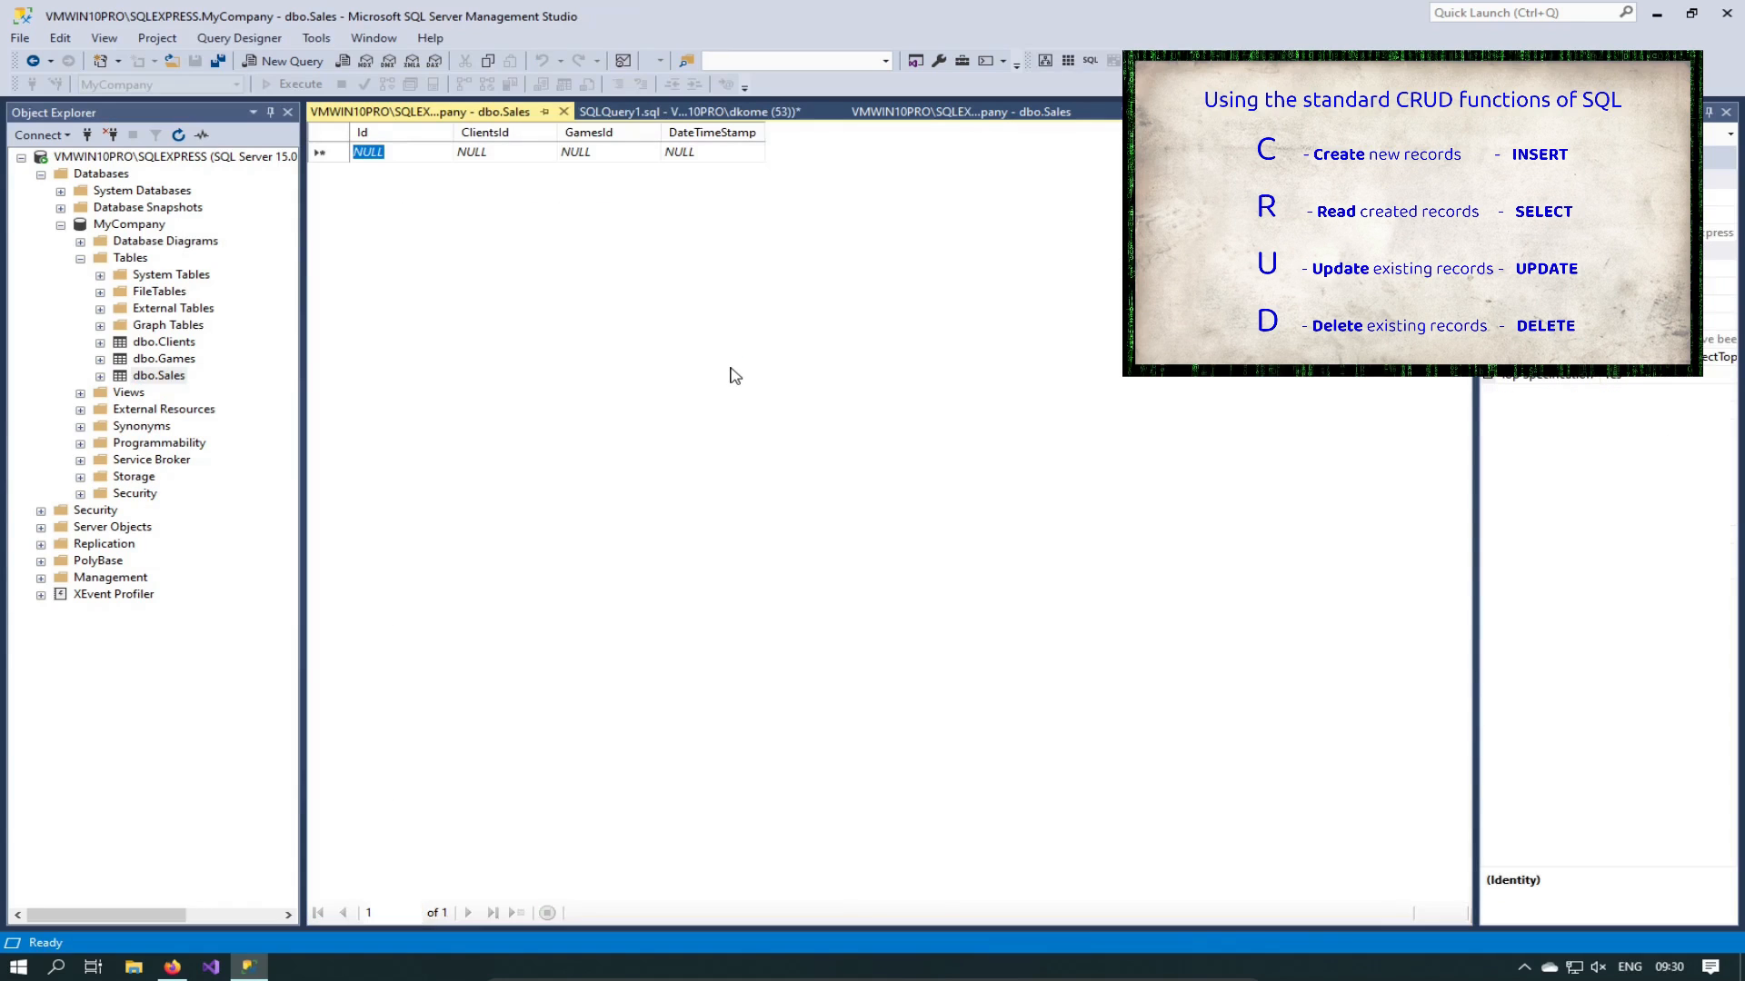
Step: Enter a Sales row with ClientsId 2, GamesId 2, date 21 July 2020, then close the grid
left_click(488, 154)
type("2")
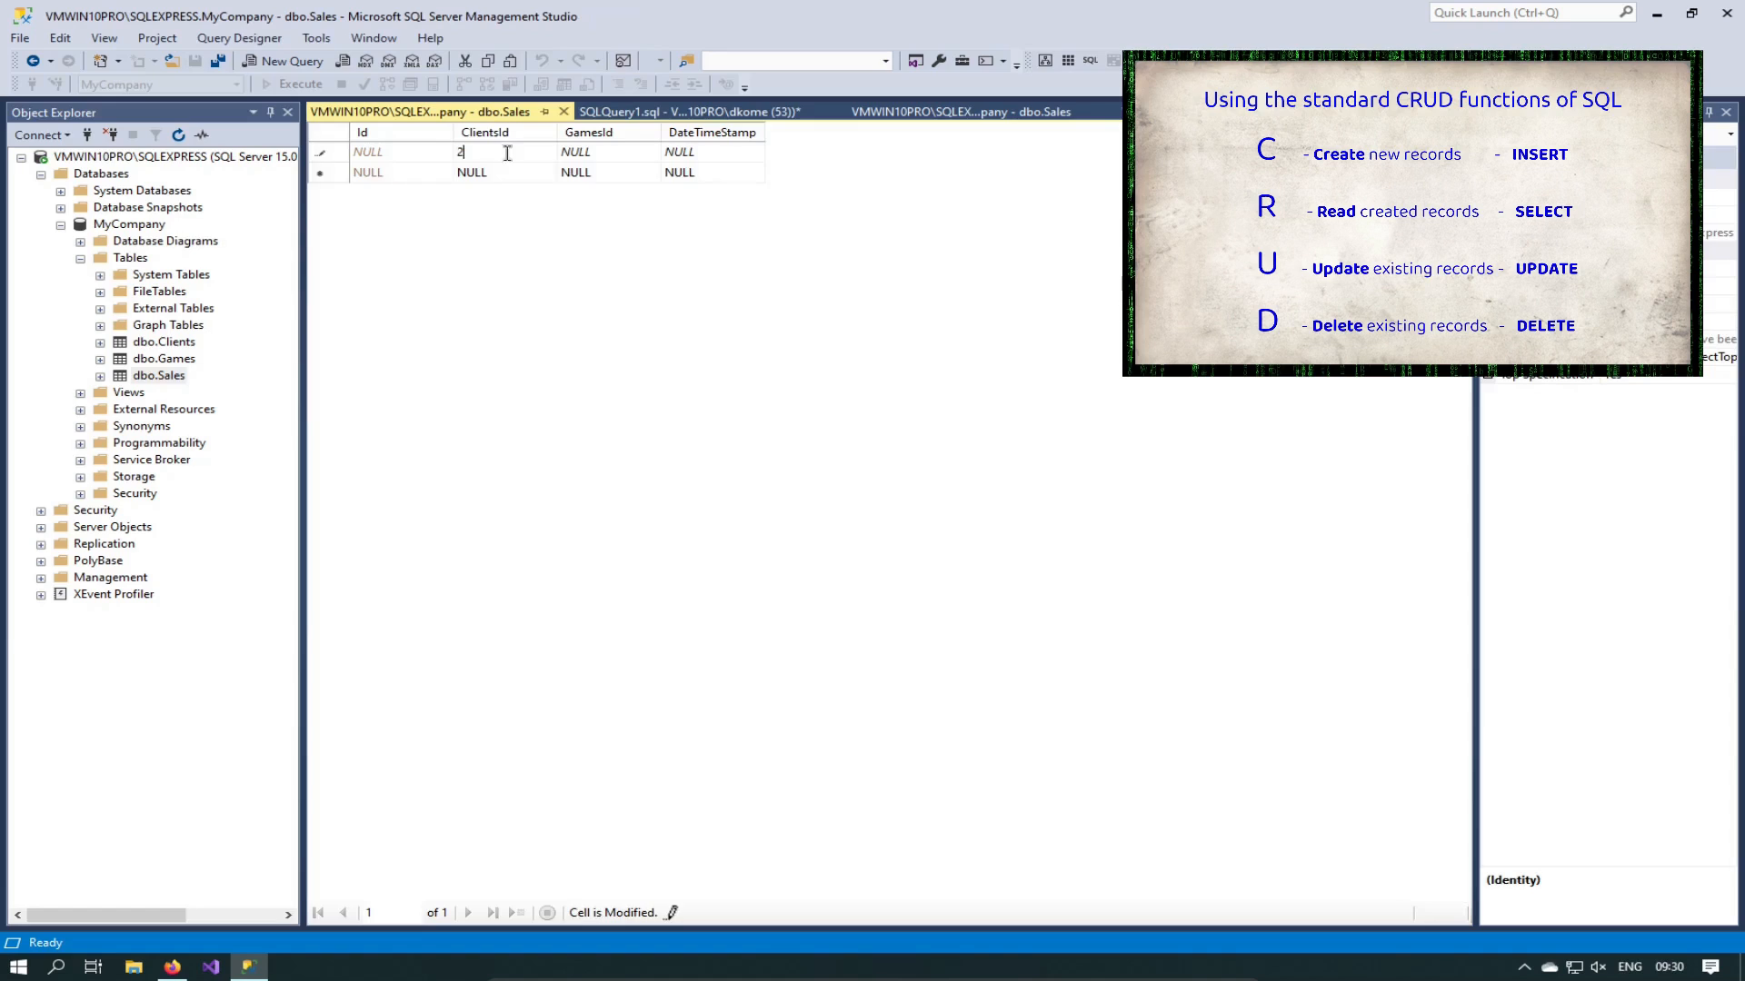
left_click(595, 153)
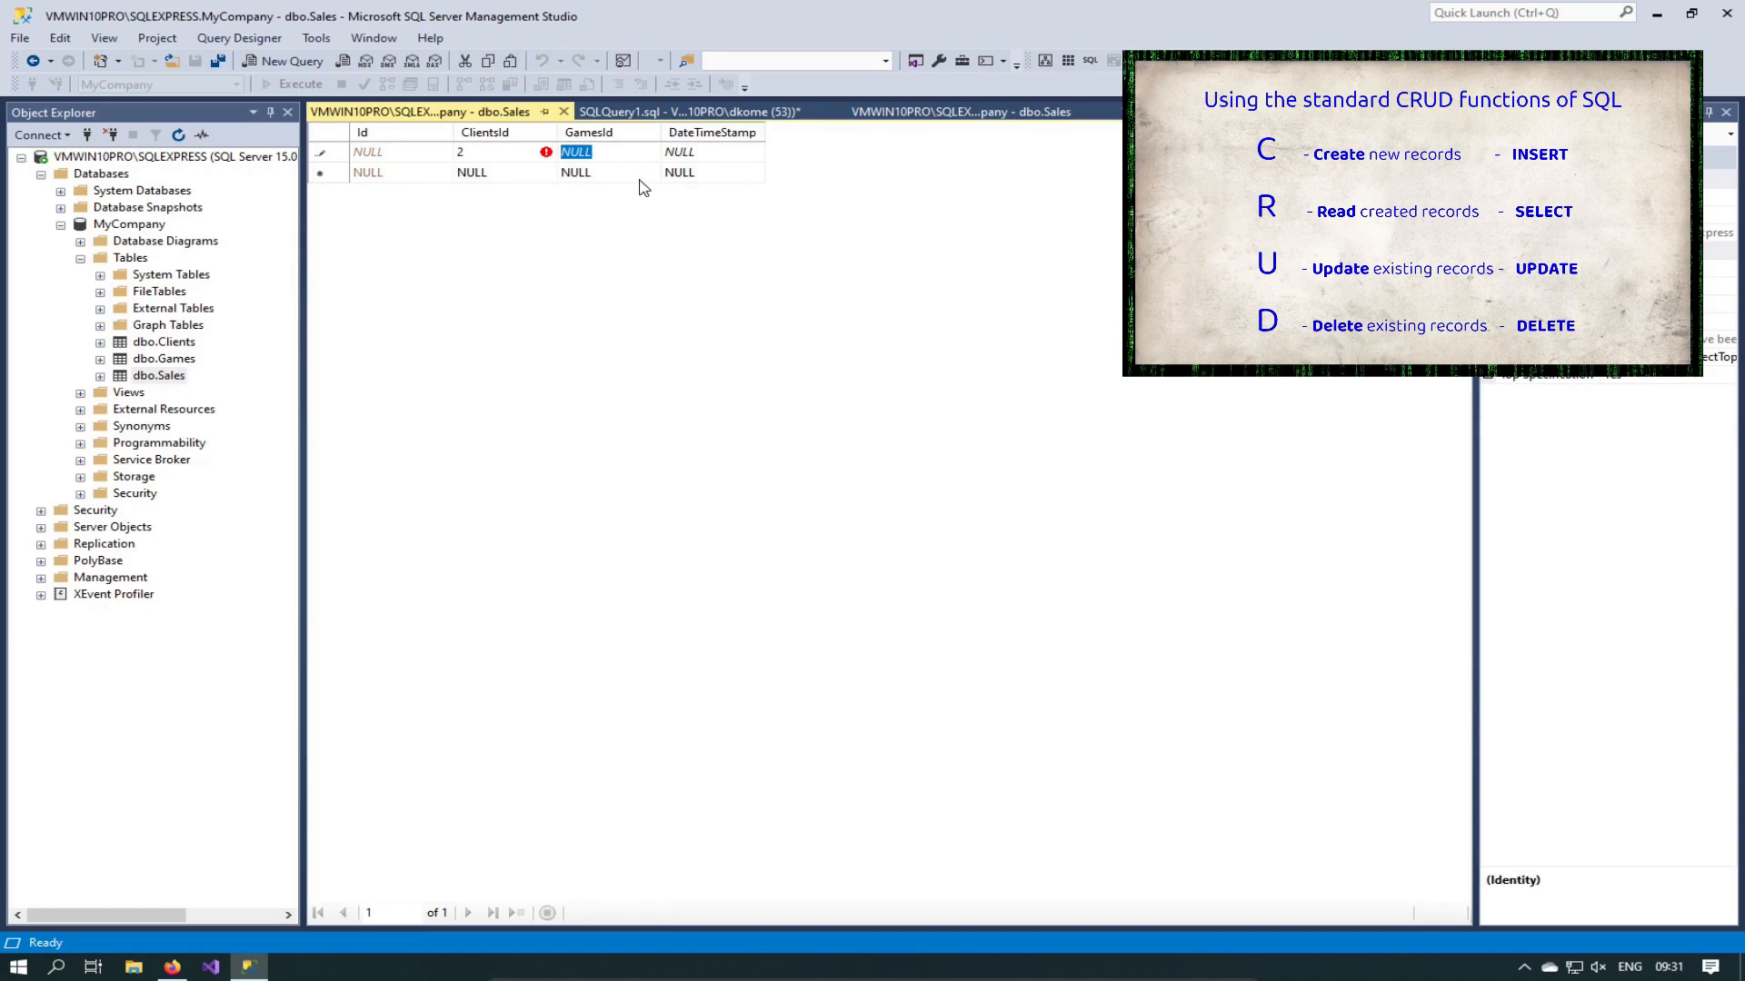
type("2")
left_click(700, 150)
type("2")
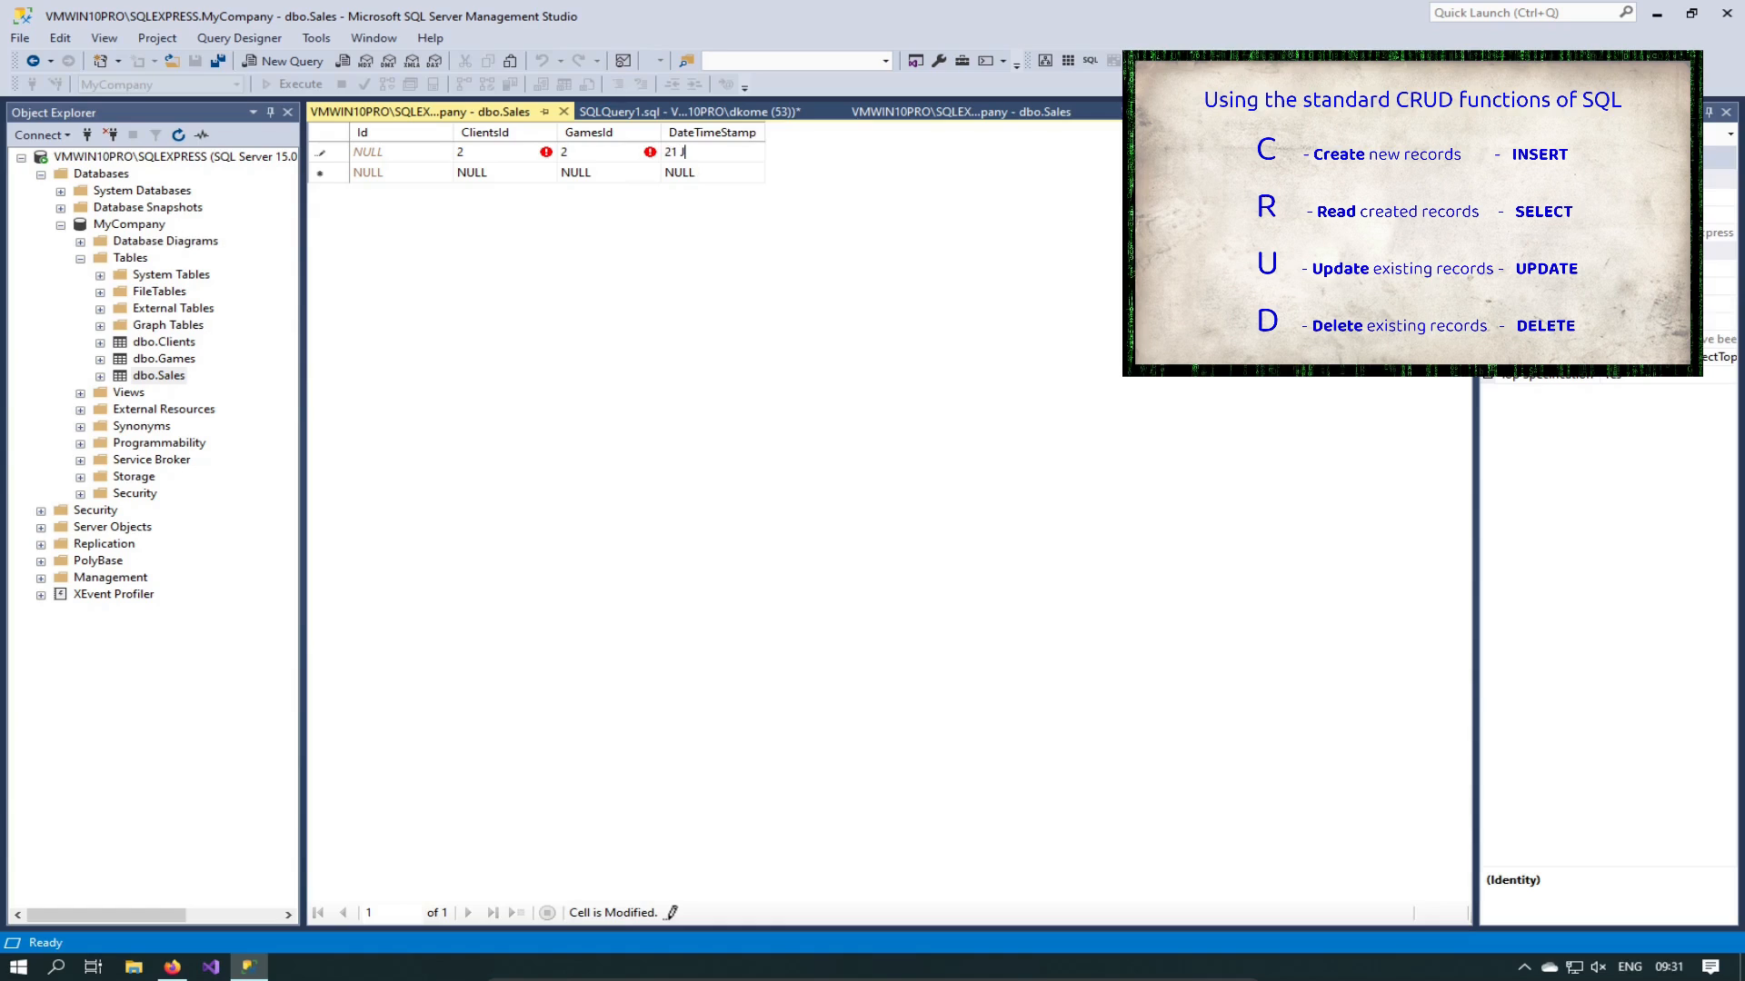
type("1 July")
type(" 2020")
left_click(505, 174)
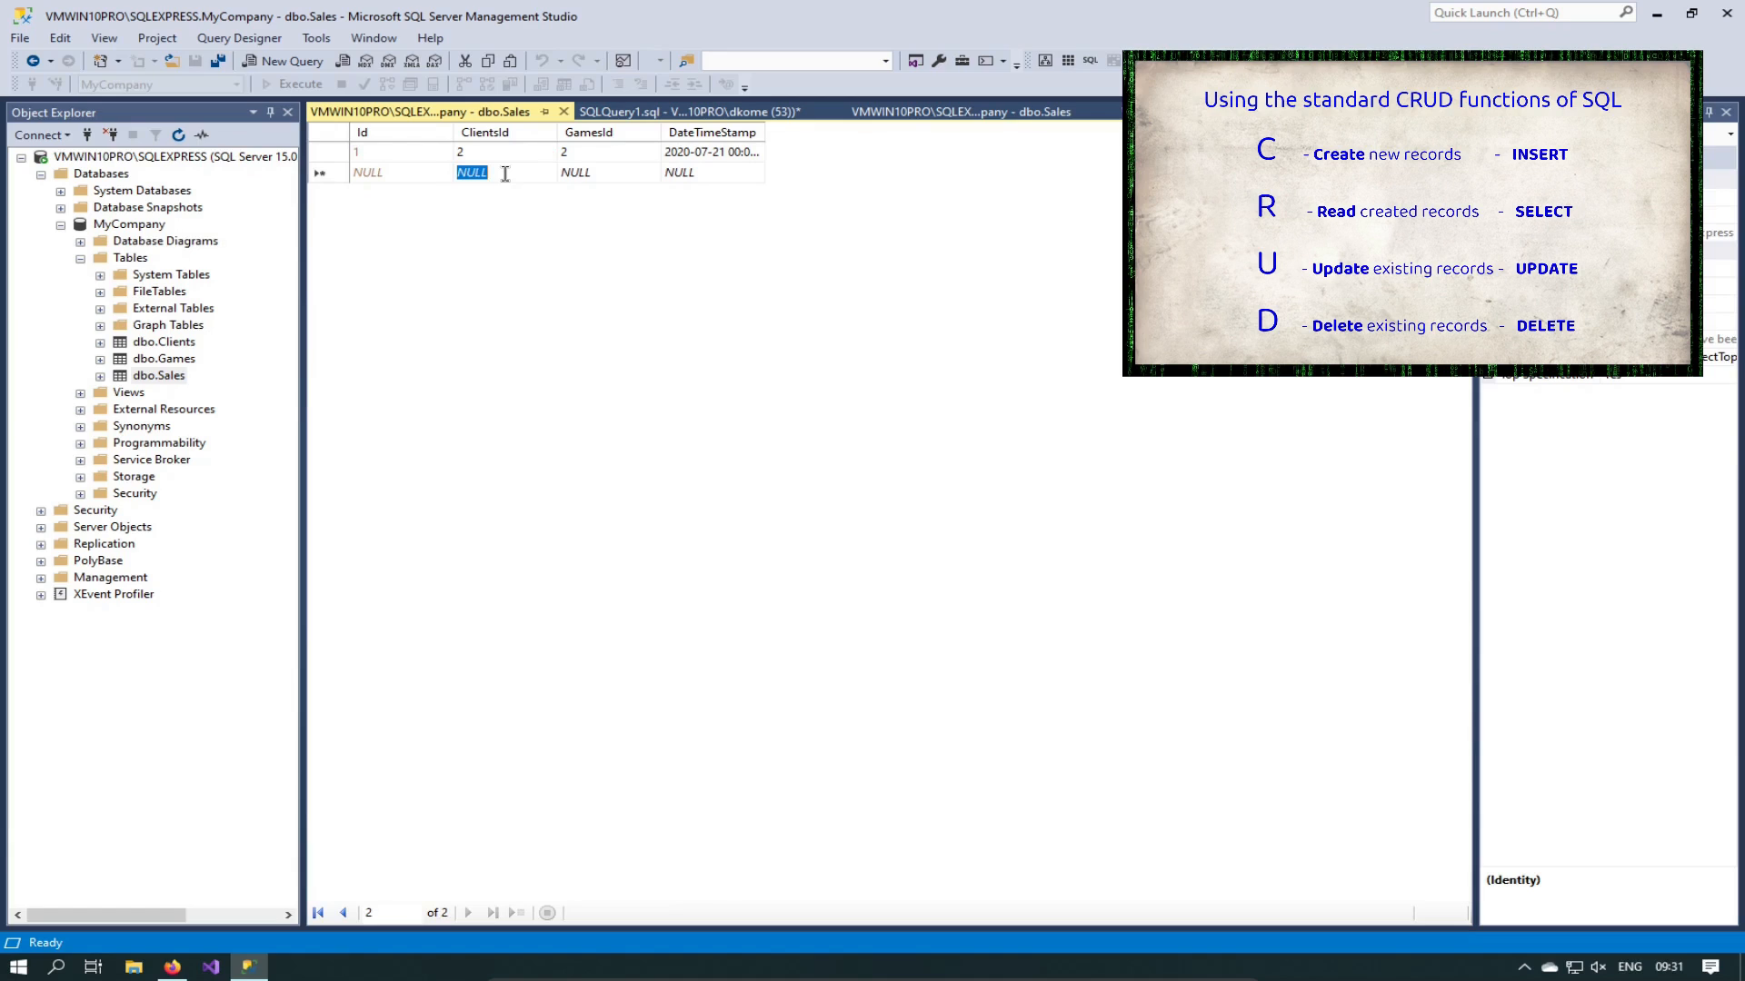
left_click(564, 112)
left_click(917, 246)
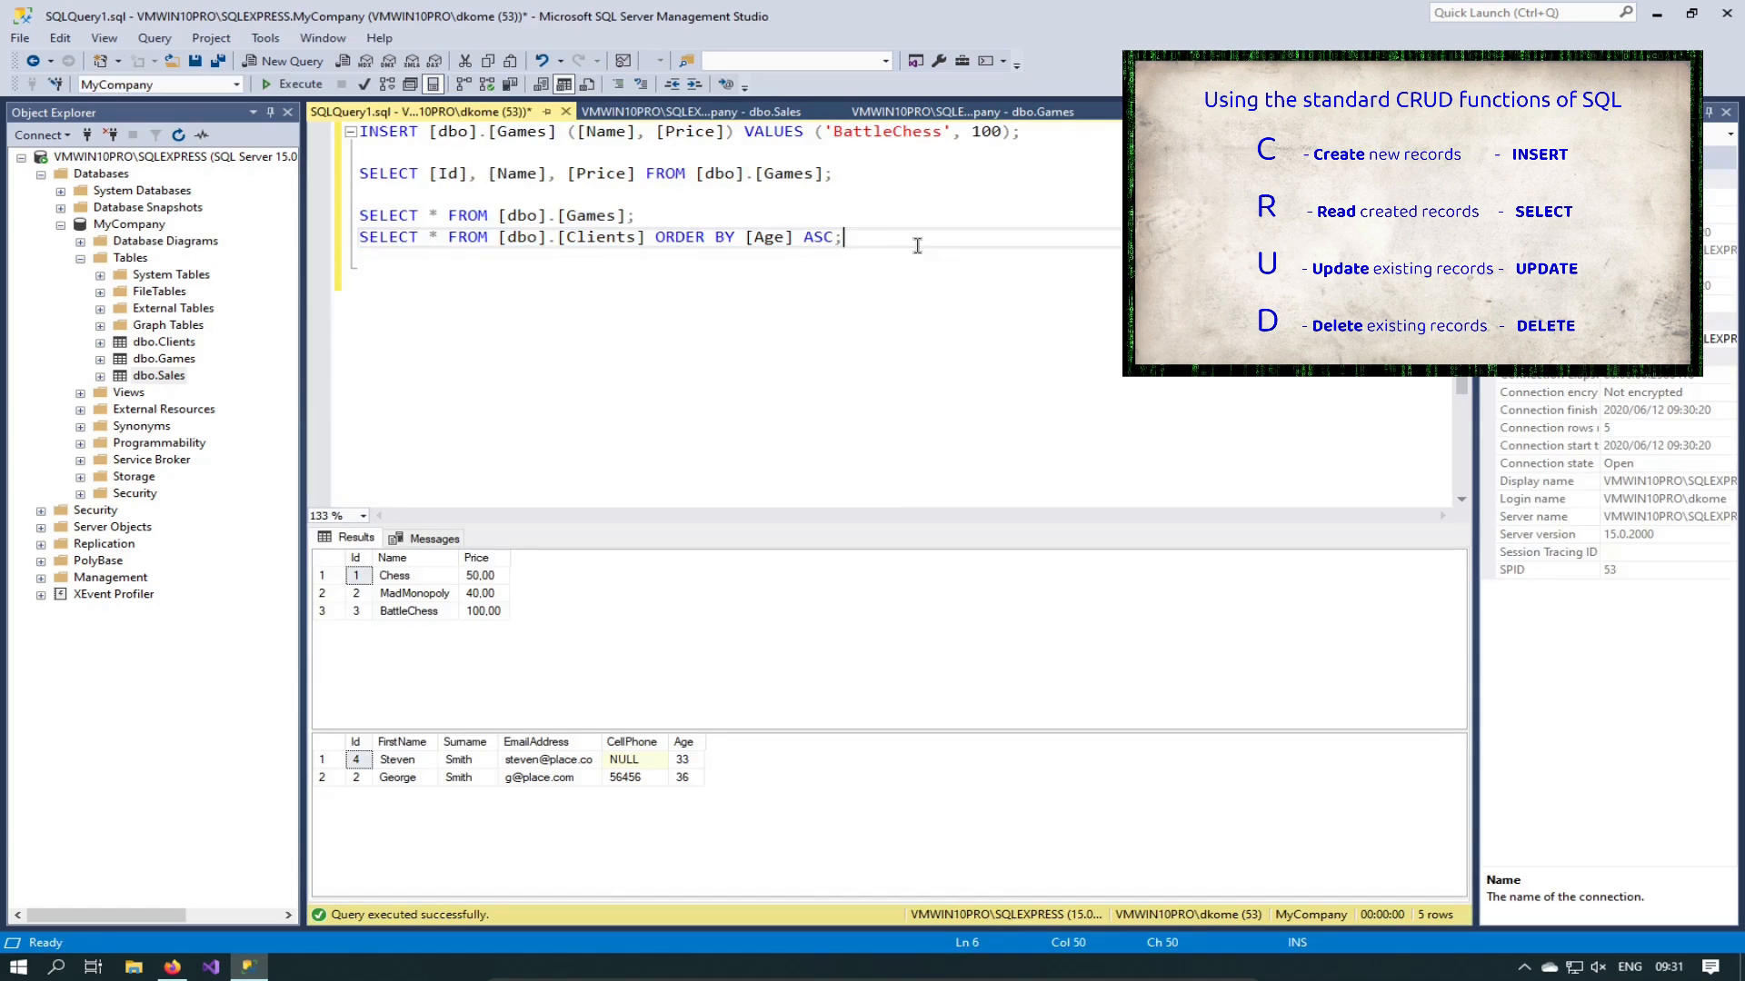
Step: Remove the ORDER BY [Age] ASC clause from the Clients query
key("ctrl+shift+Left")
key("ctrl+shift+Left")
key("ctrl+shift+Left")
key("ctrl+shift+Left")
key("ctrl+shift+Left")
key("ctrl+shift+Left")
key("shift+Left")
key("BackSpace")
Step: Duplicate the Clients SELECT onto a new line and change its table to [Sales]
key("End")
key("shift+Home")
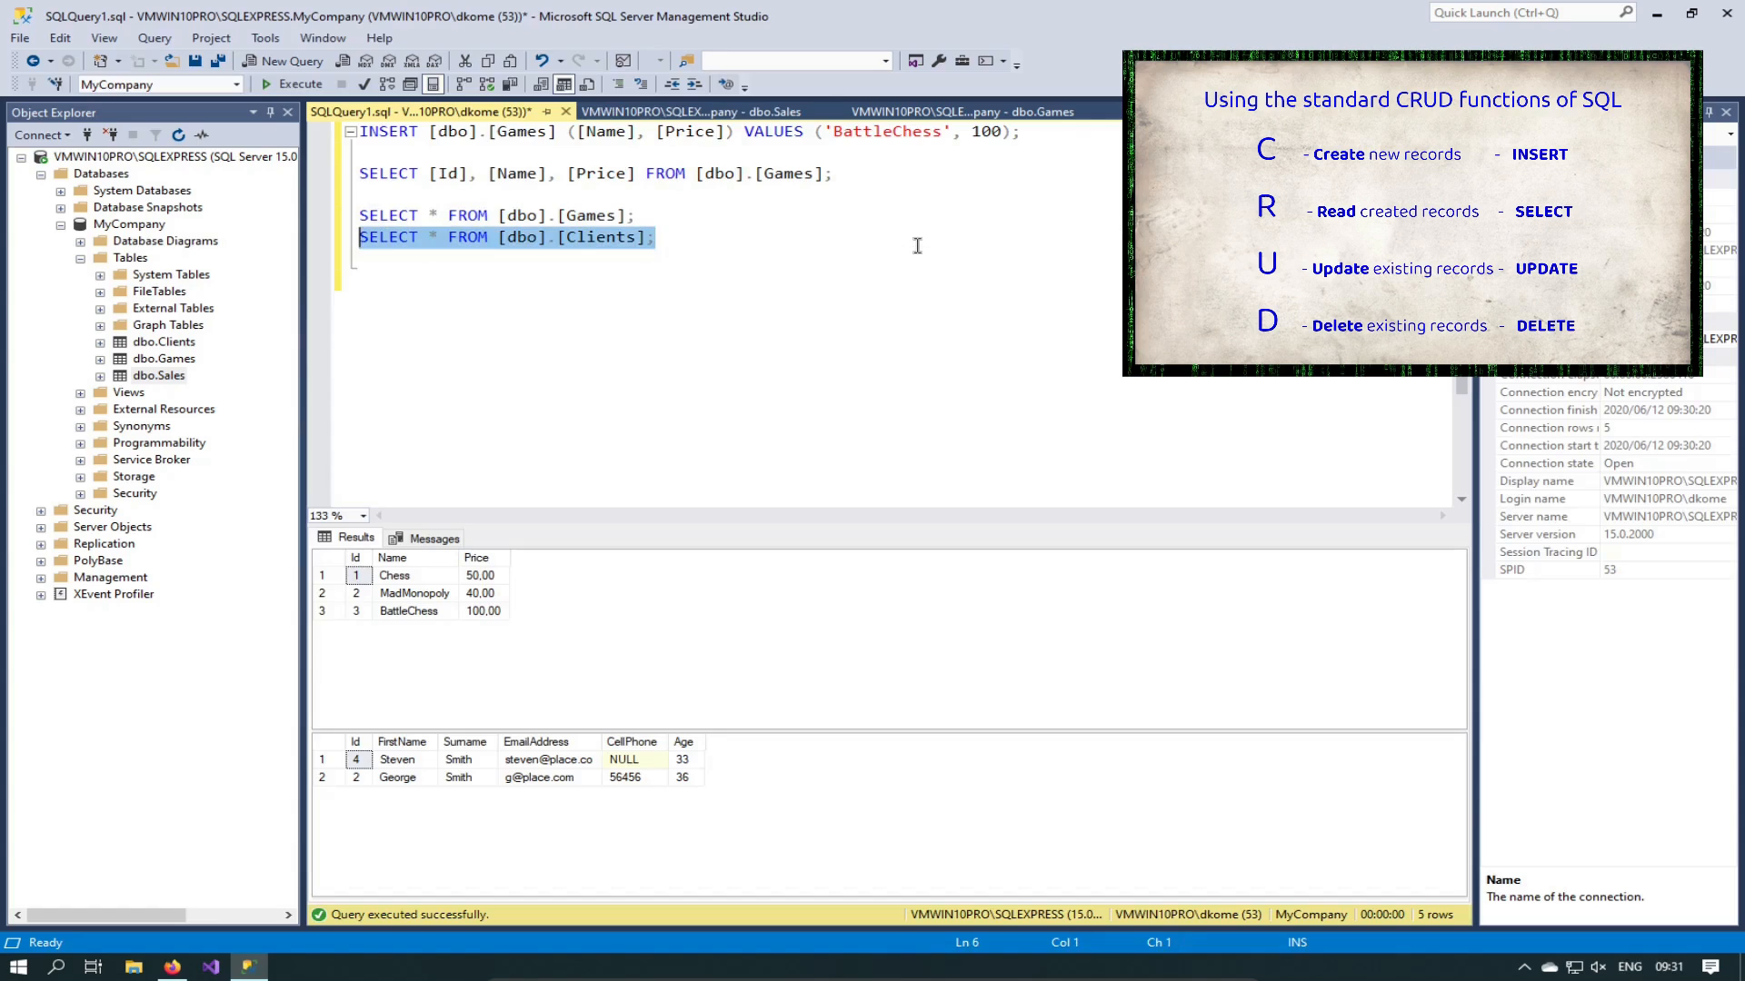
key("ctrl+c")
key("End")
key("Return")
key("ctrl+v")
key("Left")
key("Left")
key("ctrl+shift+Left")
key("BackSpace")
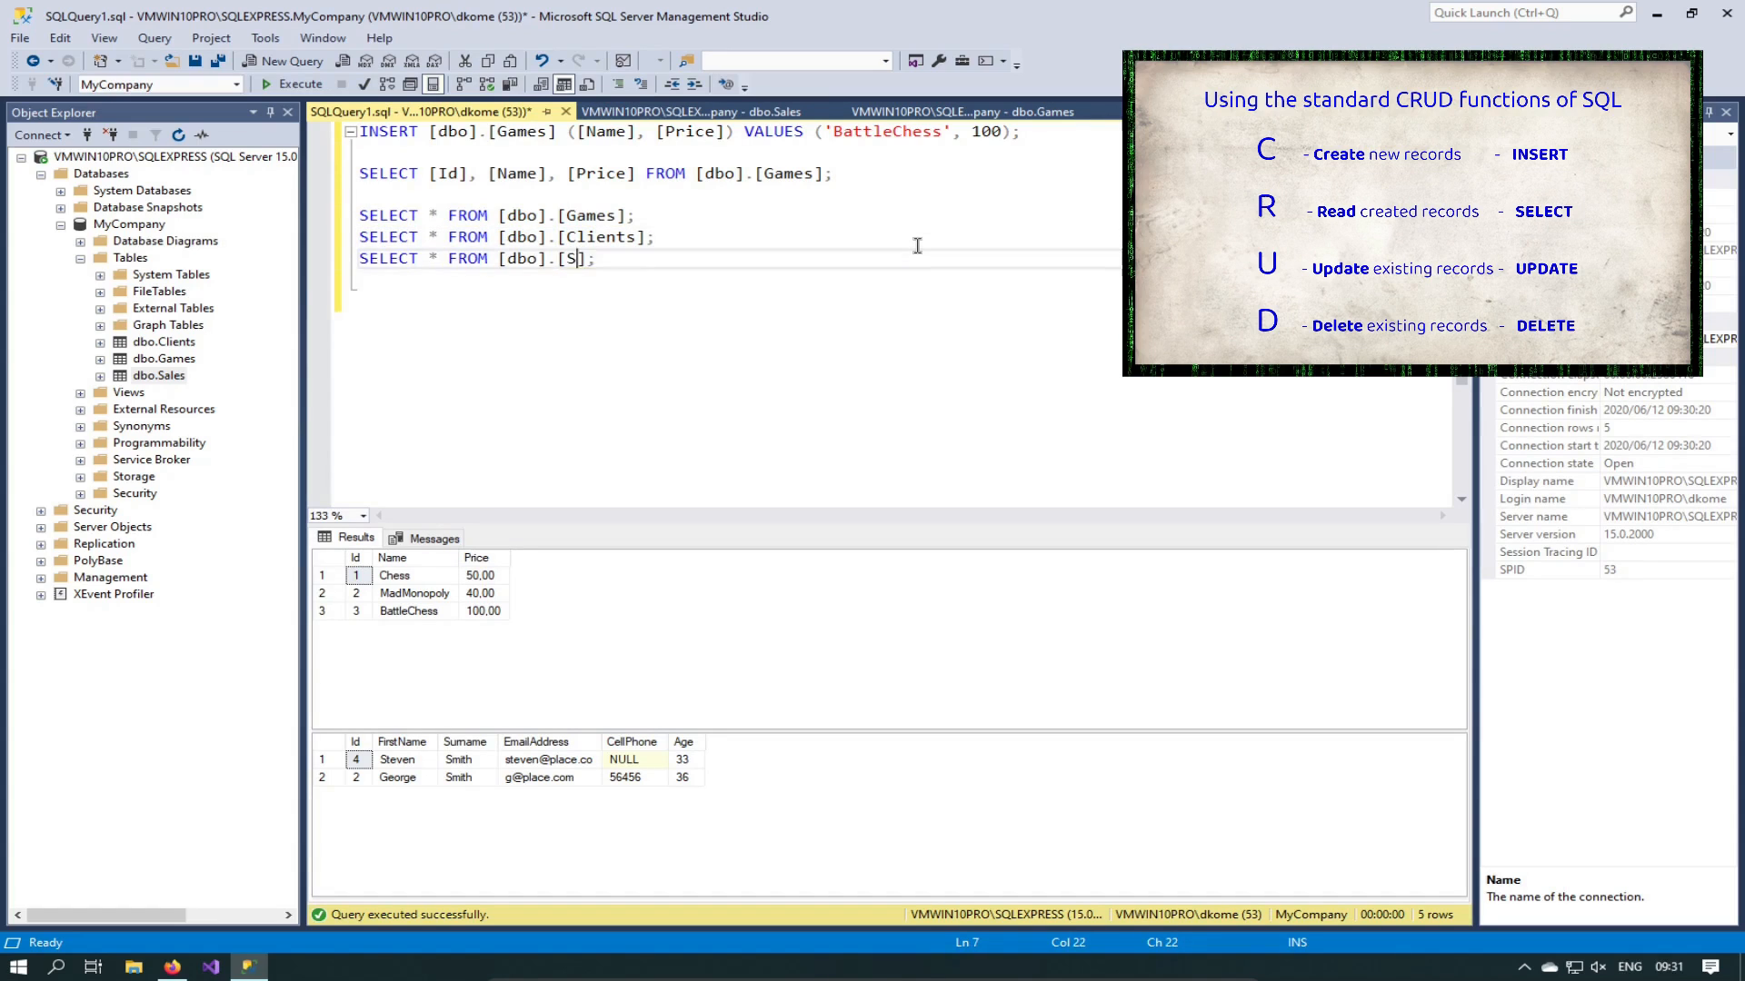
type("Sa")
key("Tab")
Step: Run the three SELECT queries for Games, Clients and Sales together
key("Home")
key("Up")
key("Up")
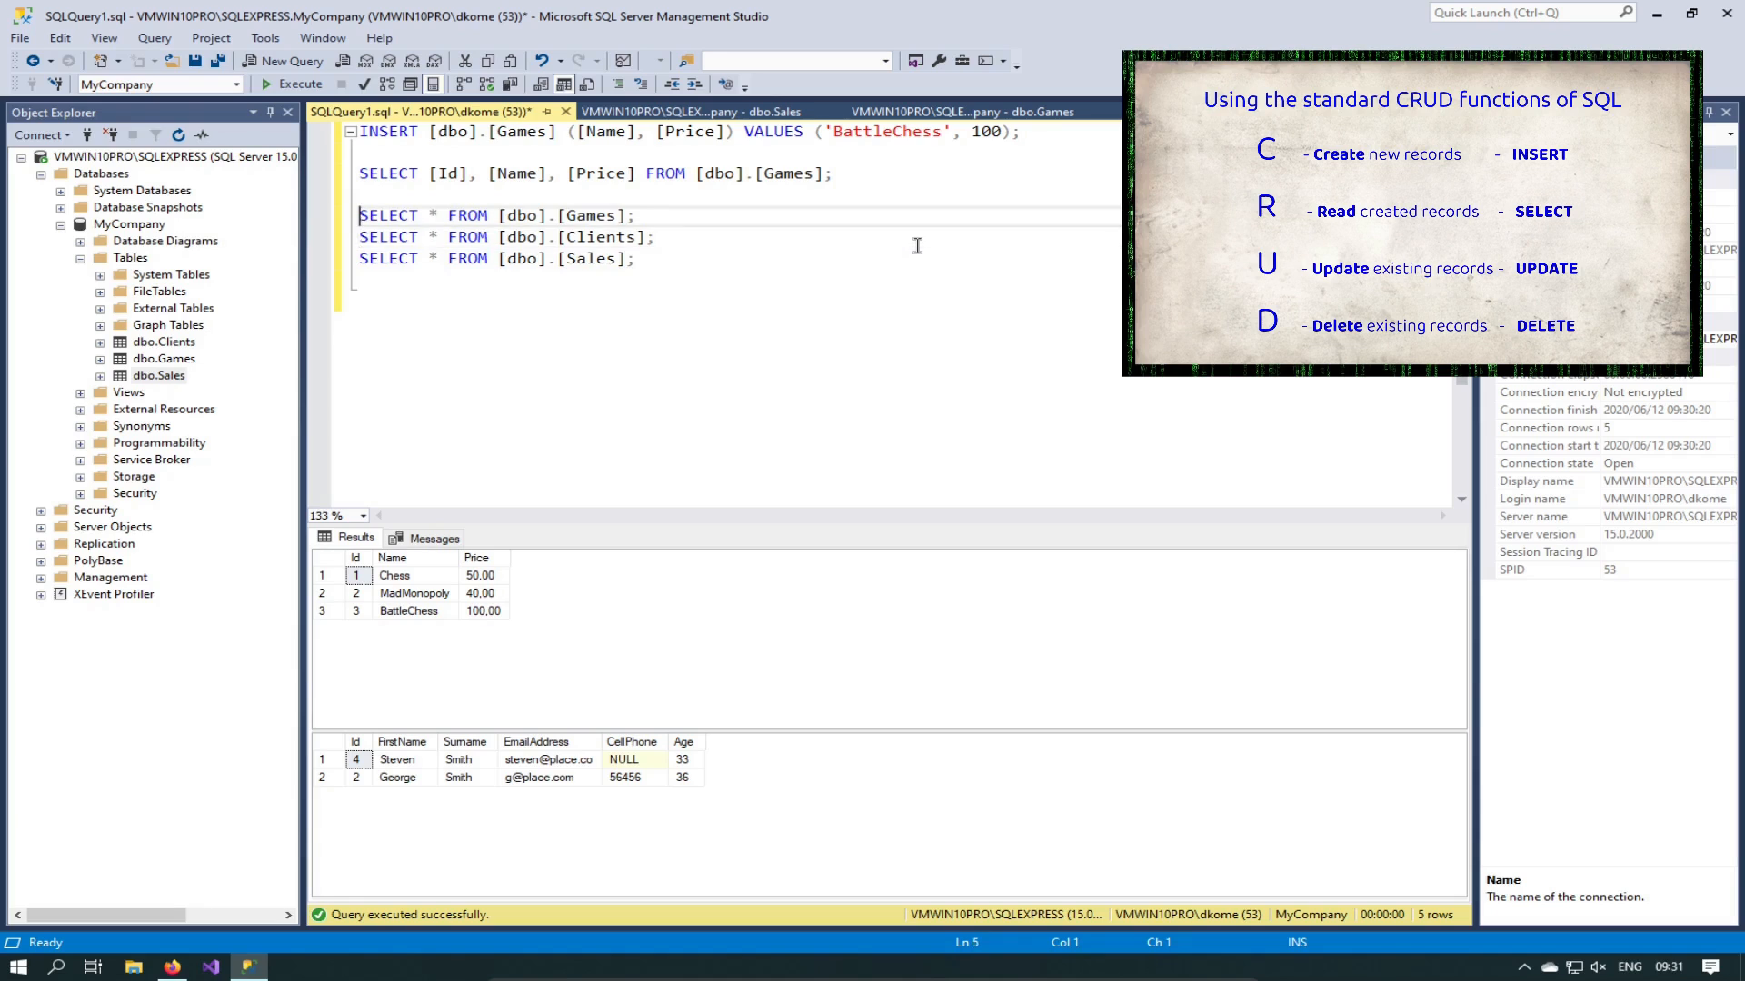
key("shift+Down")
key("shift+Down")
key("shift+Down")
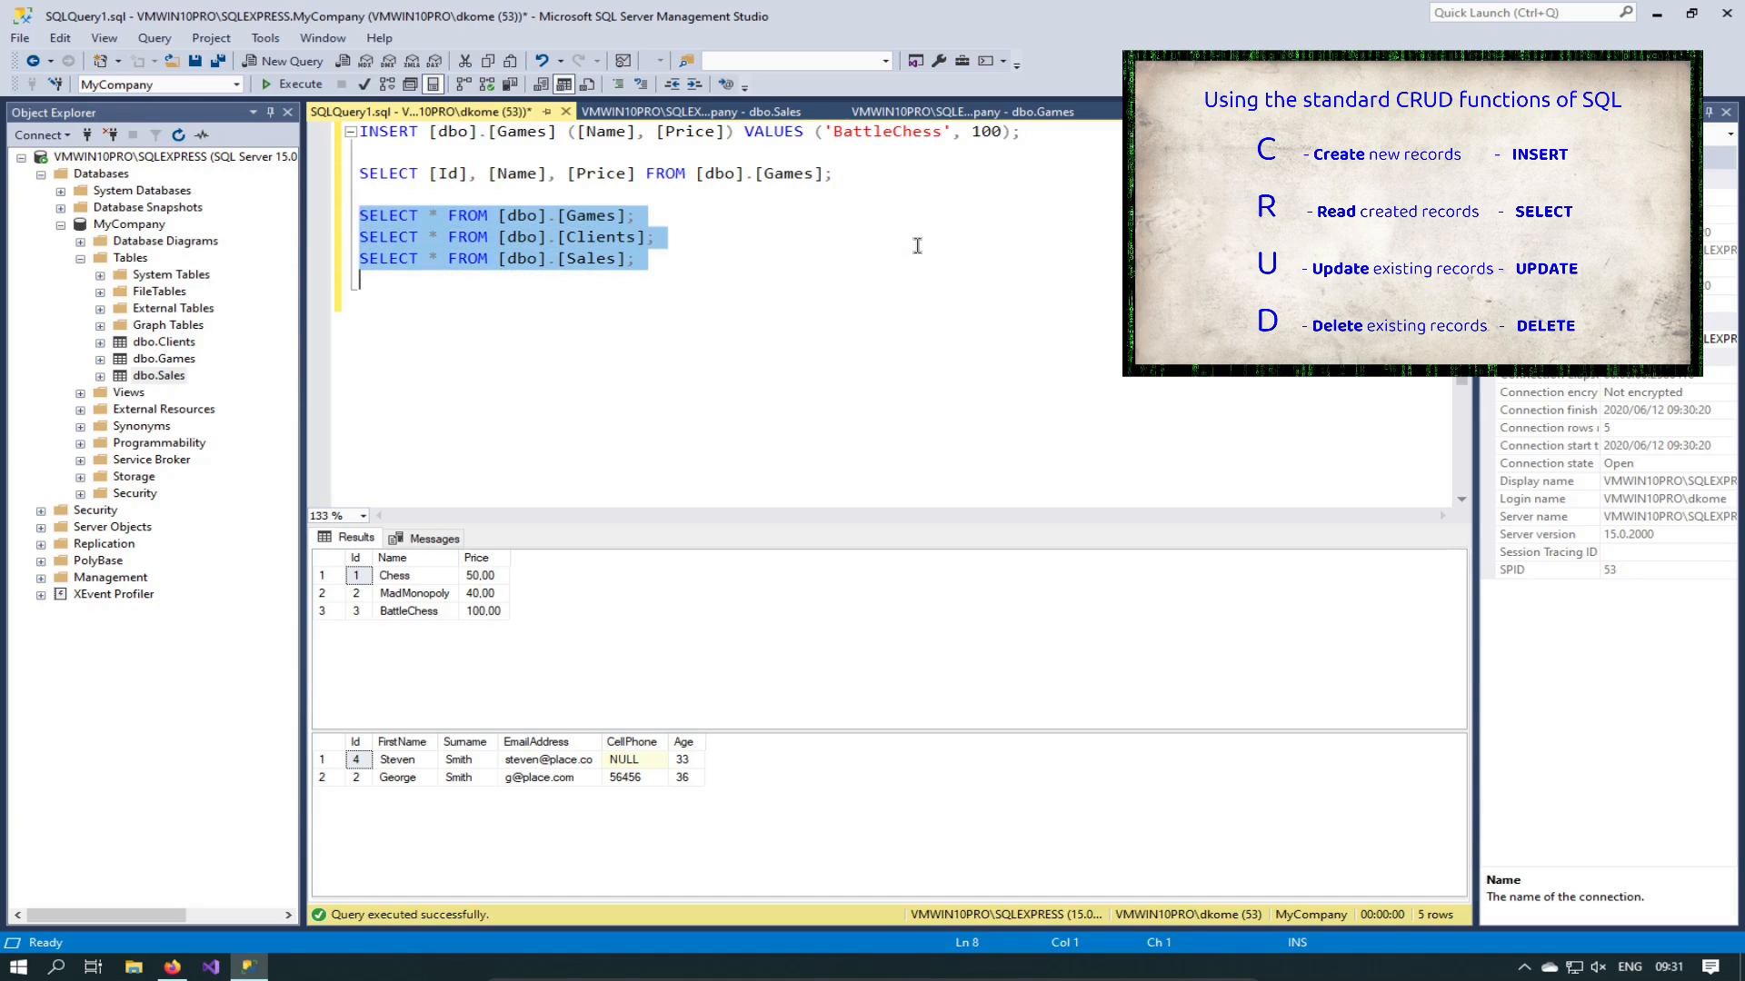
key("F5")
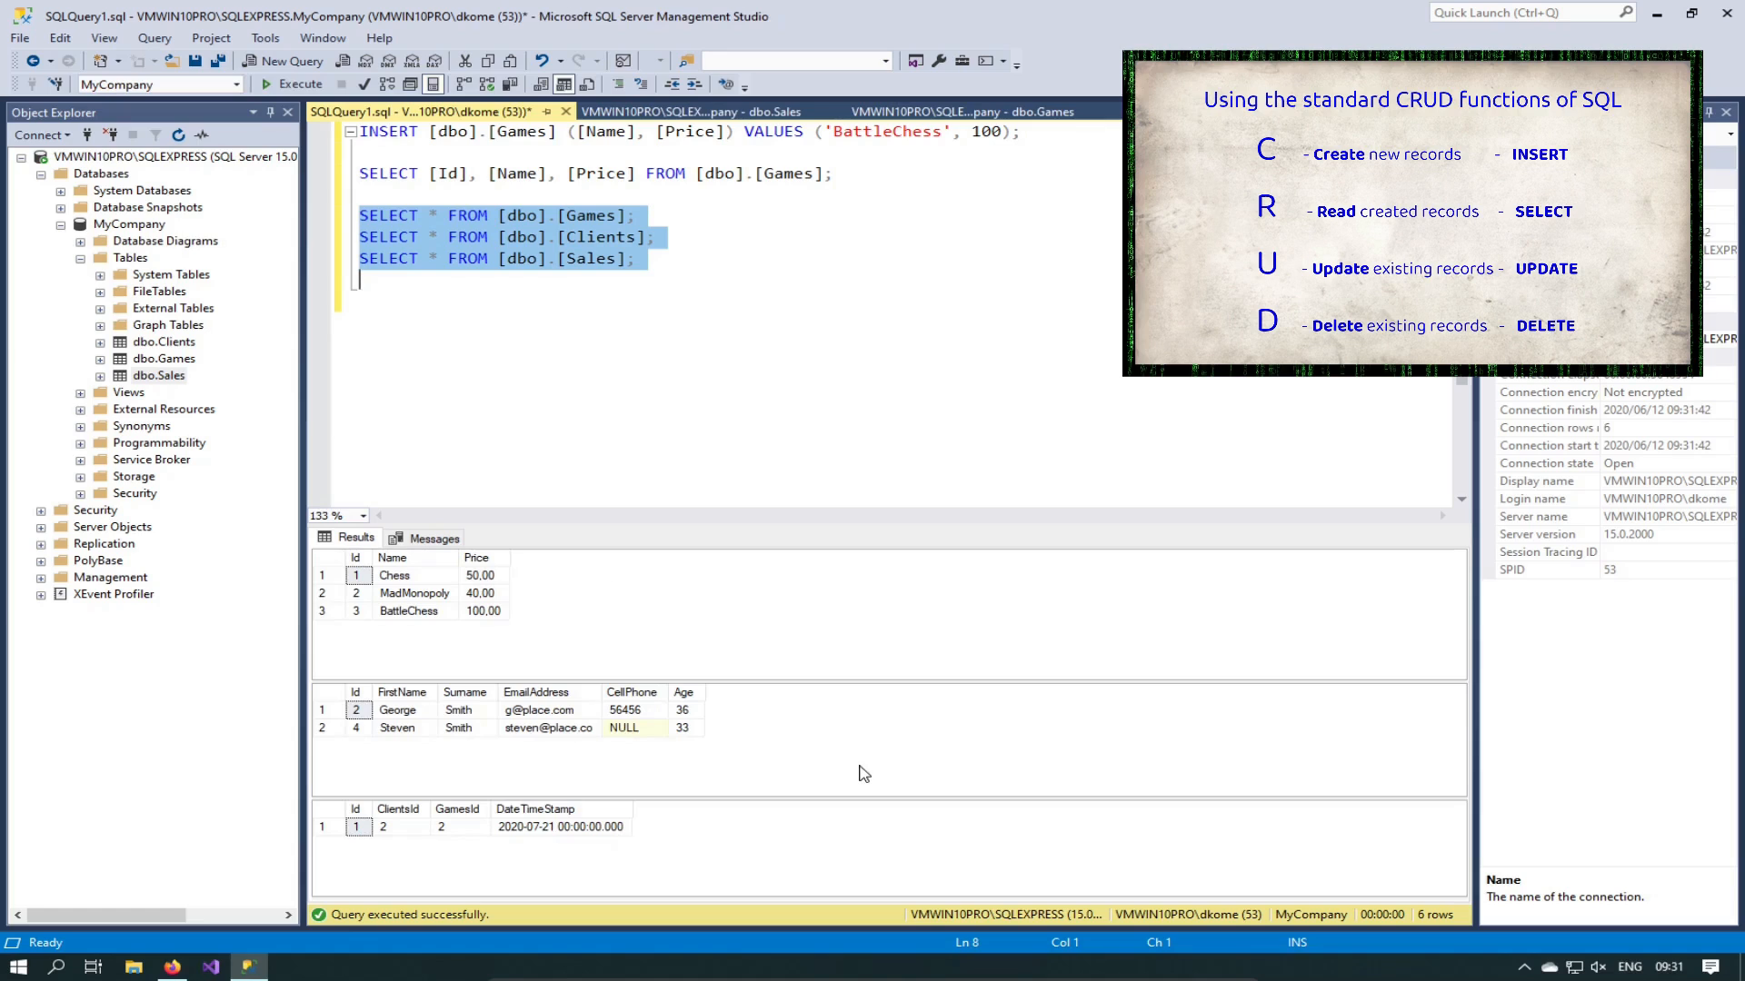
Step: Replace * in the Games query with [Name], [Price] and run that line alone
left_click(685, 266)
key("Up")
key("Right")
key("Right")
key("Right")
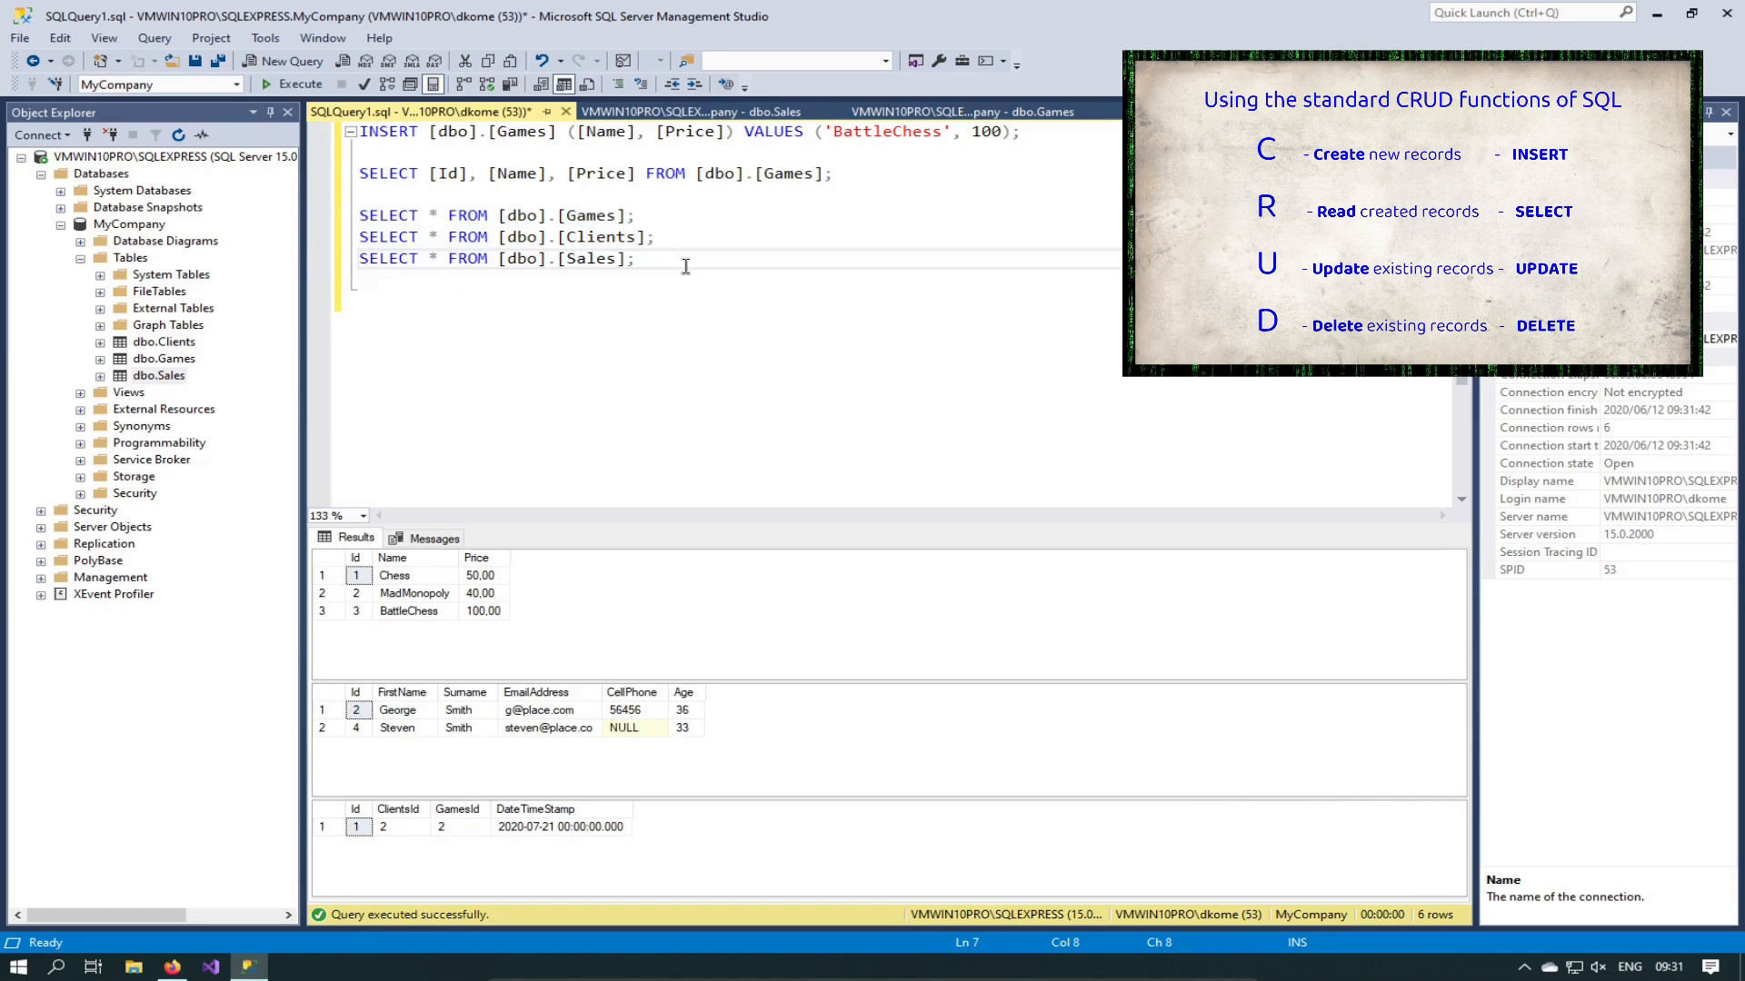
key("Up")
key("Up")
key("shift+Right")
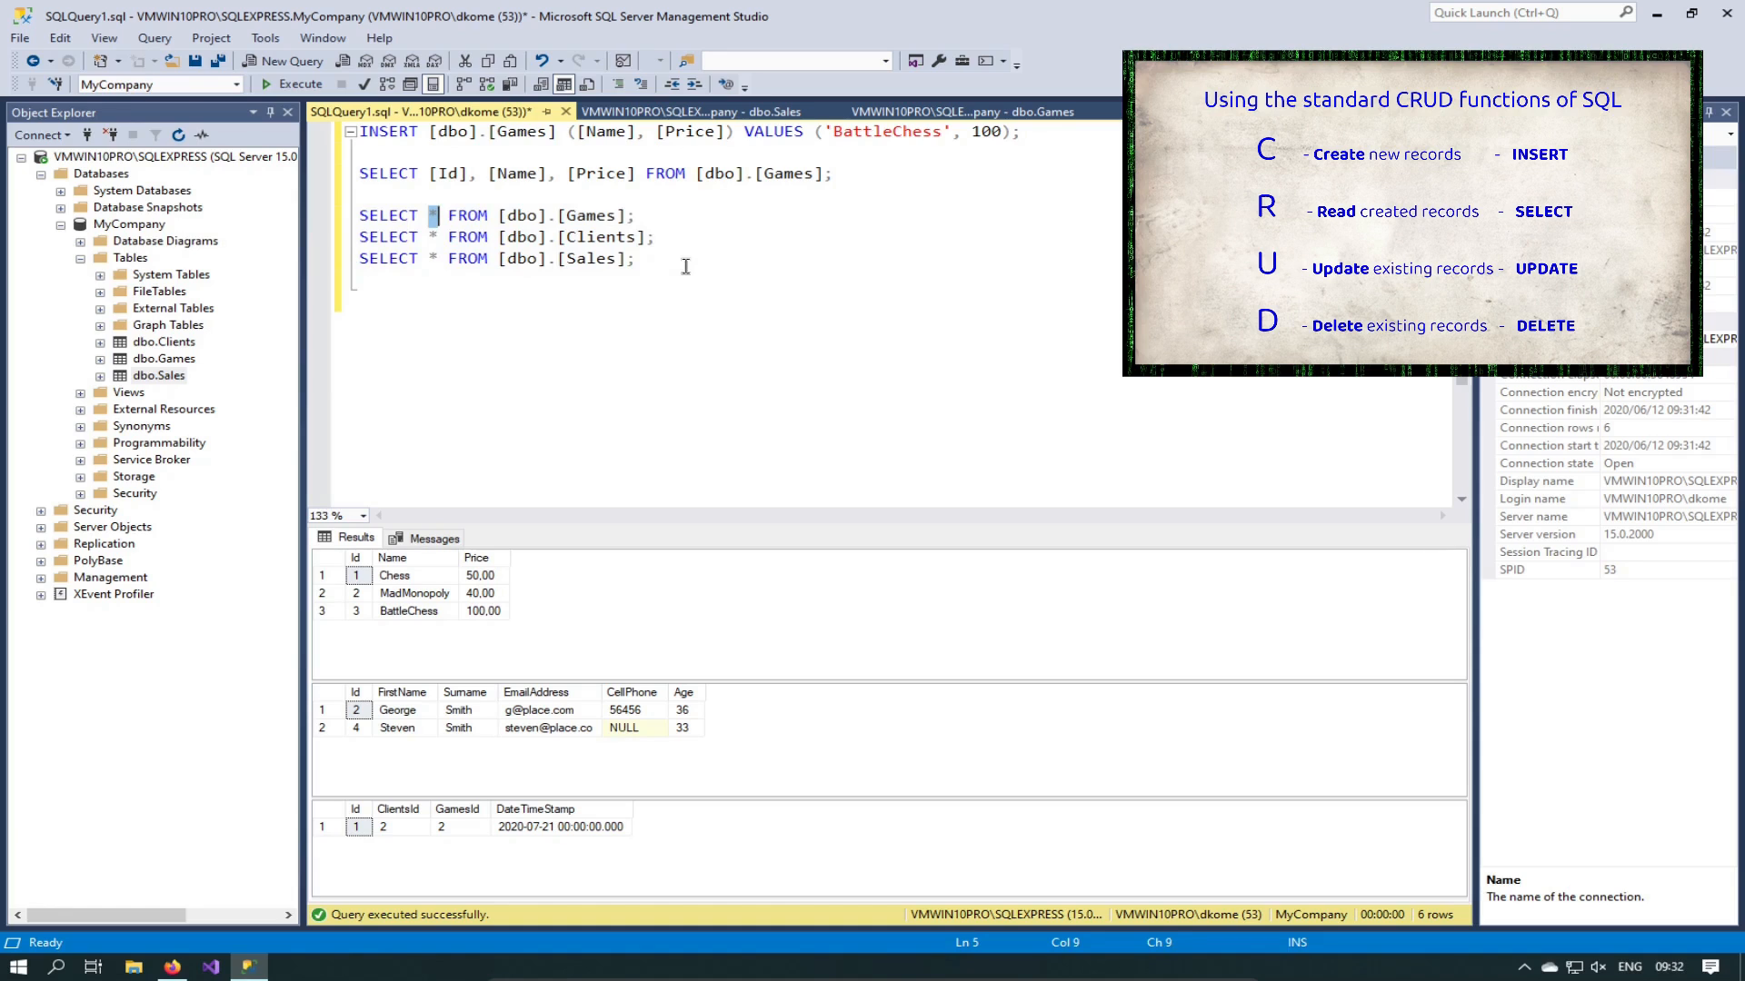
type("[Name]")
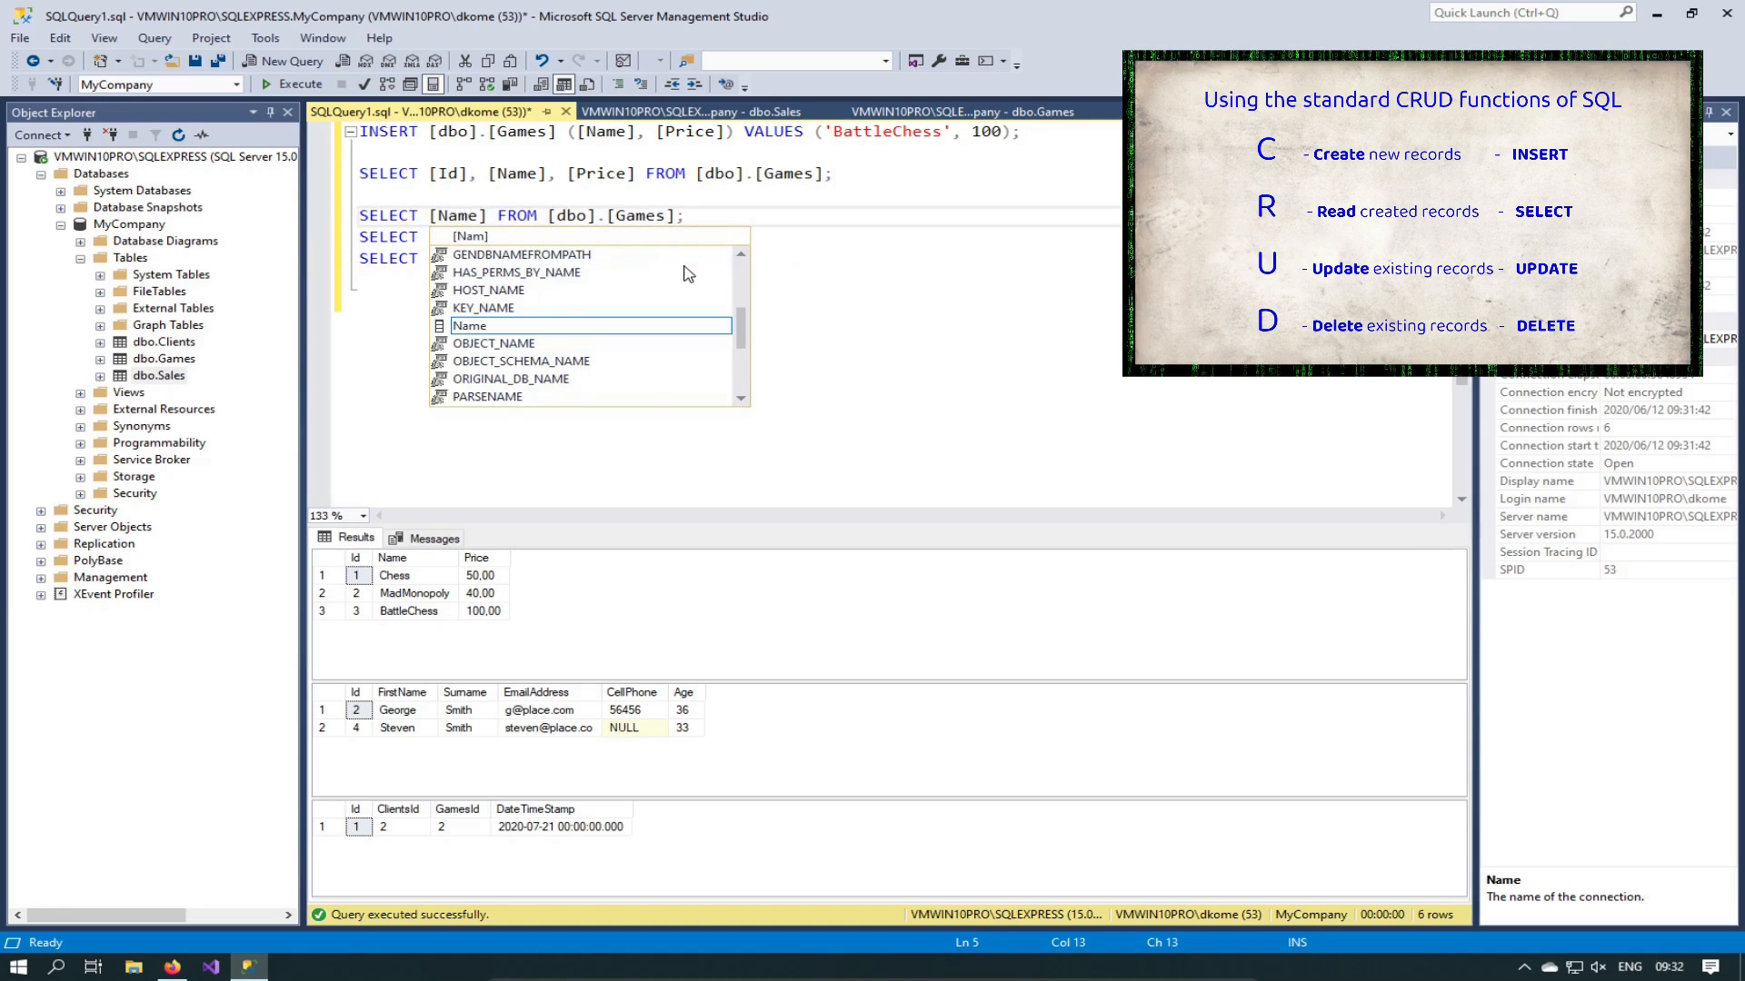
type(", ")
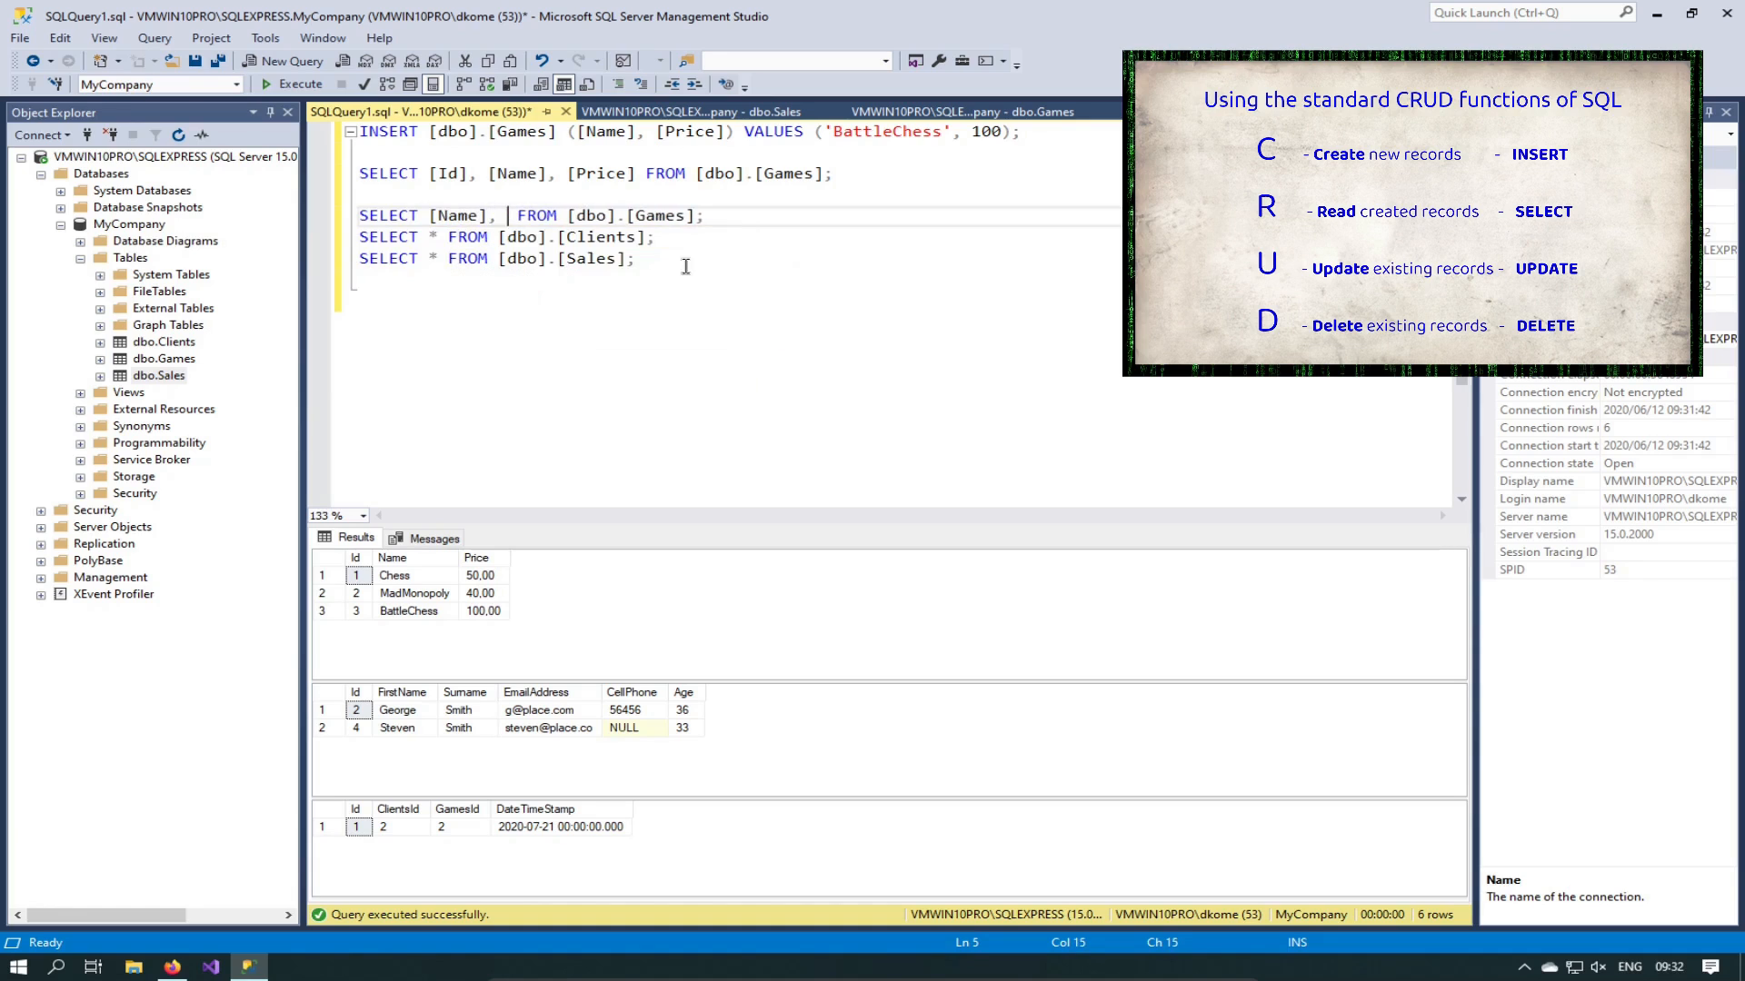
type("[")
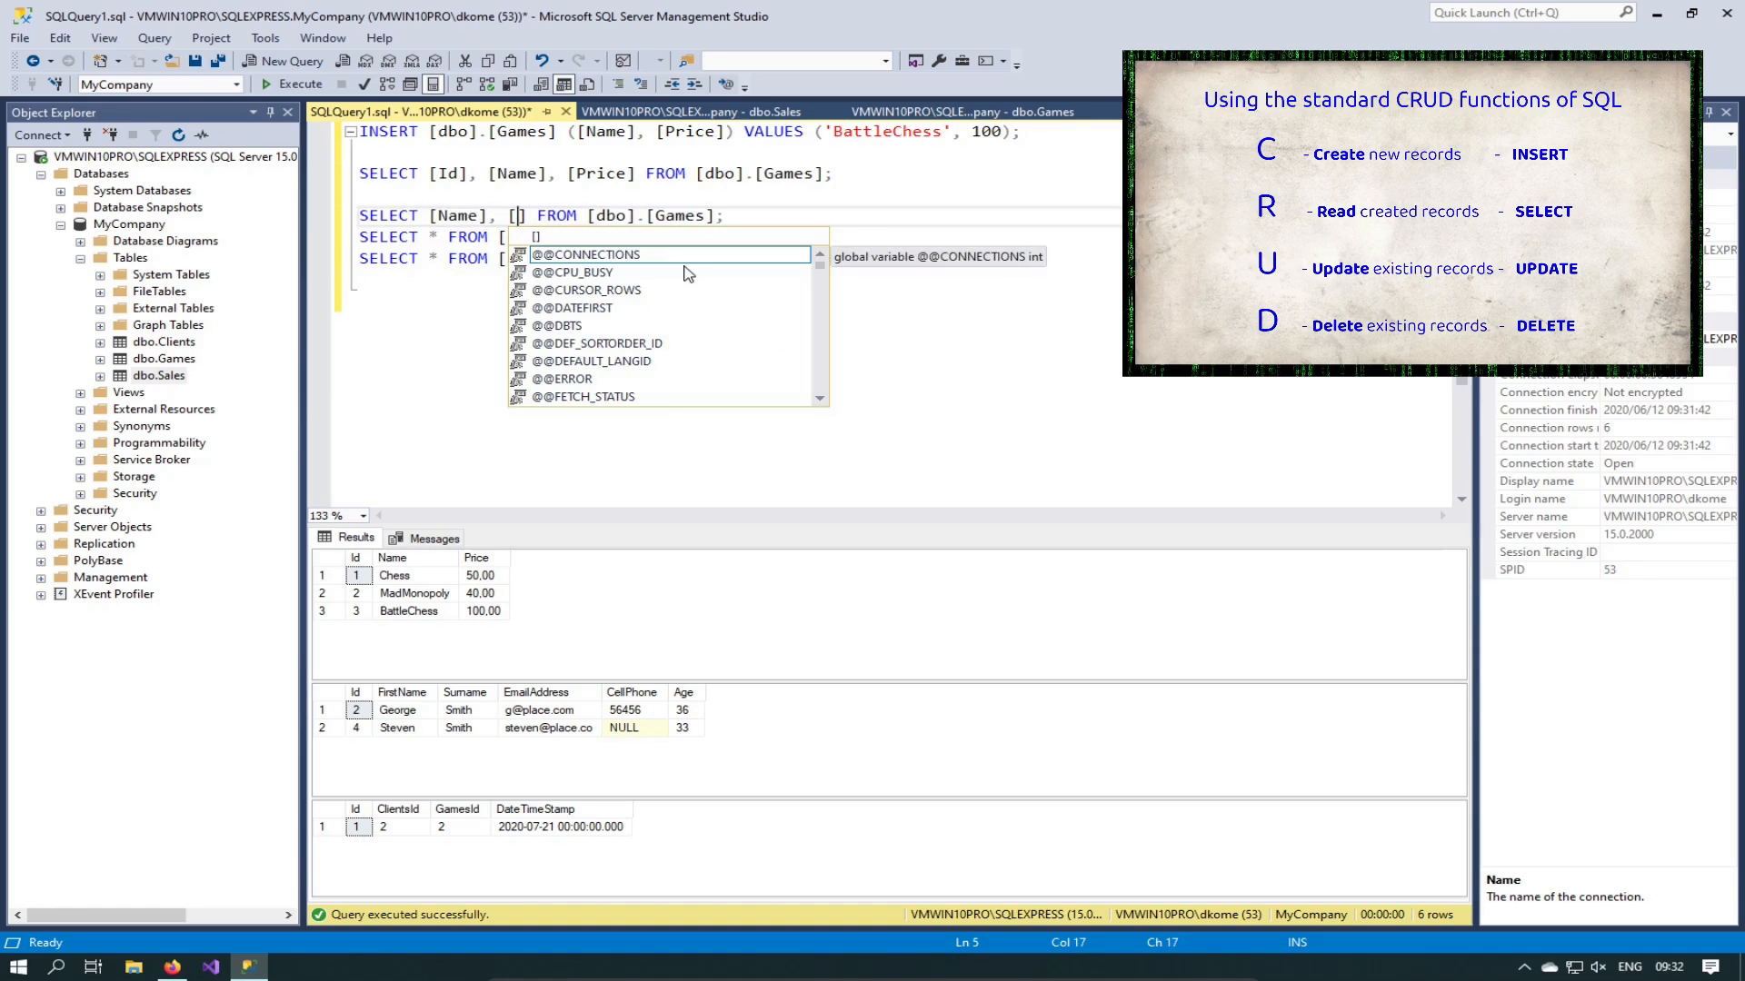
type("Price")
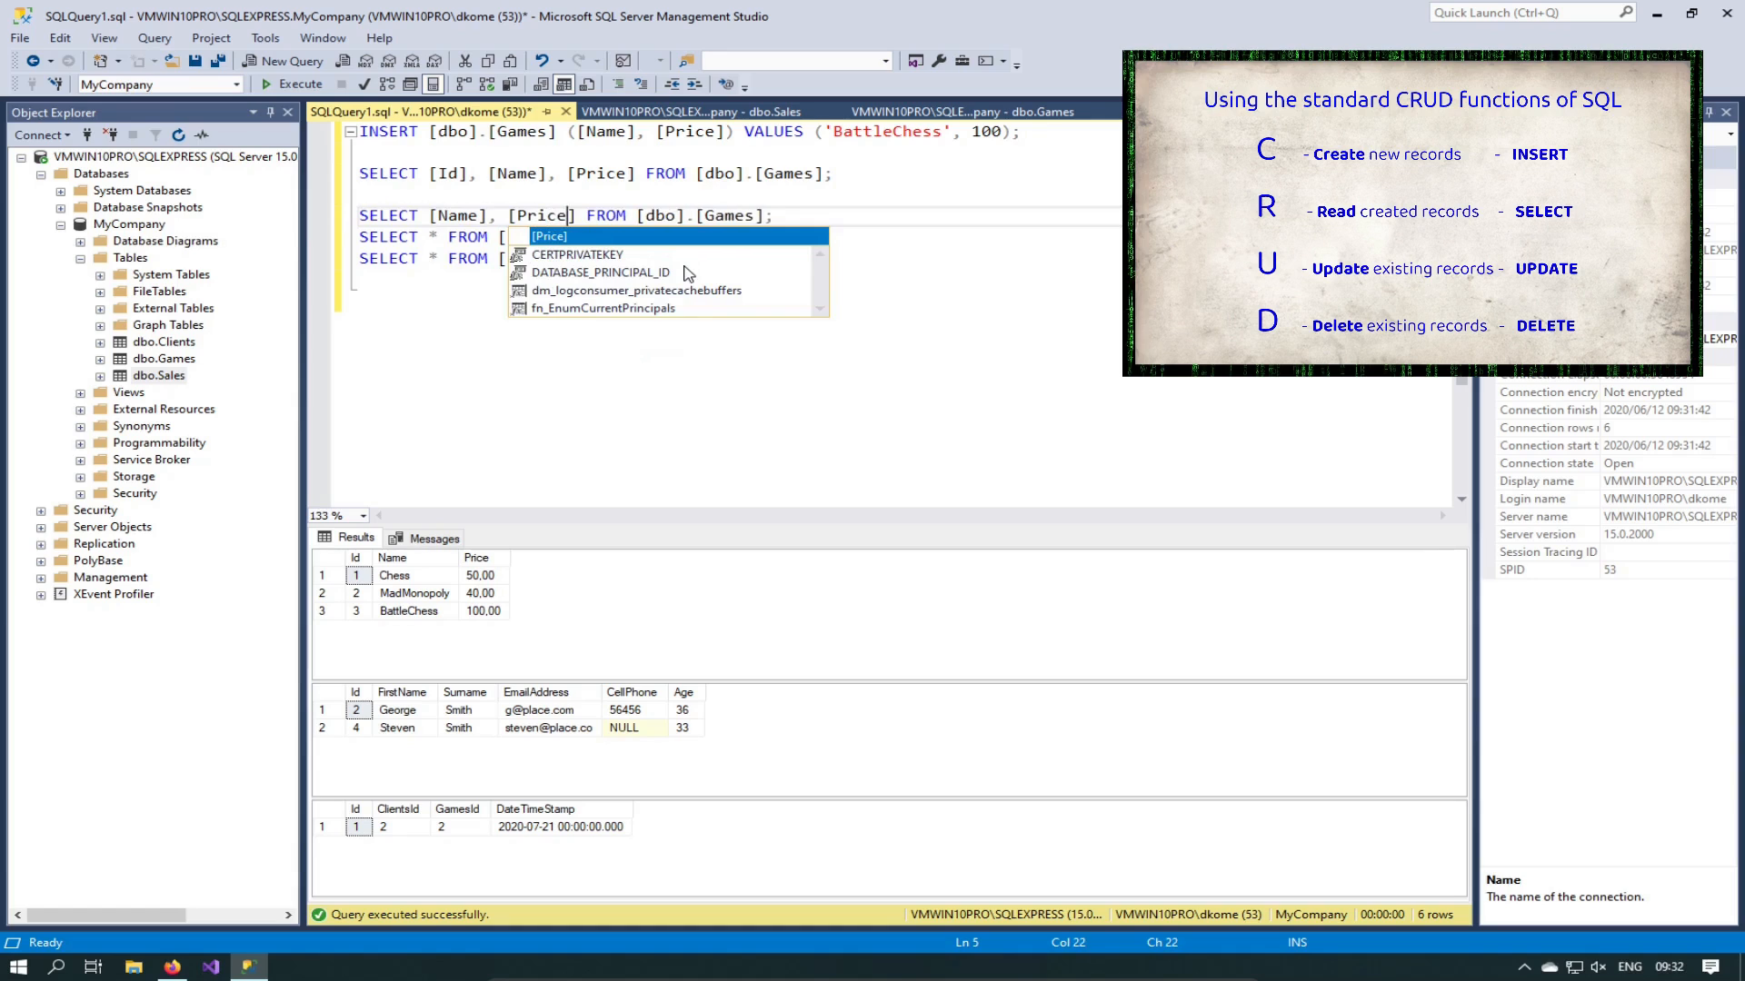
key("Left")
key("Left")
key("Left")
key("Left")
key("Left")
key("Left")
key("Left")
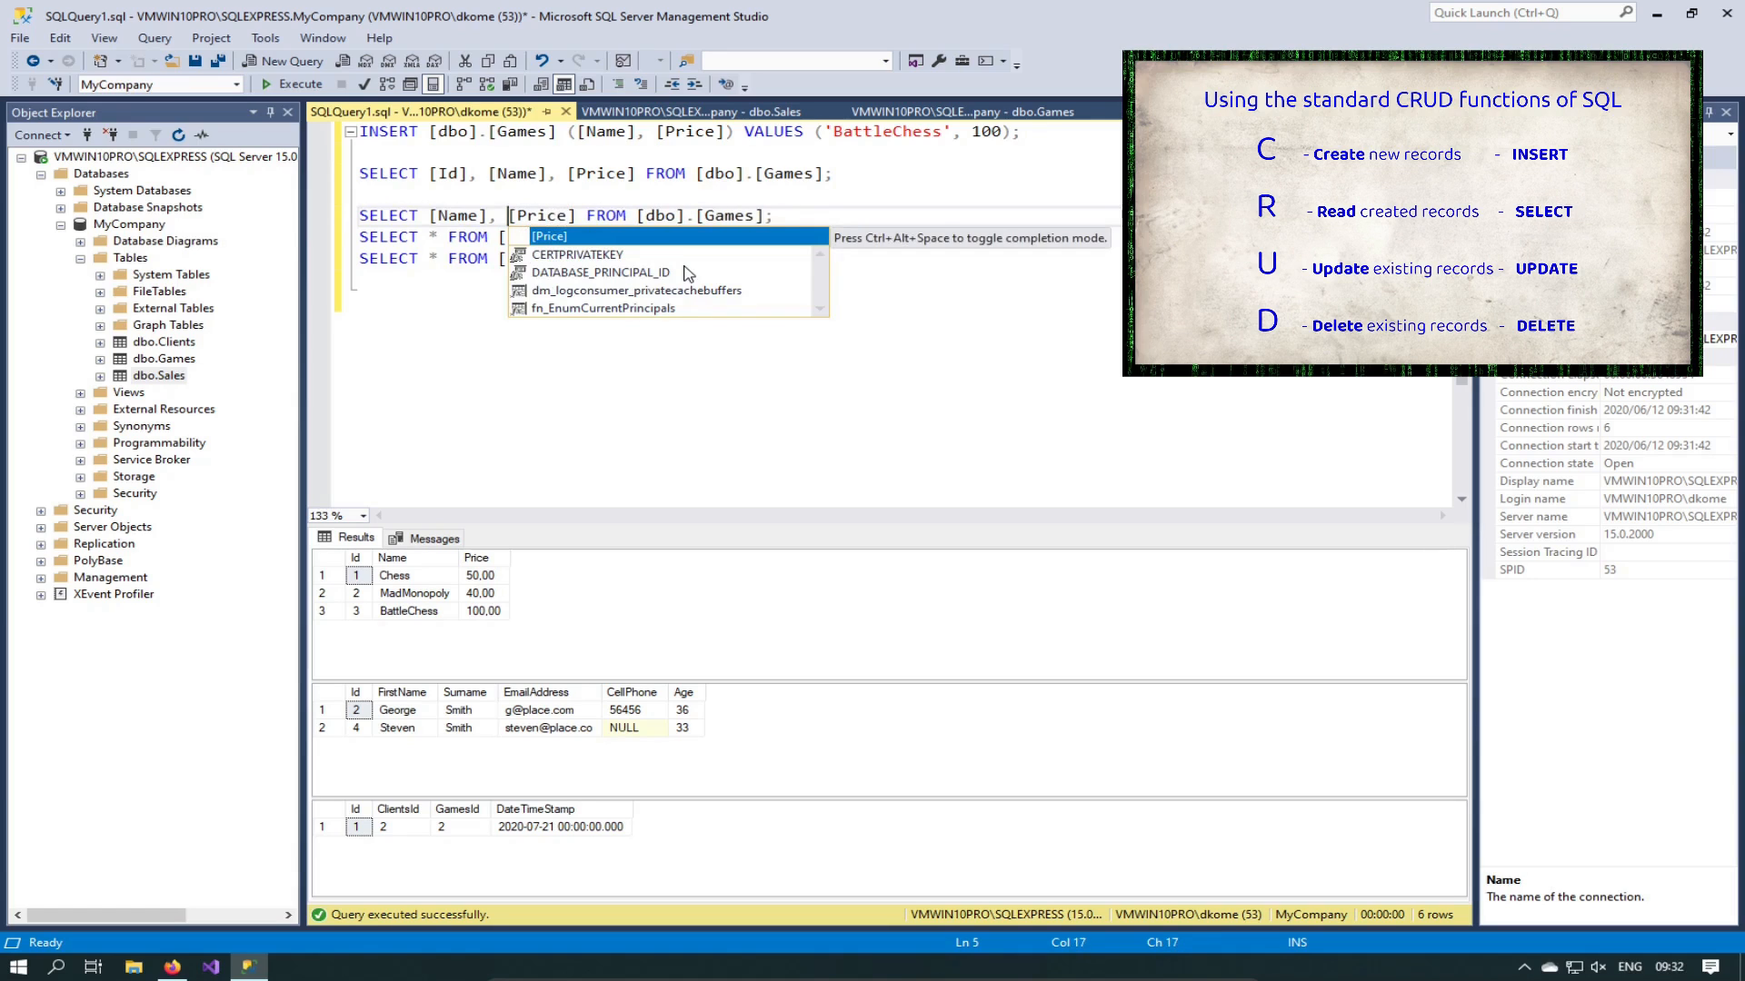
key("End")
key("shift+Home")
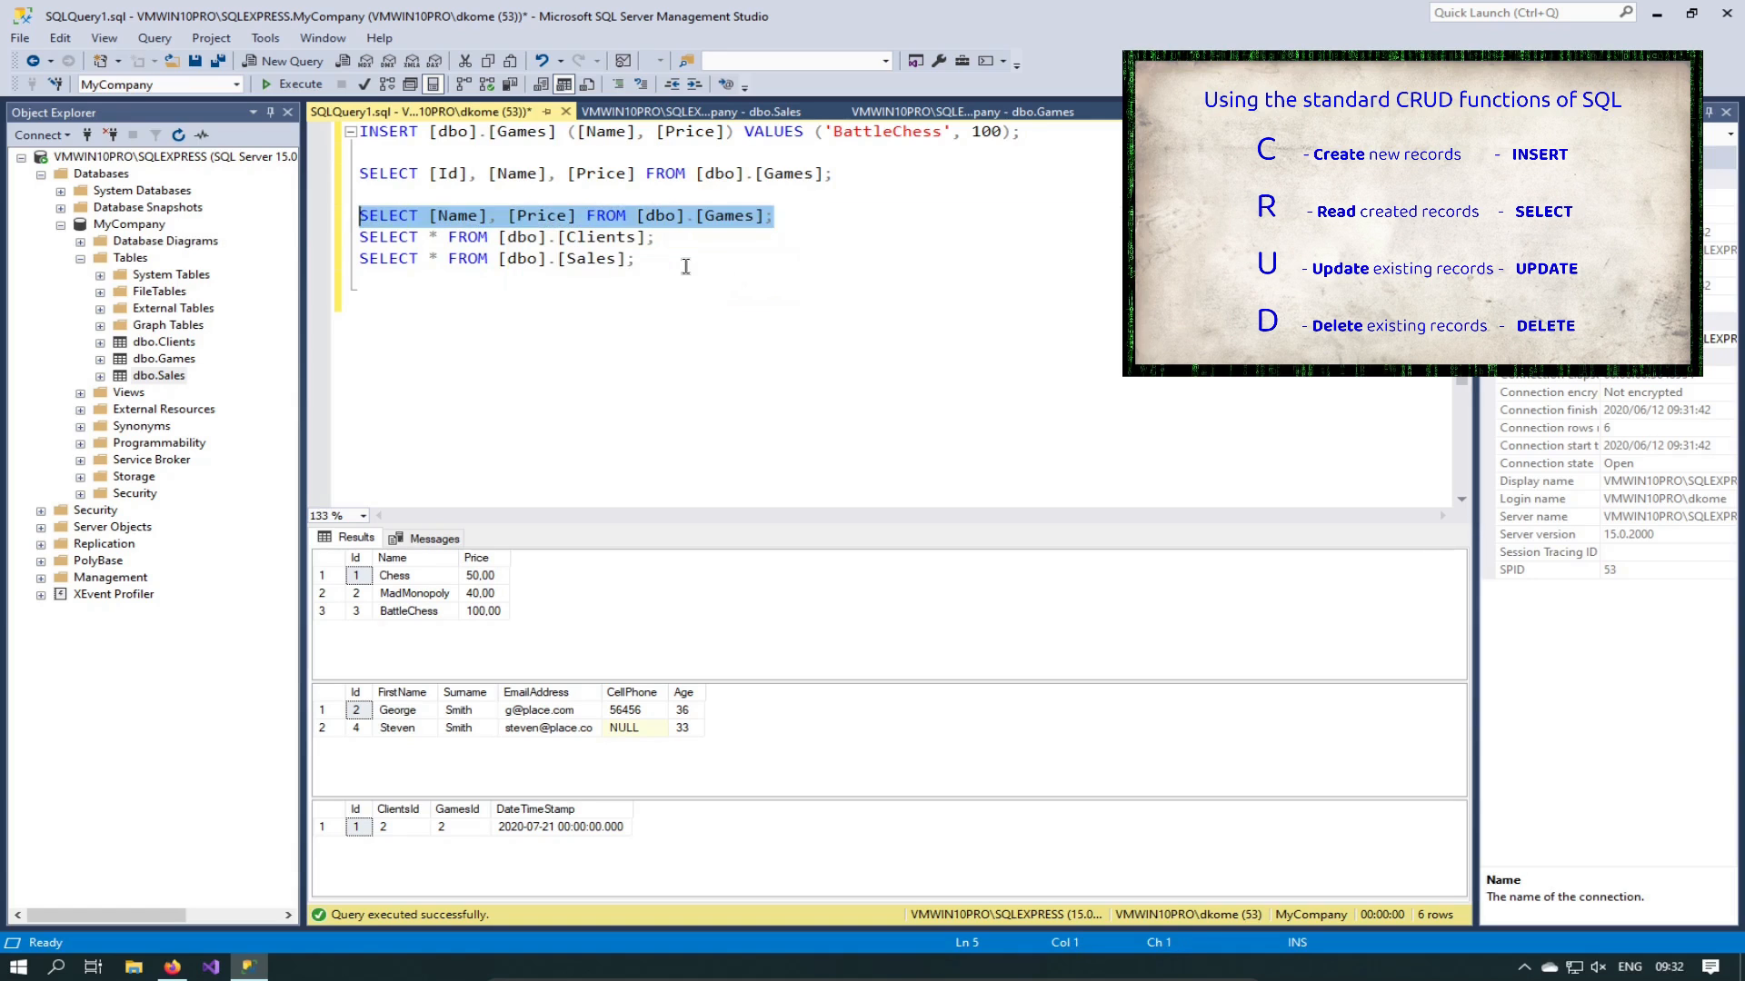
key("F5")
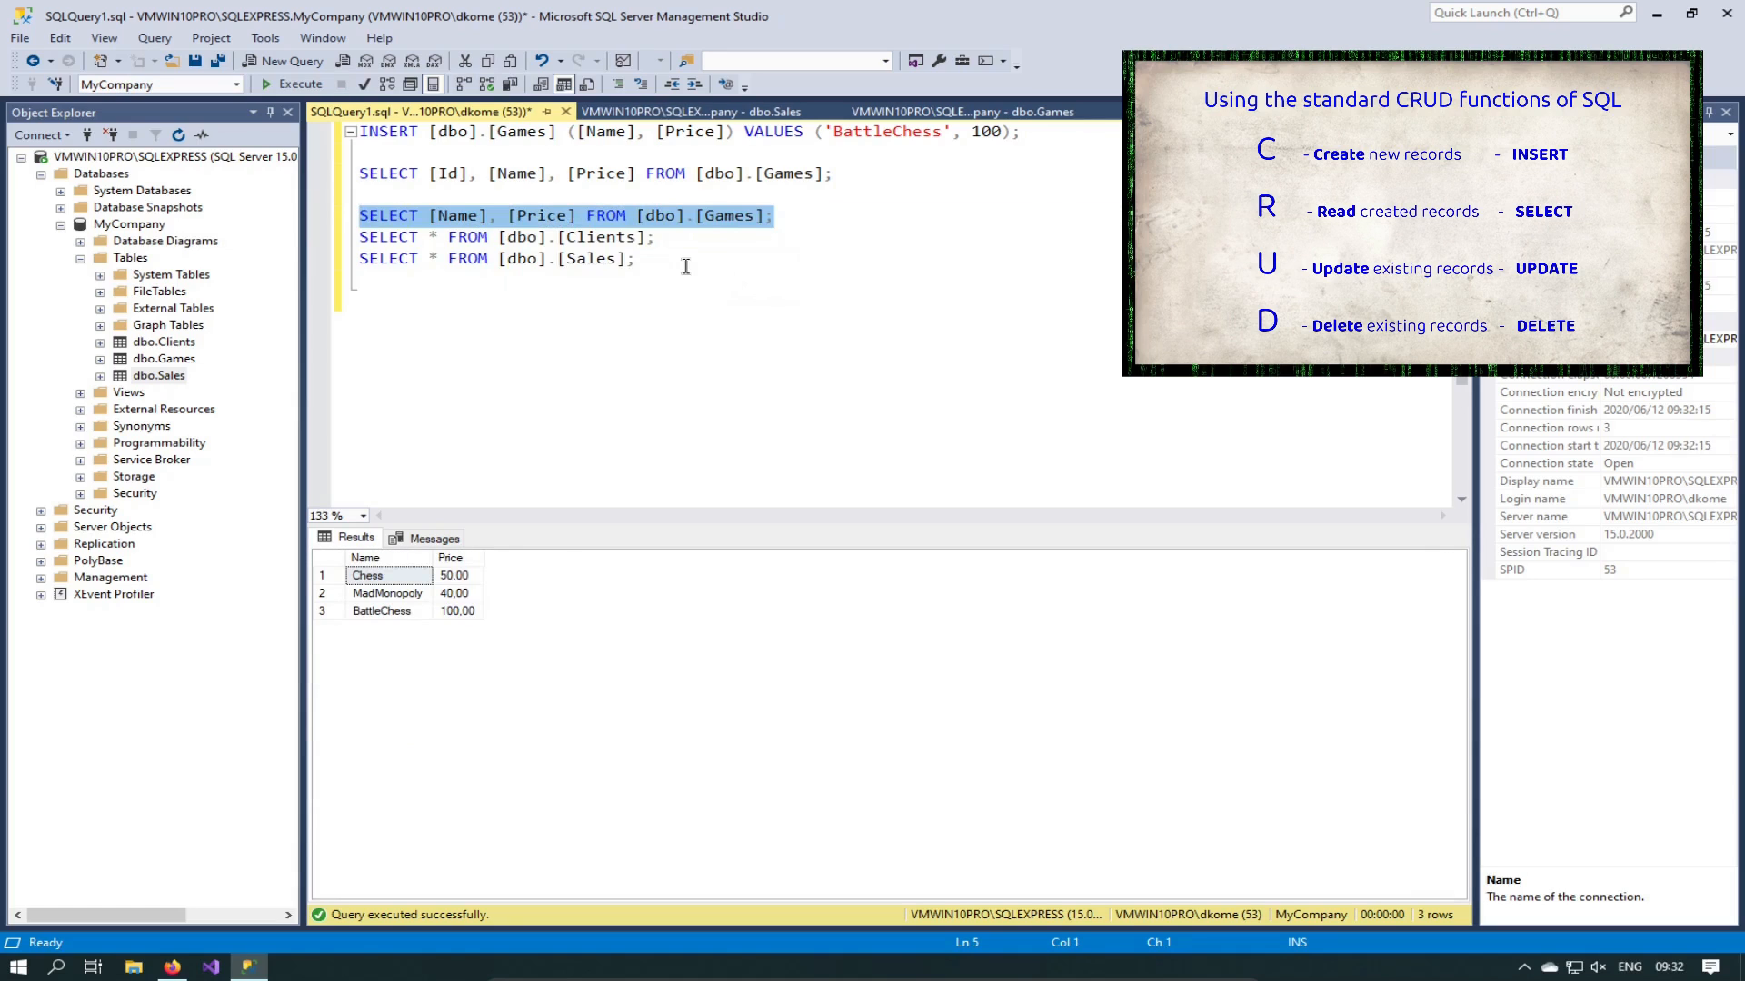
Step: Add [Id] before [Name] in the Games query and rerun just that query
left_click(508, 217)
key("ctrl+Left")
key("ctrl+Left")
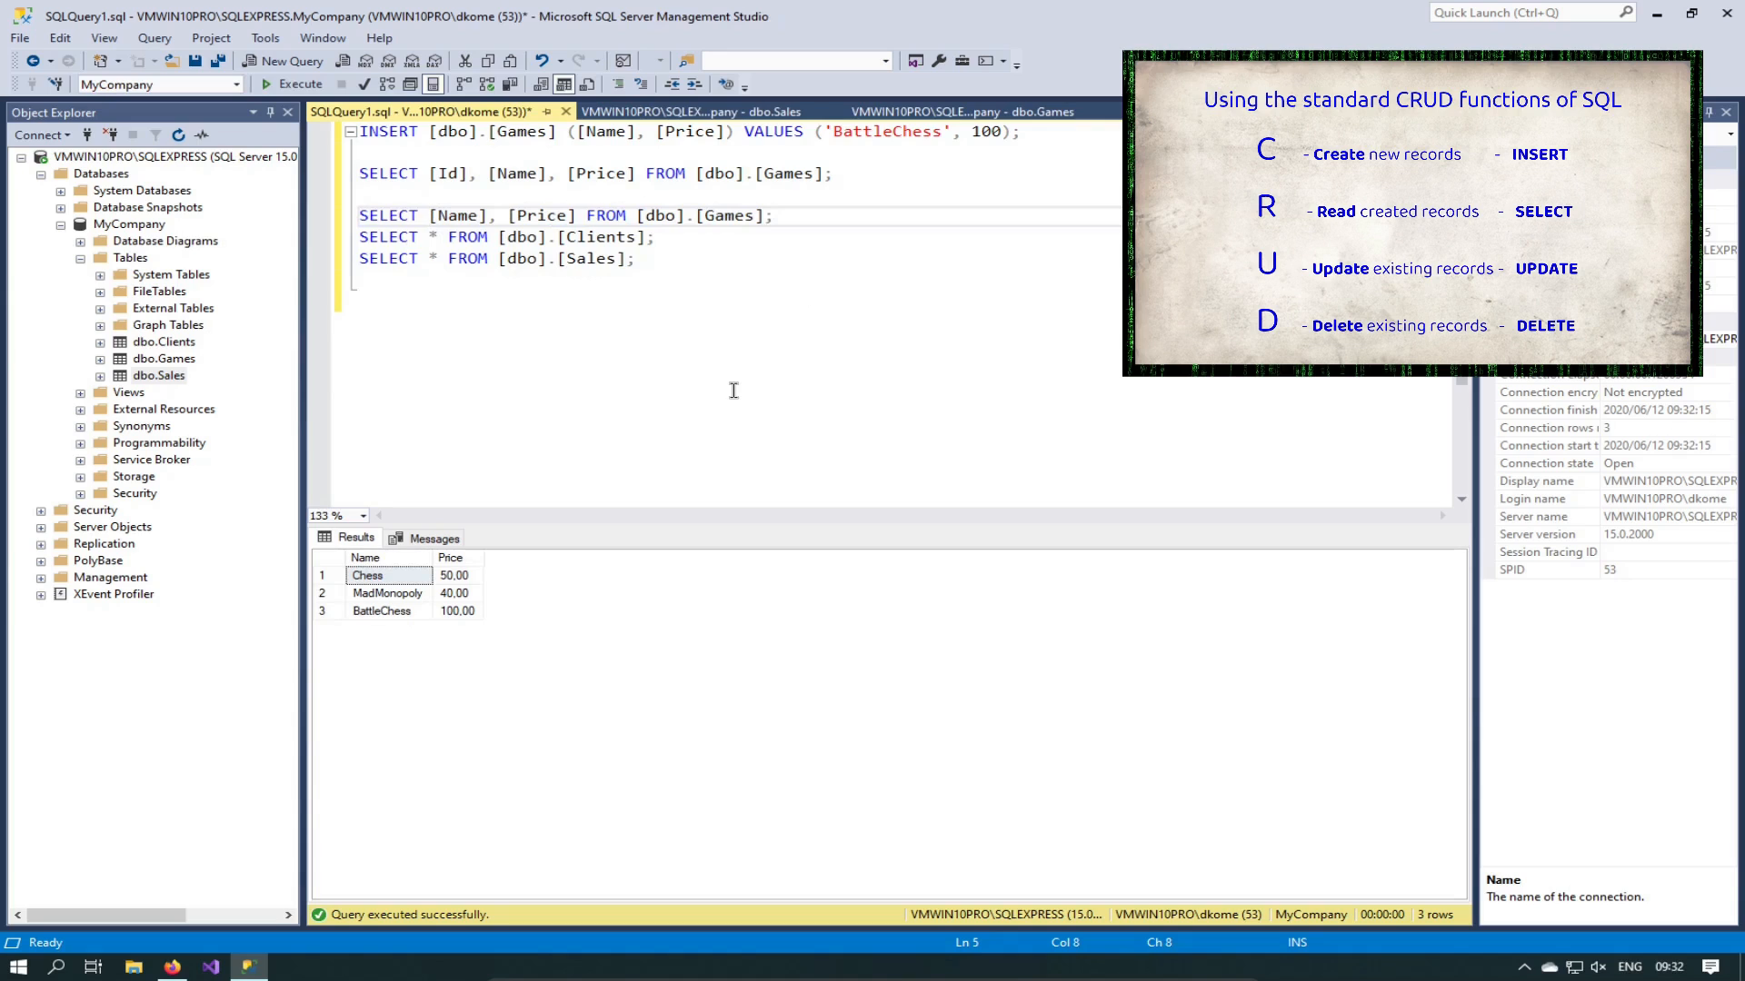
type("[]")
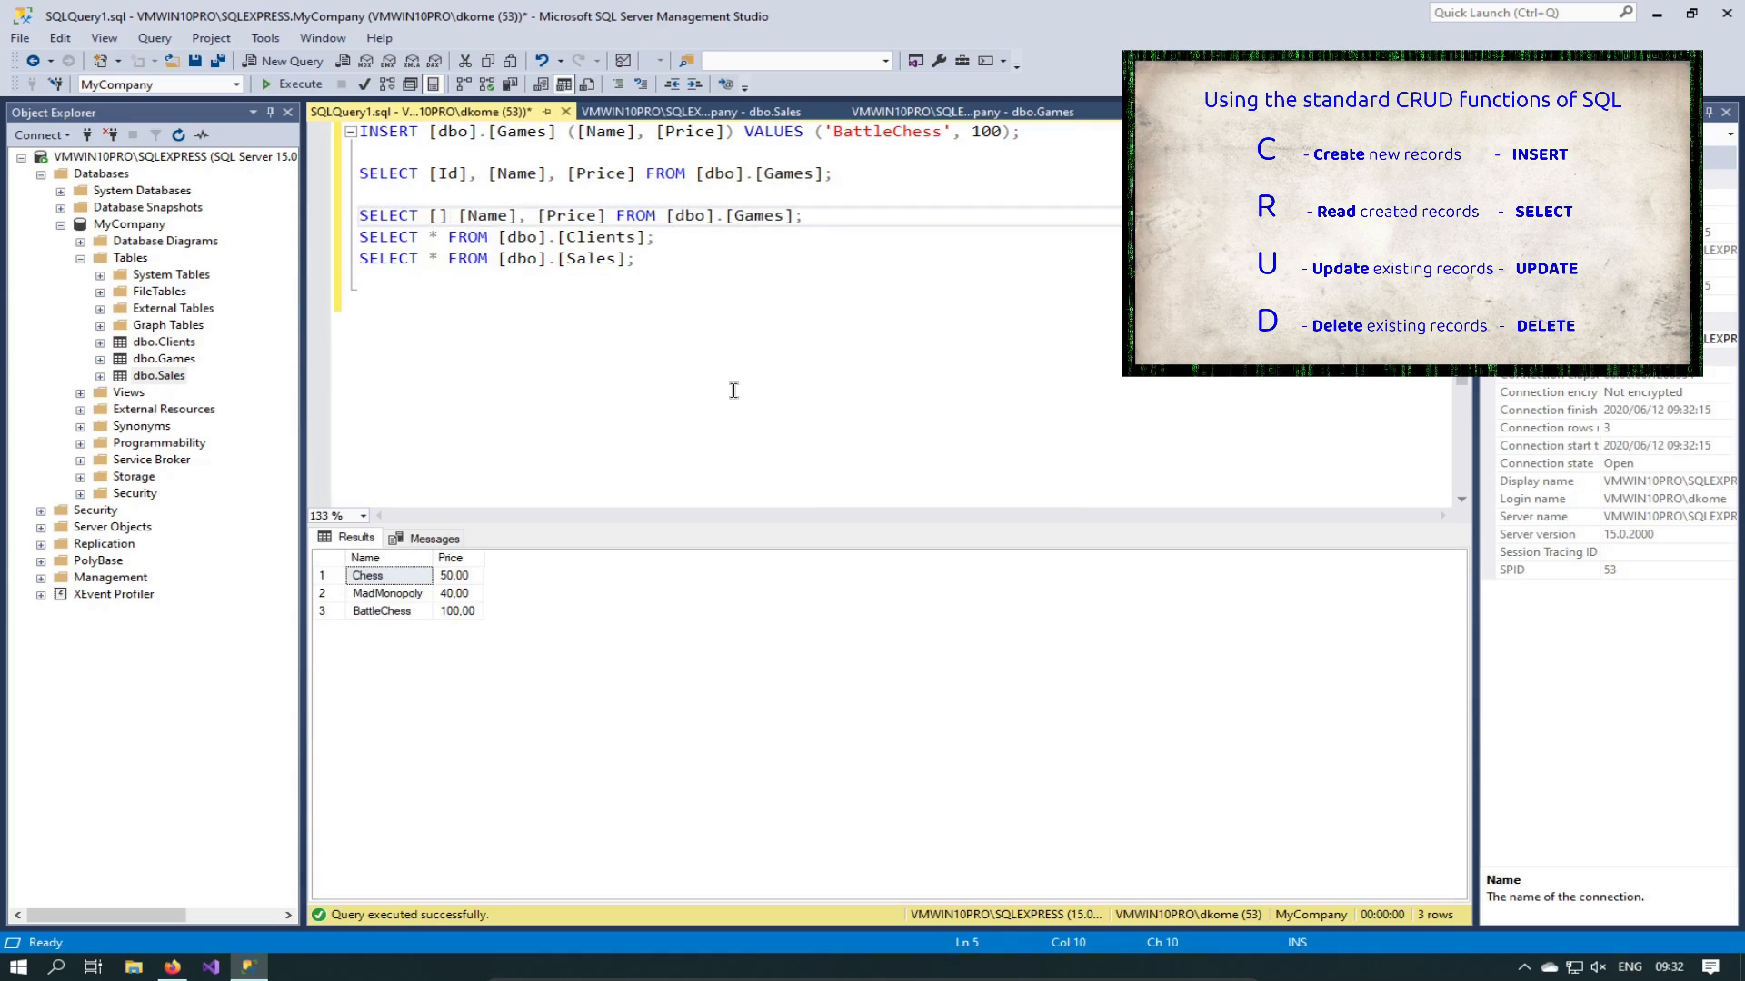
key("Left")
type("Id]")
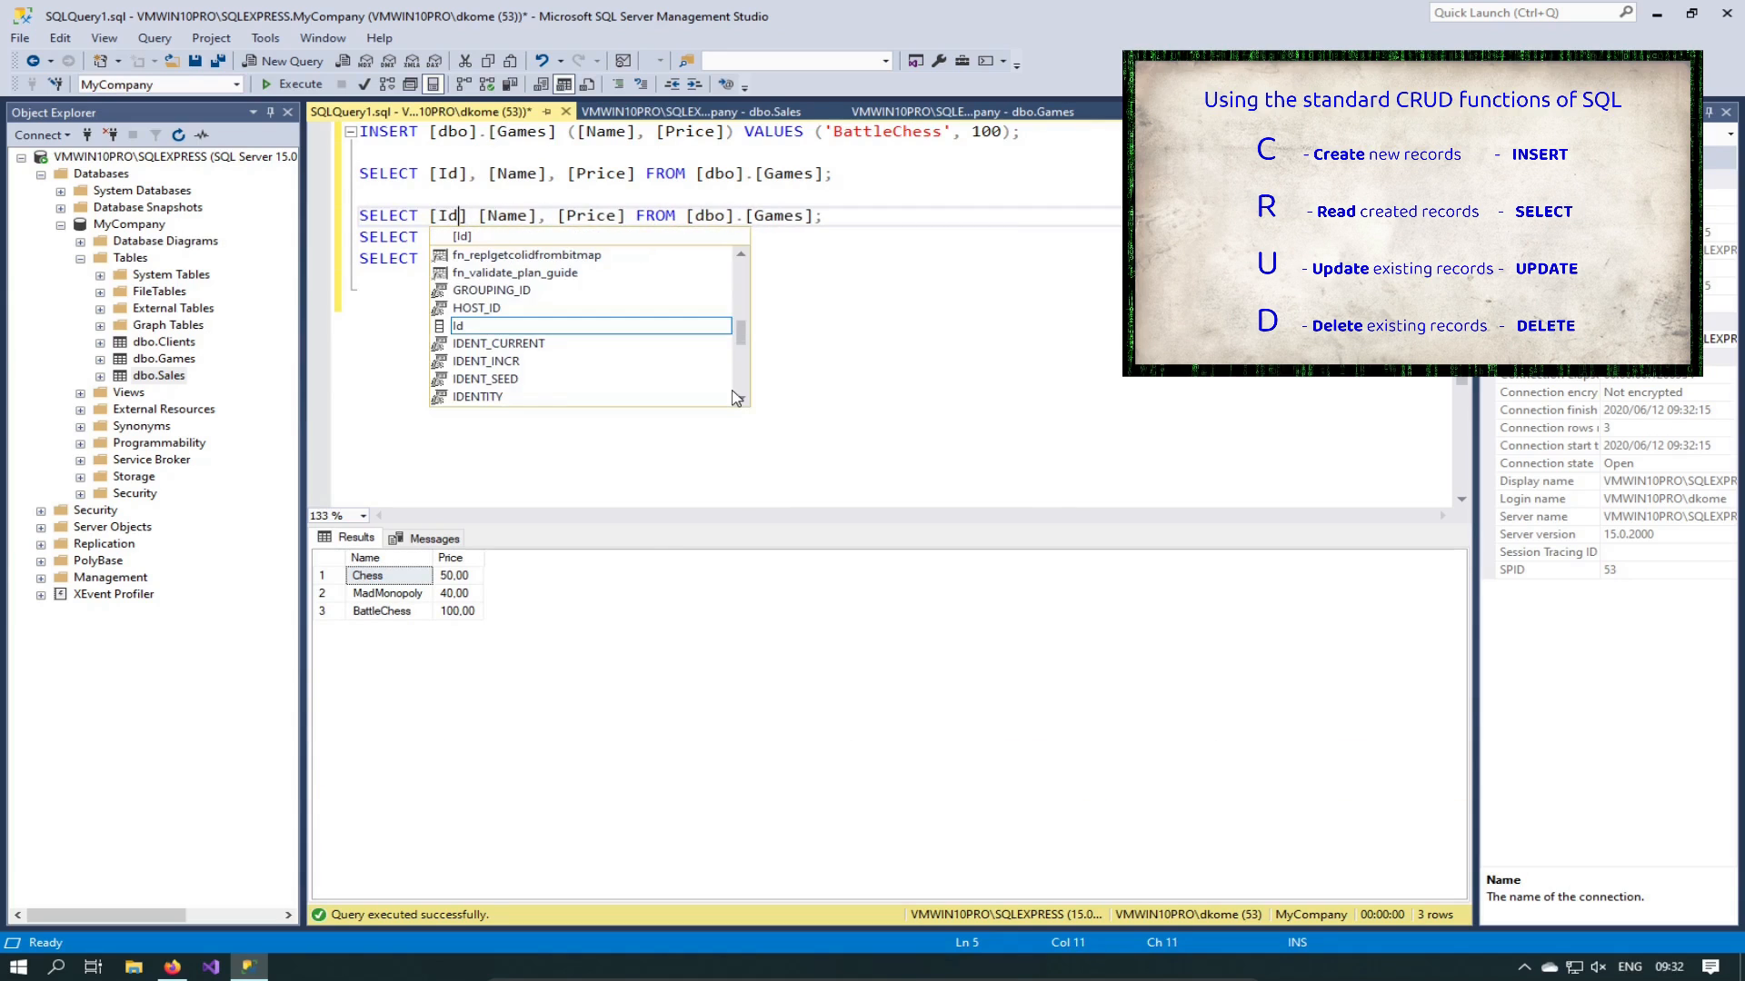
type(",")
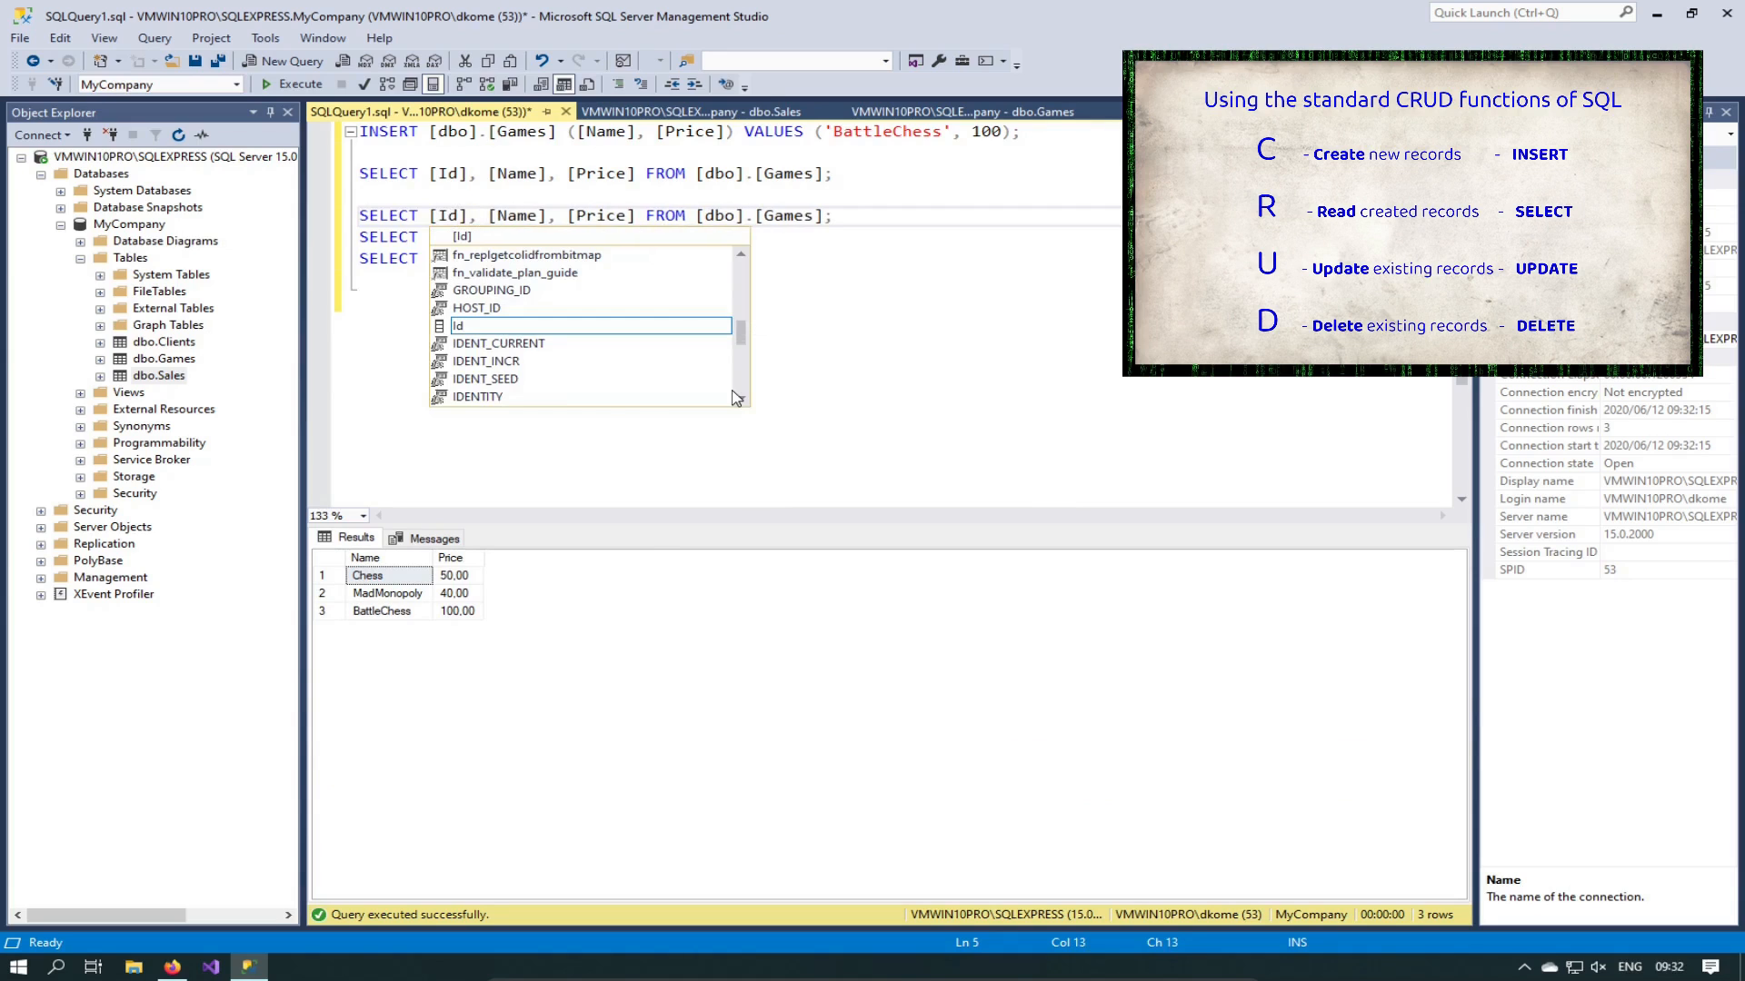
key("Home")
key("shift+End")
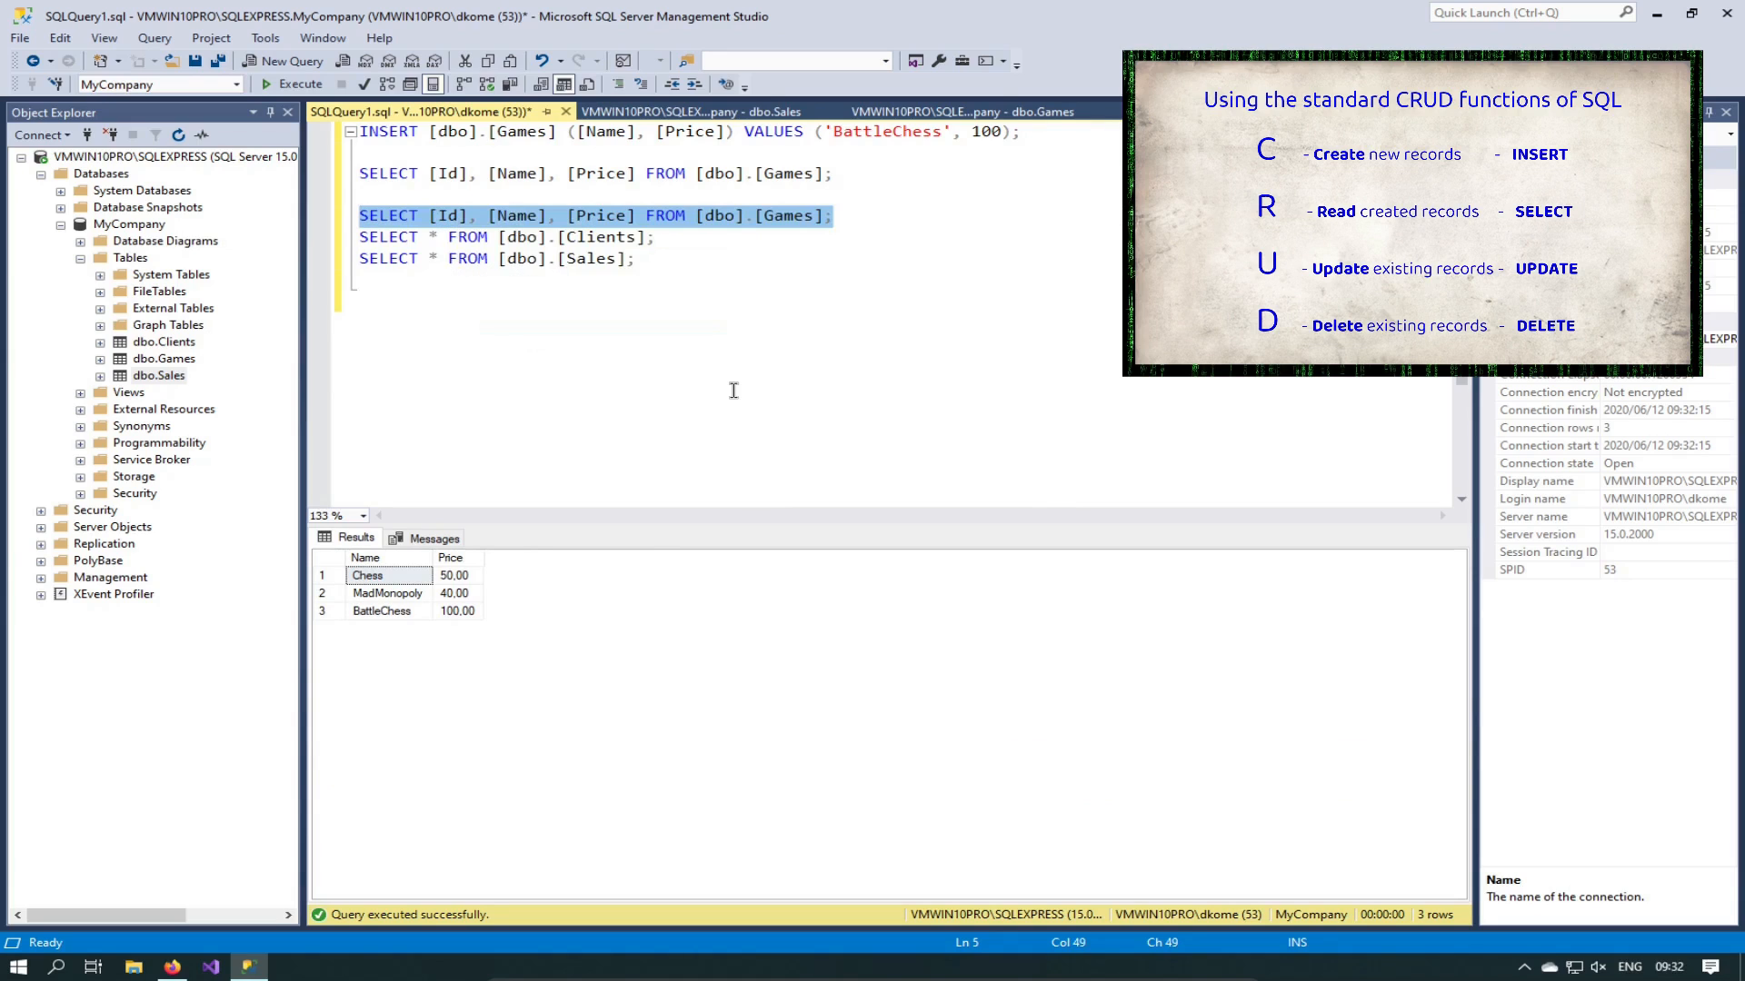
key("F5")
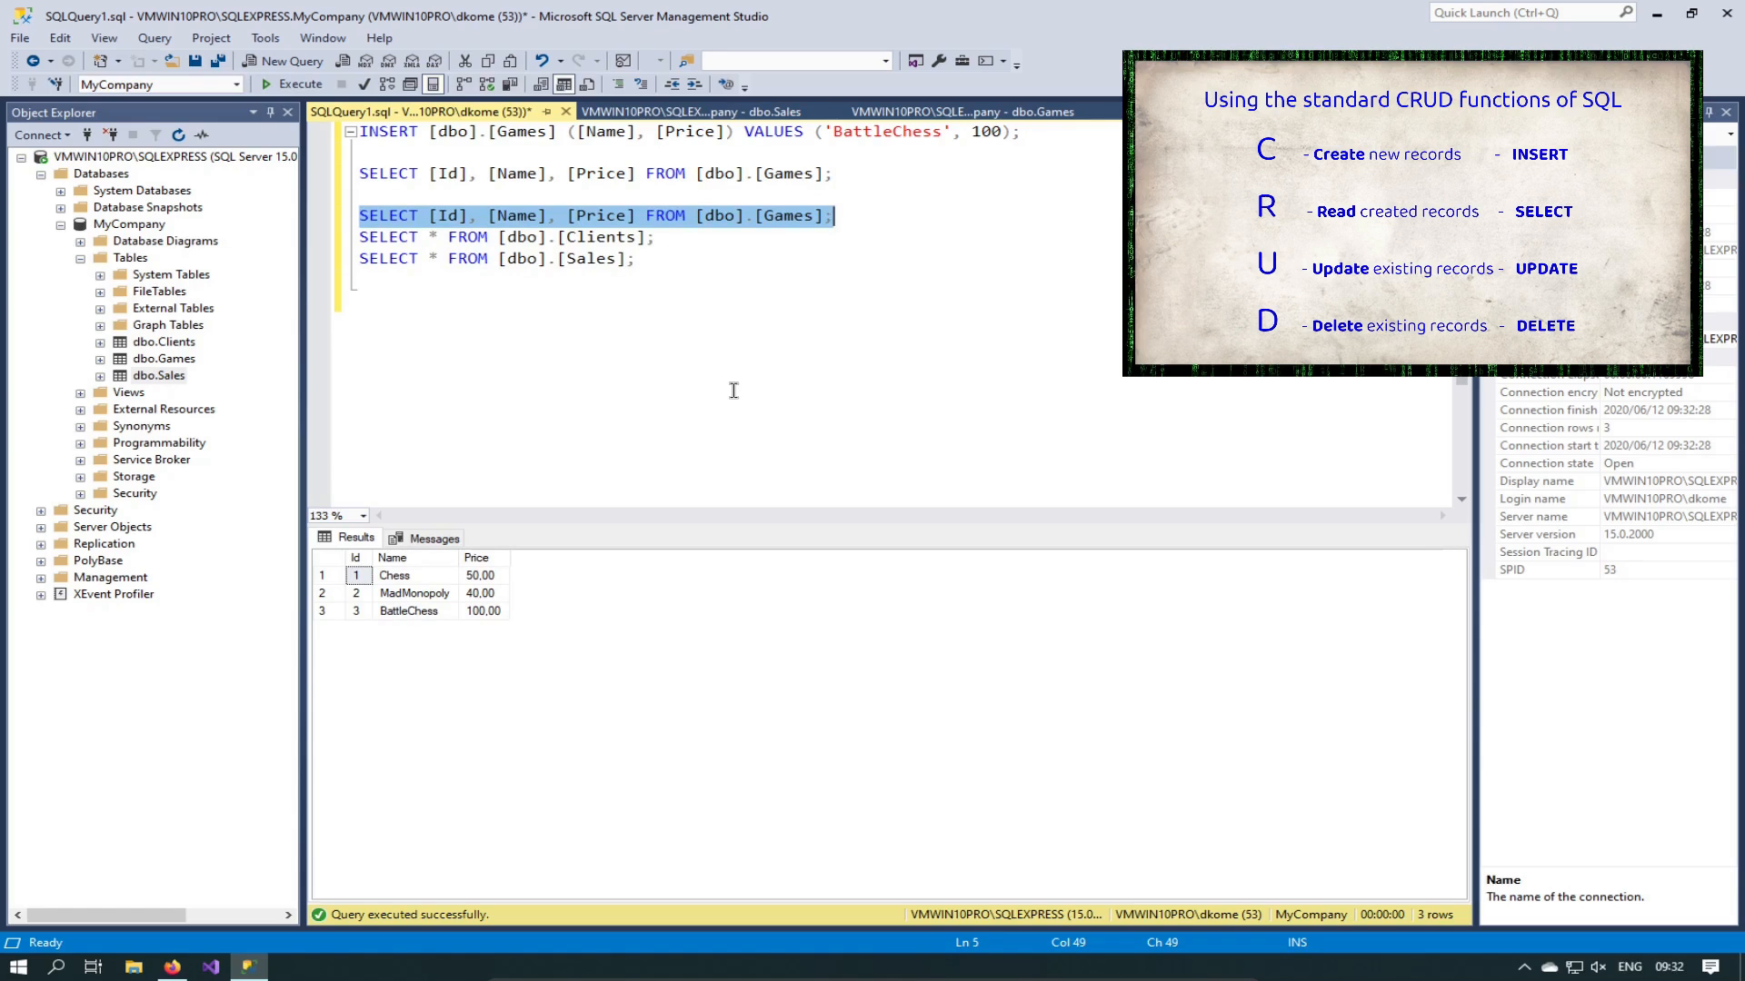
key("Home")
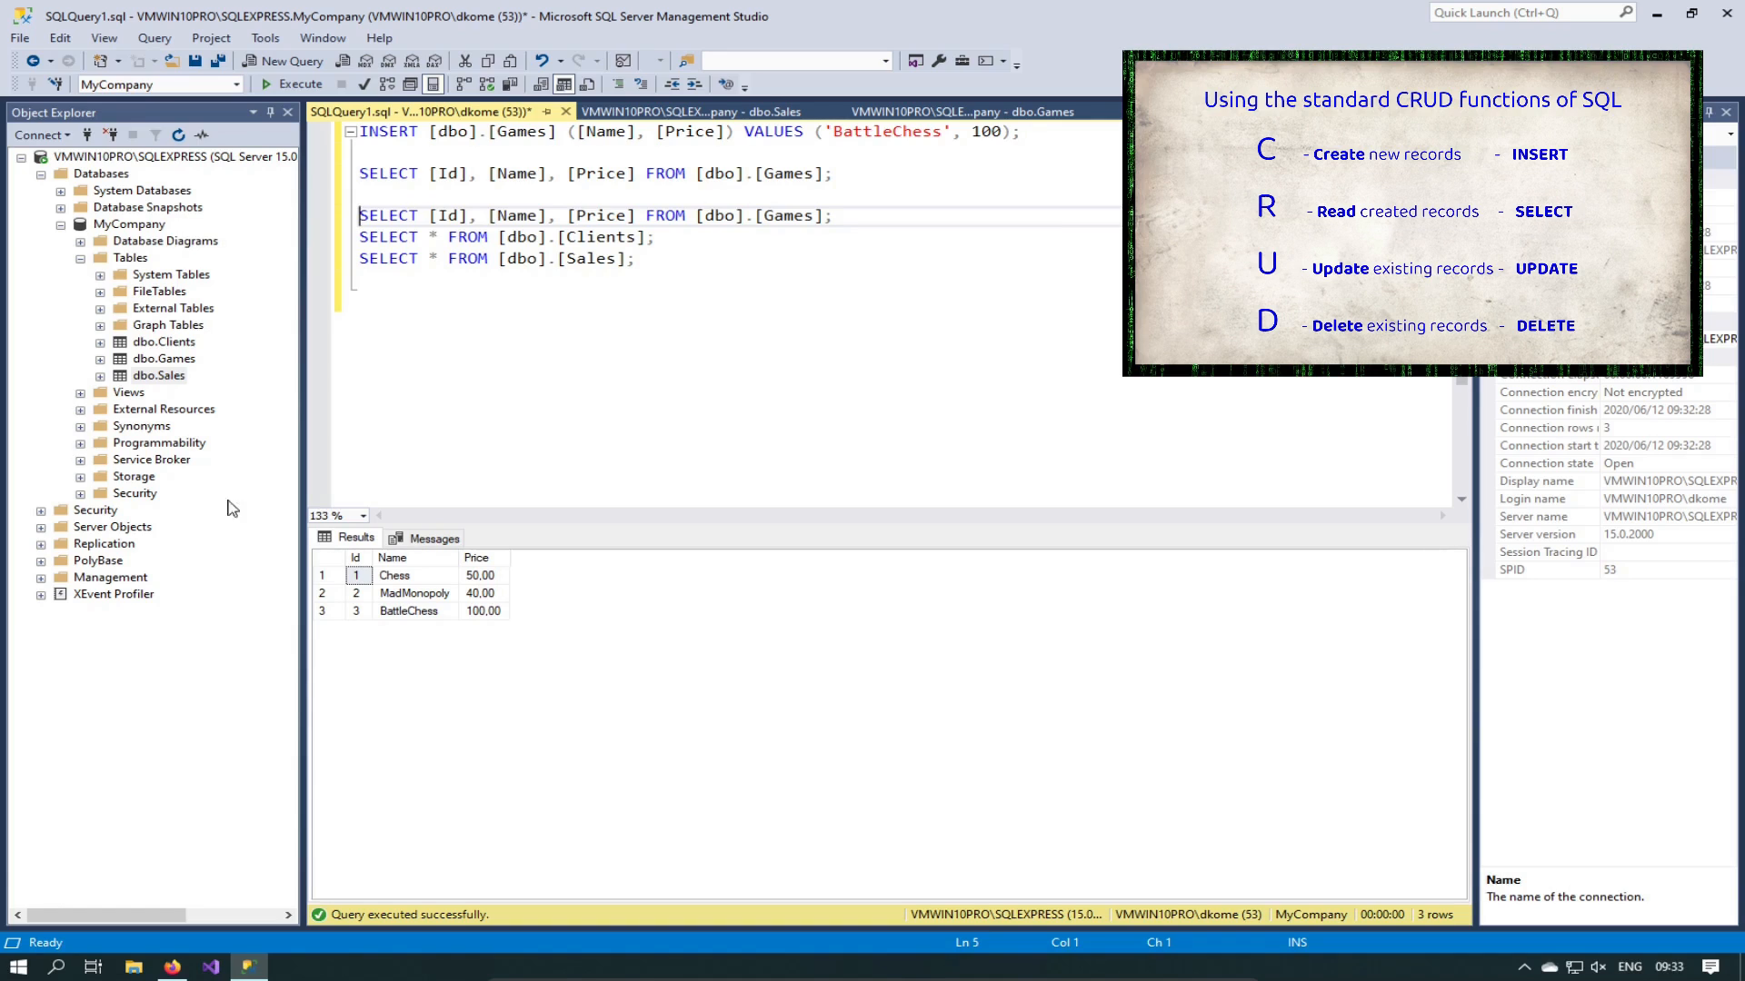
Step: Check the Chess price in the results and open the Games table rows for editing
left_click(480, 578)
left_click(654, 335)
left_click_drag(849, 218, 358, 216)
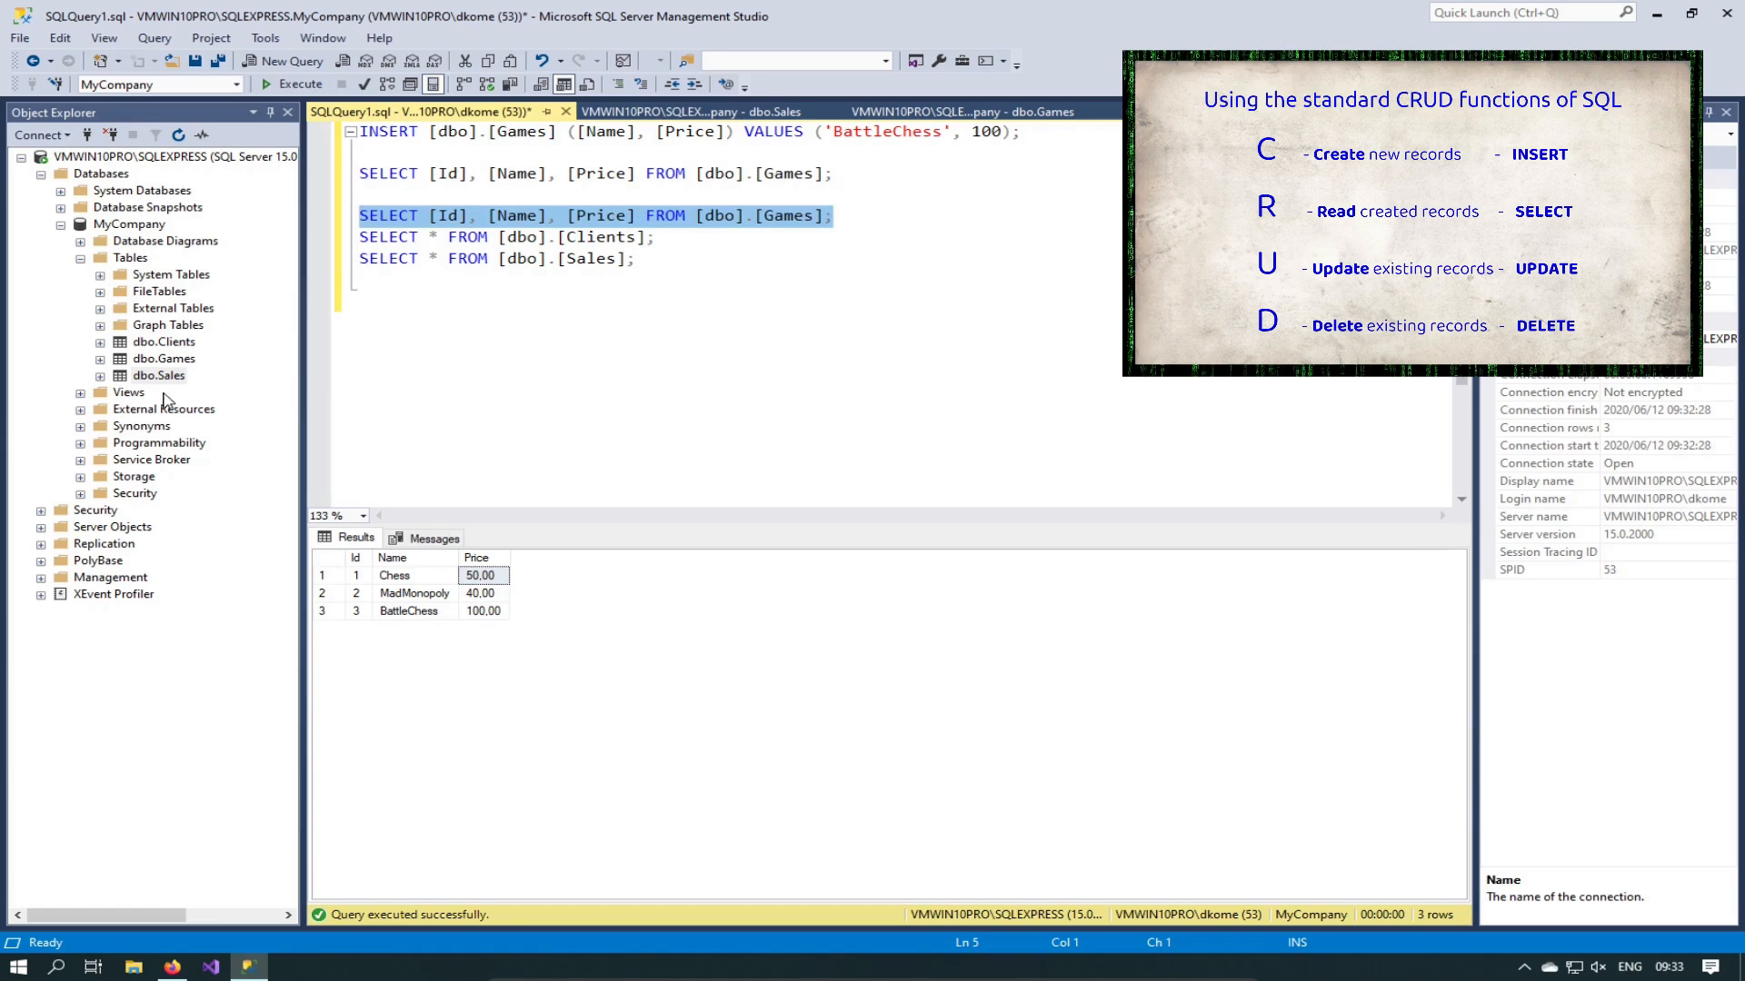
left_click(162, 361)
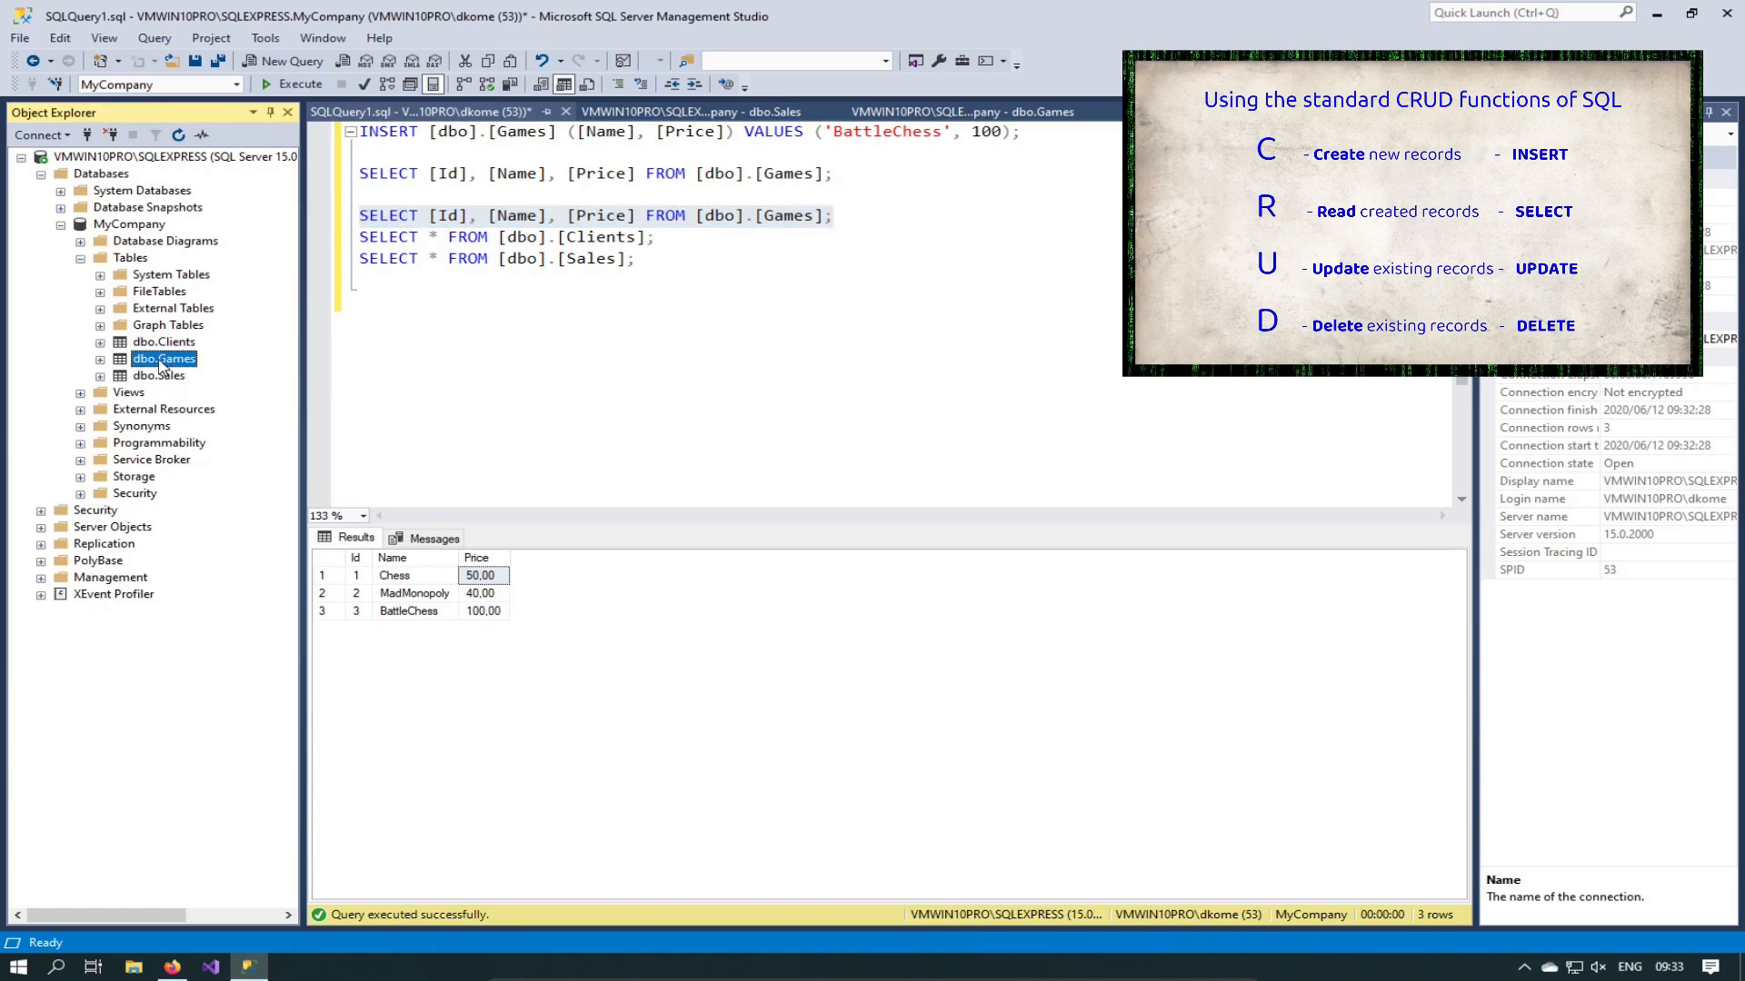
right_click(162, 364)
left_click(278, 436)
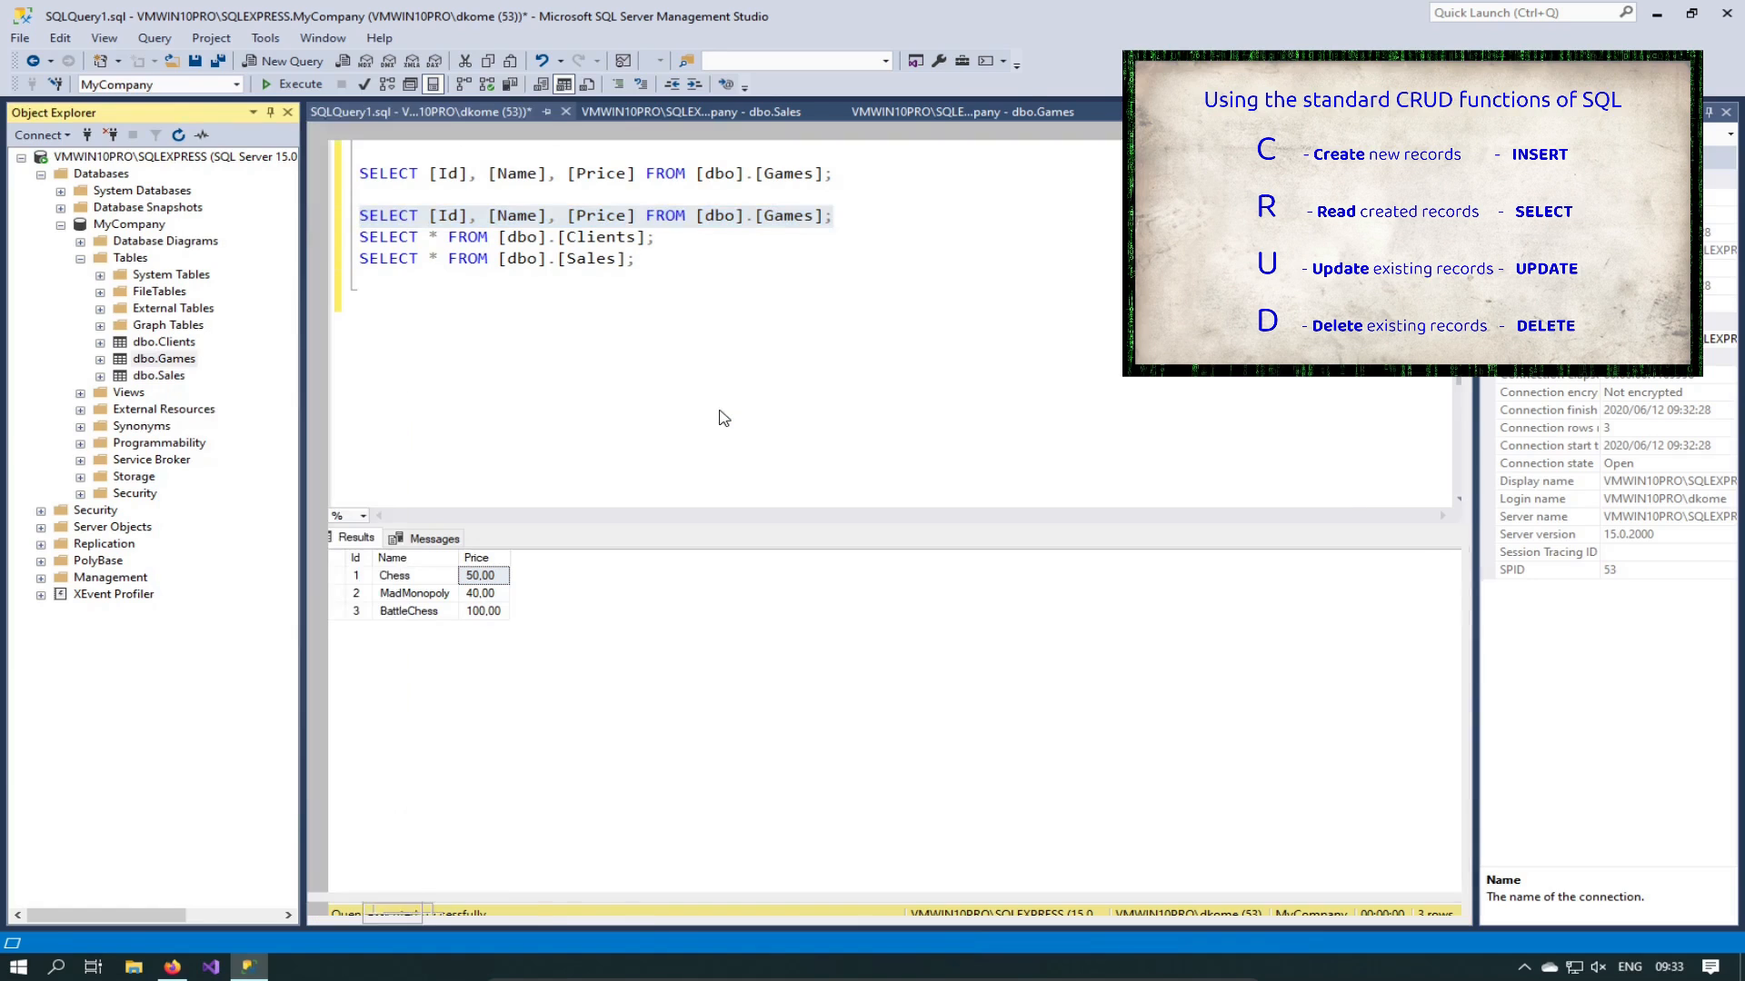
key("Tab")
key("Tab")
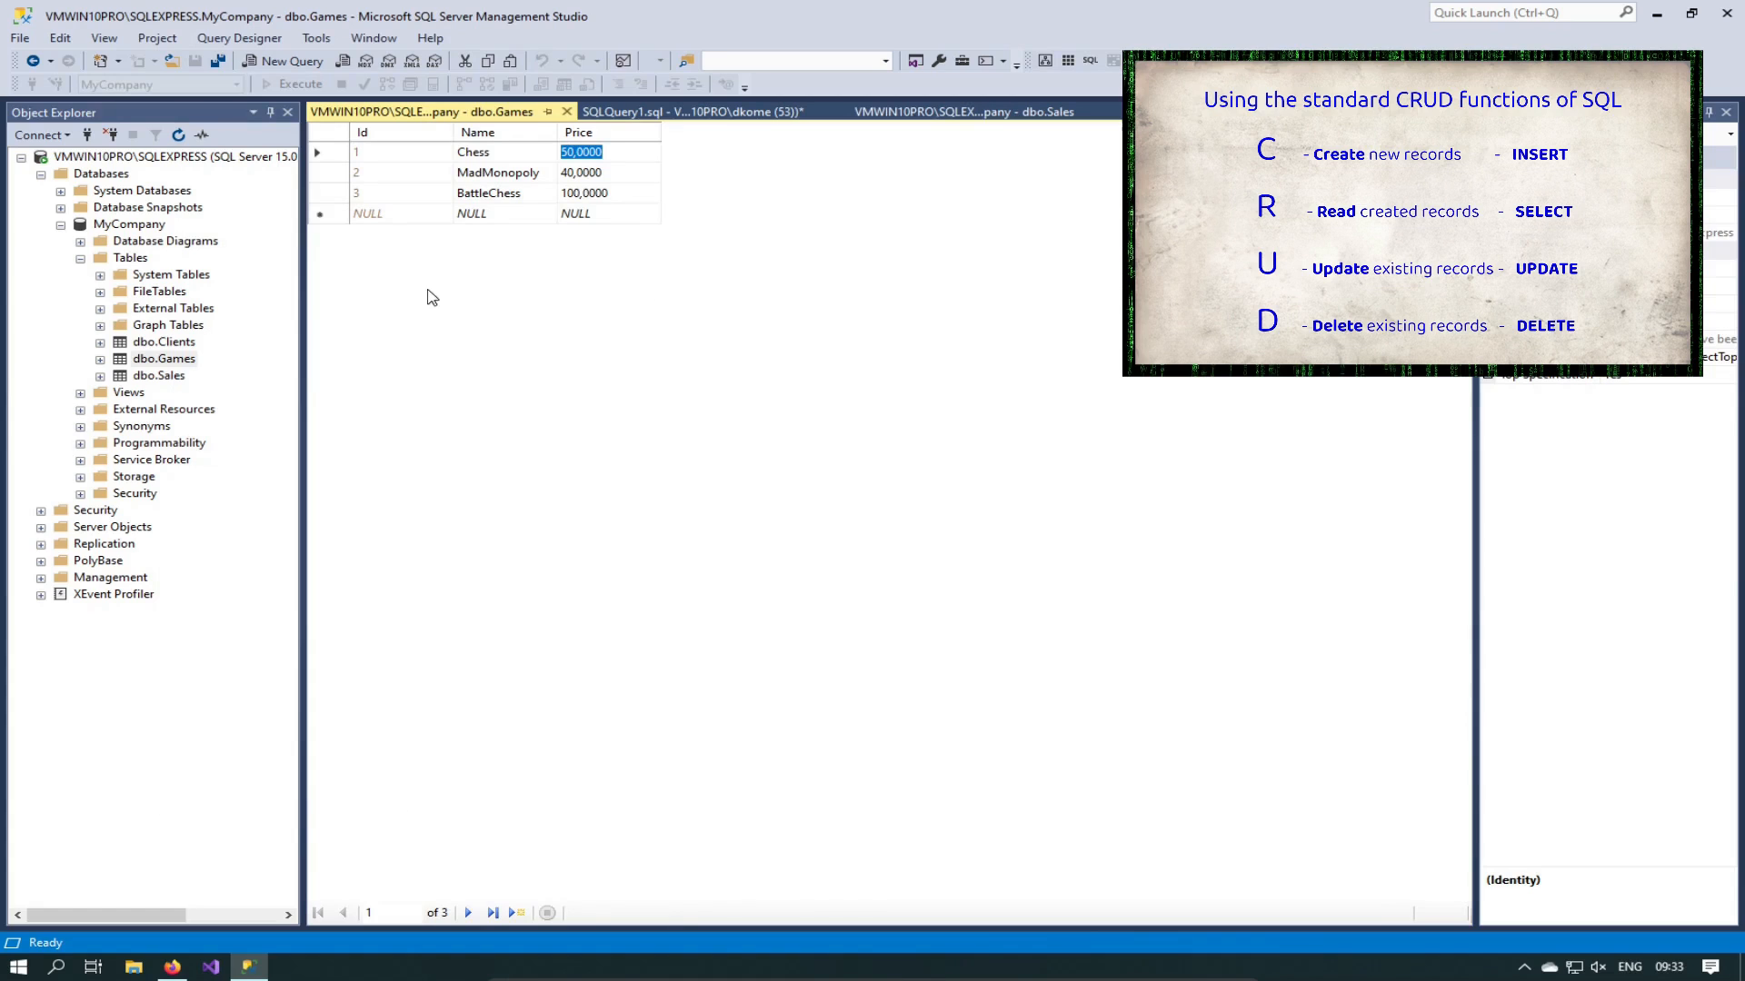
Step: On a new line below the Sales query, type UPDATE [dbo].[Games], picking Games from IntelliSense
left_click(586, 111)
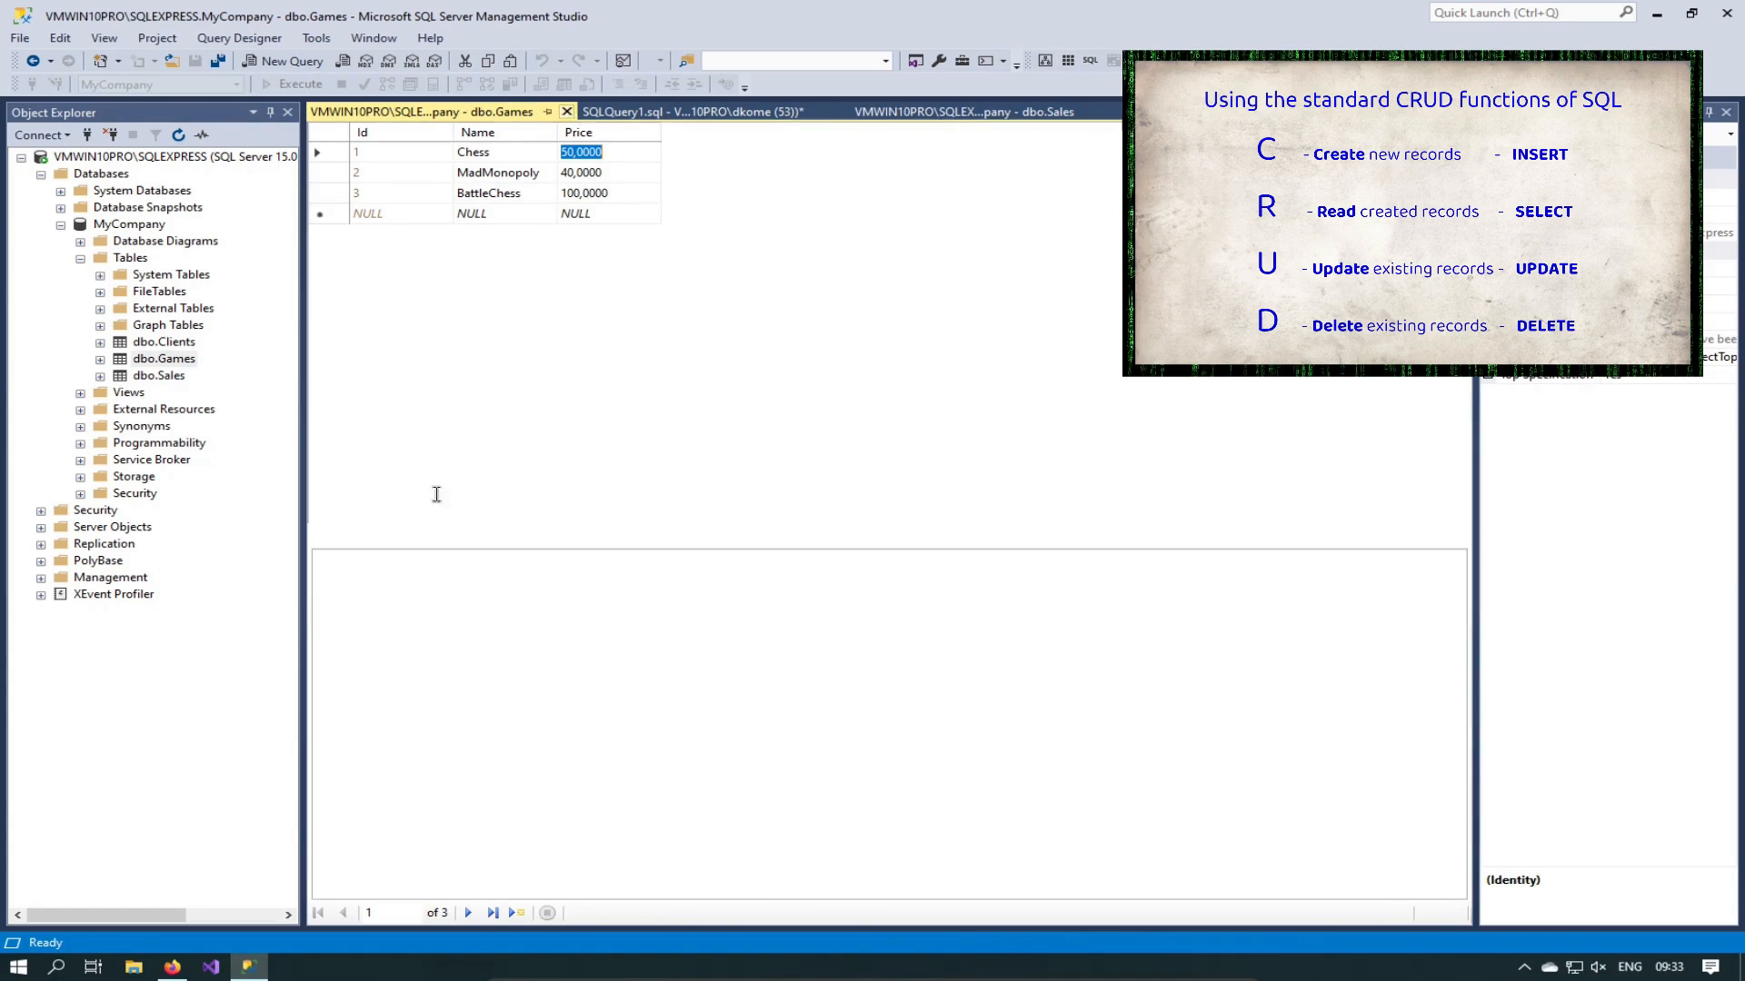
left_click(636, 260)
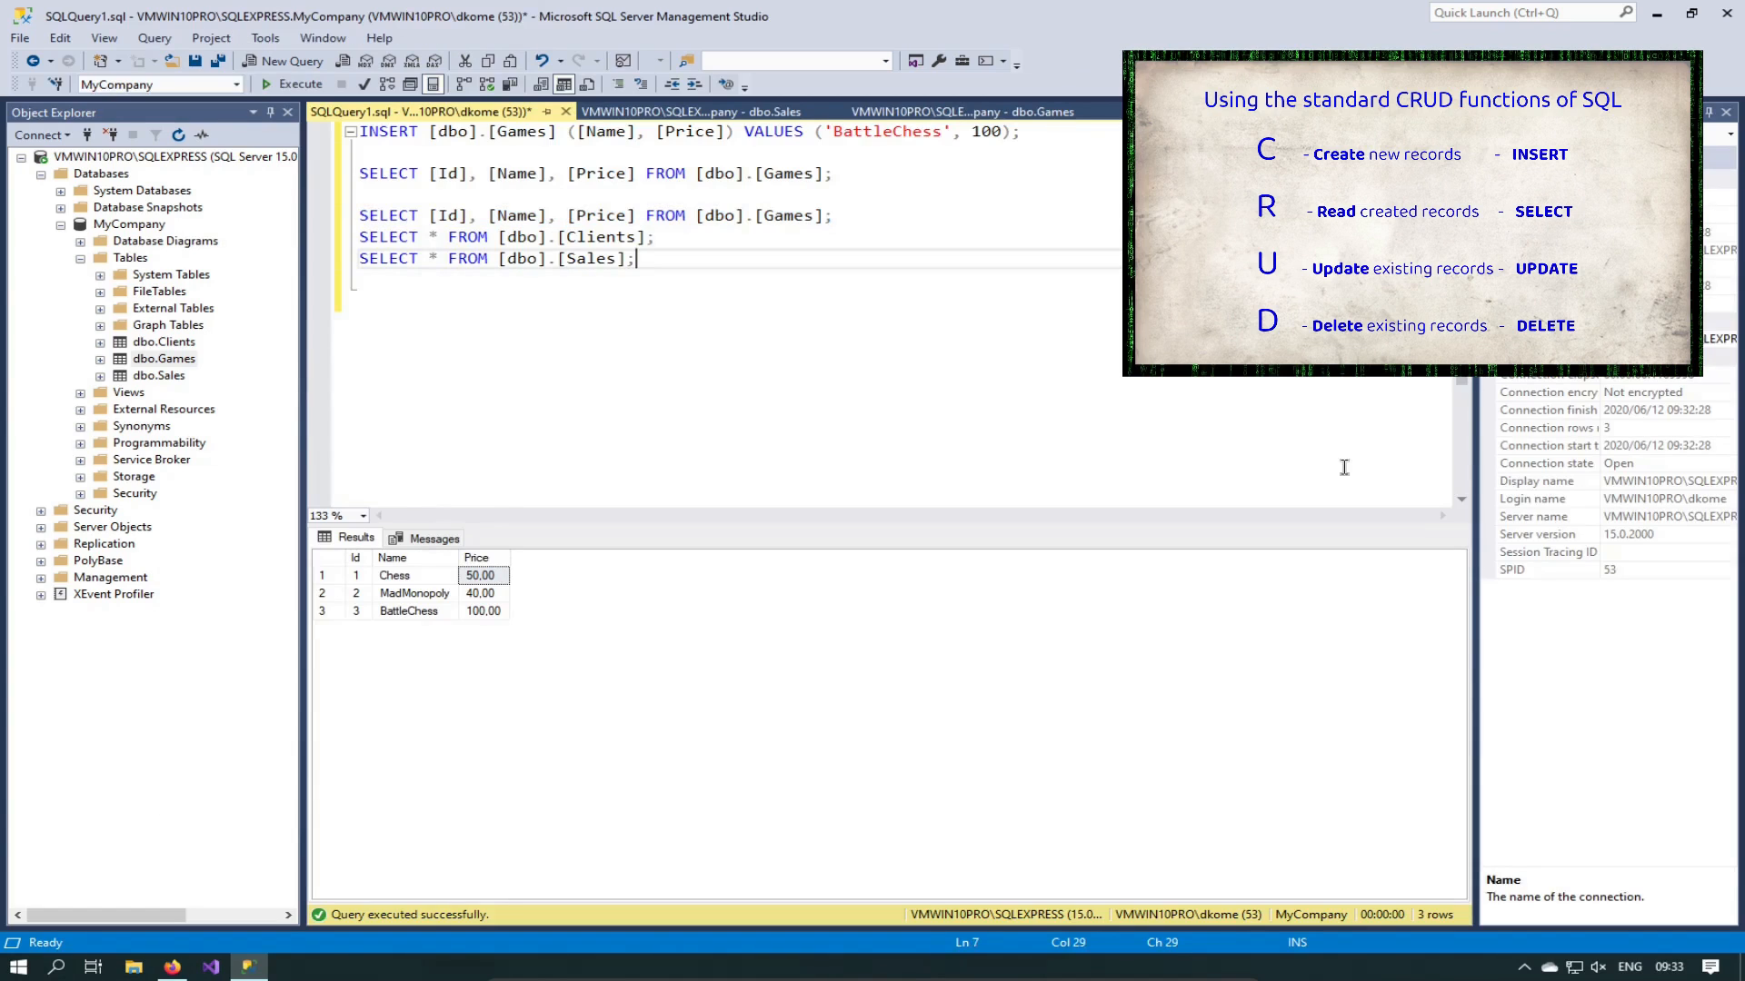
key("Return")
key("Return")
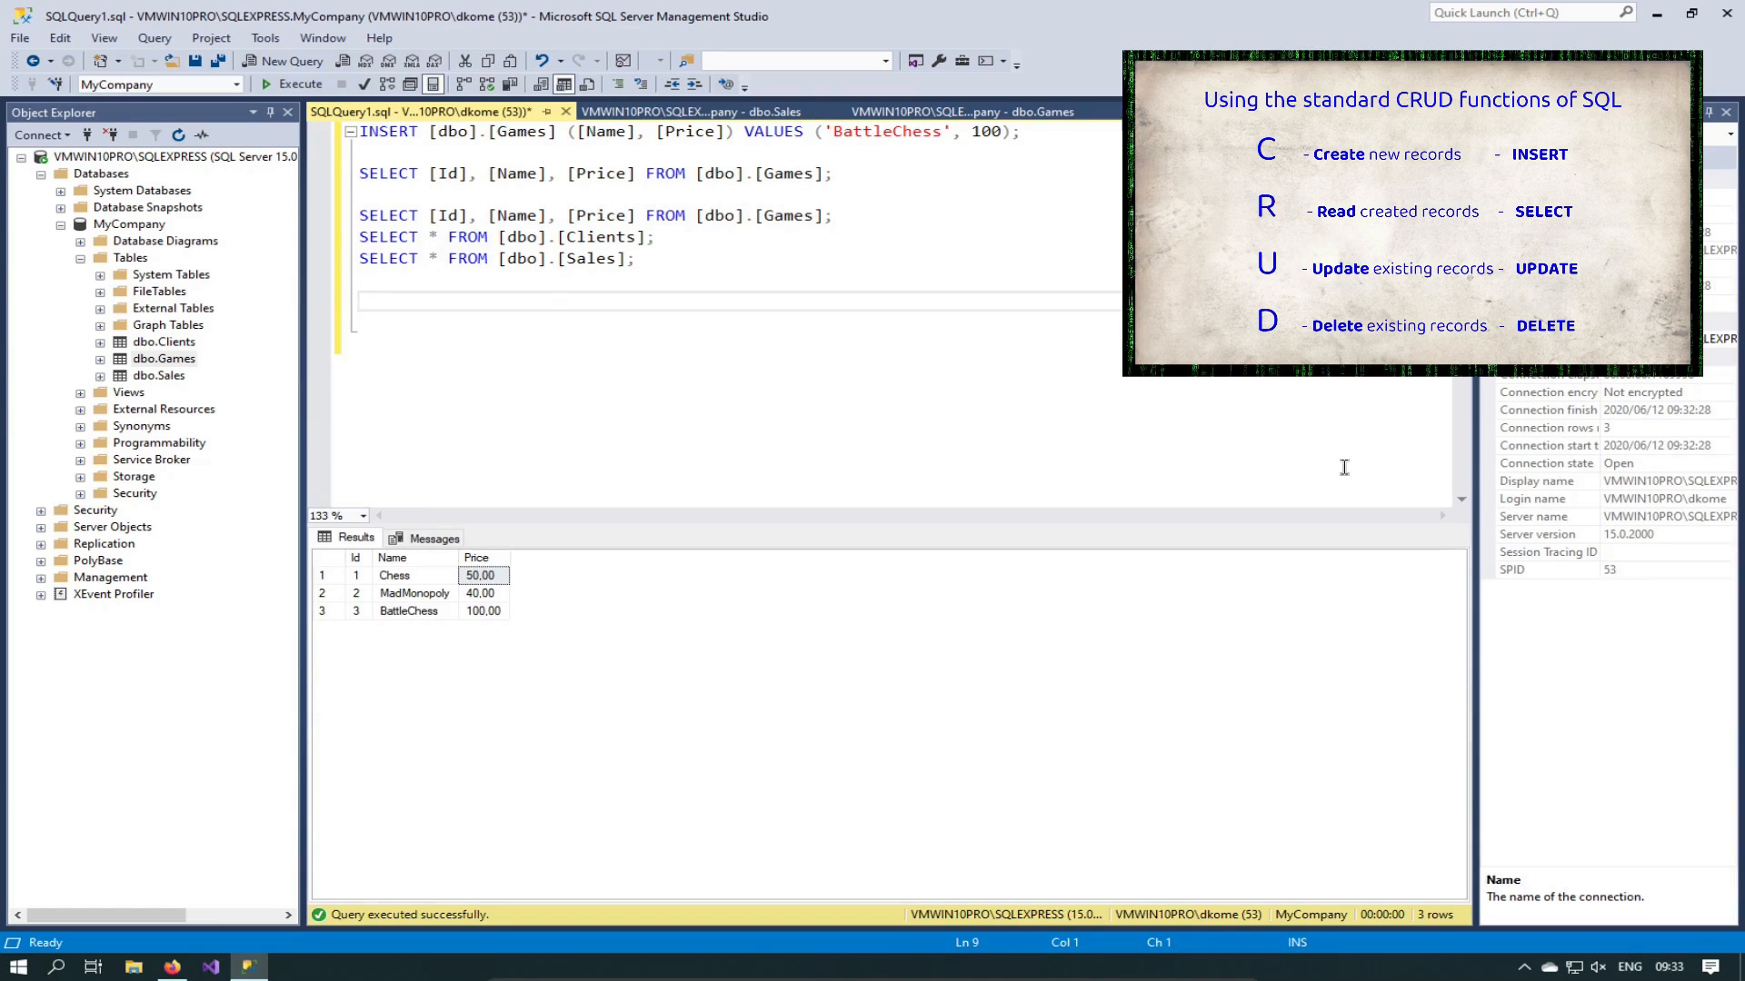
type("UPDATE []")
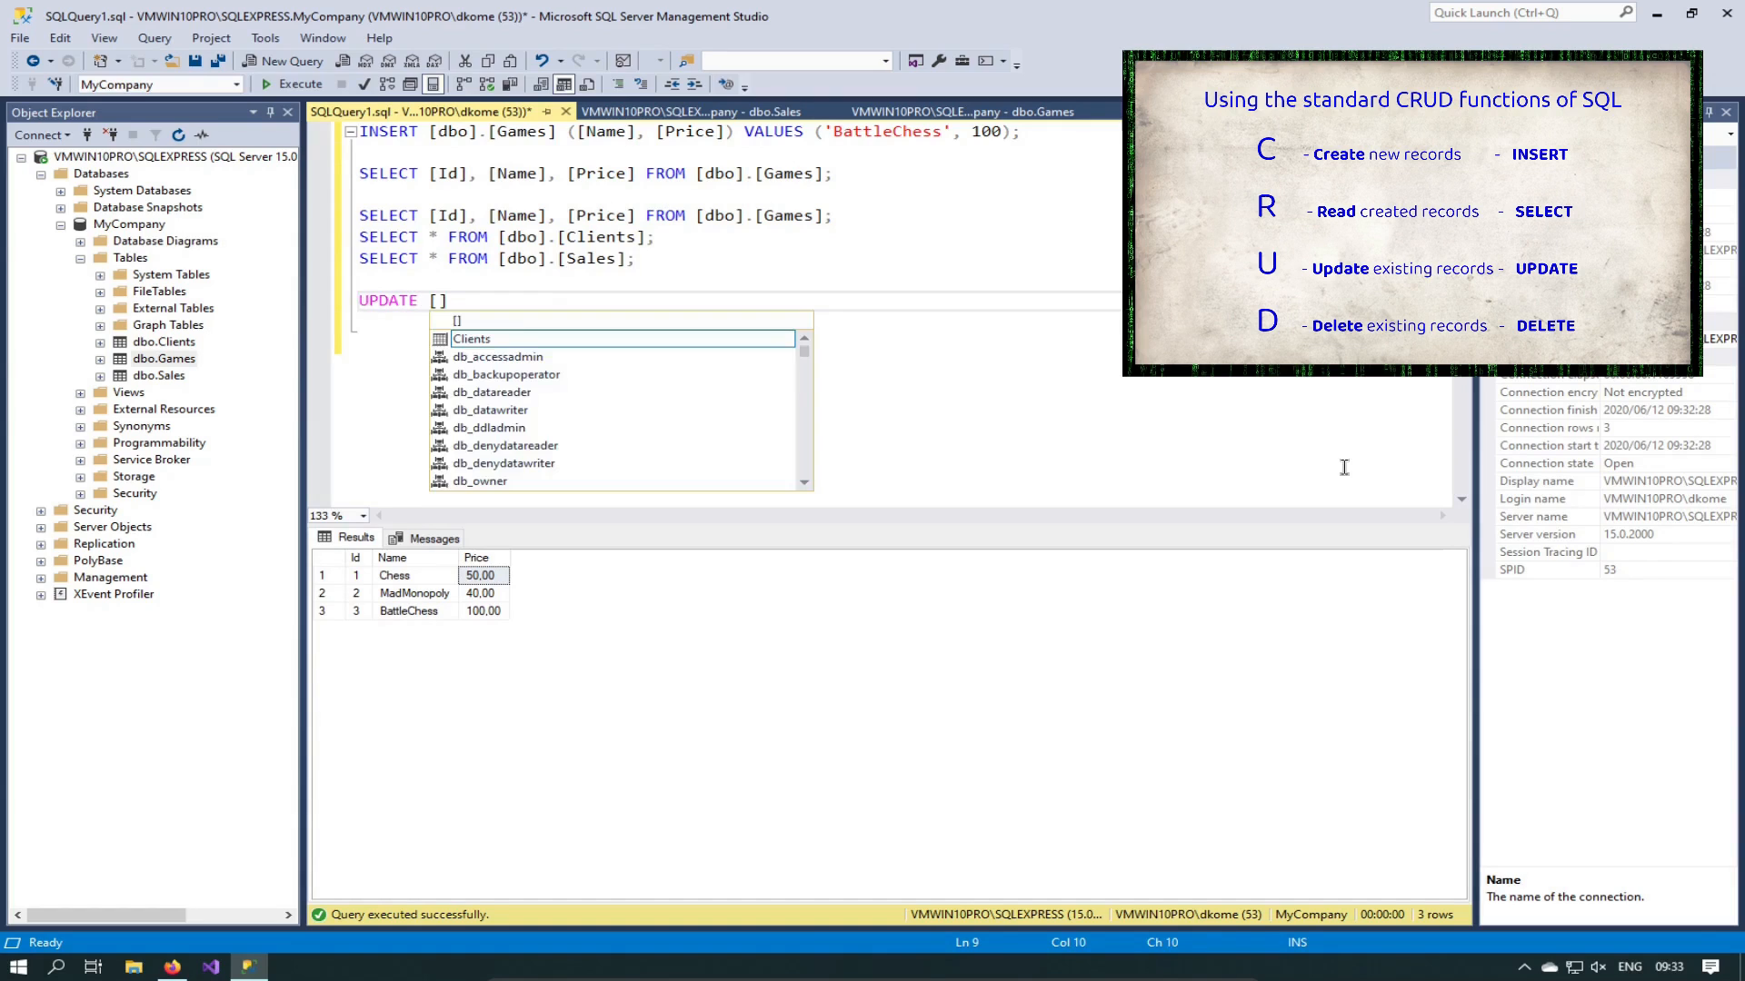
key("Left")
type("dbo")
key("Right")
type(".[")
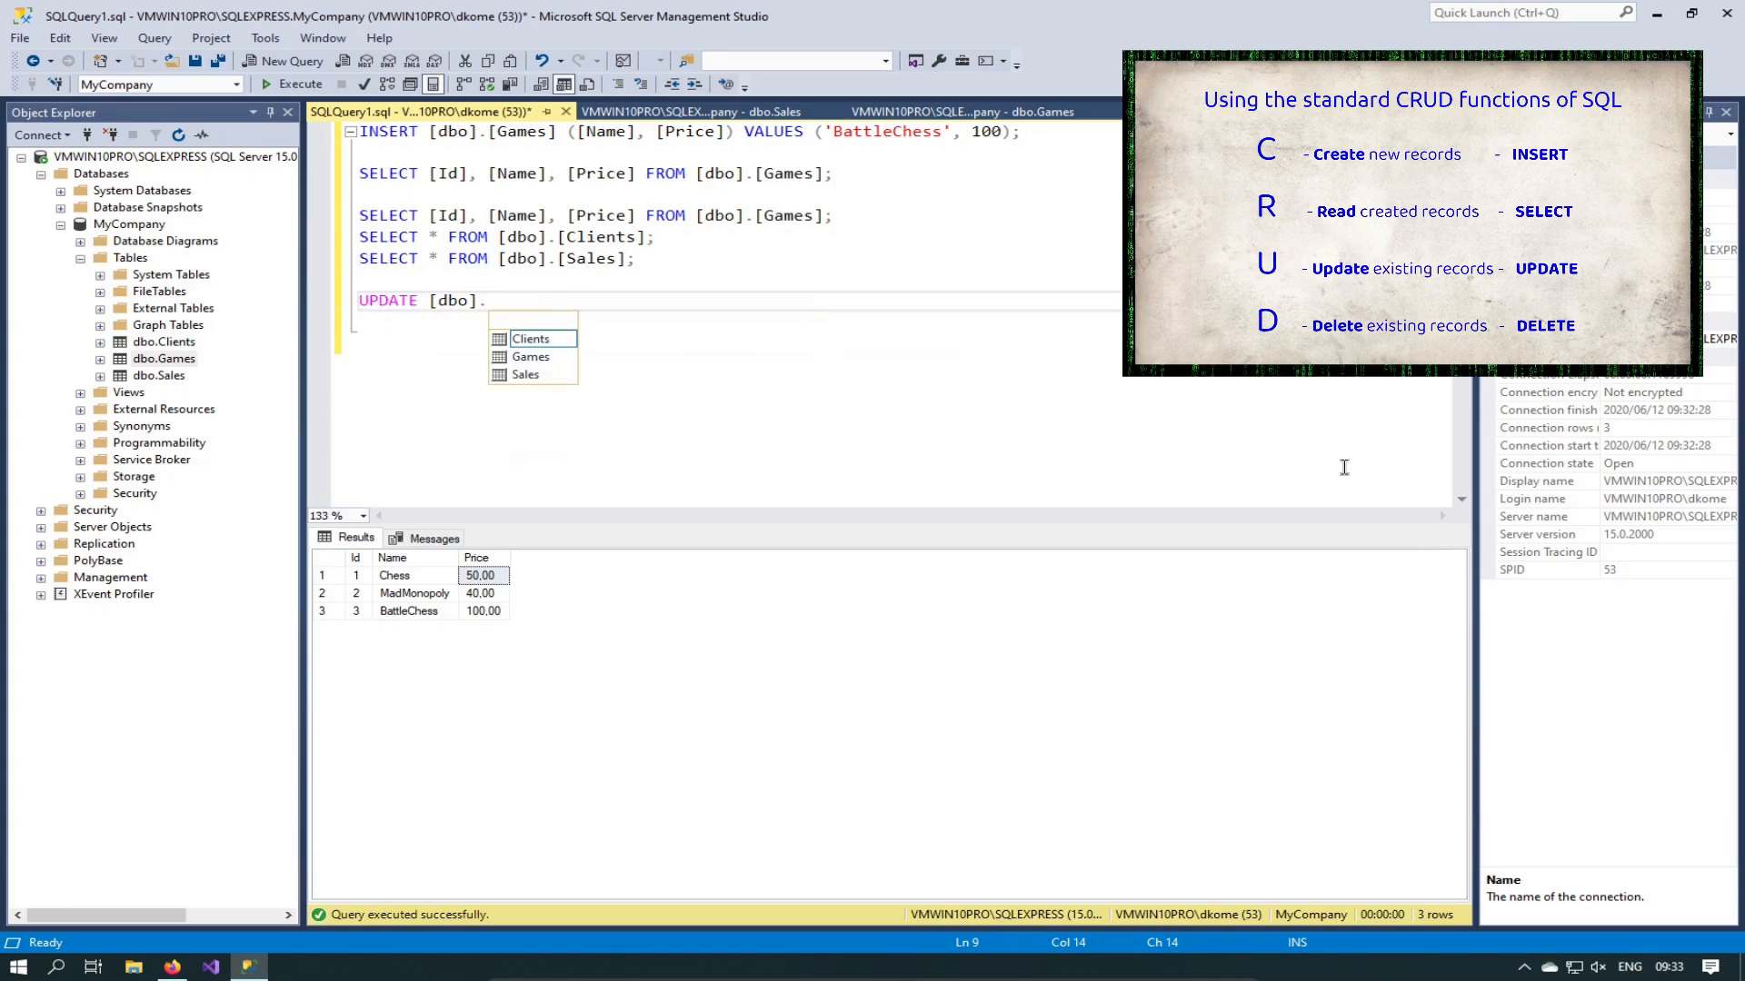
key("Down")
key("Down")
key("Down")
key("Up")
key("Tab")
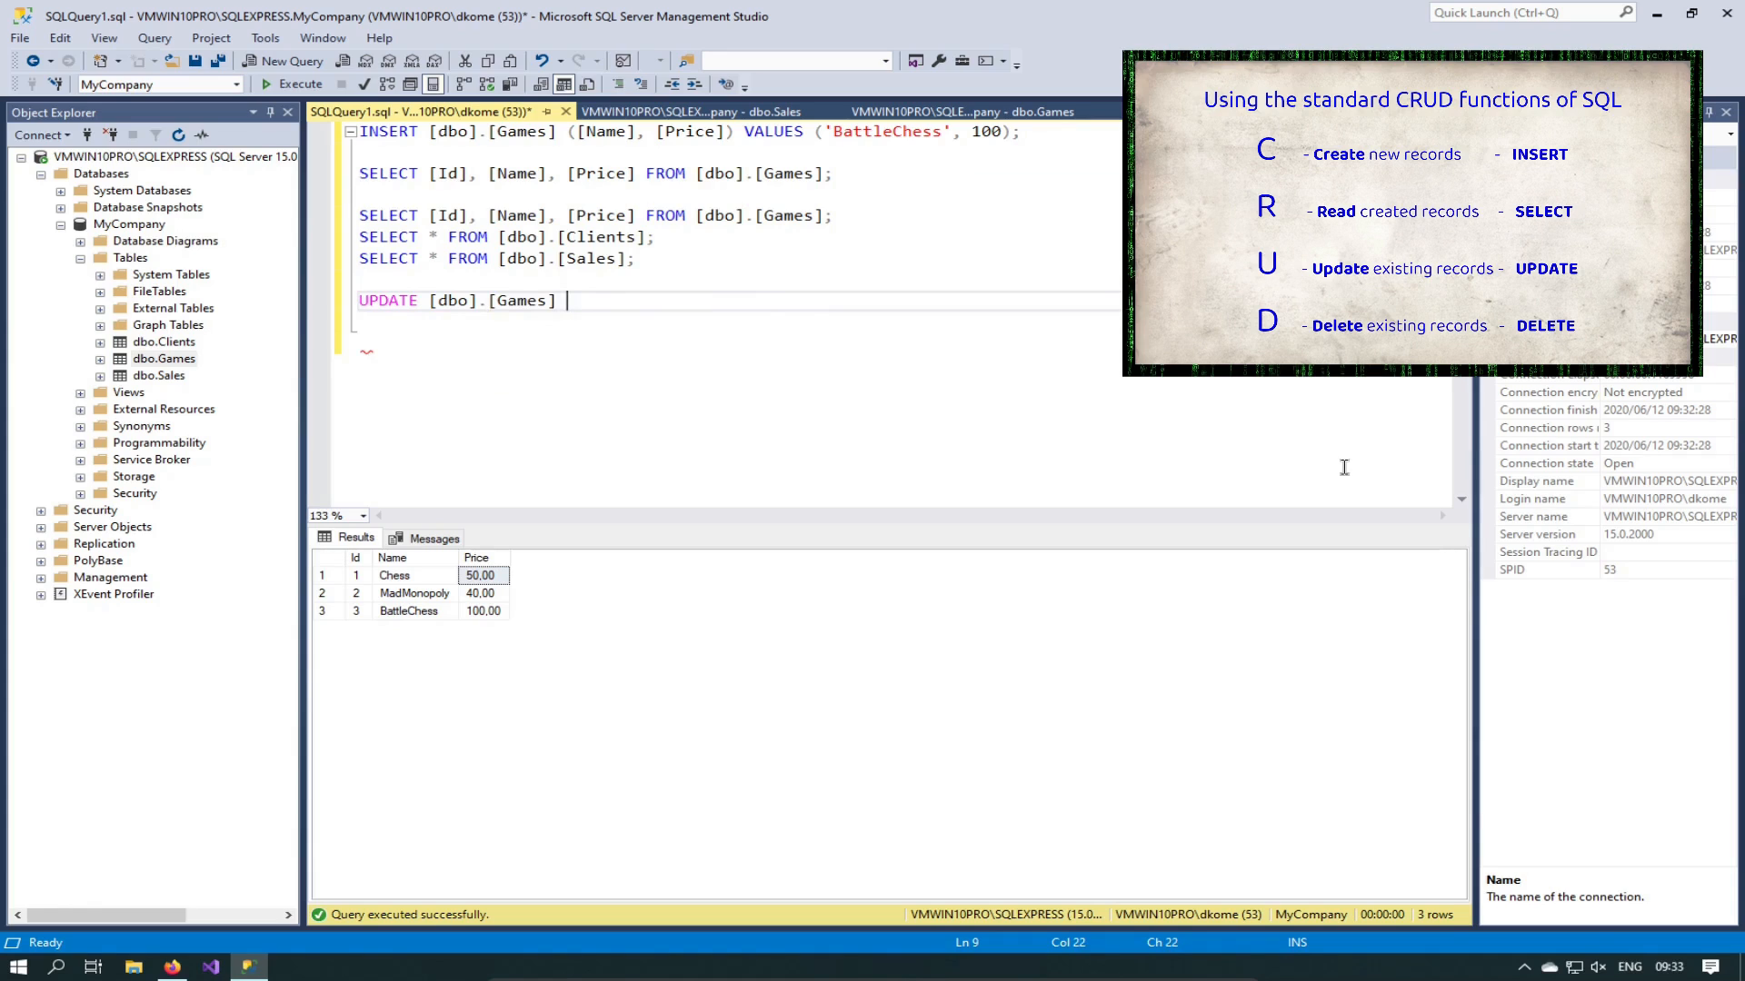
Step: Finish the statement with SET [Price]=55 and select the Games SELECT line above it
type("SET")
type(" [")
type("Pric")
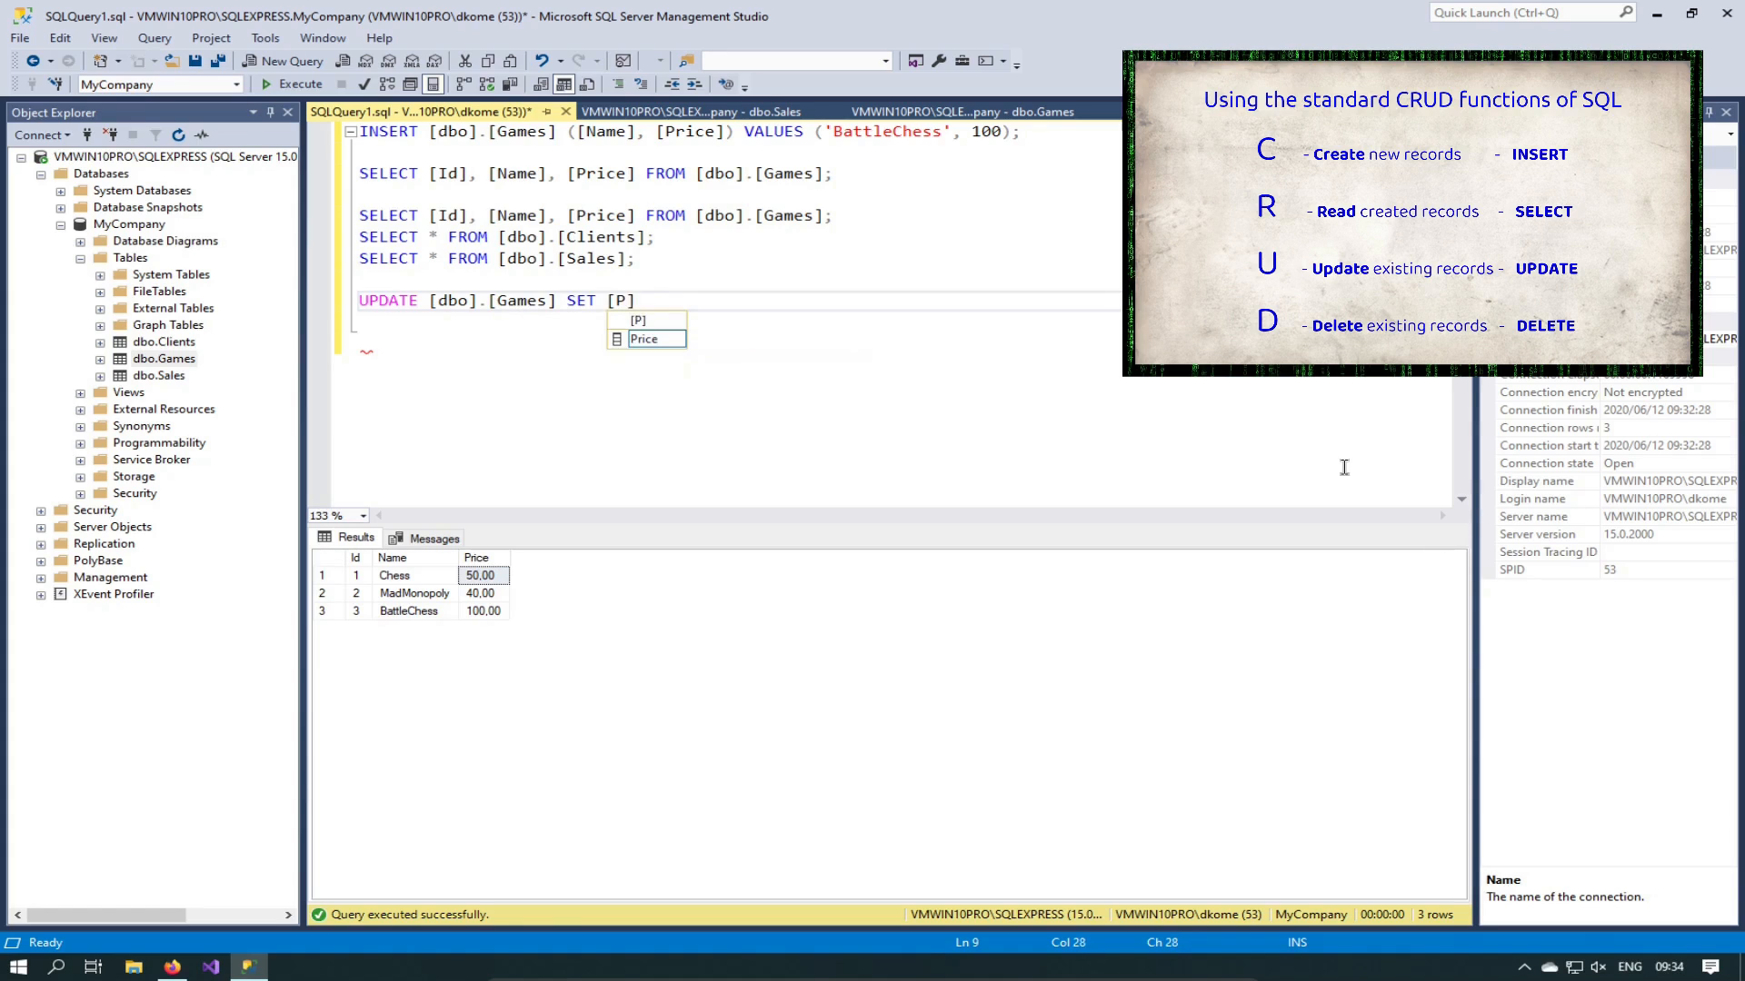
type("e]")
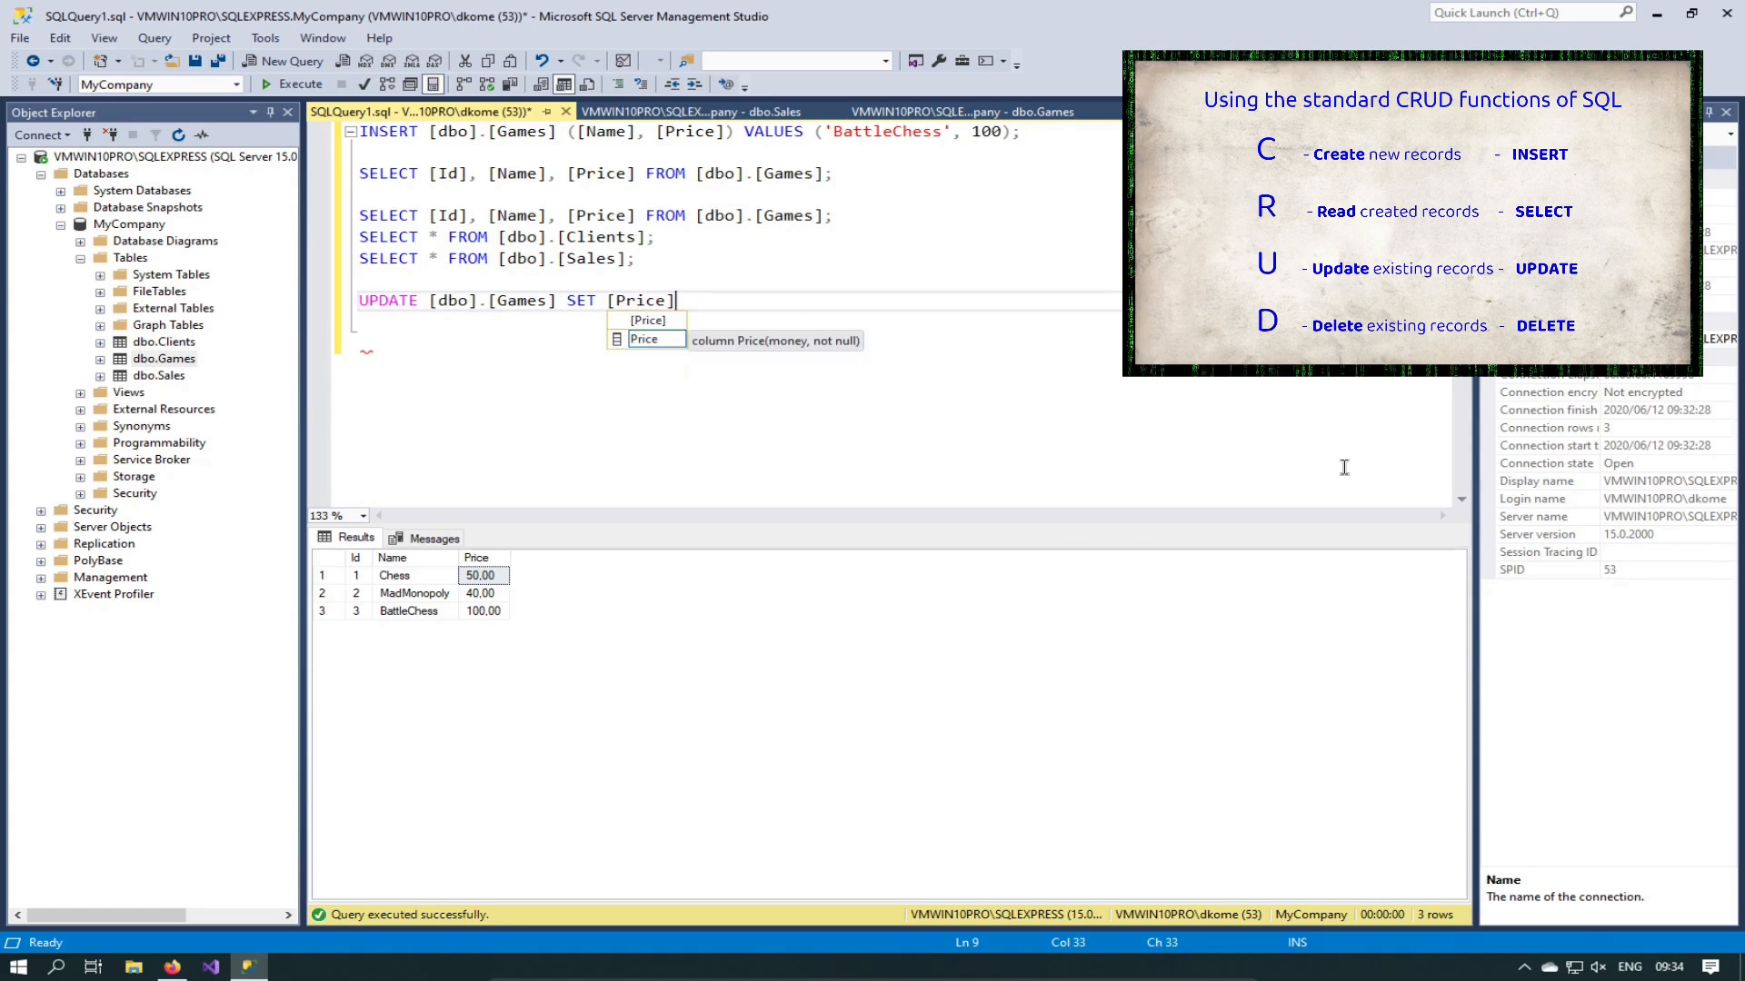
type("=")
key("Left")
type("dfsdf")
key("BackSpace")
key("BackSpace")
key("BackSpace")
key("BackSpace")
key("BackSpace")
key("BackSpace")
type("55")
key("Home")
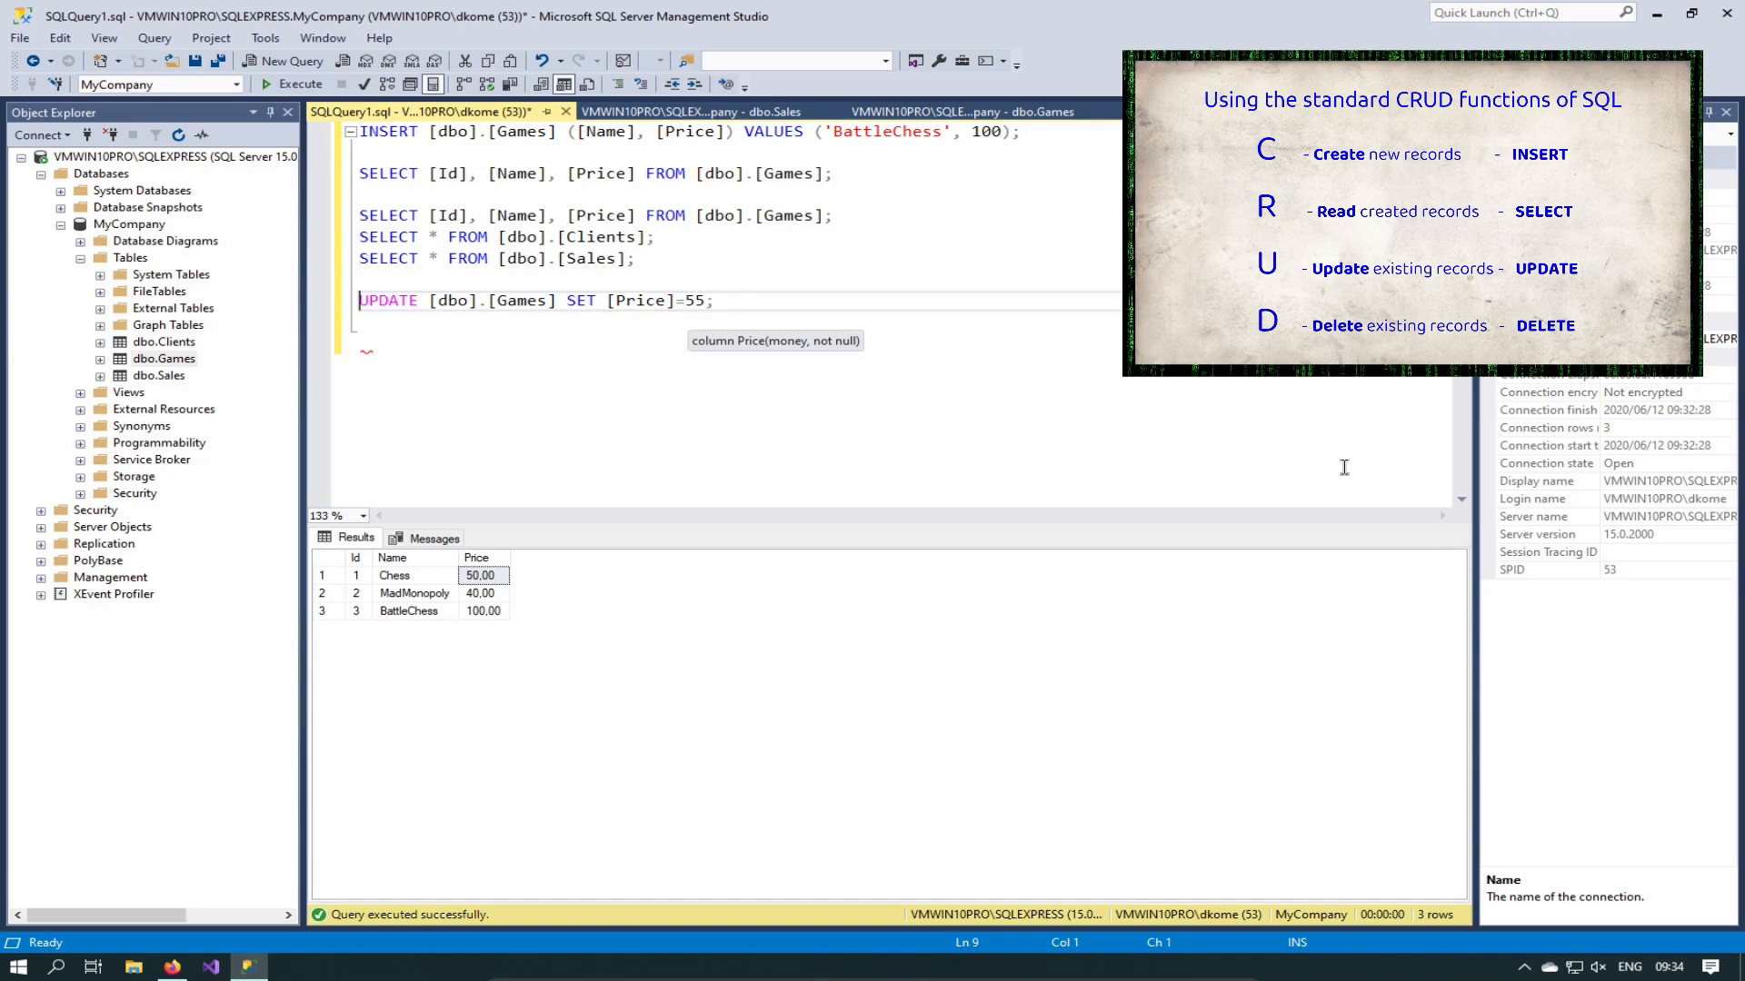
key("Up")
key("Up")
key("Up")
key("Up")
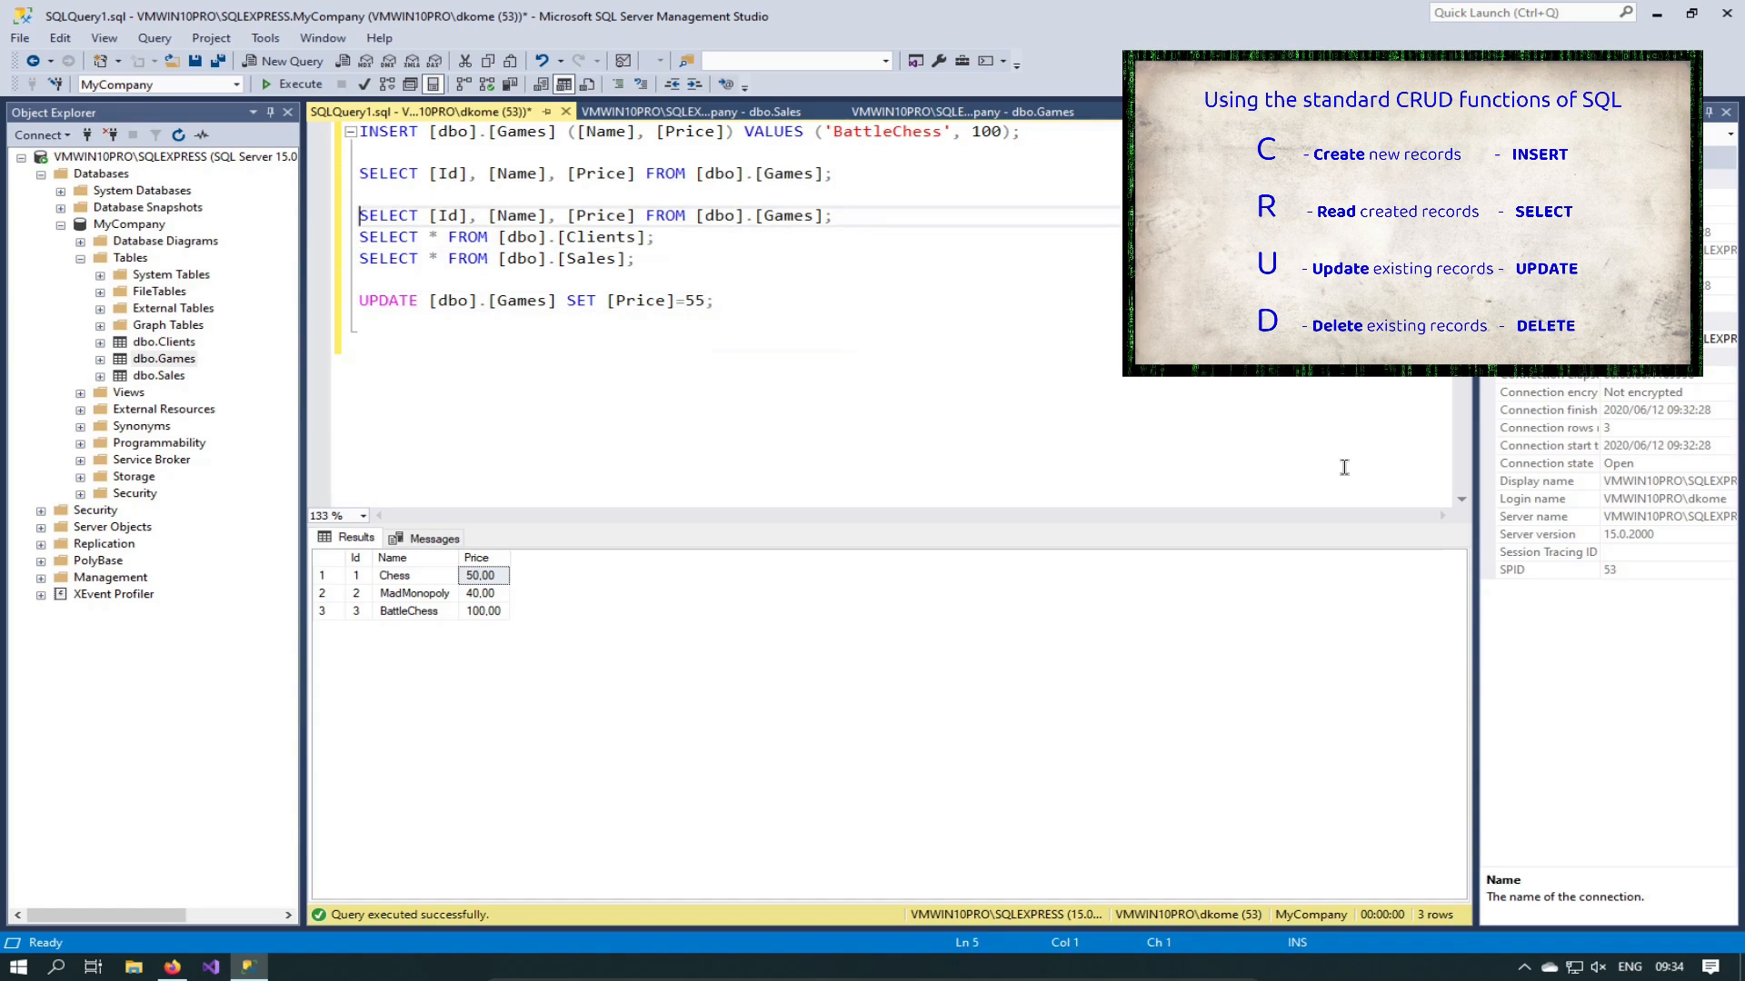
key("shift+End")
key("ctrl+c")
Step: Relocate the Games SELECT line directly above the UPDATE and run it to list prices
key("Delete")
key("Down")
key("Down")
key("Down")
key("Return")
key("Return")
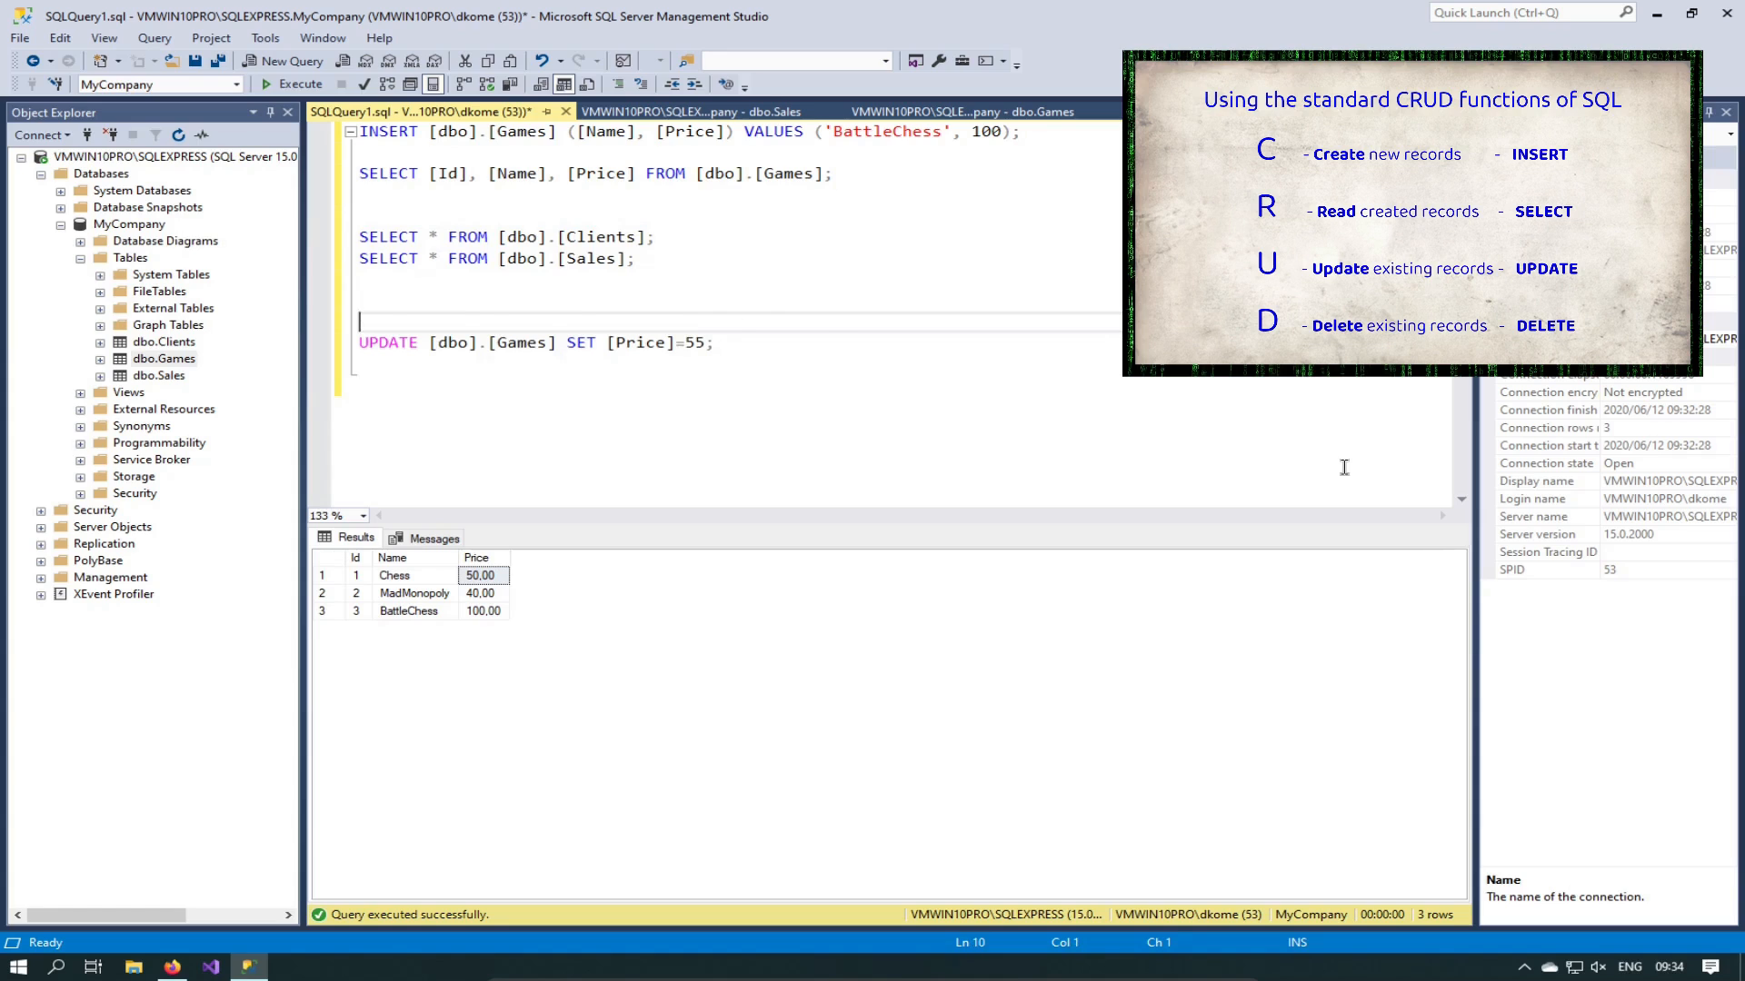
key("ctrl+v")
key("shift+Home")
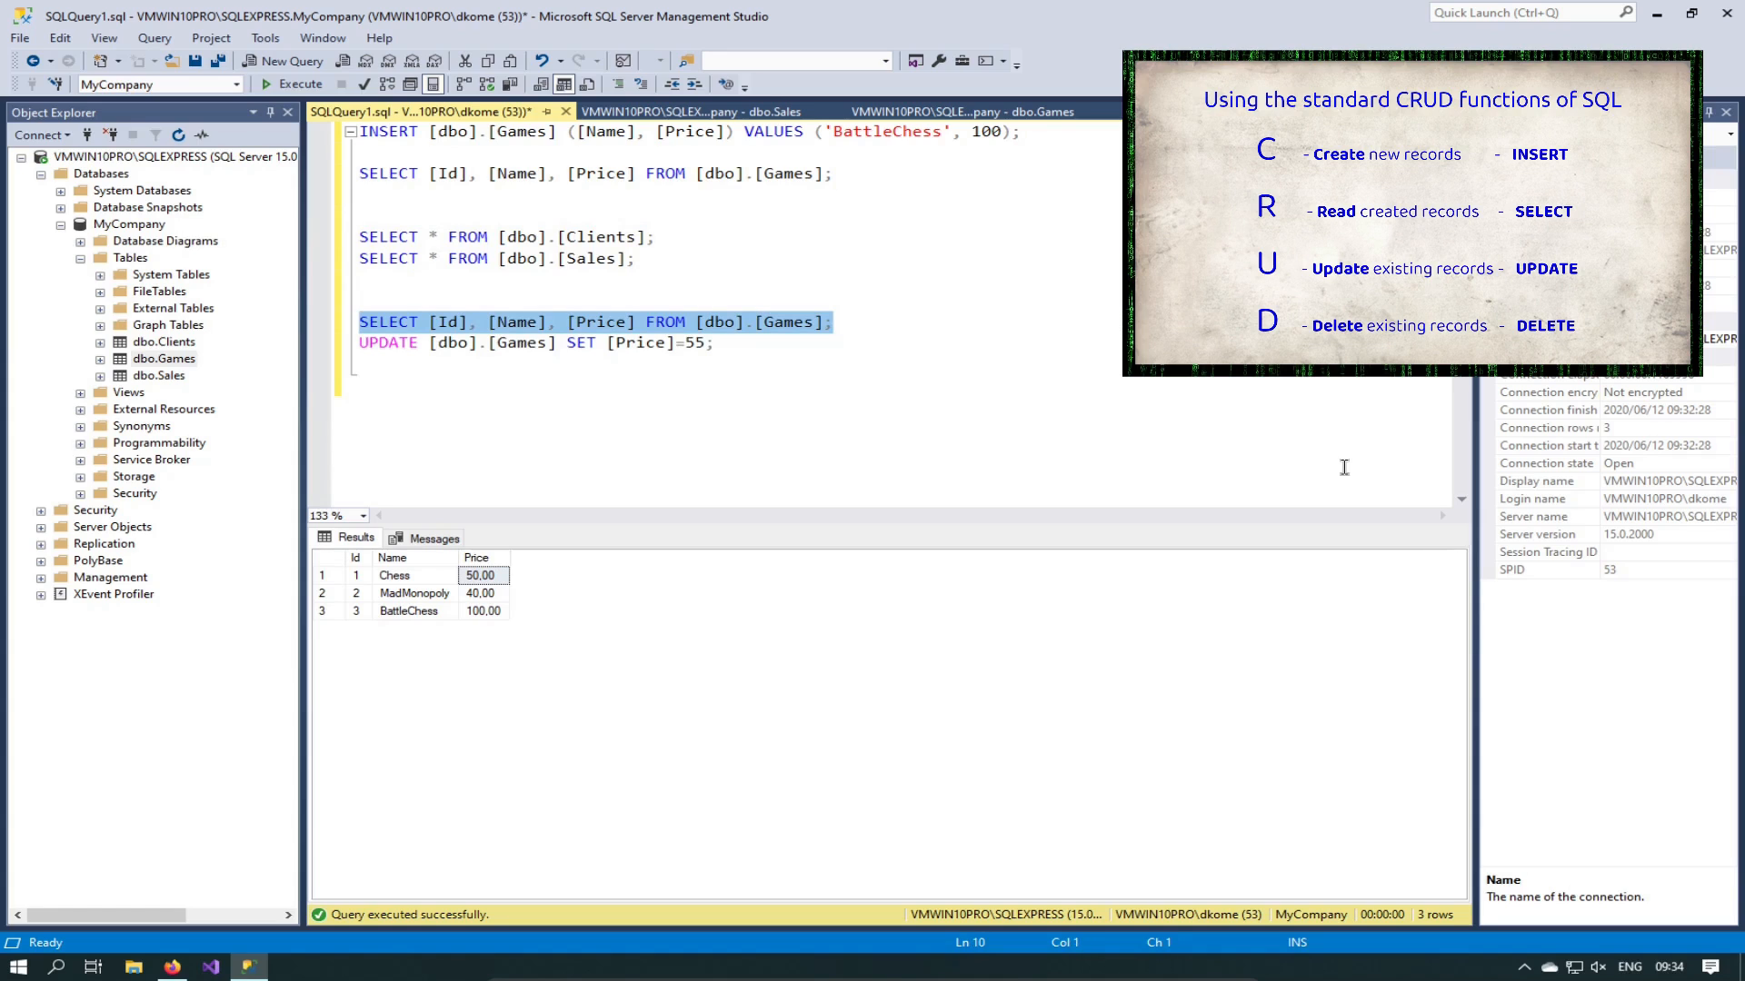
key("F5")
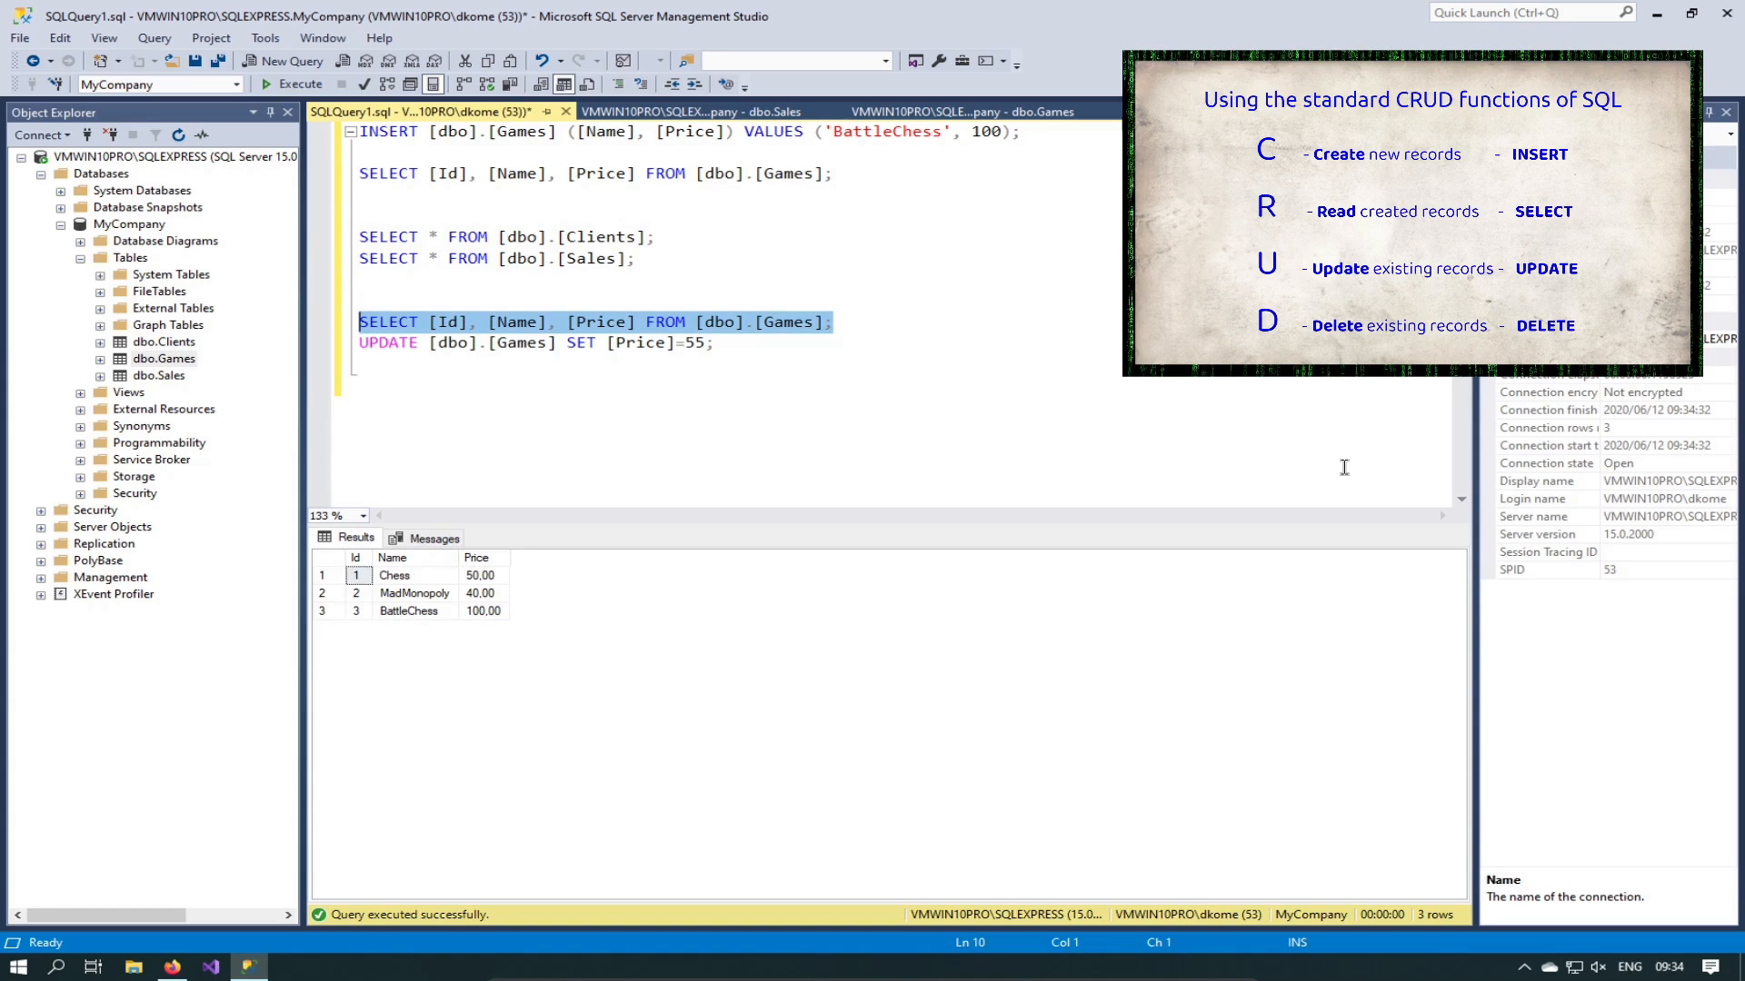
Step: Select the UPDATE statement, then move the cursor along it toward the price value
key("Down")
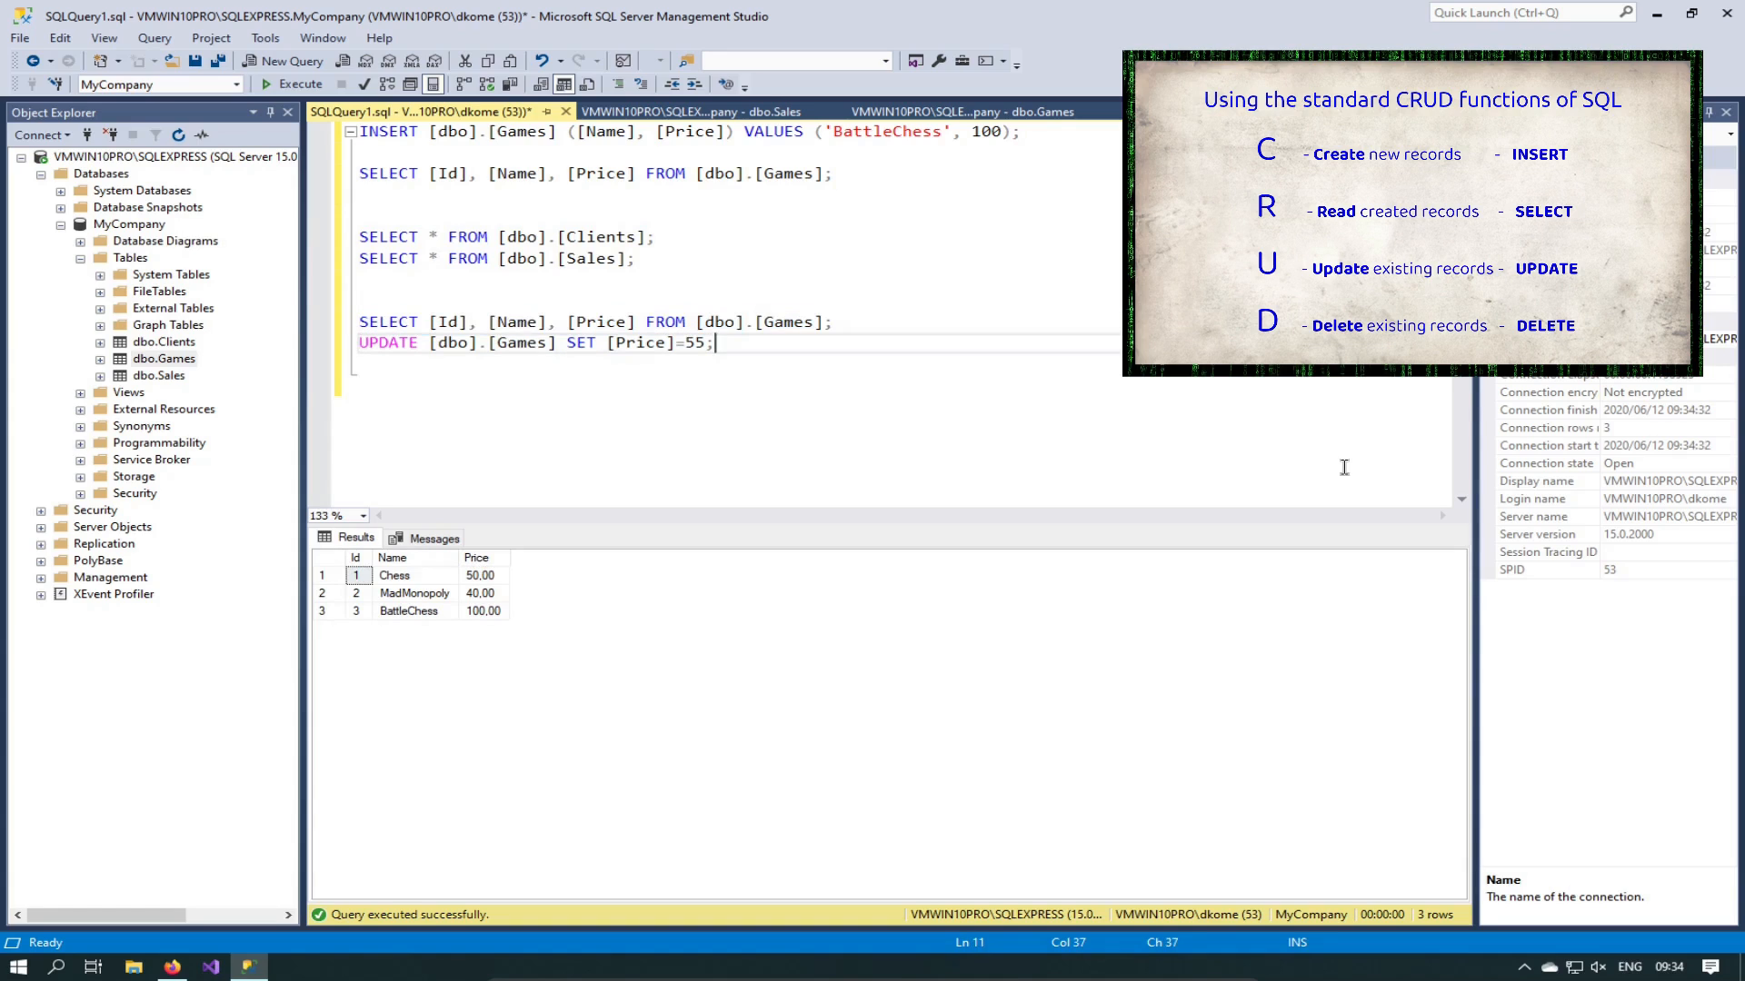
key("End")
key("shift+Home")
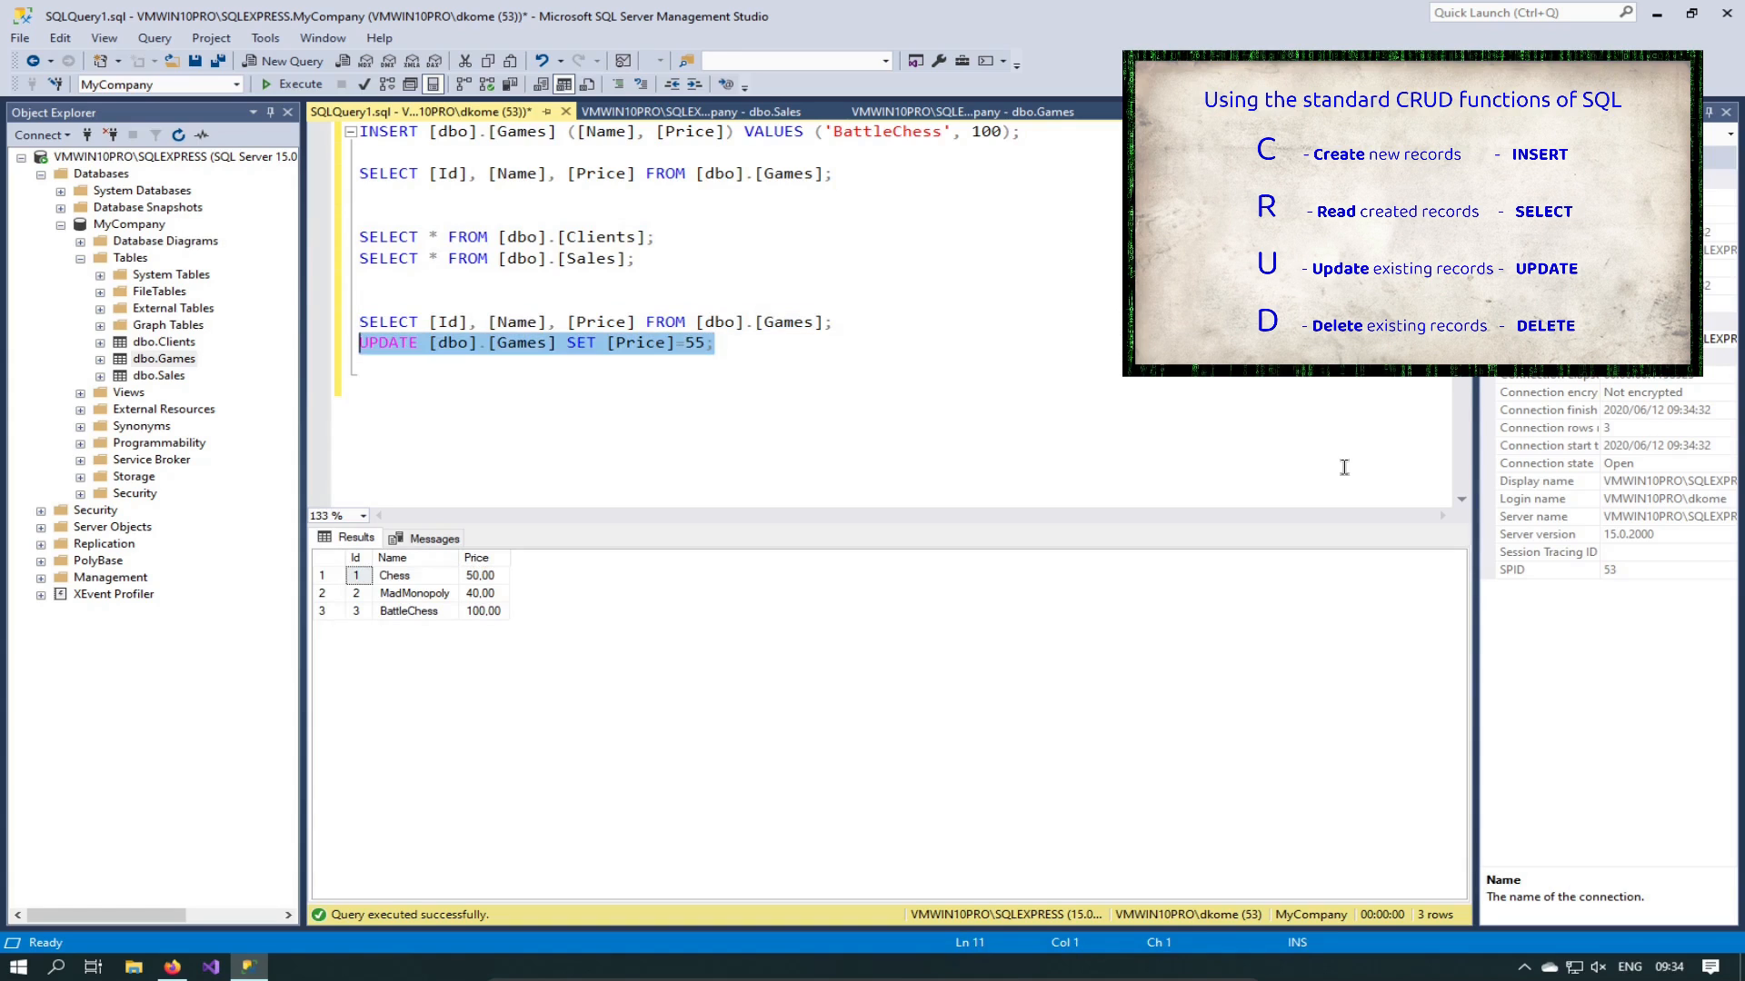
key("Left")
key("Right")
key("Right")
key("Right")
key("Right")
key("Right")
key("Right")
key("Right")
key("Right")
key("Right")
key("Right")
key("Right")
key("Right")
key("Right")
key("Right")
key("Right")
key("Right")
key("Right")
key("Right")
key("Right")
key("Right")
key("Right")
key("Right")
key("Right")
key("Right")
key("Right")
key("Right")
key("Right")
key("Right")
key("Right")
key("Right")
key("Right")
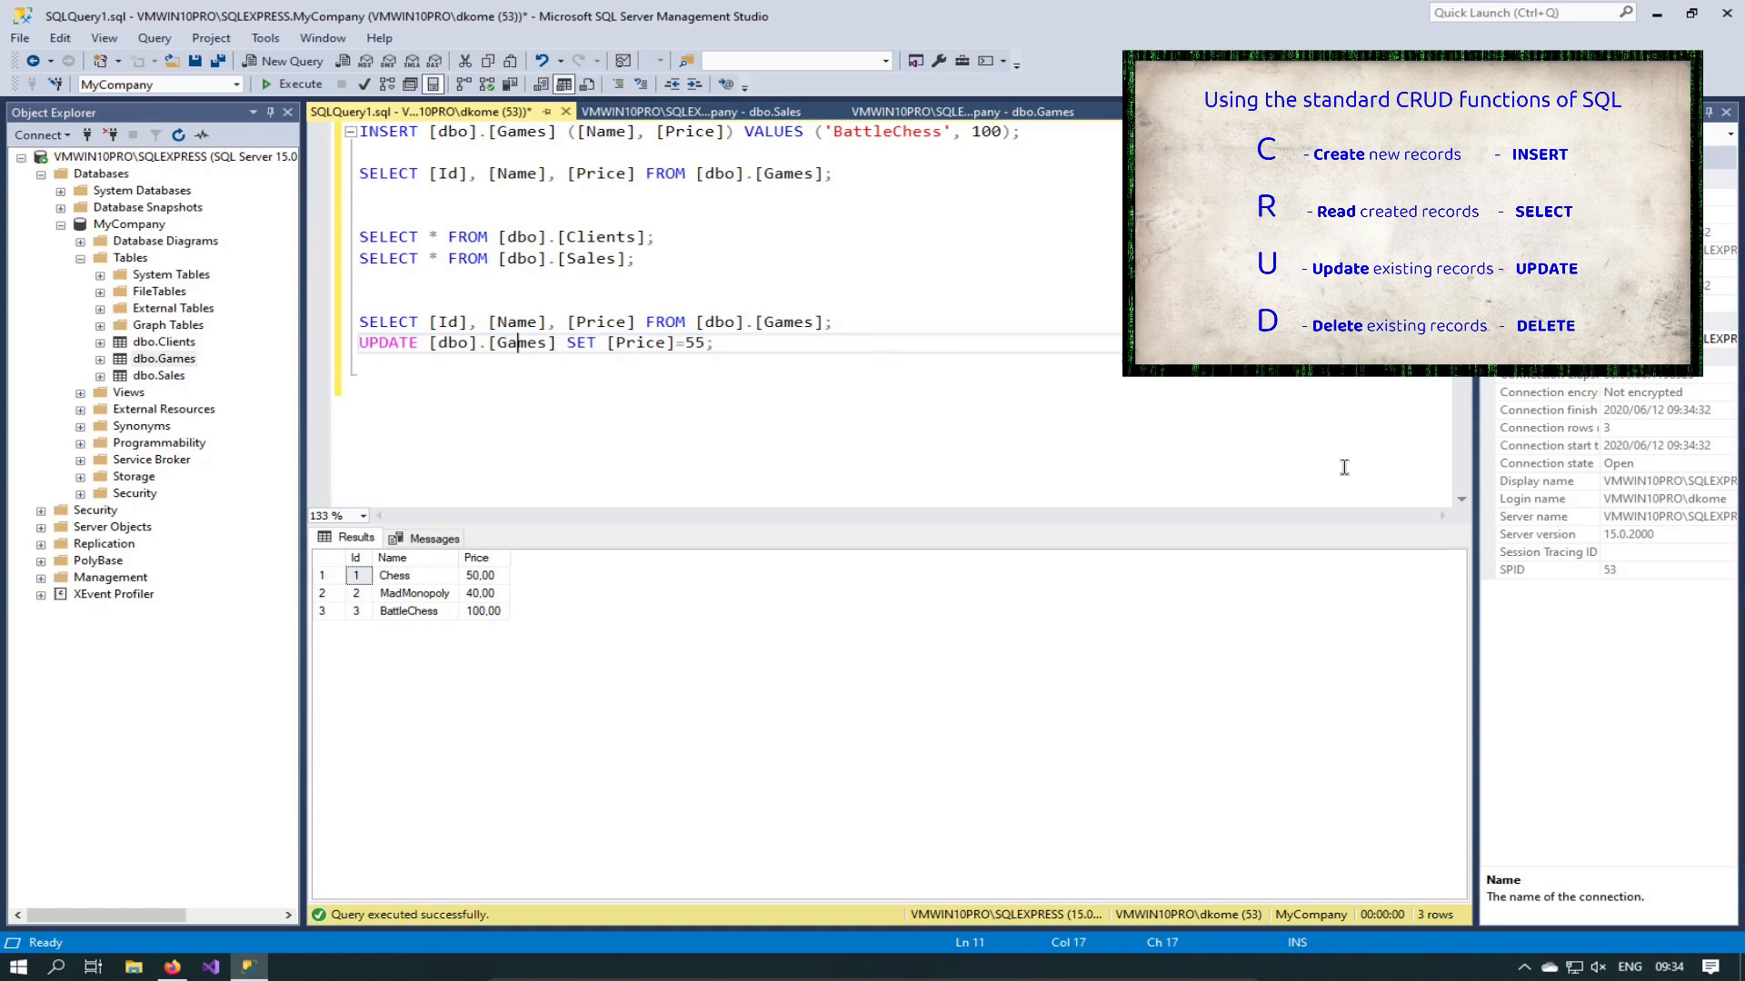
key("Right")
key("Right")
key("Right")
Step: Append WHERE [Id] = 1 to the UPDATE statement and run it
type("WHERE []")
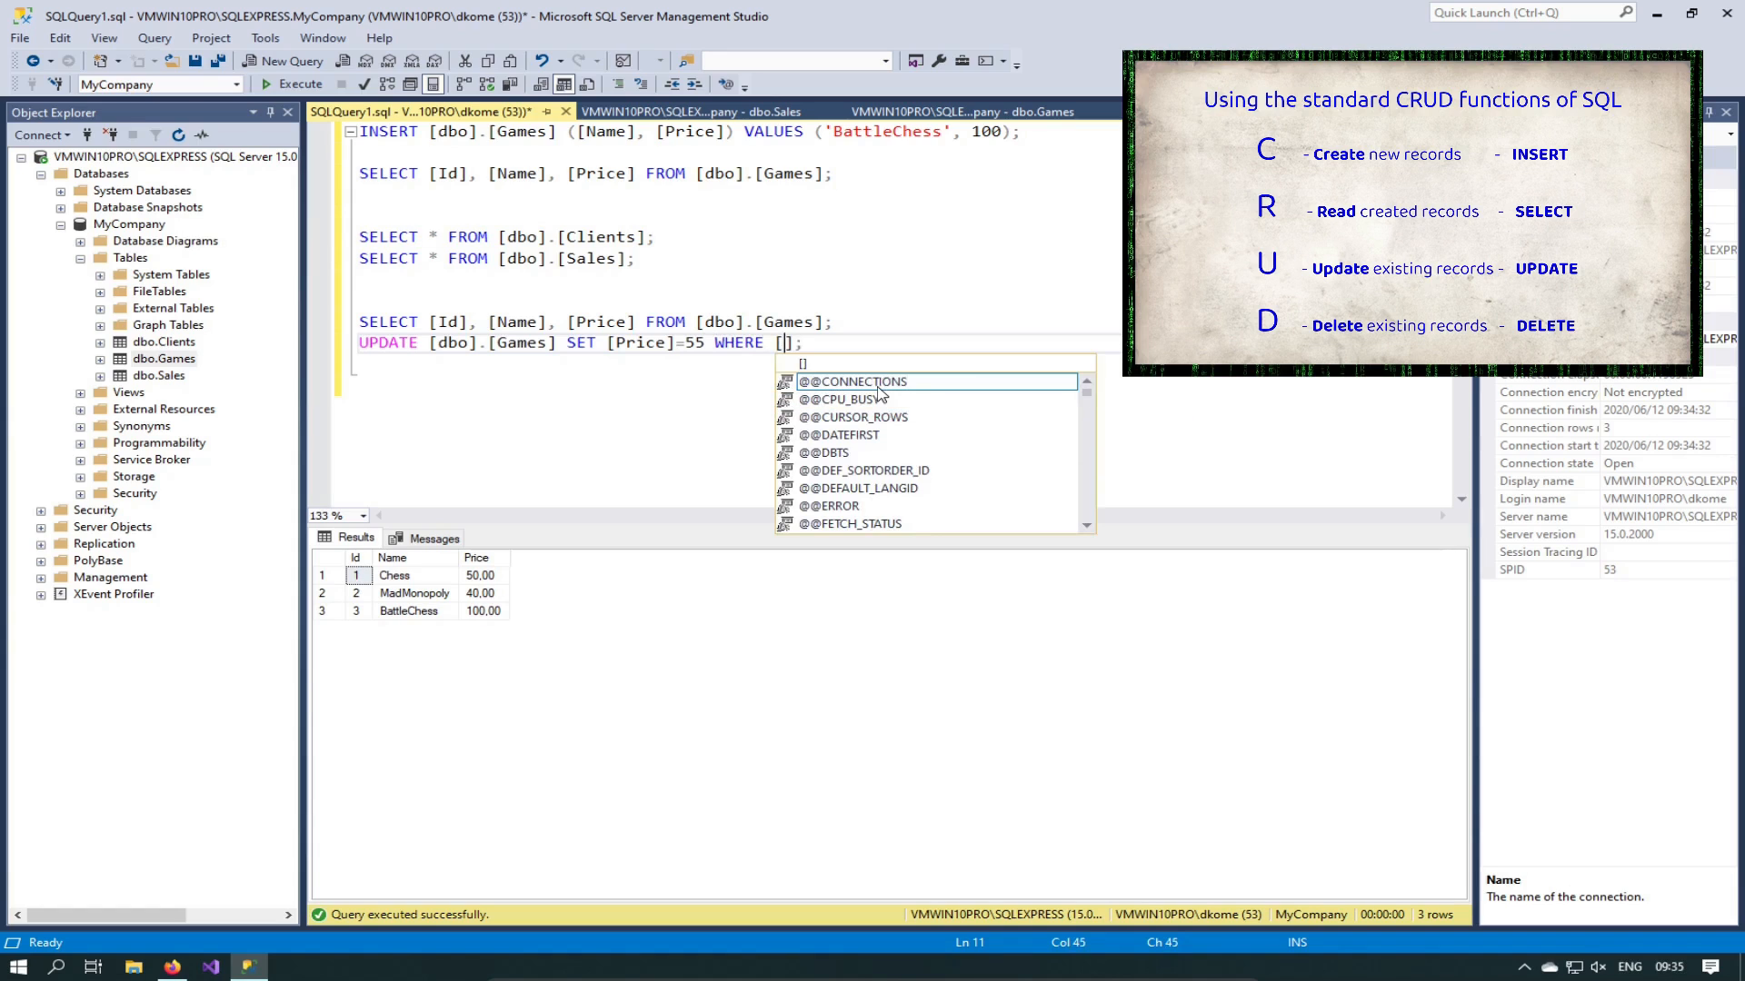
type("Id")
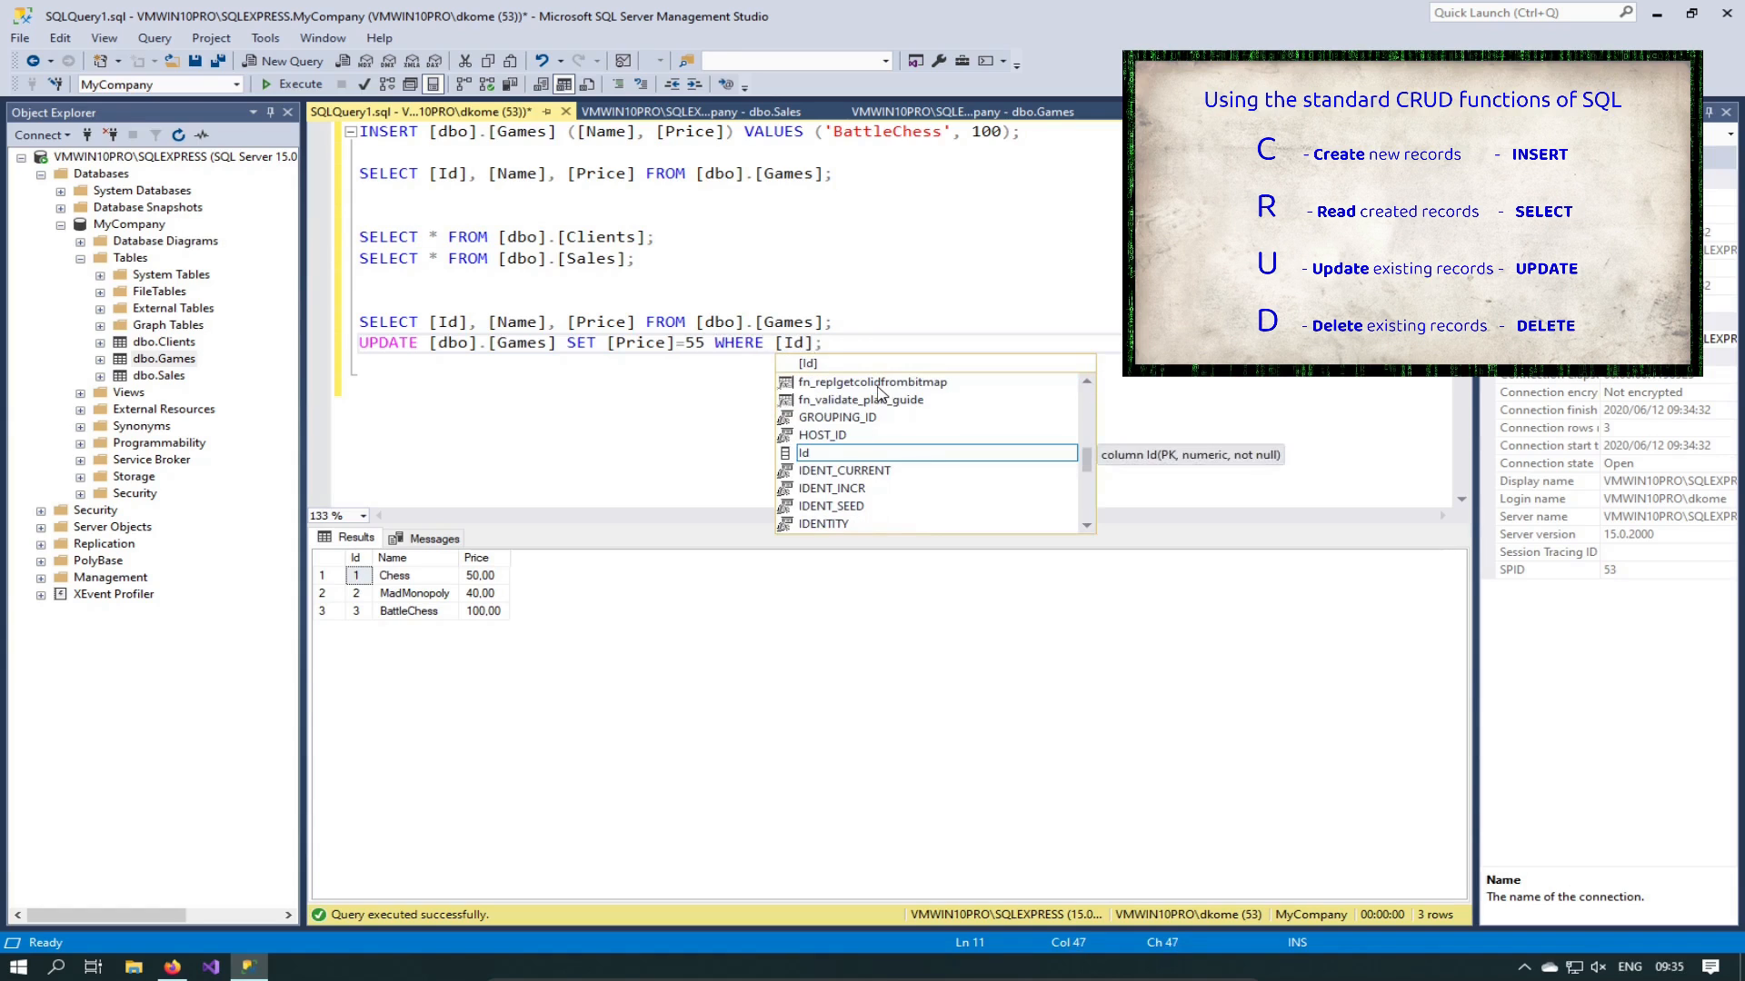
type(" = 1")
key("Left")
key("Left")
key("Left")
key("Left")
key("Left")
key("Left")
key("Left")
key("Left")
key("Left")
key("Left")
key("Left")
key("Left")
key("Left")
key("Left")
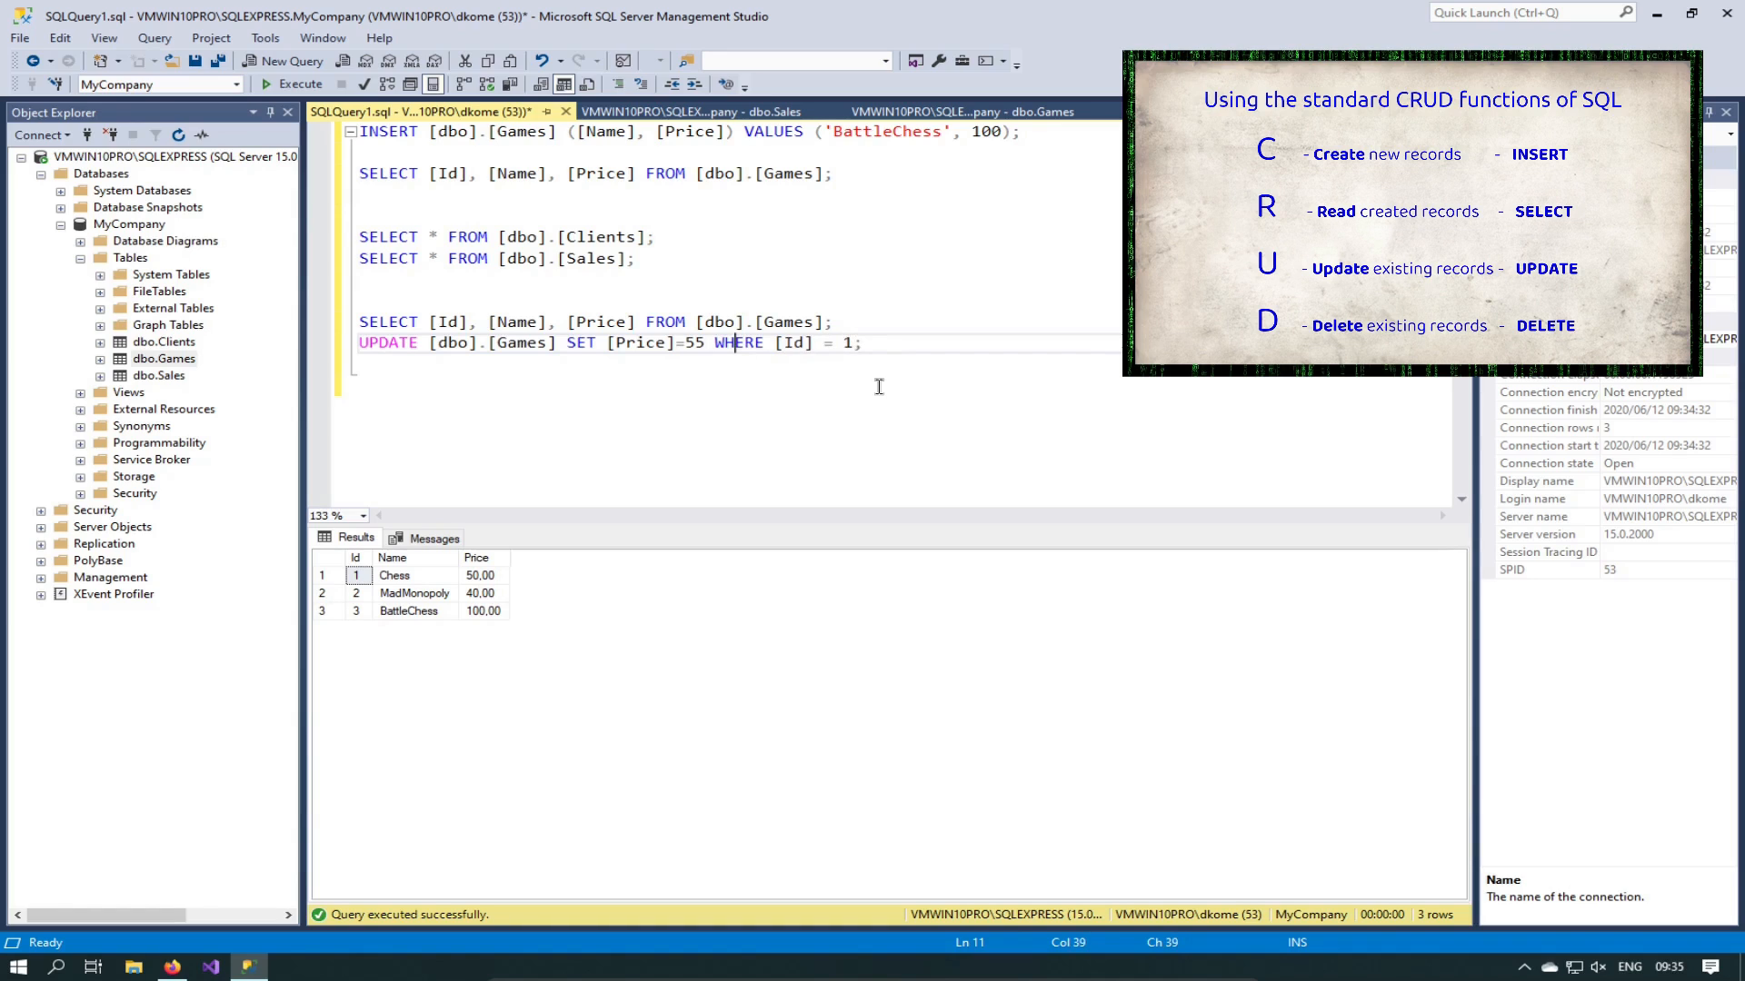
key("End")
key("shift+Home")
key("F5")
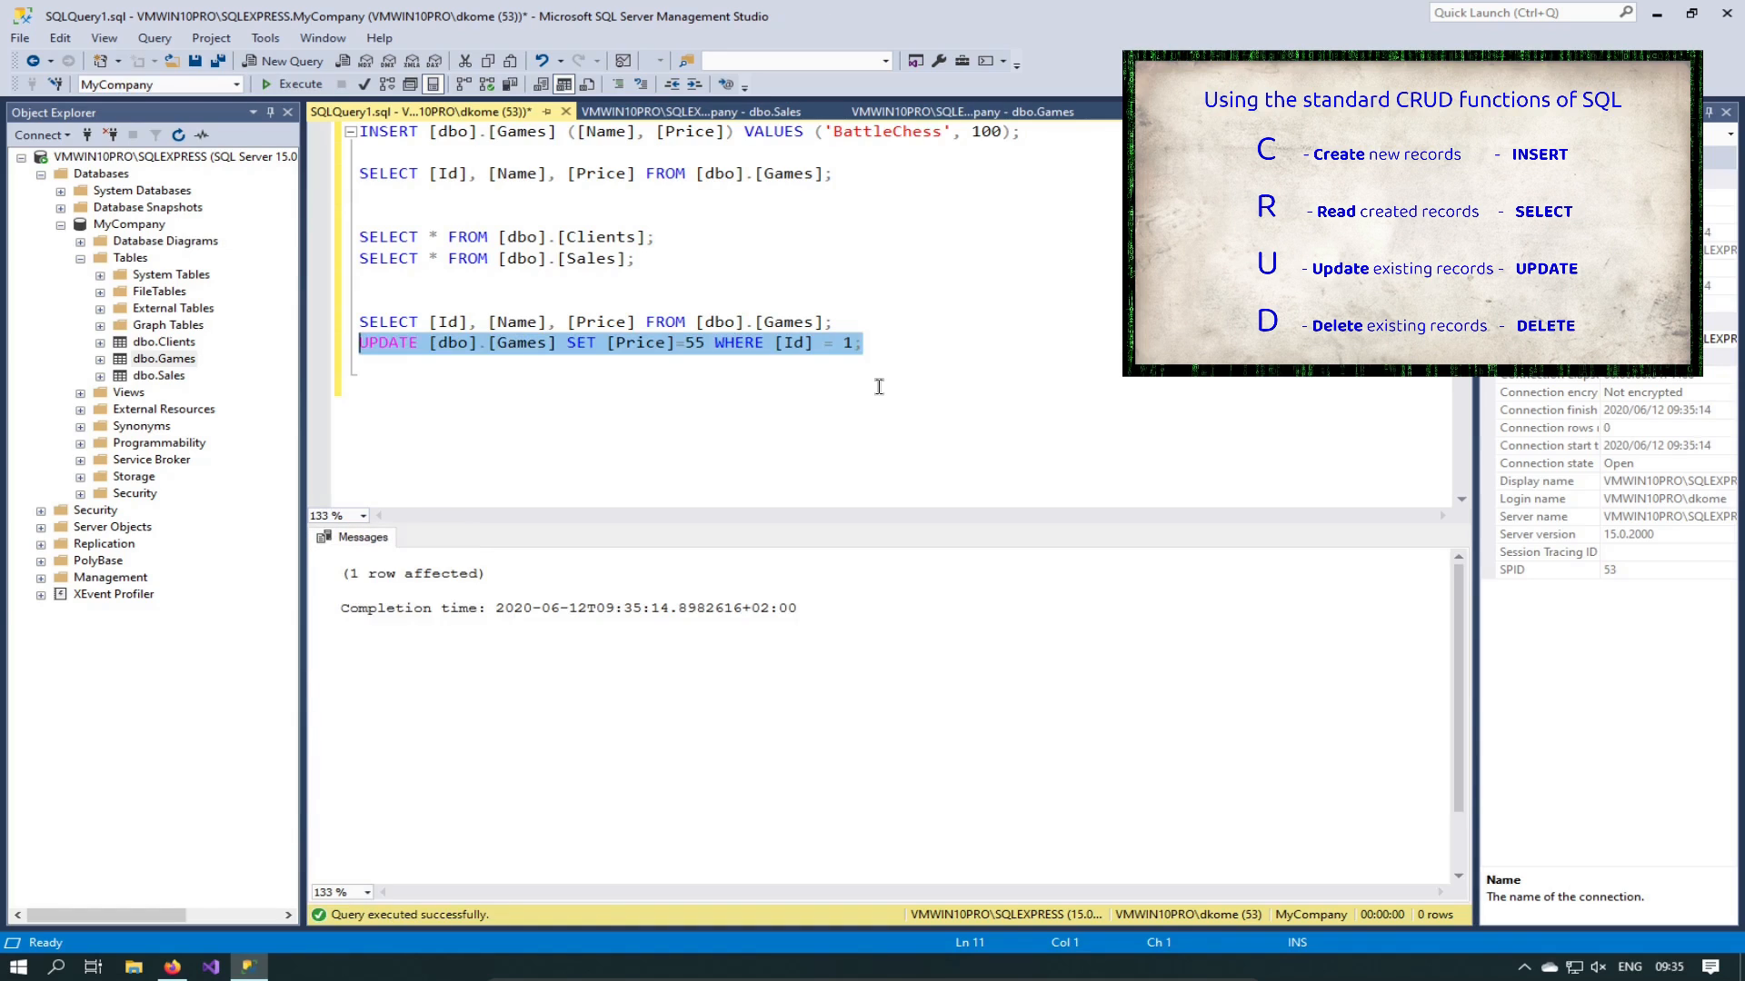
Step: Rerun the Games SELECT to confirm Chess now costs 55,00
key("Up")
key("End")
key("shift+Home")
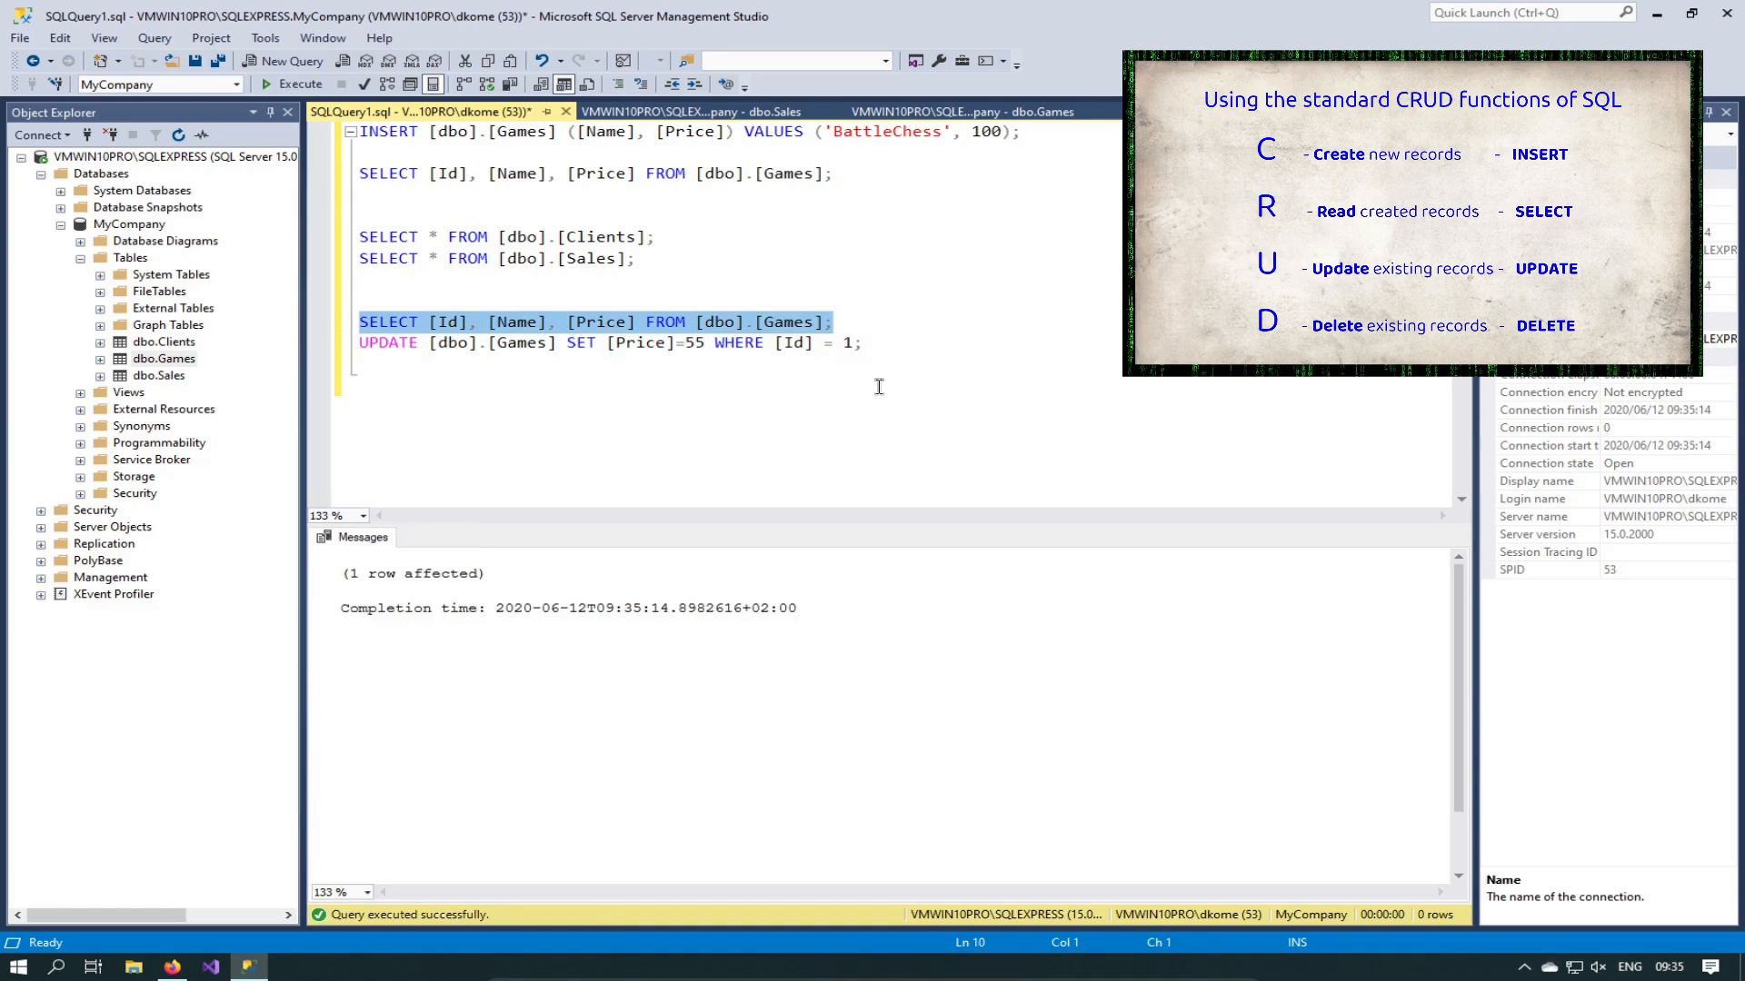
key("F5")
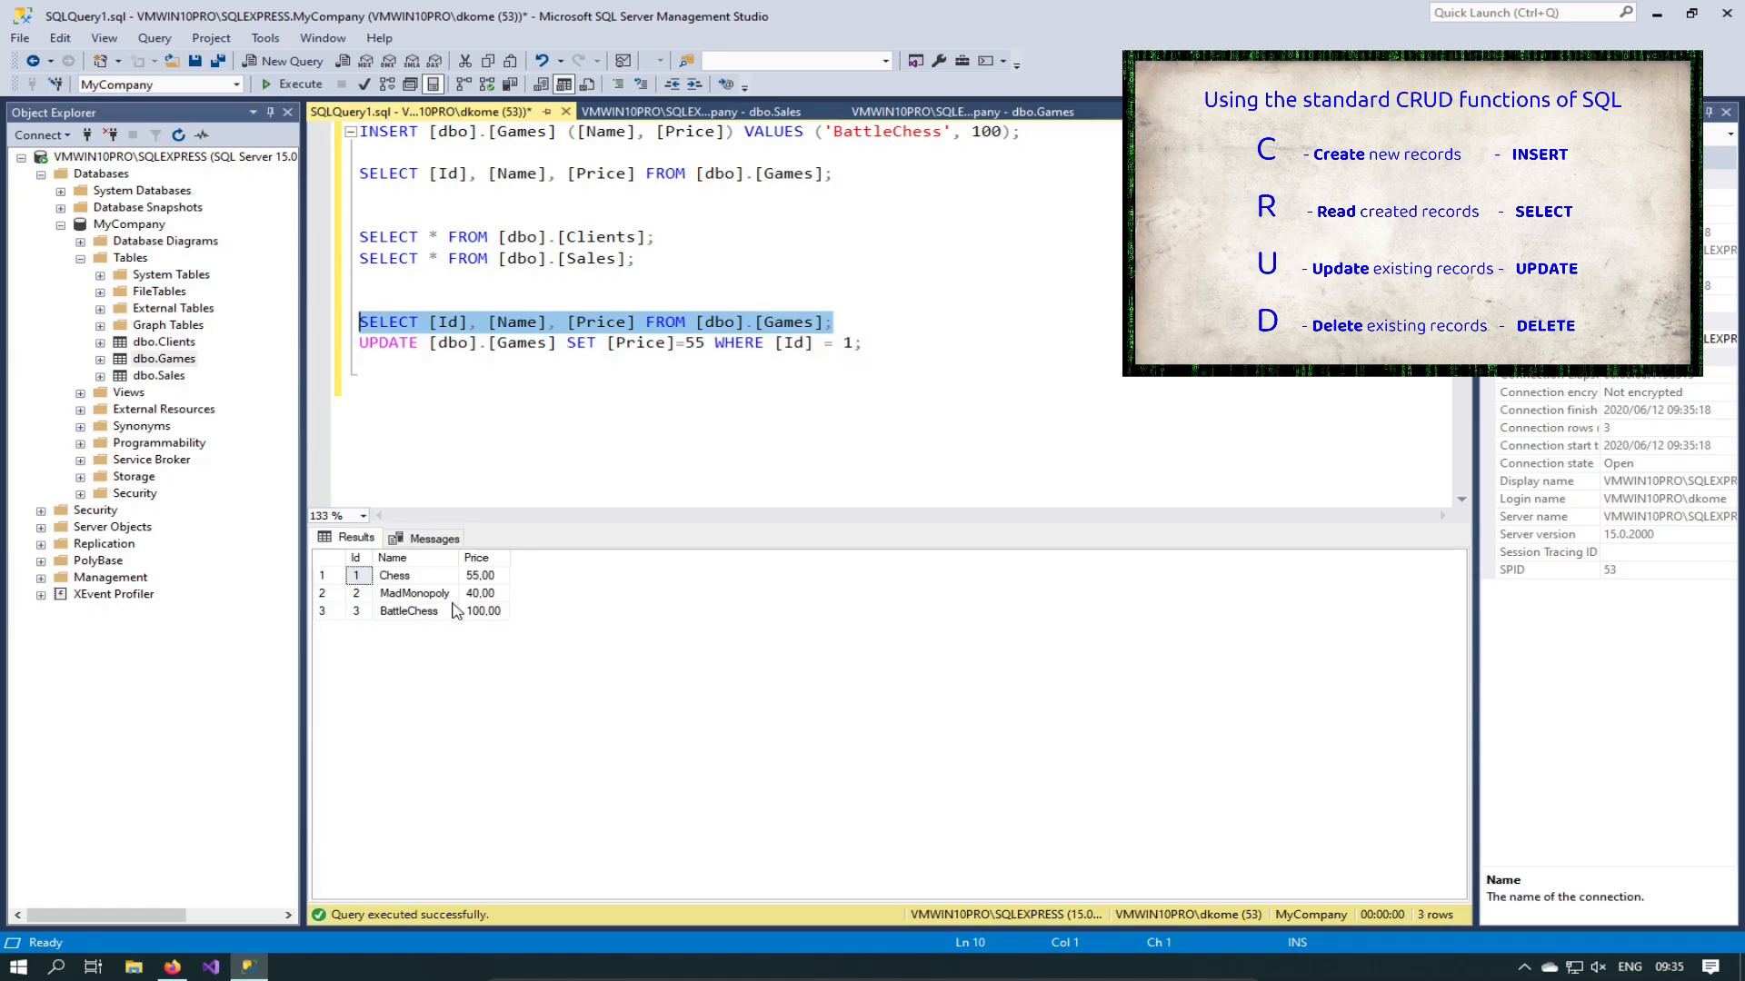
left_click(472, 578)
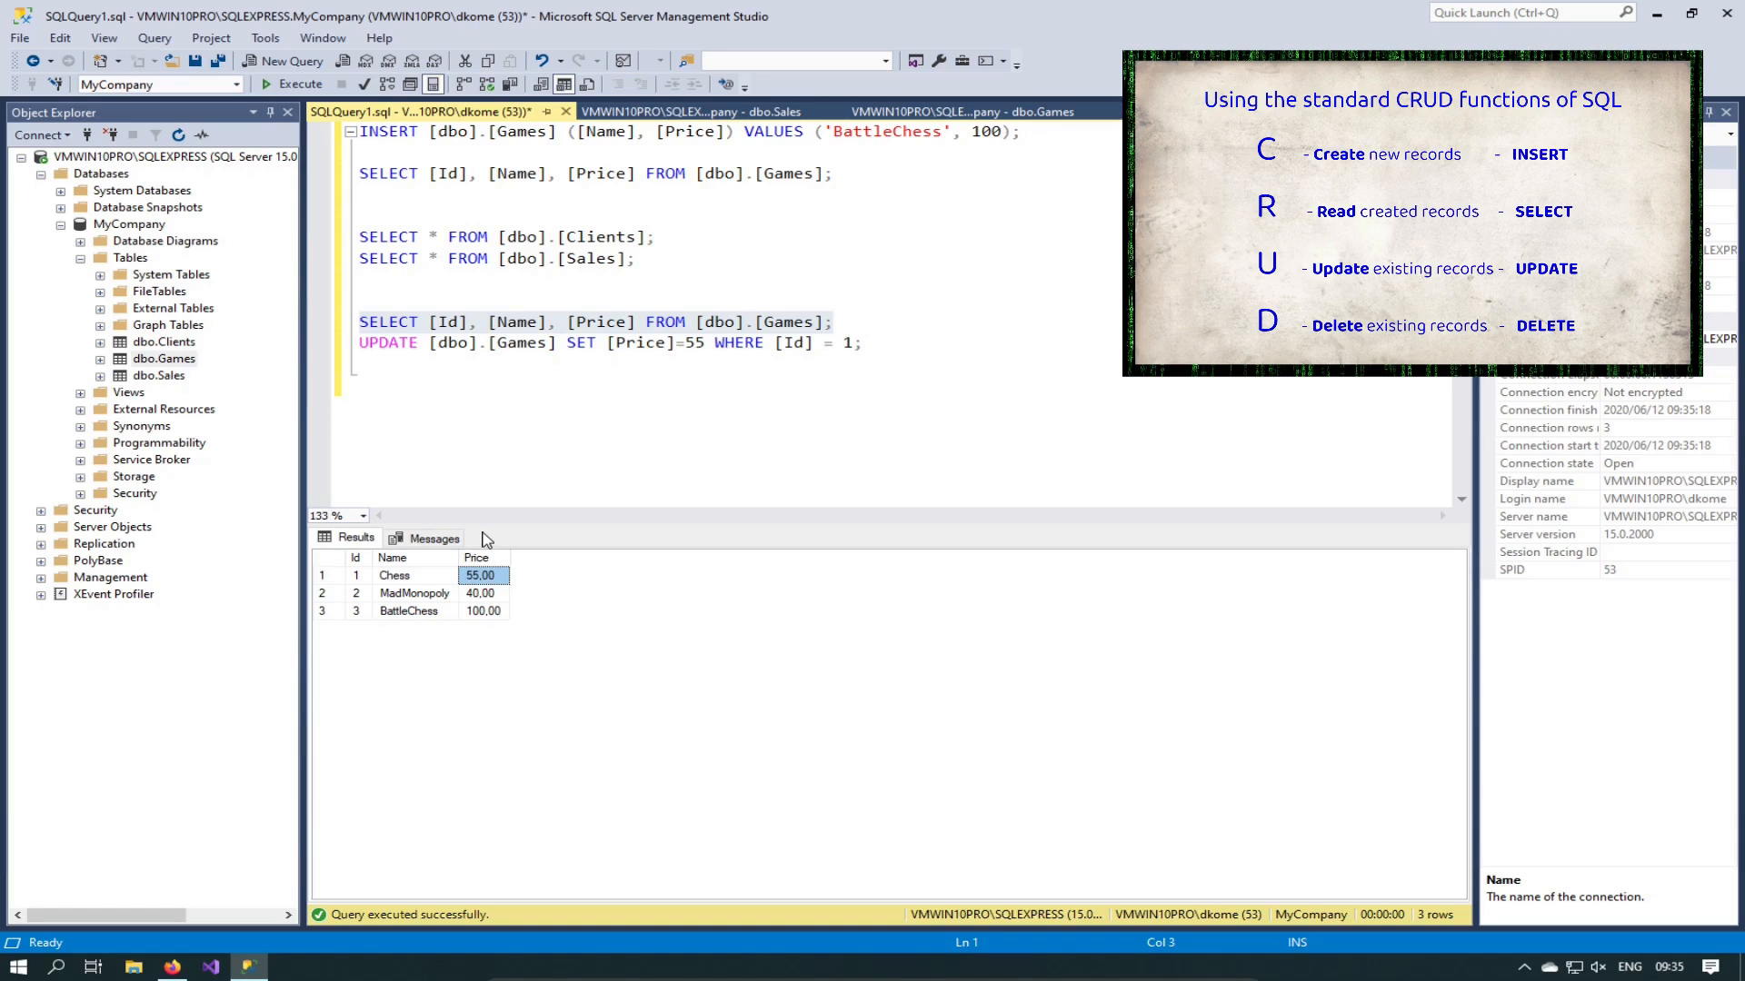
Step: Highlight the WHERE [Id] = 1 condition, then bring up the dbo.Sales actions in Object Explorer
left_click(517, 488)
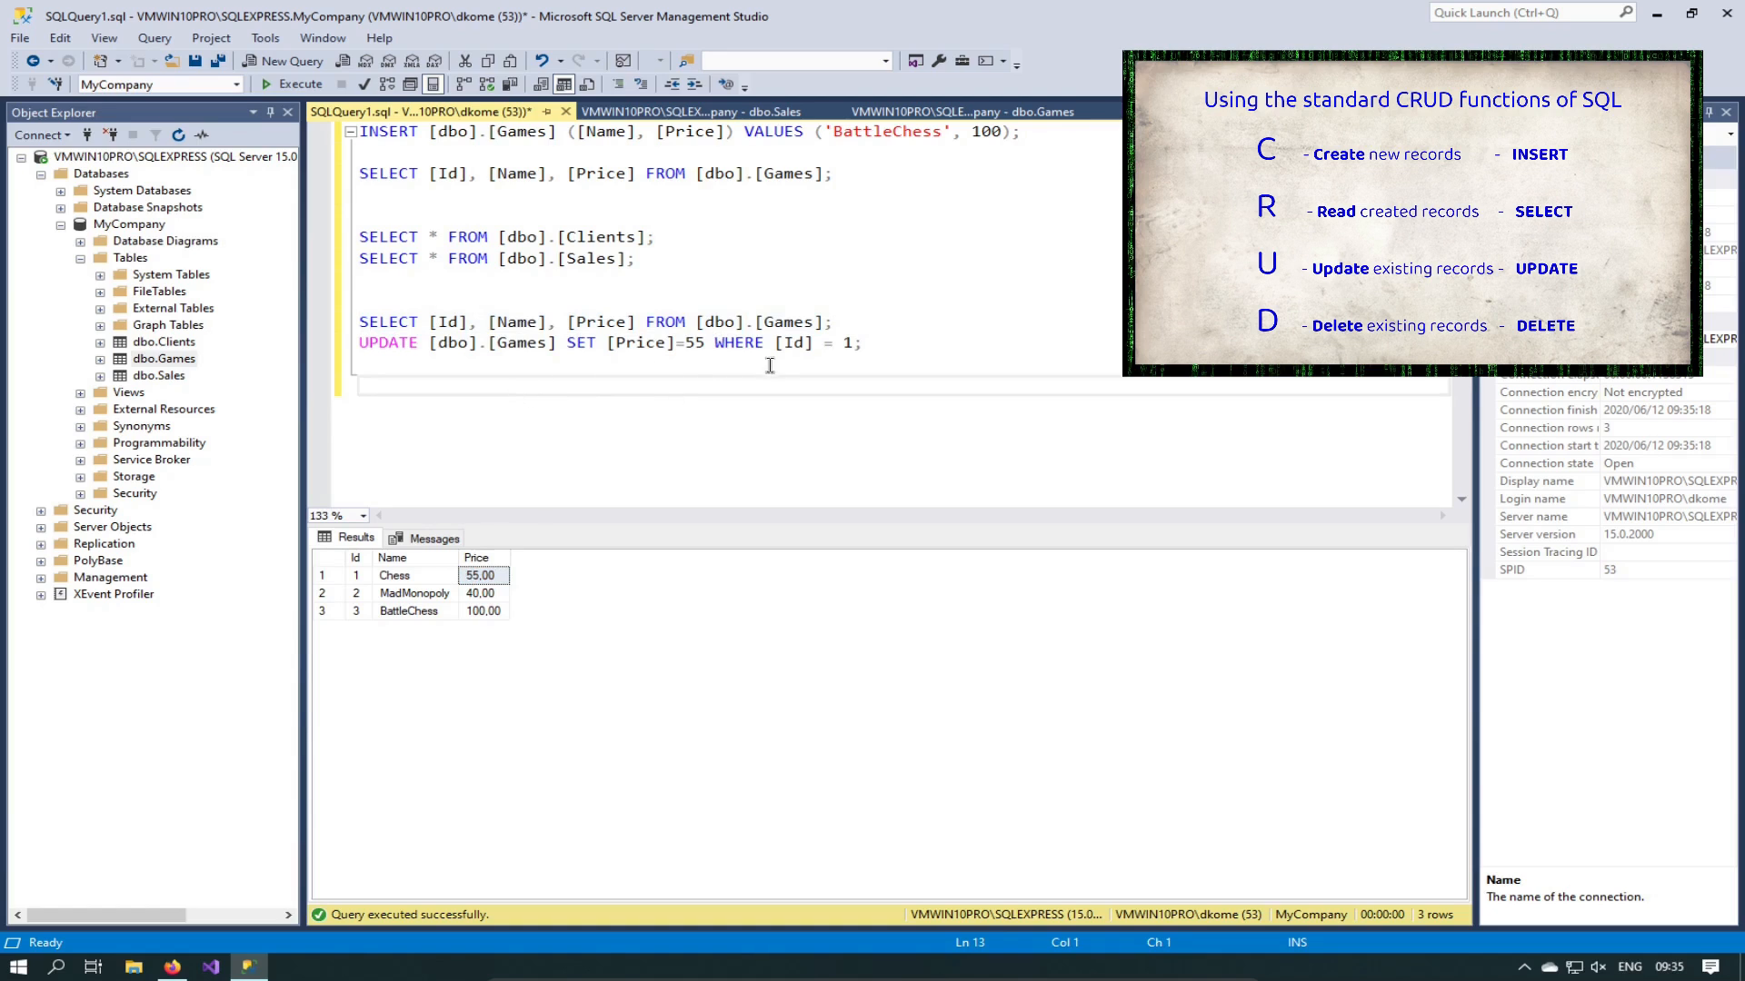
left_click(715, 345)
left_click_drag(715, 345, 854, 349)
key("Escape")
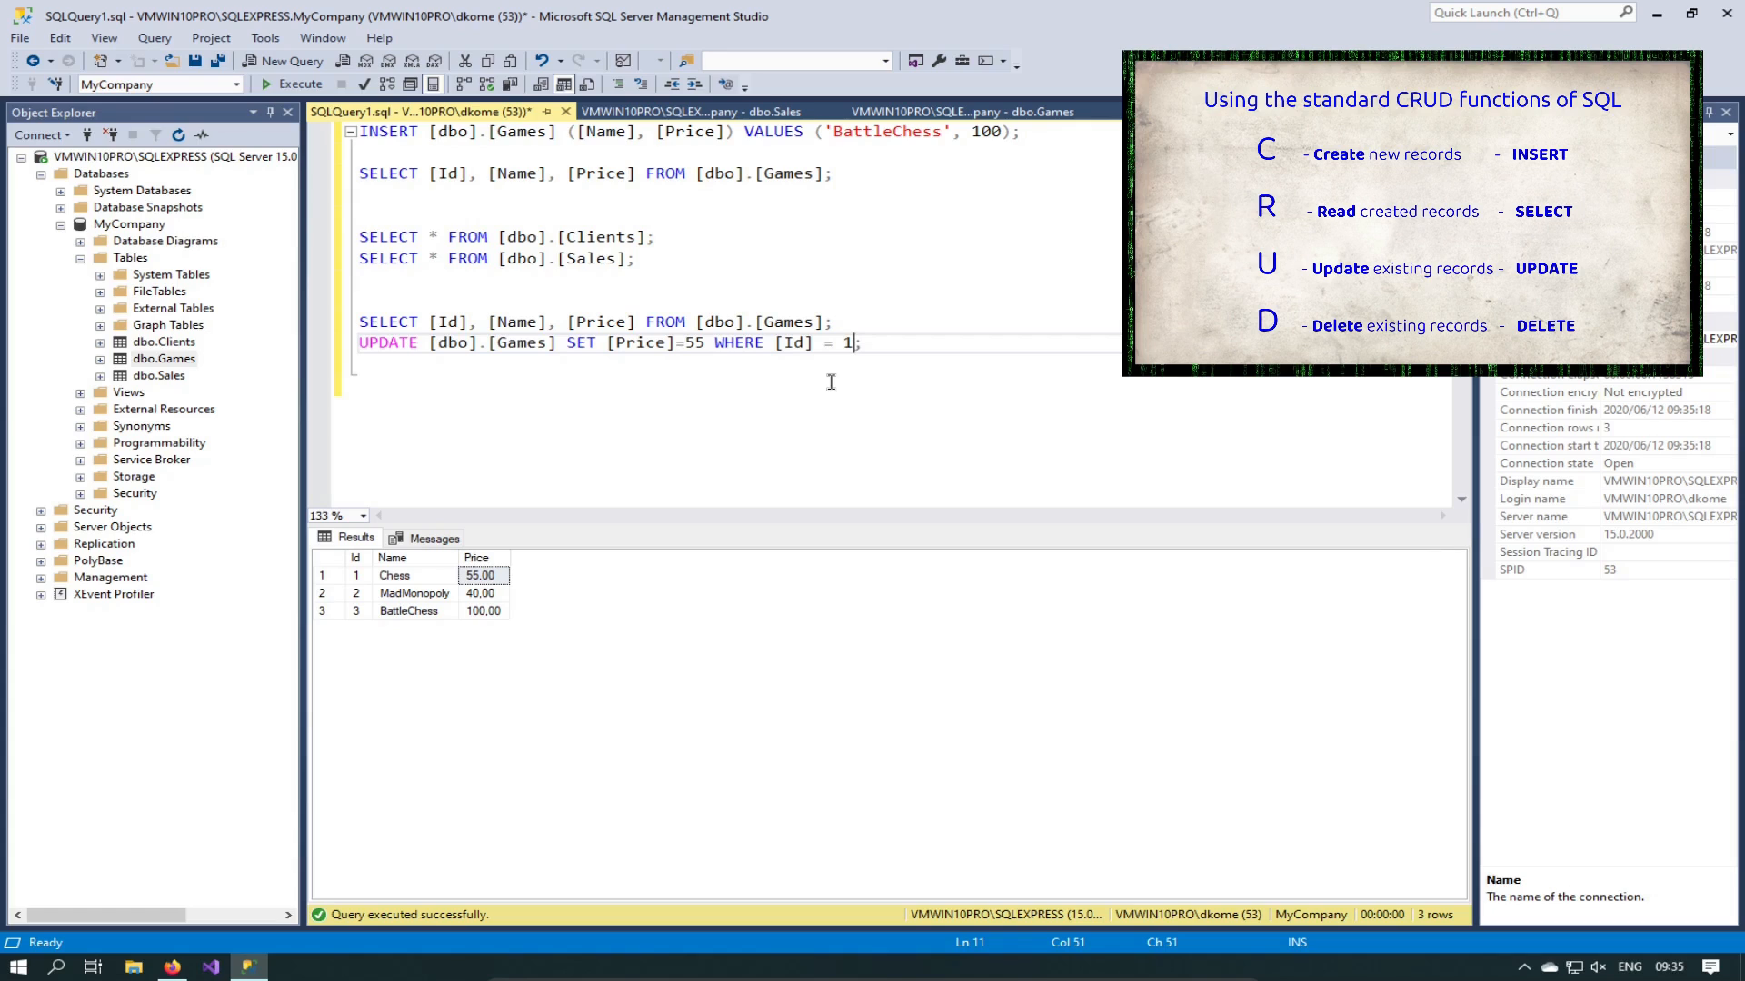
left_click(174, 379)
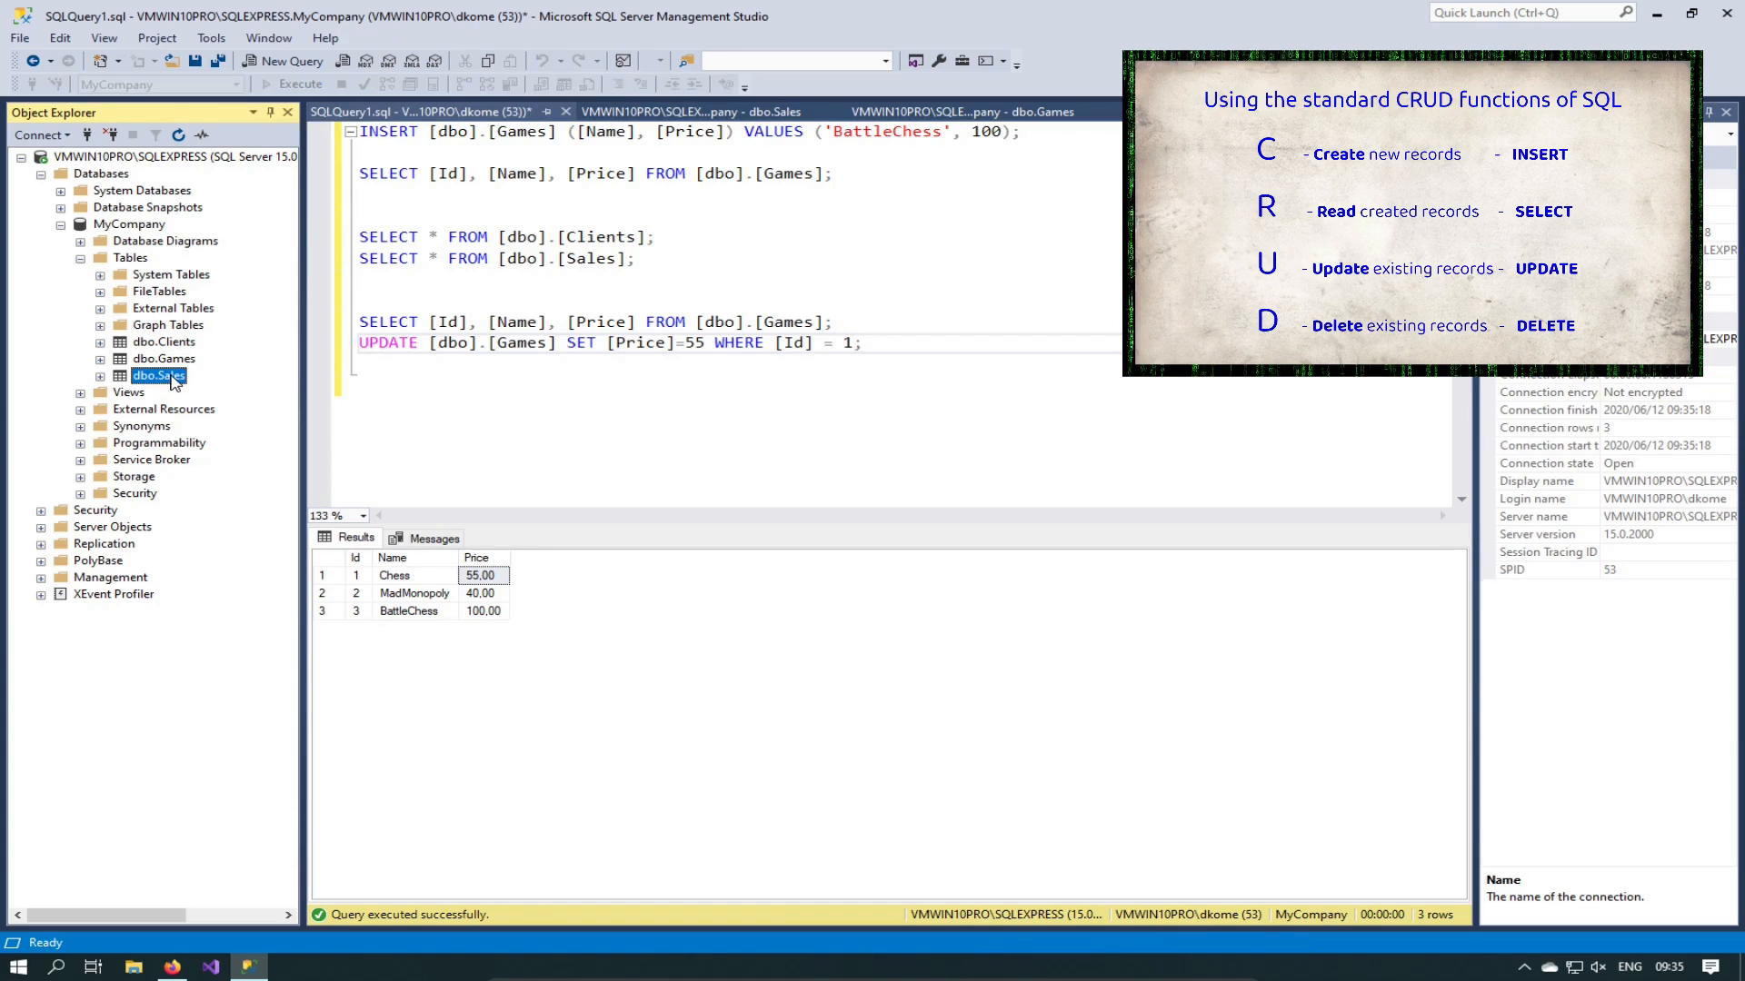
right_click(174, 380)
Step: Edit dbo.Sales rows and enter a new row with ClientsId 1, GamesId 1, date 22 July 2020
left_click(245, 452)
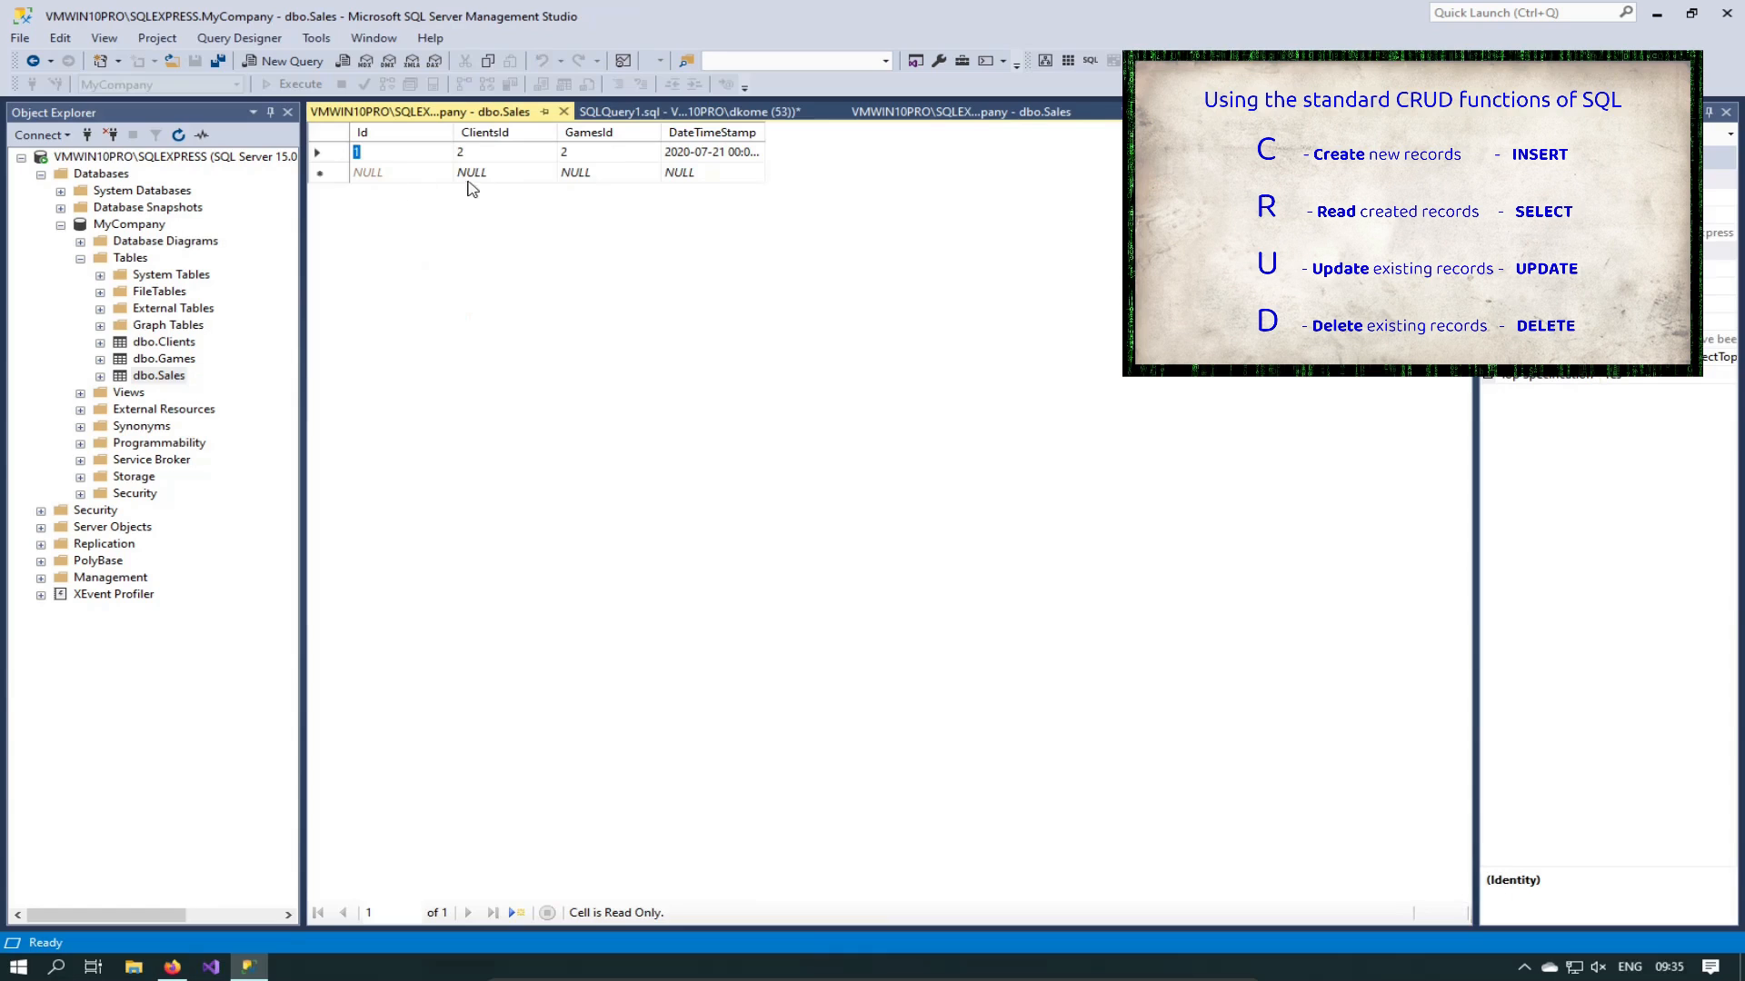
left_click(491, 177)
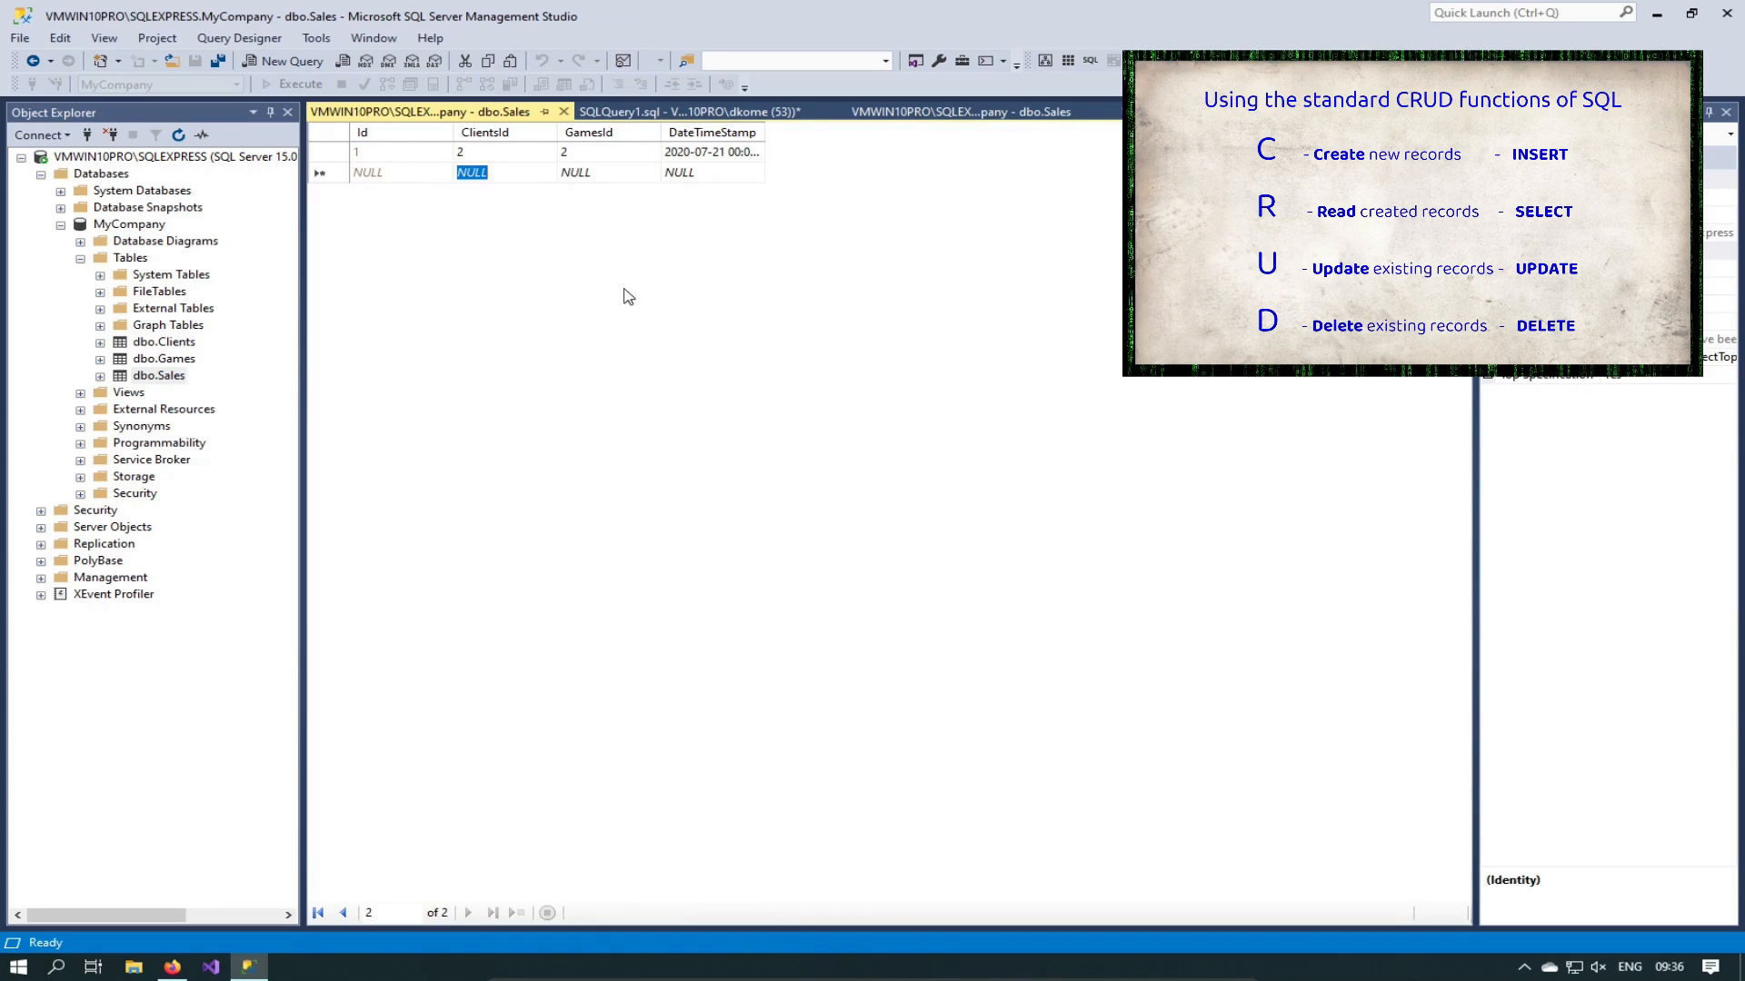
type("1")
left_click(614, 171)
type("1")
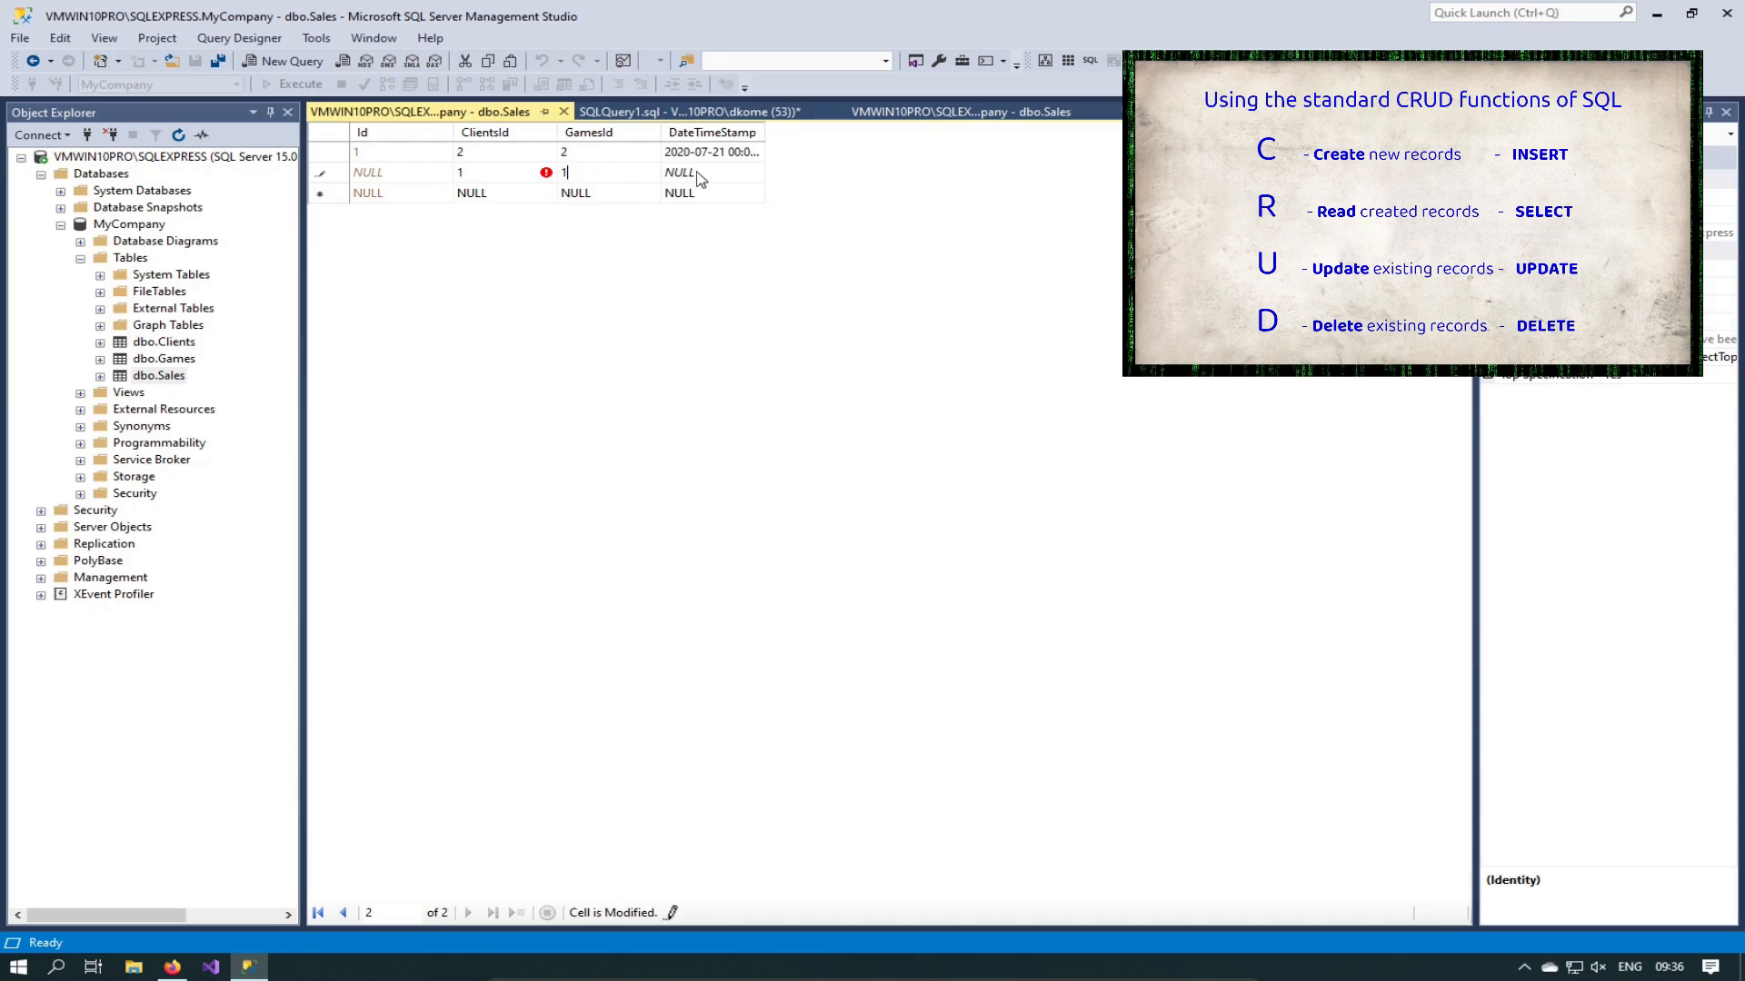
left_click(706, 174)
type("2020")
type("22 Ju")
type("ly")
key("Return")
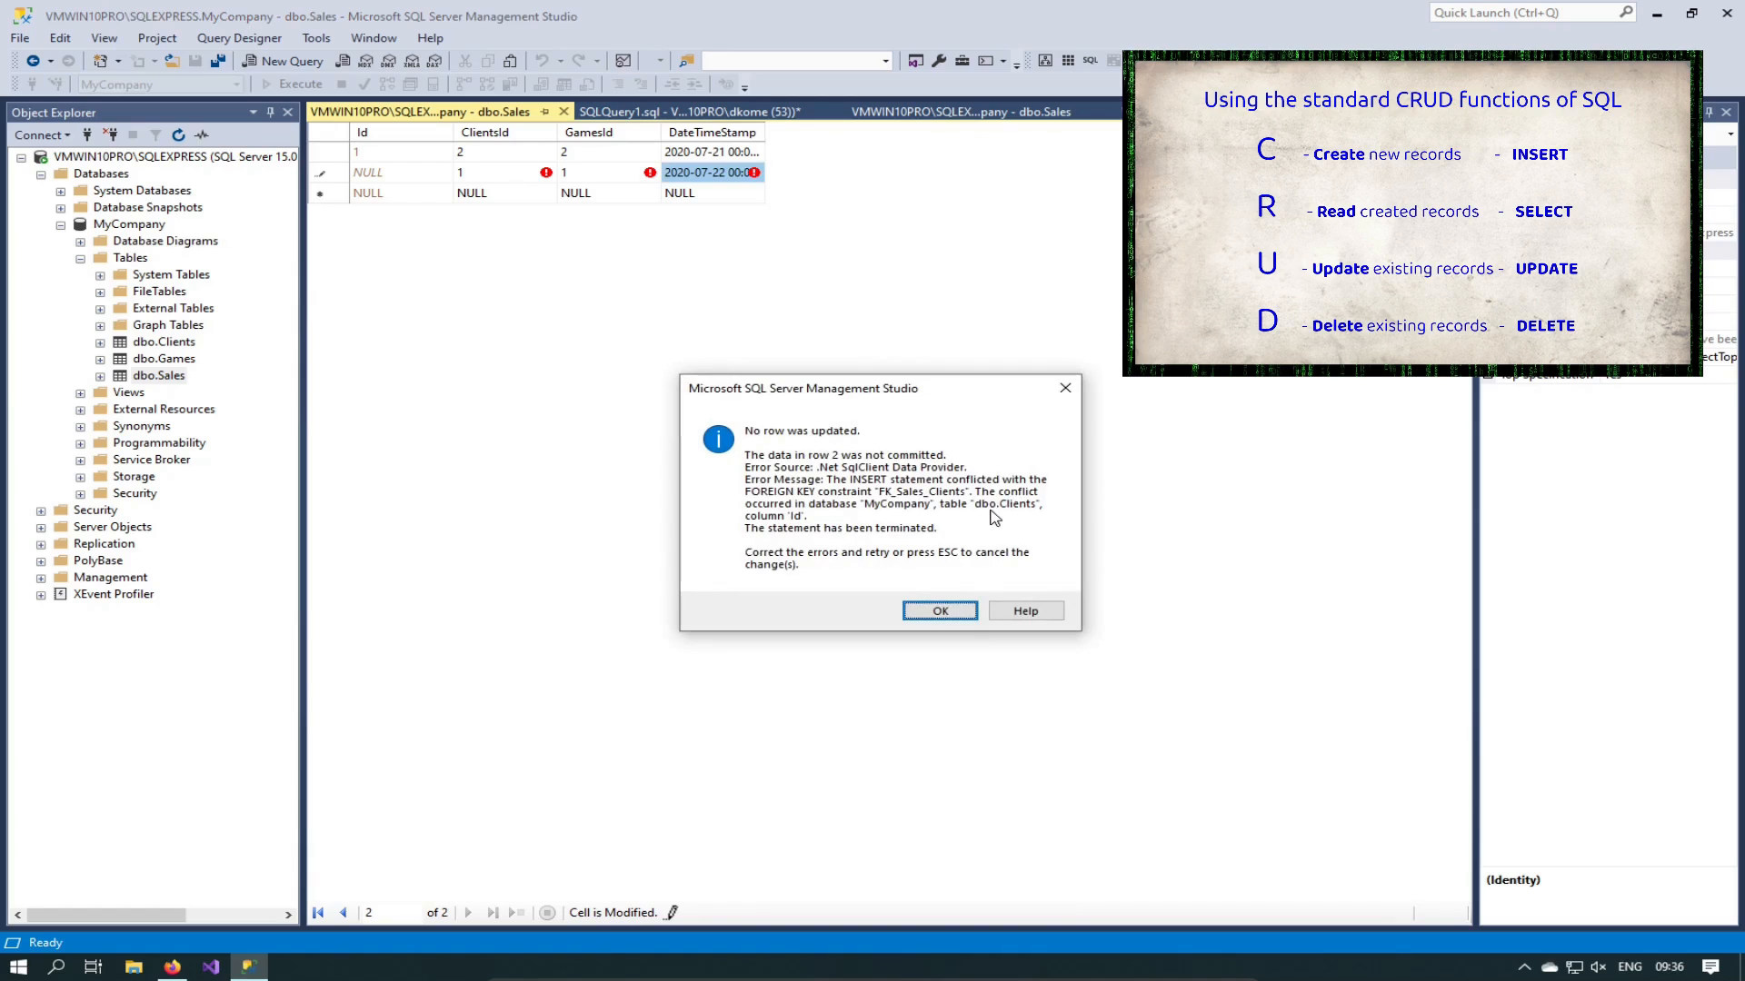
Step: Dismiss the foreign-key error, change ClientsId to 4 and commit the row, which gets Id 3
left_click(939, 612)
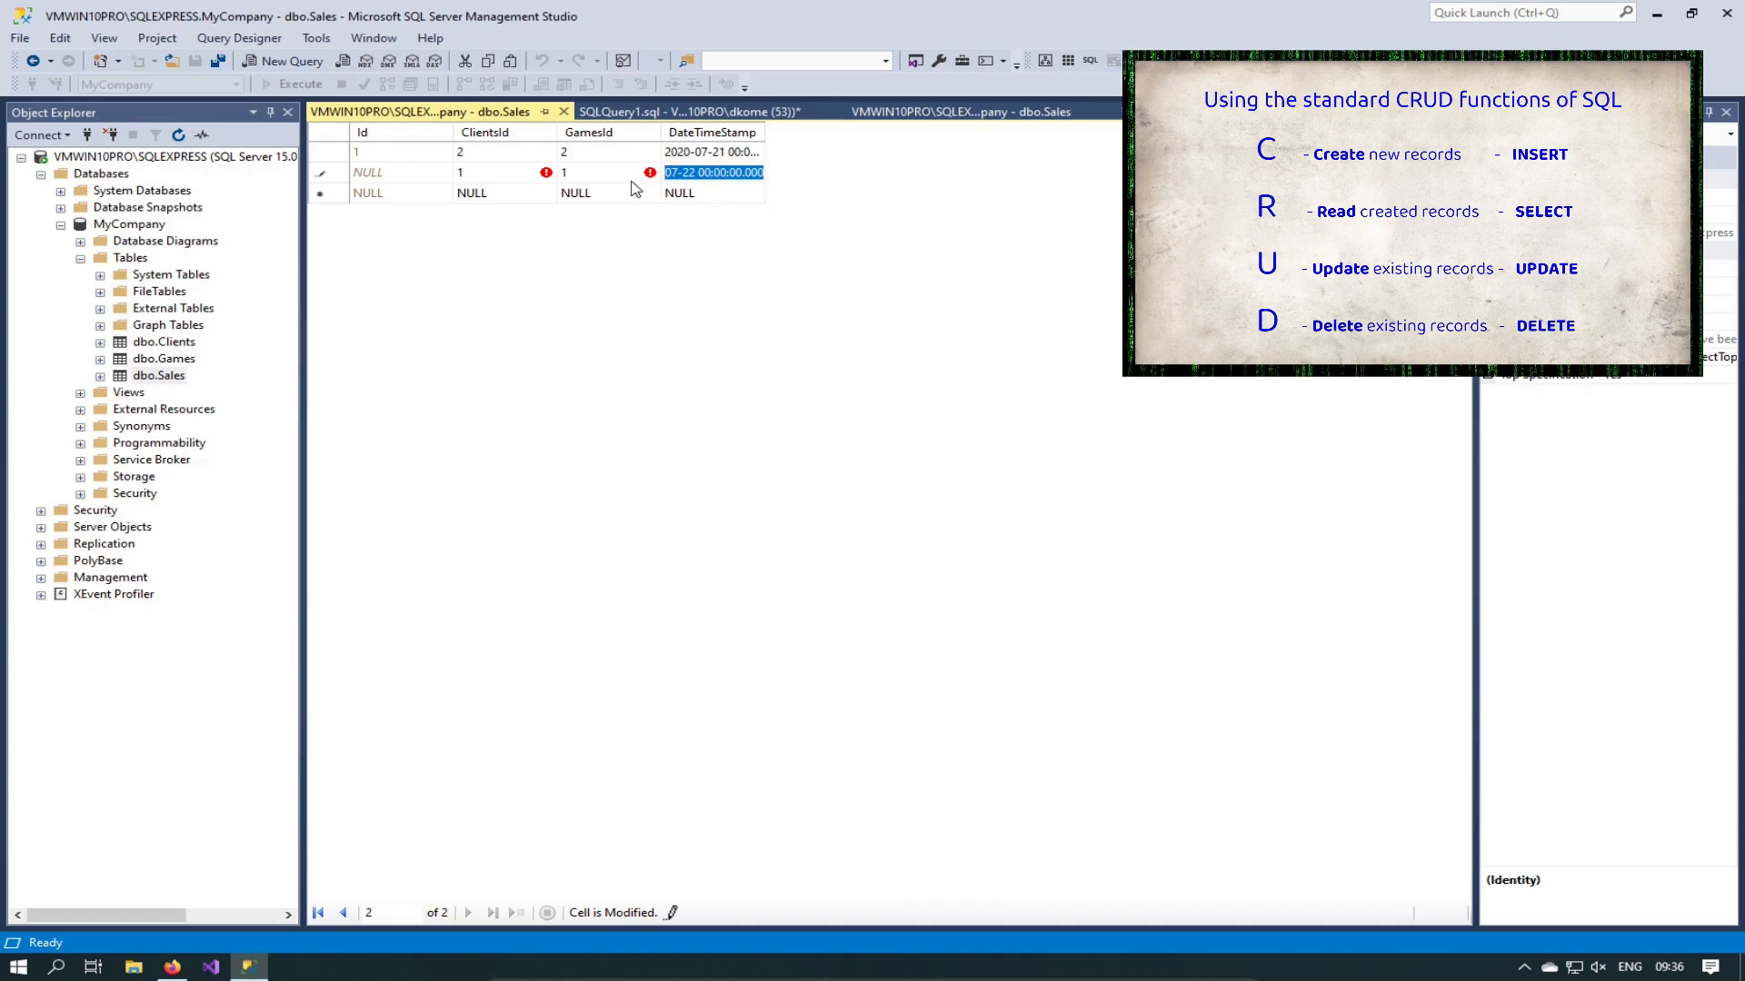
left_click(500, 172)
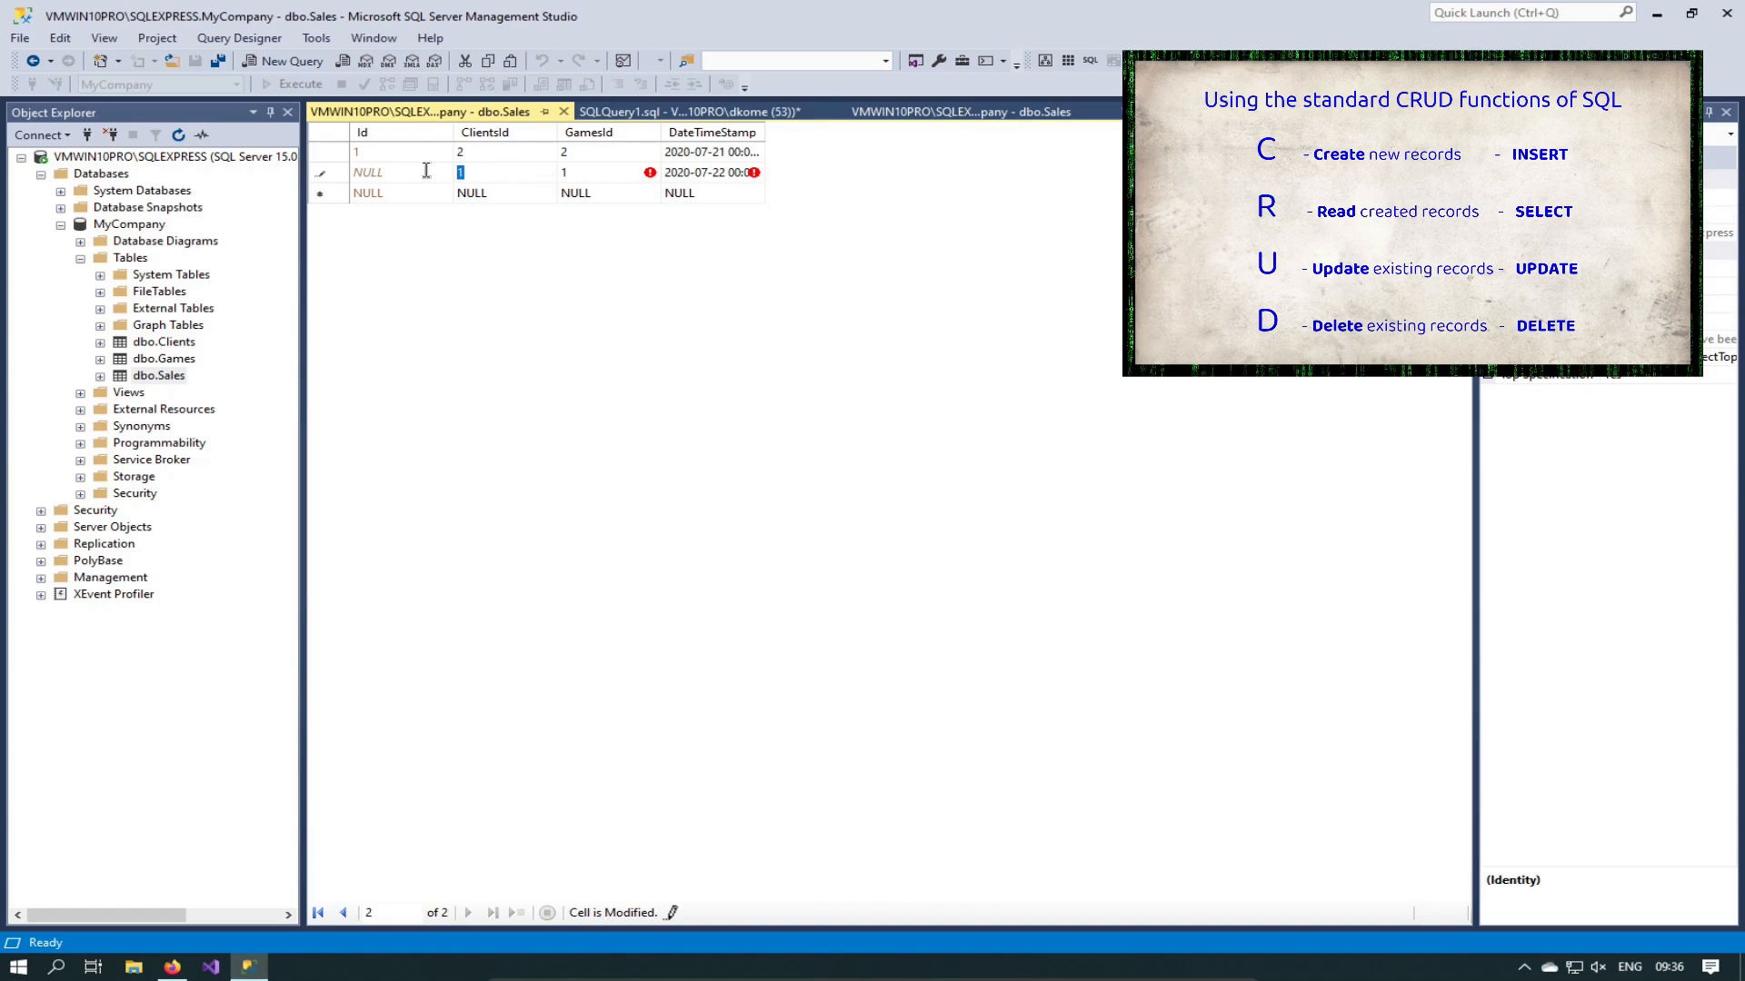
type("4")
left_click(515, 156)
left_click(329, 178)
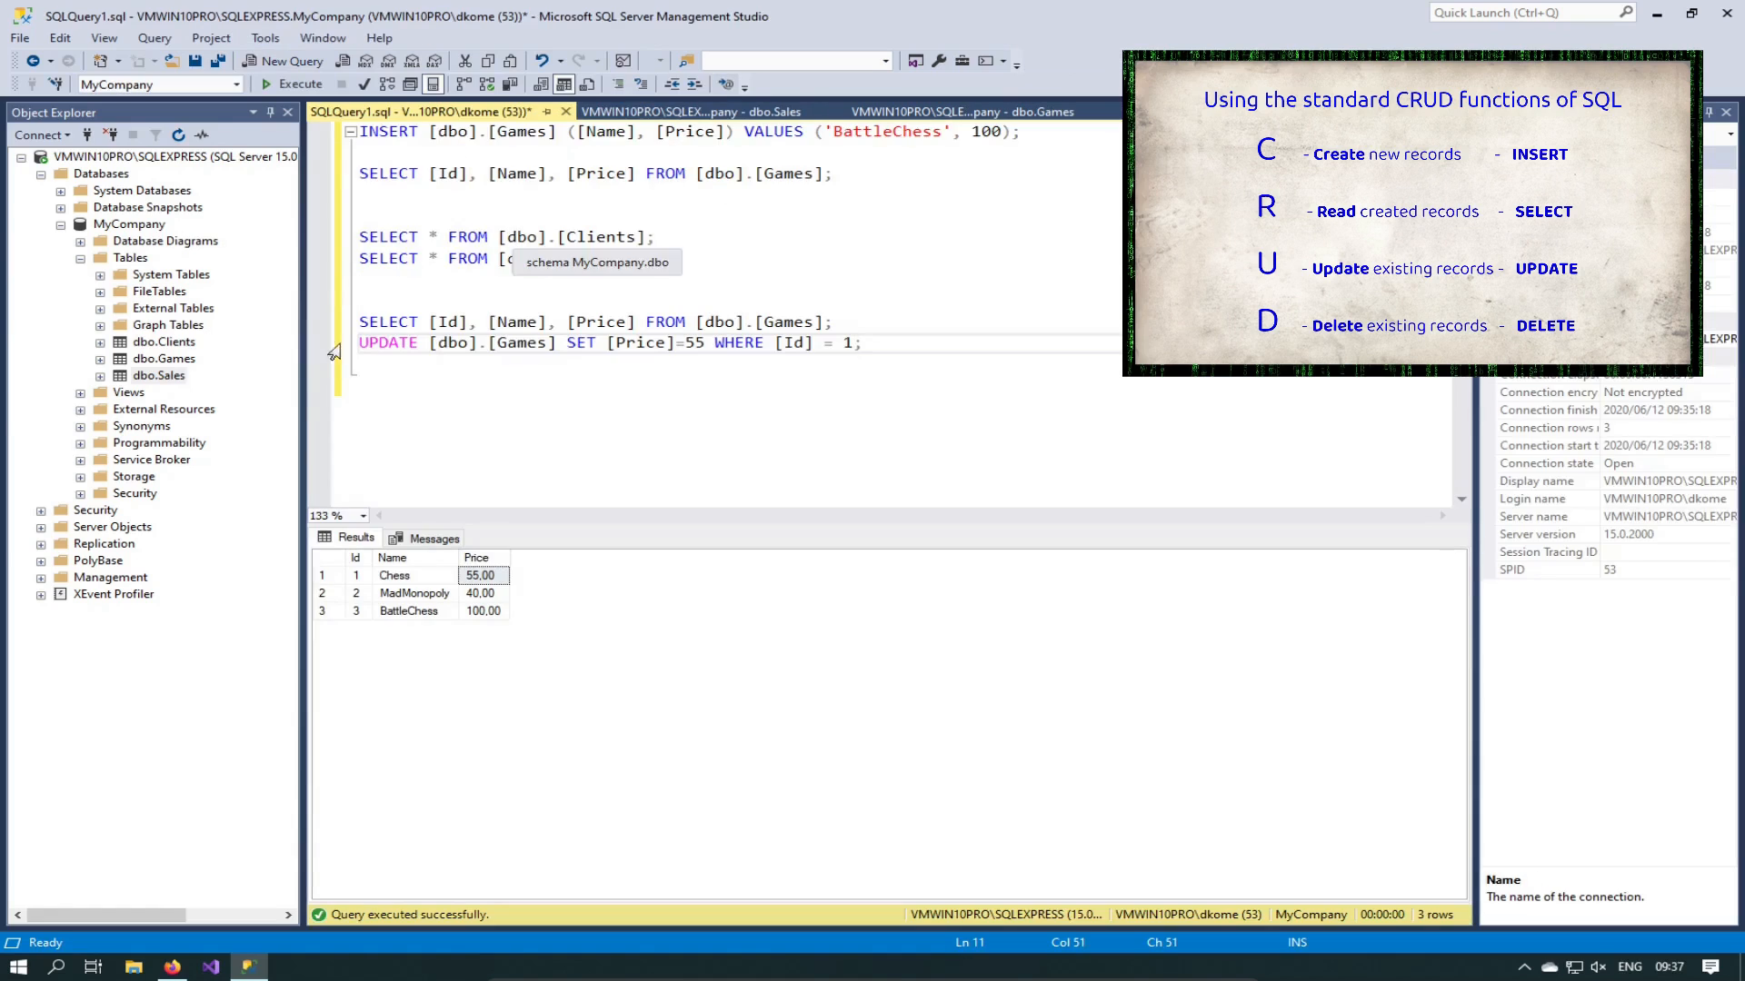
Step: Copy the Games SELECT line and paste it on a new line at the script's end
left_click(872, 342)
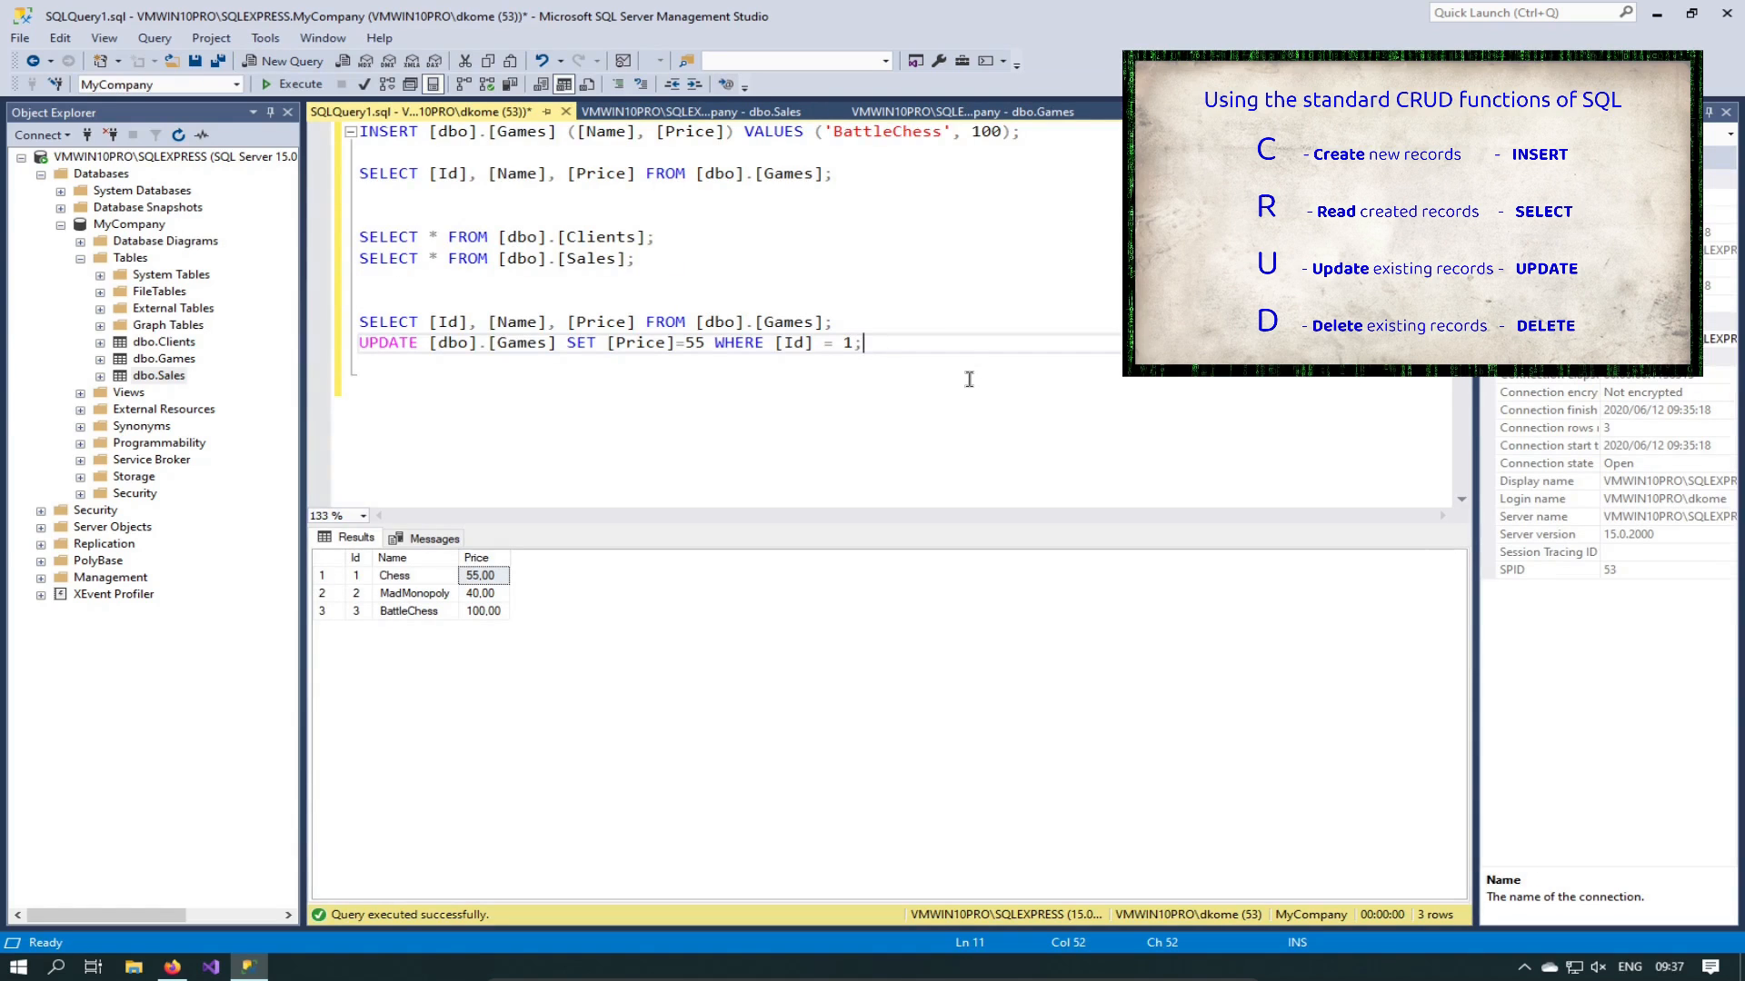
key("Up")
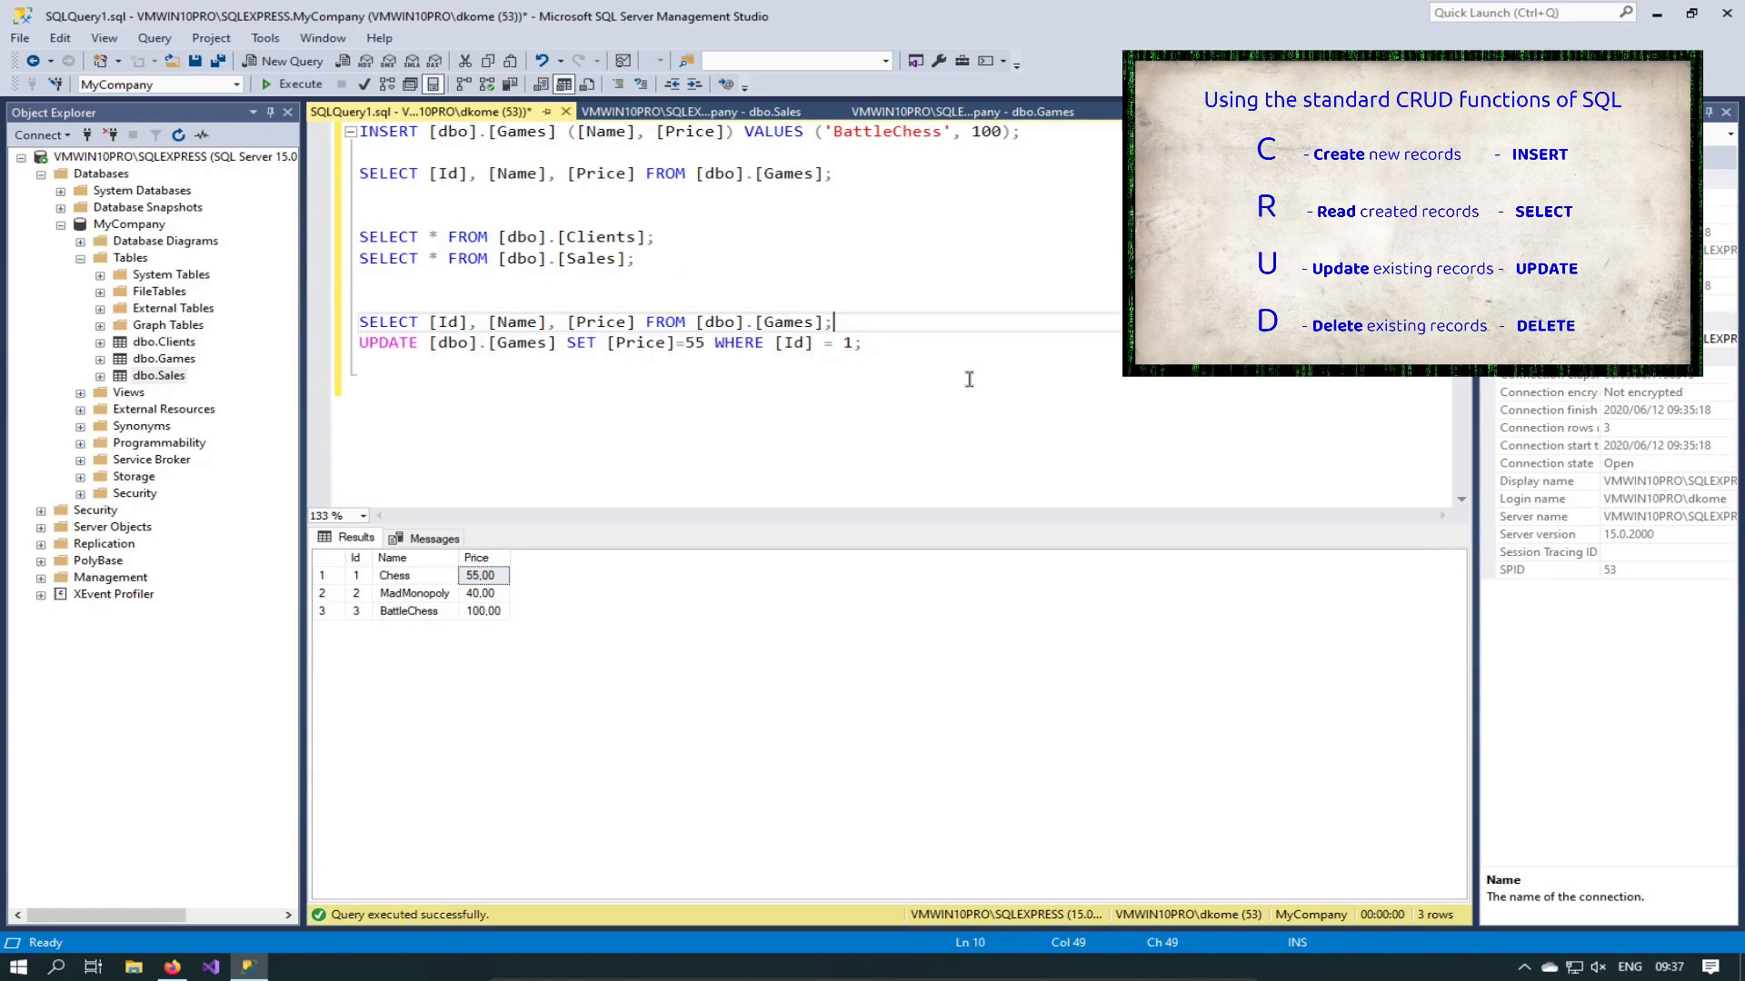
key("shift+Home")
key("ctrl+c")
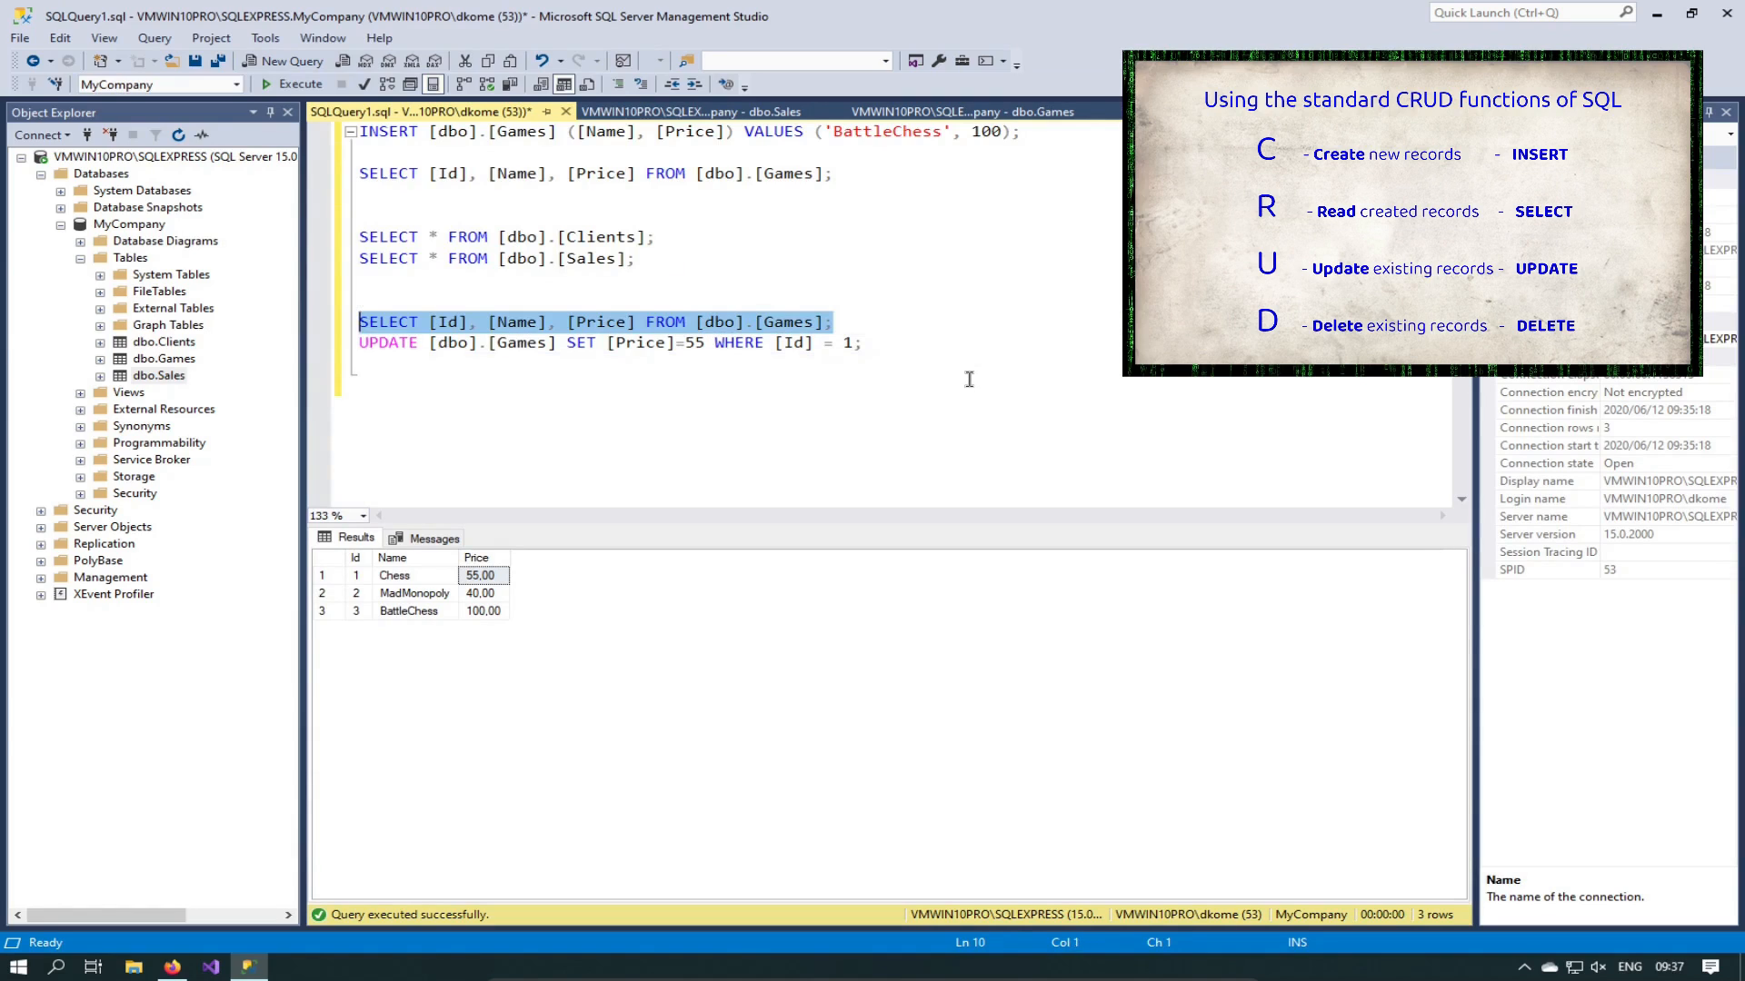
key("Down")
key("Down")
key("Return")
key("ctrl+v")
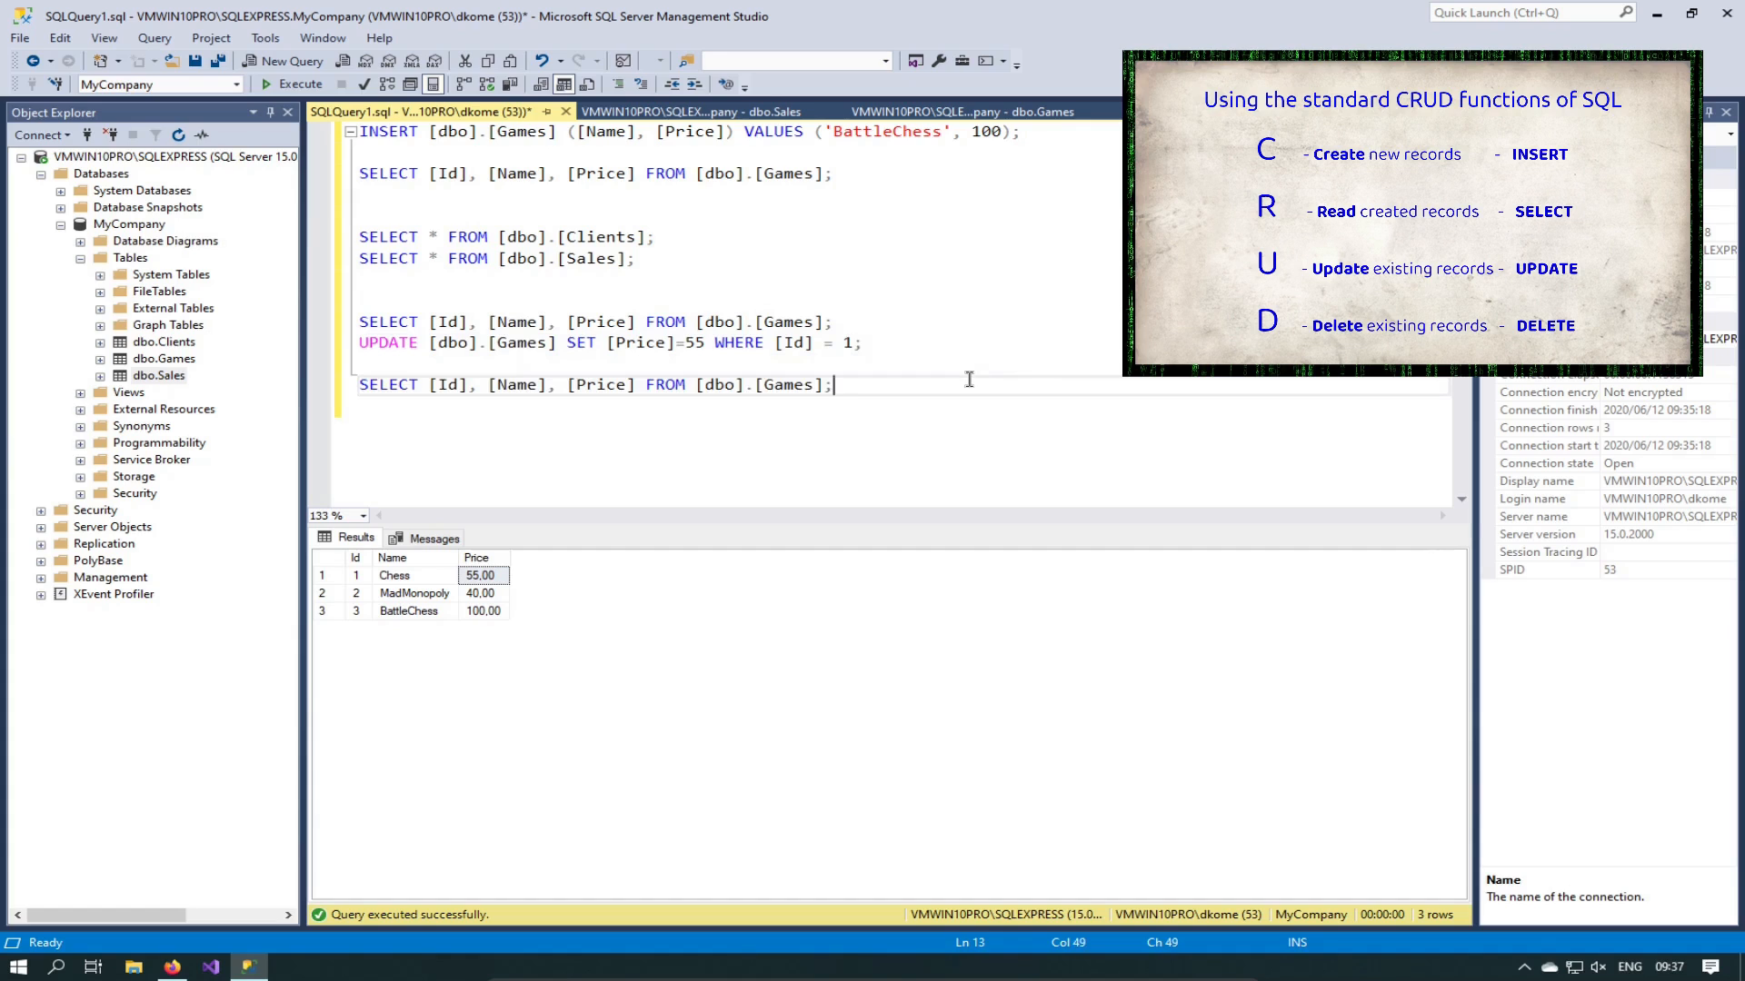
Step: Run SELECT * FROM [dbo].[Sales] to list rows 1 and 3, then select the pasted last line
key("Up")
key("Up")
key("Up")
key("Up")
key("Up")
key("Up")
key("shift+Home")
key("F5")
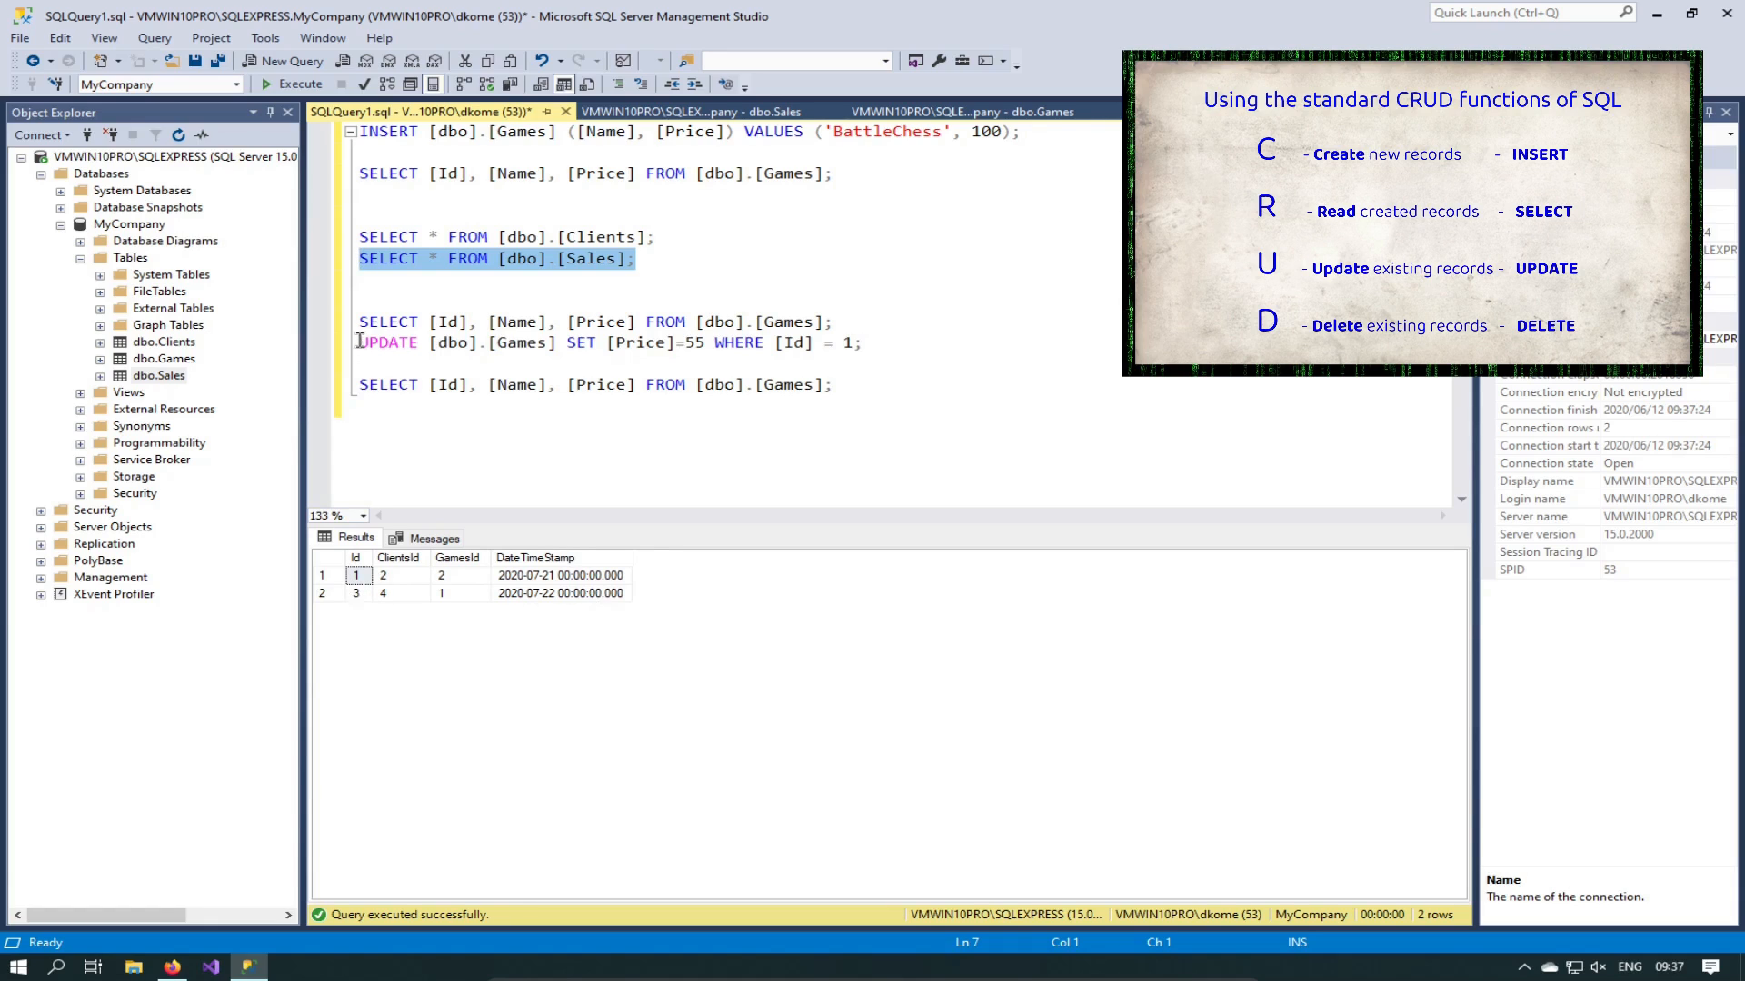
left_click(930, 382)
left_click_drag(905, 382, 194, 383)
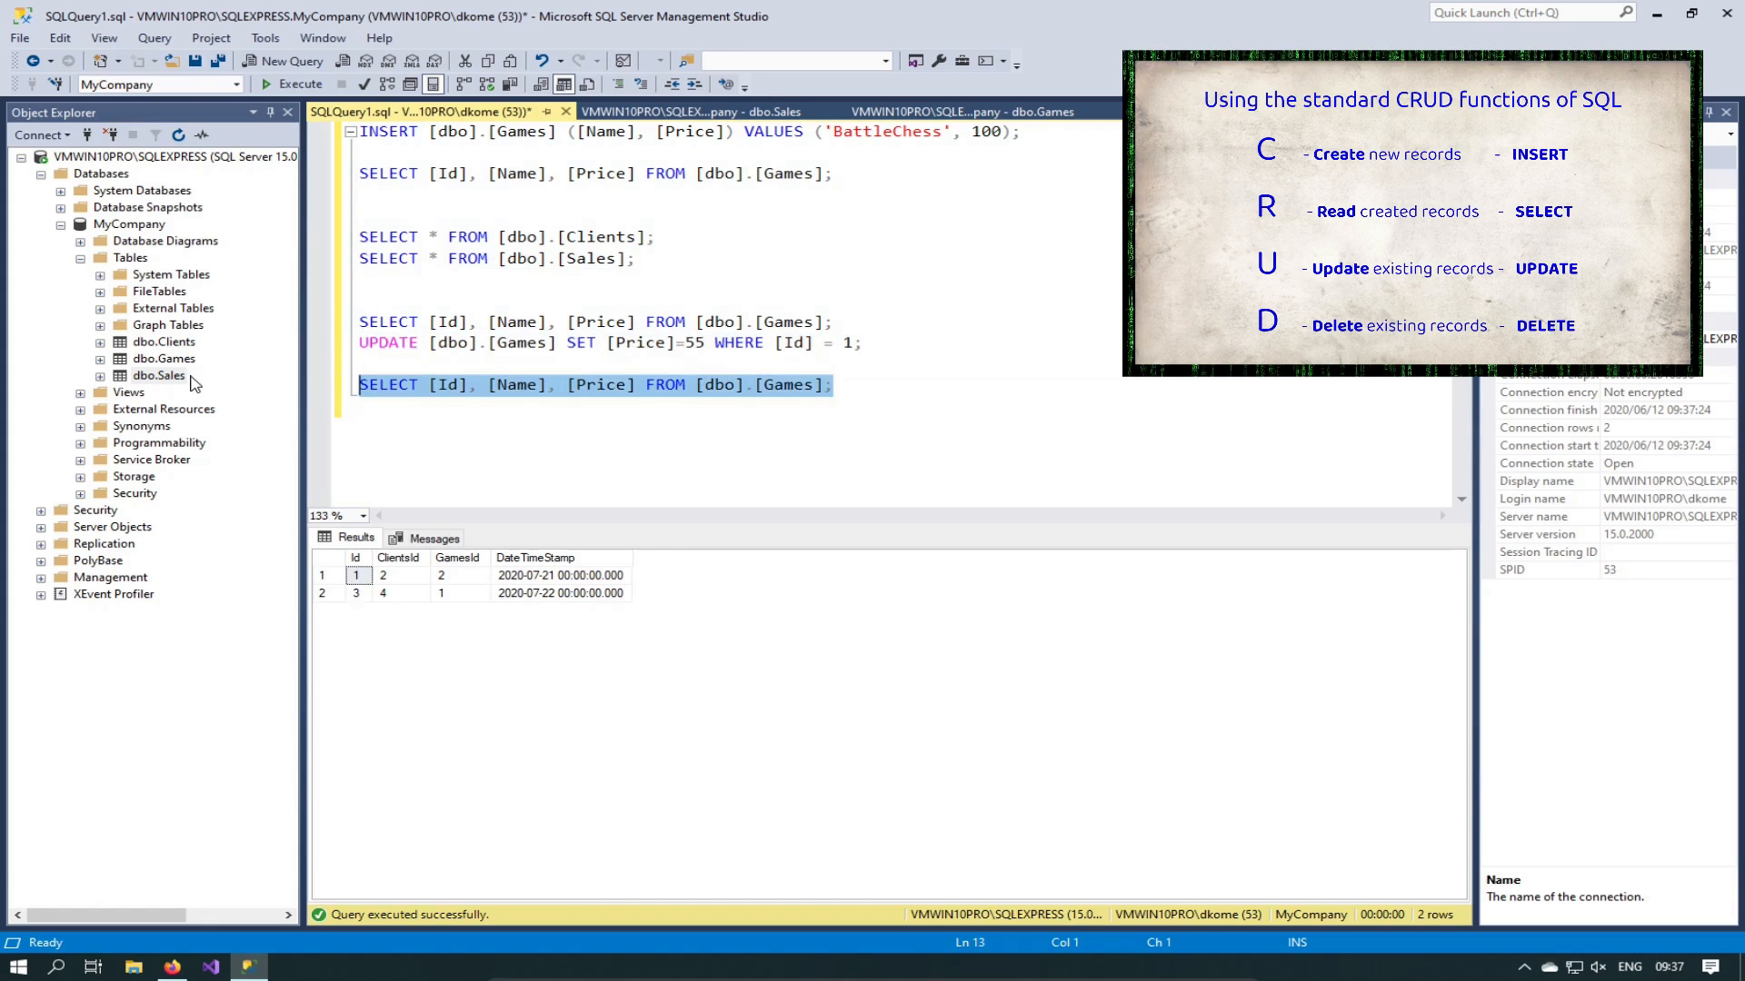
Step: Overwrite the last line with DELETE FROM [dbo].[Sales] WHERE [Id] = 3
type("DELETE")
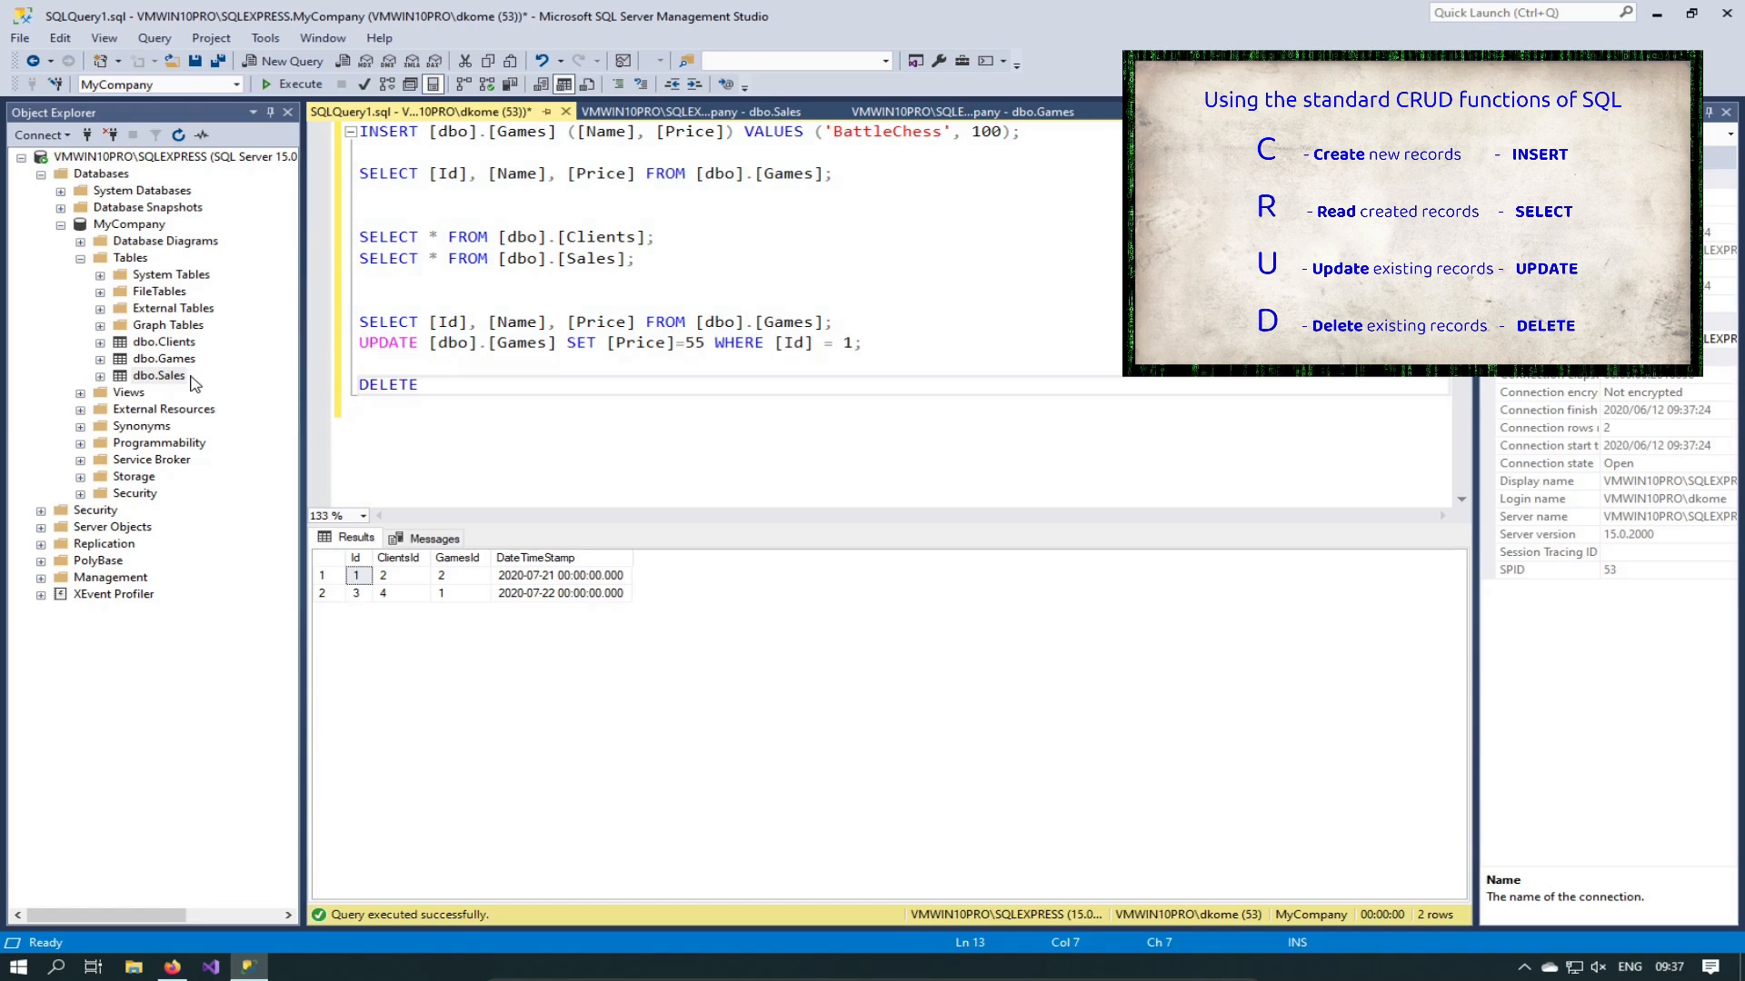
type(" FROM")
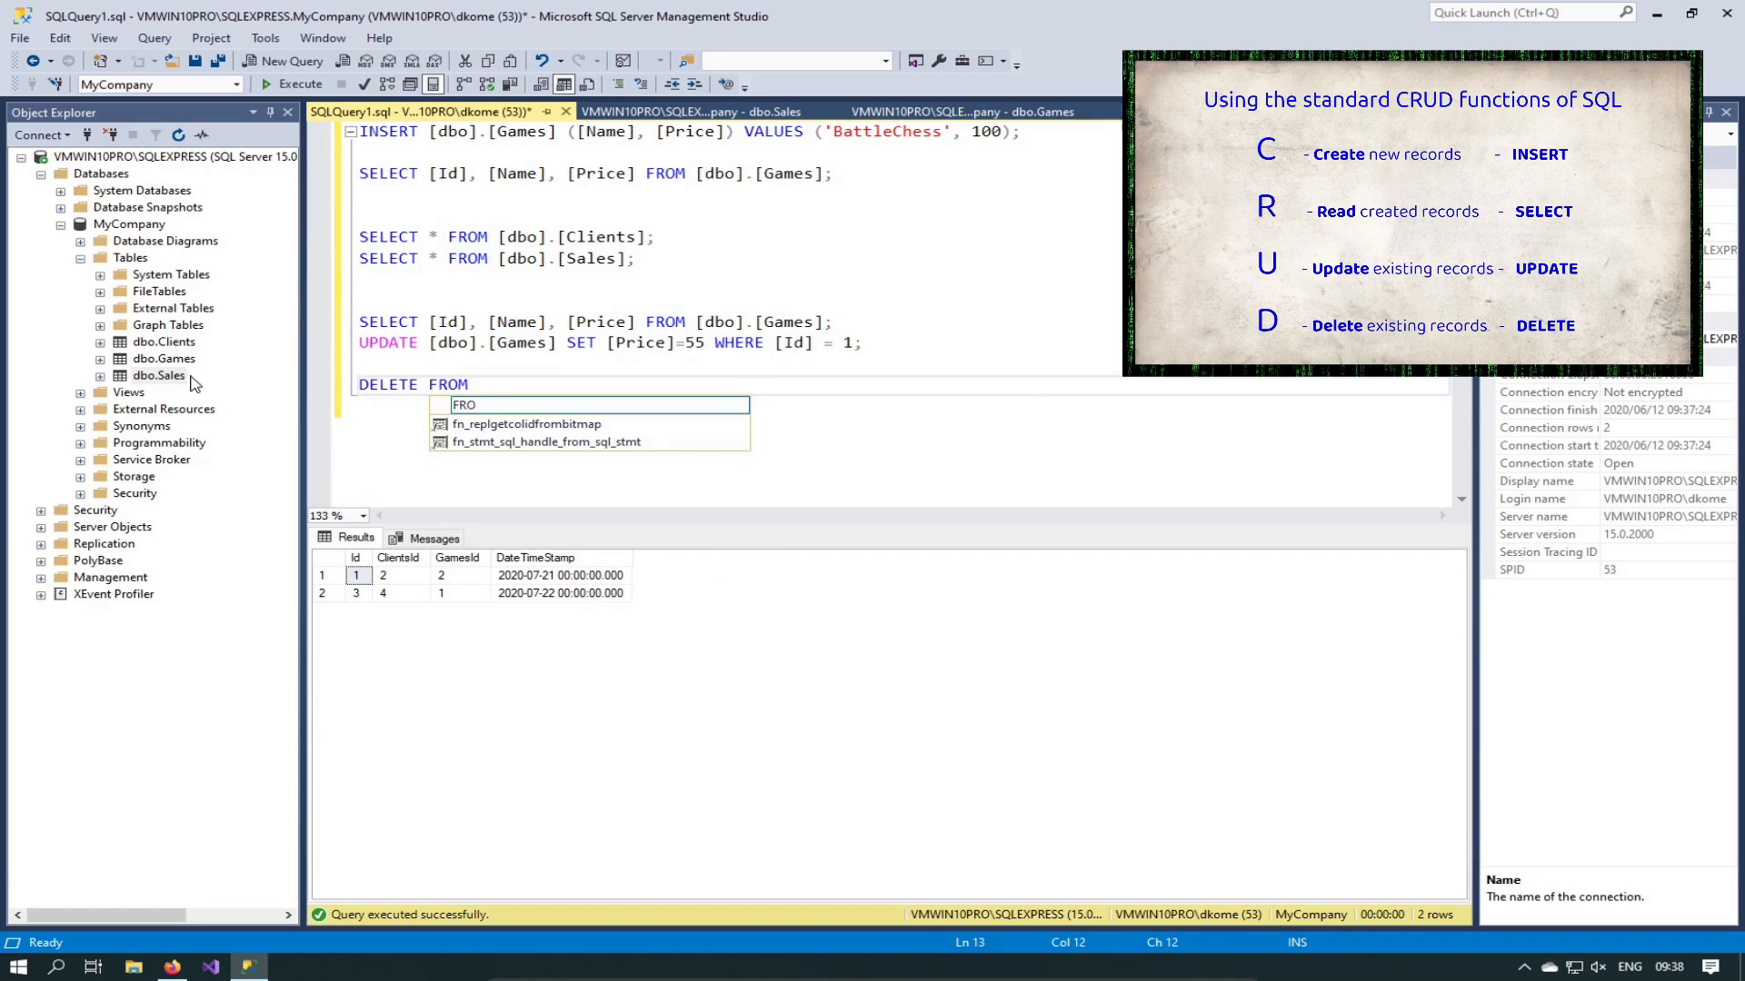
type(" [")
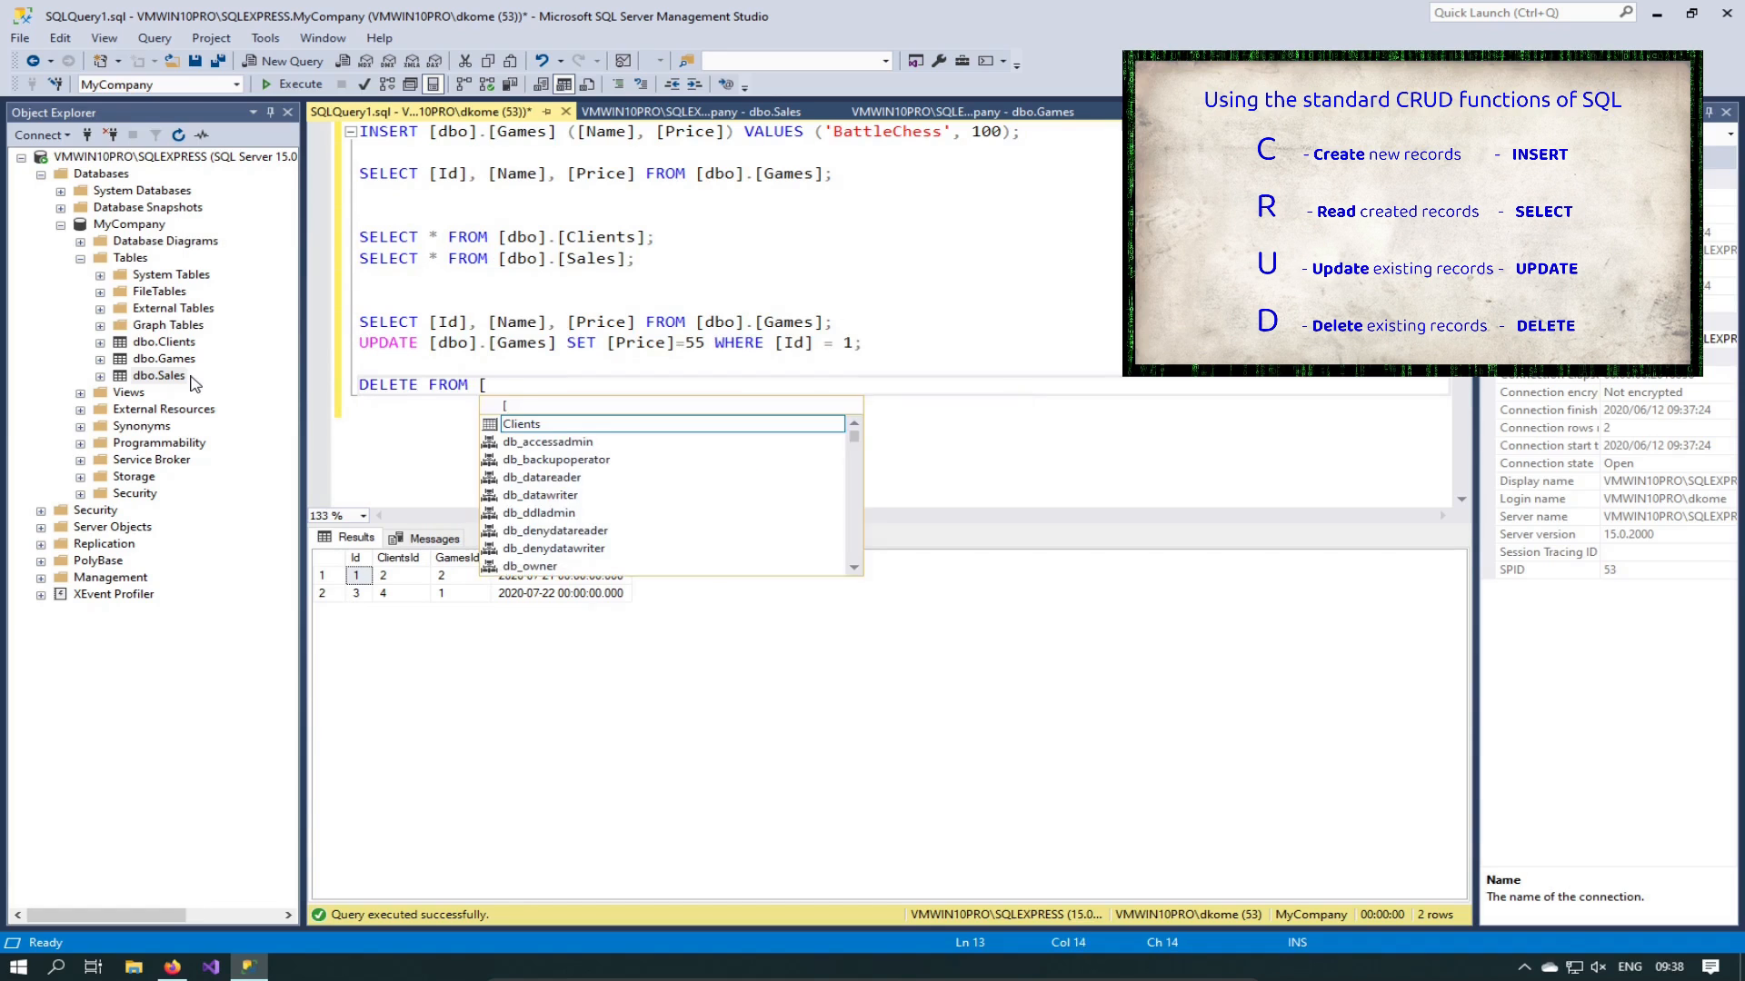
type("dbo")
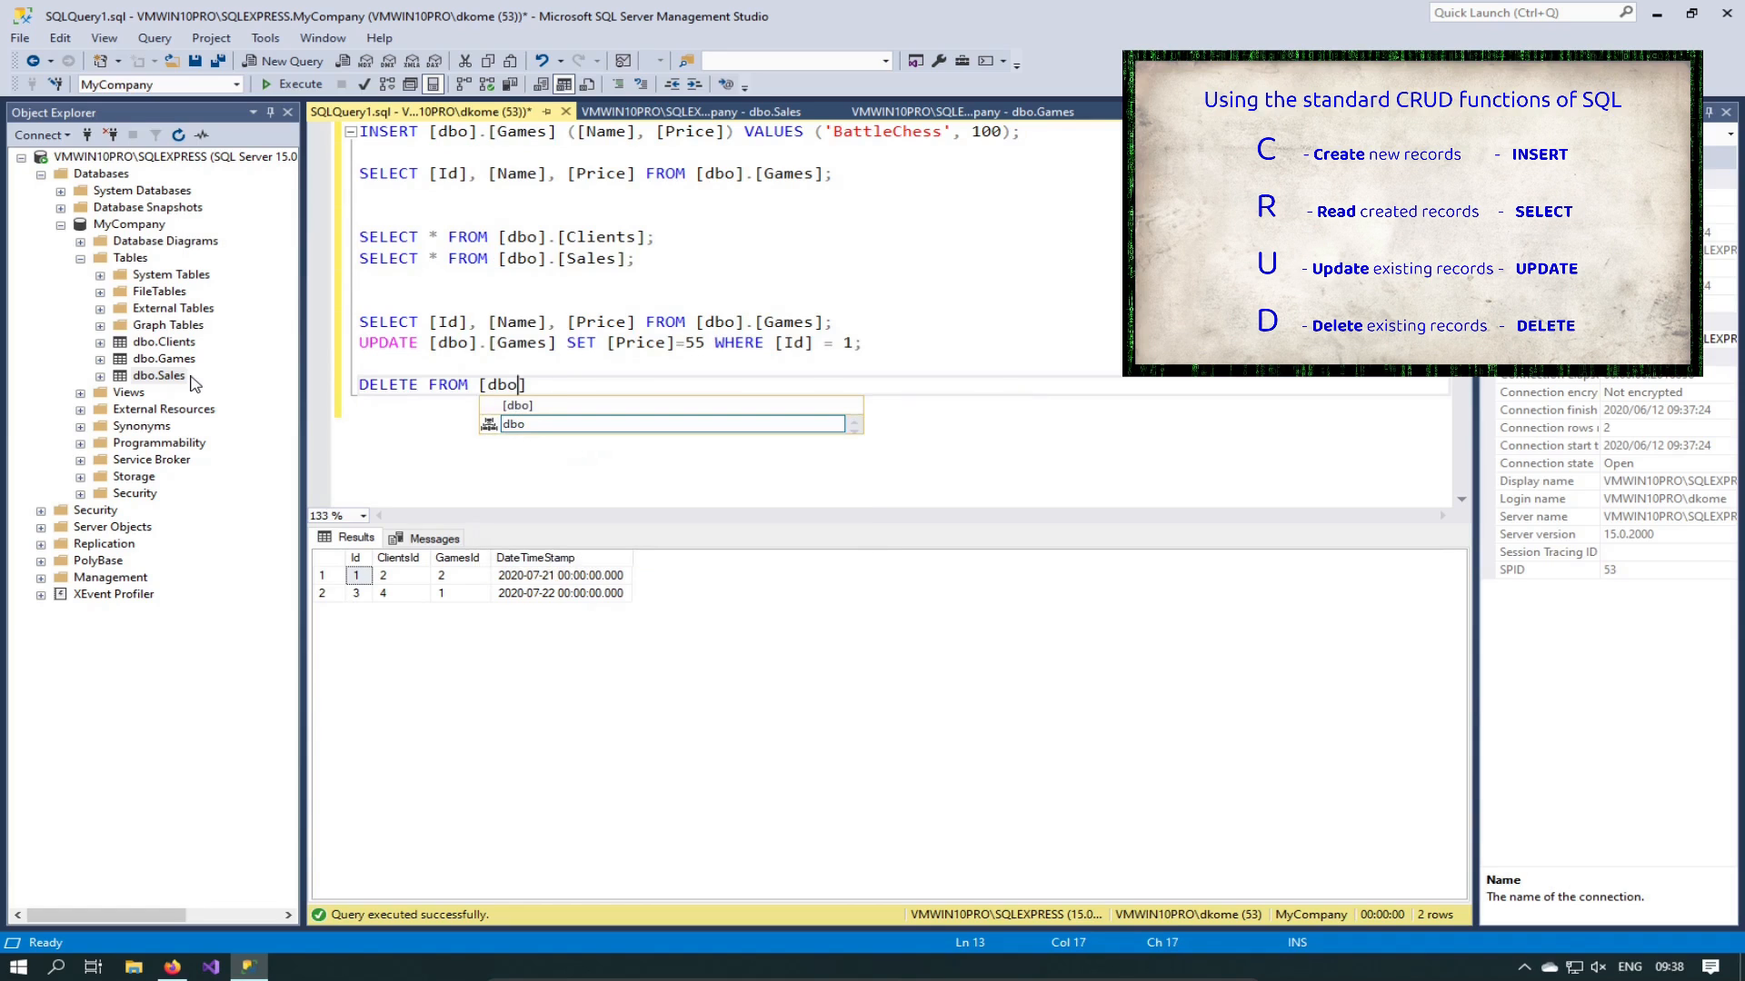
type("].")
key("Down")
key("Down")
key("Tab")
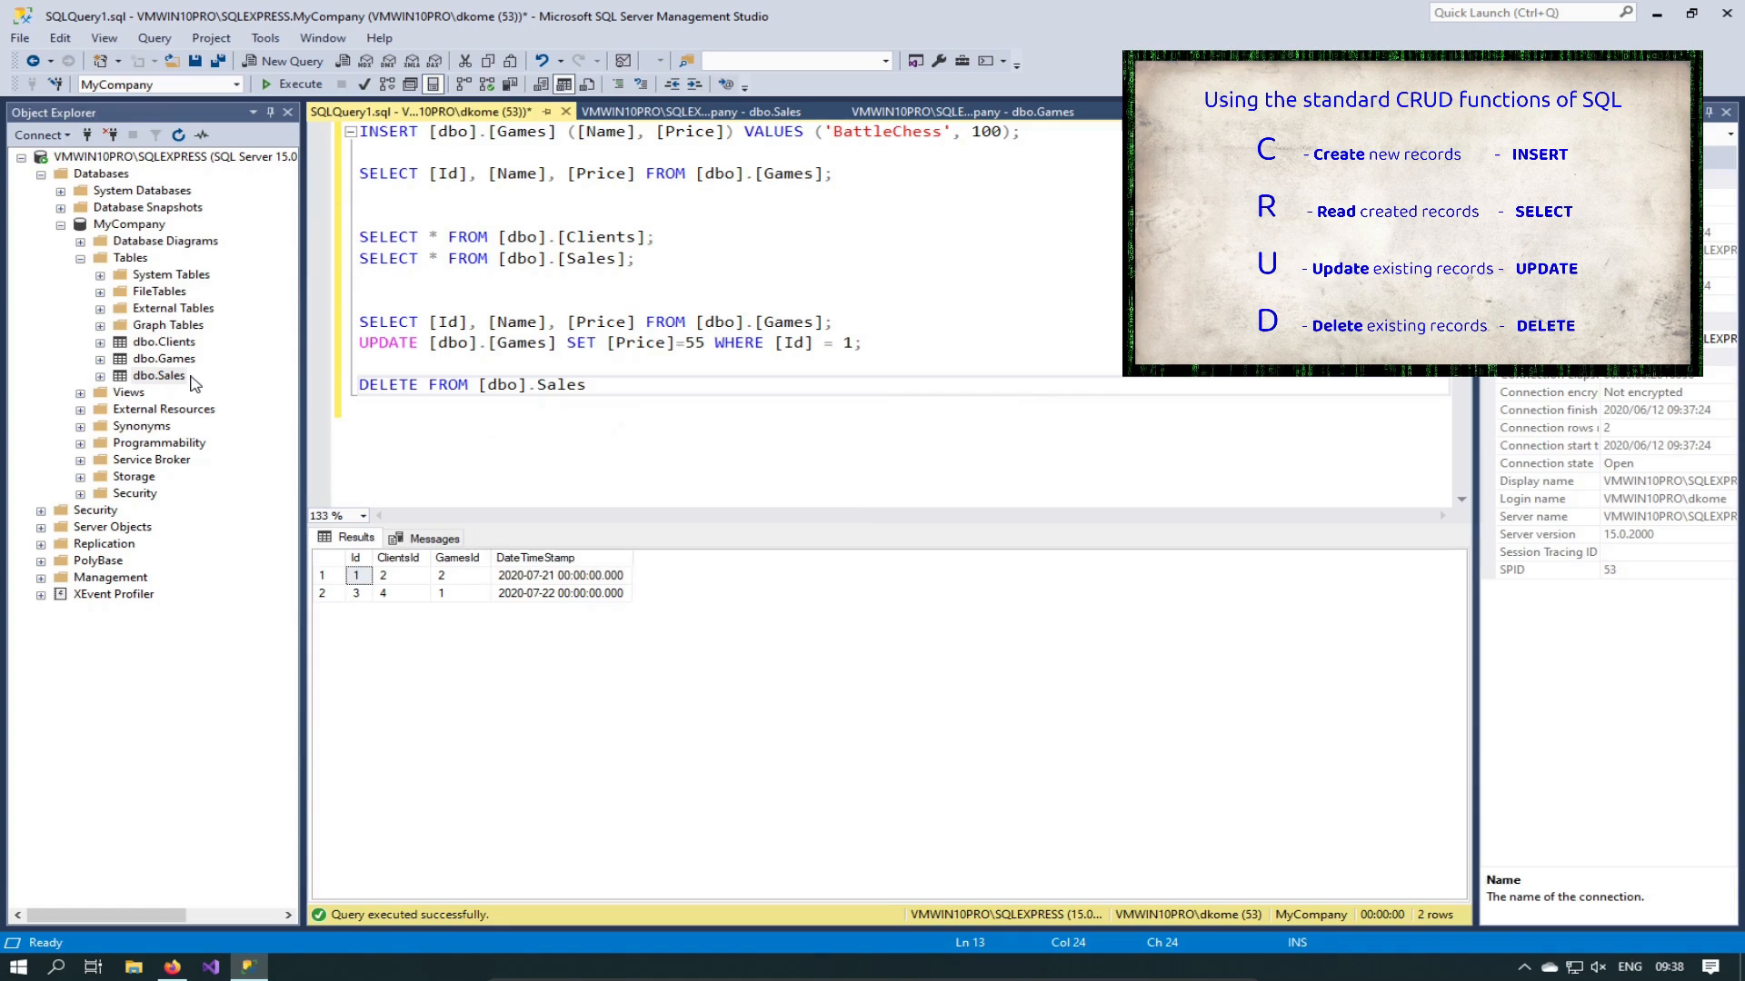
type("]")
key("Left")
key("Left")
key("Left")
key("Left")
key("Left")
key("Left")
type("[")
key("End")
type("WH")
type("REE")
key("BackSpace")
key("BackSpace")
key("BackSpace")
type("ERE ")
type("[Id]")
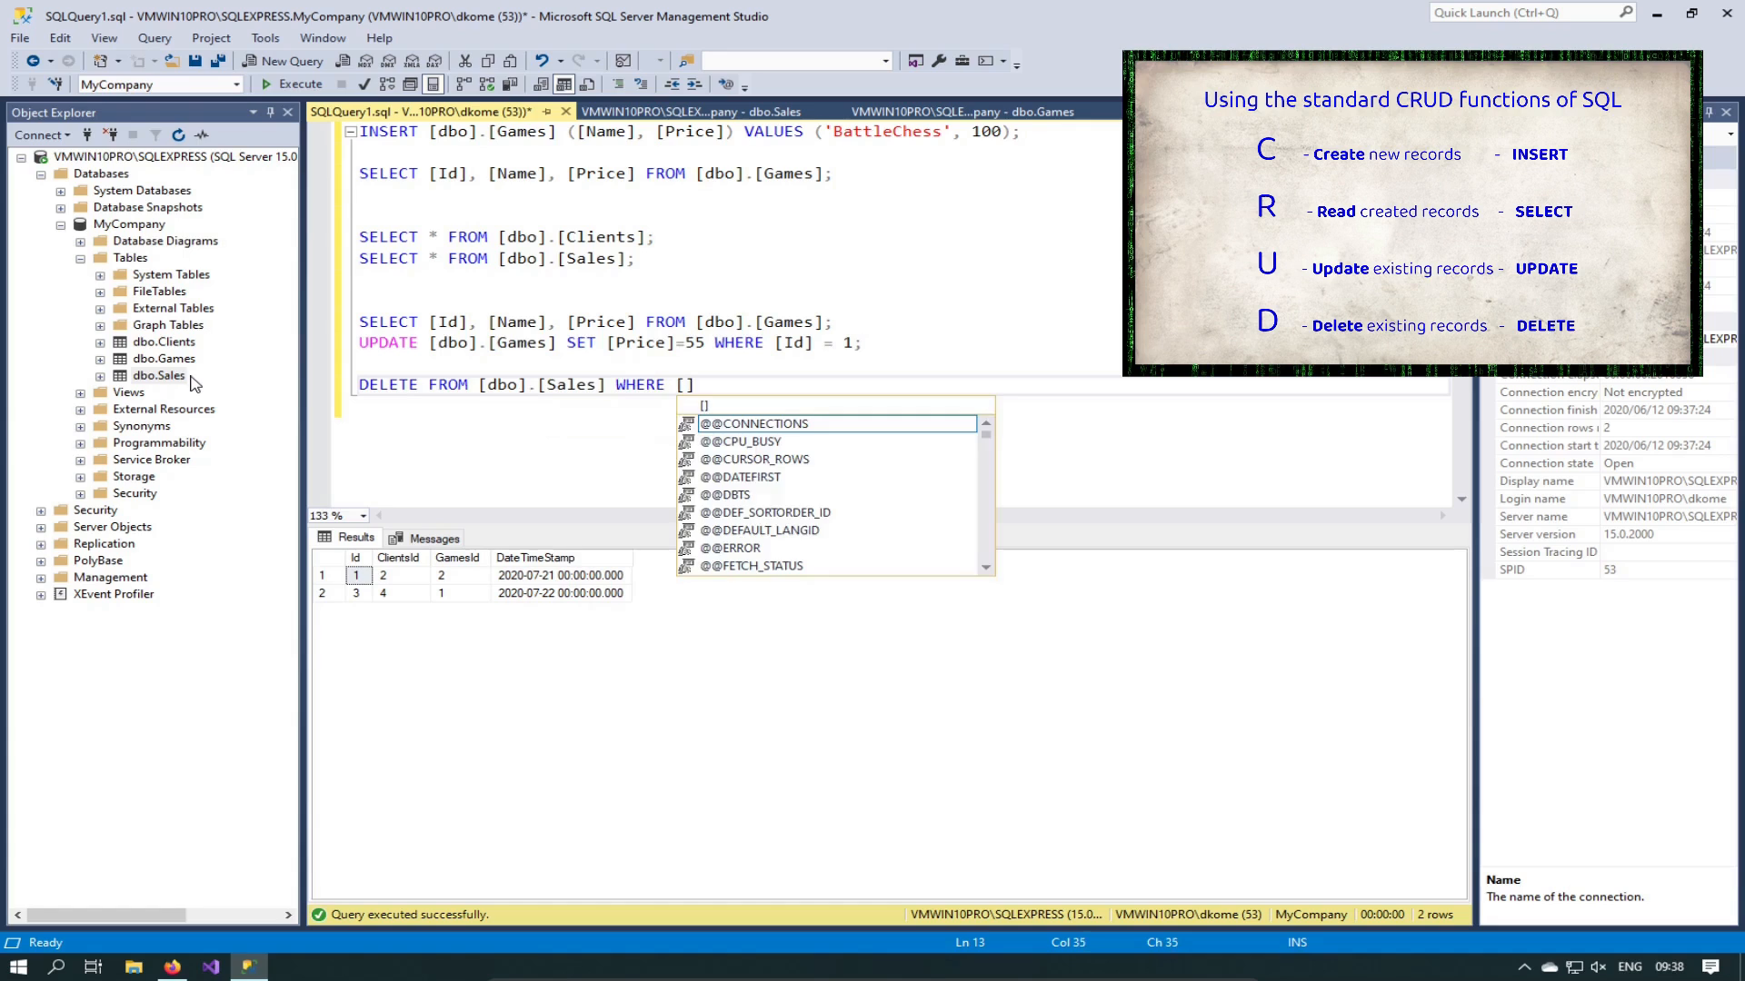
type(" = 3;")
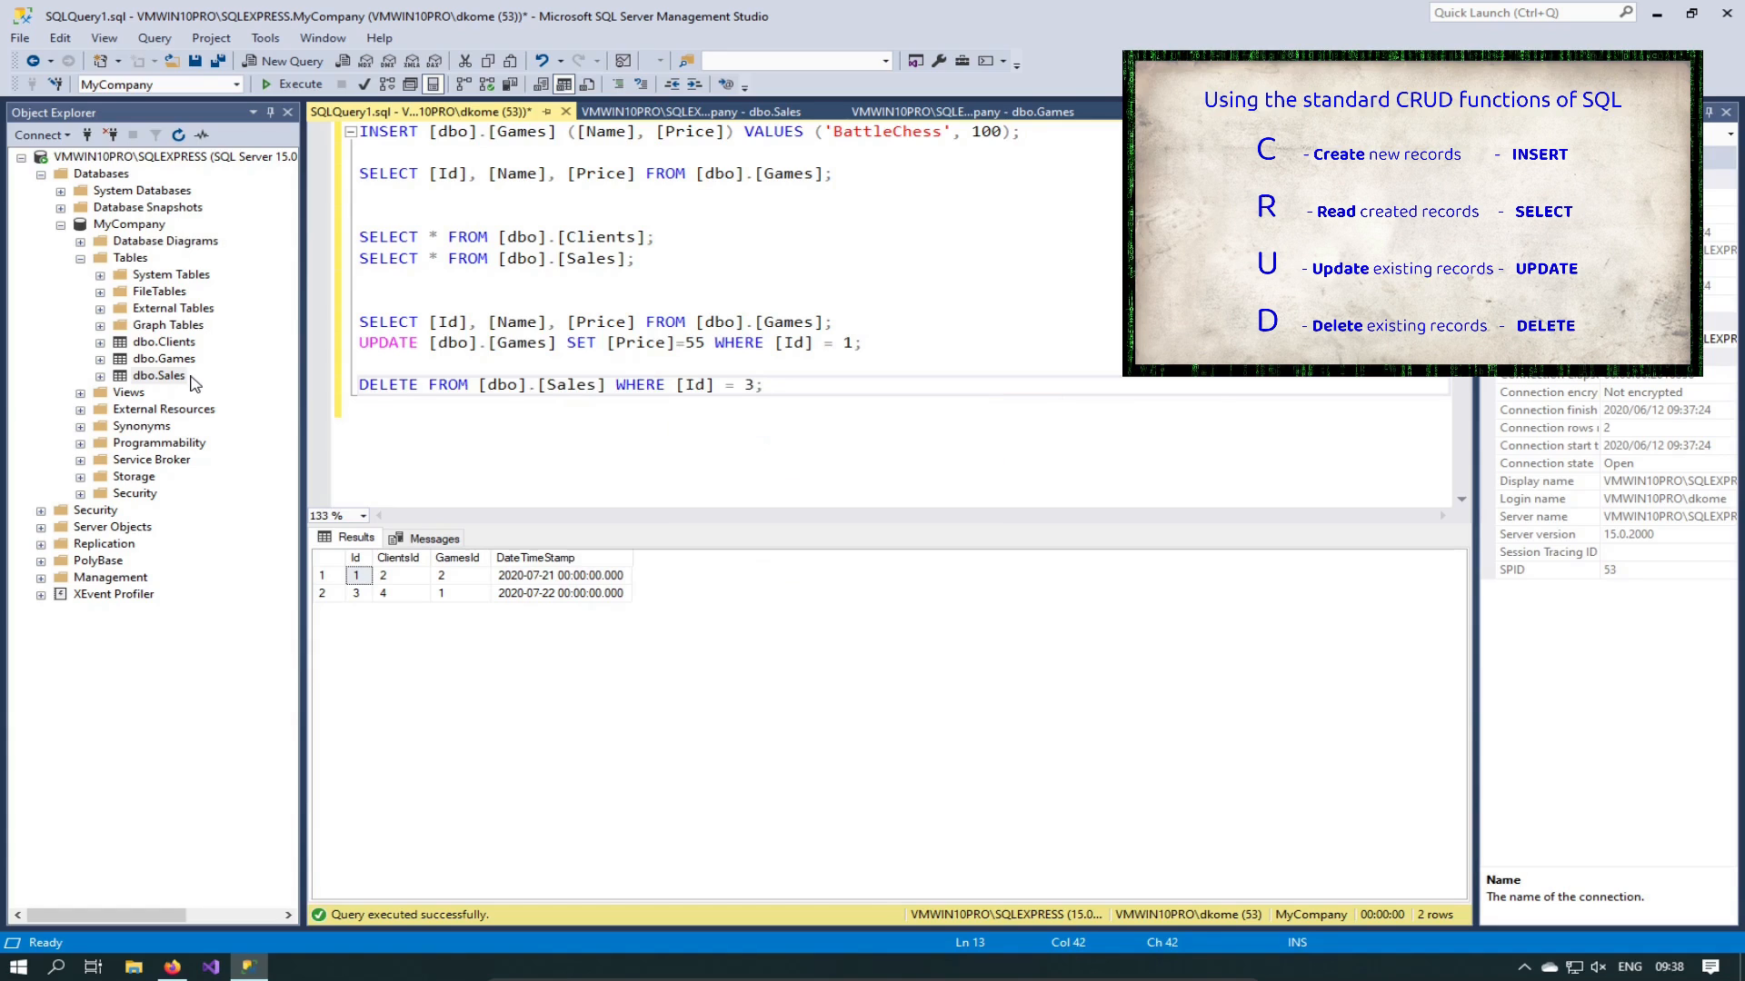
Step: Rerun the Sales SELECT, then run the DELETE statement, affecting 1 row
key("Up")
key("Up")
key("Up")
key("Up")
key("Up")
key("Up")
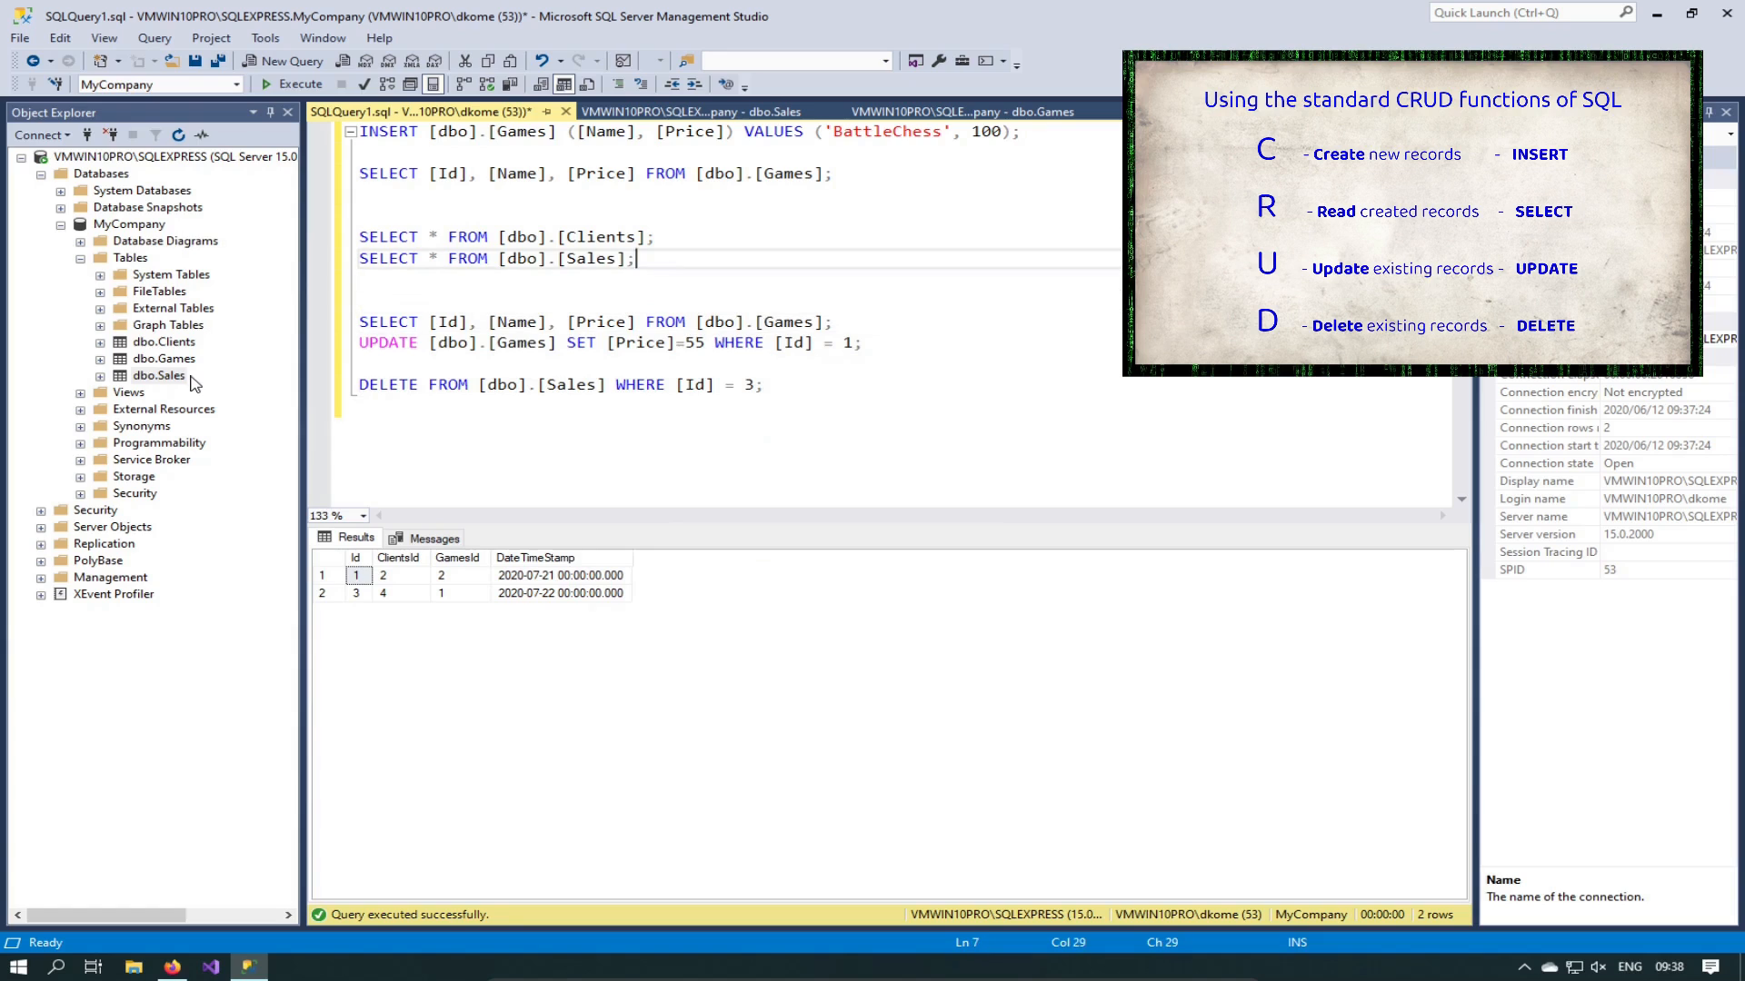
key("Home")
key("shift+End")
key("F5")
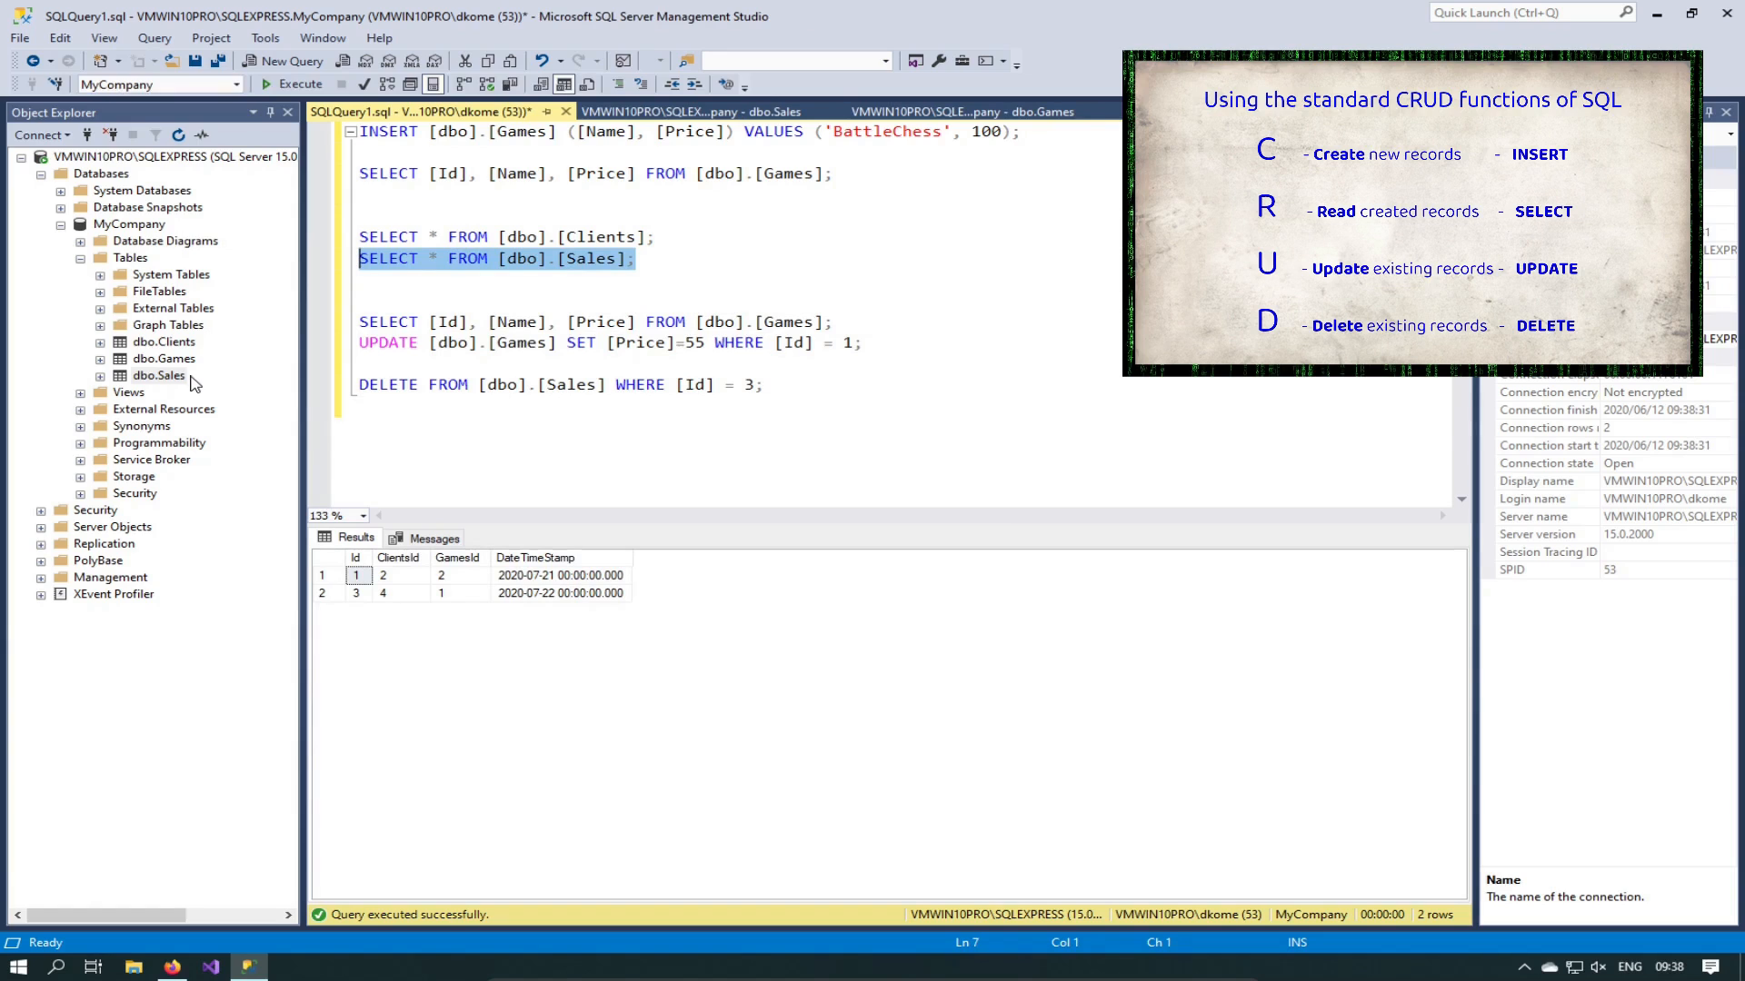
key("Down")
key("Down")
key("Down")
key("Down")
key("Down")
key("Down")
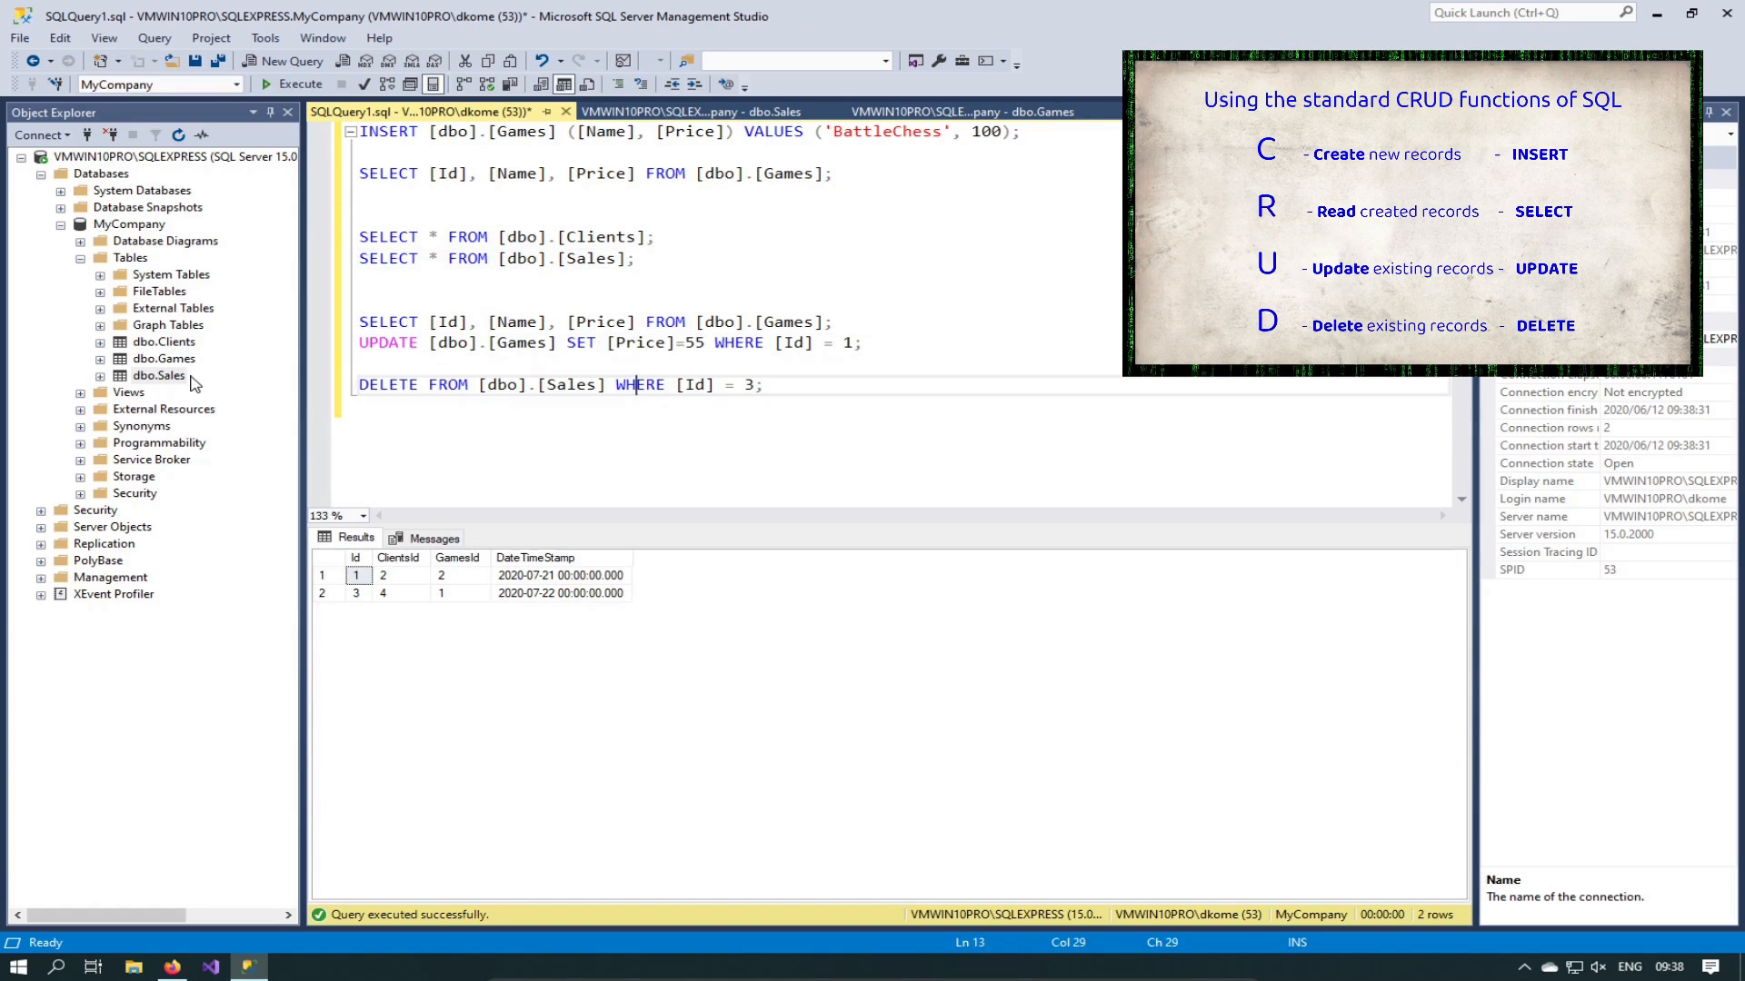
key("End")
key("shift+Home")
key("F5")
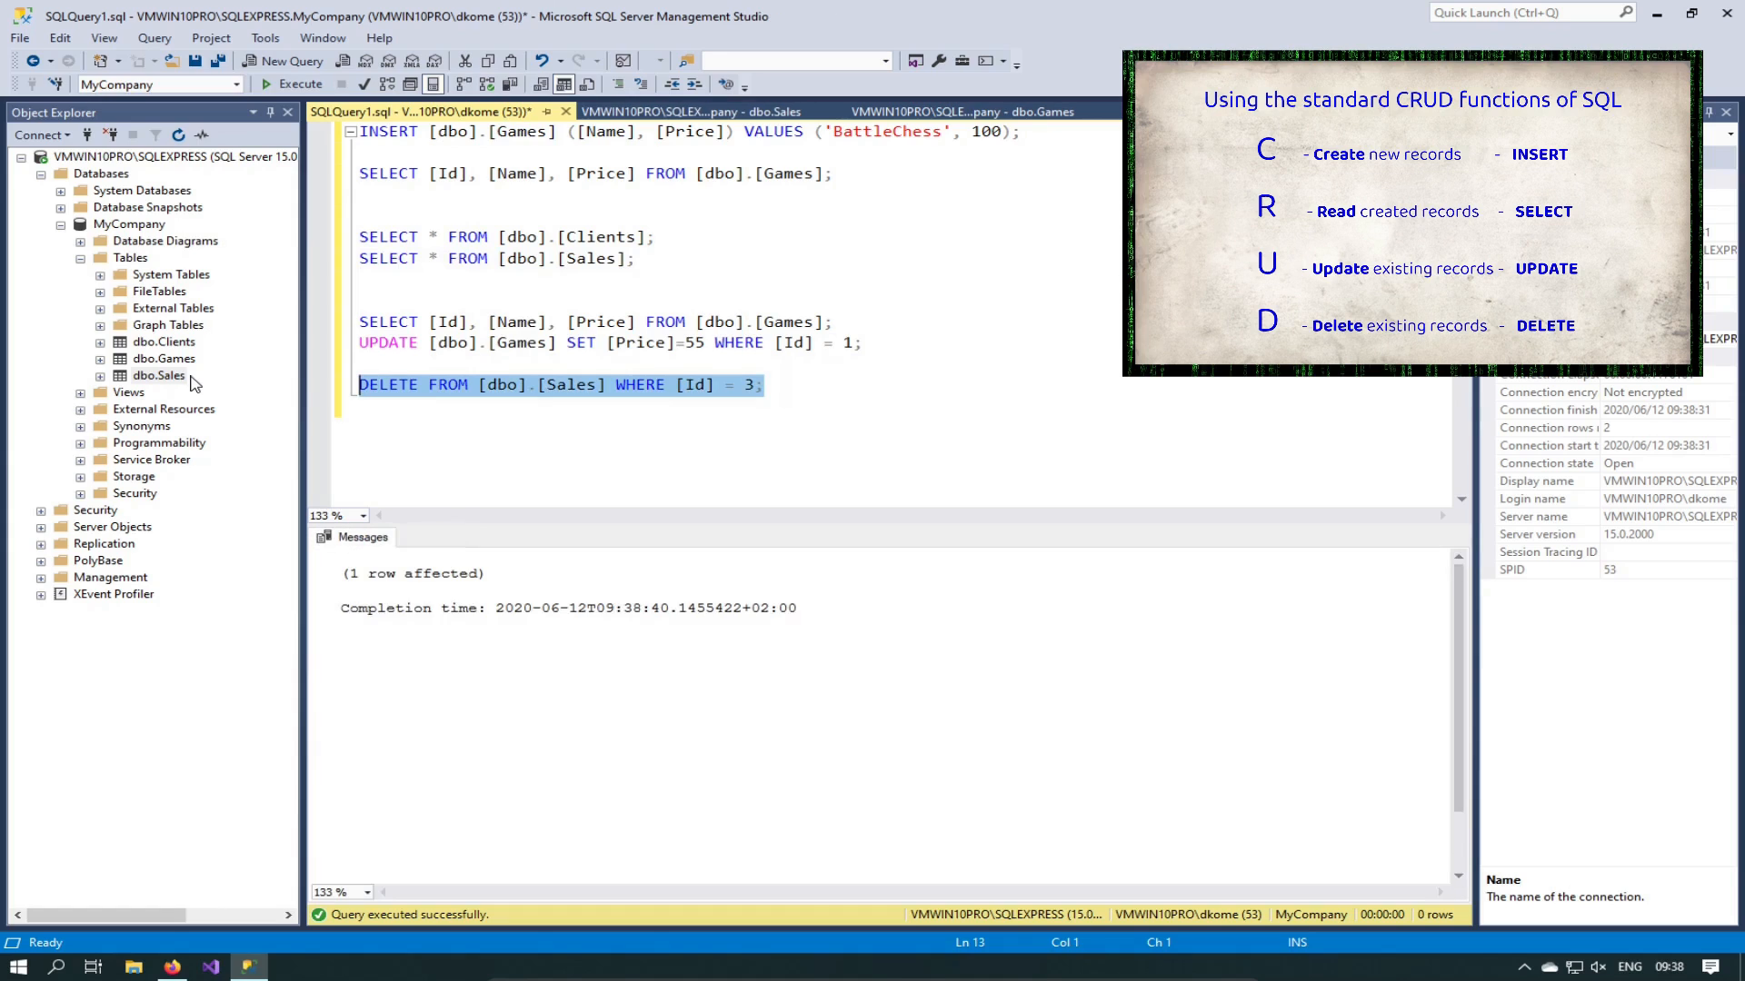
Step: Rerun SELECT * FROM [dbo].[Sales], which now returns only row Id 1
key("Up")
key("Up")
key("Up")
key("Up")
key("Up")
key("Up")
key("Up")
key("Up")
key("Up")
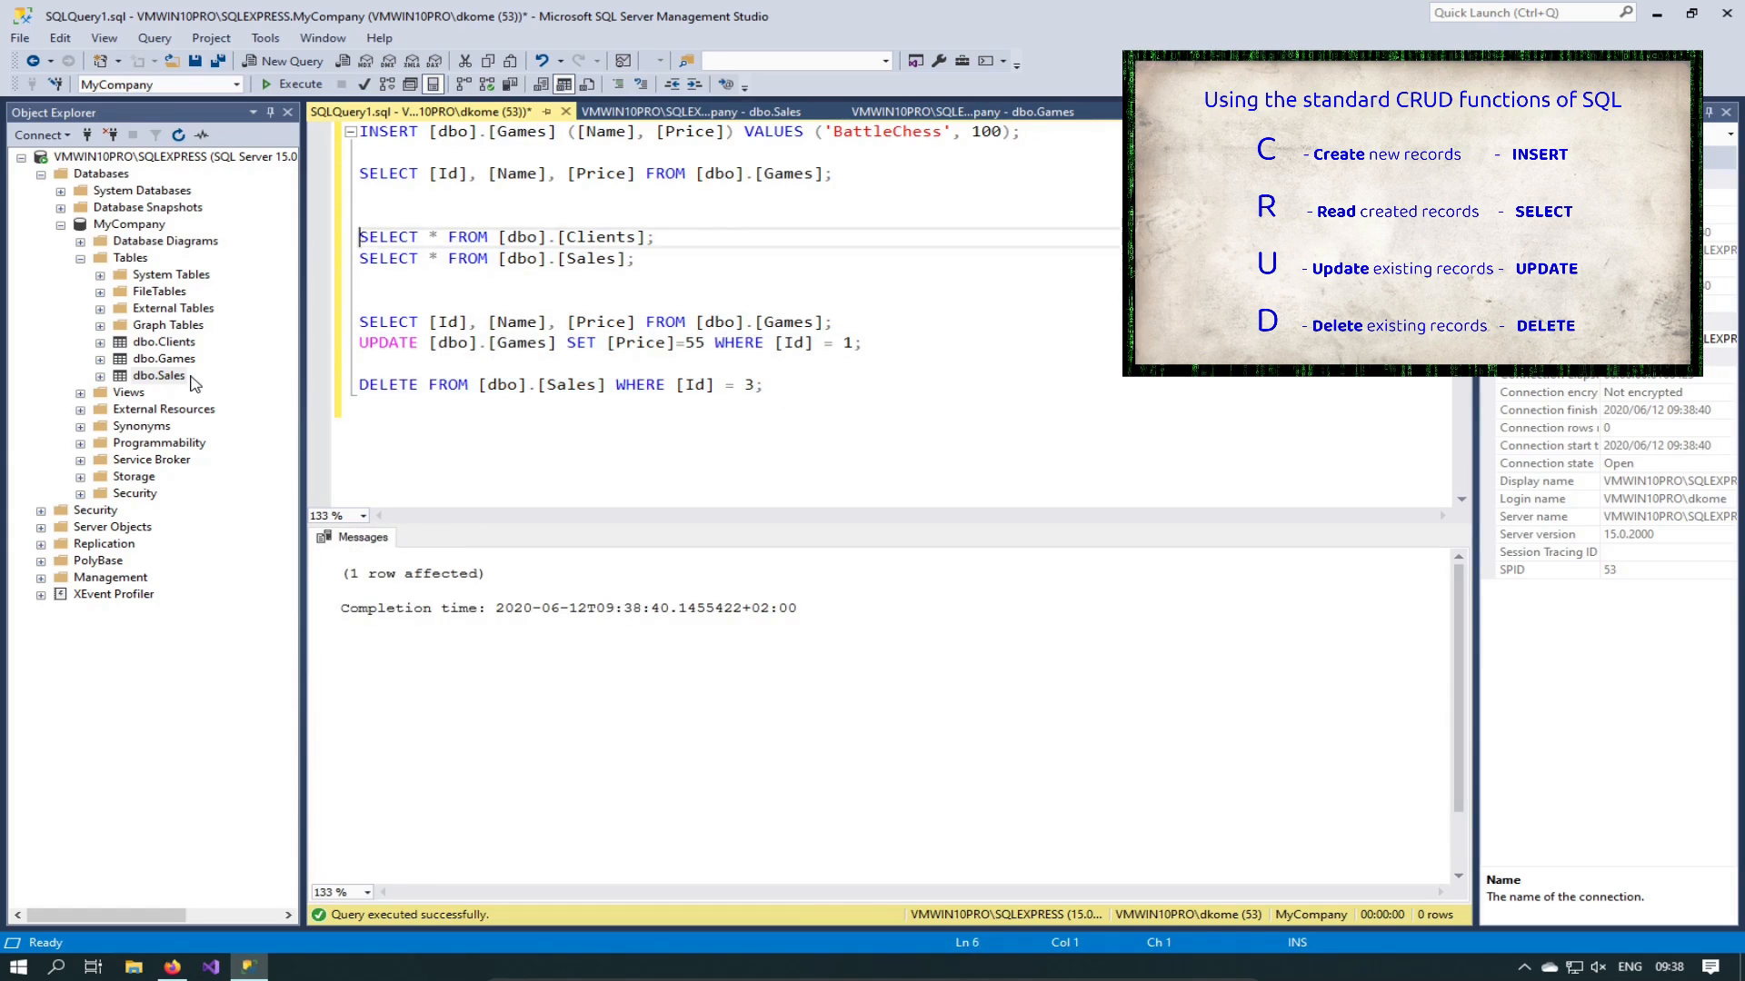
key("Down")
key("Down")
key("Down")
key("Down")
key("shift+End")
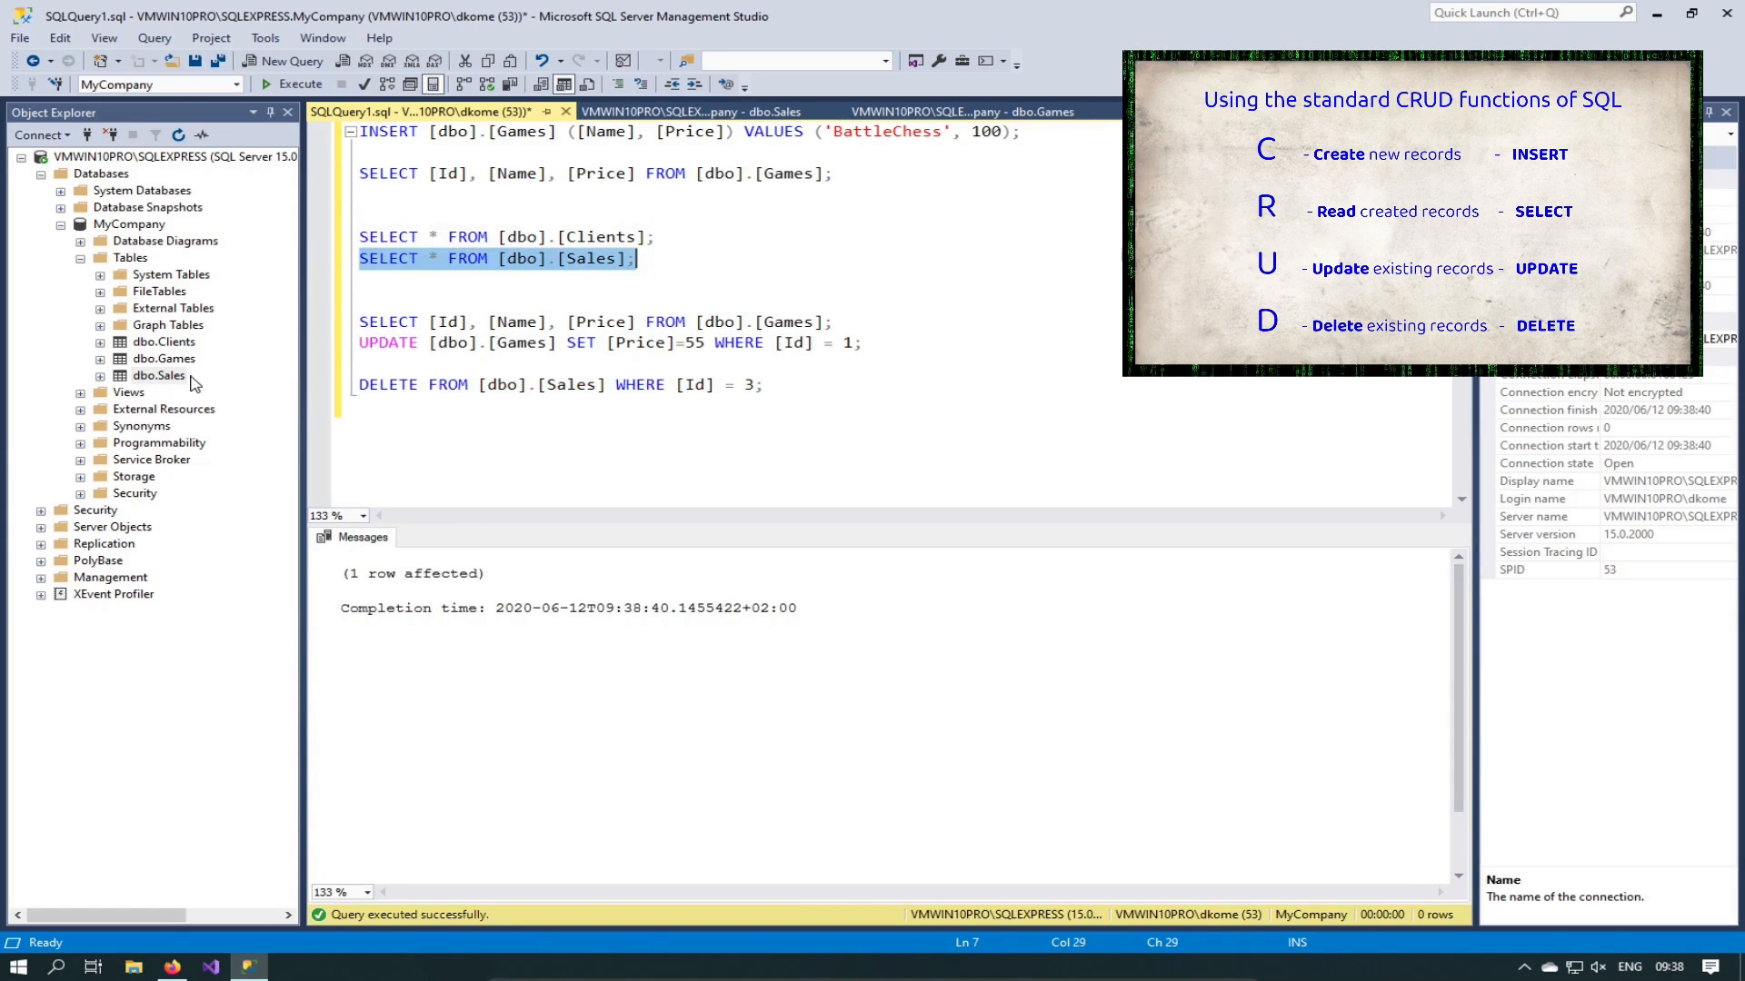
key("F5")
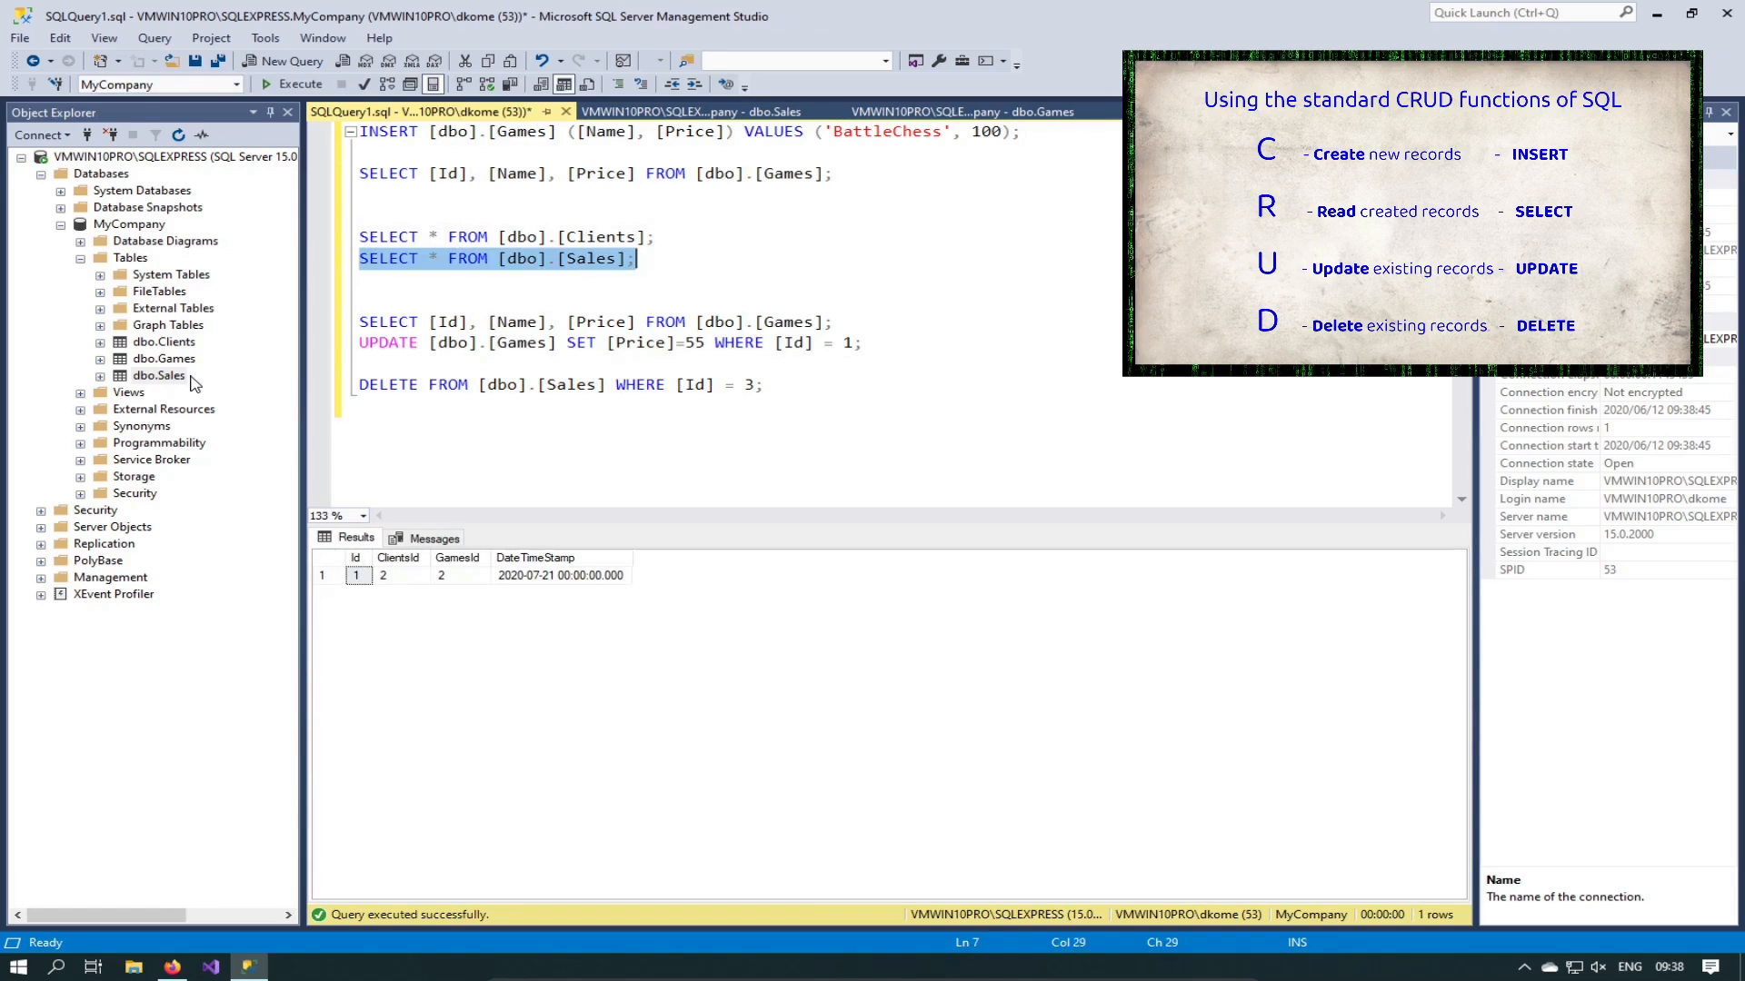